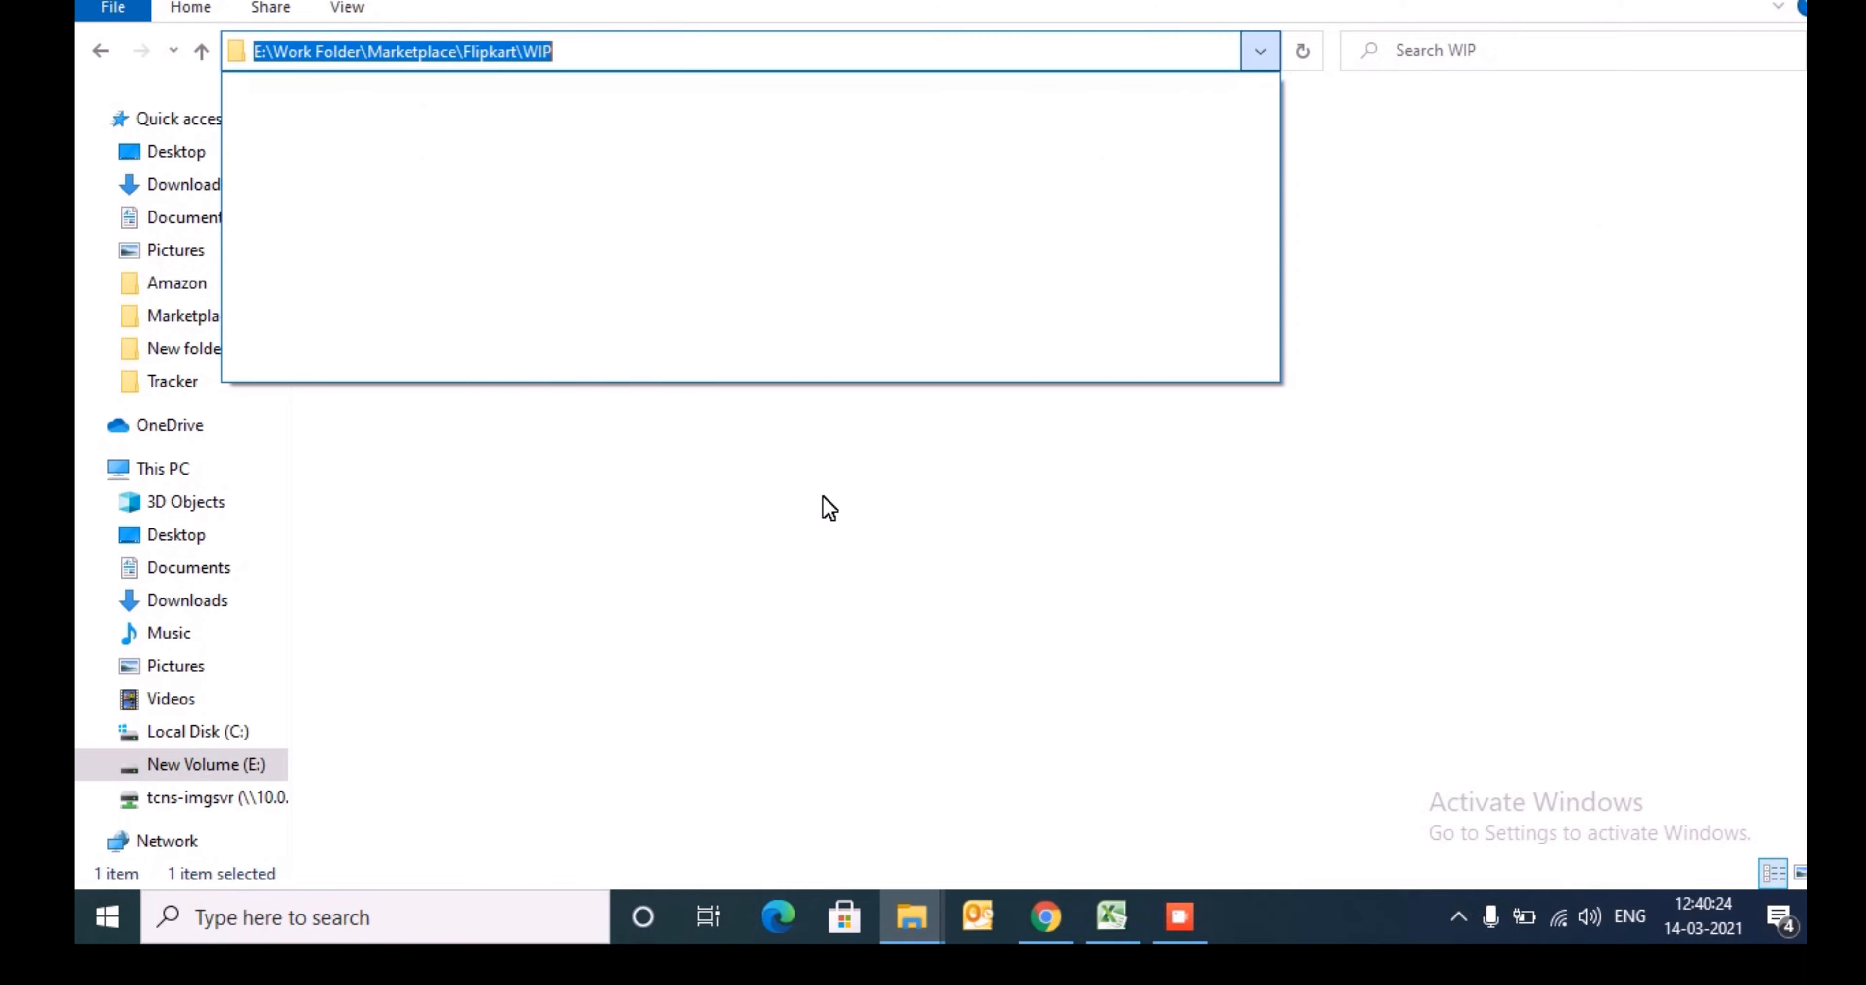
# - Save the downloaded kurta catalogue template in E:\Work Folder\Marketplace\Flipkart\WIP
pyautogui.press('Return')
pyautogui.hotkey('alt', 'Tab')
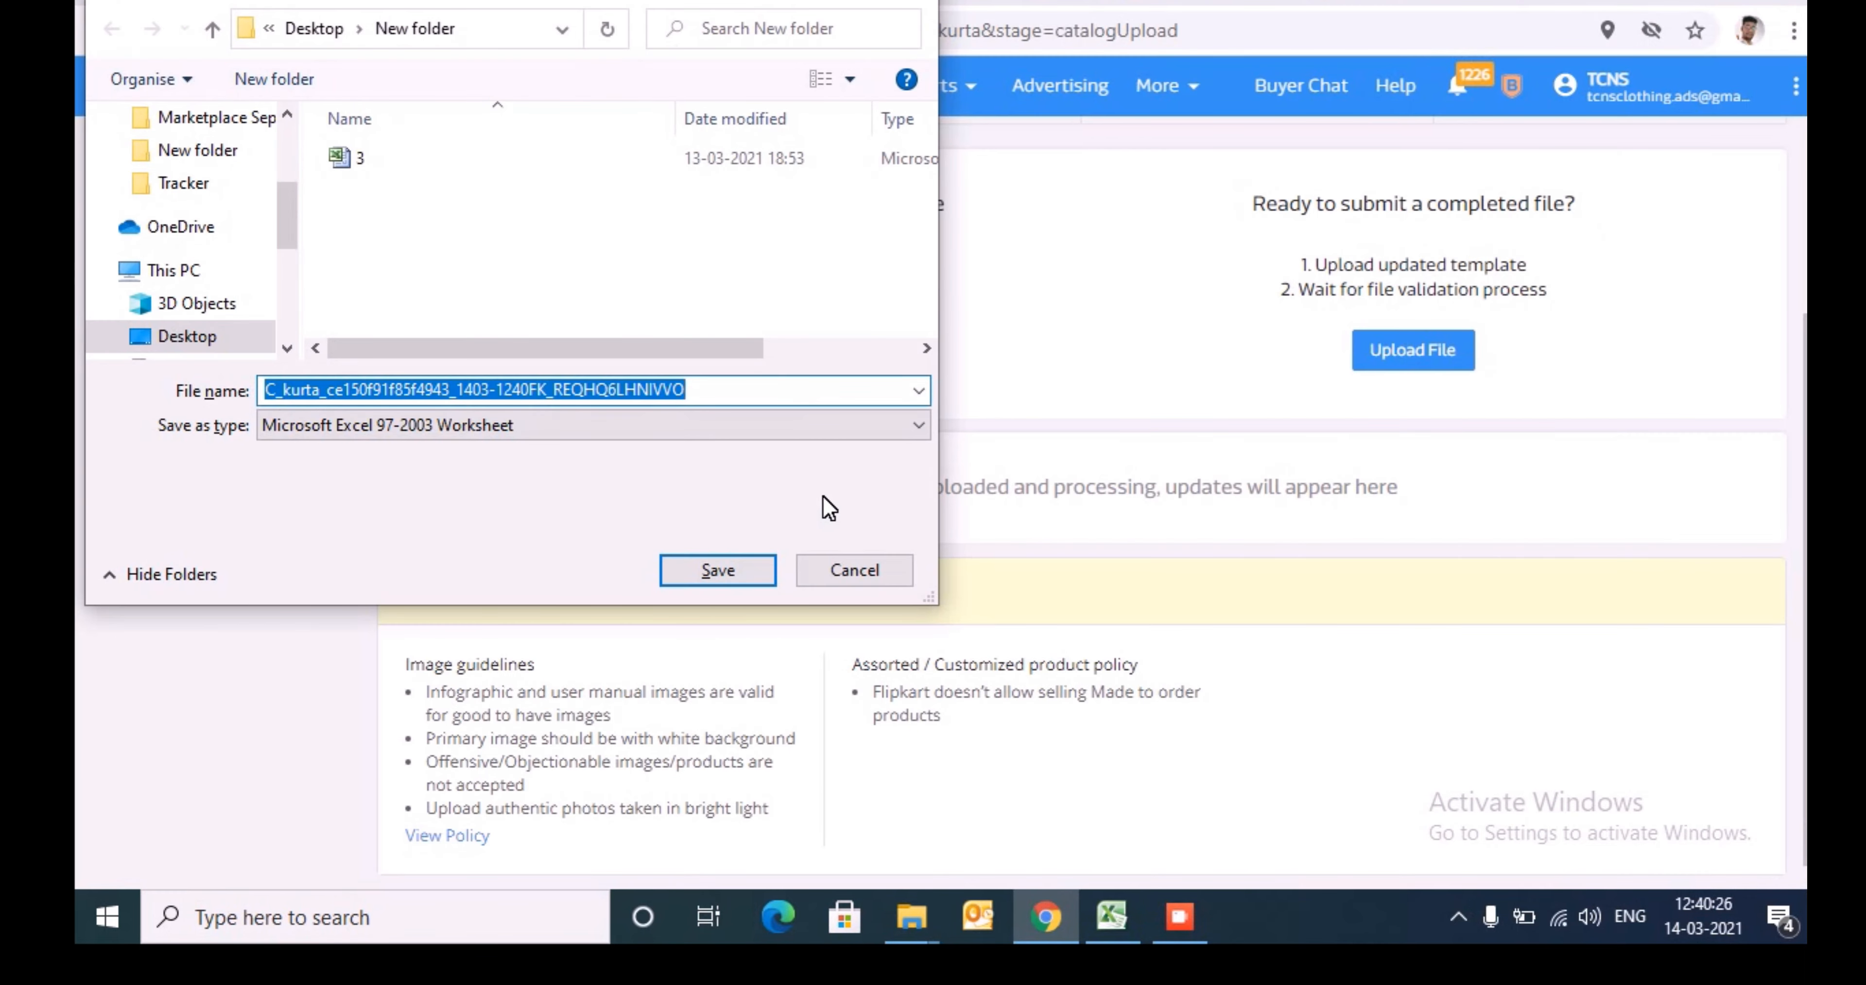
pyautogui.hotkey('ctrl', 'v')
pyautogui.press('Return')
pyautogui.press('Return')
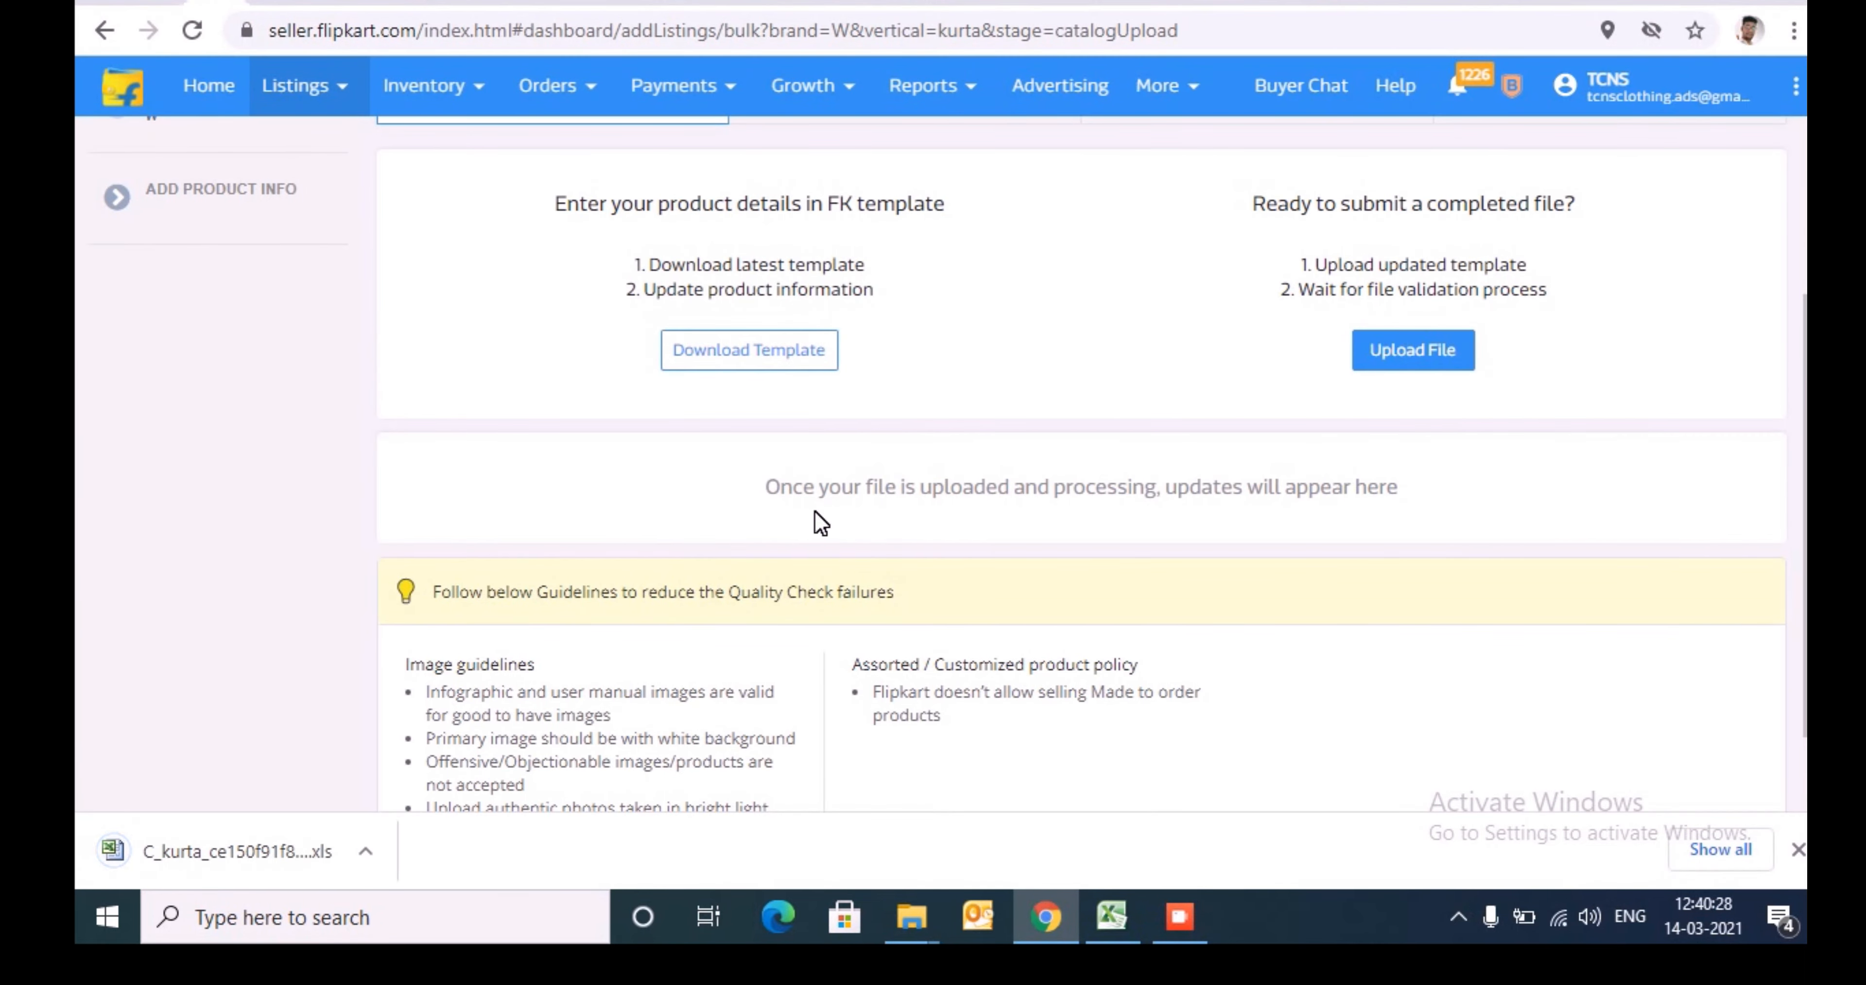
# - Show the downloaded kurta template in its folder and open it in Excel
pyautogui.click(365, 850)
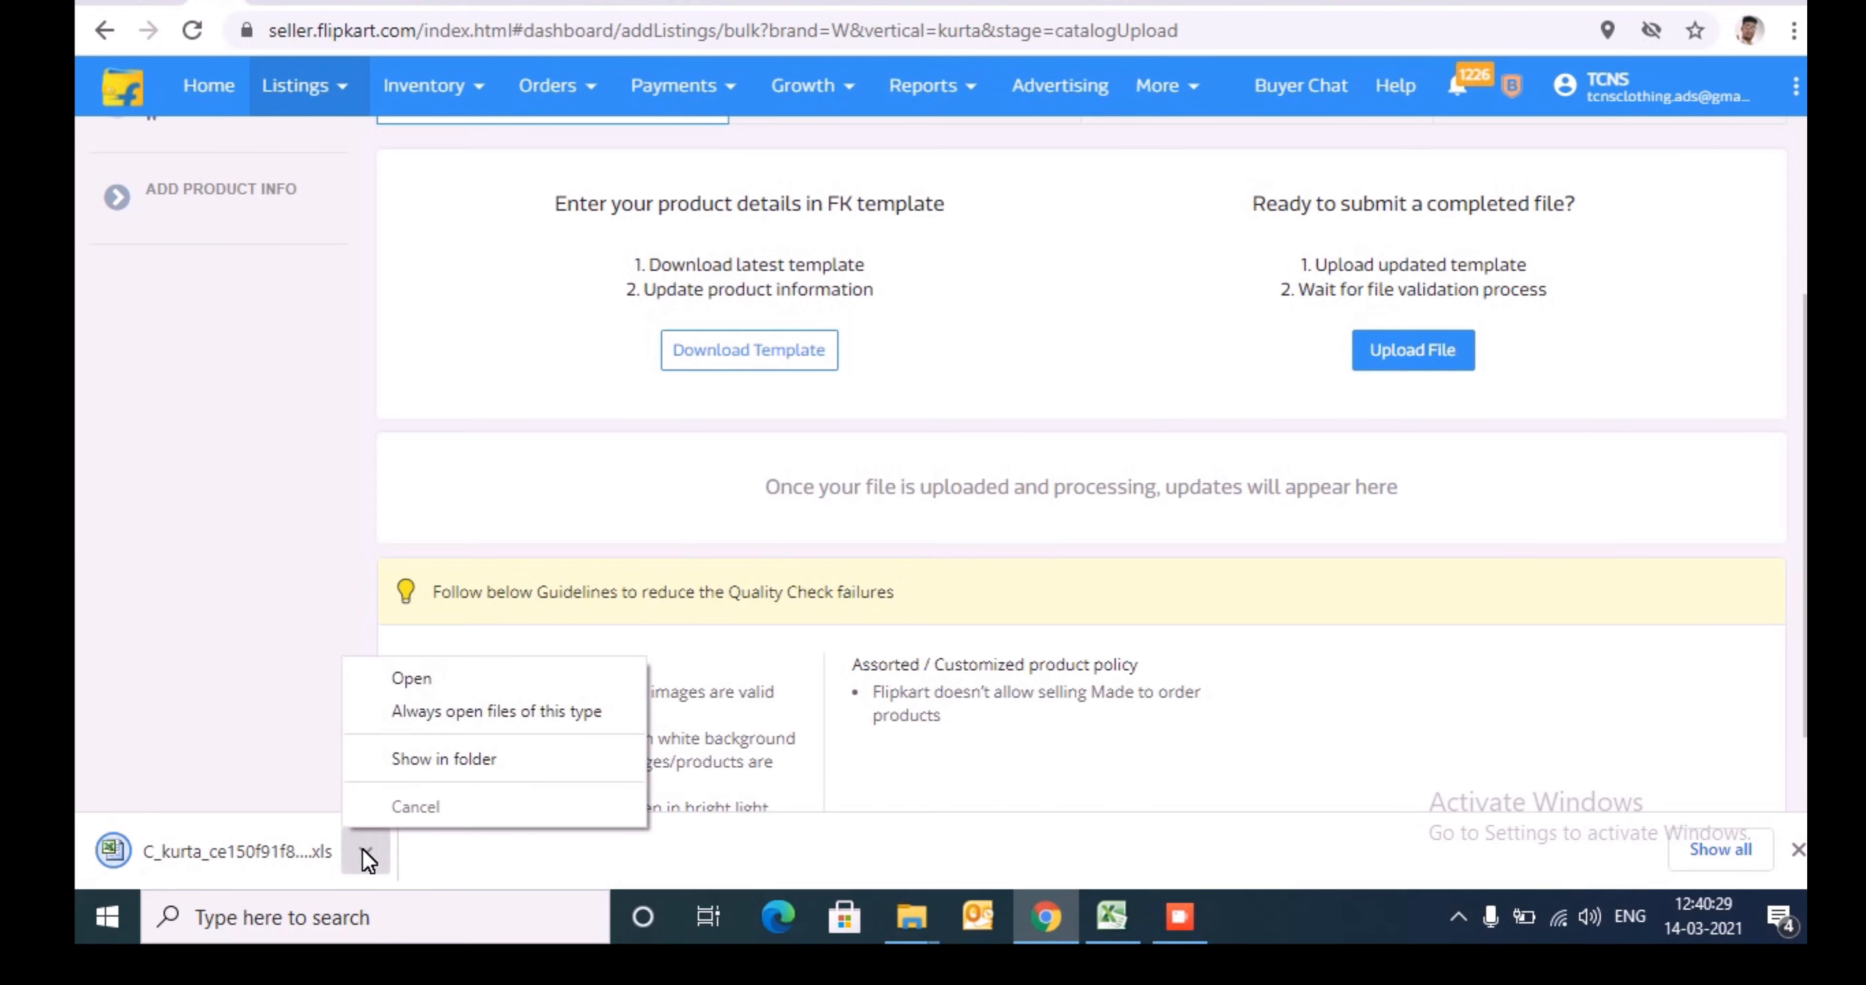
pyautogui.click(463, 760)
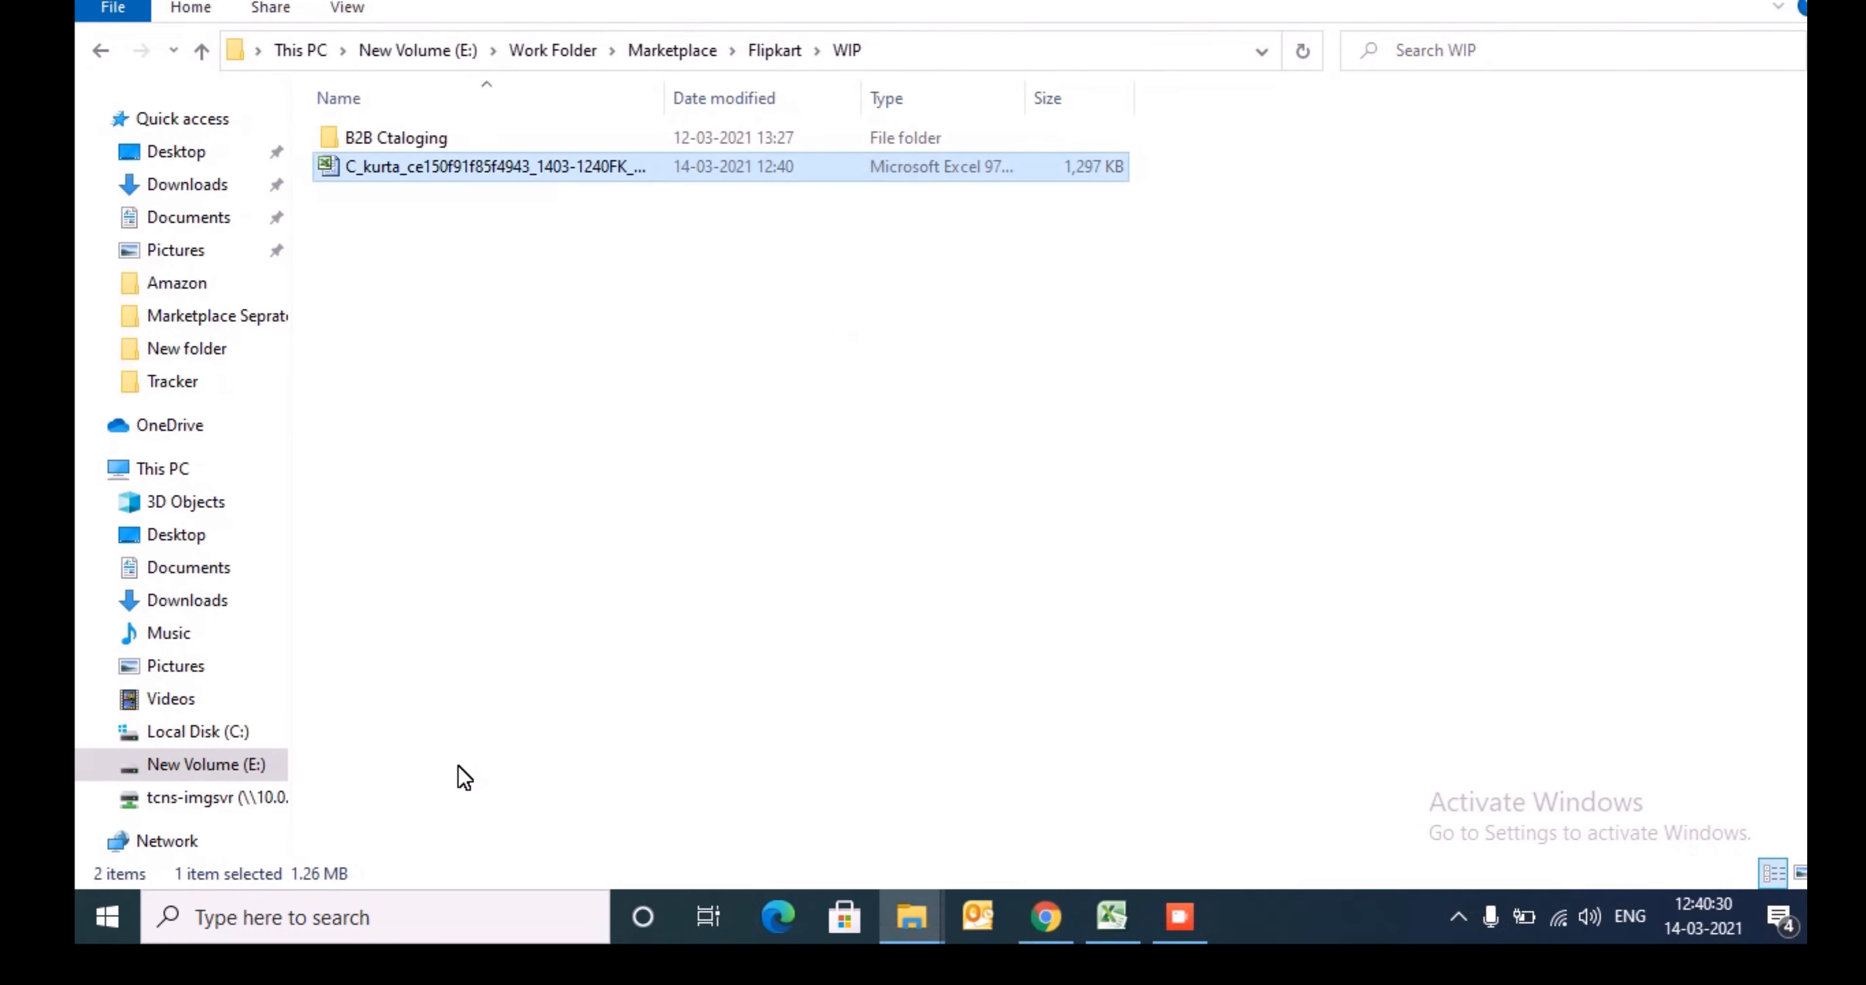
pyautogui.doubleClick(503, 168)
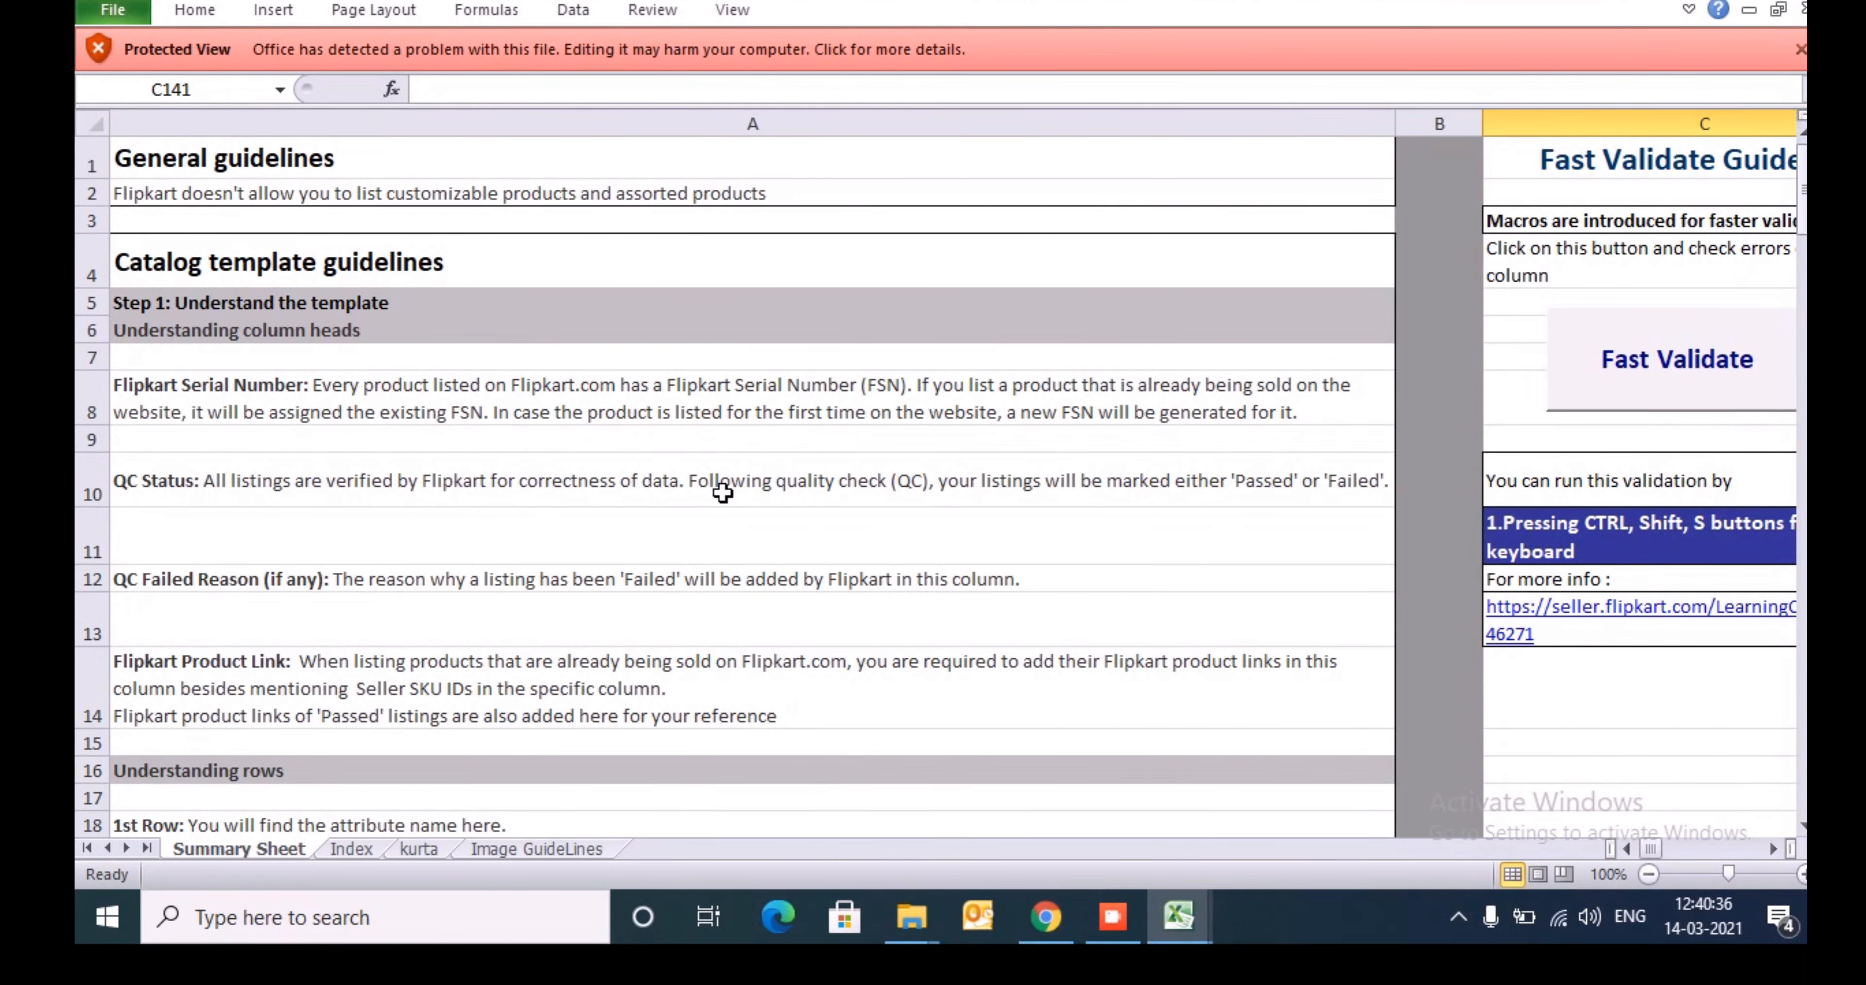
# - Take the kurta template out of Protected View by enabling editing anyway
pyautogui.click(723, 492)
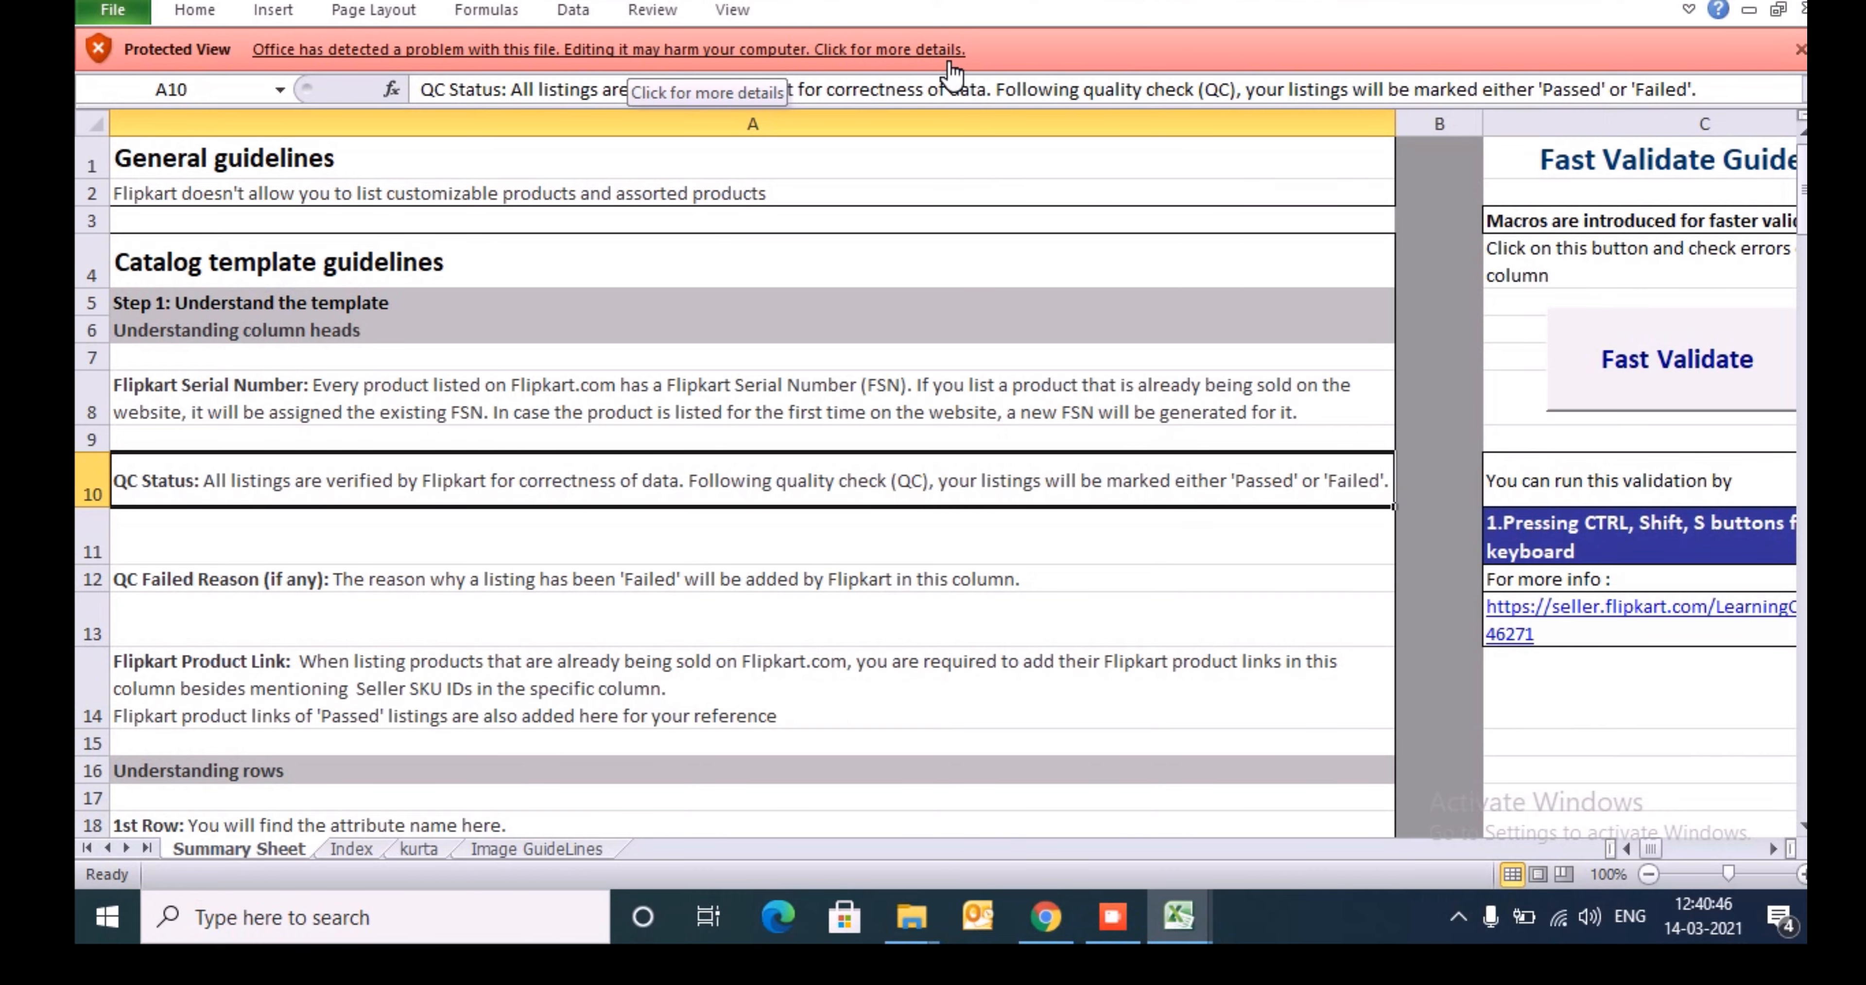
pyautogui.click(731, 49)
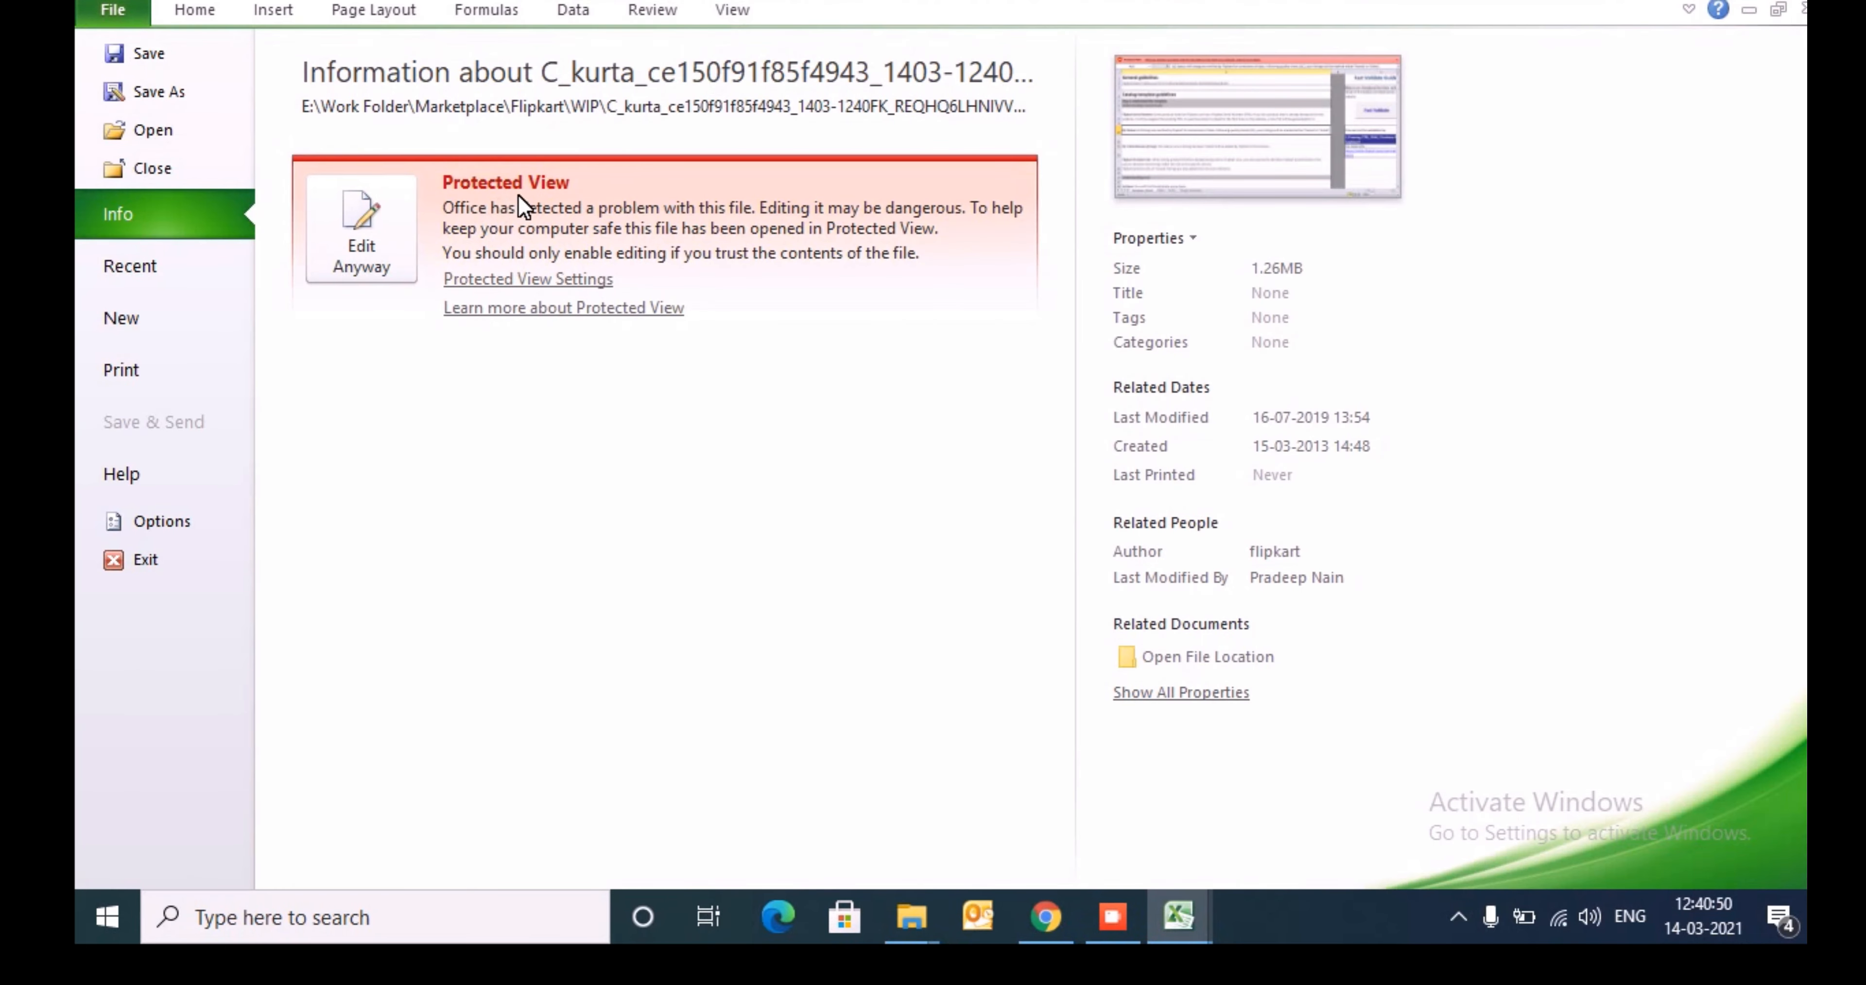
pyautogui.click(370, 256)
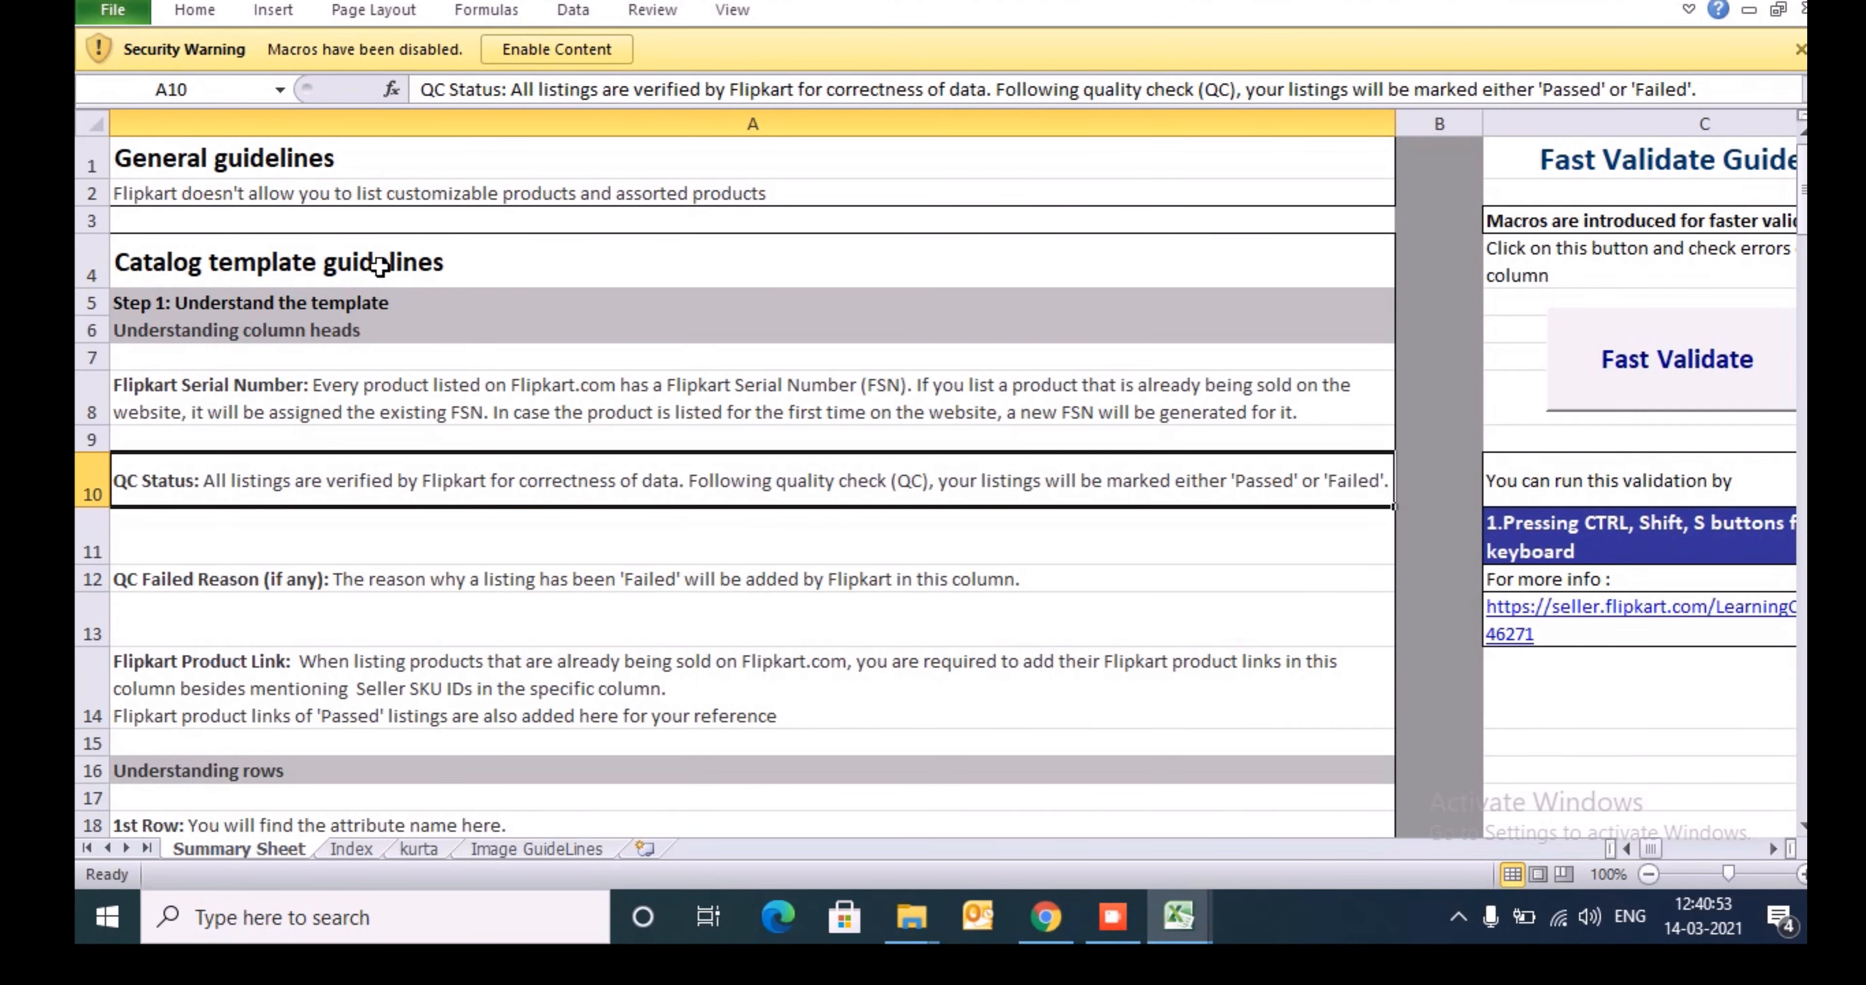
# - Read through the catalogue template guidelines on the Summary Sheet, including column heads, row explanations, colour codes and product variants
pyautogui.click(750, 340)
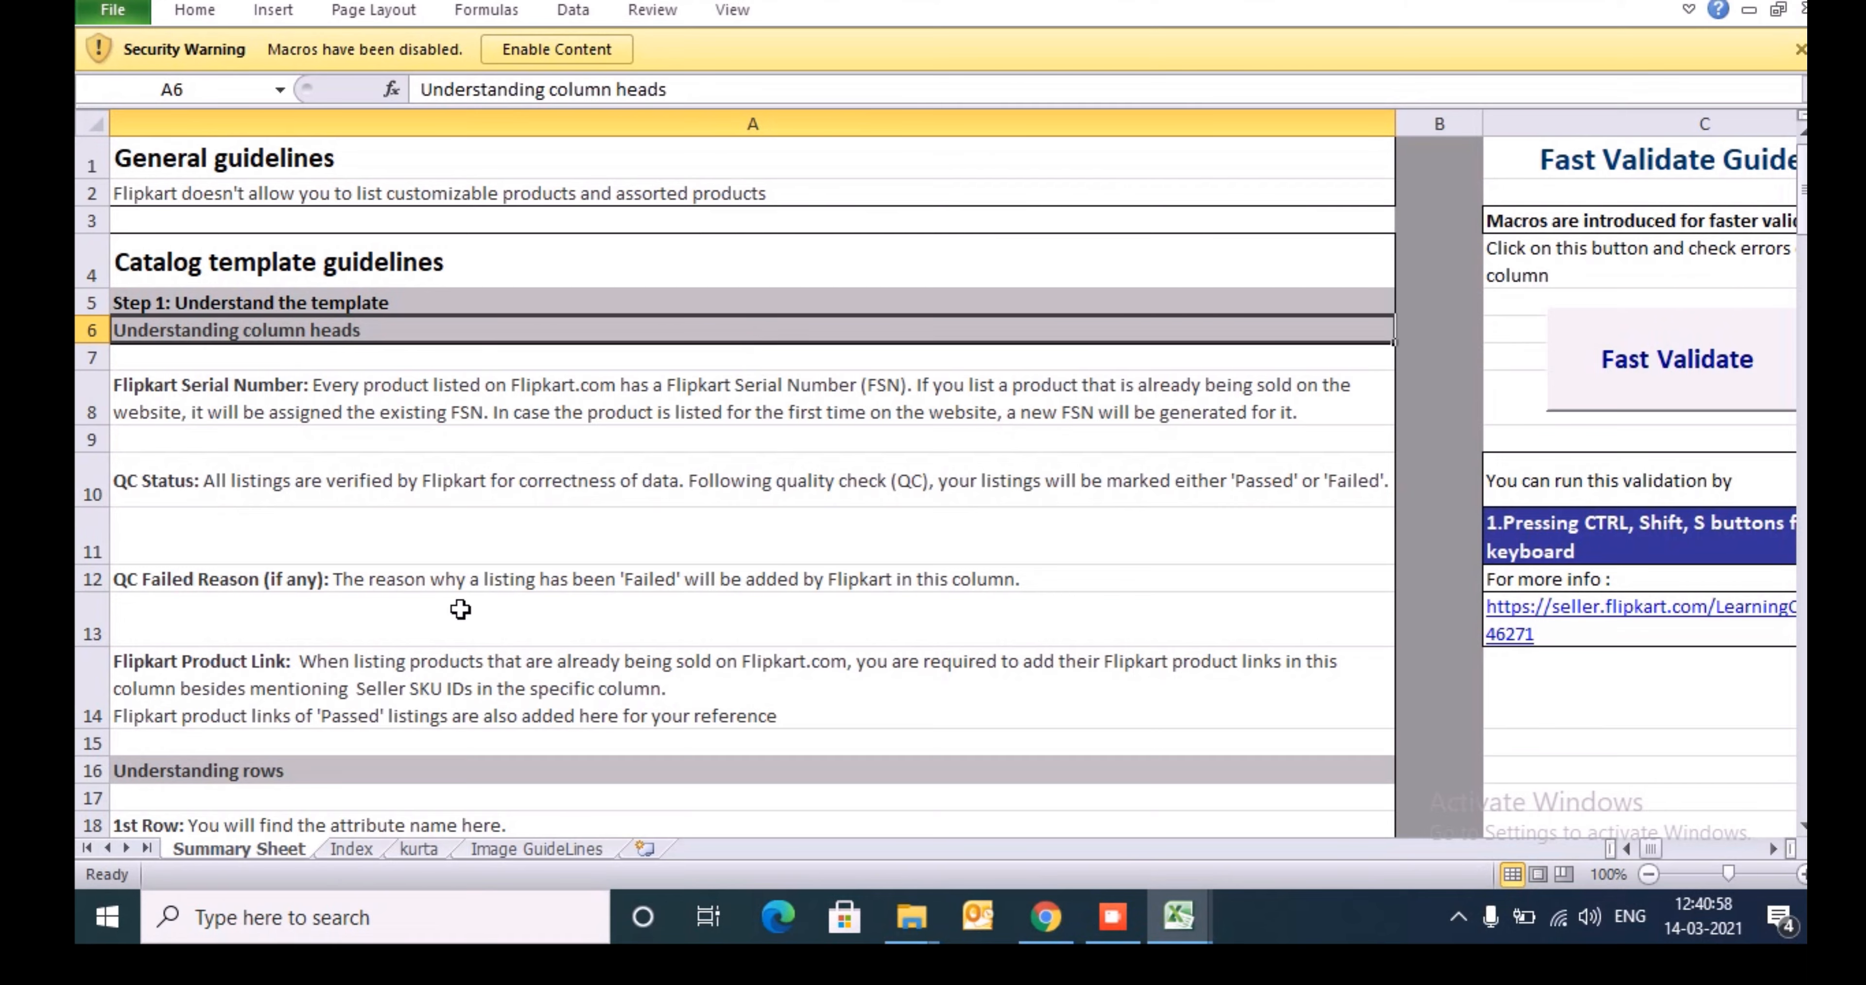
pyautogui.press('Down')
pyautogui.press('Down')
pyautogui.press('Down')
pyautogui.press('Down')
pyautogui.press('Down')
pyautogui.press('Down')
pyautogui.press('Down')
pyautogui.press('Down')
pyautogui.press('Down')
pyautogui.press('Down')
pyautogui.press('Down')
pyautogui.press('Down')
pyautogui.press('Down')
pyautogui.press('Down')
pyautogui.press('Down')
pyautogui.press('Down')
pyautogui.press('Down')
pyautogui.press('Down')
pyautogui.press('Down')
pyautogui.press('Down')
pyautogui.press('Down')
pyautogui.press('Down')
pyautogui.press('Down')
pyautogui.press('Down')
pyautogui.press('Down')
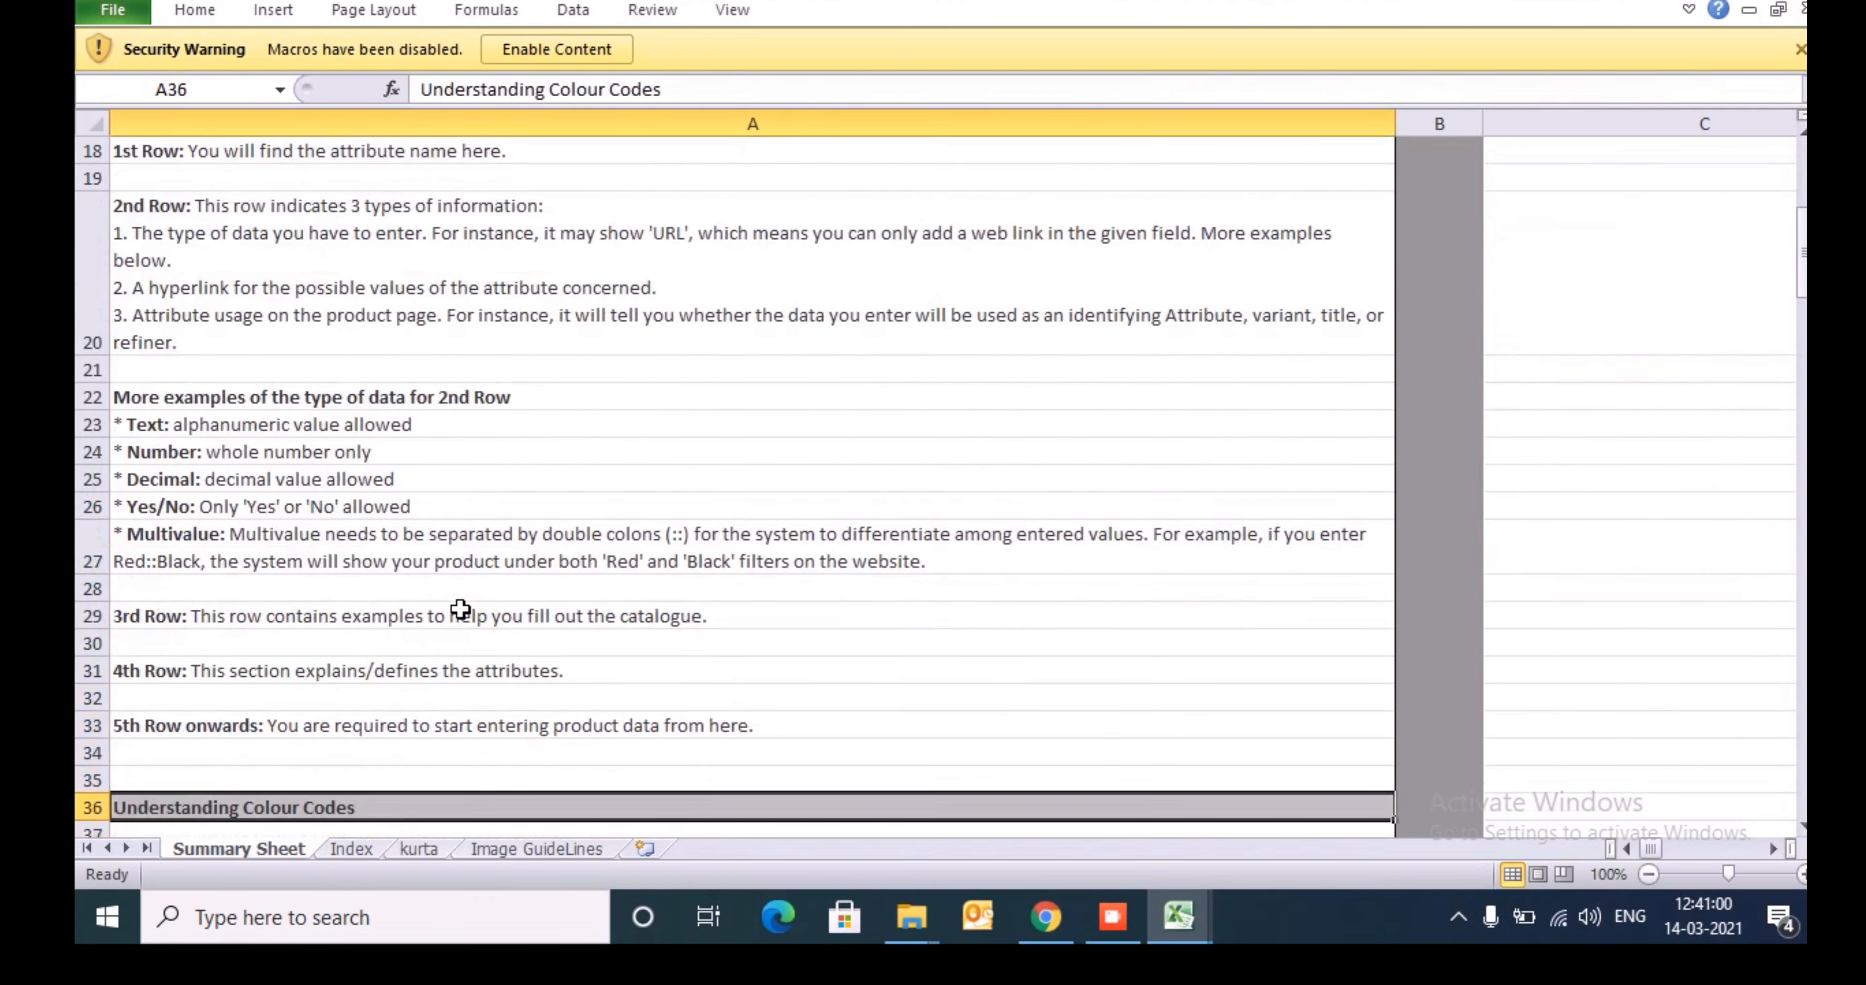
pyautogui.press('Down')
pyautogui.press('Down')
pyautogui.press('Down')
pyautogui.press('Down')
pyautogui.press('Down')
pyautogui.press('Down')
pyautogui.press('Down')
pyautogui.press('Down')
pyautogui.press('Down')
pyautogui.press('Down')
pyautogui.press('Down')
pyautogui.press('Down')
pyautogui.press('Down')
pyautogui.press('Down')
pyautogui.press('Down')
pyautogui.press('Down')
pyautogui.press('Down')
pyautogui.press('Down')
pyautogui.press('Down')
pyautogui.press('Down')
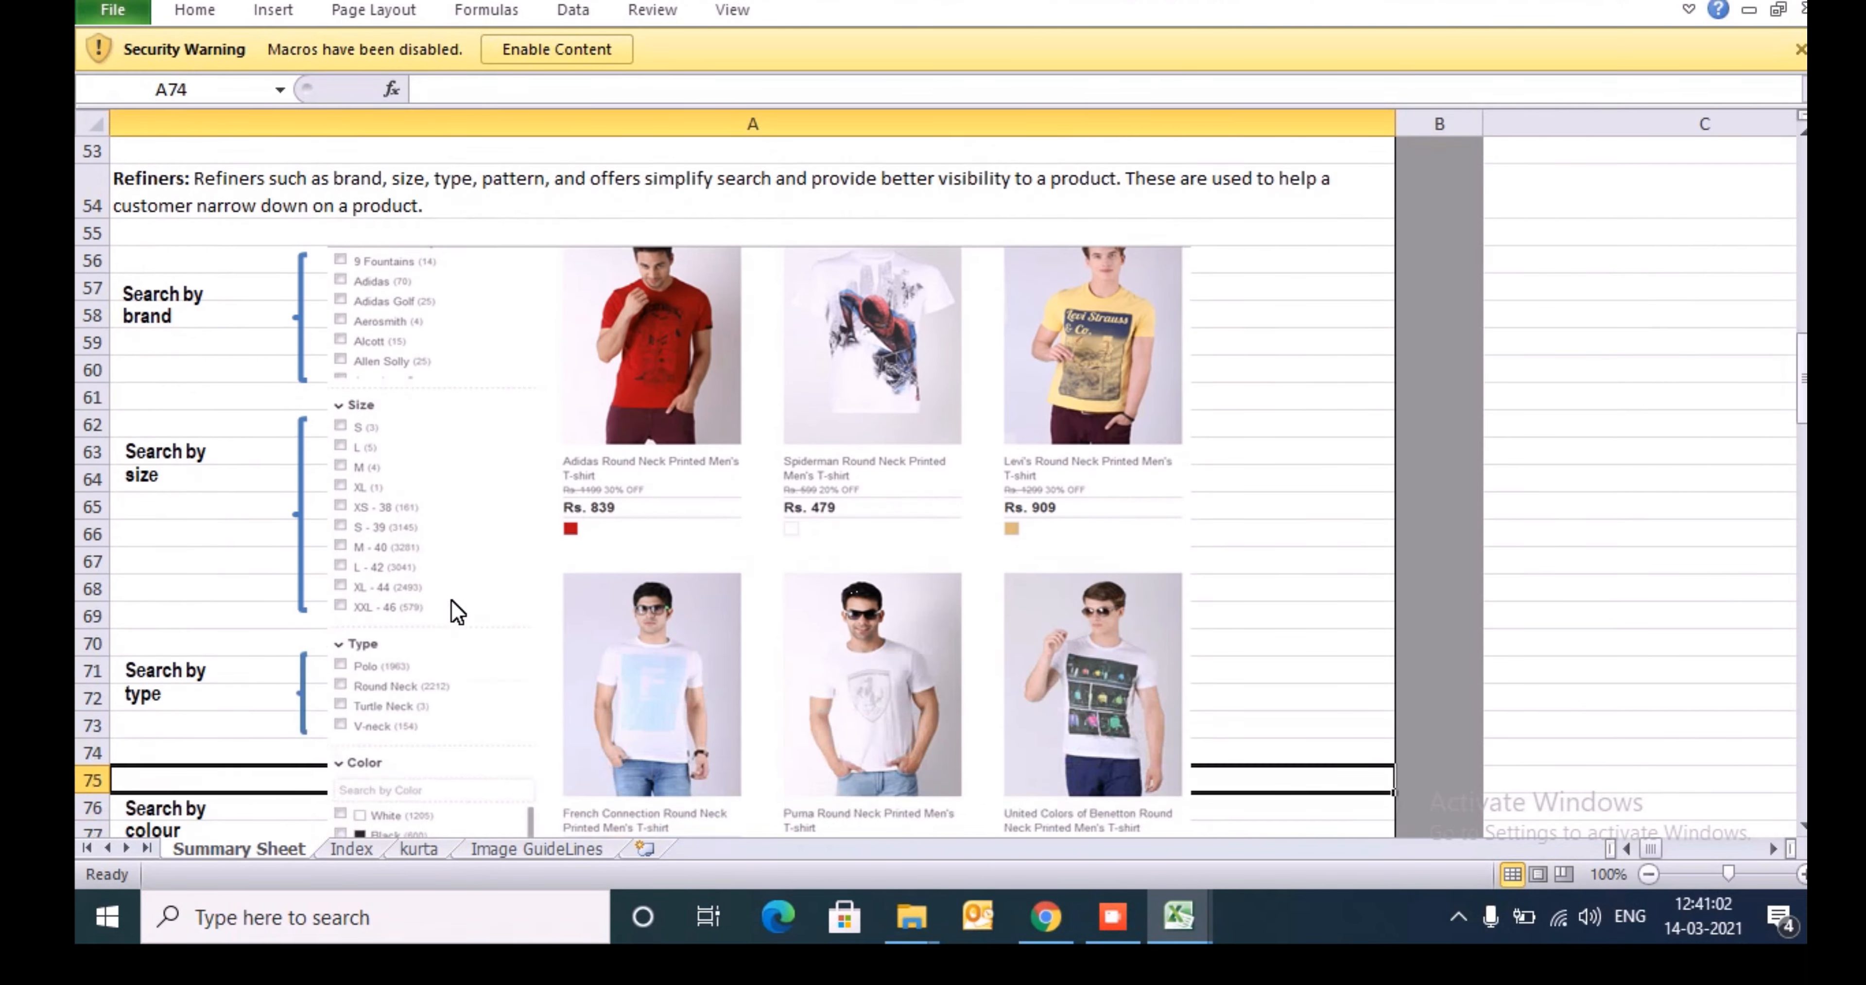
pyautogui.press('Down')
pyautogui.press('Down')
pyautogui.press('Down')
pyautogui.press('Down')
pyautogui.press('Down')
pyautogui.press('Down')
pyautogui.press('Down')
pyautogui.press('Down')
pyautogui.press('Down')
pyautogui.press('Down')
pyautogui.press('Down')
pyautogui.press('Down')
pyautogui.press('Down')
pyautogui.press('Down')
pyautogui.press('Down')
pyautogui.press('Down')
pyautogui.press('Down')
pyautogui.press('Down')
pyautogui.press('Down')
pyautogui.press('Down')
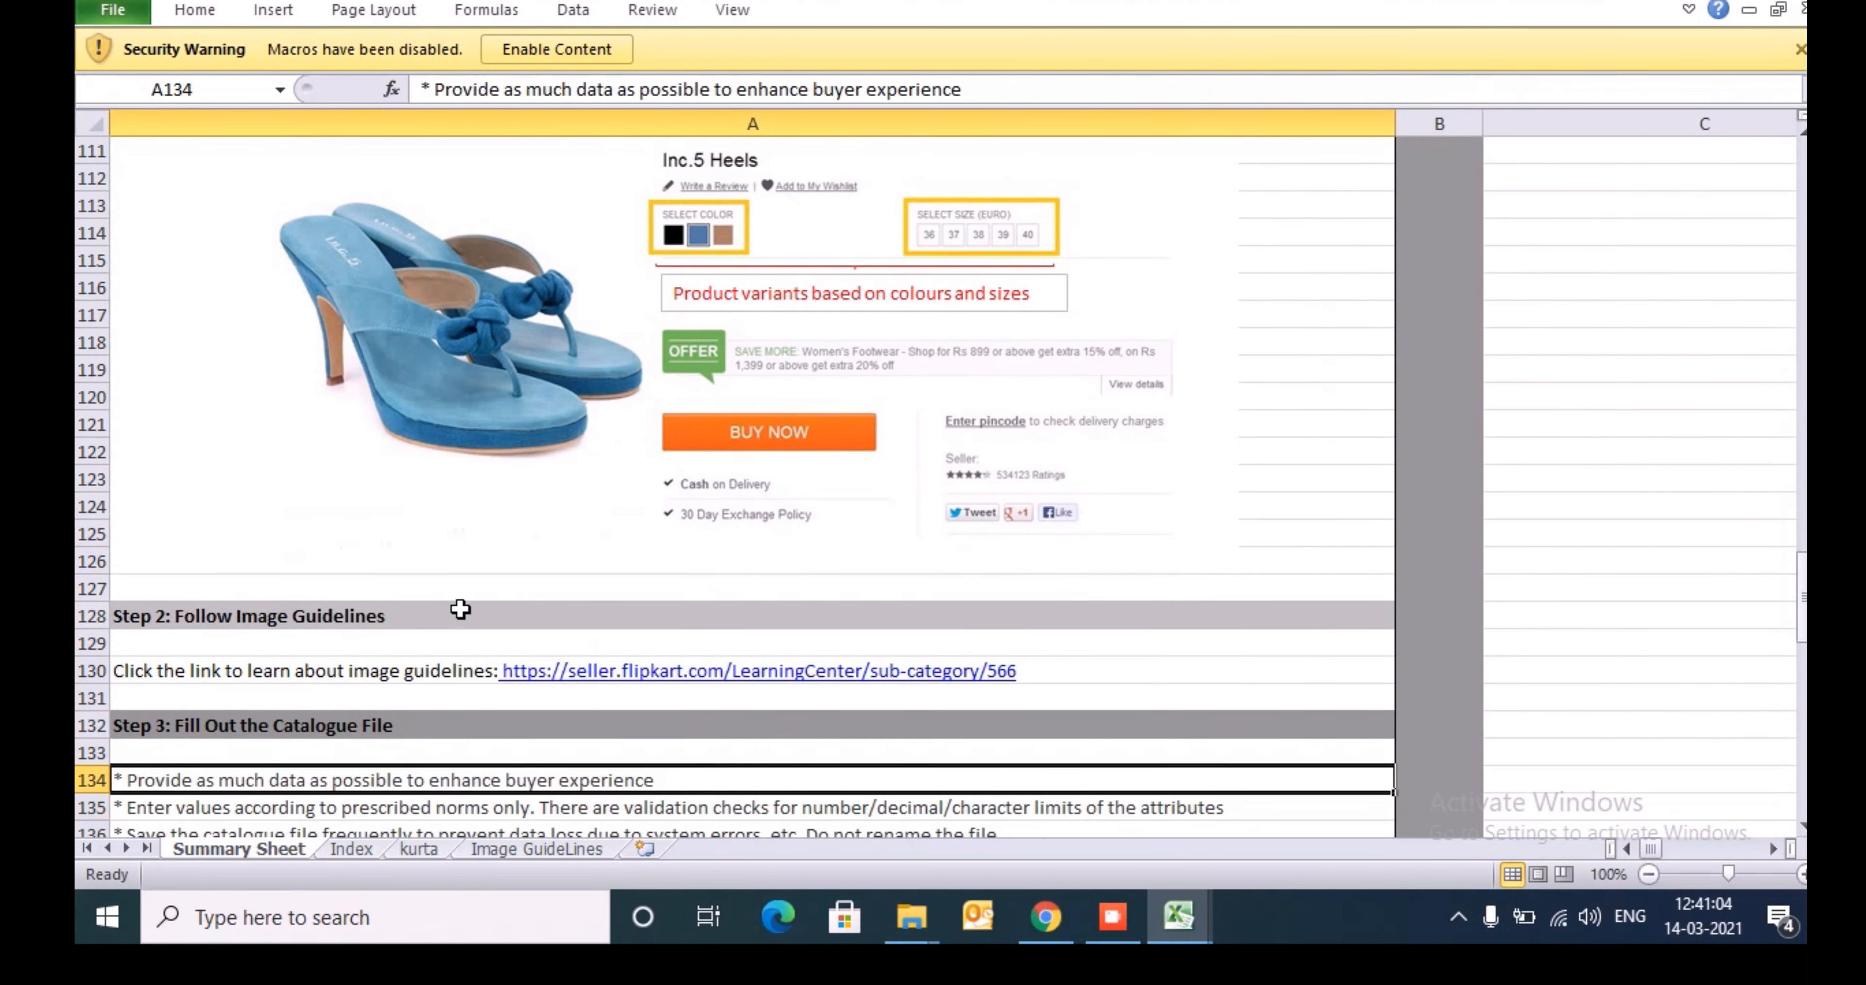
pyautogui.press('Up')
pyautogui.press('Up')
pyautogui.press('Up')
pyautogui.press('Up')
pyautogui.press('Up')
pyautogui.press('Up')
pyautogui.press('Up')
pyautogui.press('Up')
pyautogui.press('Up')
pyautogui.press('Up')
pyautogui.press('Up')
pyautogui.press('Up')
pyautogui.press('Up')
pyautogui.press('Up')
pyautogui.press('Up')
pyautogui.press('Up')
pyautogui.press('Up')
pyautogui.press('Up')
pyautogui.press('Up')
pyautogui.press('Up')
pyautogui.press('Up')
pyautogui.press('Up')
pyautogui.press('Up')
pyautogui.press('Up')
pyautogui.press('Up')
pyautogui.press('Up')
pyautogui.press('Up')
pyautogui.press('Up')
pyautogui.press('Up')
pyautogui.press('Up')
pyautogui.press('Up')
pyautogui.press('Up')
pyautogui.press('Up')
pyautogui.press('Up')
pyautogui.press('Up')
pyautogui.press('Up')
pyautogui.press('Up')
pyautogui.press('Up')
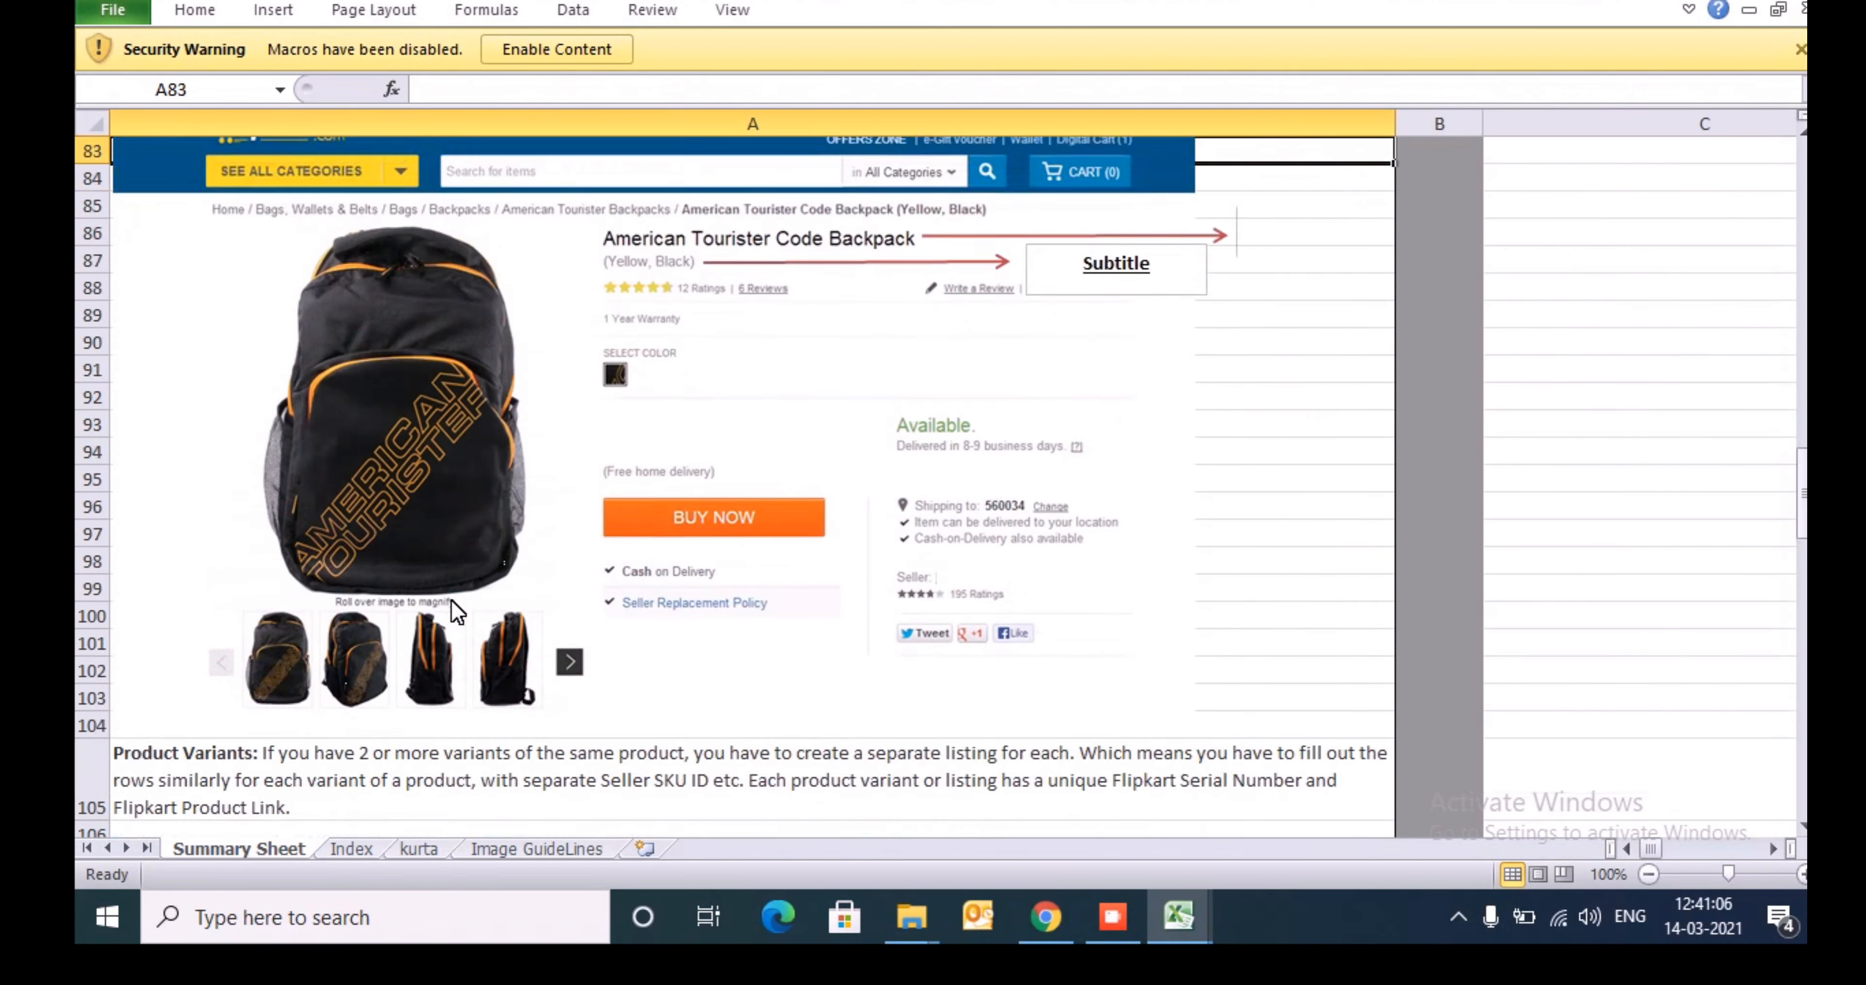
pyautogui.press('Up')
pyautogui.press('Up')
pyautogui.press('Up')
pyautogui.press('Up')
pyautogui.press('Up')
pyautogui.press('Up')
pyautogui.press('Up')
pyautogui.press('Up')
pyautogui.press('Up')
pyautogui.press('Up')
pyautogui.press('Up')
pyautogui.press('Up')
pyautogui.press('Up')
pyautogui.press('Up')
pyautogui.press('Up')
pyautogui.press('Up')
pyautogui.press('Up')
pyautogui.press('Up')
pyautogui.press('Up')
pyautogui.press('Up')
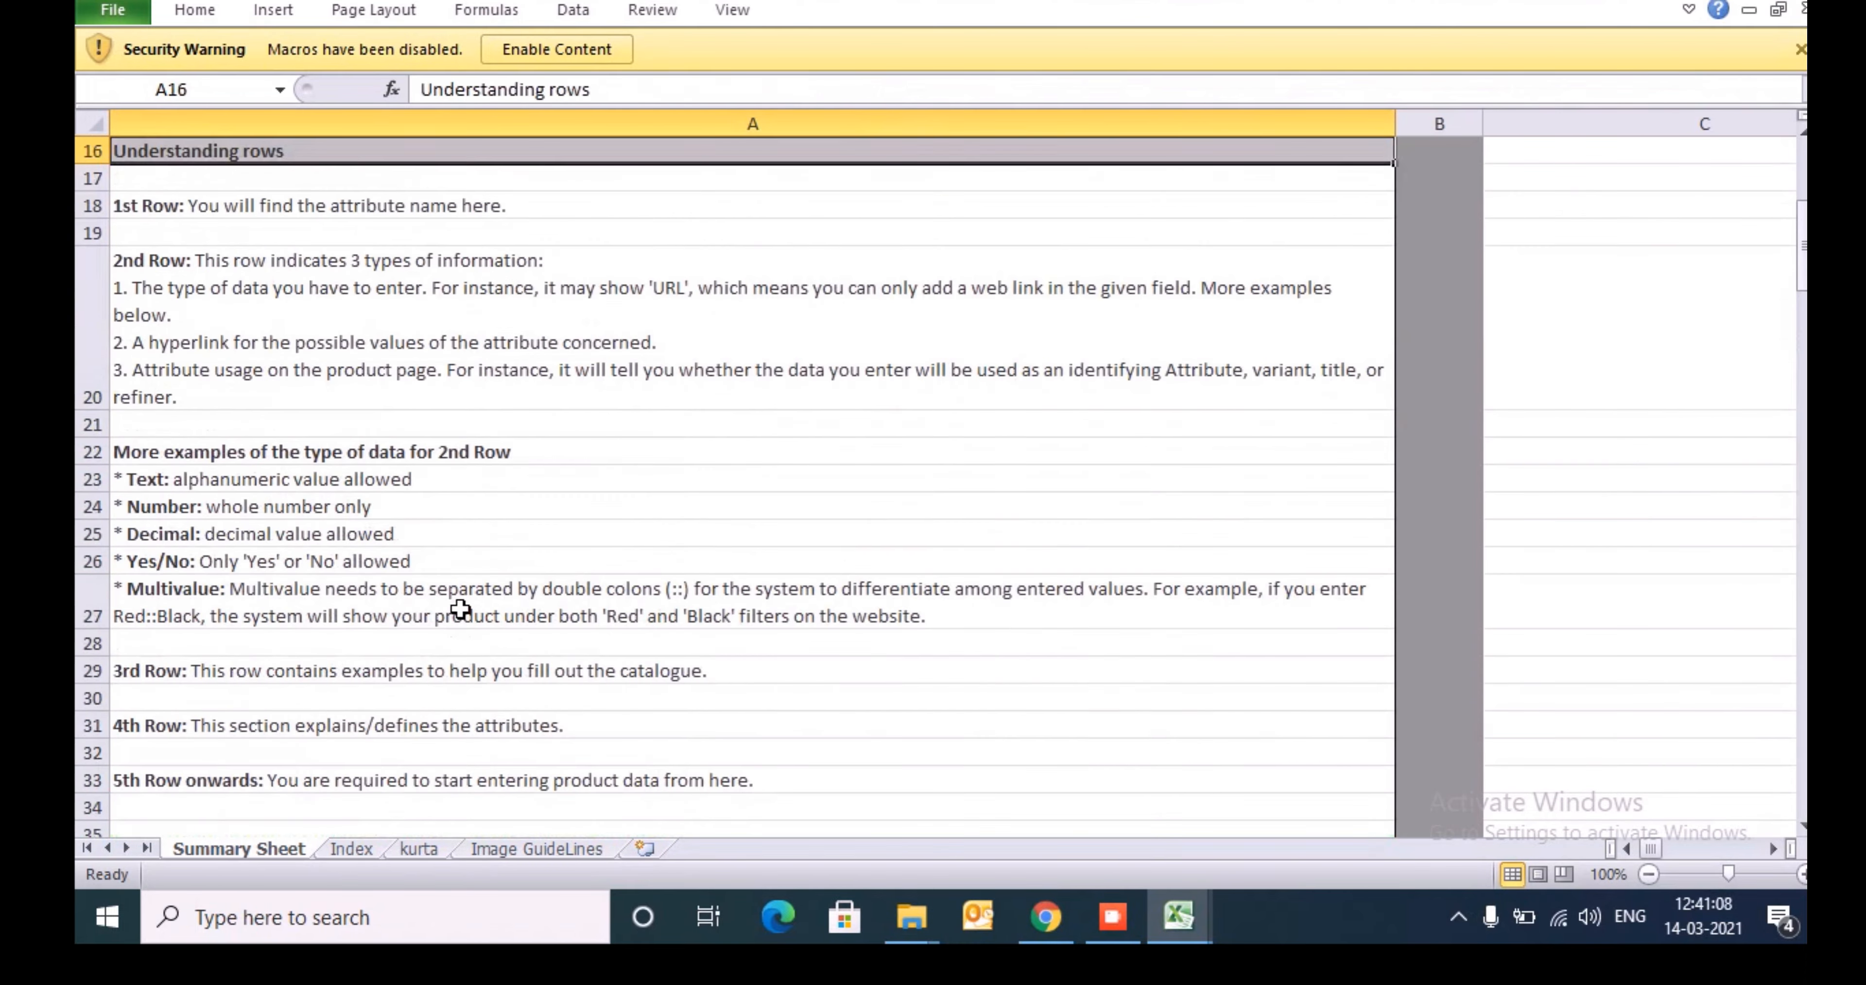
pyautogui.press('Down')
pyautogui.press('Down')
pyautogui.press('Down')
pyautogui.press('Down')
pyautogui.press('Down')
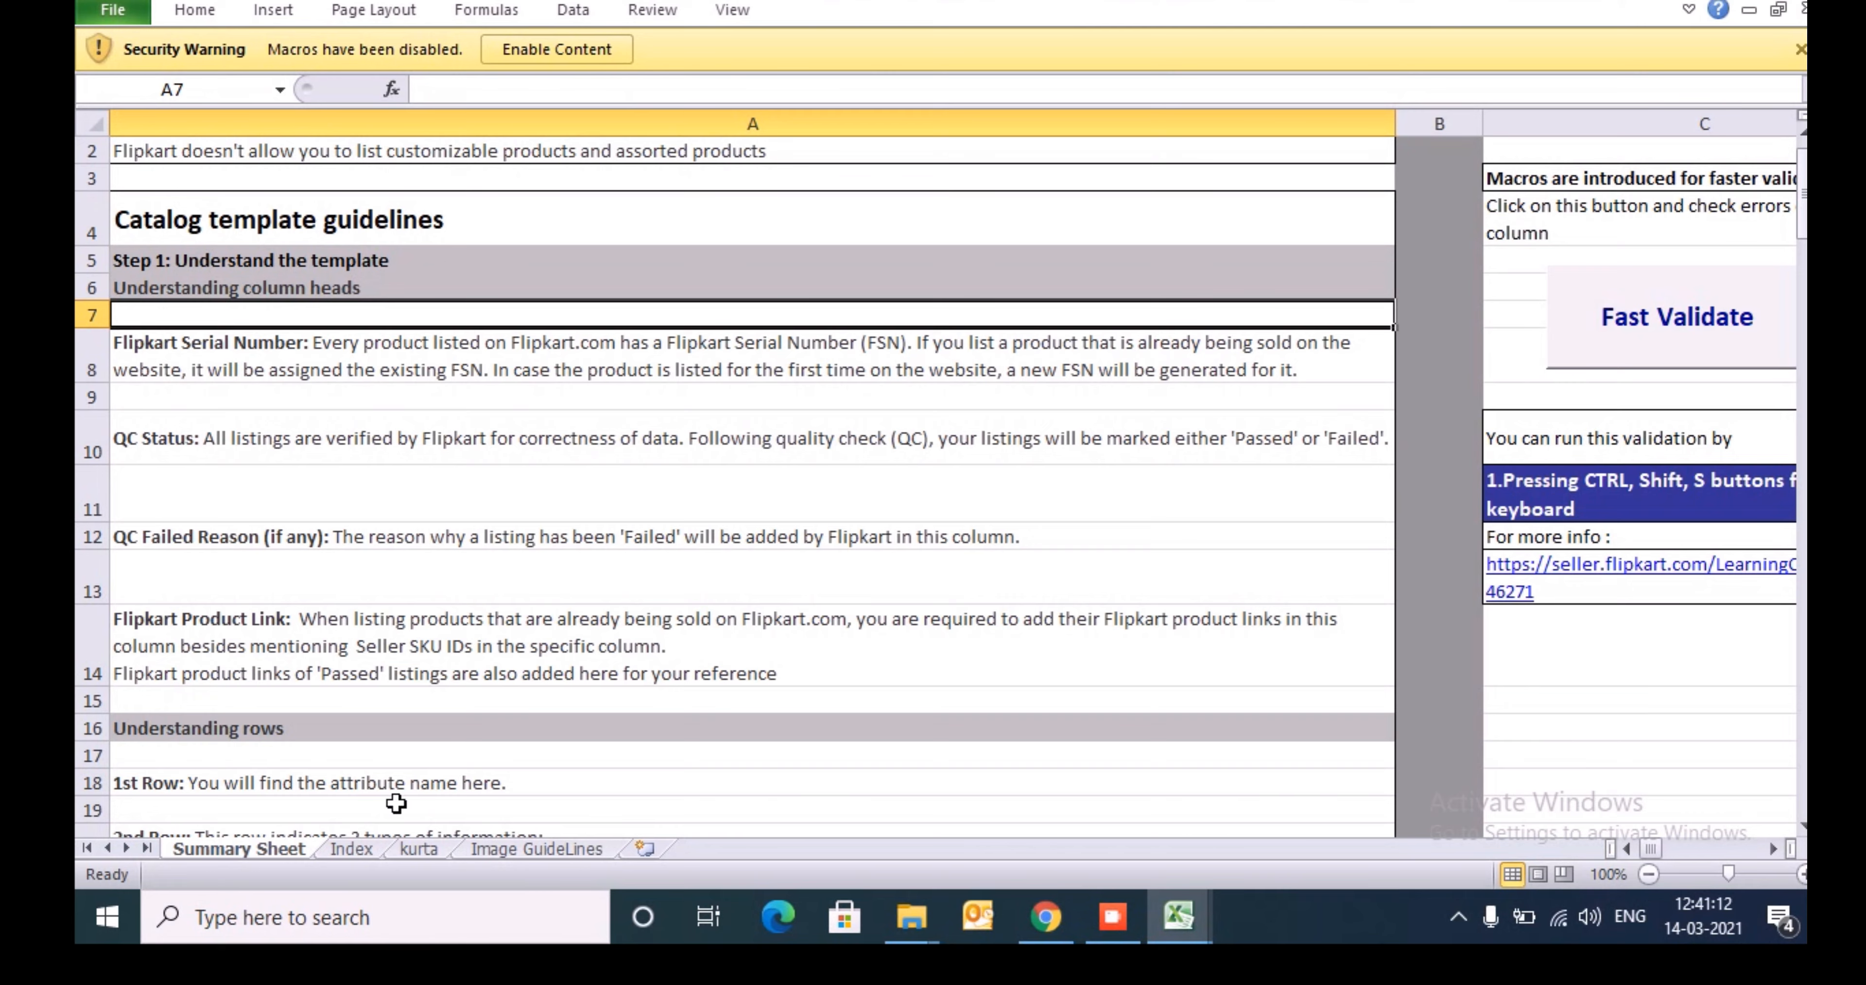
# - Review the allowed attribute values on the Index sheet, from Size across to Occasion
pyautogui.click(353, 848)
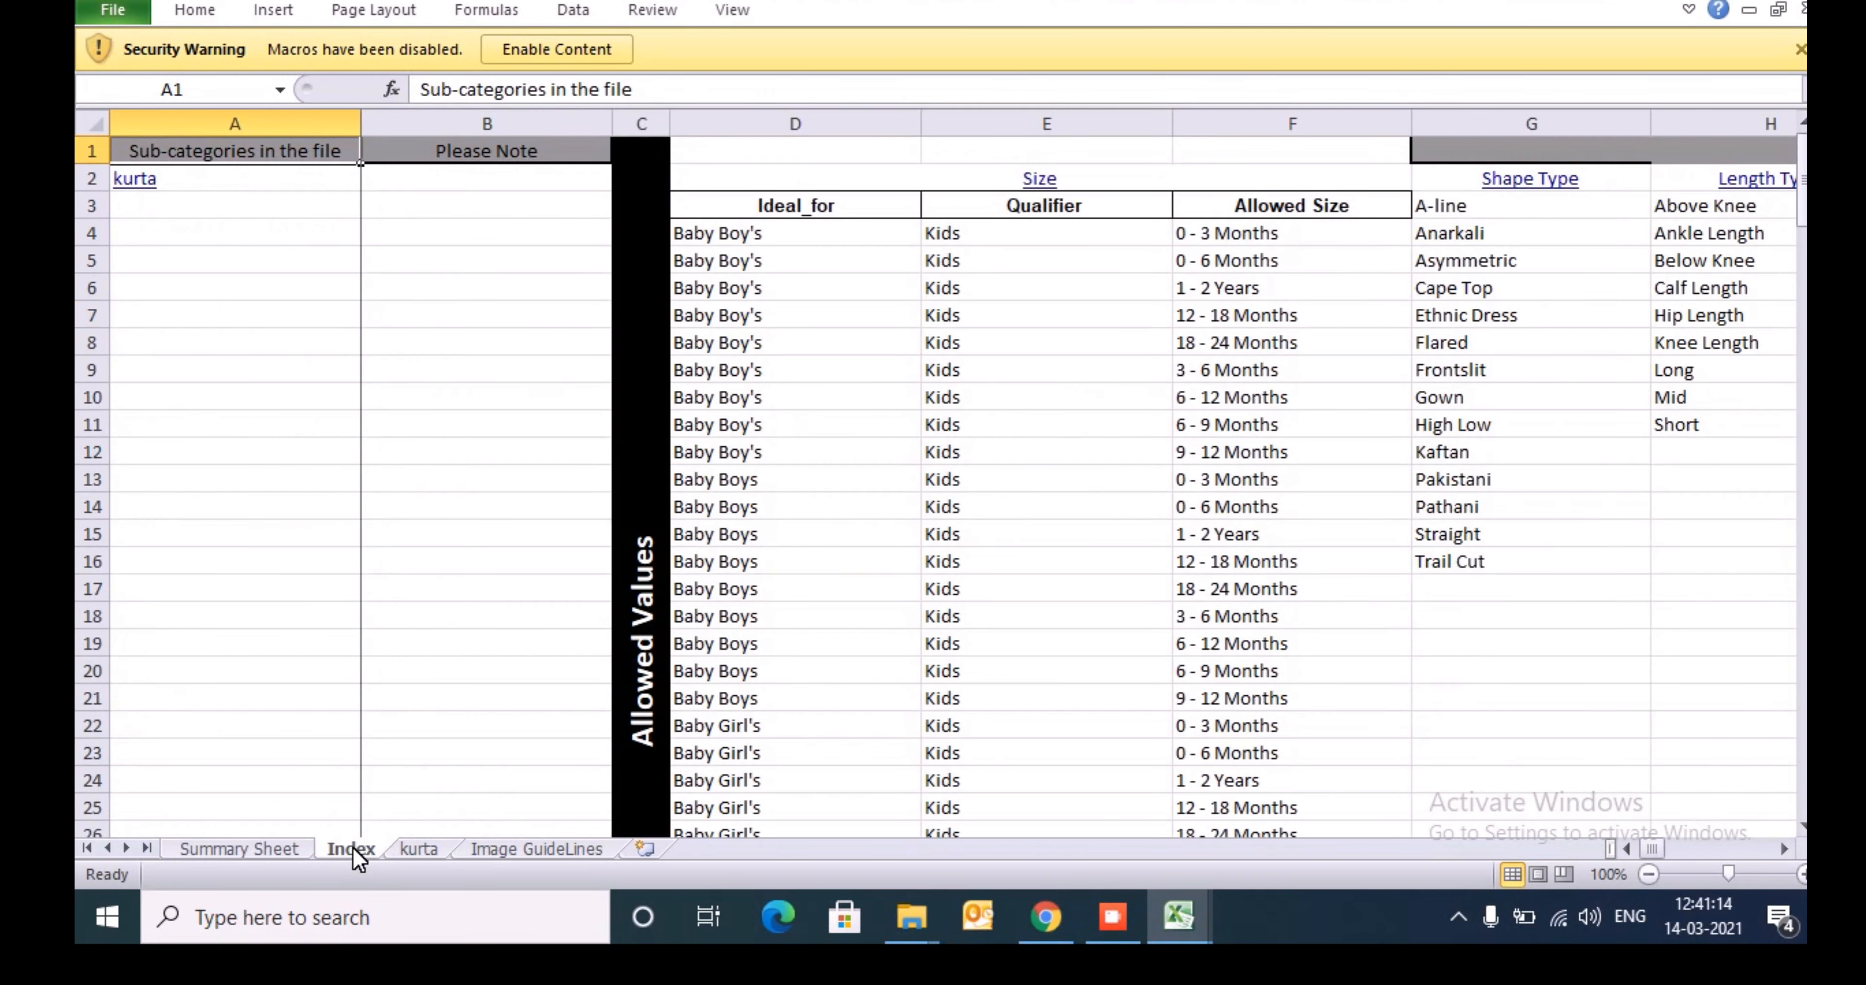
pyautogui.click(1050, 402)
pyautogui.hotkey('ctrl', 'Up')
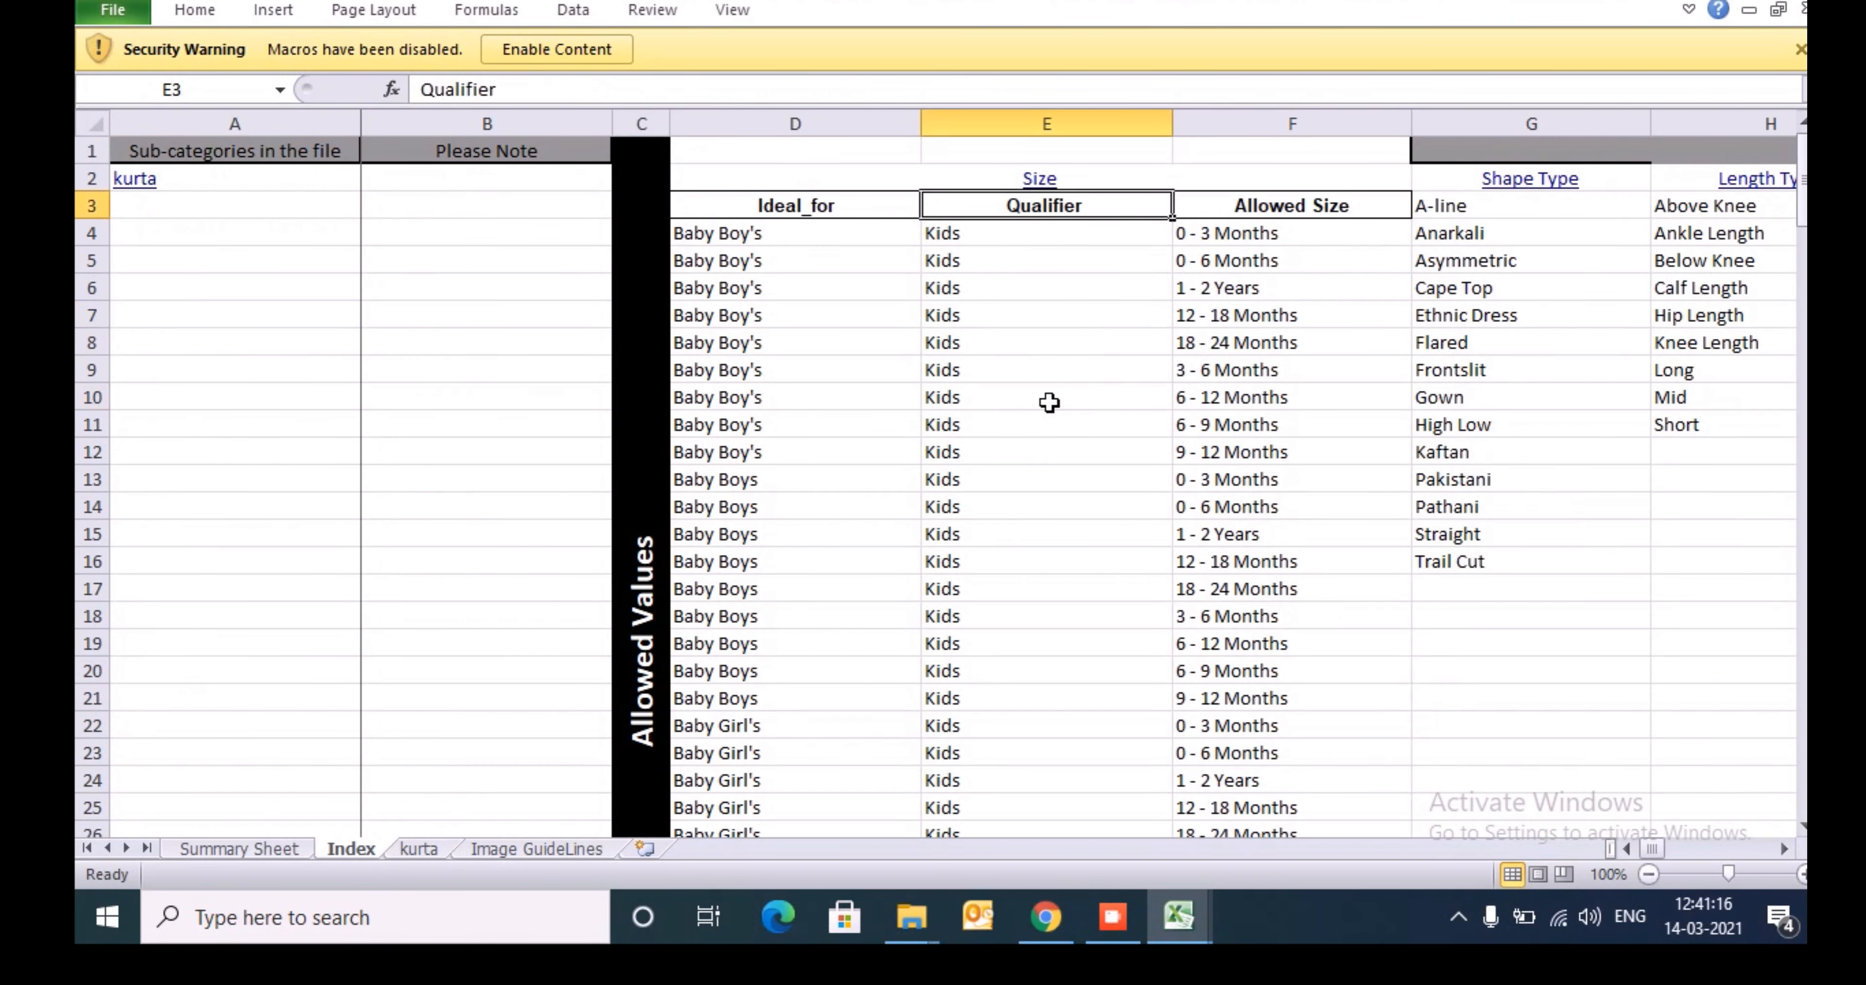
pyautogui.press('Down')
pyautogui.press('Down')
pyautogui.press('Right')
pyautogui.press('Right')
pyautogui.press('Right')
pyautogui.press('Right')
pyautogui.press('Right')
pyautogui.press('Right')
pyautogui.press('Right')
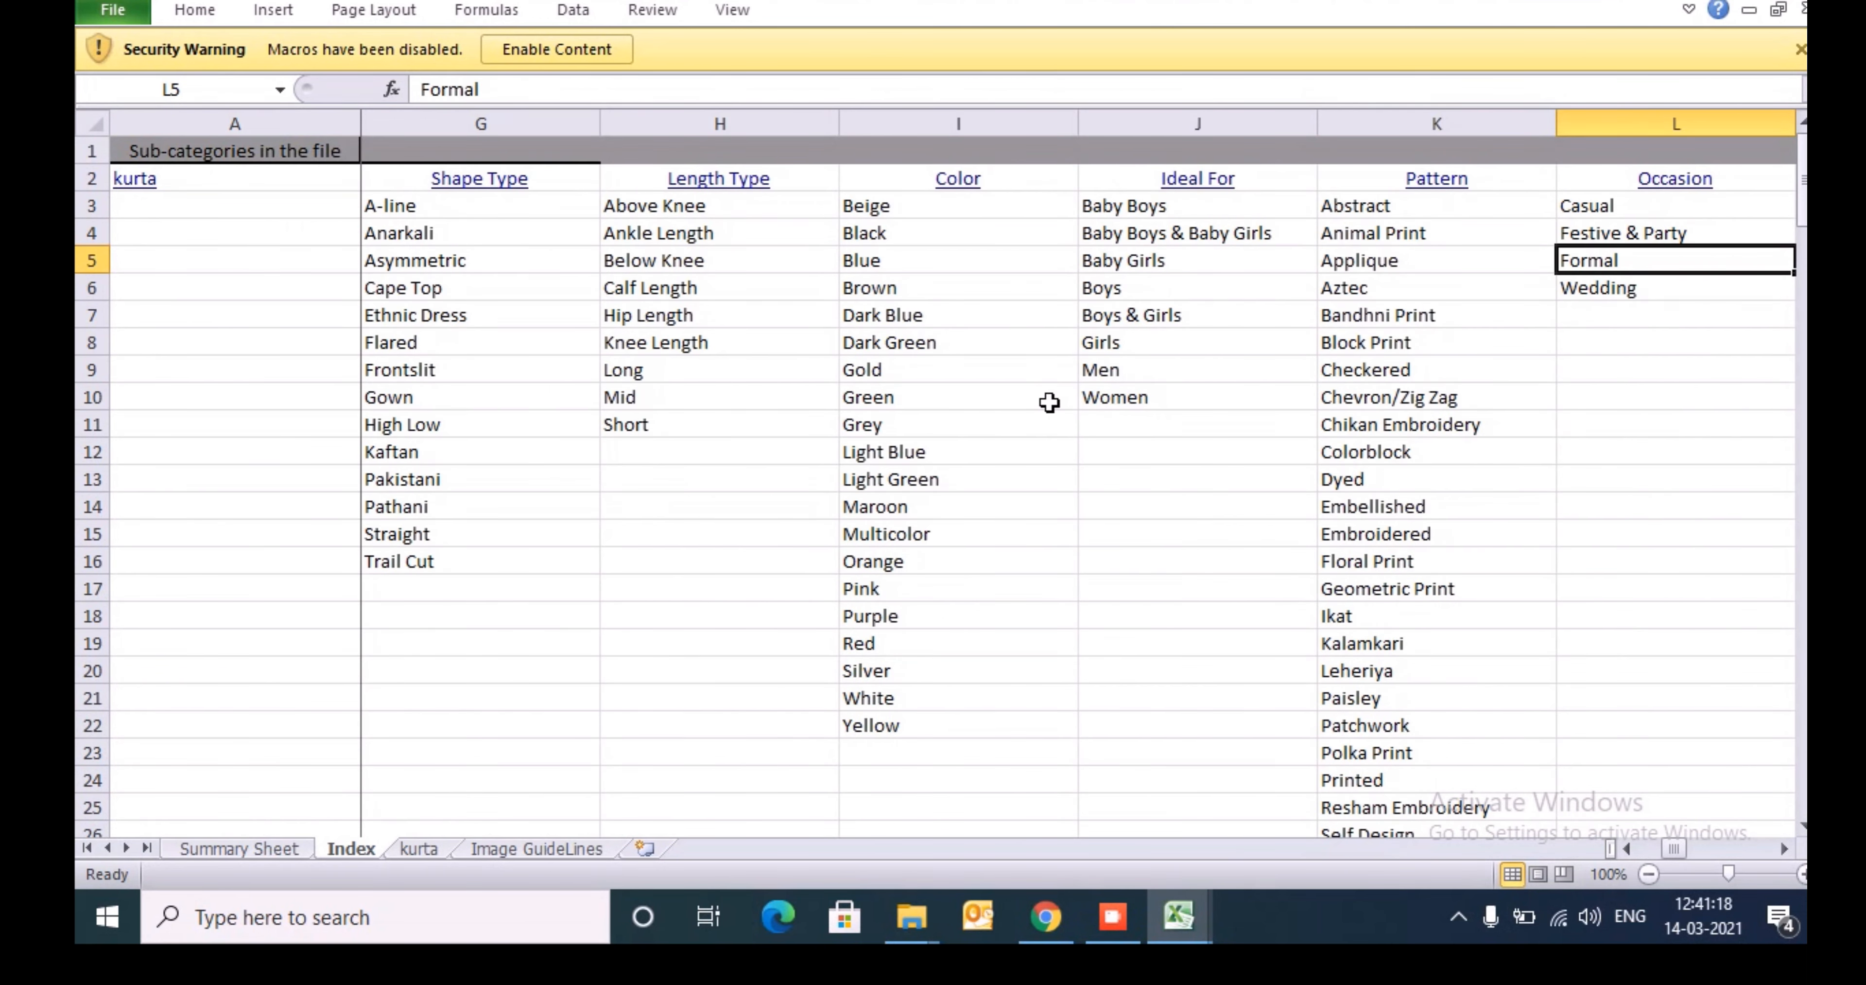
# - Examine the attribute headers and filling instructions on the kurta sheet, from Seller SKU ID to the size columns
pyautogui.click(421, 850)
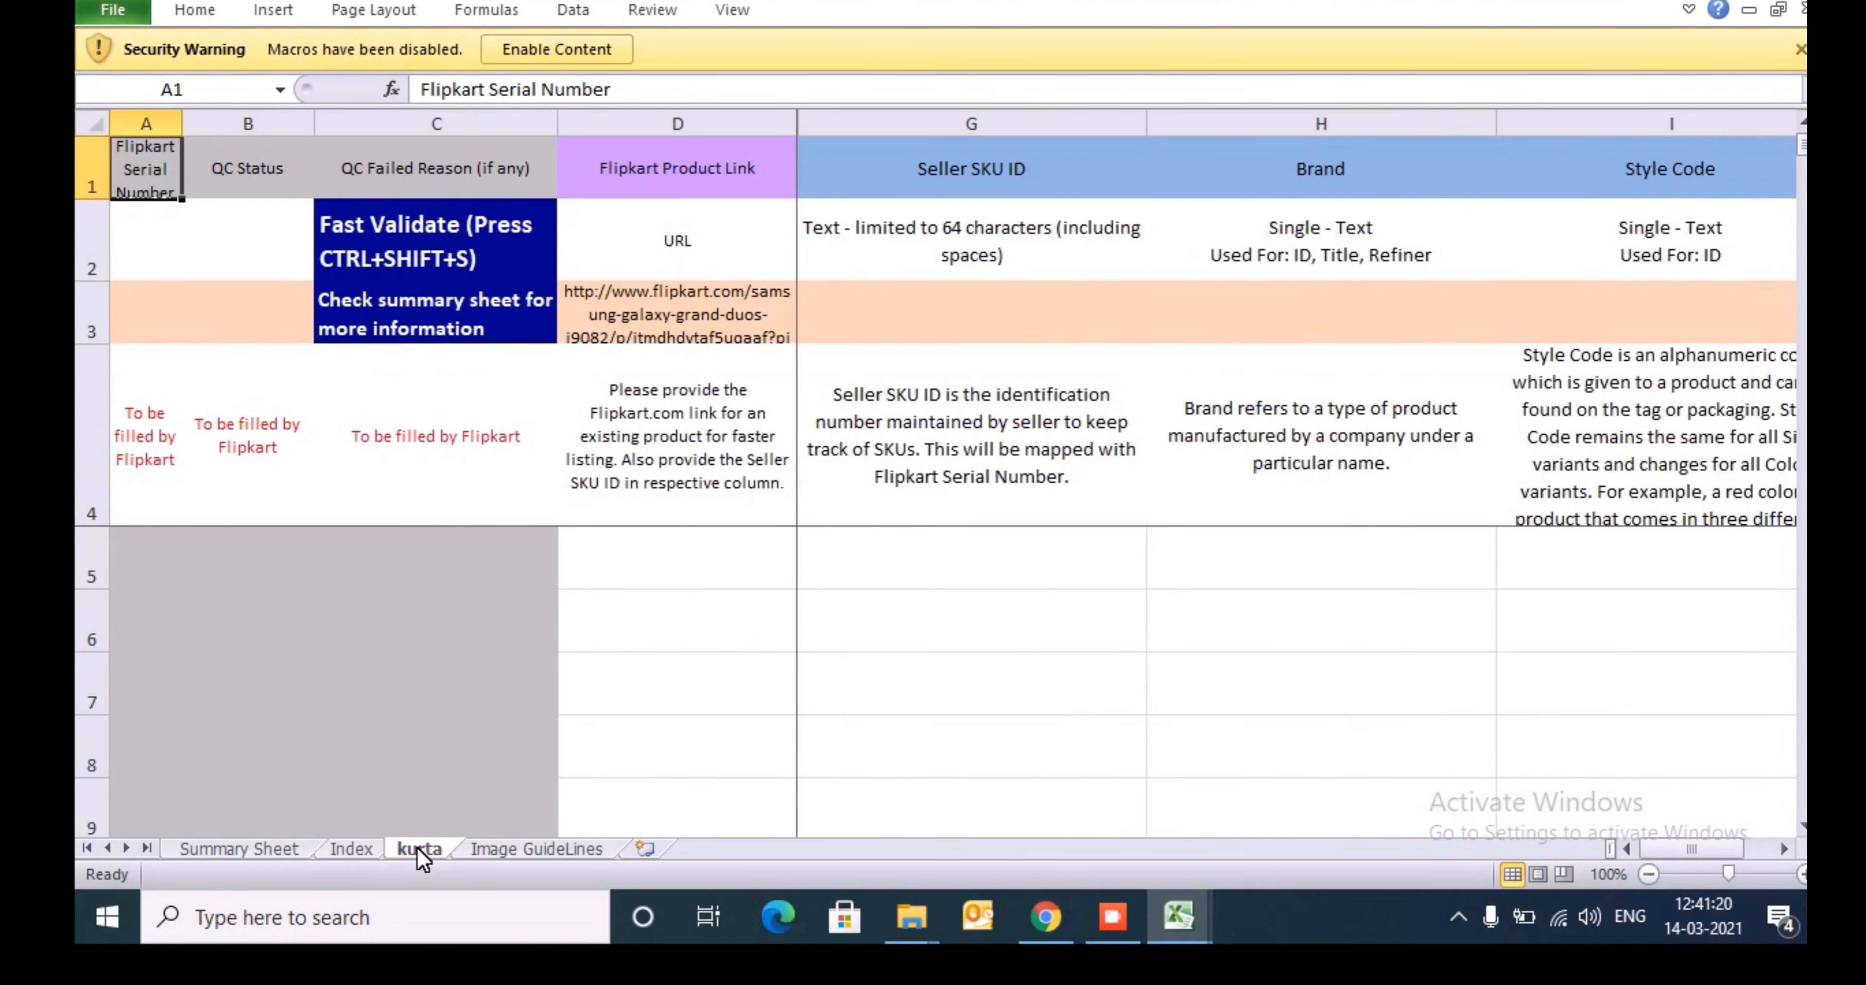
pyautogui.click(735, 617)
pyautogui.press('Right')
pyautogui.press('Right')
pyautogui.press('Up')
pyautogui.press('Up')
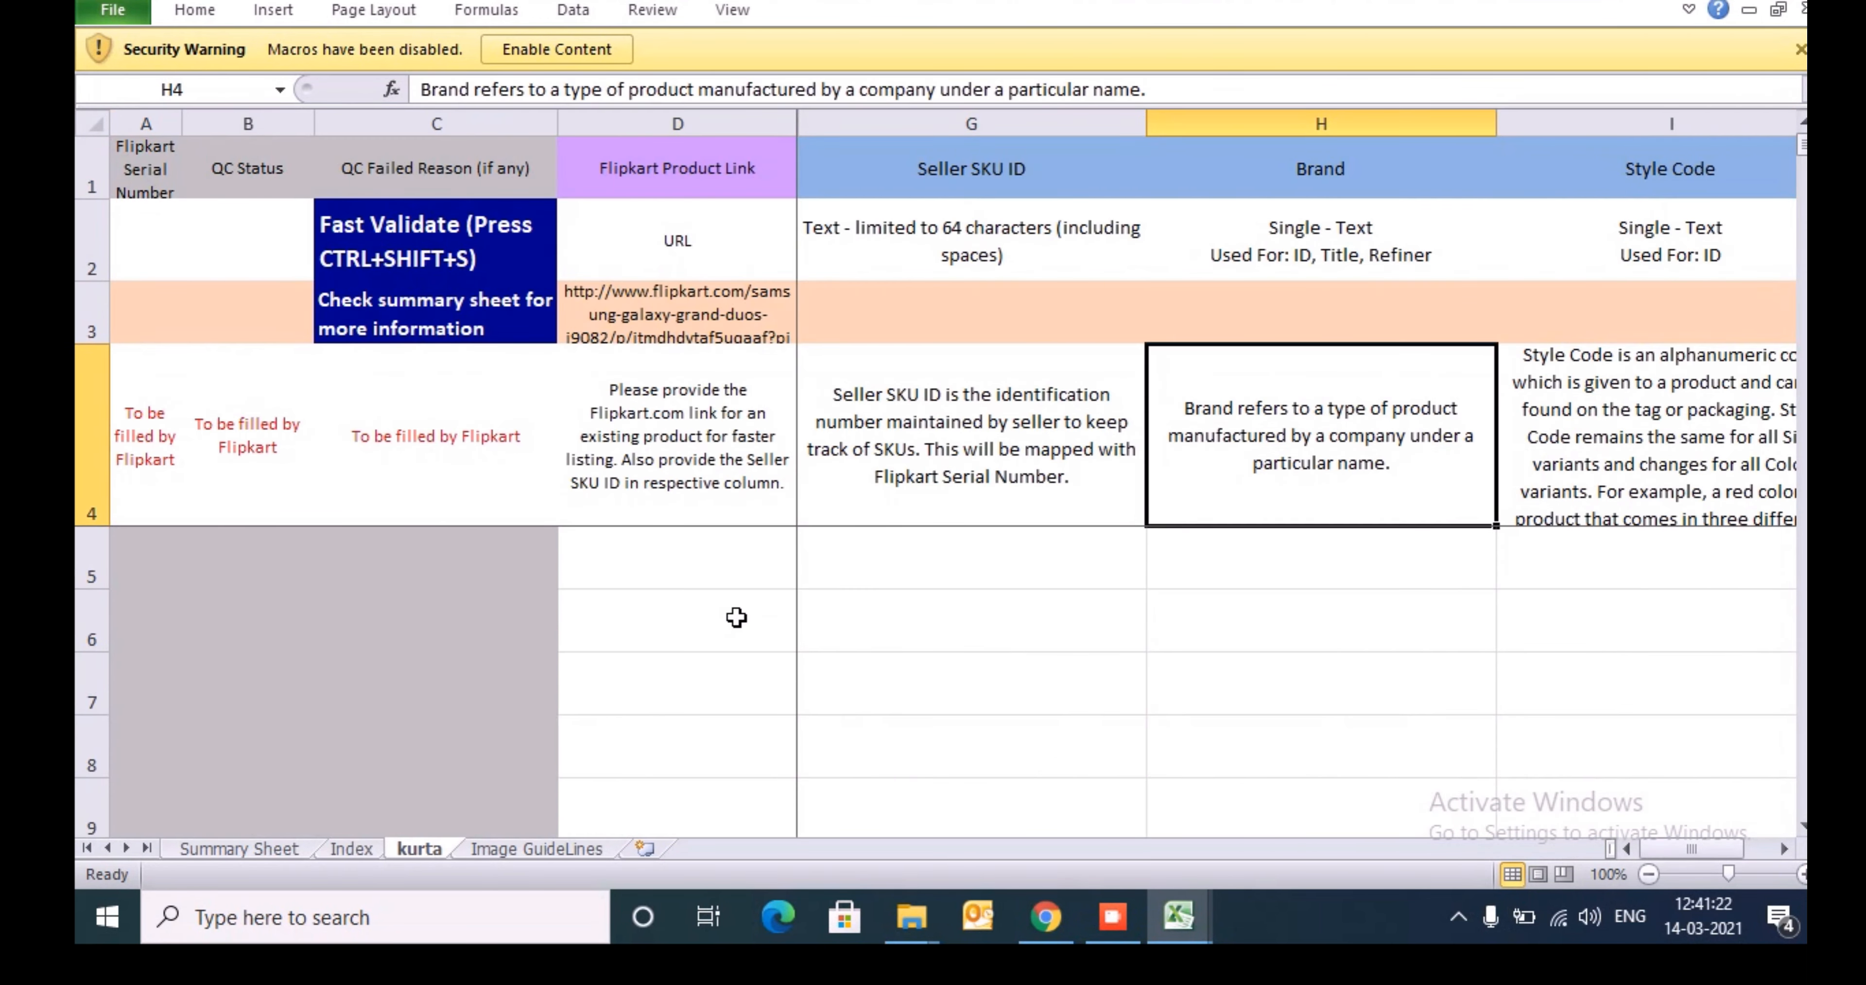
pyautogui.press('Up')
pyautogui.press('Up')
pyautogui.press('Up')
pyautogui.press('Right')
pyautogui.press('Right')
pyautogui.press('Right')
pyautogui.press('Right')
pyautogui.press('Left')
pyautogui.press('Left')
pyautogui.press('Left')
pyautogui.press('Down')
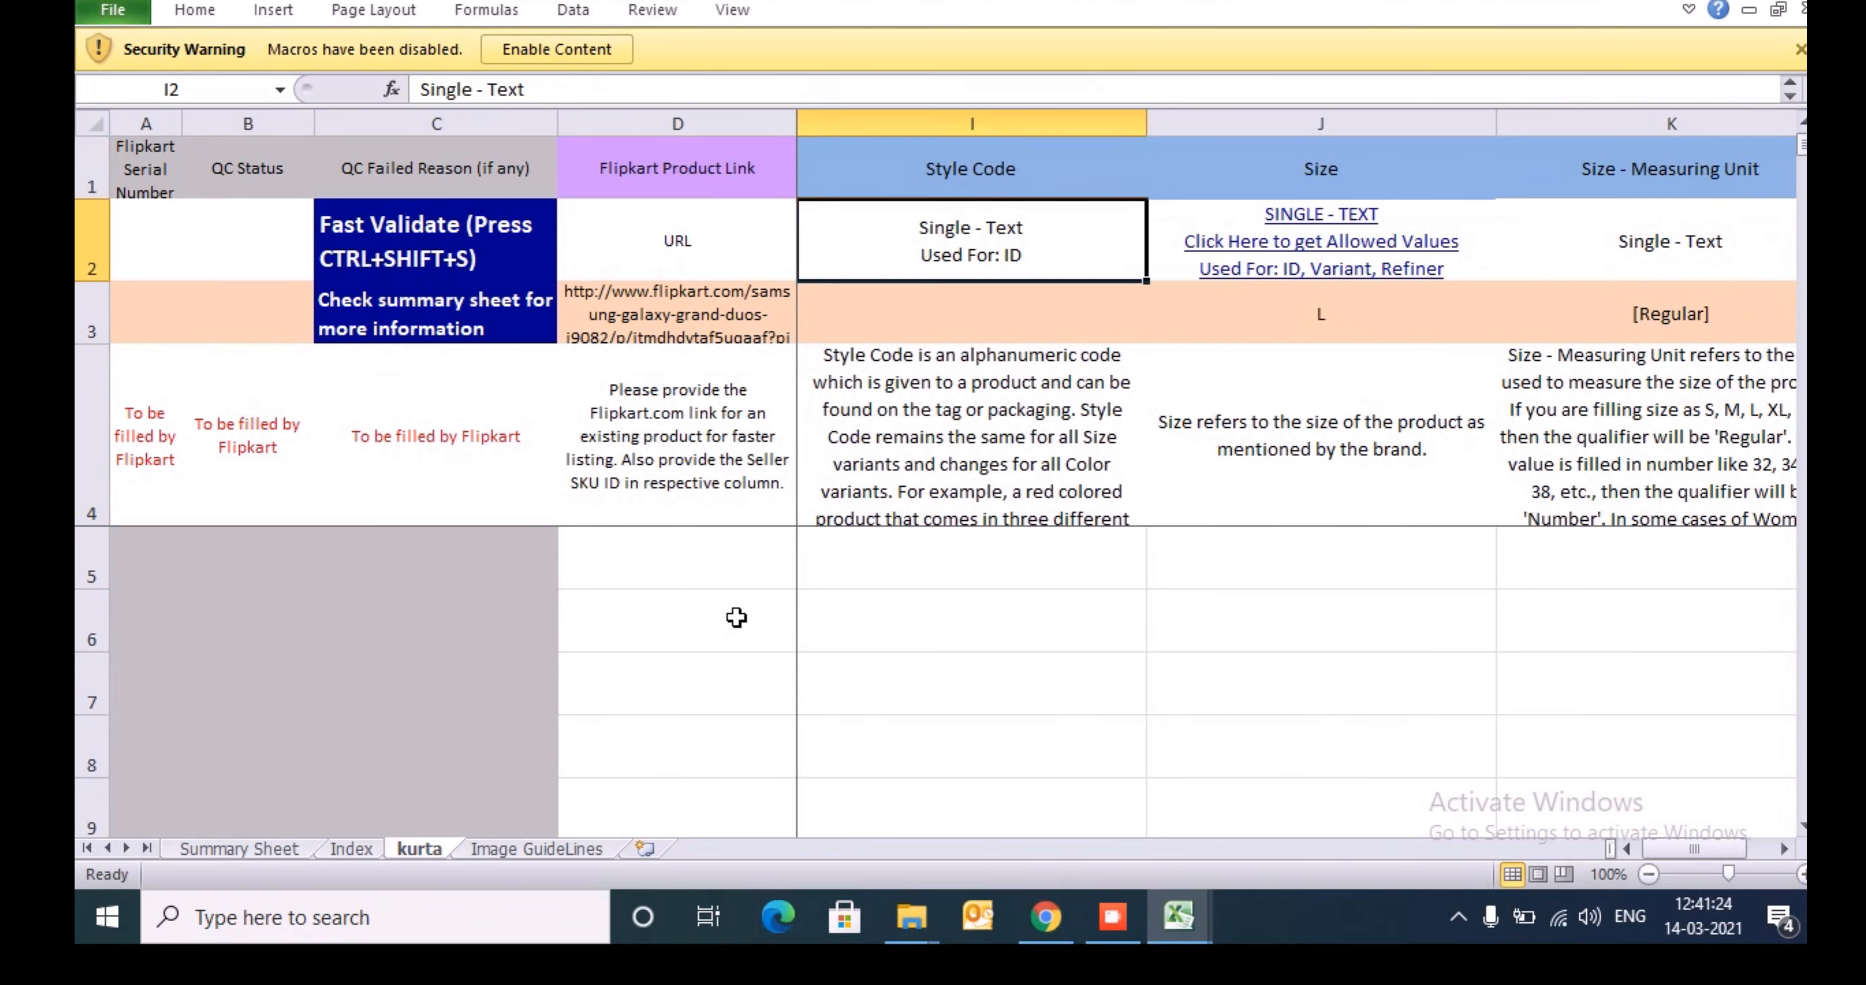
pyautogui.press('Right')
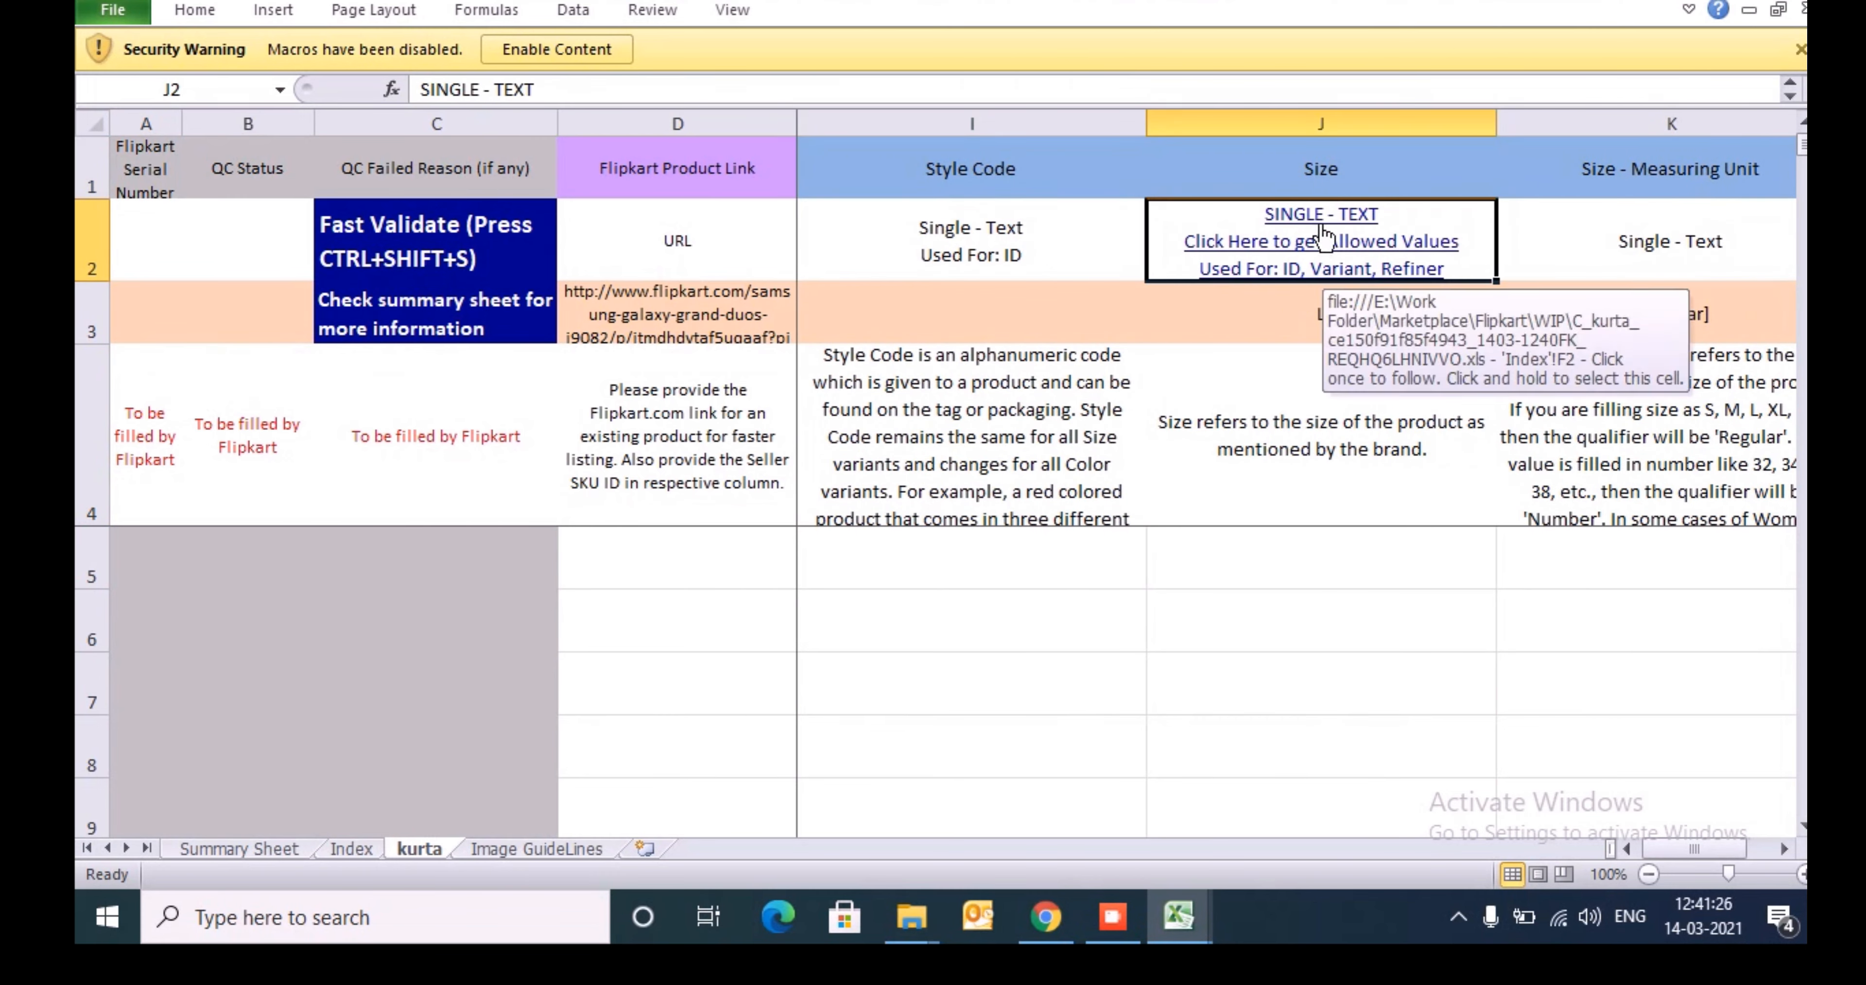
# - Follow the Size attribute's allowed-values link and review the Allowed Size list on the Index sheet
pyautogui.click(1319, 244)
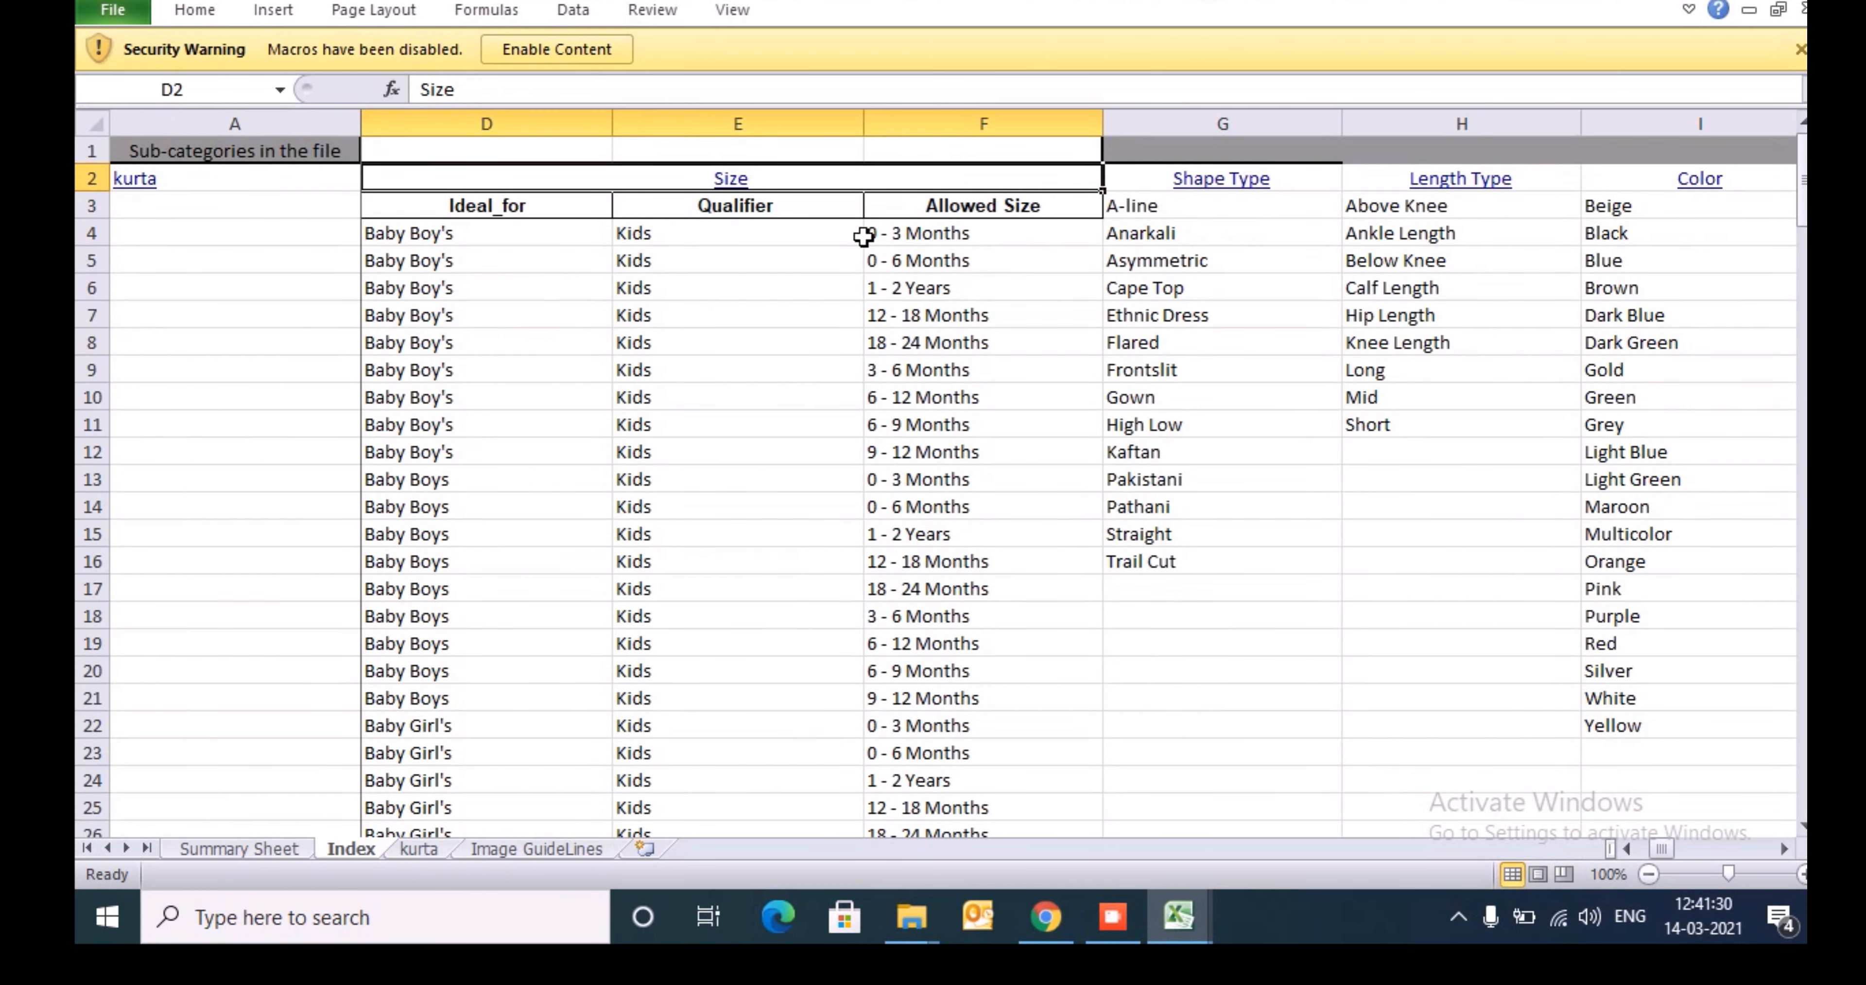
pyautogui.click(937, 241)
pyautogui.hotkey('ctrl', 'shift', 'Down')
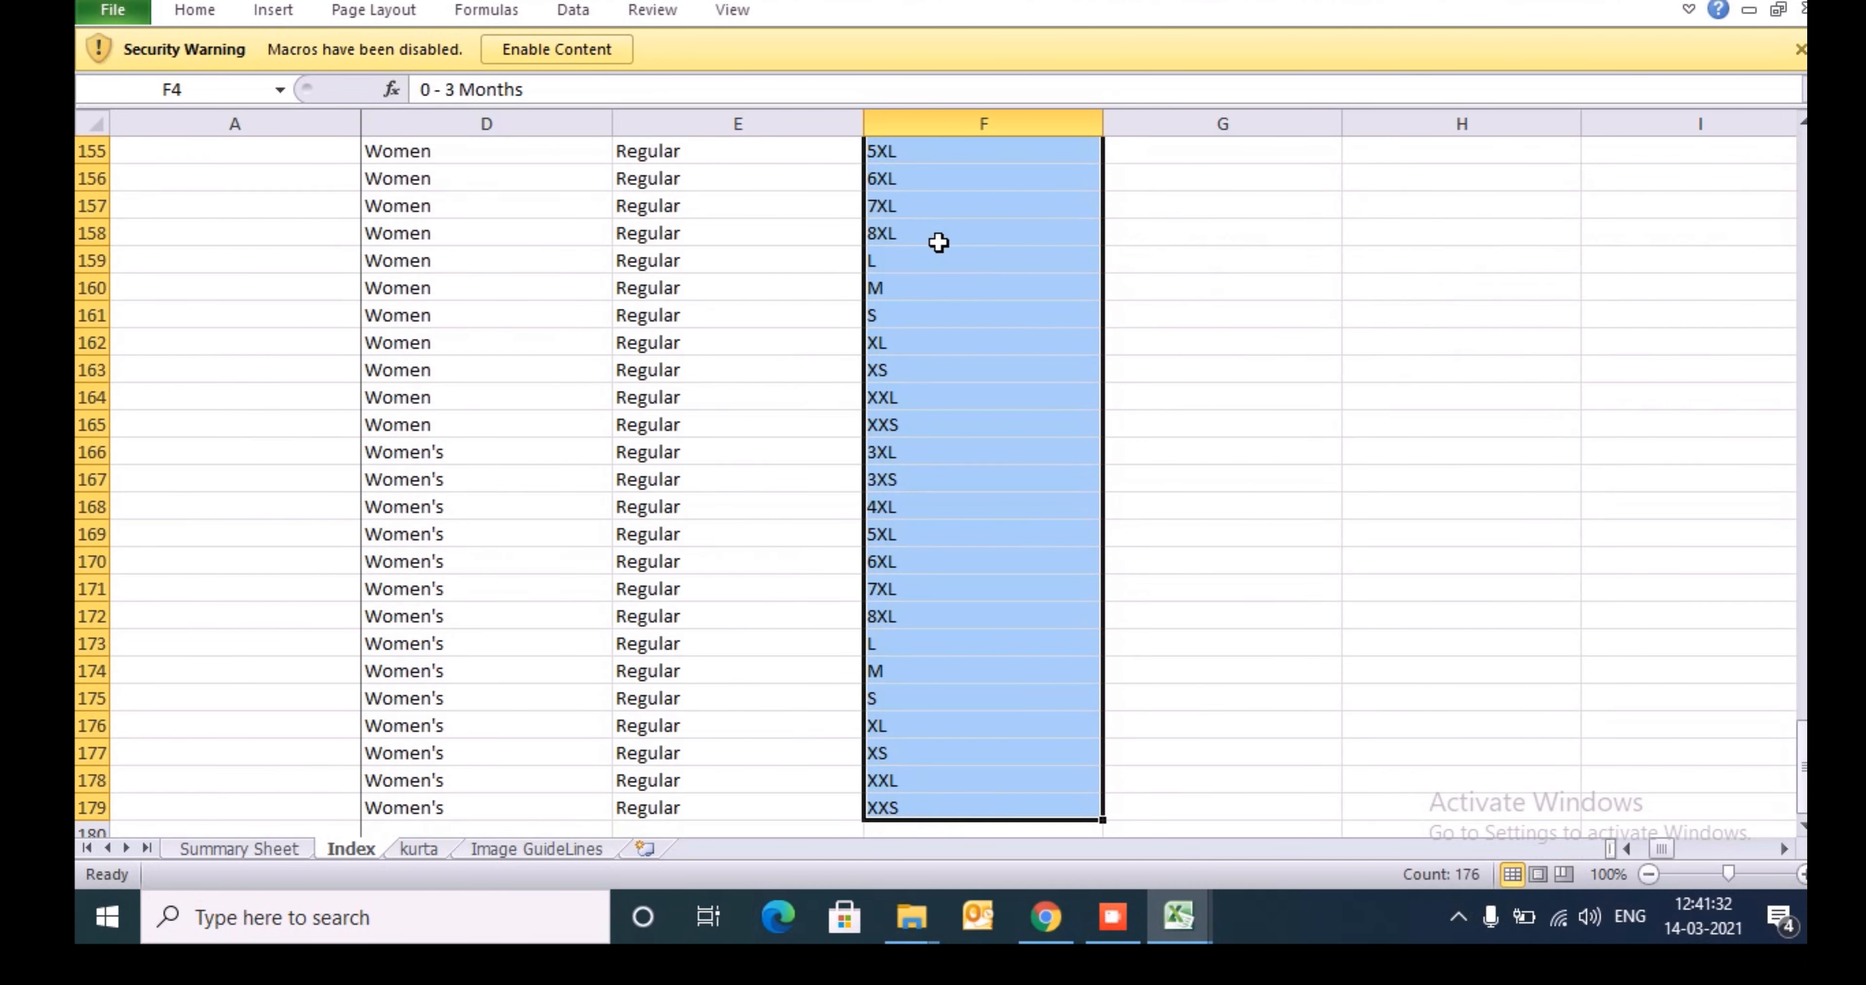
pyautogui.press('Up')
pyautogui.press('Down')
pyautogui.press('Up')
pyautogui.press('Down')
pyautogui.hotkey('ctrl', 'shift', 'Down')
pyautogui.press('Up')
pyautogui.press('Down')
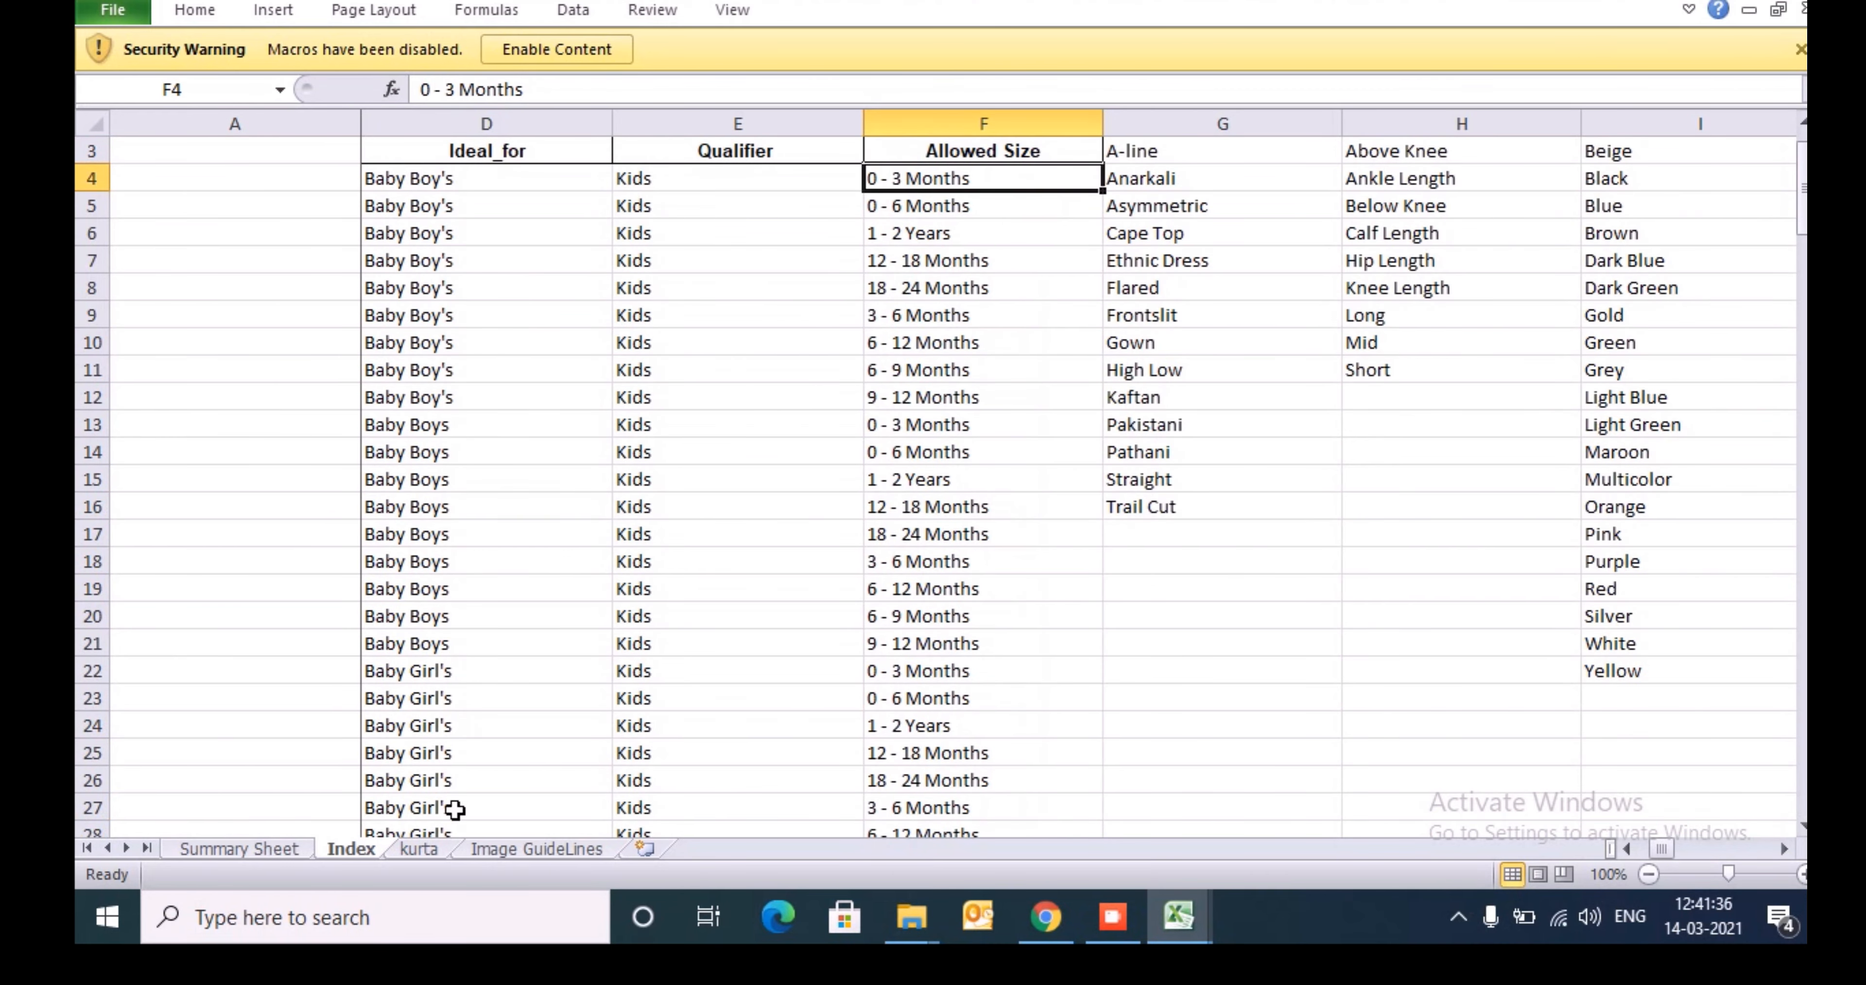
# - Return to the kurta sheet and go to the first entry cell under Seller SKU ID, G5
pyautogui.click(419, 851)
pyautogui.click(1304, 572)
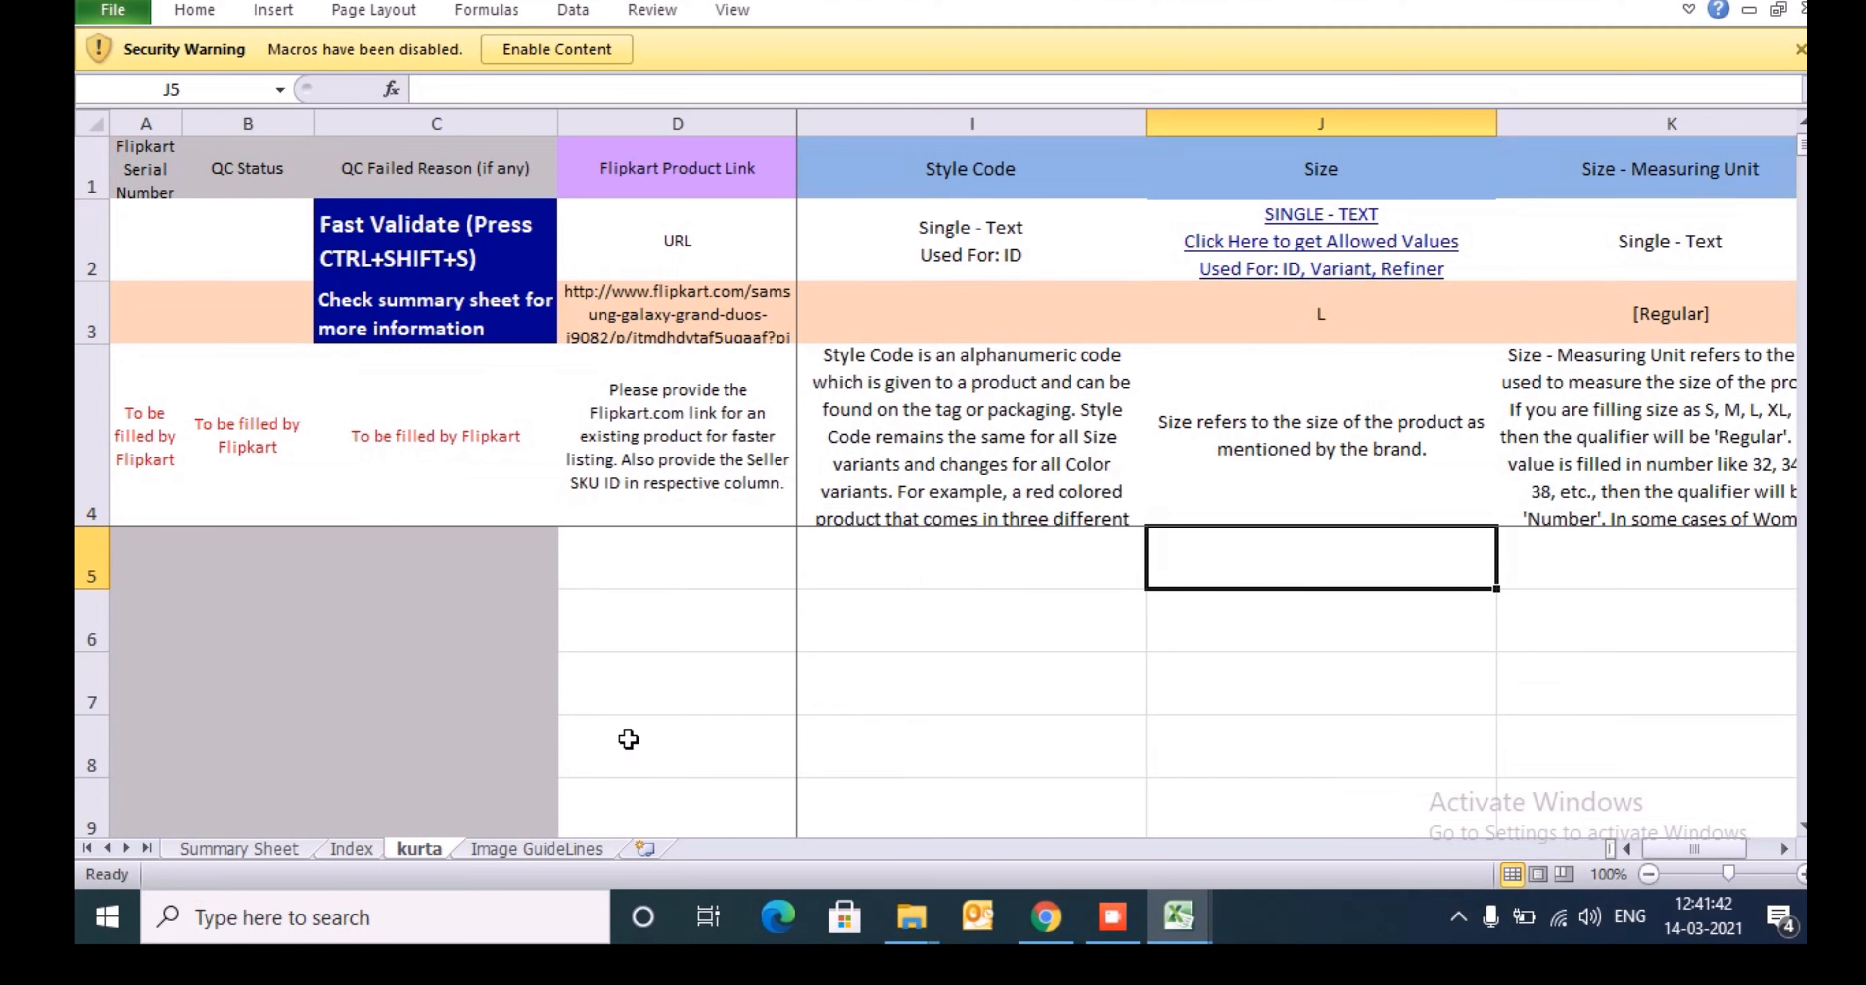
pyautogui.press('Home')
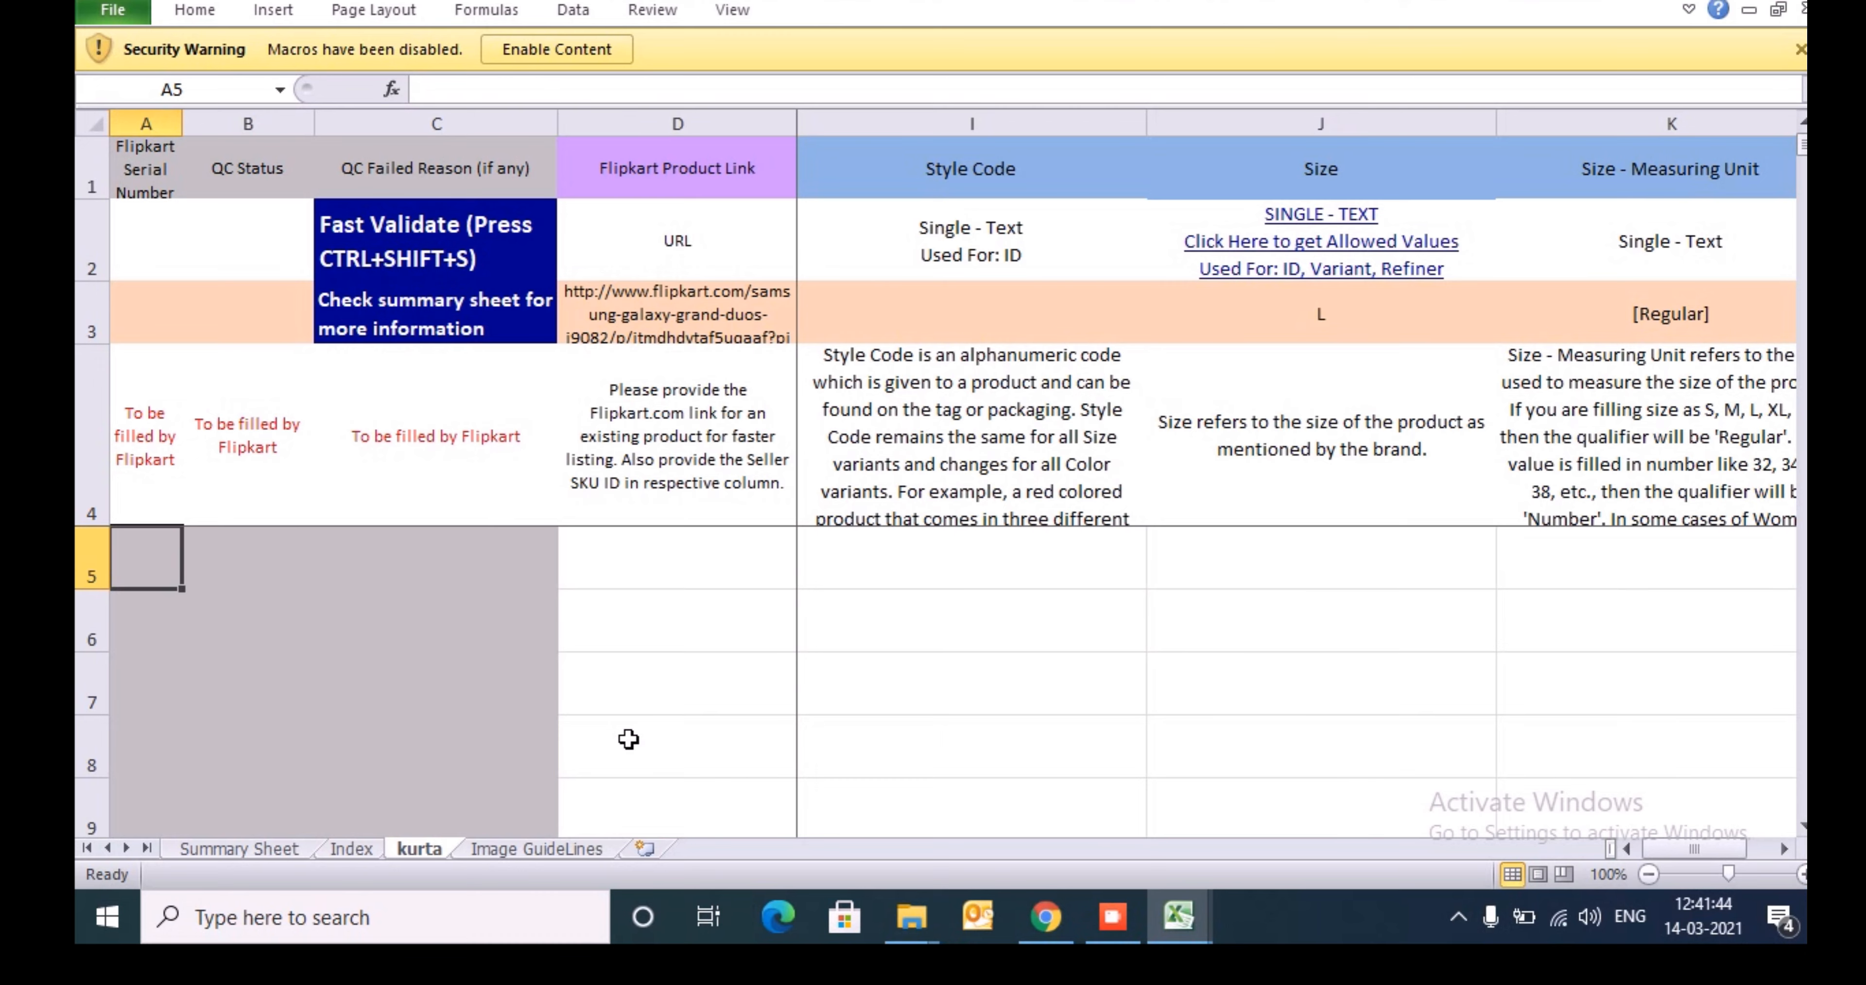
pyautogui.press('Right')
pyautogui.press('Right')
pyautogui.press('Right')
pyautogui.press('Right')
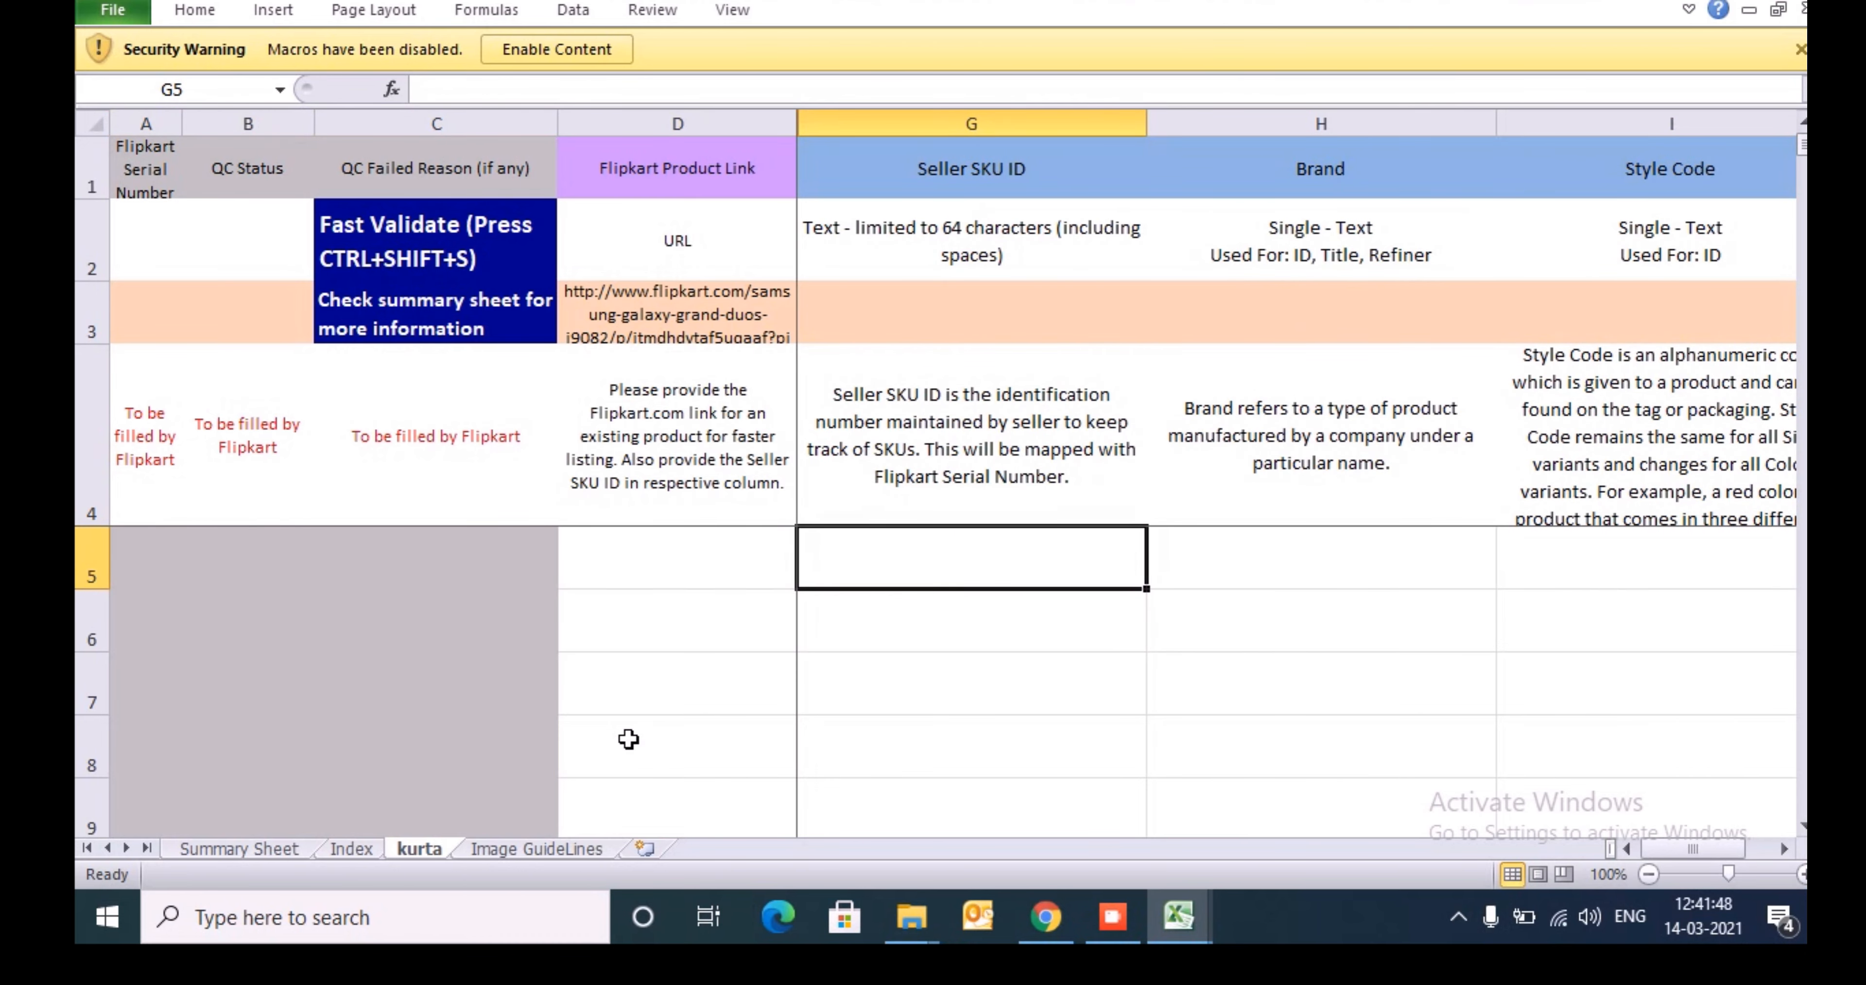
# - Switch to the product data workbook and review the columns of the MnM sheet
pyautogui.hotkey('alt', 'Tab')
pyautogui.hotkey('alt', 'Tab')
pyautogui.hotkey('alt', 'Tab')
pyautogui.hotkey('alt', 'Tab')
pyautogui.hotkey('alt', 'Tab')
pyautogui.hotkey('alt', 'Tab')
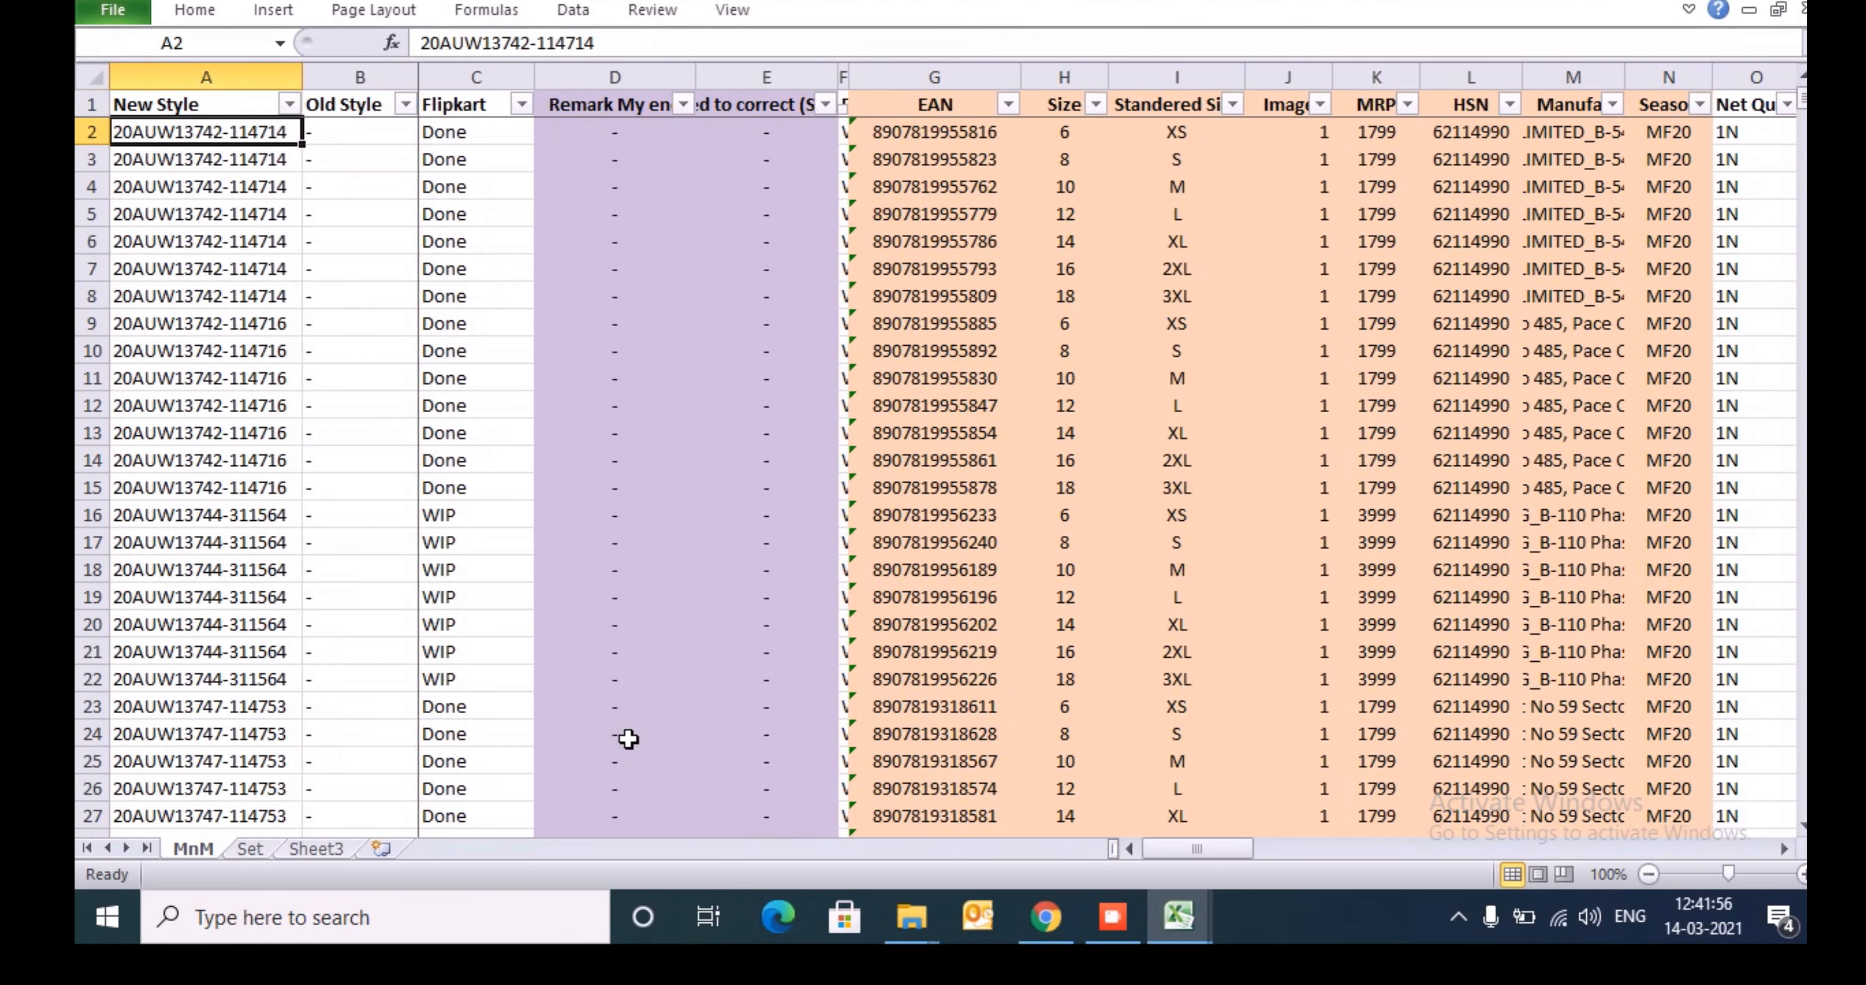
pyautogui.press('Up')
pyautogui.hotkey('ctrl', 'shift', 'Right')
pyautogui.press('Down')
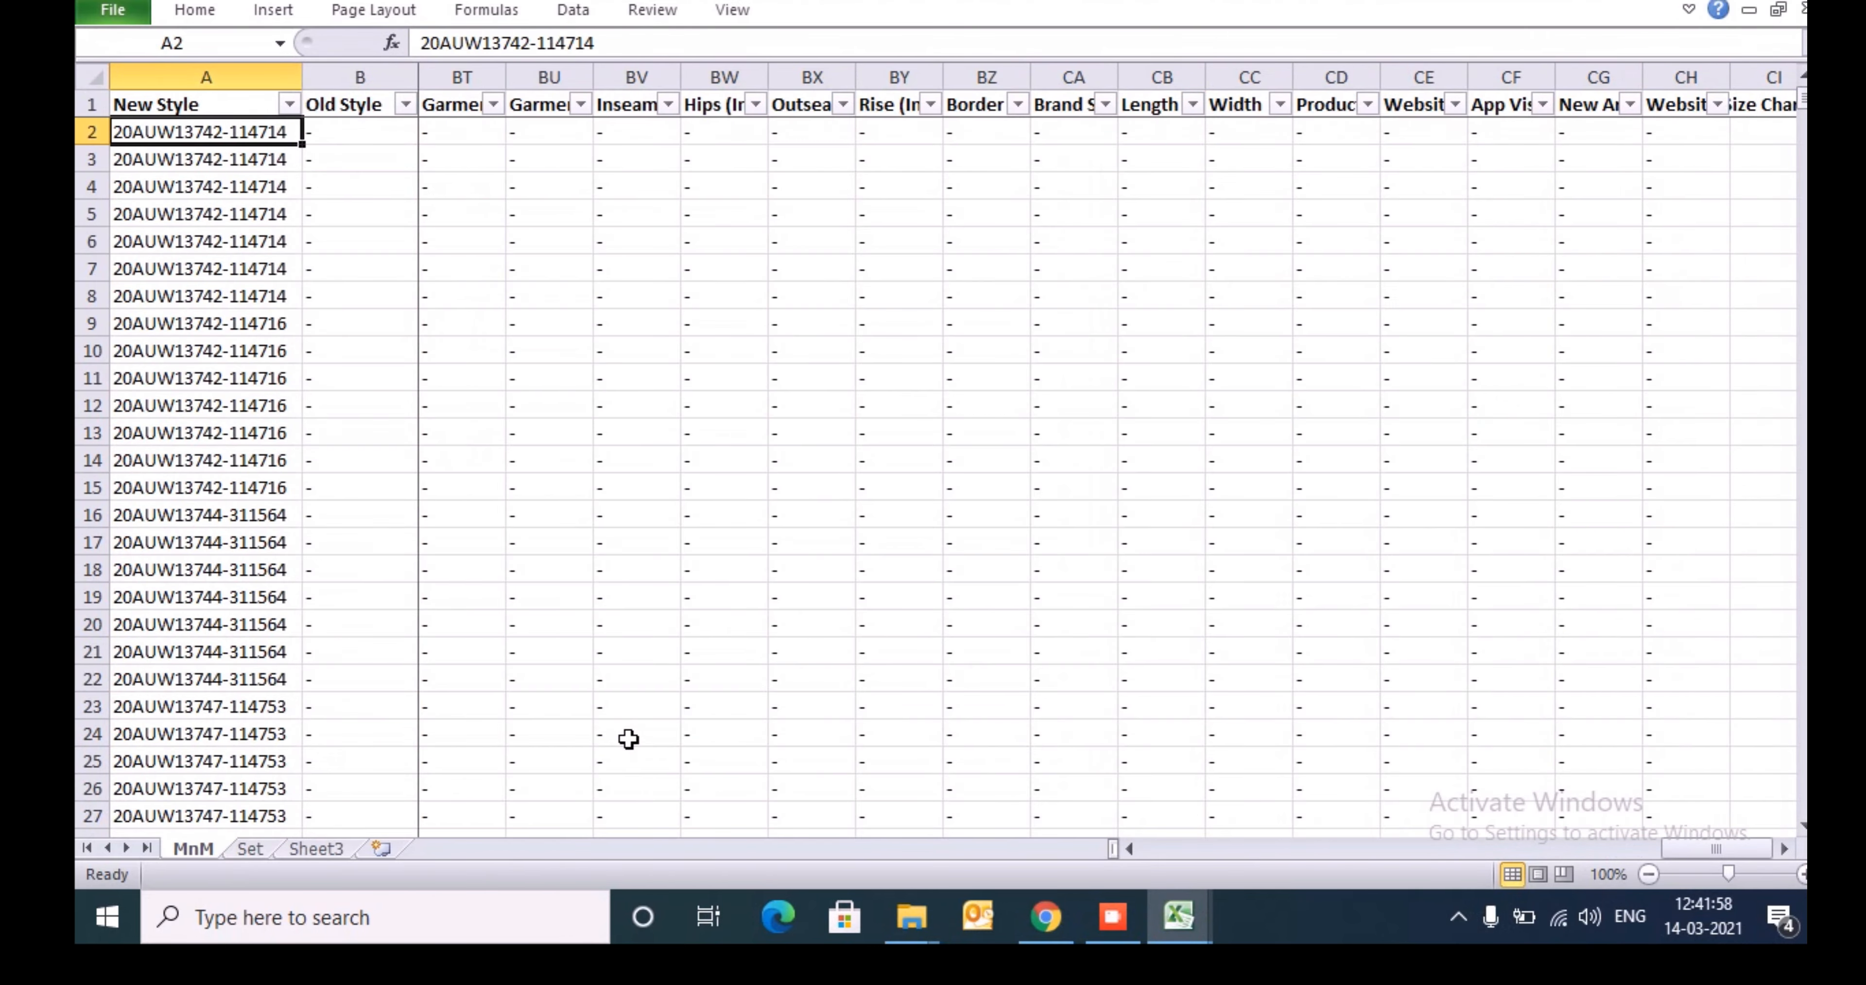
pyautogui.press('Right')
pyautogui.press('Right')
pyautogui.press('Right')
pyautogui.press('Up')
pyautogui.press('Down')
pyautogui.press('Right')
pyautogui.press('Right')
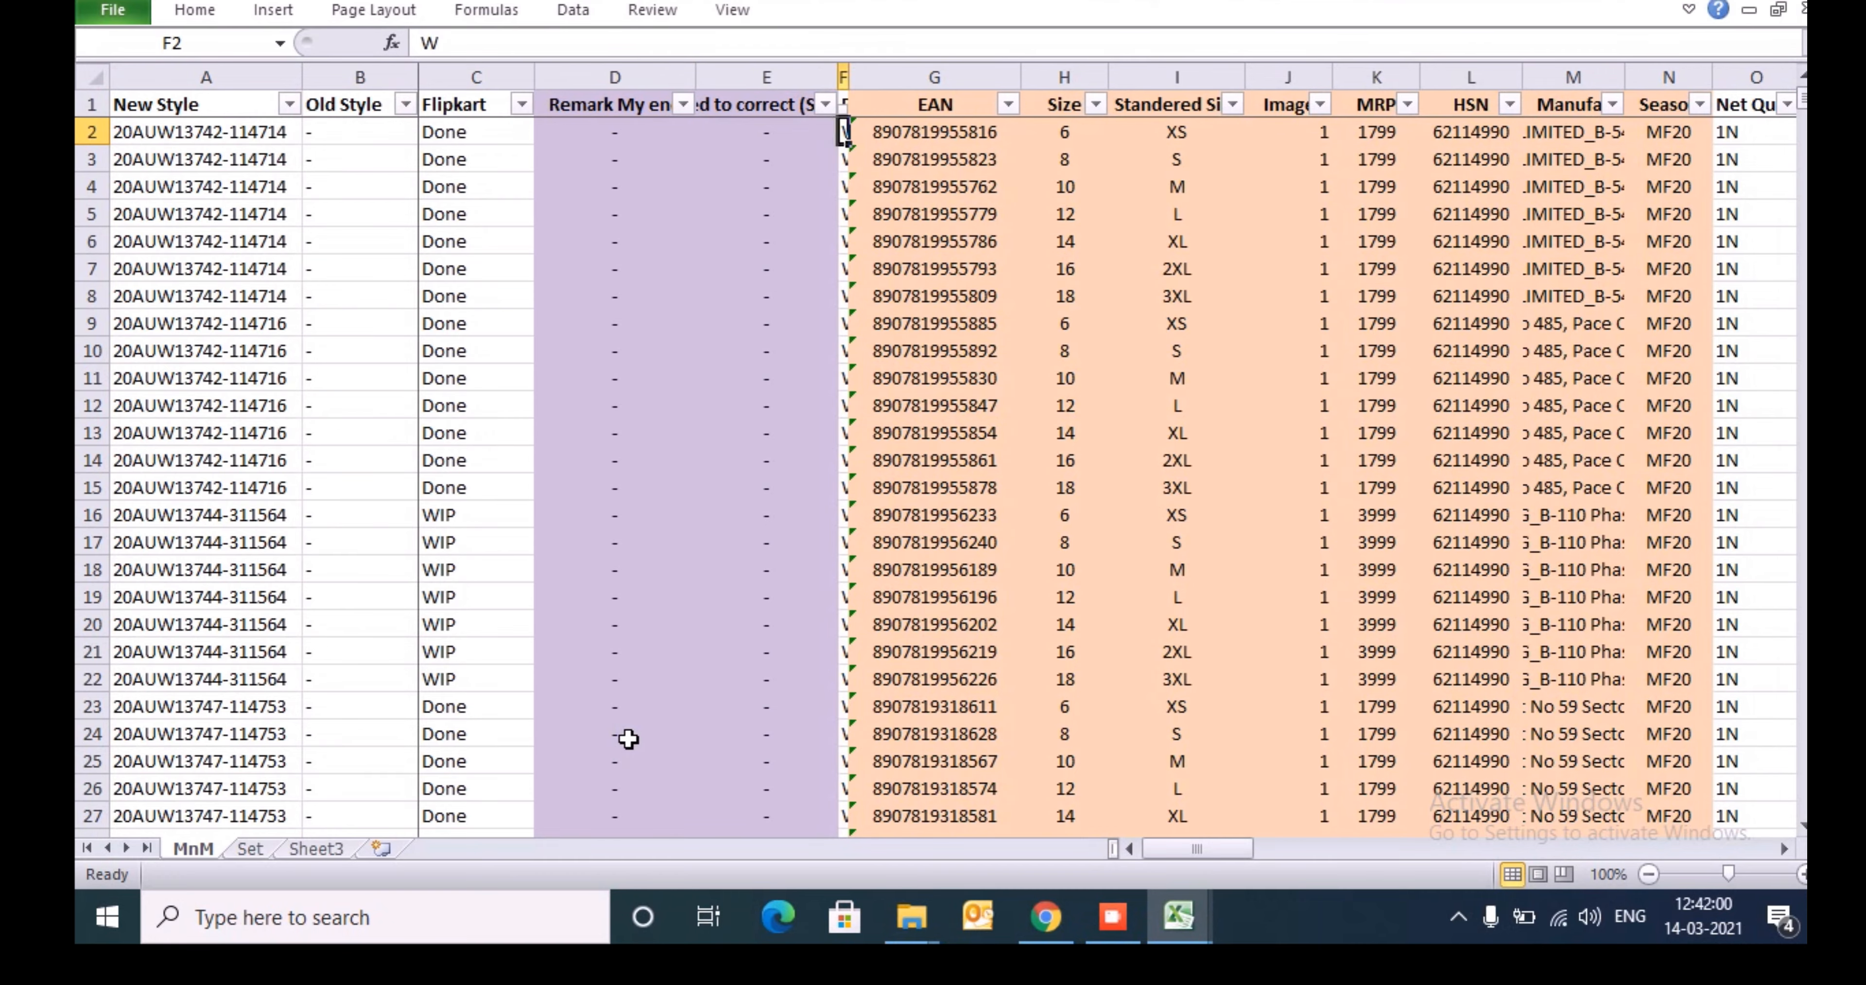
pyautogui.press('Right')
# - Switch back to the kurta template and check the extent of the Seller SKU ID entry rows
pyautogui.hotkey('alt', 'Tab')
pyautogui.hotkey('alt', 'Tab')
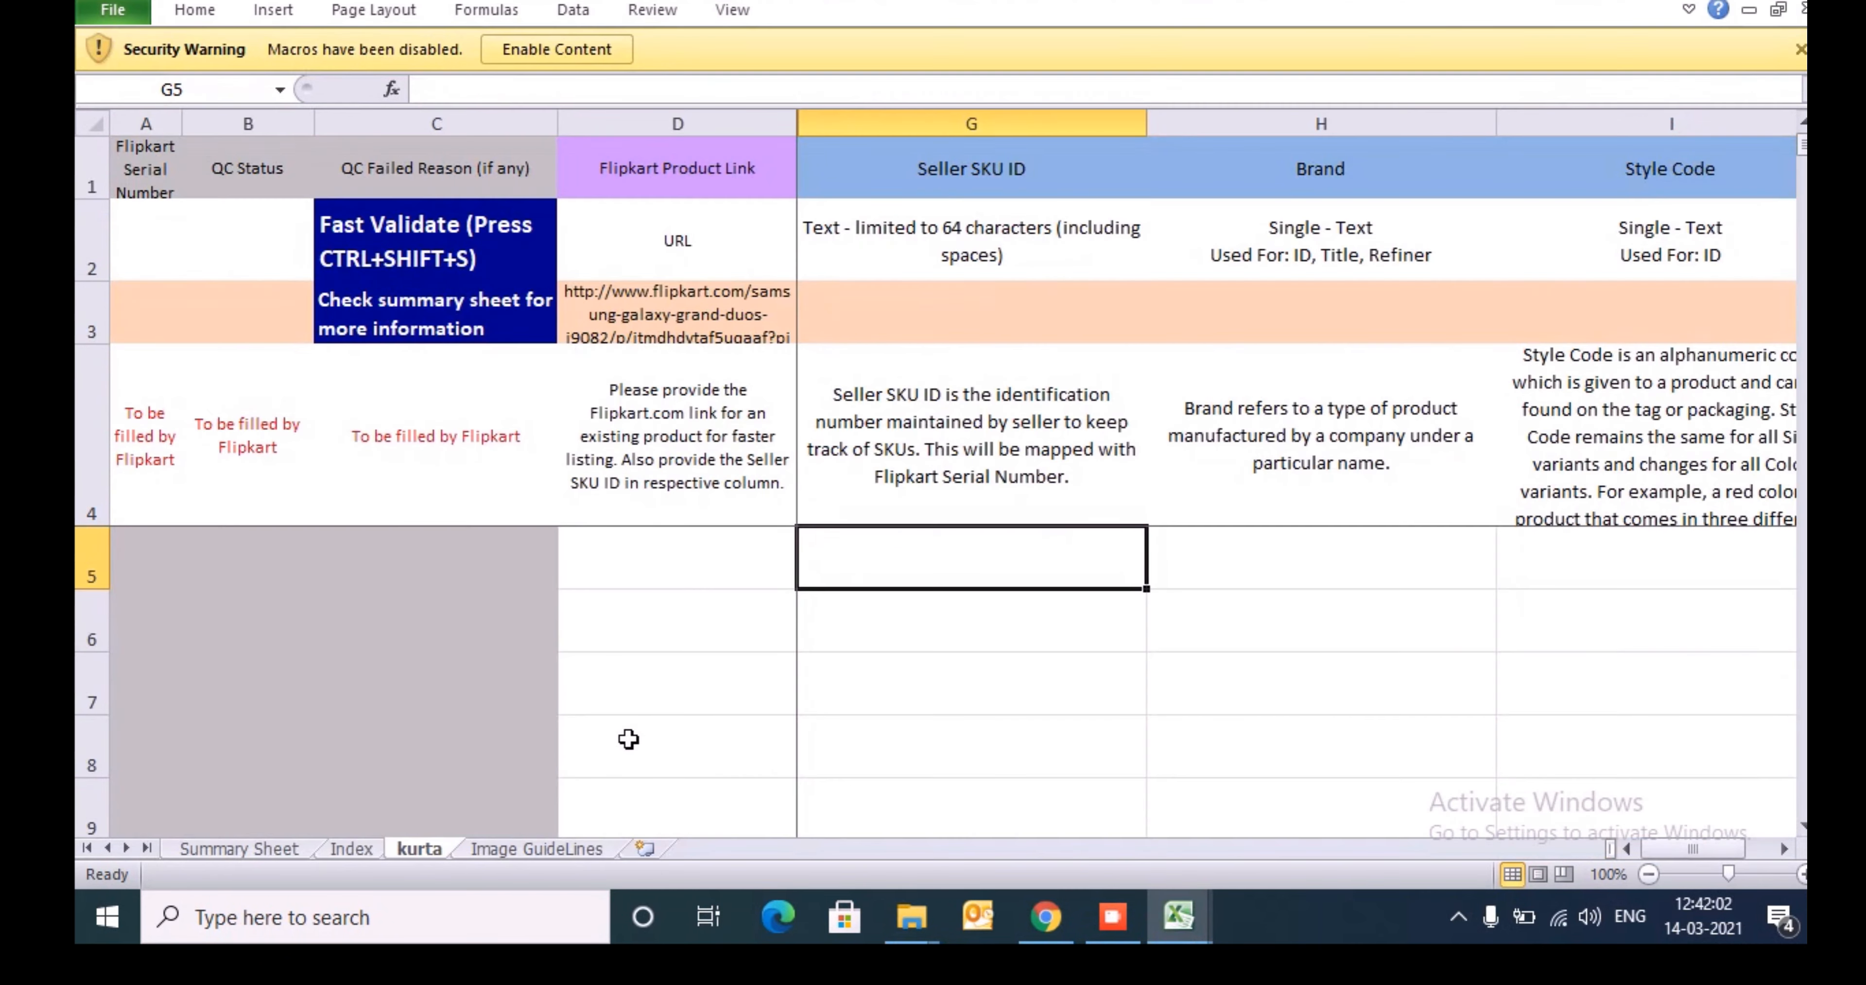
pyautogui.hotkey('ctrl', 'shift', 'Down')
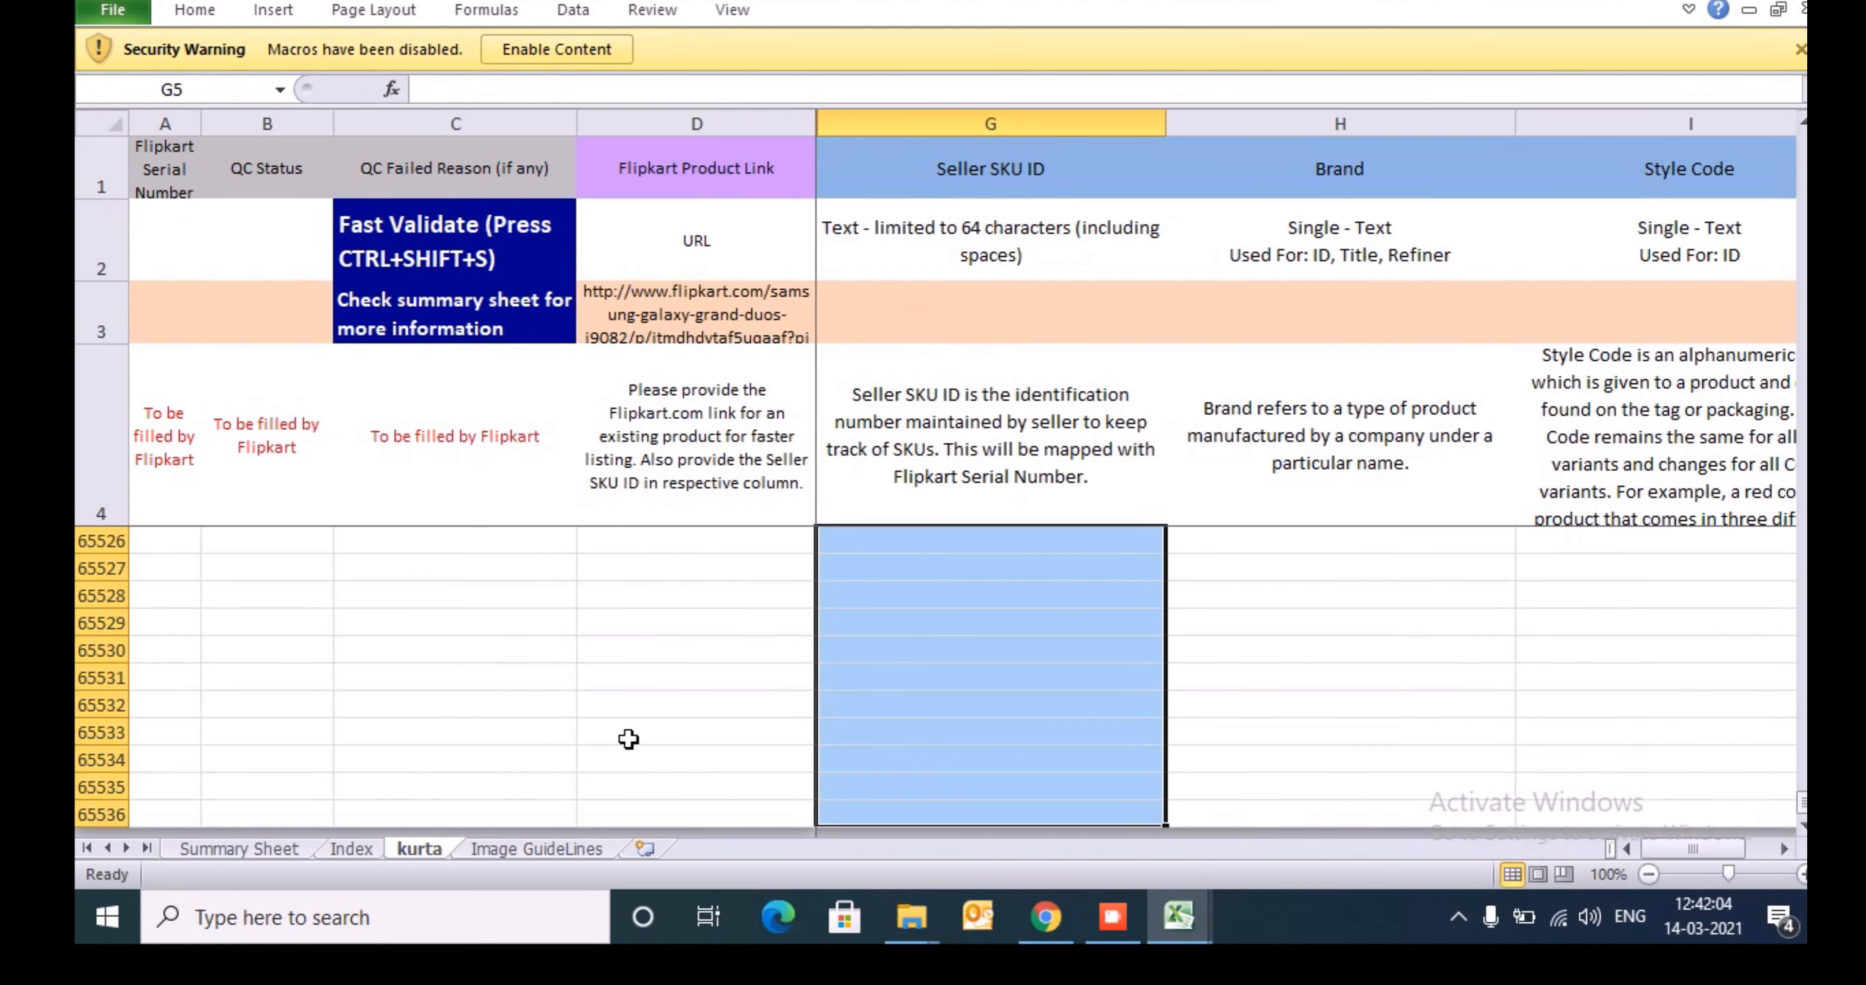
pyautogui.hotkey('ctrl', 'shift', 'Up')
# - Switch to the product data workbook and look through the Product Sub-Category filter values on the MnM sheet
pyautogui.hotkey('alt', 'Tab')
pyautogui.press('Right')
pyautogui.press('Right')
pyautogui.press('Right')
pyautogui.press('Right')
pyautogui.press('Right')
pyautogui.press('Right')
pyautogui.press('Right')
pyautogui.press('Right')
pyautogui.press('Right')
pyautogui.press('Right')
pyautogui.press('Right')
pyautogui.press('Right')
pyautogui.press('Right')
pyautogui.press('Right')
pyautogui.press('Right')
pyautogui.press('Right')
pyautogui.press('Right')
pyautogui.press('Right')
pyautogui.press('Right')
pyautogui.press('Right')
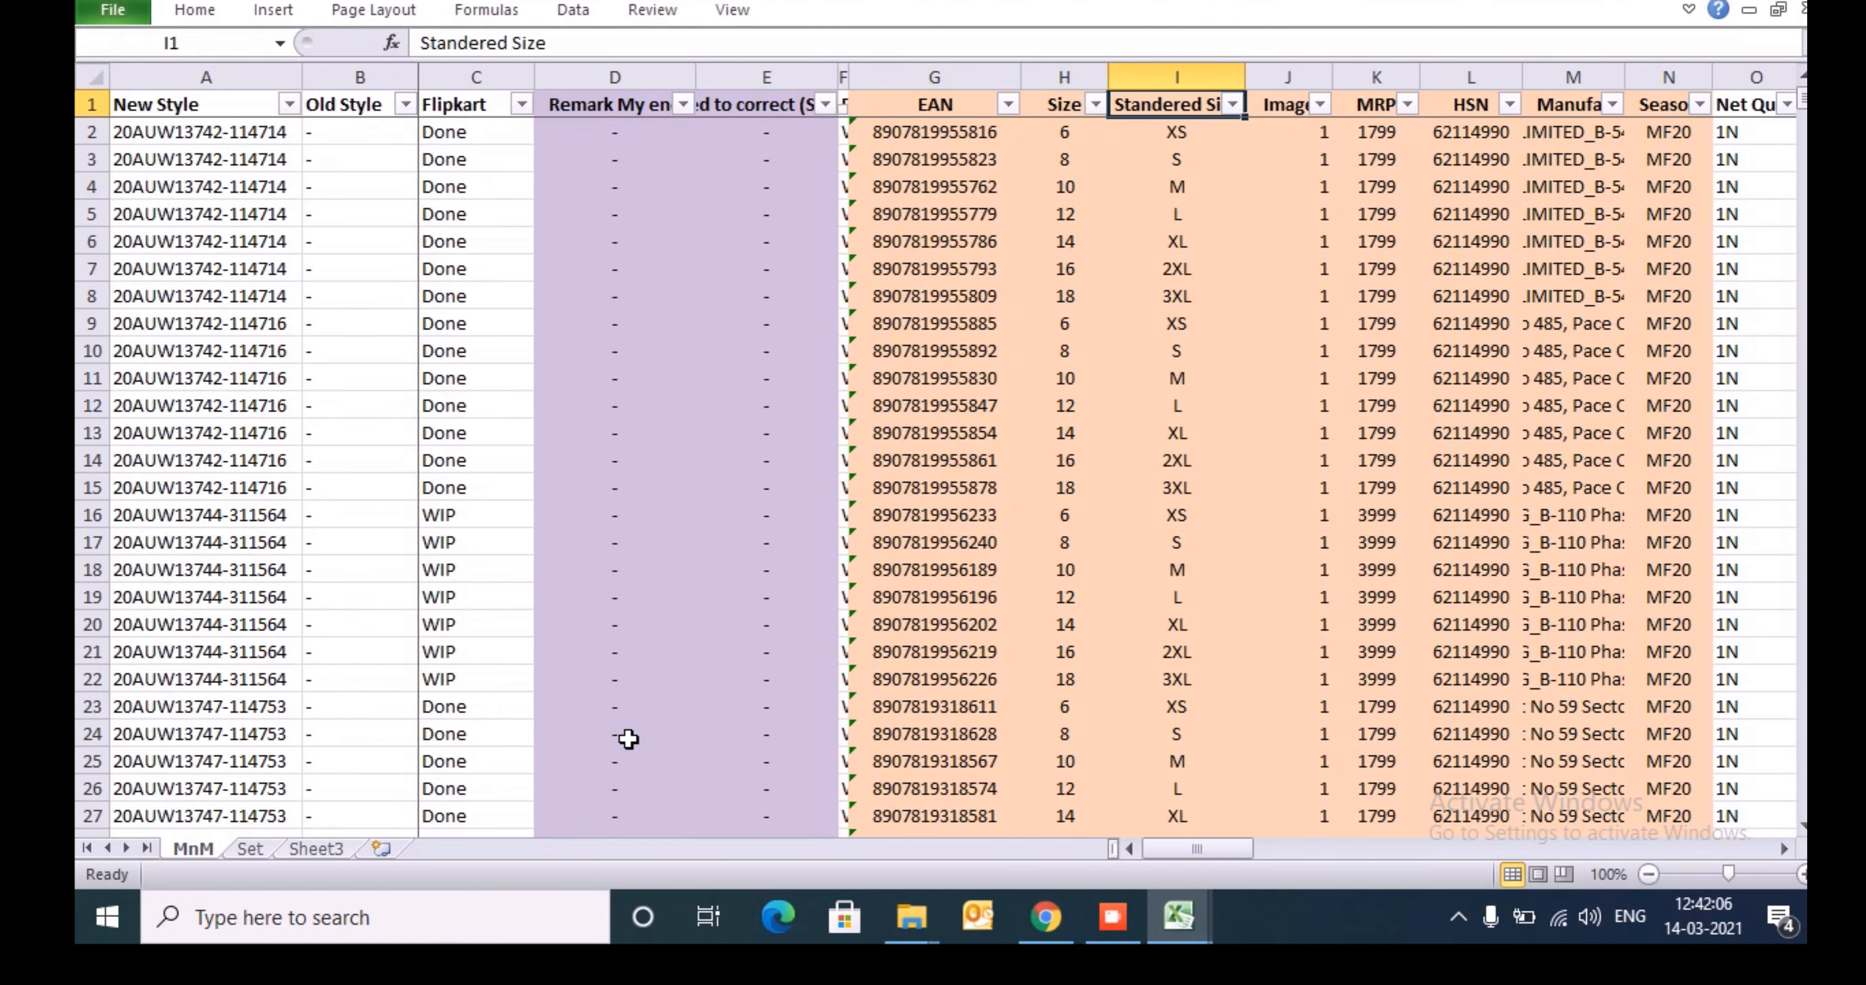
pyautogui.press('Left')
pyautogui.press('Left')
pyautogui.press('Left')
pyautogui.press('Left')
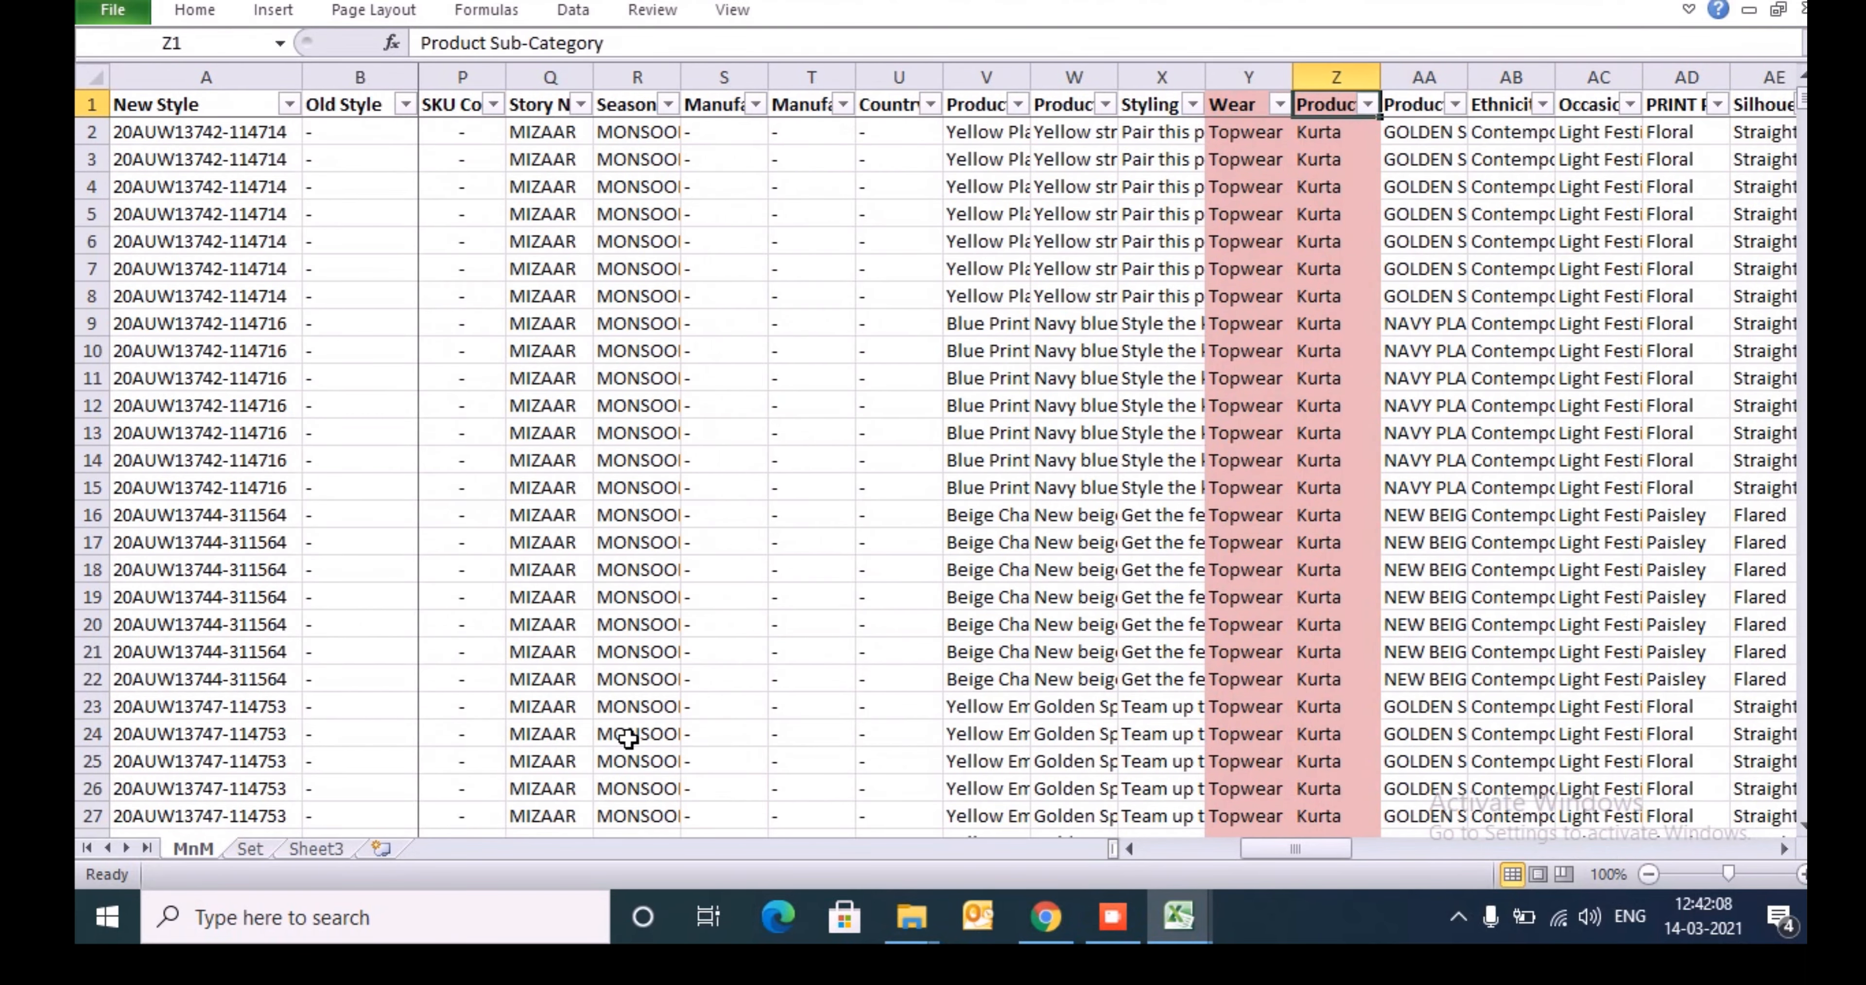
pyautogui.hotkey('alt', 'Down')
pyautogui.press('Down')
pyautogui.press('Down')
pyautogui.press('Down')
pyautogui.press('Down')
pyautogui.press('Down')
pyautogui.press('Down')
pyautogui.press('Down')
pyautogui.press('Down')
pyautogui.press('Down')
pyautogui.press('Down')
pyautogui.press('Up')
pyautogui.press('Up')
pyautogui.press('Up')
pyautogui.press('Up')
pyautogui.press('Up')
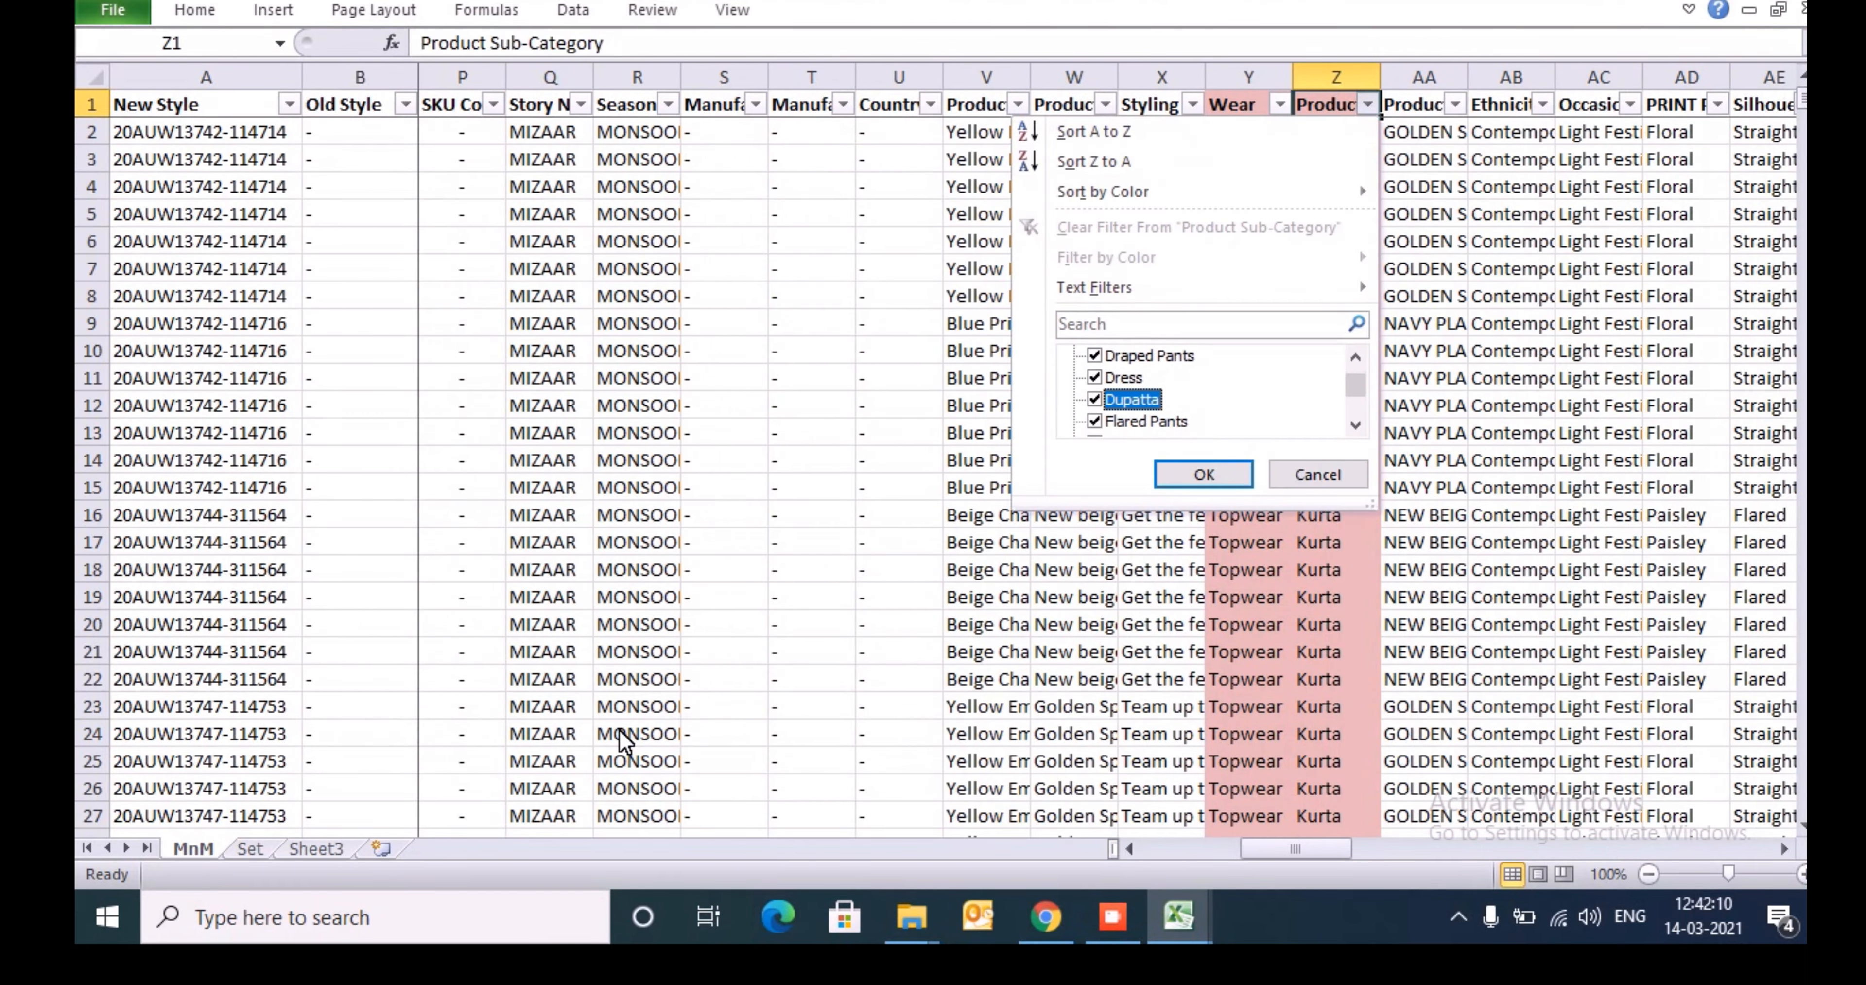
pyautogui.press('Escape')
# - Filter the MnM sheet's Product Sub-Category column to Kurta and check the extent of the filtered rows
pyautogui.hotkey('alt', 'Down')
pyautogui.write('e')
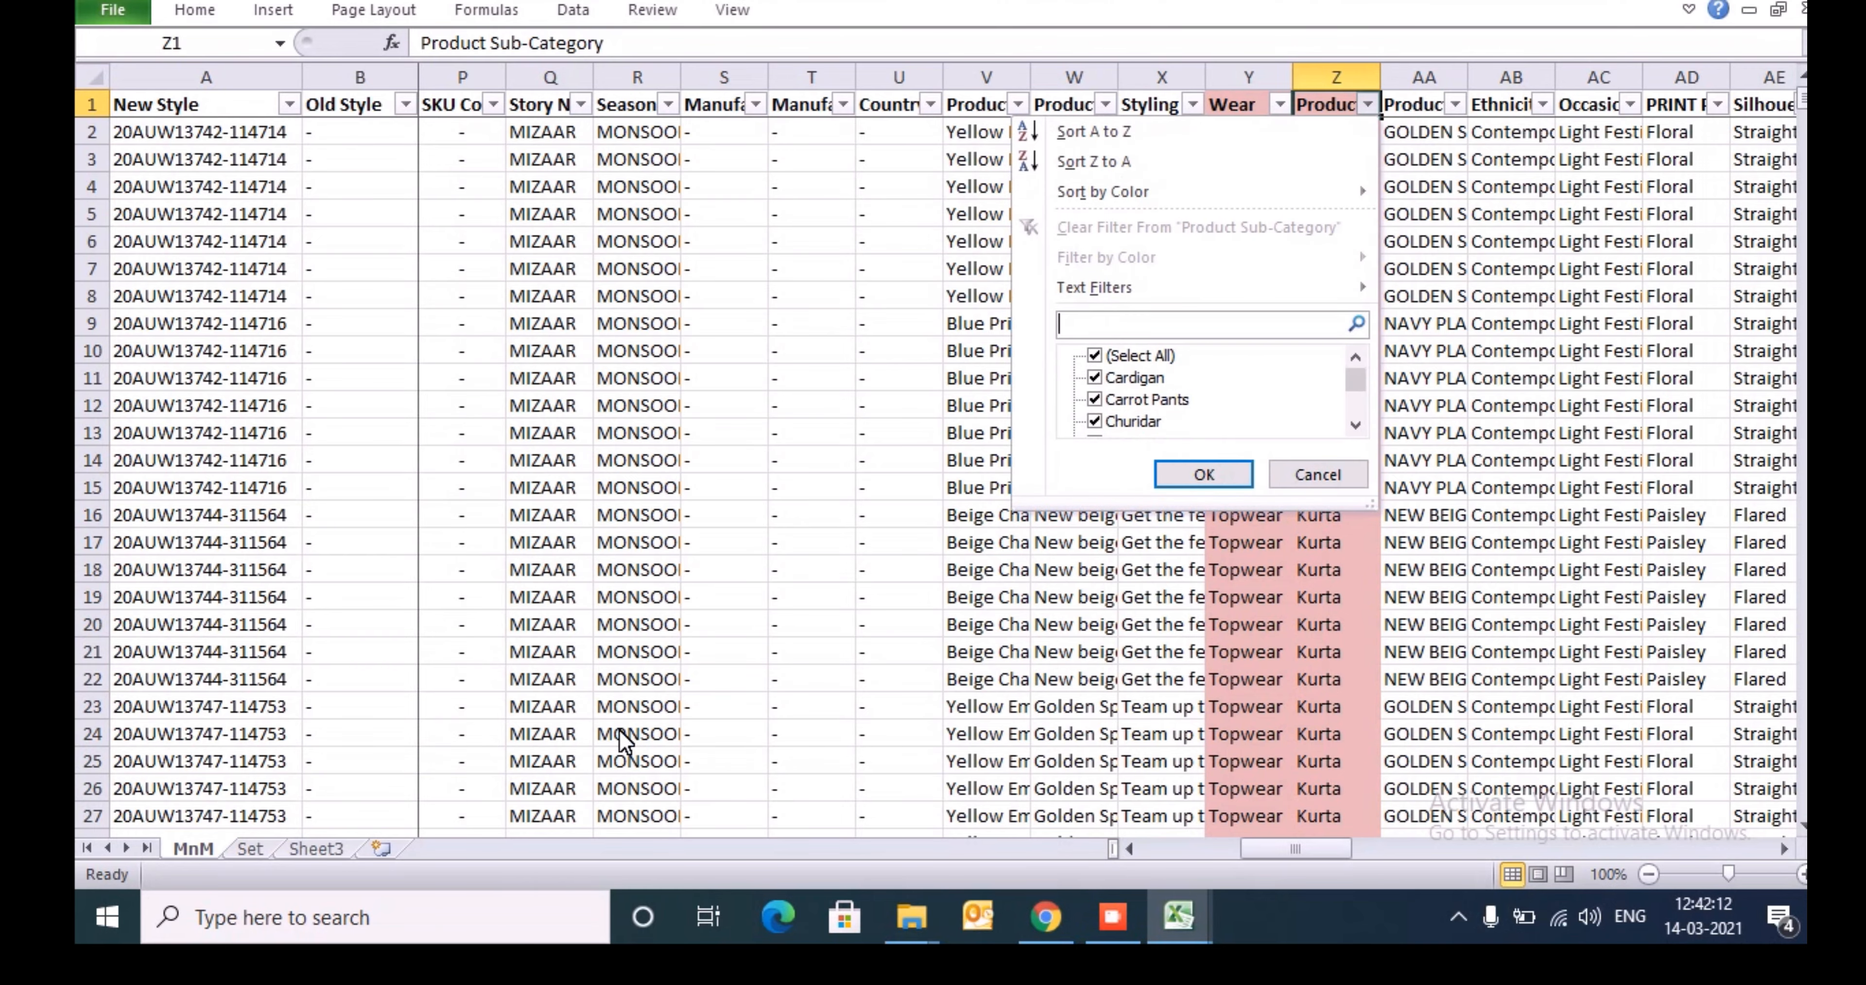
pyautogui.write('kurta')
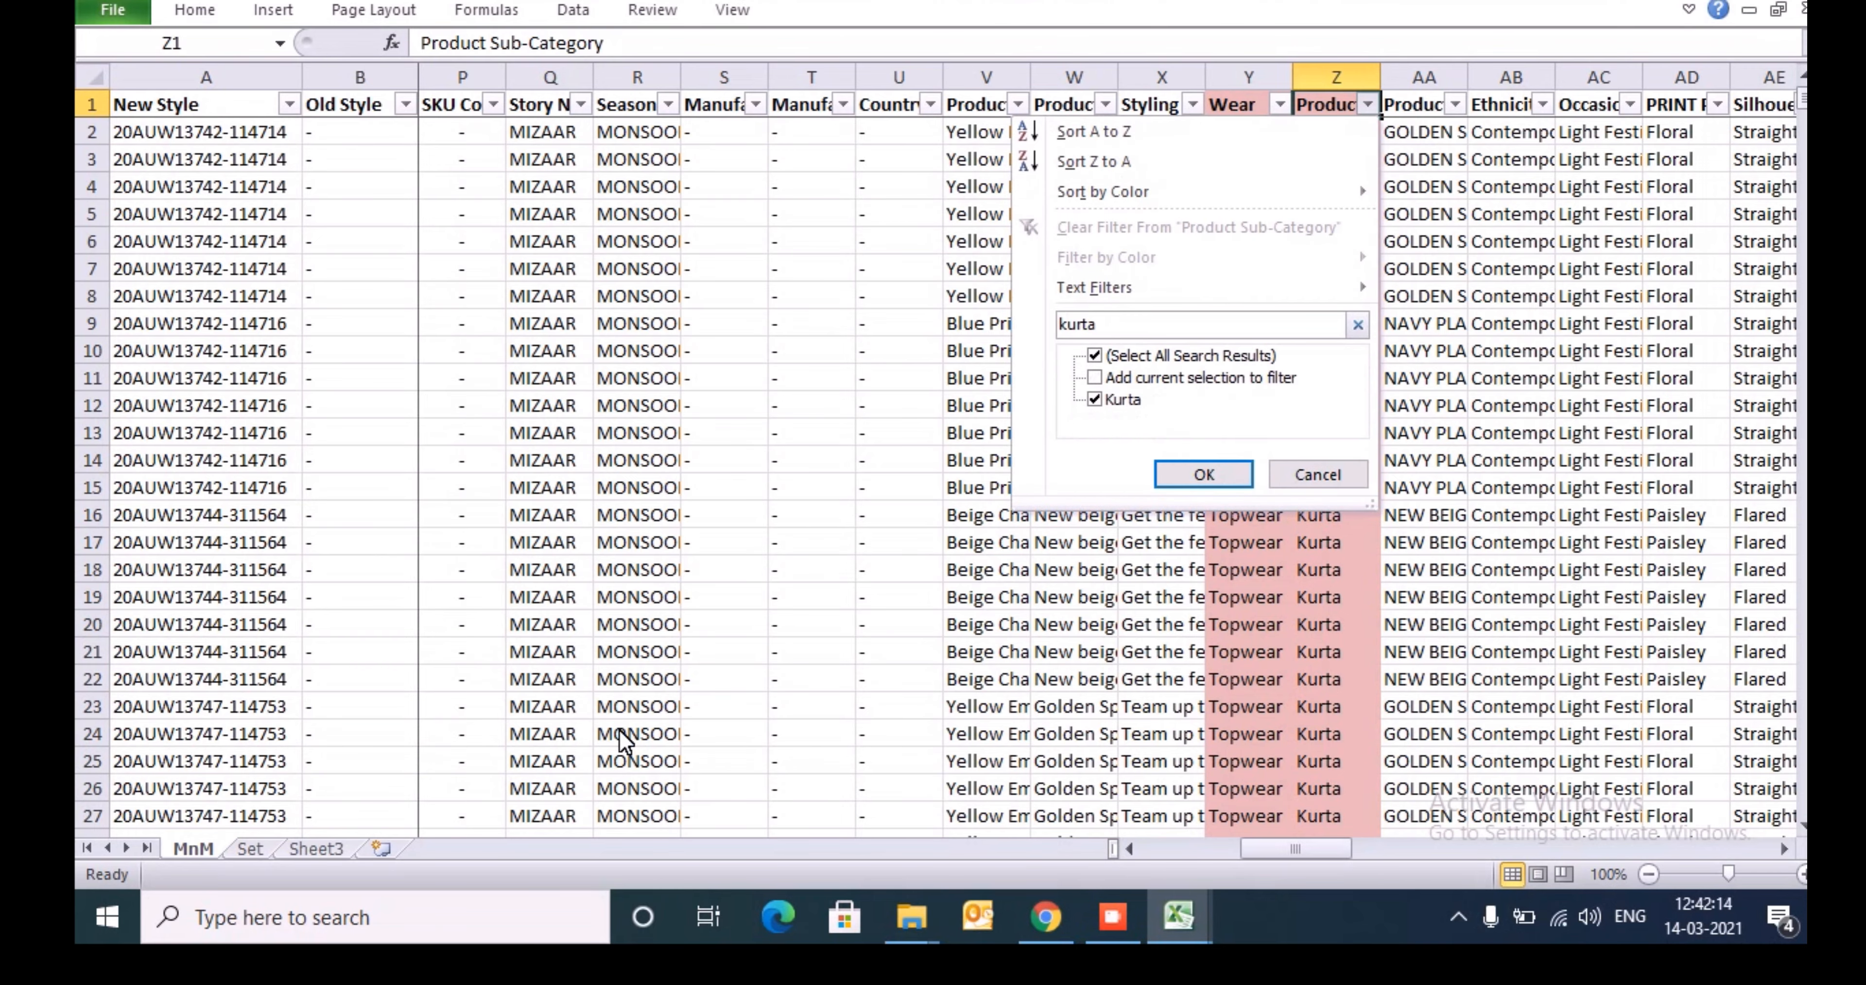
pyautogui.press('Return')
pyautogui.press('Down')
pyautogui.hotkey('ctrl', 'shift', 'Down')
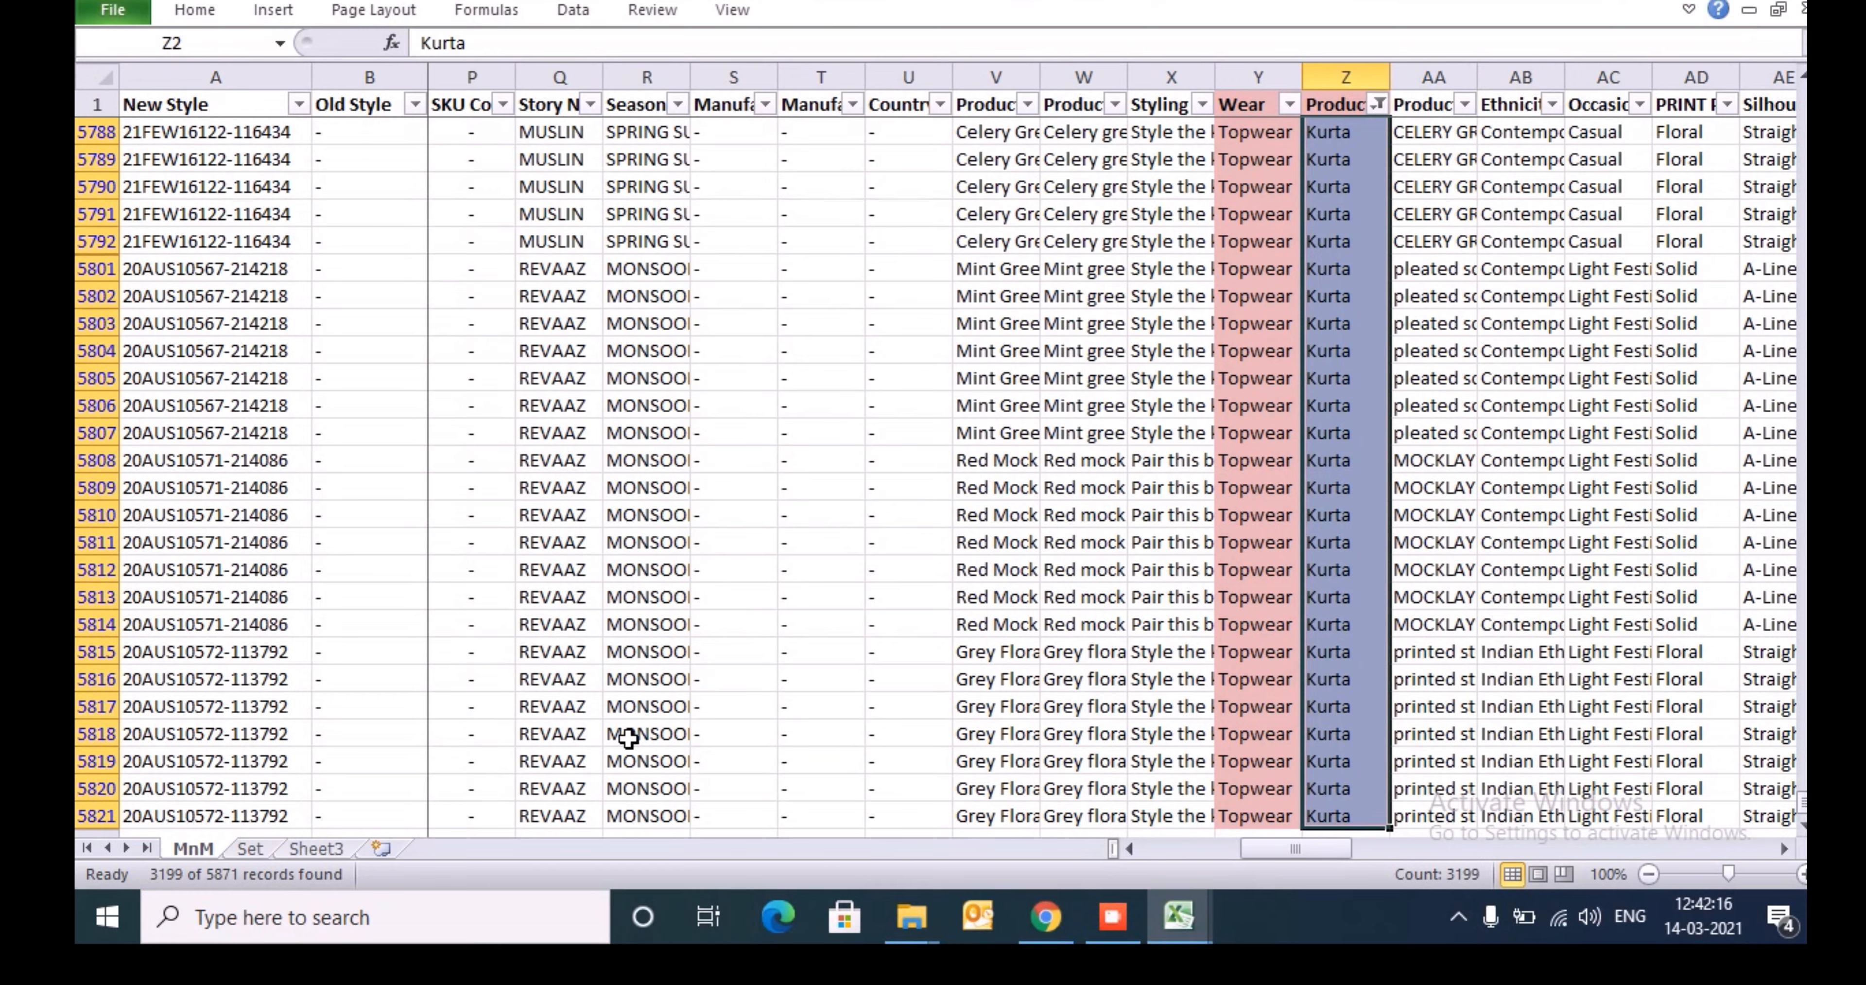
# - Clear the Kurta filter from the Product Sub-Category column and return to the New Style header
pyautogui.hotkey('ctrl', 'Up')
pyautogui.hotkey('ctrl', 'Left')
pyautogui.press('Right')
pyautogui.press('Right')
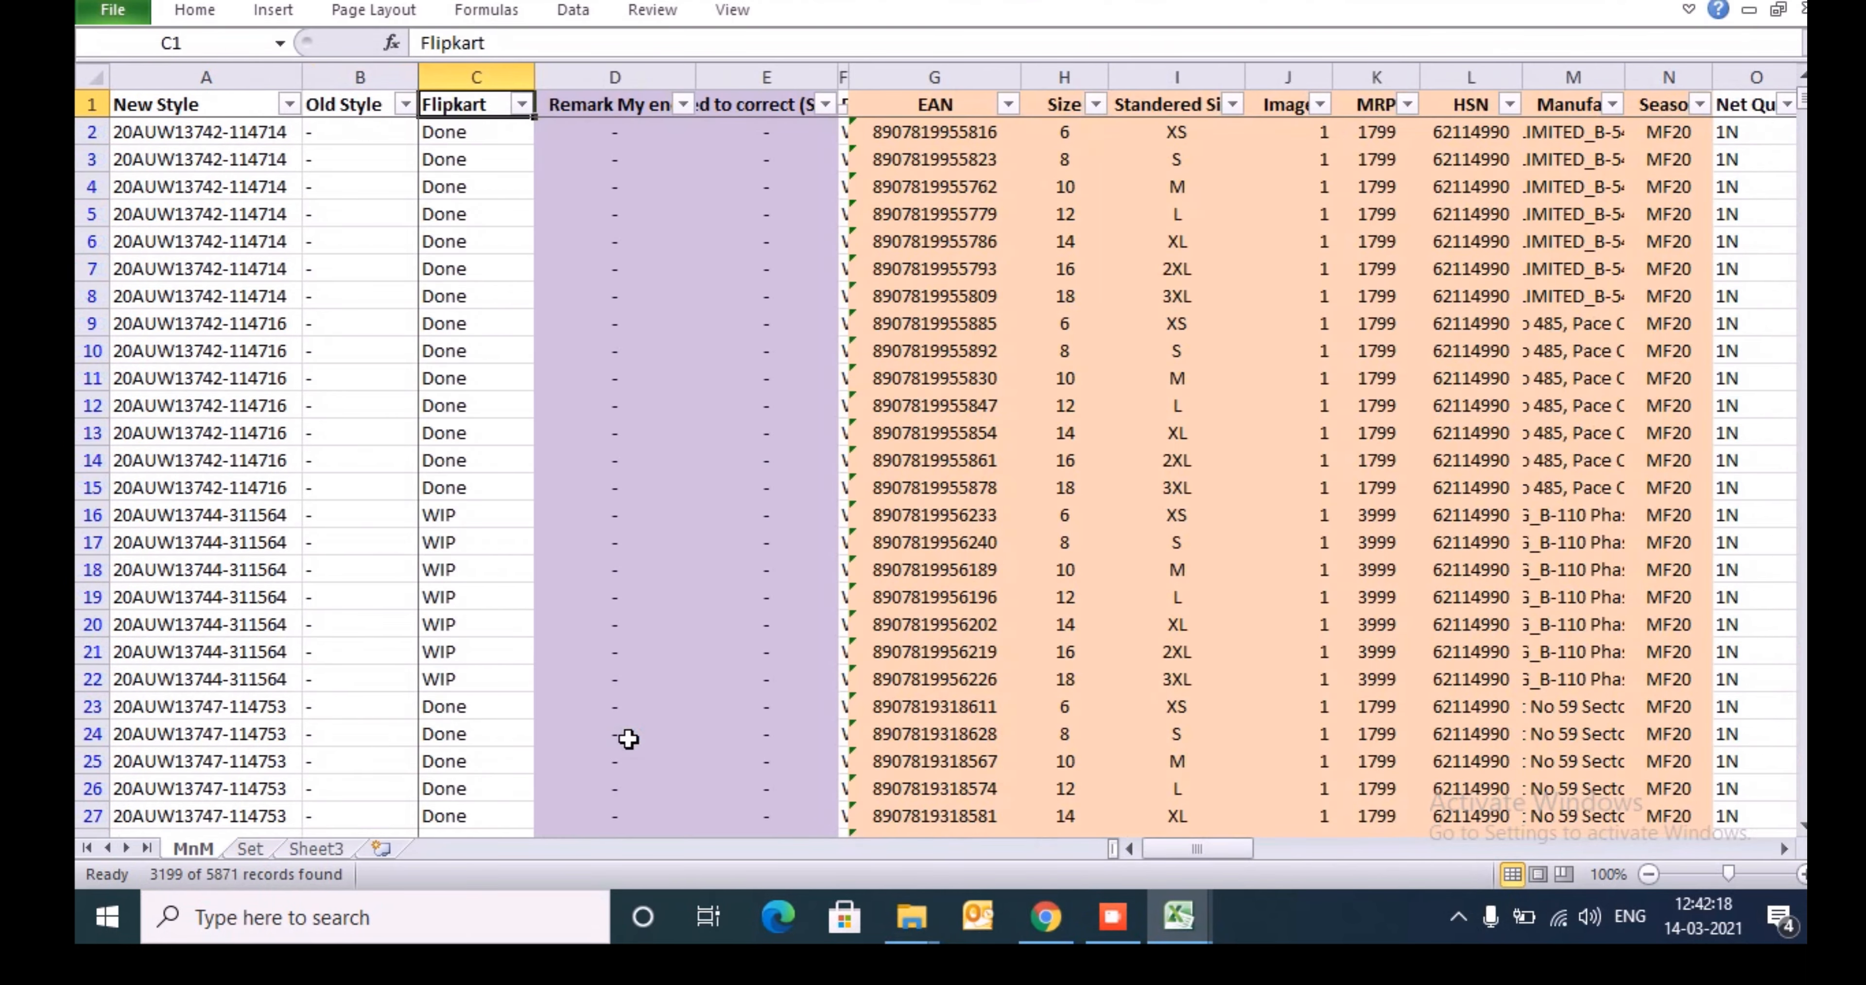
pyautogui.press('Right')
pyautogui.press('Right')
pyautogui.press('Right')
pyautogui.press('Right')
pyautogui.press('Right')
pyautogui.press('Right')
pyautogui.press('Right')
pyautogui.press('Right')
pyautogui.press('Right')
pyautogui.press('Right')
pyautogui.press('Right')
pyautogui.press('Right')
pyautogui.press('Right')
pyautogui.press('Right')
pyautogui.press('Right')
pyautogui.press('Right')
pyautogui.press('Right')
pyautogui.press('Right')
pyautogui.press('Right')
pyautogui.press('Right')
pyautogui.press('Right')
pyautogui.press('Right')
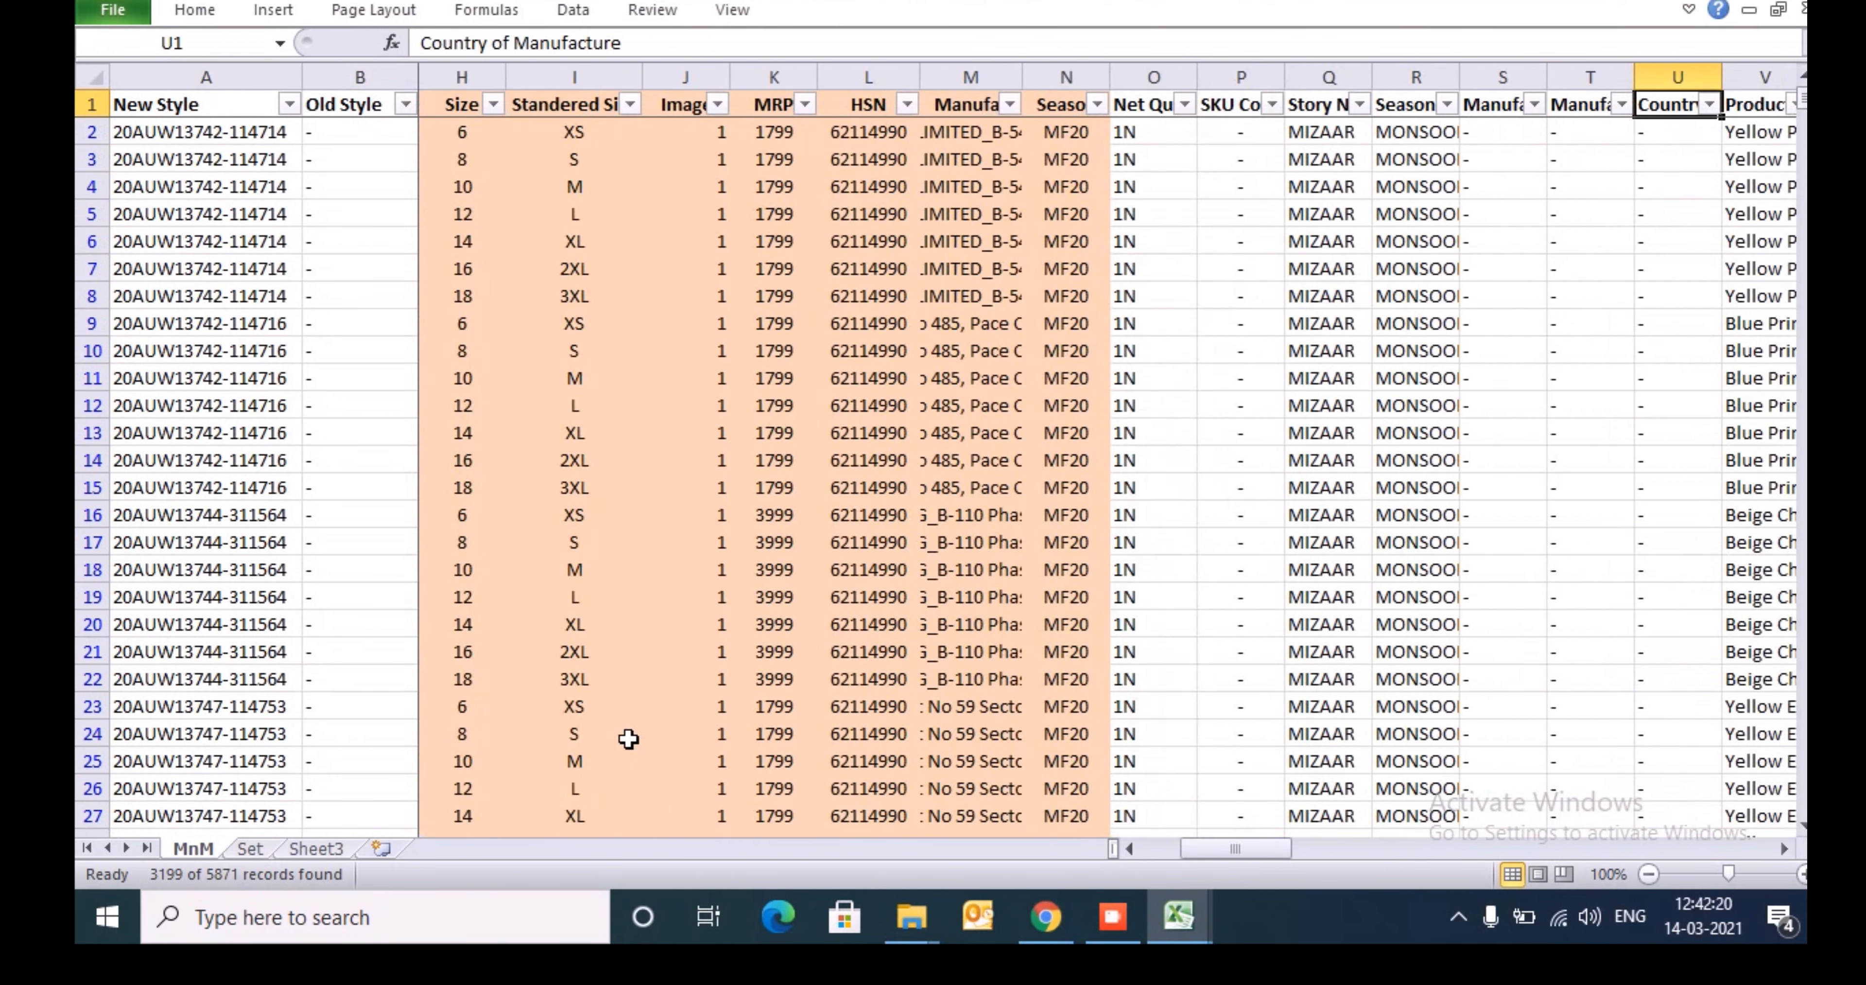
# - Filter the MnM sheet's Flipkart column to WIP only and check the extent of the filtered rows
pyautogui.press('Right')
pyautogui.hotkey('alt', 'Down')
pyautogui.press('Escape')
pyautogui.hotkey('ctrl', 'Left')
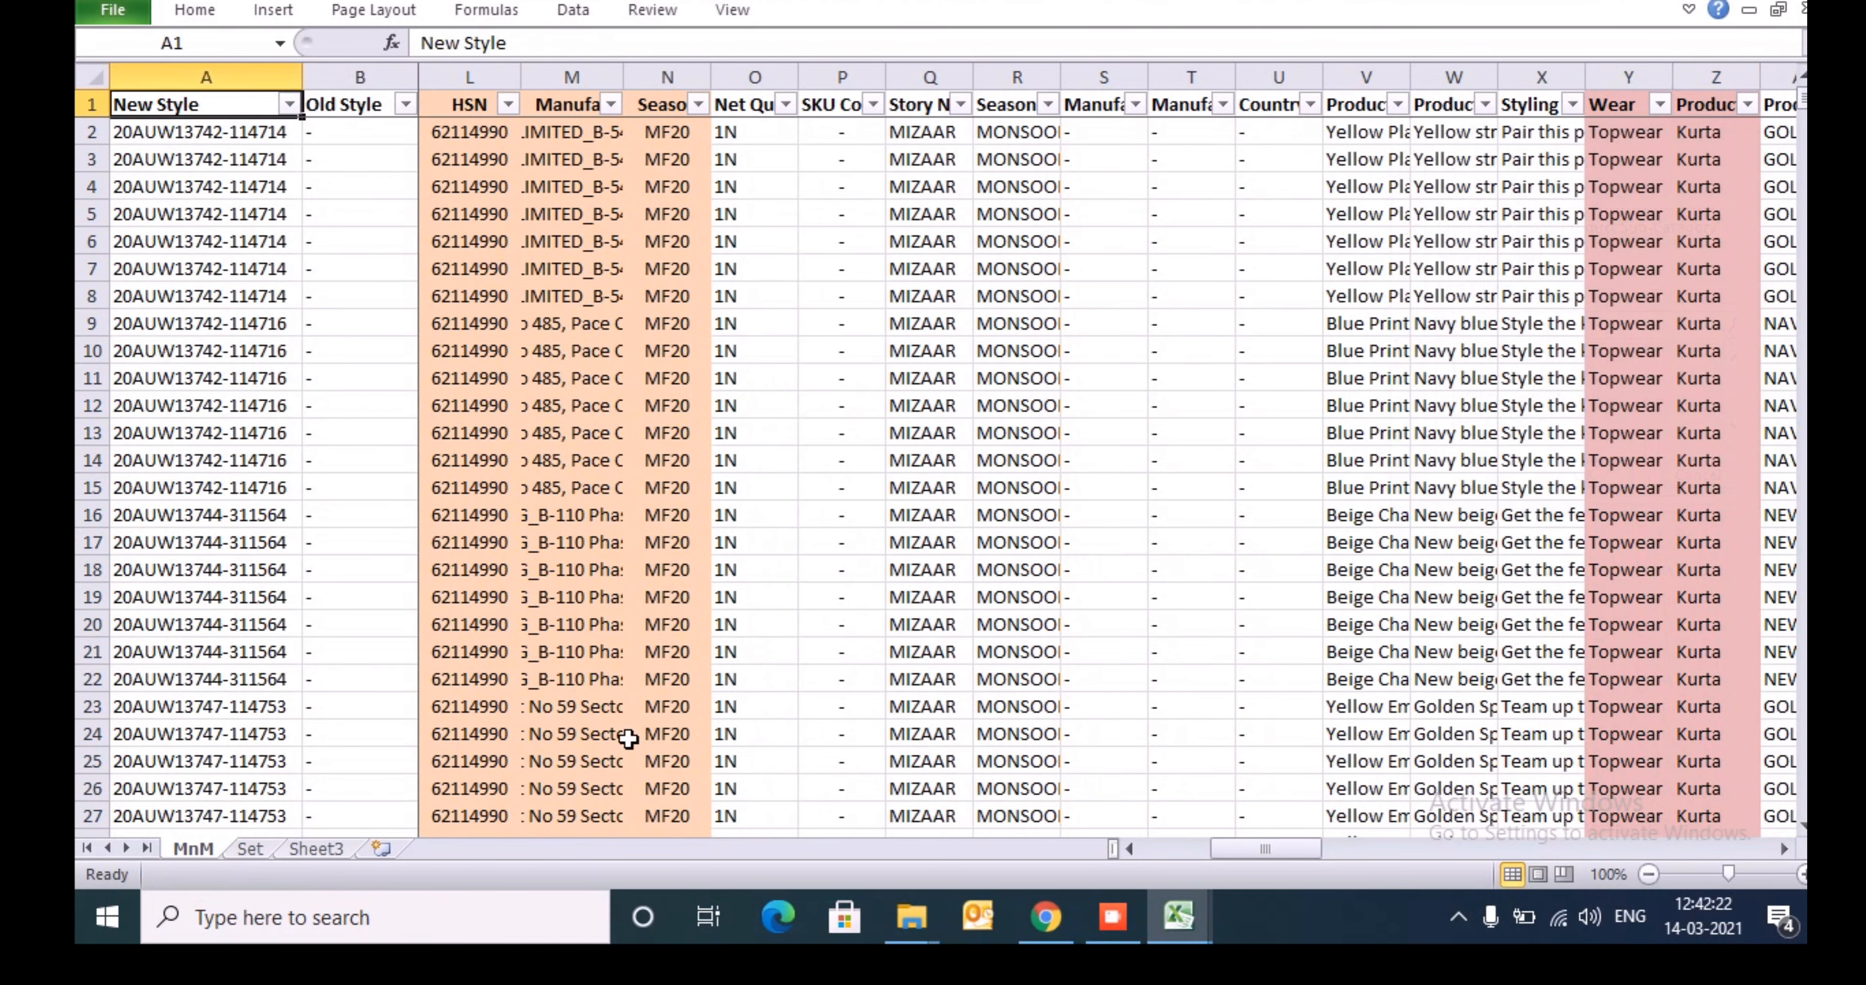
pyautogui.press('Right')
pyautogui.press('Right')
pyautogui.press('Right')
pyautogui.press('Right')
pyautogui.press('Left')
pyautogui.press('Left')
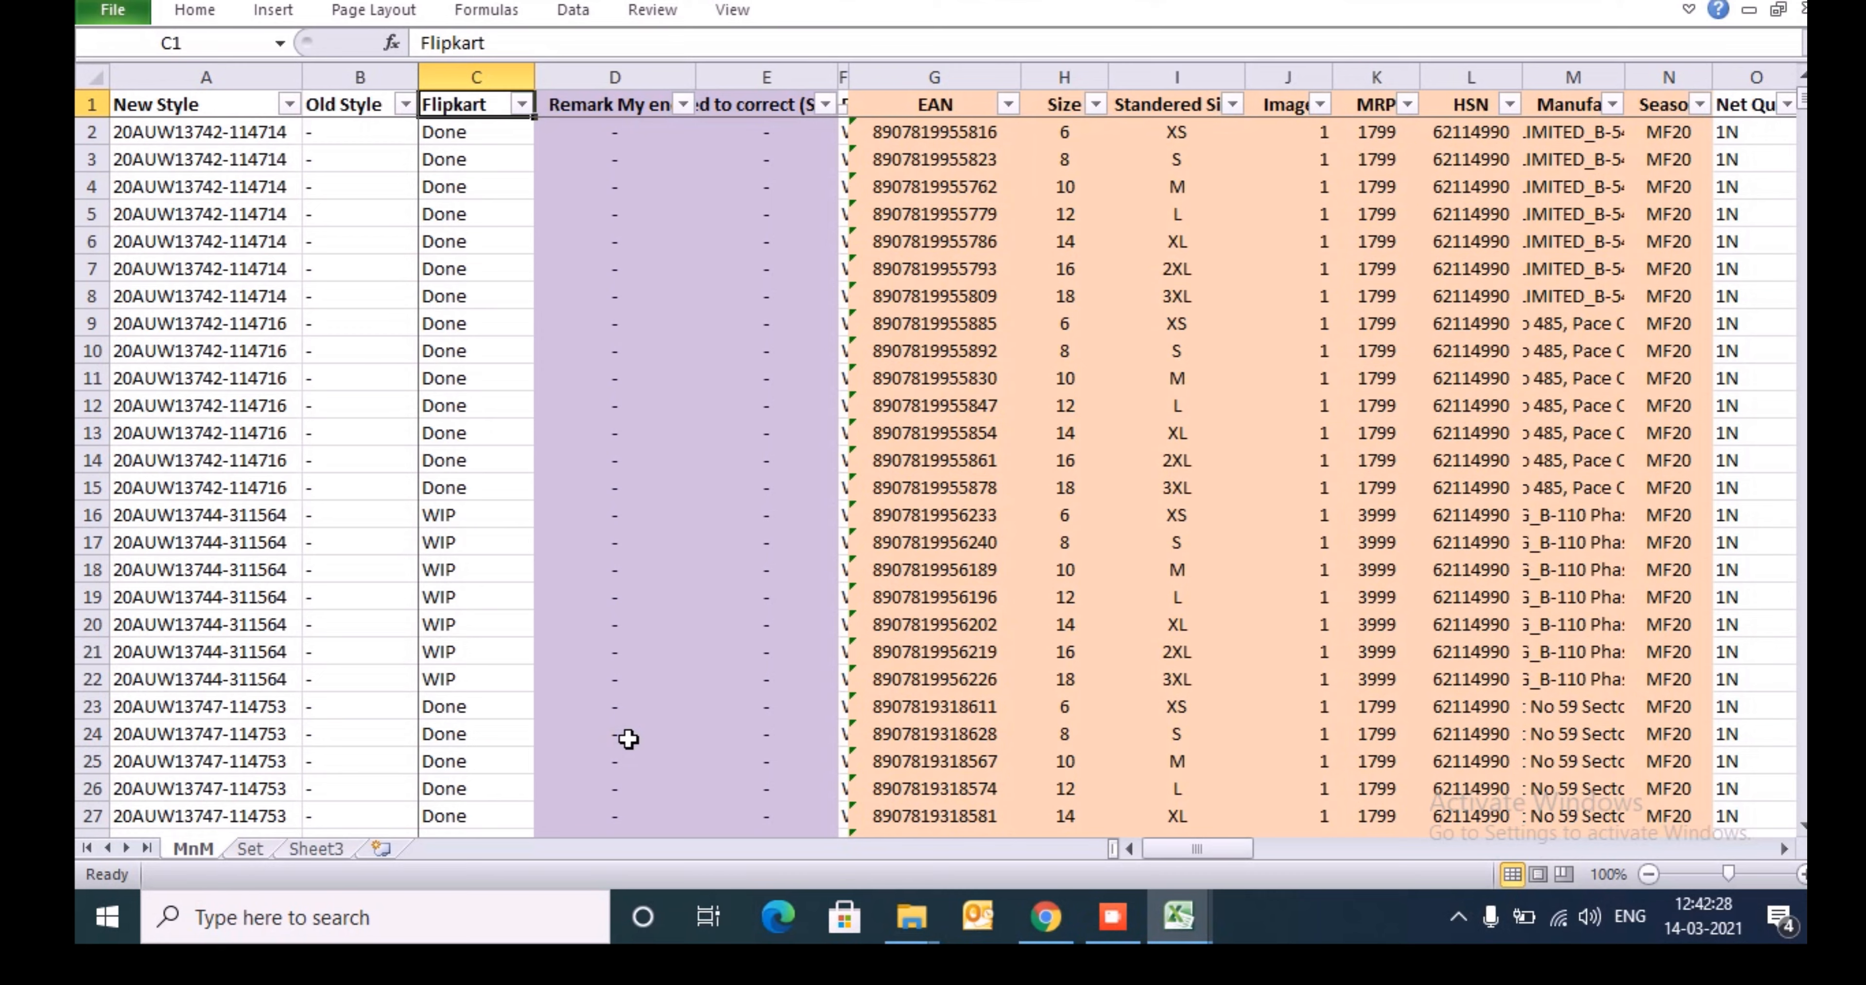
pyautogui.hotkey('alt', 'Down')
pyautogui.press('Down')
pyautogui.press('Down')
pyautogui.press('space')
pyautogui.press('Down')
pyautogui.press('Down')
pyautogui.press('Down')
pyautogui.press('space')
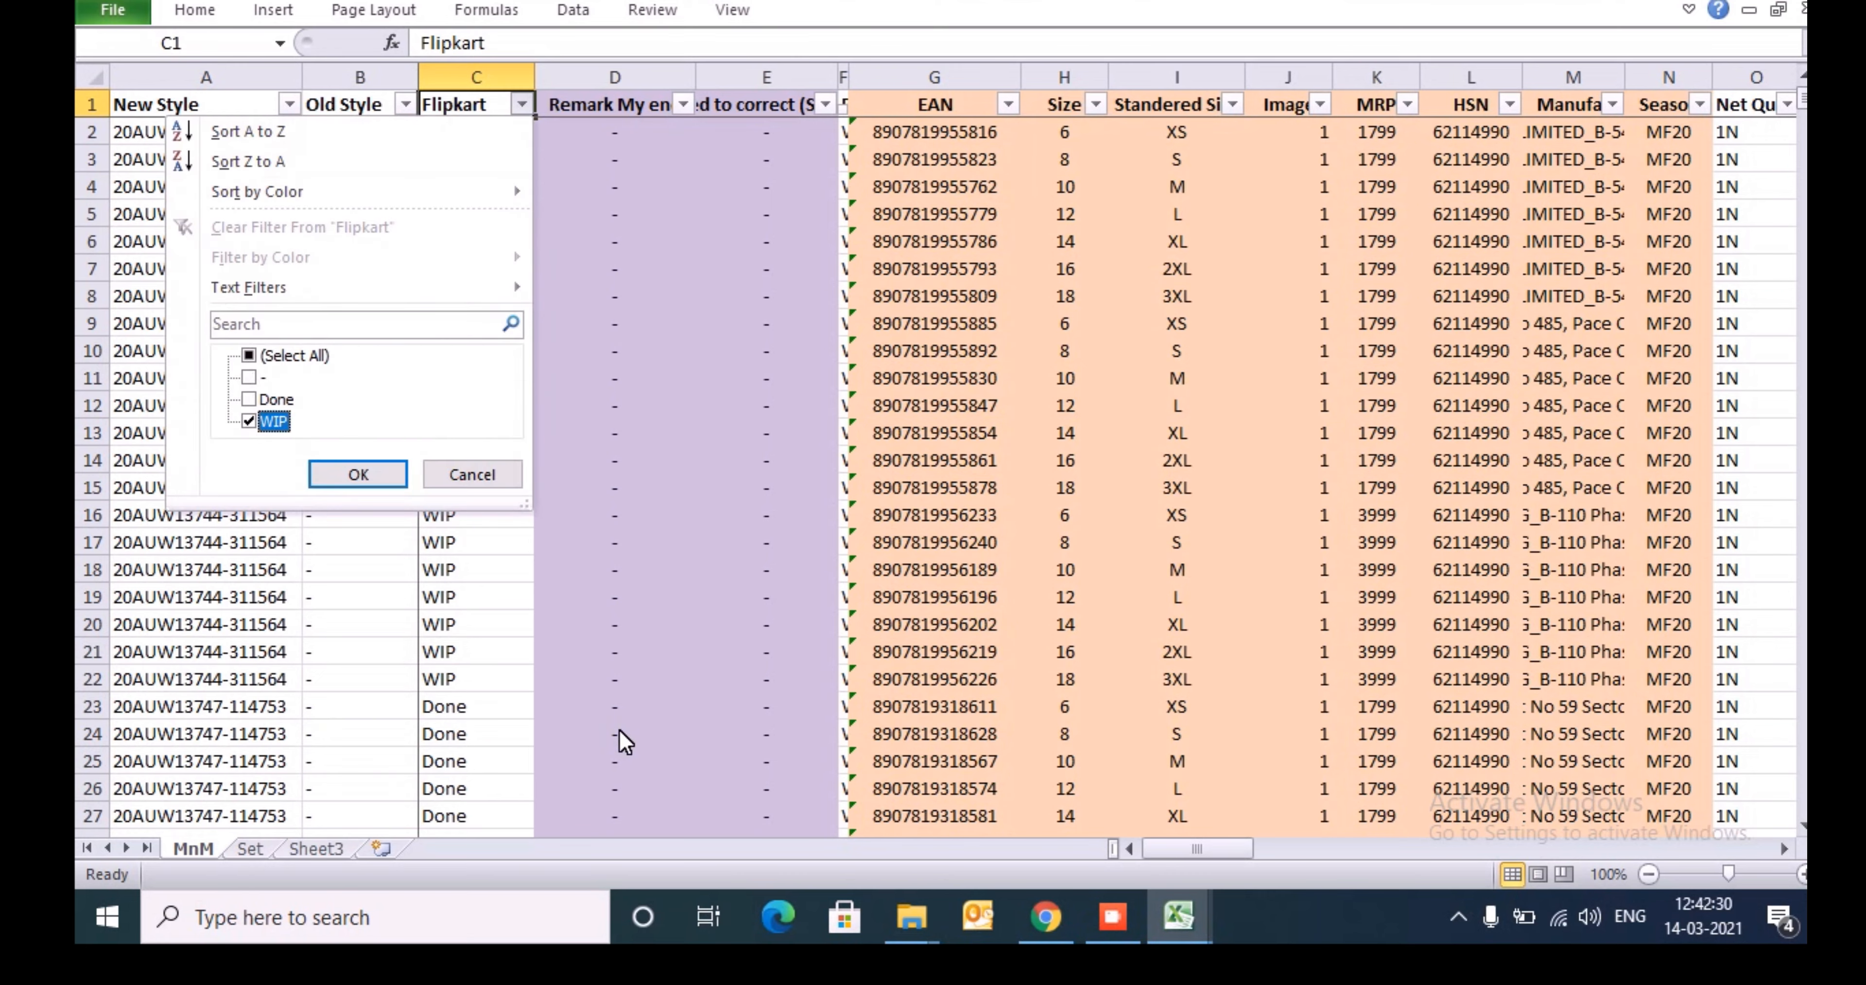
pyautogui.press('Return')
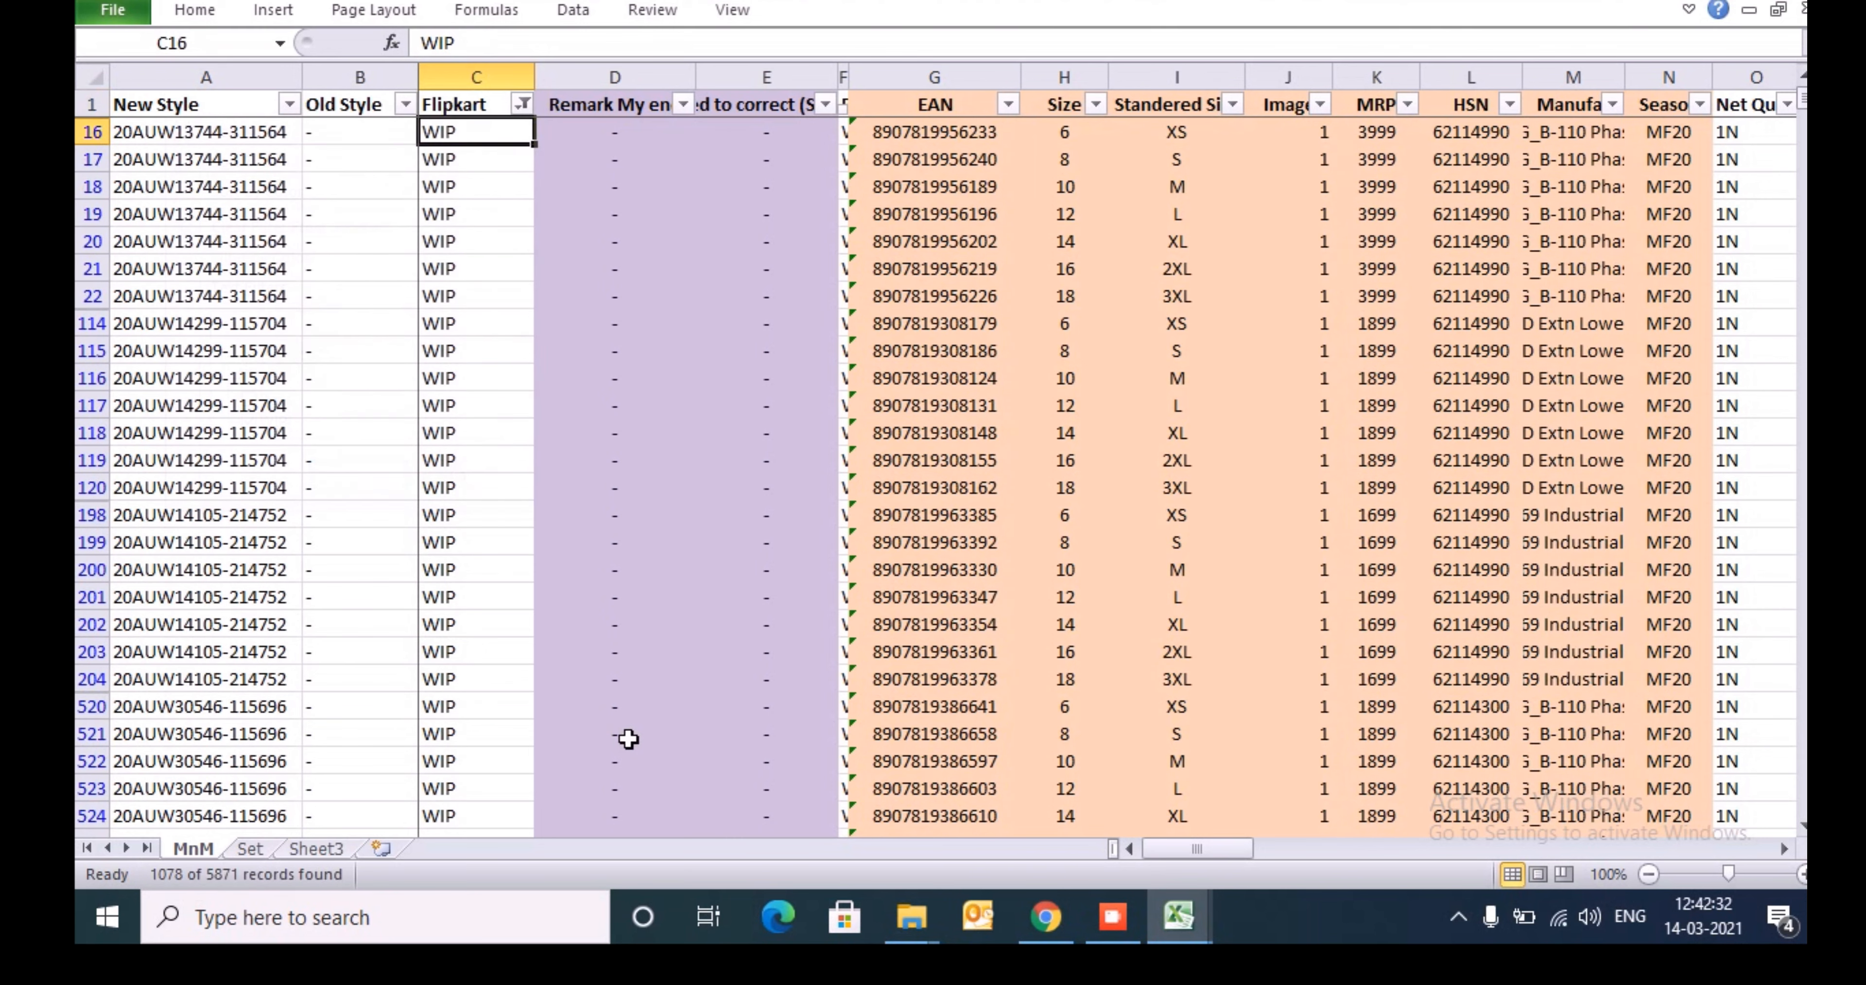
pyautogui.hotkey('ctrl', 'shift', 'Down')
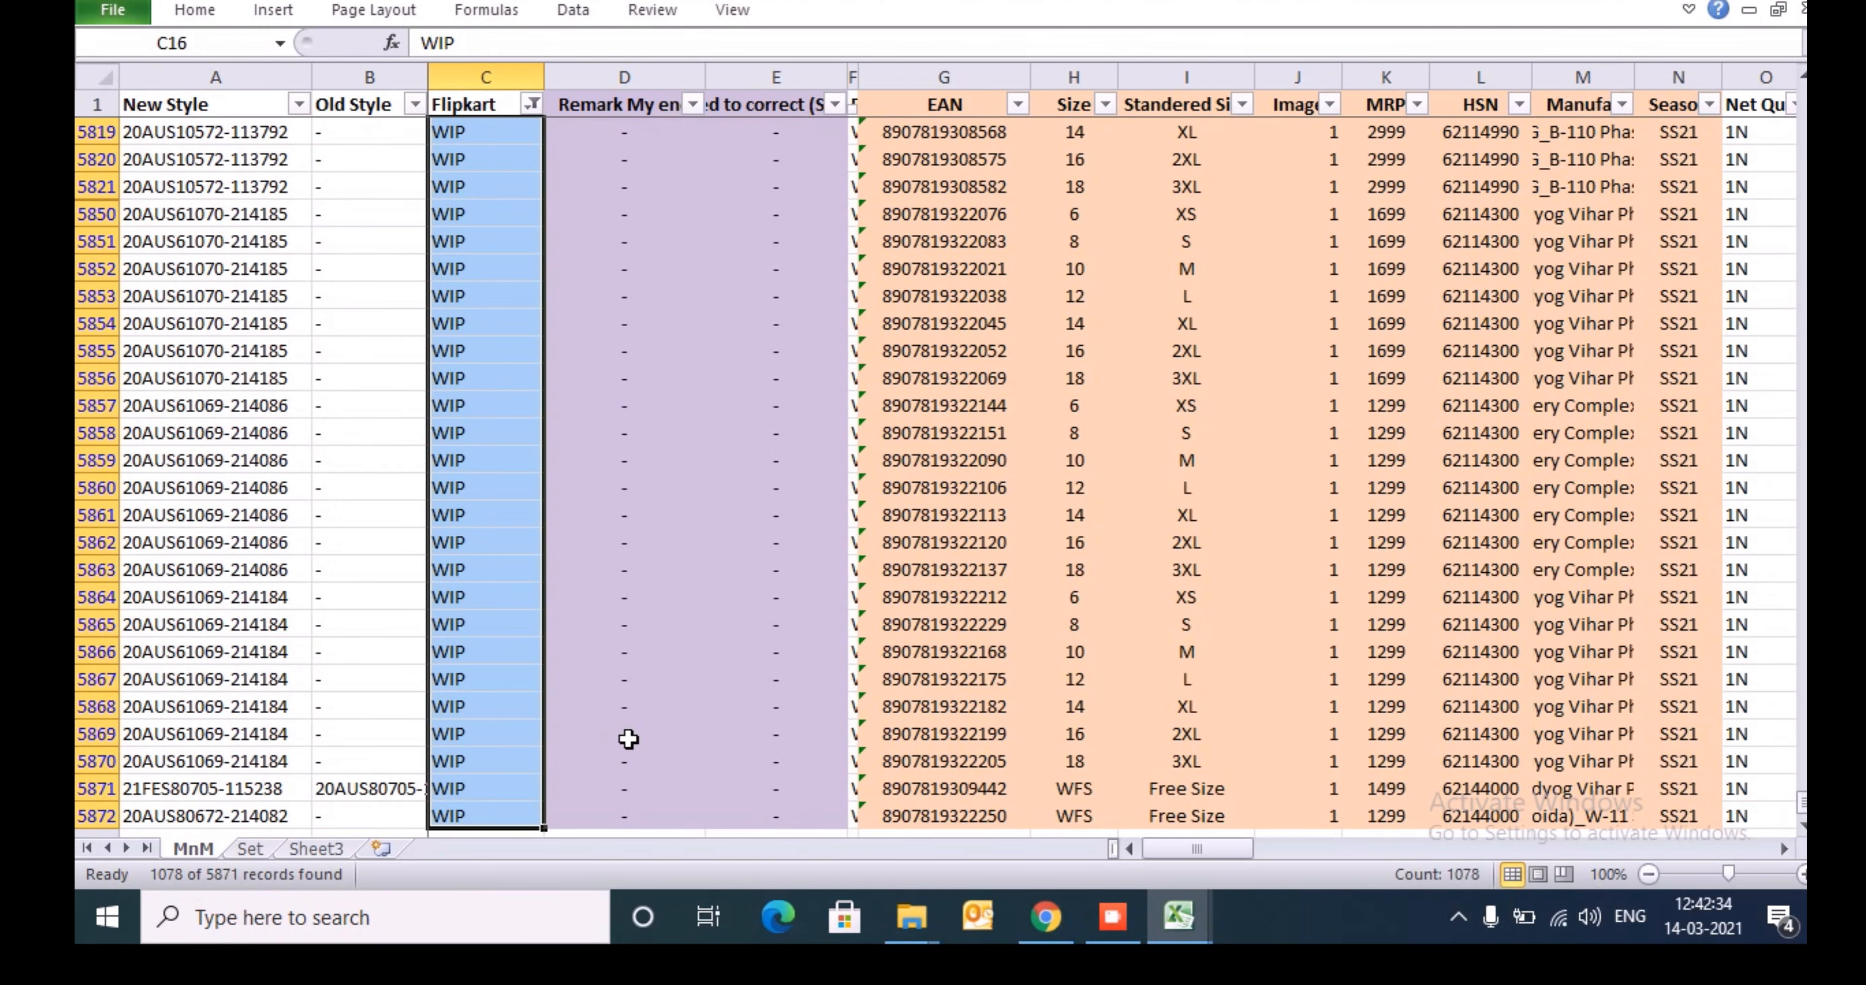
pyautogui.hotkey('ctrl', 'Up')
pyautogui.press('Down')
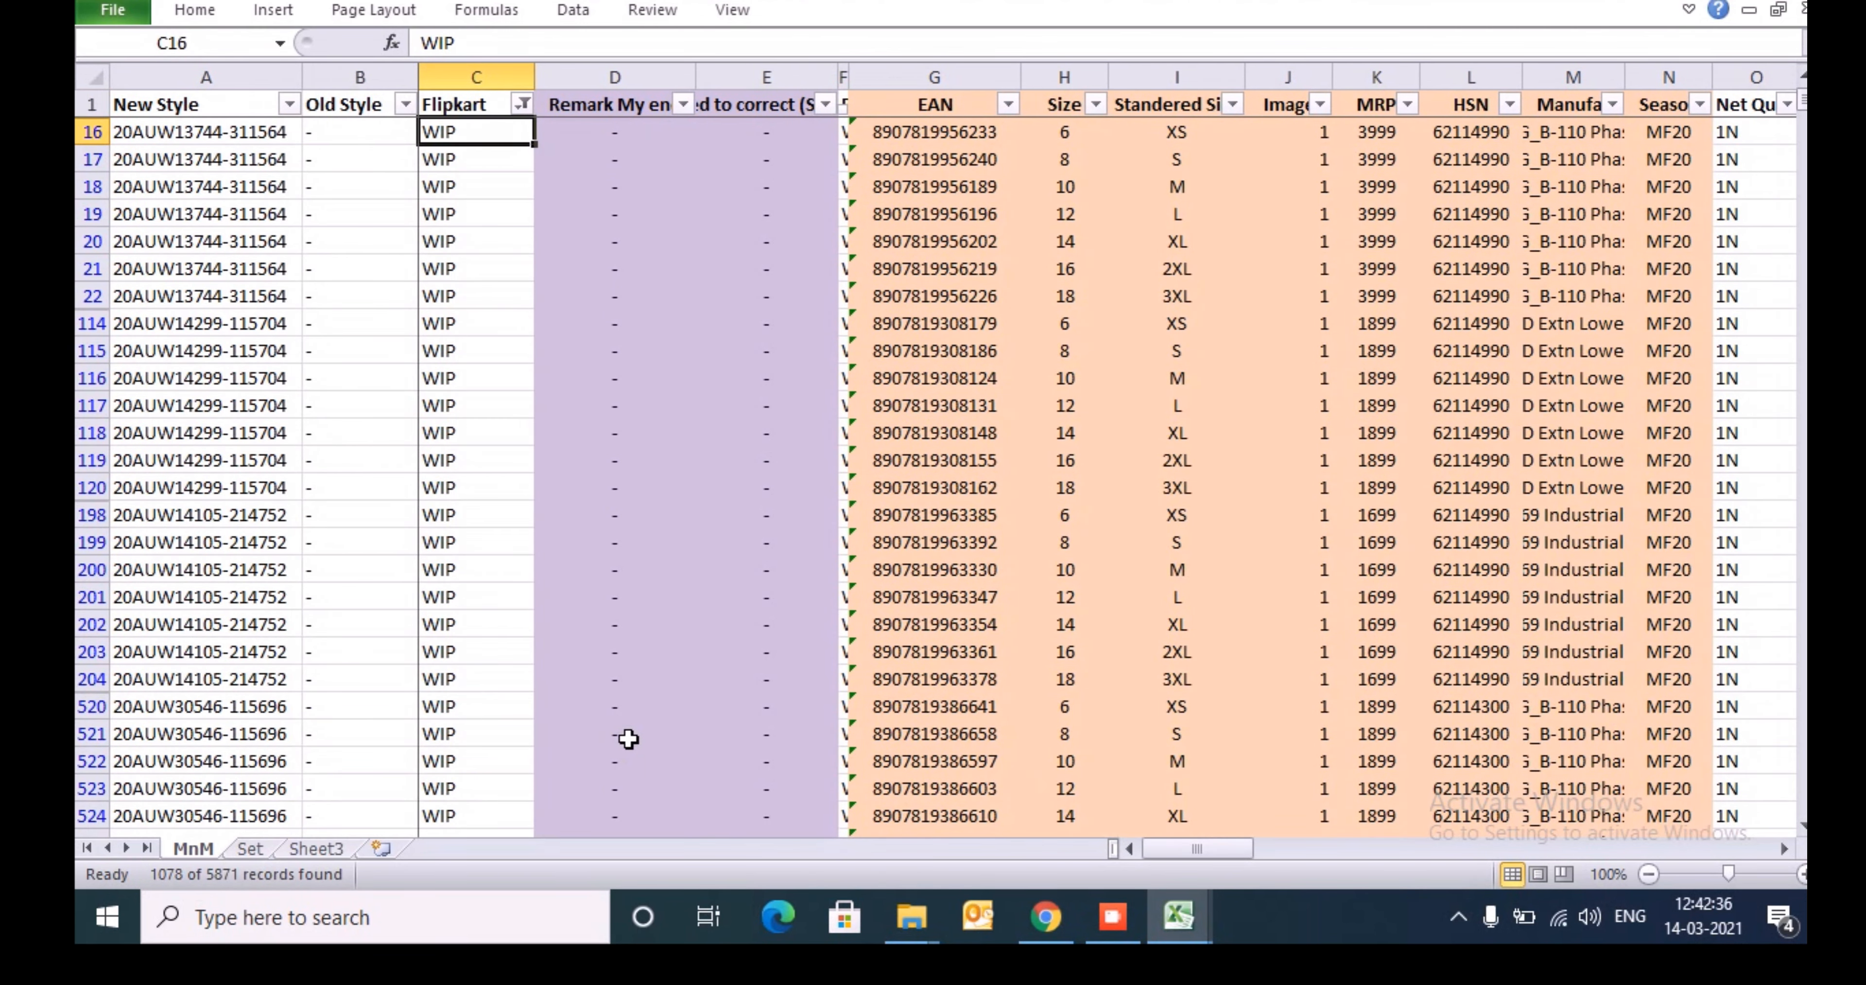
# - Narrow the WIP rows to the Kurta value in the Product Sub-Category column
pyautogui.press('Up')
pyautogui.press('Right')
pyautogui.press('Right')
pyautogui.press('Right')
pyautogui.press('Right')
pyautogui.press('Right')
pyautogui.press('Right')
pyautogui.press('Right')
pyautogui.press('Right')
pyautogui.press('Right')
pyautogui.press('Right')
pyautogui.press('Right')
pyautogui.press('Right')
pyautogui.press('Right')
pyautogui.press('Right')
pyautogui.press('Right')
pyautogui.press('Right')
pyautogui.press('Right')
pyautogui.press('Right')
pyautogui.press('Right')
pyautogui.press('Right')
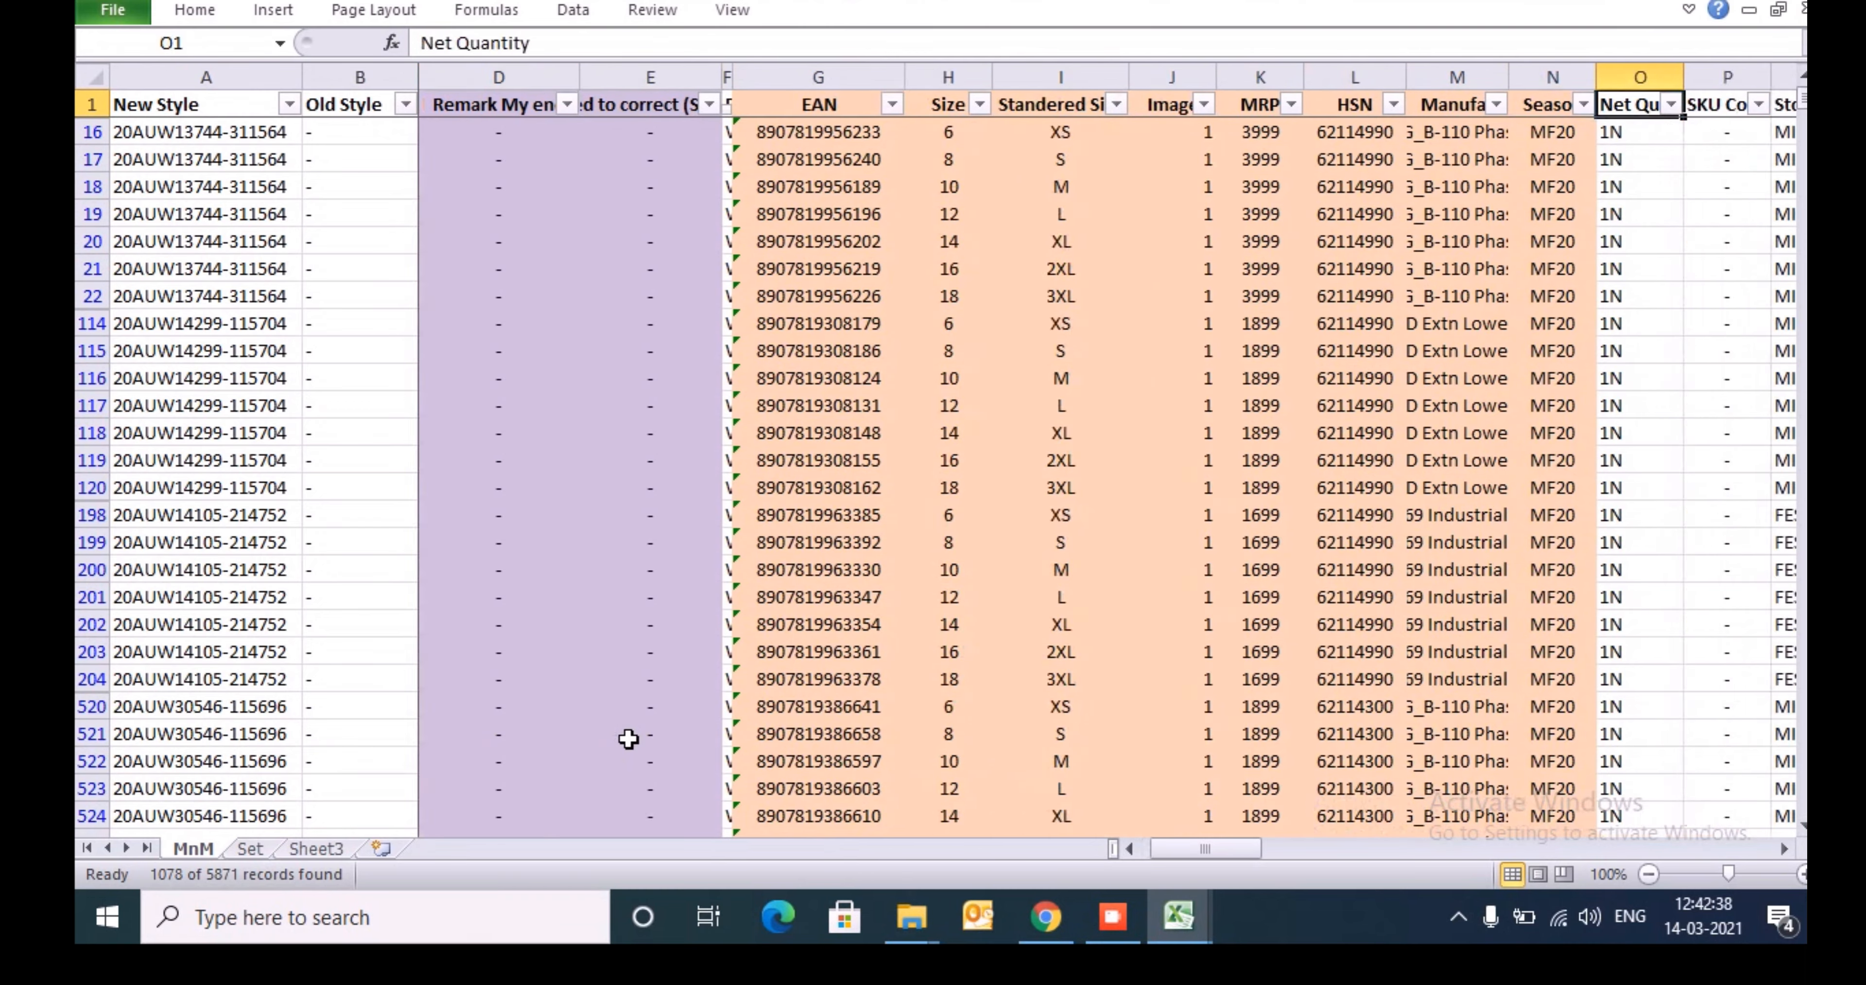
pyautogui.press('Right')
pyautogui.hotkey('alt', 'Down')
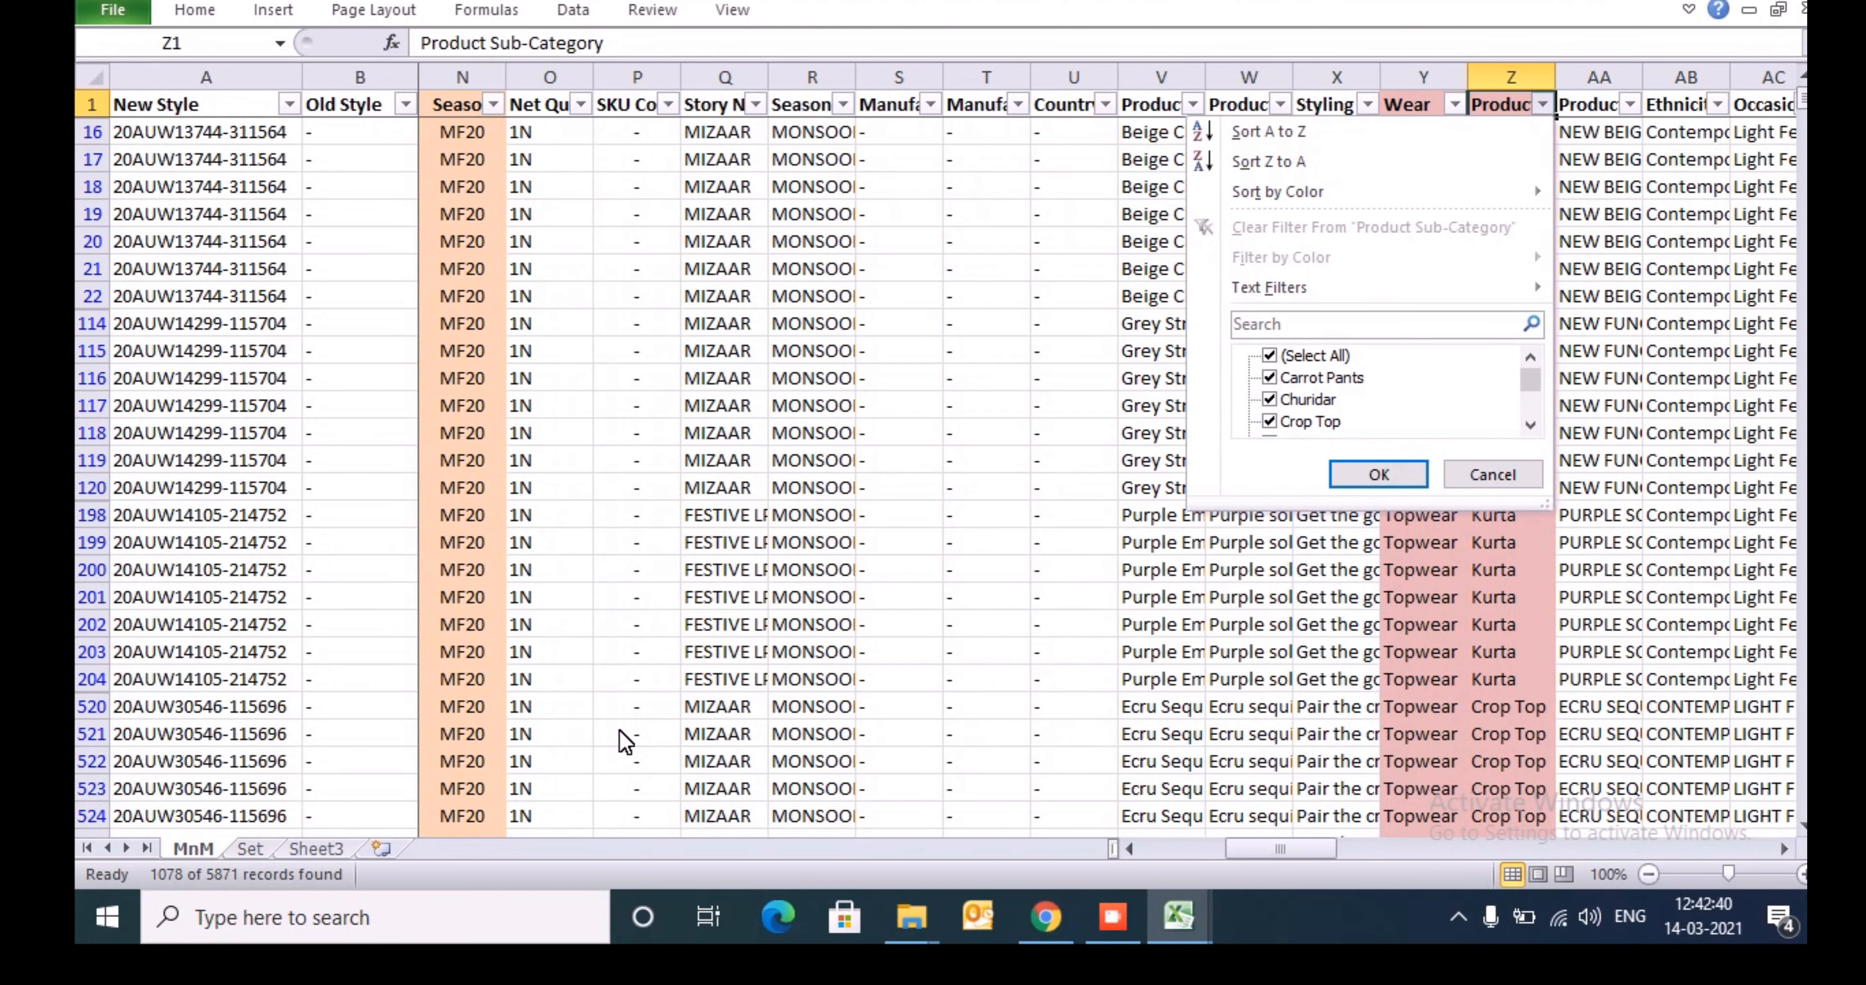
pyautogui.press('space')
pyautogui.press('Down')
pyautogui.press('Down')
pyautogui.press('Down')
pyautogui.press('Down')
pyautogui.press('Down')
pyautogui.press('Down')
pyautogui.press('Down')
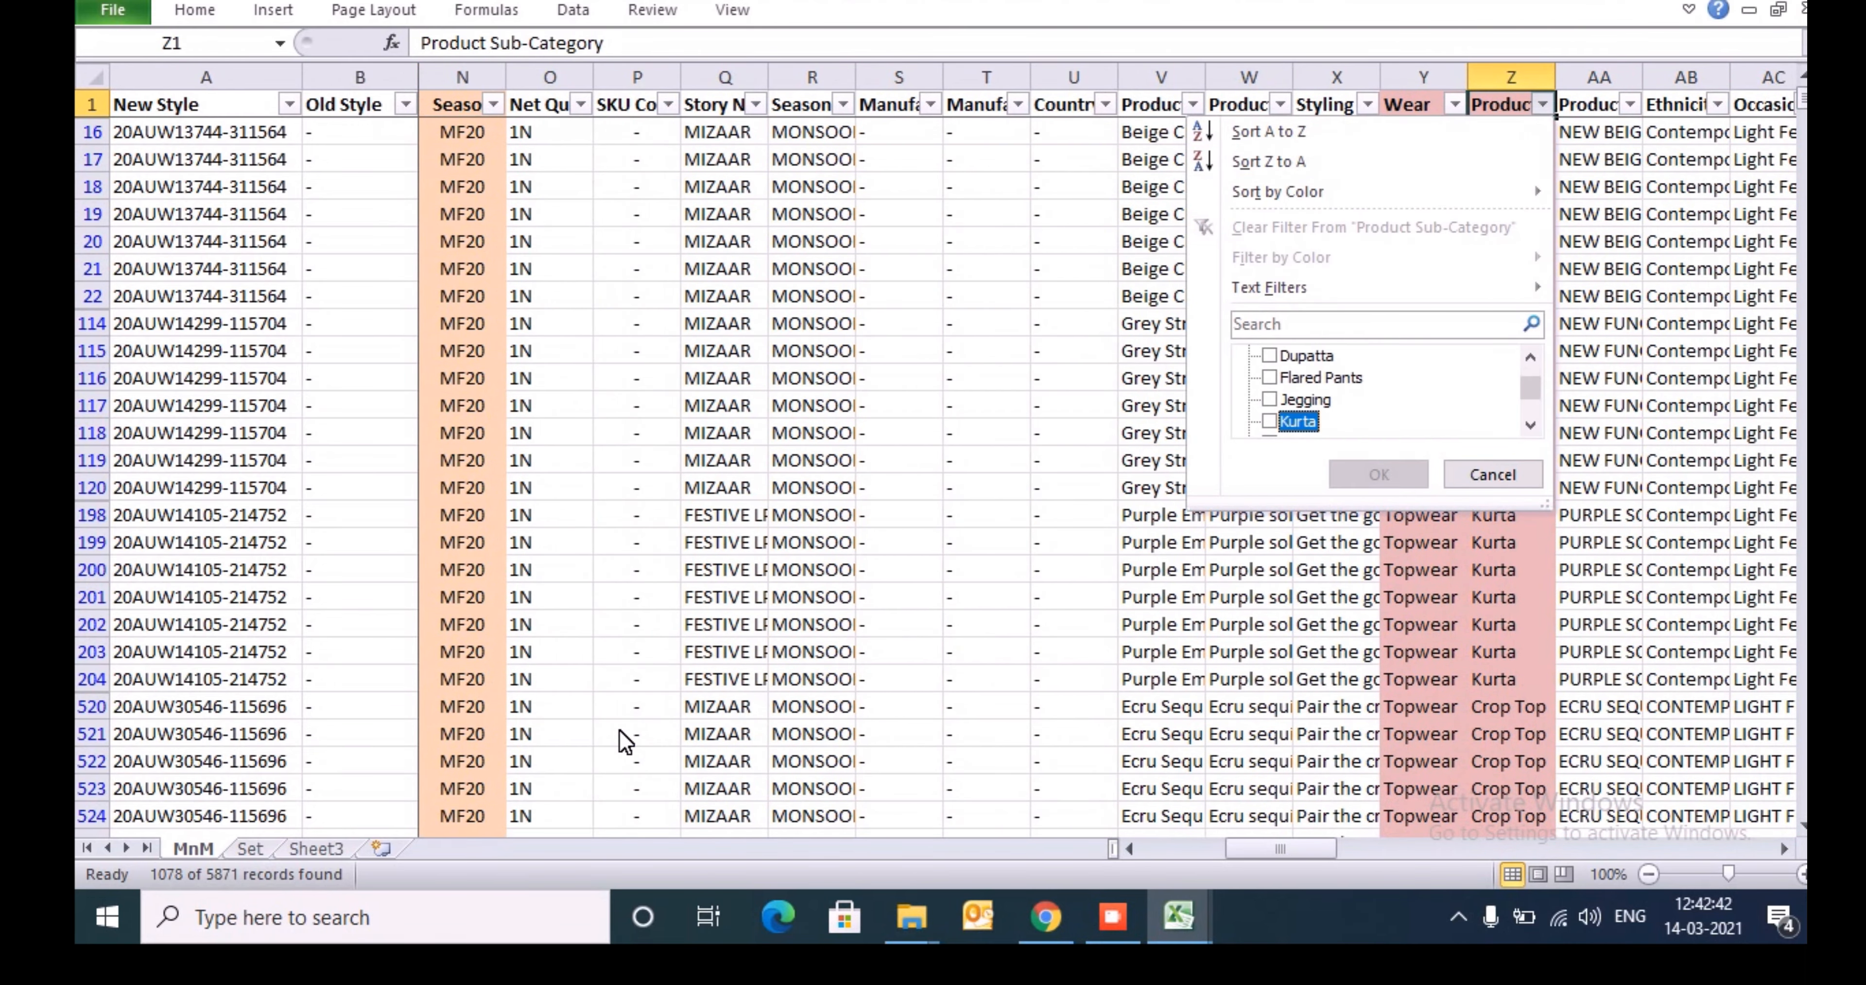
pyautogui.press('space')
pyautogui.press('Return')
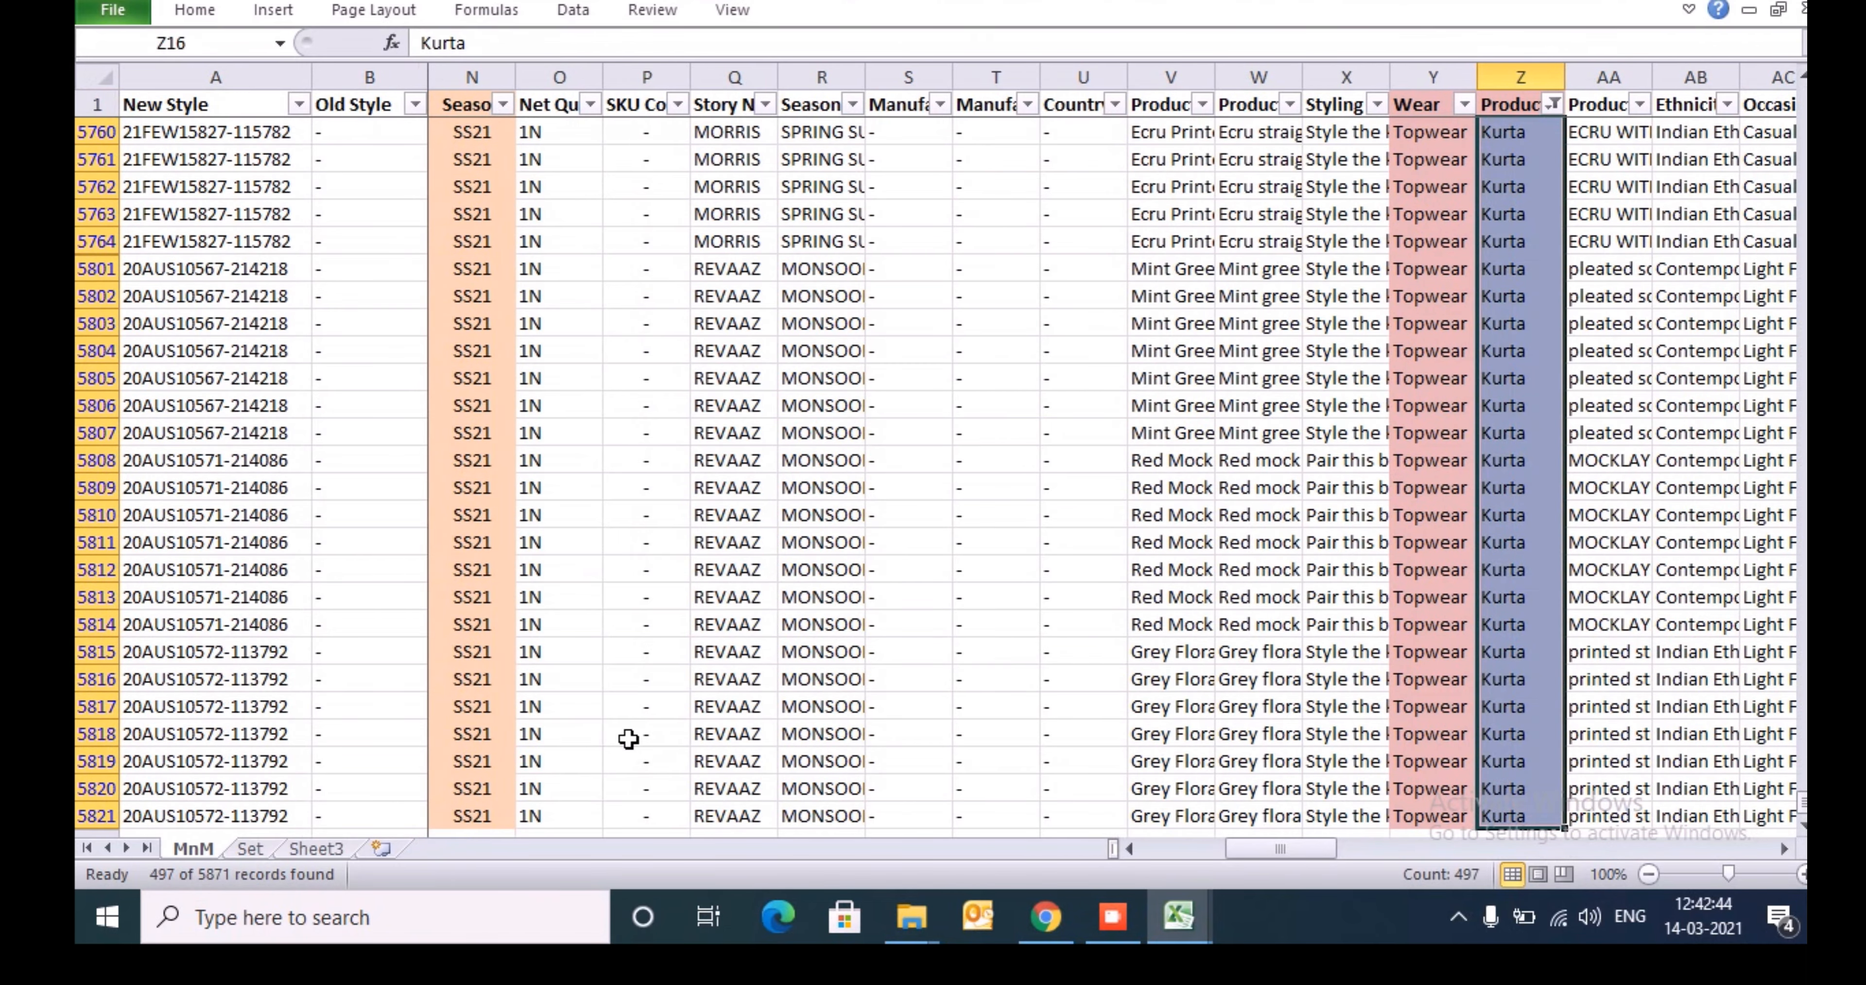
# - Copy all EAN values of the filtered WIP kurta rows, starting at G16
pyautogui.press('Home')
pyautogui.press('Right')
pyautogui.press('Right')
pyautogui.press('Right')
pyautogui.press('Right')
pyautogui.press('Right')
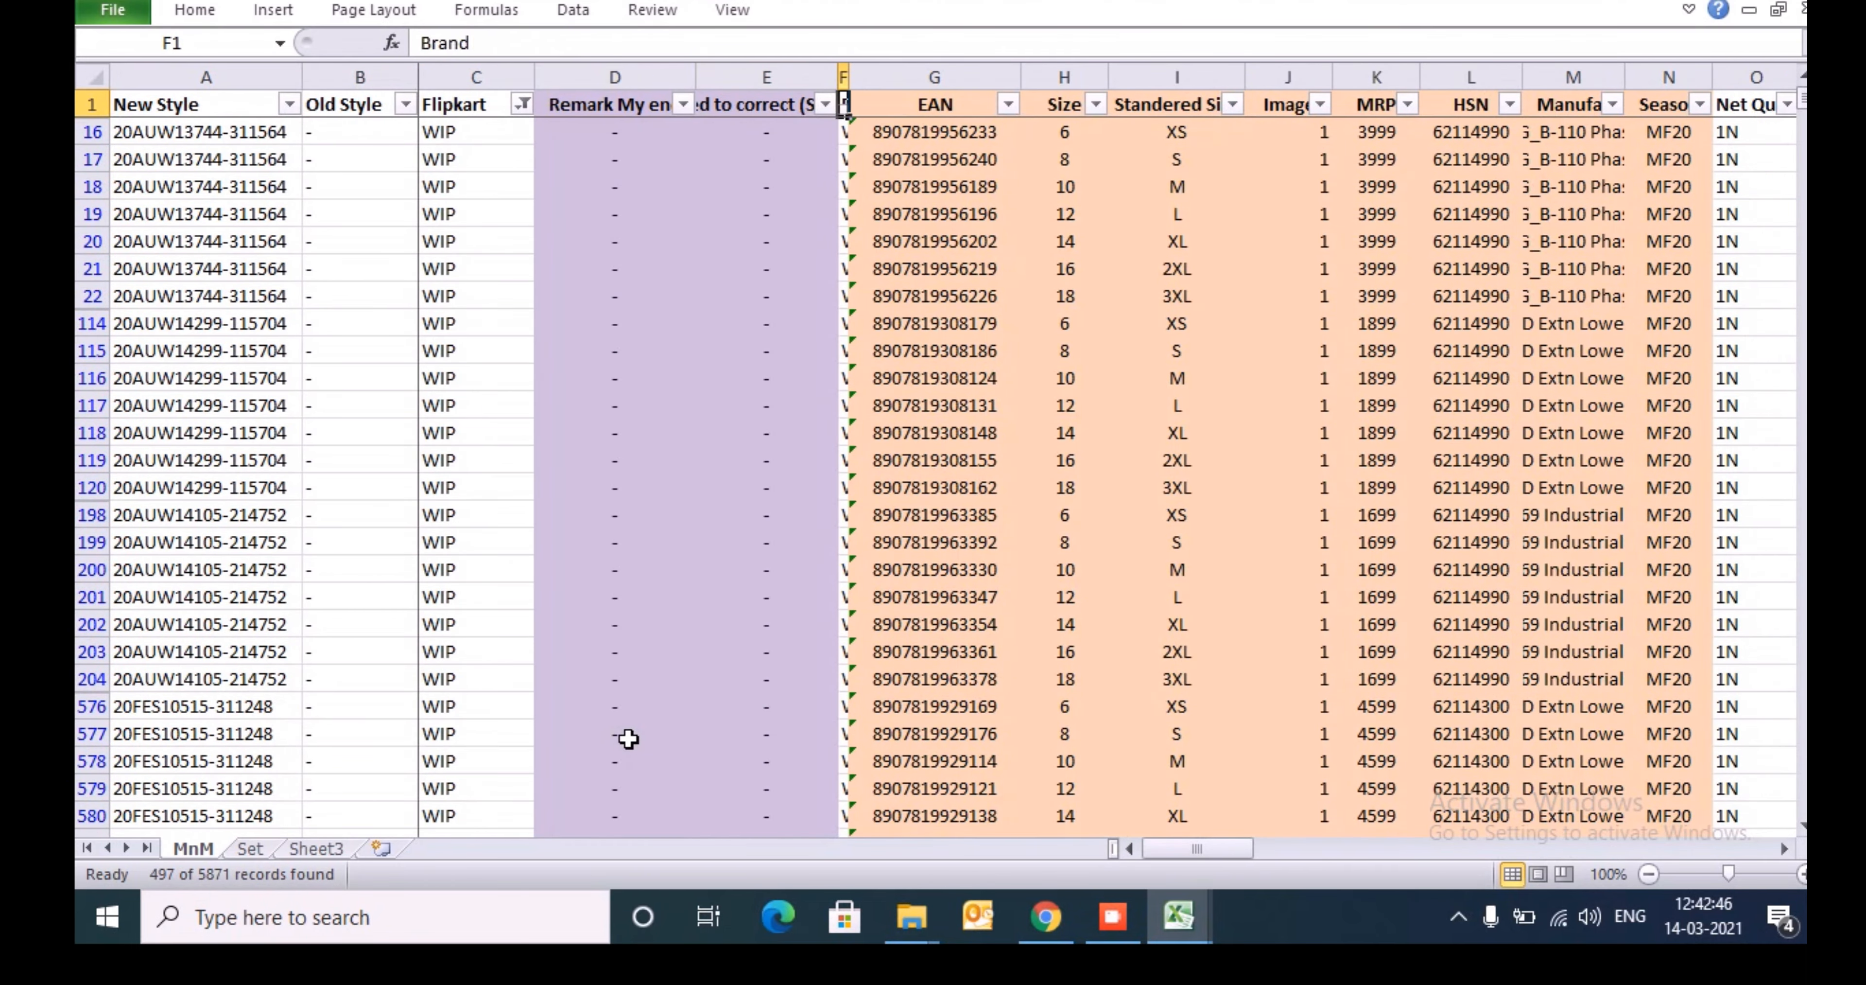
pyautogui.press('Right')
pyautogui.press('Down')
pyautogui.hotkey('ctrl', 'shift', 'Down')
pyautogui.hotkey('ctrl', 'shift', 'Up')
pyautogui.hotkey('ctrl', 'shift', 'Down')
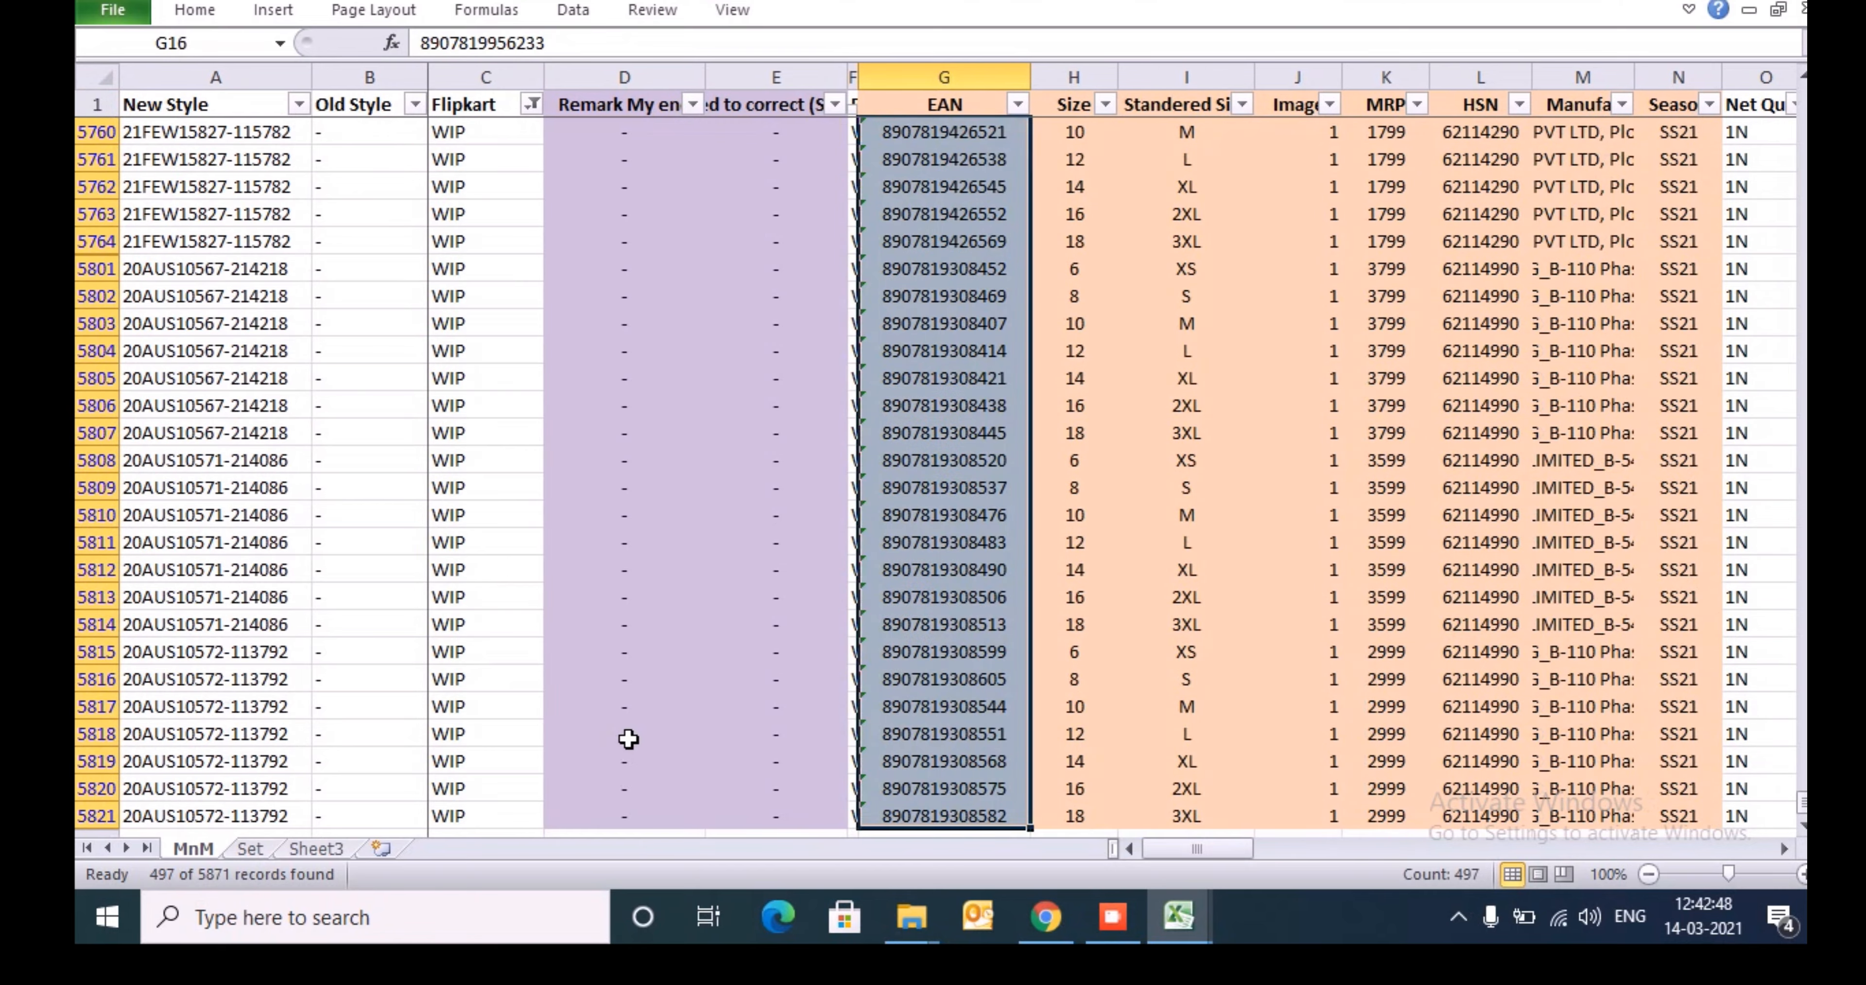
pyautogui.hotkey('ctrl', 'c')
# - Switch to the kurta template and paste the copied EANs under Seller SKU ID, starting at G5
pyautogui.hotkey('alt', 'Tab')
pyautogui.hotkey('alt', 'Tab')
pyautogui.click(628, 739)
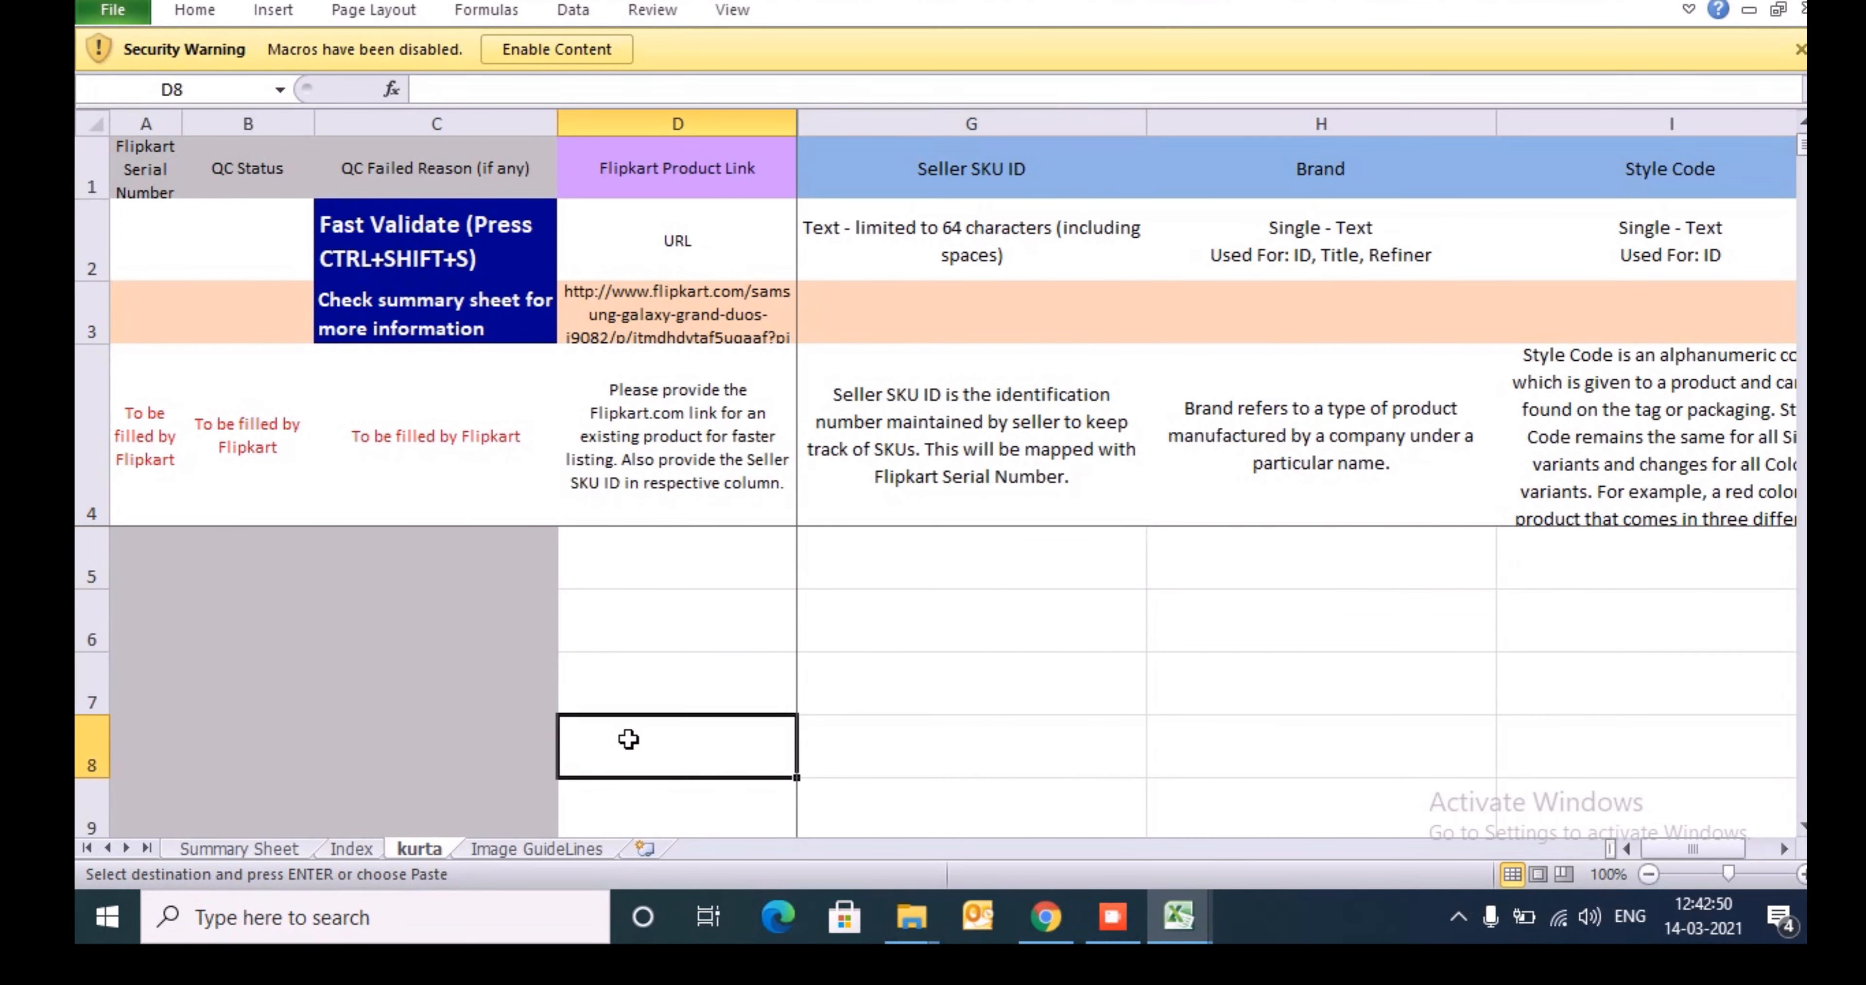
pyautogui.press('Right')
pyautogui.press('Up')
pyautogui.press('Up')
pyautogui.press('Up')
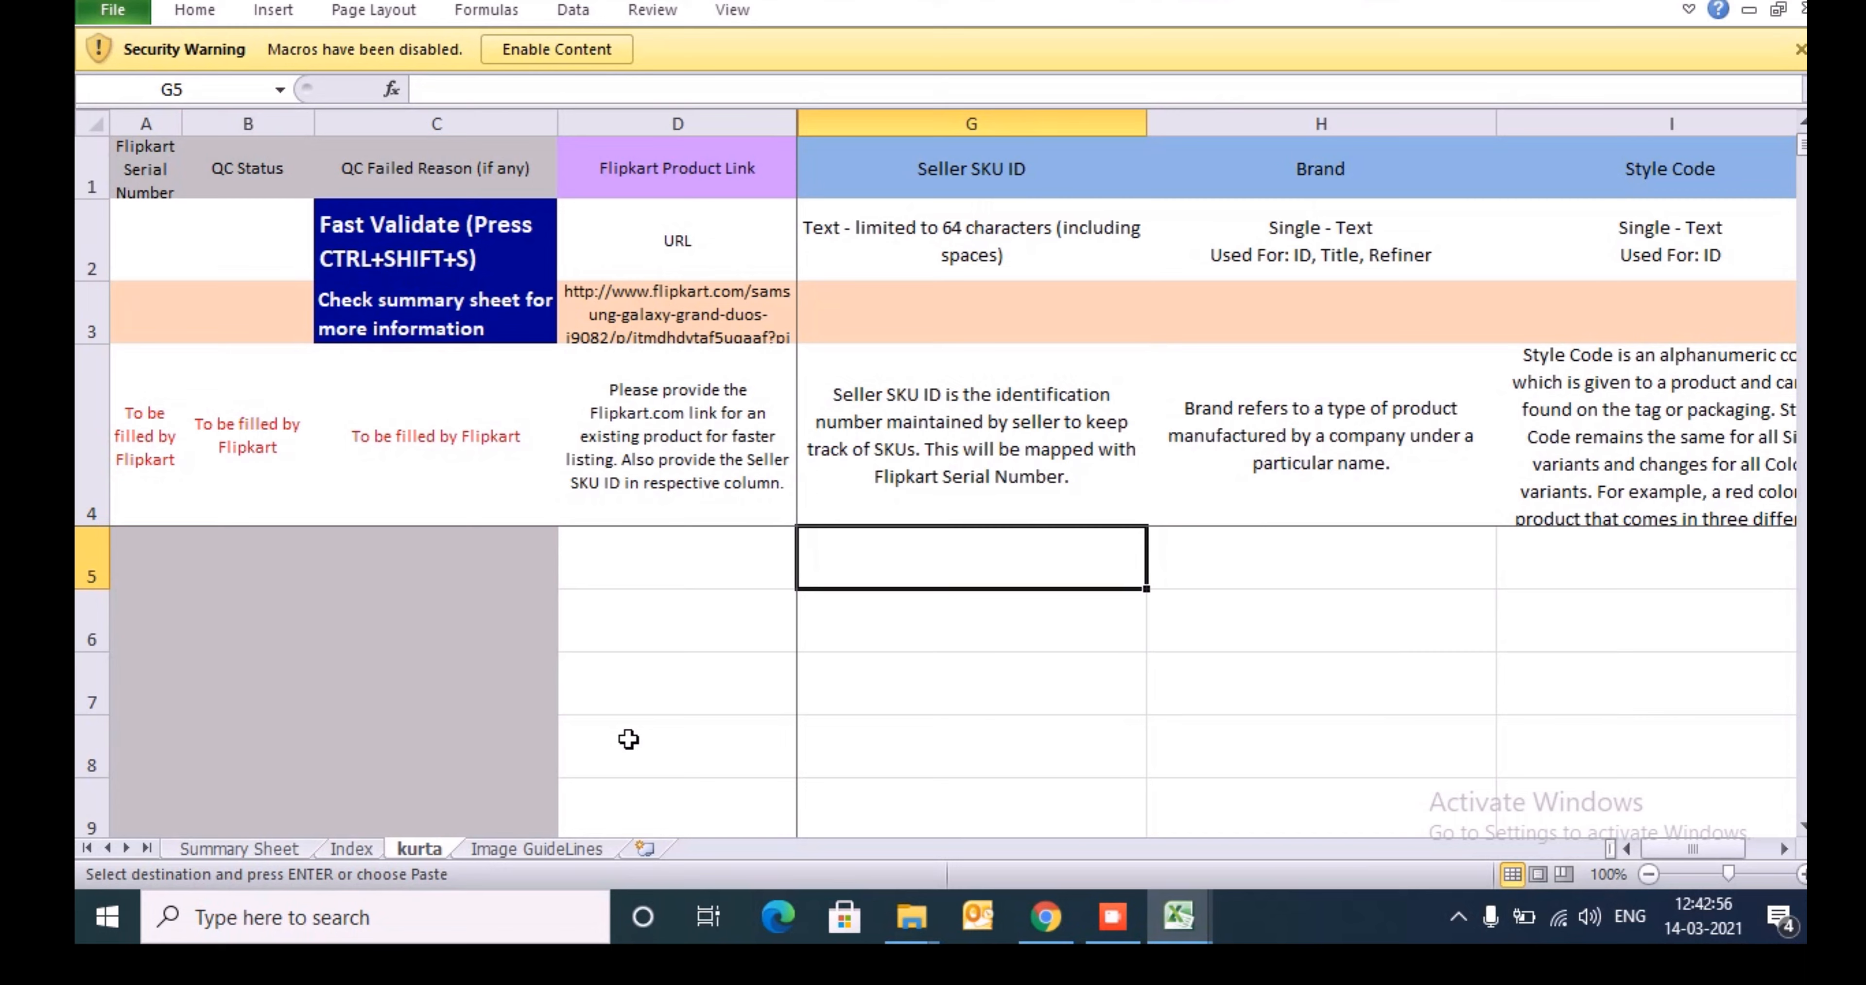
pyautogui.hotkey('ctrl', 'v')
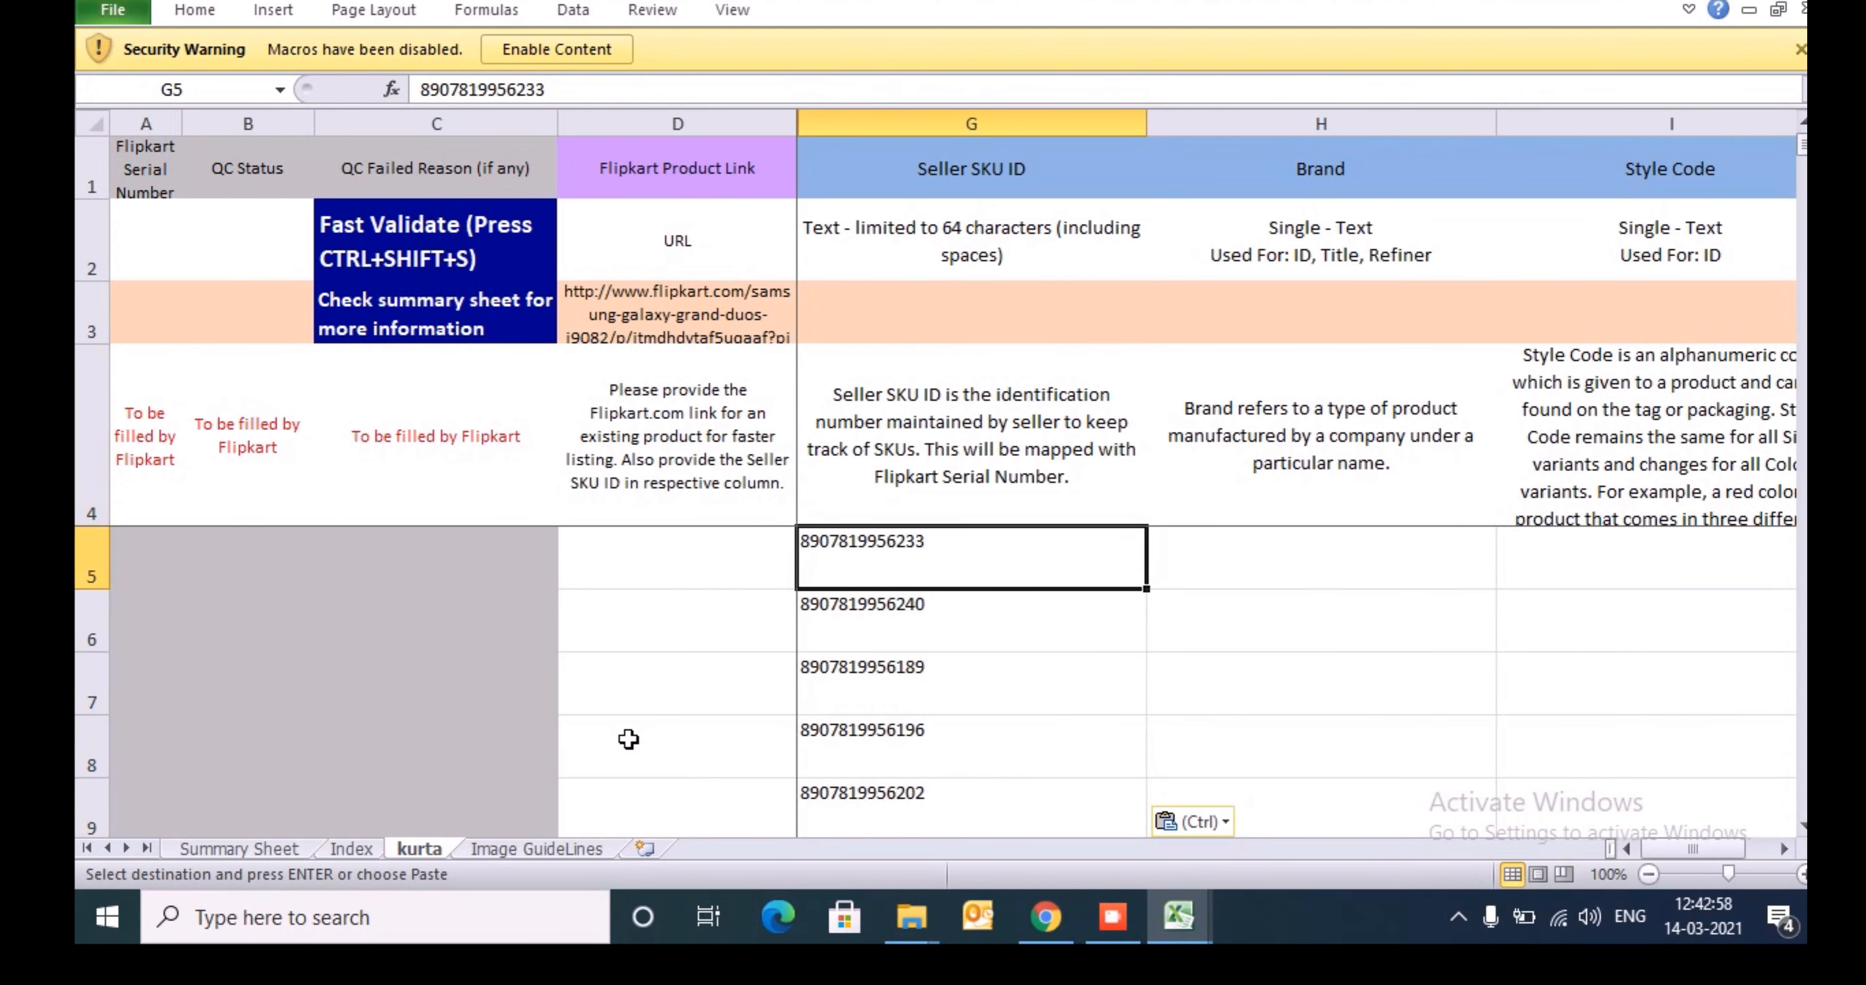
# - Check how far down the pasted Seller SKU IDs extend and go to the first Brand entry cell, H5
pyautogui.press('Right')
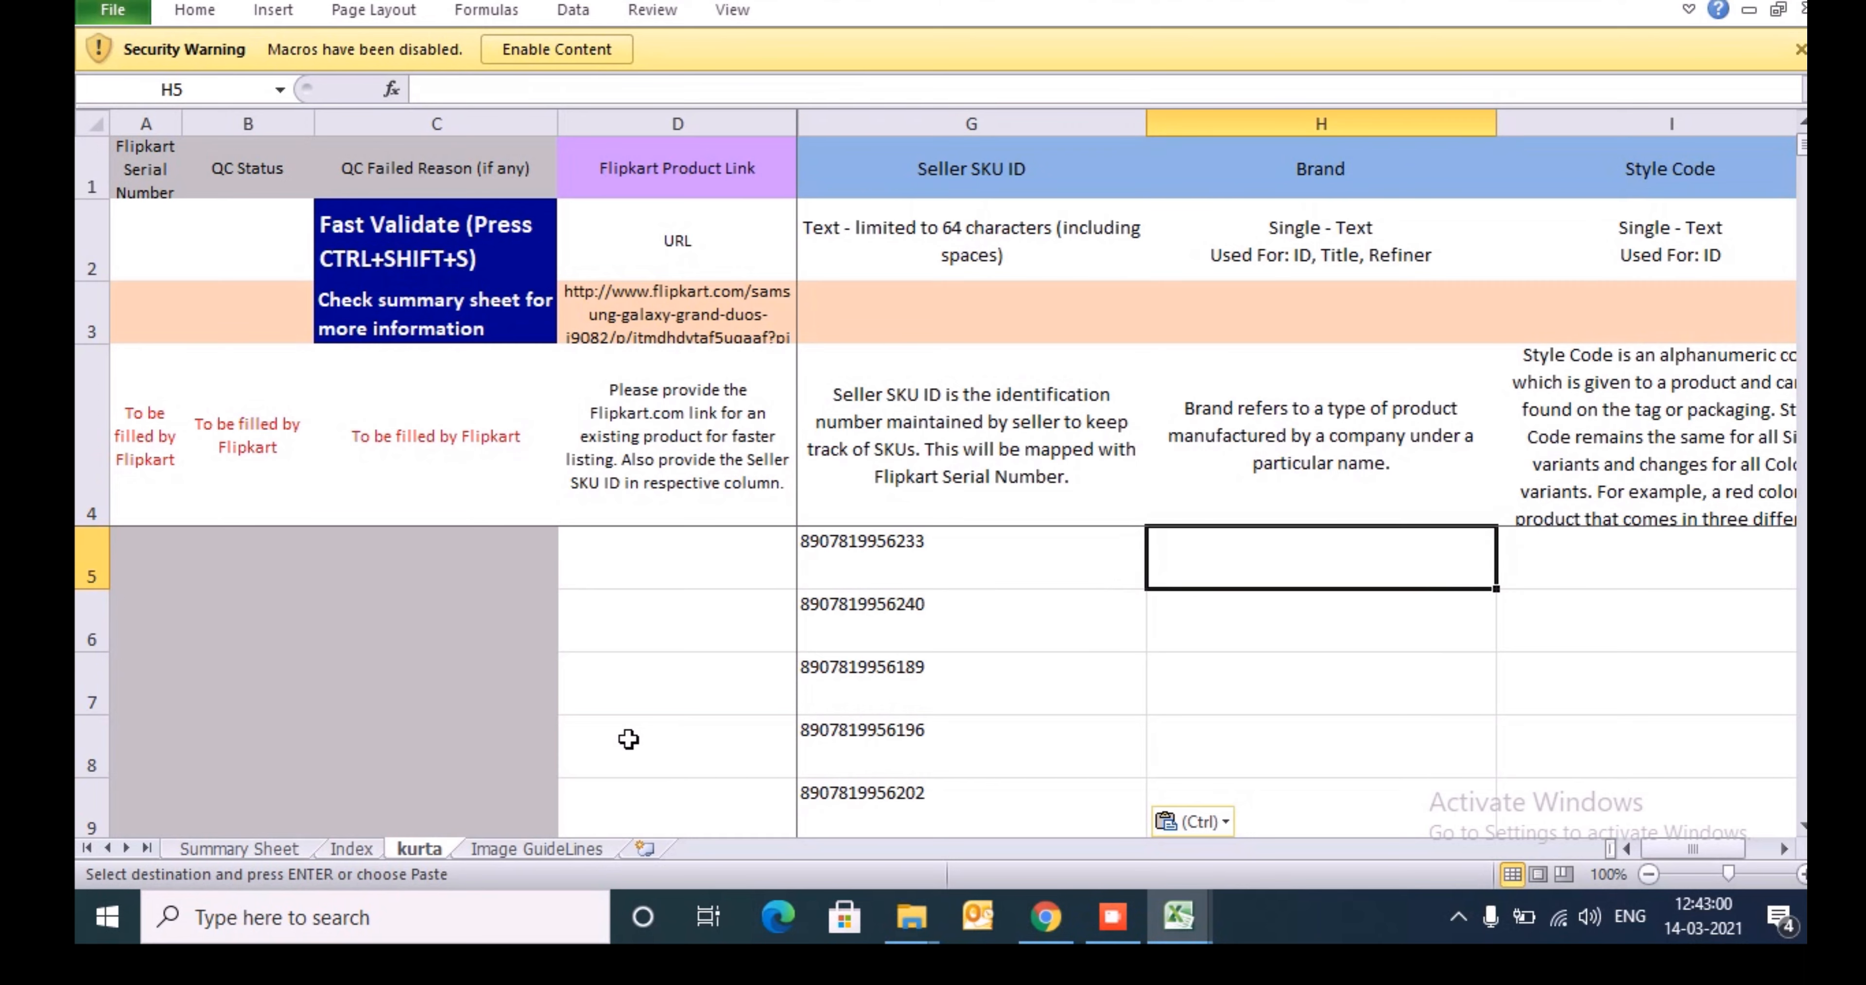
pyautogui.press('Left')
pyautogui.hotkey('ctrl', 'Down')
pyautogui.press('Right')
pyautogui.hotkey('ctrl', 'Up')
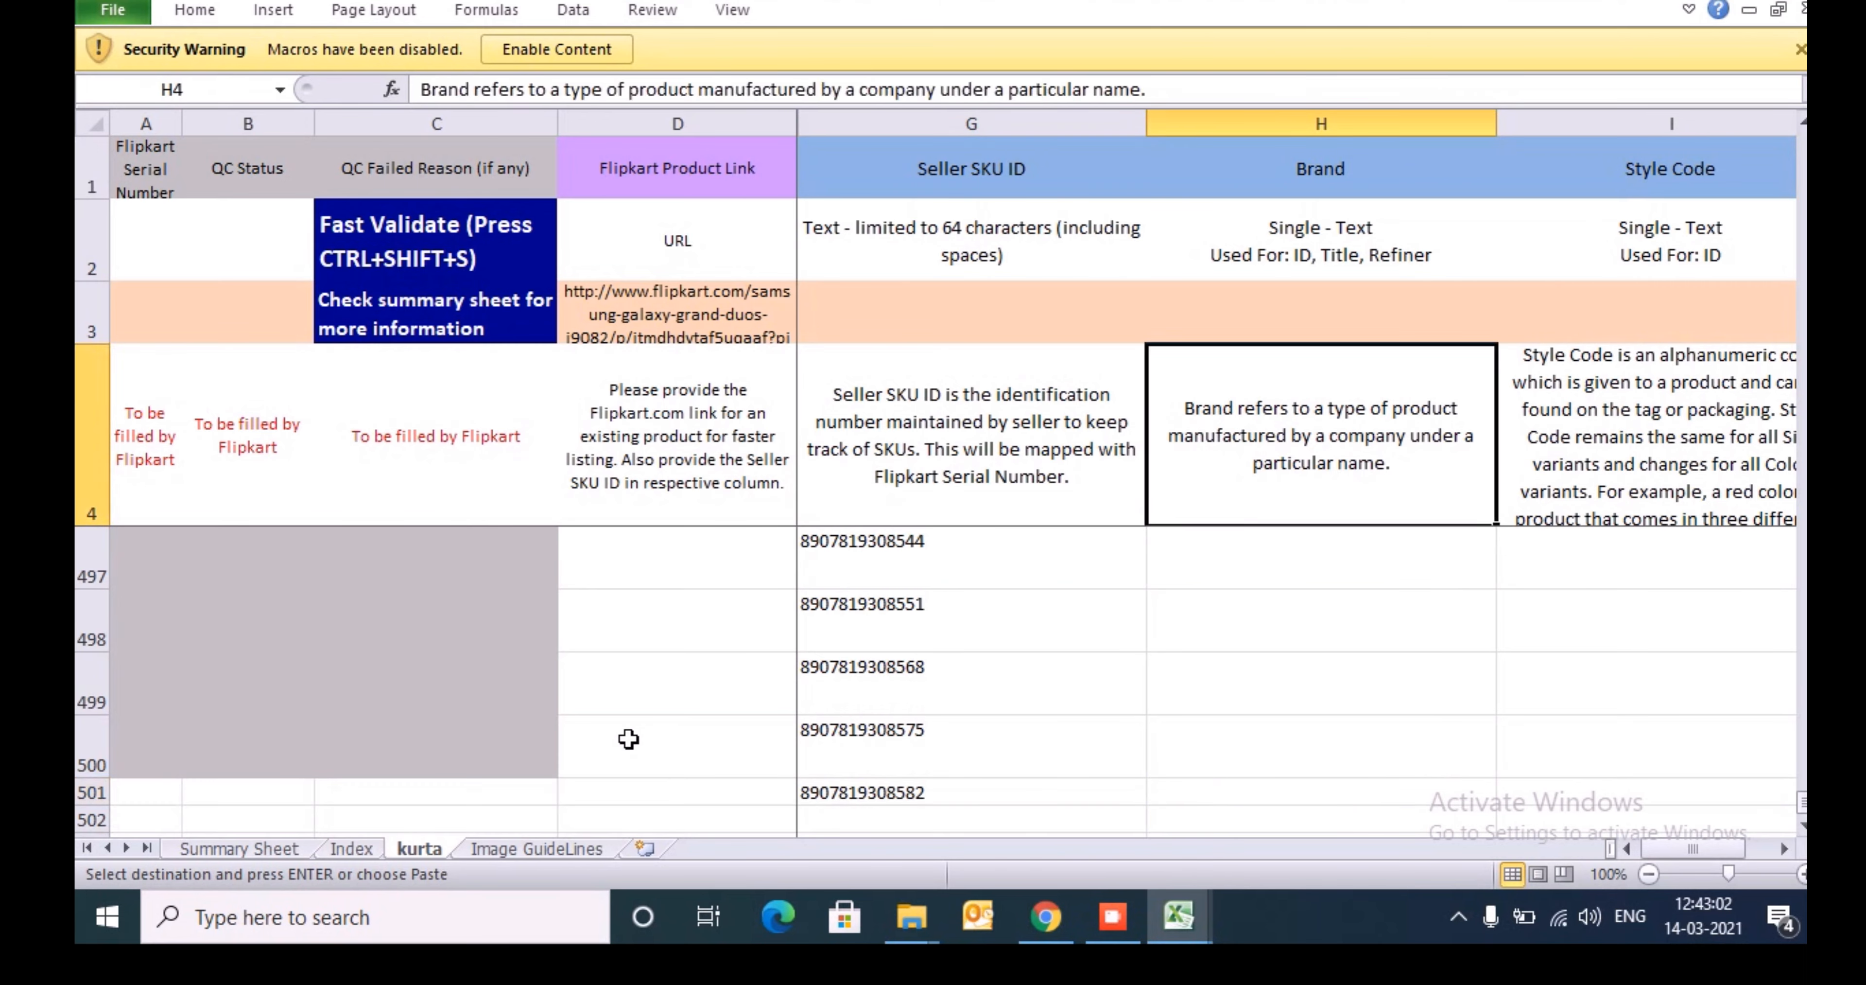
pyautogui.press('Down')
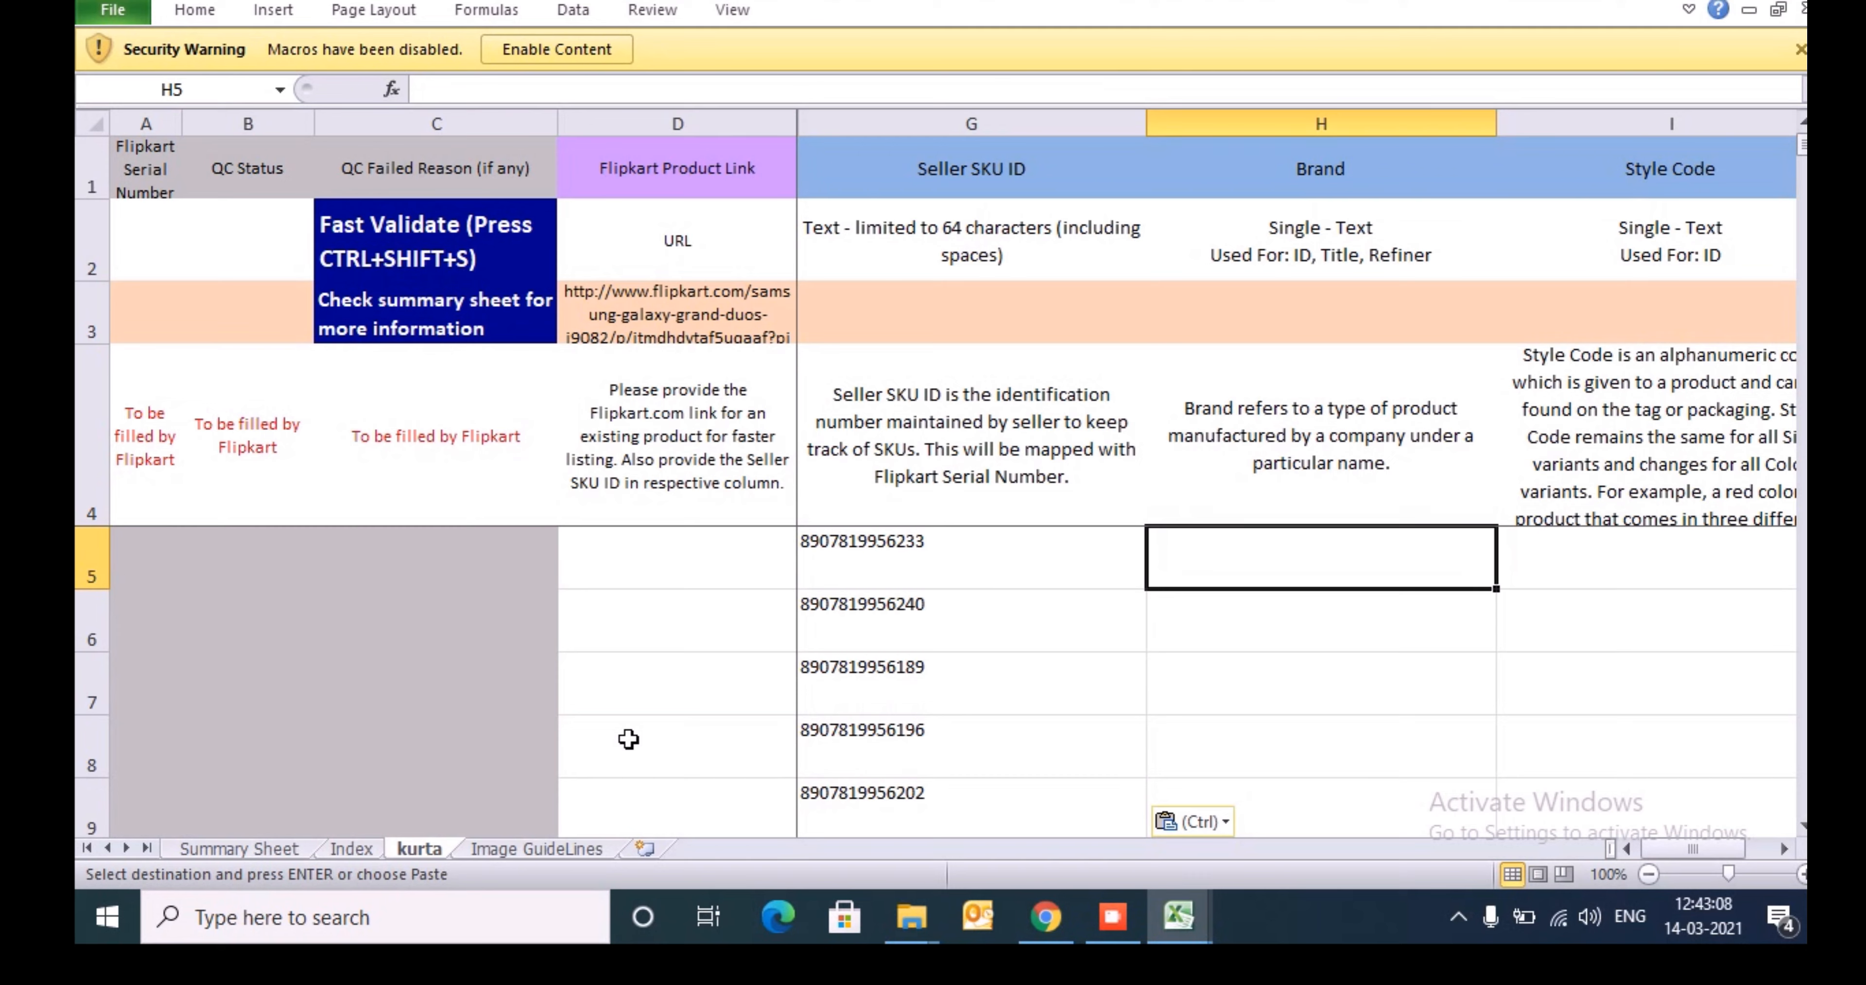
# - With I5 selected under Style Code, switch to the product data workbook and copy the filtered New Style codes from A16 down
pyautogui.press('Right')
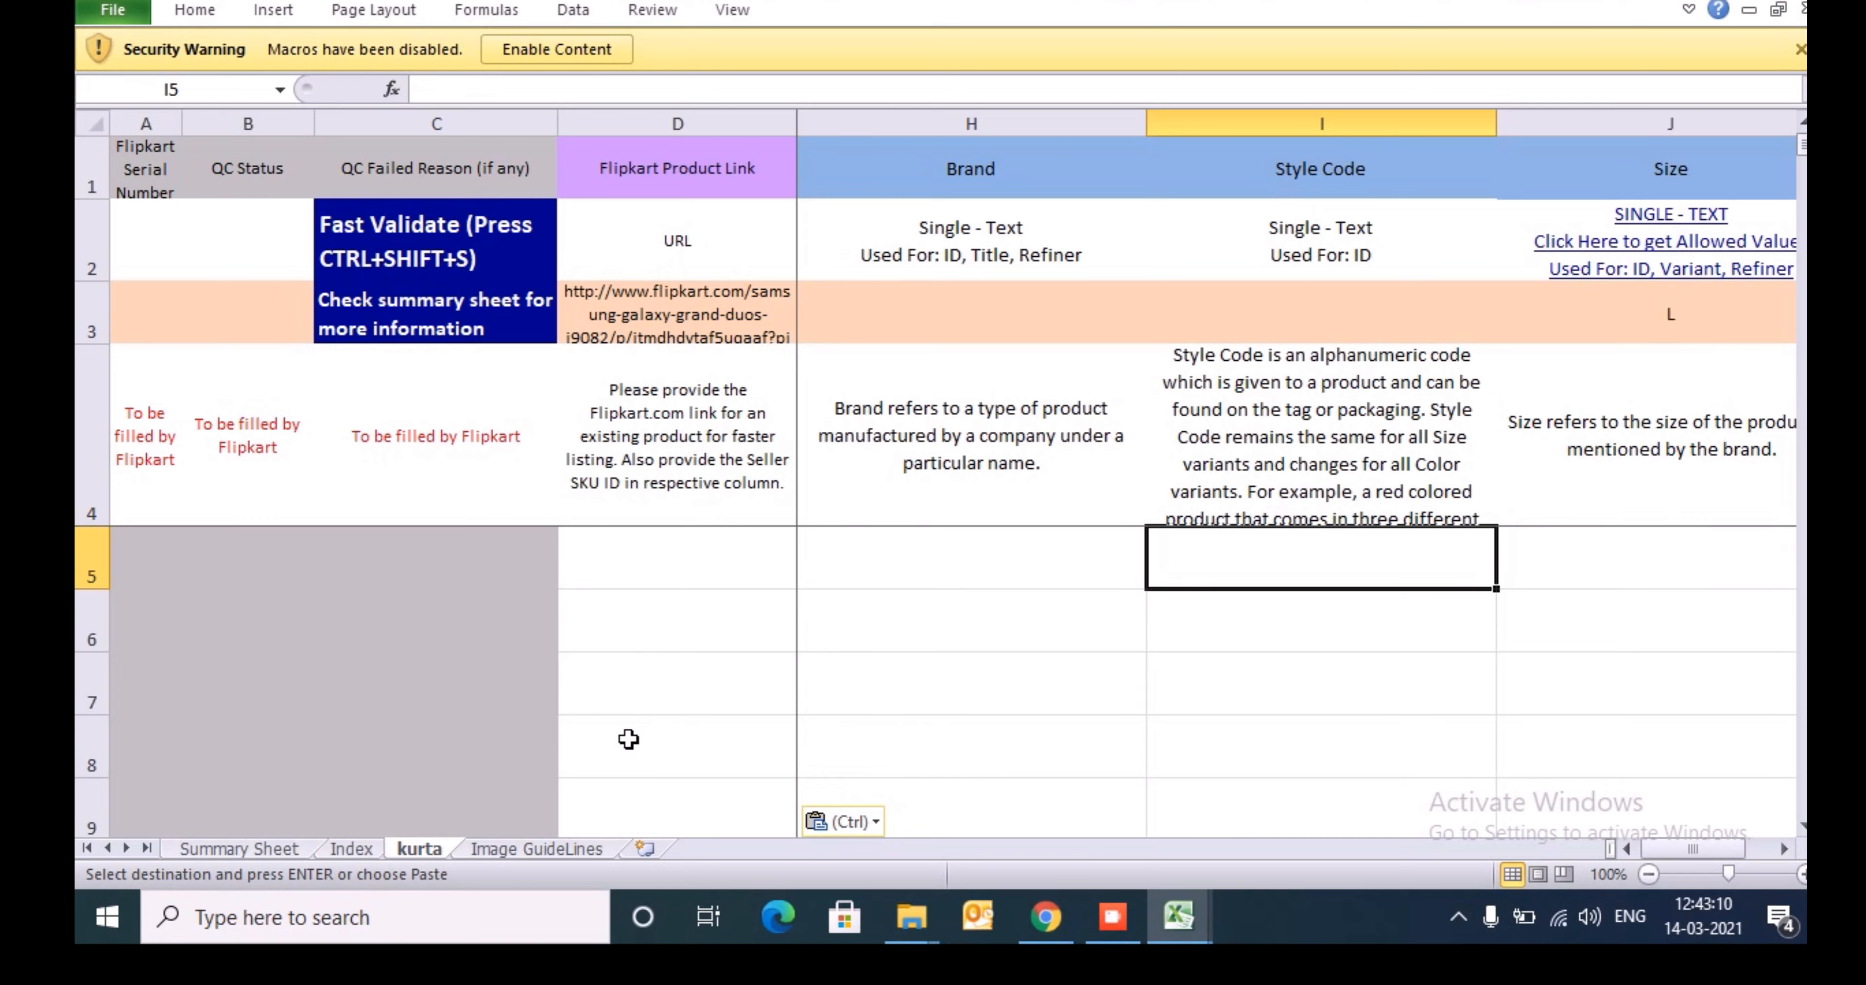
pyautogui.hotkey('alt', 'Tab')
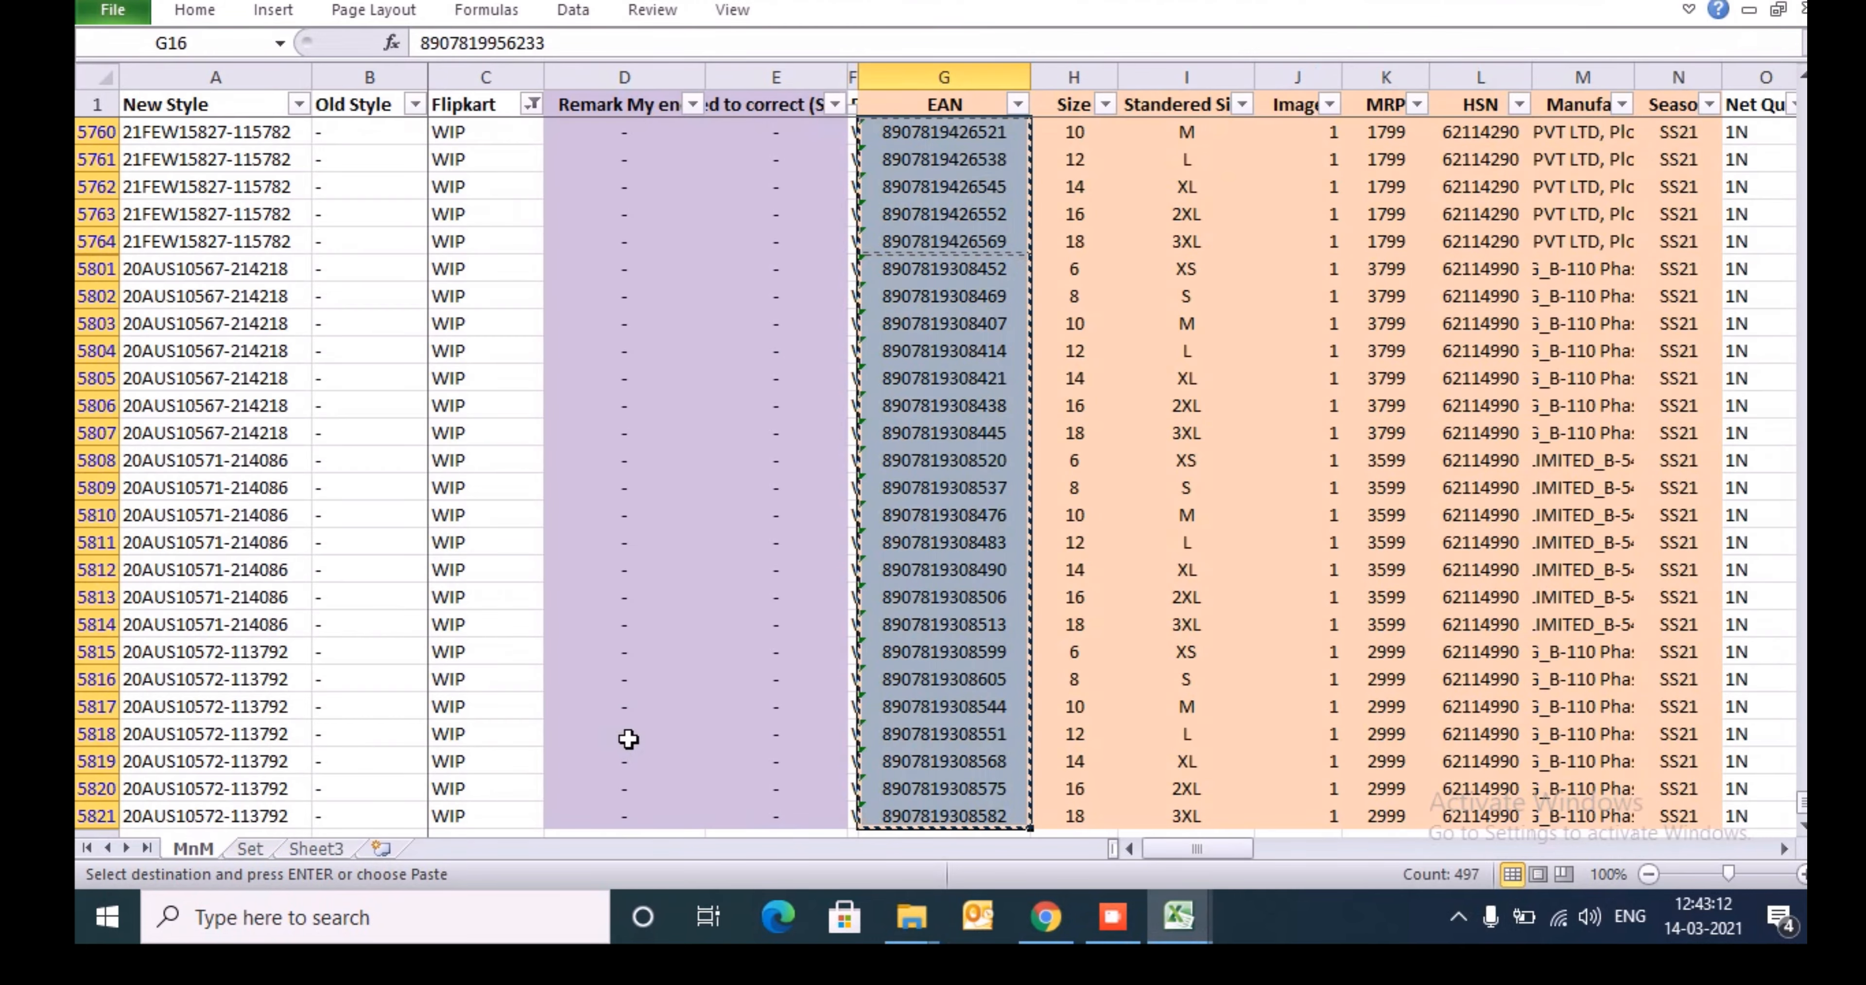
pyautogui.hotkey('ctrl', 'Up')
pyautogui.press('Down')
pyautogui.hotkey('ctrl', 'Left')
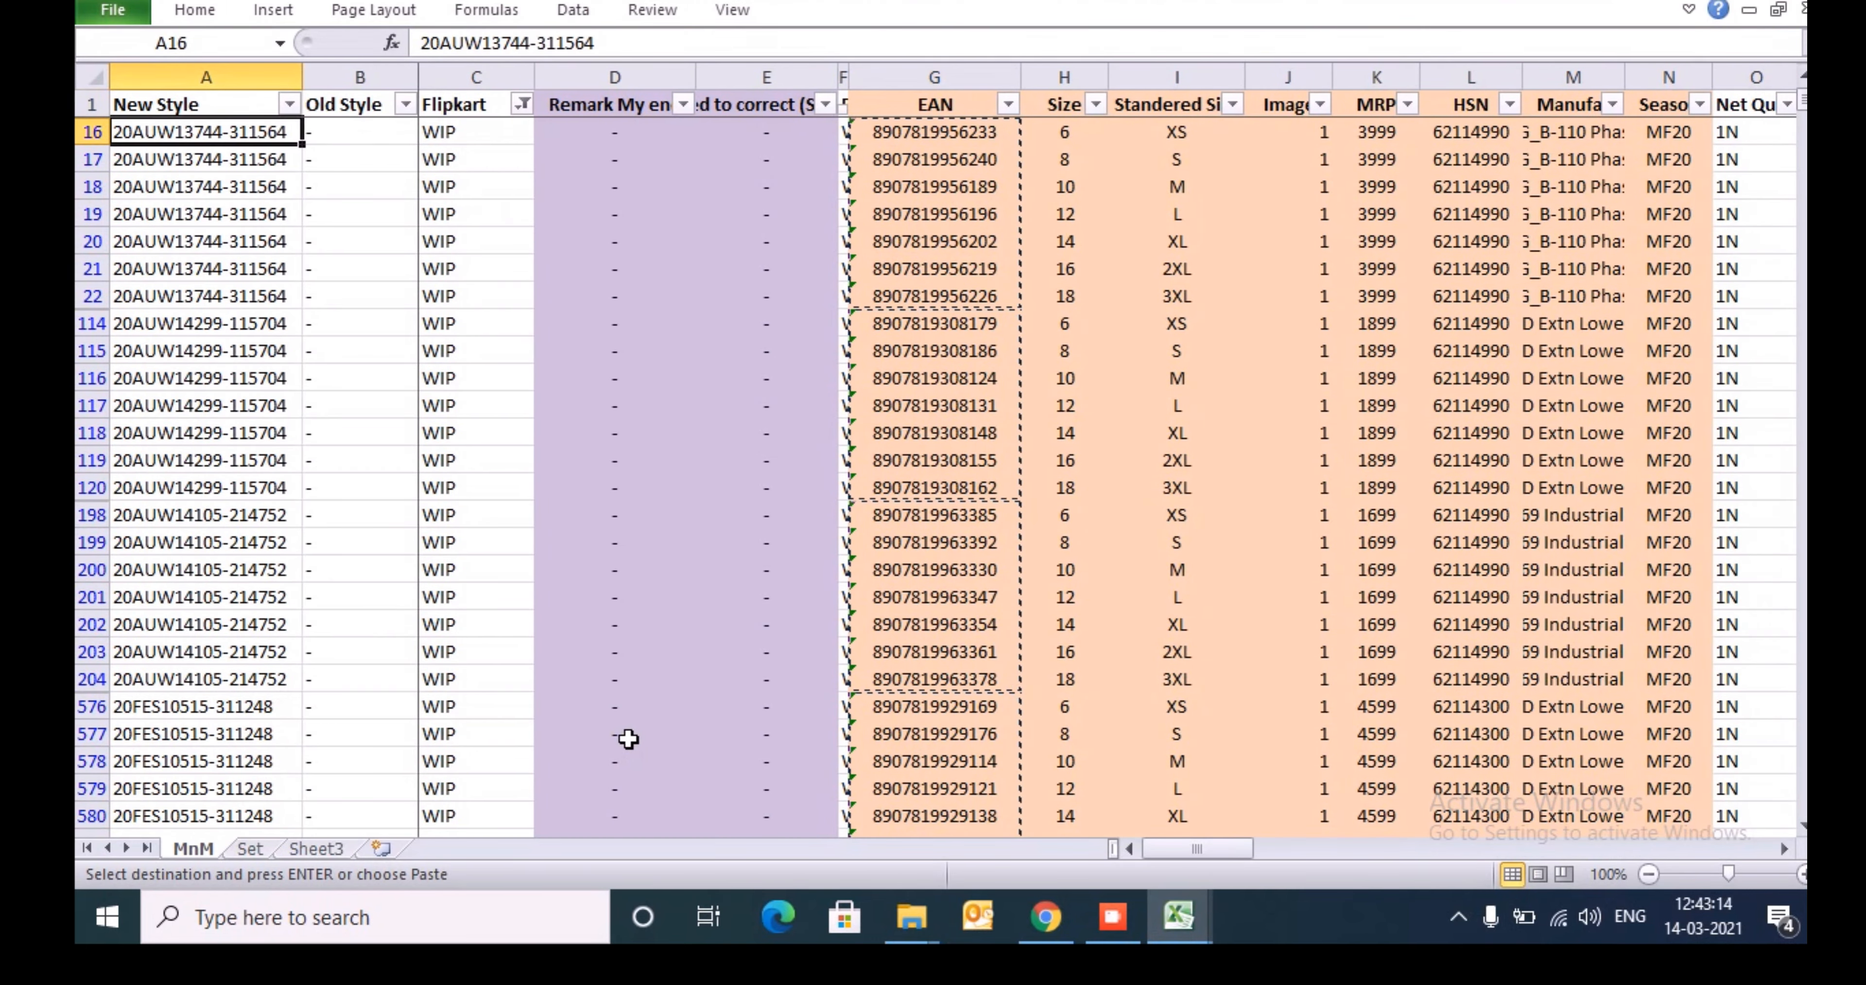
pyautogui.hotkey('ctrl', 'shift', 'Down')
pyautogui.hotkey('ctrl', 'c')
# - Switch back to the kurta template and paste the style codes as values under Style Code, starting at I5
pyautogui.hotkey('alt', 'Tab')
pyautogui.press('Tab')
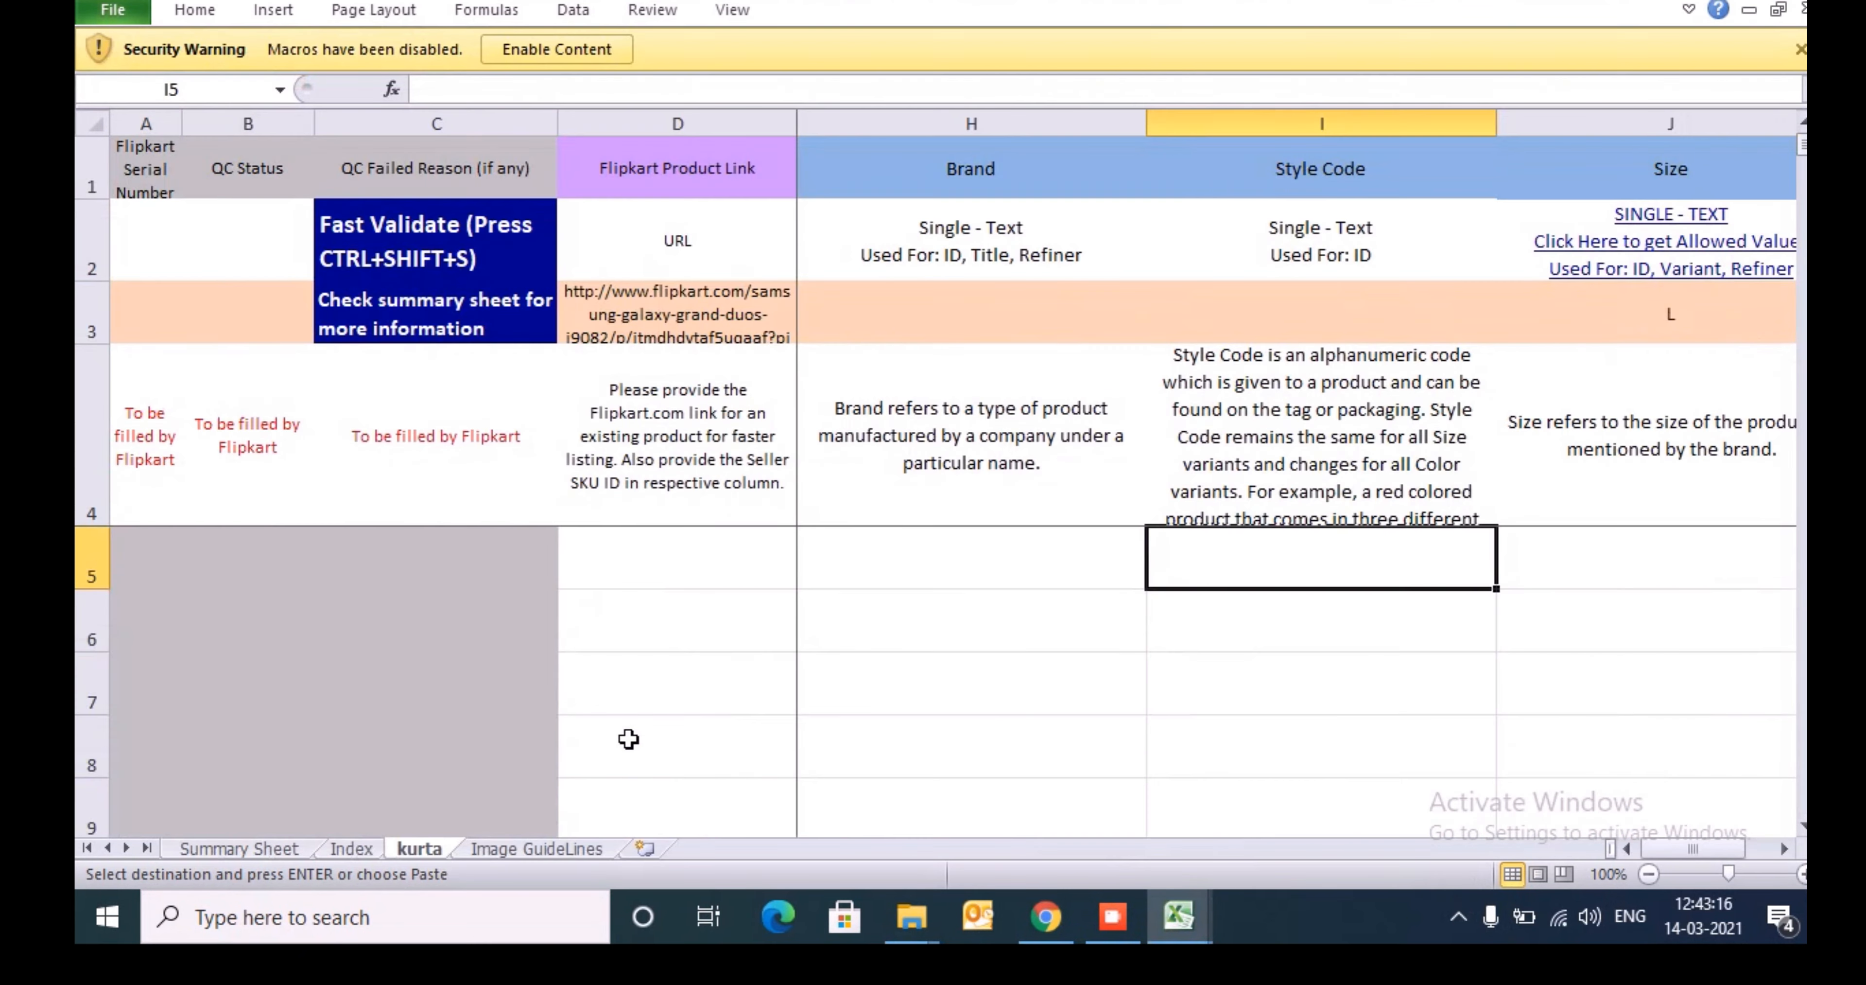
pyautogui.hotkey('alt', 'h')
pyautogui.press('v')
pyautogui.press('v')
pyautogui.press('Escape')
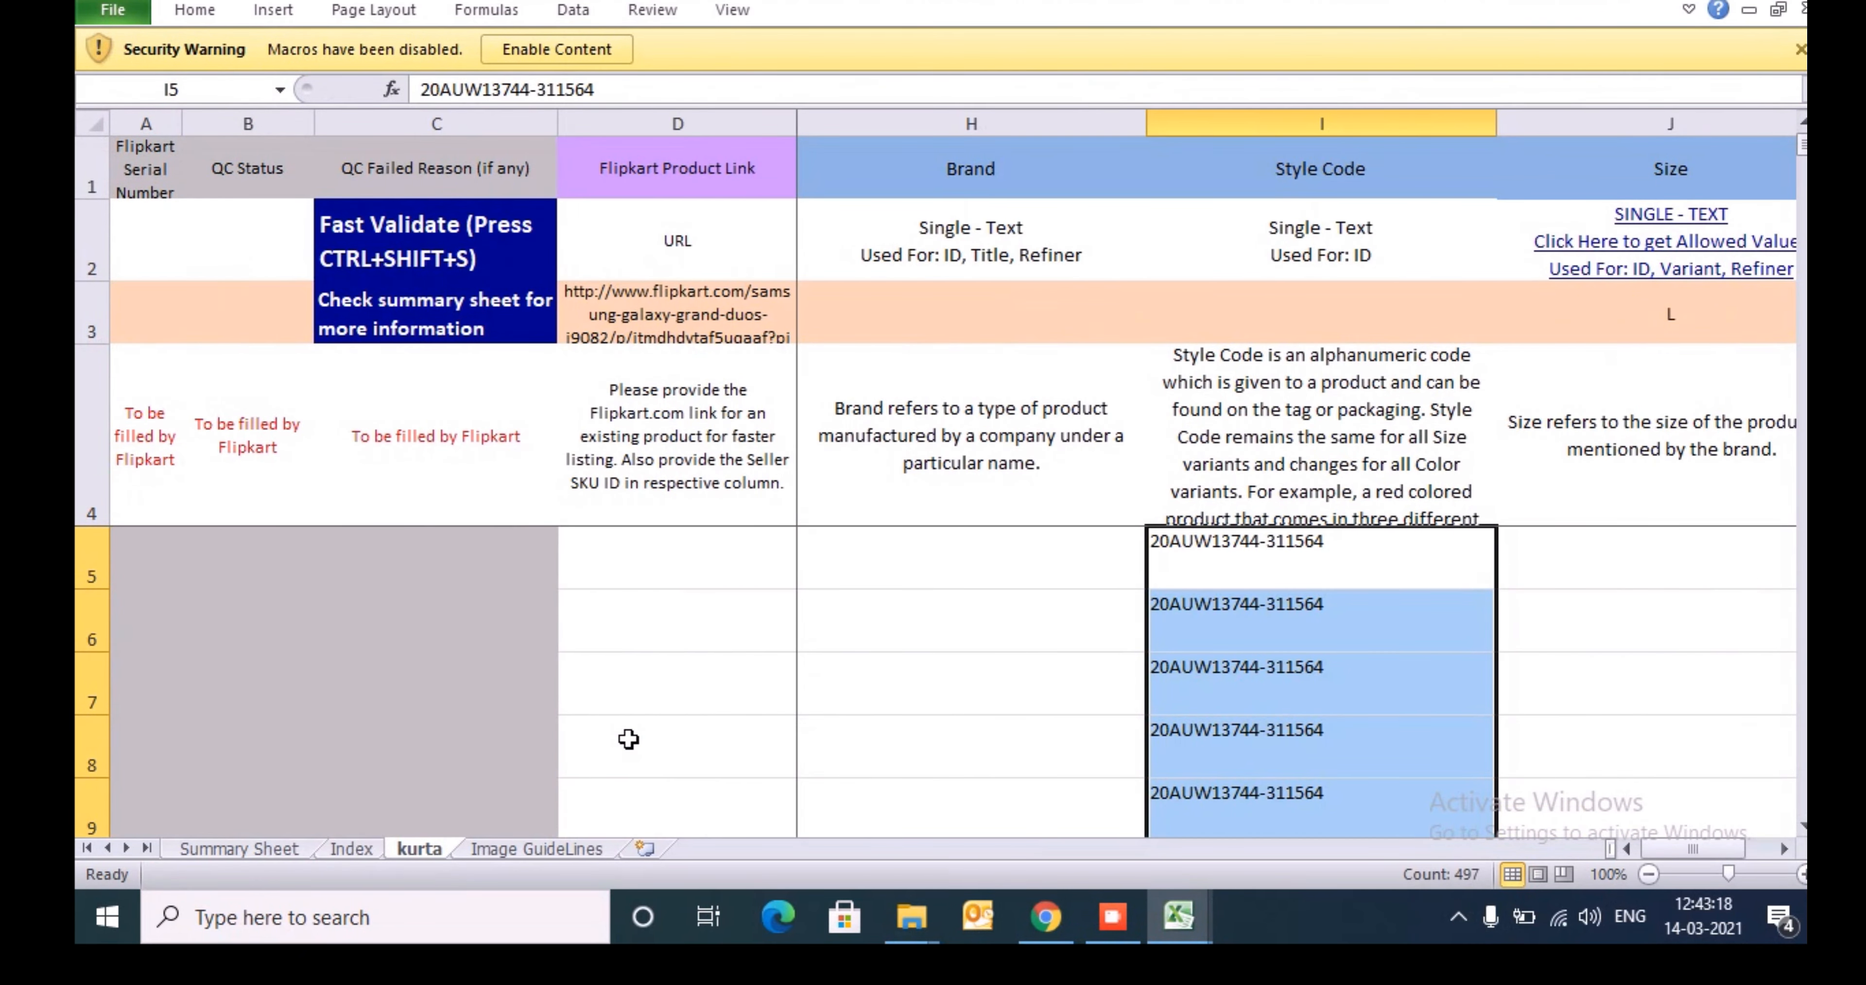
pyautogui.press('Up')
pyautogui.press('Down')
# - Review the Size attribute's allowed values on the template's Index sheet and switch back to the product data workbook
pyautogui.press('Right')
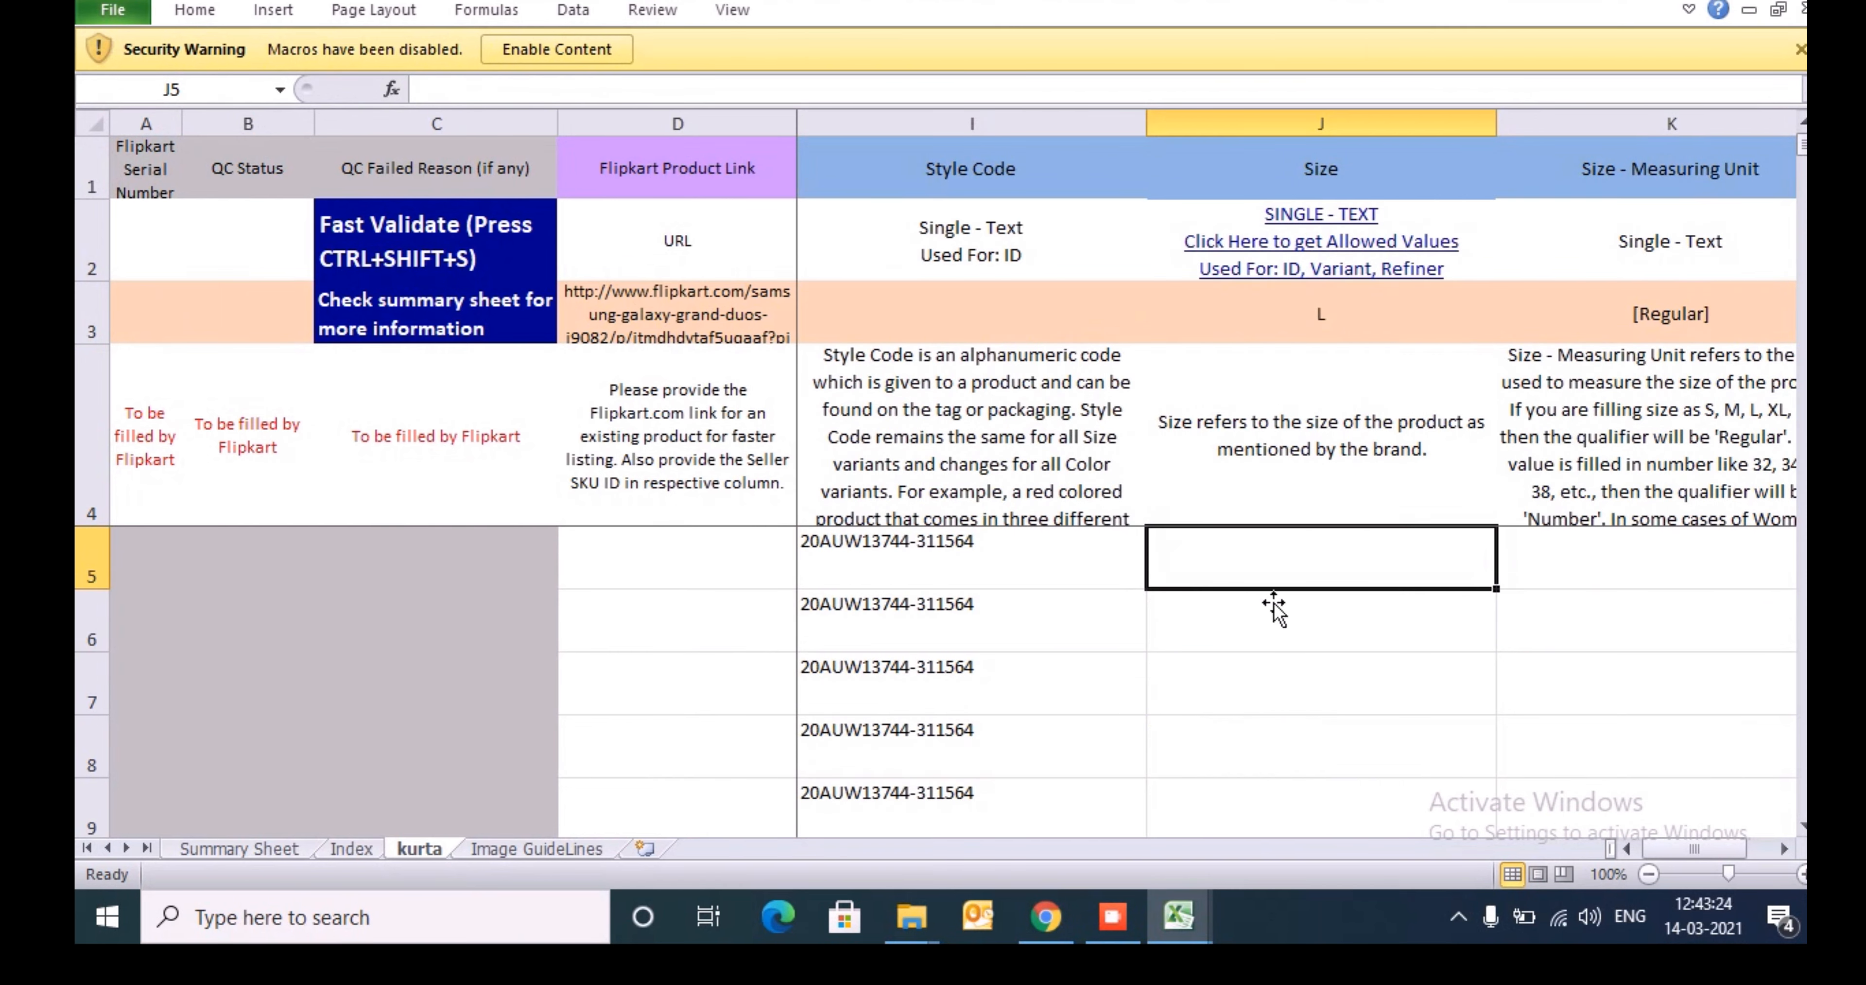
pyautogui.click(1317, 269)
pyautogui.press('Down')
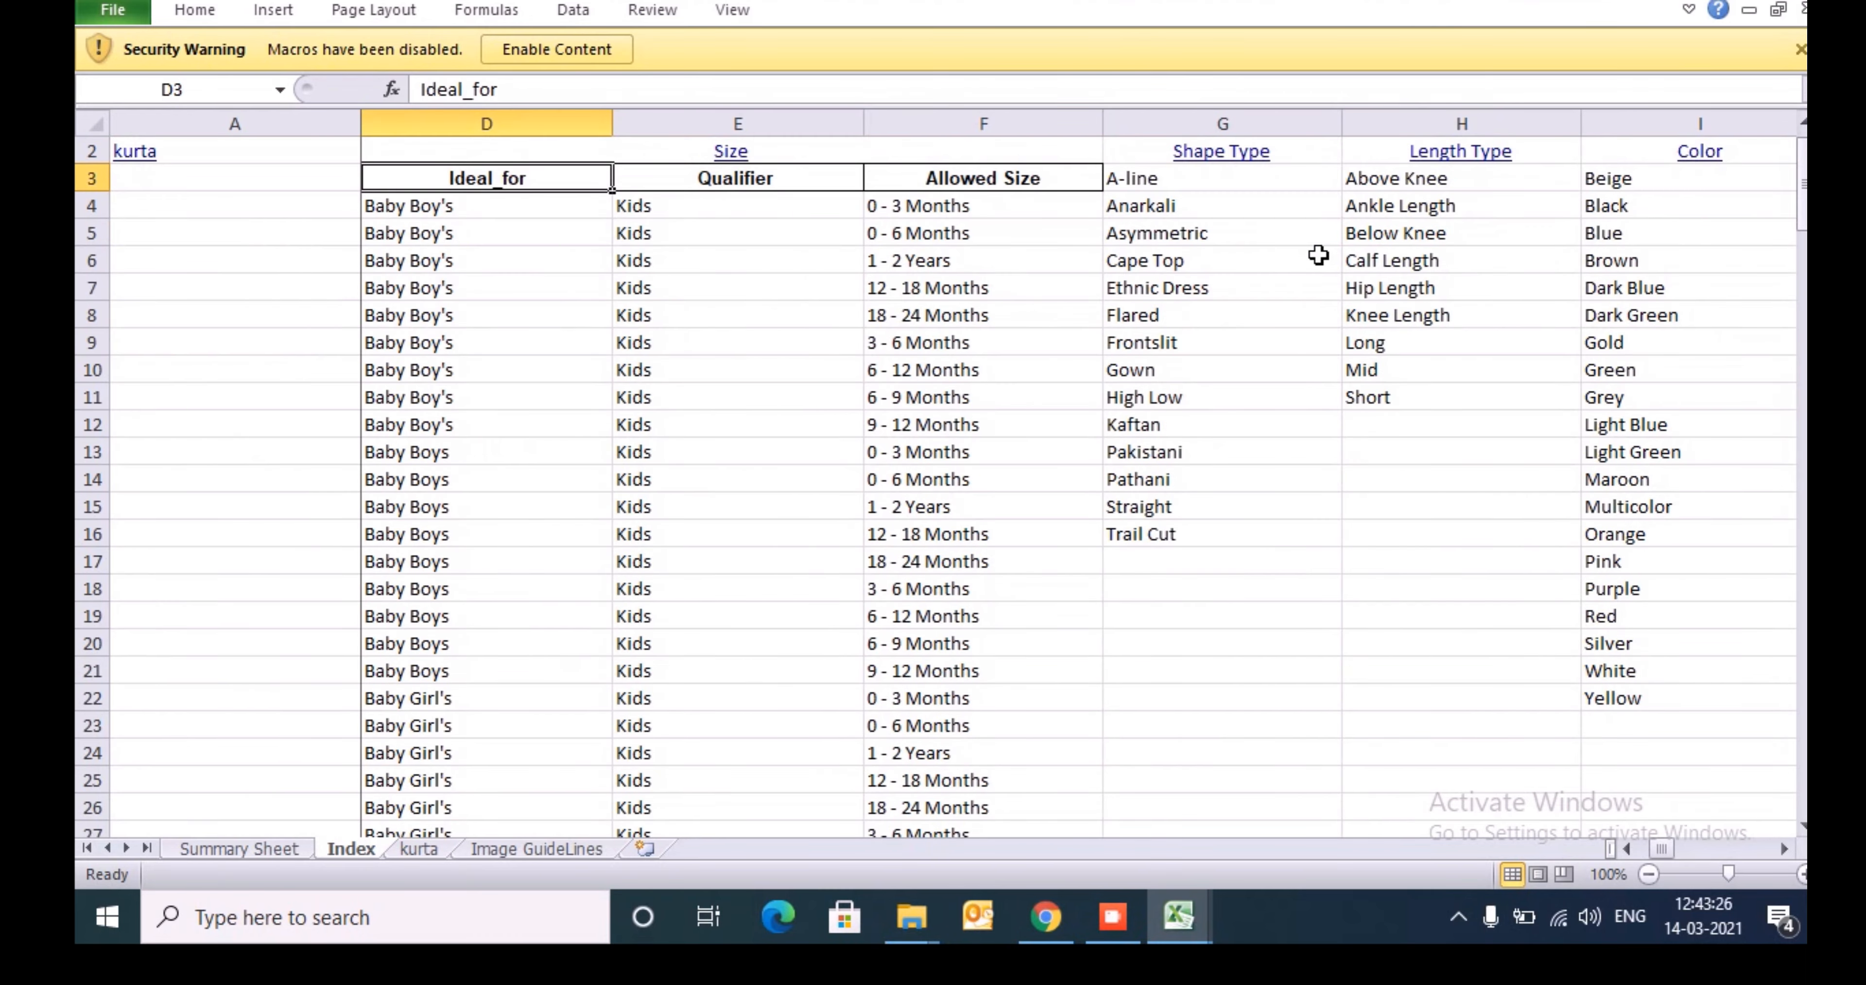
pyautogui.press('Right')
pyautogui.press('Right')
pyautogui.press('Down')
pyautogui.hotkey('ctrl', 'shift', 'Down')
pyautogui.hotkey('ctrl', 'Up')
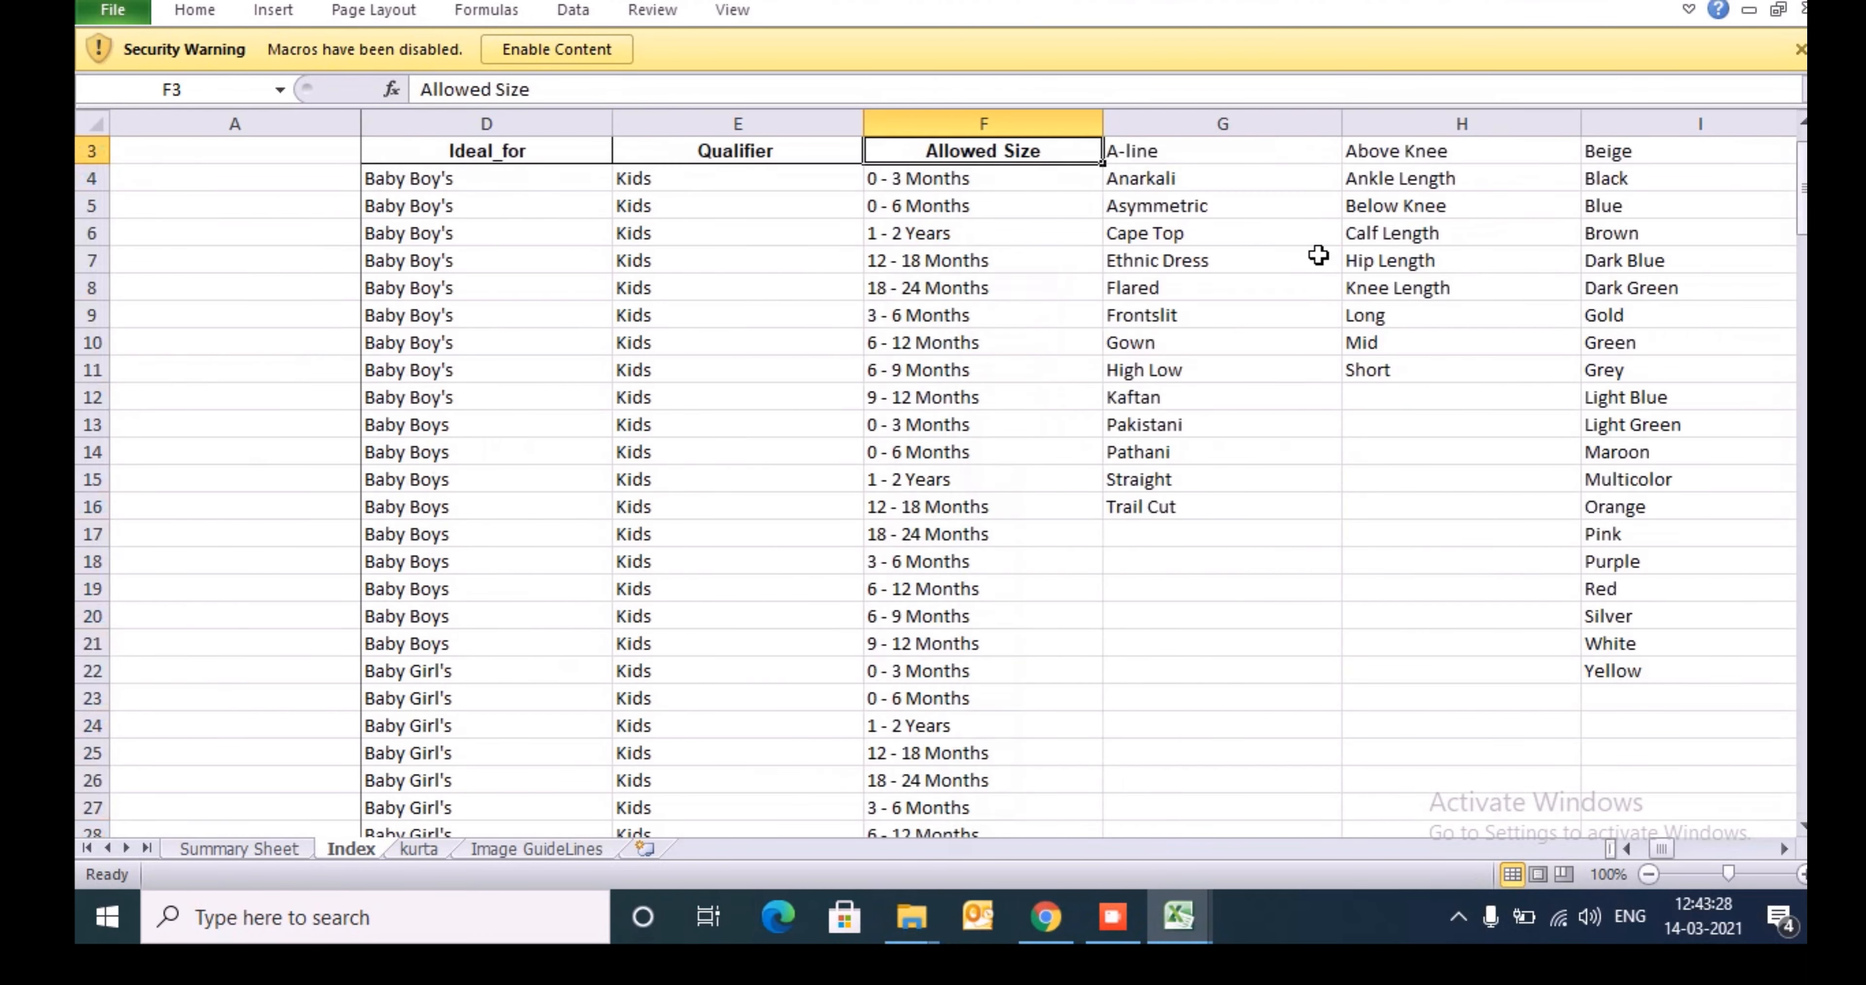
pyautogui.press('Down')
pyautogui.hotkey('alt', 'Tab')
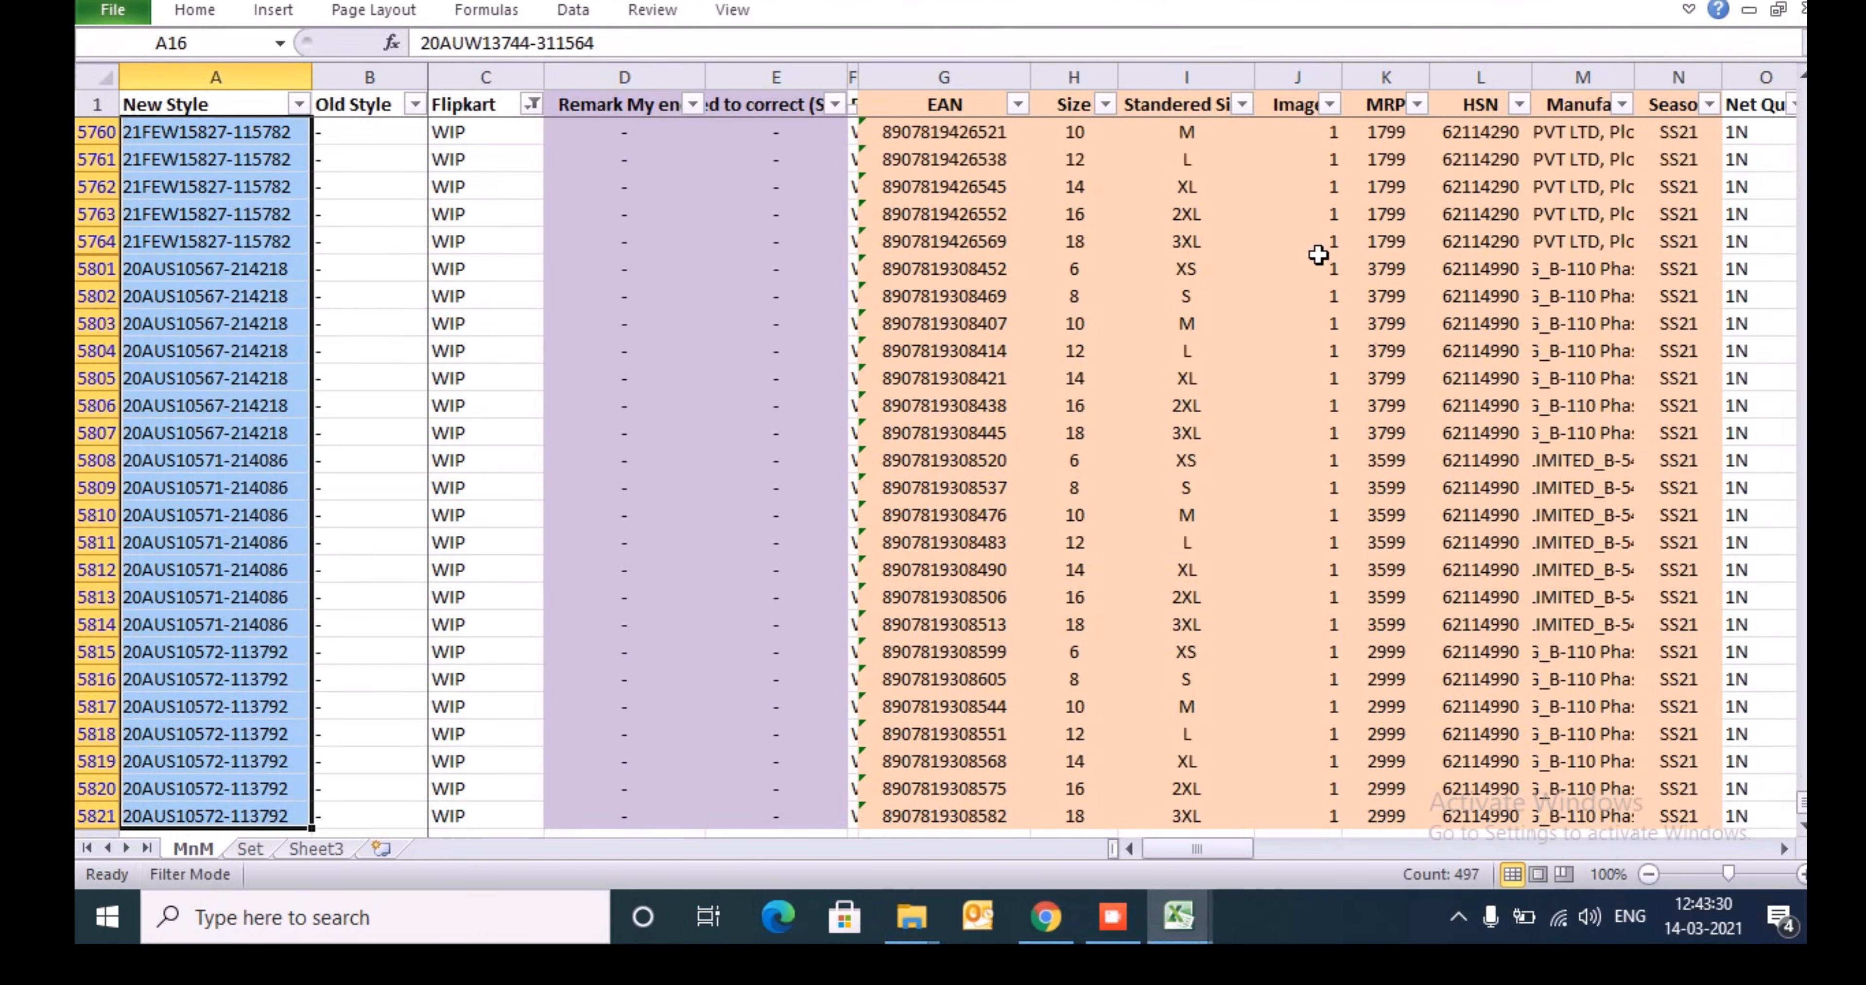
# - Review the values offered by the Size column's filter in the MnM sheet and go to the first filtered size, H16
pyautogui.hotkey('ctrl', 'Up')
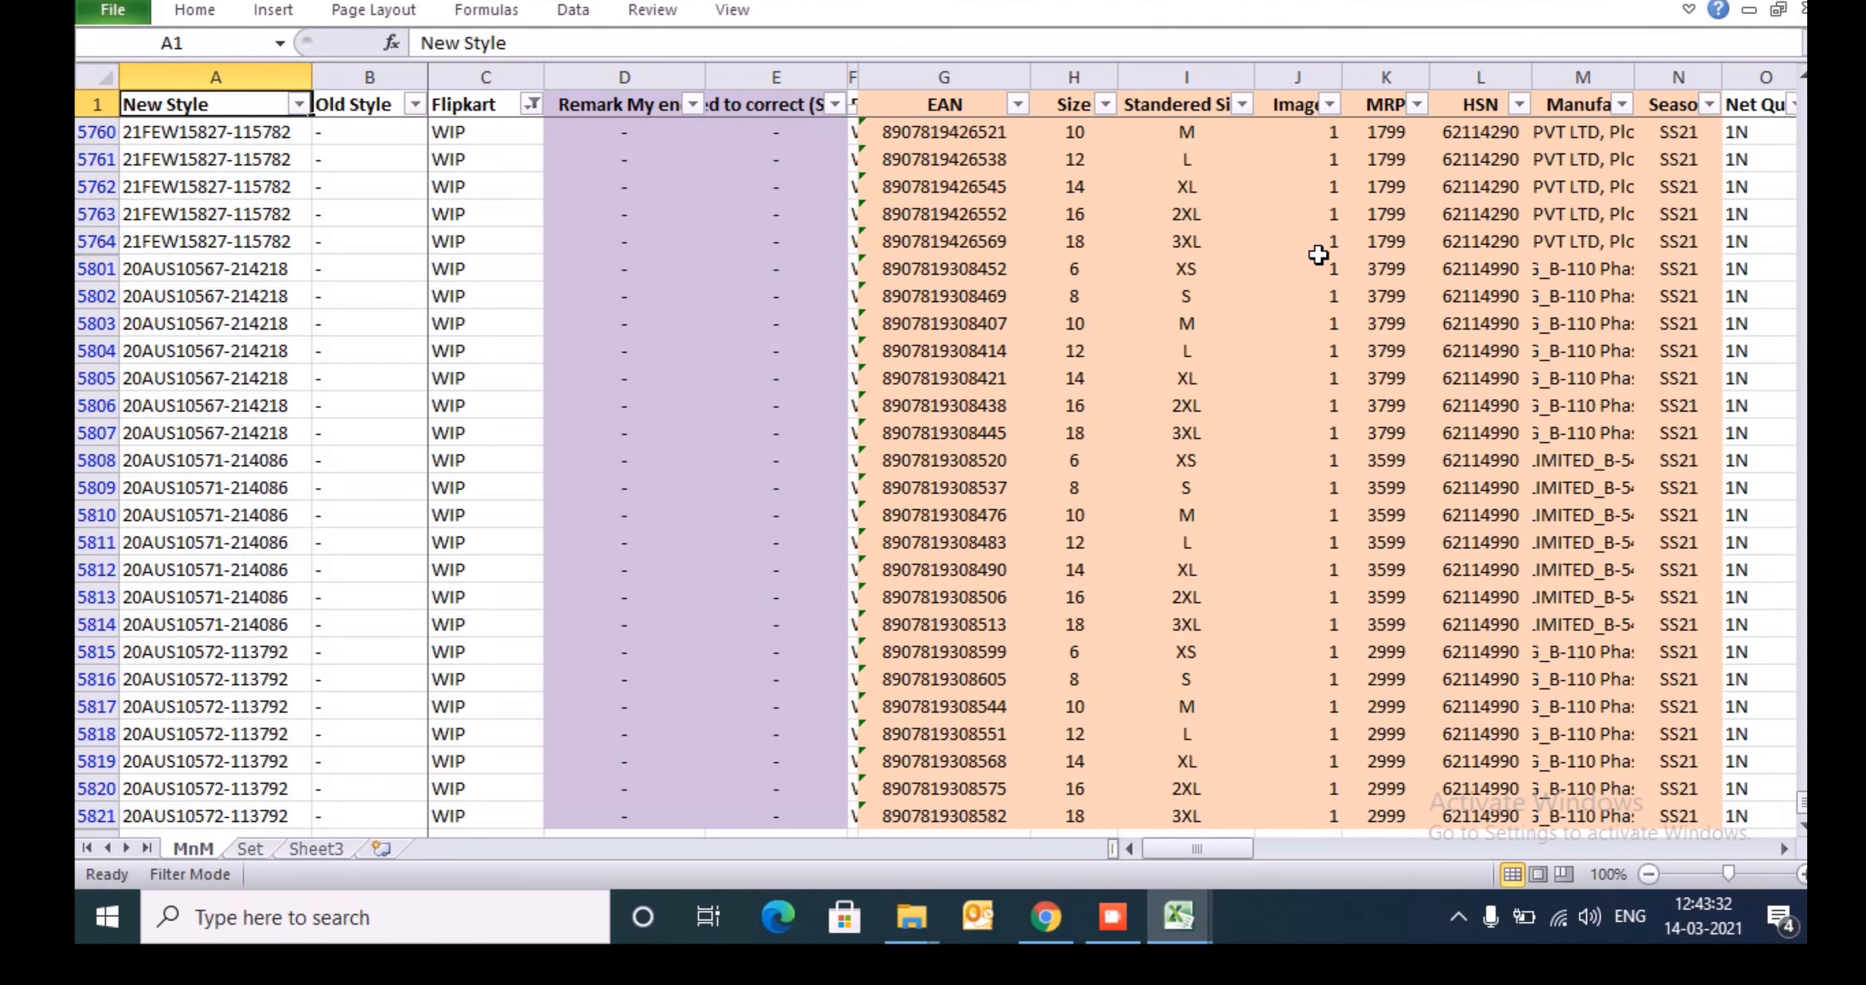
pyautogui.press('Right')
pyautogui.press('Right')
pyautogui.press('Right')
pyautogui.press('Right')
pyautogui.press('Right')
pyautogui.press('Right')
pyautogui.press('Right')
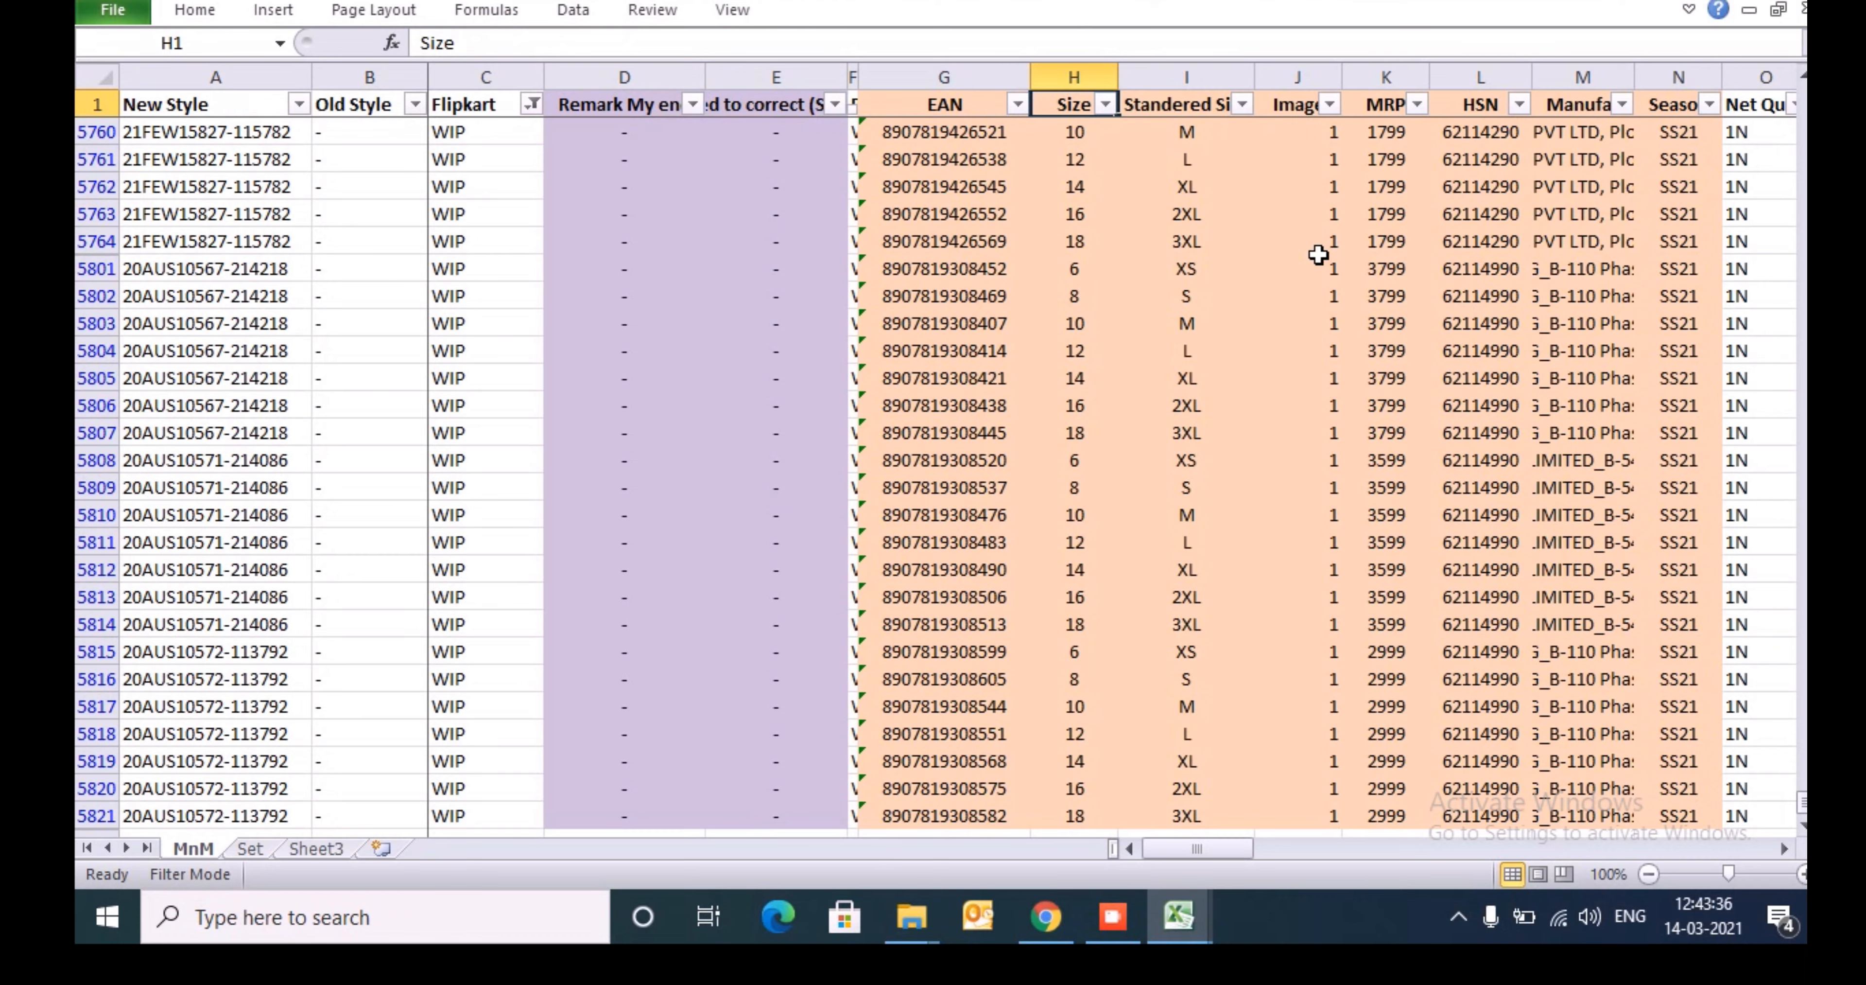
pyautogui.hotkey('alt', 'Down')
pyautogui.press('Down')
pyautogui.press('Down')
pyautogui.press('Down')
pyautogui.press('Down')
pyautogui.press('Down')
pyautogui.press('Down')
pyautogui.press('Down')
pyautogui.press('Down')
pyautogui.press('Down')
pyautogui.press('Down')
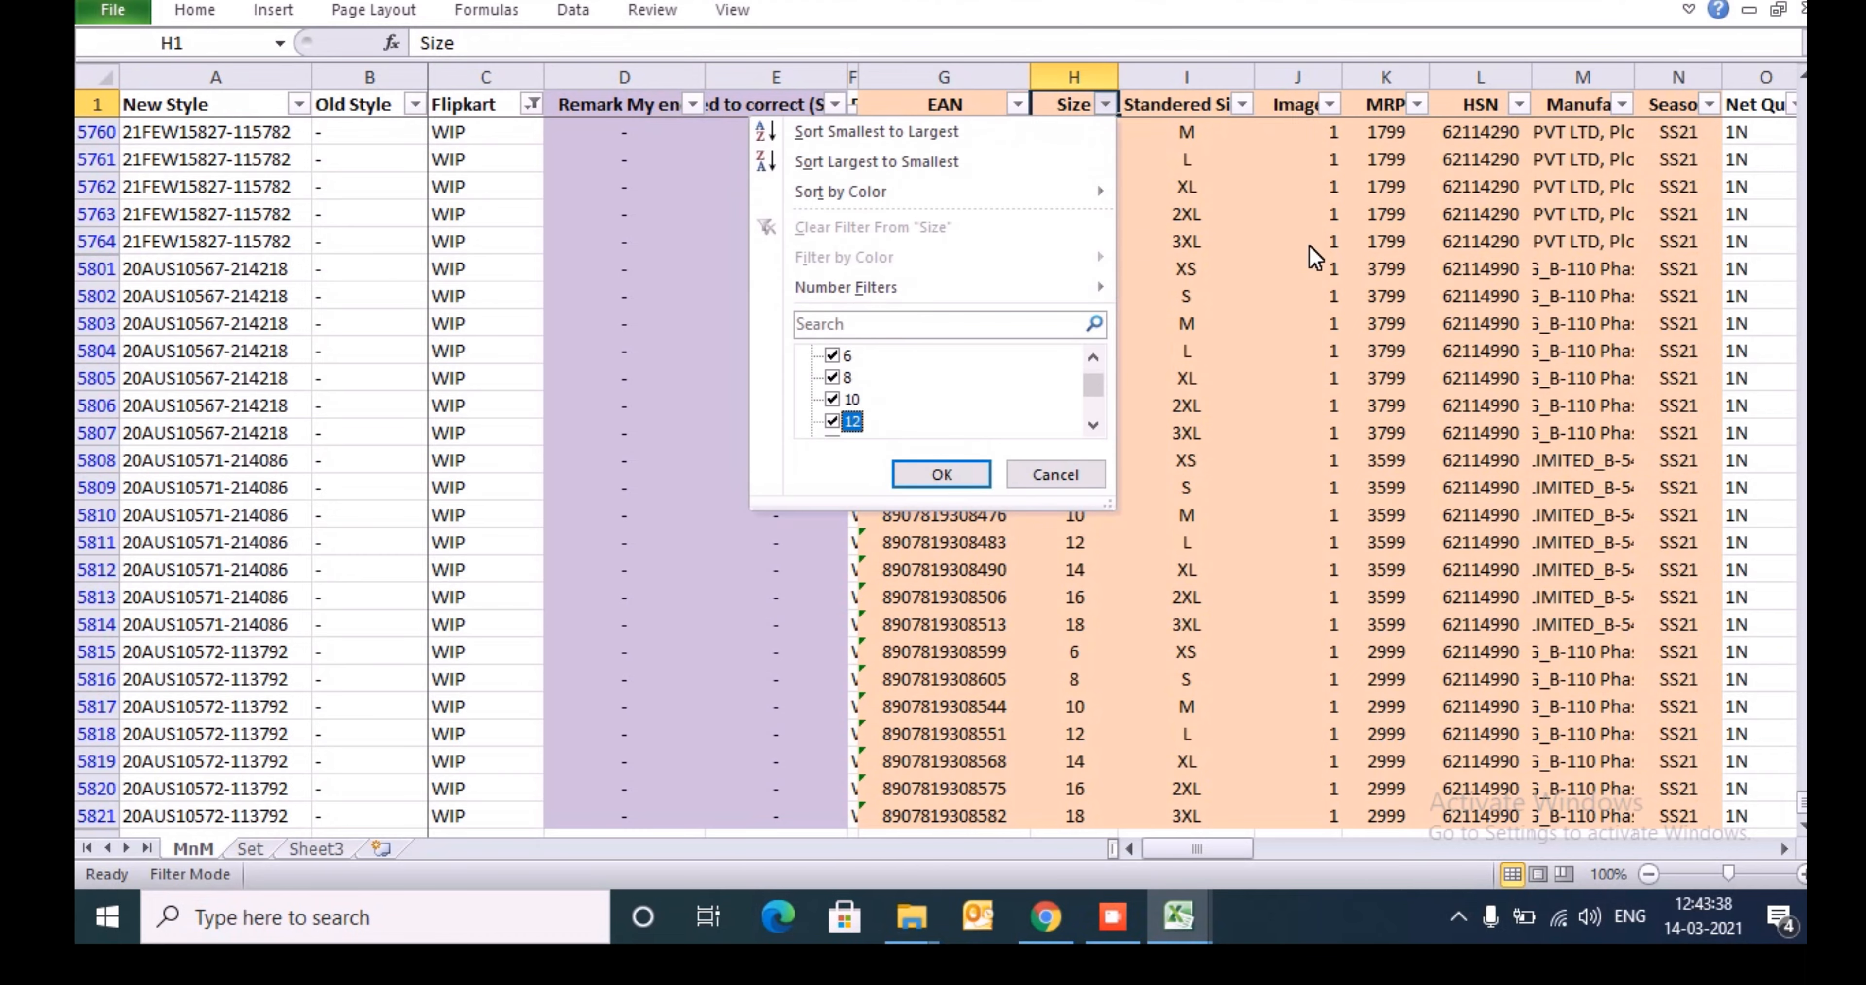
pyautogui.press('Down')
pyautogui.press('Down')
pyautogui.press('Down')
pyautogui.press('Tab')
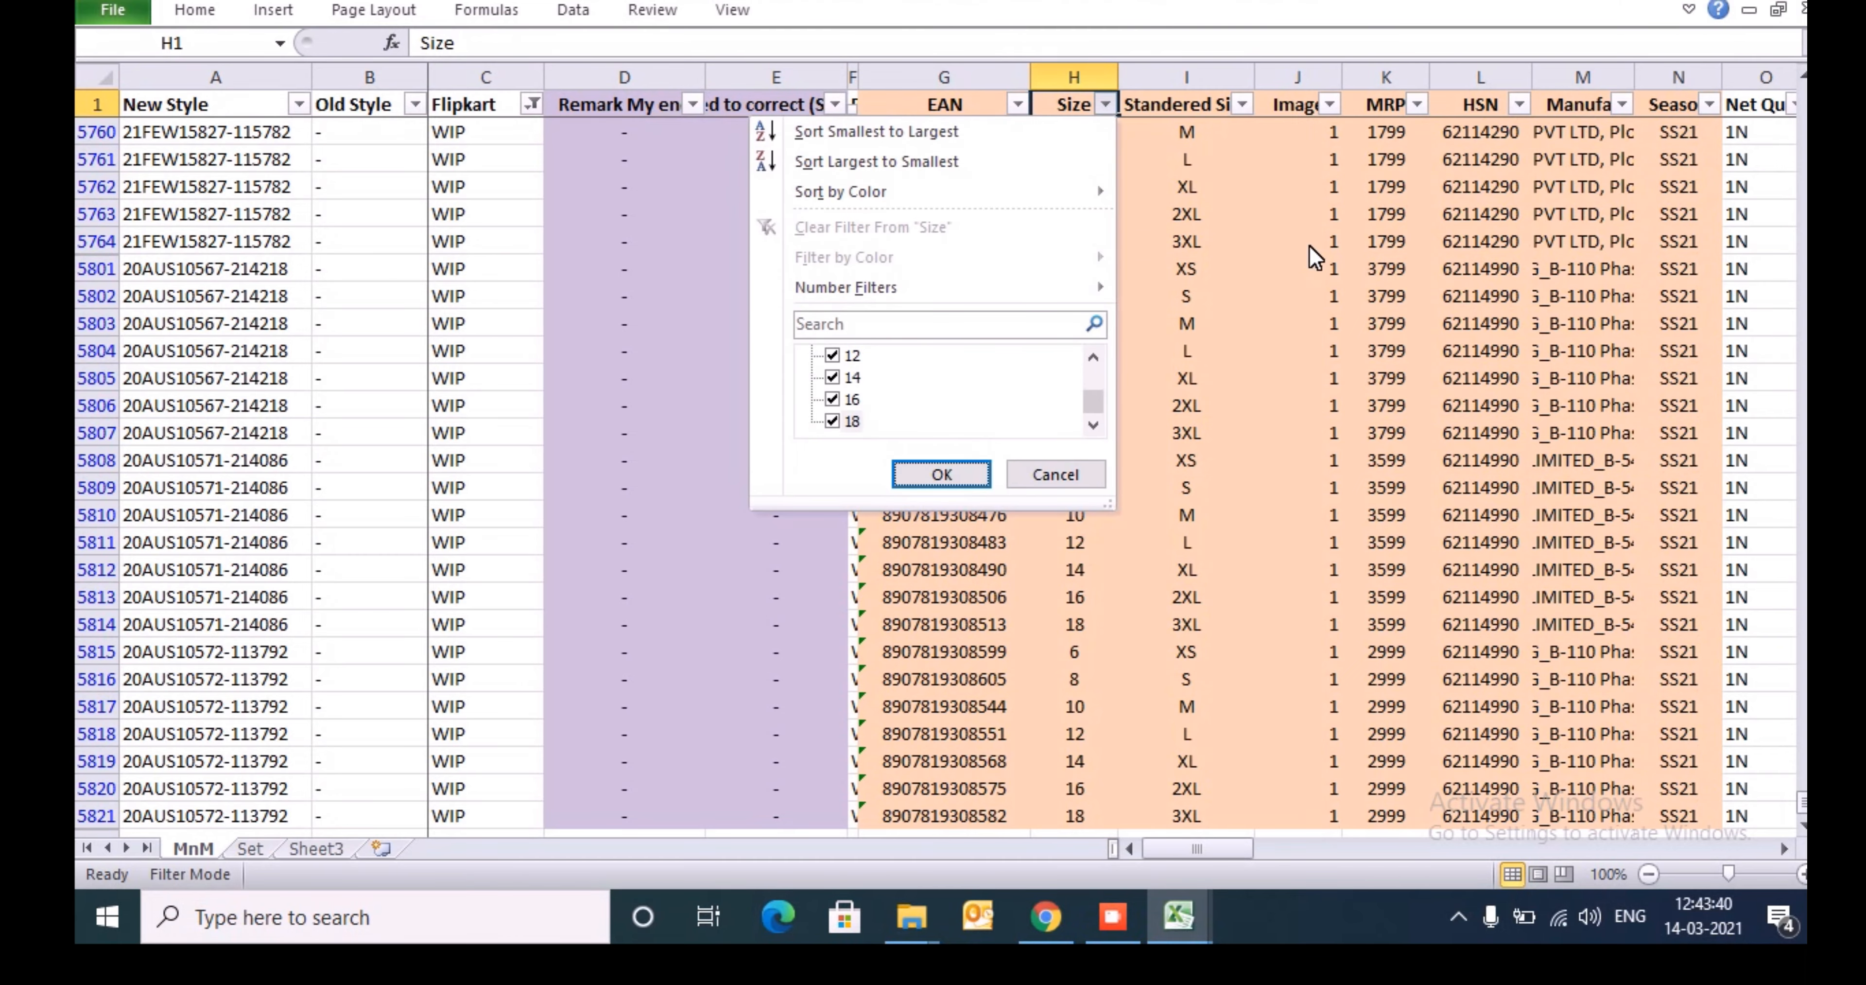
pyautogui.press('Return')
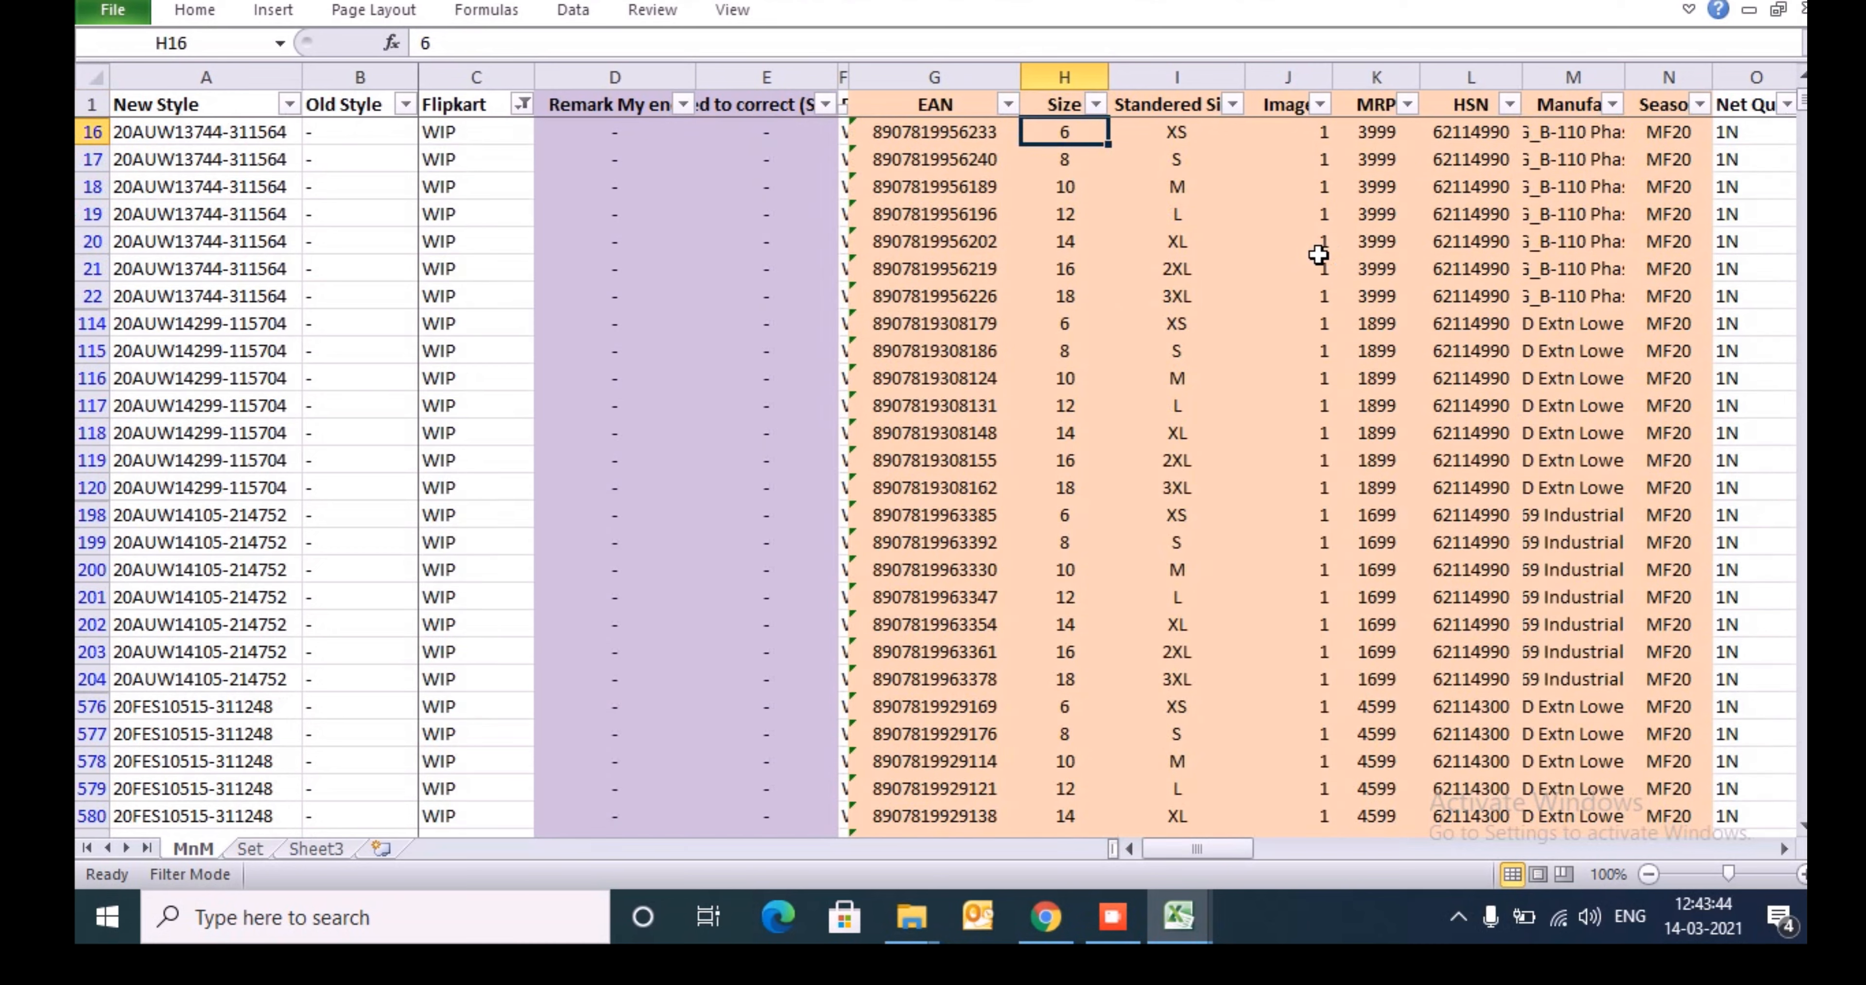
# - Copy the size in H16, switch to the kurta template and search the Index sheet's Allowed Size list for 6
pyautogui.hotkey('ctrl', 'c')
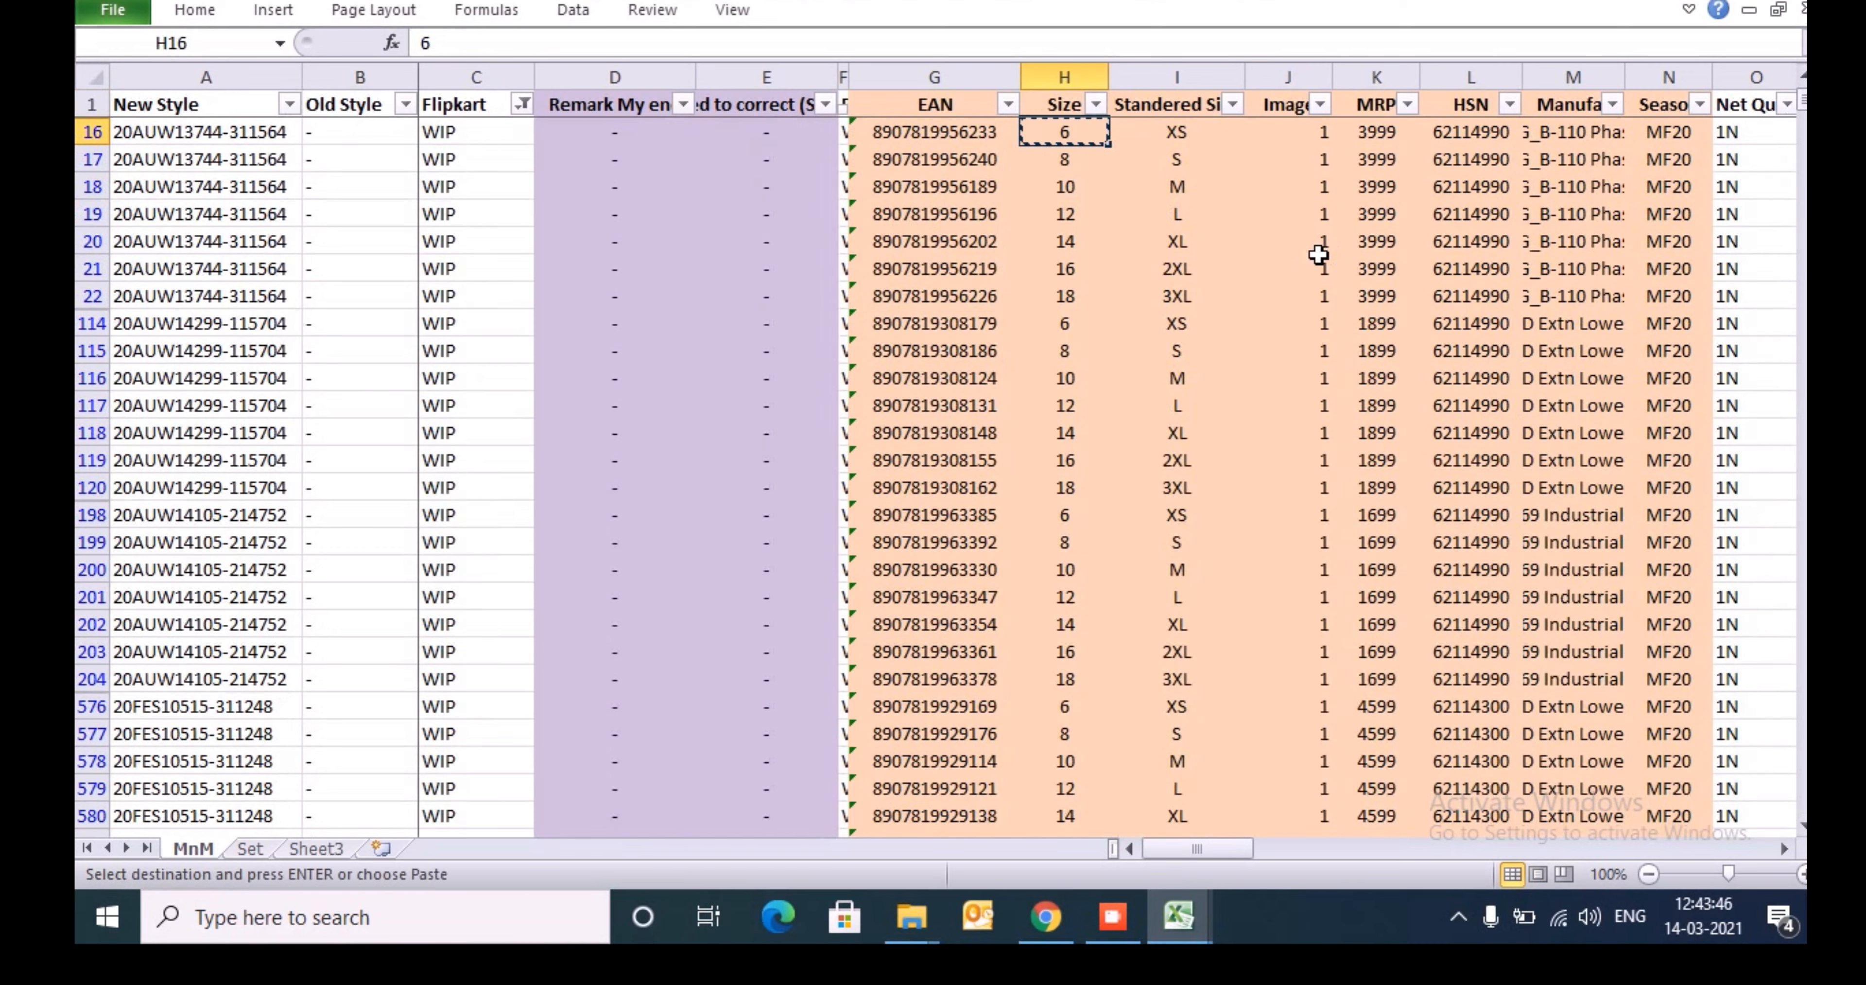
pyautogui.hotkey('alt', 'Tab')
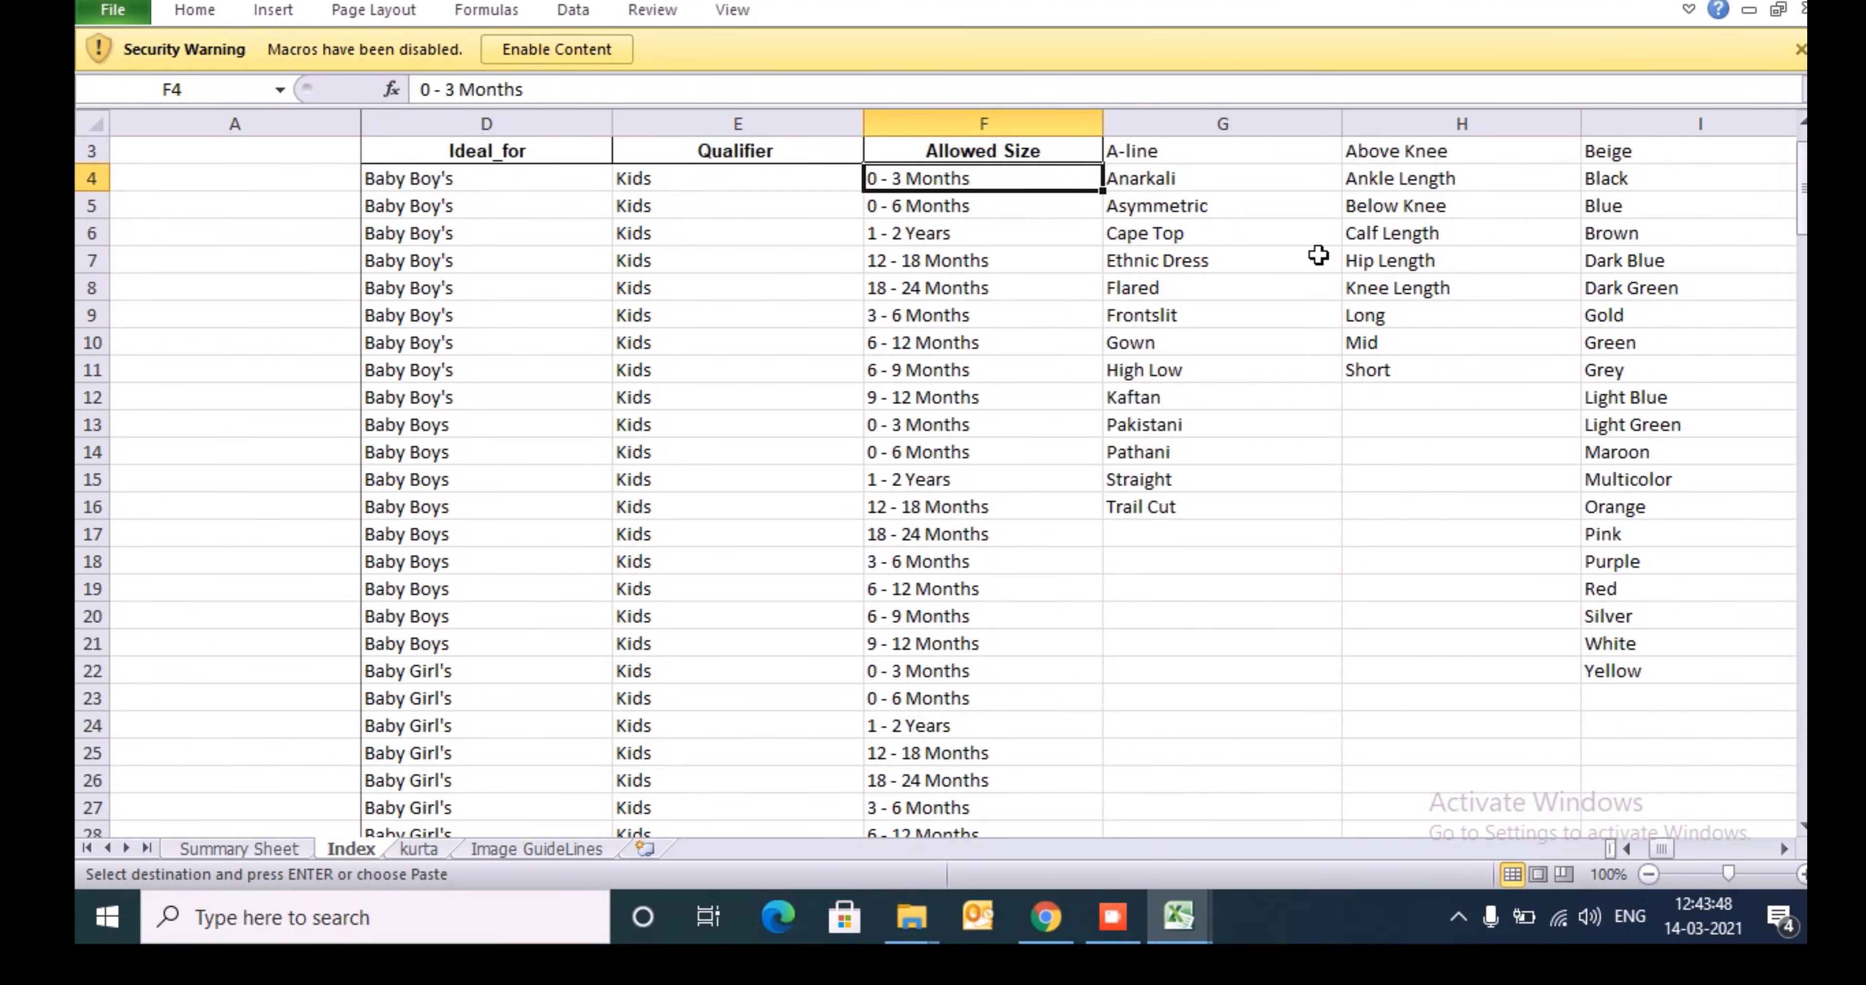
pyautogui.hotkey('ctrl', 'shift', 'Down')
pyautogui.hotkey('ctrl', 'f')
pyautogui.write('6')
pyautogui.press('Return')
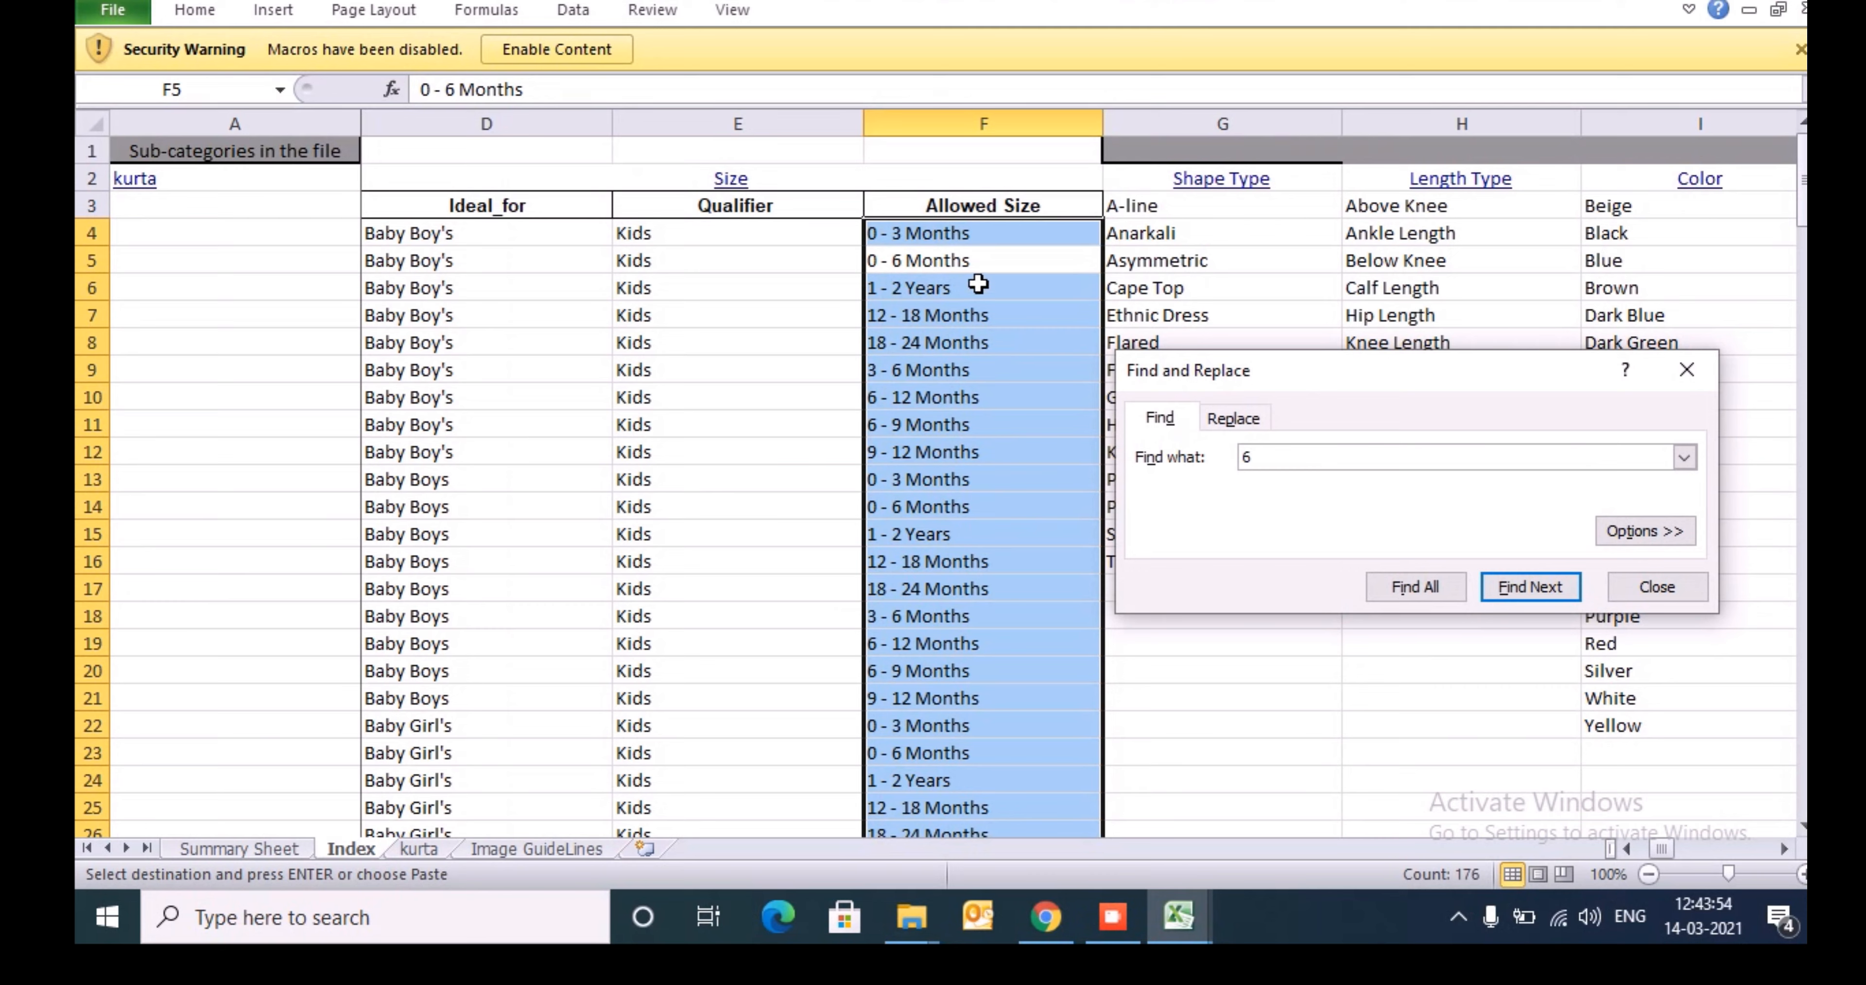
pyautogui.press('Return')
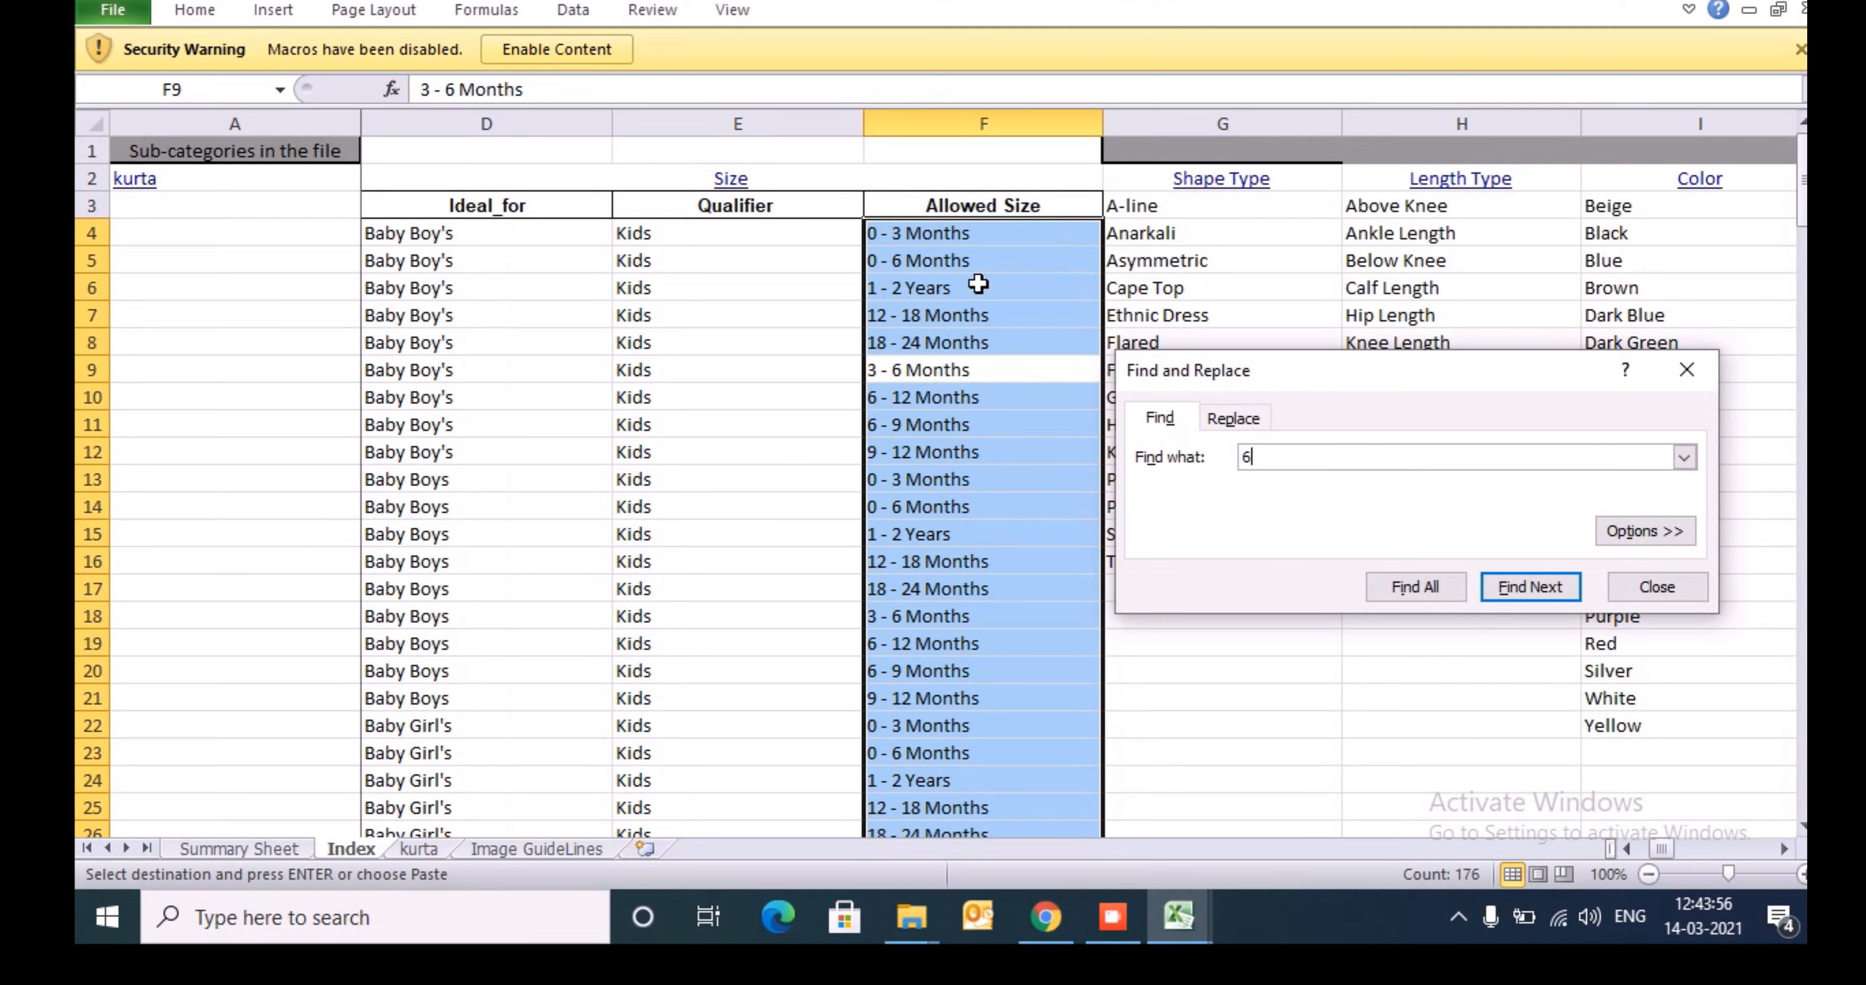
pyautogui.press('Return')
pyautogui.press('Return')
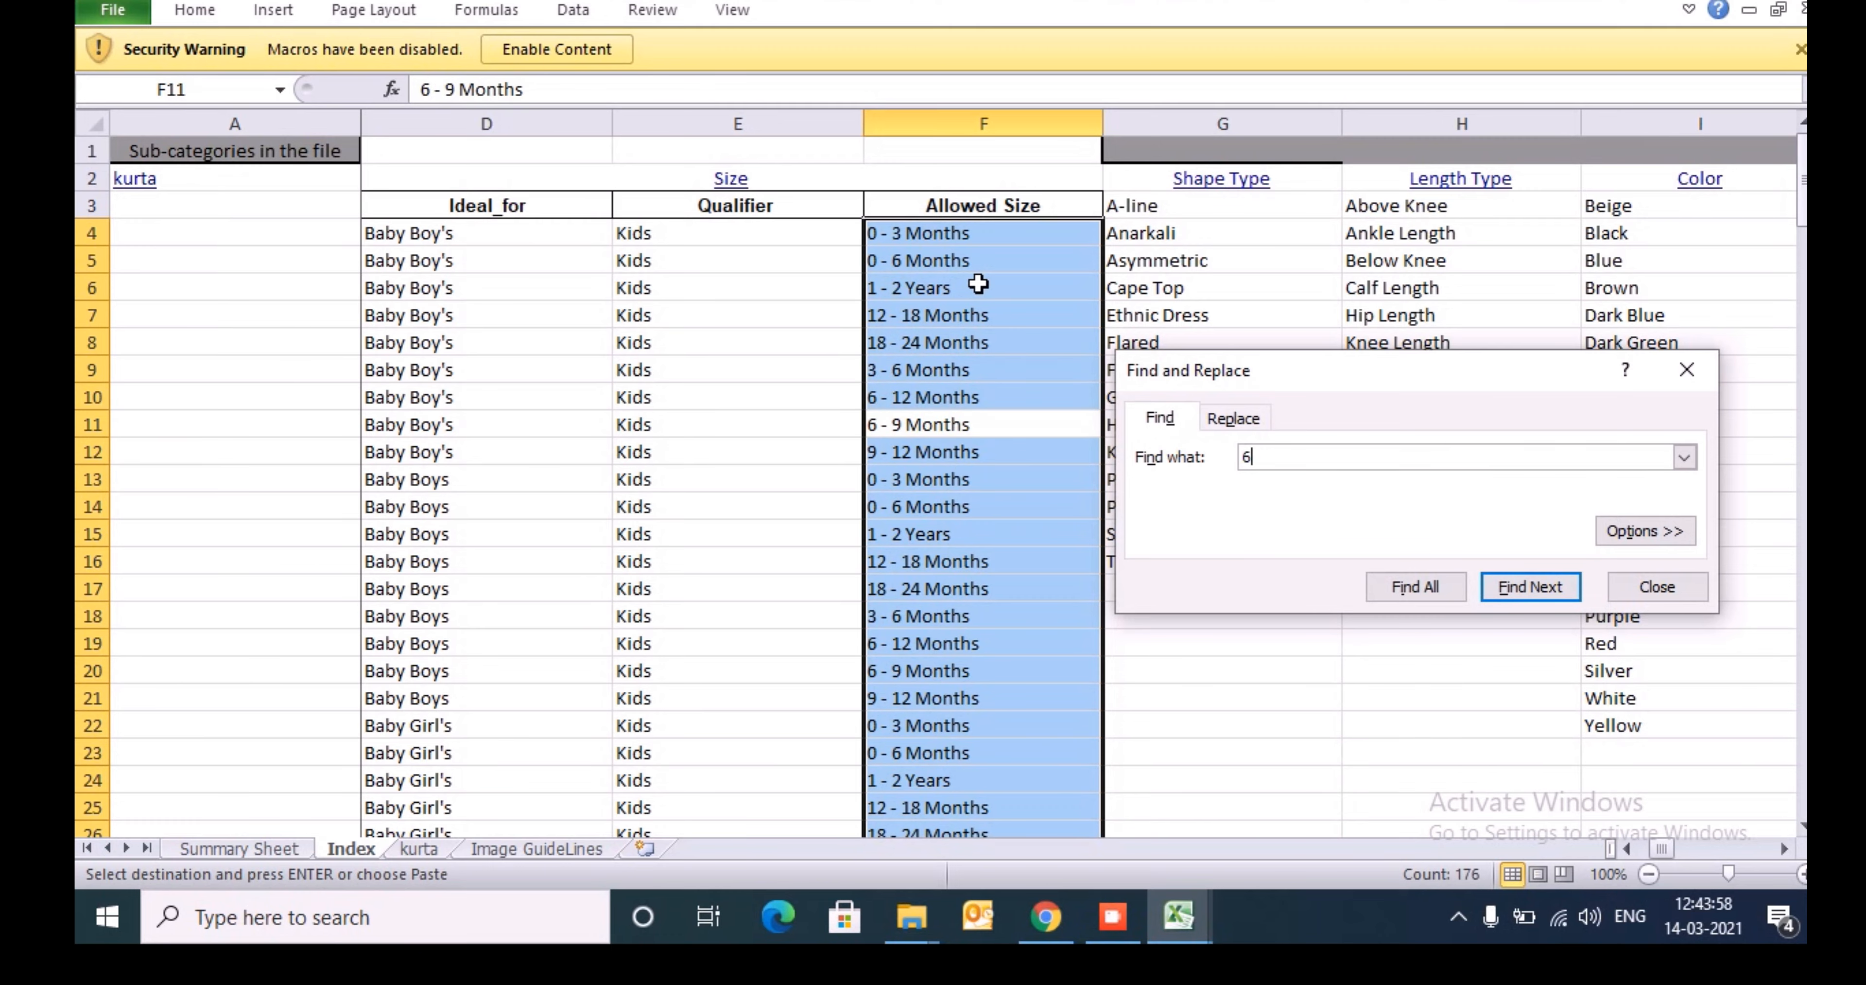
pyautogui.press('Return')
pyautogui.press('Return')
pyautogui.press('Return')
pyautogui.press('Return')
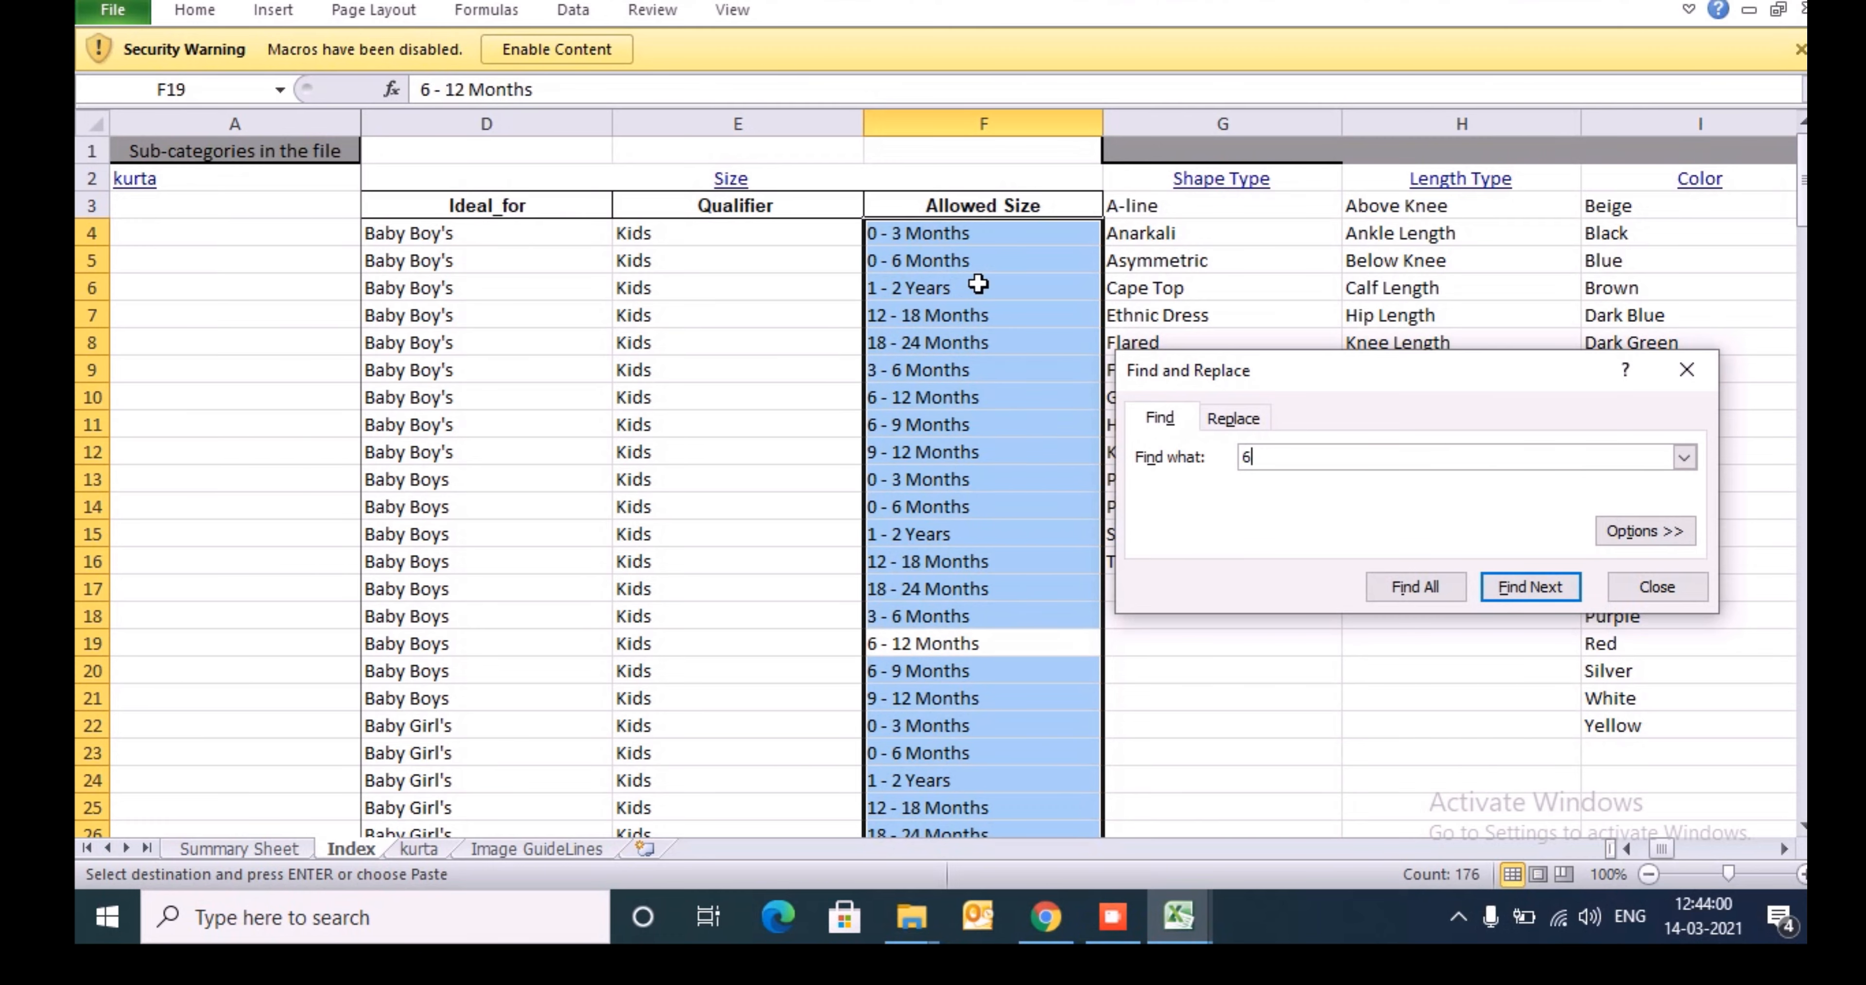
pyautogui.press('Escape')
# - Search the Index sheet's Allowed Size list for 6 again, matching entire cell contents
pyautogui.press('Down')
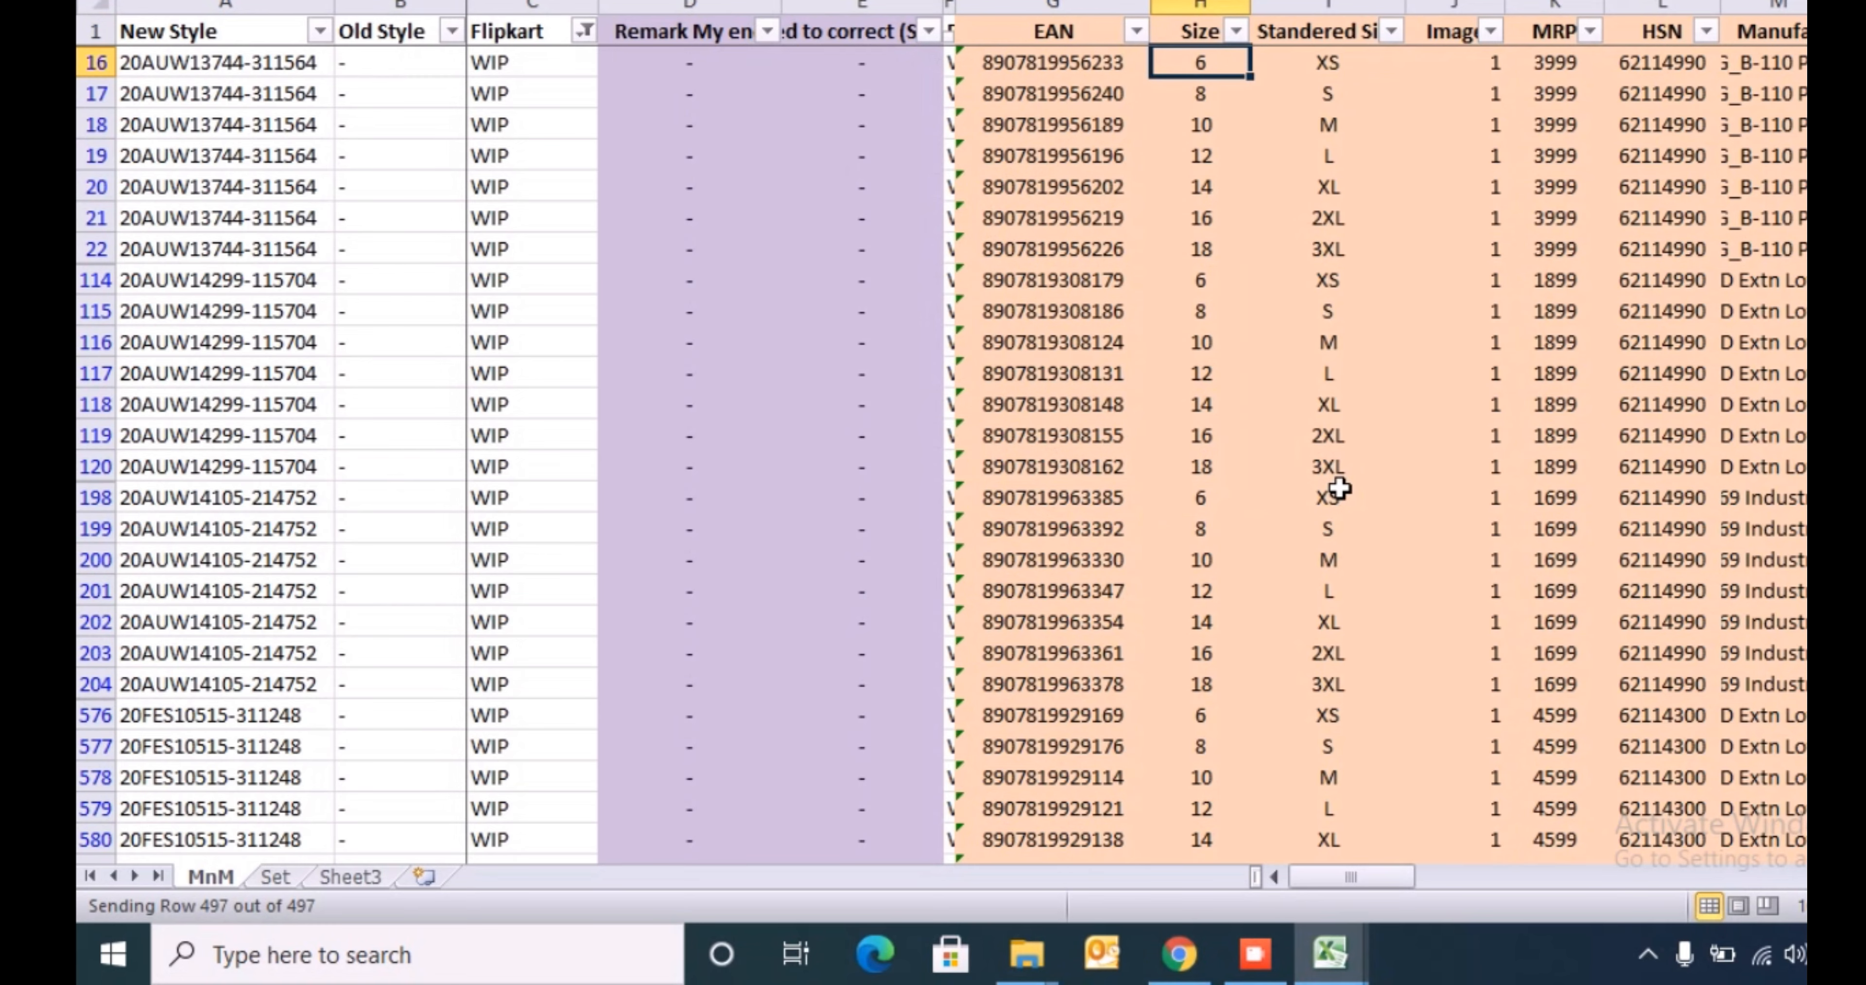
pyautogui.hotkey('alt', 'Tab')
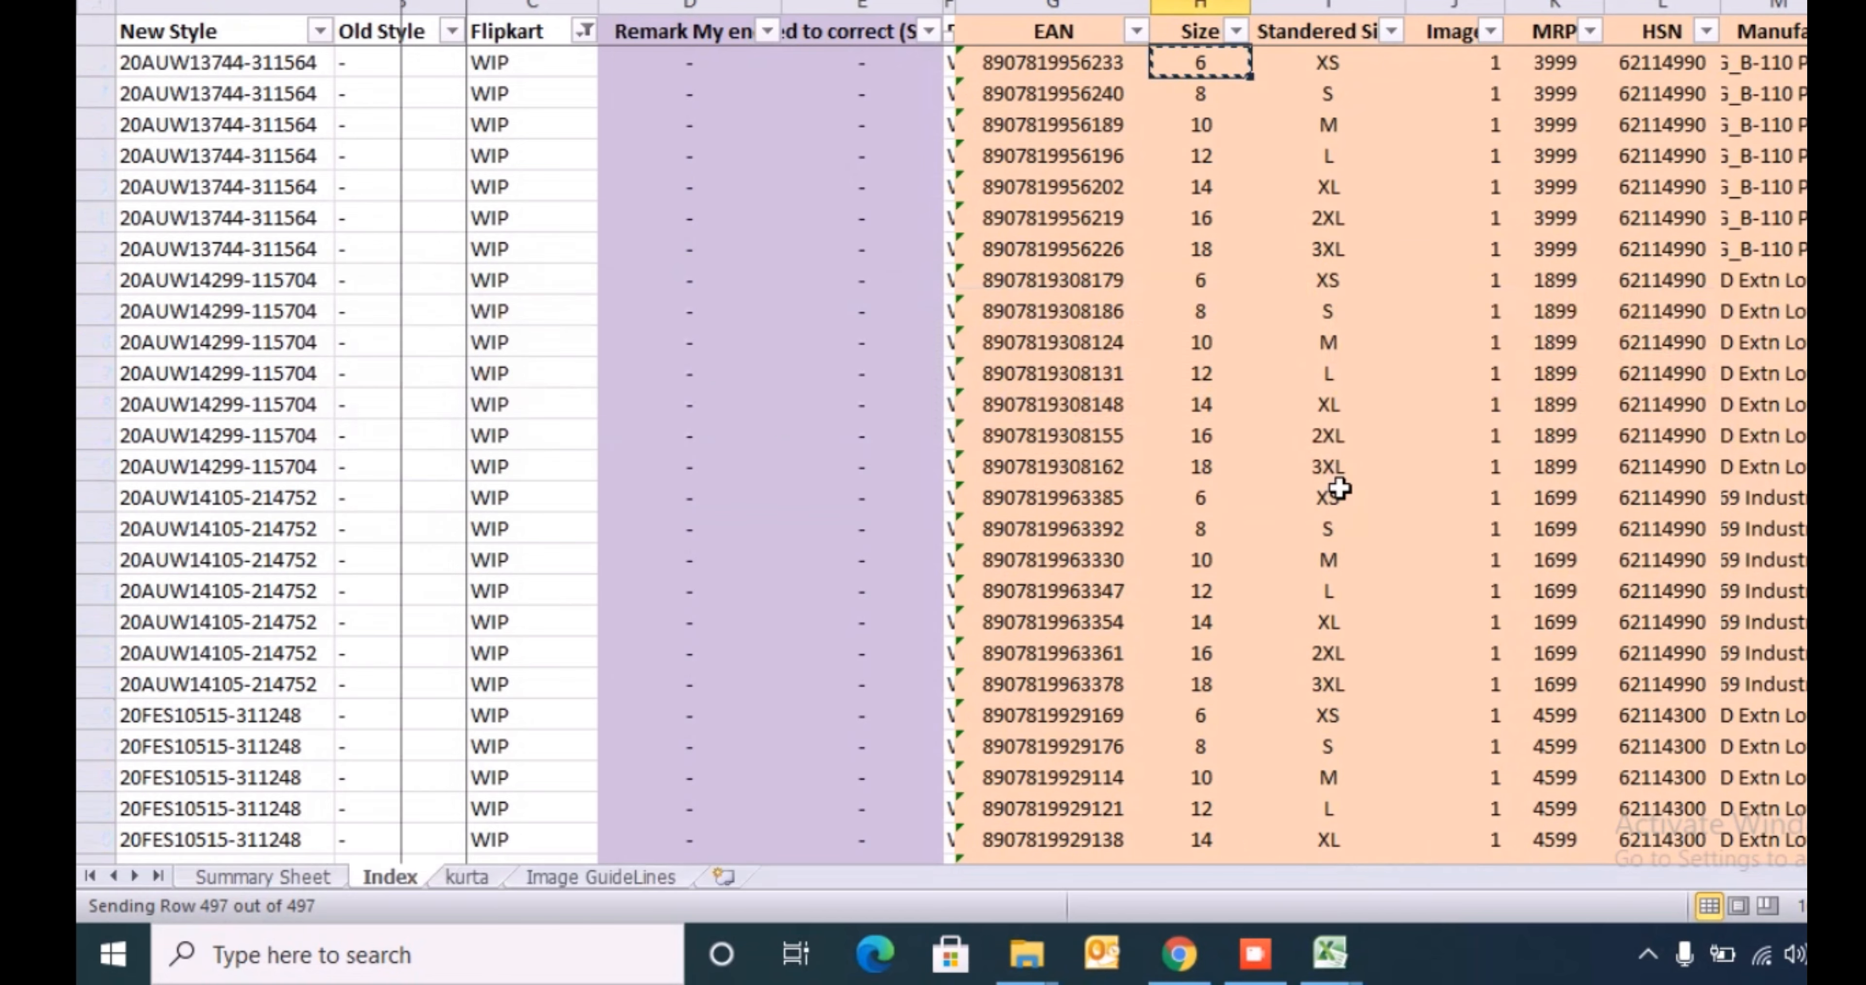
pyautogui.hotkey('ctrl', 'shift', 'Down')
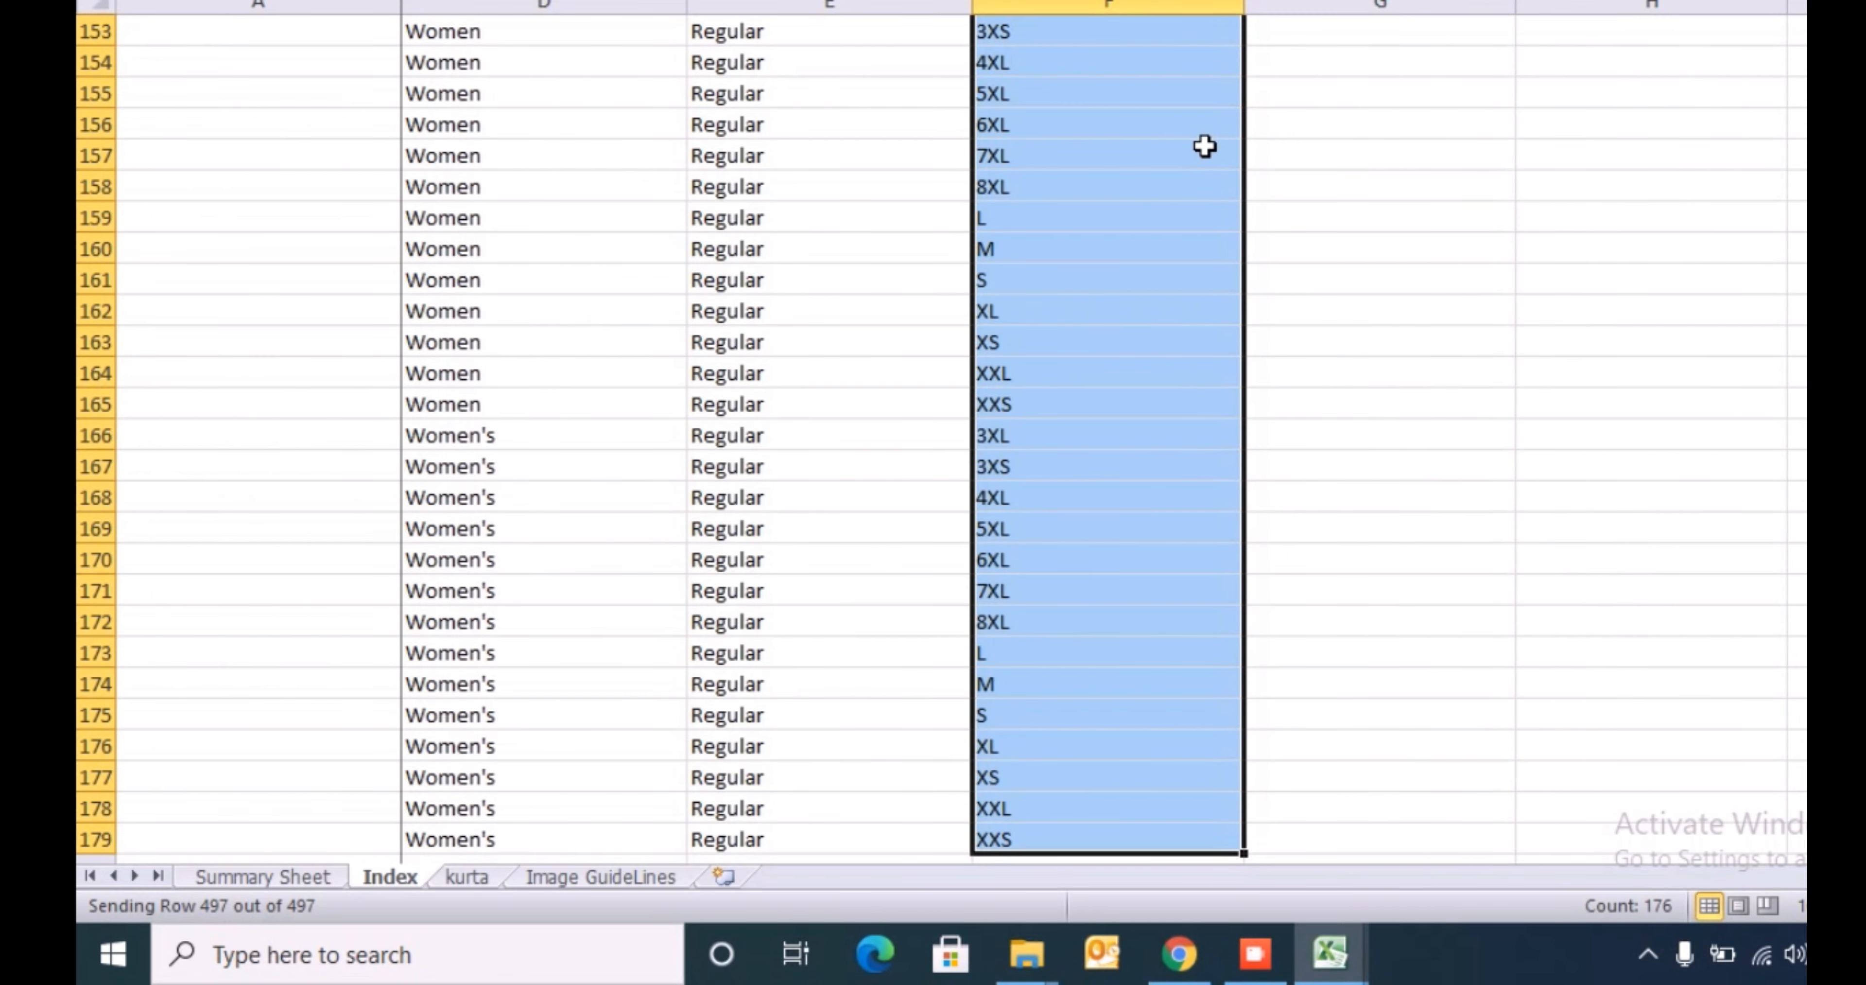
pyautogui.hotkey('ctrl', 'f')
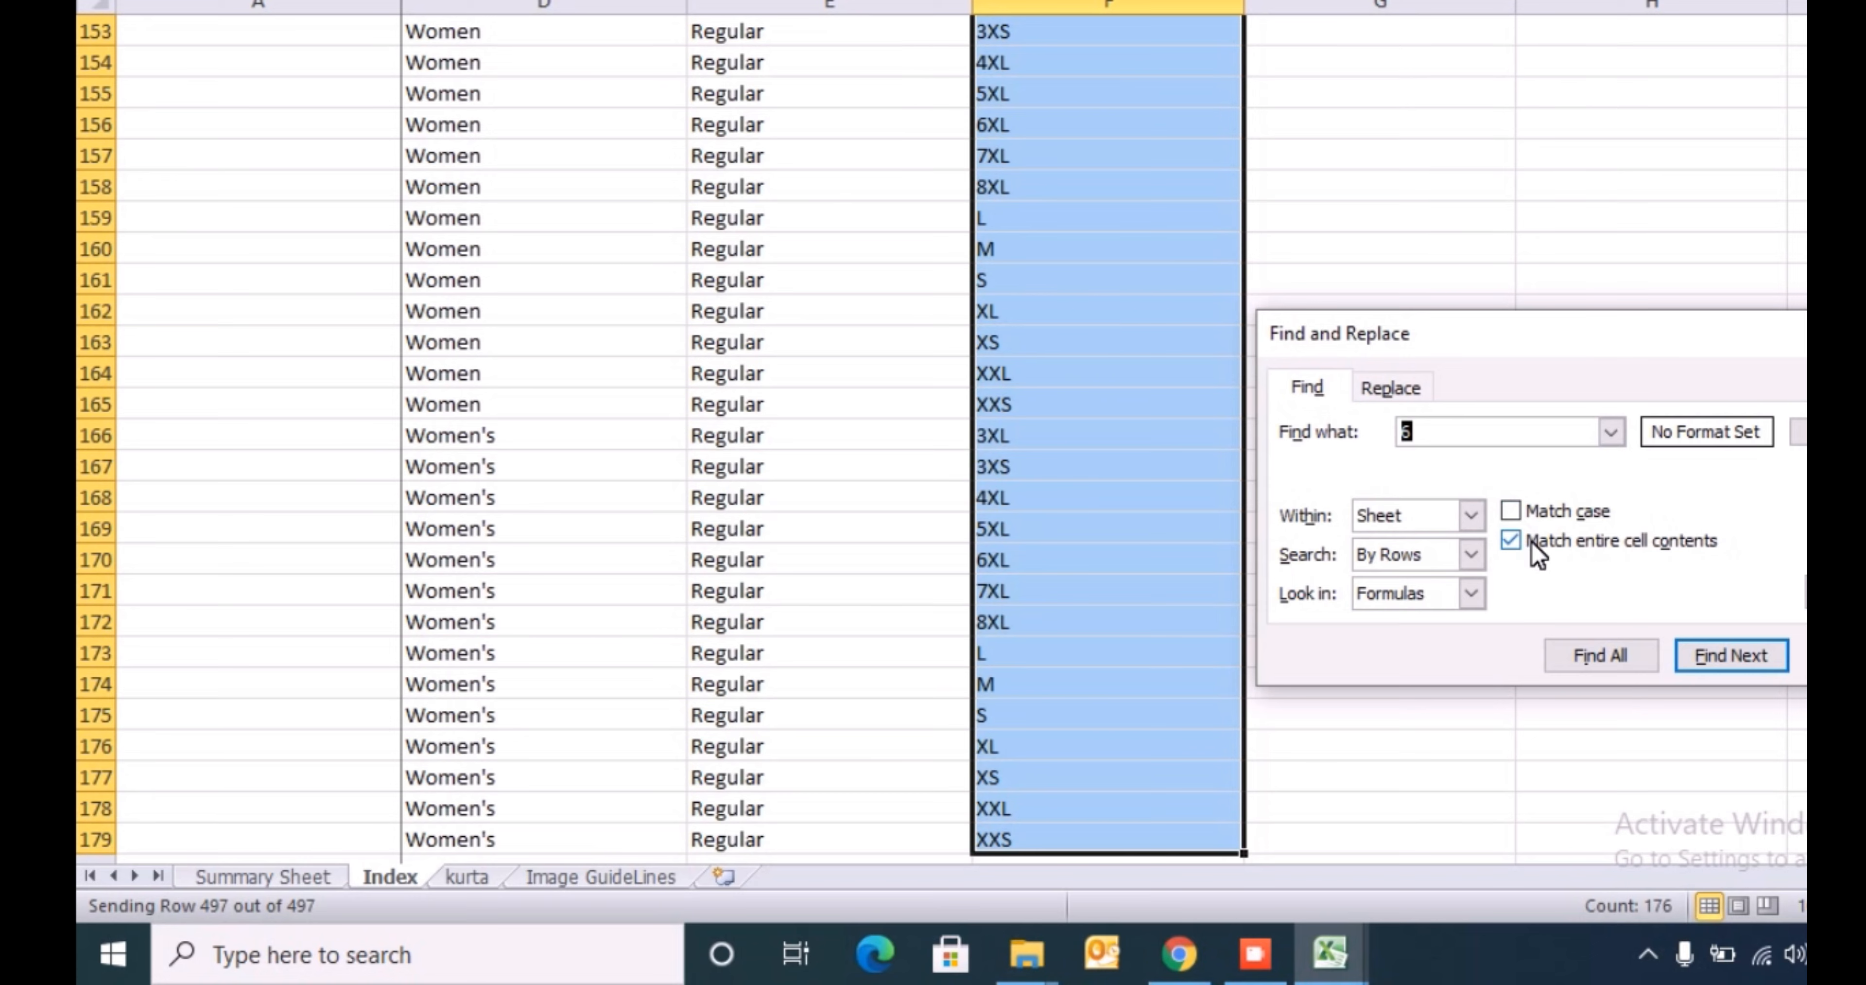
pyautogui.press('Return')
pyautogui.press('Return')
pyautogui.press('Escape')
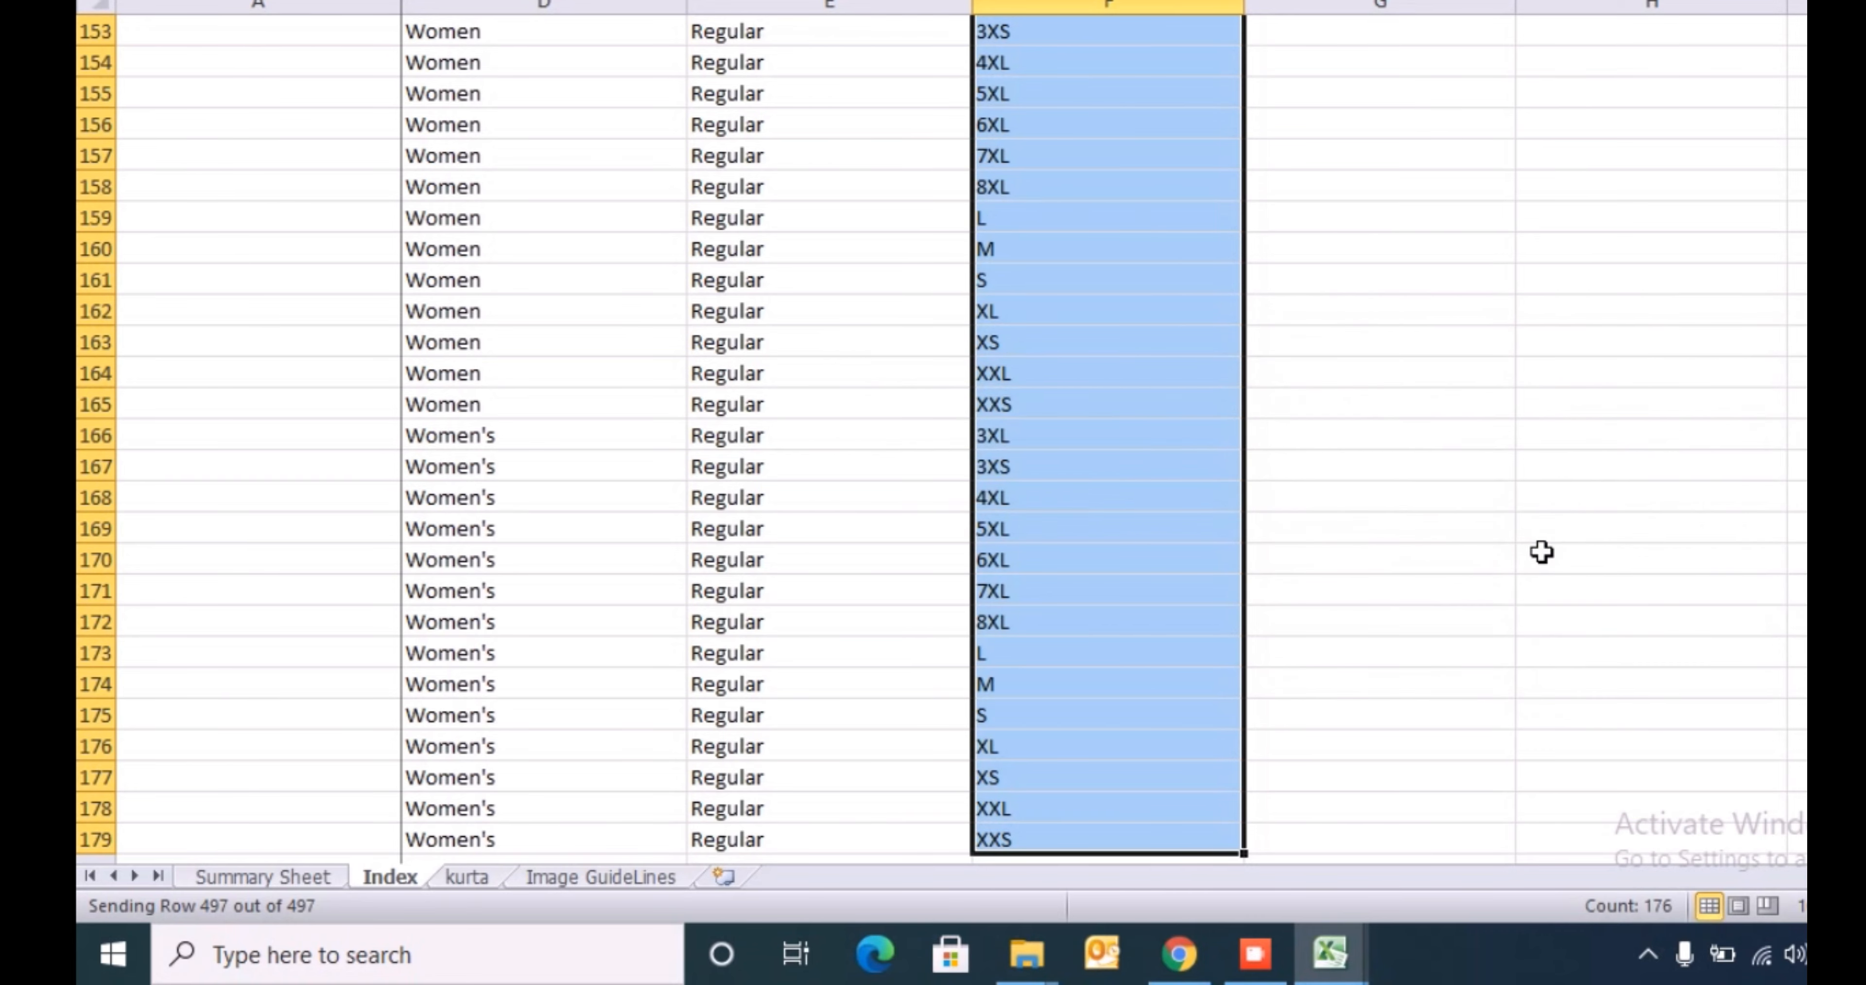
# - Return to the template's kurta sheet and go to the first Size entry cell, J5
pyautogui.hotkey('ctrl', 'pagedown')
pyautogui.press('Down')
pyautogui.press('Right')
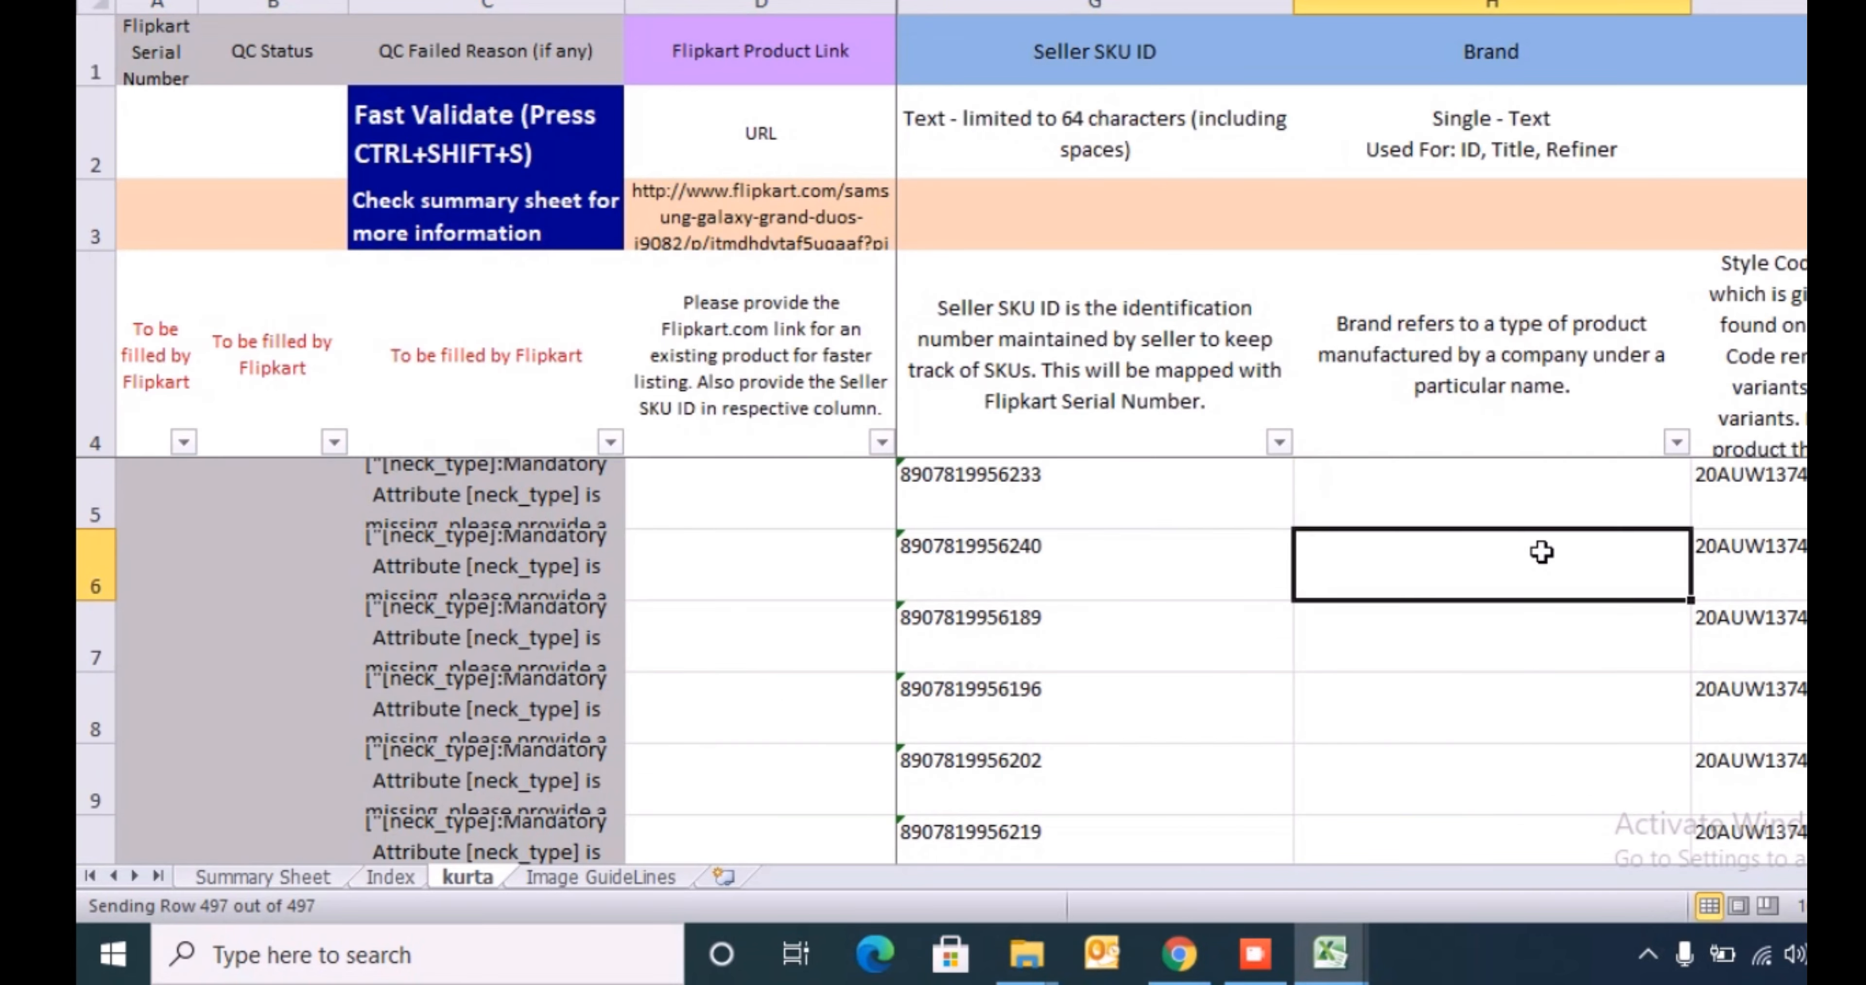
pyautogui.press('Up')
pyautogui.press('Right')
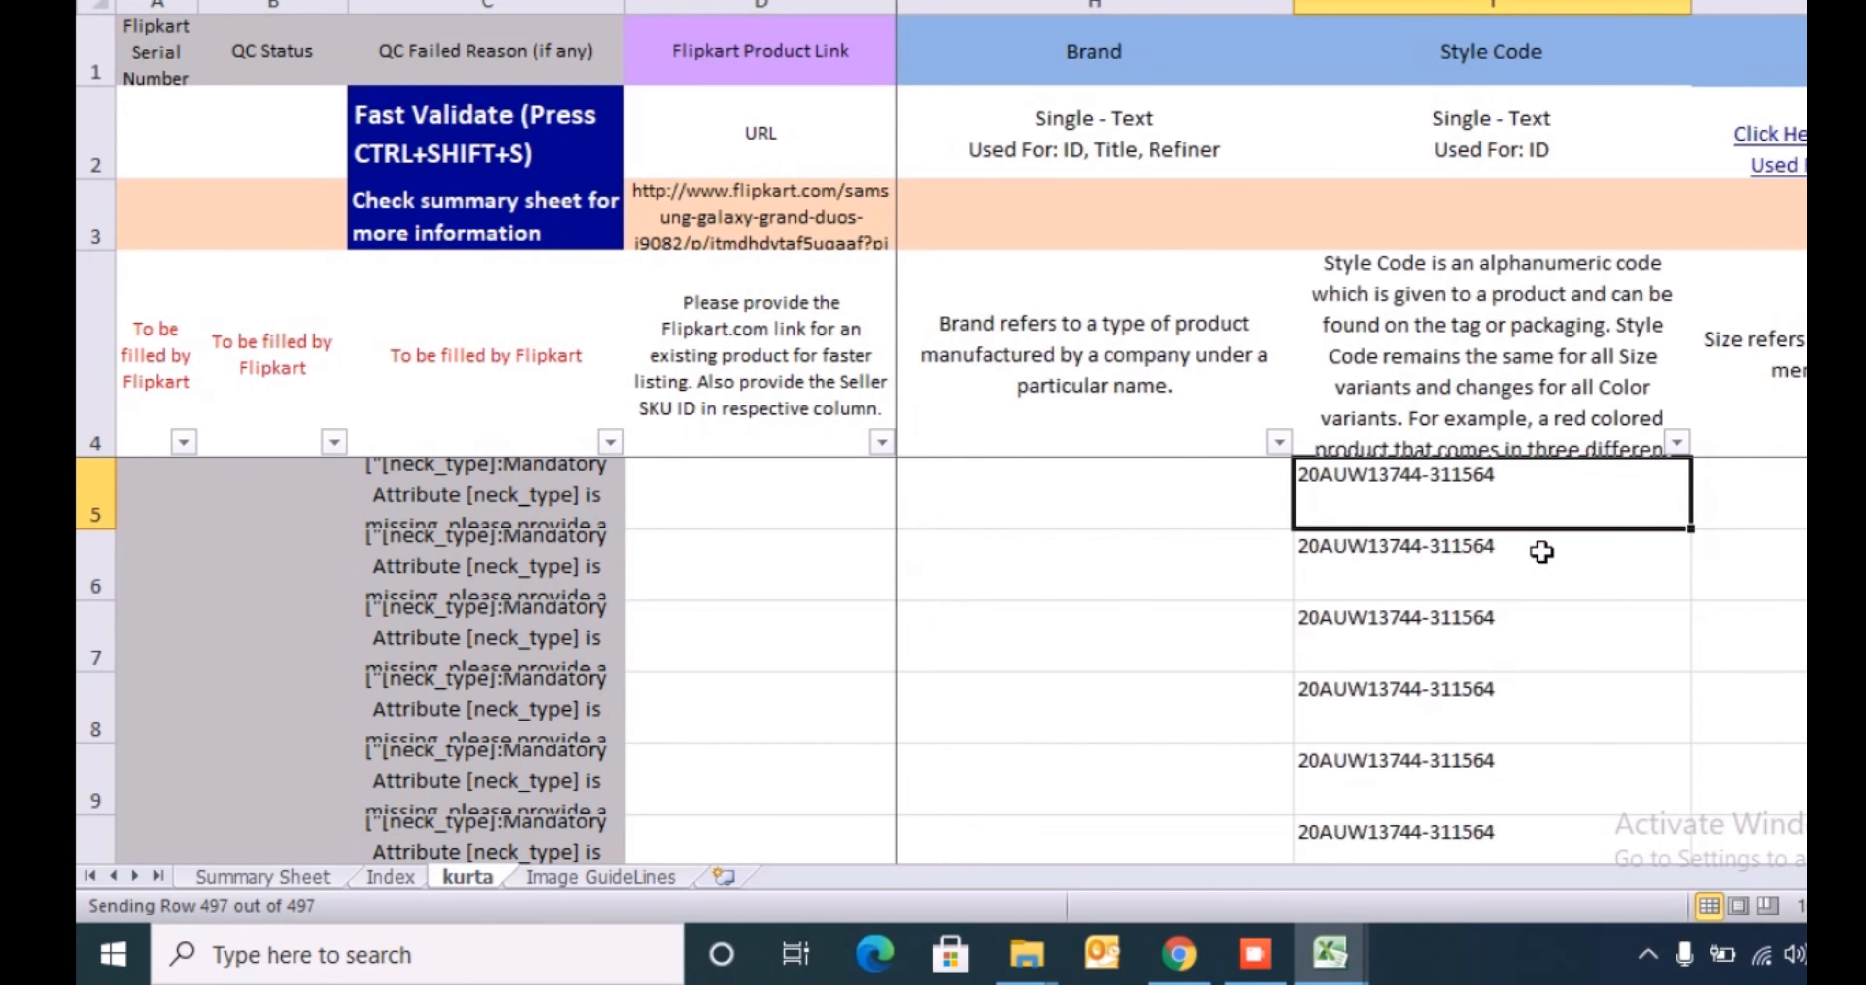
pyautogui.press('Right')
pyautogui.press('Right')
pyautogui.press('Left')
pyautogui.press('Left')
pyautogui.press('Right')
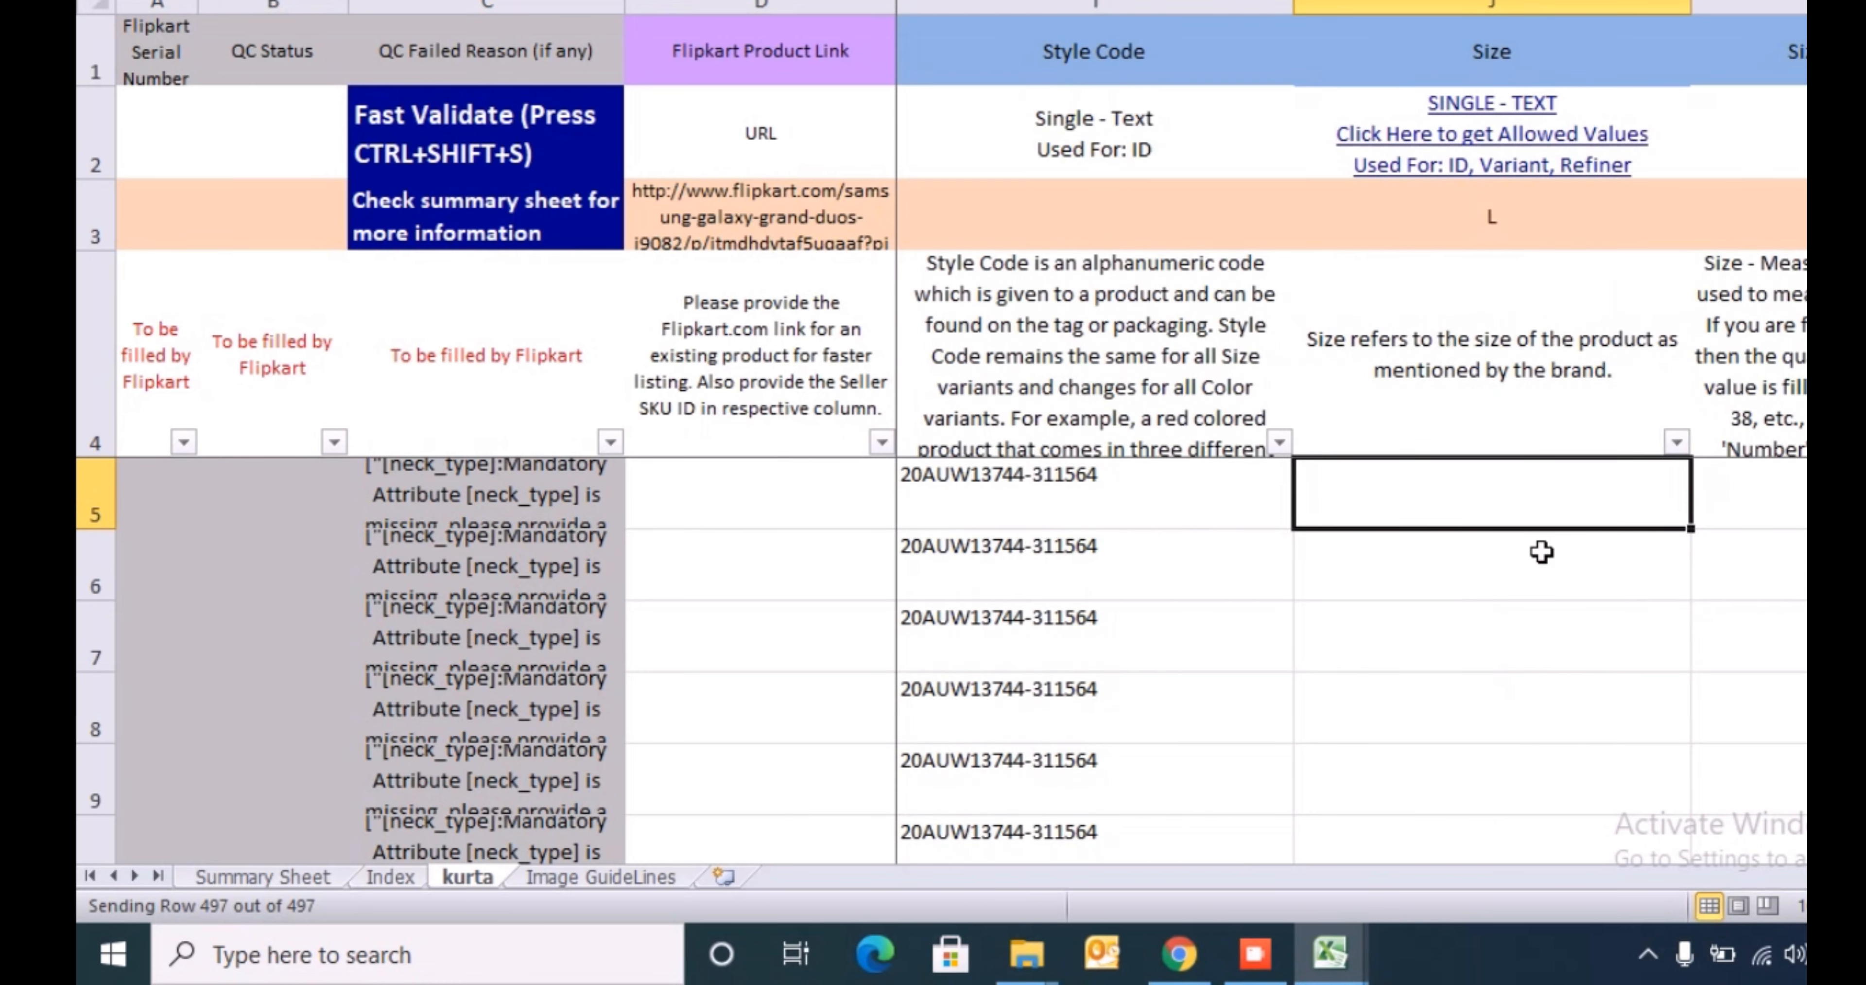
# - Switch to the product data workbook, filter the Size column to 6 and check the matching Standered Size value
pyautogui.hotkey('alt', 'Tab')
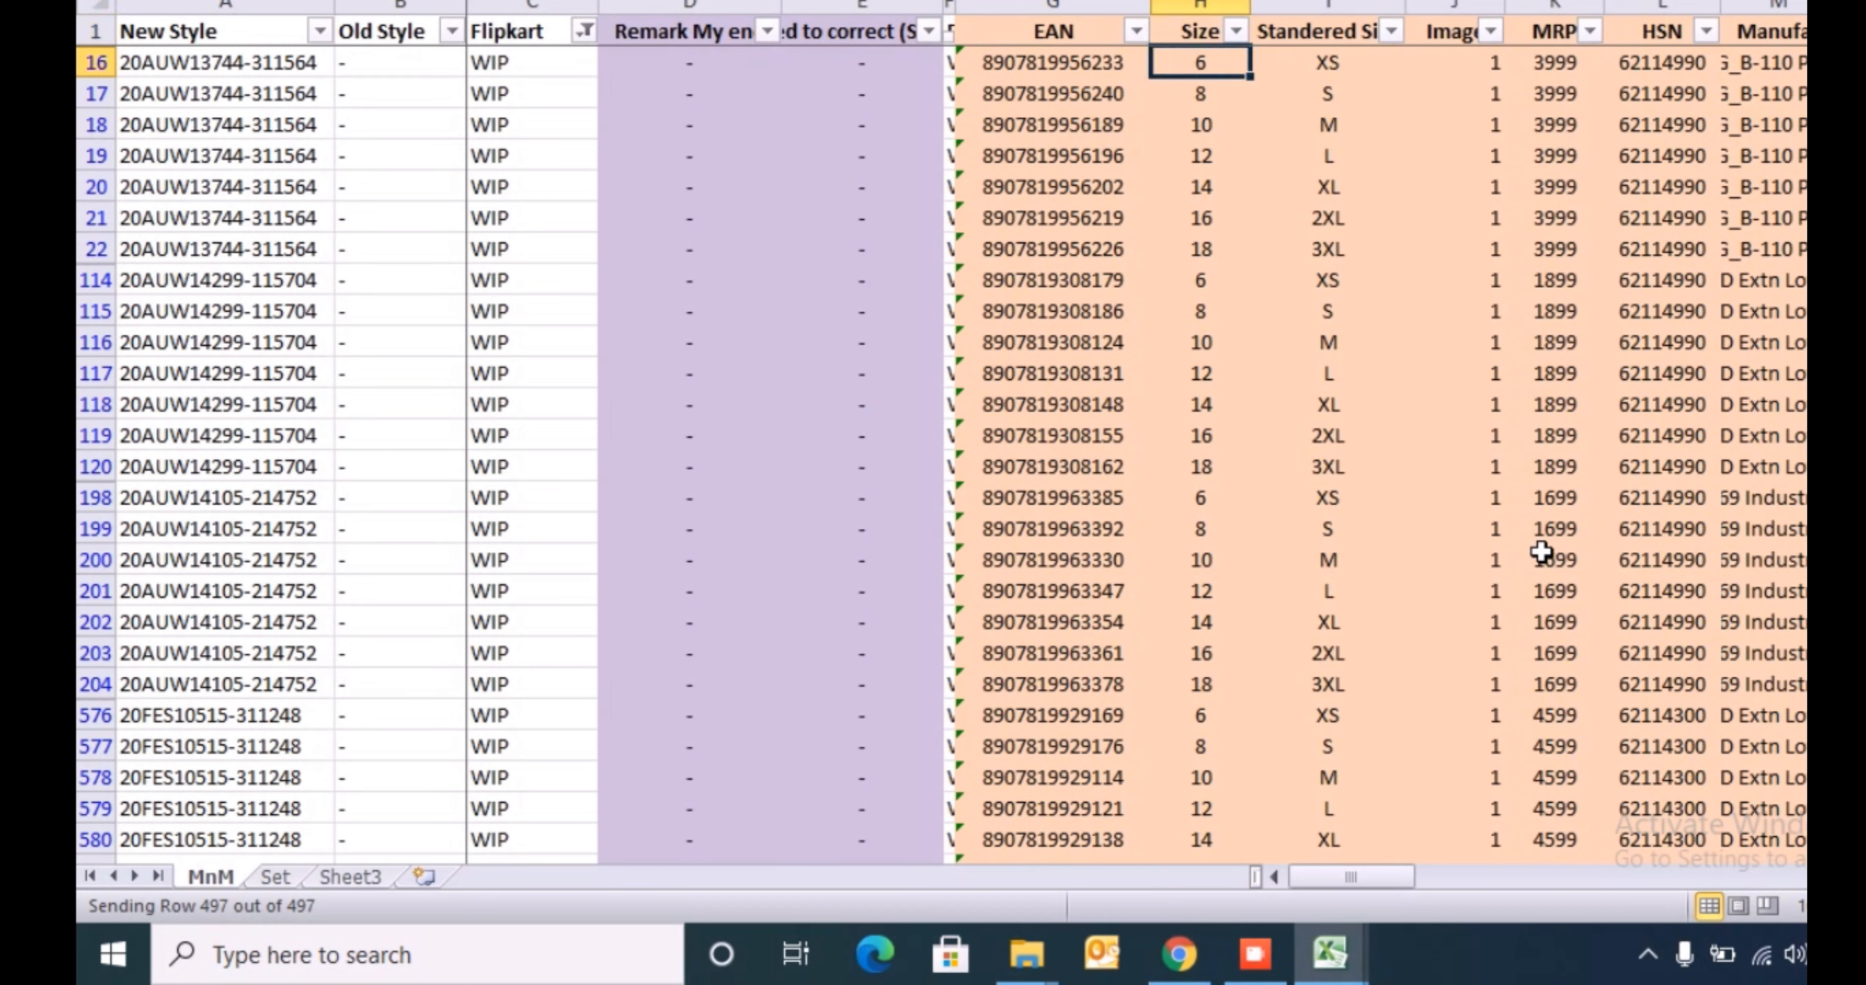
pyautogui.press('Up')
pyautogui.hotkey('alt', 'Down')
pyautogui.press('e')
pyautogui.press('Down')
pyautogui.press('space')
pyautogui.press('Down')
pyautogui.press('space')
pyautogui.press('Return')
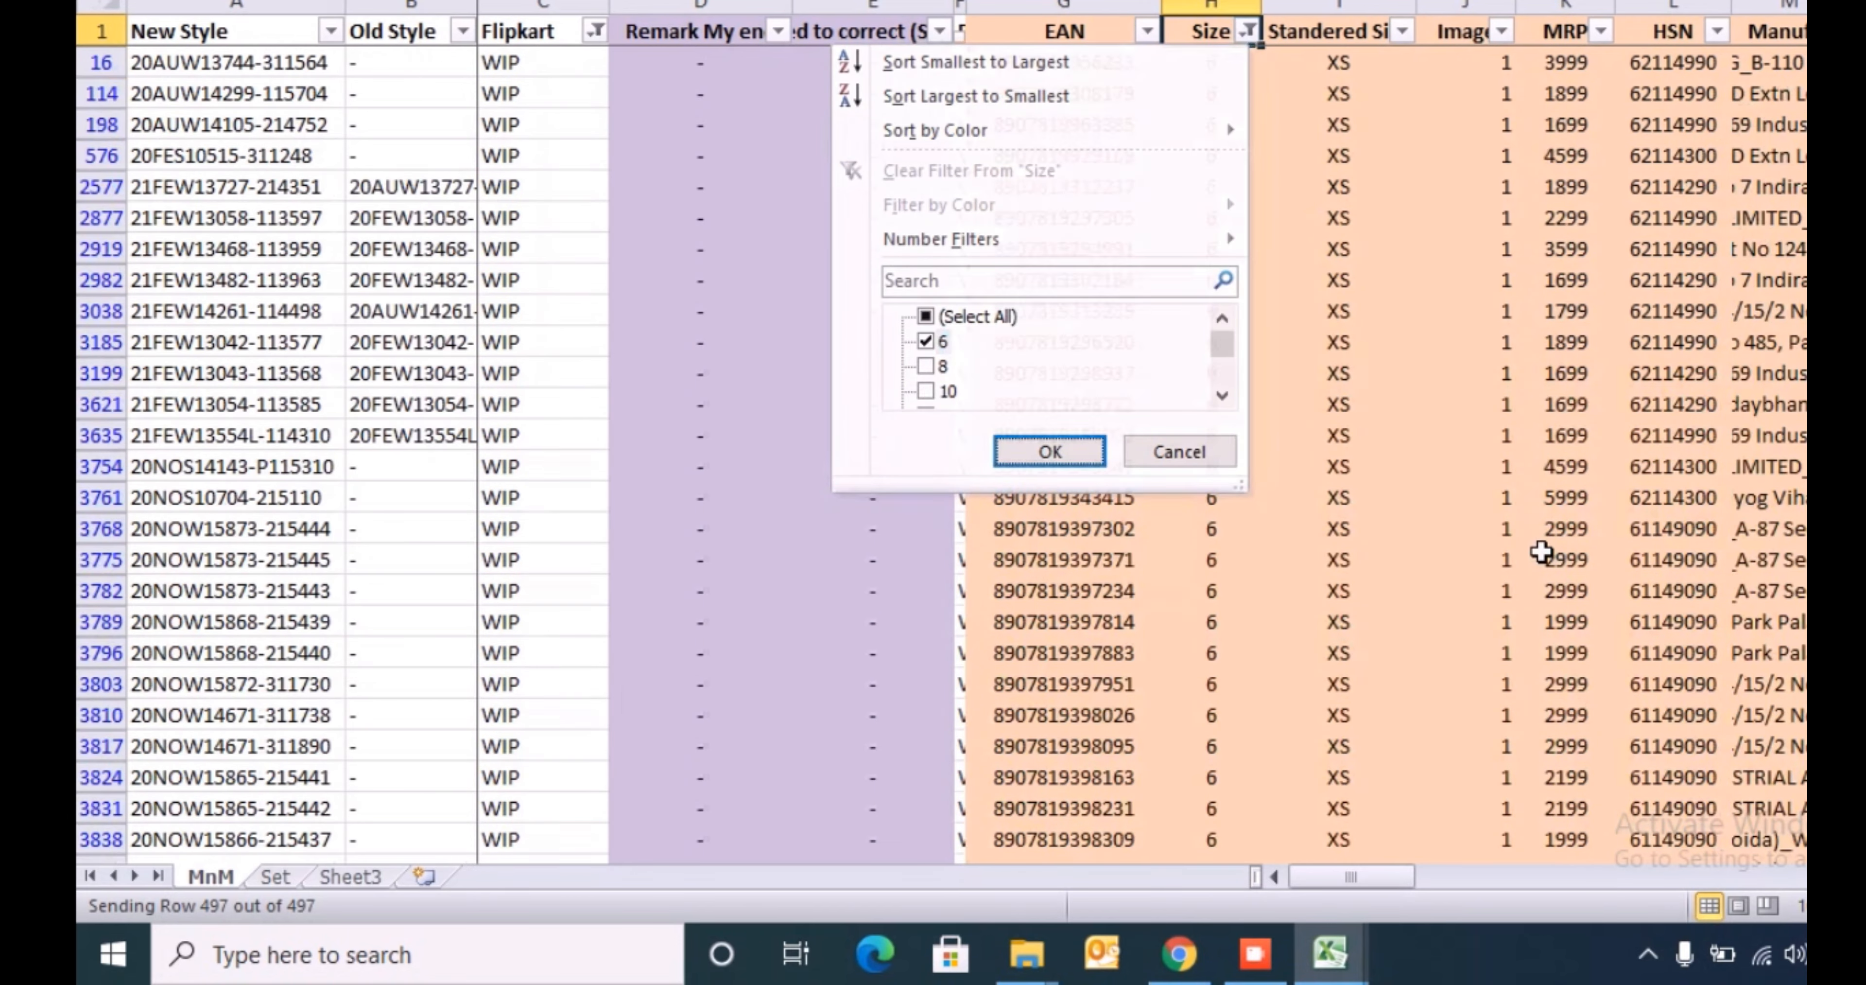
pyautogui.press('Down')
pyautogui.press('Right')
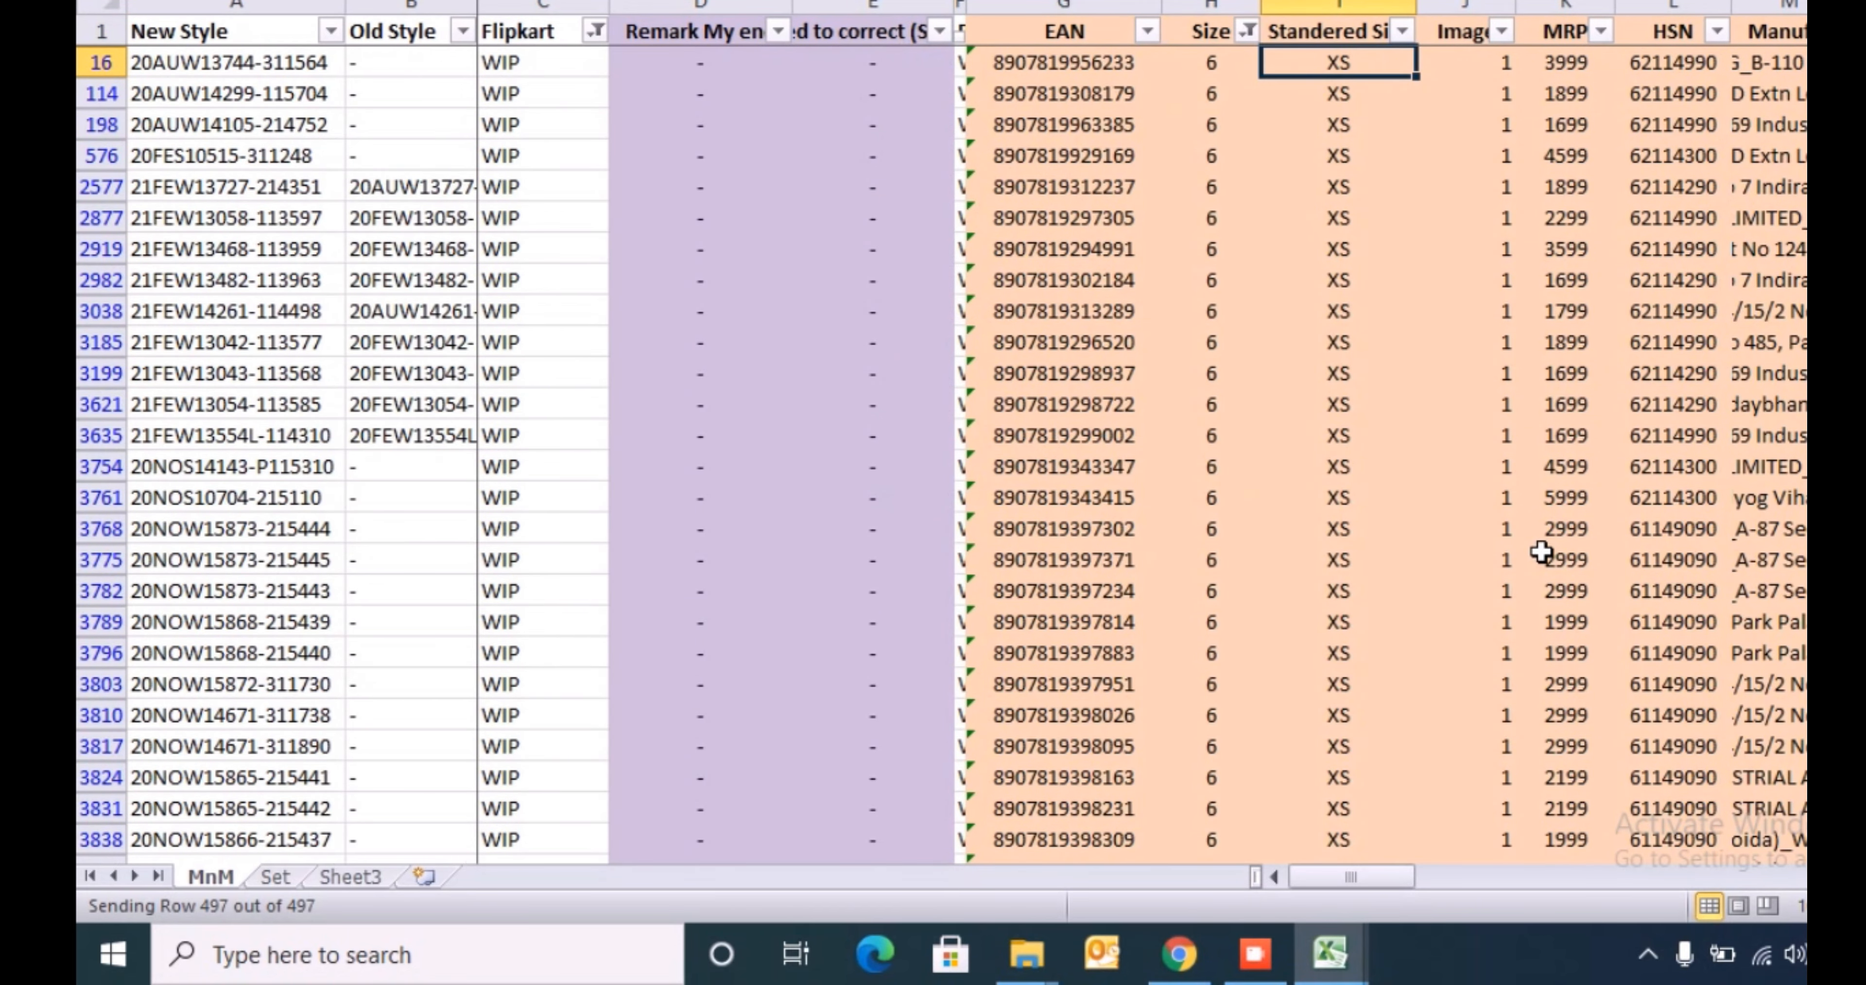
# - Change the Size column's filter from 6 to 8 and check the matching Standered Size value
pyautogui.press('Left')
pyautogui.press('Up')
pyautogui.hotkey('alt', 'Down')
pyautogui.press('Up')
pyautogui.press('e')
pyautogui.press('Down')
pyautogui.press('Down')
pyautogui.press('space')
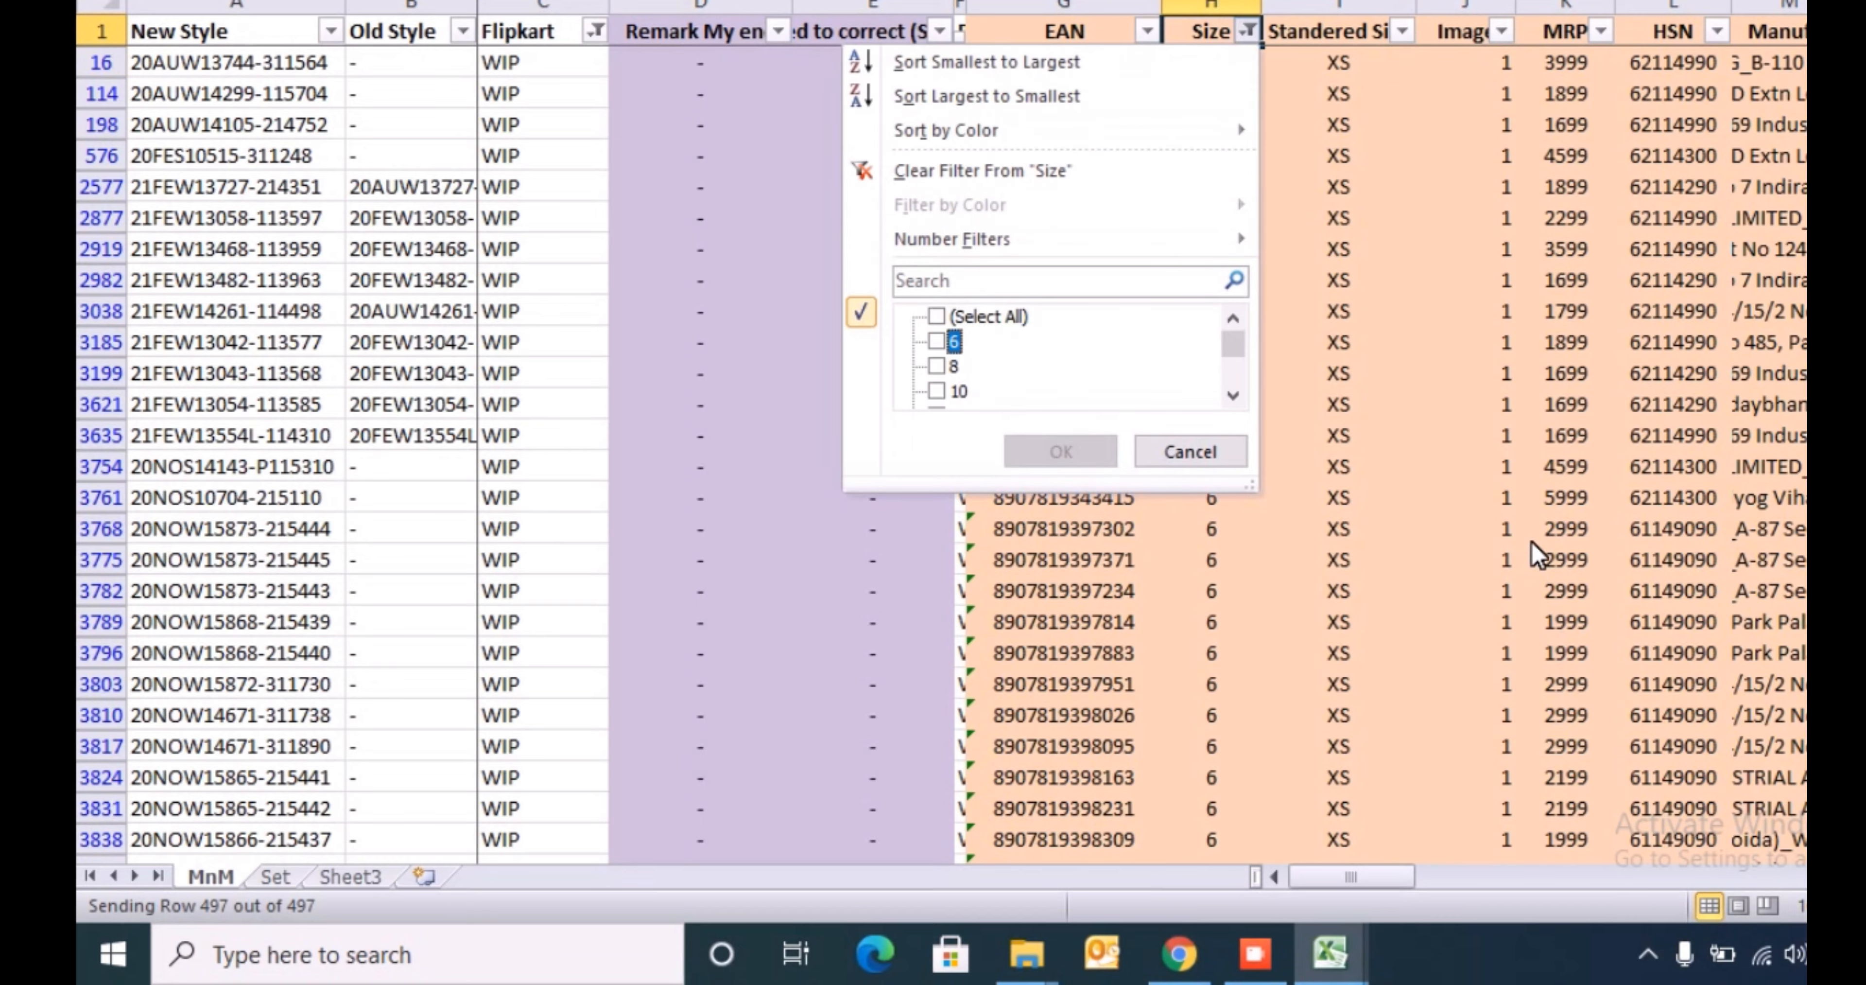
pyautogui.press('Down')
pyautogui.press('space')
pyautogui.press('Return')
pyautogui.press('Down')
pyautogui.press('Right')
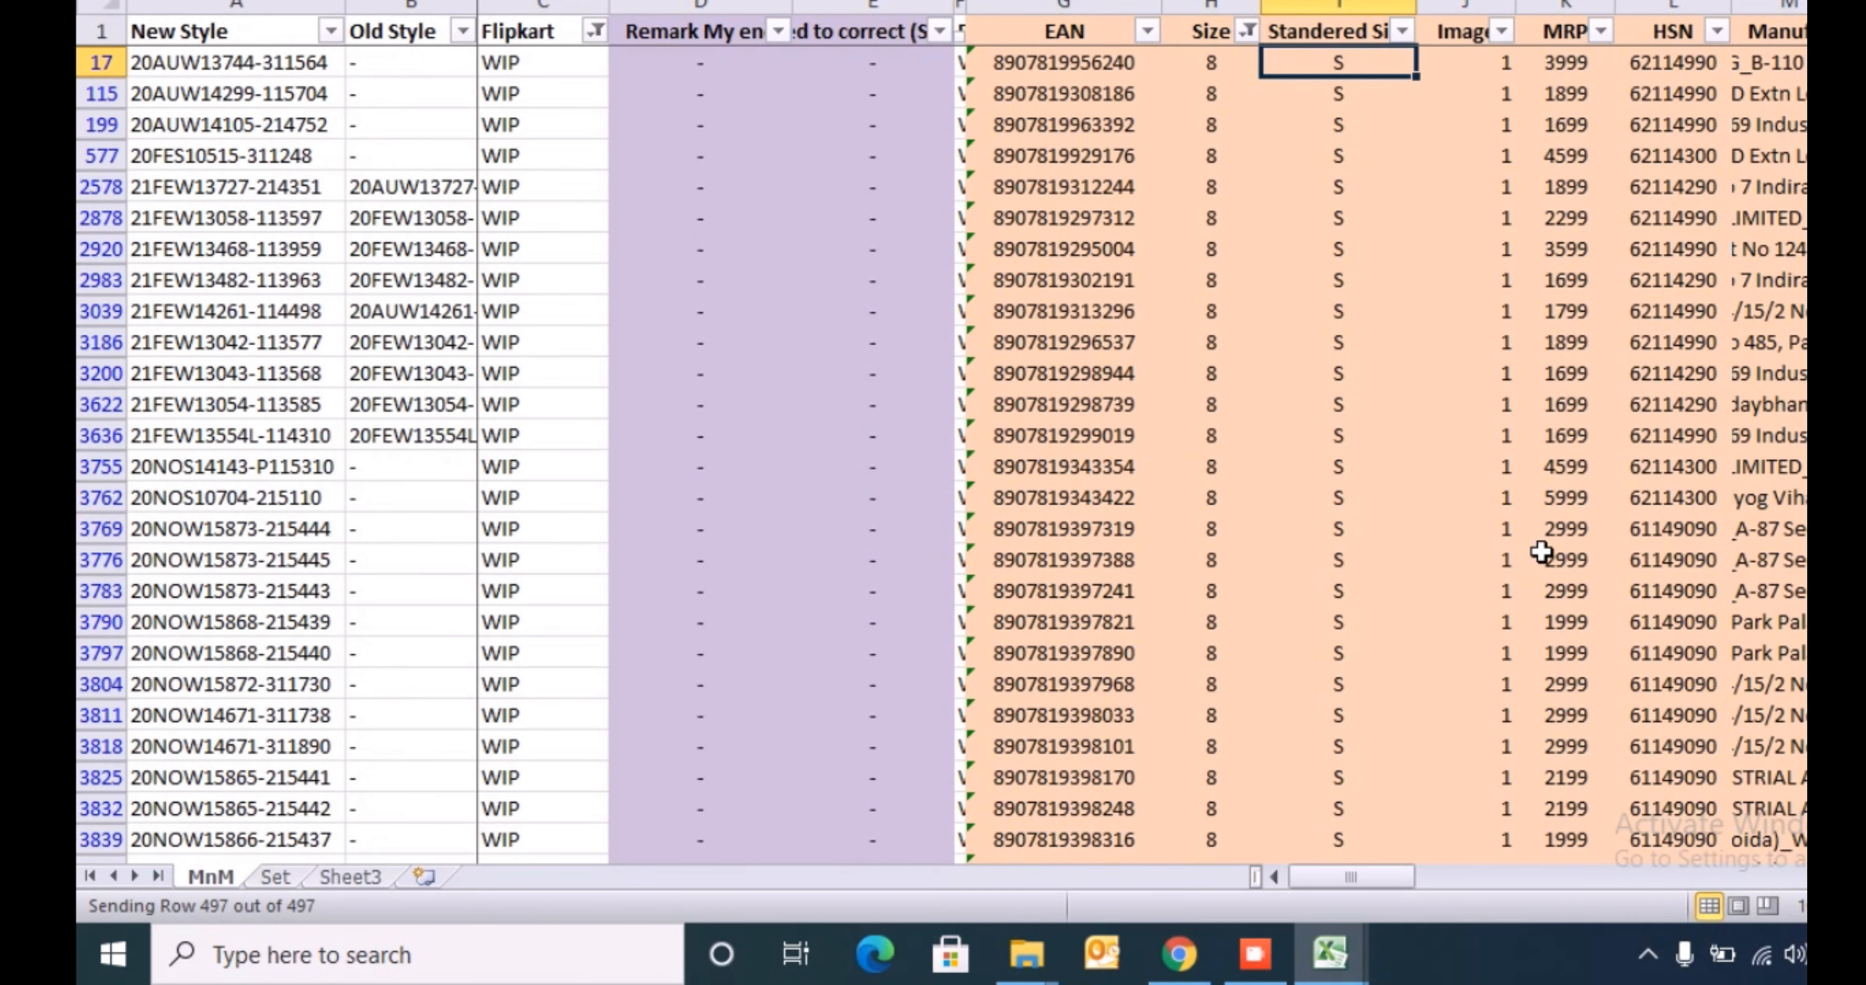
# - Clear the filter from the Size column and go back to H16
pyautogui.press('Left')
pyautogui.press('Up')
pyautogui.hotkey('alt', 'Down')
pyautogui.press('c')
pyautogui.press('Down')
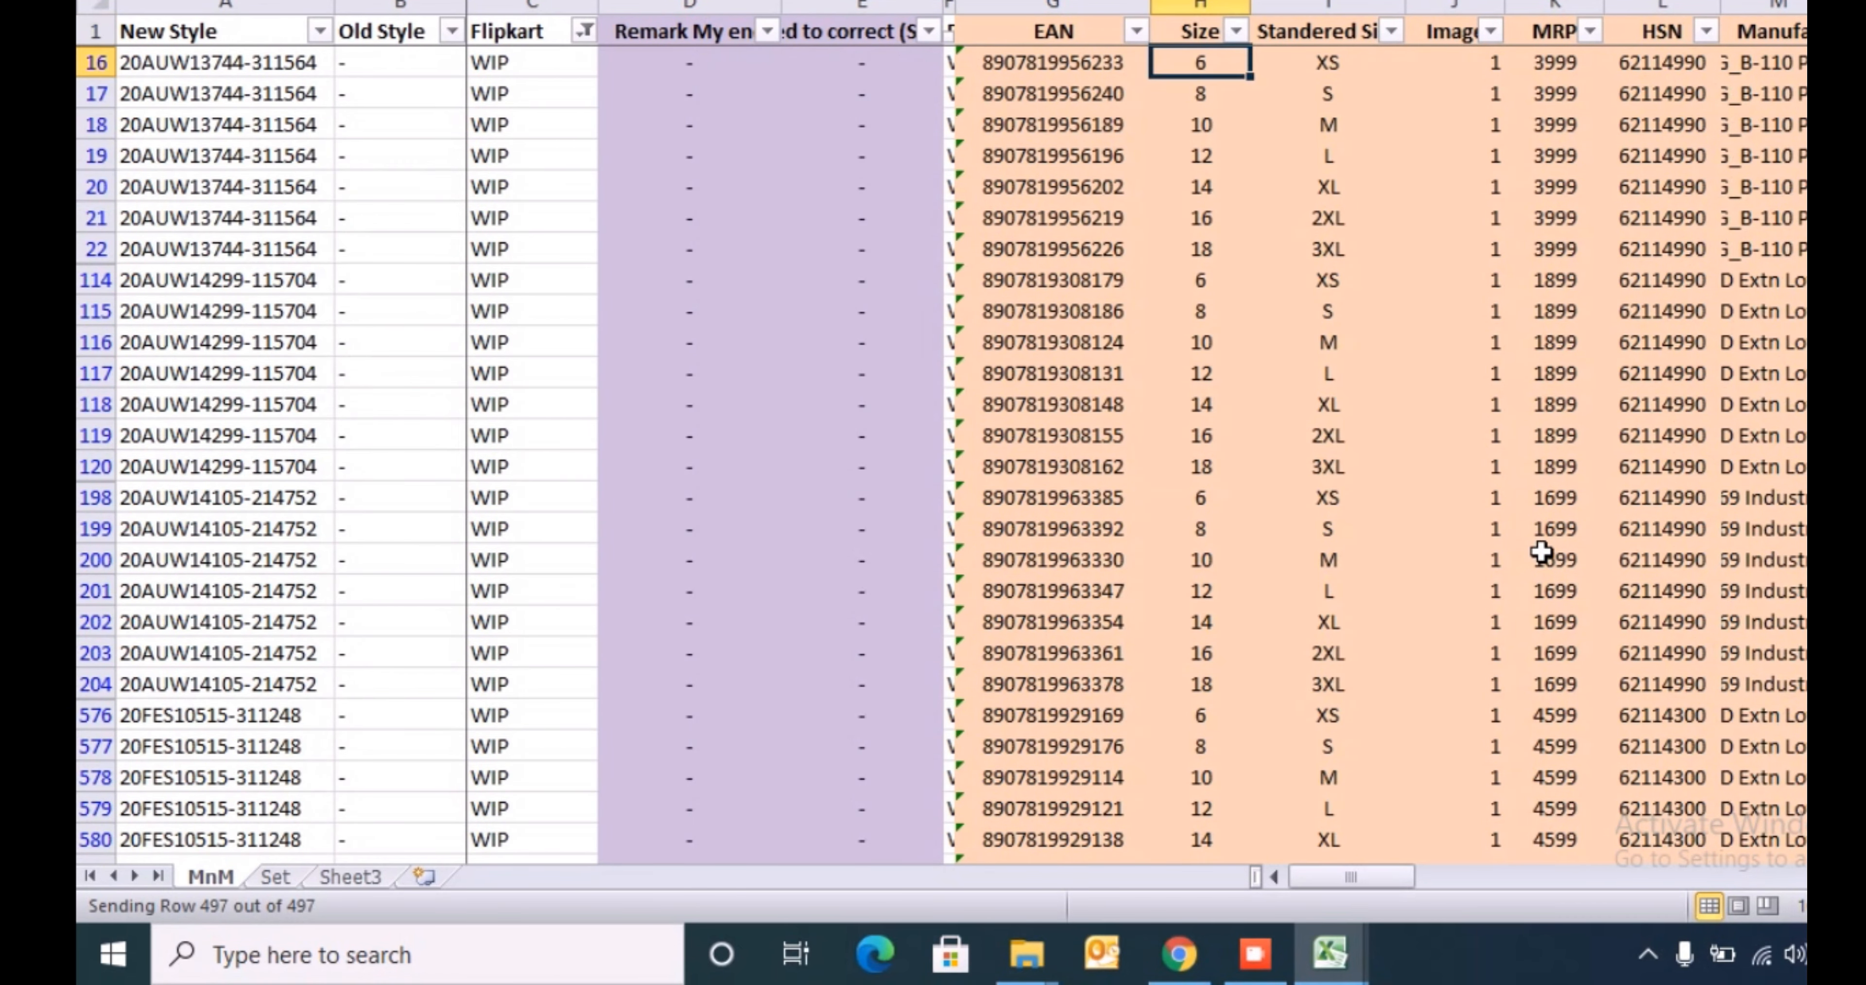
# - Check how far the Standered Size values extend below I16 and look at the template's Size column for comparison
pyautogui.press('Right')
pyautogui.hotkey('ctrl', 'shift', 'Down')
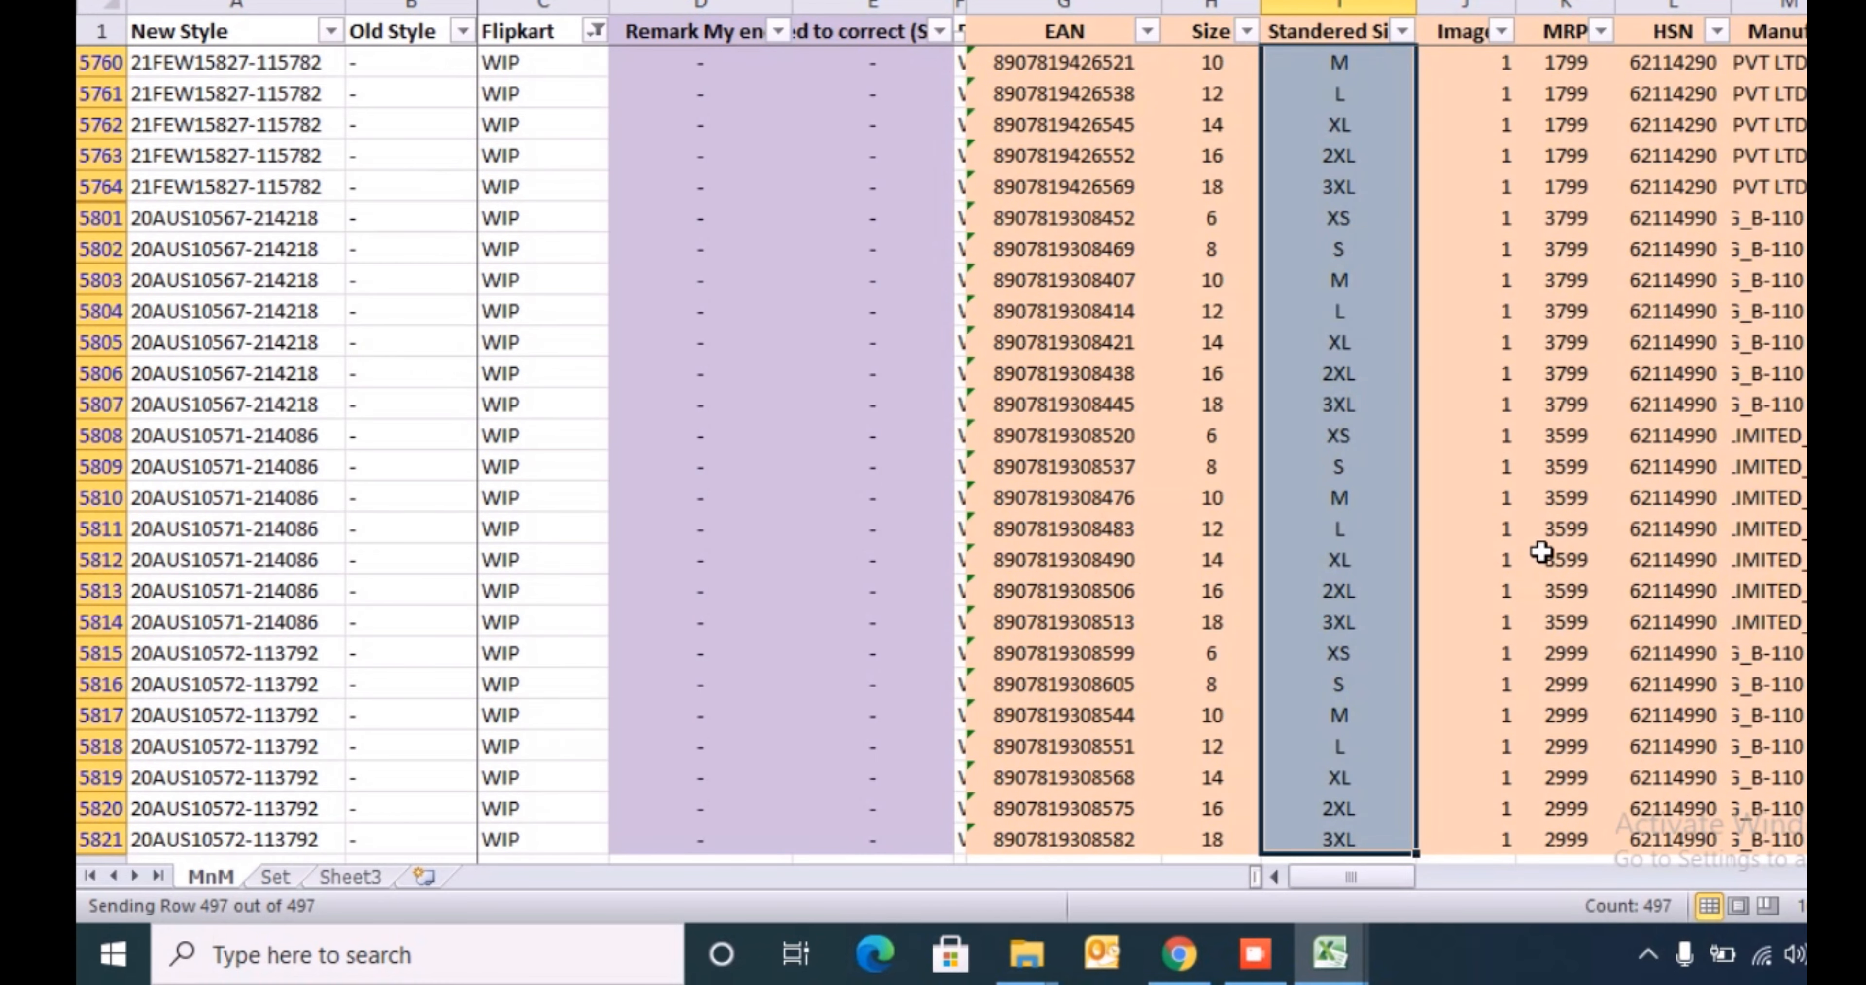
pyautogui.hotkey('ctrl', 'shift', 'Up')
pyautogui.press('Right')
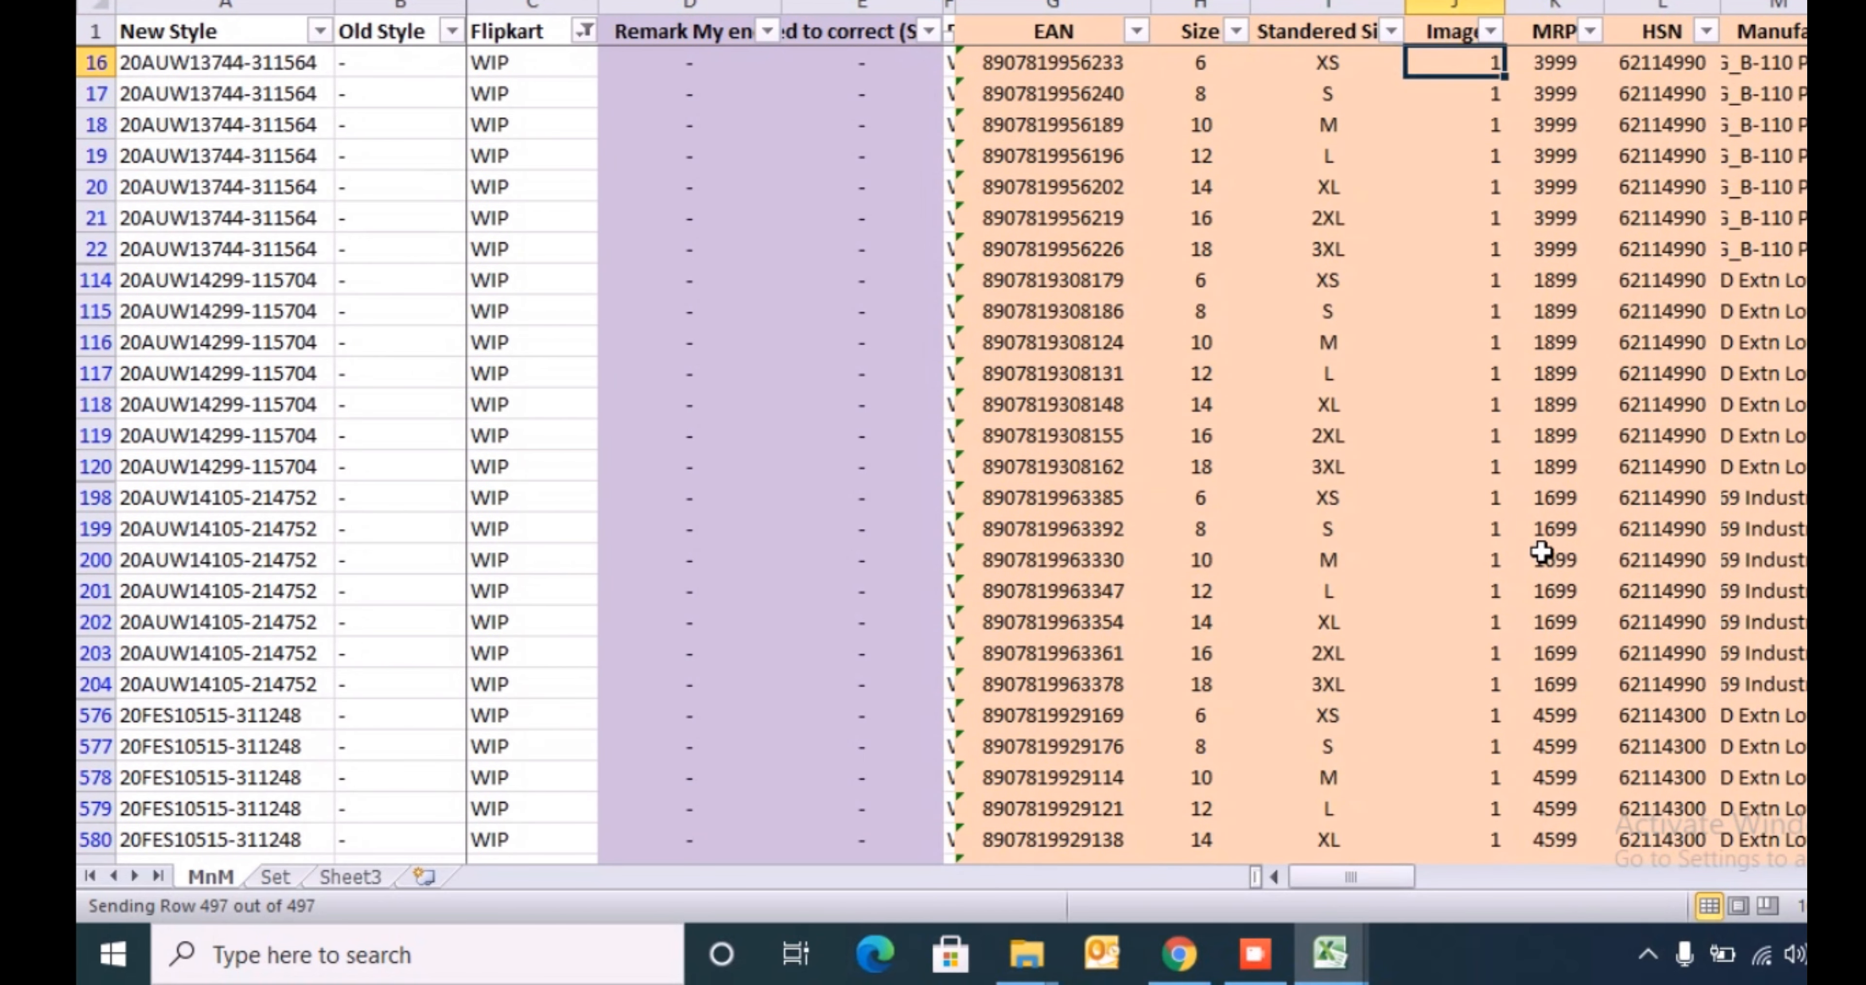
pyautogui.press('Left')
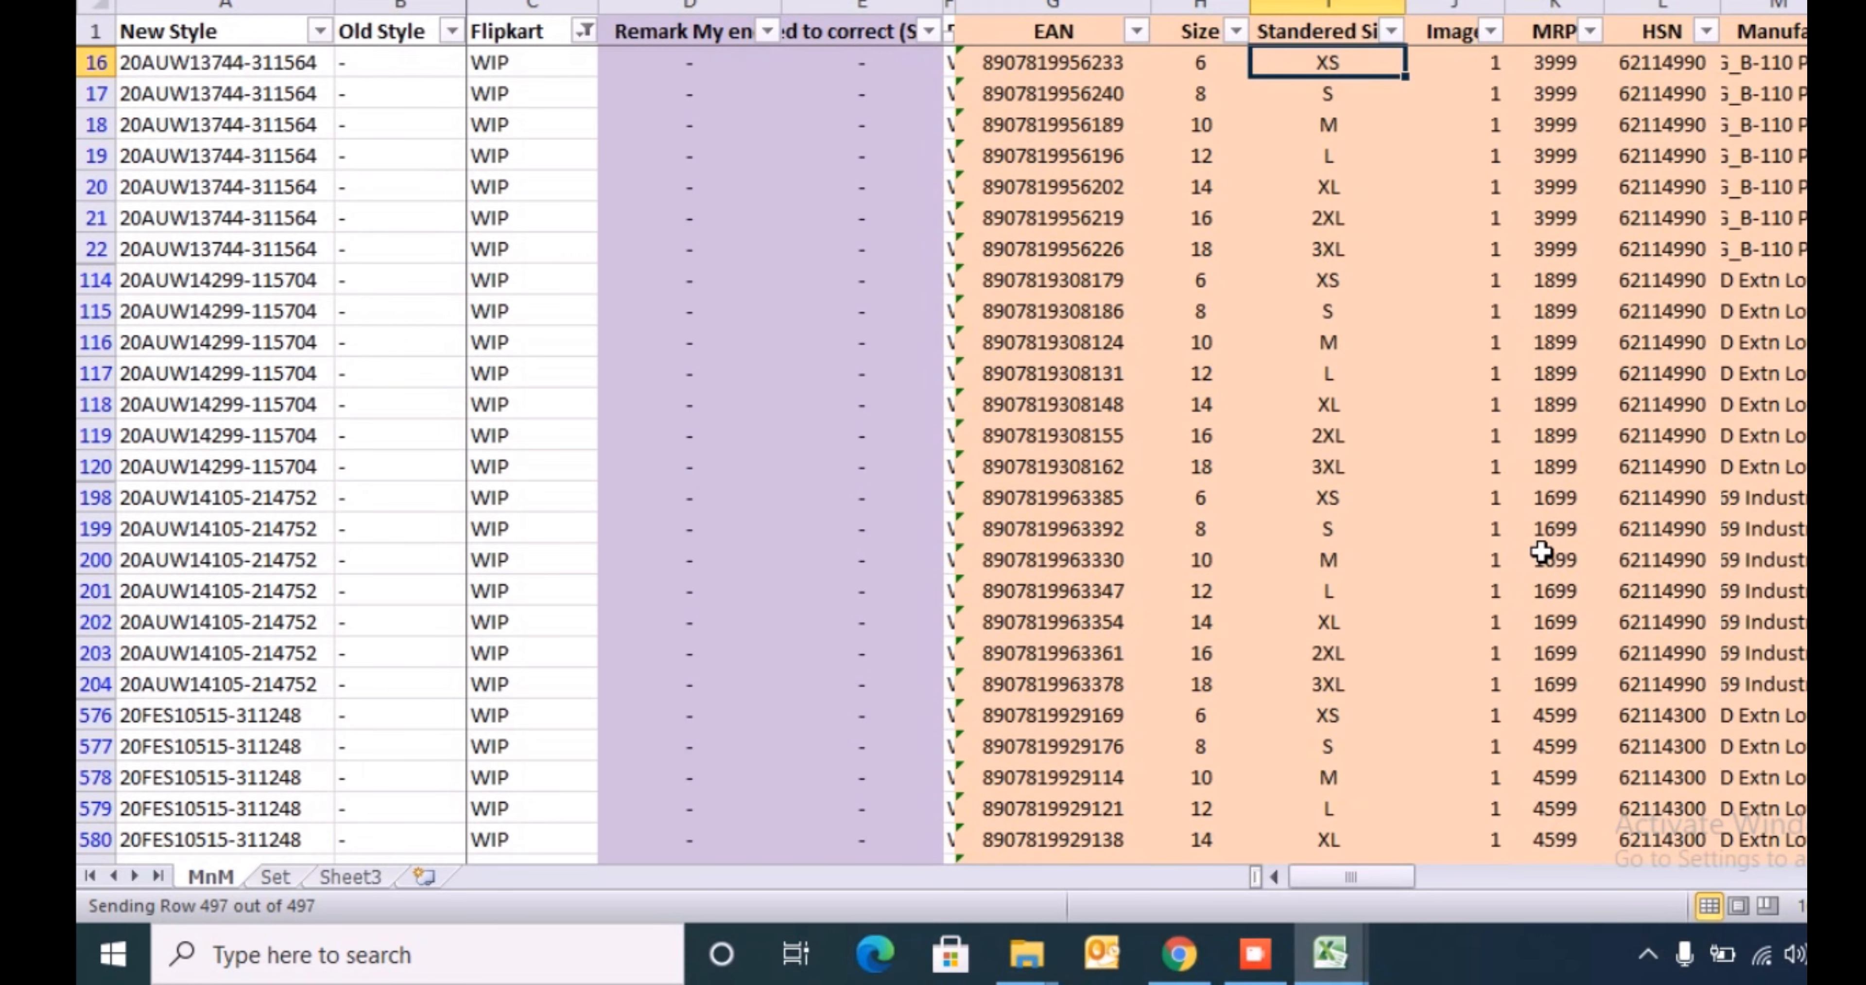
pyautogui.hotkey('ctrl', 'shift', 'Down')
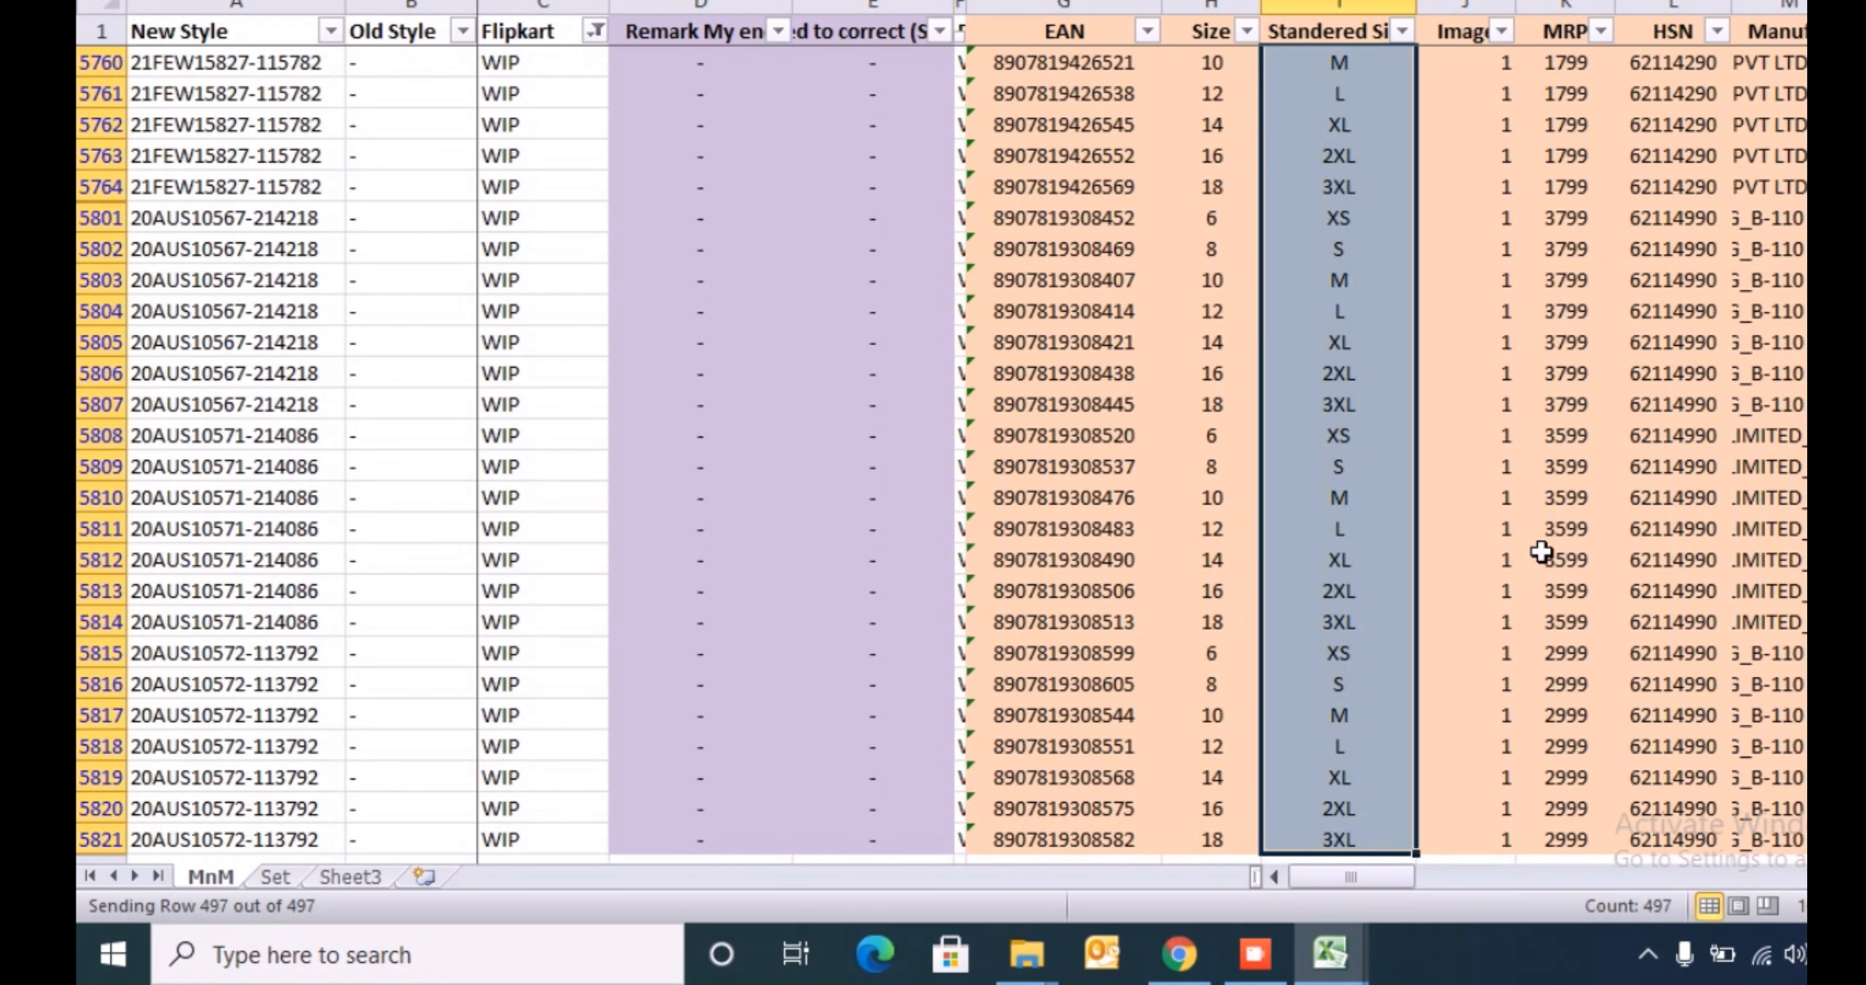
pyautogui.hotkey('ctrl', 'shift', 'Up')
pyautogui.hotkey('alt', 'Tab')
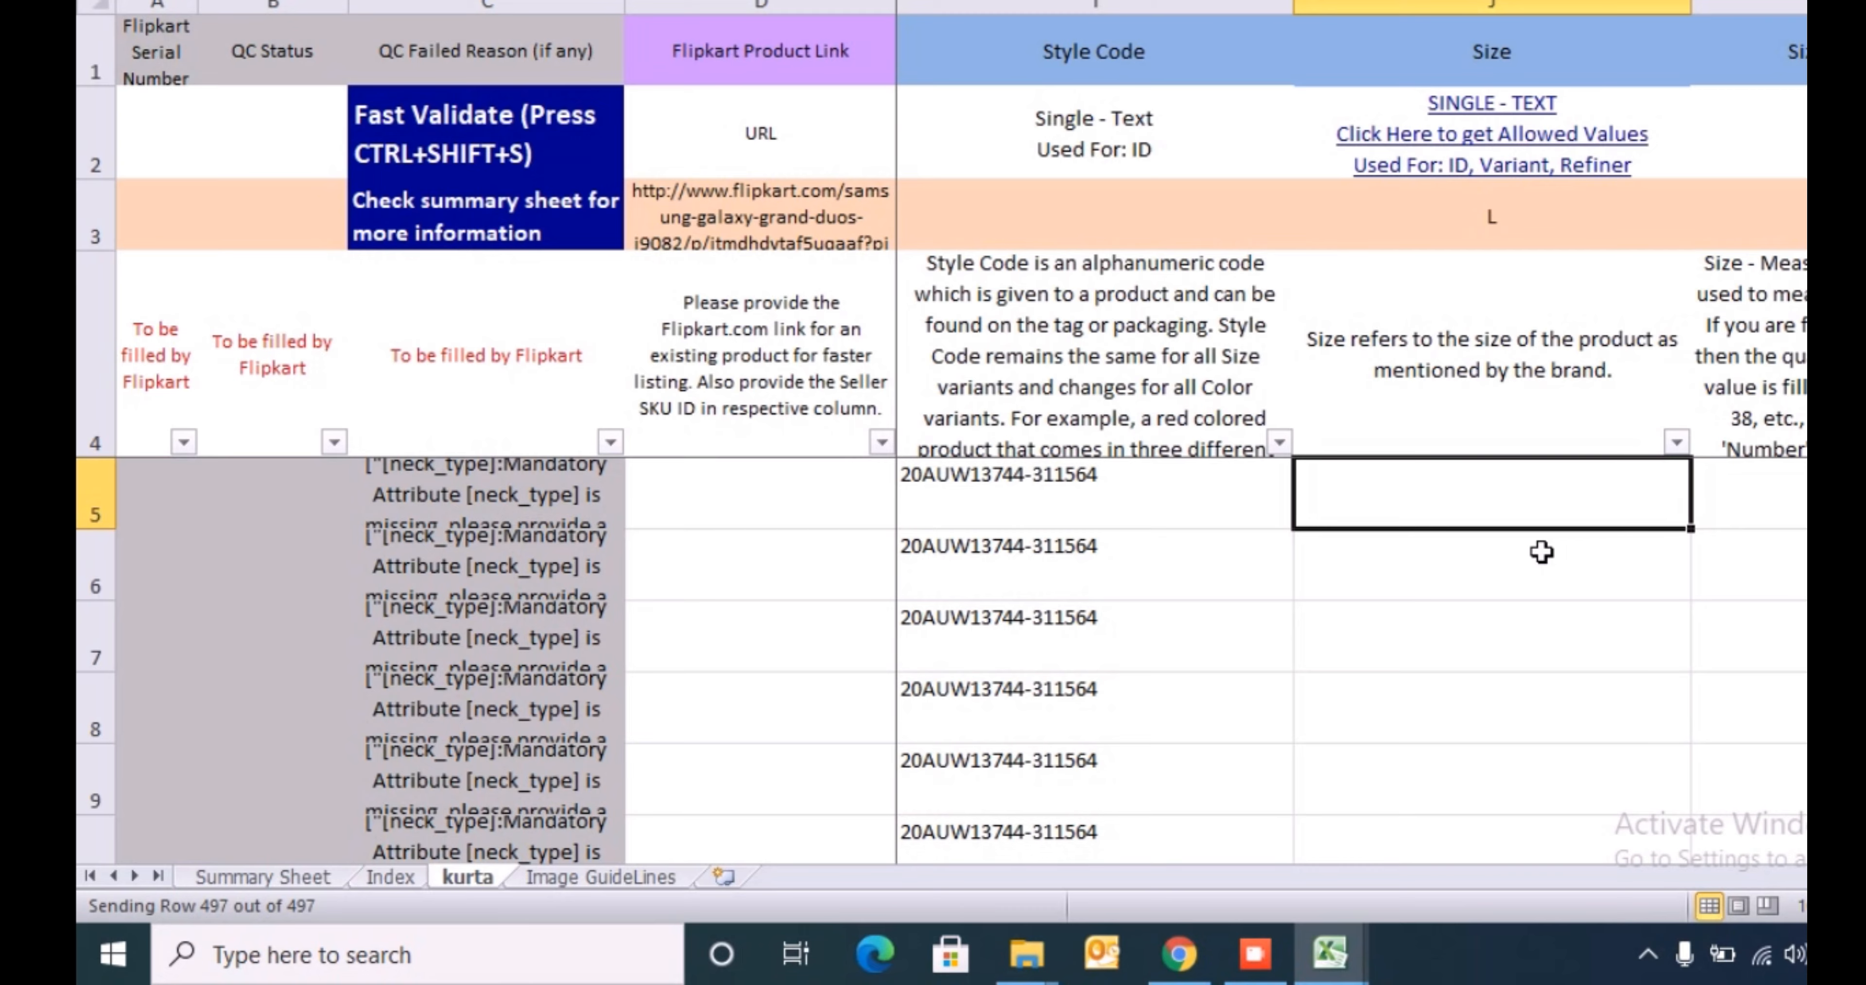
pyautogui.hotkey('alt', 'Tab')
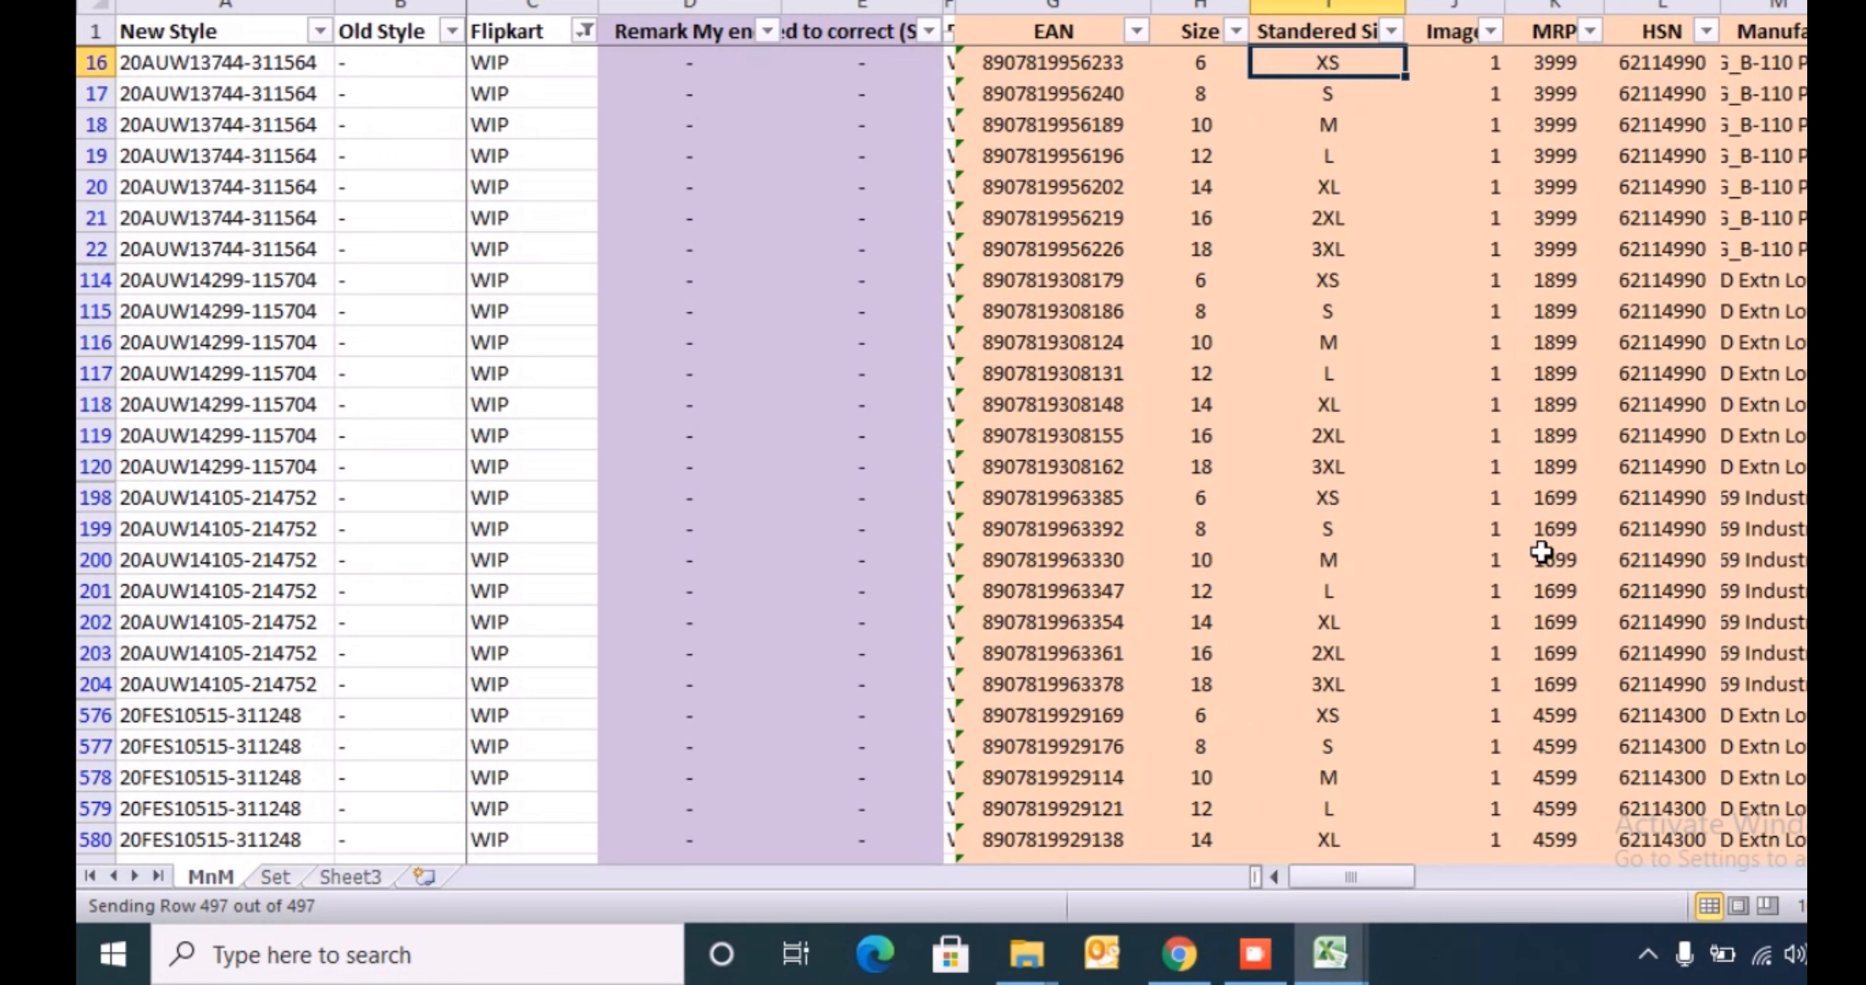
pyautogui.hotkey('ctrl', 'shift', 'Down')
# - Insert a blank column between Standered Size and Image in the MnM sheet and go to its first filtered cell, J16
pyautogui.click(1541, 552)
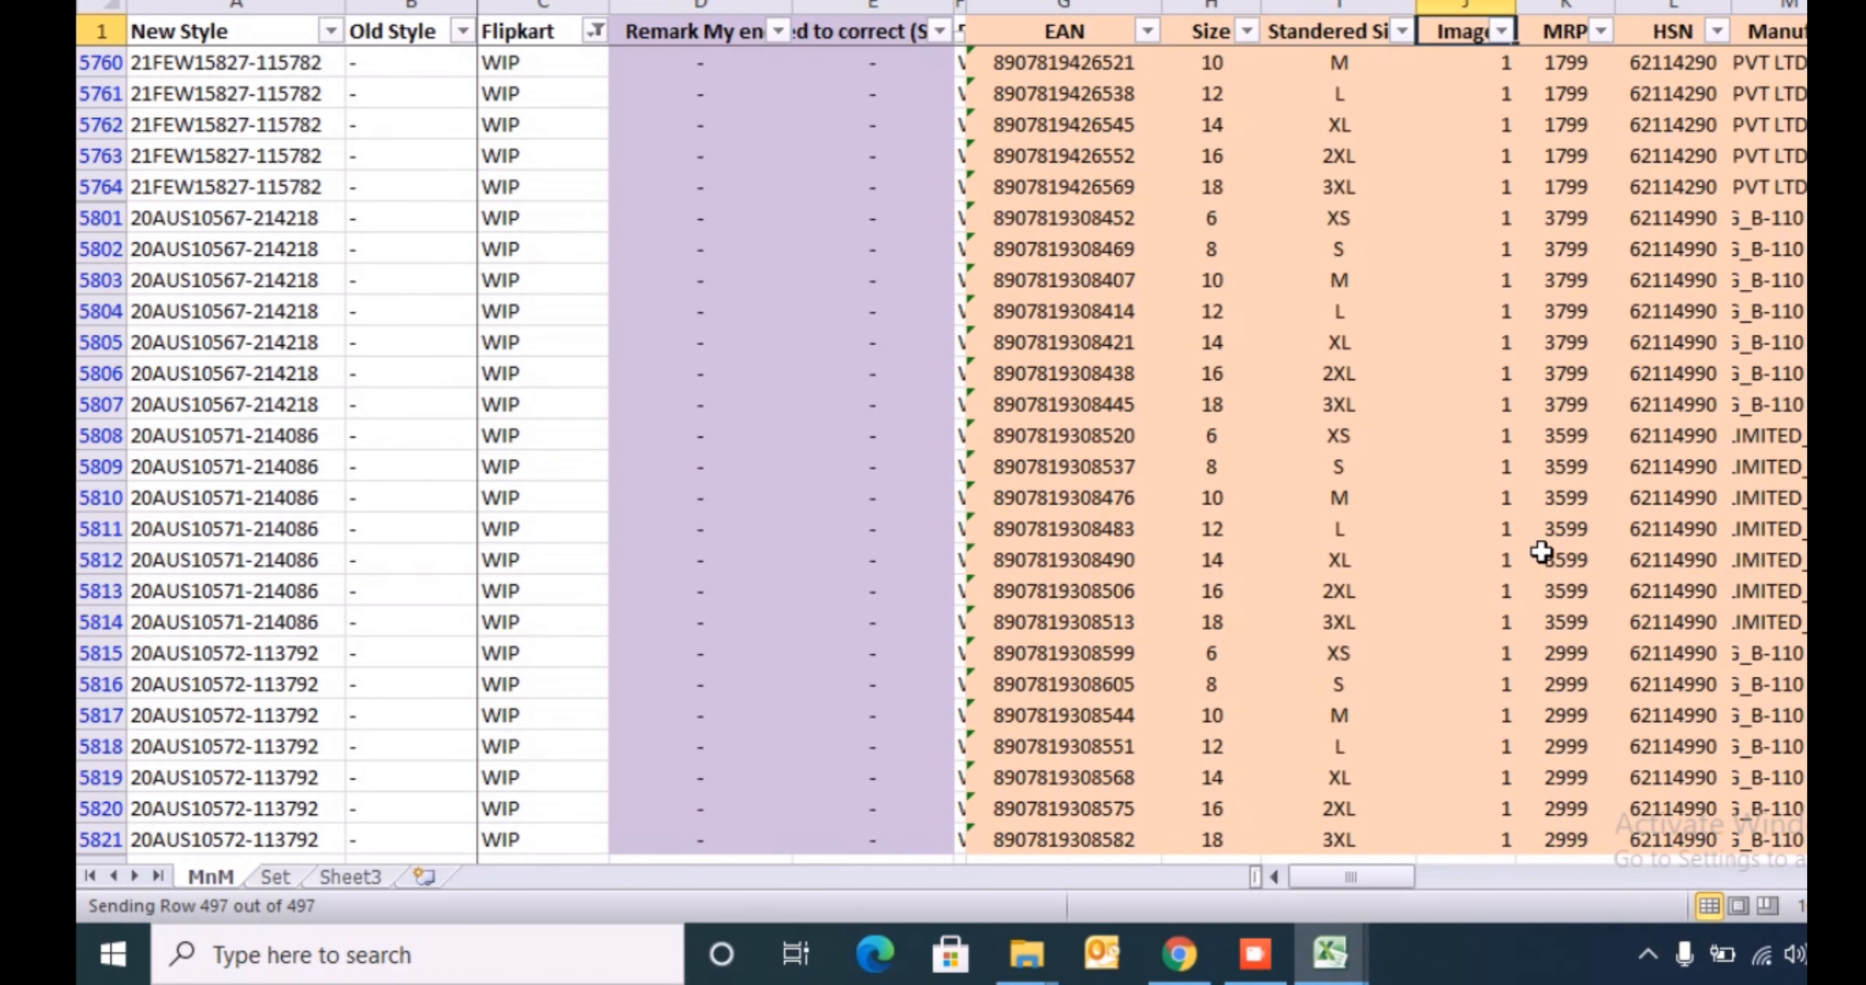
pyautogui.hotkey('ctrl', 'space')
pyautogui.hotkey('ctrl', 'shift', '+')
pyautogui.hotkey('ctrl', 'Up')
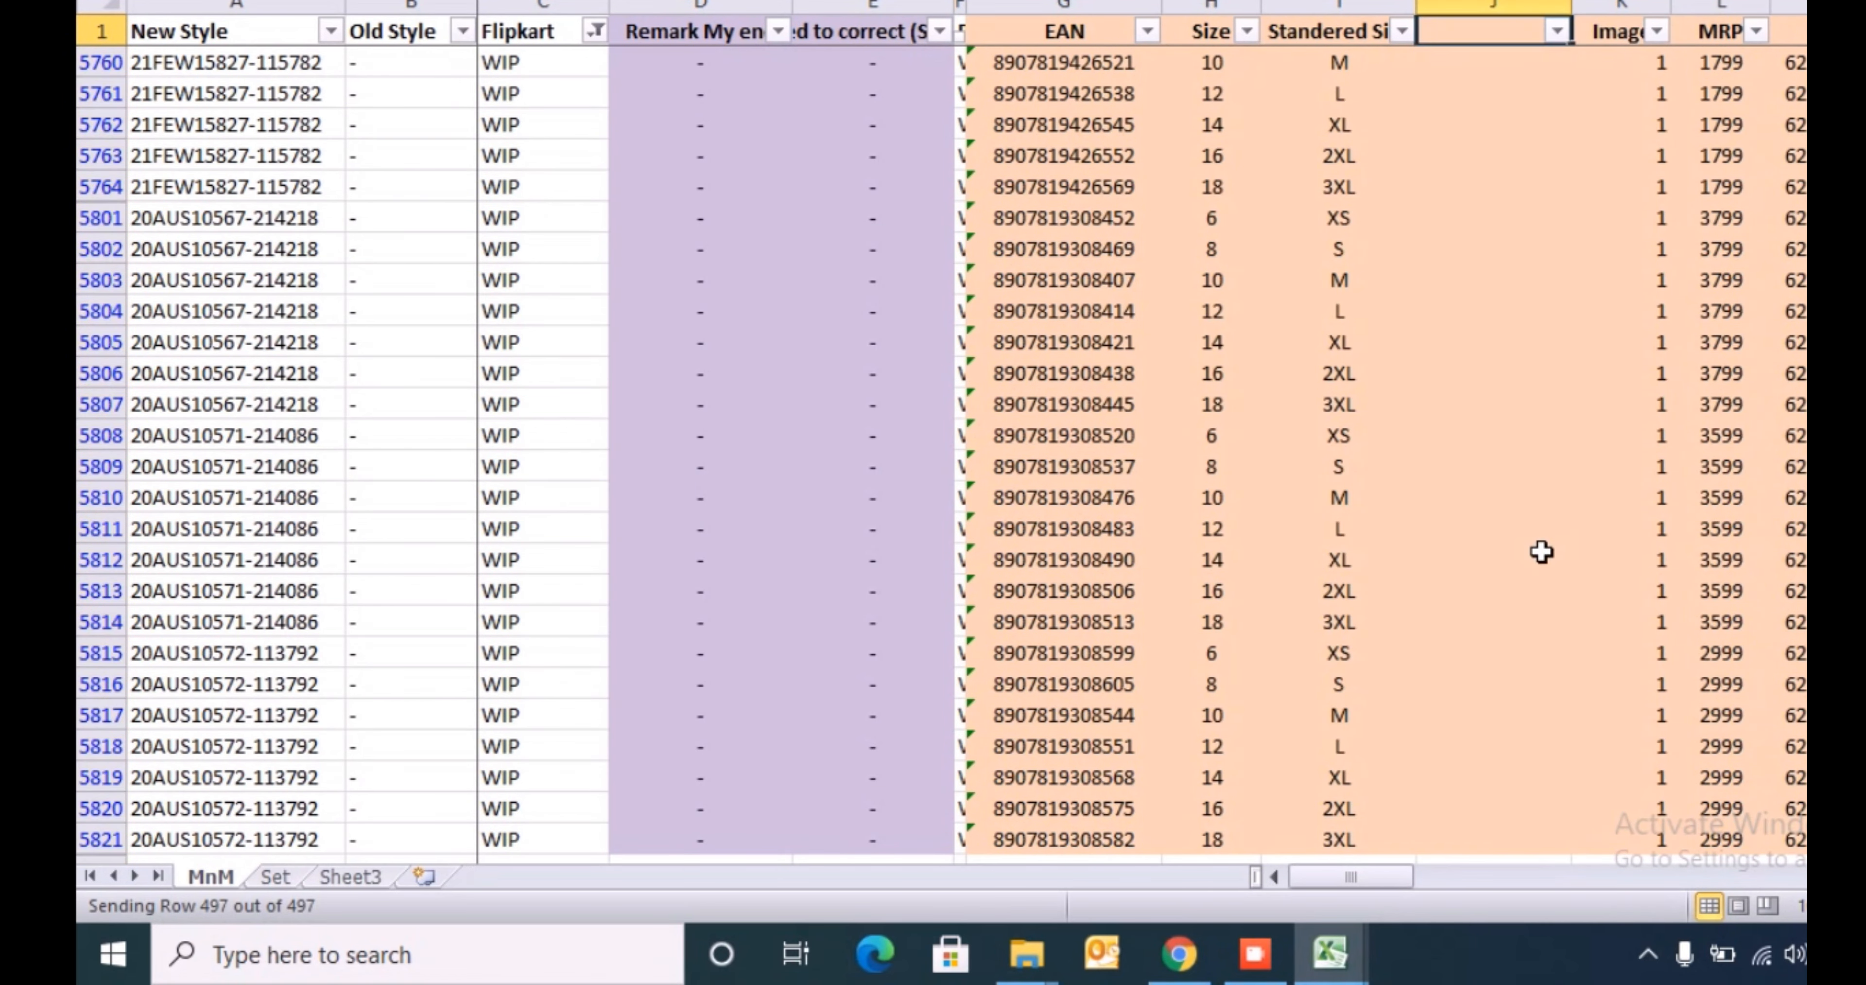
pyautogui.press('Down')
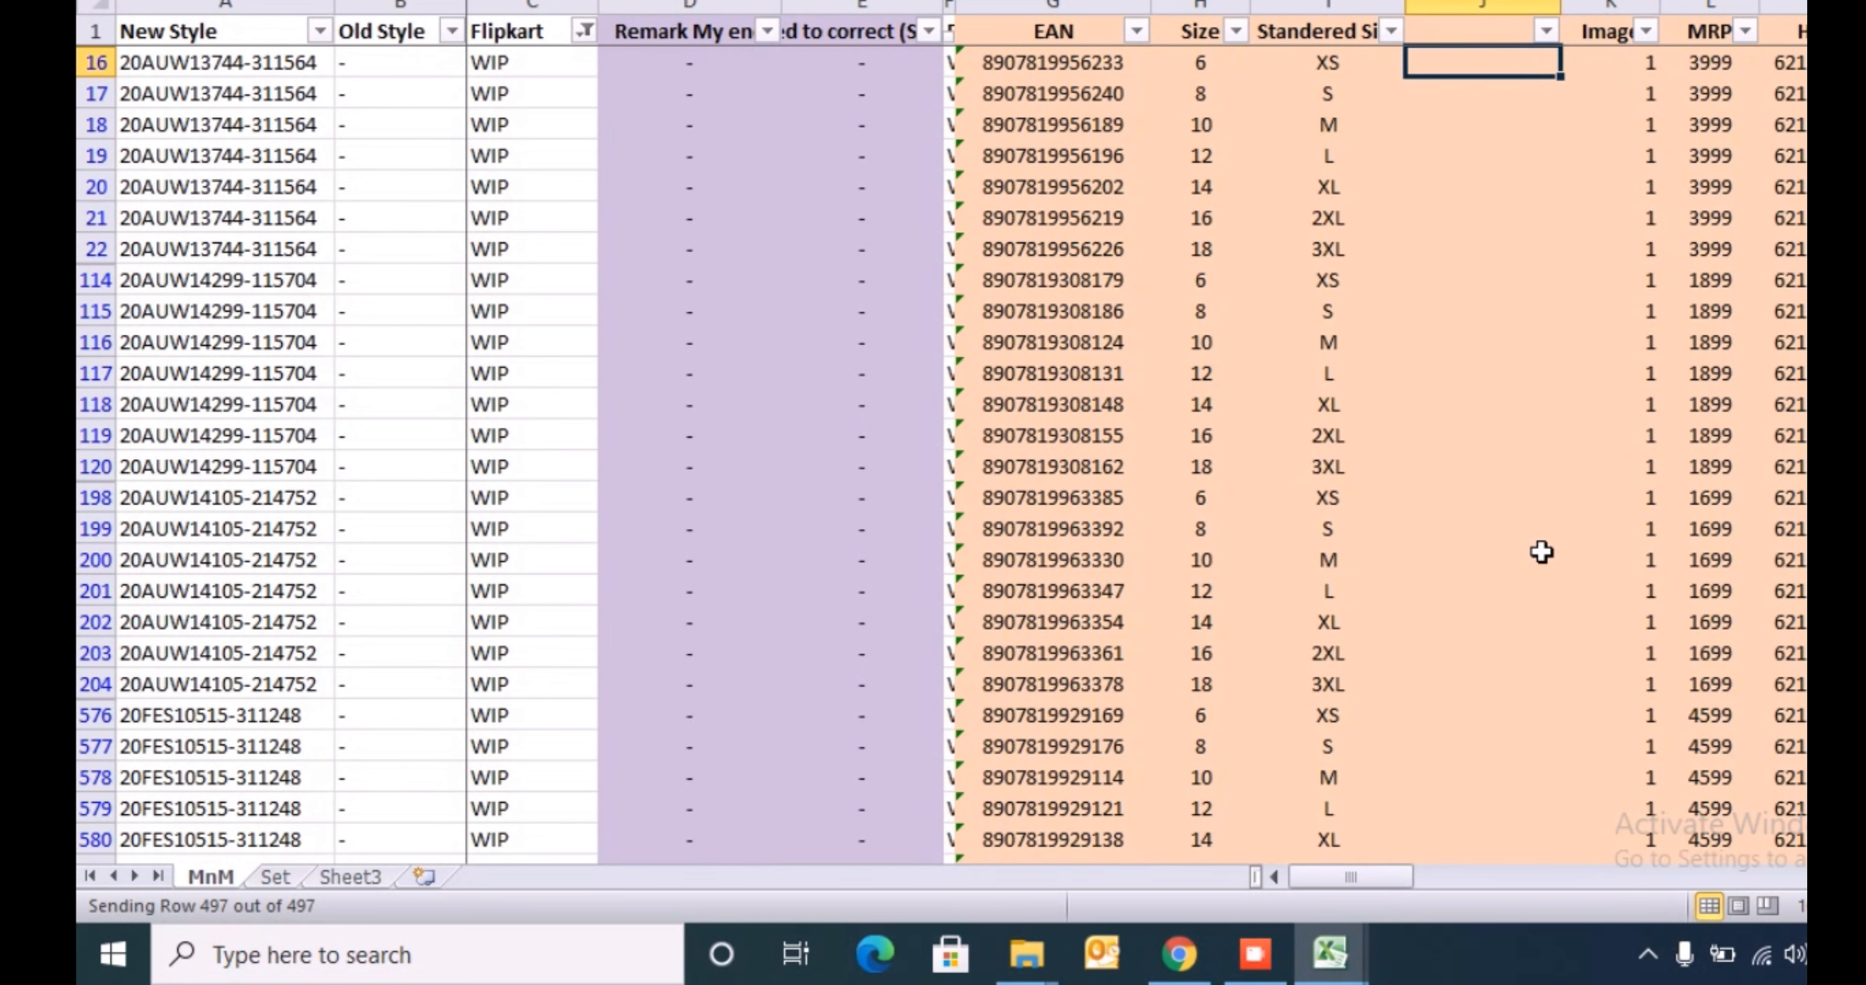
# - Start a VLOOKUP formula in J16 with the Standered Size cell I16 as the lookup value
pyautogui.write('=VLOOKUP(')
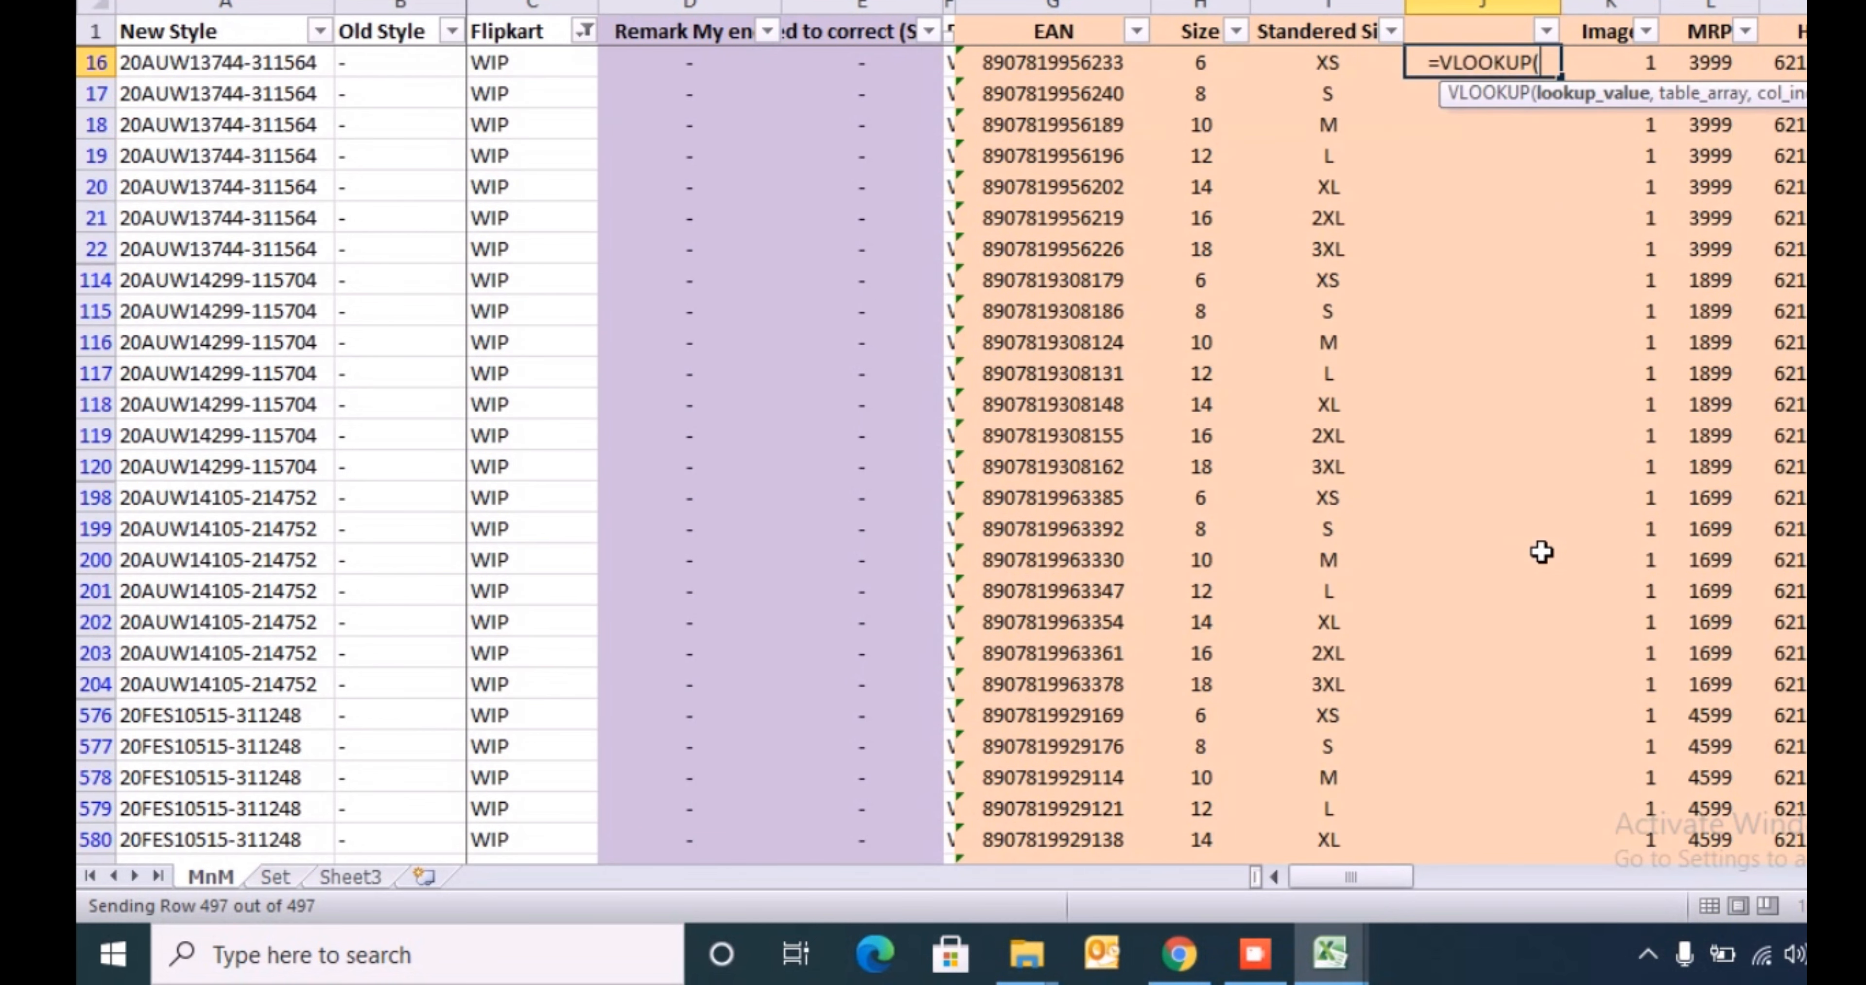
pyautogui.press('Left')
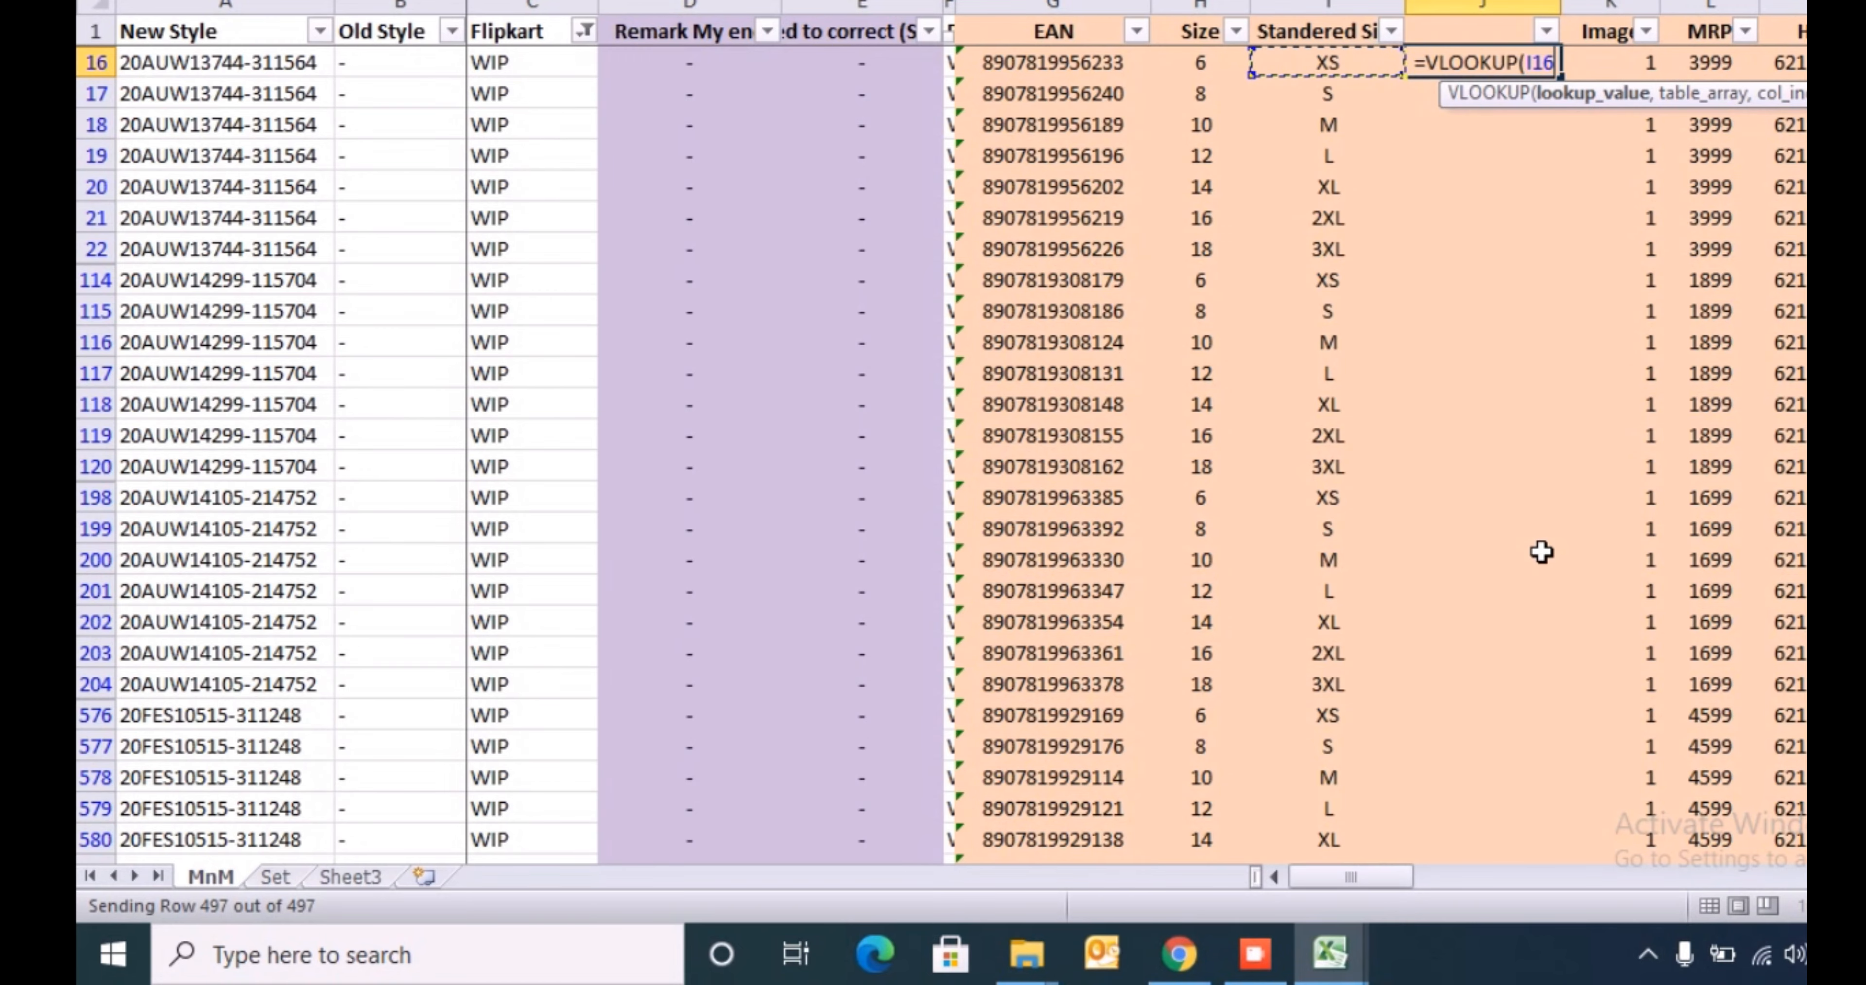
pyautogui.write(',')
# - Complete the VLOOKUP with the template Index sheet's Allowed Size range F4:F179, column index 1 and exact match 0
pyautogui.hotkey('alt', 'Tab')
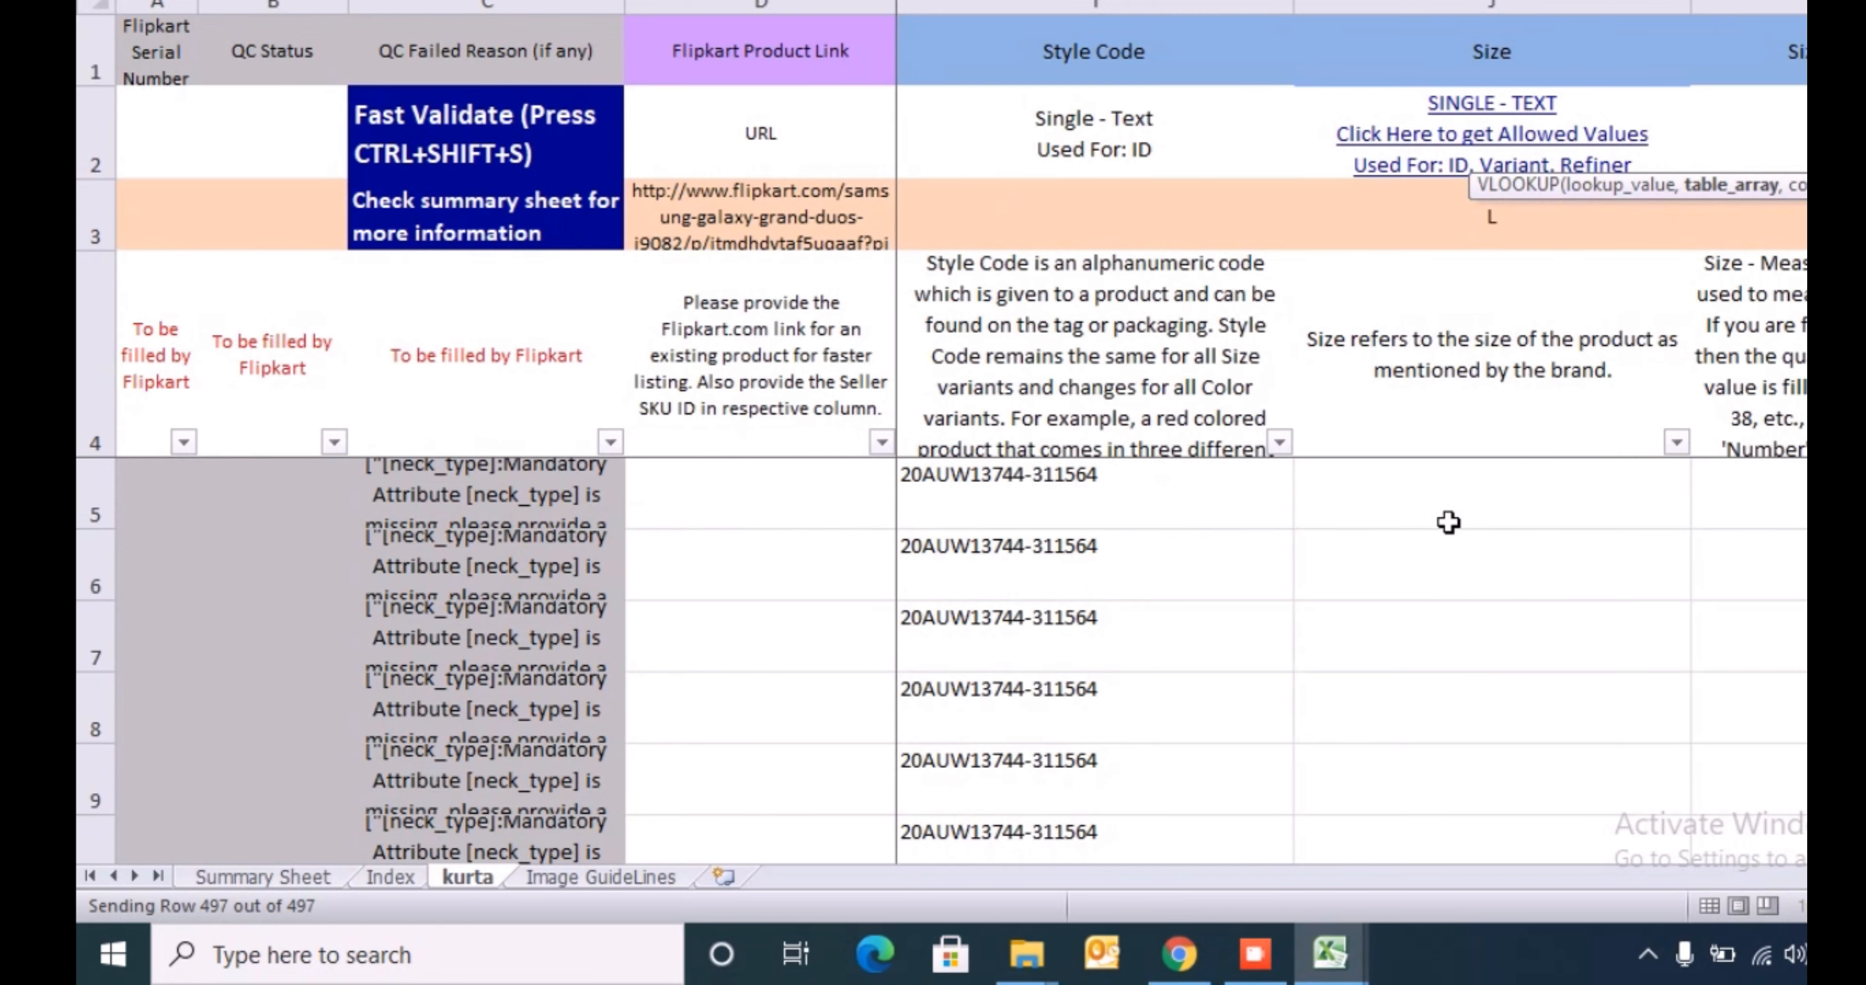
pyautogui.click(408, 879)
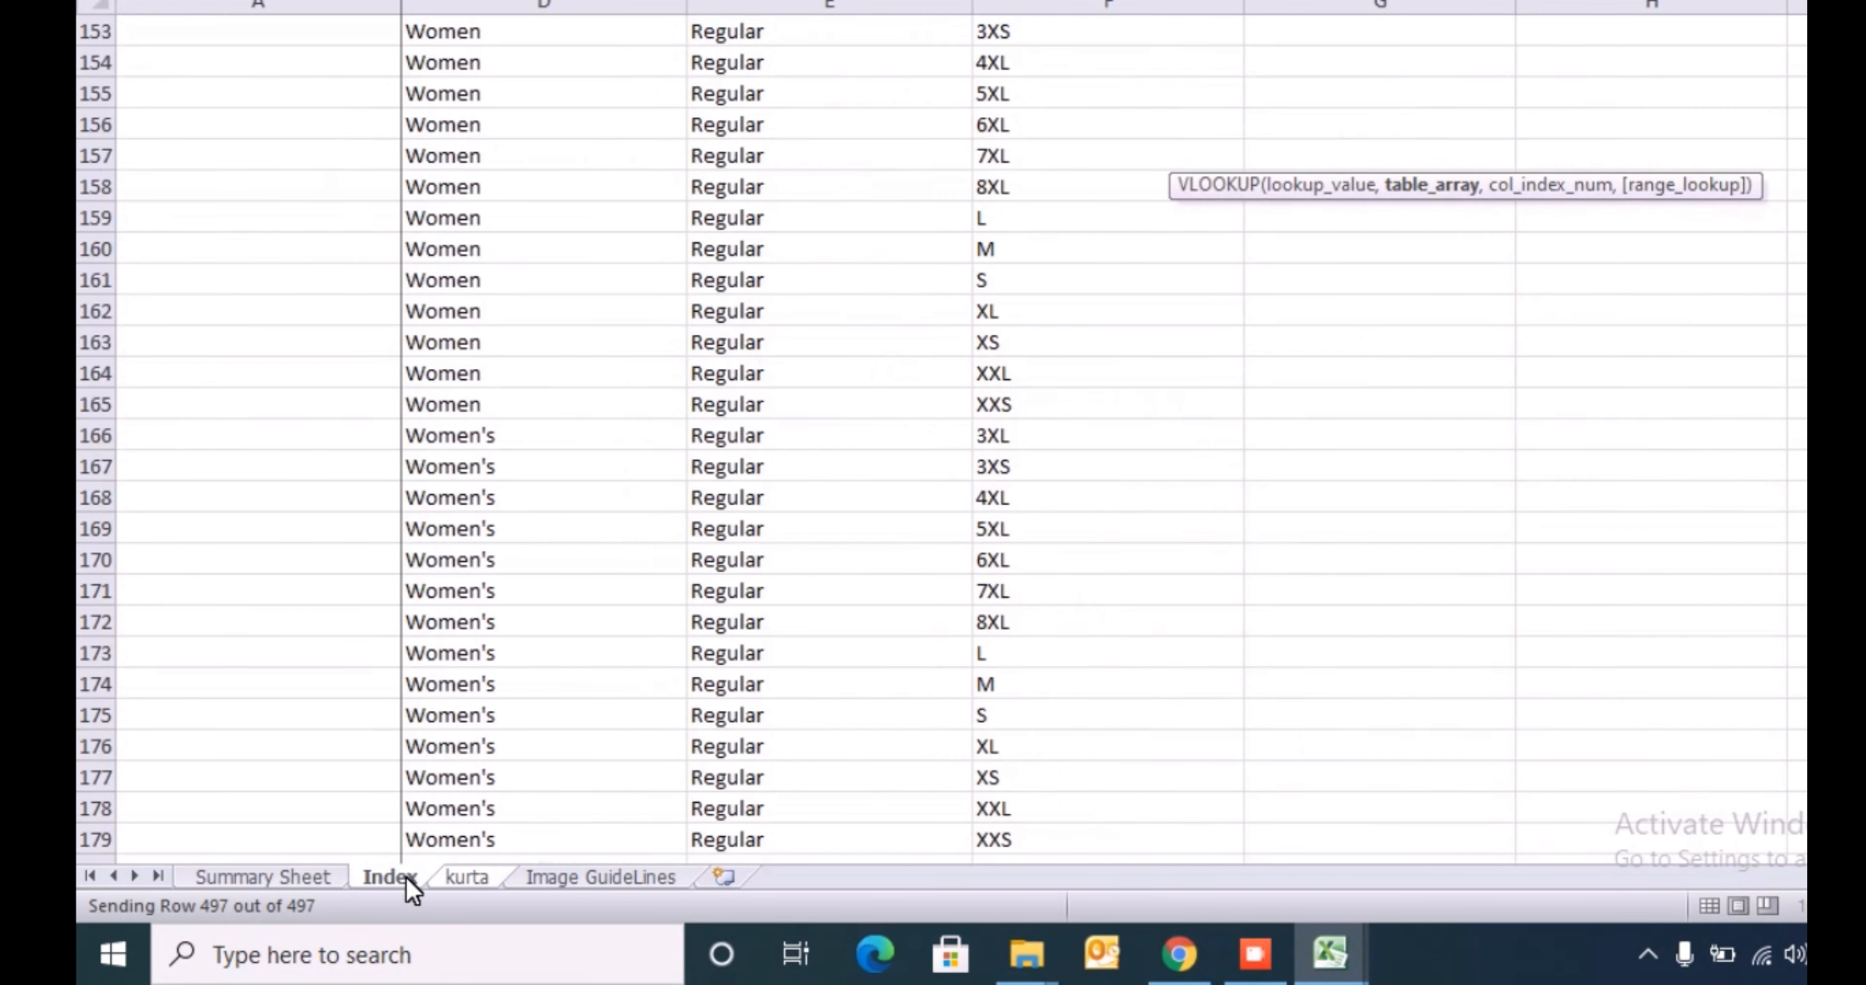
pyautogui.click(825, 433)
pyautogui.hotkey('ctrl', 'Up')
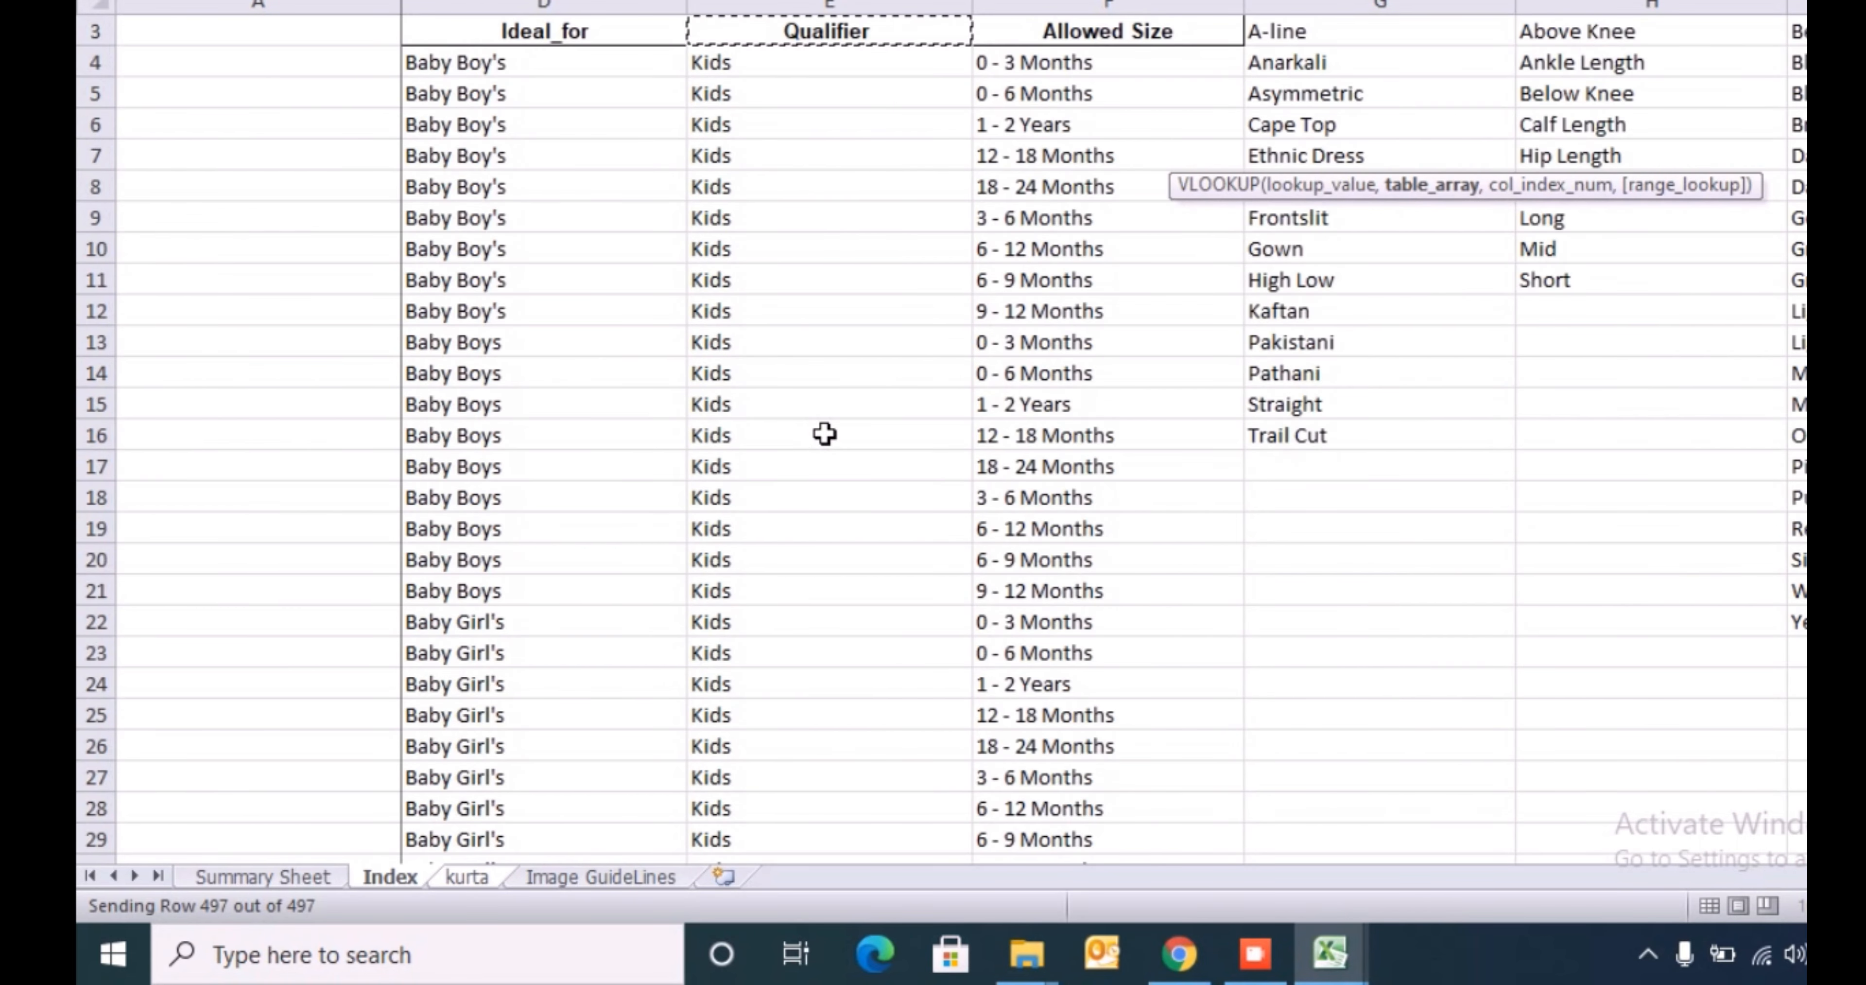
pyautogui.press('Right')
pyautogui.press('Down')
pyautogui.press('Up')
pyautogui.press('Up')
pyautogui.press('Up')
pyautogui.press('Down')
pyautogui.press('Down')
pyautogui.press('Down')
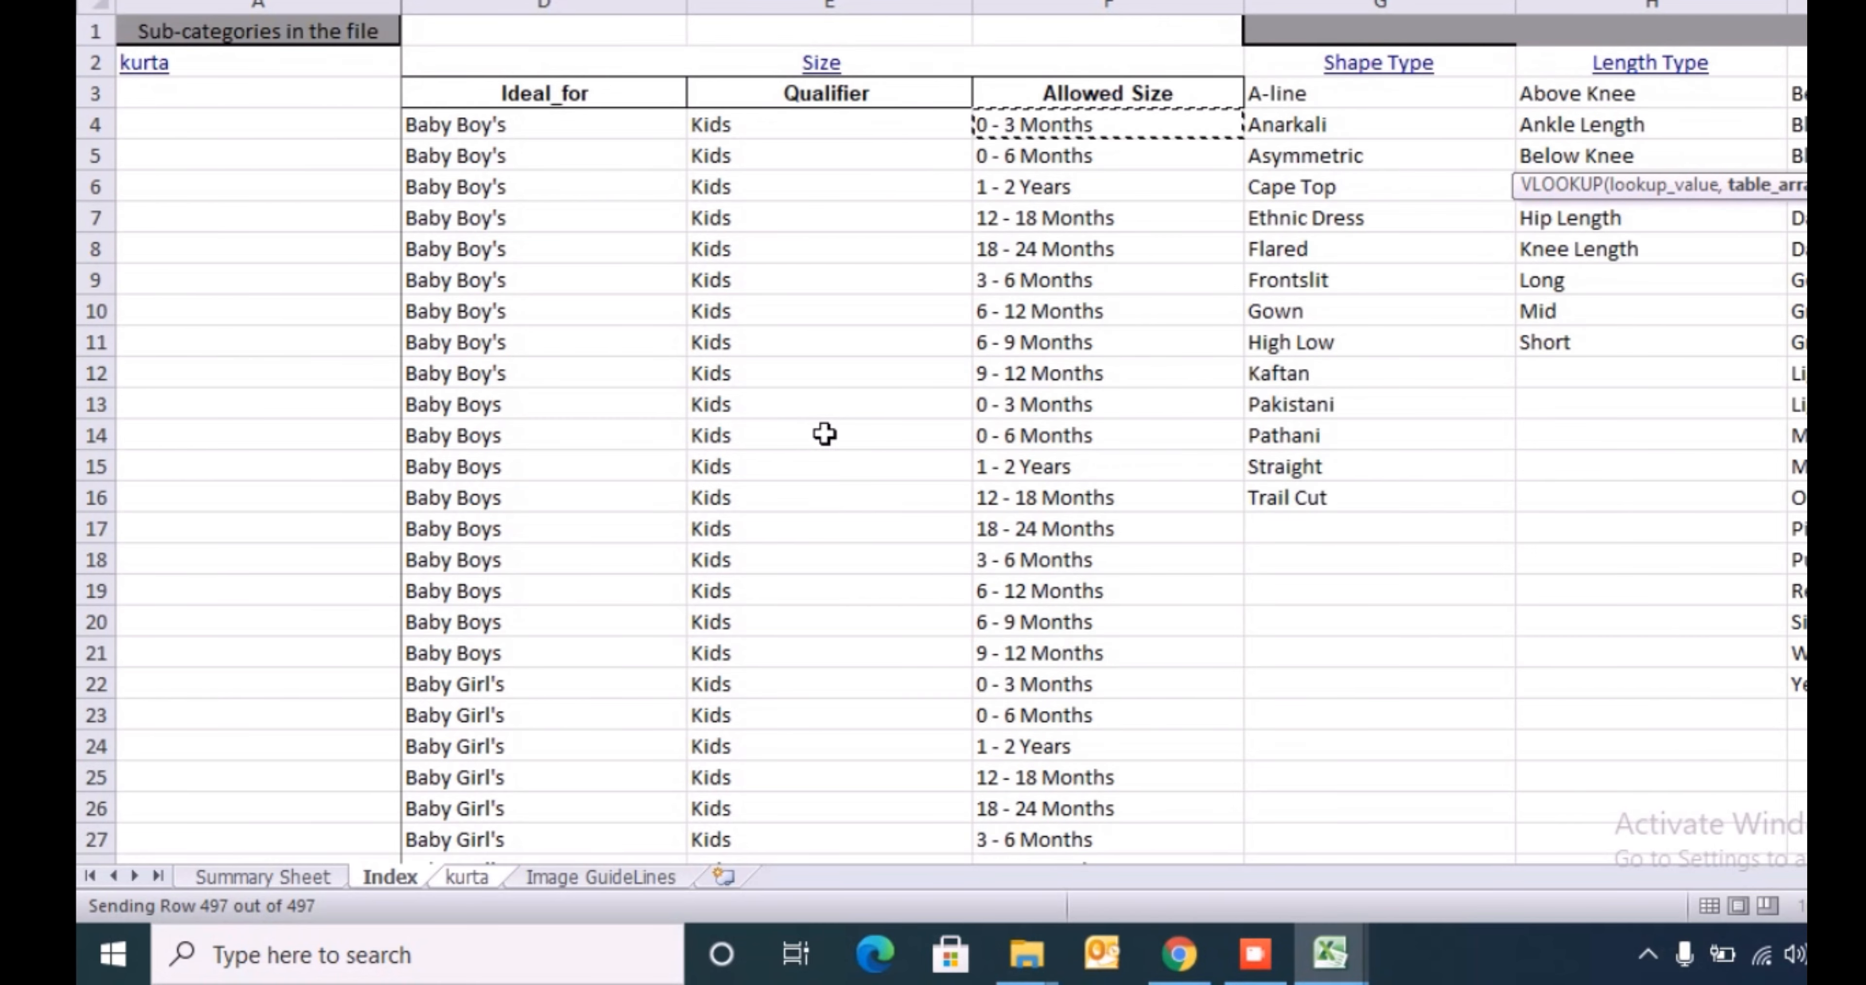
pyautogui.hotkey('ctrl', 'shift', 'Down')
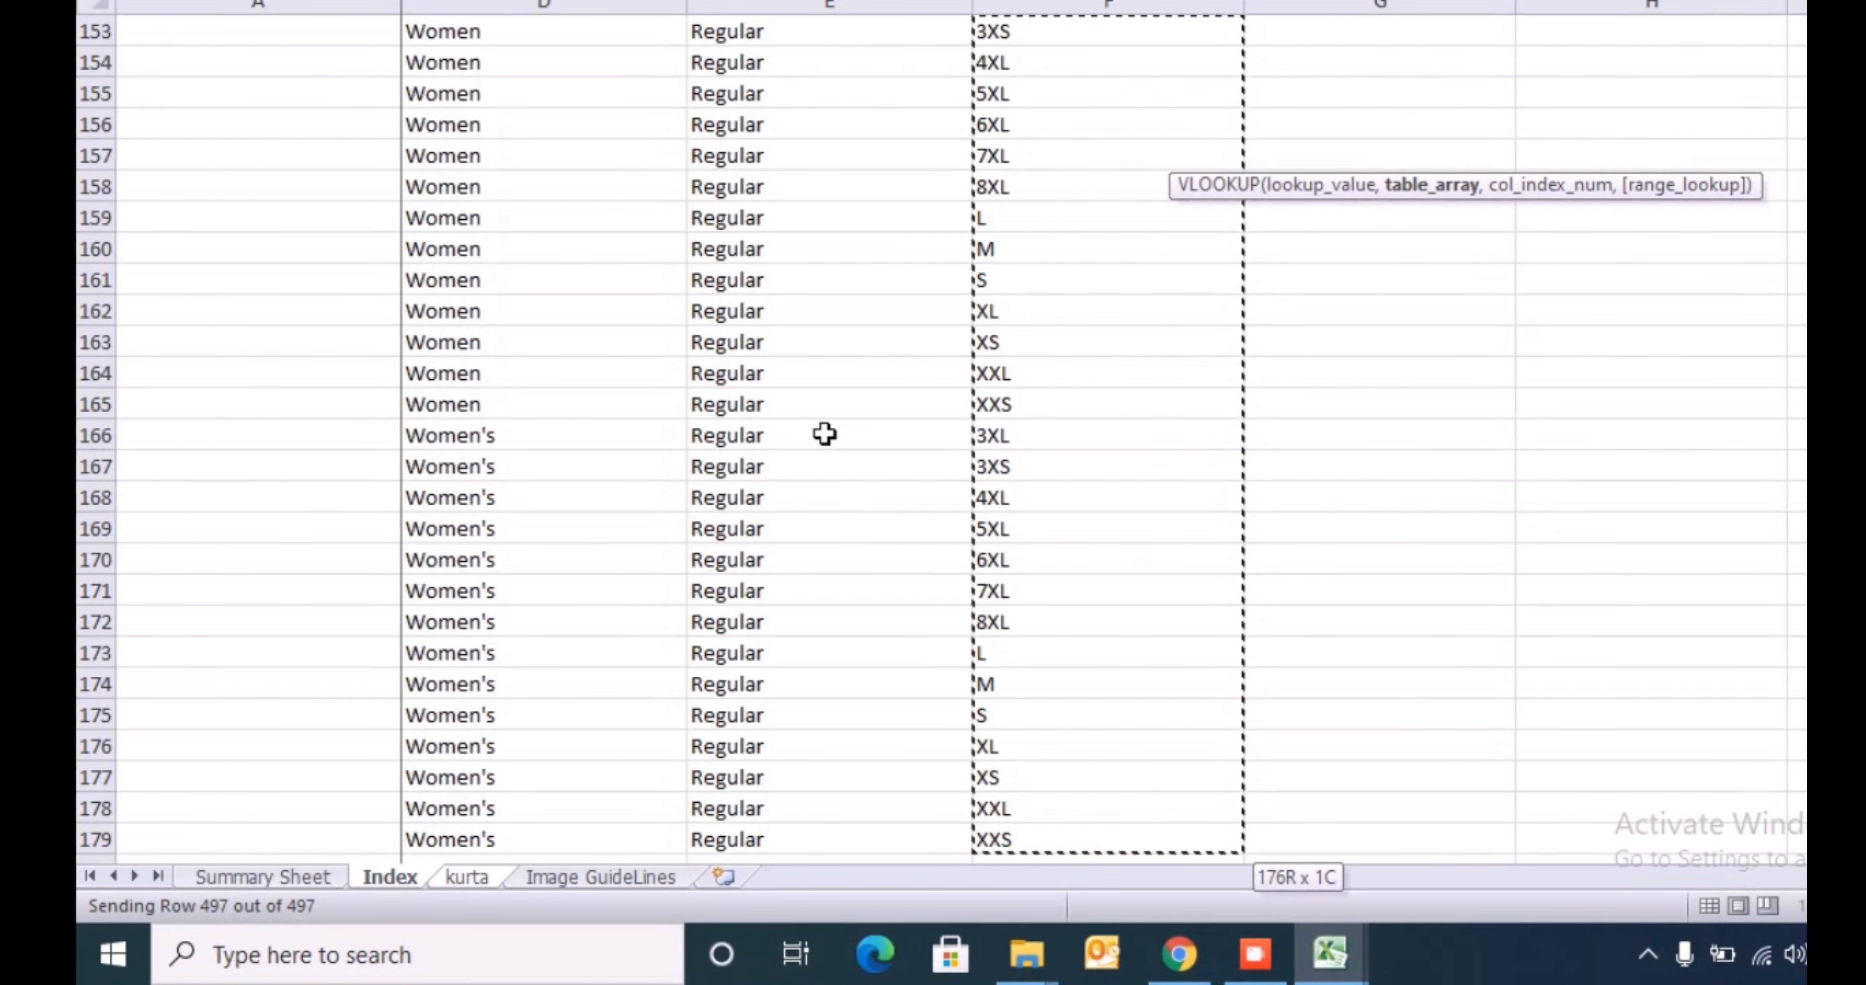
pyautogui.write(',1,0')
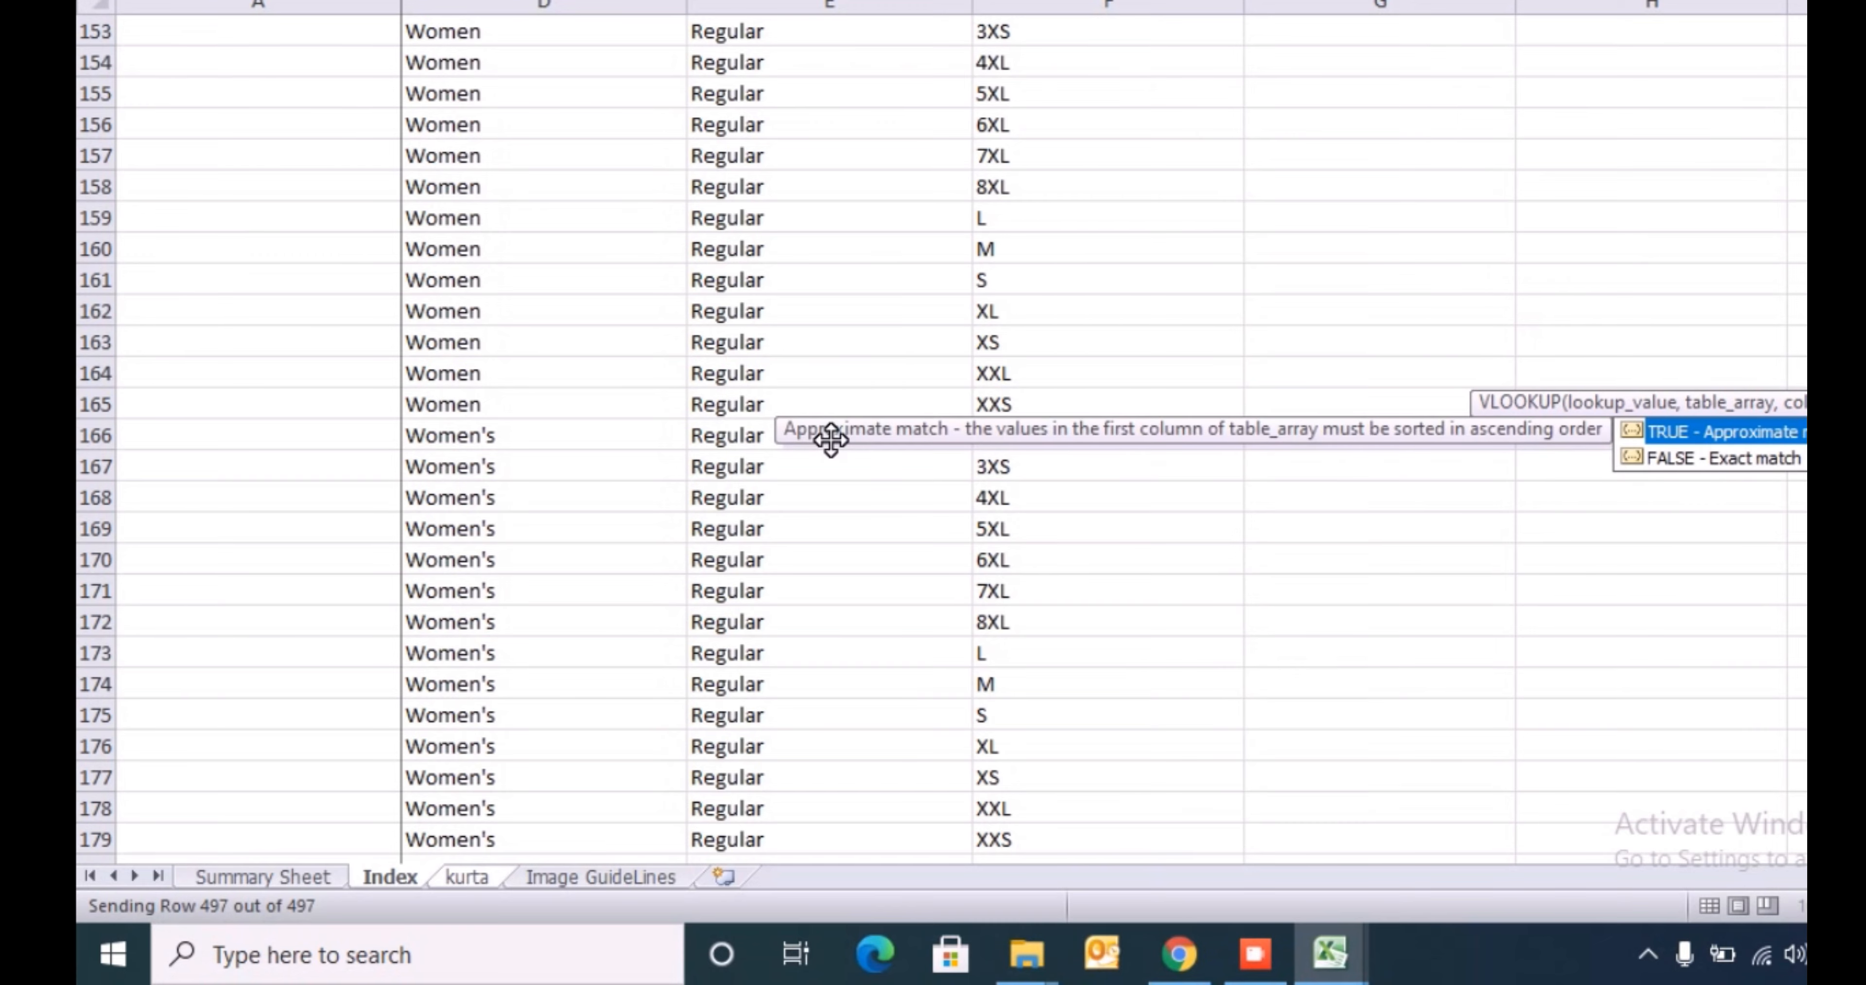
pyautogui.press('Return')
# - Copy the J16 lookup formula to all filtered rows of column J
pyautogui.press('Up')
pyautogui.hotkey('ctrl', 'c')
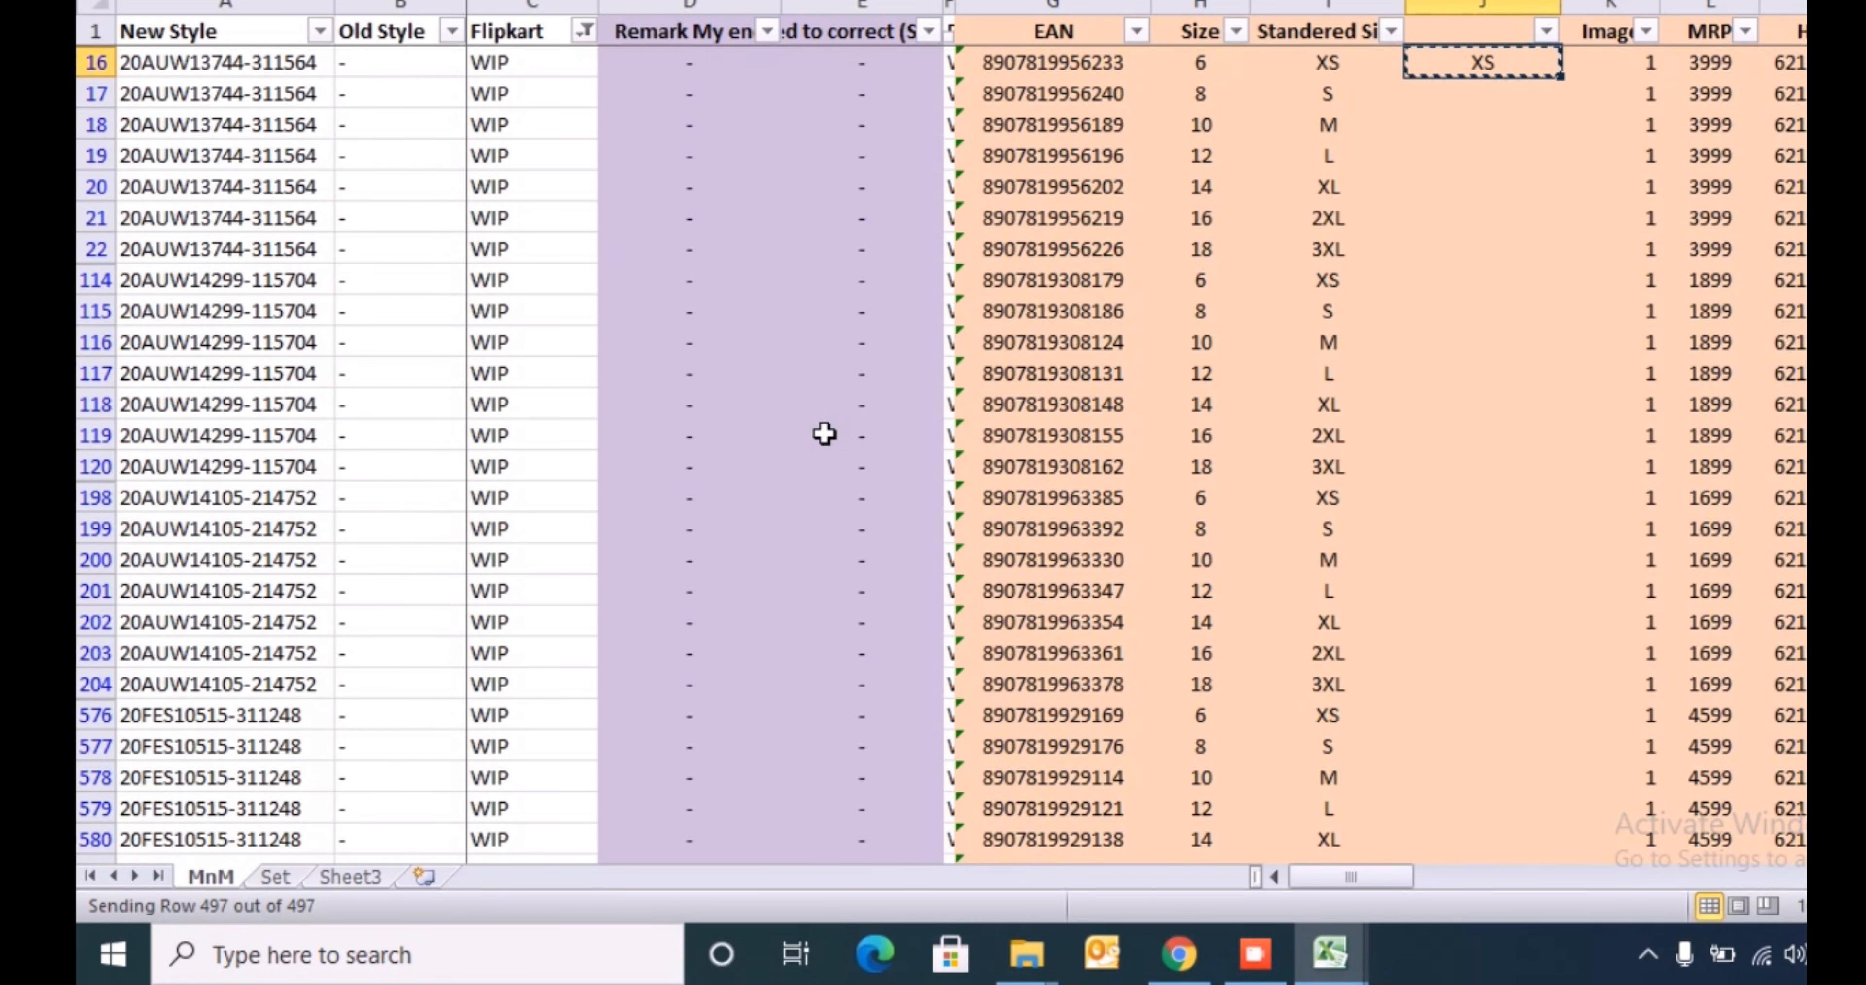
pyautogui.press('Left')
pyautogui.hotkey('ctrl', 'Down')
pyautogui.press('Right')
pyautogui.hotkey('ctrl', 'shift', 'Up')
pyautogui.hotkey('ctrl', 'v')
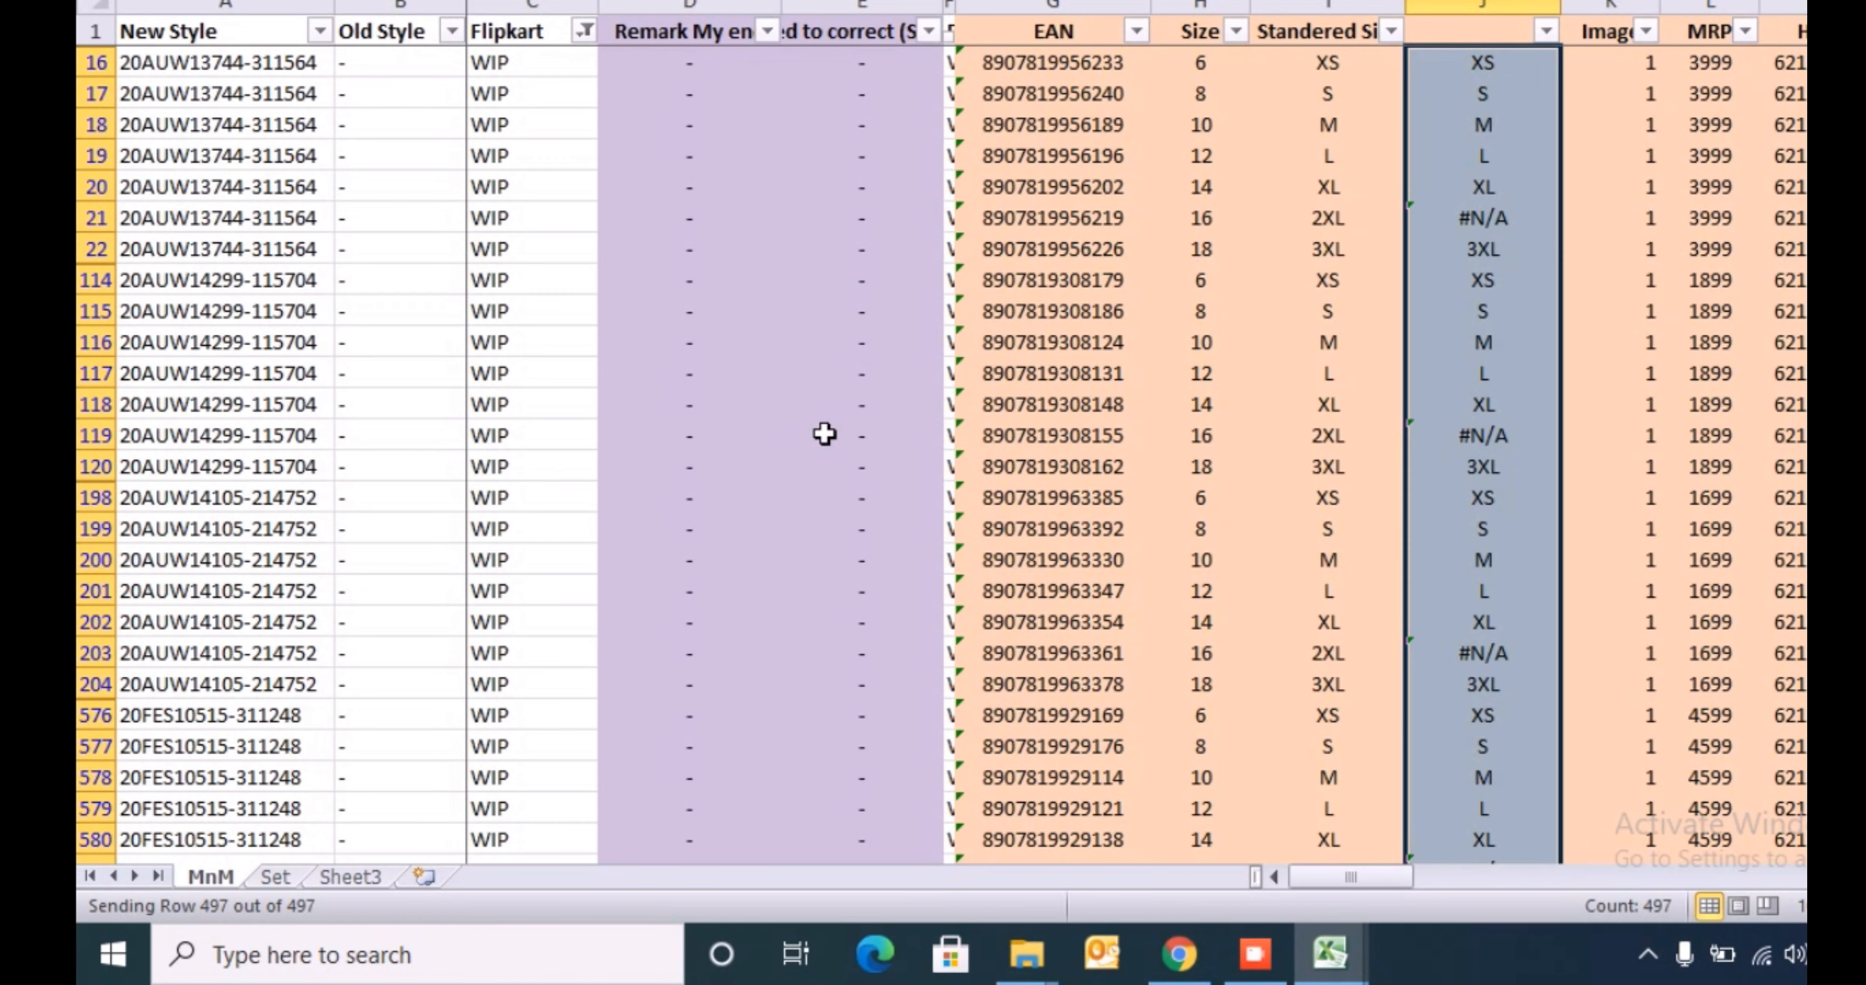
# - Check the lookup results in column J and compare the row 21 error with its Standered Size value
pyautogui.hotkey('ctrl', 'Down')
pyautogui.hotkey('ctrl', 'Up')
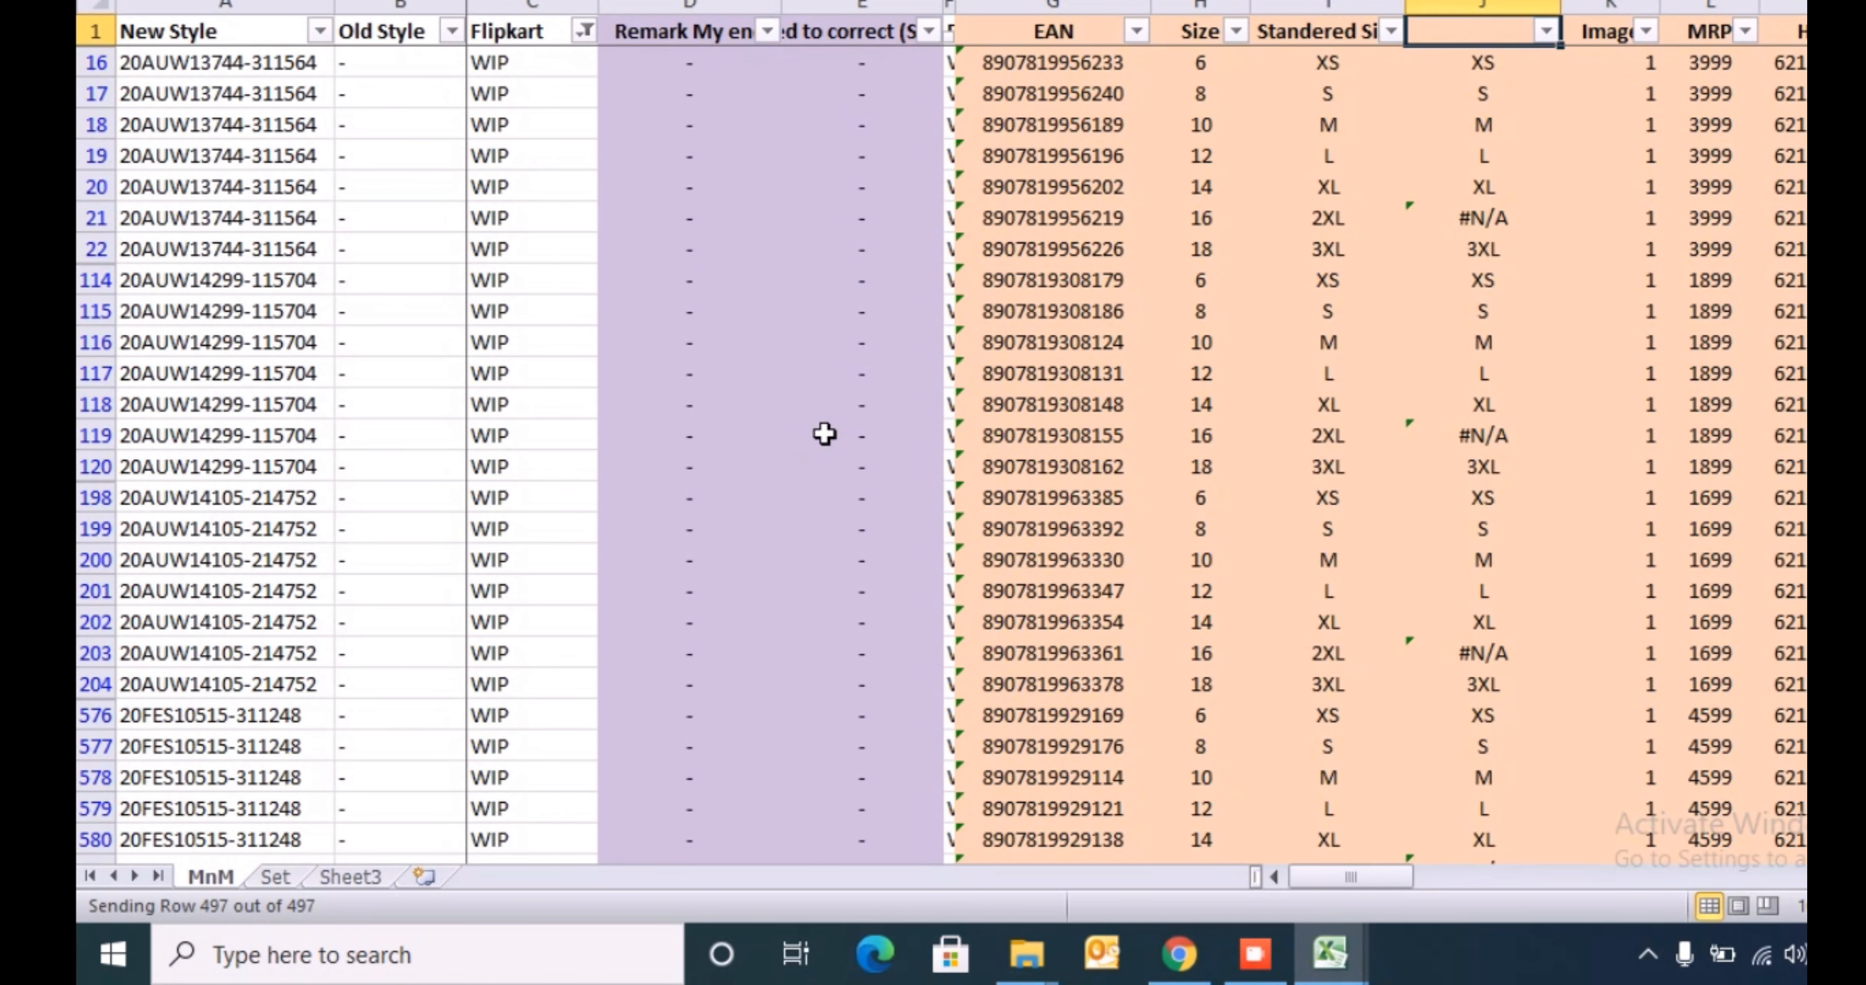
pyautogui.press('Down')
pyautogui.press('Down')
pyautogui.press('Down')
pyautogui.press('Down')
pyautogui.press('Down')
pyautogui.press('Down')
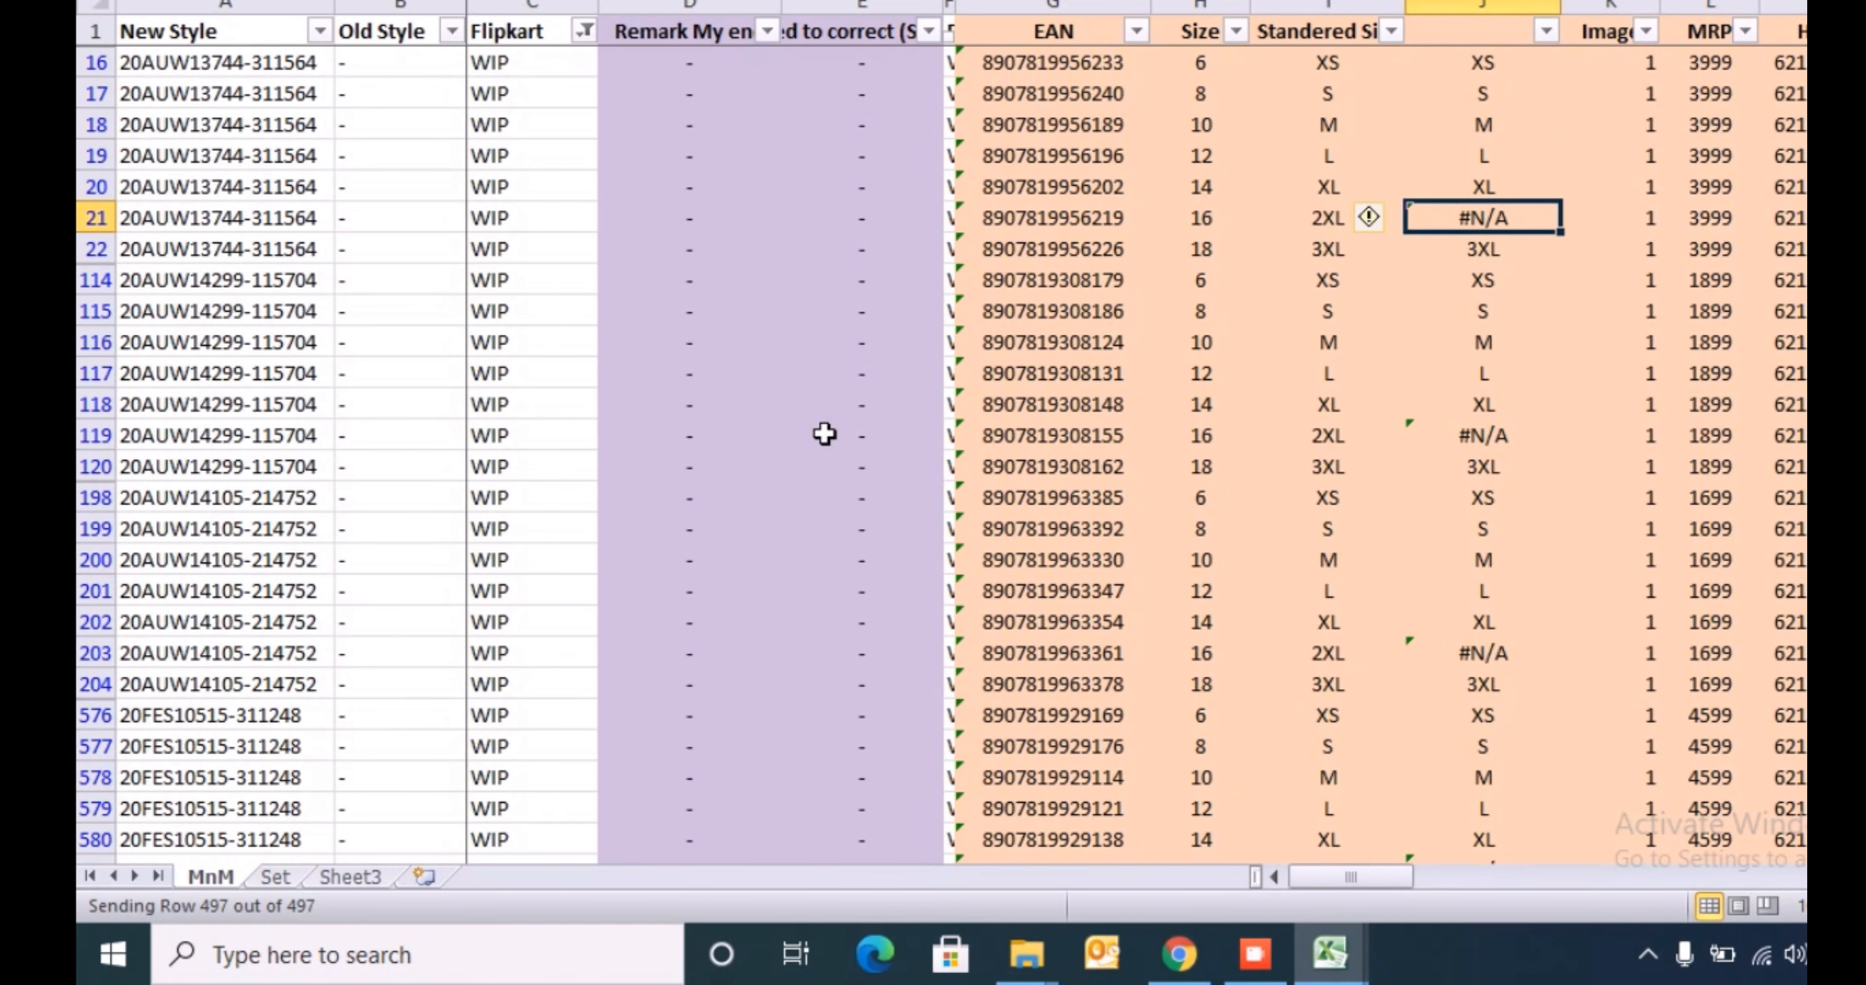
pyautogui.press('Left')
pyautogui.press('Right')
# - Filter column J to show only the #N/A rows
pyautogui.hotkey('ctrl', 'Up')
pyautogui.hotkey('alt', 'Down')
pyautogui.press('Tab')
pyautogui.press('Tab')
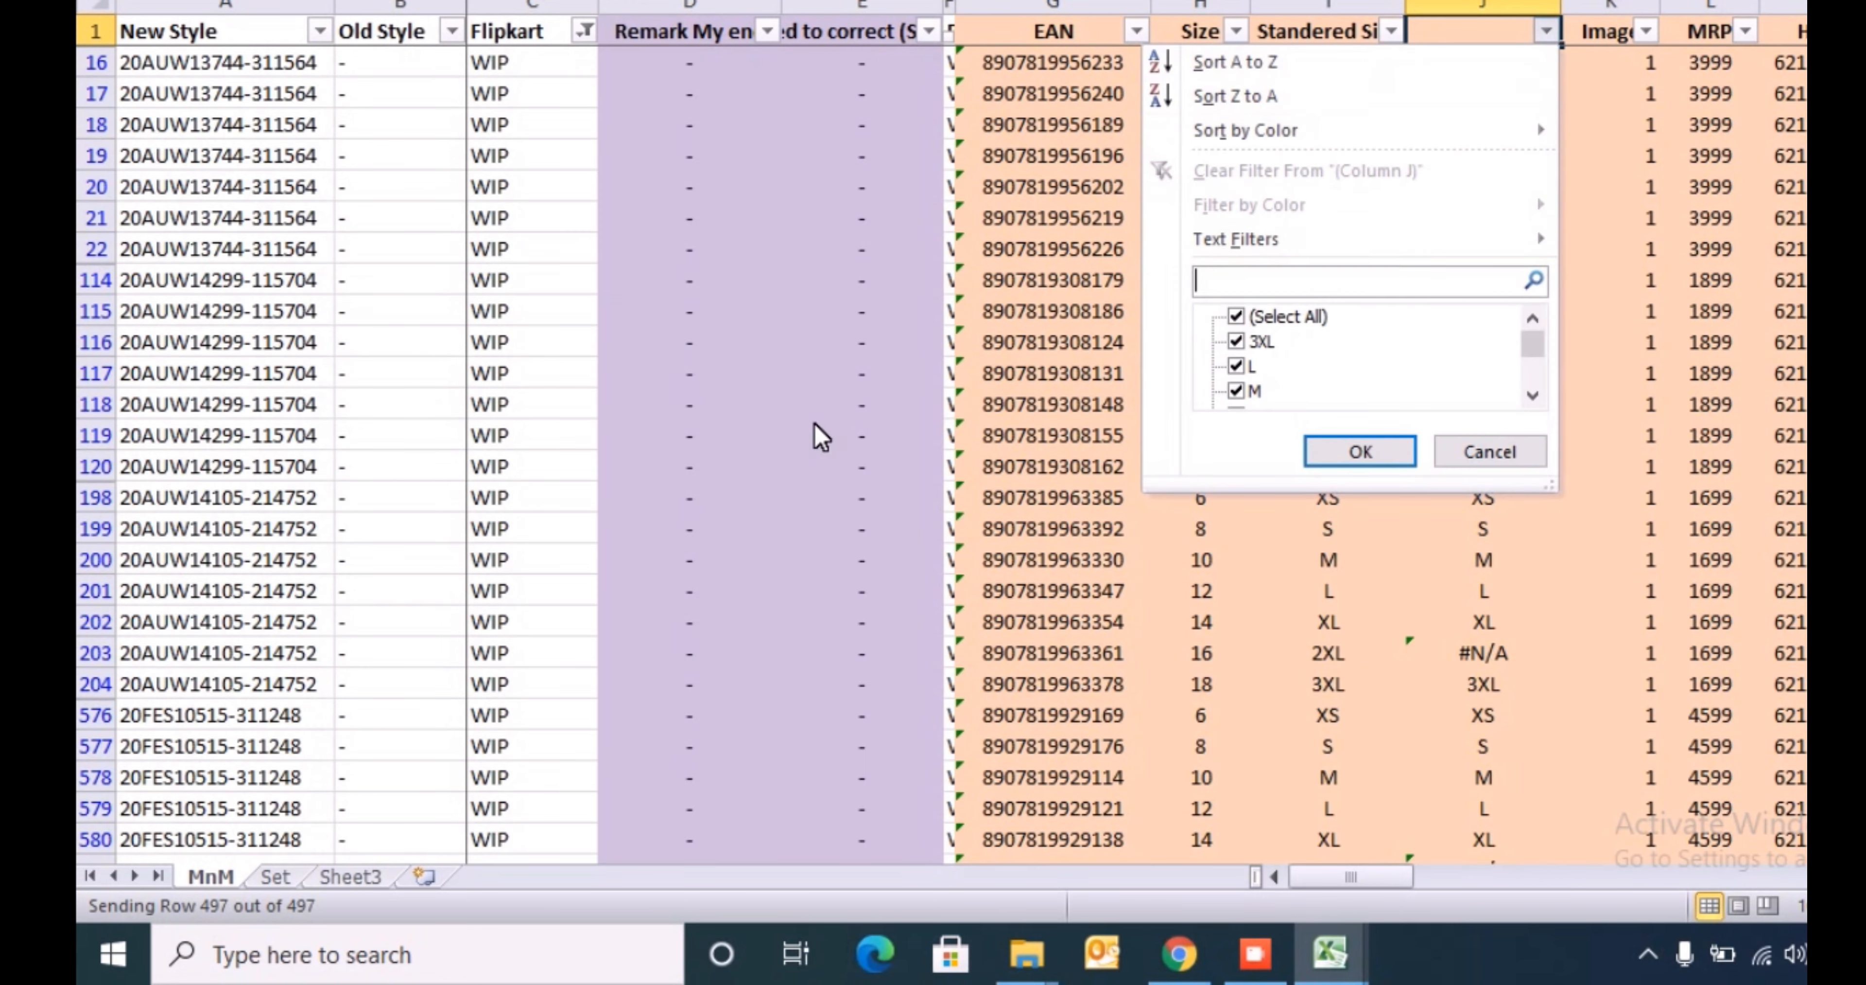
pyautogui.press('space')
pyautogui.press('End')
pyautogui.press('space')
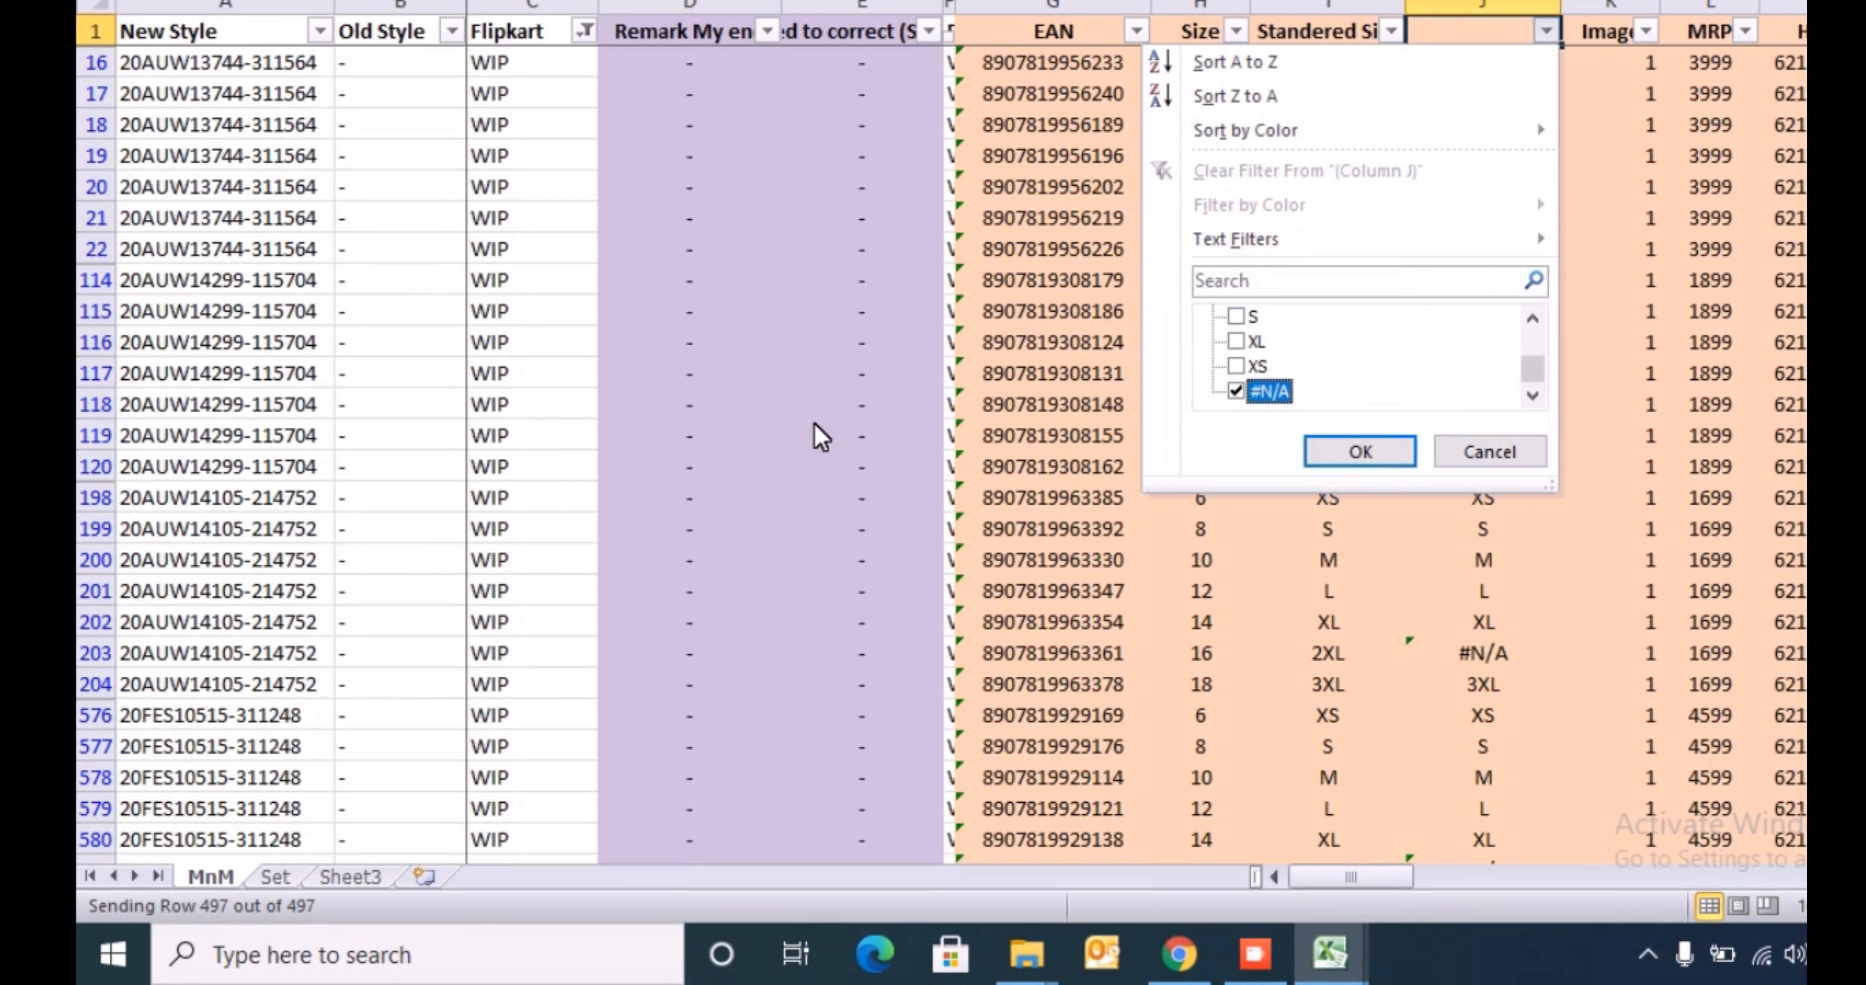
pyautogui.press('Return')
# - Check which distinct Standered Size values occur in the #N/A rows and go to I21
pyautogui.hotkey('ctrl', 'shift', 'Down')
pyautogui.hotkey('ctrl', 'shift', 'Up')
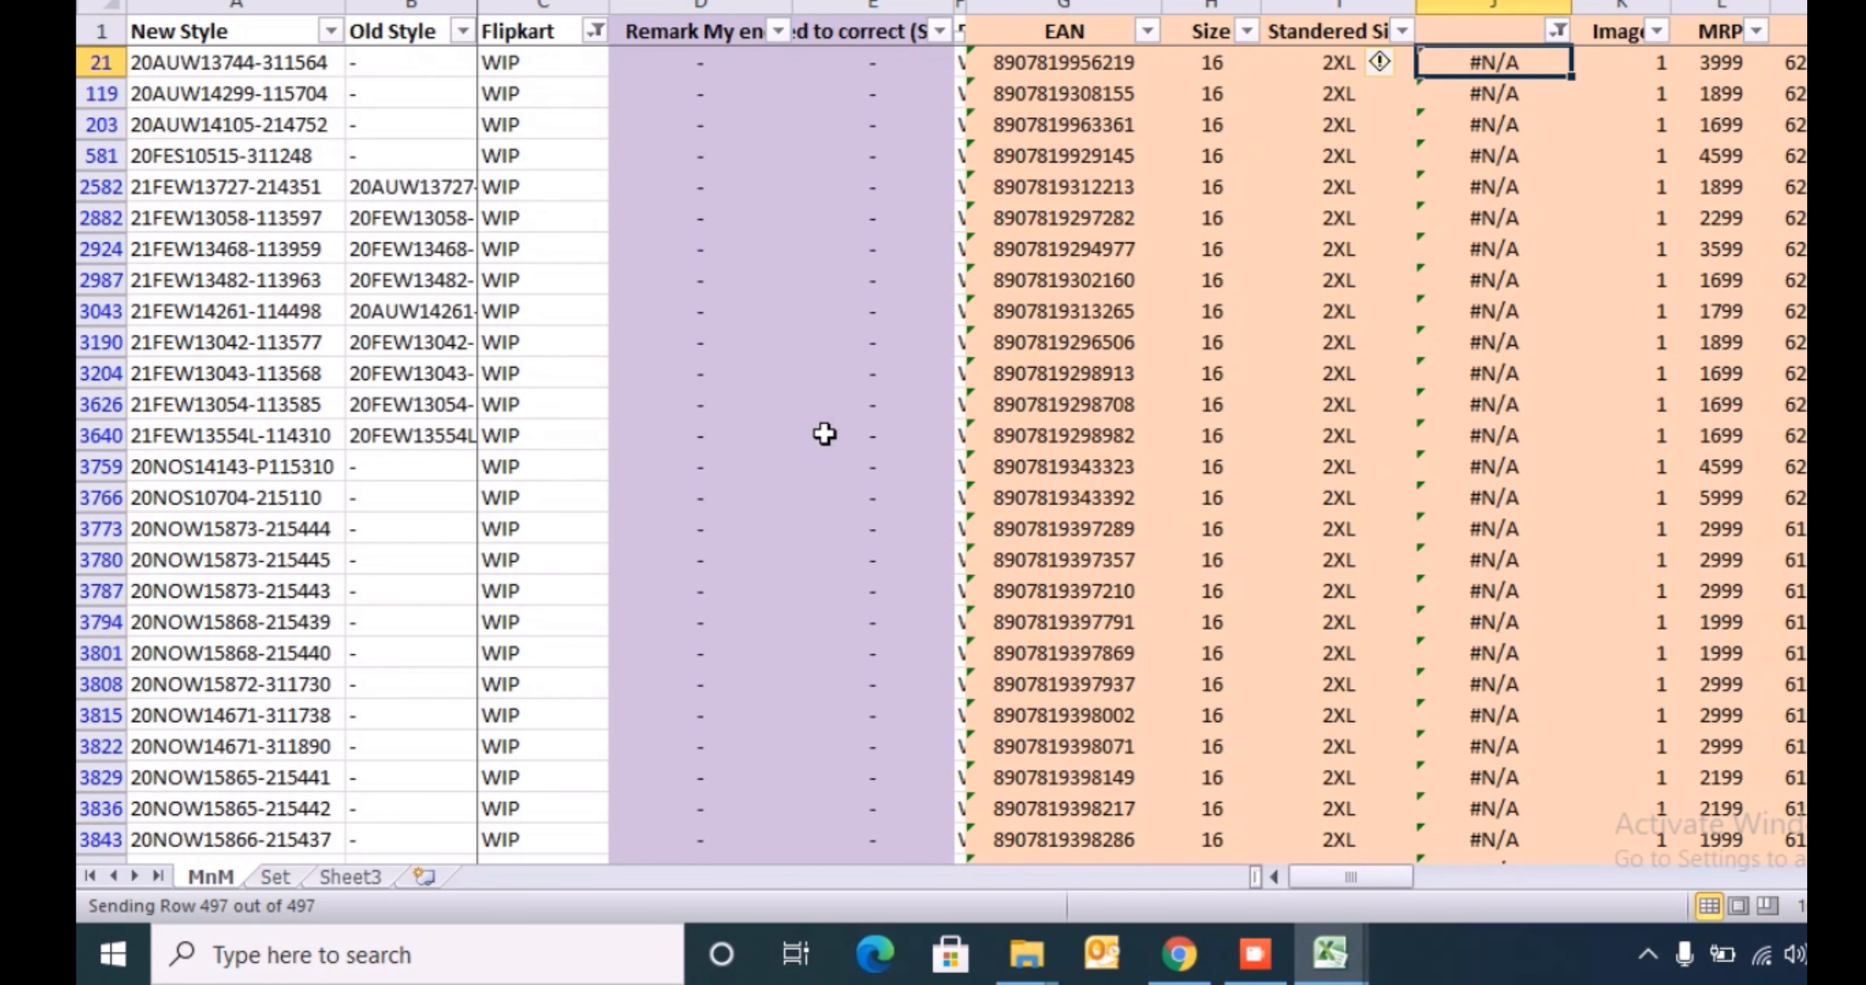
pyautogui.press('Left')
pyautogui.press('Up')
pyautogui.hotkey('alt', 'Down')
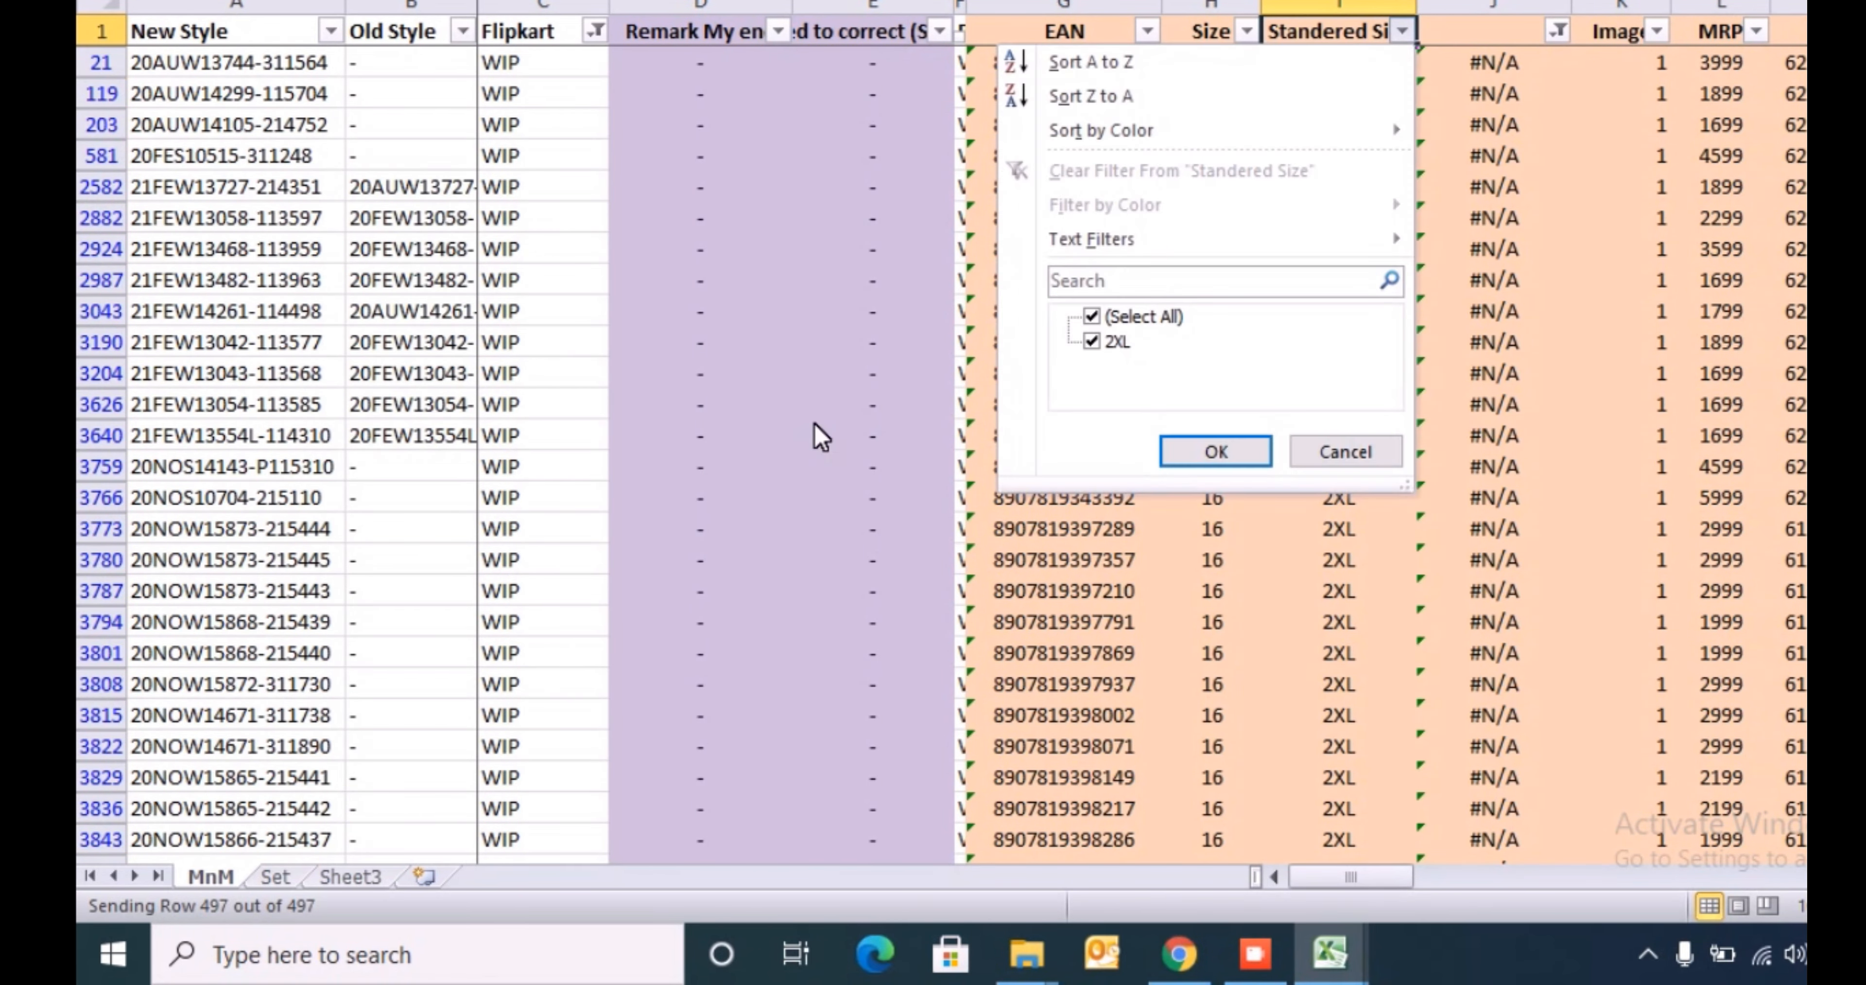
pyautogui.press('Return')
pyautogui.press('Down')
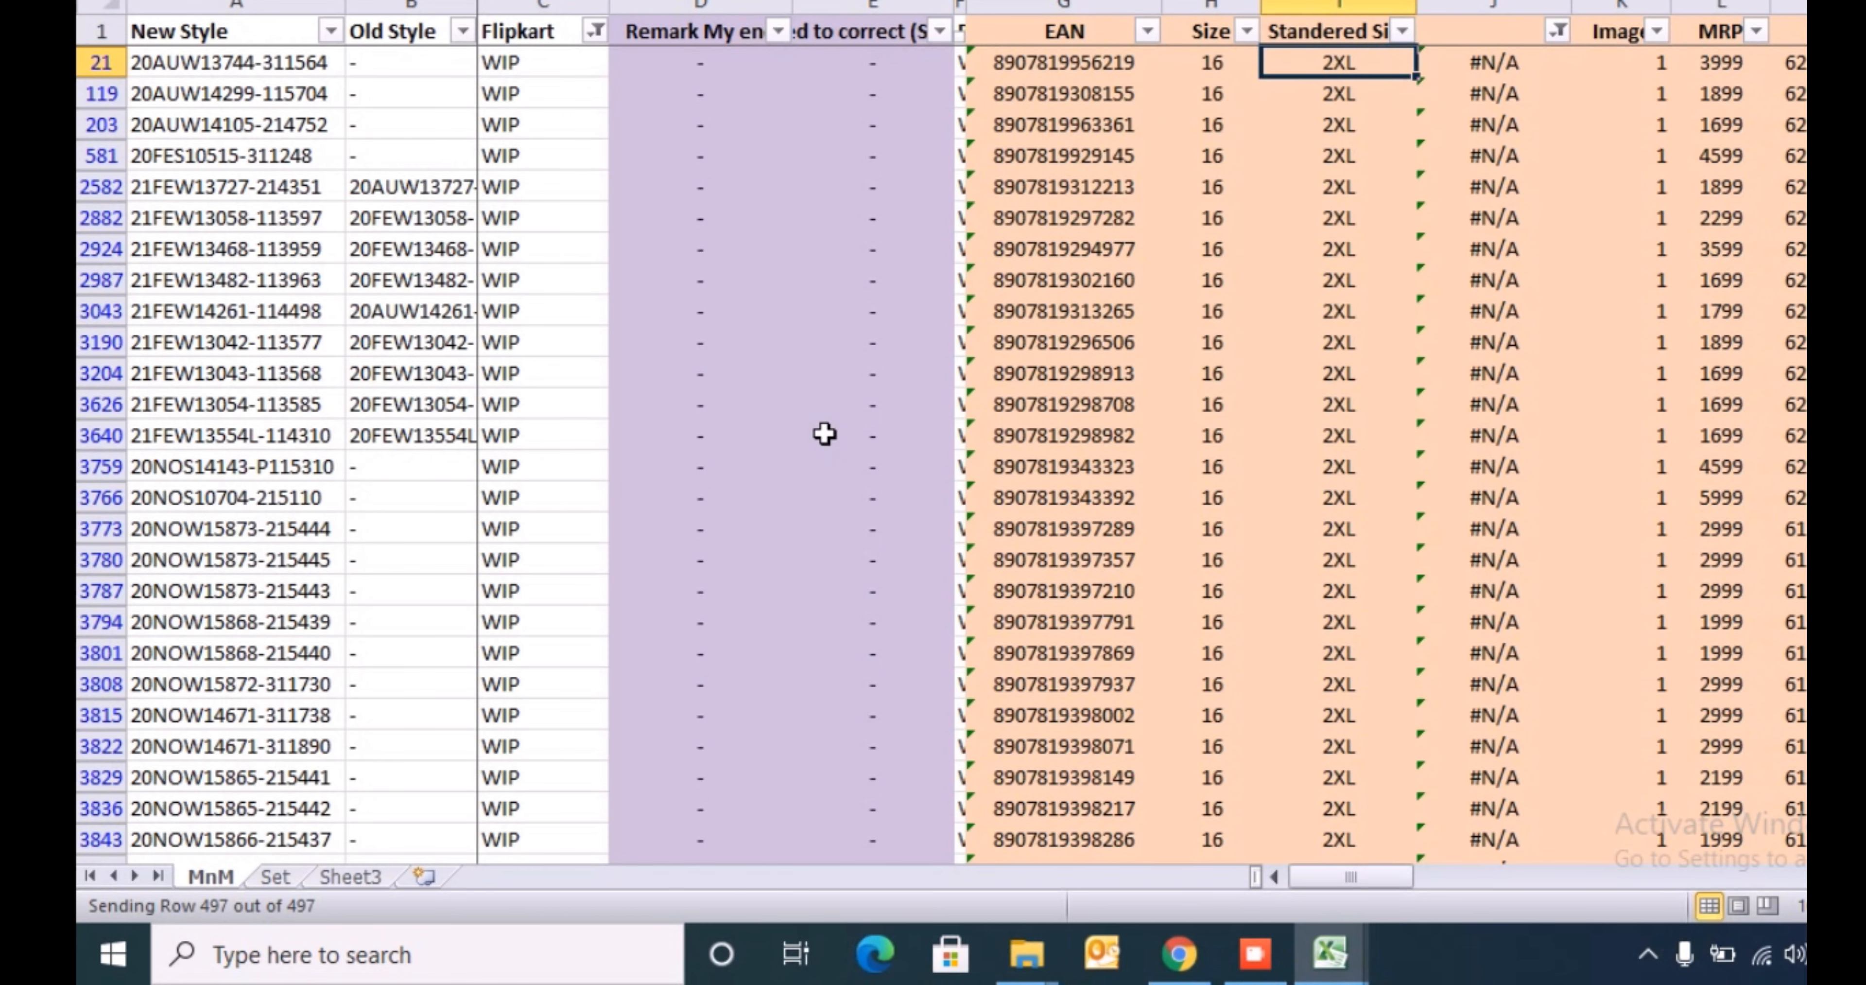
# - Change the Standered Size value in I21 to XXL
pyautogui.press('F2')
pyautogui.press('Left')
pyautogui.press('Left')
pyautogui.press('BackSpace')
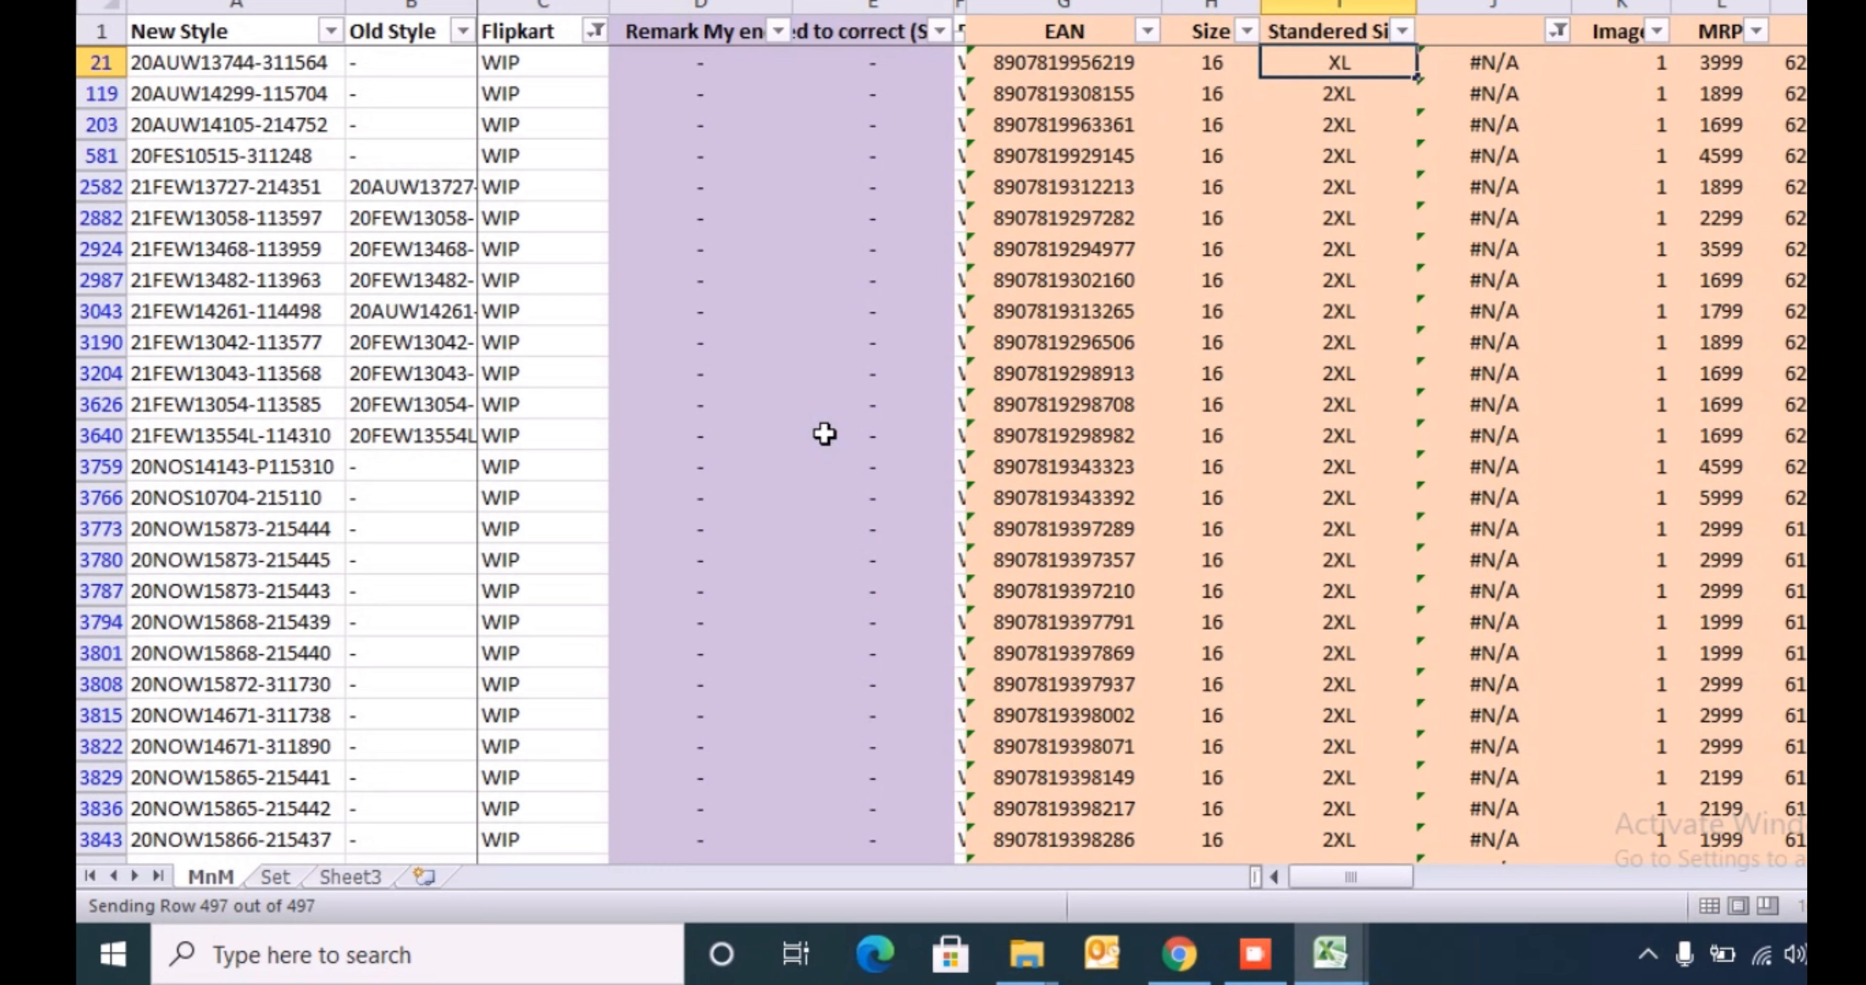
pyautogui.write('X')
pyautogui.press('Return')
pyautogui.press('Up')
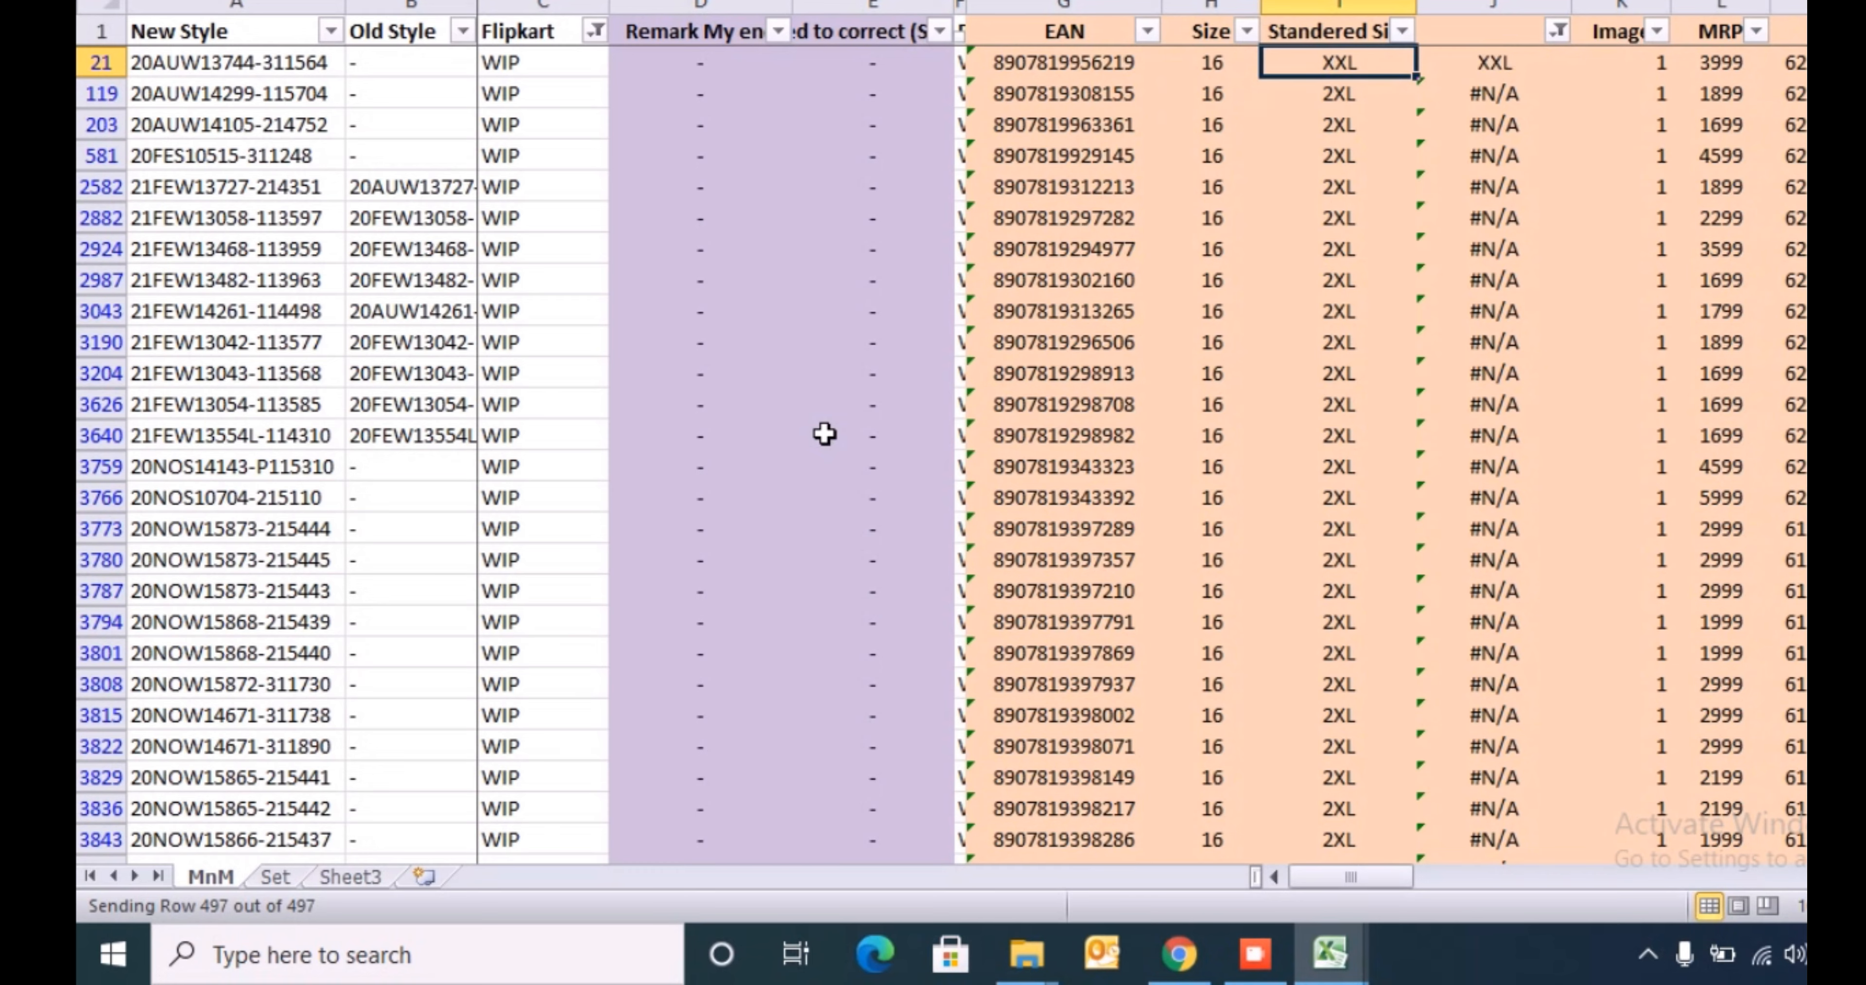
# - Copy the XXL value from I21 down to all remaining filtered Standered Size cells
pyautogui.press('Right')
pyautogui.press('Left')
pyautogui.hotkey('ctrl', 'c')
pyautogui.hotkey('ctrl', 'shift', 'Down')
pyautogui.hotkey('ctrl', 'v')
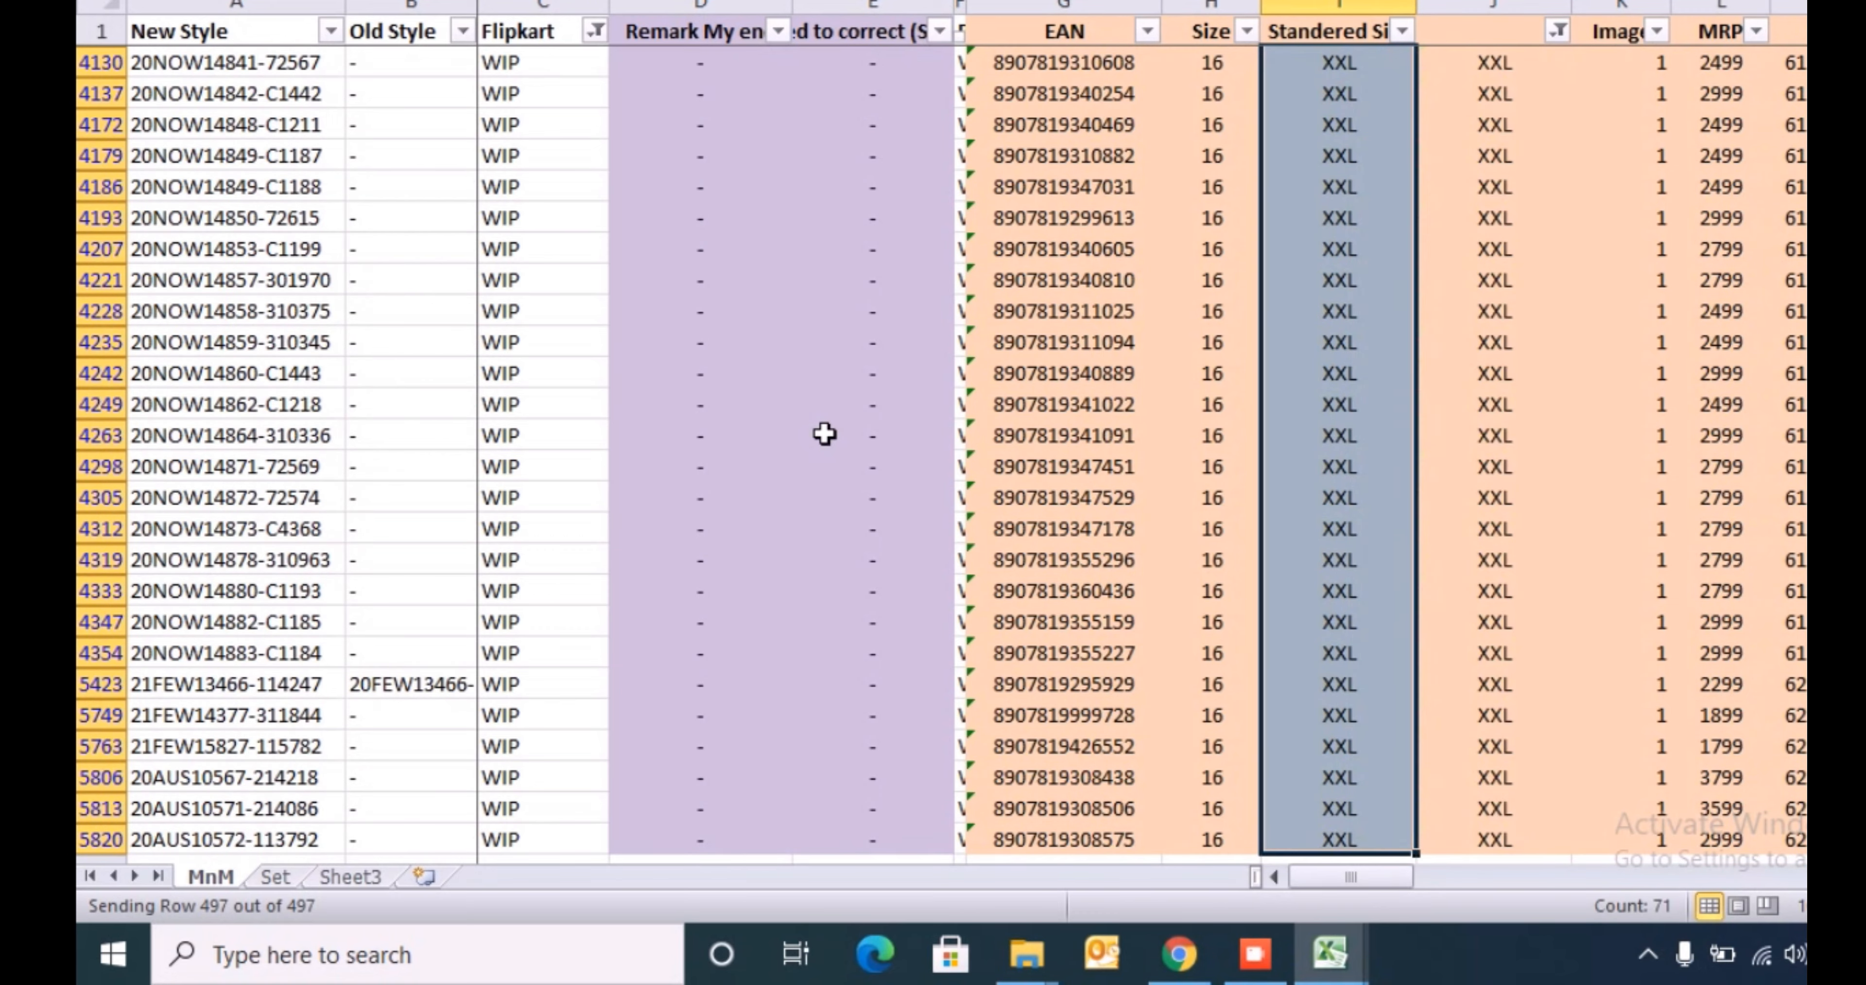
# - Reset column J's filter to include all values
pyautogui.hotkey('ctrl', 'Up')
pyautogui.press('Down')
pyautogui.press('Right')
pyautogui.press('Up')
pyautogui.hotkey('alt', 'Down')
pyautogui.press('Down')
pyautogui.press('Down')
pyautogui.press('Down')
pyautogui.press('Down')
pyautogui.press('Down')
pyautogui.press('Down')
pyautogui.press('Down')
pyautogui.press('Down')
pyautogui.press('Down')
pyautogui.press('Down')
pyautogui.press('Down')
pyautogui.press('Down')
pyautogui.press('Down')
pyautogui.press('Down')
pyautogui.press('Down')
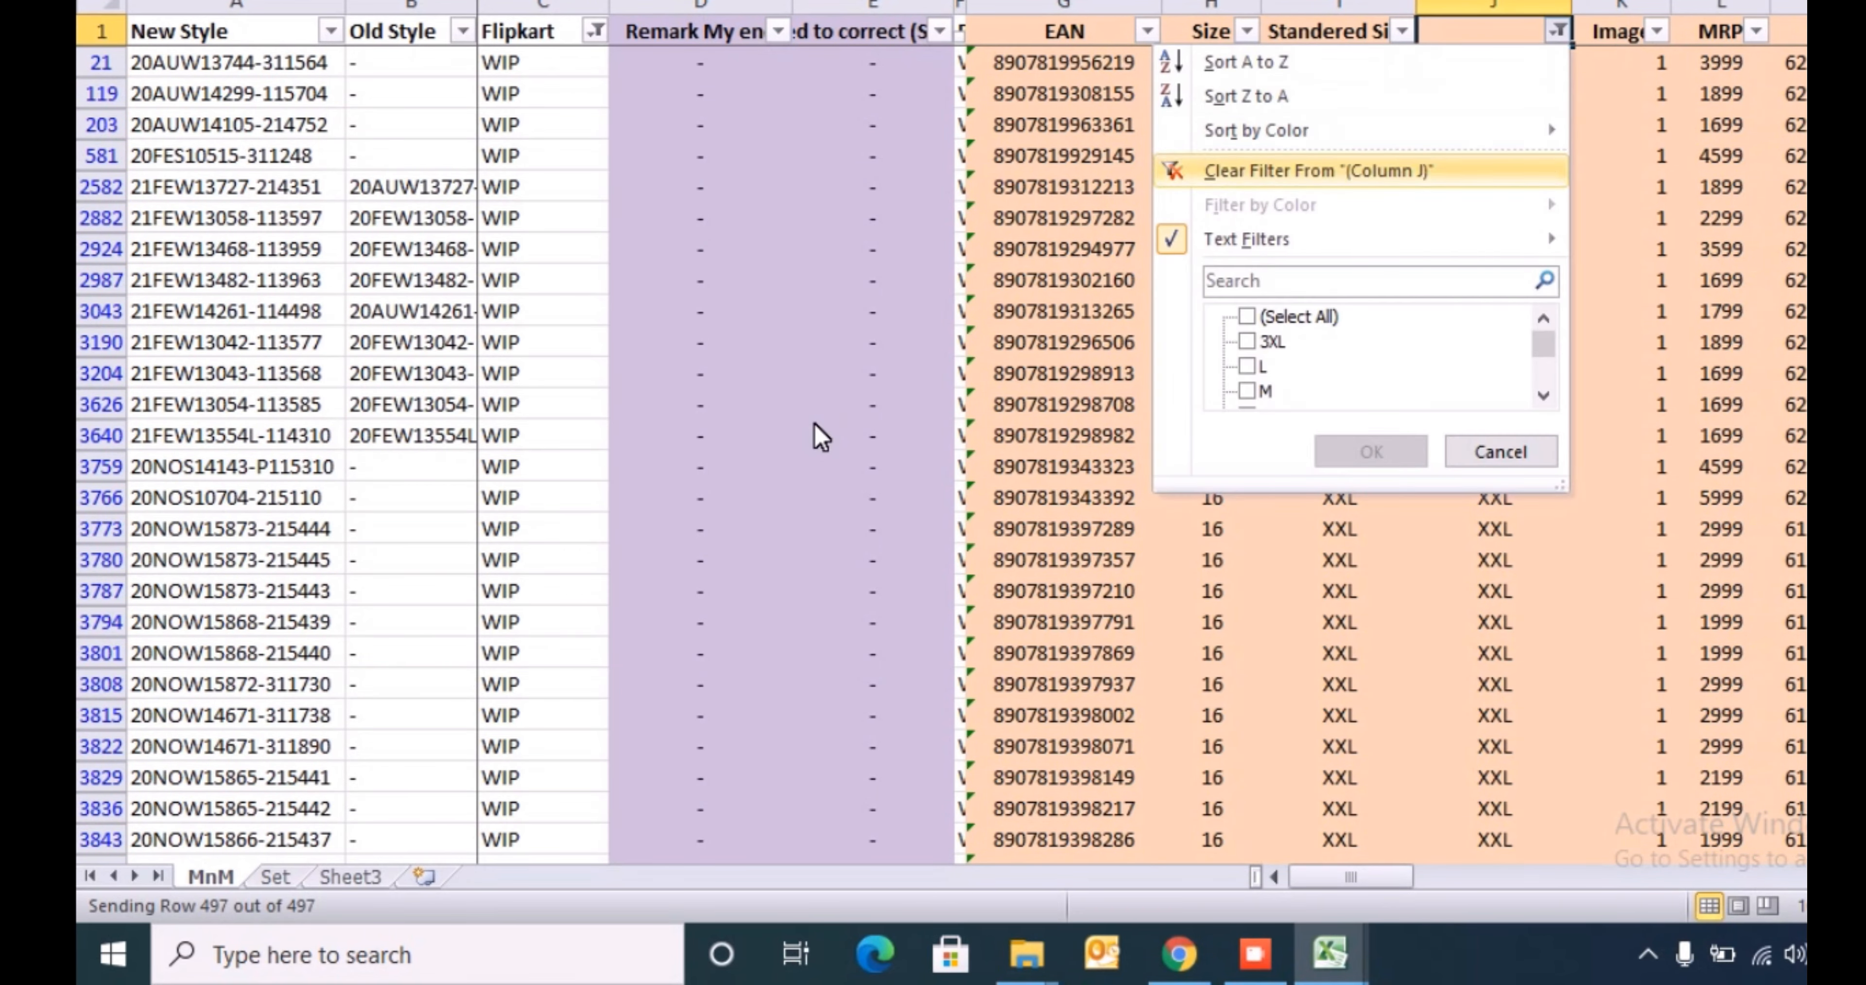
pyautogui.press('Up')
pyautogui.press('Up')
pyautogui.press('Up')
pyautogui.press('Up')
pyautogui.press('Up')
pyautogui.press('Up')
pyautogui.press('Up')
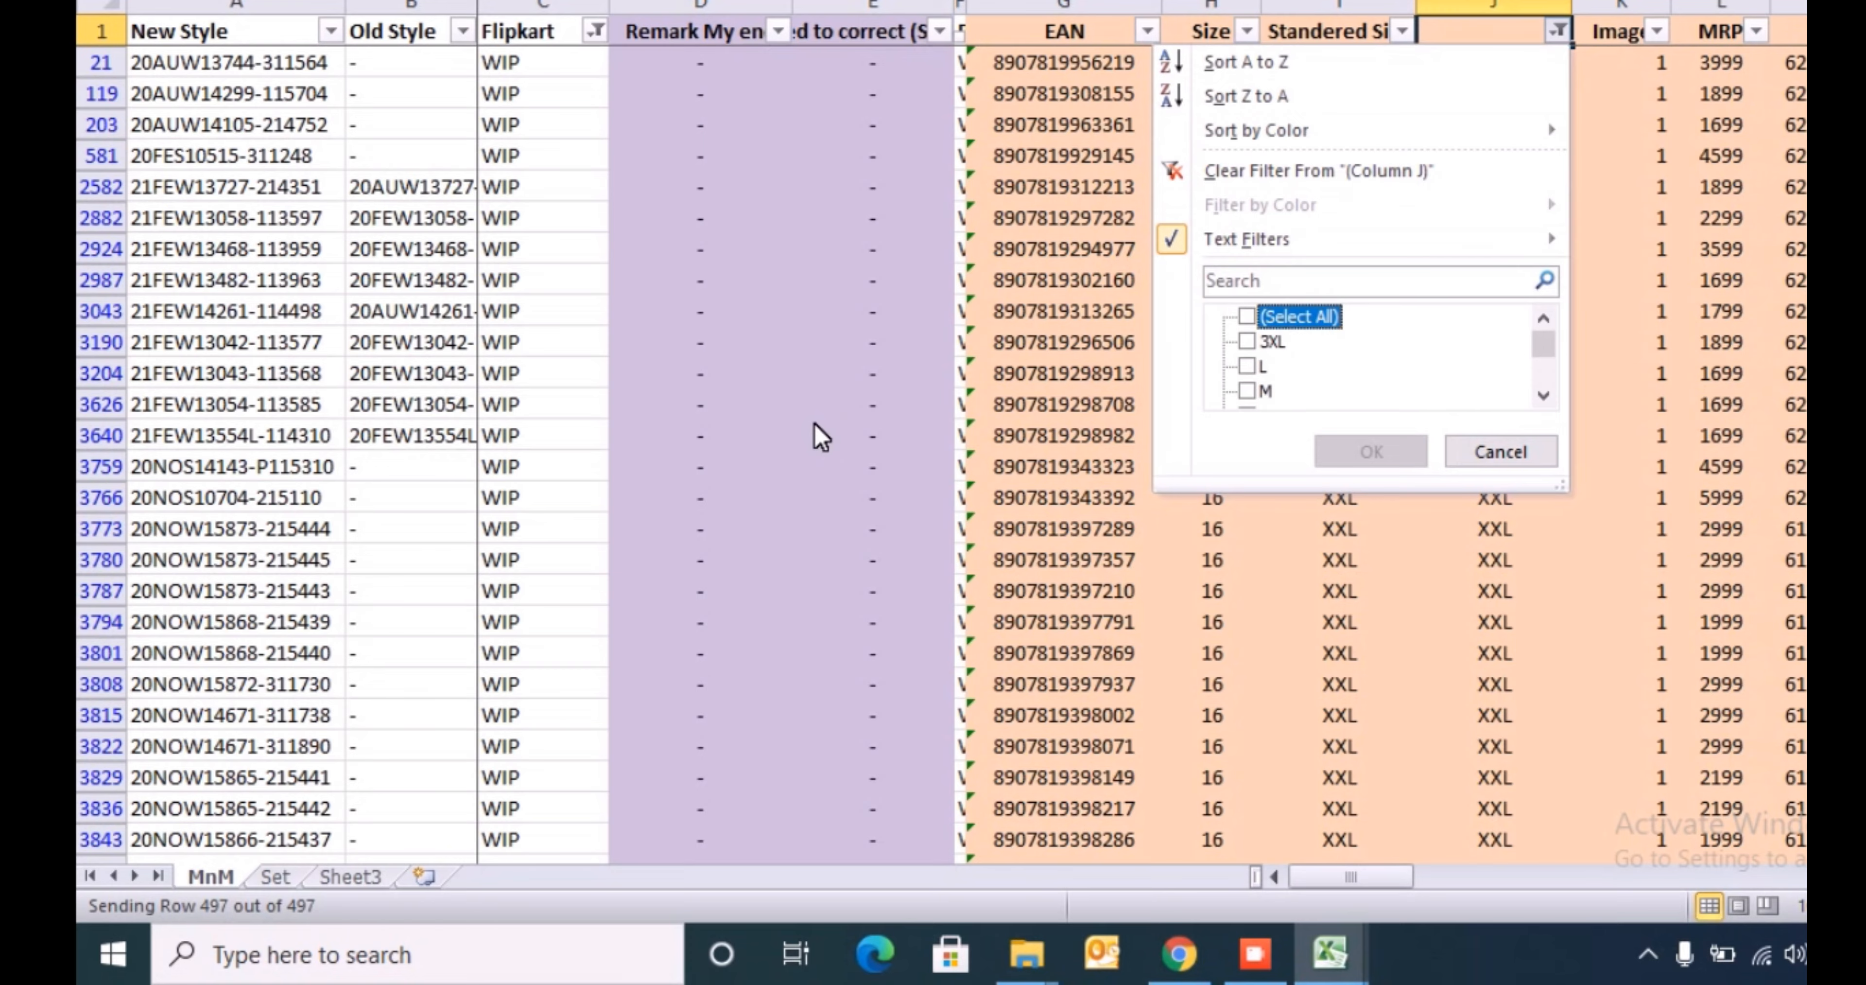
pyautogui.press('space')
pyautogui.press('Return')
# - Copy column J's sizes for all WIP rows and paste them as values into the template's Size column from J5
pyautogui.hotkey('ctrl', 'shift', 'Down')
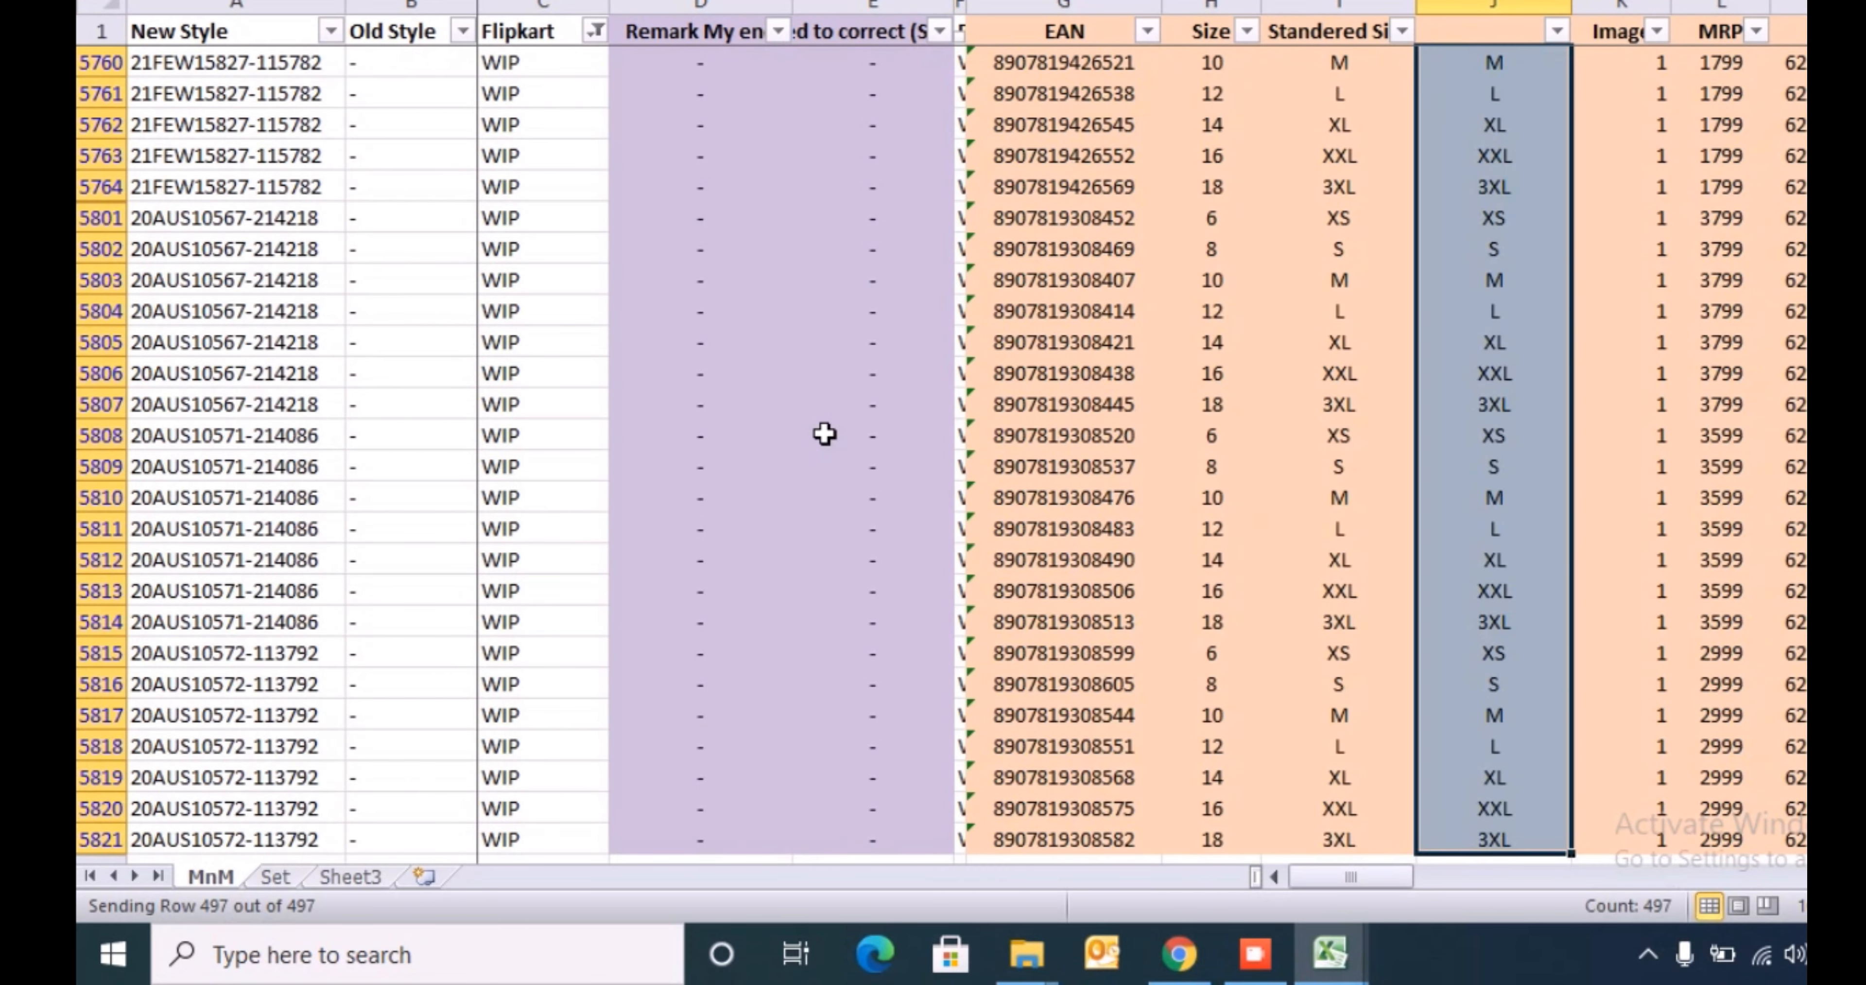
pyautogui.hotkey('ctrl', 'c')
pyautogui.hotkey('alt', 'Tab')
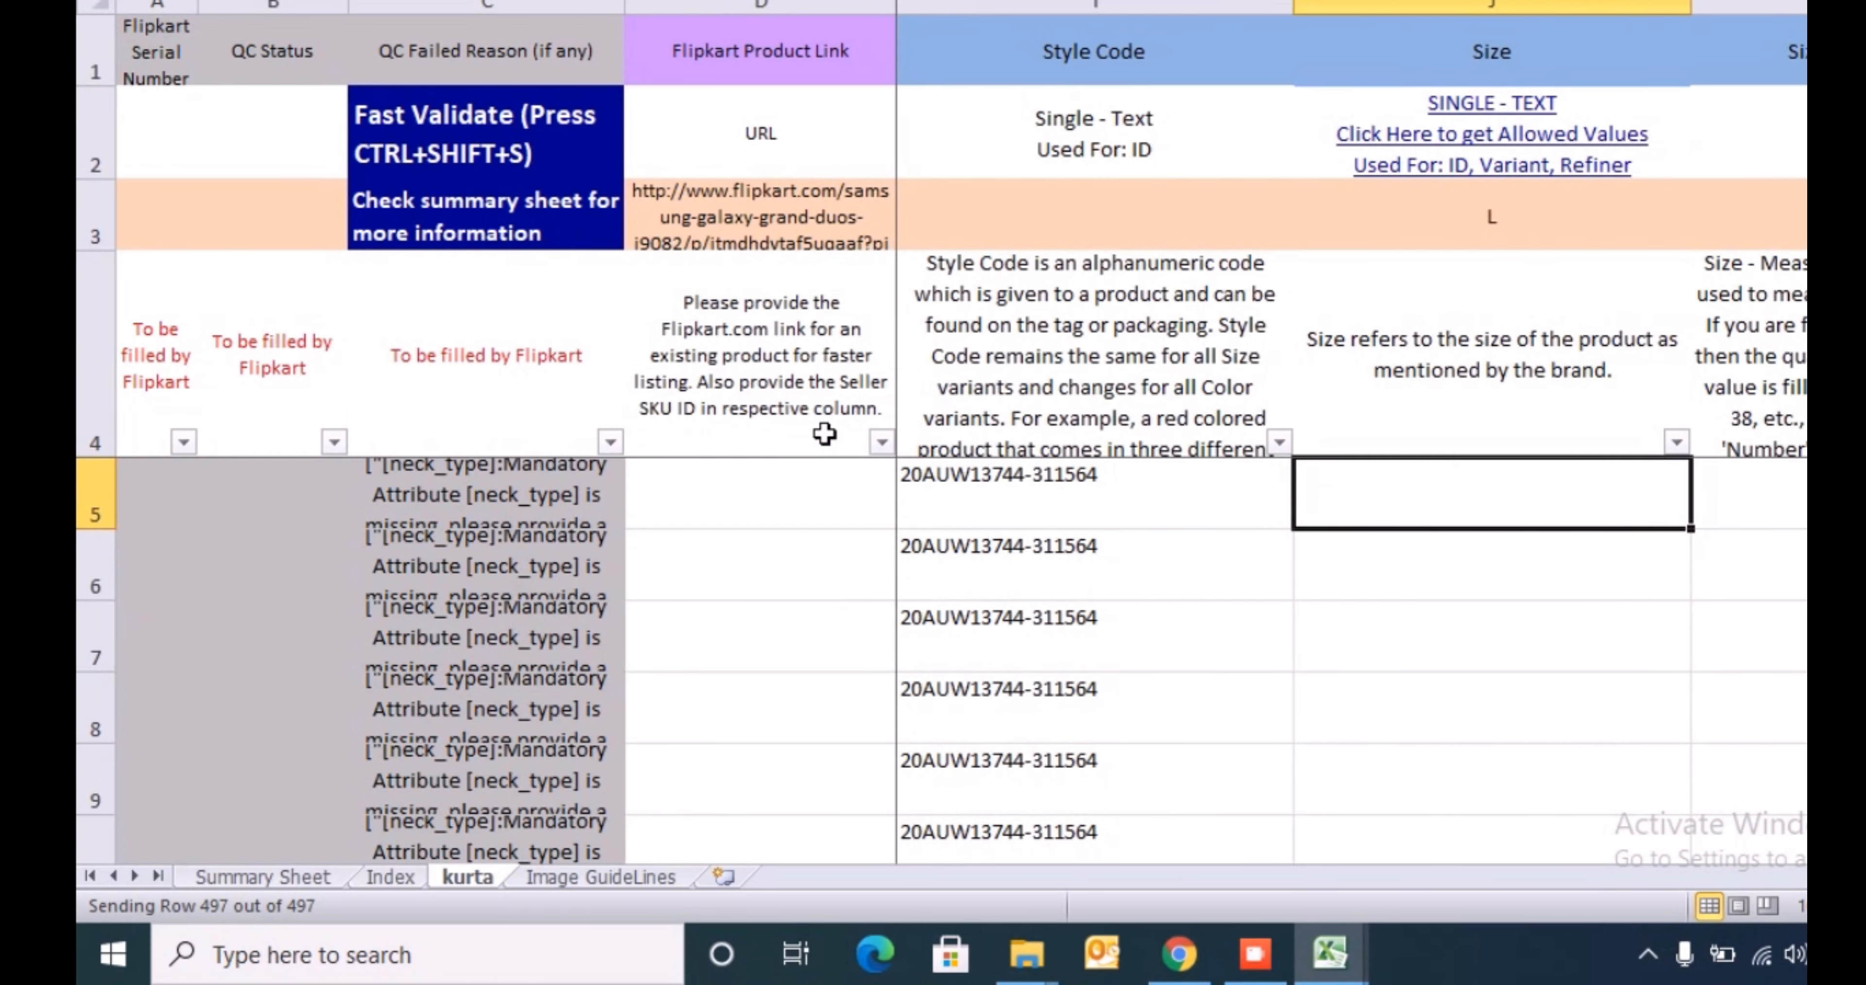
pyautogui.hotkey('alt', 'h')
pyautogui.press('v')
pyautogui.press('v')
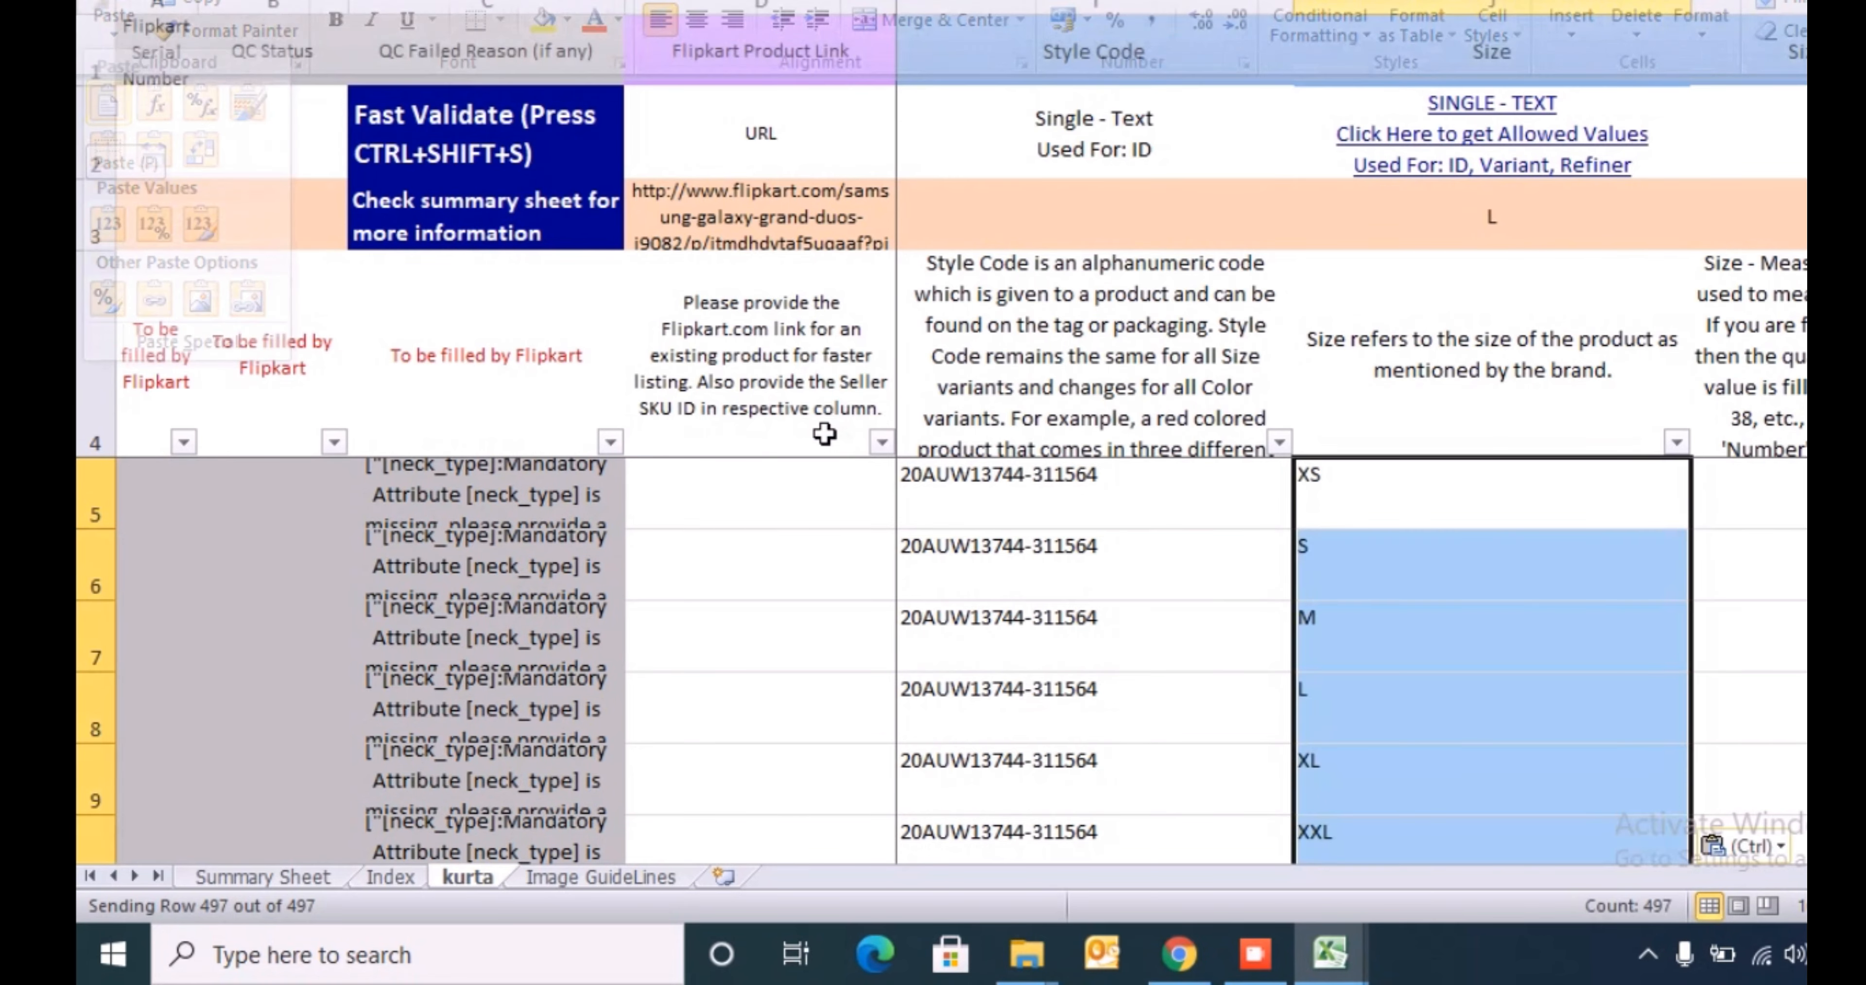
# - Review the template's Seller SKU ID, Brand, Style Code and Size columns in row 5
pyautogui.press('Left')
pyautogui.press('Left')
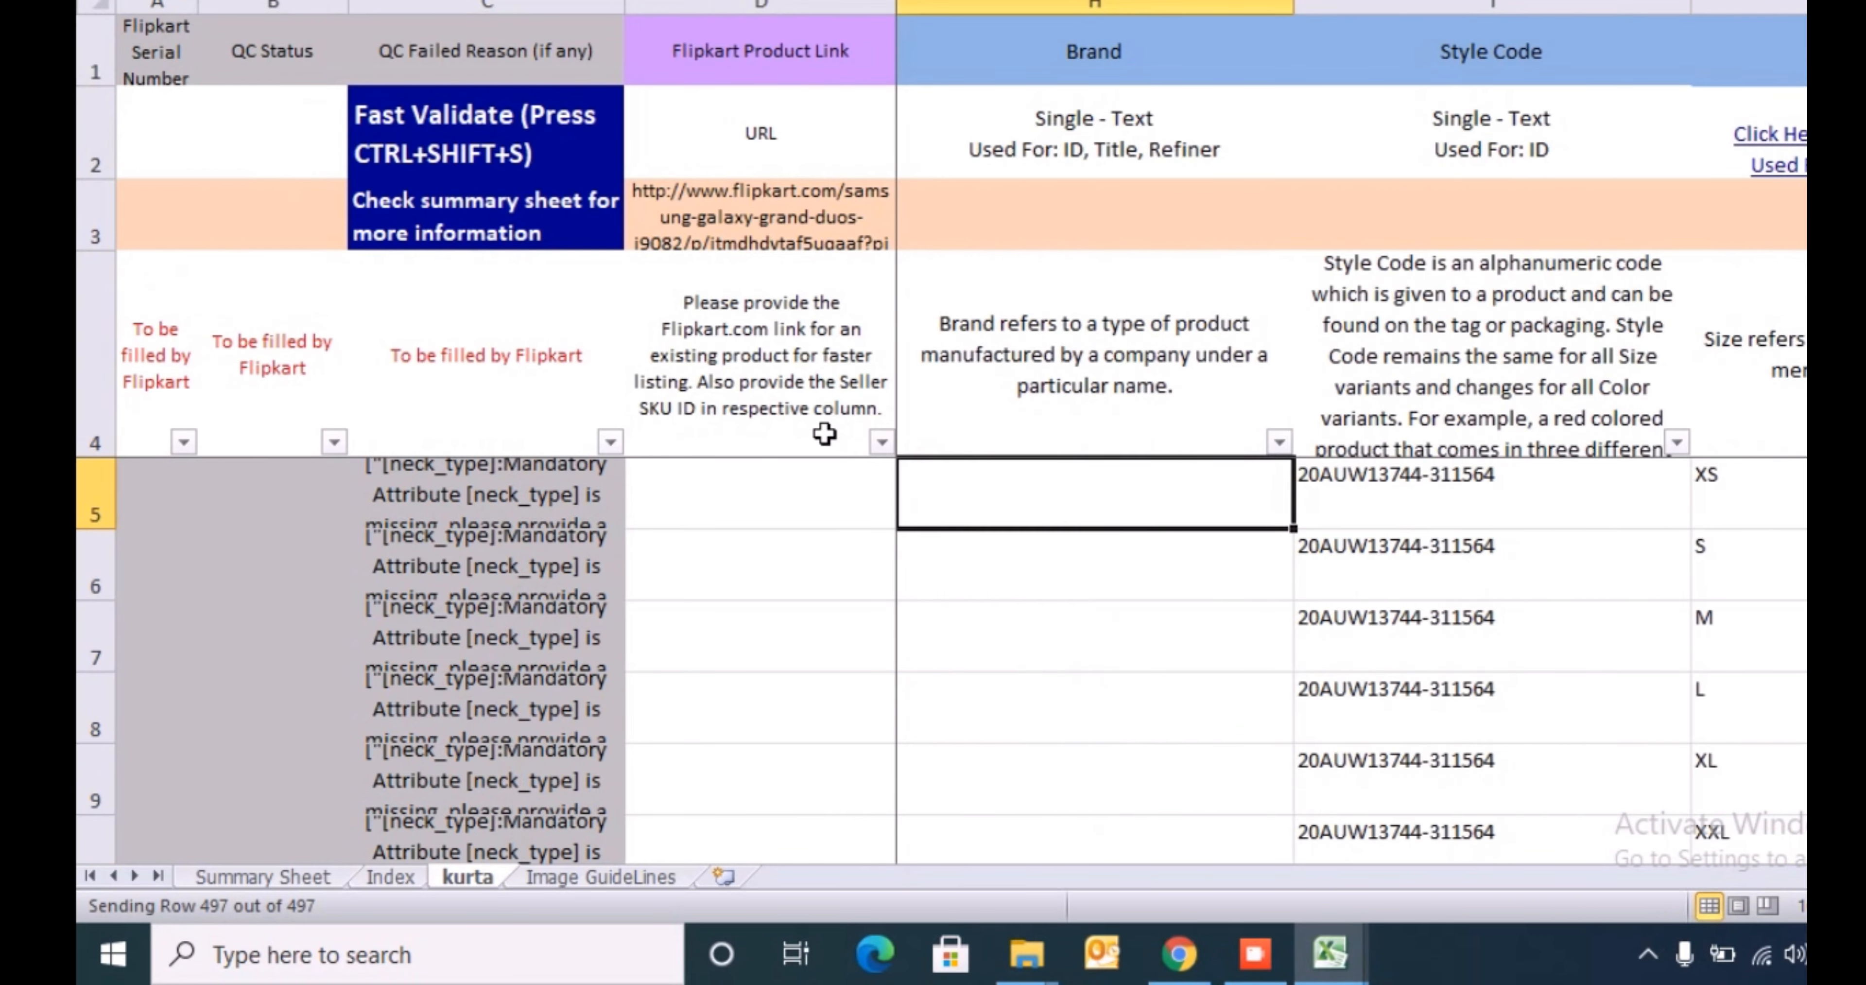
pyautogui.press('Right')
pyautogui.hotkey('ctrl', 'Left')
pyautogui.hotkey('ctrl', 'Left')
pyautogui.hotkey('ctrl', 'Left')
pyautogui.hotkey('ctrl', 'Right')
pyautogui.press('Right')
pyautogui.press('Right')
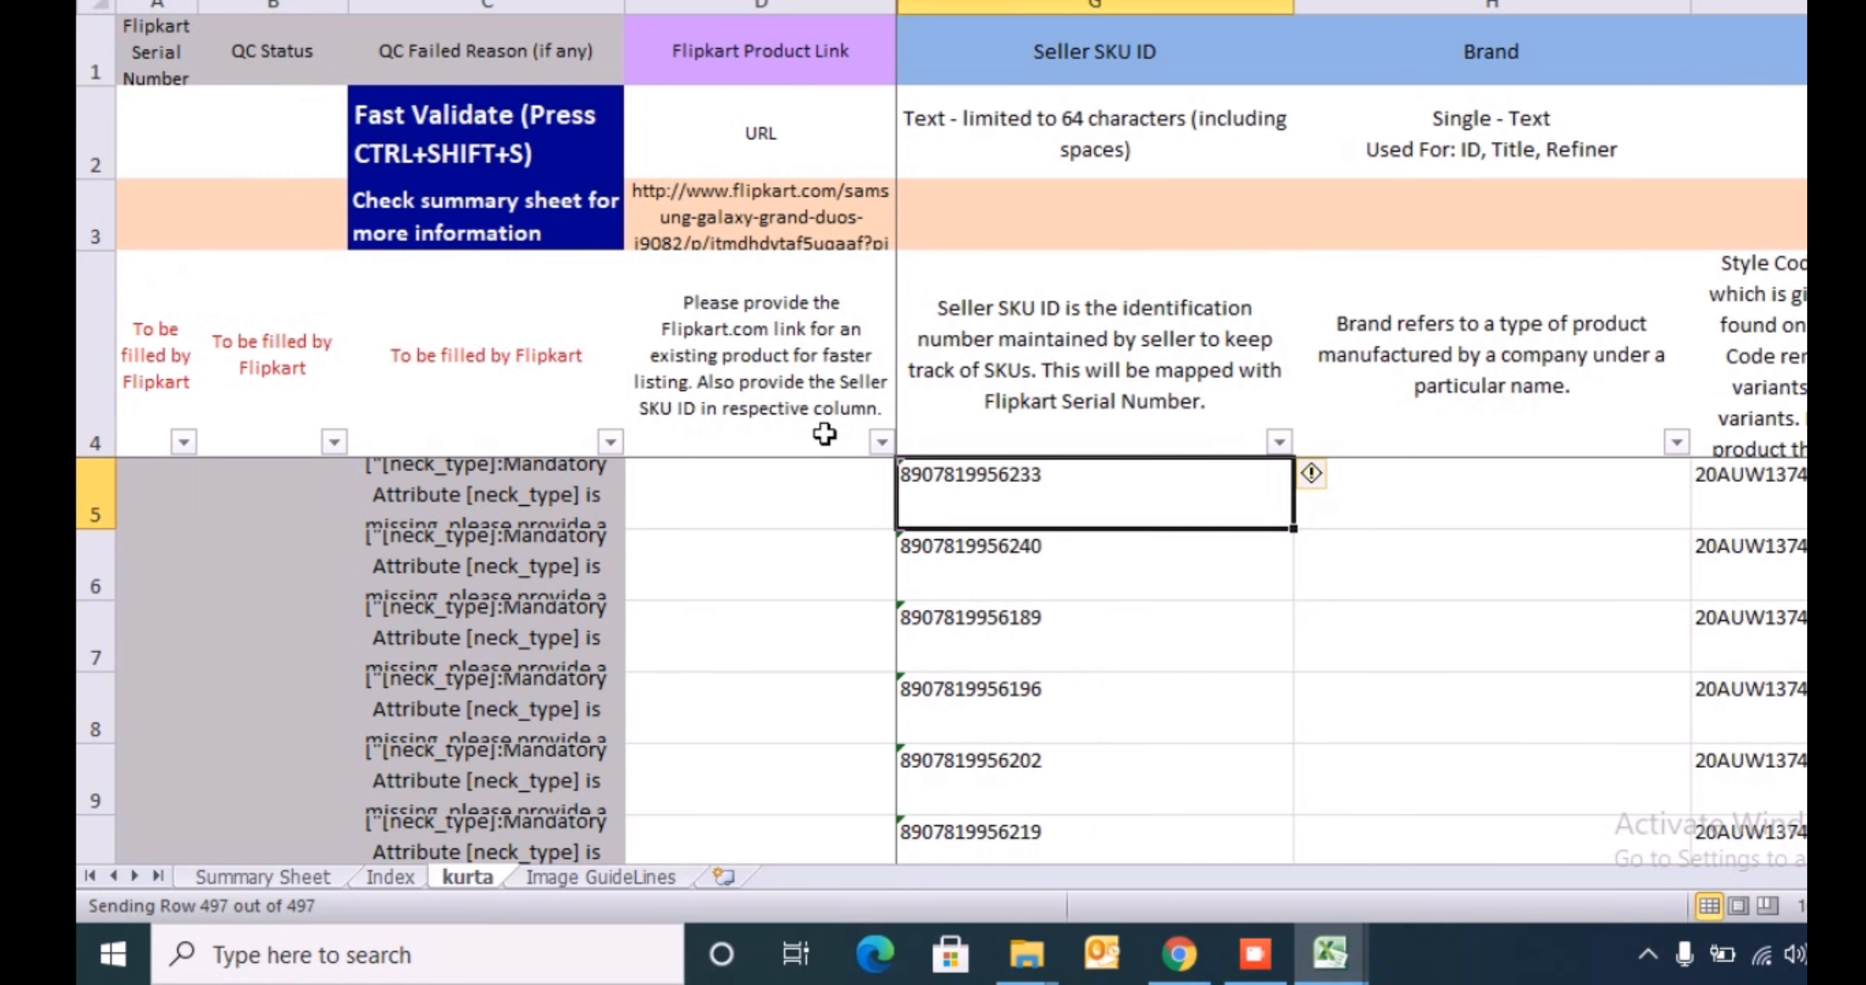
pyautogui.press('Right')
pyautogui.press('Right')
pyautogui.press('Left')
pyautogui.hotkey('ctrl', 'space')
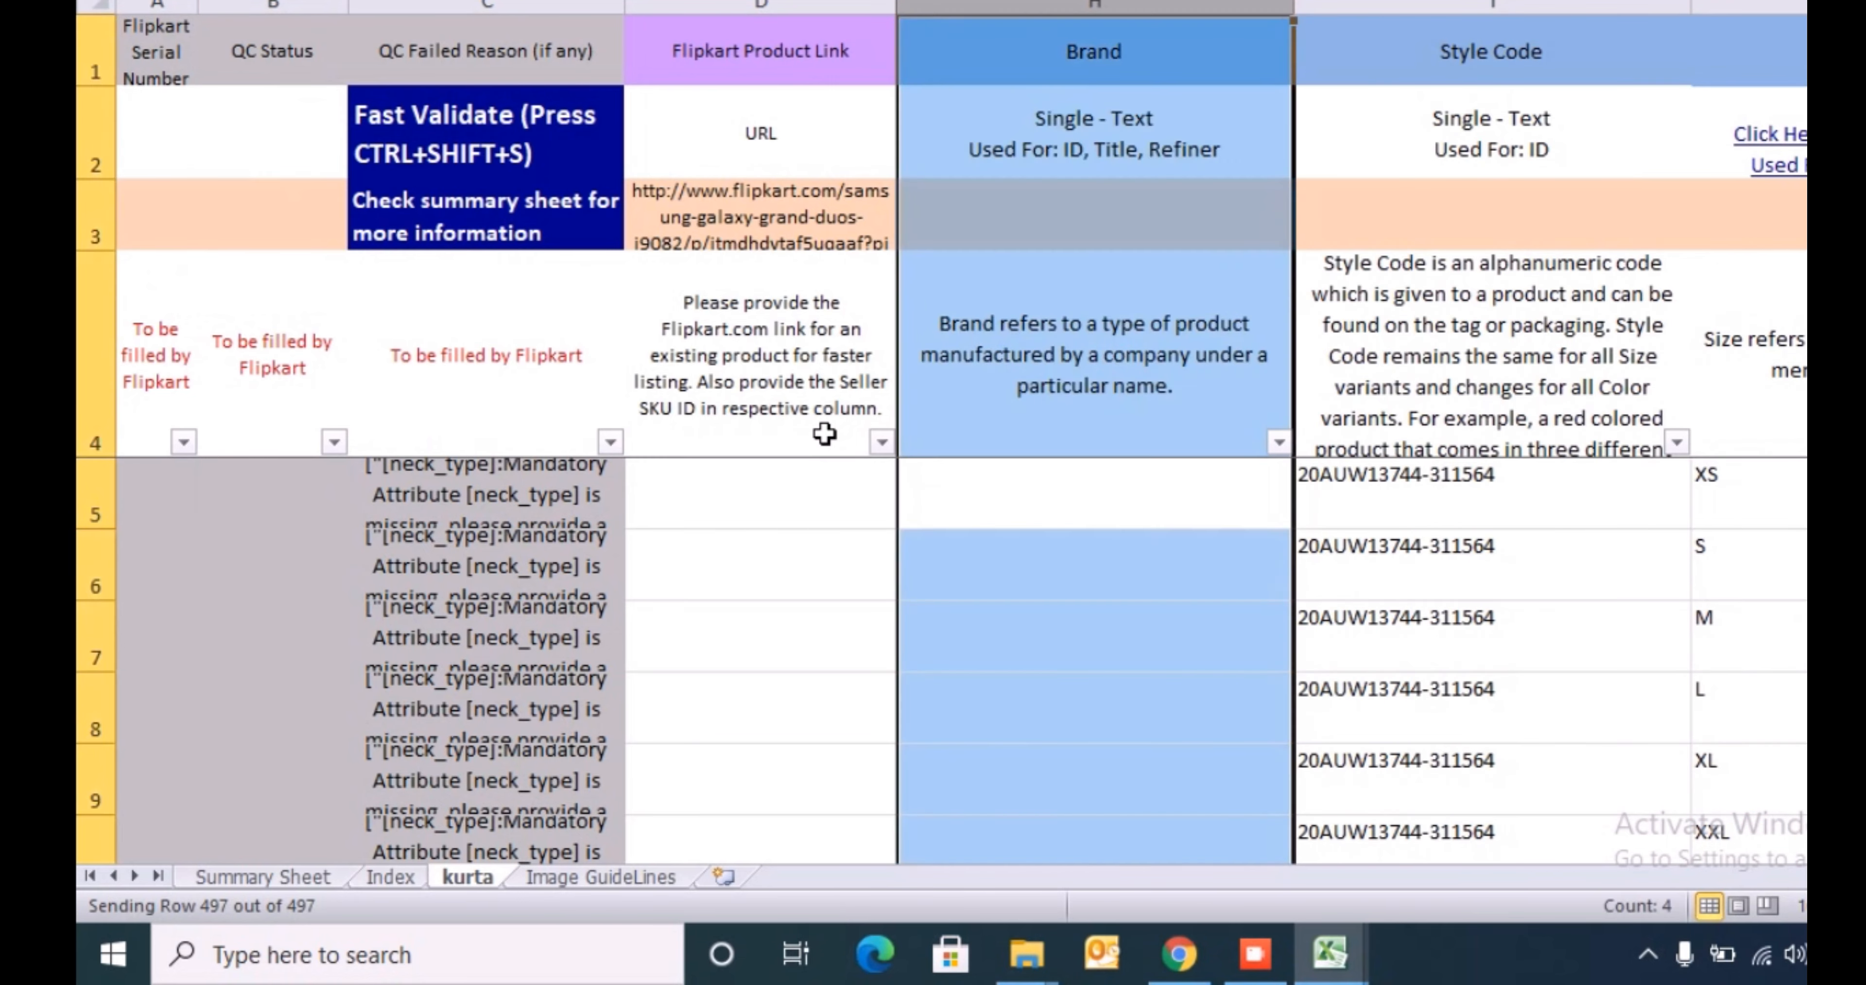
pyautogui.press('Down')
pyautogui.press('Up')
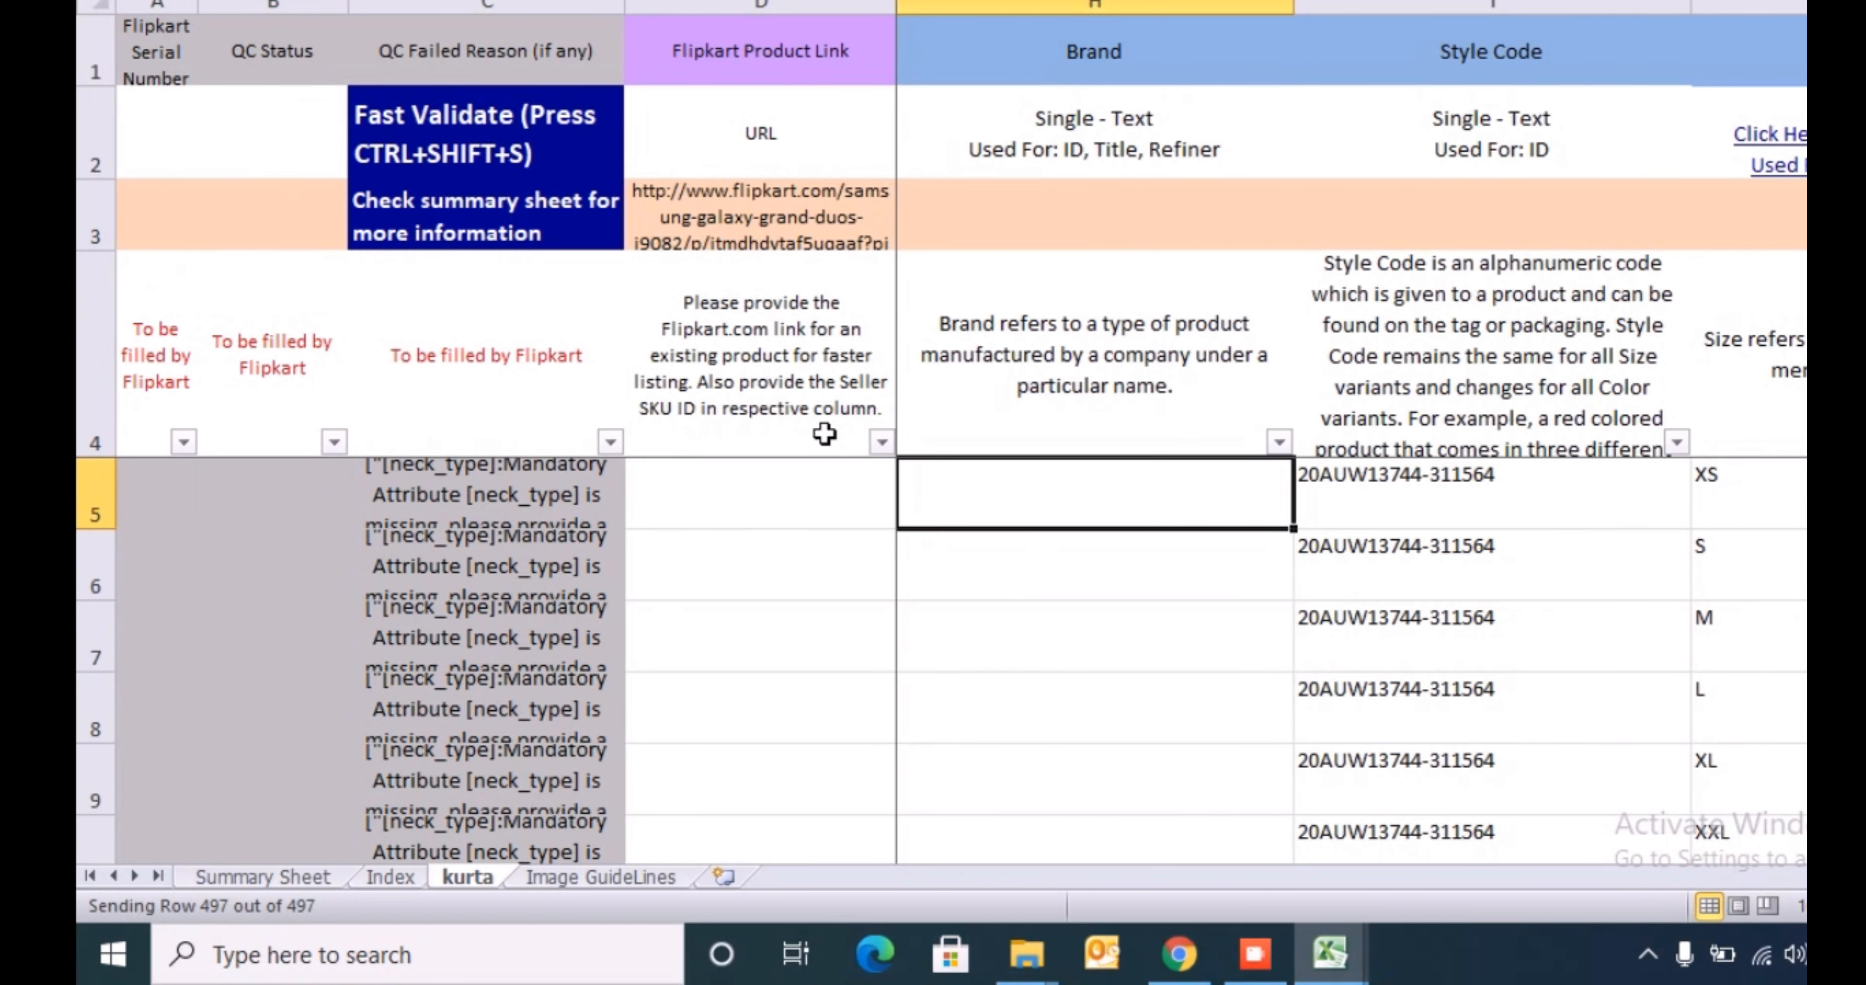
pyautogui.press('Right')
# - Set the Size - Measuring Unit in K5 to Regular from its allowed values
pyautogui.press('Right')
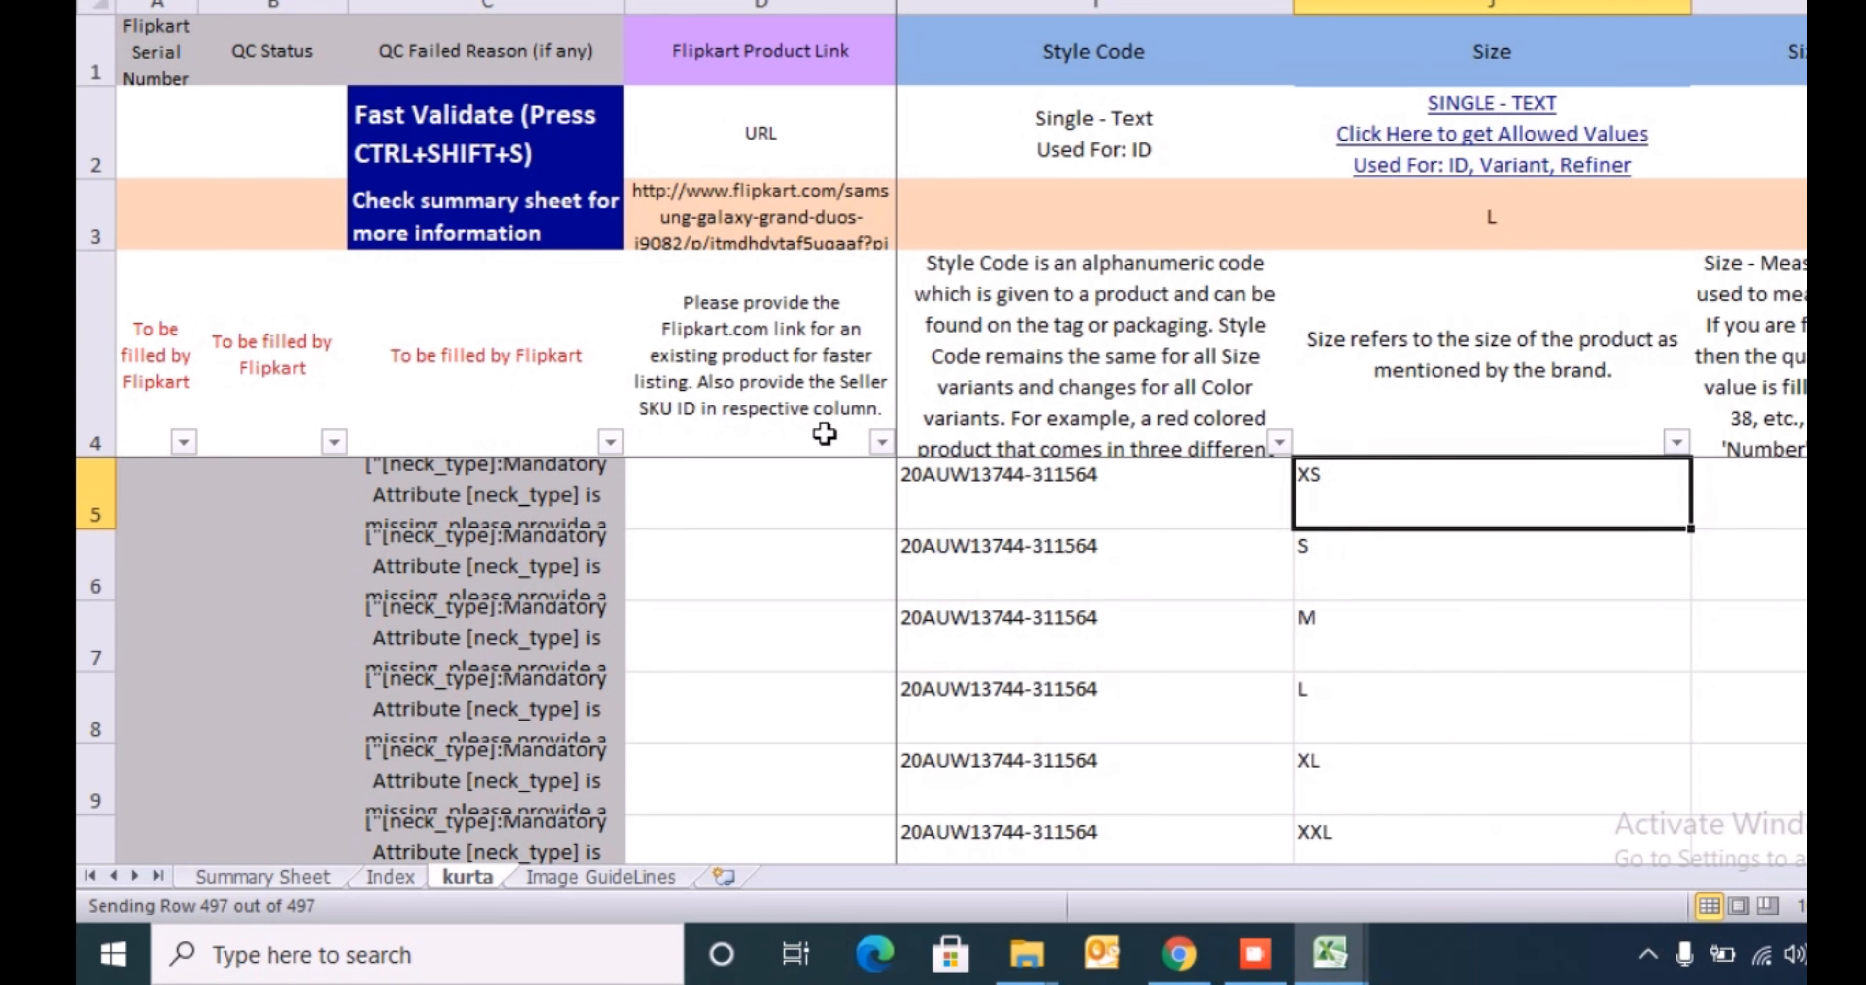
pyautogui.press('Right')
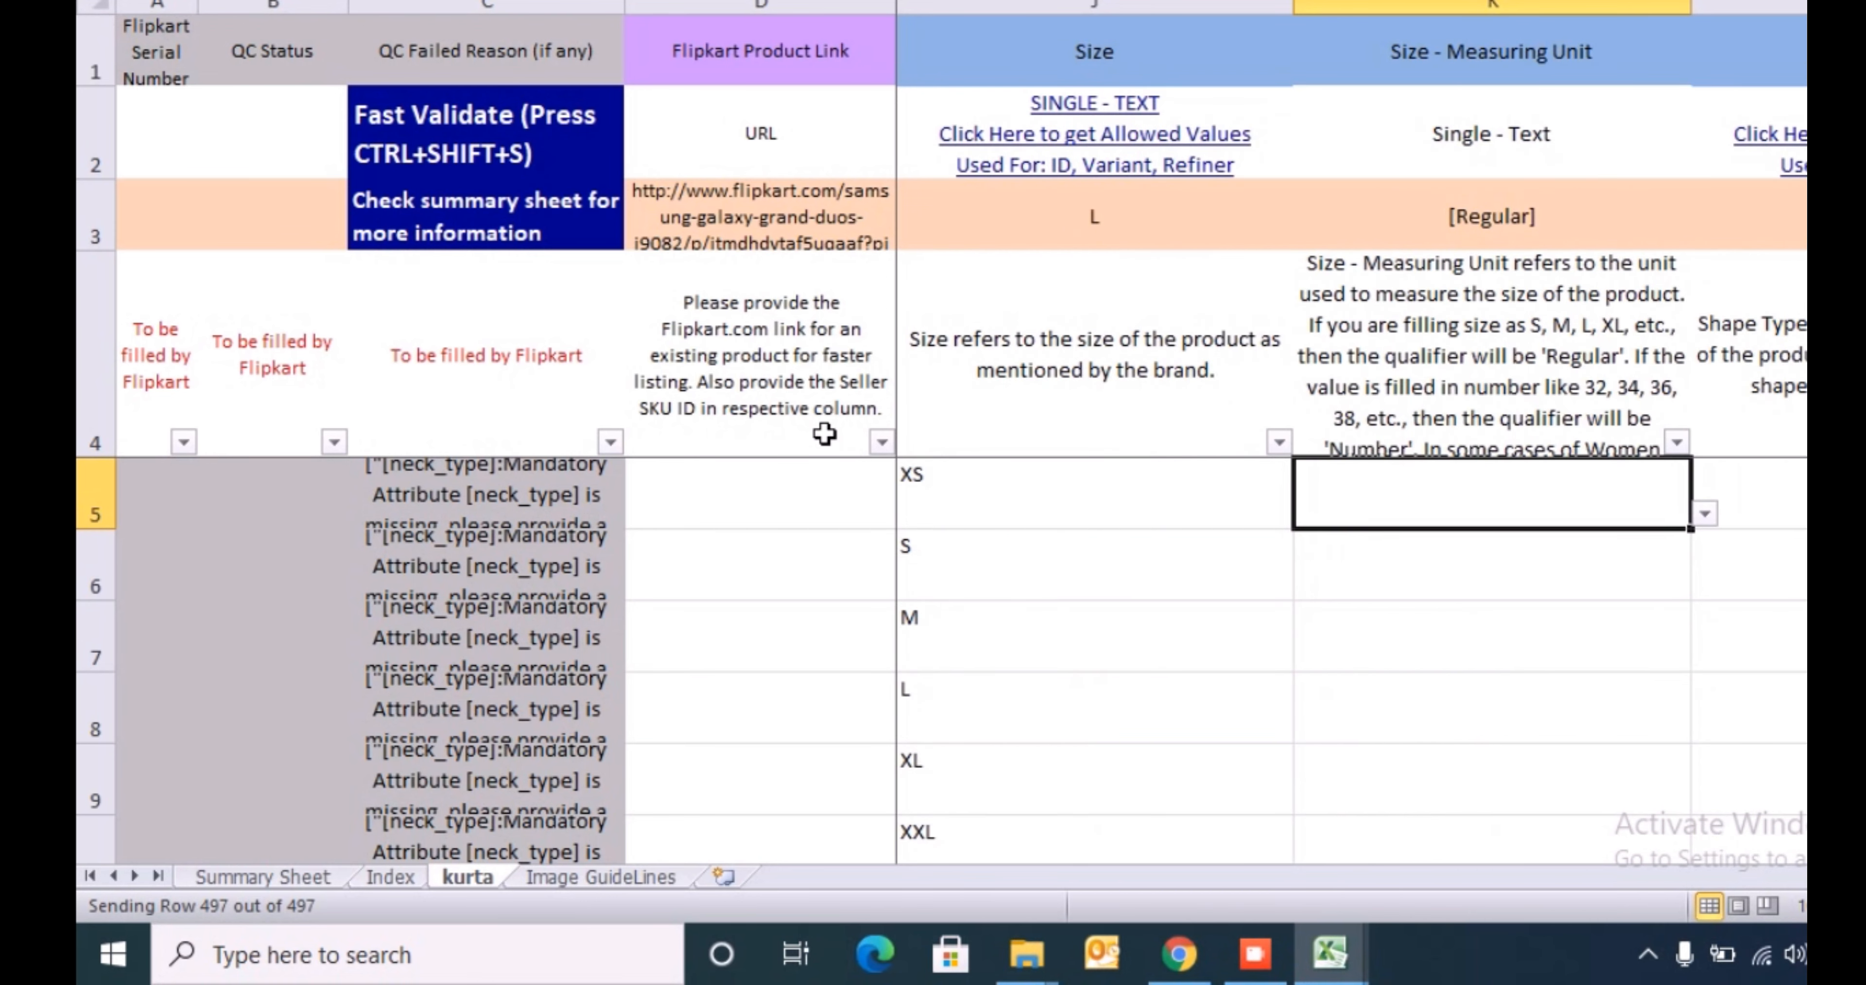
pyautogui.hotkey('alt', 'Down')
pyautogui.press('Down')
pyautogui.press('Up')
pyautogui.press('Return')
pyautogui.hotkey('alt', 'Down')
pyautogui.press('Down')
pyautogui.press('Escape')
pyautogui.hotkey('alt', 'Down')
pyautogui.press('Down')
pyautogui.press('Return')
pyautogui.hotkey('alt', 'Down')
pyautogui.press('Return')
# - Copy Regular from K5 down the Size - Measuring Unit column through row 501 and check where the entries end
pyautogui.hotkey('ctrl', 'c')
pyautogui.press('Left')
pyautogui.hotkey('ctrl', 'Down')
pyautogui.press('Right')
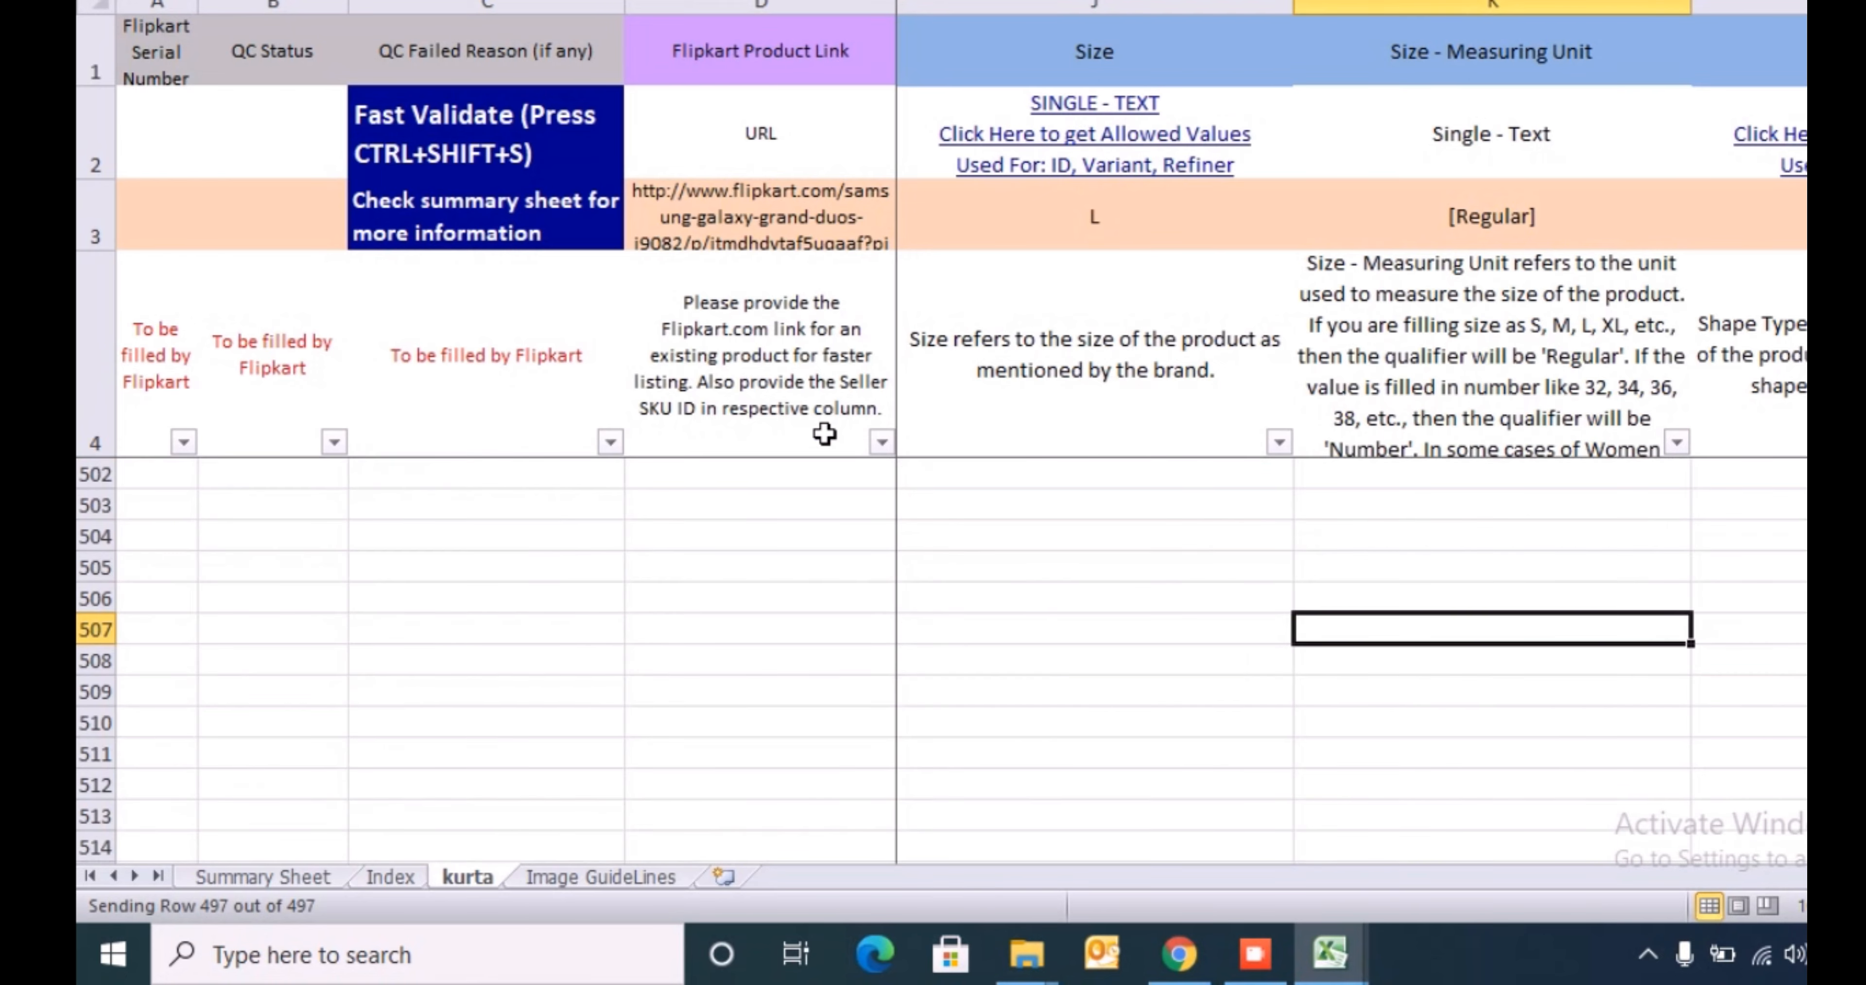
pyautogui.hotkey('ctrl', 'Up')
pyautogui.press('Left')
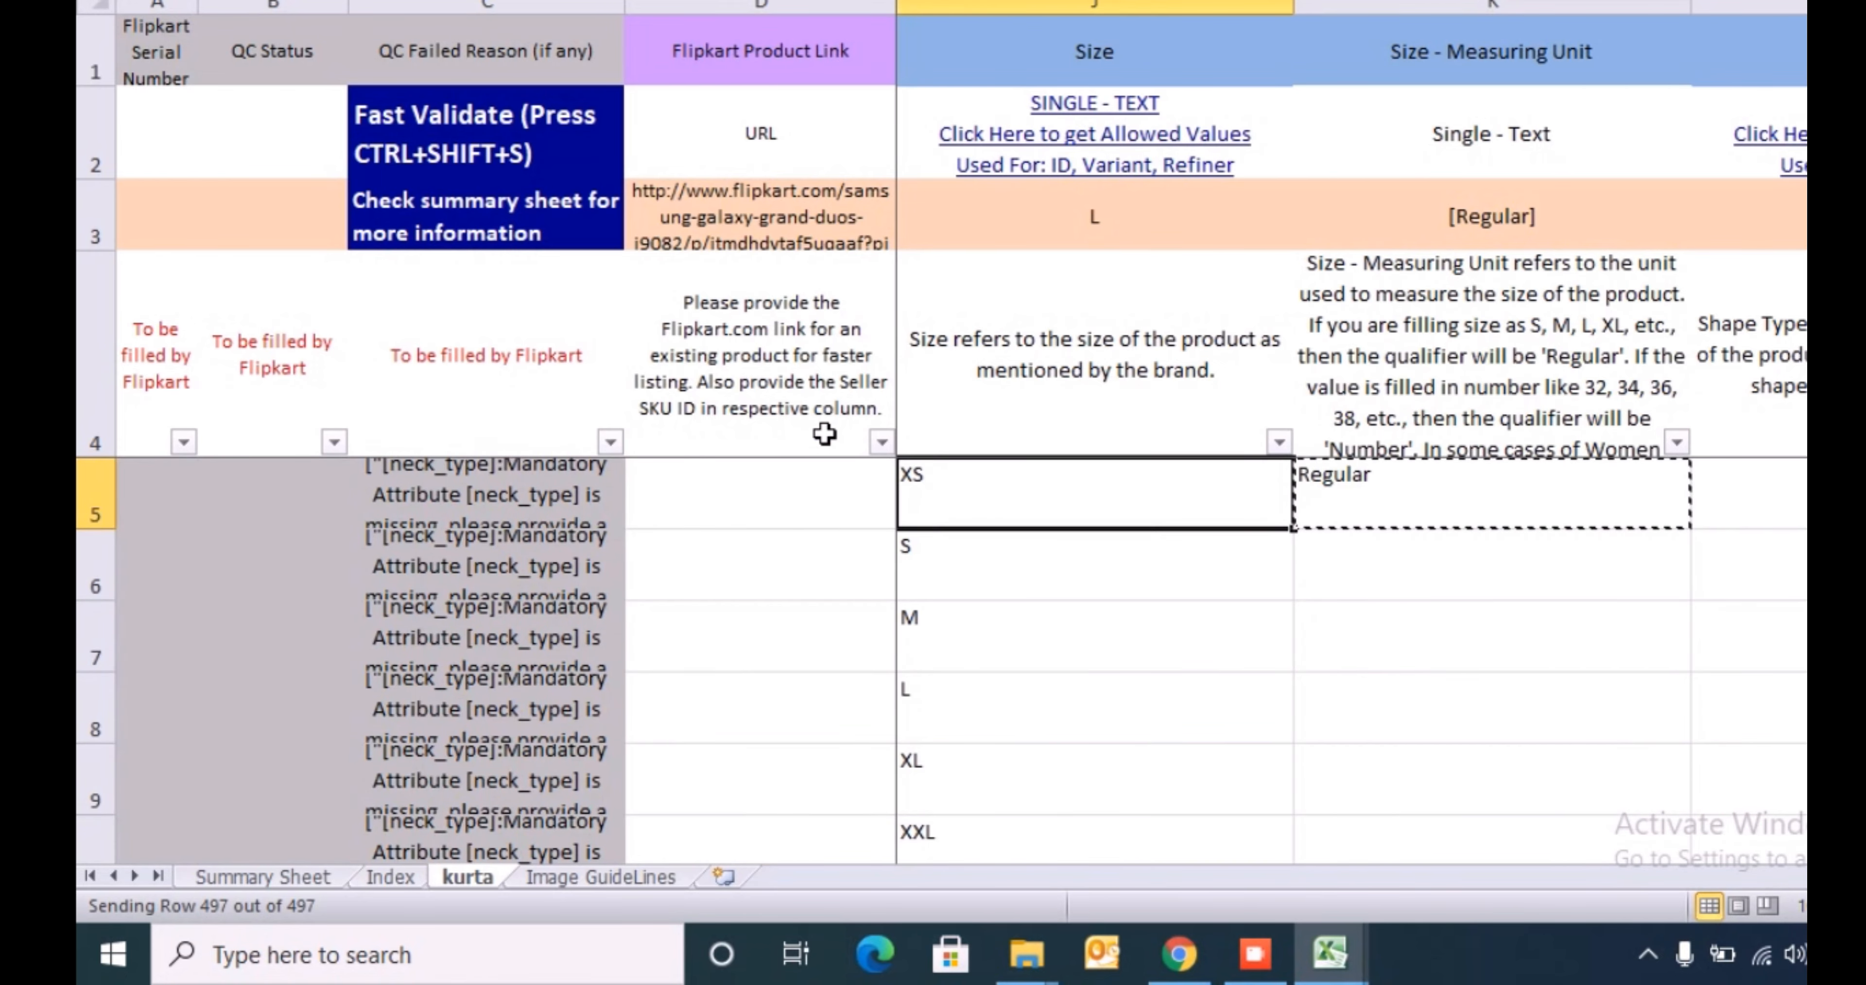
pyautogui.hotkey('ctrl', 'Down')
pyautogui.press('Right')
pyautogui.hotkey('ctrl', 'shift', 'Up')
pyautogui.hotkey('ctrl', 'v')
pyautogui.hotkey('ctrl', 'Down')
pyautogui.press('Down')
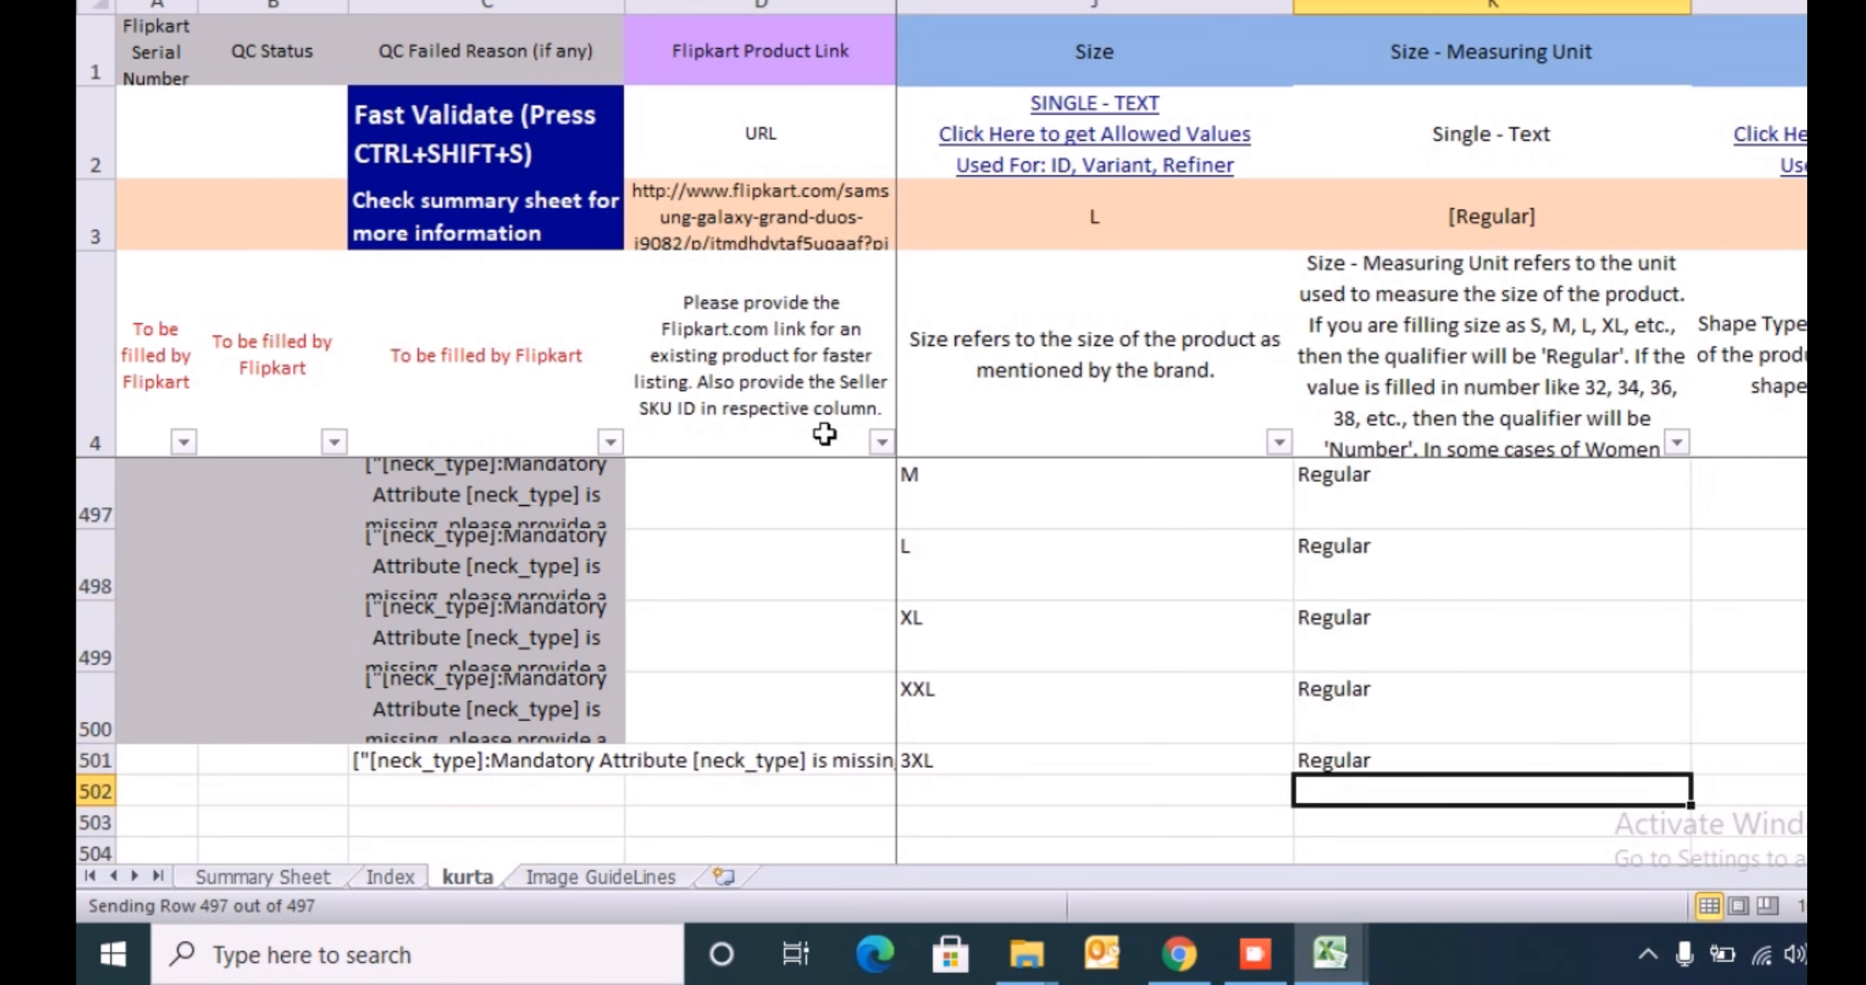
pyautogui.press('Up')
pyautogui.hotkey('ctrl', 'Up')
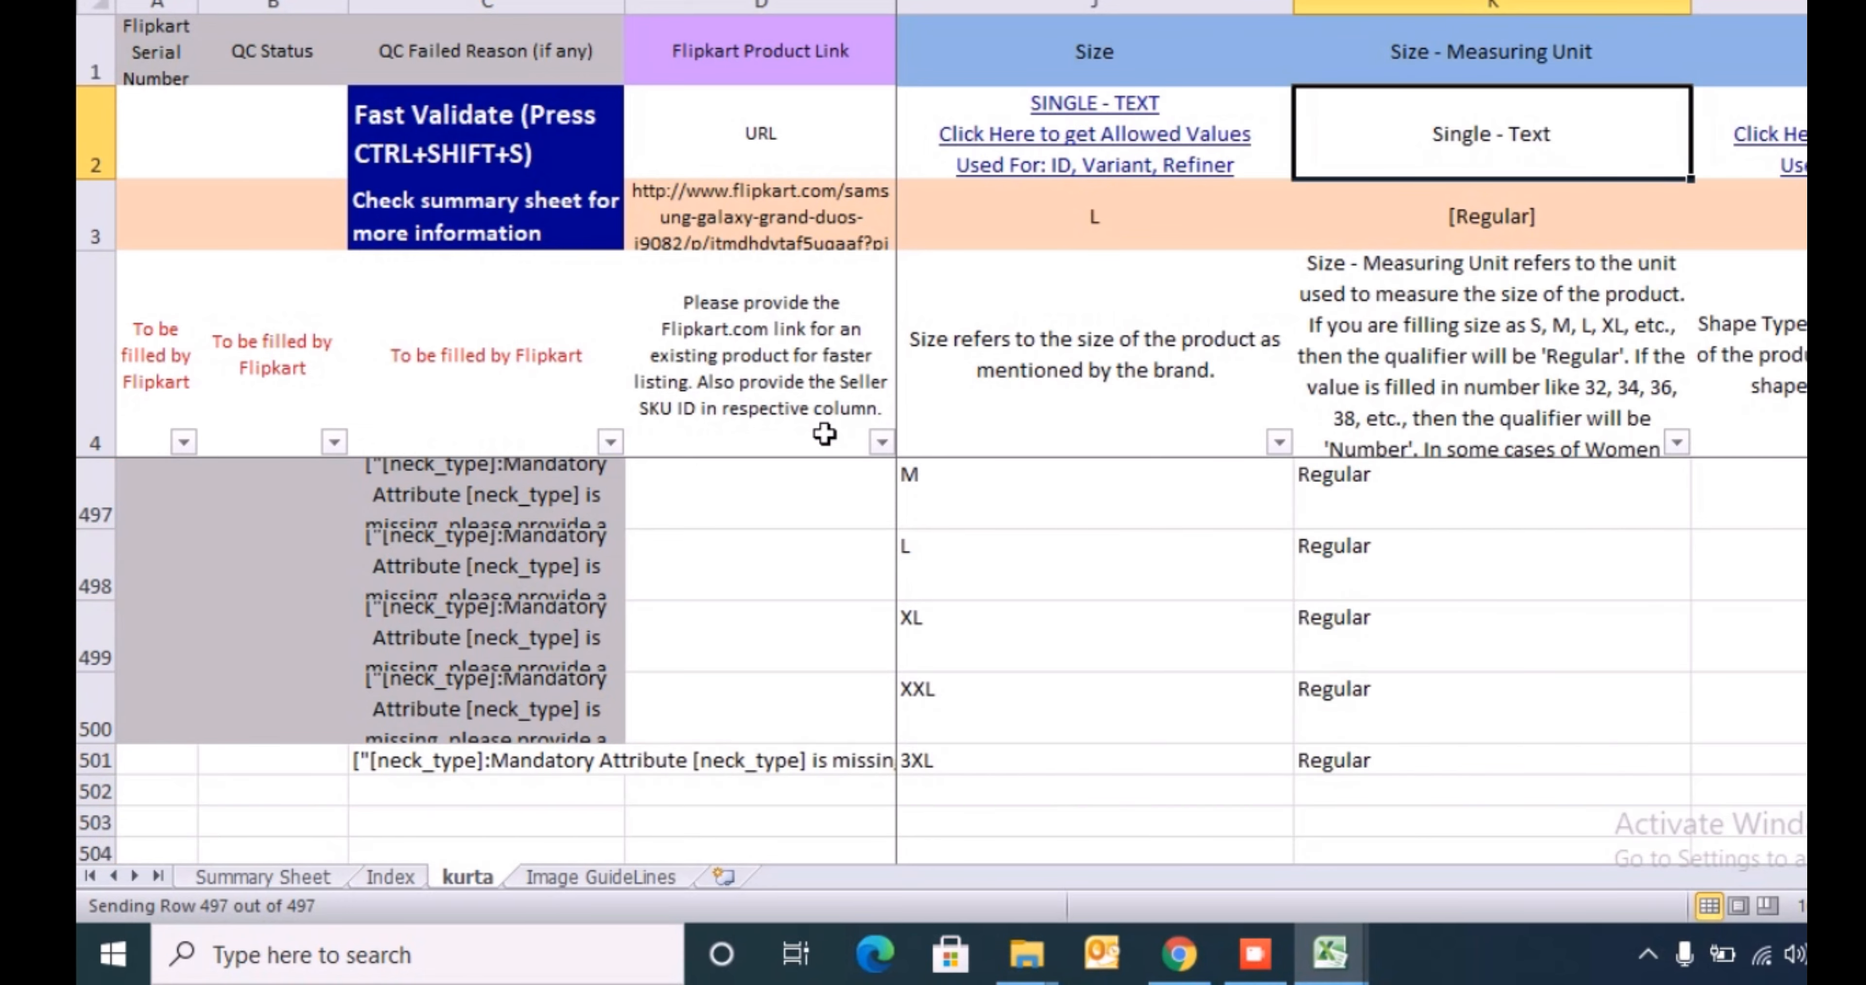
# - Review the allowed Shape Type values for L5 without choosing one
pyautogui.press('Down')
pyautogui.press('Down')
pyautogui.press('Down')
pyautogui.press('Right')
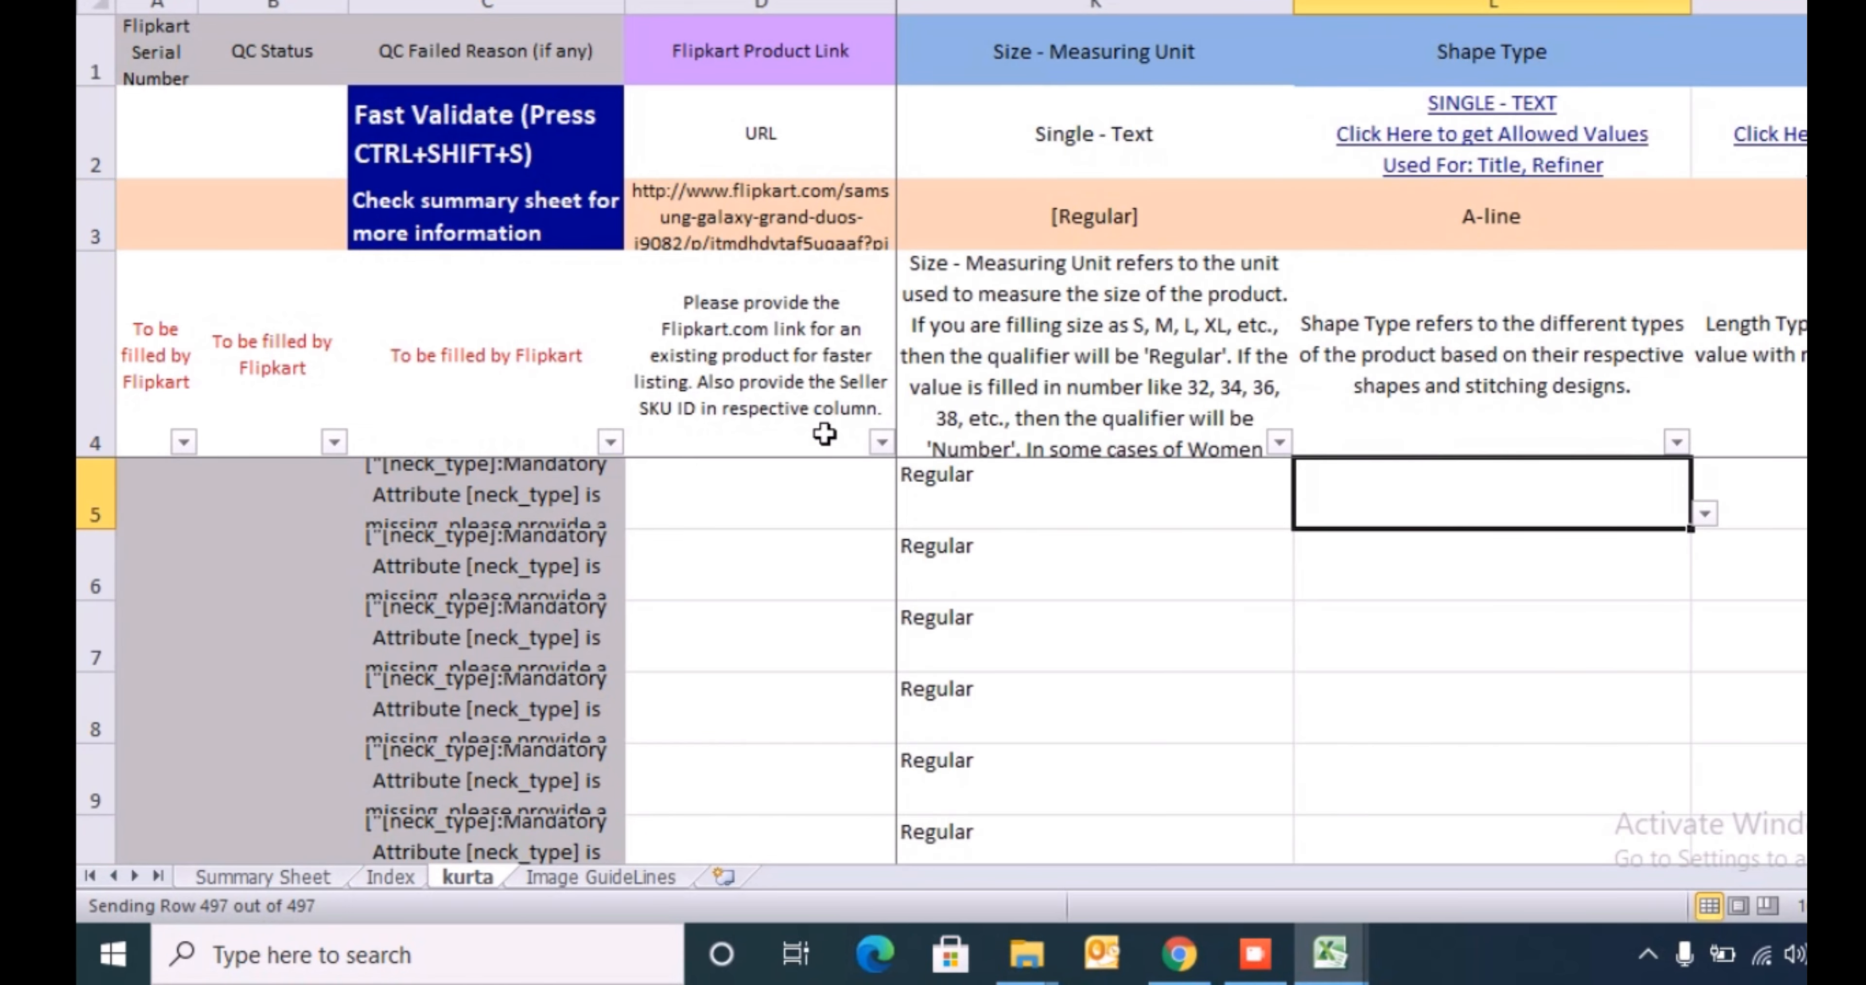
pyautogui.hotkey('alt', 'Down')
pyautogui.press('Down')
pyautogui.press('Down')
pyautogui.press('Down')
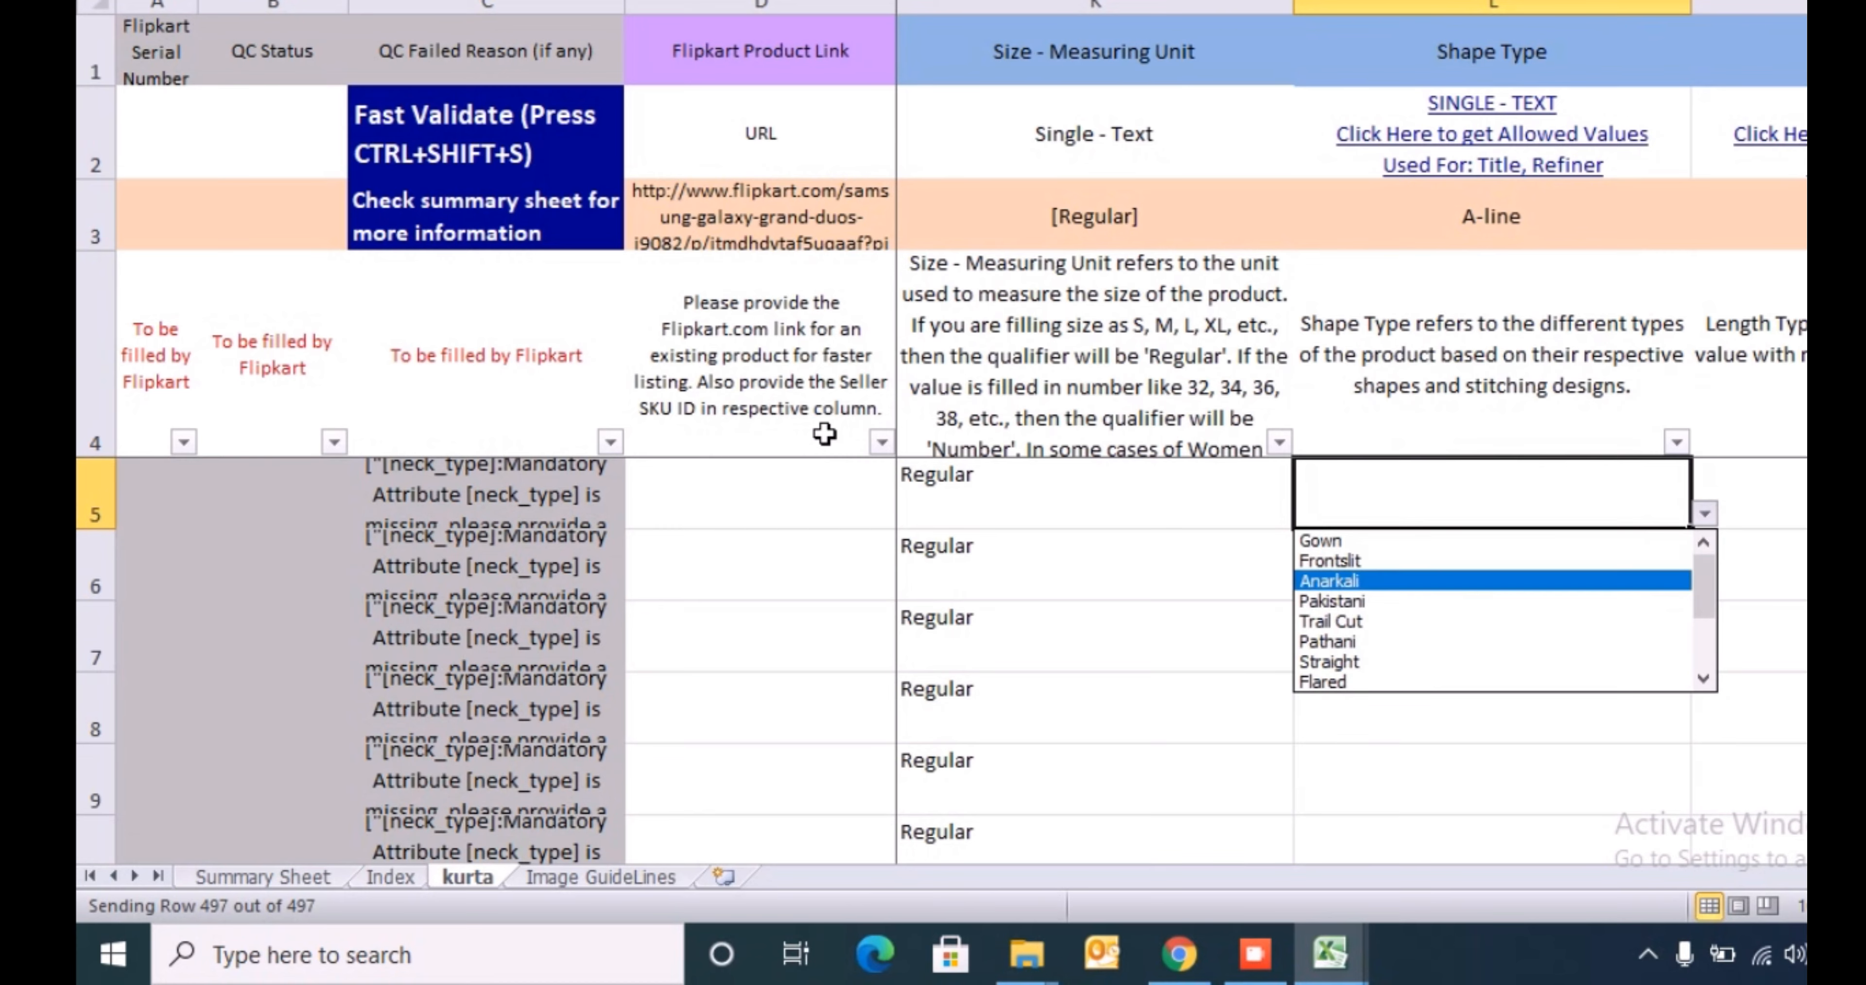
pyautogui.press('Up')
pyautogui.press('Up')
pyautogui.press('Down')
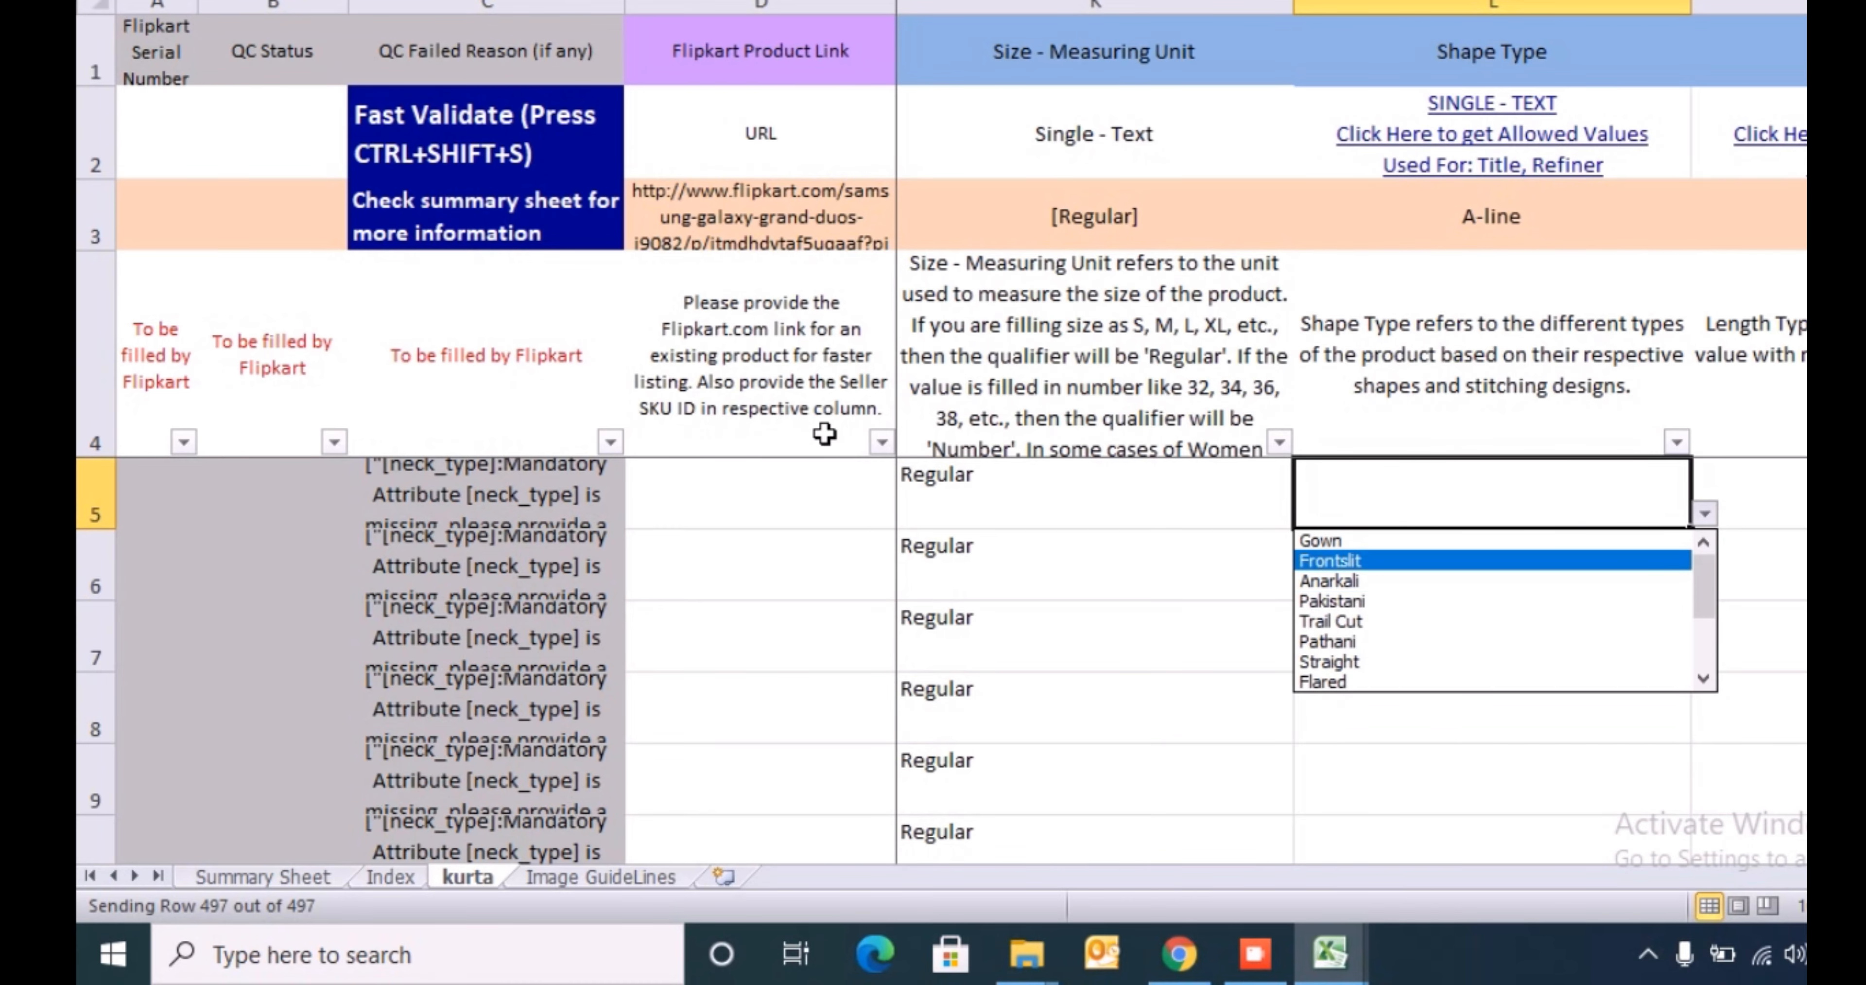
pyautogui.press('Down')
pyautogui.press('Escape')
# - Set the Shape Type to Gown in L5, Frontslit in L6 and Anarkali in L7 from the allowed values
pyautogui.hotkey('alt', 'Down')
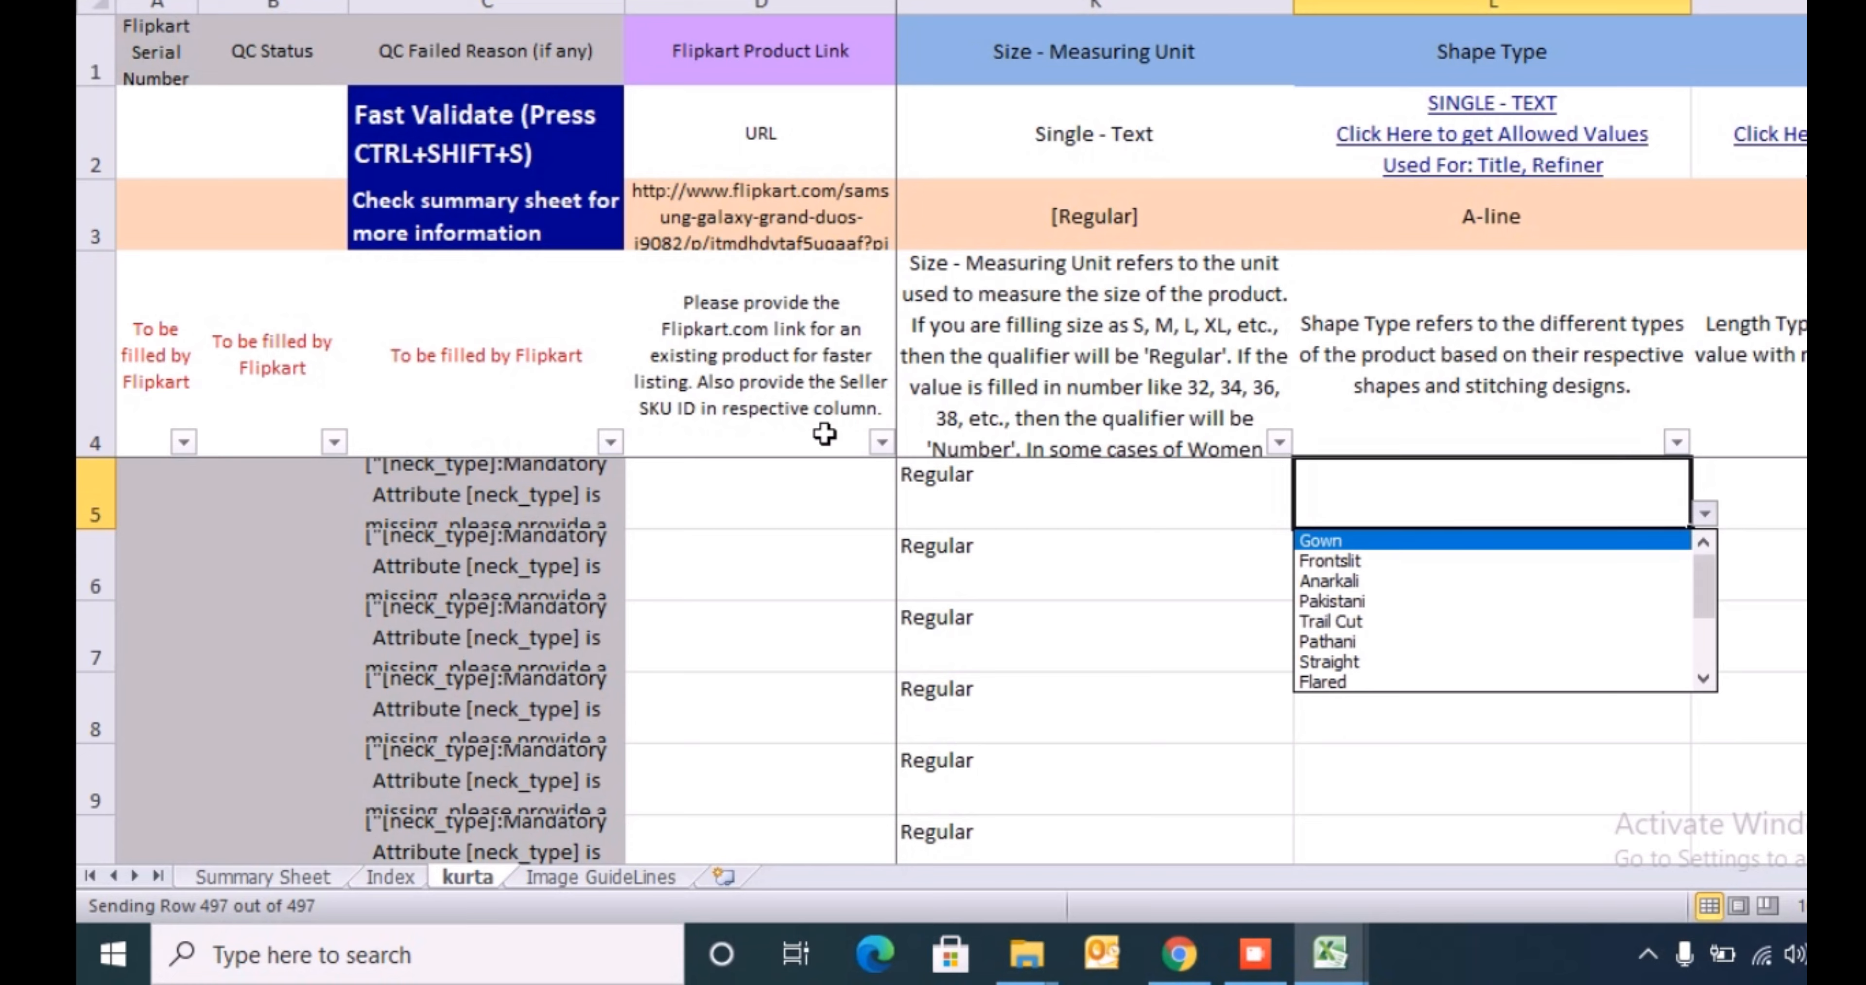
pyautogui.press('Return')
pyautogui.press('Down')
pyautogui.hotkey('alt', 'Down')
pyautogui.press('Down')
pyautogui.press('Down')
pyautogui.press('Return')
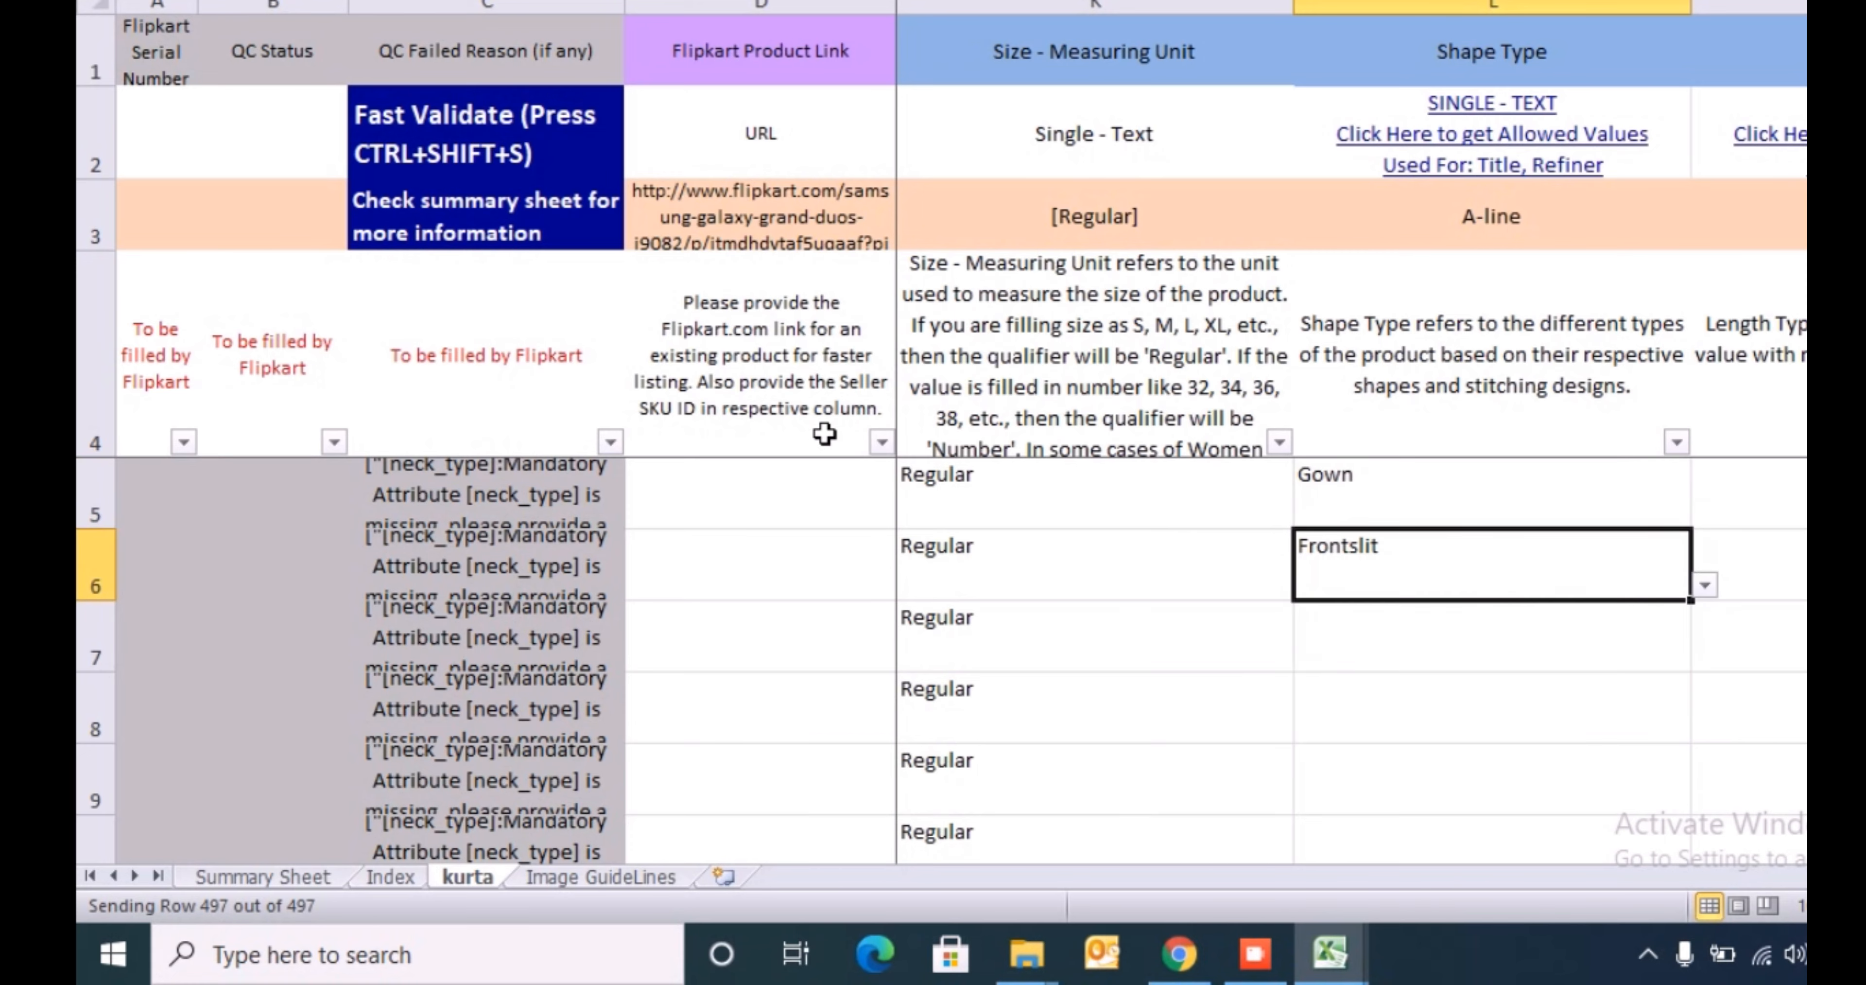
pyautogui.press('Down')
pyautogui.hotkey('alt', 'Down')
pyautogui.press('Down')
pyautogui.press('Down')
pyautogui.press('Down')
pyautogui.press('Return')
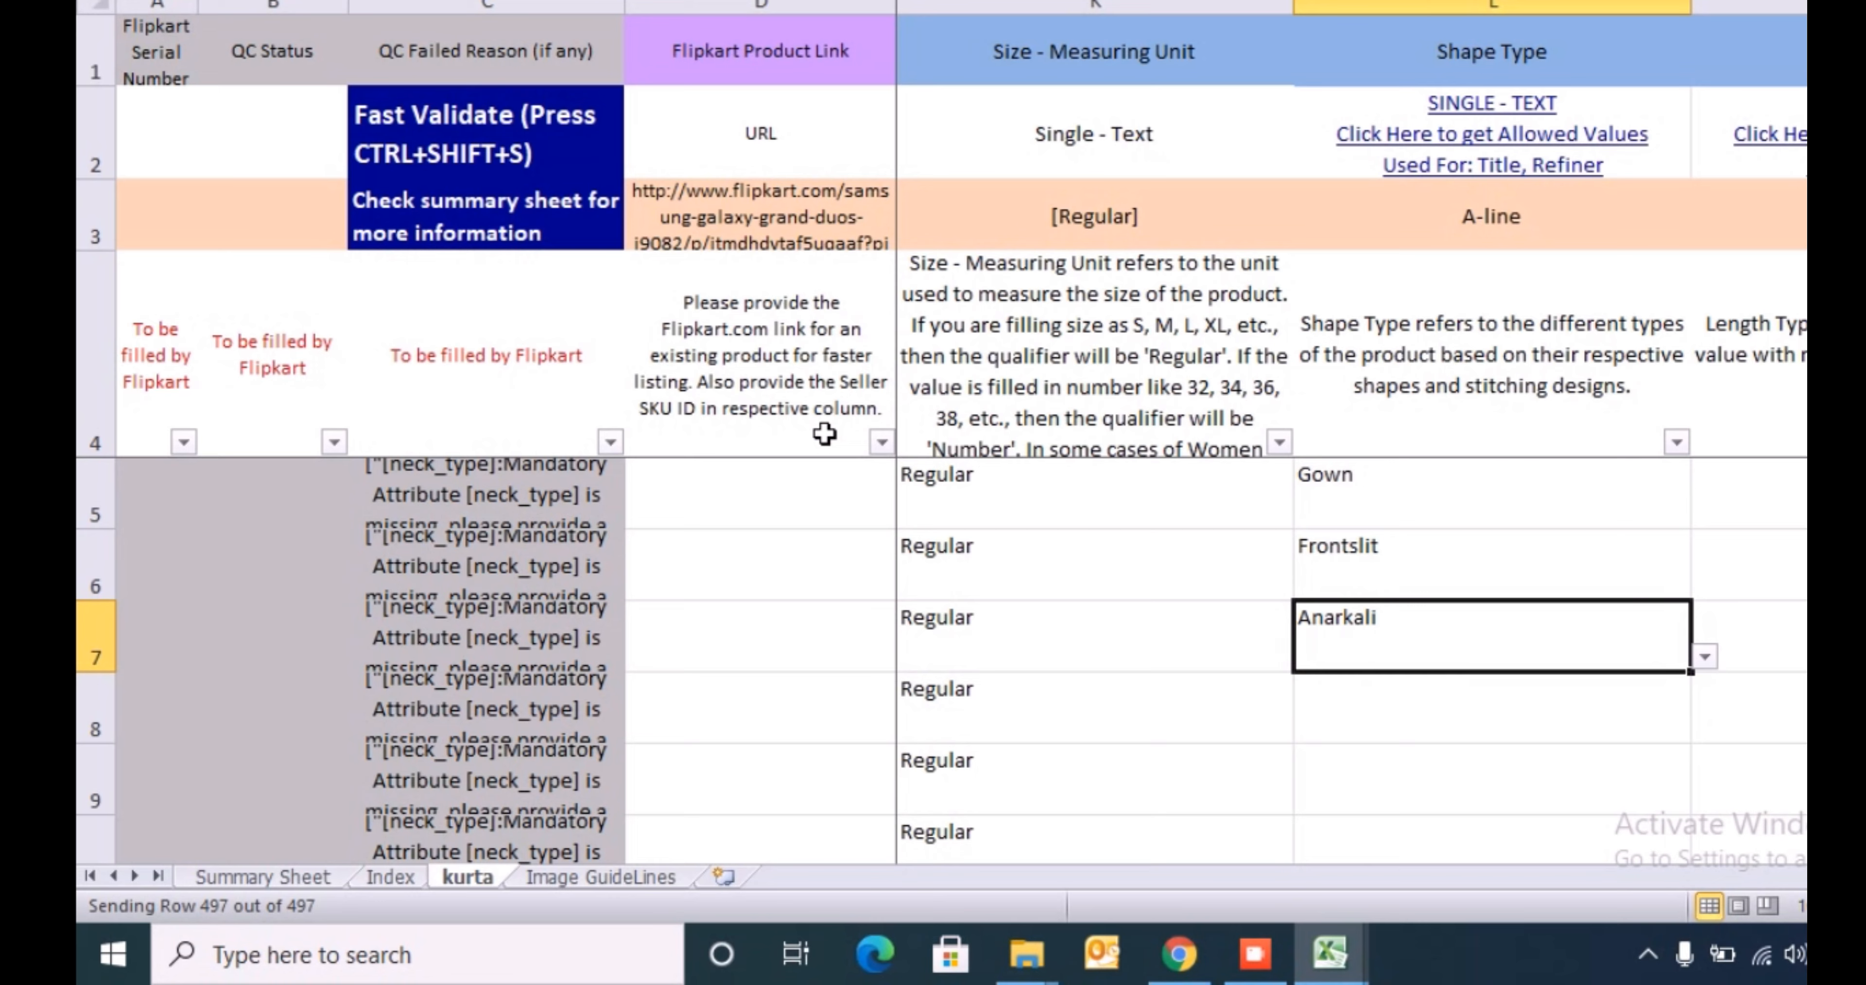
# - Clear the trial Shape Type entries in L5:L8
pyautogui.press('Up')
pyautogui.press('Up')
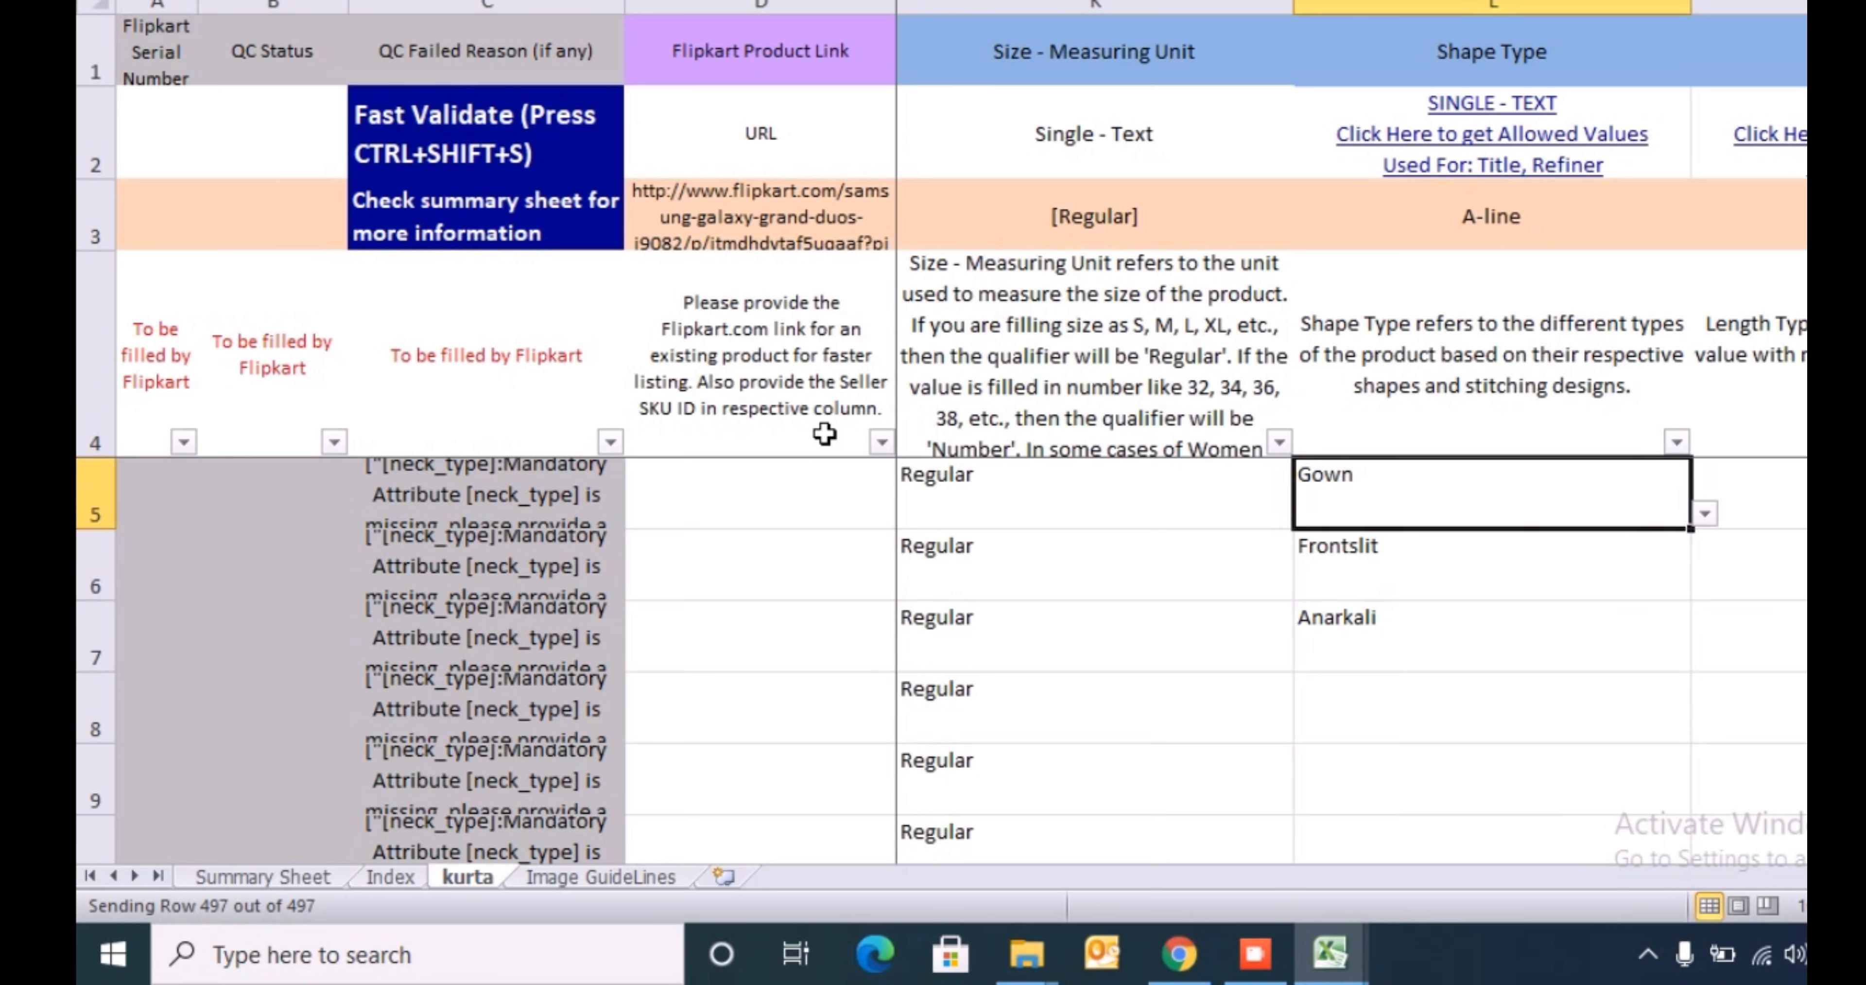
pyautogui.hotkey('shift', 'Down')
pyautogui.hotkey('shift', 'Down')
pyautogui.hotkey('shift', 'Down')
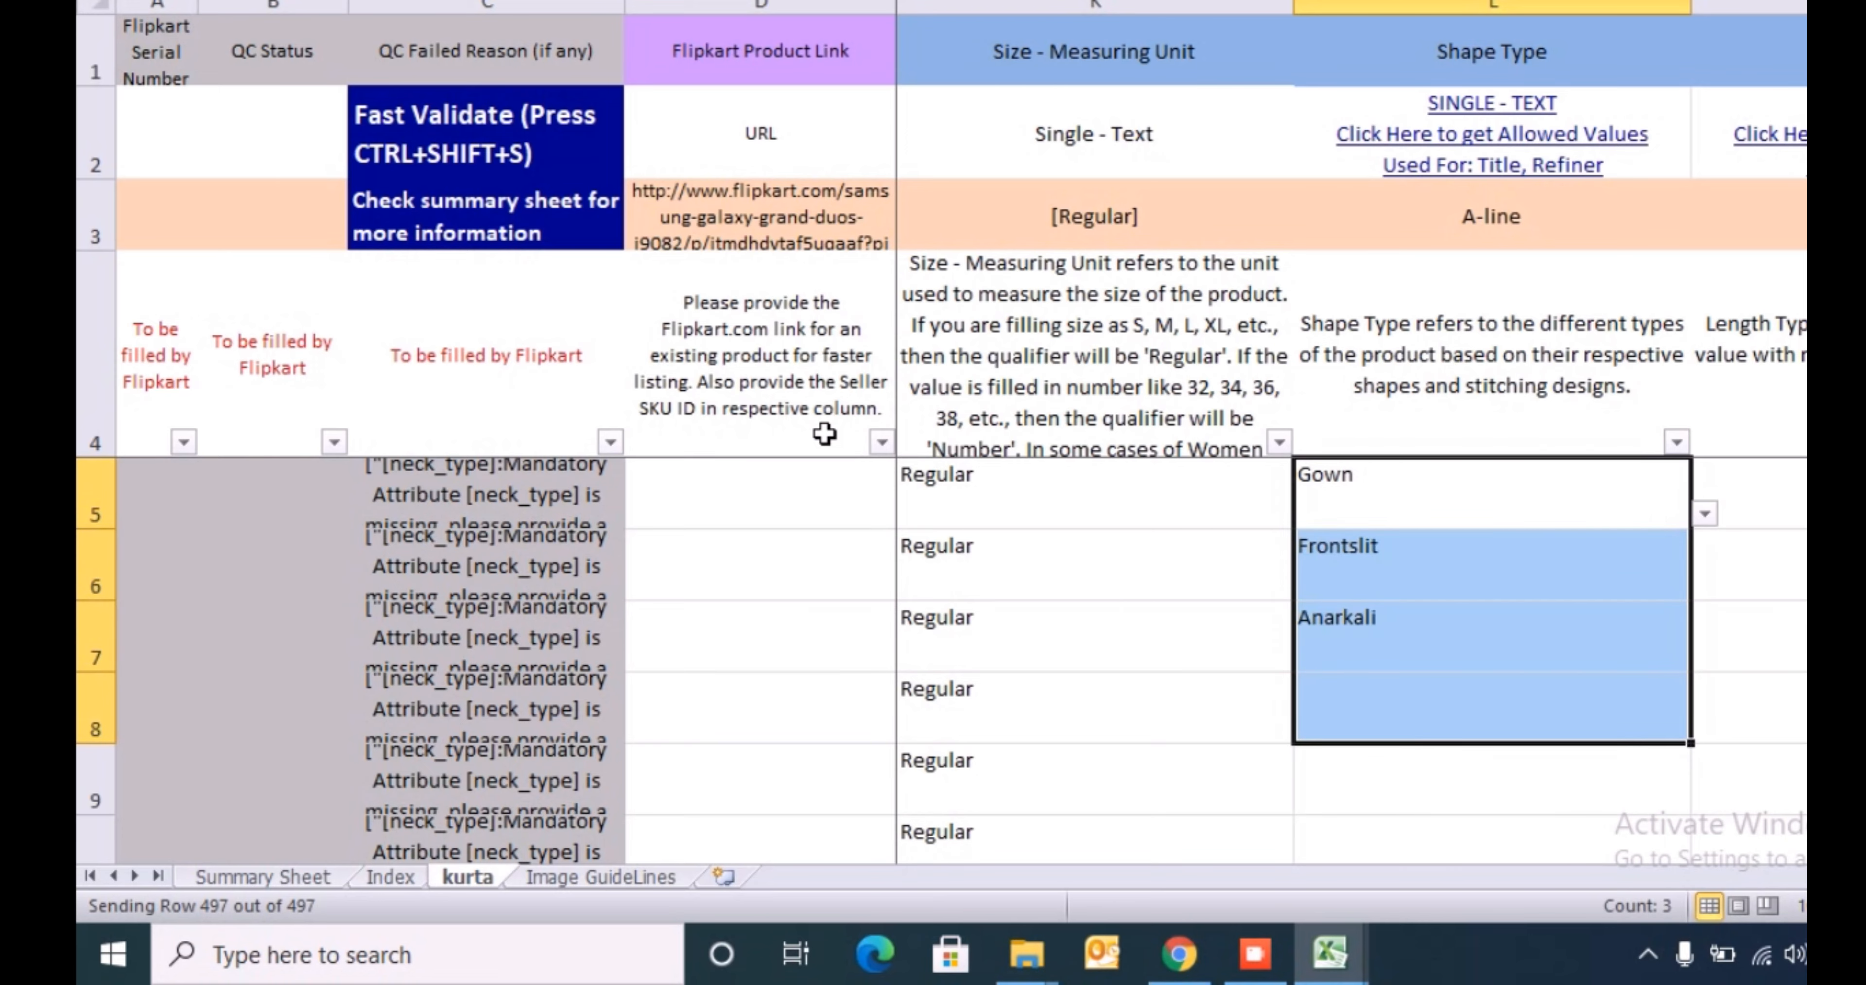
pyautogui.press('Delete')
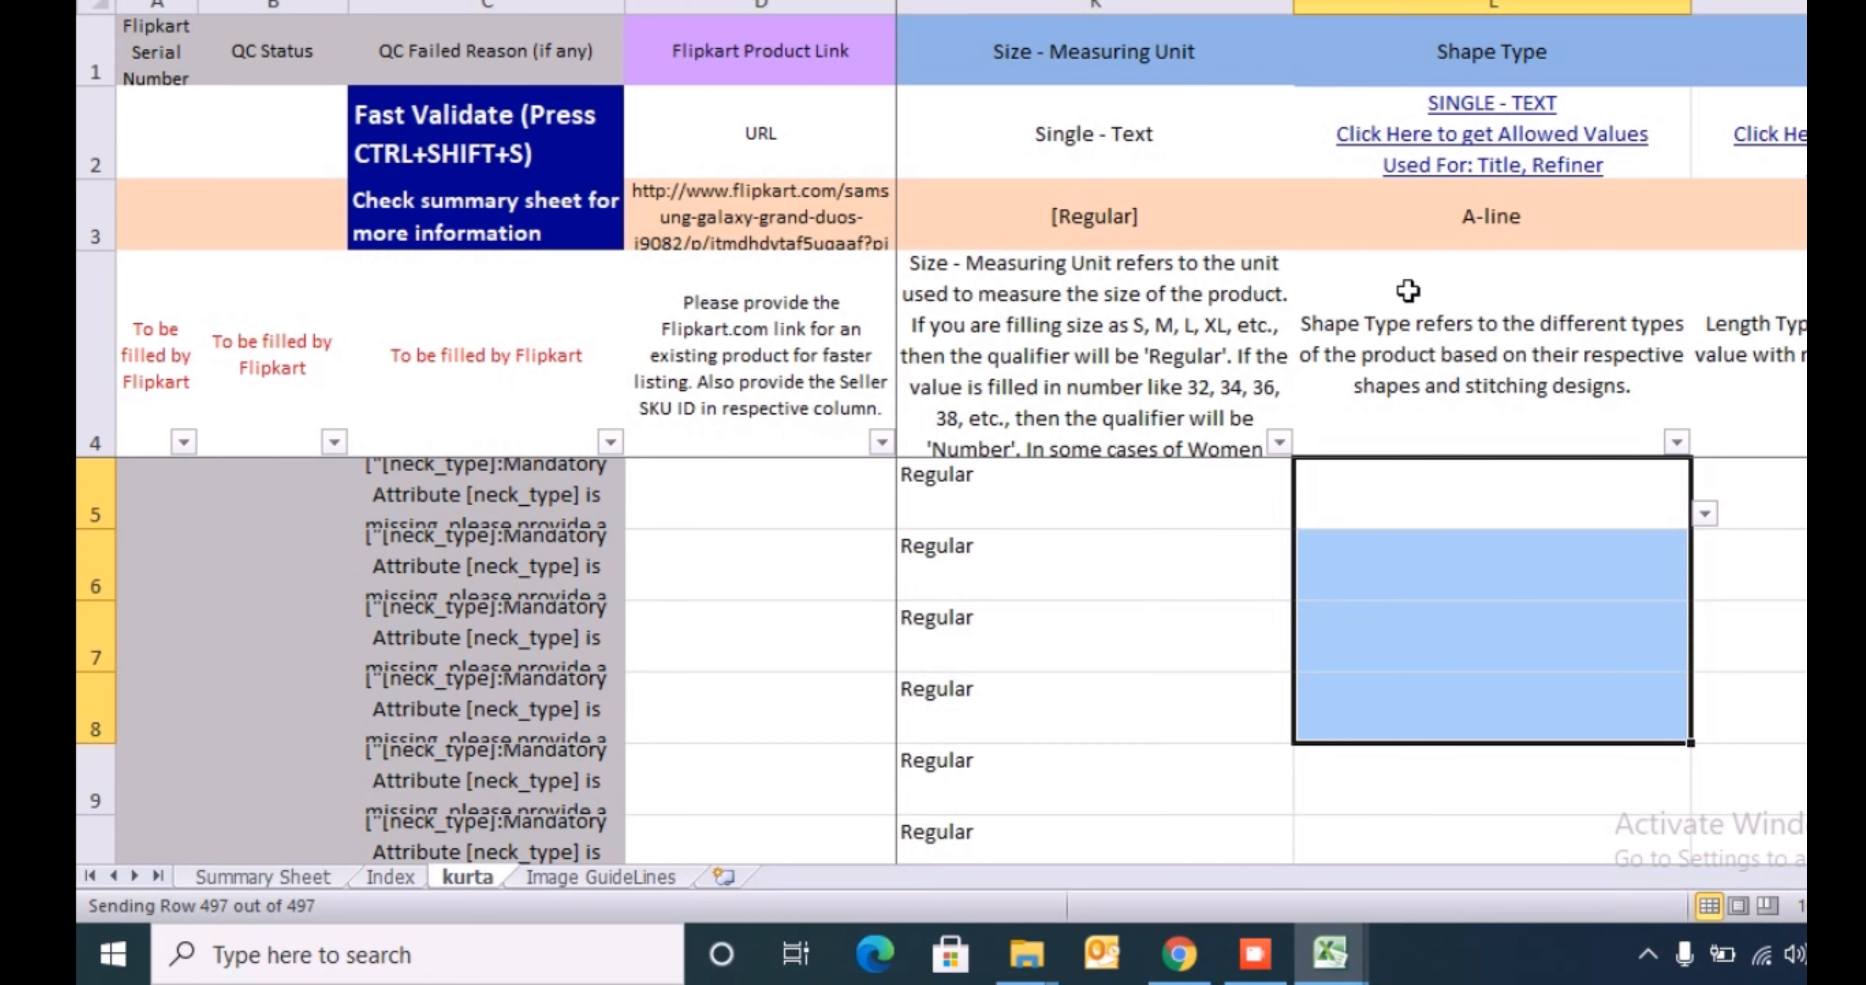
# - Show the allowed Shape Type values in the Index sheet, then switch to the MnM workbook and delete its unlabelled helper column J
pyautogui.click(1495, 163)
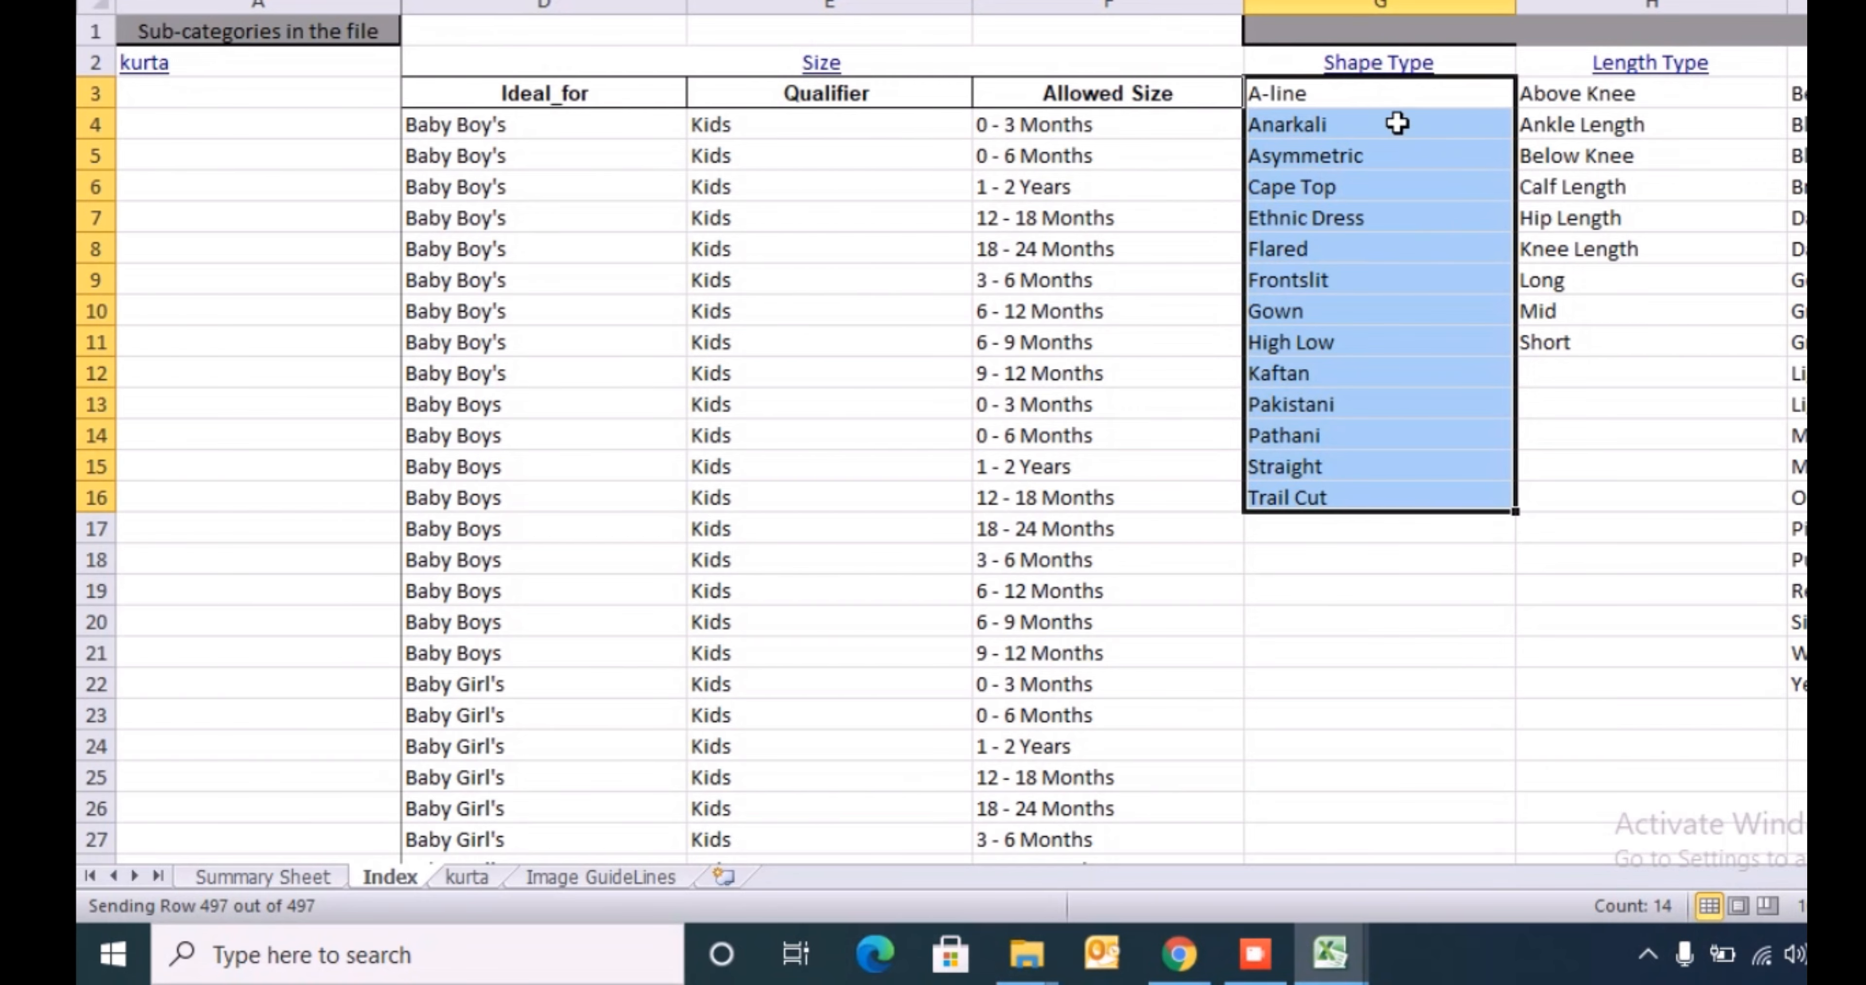
pyautogui.hotkey('alt', 'Tab')
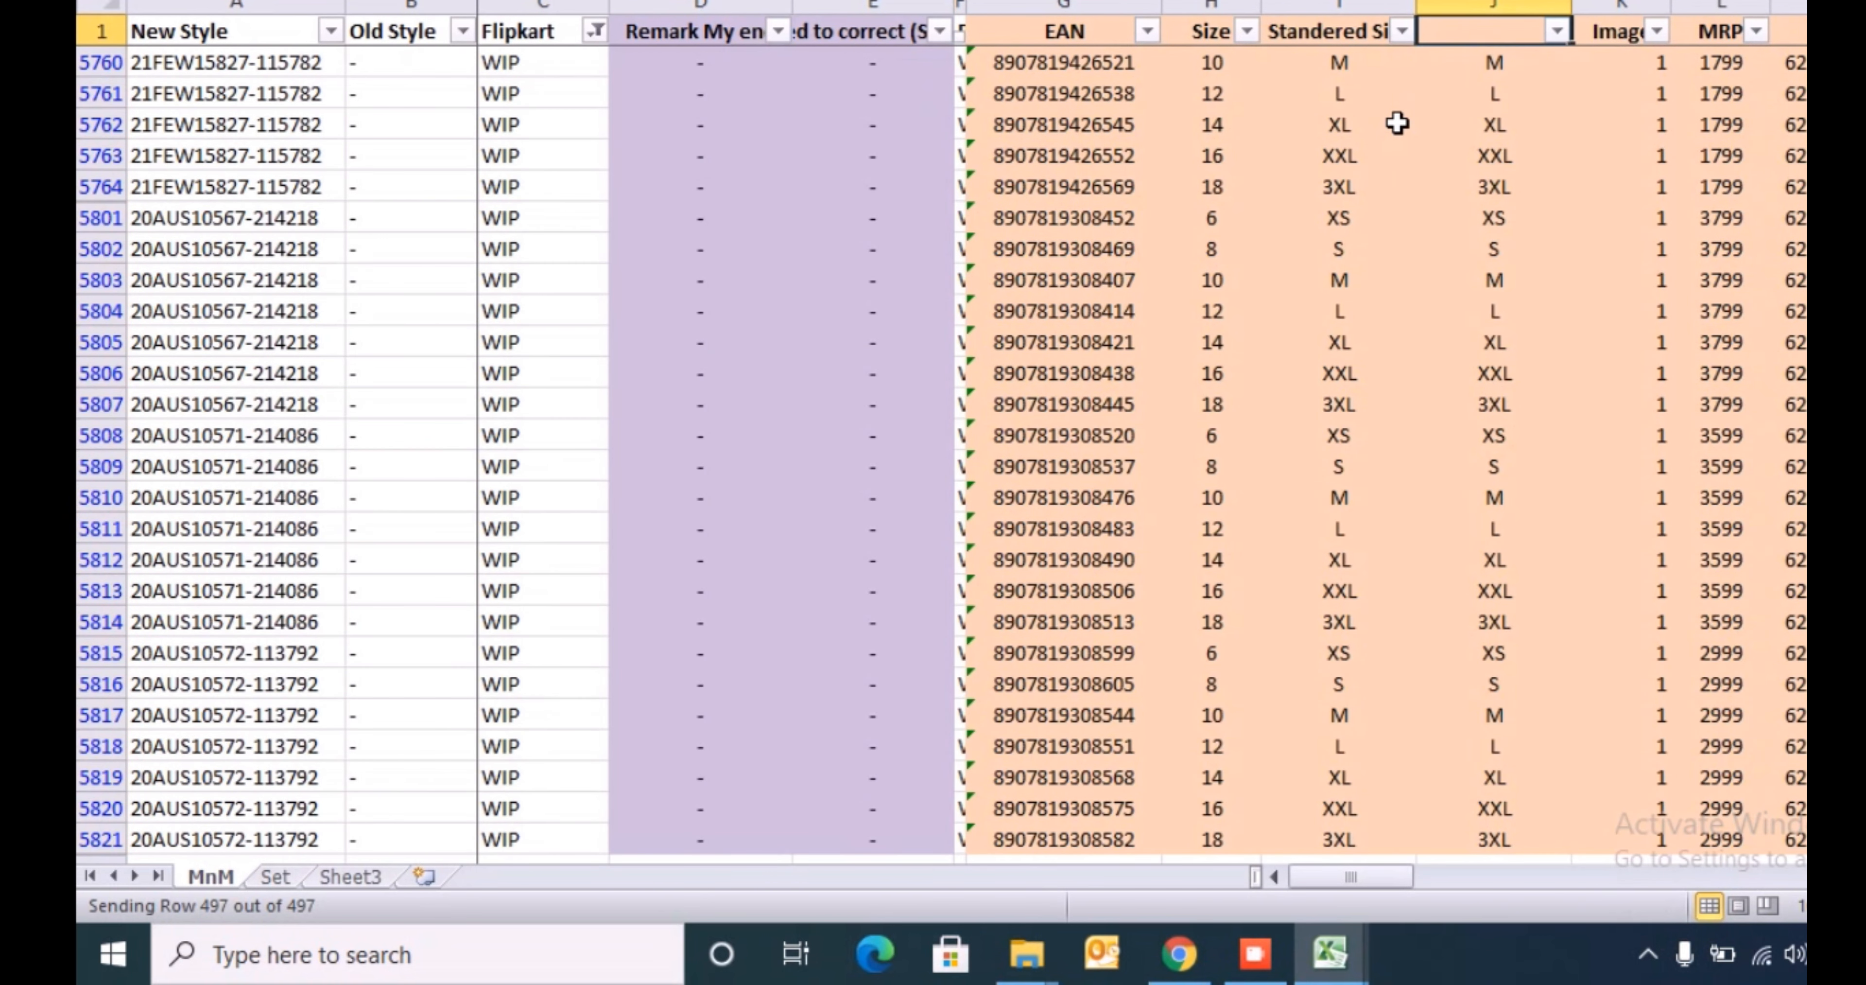
pyautogui.hotkey('ctrl', 'space')
pyautogui.hotkey('ctrl', '-')
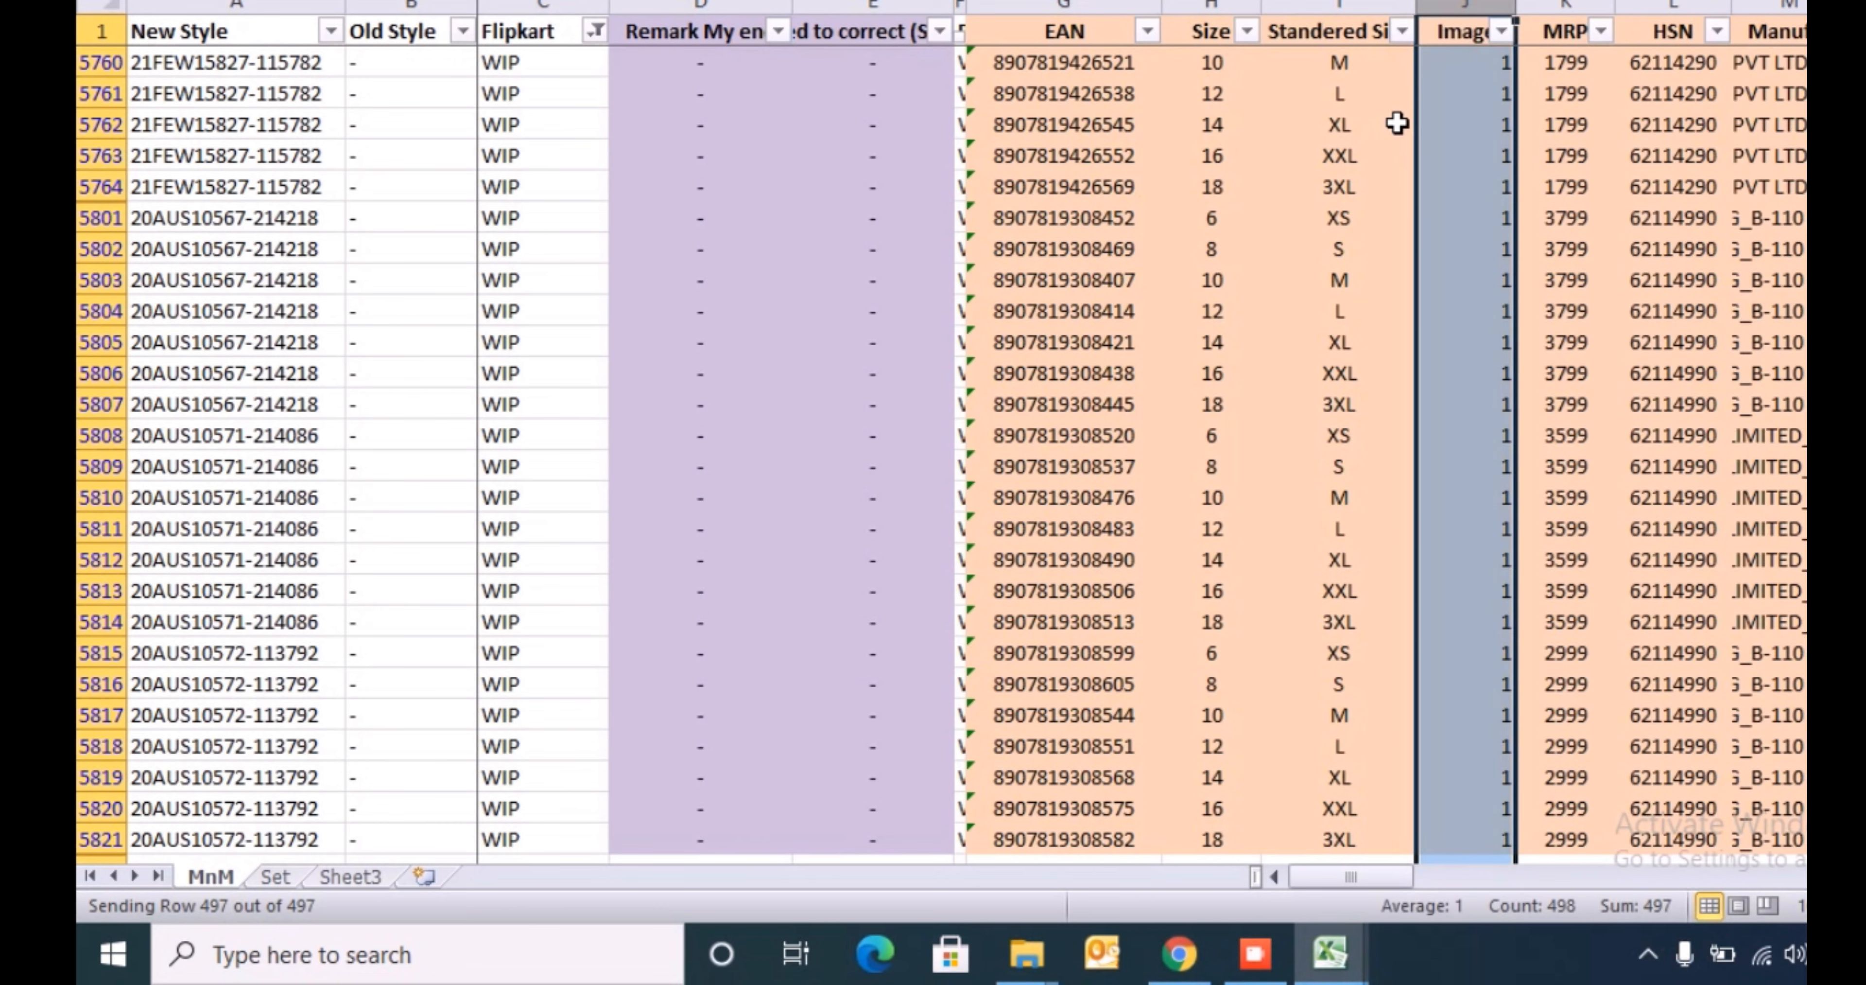
# - Find the Silhouette column in the MnM header row by searching for SIL with entire-cell matching turned off
pyautogui.hotkey('shift', 'space')
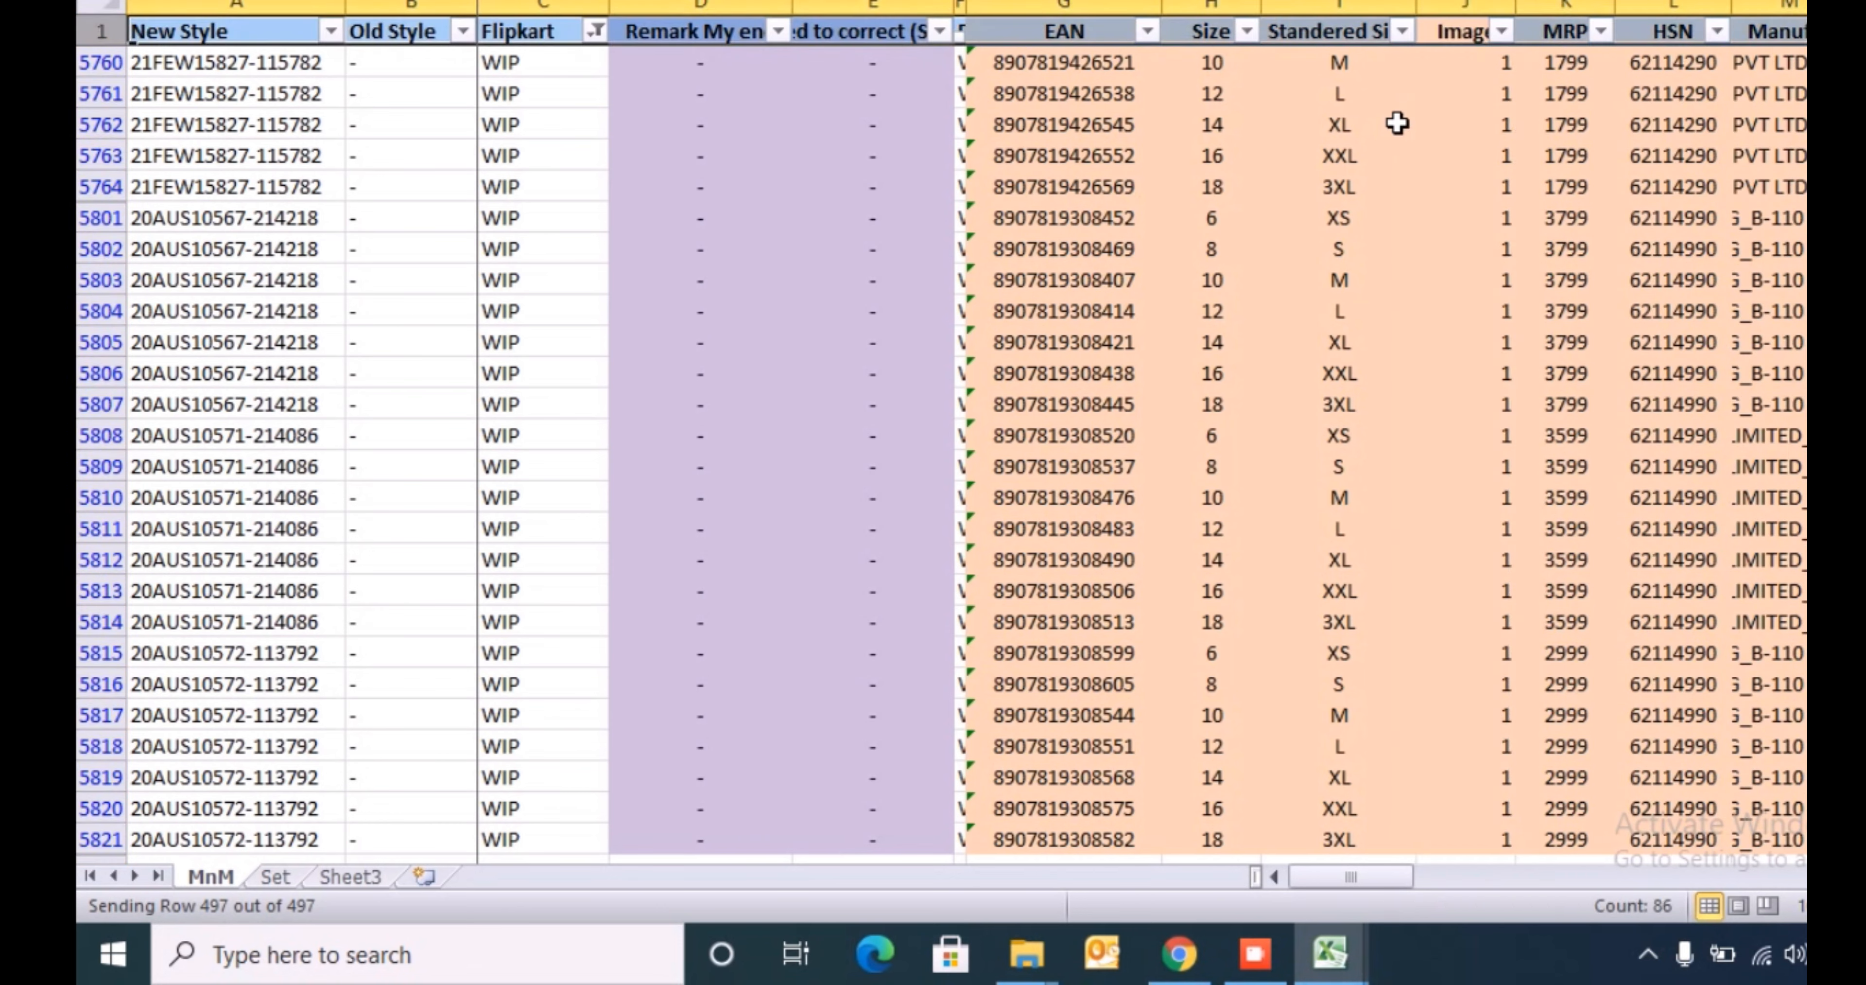
pyautogui.hotkey('ctrl', 'f')
pyautogui.write('SIL')
pyautogui.press('Return')
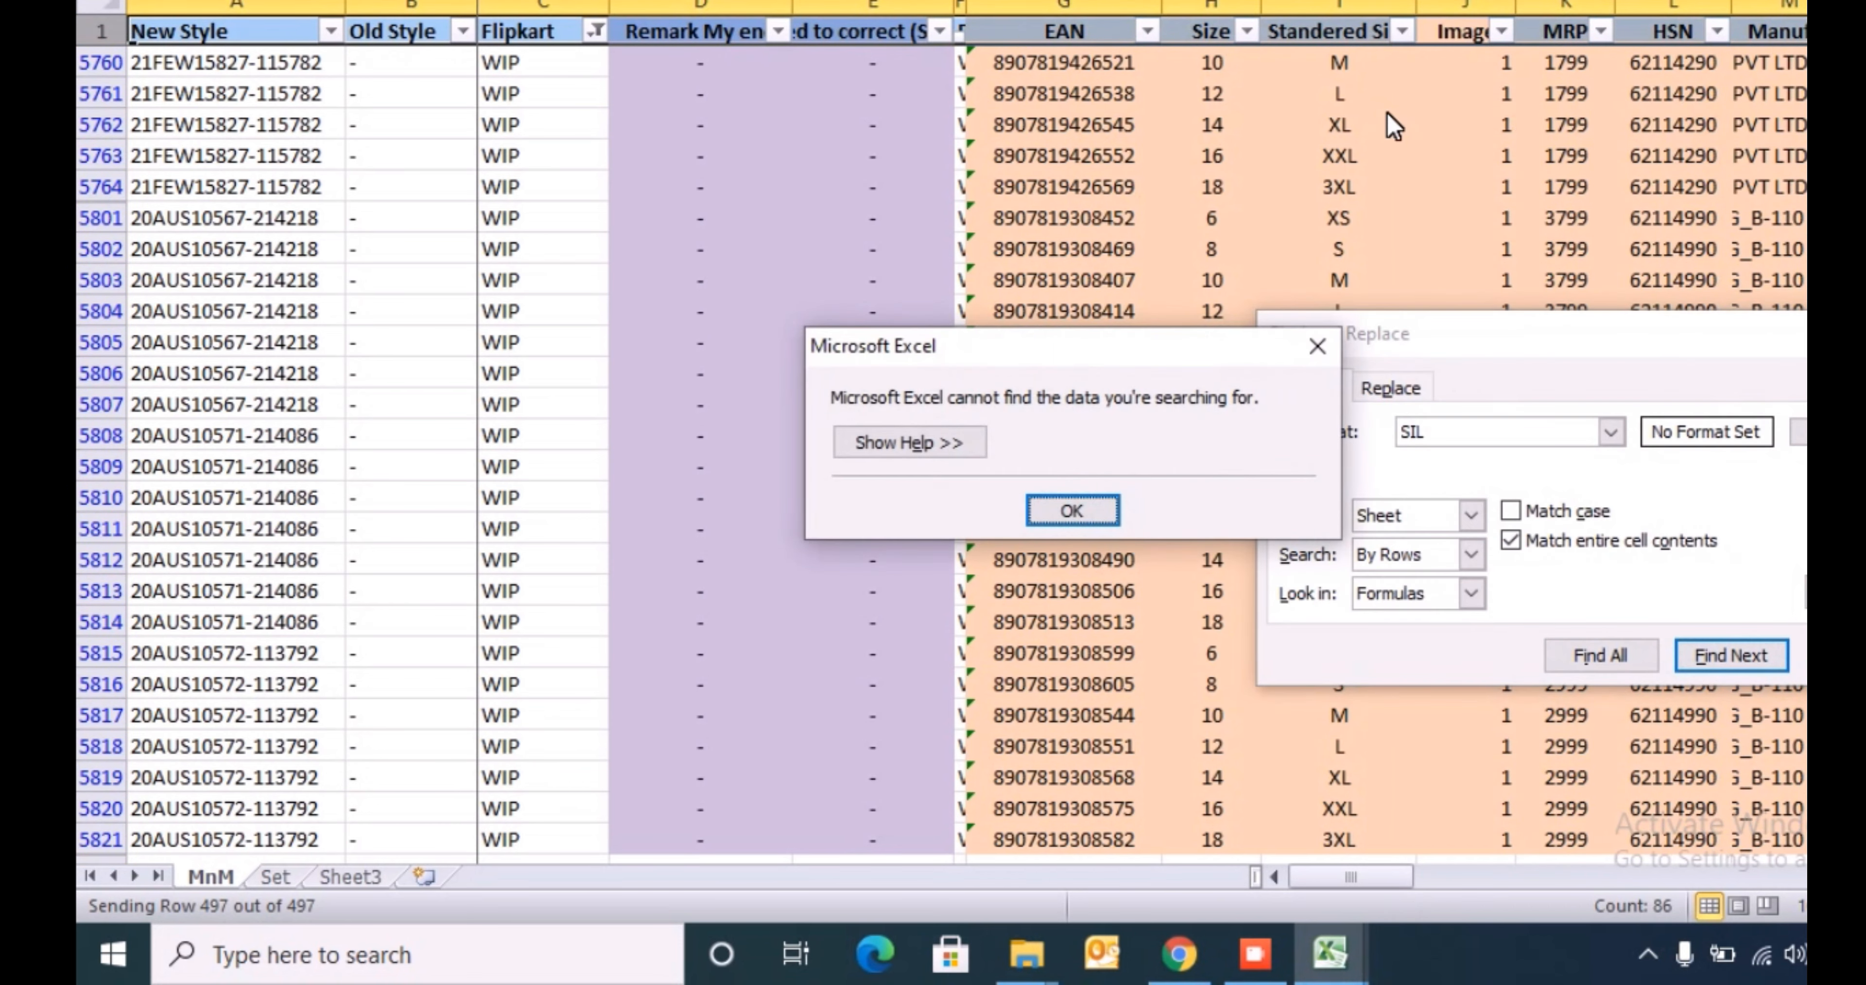
pyautogui.press('Return')
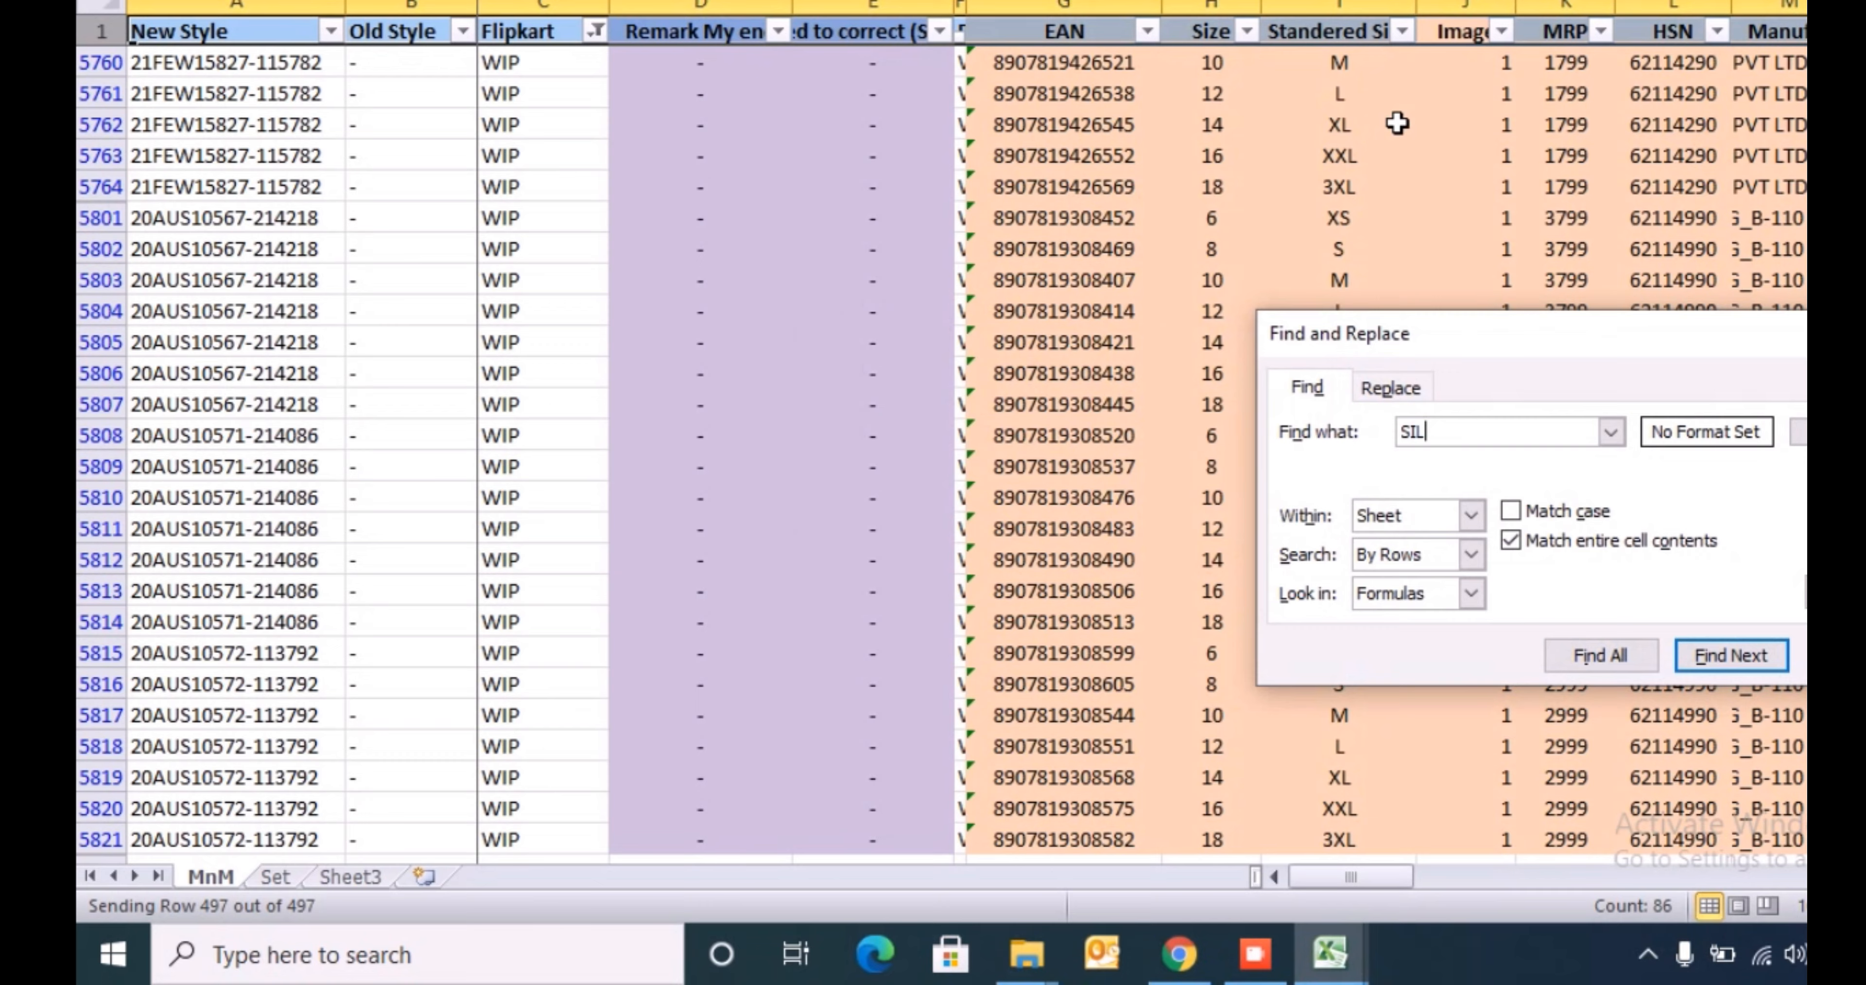
pyautogui.click(1511, 541)
pyautogui.press('Return')
pyautogui.press('Escape')
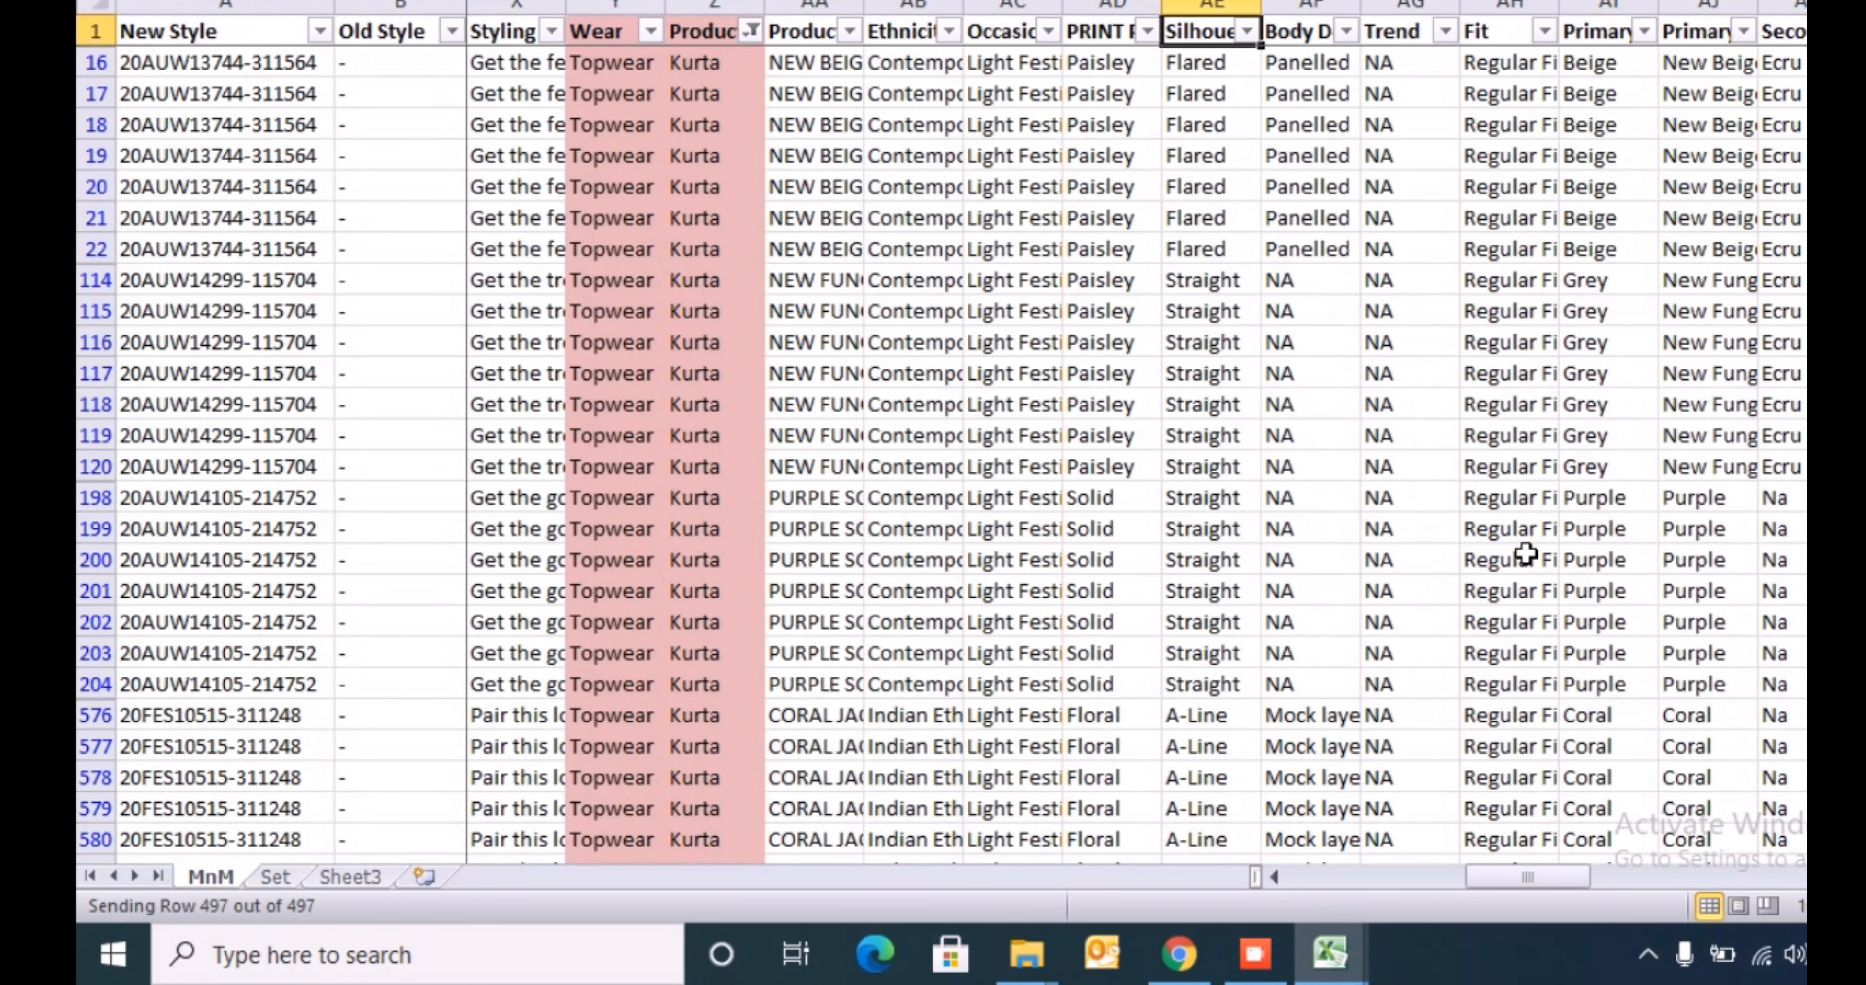
# - Check which silhouette values the filtered rows contain and how far the Silhouette column extends
pyautogui.hotkey('ctrl', 'Down')
pyautogui.hotkey('ctrl', 'Up')
pyautogui.hotkey('alt', 'Down')
pyautogui.press('e')
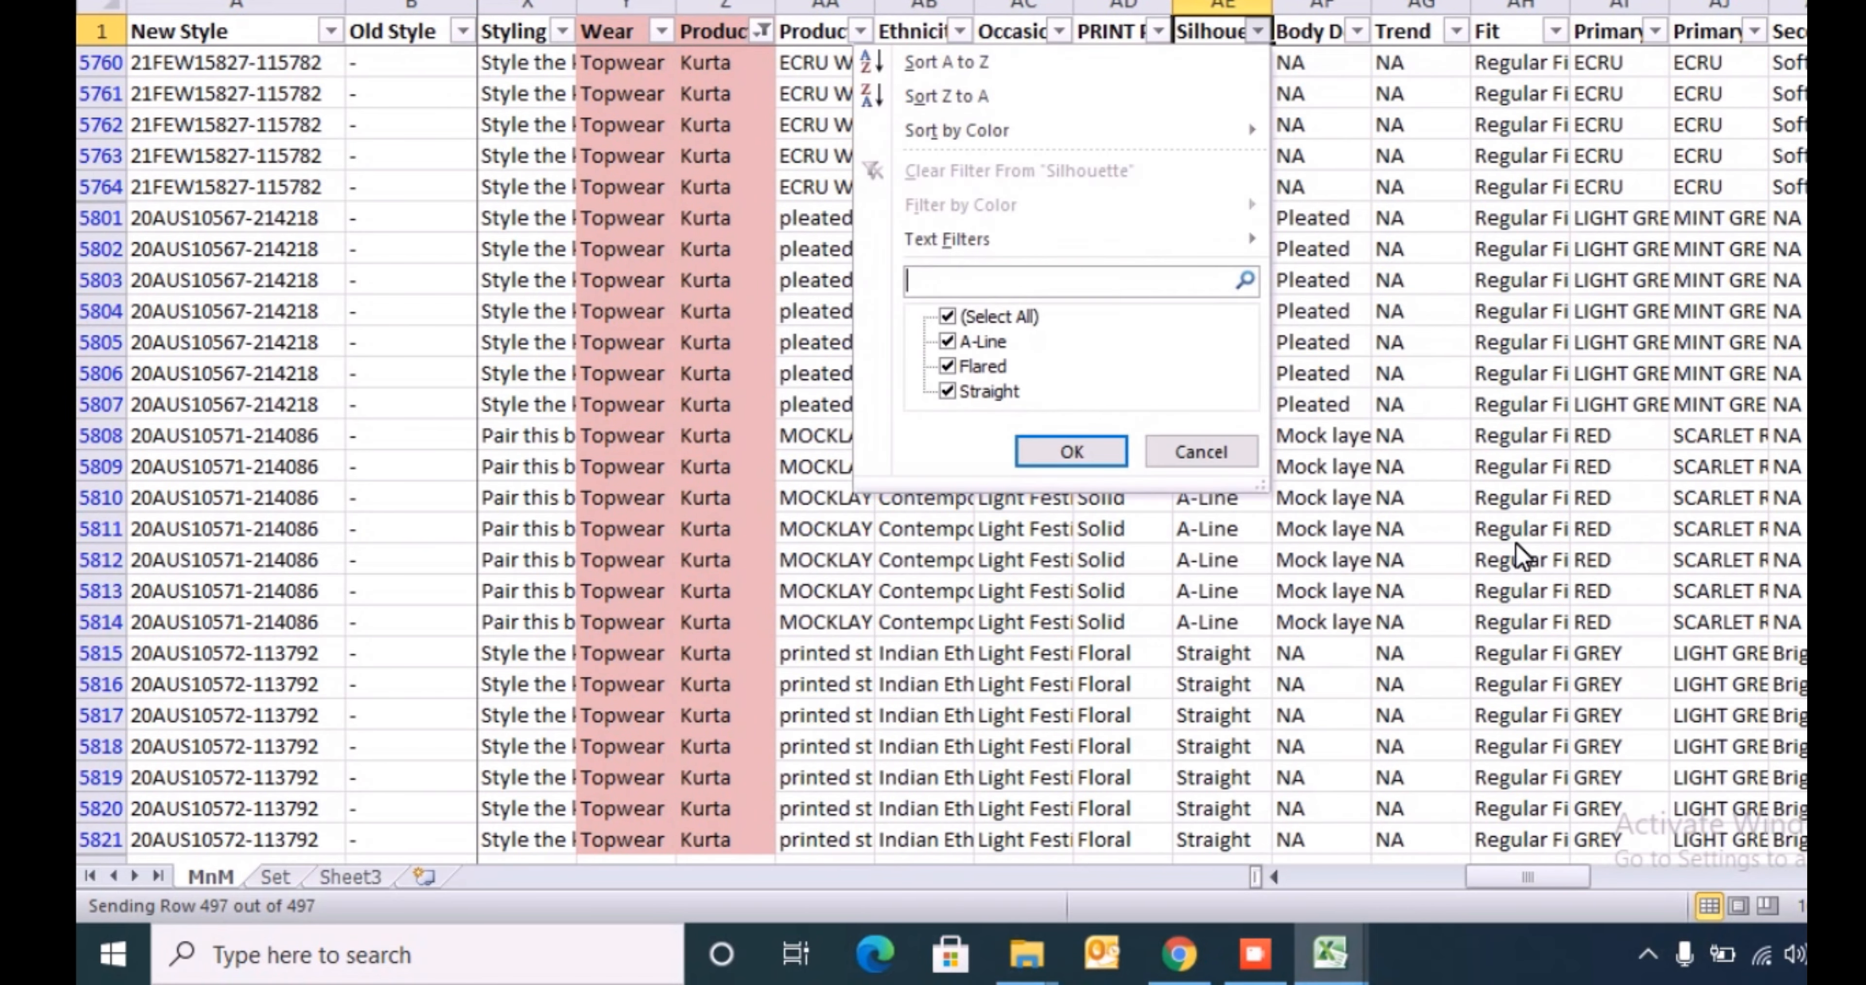
pyautogui.press('Down')
pyautogui.press('Down')
pyautogui.press('Down')
pyautogui.press('Down')
pyautogui.press('Escape')
pyautogui.press('Down')
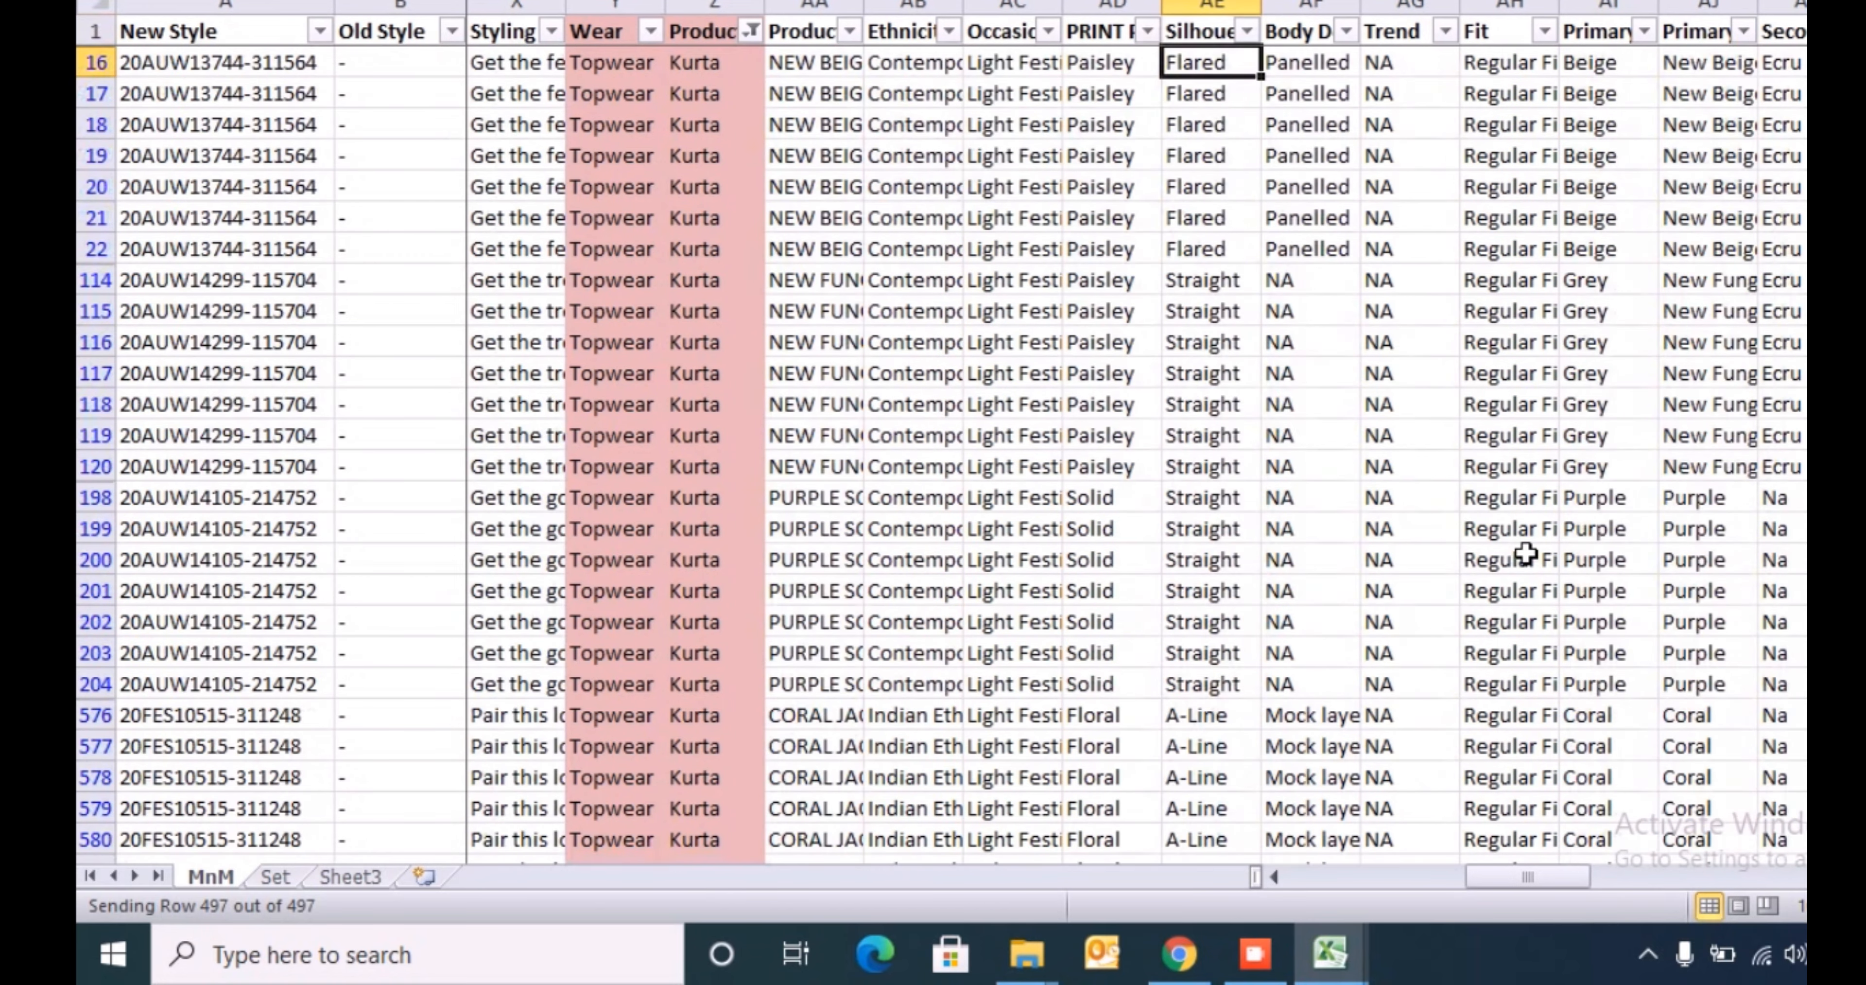
pyautogui.hotkey('ctrl', 'shift', 'Down')
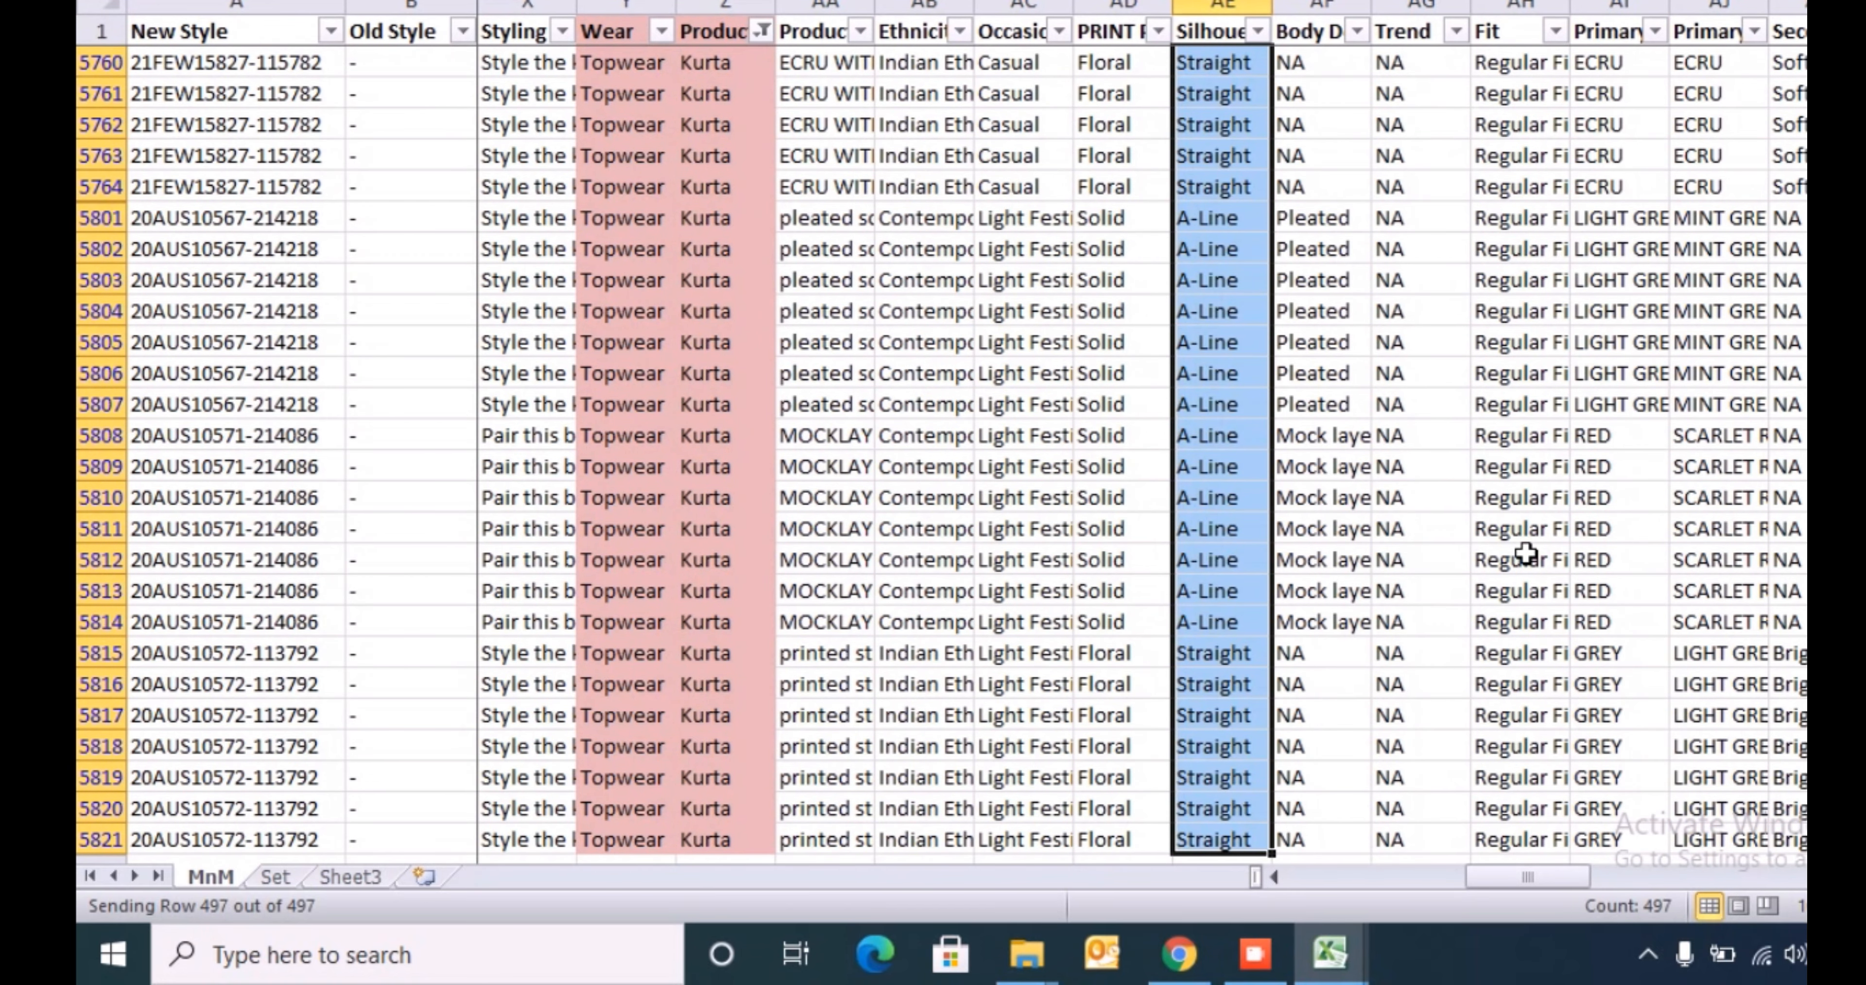
pyautogui.hotkey('ctrl', 'shift', 'Up')
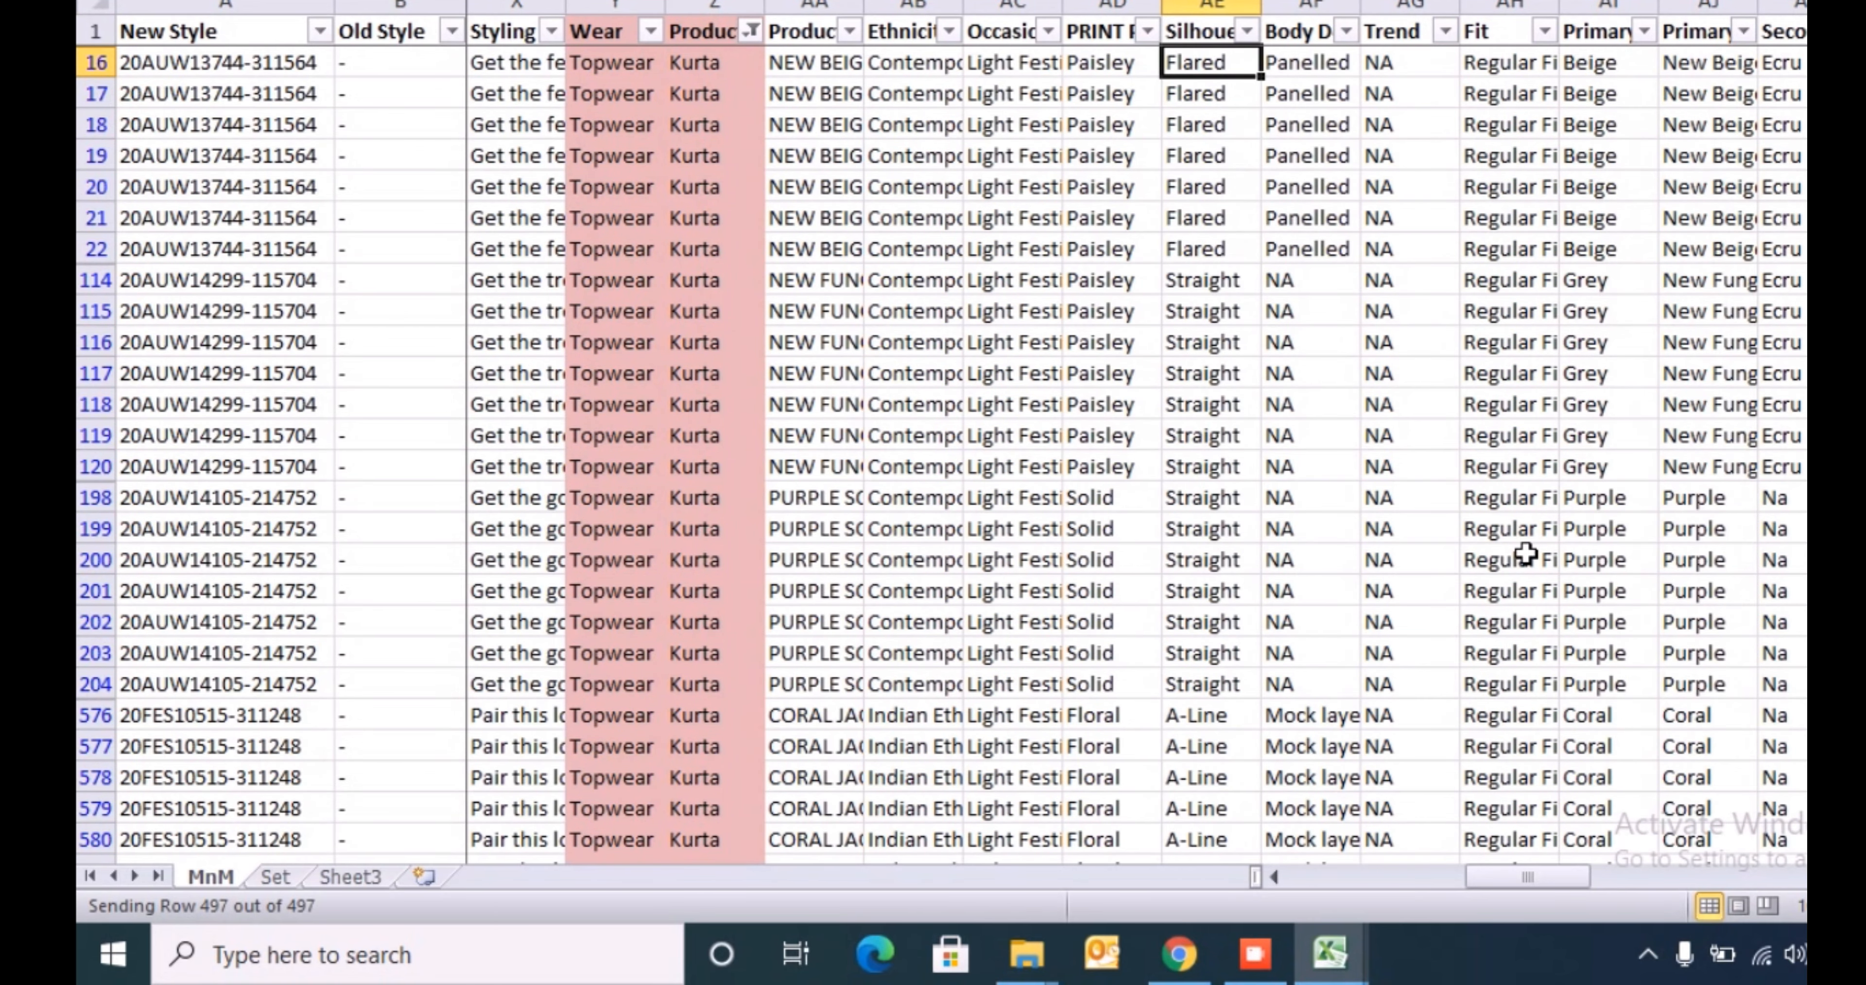
# - Insert a blank column AF between the Silhouette column and the body design column
pyautogui.press('Right')
pyautogui.hotkey('ctrl', 'shift', 'Down')
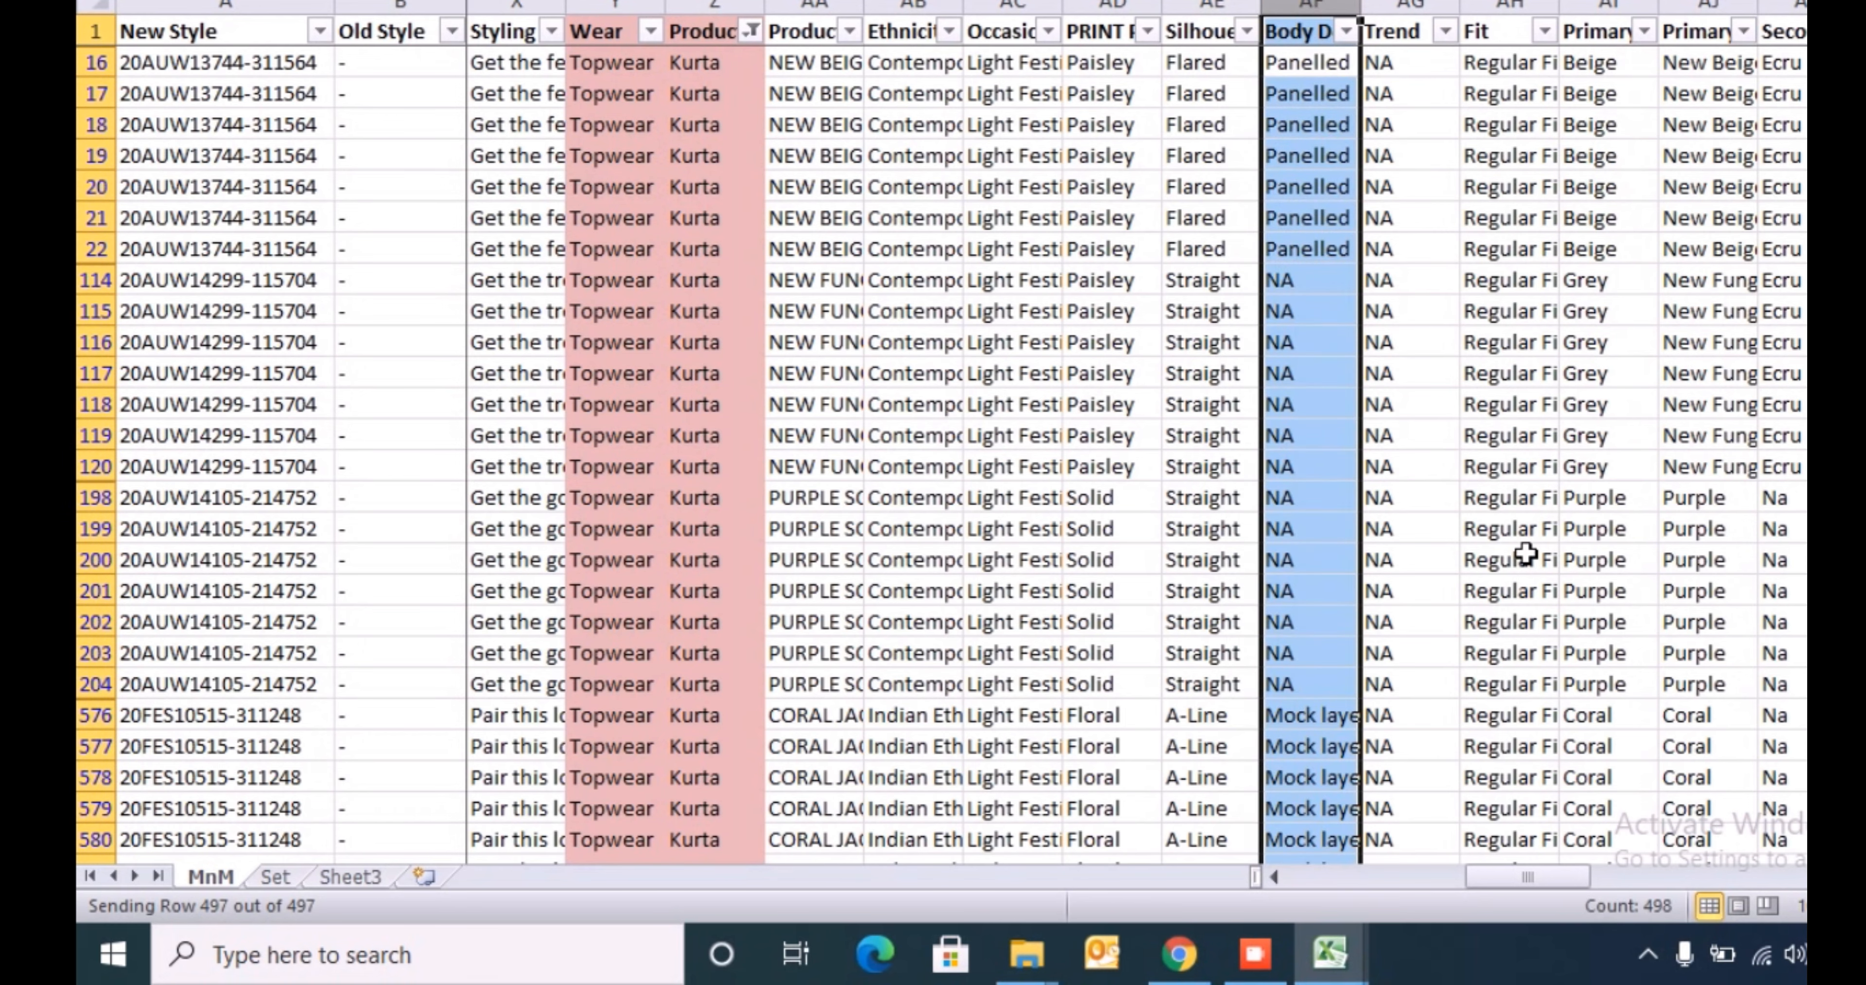
pyautogui.hotkey('ctrl', 'space')
pyautogui.hotkey('ctrl', 'shift', '+')
pyautogui.hotkey('shift', 'BackSpace')
# - Enter an exact-match VLOOKUP in AF16 that looks up AE16 in the Index sheet's Shape Type list G3:G16, returning column 1
pyautogui.write('=VLOOKUP(')
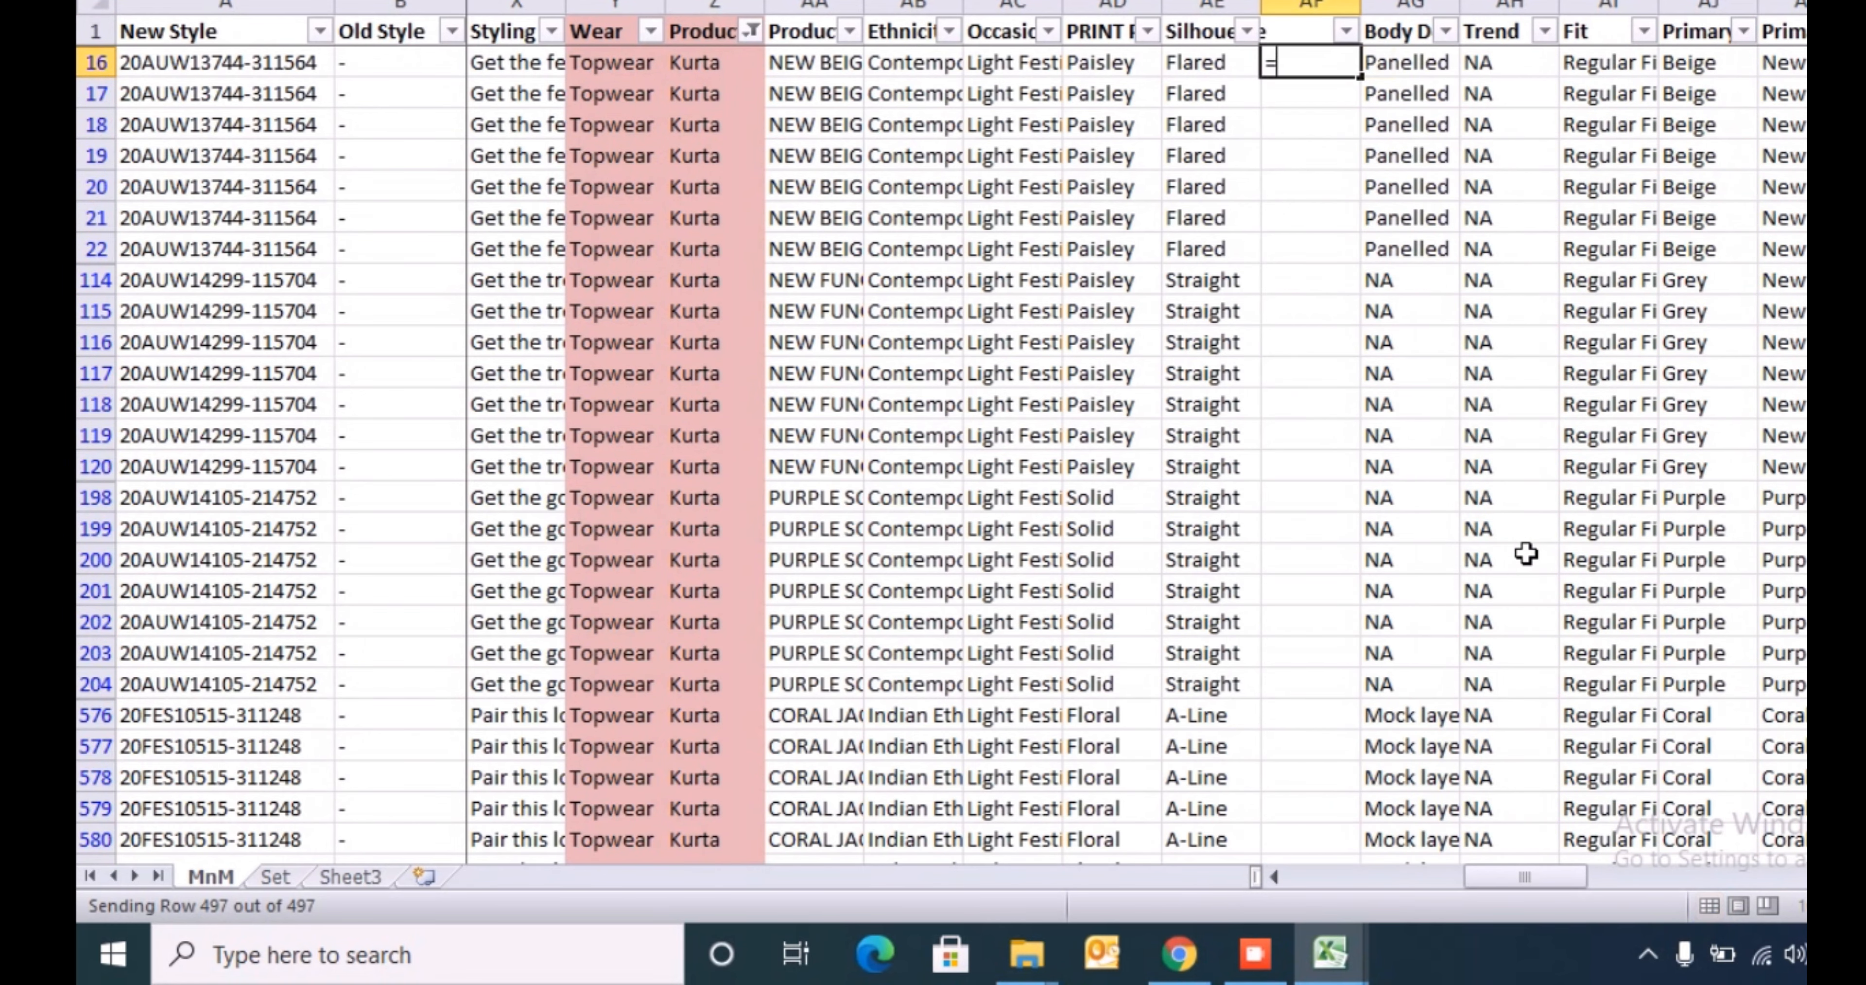
pyautogui.press('Left')
pyautogui.write(',')
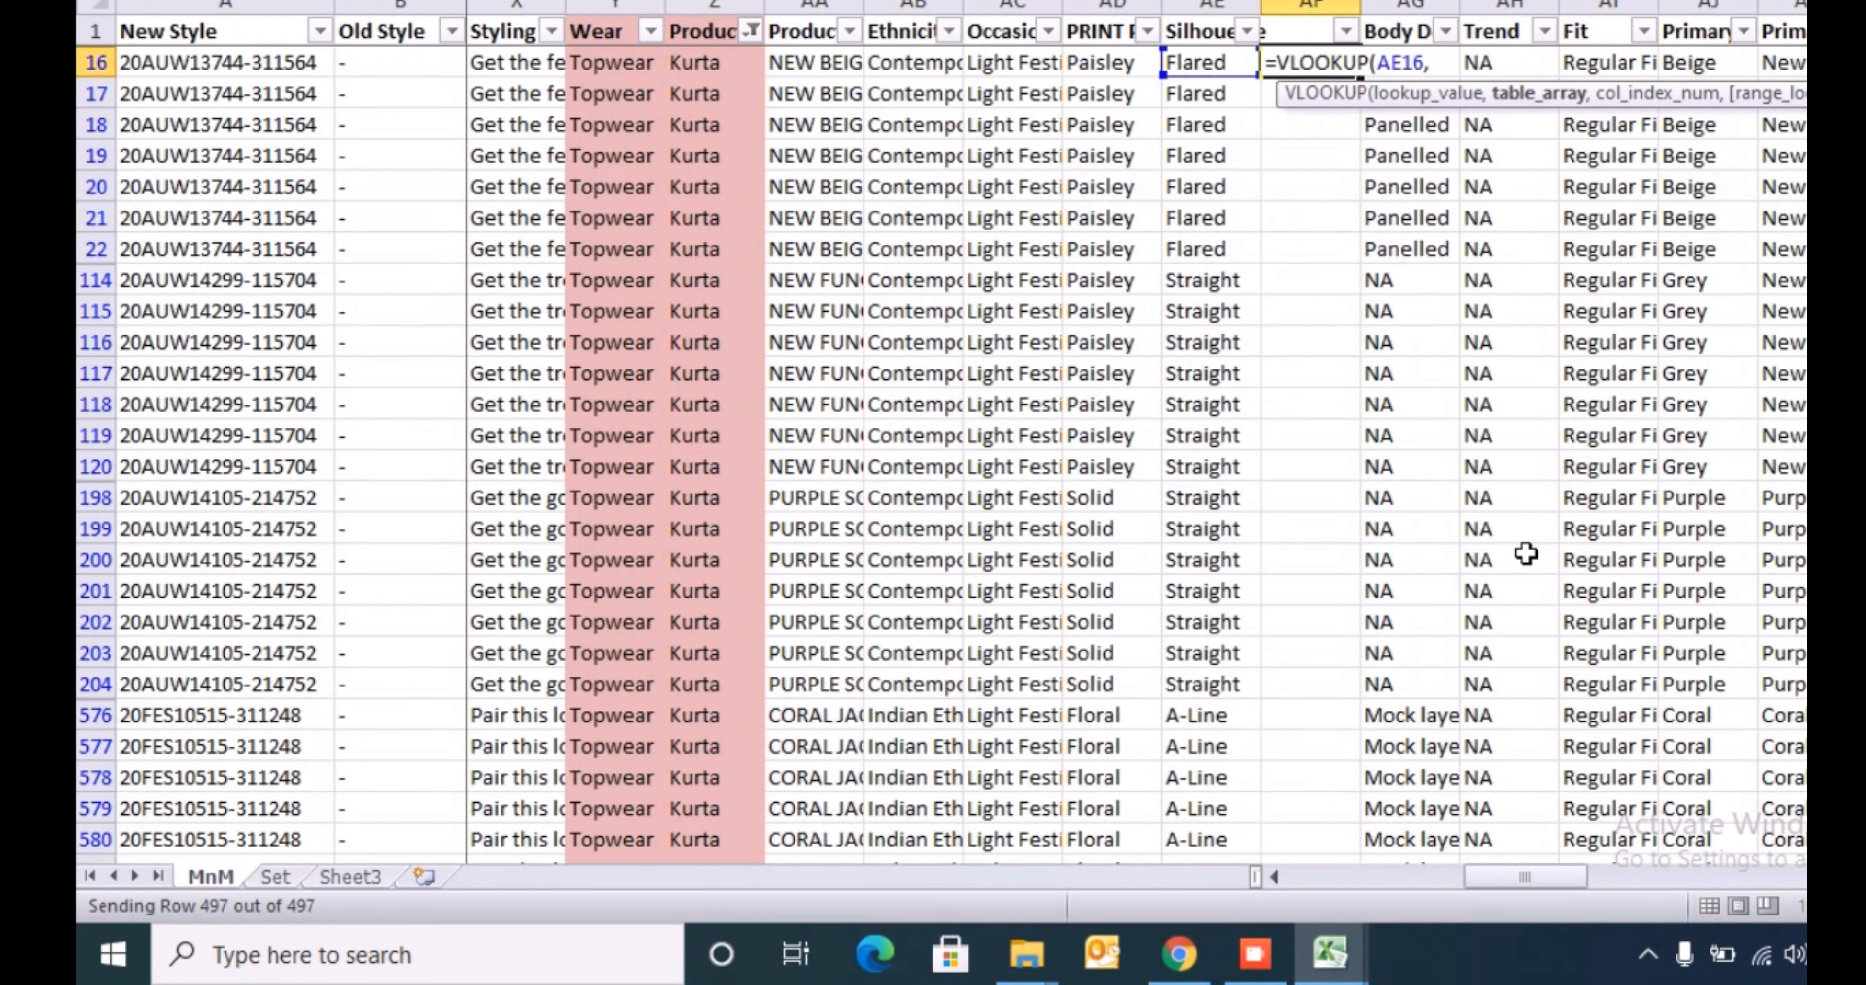
pyautogui.hotkey('alt', 'Tab')
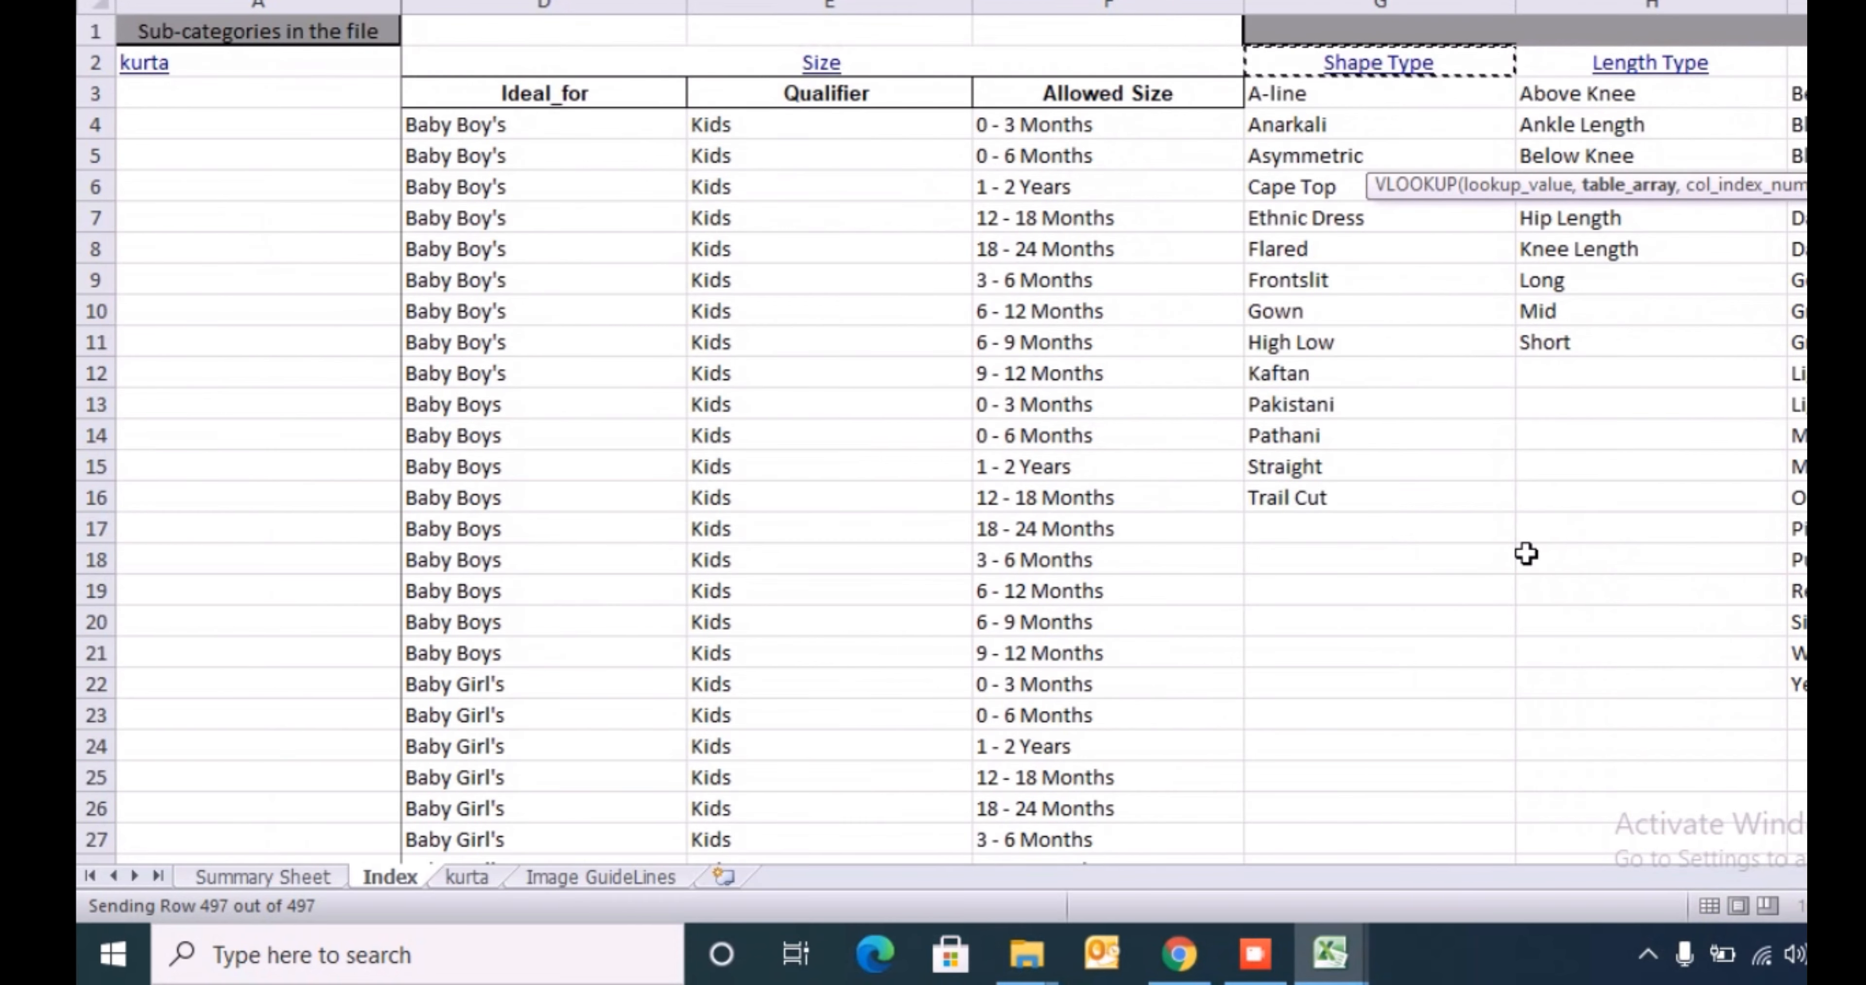
pyautogui.press('Down')
pyautogui.hotkey('ctrl', 'shift', 'Down')
pyautogui.write(',1,')
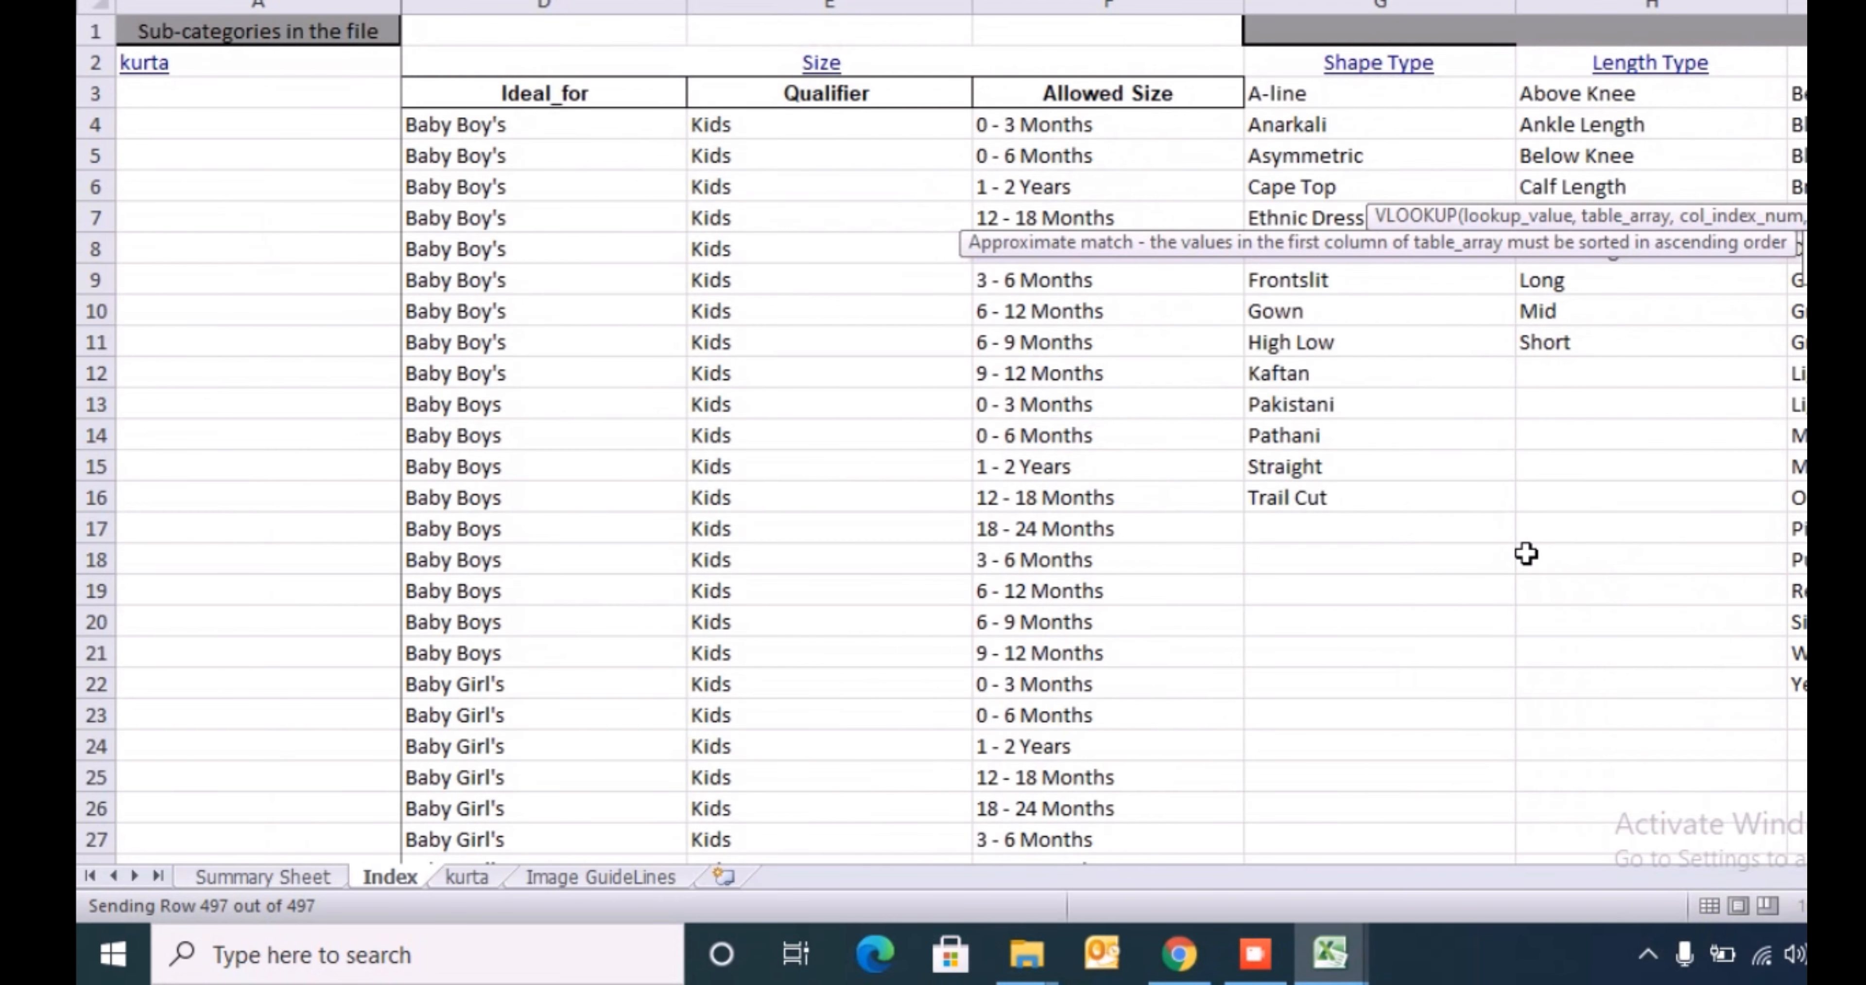
pyautogui.write('0')
pyautogui.press('Return')
# - Copy the lookup formula from AF16 down column AF to the last filtered row, 5821
pyautogui.press('Up')
pyautogui.hotkey('ctrl', 'c')
pyautogui.press('Left')
pyautogui.hotkey('ctrl', 'Down')
pyautogui.press('Right')
pyautogui.hotkey('ctrl', 'shift', 'Up')
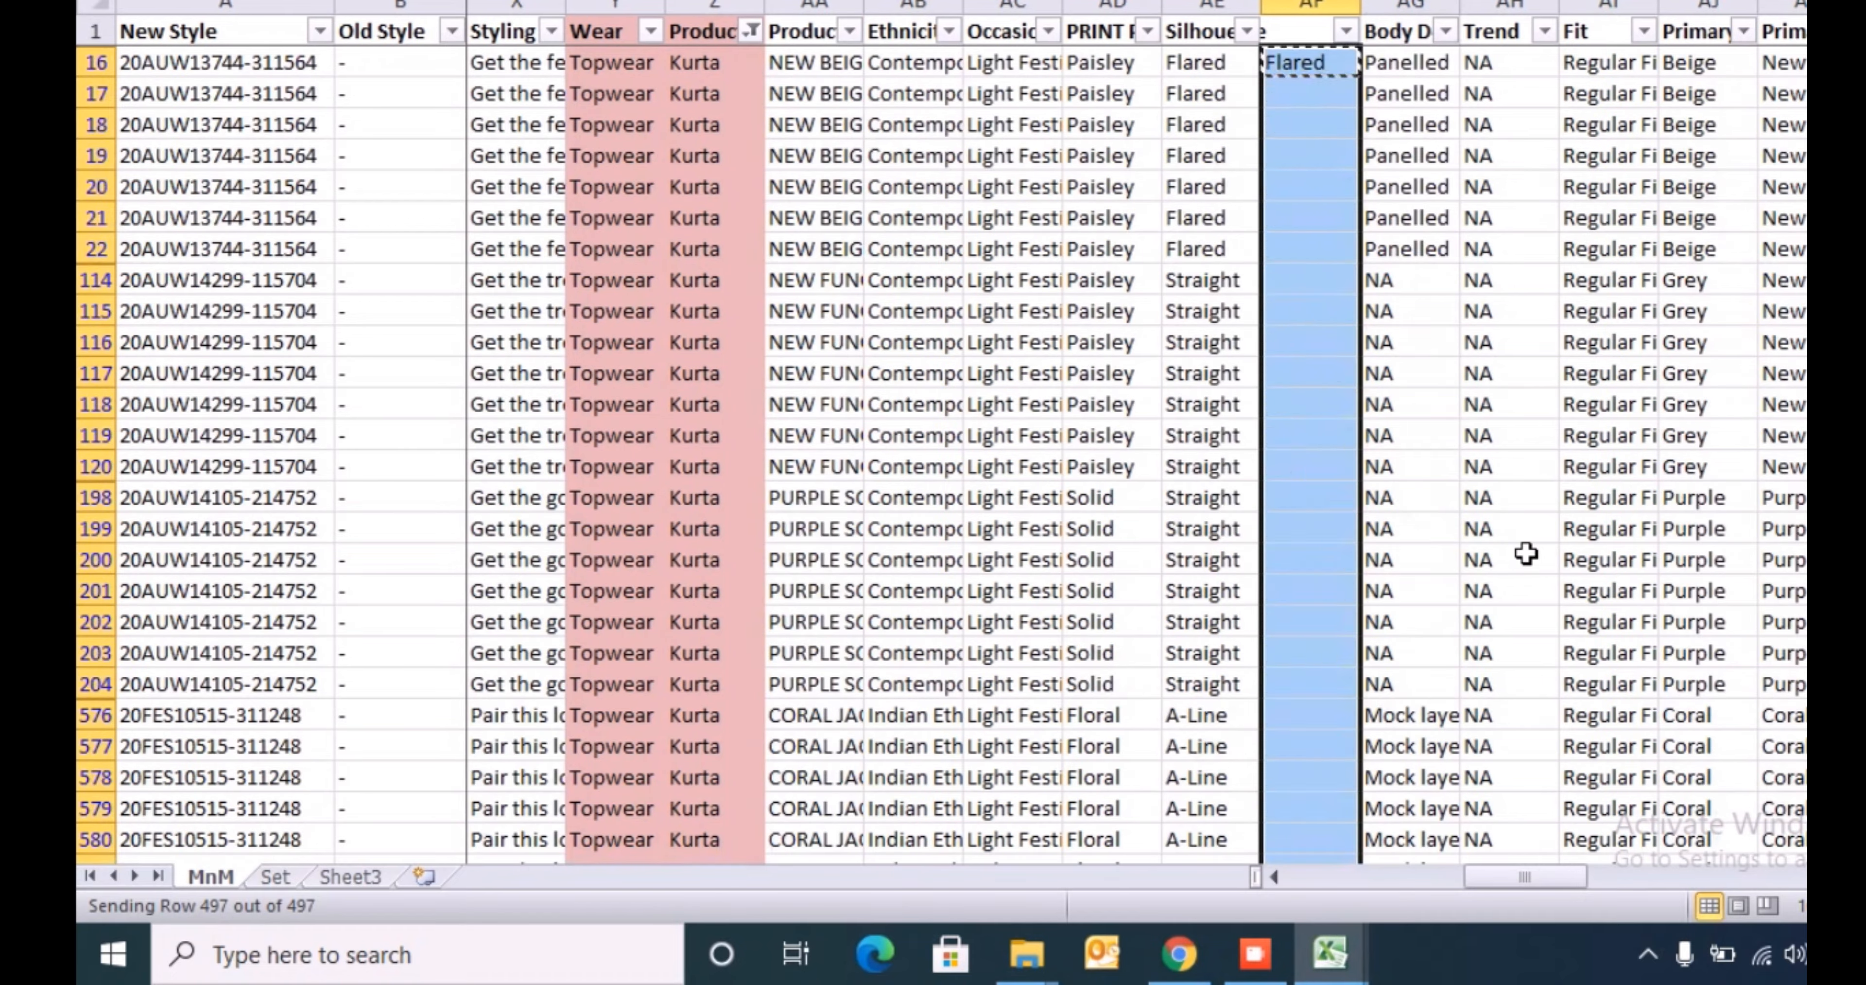
pyautogui.hotkey('ctrl', 'v')
# - Check column AF's filter values for unmatched shape types, keeping all values selected
pyautogui.hotkey('ctrl', 'Up')
pyautogui.hotkey('ctrl', 'Up')
pyautogui.hotkey('alt', 'f')
pyautogui.press('Escape')
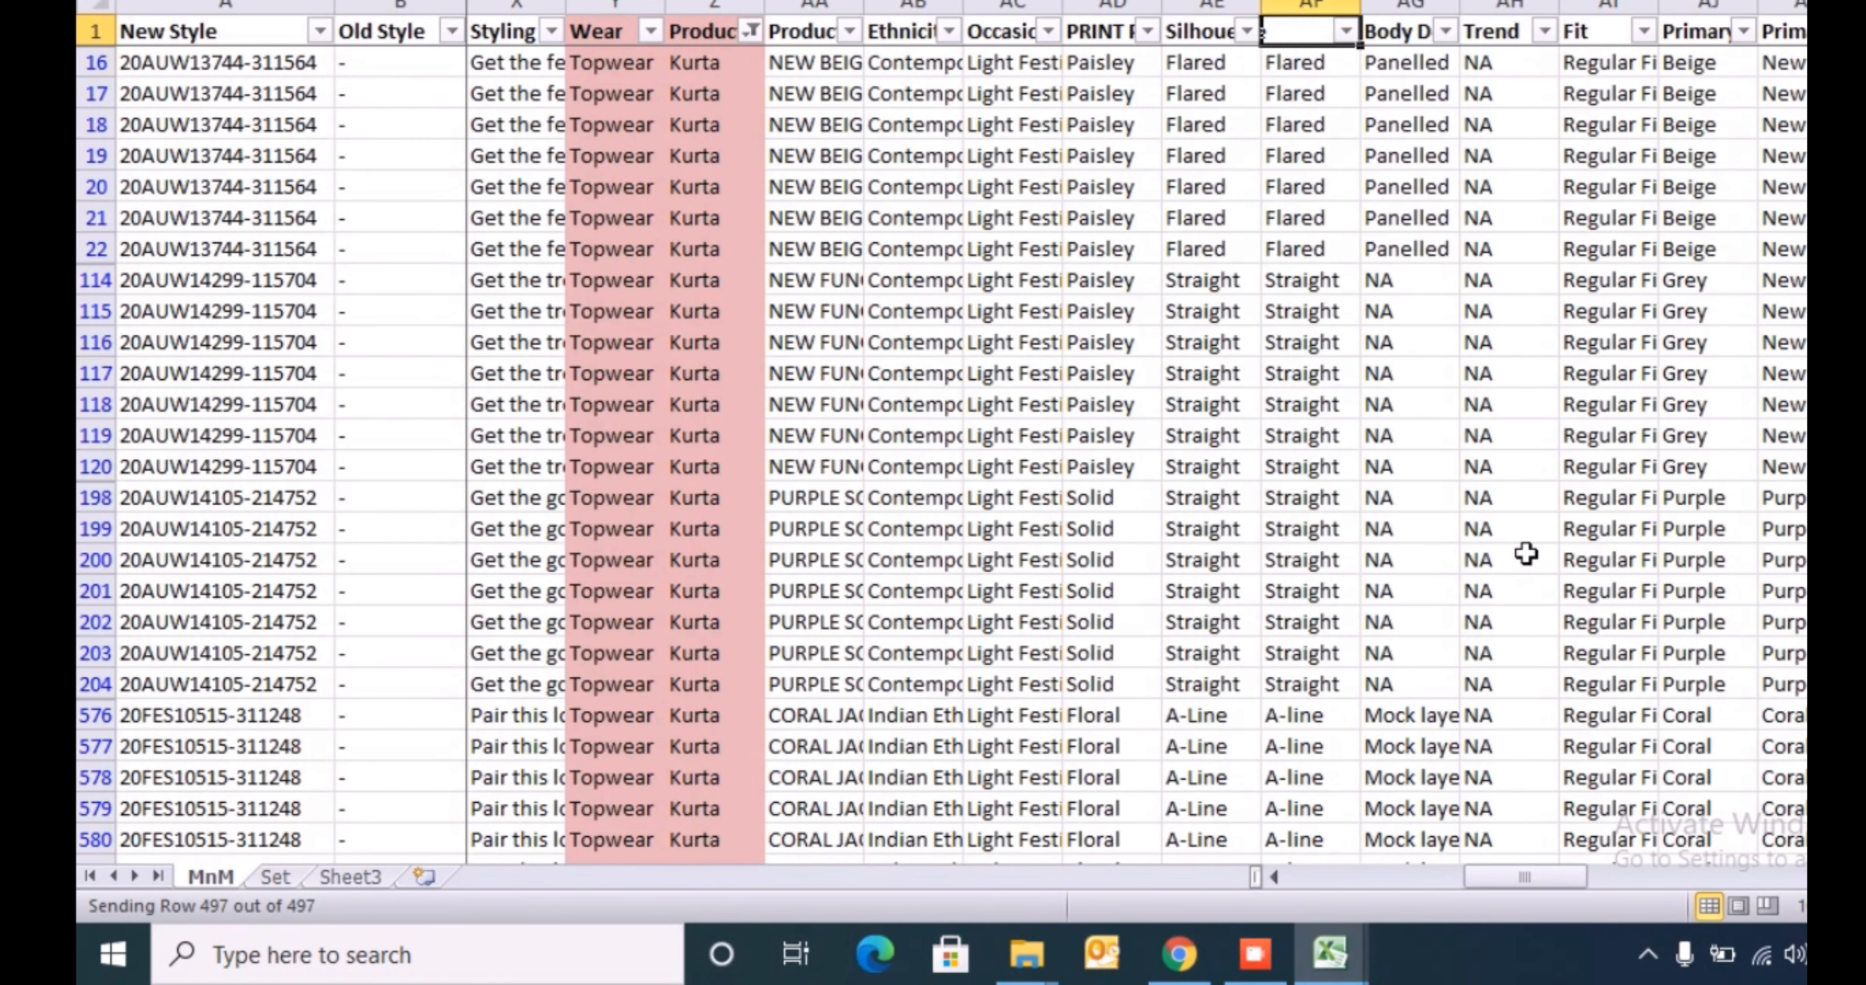
pyautogui.hotkey('alt', 'Down')
pyautogui.press('Down')
pyautogui.press('Down')
pyautogui.press('Down')
pyautogui.press('Down')
pyautogui.press('Down')
pyautogui.press('Down')
pyautogui.press('Down')
pyautogui.press('Down')
pyautogui.press('space')
pyautogui.press('Down')
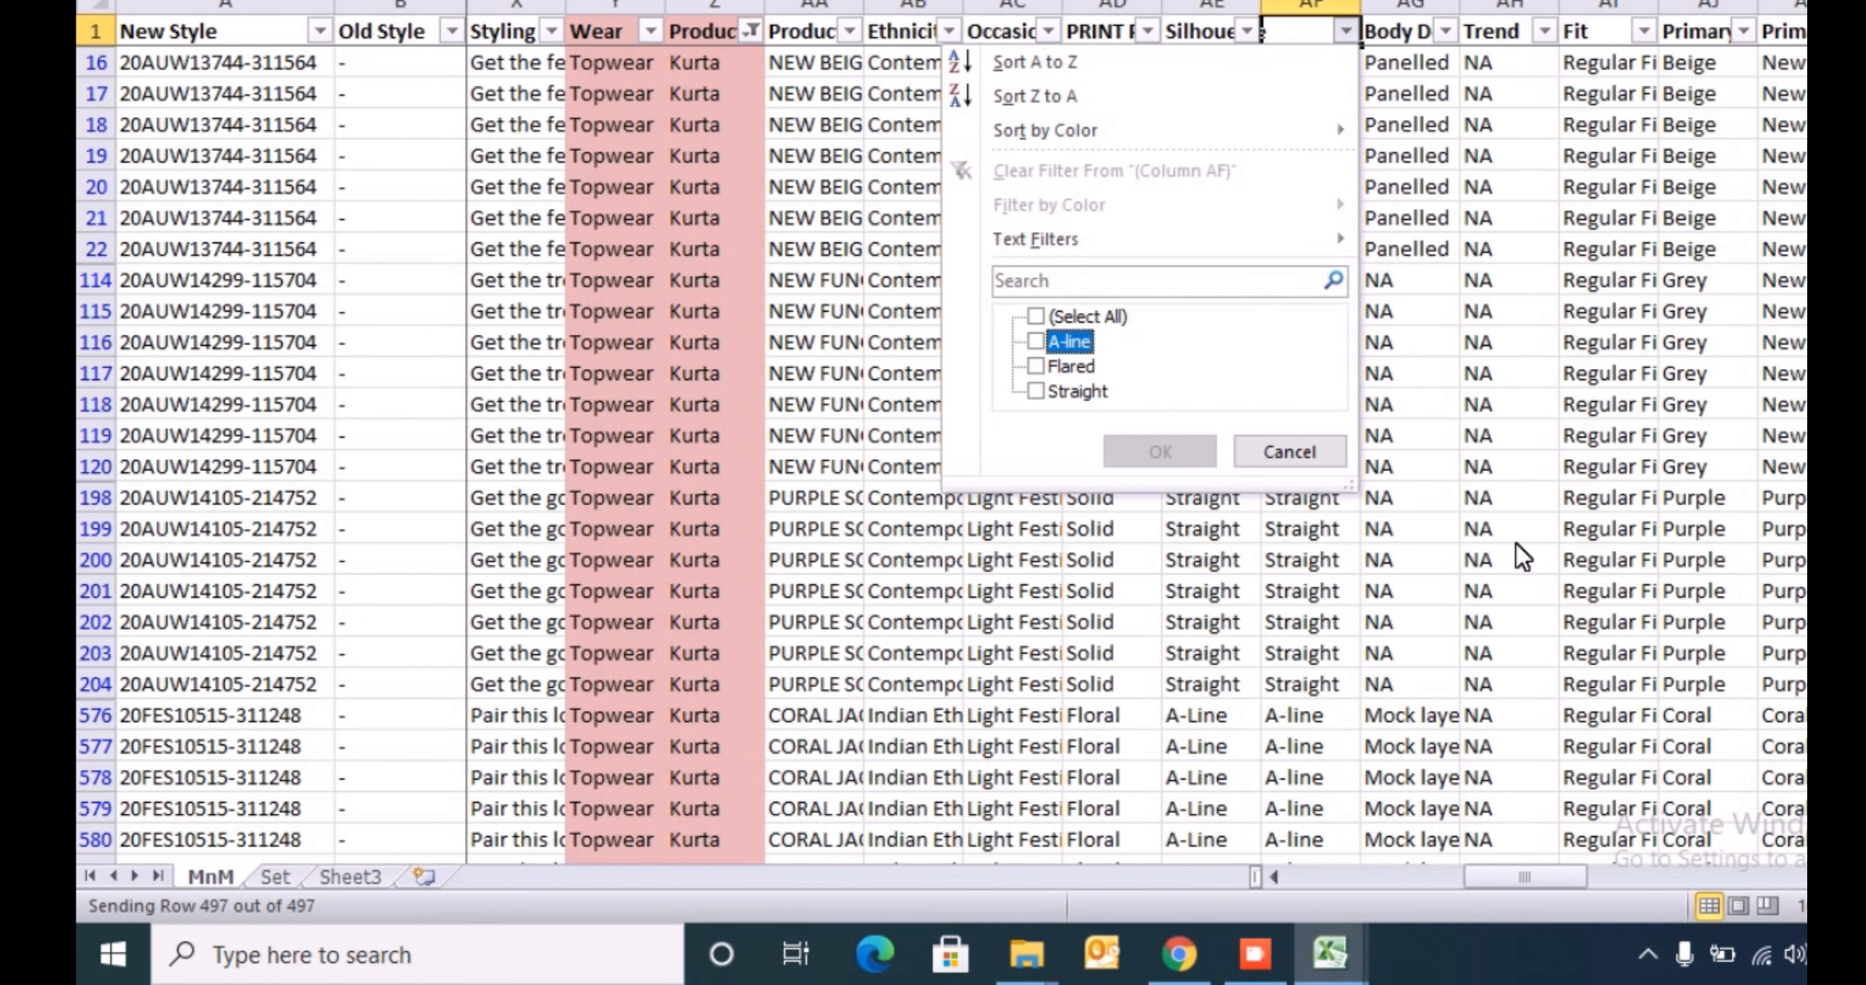
pyautogui.press('Down')
pyautogui.press('Down')
pyautogui.press('Up')
pyautogui.press('Up')
pyautogui.press('Up')
pyautogui.press('space')
pyautogui.press('Return')
# - Copy column AF's shape types for all WIP rows, paste them into the template's Shape Type column from L5 and check where they end
pyautogui.hotkey('ctrl', 'shift', 'Down')
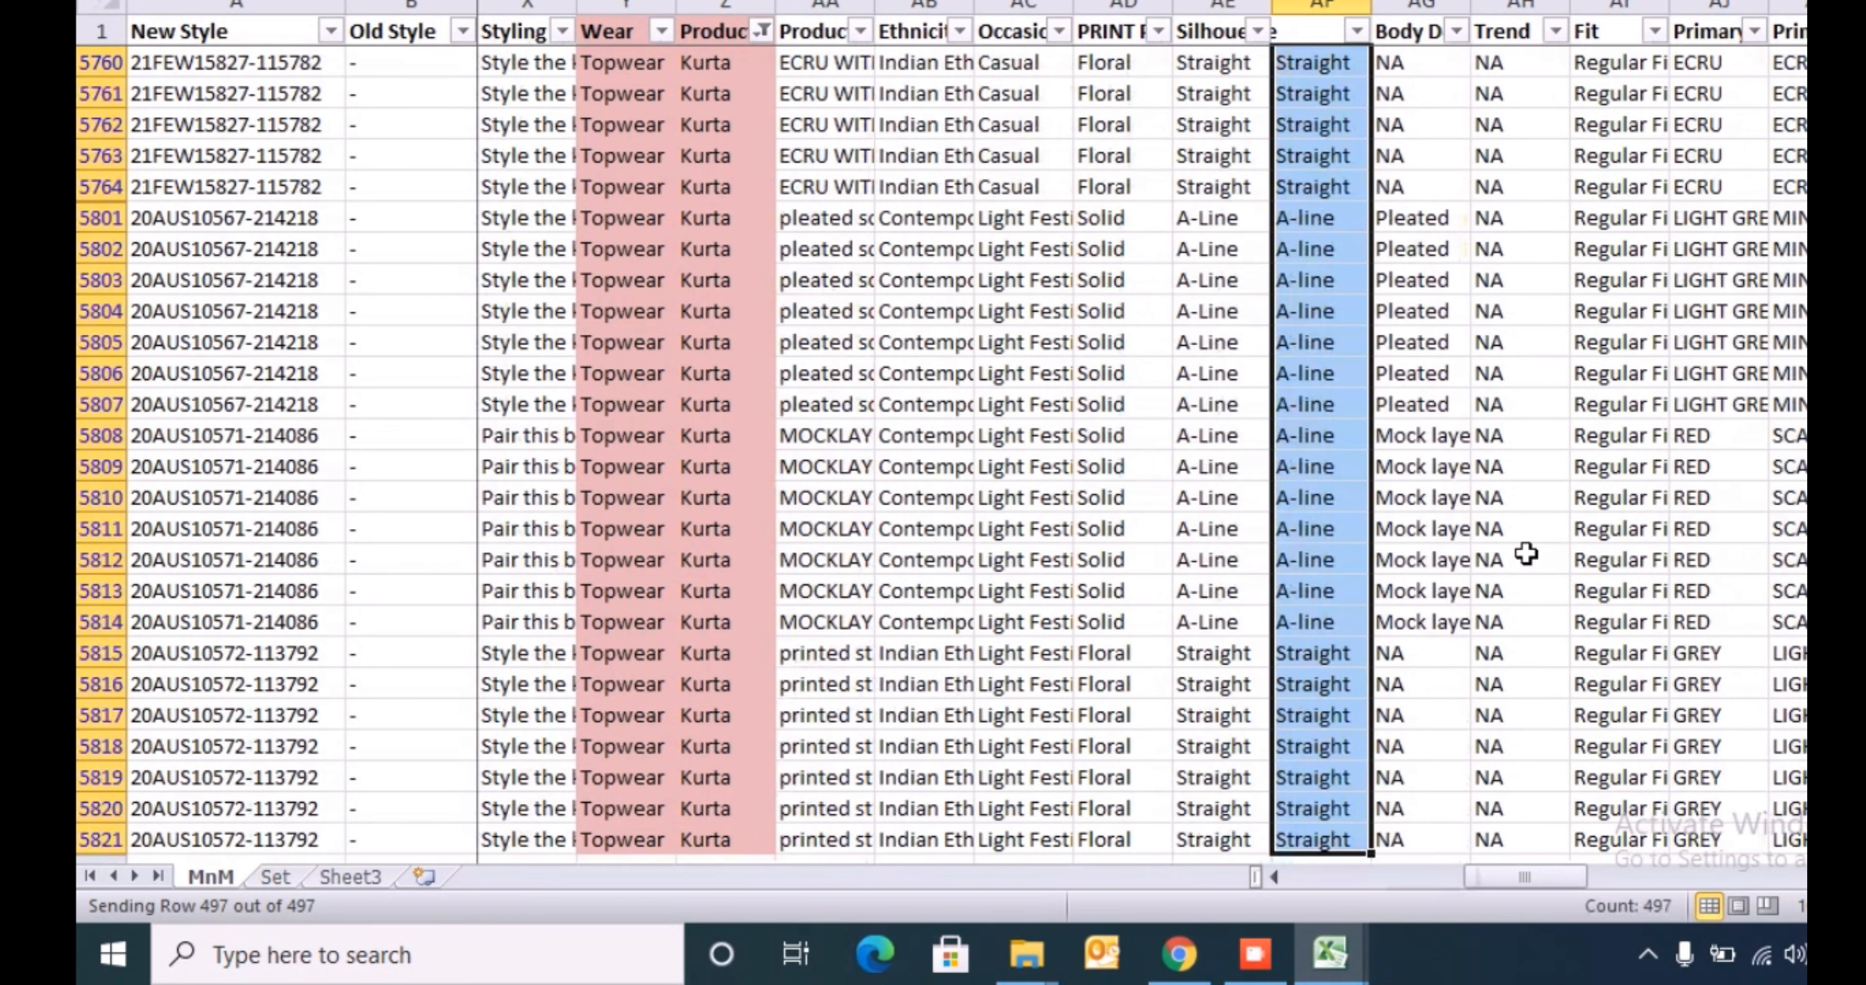
pyautogui.hotkey('ctrl', 'c')
pyautogui.hotkey('alt', 'Tab')
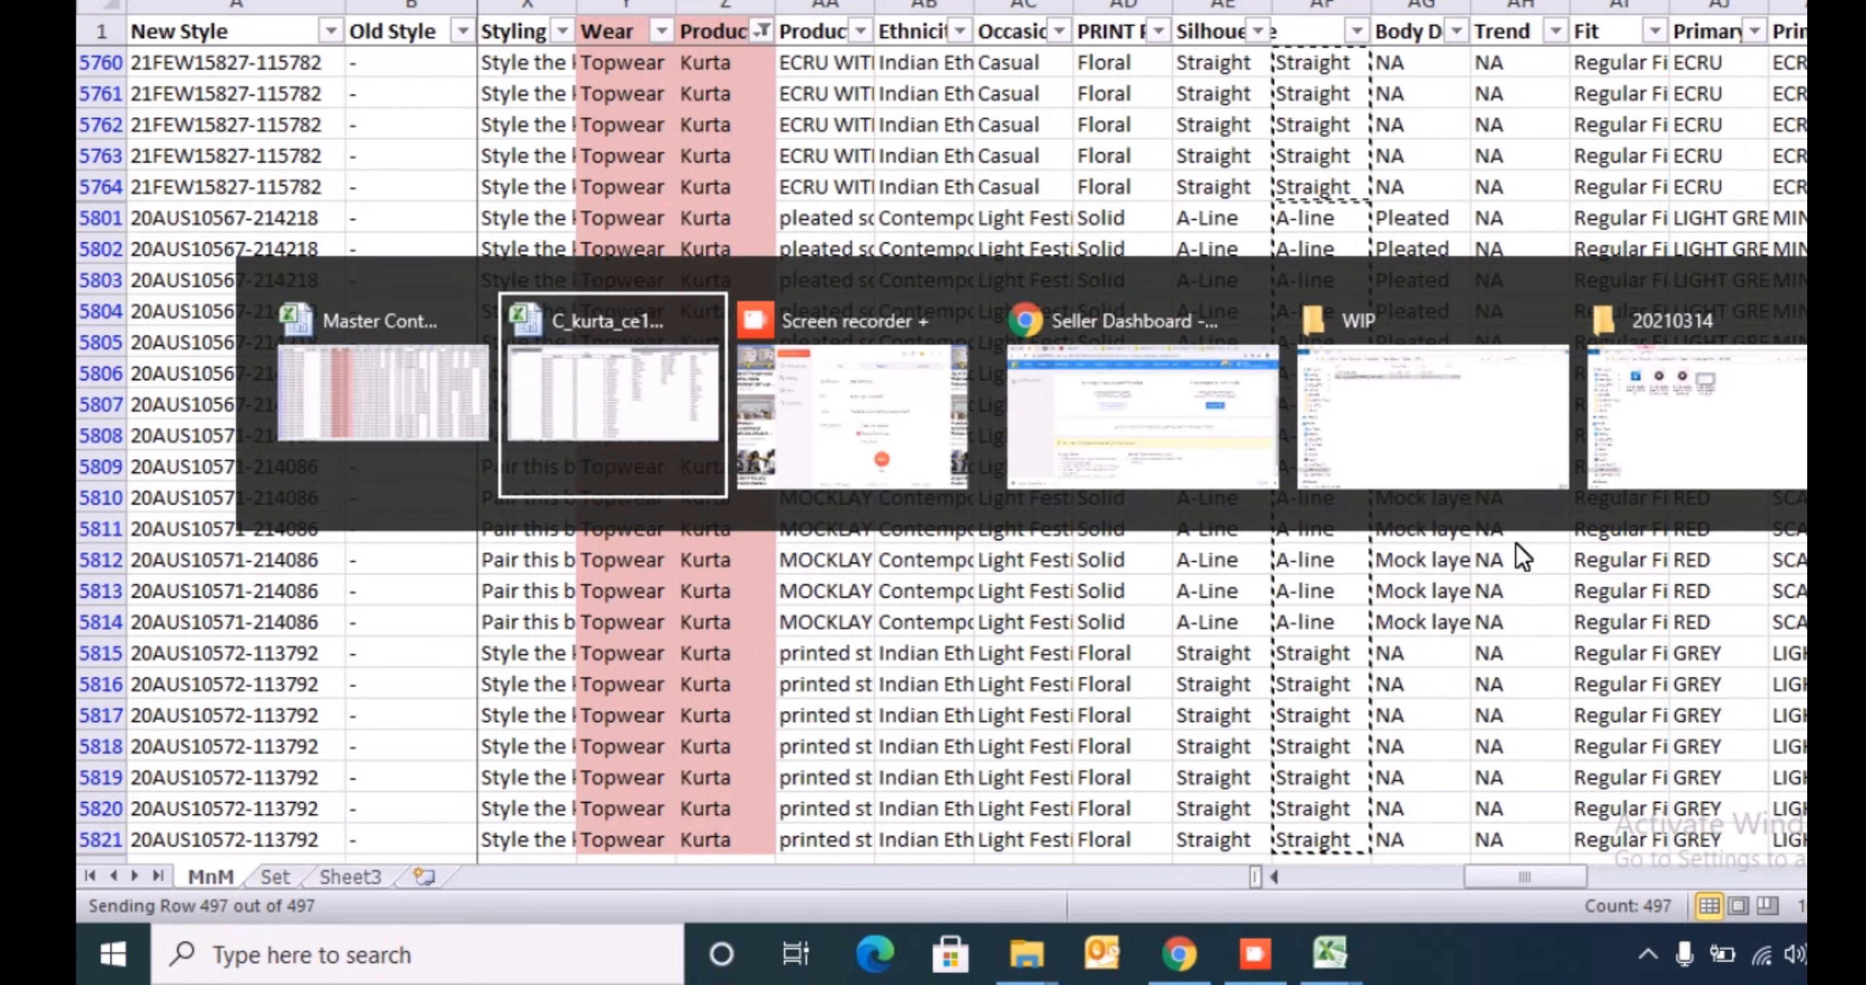
pyautogui.press('Down')
pyautogui.press('Down')
pyautogui.press('Down')
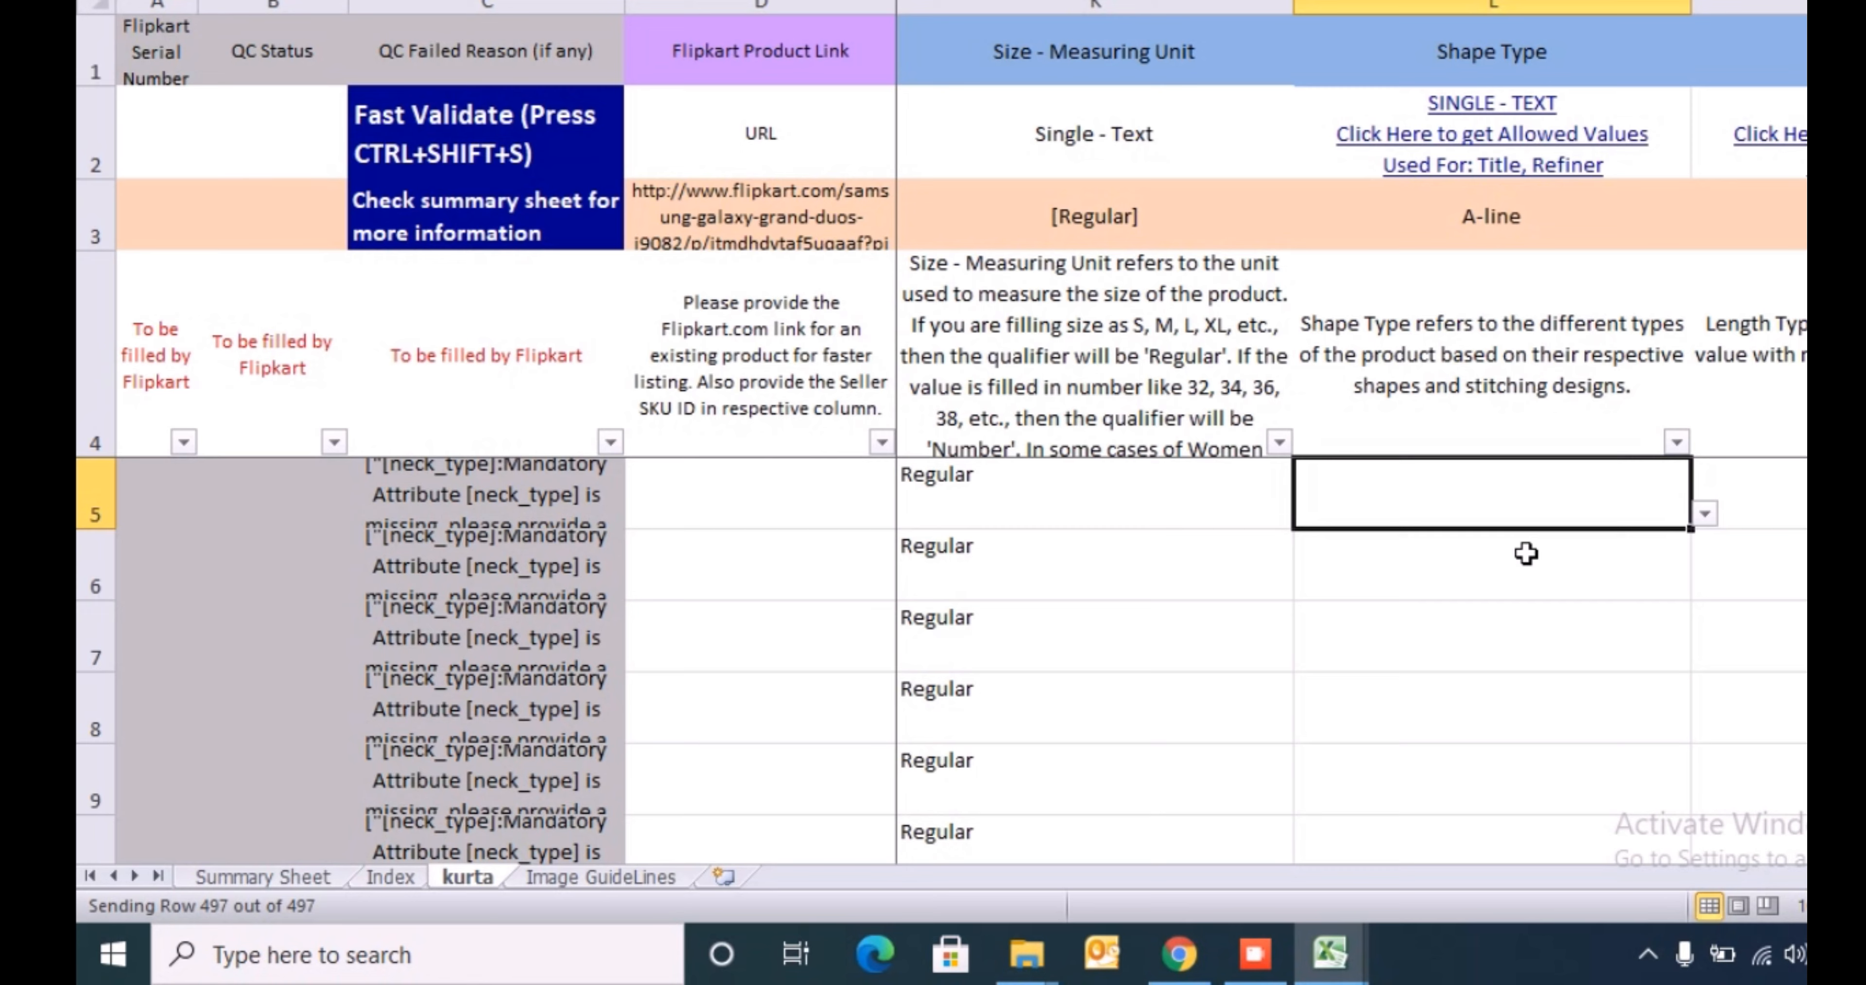
pyautogui.hotkey('ctrl', 'v')
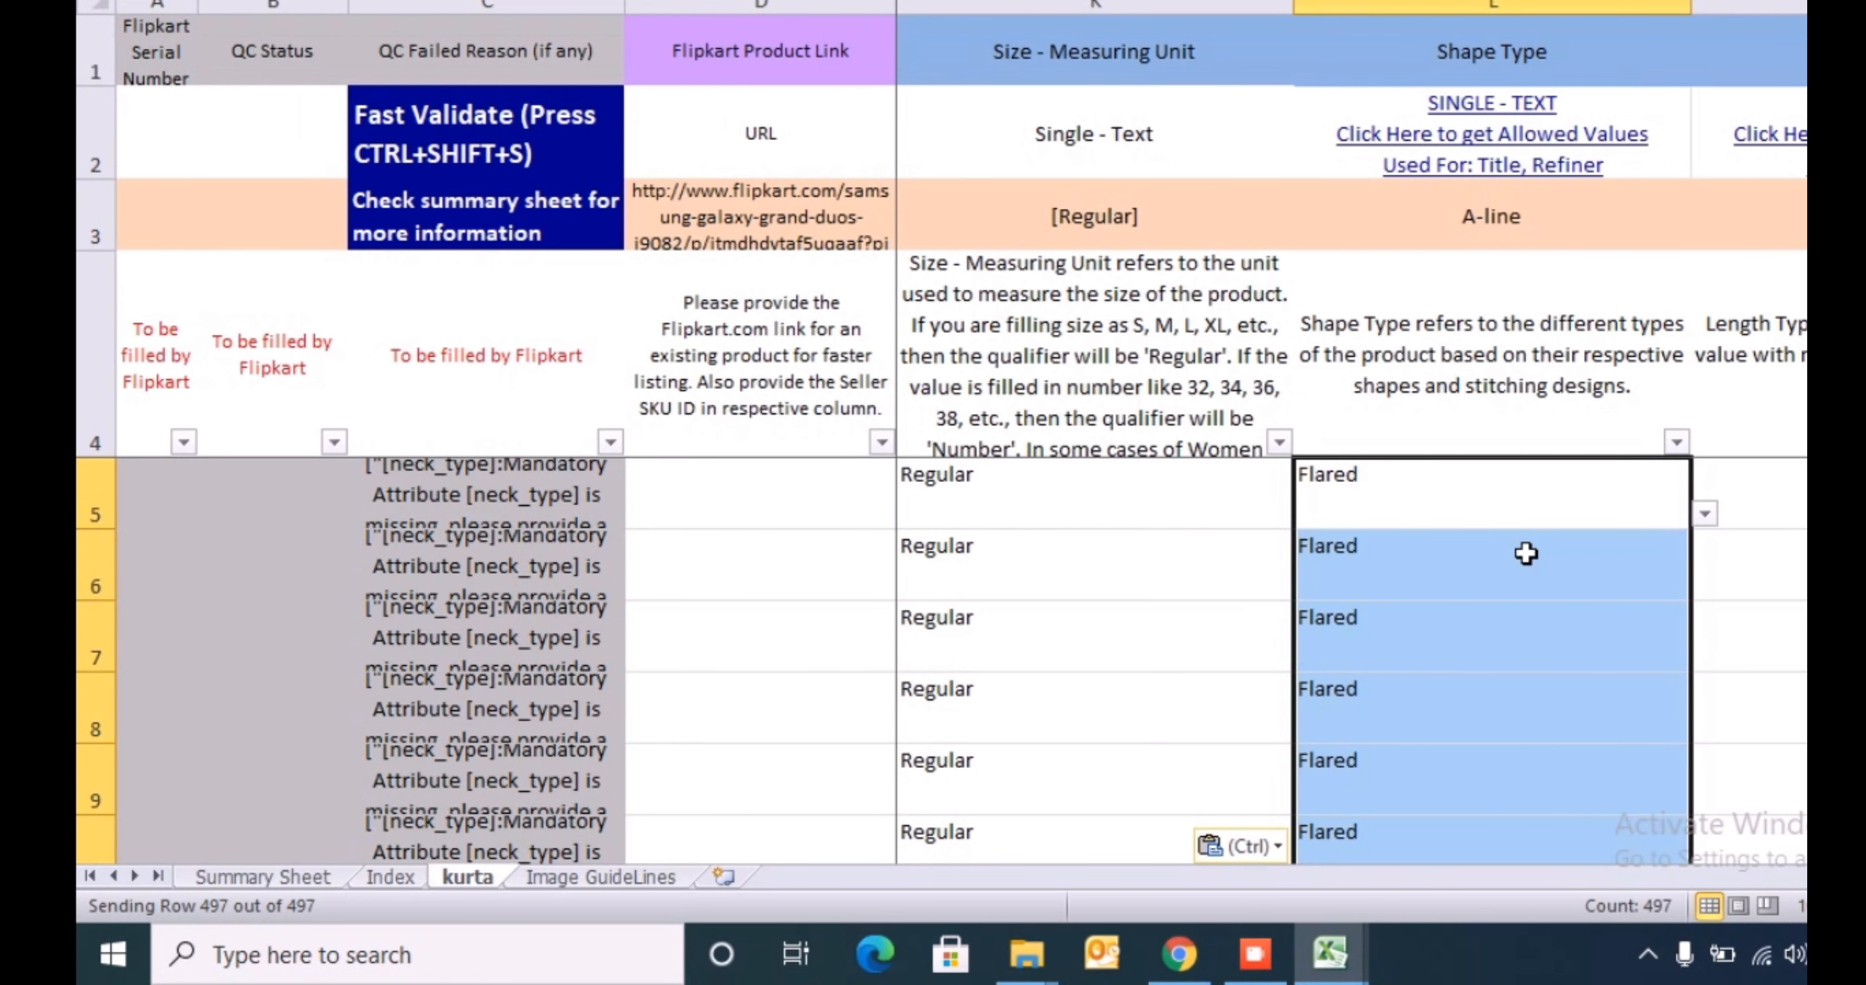
pyautogui.hotkey('ctrl', 'shift', 'Up')
pyautogui.hotkey('ctrl', 'shift', 'Down')
pyautogui.hotkey('shift', 'Down')
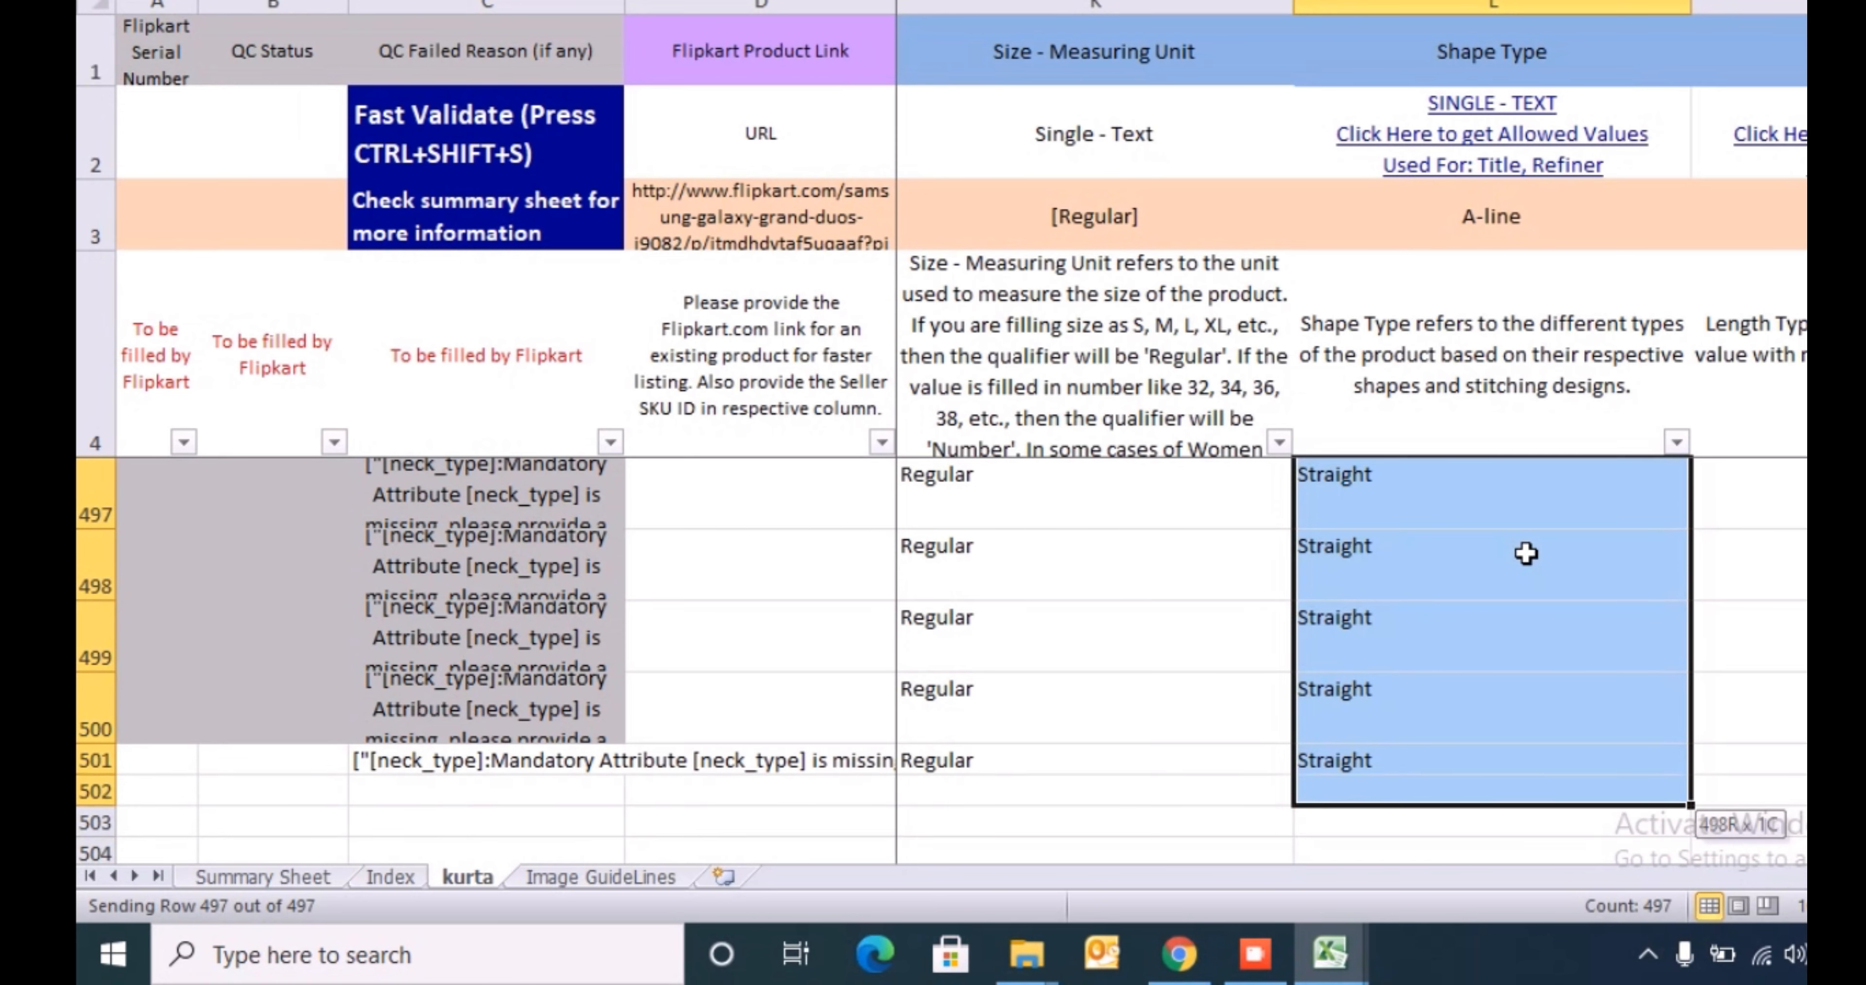
pyautogui.hotkey('shift', 'Up')
pyautogui.hotkey('ctrl', 'Up')
# - Review the allowed values offered for the template's first Length Type cell, M5
pyautogui.press('Down')
pyautogui.press('Down')
pyautogui.press('Down')
pyautogui.press('Down')
pyautogui.press('Right')
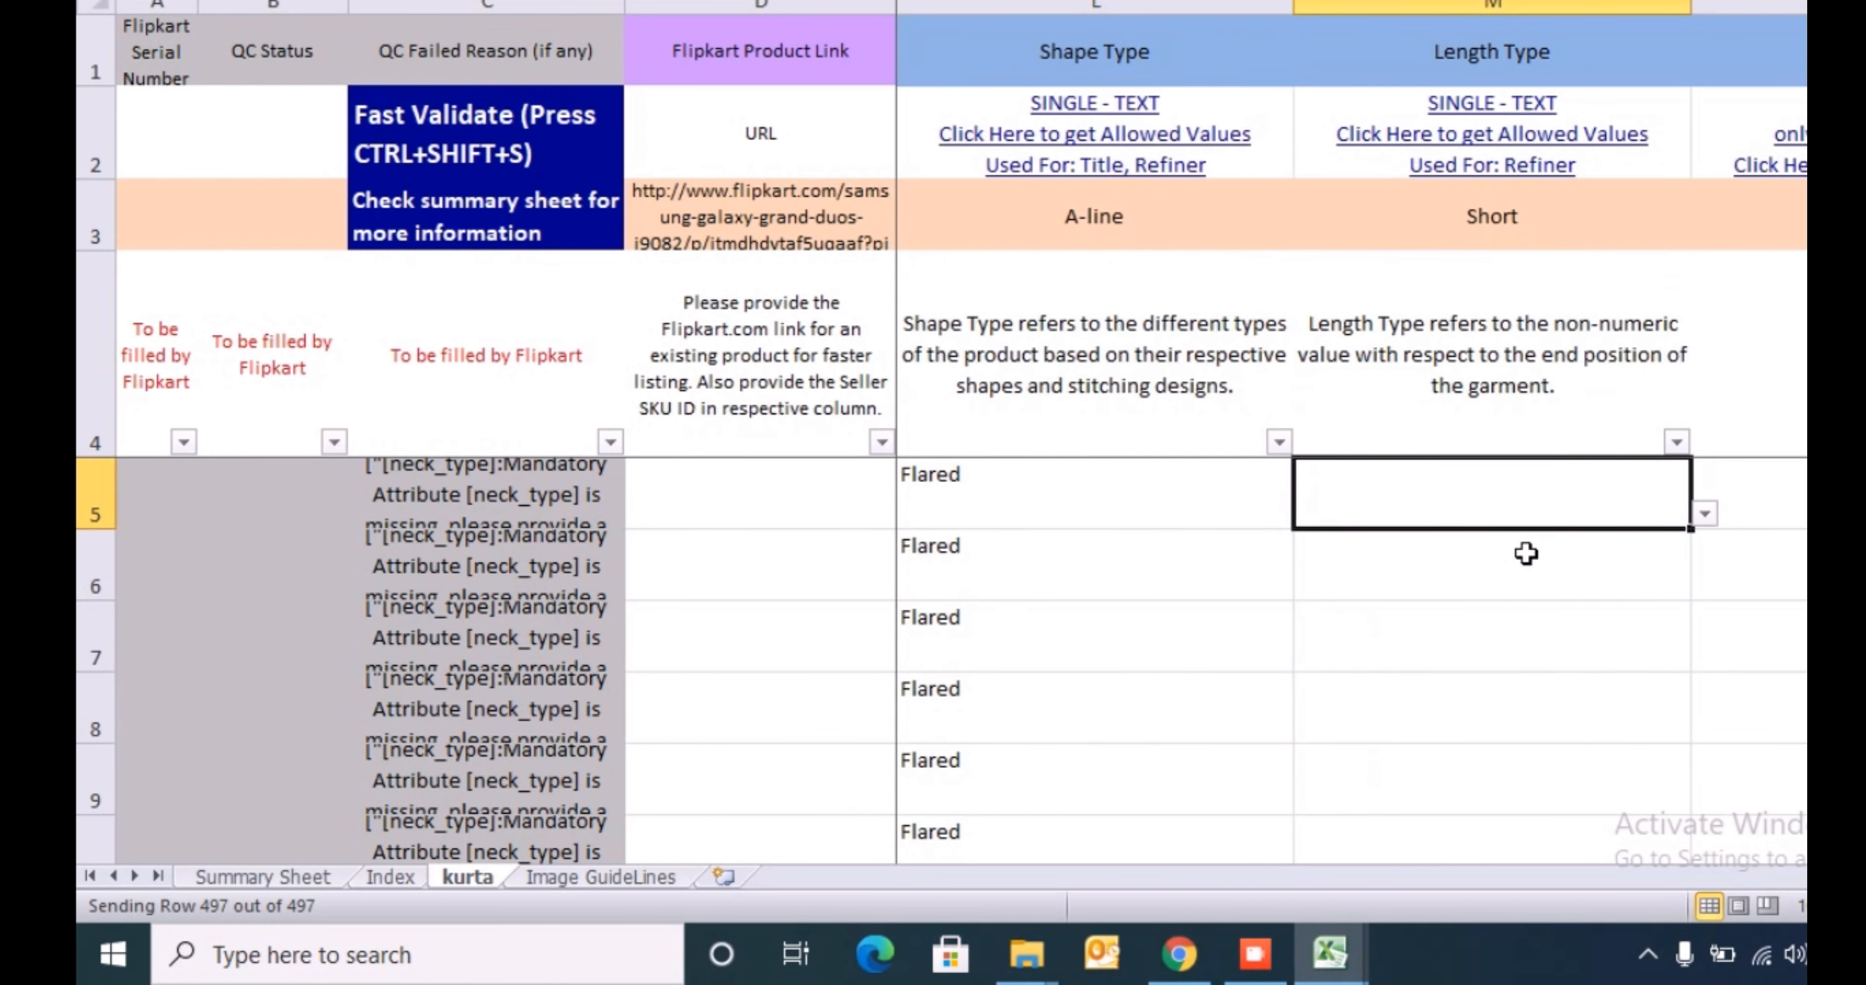
pyautogui.hotkey('alt', 'Down')
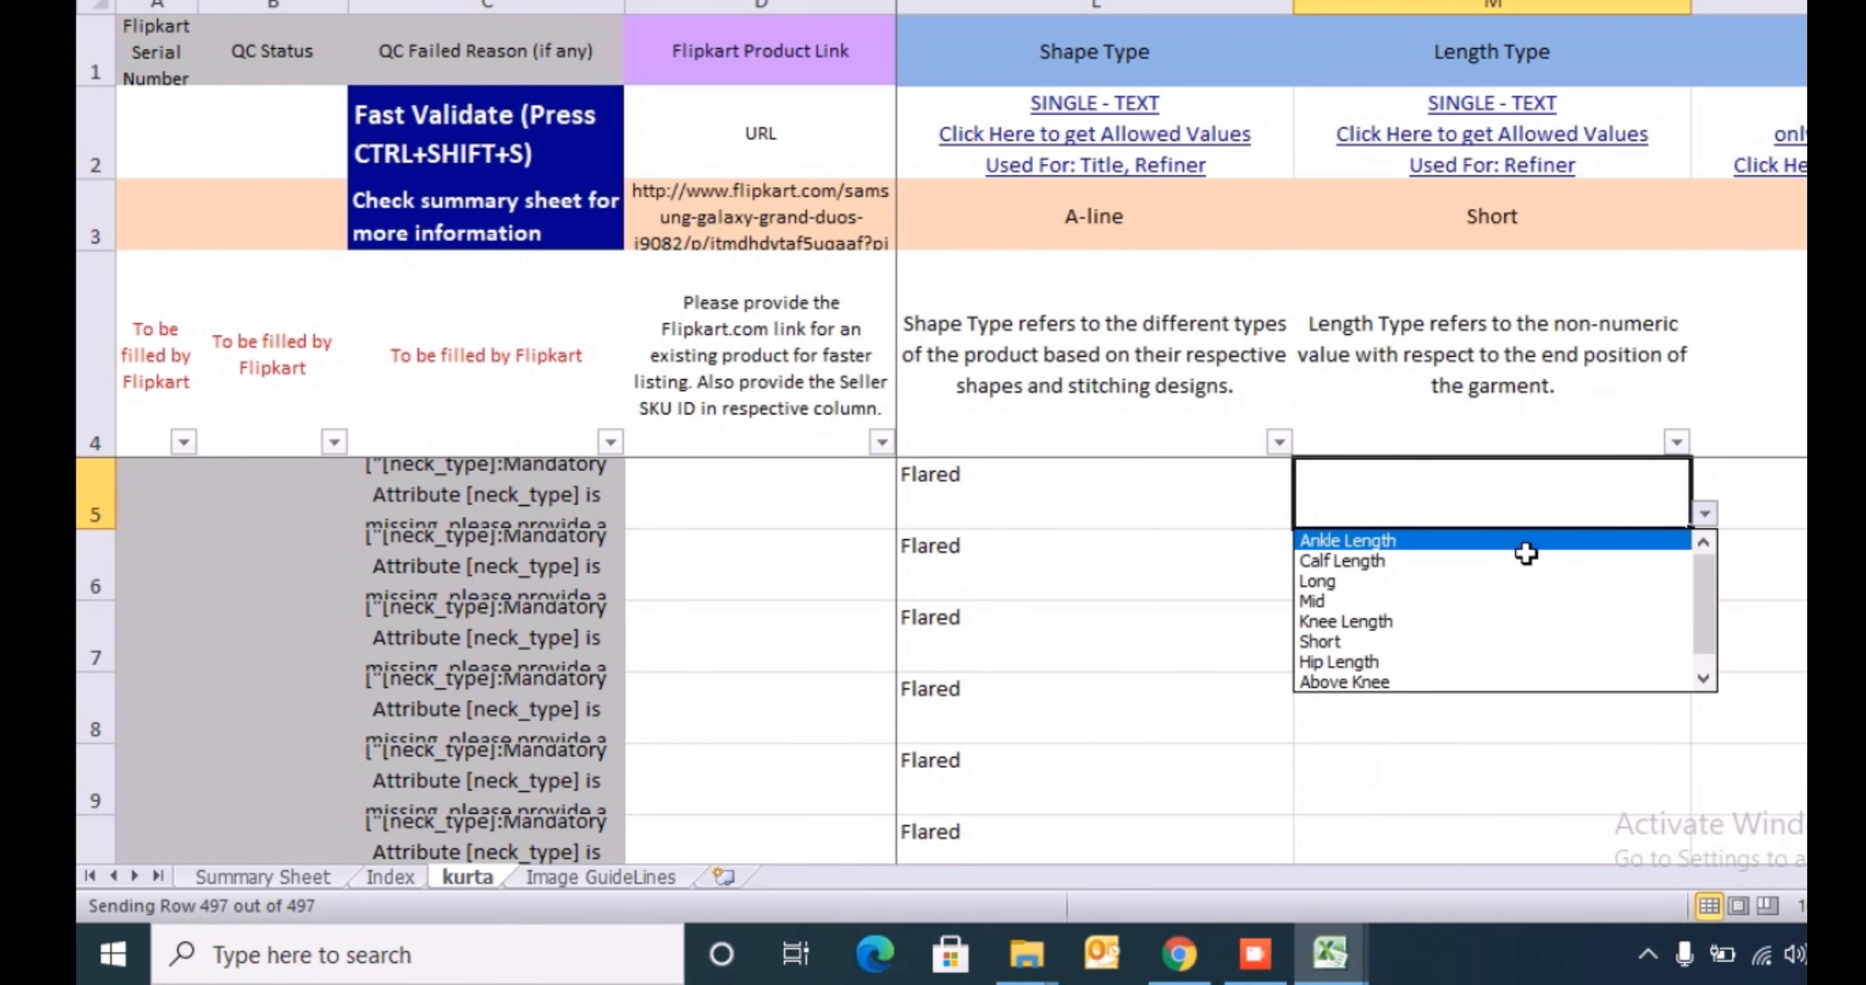
pyautogui.press('Down')
pyautogui.press('Down')
pyautogui.press('Down')
pyautogui.press('Down')
pyautogui.press('Down')
pyautogui.press('Down')
pyautogui.press('Down')
pyautogui.press('Down')
pyautogui.press('Up')
pyautogui.press('Up')
pyautogui.press('Up')
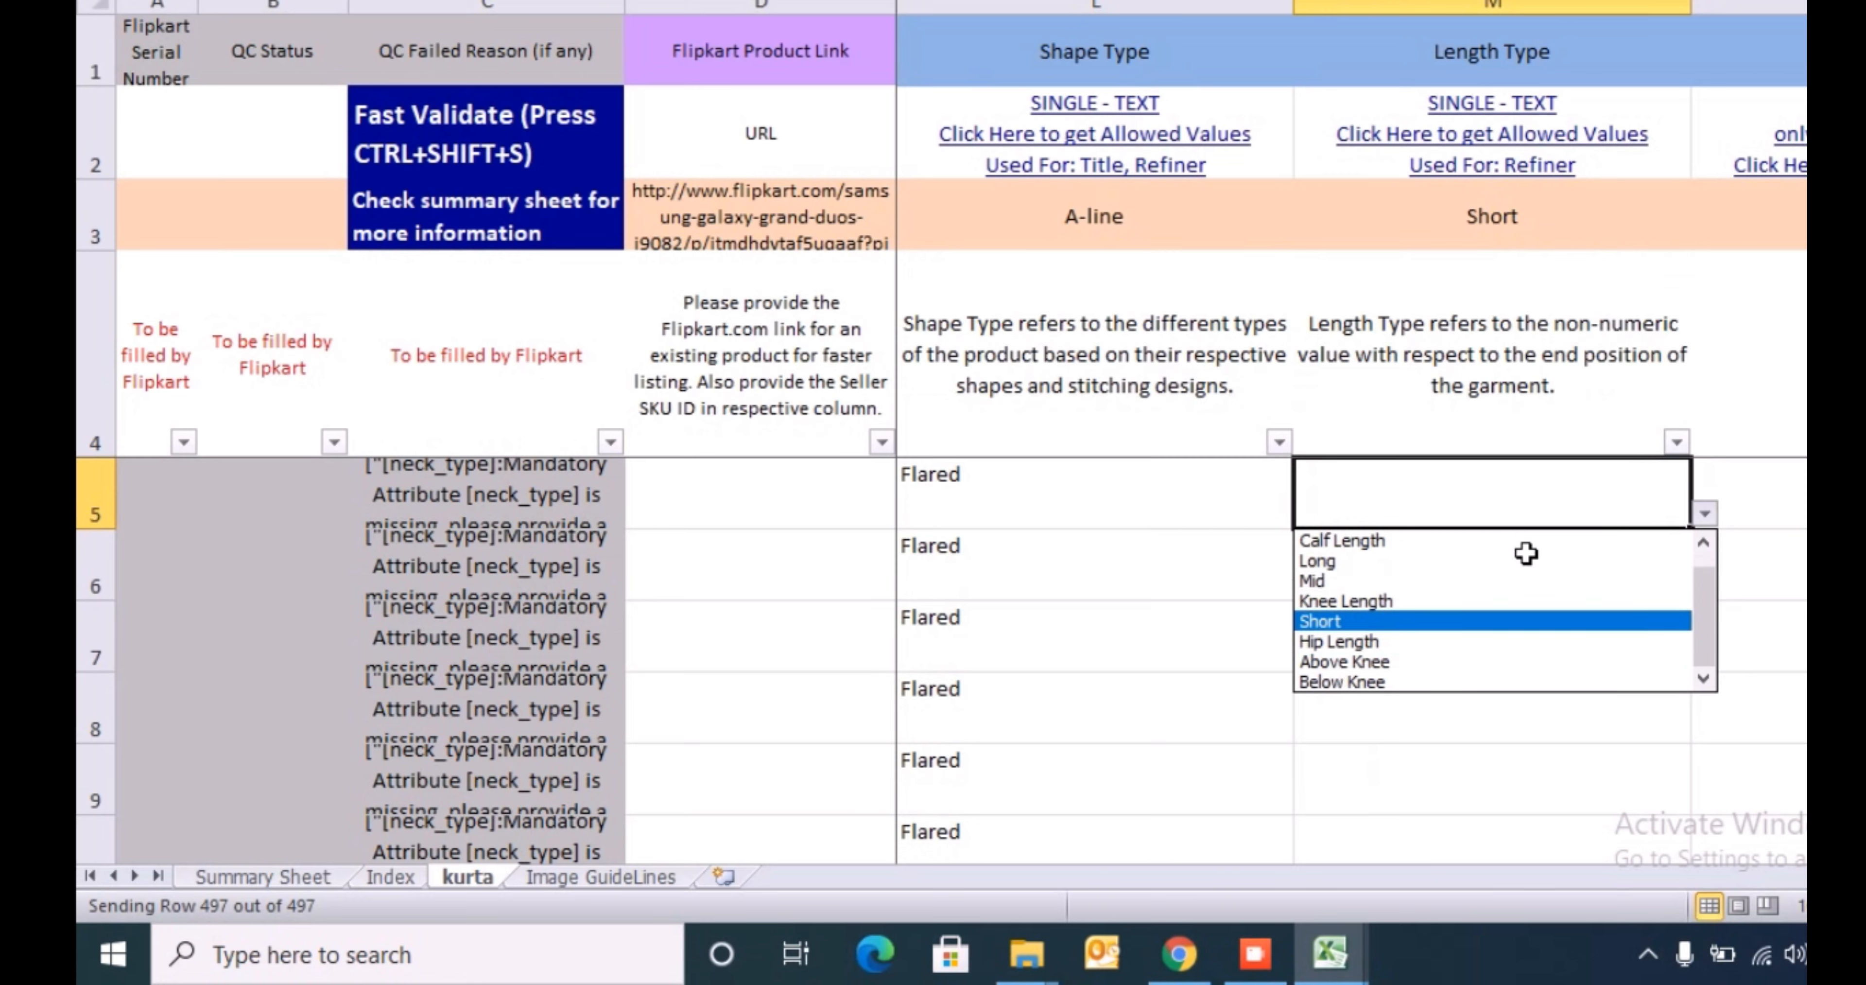
pyautogui.press('Up')
pyautogui.press('Up')
pyautogui.press('Up')
pyautogui.press('Up')
pyautogui.press('Up')
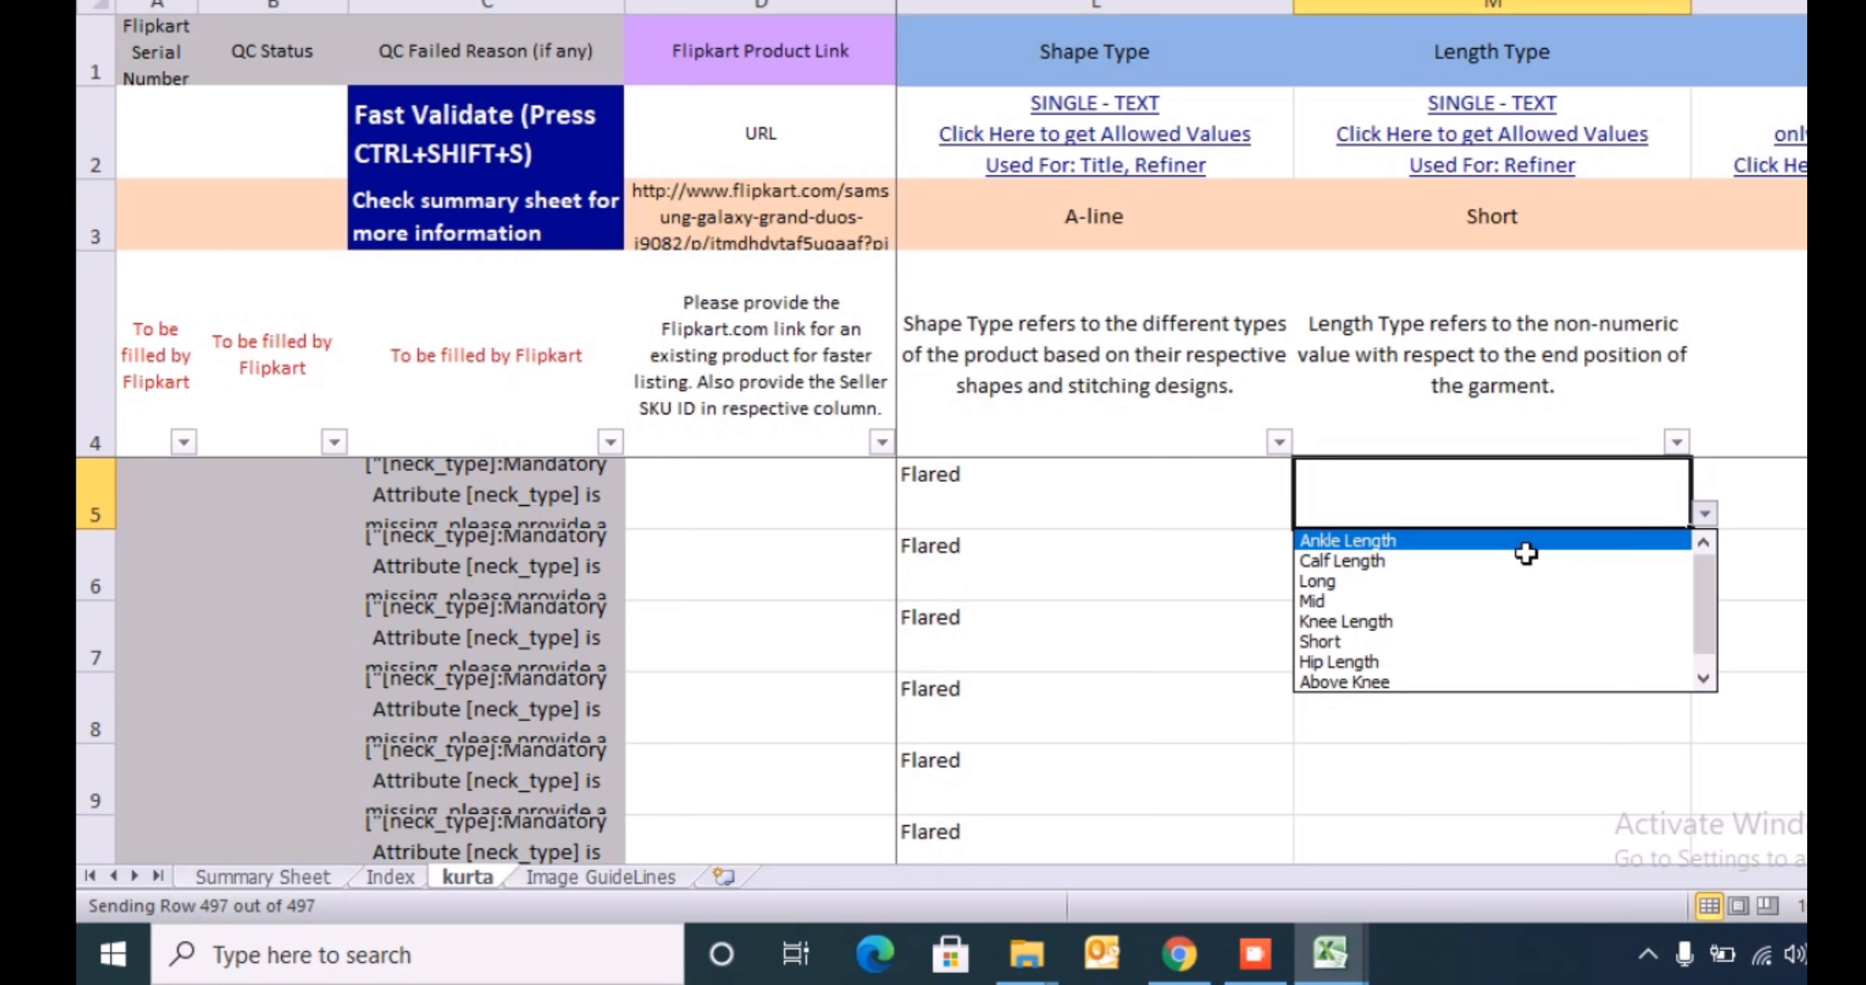
pyautogui.press('Escape')
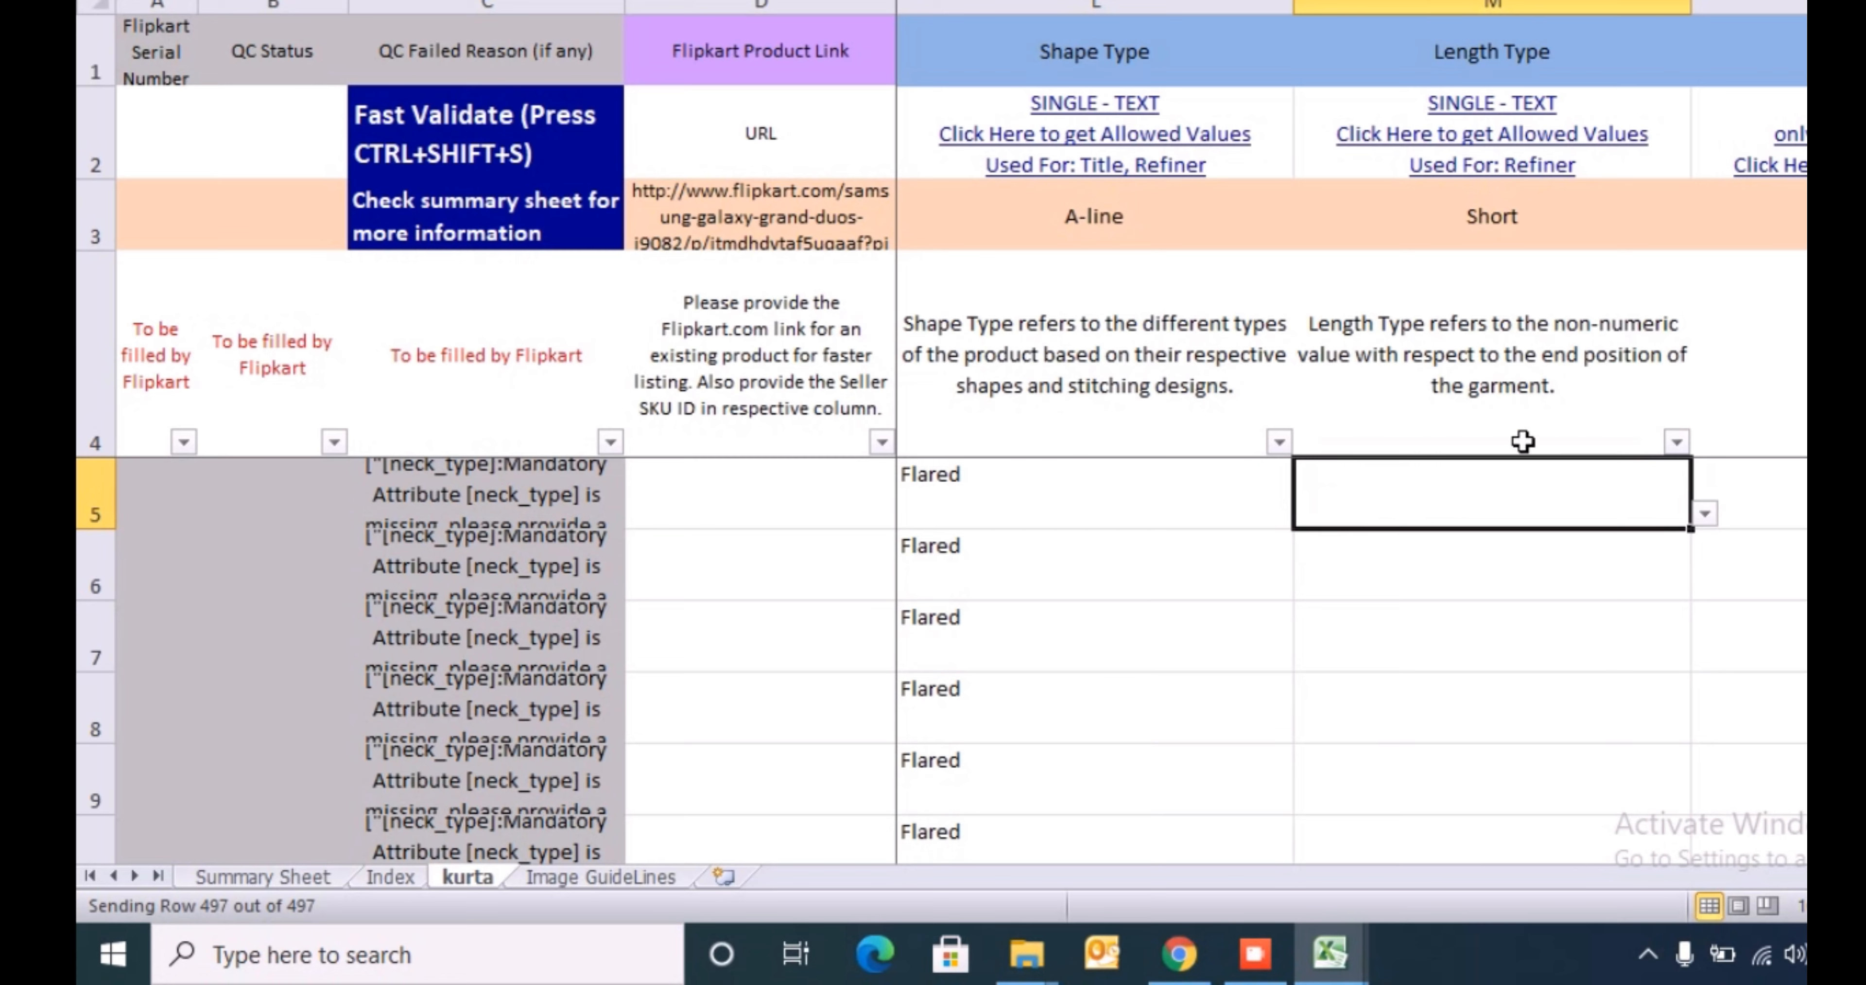
pyautogui.hotkey('alt', 'Down')
pyautogui.press('Down')
pyautogui.press('Escape')
# - Try to enter the arbitrary text dvdv in Length Type cell M5 to test its data validation, and discard the entry
pyautogui.write('dvdv')
pyautogui.press('Return')
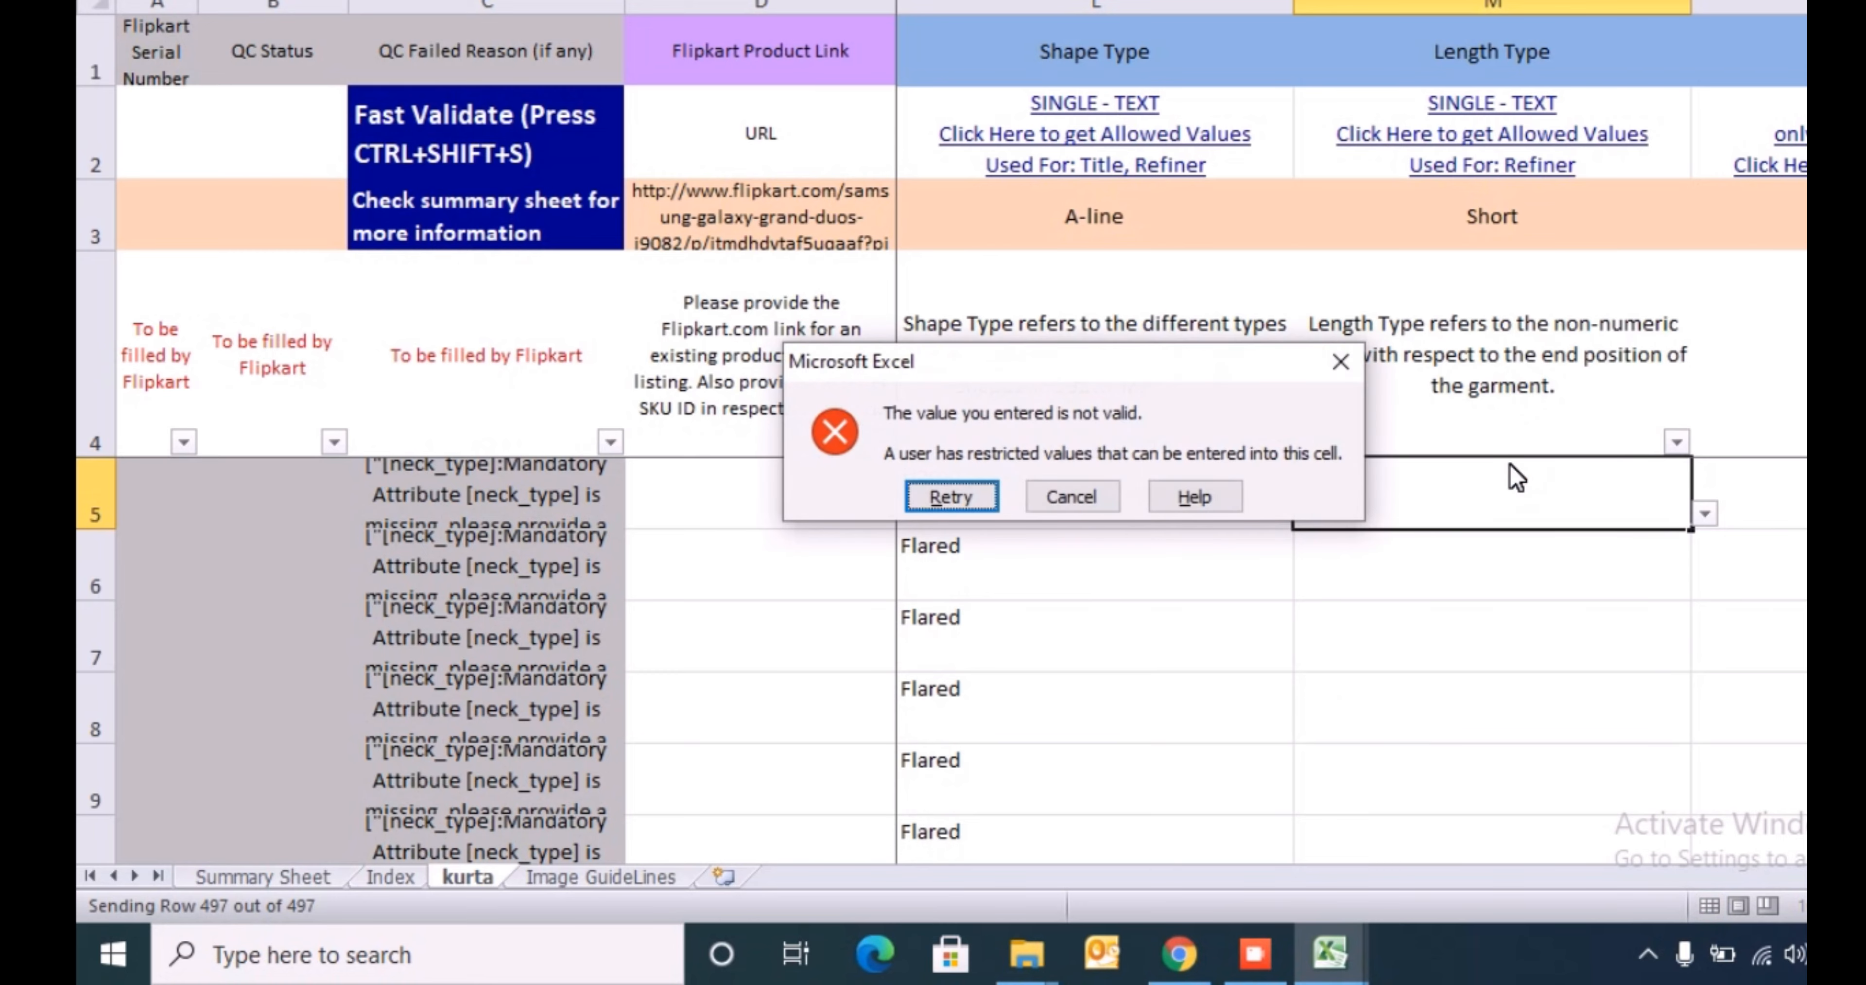
pyautogui.press('Escape')
pyautogui.write('dvdv')
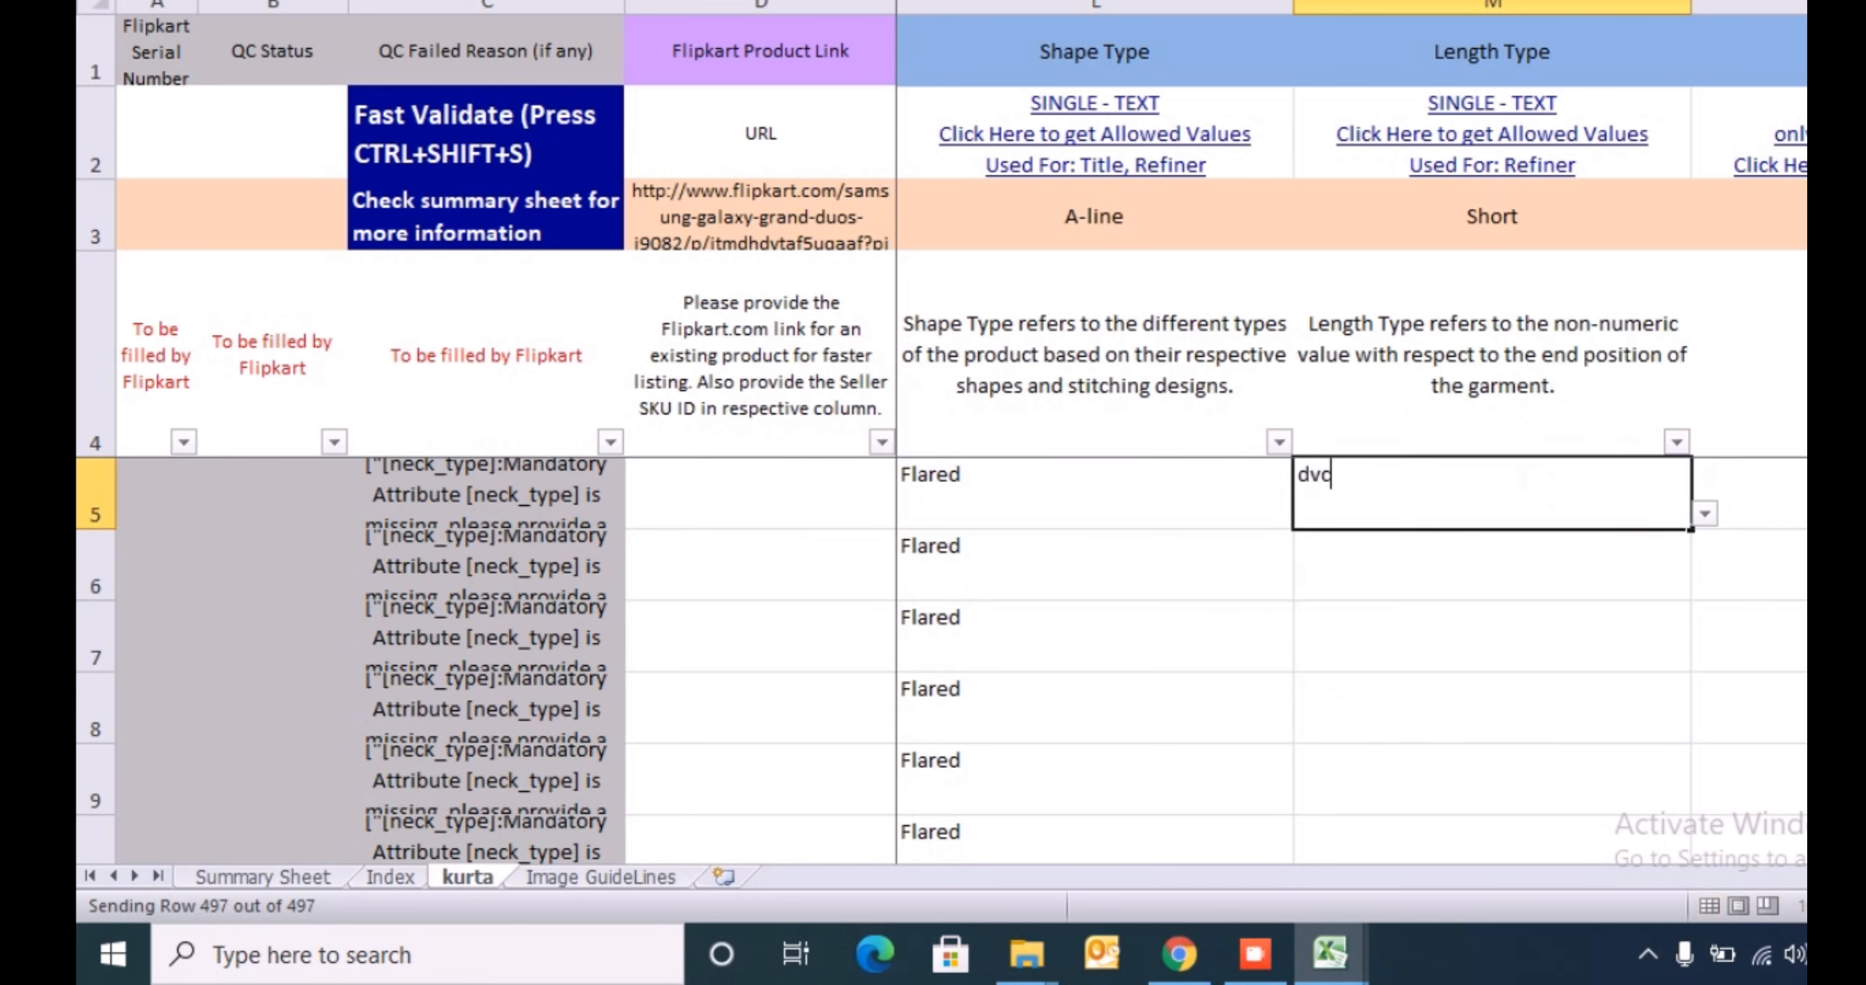
pyautogui.press('Return')
pyautogui.press('Escape')
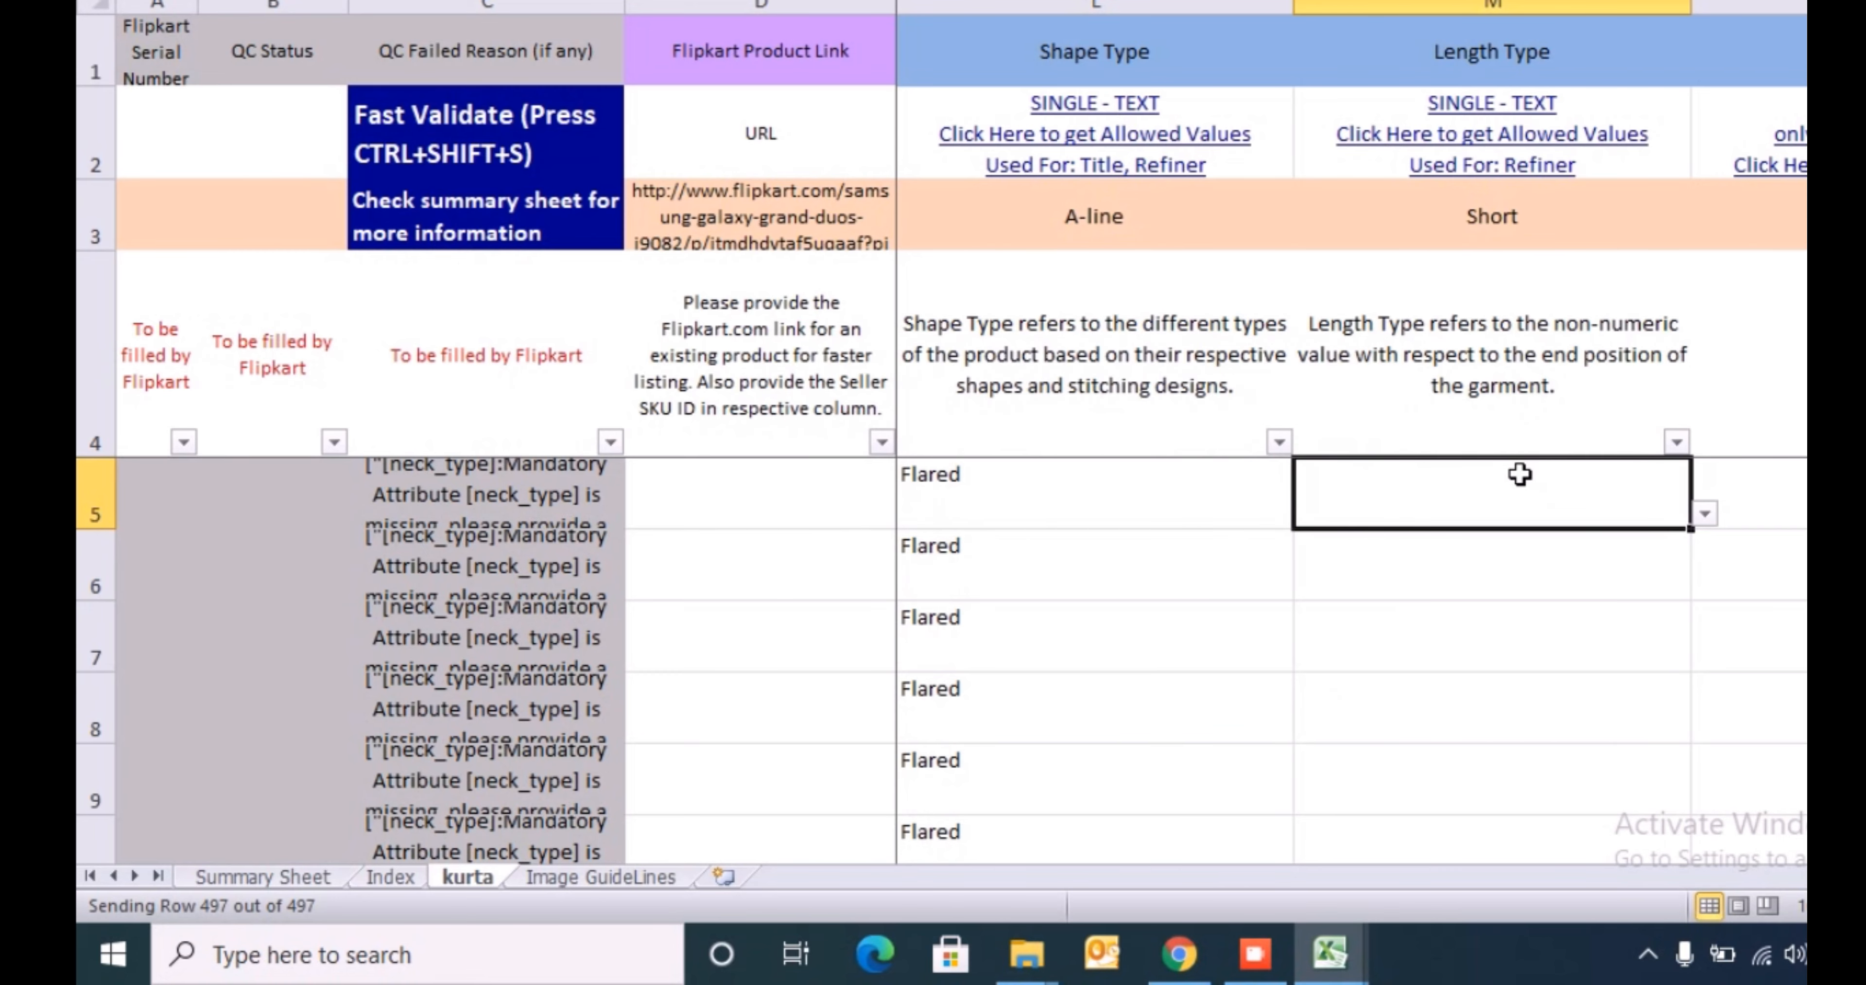
# - Test whether Flared can be pasted from L5 into Length Type cell M5, and undo the paste
pyautogui.press('Left')
pyautogui.hotkey('ctrl', 'c')
pyautogui.press('Right')
pyautogui.hotkey('ctrl', 'v')
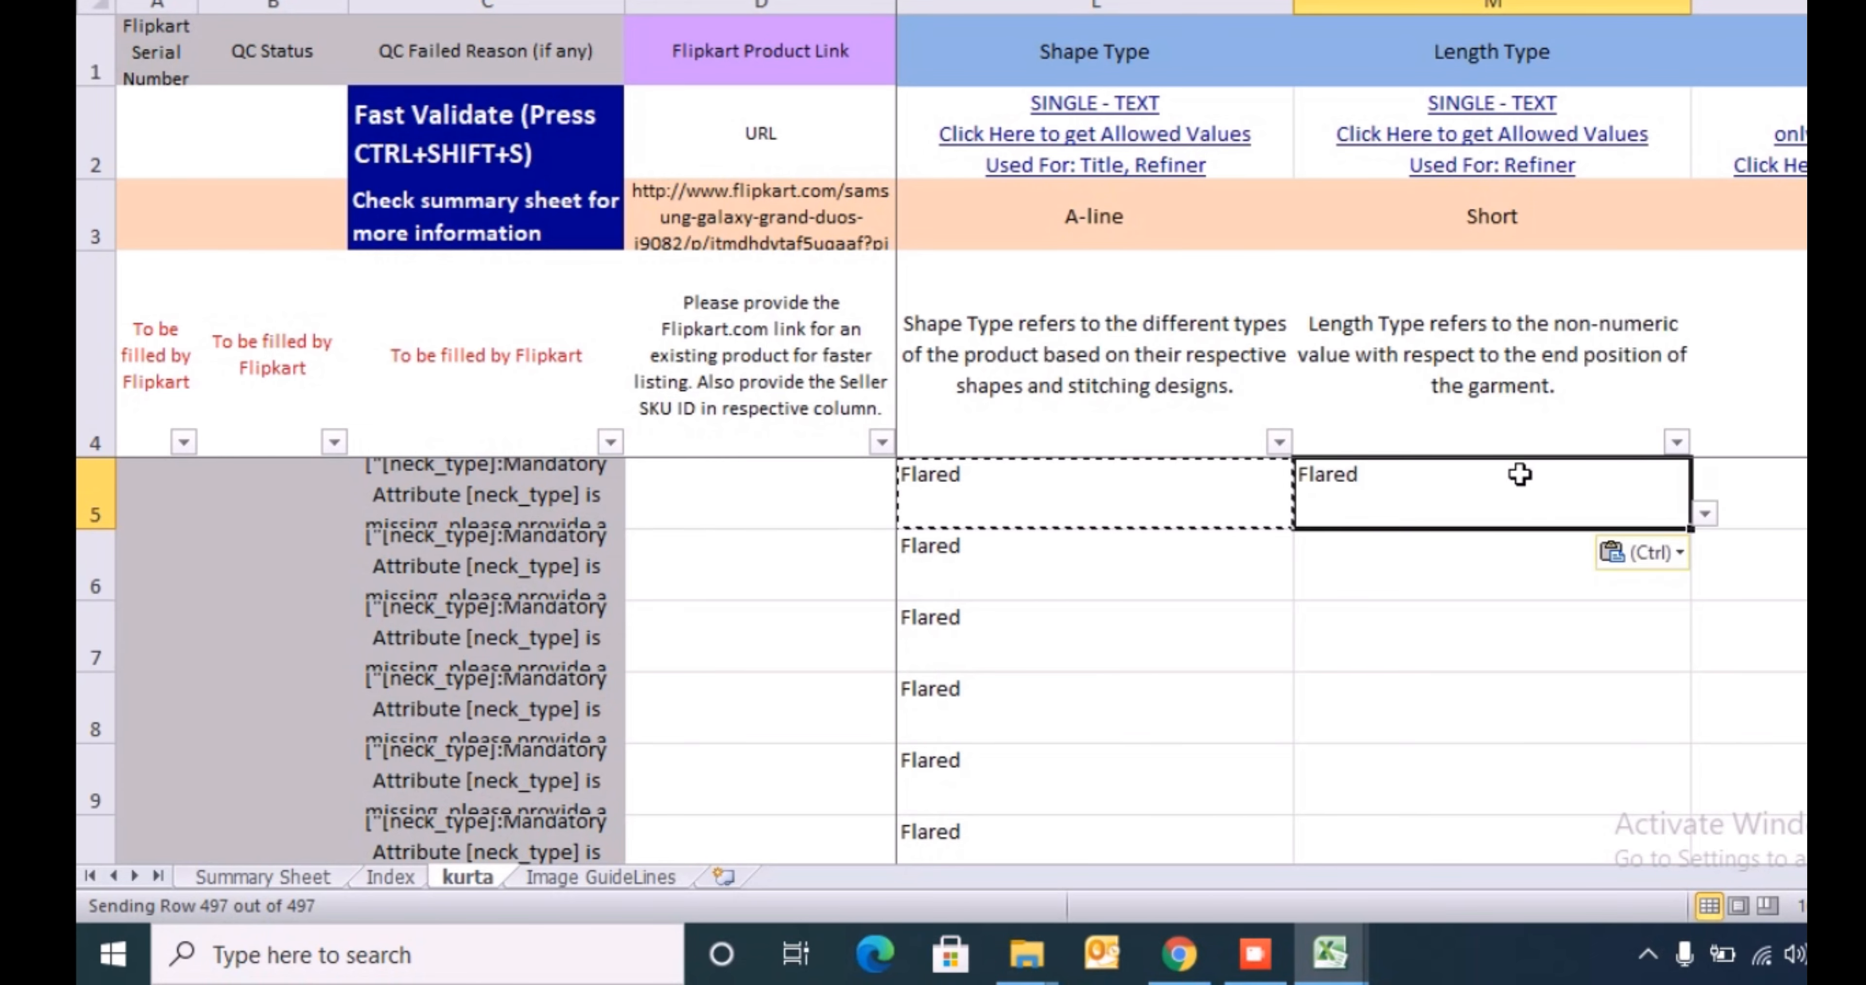
pyautogui.press('Escape')
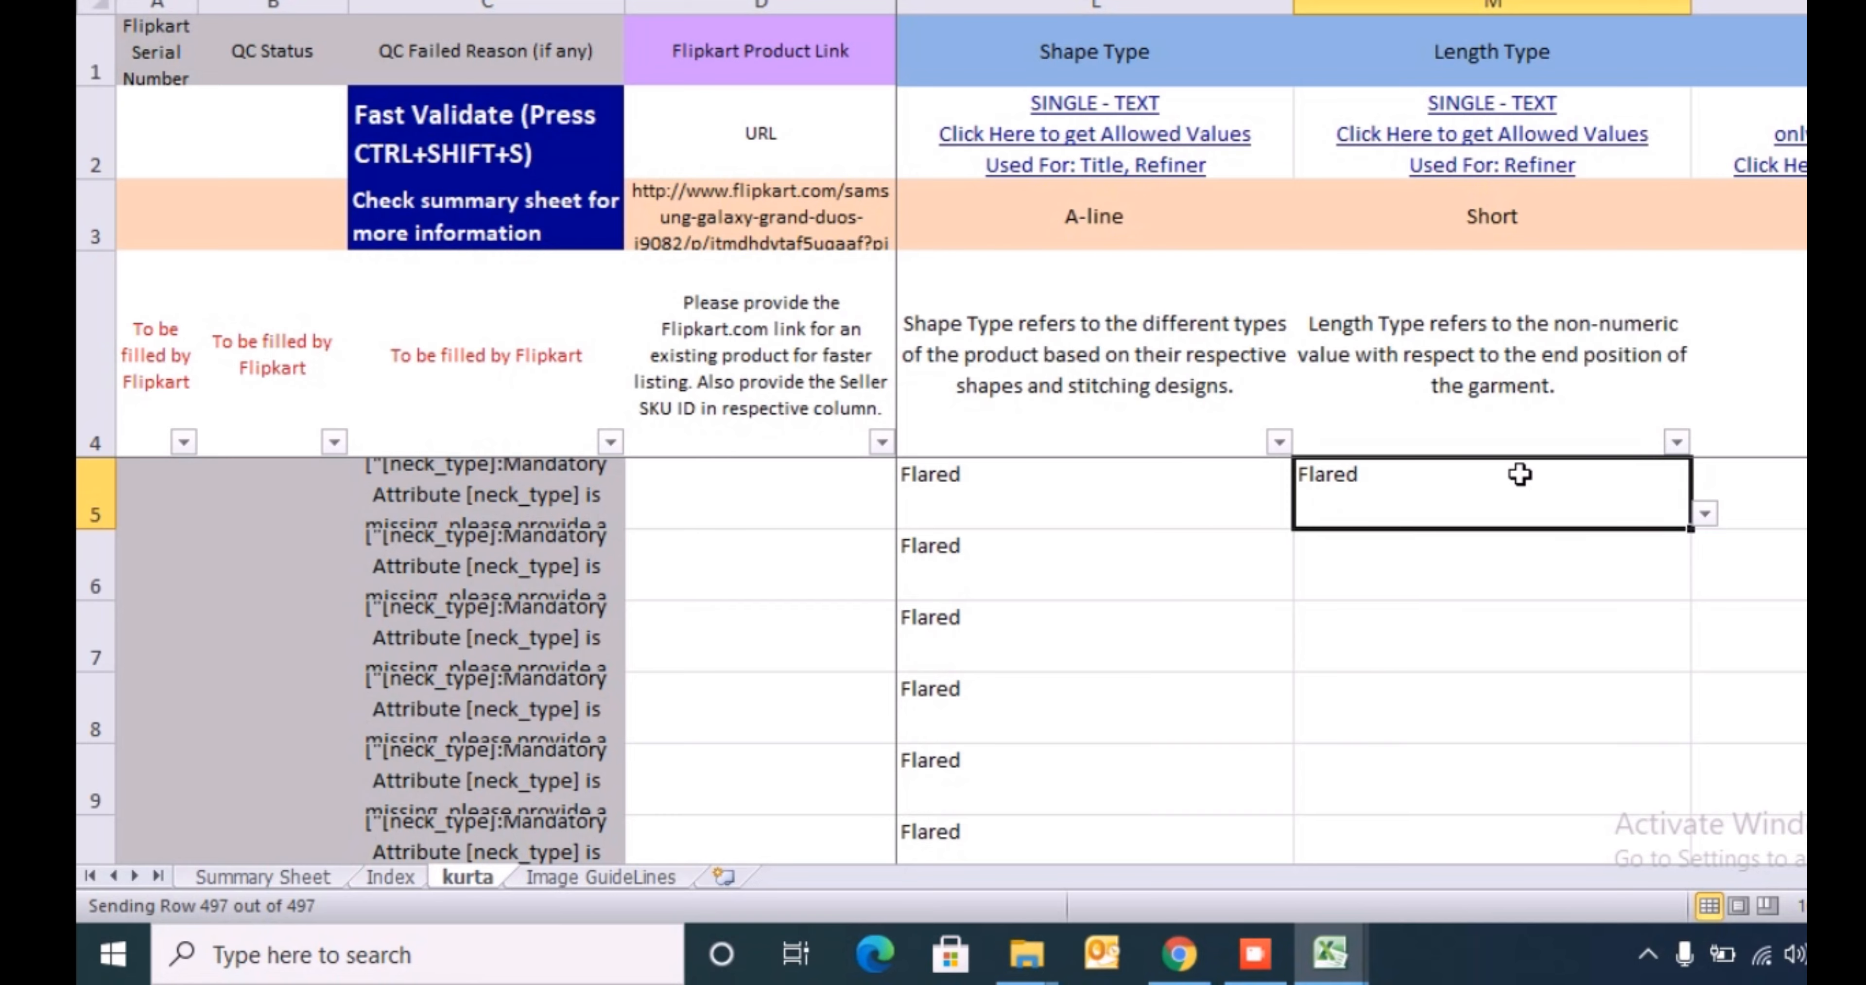
pyautogui.hotkey('ctrl', 'z')
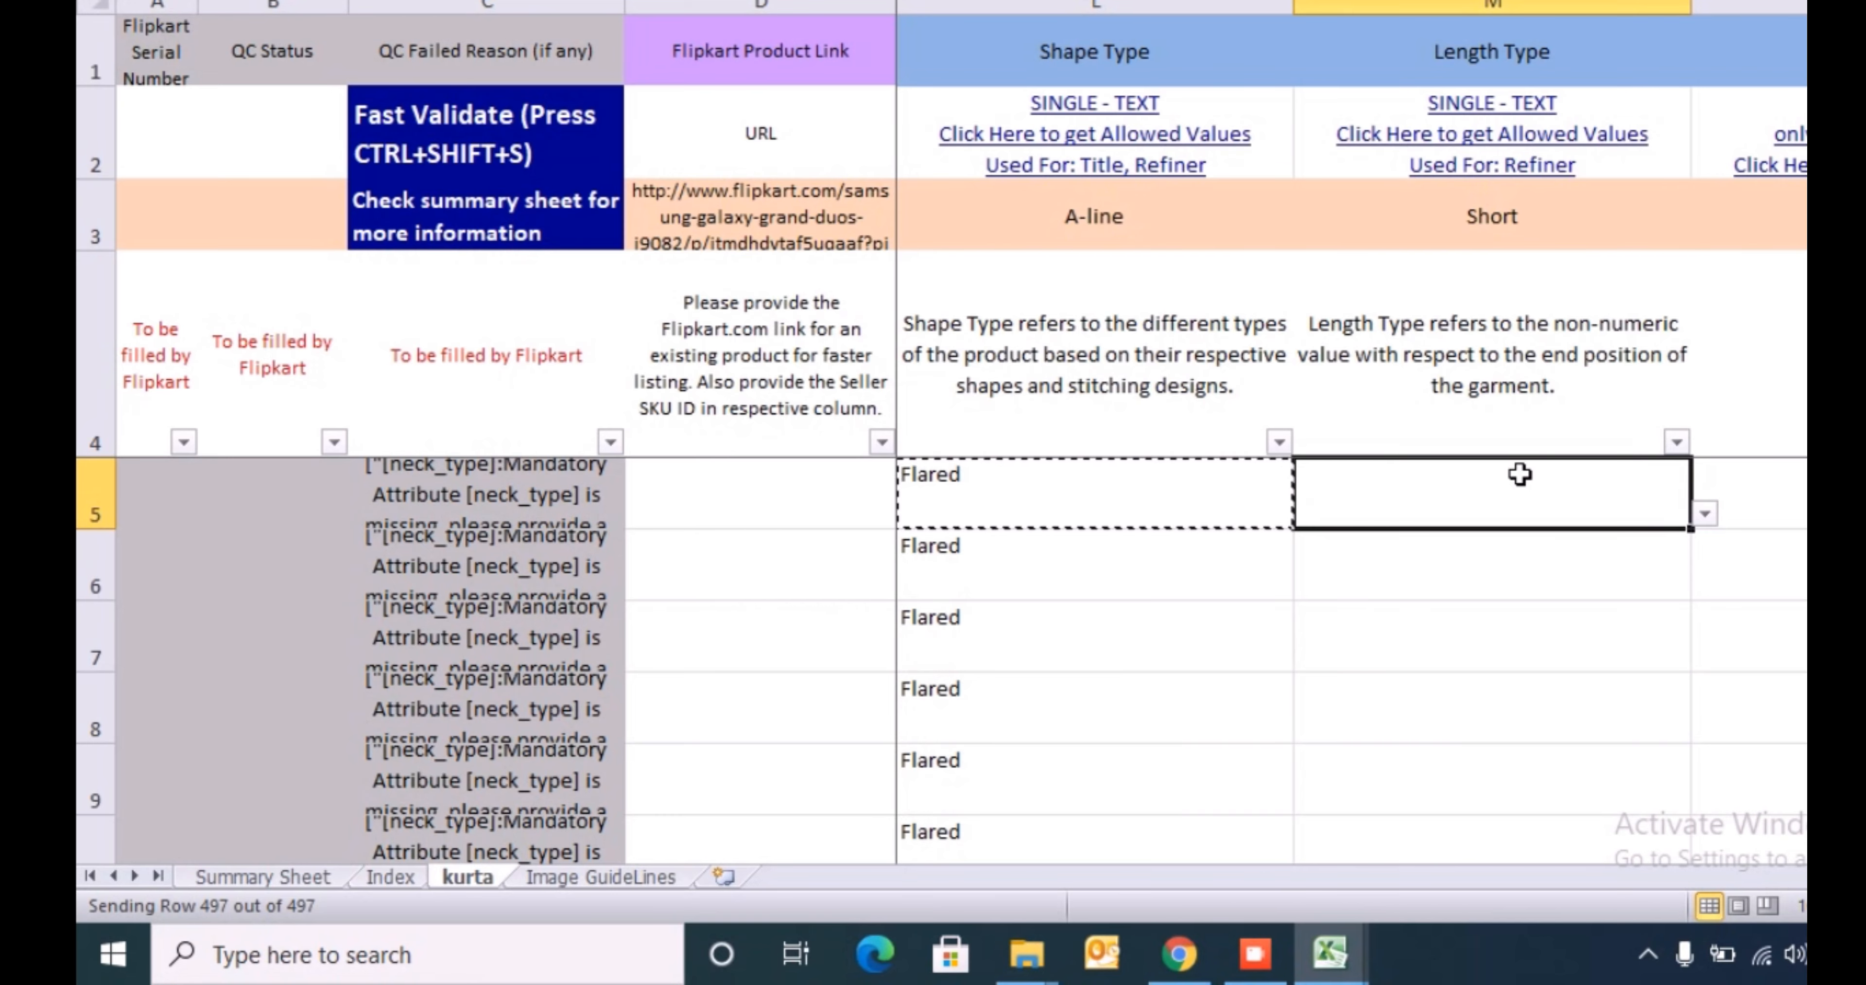
# - Open the Length Type allowed values in the Index sheet and select the list H3:H11
pyautogui.click(1492, 141)
pyautogui.press('Down')
pyautogui.hotkey('ctrl', 'shift', 'Down')
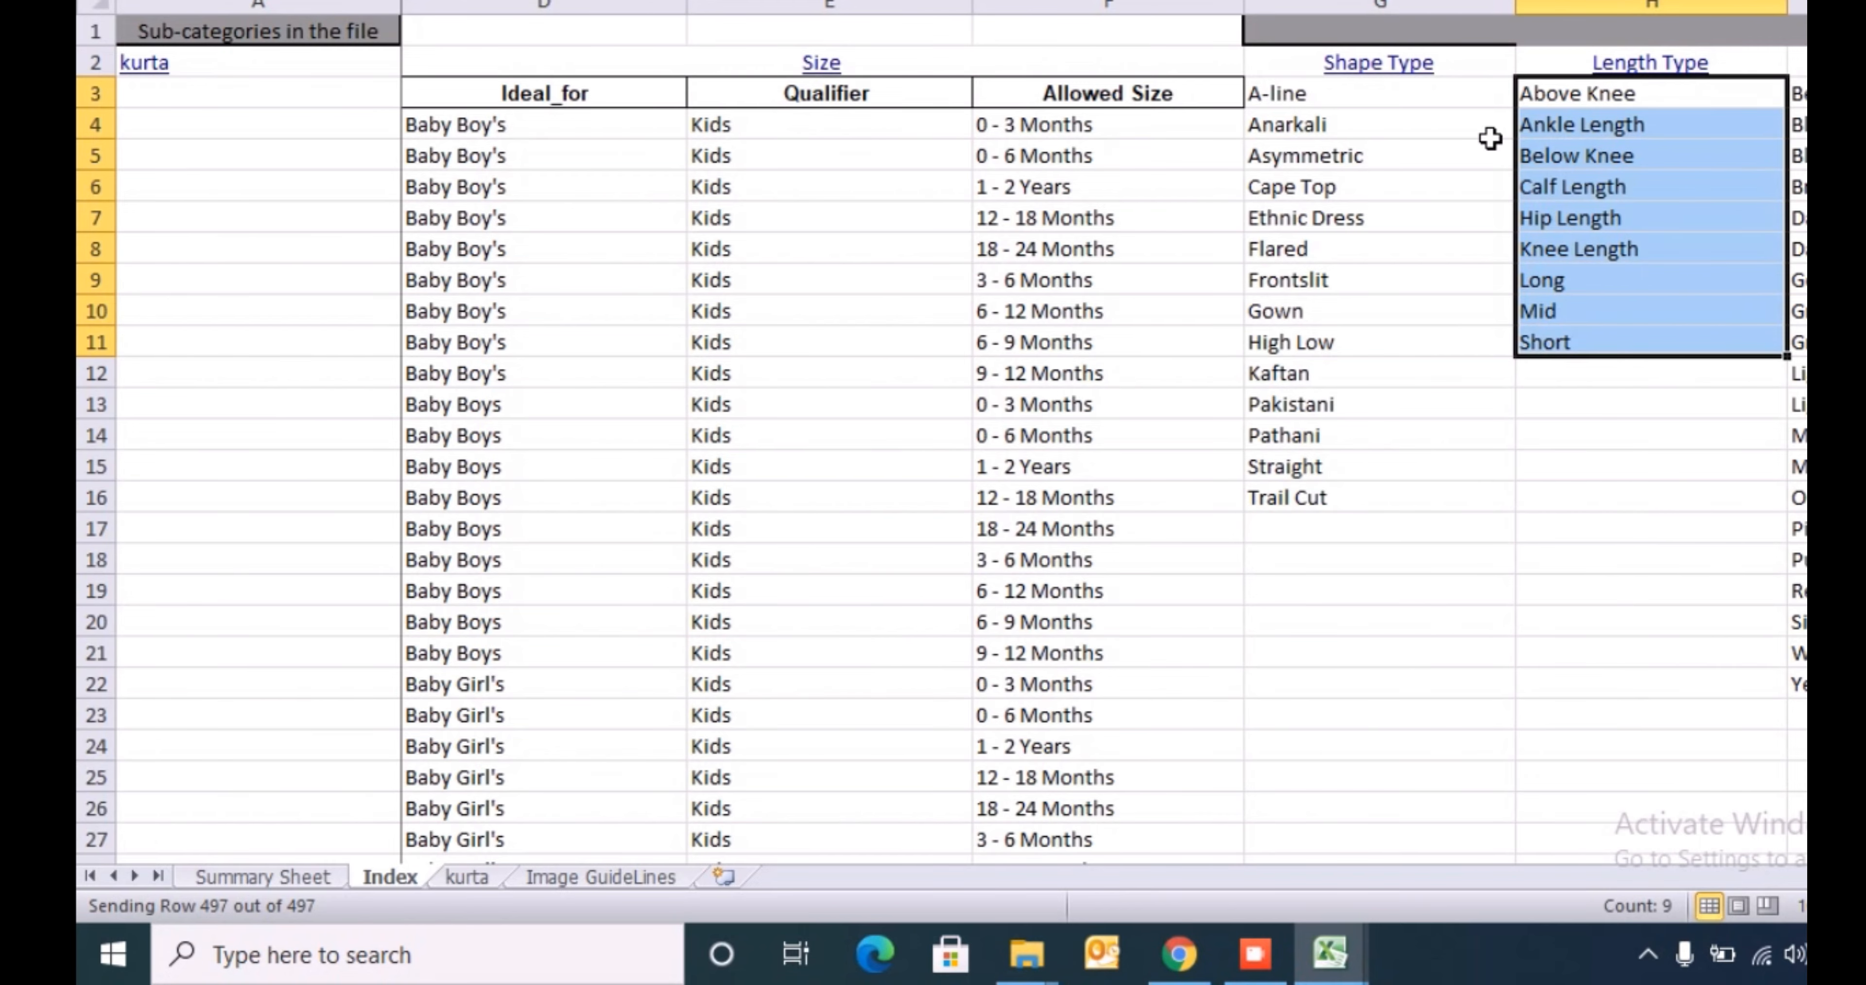
# - Switch to the MnM workbook and delete the helper lookup column AF beside the silhouette column
pyautogui.hotkey('alt', 'Tab')
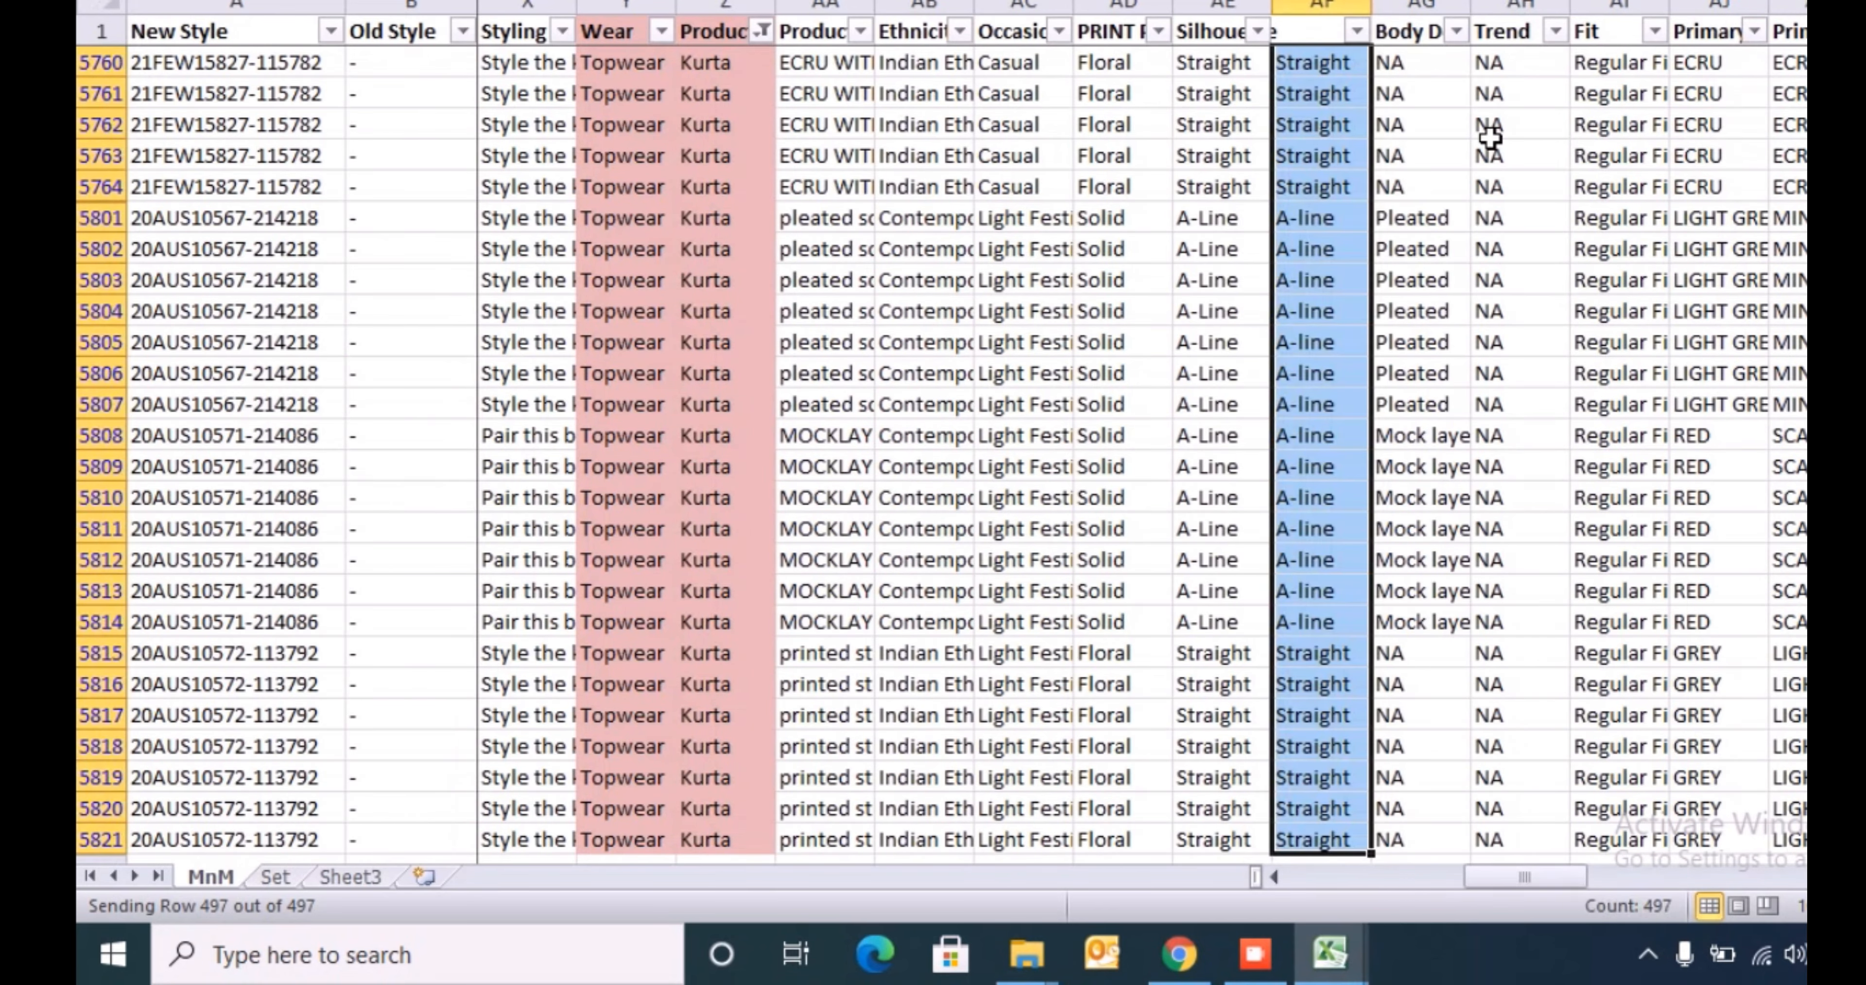
pyautogui.hotkey('ctrl', 'Up')
pyautogui.hotkey('shift', 'space')
pyautogui.press('Down')
pyautogui.hotkey('ctrl', 'space')
pyautogui.hotkey('ctrl', '-')
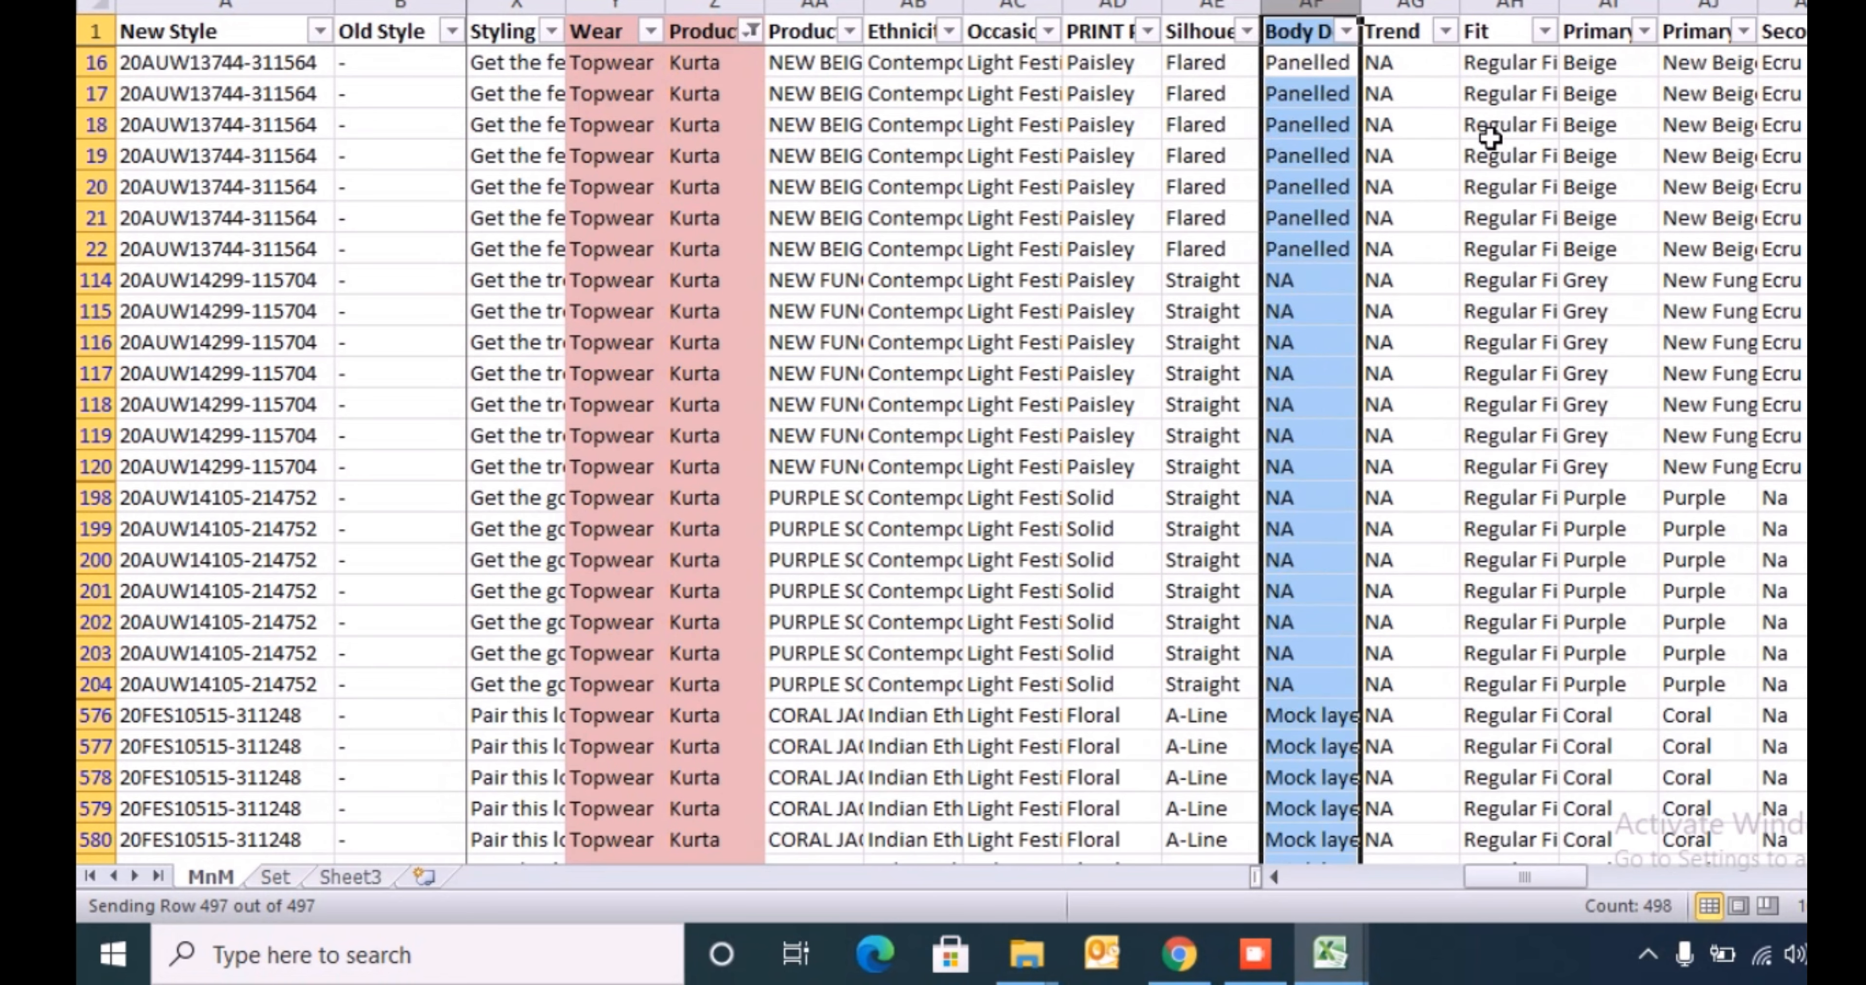
# - Search the MnM header row for front and select the Front Length column down to its last filtered row
pyautogui.hotkey('ctrl', 'Up')
pyautogui.hotkey('shift', 'space')
pyautogui.hotkey('ctrl', 'f')
pyautogui.write('front')
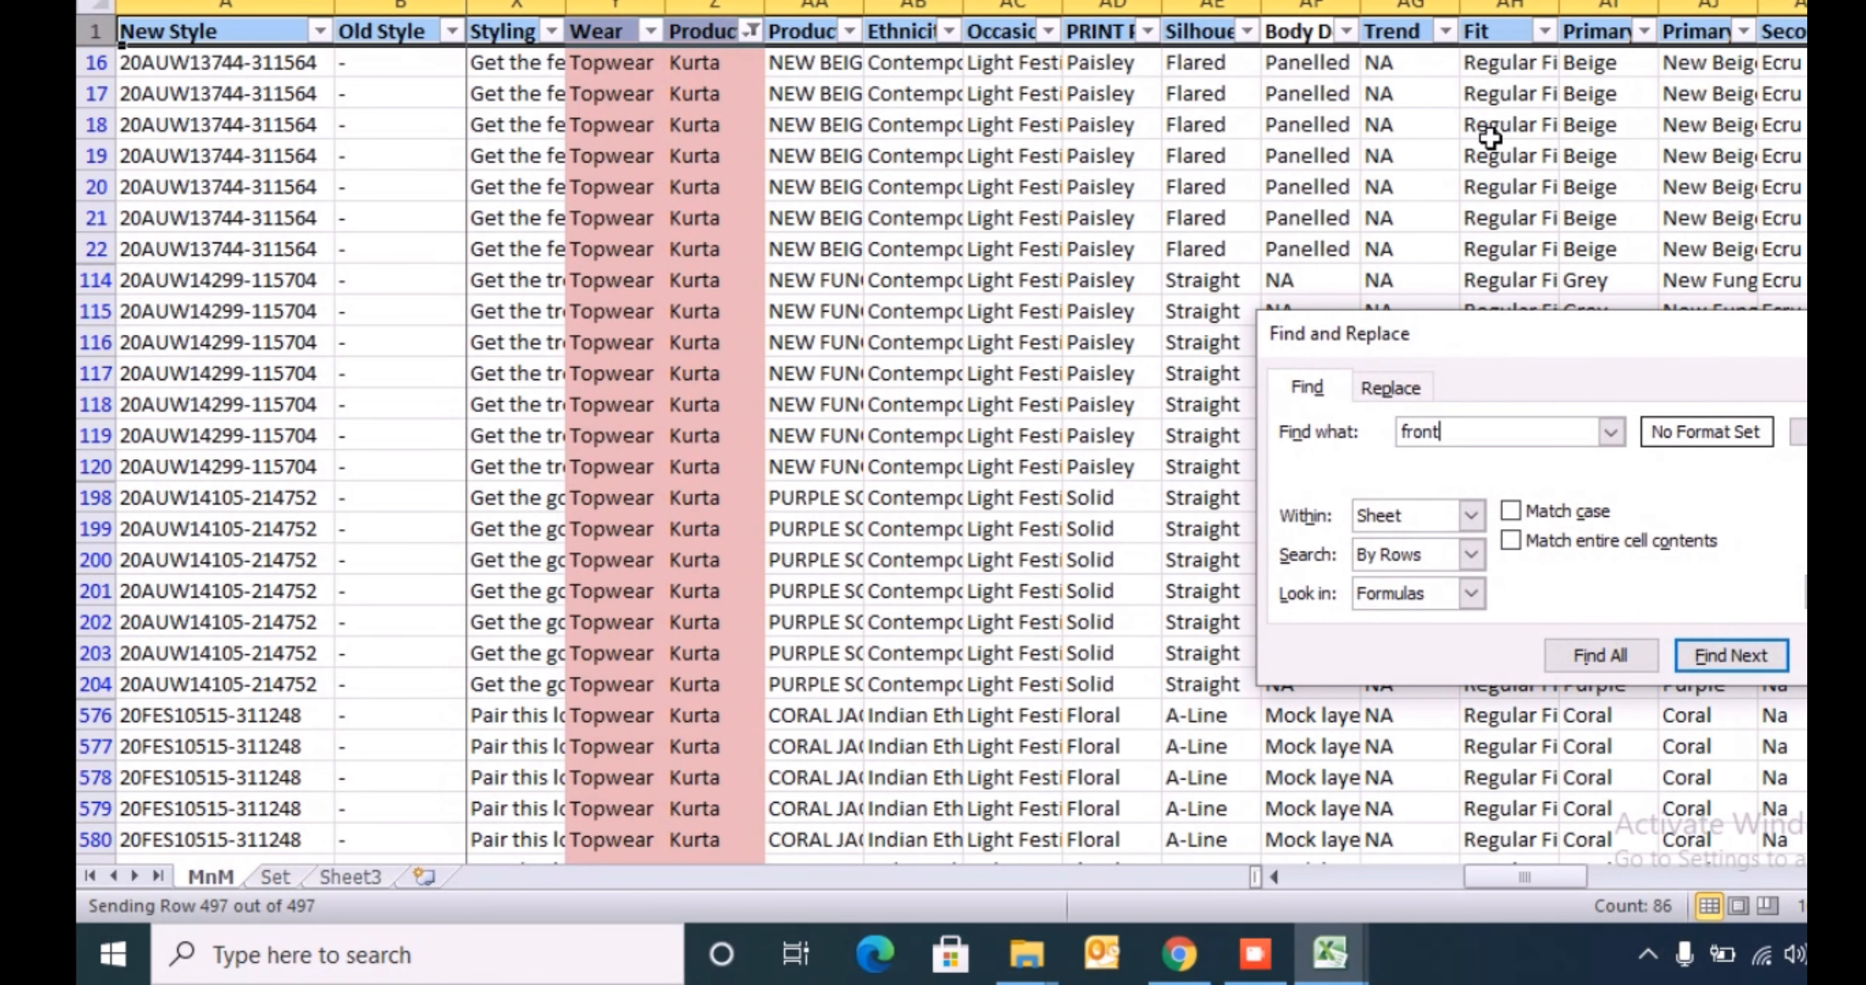
pyautogui.press('Return')
pyautogui.press('Escape')
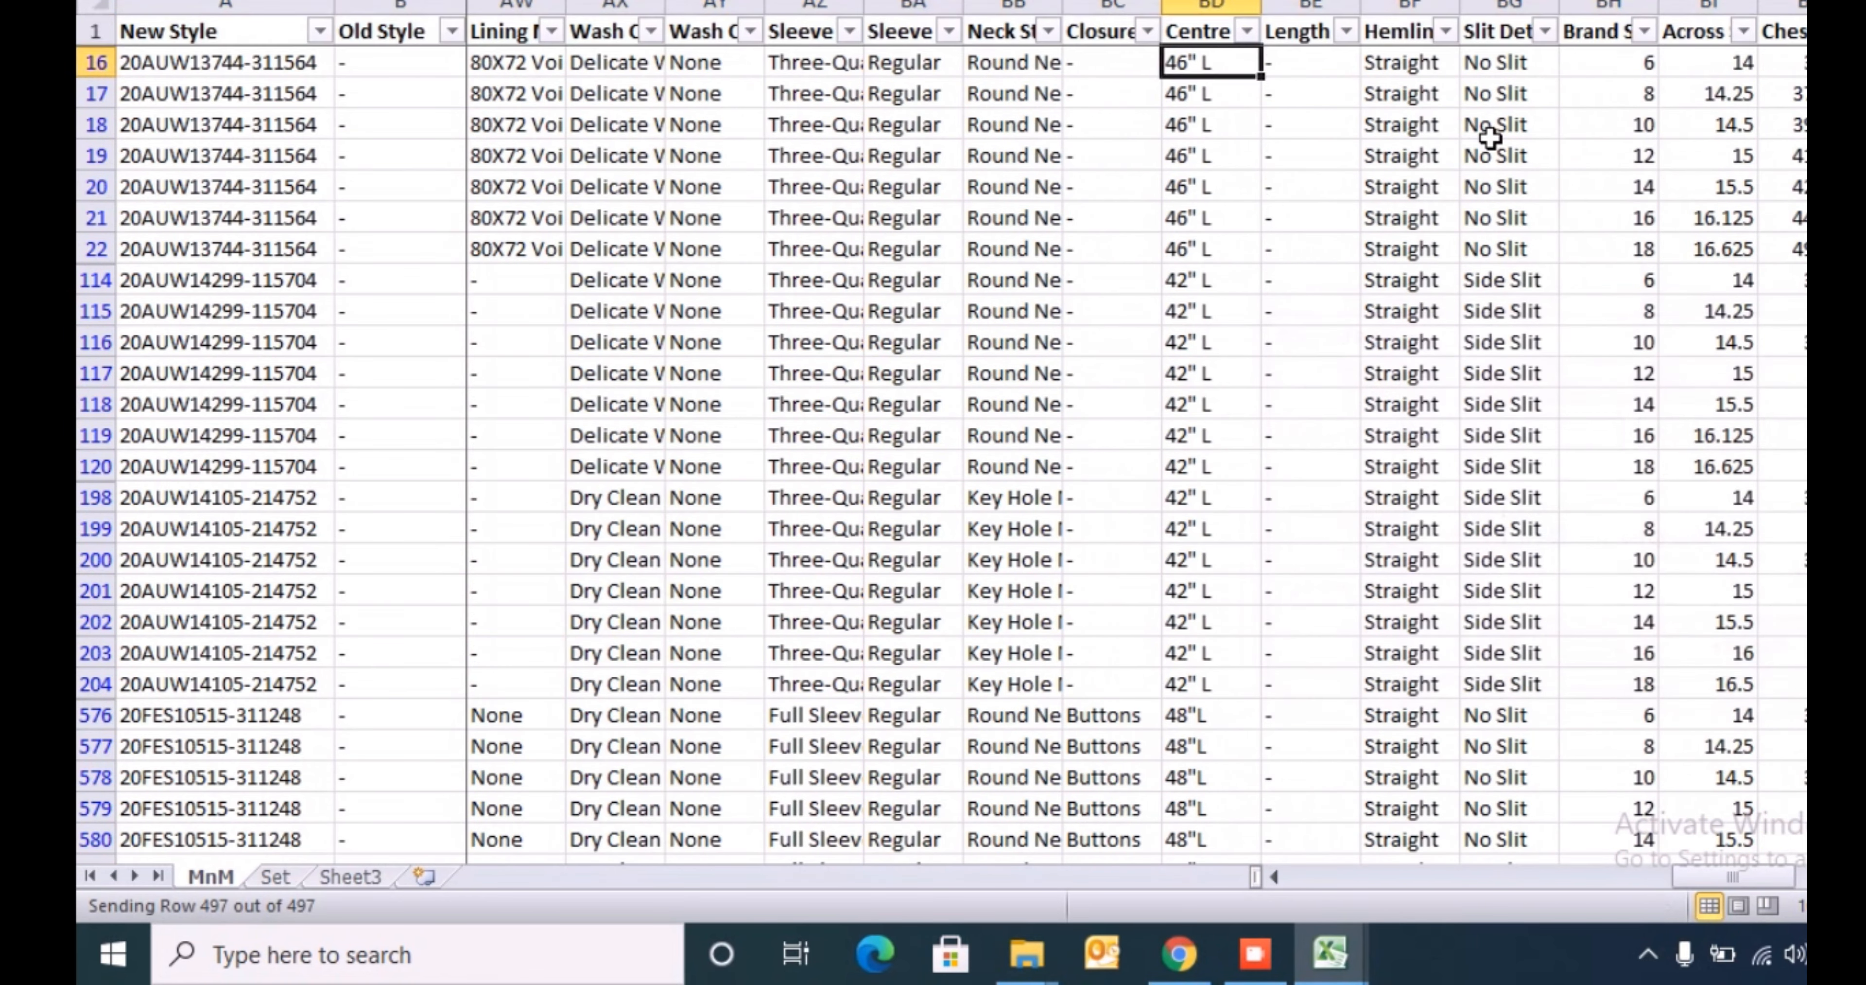
pyautogui.press('Right')
pyautogui.press('Right')
pyautogui.press('Right')
pyautogui.press('Right')
pyautogui.press('Right')
pyautogui.press('Right')
pyautogui.press('Right')
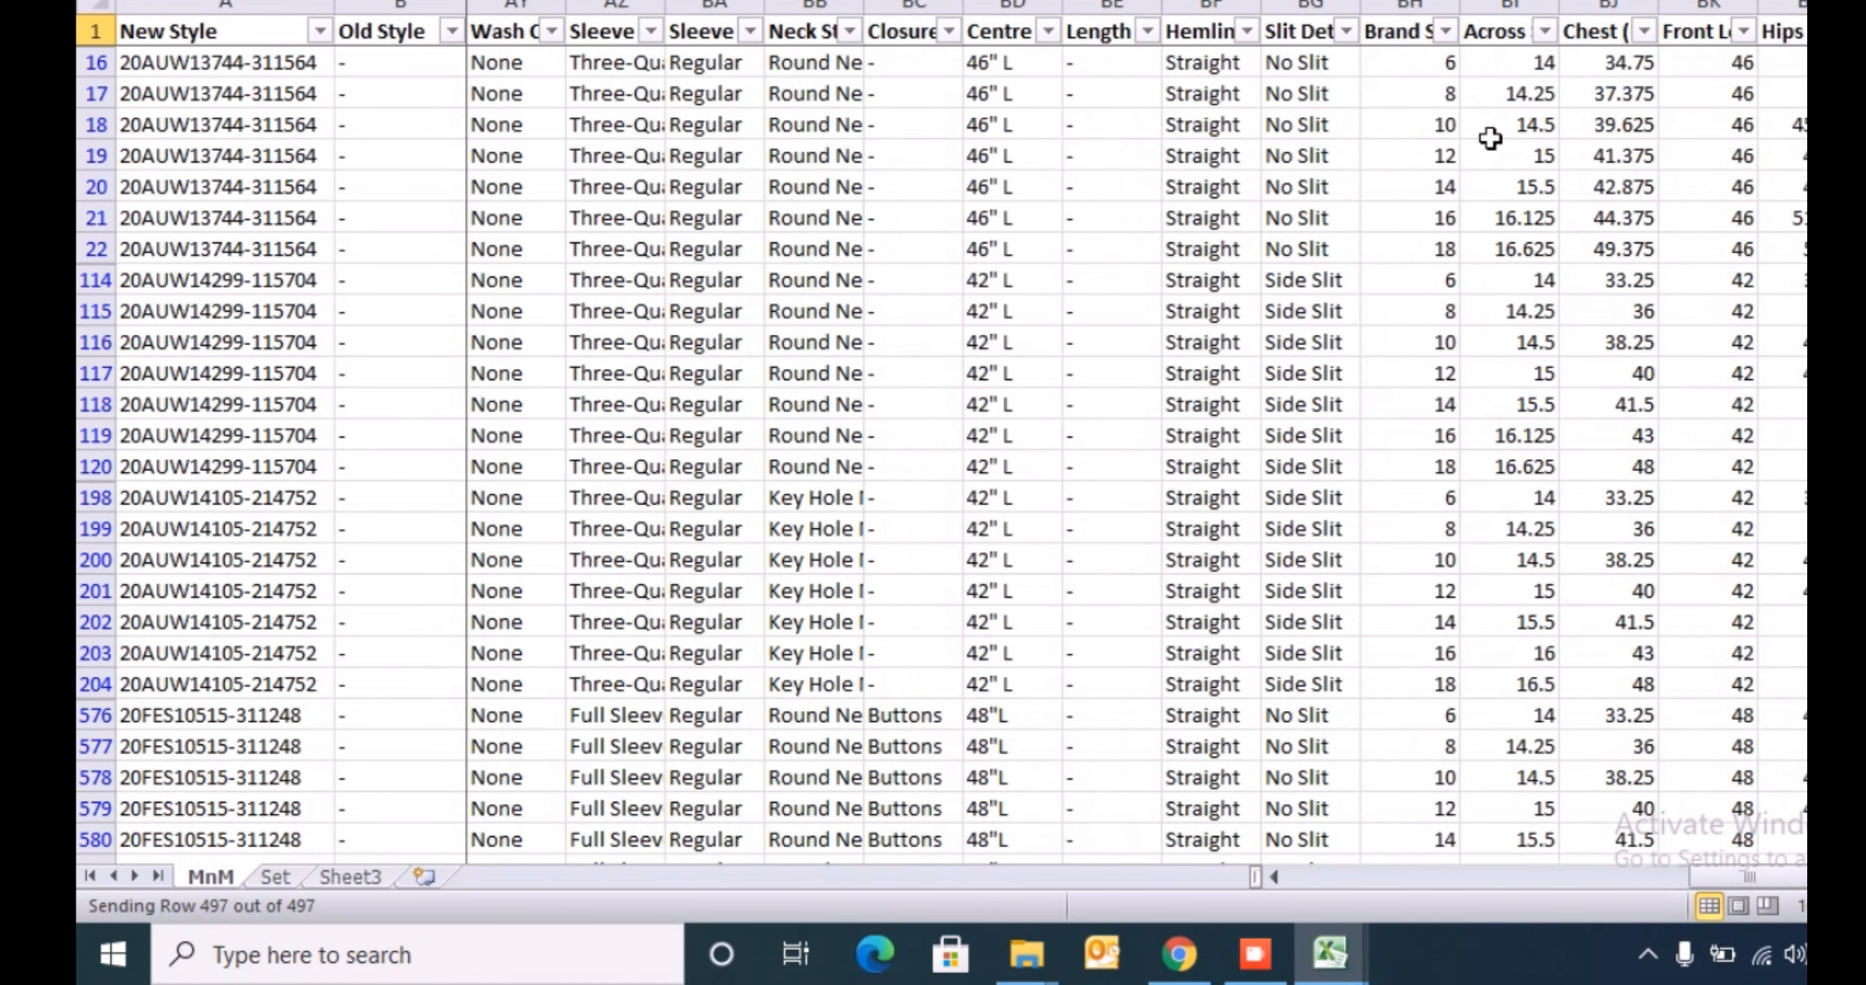
pyautogui.hotkey('ctrl', 'shift', 'Down')
pyautogui.hotkey('ctrl', 'c')
pyautogui.press('Escape')
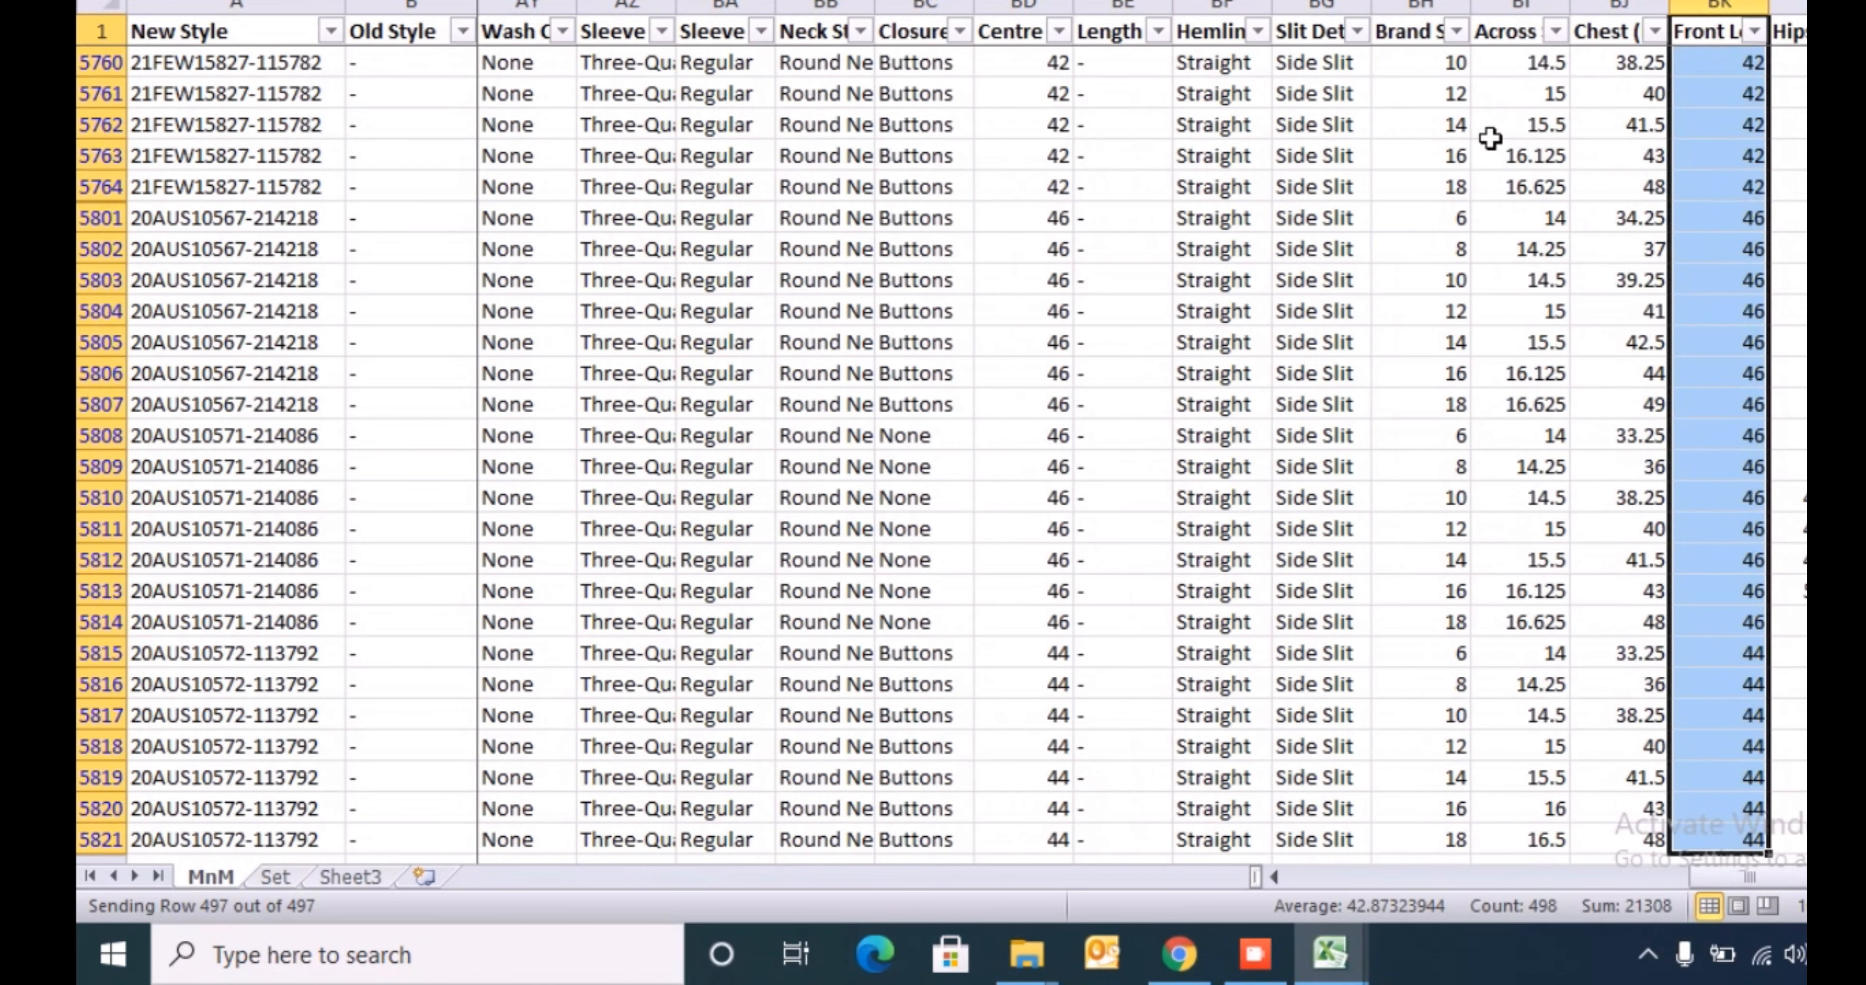
# - Insert a blank column BL directly after the Front Length column
pyautogui.press('Right')
pyautogui.hotkey('ctrl', 'space')
pyautogui.hotkey('ctrl', '+')
pyautogui.press('Right')
pyautogui.press('Right')
pyautogui.press('Right')
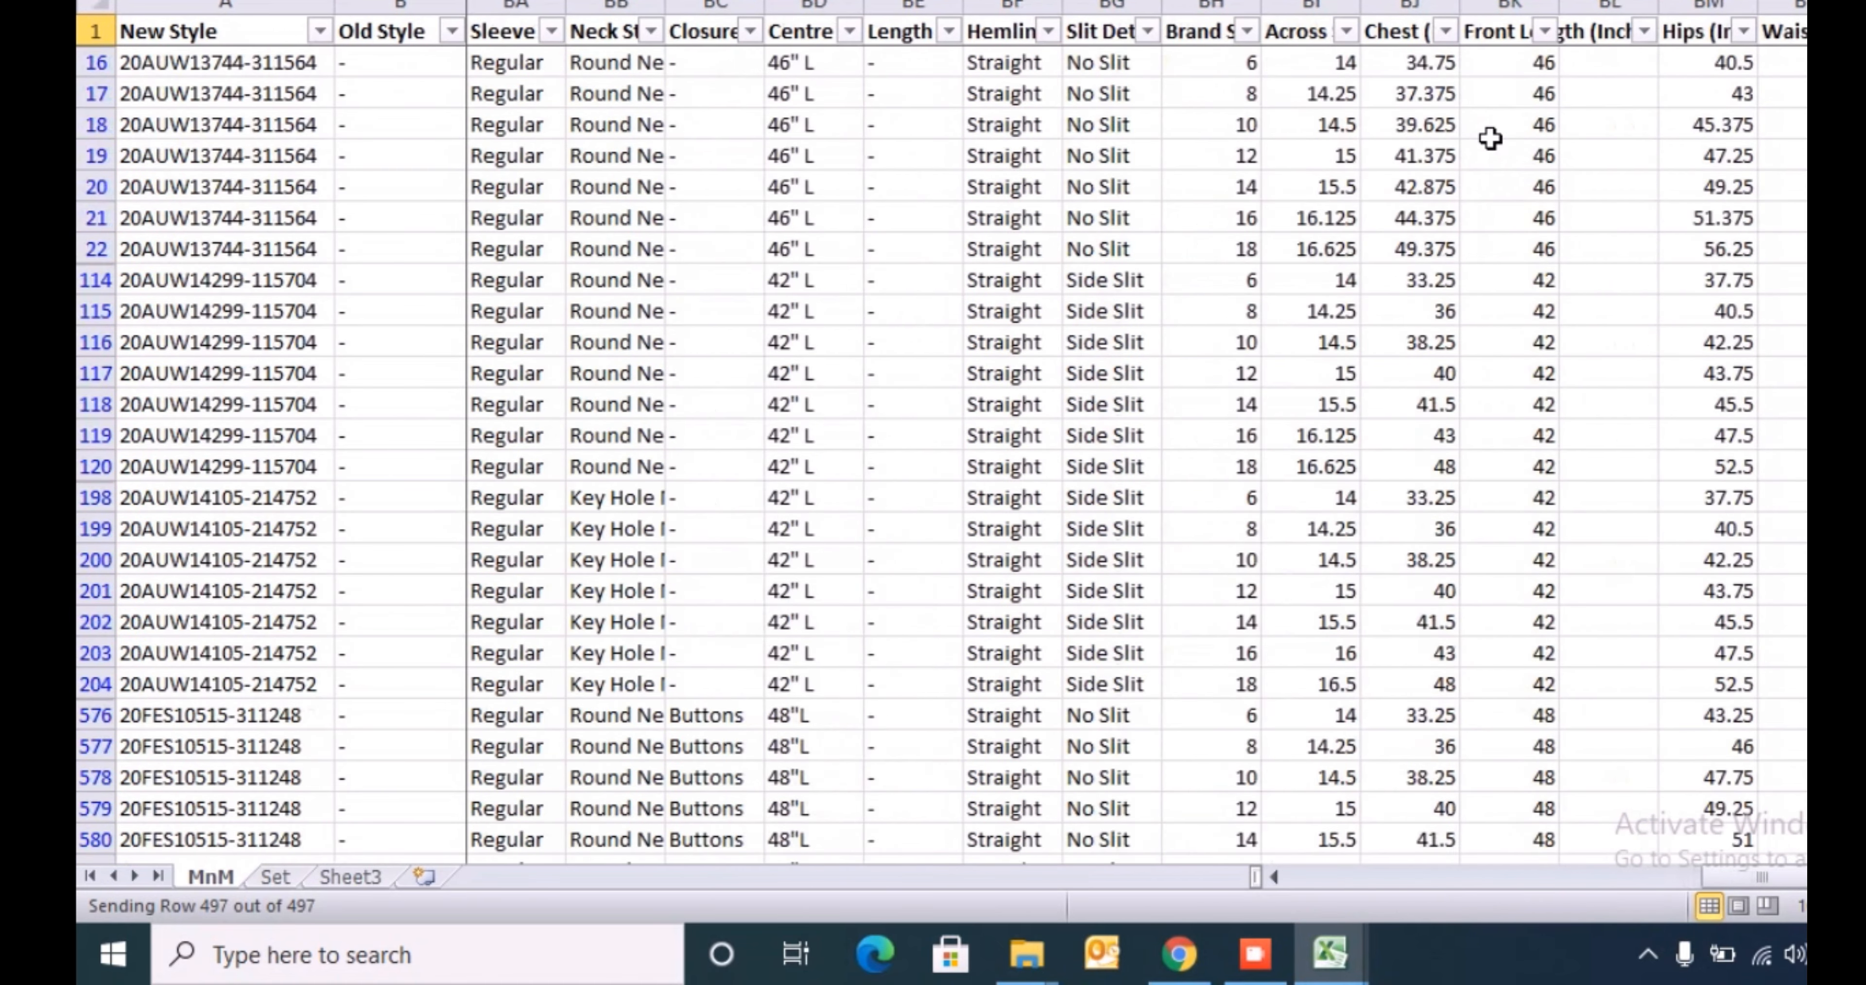
# - Review the distinct inch values in the Front Length column's filter list
pyautogui.press('Left')
pyautogui.press('Left')
pyautogui.press('Left')
pyautogui.press('Left')
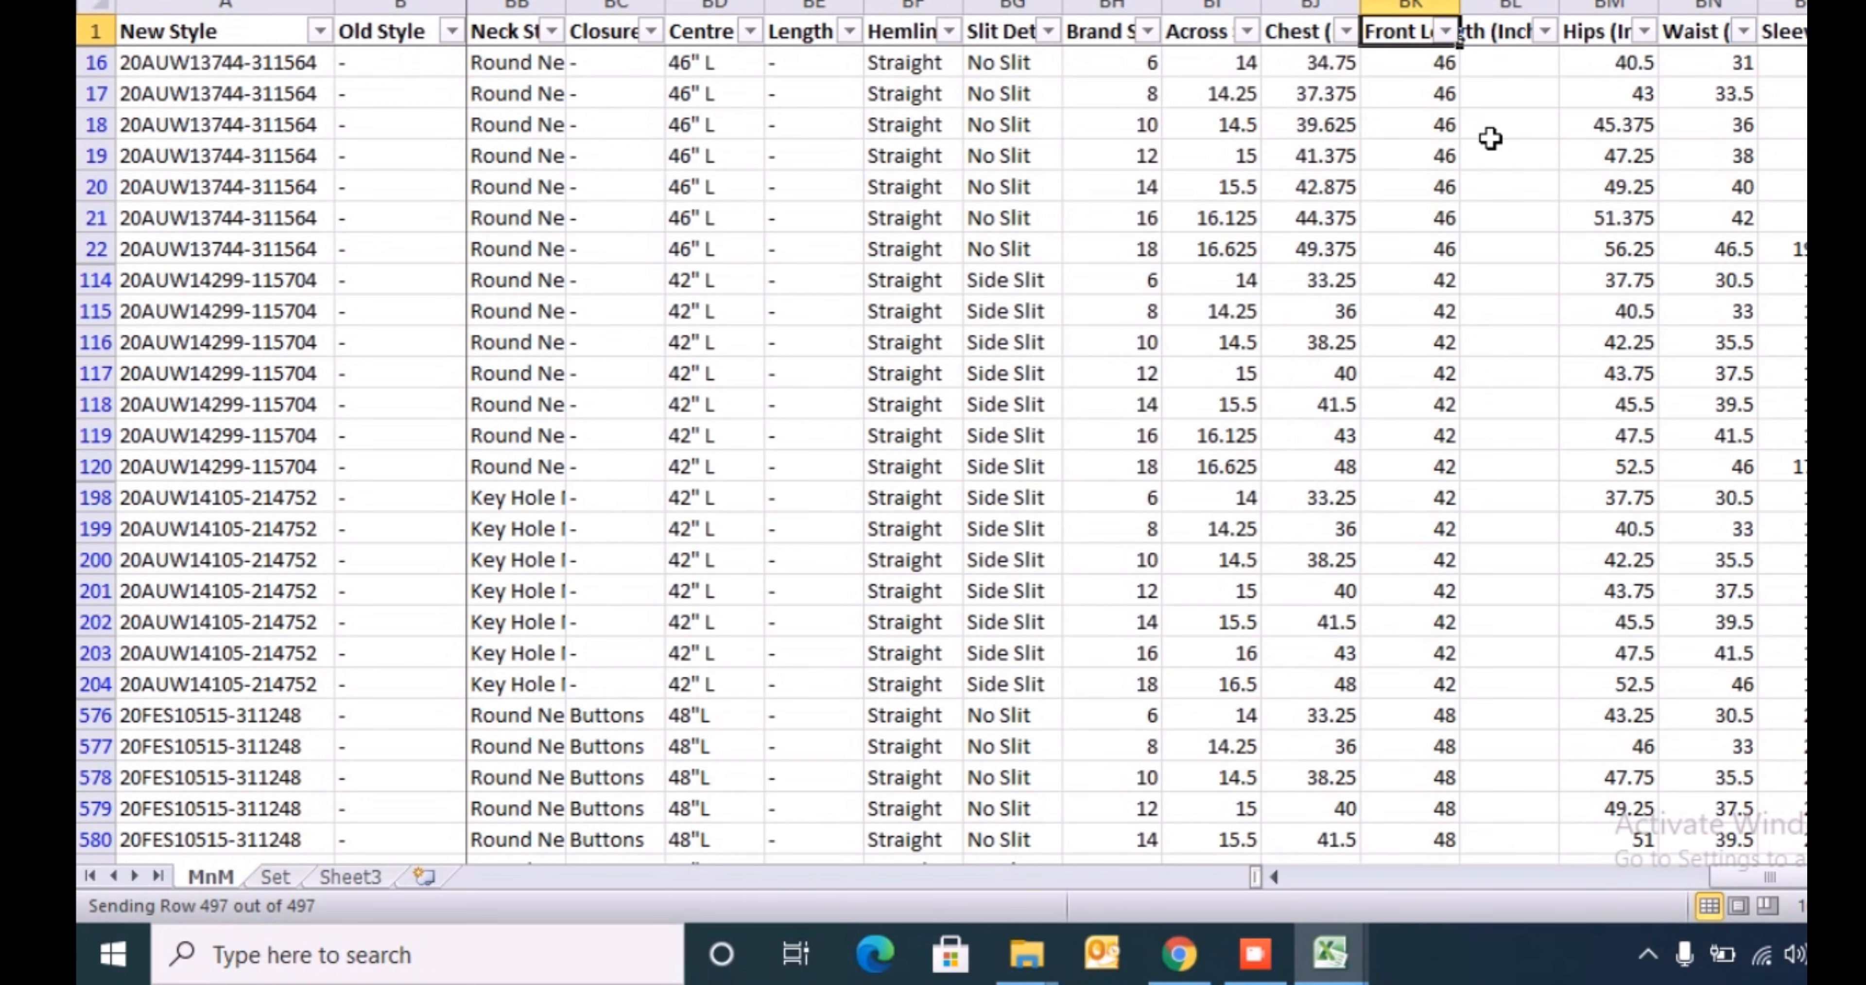
pyautogui.hotkey('alt', 'Down')
pyautogui.press('Down')
pyautogui.press('Down')
pyautogui.press('Down')
pyautogui.press('Down')
pyautogui.press('Down')
pyautogui.press('Down')
pyautogui.press('Down')
pyautogui.press('Down')
pyautogui.press('Down')
pyautogui.press('Down')
pyautogui.press('Down')
pyautogui.press('Down')
pyautogui.press('Down')
pyautogui.press('Down')
pyautogui.press('Down')
pyautogui.press('Down')
pyautogui.press('Down')
pyautogui.press('Down')
pyautogui.press('Down')
pyautogui.press('Up')
pyautogui.press('Up')
pyautogui.press('Up')
pyautogui.press('Up')
pyautogui.press('Up')
pyautogui.press('Up')
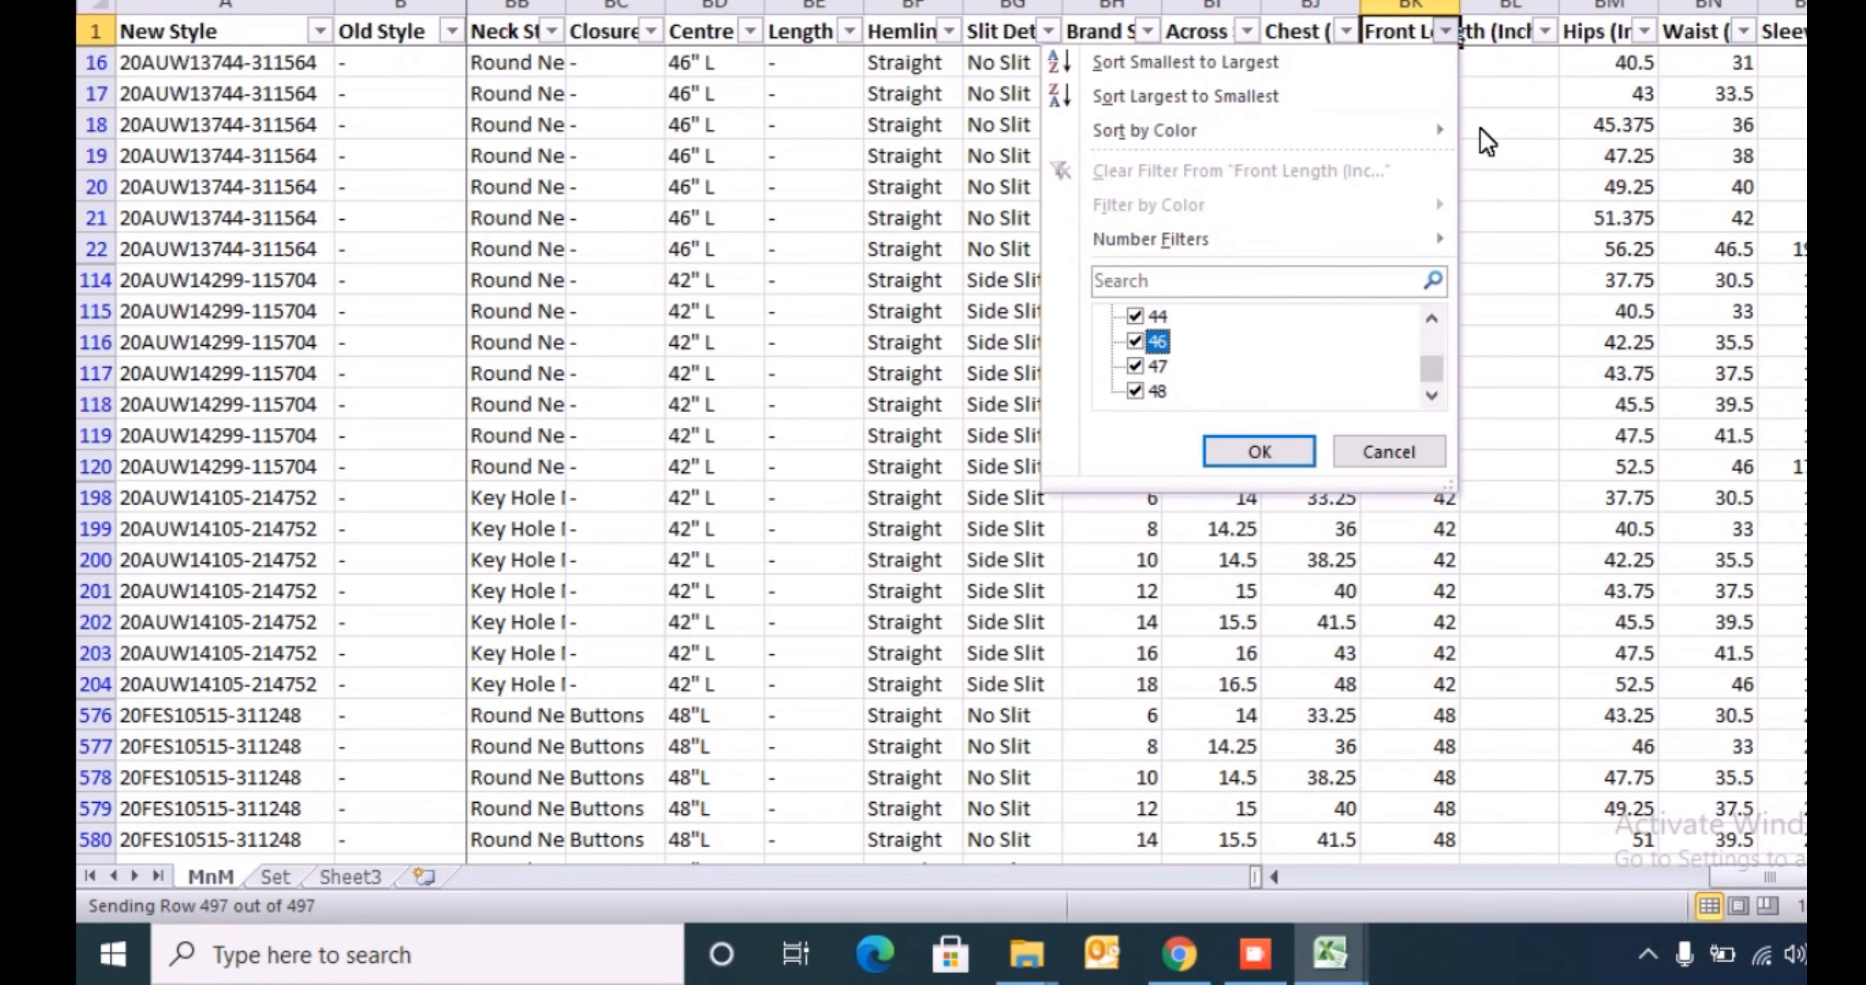
pyautogui.press('Up')
pyautogui.press('Up')
pyautogui.press('Up')
pyautogui.press('Up')
pyautogui.press('Up')
pyautogui.press('Up')
pyautogui.press('Up')
pyautogui.press('Up')
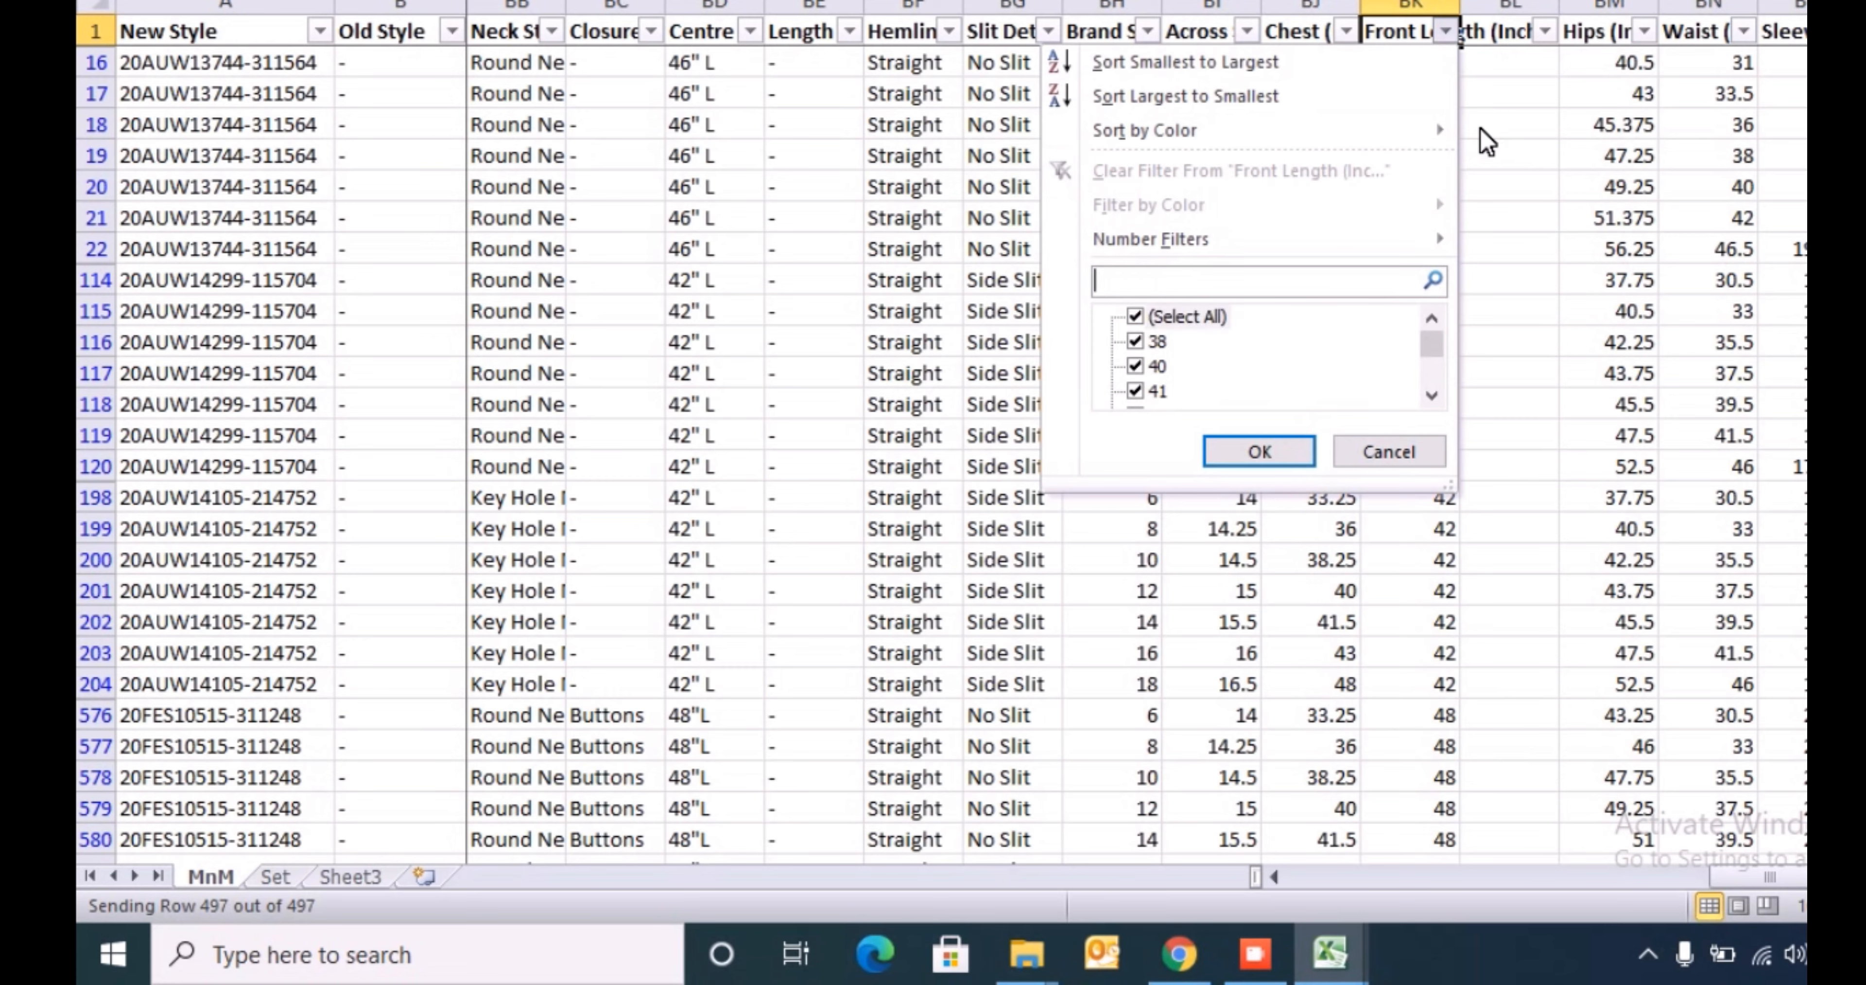
# - Filter the Front Length column to show only the values 38 and 40
pyautogui.press('Down')
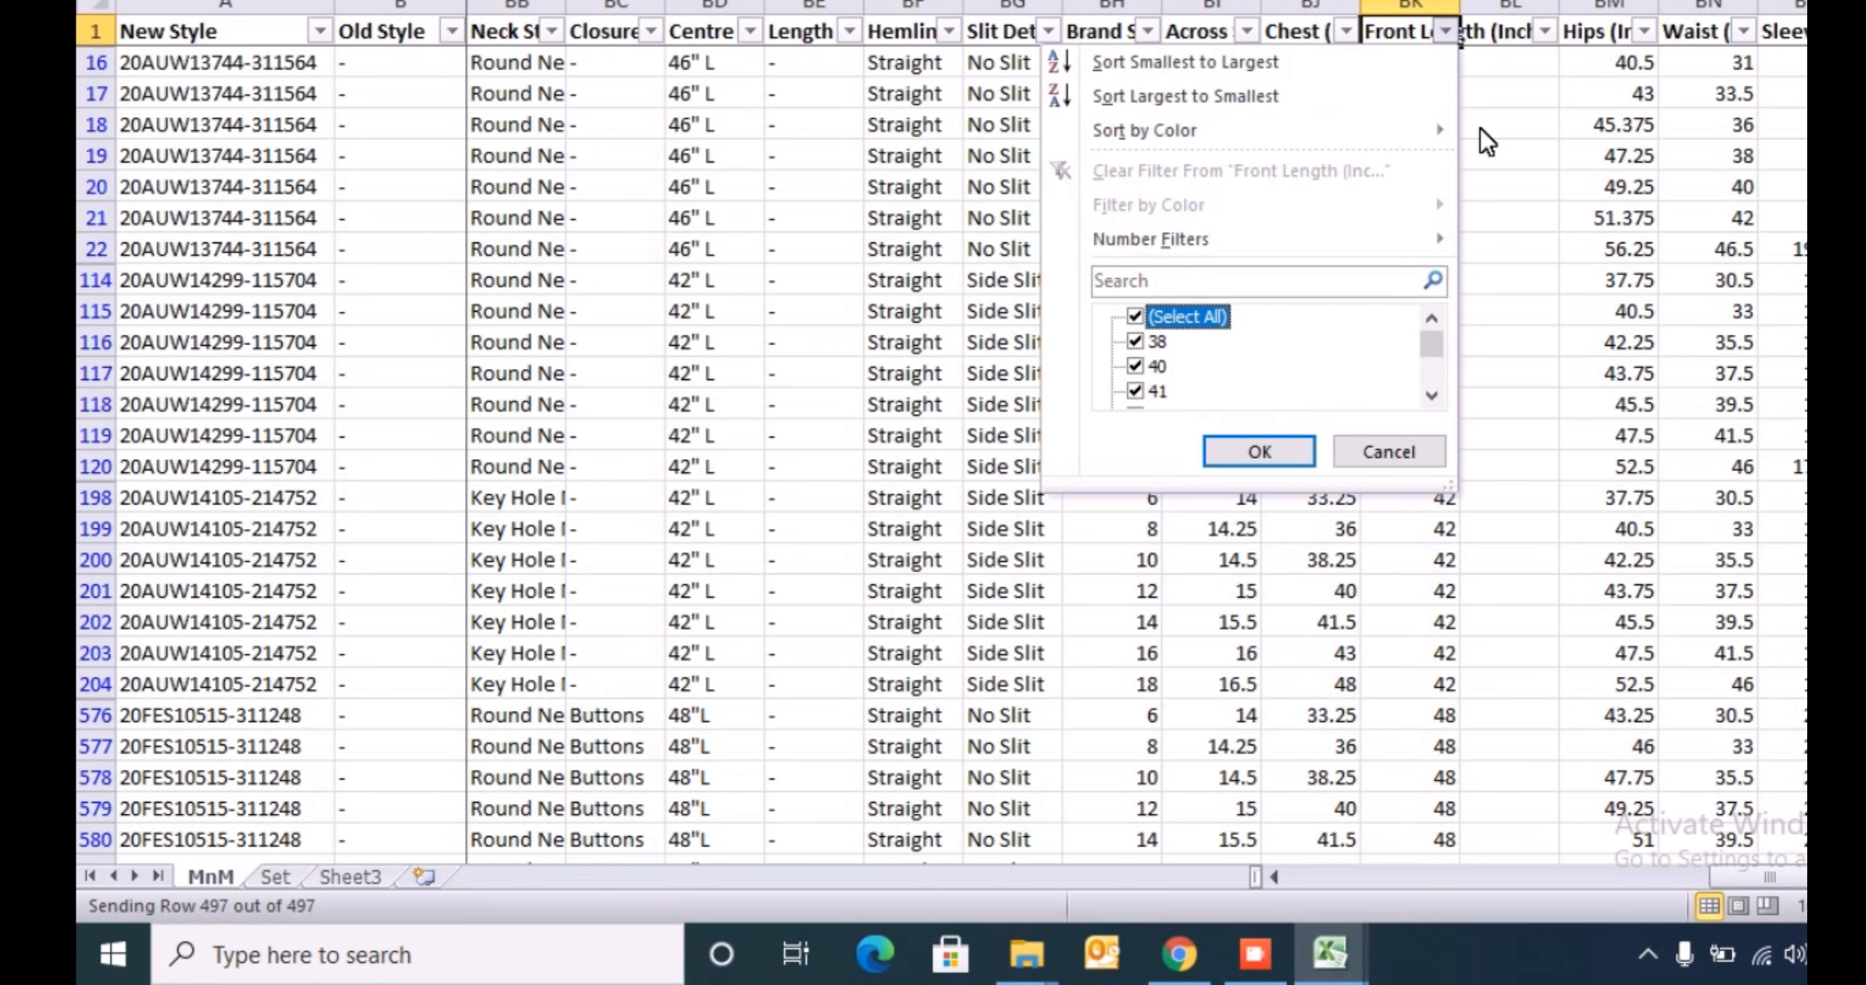
pyautogui.press('space')
pyautogui.press('Down')
pyautogui.press('space')
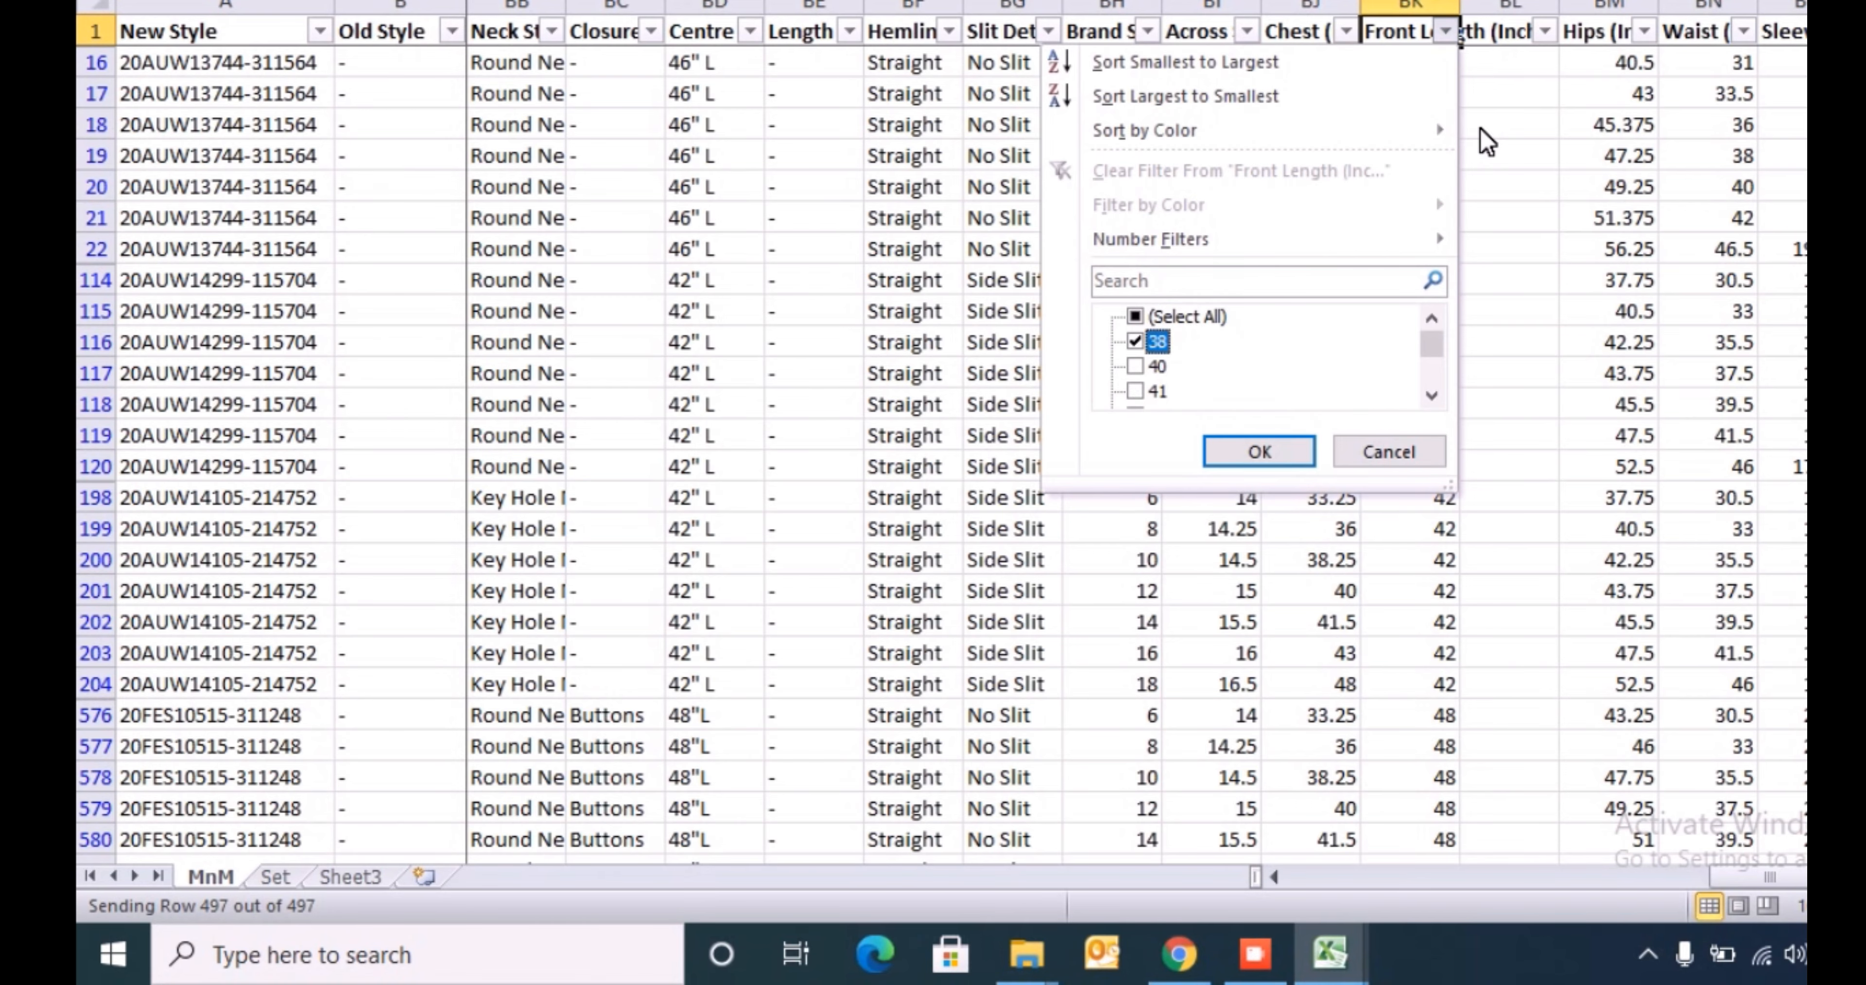
pyautogui.press('Down')
pyautogui.press('space')
pyautogui.press('Return')
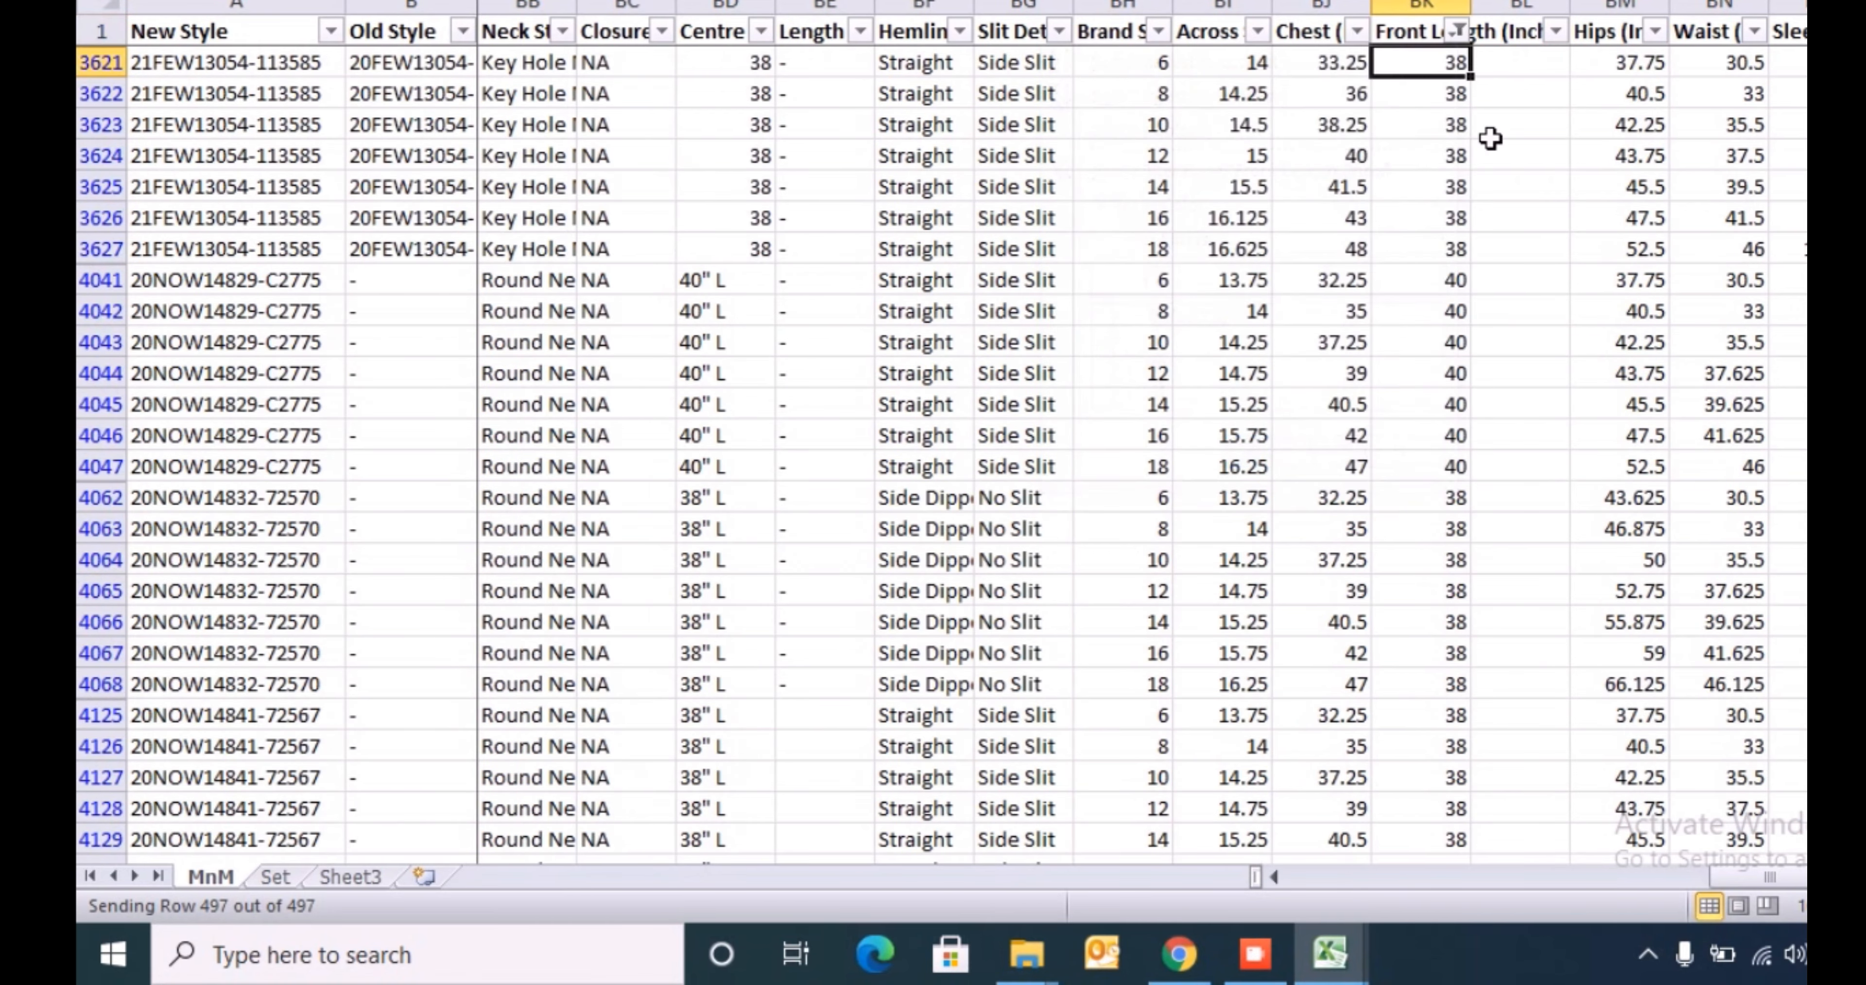
# - Copy Above Knee from the Index sheet's Length Type list and paste it as a value into MnM cell BL3621
pyautogui.press('Tab')
pyautogui.hotkey('alt', 'Tab')
pyautogui.press('Left')
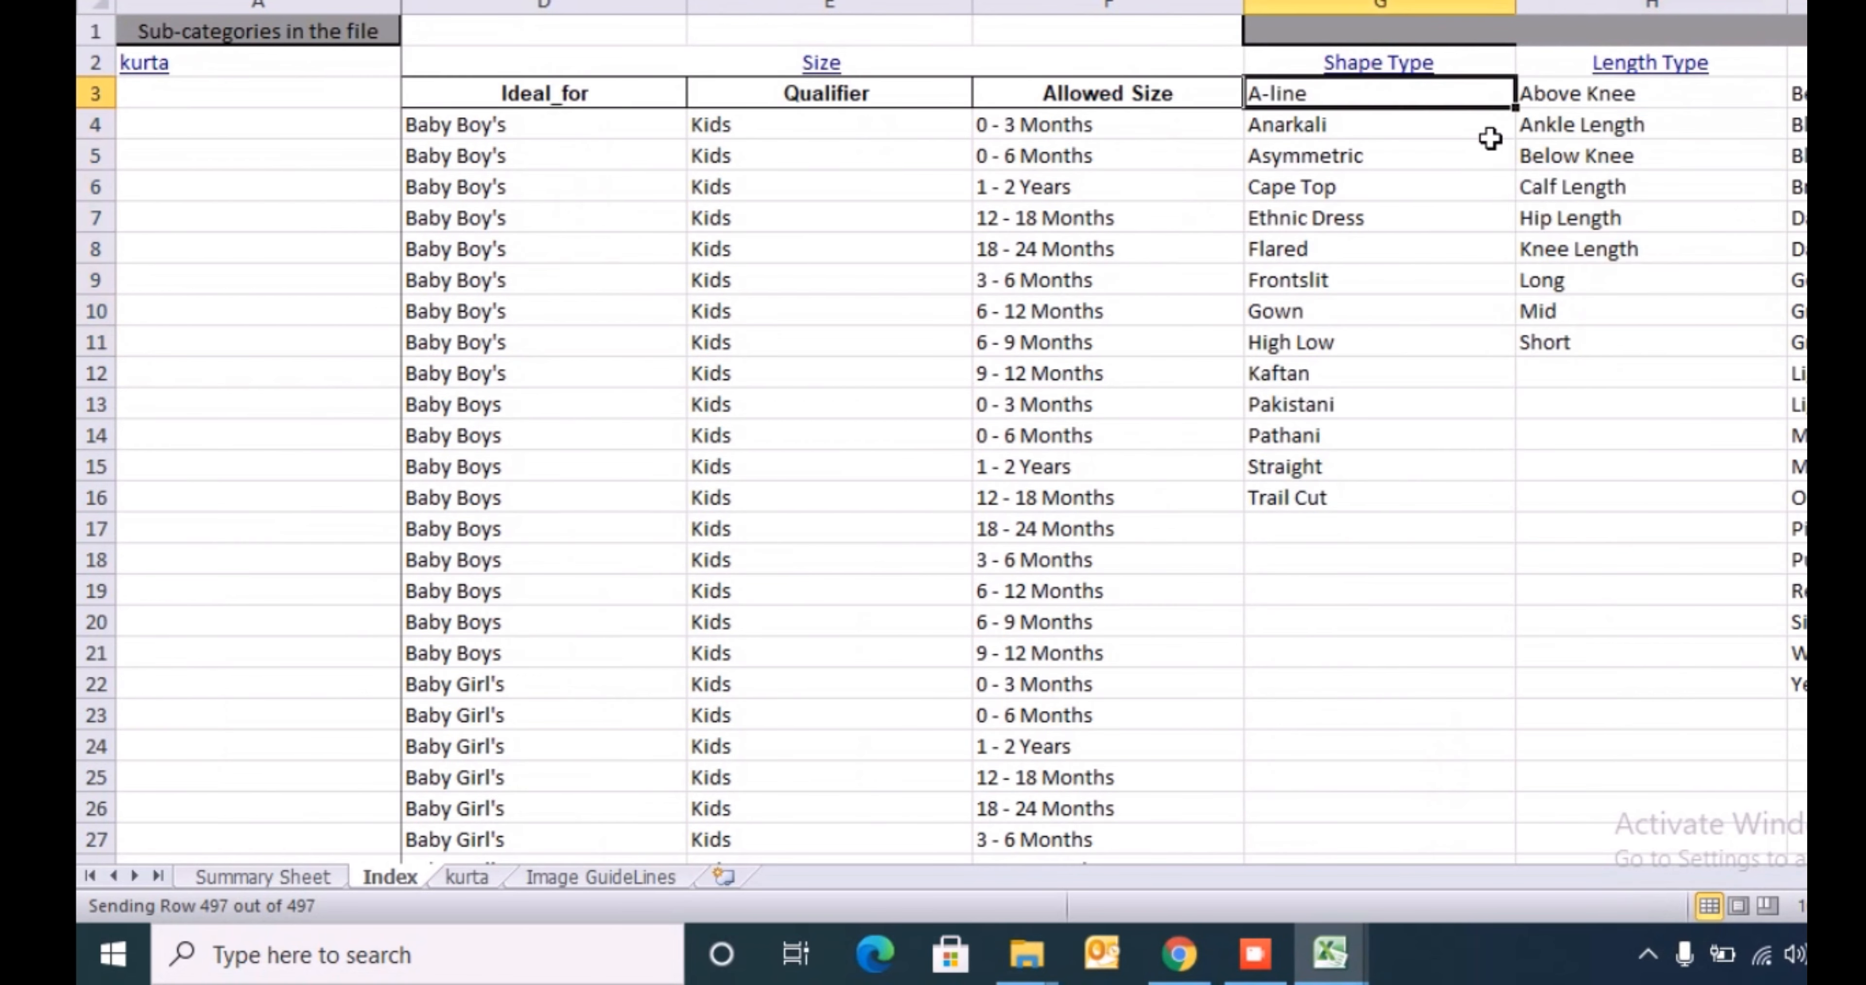
pyautogui.press('Down')
pyautogui.press('Down')
pyautogui.press('Down')
pyautogui.press('Down')
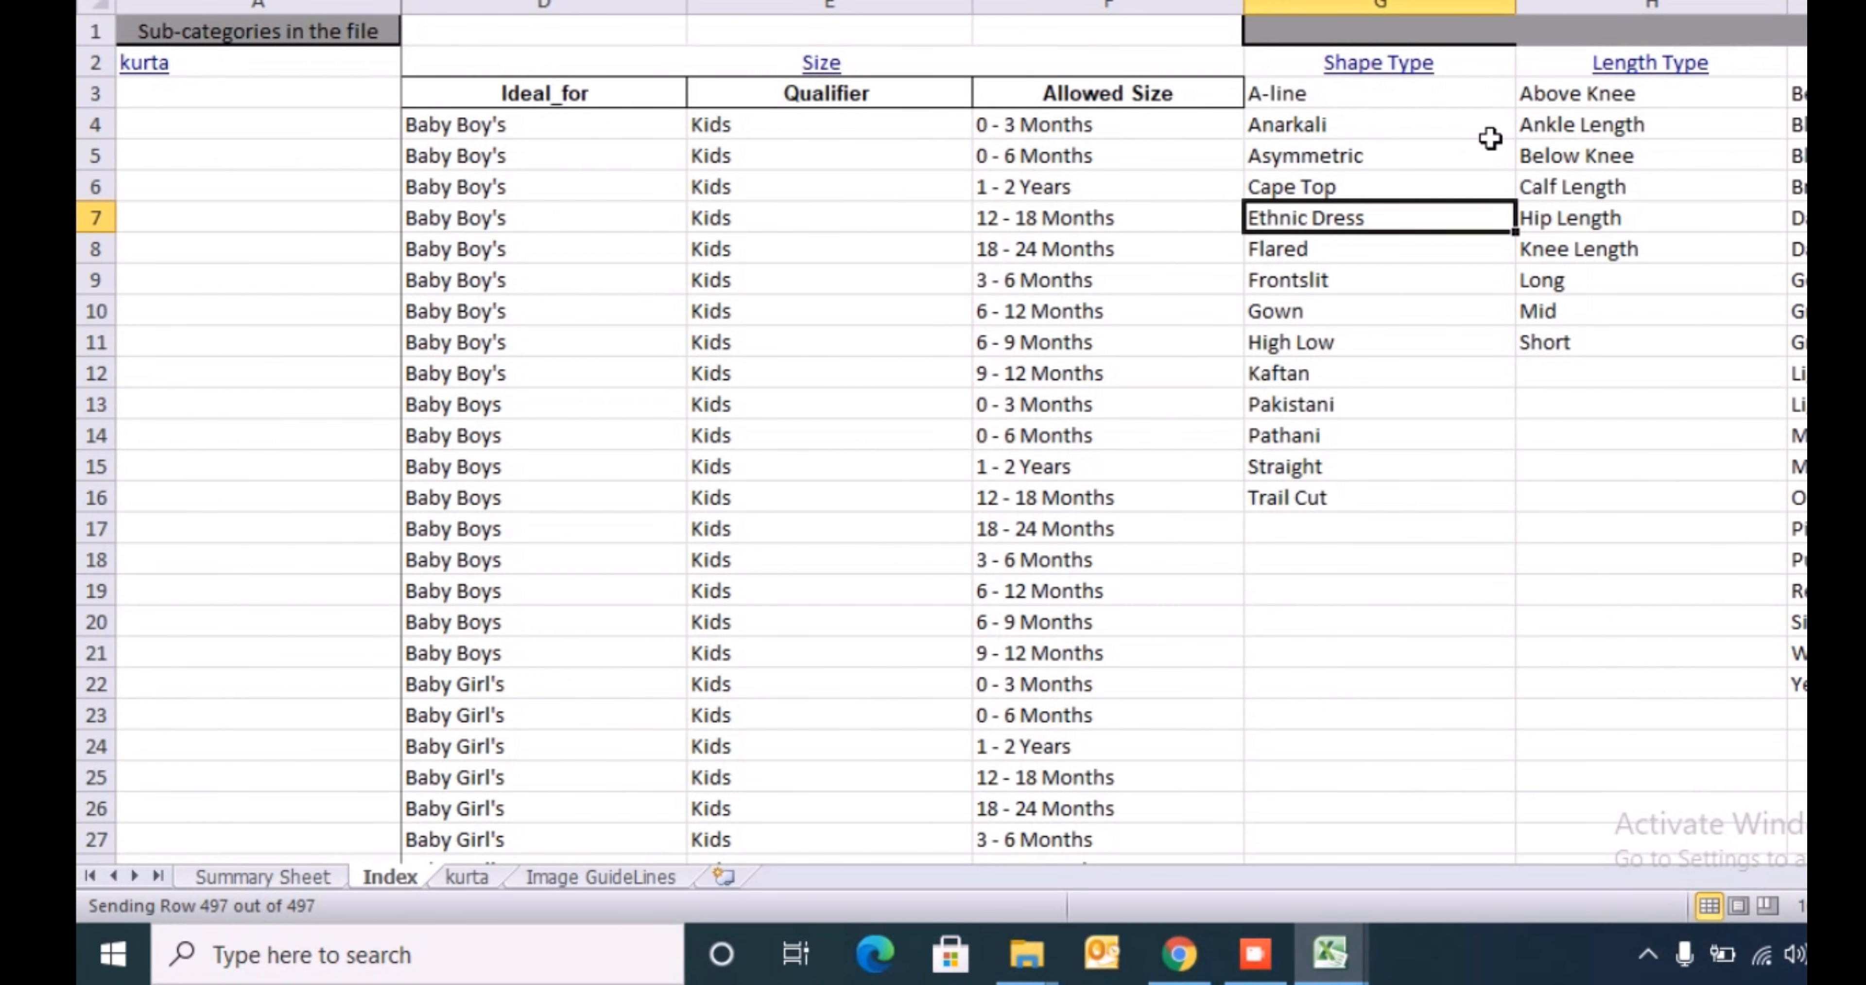
pyautogui.press('Up')
pyautogui.press('Up')
pyautogui.press('Up')
pyautogui.press('Up')
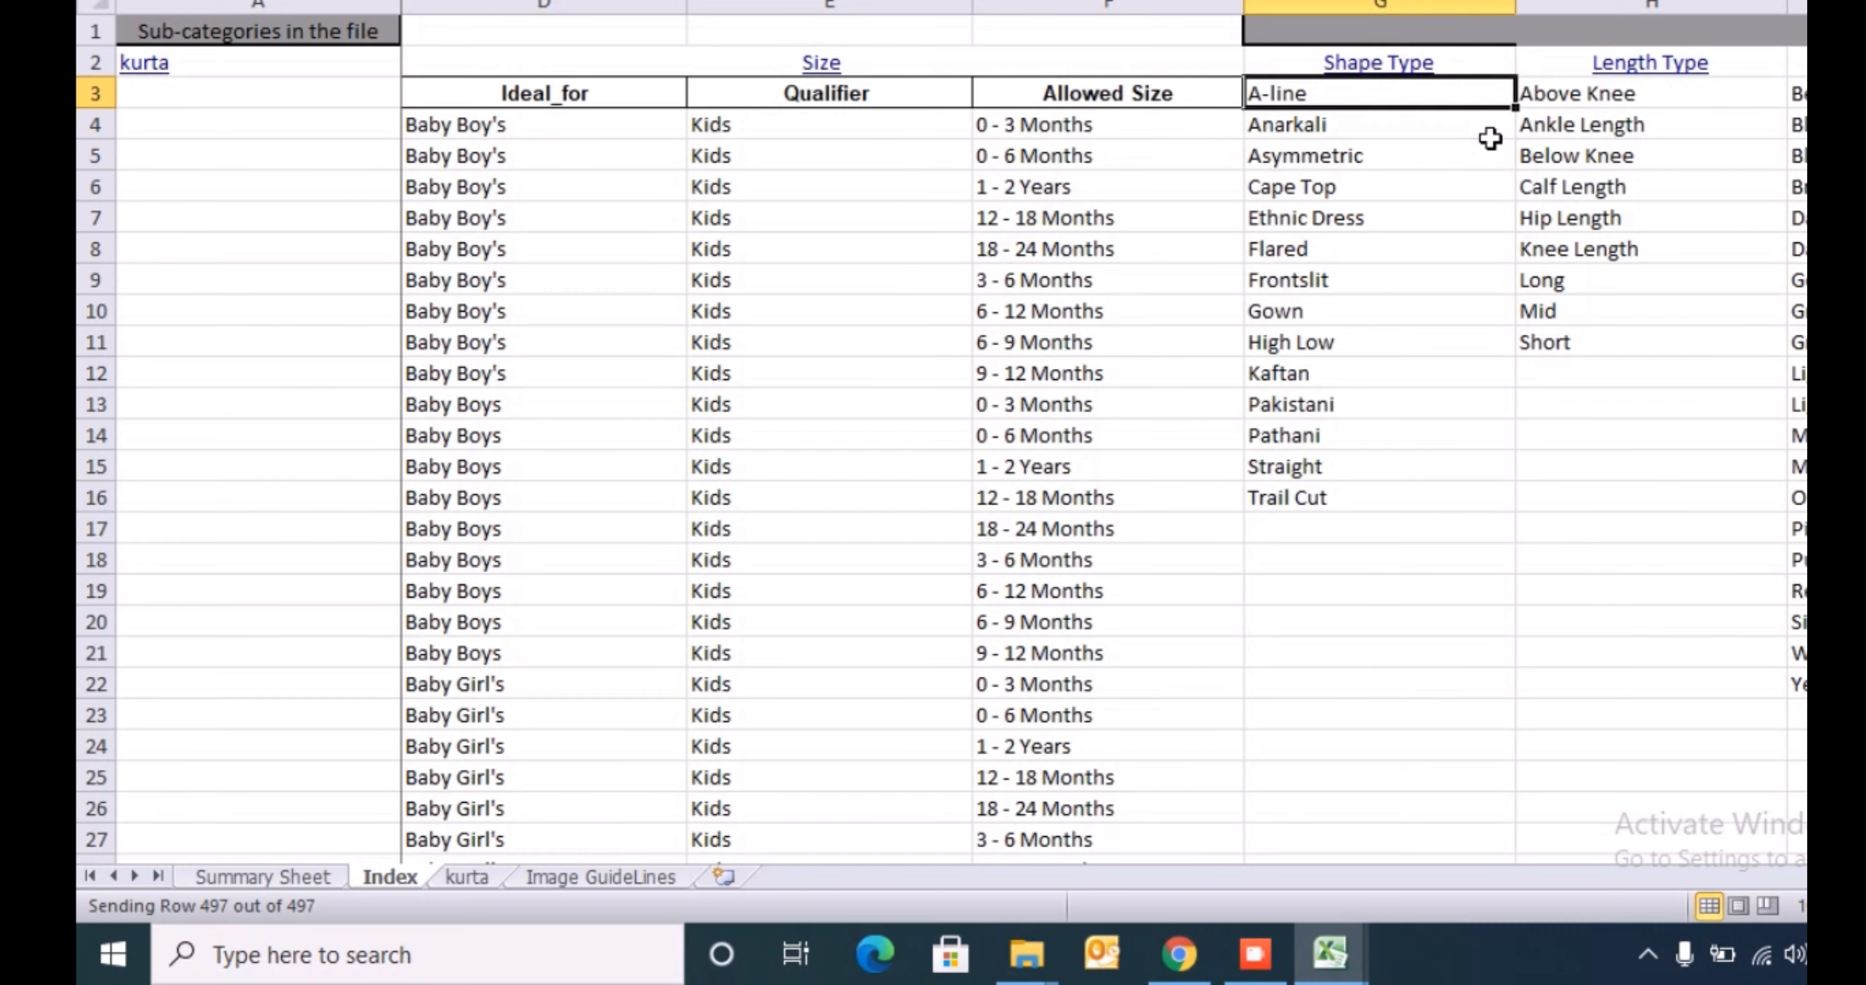
pyautogui.press('Right')
pyautogui.hotkey('alt', 'Tab')
pyautogui.hotkey('alt', 'h')
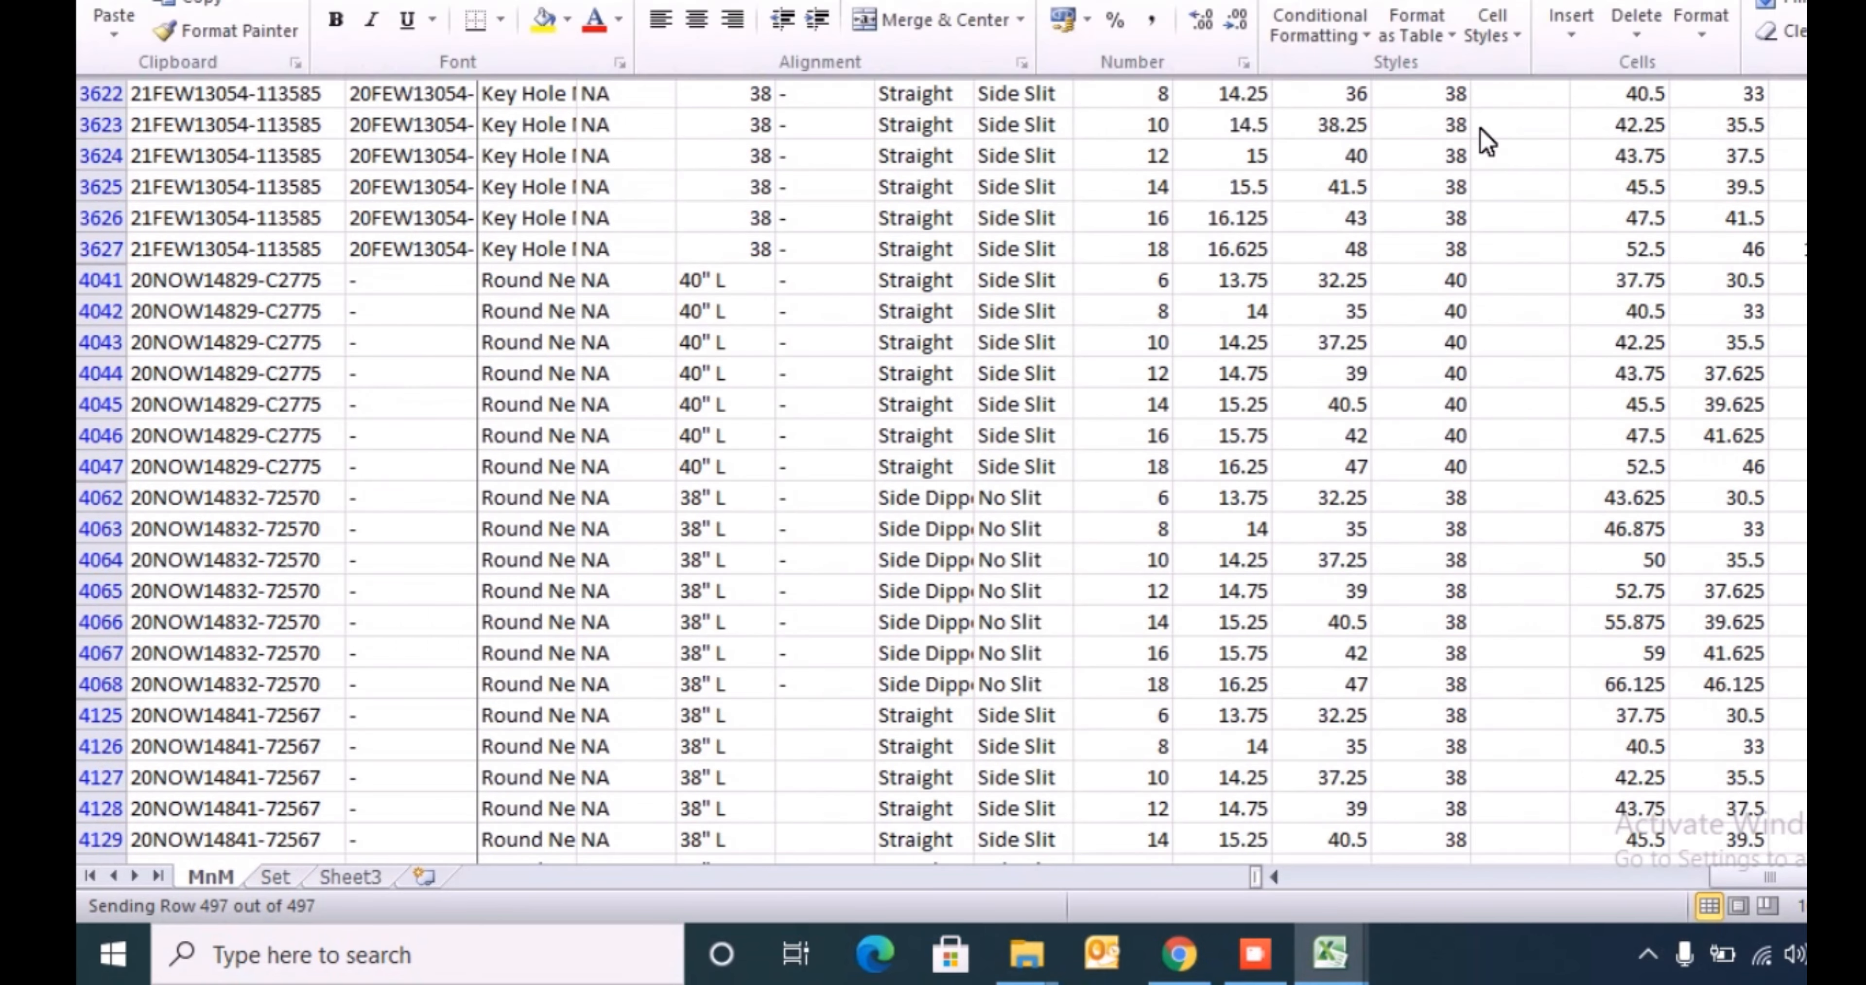
pyautogui.press('v')
pyautogui.press('v')
# - Fill Above Knee down column BL for all rows filtered to front lengths 38 and 40
pyautogui.press('Left')
pyautogui.hotkey('ctrl', 'Down')
pyautogui.press('Right')
pyautogui.hotkey('ctrl', 'shift', 'Up')
pyautogui.hotkey('ctrl', 'd')
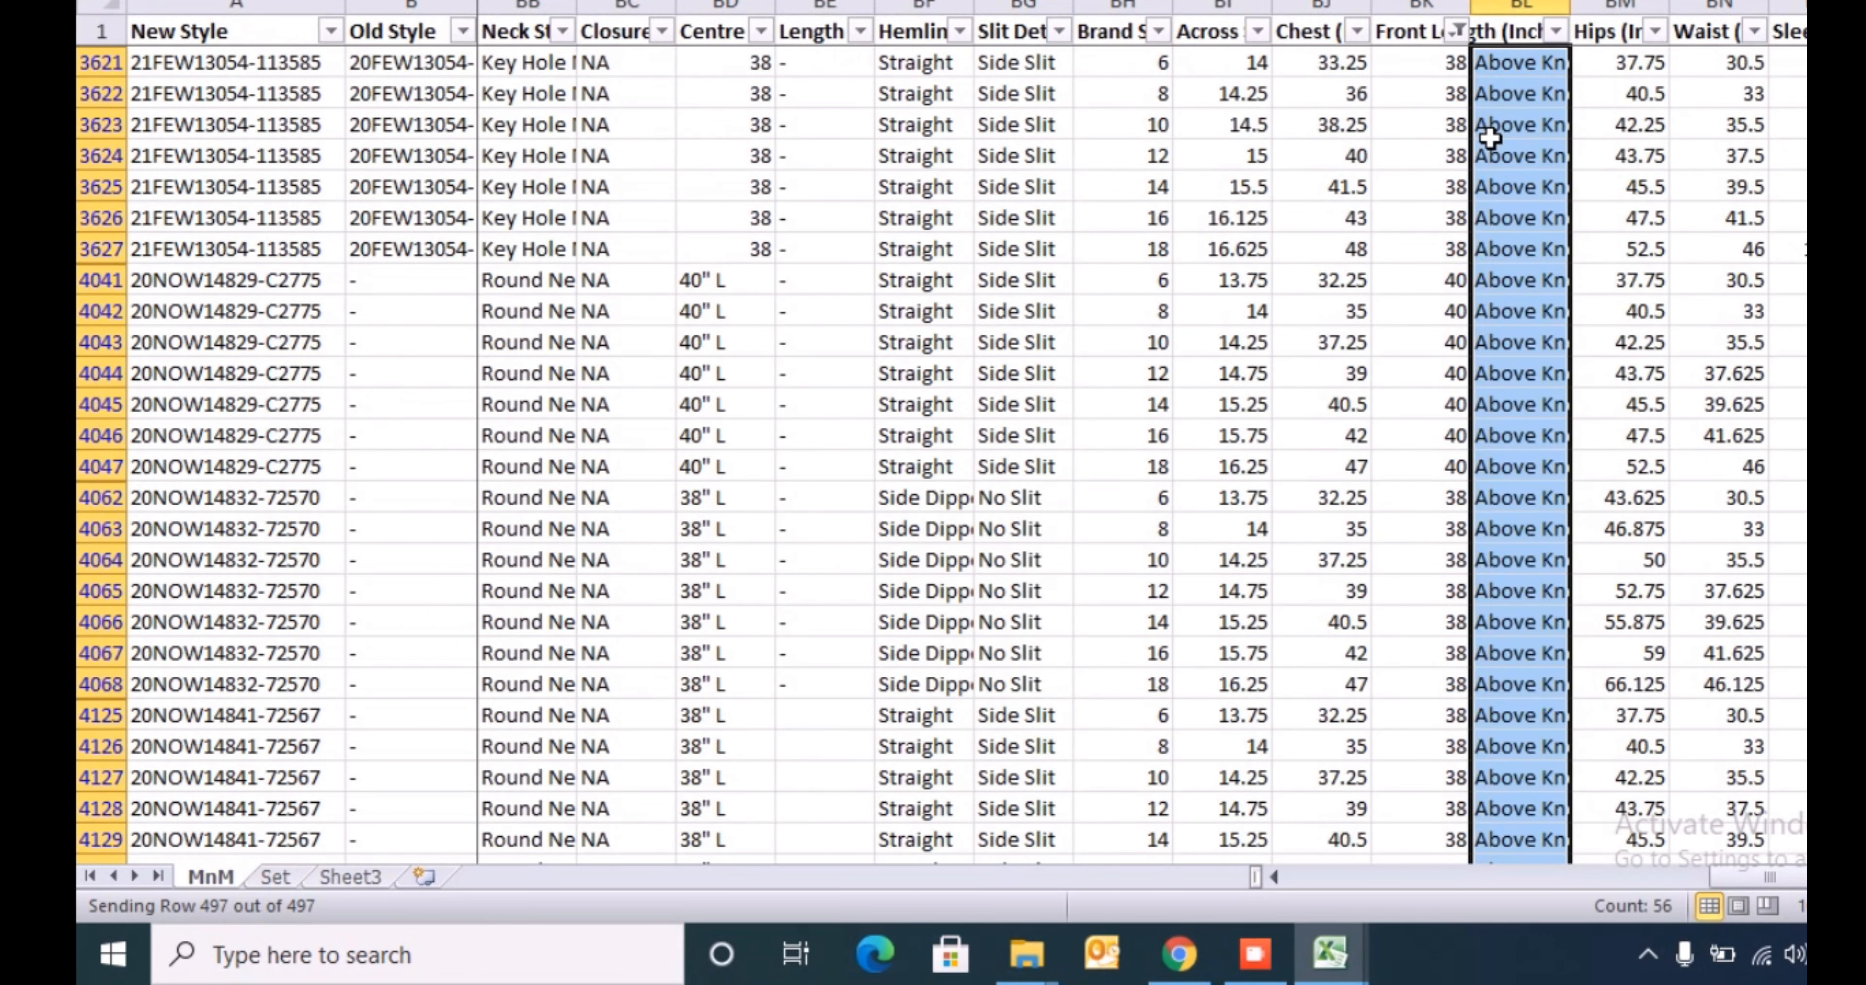
# - Change the Front Length filter to show only the values 41, 42, 43 and 44
pyautogui.hotkey('ctrl', 'Up')
pyautogui.hotkey('ctrl', 'Up')
pyautogui.press('Left')
pyautogui.hotkey('alt', 'Down')
pyautogui.press('Down')
pyautogui.press('Down')
pyautogui.press('Down')
pyautogui.press('Down')
pyautogui.press('Down')
pyautogui.press('Down')
pyautogui.press('Down')
pyautogui.press('Down')
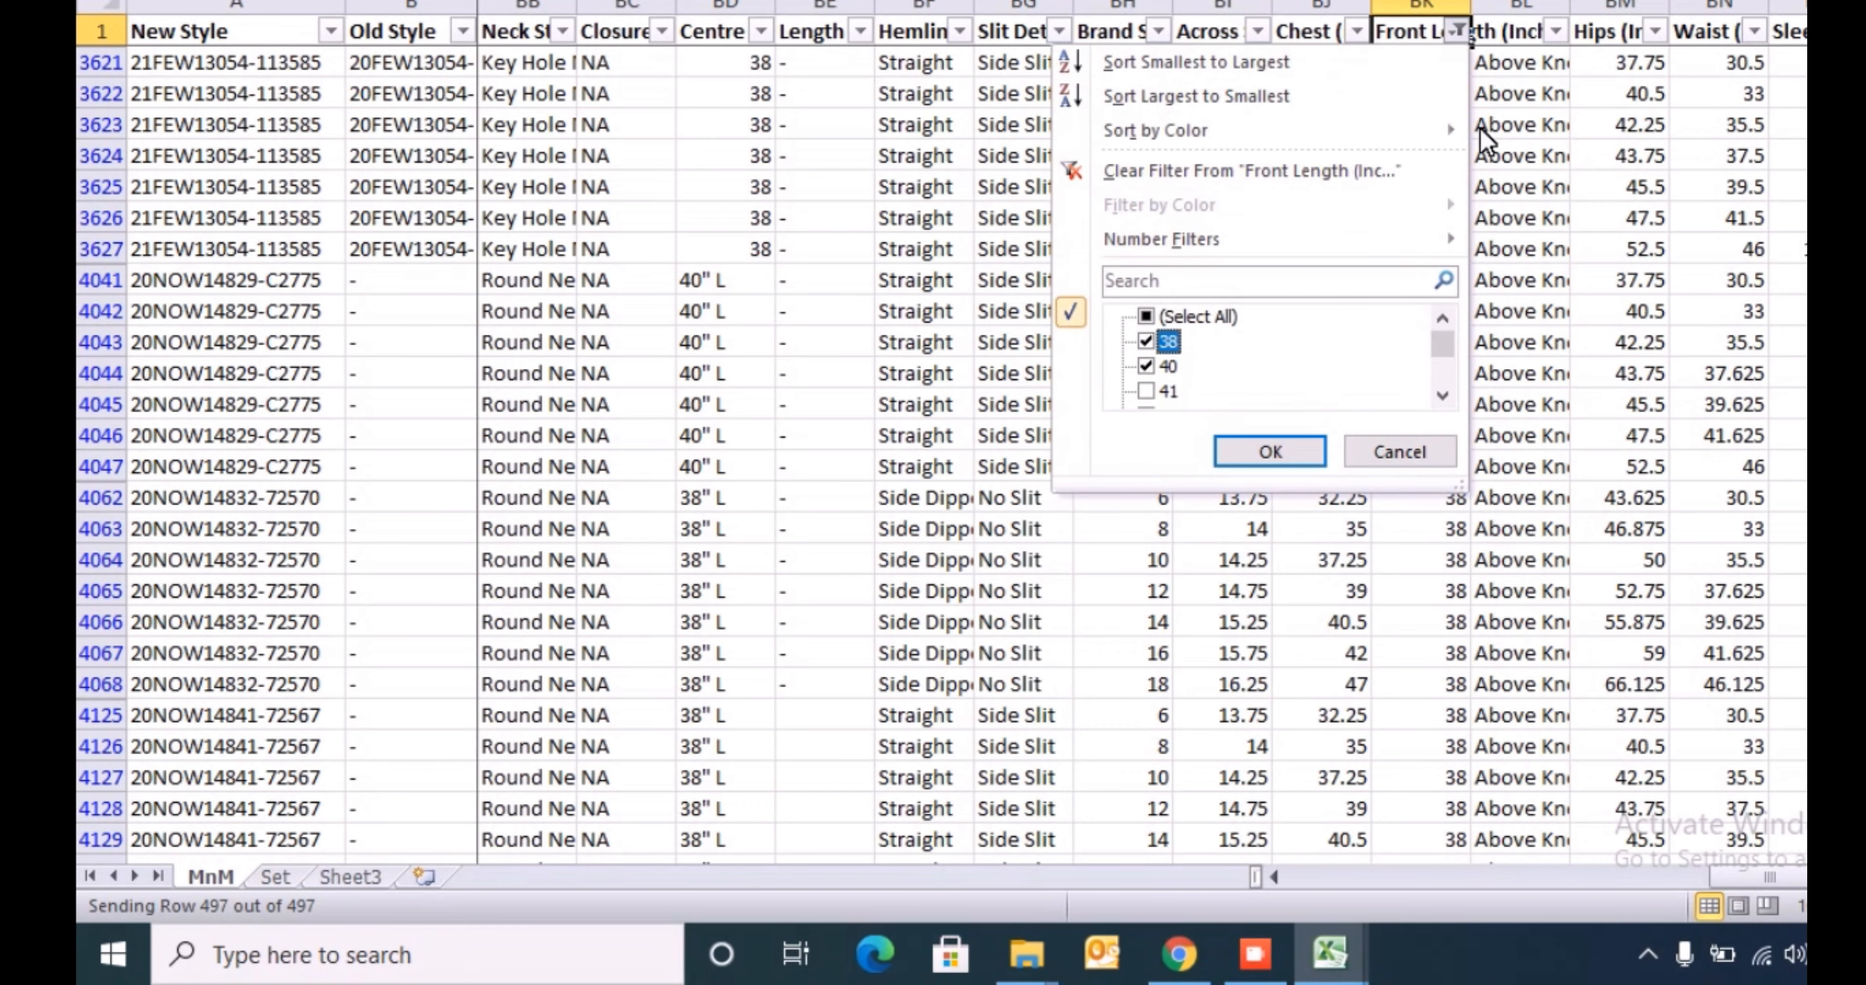
pyautogui.press('space')
pyautogui.press('Down')
pyautogui.press('space')
pyautogui.press('Down')
pyautogui.press('space')
pyautogui.press('Down')
pyautogui.press('space')
pyautogui.press('Down')
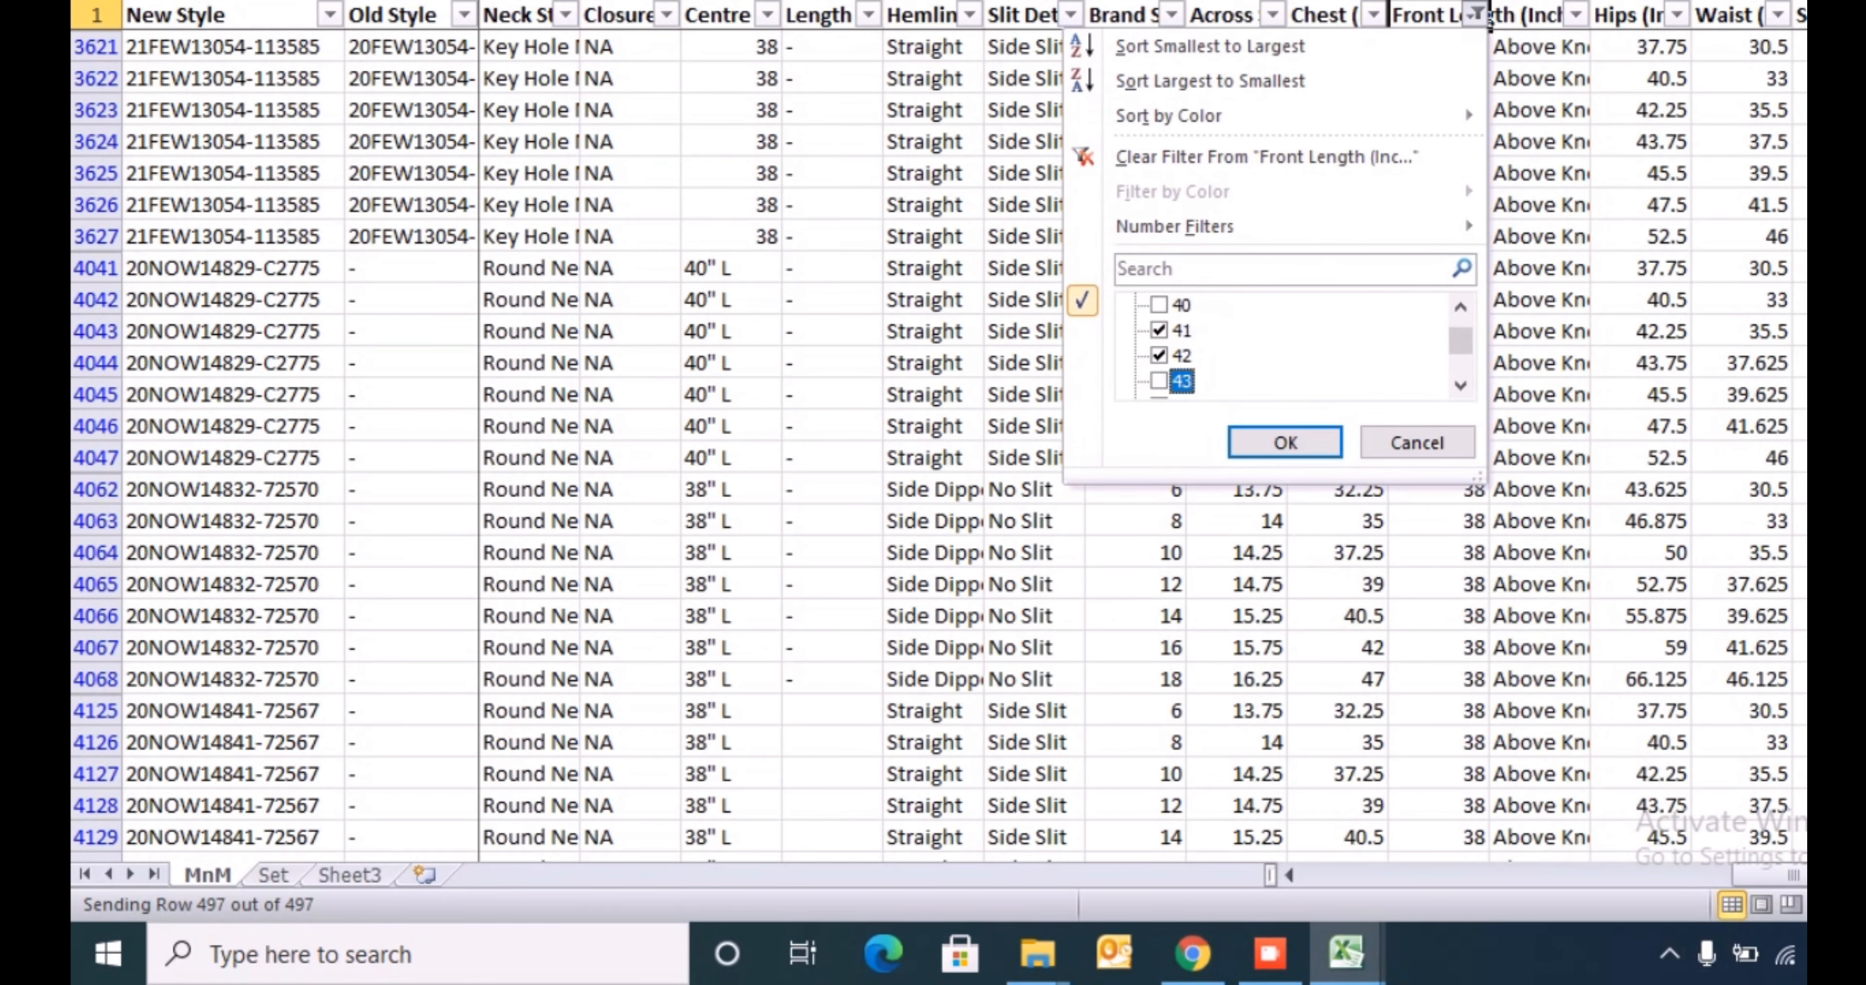
pyautogui.press('space')
pyautogui.press('Down')
pyautogui.press('space')
pyautogui.press('Down')
pyautogui.press('Return')
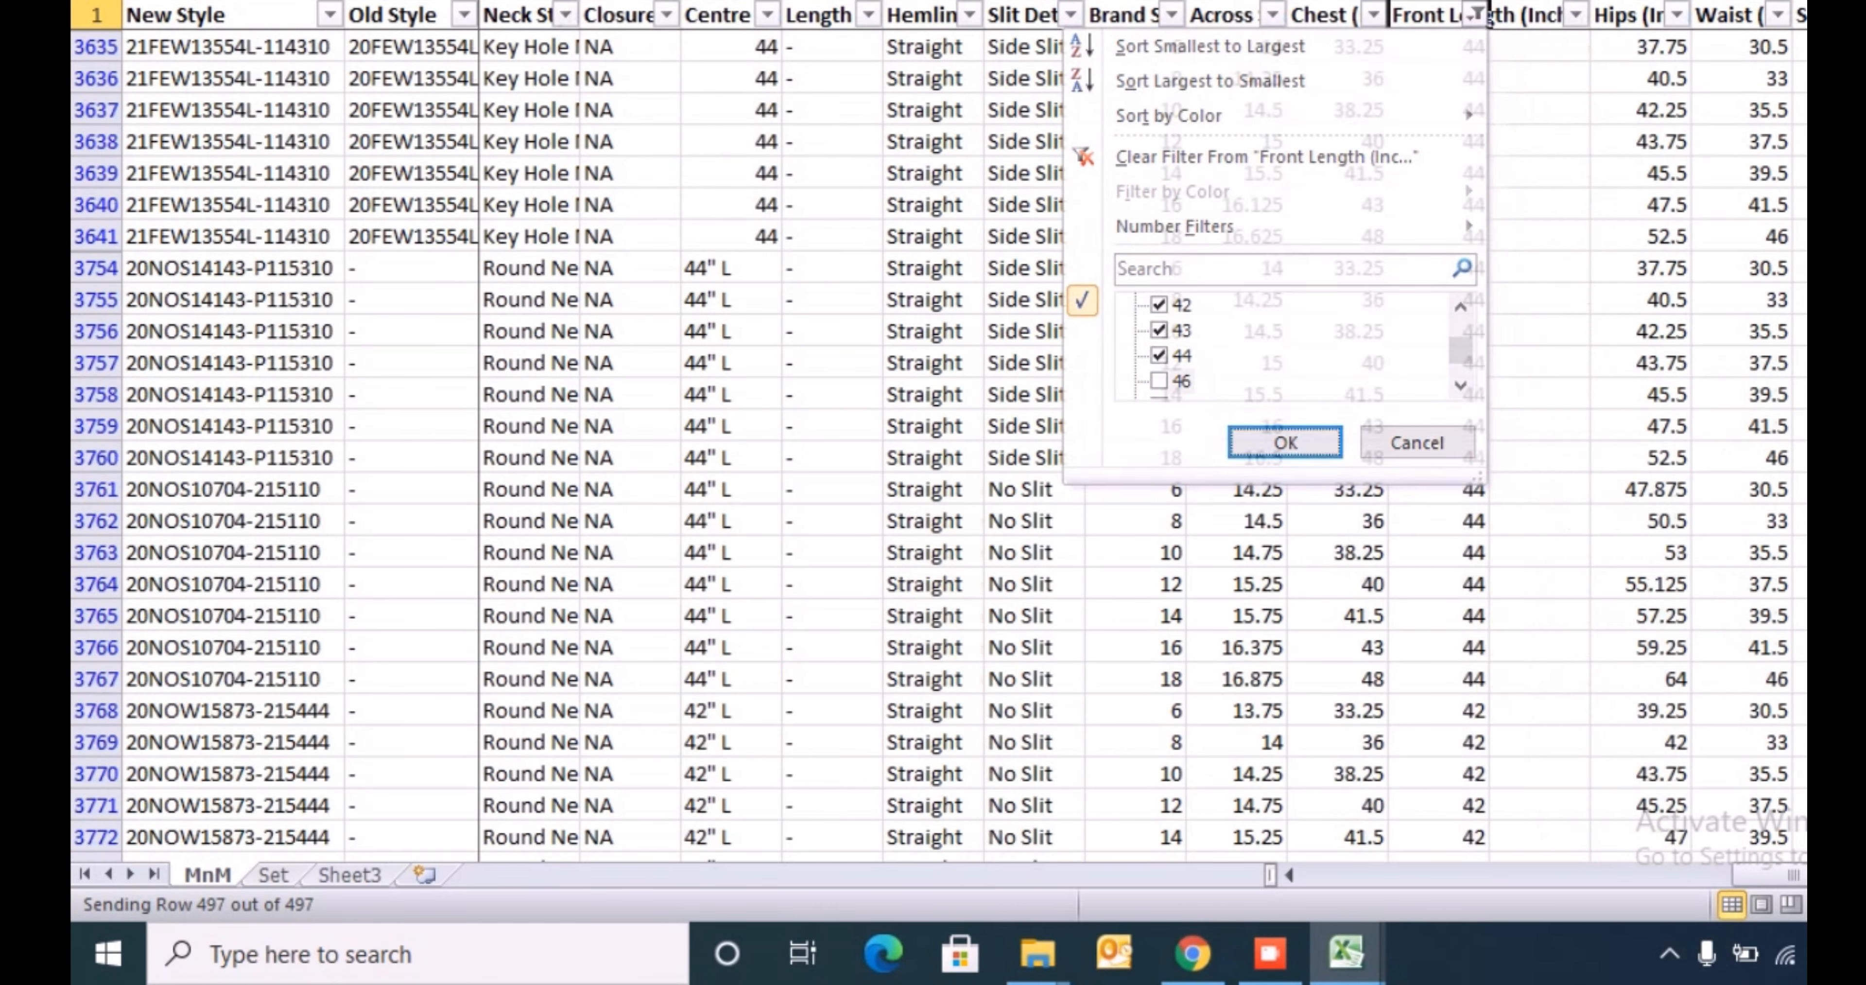
# - Copy Knee Length from the Length Type list on the kurta template's Index sheet
pyautogui.hotkey('alt', 'Tab')
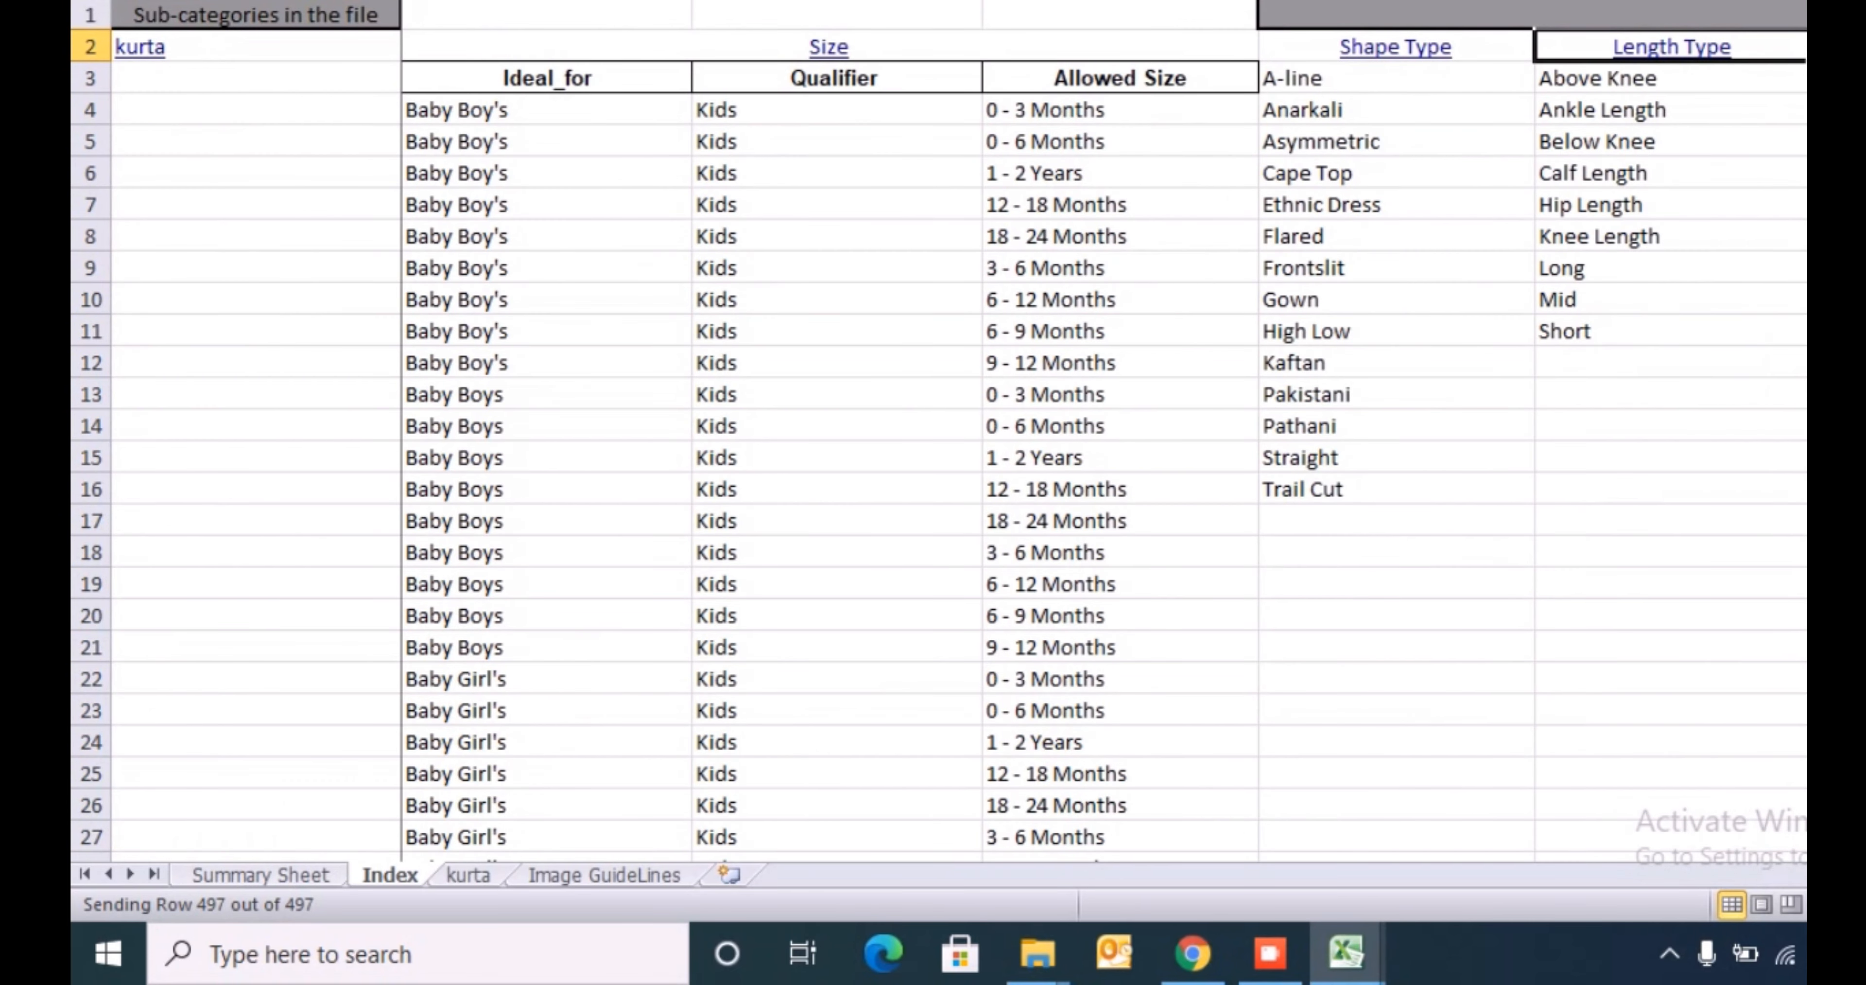
pyautogui.press('Down')
pyautogui.press('Down')
pyautogui.press('Down')
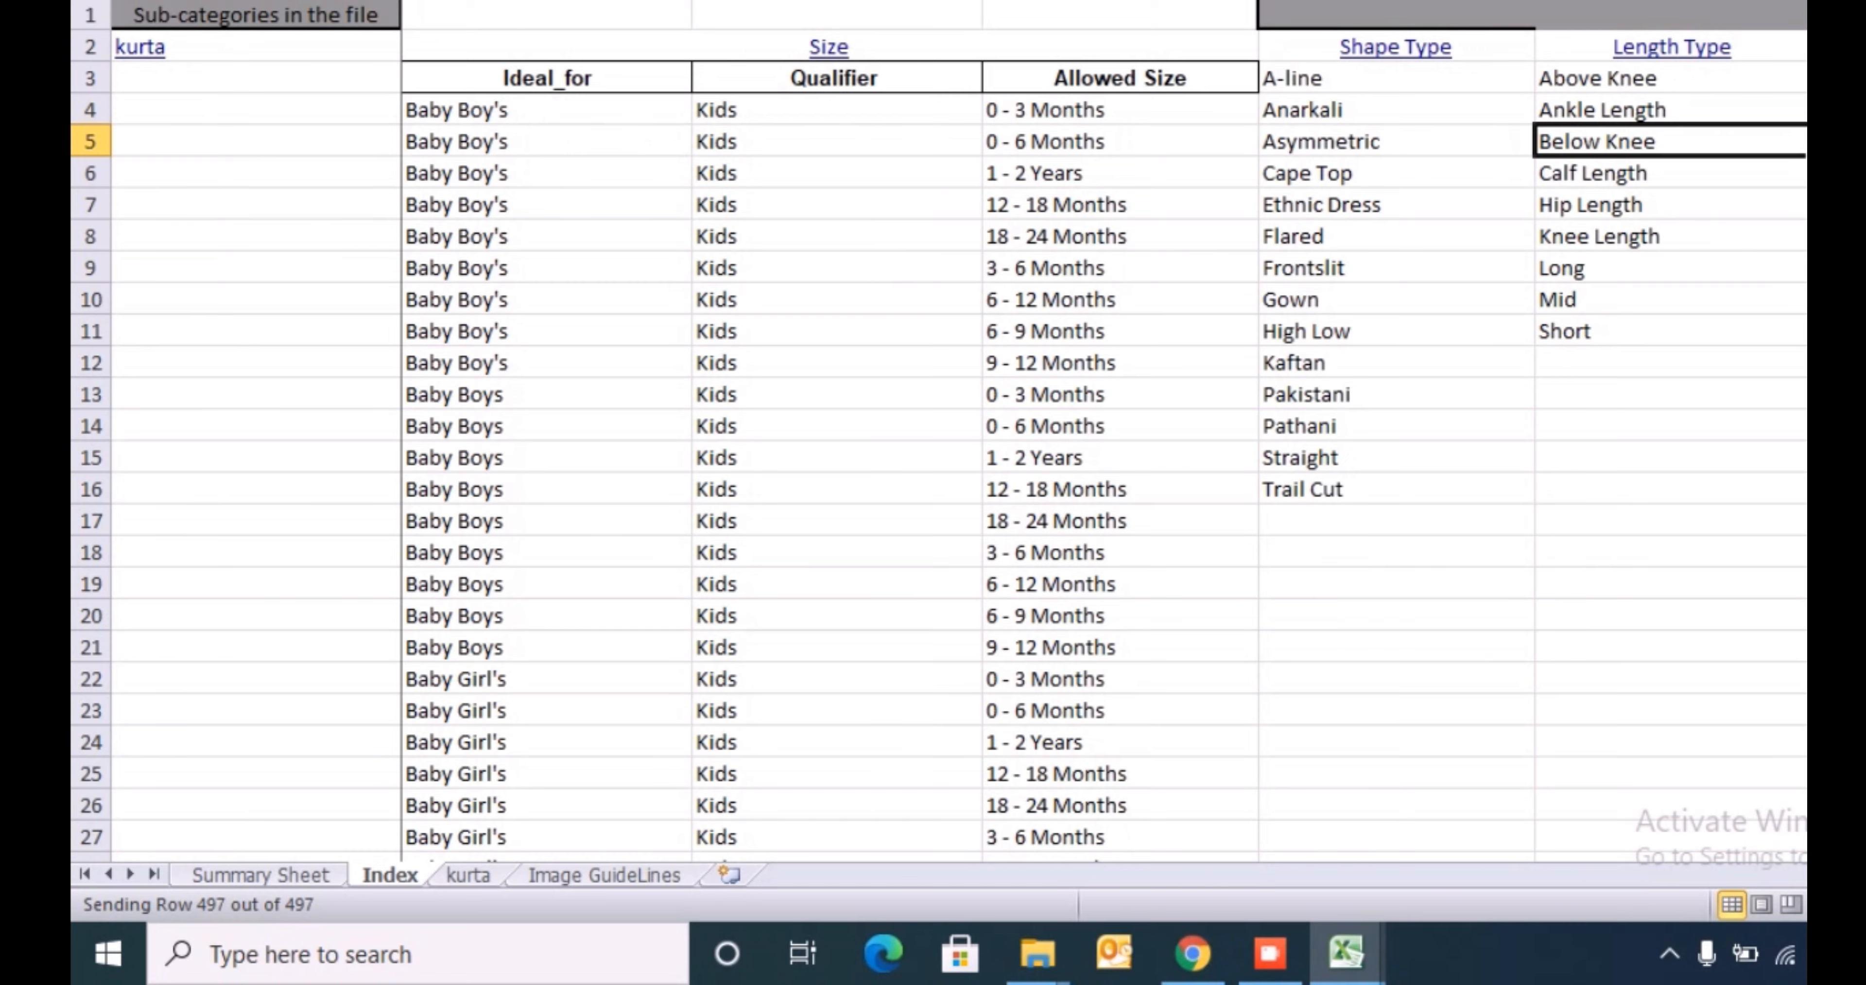
pyautogui.press('Up')
pyautogui.press('Down')
pyautogui.press('Down')
pyautogui.press('Down')
pyautogui.press('Down')
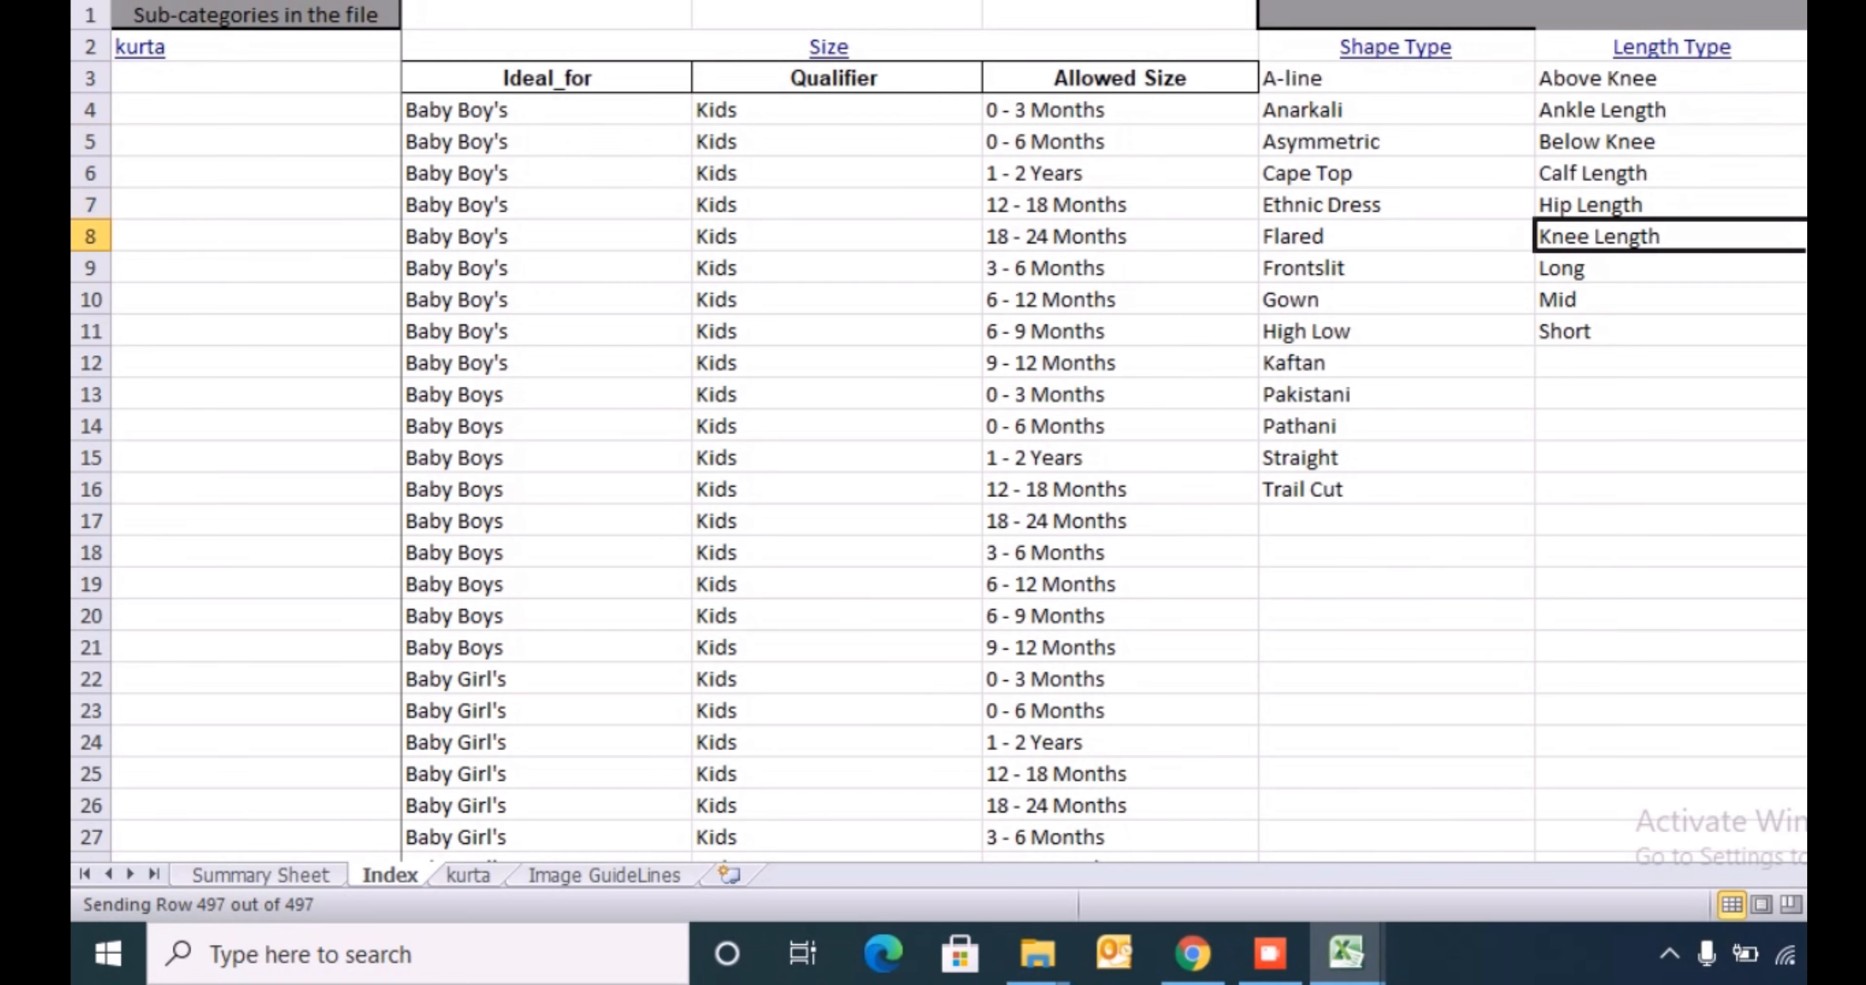
pyautogui.hotkey('ctrl', 'c')
# - Paste Knee Length as a value into row 114 of the MnM sheet, in the empty column beside Front Length
pyautogui.hotkey('alt', 'Tab')
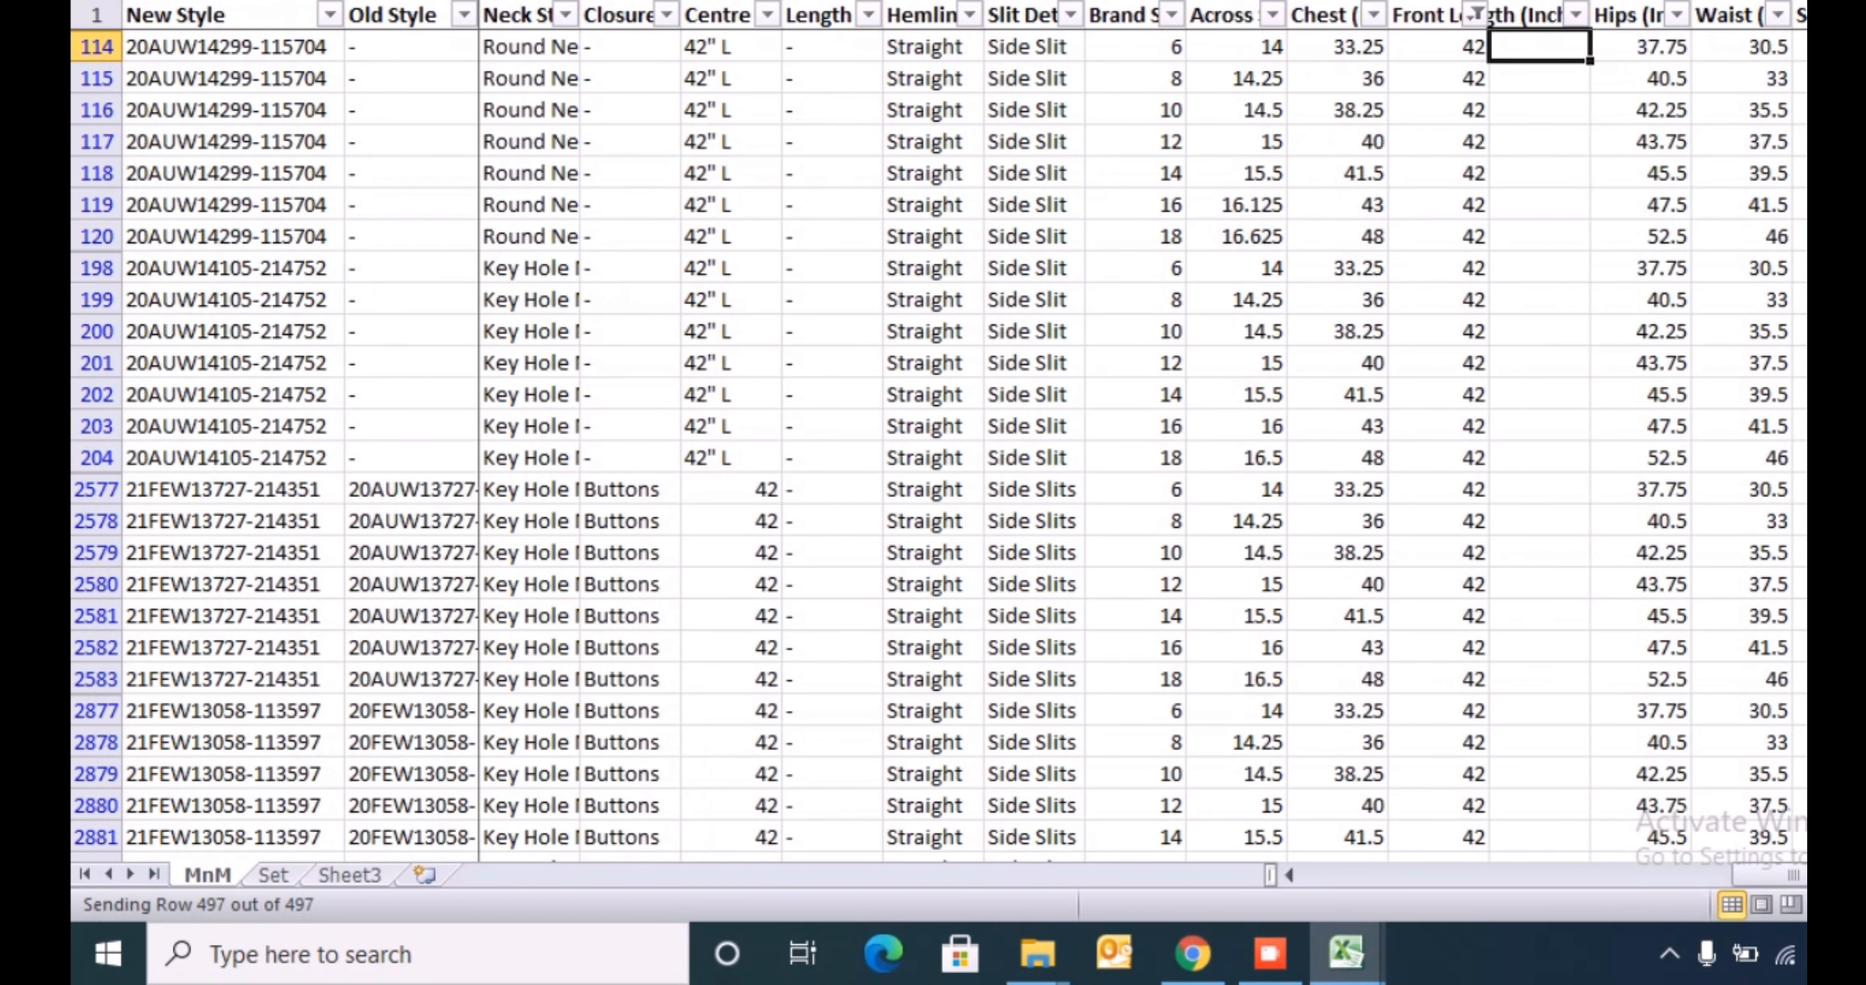
pyautogui.write('hvv')
pyautogui.press('Escape')
pyautogui.hotkey('alt', 'h')
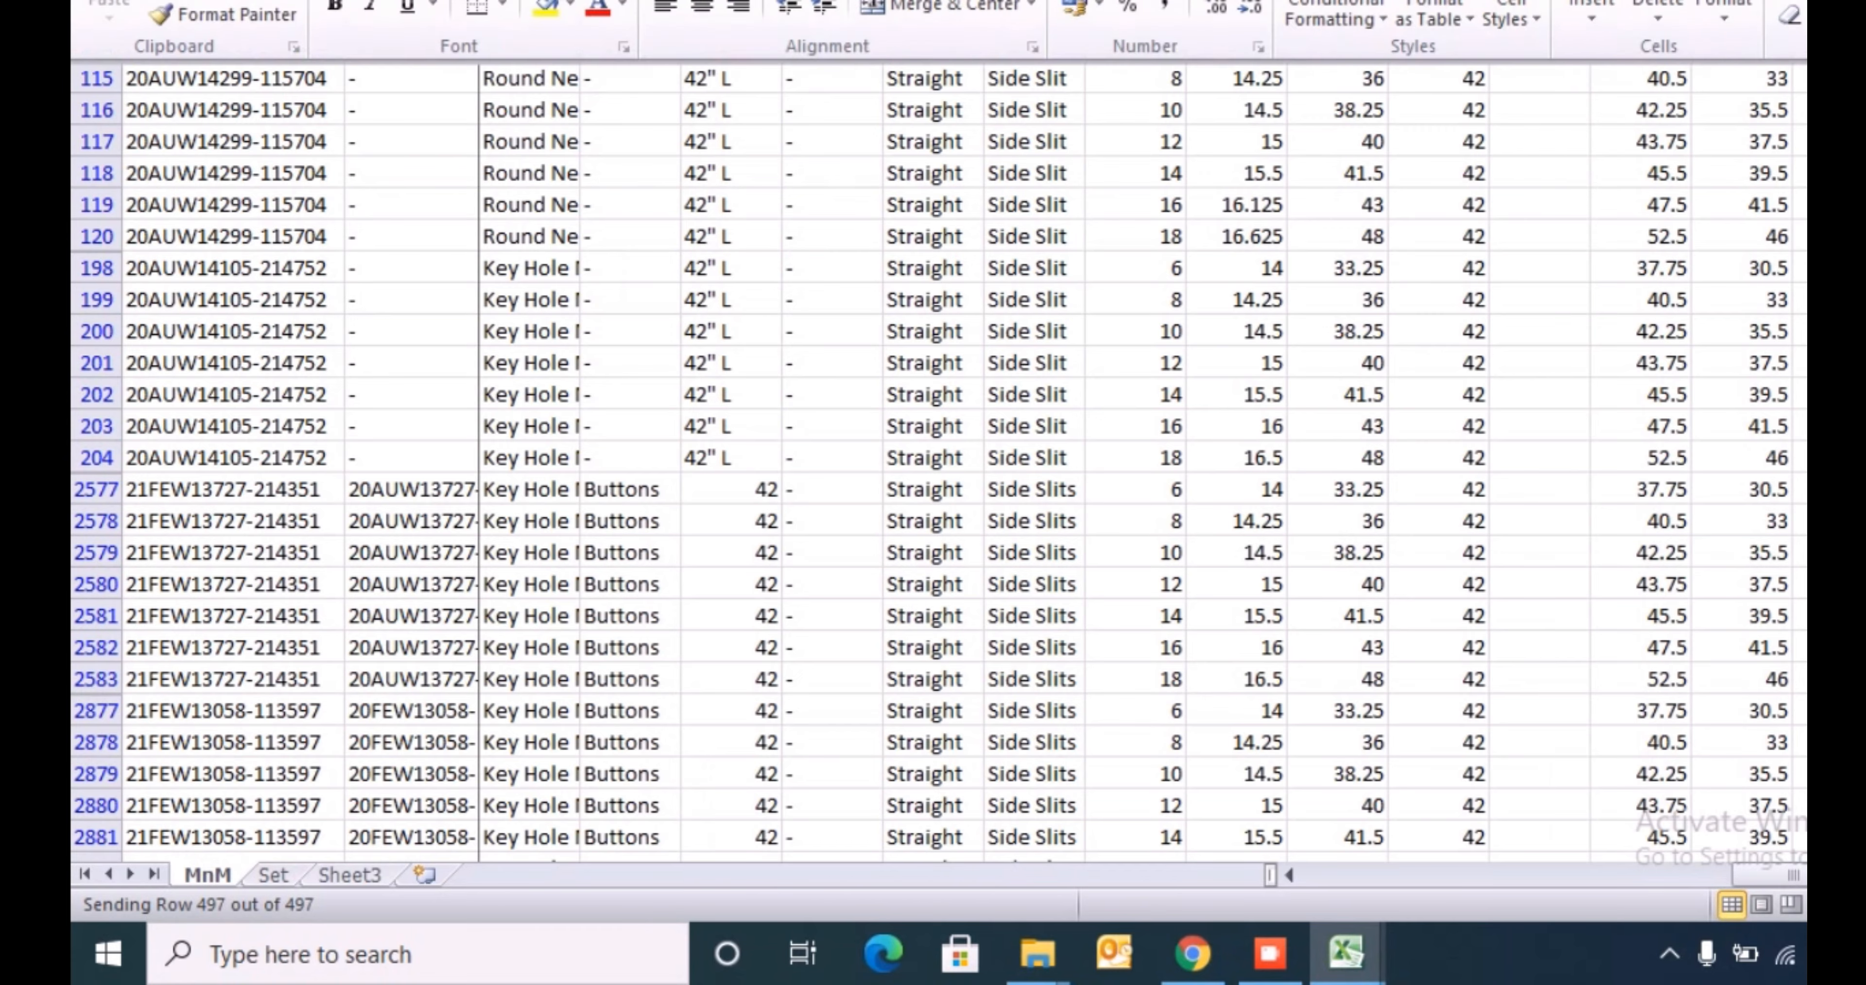
pyautogui.press('Escape')
pyautogui.hotkey('alt', 'Tab')
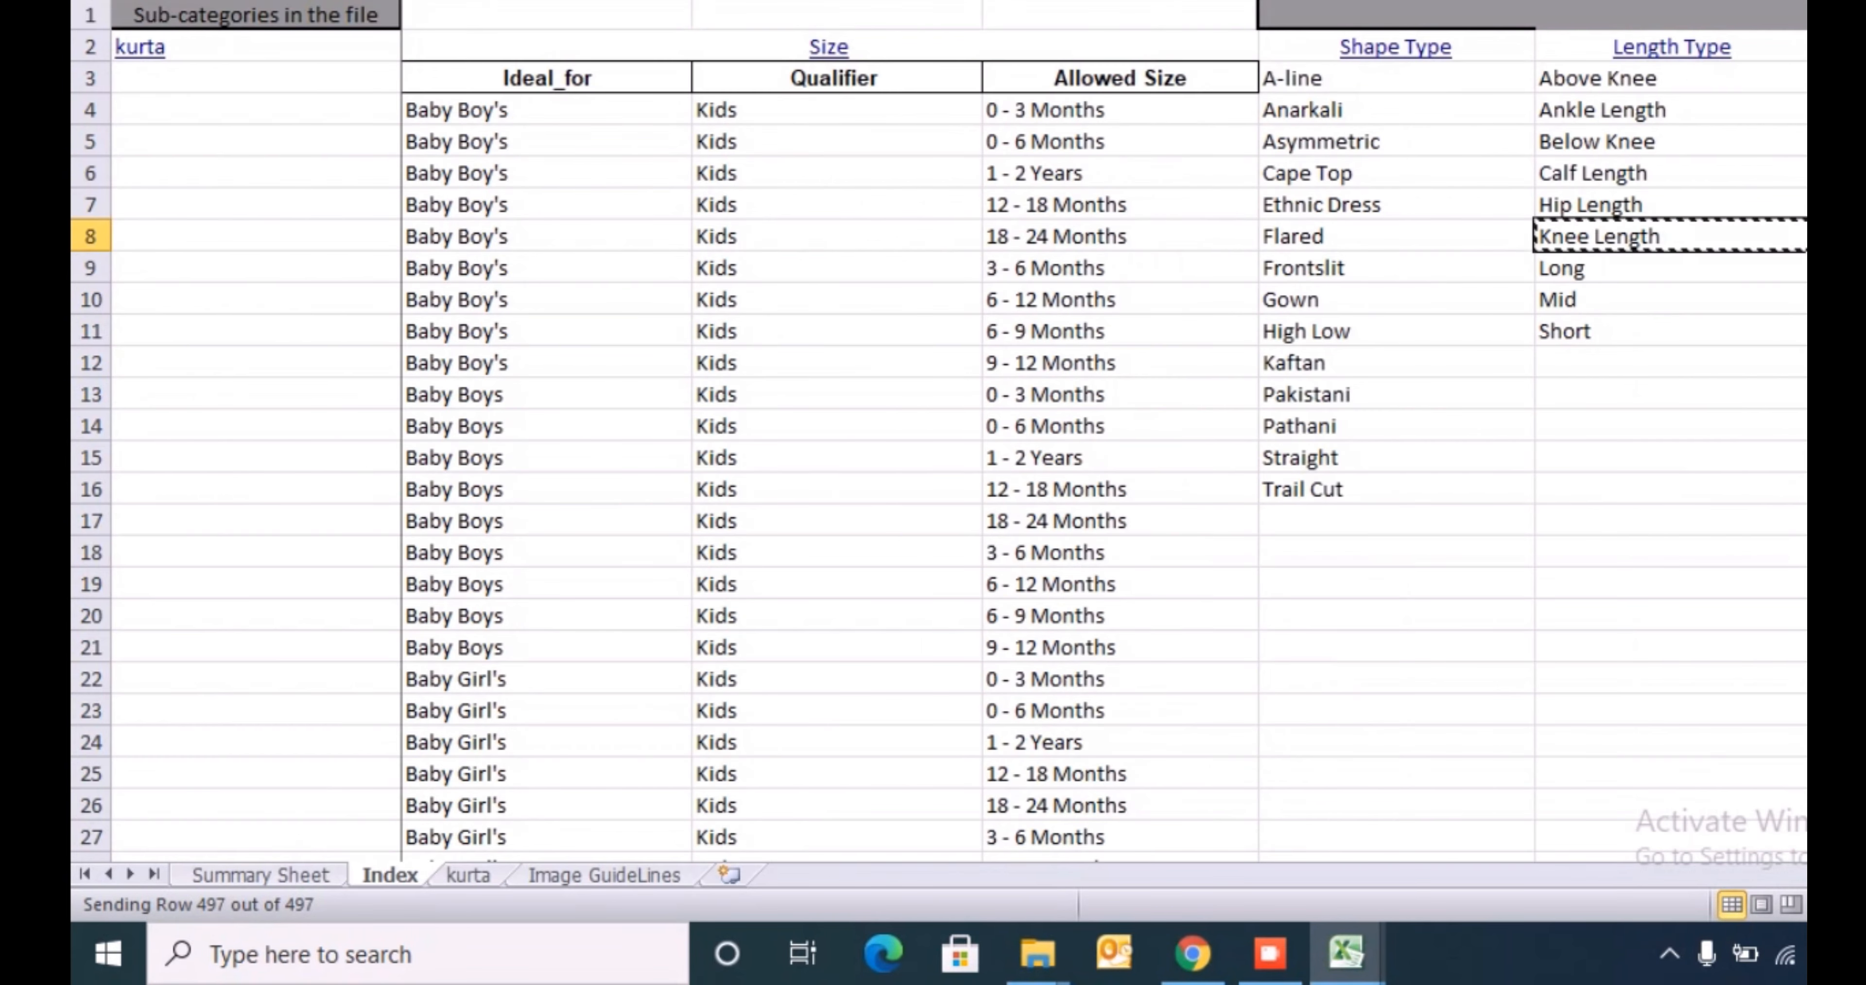
pyautogui.hotkey('alt', 'Tab')
pyautogui.hotkey('alt', 'h')
pyautogui.press('v')
pyautogui.press('v')
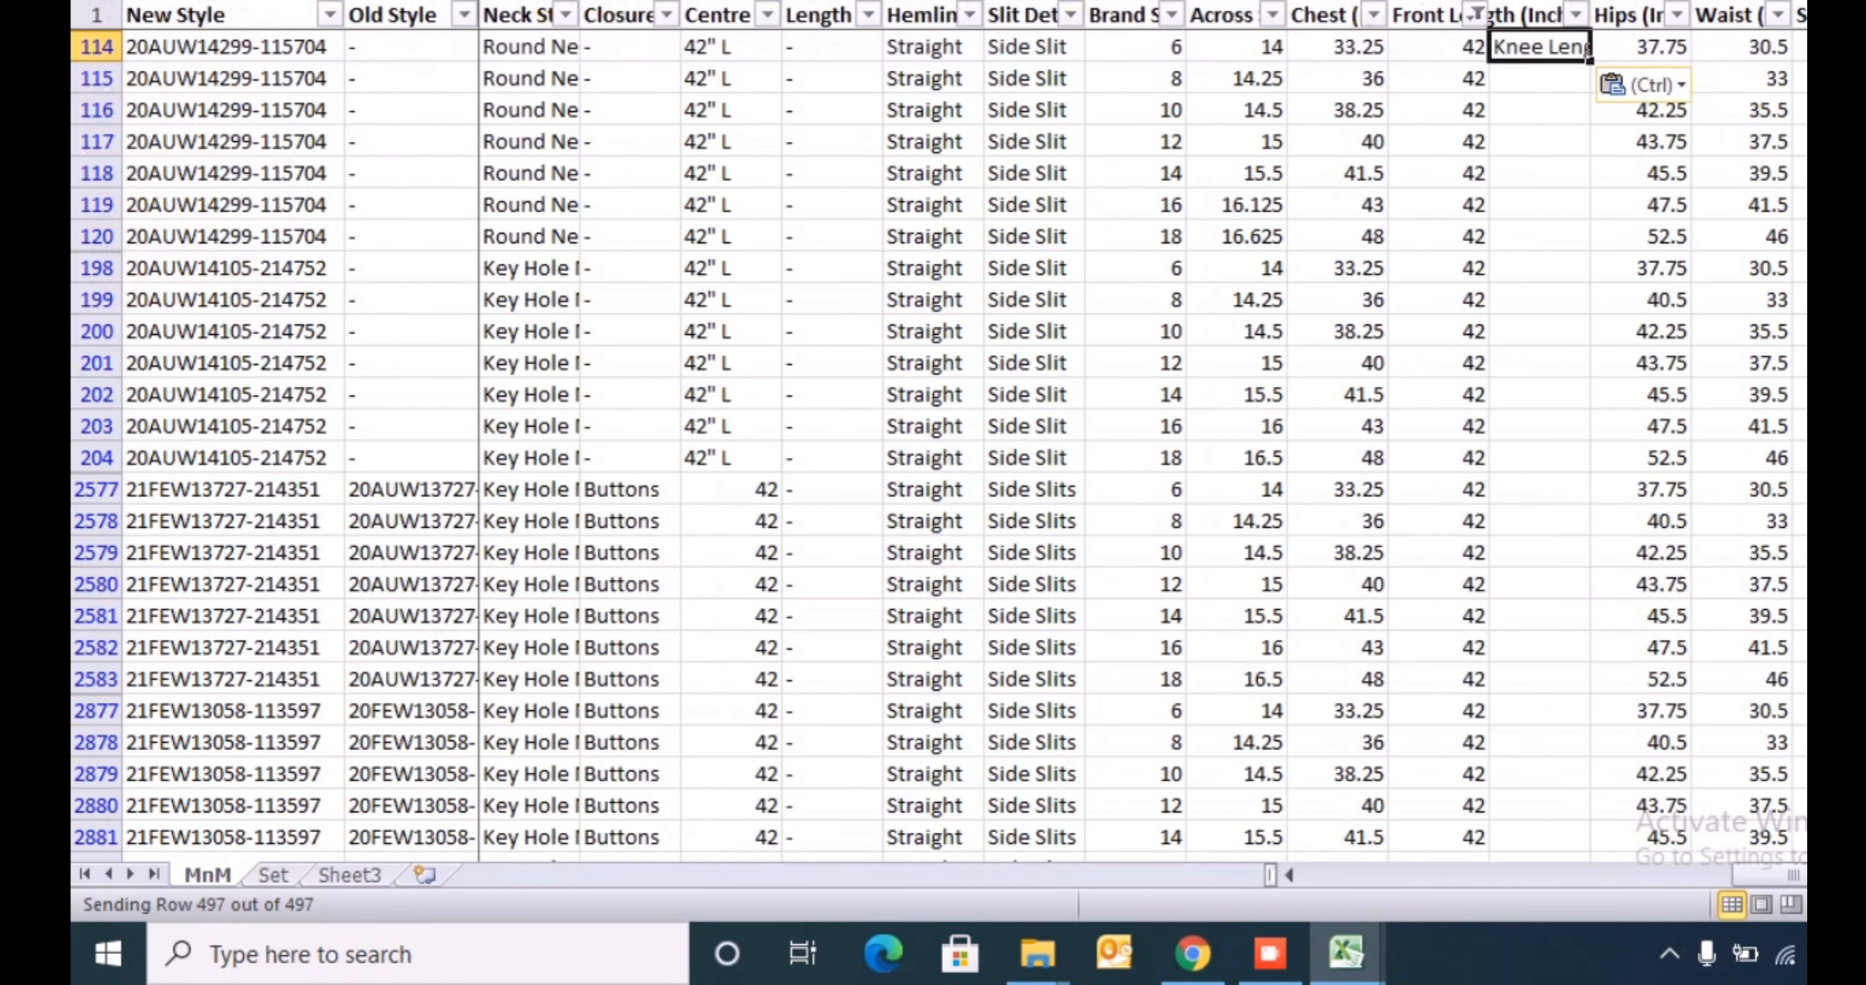
# - Copy Knee Length down the column for all rows filtered to front lengths 41 to 44
pyautogui.hotkey('ctrl', 'c')
pyautogui.hotkey('ctrl', 'shift', 'Down')
pyautogui.hotkey('ctrl', 'v')
pyautogui.hotkey('ctrl', 'shift', 'Up')
pyautogui.hotkey('ctrl', 'Up')
# - Change the Front Length filter to show only the values 46, 47 and 48
pyautogui.press('Left')
pyautogui.hotkey('alt', 'Down')
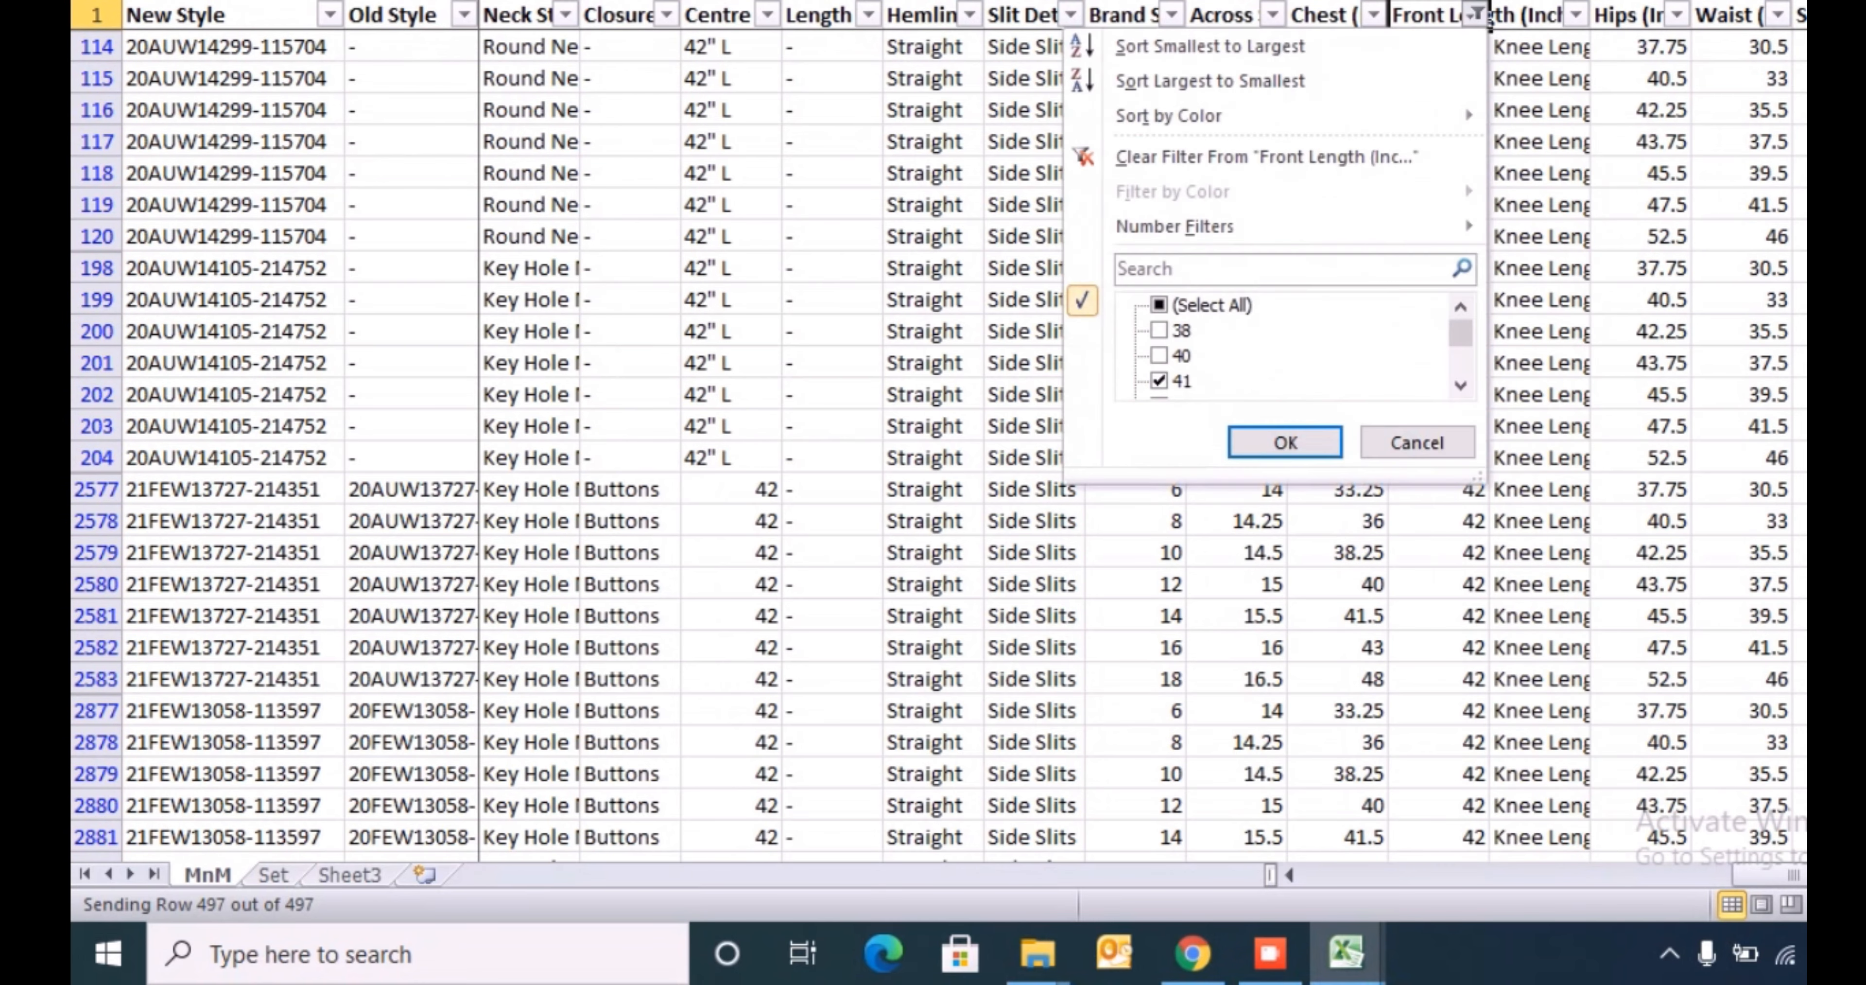
pyautogui.press('Tab')
pyautogui.press('Tab')
pyautogui.press('Tab')
pyautogui.press('Down')
pyautogui.press('Down')
pyautogui.press('Down')
pyautogui.press('space')
pyautogui.press('Down')
pyautogui.press('space')
pyautogui.press('Down')
pyautogui.press('space')
pyautogui.press('Down')
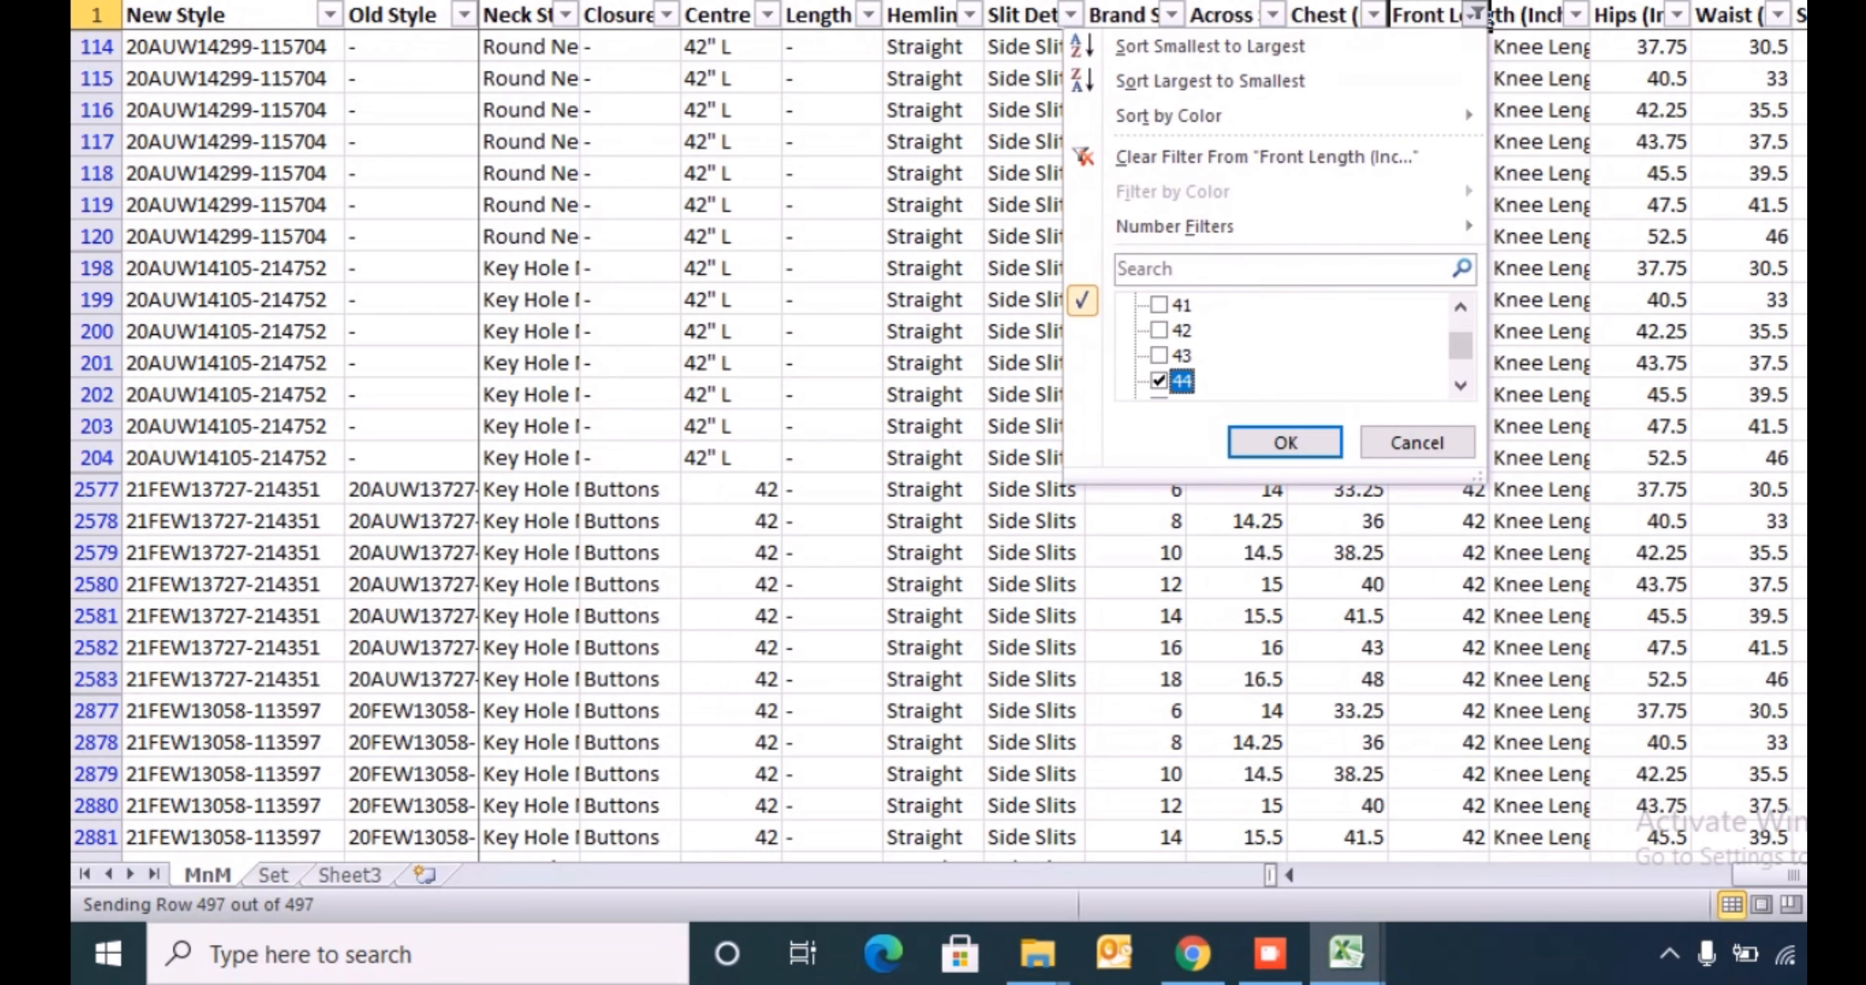
pyautogui.press('space')
pyautogui.press('Down')
pyautogui.press('space')
pyautogui.press('Down')
pyautogui.press('space')
pyautogui.press('Down')
pyautogui.press('space')
pyautogui.press('Return')
# - Copy Calf Length from the Index sheet's Length Type list and paste it into MnM row 16 beside Front Length
pyautogui.hotkey('alt', 'Tab')
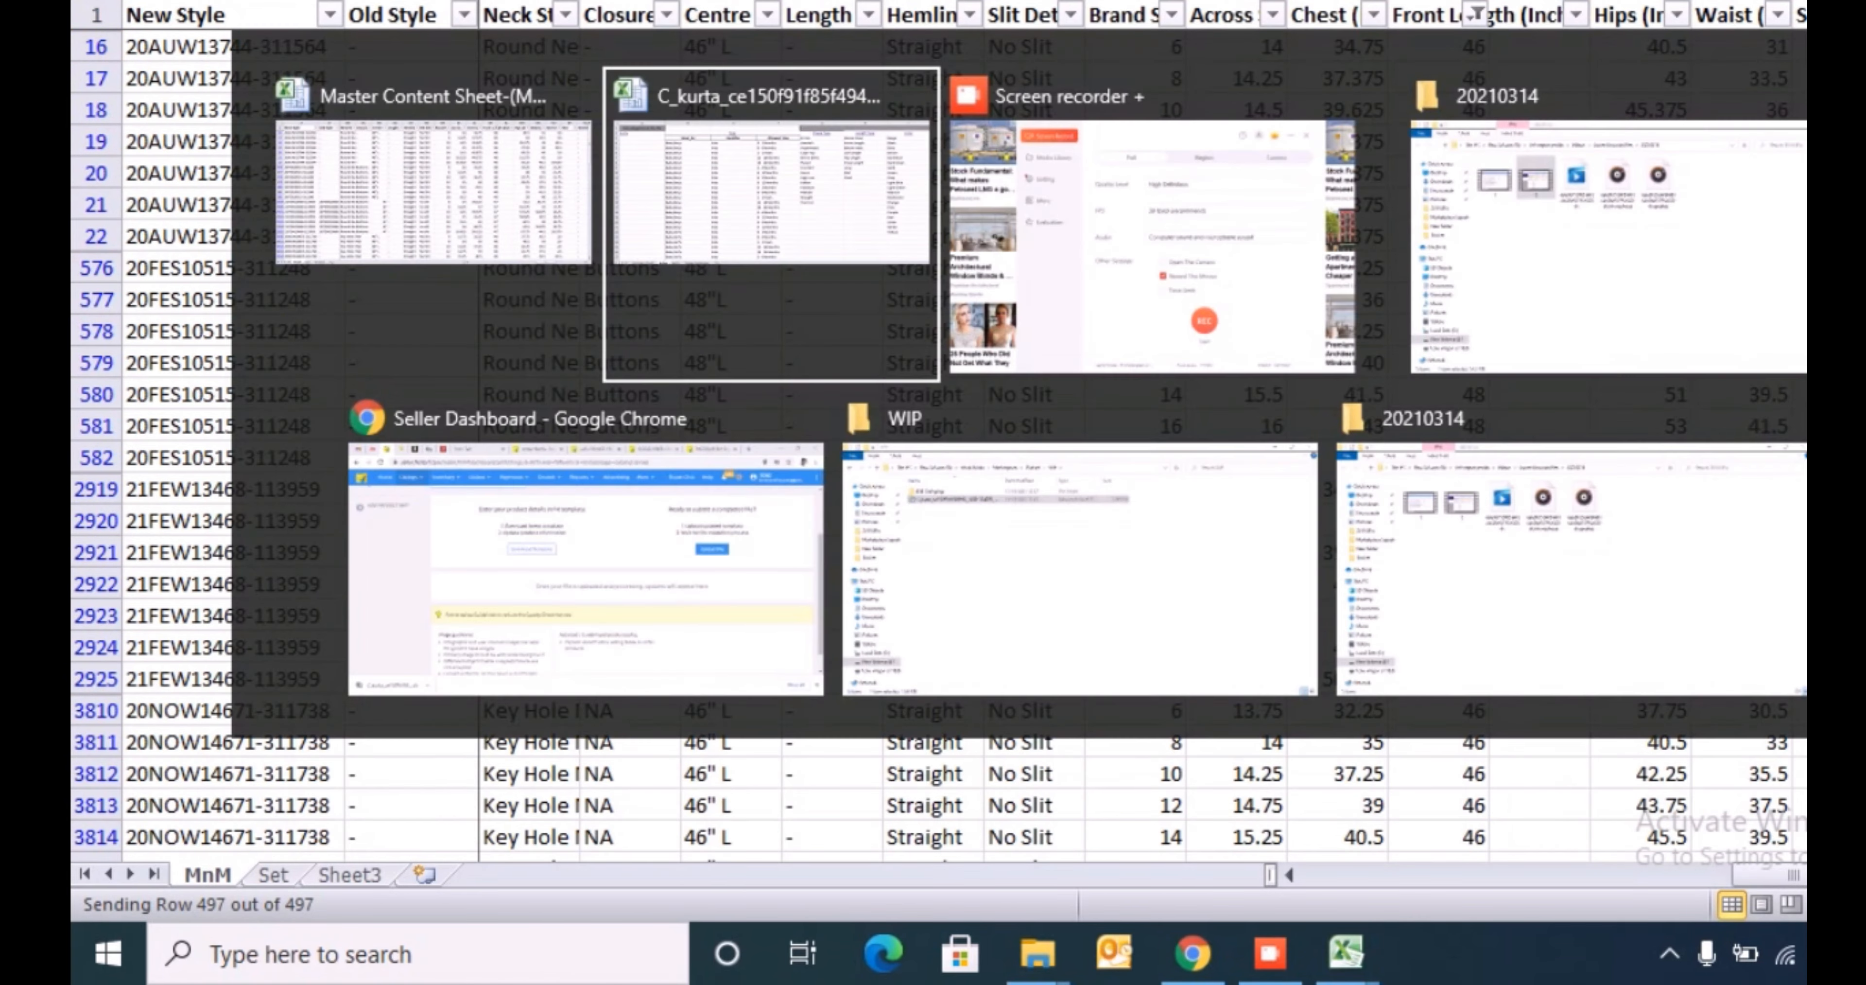
pyautogui.press('Up')
pyautogui.press('Up')
pyautogui.hotkey('alt', 'Tab')
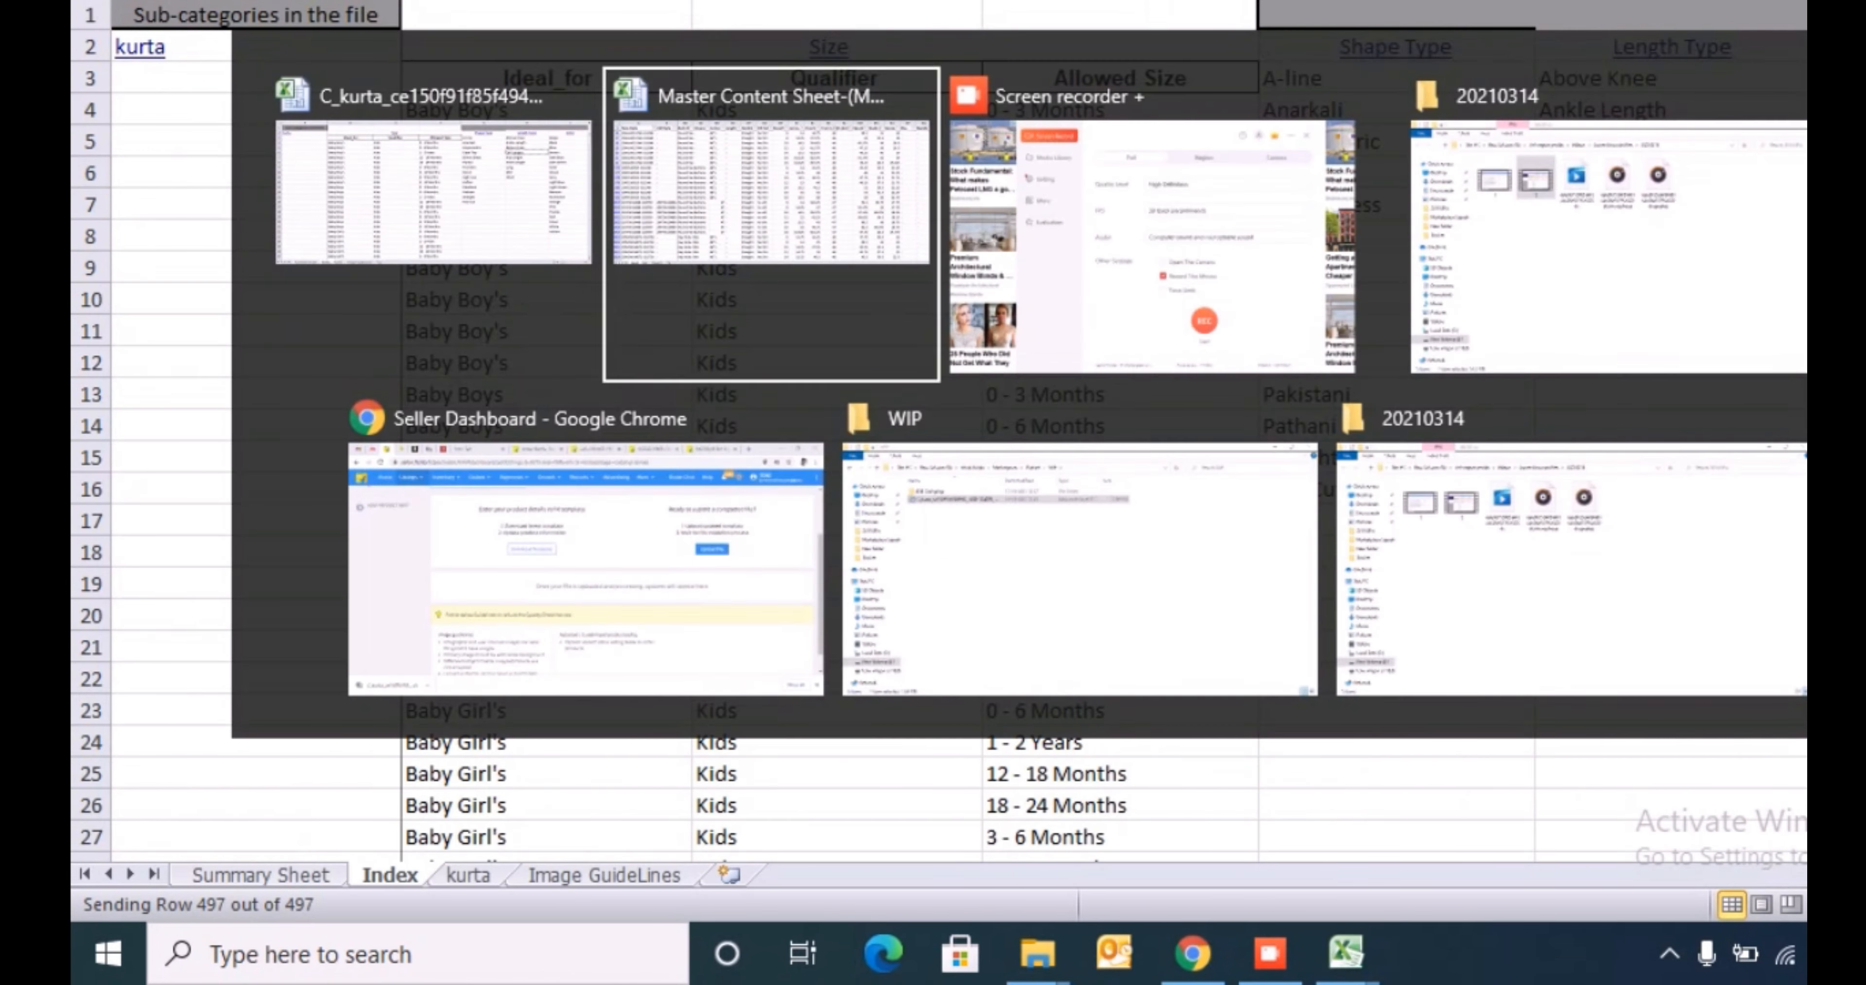
pyautogui.hotkey('ctrl', 'v')
# - Fill Calf Length down the column for all rows filtered to front lengths 46, 47 and 48
pyautogui.press('Left')
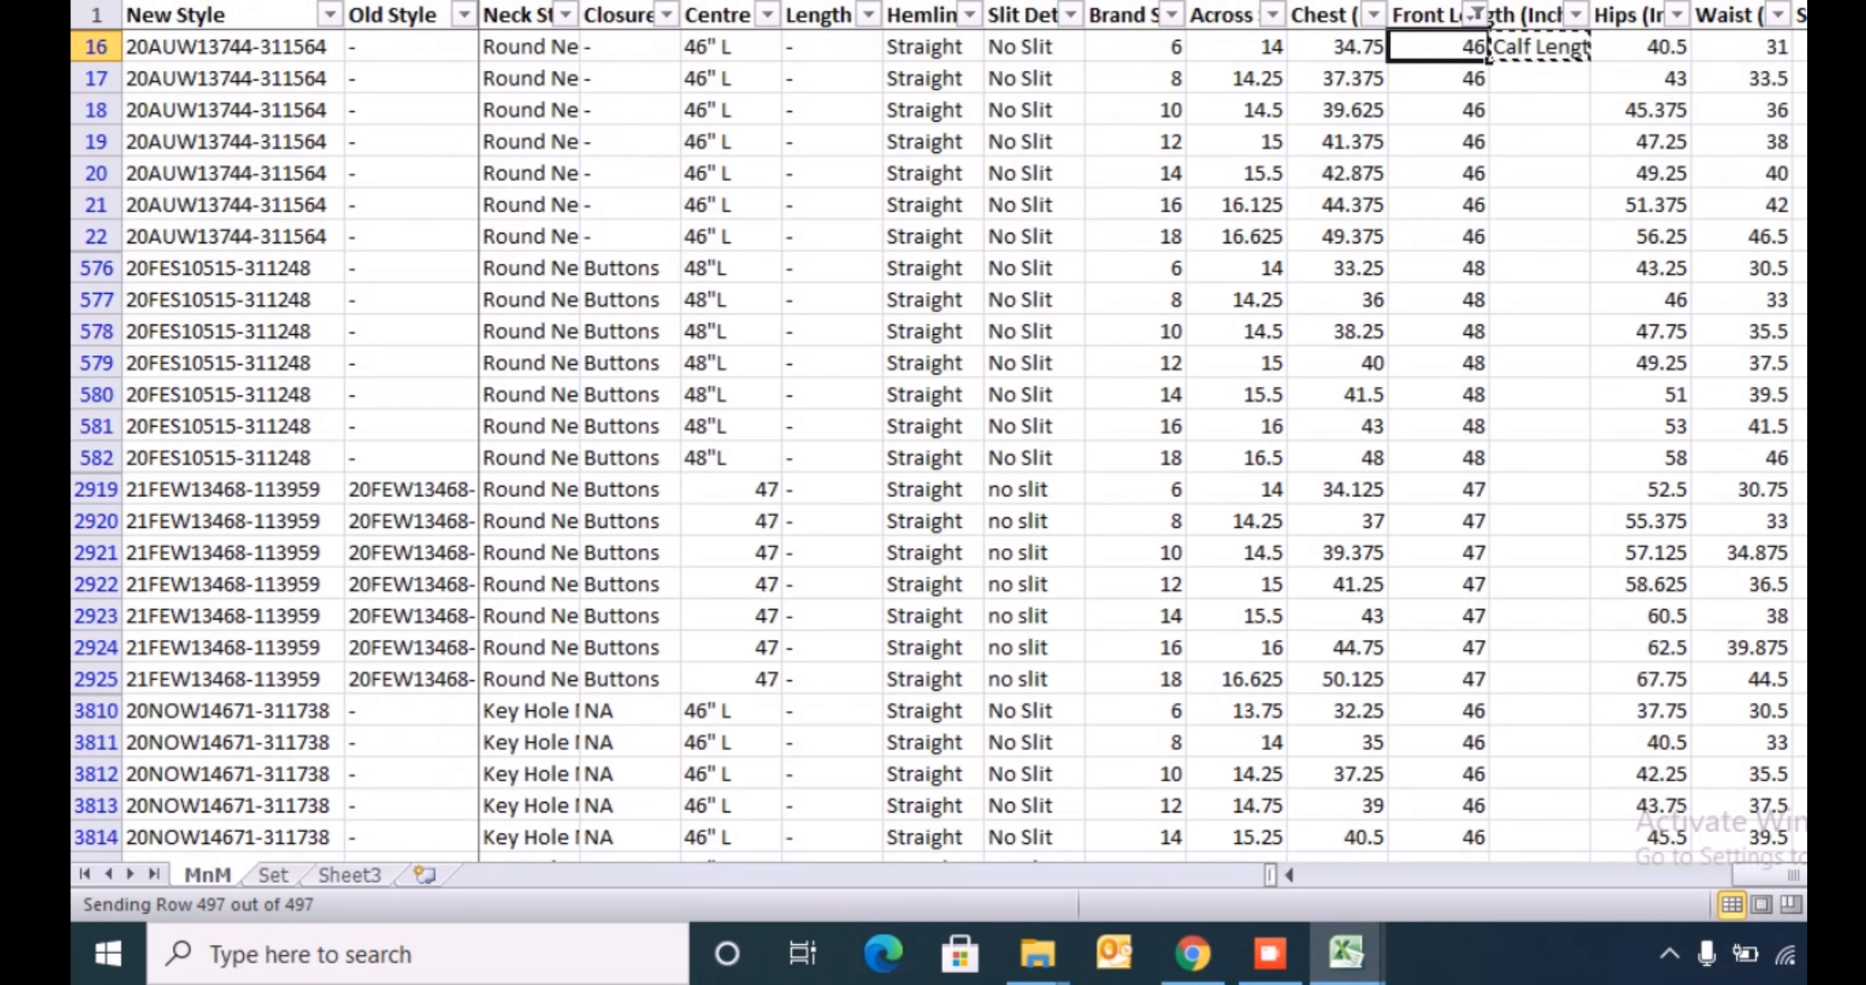
pyautogui.hotkey('ctrl', 'Down')
pyautogui.press('Right')
pyautogui.hotkey('ctrl', 'shift', 'Up')
pyautogui.hotkey('ctrl', 'd')
# - Clear the Front Length filter and copy all mapped length types from row 16 down to the last row
pyautogui.click(1476, 14)
pyautogui.click(1239, 157)
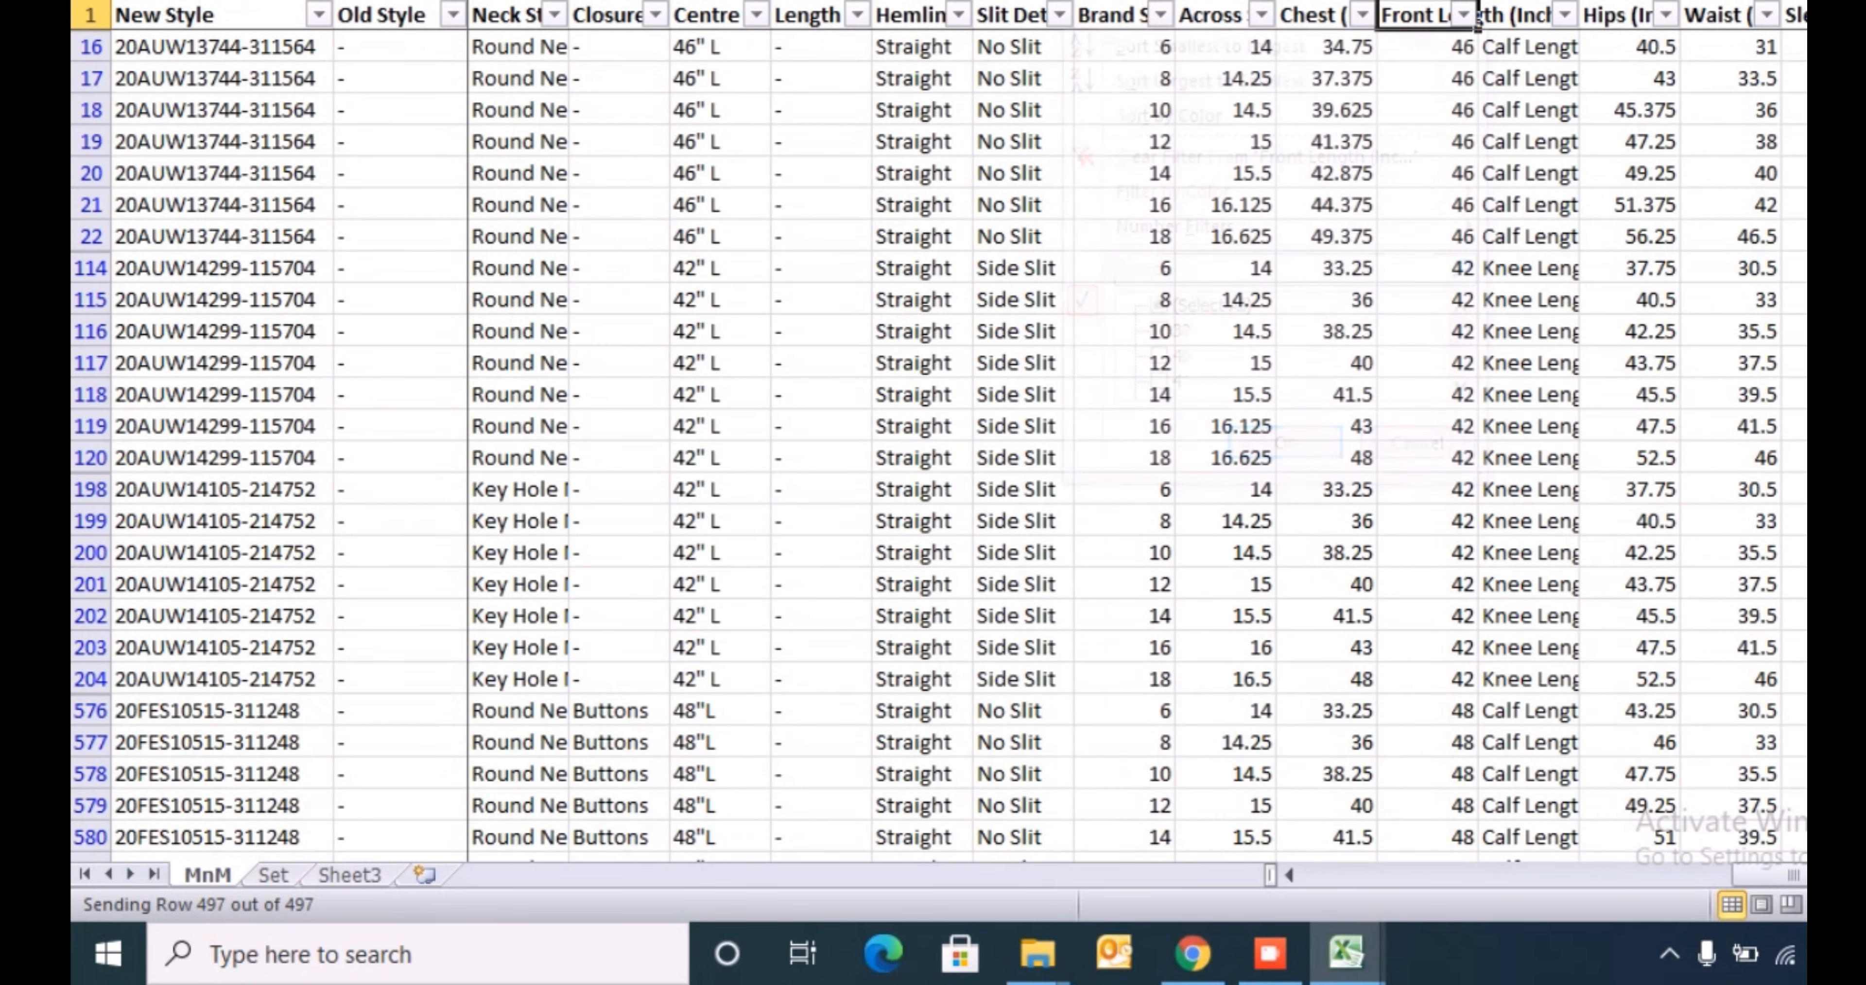
pyautogui.click(1565, 14)
pyautogui.press('Escape')
pyautogui.press('Down')
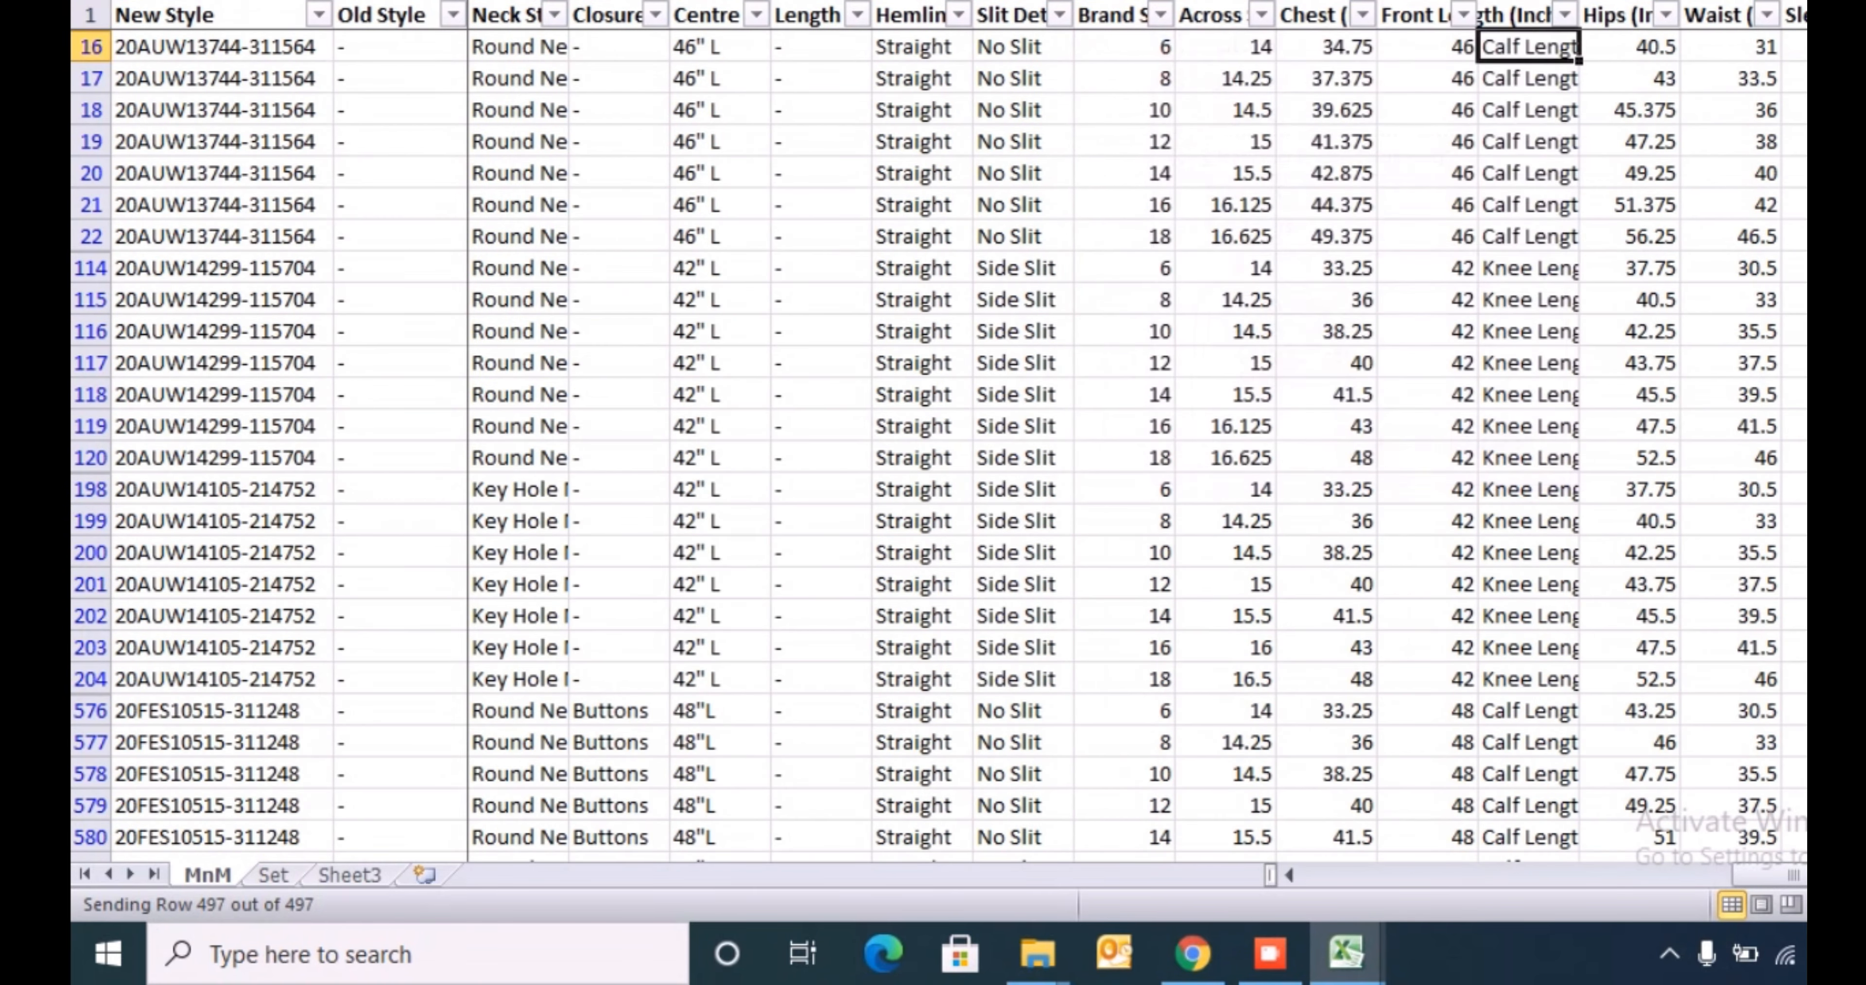
pyautogui.hotkey('ctrl', 'shift', 'Down')
pyautogui.hotkey('ctrl', 'c')
# - Paste the copied length types into the kurta sheet's Length Type column from row 5, and select the first Color cell
pyautogui.hotkey('alt', 'Tab')
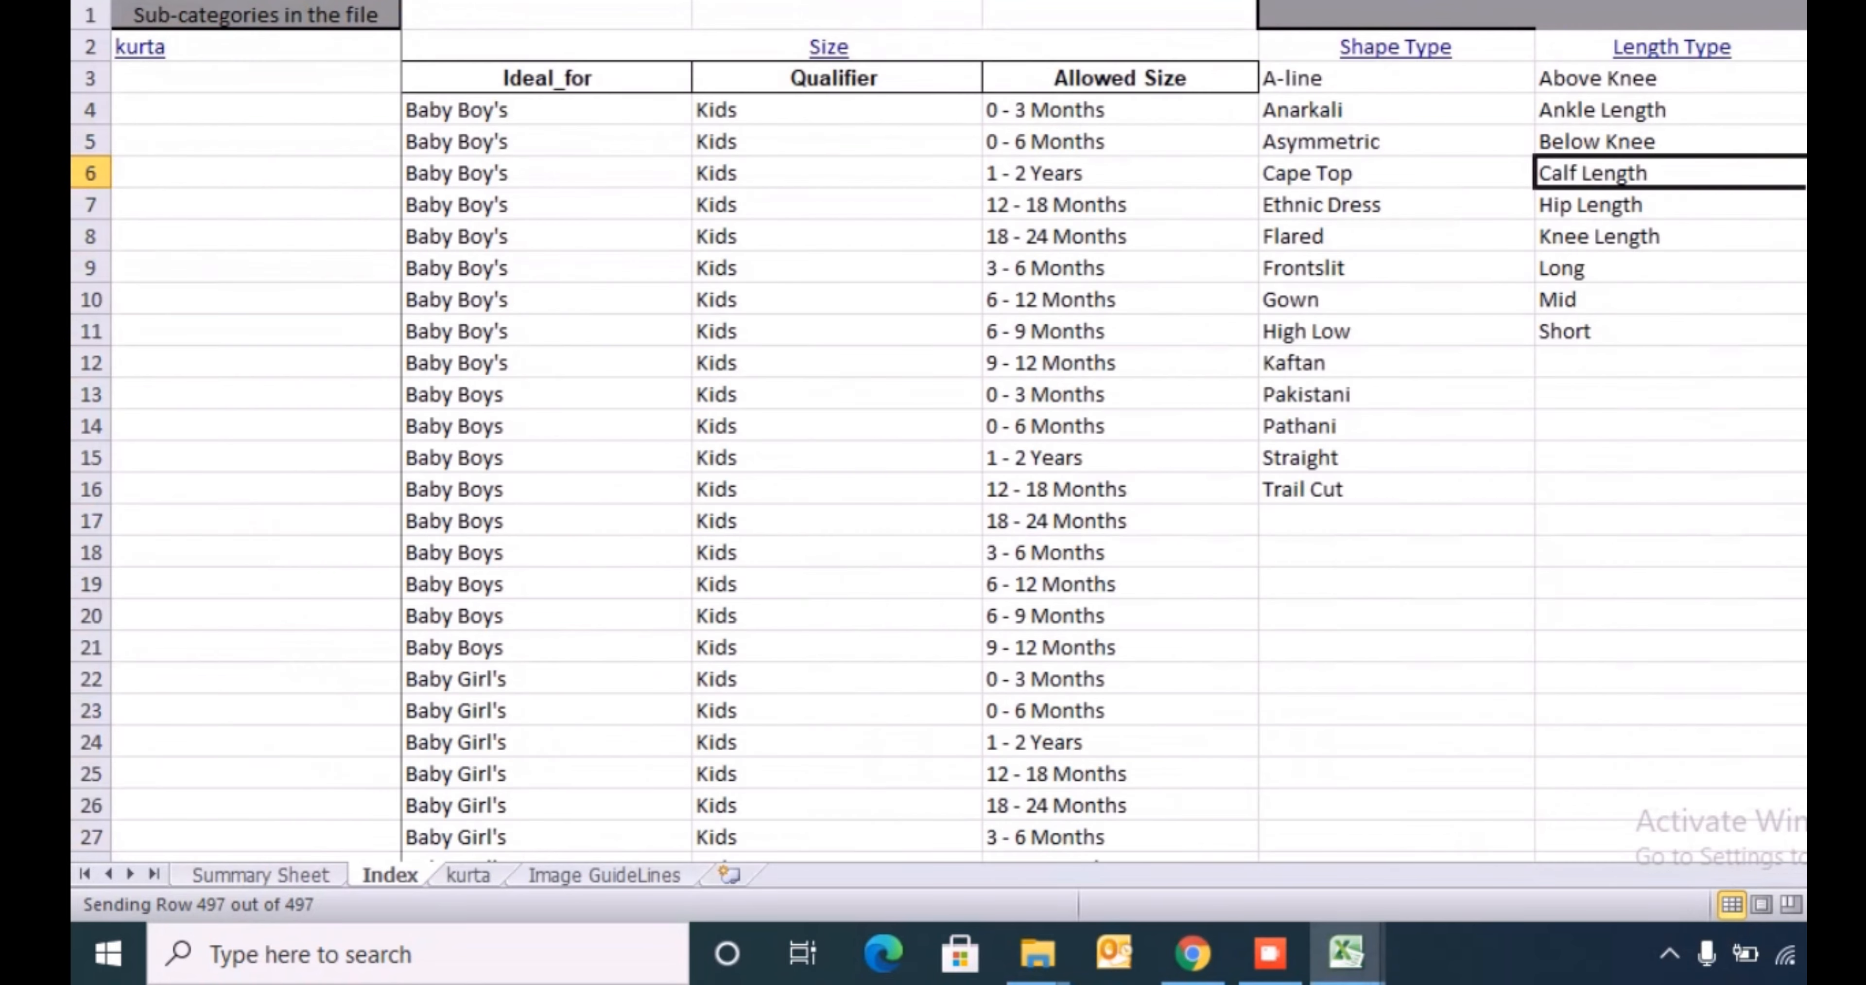
pyautogui.hotkey('ctrl', 'pageup')
pyautogui.hotkey('ctrl', 'pagedown')
pyautogui.hotkey('ctrl', 'pagedown')
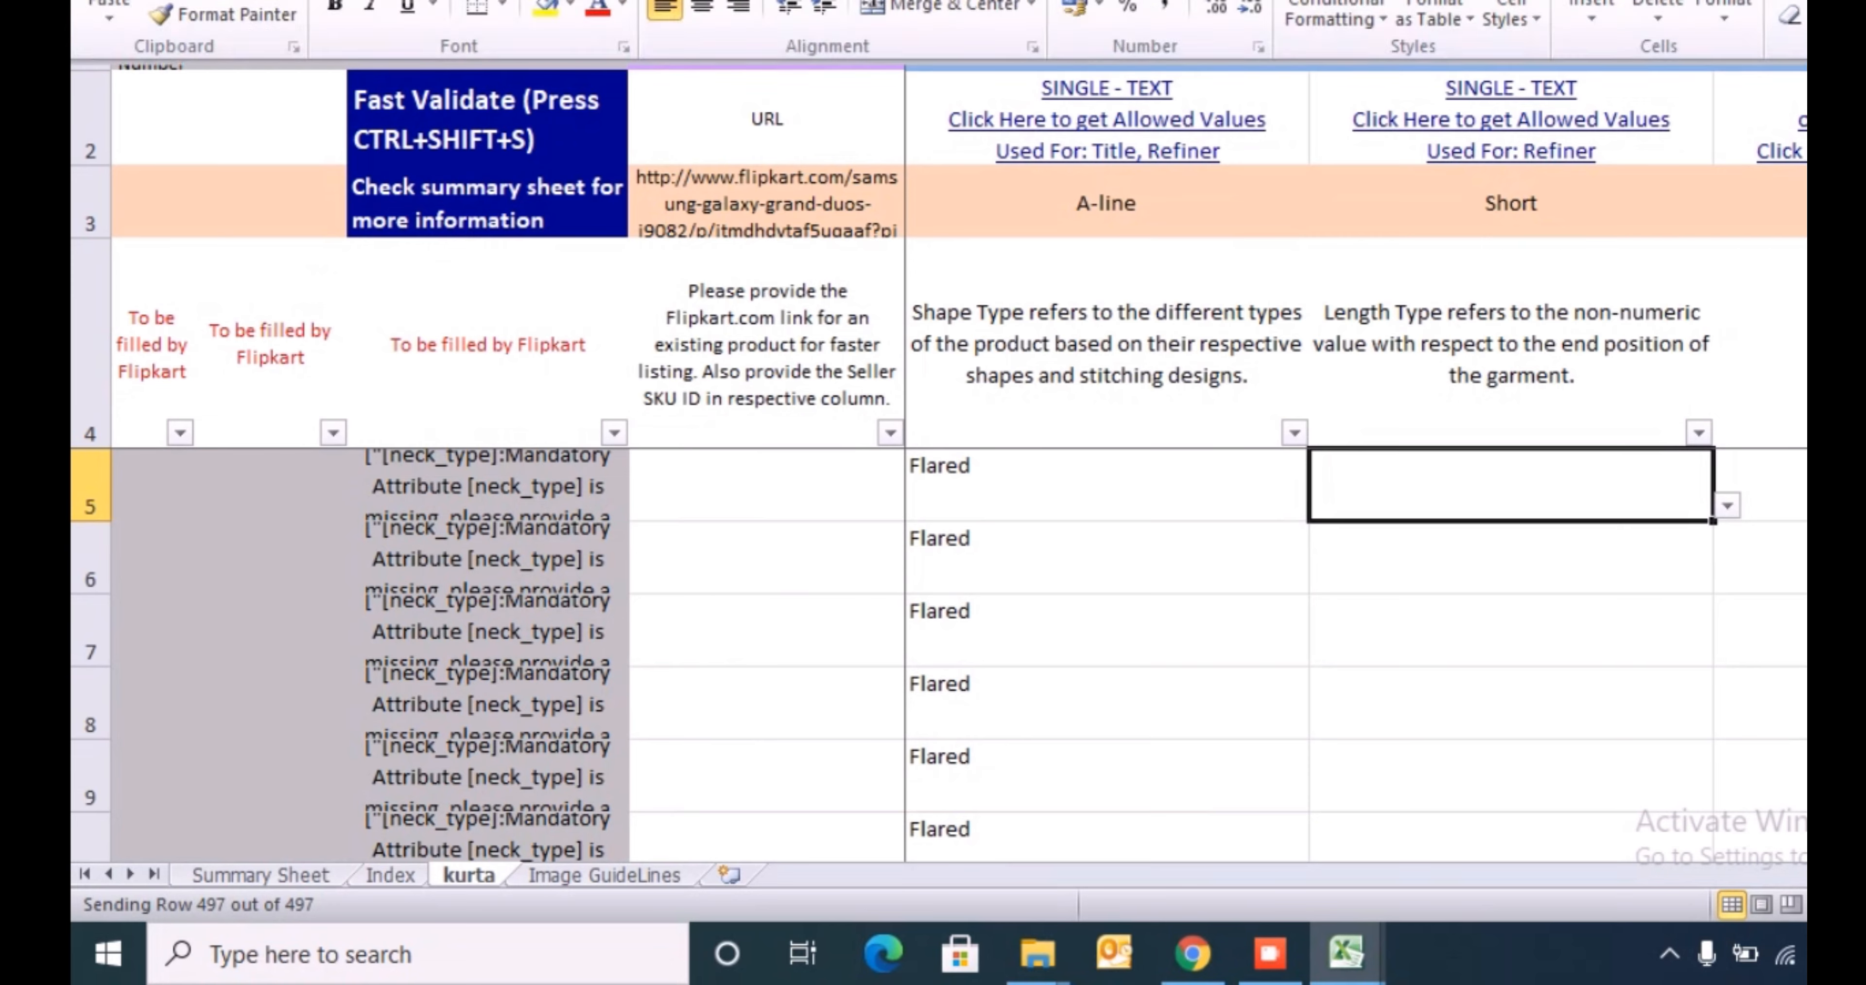
pyautogui.hotkey('ctrl', 'v')
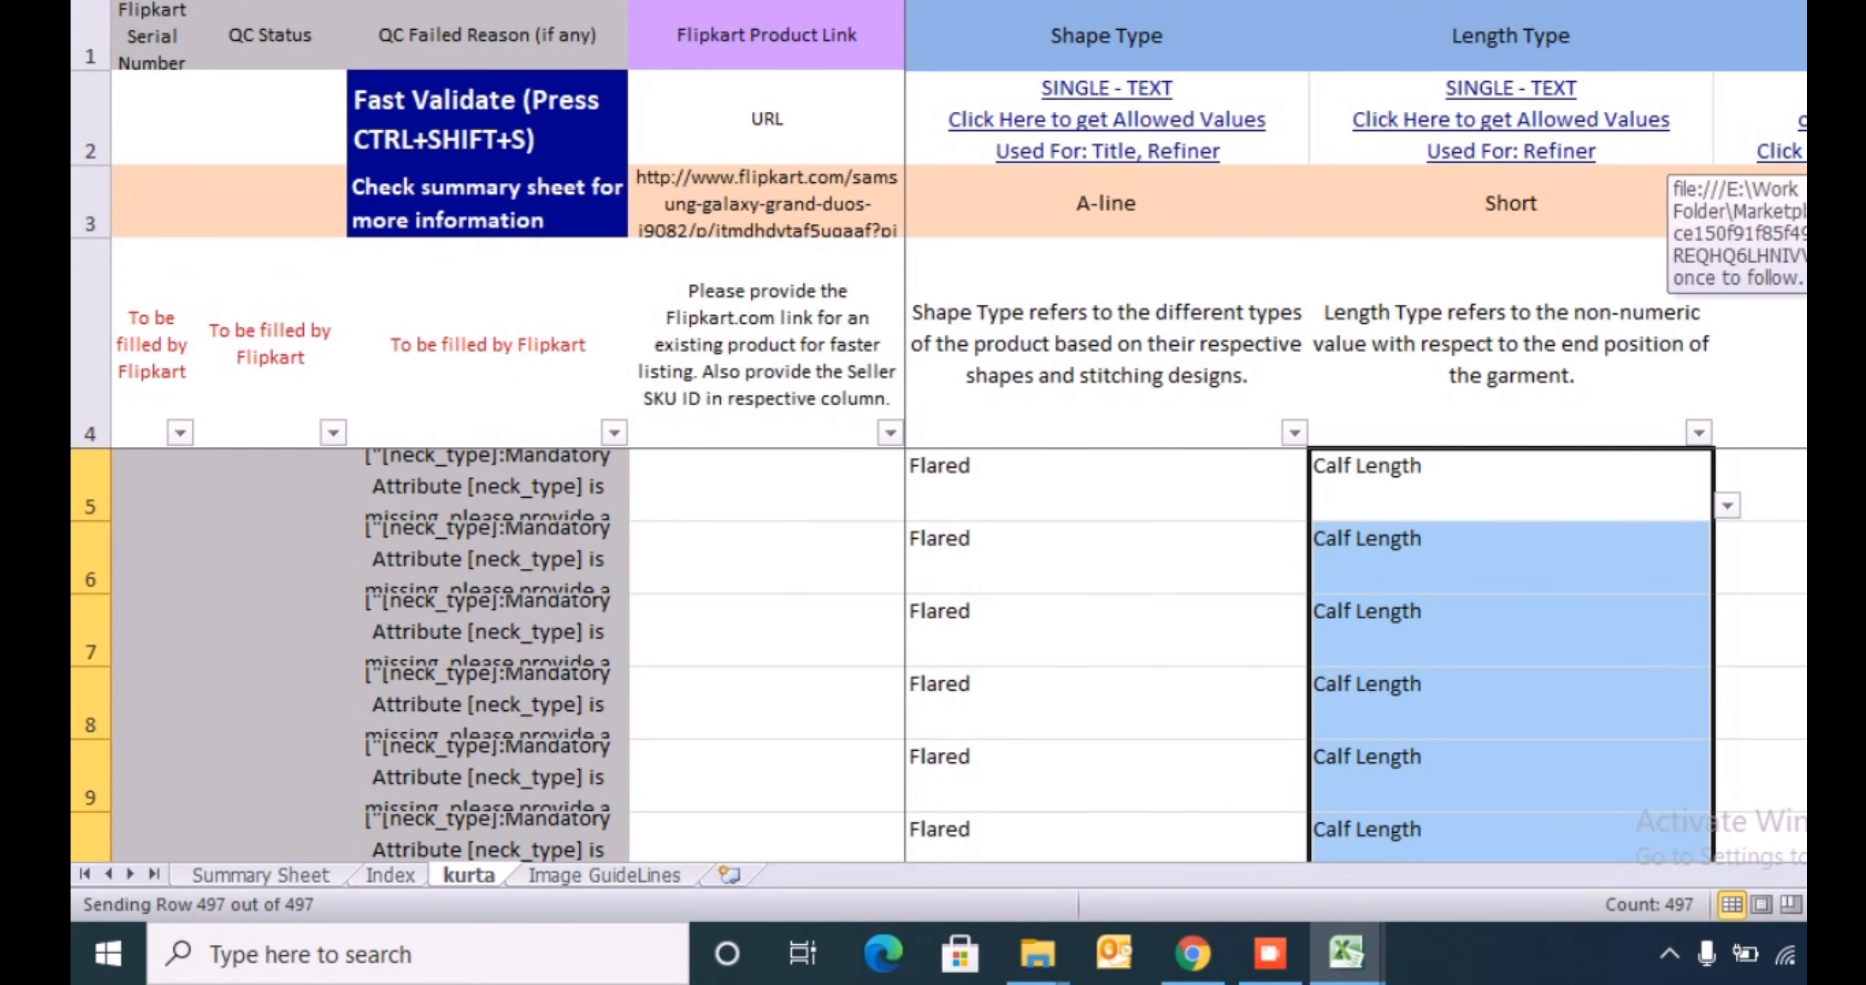
pyautogui.press('Up')
pyautogui.press('Up')
pyautogui.press('Down')
pyautogui.press('Down')
pyautogui.press('Right')
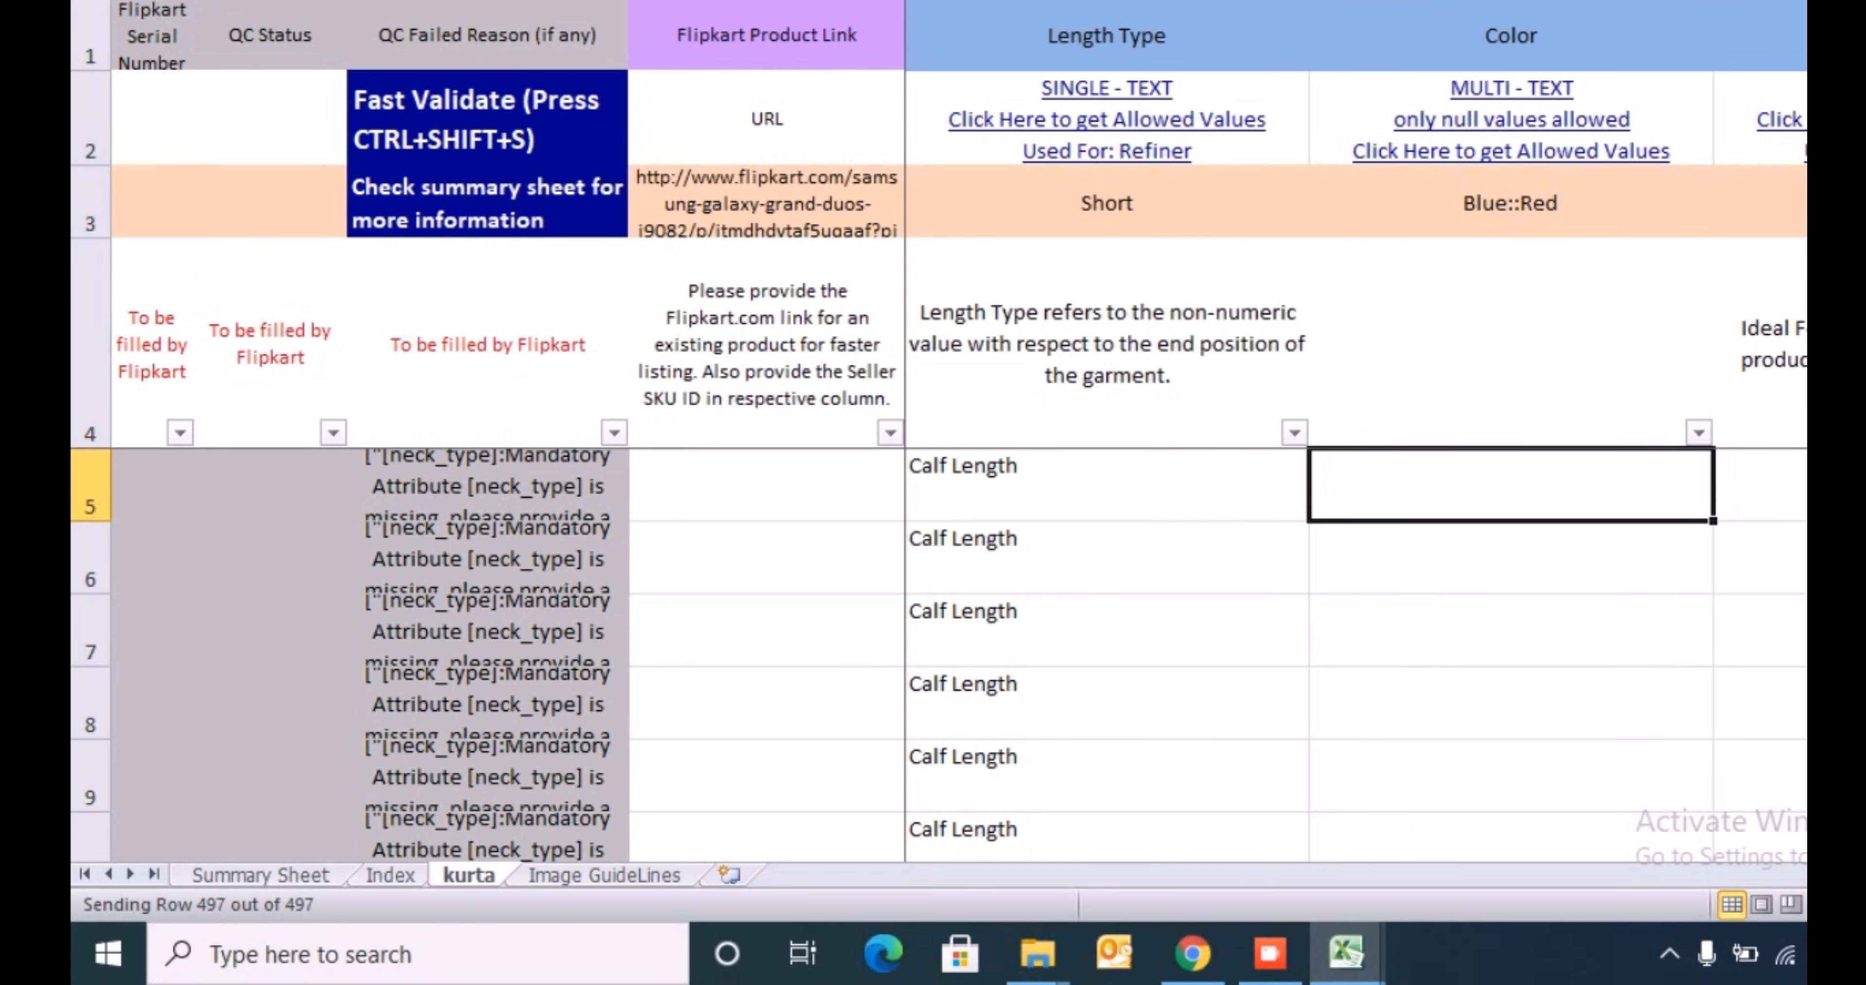
# - View the allowed Color values in the Index sheet, and delete the helper length type column beside Front Length in MnM
pyautogui.click(1501, 141)
pyautogui.click(1501, 141)
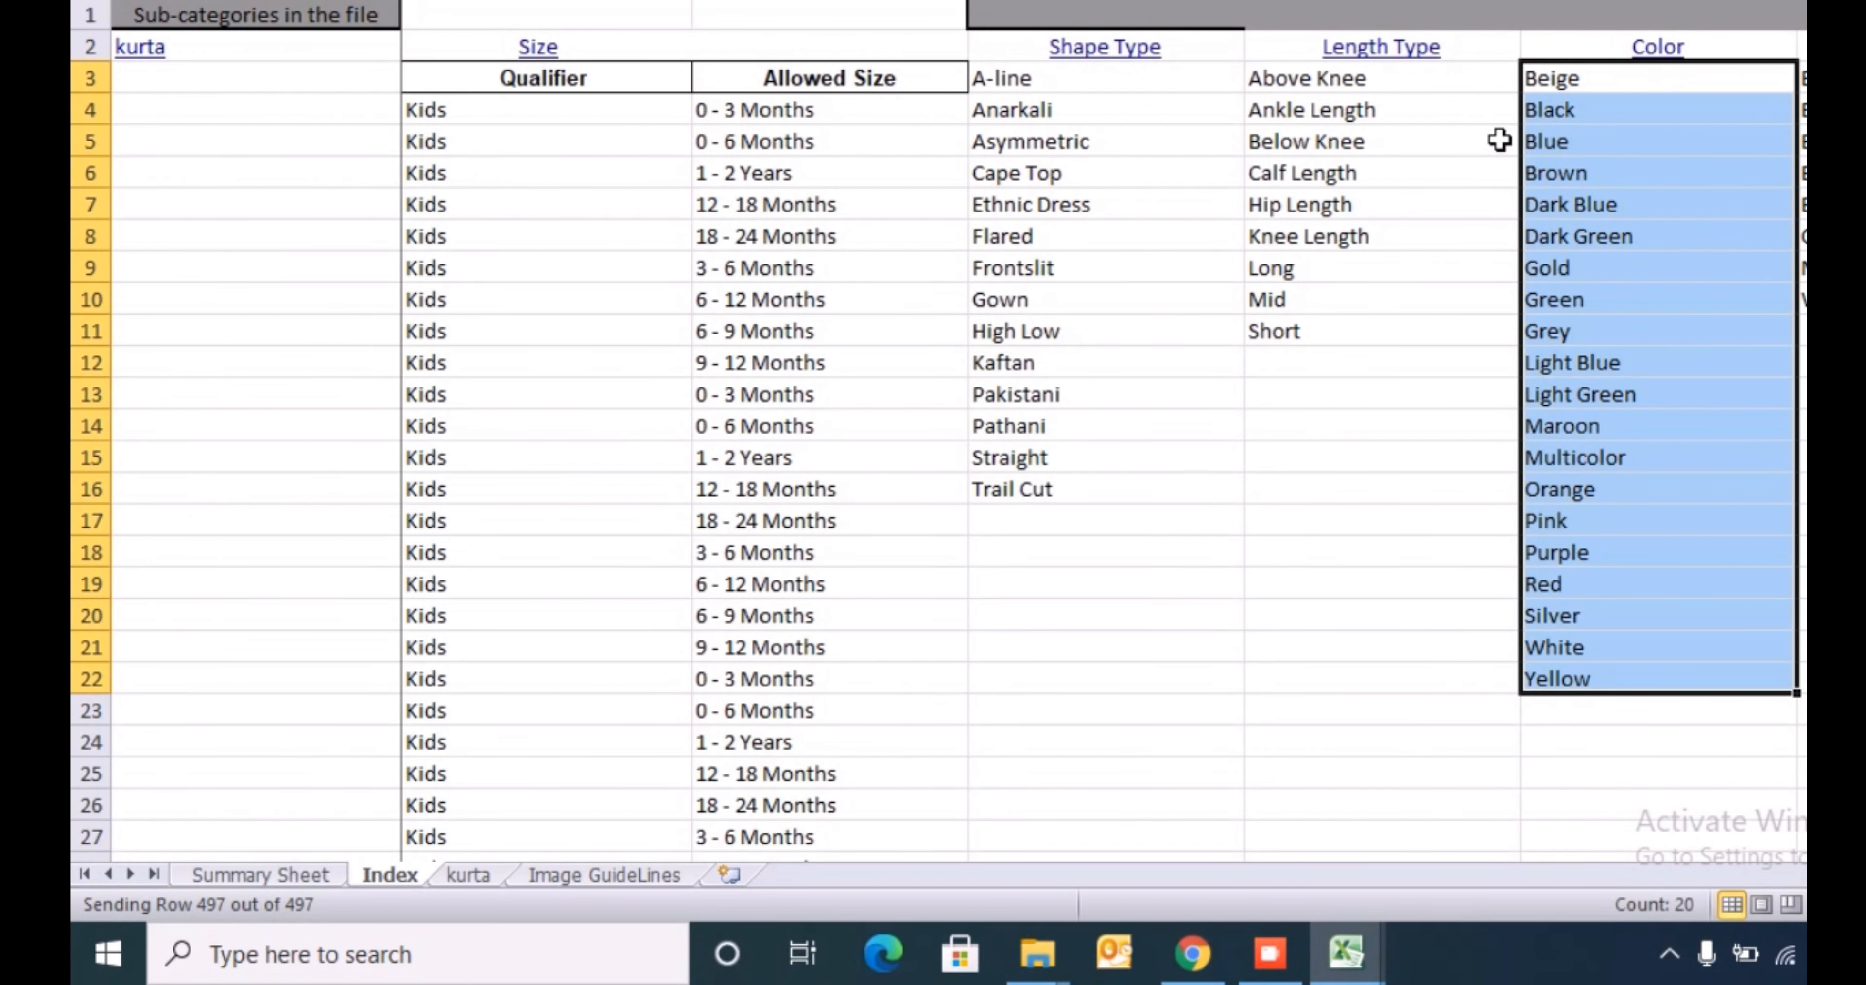
pyautogui.hotkey('alt', 'Tab')
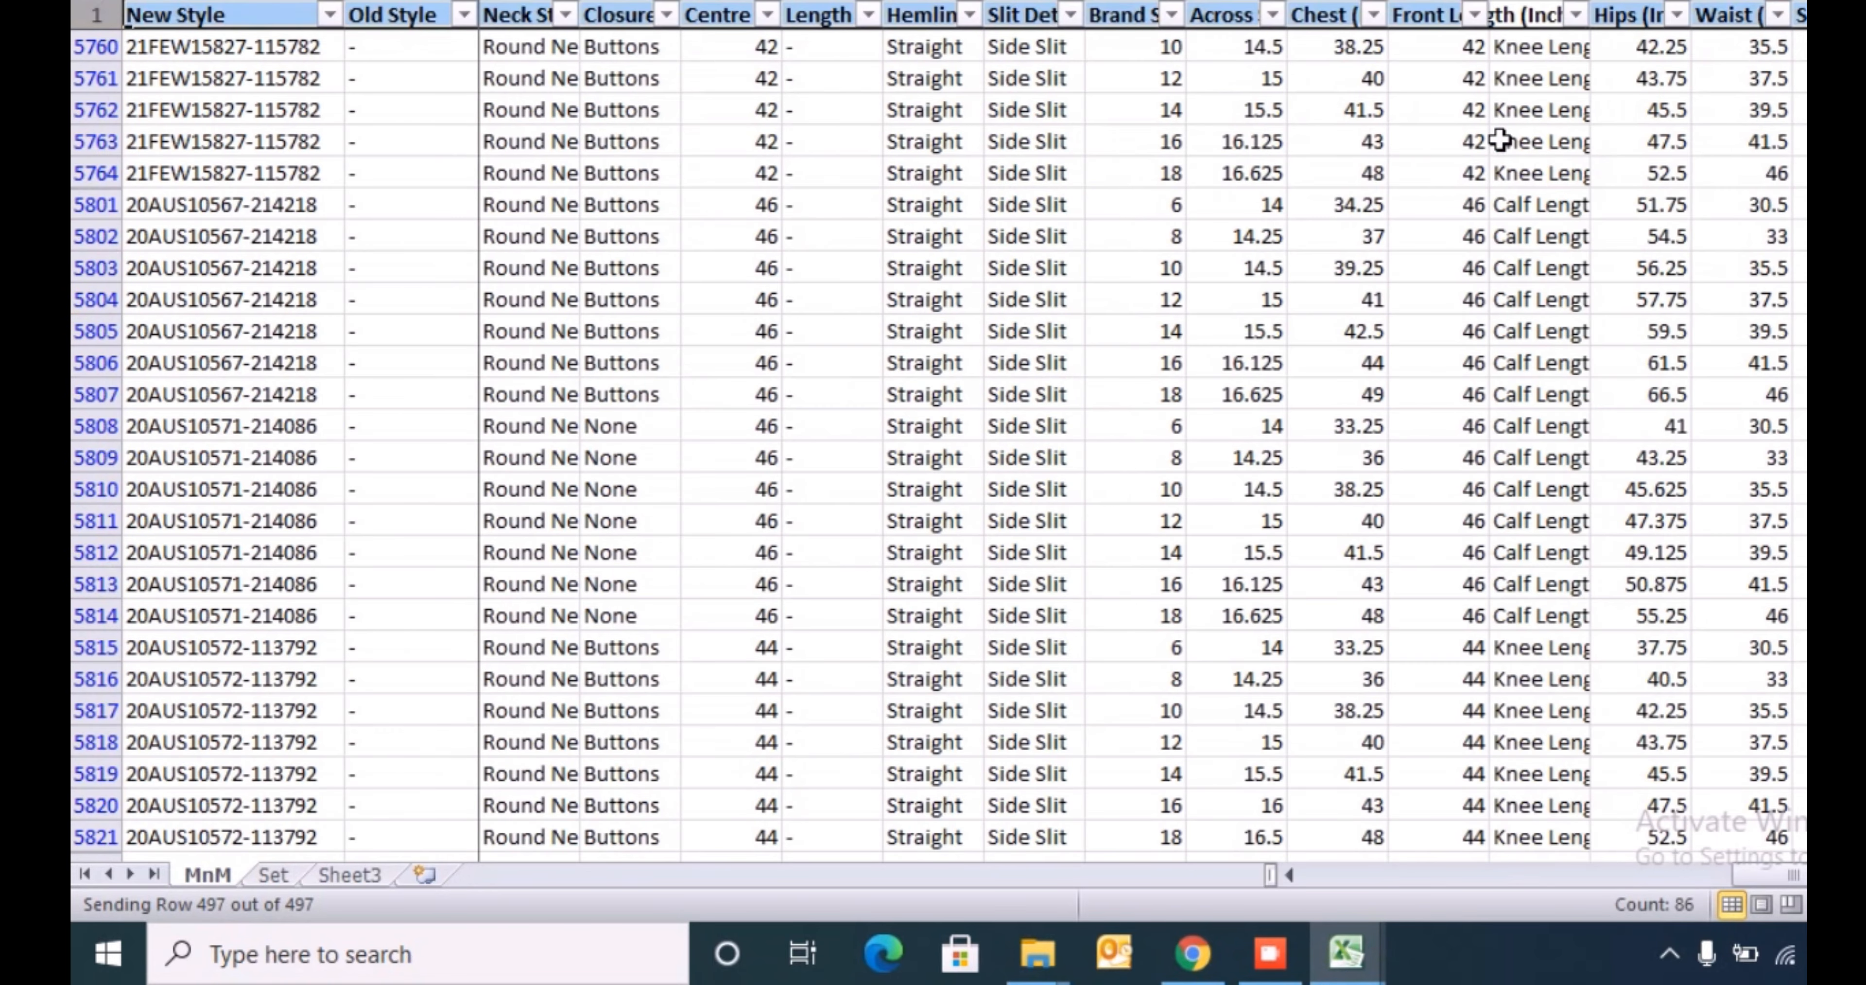
pyautogui.press('Down')
pyautogui.hotkey('ctrl', 'space')
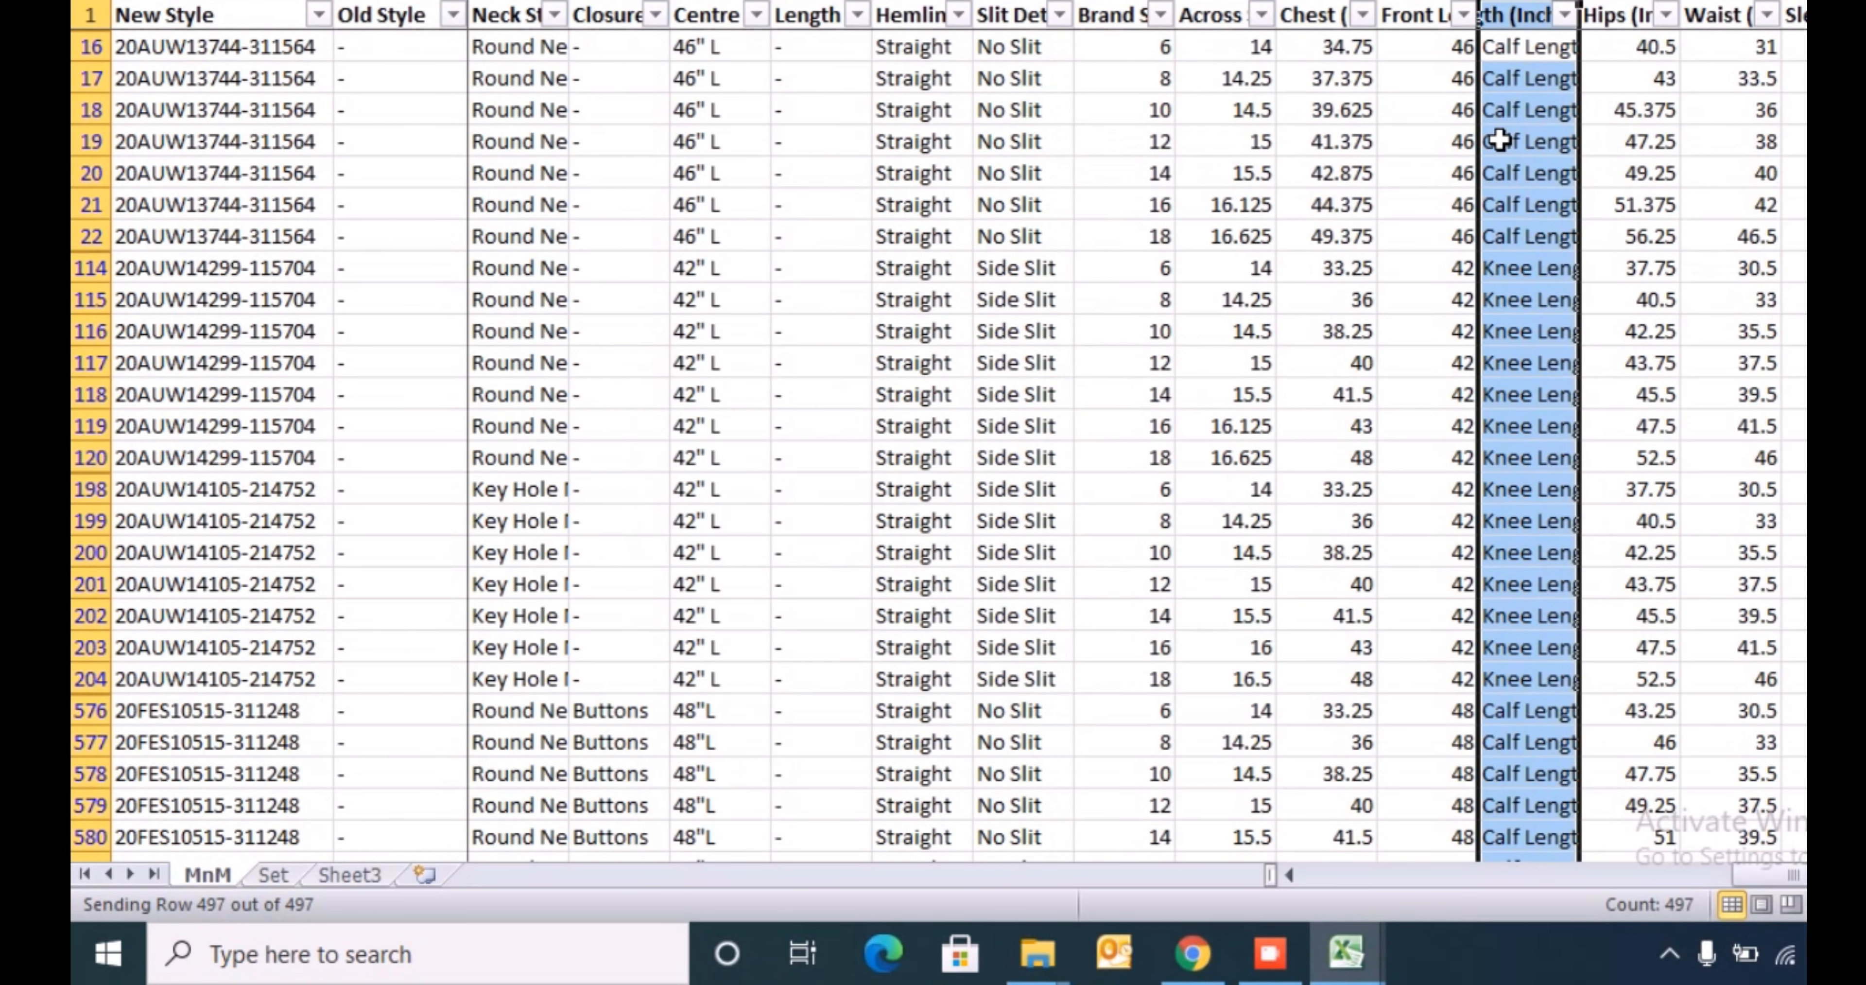
pyautogui.hotkey('ctrl', '-')
pyautogui.press('Up')
pyautogui.hotkey('shift', 'space')
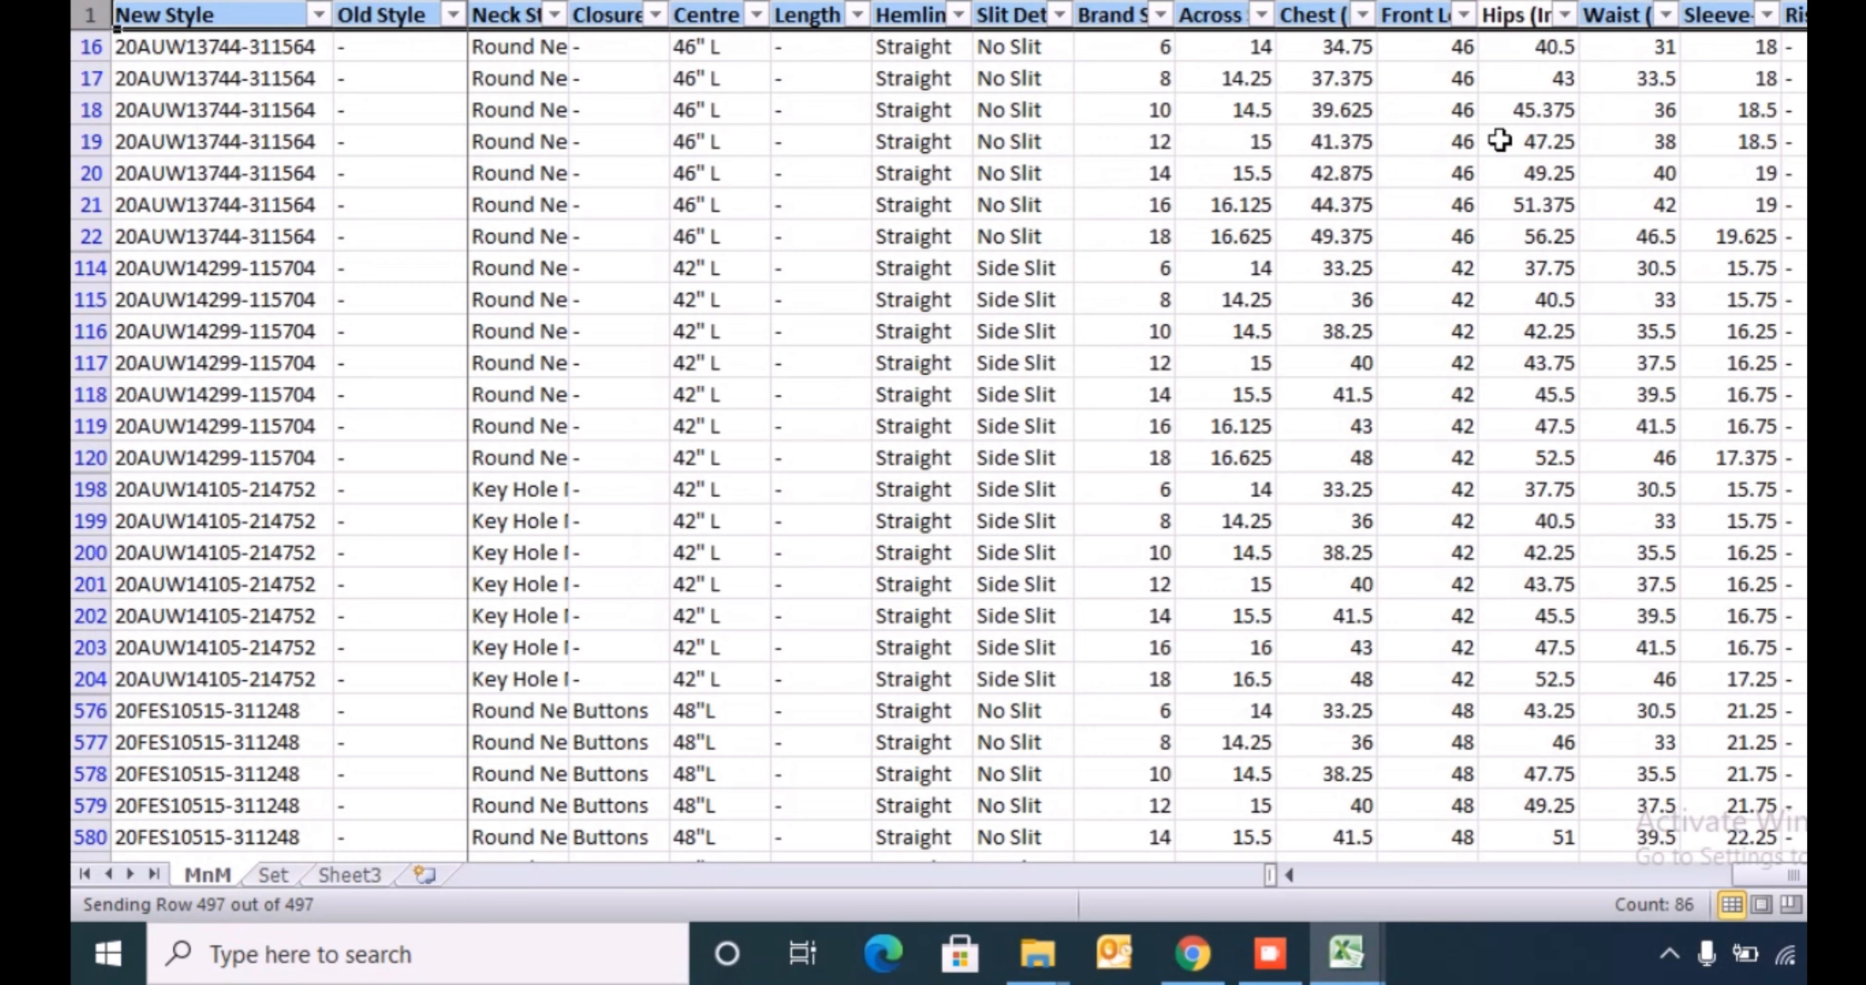
# - Search the MnM header row for "colo" to locate the primary colour family column
pyautogui.hotkey('ctrl', 'f')
pyautogui.write('colo')
pyautogui.press('Return')
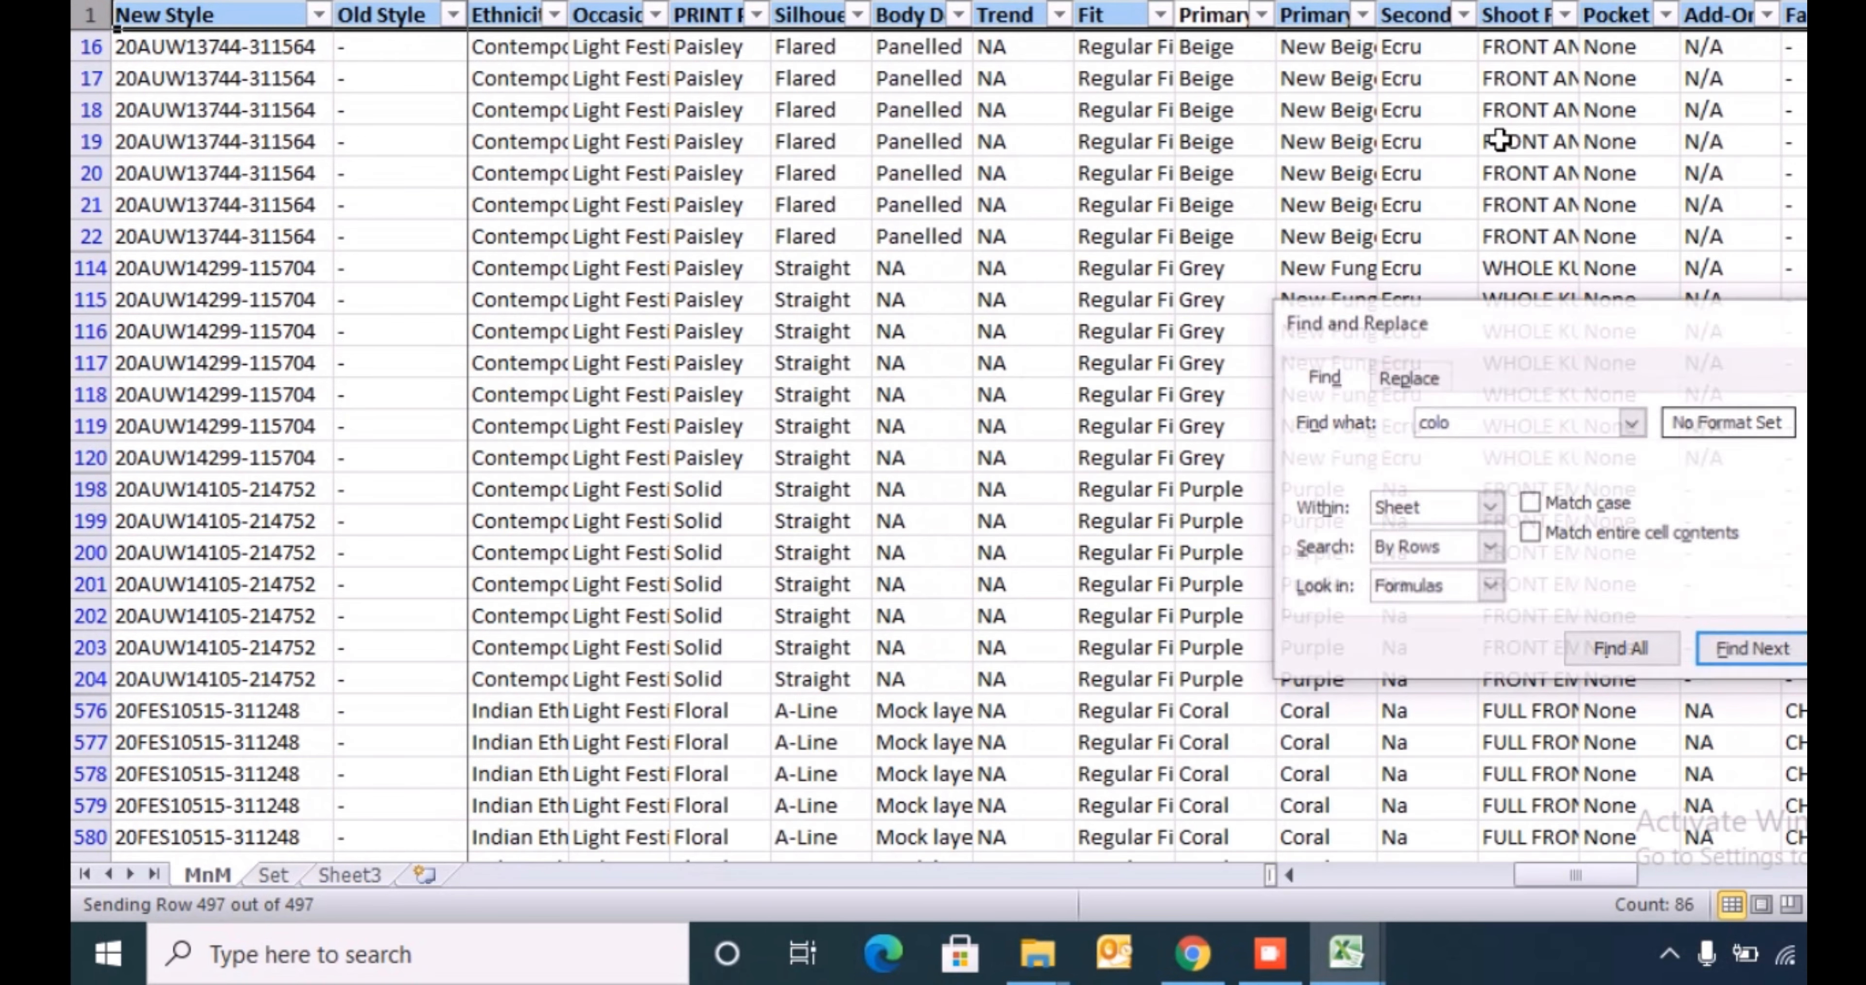
pyautogui.press('Escape')
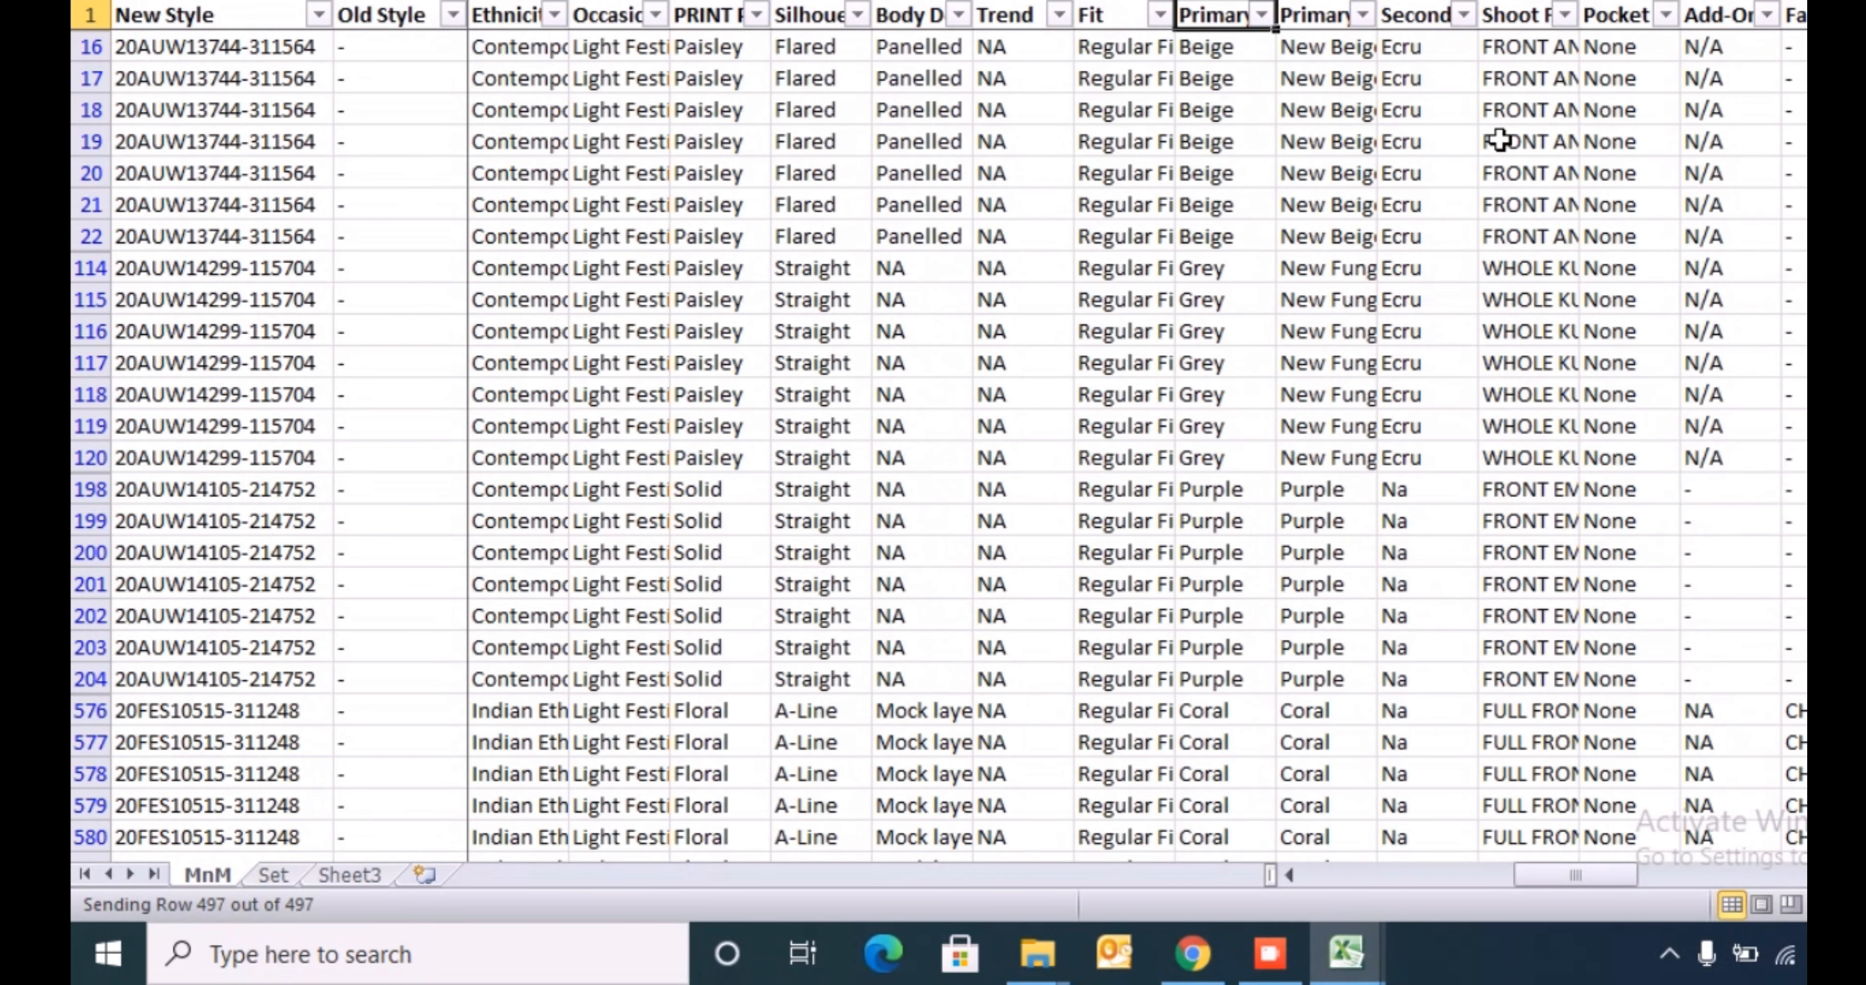
# - Insert an empty helper column directly after the primary colour family column in MnM
pyautogui.press('Down')
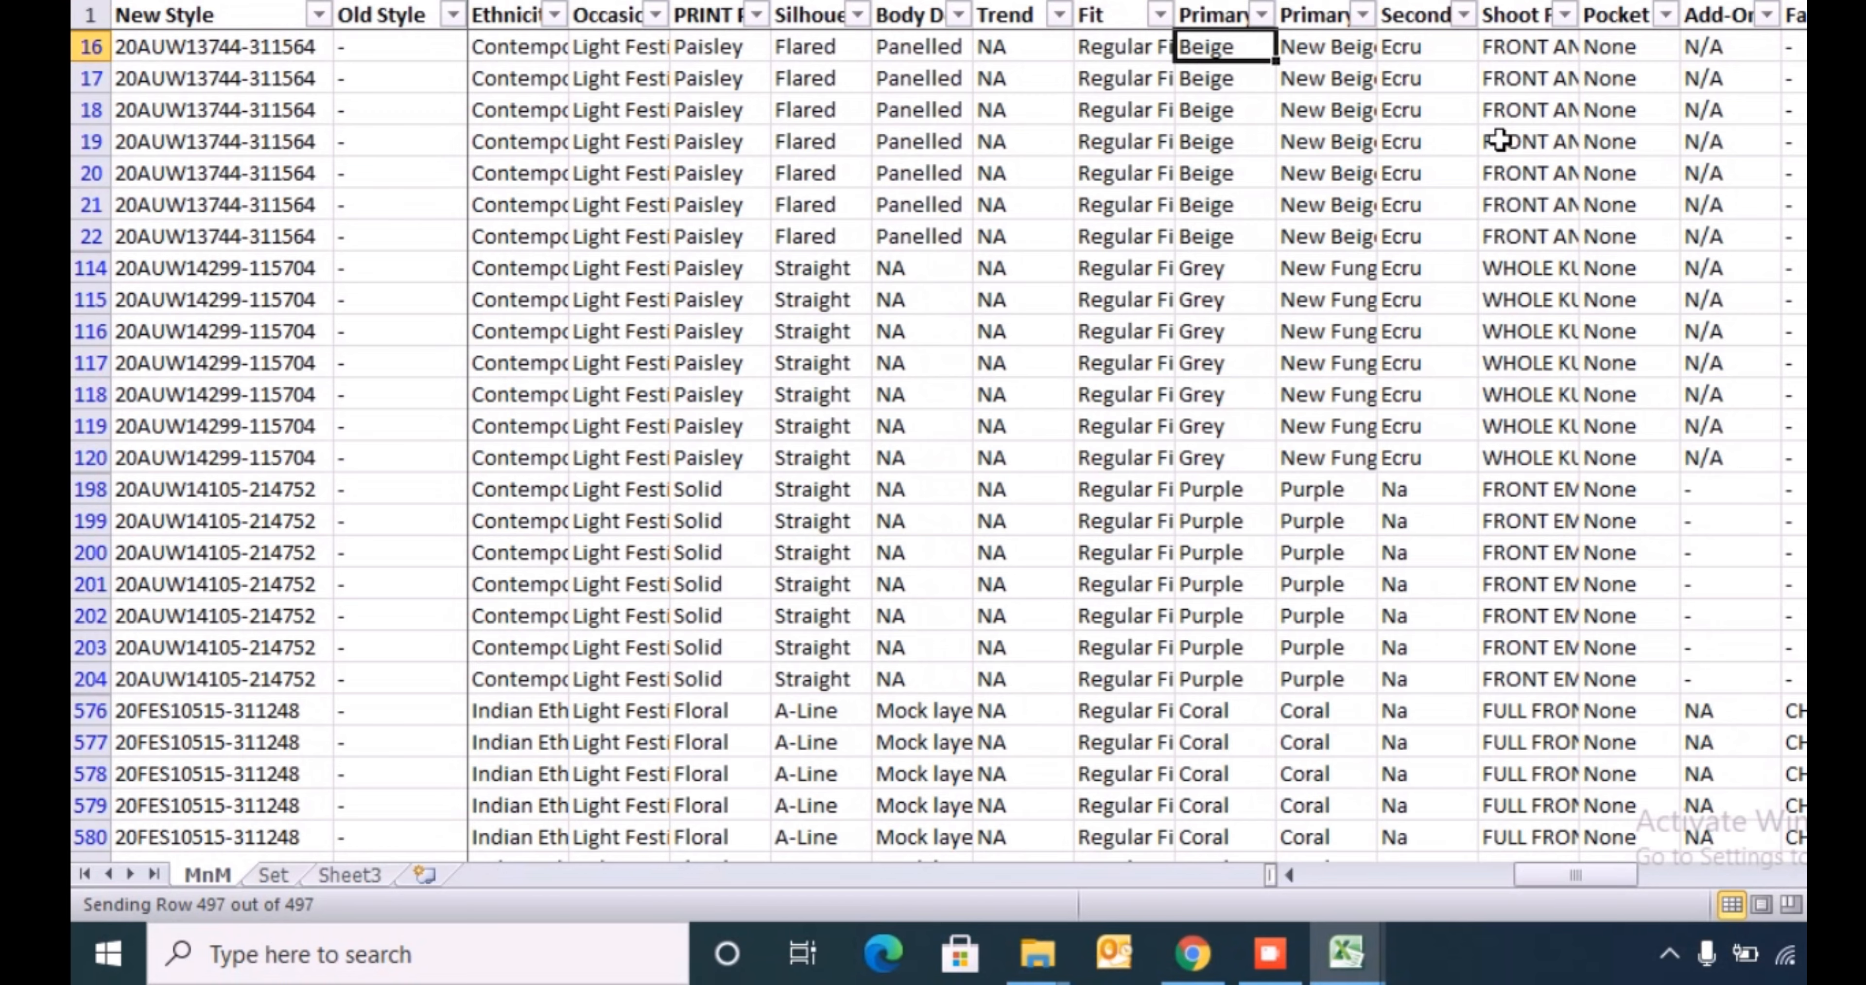
pyautogui.hotkey('ctrl', 'shift', 'Down')
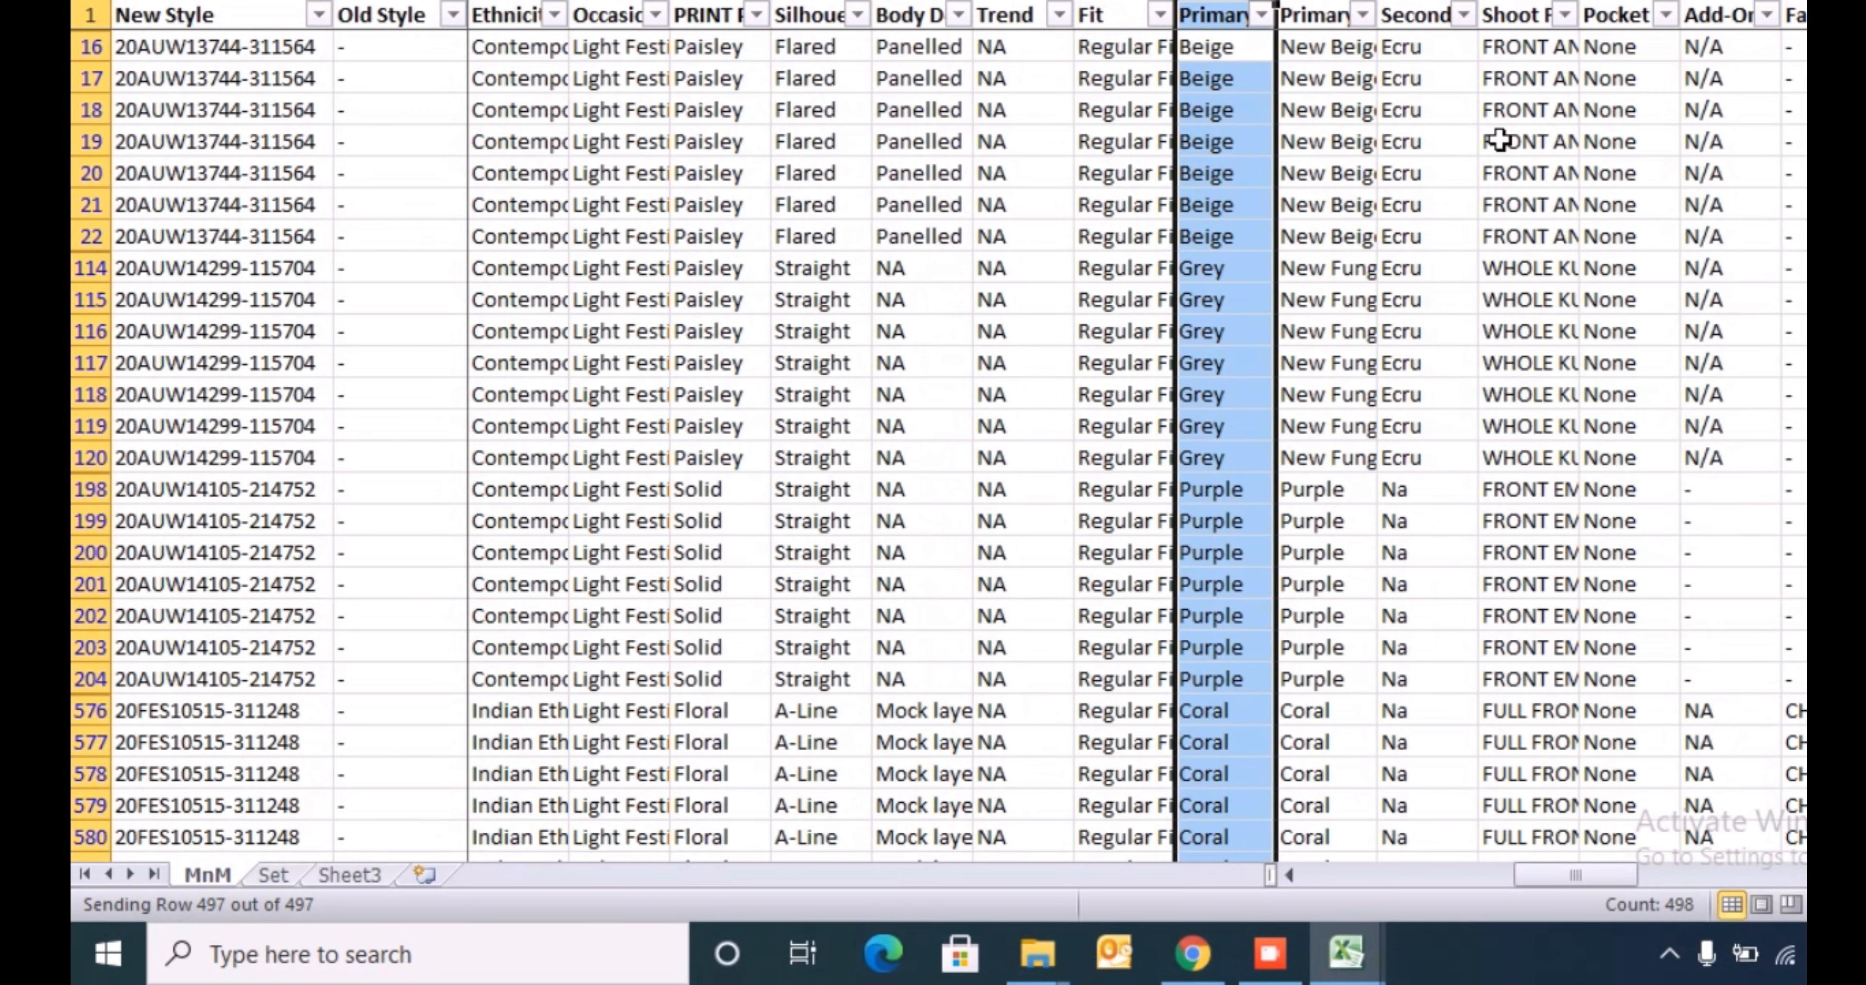
pyautogui.press('Right')
pyautogui.hotkey('ctrl', 'space')
pyautogui.hotkey('ctrl', 'shift', '+')
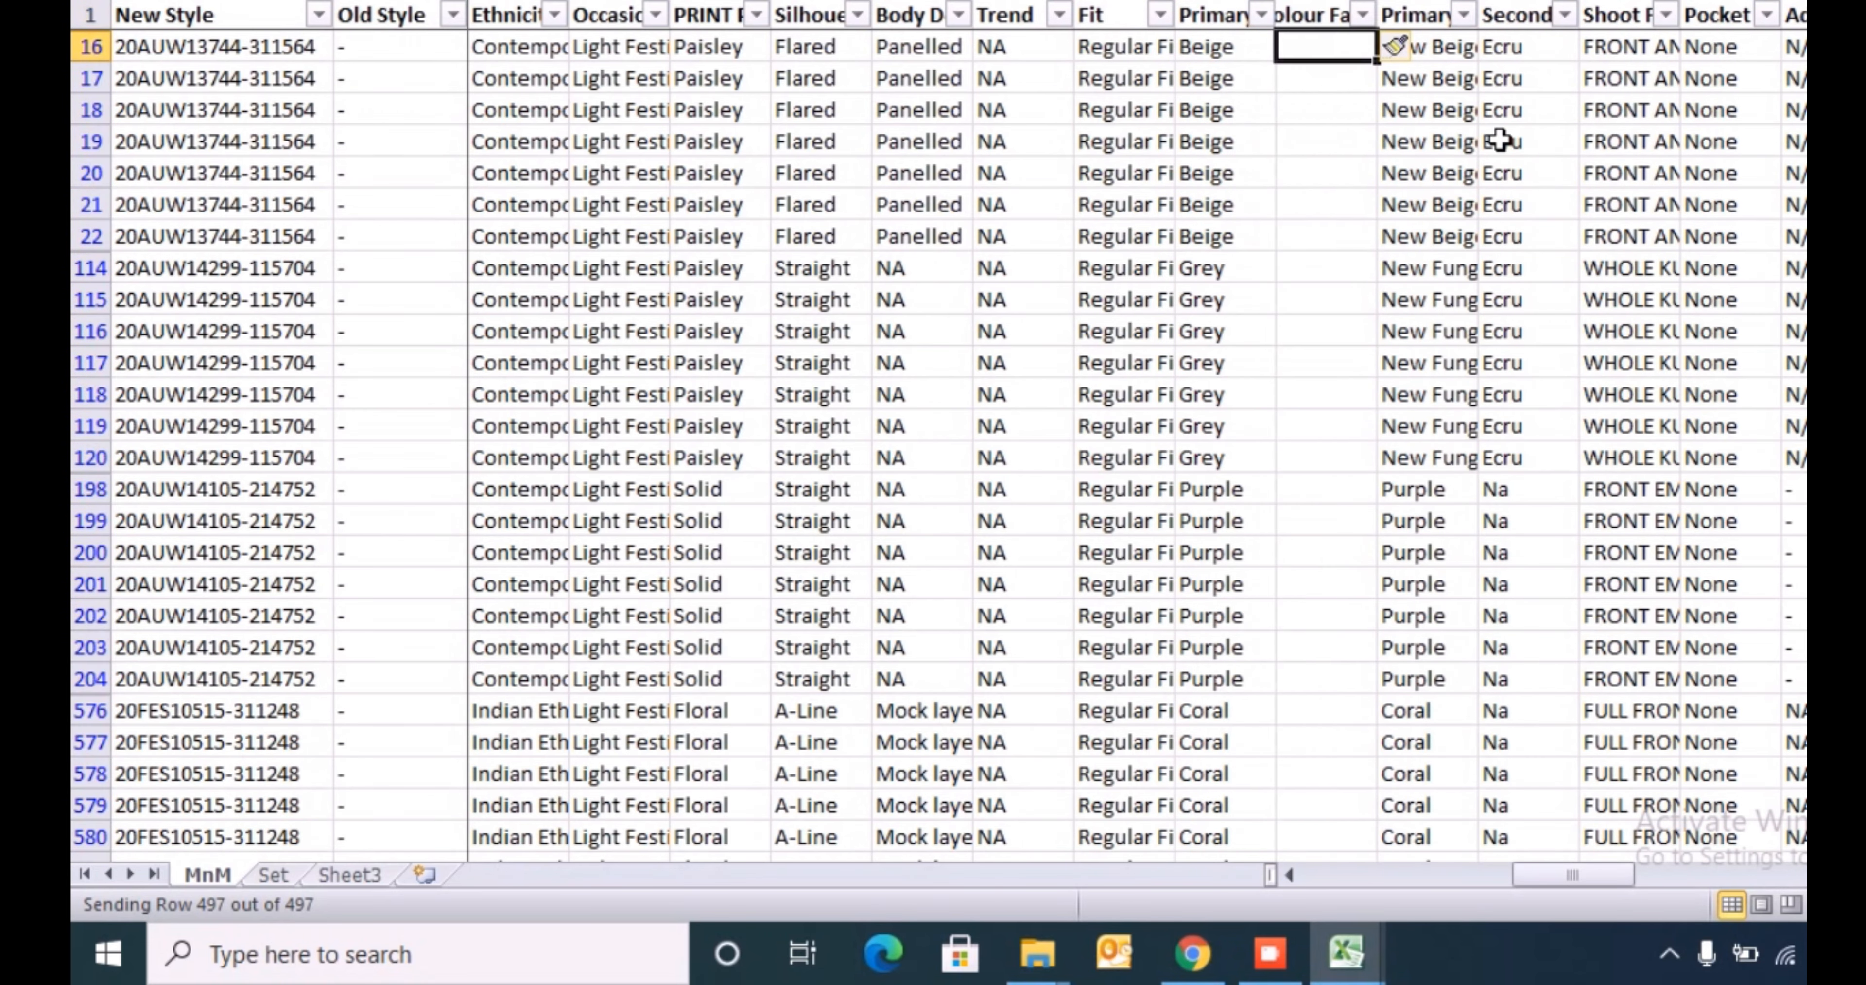
# - Compare MnM's primary colour family values with the allowed Color list in the Index sheet
pyautogui.press('Left')
pyautogui.hotkey('ctrl', 'shift', 'Down')
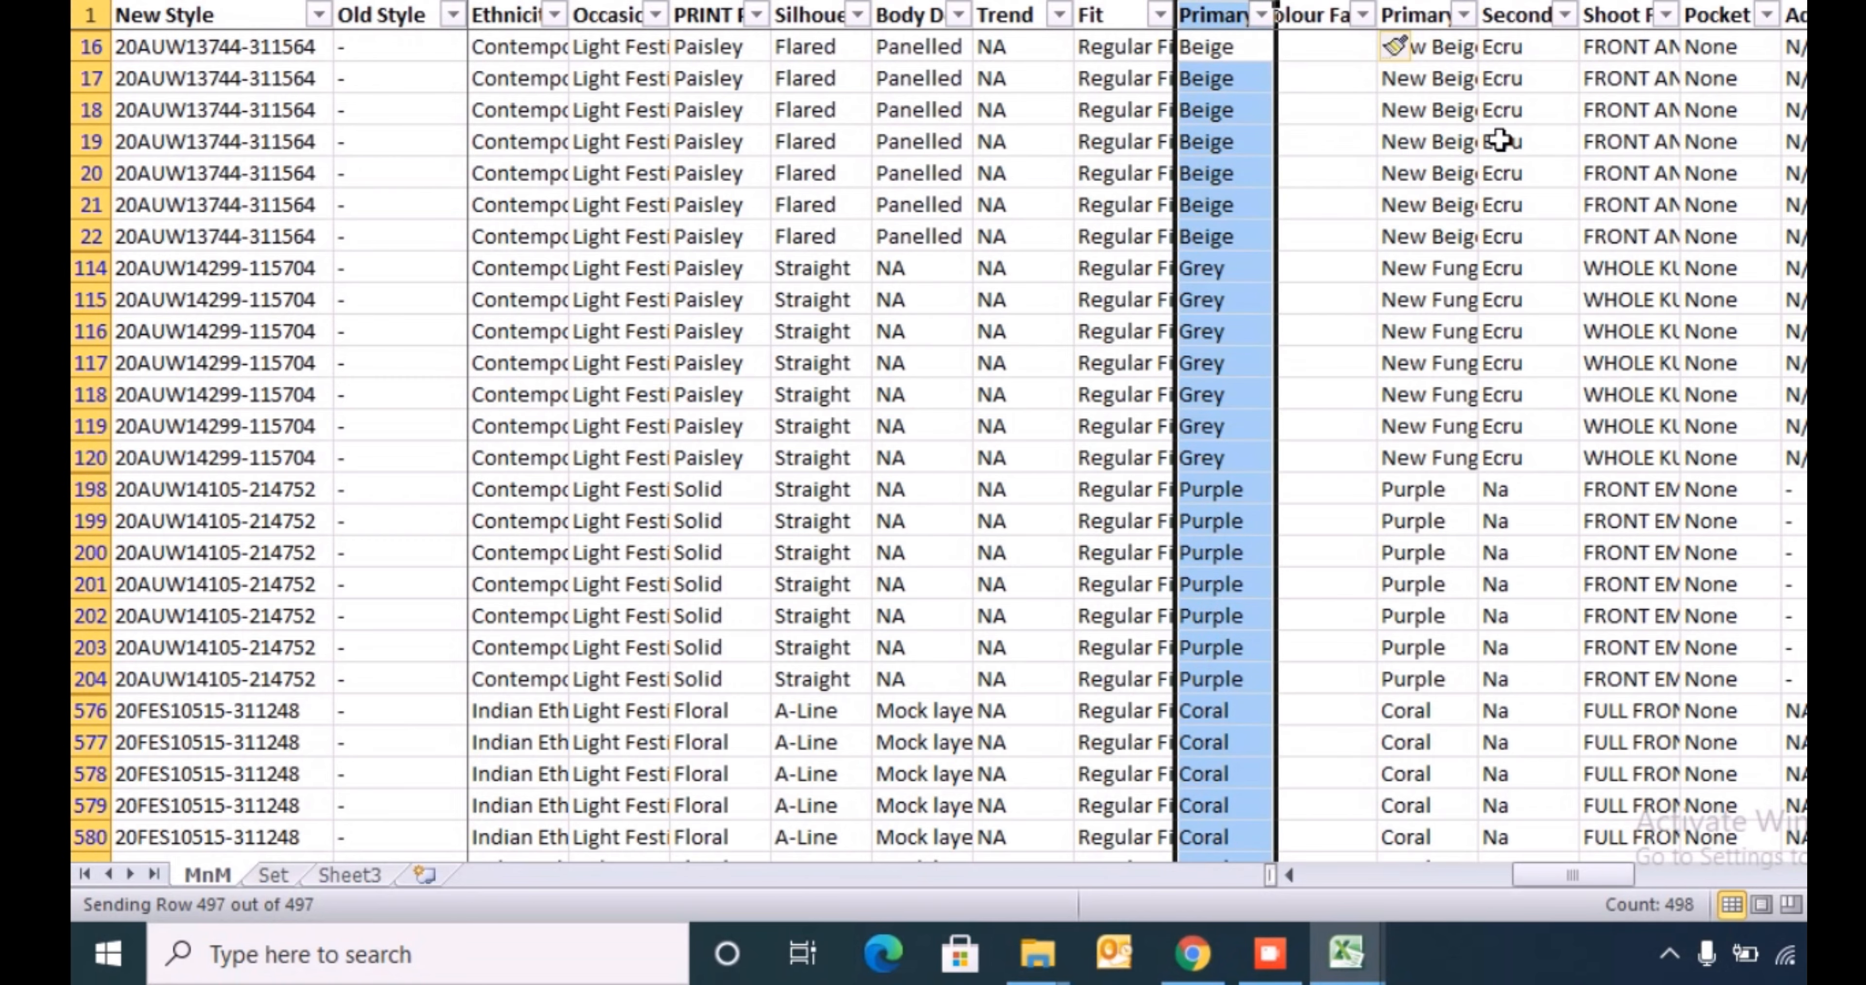
pyautogui.hotkey('alt', 'Tab')
pyautogui.press('Down')
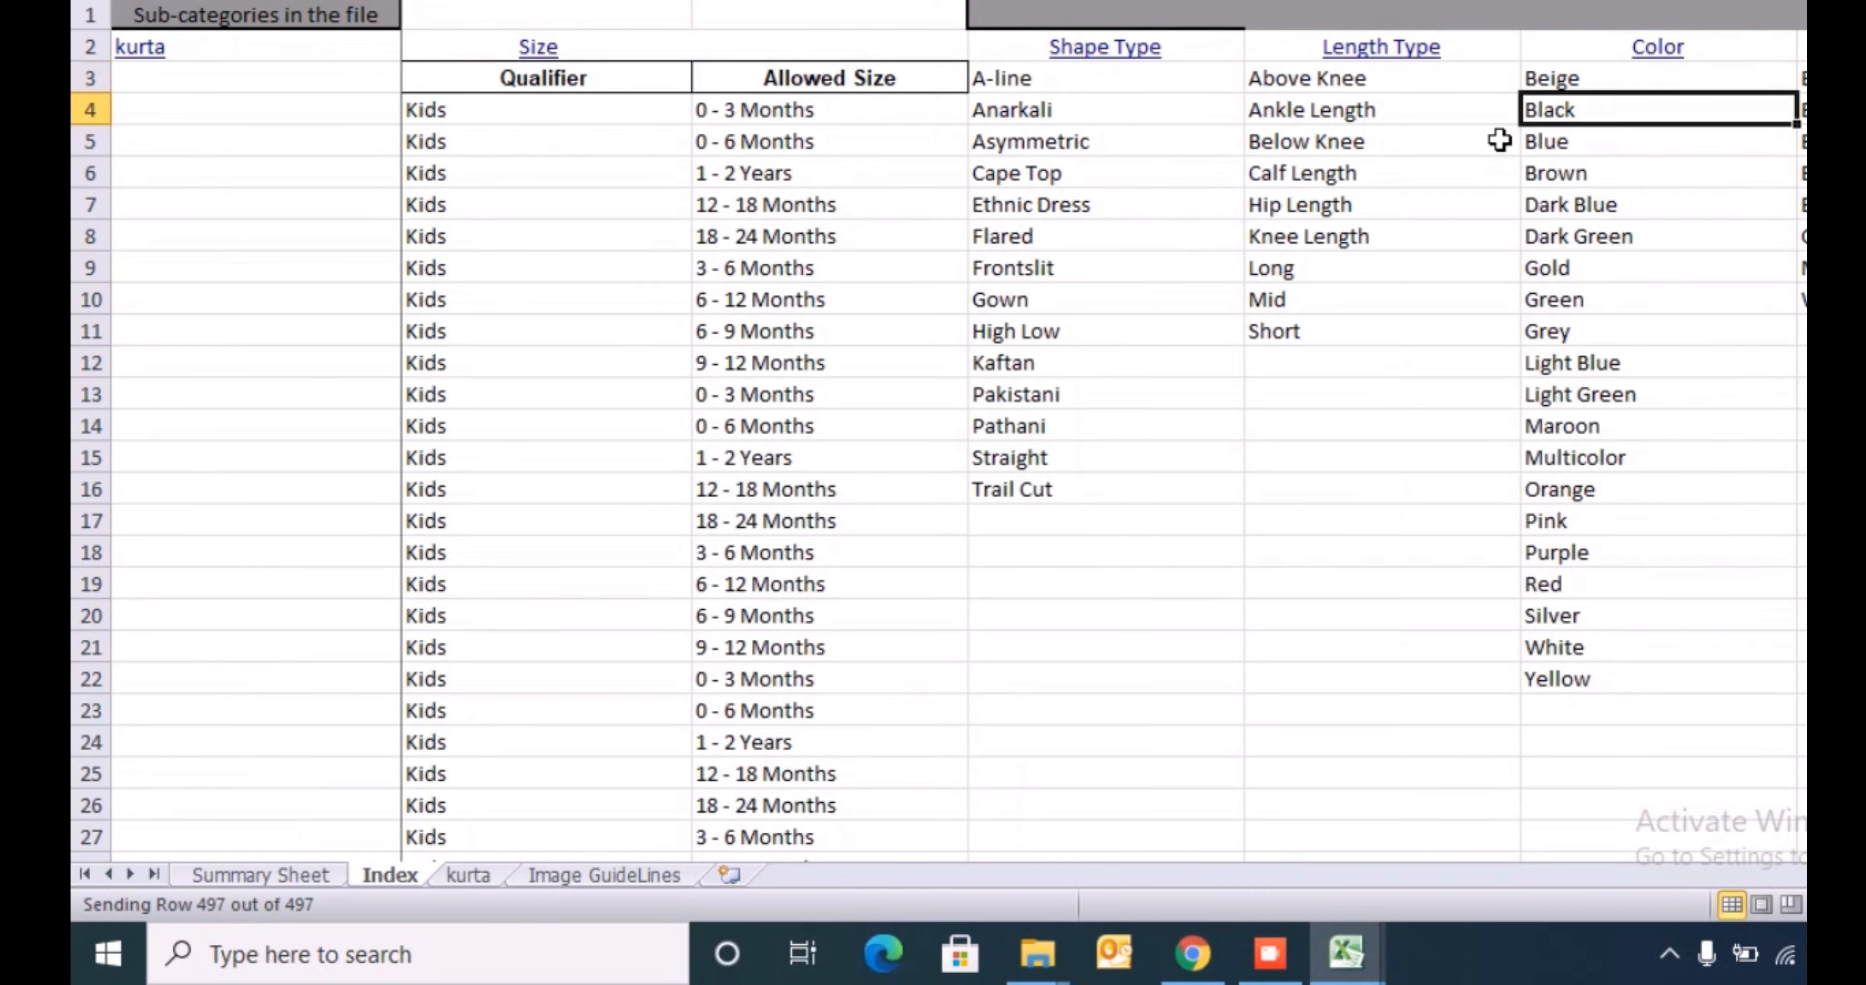
pyautogui.press('Up')
pyautogui.hotkey('ctrl', 'shift', 'Down')
pyautogui.hotkey('alt', 'Tab')
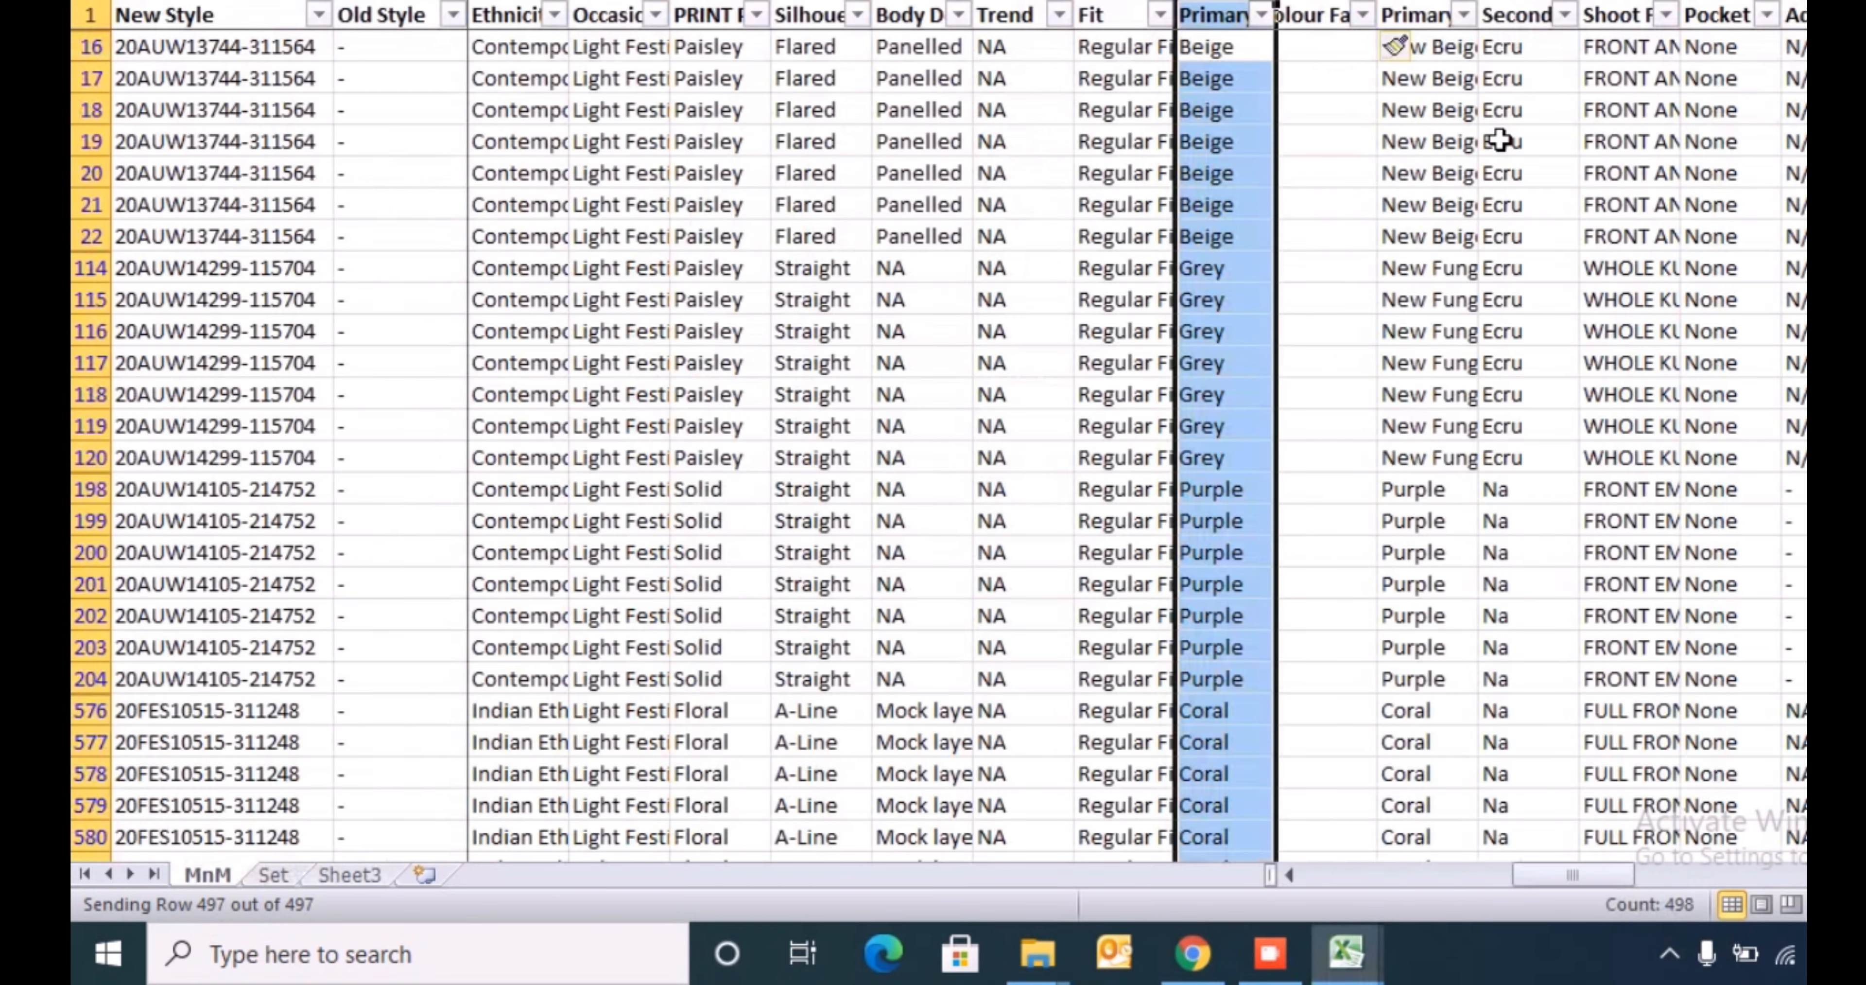
# - Enter a VLOOKUP in row 16 of the helper column matching the primary colour family against Index's Color list, column index 1, exact match 0
pyautogui.press('Right')
pyautogui.write('=vl')
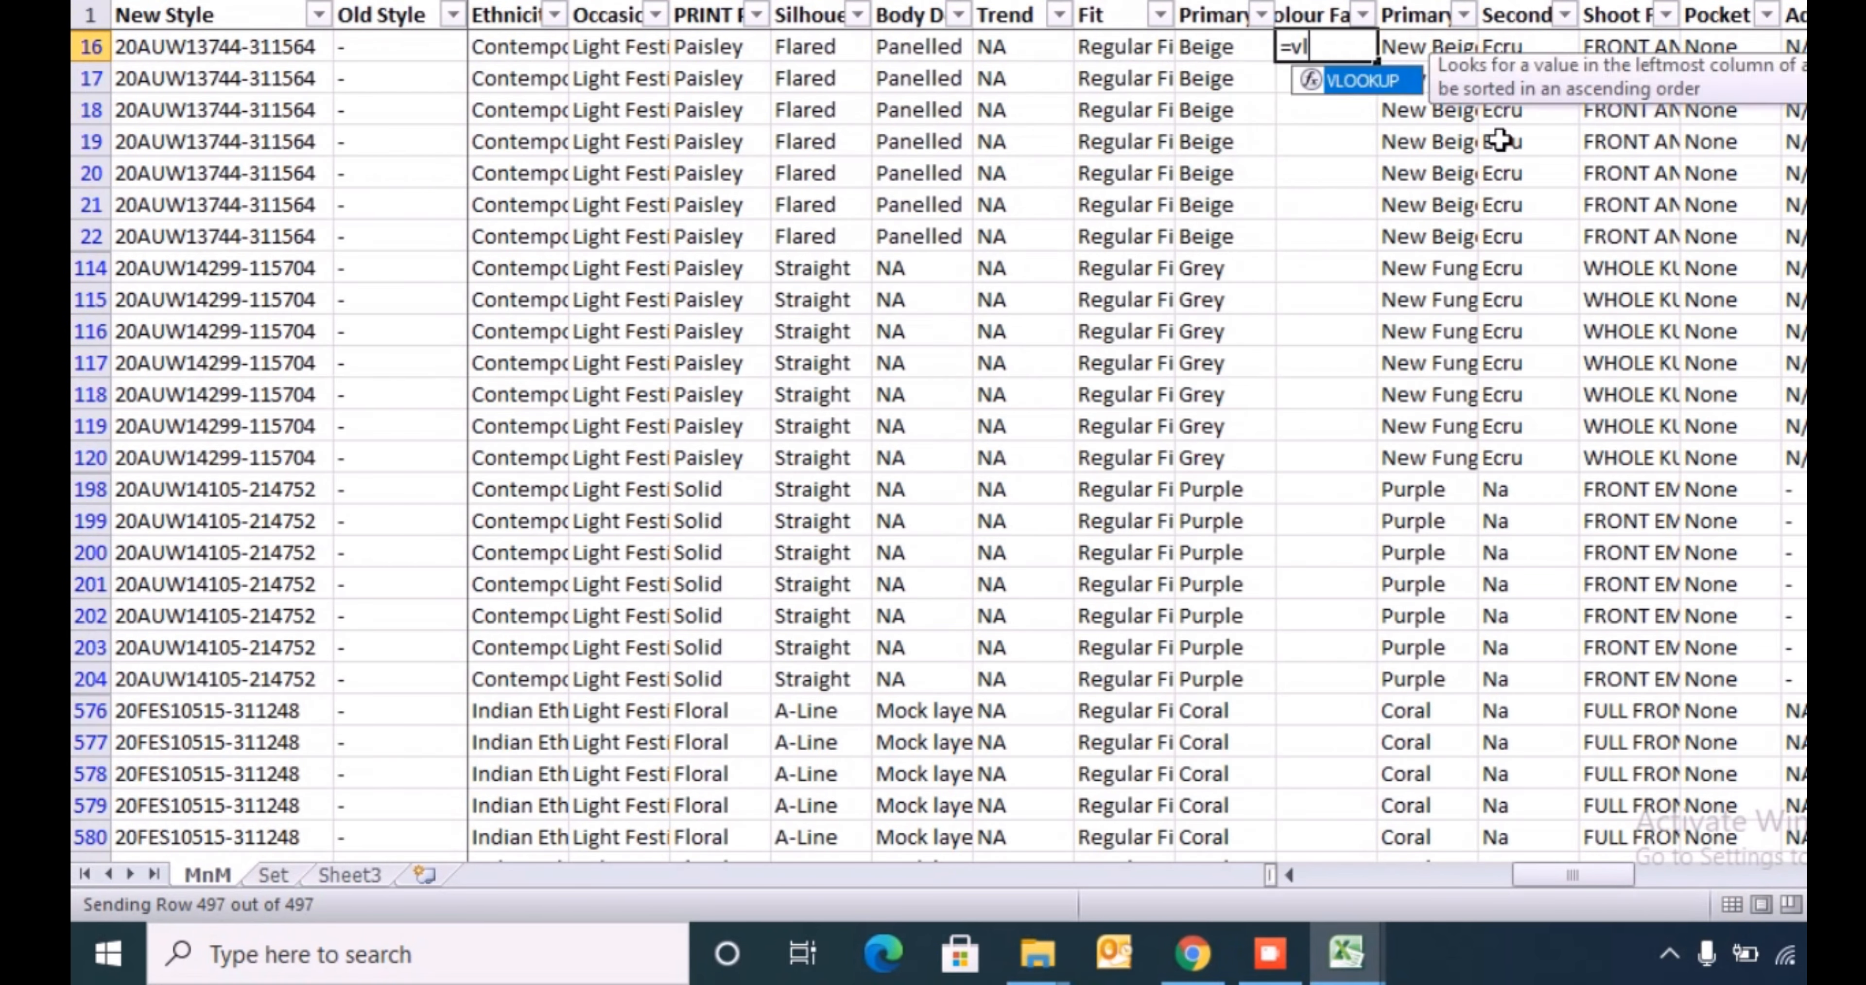
pyautogui.press('Tab')
pyautogui.press('Left')
pyautogui.write(',')
pyautogui.hotkey('alt', 'Tab')
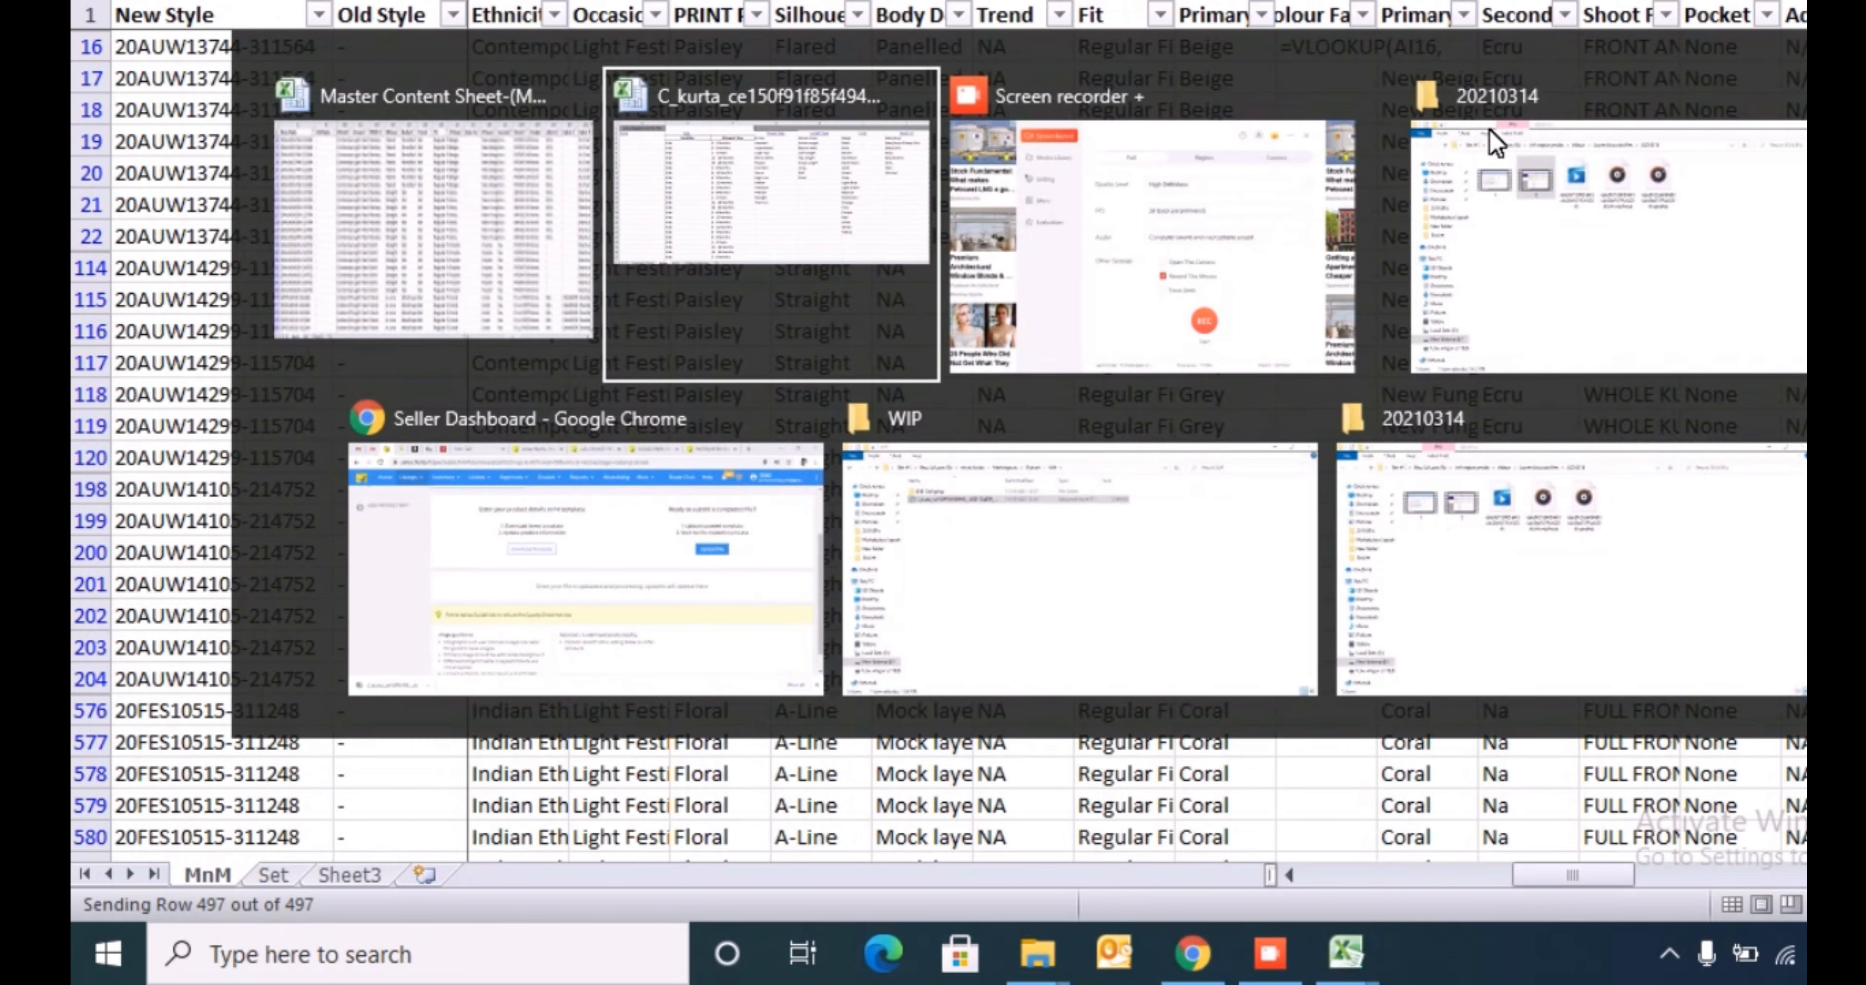
pyautogui.press('Right')
pyautogui.press('Right')
pyautogui.press('Right')
pyautogui.press('Right')
pyautogui.press('Right')
pyautogui.press('Right')
pyautogui.press('Right')
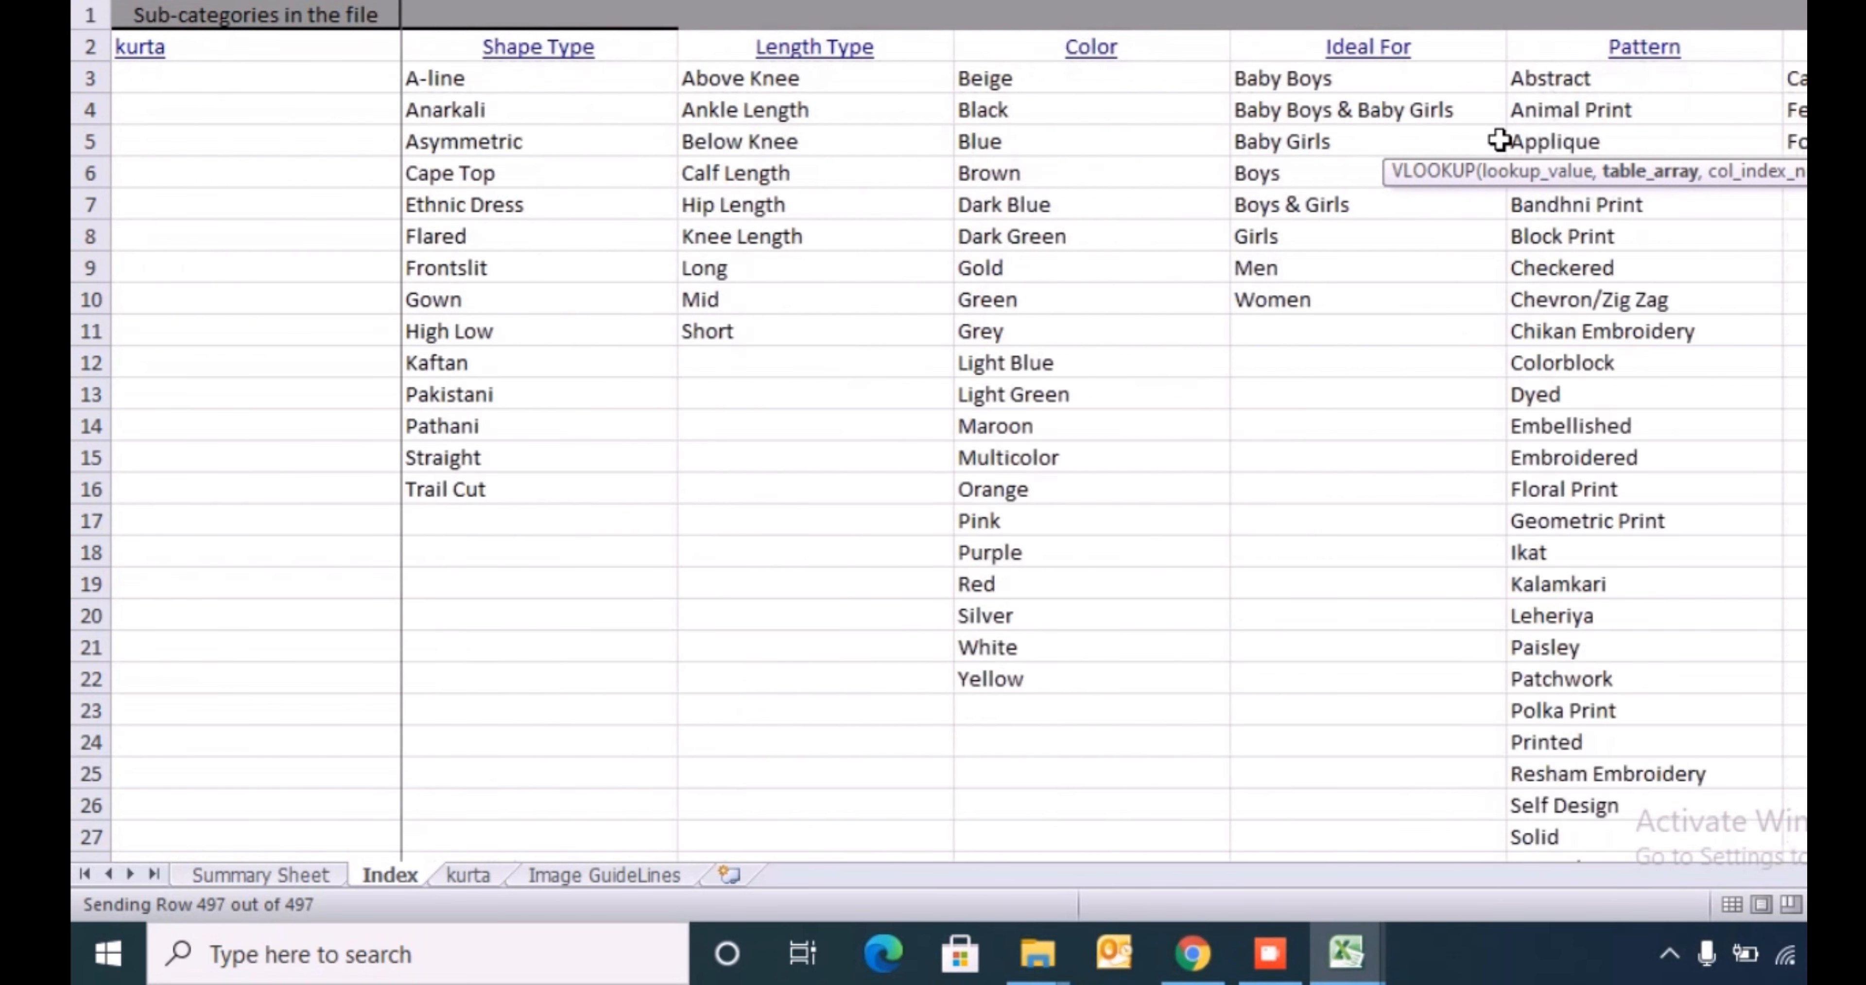
pyautogui.press('Left')
pyautogui.press('Left')
pyautogui.press('Left')
pyautogui.press('Left')
pyautogui.press('Left')
pyautogui.press('Left')
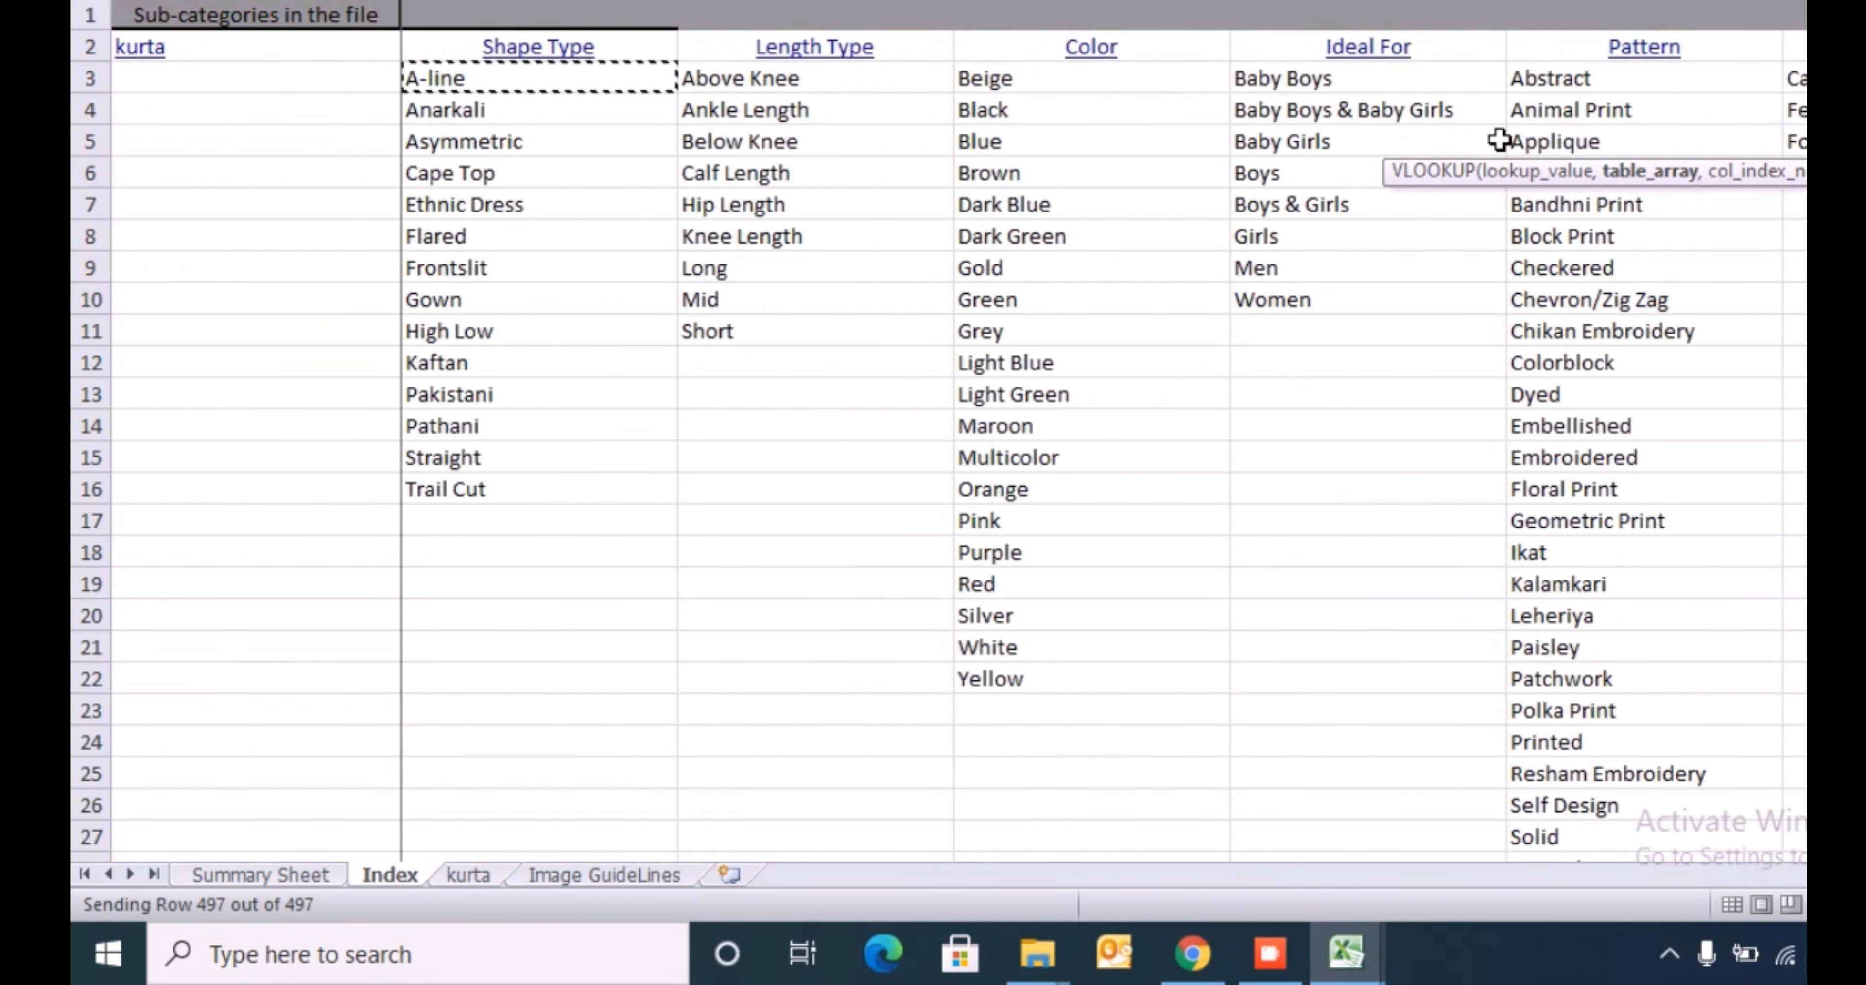
pyautogui.press('Right')
pyautogui.press('Right')
pyautogui.hotkey('ctrl', 'shift', 'Down')
pyautogui.write(',1,0)')
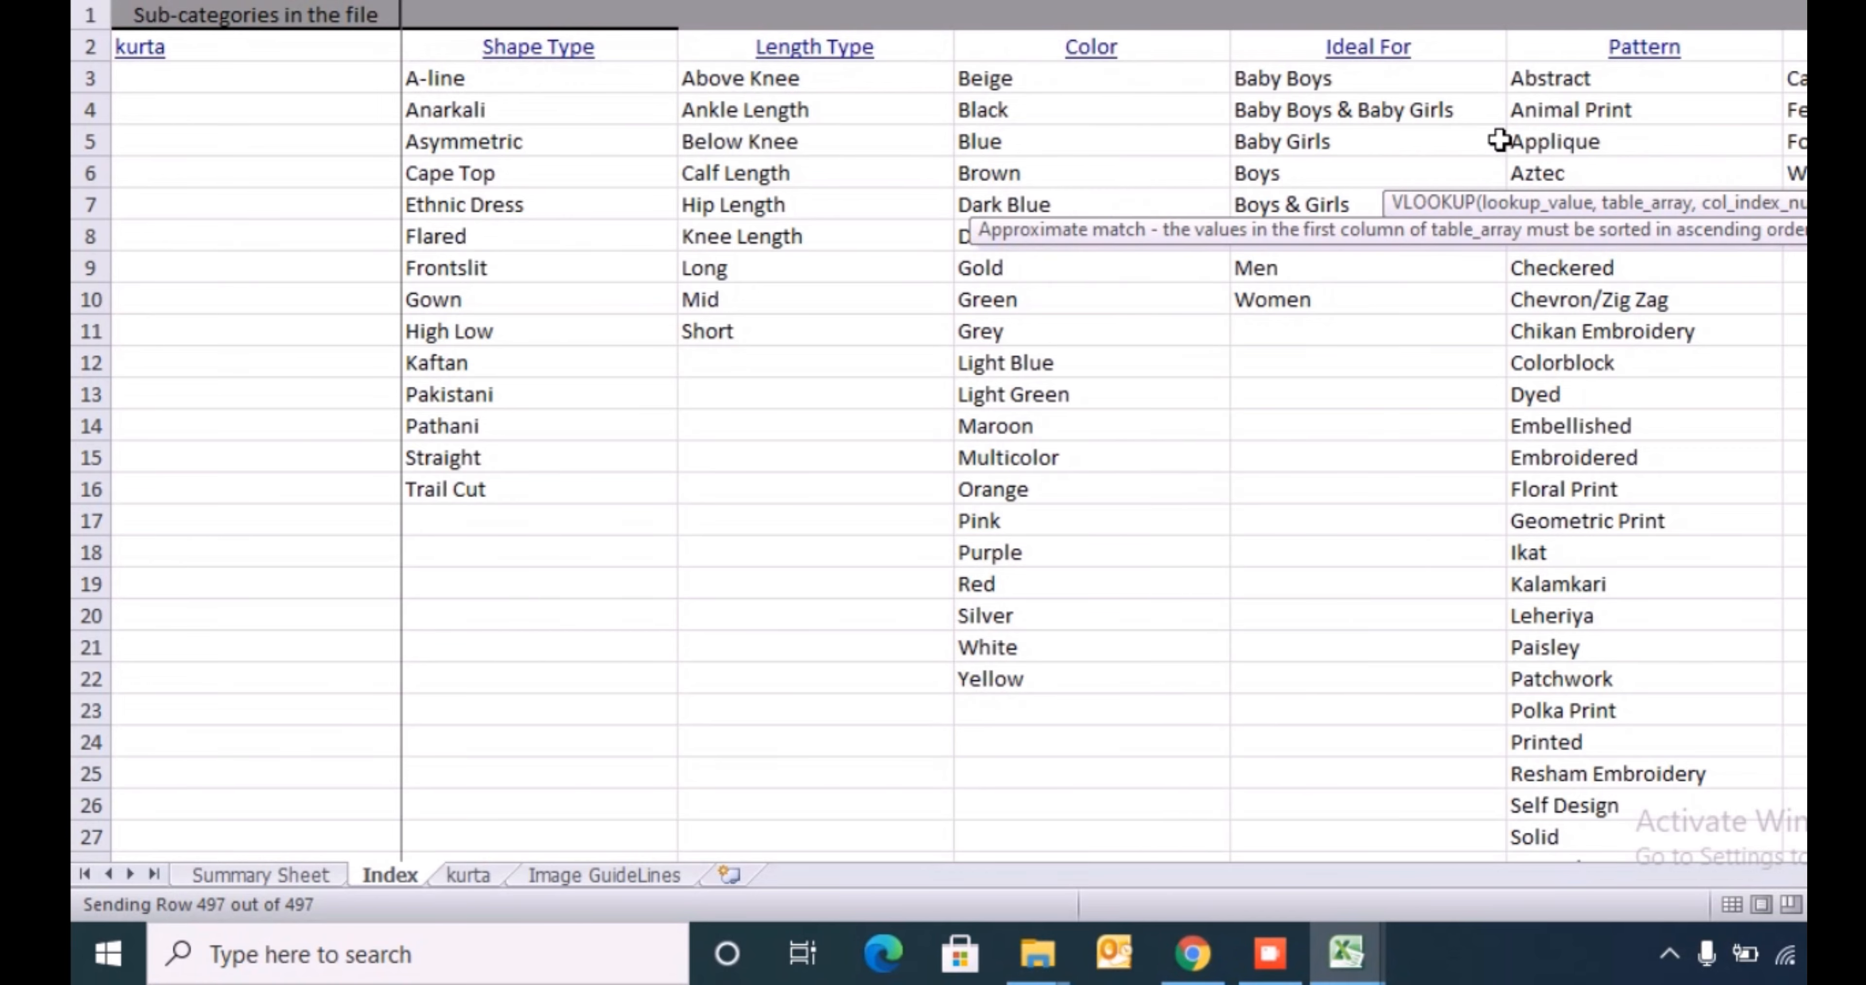
pyautogui.press('Return')
# - Copy the VLOOKUP formula down the helper column to the last filtered row
pyautogui.press('Up')
pyautogui.hotkey('ctrl', 'c')
pyautogui.press('Left')
pyautogui.hotkey('ctrl', 'Down')
pyautogui.press('Right')
pyautogui.hotkey('ctrl', 'shift', 'Up')
pyautogui.hotkey('ctrl', 'v')
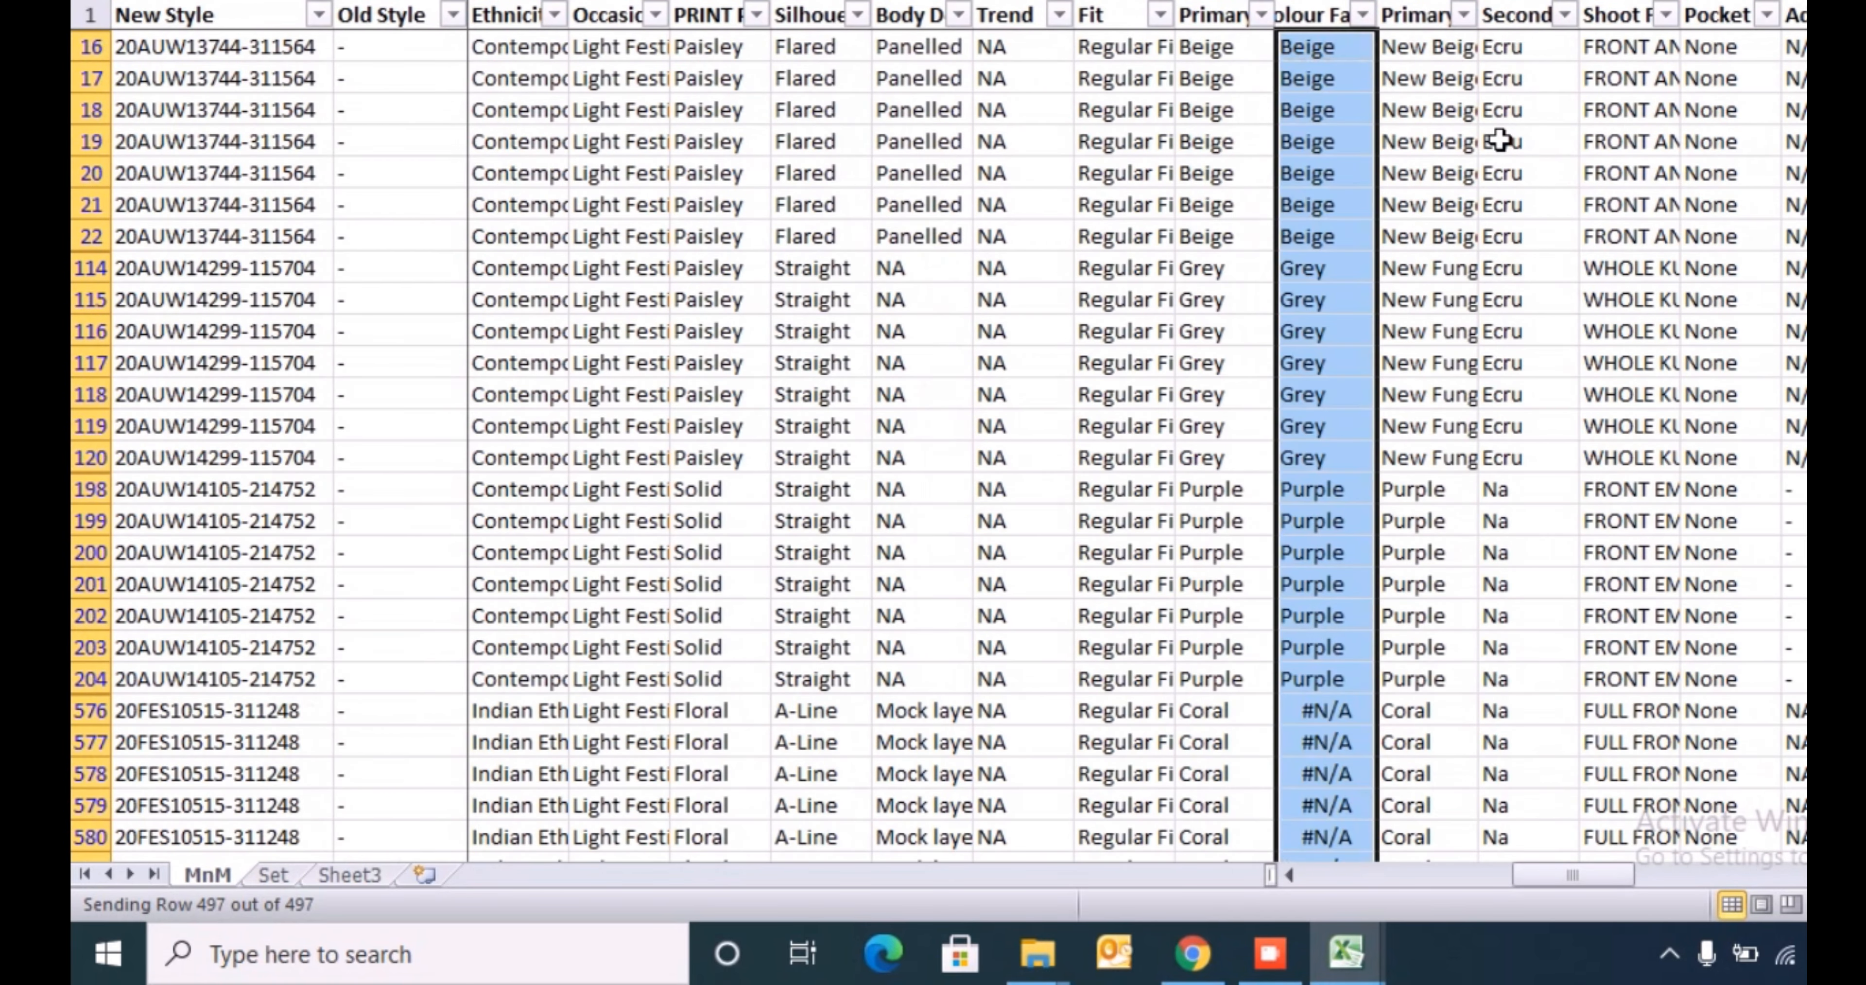
# - Filter the helper column to #N/A only and select its rows down to the last one
pyautogui.hotkey('ctrl', 'Up')
pyautogui.hotkey('alt', 'Down')
pyautogui.press('Down')
pyautogui.press('Down')
pyautogui.press('Down')
pyautogui.press('Down')
pyautogui.press('Down')
pyautogui.press('Down')
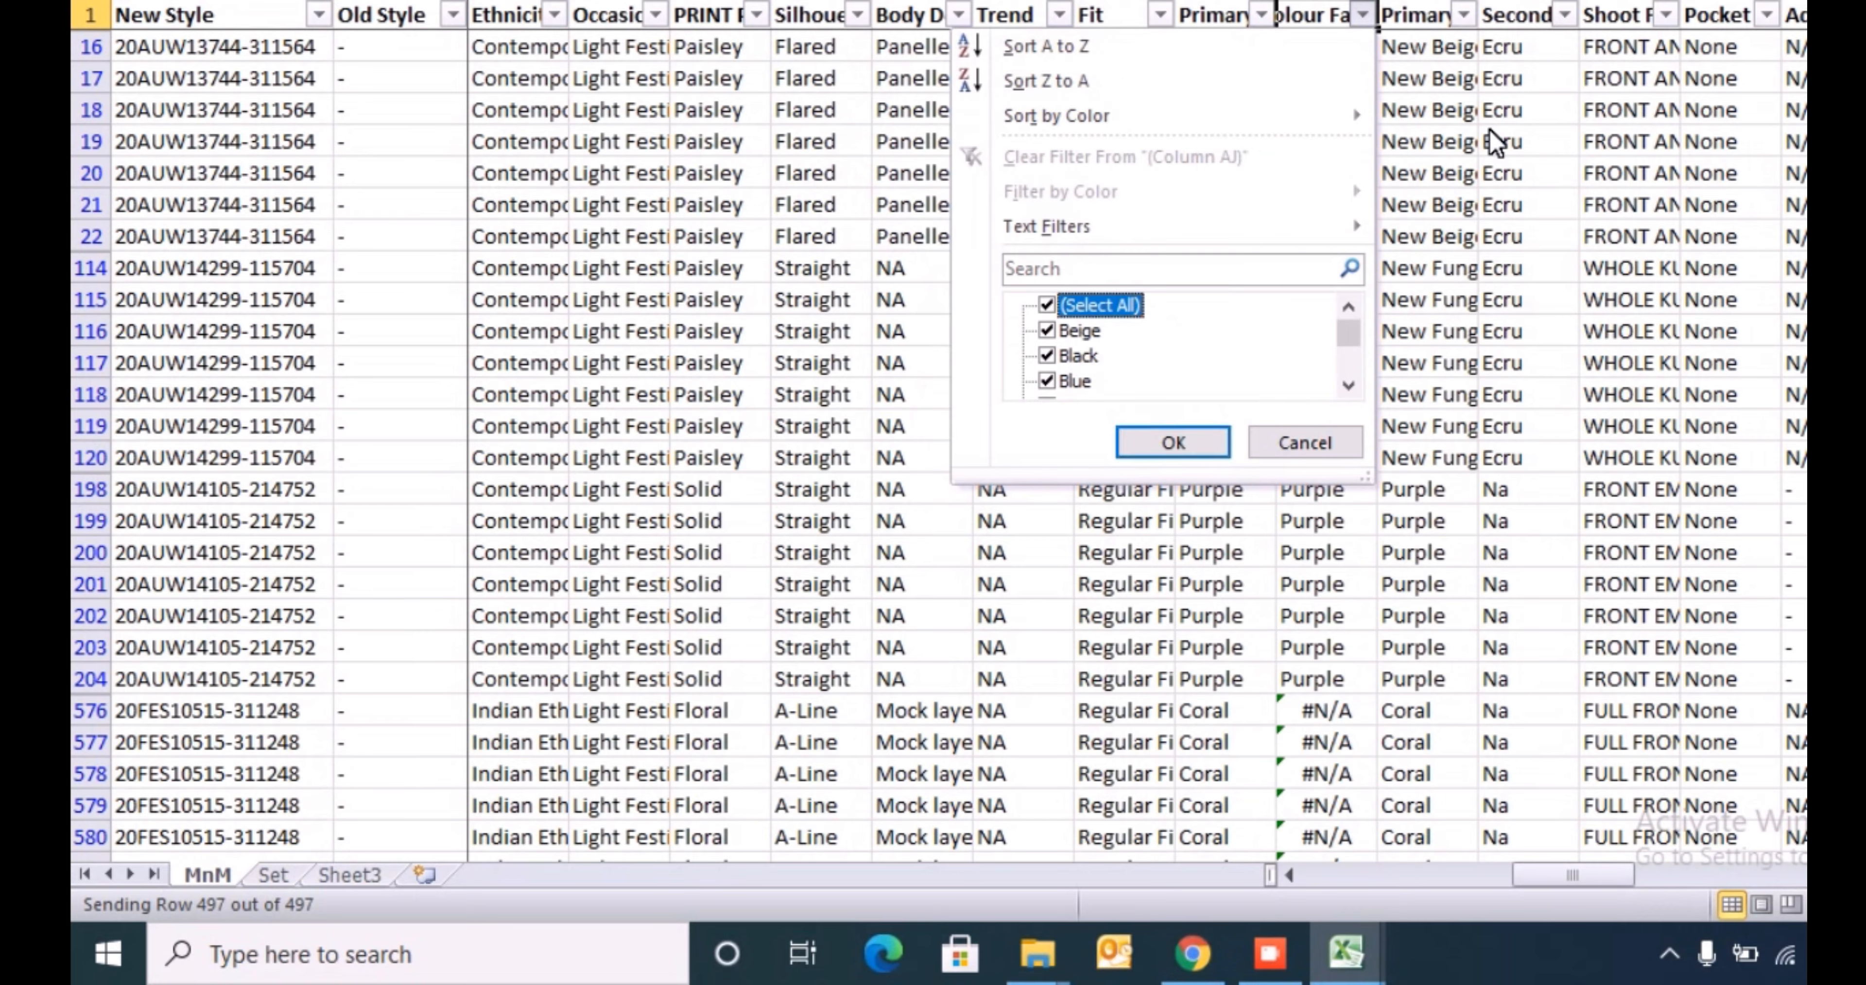
pyautogui.press('space')
pyautogui.press('End')
pyautogui.press('space')
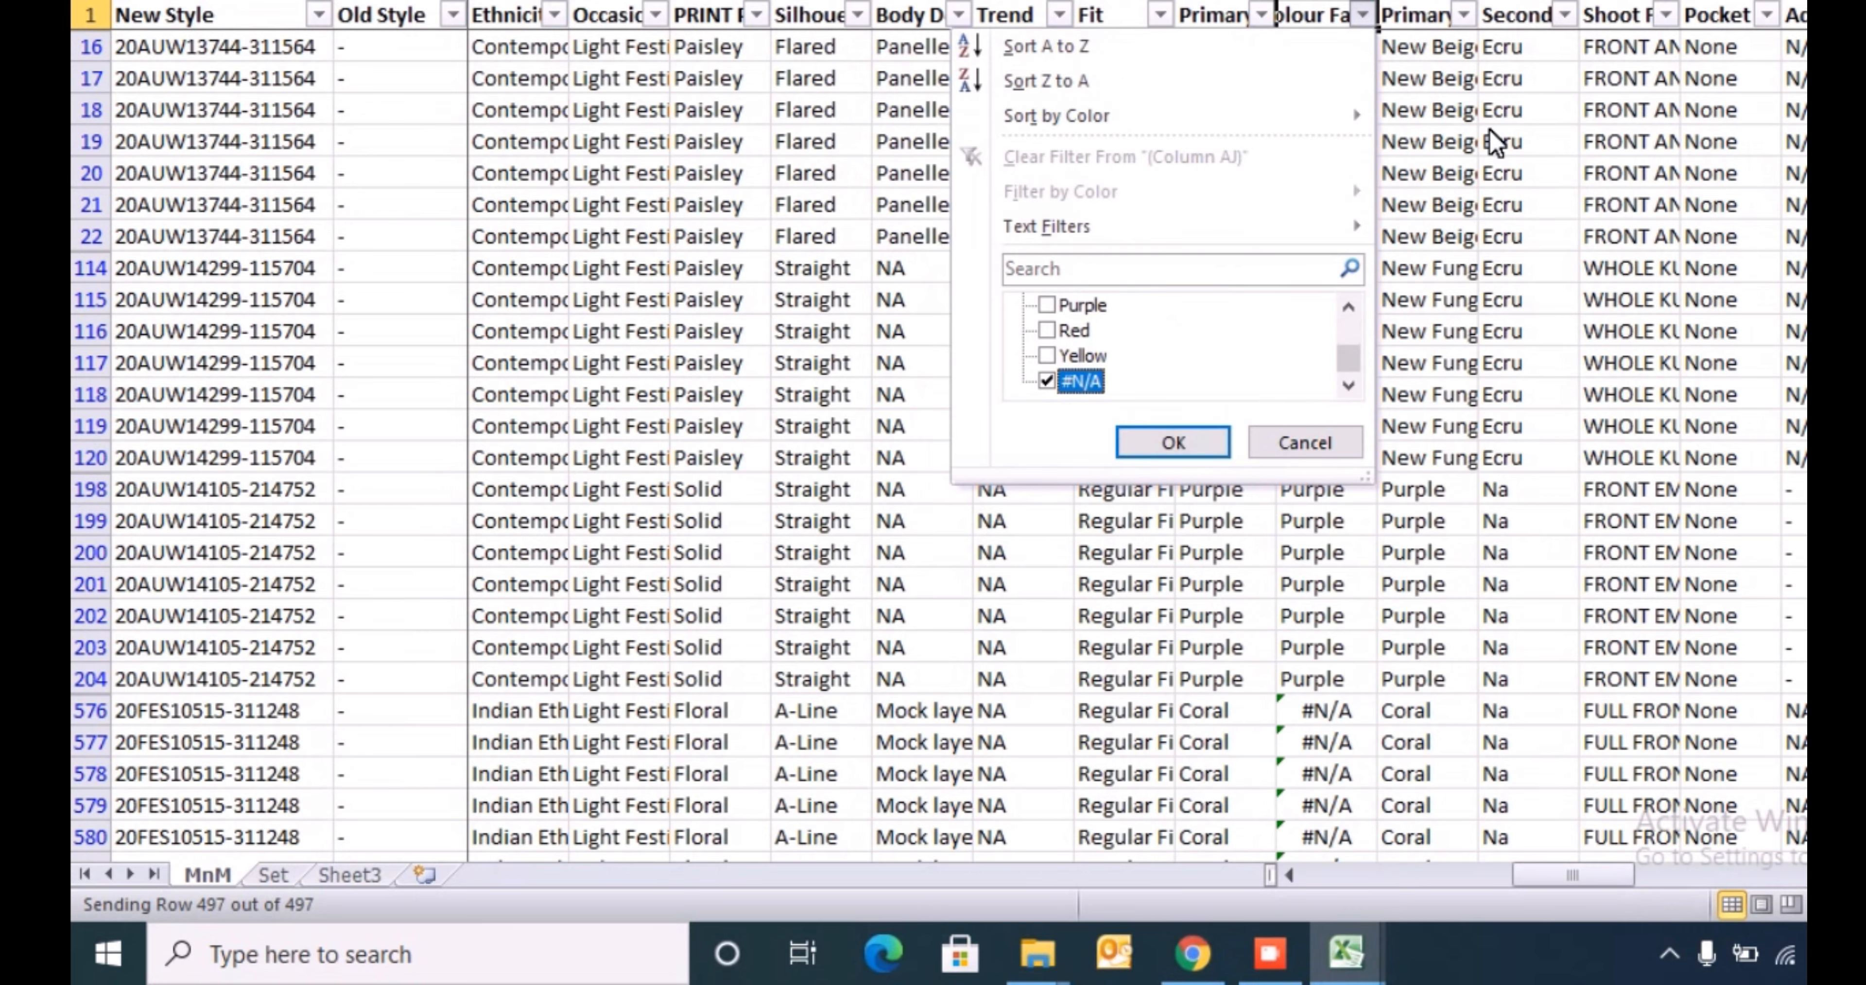
pyautogui.press('Return')
pyautogui.press('Down')
pyautogui.hotkey('ctrl', 'shift', 'Down')
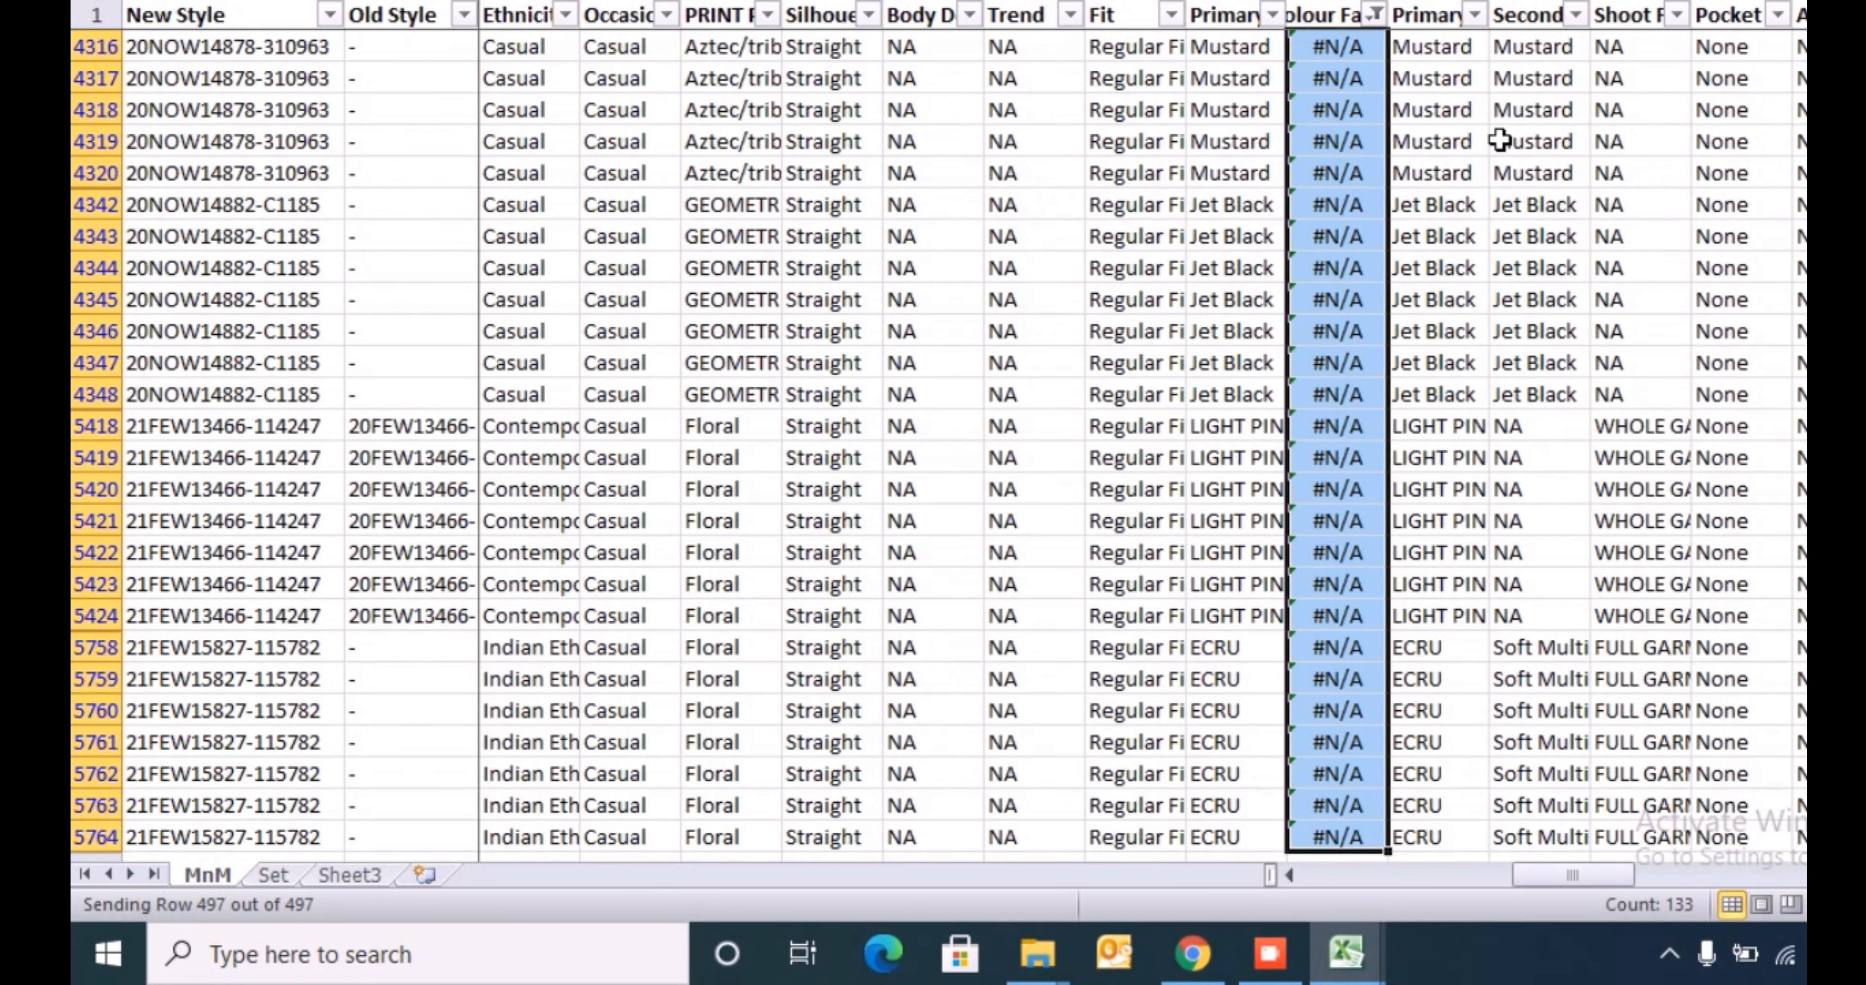
# - Filter the primary colour family column to Coral only and select its first cell
pyautogui.hotkey('ctrl', 'Up')
pyautogui.press('Down')
pyautogui.press('Up')
pyautogui.press('Left')
pyautogui.hotkey('alt', 'Down')
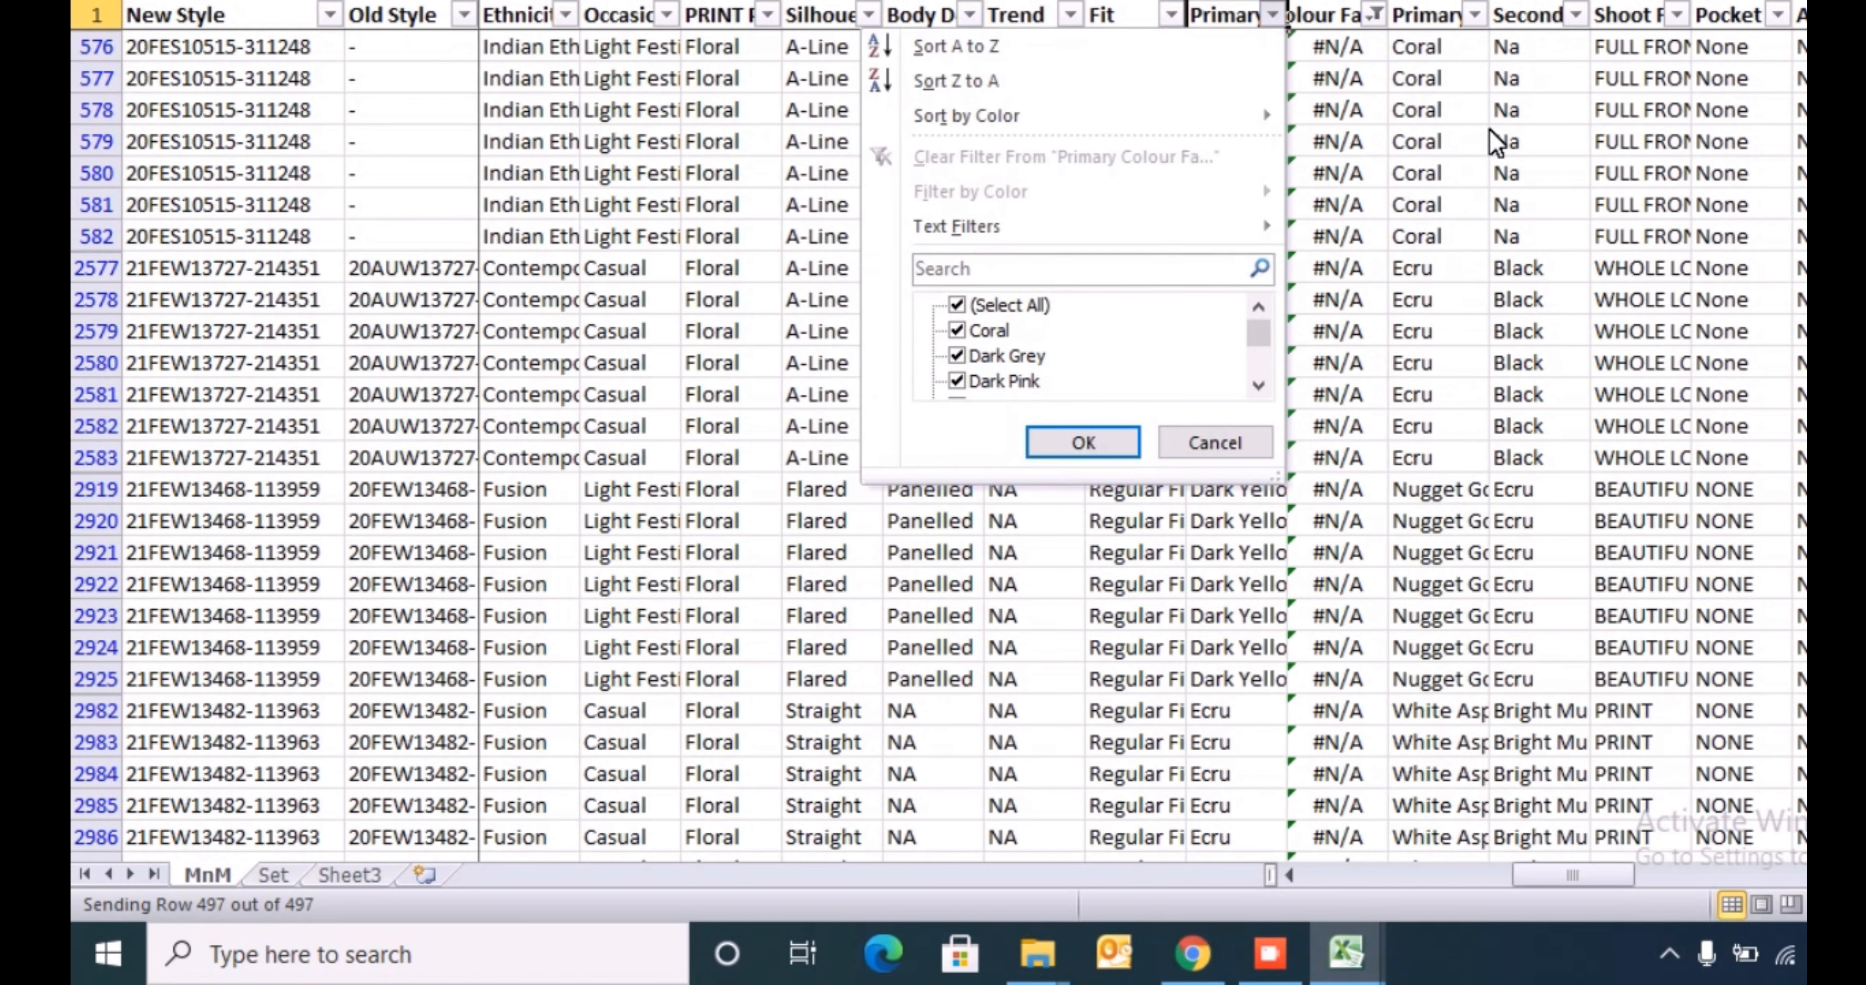
pyautogui.press('Down')
pyautogui.press('Down')
pyautogui.press('Down')
pyautogui.press('Down')
pyautogui.press('Down')
pyautogui.press('Down')
pyautogui.press('space')
pyautogui.press('Down')
pyautogui.press('space')
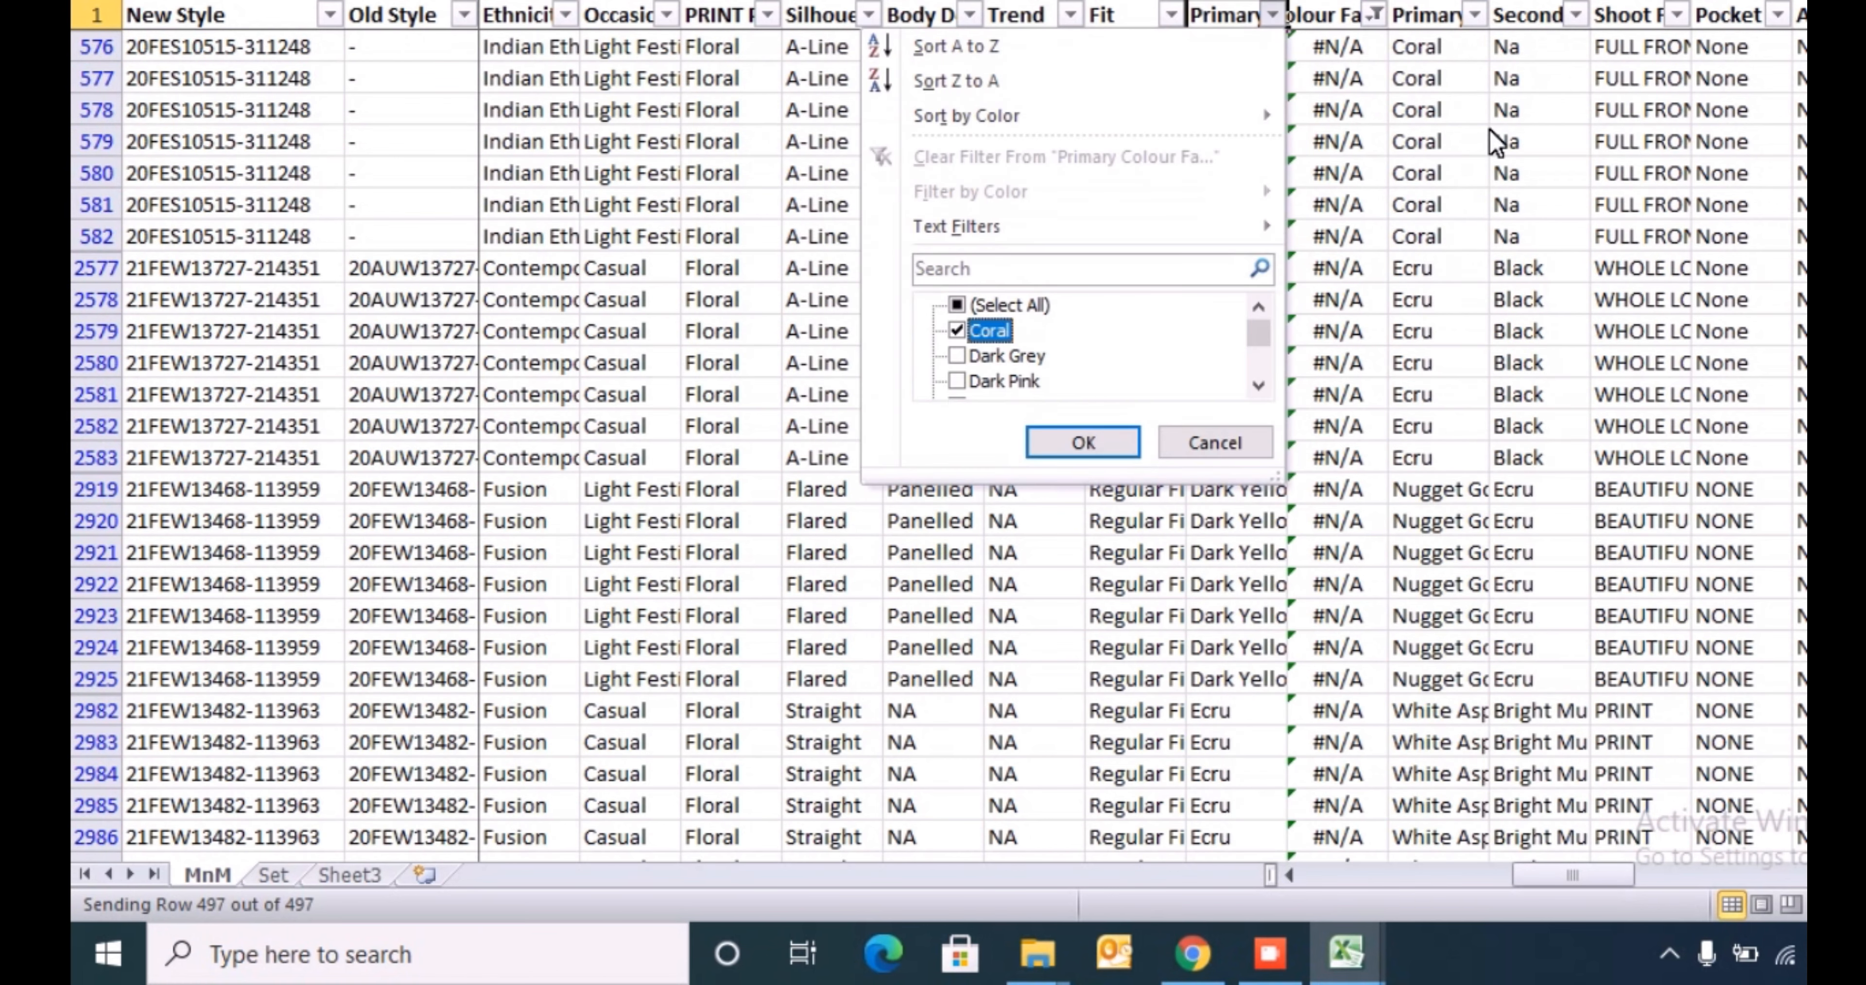
pyautogui.press('Return')
pyautogui.press('Down')
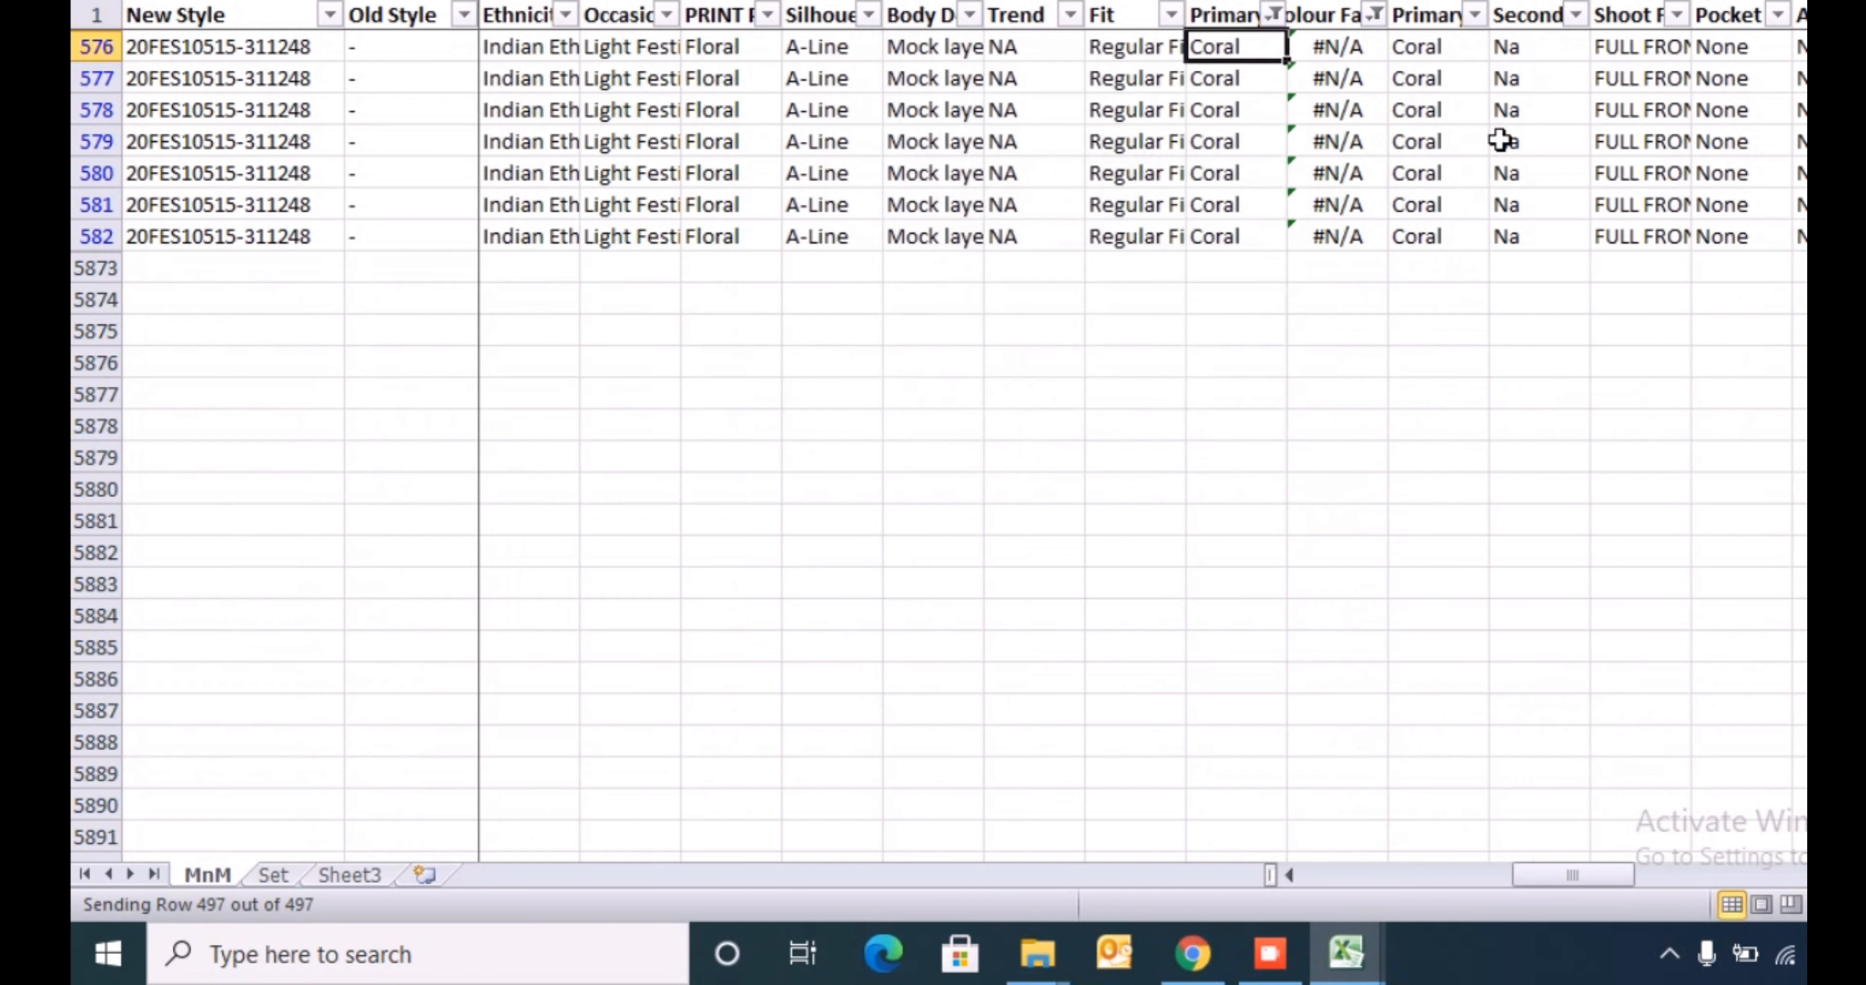
# - Copy the Coral value and search Google in Chrome for "coral color" in a new tab
pyautogui.hotkey('ctrl', 'c')
pyautogui.click(1481, 175)
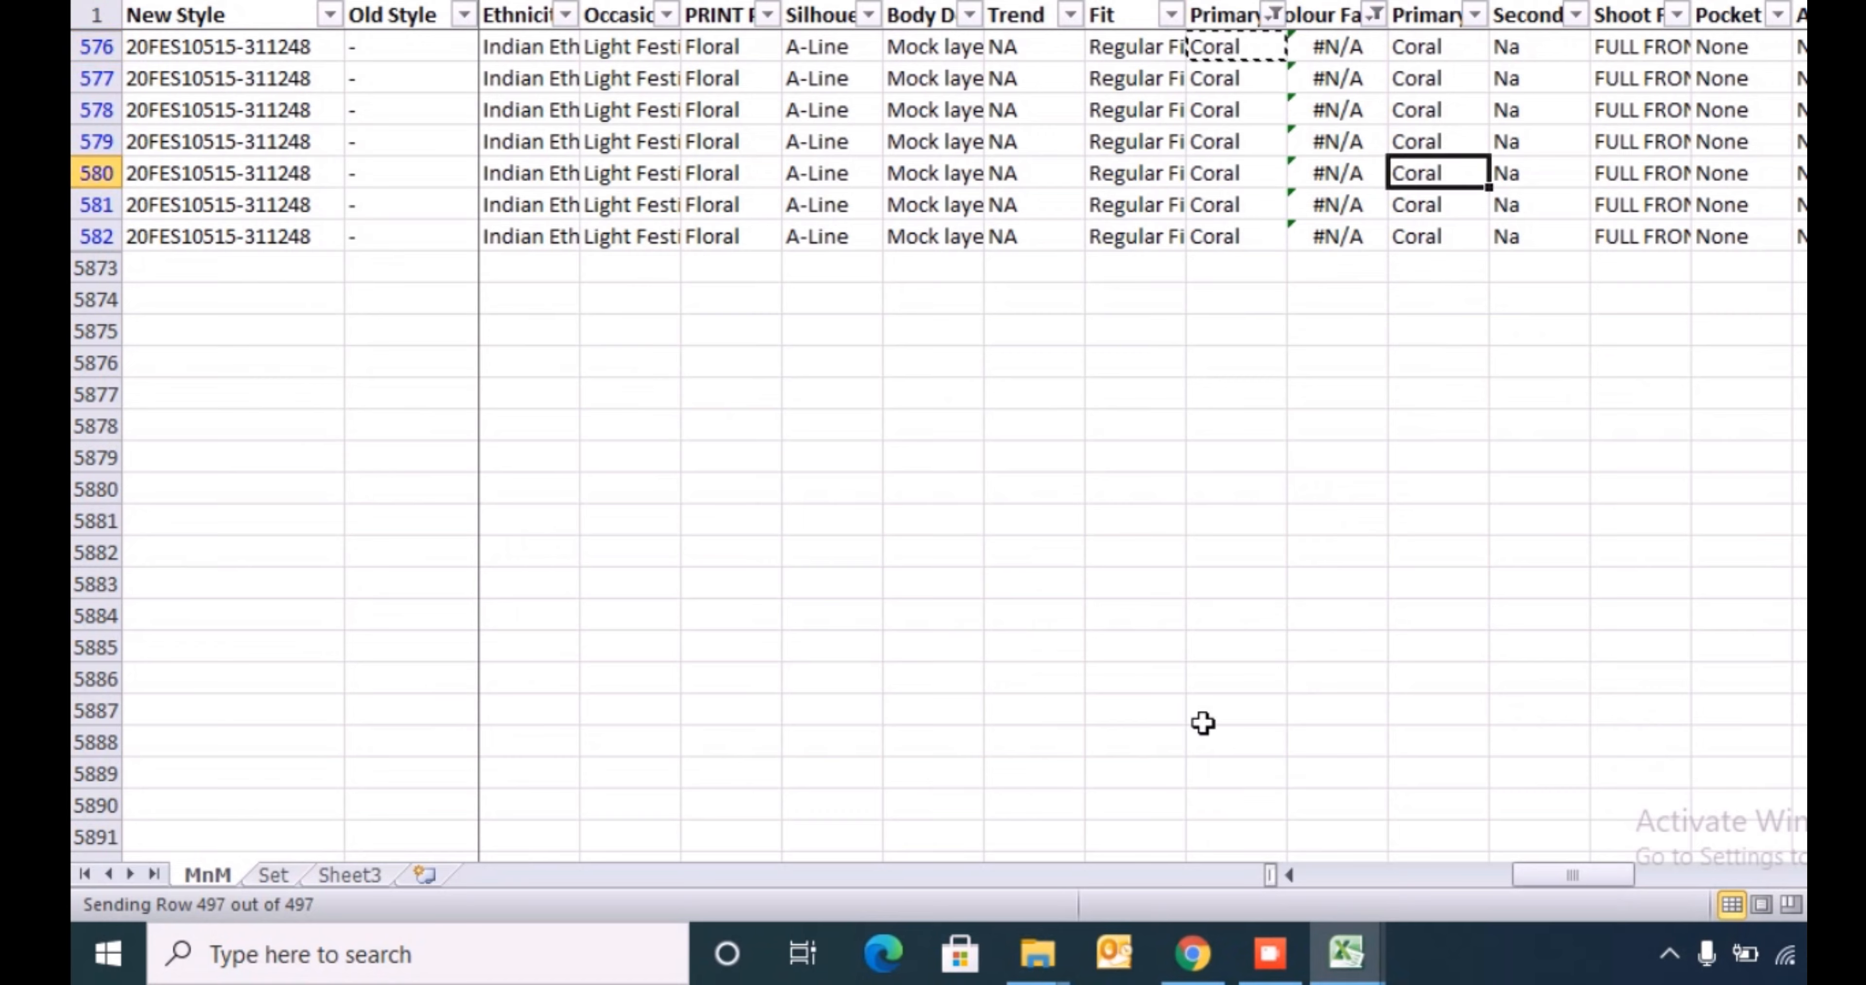
pyautogui.click(1209, 938)
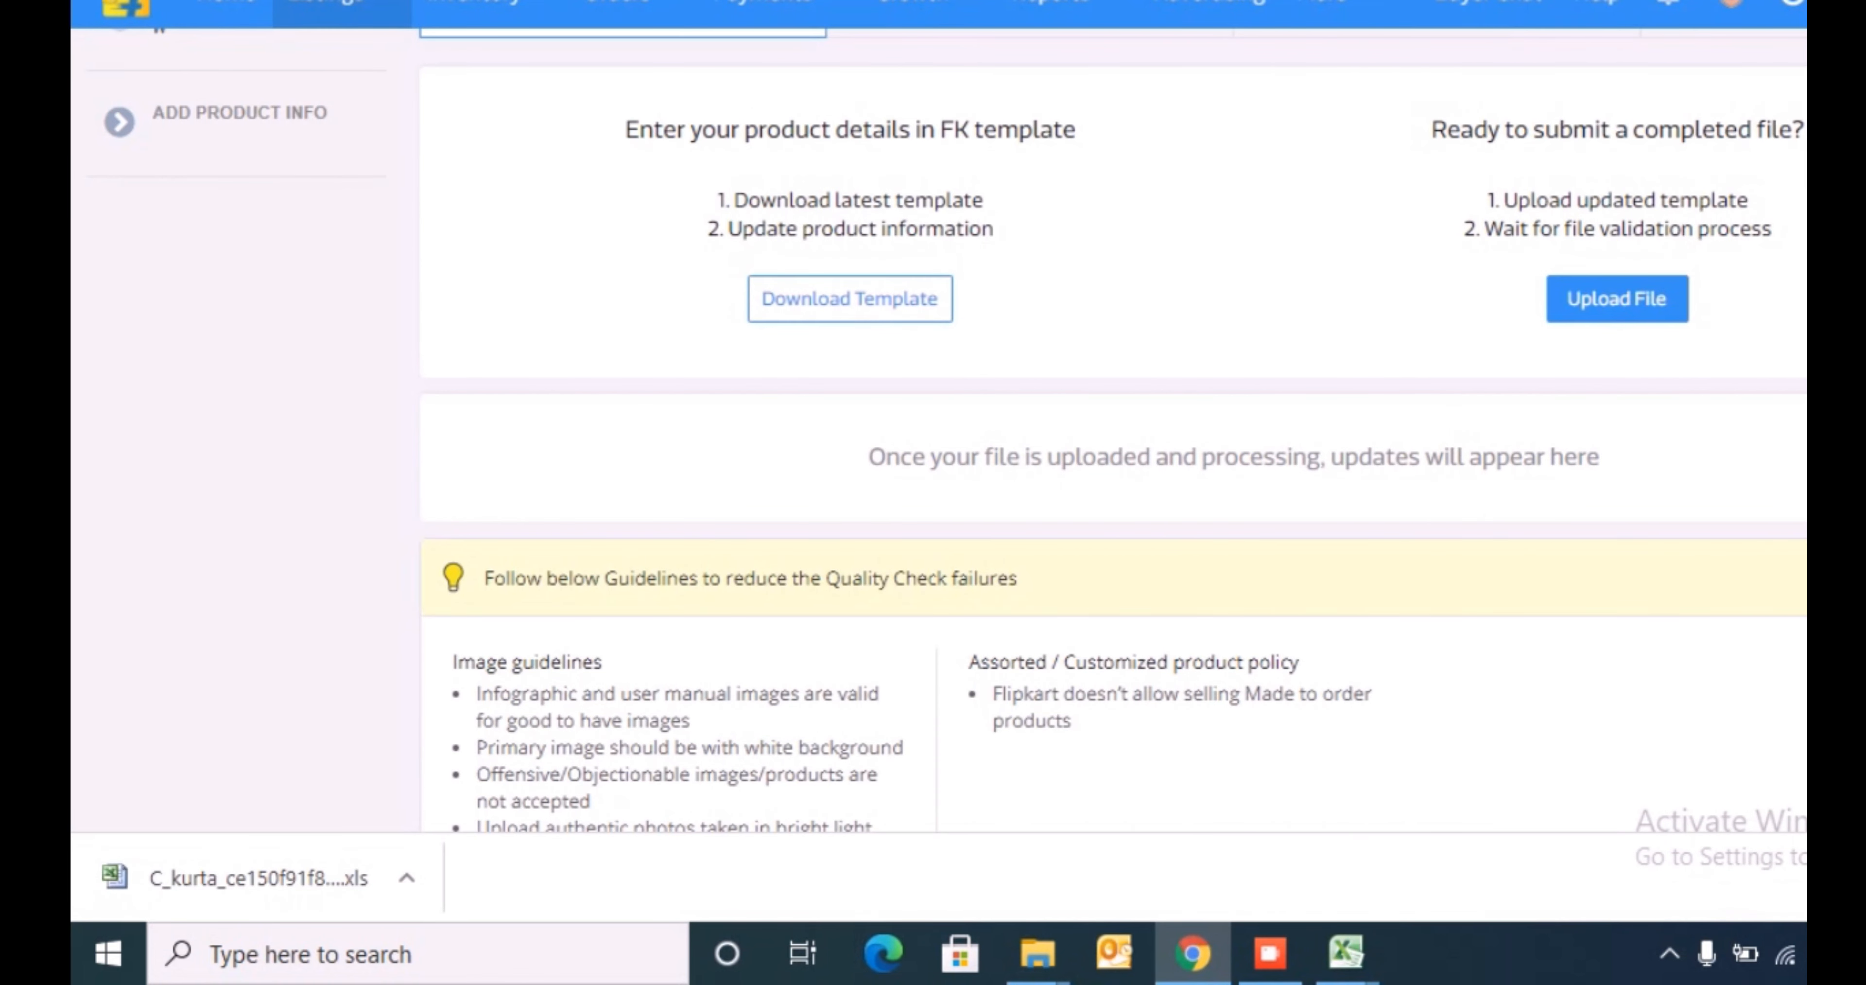
pyautogui.hotkey('ctrl', 't')
pyautogui.hotkey('ctrl', 'v')
pyautogui.press('Return')
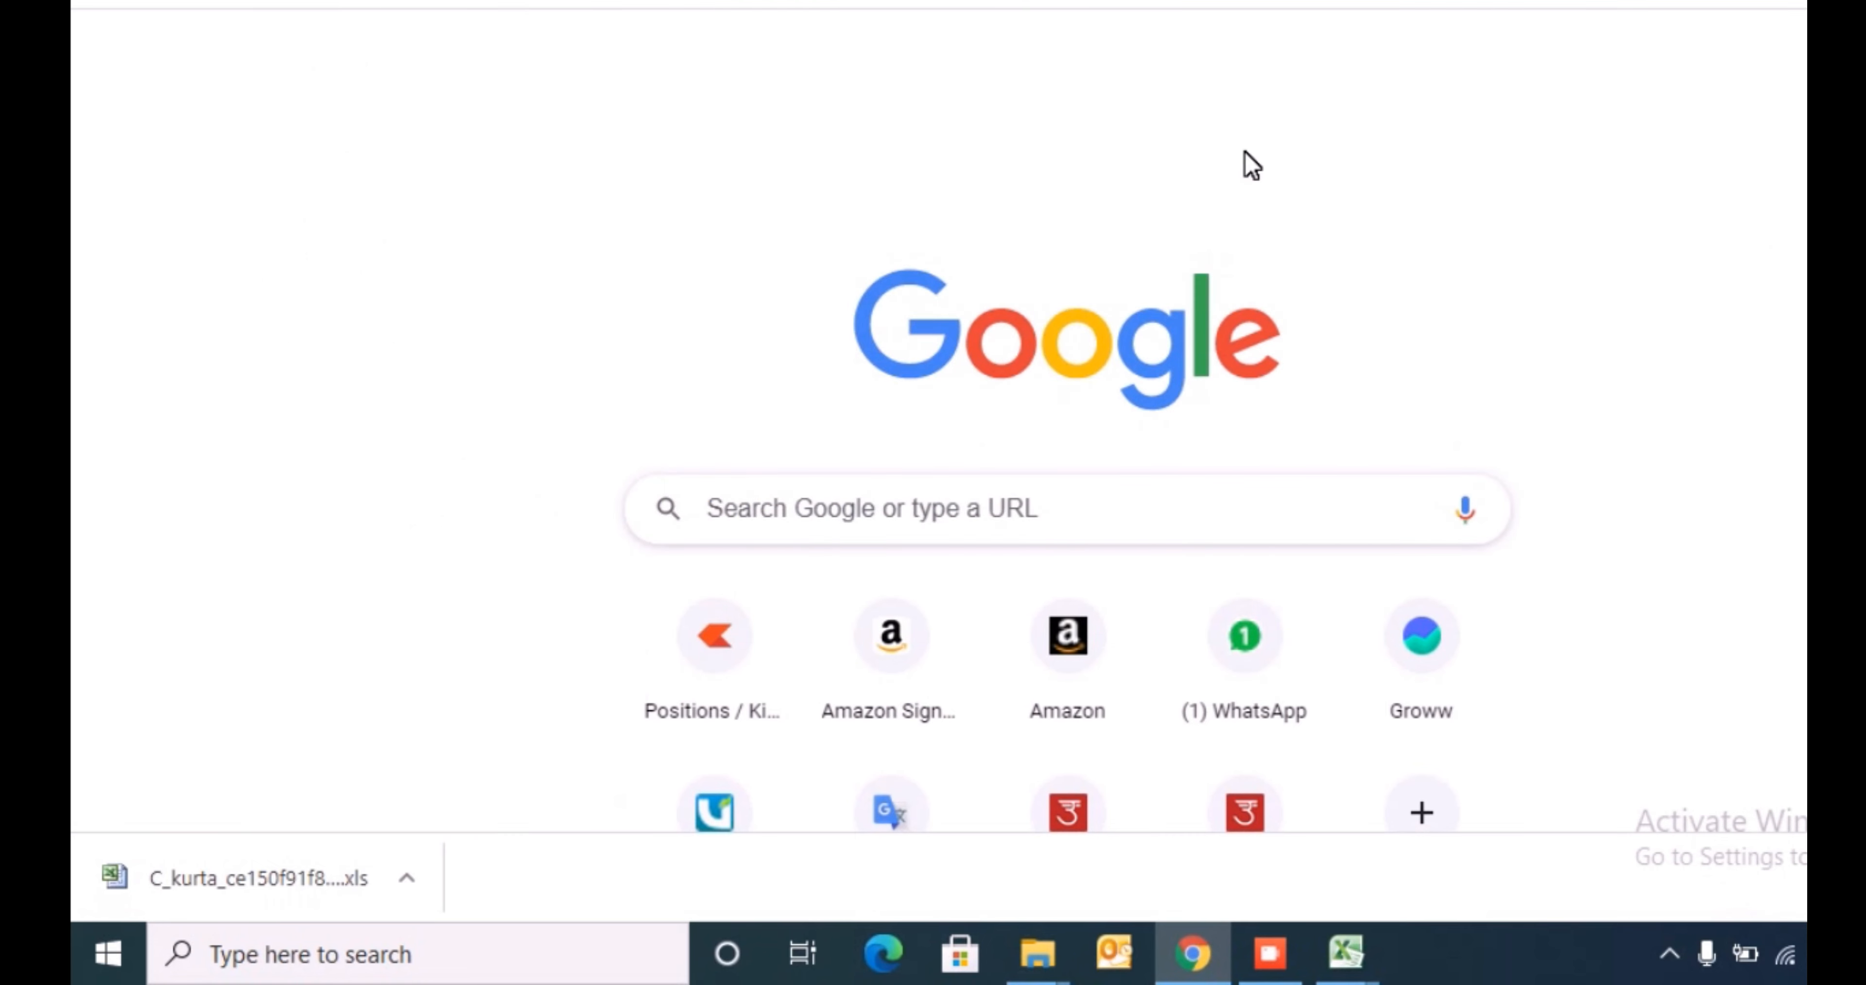
pyautogui.hotkey('ctrl', 'l')
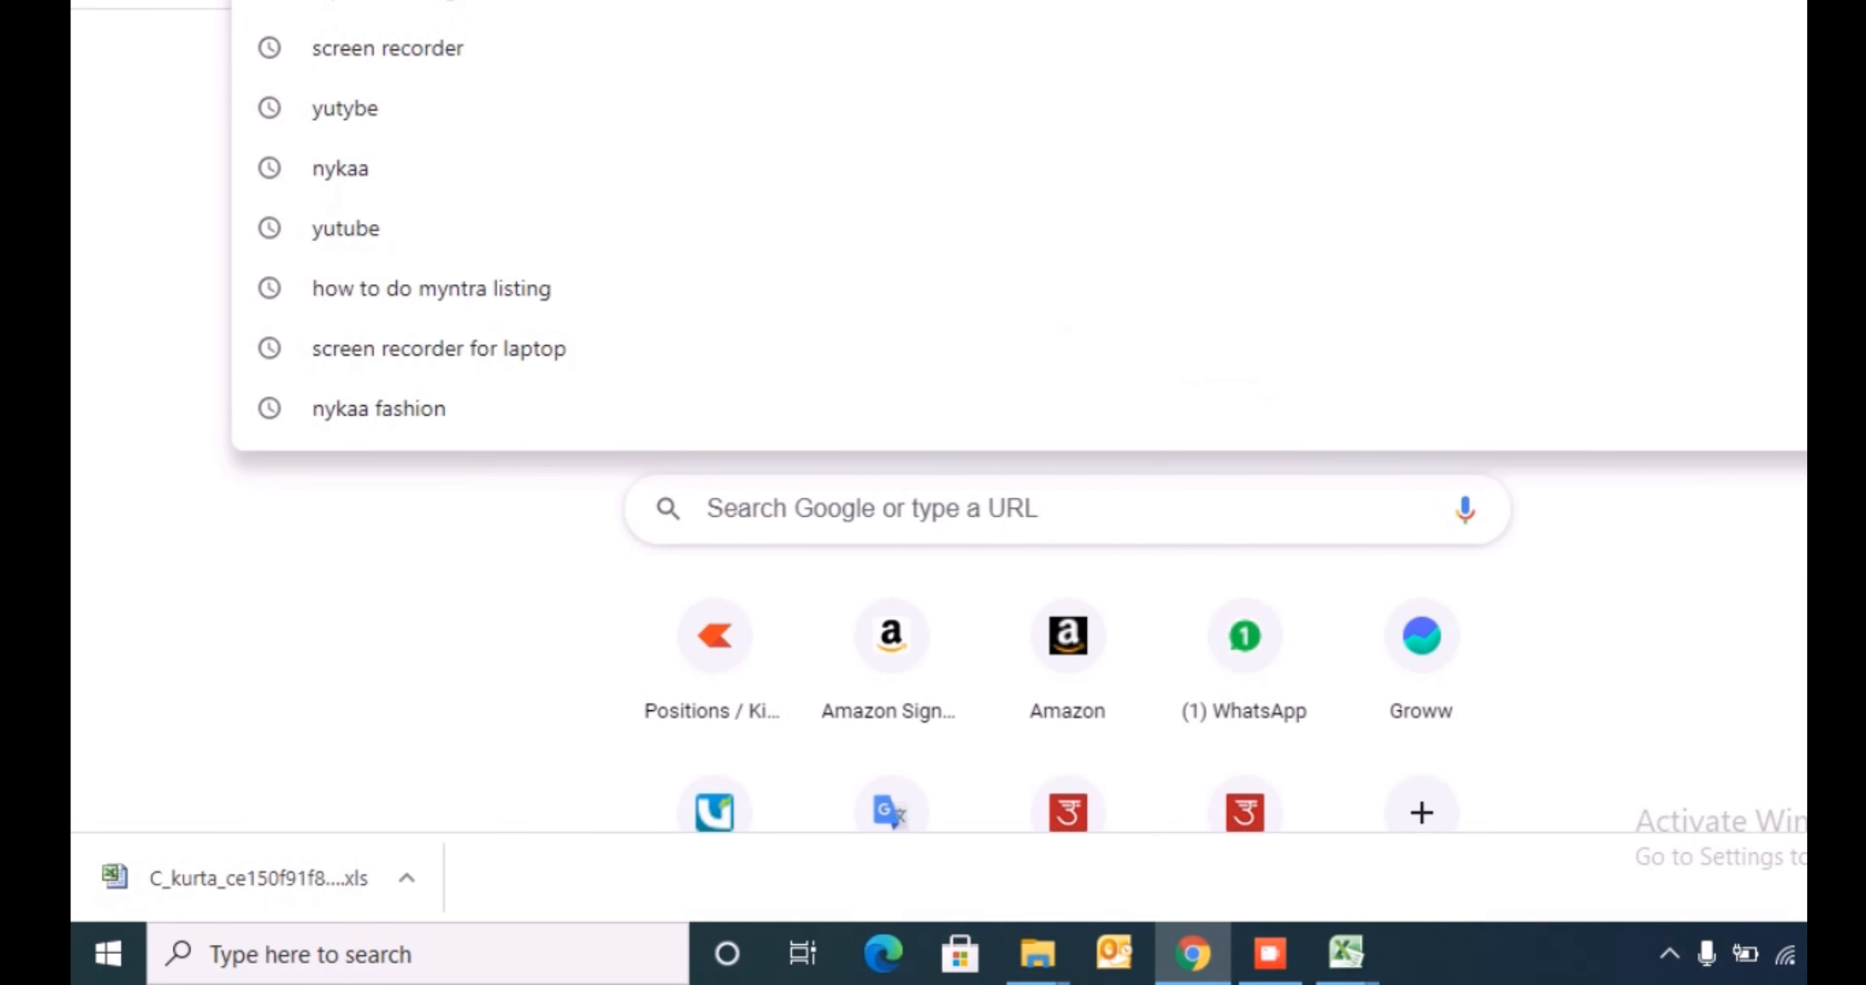
pyautogui.hotkey('ctrl', 'v')
pyautogui.press('Down')
pyautogui.press('Return')
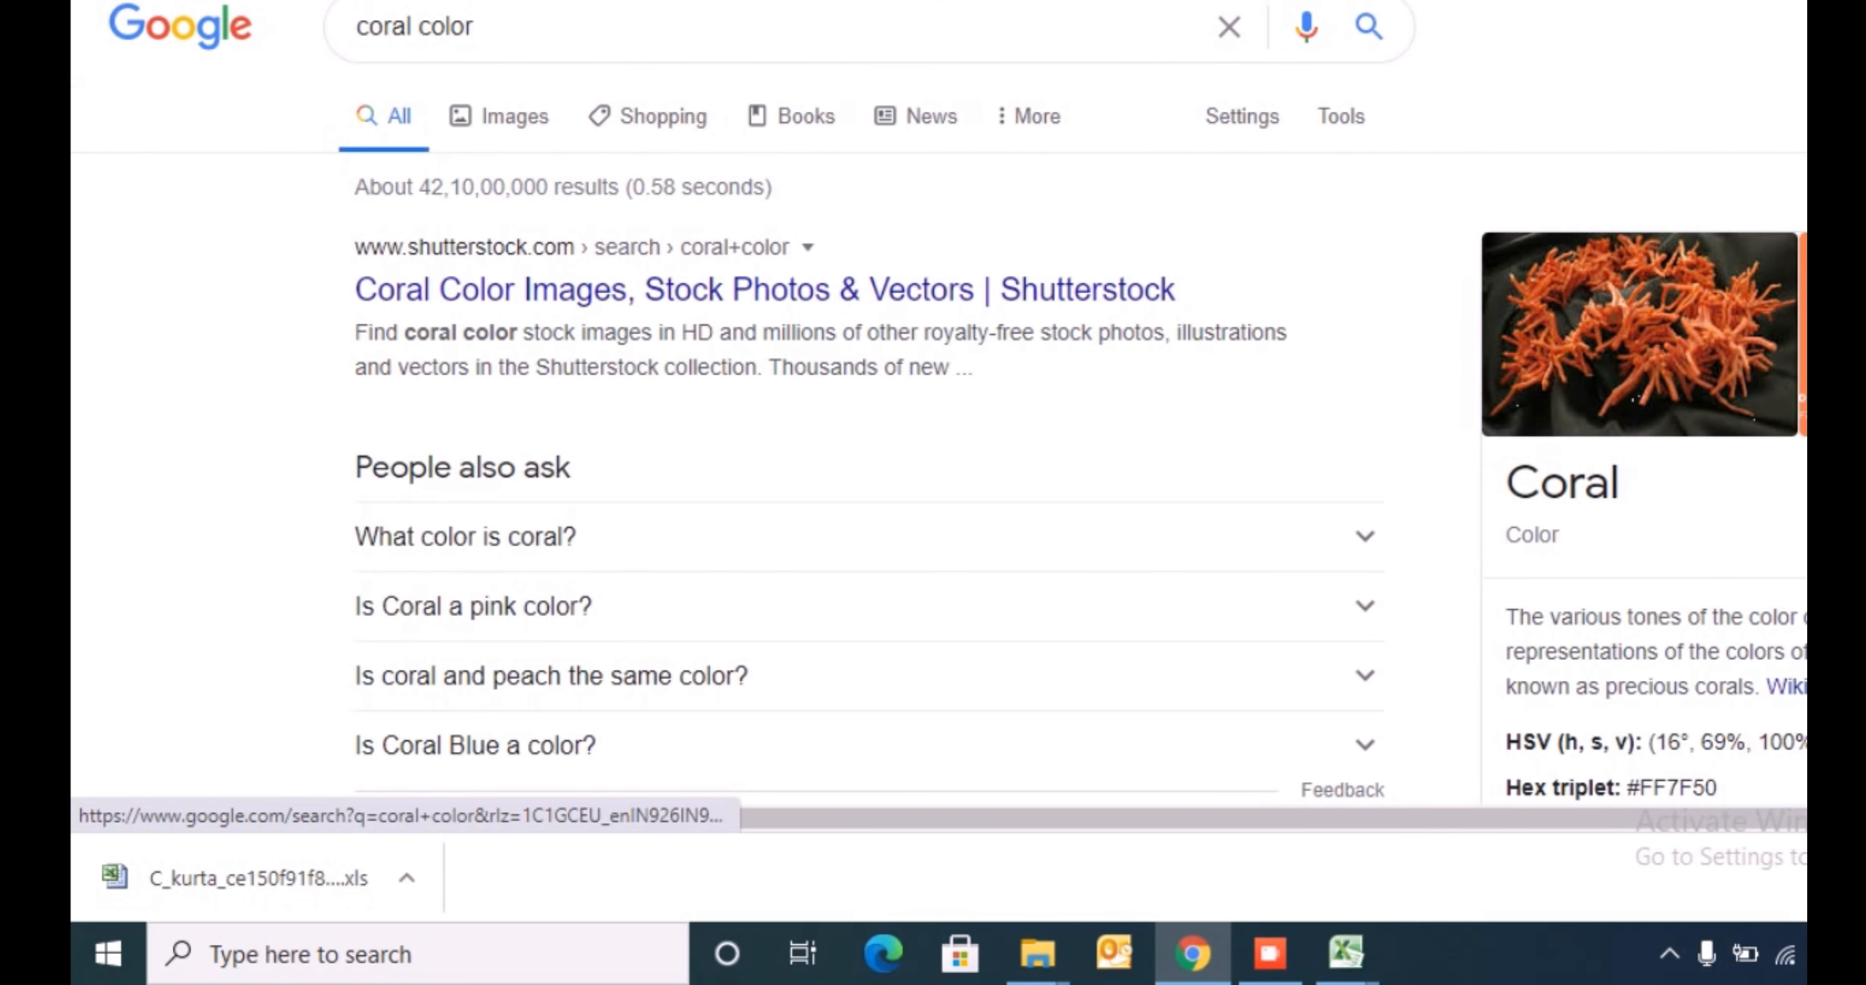
# - Back in MnM, enter Orange in the secondary colour cell of row 576 and copy it down through row 582
pyautogui.hotkey('alt', 'Tab')
pyautogui.click(1539, 173)
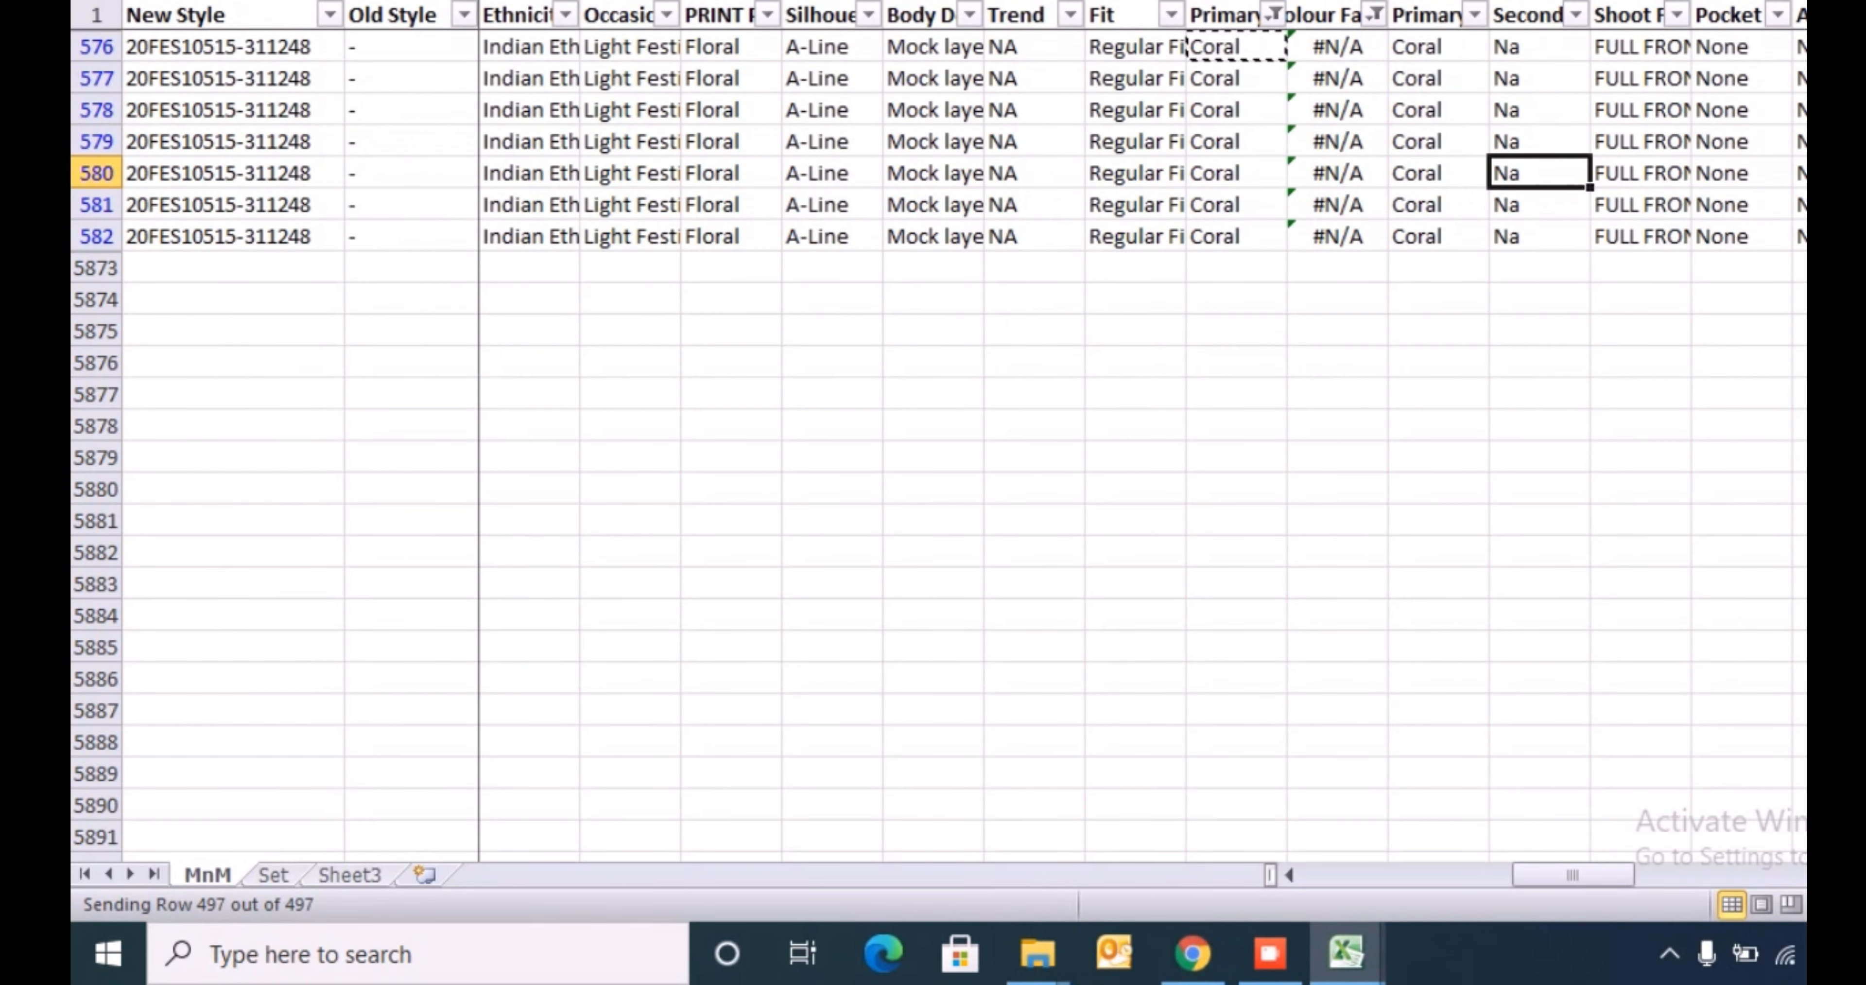
pyautogui.click(1540, 47)
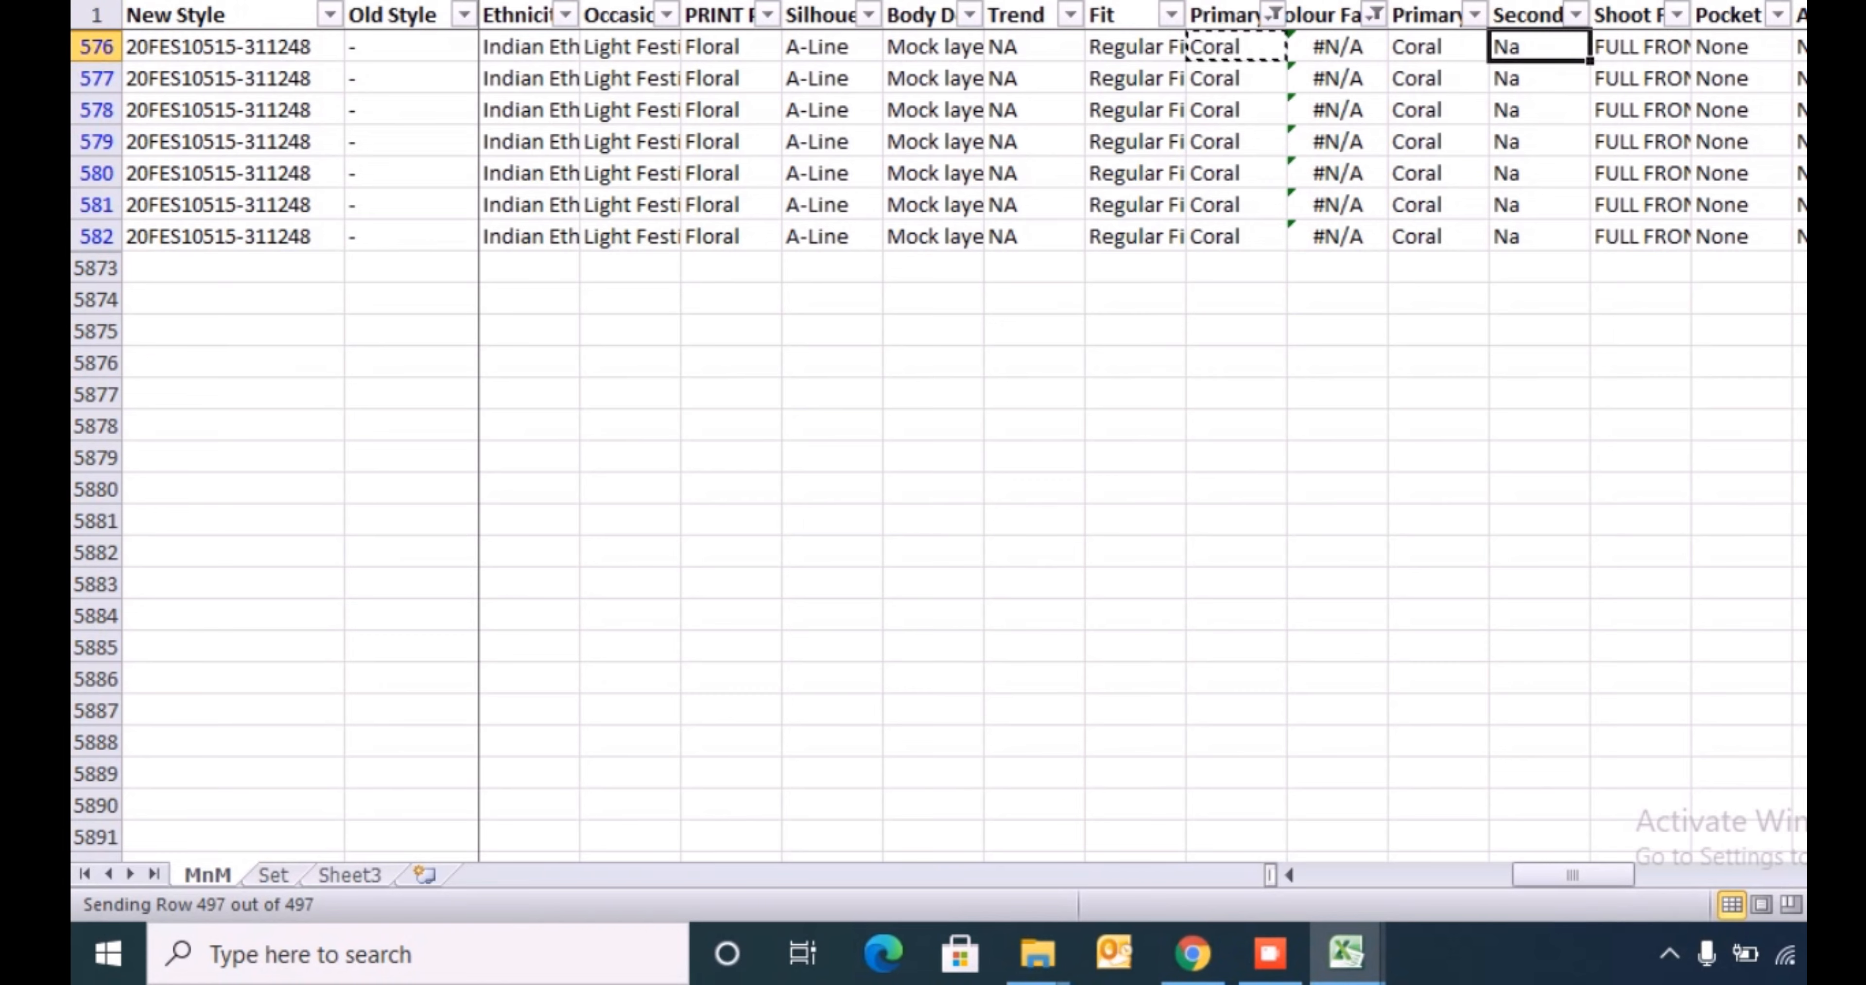
pyautogui.write('Orange')
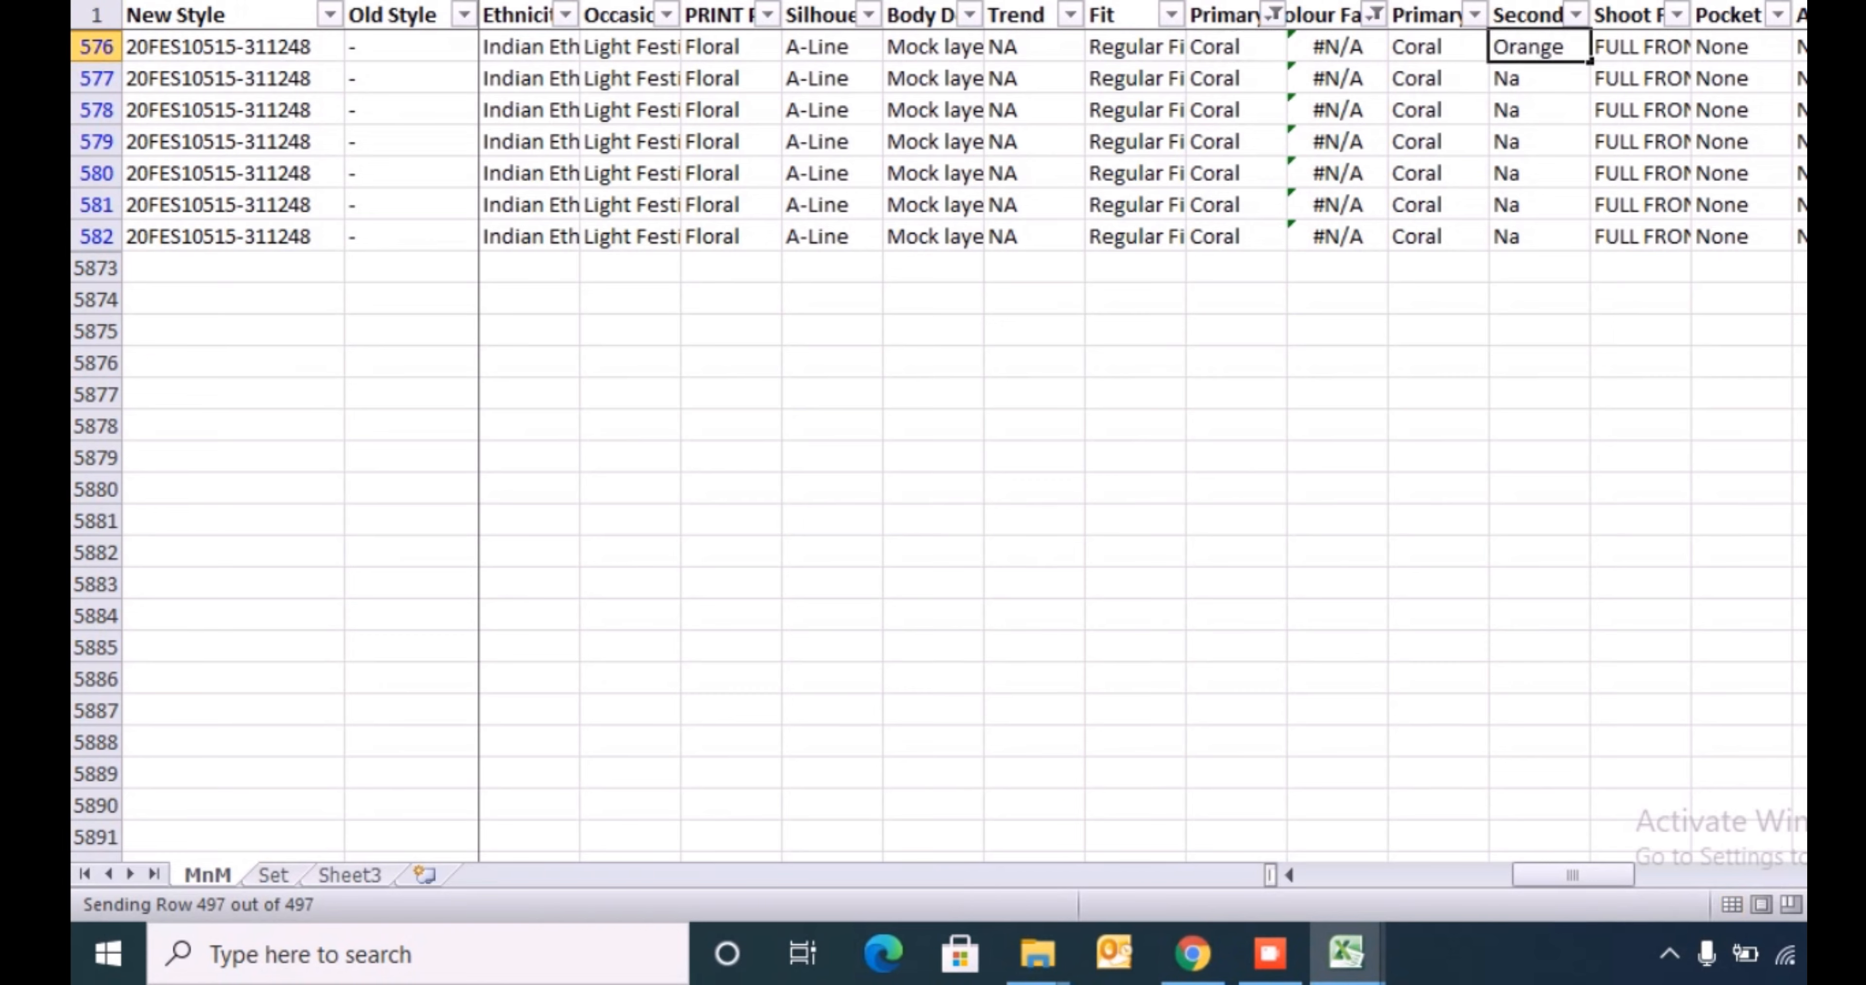
pyautogui.press('Return')
pyautogui.press('Up')
pyautogui.hotkey('ctrl', 'c')
pyautogui.hotkey('ctrl', 'shift', 'Down')
pyautogui.hotkey('ctrl', 'v')
pyautogui.hotkey('ctrl', 'Up')
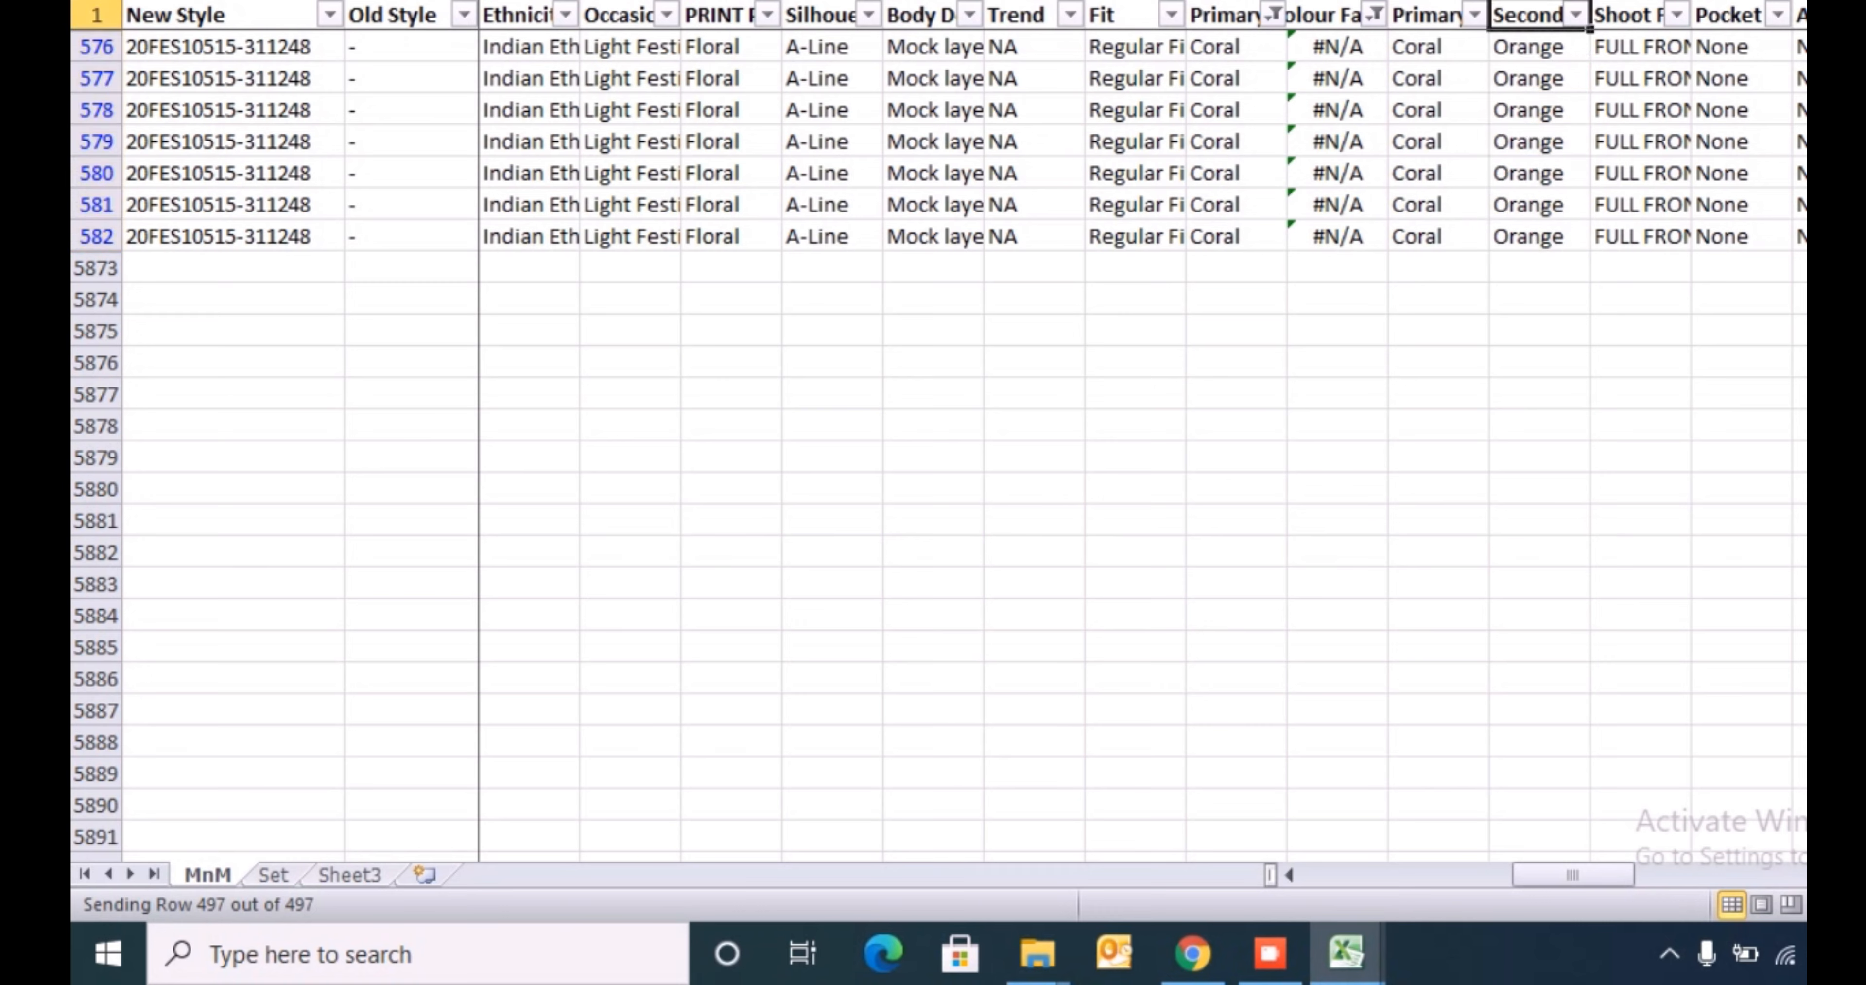
# - Undo the Orange entries made in the secondary colour column
pyautogui.press('Left')
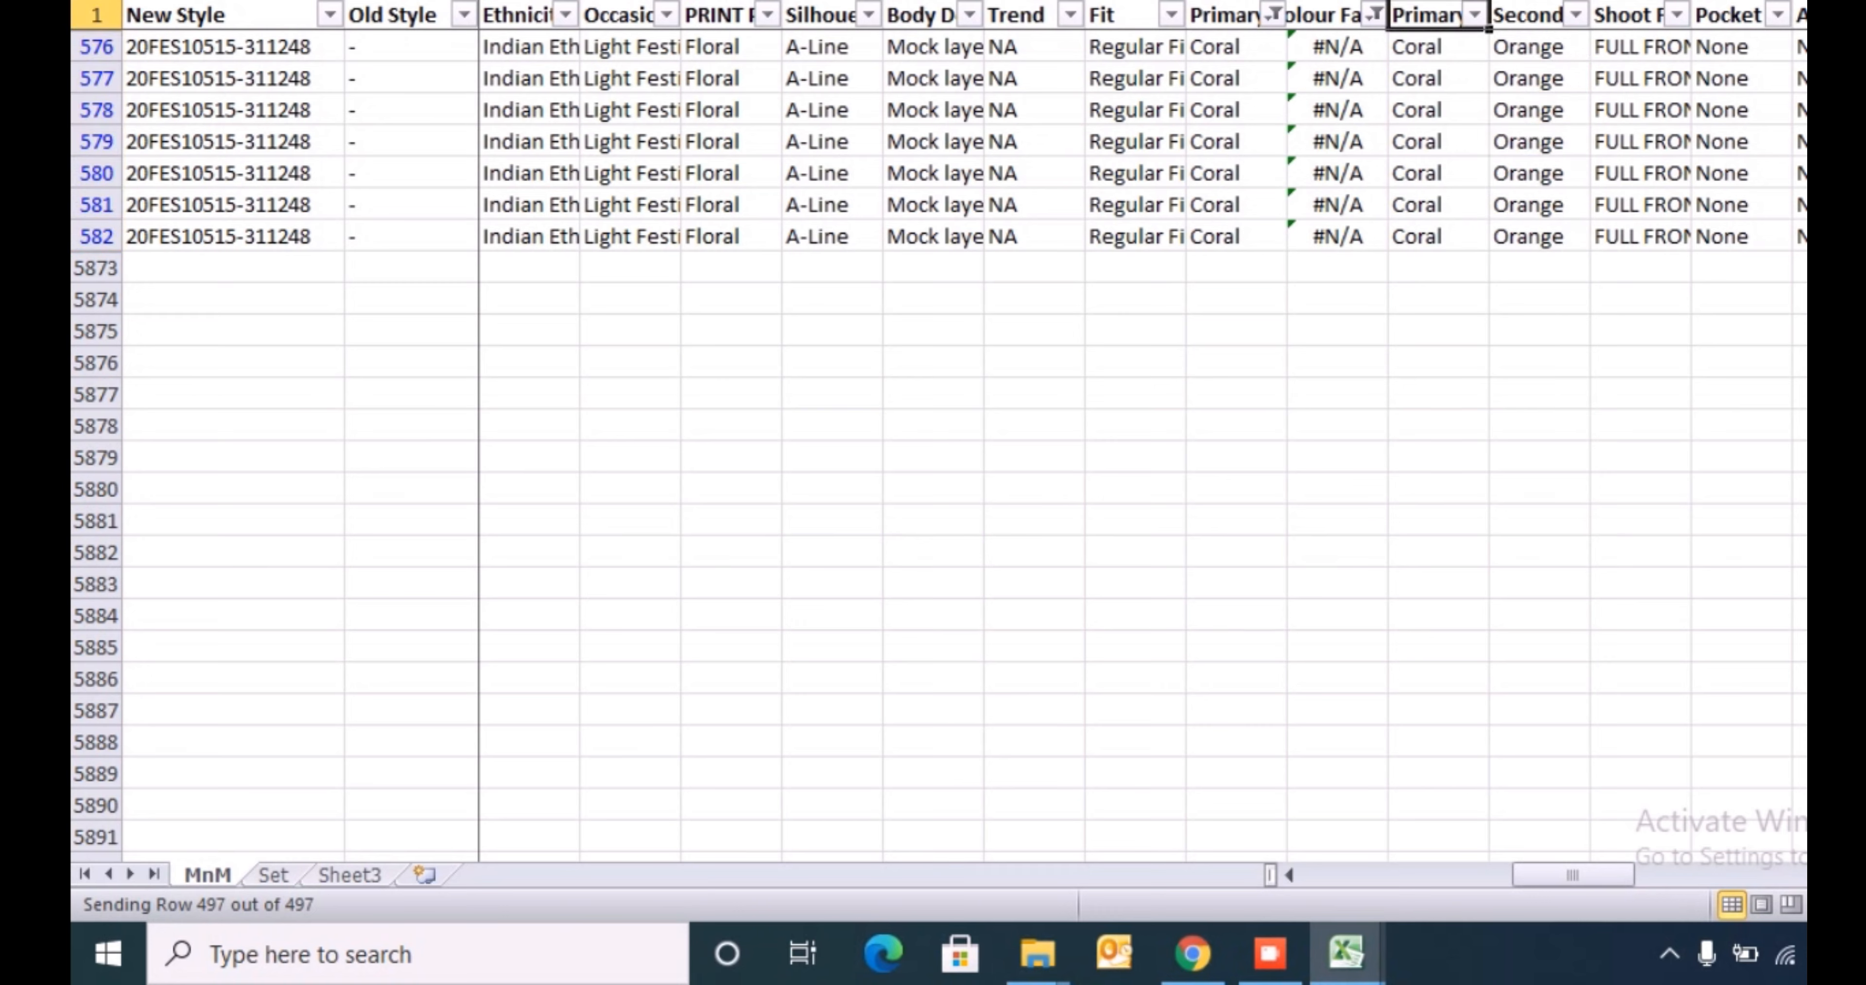
pyautogui.hotkey('ctrl', 'z')
pyautogui.hotkey('ctrl', 'z')
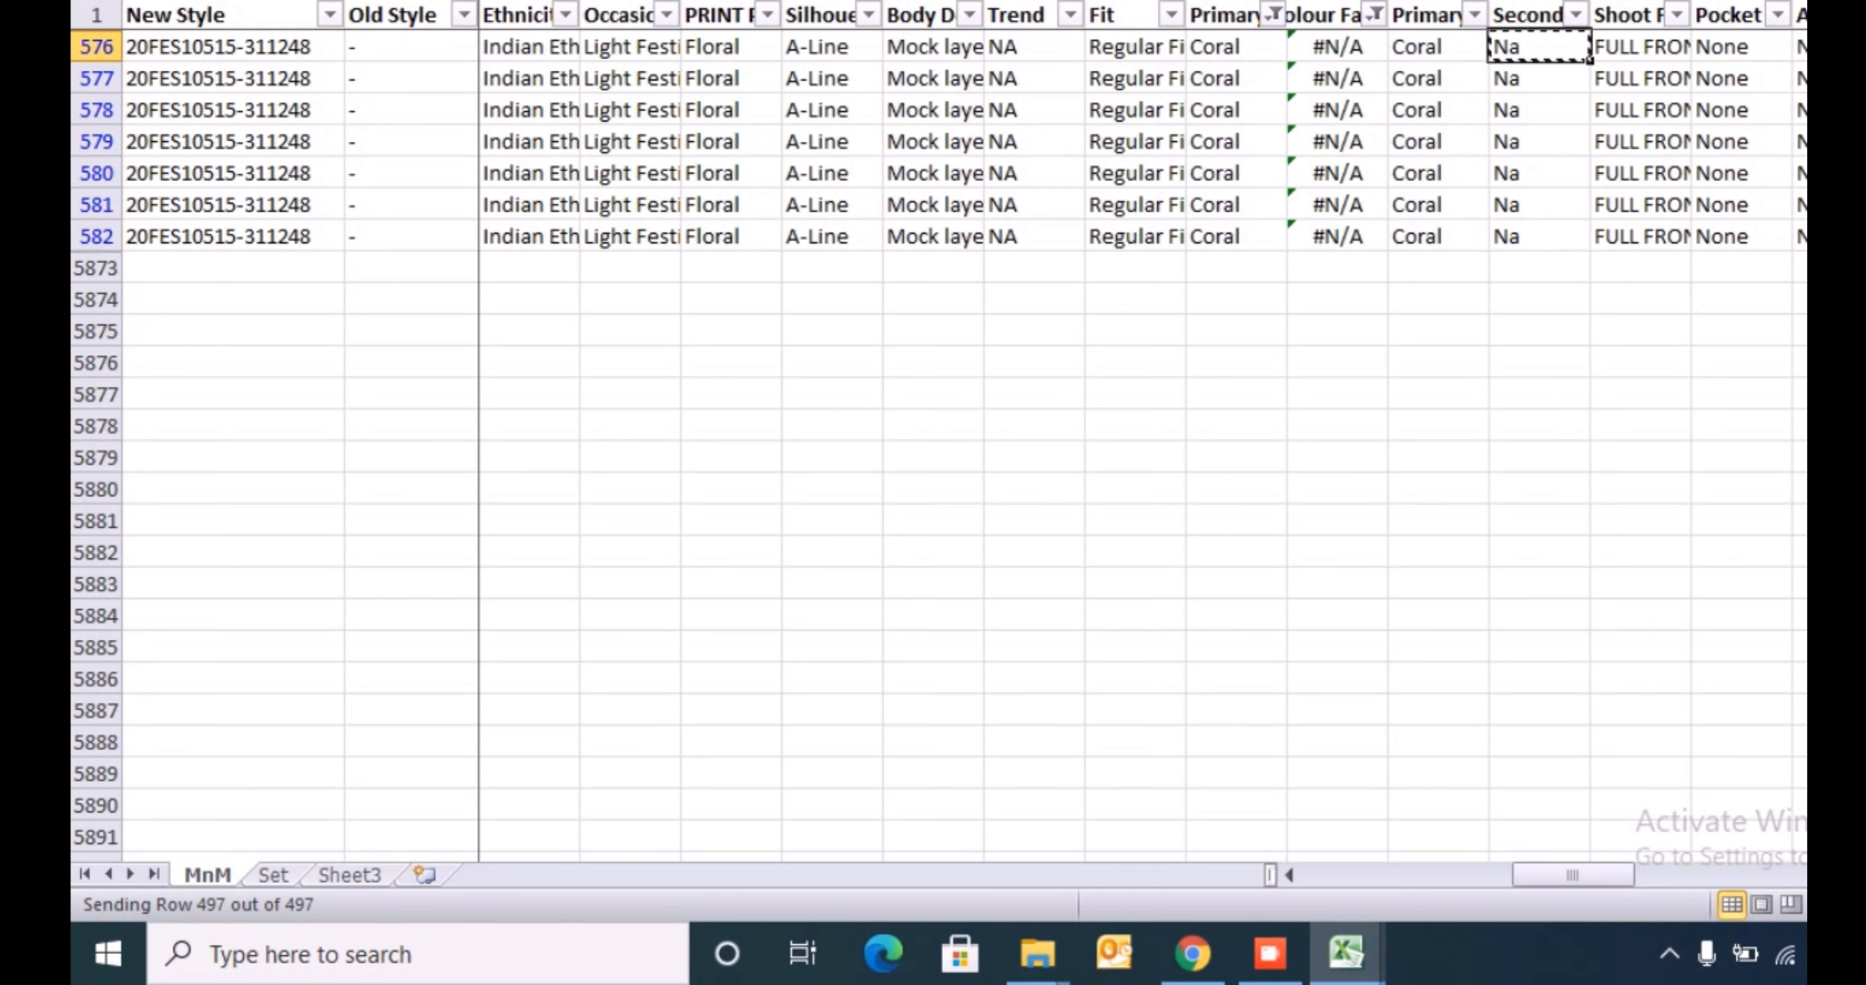
# - Enter Orange in the mapped colour family cell of row 576 and fill it down through row 582
pyautogui.press('Left')
pyautogui.press('Left')
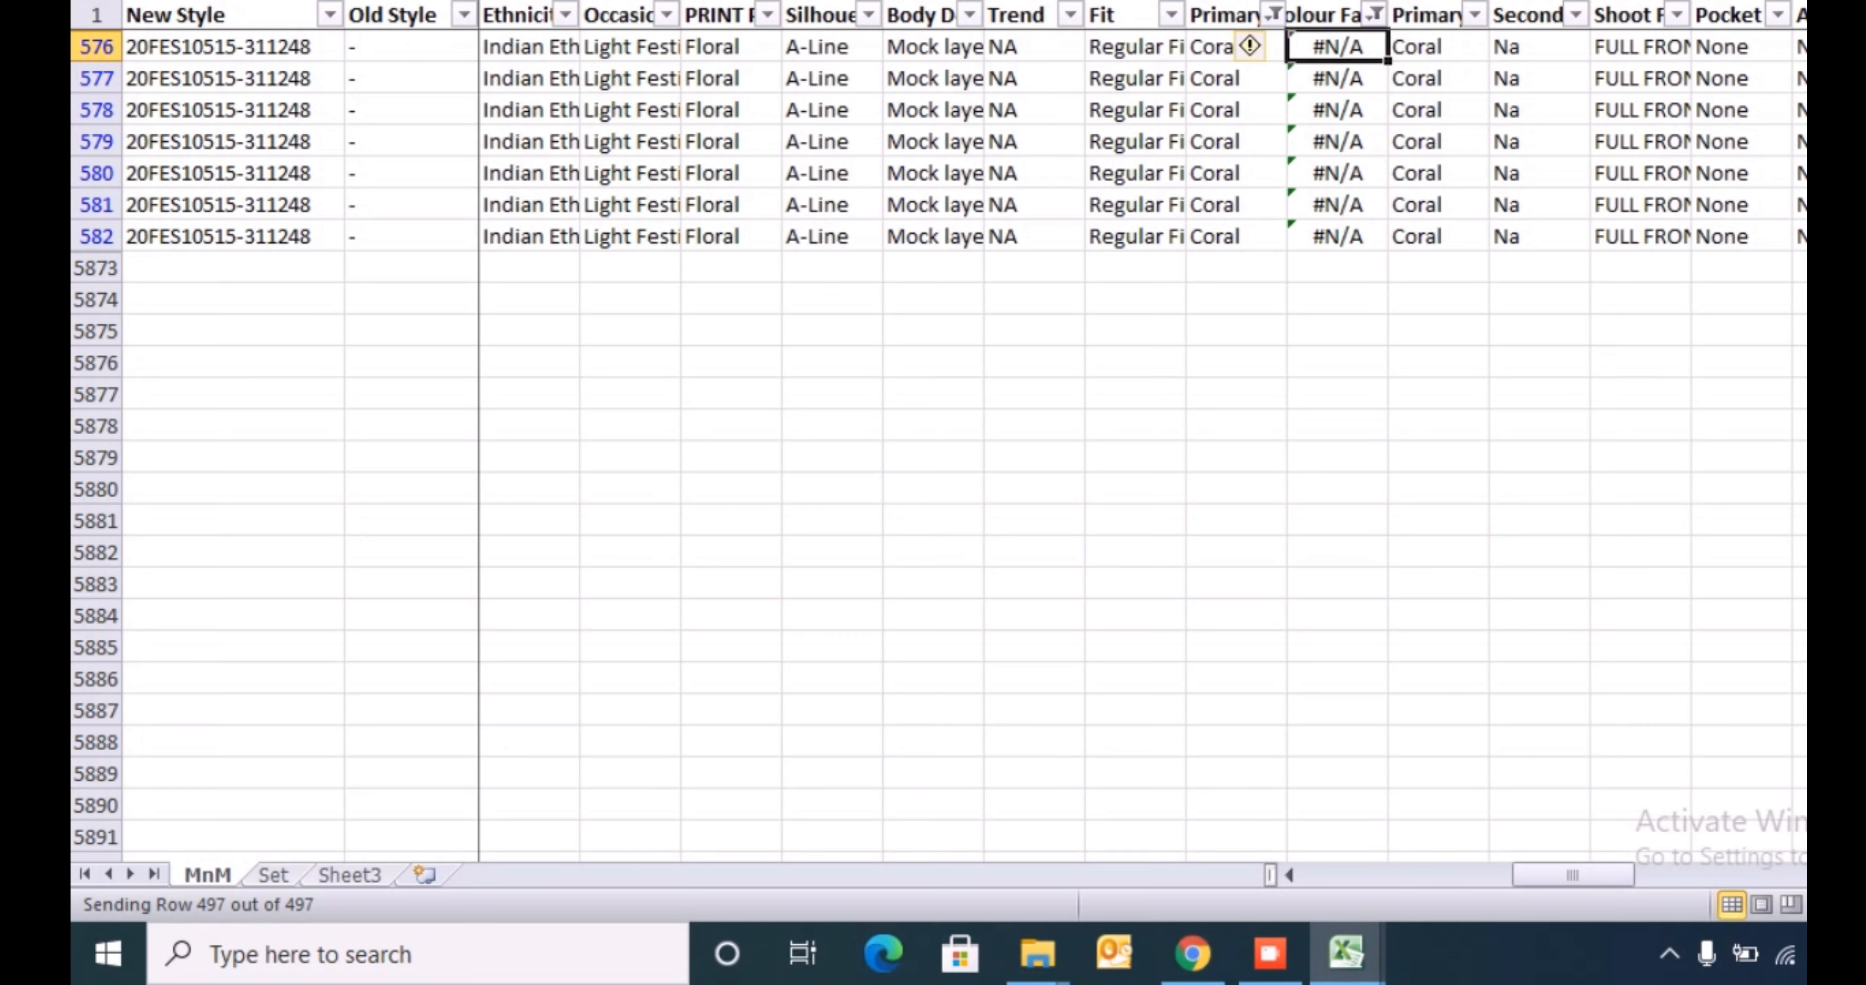
pyautogui.write('Ornage')
pyautogui.hotkey('ctrl', 'Return')
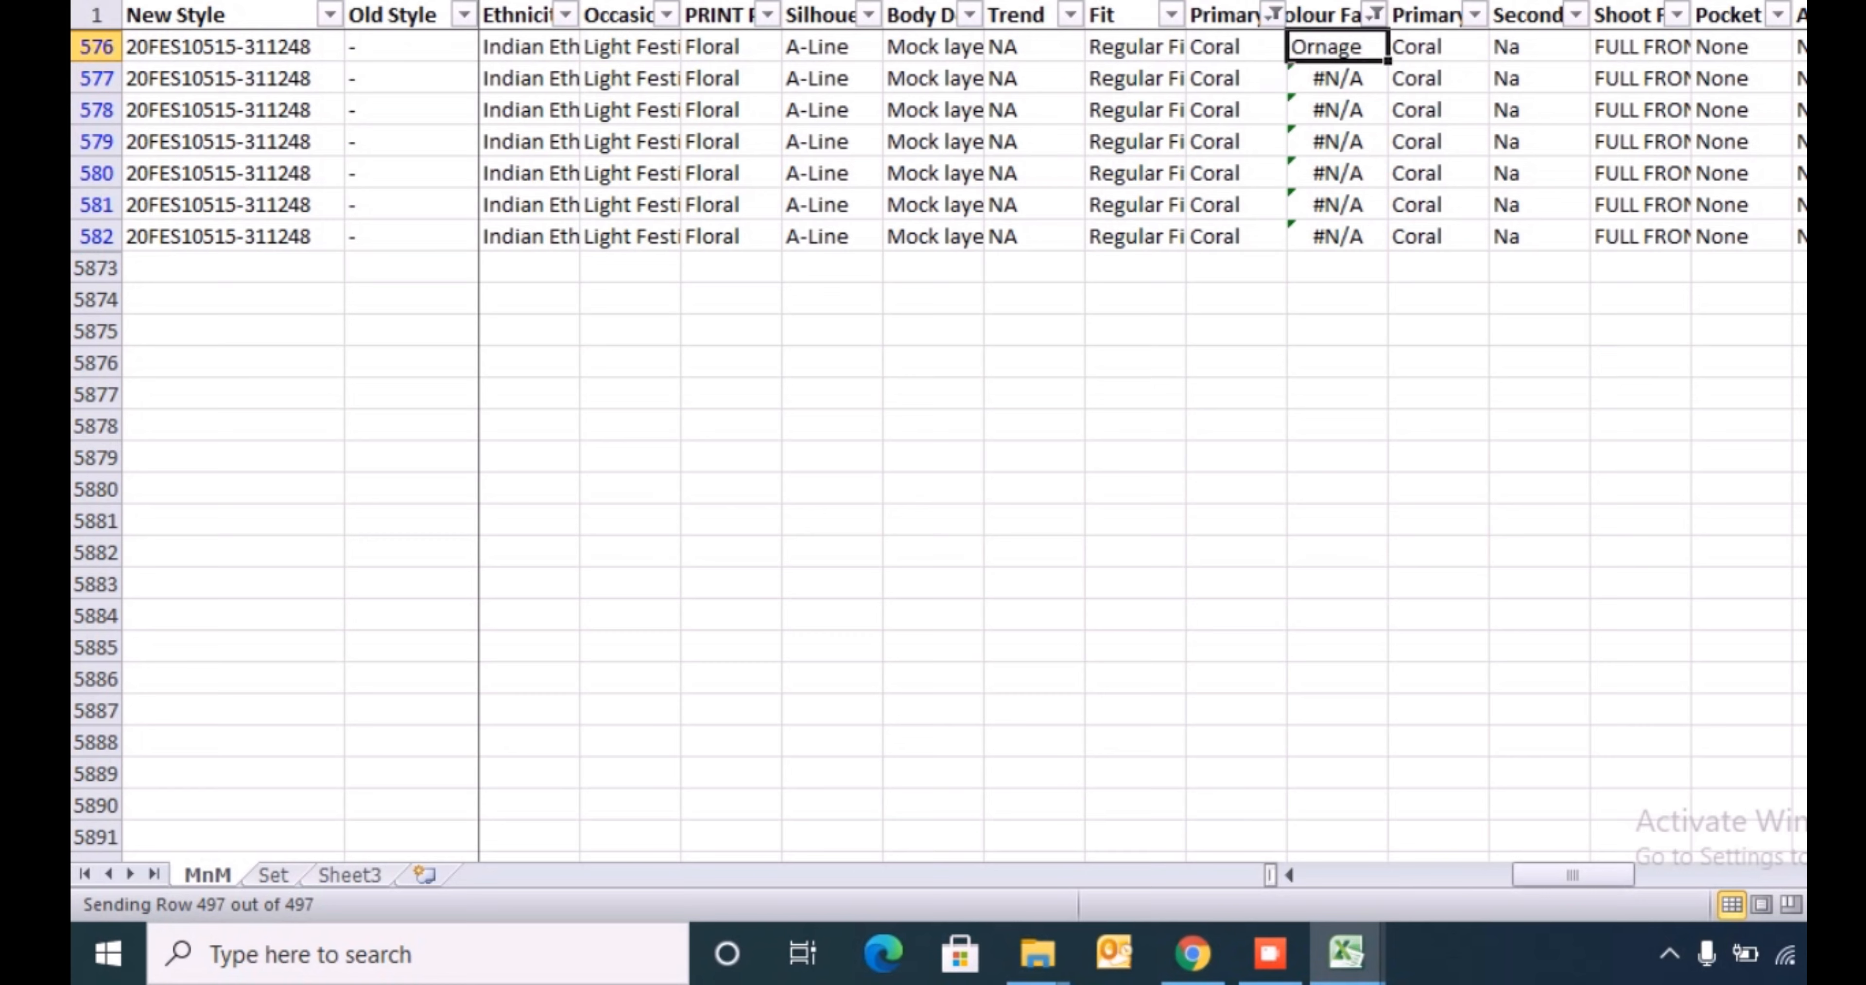
pyautogui.write('Ora')
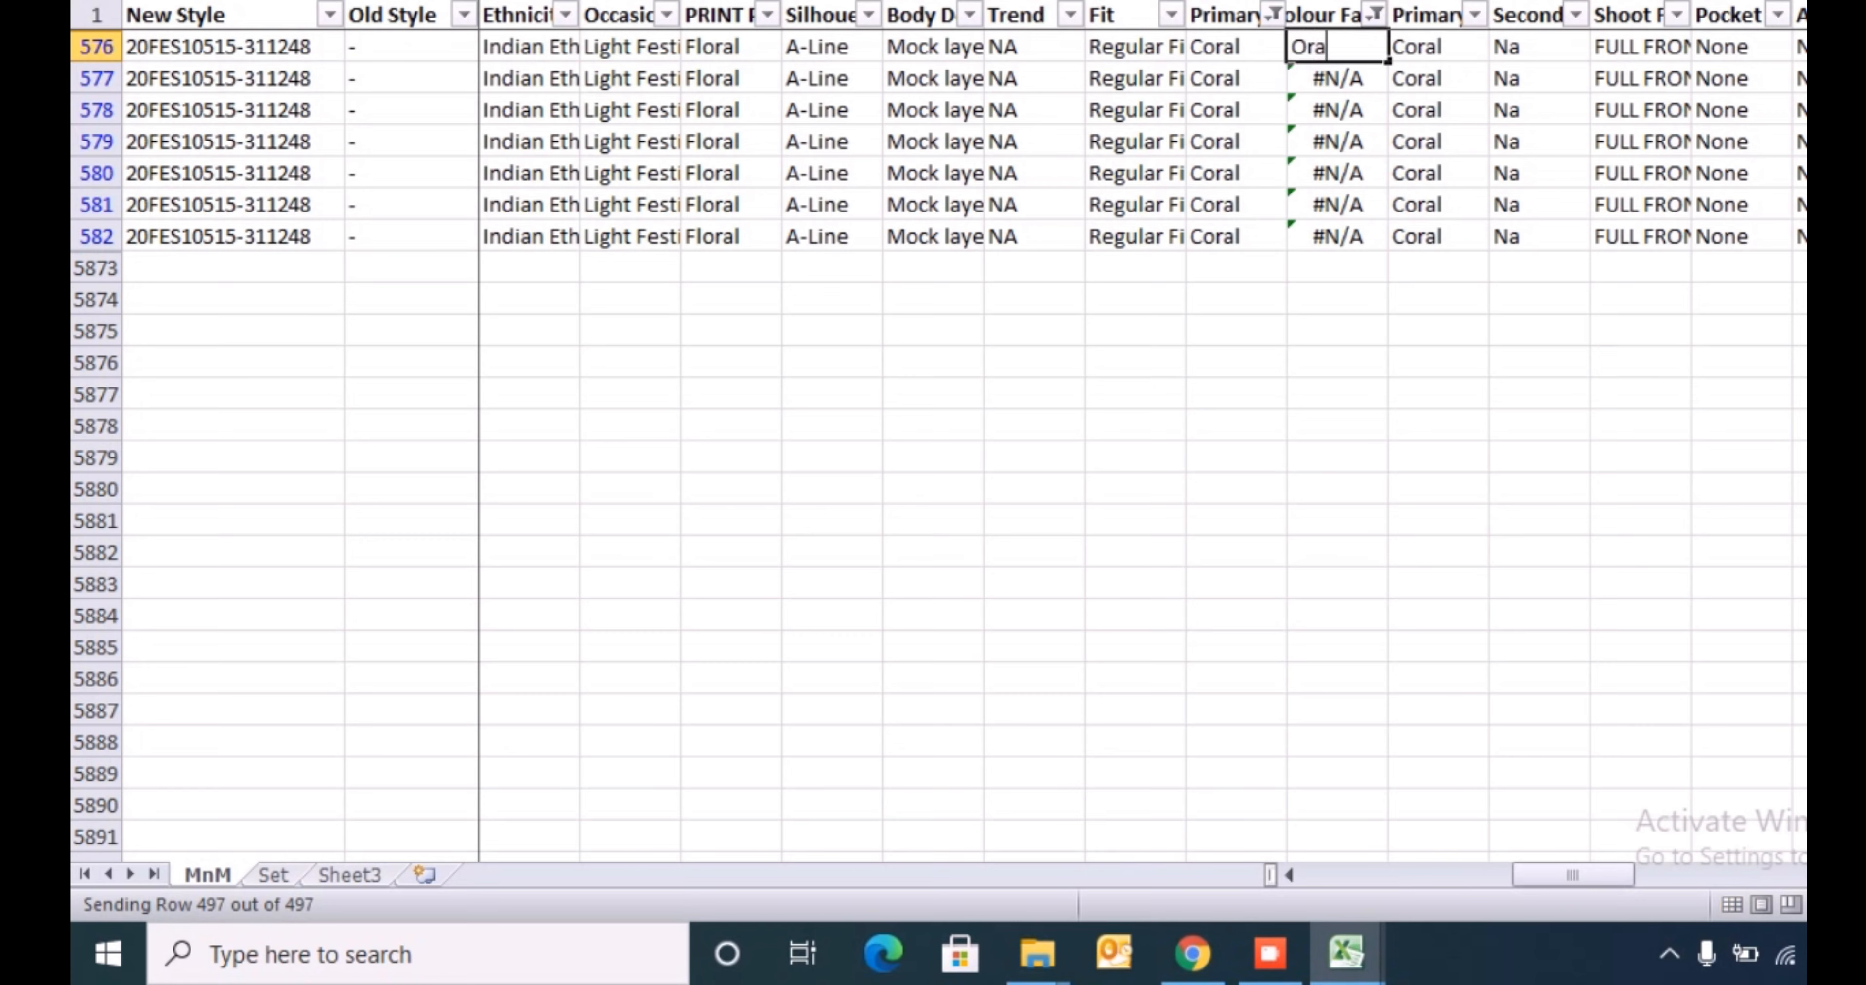
pyautogui.write('nge')
pyautogui.press('Return')
pyautogui.press('Up')
pyautogui.hotkey('ctrl', 'shift', 'Down')
pyautogui.hotkey('ctrl', 'd')
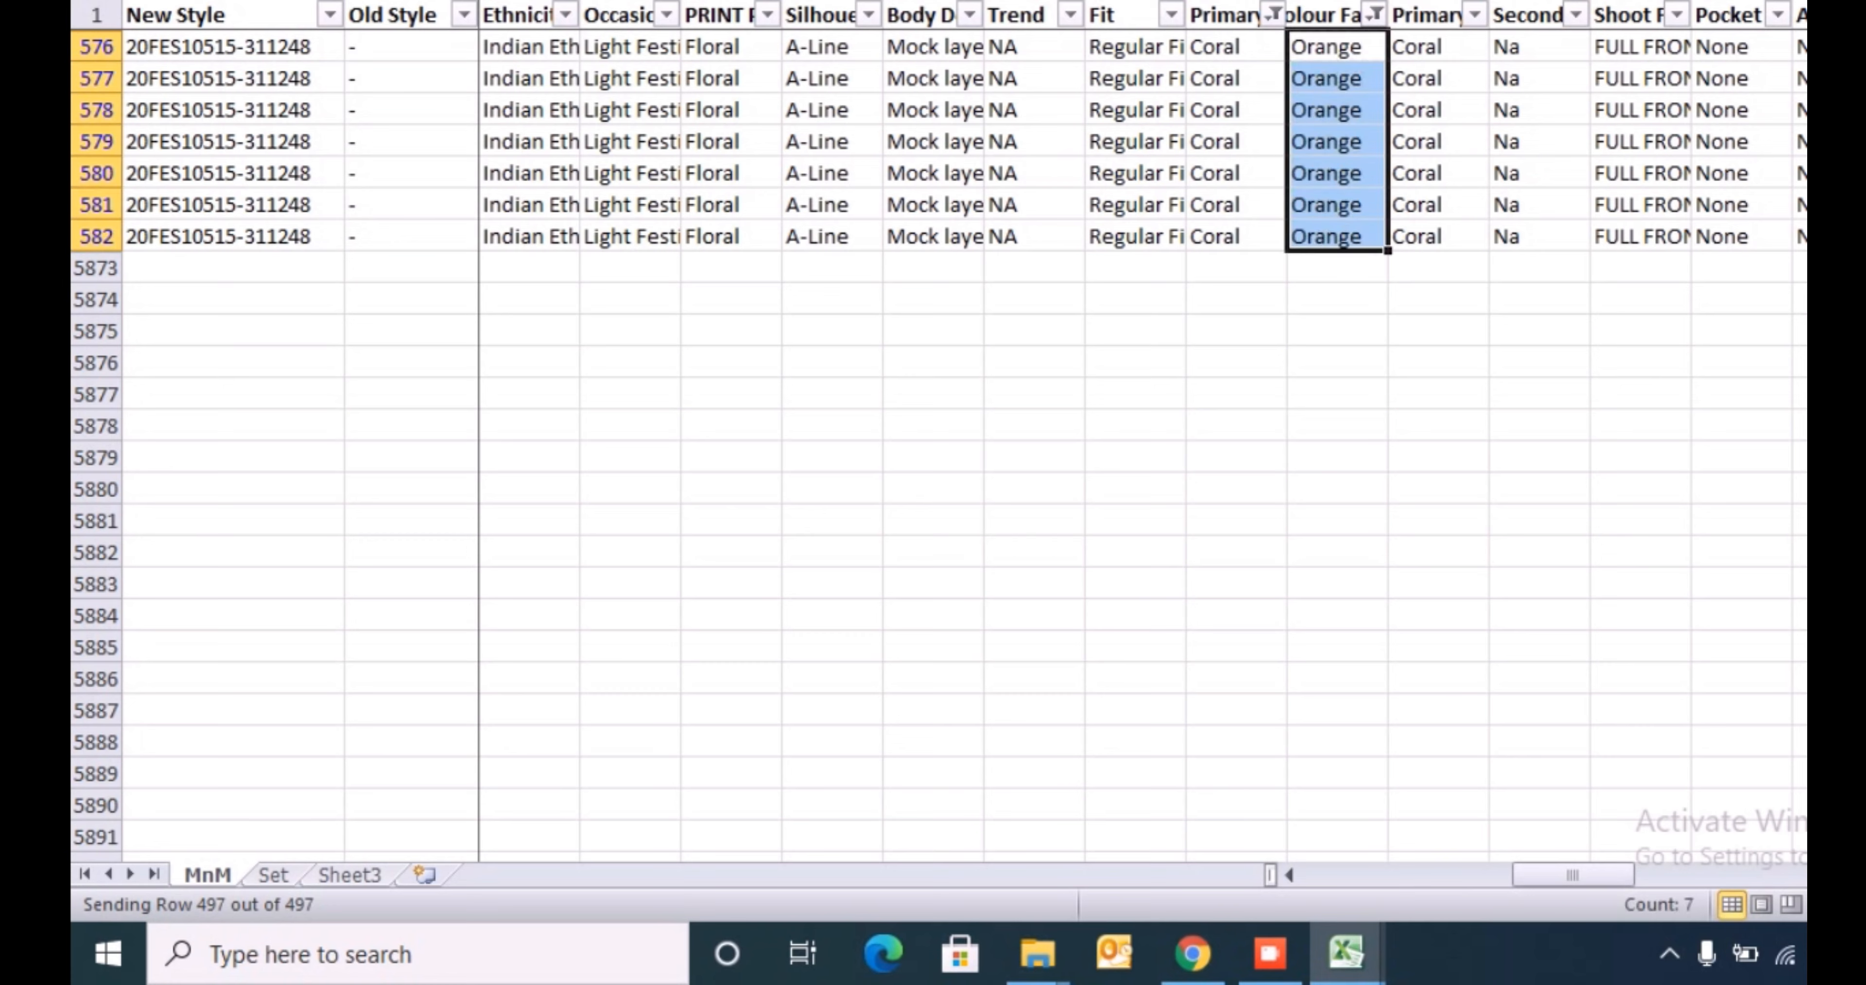
# - Filter the primary colour family column to the values containing grey
pyautogui.hotkey('ctrl', 'Up')
pyautogui.press('Left')
pyautogui.hotkey('alt', 'Down')
pyautogui.press('Down')
pyautogui.press('Down')
pyautogui.press('Down')
pyautogui.press('Down')
pyautogui.press('Down')
pyautogui.press('Down')
pyautogui.press('Down')
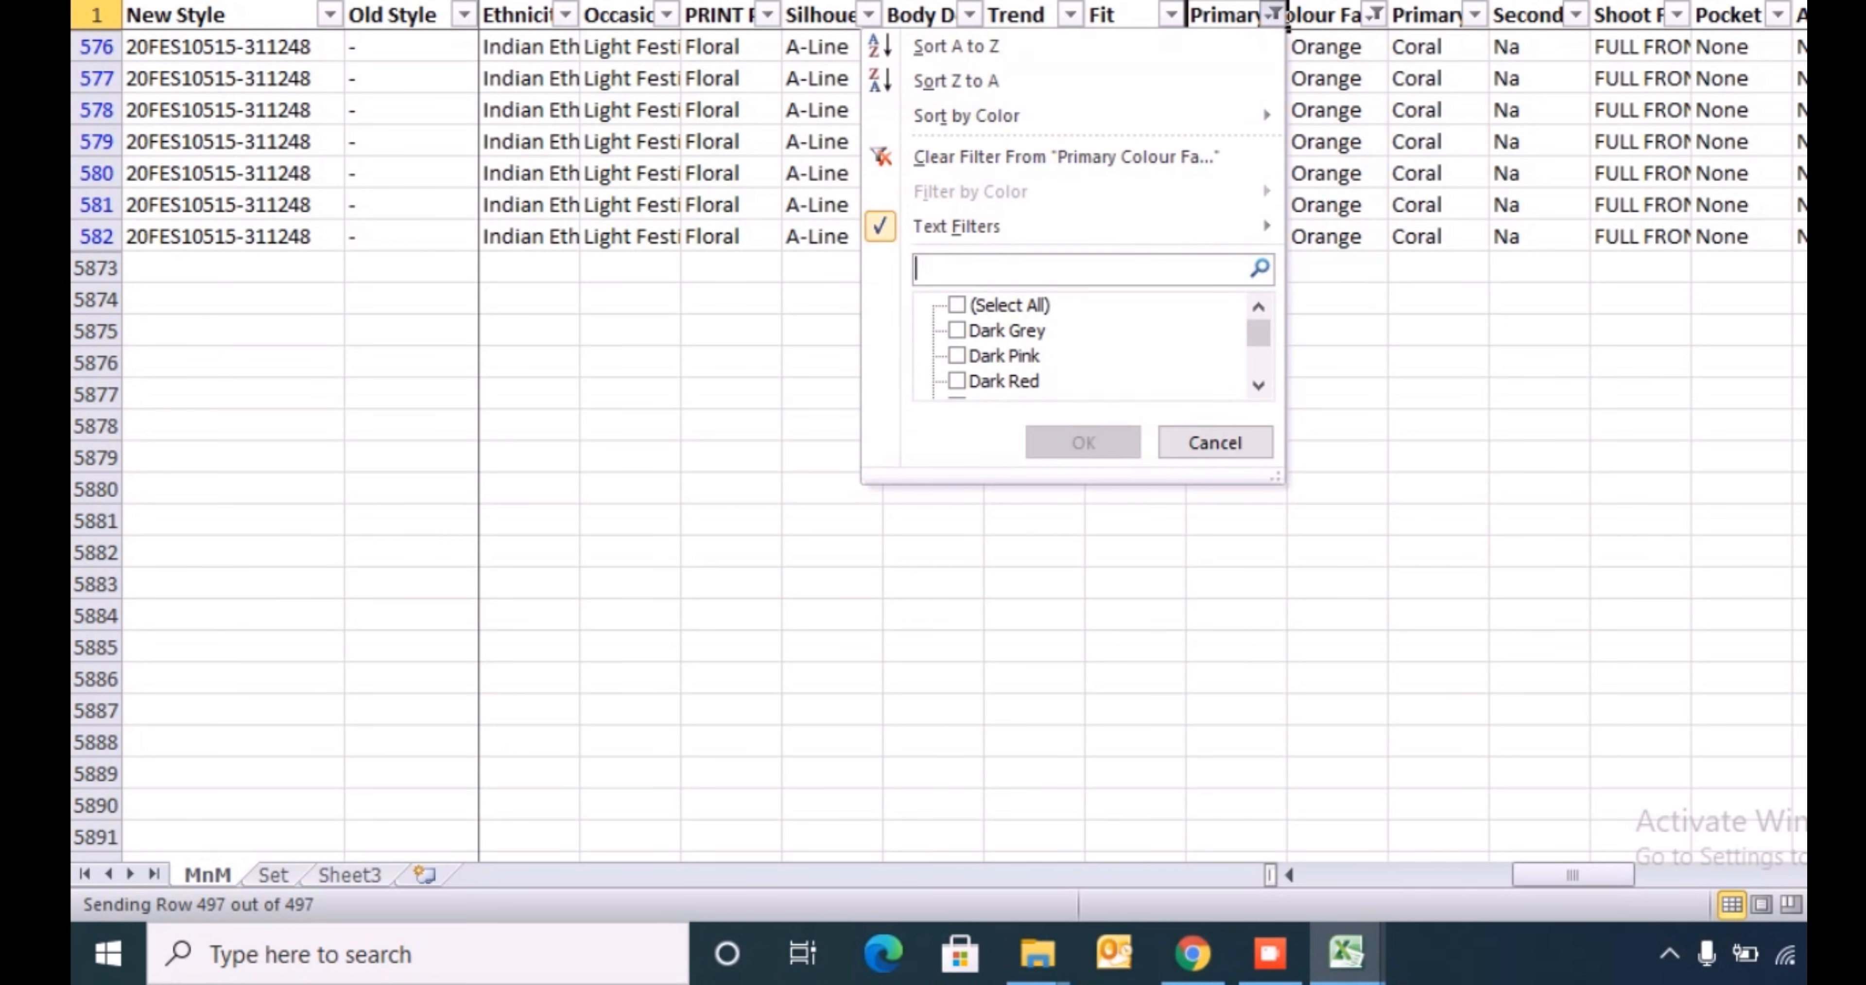
pyautogui.write('grey')
pyautogui.press('Return')
pyautogui.press('Down')
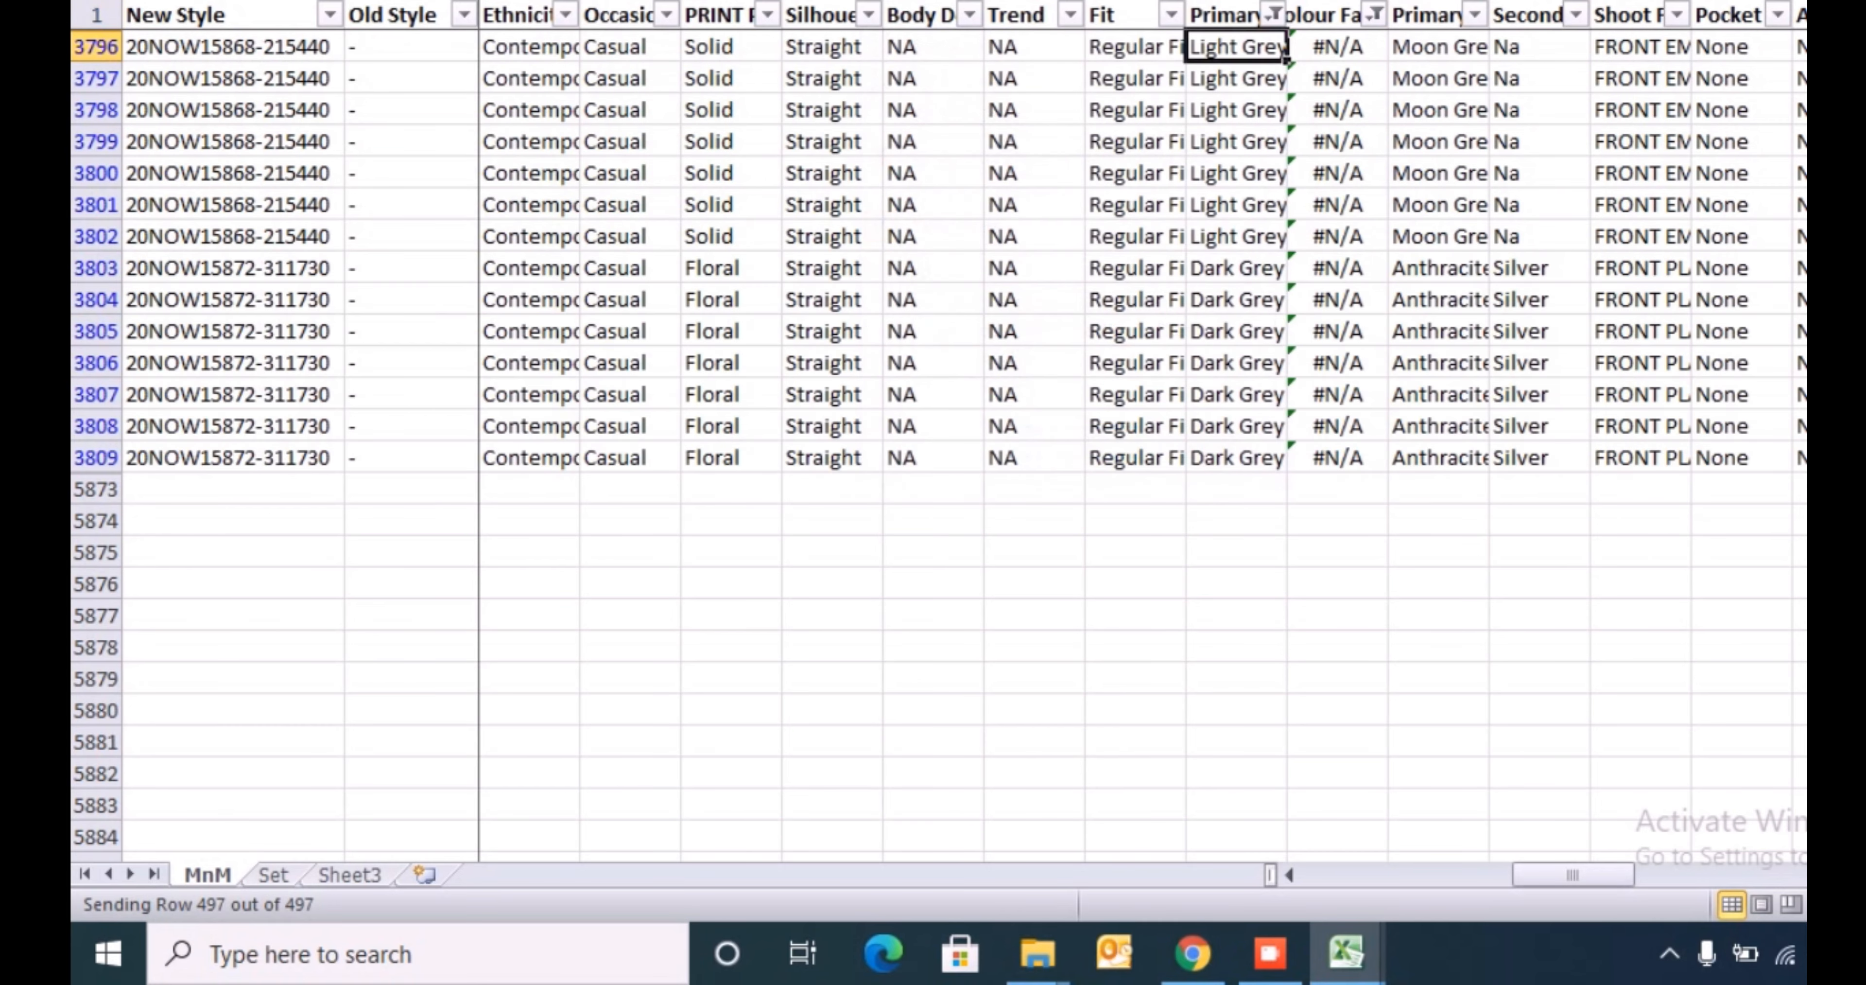
# - Enter Grey in the mapped colour family cell of row 3796 and fill it down through row 3809
pyautogui.hotkey('ctrl', 'shift', 'Down')
pyautogui.hotkey('ctrl', 'Up')
pyautogui.press('Down')
pyautogui.press('Right')
pyautogui.write('G')
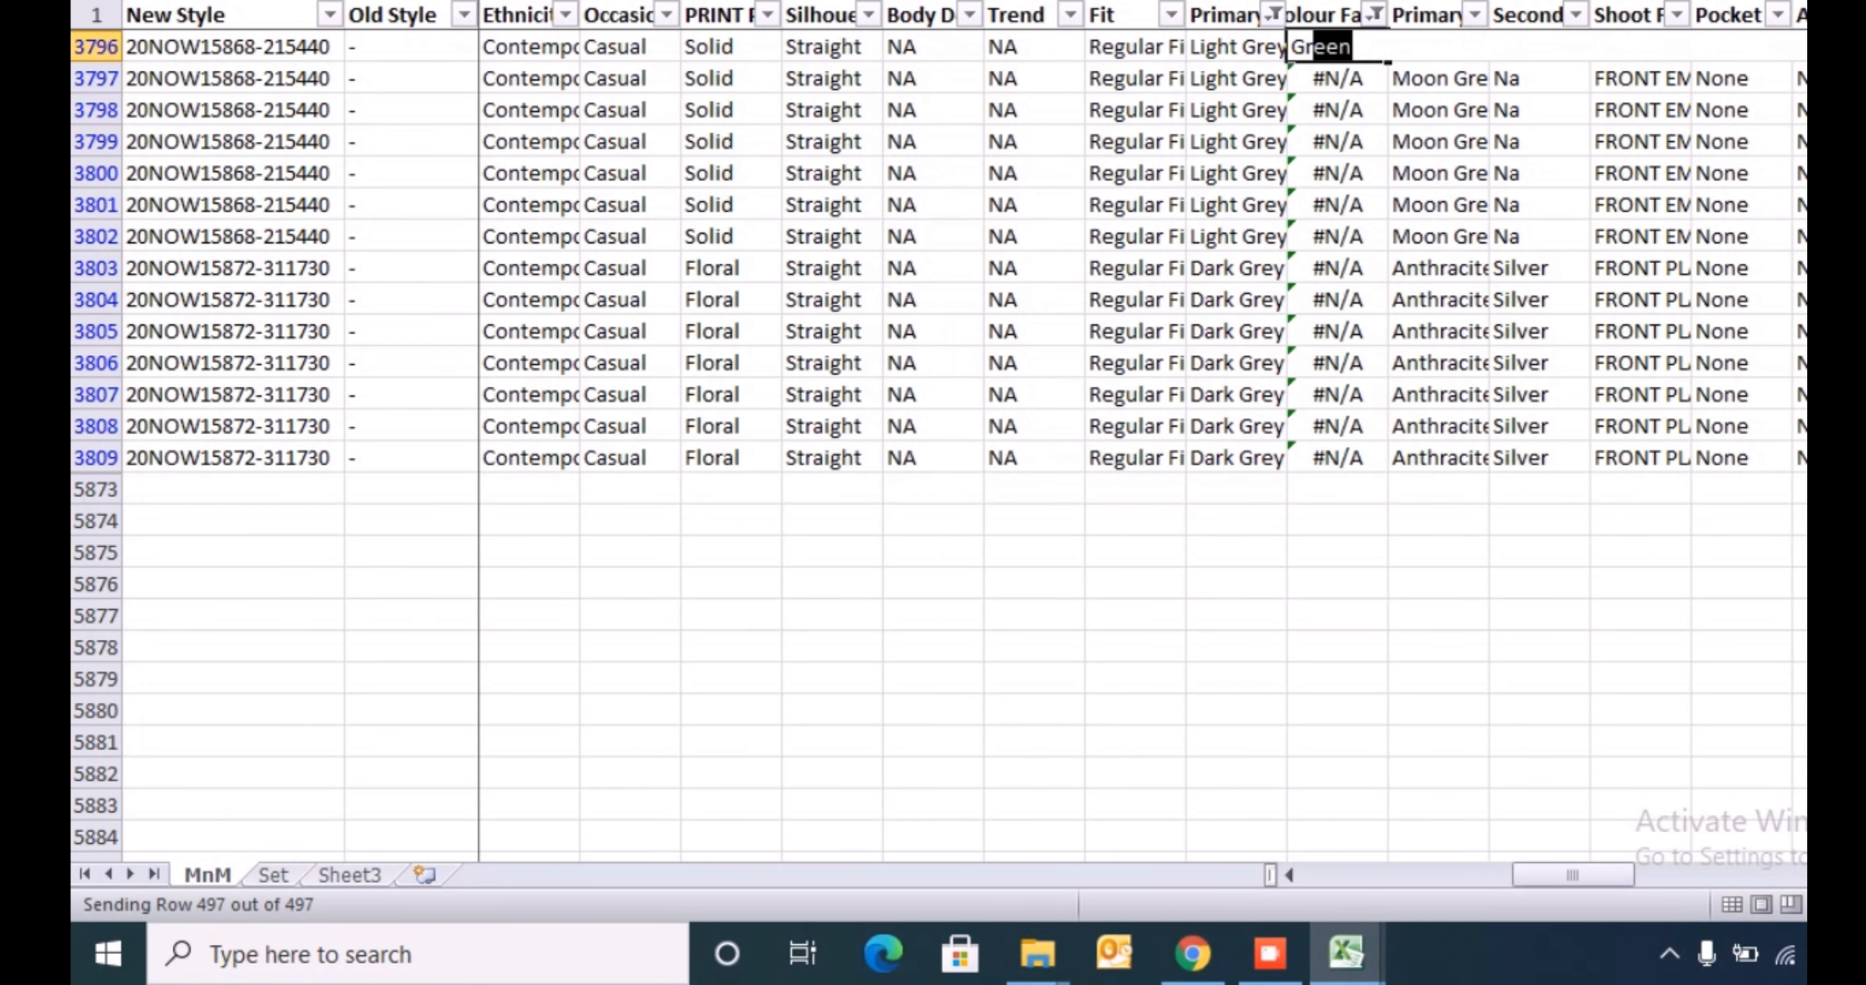
pyautogui.write('rey')
pyautogui.press('Return')
pyautogui.press('Up')
pyautogui.hotkey('ctrl', 'shift', 'Down')
pyautogui.hotkey('ctrl', 'd')
# - Filter the primary colour family column to the Dark Pink and LIGHT PINK values by searching for pink
pyautogui.hotkey('ctrl', 'Up')
pyautogui.press('Left')
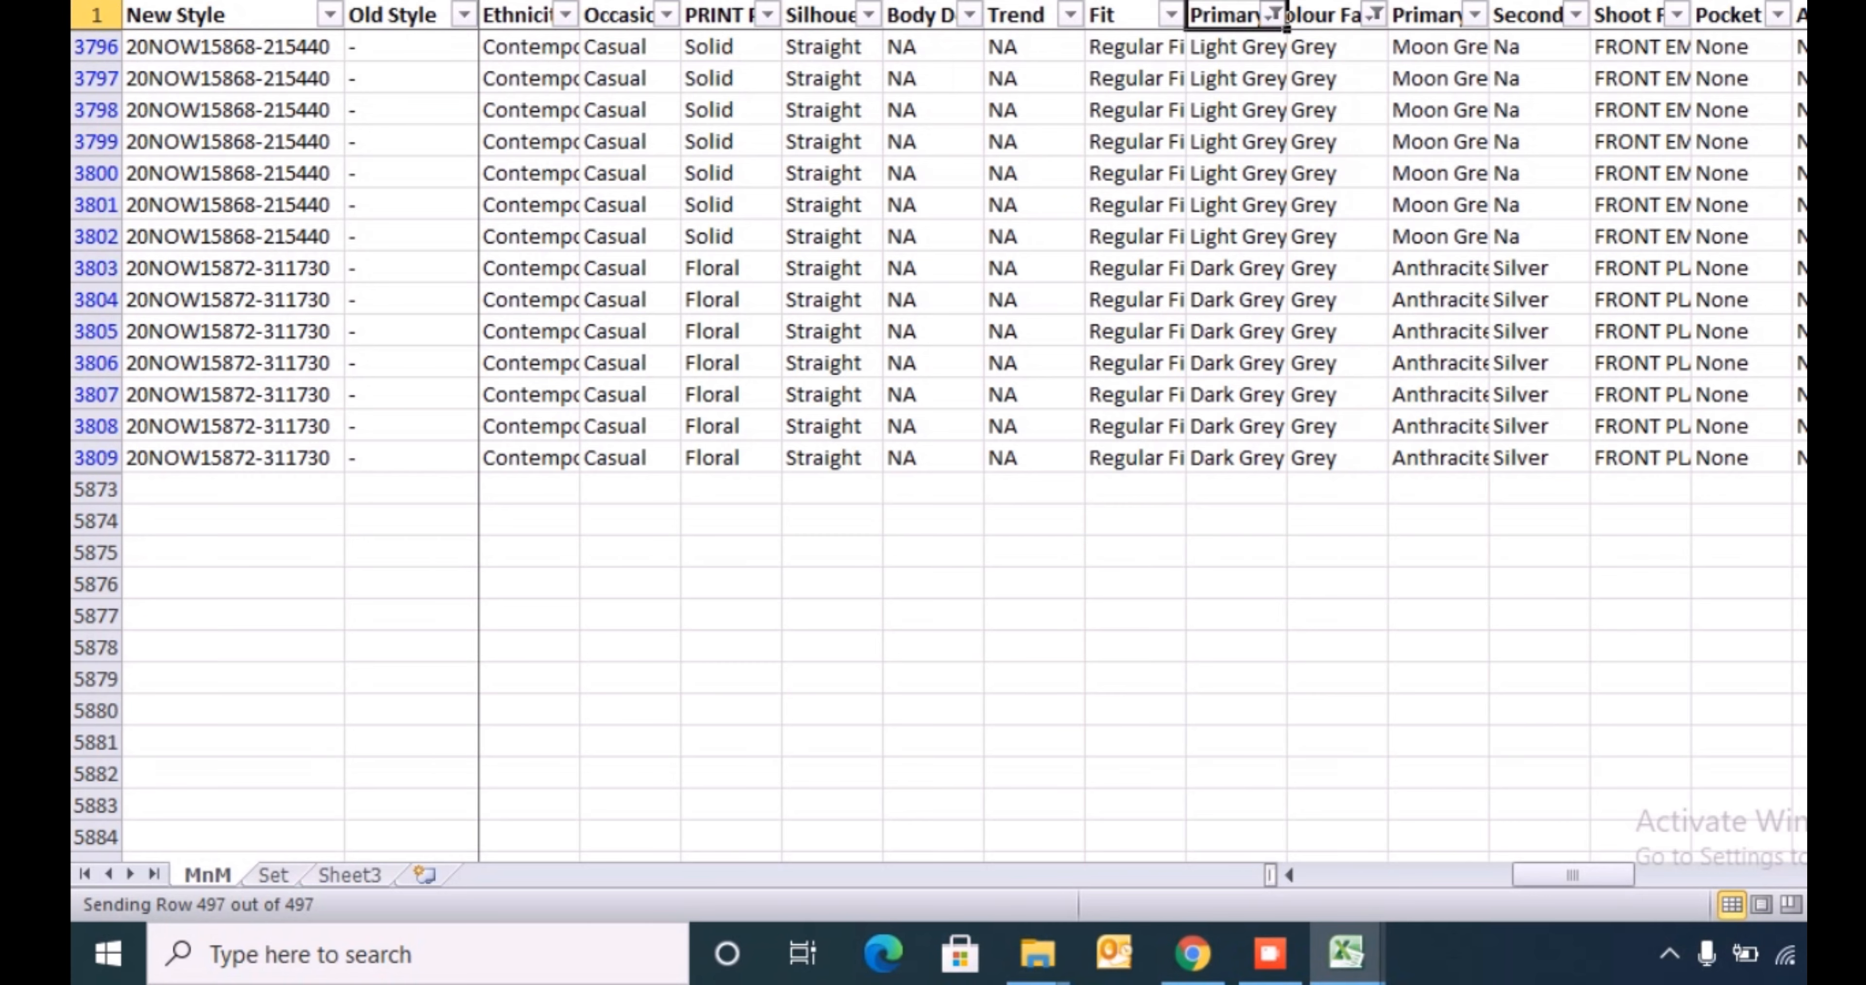
pyautogui.hotkey('alt', 'Down')
pyautogui.press('Down')
pyautogui.press('Down')
pyautogui.press('Down')
pyautogui.press('Down')
pyautogui.press('Down')
pyautogui.press('Down')
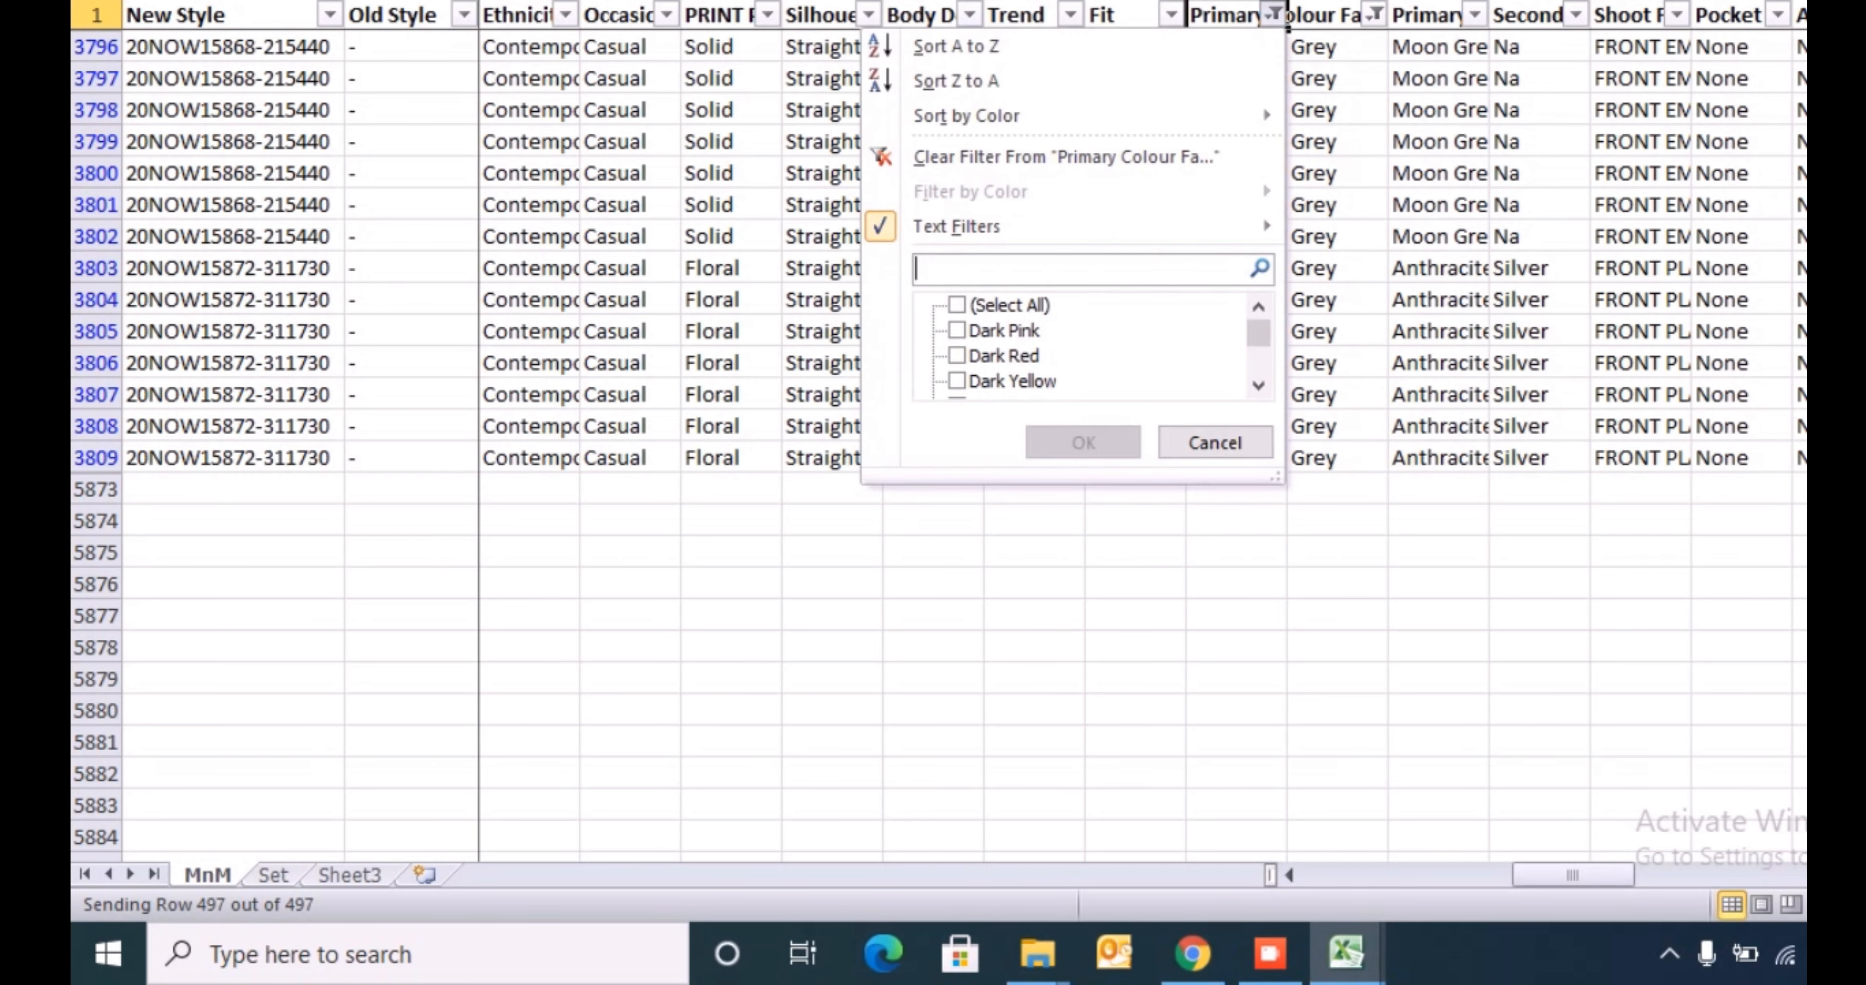
pyautogui.write('pink')
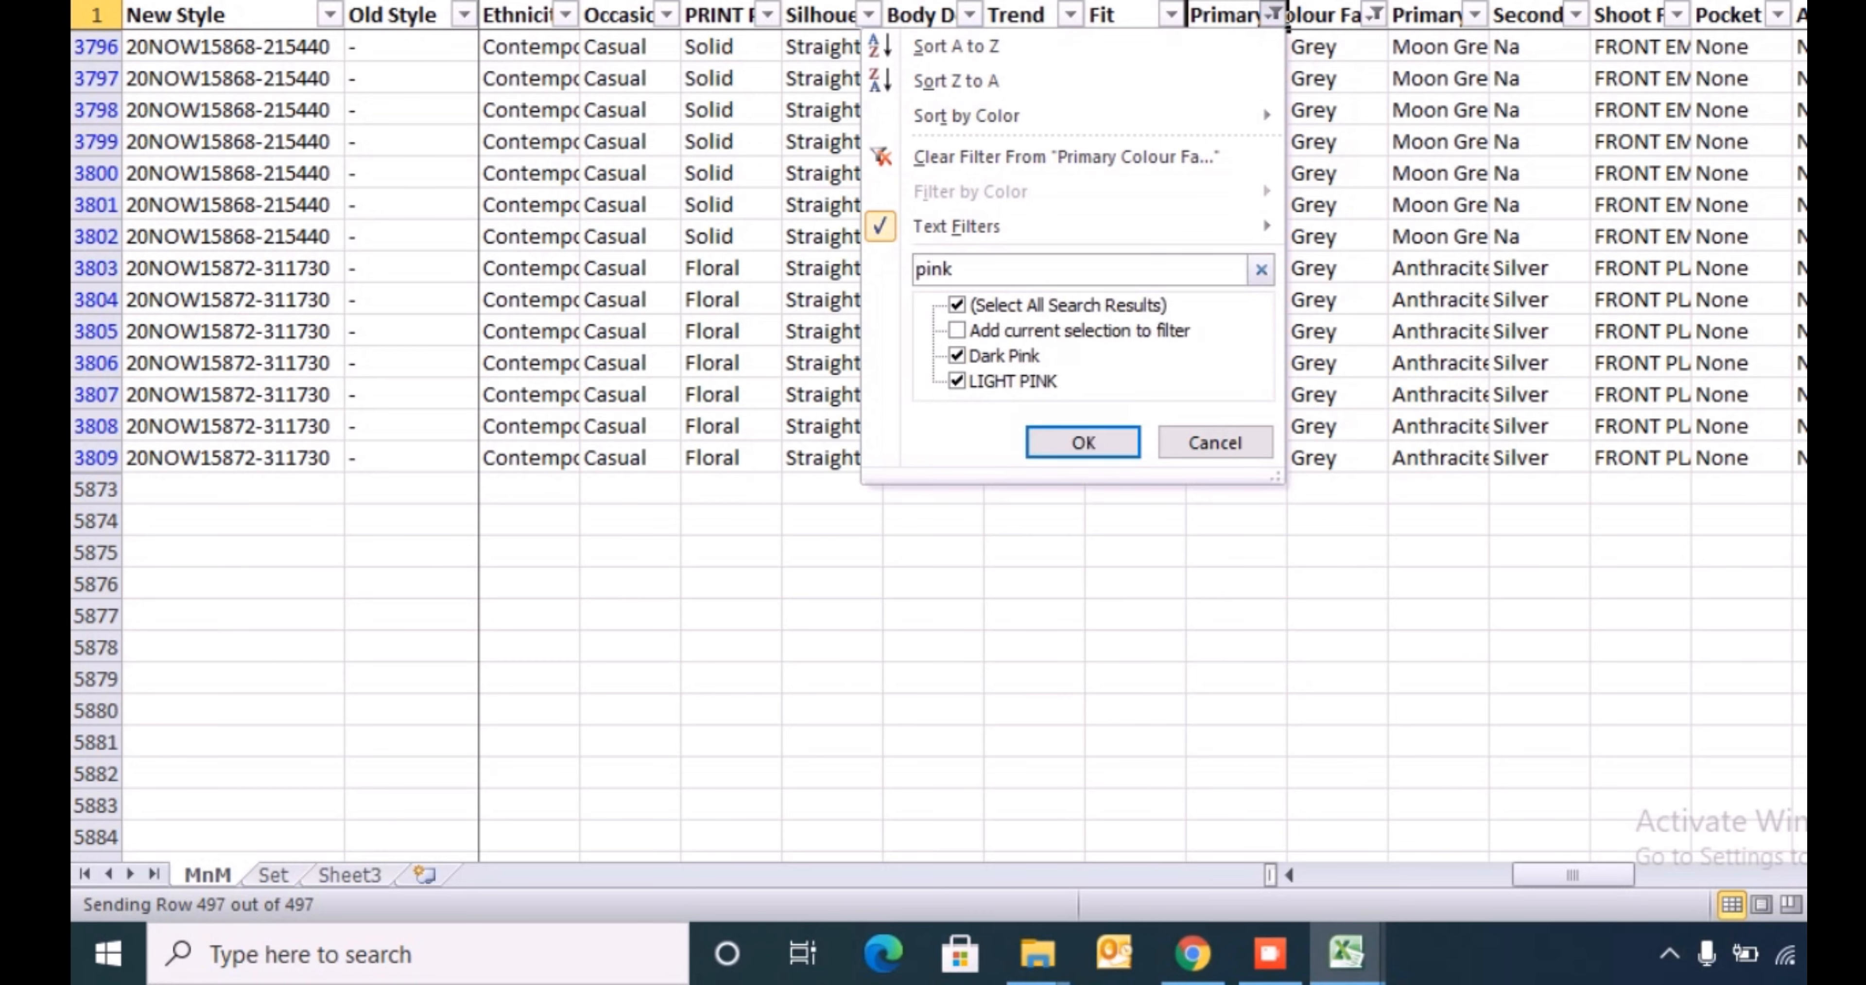
pyautogui.press('Return')
# - Enter Pink in the mapped colour family cell of row 3754 and fill it down through row 5424
pyautogui.hotkey('ctrl', 'shift', 'Down')
pyautogui.hotkey('ctrl', 'Up')
pyautogui.press('Right')
pyautogui.press('Down')
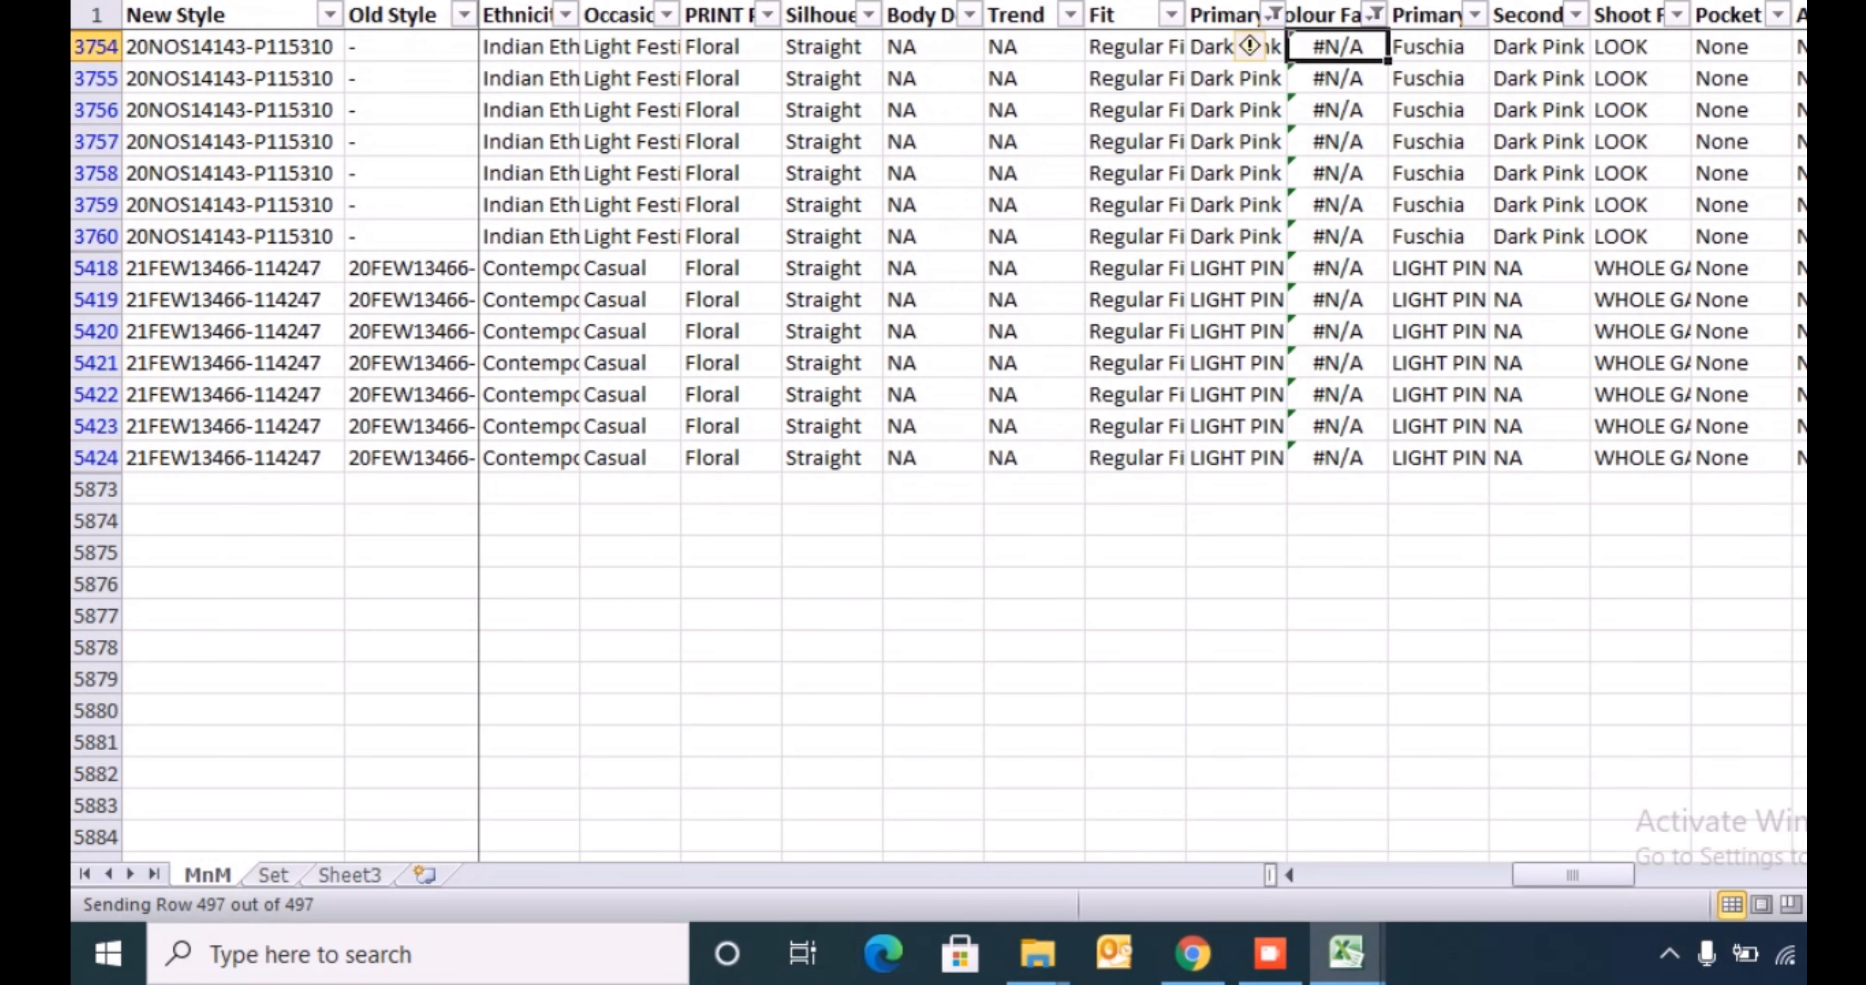
pyautogui.write('Pink')
pyautogui.press('Return')
pyautogui.press('Up')
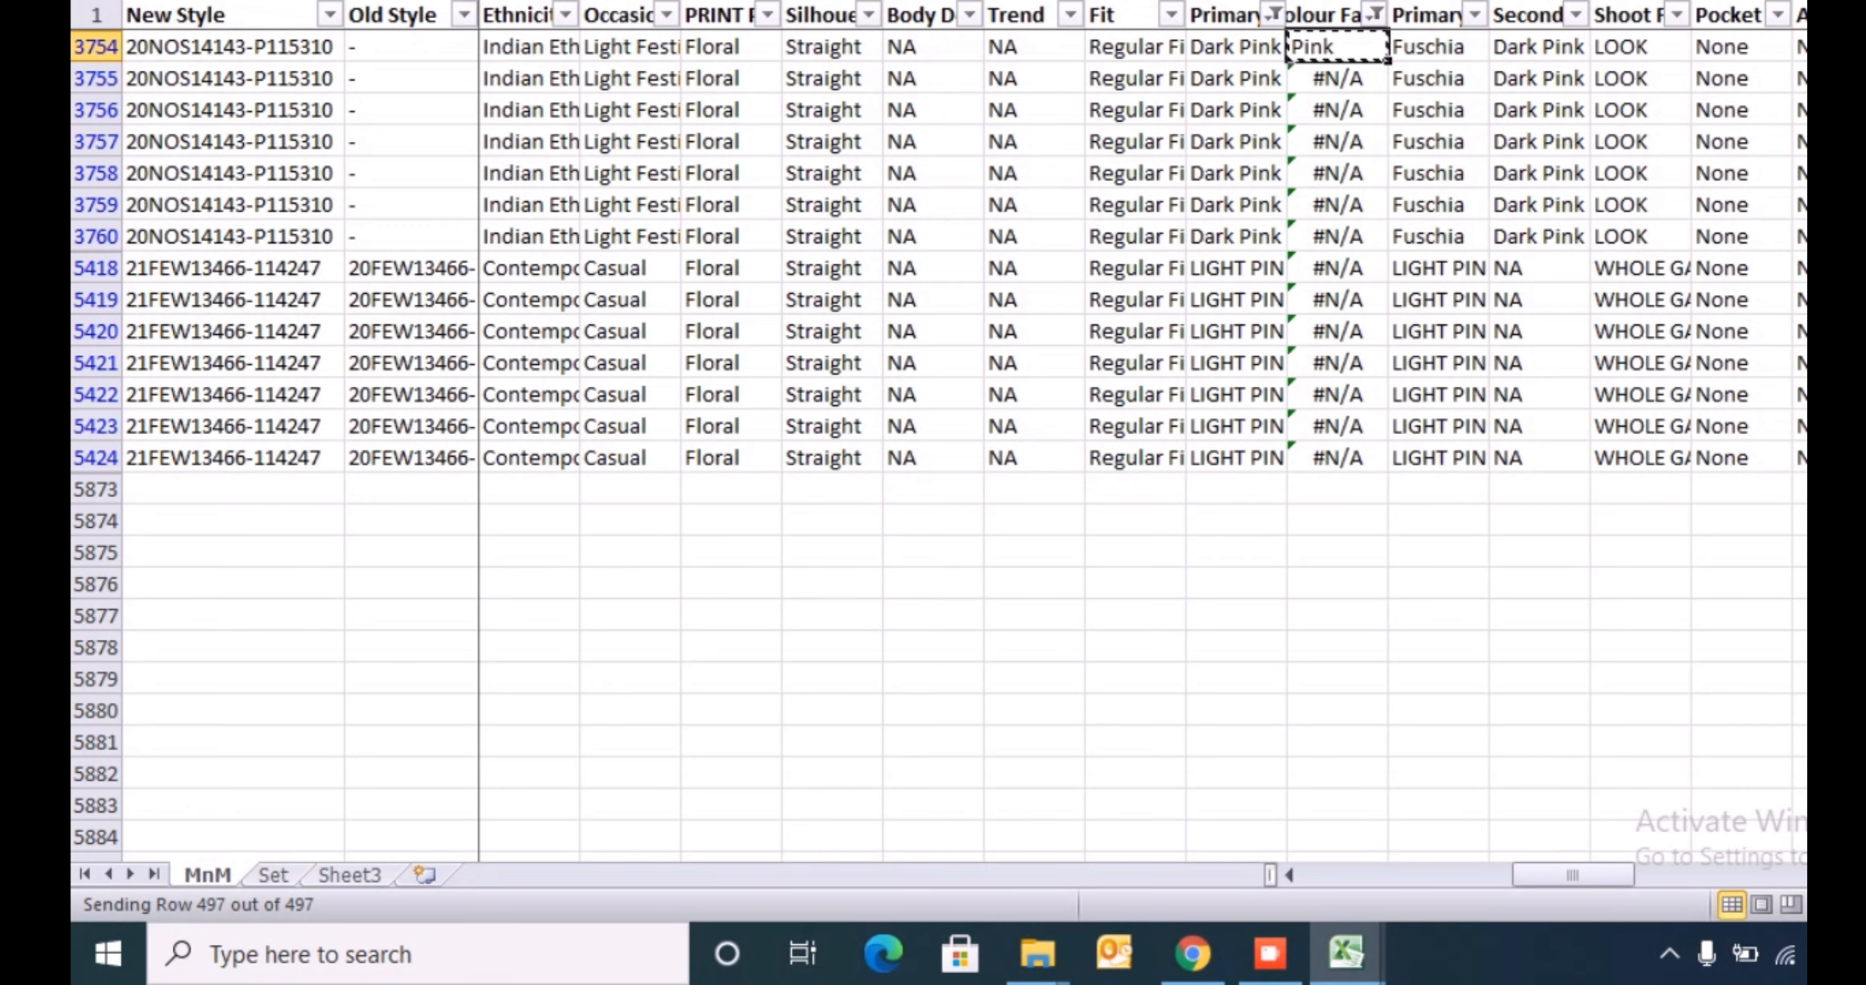
pyautogui.hotkey('ctrl', 'shift', 'Down')
pyautogui.hotkey('ctrl', 'd')
# - Filter the primary colour family column to Dark Red by searching for red
pyautogui.hotkey('ctrl', 'Up')
pyautogui.press('Left')
pyautogui.hotkey('alt', 'Down')
pyautogui.press('Down')
pyautogui.press('Down')
pyautogui.press('Down')
pyautogui.press('Down')
pyautogui.press('Down')
pyautogui.press('Down')
pyautogui.press('Down')
pyautogui.press('Down')
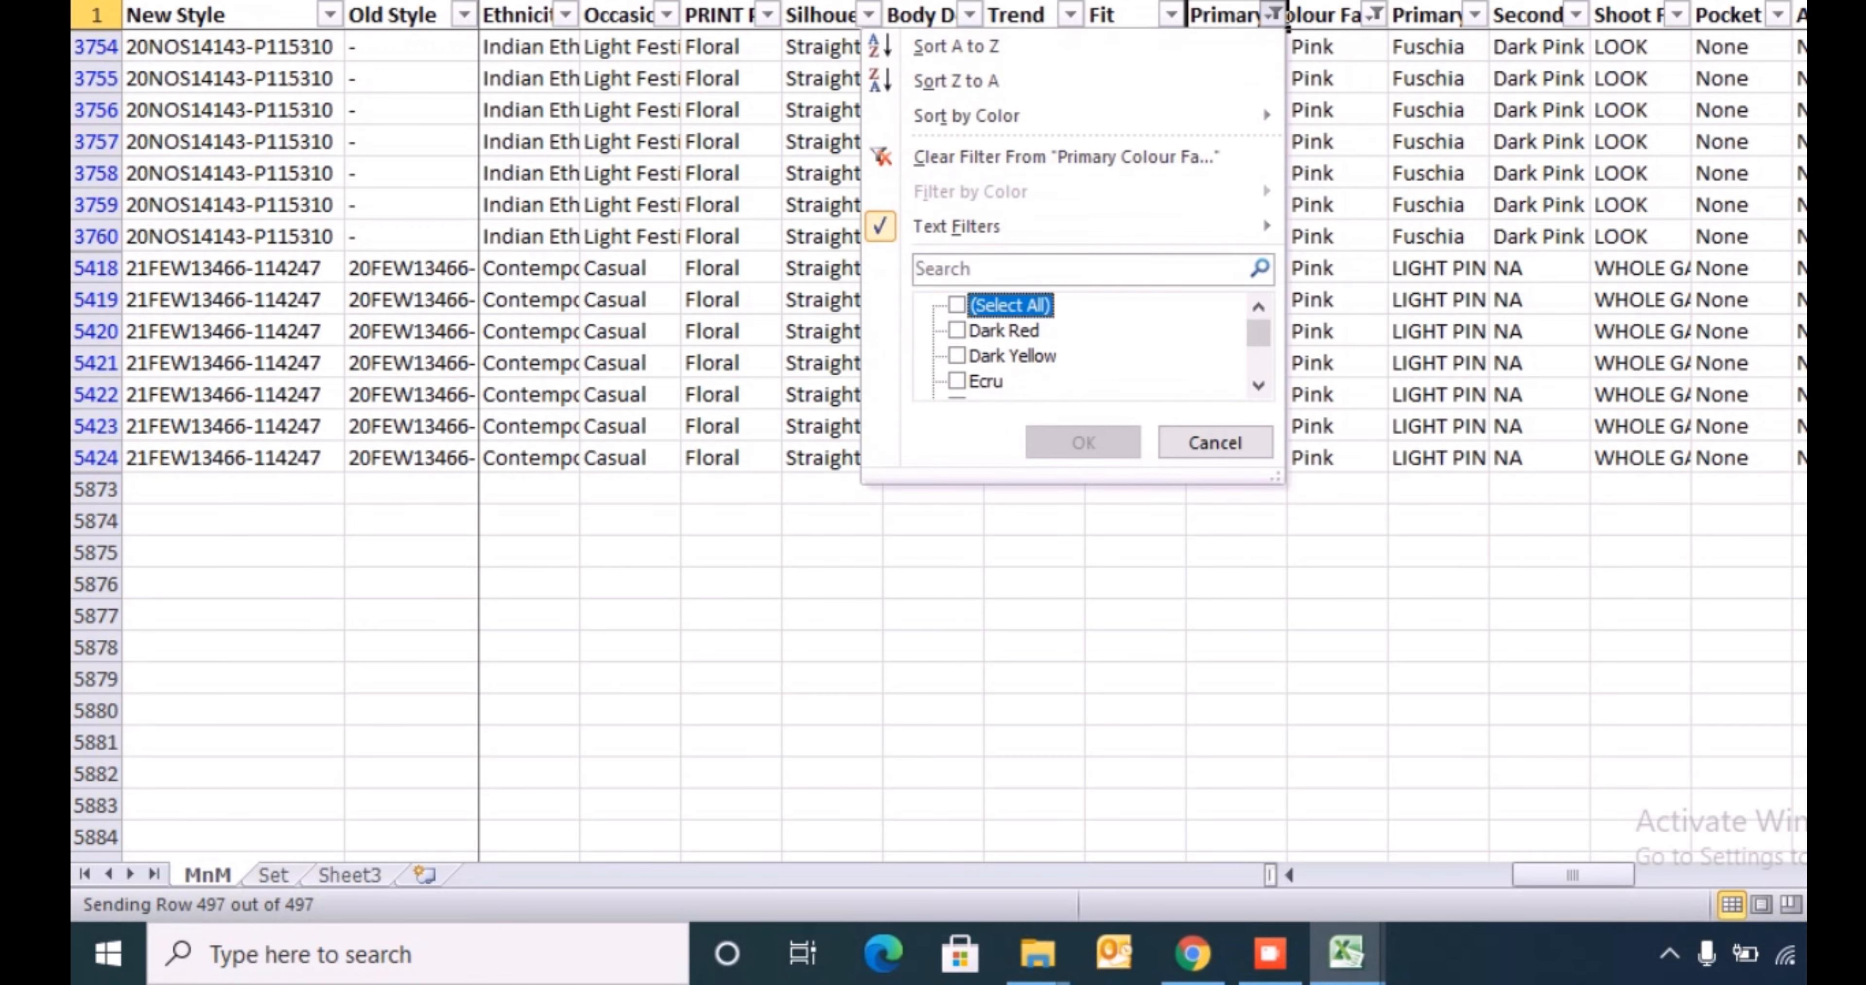
pyautogui.press('Up')
pyautogui.write('red')
pyautogui.press('Return')
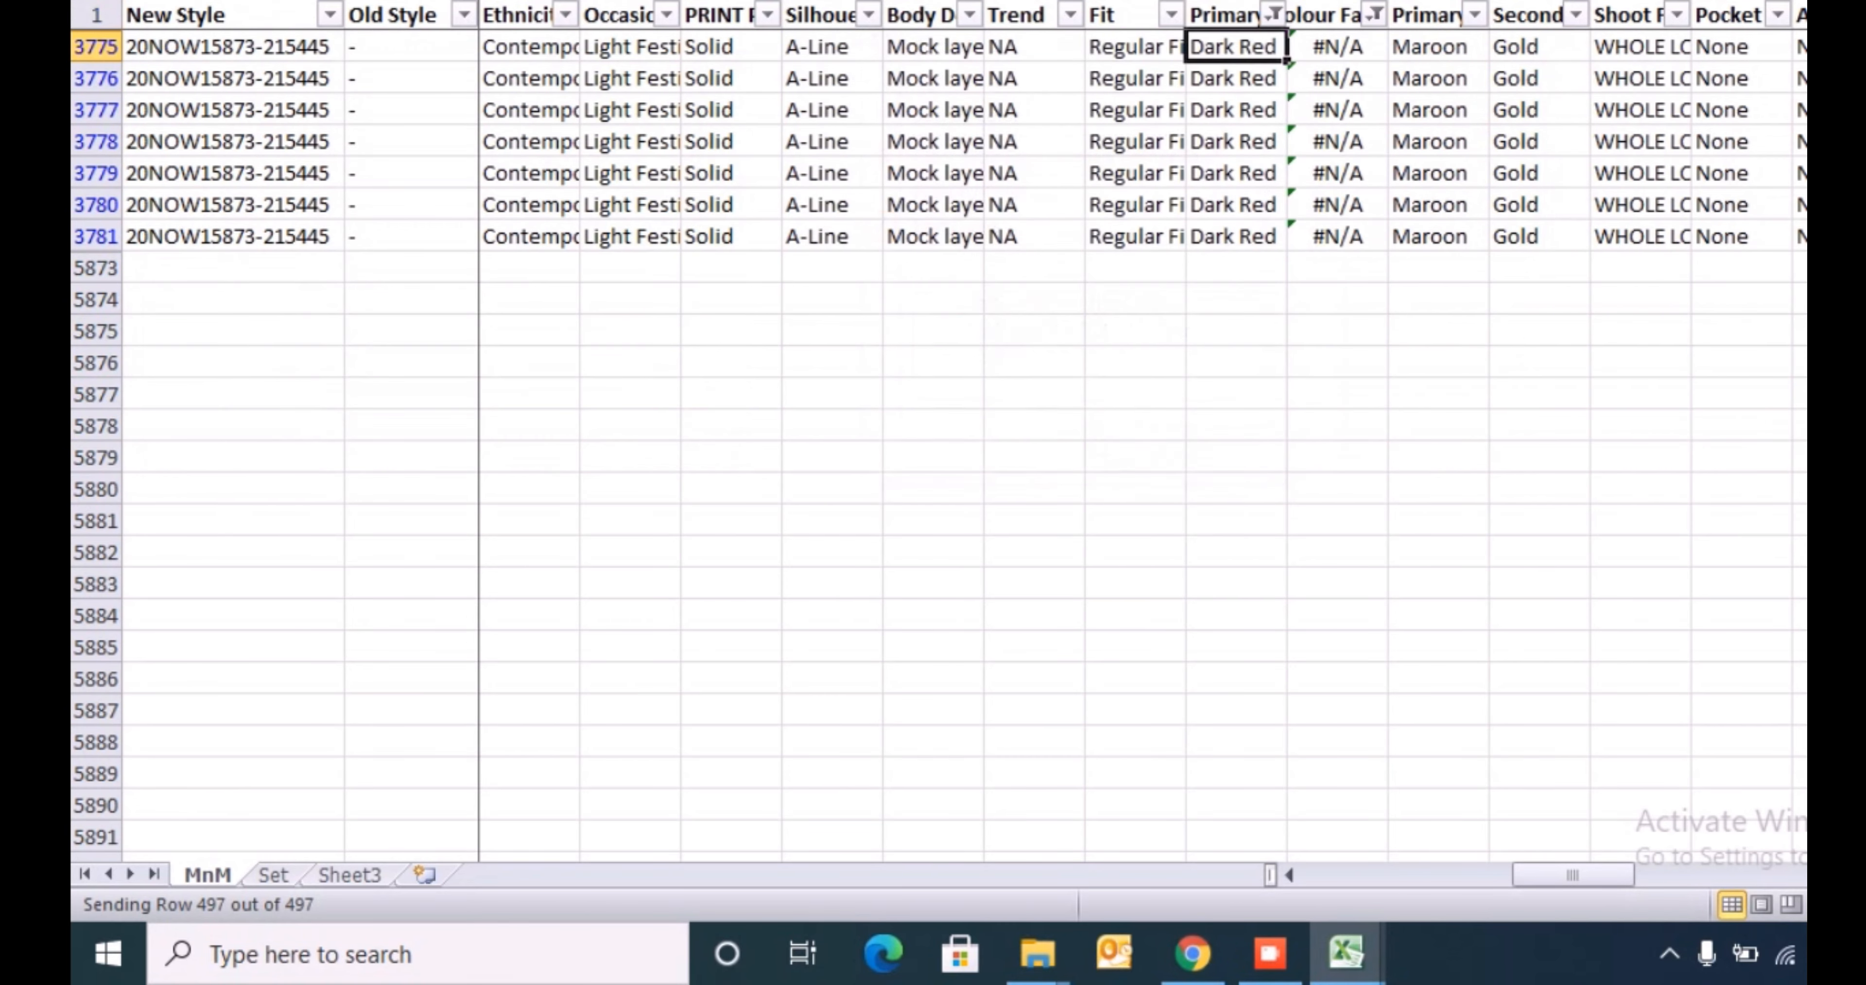
# - Enter Red in the mapped colour family cell of row 3775 and fill it down through row 3781
pyautogui.press('Right')
pyautogui.write('Red')
pyautogui.hotkey('ctrl', 'Return')
pyautogui.hotkey('ctrl', 'shift', 'Down')
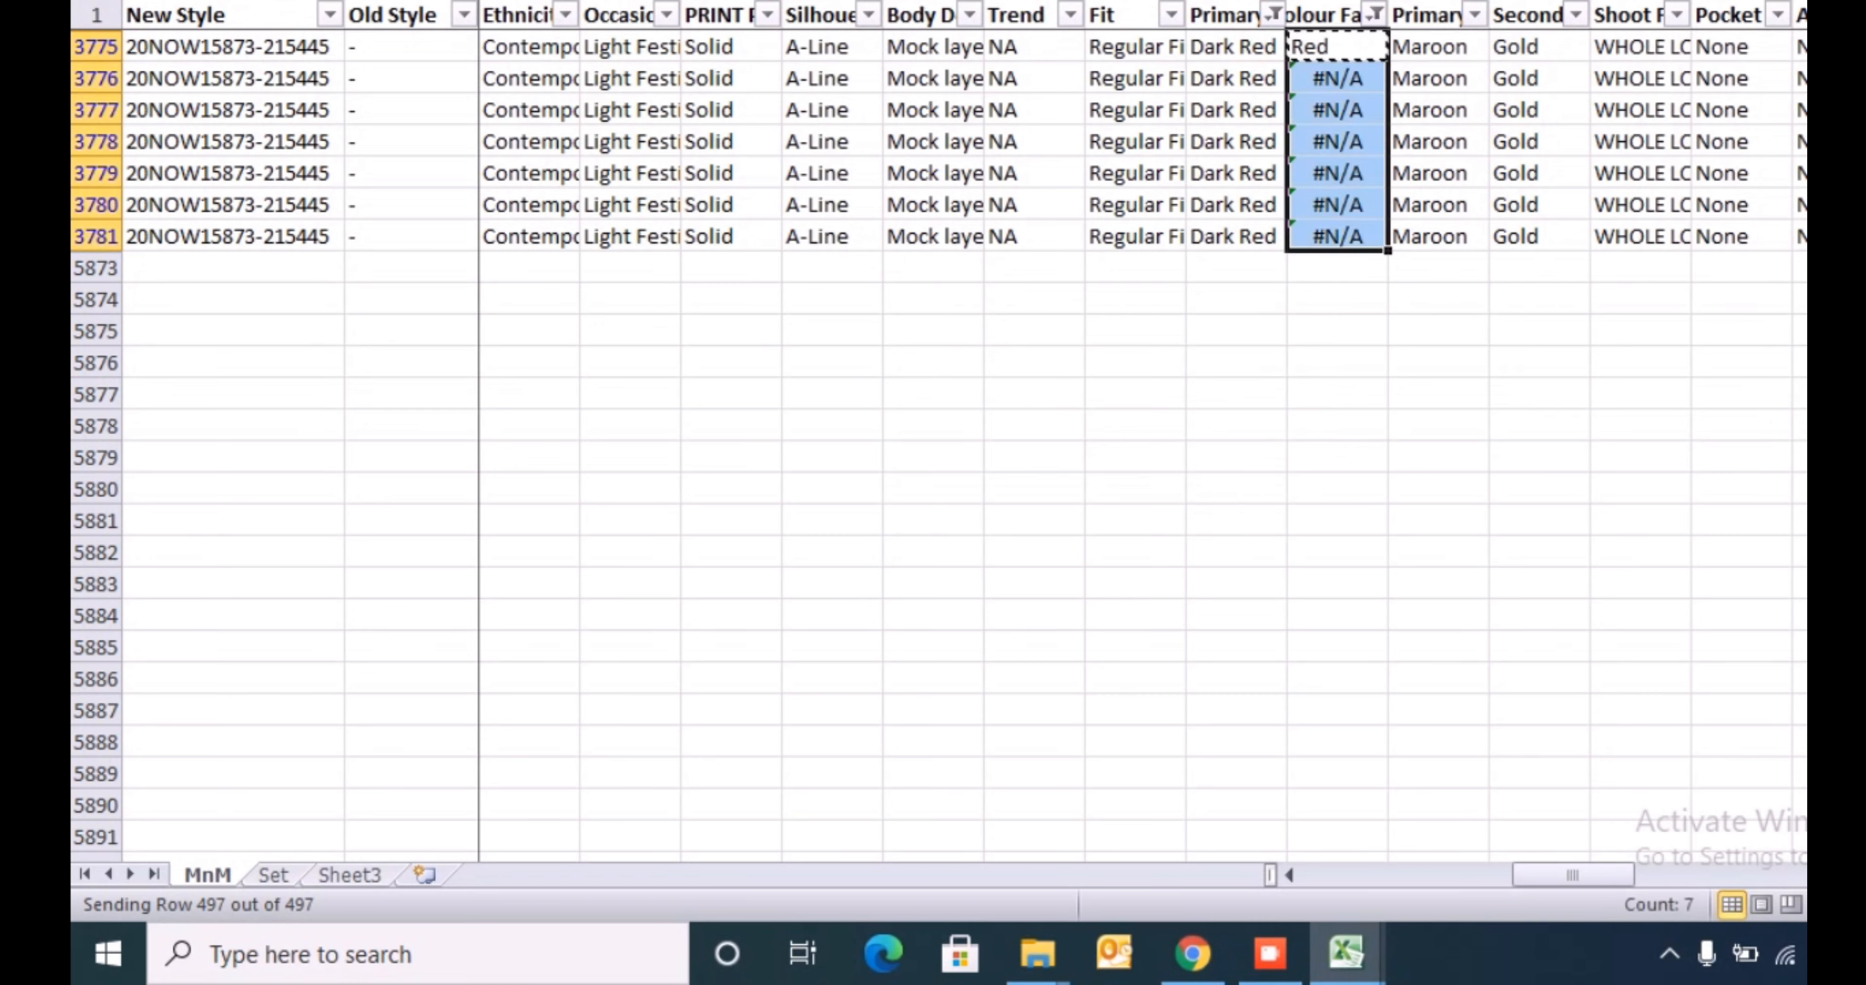
pyautogui.hotkey('ctrl', 'd')
# - Filter the primary colour family column to Dark Yellow by searching for yel
pyautogui.press('Left')
pyautogui.hotkey('ctrl', 'Up')
pyautogui.hotkey('alt', 'Down')
pyautogui.press('Down')
pyautogui.press('Down')
pyautogui.press('Down')
pyautogui.press('Down')
pyautogui.press('Down')
pyautogui.press('Down')
pyautogui.press('Down')
pyautogui.press('Down')
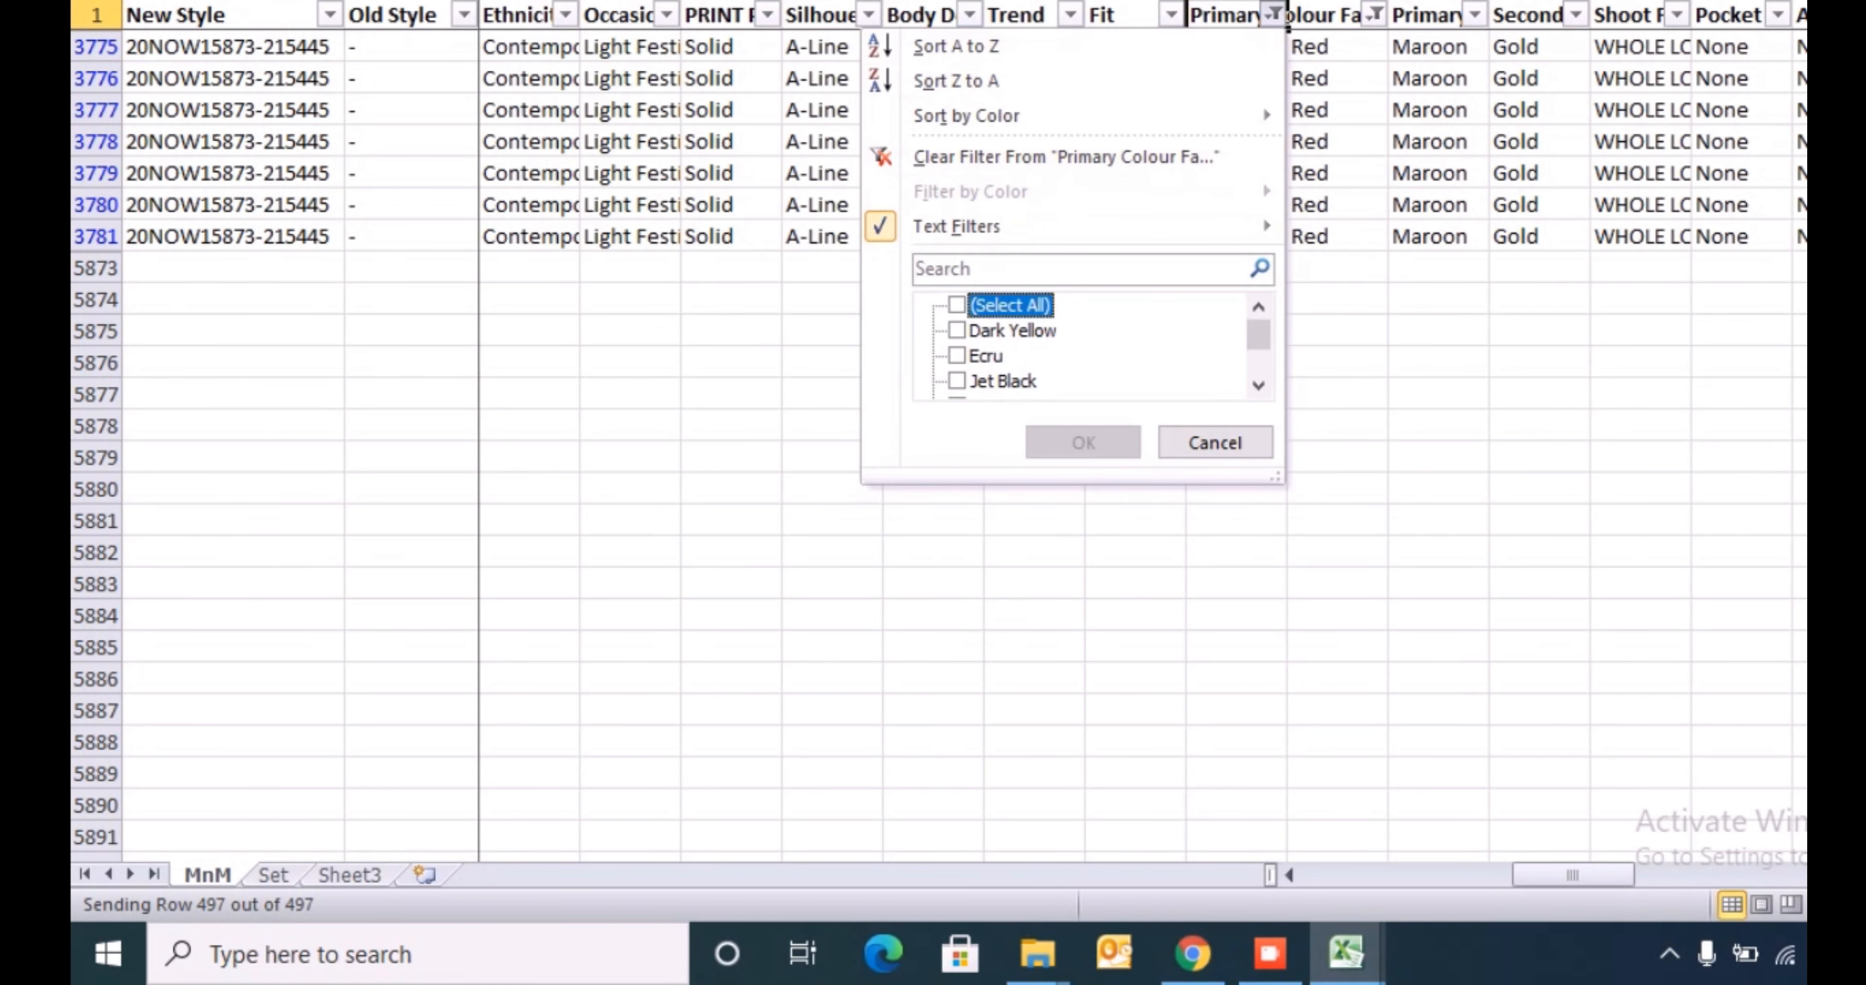
pyautogui.press('Up')
pyautogui.write('y')
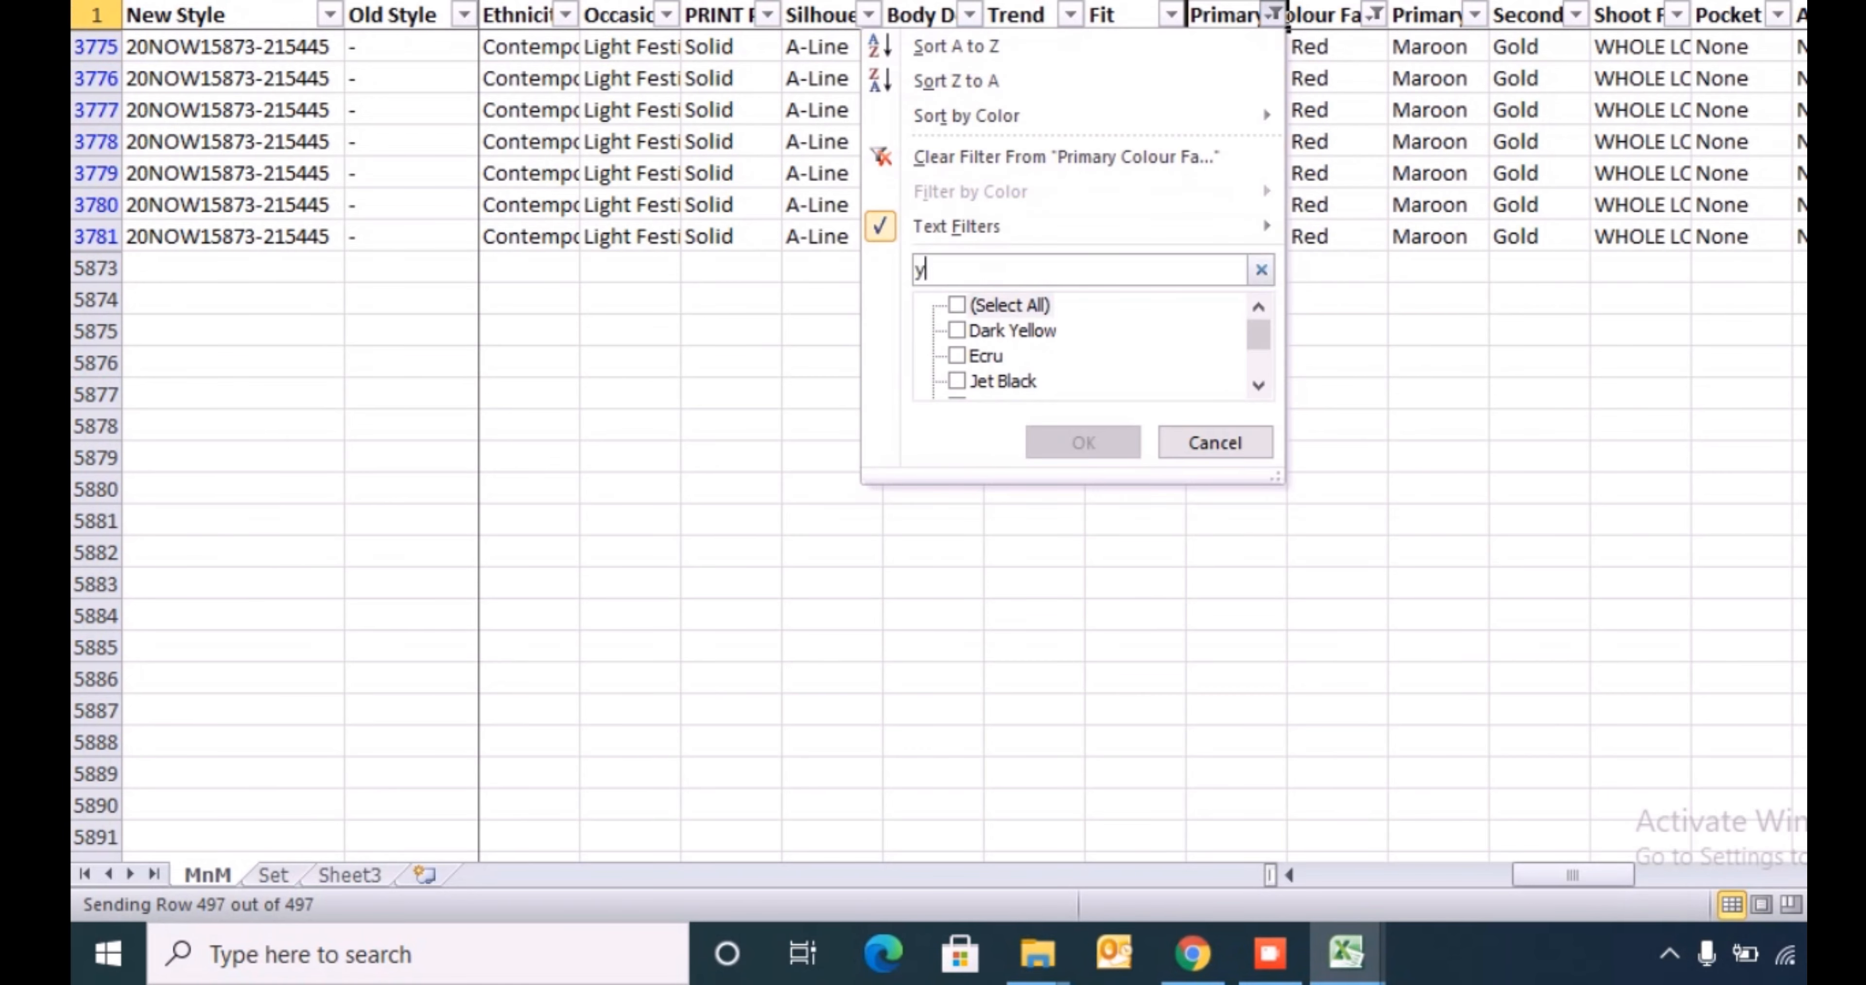
pyautogui.write('eloow')
pyautogui.press('BackSpace')
pyautogui.press('BackSpace')
pyautogui.press('BackSpace')
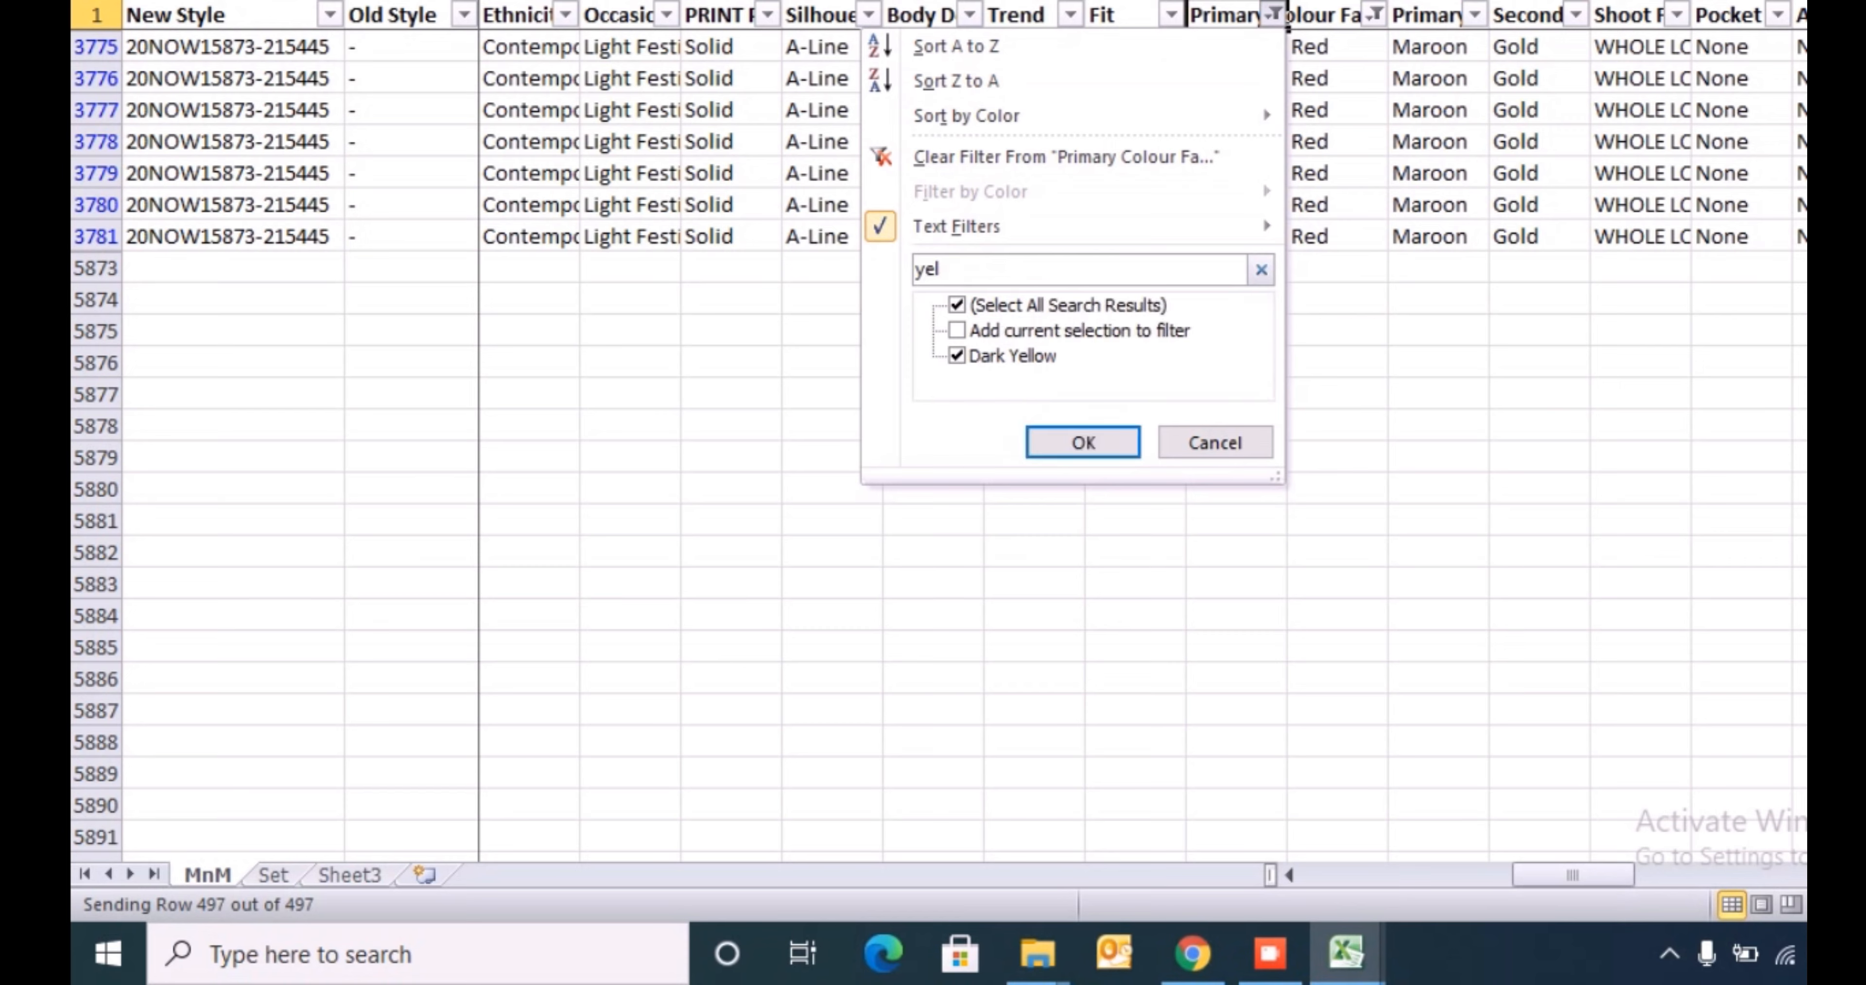
pyautogui.press('Return')
# - Enter Yellow in the mapped colour family cell of row 2919 and fill it down through row 2925
pyautogui.press('Down')
pyautogui.press('Right')
pyautogui.write('Yell')
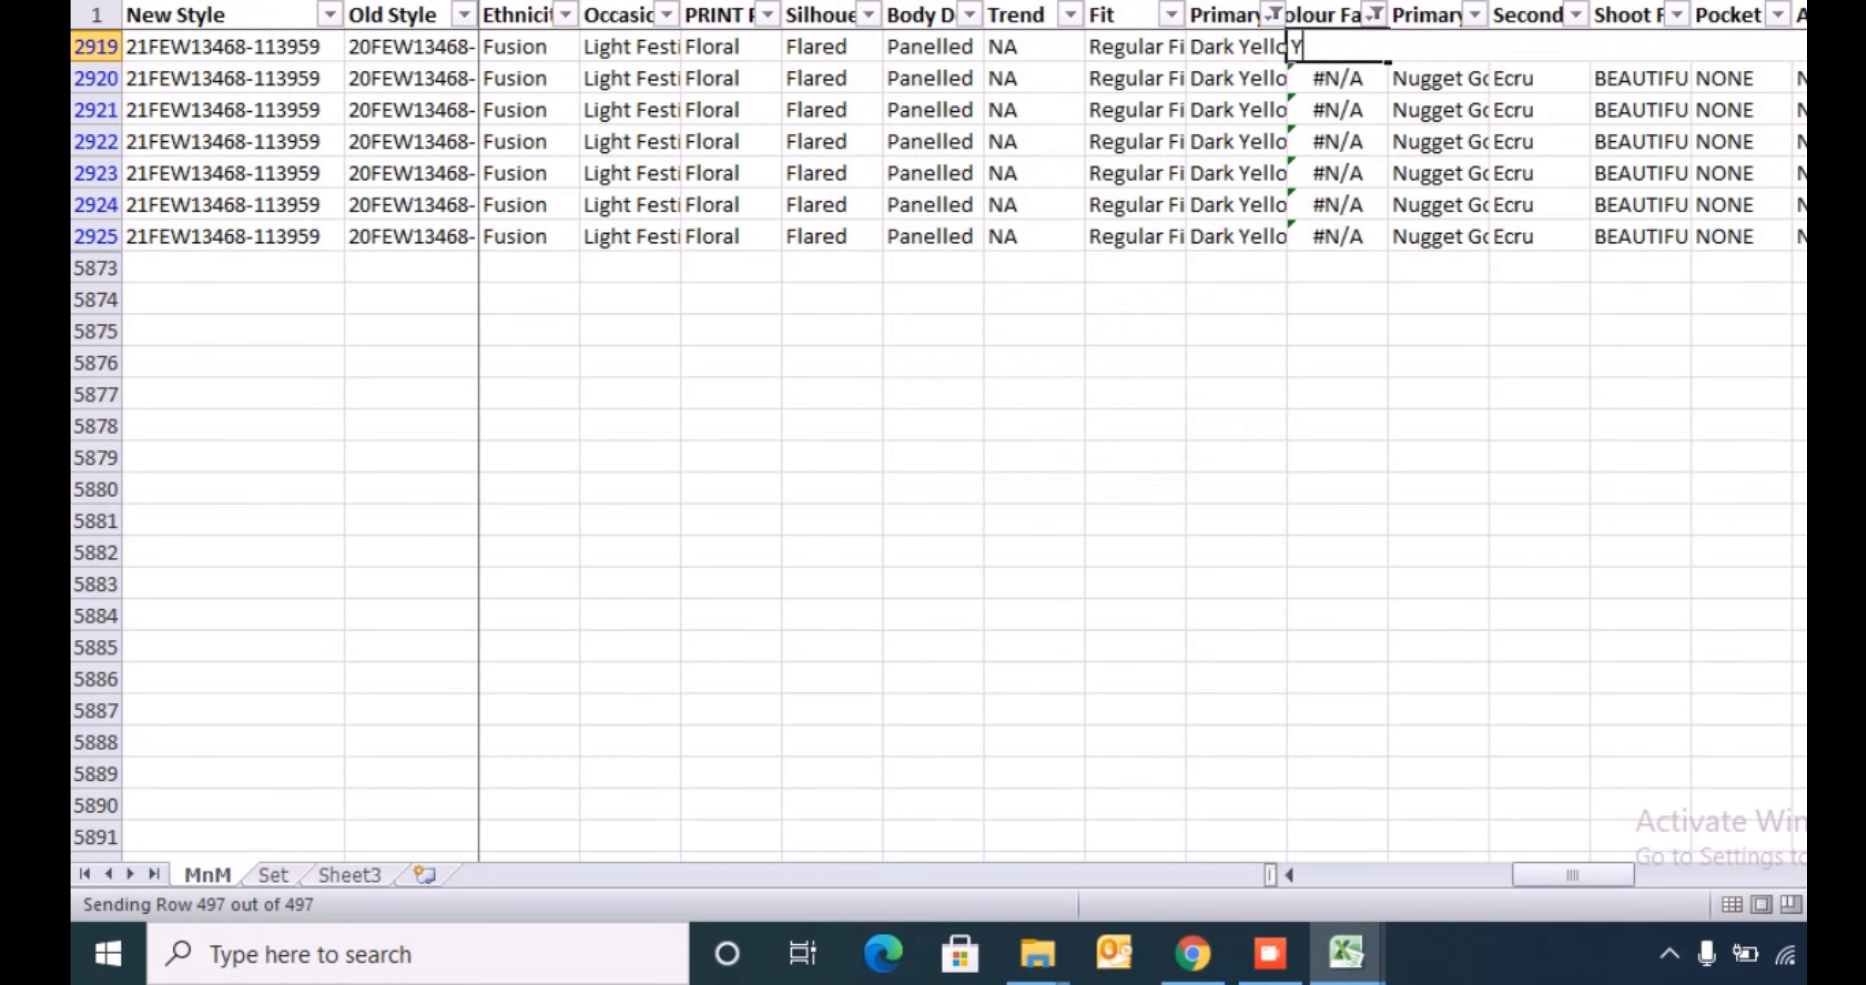
pyautogui.press('Return')
pyautogui.press('Up')
pyautogui.hotkey('ctrl', 'shift', 'Down')
pyautogui.hotkey('ctrl', 'd')
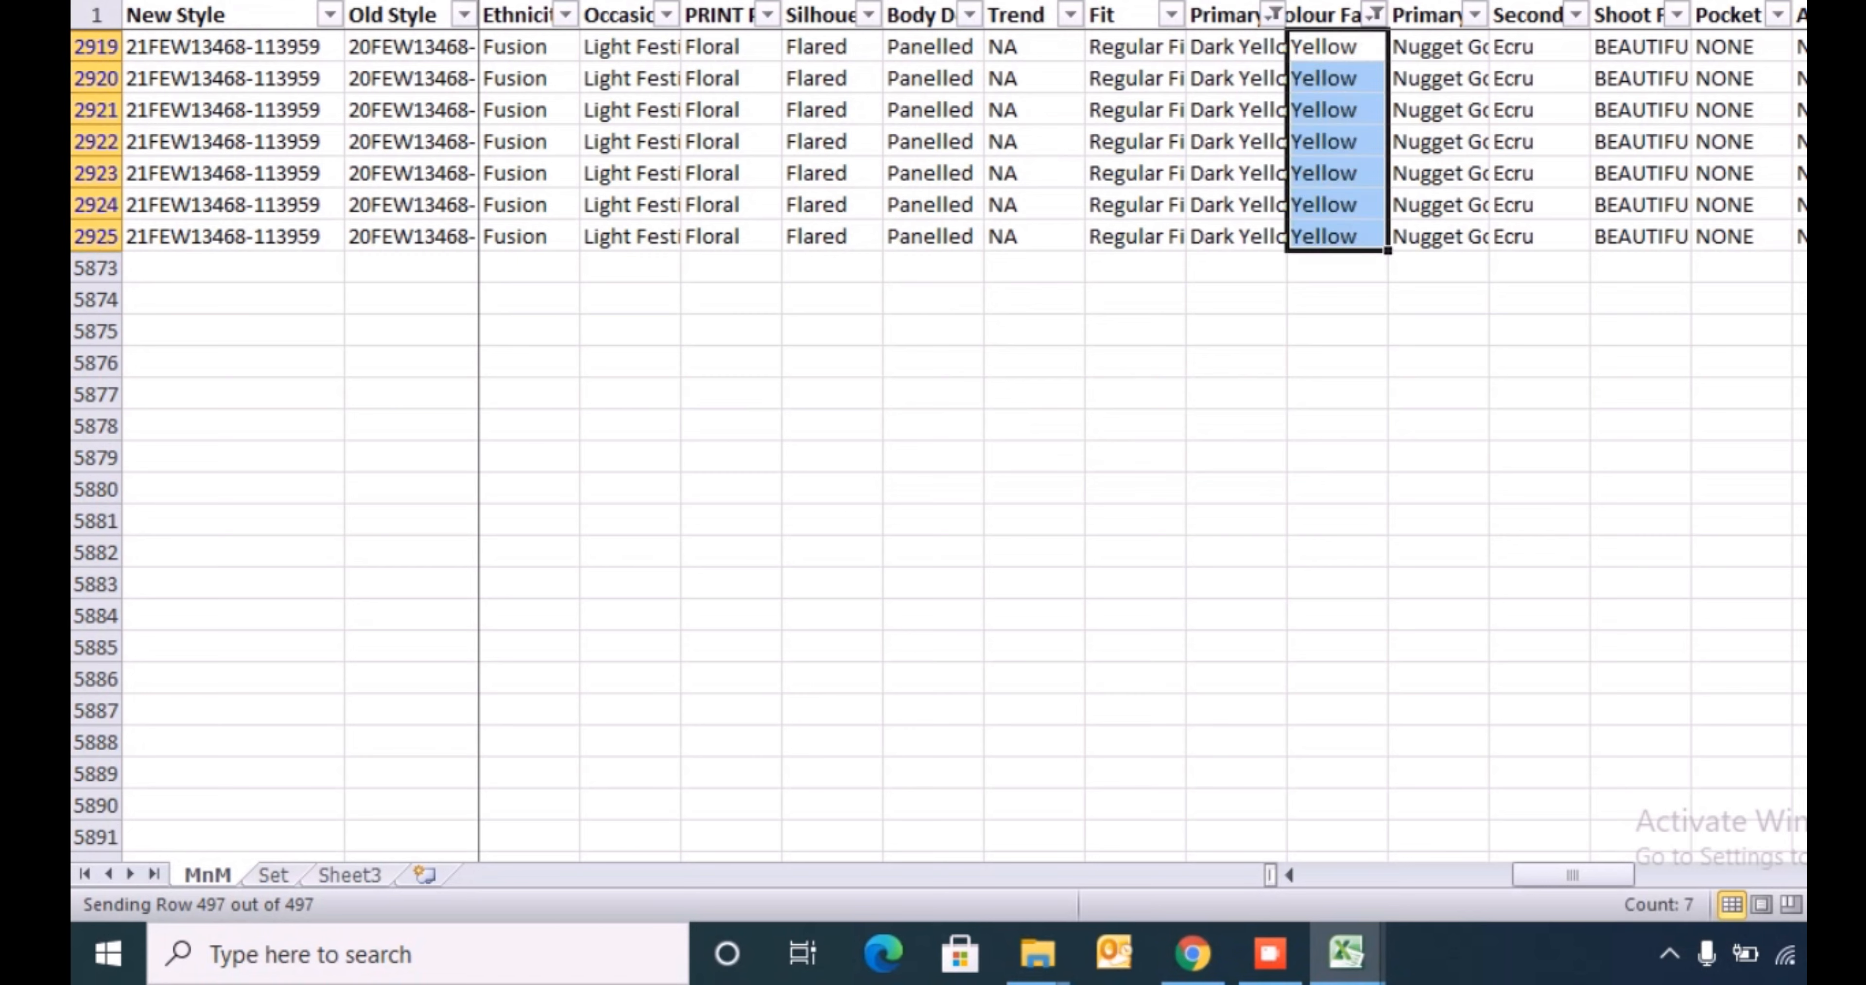
# - Filter the primary colour family column to Ecru by searching for ecru
pyautogui.press('Left')
pyautogui.press('Up')
pyautogui.hotkey('alt', 'Down')
pyautogui.press('Tab')
pyautogui.press('Tab')
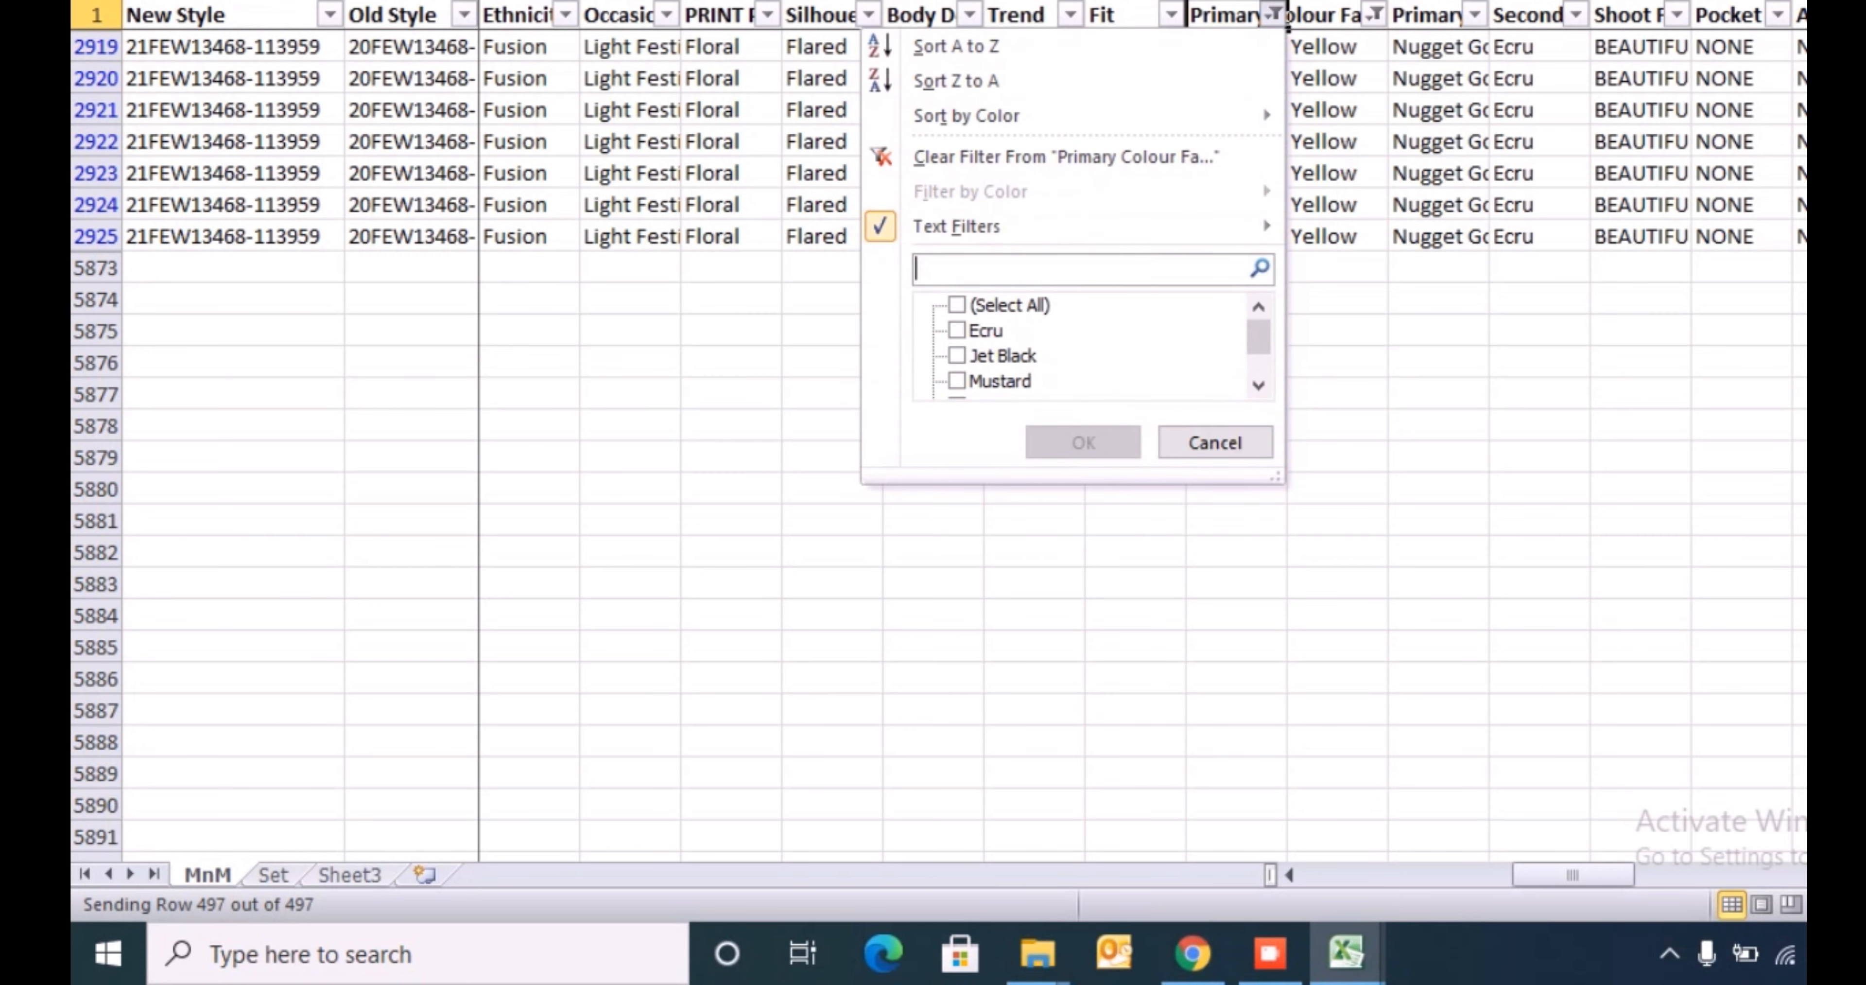
pyautogui.press('Down')
pyautogui.press('Down')
pyautogui.press('Up')
pyautogui.hotkey('shift', 'Tab')
pyautogui.write('ecru')
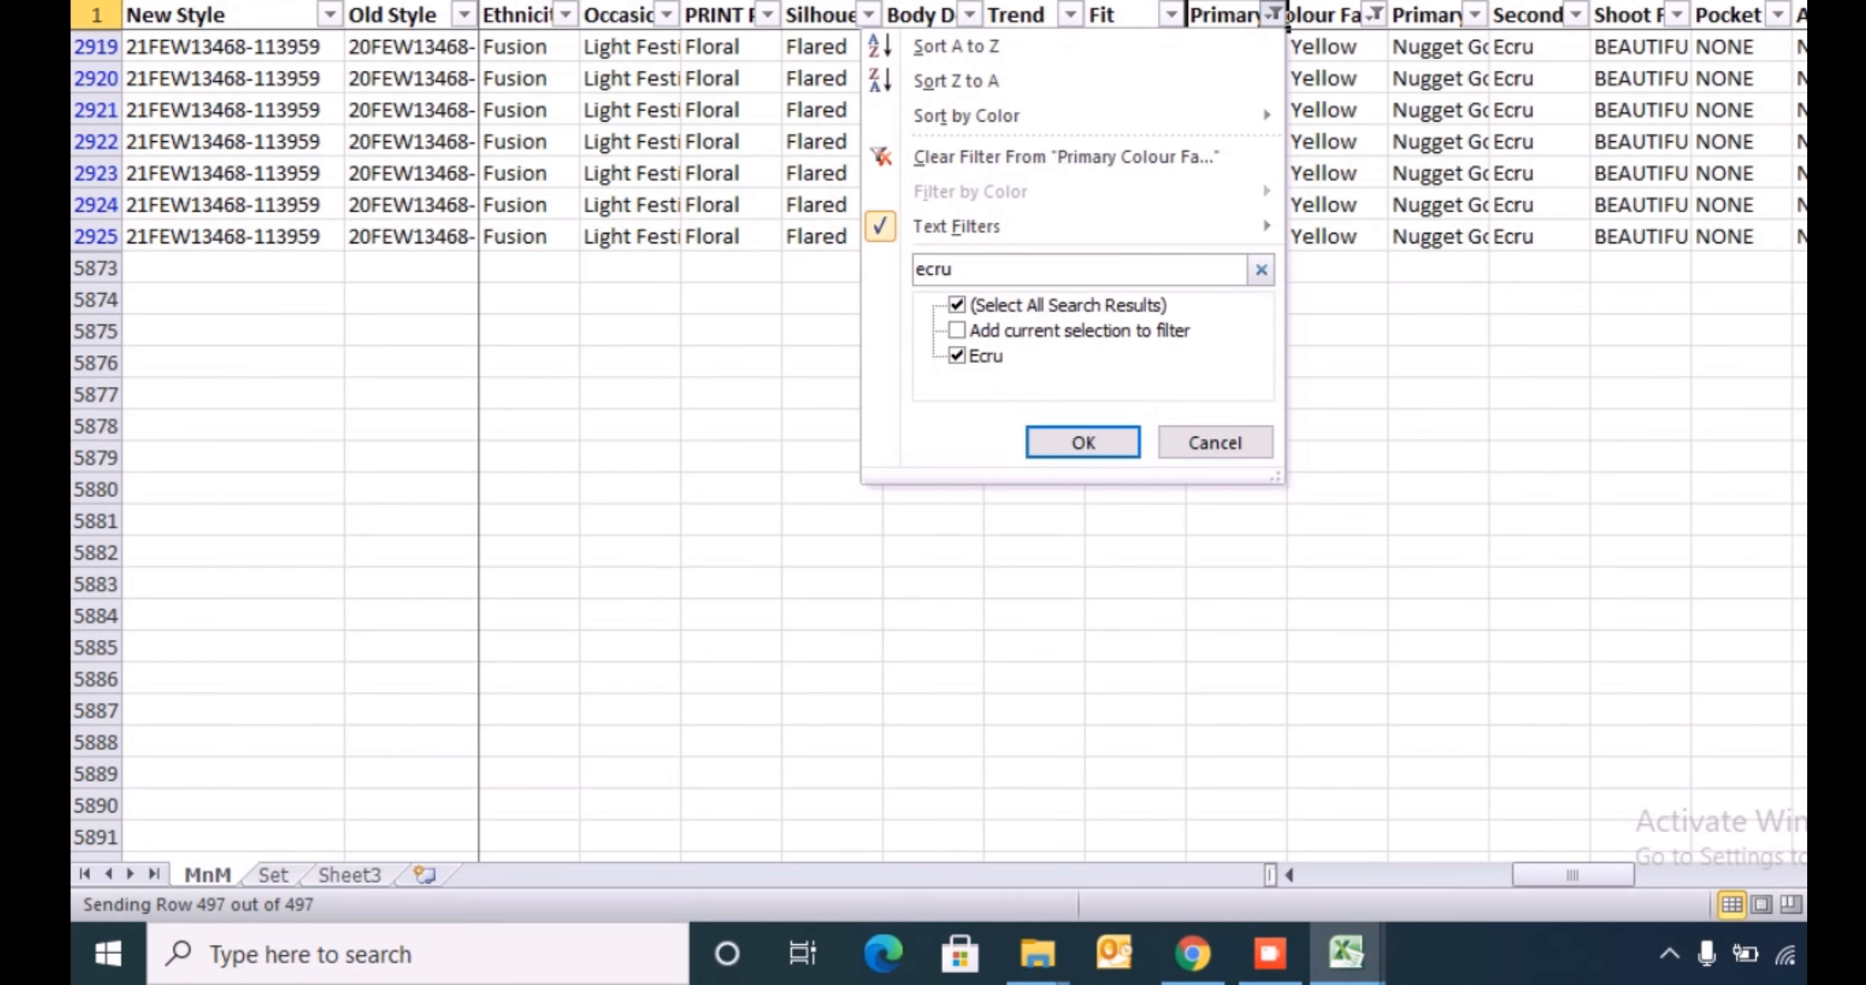
pyautogui.press('Return')
# - Enter Beige in the mapped colour family cell of row 2577 and copy it down all the filtered Ecru rows
pyautogui.press('Down')
pyautogui.write('B')
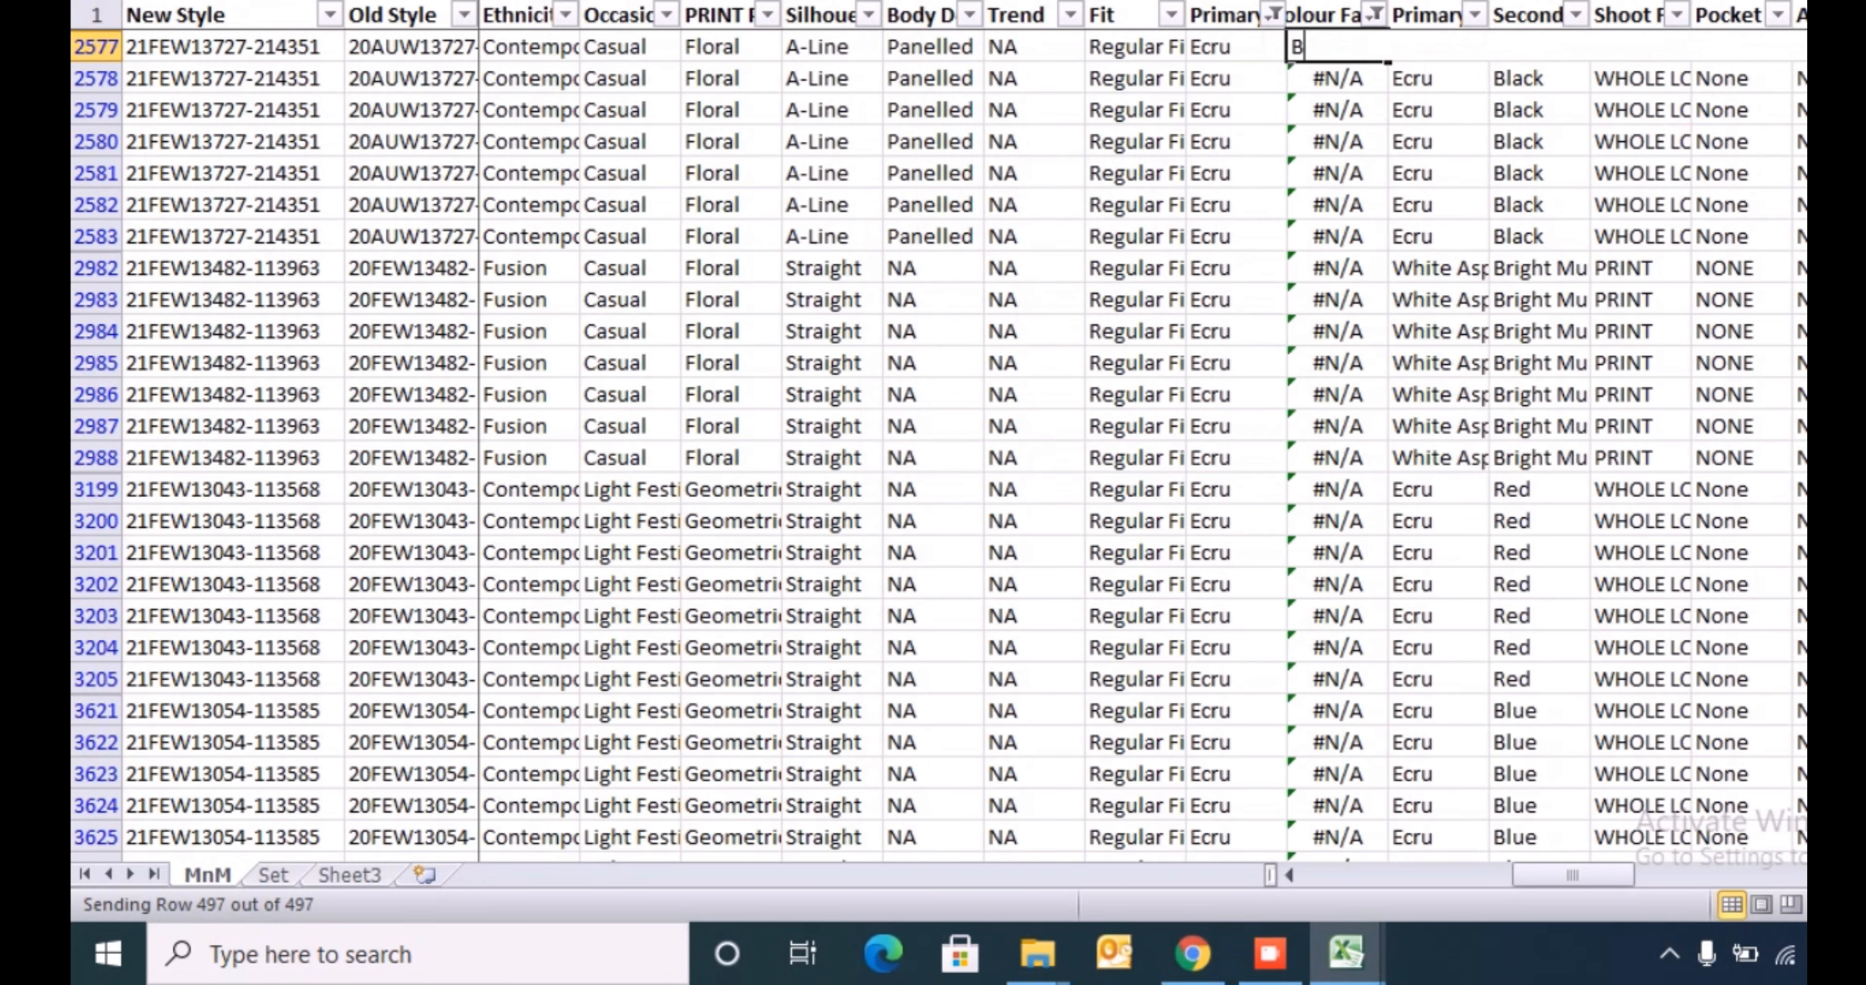
pyautogui.write('eige')
pyautogui.press('Return')
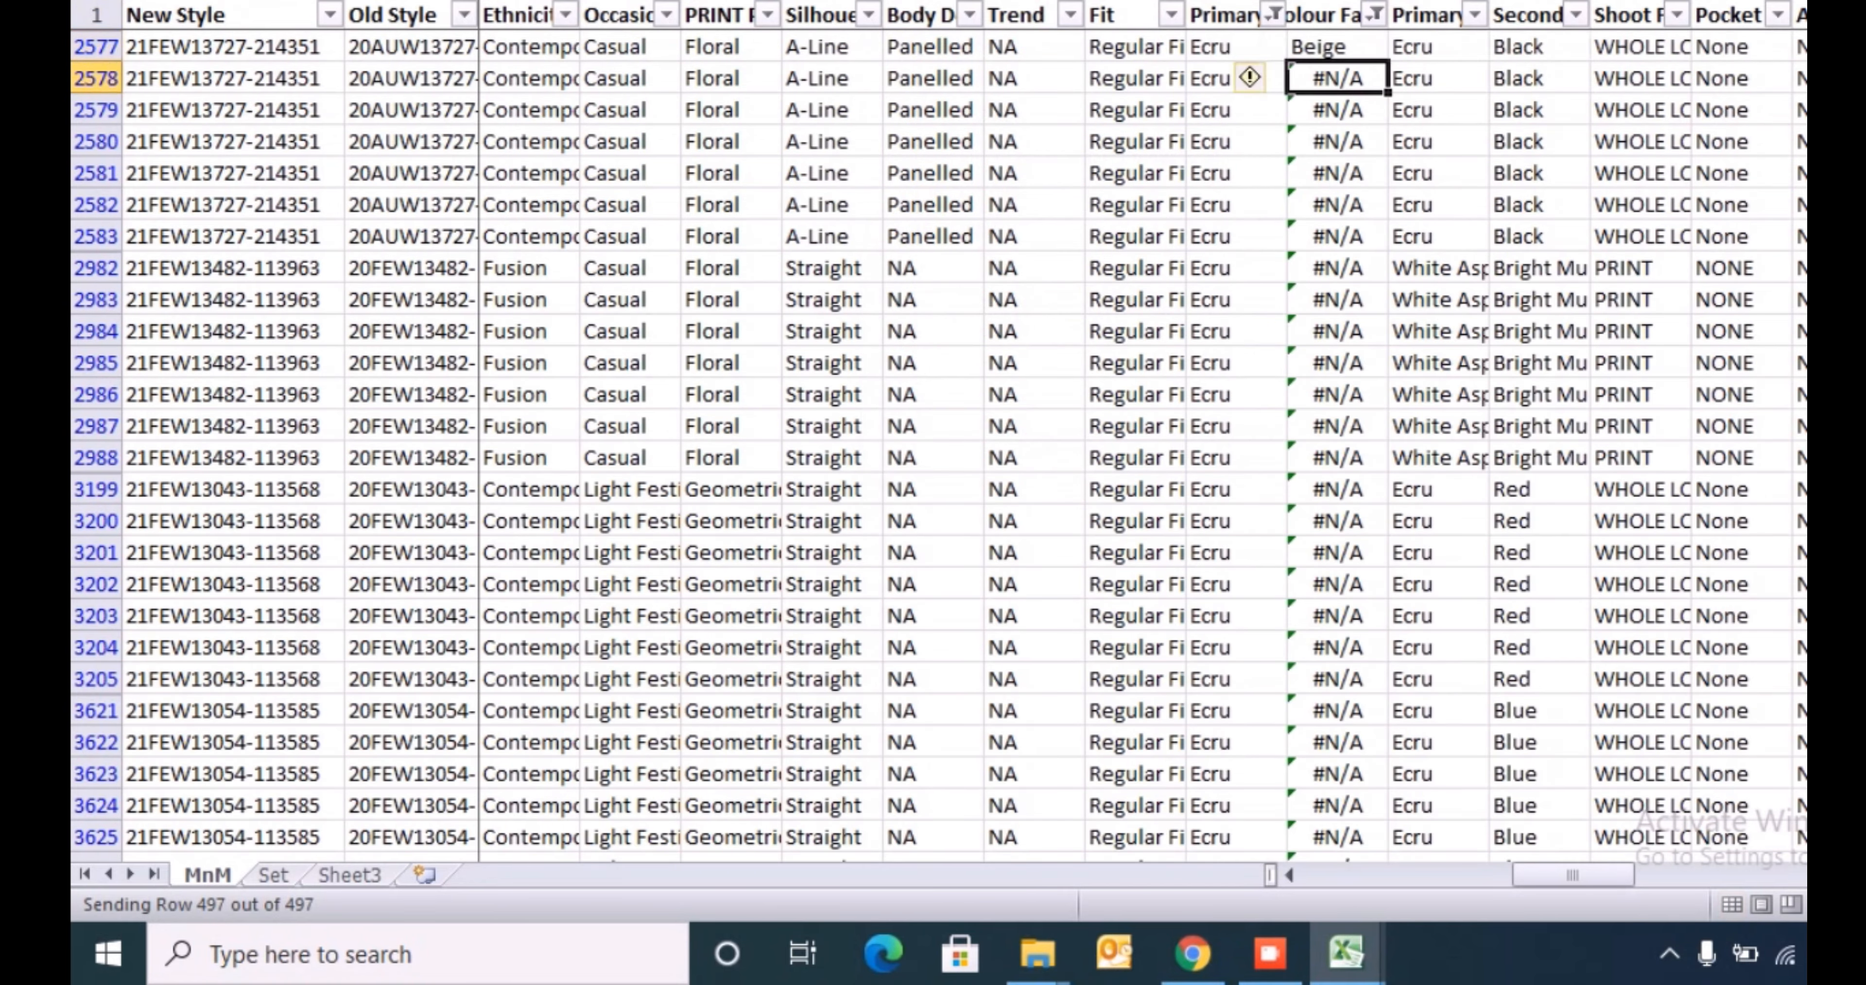
pyautogui.press('Up')
pyautogui.hotkey('ctrl', 'c')
pyautogui.hotkey('ctrl', 'shift', 'Down')
pyautogui.hotkey('ctrl', 'v')
# - Filter the primary colour family column to Jet Black by searching for black
pyautogui.hotkey('ctrl', 'Up')
pyautogui.press('Left')
pyautogui.hotkey('alt', 'Down')
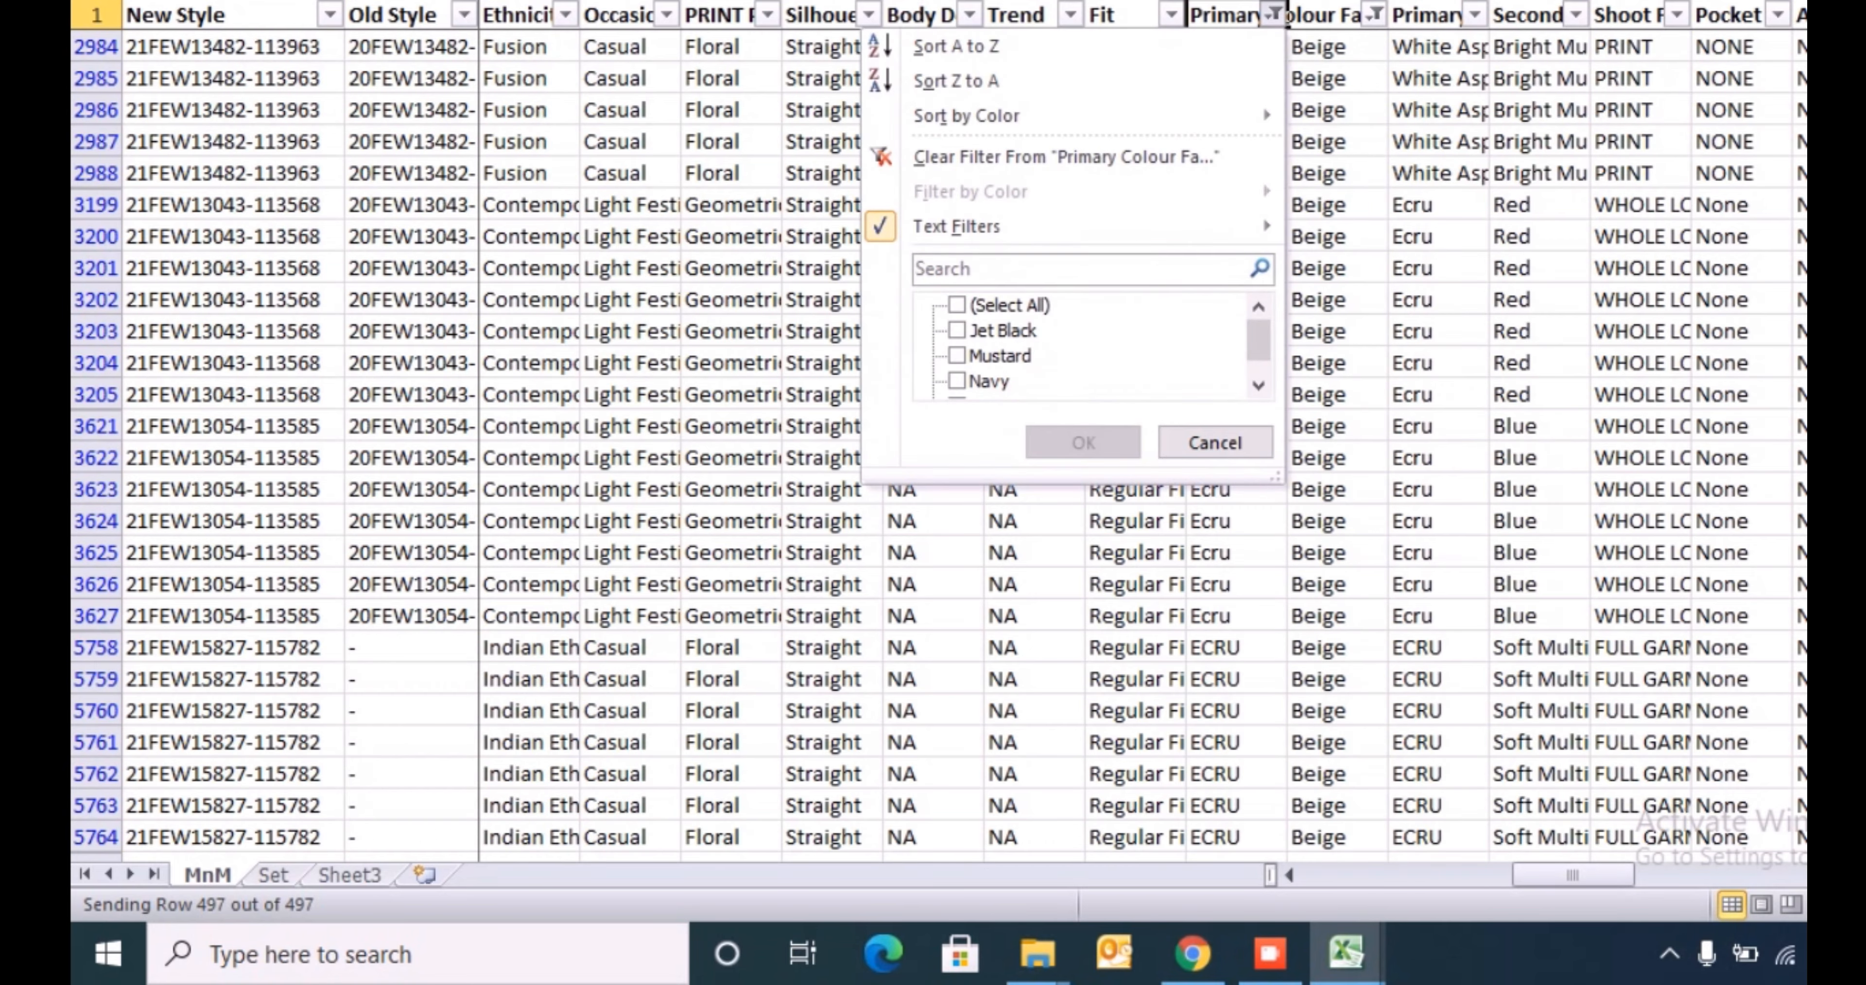
pyautogui.write('black')
pyautogui.press('Return')
# - Enter Black in the mapped colour family cell of row 4237 and copy it down through row 4348
pyautogui.press('Down')
pyautogui.press('Right')
pyautogui.write('Blac')
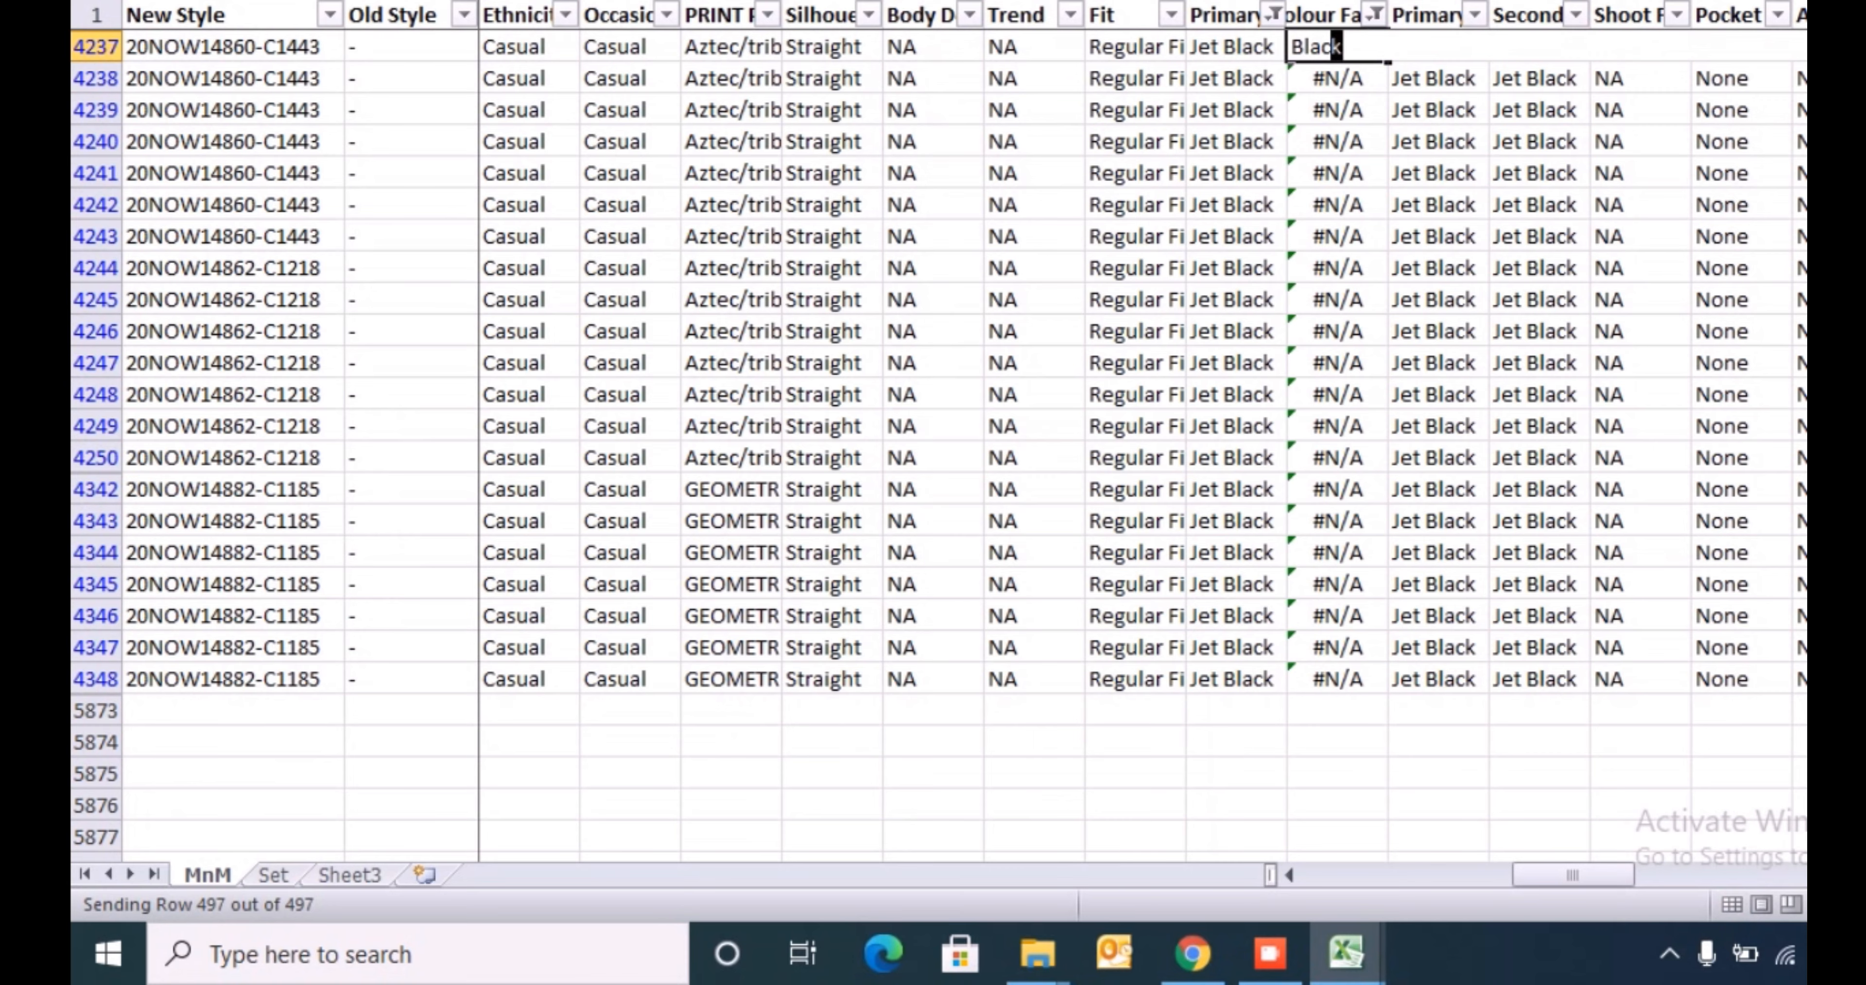
pyautogui.write('k')
pyautogui.press('Return')
pyautogui.press('Up')
pyautogui.hotkey('ctrl', 'c')
pyautogui.hotkey('ctrl', 'shift', 'Down')
pyautogui.press('Return')
# - Filter the primary colour family column to Mustard only
pyautogui.press('Up')
pyautogui.press('Left')
pyautogui.hotkey('alt', 'Down')
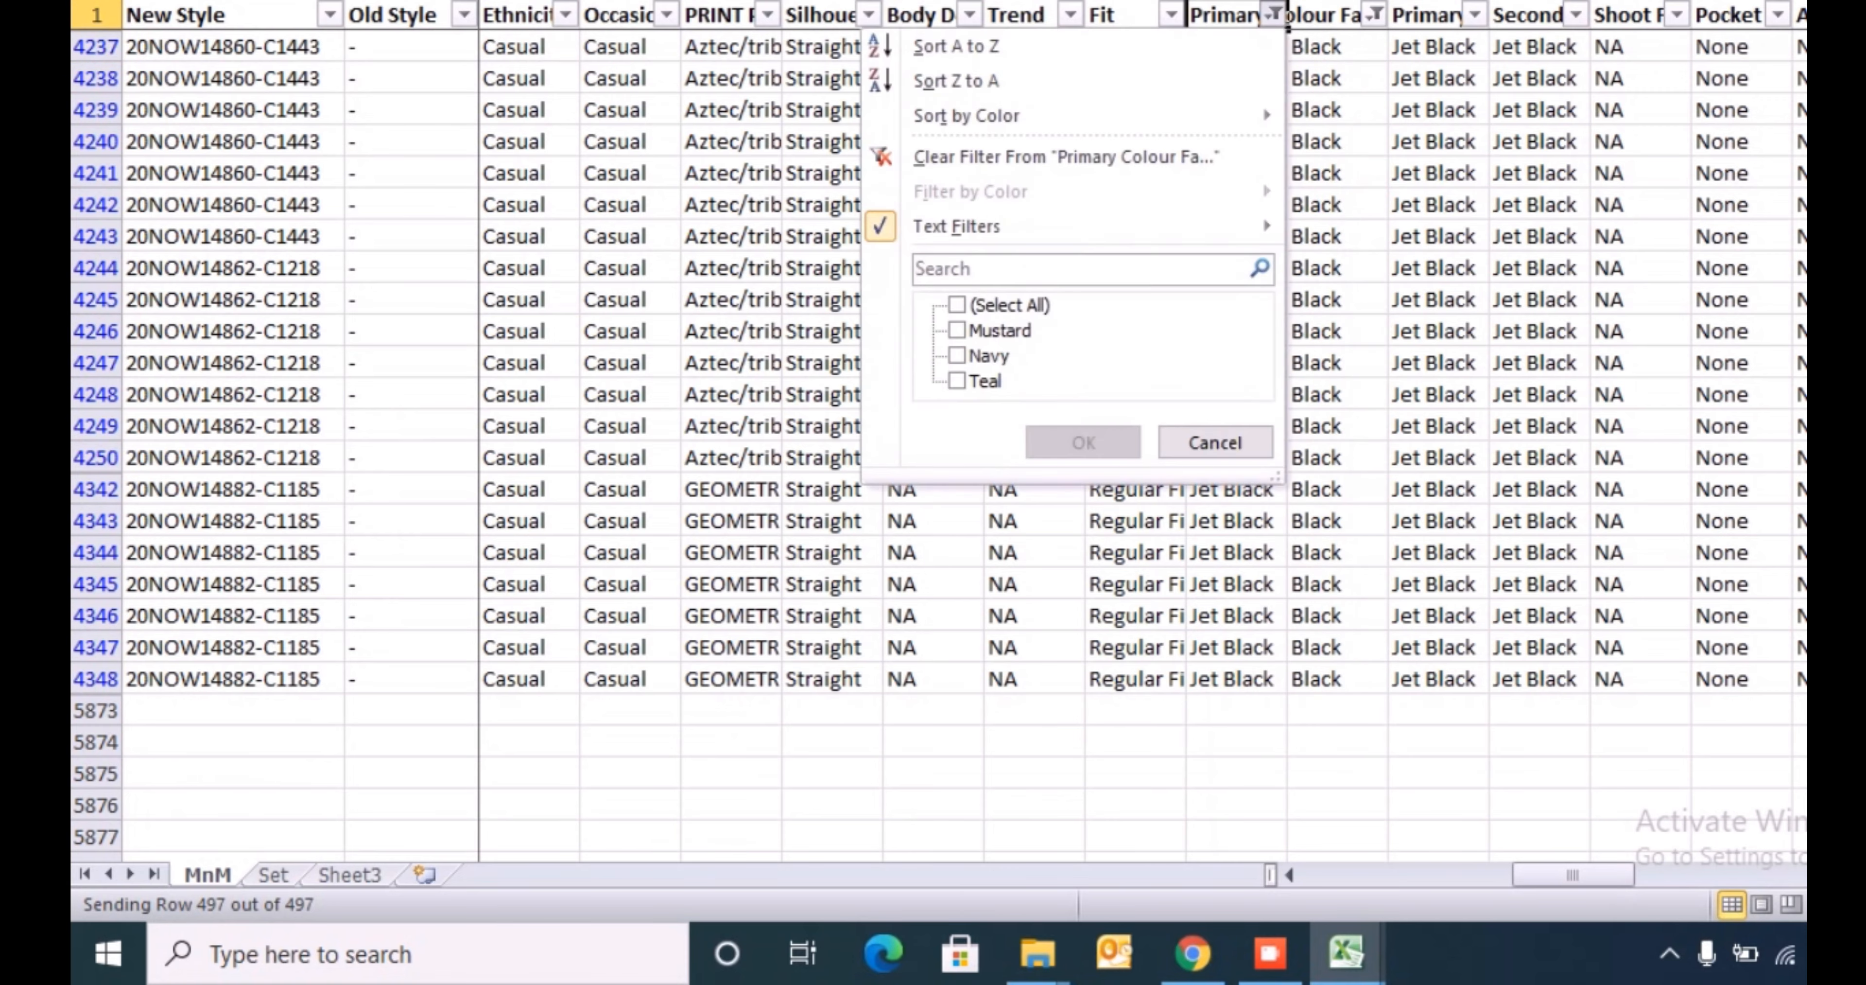
pyautogui.press('Down')
pyautogui.press('Down')
pyautogui.press('Down')
pyautogui.press('Down')
pyautogui.press('Down')
pyautogui.press('Down')
pyautogui.press('Down')
pyautogui.press('Down')
pyautogui.press('Down')
pyautogui.press('space')
pyautogui.press('Return')
# - Enter Yellow in the mapped colour family cell of row 4314 and copy it down through row 4320
pyautogui.press('Down')
pyautogui.press('Right')
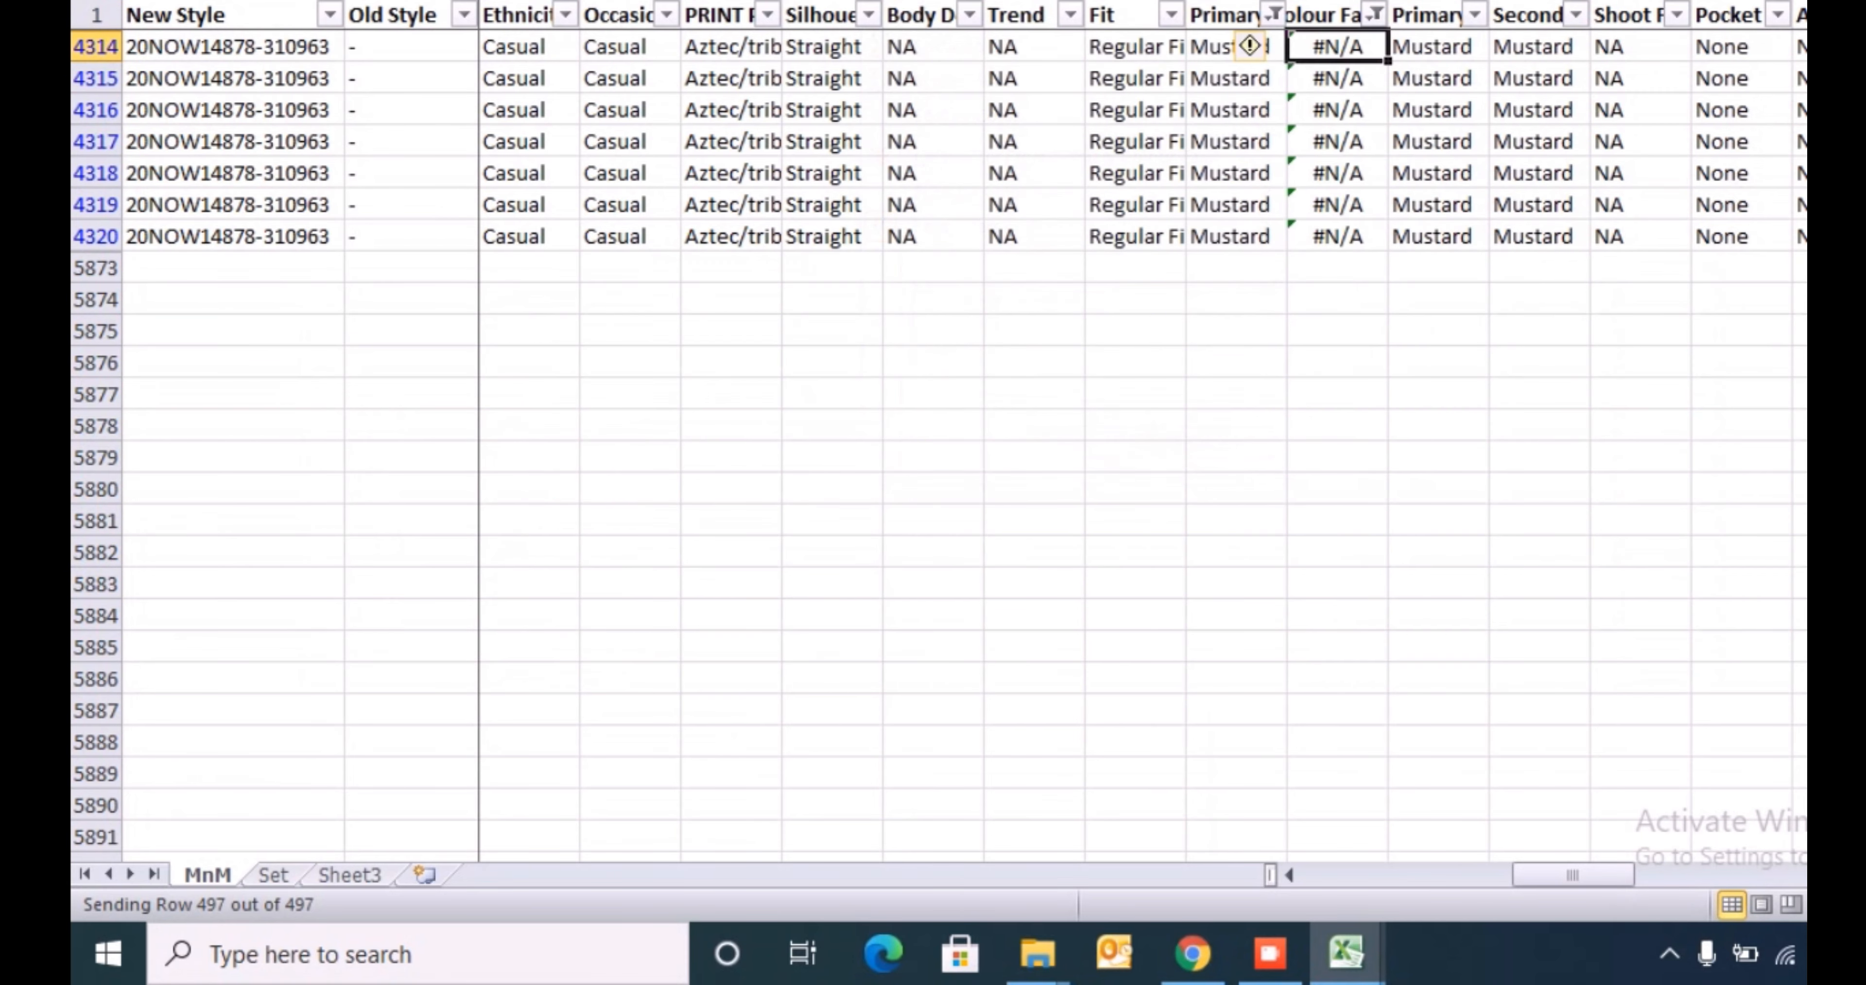
pyautogui.write('Yellow')
pyautogui.press('Return')
pyautogui.press('Up')
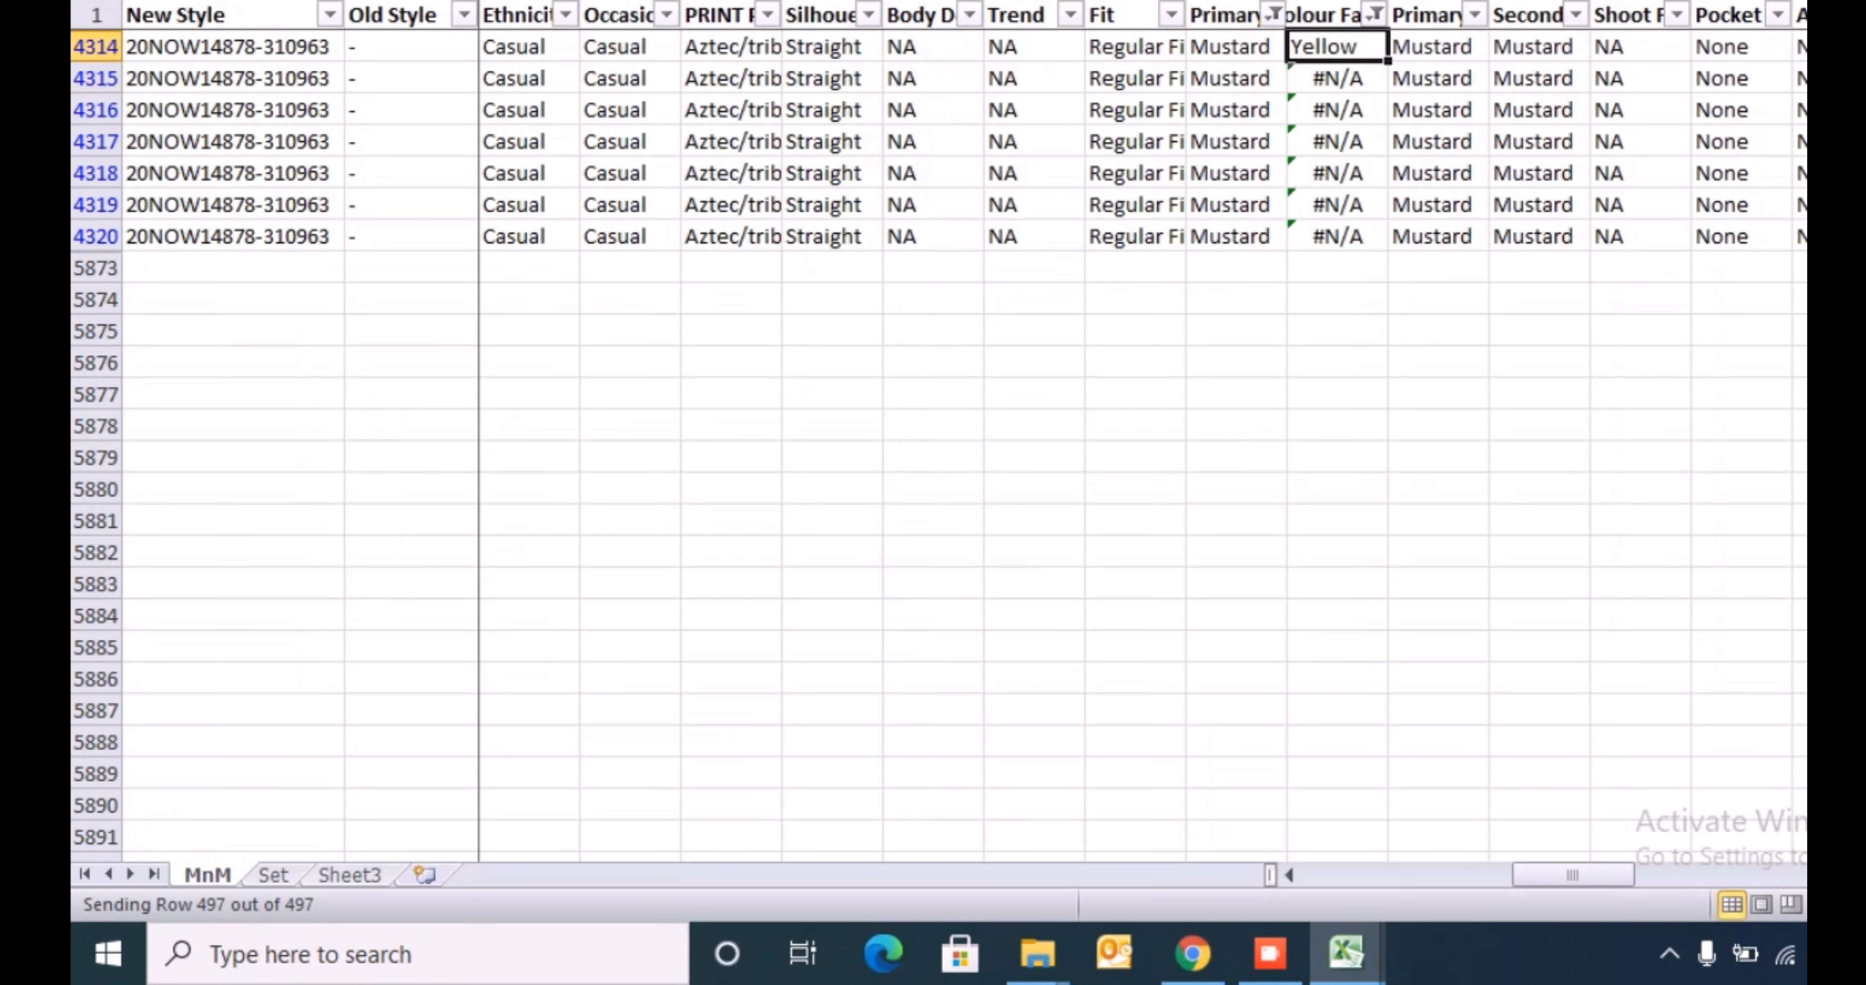
pyautogui.hotkey('ctrl', 'c')
pyautogui.hotkey('ctrl', 'shift', 'Down')
pyautogui.press('Return')
# - Filter the primary colour family column to Navy only
pyautogui.press('Up')
pyautogui.press('Left')
pyautogui.hotkey('alt', 'Down')
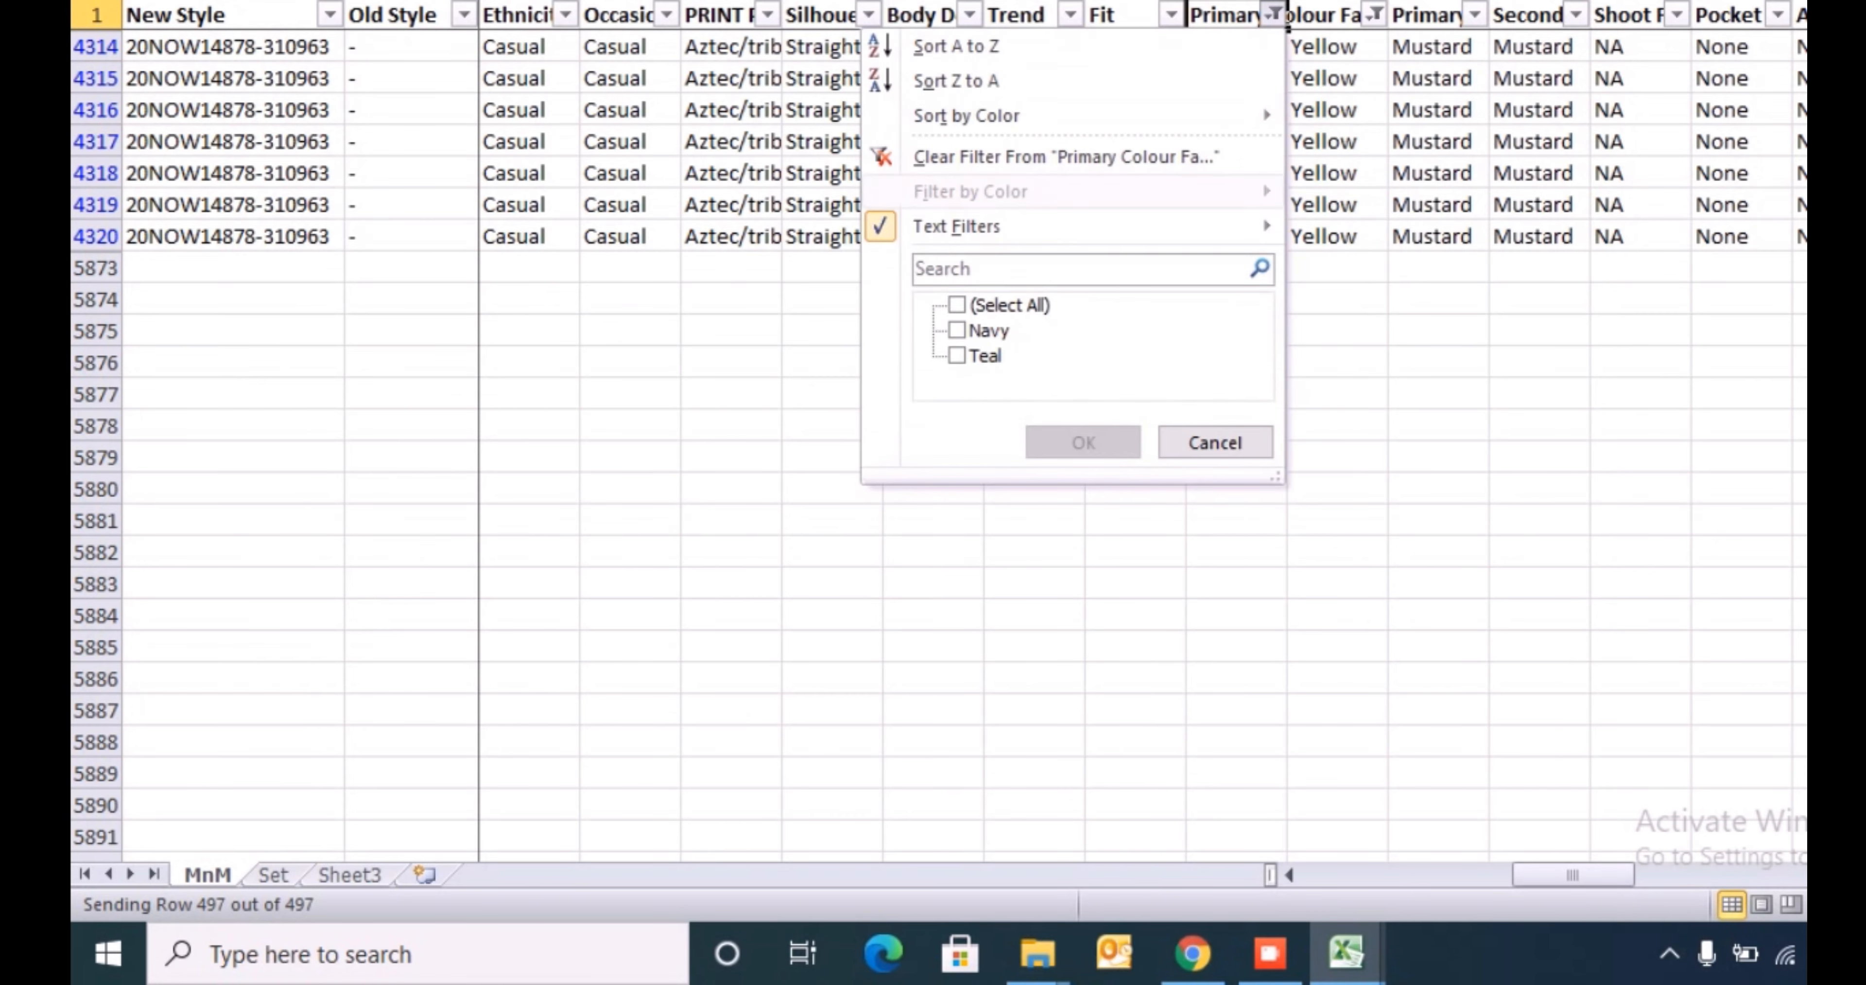
pyautogui.press('Down')
pyautogui.press('Down')
# - Enter Blue in the mapped colour family cell of row 4223 and copy it down through row 4229
pyautogui.press('Down')
pyautogui.press('space')
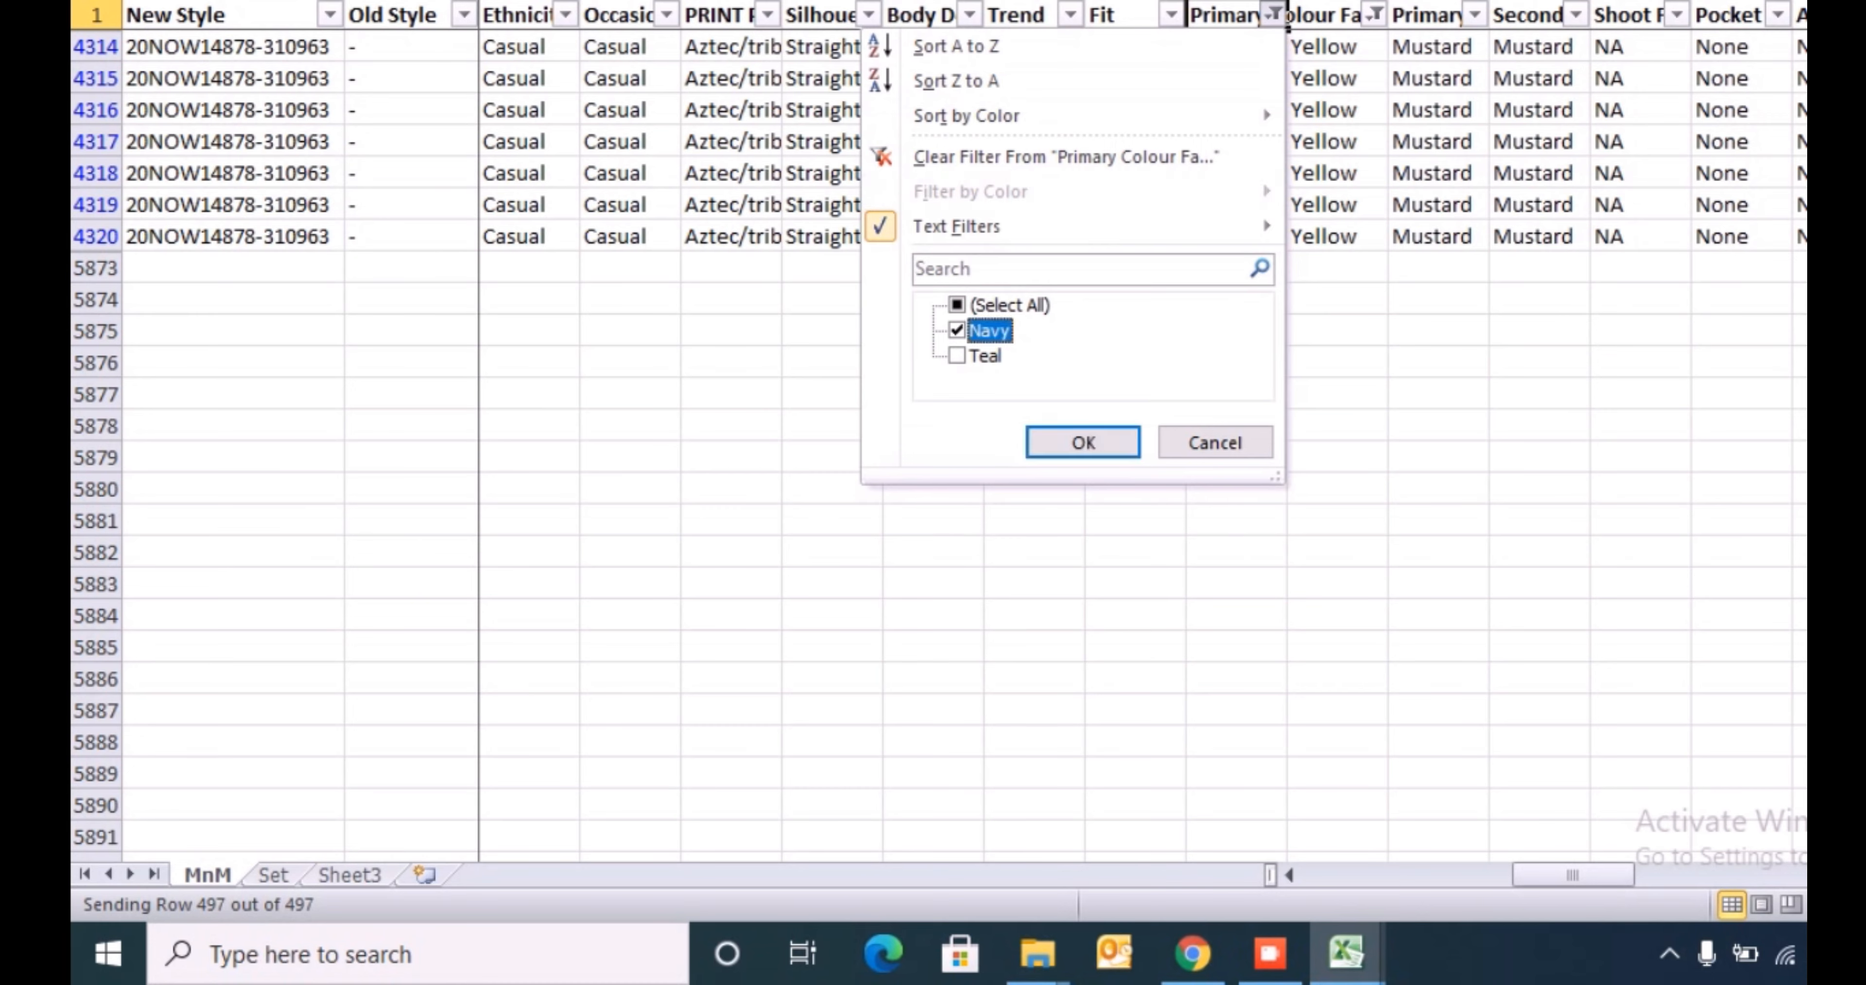
pyautogui.press('Return')
pyautogui.press('Down')
pyautogui.press('Right')
pyautogui.write('Blue')
pyautogui.press('Return')
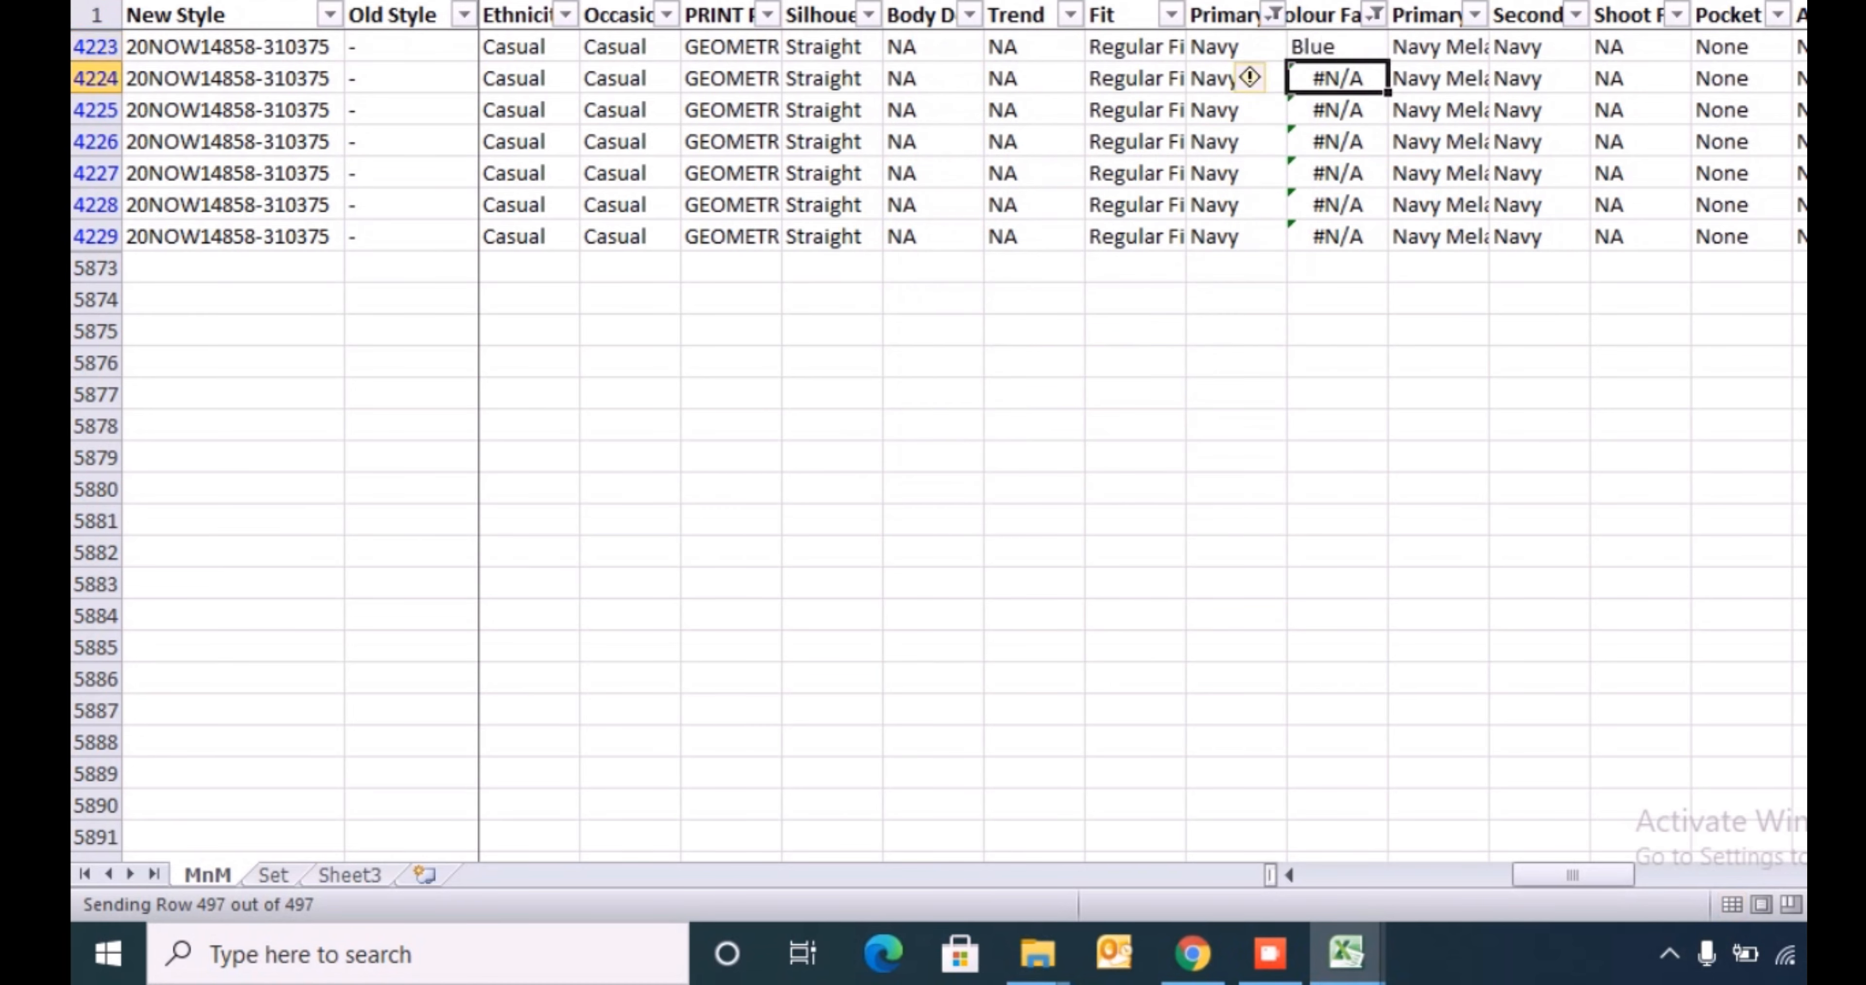
pyautogui.press('Up')
pyautogui.hotkey('ctrl', 'c')
pyautogui.hotkey('ctrl', 'shift', 'Down')
pyautogui.press('Return')
# - Filter the primary colour family column to Teal only
pyautogui.press('Left')
pyautogui.press('Up')
pyautogui.hotkey('alt', 'Down')
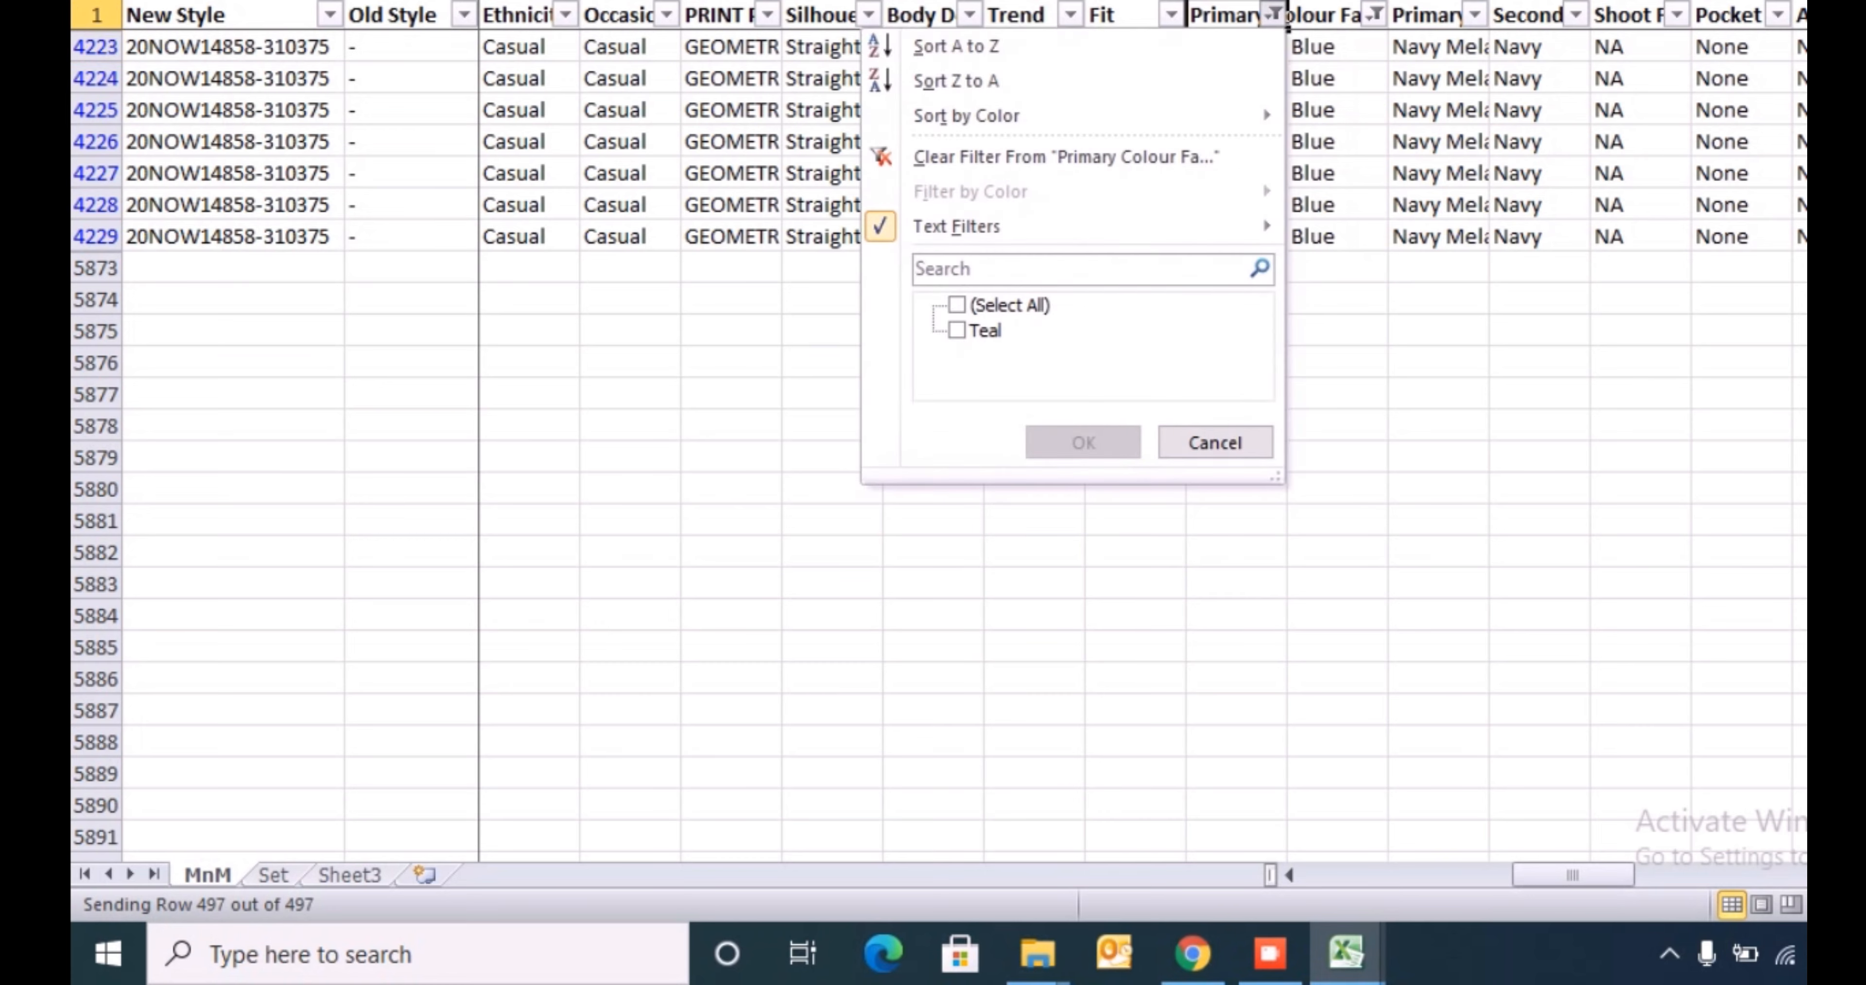
pyautogui.press('Down')
pyautogui.press('Down')
# - Enter Blue in the mapped colour family cell of row 3635 and copy it down through row 3872
pyautogui.press('Down')
pyautogui.press('Return')
pyautogui.press('Down')
pyautogui.press('Right')
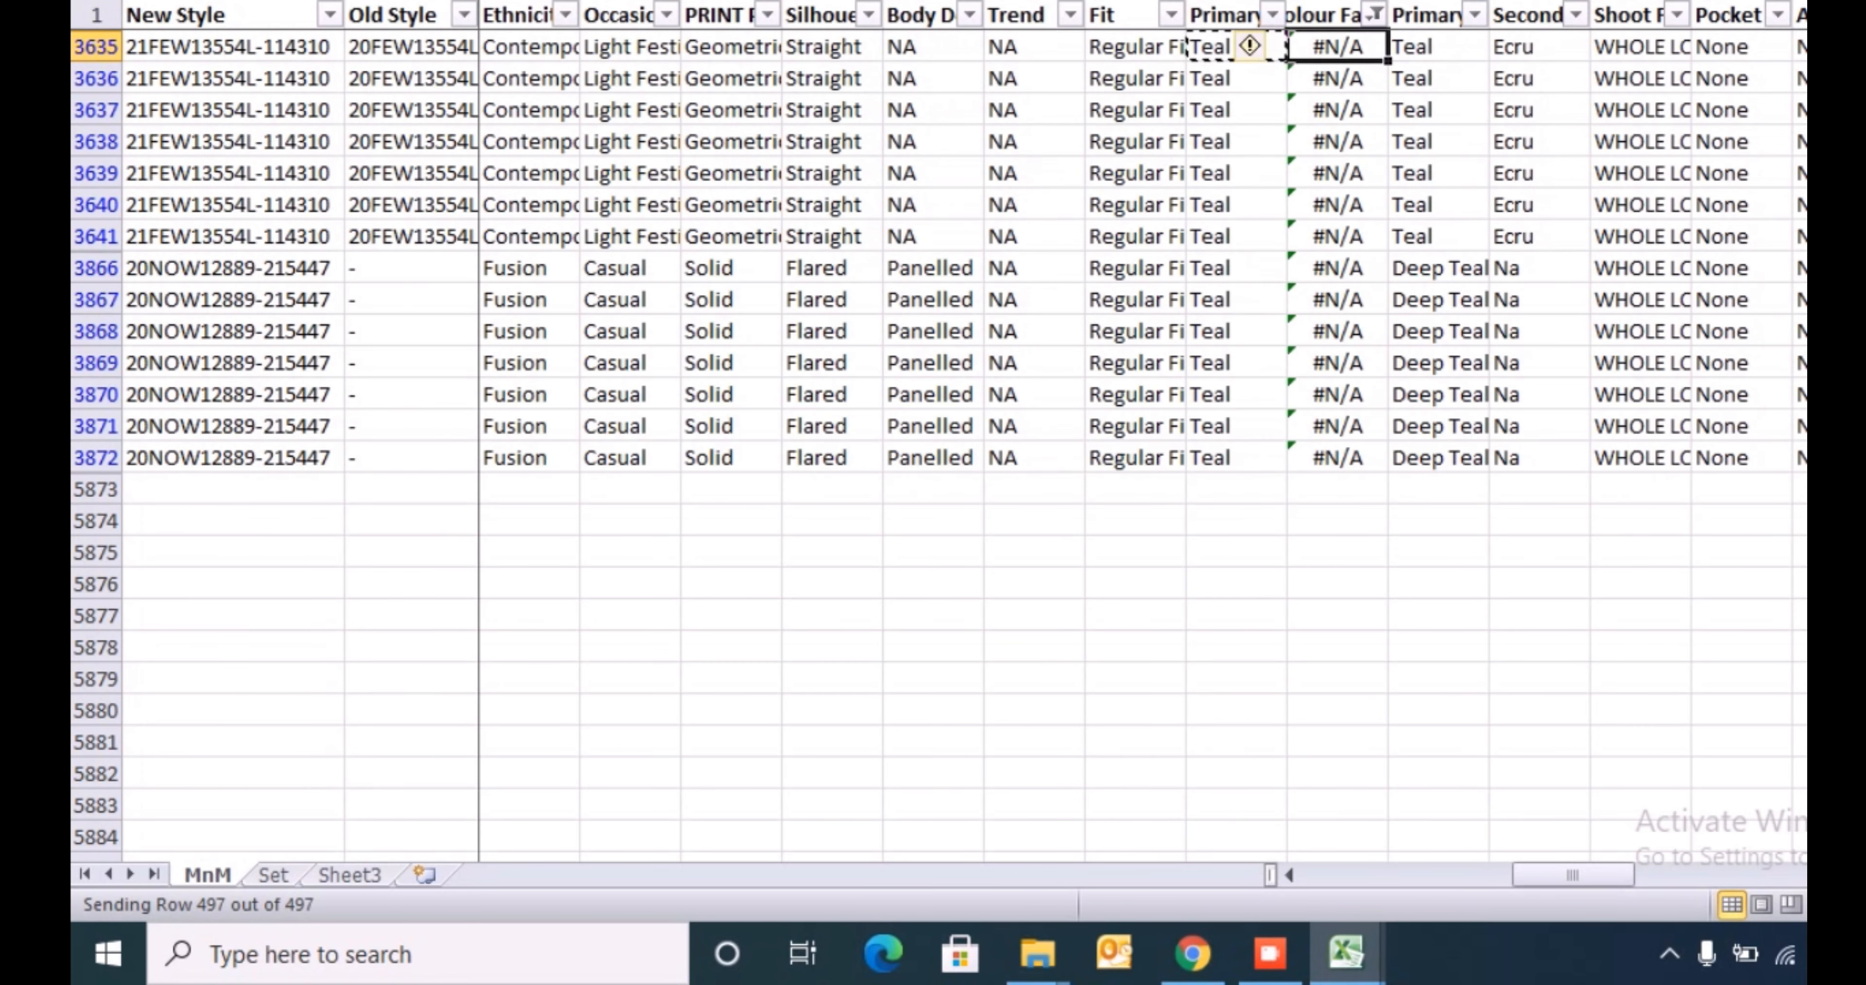
pyautogui.write('Blue')
pyautogui.press('Return')
pyautogui.press('Up')
pyautogui.hotkey('ctrl', 'c')
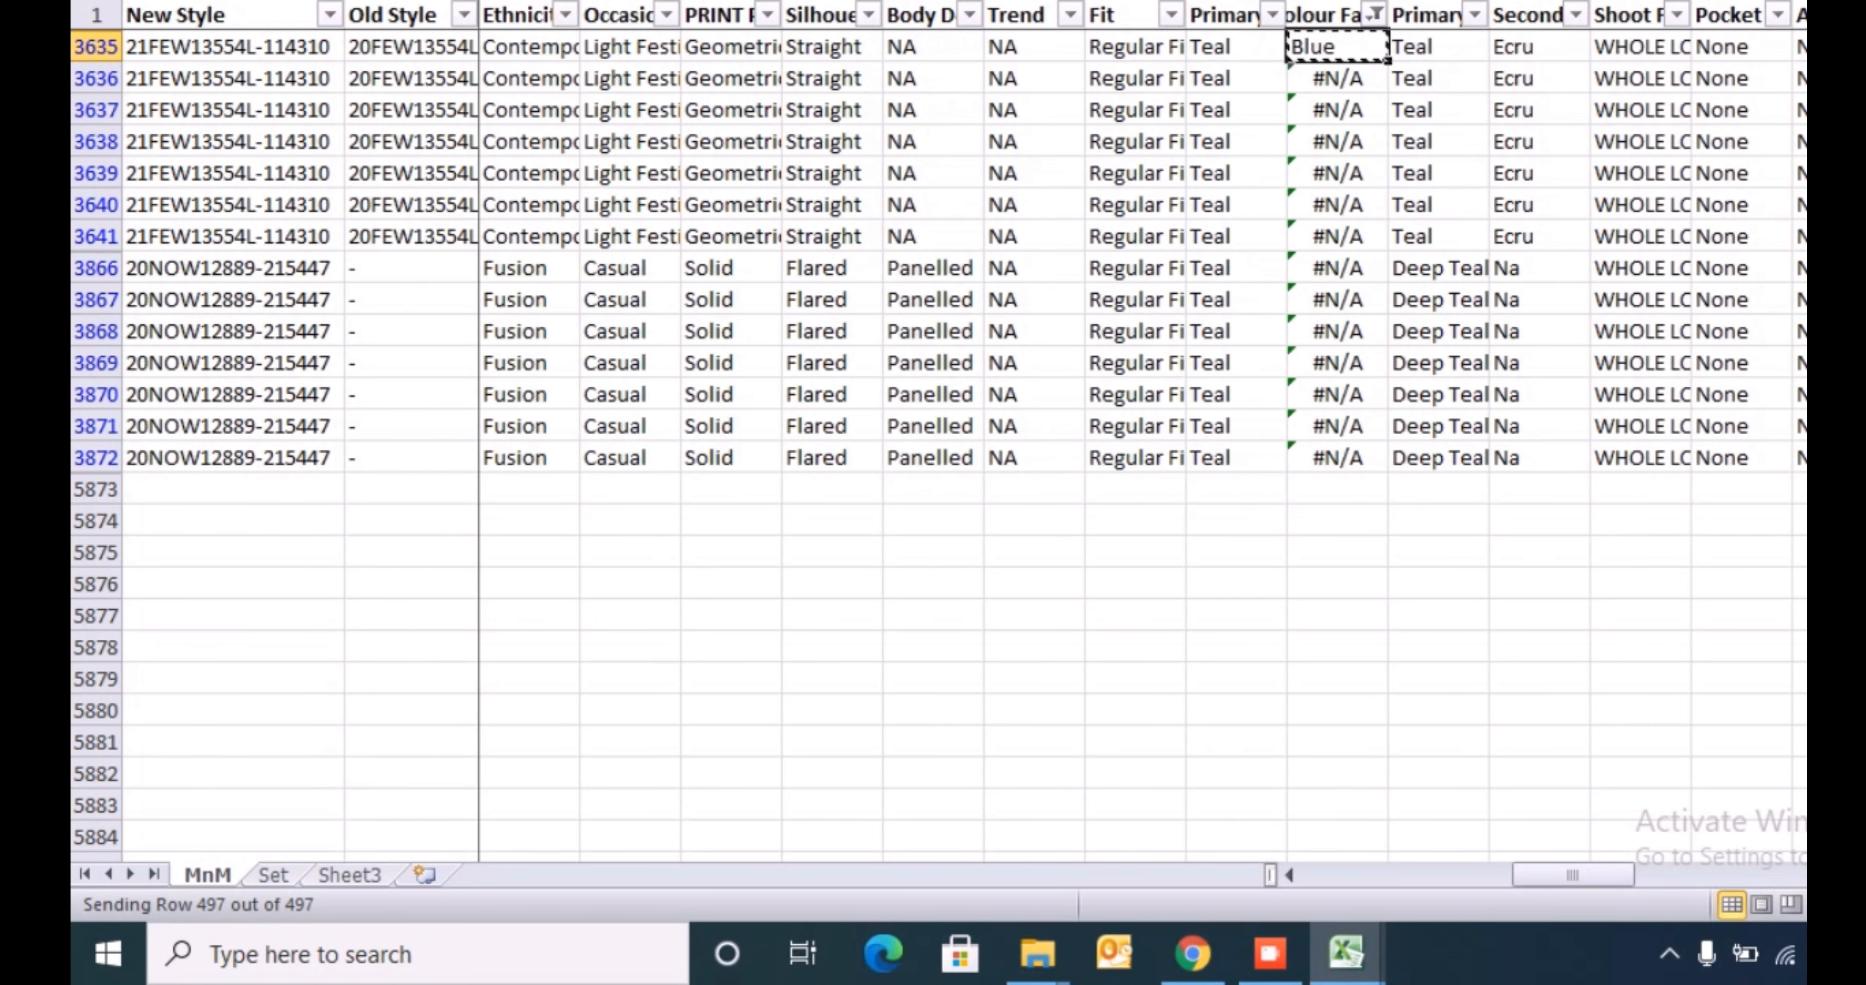
pyautogui.hotkey('ctrl', 'shift', 'Down')
pyautogui.press('Return')
# - Clear the filter on the mapped colour family column and check its values down to row 5821
pyautogui.press('Up')
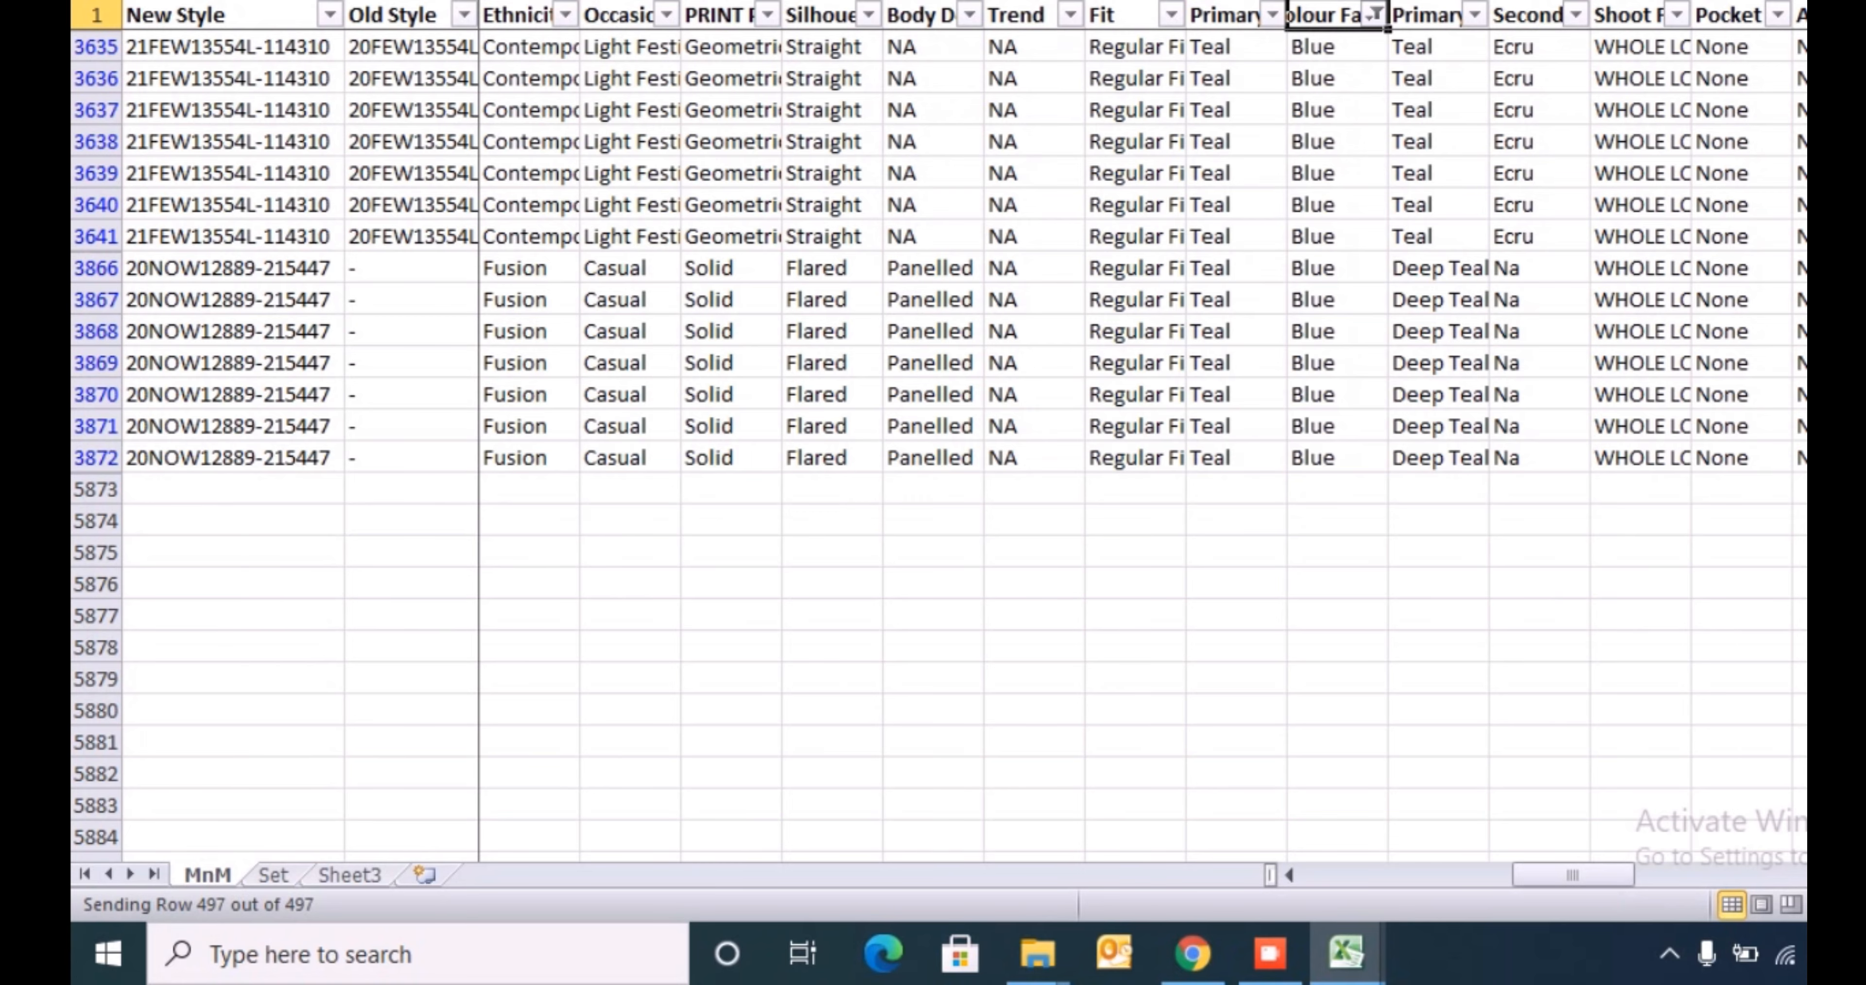
pyautogui.hotkey('alt', 'Down')
pyautogui.press('c')
pyautogui.press('Down')
pyautogui.press('Up')
pyautogui.press('Down')
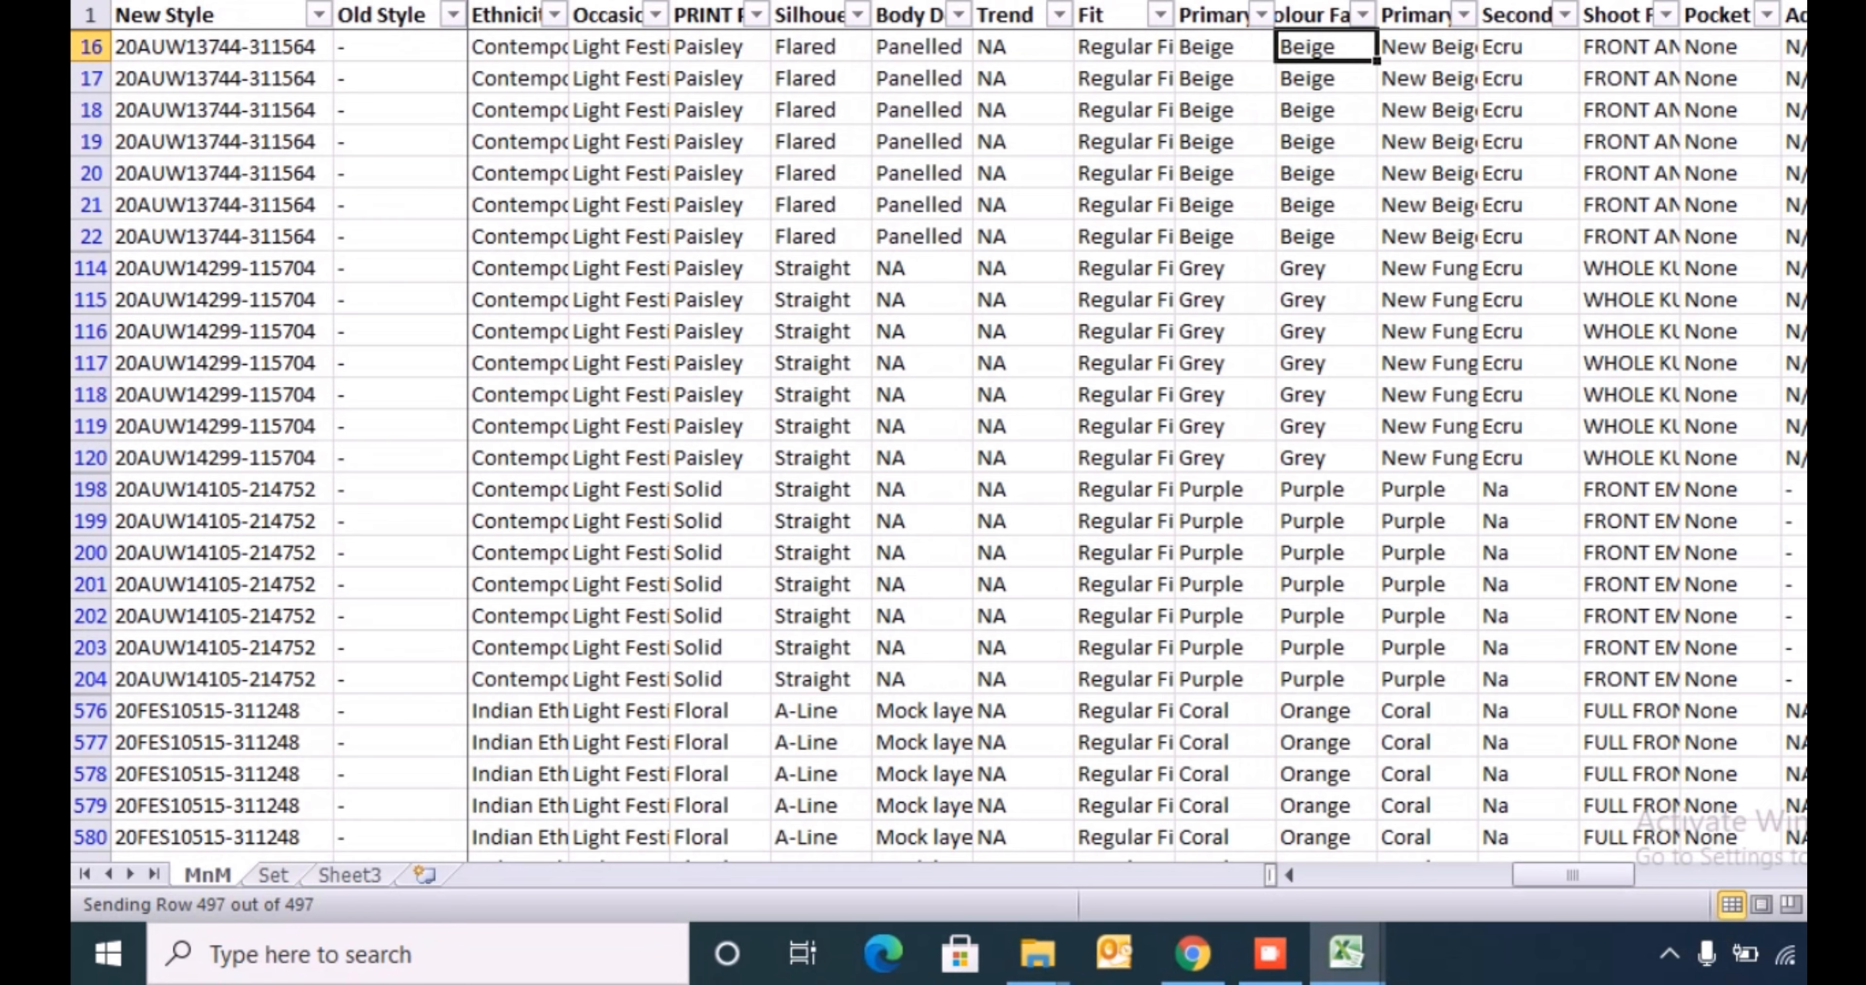
pyautogui.hotkey('ctrl', 'shift', 'Down')
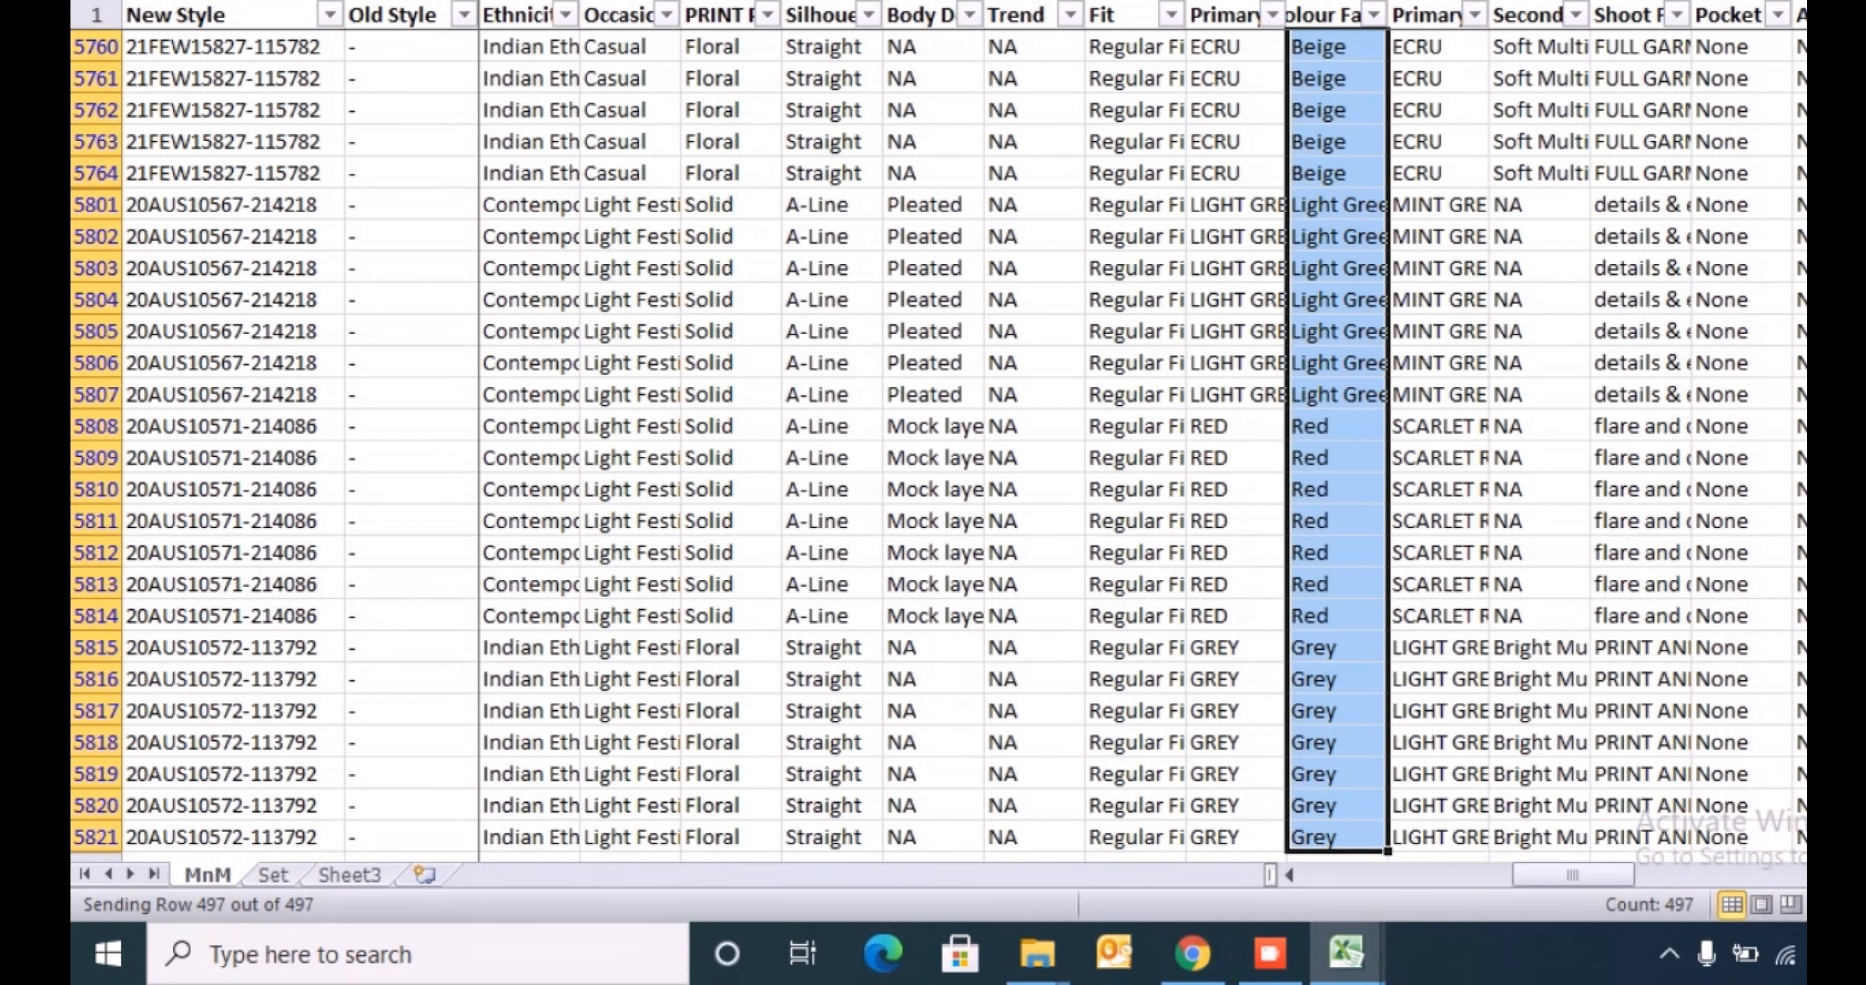
pyautogui.hotkey('ctrl', 'Up')
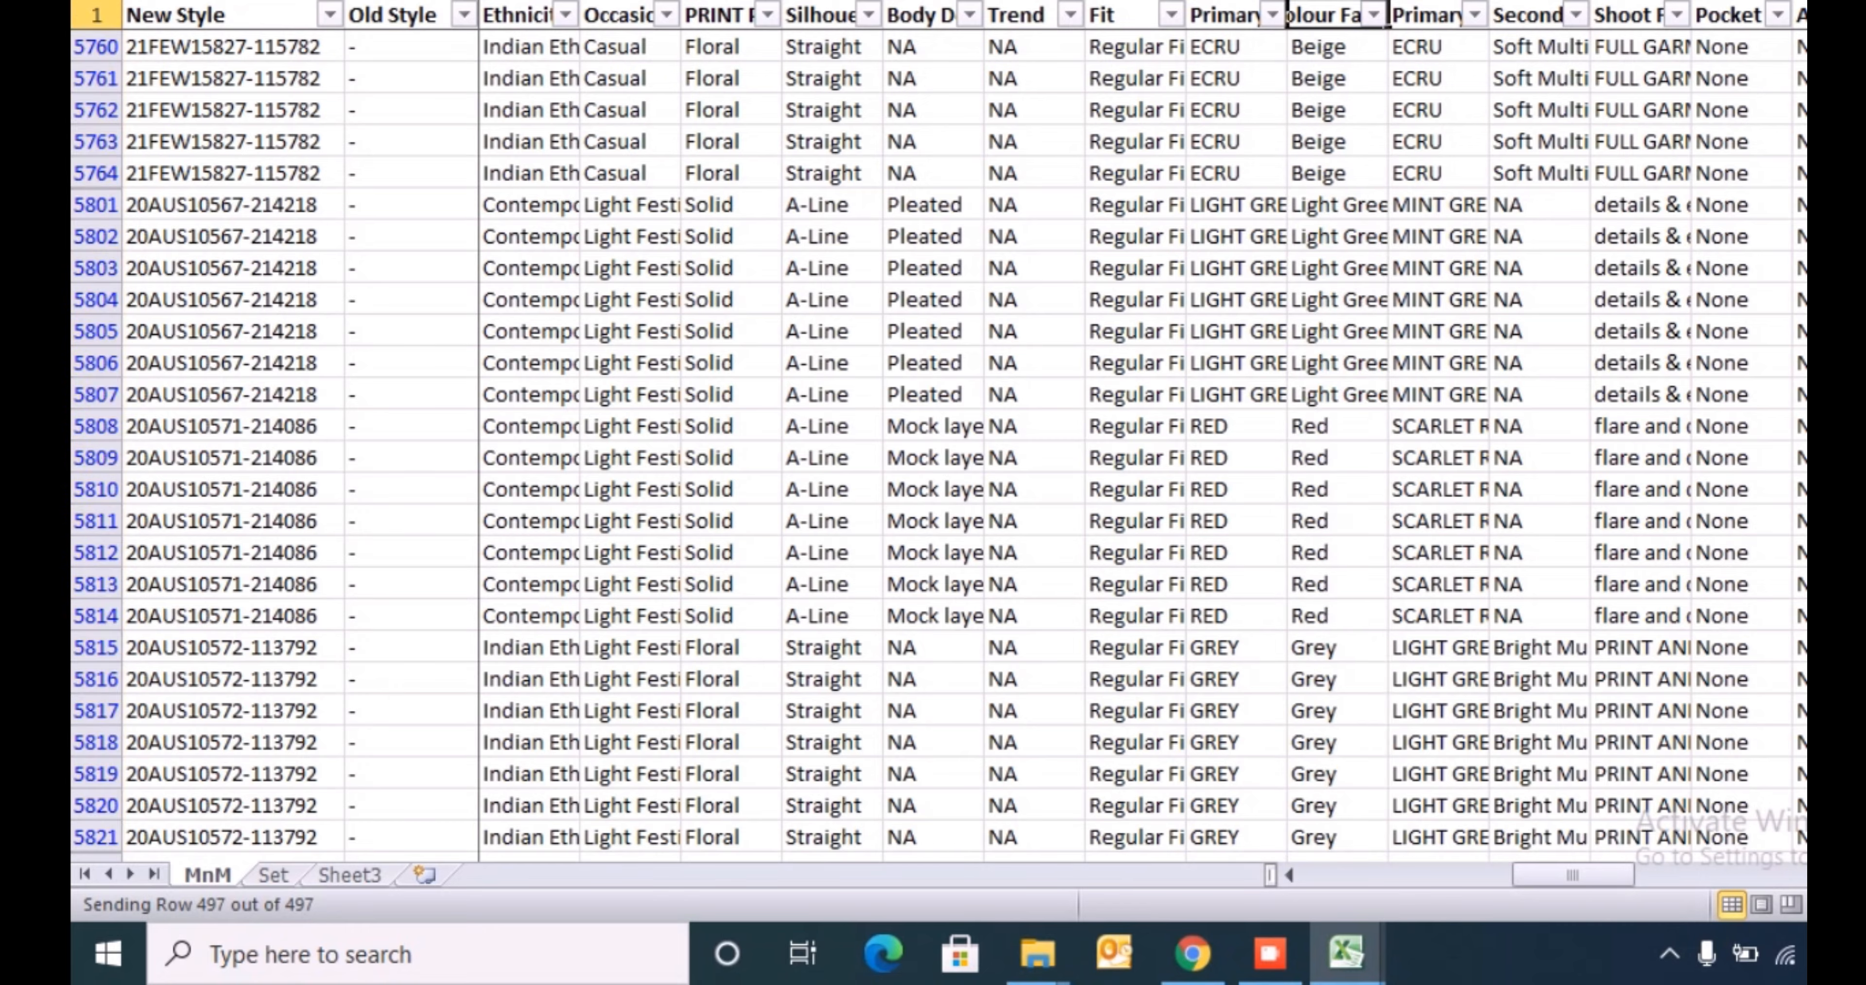
# - Insert a blank column immediately after the mapped colour family column
pyautogui.press('Down')
pyautogui.press('Right')
pyautogui.hotkey('ctrl', 'space')
pyautogui.hotkey('ctrl', 'shift', '+')
pyautogui.hotkey('ctrl', 'Up')
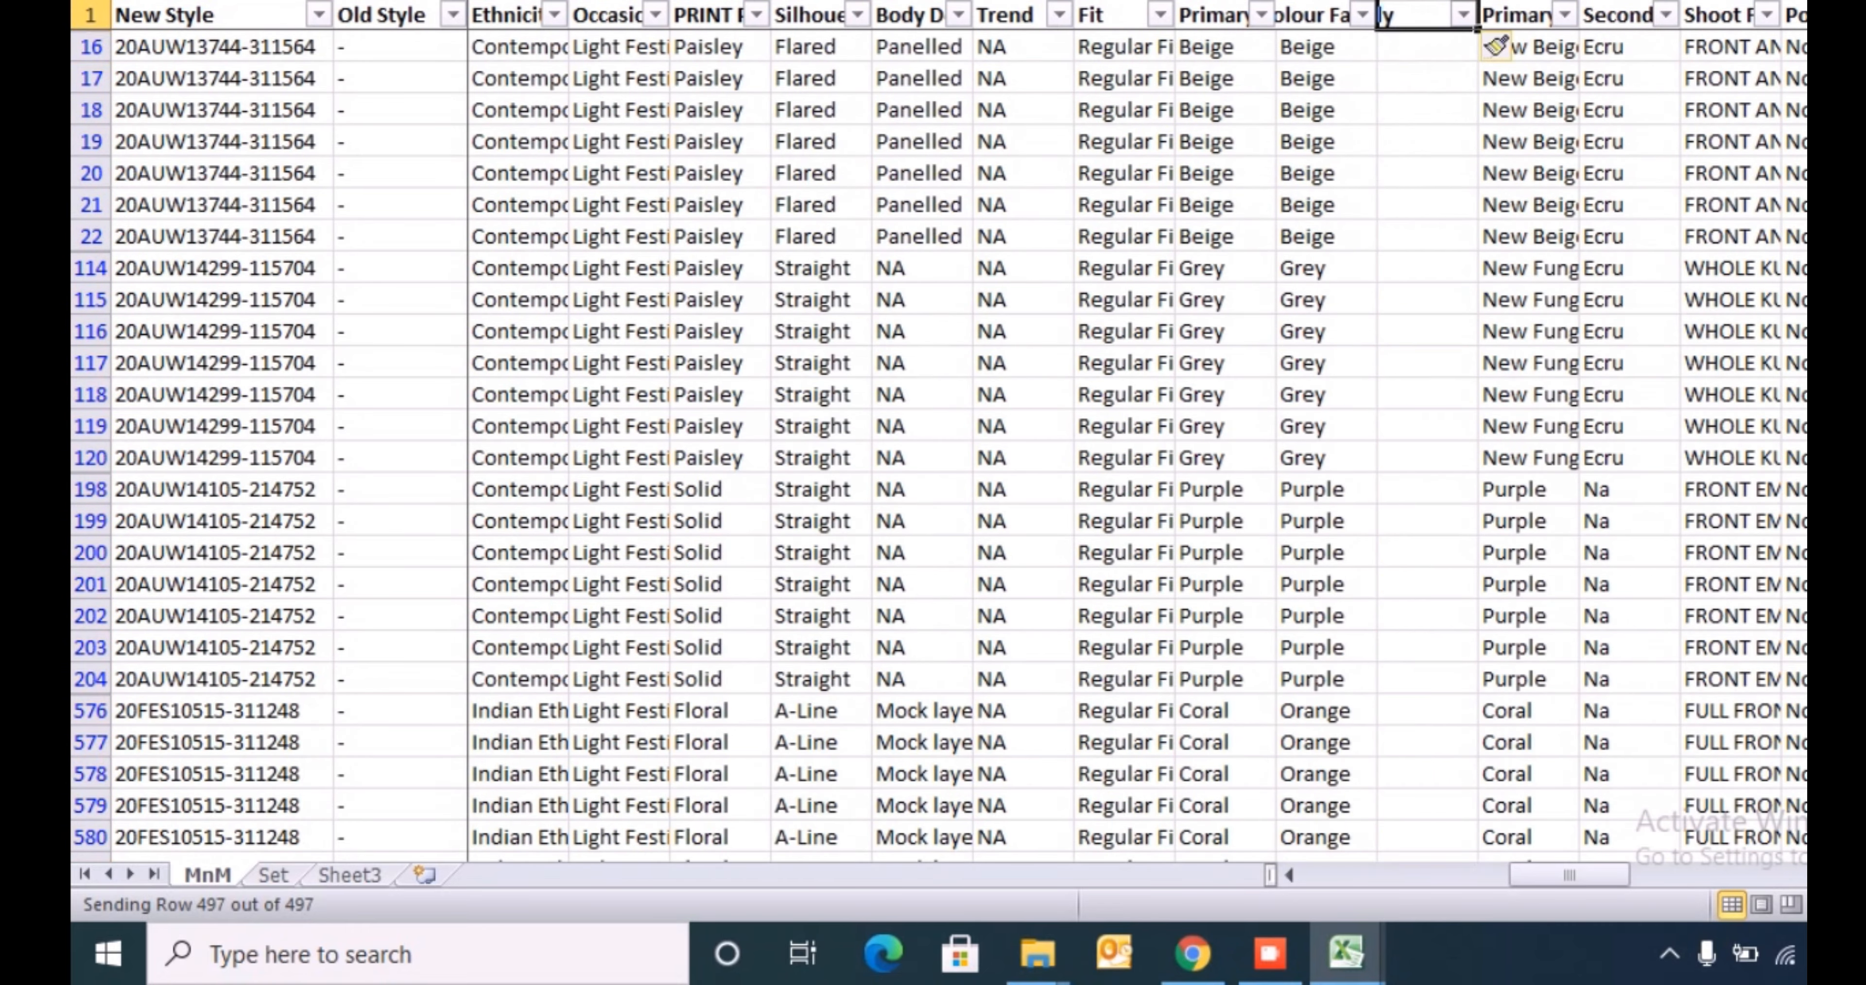
pyautogui.press('Down')
pyautogui.press('Left')
pyautogui.hotkey('ctrl', 'shift', 'Down')
pyautogui.hotkey('ctrl', 'Up')
pyautogui.press('Down')
pyautogui.press('Right')
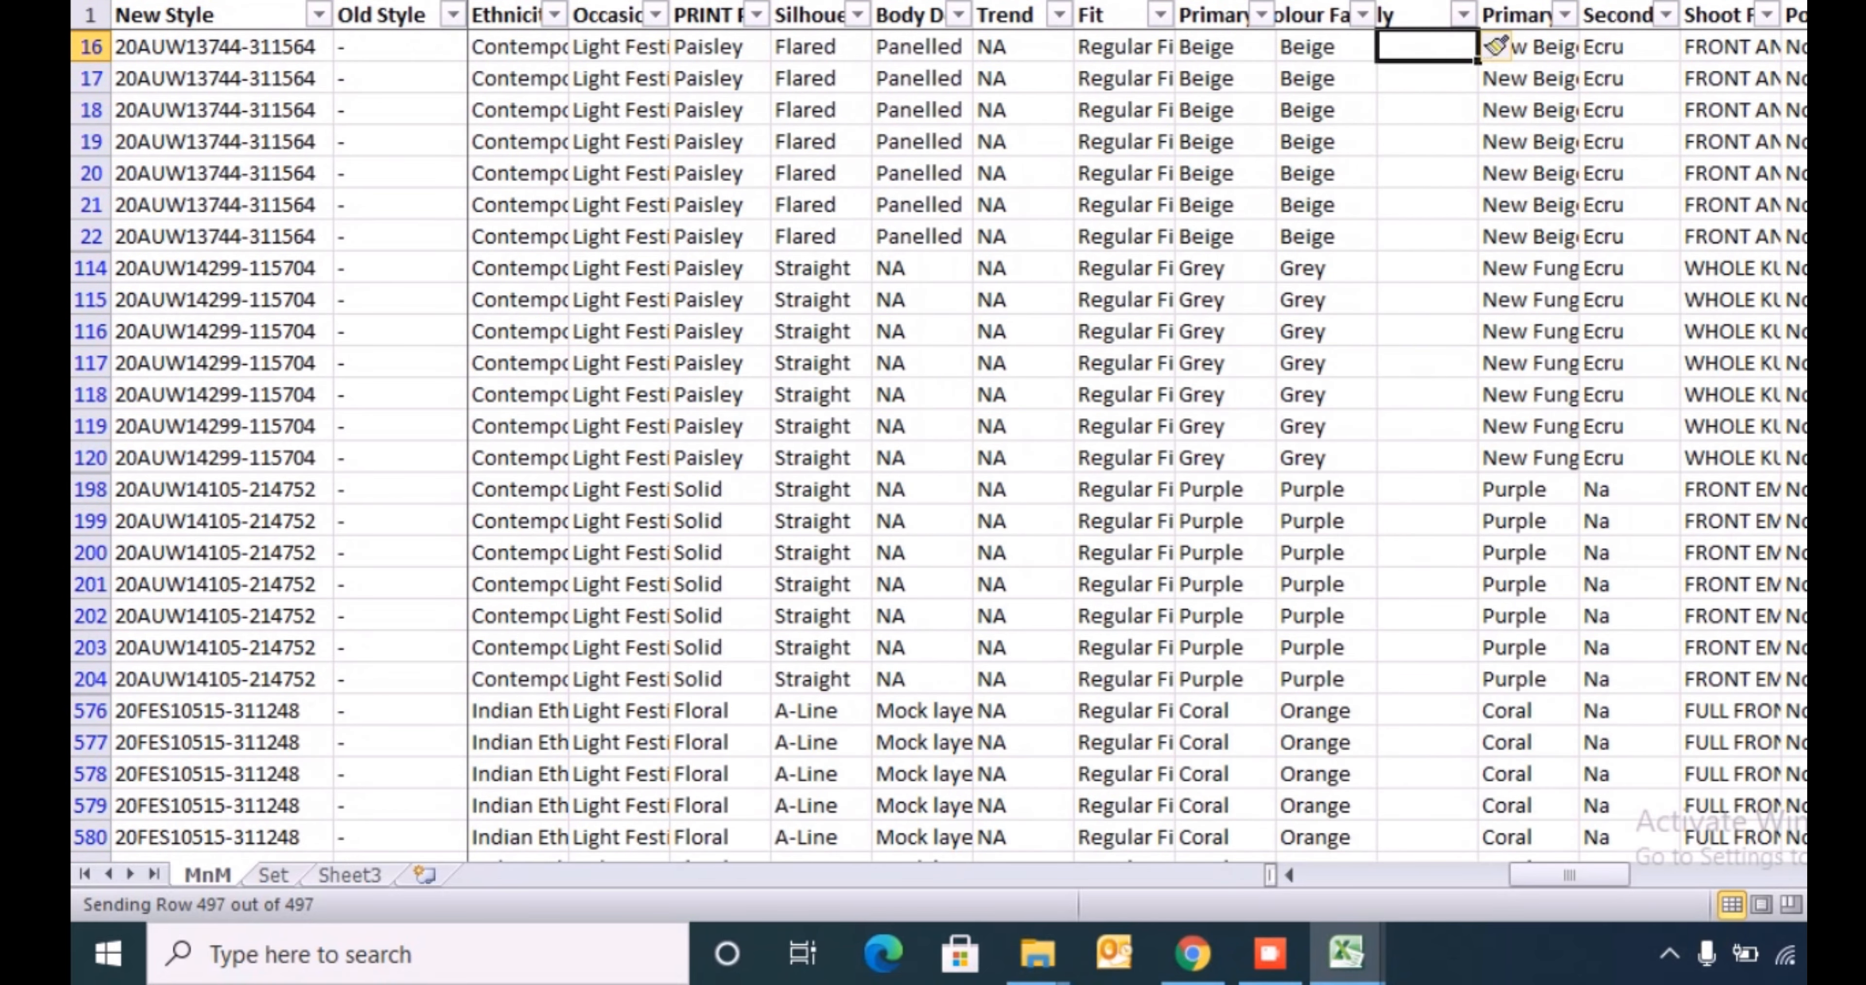
# - In row 16 of the blank column, enter an exact-match VLOOKUP of AJ16 against the Color list on the template's Index sheet, returning column 1
pyautogui.write('=VLOOKUP(')
pyautogui.press('Left')
pyautogui.write(',')
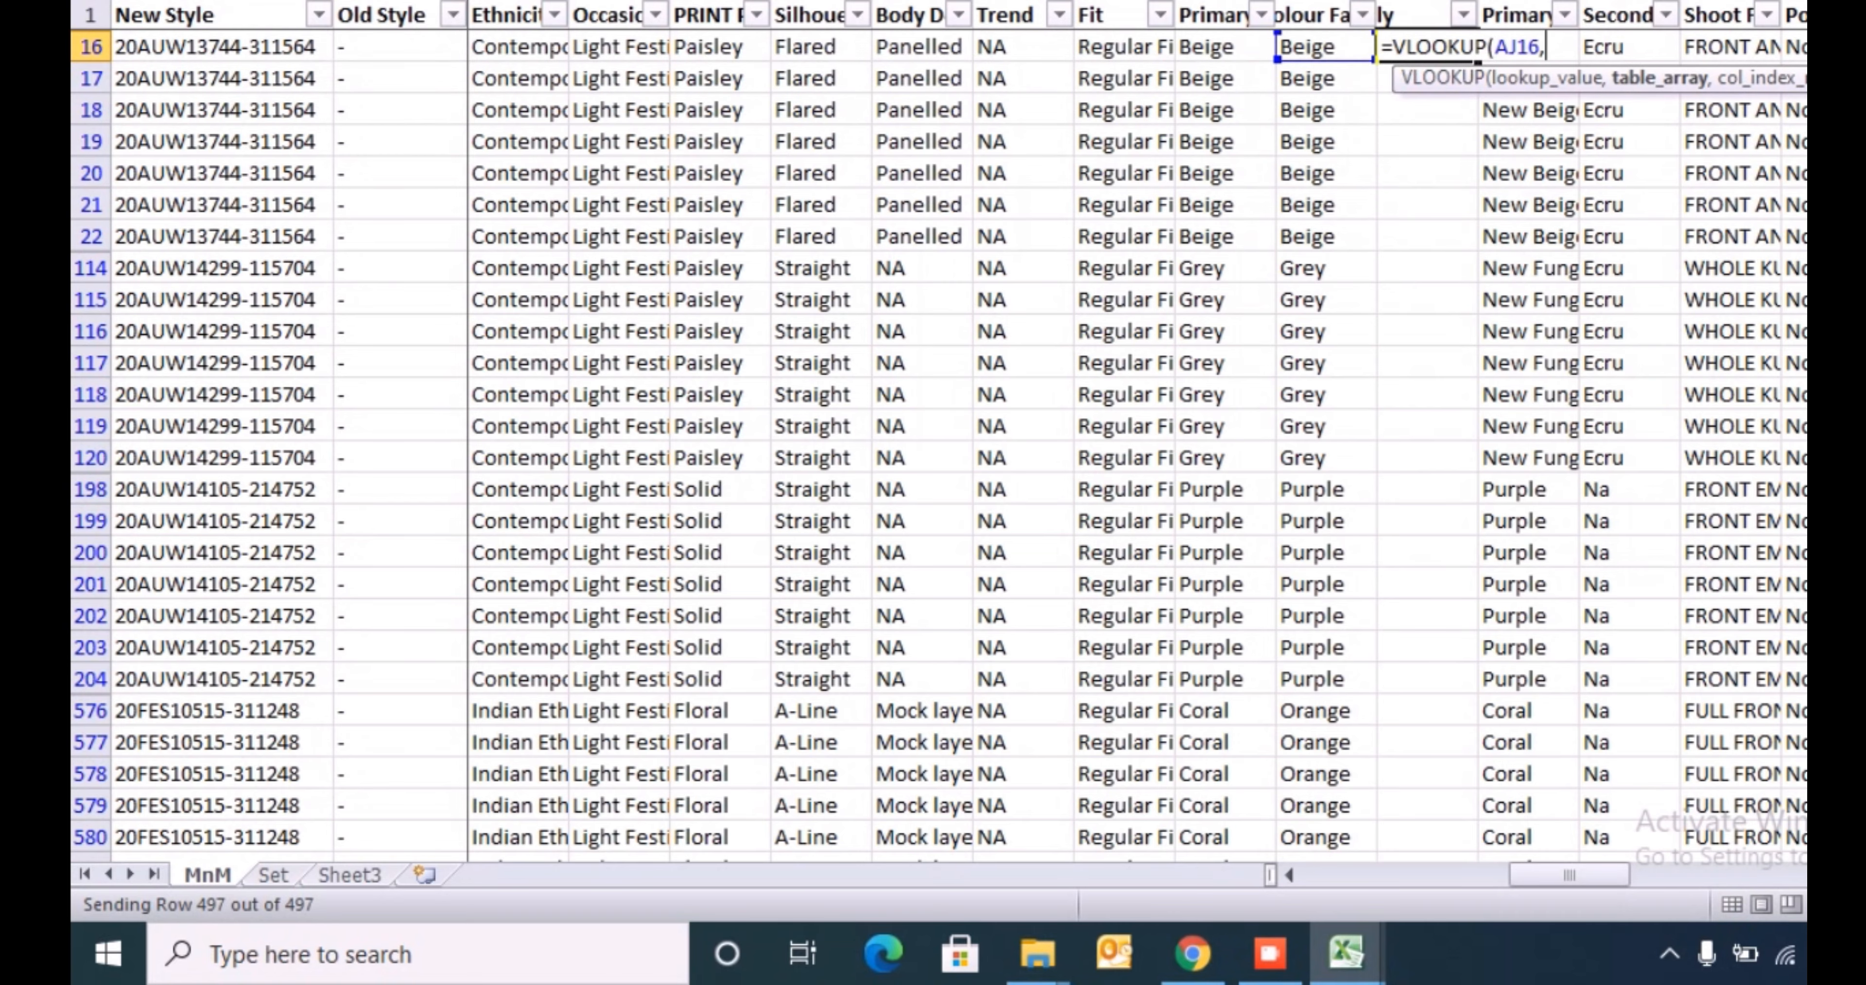
pyautogui.hotkey('alt', 'Tab')
pyautogui.hotkey('alt', 'Tab')
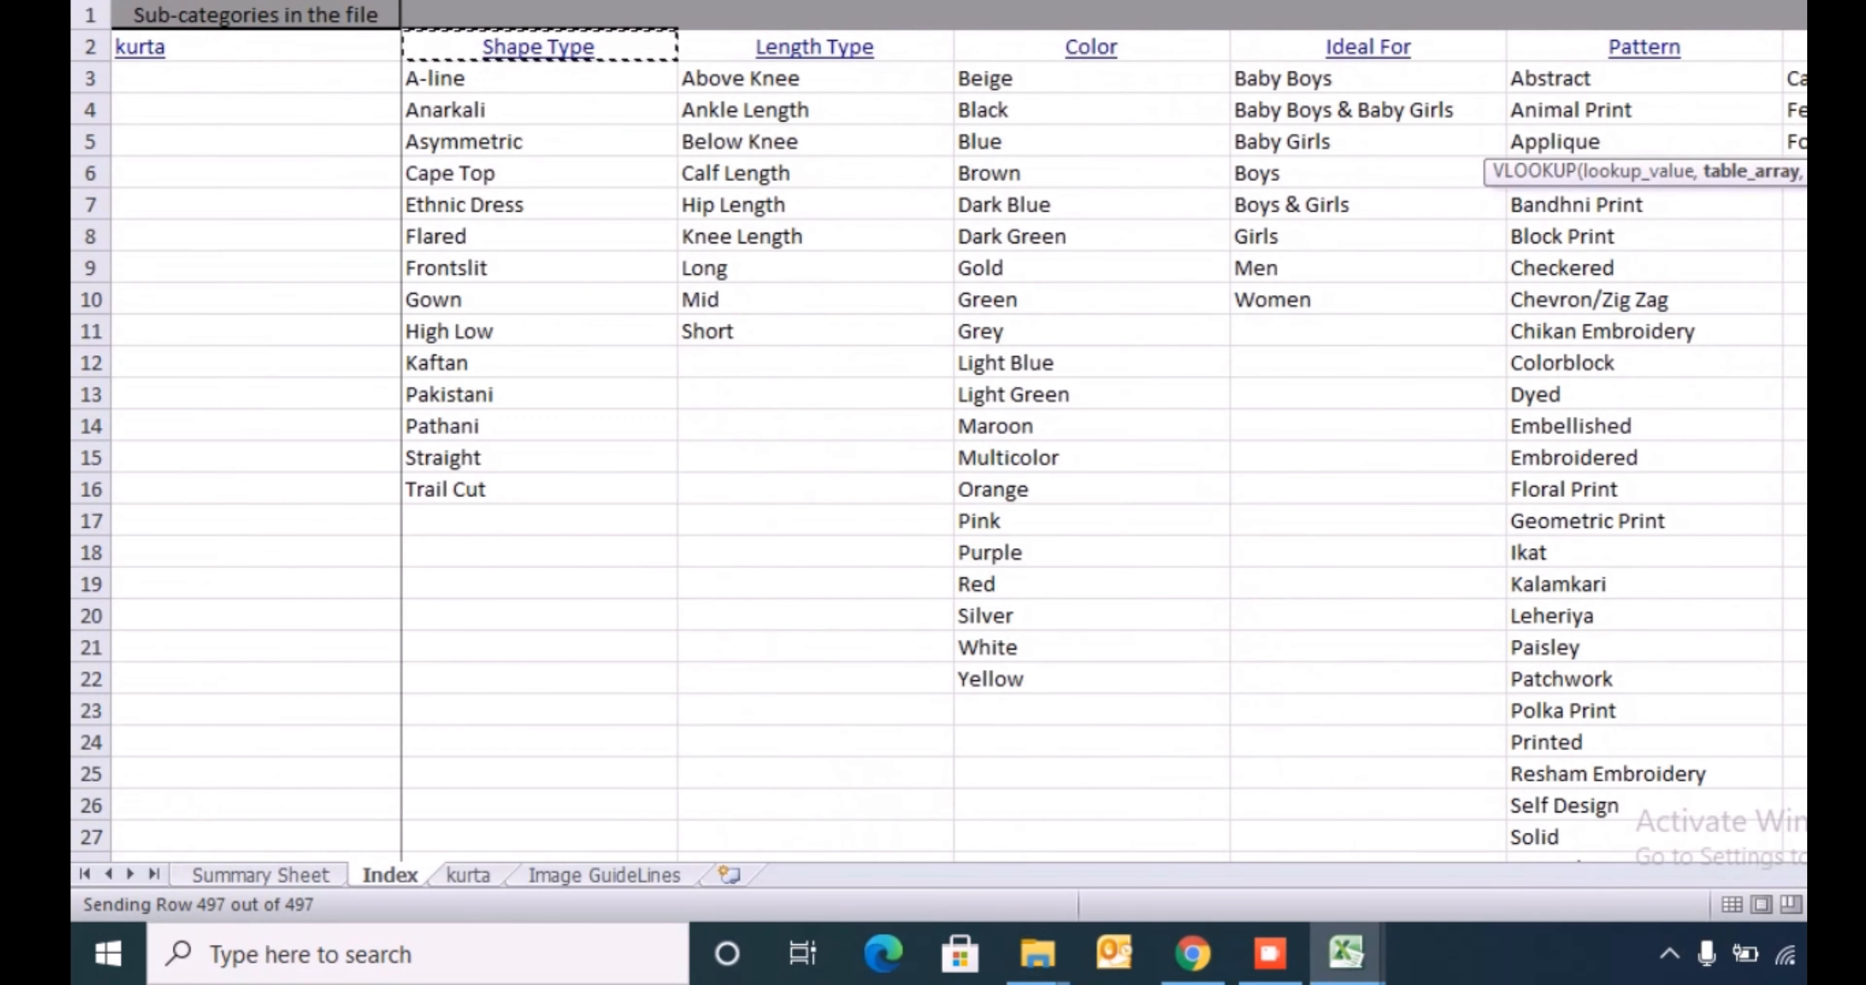
pyautogui.press('Right')
pyautogui.press('Right')
pyautogui.press('Right')
pyautogui.press('Down')
pyautogui.press('Left')
pyautogui.press('Left')
pyautogui.press('Left')
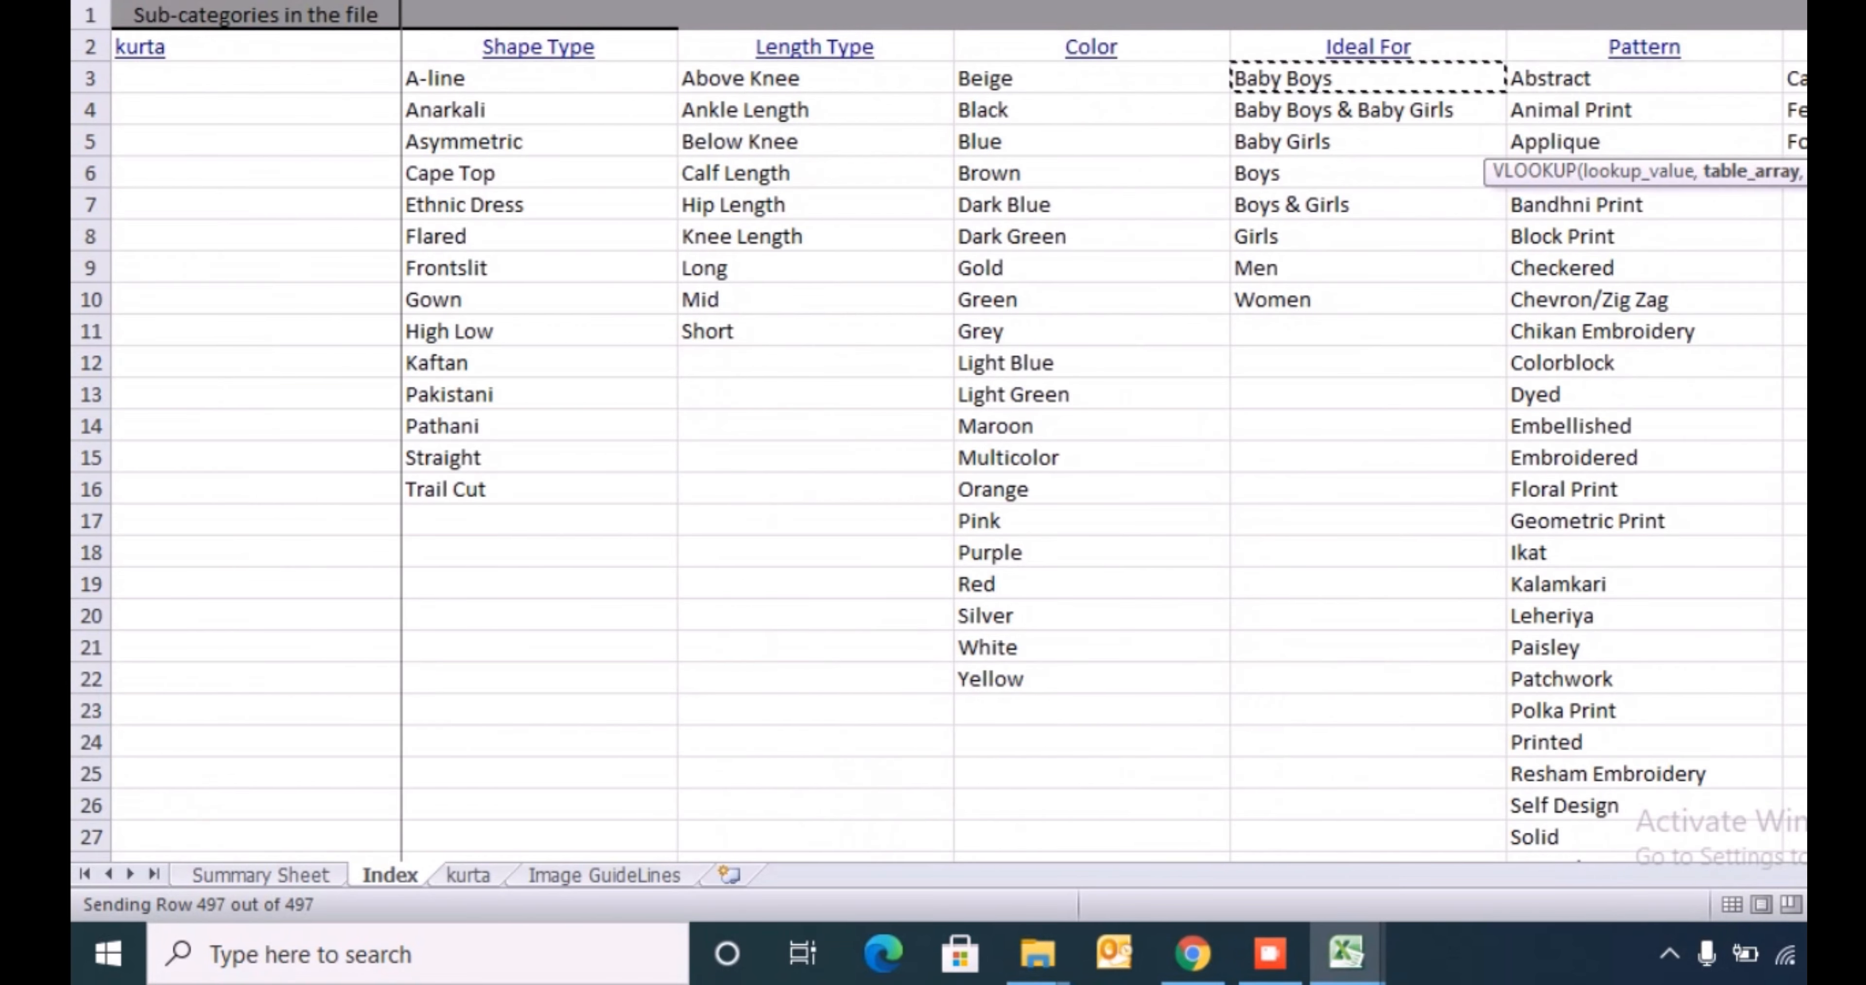
pyautogui.press('Right')
pyautogui.hotkey('ctrl', 'shift', 'Down')
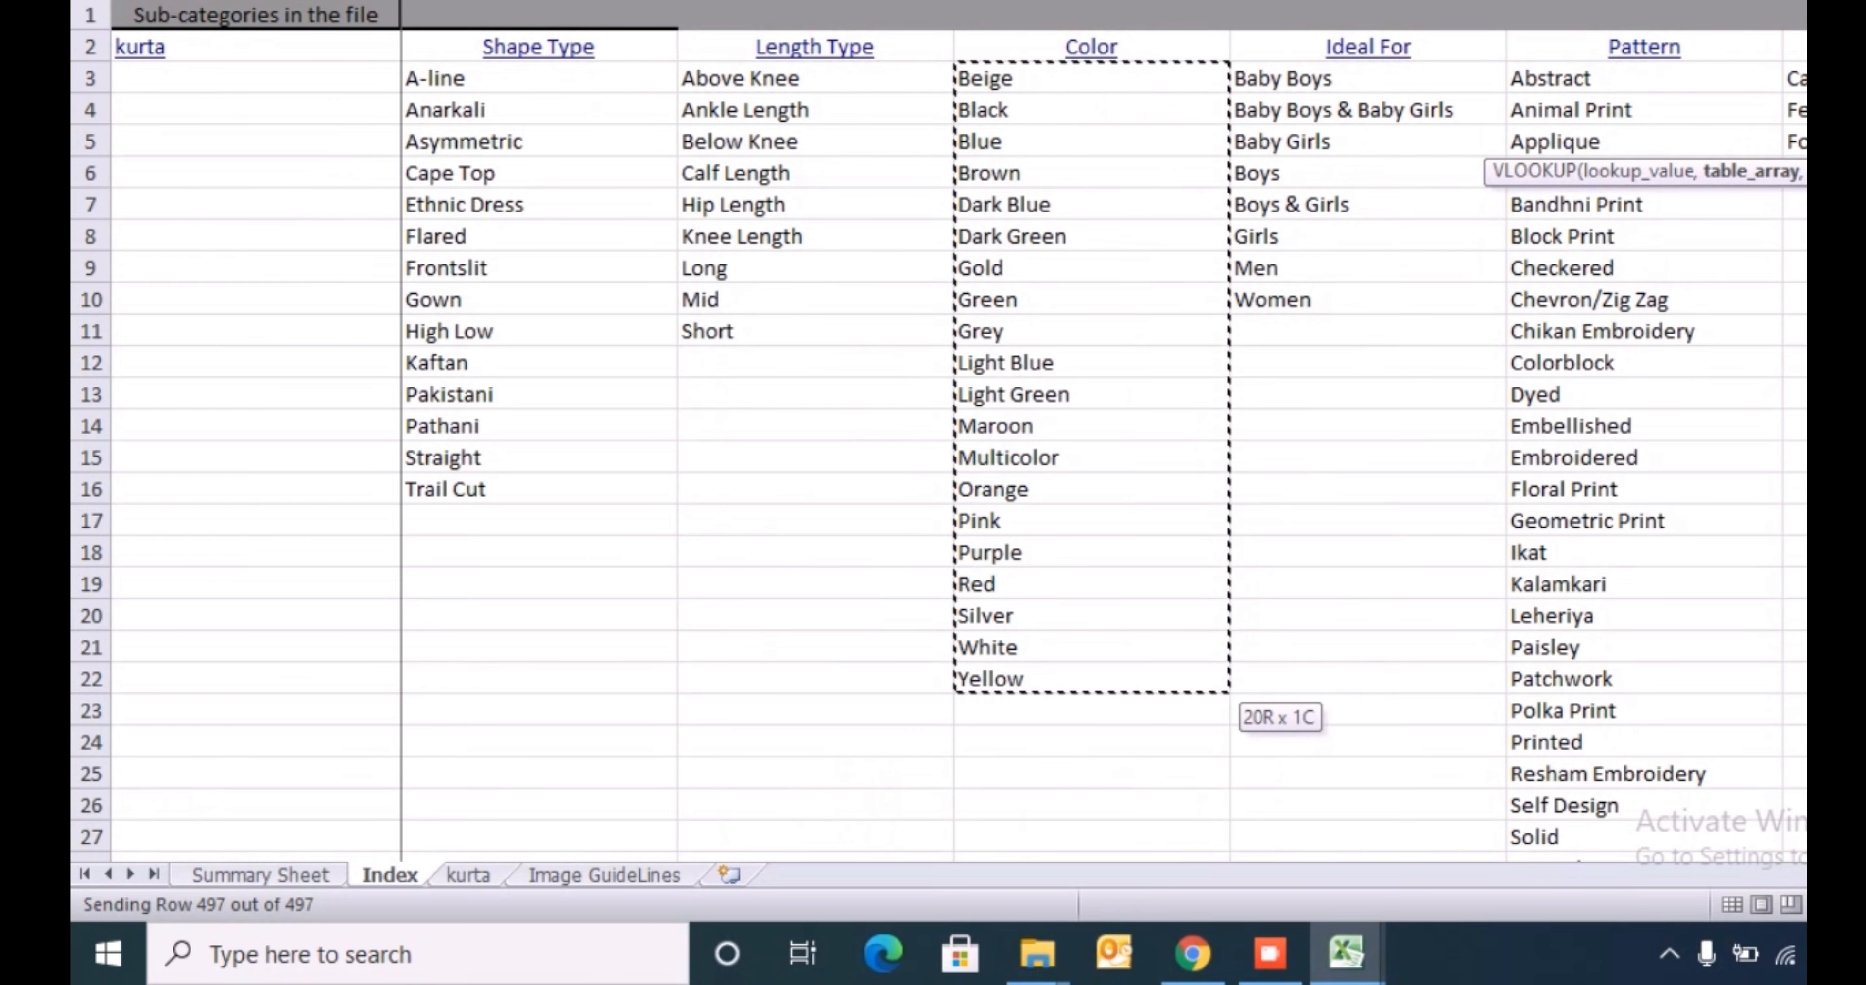
pyautogui.write(',1,0)')
pyautogui.press('Return')
# - Copy the VLOOKUP formula down the new column through row 5821
pyautogui.press('Up')
pyautogui.hotkey('ctrl', 'c')
pyautogui.press('Left')
pyautogui.hotkey('ctrl', 'Down')
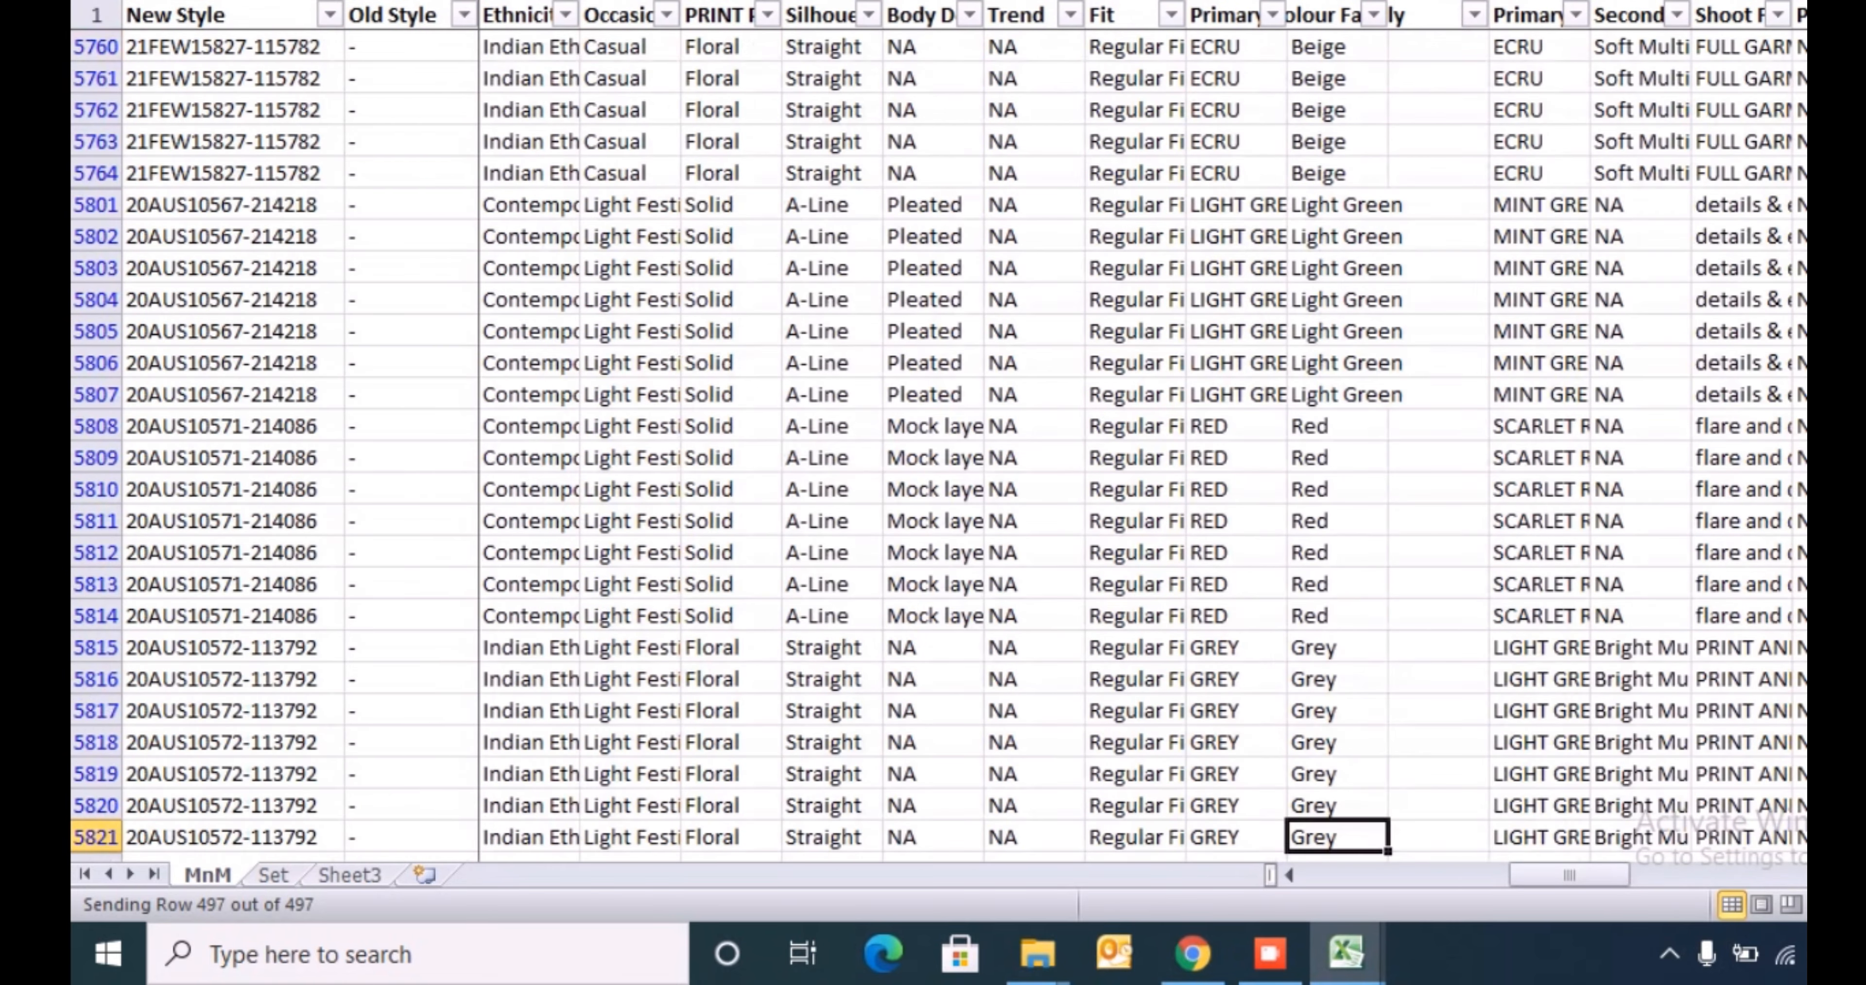
pyautogui.press('Right')
pyautogui.hotkey('ctrl', 'shift', 'Up')
pyautogui.hotkey('ctrl', 'v')
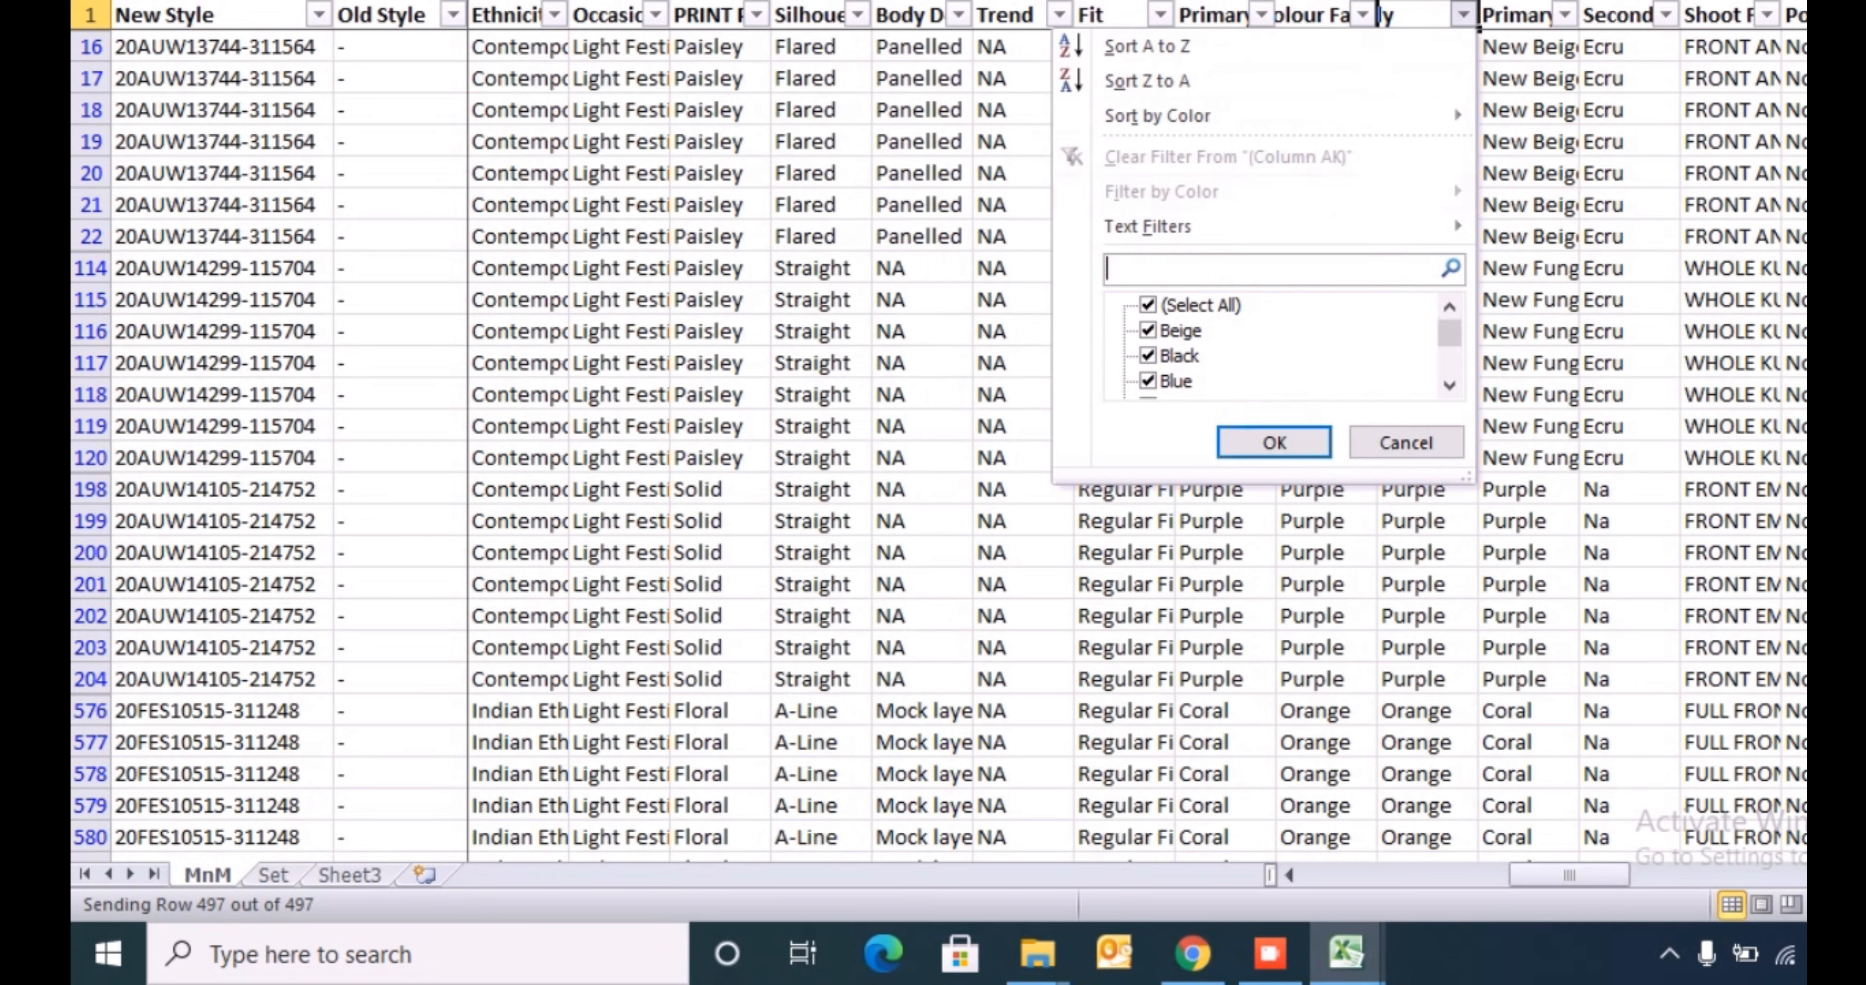
# - Copy the looked-up colours of rows 16 to 5821 as values into the kurta sheet's Color column, starting at row 5
pyautogui.press('Down')
pyautogui.press('Down')
pyautogui.press('Down')
pyautogui.press('Down')
pyautogui.press('Down')
pyautogui.press('Down')
pyautogui.press('Down')
pyautogui.press('Down')
pyautogui.press('Down')
pyautogui.press('Down')
pyautogui.press('Down')
pyautogui.press('Down')
pyautogui.press('Down')
pyautogui.press('Down')
pyautogui.press('Down')
pyautogui.press('Down')
pyautogui.press('Down')
pyautogui.press('Down')
pyautogui.press('Down')
pyautogui.press('Down')
pyautogui.press('Escape')
pyautogui.press('Down')
pyautogui.hotkey('ctrl', 'shift', 'Down')
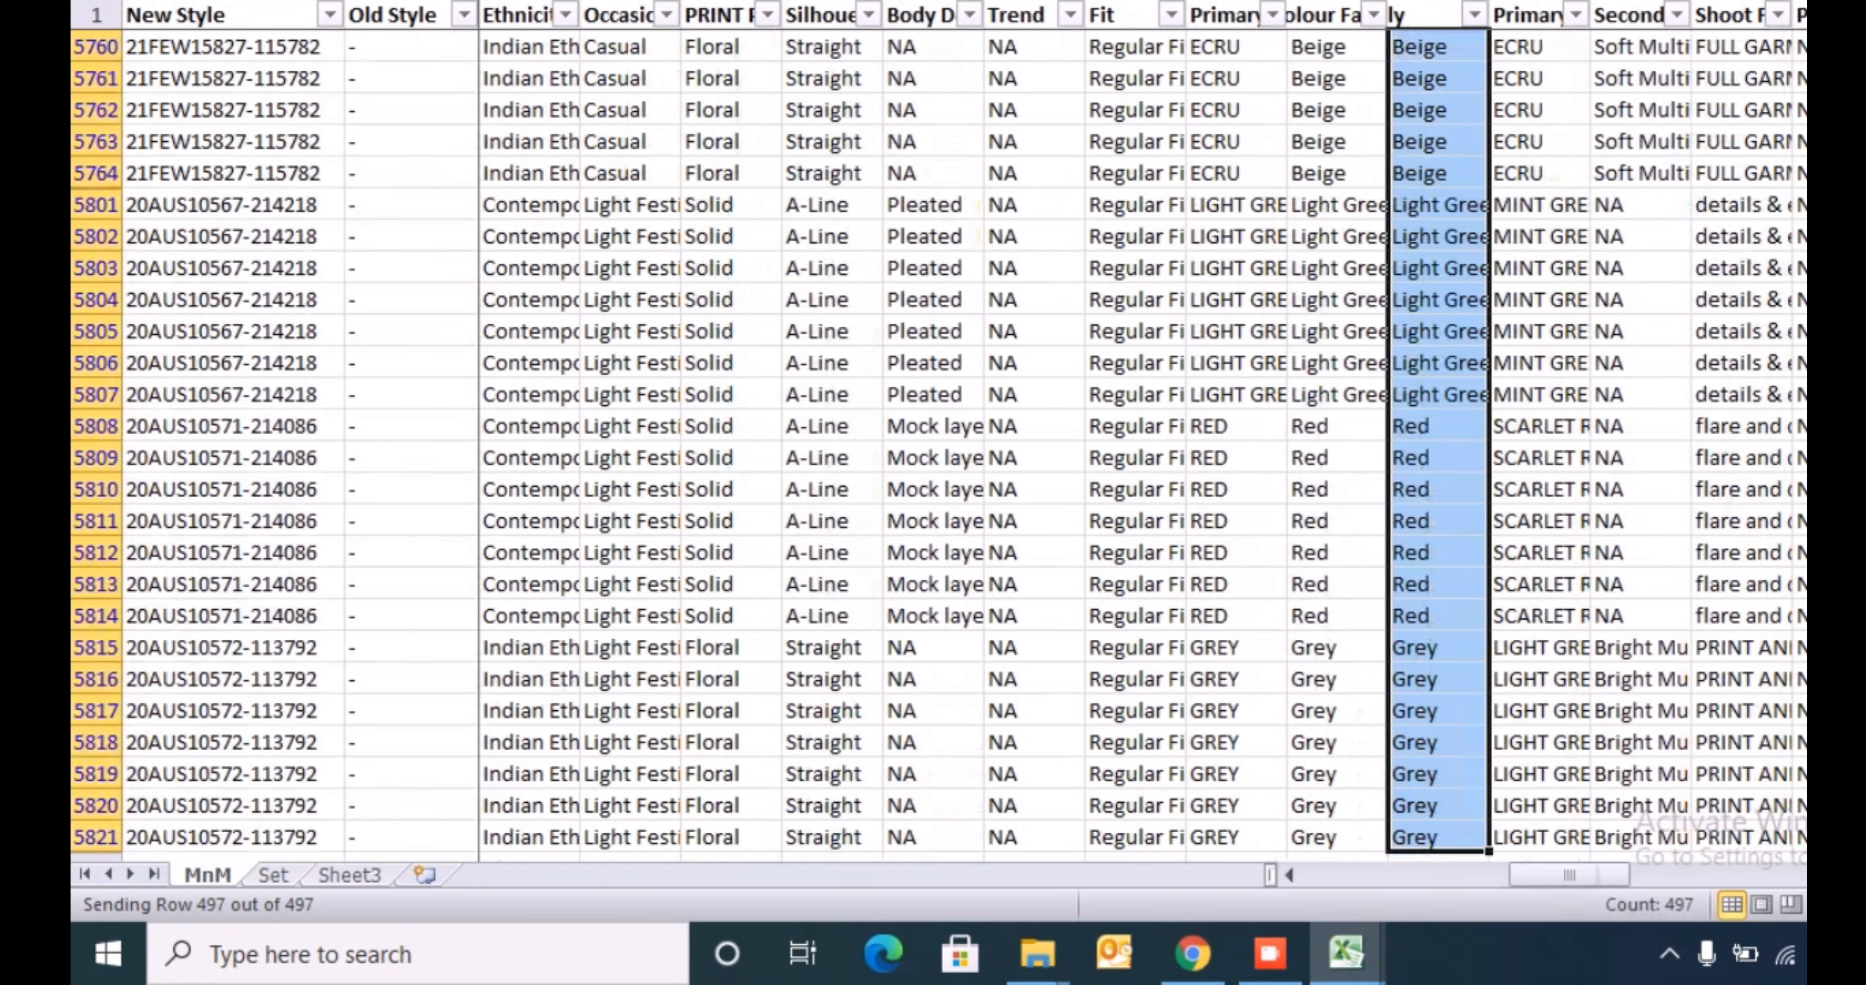
pyautogui.hotkey('alt', 'Tab')
pyautogui.hotkey('ctrl', 'pagedown')
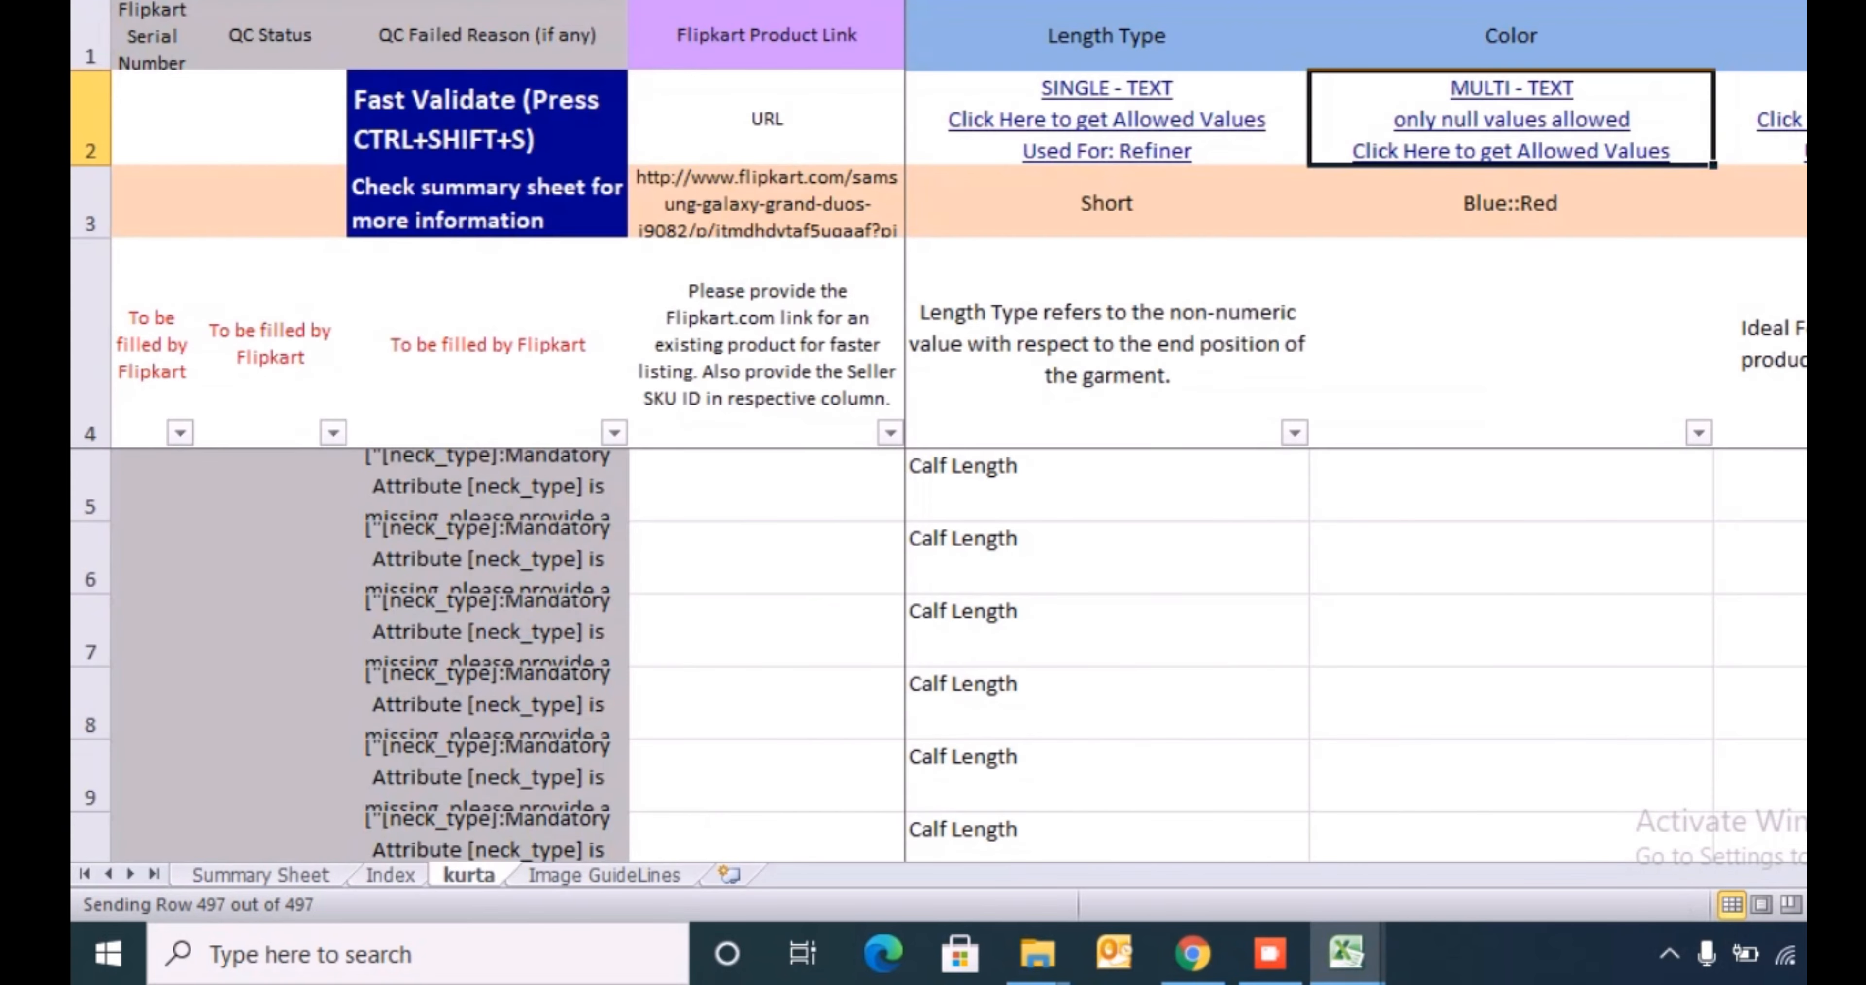
pyautogui.press('Down')
pyautogui.press('Down')
pyautogui.press('Down')
pyautogui.hotkey('ctrl', 'v')
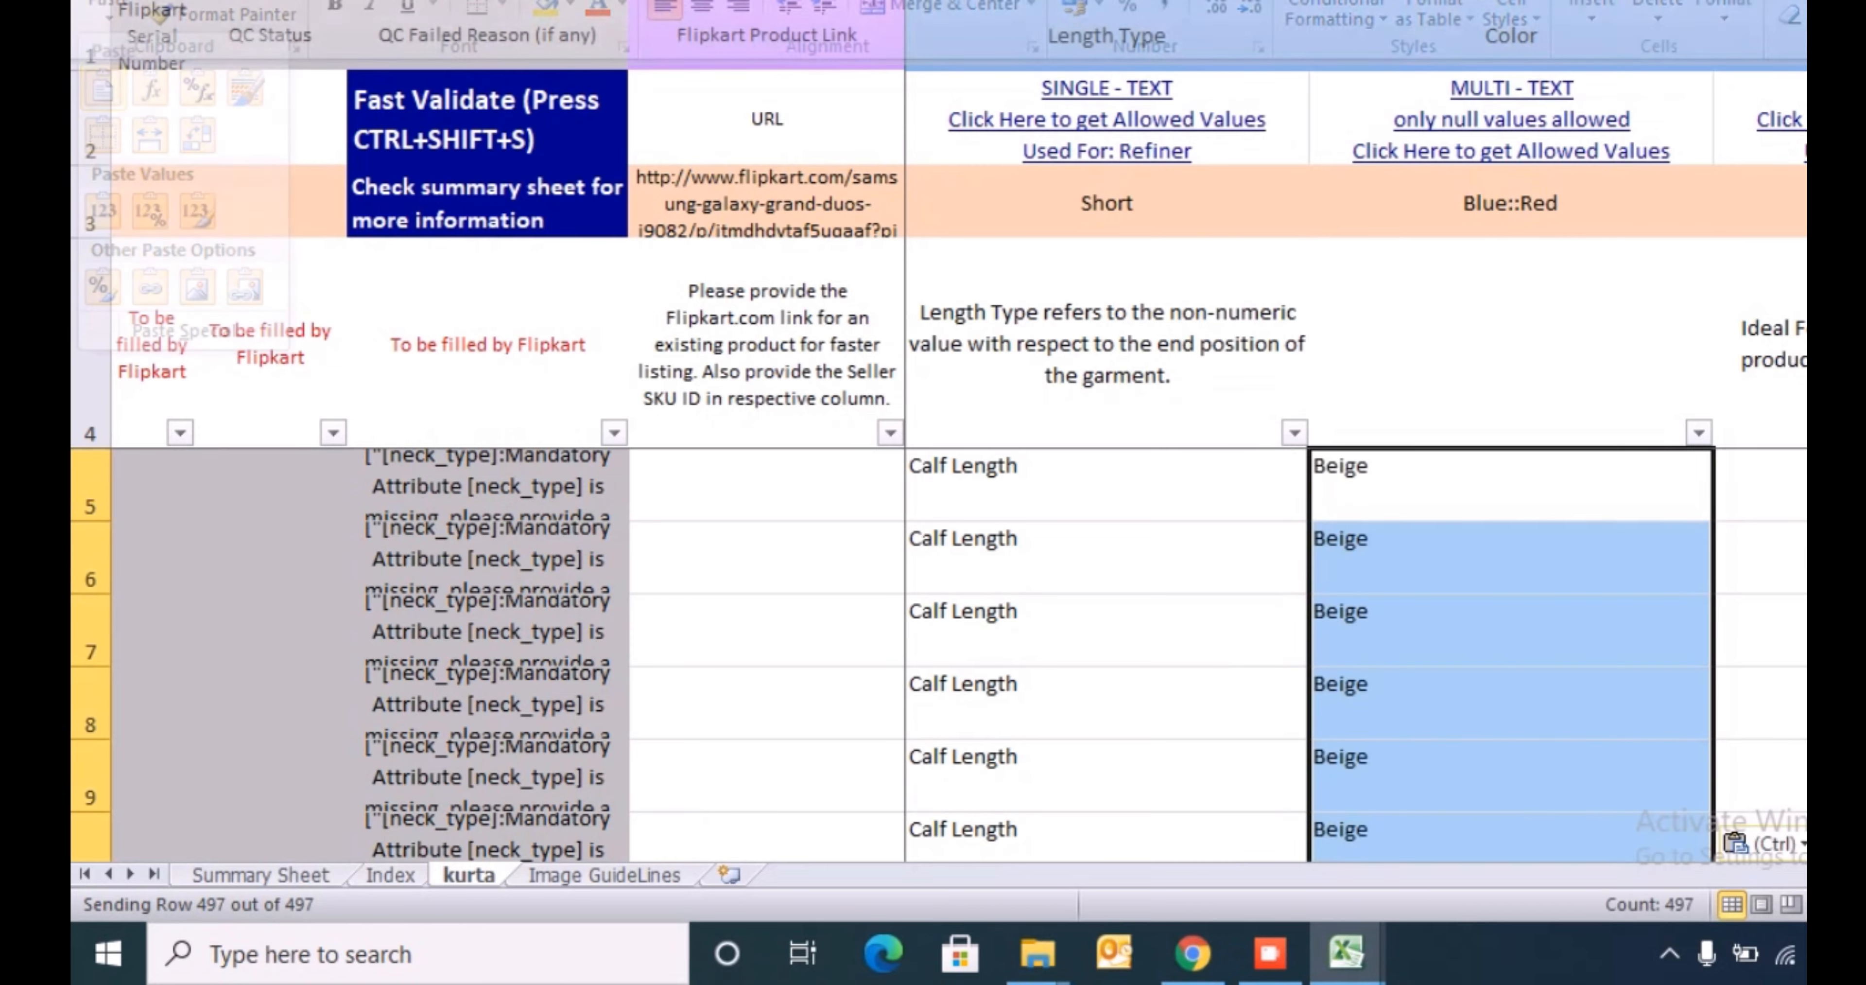
# - Delete the mapped colour family column and the VLOOKUP check column from the MnM sheet
pyautogui.hotkey('alt', 'Tab')
pyautogui.moveTo(1438, 1); pyautogui.dragTo(1340, 1)
pyautogui.hotkey('ctrl', '-')
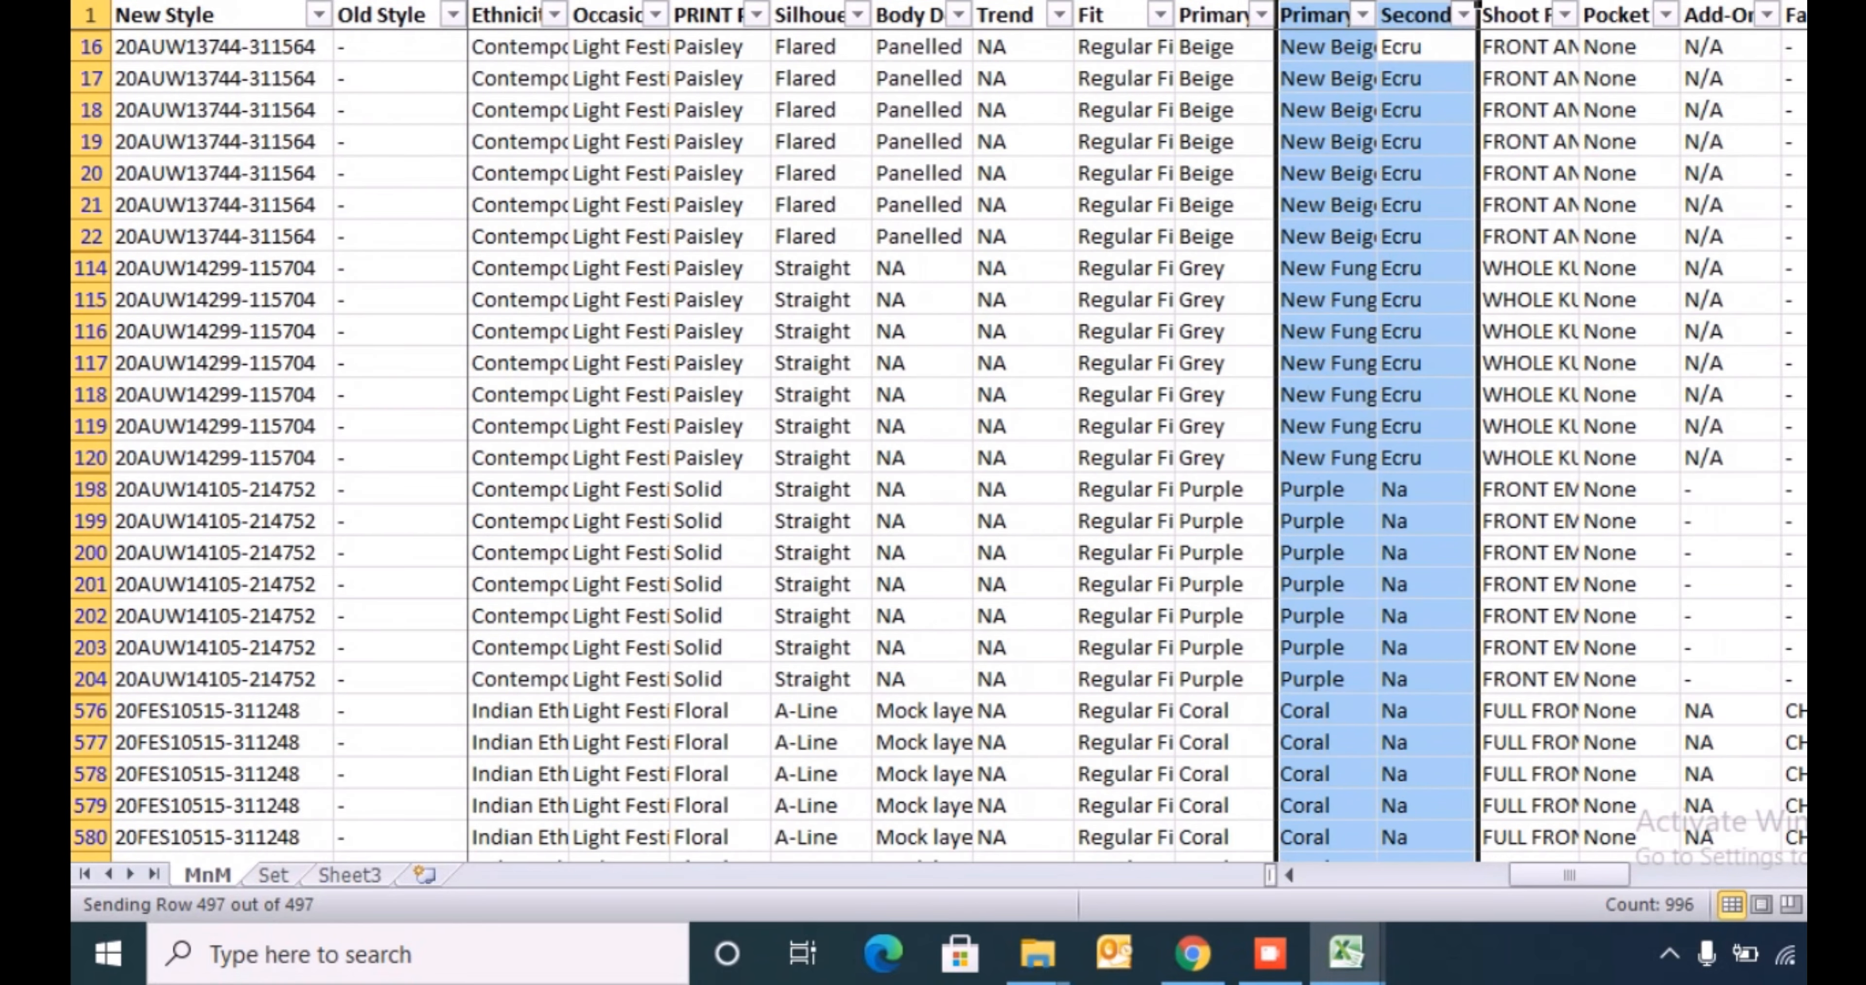
pyautogui.click(1428, 79)
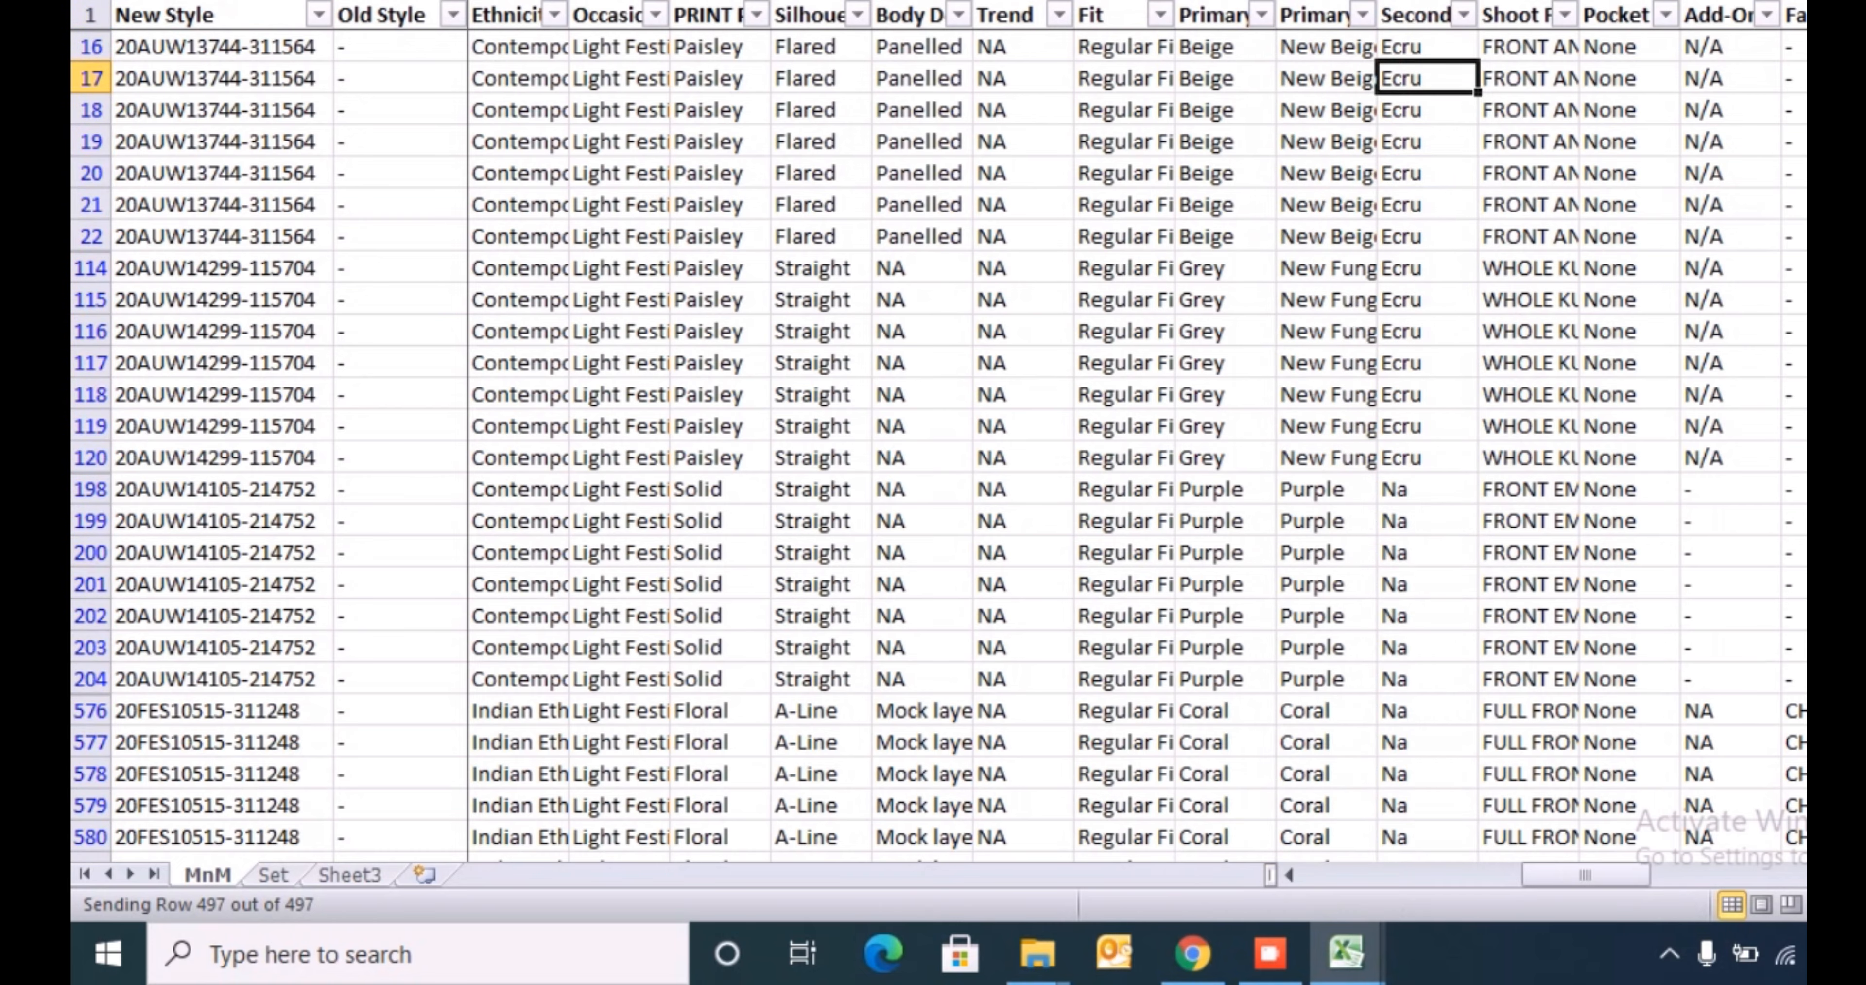
# - Set Ideal For to Women in row 5 of the kurta sheet
pyautogui.hotkey('alt', 'Tab')
pyautogui.press('Right')
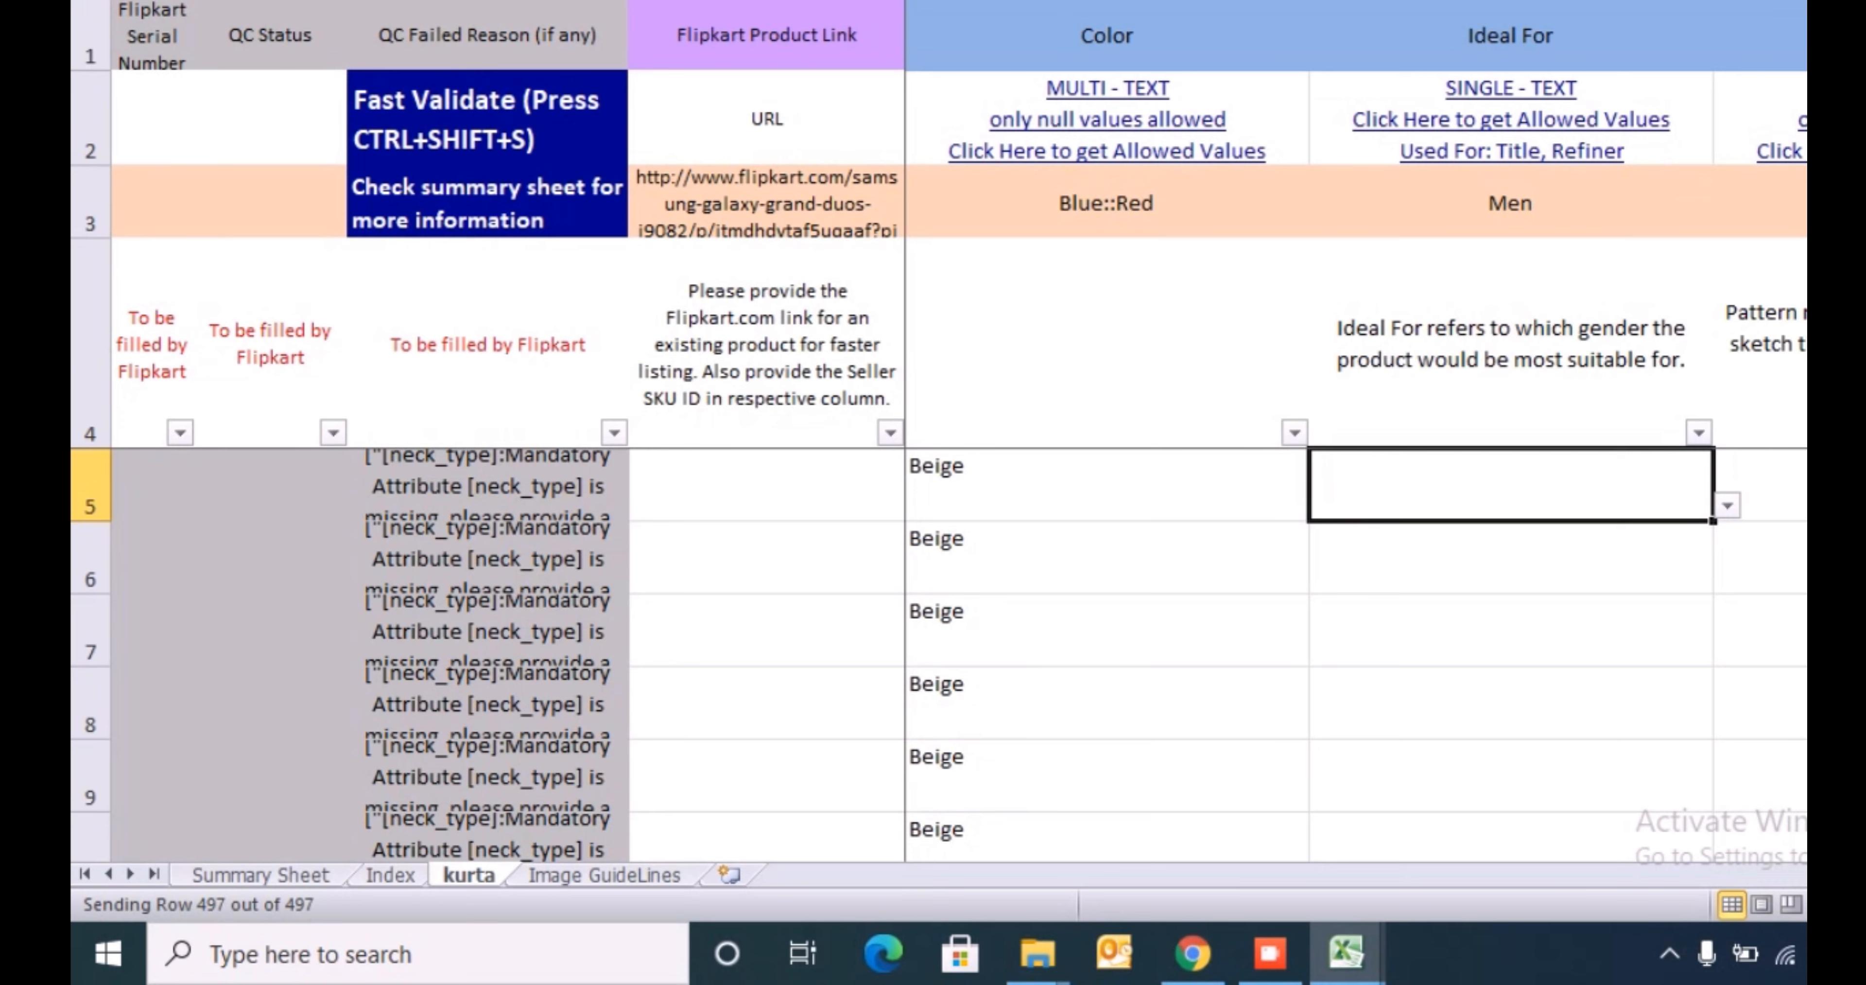
pyautogui.hotkey('alt', 'Down')
pyautogui.press('Down')
pyautogui.press('Down')
pyautogui.press('Down')
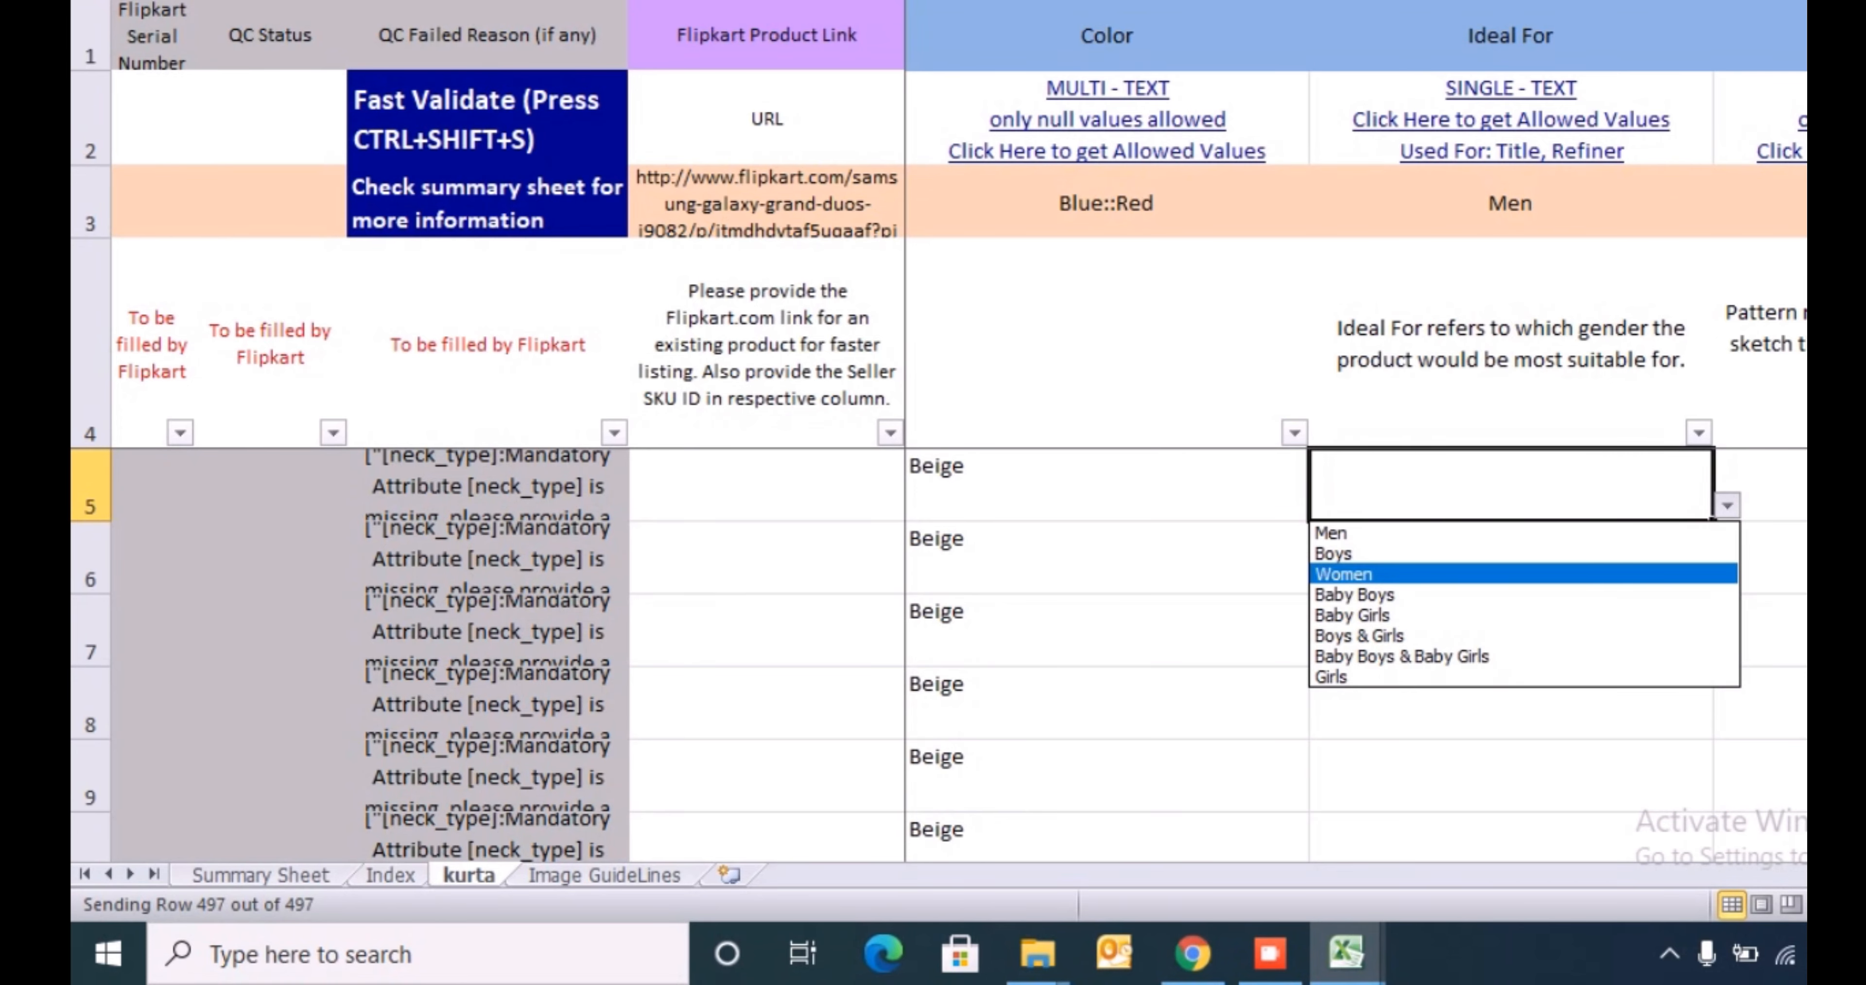
pyautogui.press('Up')
pyautogui.press('Return')
# - Copy Women down the Ideal For column for all product rows
pyautogui.hotkey('ctrl', 'c')
pyautogui.hotkey('ctrl', 'shift', 'Down')
pyautogui.hotkey('ctrl', 'BackSpace')
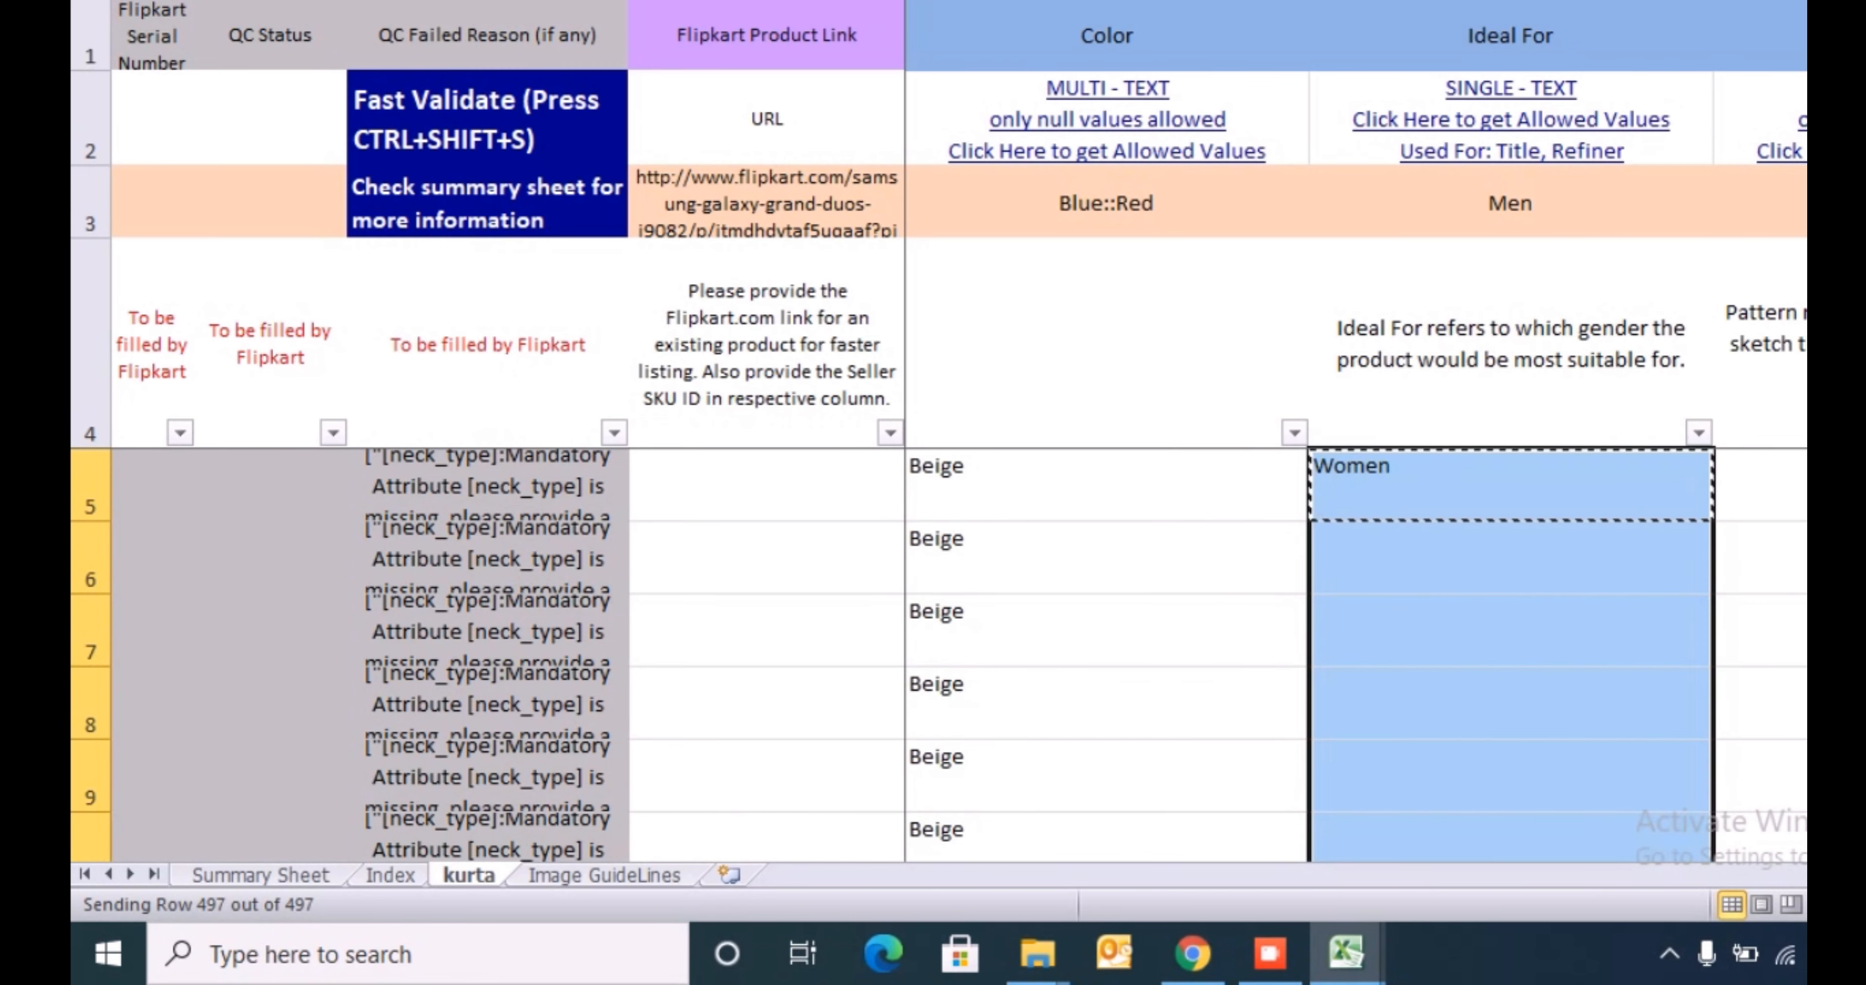
pyautogui.hotkey('ctrl', 'v')
pyautogui.hotkey('ctrl', 'Up')
pyautogui.press('Down')
pyautogui.press('Down')
pyautogui.press('Down')
pyautogui.press('Down')
pyautogui.press('Right')
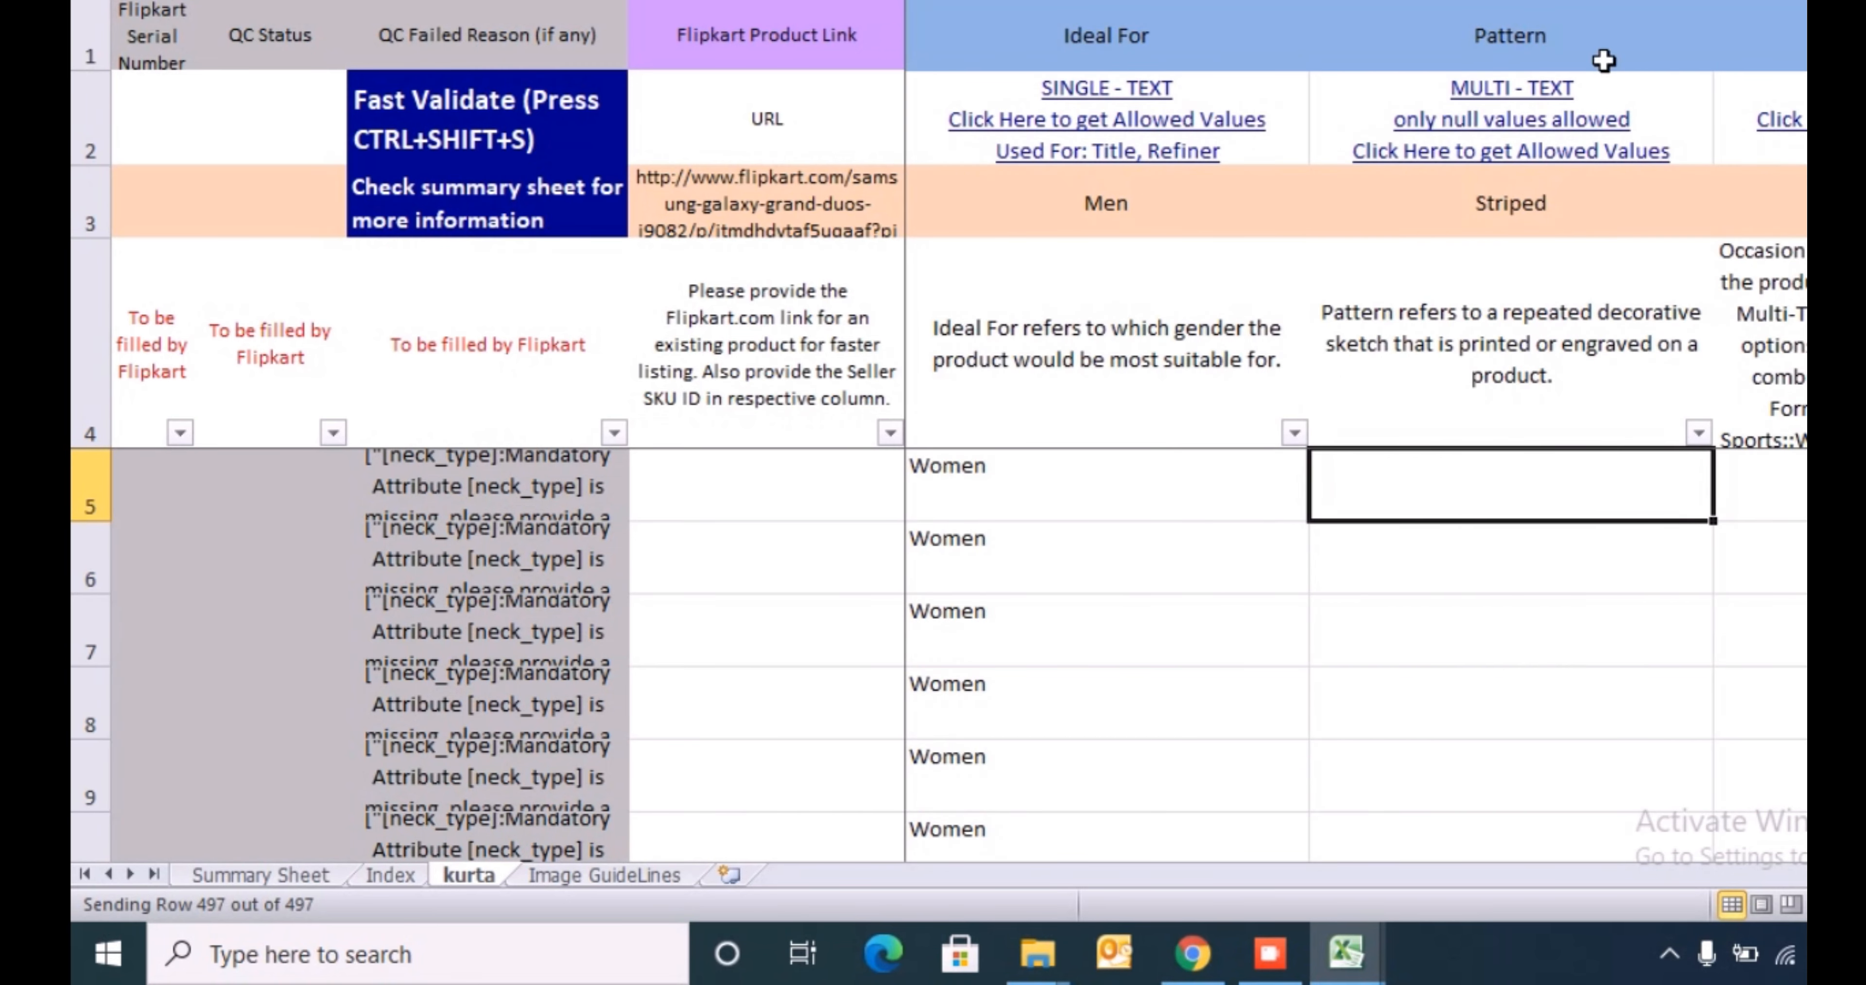
# - Look through the kurta sheet's column headers, from the mandatory attributes to Trend AW 16, to see which are still empty
pyautogui.click(1577, 61)
pyautogui.press('Right')
pyautogui.press('Right')
pyautogui.press('Right')
pyautogui.press('Right')
pyautogui.press('Right')
pyautogui.press('Right')
pyautogui.press('Right')
pyautogui.press('Right')
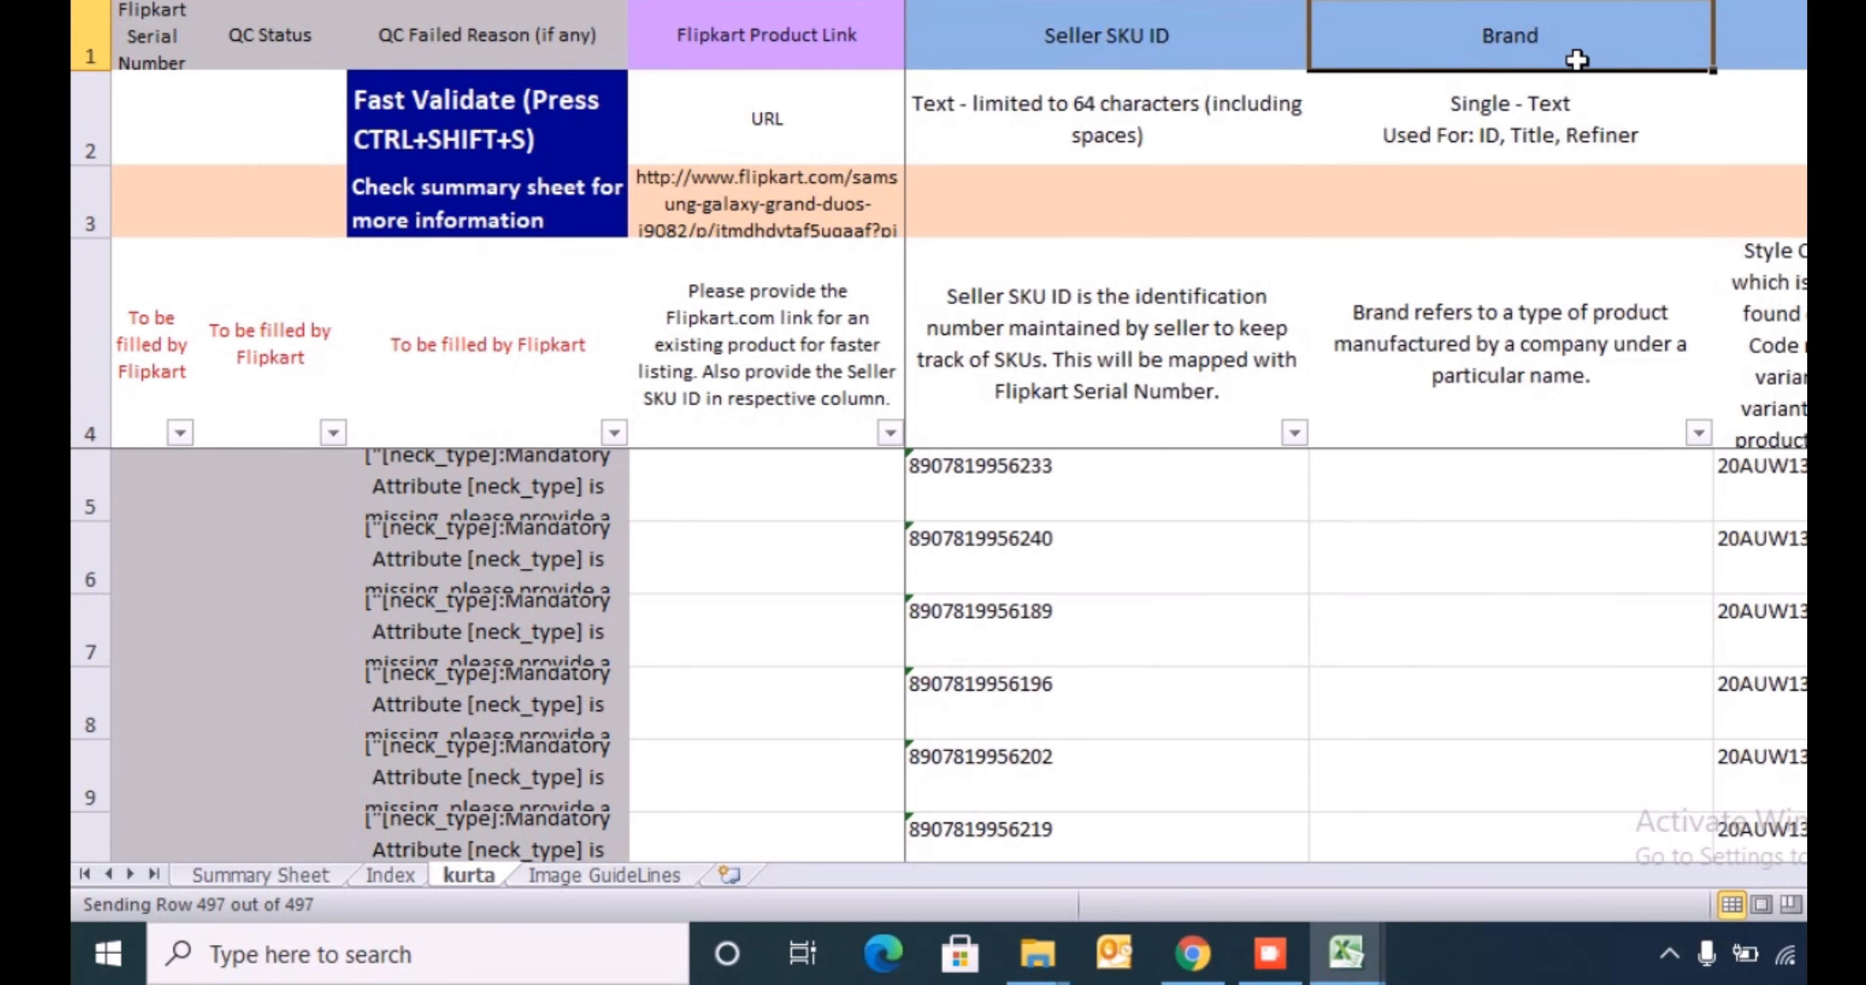
pyautogui.press('Right')
pyautogui.press('Right')
pyautogui.press('Right')
pyautogui.press('Right')
pyautogui.press('Right')
pyautogui.press('Right')
pyautogui.press('Right')
pyautogui.press('Right')
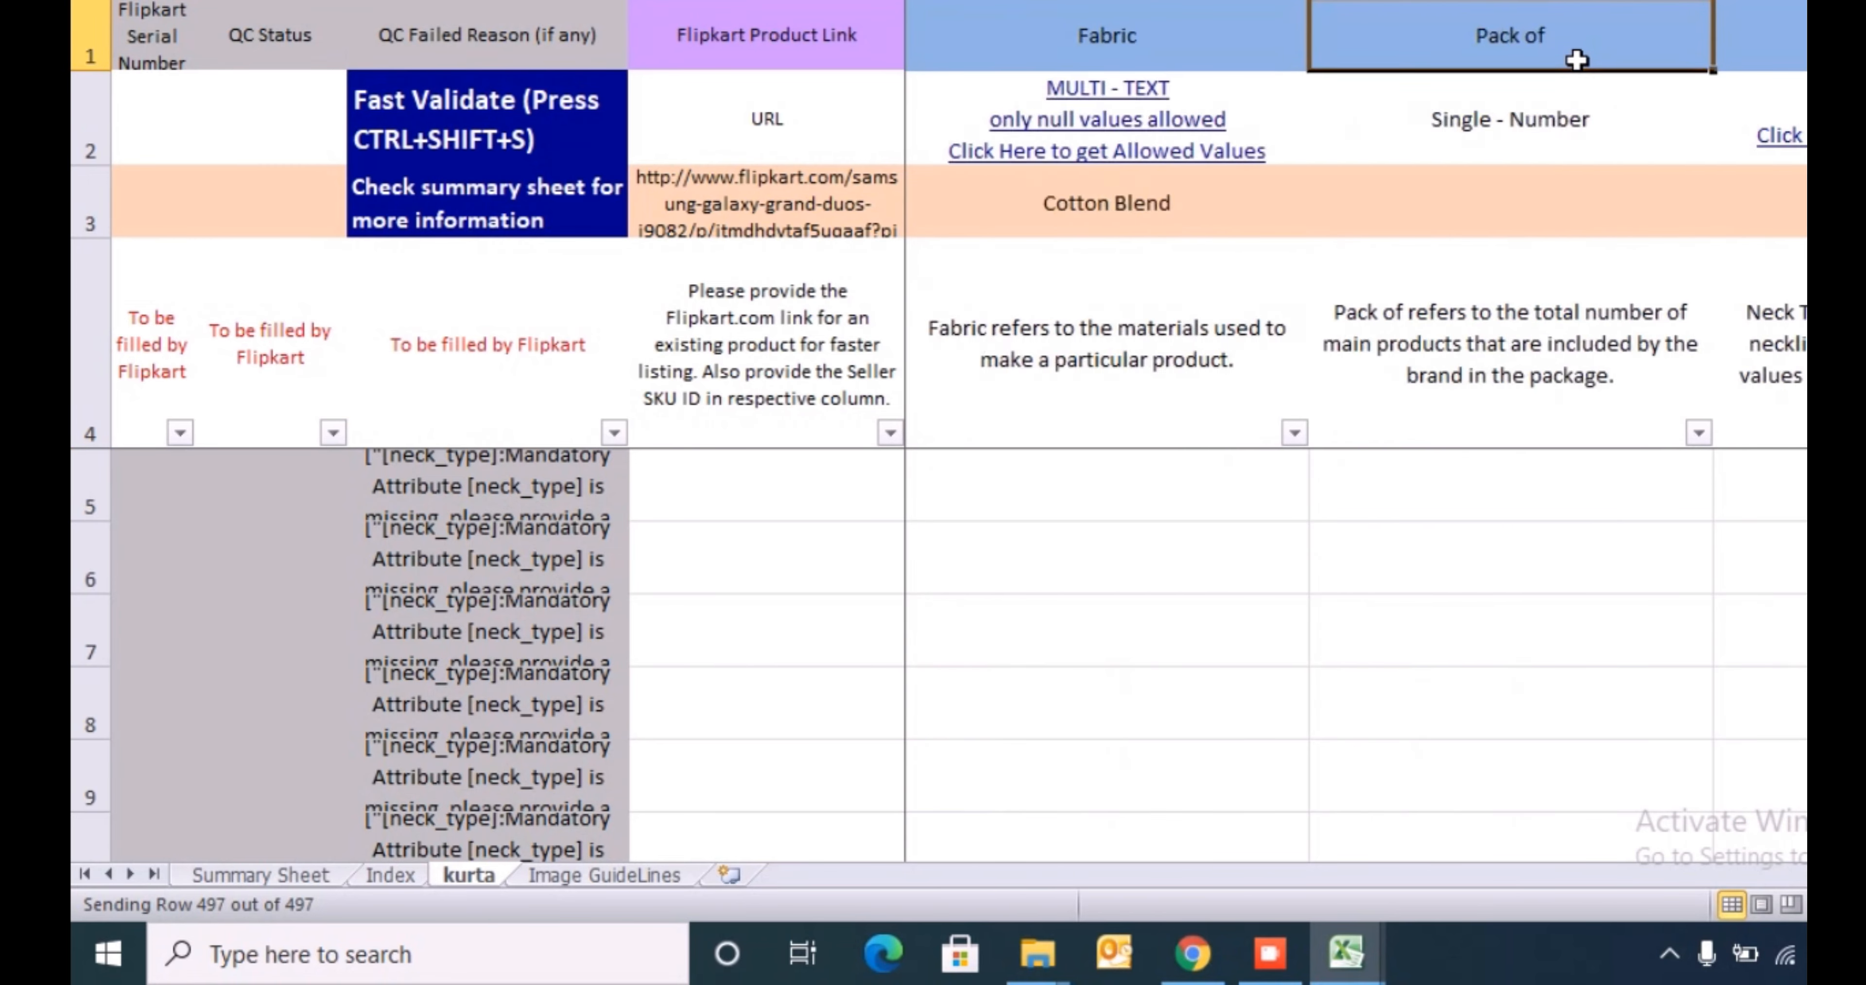
pyautogui.press('Right')
pyautogui.press('Right')
pyautogui.press('Right')
pyautogui.press('Right')
pyautogui.press('Right')
pyautogui.press('Right')
pyautogui.press('Right')
pyautogui.press('Right')
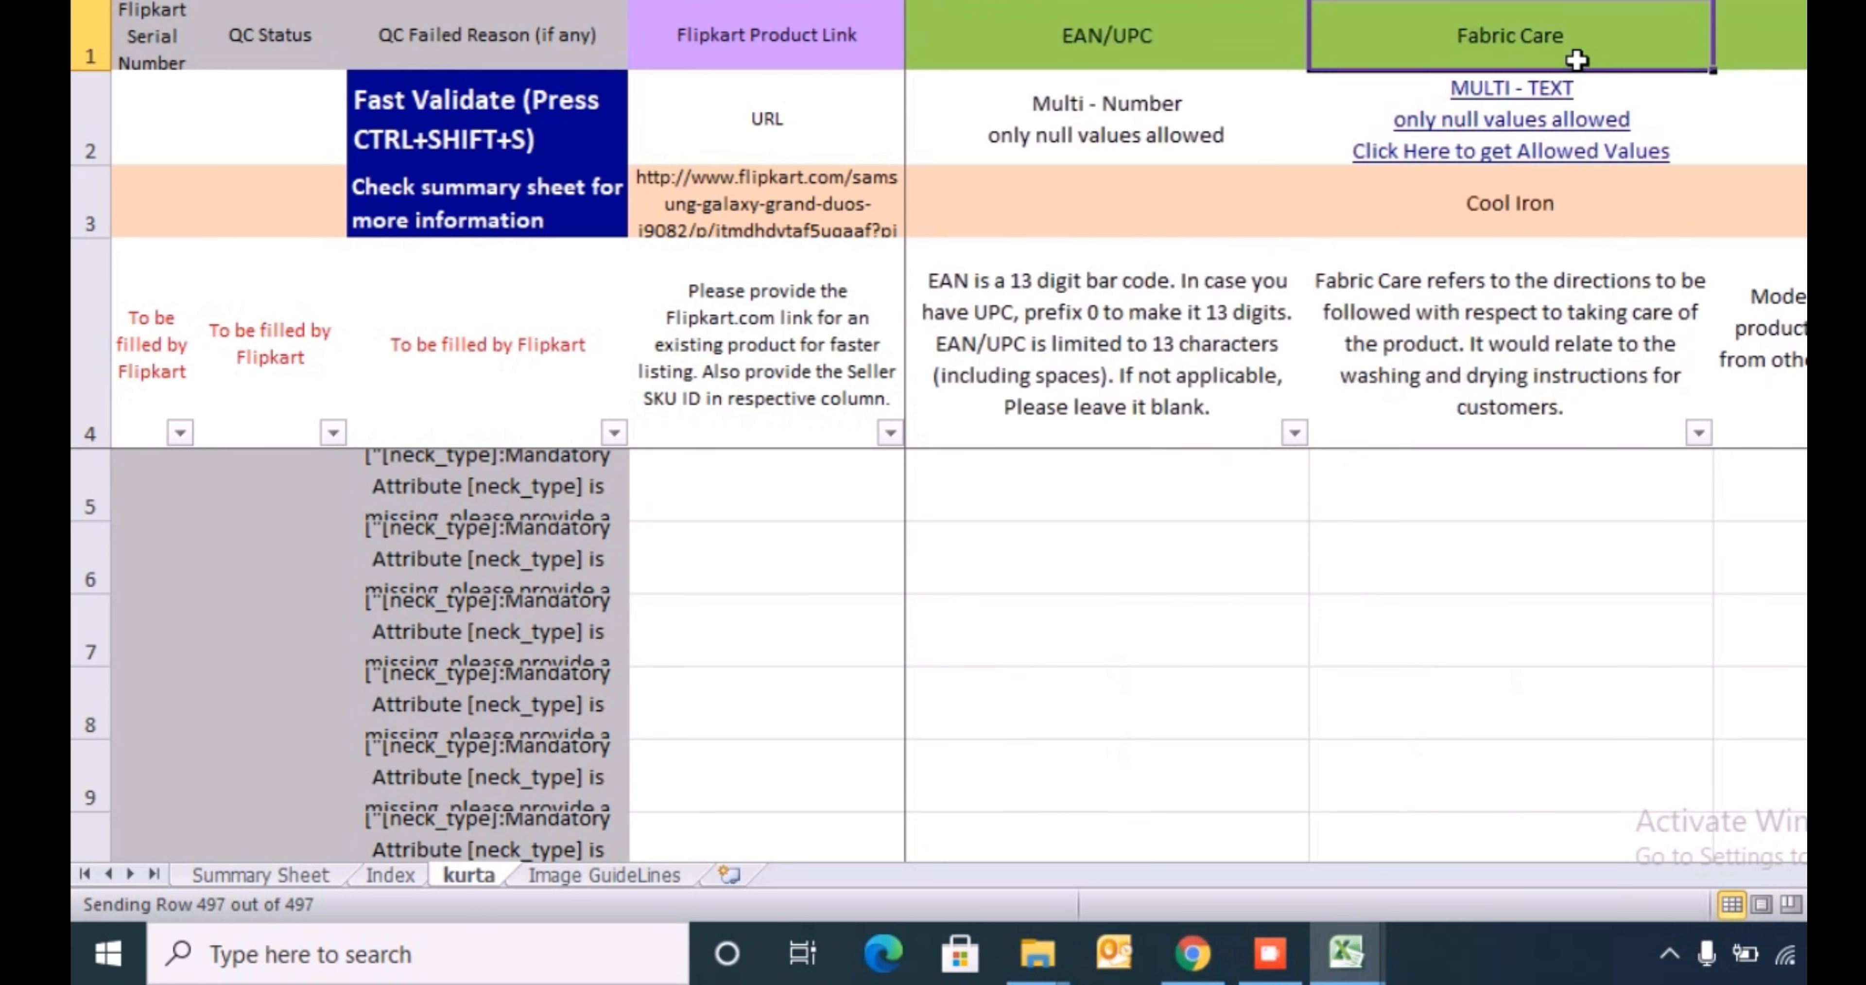
pyautogui.press('Right')
pyautogui.press('Right')
pyautogui.press('Right')
pyautogui.press('Right')
pyautogui.press('Right')
pyautogui.press('Right')
pyautogui.press('Right')
pyautogui.press('Right')
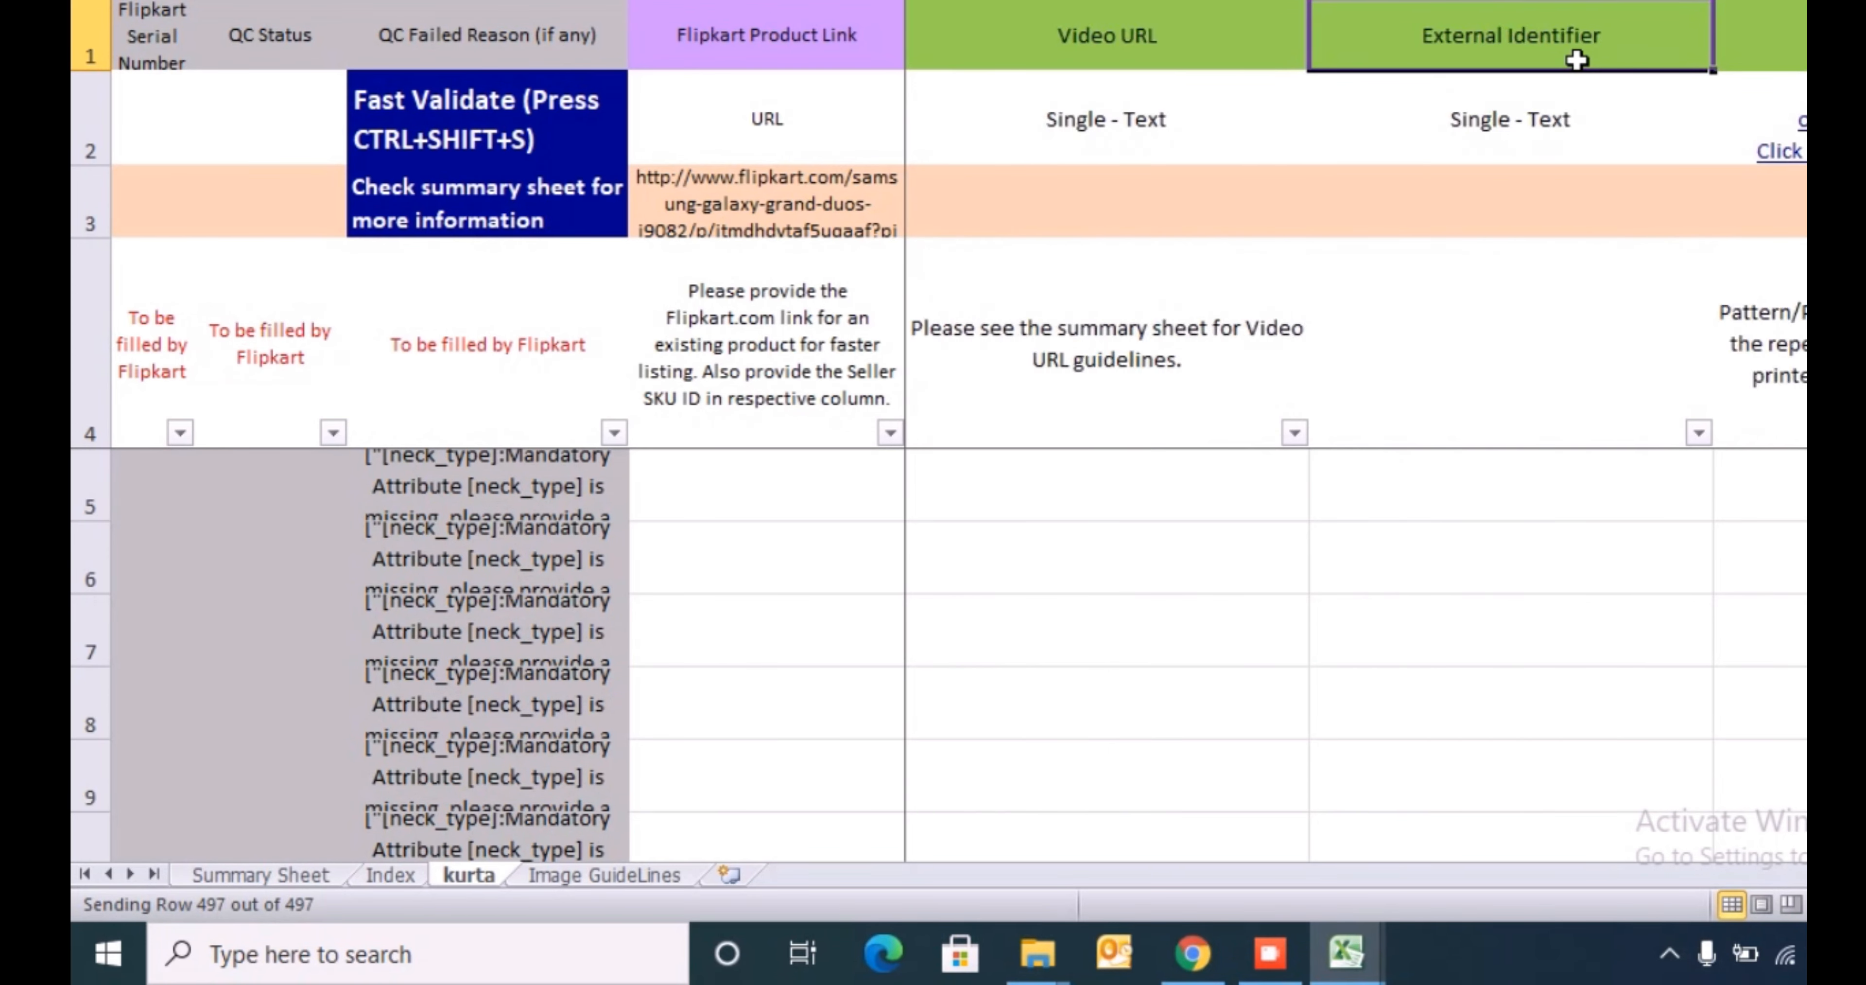
pyautogui.press('Right')
pyautogui.press('Right')
pyautogui.press('Right')
pyautogui.press('Right')
pyautogui.press('Right')
pyautogui.press('Right')
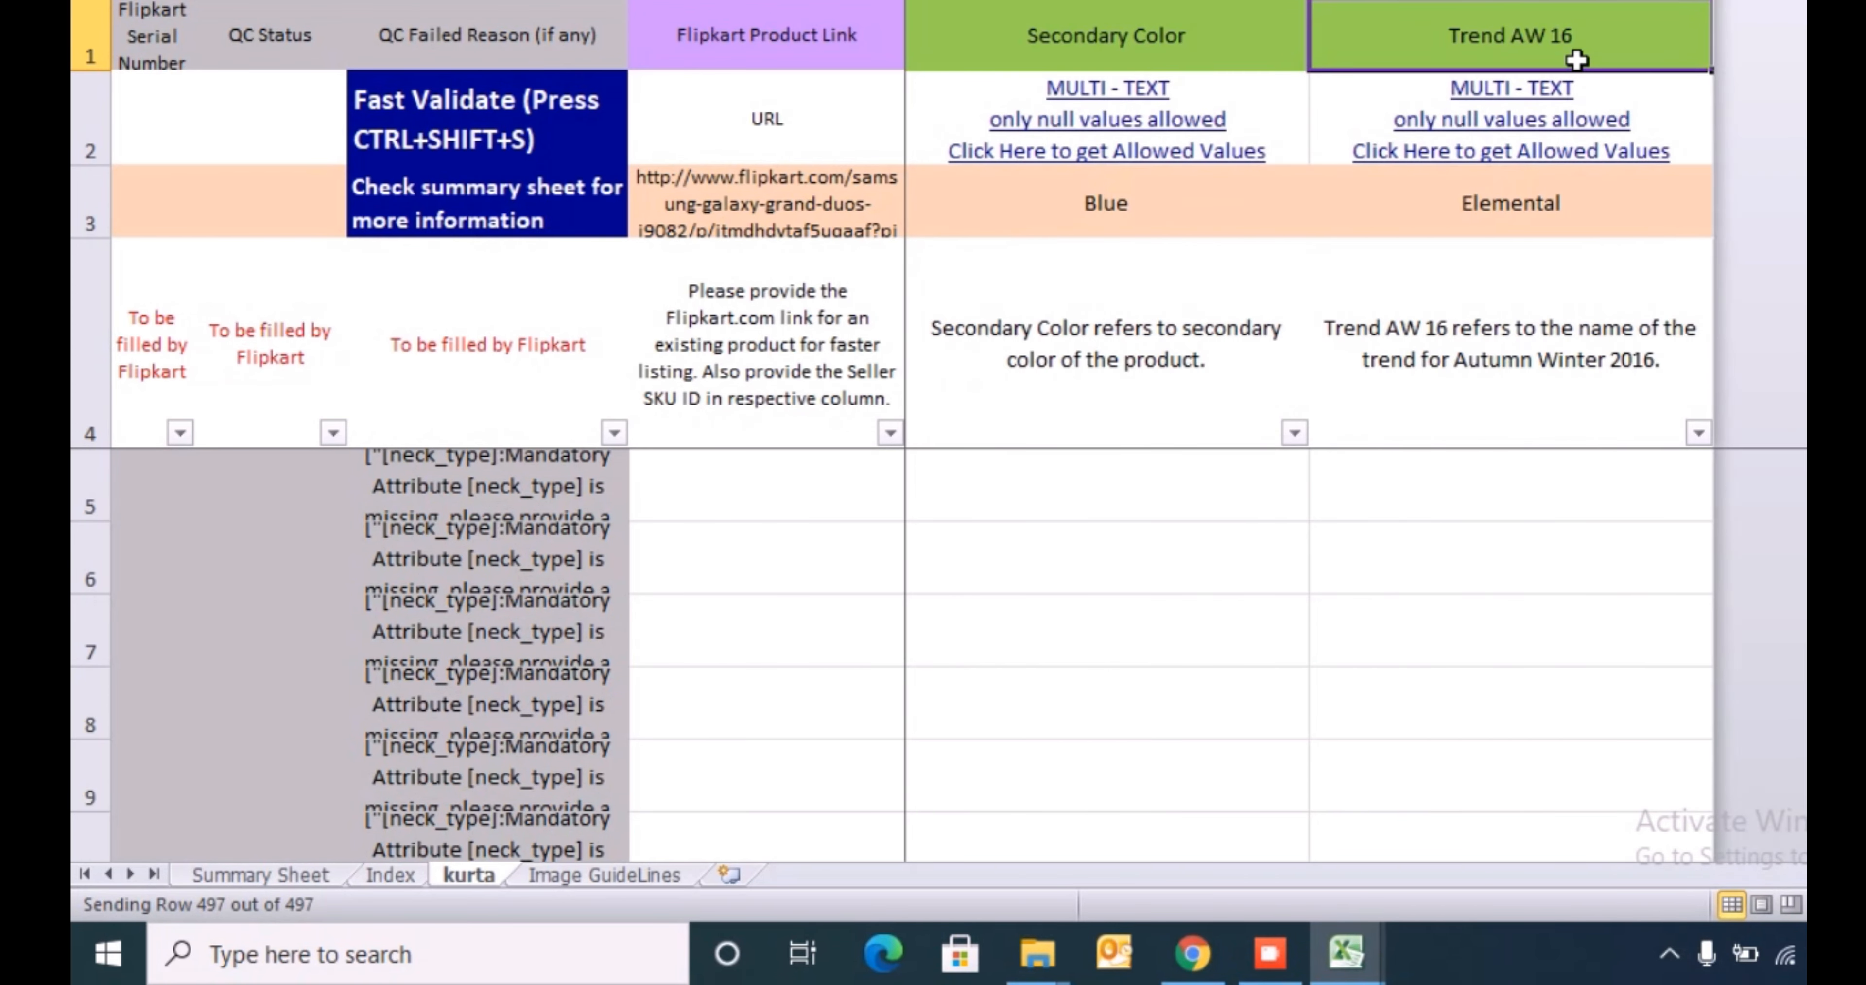
pyautogui.press('Left')
pyautogui.press('Left')
pyautogui.press('Left')
pyautogui.press('Left')
pyautogui.press('Left')
pyautogui.press('Left')
pyautogui.press('Left')
pyautogui.press('Left')
pyautogui.press('Left')
pyautogui.press('Left')
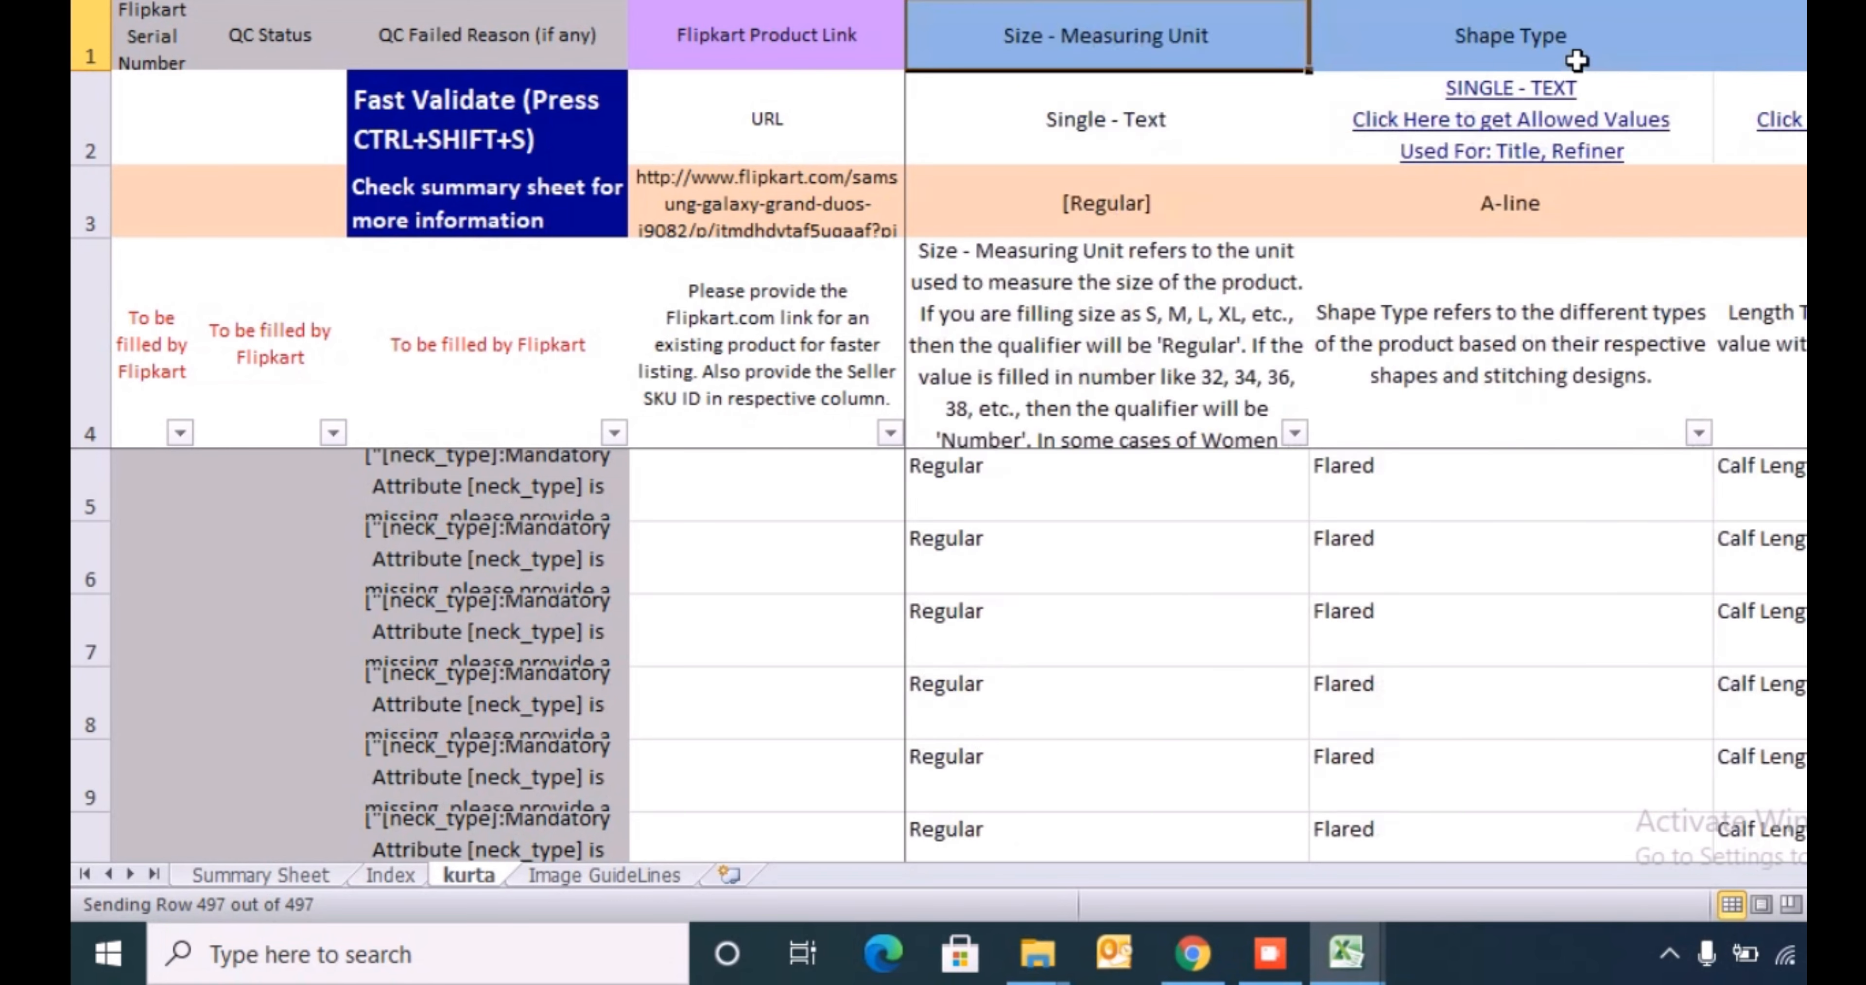
pyautogui.press('Right')
pyautogui.press('Right')
pyautogui.press('Right')
pyautogui.press('Right')
pyautogui.press('Right')
pyautogui.press('Right')
pyautogui.press('Right')
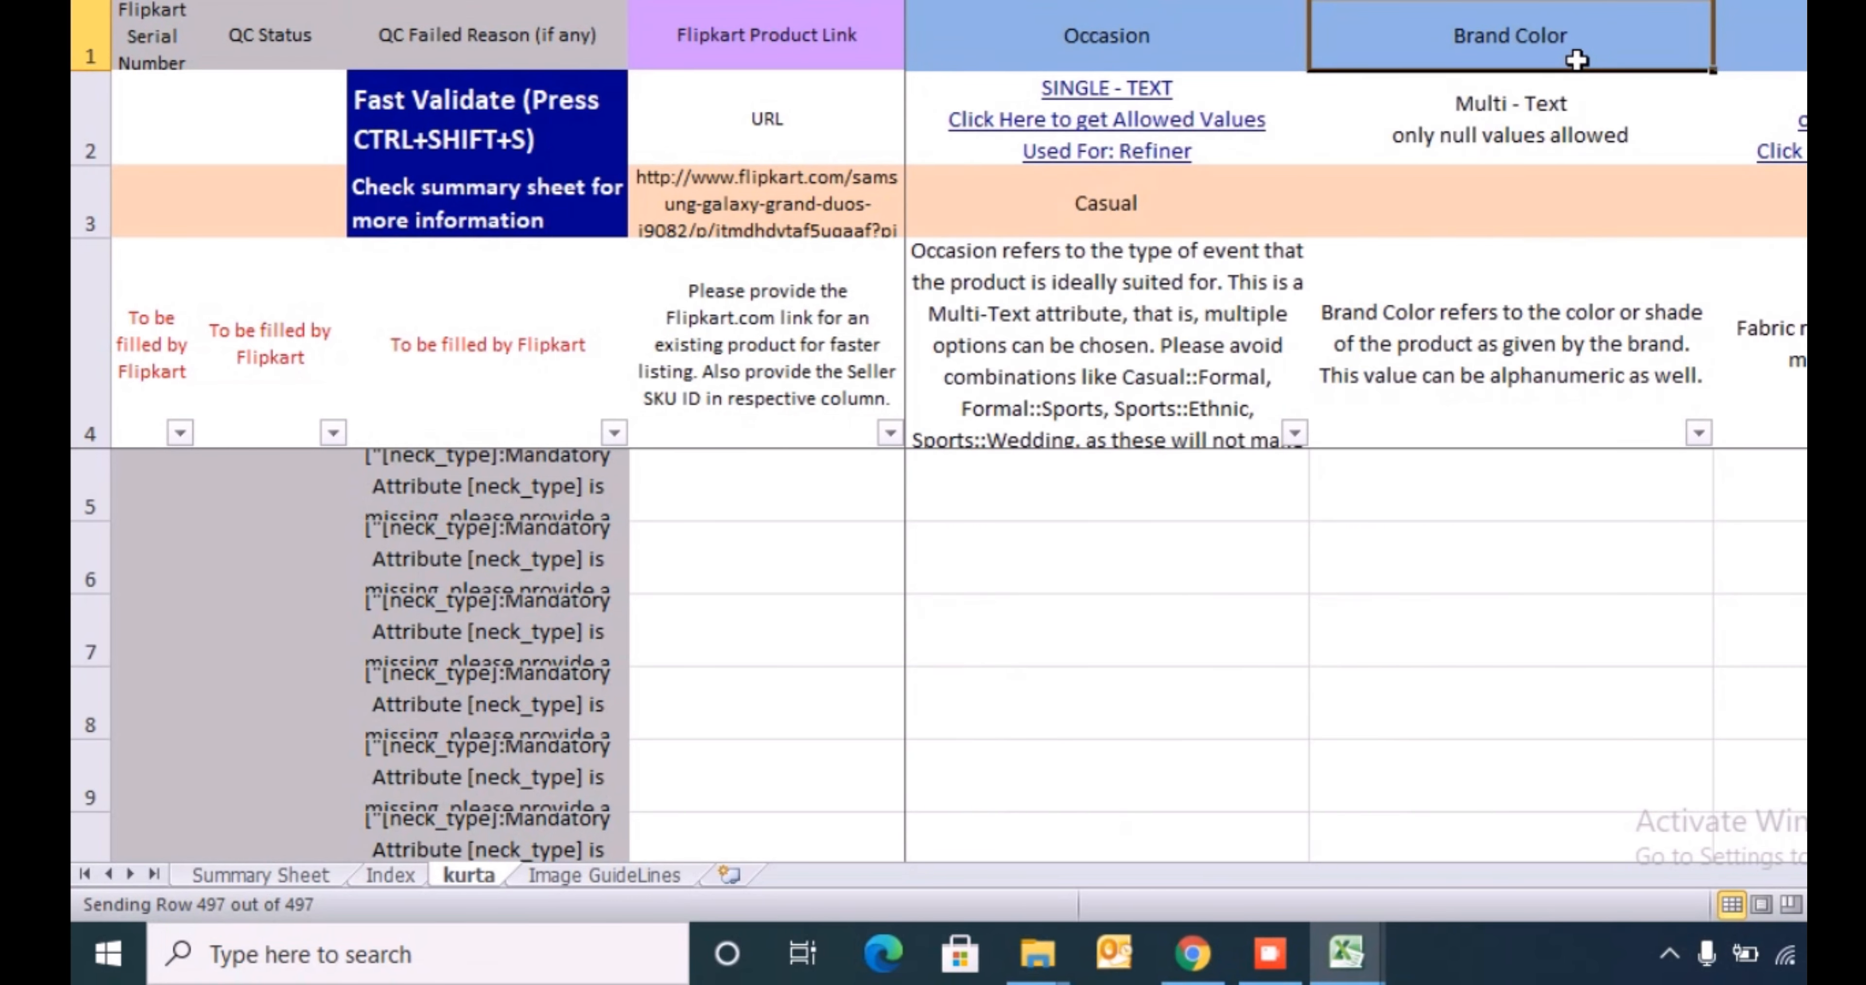
pyautogui.press('Left')
pyautogui.press('Left')
pyautogui.press('Left')
pyautogui.press('Left')
# - Open the allowed values list for the kurta sheet's Pattern column
pyautogui.press('Right')
pyautogui.press('Right')
pyautogui.press('Down')
pyautogui.press('Down')
pyautogui.press('Down')
pyautogui.press('Down')
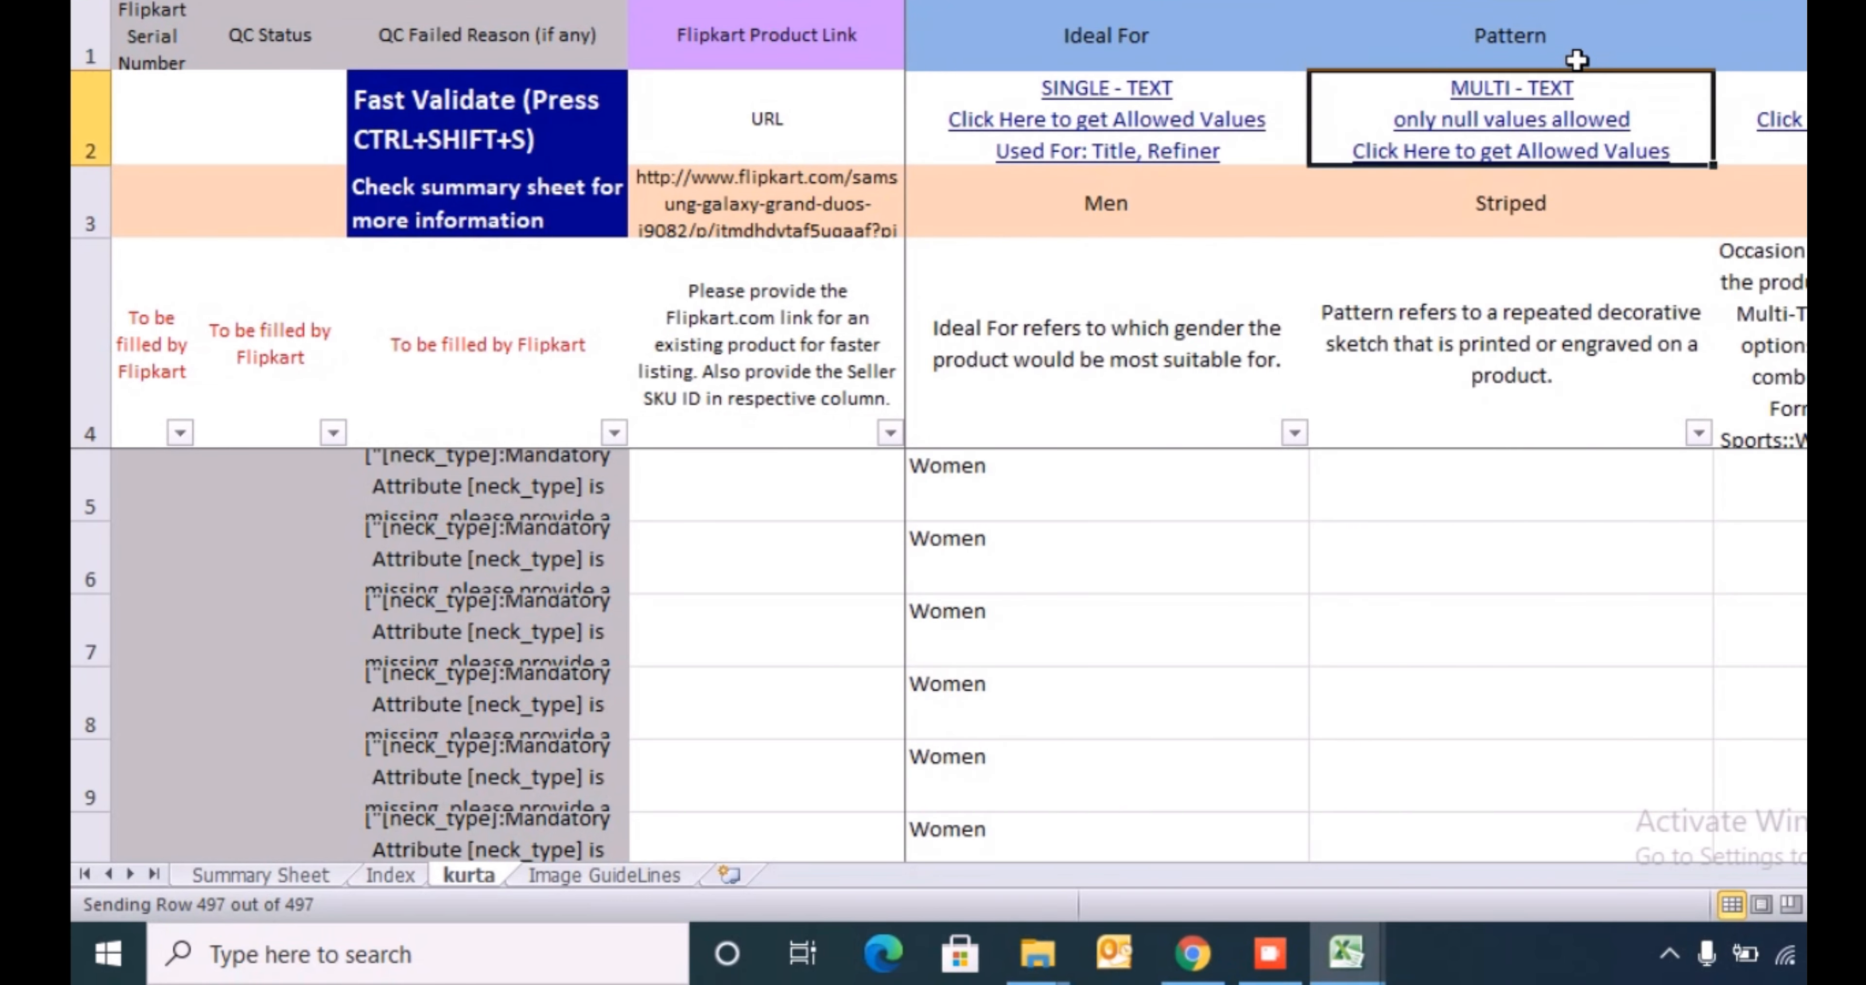
pyautogui.click(1521, 152)
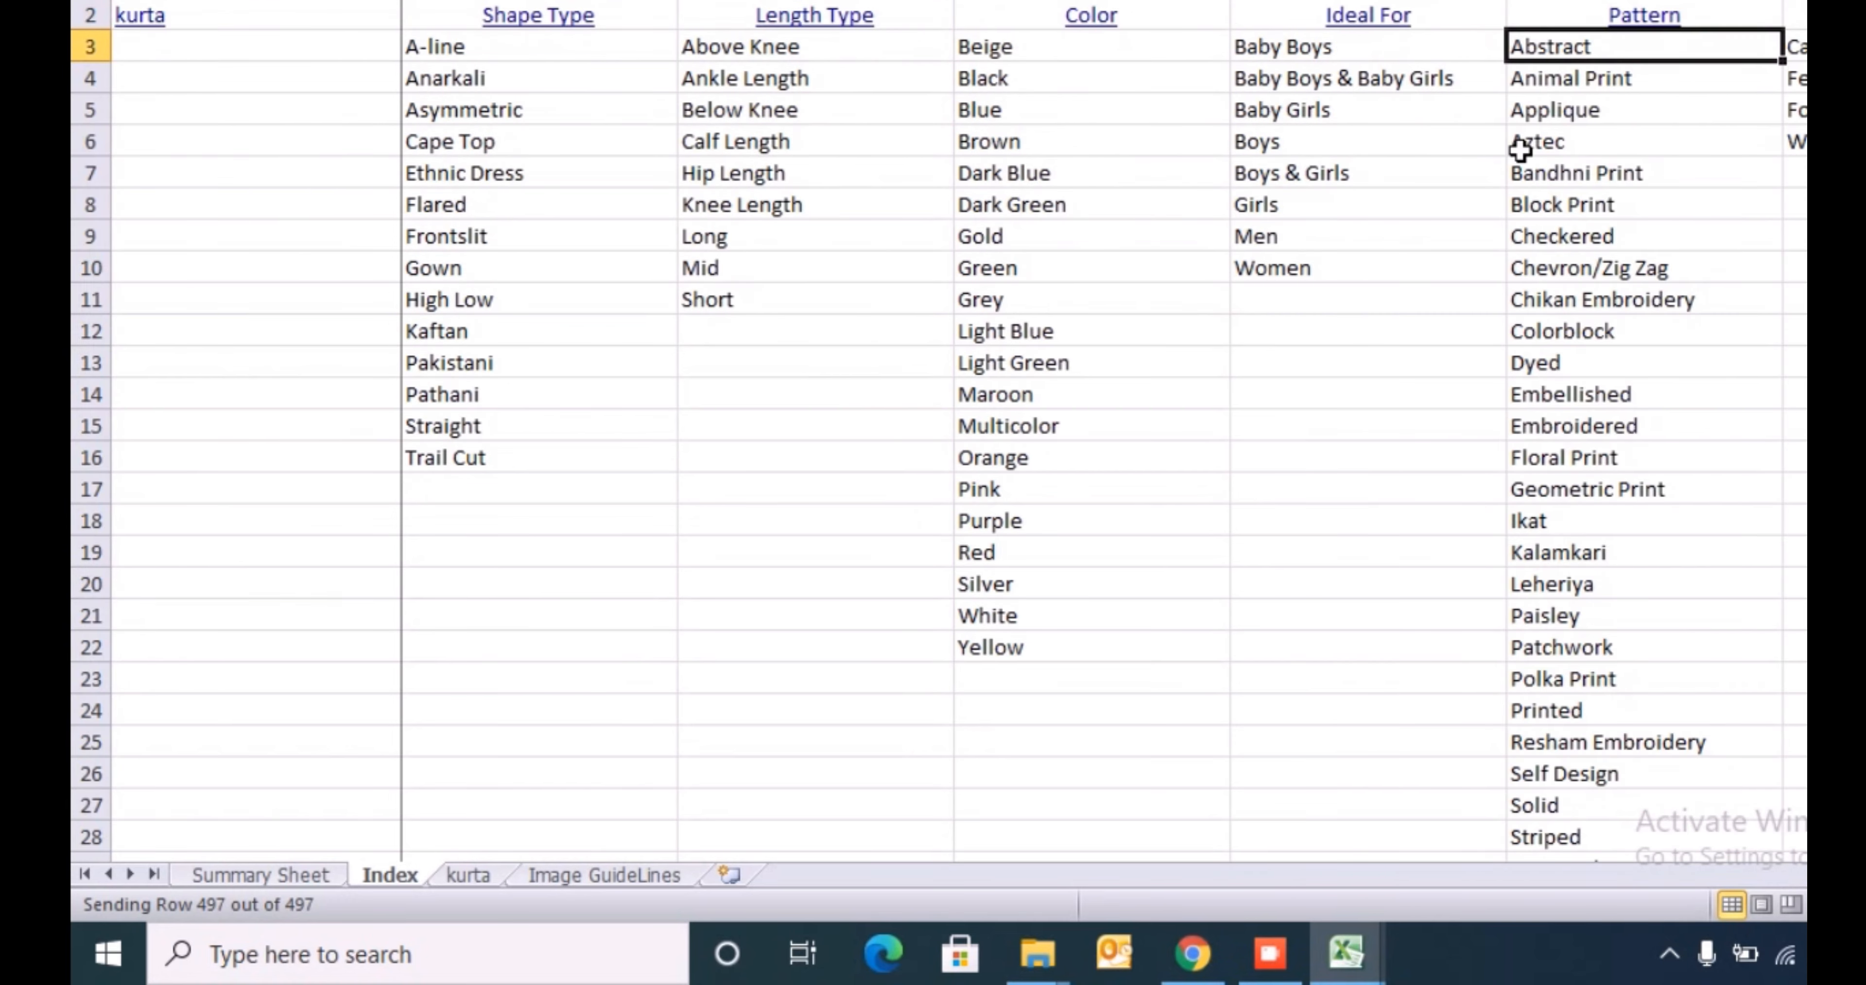
# - Search the header row of the MnM sheet for "pat"
pyautogui.hotkey('alt', 'Tab')
pyautogui.hotkey('ctrl', 'Up')
pyautogui.hotkey('shift', 'space')
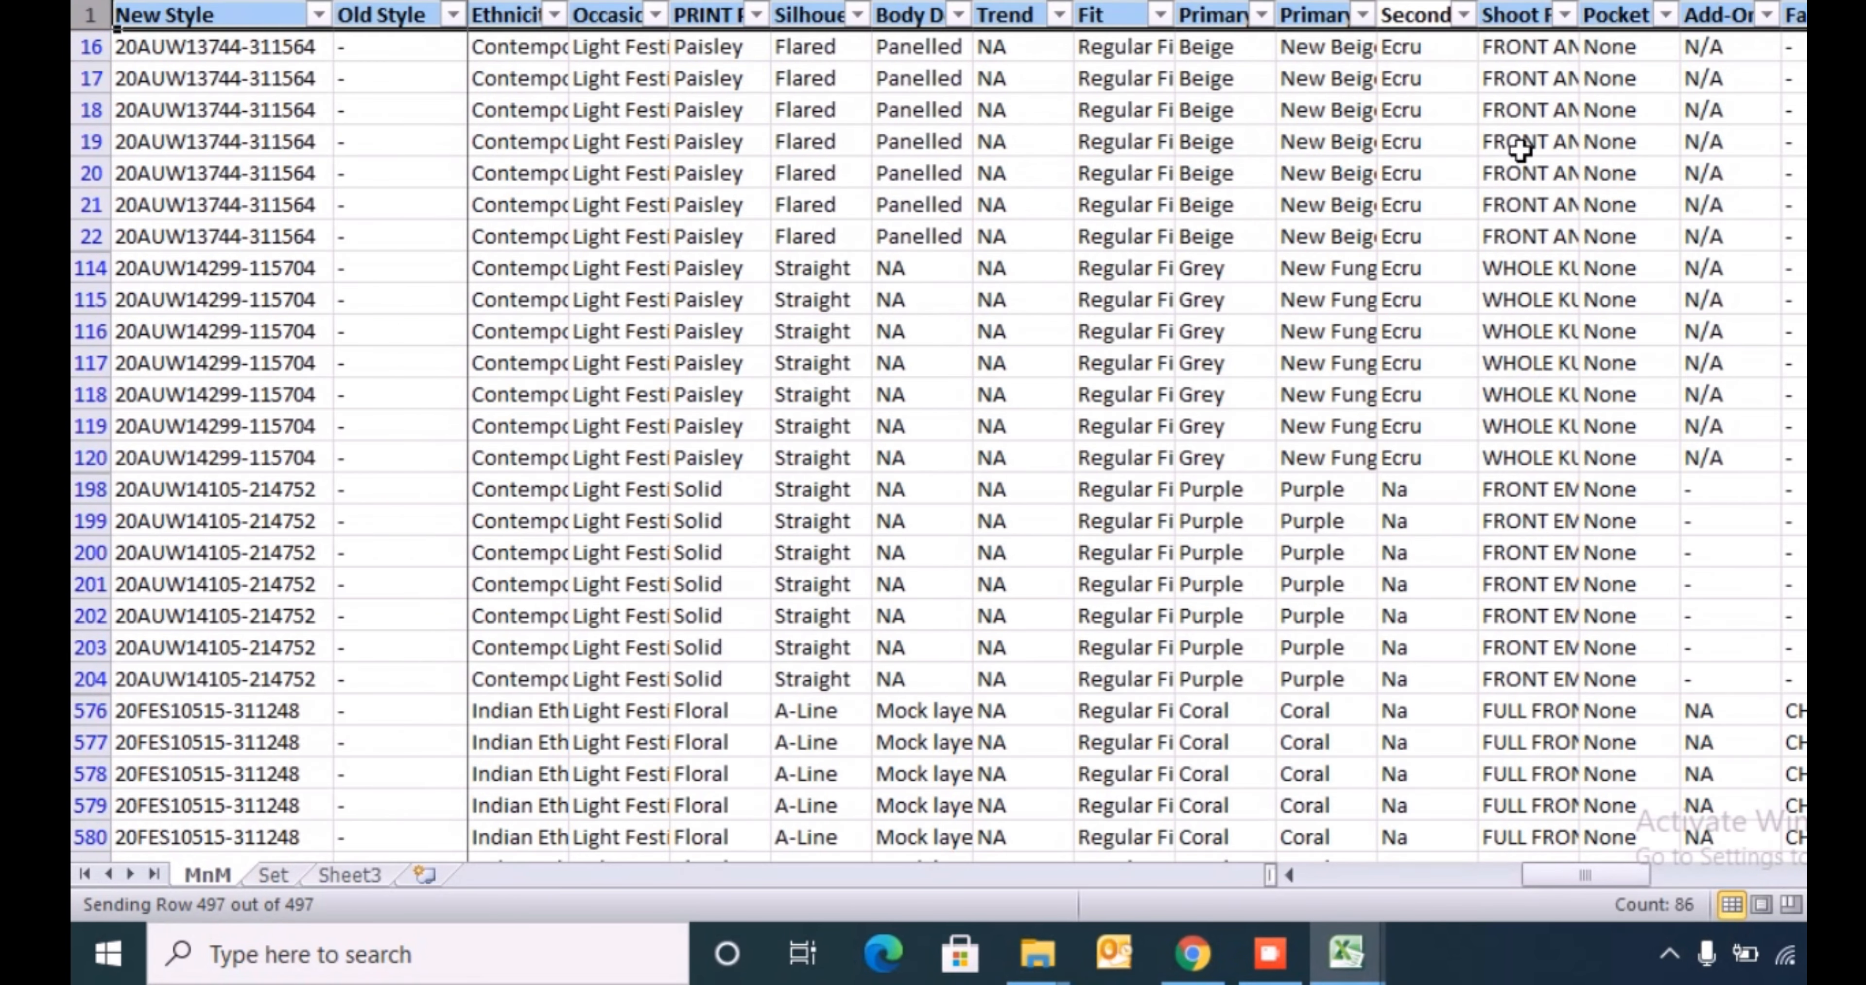
pyautogui.hotkey('ctrl', 'f')
pyautogui.write('pat')
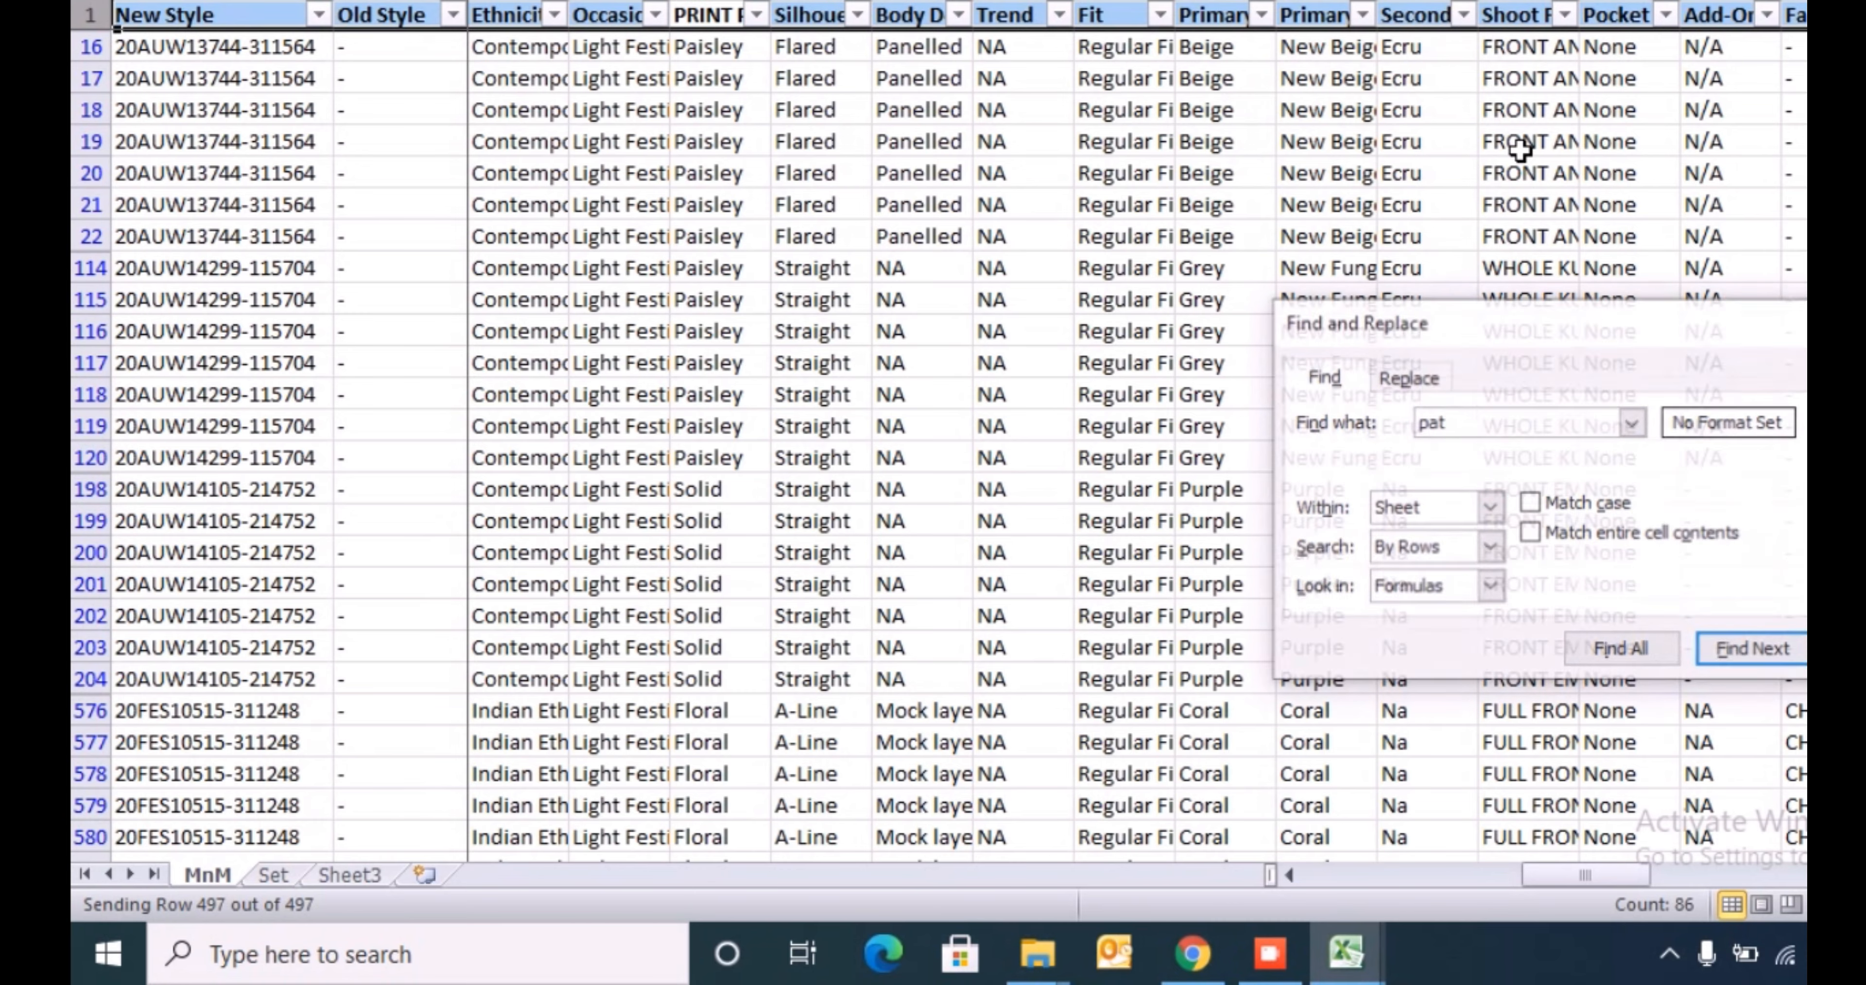
# - Insert a blank column directly after the PRINT Pattern column on the MnM sheet
pyautogui.press('Return')
pyautogui.press('Escape')
pyautogui.press('Right')
pyautogui.hotkey('ctrl', 'space')
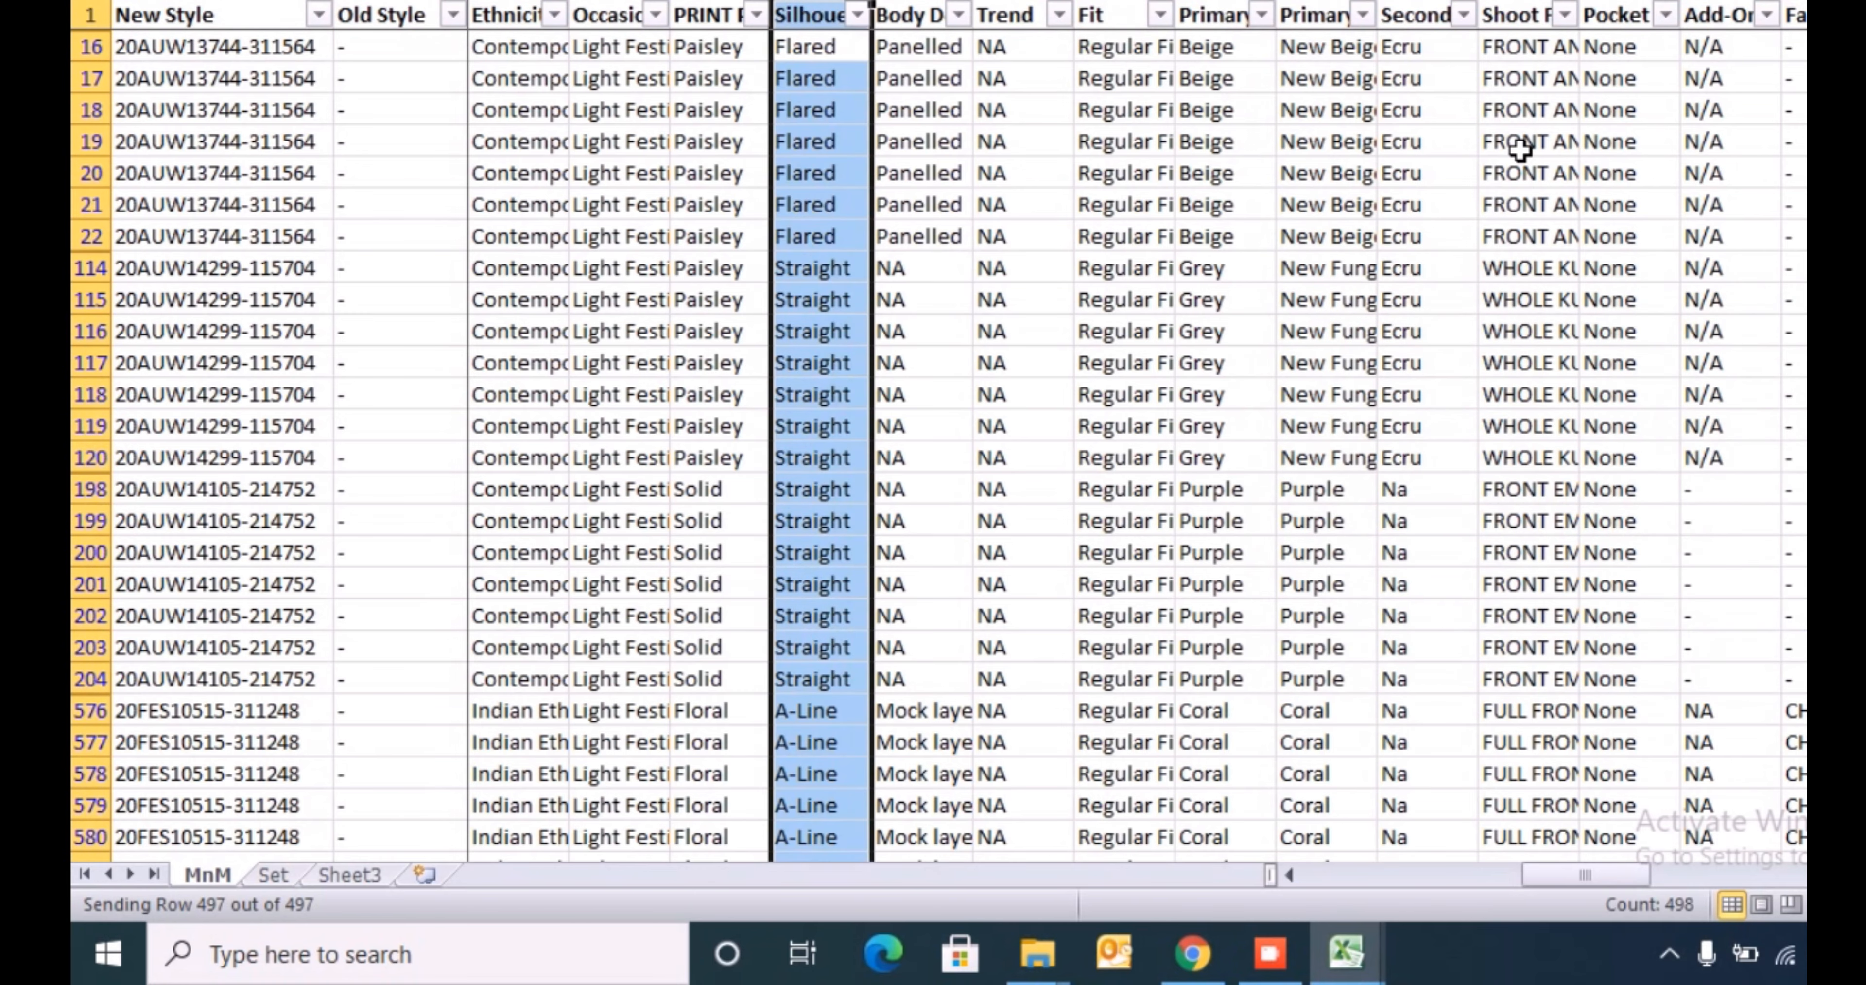
pyautogui.hotkey('ctrl', 'shift', '+')
pyautogui.press('Up')
# - In row 16 of the inserted column, enter an exact-match VLOOKUP of AD16 against the template Index sheet's Pattern list, returning column 1
pyautogui.write('=VLOOKUP(AD16,')
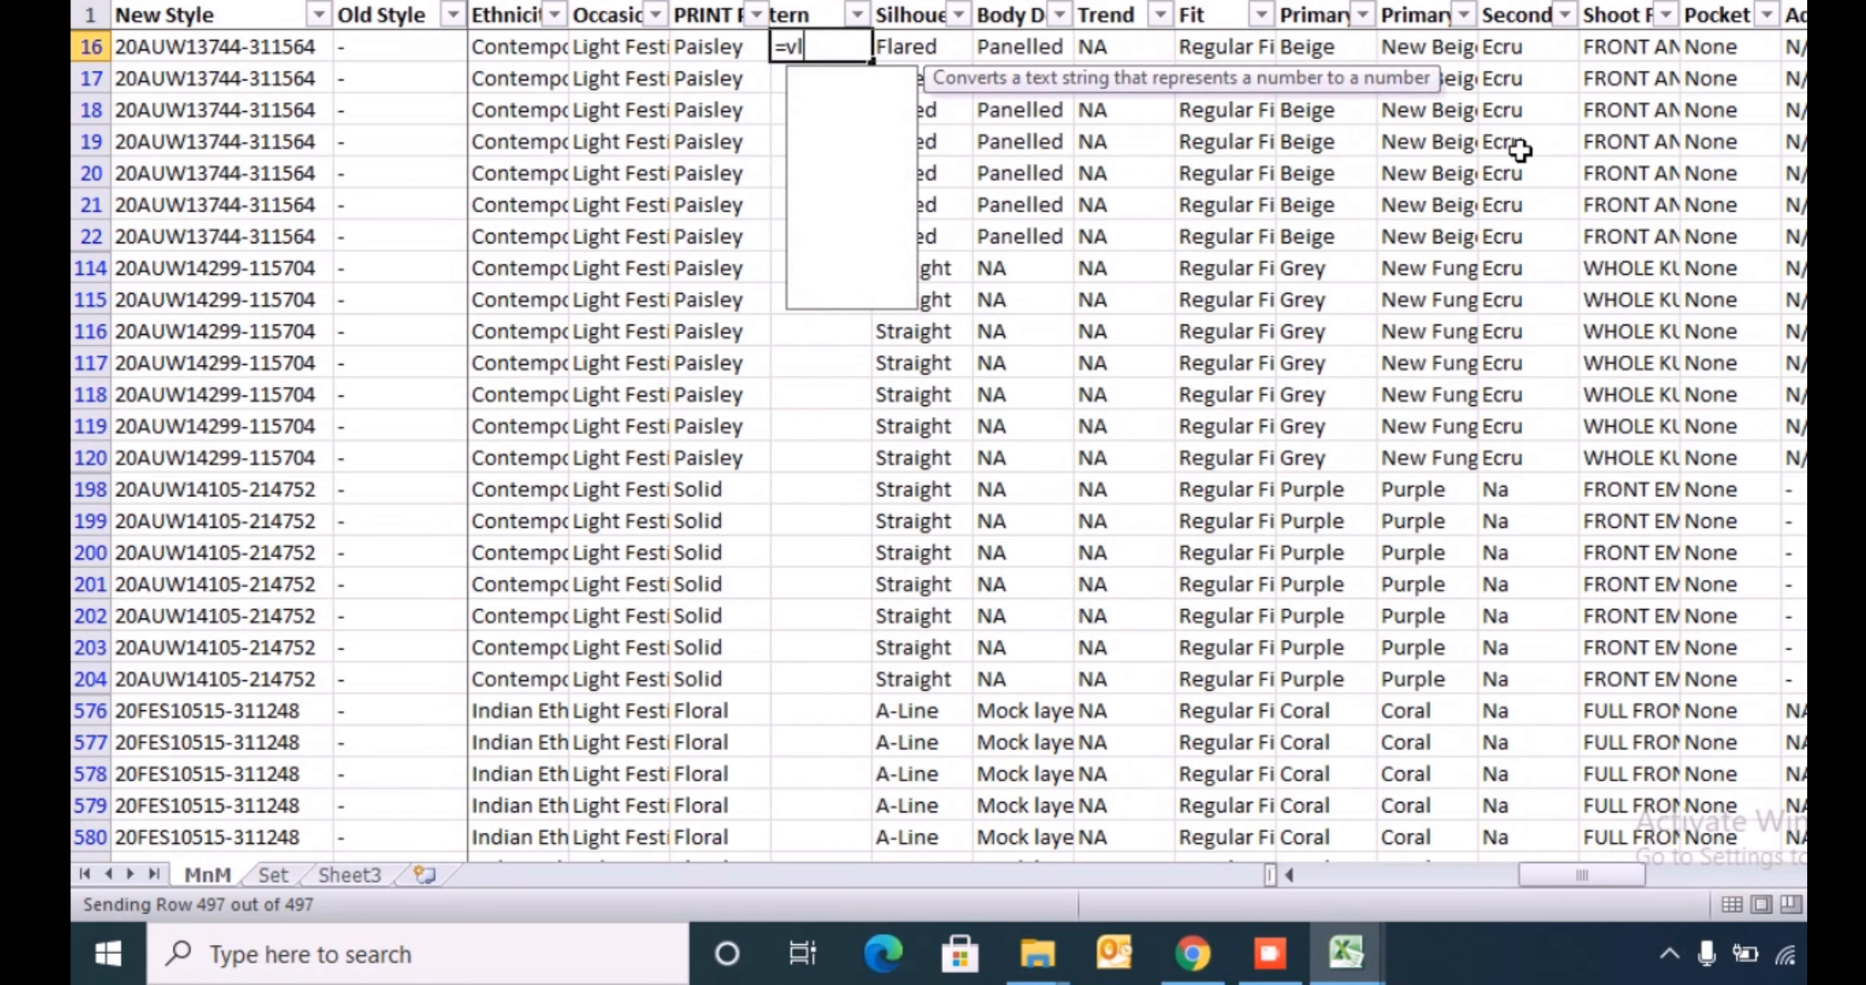
pyautogui.hotkey('alt', 'Tab')
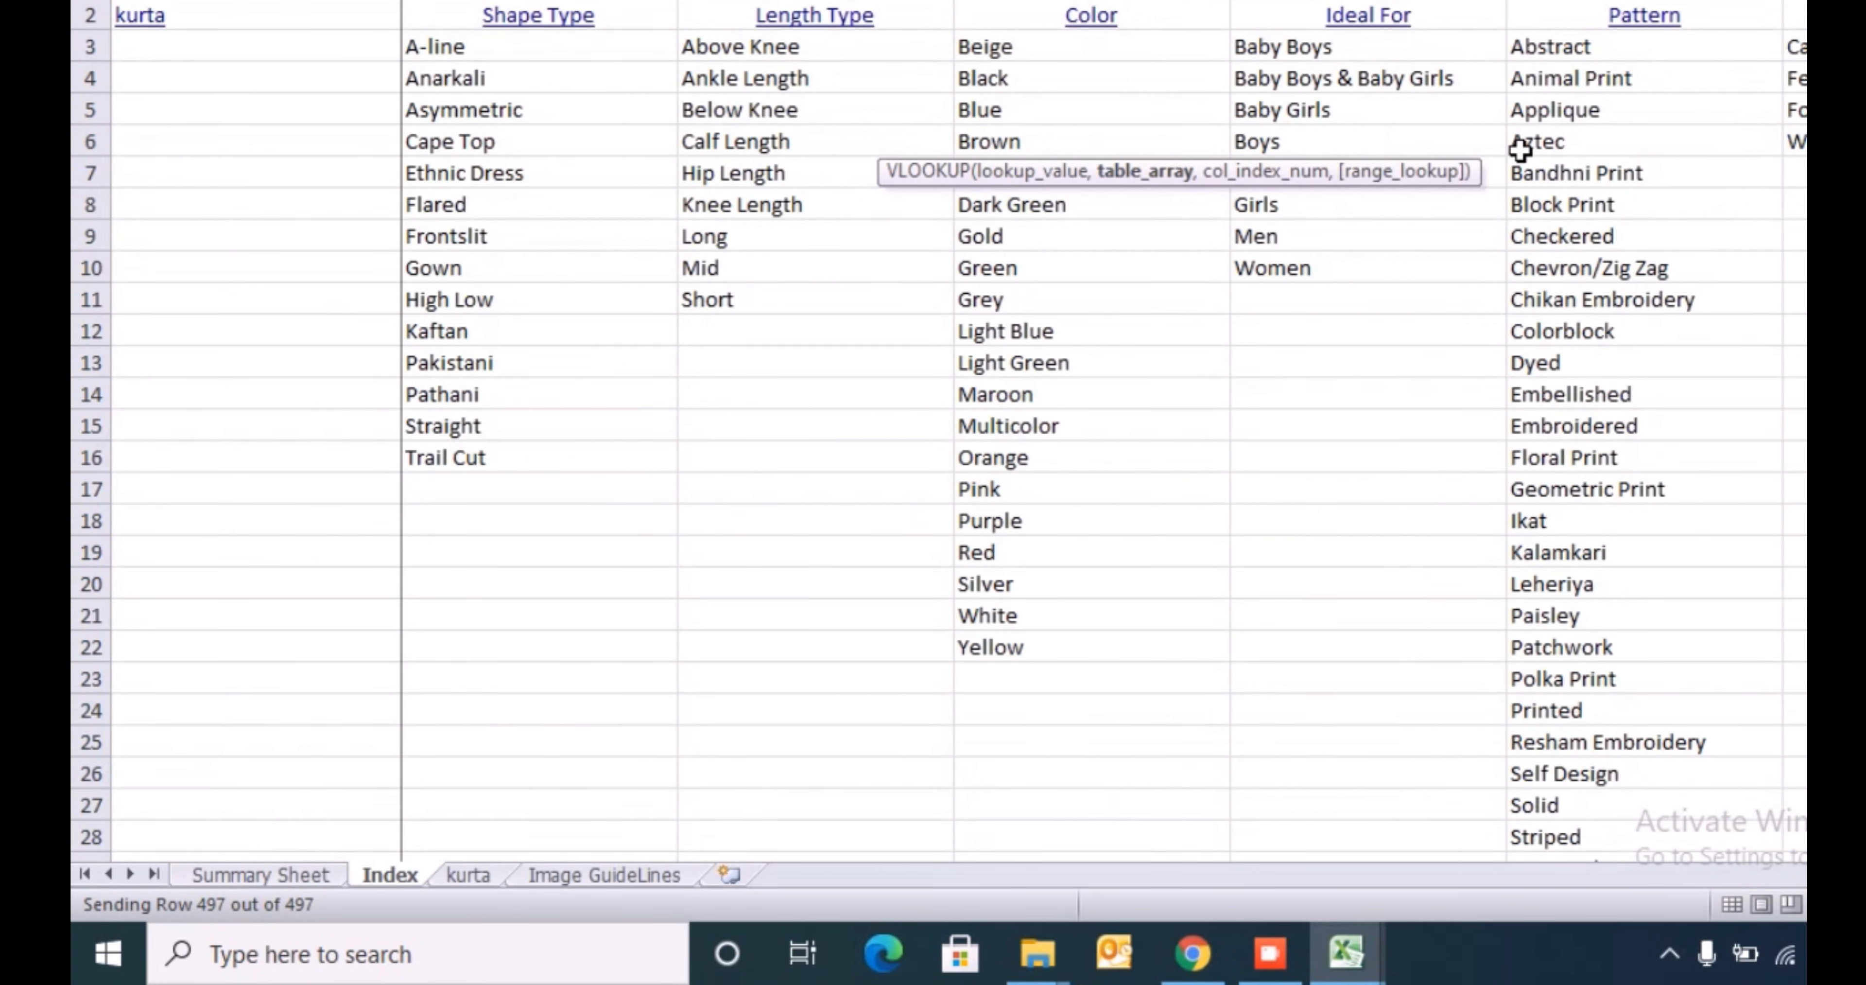
pyautogui.press('Right')
pyautogui.press('Right')
pyautogui.press('Right')
pyautogui.press('Right')
pyautogui.press('Right')
pyautogui.hotkey('ctrl', 'shift', 'Down')
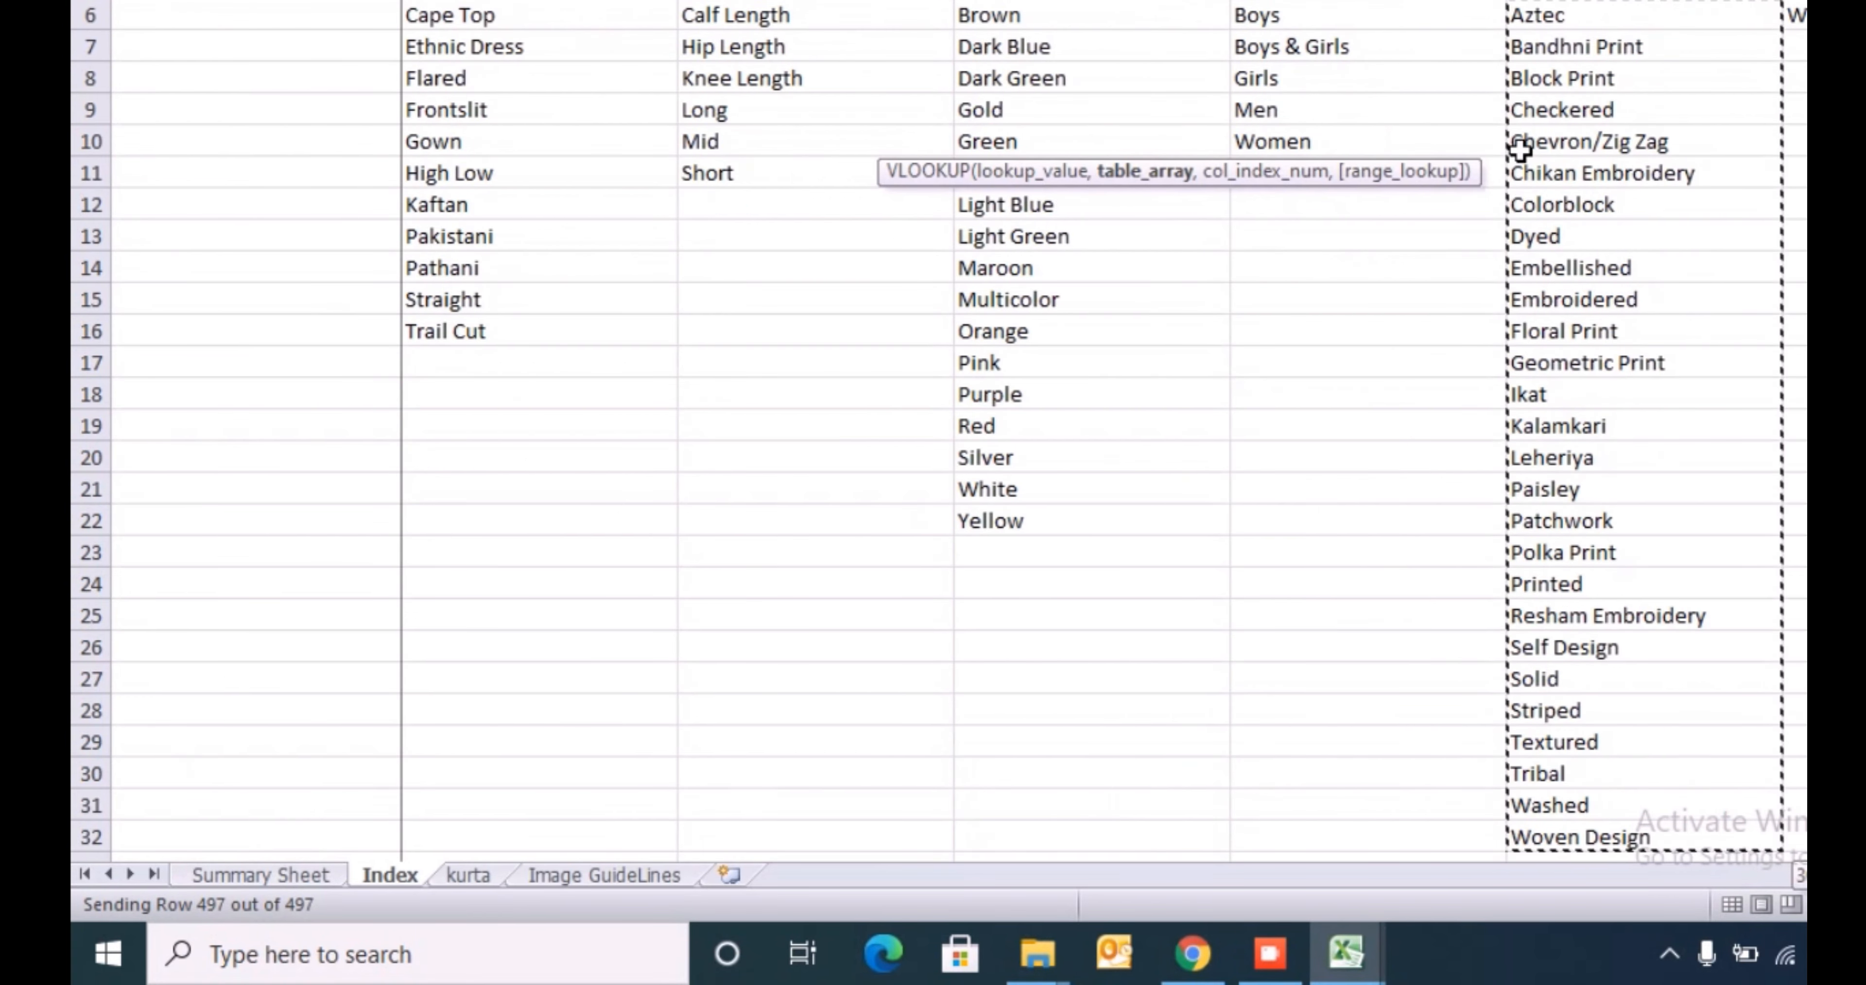
pyautogui.write(',1,0')
pyautogui.press('Return')
# - Copy the pattern lookup formula down the inserted column for all filtered product rows
pyautogui.press('Up')
pyautogui.hotkey('ctrl', 'c')
pyautogui.press('Left')
pyautogui.hotkey('ctrl', 'Down')
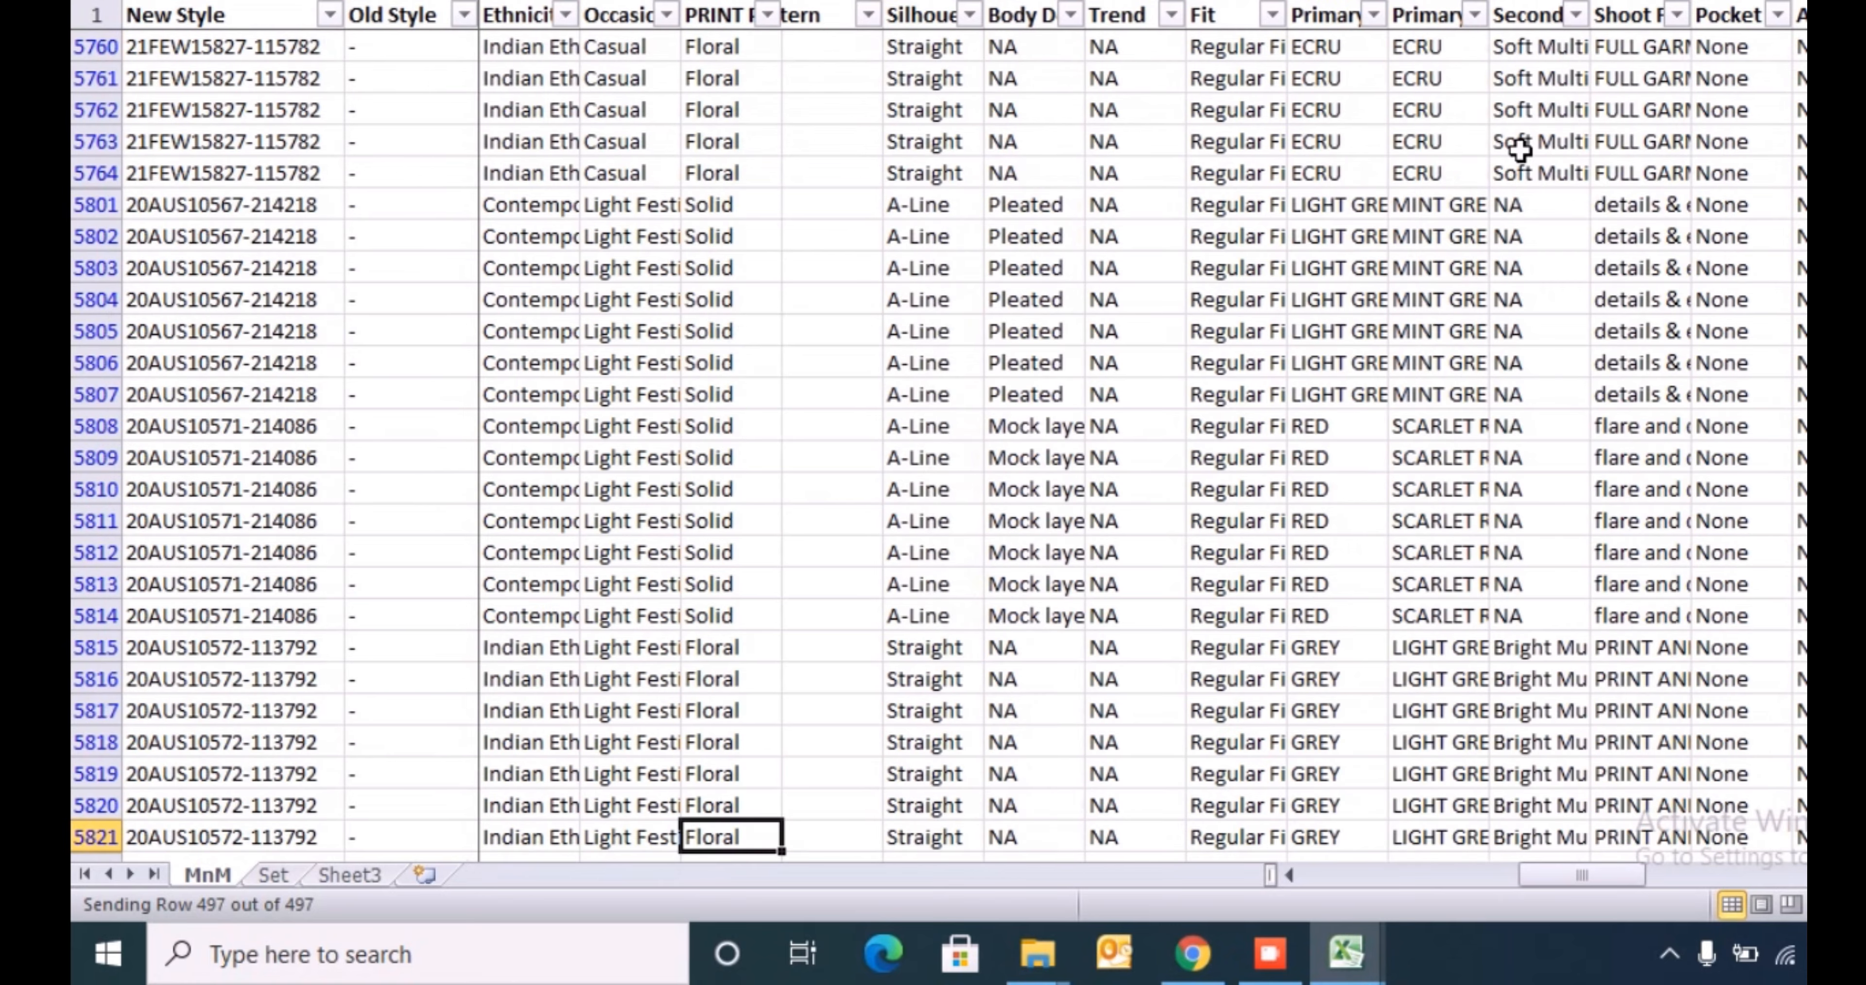
pyautogui.press('Right')
pyautogui.press('Up')
pyautogui.hotkey('ctrl', 'shift', 'Up')
pyautogui.hotkey('ctrl', 'v')
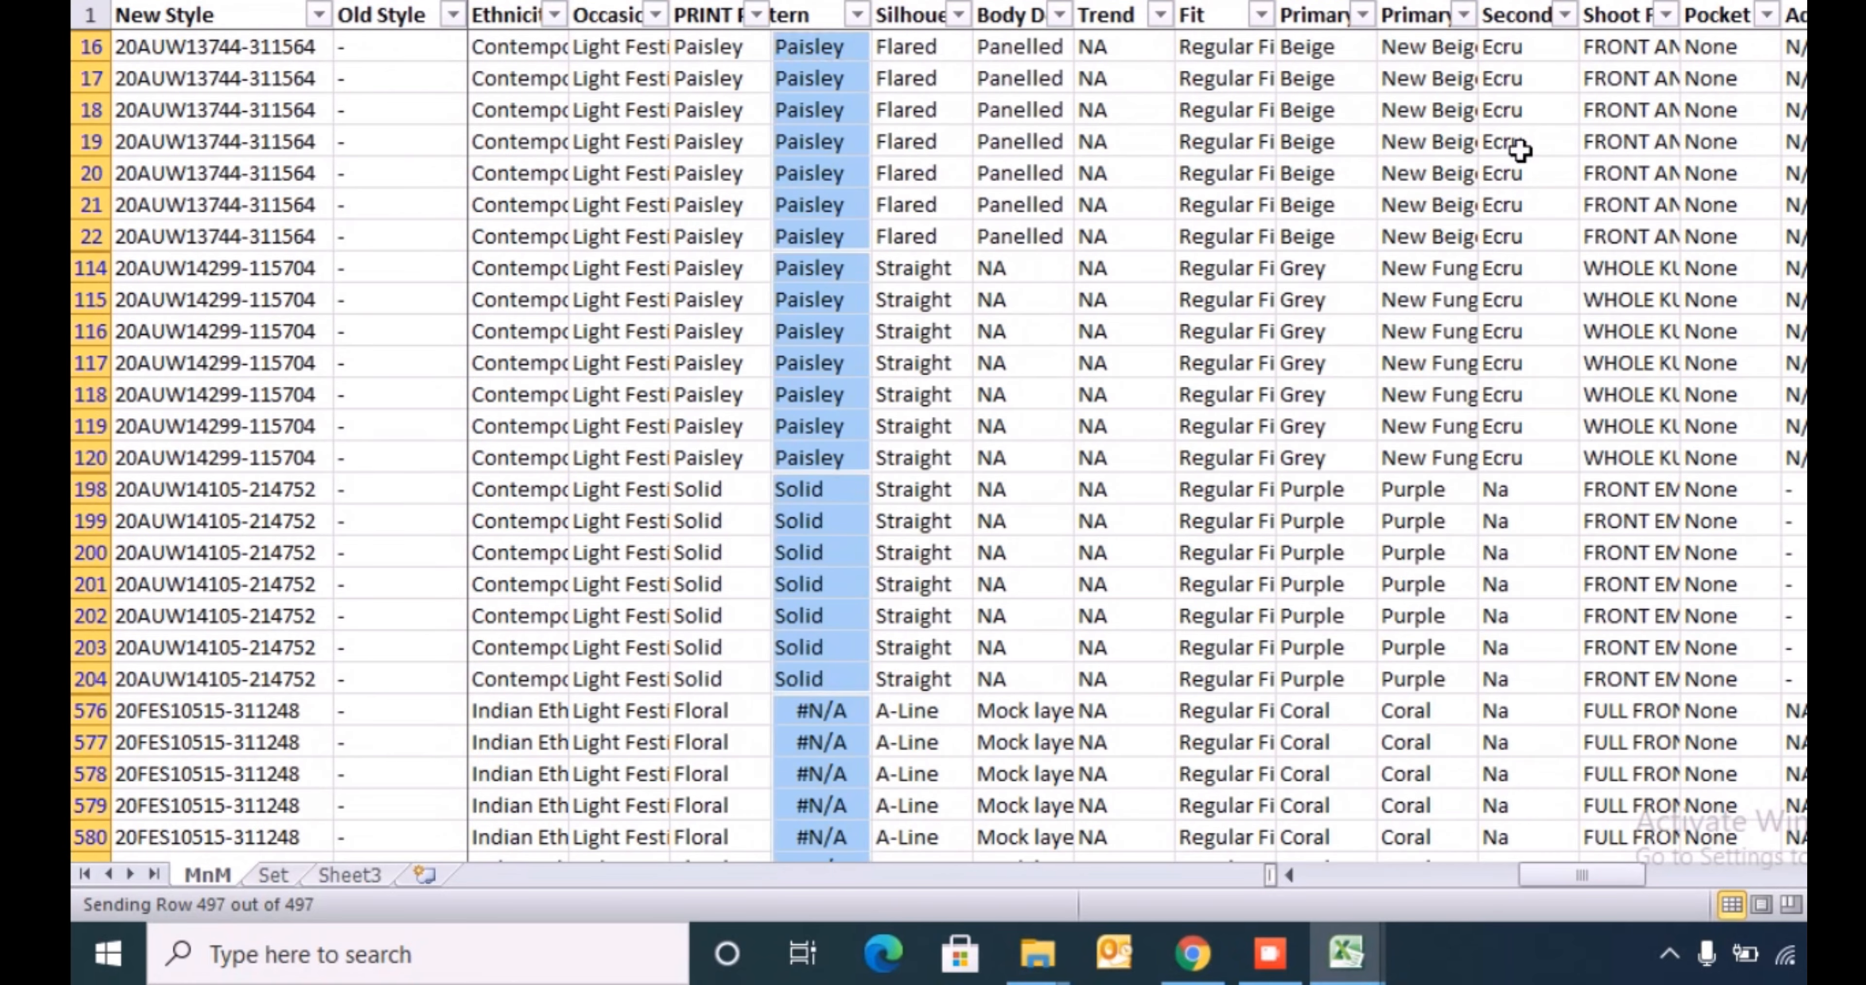
# - Filter the inserted pattern column to the #N/A rows and check how far they extend
pyautogui.hotkey('ctrl', 'Up')
pyautogui.hotkey('alt', 'Down')
pyautogui.press('Tab')
pyautogui.press('space')
pyautogui.press('Down')
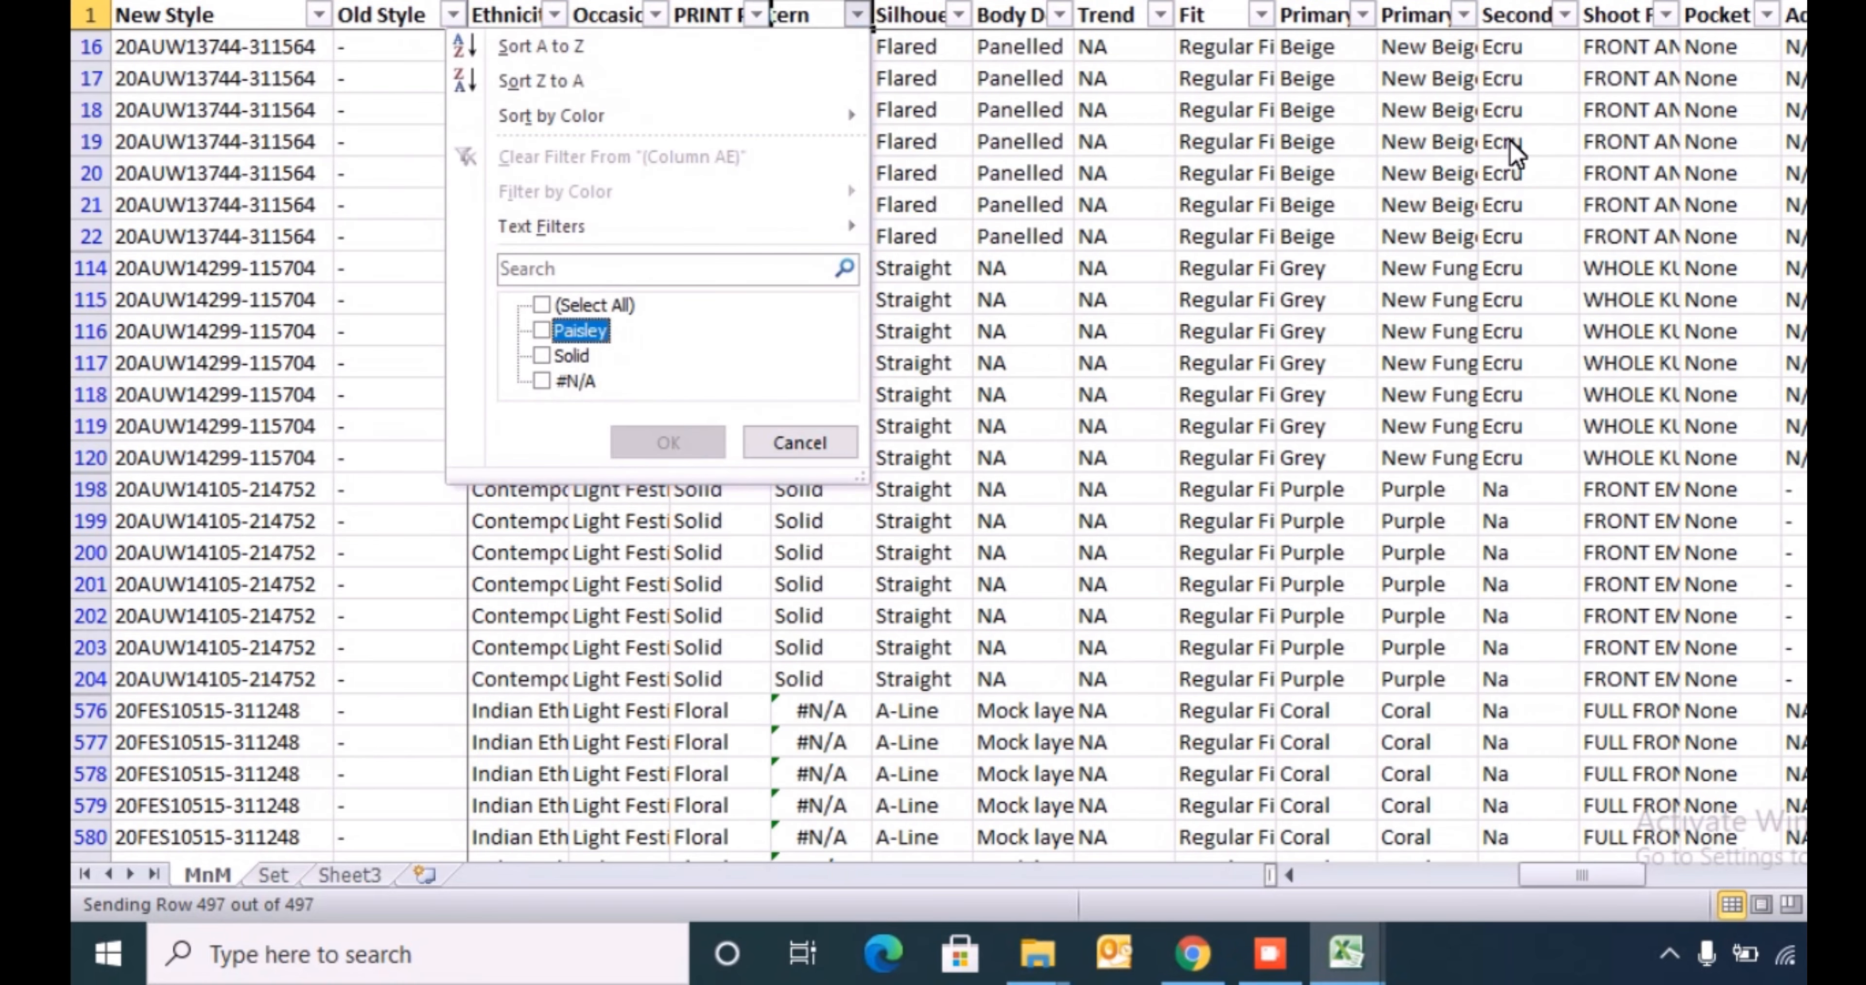
pyautogui.press('Return')
pyautogui.press('Down')
pyautogui.hotkey('ctrl', 'shift', 'Down')
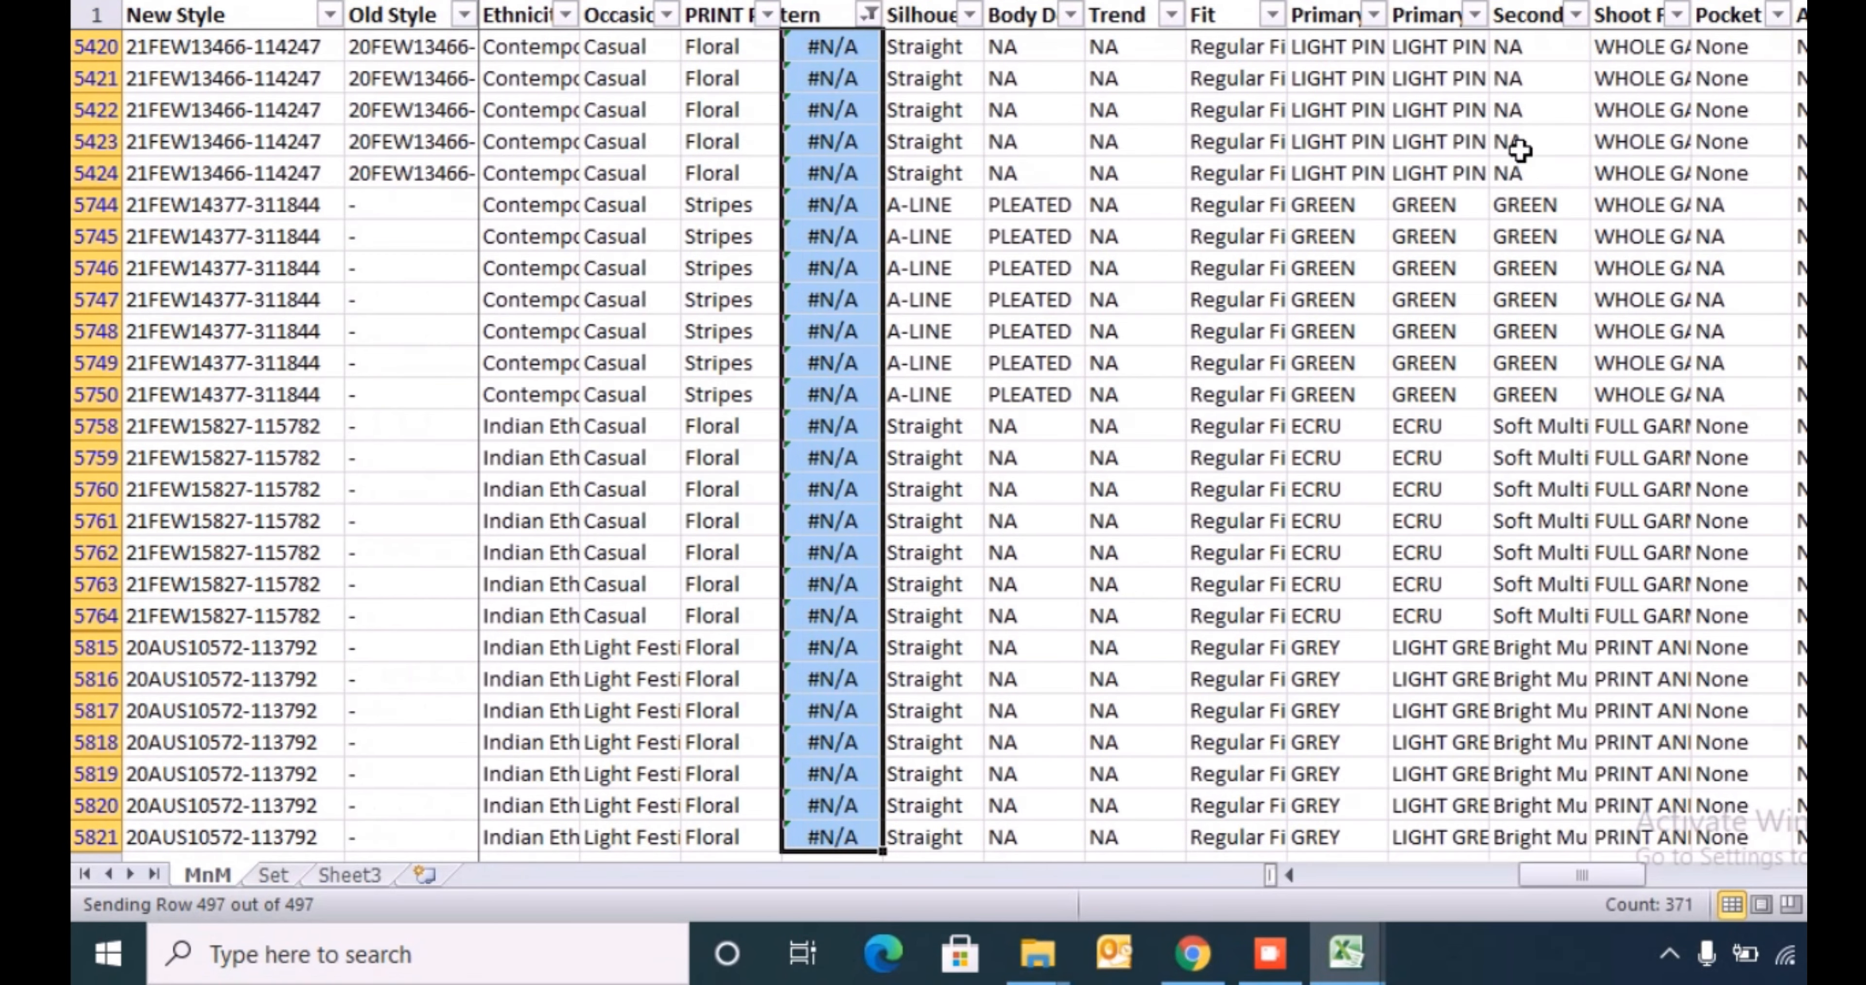
pyautogui.hotkey('ctrl', 'Up')
pyautogui.press('Down')
# - Filter the PRINT Pattern column to Azrtec/TRIBAL and Aztec/tribal
pyautogui.press('Left')
pyautogui.hotkey('alt', 'Down')
pyautogui.press('Down')
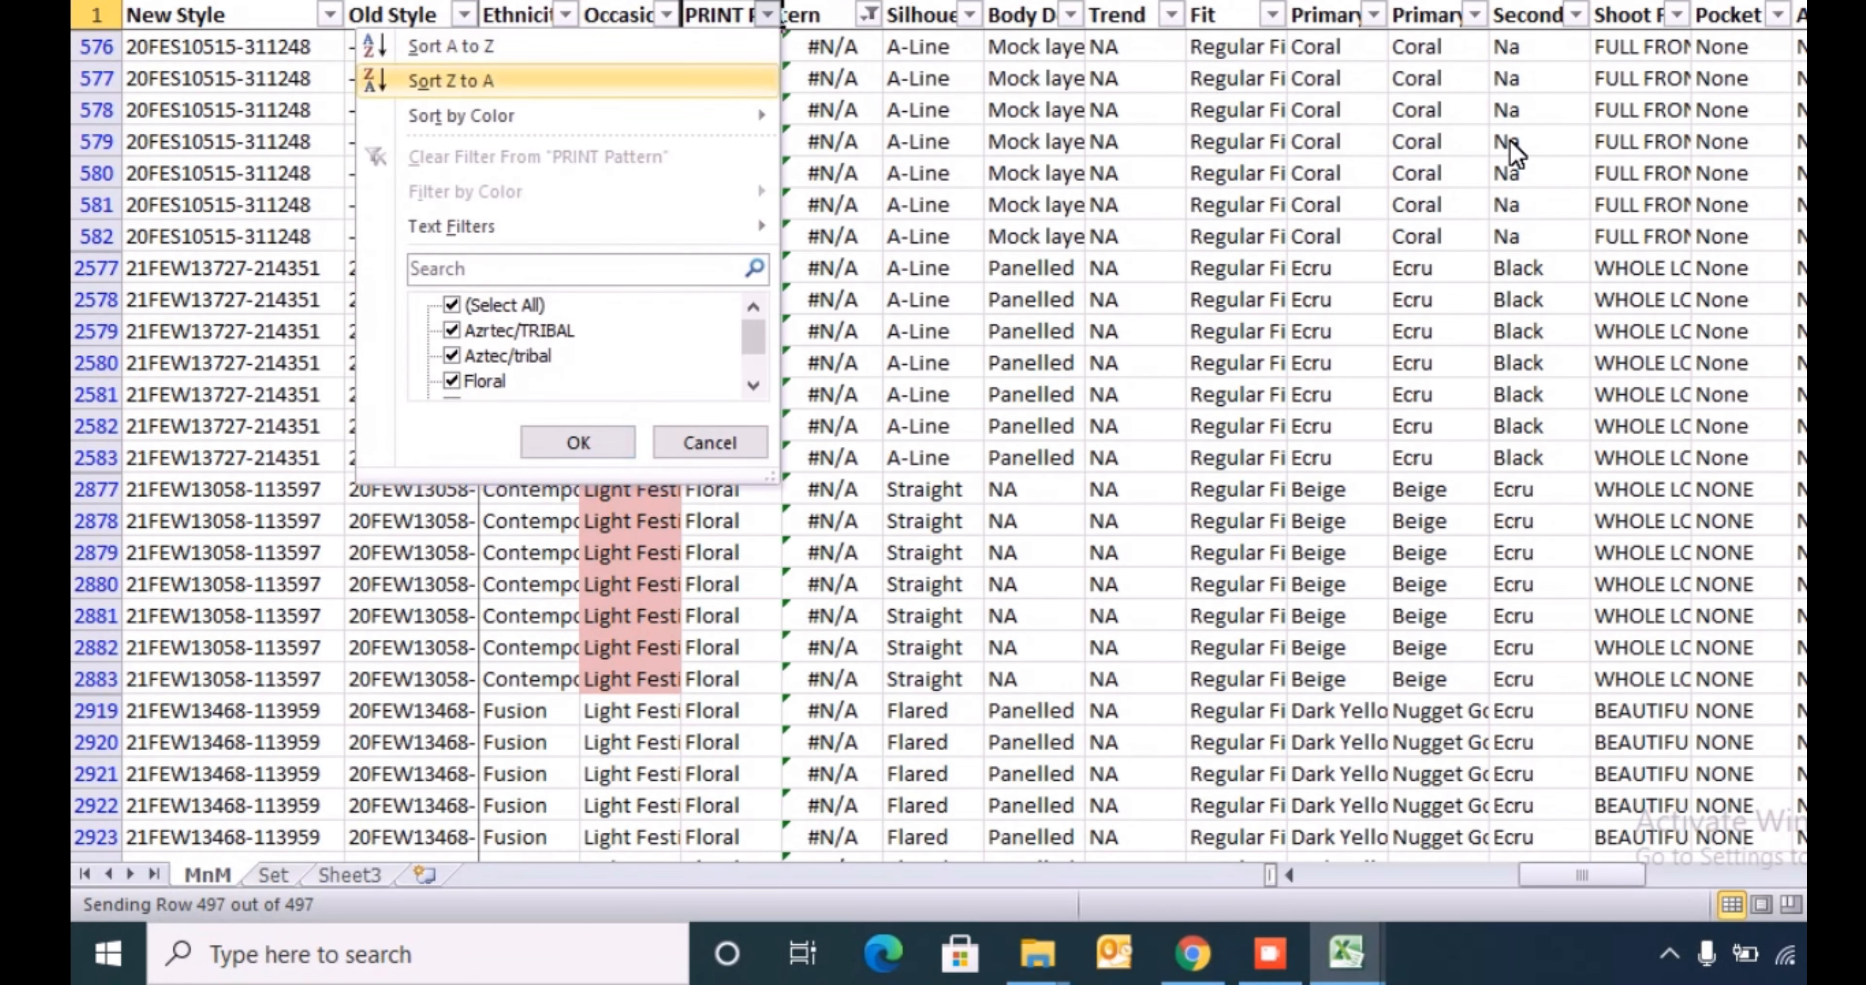
pyautogui.press('Tab')
pyautogui.press('Down')
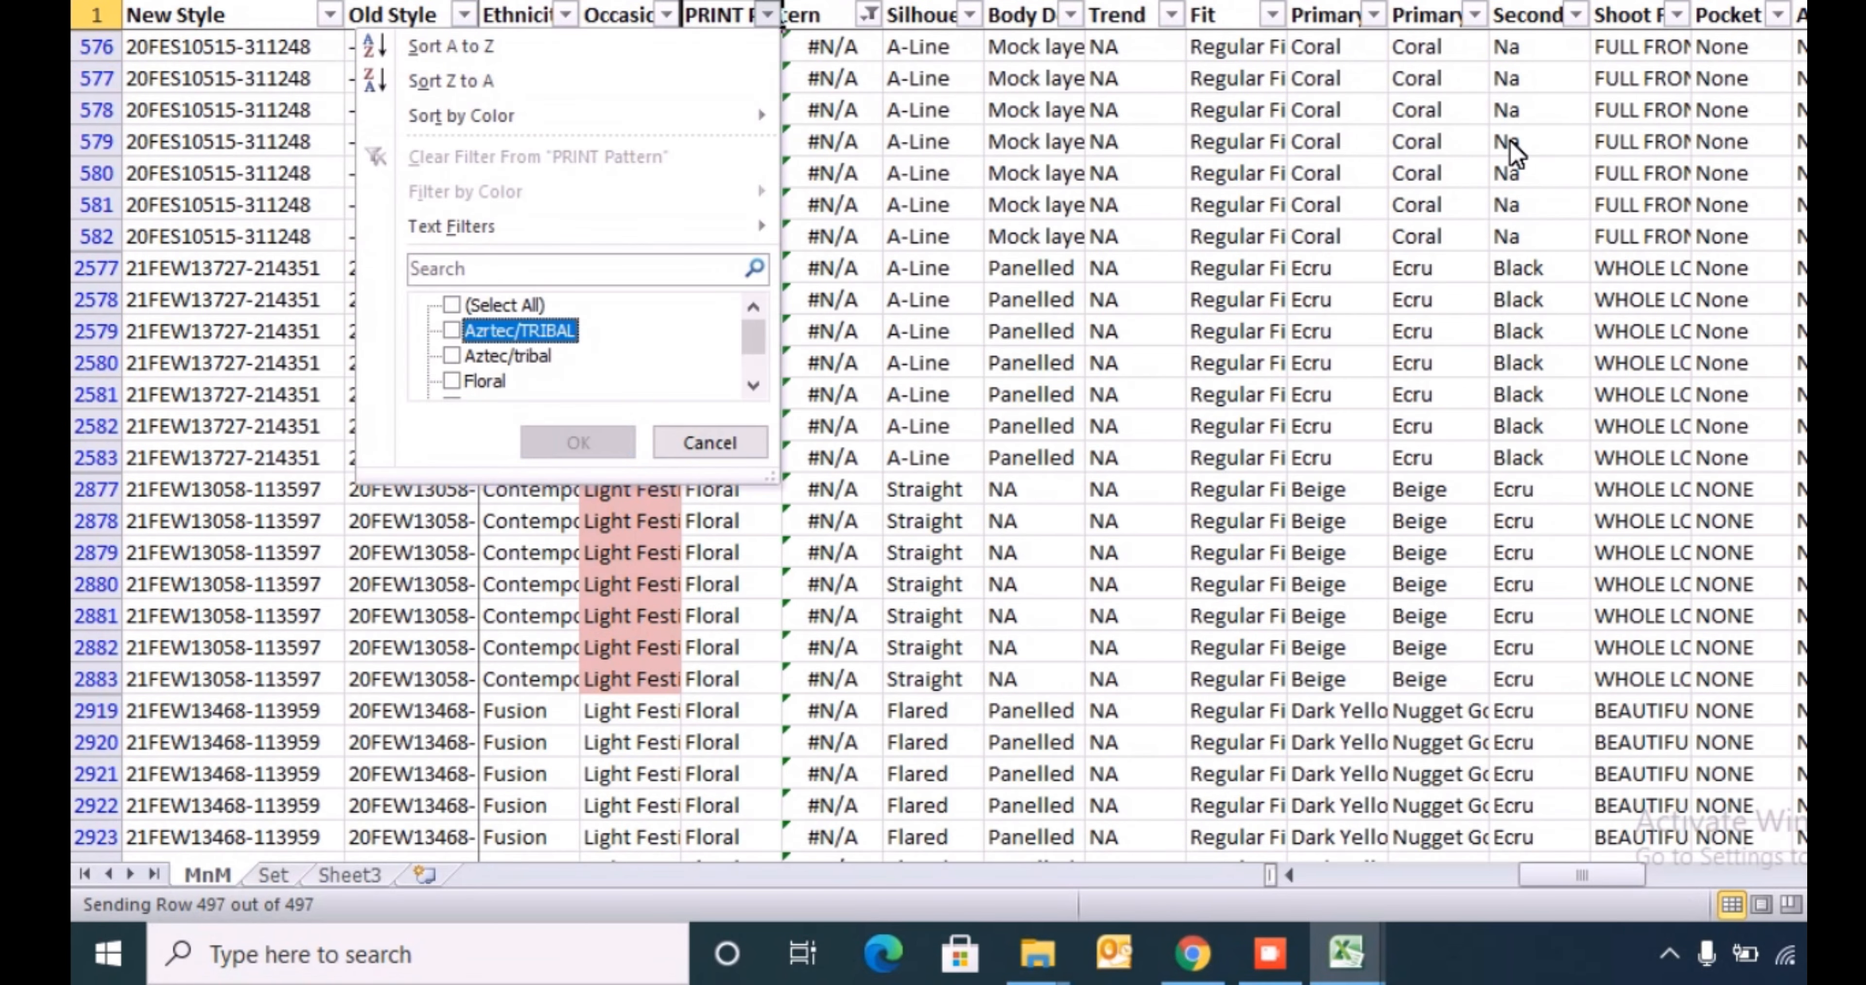
pyautogui.press('Down')
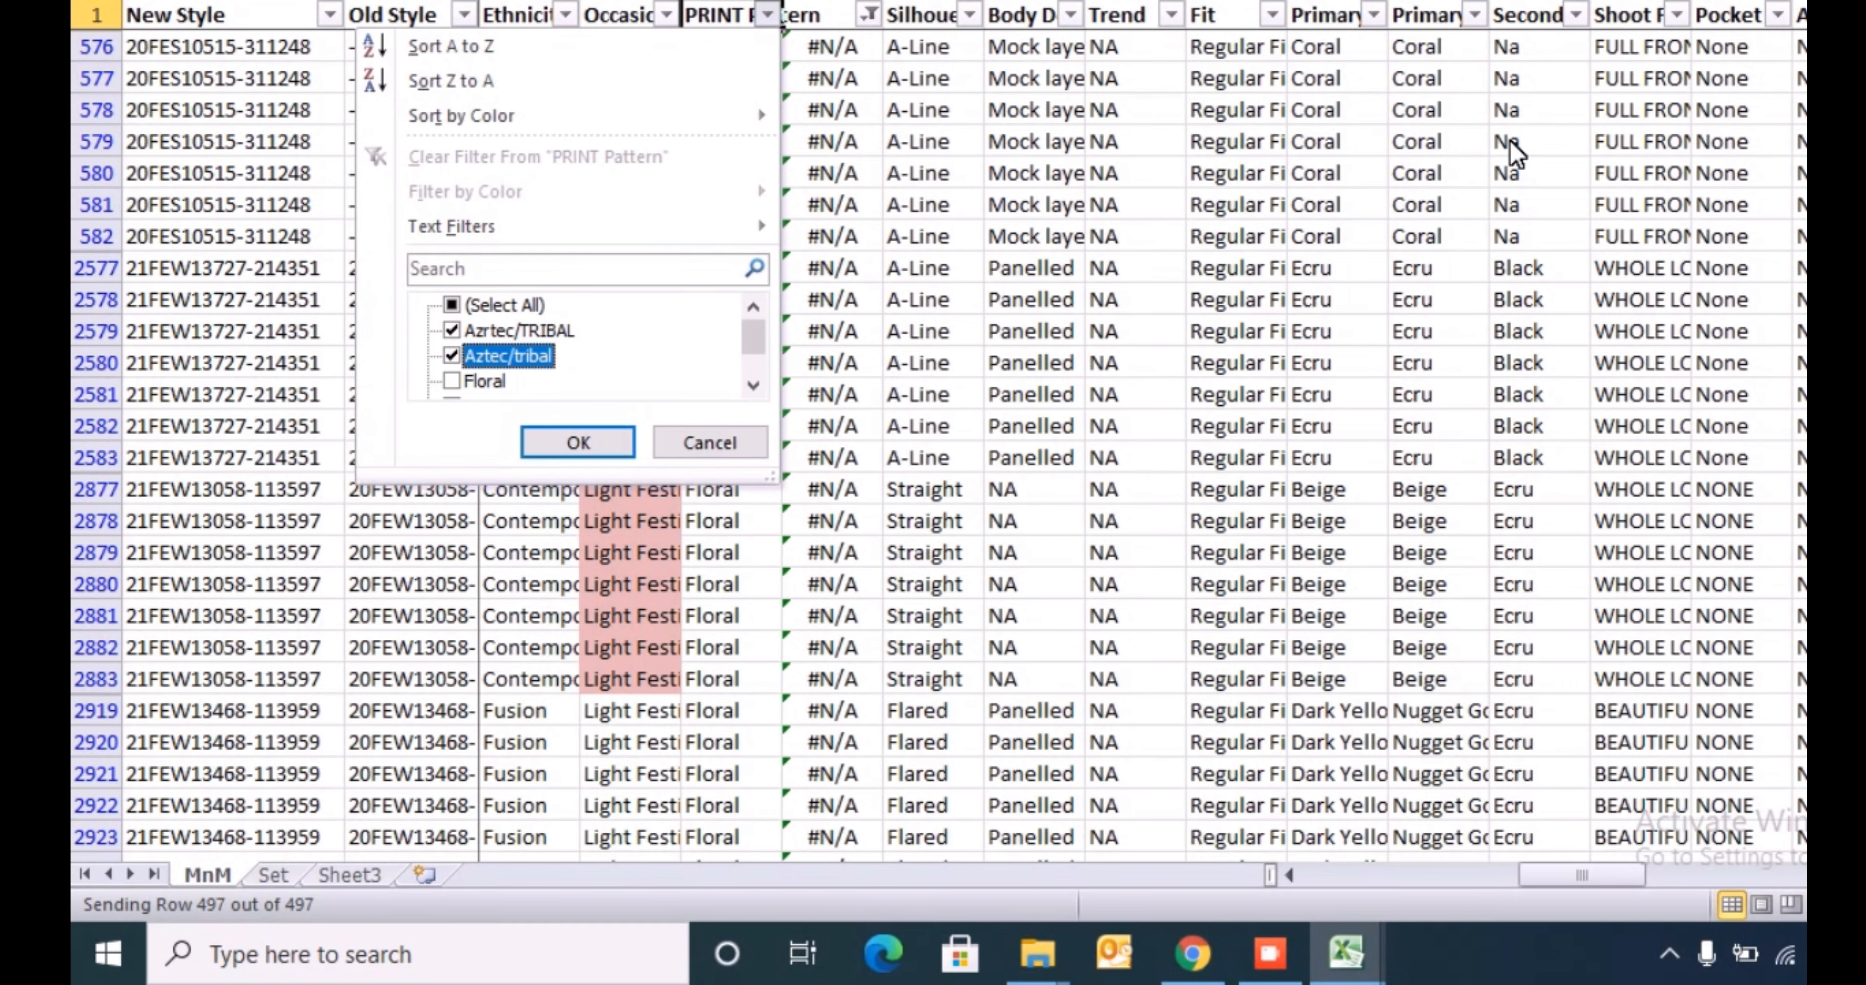
pyautogui.press('Up')
pyautogui.press('Down')
pyautogui.press('Up')
pyautogui.press('Down')
pyautogui.press('Up')
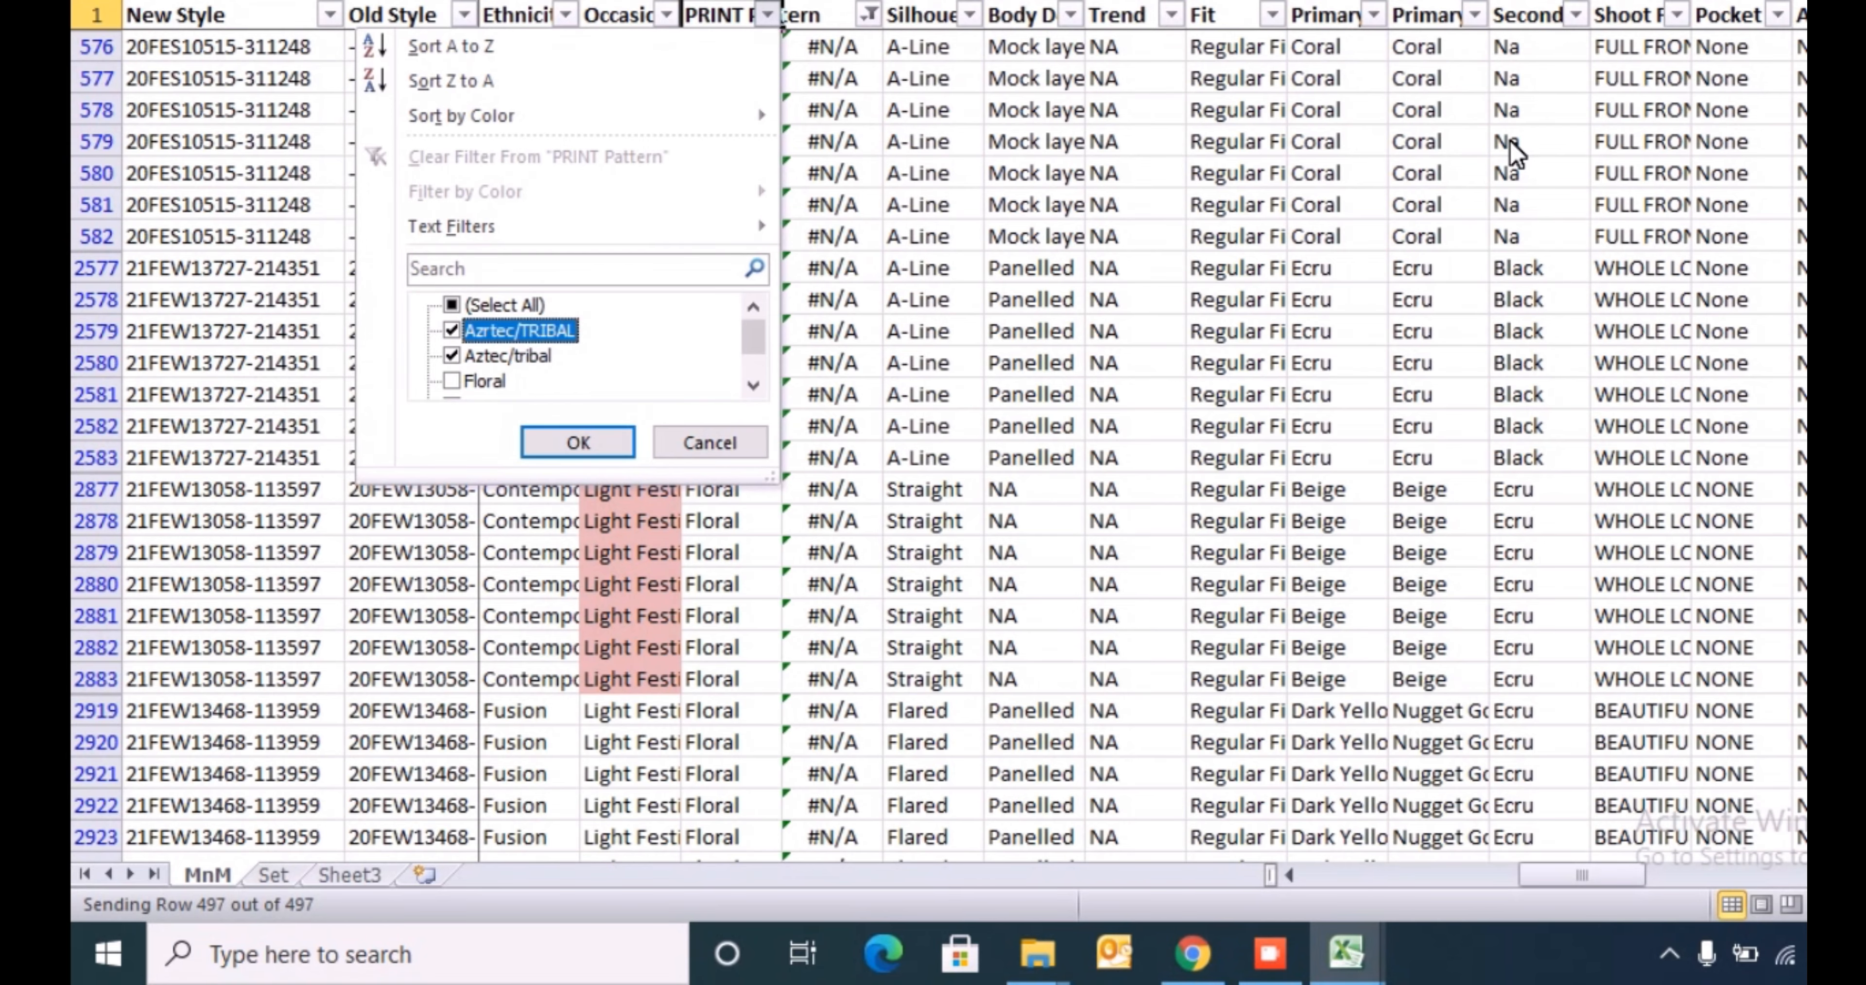
pyautogui.press('Return')
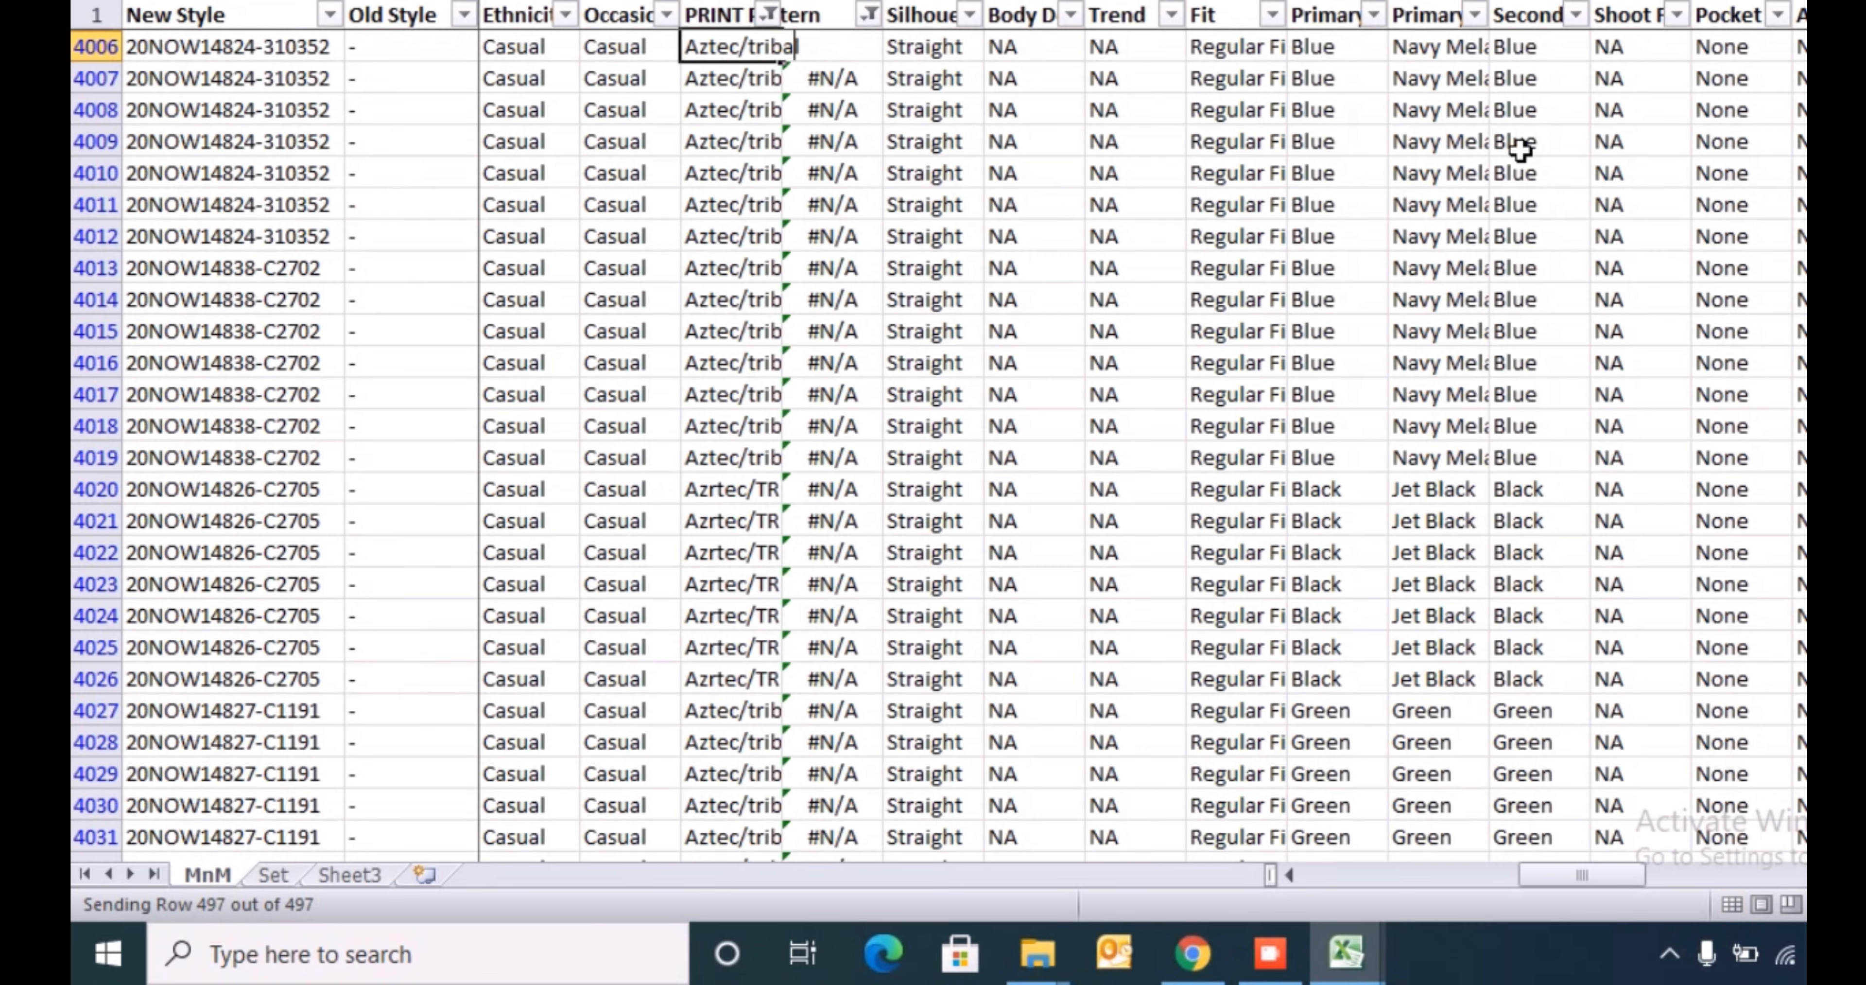
# - Search the template Index sheet's Pattern list for "tribal" and copy the Tribal value
pyautogui.press('Down')
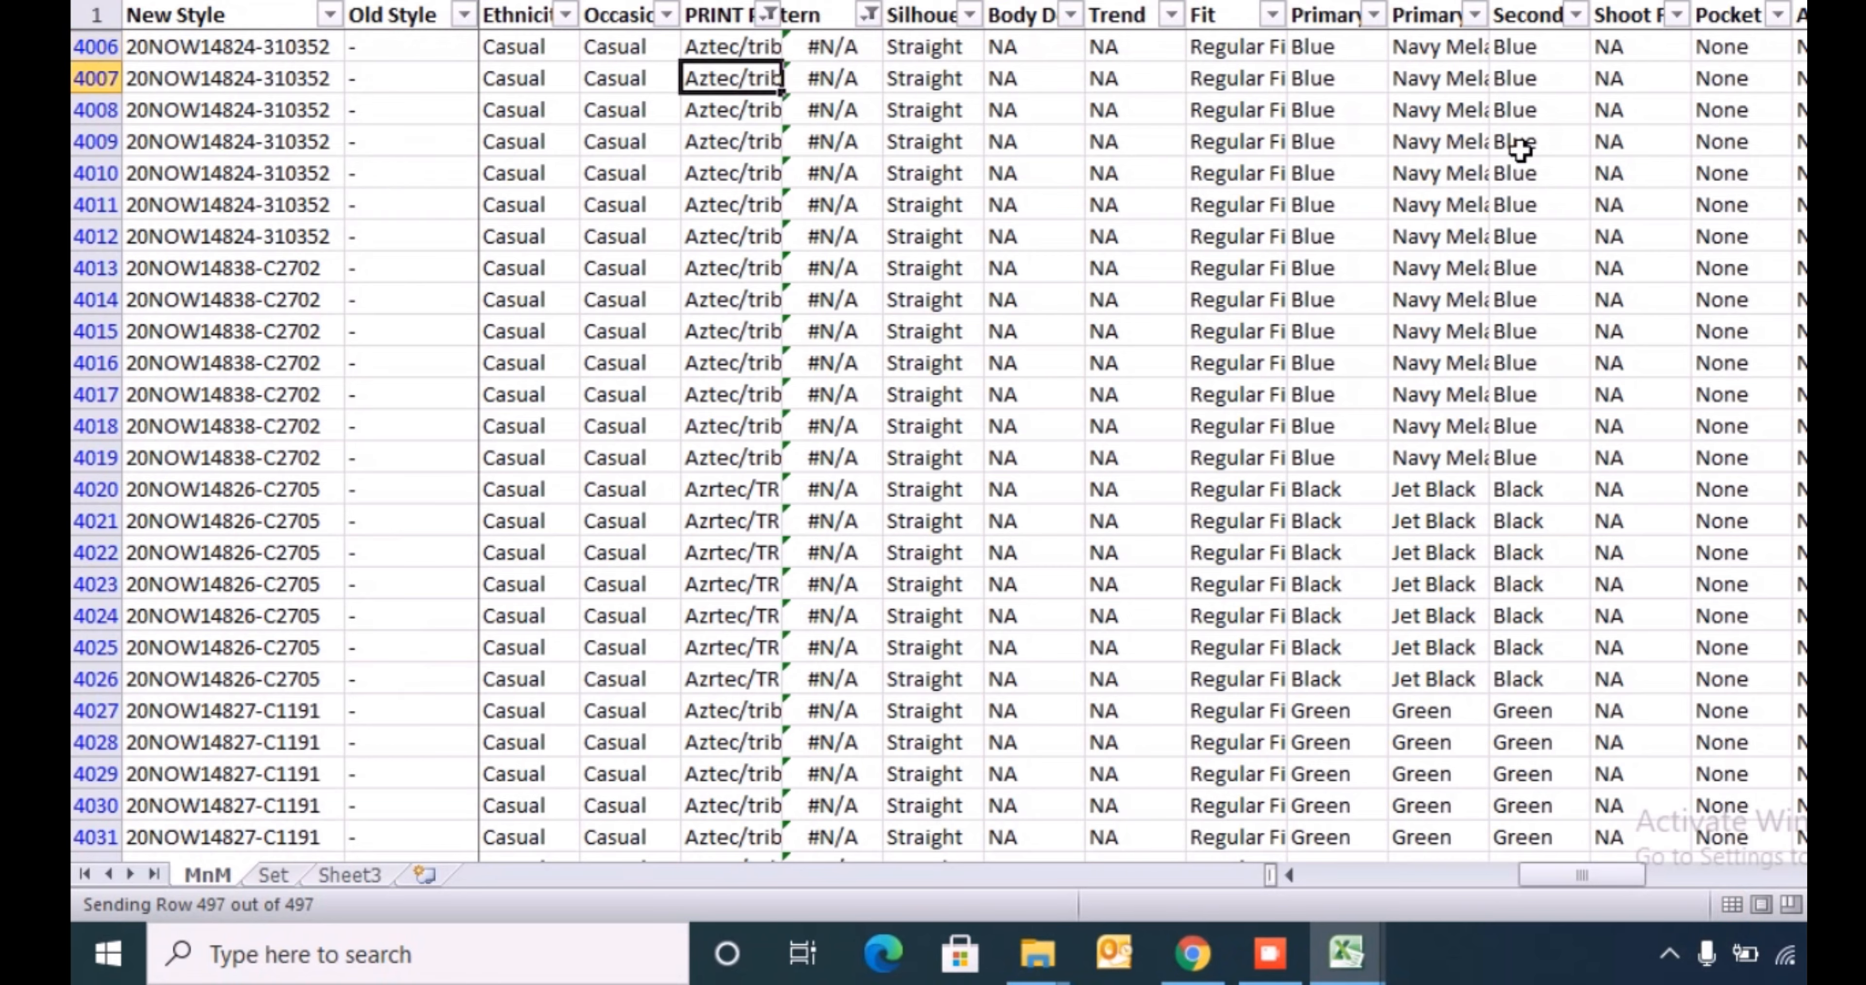
pyautogui.hotkey('alt', 'Tab')
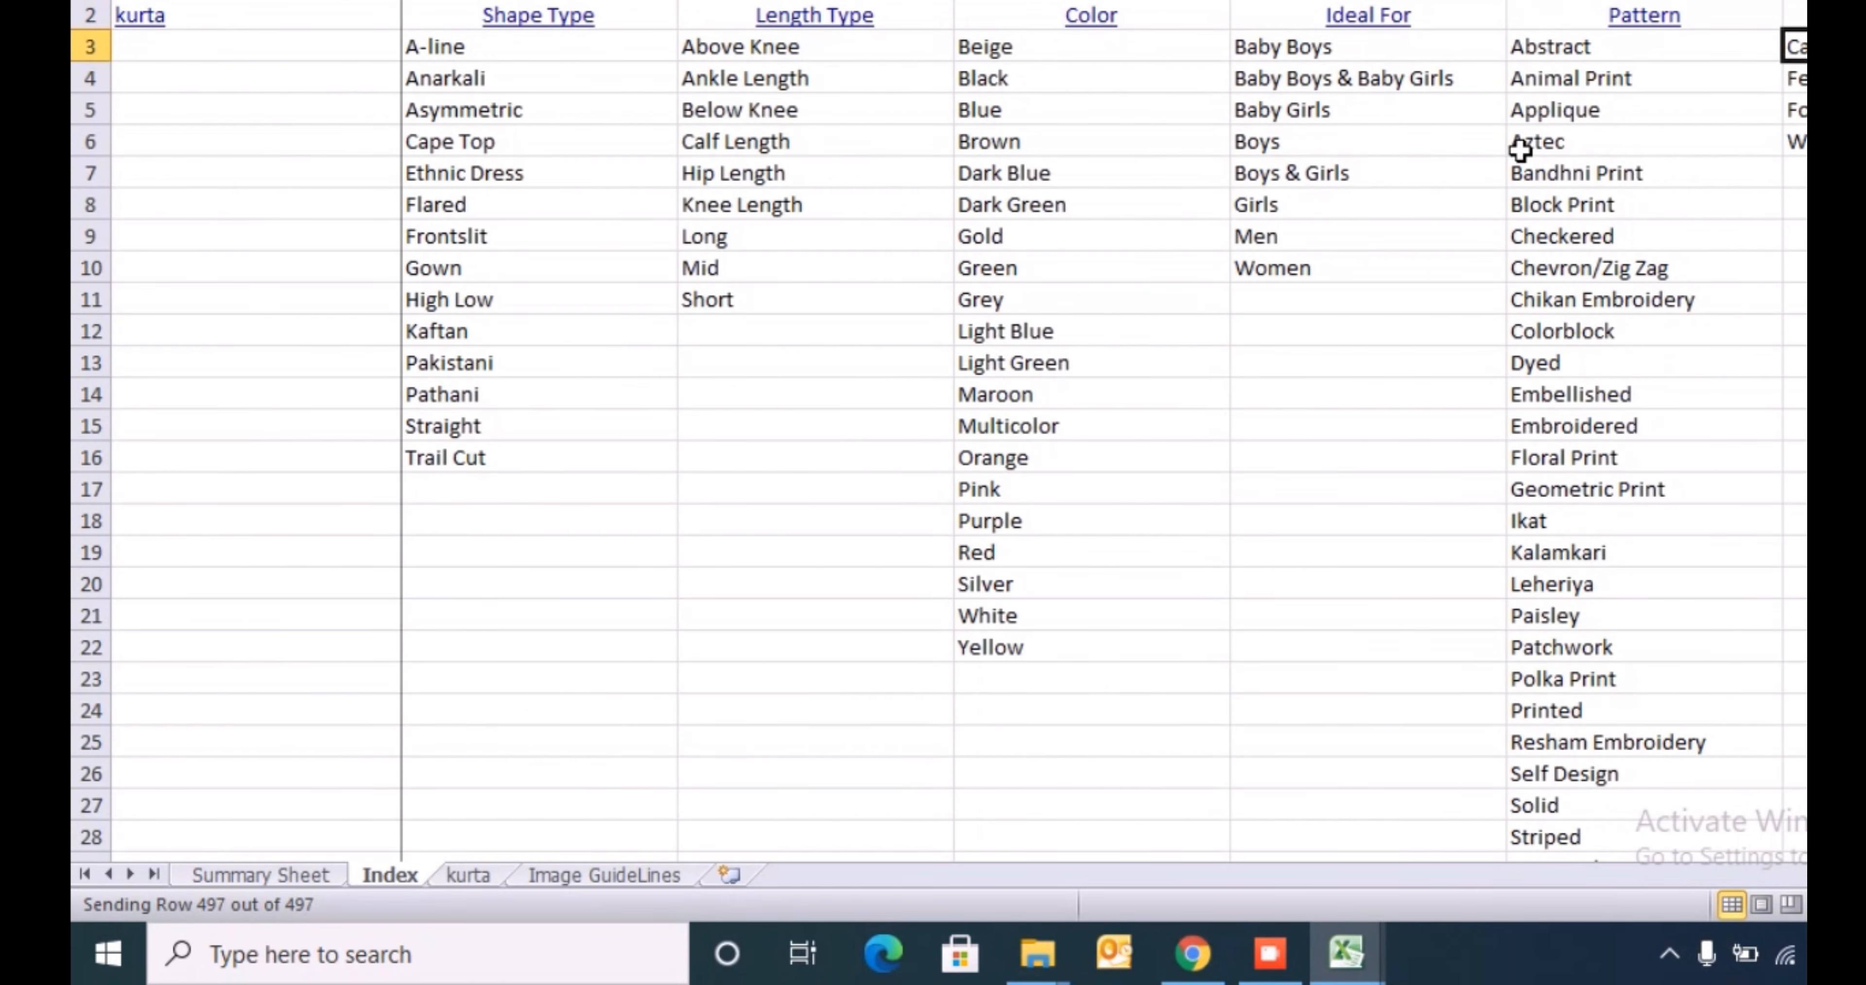
pyautogui.press('Left')
pyautogui.hotkey('ctrl', 'shift', 'Down')
pyautogui.hotkey('ctrl', 'f')
pyautogui.press('Return')
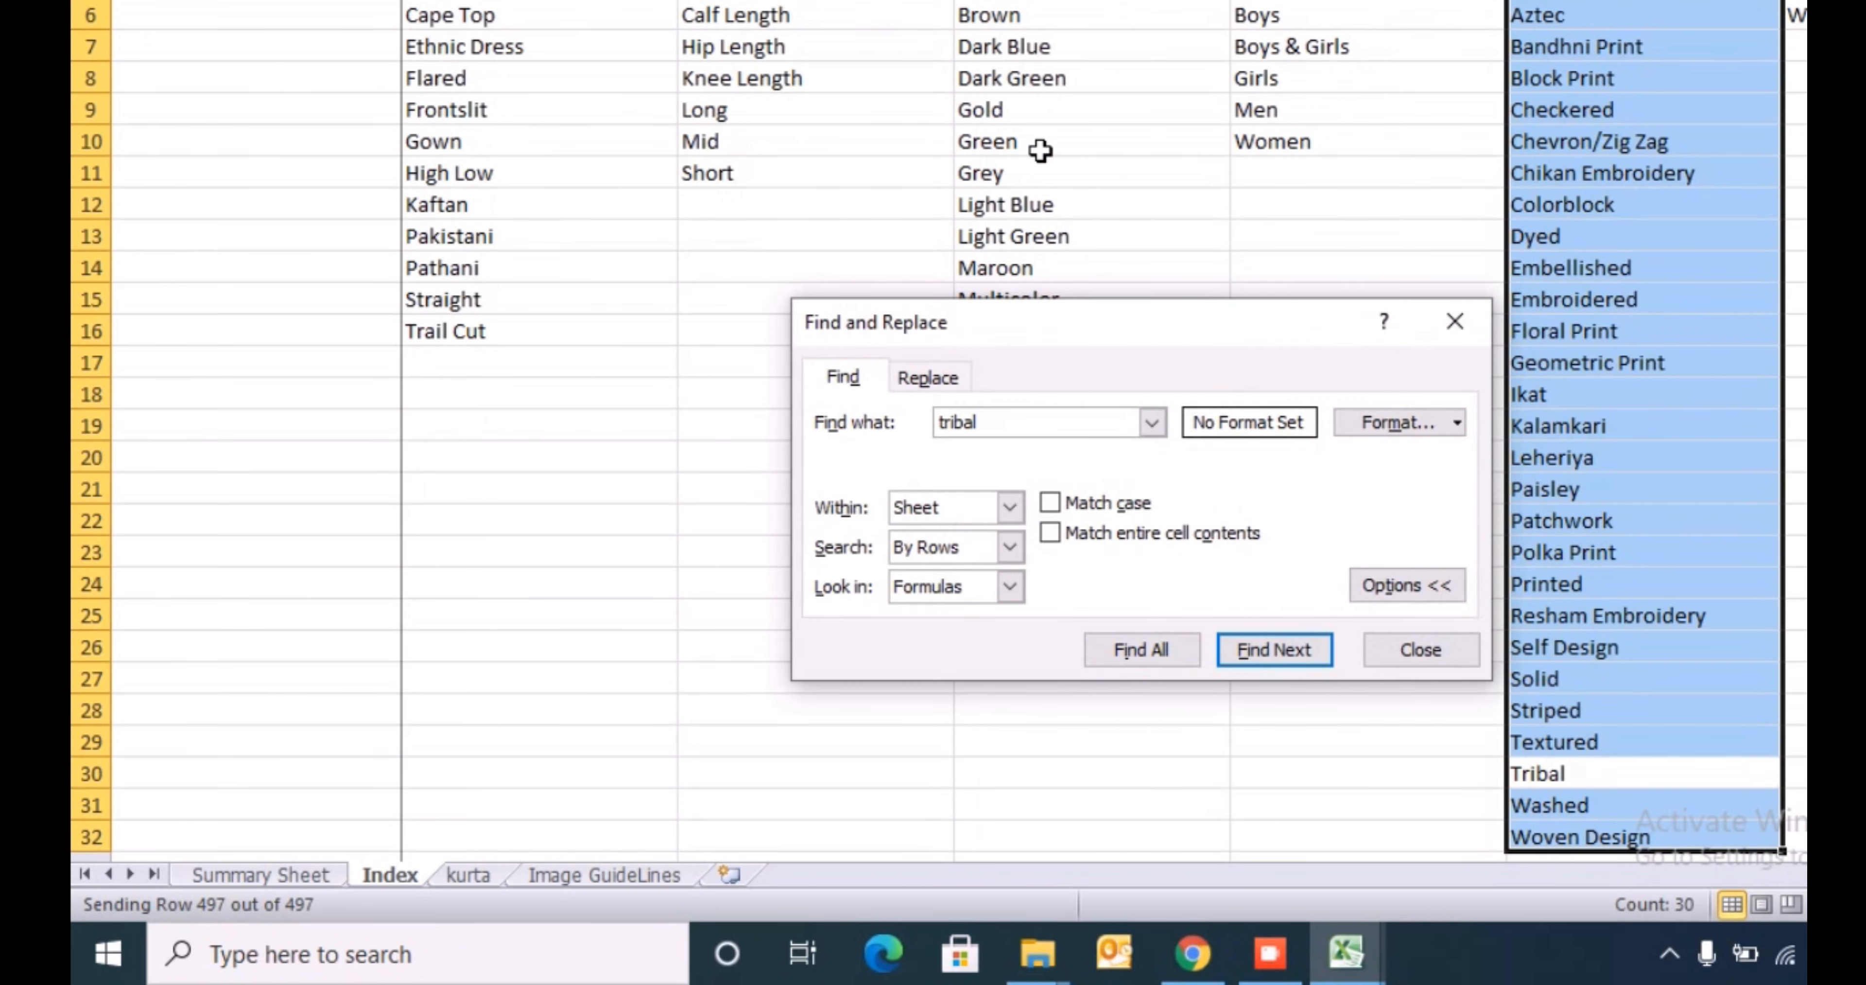
pyautogui.press('Escape')
pyautogui.press('Down')
pyautogui.press('Up')
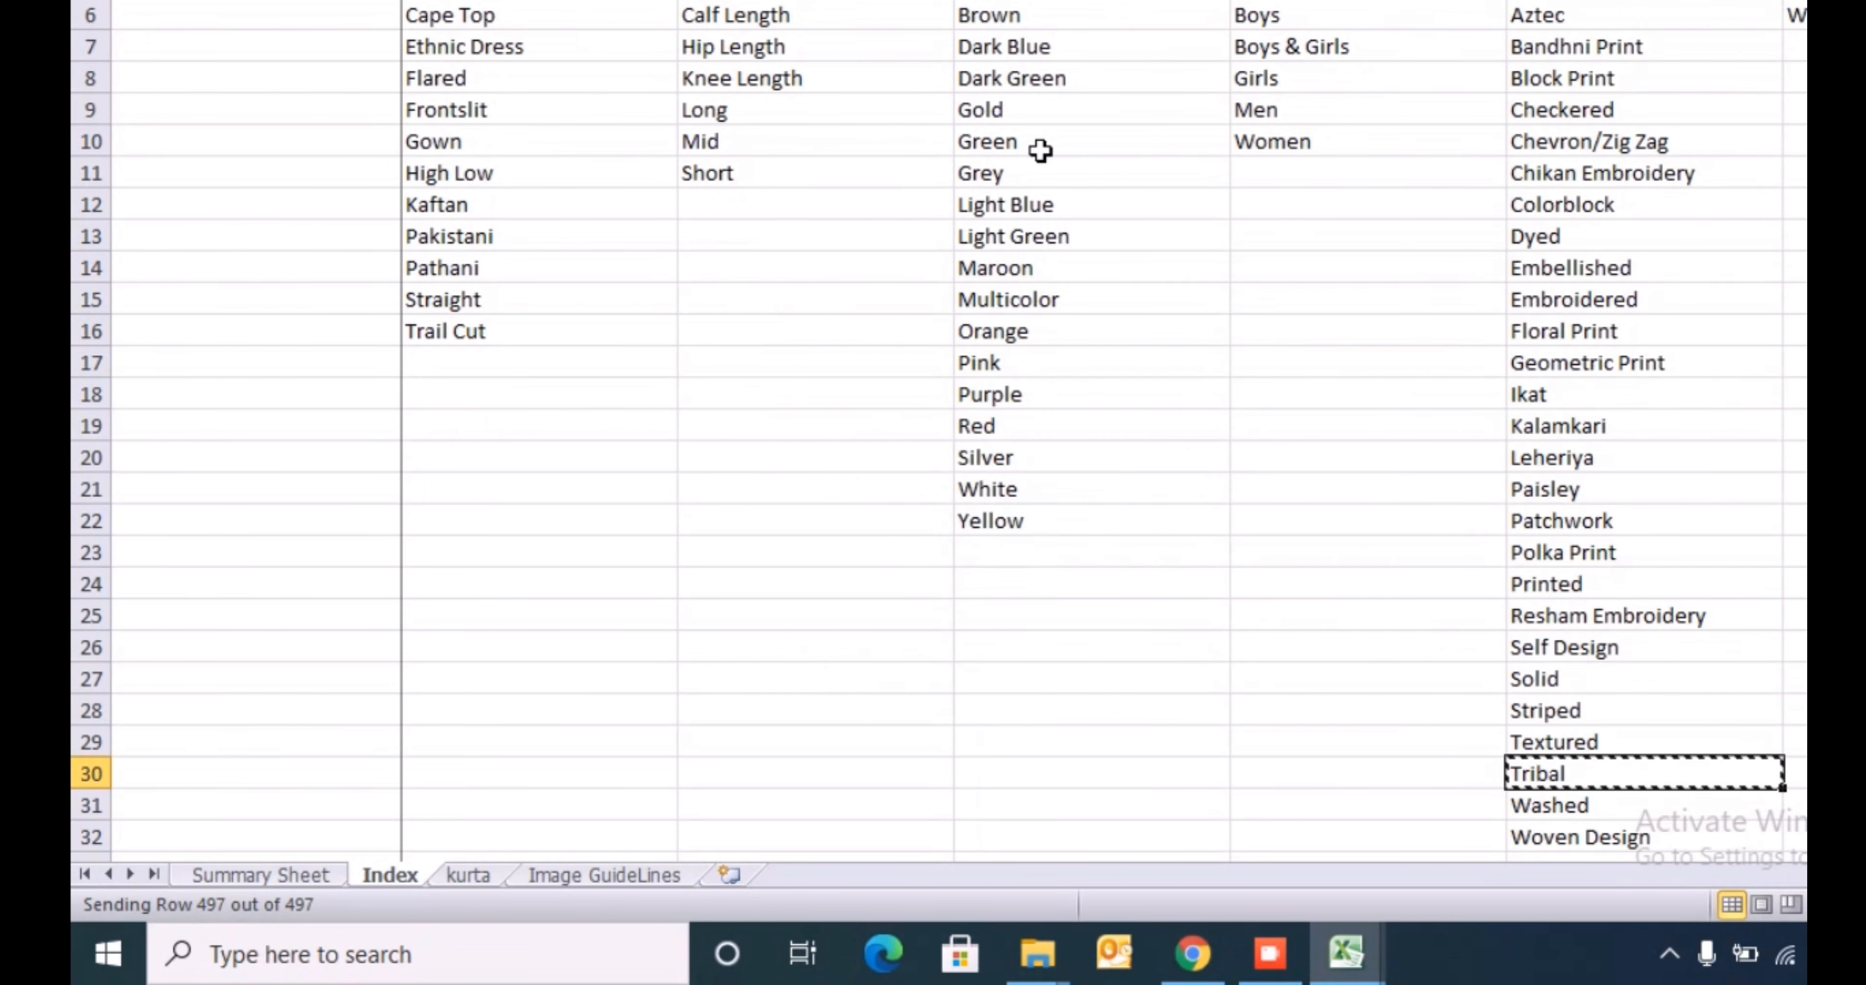
# - Fill the inserted pattern column with Tribal for all filtered Aztec/tribal rows on the MnM sheet
pyautogui.hotkey('alt', 'Tab')
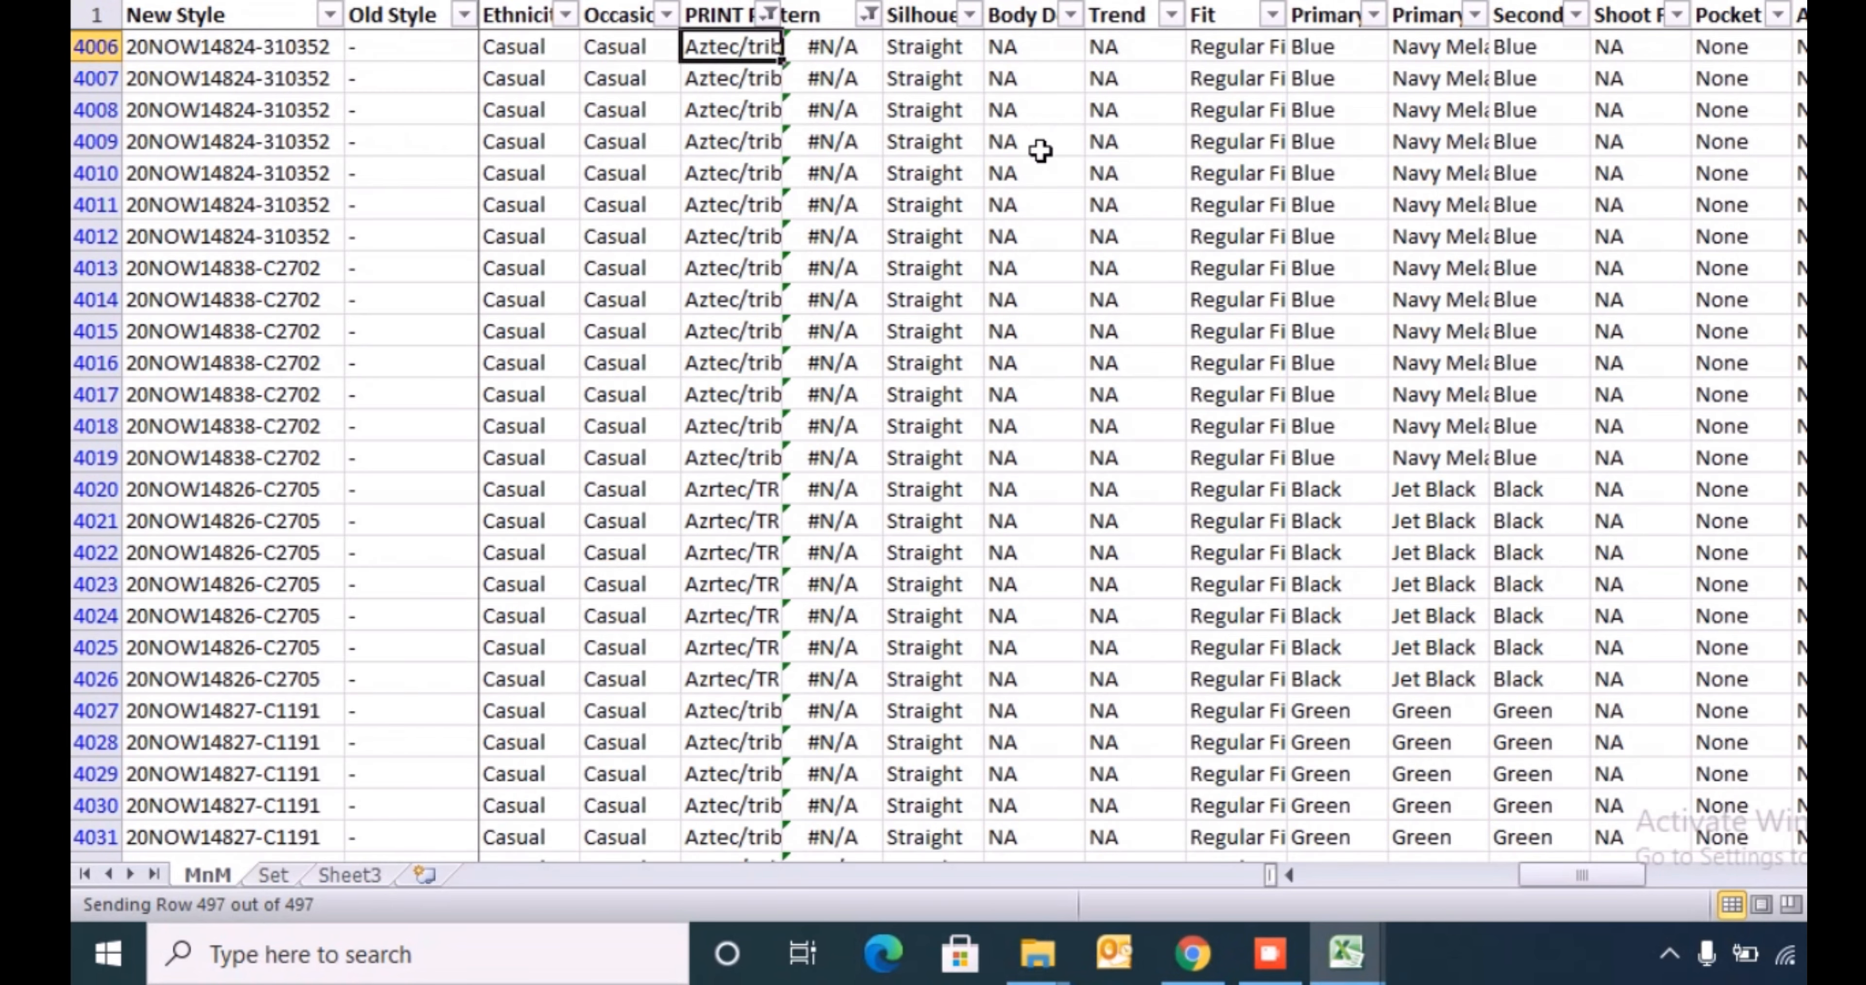
pyautogui.hotkey('ctrl', 'v')
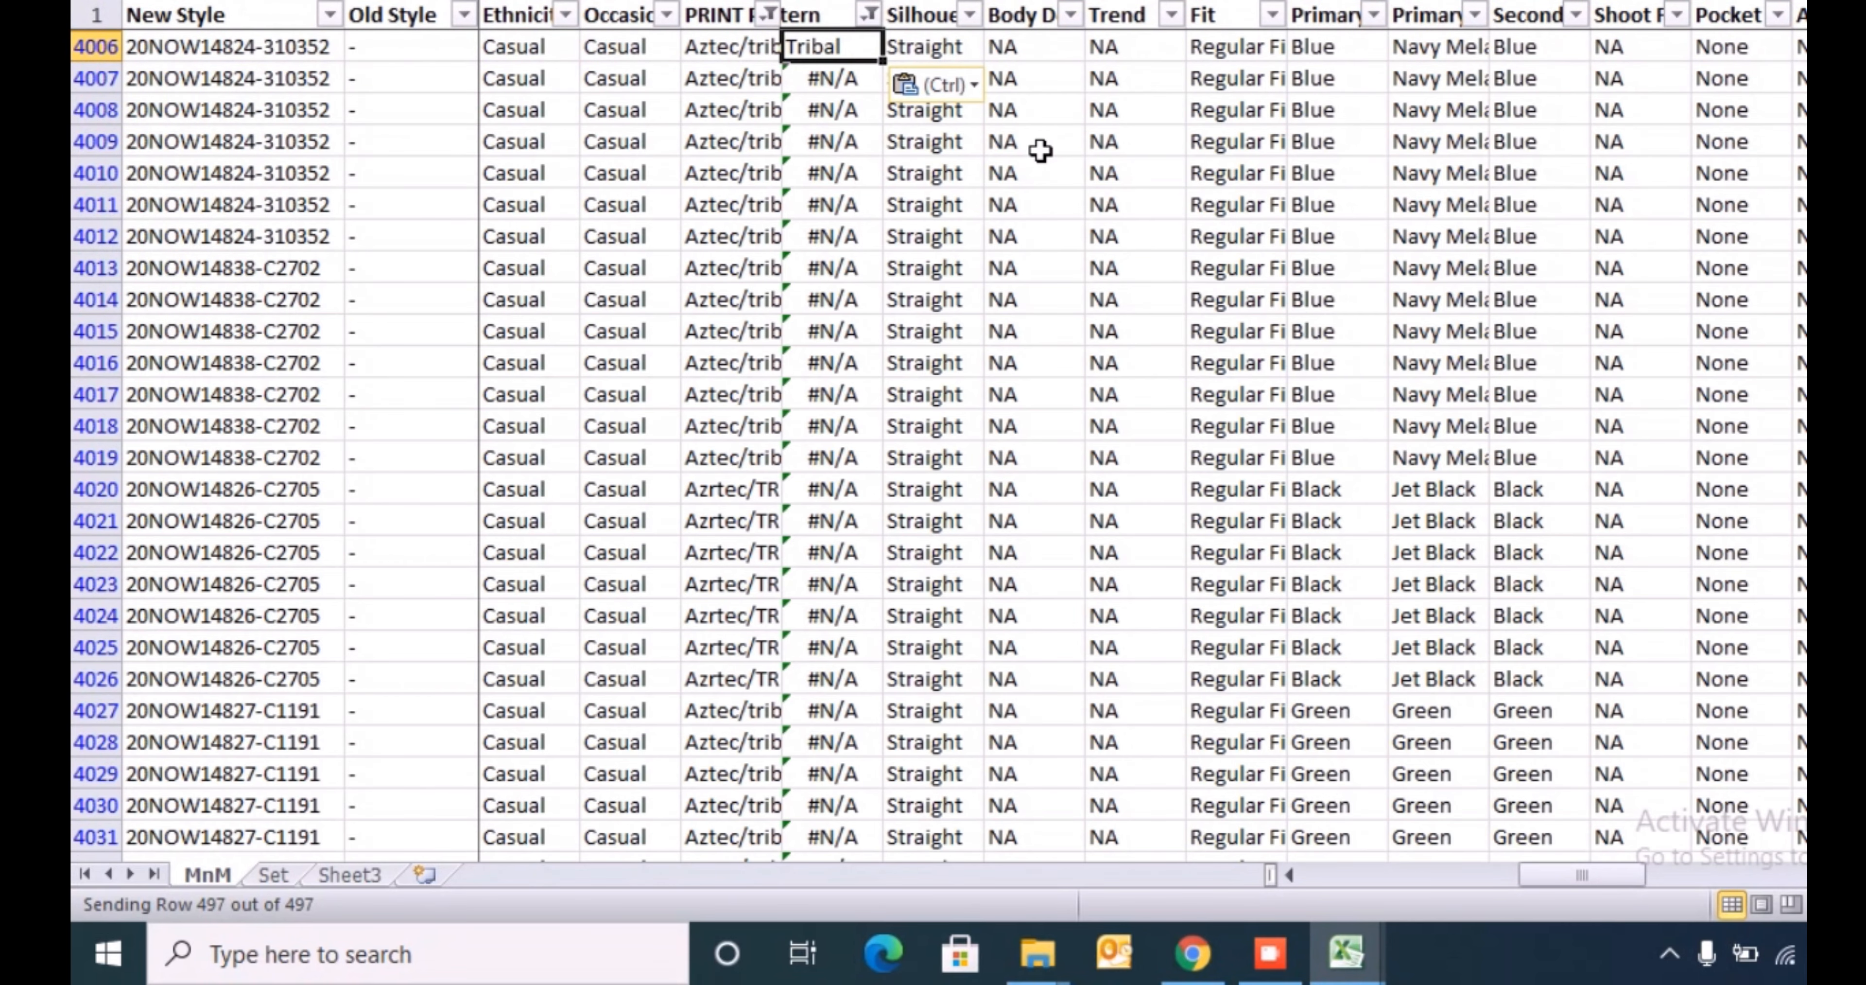
pyautogui.hotkey('ctrl', 'shift', 'Down')
pyautogui.hotkey('ctrl', 'v')
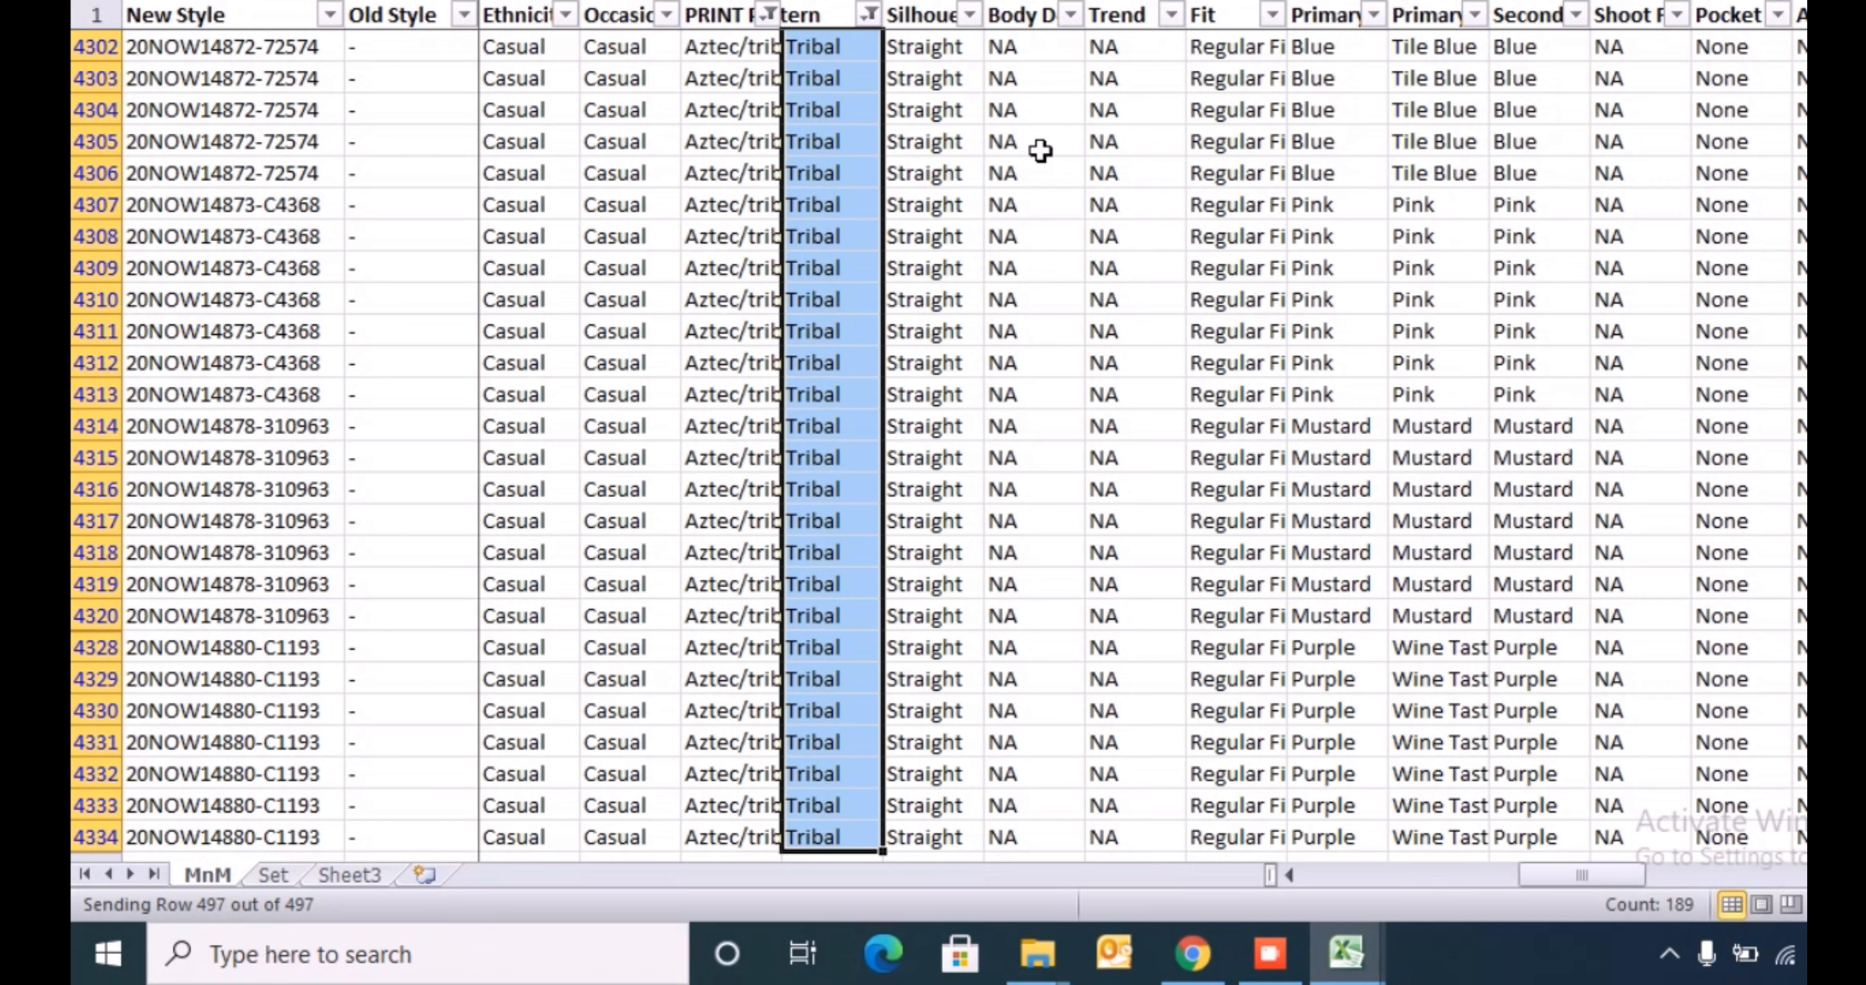
# - Filter the PRINT Pattern column to Floral
pyautogui.hotkey('ctrl', 'Up')
pyautogui.press('Left')
pyautogui.hotkey('alt', 'Down')
pyautogui.press('Down')
pyautogui.press('Down')
pyautogui.press('Down')
pyautogui.press('Down')
pyautogui.press('Down')
pyautogui.press('Down')
pyautogui.press('Down')
pyautogui.press('Down')
pyautogui.press('Down')
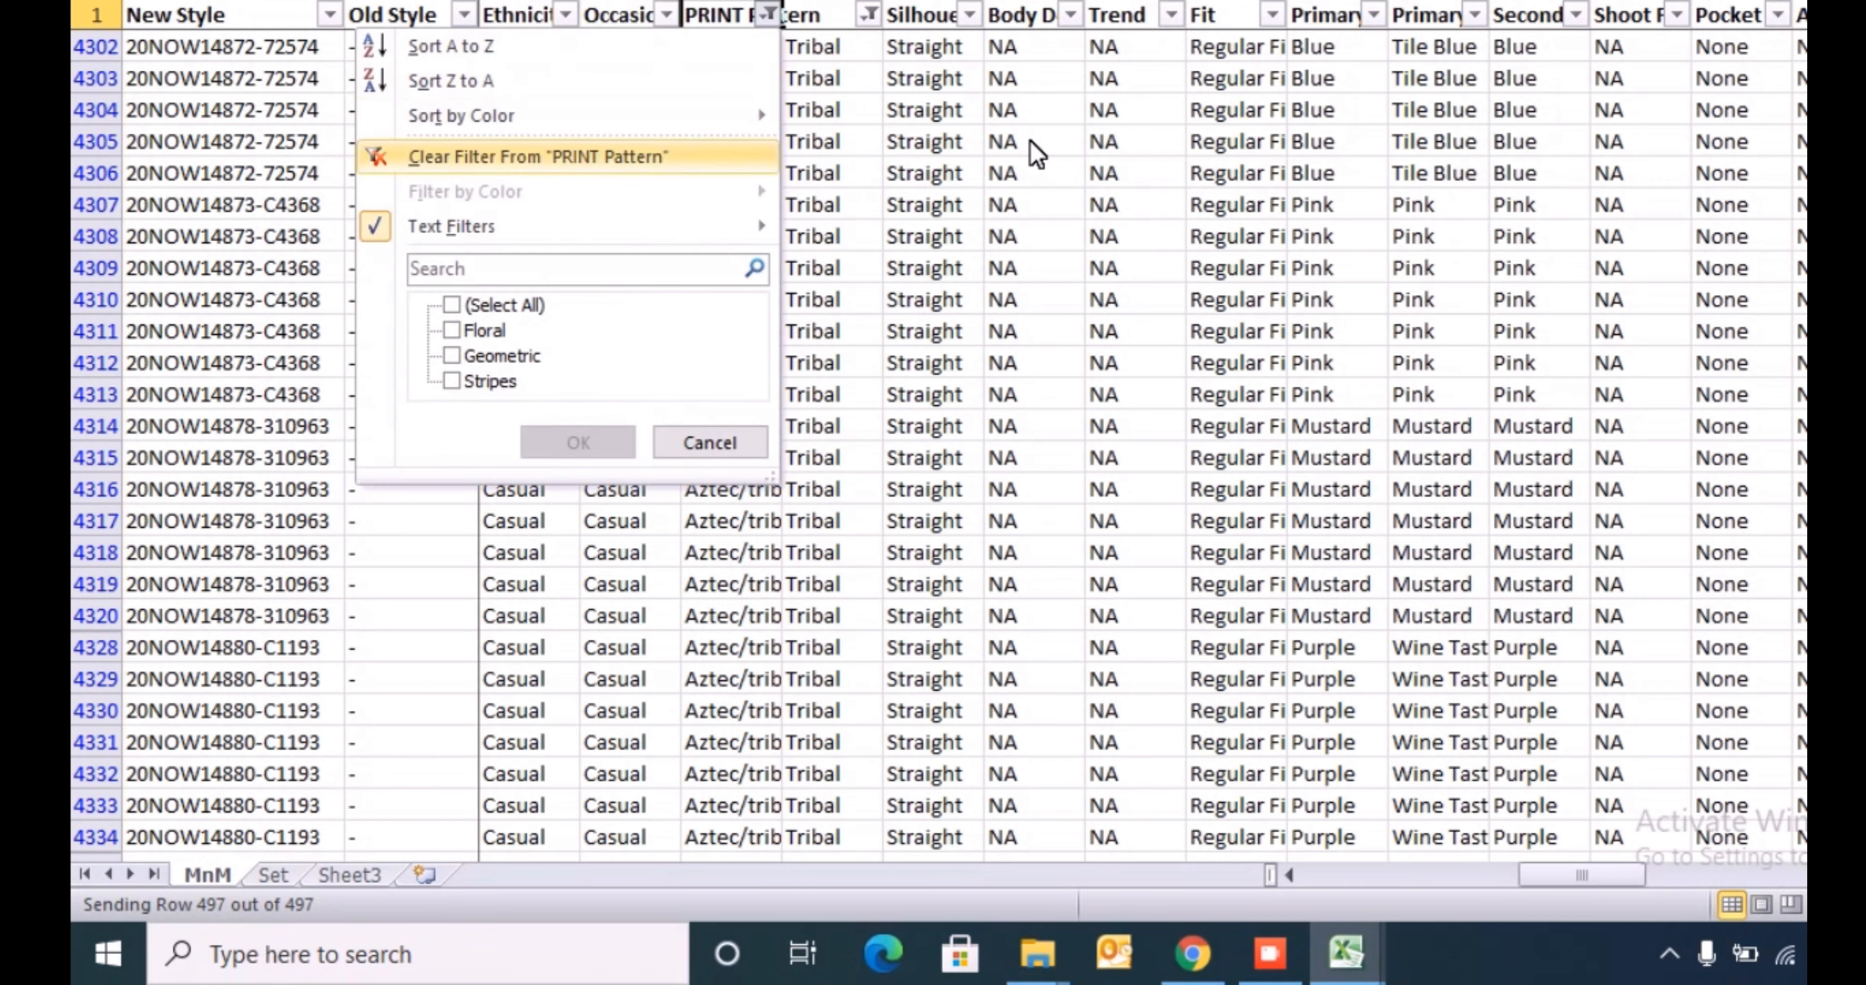
pyautogui.press('space')
pyautogui.press('Return')
# - Search the template Index sheet's Pattern list for "Floral" and copy the Floral Print value
pyautogui.hotkey('alt', 'Tab')
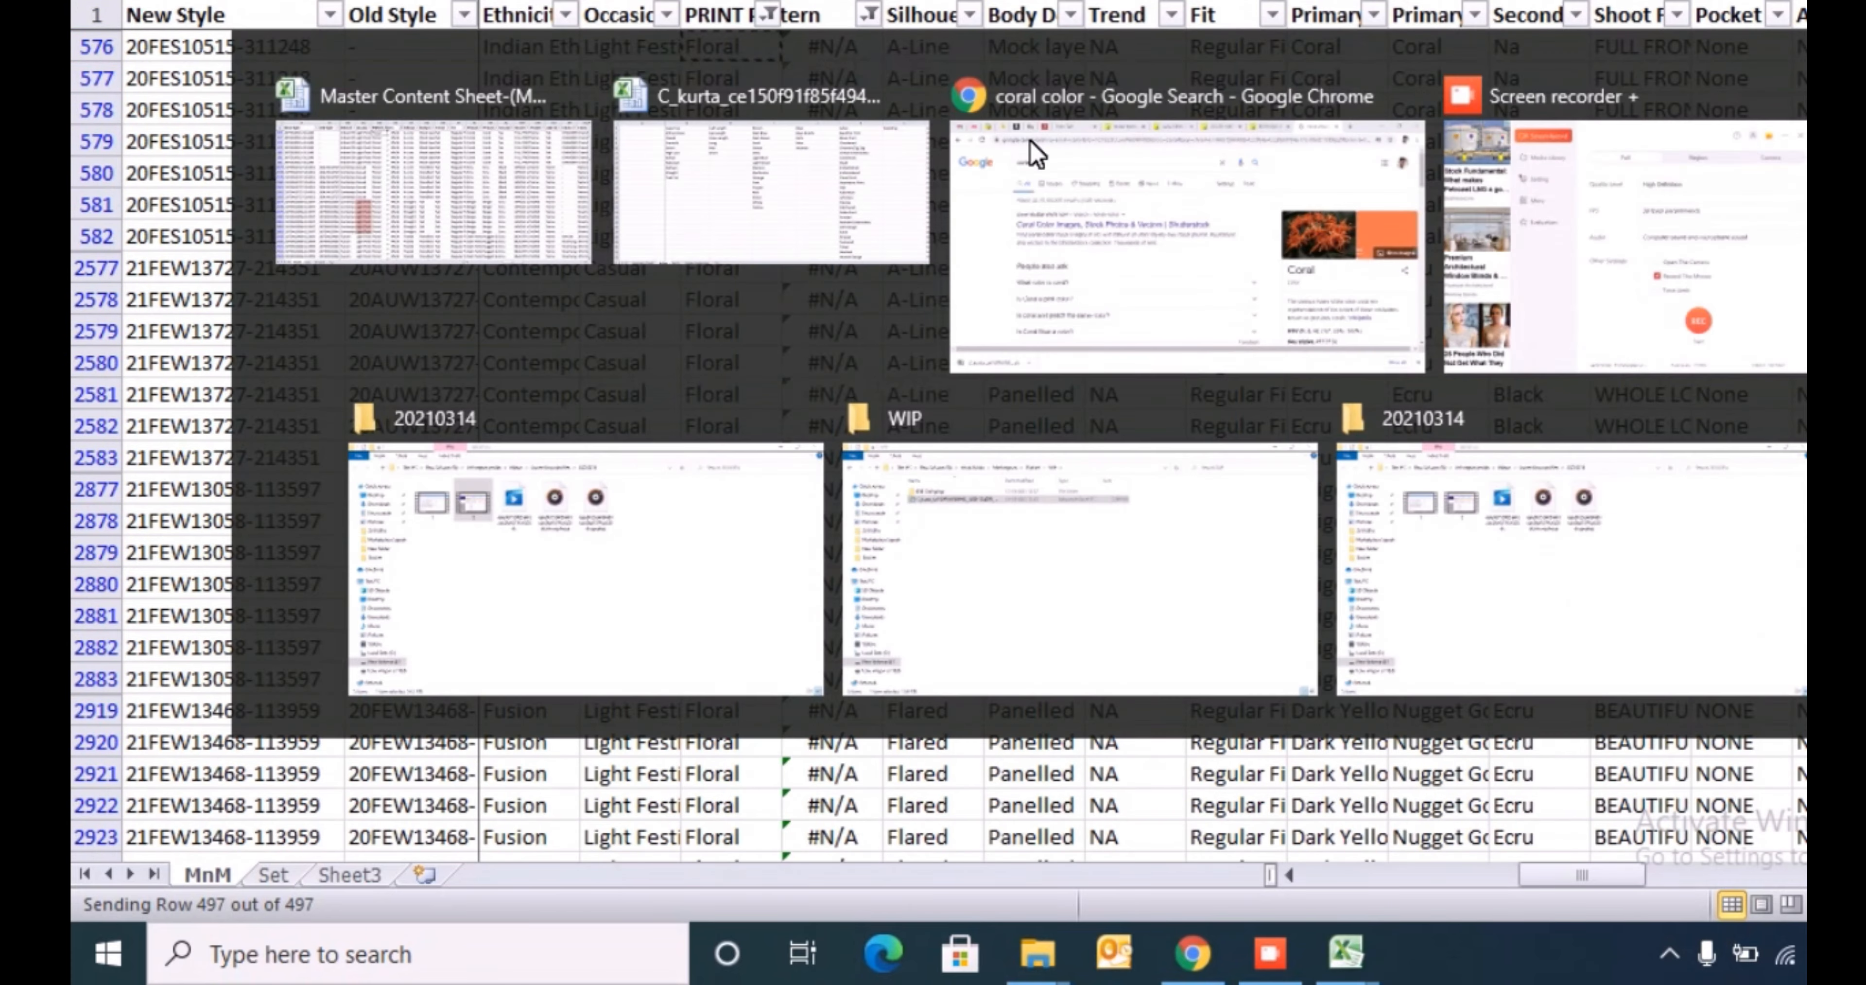
pyautogui.hotkey('ctrl', 'shift', 'Down')
pyautogui.hotkey('ctrl', 'f')
pyautogui.write('Floral')
pyautogui.press('Return')
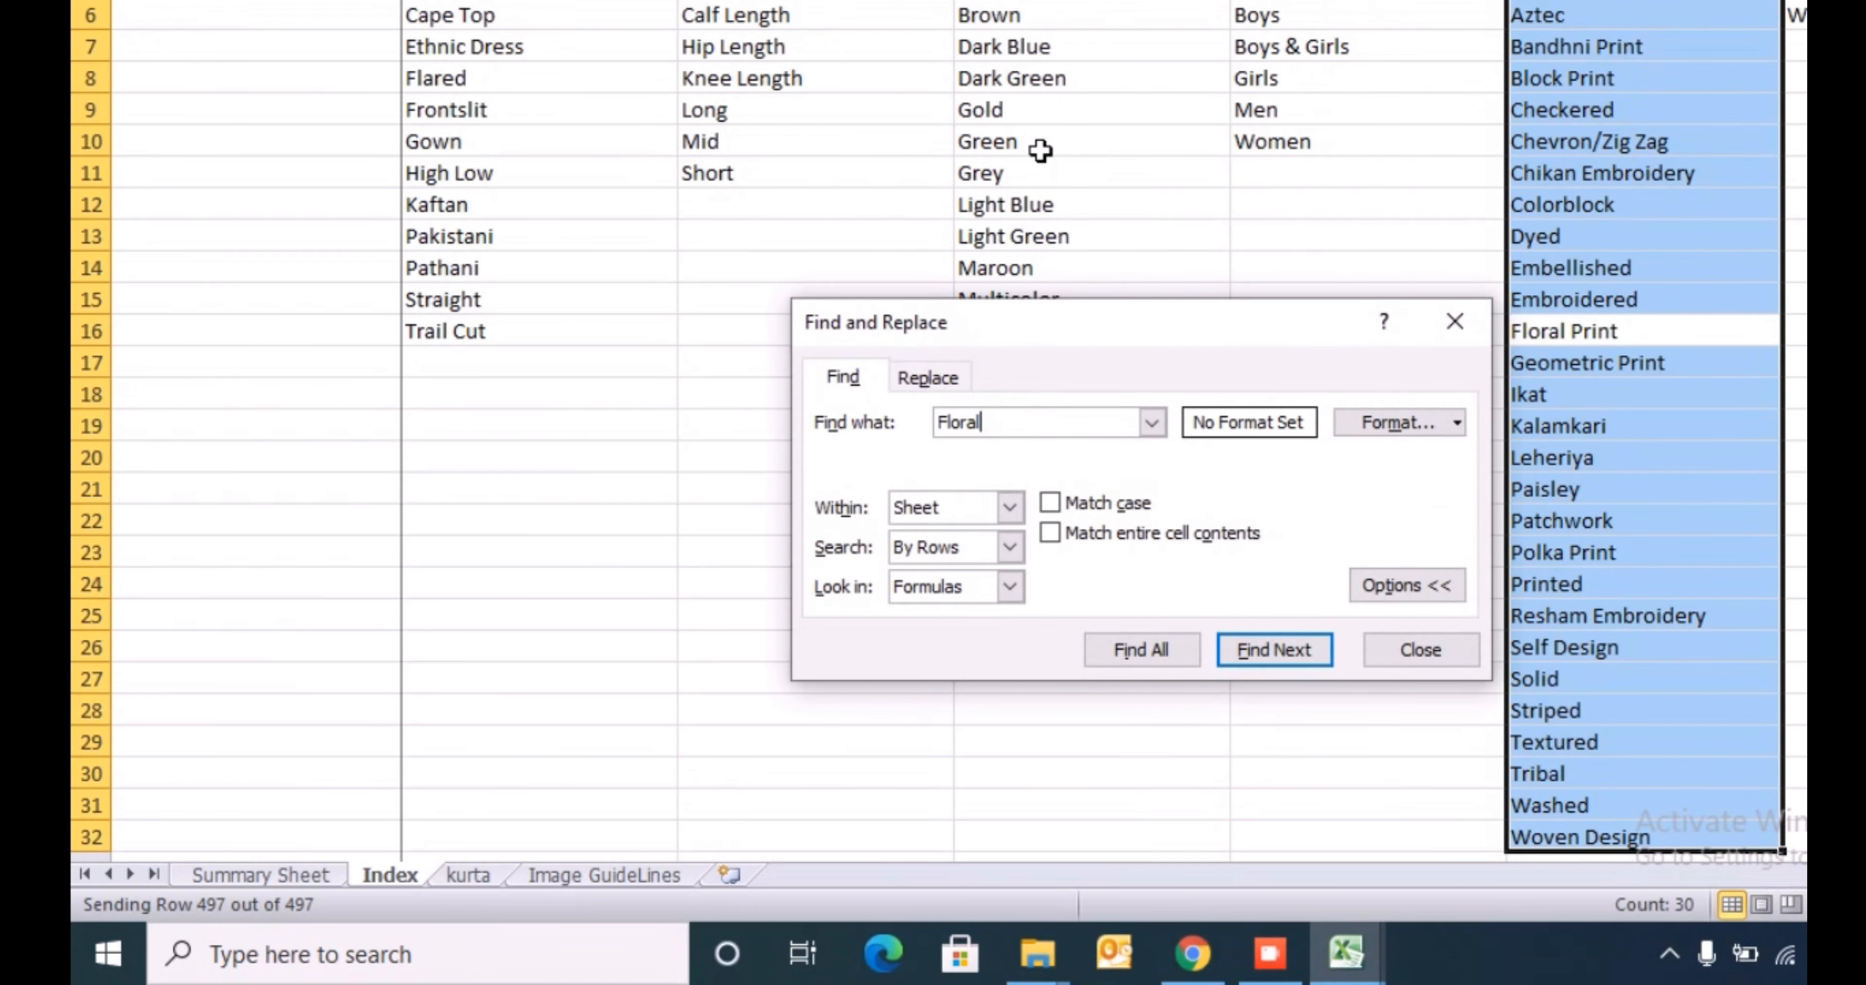
pyautogui.press('Escape')
pyautogui.hotkey('ctrl', 'c')
# - Fill the inserted pattern column with Floral Print for all filtered Floral rows on the MnM sheet
pyautogui.hotkey('alt', 'Tab')
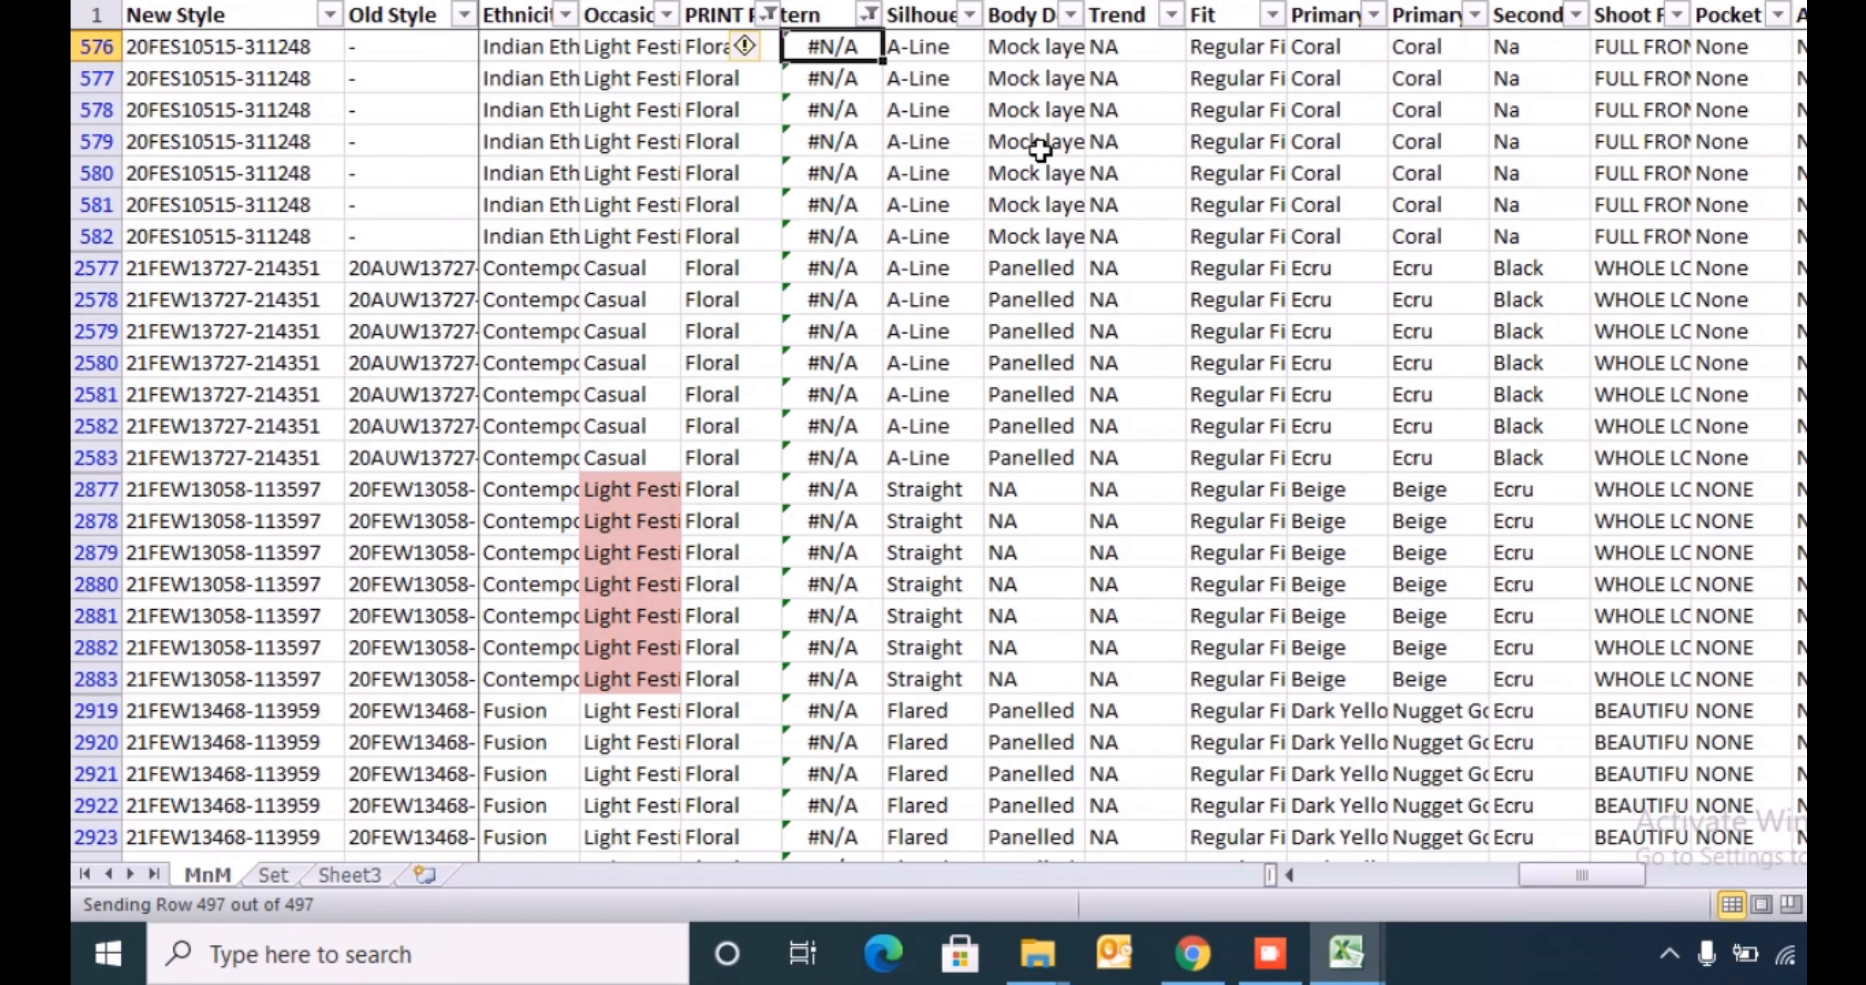
pyautogui.hotkey('ctrl', 'v')
pyautogui.hotkey('ctrl', 'shift', 'Down')
pyautogui.hotkey('ctrl', 'v')
pyautogui.hotkey('ctrl', 'Up')
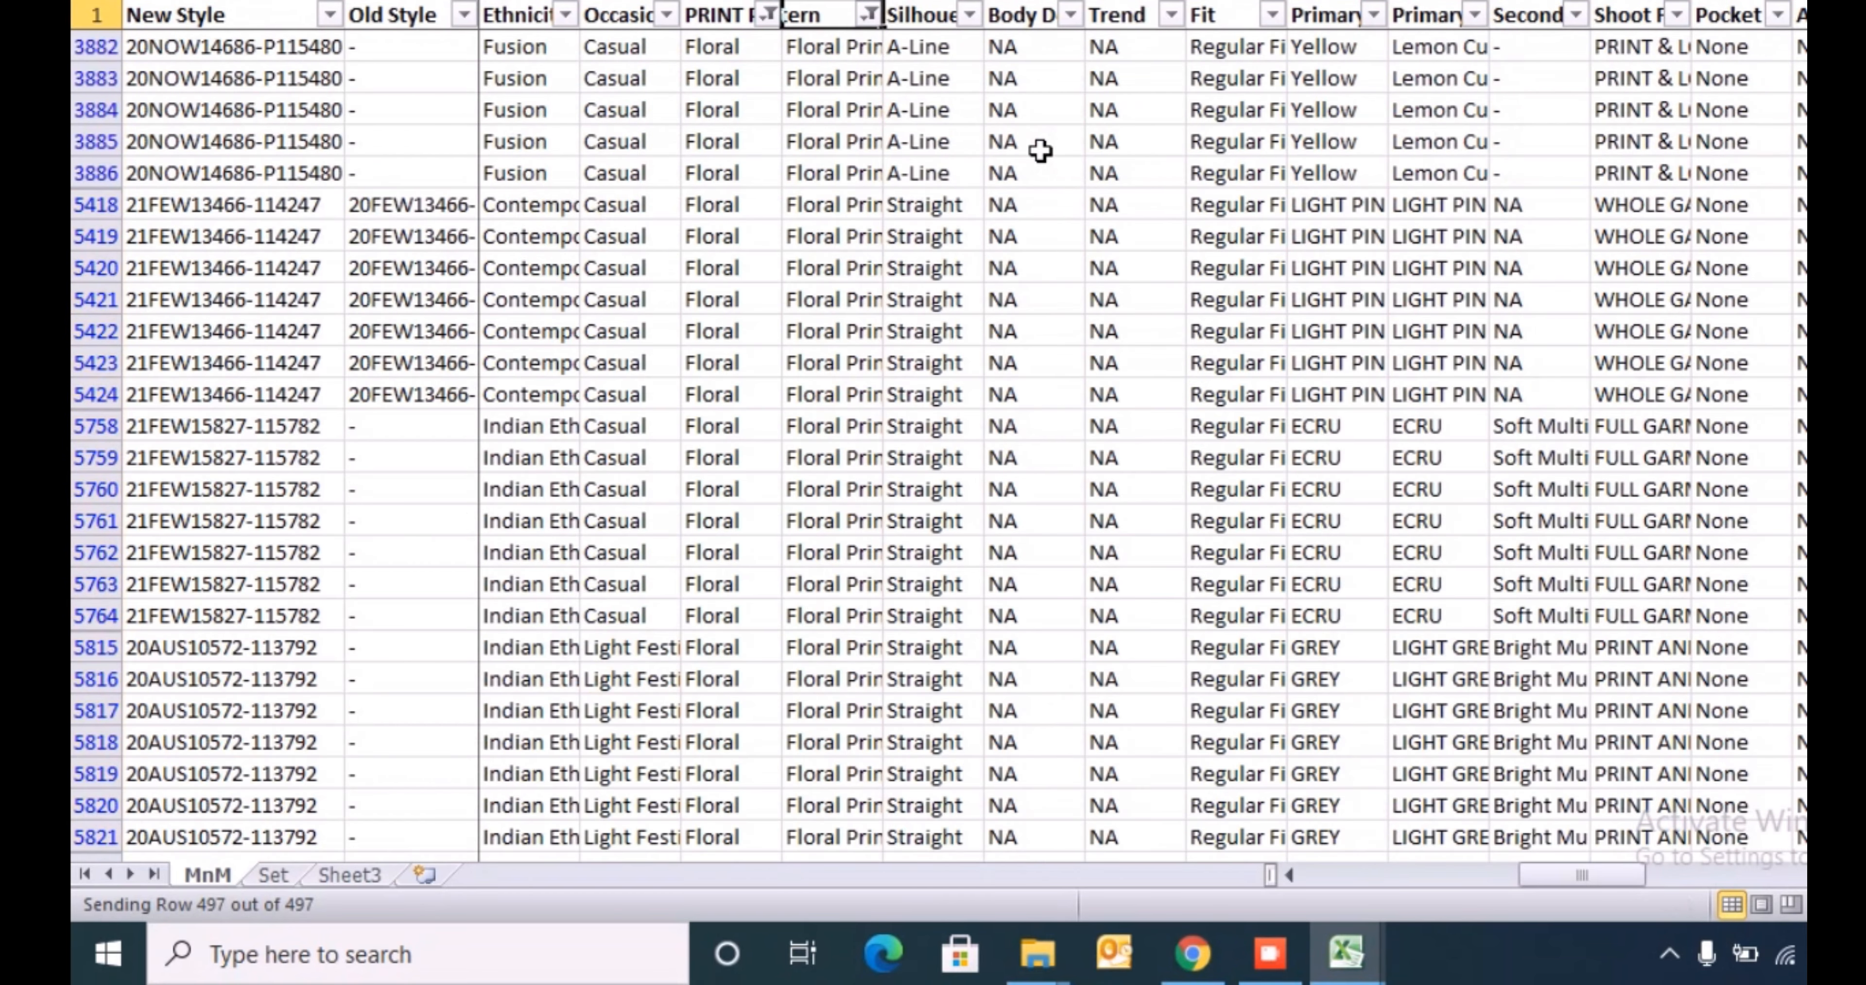
# - Filter the PRINT Pattern column to Geometric
pyautogui.press('Left')
pyautogui.hotkey('alt', 'Down')
pyautogui.press('Down')
pyautogui.press('Down')
pyautogui.press('Down')
pyautogui.press('Down')
pyautogui.press('Down')
pyautogui.press('Down')
pyautogui.press('Down')
pyautogui.press('Down')
pyautogui.press('space')
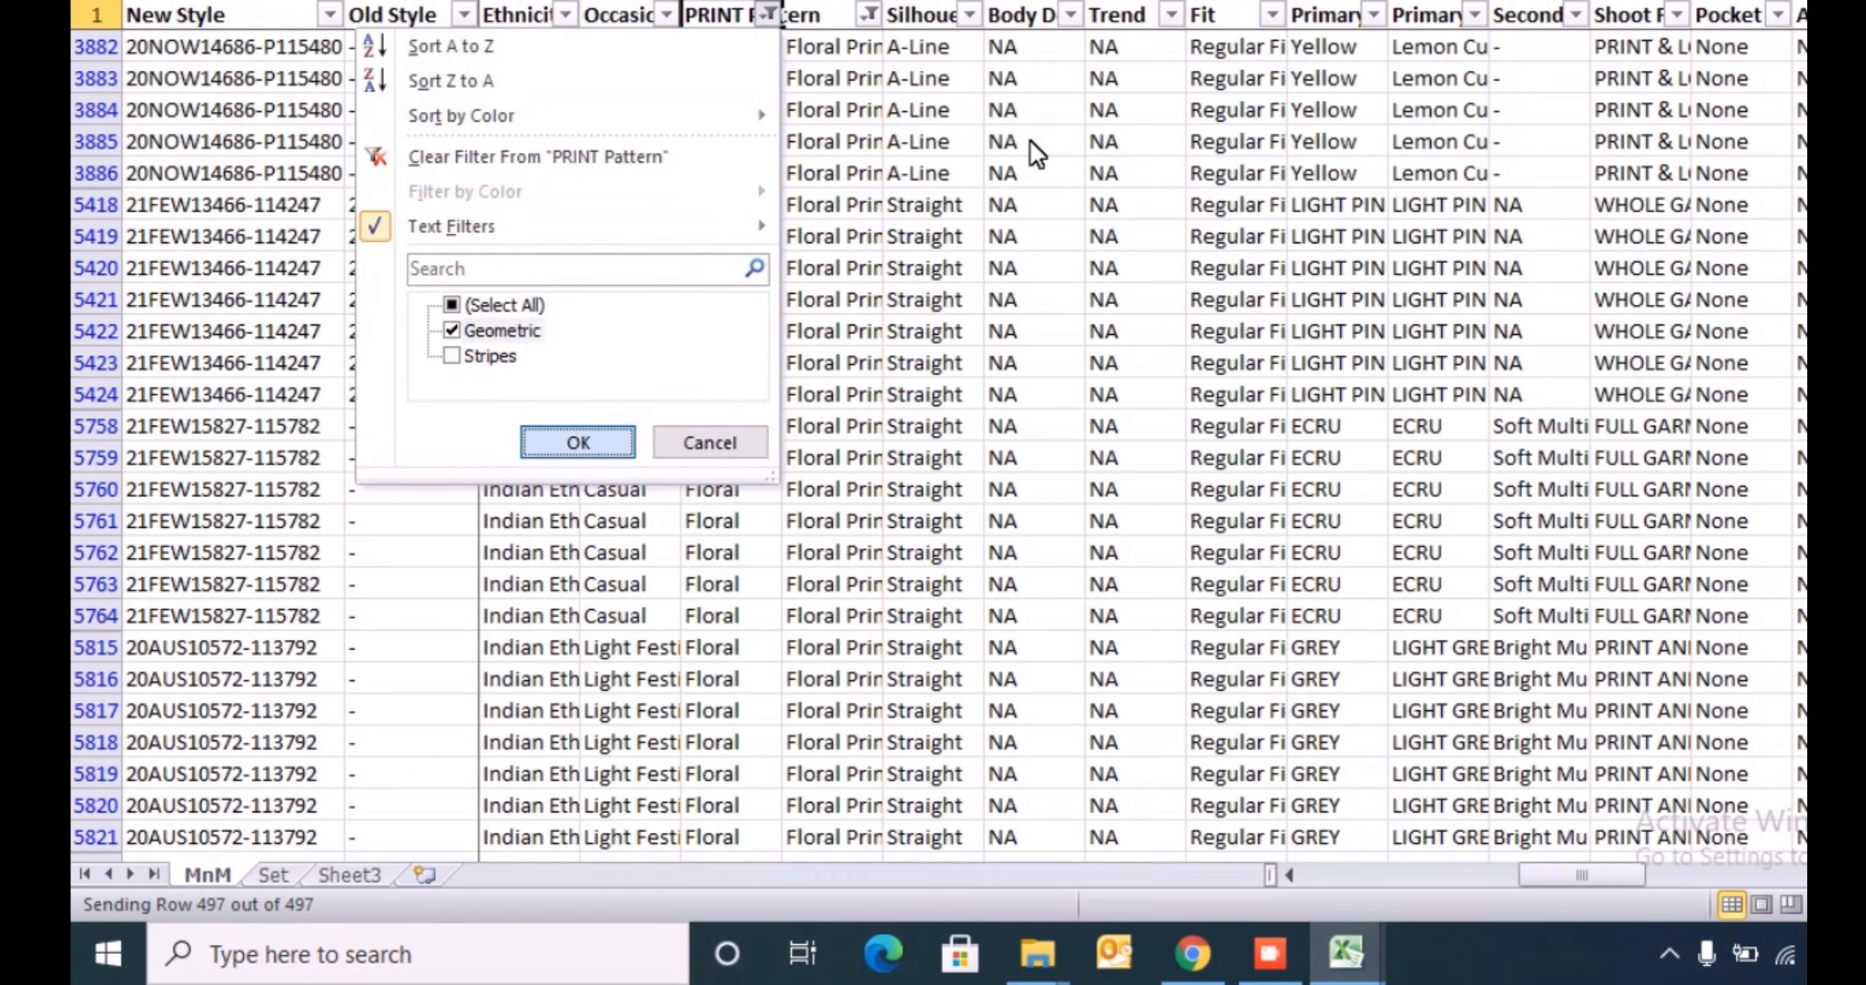
pyautogui.press('Return')
# - Find Geometric Print in the template Index sheet's Pattern list and copy it
pyautogui.press('Down')
pyautogui.hotkey('alt', 'Tab')
pyautogui.hotkey('ctrl', 'Up')
pyautogui.press('Down')
pyautogui.hotkey('ctrl', 'shift', 'Down')
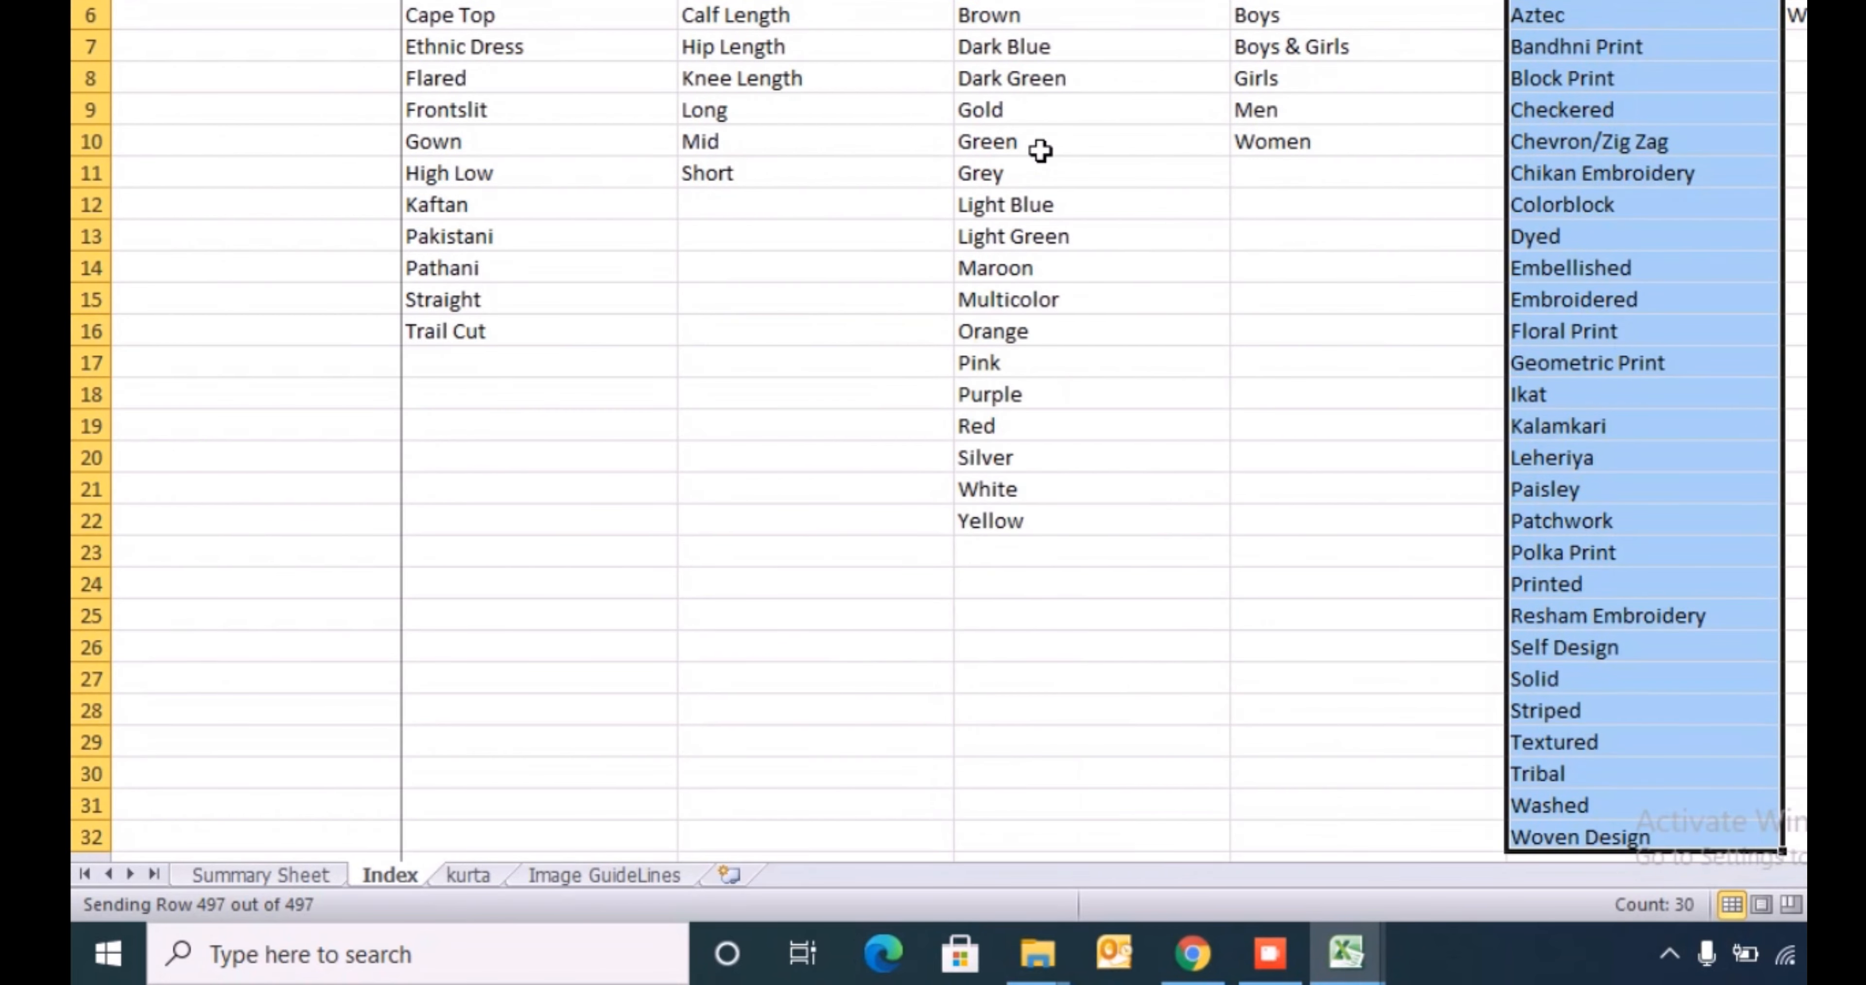
pyautogui.hotkey('ctrl', 'f')
pyautogui.press('Return')
pyautogui.press('Escape')
pyautogui.press('Down')
pyautogui.press('Up')
pyautogui.hotkey('ctrl', 'c')
# - Fill the inserted pattern column with Geometric Print for all filtered Geometric rows on the MnM sheet
pyautogui.hotkey('alt', 'Tab')
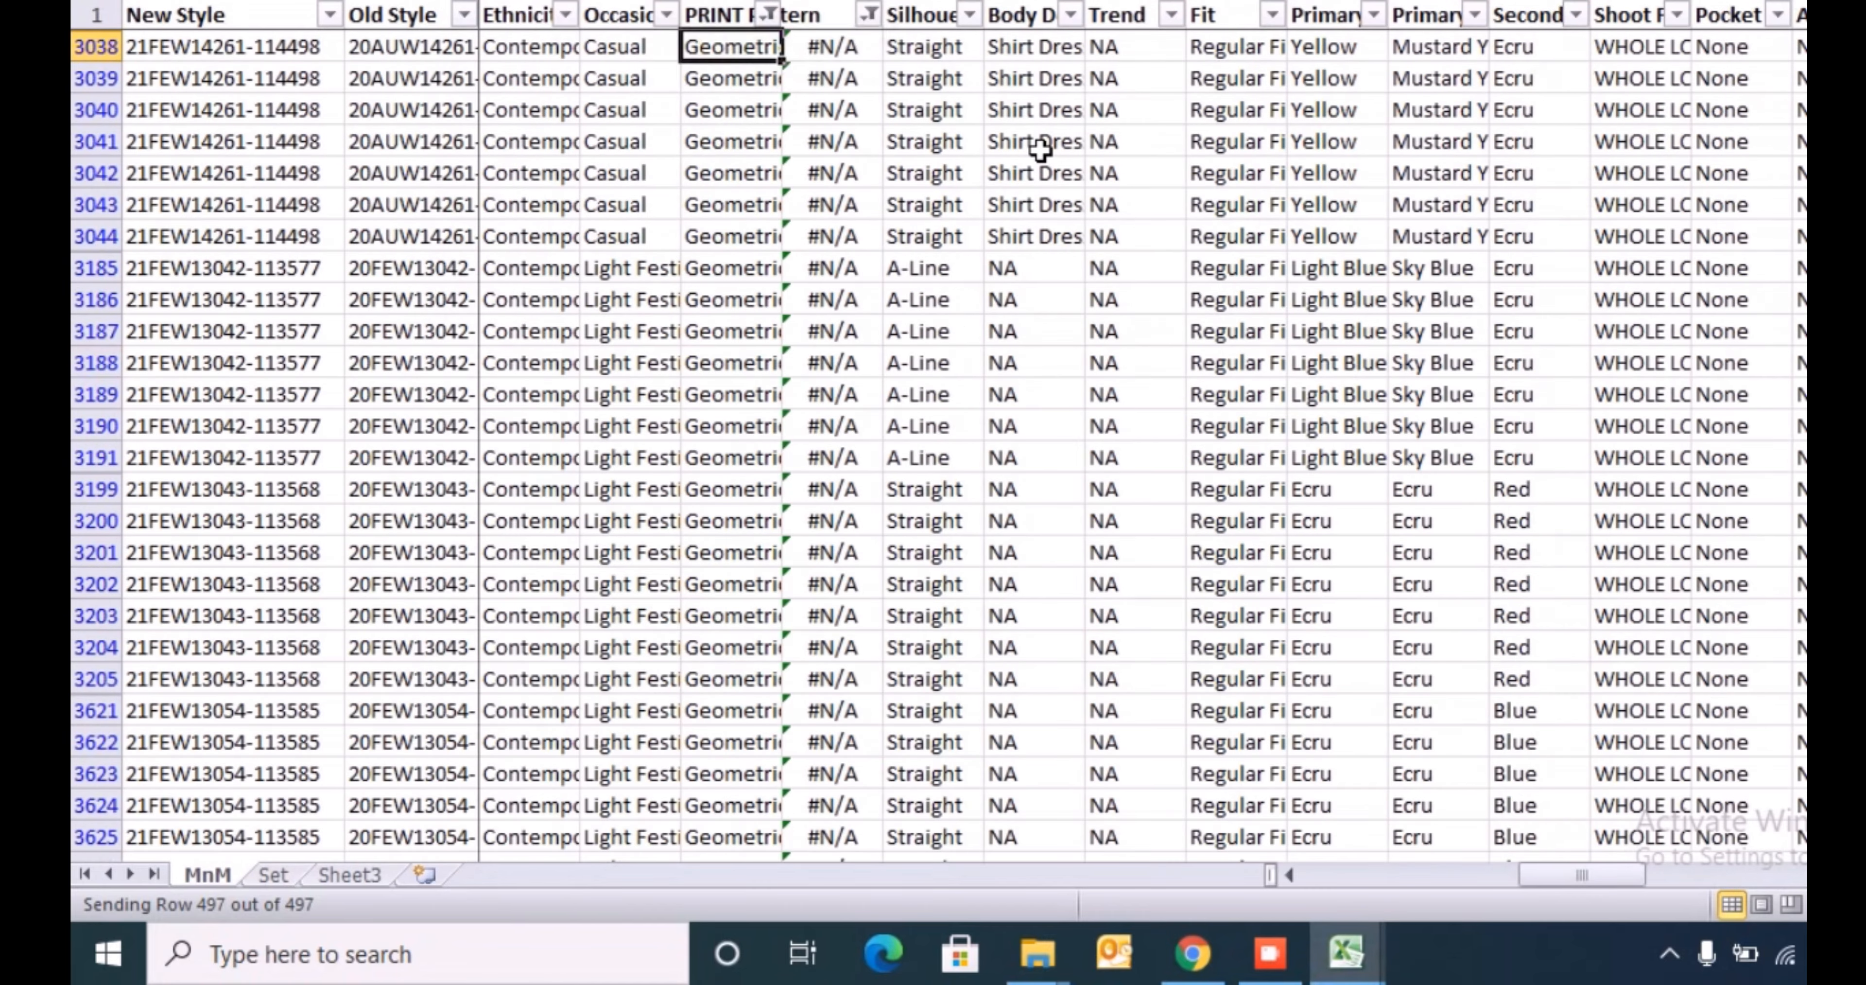
pyautogui.hotkey('ctrl', 'v')
pyautogui.hotkey('ctrl', 'shift', 'Down')
pyautogui.hotkey('ctrl', 'v')
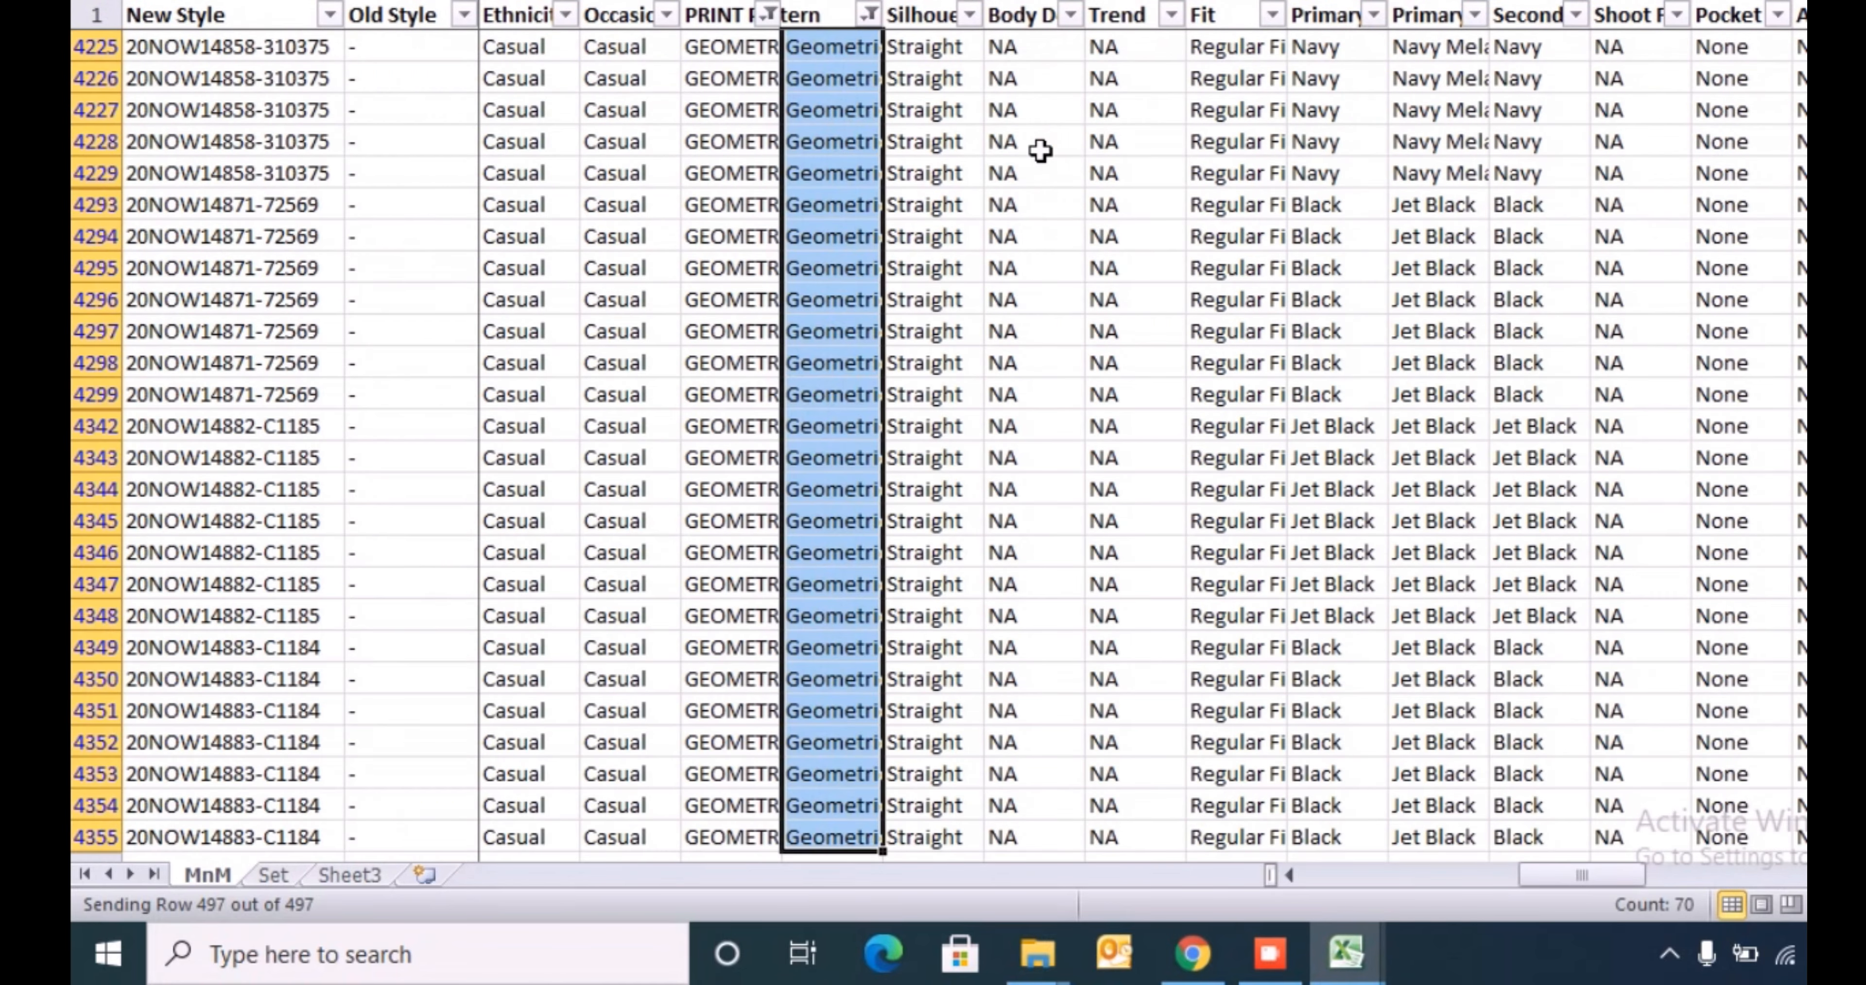
# - Filter the PRINT Pattern column to Stripes
pyautogui.hotkey('ctrl', 'Up')
pyautogui.press('Left')
pyautogui.hotkey('alt', 'Down')
pyautogui.press('Down')
pyautogui.press('Down')
pyautogui.press('Down')
pyautogui.press('Down')
pyautogui.press('Down')
pyautogui.press('Down')
pyautogui.press('Down')
# - Copy the Stripes value and search the template Index sheet's Pattern list for it
pyautogui.press('Down')
pyautogui.press('space')
pyautogui.press('Return')
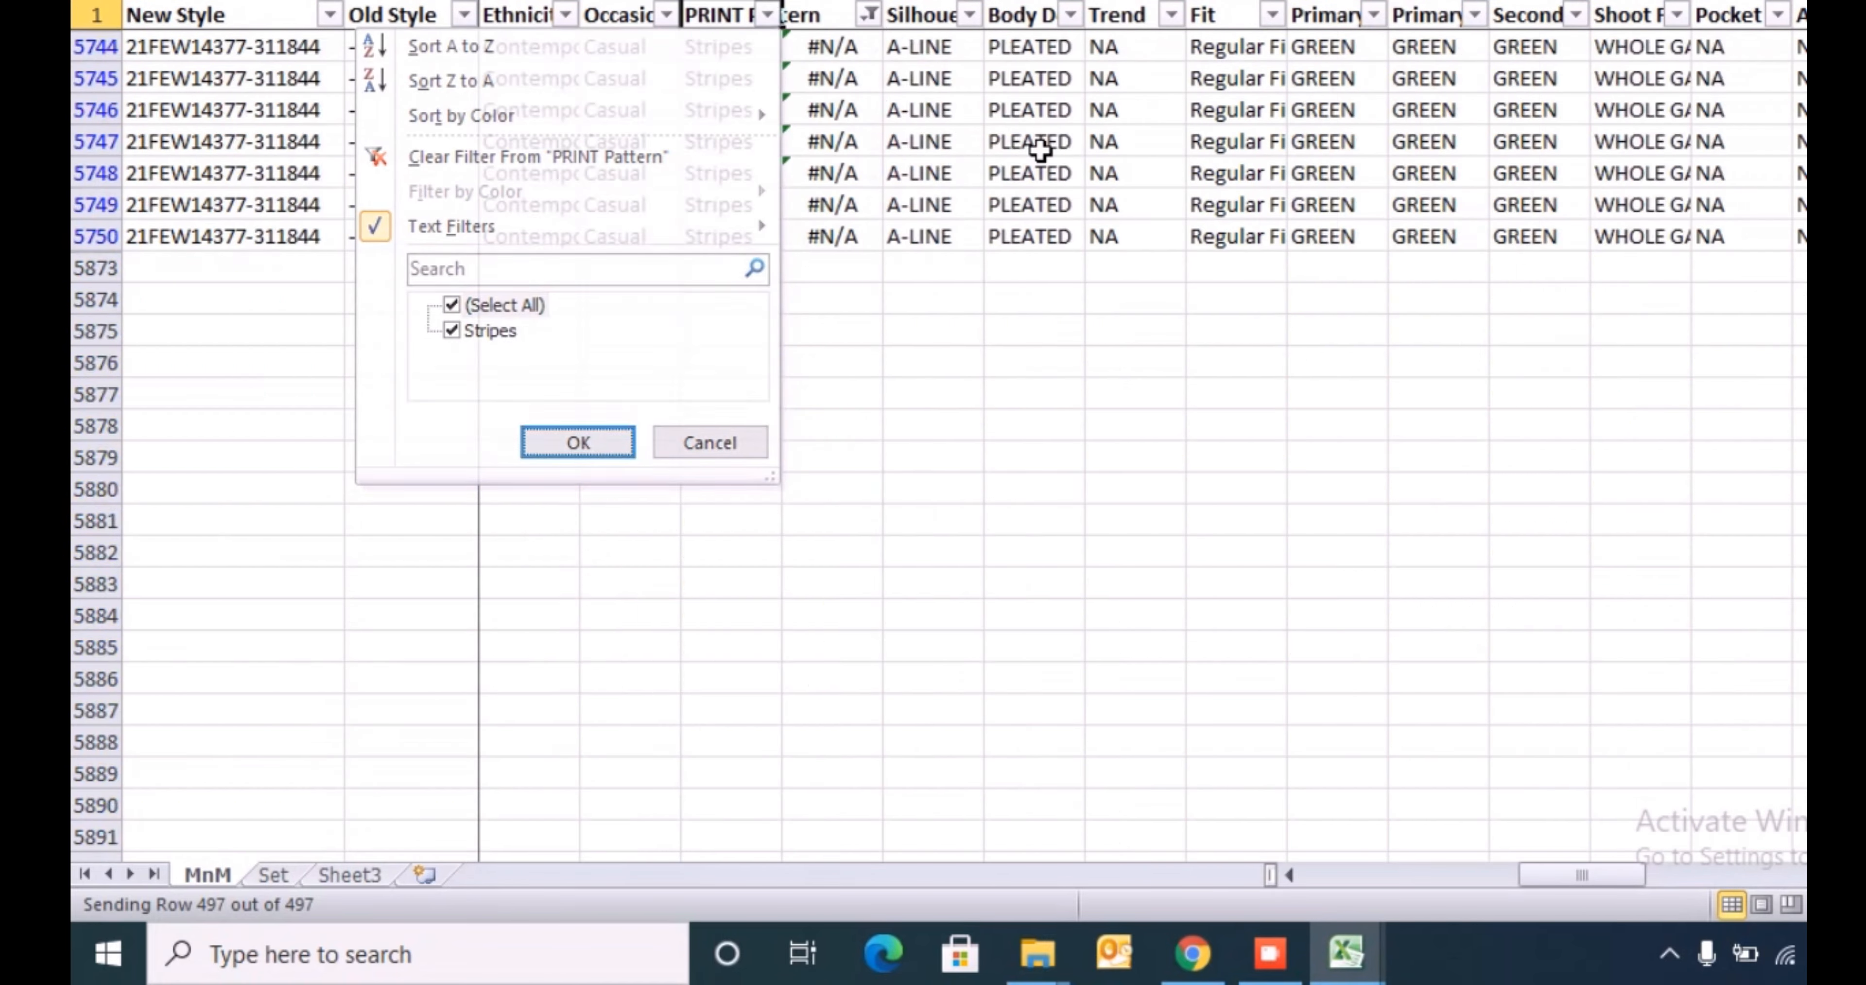
pyautogui.press('Down')
pyautogui.hotkey('ctrl', 'c')
pyautogui.hotkey('alt', 'Tab')
pyautogui.hotkey('ctrl', 'Up')
pyautogui.press('Down')
pyautogui.hotkey('ctrl', 'shift', 'Down')
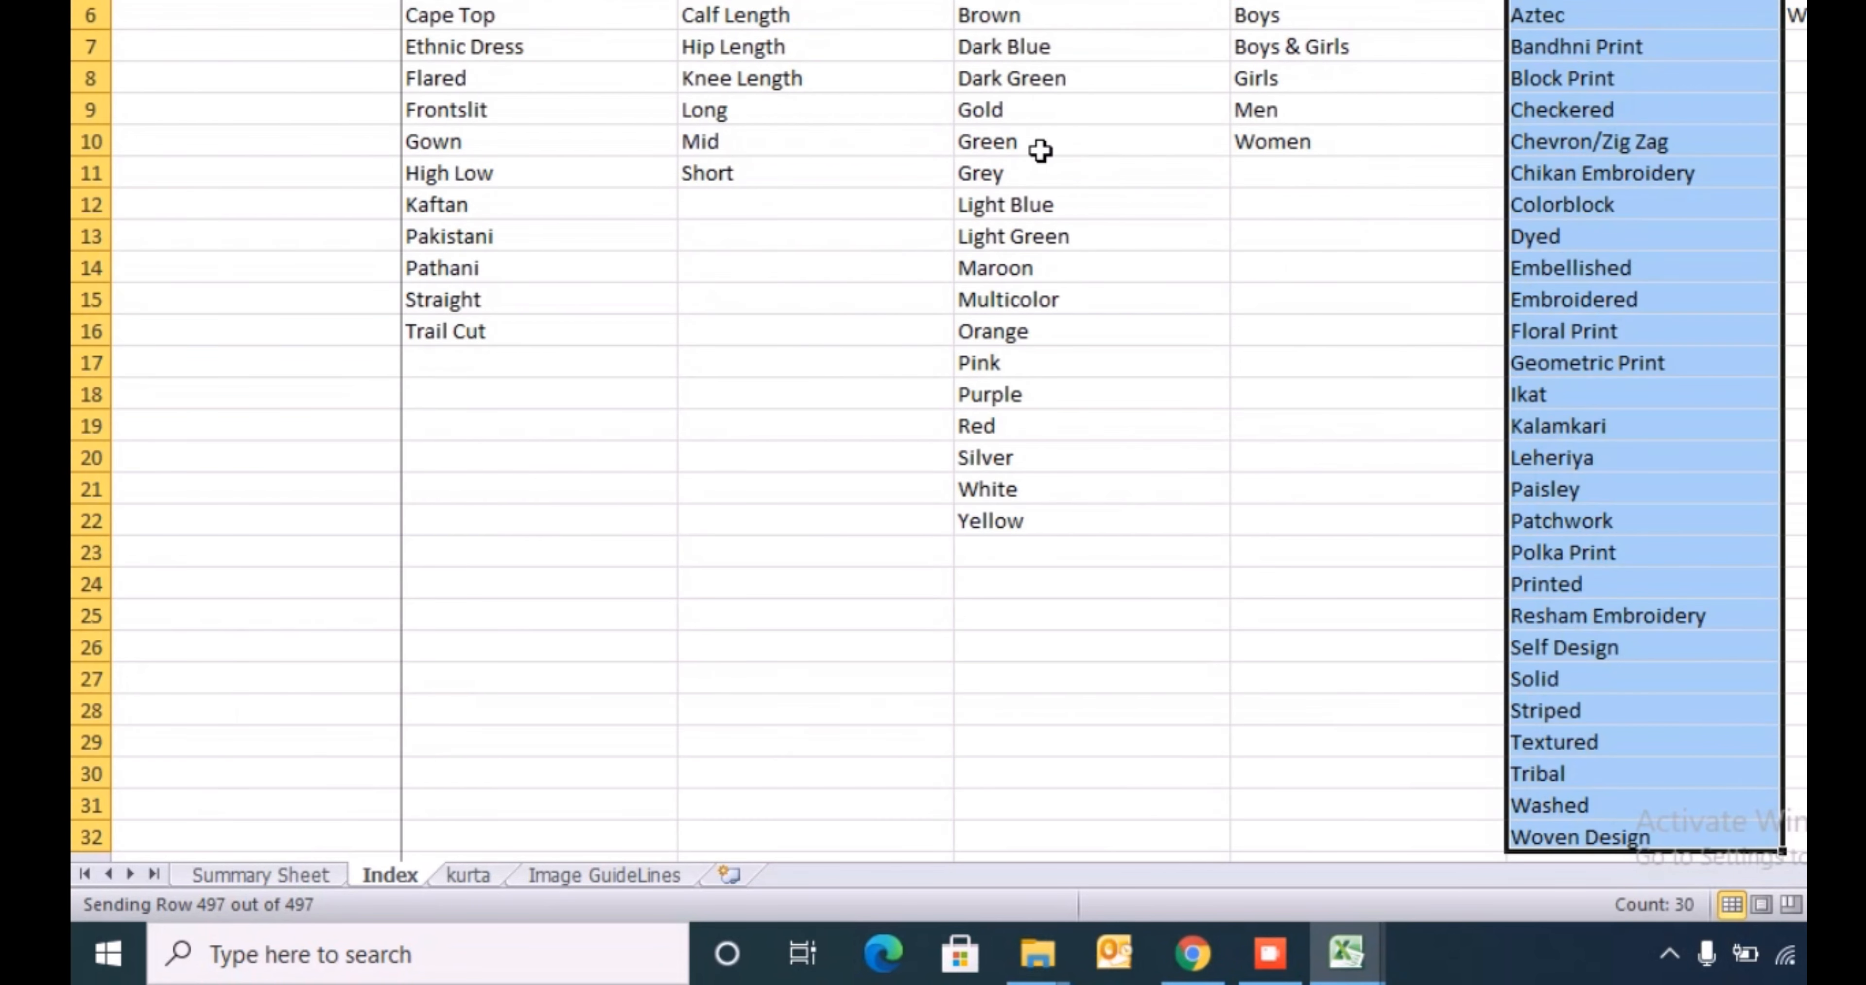
pyautogui.hotkey('ctrl', 'f')
pyautogui.hotkey('ctrl', 'v')
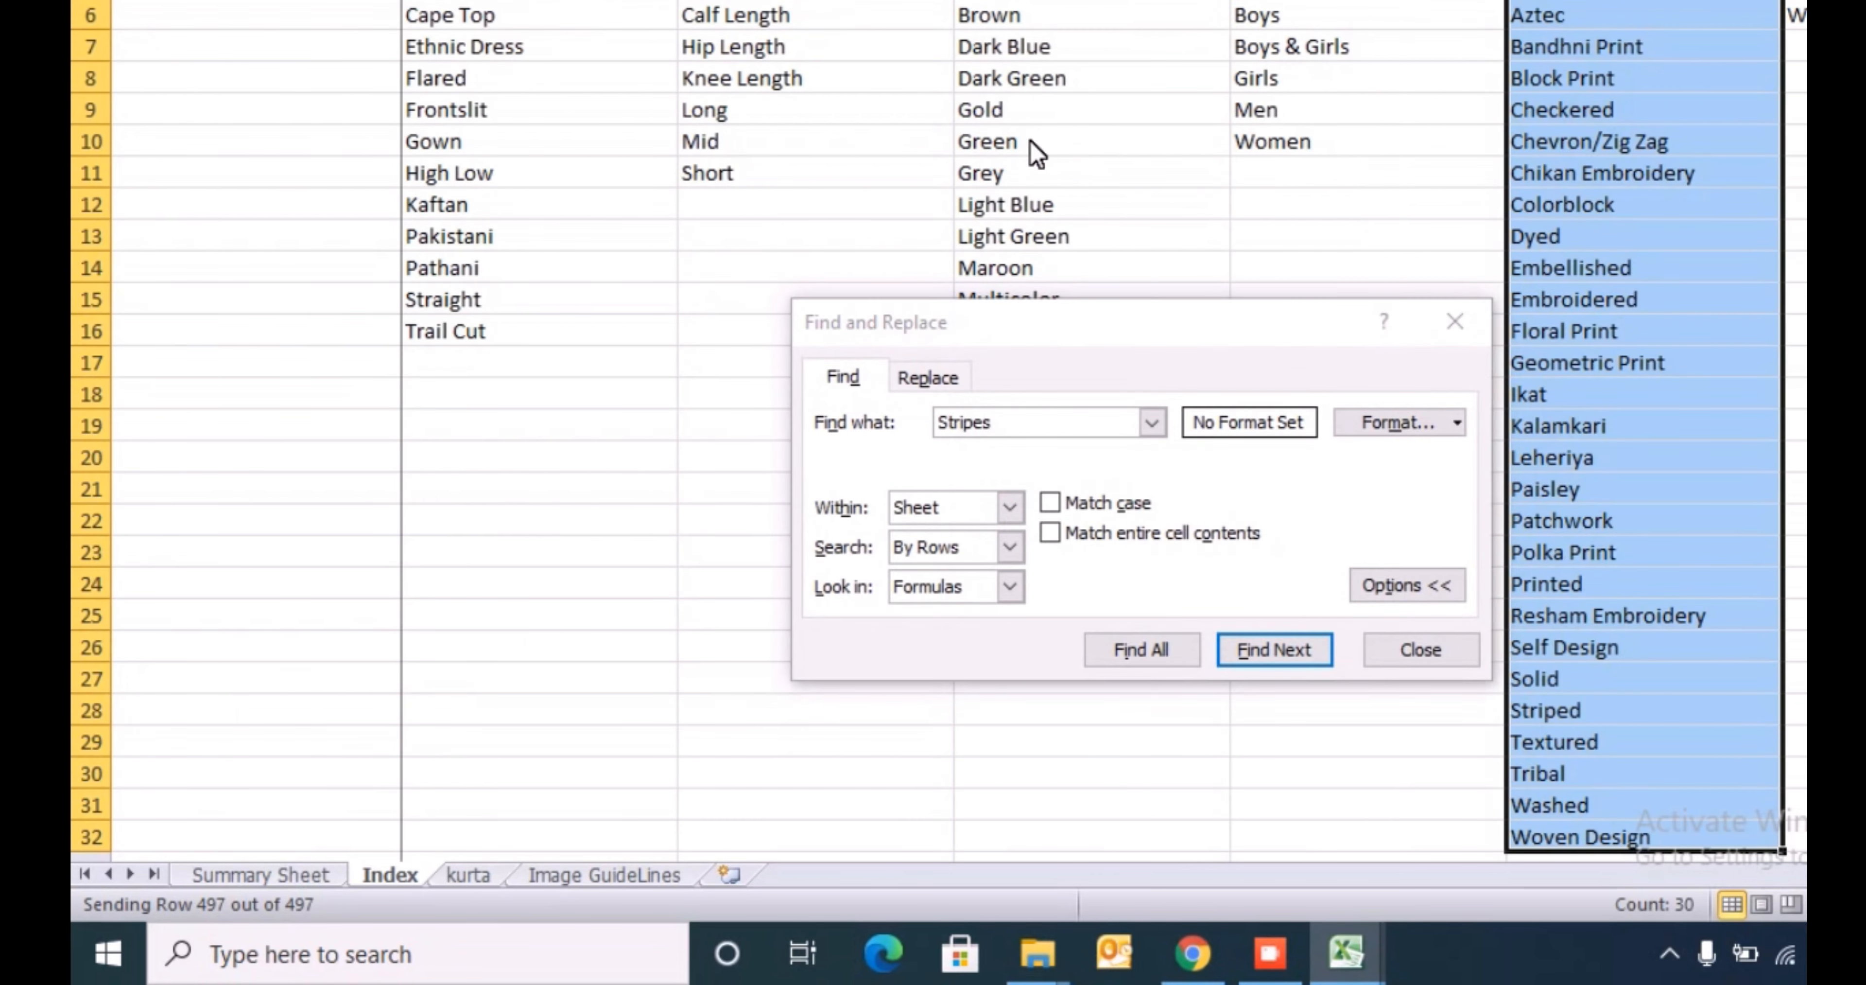
pyautogui.press('Return')
# - Search the Pattern list for "Strip" instead and copy the Striped value
pyautogui.press('Return')
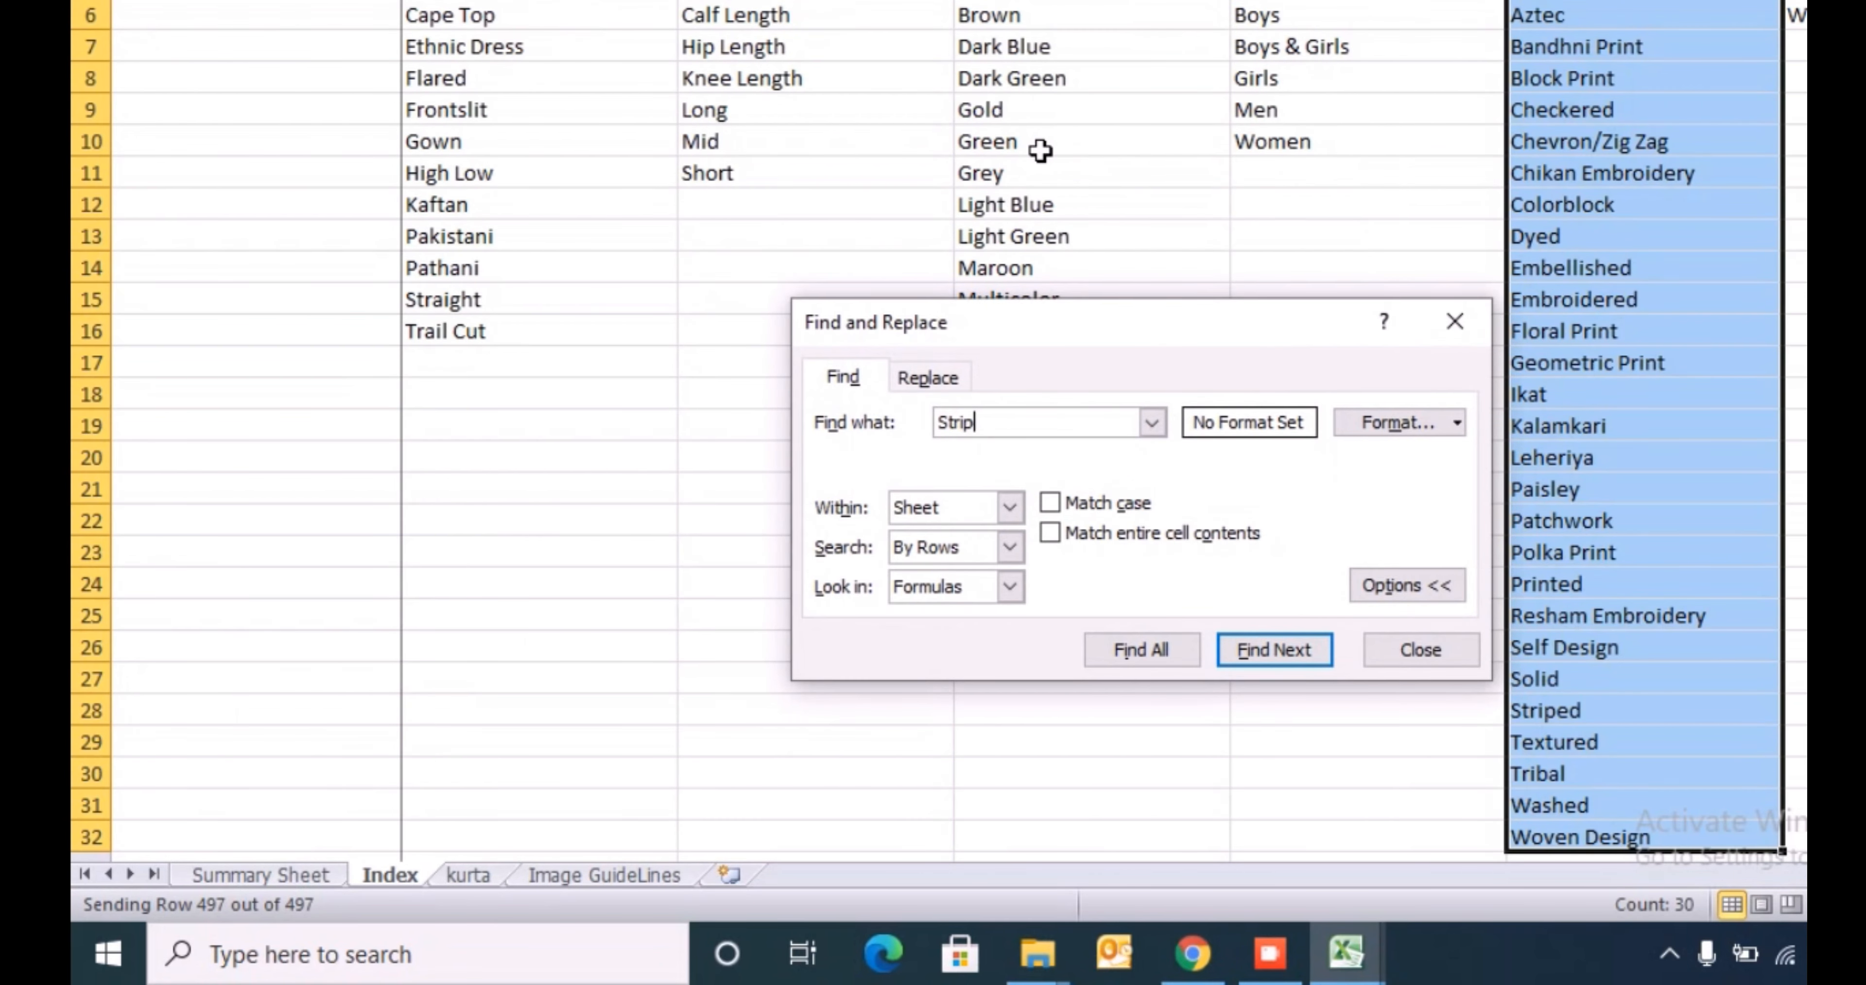
pyautogui.press('Return')
pyautogui.press('Escape')
pyautogui.press('Down')
pyautogui.press('Up')
pyautogui.hotkey('ctrl', 'c')
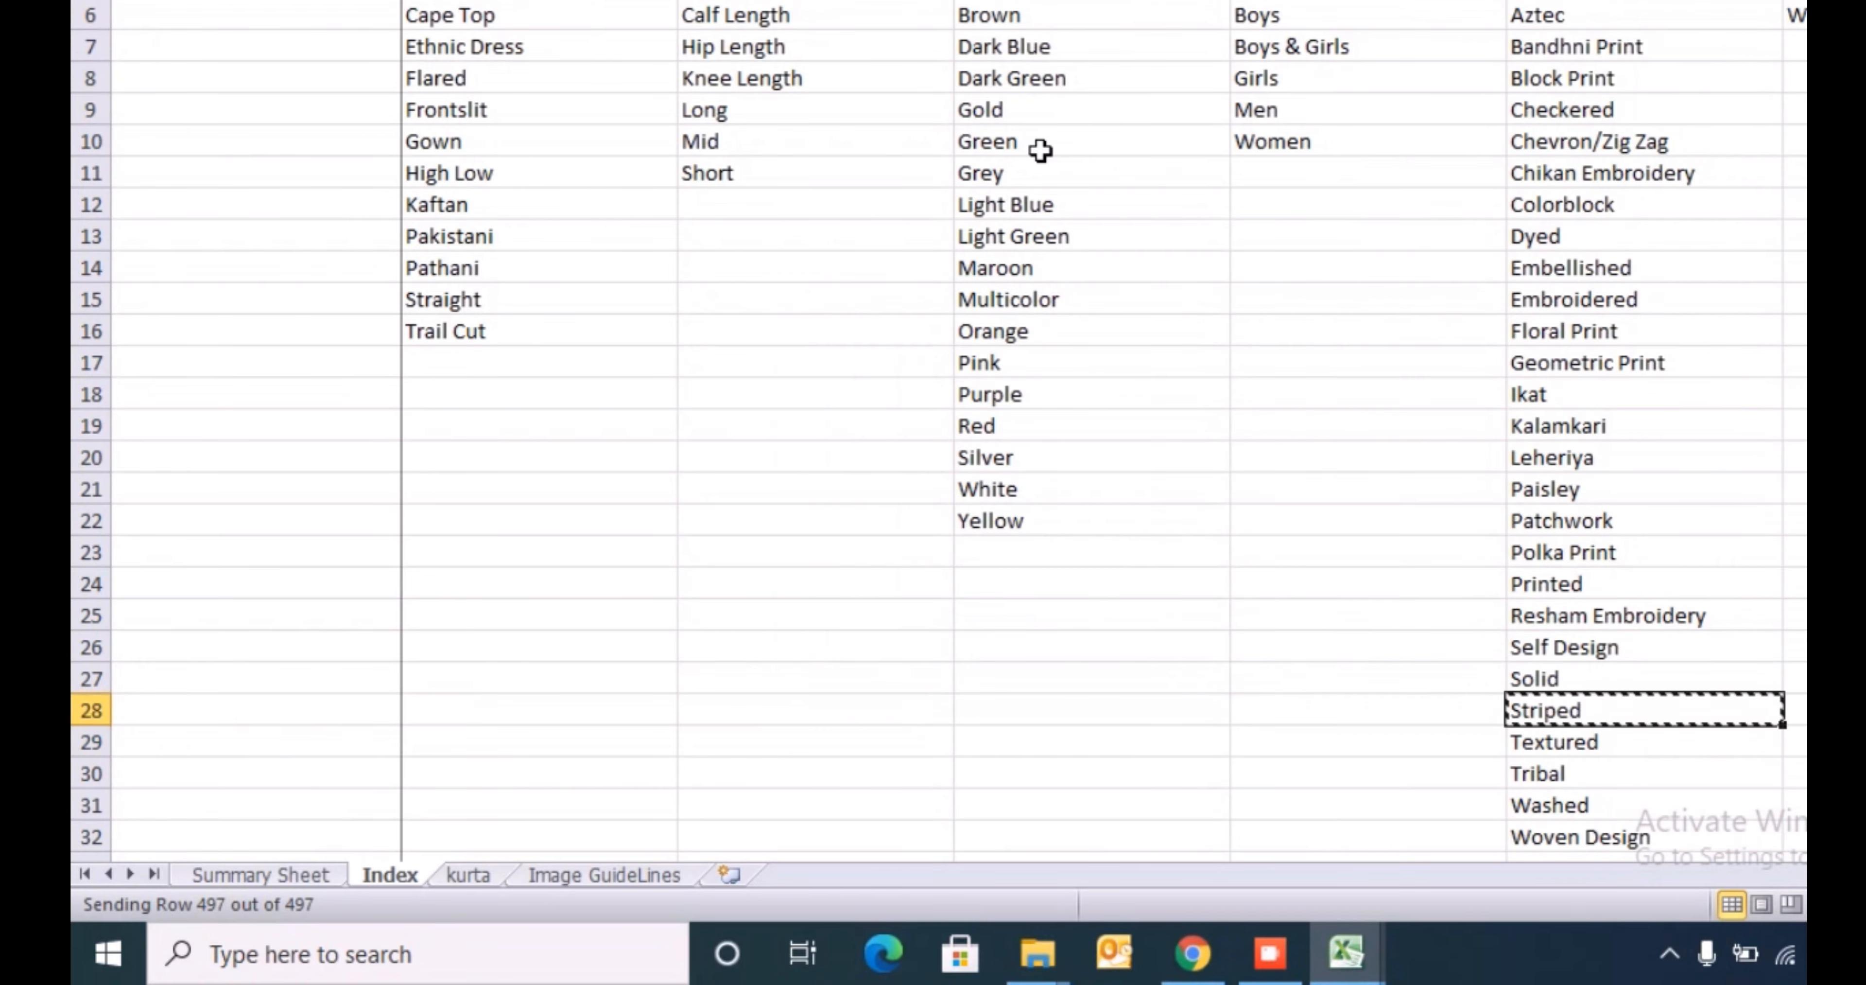
# - Fill the inserted pattern column with Striped for all filtered Stripes rows on the MnM sheet
pyautogui.hotkey('alt', 'Tab')
pyautogui.hotkey('alt', 'h')
pyautogui.press('v')
pyautogui.press('v')
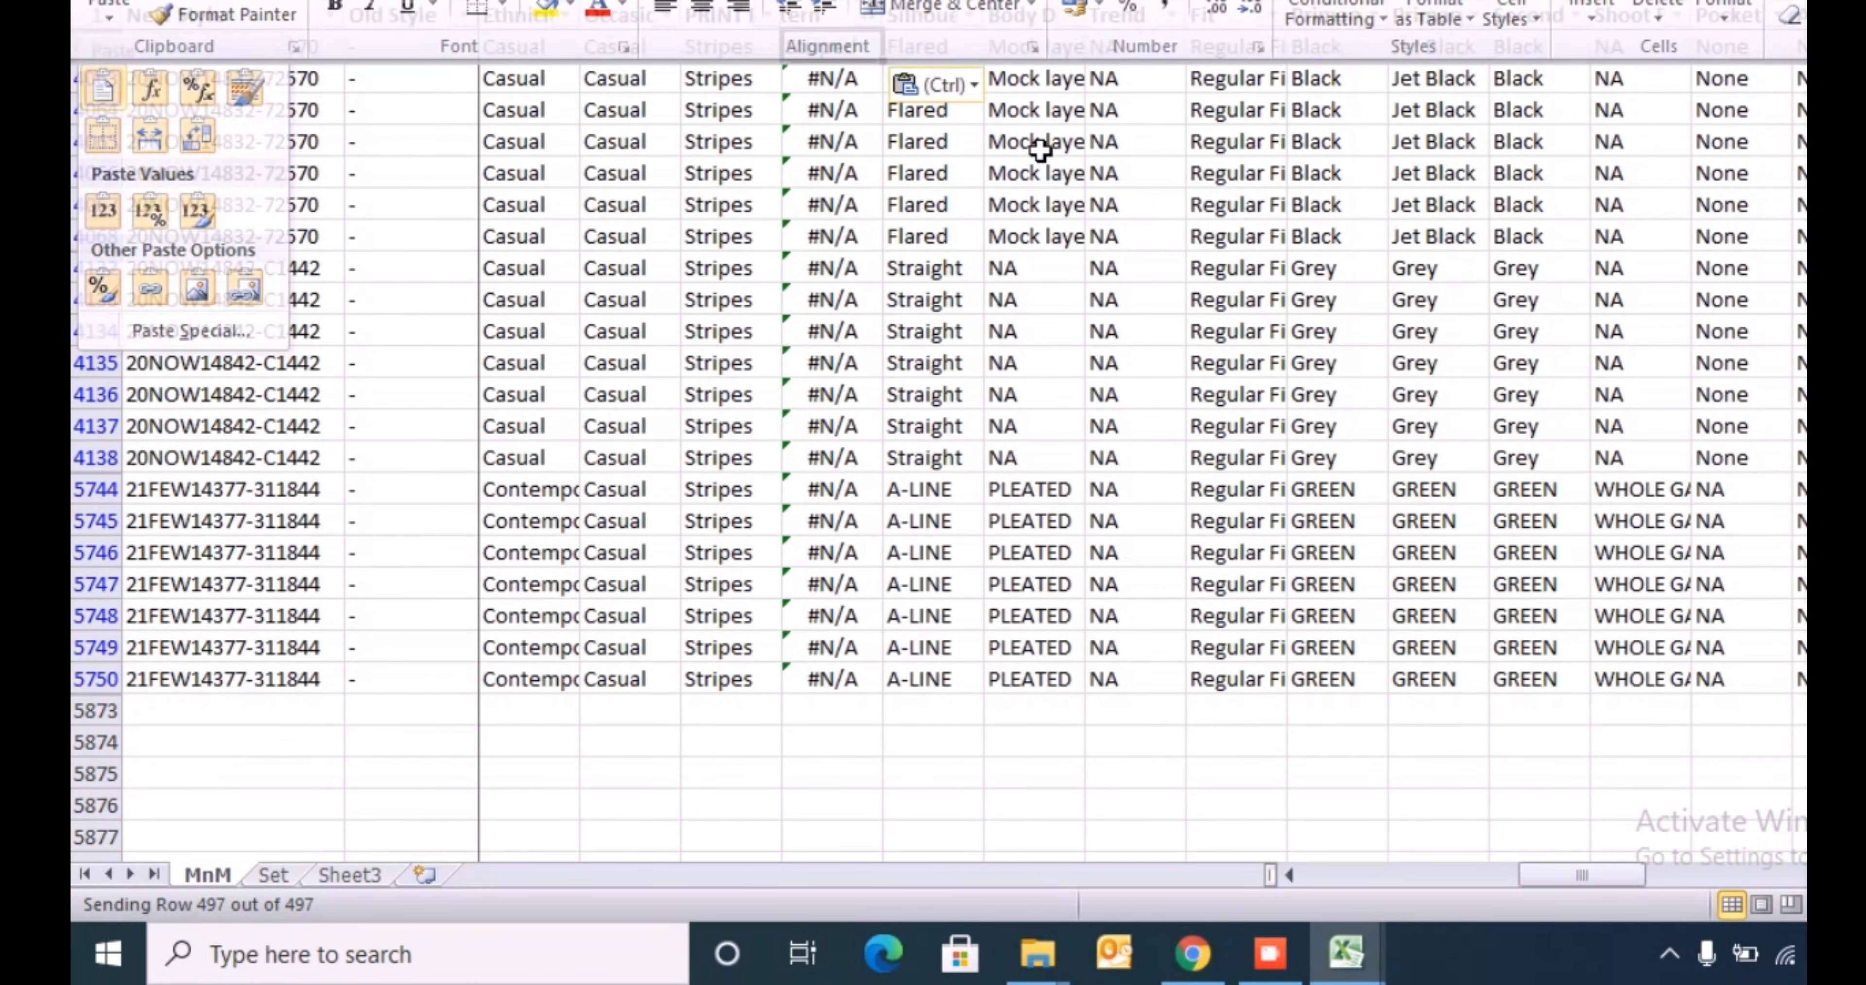
pyautogui.press('Escape')
pyautogui.hotkey('ctrl', 'shift', 'Down')
pyautogui.hotkey('ctrl', 'd')
pyautogui.hotkey('ctrl', 'Up')
pyautogui.hotkey('alt', 'f')
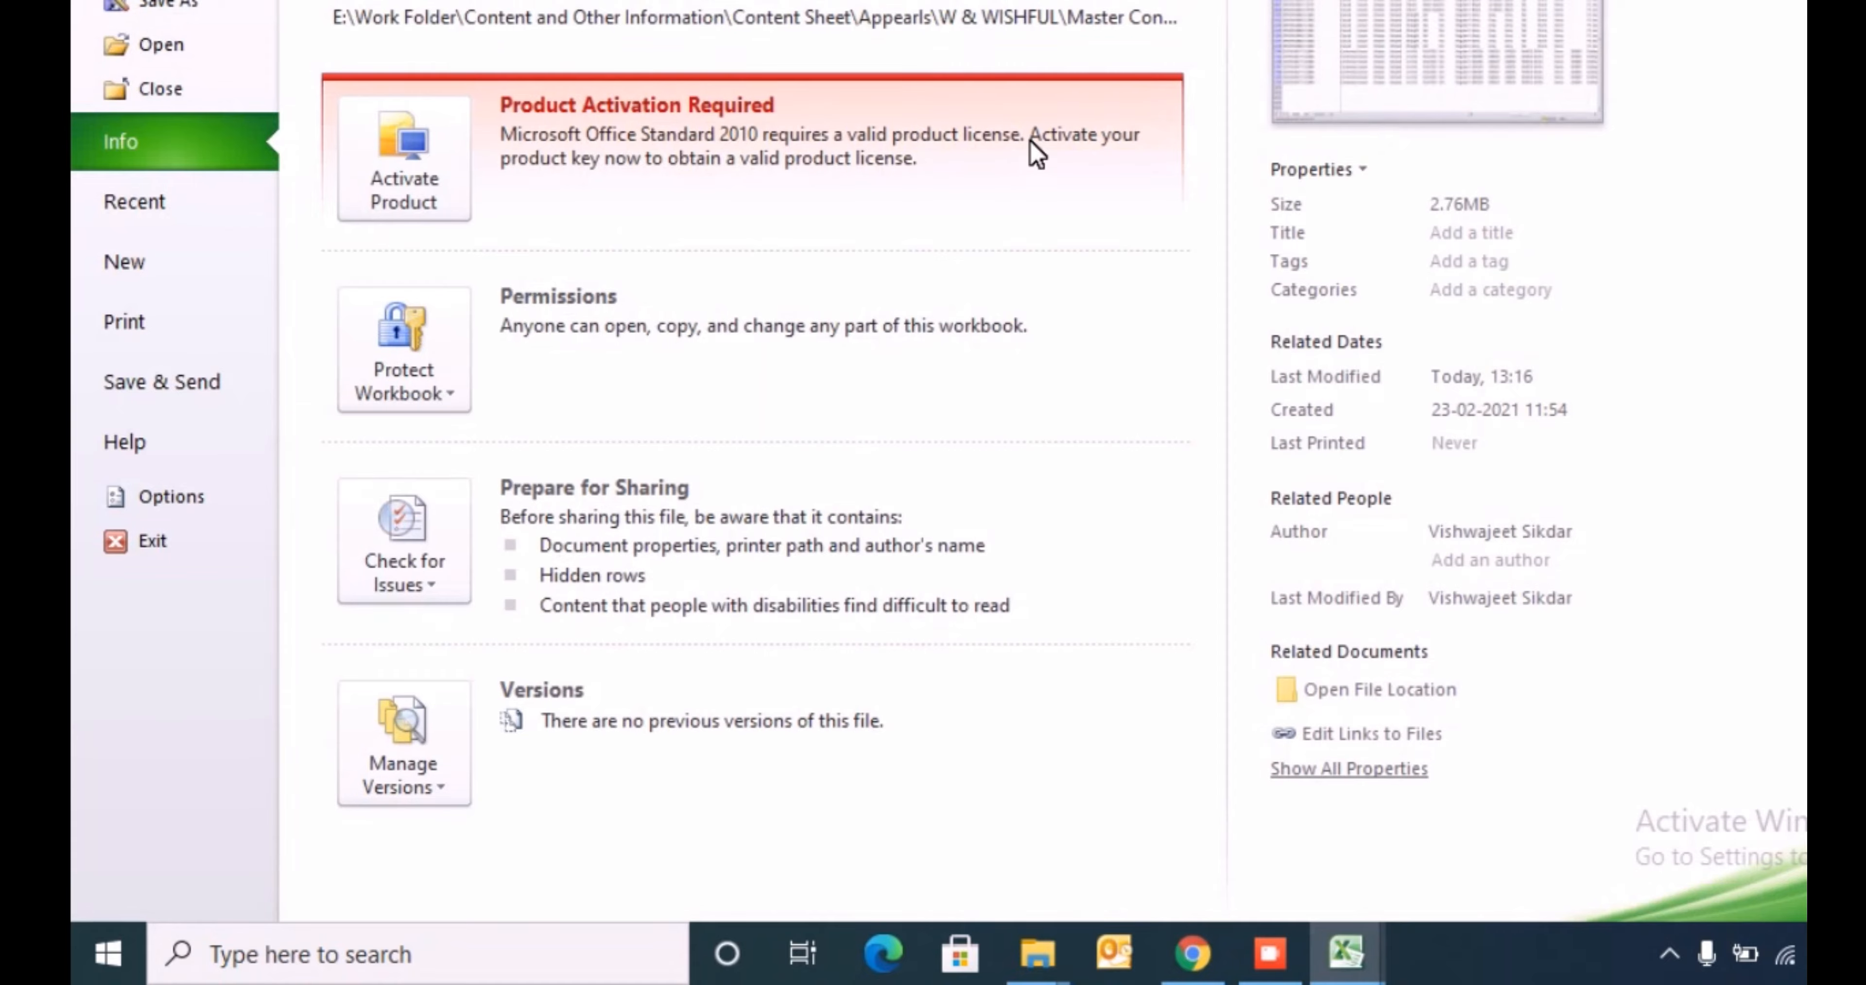
pyautogui.press('Escape')
# - Clear the Stripes filter from the PRINT Pattern column and check the inserted pattern column's filter values
pyautogui.hotkey('alt', 'Down')
pyautogui.press('c')
pyautogui.hotkey('alt', 'Down')
pyautogui.press('Down')
pyautogui.press('Down')
pyautogui.press('Down')
pyautogui.press('Down')
pyautogui.press('Down')
pyautogui.press('Down')
pyautogui.press('Down')
pyautogui.press('Down')
pyautogui.press('Down')
pyautogui.press('Down')
pyautogui.press('Down')
pyautogui.press('Down')
pyautogui.press('Down')
pyautogui.press('Down')
pyautogui.press('Down')
pyautogui.press('Down')
pyautogui.press('Down')
pyautogui.press('Down')
pyautogui.press('Down')
pyautogui.press('Down')
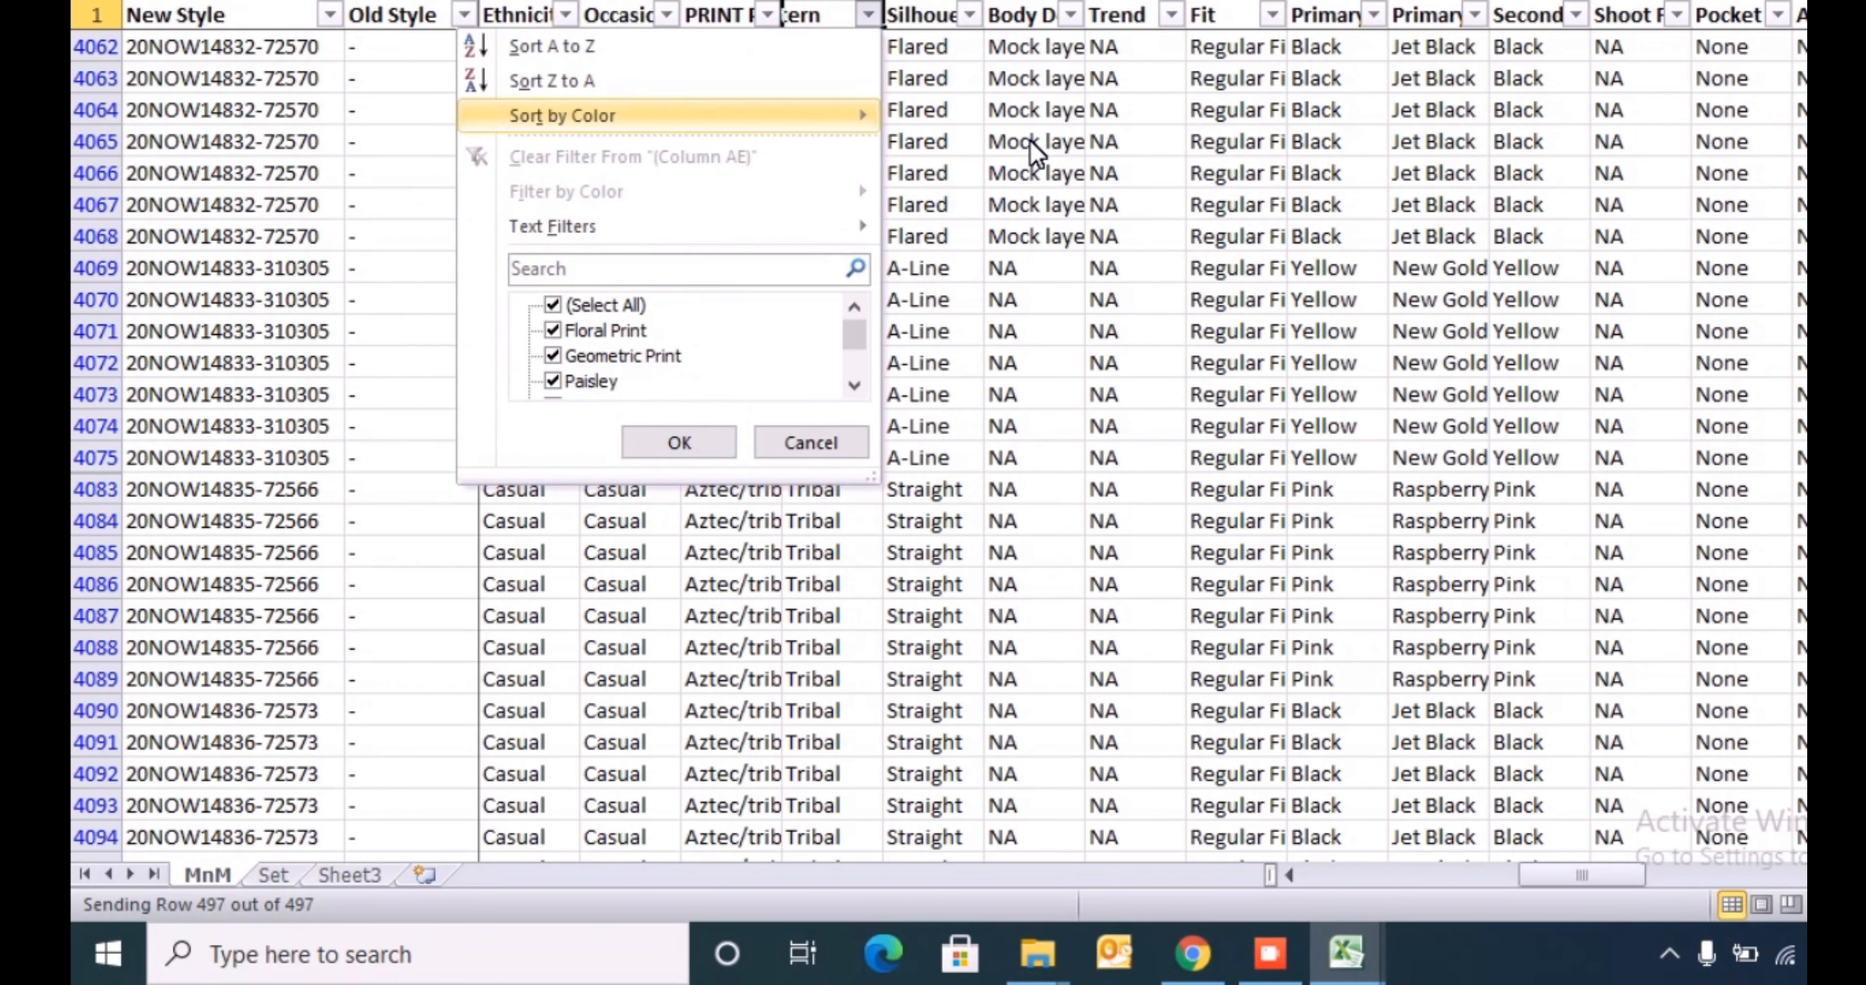
pyautogui.press('Escape')
pyautogui.press('Down')
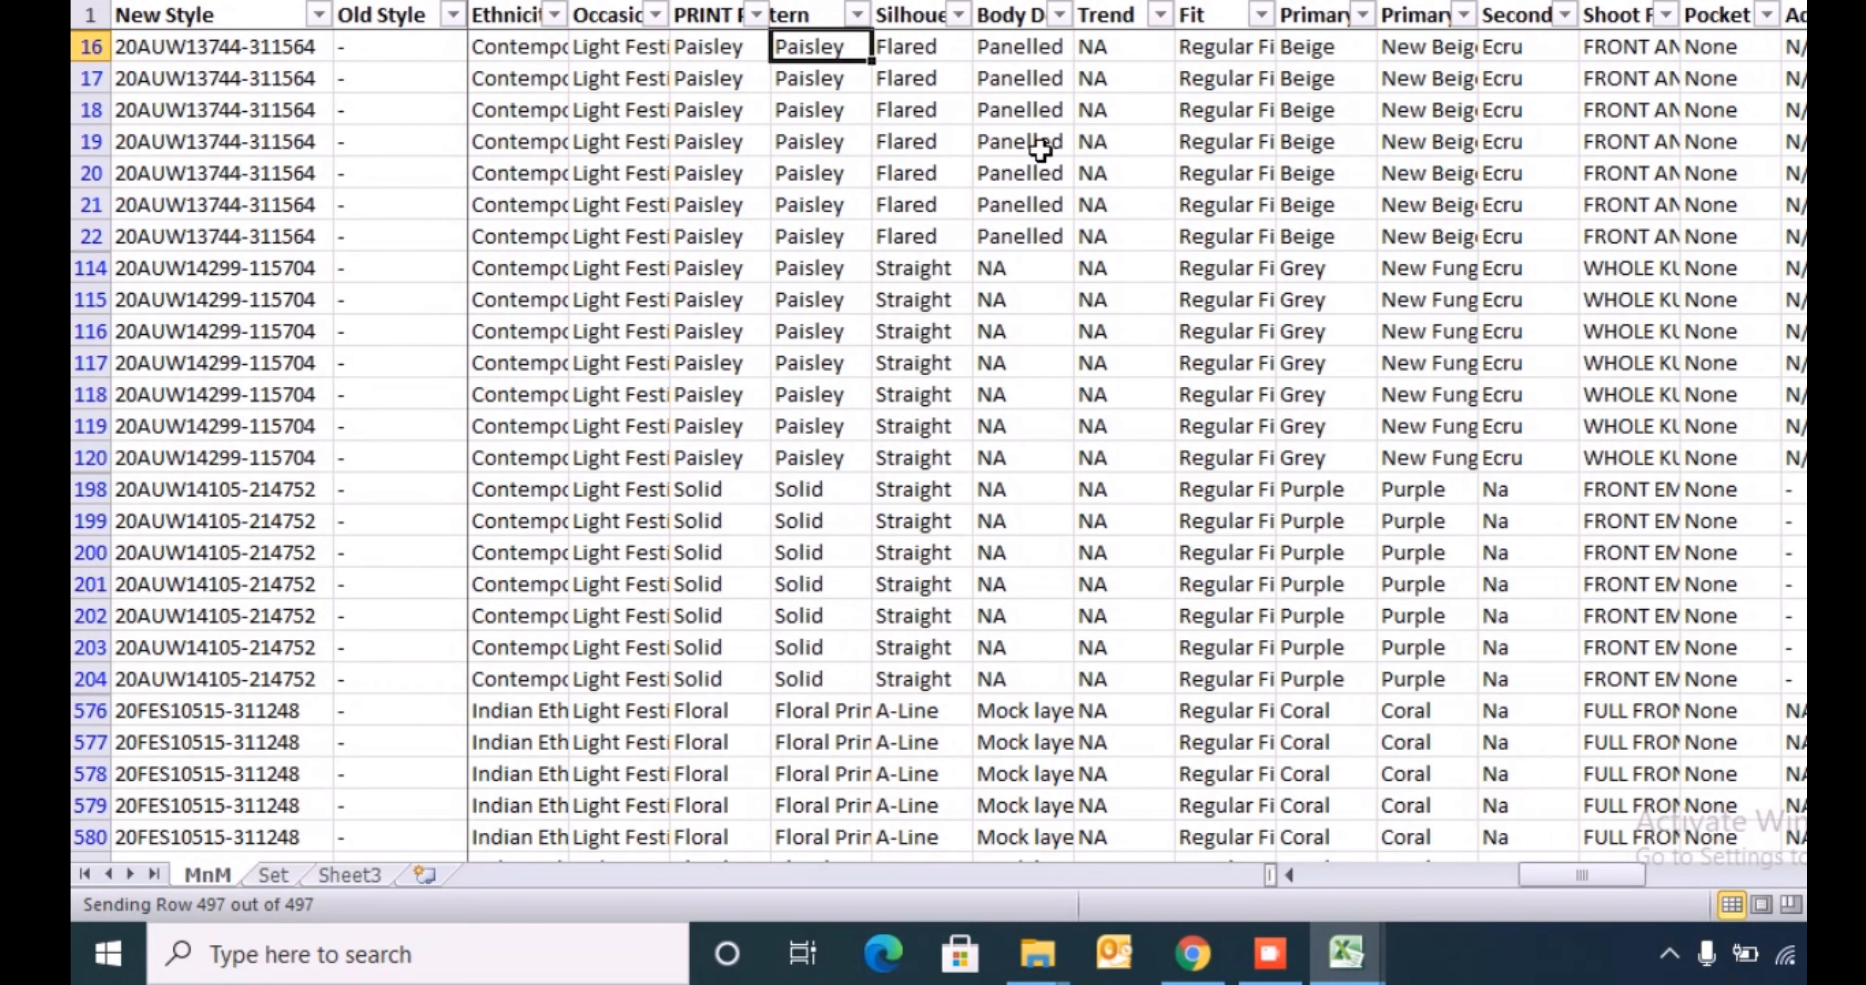
# - Review the filled pattern column on the MnM sheet against the allowed Pattern list on the template's Index sheet
pyautogui.hotkey('ctrl', 'shift', 'Down')
pyautogui.hotkey('ctrl', 'Up')
pyautogui.press('Down')
pyautogui.hotkey('ctrl', 'shift', 'Down')
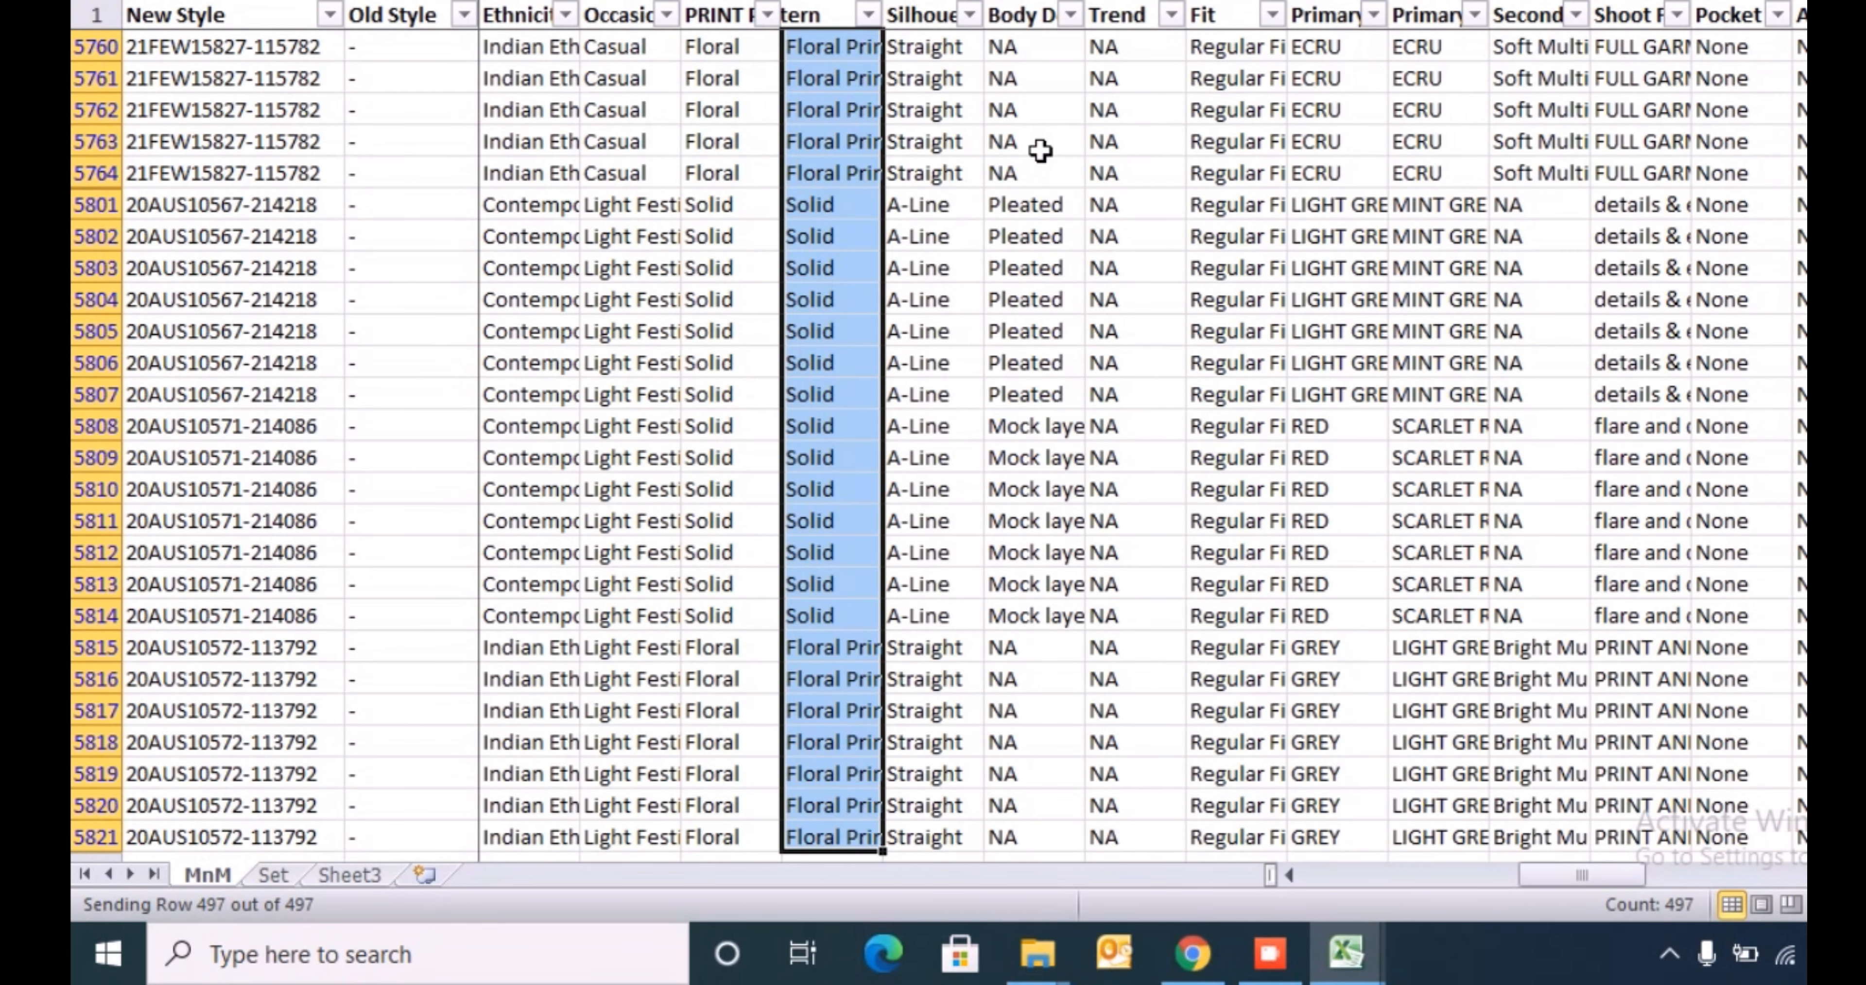
pyautogui.hotkey('alt', 'Tab')
pyautogui.hotkey('ctrl', 'Up')
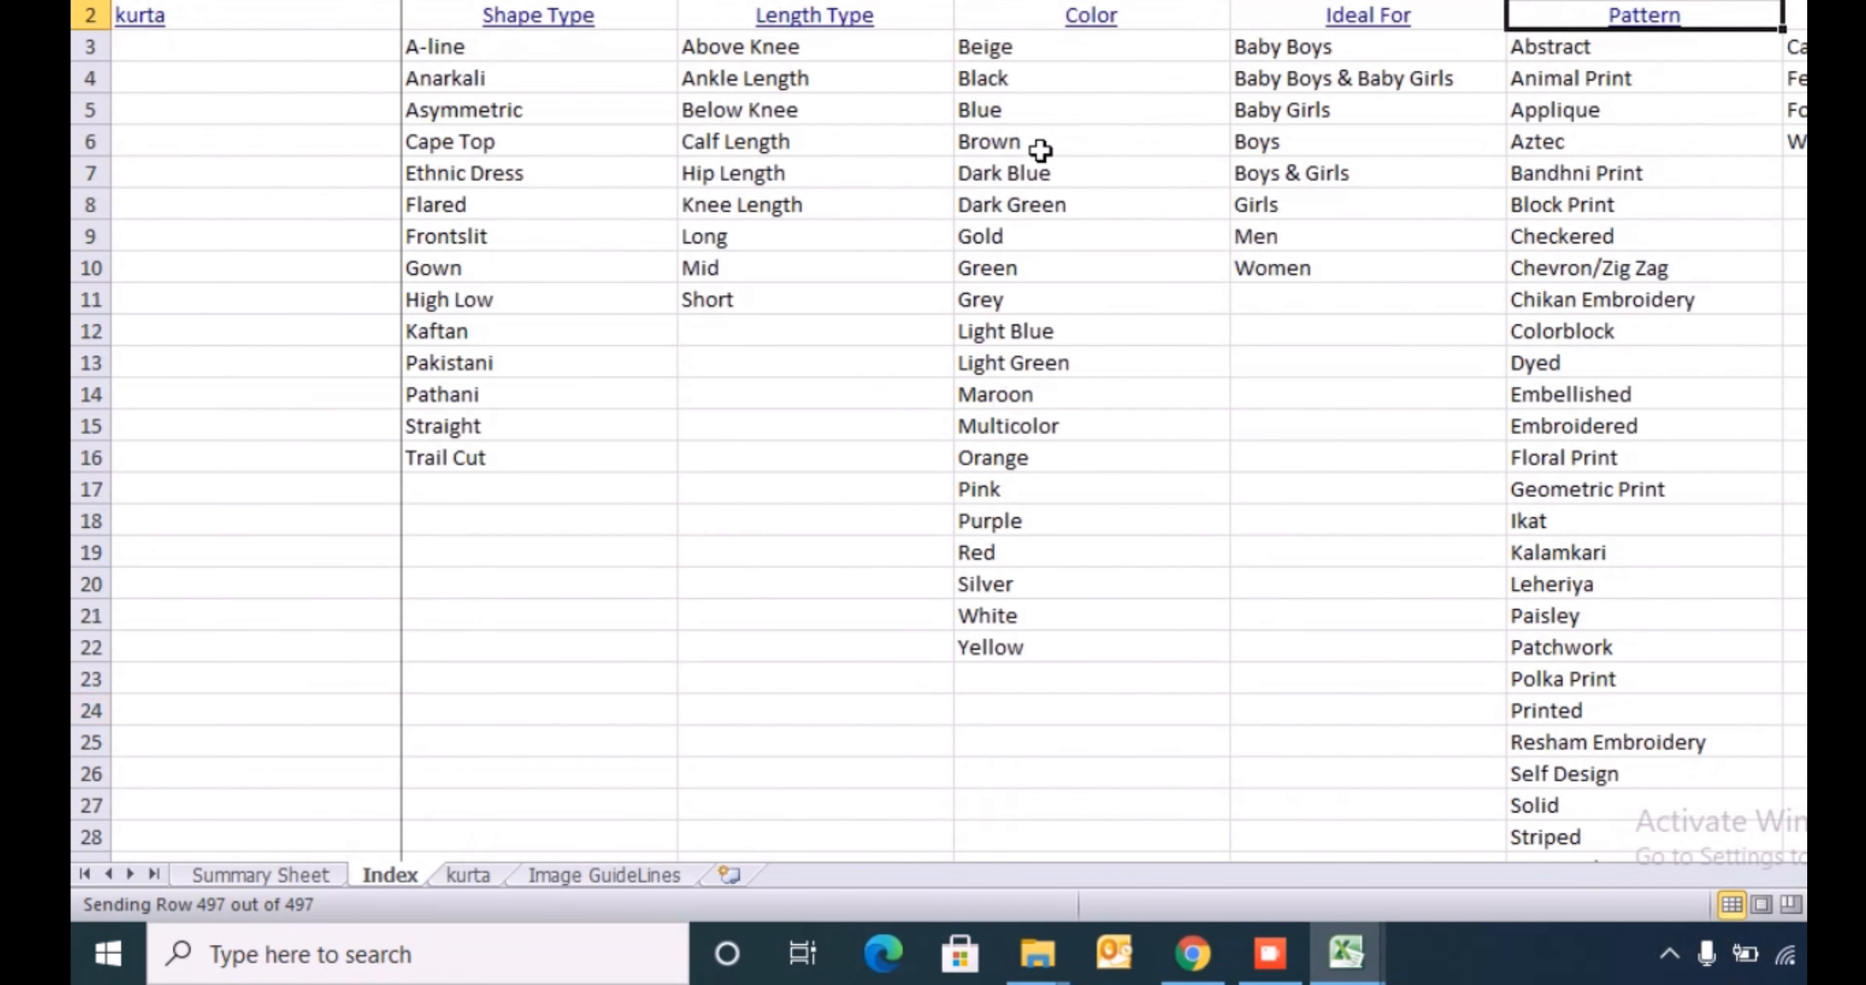
pyautogui.press('Down')
pyautogui.hotkey('ctrl', 'shift', 'Down')
pyautogui.hotkey('alt', 'Tab')
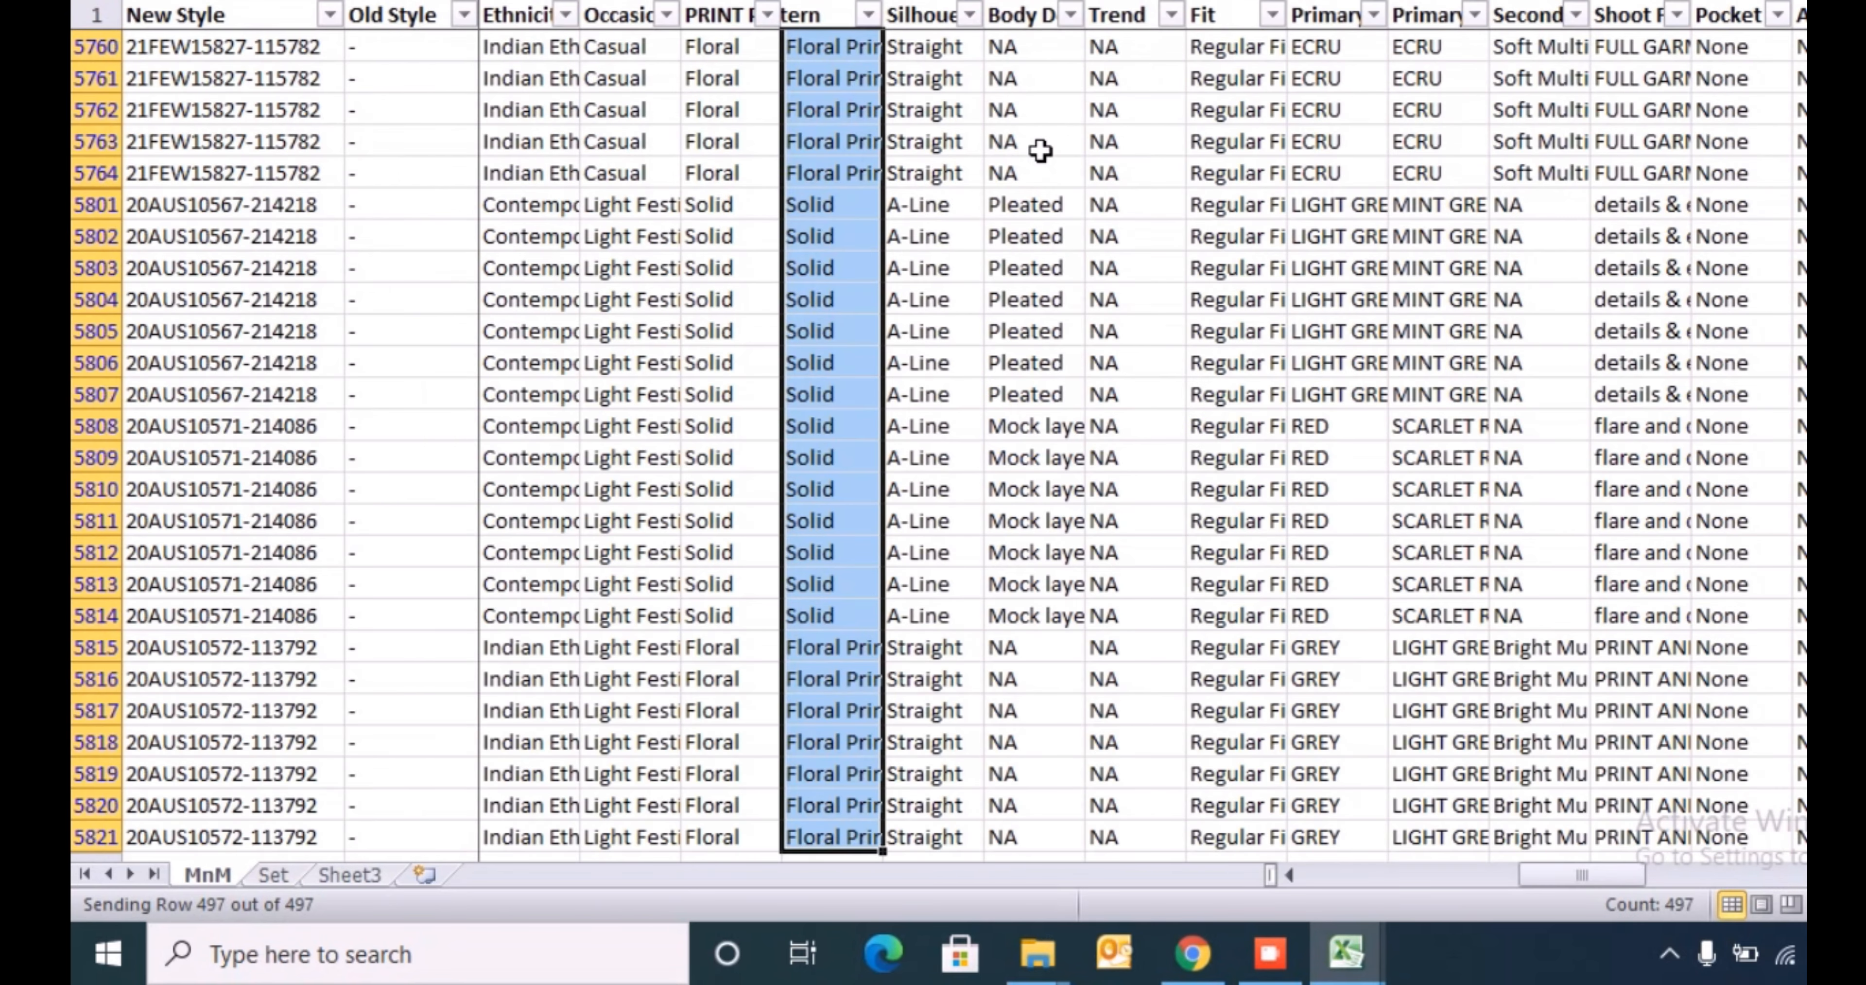
pyautogui.hotkey('ctrl', 'Up')
pyautogui.press('Down')
pyautogui.hotkey('ctrl', 'Up')
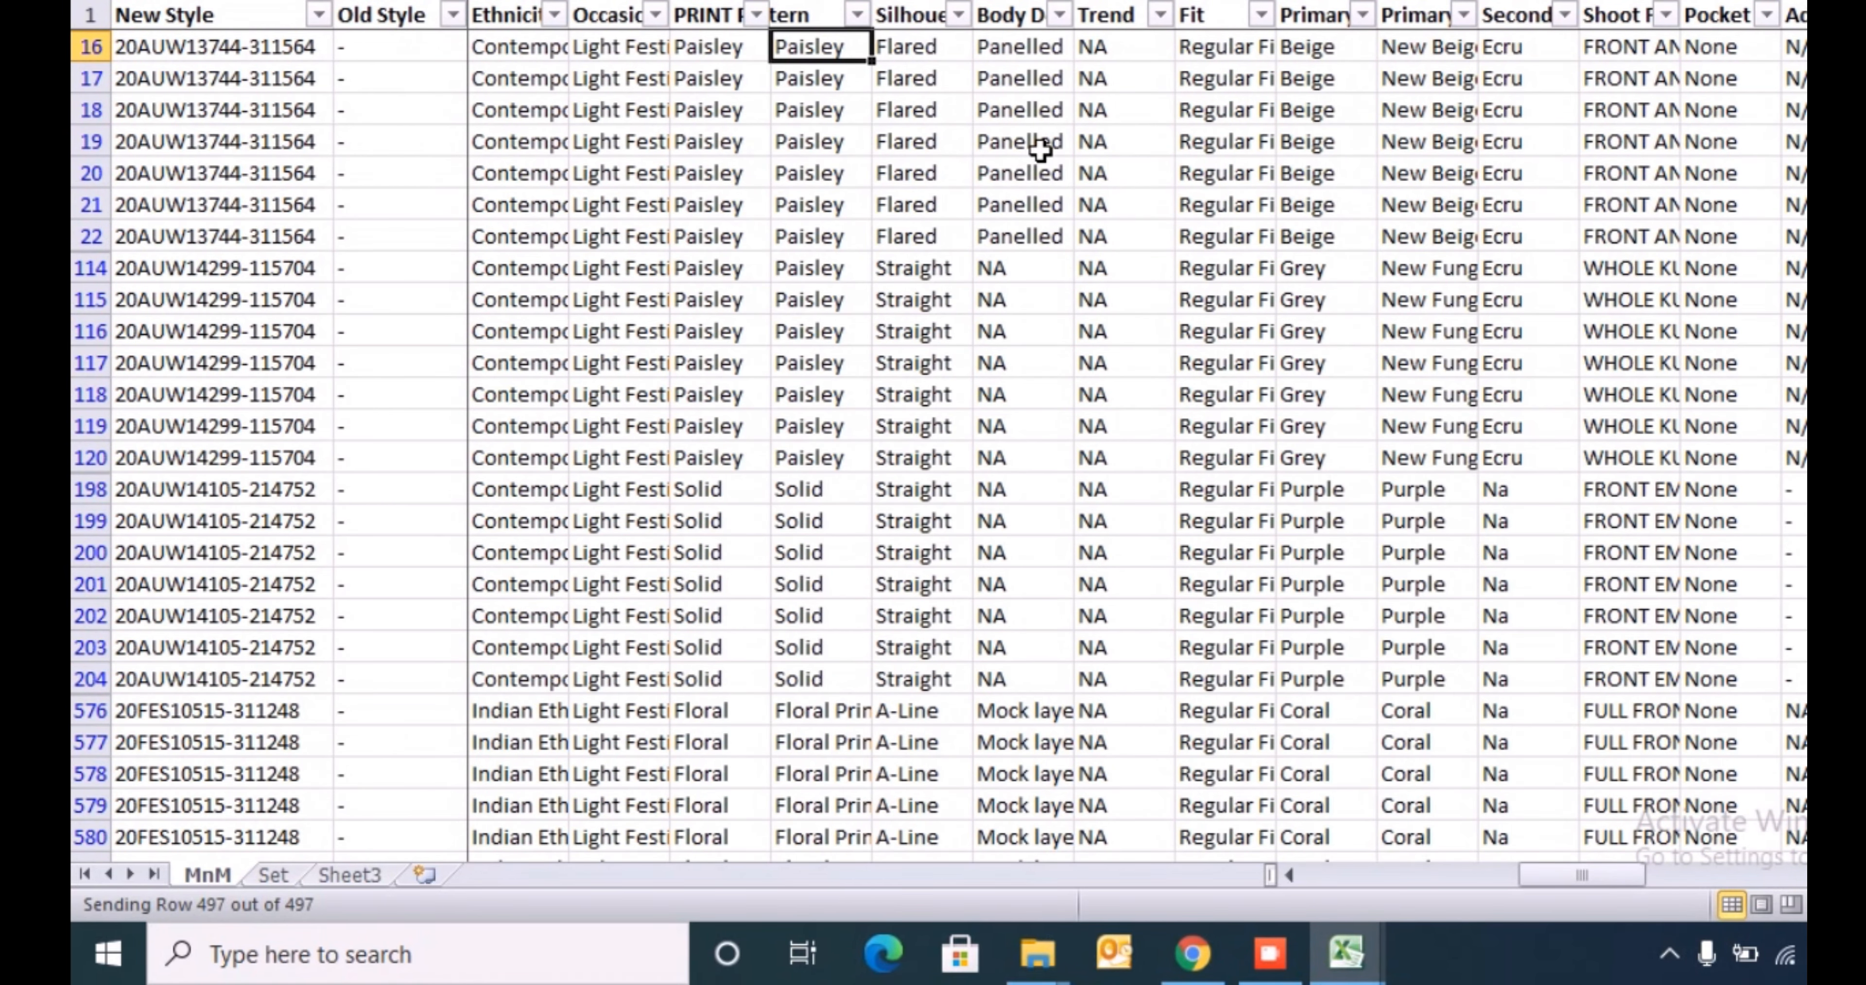
pyautogui.write('jdhvchjvd')
pyautogui.press('Return')
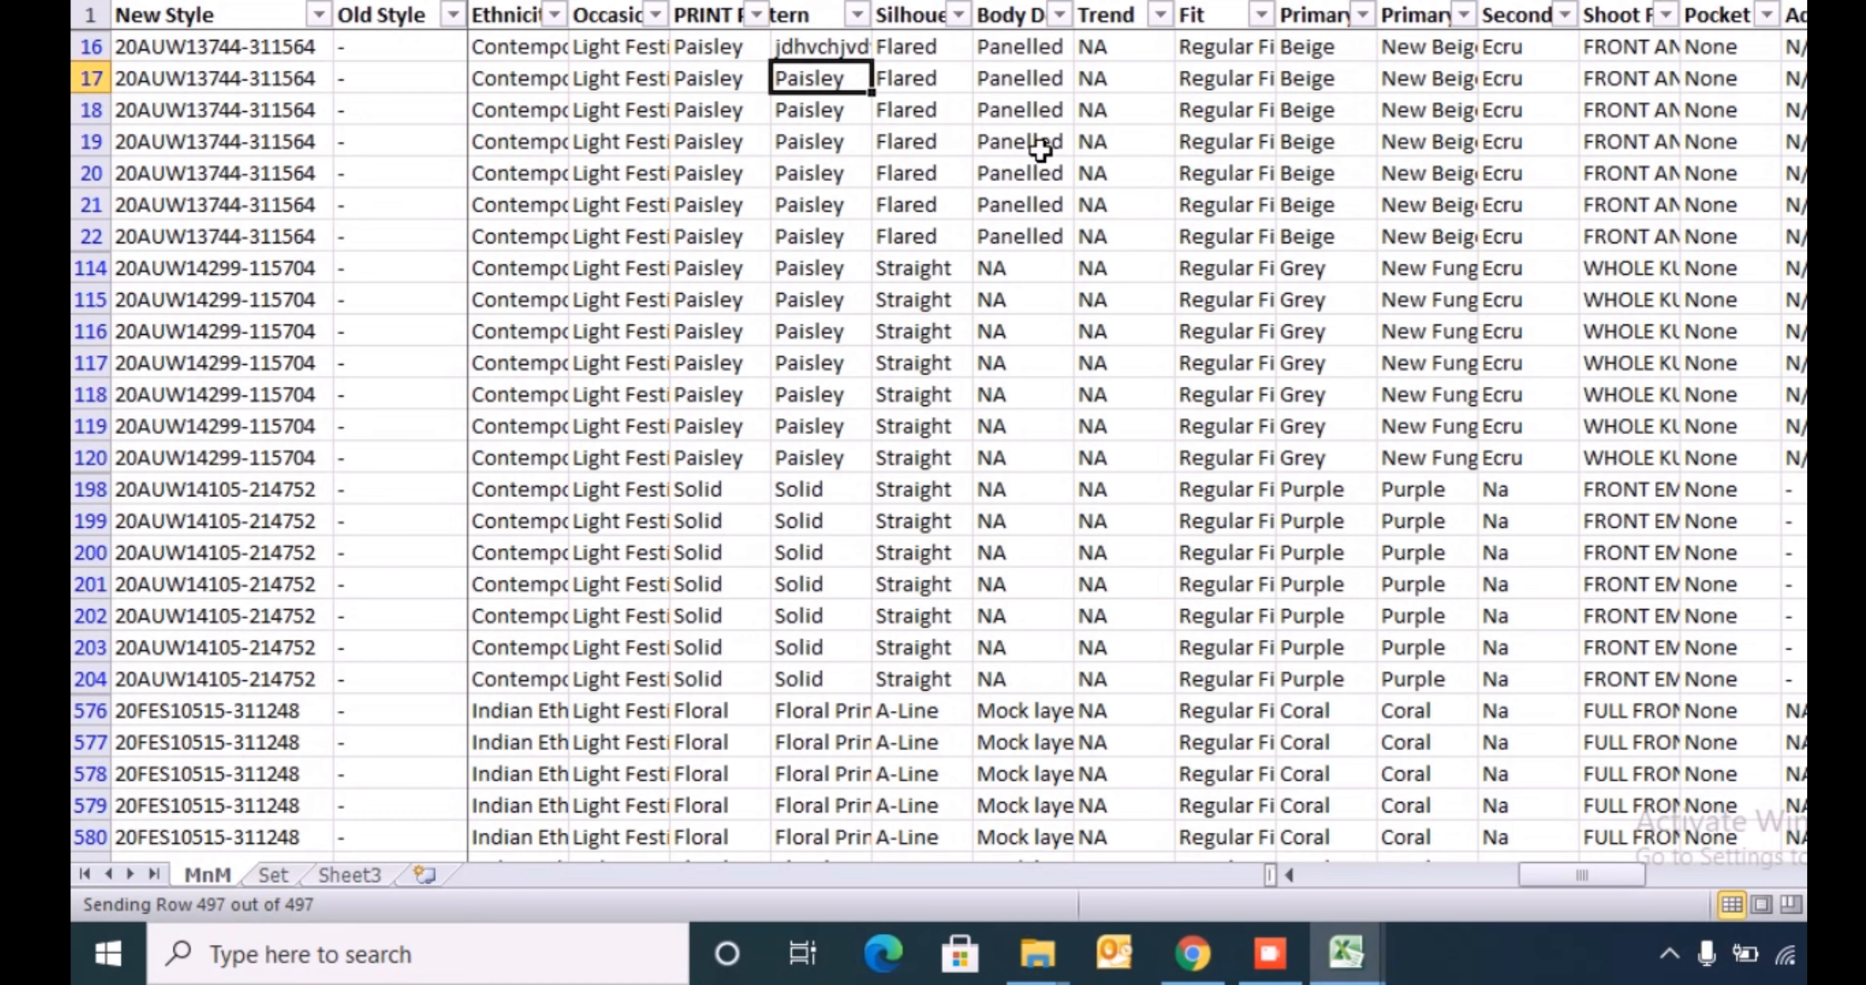
pyautogui.hotkey('ctrl', 'z')
# - Copy the mapped pattern values from the MnM sheet into the Pattern column of the template's kurta sheet, starting at row 5
pyautogui.hotkey('ctrl', 'shift', 'Down')
pyautogui.hotkey('ctrl', 'c')
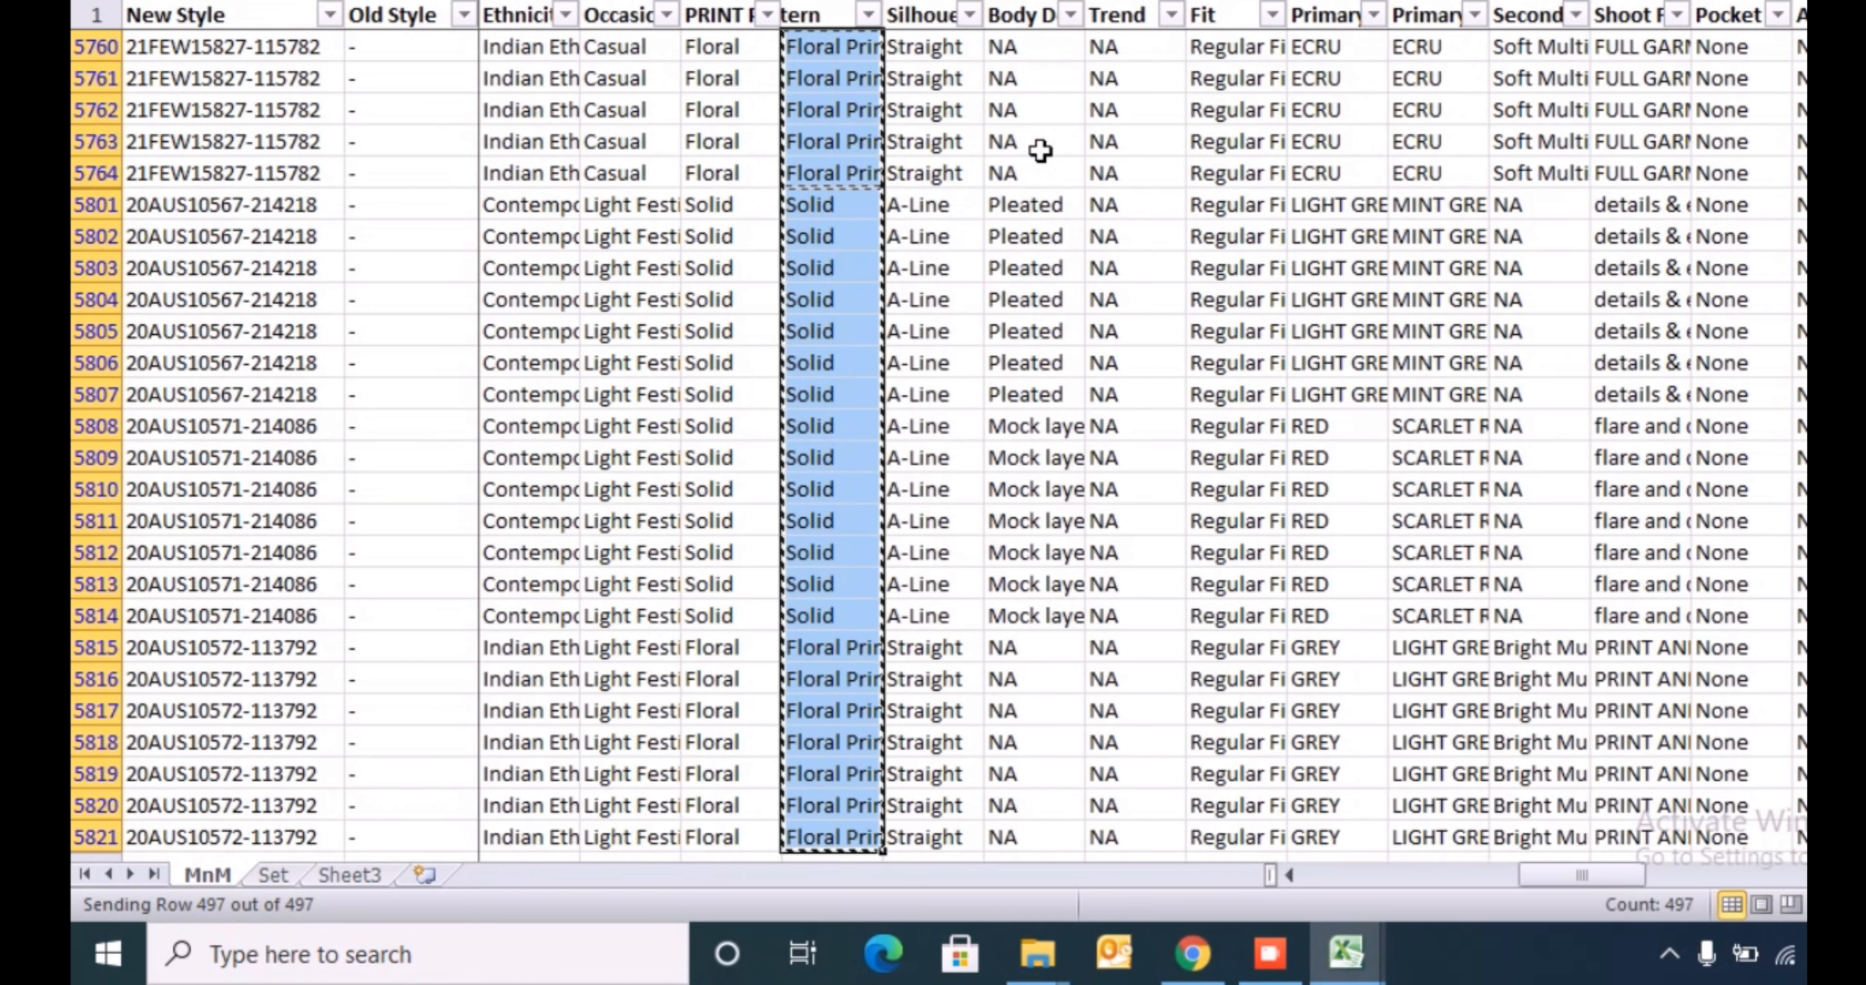
pyautogui.hotkey('alt', 'Tab')
pyautogui.hotkey('ctrl', 'pagedown')
pyautogui.press('Down')
pyautogui.press('Down')
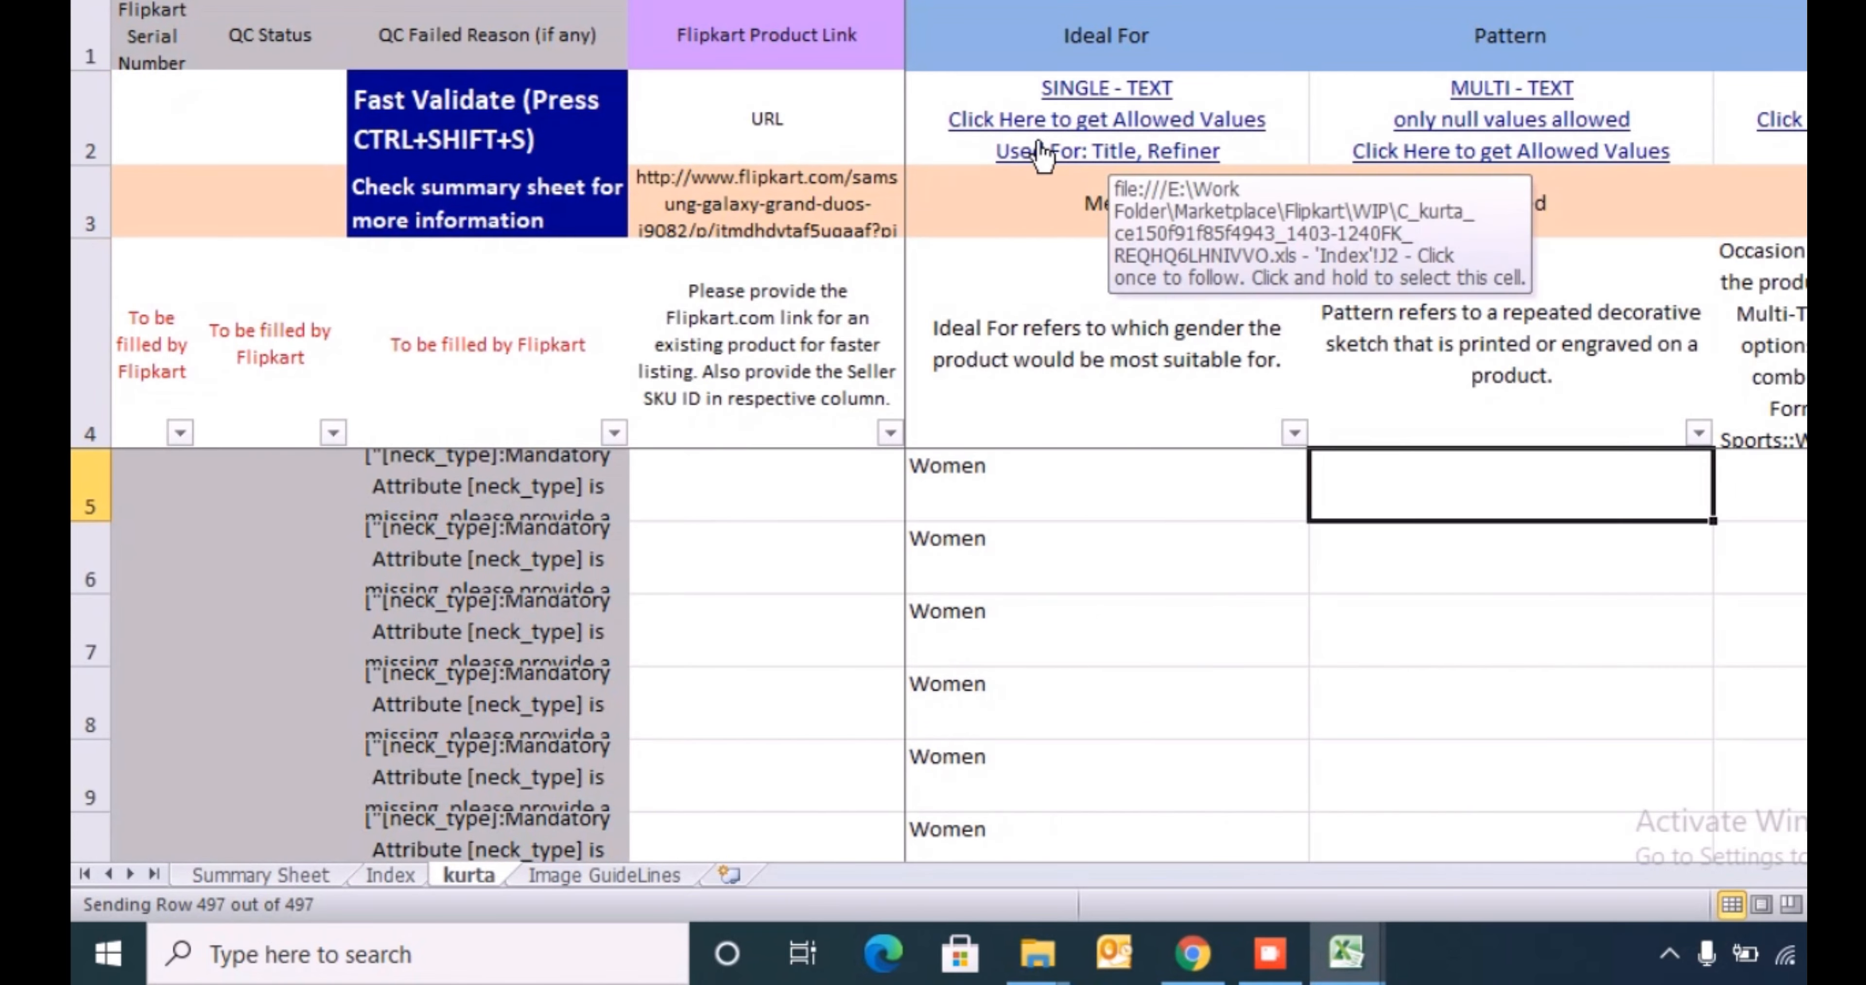
pyautogui.hotkey('ctrl', 'v')
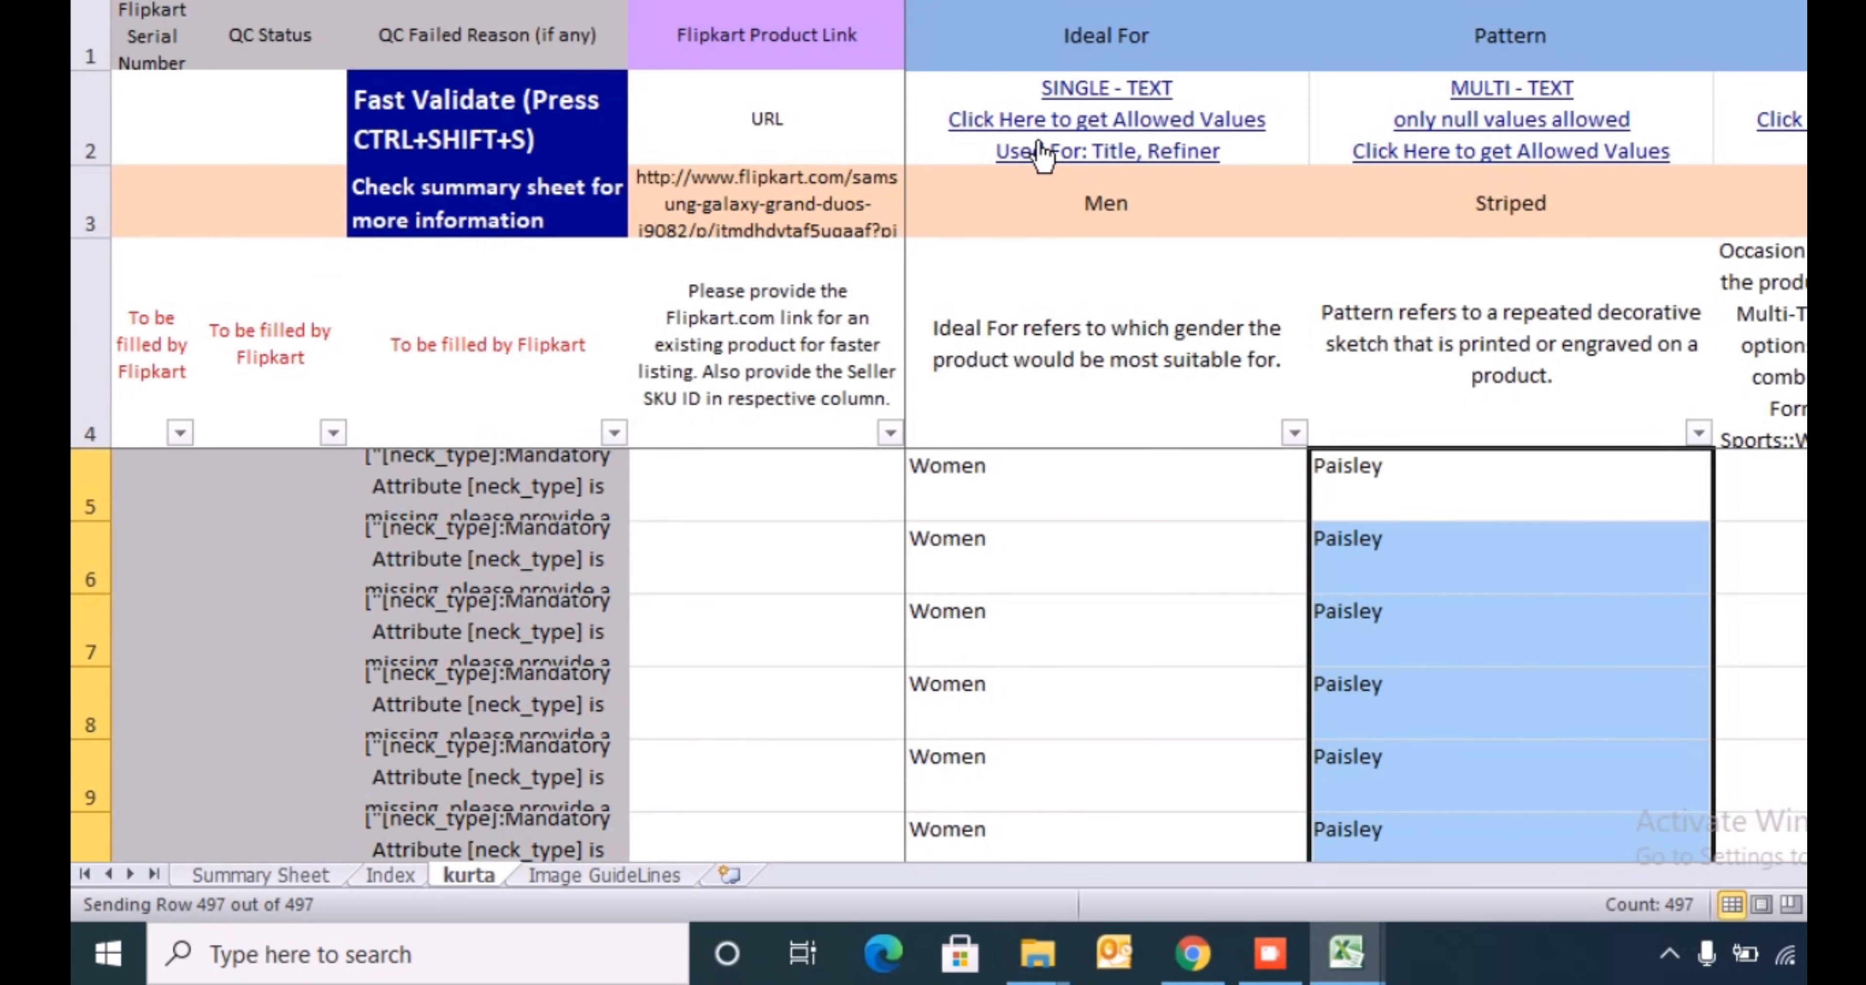
pyautogui.press('Down')
pyautogui.press('Down')
pyautogui.press('Down')
pyautogui.press('Down')
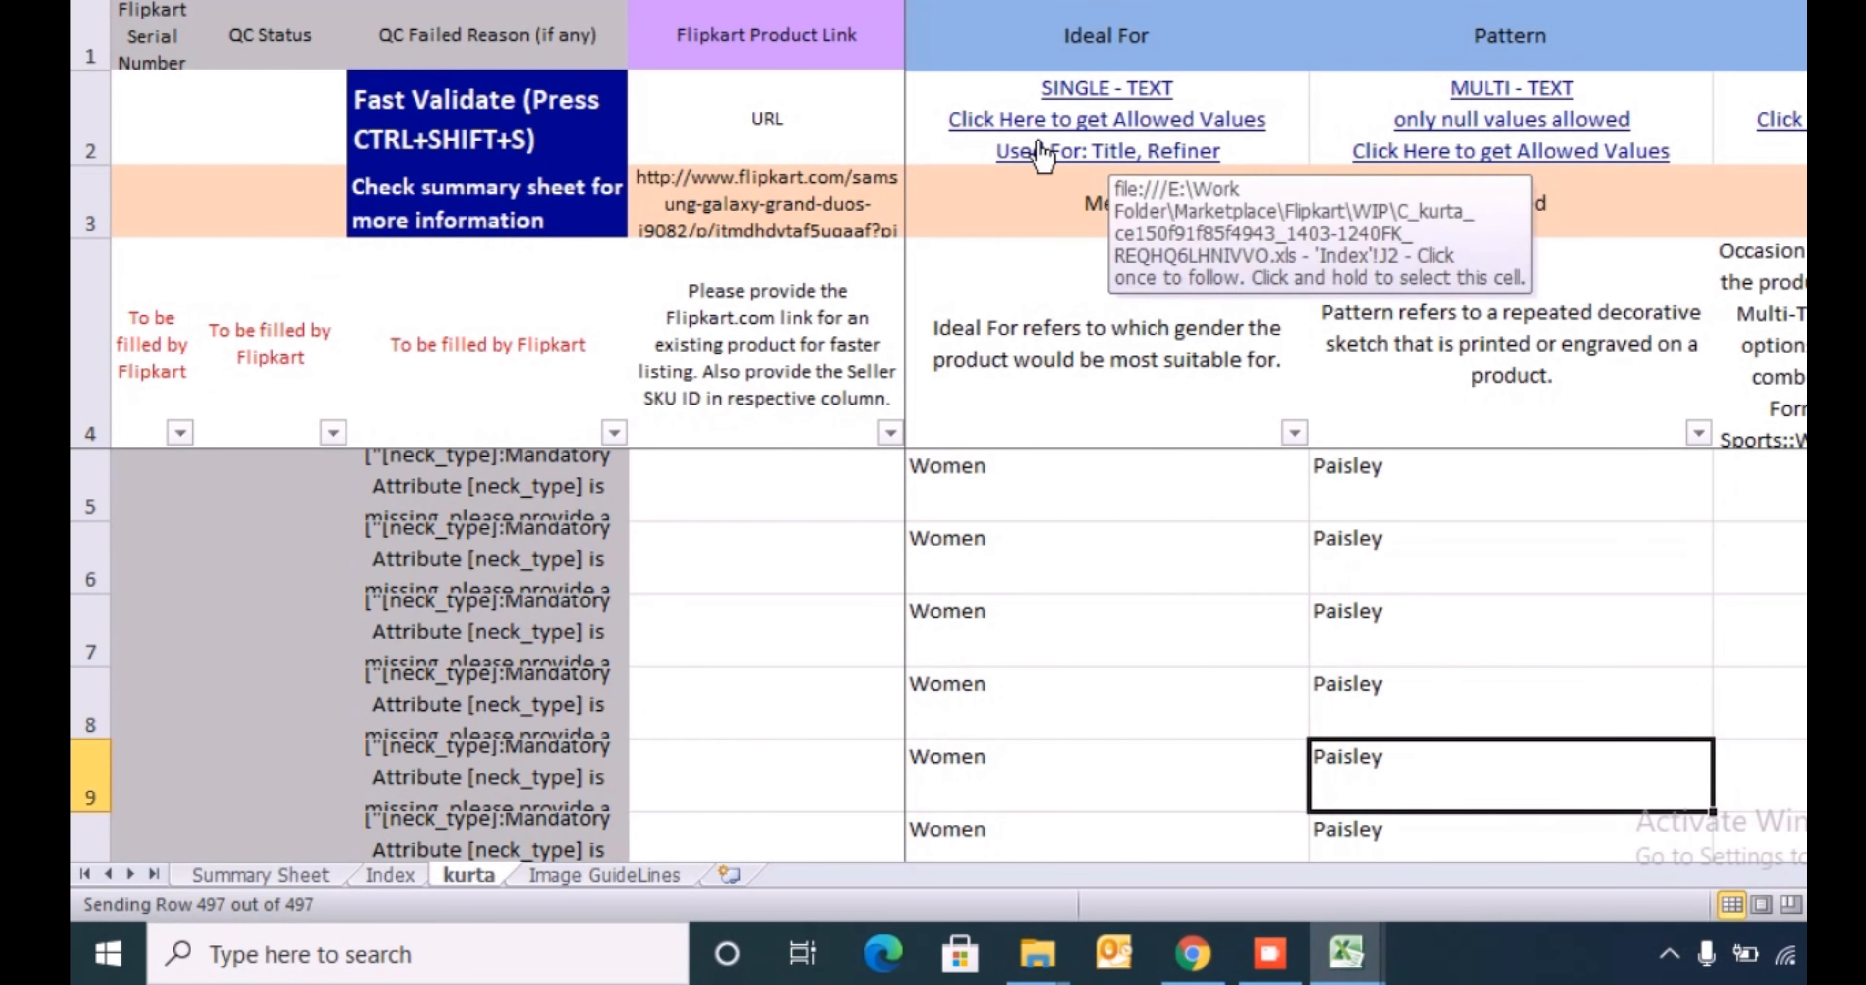
pyautogui.press('Up')
pyautogui.press('Up')
pyautogui.press('Up')
pyautogui.press('Up')
pyautogui.press('Up')
pyautogui.press('Up')
pyautogui.press('Up')
pyautogui.press('Down')
pyautogui.press('Down')
pyautogui.press('Down')
# - Set the Occasion of the first product row to Festive & Party from its allowed values
pyautogui.press('Right')
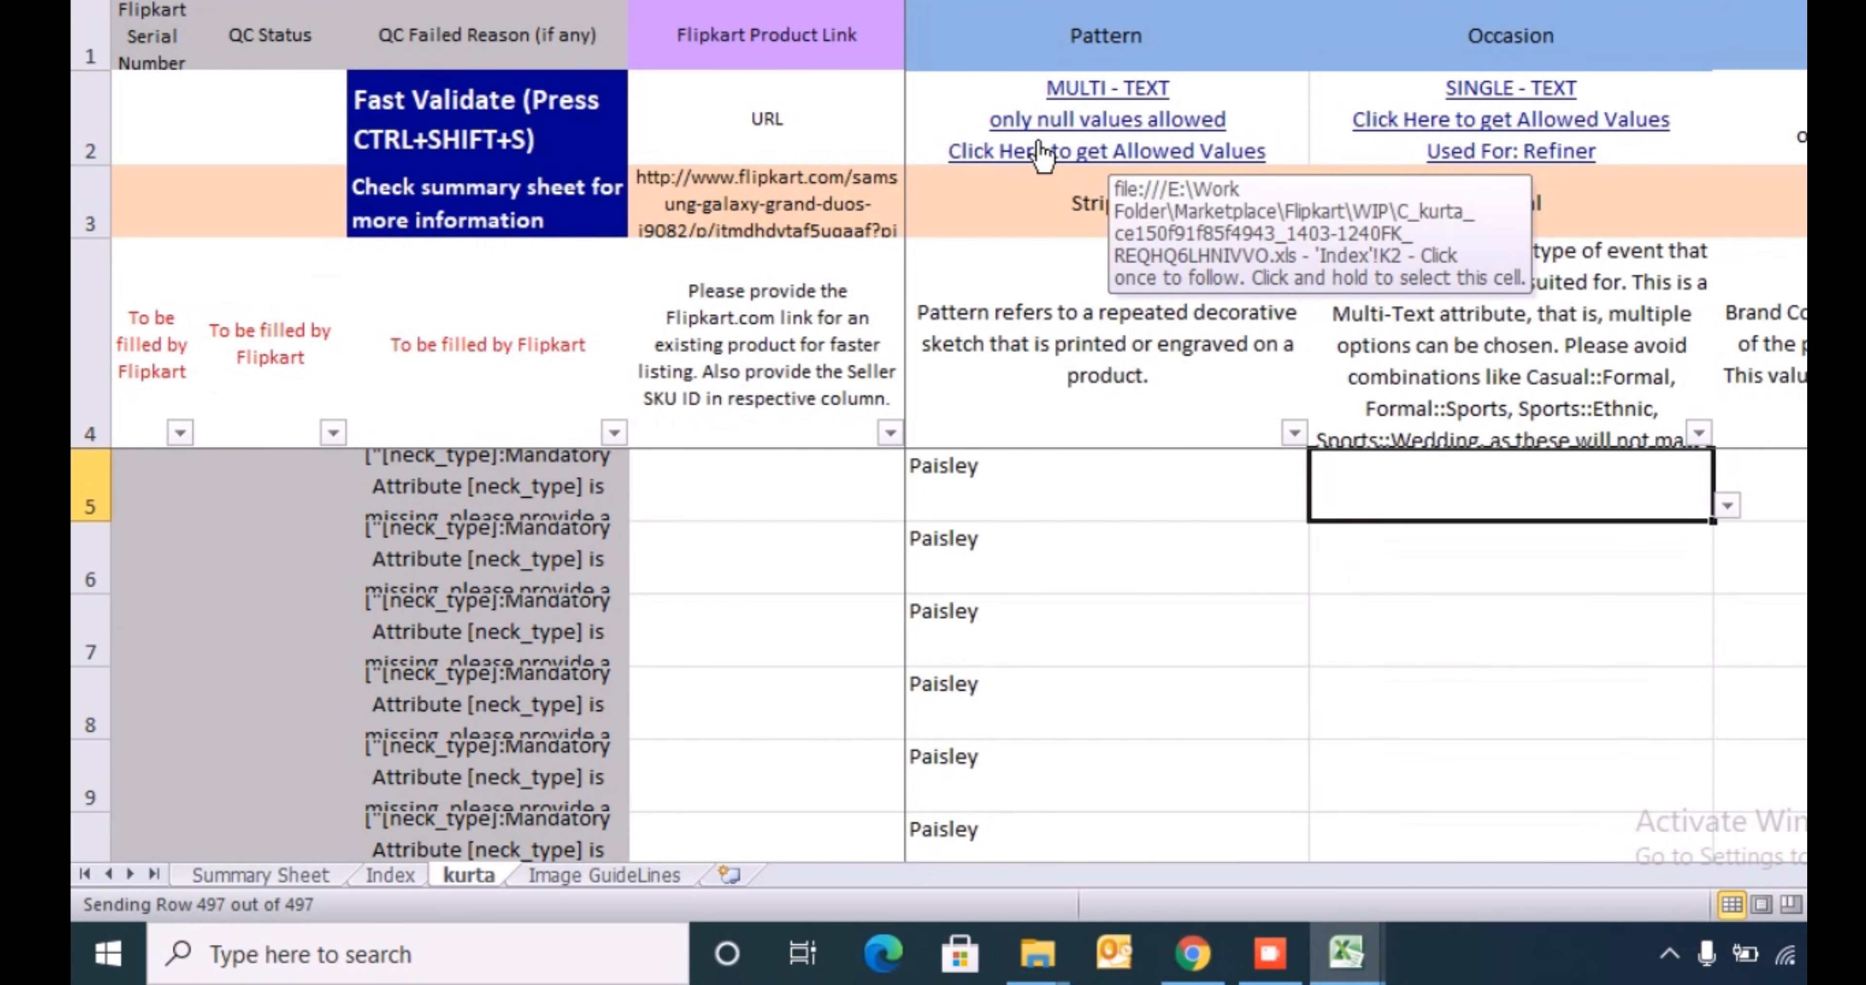
pyautogui.hotkey('alt', 'Down')
pyautogui.press('Down')
pyautogui.press('Down')
pyautogui.press('Down')
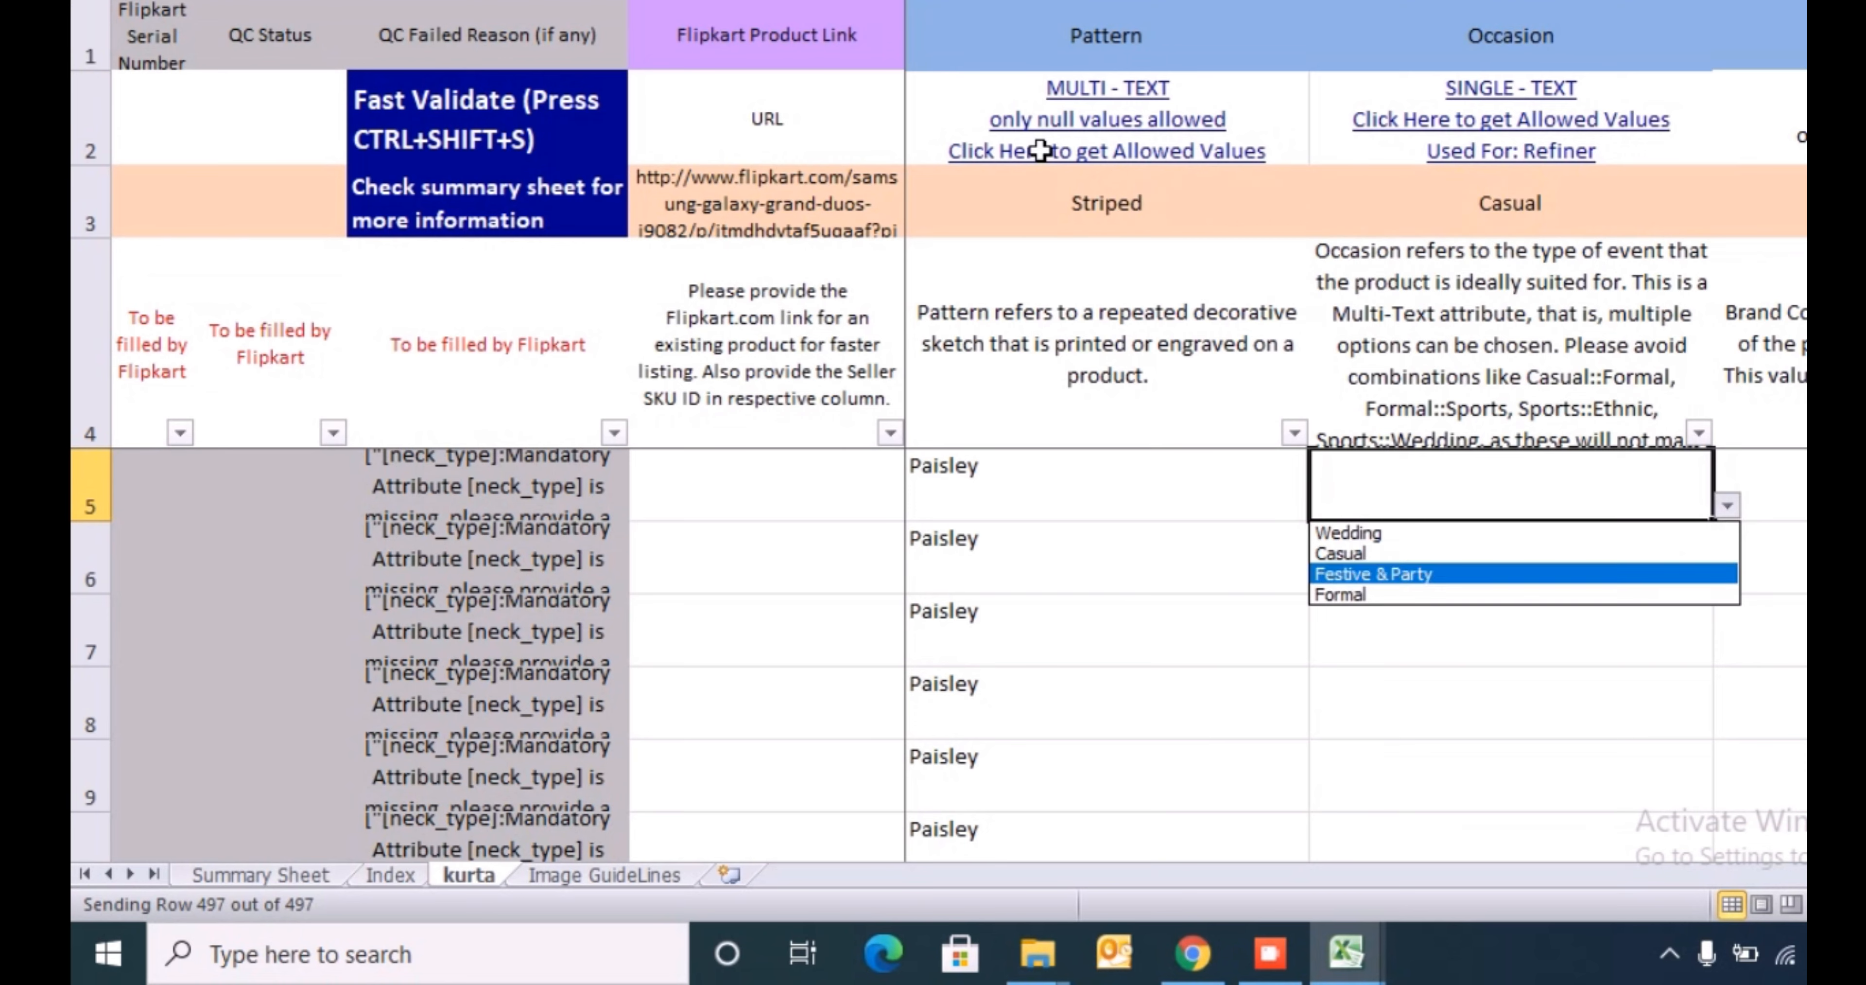
pyautogui.press('Down')
pyautogui.press('Up')
pyautogui.press('Return')
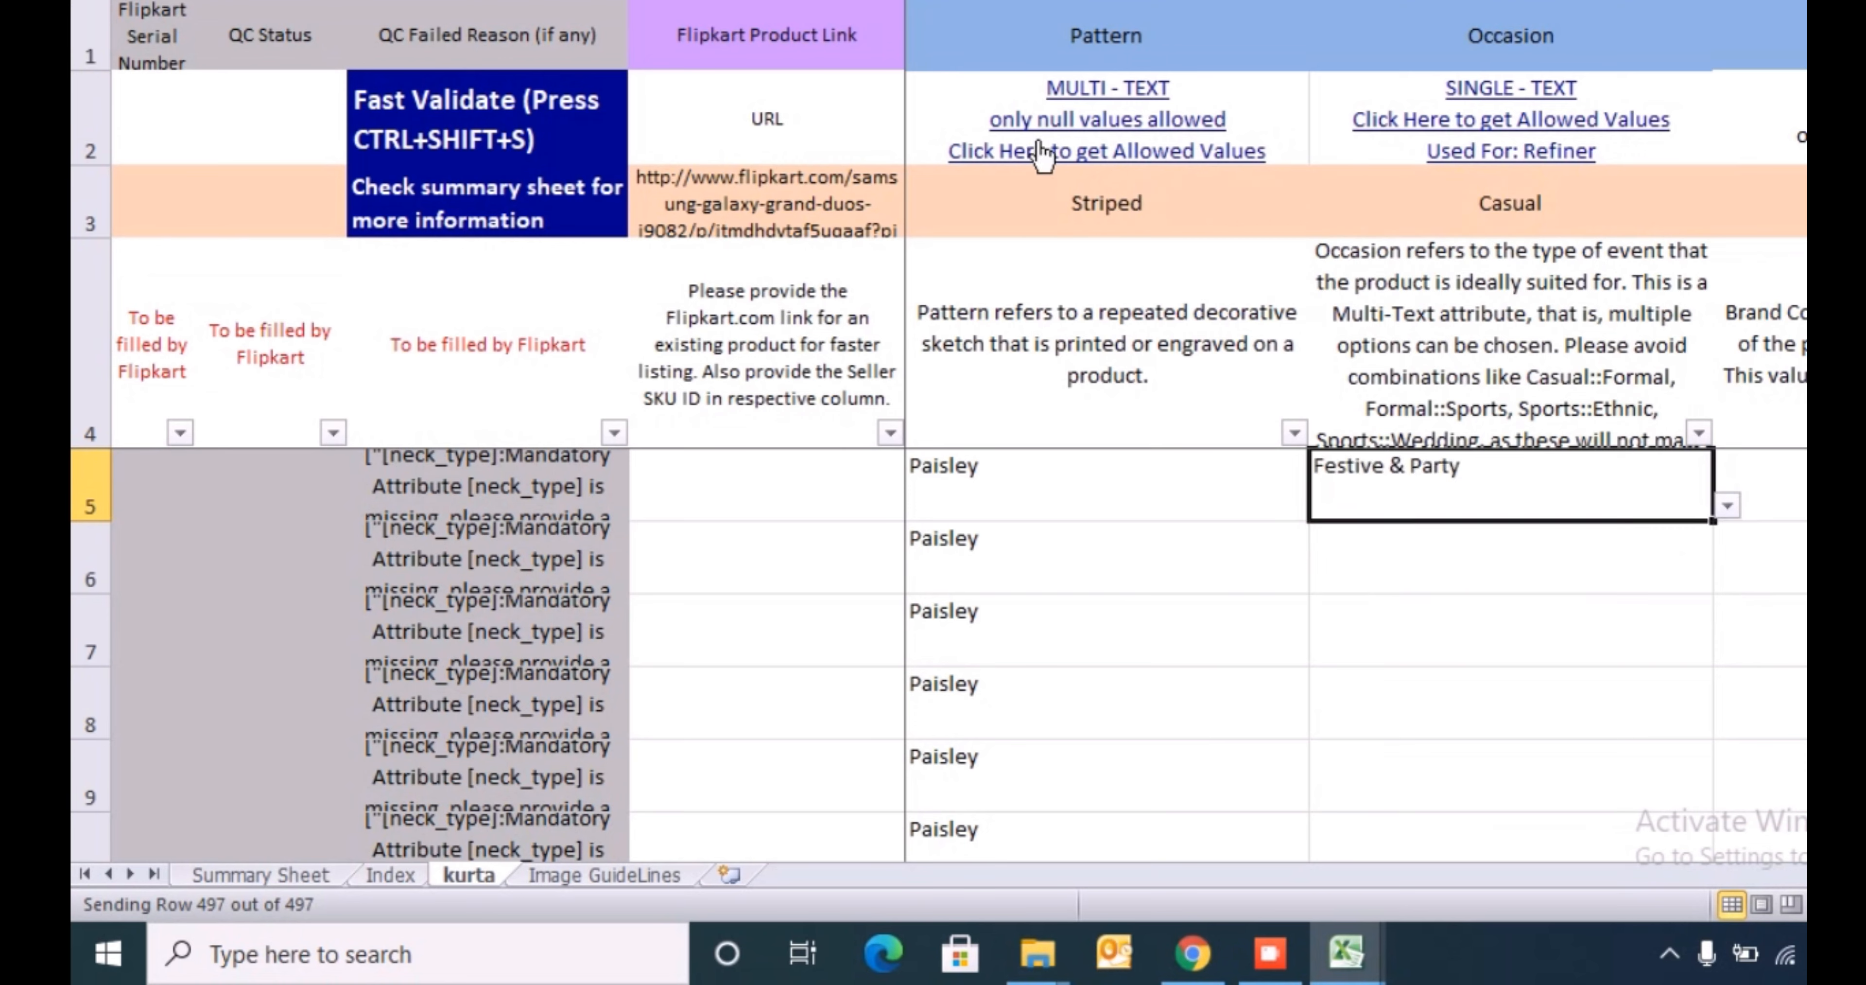
# - Fill Festive & Party into the Occasion column for every product row of the kurta sheet
pyautogui.press('Left')
pyautogui.hotkey('ctrl', 'Down')
pyautogui.press('Right')
pyautogui.hotkey('ctrl', 'shift', 'Up')
pyautogui.hotkey('ctrl', 'v')
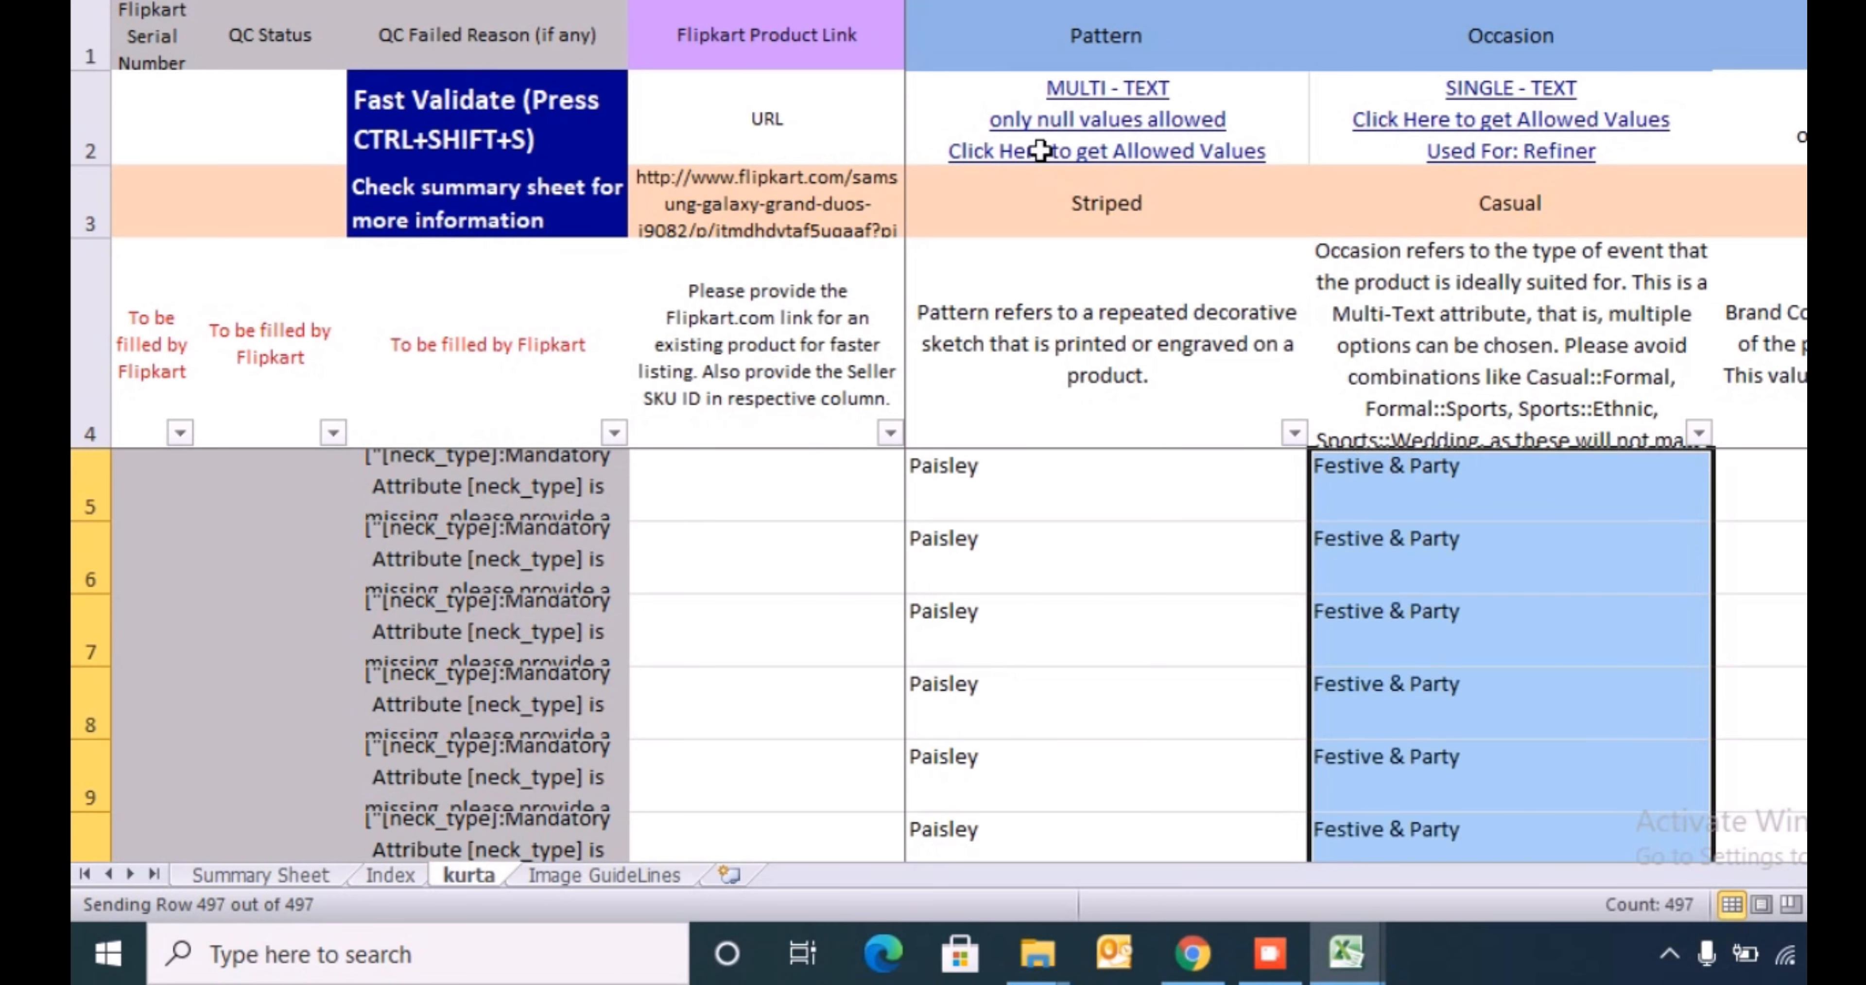
pyautogui.press('Up')
pyautogui.press('Down')
pyautogui.press('Right')
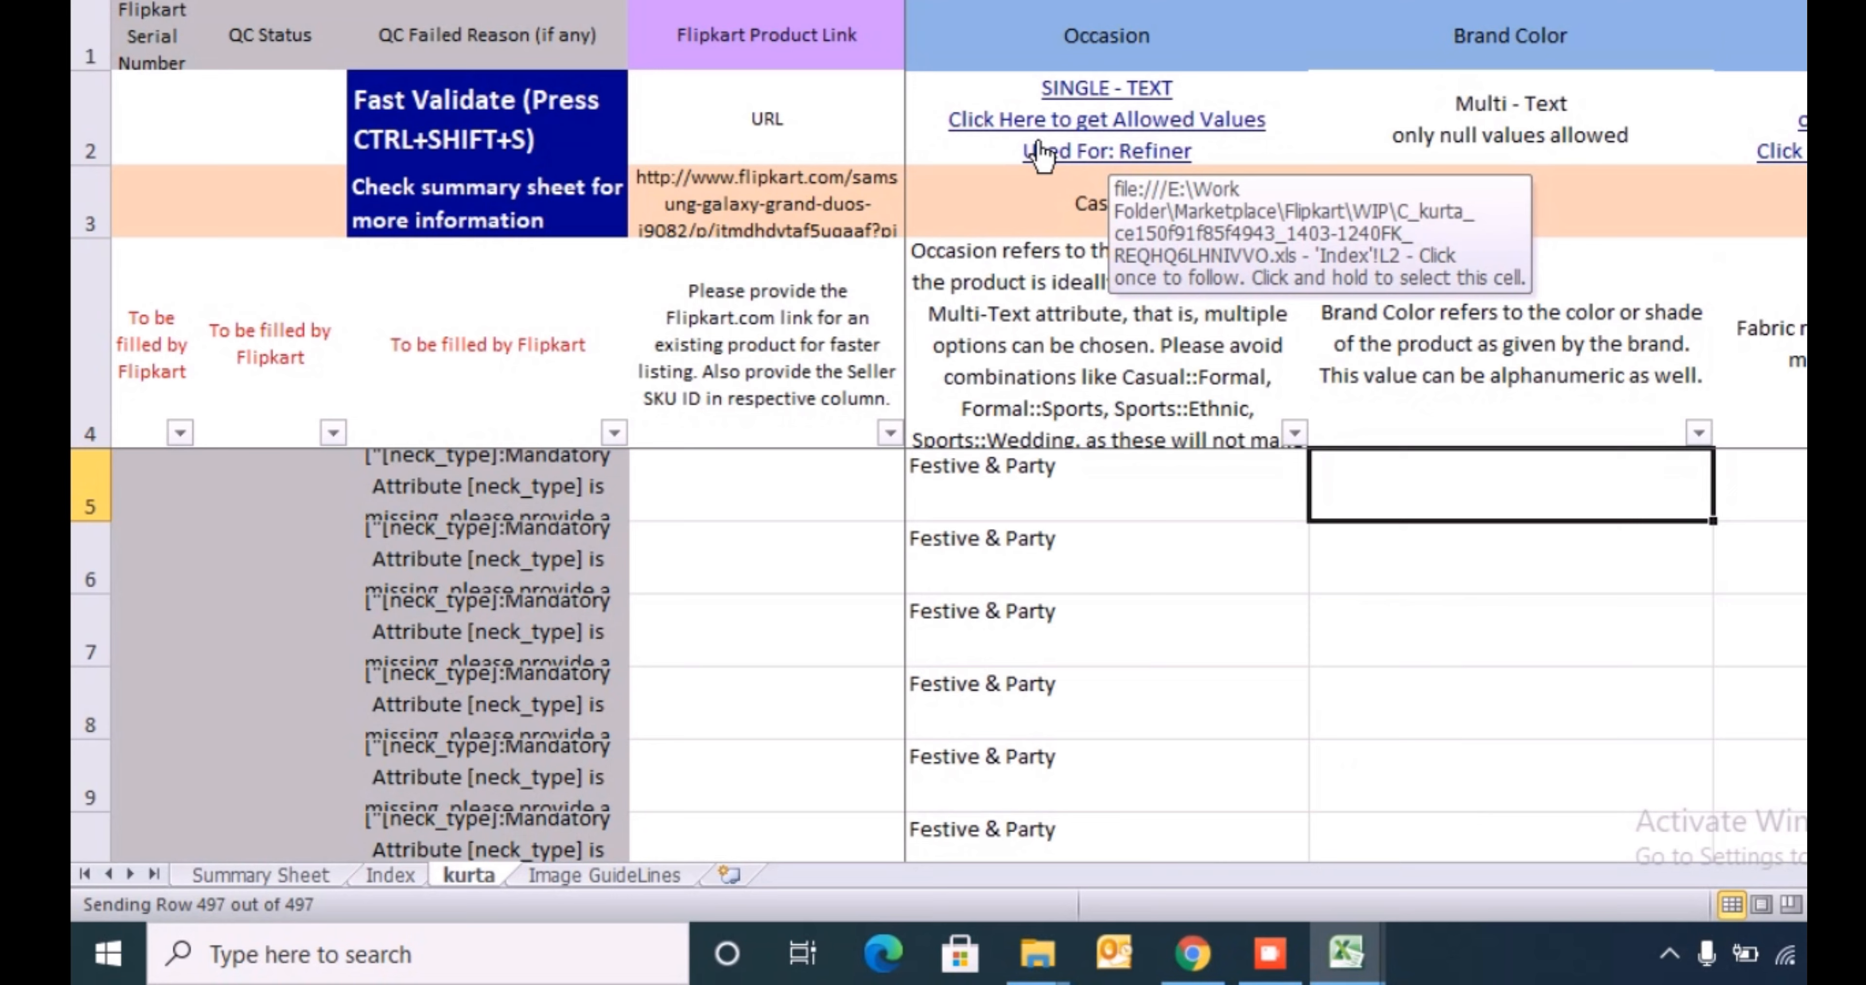
pyautogui.write('scsc')
pyautogui.press('Escape')
# - Switch to the MnM sheet and delete the inserted pattern column
pyautogui.hotkey('alt', 'Tab')
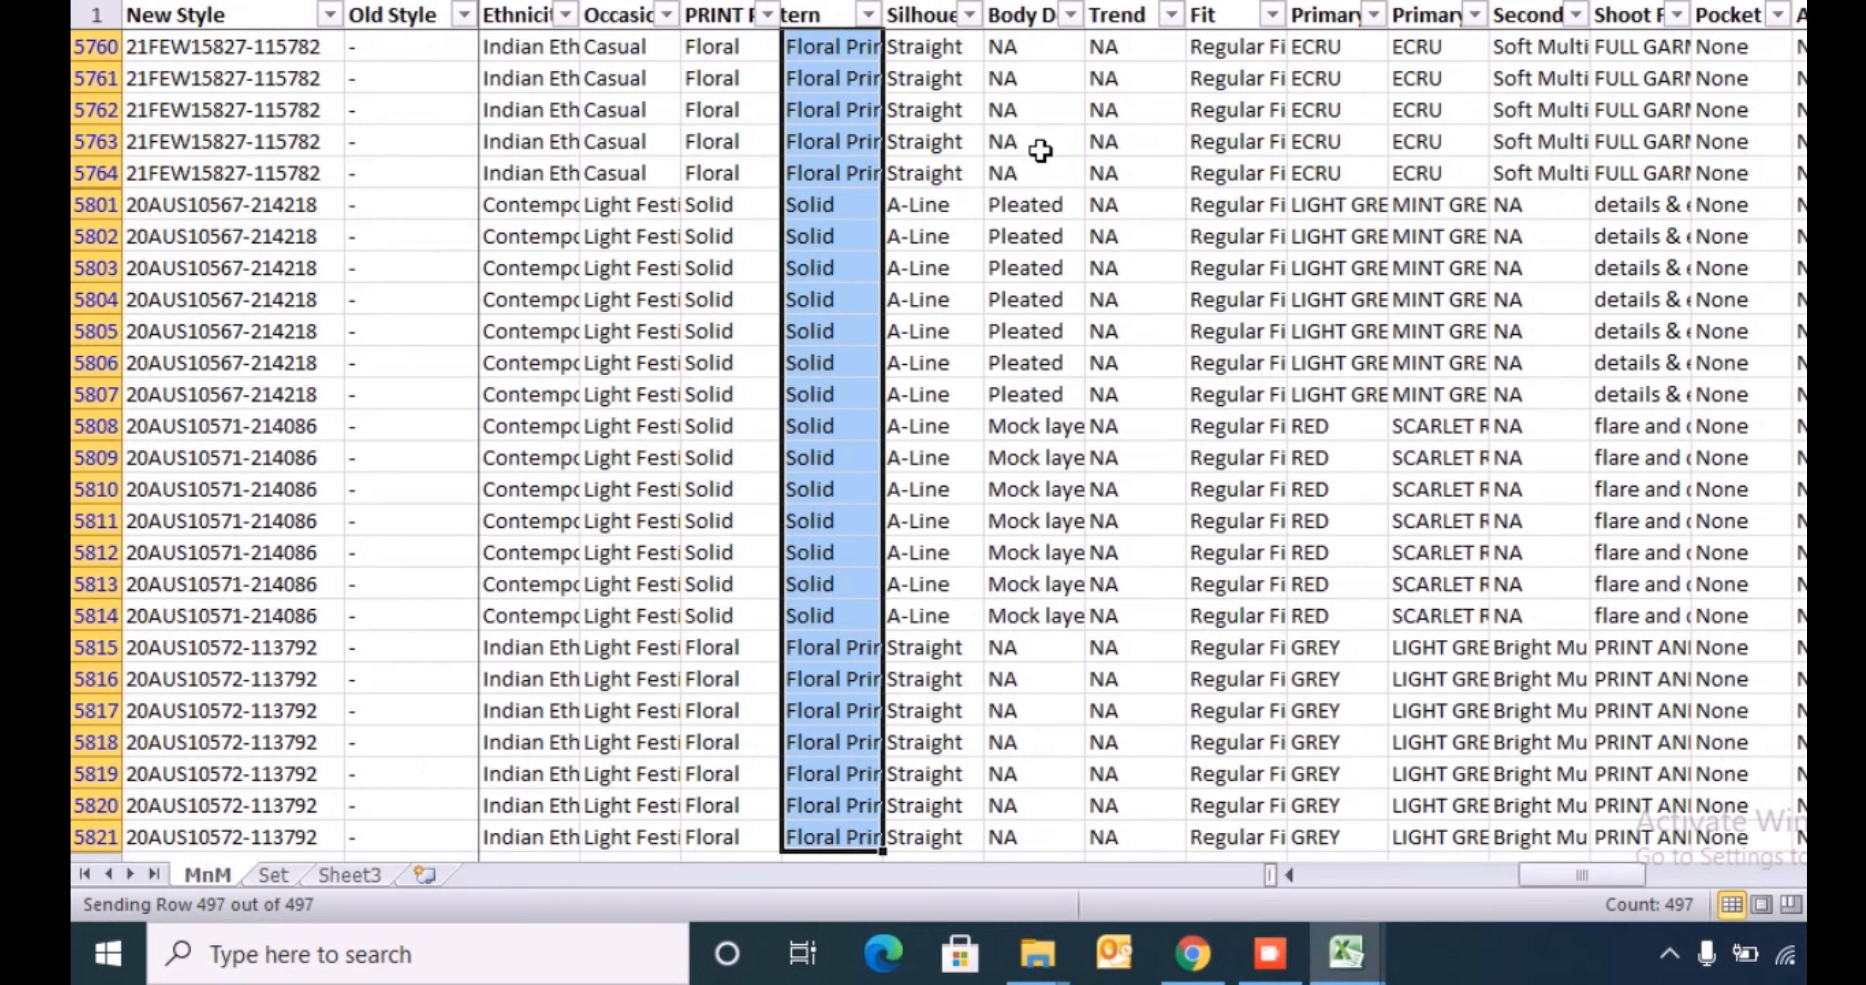
pyautogui.press('Down')
pyautogui.hotkey('ctrl', 'space')
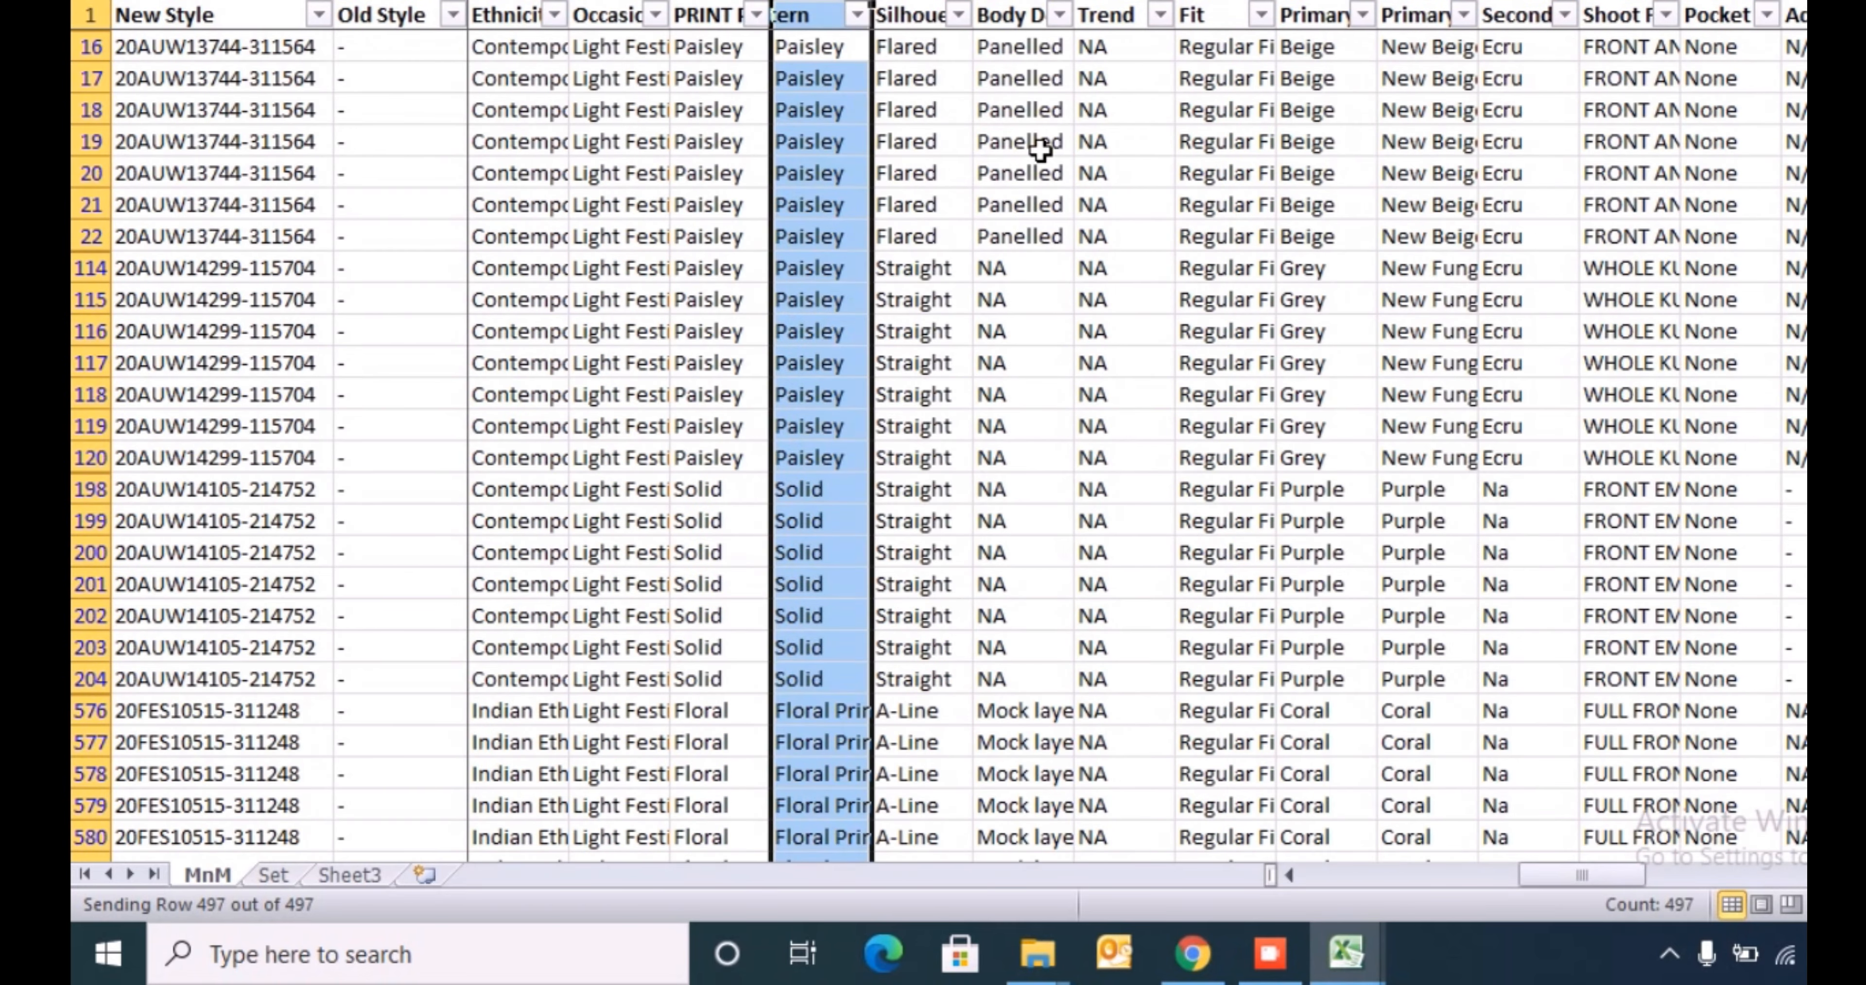
pyautogui.hotkey('ctrl', '-')
# - Search the MnM header row for "col" to locate the colour columns
pyautogui.press('Up')
pyautogui.hotkey('shift', 'space')
pyautogui.hotkey('ctrl', 'f')
pyautogui.write('col')
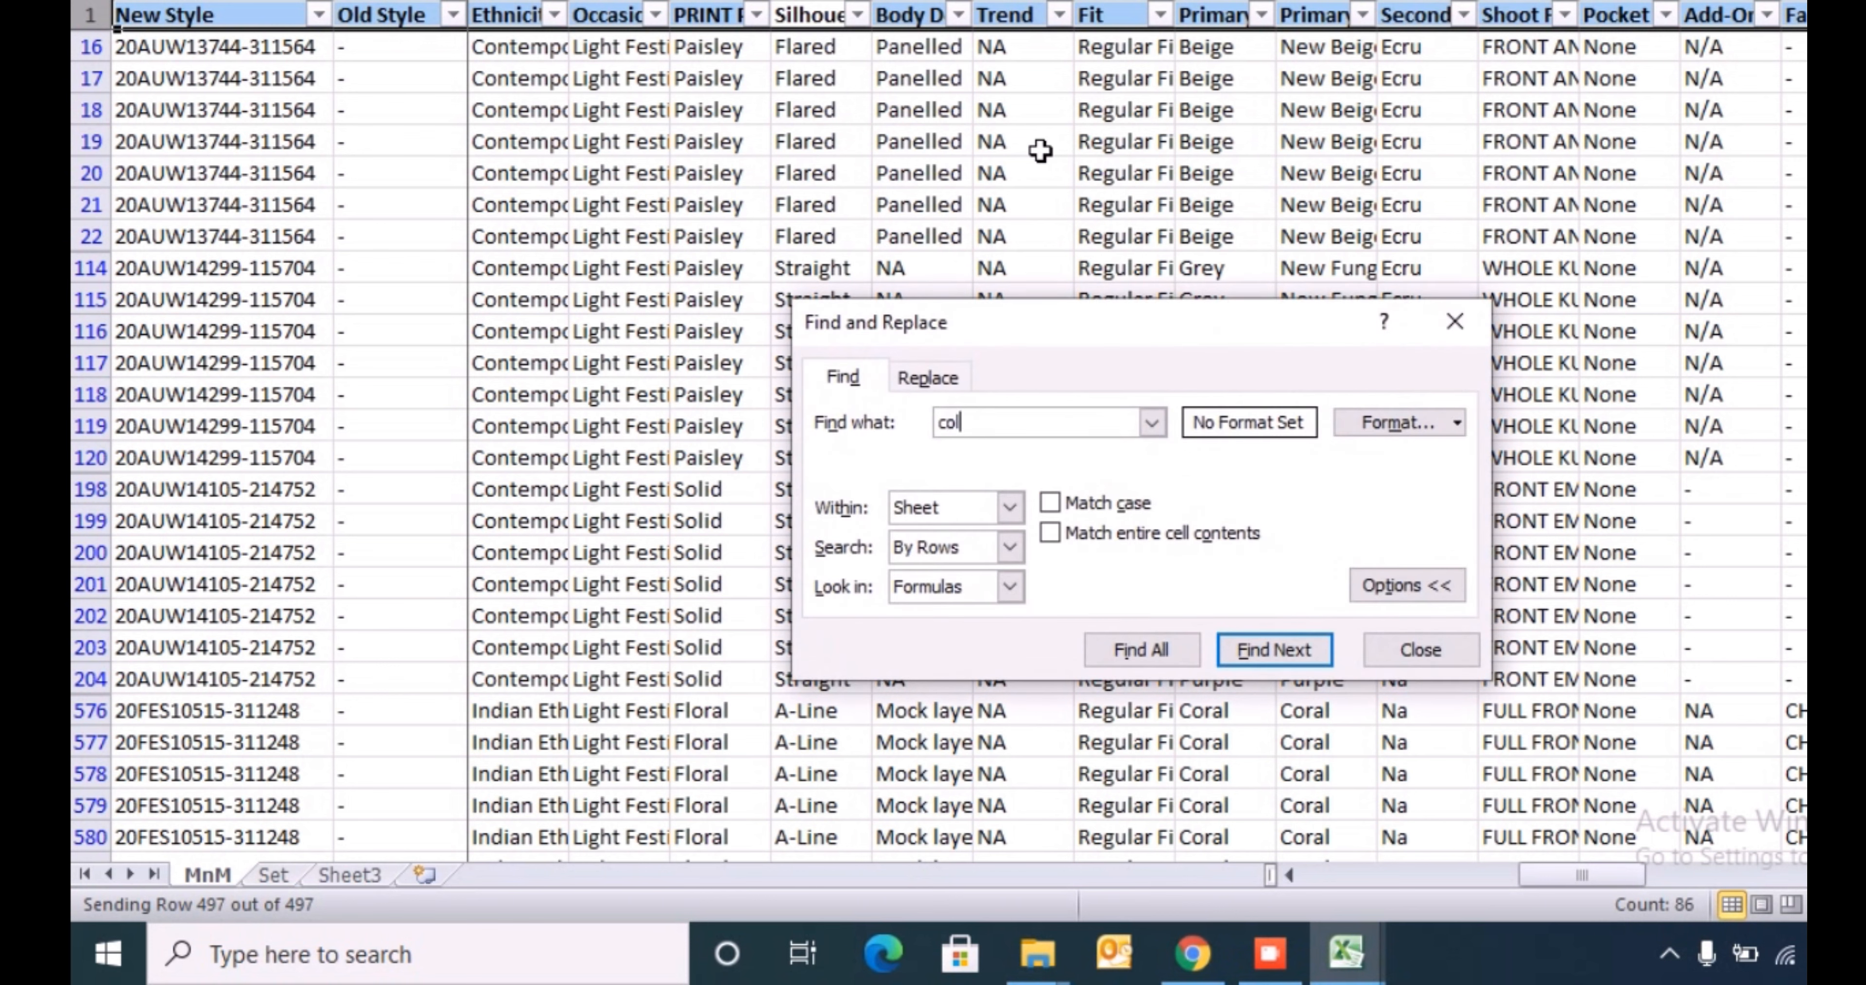
pyautogui.press('Return')
pyautogui.press('Escape')
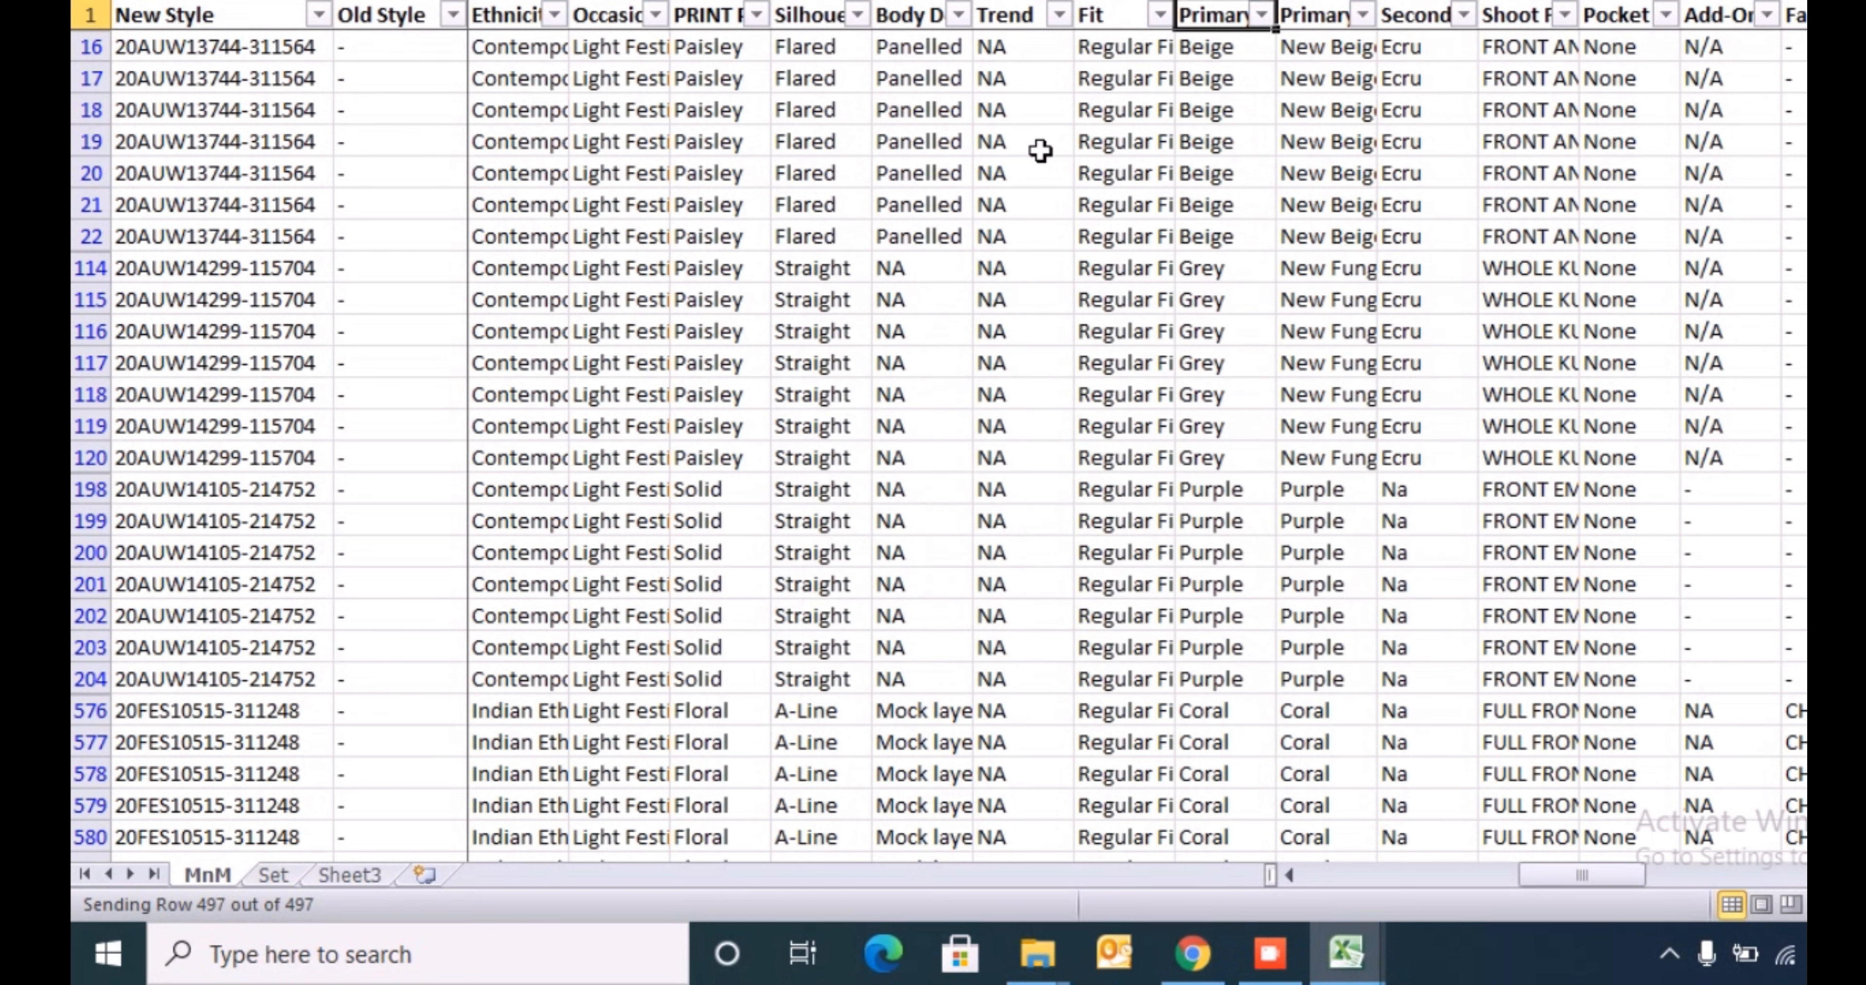
# - Autofit the width of the Primary Colour Name column
pyautogui.hotkey('ctrl', 'space')
pyautogui.press('Left')
pyautogui.hotkey('ctrl', 'space')
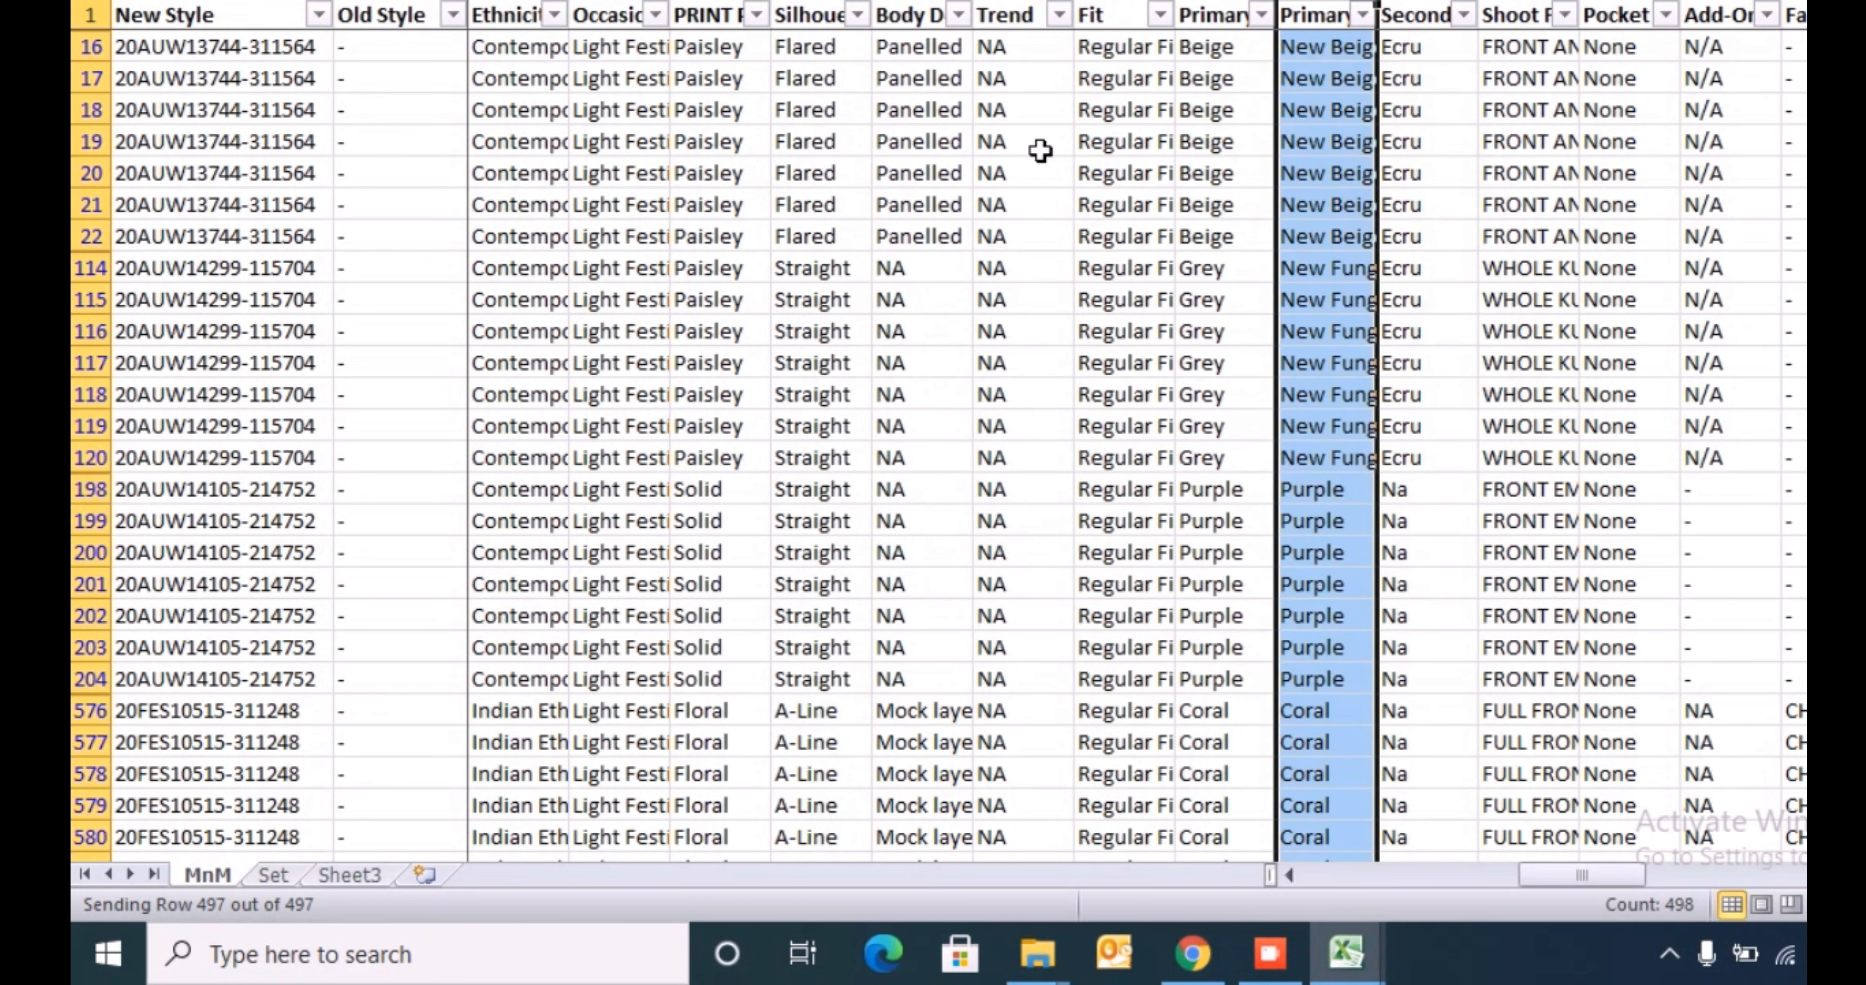
pyautogui.hotkey('alt', 'h')
pyautogui.press('o')
pyautogui.press('i')
pyautogui.hotkey('ctrl', 'Down')
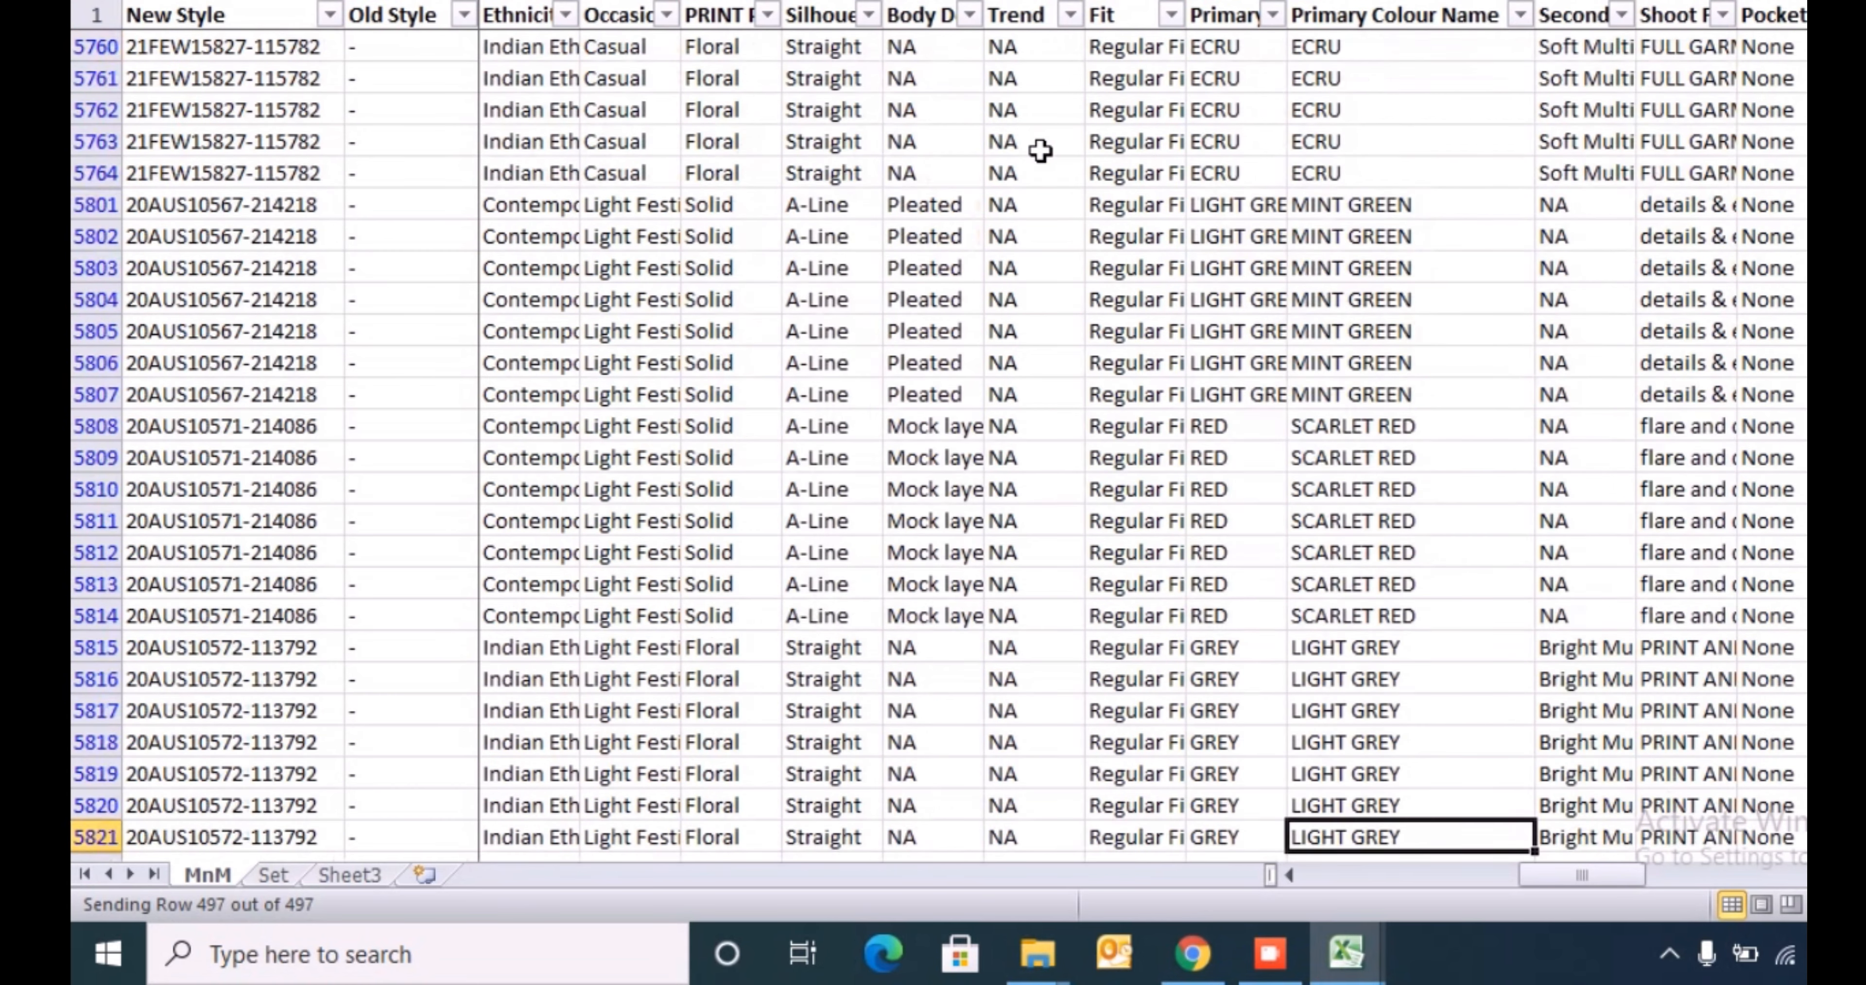
pyautogui.hotkey('ctrl', 'Up')
pyautogui.press('Down')
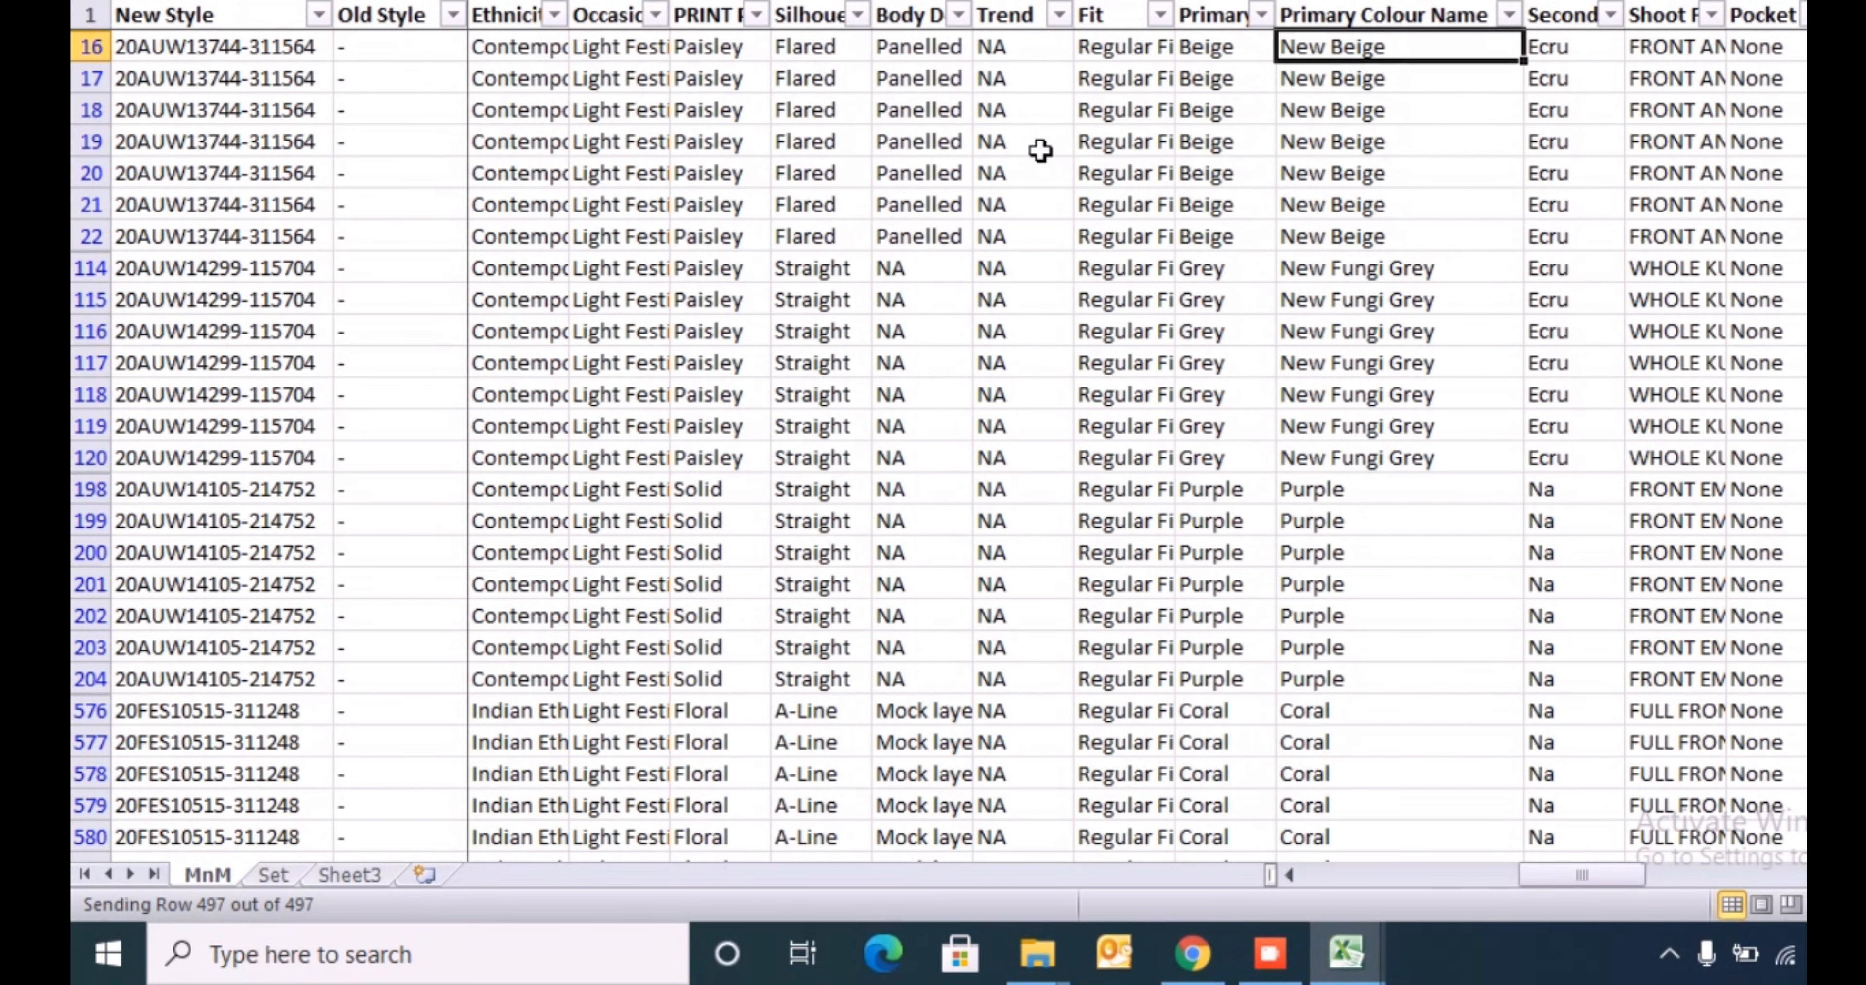
# - Insert a blank column directly after Primary Colour Name
pyautogui.press('Right')
pyautogui.hotkey('ctrl', 'space')
pyautogui.hotkey('ctrl', 'shift', '+')
pyautogui.press('Up')
pyautogui.press('Down')
pyautogui.press('Left')
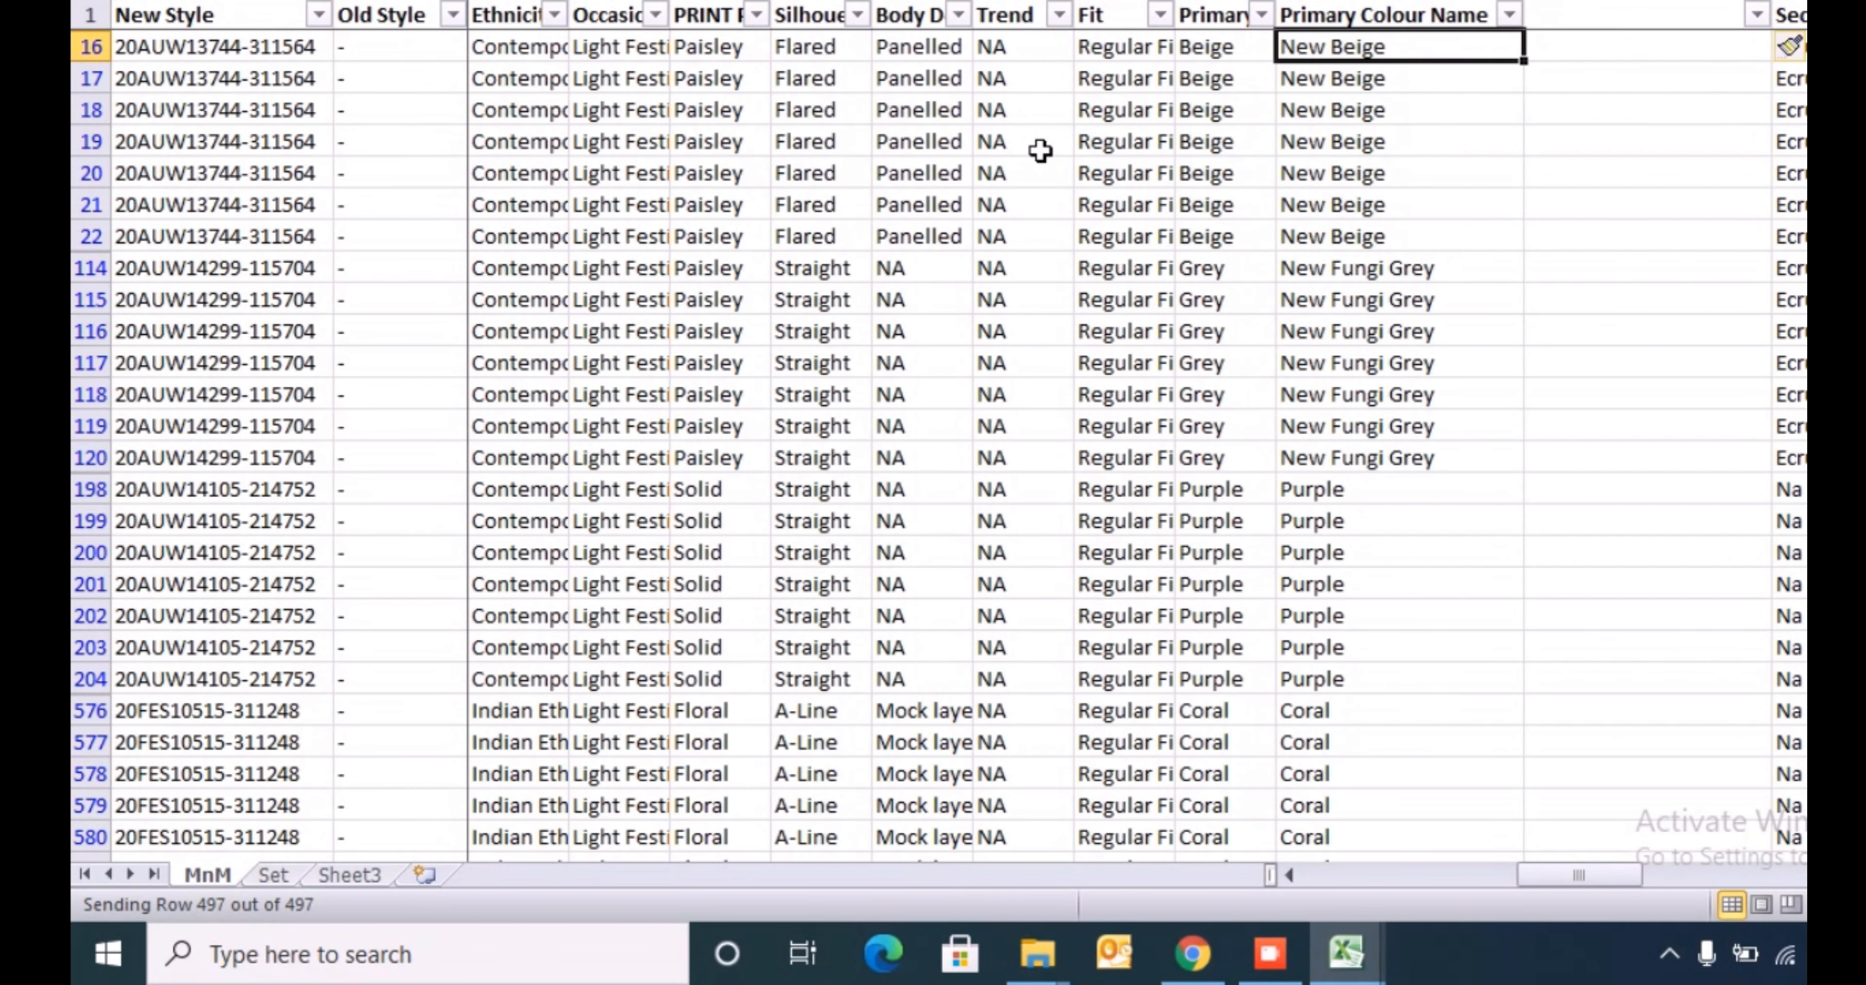
# - Examine how the last entries of the Primary Colour Name column are written
pyautogui.hotkey('ctrl', 'Down')
pyautogui.press('Up')
pyautogui.press('Up')
pyautogui.press('Up')
pyautogui.press('Up')
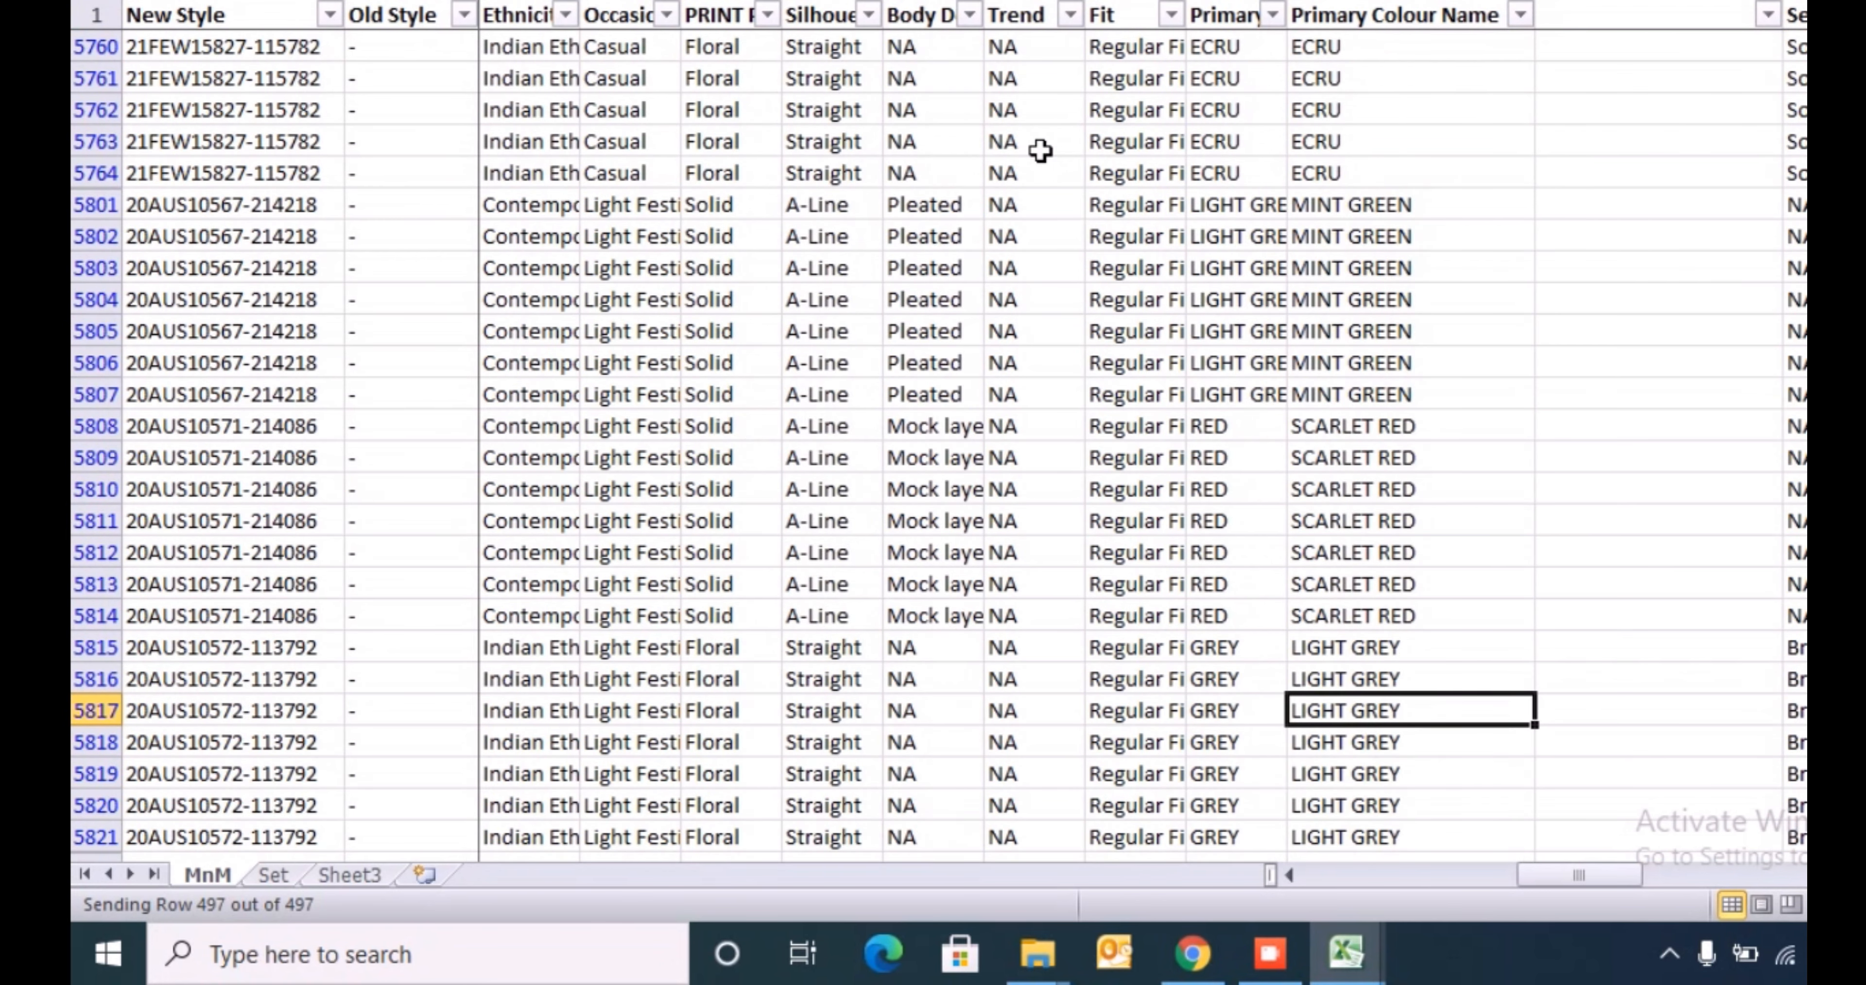
pyautogui.press('Up')
pyautogui.press('Up')
pyautogui.press('Up')
pyautogui.press('Up')
pyautogui.press('Up')
pyautogui.press('Up')
pyautogui.press('Up')
pyautogui.press('Up')
pyautogui.press('Up')
pyautogui.press('Up')
pyautogui.press('Up')
pyautogui.hotkey('ctrl', 'Up')
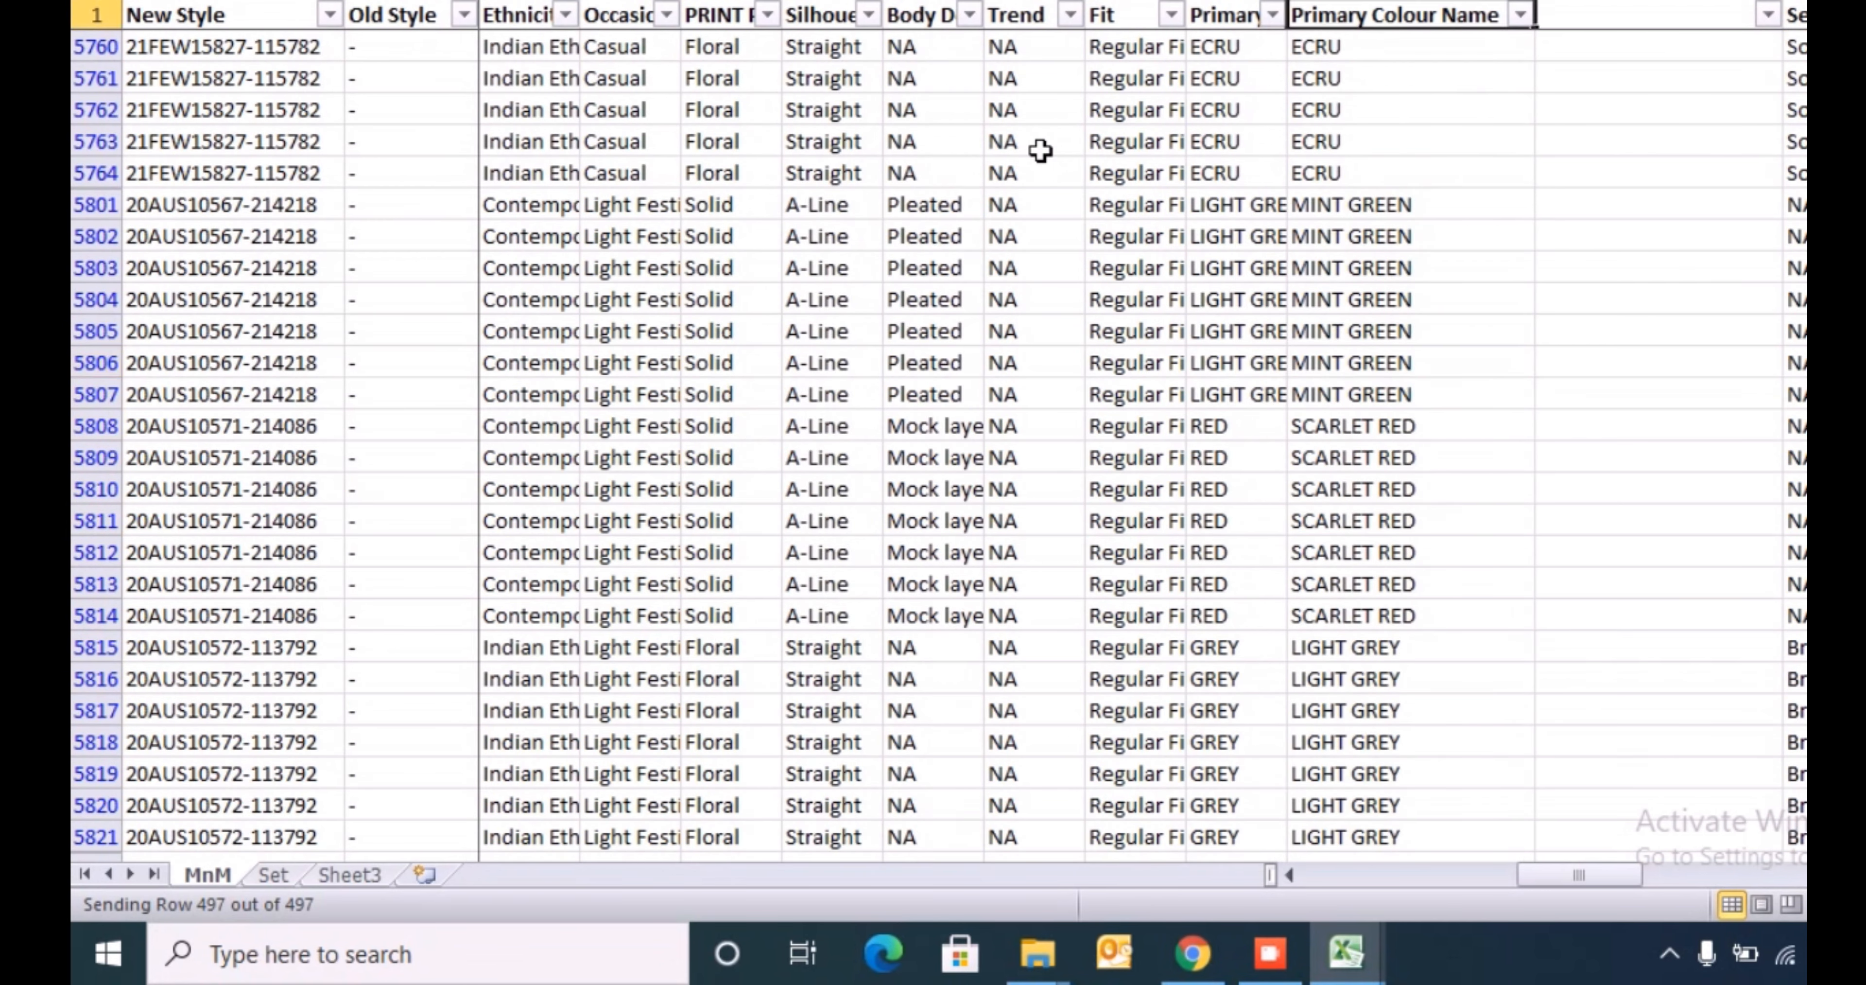
# - Enter a PROPER formula in row 16 of the blank column that converts the adjacent Primary Colour Name
pyautogui.press('Down')
pyautogui.press('Right')
pyautogui.write('=pro')
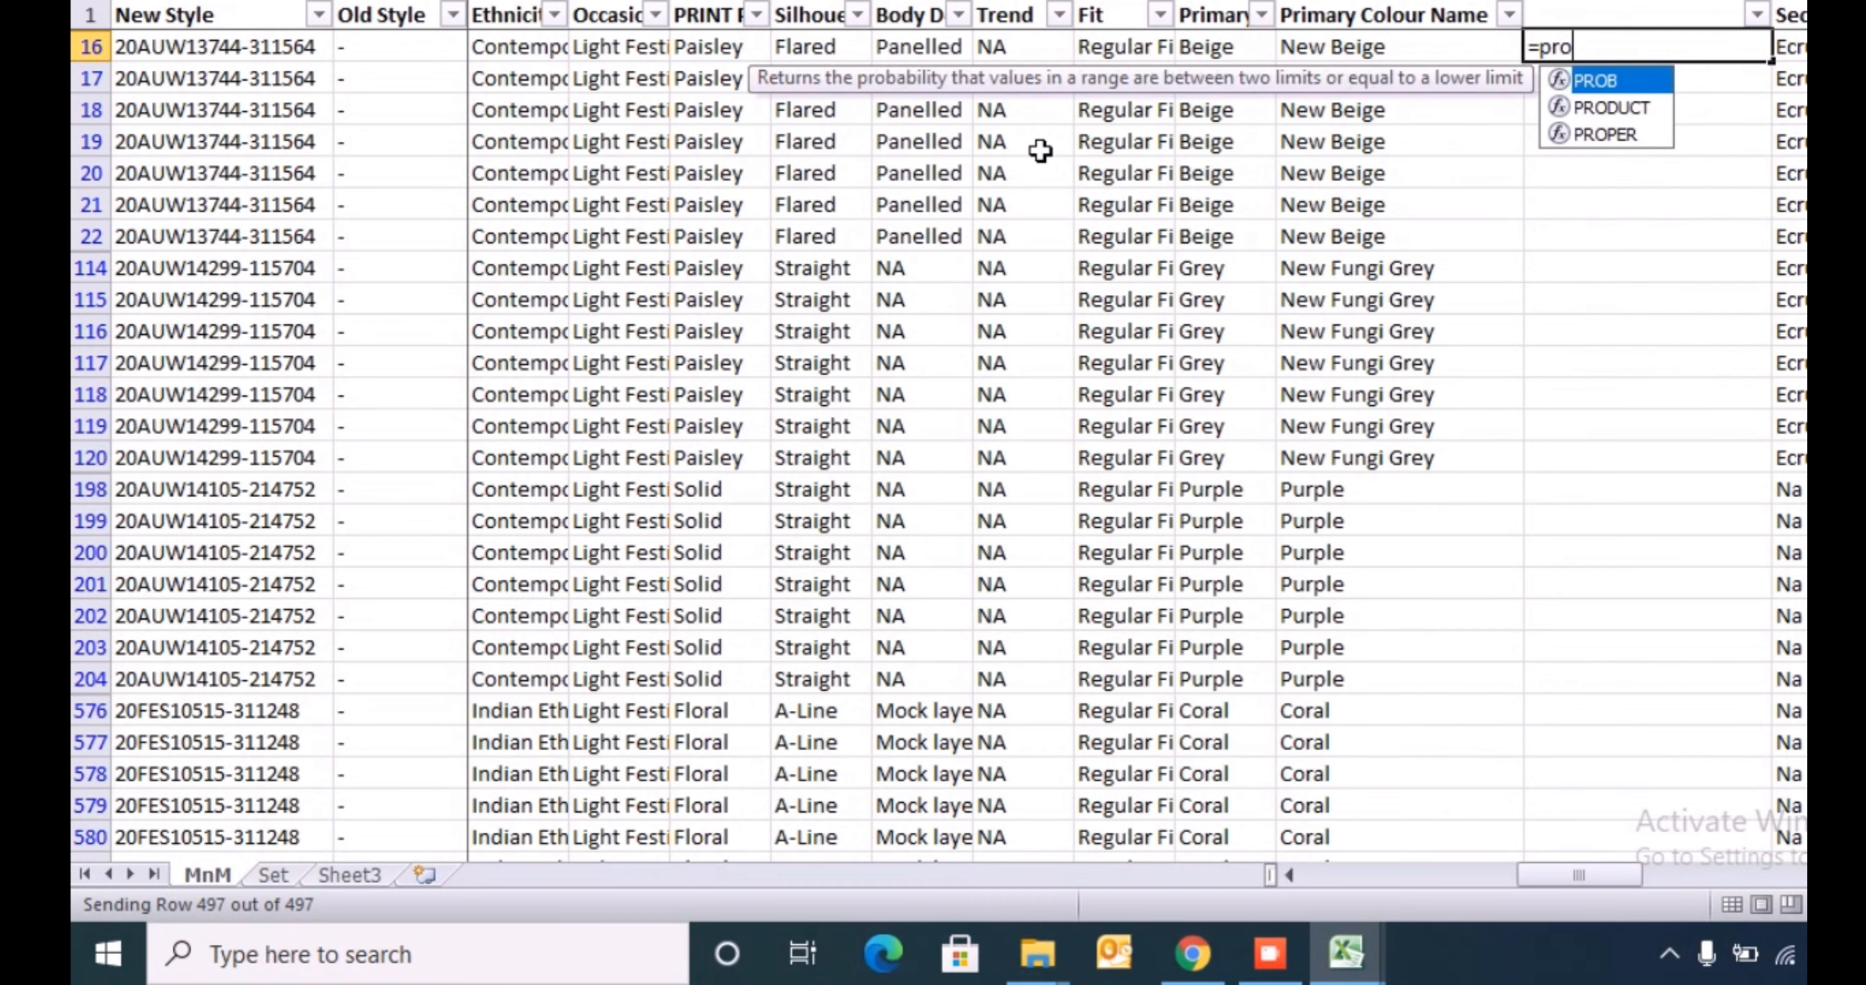
pyautogui.press('Down')
pyautogui.press('Down')
pyautogui.press('Tab')
pyautogui.press('Left')
pyautogui.press('Return')
pyautogui.press('Up')
# - Copy the PROPER formula to all filtered rows of the inserted column, down to row 5821
pyautogui.hotkey('ctrl', 'c')
pyautogui.press('Left')
pyautogui.hotkey('ctrl', 'Down')
pyautogui.press('Right')
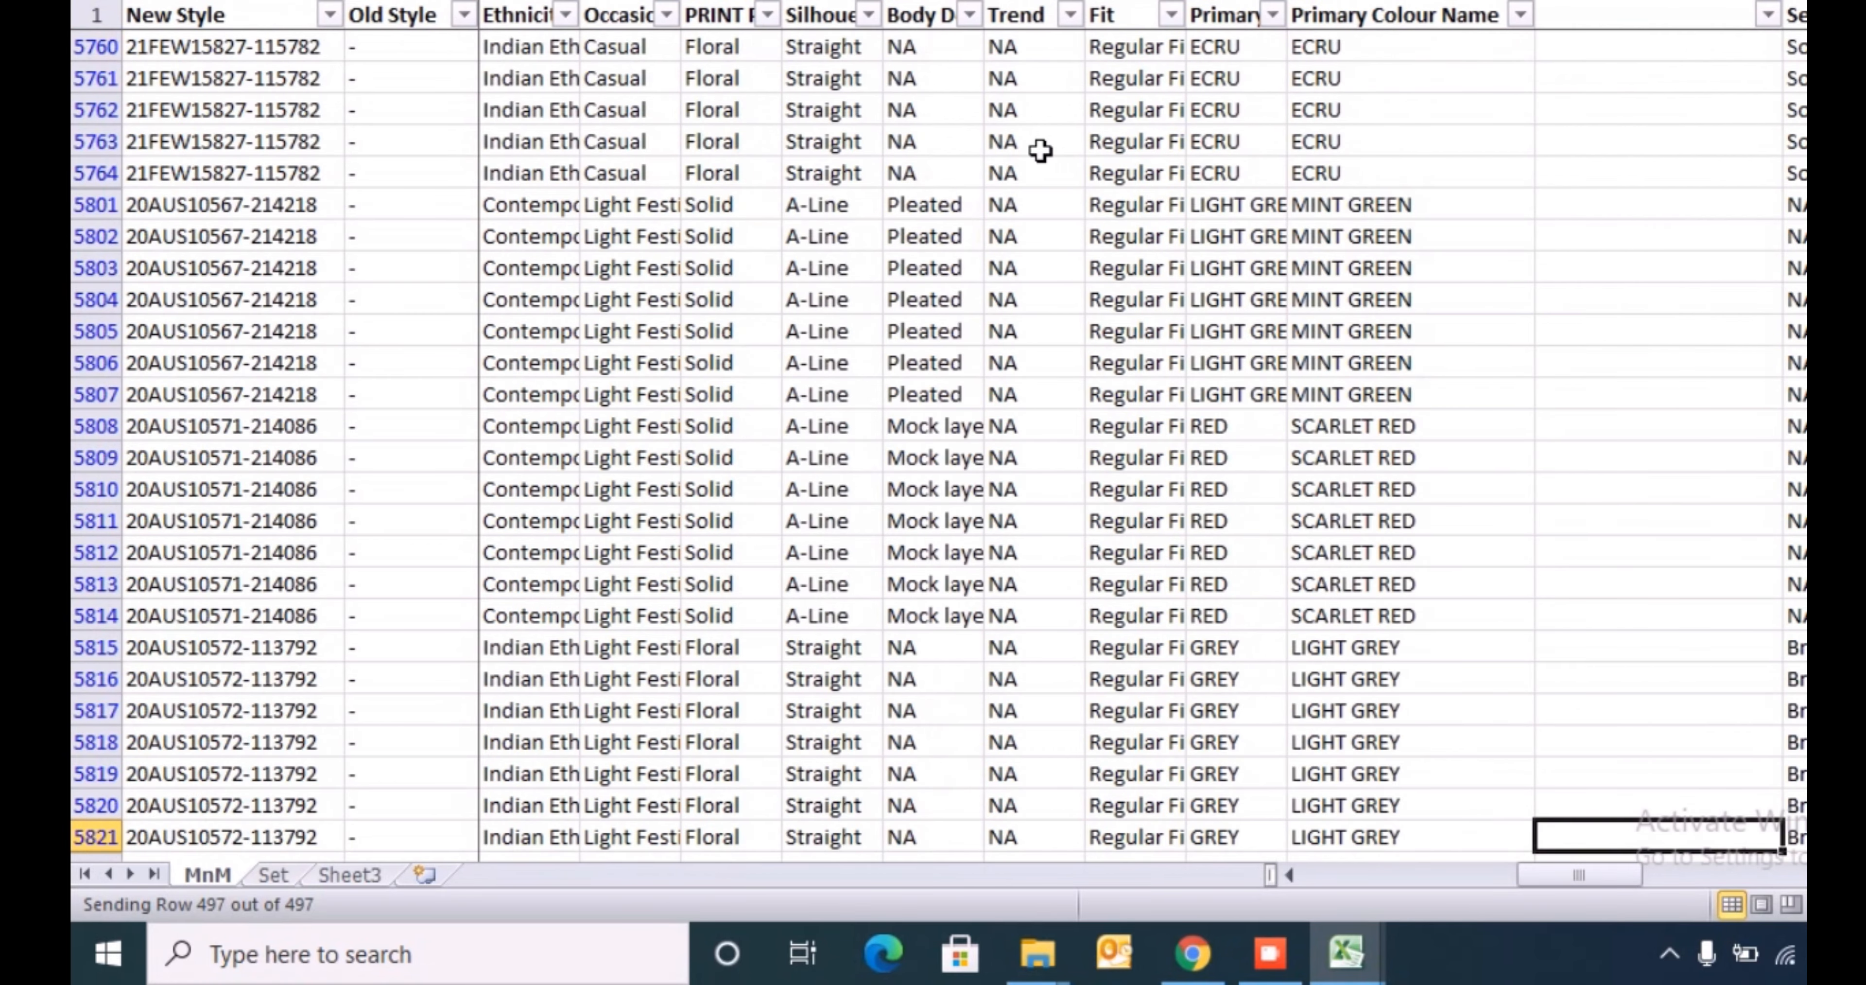
pyautogui.hotkey('ctrl', 'shift', 'Up')
pyautogui.hotkey('ctrl', 'v')
pyautogui.hotkey('ctrl', 'Down')
pyautogui.press('Up')
pyautogui.hotkey('ctrl', 'Up')
pyautogui.press('Up')
pyautogui.press('Up')
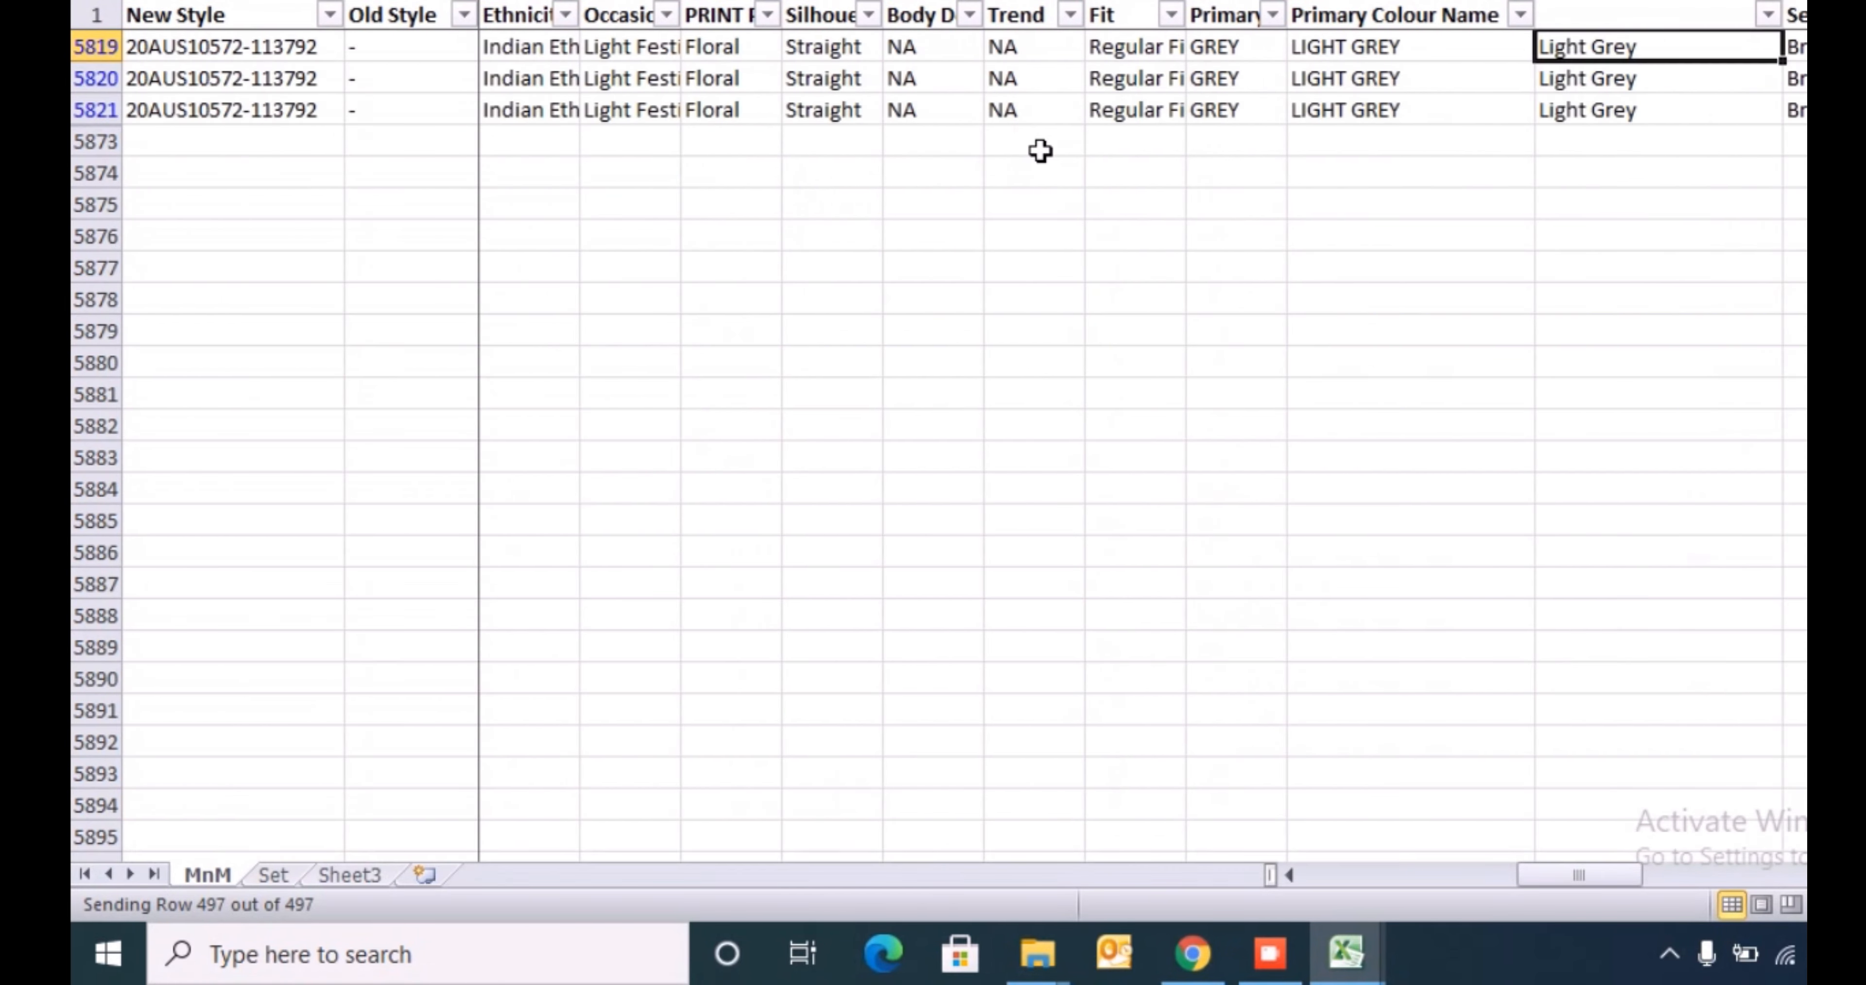
pyautogui.press('Up')
pyautogui.press('Up')
pyautogui.press('Up')
pyautogui.press('Up')
# - Copy the proper-case colour names and paste them as values into the kurta sheet's Brand Color column from row 5
pyautogui.hotkey('ctrl', 'Up')
pyautogui.hotkey('ctrl', 'shift', 'Down')
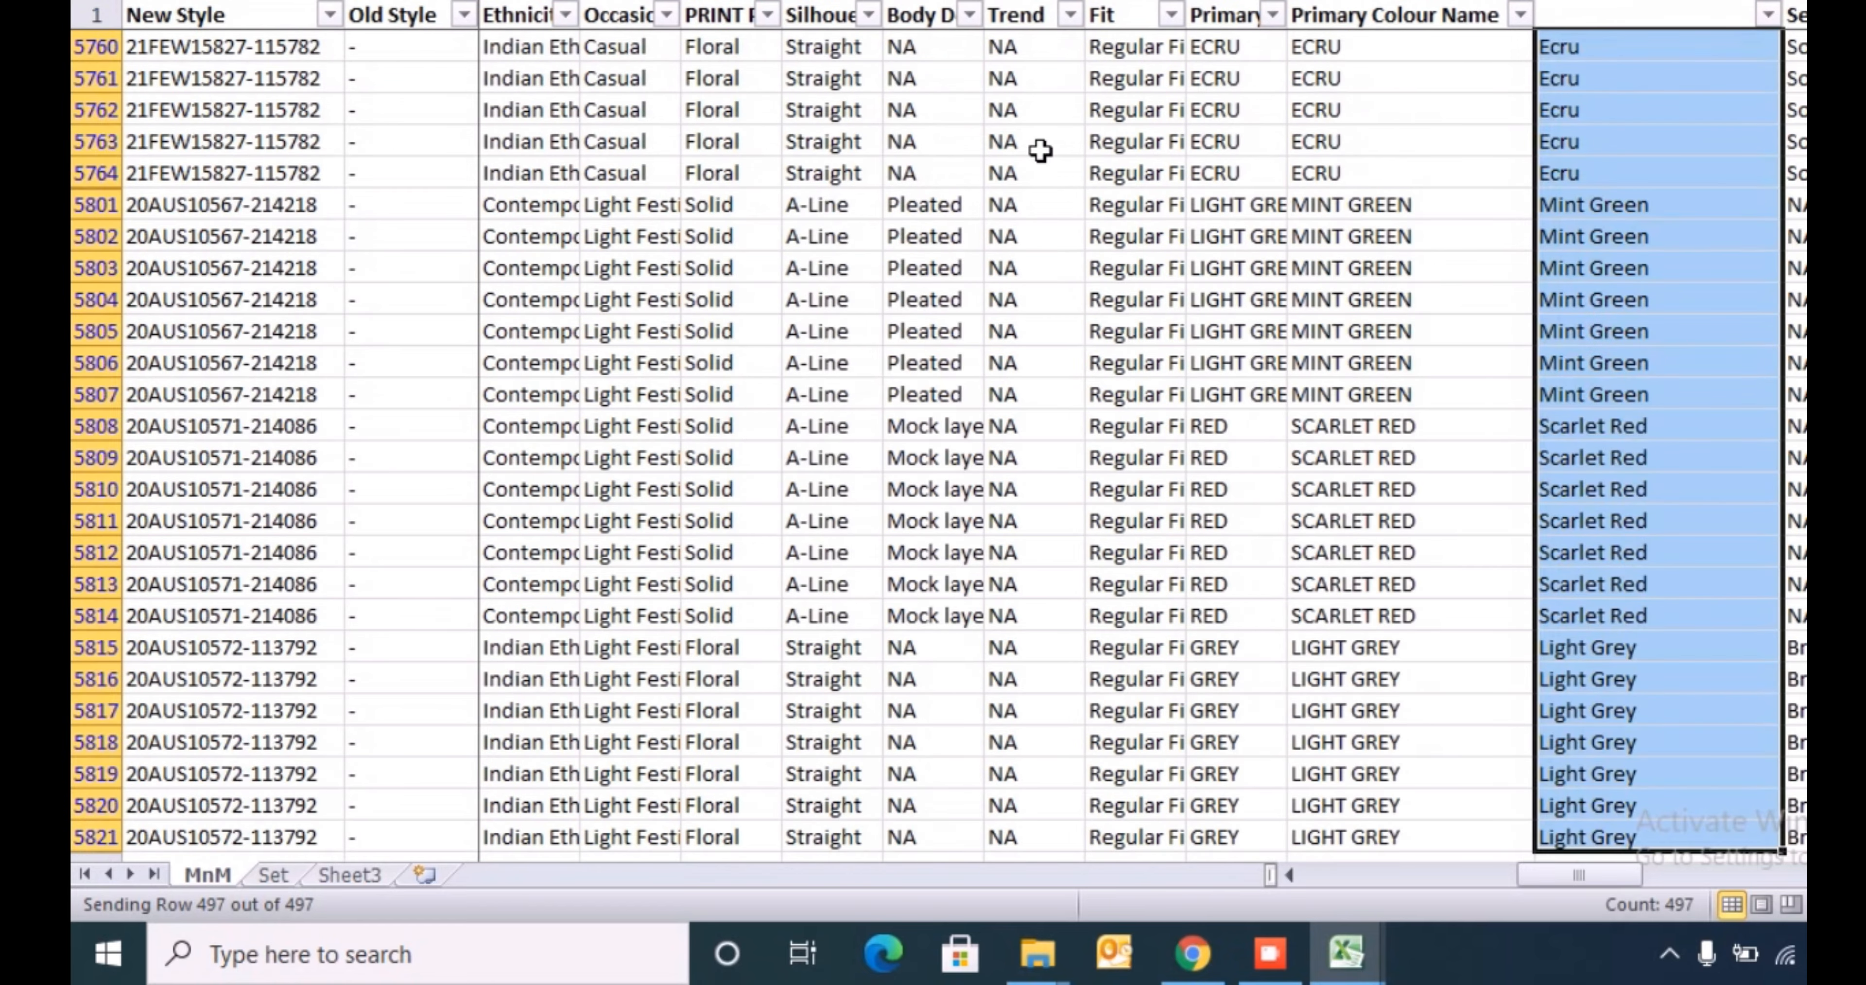
pyautogui.hotkey('ctrl', 'c')
pyautogui.hotkey('alt', 'Tab')
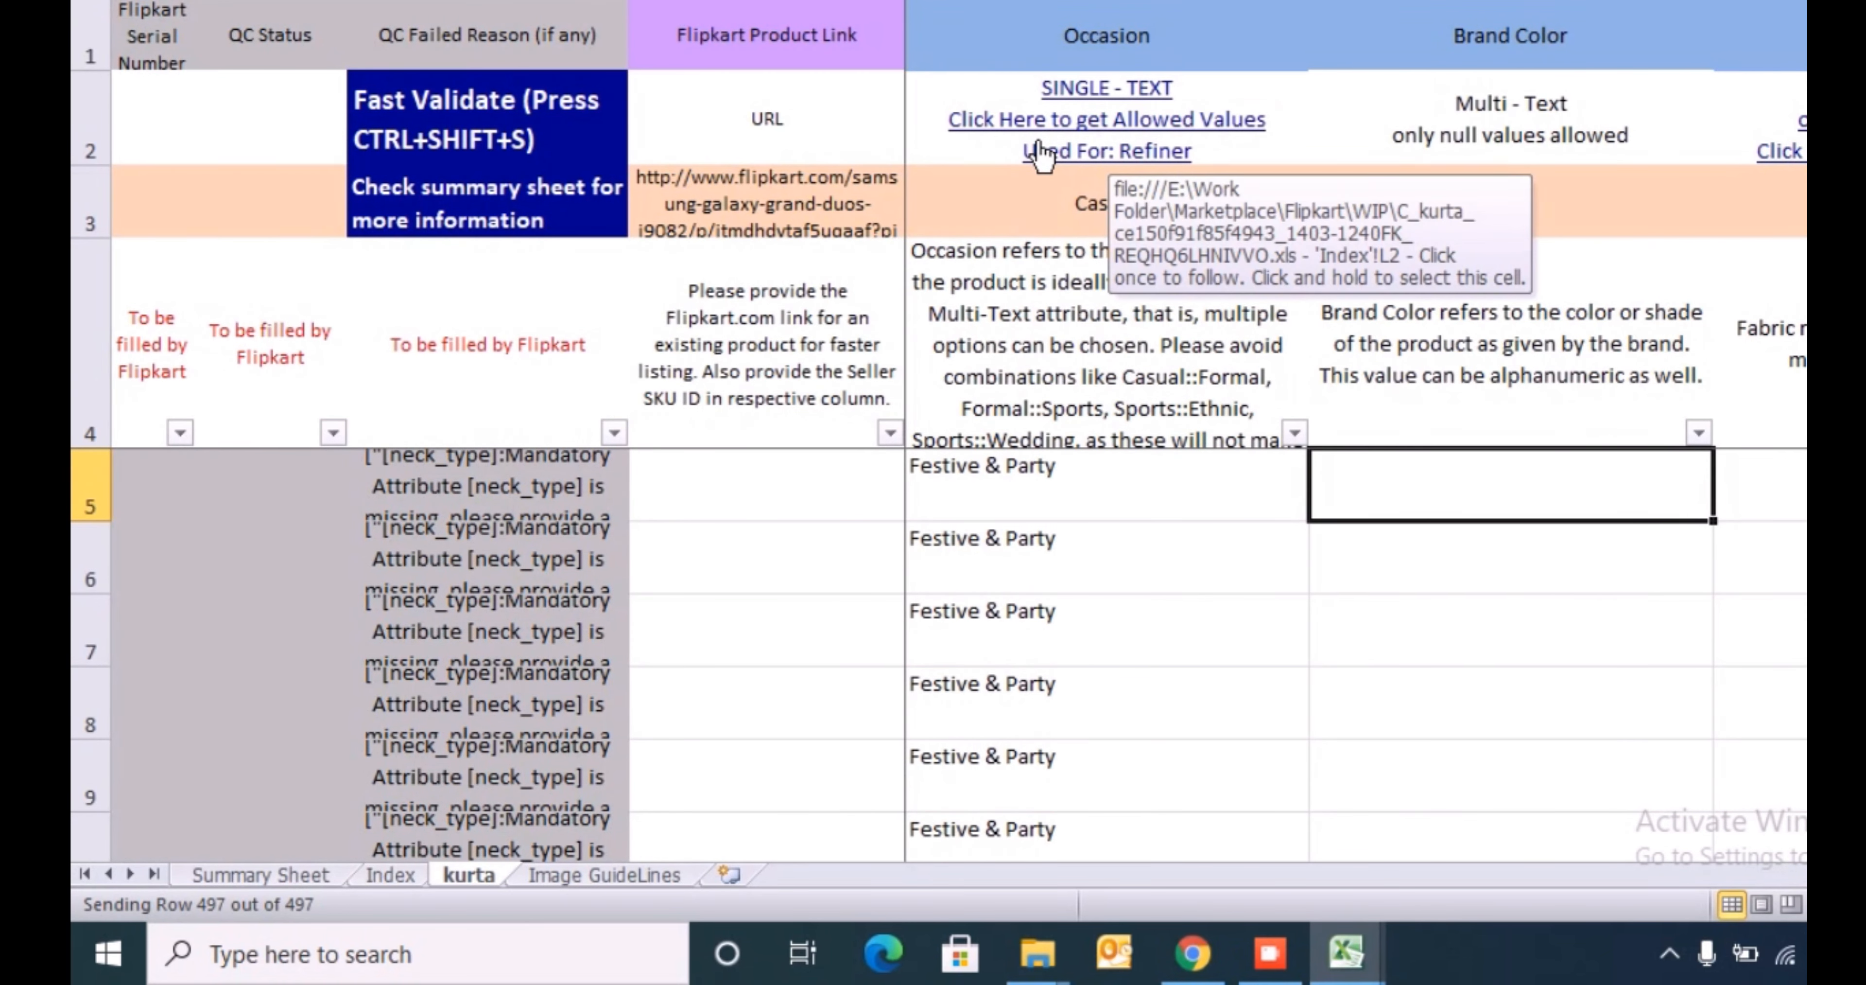
pyautogui.hotkey('alt', 'h')
pyautogui.press('v')
pyautogui.press('v')
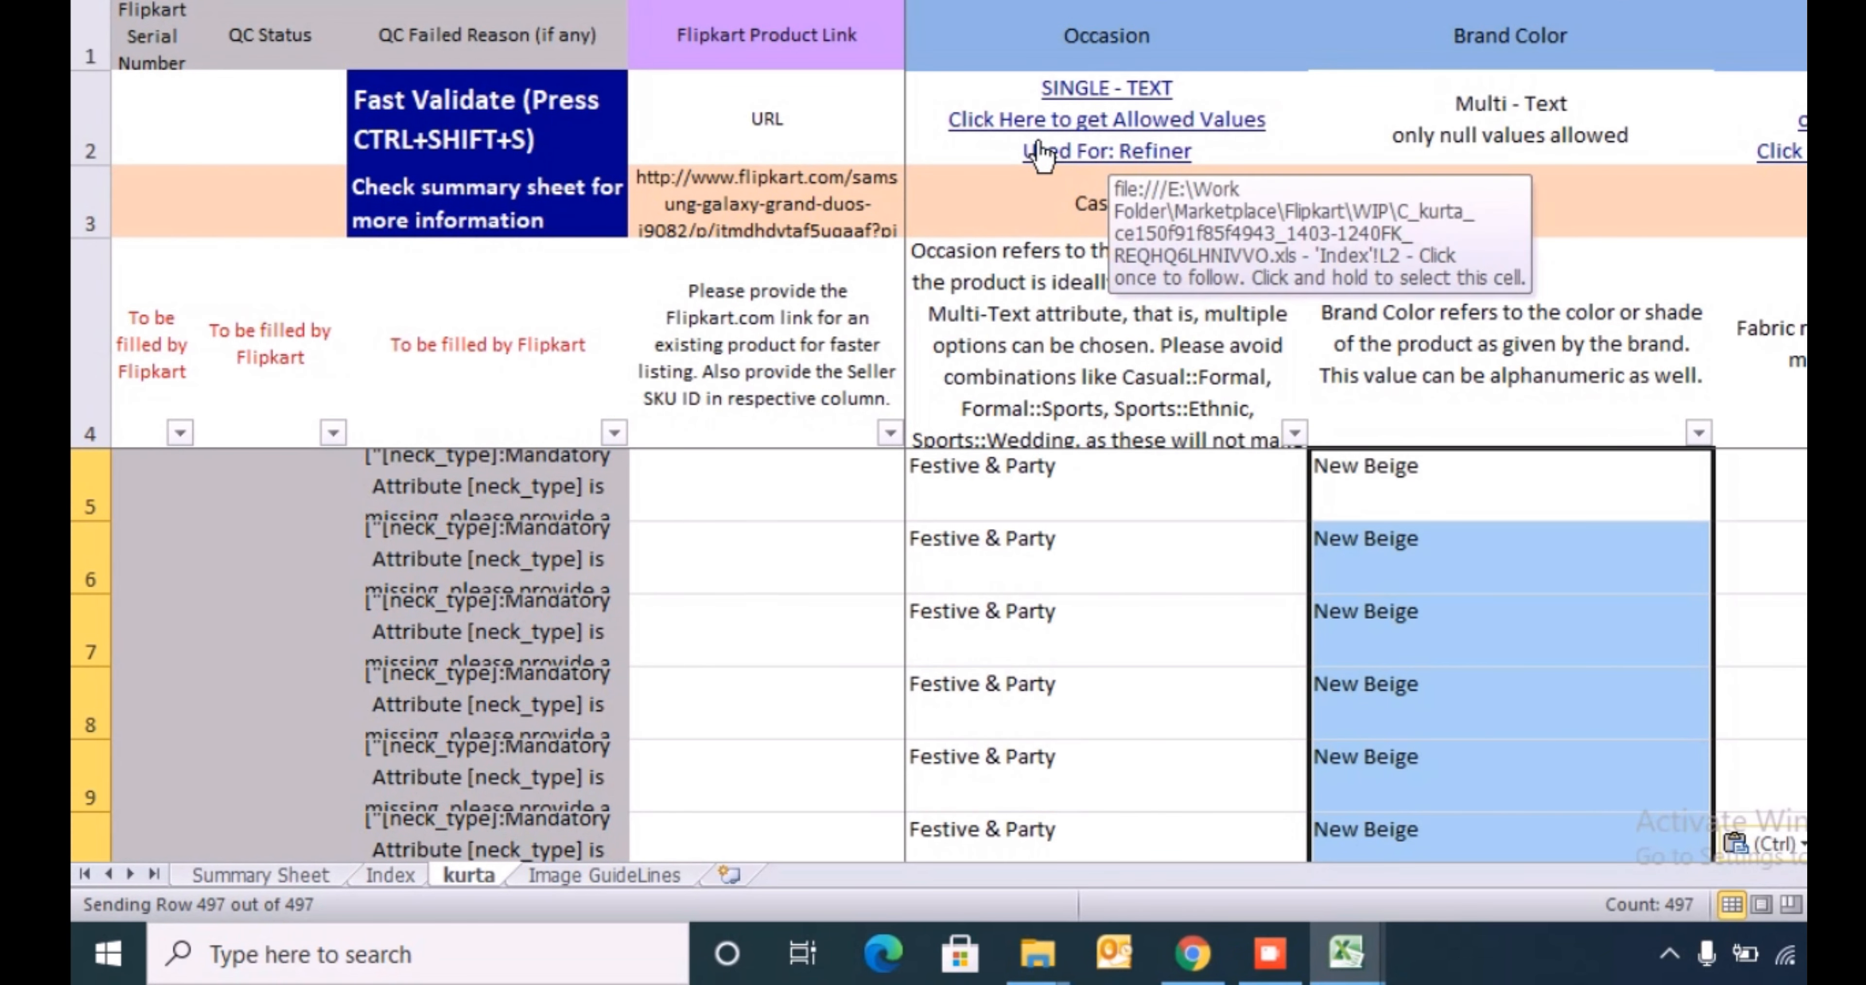
pyautogui.press('Up')
pyautogui.press('Down')
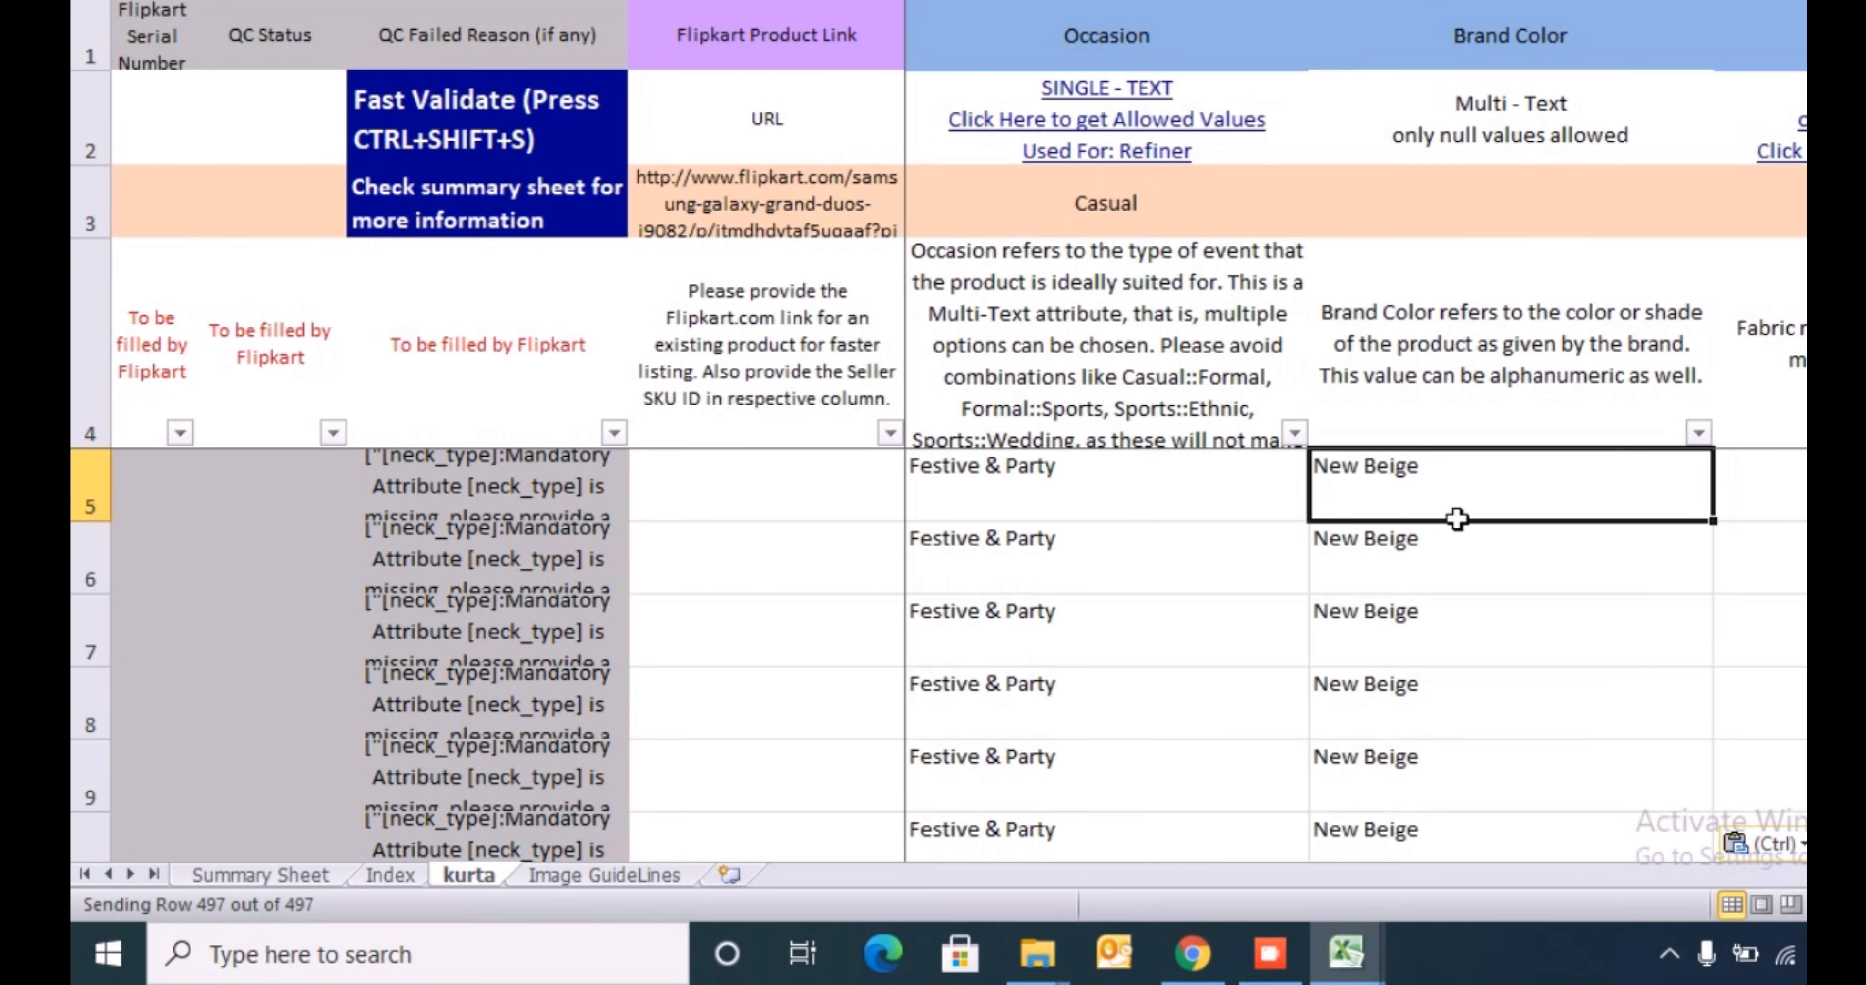
# - Delete the proper-case colour helper column from the MnM sheet and switch back to the kurta workbook
pyautogui.hotkey('alt', 'Tab')
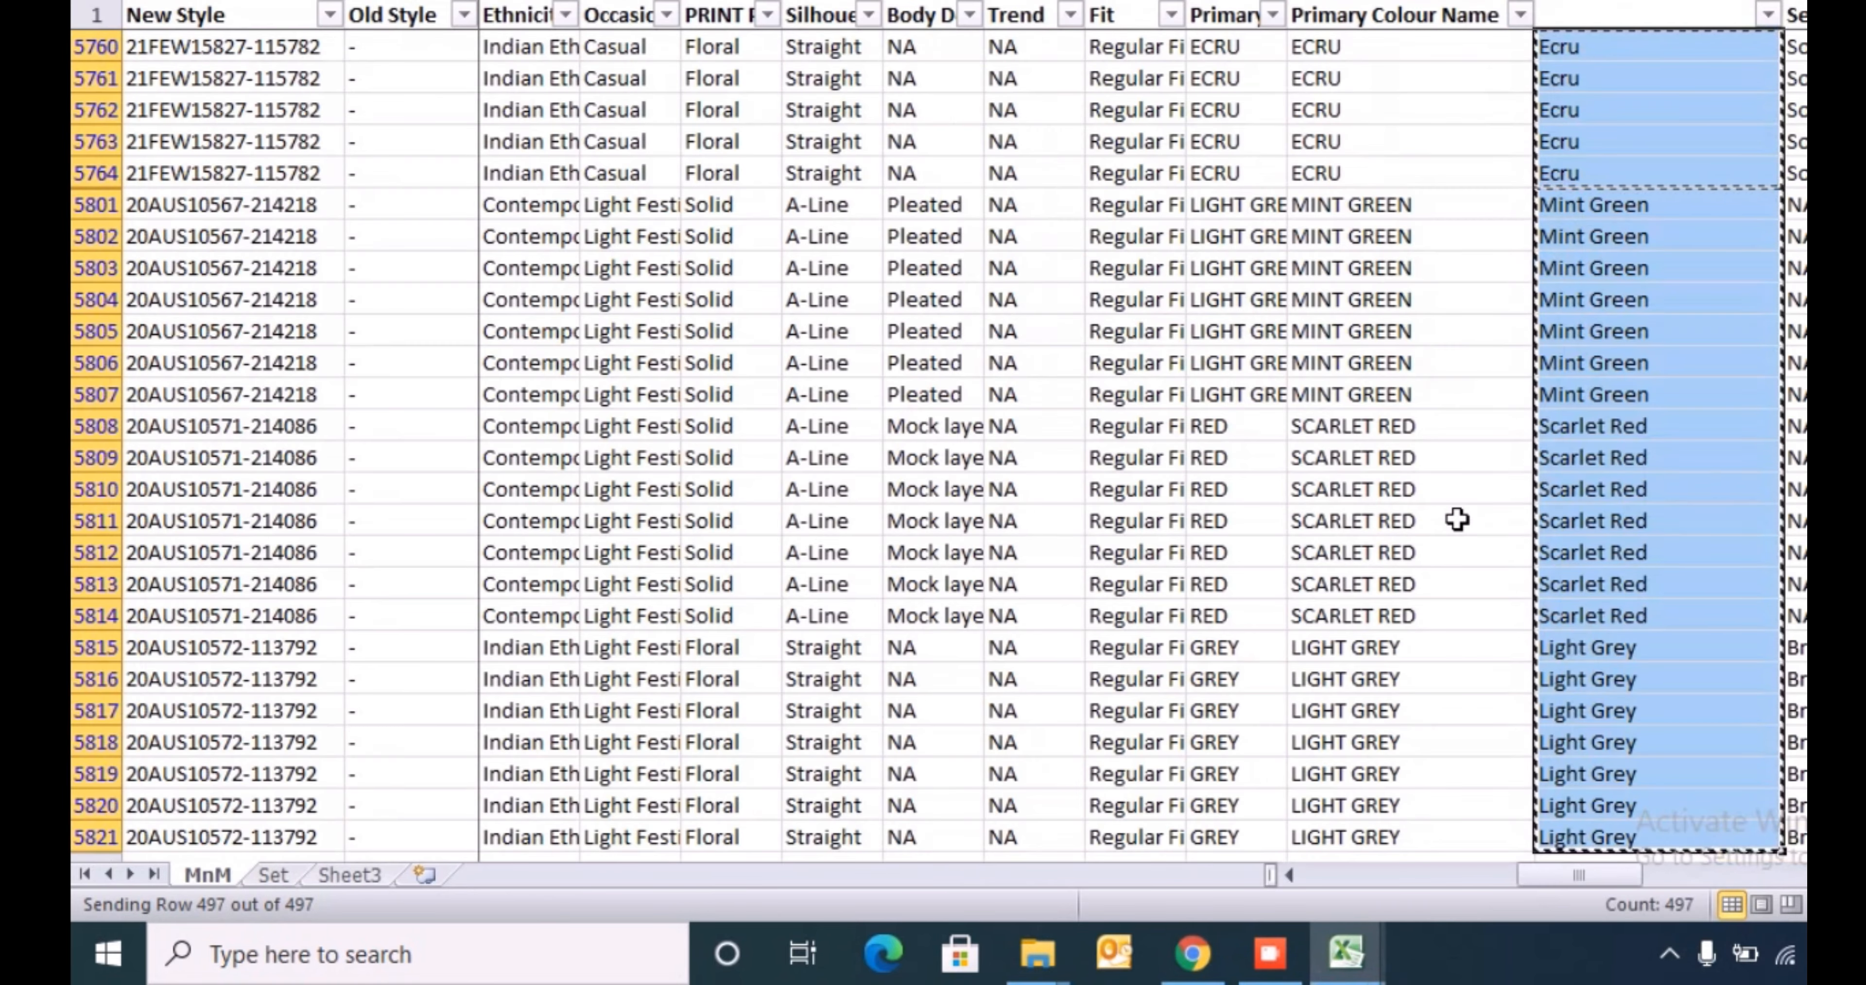
pyautogui.hotkey('ctrl', '-')
pyautogui.hotkey('alt', 'Tab')
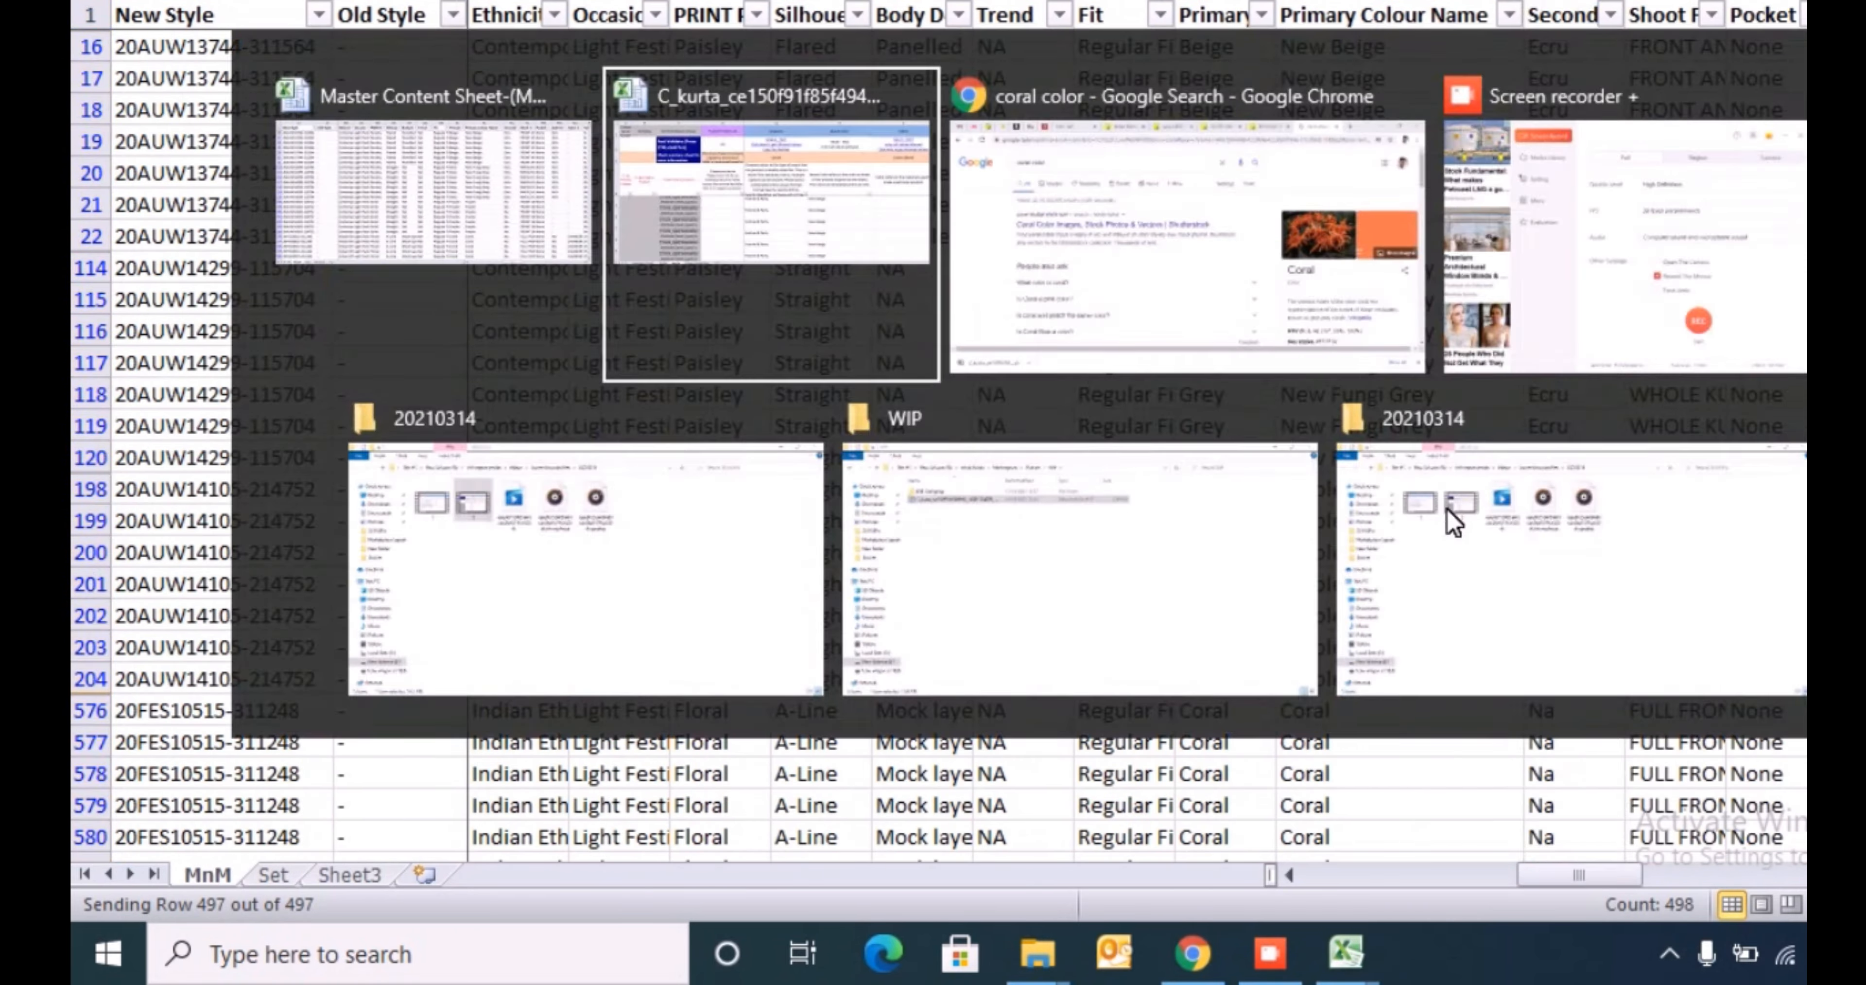
# - Open the allowed values for the Fabric attribute and select the whole Fabric list on the Index sheet to review it
pyautogui.press('Down')
pyautogui.press('Up')
pyautogui.press('Right')
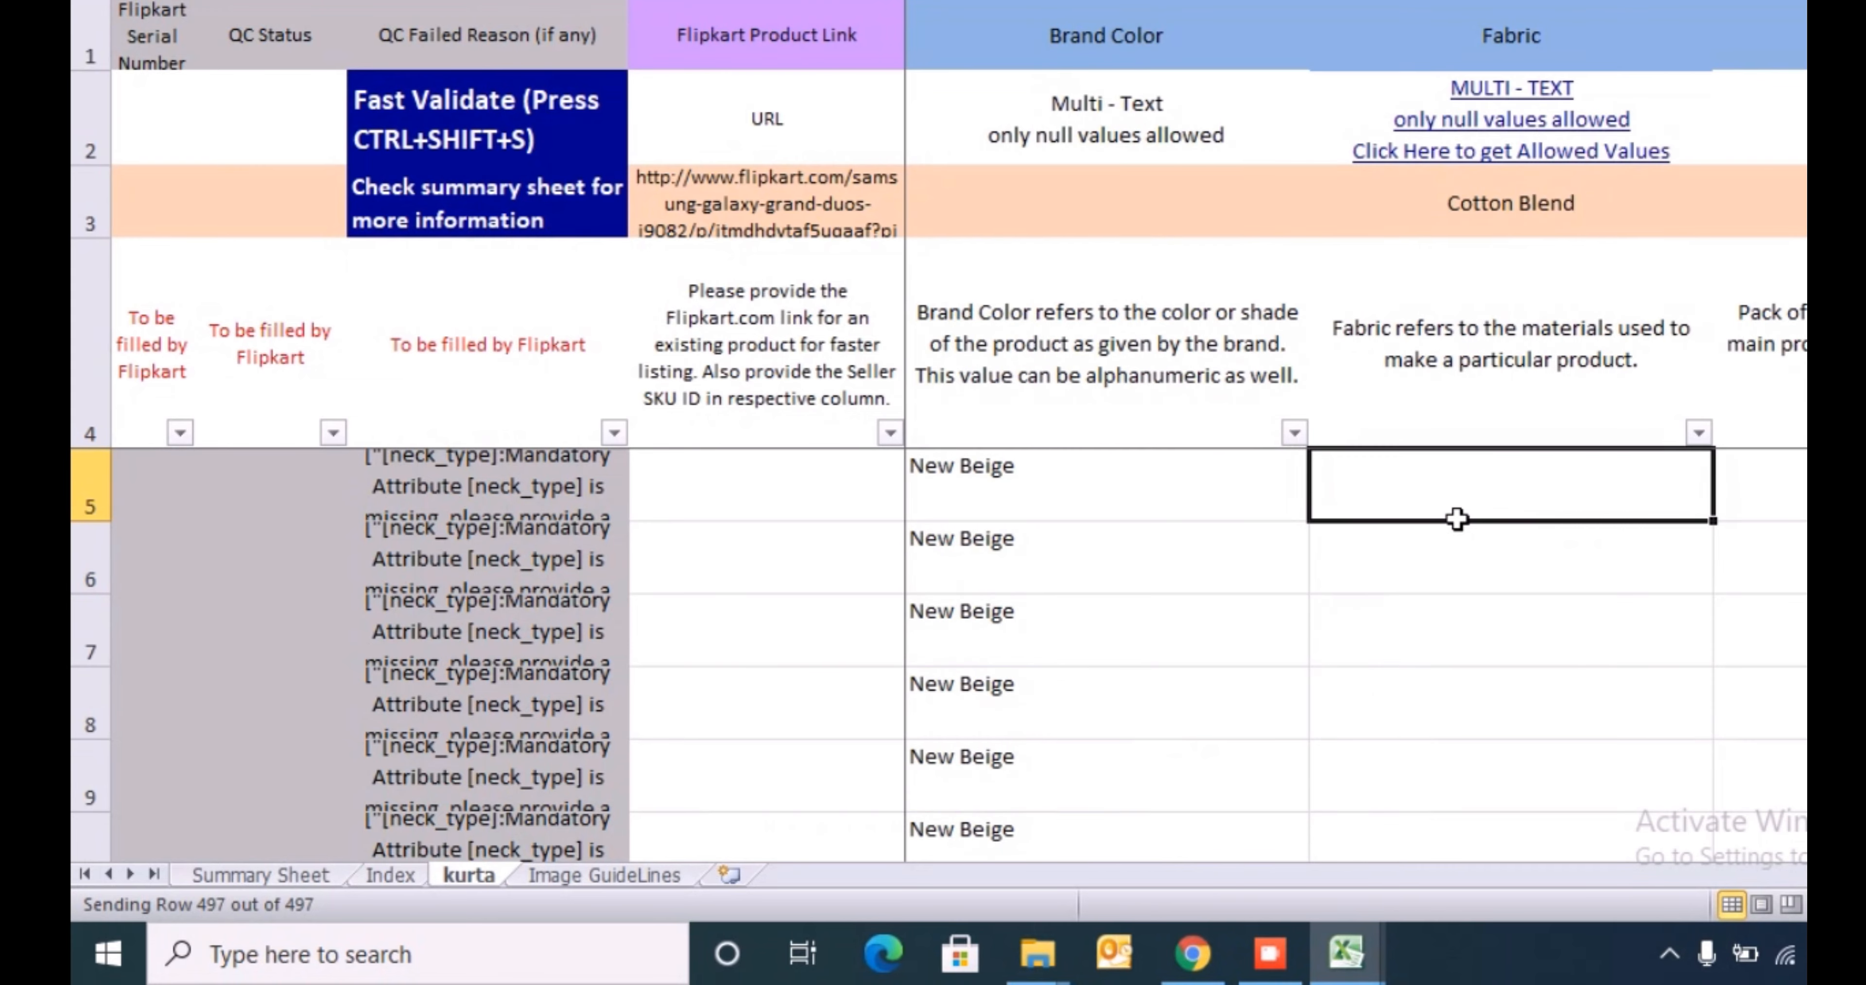
pyautogui.click(1530, 152)
pyautogui.hscroll(4, 1527, 148)
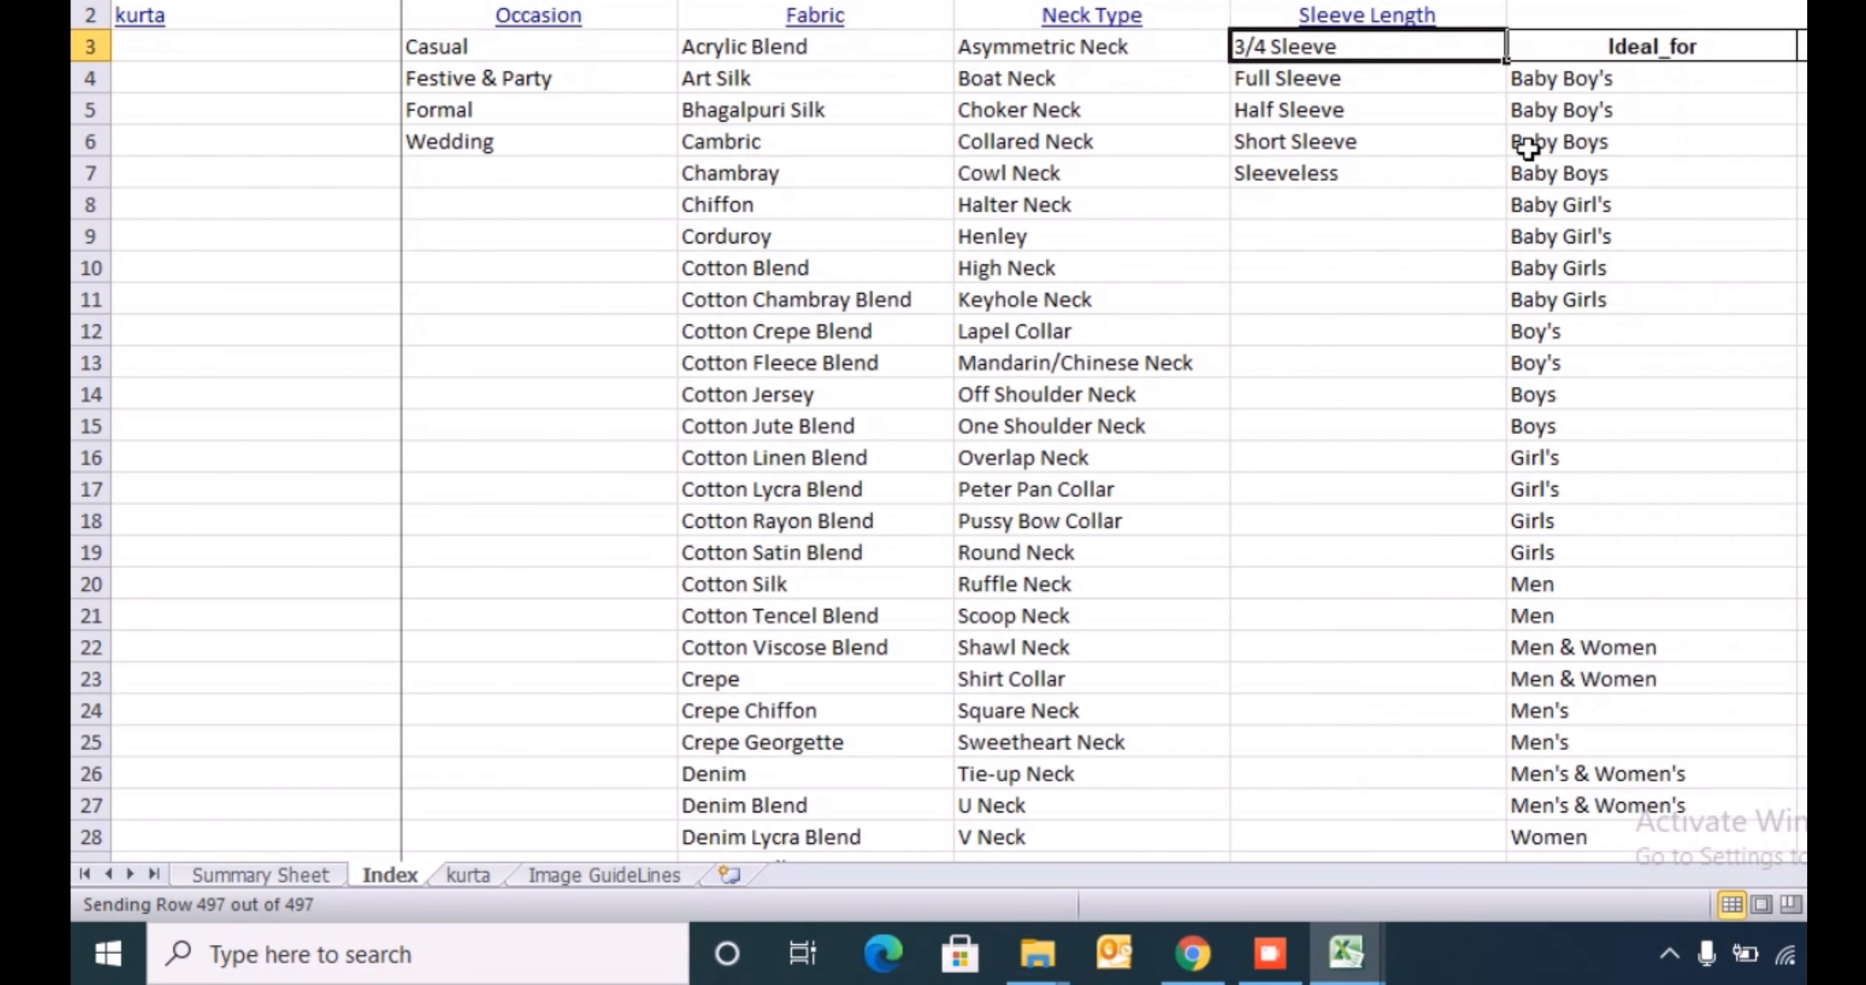
pyautogui.press('Left')
pyautogui.press('Left')
pyautogui.press('Left')
pyautogui.hotkey('ctrl', 'shift', 'Down')
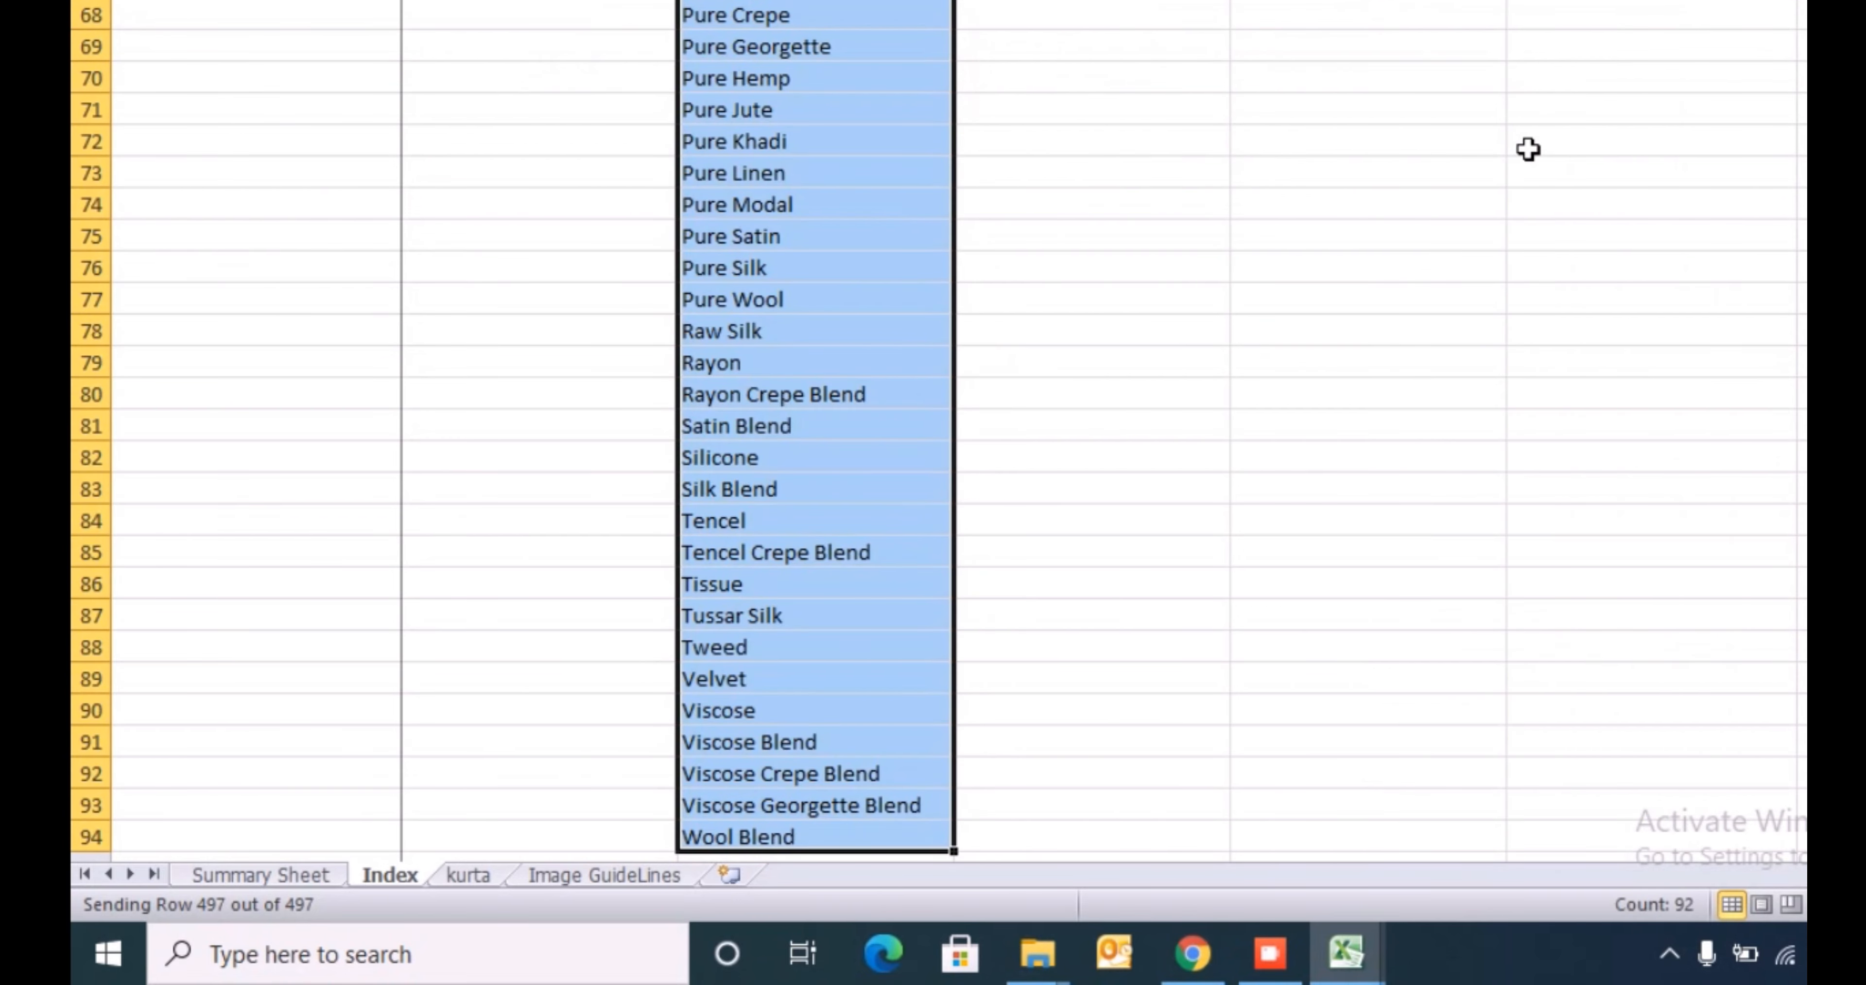
# - Switch to the MnM sheet and search its header row for "fab"
pyautogui.hotkey('alt', 'Tab')
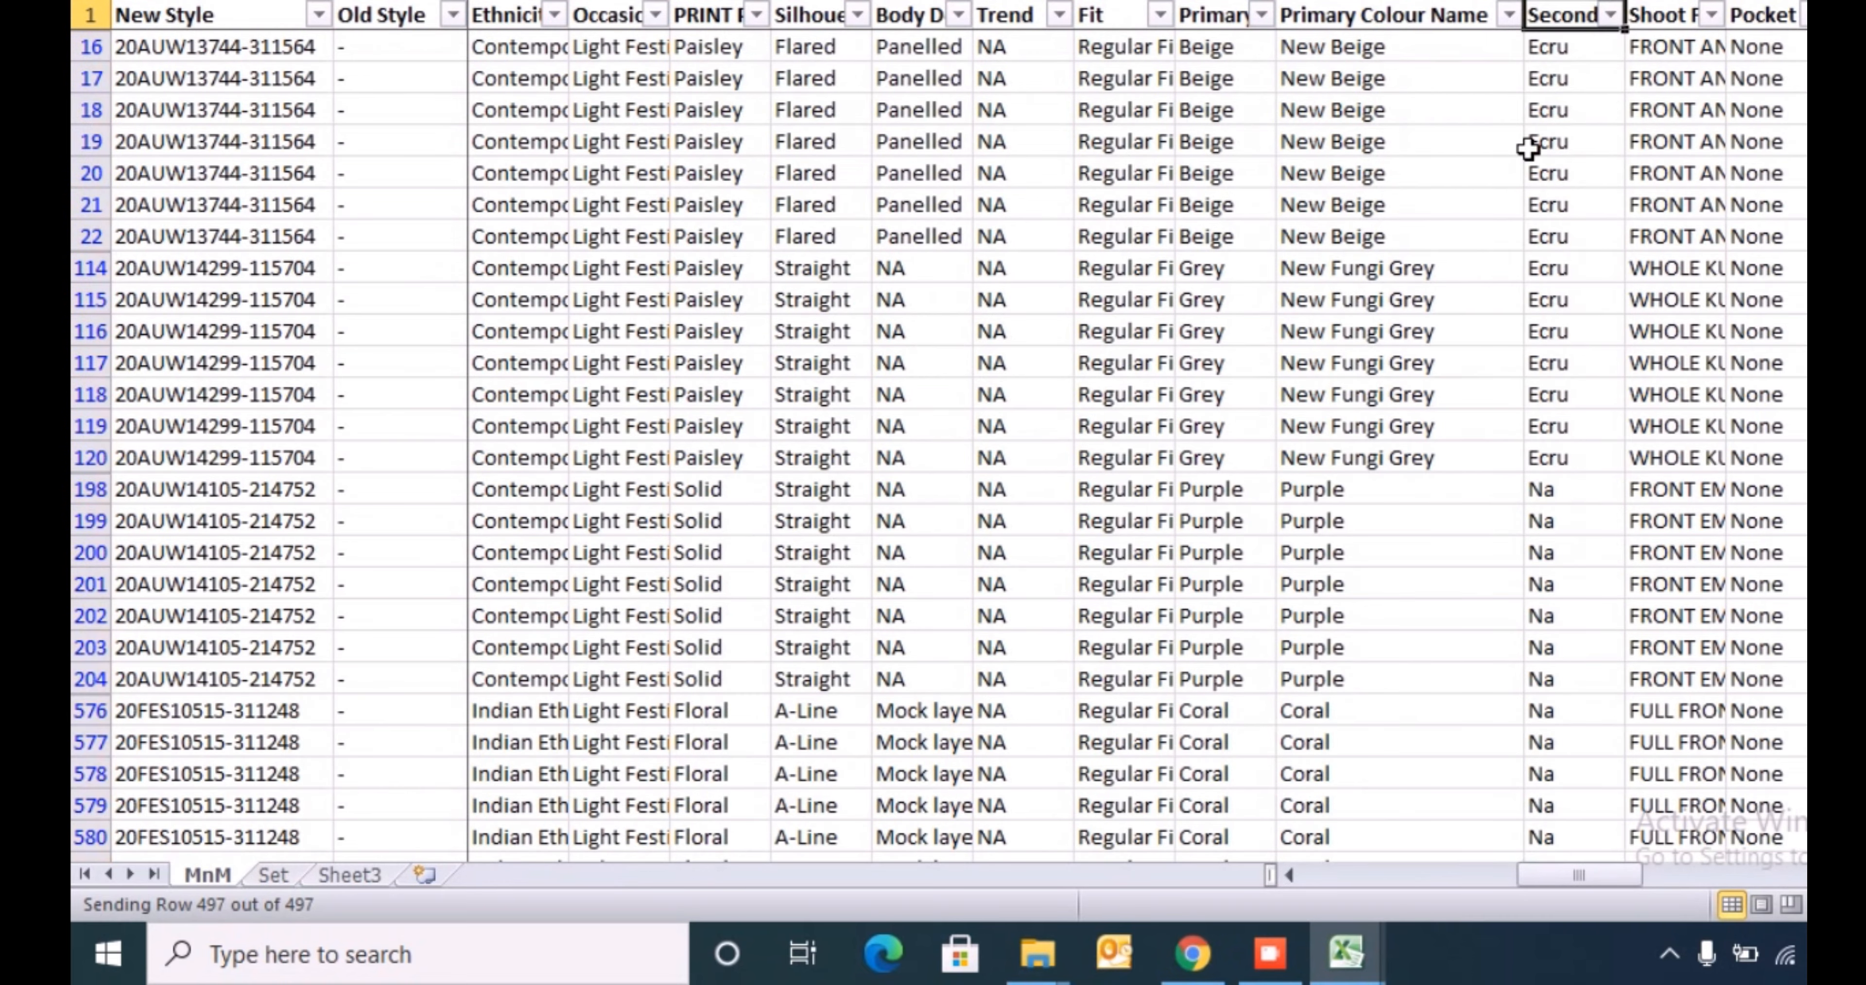
pyautogui.hotkey('shift', 'space')
pyautogui.hotkey('ctrl', 'f')
pyautogui.write('f')
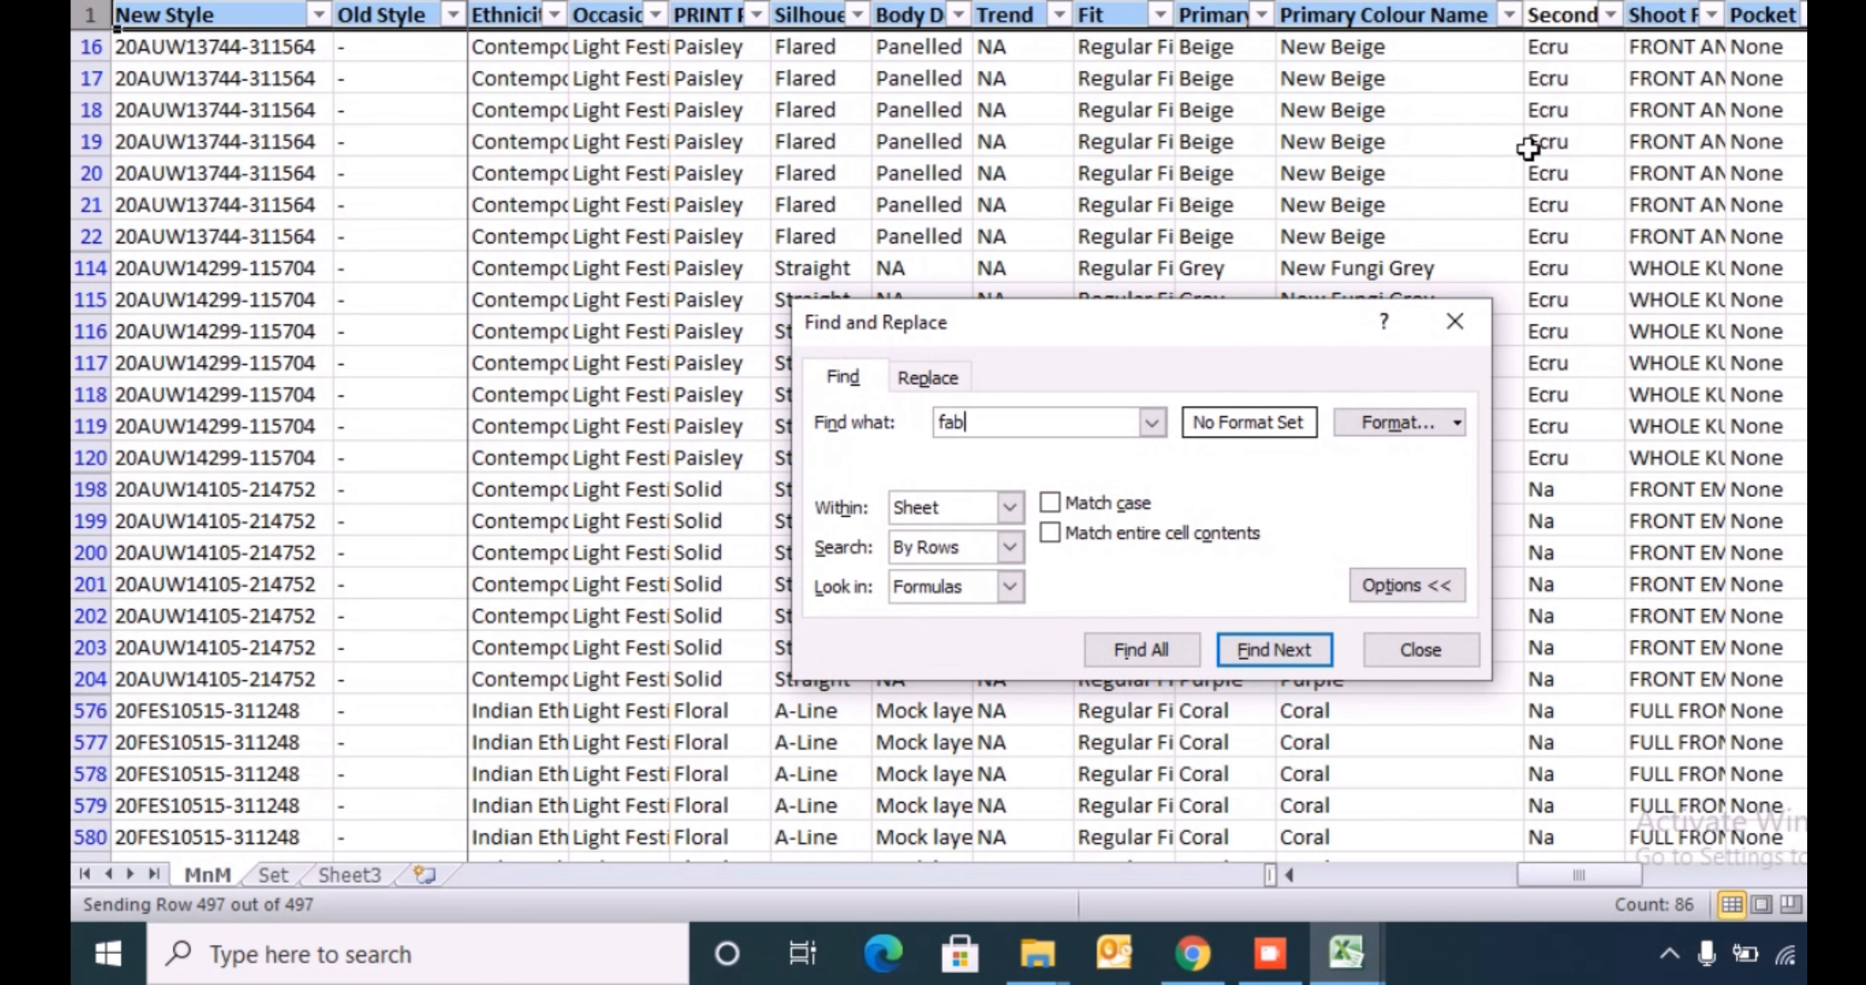
pyautogui.write('ab')
pyautogui.press('Return')
pyautogui.press('Escape')
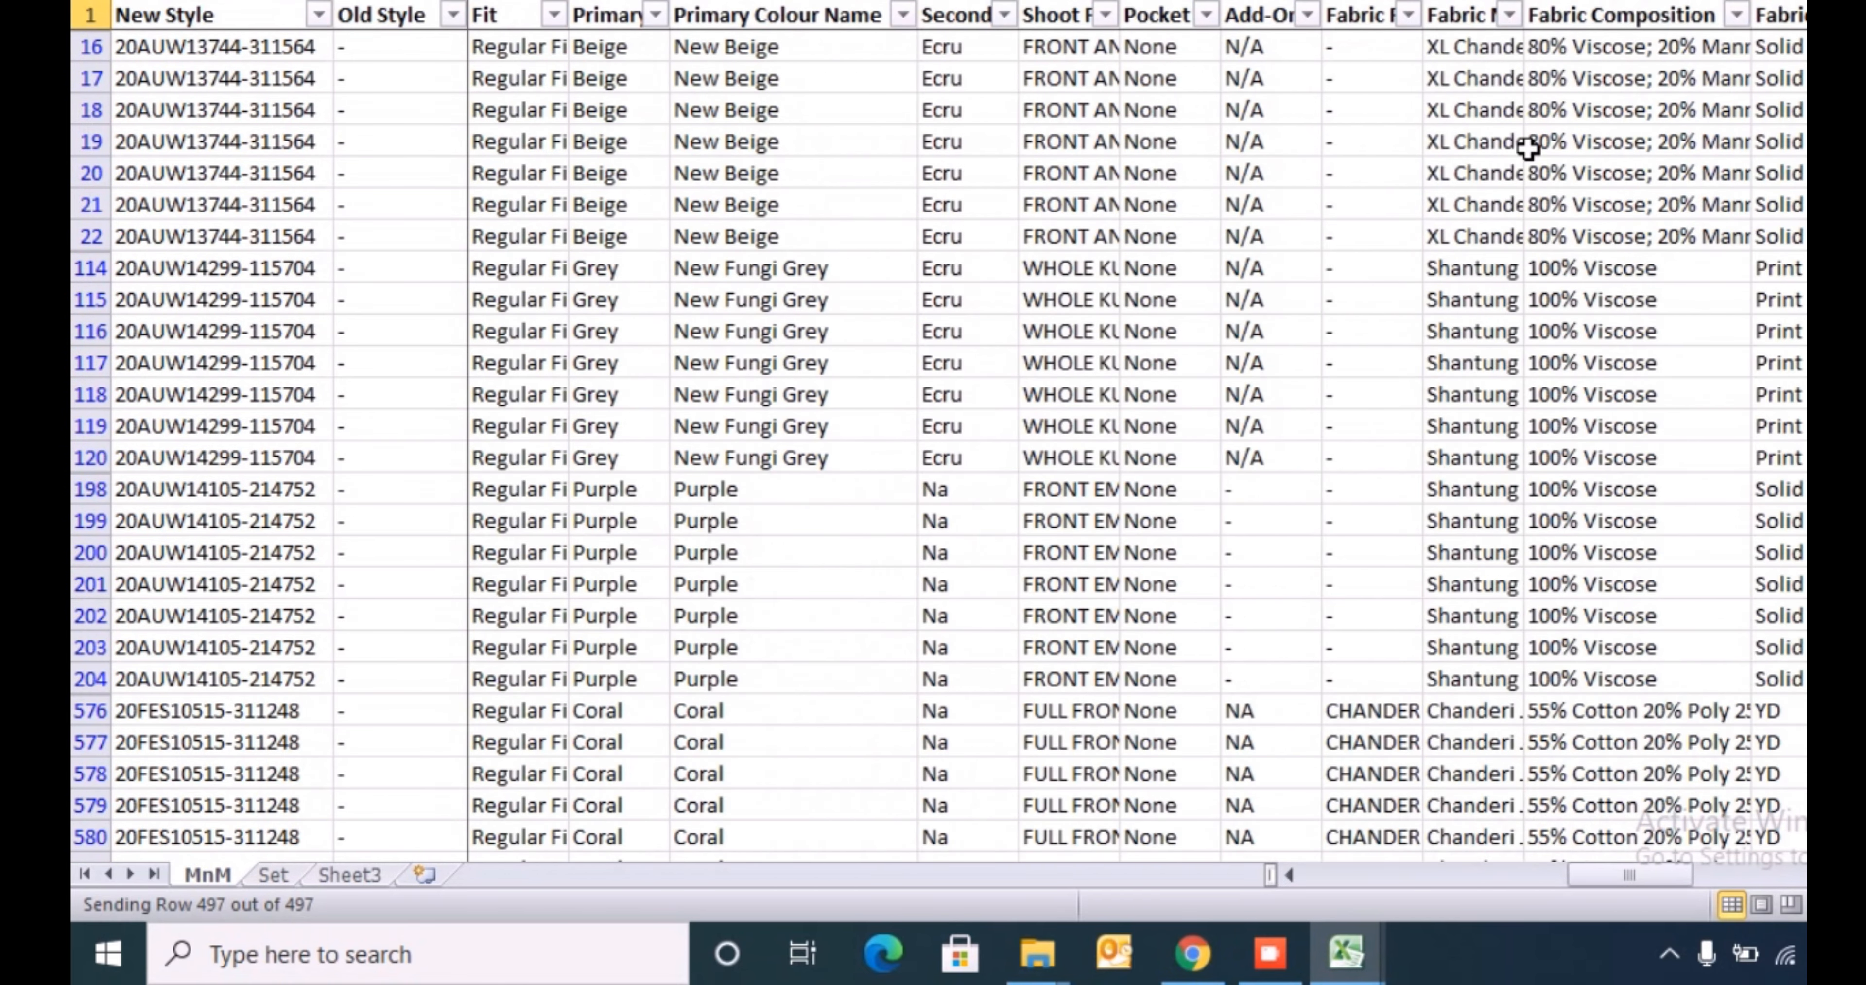
# - Examine the distinct filter values of the Fabric Family column and the column next to it
pyautogui.press('Left')
pyautogui.press('Left')
pyautogui.press('Left')
pyautogui.press('Left')
pyautogui.hotkey('alt', 'Down')
pyautogui.press('Down')
pyautogui.press('Down')
pyautogui.press('Down')
pyautogui.press('Down')
pyautogui.press('Down')
pyautogui.press('Down')
pyautogui.press('Down')
pyautogui.press('Down')
pyautogui.press('Down')
pyautogui.press('Down')
pyautogui.press('Down')
pyautogui.press('Down')
pyautogui.press('Down')
pyautogui.press('Down')
pyautogui.press('Down')
pyautogui.press('Down')
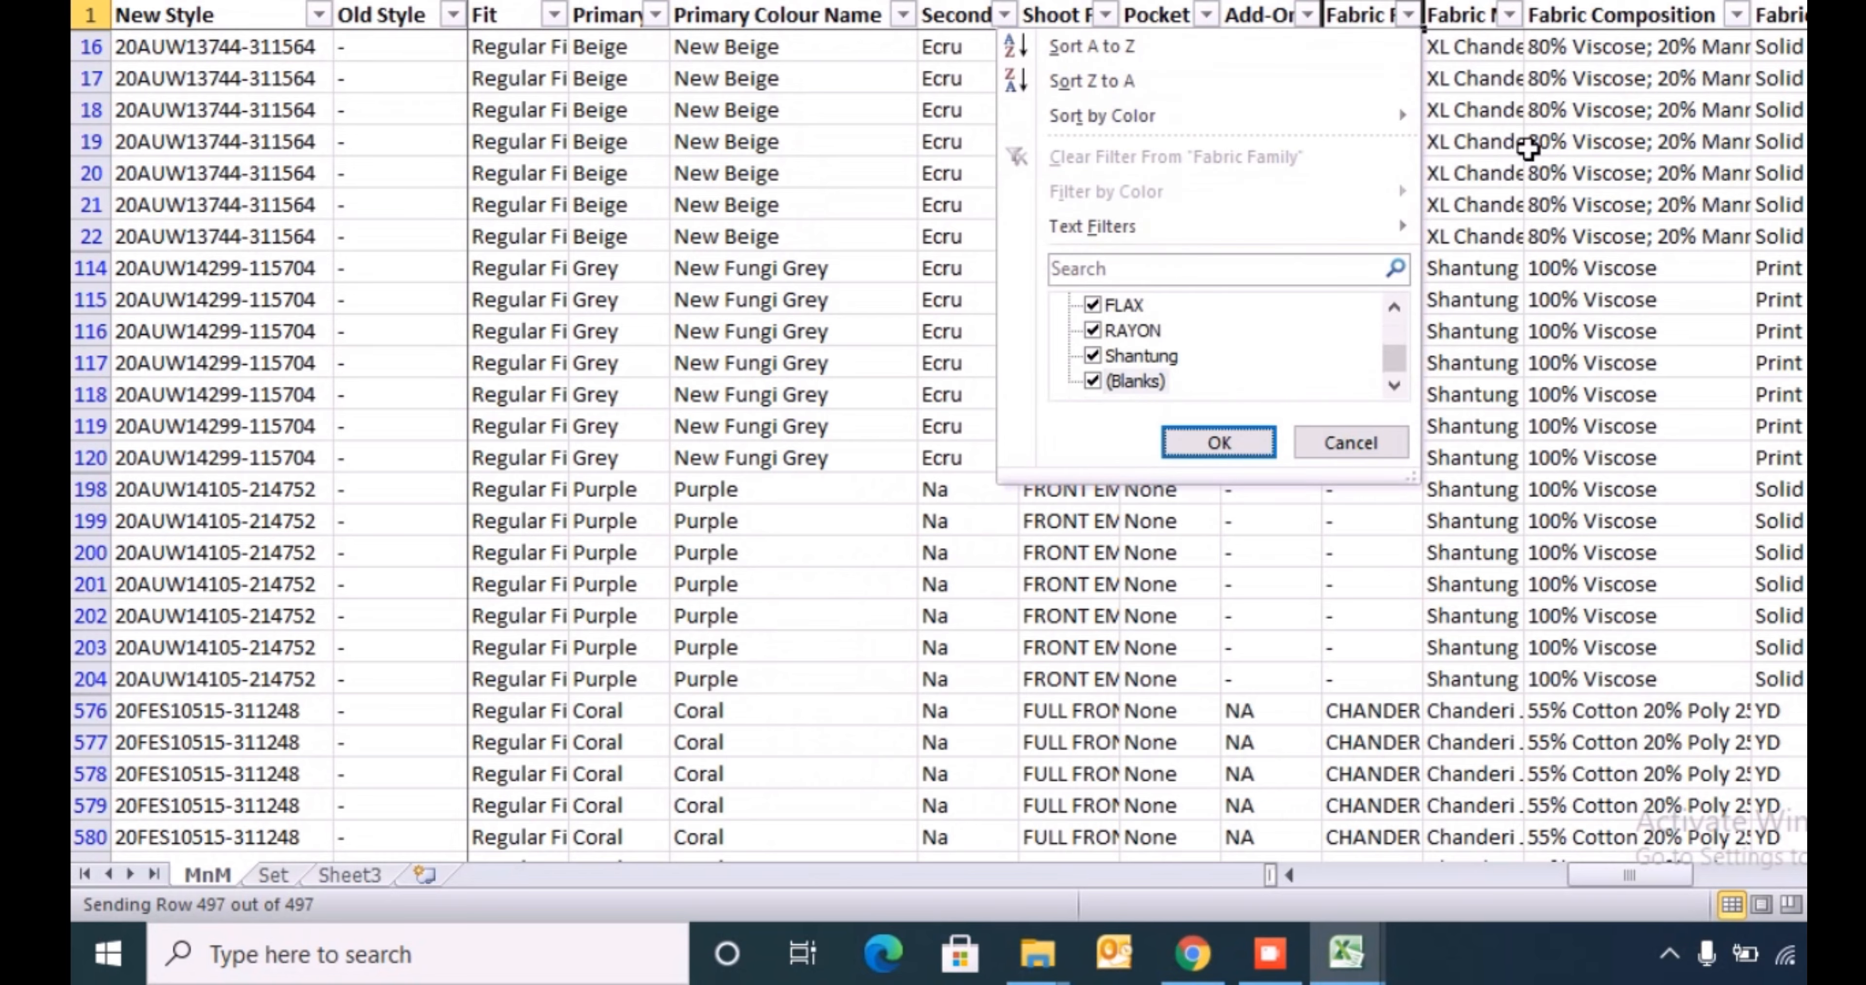
pyautogui.press('Escape')
pyautogui.press('Right')
pyautogui.hotkey('alt', 'Down')
pyautogui.press('Down')
pyautogui.press('Down')
pyautogui.press('Down')
pyautogui.press('Down')
pyautogui.press('Down')
pyautogui.press('Down')
pyautogui.press('Down')
pyautogui.press('Down')
pyautogui.press('Down')
pyautogui.press('Down')
pyautogui.press('Down')
pyautogui.press('Down')
pyautogui.press('Down')
pyautogui.press('Down')
pyautogui.press('Down')
pyautogui.press('Down')
pyautogui.press('Down')
pyautogui.press('Escape')
# - Examine the distinct filter values of the Fabric Composition column and the columns following it
pyautogui.press('Right')
pyautogui.hotkey('alt', 'Down')
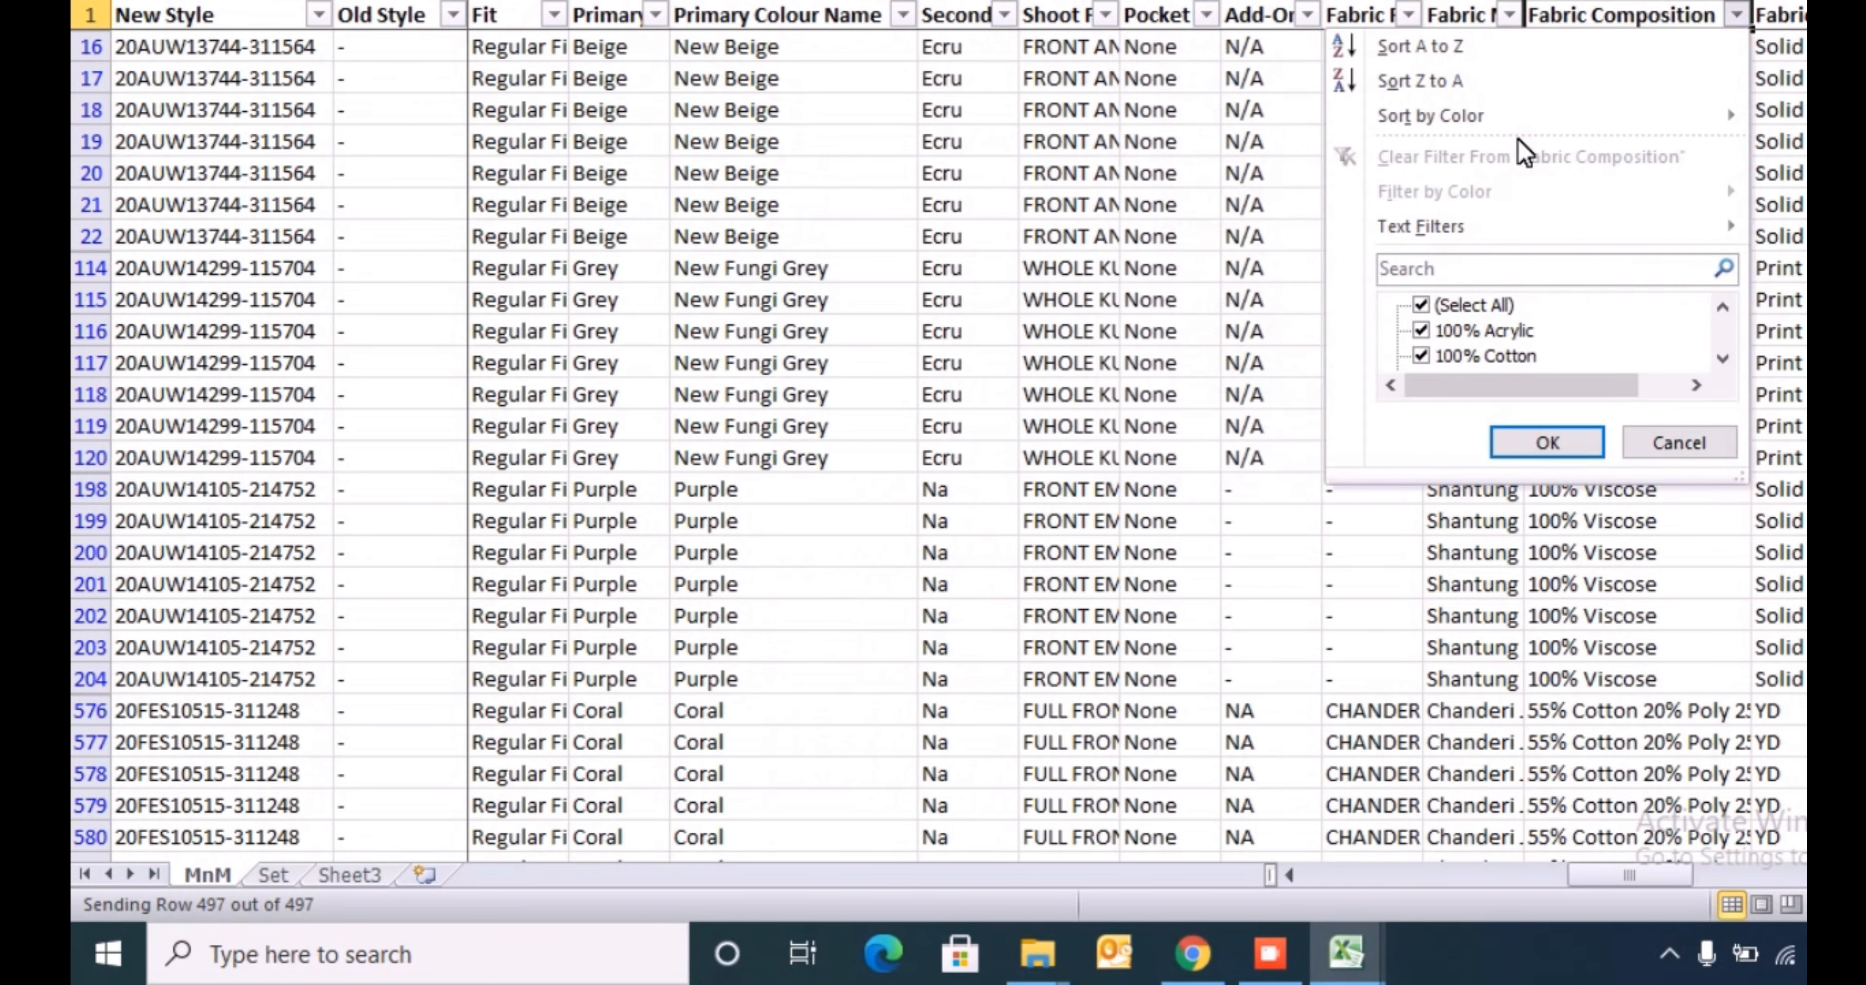
pyautogui.press('Escape')
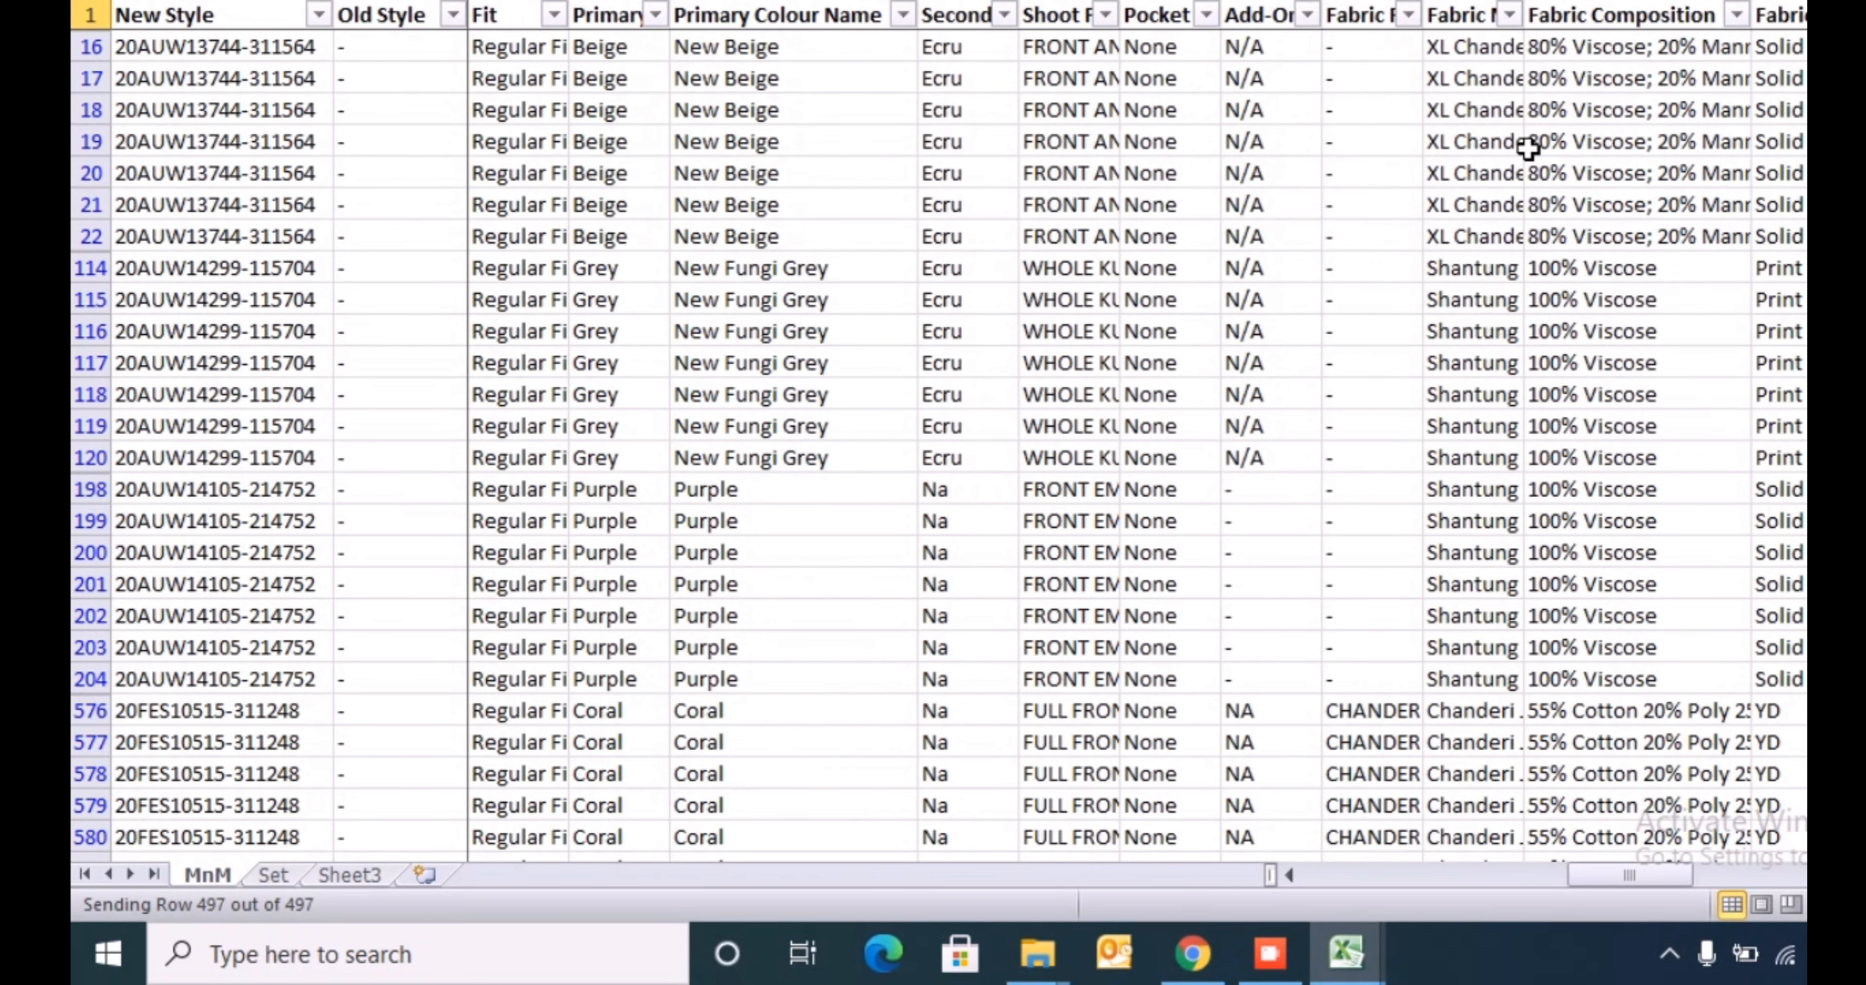
pyautogui.press('Right')
pyautogui.press('Right')
pyautogui.press('Right')
pyautogui.press('Left')
pyautogui.press('Left')
pyautogui.press('Left')
pyautogui.press('Left')
pyautogui.press('Left')
pyautogui.press('Left')
pyautogui.press('Left')
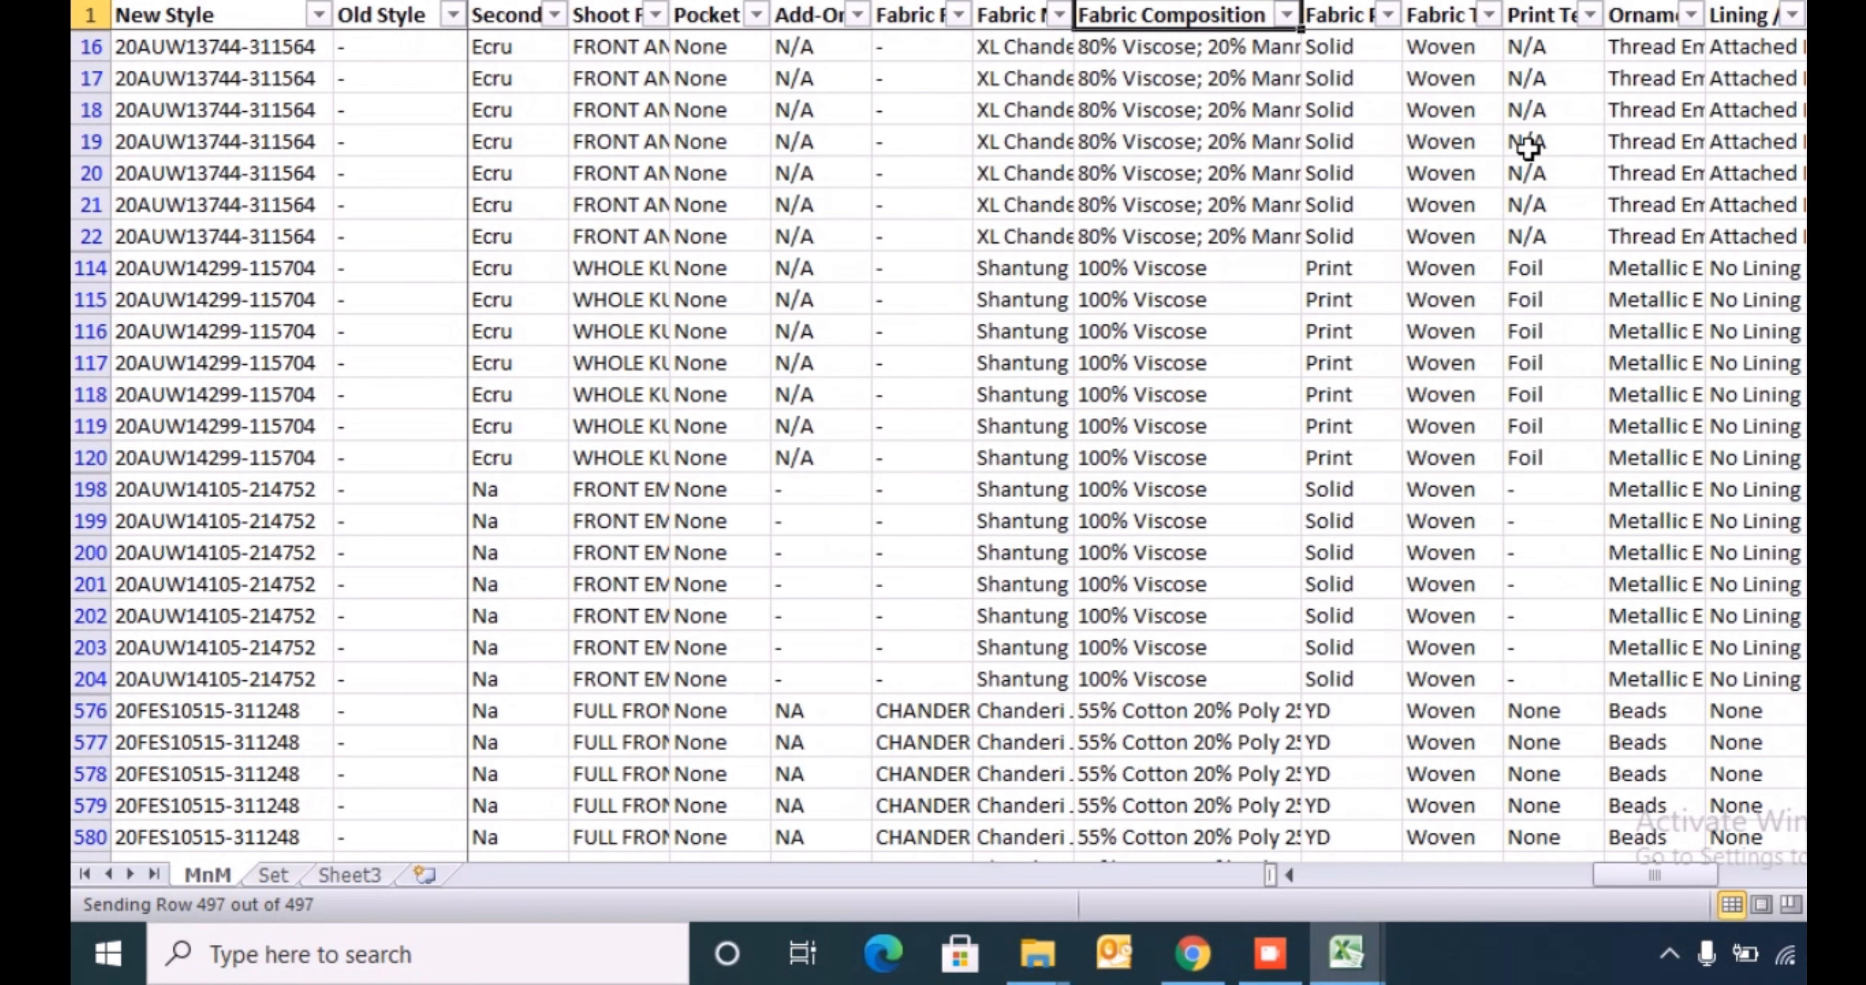
pyautogui.hotkey('alt', 'Down')
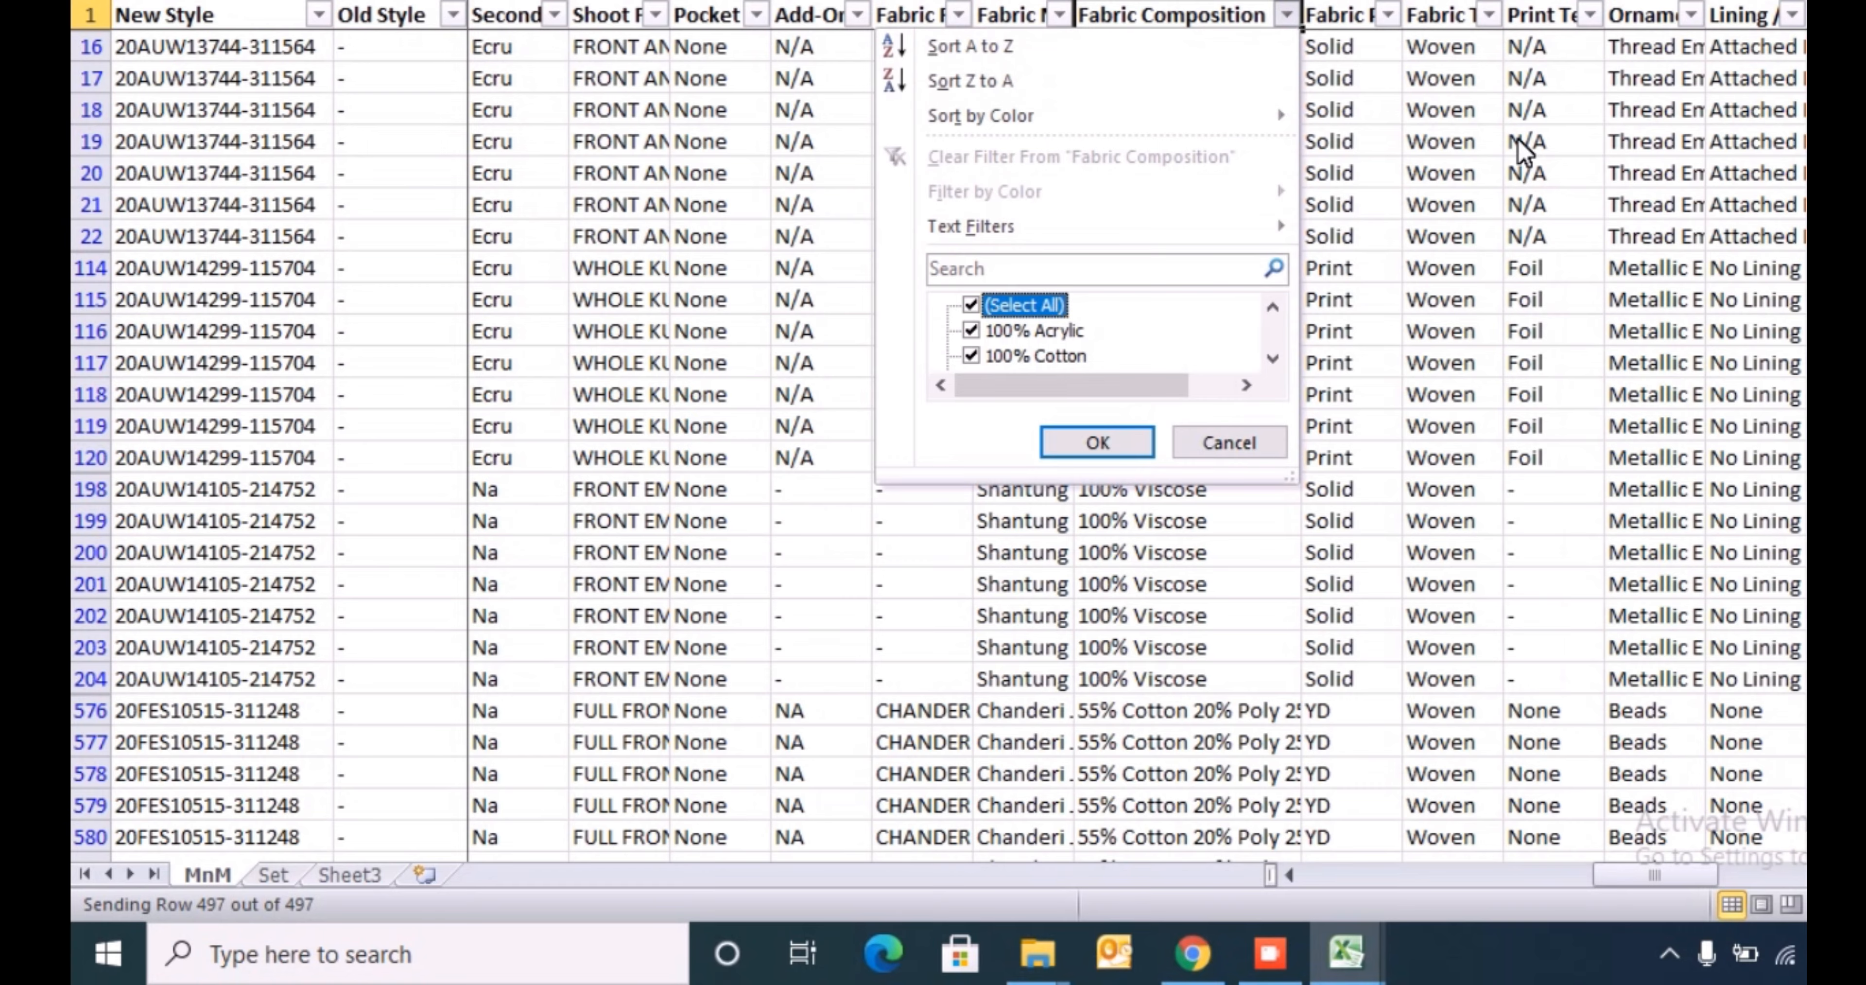
pyautogui.press('space')
pyautogui.press('Down')
pyautogui.press('space')
pyautogui.press('Return')
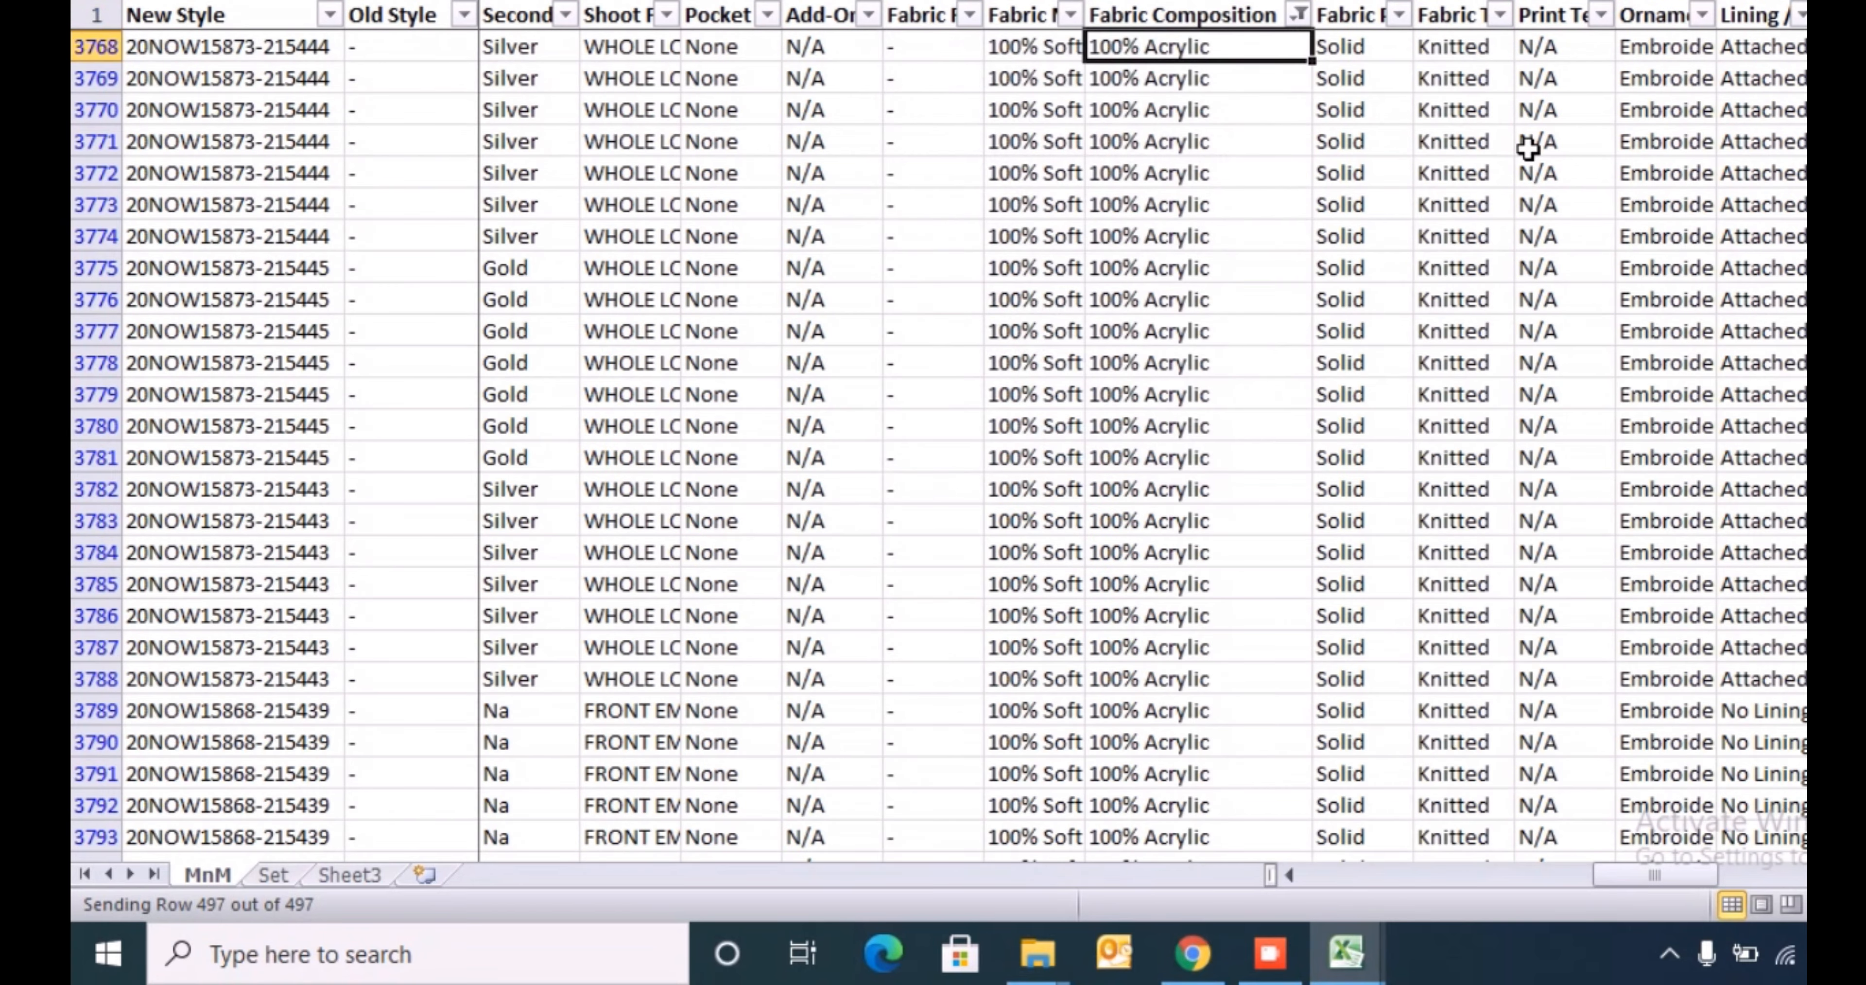
pyautogui.press('Up')
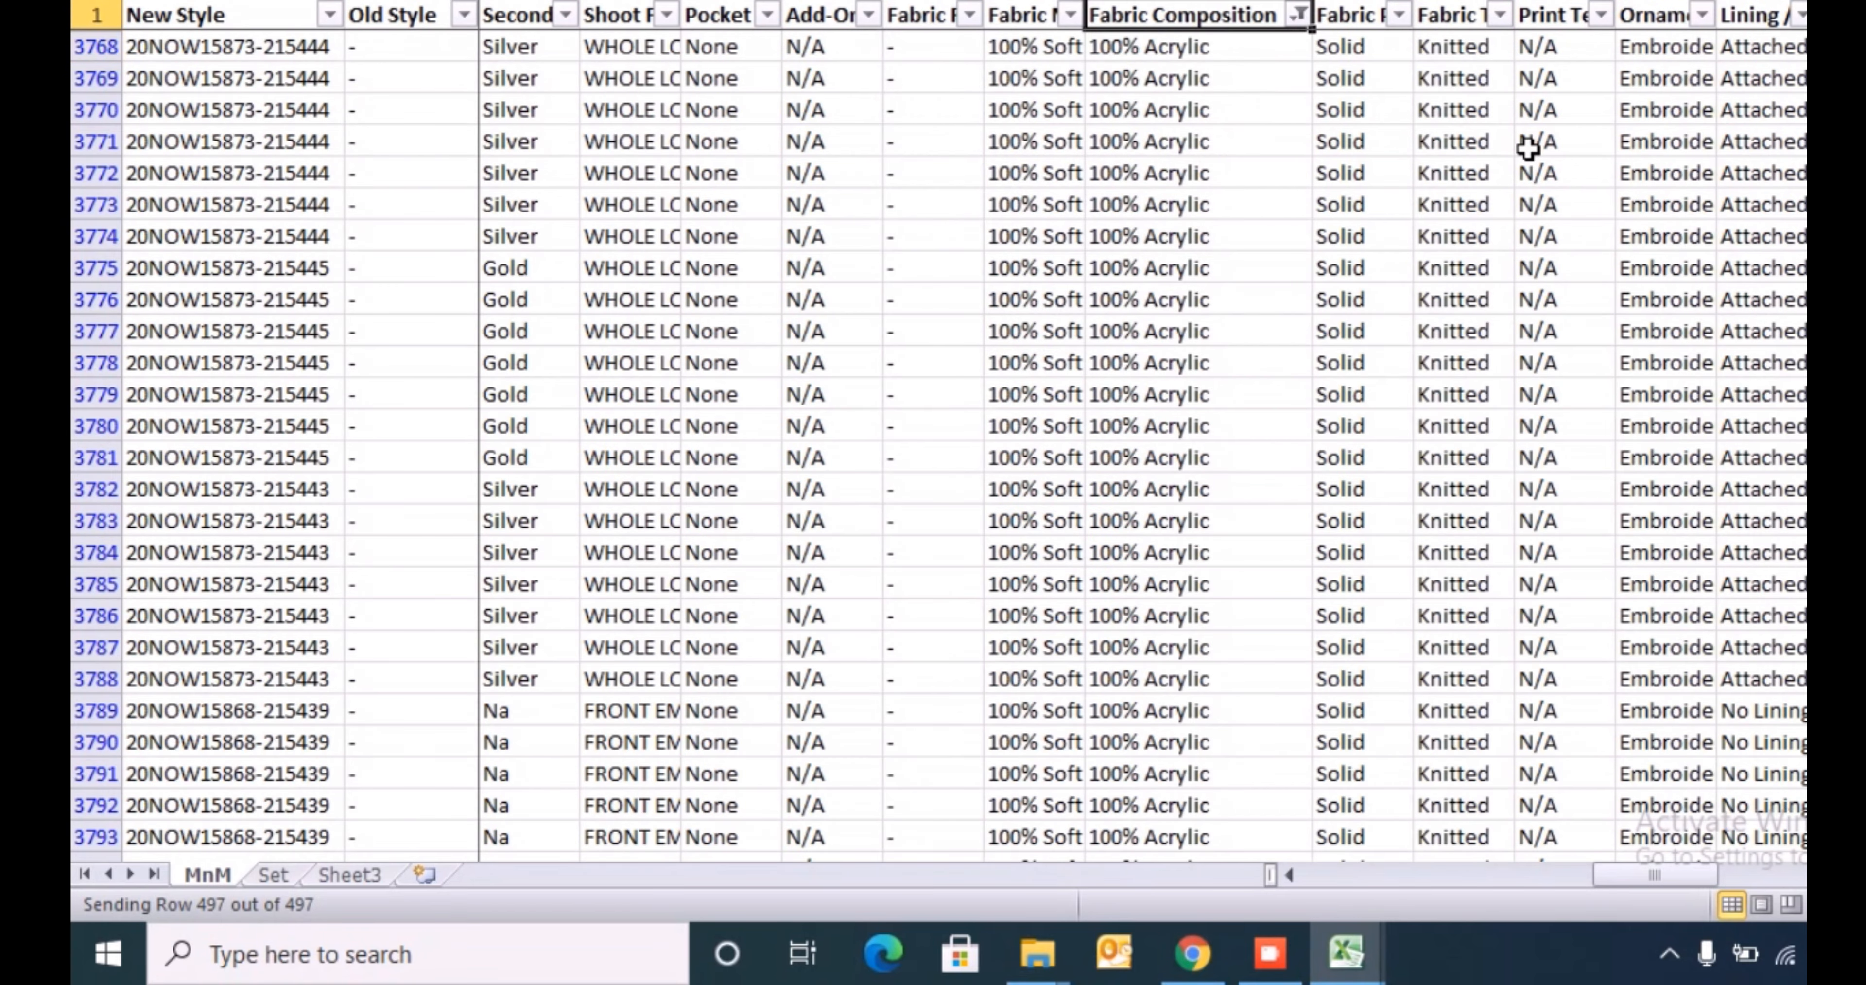
pyautogui.hotkey('alt', 'Down')
pyautogui.press('c')
# - Insert a blank column directly after Fabric Composition
pyautogui.press('Right')
pyautogui.hotkey('ctrl', 'space')
pyautogui.hotkey('ctrl', 'shift', '+')
pyautogui.press('Up')
pyautogui.press('Left')
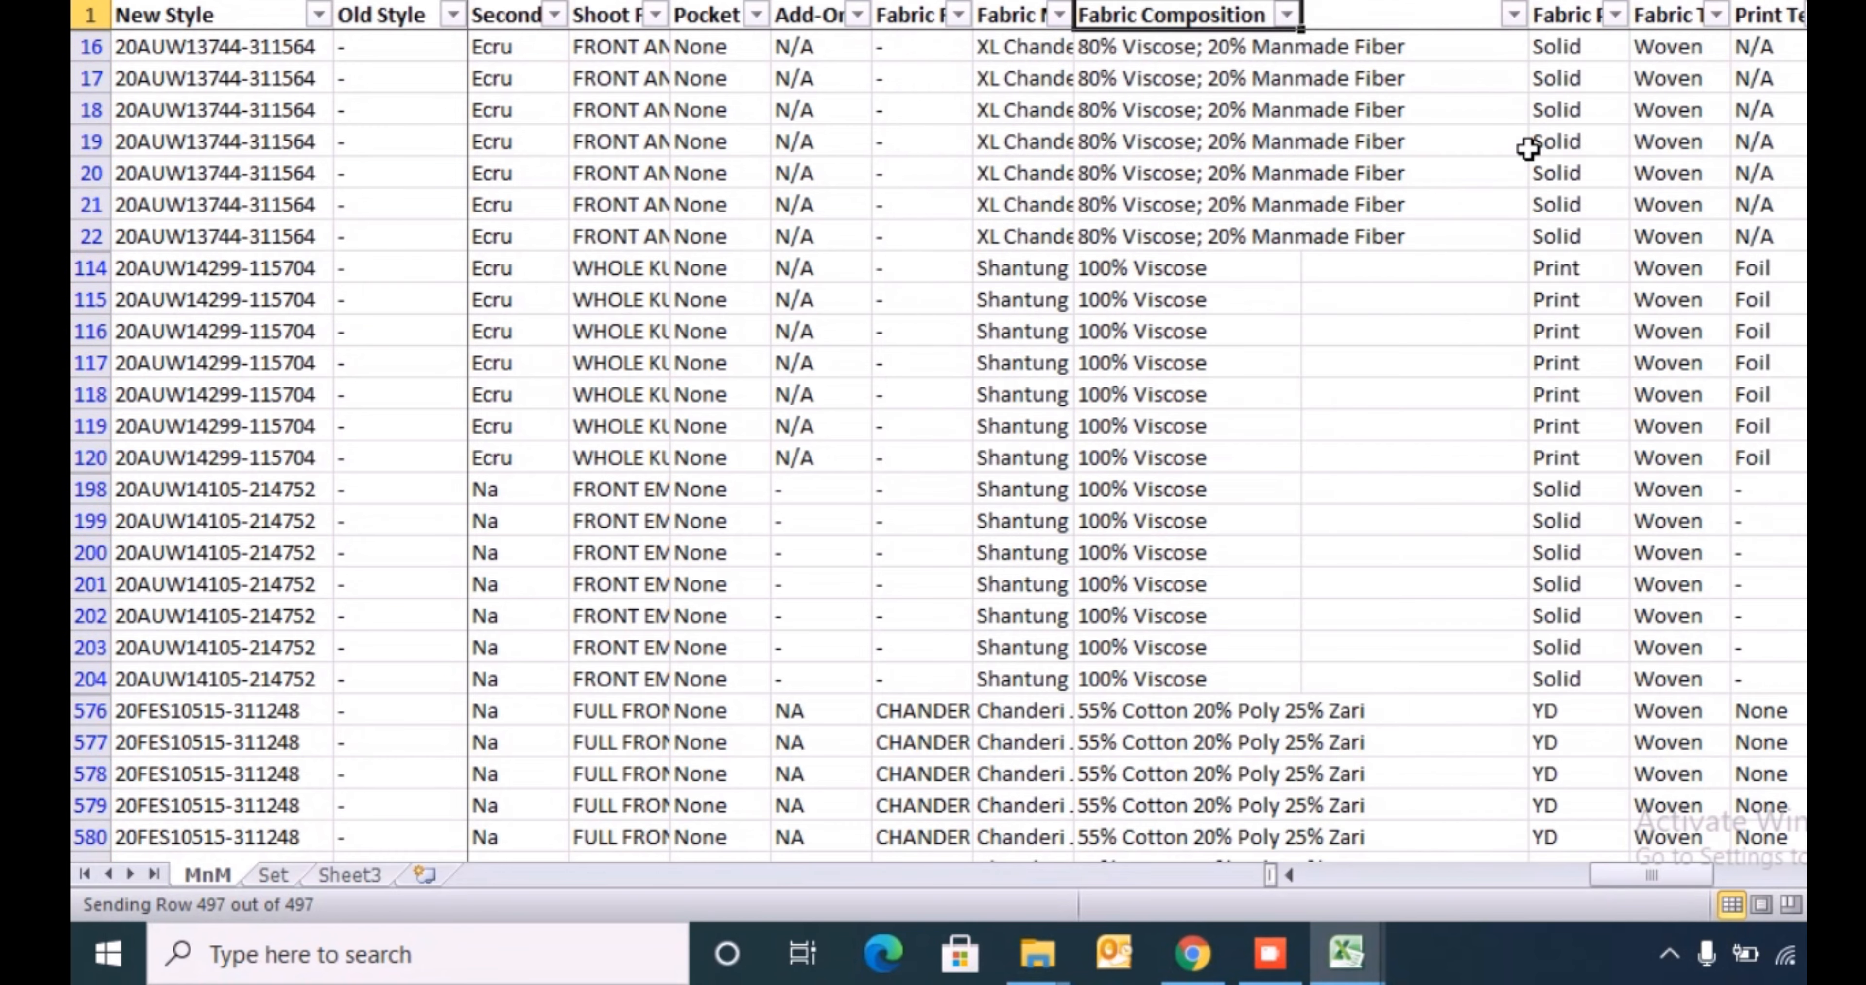
# - Filter the Fabric Composition column to show only 100% Acrylic
pyautogui.hotkey('alt', 'Down')
pyautogui.press('Down')
pyautogui.press('Down')
pyautogui.press('Down')
pyautogui.press('Down')
pyautogui.press('Down')
pyautogui.press('Down')
pyautogui.press('Down')
pyautogui.press('Down')
pyautogui.press('space')
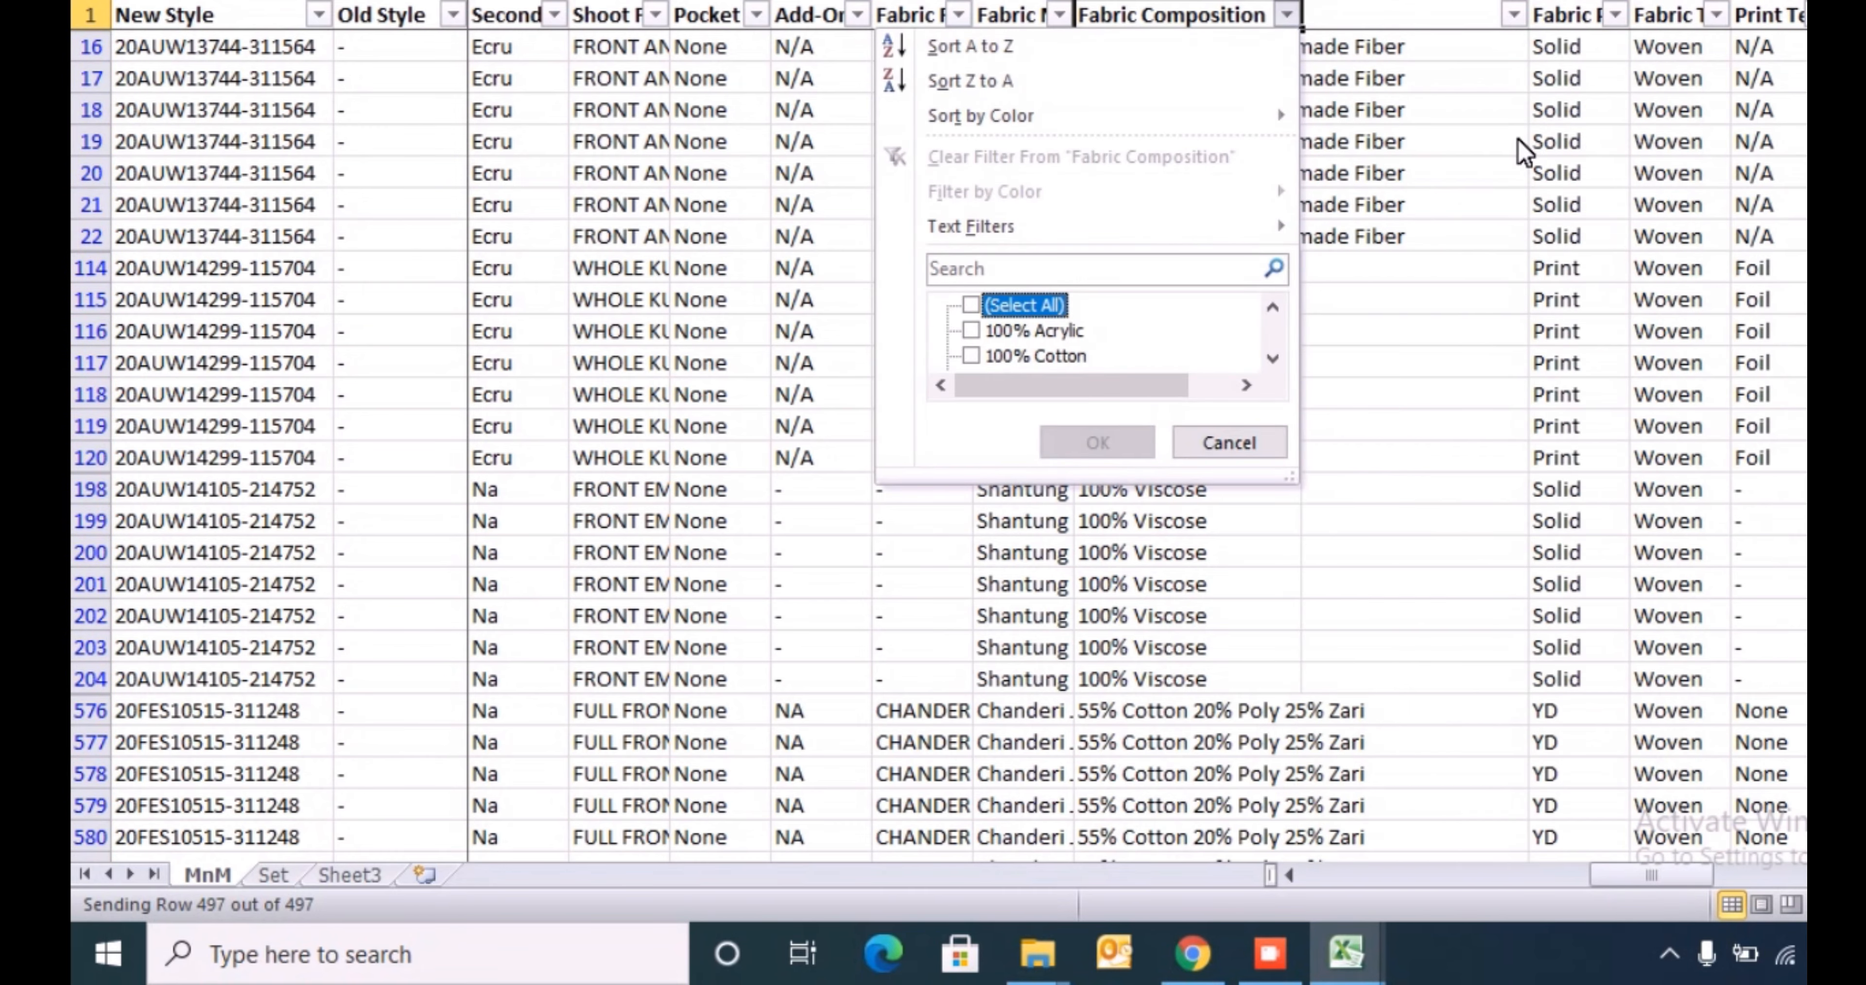
pyautogui.press('space')
pyautogui.press('Down')
pyautogui.press('Up')
pyautogui.press('space')
pyautogui.press('Down')
pyautogui.press('space')
pyautogui.press('Return')
pyautogui.press('Down')
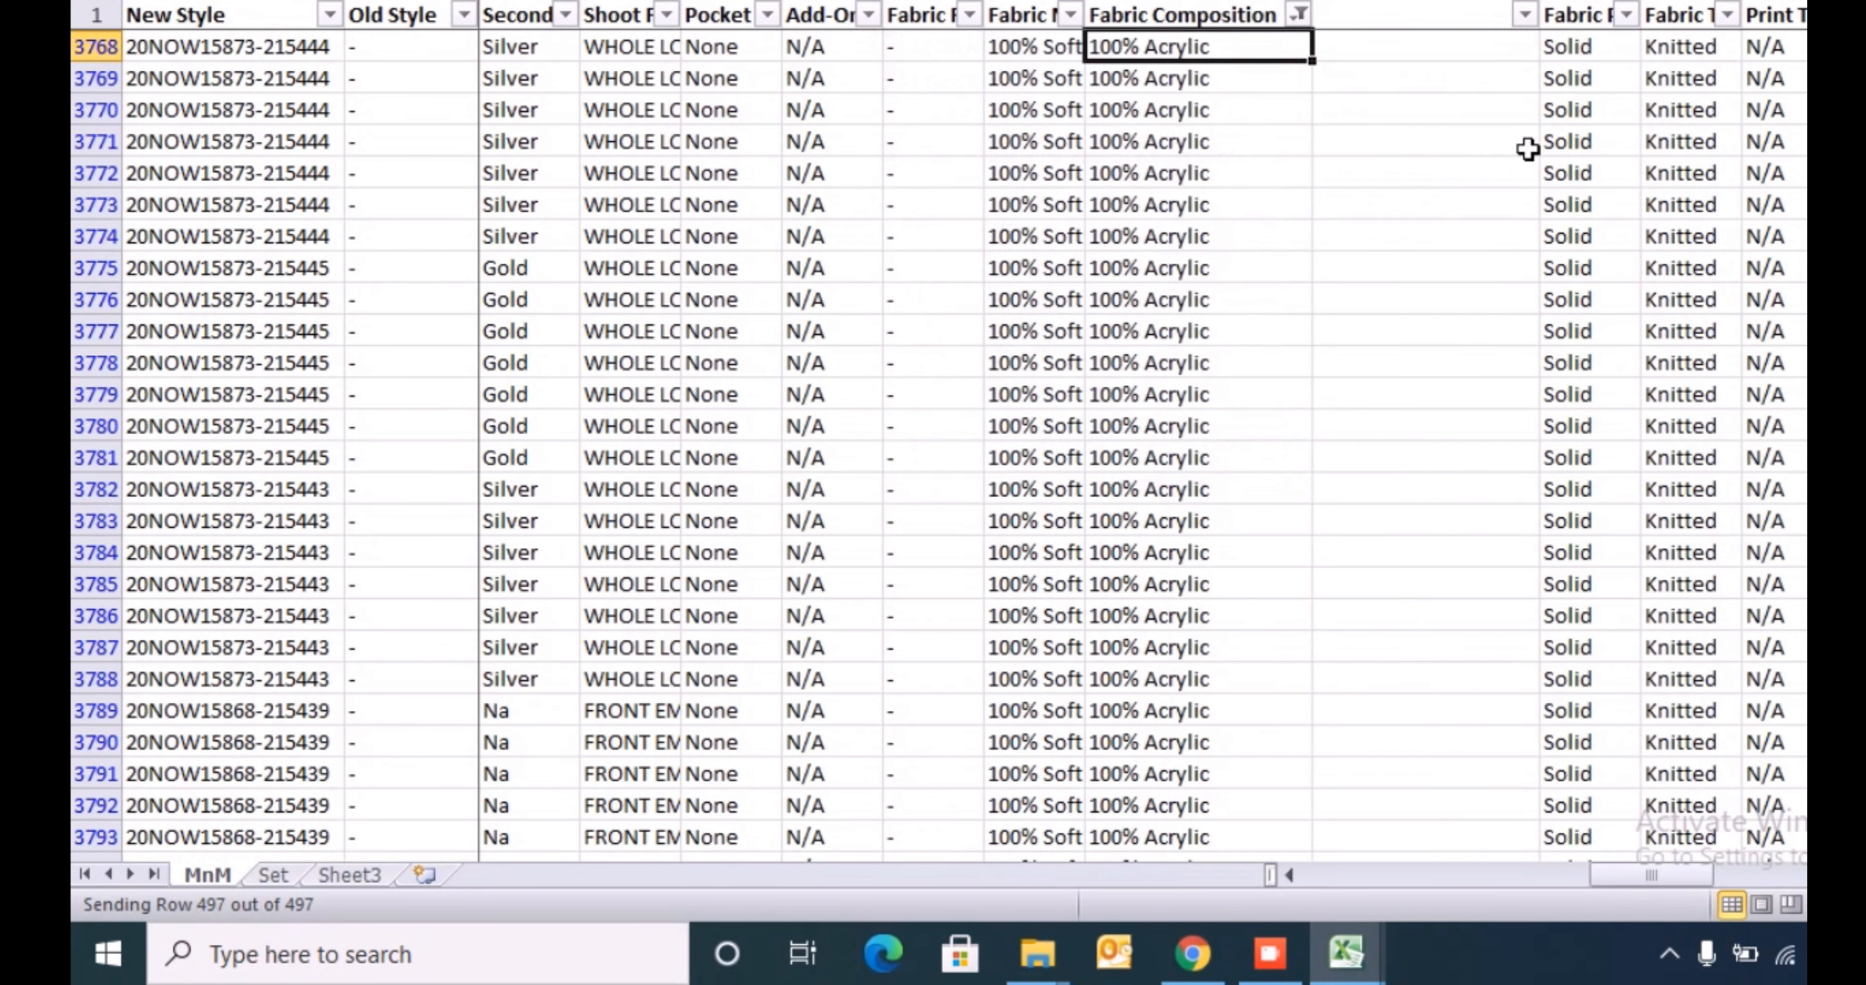
# - Try to copy the word Acrylic from row 3768's Fabric Composition into the adjacent blank column
pyautogui.press('F2')
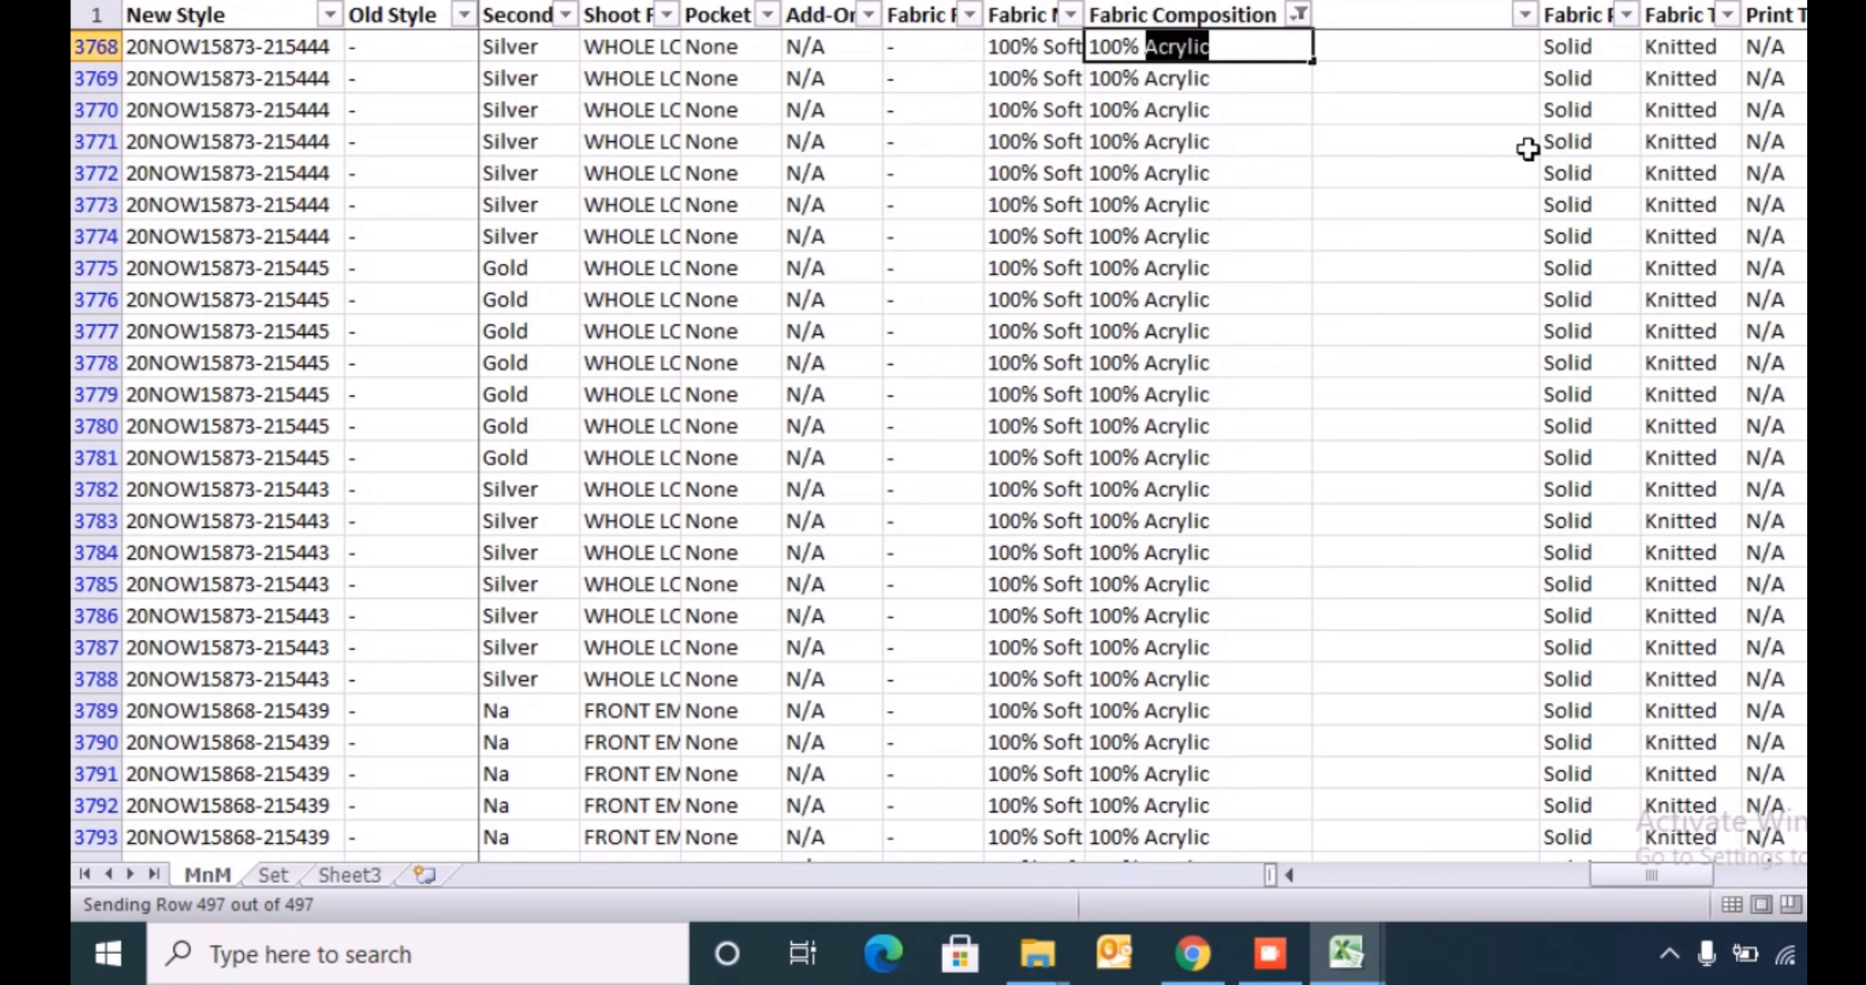
pyautogui.press('Return')
pyautogui.press('Up')
pyautogui.press('Right')
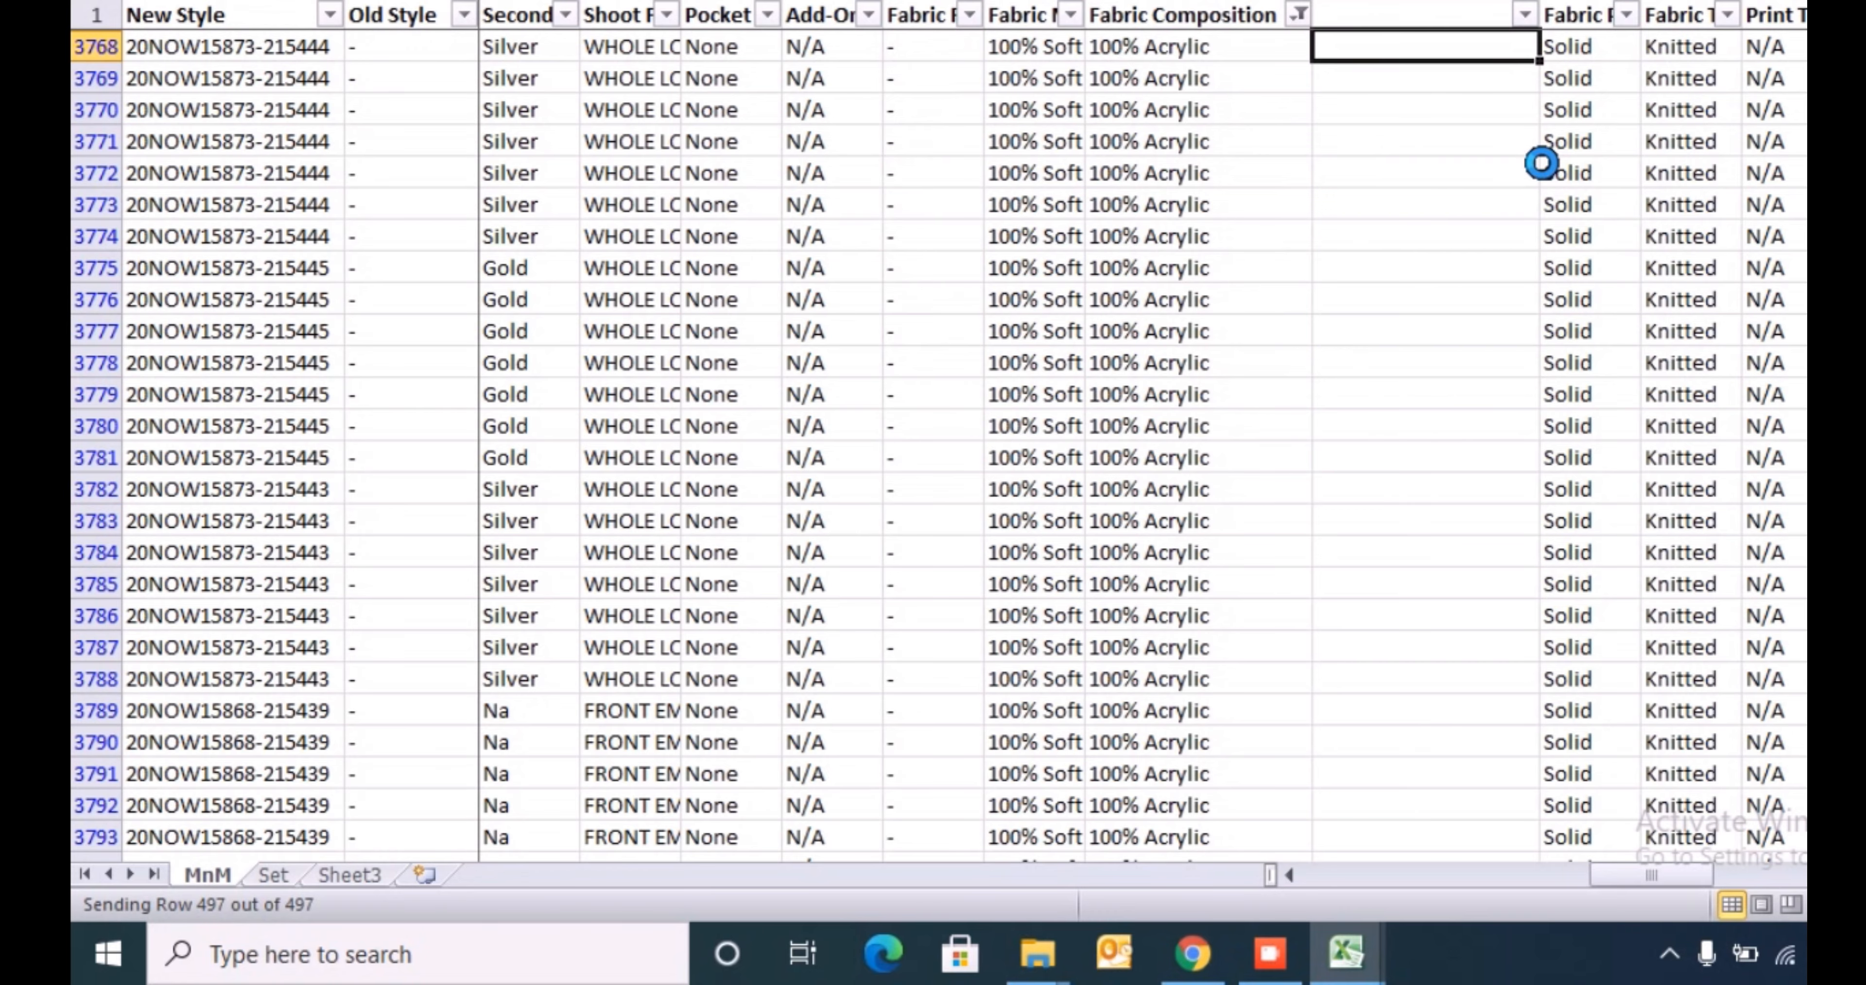
pyautogui.hotkey('alt', 'Tab')
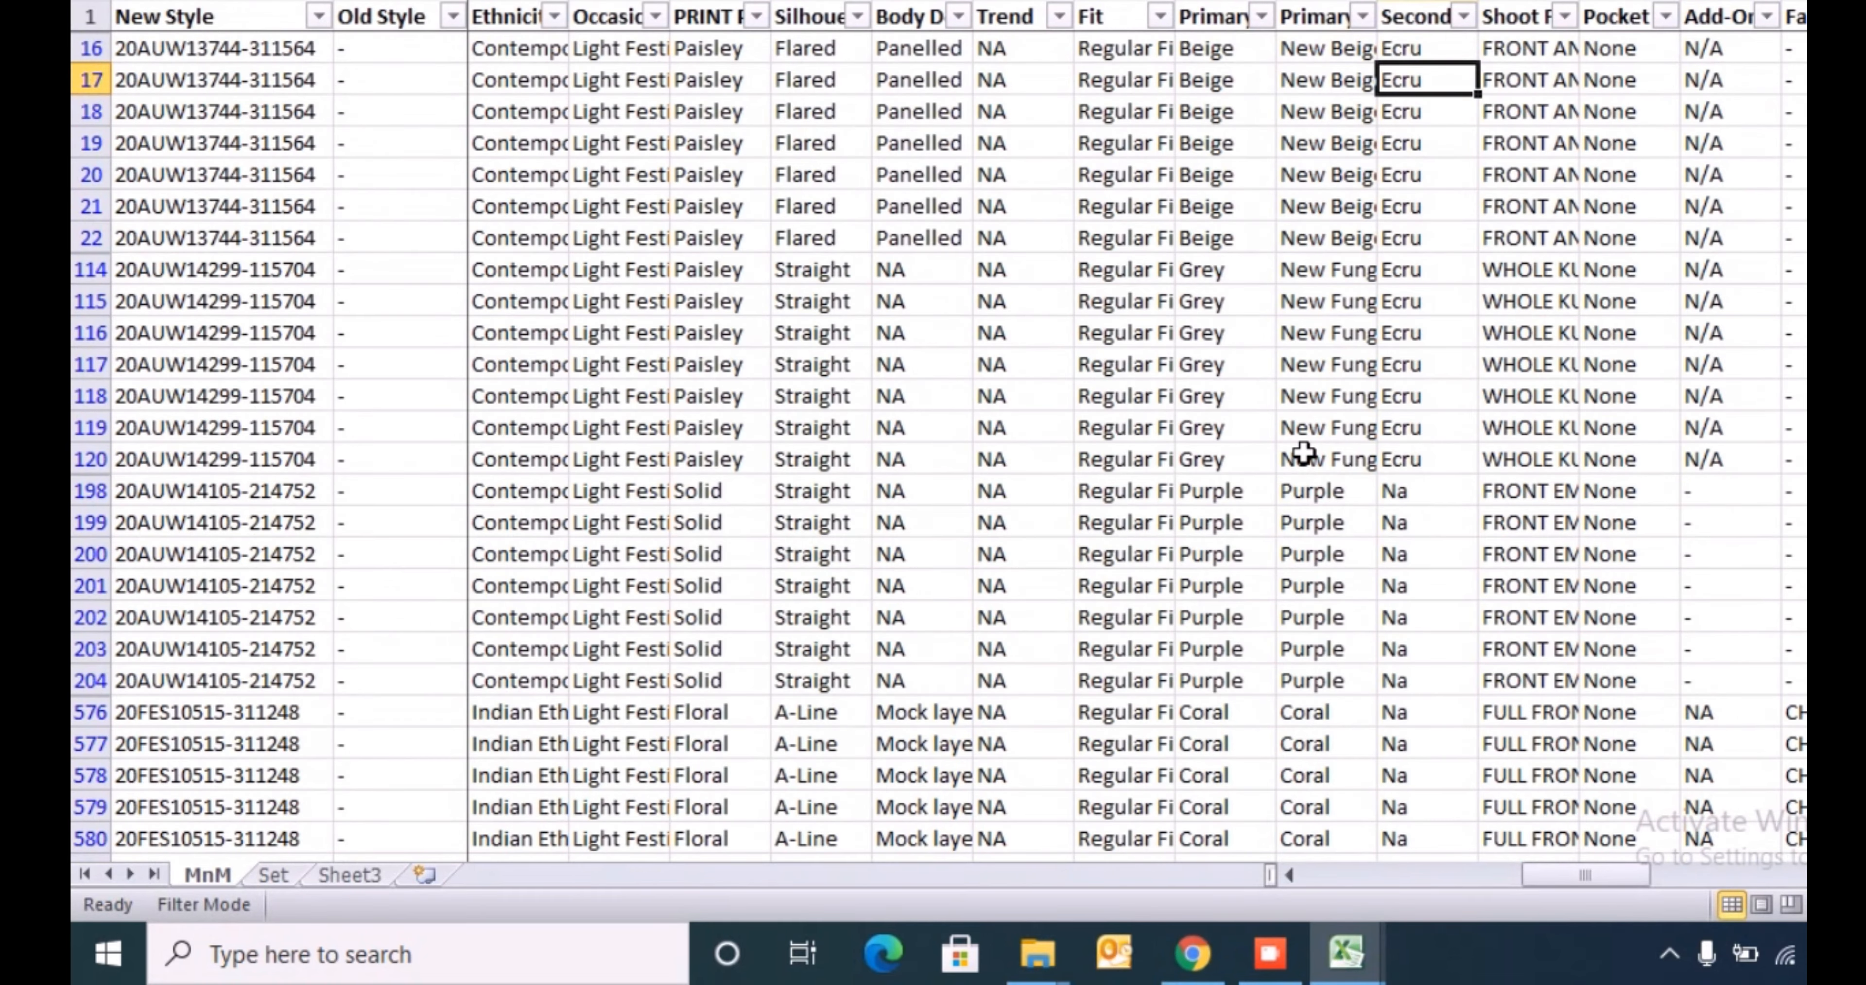
# - Search the header row of the reopened MnM sheet for "fab"
pyautogui.press('Escape')
pyautogui.hotkey('ctrl', 'Up')
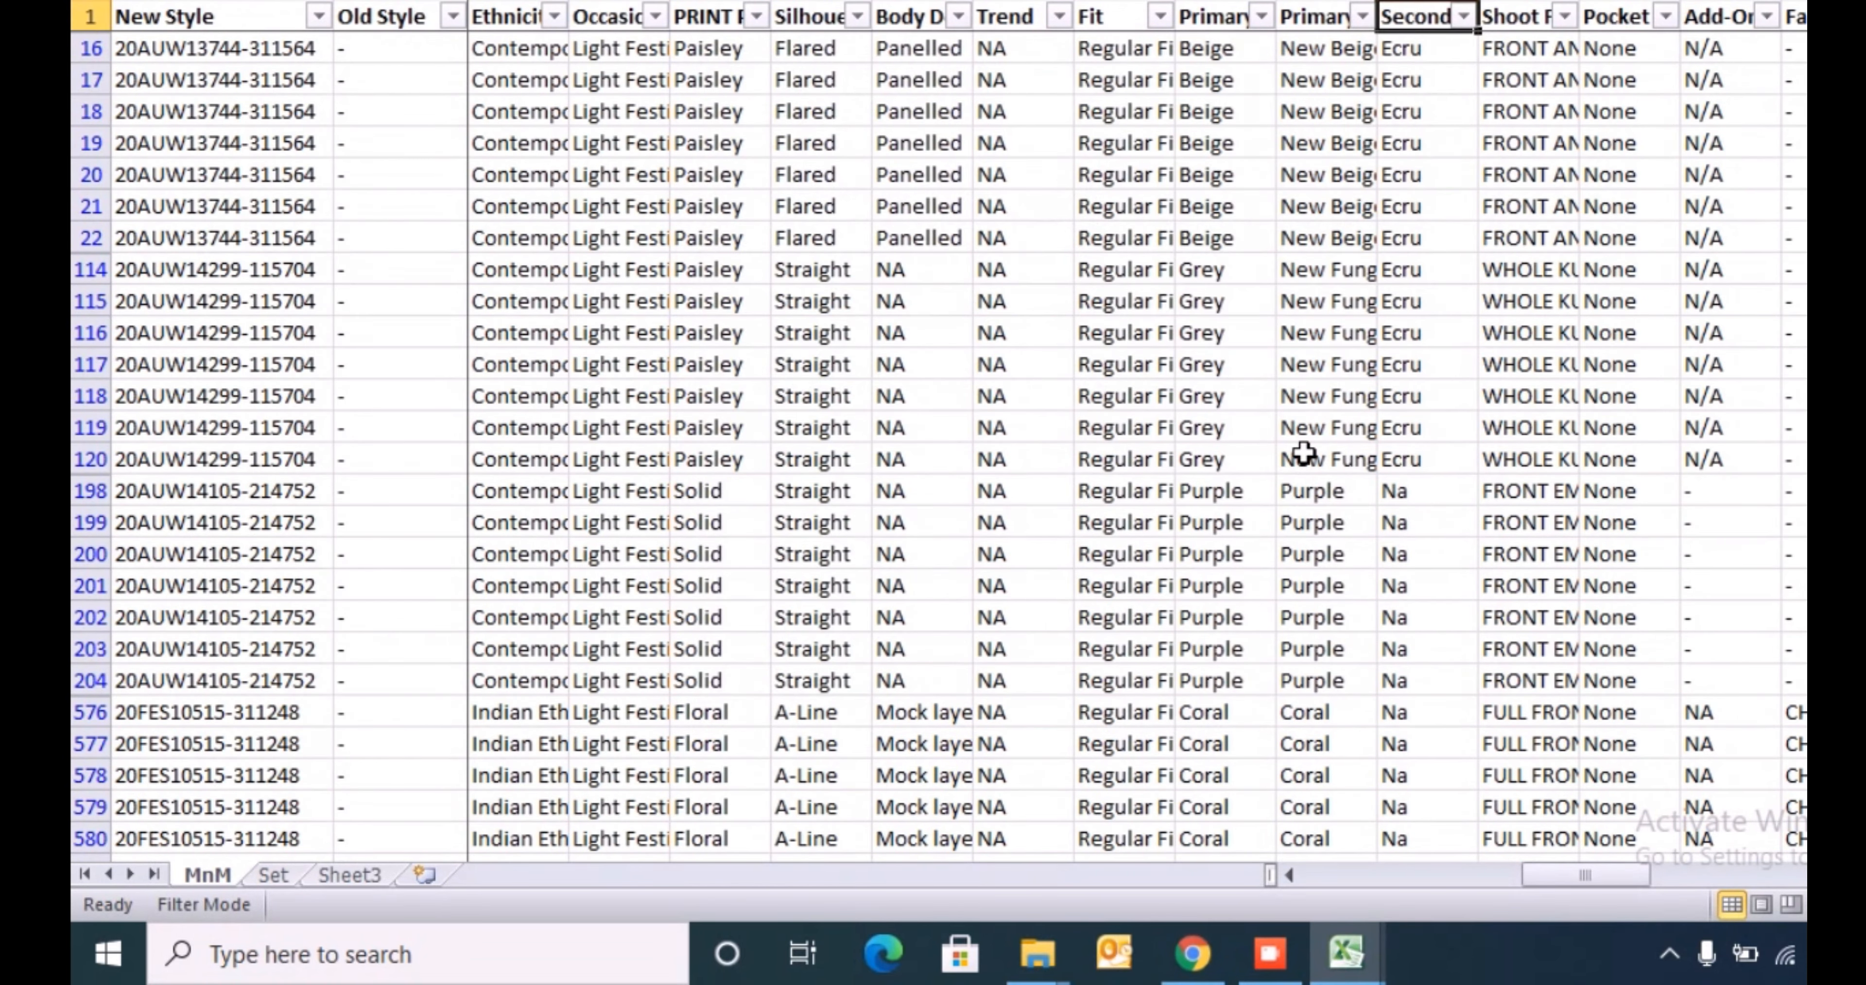
pyautogui.hotkey('shift', 'space')
pyautogui.hotkey('ctrl', 'f')
pyautogui.write('fab')
pyautogui.press('Return')
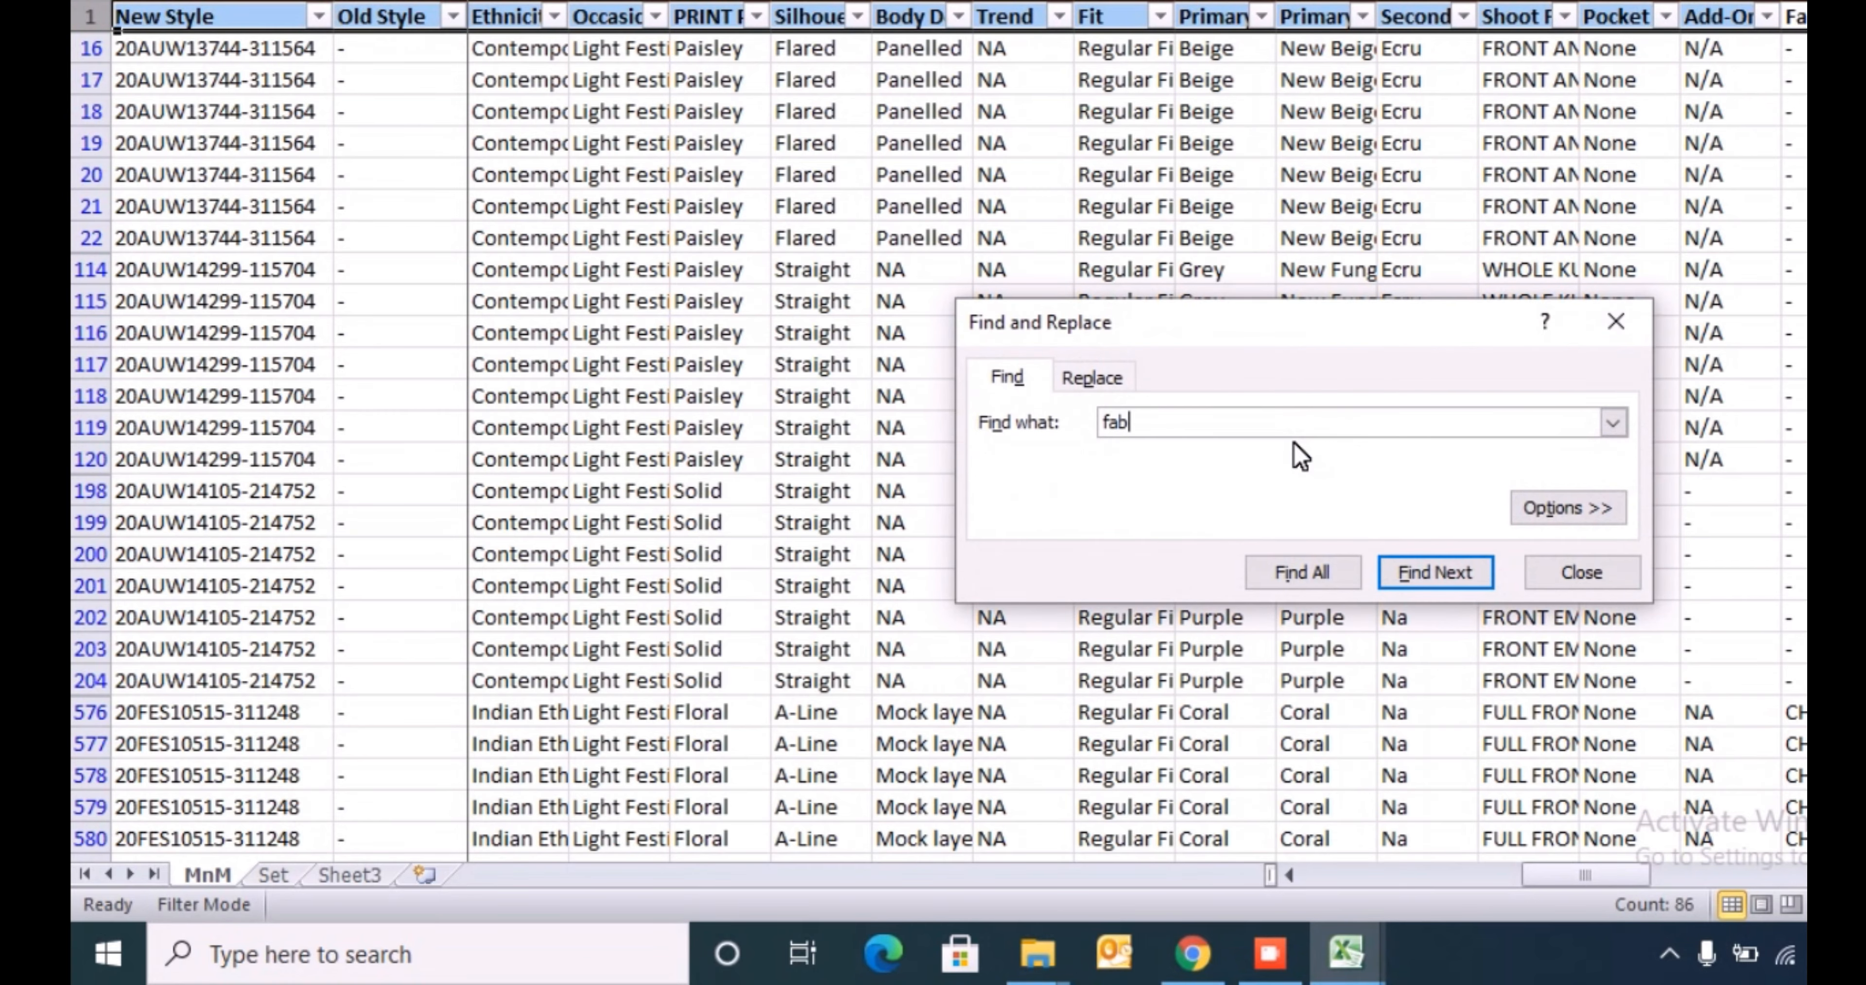
pyautogui.press('Escape')
# - Insert a blank helper column between Fabric Composition and the fabric column that follows it
pyautogui.press('Right')
pyautogui.press('Right')
pyautogui.press('Right')
pyautogui.press('Right')
pyautogui.press('Right')
pyautogui.press('Right')
pyautogui.press('Right')
pyautogui.press('Right')
pyautogui.press('Right')
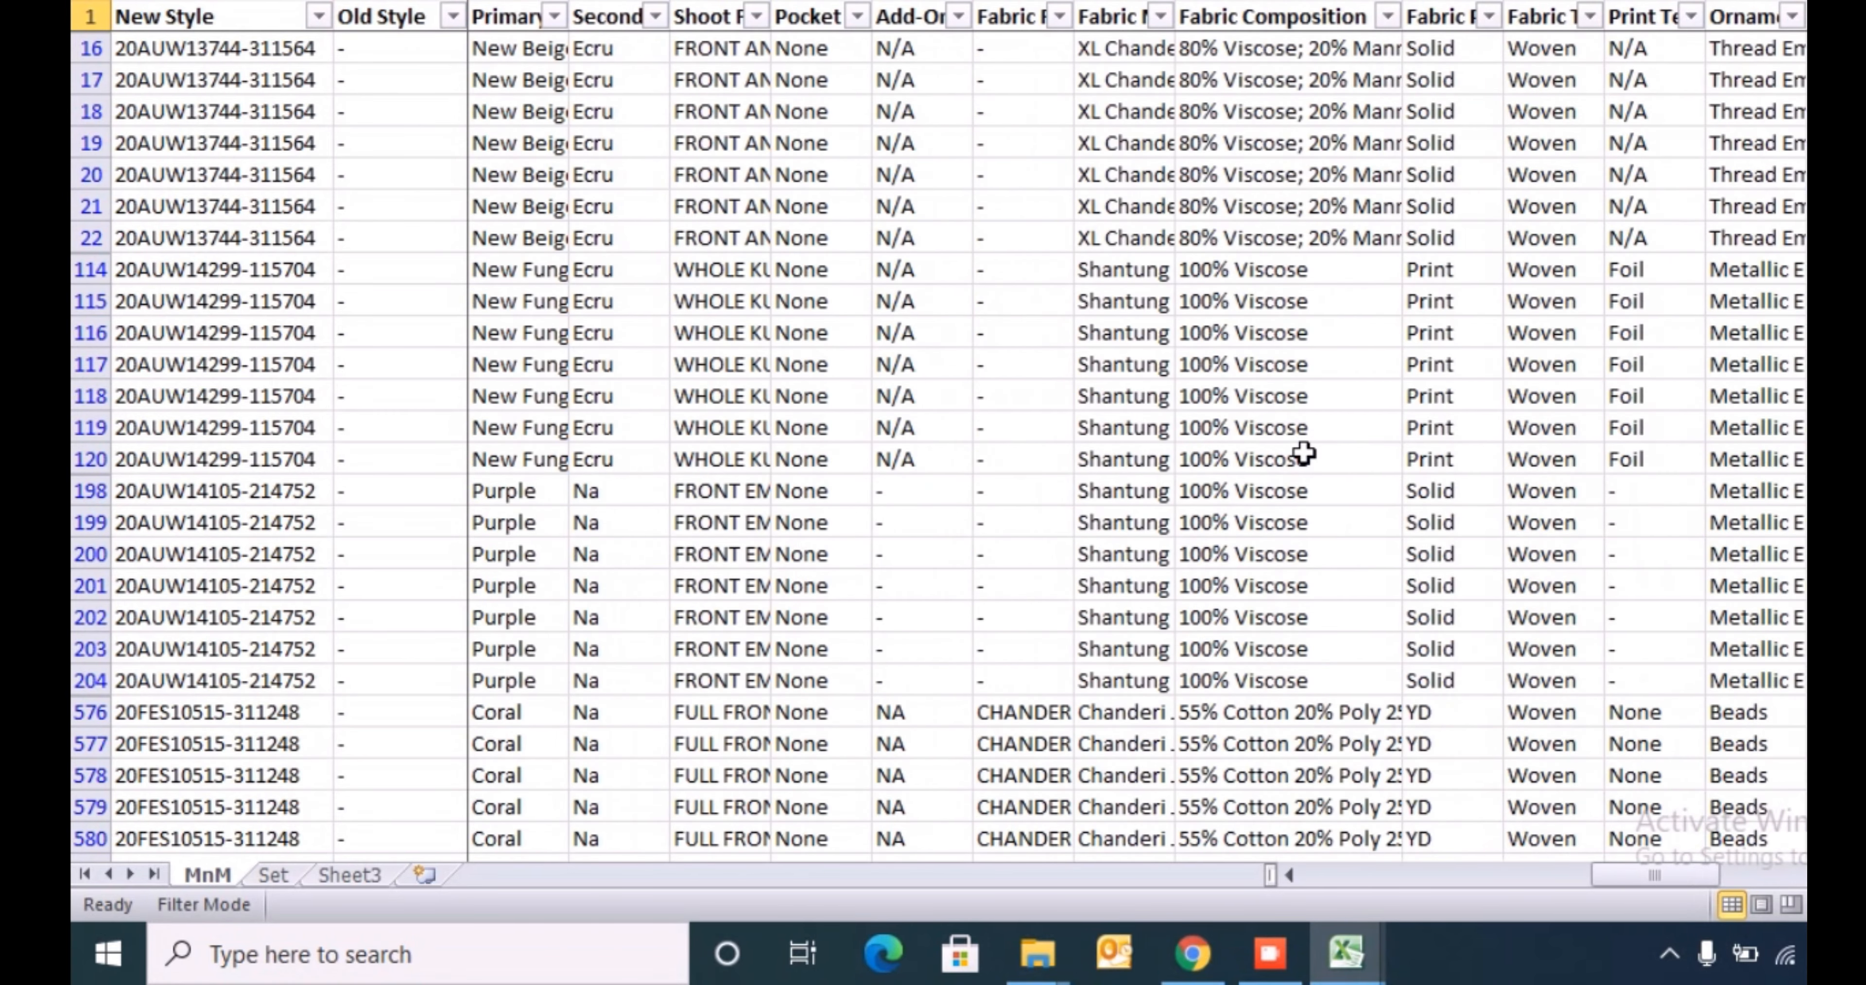
pyautogui.press('Left')
pyautogui.press('Left')
pyautogui.hotkey('ctrl', 'shift', 'Down')
pyautogui.press('Down')
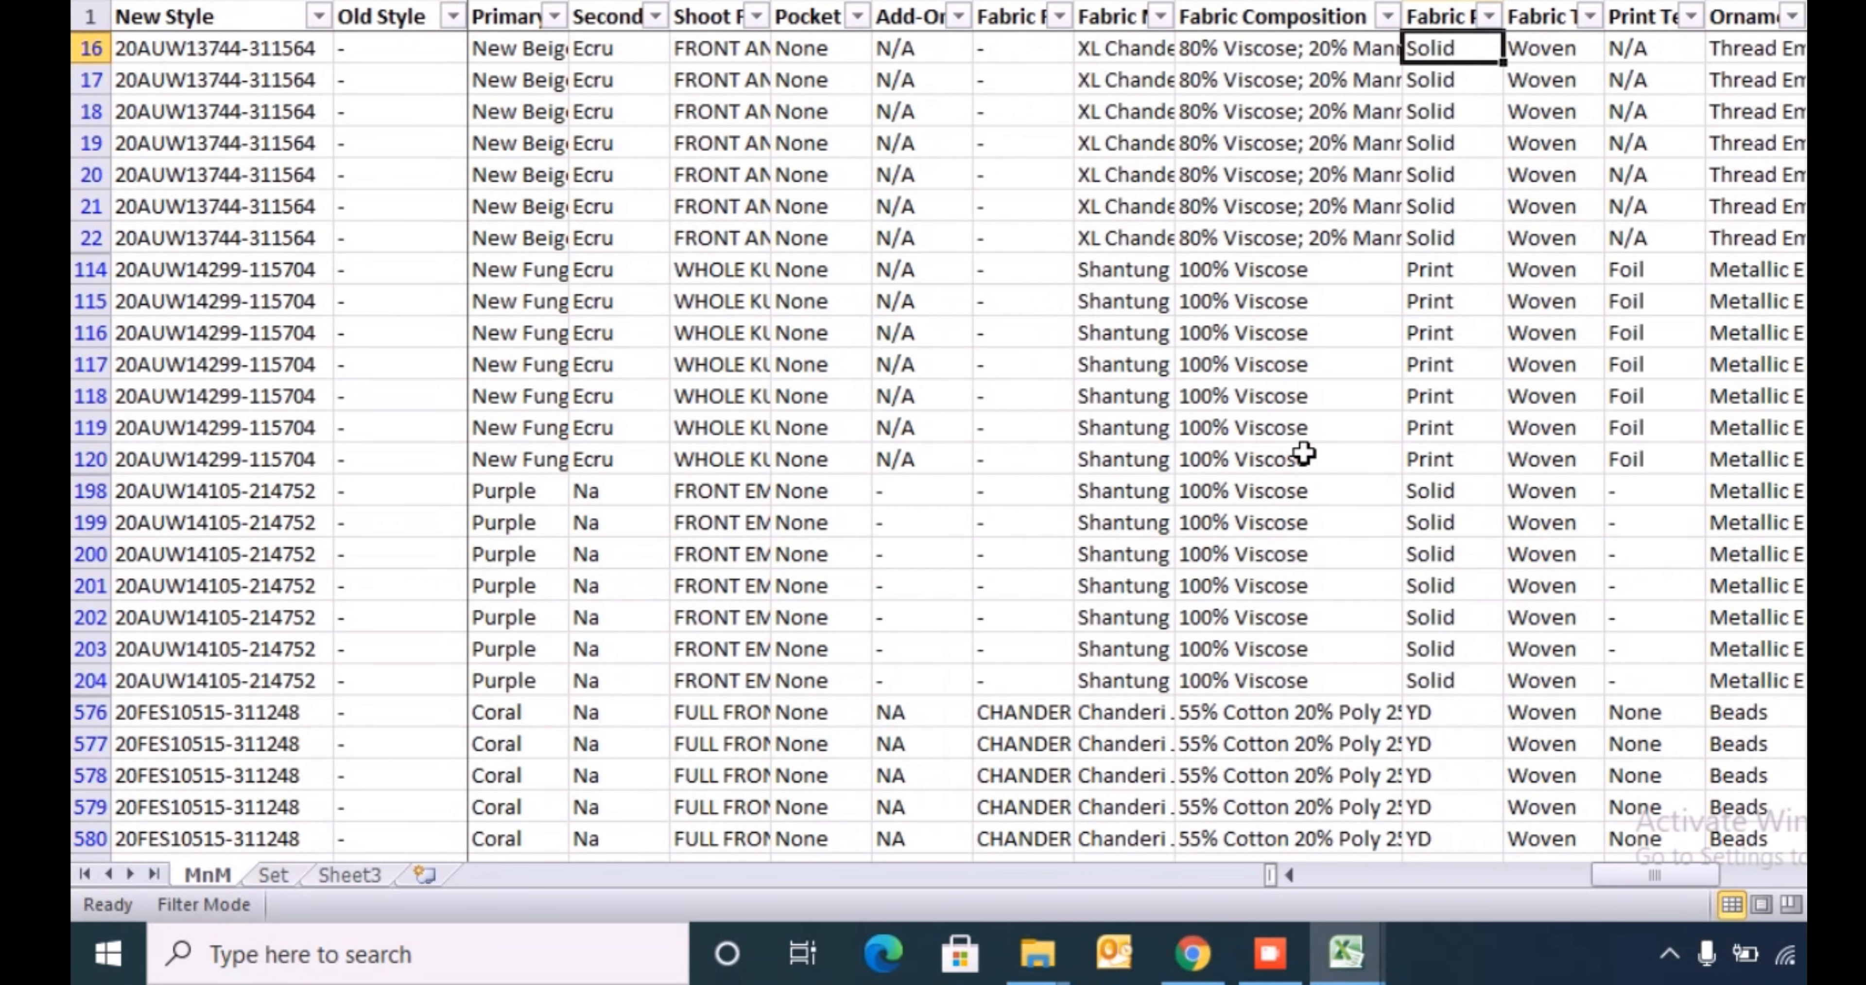
pyautogui.hotkey('ctrl', 'shift', 'Down')
pyautogui.hotkey('ctrl', 'shift', 'Up')
pyautogui.hotkey('ctrl', 'space')
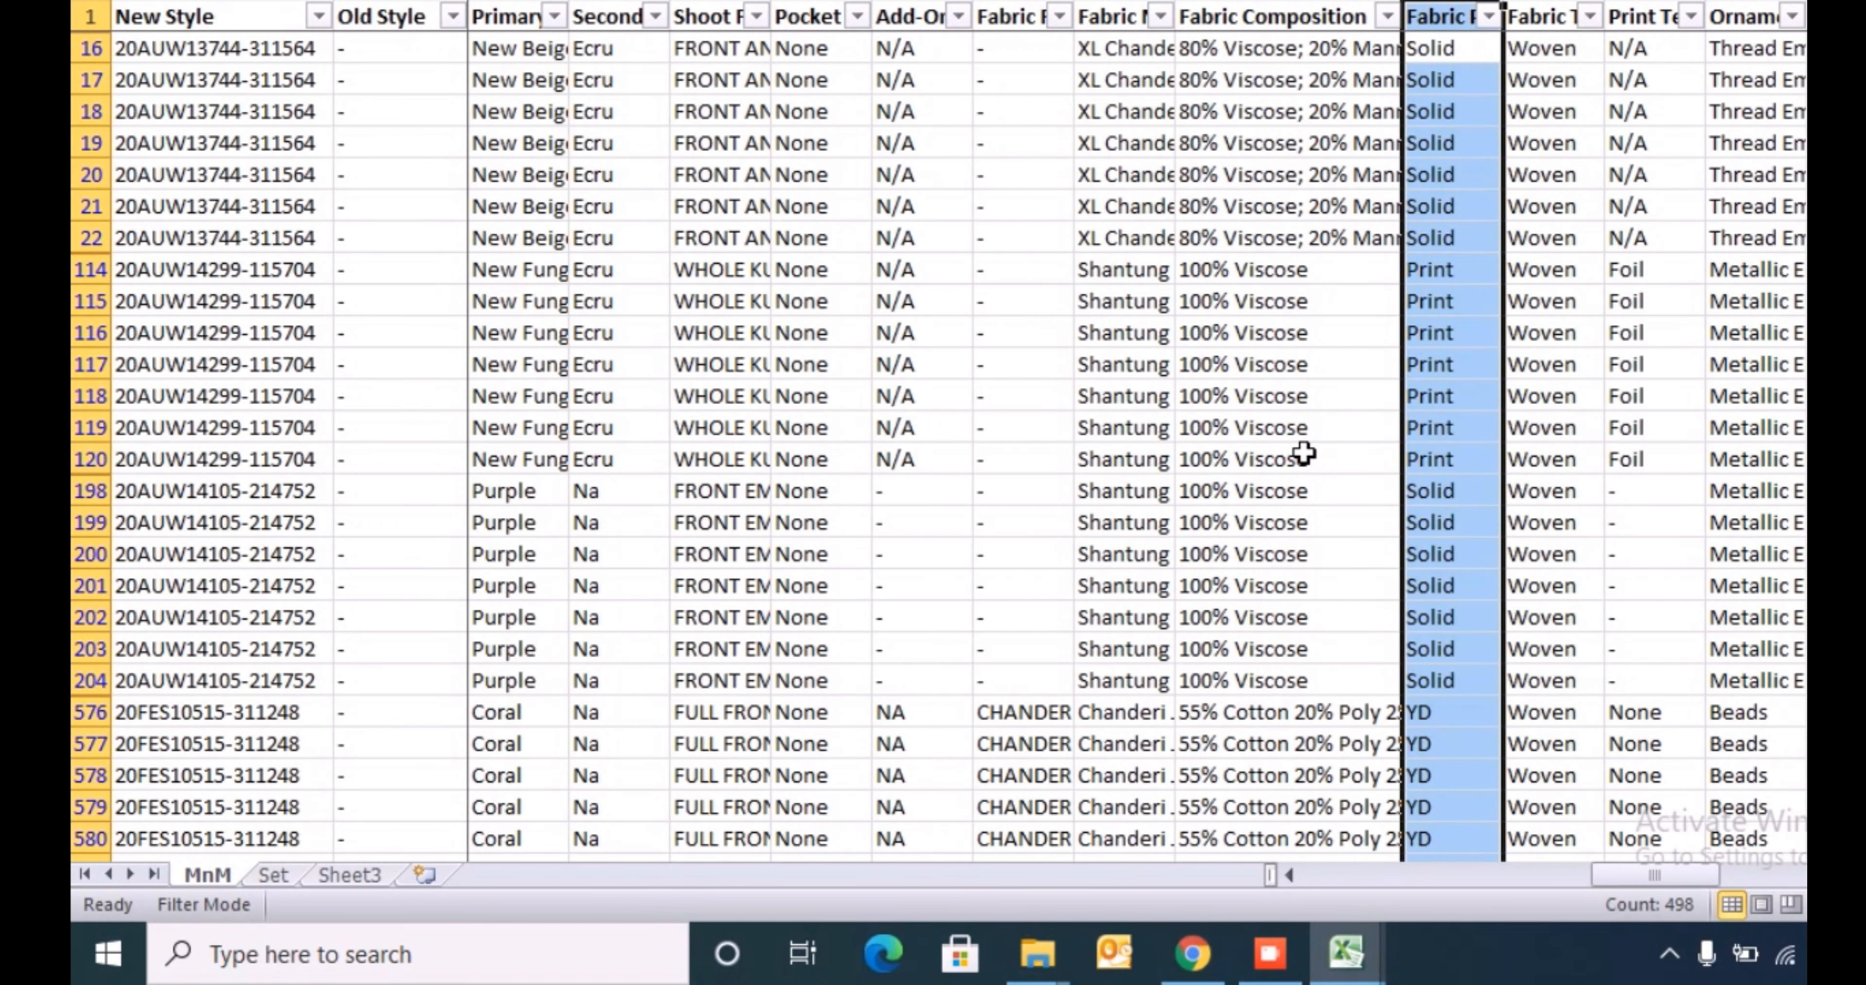
pyautogui.hotkey('ctrl', 'shift', '+')
pyautogui.hotkey('ctrl', 'Up')
pyautogui.press('Left')
# - Filter Fabric Composition to show only the 100% Acrylic rows
pyautogui.hotkey('alt', 'Down')
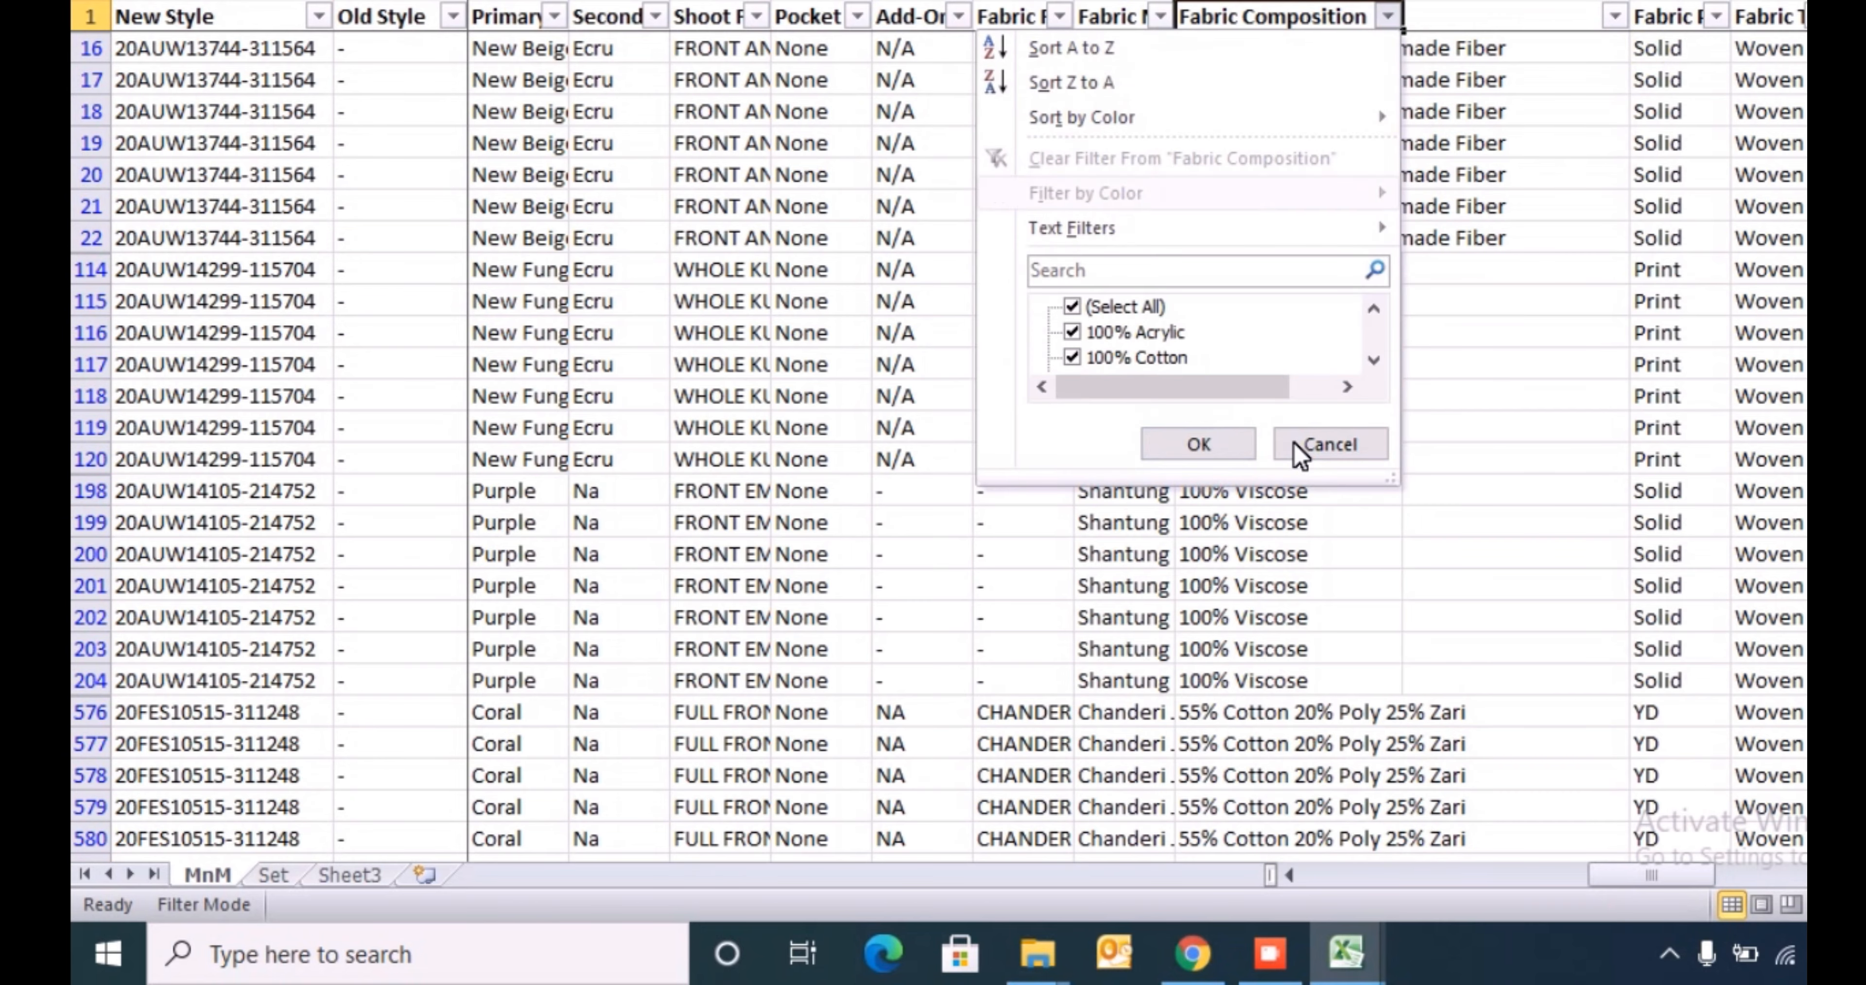
pyautogui.press('space')
pyautogui.press('Down')
pyautogui.press('space')
pyautogui.press('Return')
# - Copy the word Acrylic from row 3768's Fabric Composition into all filtered rows of the blank column, down to row 4264
pyautogui.press('F2')
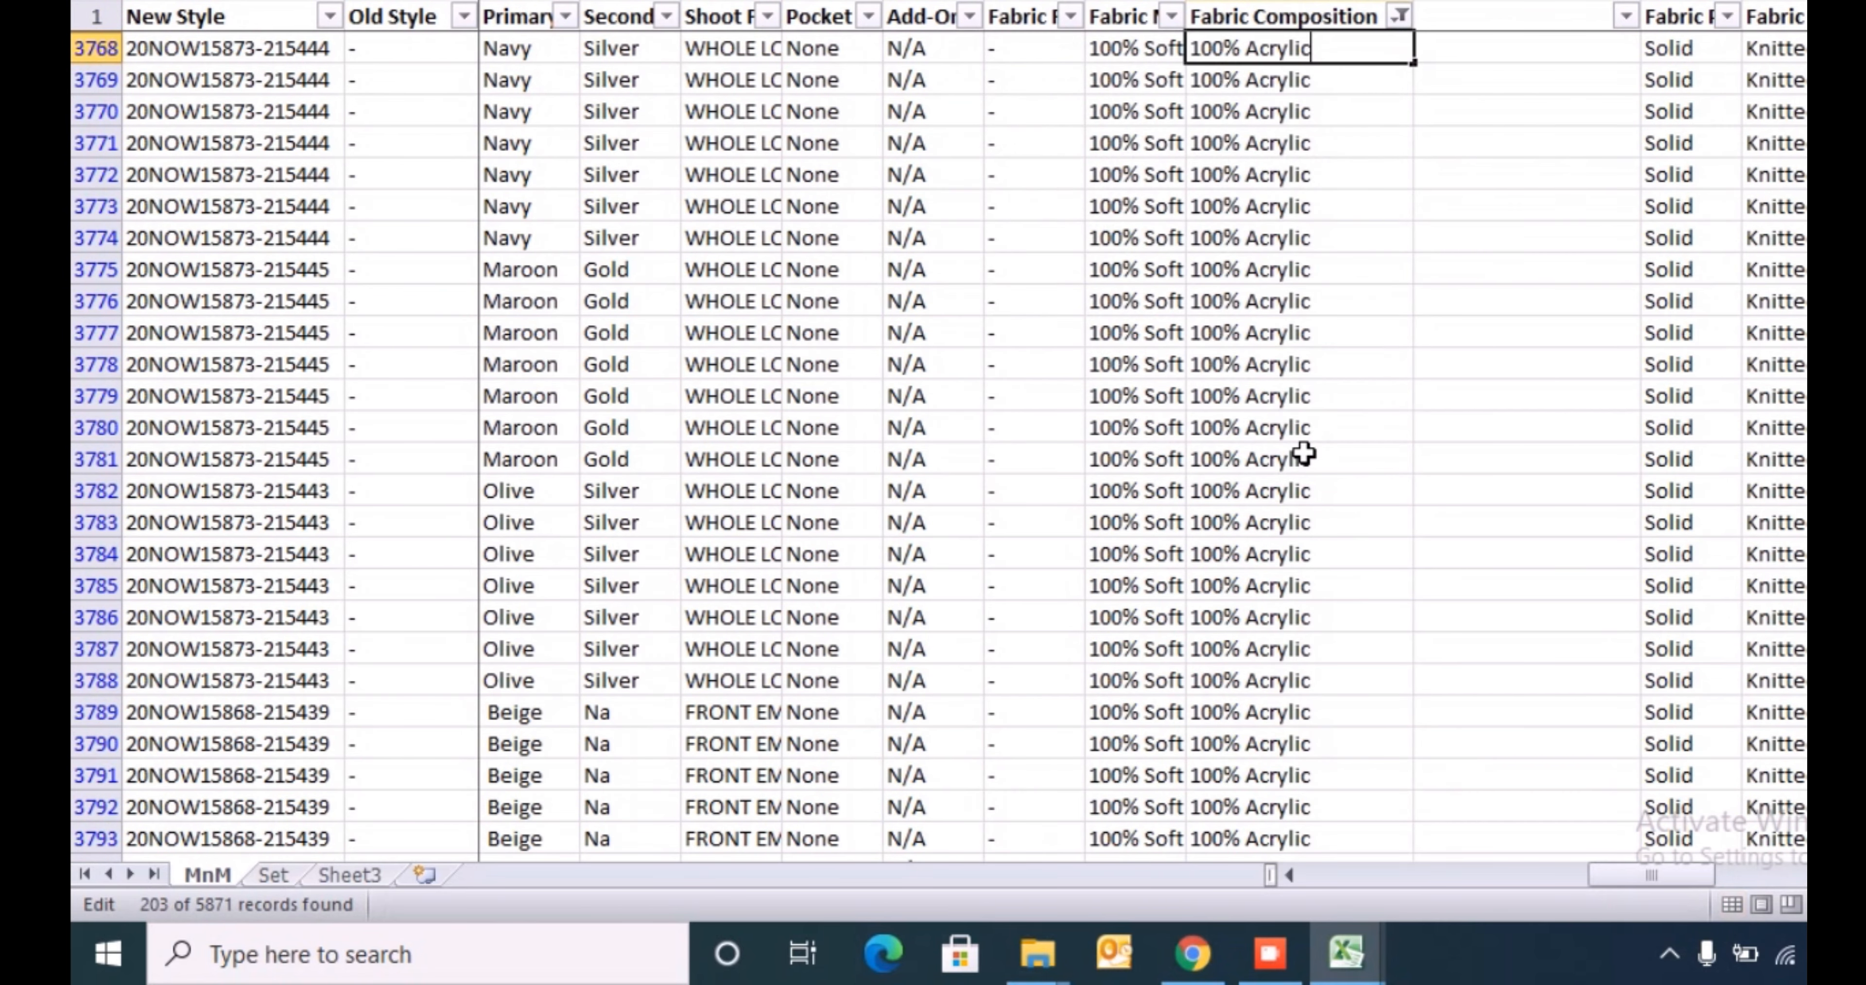
pyautogui.hotkey('ctrl', 'c')
pyautogui.press('Return')
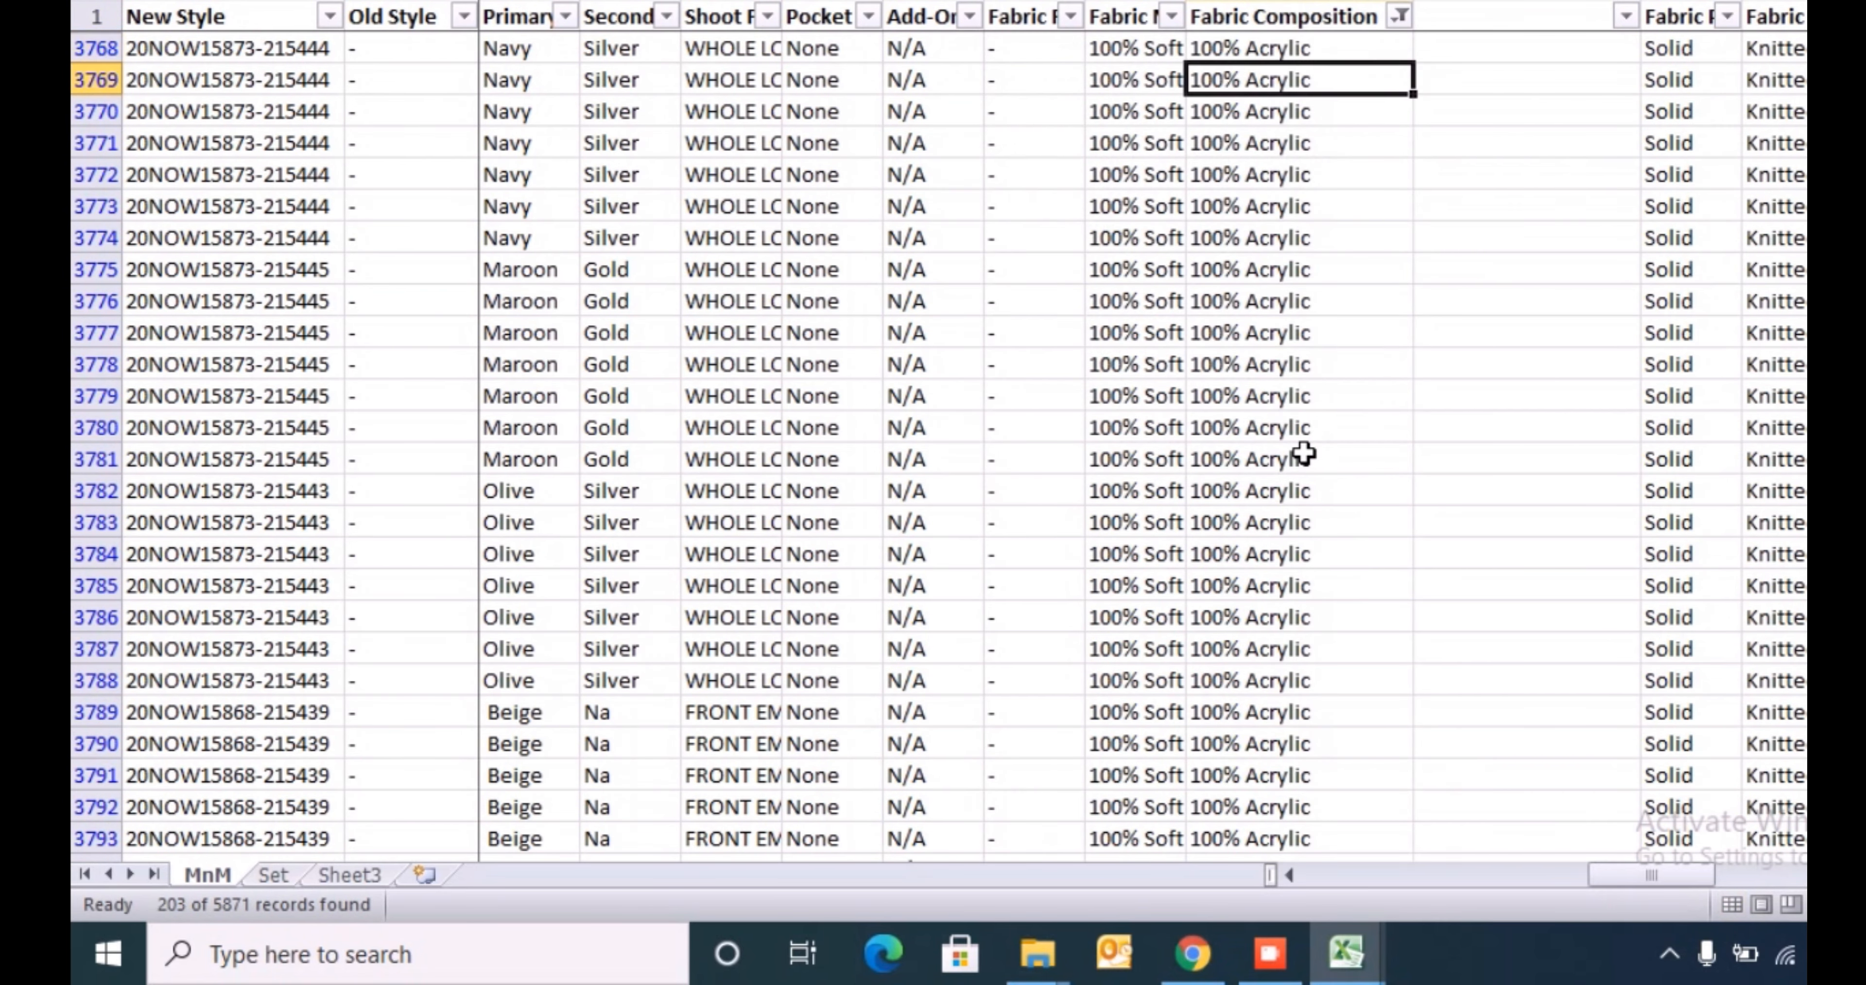
pyautogui.press('Up')
pyautogui.press('Right')
pyautogui.hotkey('ctrl', 'v')
pyautogui.hotkey('ctrl', 'c')
pyautogui.press('Left')
pyautogui.press('Right')
pyautogui.hotkey('ctrl', 'shift', 'Down')
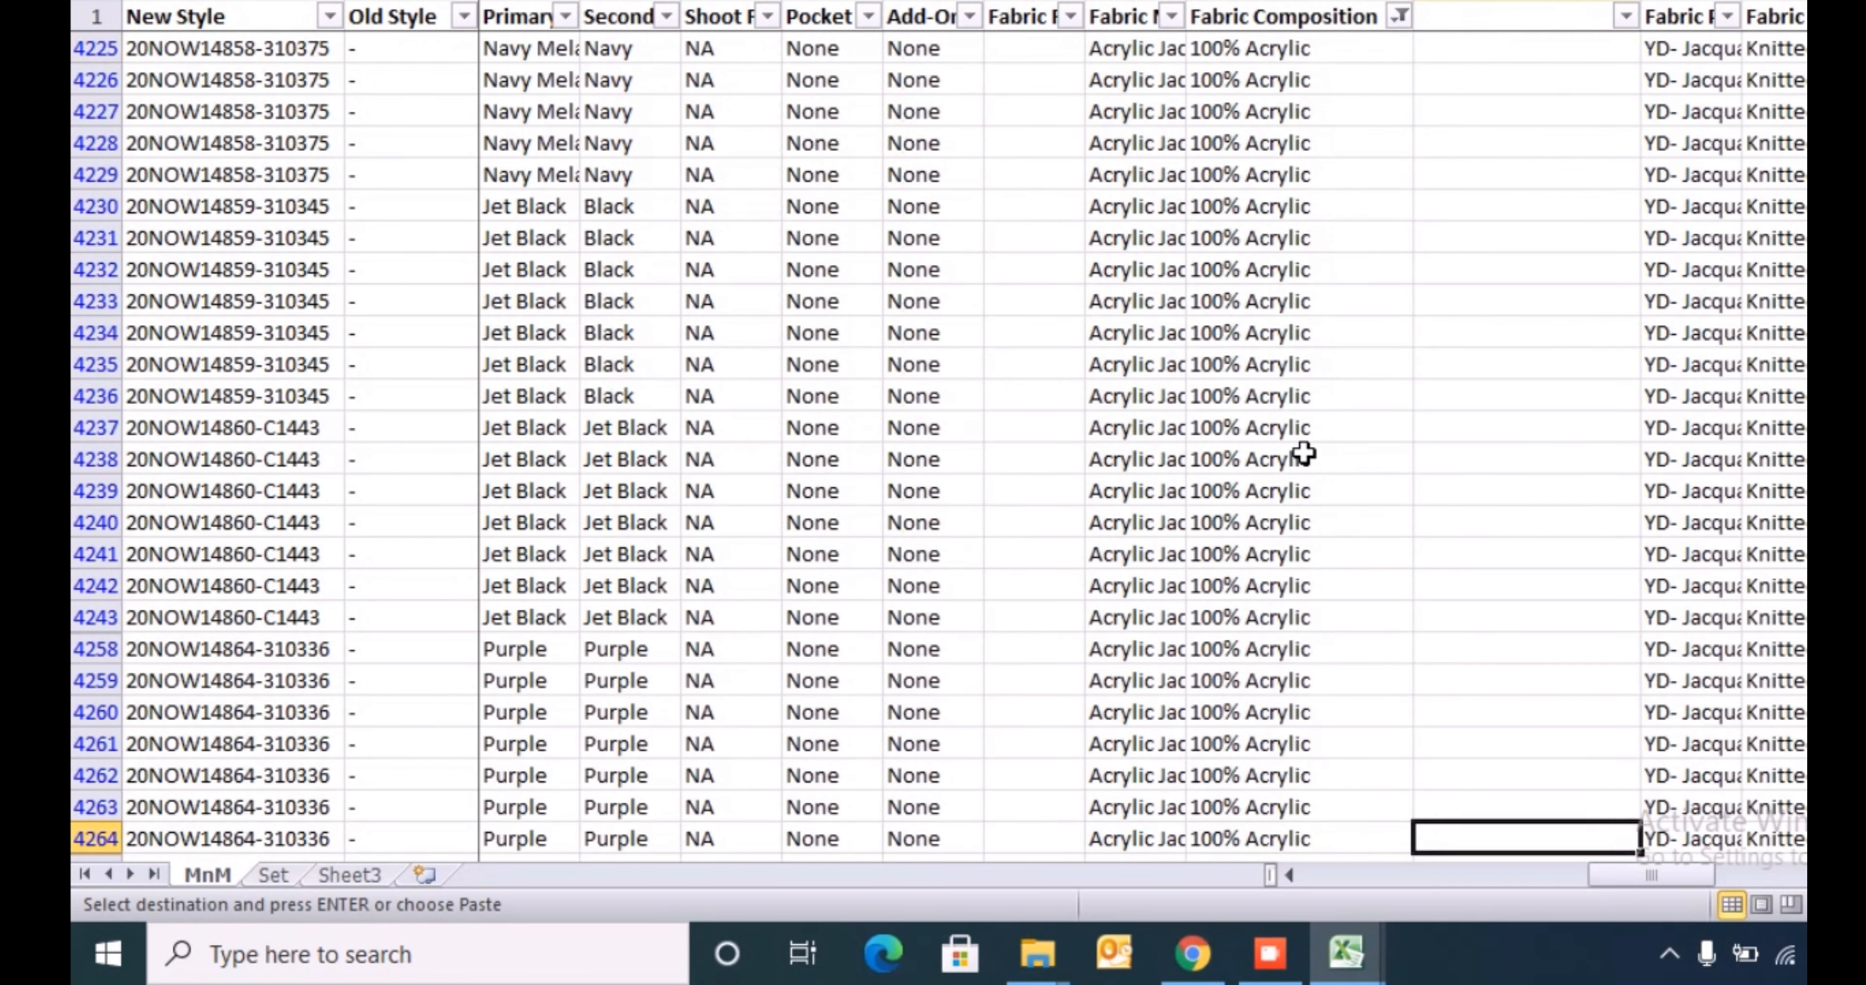
pyautogui.press('Return')
# - Show all Fabric Composition values again by reselecting every entry in its filter
pyautogui.hotkey('ctrl', 'Up')
pyautogui.press('Left')
pyautogui.hotkey('alt', 'Down')
pyautogui.press('Down')
pyautogui.press('Down')
pyautogui.press('Down')
pyautogui.press('Down')
pyautogui.press('Down')
pyautogui.press('Down')
pyautogui.press('Down')
pyautogui.press('Down')
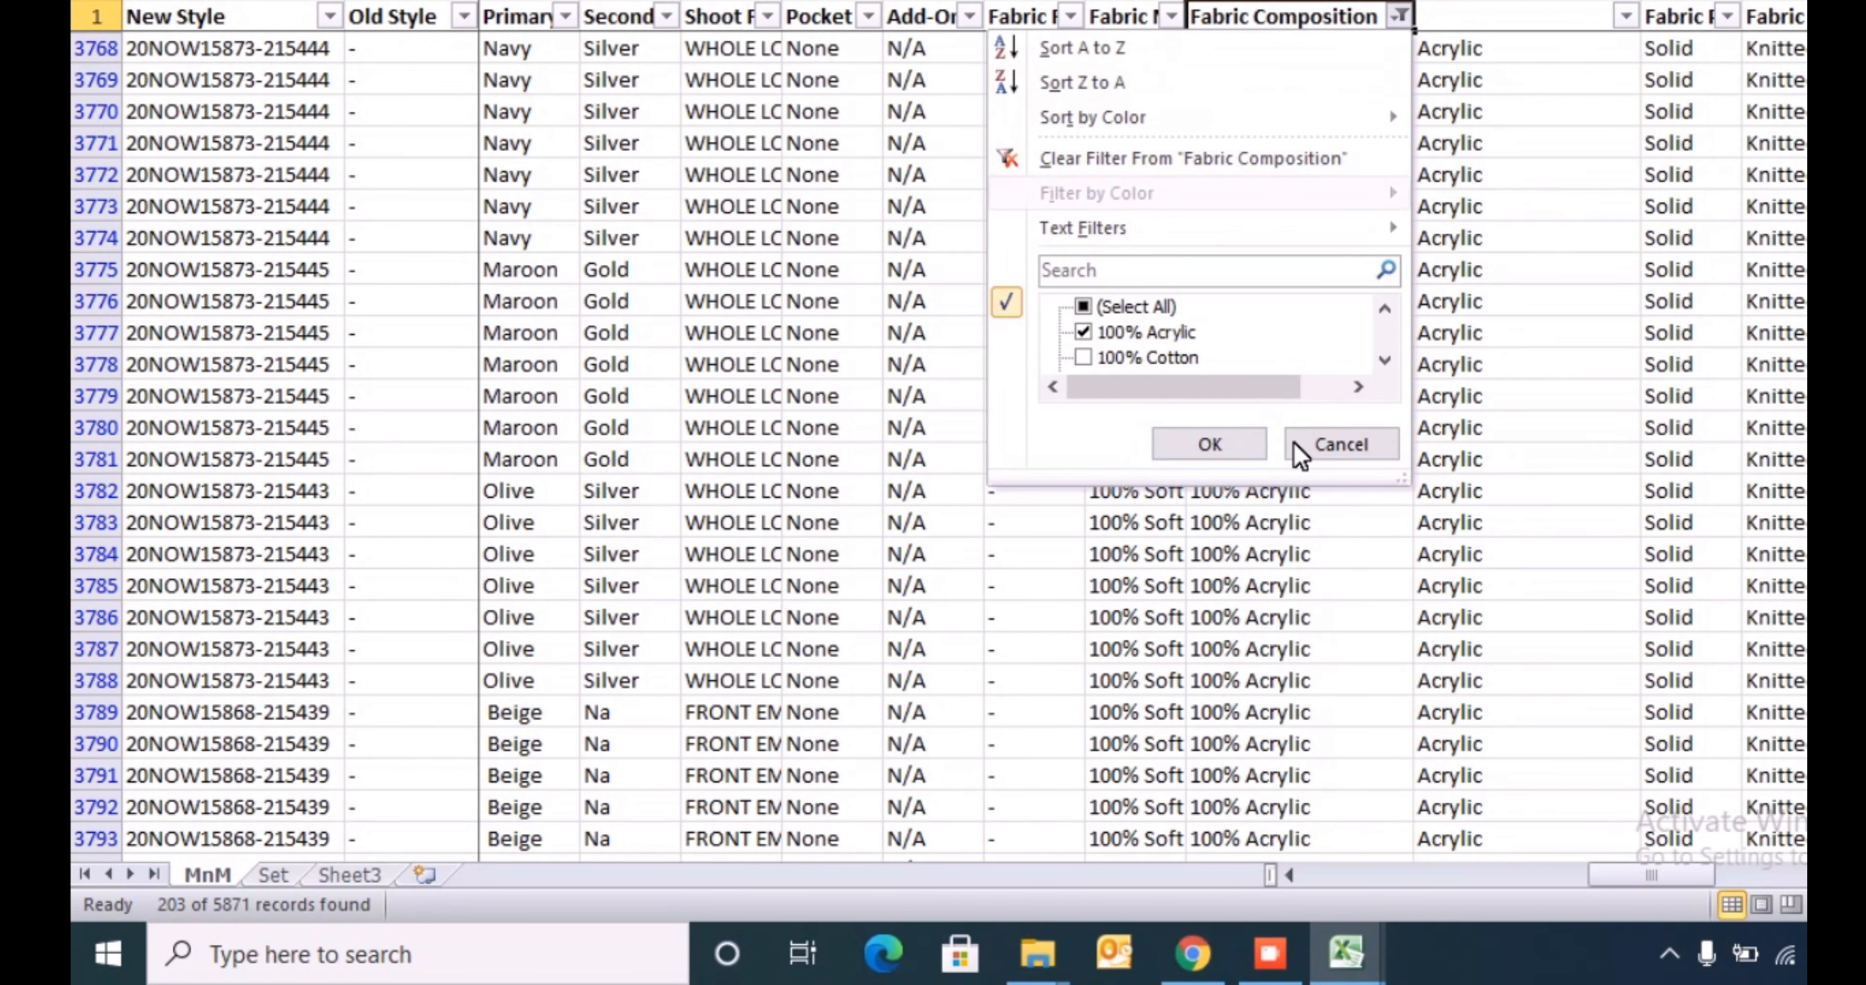
pyautogui.press('space')
pyautogui.press('Return')
# - Filter the inserted fabric column to show only its blank rows
pyautogui.press('Down')
pyautogui.press('Right')
pyautogui.press('Up')
pyautogui.hotkey('alt', 'Down')
pyautogui.press('Down')
pyautogui.press('Down')
pyautogui.press('Down')
pyautogui.press('Down')
pyautogui.press('Down')
pyautogui.press('Down')
pyautogui.press('Down')
pyautogui.press('Down')
pyautogui.press('Down')
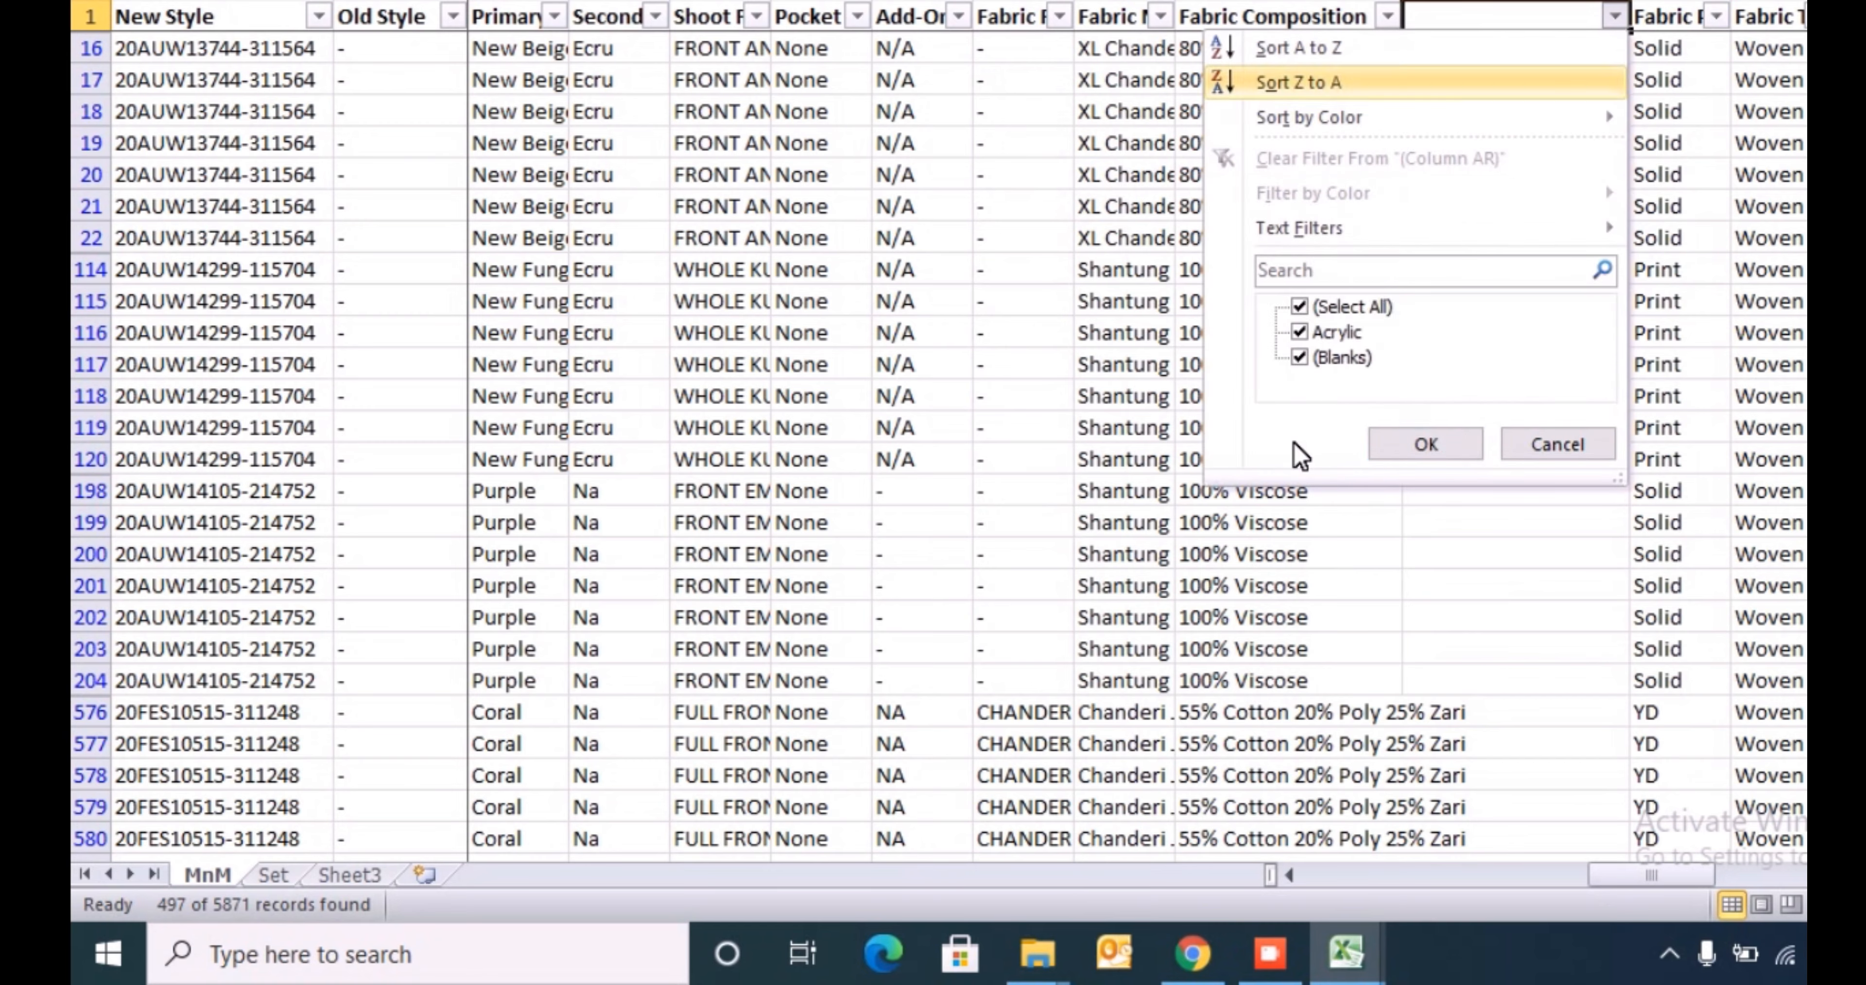
pyautogui.press('Return')
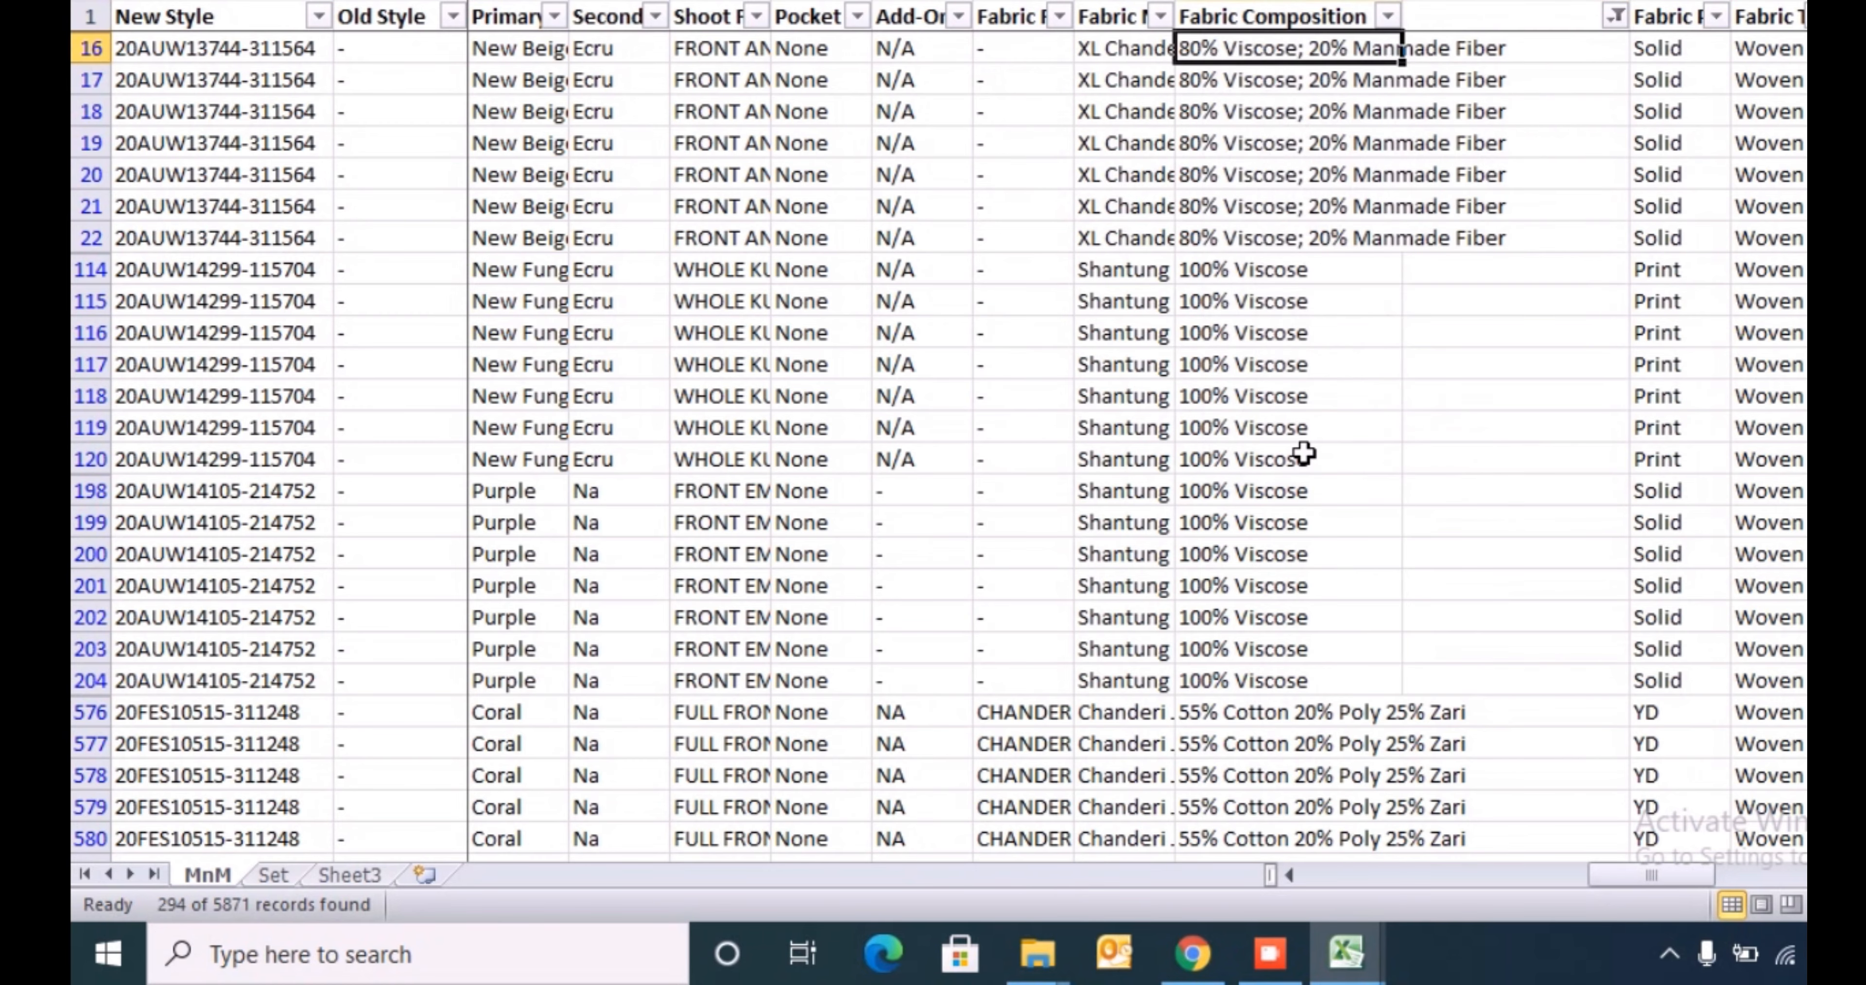
# - Filter Fabric Composition to show only the 100% Cotton rows
pyautogui.press('Left')
pyautogui.hotkey('alt', 'Down')
pyautogui.press('Down')
pyautogui.press('Down')
pyautogui.press('Down')
pyautogui.press('Down')
pyautogui.press('Down')
pyautogui.press('Down')
pyautogui.press('Down')
pyautogui.press('Down')
pyautogui.press('space')
pyautogui.press('Down')
pyautogui.press('space')
pyautogui.press('Return')
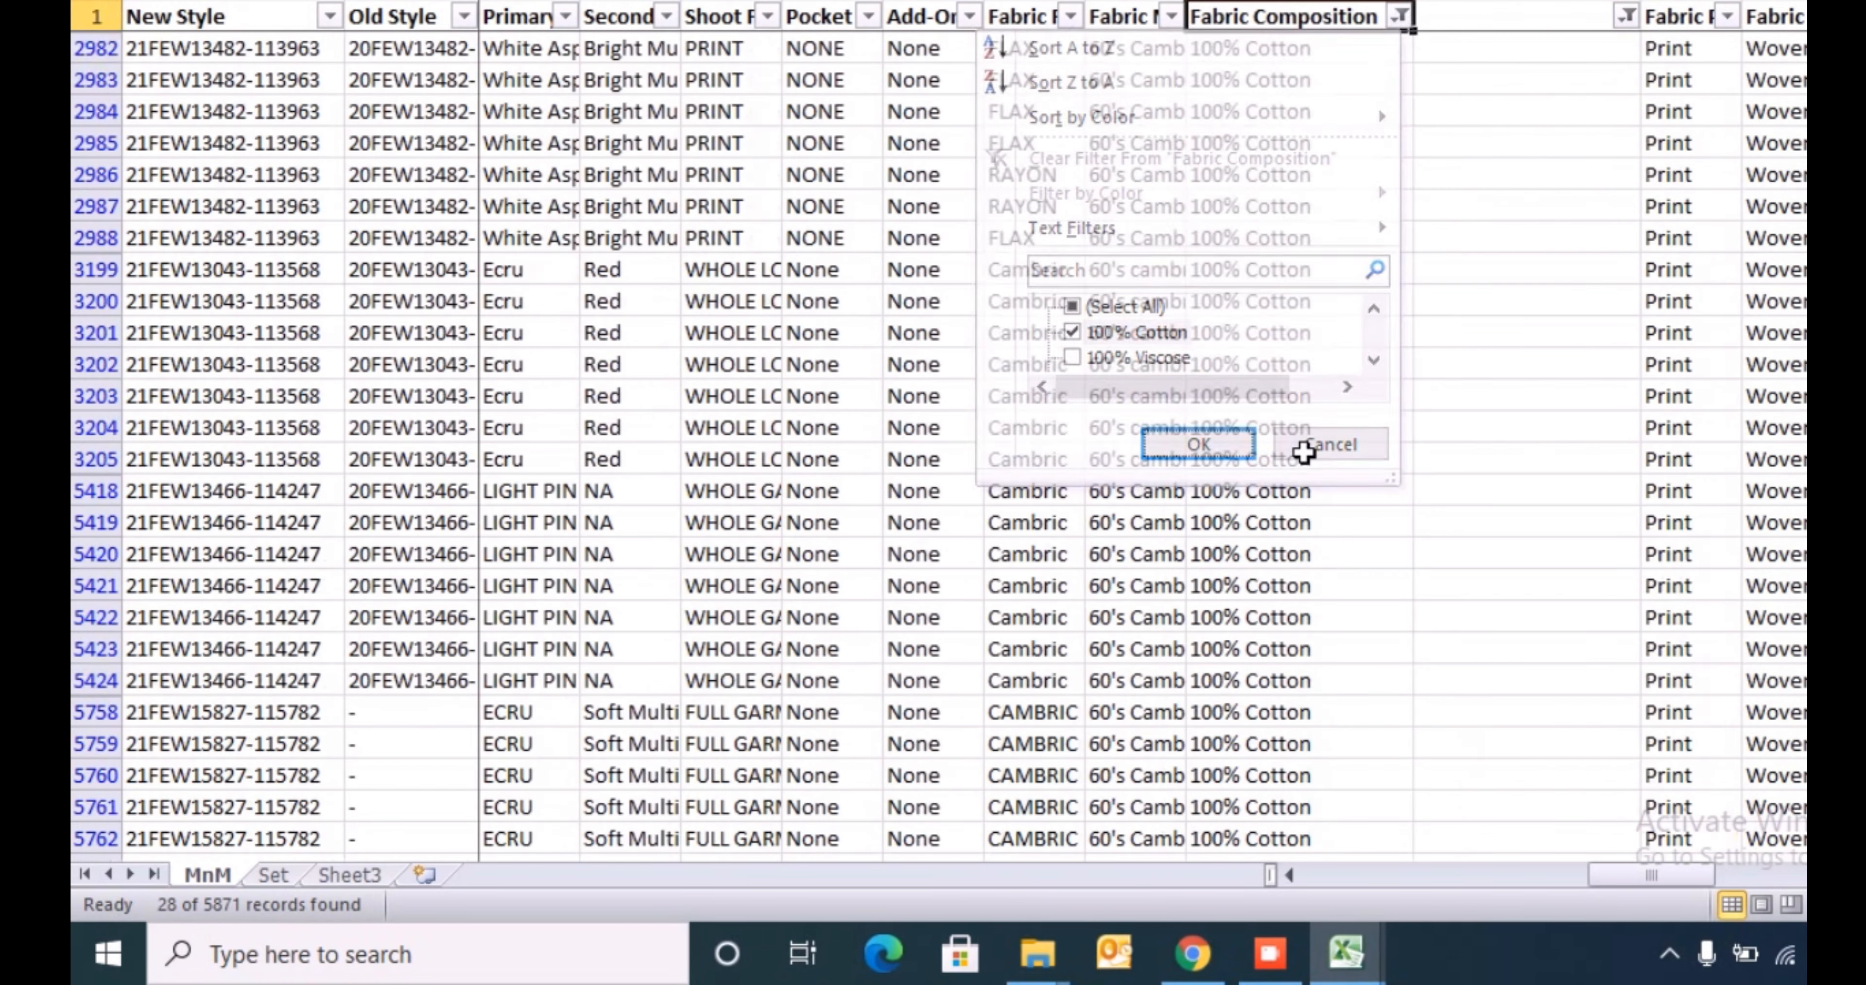
# - Enter Cotton in the blank column at row 2982, the first filtered 100% Cotton row
pyautogui.press('Down')
pyautogui.press('Right')
pyautogui.write('C')
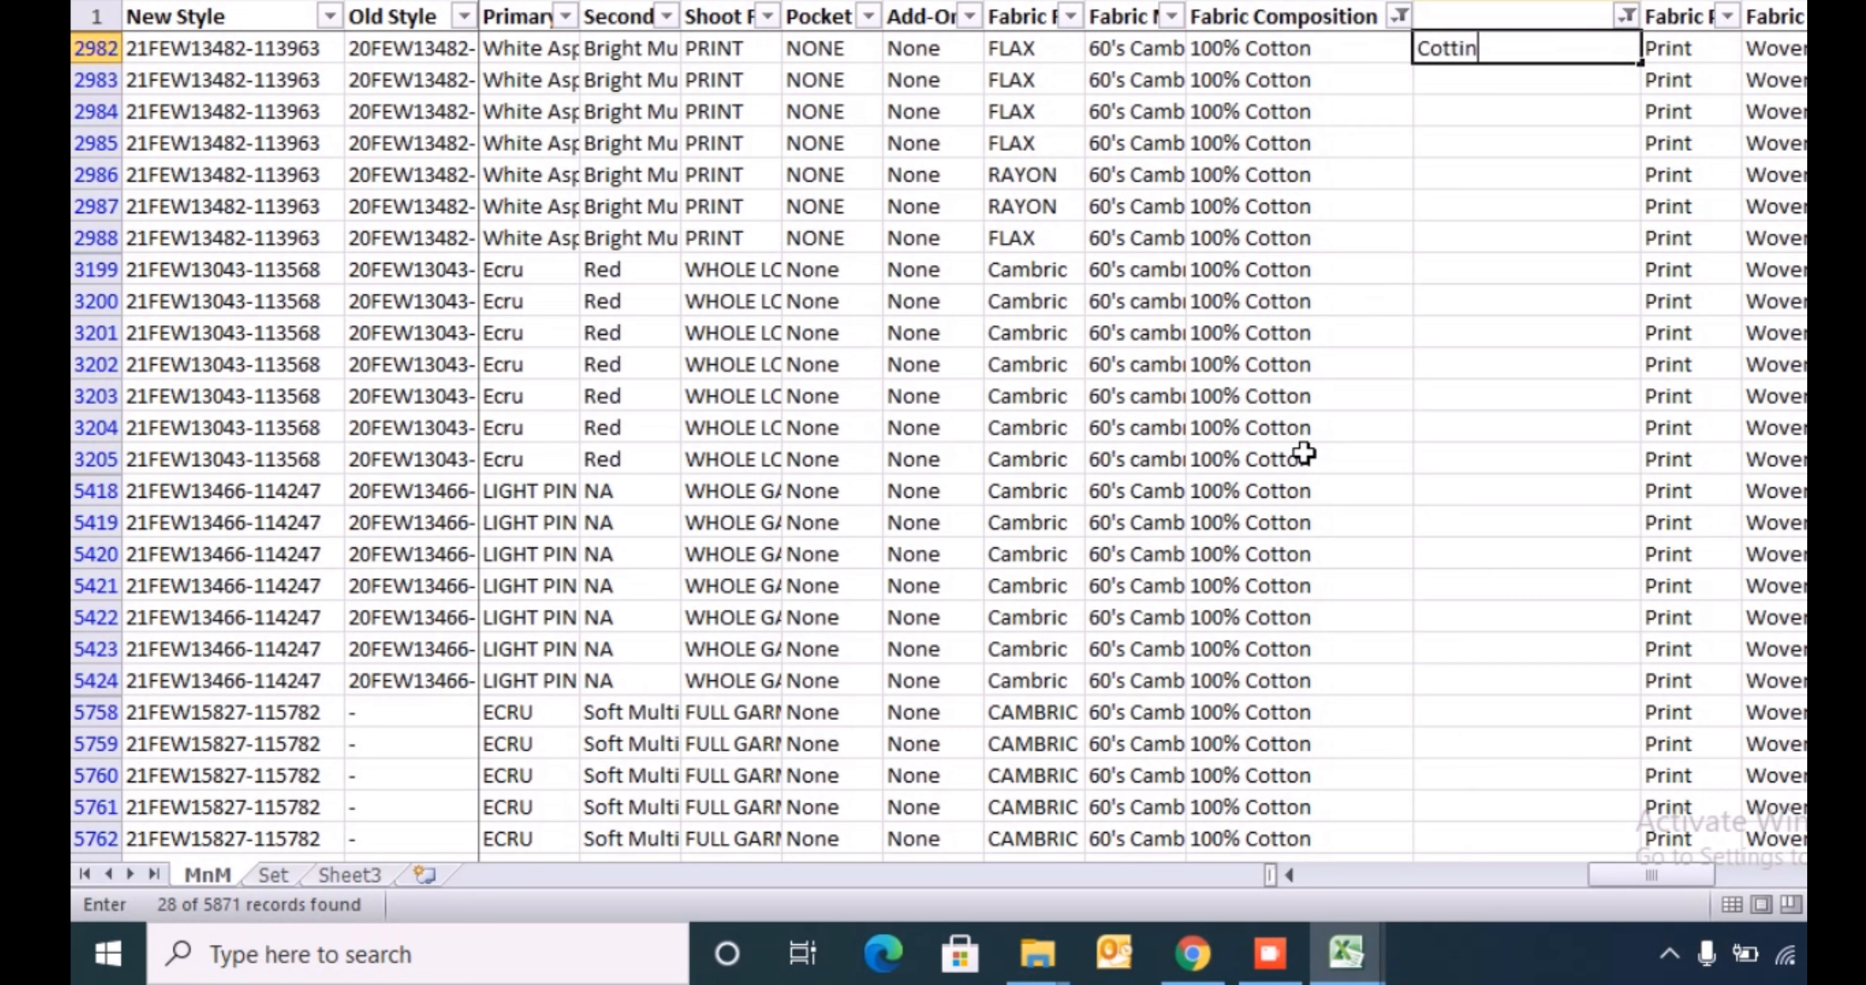
pyautogui.press('F2')
pyautogui.hotkey('ctrl', 'Return')
# - Copy Cotton from row 2982 into the blank column for all filtered 100% Cotton rows
pyautogui.hotkey('ctrl', 'c')
pyautogui.press('Left')
pyautogui.hotkey('ctrl', 'Down')
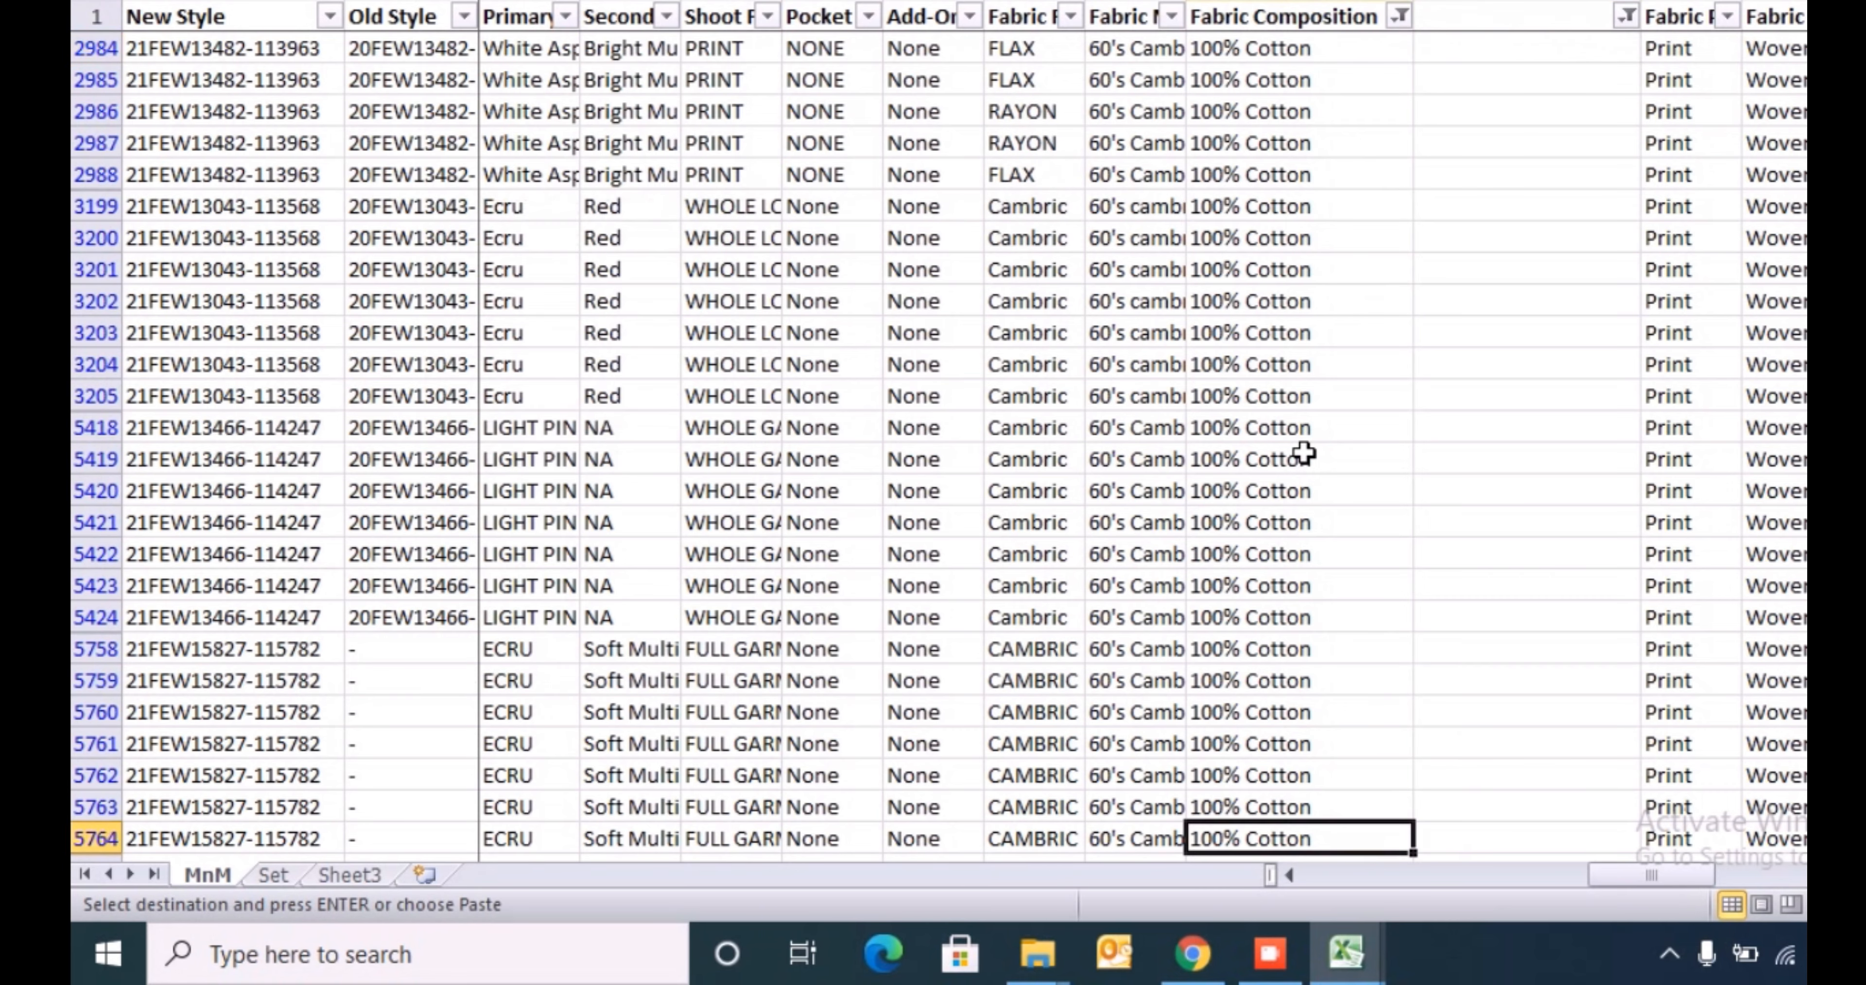
pyautogui.press('Right')
pyautogui.hotkey('ctrl', 'shift', 'Up')
pyautogui.press('Return')
pyautogui.hotkey('ctrl', 'Up')
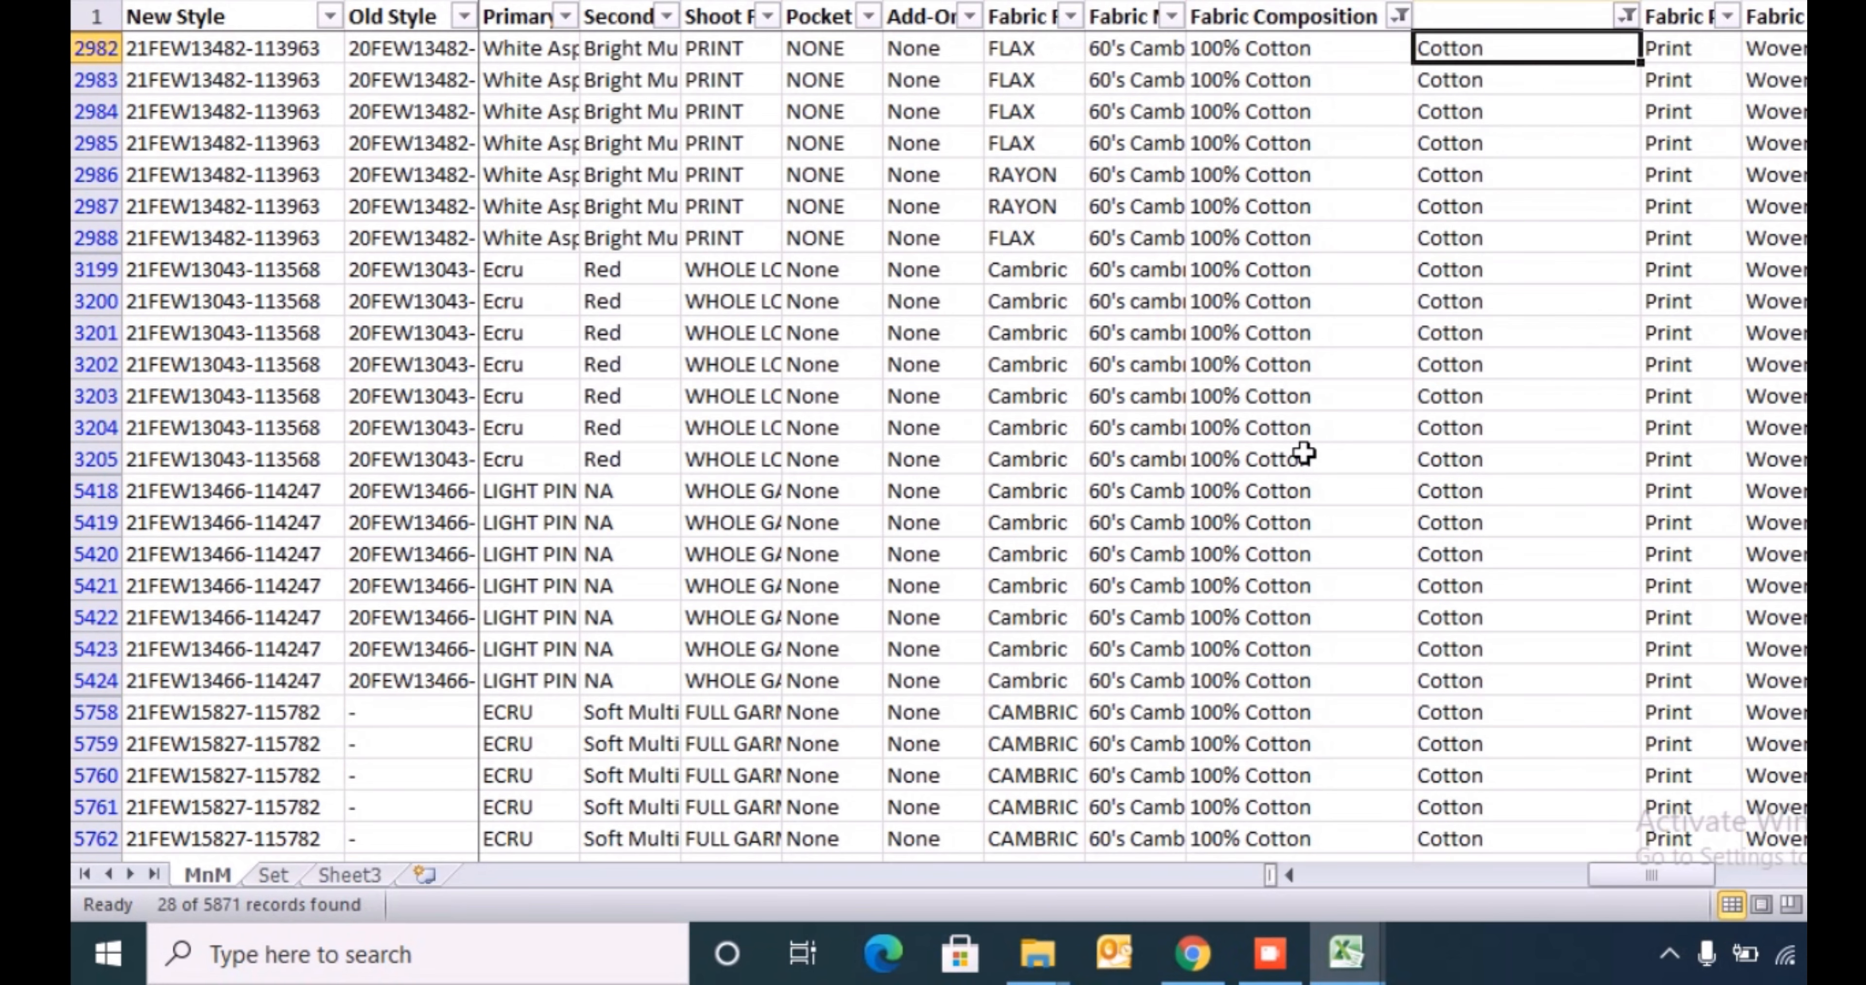
# - Filter Fabric Composition to show only the 100% Viscose rows
pyautogui.press('Up')
pyautogui.press('Left')
pyautogui.hotkey('alt', 'Down')
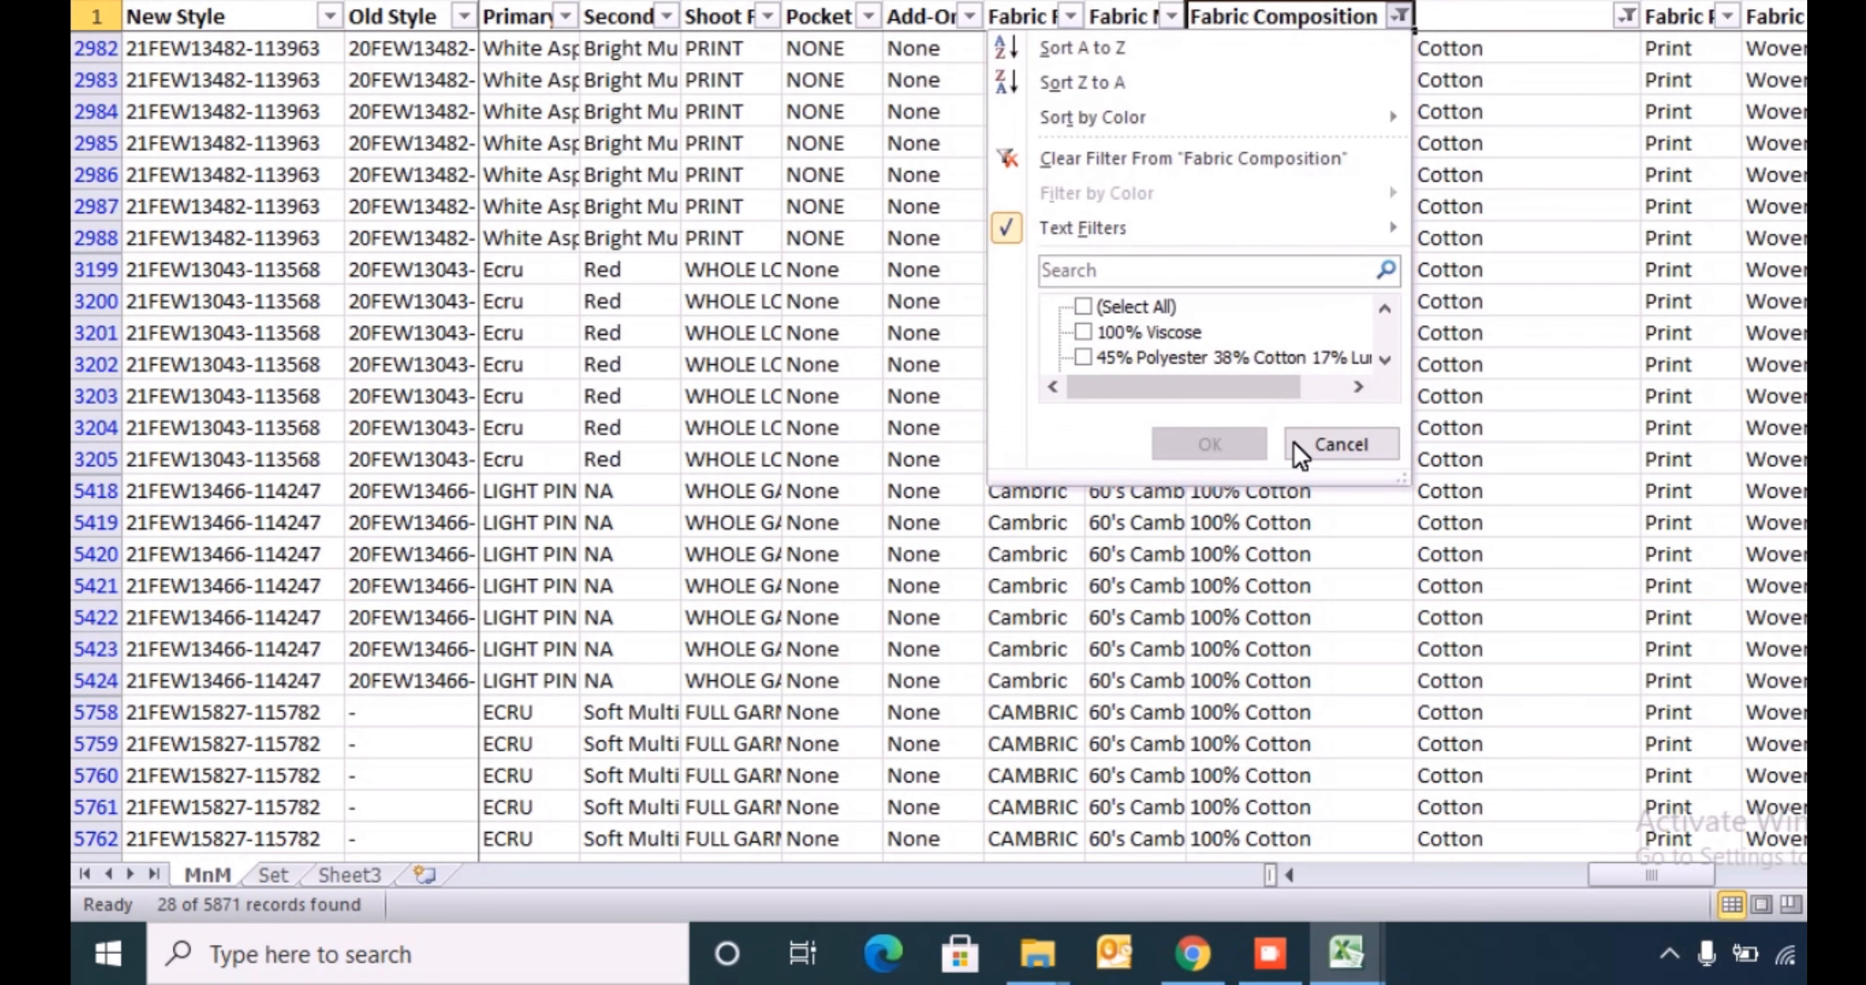
pyautogui.press('Tab')
pyautogui.press('Down')
pyautogui.press('space')
pyautogui.press('Return')
# - Enter Viscose in the blank column at row 114, the first filtered 100% Viscose row
pyautogui.press('Right')
pyautogui.press('Down')
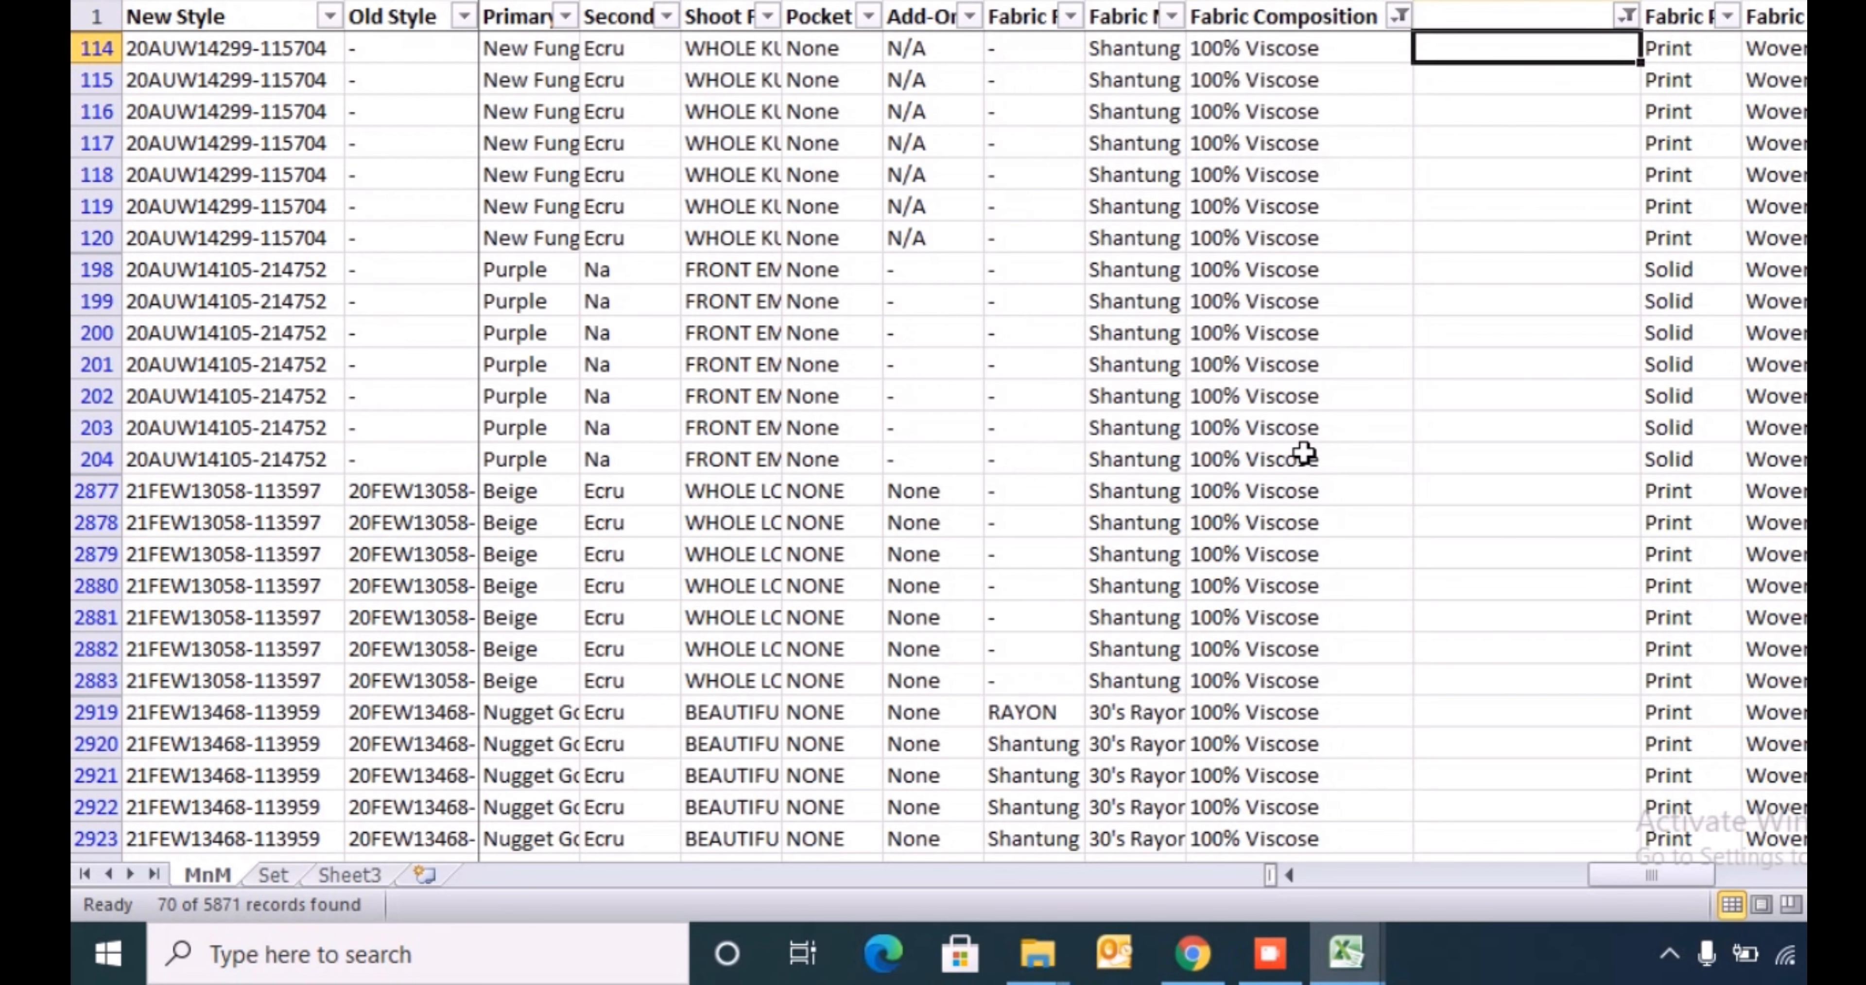
pyautogui.write('Viscose')
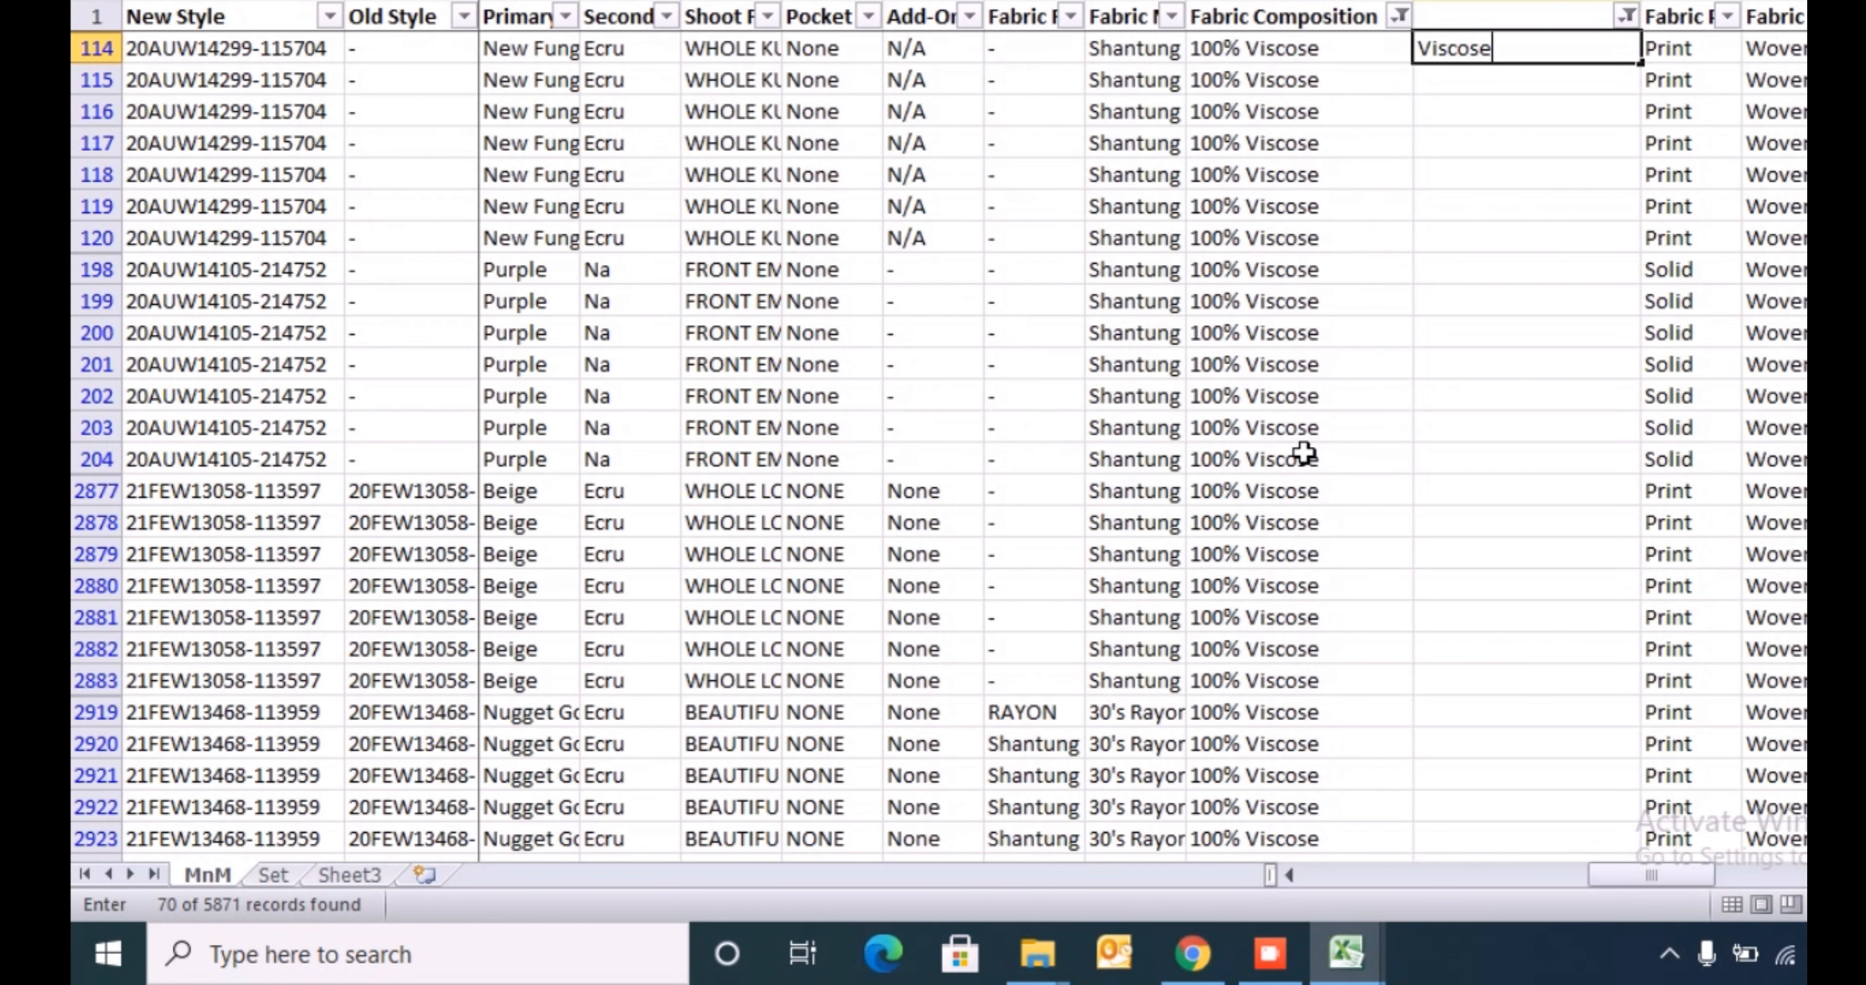
pyautogui.press('Return')
# - Copy Viscose from row 114 into the blank column for all filtered 100% Viscose rows
pyautogui.press('Up')
pyautogui.hotkey('ctrl', 'c')
pyautogui.press('Left')
pyautogui.hotkey('ctrl', 'Down')
pyautogui.press('Right')
pyautogui.hotkey('ctrl', 'shift', 'Up')
pyautogui.press('Return')
pyautogui.hotkey('ctrl', 'Up')
# - Filter Fabric Composition to show only the 45% Polyester 38% Cotton 17% Lurex rows
pyautogui.press('Up')
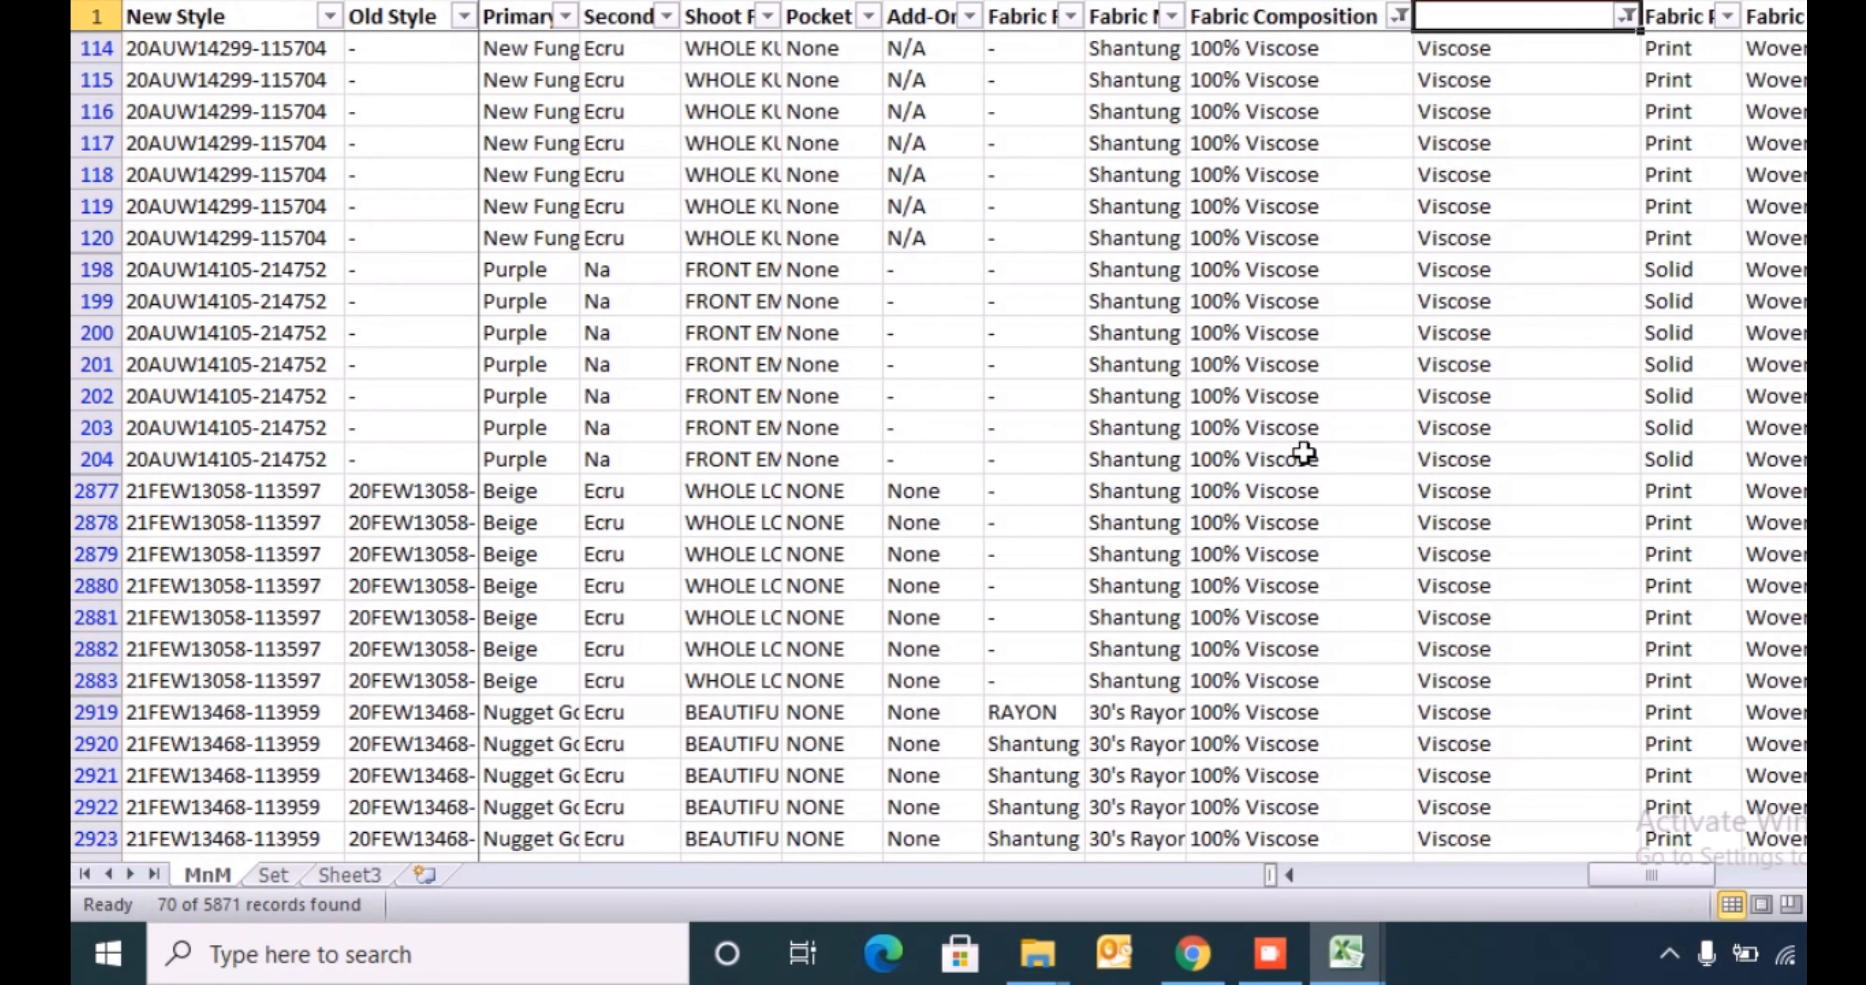
pyautogui.press('Left')
pyautogui.hotkey('alt', 'Down')
pyautogui.press('Tab')
pyautogui.press('Down')
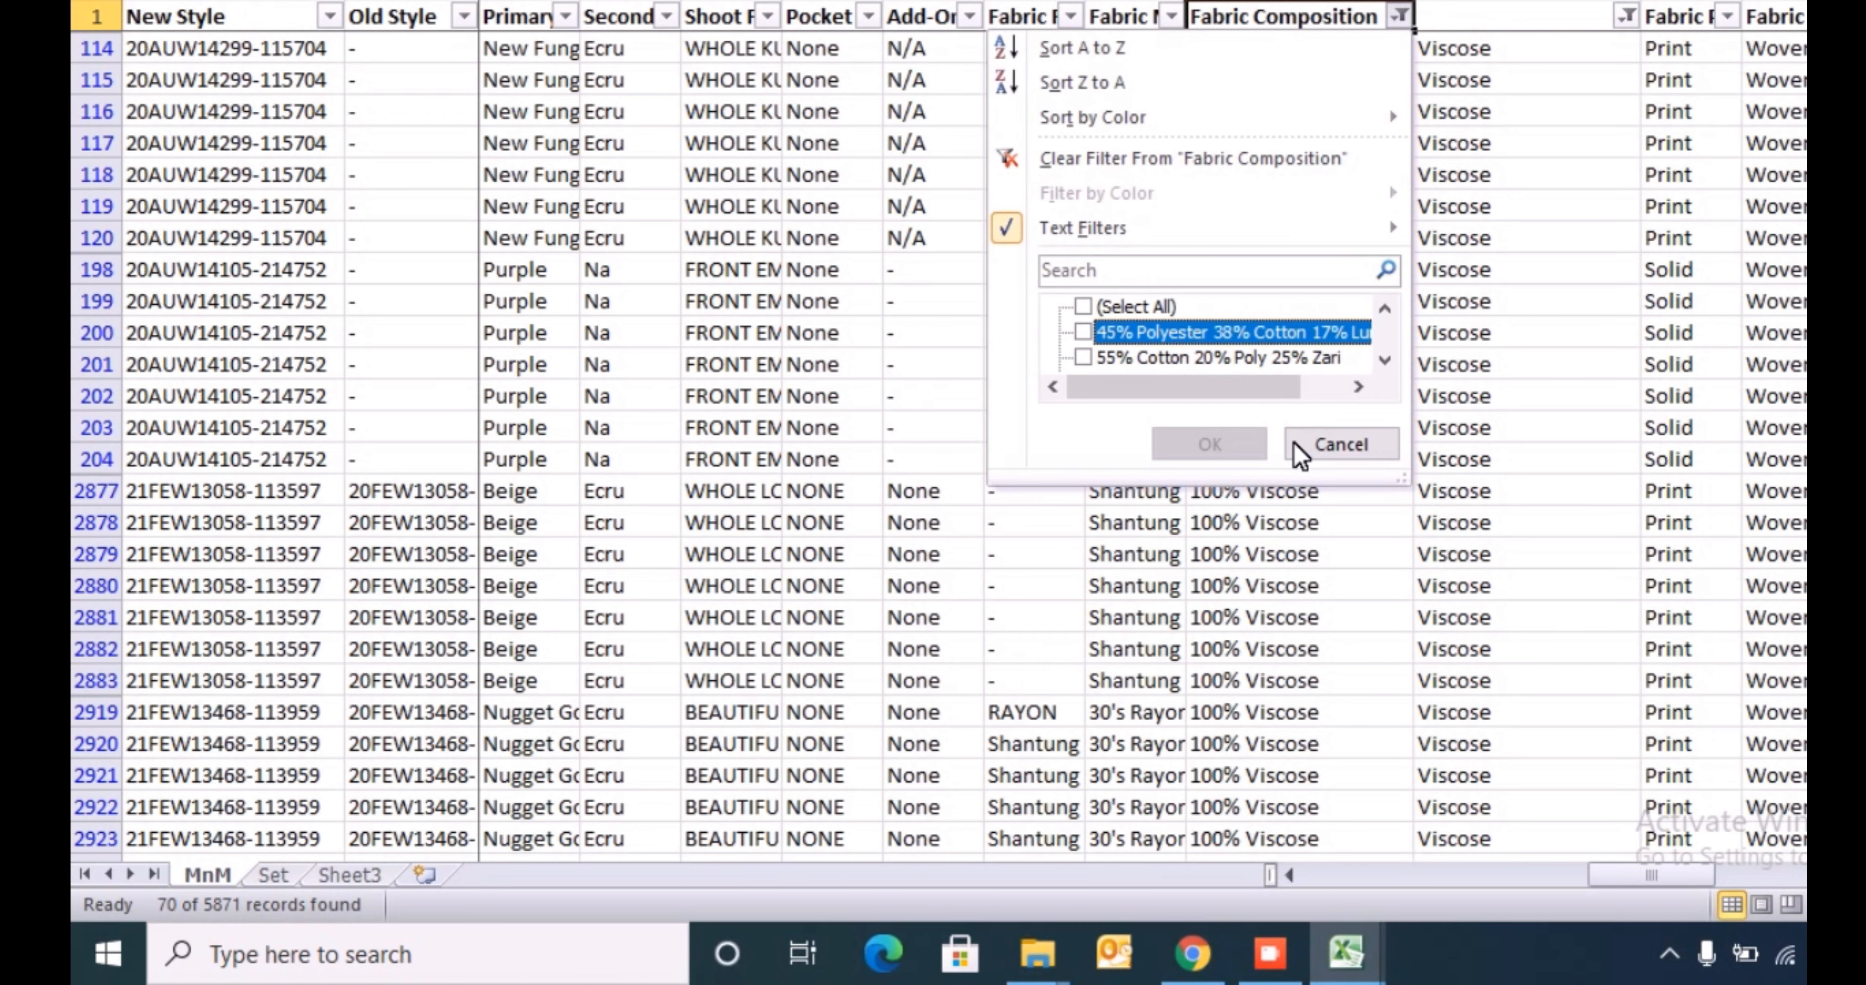
pyautogui.press('space')
pyautogui.press('Return')
# - Enter Polyester in the blank column at row 3803, the first filtered row
pyautogui.press('Down')
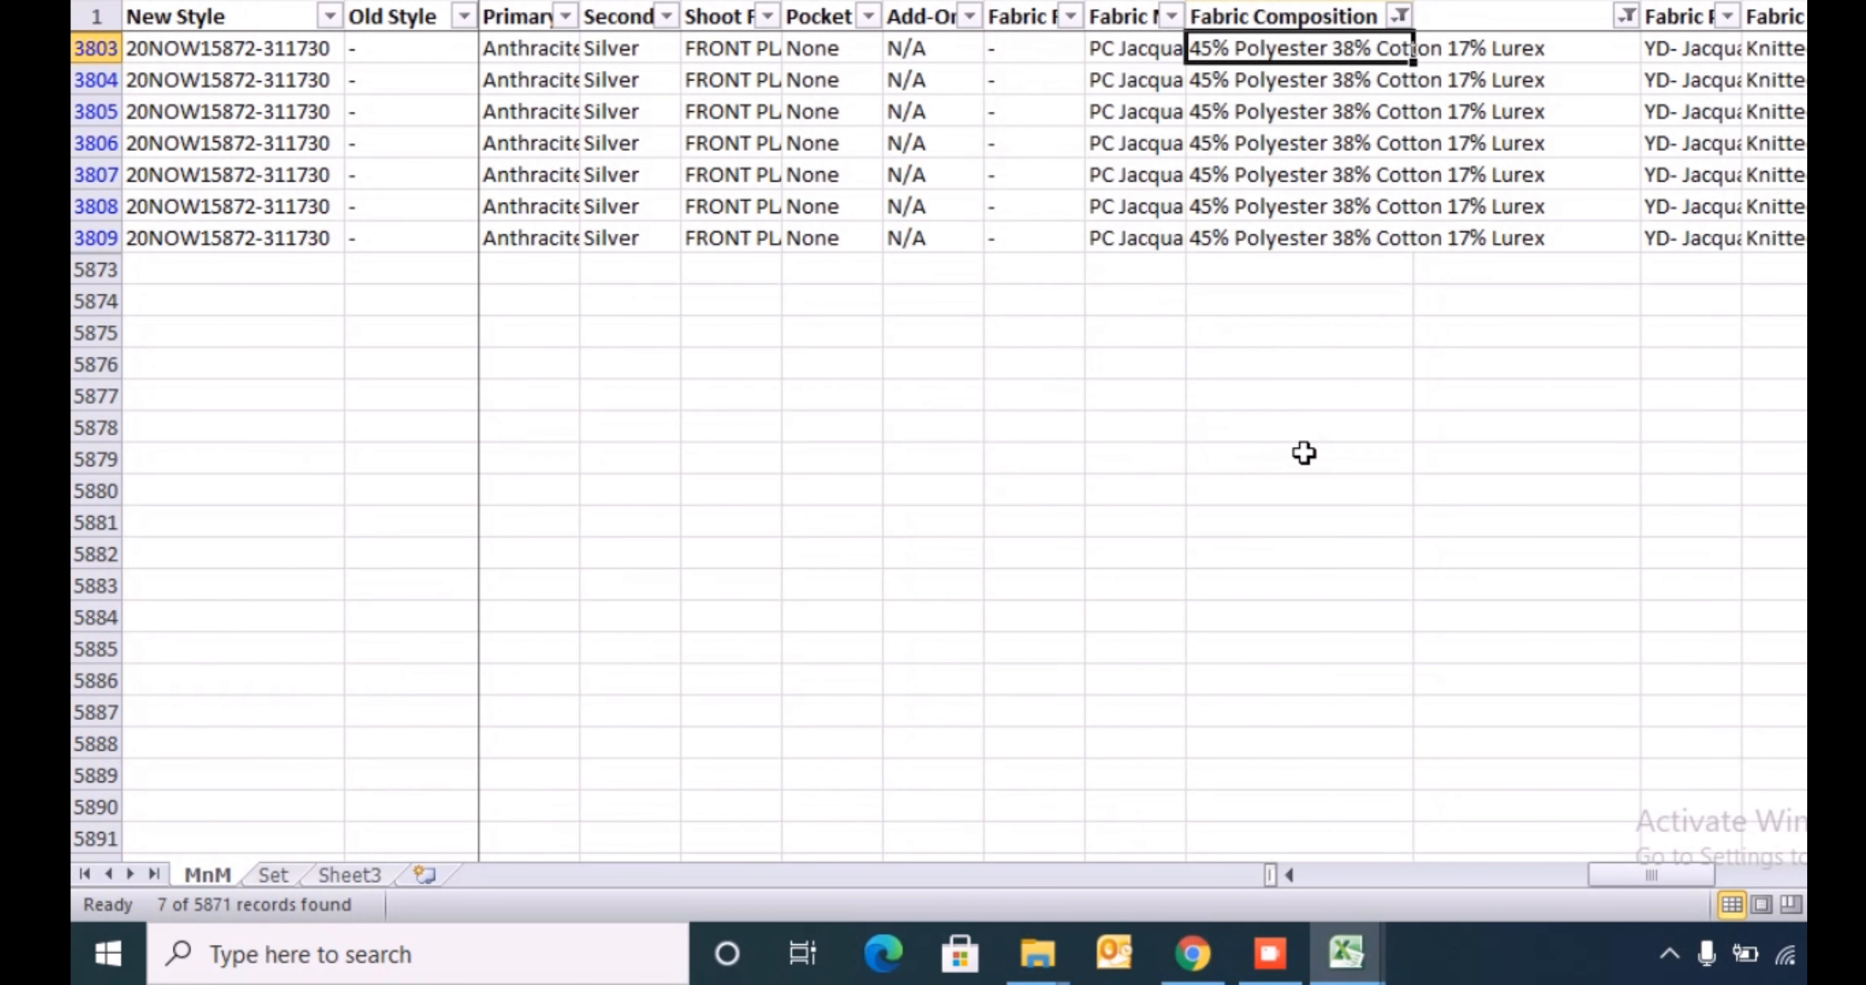
pyautogui.press('Right')
pyautogui.press('F2')
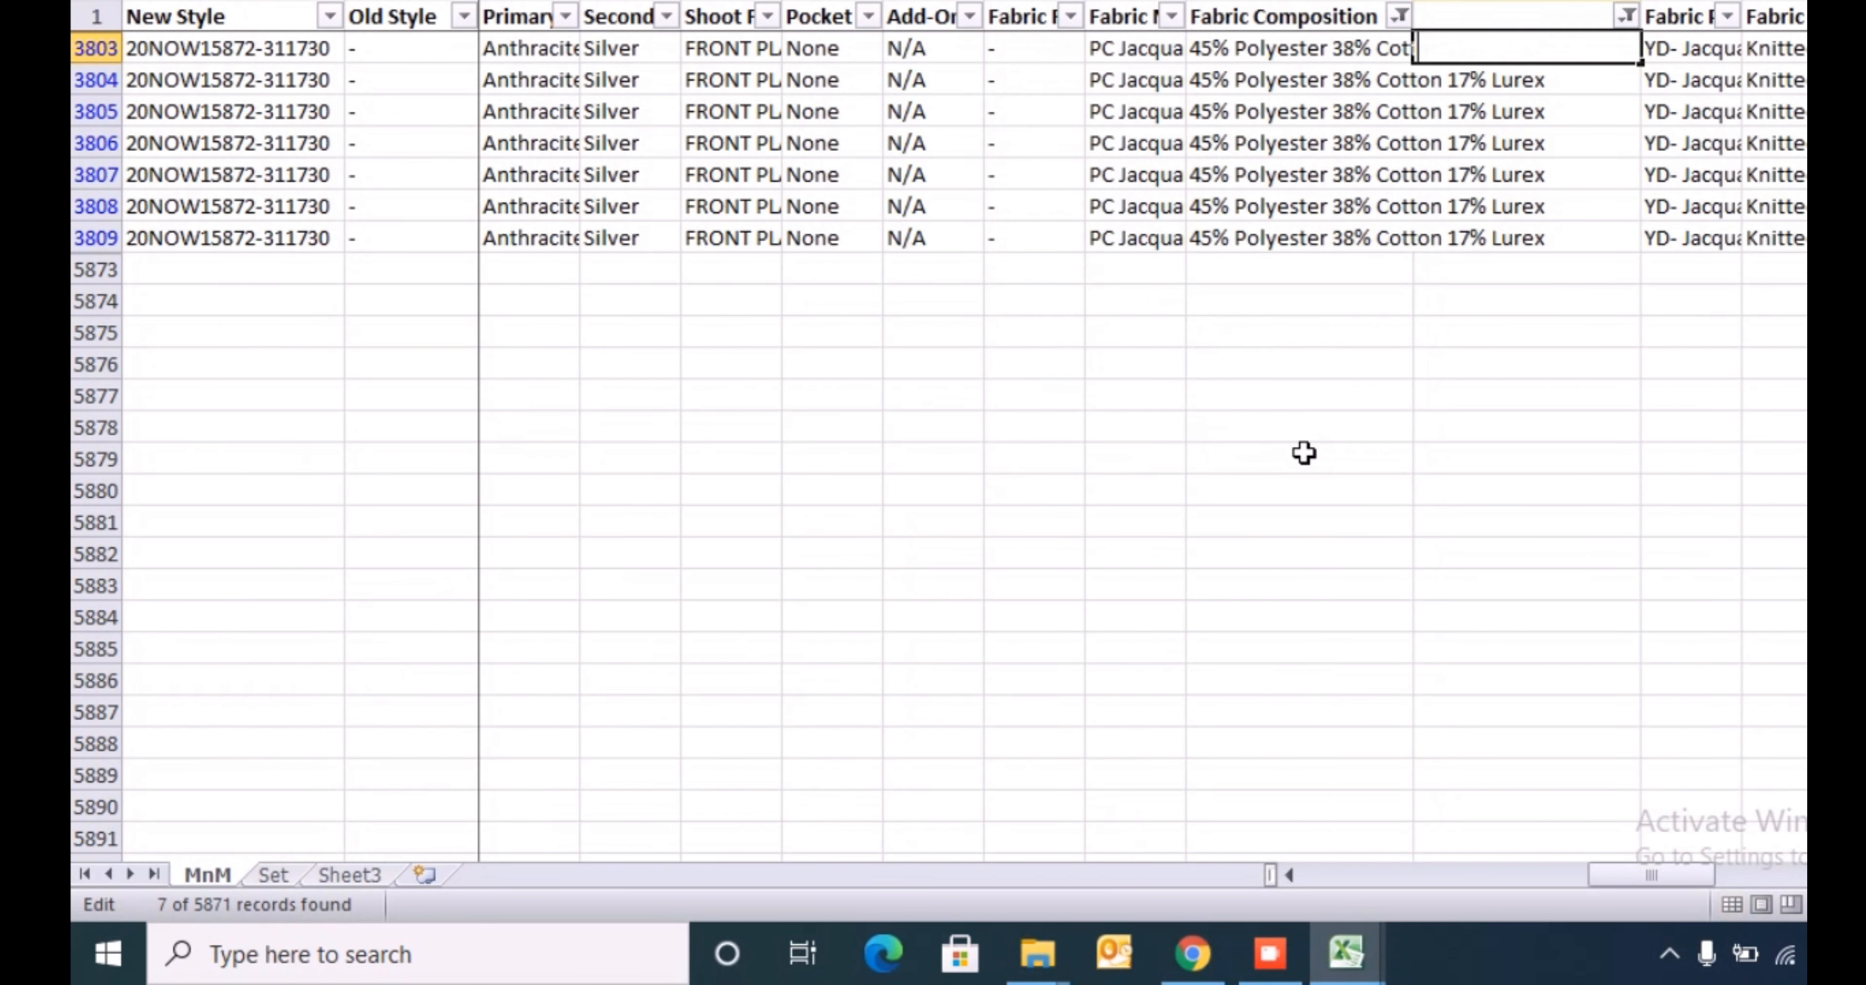
pyautogui.press('Escape')
pyautogui.write('Polyester')
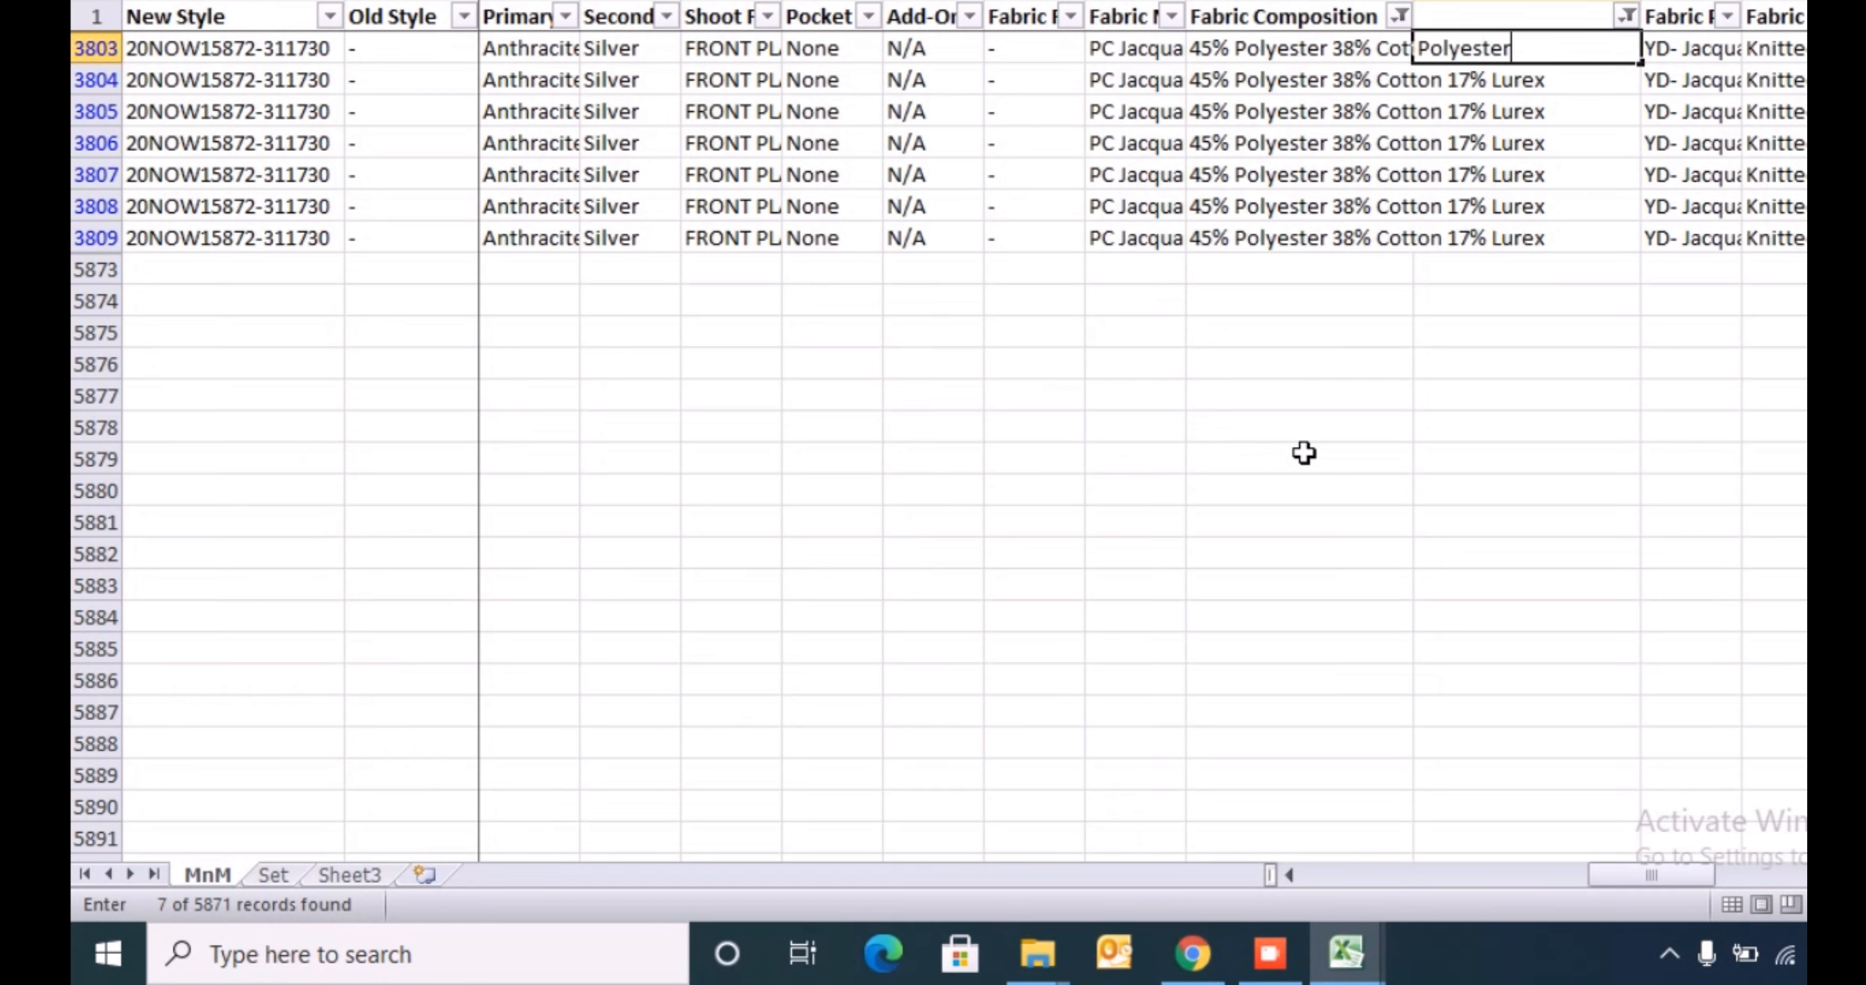
pyautogui.press('Return')
# - Copy Polyester from row 3803 into the blank column for all filtered rows down to row 3809
pyautogui.press('Up')
pyautogui.hotkey('ctrl', 'c')
pyautogui.press('Left')
pyautogui.hotkey('ctrl', 'Down')
pyautogui.press('Right')
pyautogui.hotkey('ctrl', 'shift', 'Up')
pyautogui.press('Return')
pyautogui.hotkey('ctrl', 'Up')
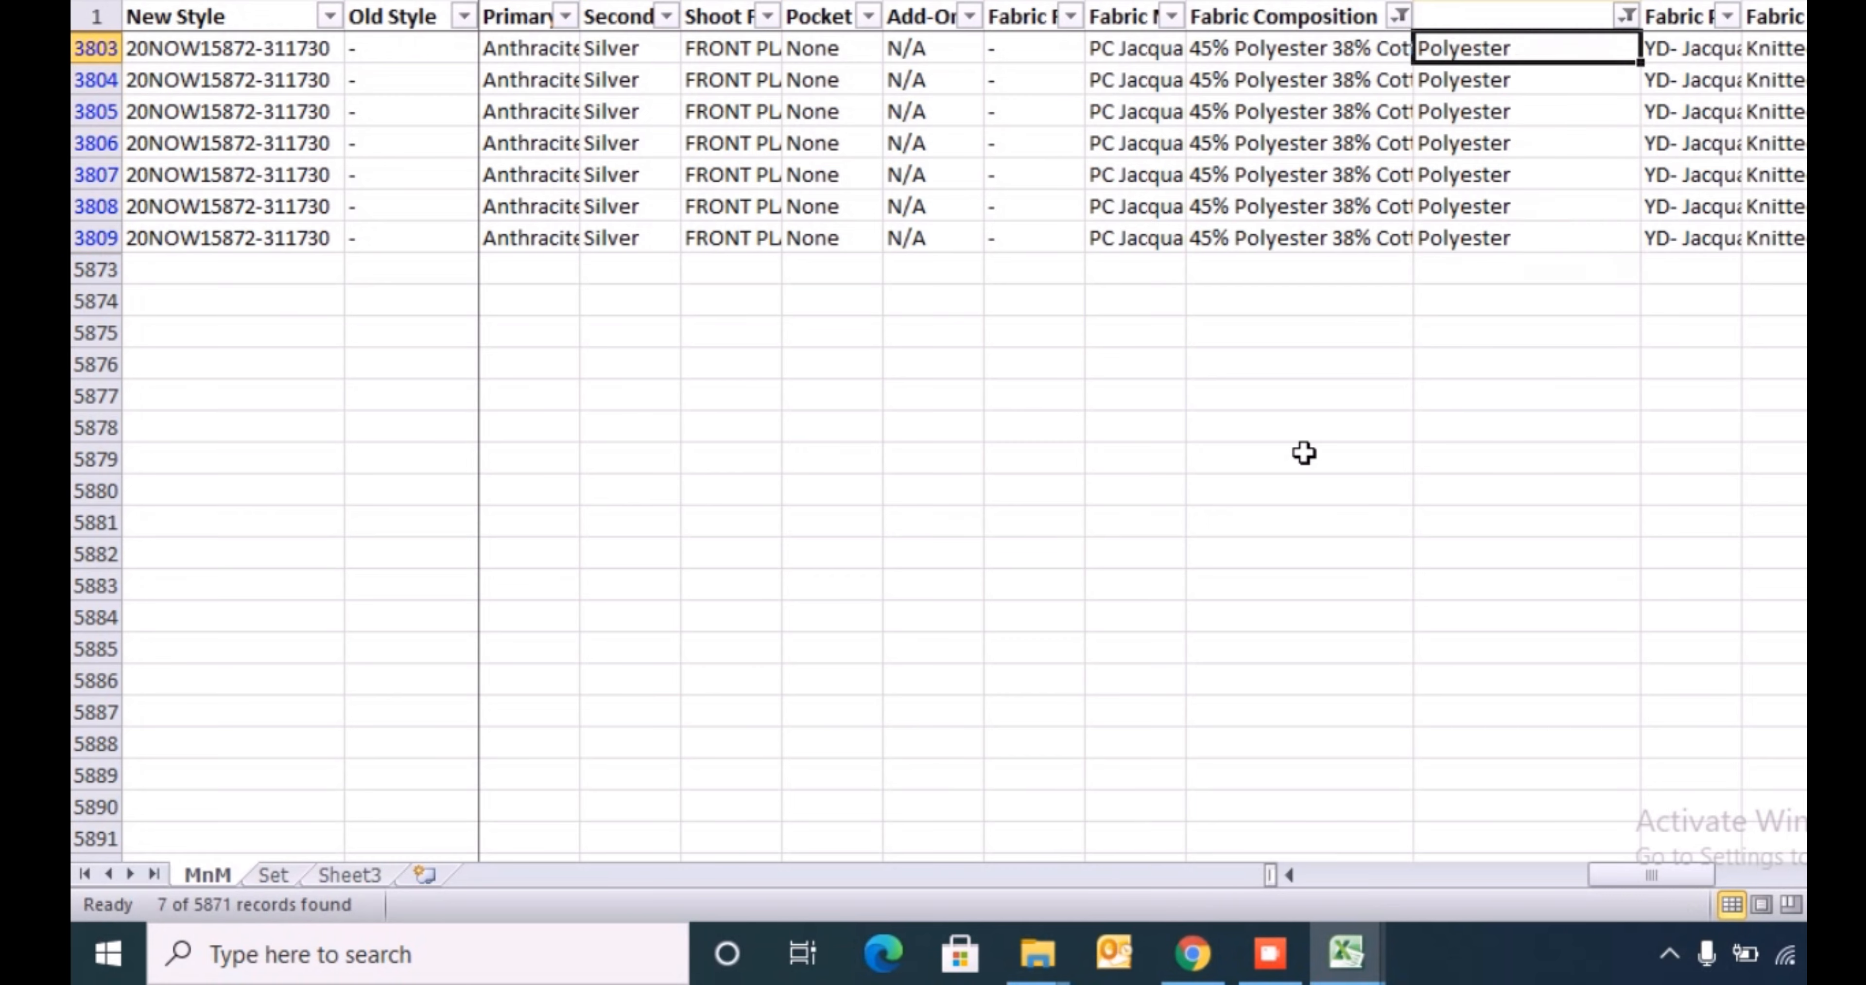
# - Filter Fabric Composition to show only the 55% Cotton 20% Poly 25% Zari rows
pyautogui.press('Left')
pyautogui.press('Up')
pyautogui.hotkey('alt', 'Down')
pyautogui.press('Down')
pyautogui.press('Down')
pyautogui.press('Down')
pyautogui.press('Down')
pyautogui.press('Down')
pyautogui.press('Down')
pyautogui.press('Down')
pyautogui.press('Down')
pyautogui.press('Down')
pyautogui.press('space')
pyautogui.press('Return')
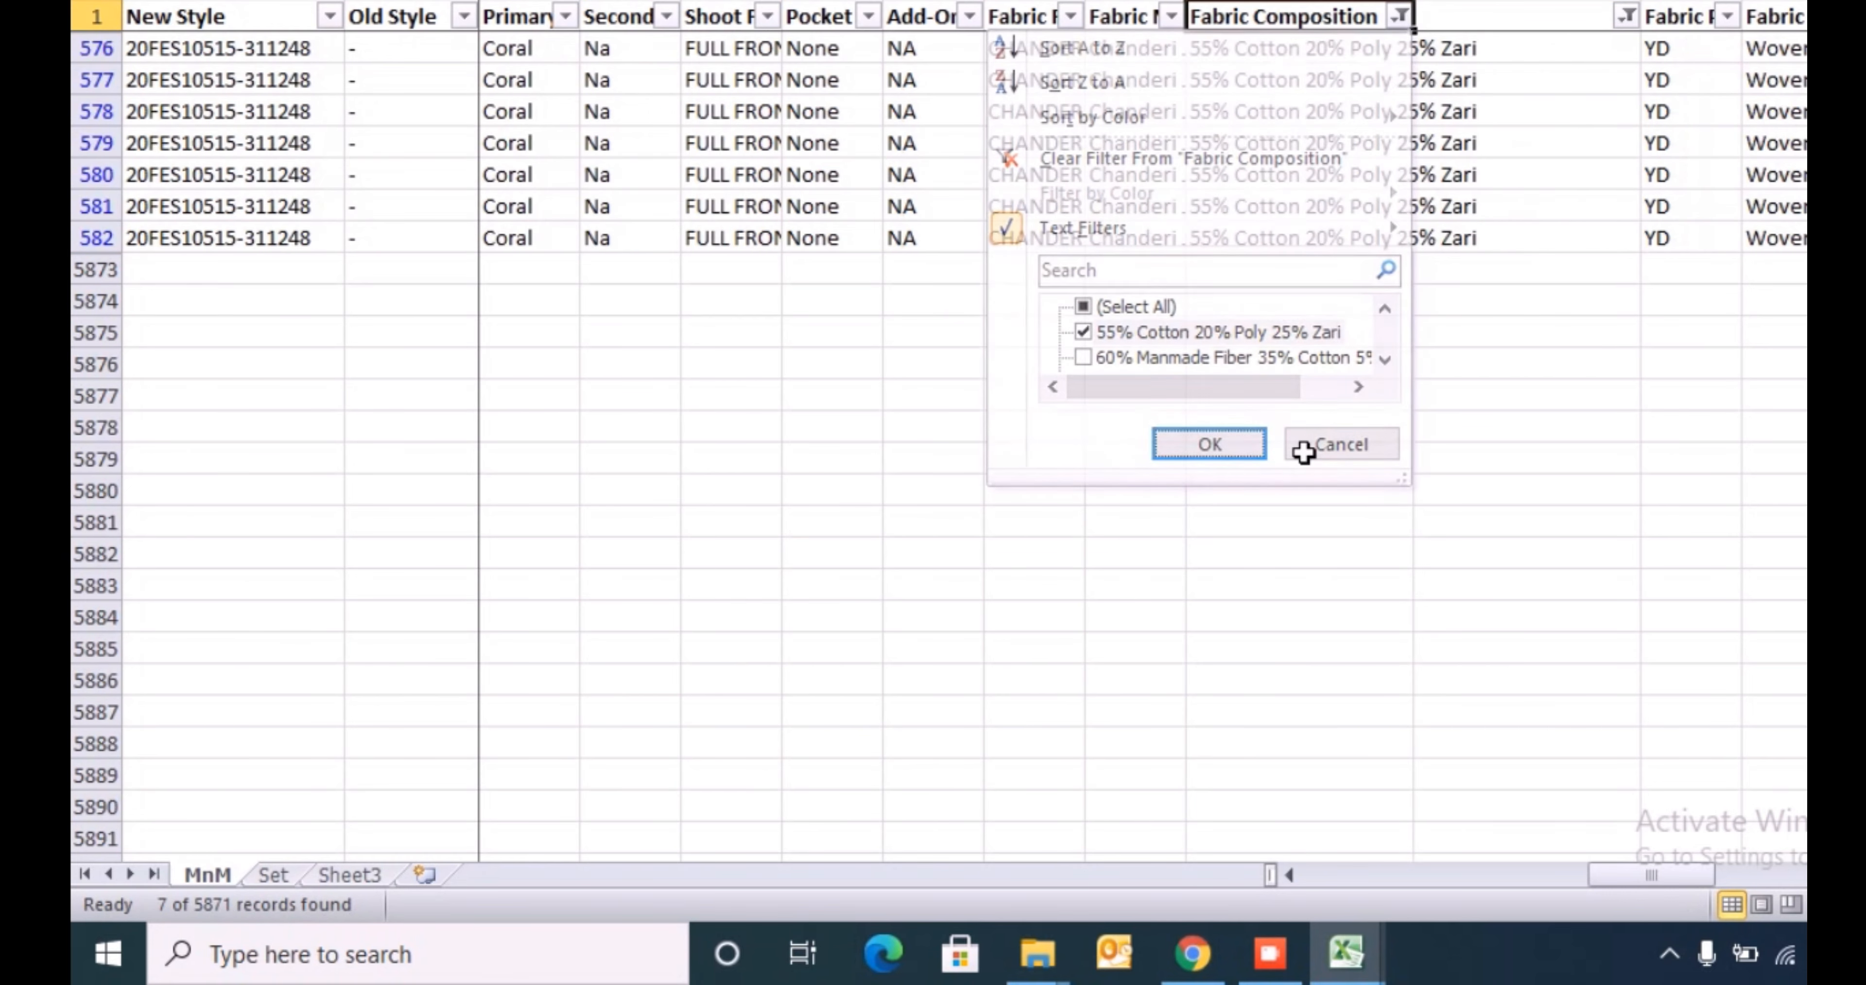
# - Enter Cotton in the blank column at row 576, the first filtered Zari blend row
pyautogui.press('Right')
pyautogui.press('Down')
pyautogui.write('Cotto')
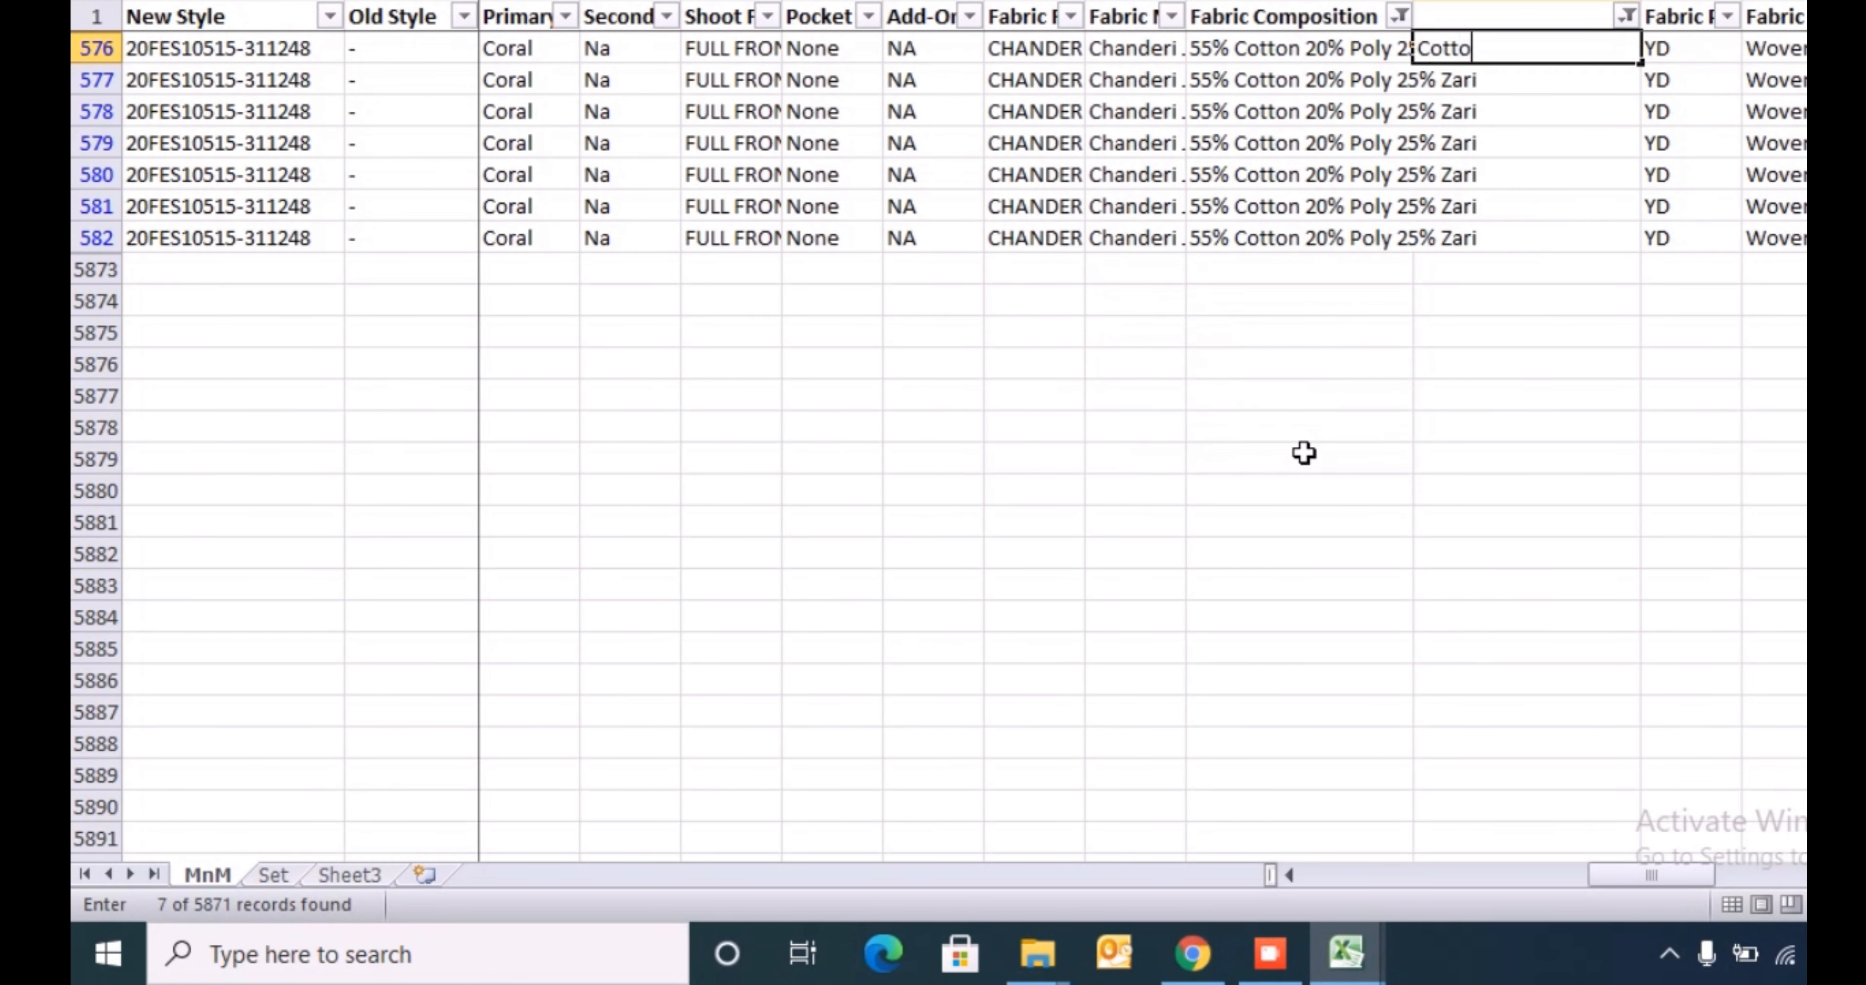
pyautogui.write('n')
pyautogui.press('Return')
# - Copy Cotton from row 576 into the blank column for all filtered rows down to row 582
pyautogui.press('Up')
pyautogui.hotkey('ctrl', 'c')
pyautogui.press('Left')
pyautogui.hotkey('ctrl', 'Down')
pyautogui.press('Right')
pyautogui.hotkey('ctrl', 'shift', 'Up')
pyautogui.press('Return')
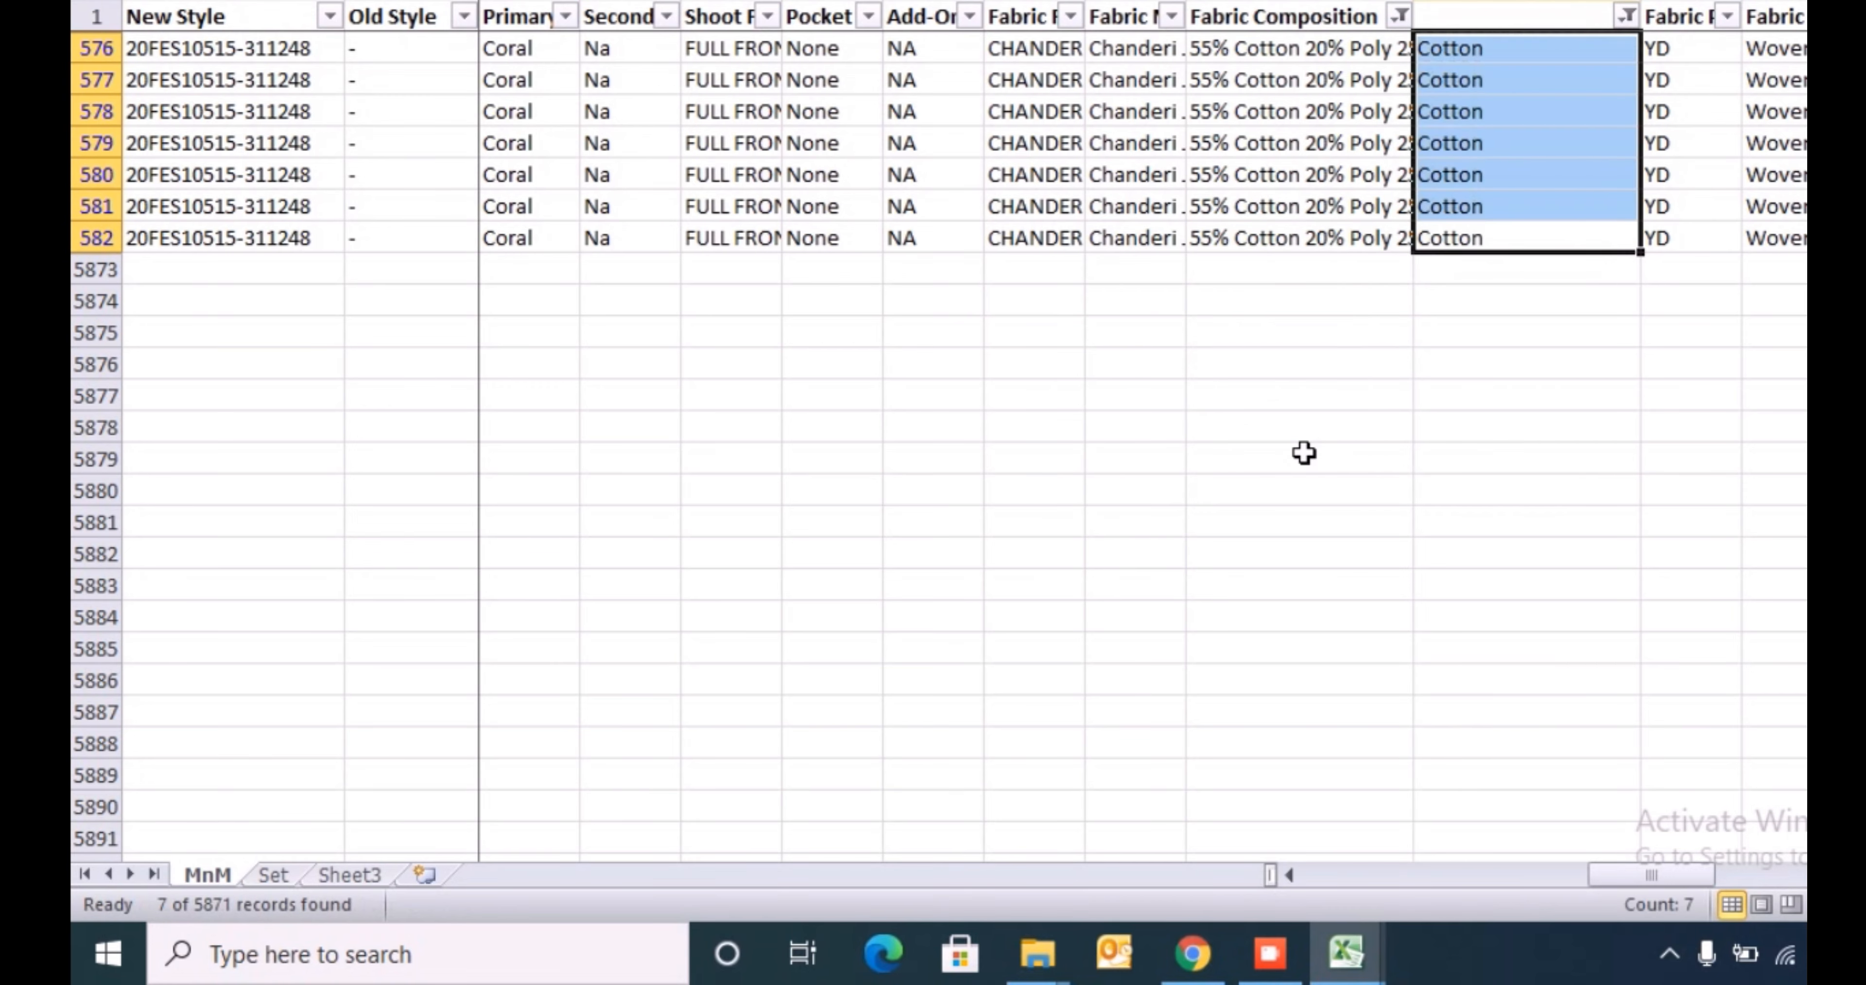
# - Filter Fabric Composition to show only the 60% Manmade Fiber 35% Cotton 5% Lurex rows
pyautogui.press('Left')
pyautogui.hotkey('ctrl', 'Up')
pyautogui.hotkey('alt', 'Down')
pyautogui.press('Down')
pyautogui.press('Down')
pyautogui.press('Down')
pyautogui.press('Down')
pyautogui.press('Down')
pyautogui.press('Down')
pyautogui.press('Down')
pyautogui.press('Down')
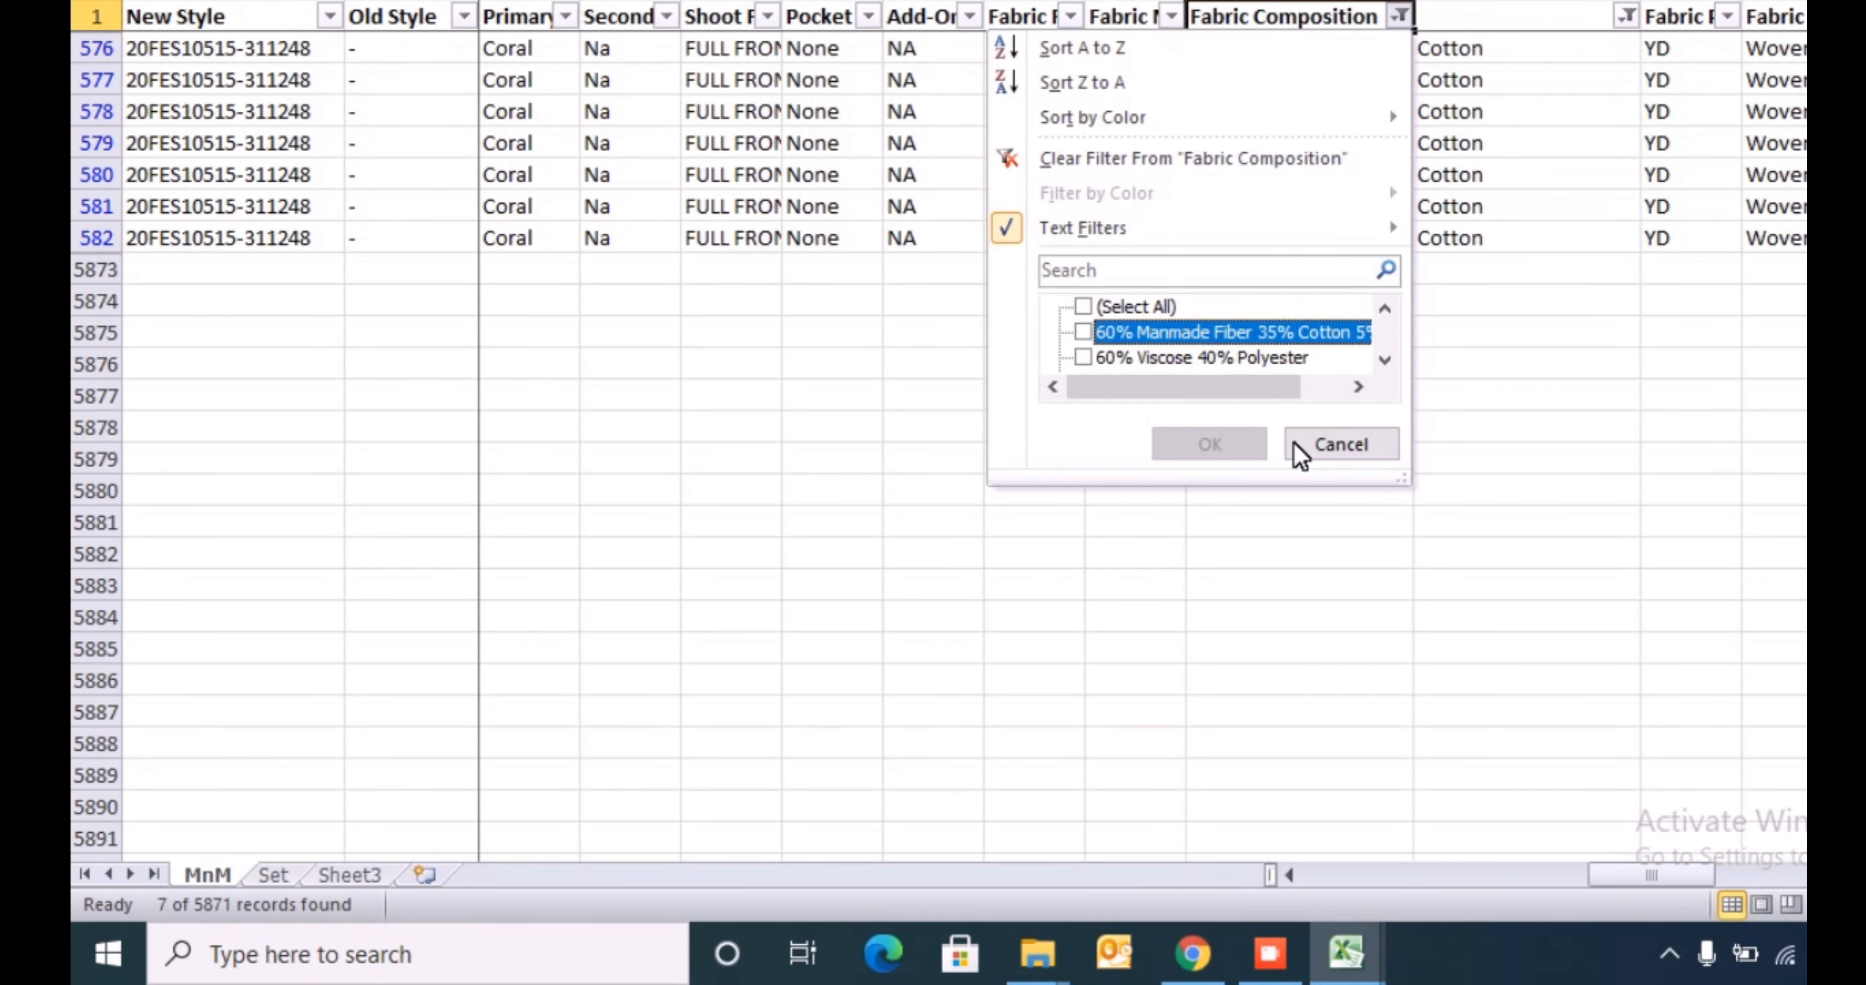
pyautogui.press('space')
pyautogui.press('Return')
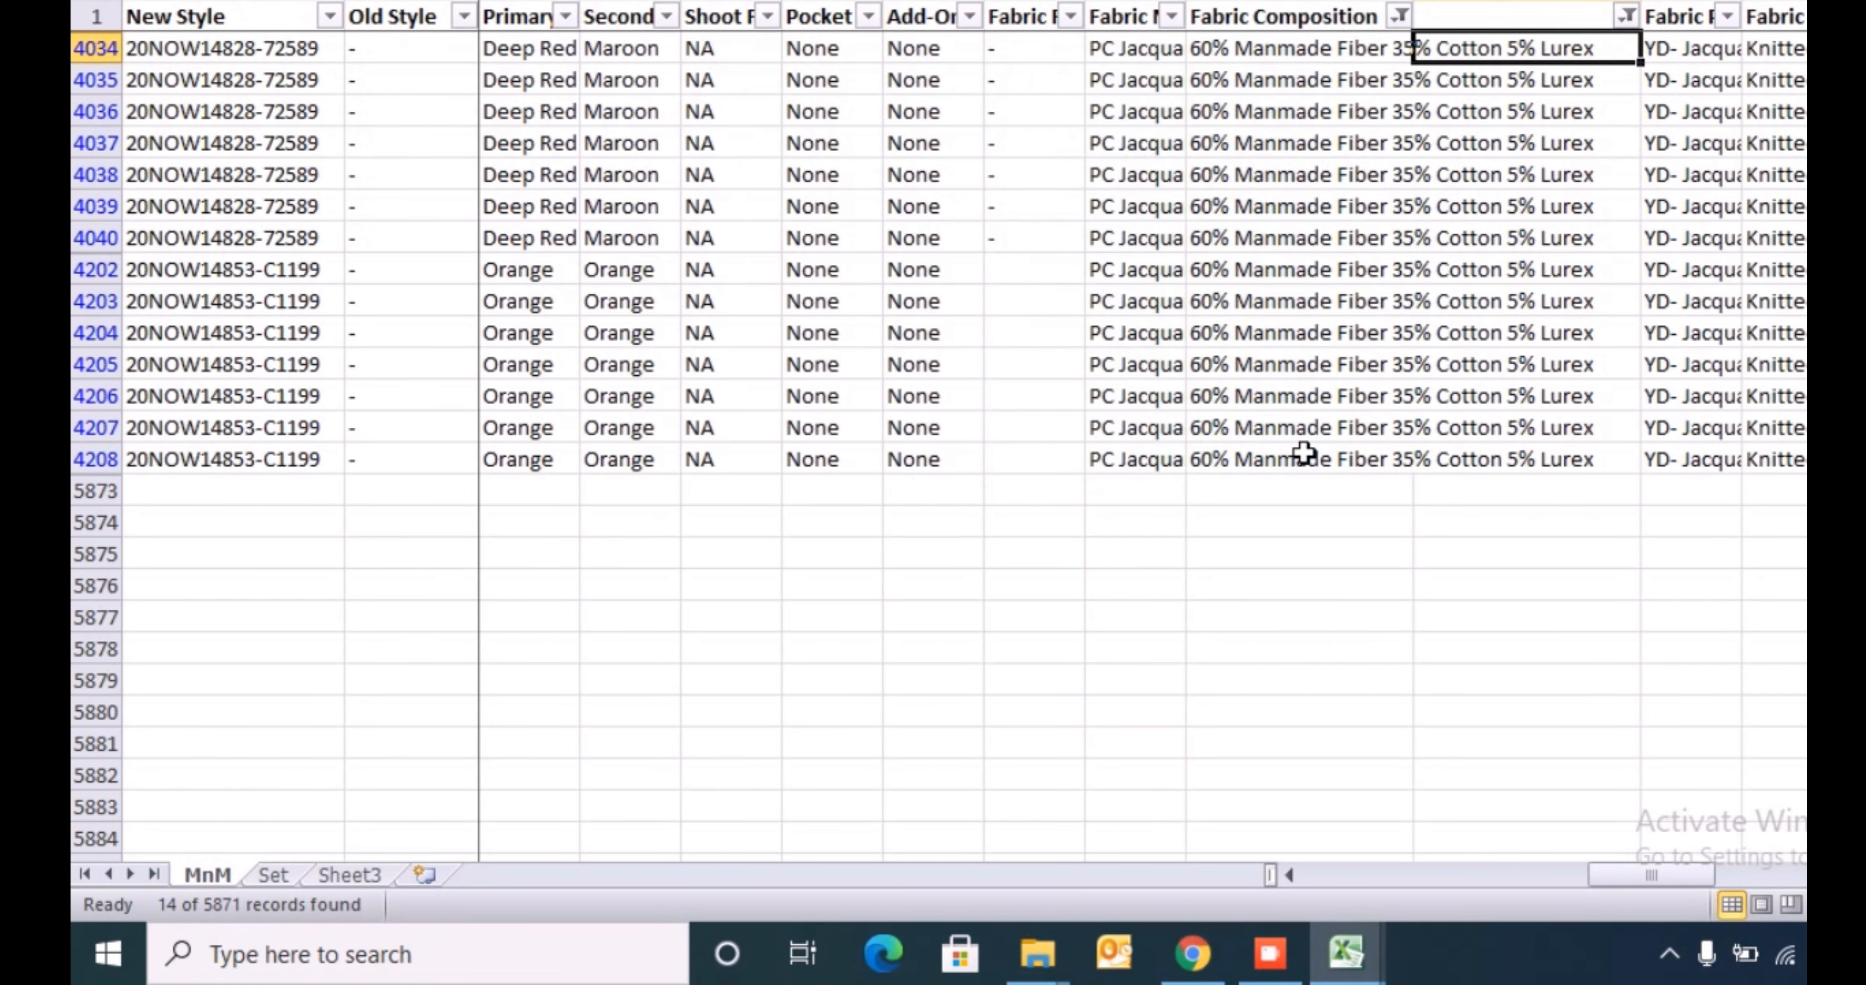
# - Enter Viscose in the blank column at row 4034, the first filtered Manmade Fiber row
pyautogui.press('Left')
pyautogui.press('Right')
pyautogui.write('V')
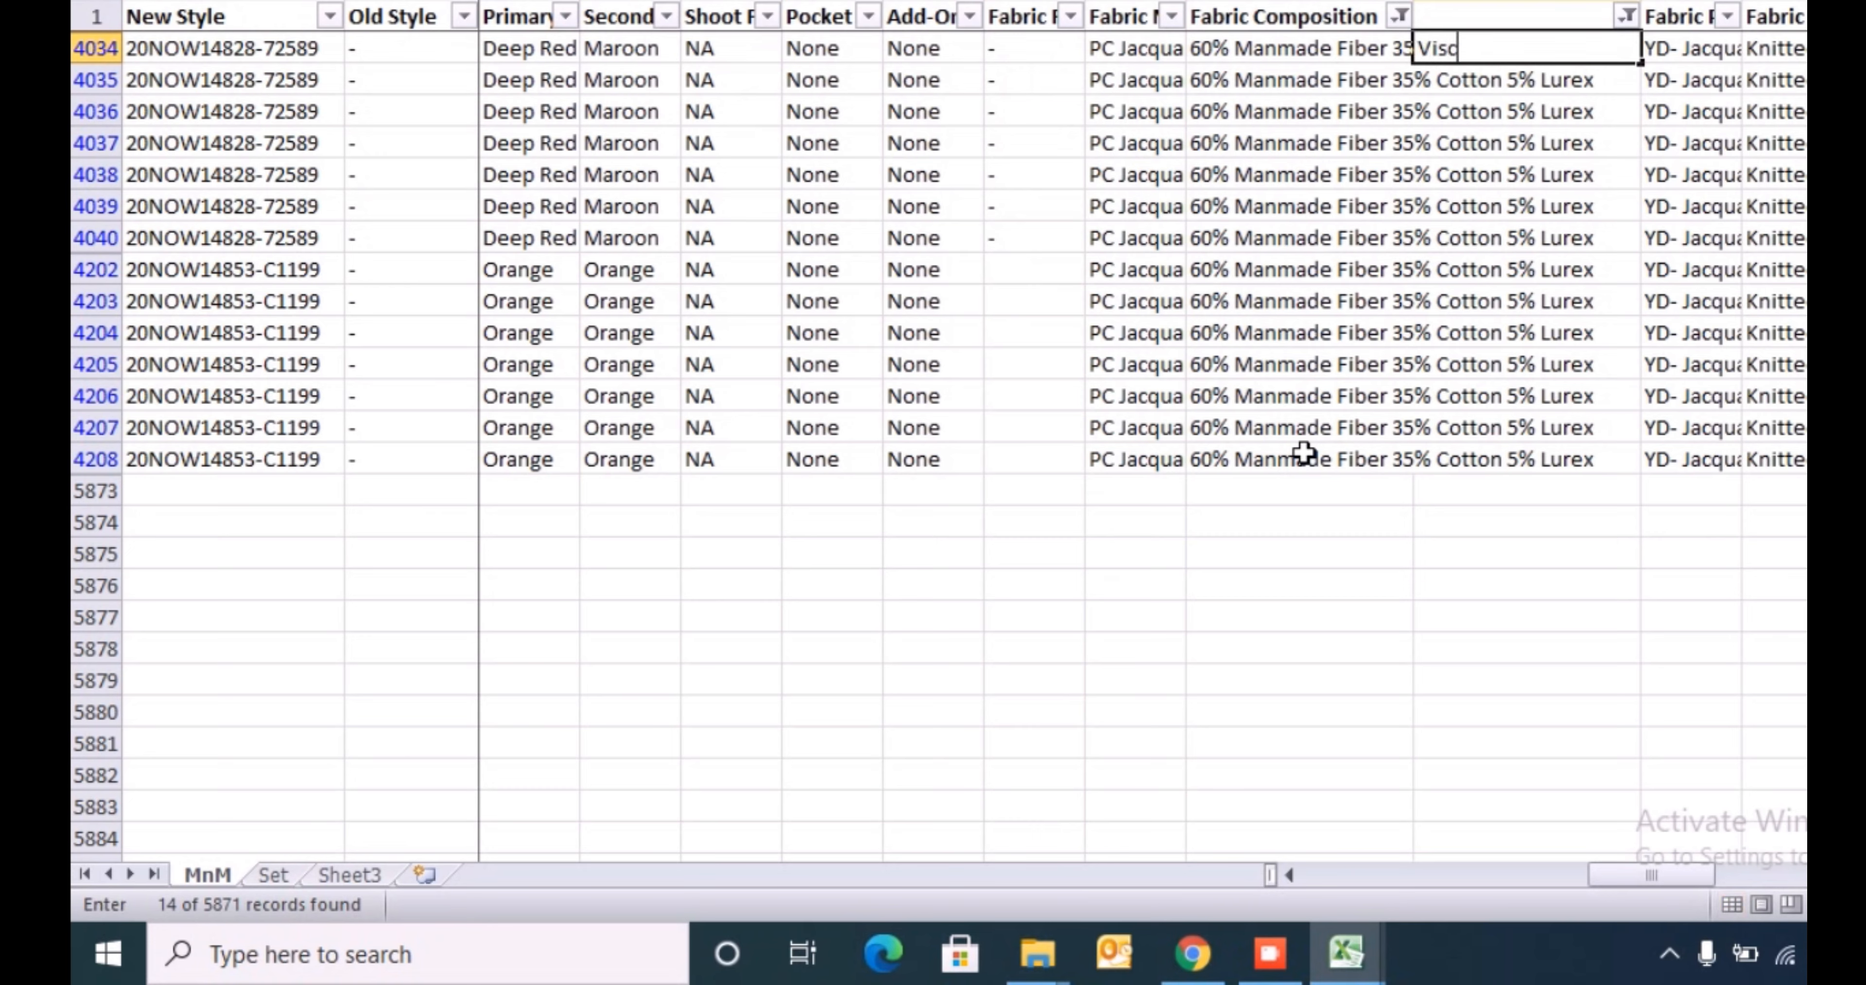
pyautogui.write('iscose')
pyautogui.press('Return')
# - Copy Viscose from row 4034 into the blank column for all filtered rows down to row 4208
pyautogui.press('Up')
pyautogui.hotkey('ctrl', 'c')
pyautogui.press('Left')
pyautogui.hotkey('ctrl', 'Down')
pyautogui.press('Right')
pyautogui.hotkey('ctrl', 'shift', 'Up')
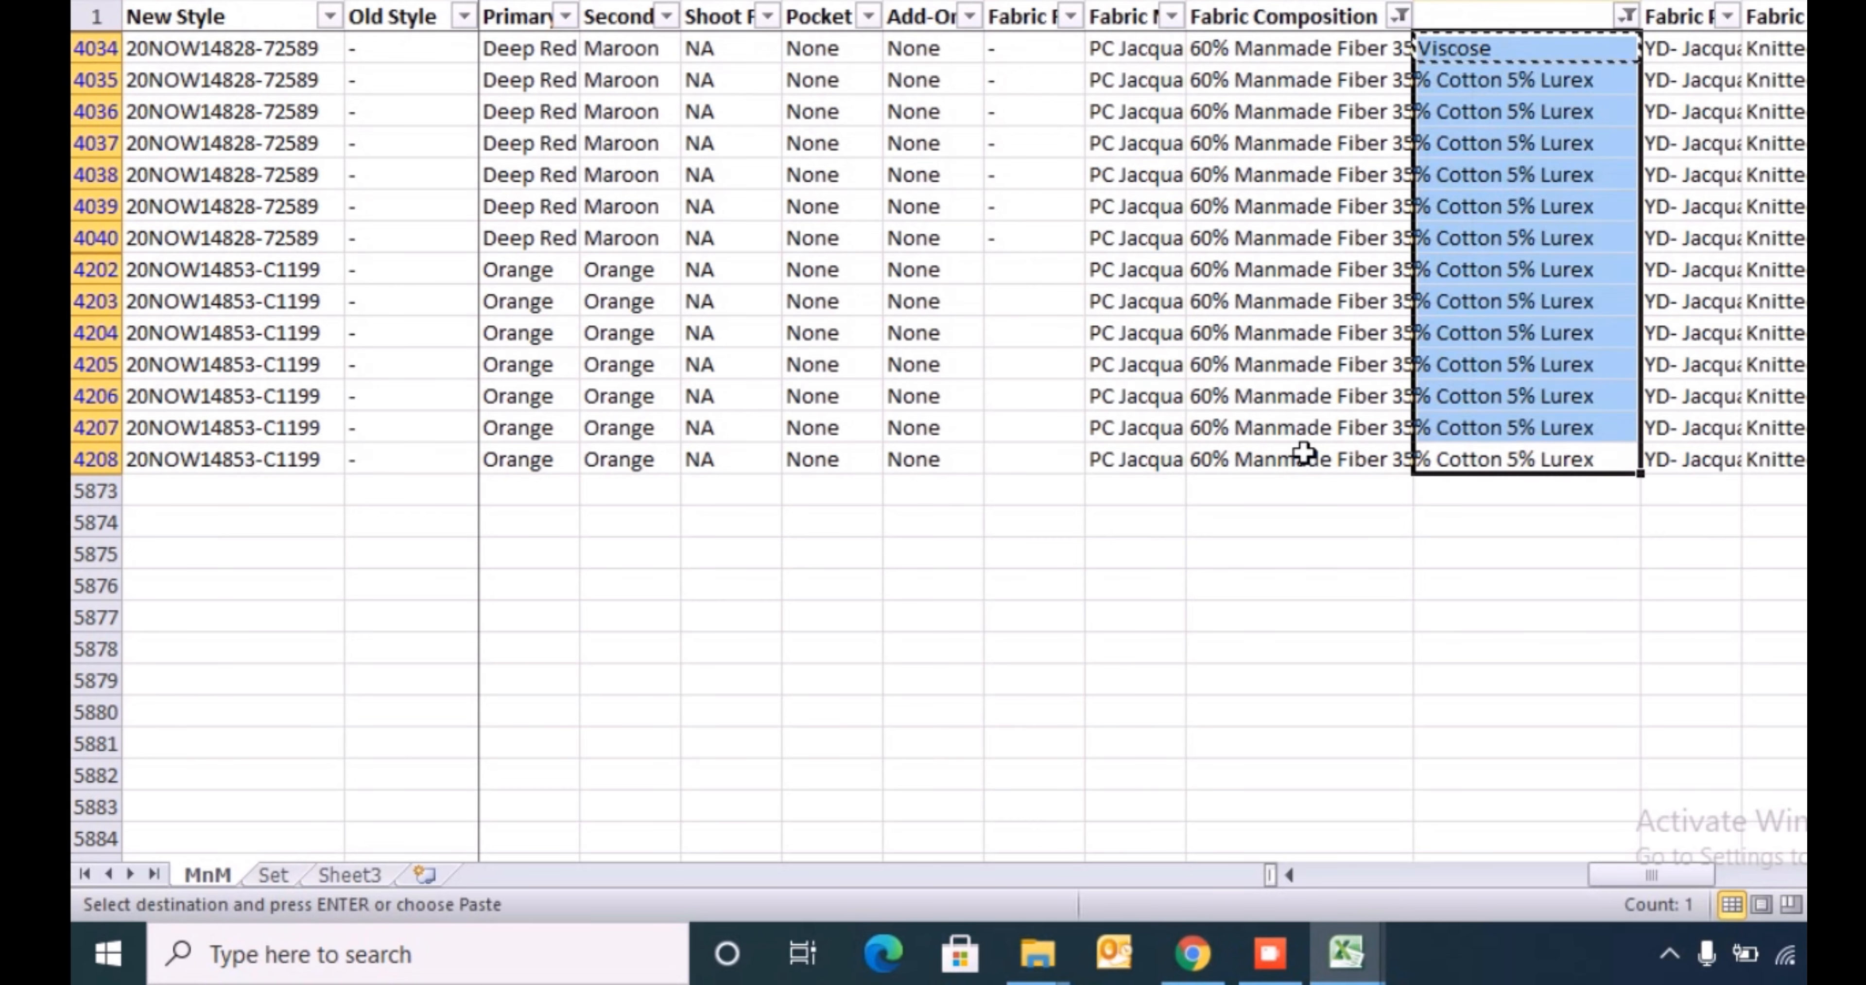
pyautogui.press('Return')
pyautogui.hotkey('ctrl', 'Up')
pyautogui.hotkey('ctrl', 'Up')
# - Filter Fabric Composition to the next values together, from 60% Viscose 40% Polyester through both 65% Mammade entries to 80% Viscose; 20% Manmade Fiber
pyautogui.press('Left')
pyautogui.hotkey('alt', 'Down')
pyautogui.press('Down')
pyautogui.press('Down')
pyautogui.press('Down')
pyautogui.press('Down')
pyautogui.press('Down')
pyautogui.press('Down')
pyautogui.press('Down')
pyautogui.press('Down')
pyautogui.press('Down')
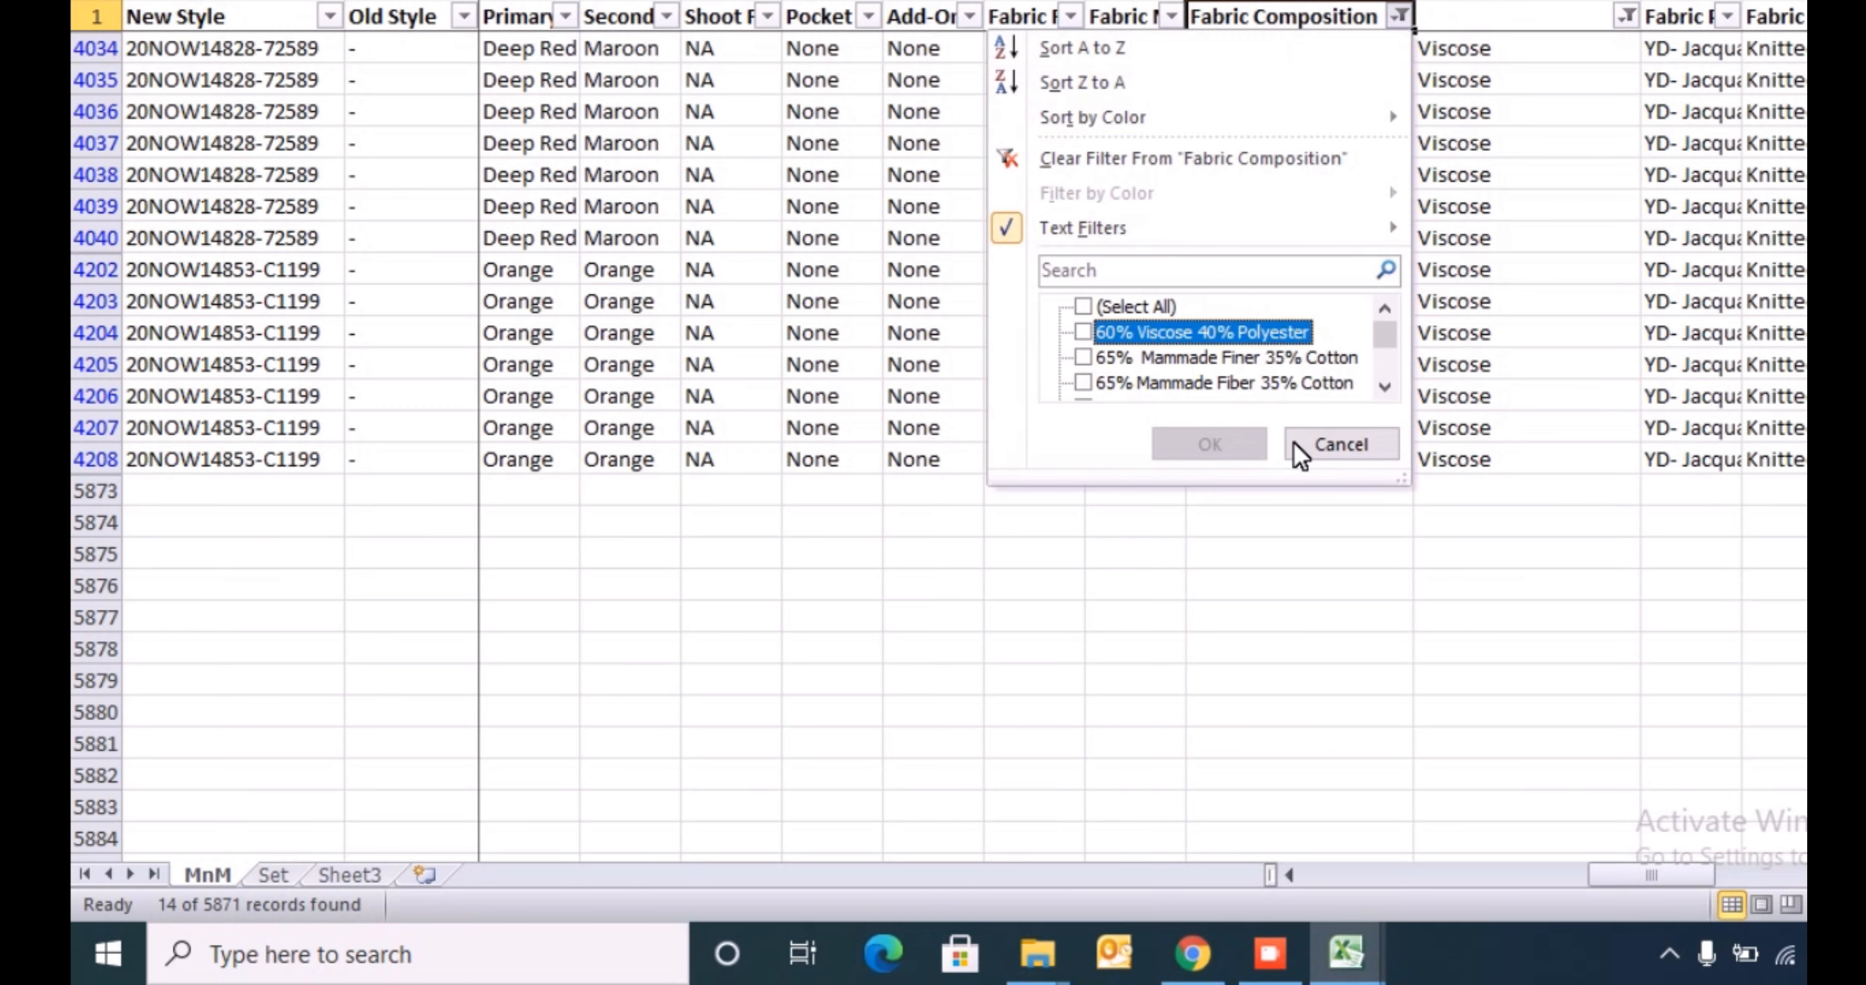
pyautogui.press('space')
pyautogui.press('Down')
pyautogui.press('space')
pyautogui.press('Down')
pyautogui.press('space')
pyautogui.press('Down')
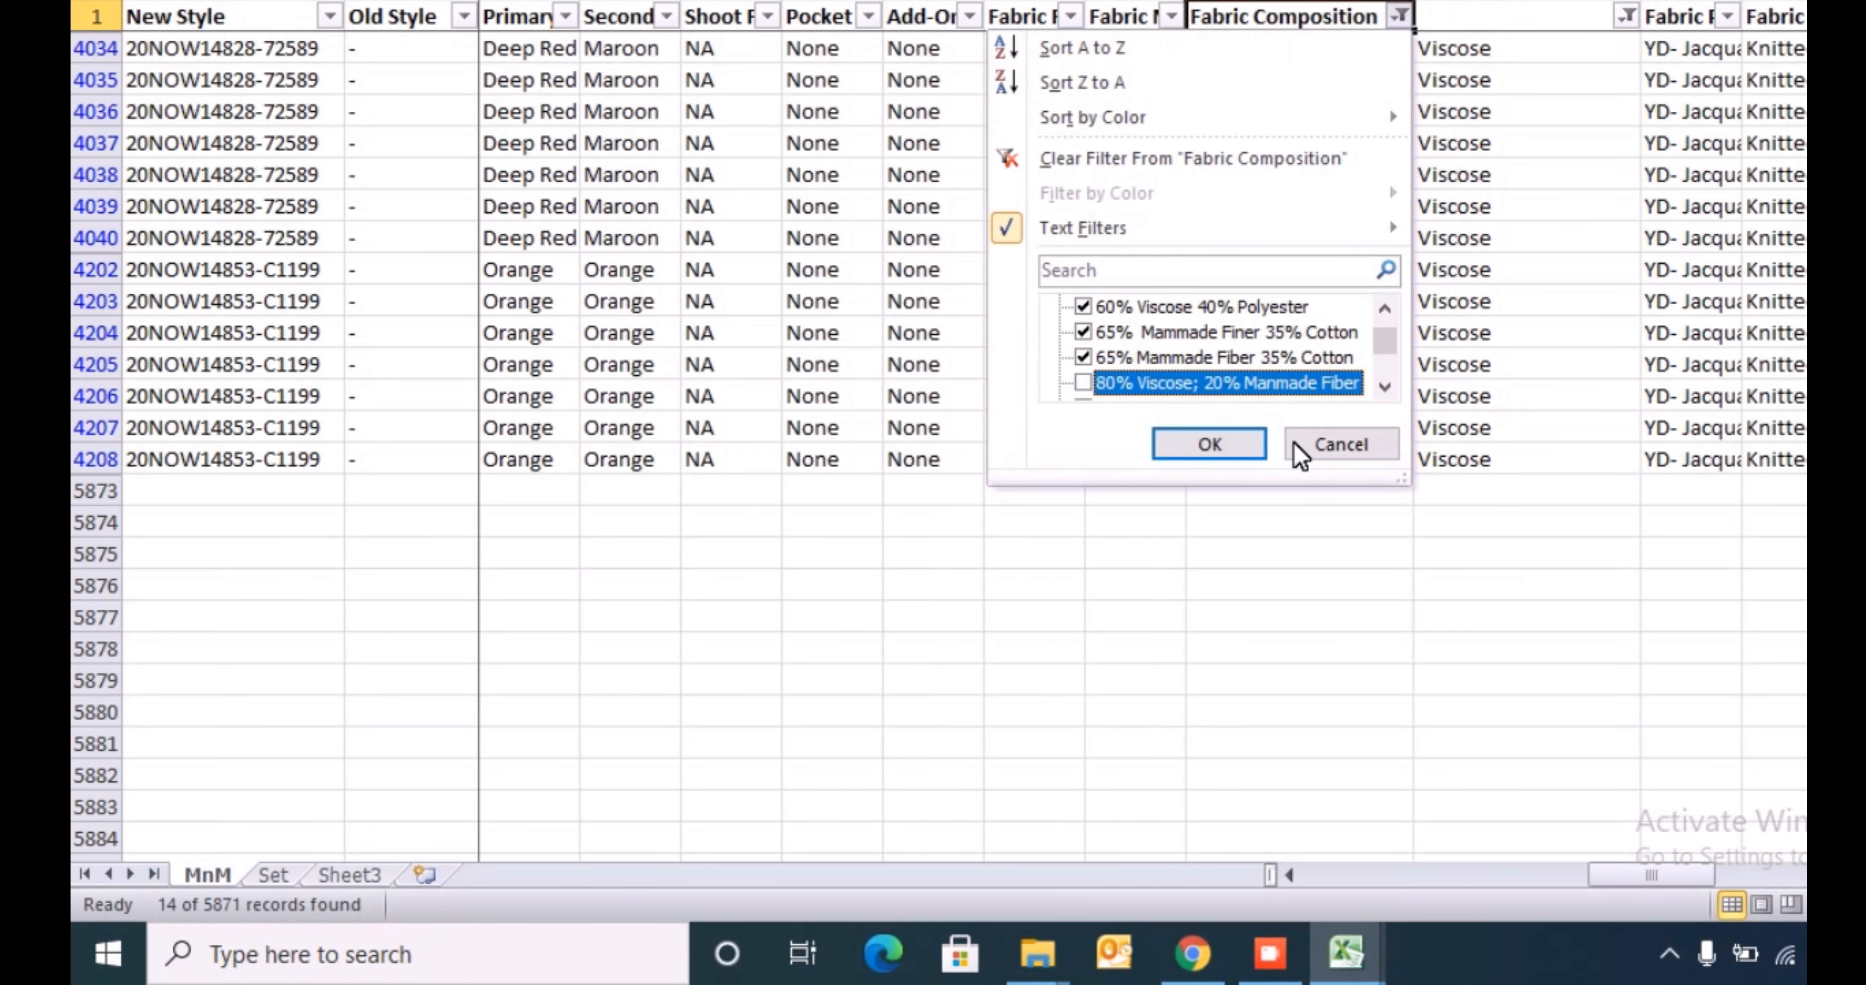
pyautogui.press('Down')
pyautogui.press('Return')
# - Enter Viscose in the blank column at row 16, the first row of the combined filter
pyautogui.press('Right')
pyautogui.press('Down')
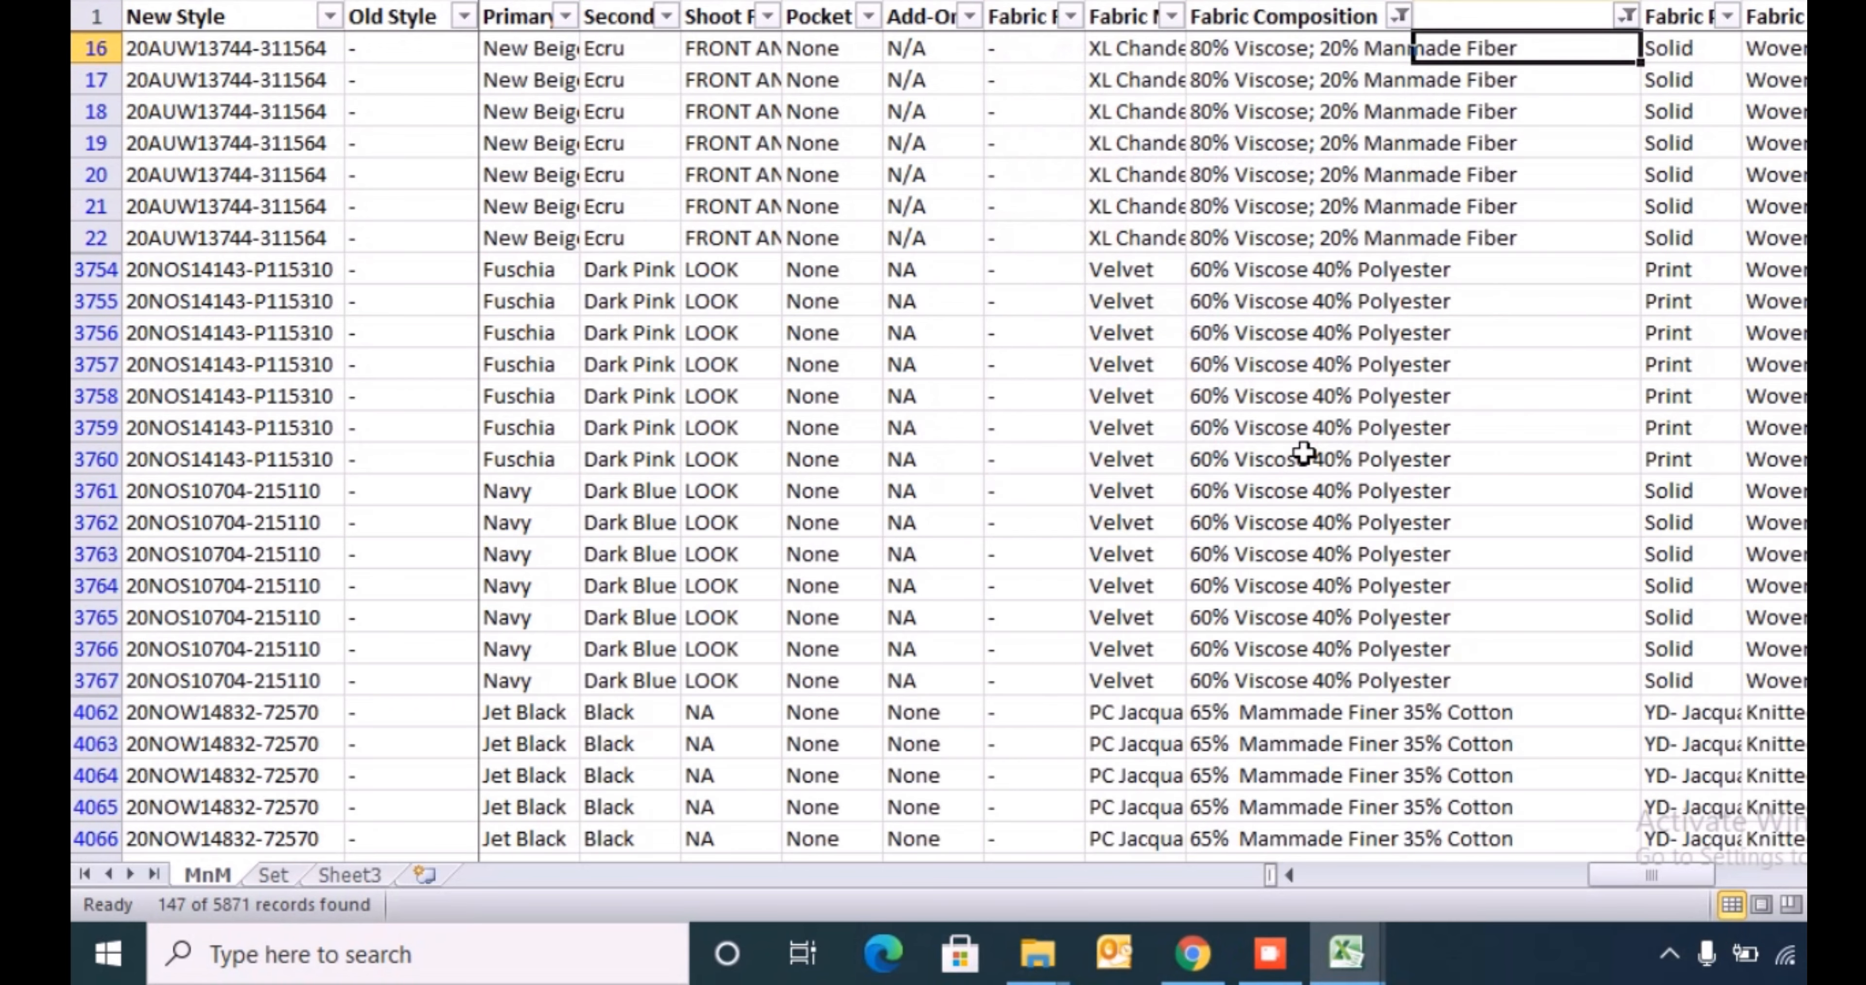
pyautogui.write('Viscose')
pyautogui.press('Return')
# - Copy Viscose from row 16 to fill the blank column for the remaining filtered rows
pyautogui.press('Up')
pyautogui.hotkey('ctrl', 'c')
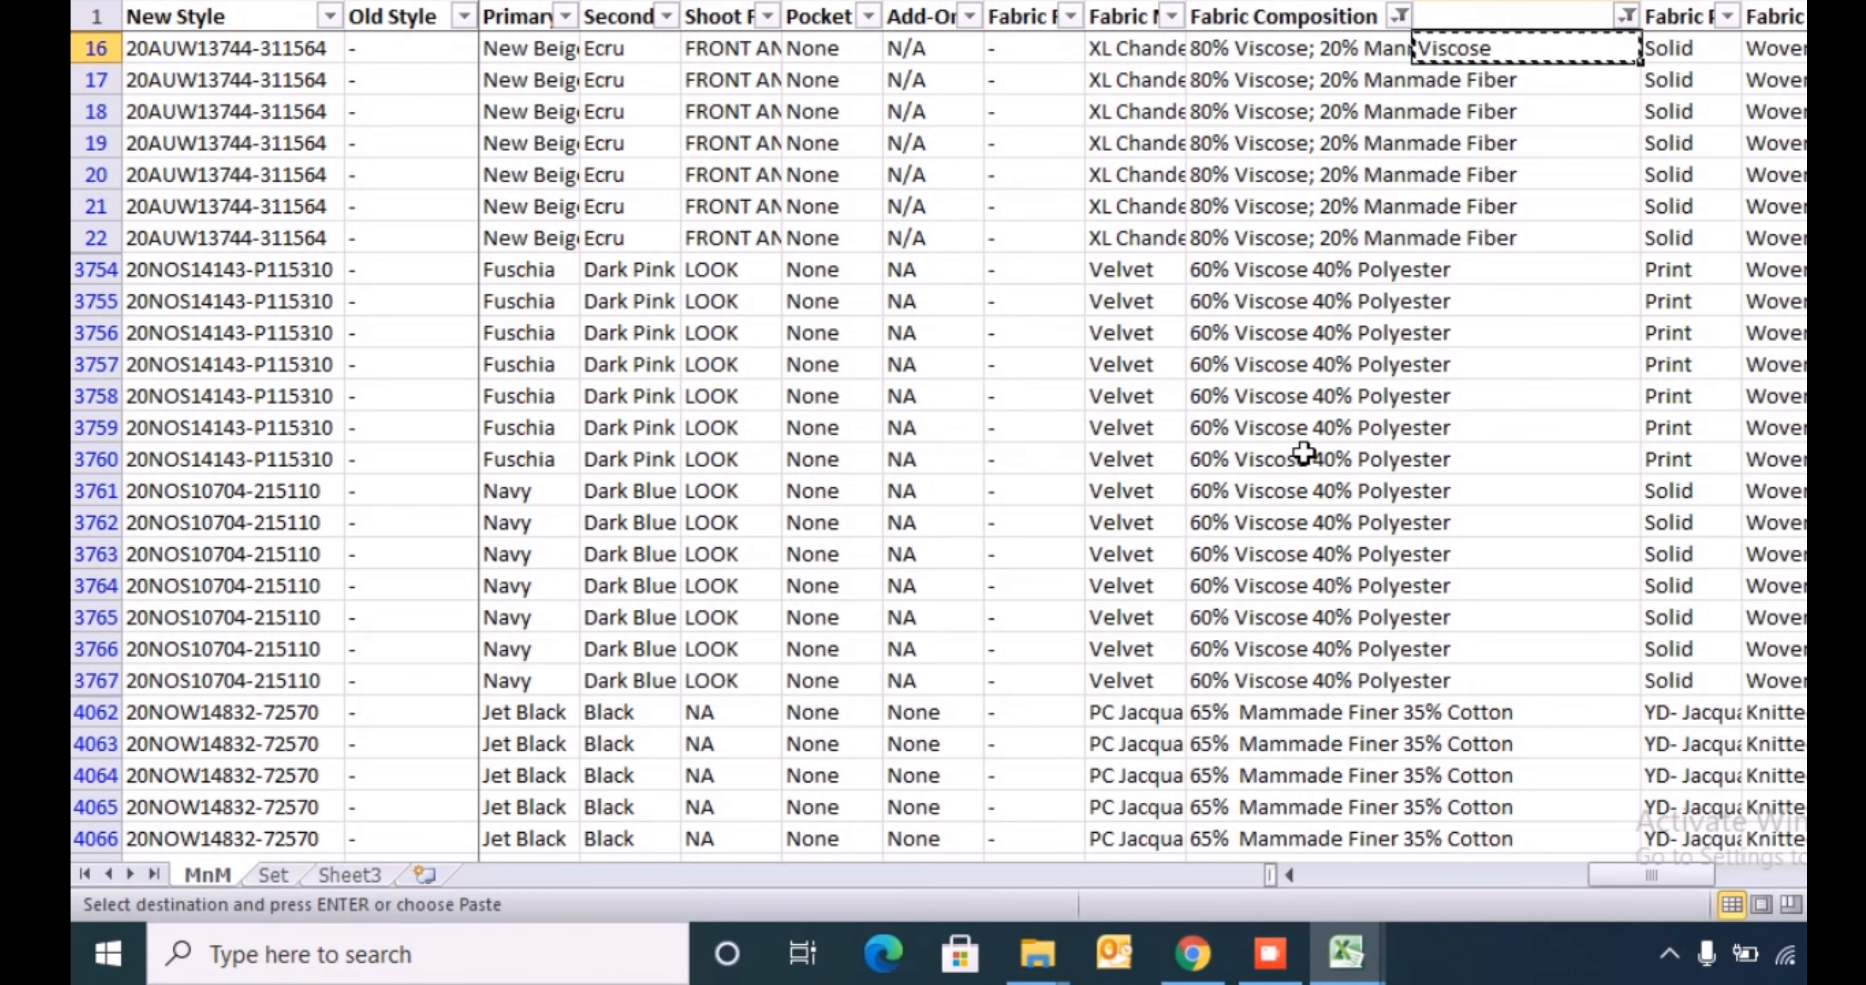
pyautogui.press('Left')
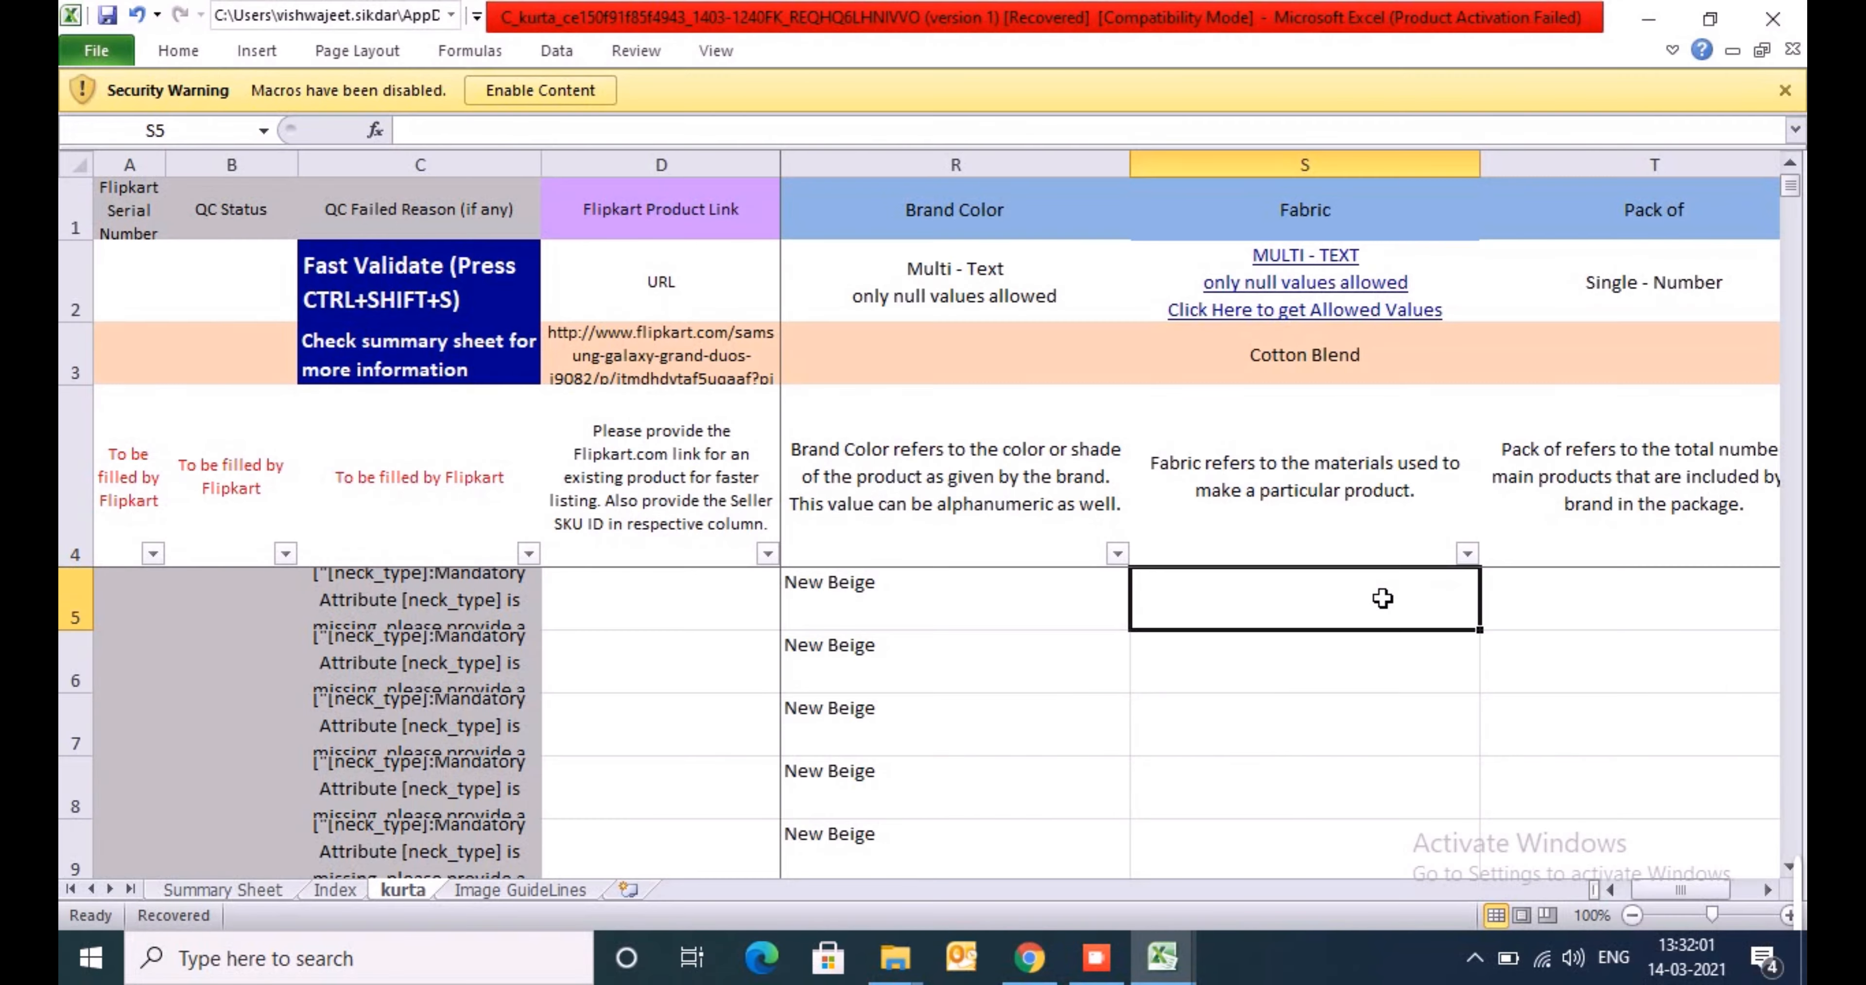
# - Check the Fabric column in the Flipkart kurta template and return to the Master Content Sheet workbook
pyautogui.click(1214, 560)
pyautogui.hotkey('alt', 'Tab')
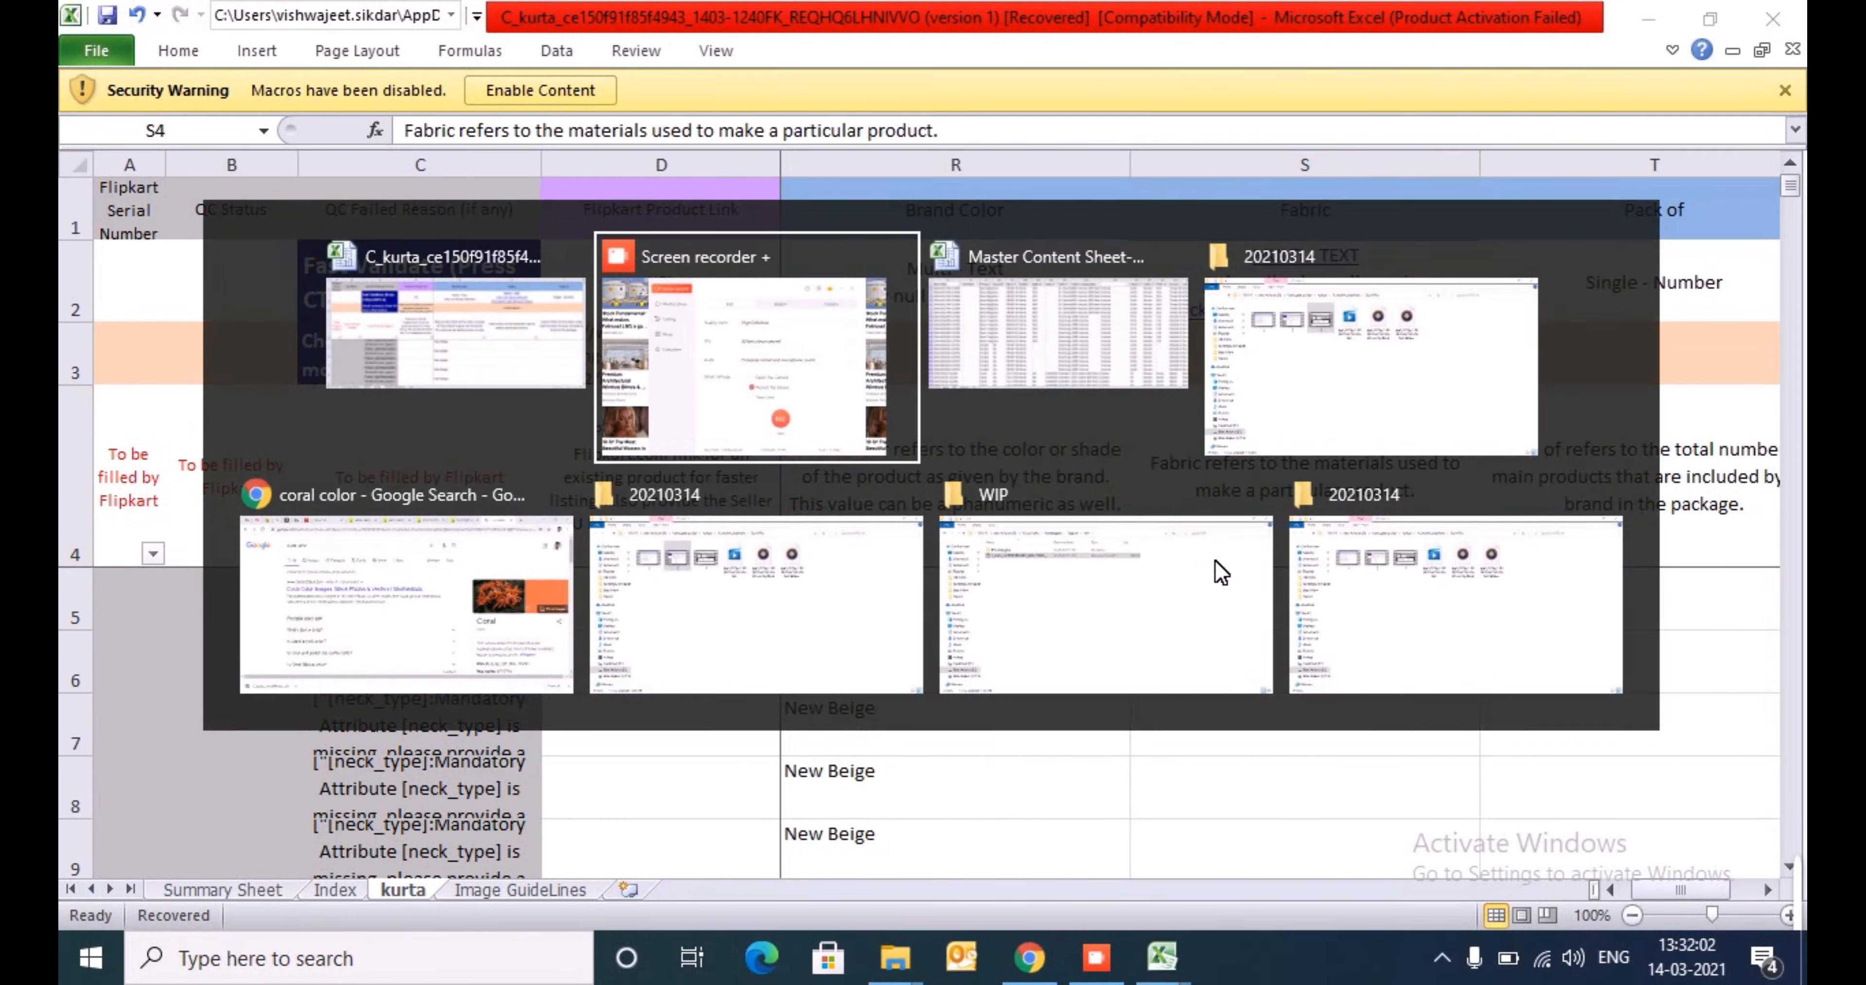
pyautogui.hotkey('alt', 'Tab')
pyautogui.press('Up')
pyautogui.press('Down')
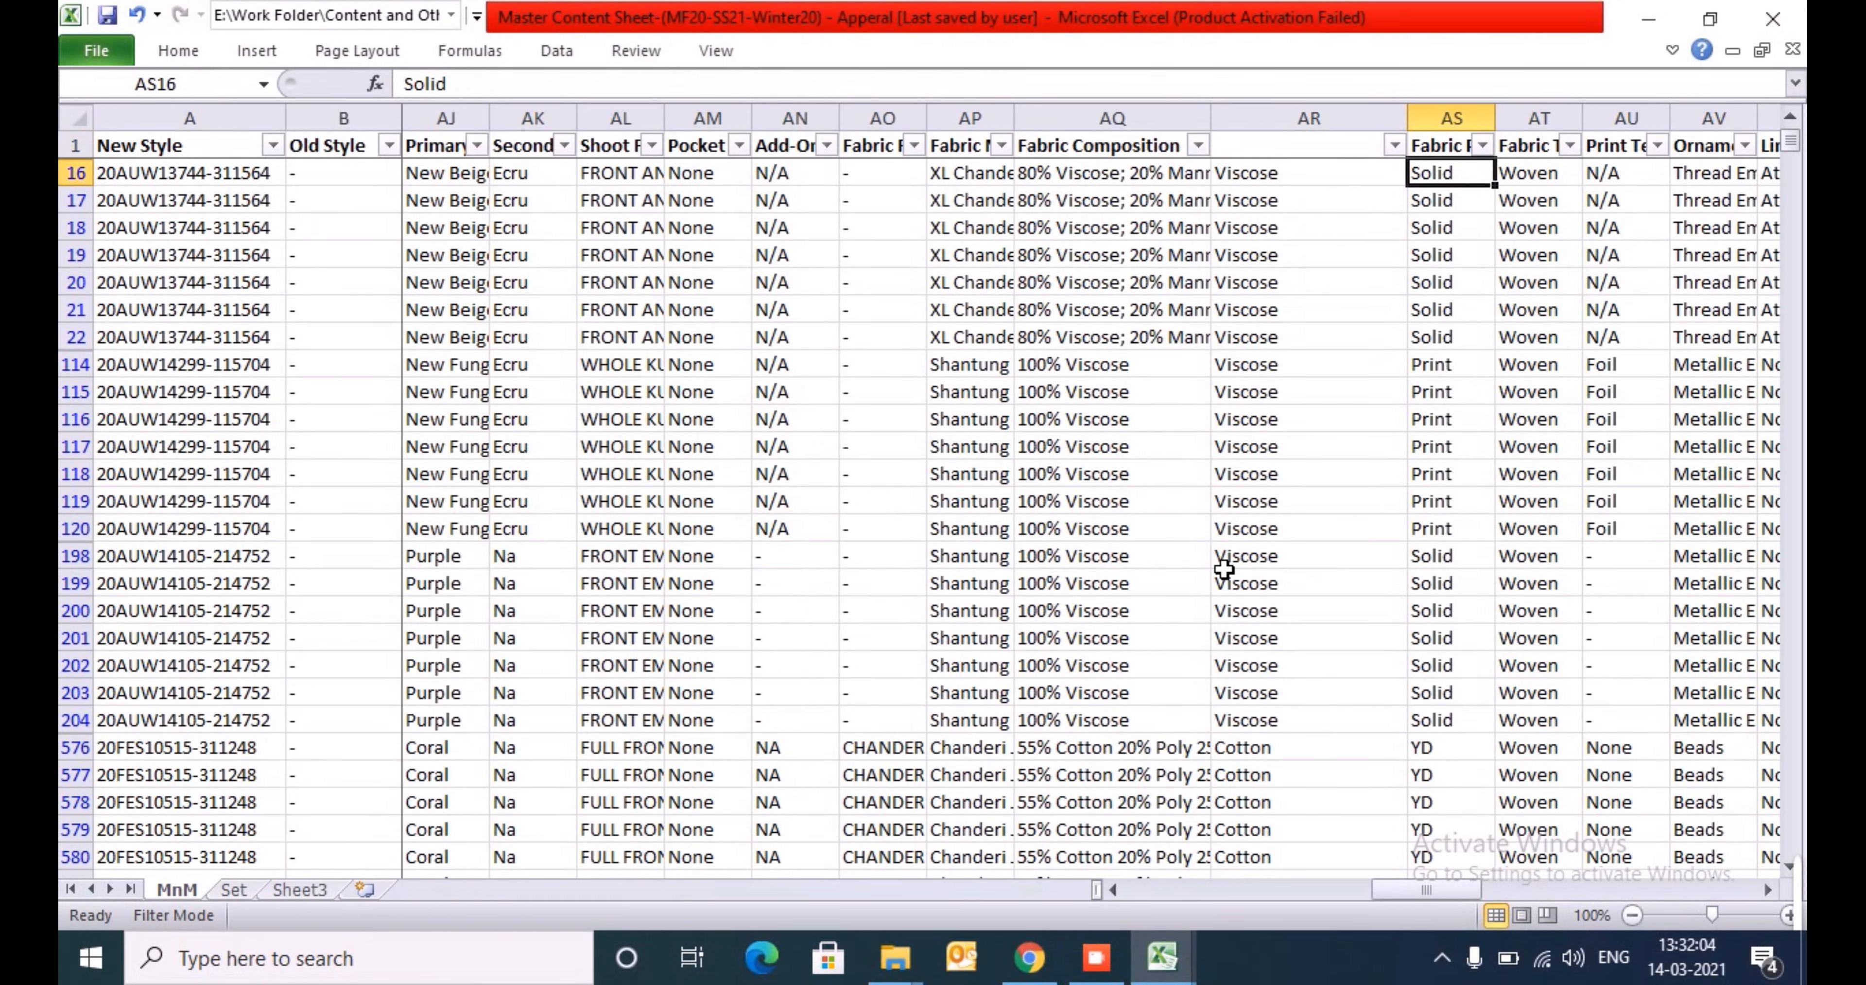
# - Review the filled fabric values in column AR from the first row to the last
pyautogui.press('Up')
pyautogui.press('Left')
pyautogui.hotkey('ctrl', 'shift', 'Down')
pyautogui.press('Down')
pyautogui.press('Up')
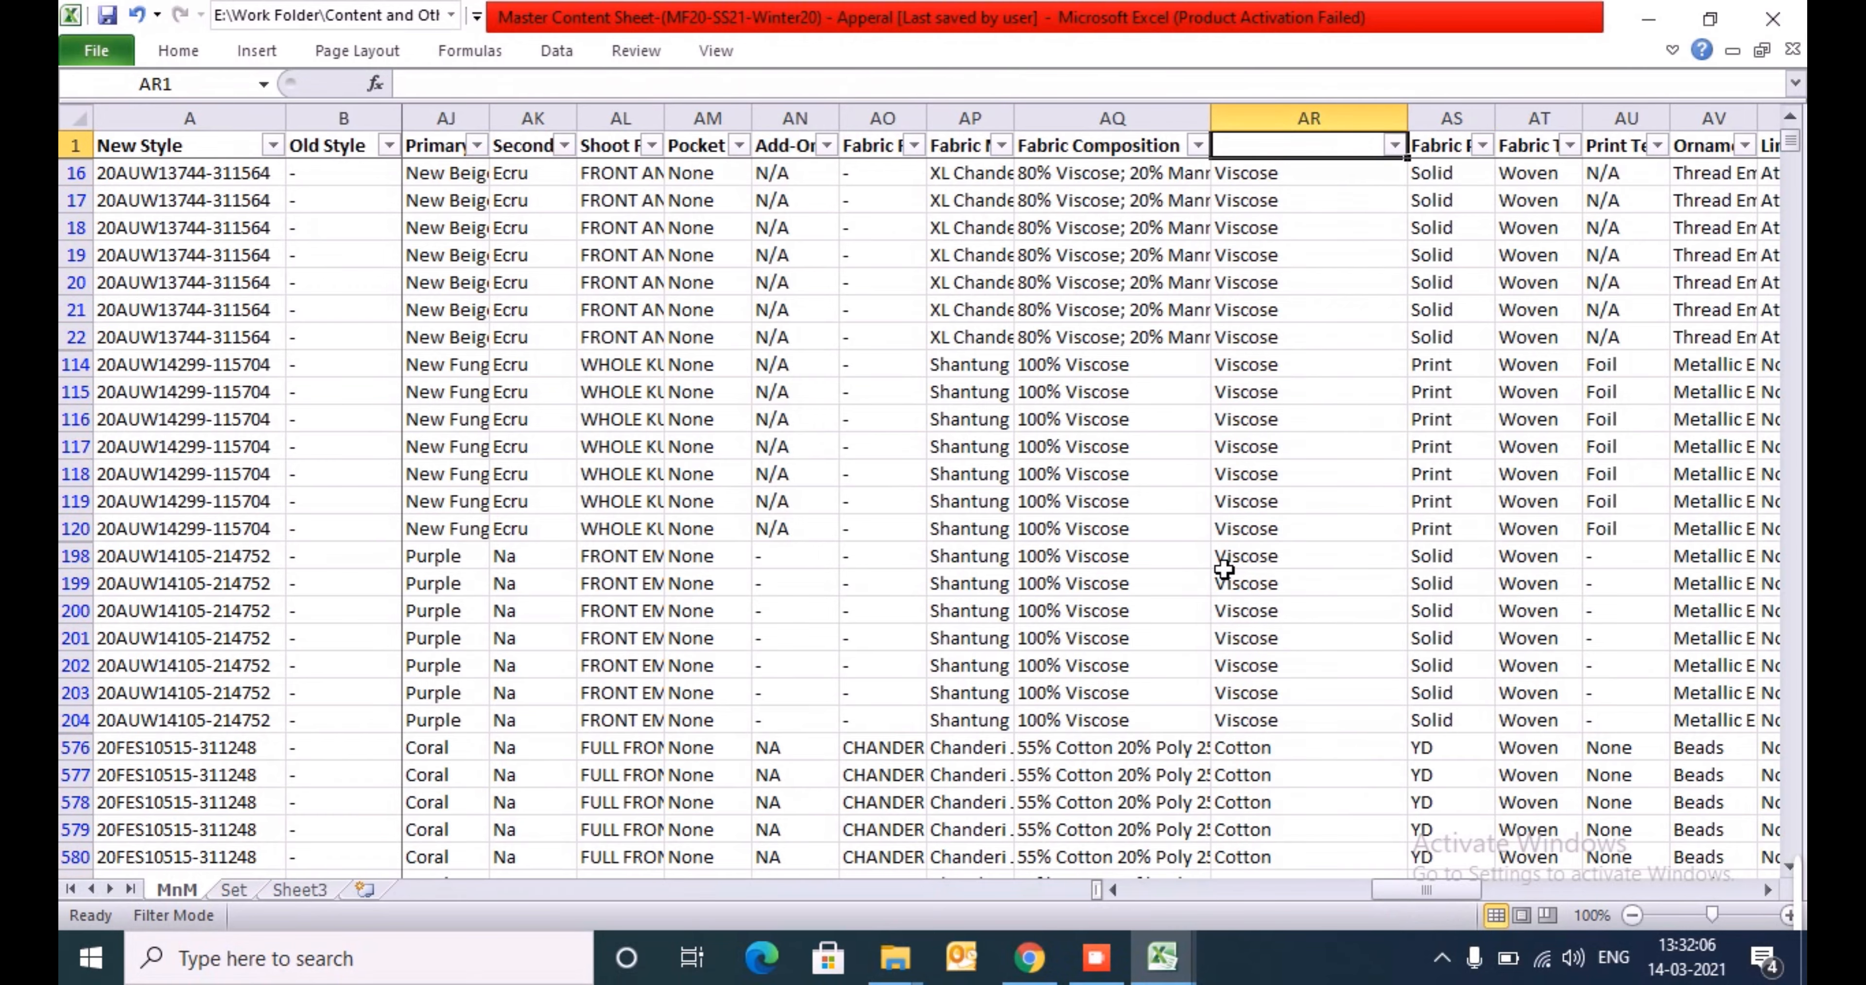
pyautogui.press('Down')
pyautogui.hotkey('ctrl', 'shift', 'Down')
pyautogui.hotkey('ctrl', 'Down')
pyautogui.hotkey('ctrl', 'Up')
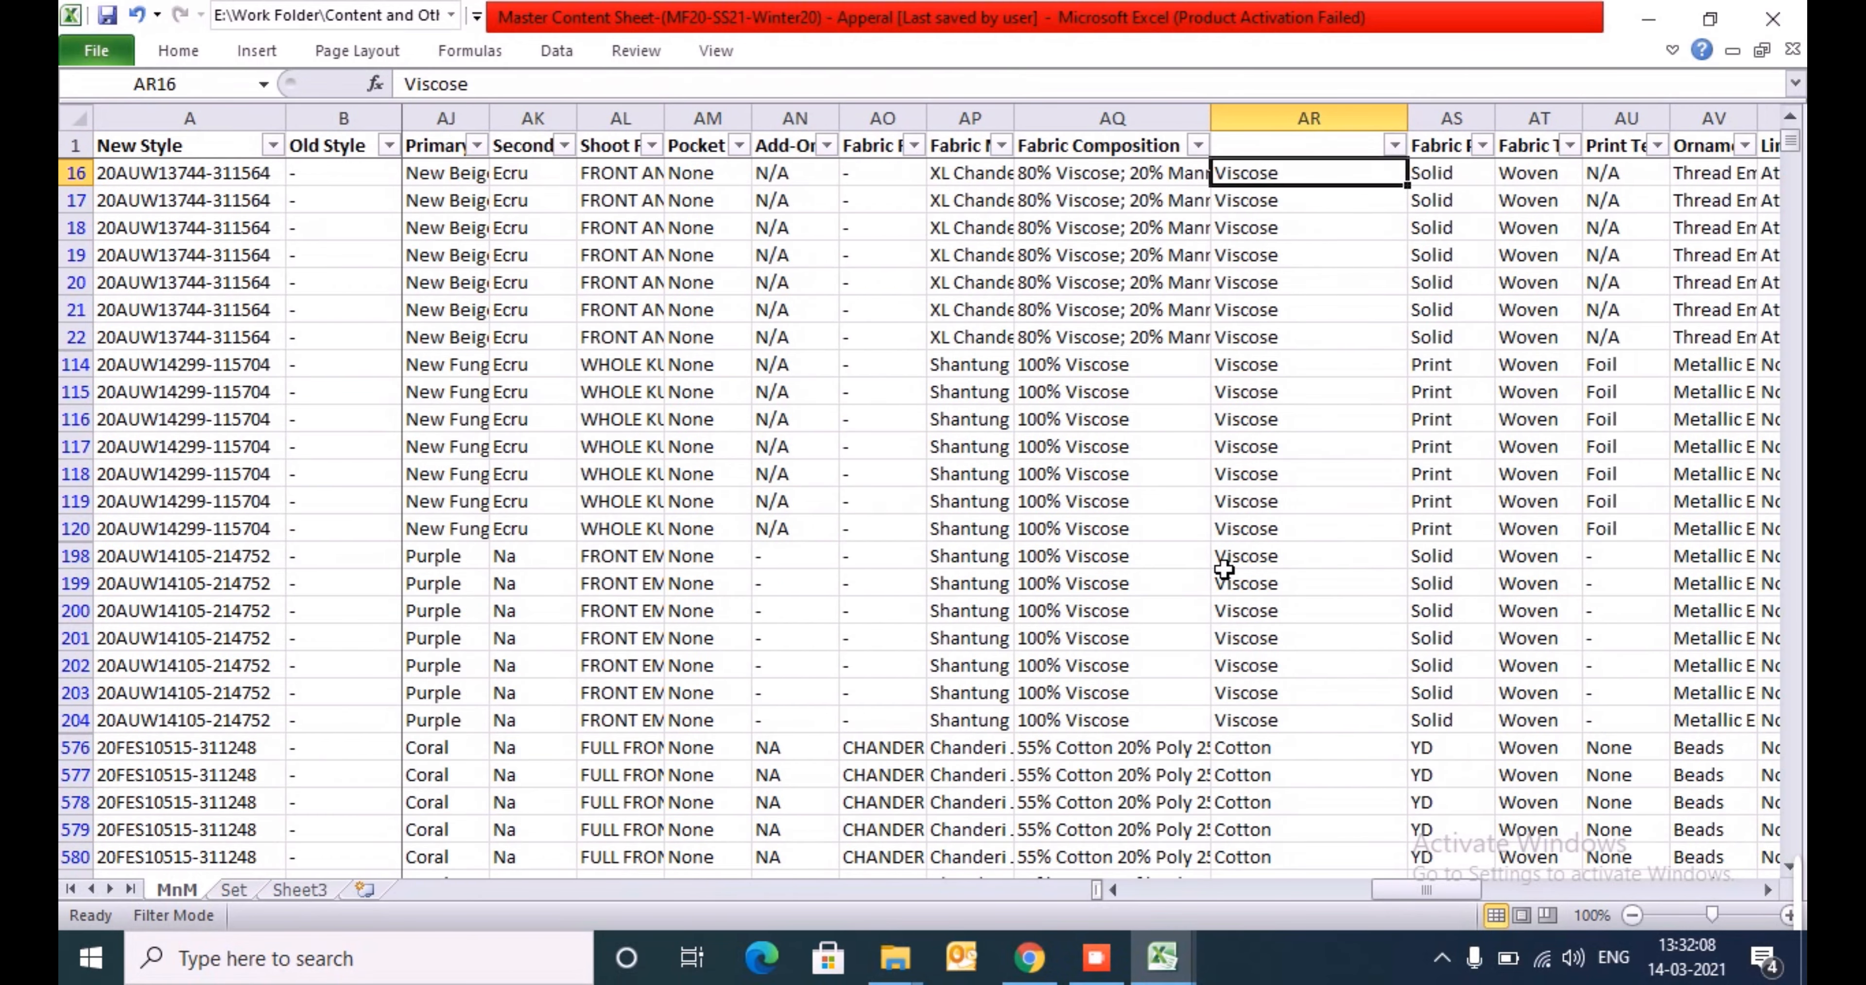
pyautogui.hotkey('ctrl', 'Down')
pyautogui.hotkey('ctrl', 'Up')
# - Insert a blank column before the Fabric Process column
pyautogui.press('Up')
pyautogui.press('Right')
pyautogui.hotkey('ctrl', 'space')
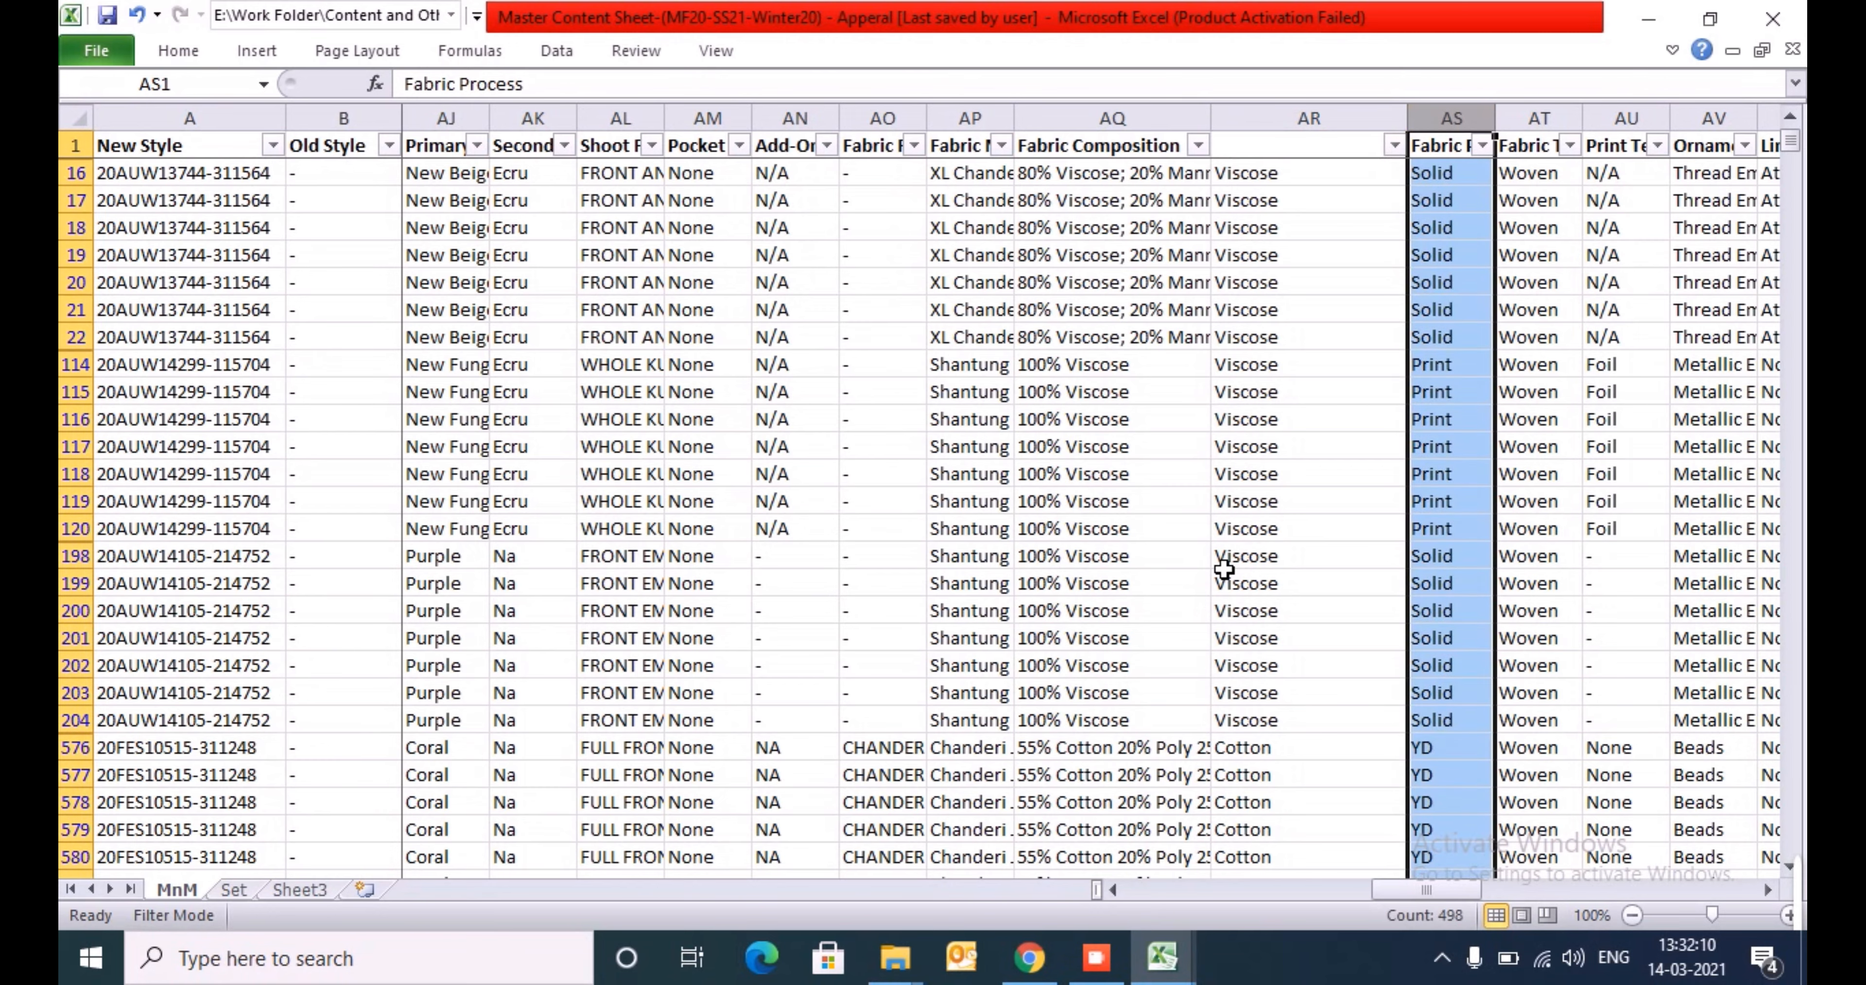
pyautogui.hotkey('ctrl', 'shift', '+')
# - Start a VLOOKUP formula in AS16 with the fabric value in AR16 as the lookup value
pyautogui.press('Up')
pyautogui.press('Down')
pyautogui.write('=vl')
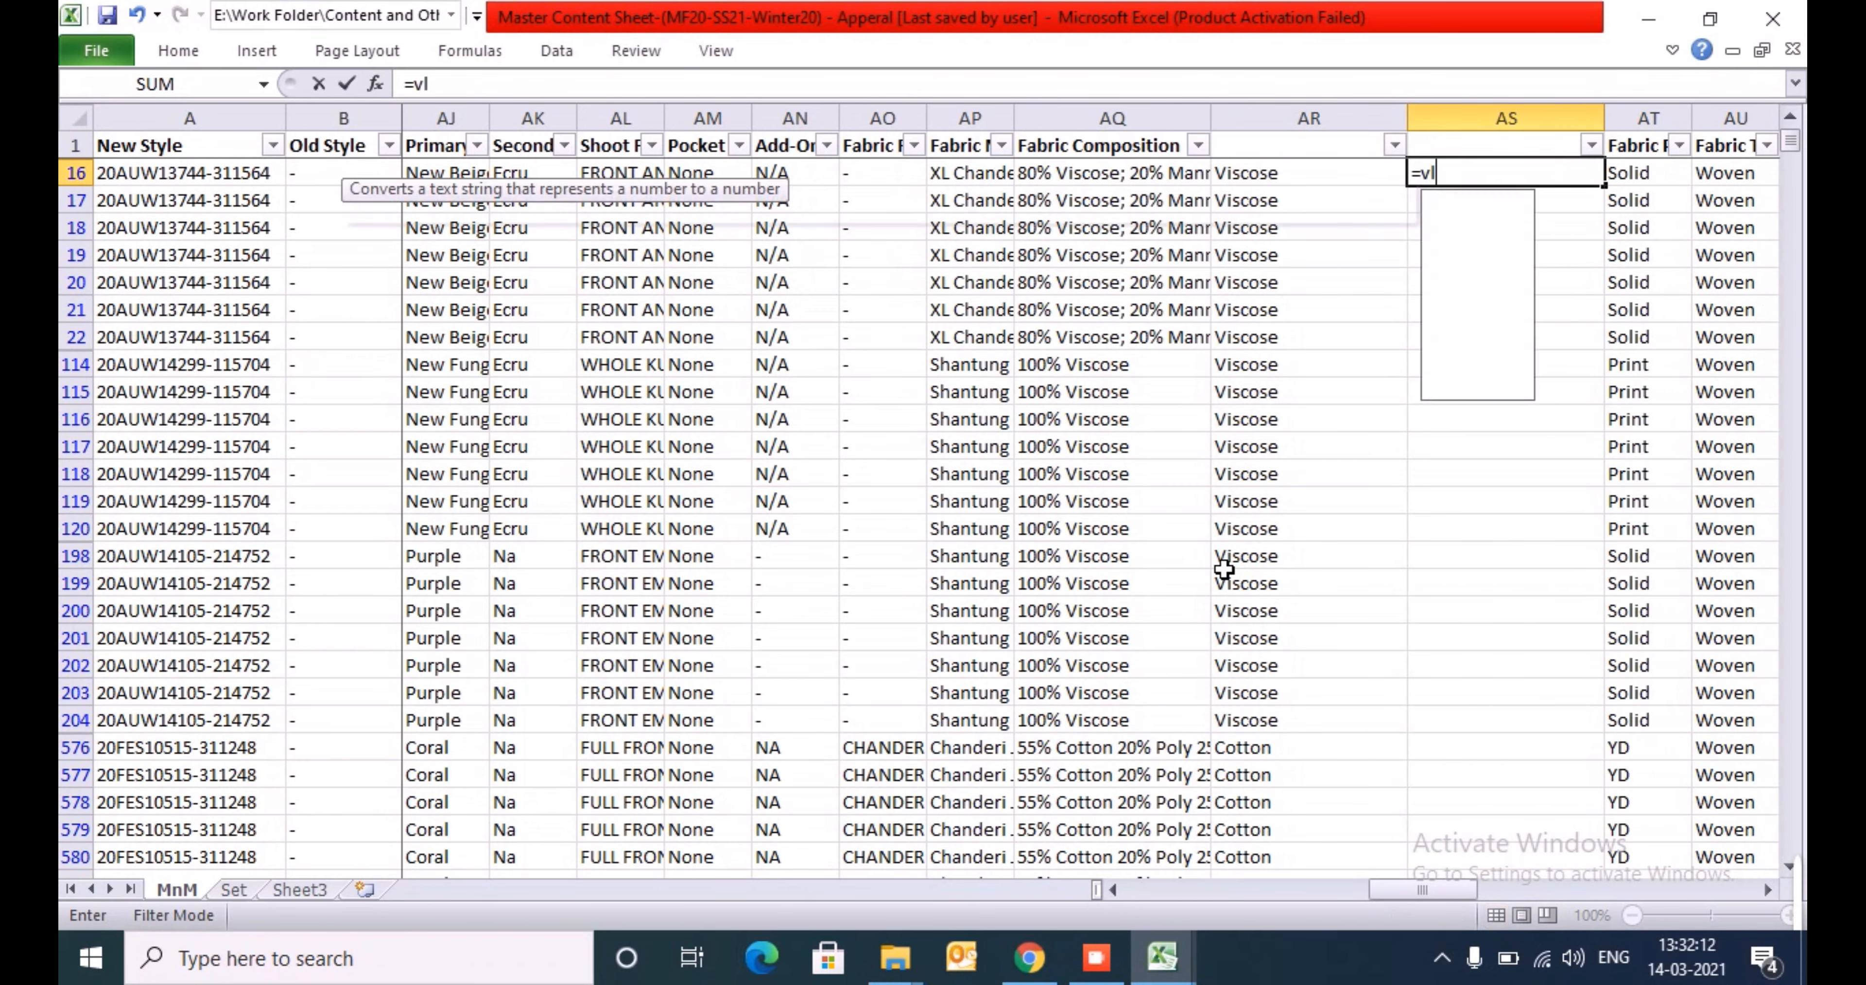
pyautogui.press('Tab')
pyautogui.press('Left')
pyautogui.write(',')
# - Set the lookup range to the allowed Fabric list M3:M94 on the kurta template's Index sheet
pyautogui.hotkey('alt', 'Tab')
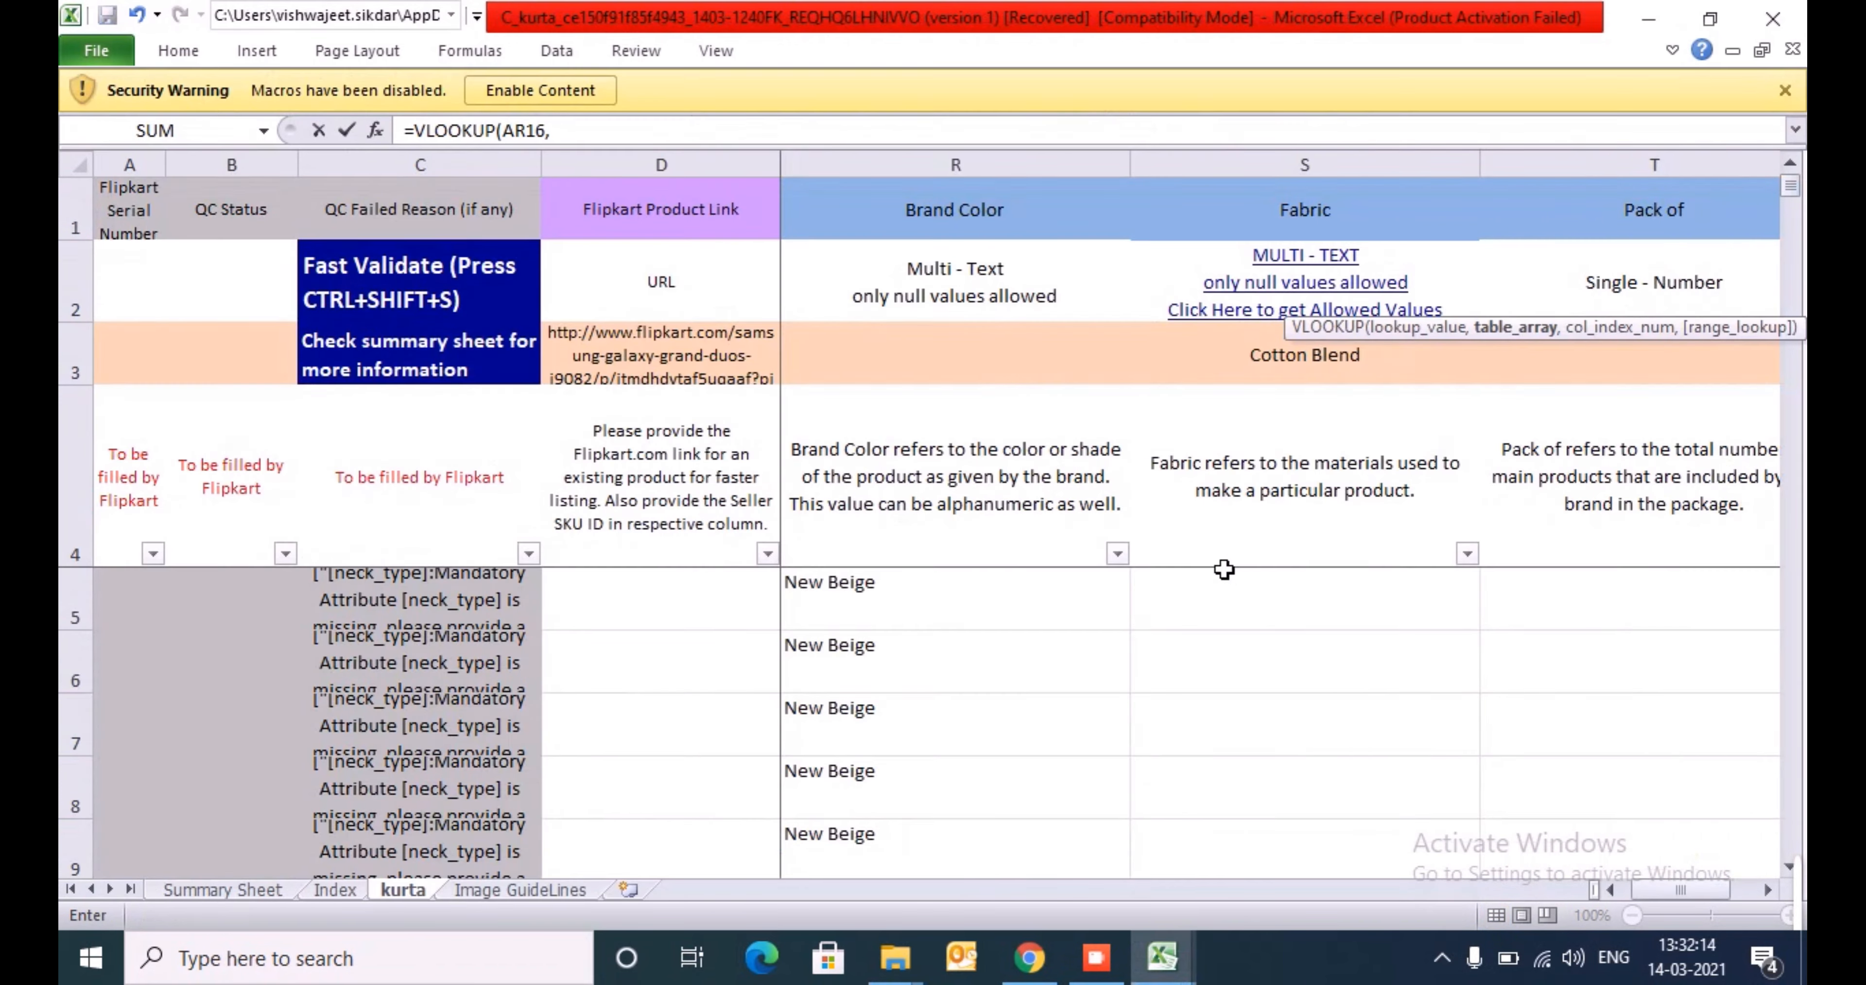
pyautogui.hotkey('ctrl', 'pagedown')
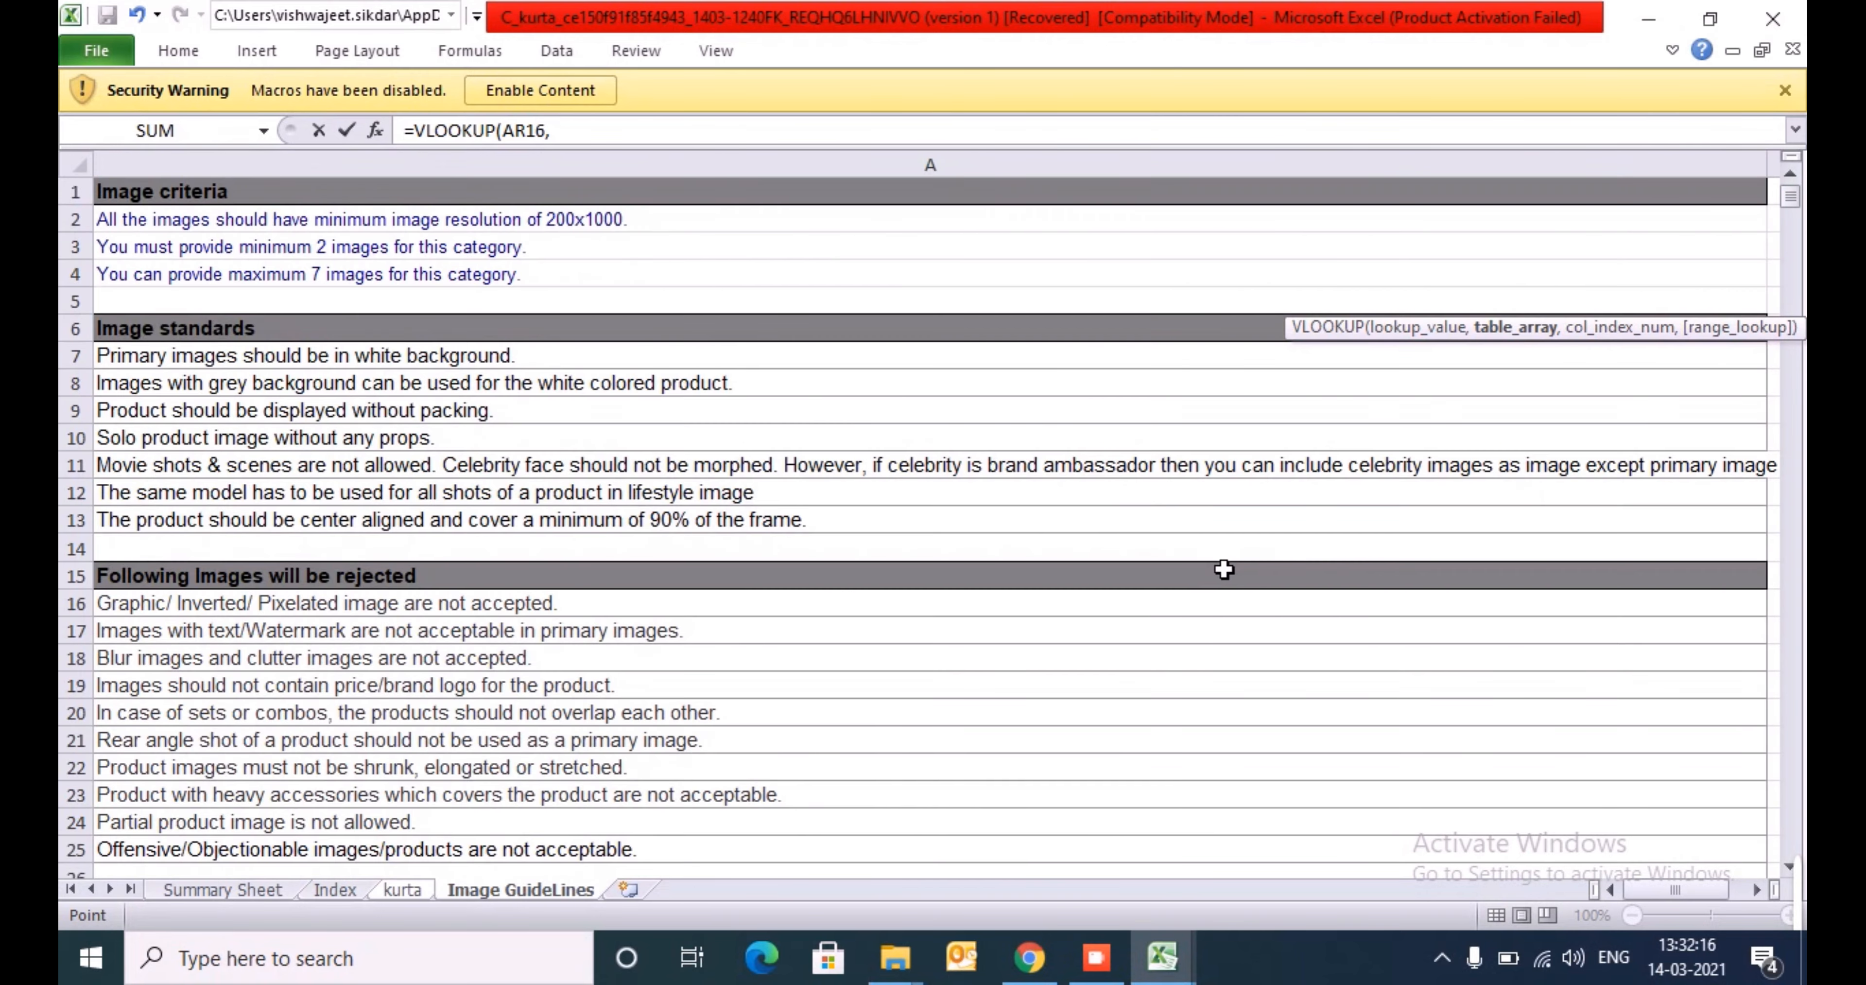
pyautogui.hotkey('ctrl', 'pageup')
pyautogui.hotkey('ctrl', 'pageup')
pyautogui.press('Right')
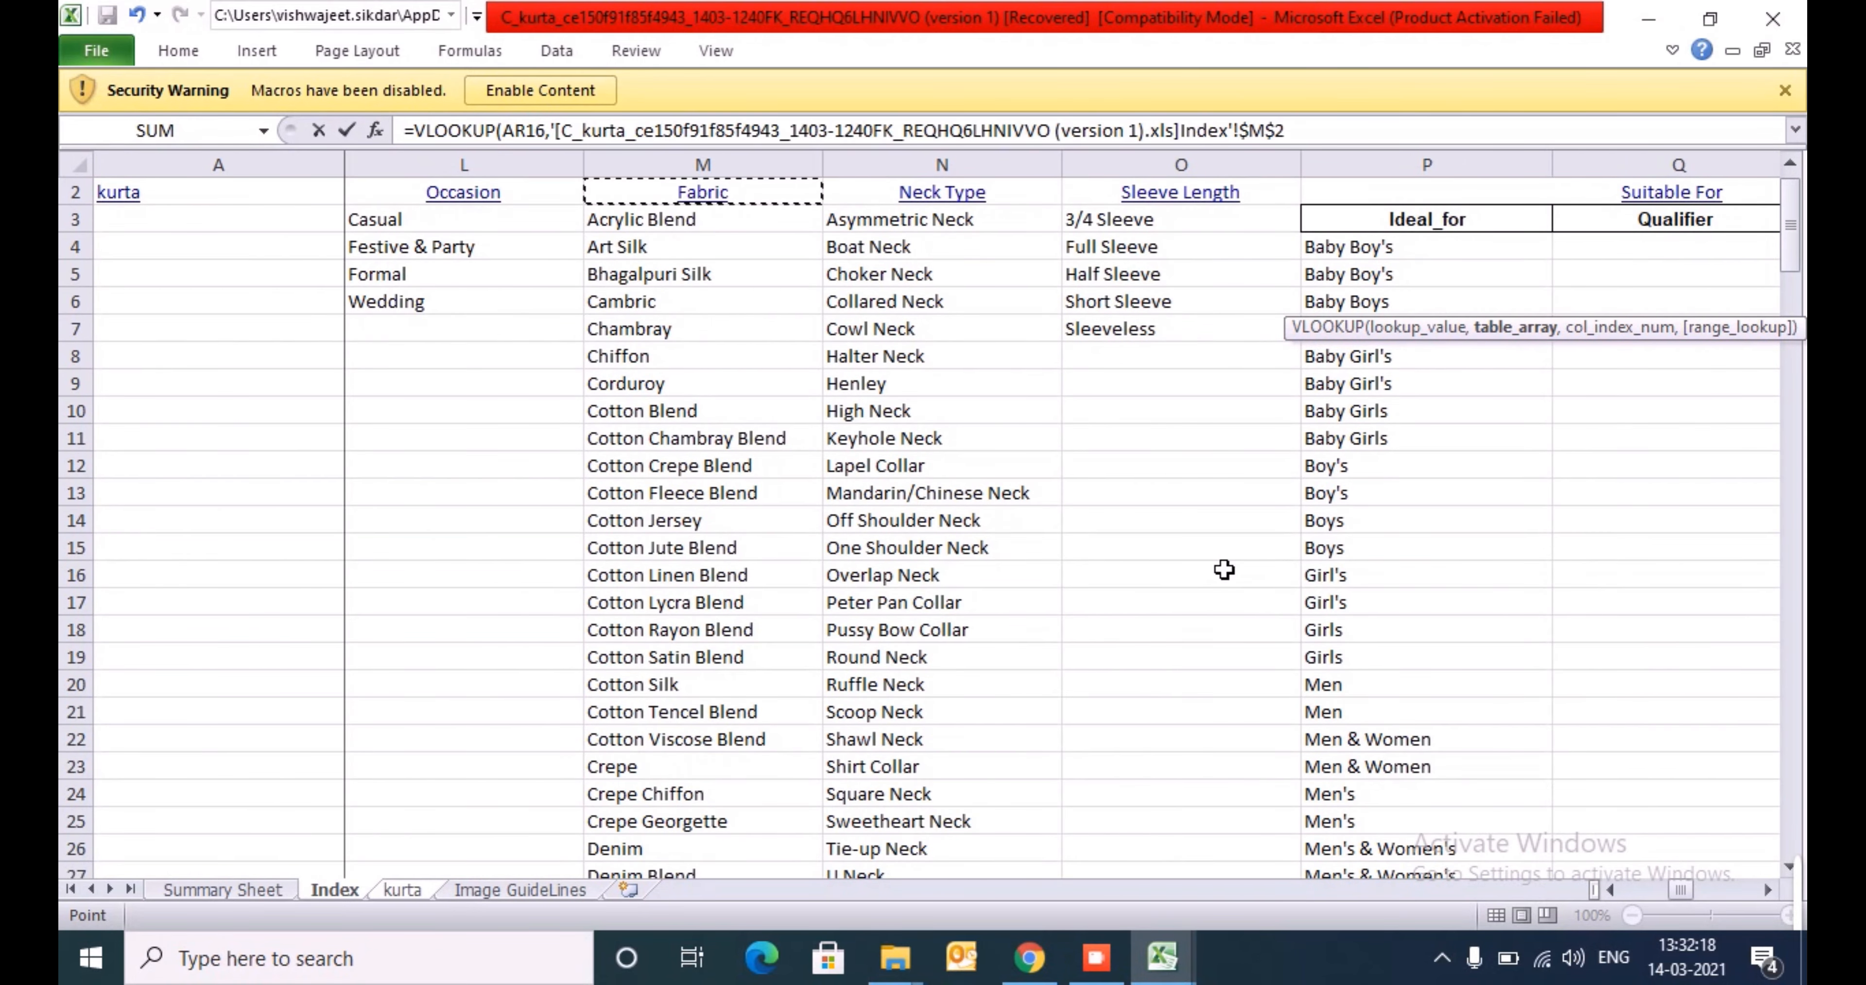
pyautogui.press('Left')
pyautogui.press('Right')
pyautogui.press('Down')
pyautogui.hotkey('ctrl', 'shift', 'Down')
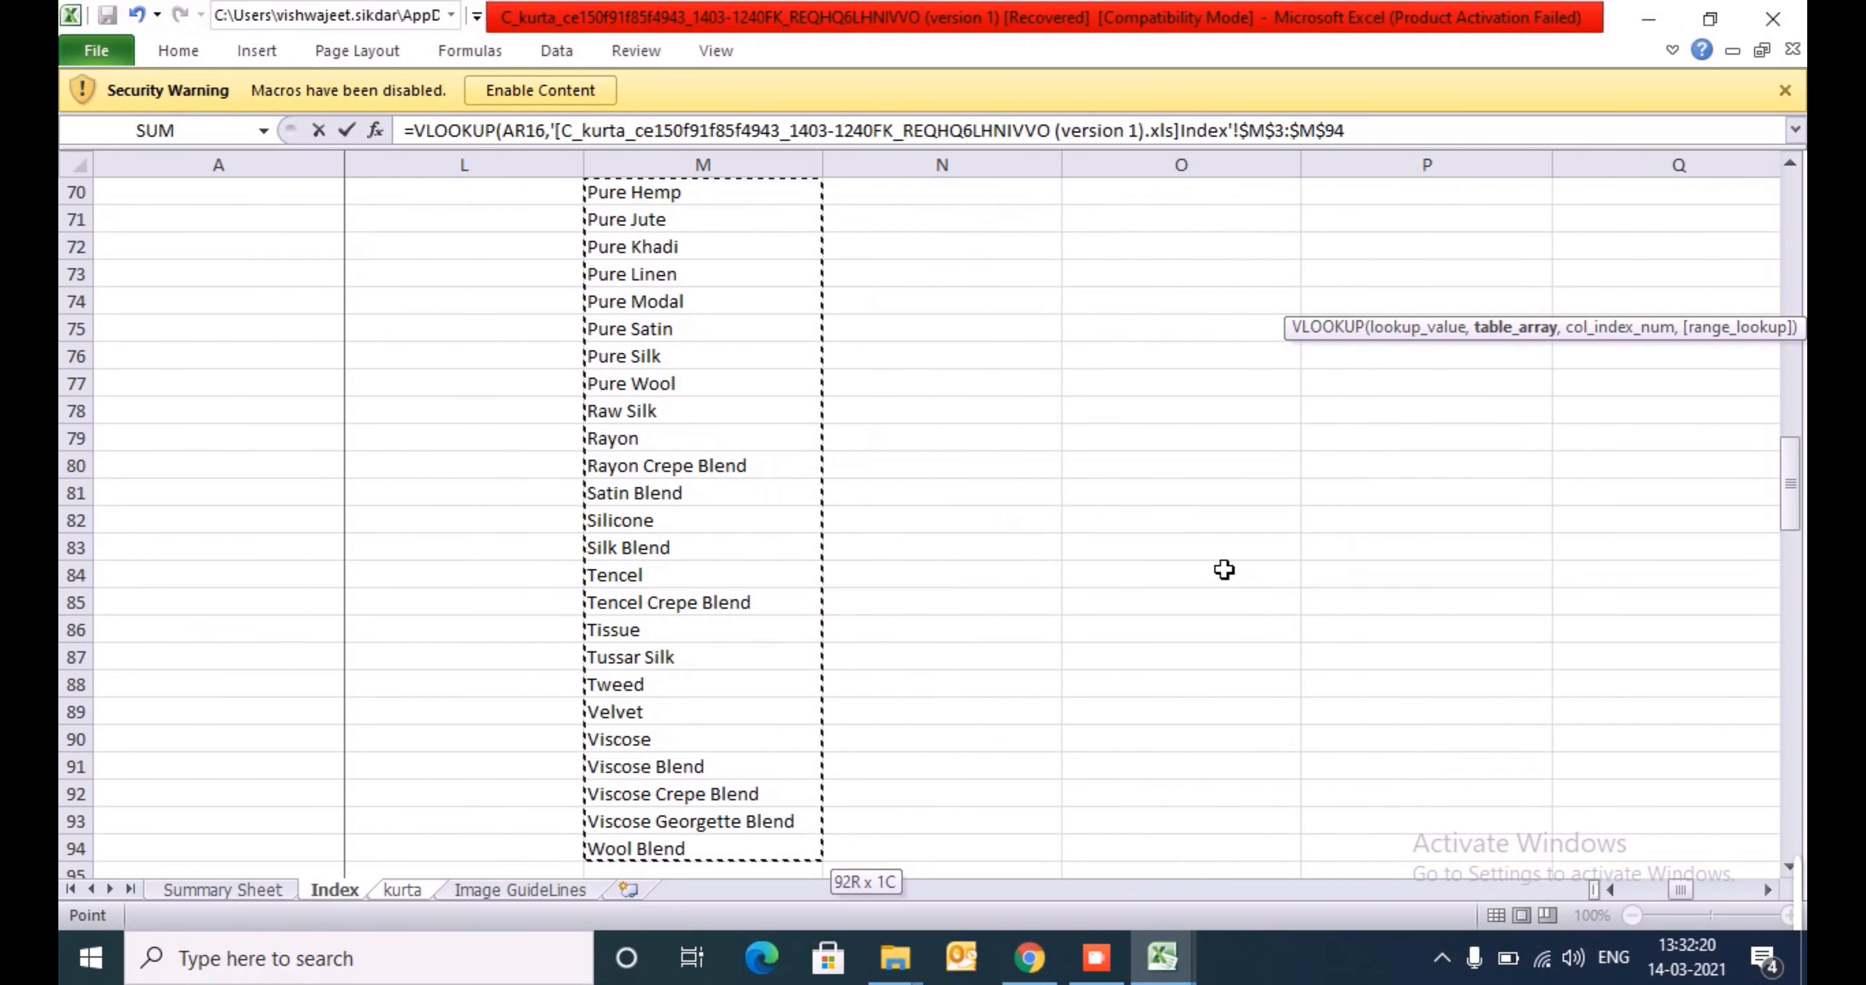
# - Complete the VLOOKUP with column index 1 and exact match 0
pyautogui.write(',1,0')
pyautogui.press('Return')
# - Copy the VLOOKUP formula from AS16 down column AS to row 5821, alongside the fabric values
pyautogui.press('Up')
pyautogui.hotkey('ctrl', 'c')
pyautogui.press('Left')
pyautogui.hotkey('ctrl', 'Down')
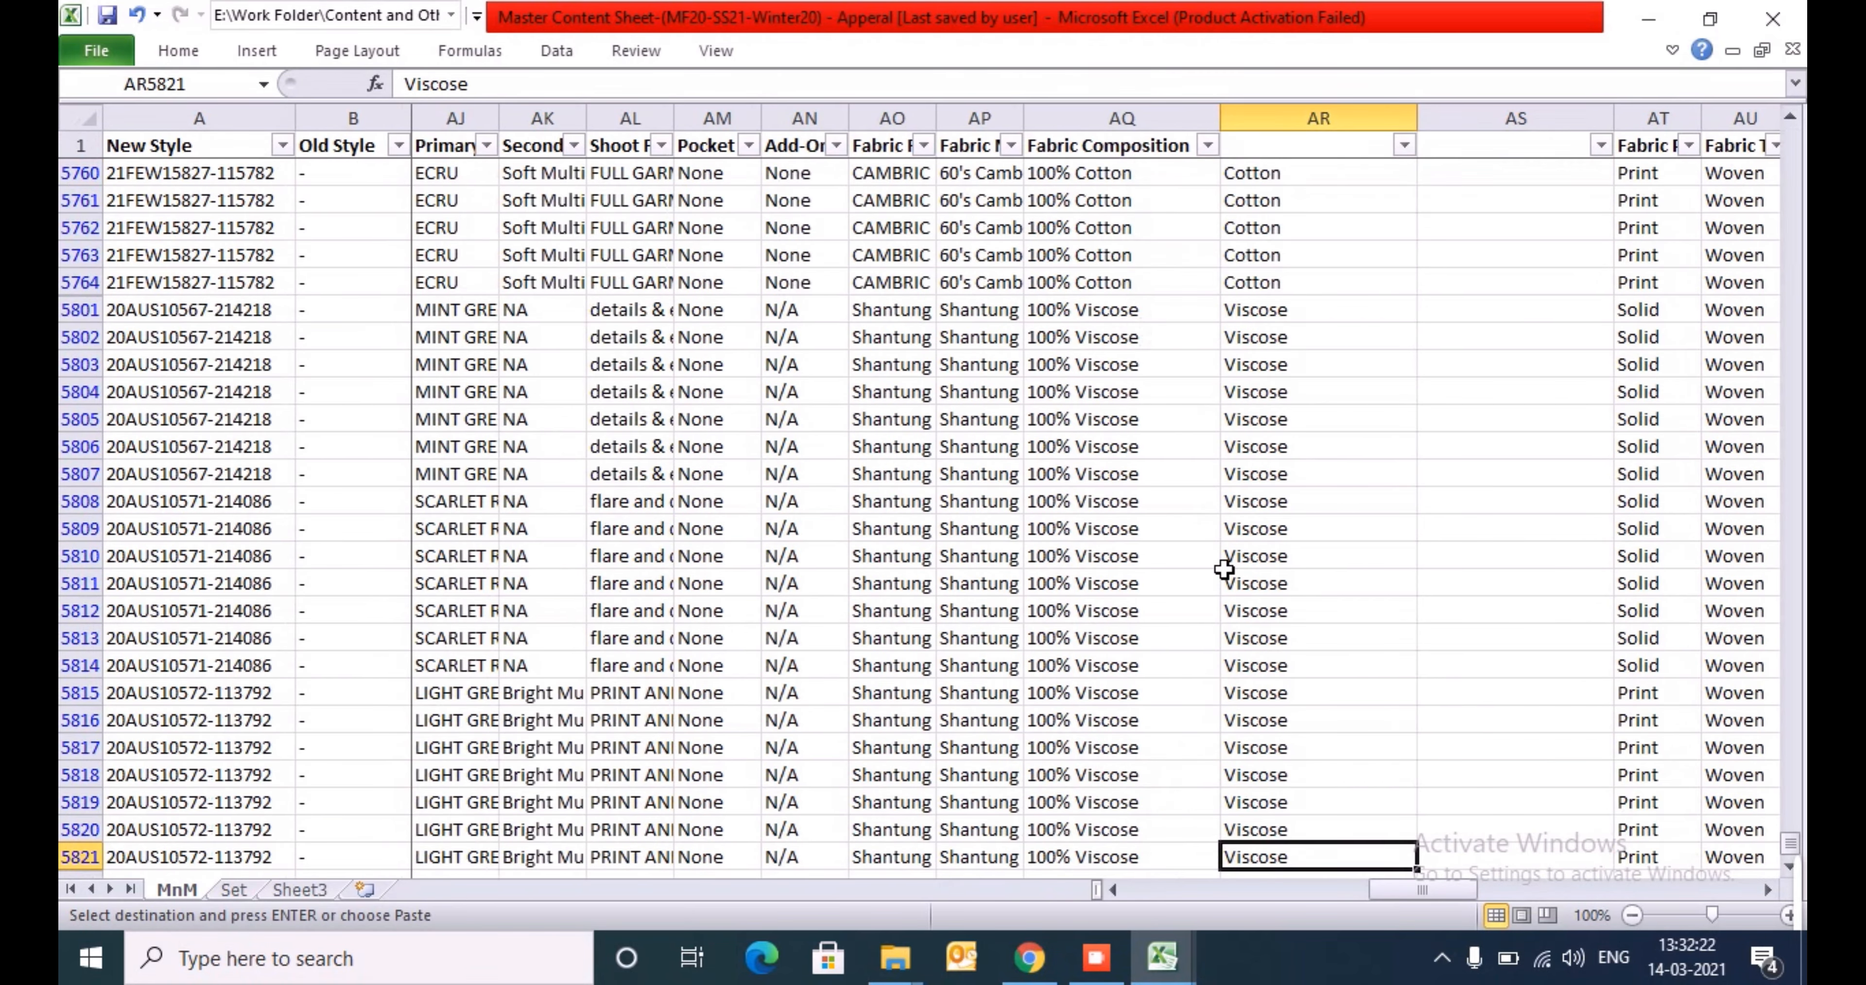
pyautogui.press('Right')
pyautogui.hotkey('ctrl', 'shift', 'Up')
pyautogui.press('Return')
# - Filter column AS to show only the #N/A lookup results
pyautogui.hotkey('ctrl', 'Up')
pyautogui.hotkey('ctrl', 'Up')
pyautogui.hotkey('alt', 'Down')
pyautogui.press('Down')
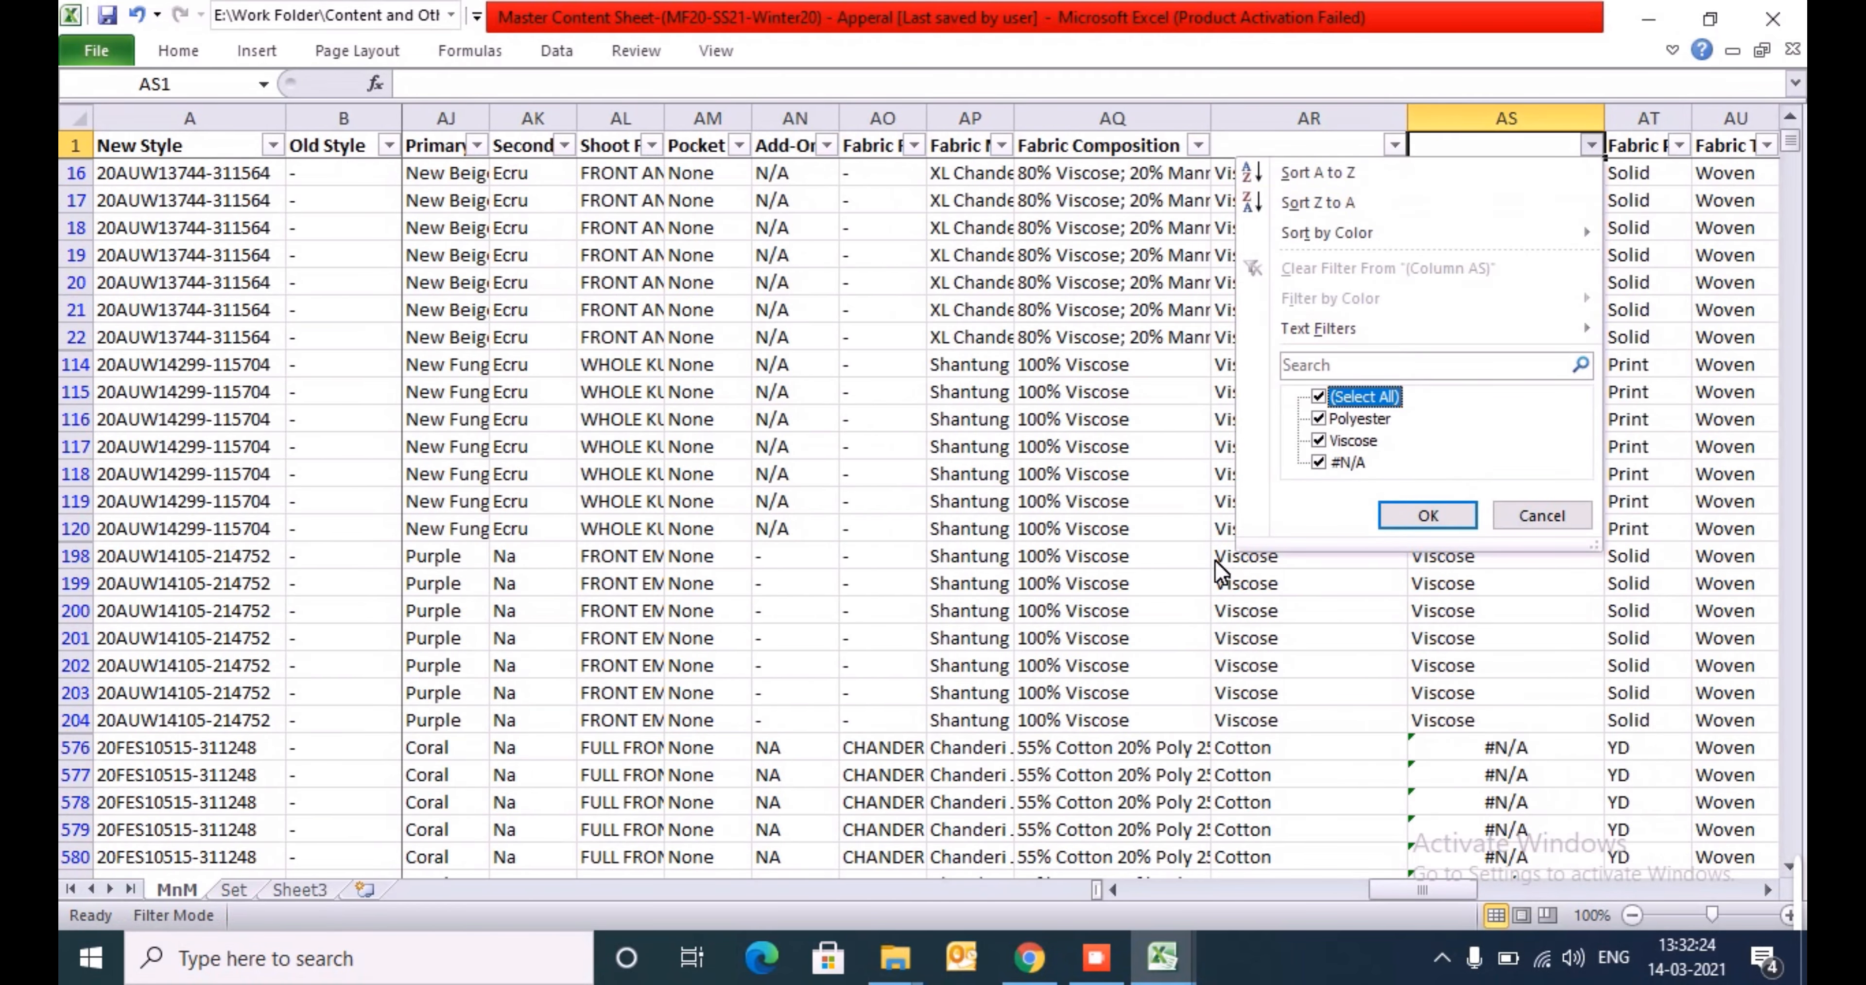
pyautogui.press('space')
pyautogui.press('Down')
pyautogui.press('Down')
pyautogui.press('Down')
pyautogui.press('space')
pyautogui.press('Return')
# - Filter the fabric values in column AR to Acrylic only
pyautogui.press('Left')
pyautogui.hotkey('ctrl', 'Up')
pyautogui.hotkey('alt', 'Down')
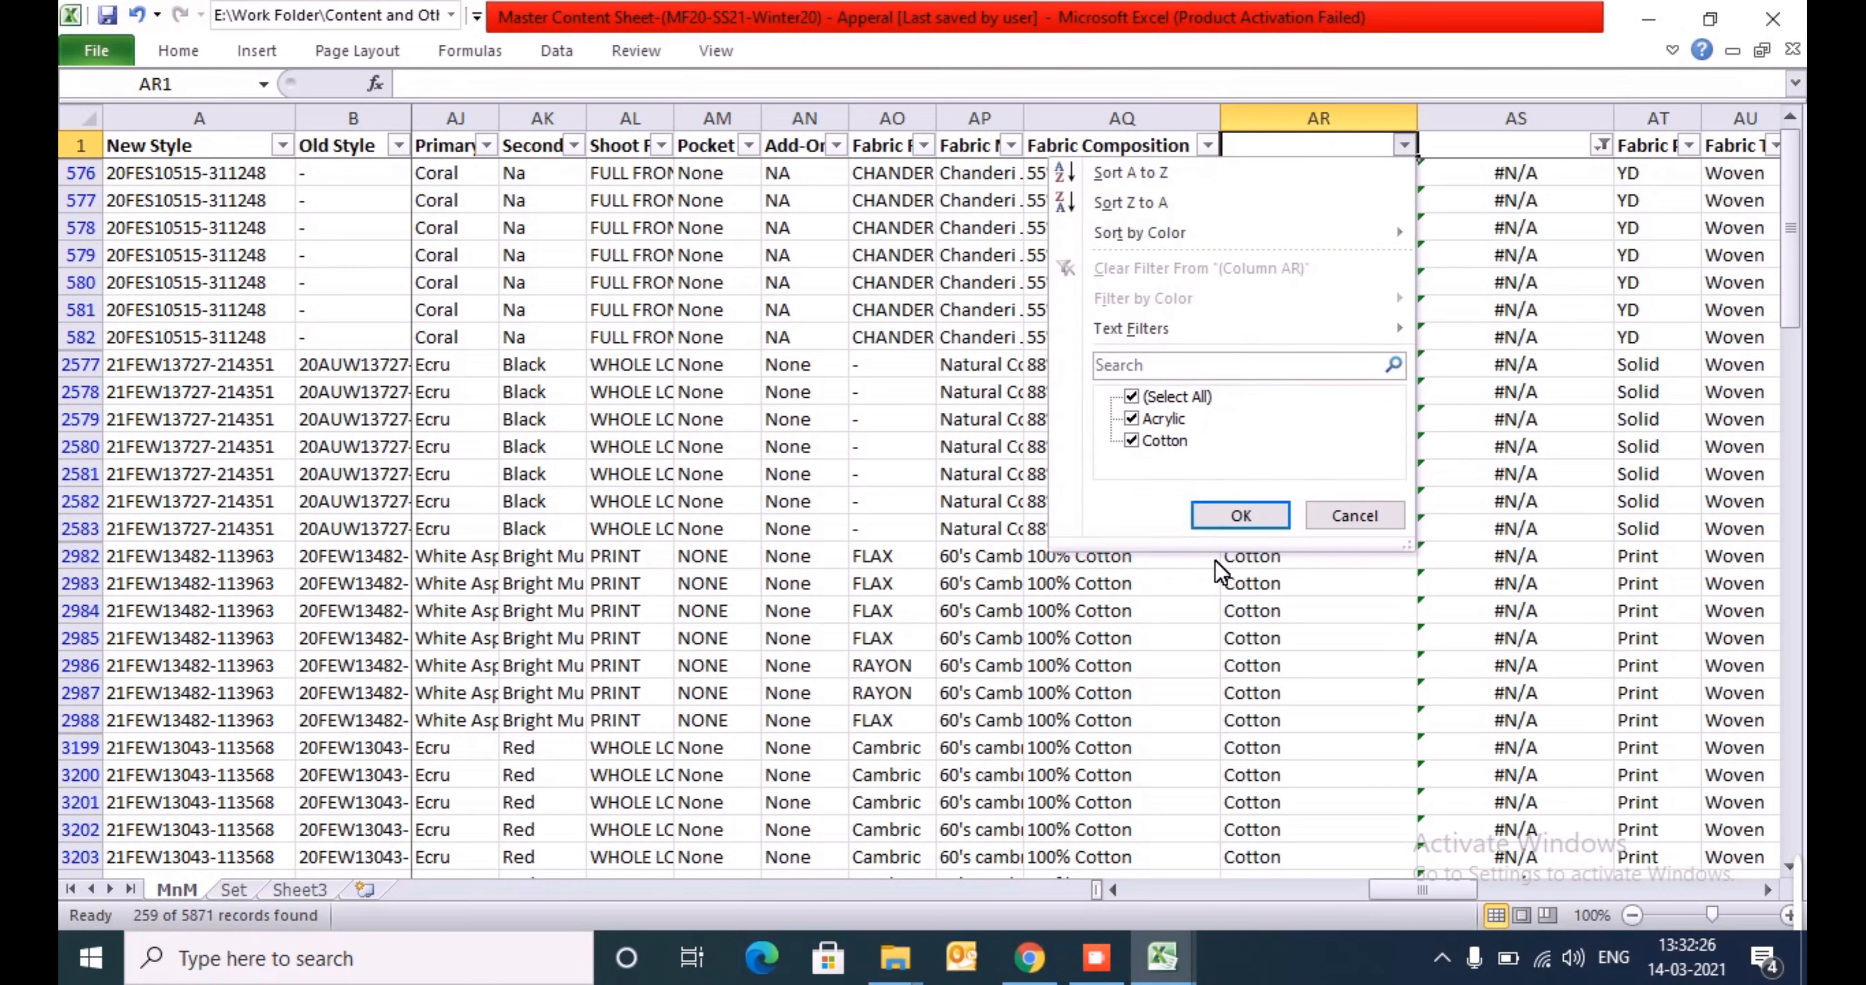
pyautogui.press('Down')
pyautogui.press('space')
pyautogui.press('Down')
# - Switch the column AR fabric filter to show Cotton only
pyautogui.press('space')
pyautogui.press('Return')
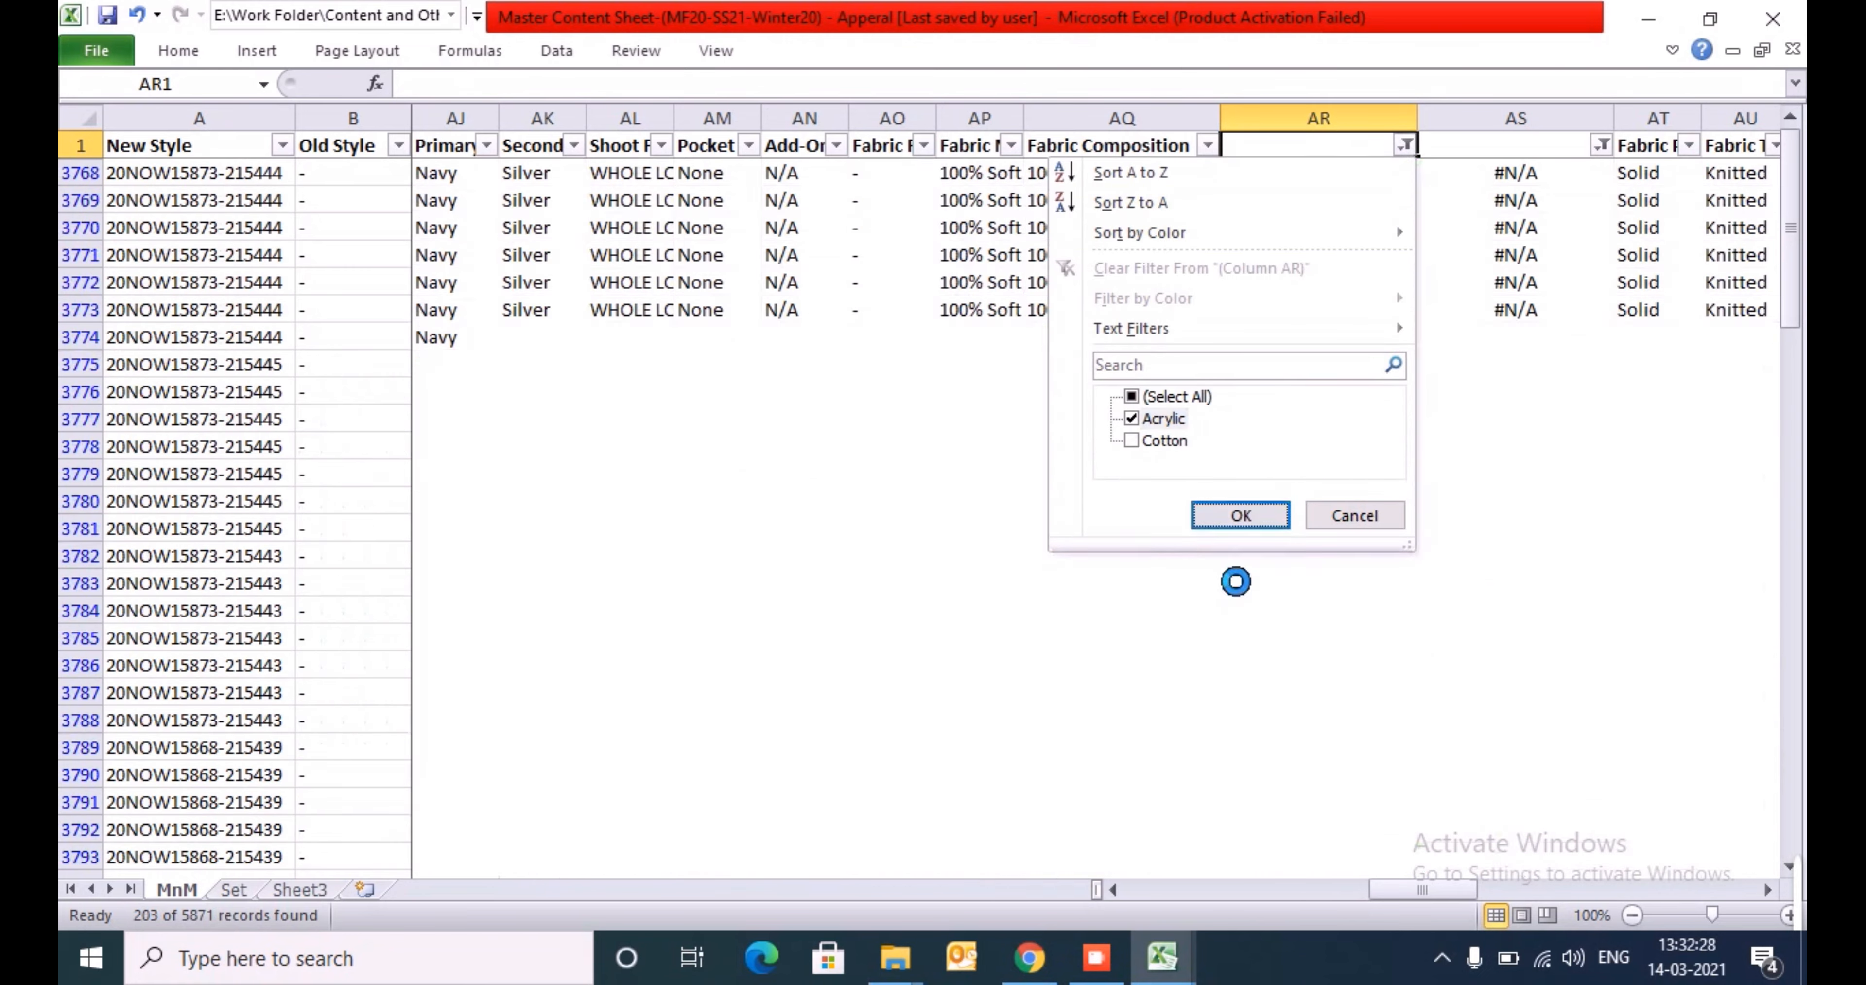
pyautogui.press('Down')
pyautogui.hotkey('ctrl', 'Up')
pyautogui.hotkey('alt', 'Down')
pyautogui.press('Down')
pyautogui.press('Down')
pyautogui.press('Down')
pyautogui.press('Down')
pyautogui.press('Down')
pyautogui.press('Down')
pyautogui.press('Down')
pyautogui.press('Down')
pyautogui.press('Down')
pyautogui.press('space')
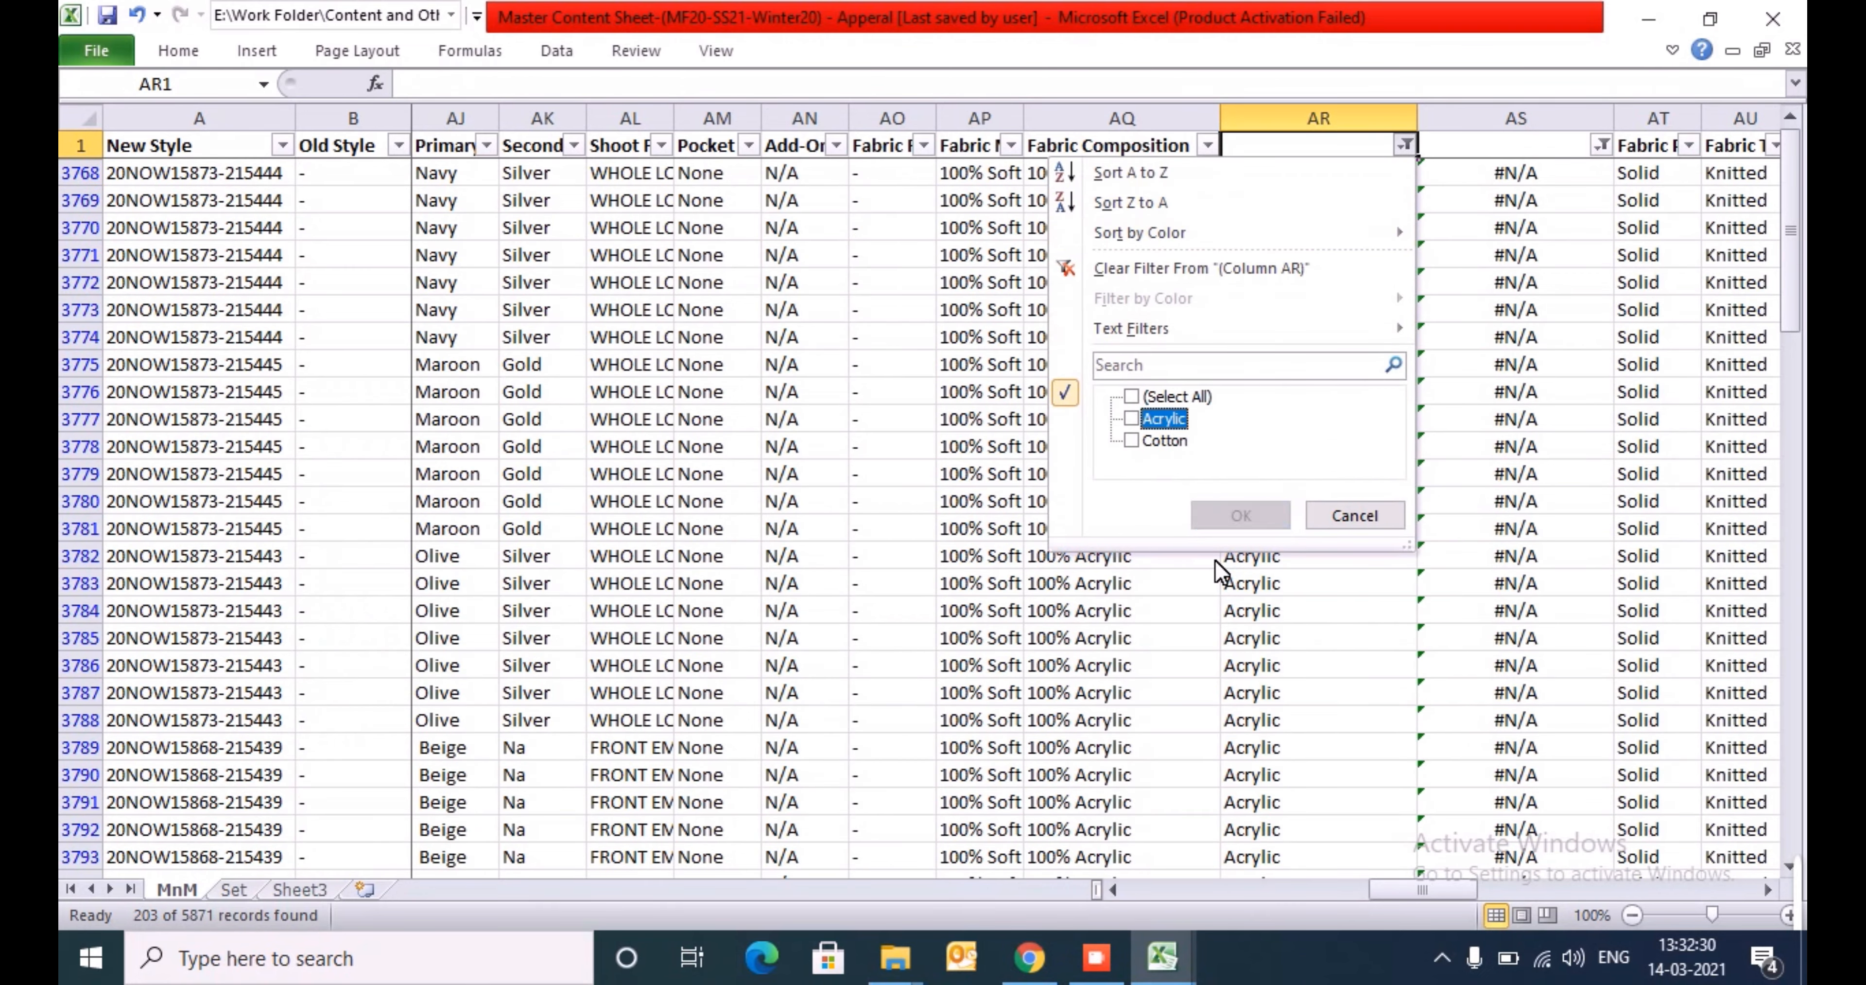
pyautogui.press('Down')
pyautogui.press('space')
pyautogui.press('Return')
# - Copy the first filtered Cotton value in column AR and select the Fabric list M3:M94 on the kurta template's Index sheet
pyautogui.press('Down')
pyautogui.hotkey('ctrl', 'c')
pyautogui.hotkey('alt', 'Tab')
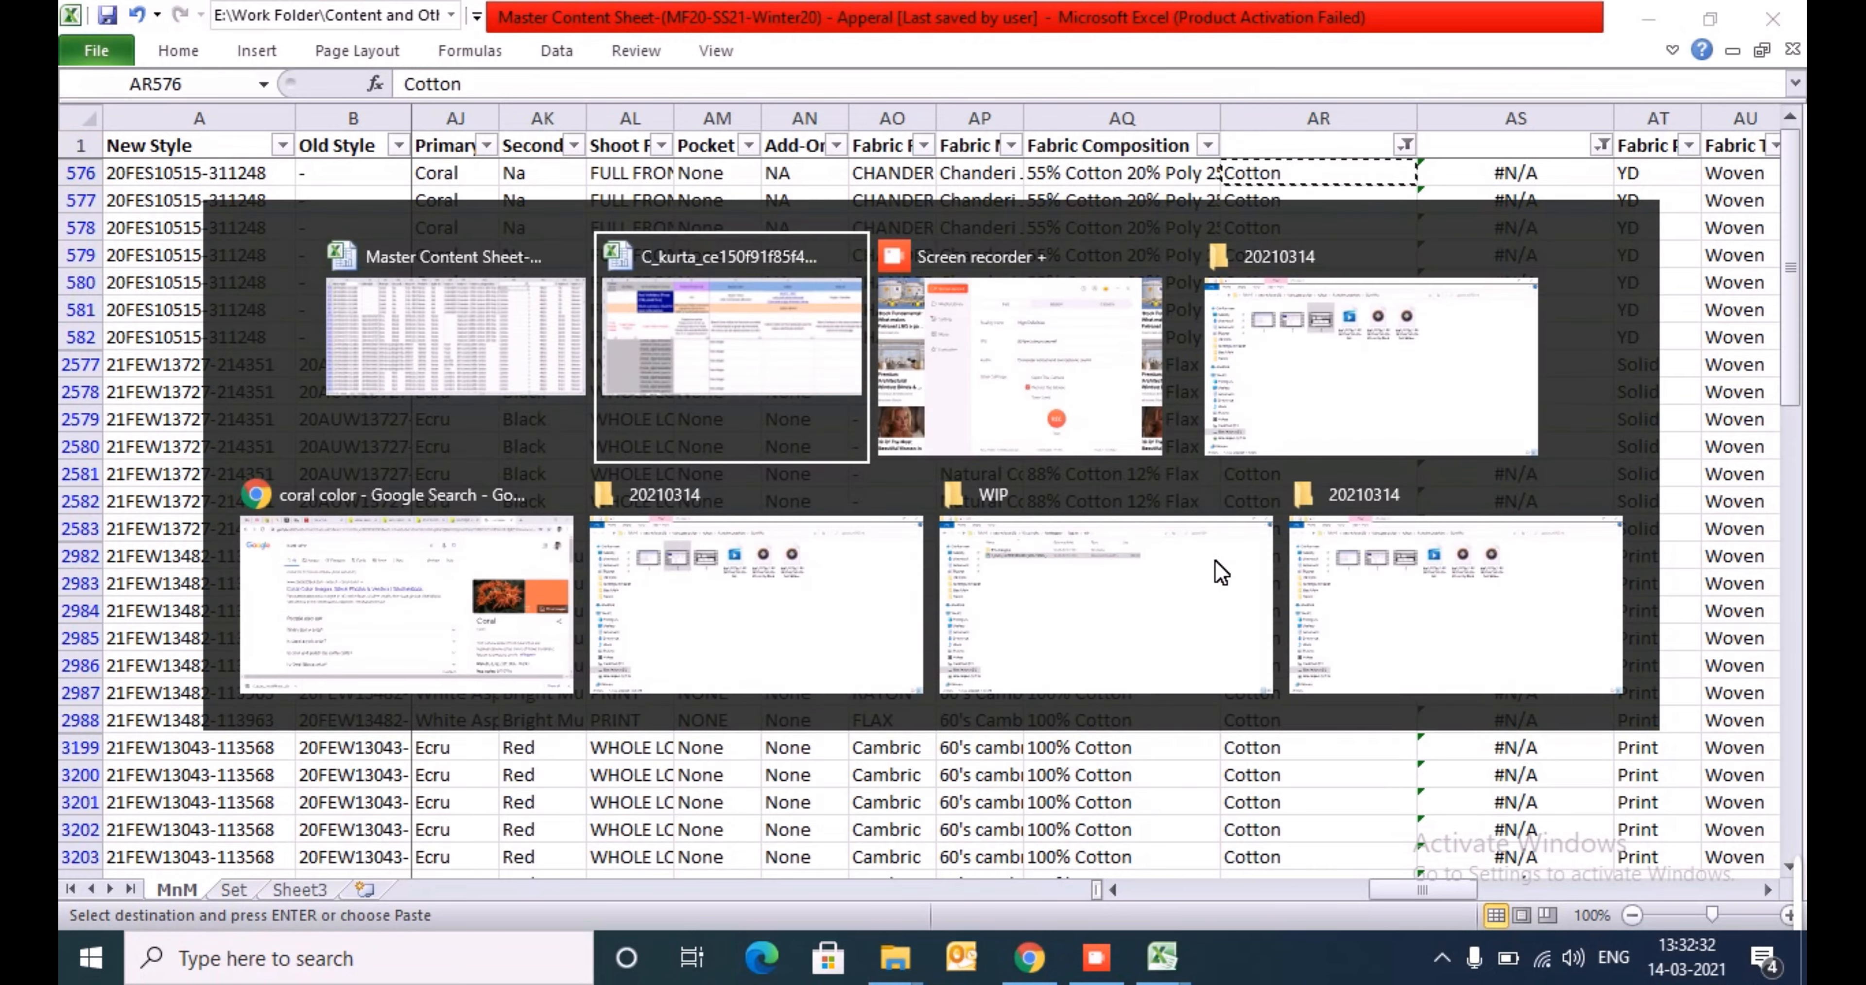
pyautogui.hotkey('ctrl', 'pageup')
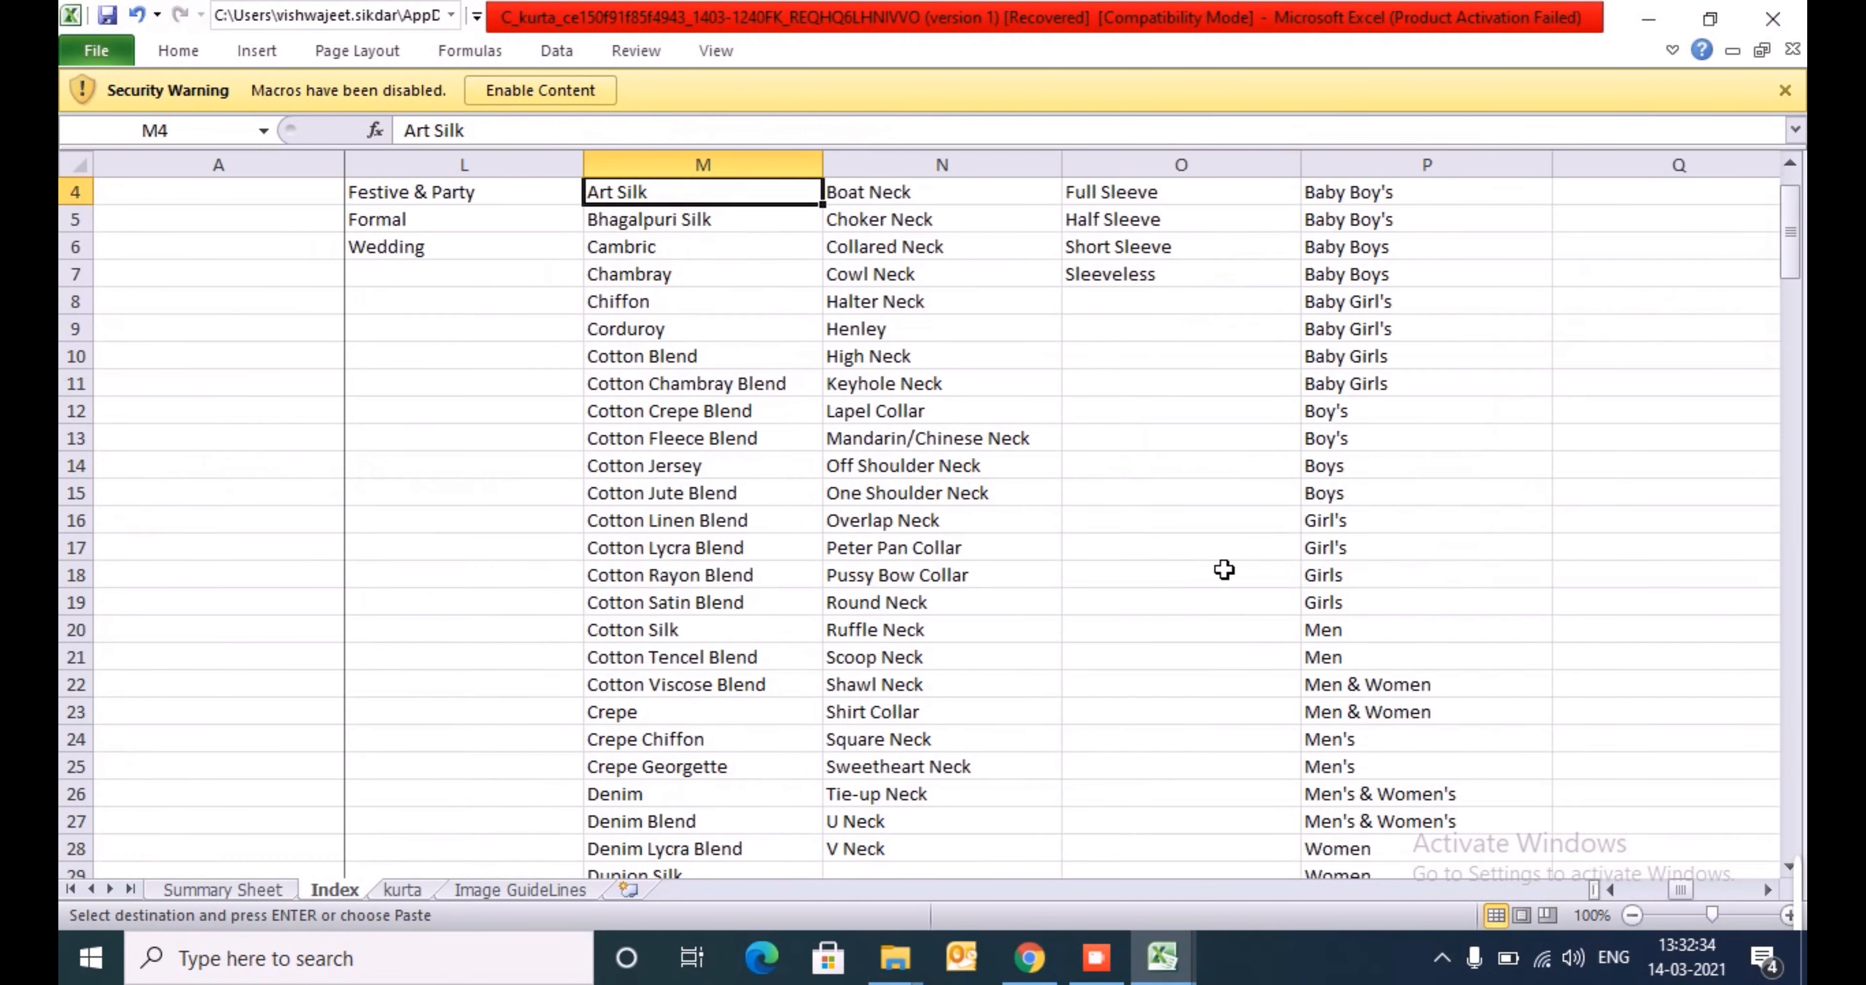
pyautogui.press('Up')
pyautogui.press('Up')
pyautogui.press('Down')
pyautogui.hotkey('ctrl', 'shift', 'Down')
# - Search the selected Fabric list for Cotton, going through the matches up to Pure Cotton
pyautogui.hotkey('ctrl', 'f')
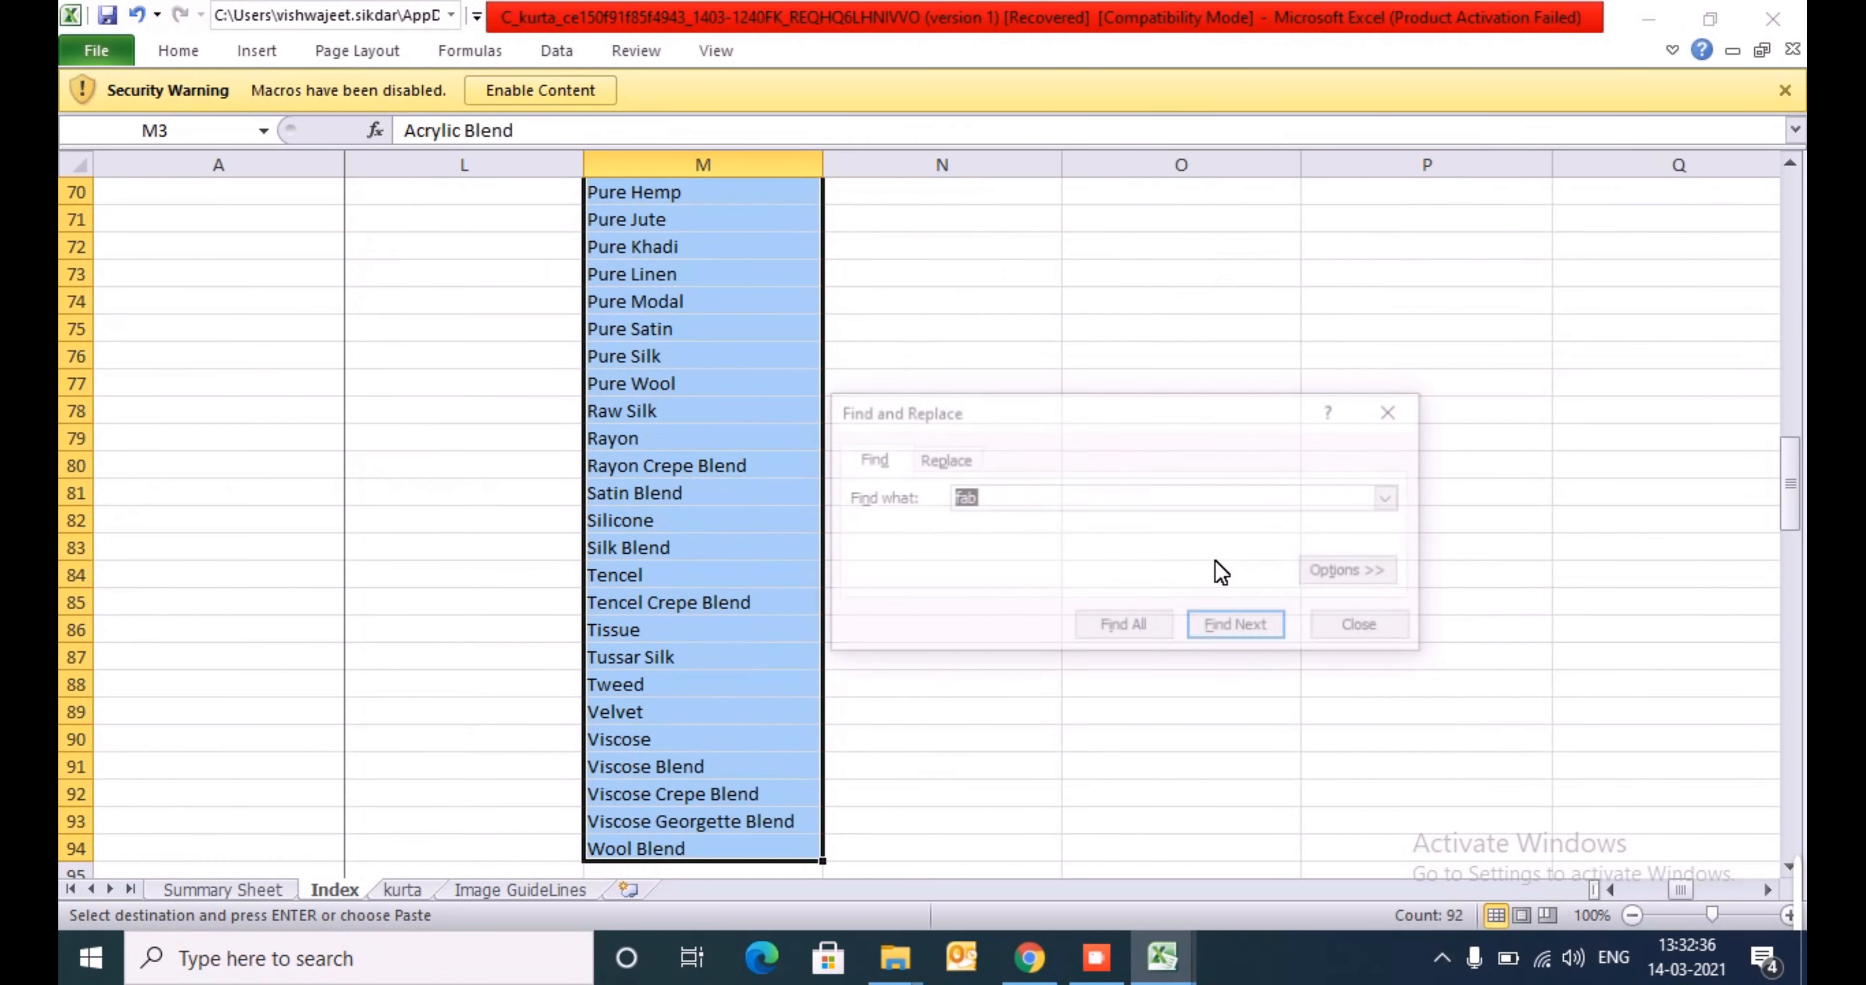
pyautogui.write('Cotton')
pyautogui.press('Return')
pyautogui.press('Return')
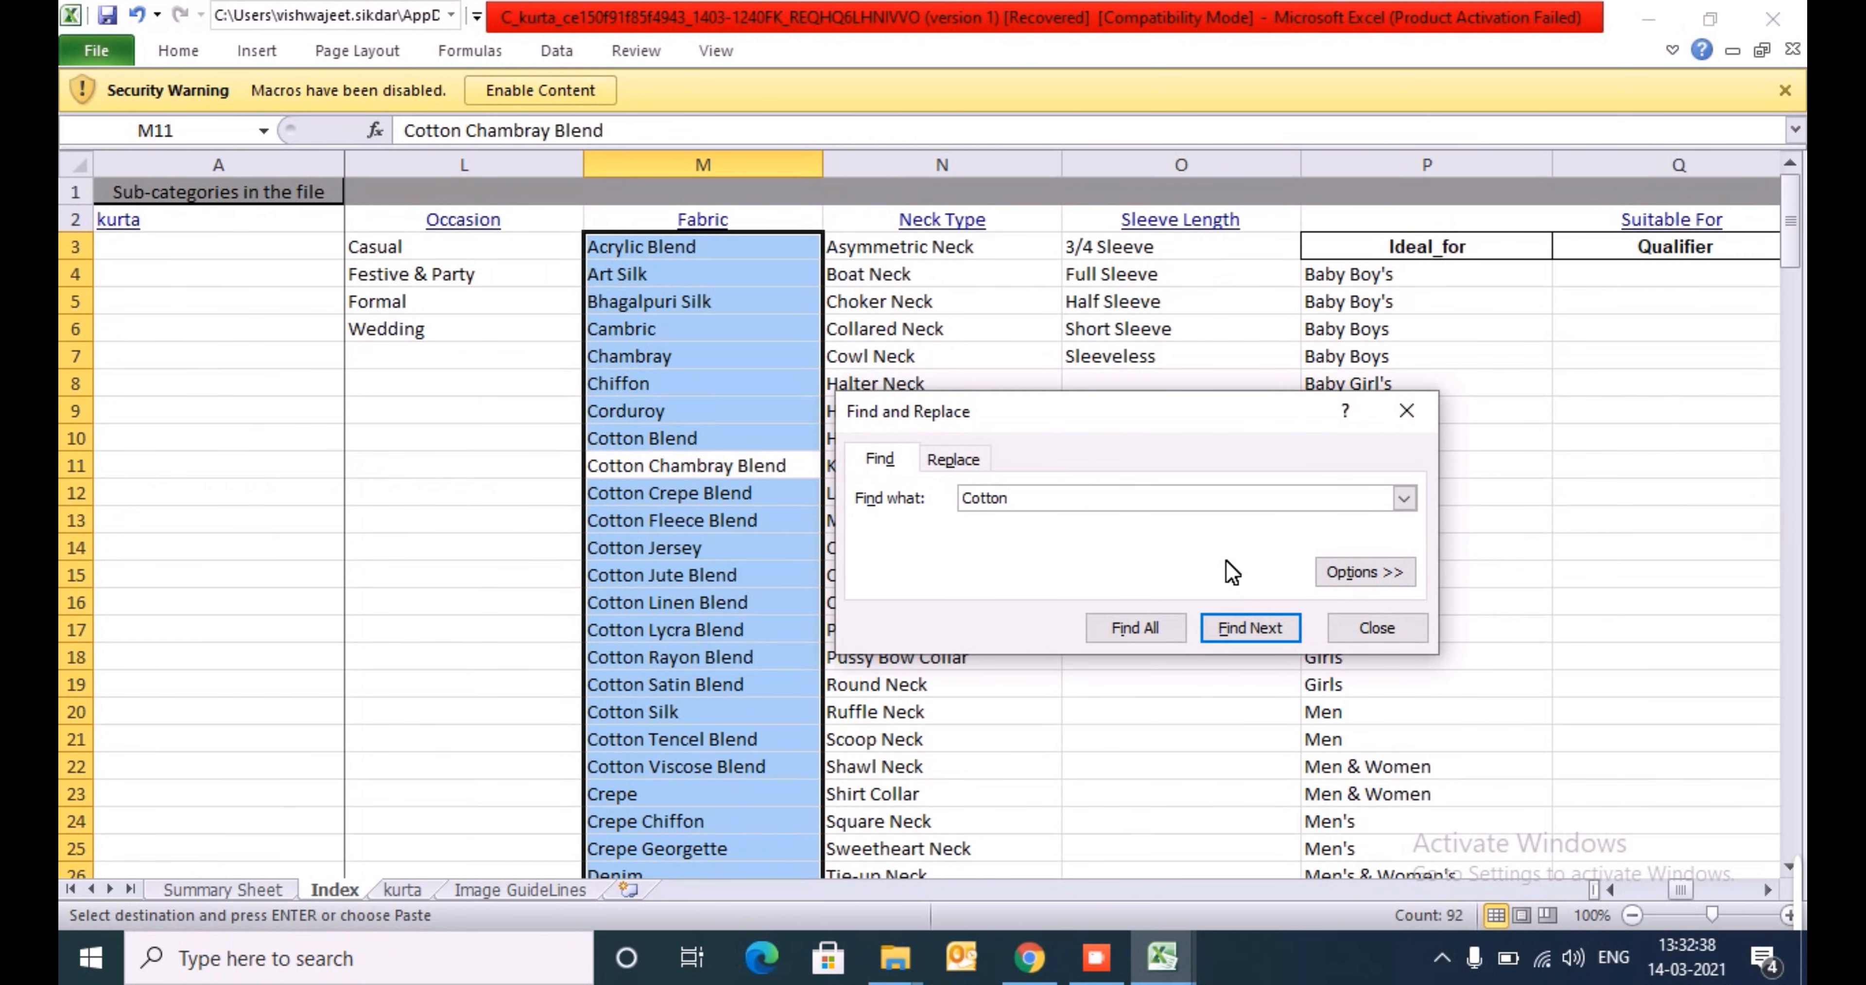
pyautogui.press('Return')
pyautogui.press('Return')
pyautogui.press('Return')
pyautogui.press('Return')
pyautogui.press('Return')
pyautogui.press('Return')
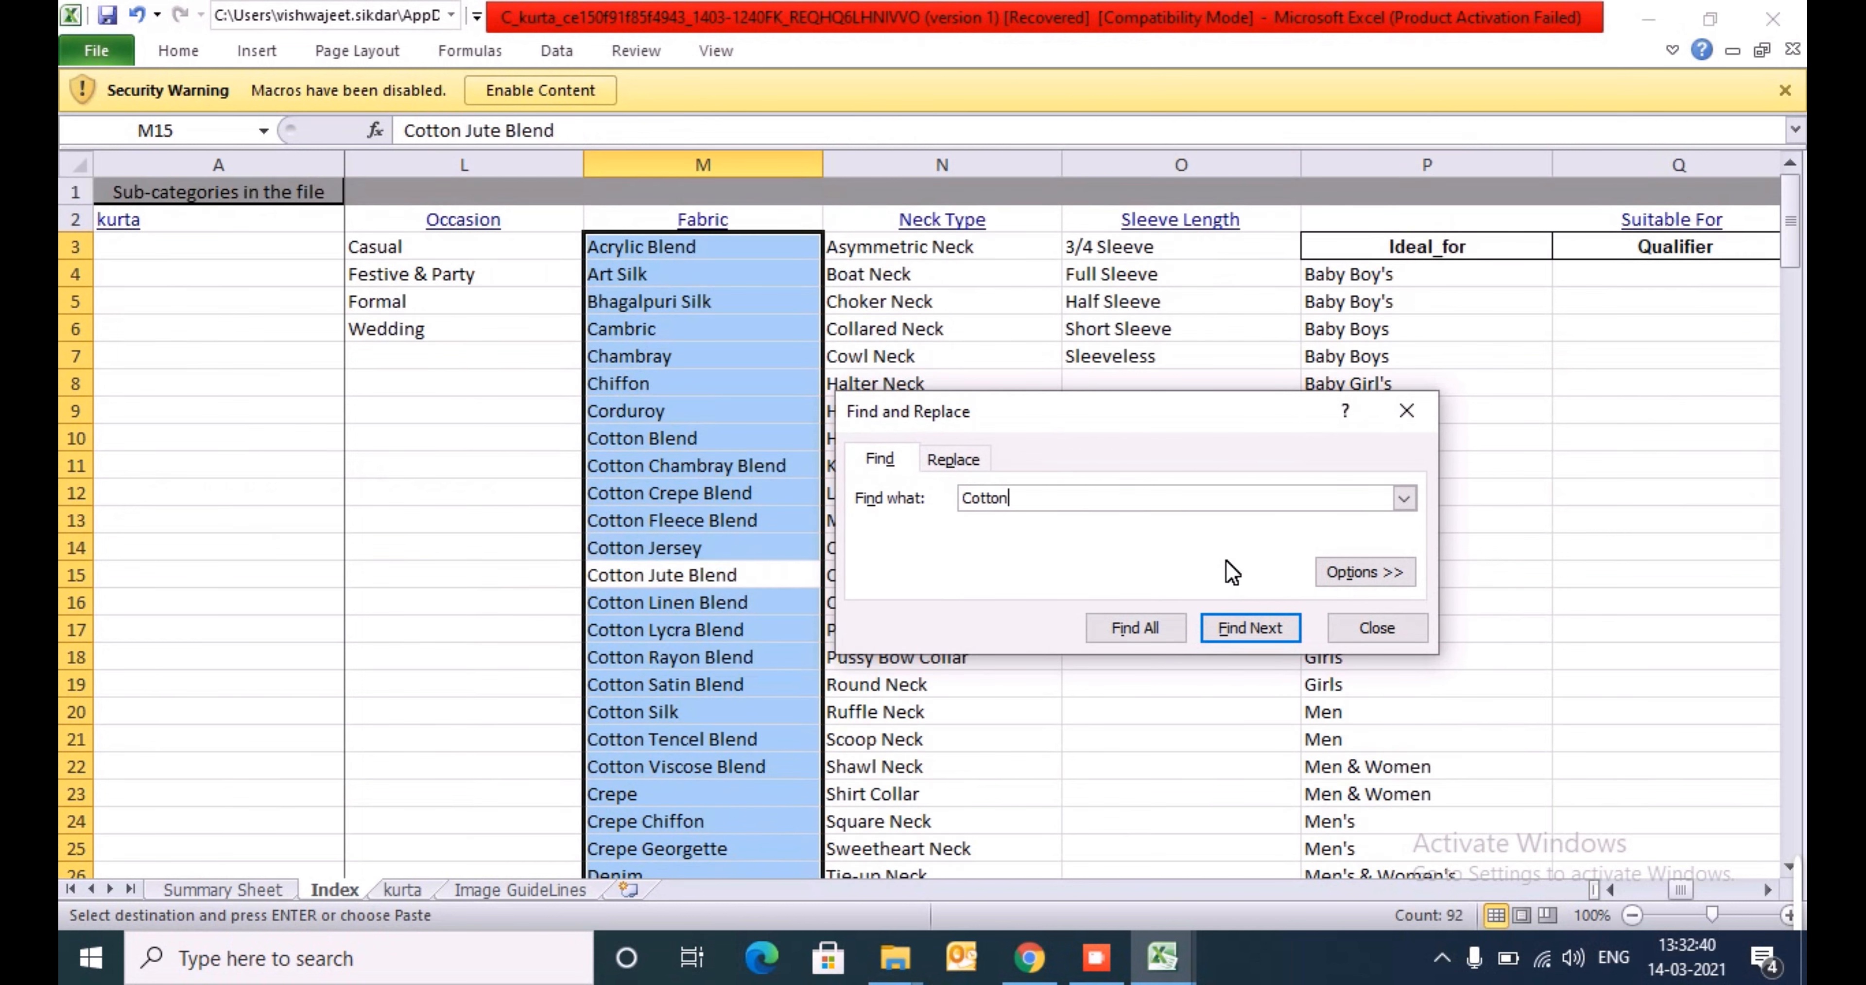
pyautogui.press('Return')
pyautogui.press('Return')
pyautogui.press('Return')
pyautogui.press('Return')
pyautogui.press('Return')
pyautogui.press('Return')
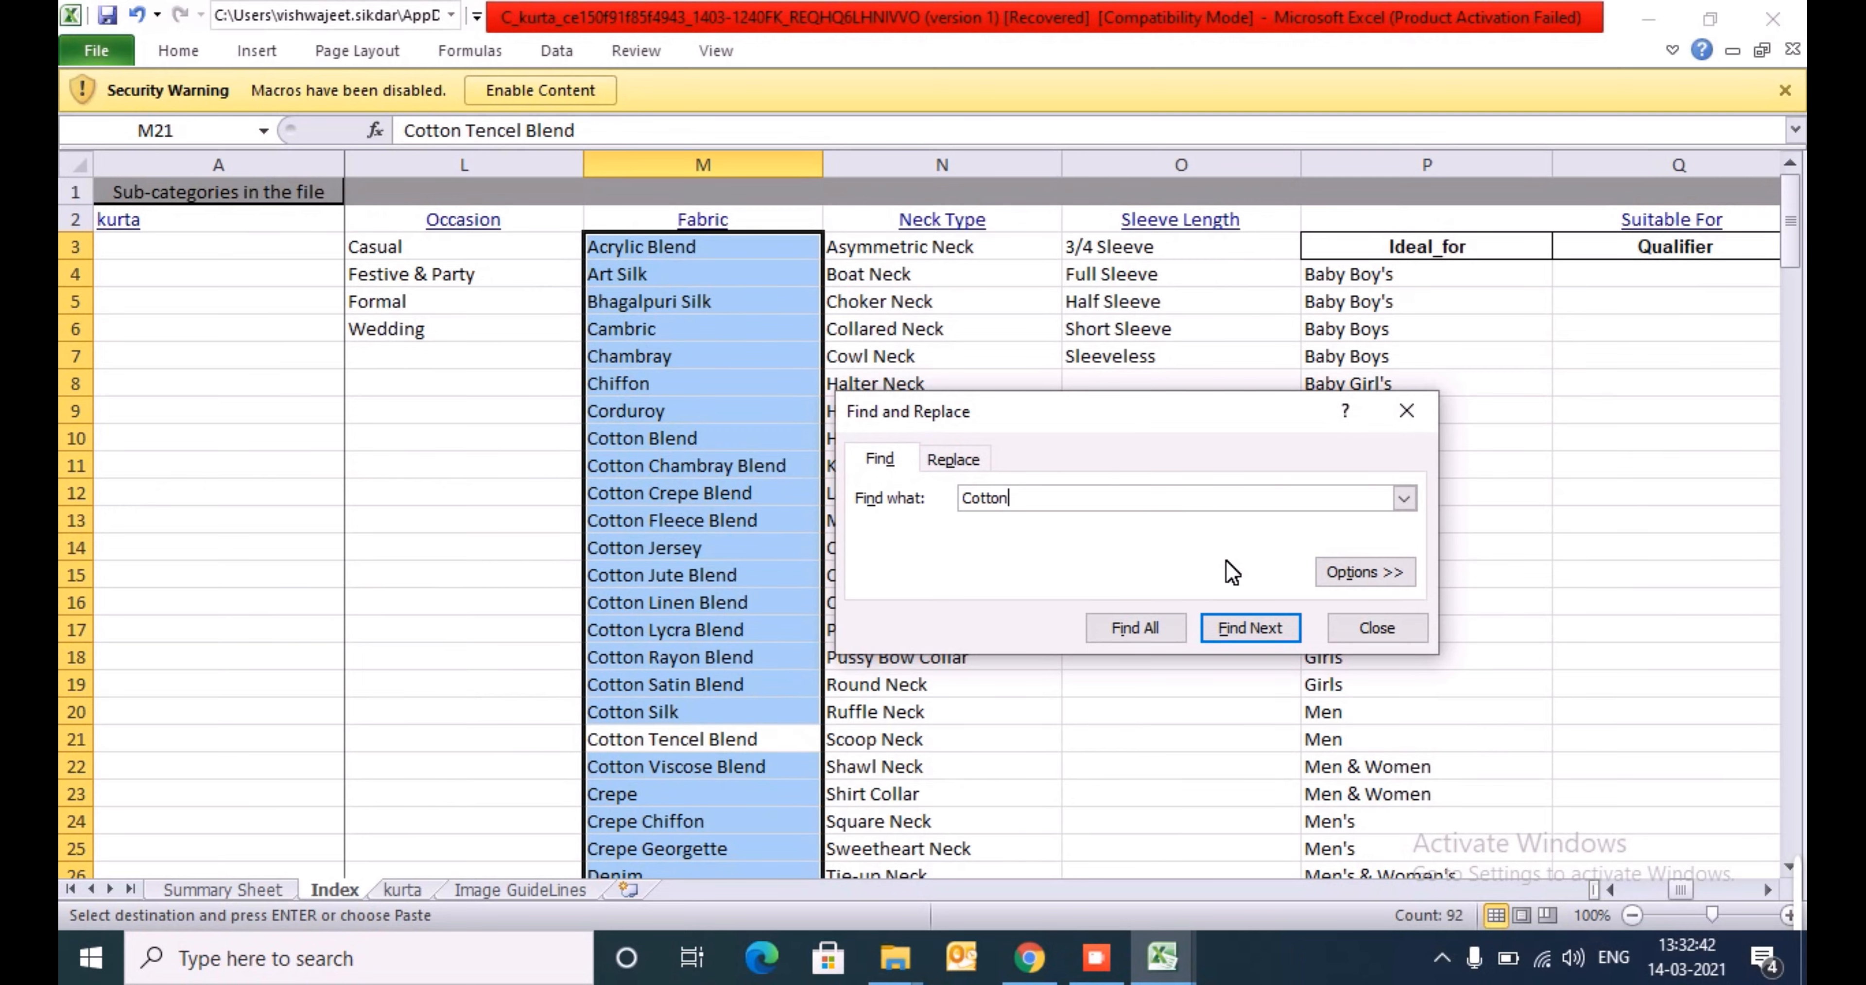
pyautogui.press('Return')
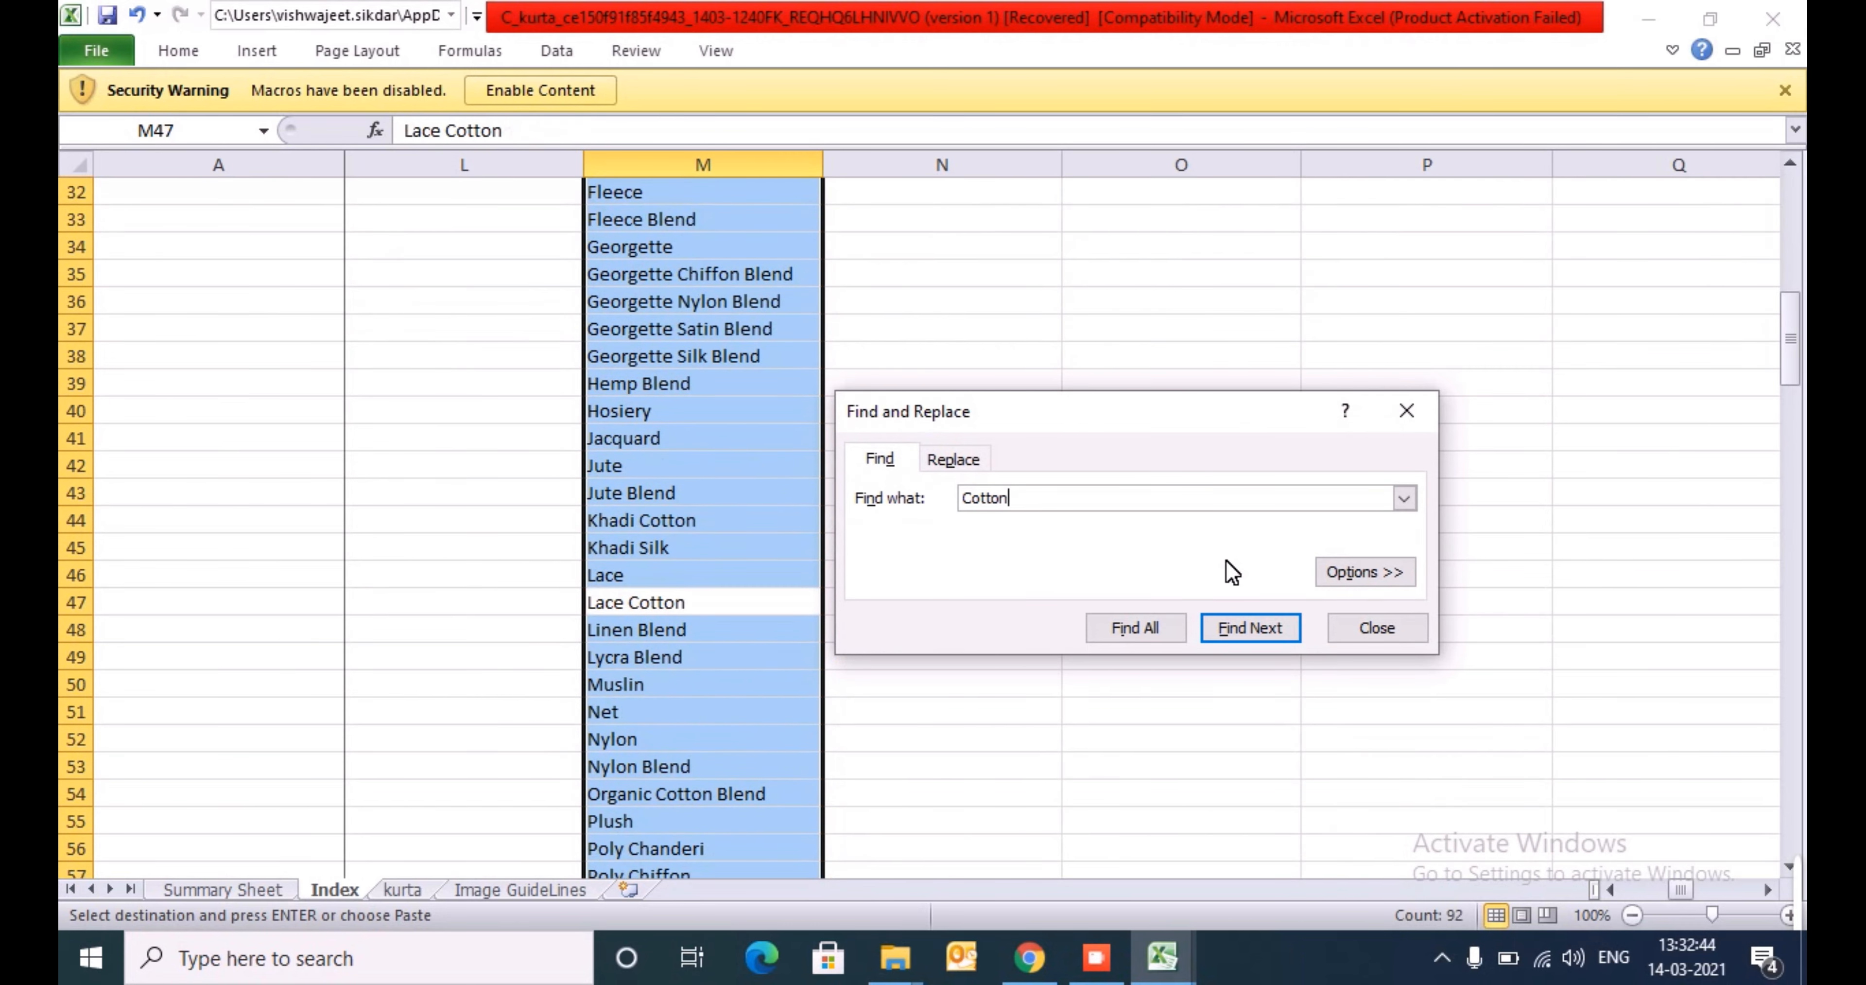
pyautogui.press('Return')
pyautogui.press('Return')
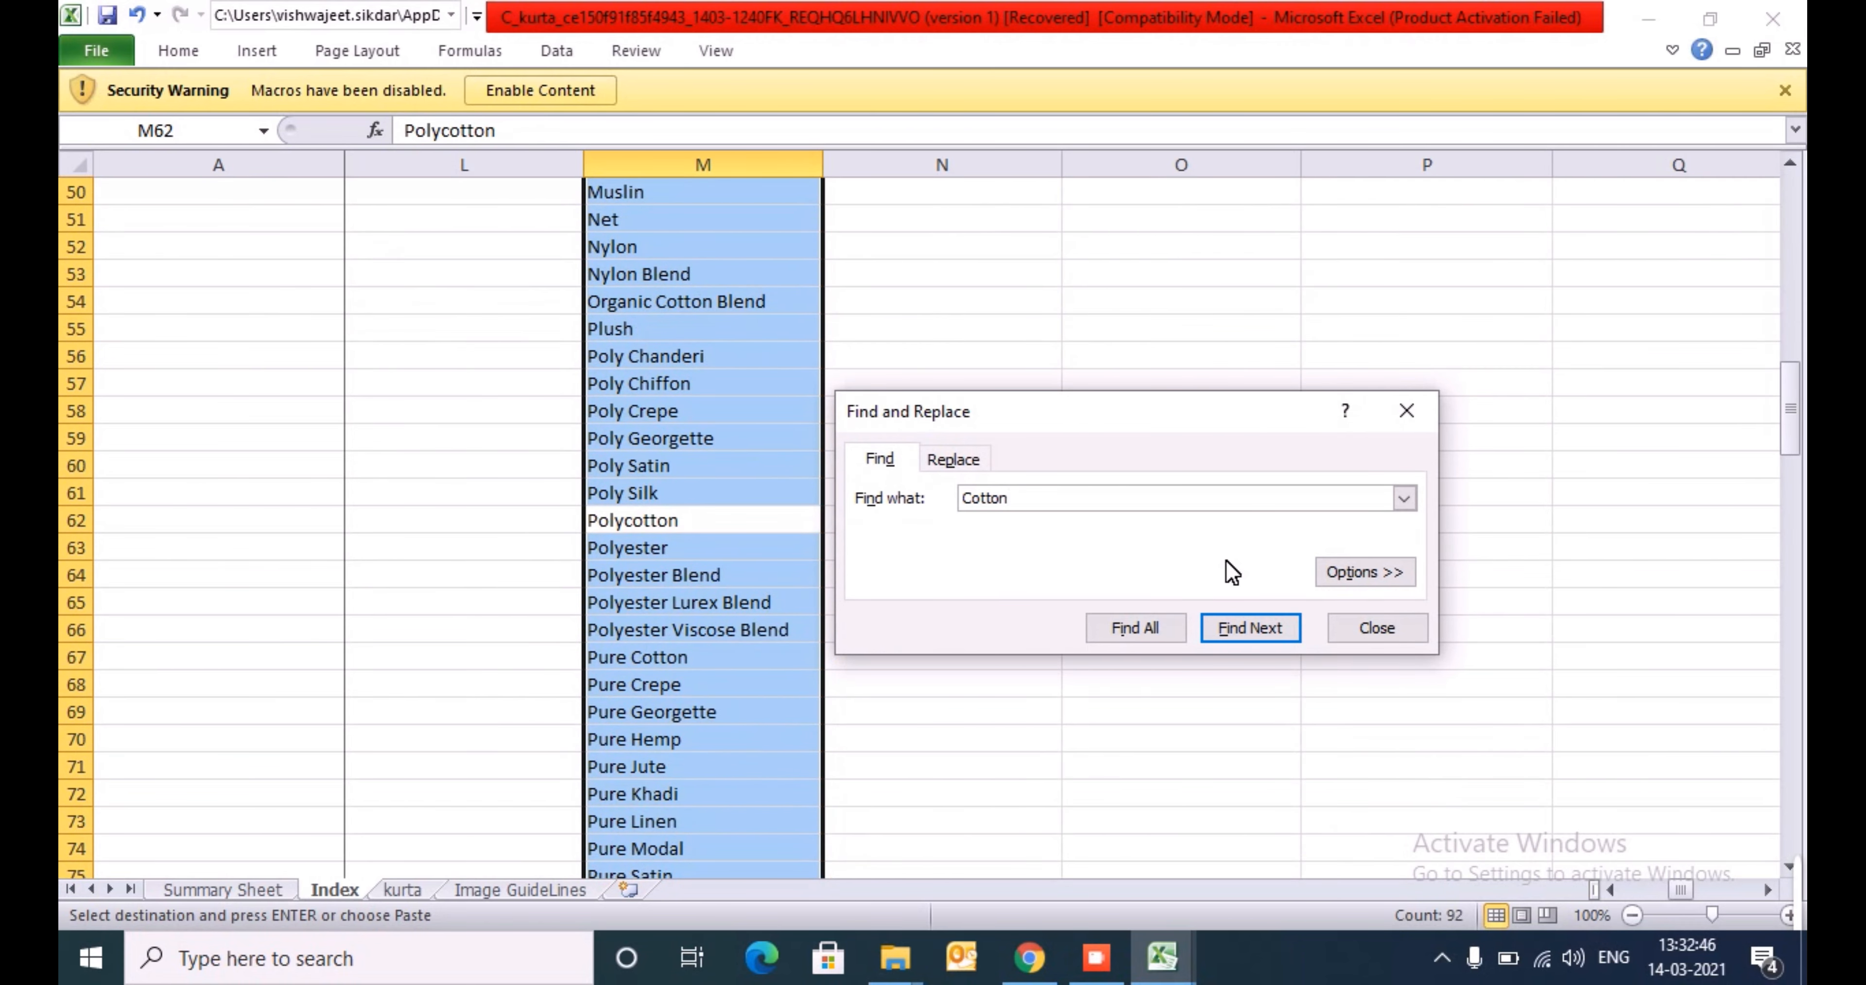
pyautogui.press('Return')
# - Close the search and copy the Pure Cotton entry from the Fabric list
pyautogui.press('Escape')
pyautogui.press('Down')
pyautogui.press('Up')
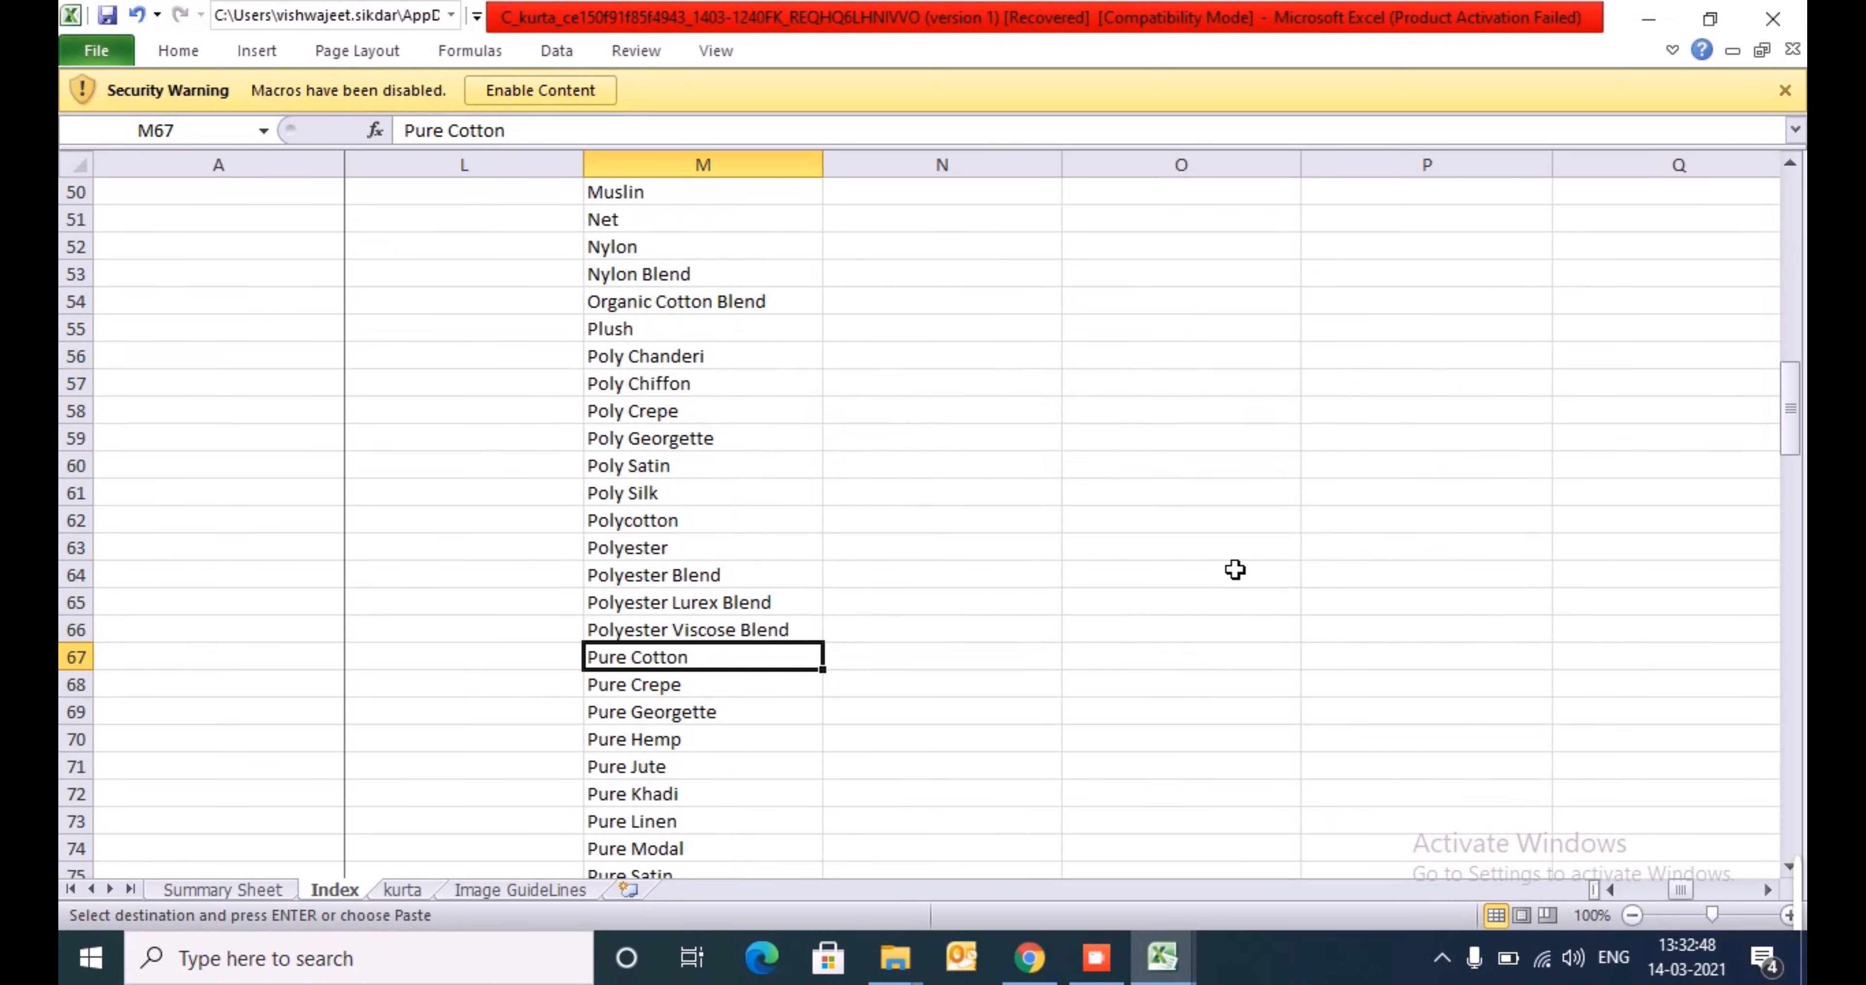
pyautogui.hotkey('ctrl', 'c')
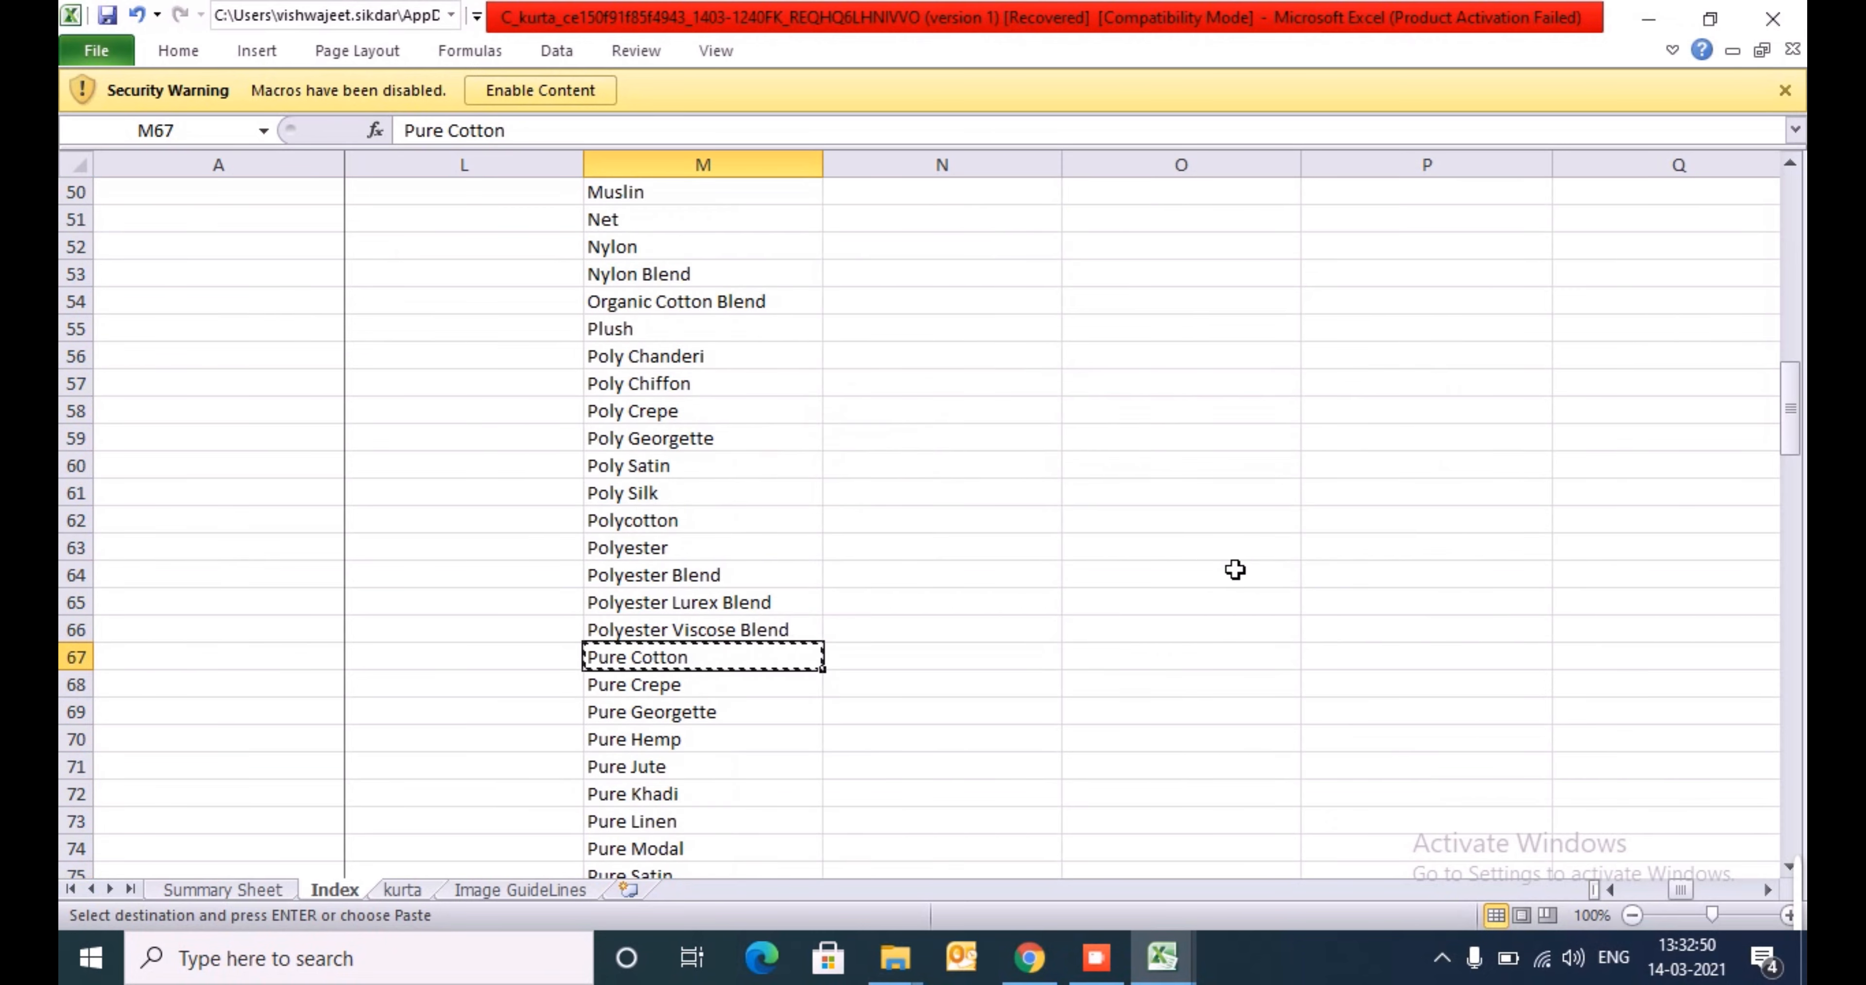
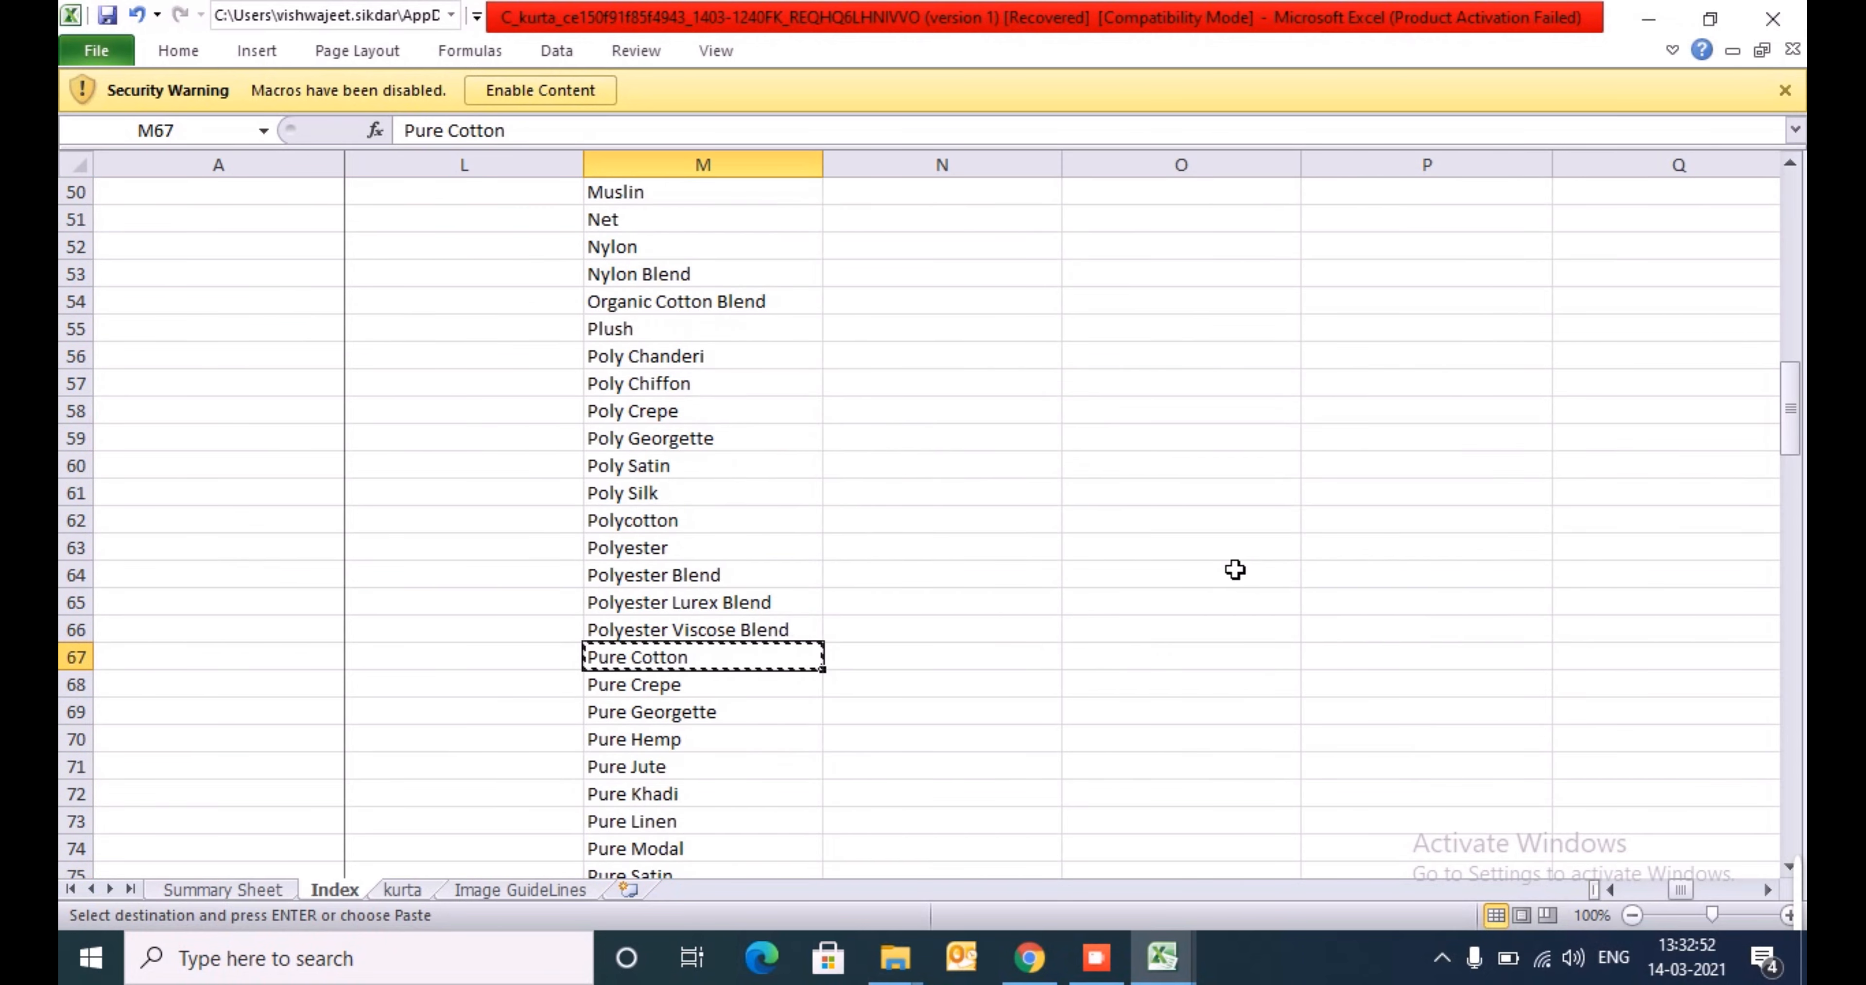
# - Switch to the Master Content Sheet and filter Fabric Composition in column AQ to exclude 100% Cotton
pyautogui.hotkey('alt', 'Tab')
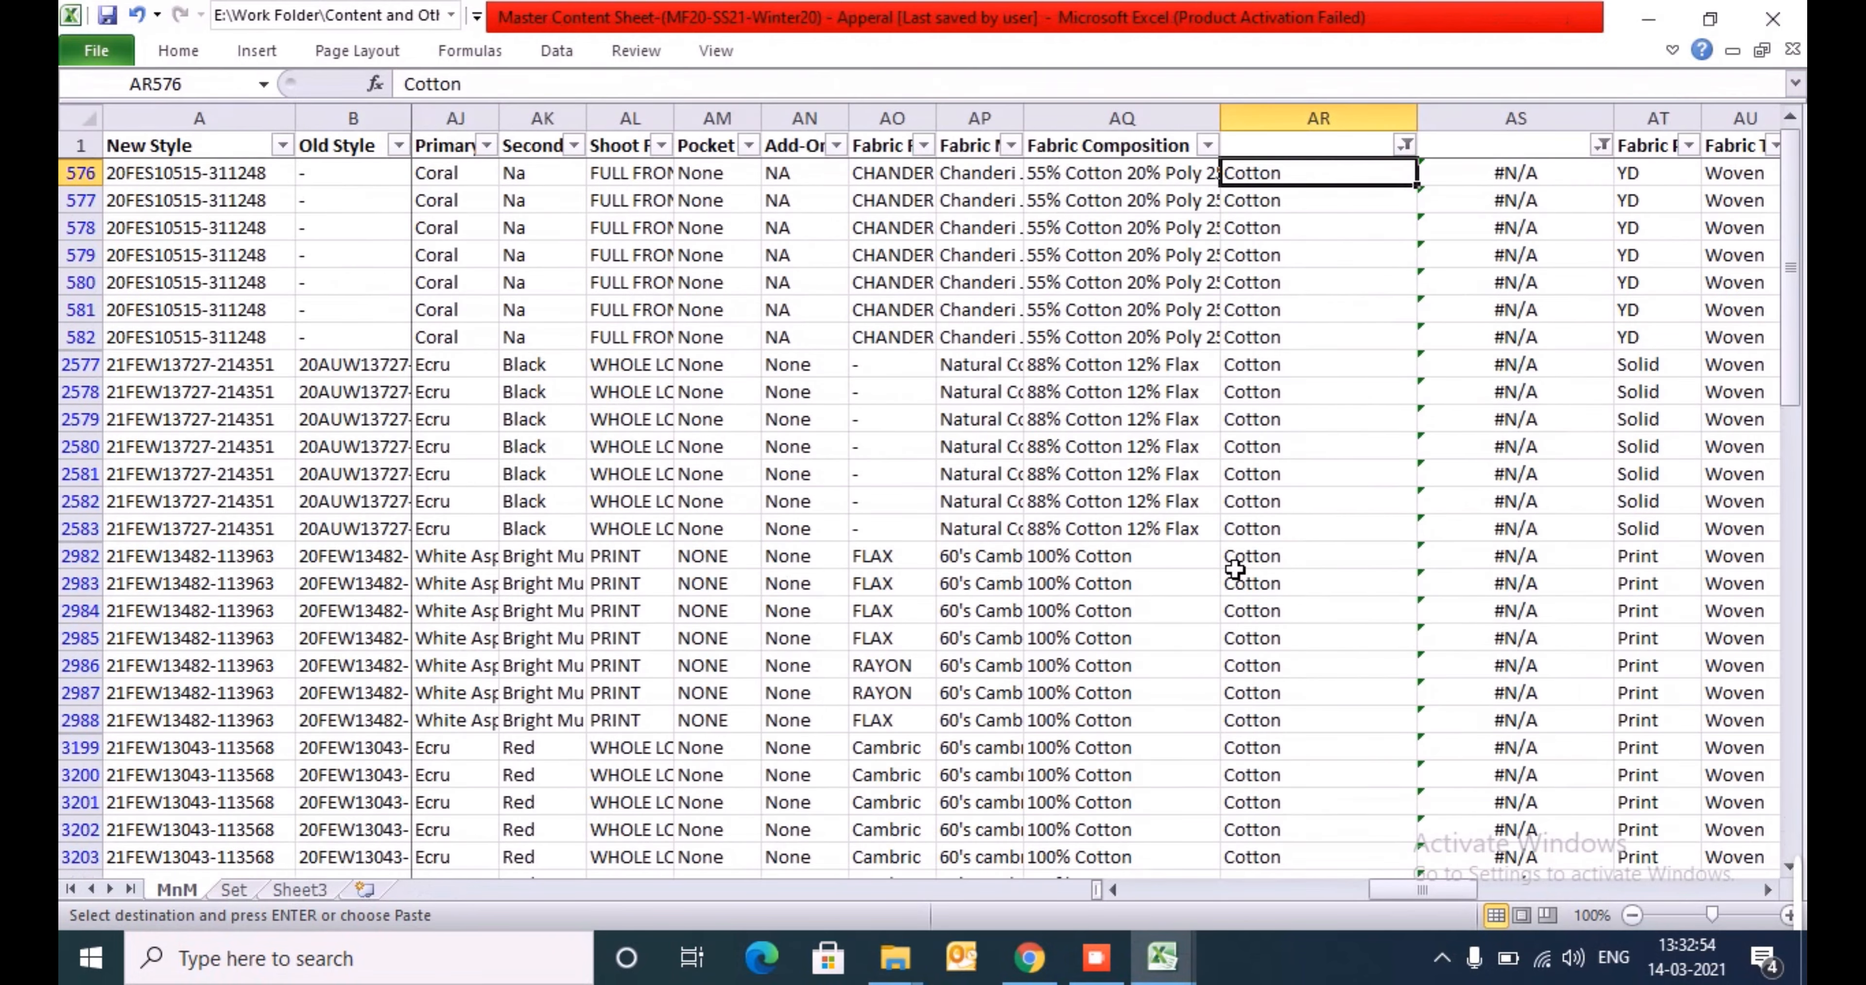
pyautogui.hotkey('ctrl', 'Up')
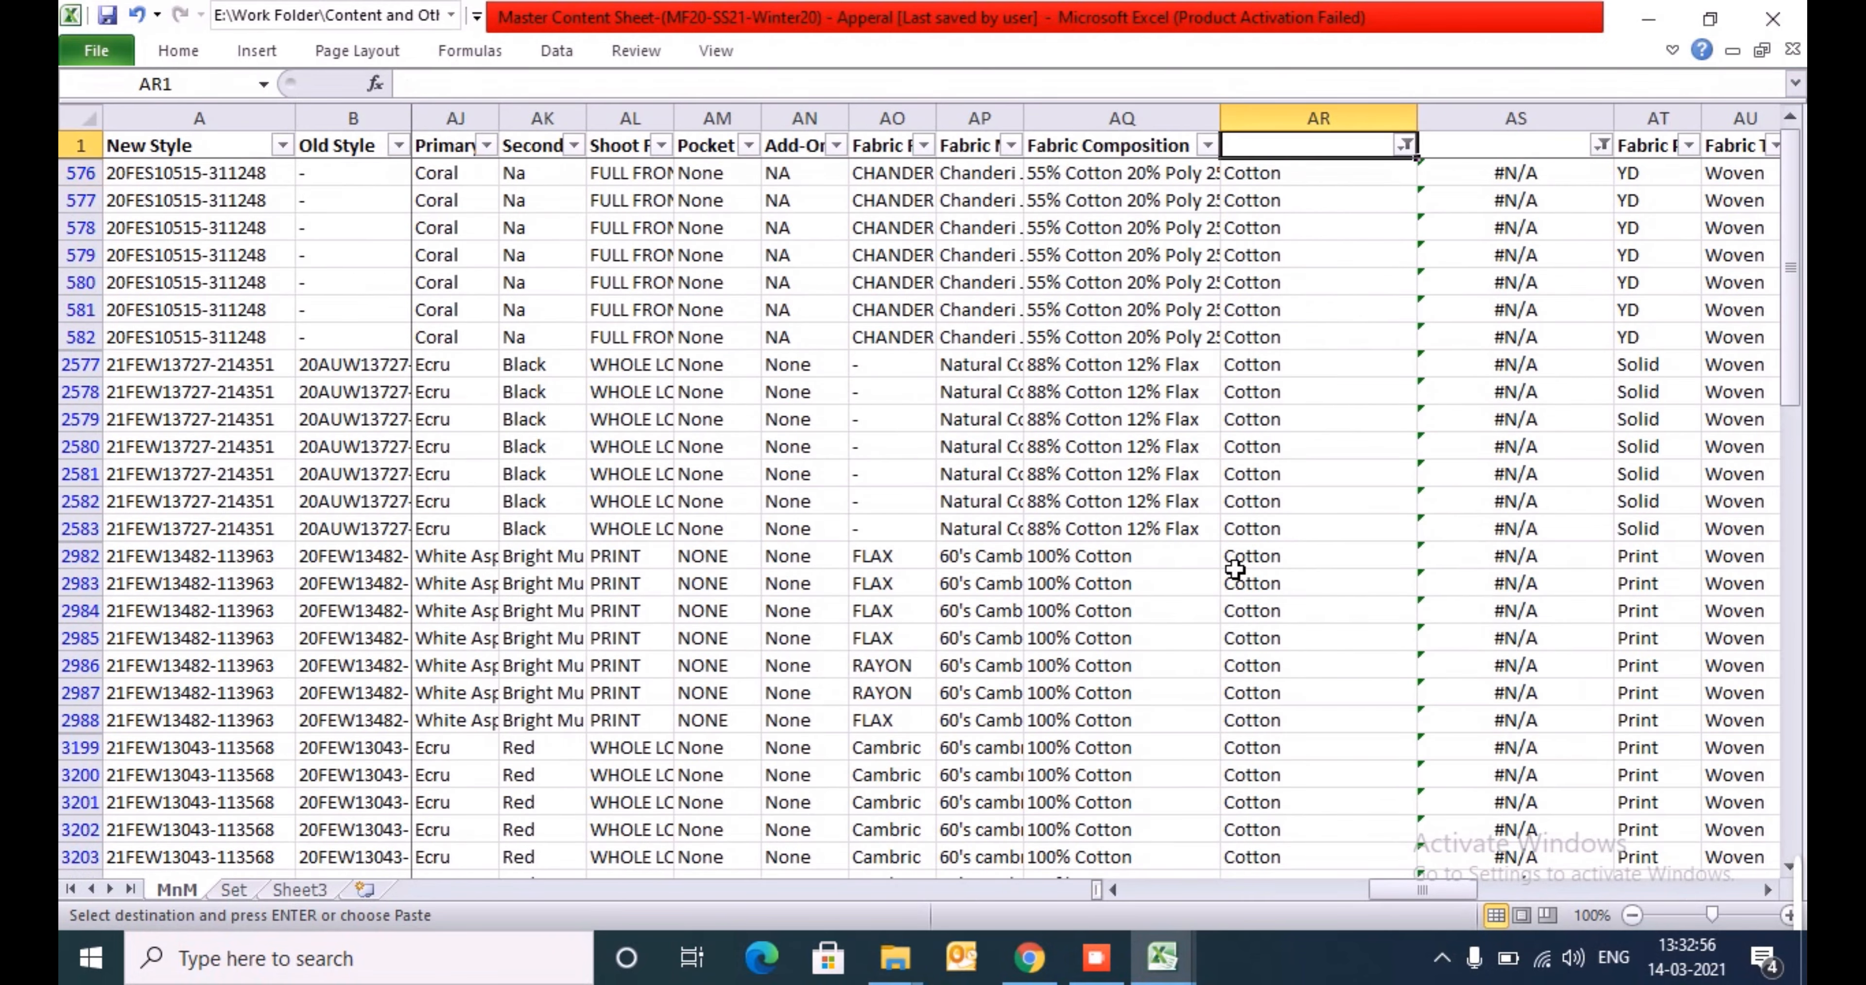
pyautogui.press('Left')
pyautogui.hotkey('alt', 'Down')
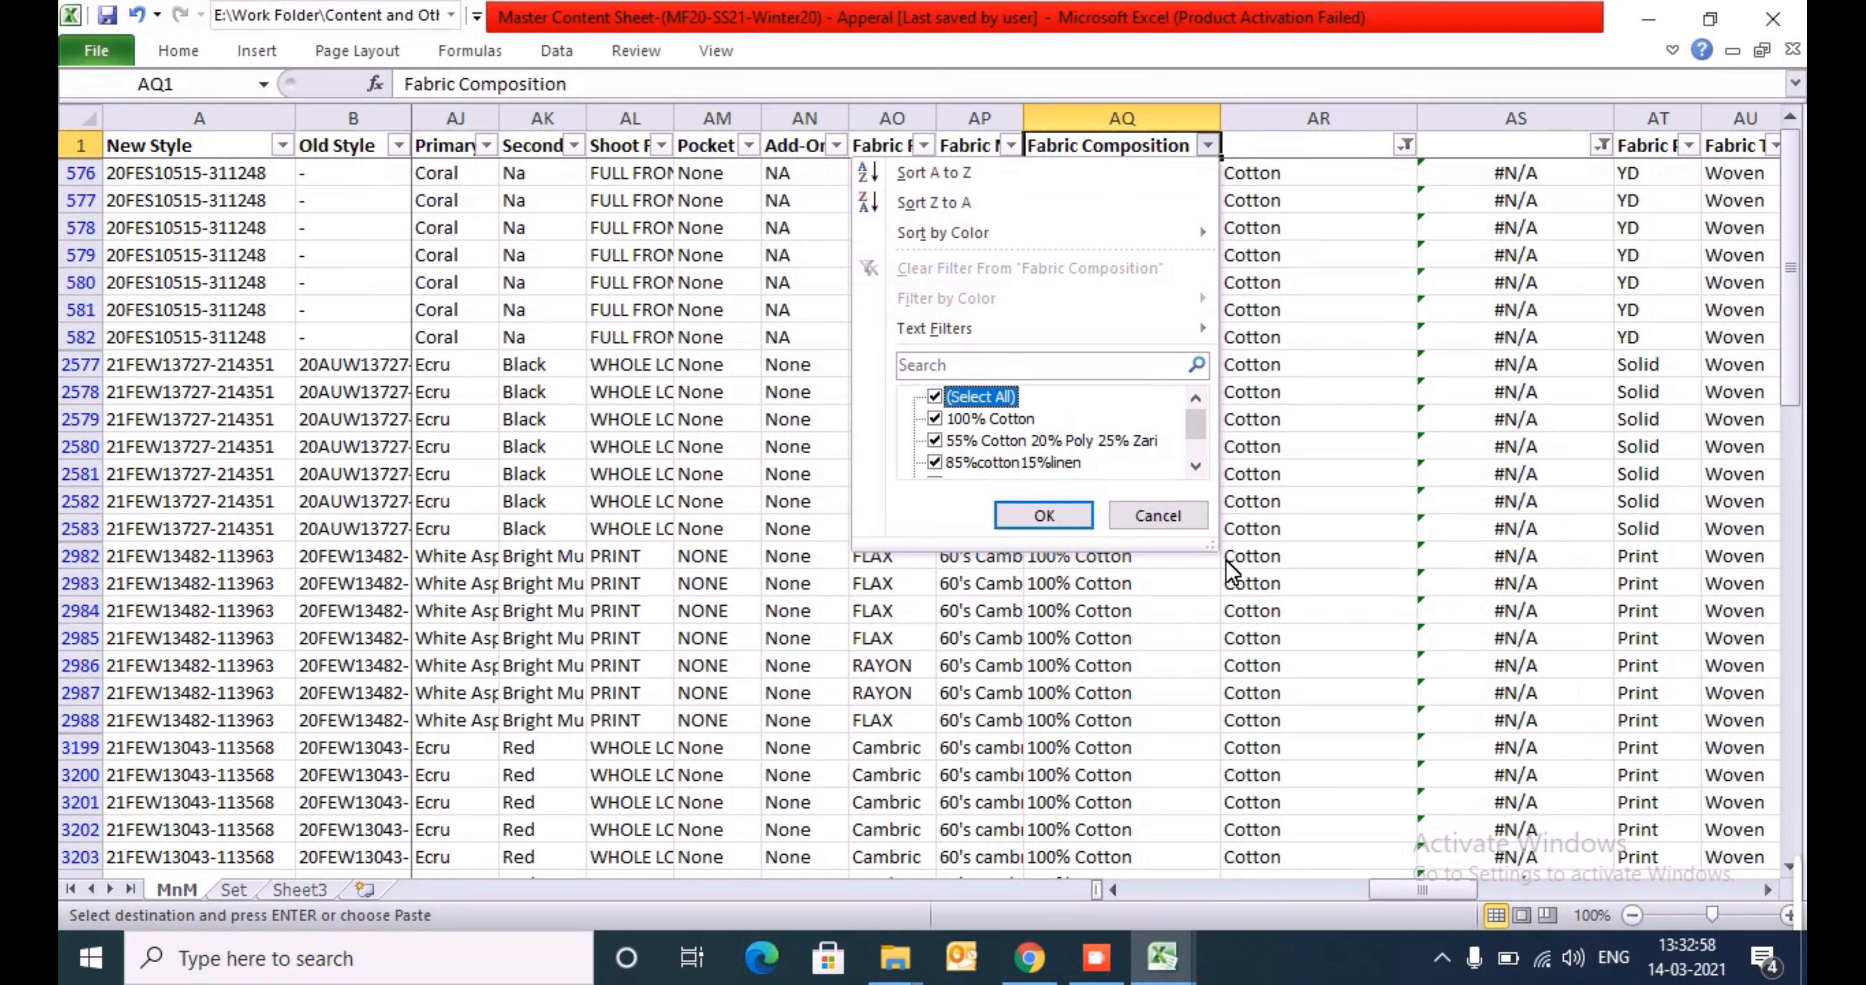
pyautogui.press('Down')
pyautogui.press('space')
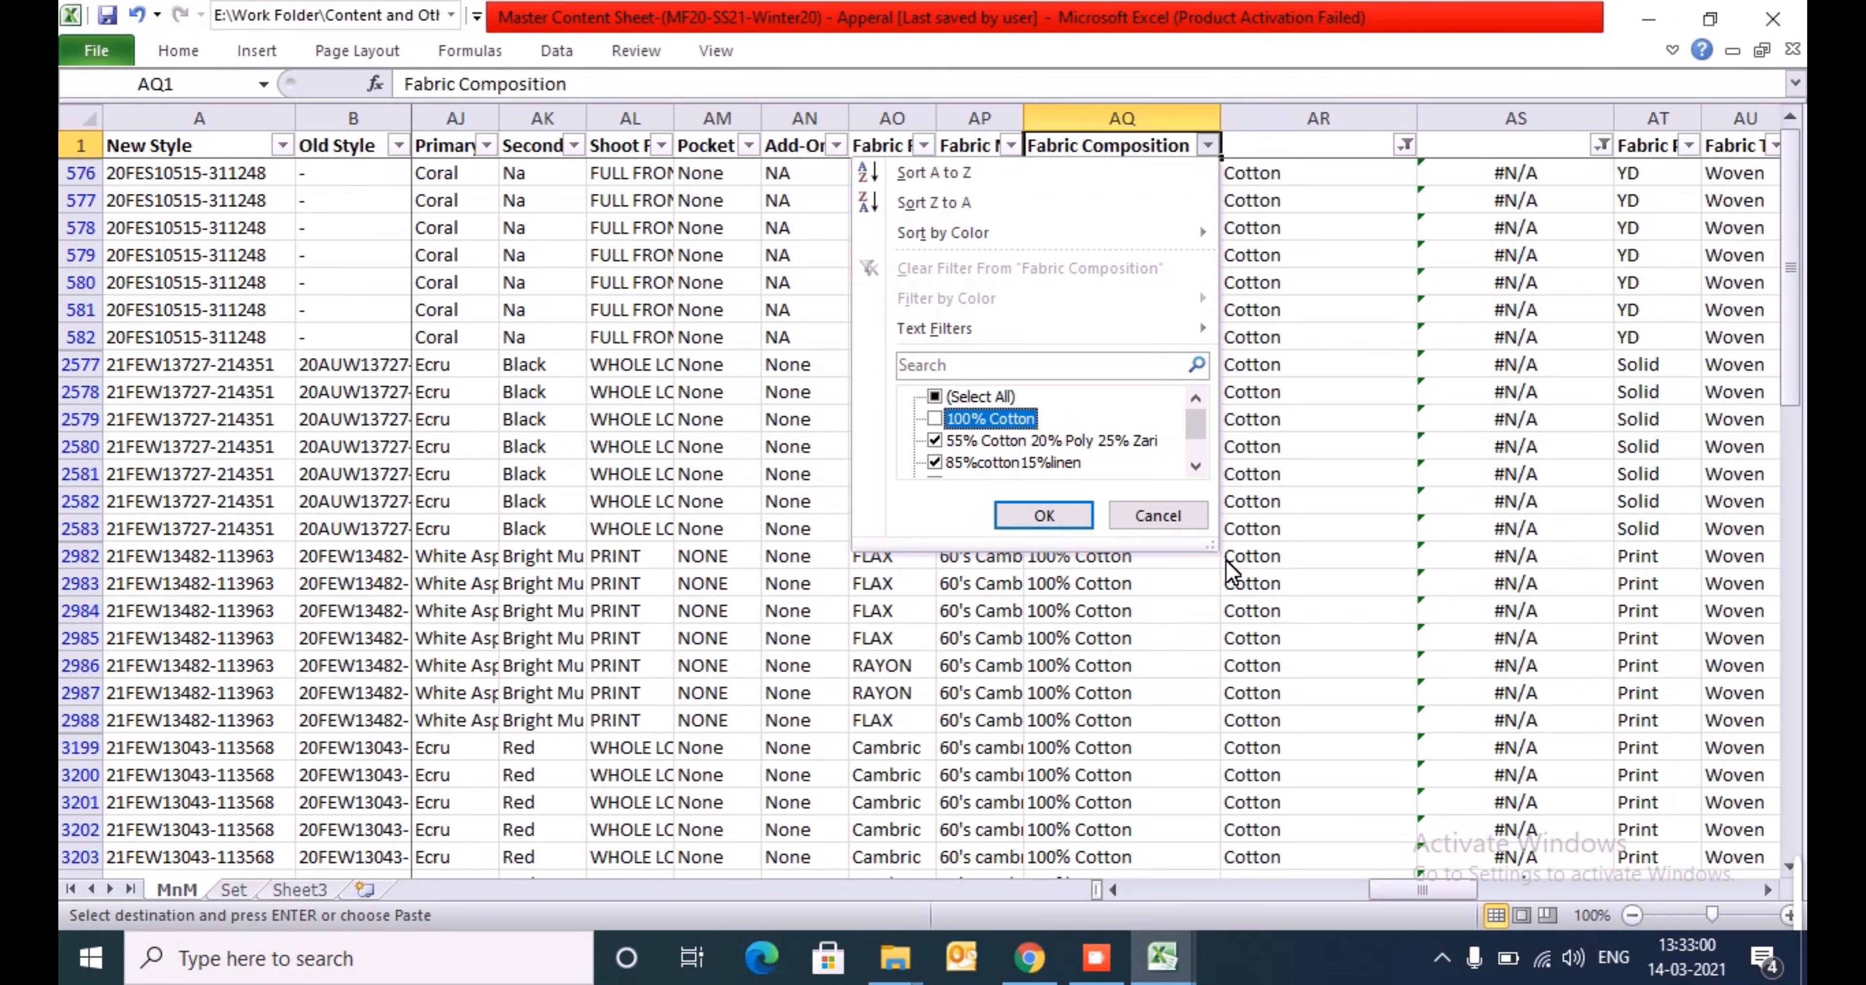
pyautogui.press('Down')
pyautogui.press('Down')
pyautogui.press('Down')
pyautogui.press('Down')
pyautogui.press('Down')
pyautogui.press('Down')
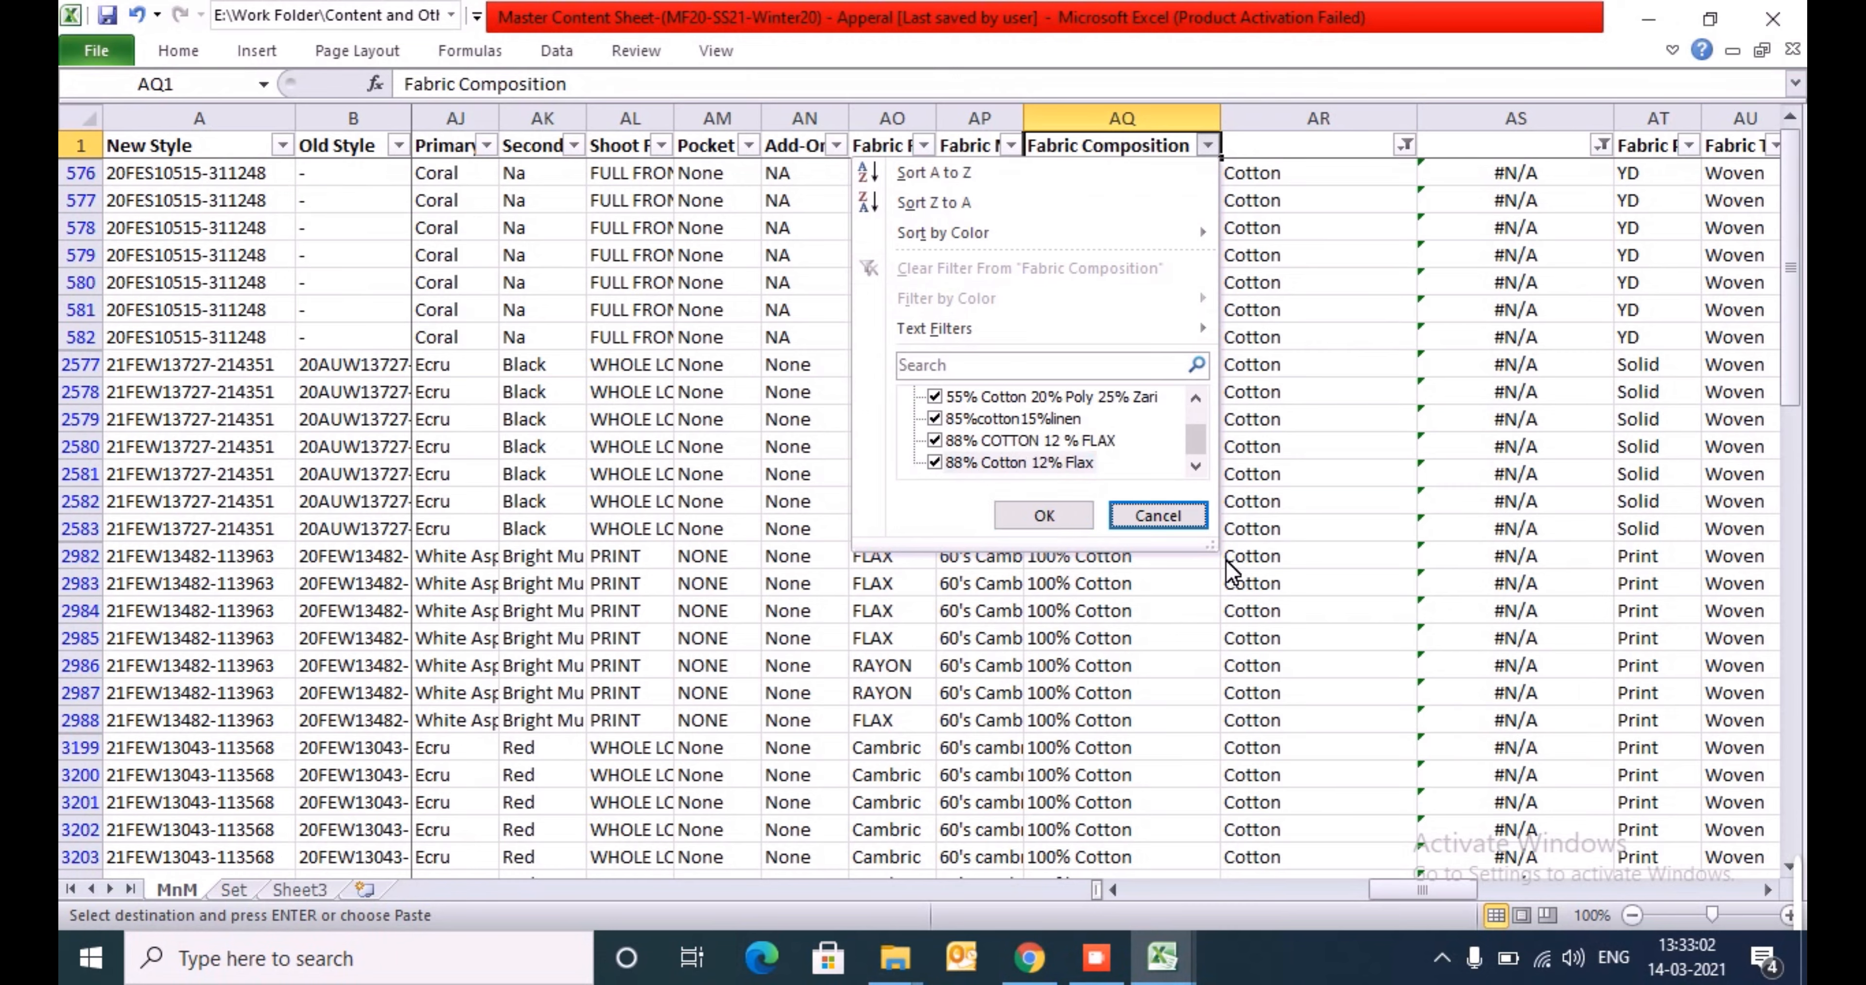
pyautogui.press('Up')
pyautogui.press('Return')
# - Search the Fabric list M3:M94 on the kurta template's Index sheet for "blen" and copy the Cotton Blend entry
pyautogui.hotkey('alt', 'Tab')
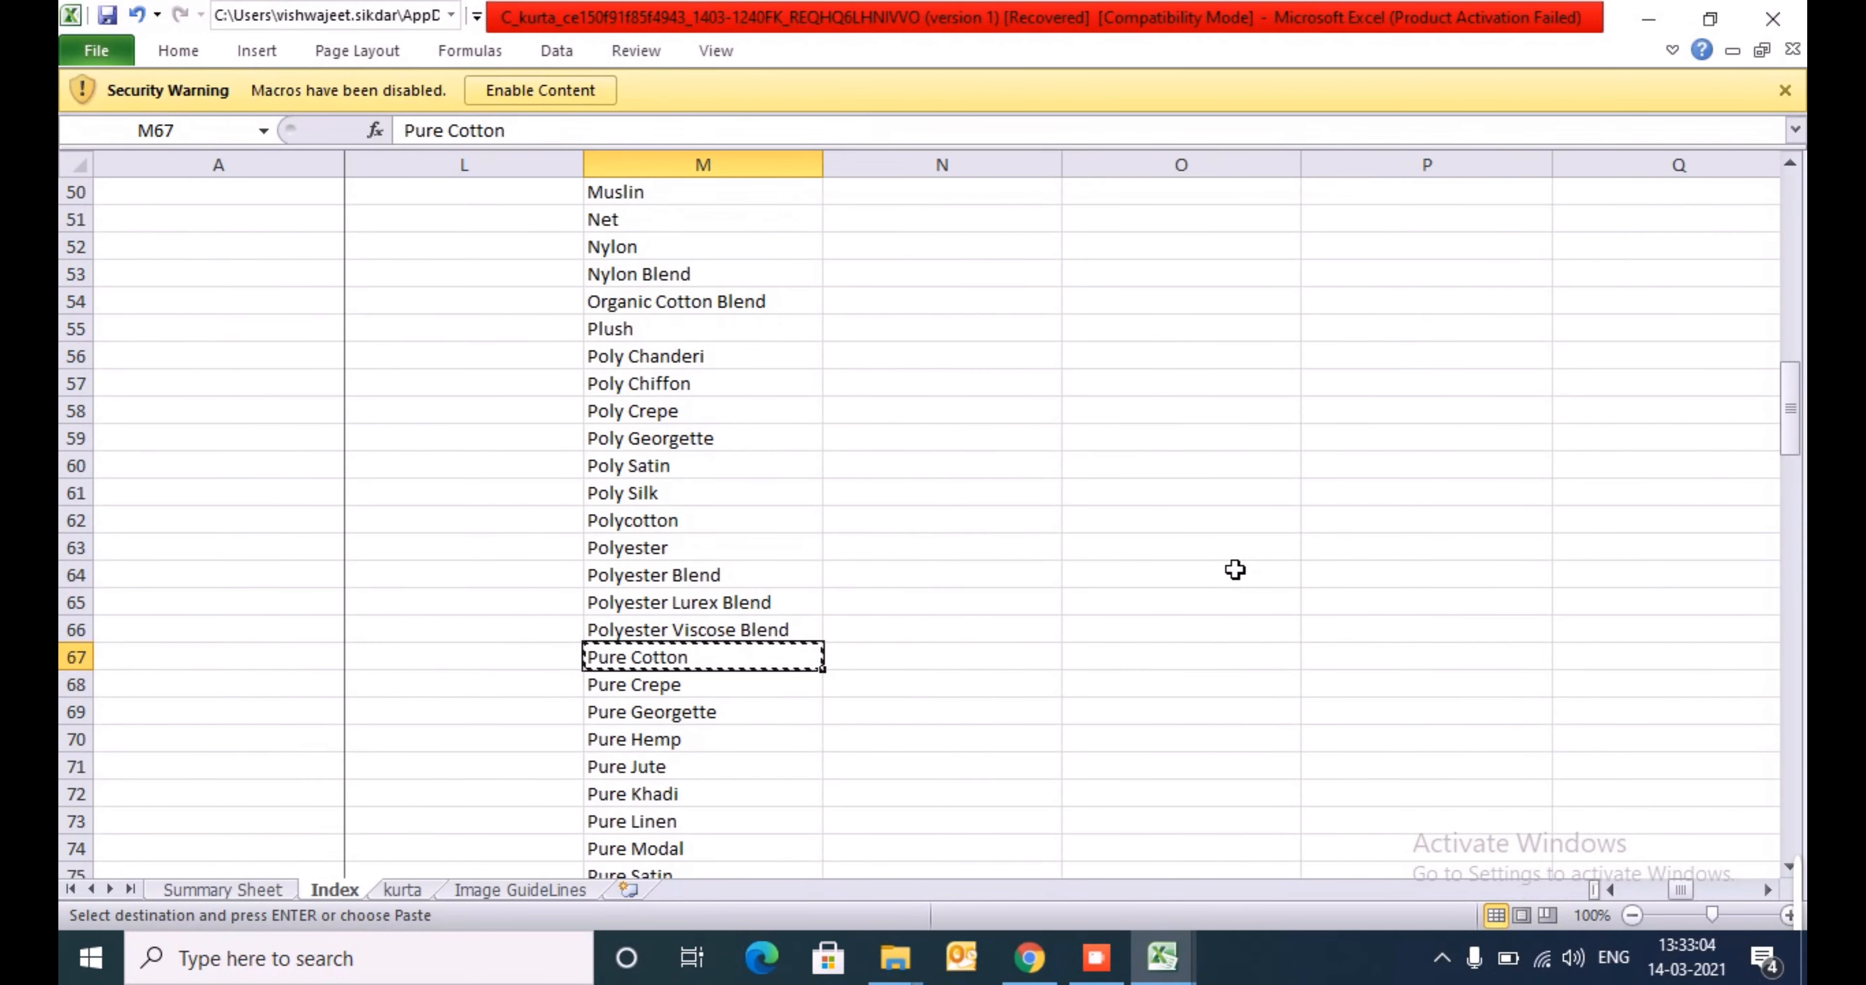
pyautogui.press('Up')
pyautogui.press('Up')
pyautogui.press('Up')
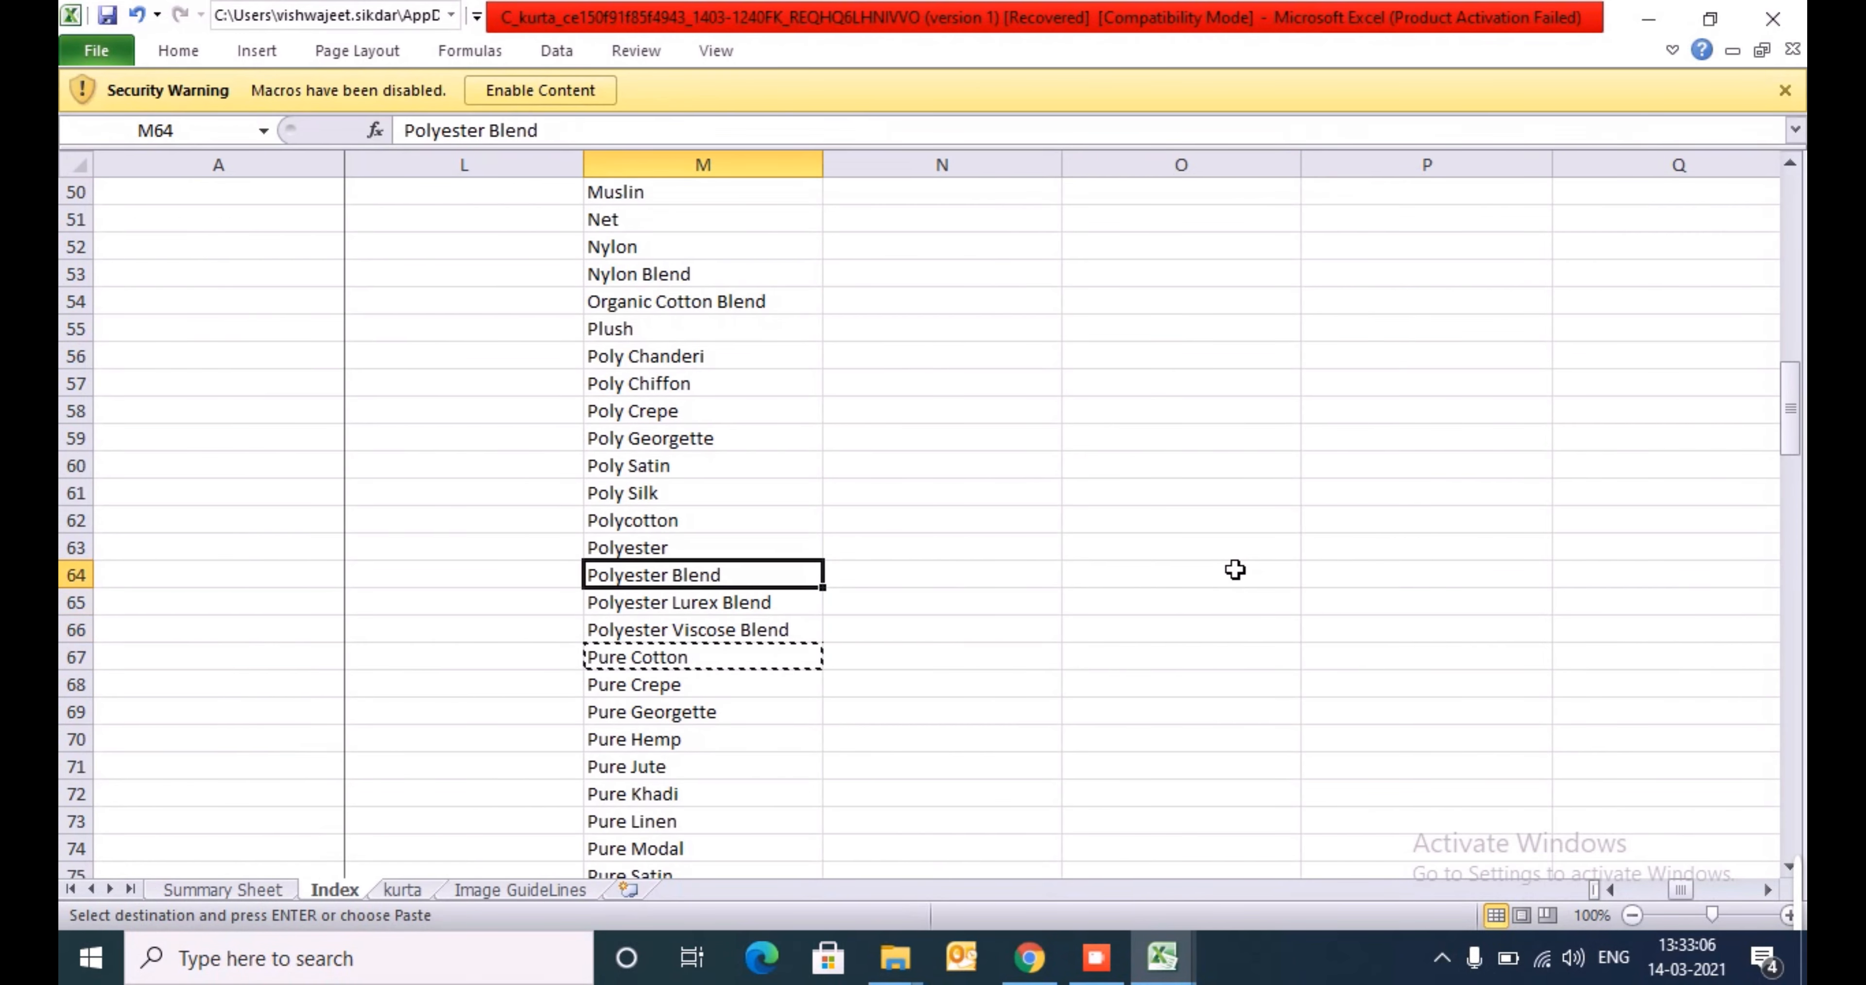
pyautogui.hotkey('ctrl', 'Up')
pyautogui.press('Down')
pyautogui.hotkey('ctrl', 'shift', 'Down')
pyautogui.hotkey('ctrl', 'f')
pyautogui.write('b')
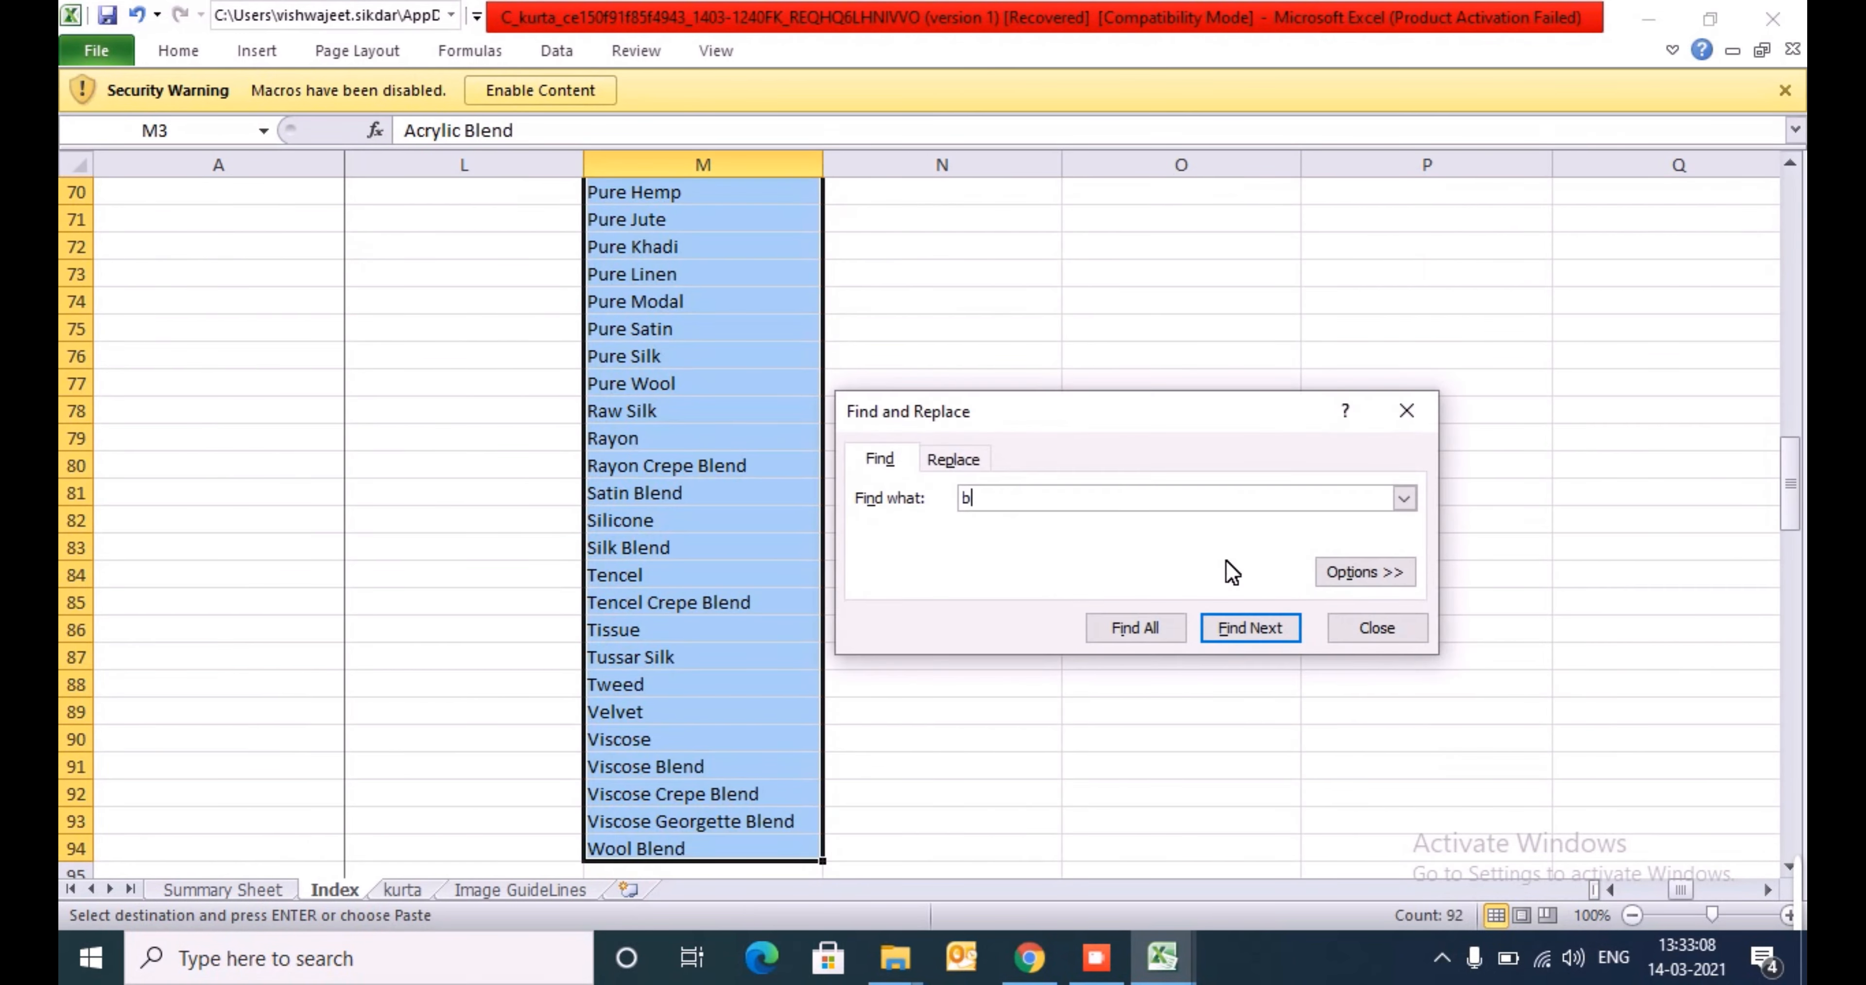
pyautogui.write('len')
pyautogui.press('Return')
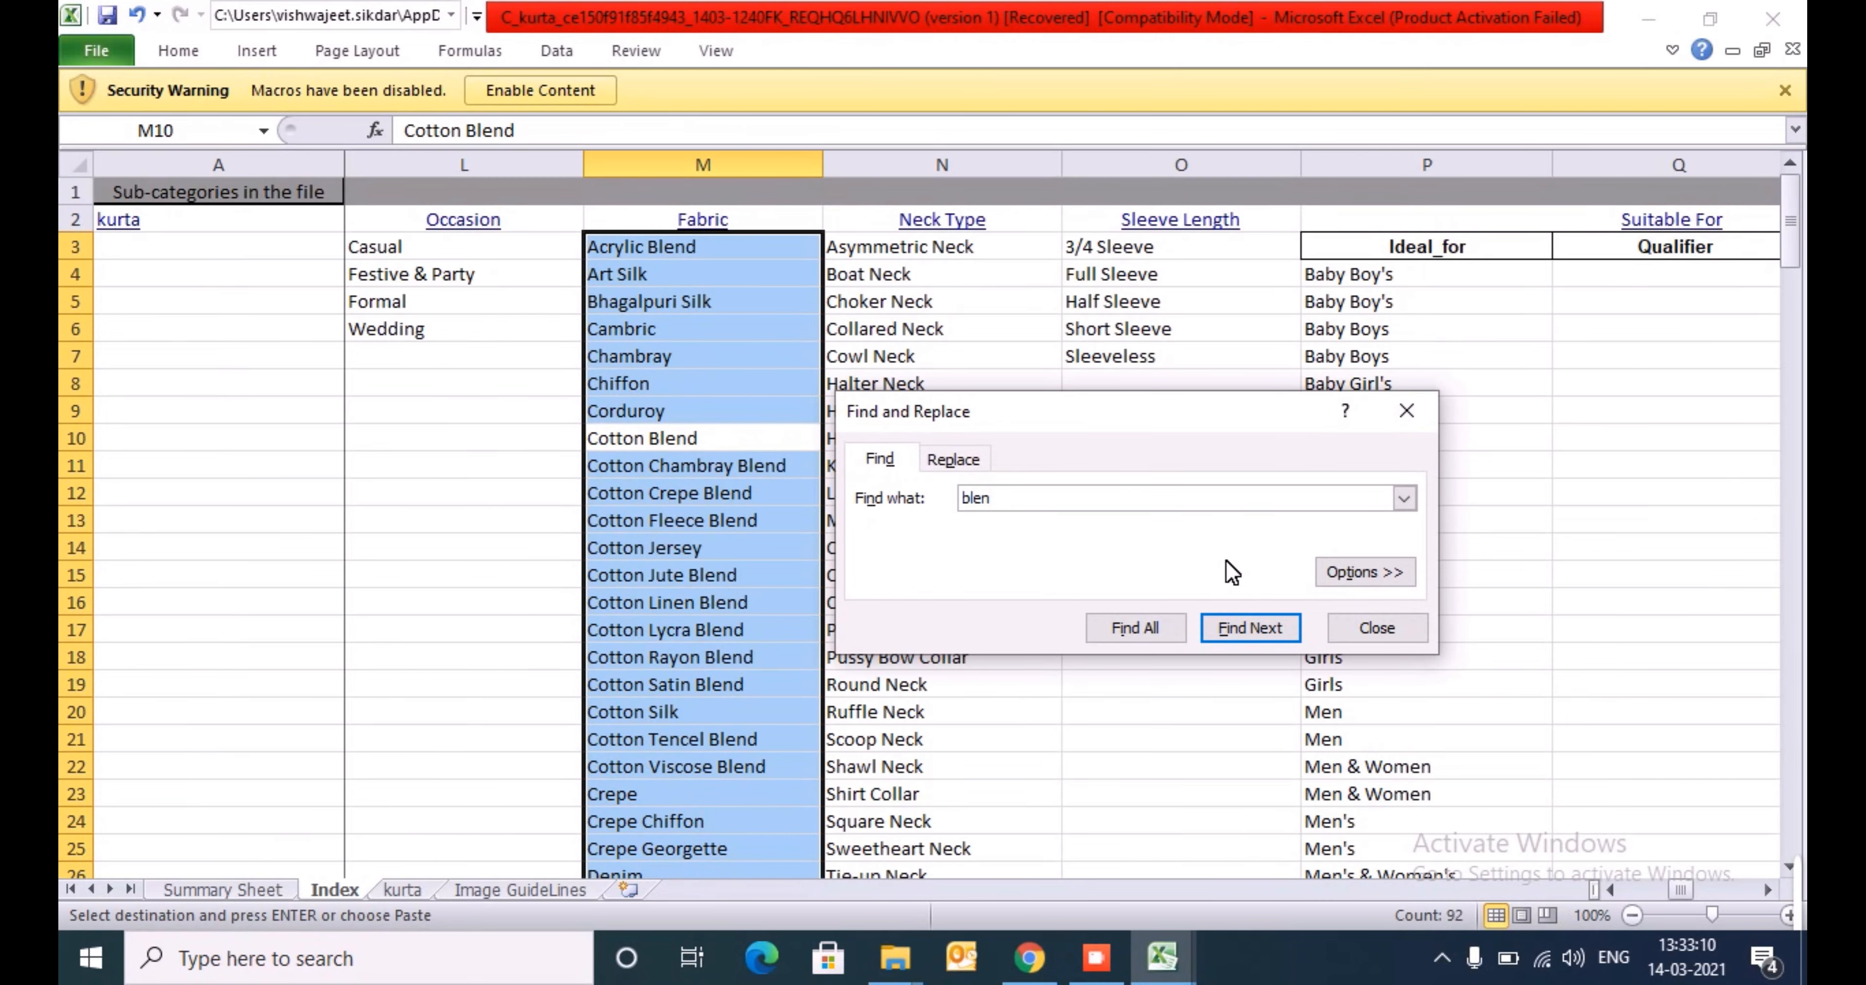
pyautogui.press('Escape')
pyautogui.hotkey('ctrl', 'c')
# - Replace Cotton with Cotton Blend in all filtered column AR rows of the Master Content Sheet, starting at AR576 with a values-only paste
pyautogui.press('super+Tab')
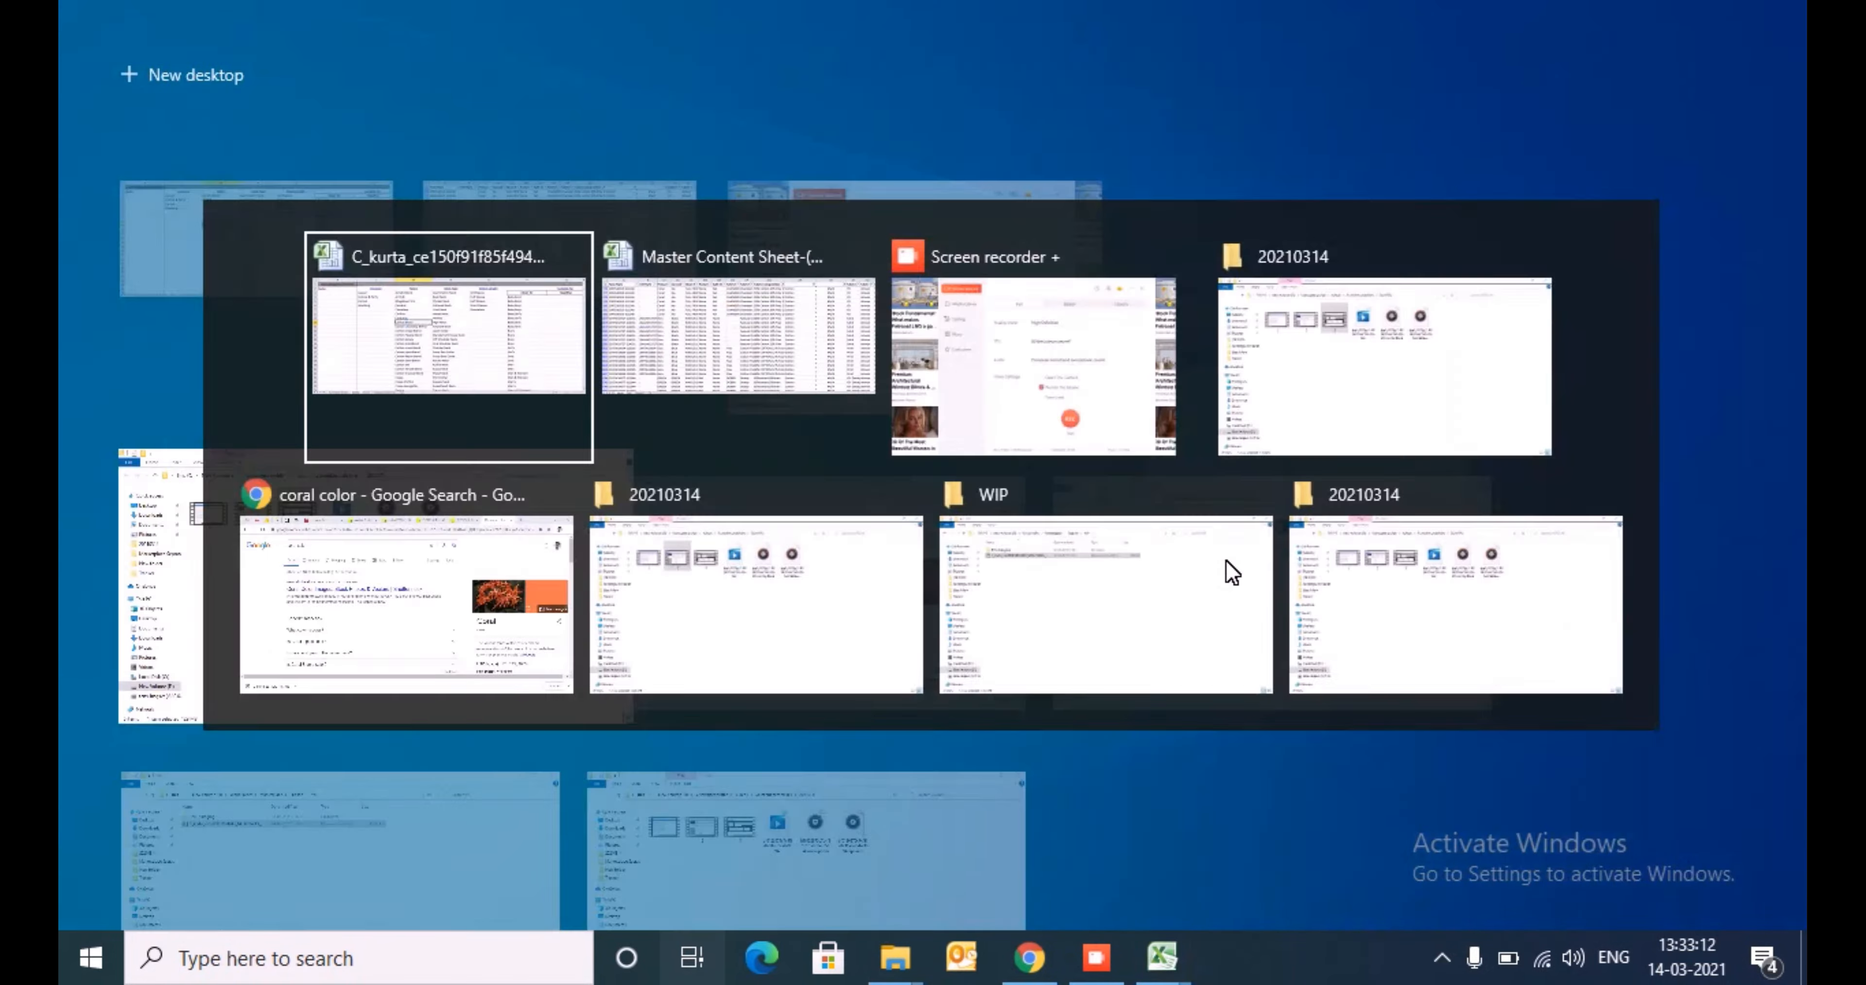
pyautogui.press('Escape')
pyautogui.hotkey('alt', 'Tab')
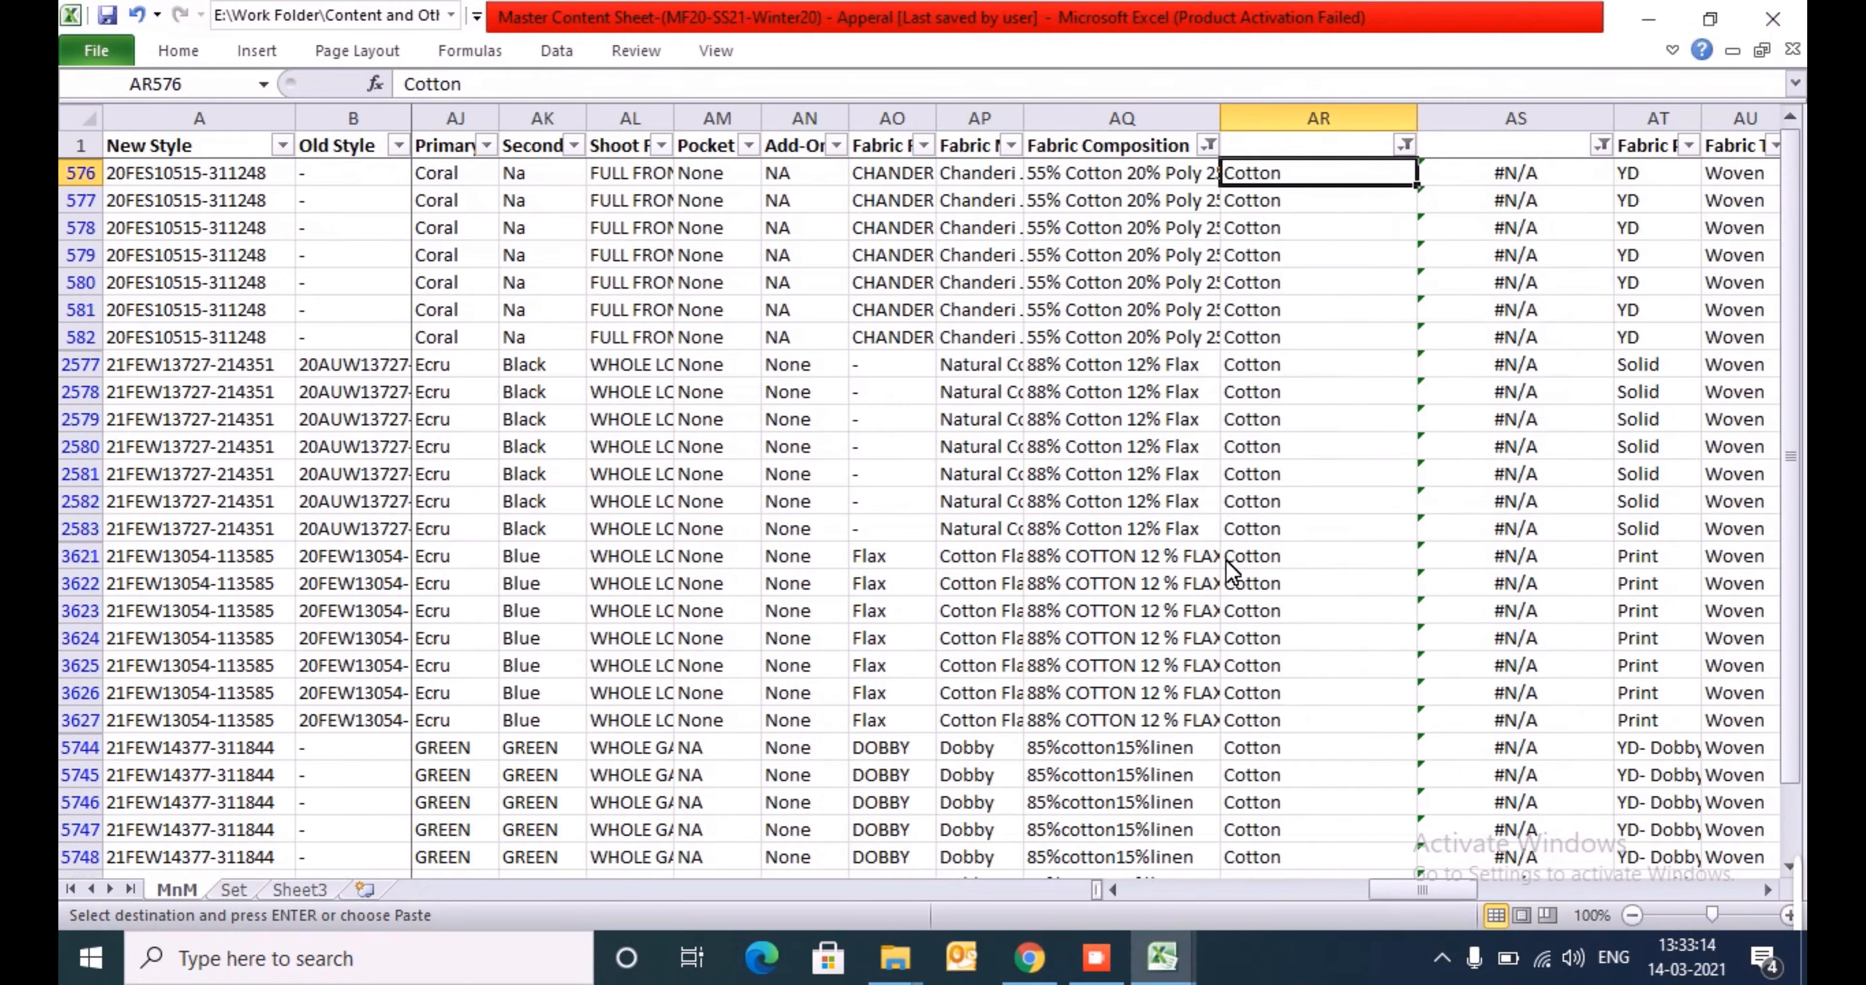
pyautogui.hotkey('alt', 'h')
pyautogui.press('v')
pyautogui.press('v')
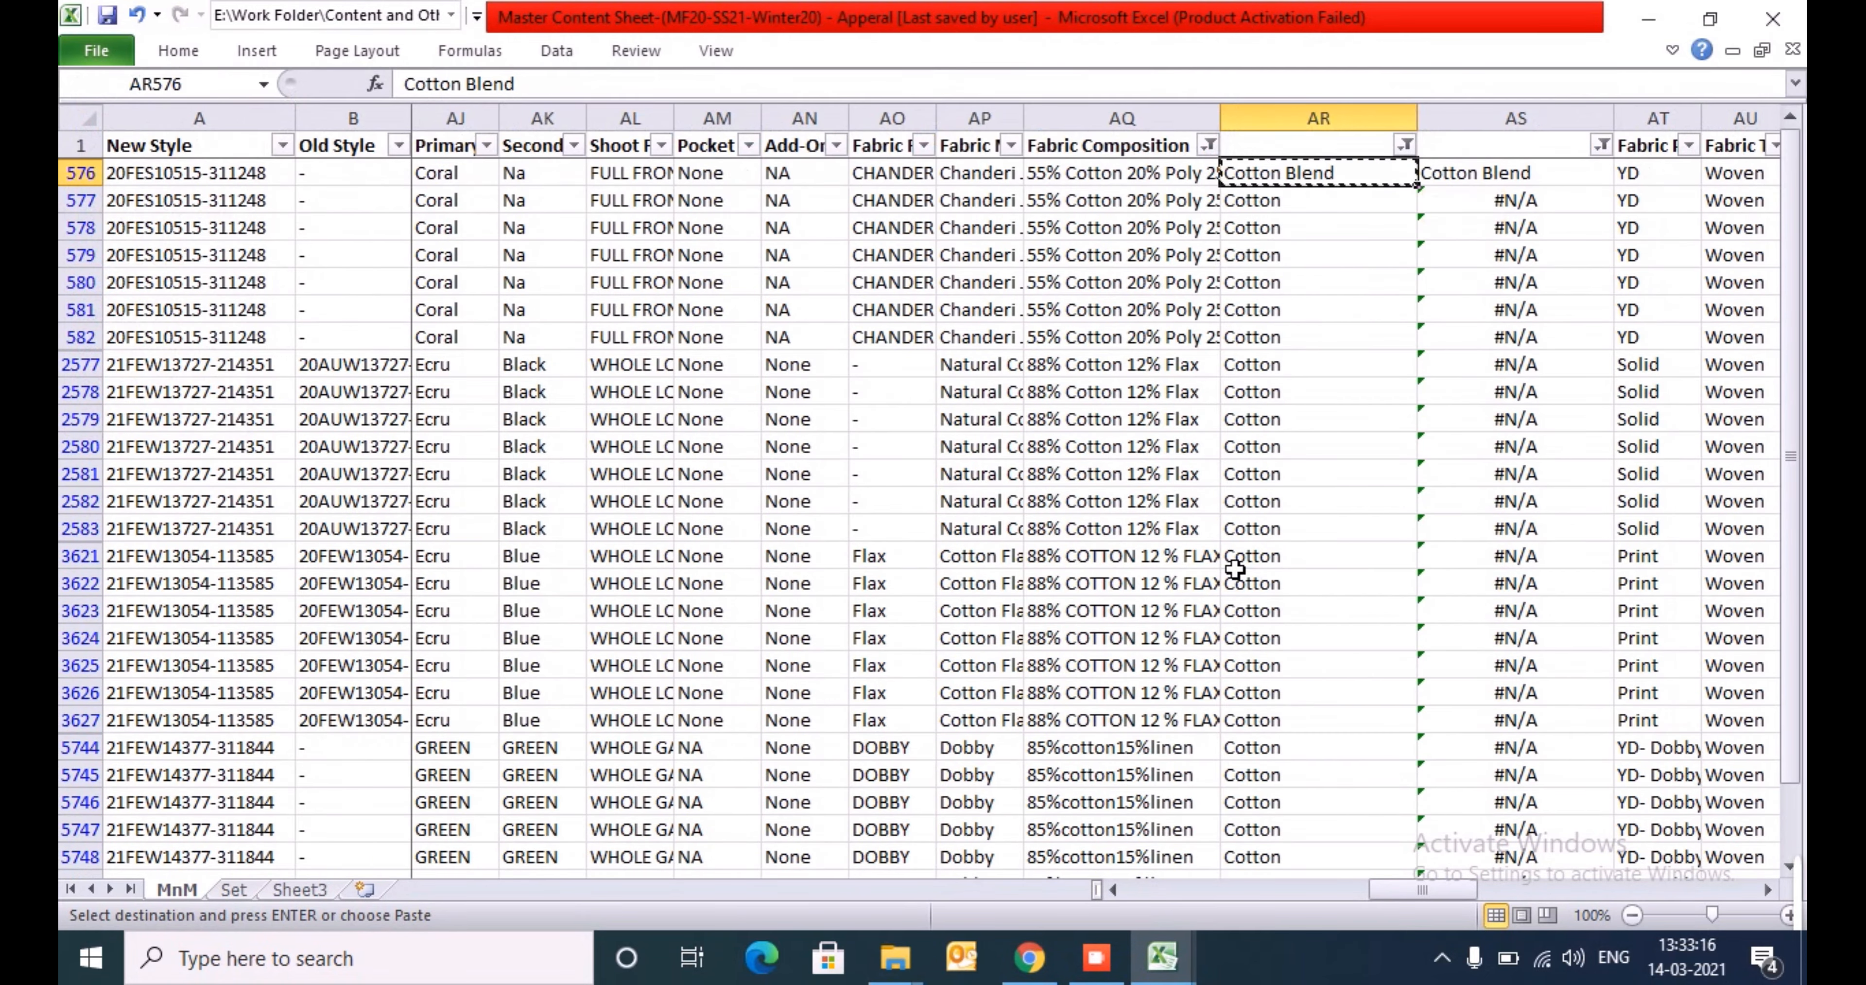
pyautogui.hotkey('ctrl', 'shift', 'Down')
pyautogui.hotkey('ctrl', 'v')
pyautogui.hotkey('ctrl', 'Up')
pyautogui.hotkey('alt', 'Down')
pyautogui.press('Down')
pyautogui.press('Down')
pyautogui.press('Escape')
# - Clear the Fabric Composition filter and select the first remaining Cotton value in column AR
pyautogui.press('Left')
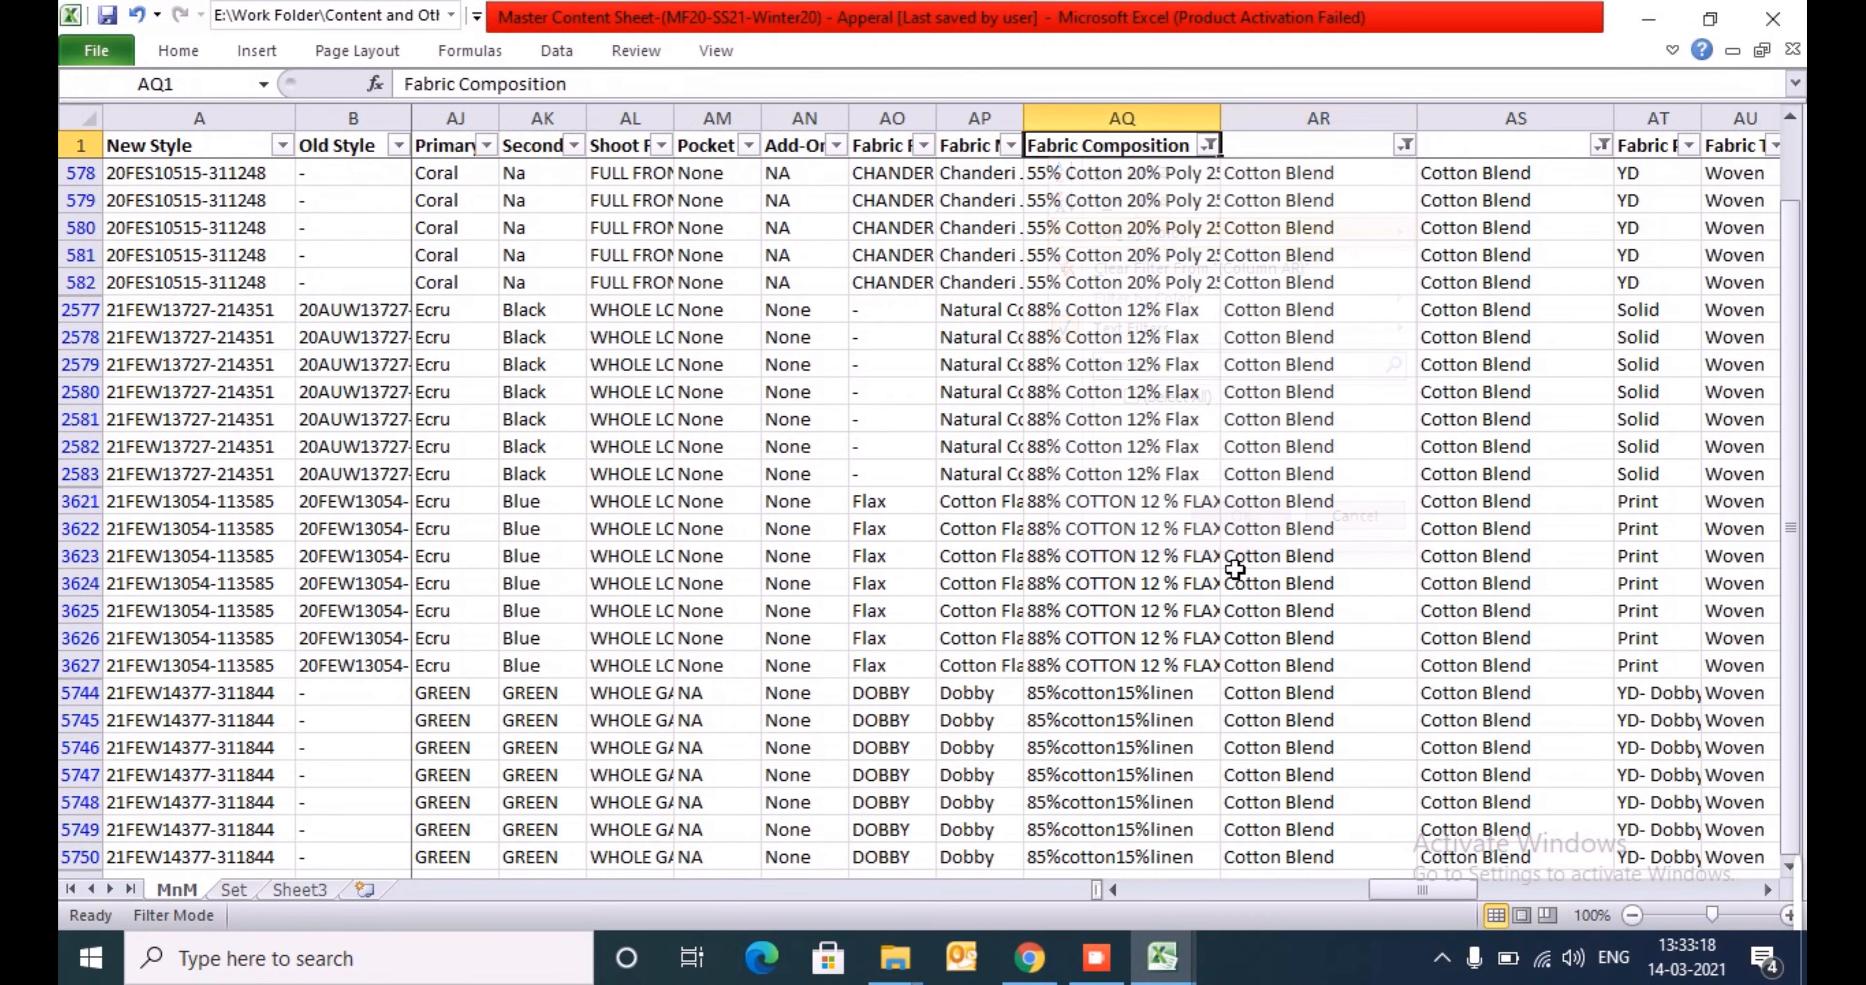
pyautogui.hotkey('alt', 'Down')
pyautogui.press('Down')
pyautogui.press('Down')
pyautogui.press('Down')
pyautogui.press('Down')
pyautogui.press('Down')
pyautogui.press('Down')
pyautogui.press('Down')
pyautogui.press('space')
pyautogui.press('Return')
pyautogui.press('Down')
pyautogui.press('Right')
# - Search the Fabric list on the template's Index sheet for "pure" and copy the Pure Cotton entry
pyautogui.hotkey('alt', 'Tab')
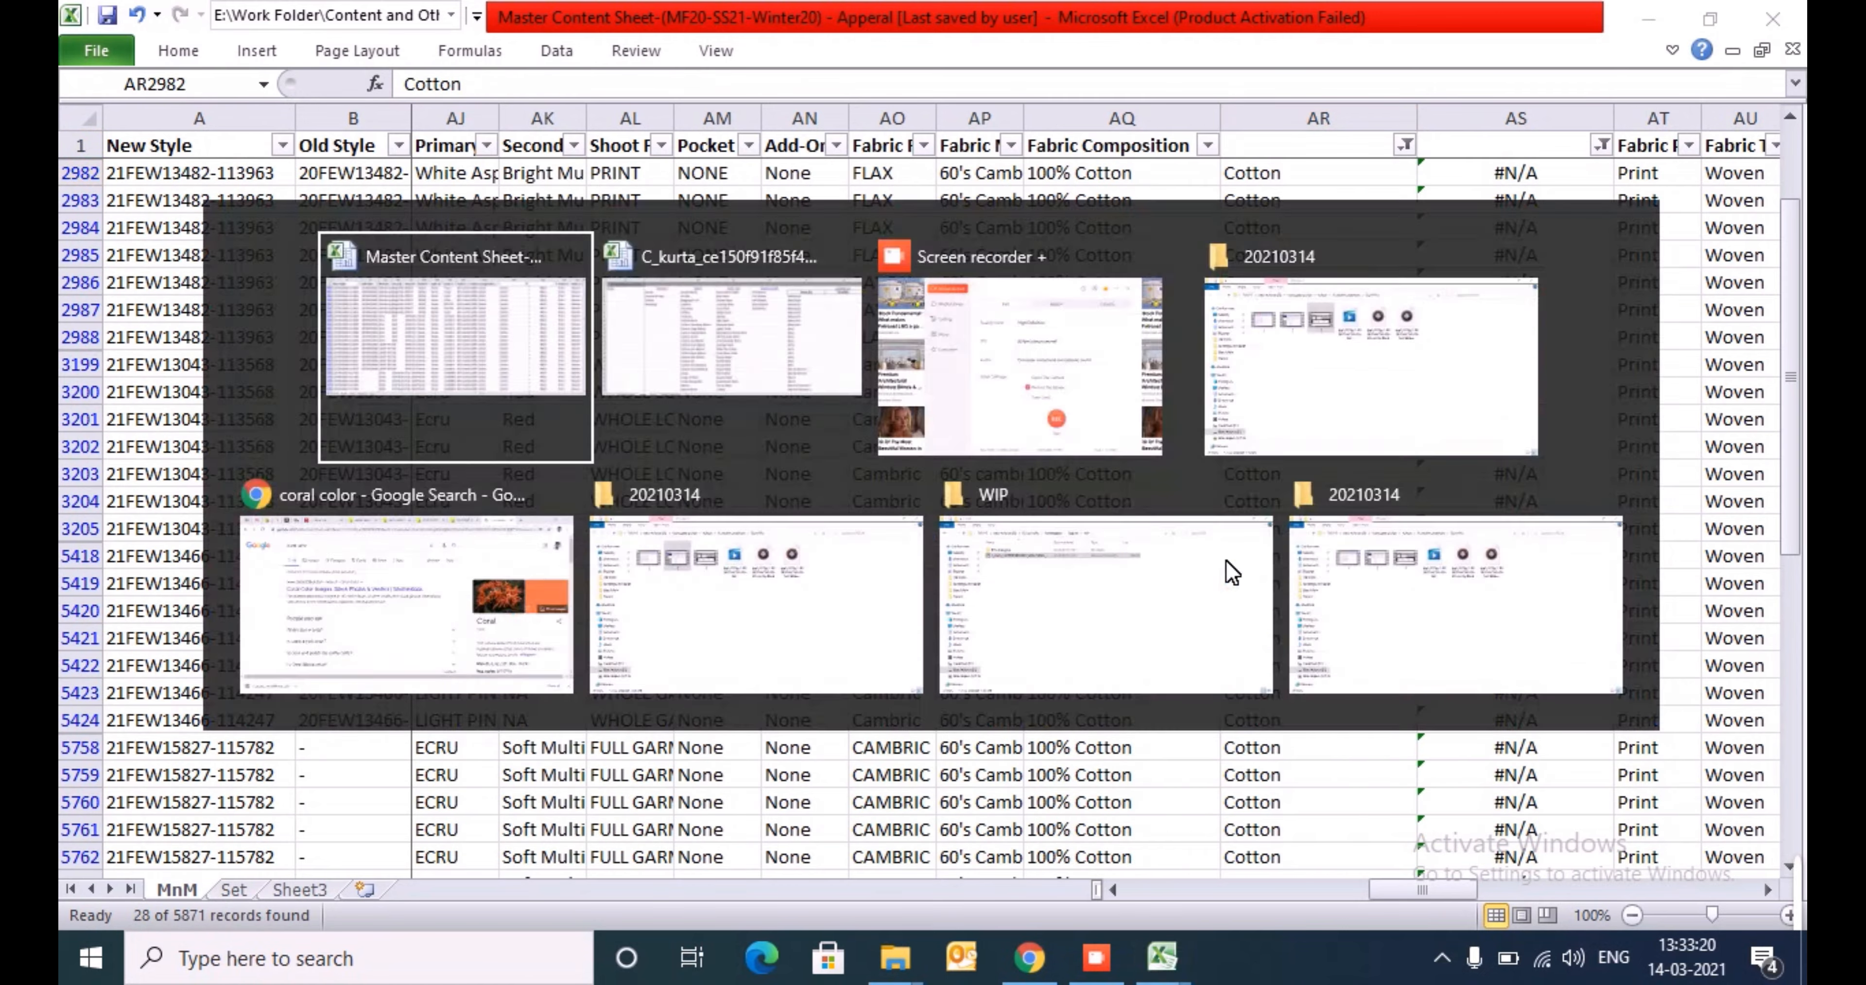
pyautogui.hotkey('alt', 'Tab')
pyautogui.hotkey('ctrl', 'Up')
pyautogui.press('Down')
pyautogui.hotkey('ctrl', 'shift', 'Down')
pyautogui.hotkey('ctrl', 'f')
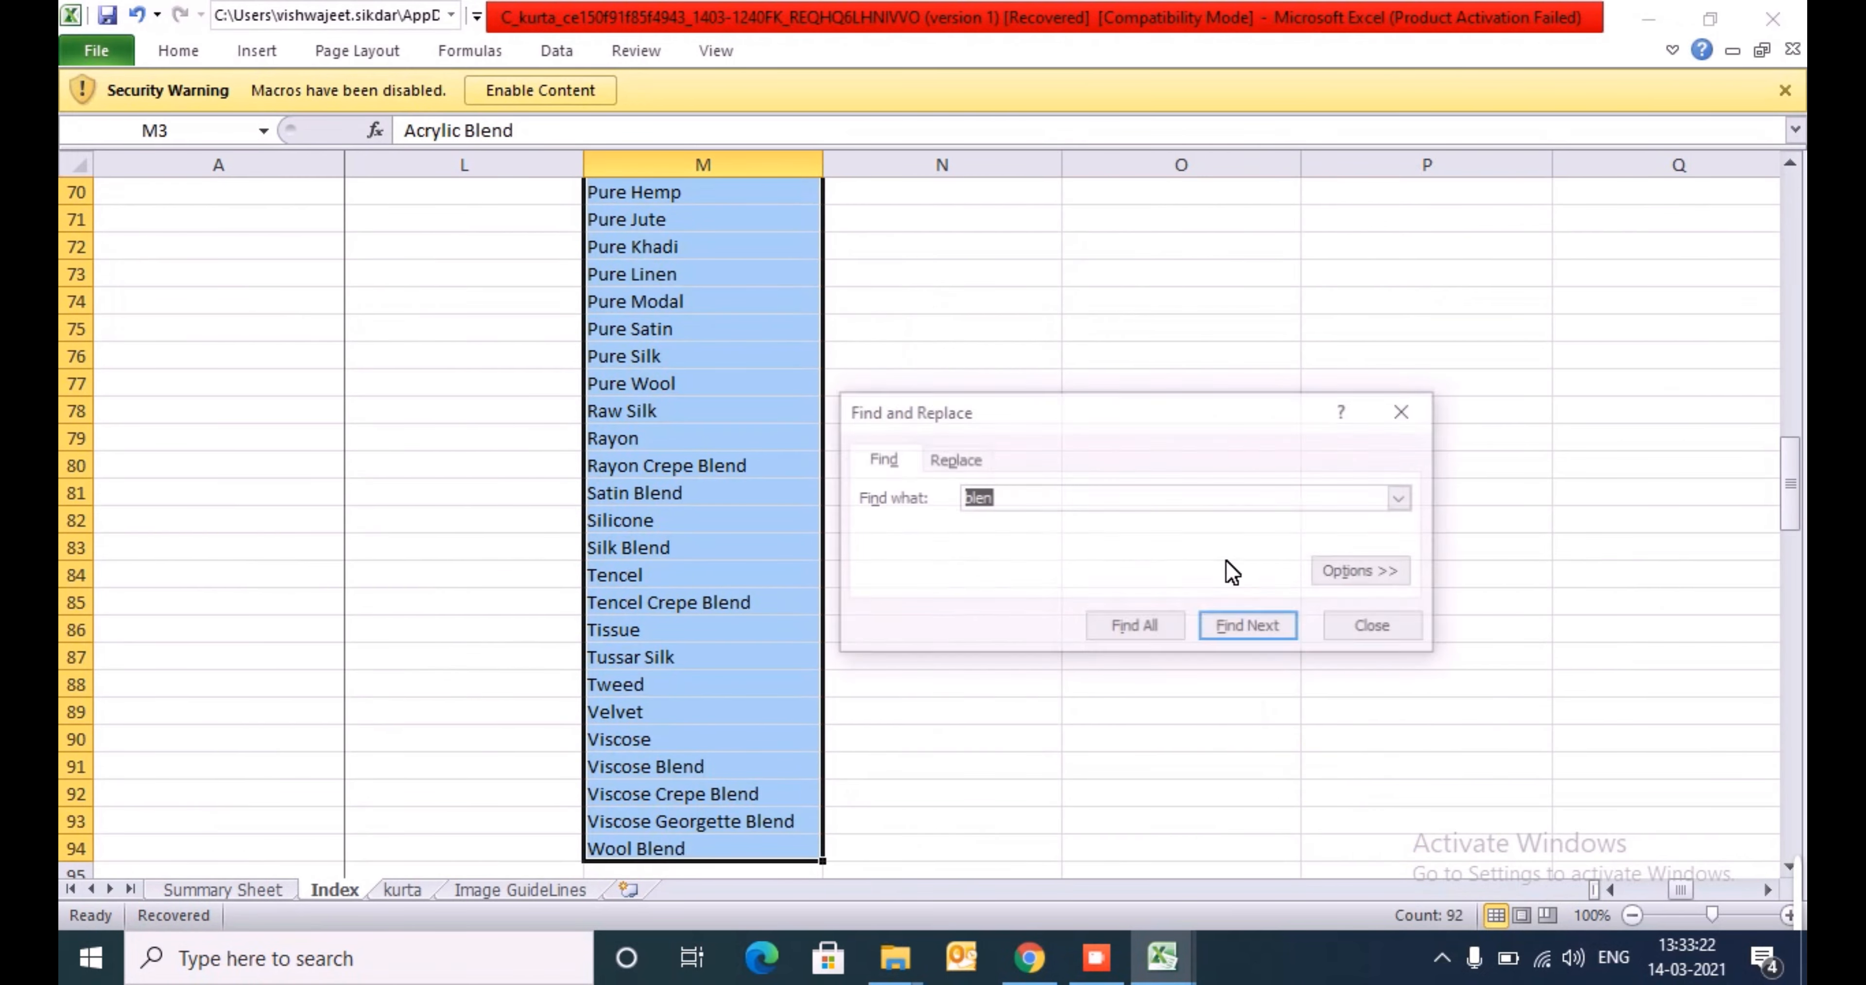
pyautogui.write('pure')
pyautogui.press('Return')
pyautogui.press('Escape')
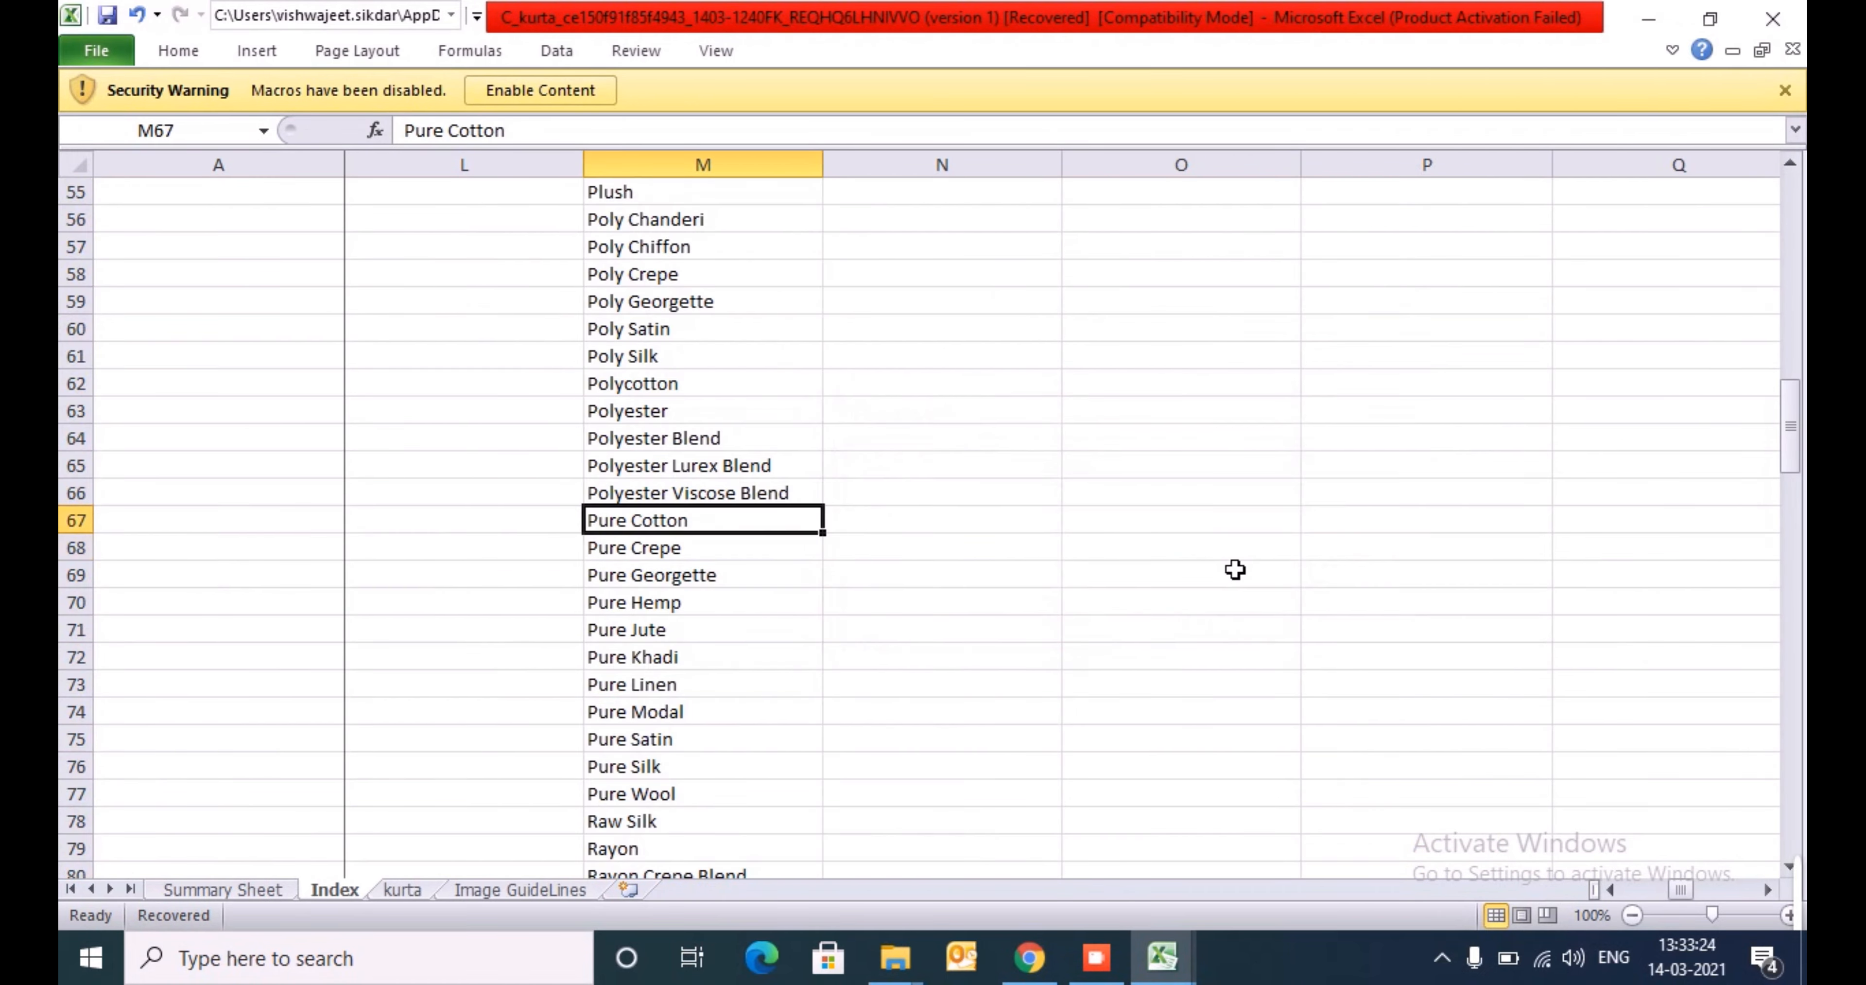
pyautogui.hotkey('ctrl', 'c')
# - Paste Pure Cotton as a value into AR2982 of the Master Content Sheet and fill it down all filtered Cotton rows
pyautogui.hotkey('alt', 'Tab')
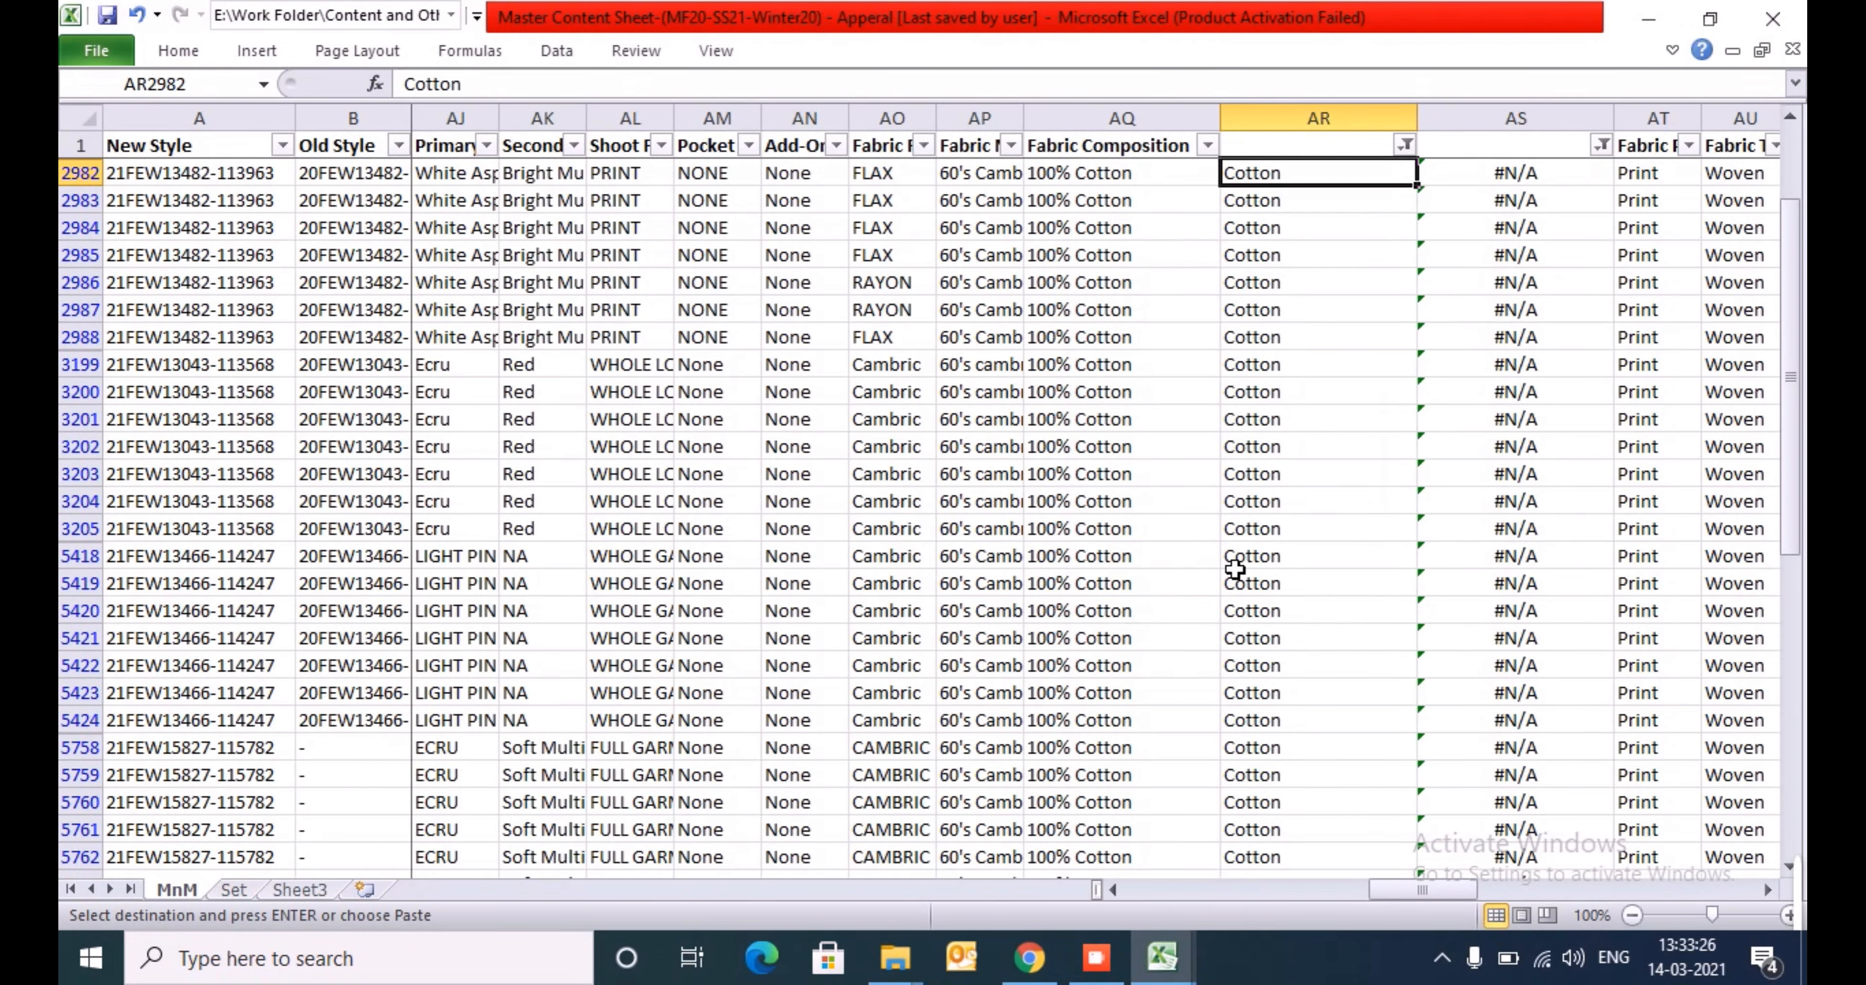
pyautogui.hotkey('alt', 'h')
pyautogui.press('v')
pyautogui.press('v')
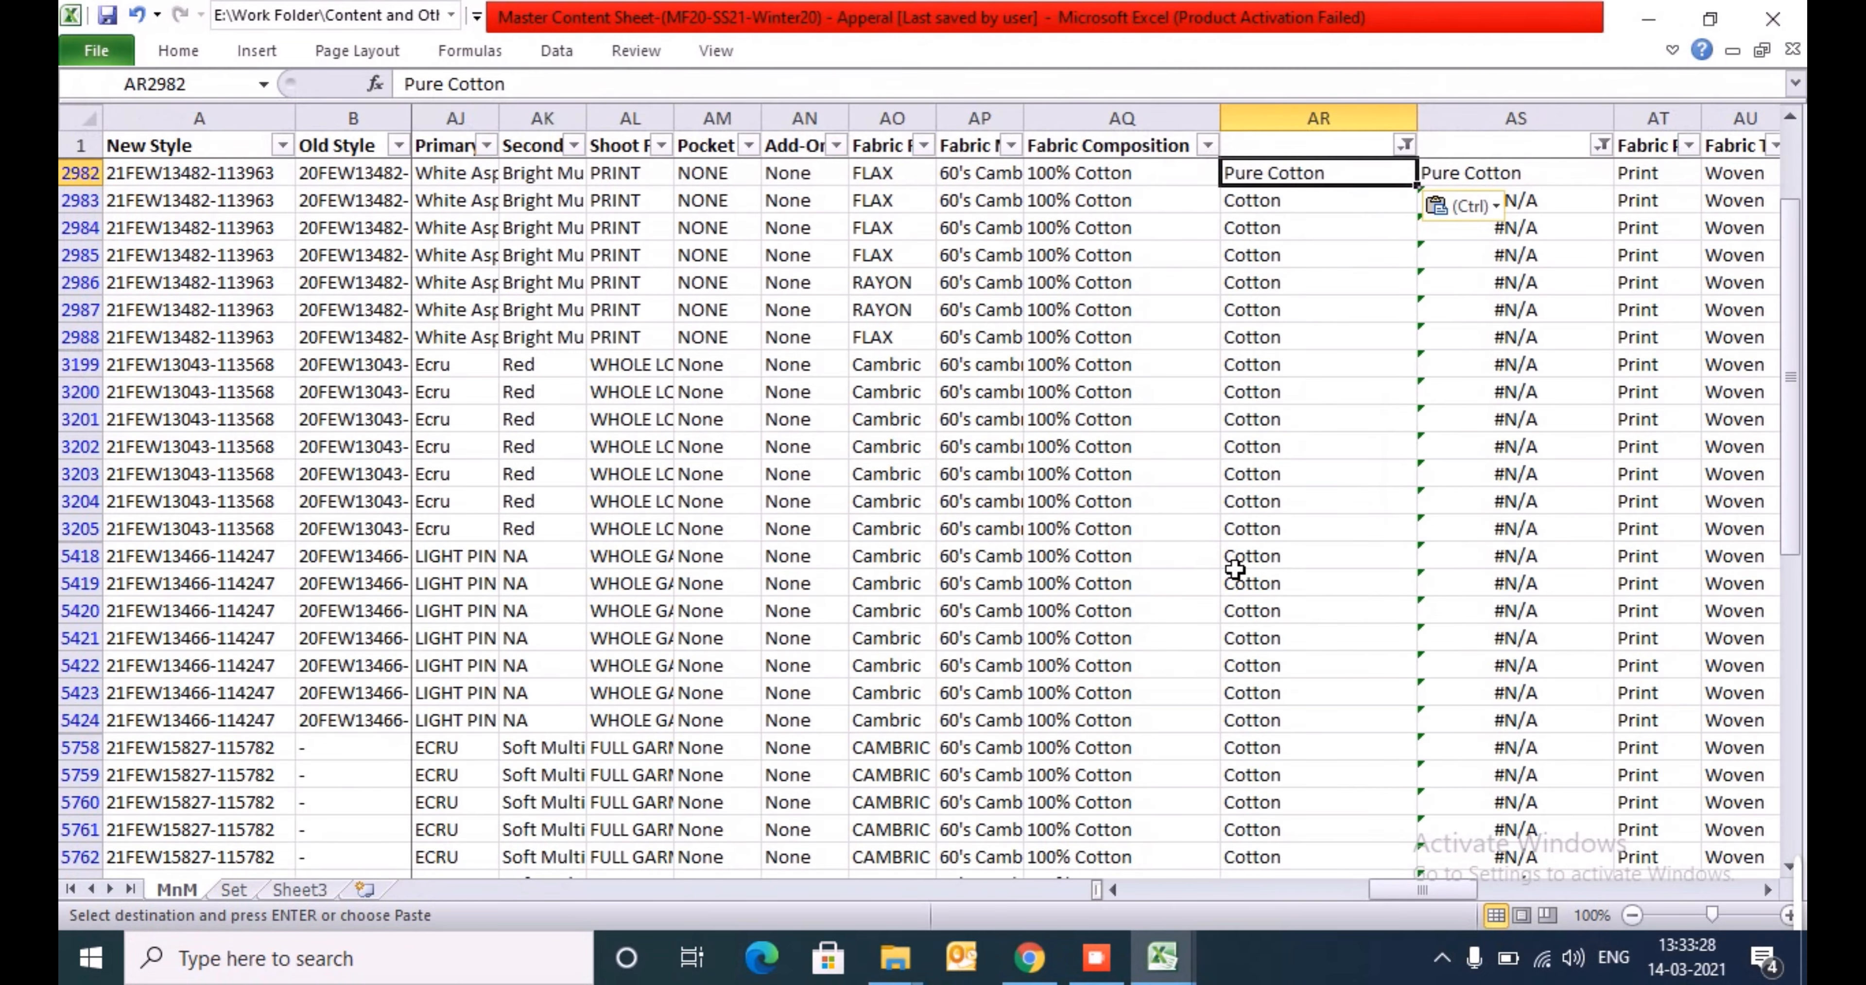
pyautogui.hotkey('ctrl', 'shift', 'Down')
pyautogui.hotkey('ctrl', 'd')
# - Clear the column AR fabric filter and copy the first Acrylic value
pyautogui.hotkey('ctrl', 'Up')
pyautogui.hotkey('alt', 'Down')
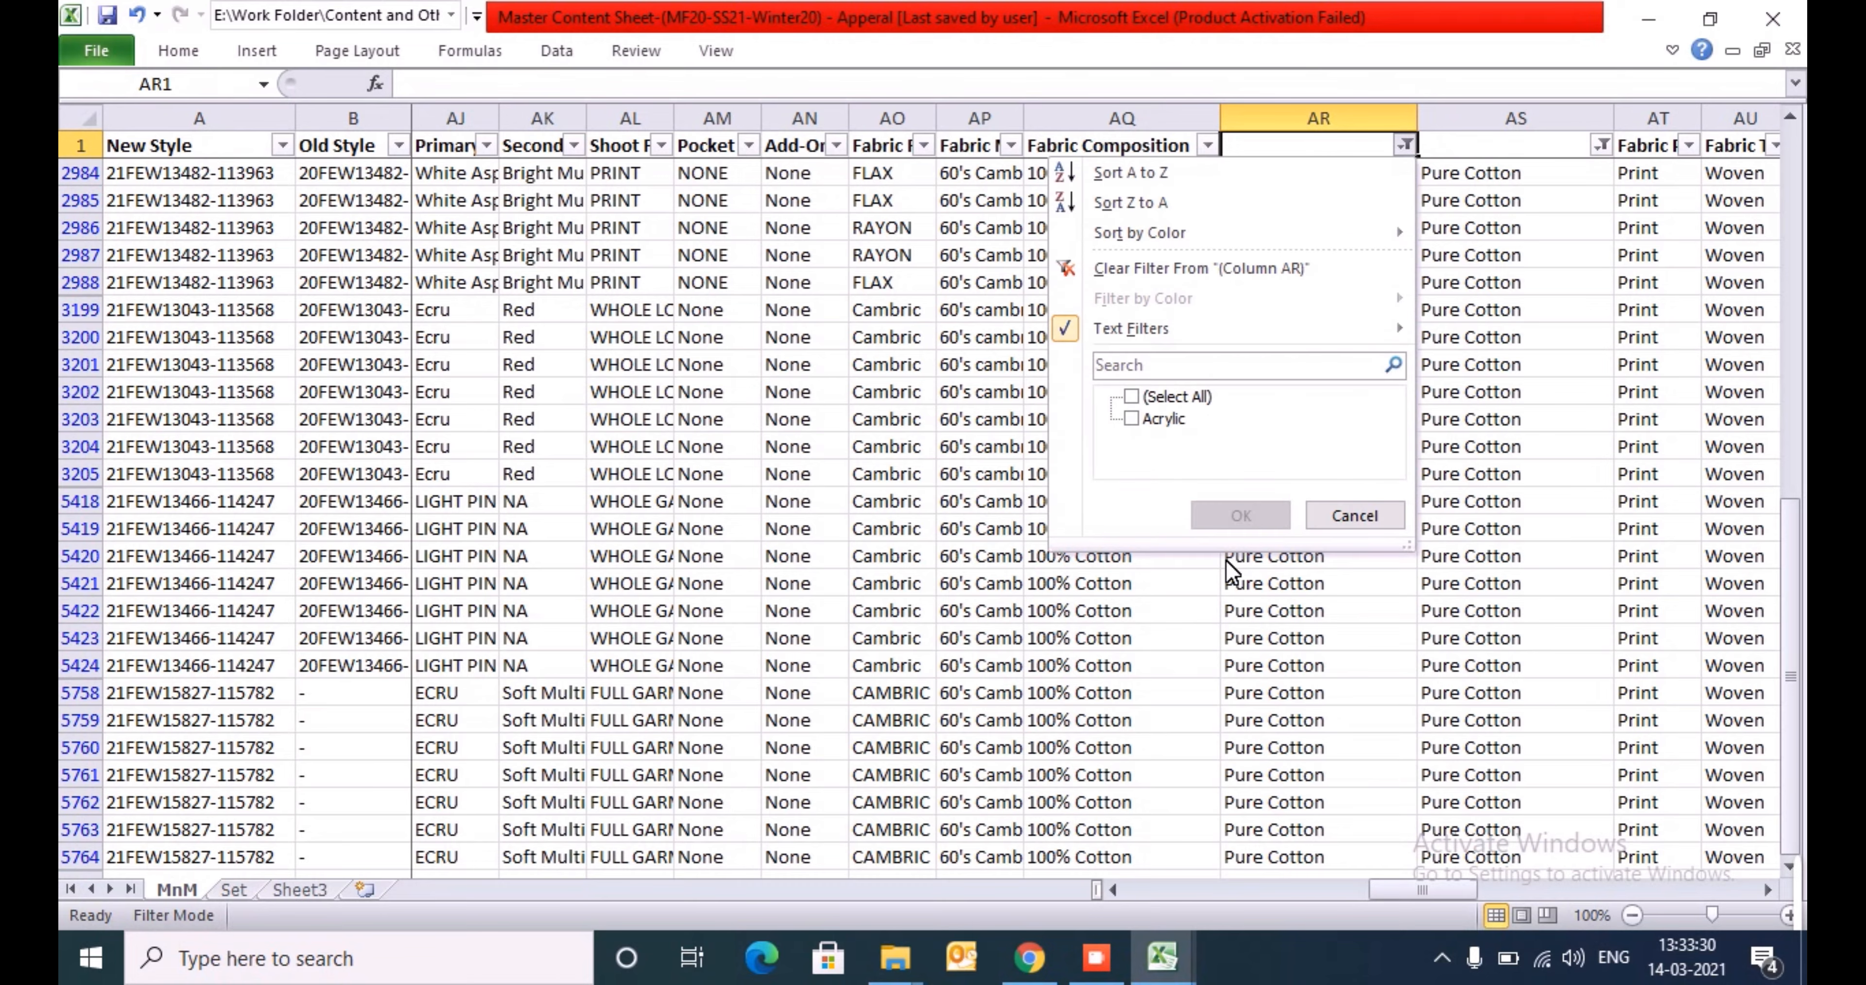
pyautogui.press('Return')
pyautogui.press('Down')
pyautogui.hotkey('ctrl', 'c')
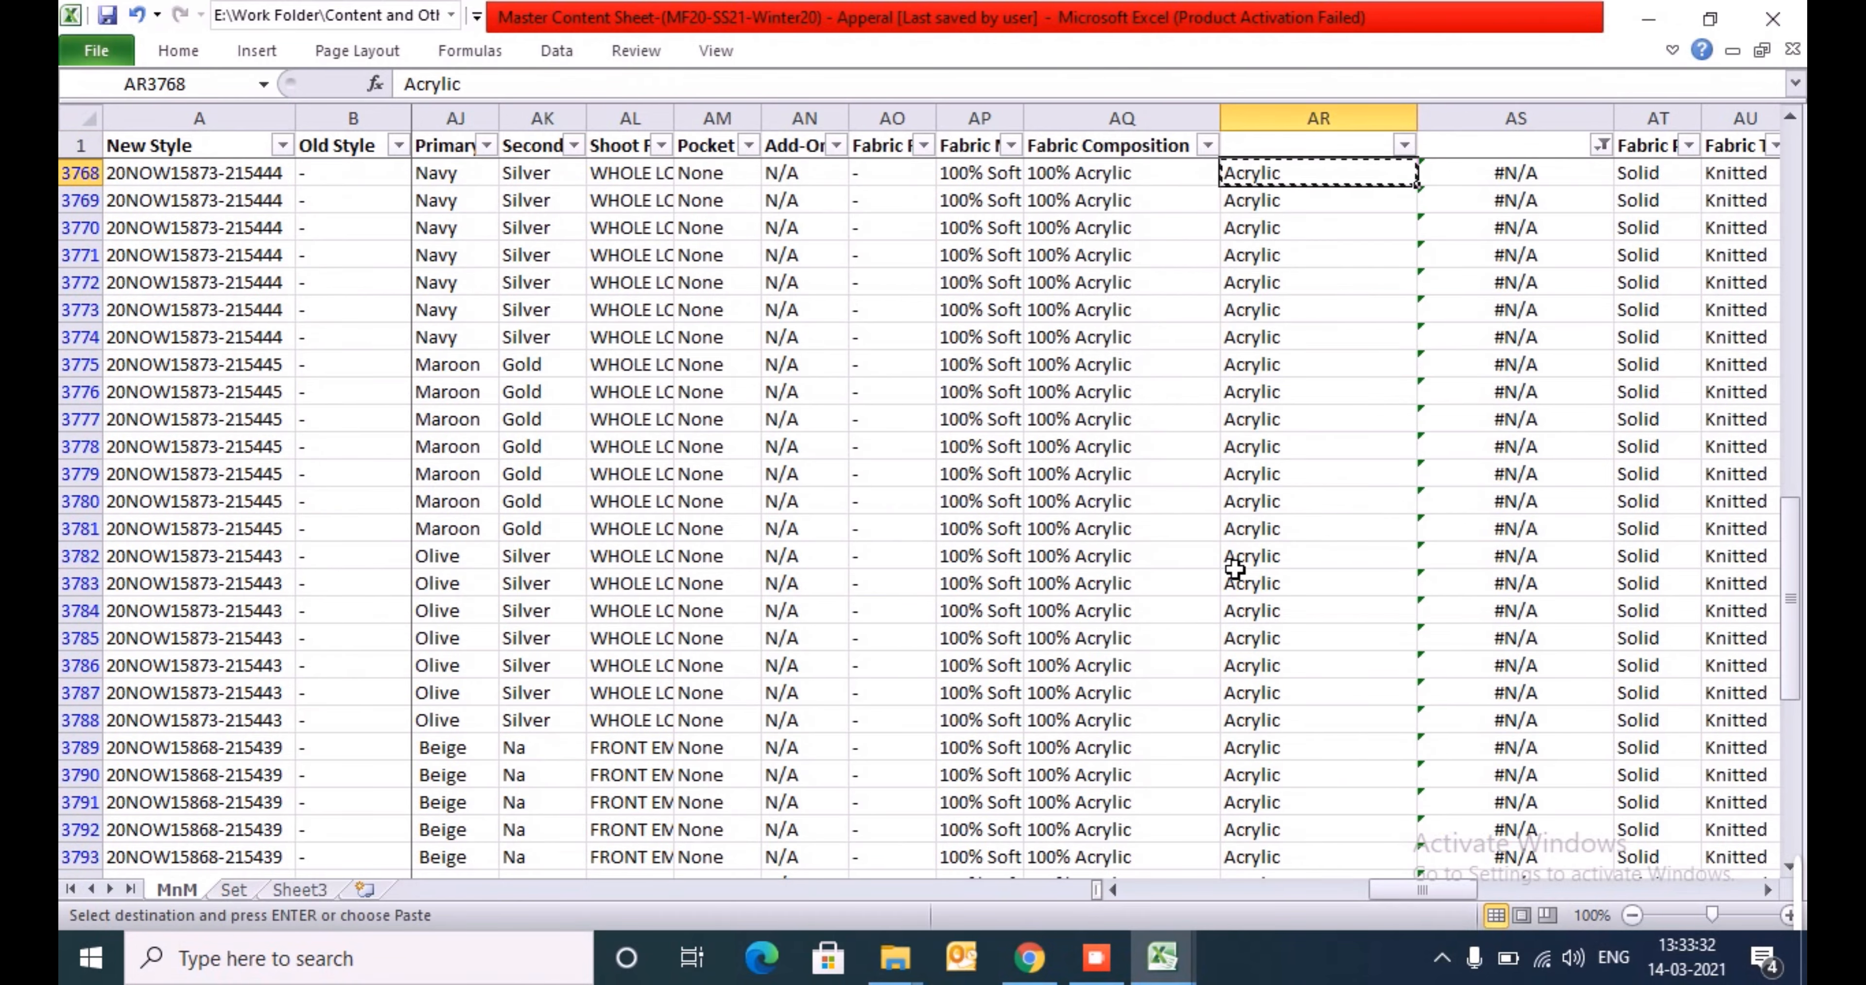
# - Search the Fabric list on the template's Index sheet for Acrylic and copy the Acrylic Blend entry
pyautogui.hotkey('alt', 'Tab')
pyautogui.press('Down')
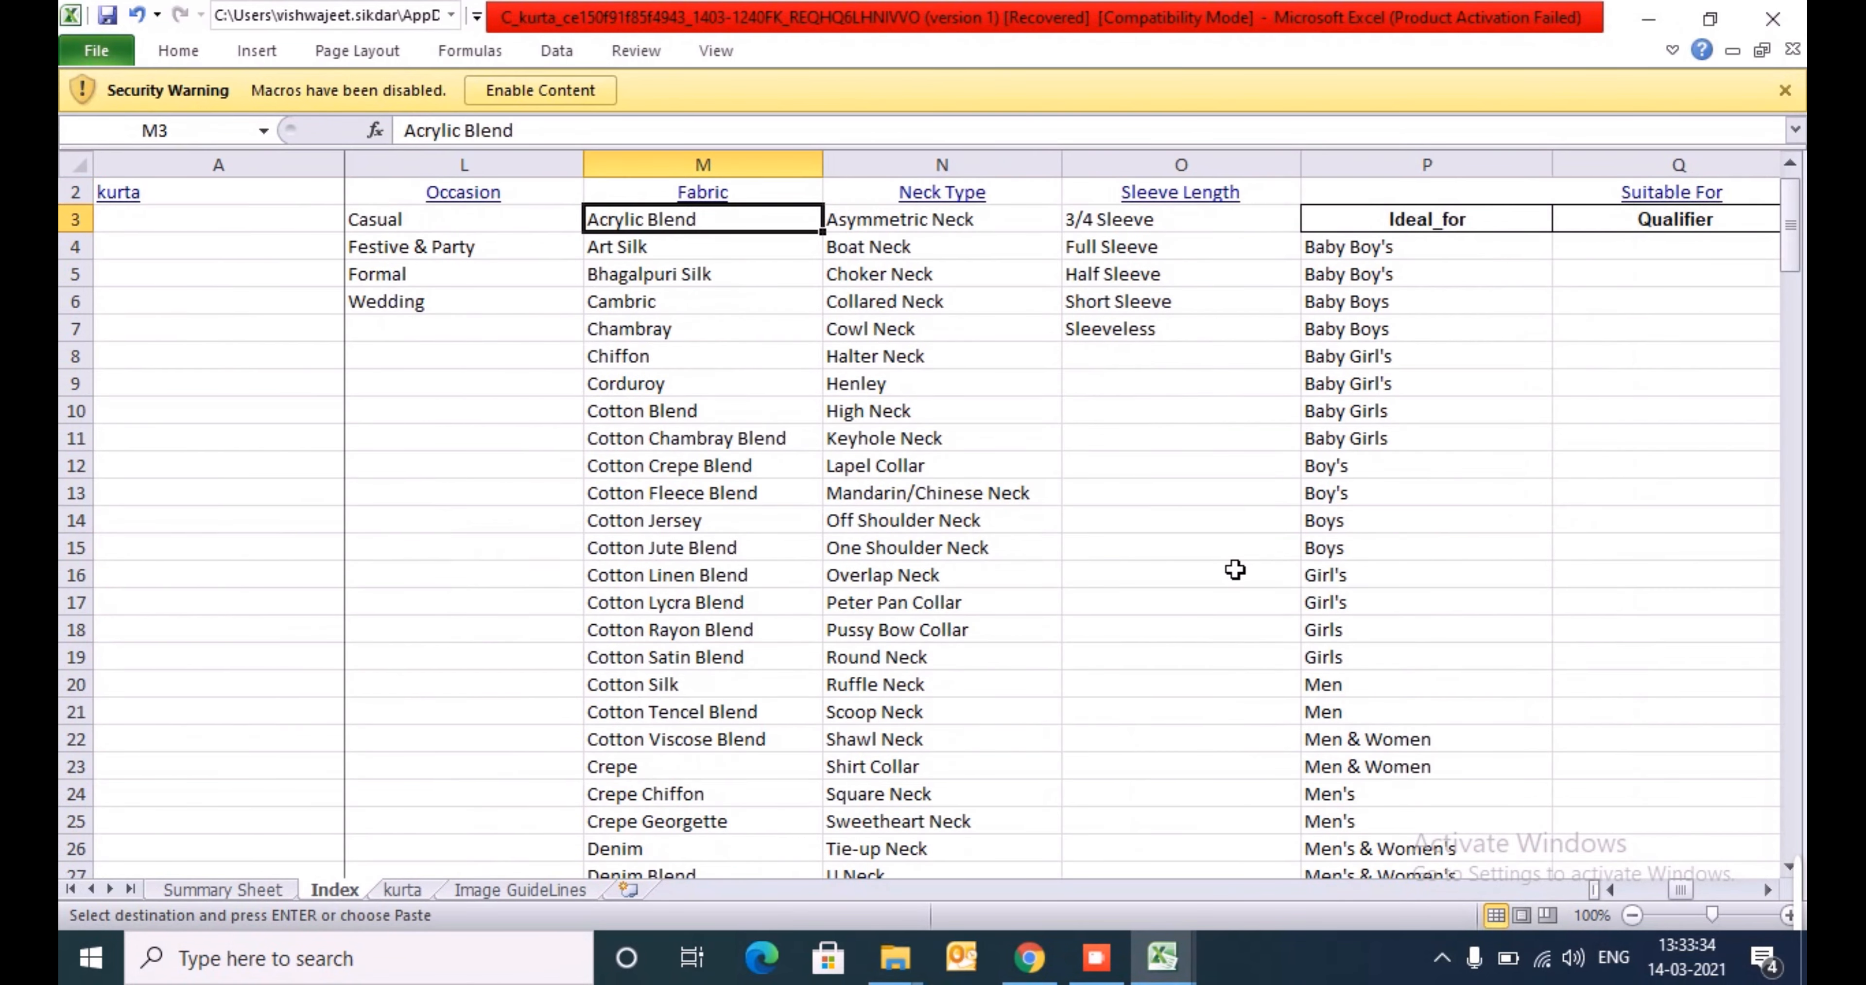
pyautogui.hotkey('ctrl', 'shift', 'Down')
pyautogui.hotkey('ctrl', 'f')
pyautogui.scroll(16, 1232, 572)
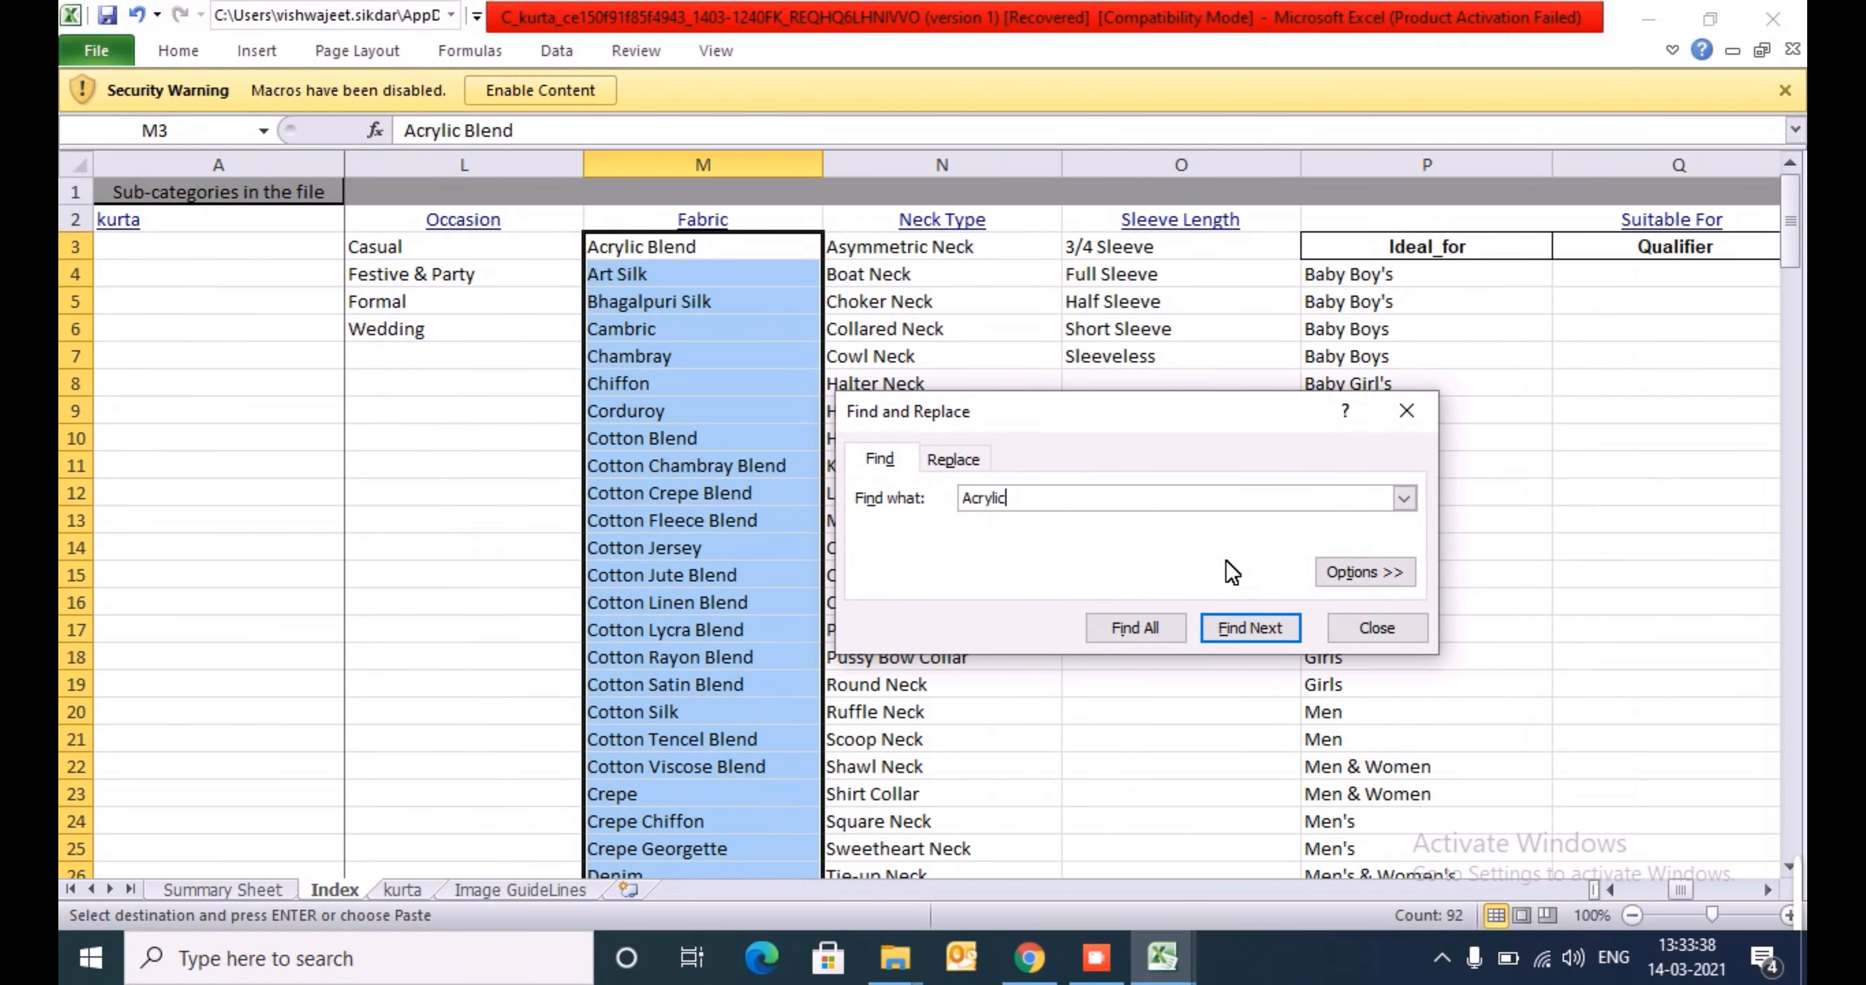
pyautogui.press('Escape')
pyautogui.hotkey('ctrl', 'shift', 'Up')
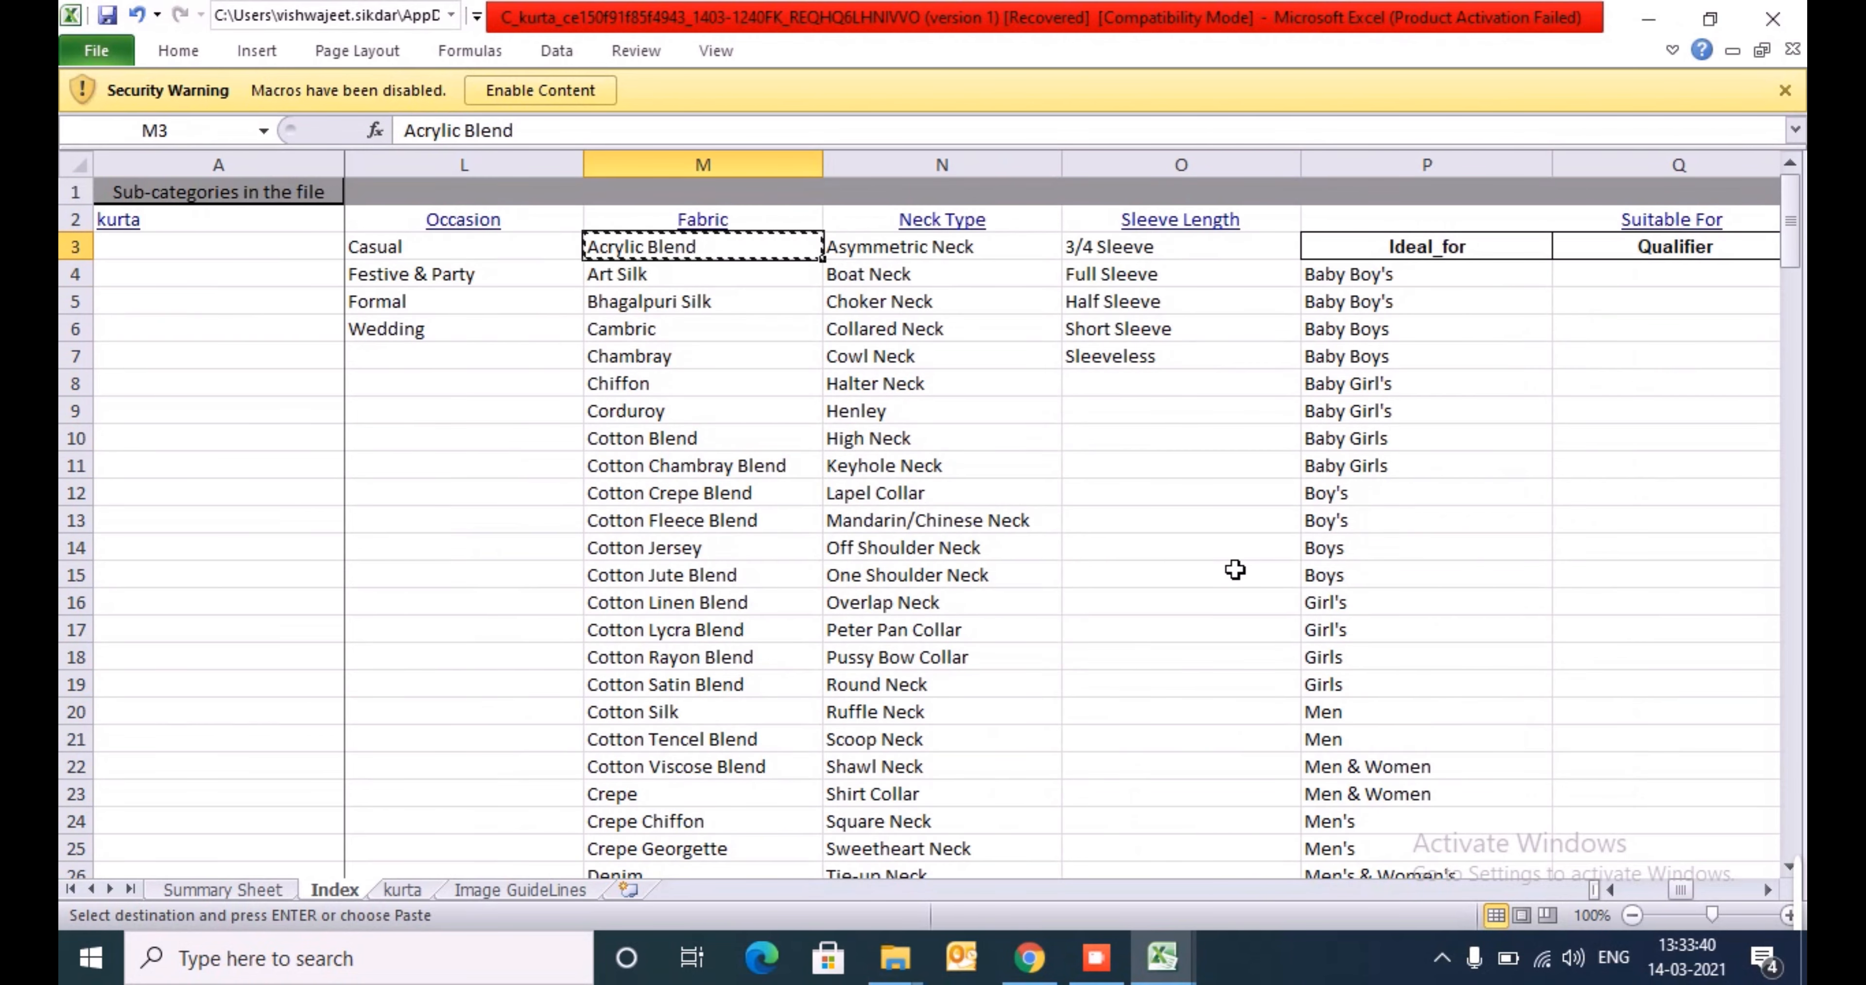
# - Paste Acrylic Blend as a value into AR3768 of the Master Content Sheet and fill it down the filtered Acrylic rows
pyautogui.hotkey('alt', 'Tab')
pyautogui.press('Left')
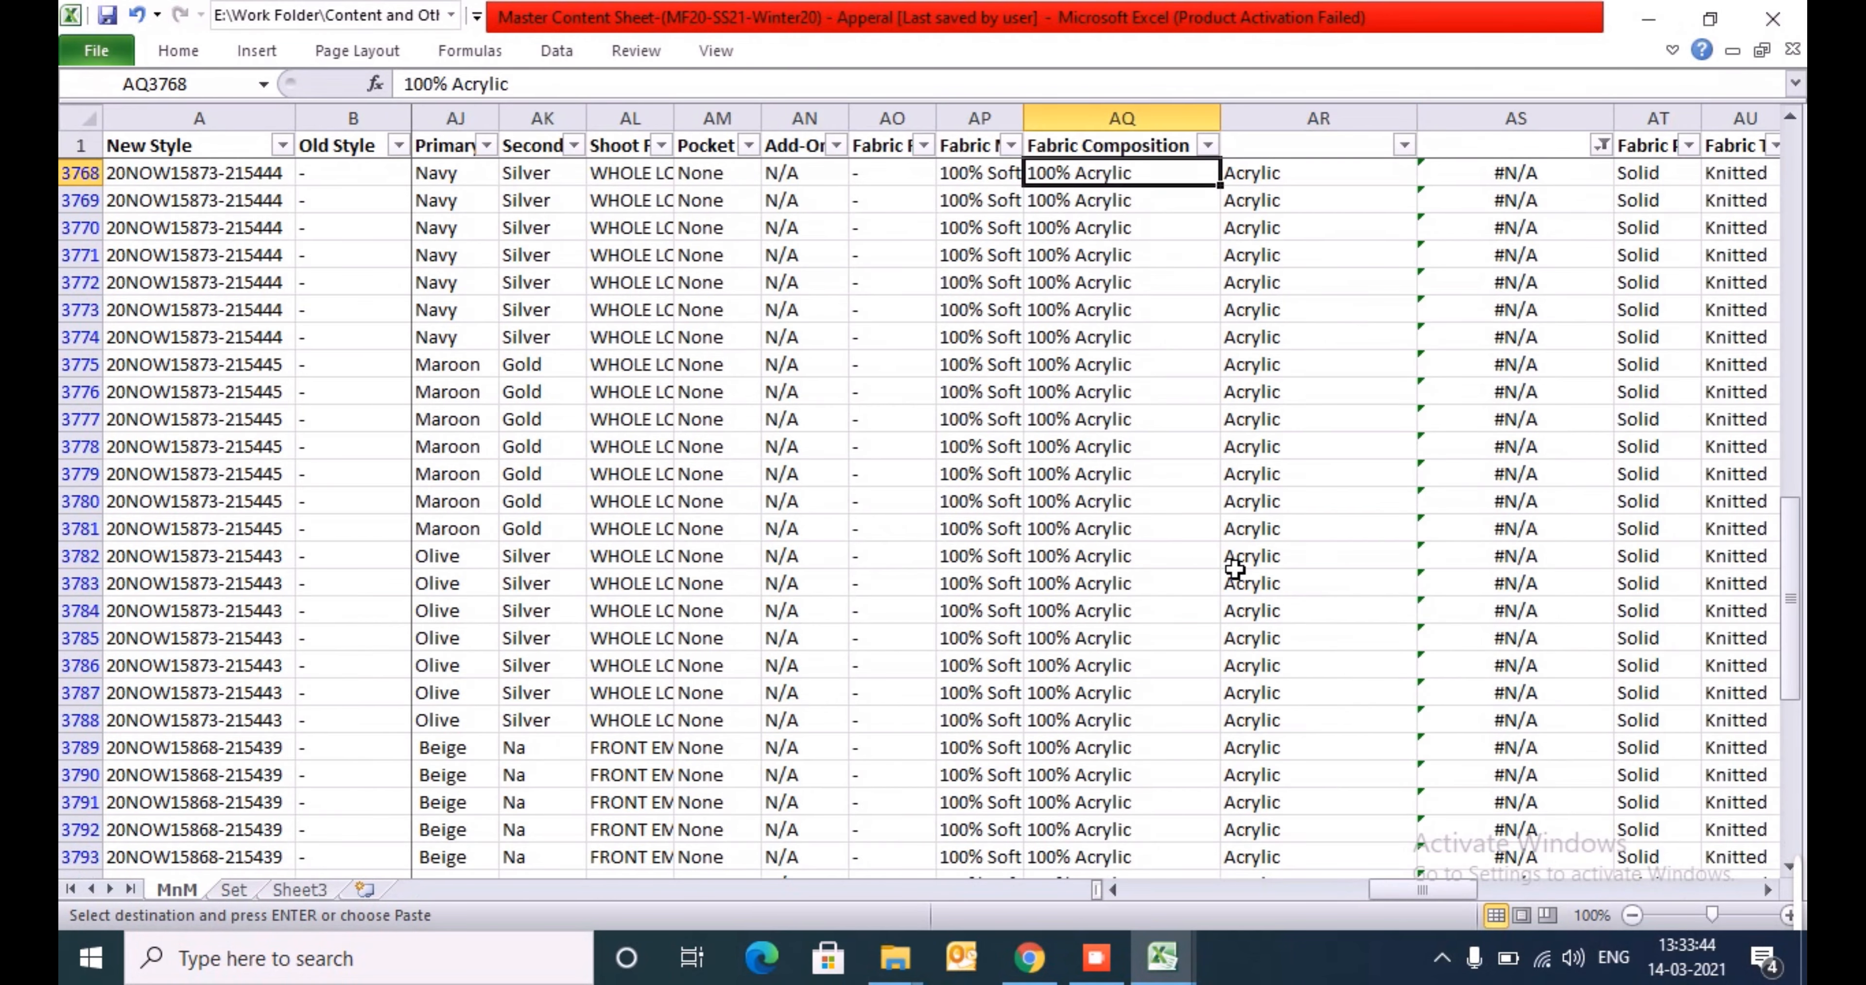
pyautogui.press('Right')
pyautogui.hotkey('alt', 'h')
pyautogui.press('v')
pyautogui.press('v')
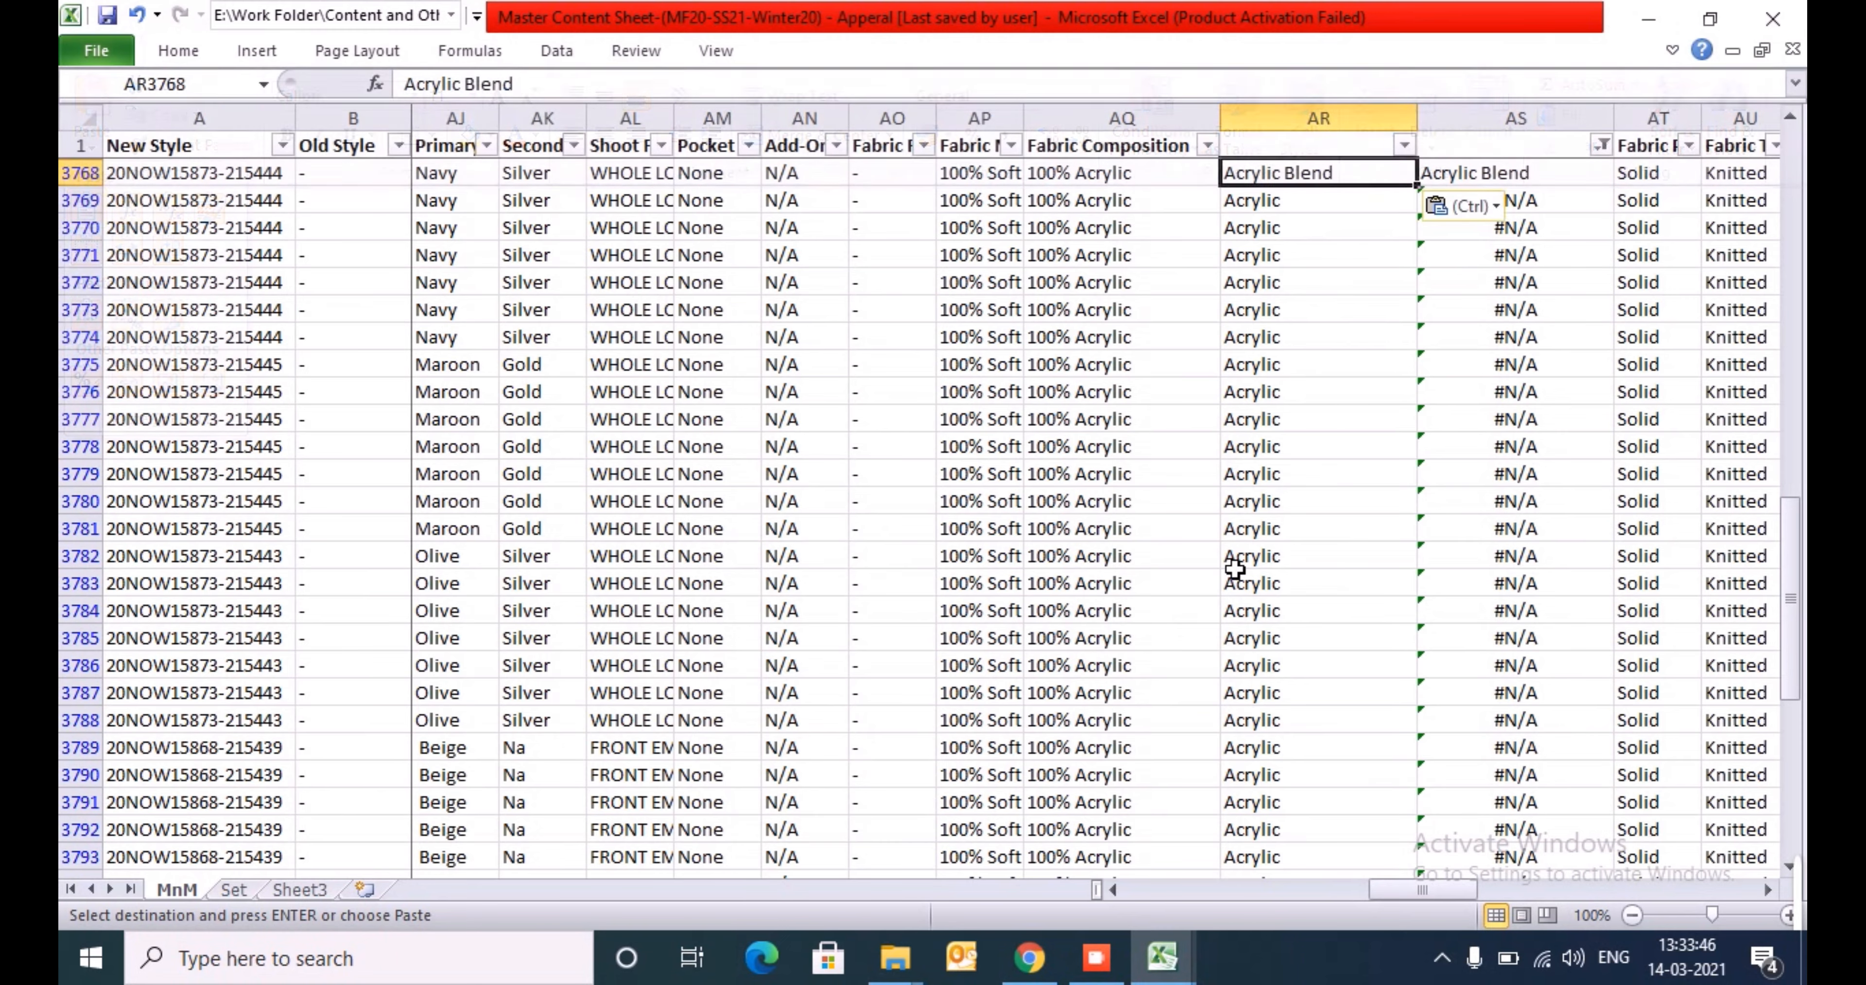
pyautogui.hotkey('ctrl', 'shift', 'Down')
pyautogui.press('Return')
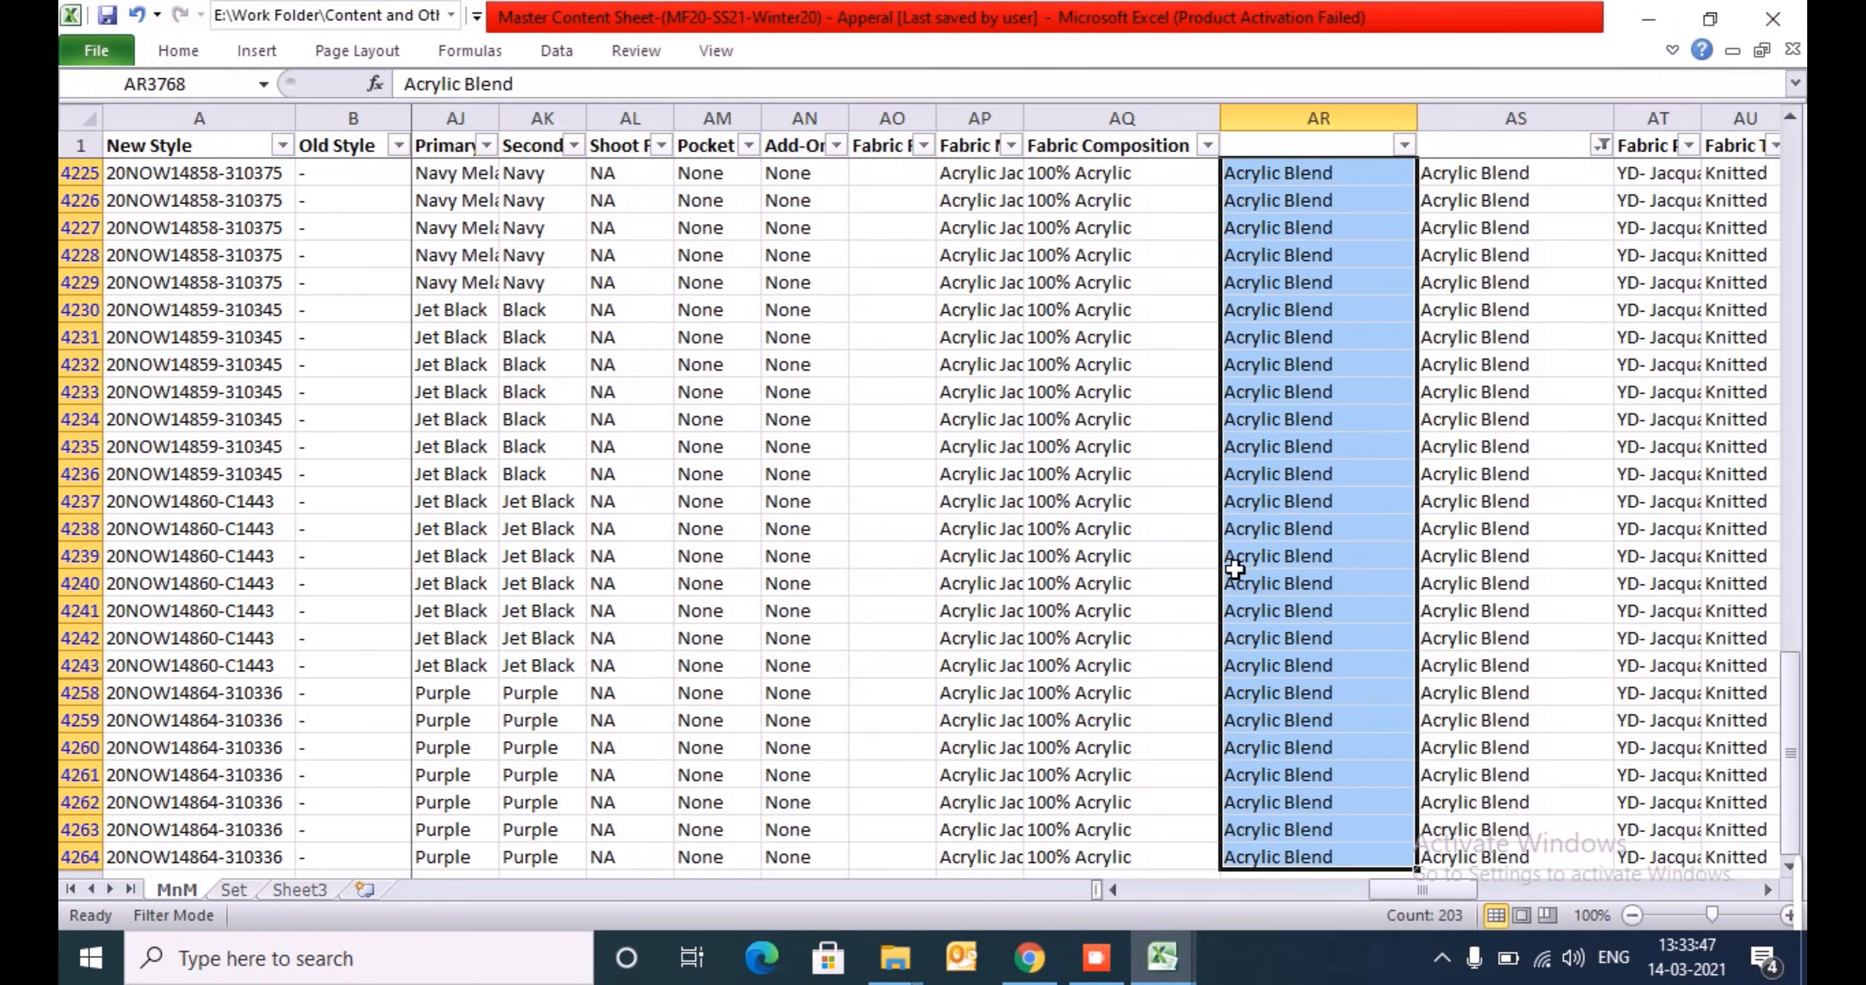
pyautogui.click(1094, 960)
pyautogui.click(913, 716)
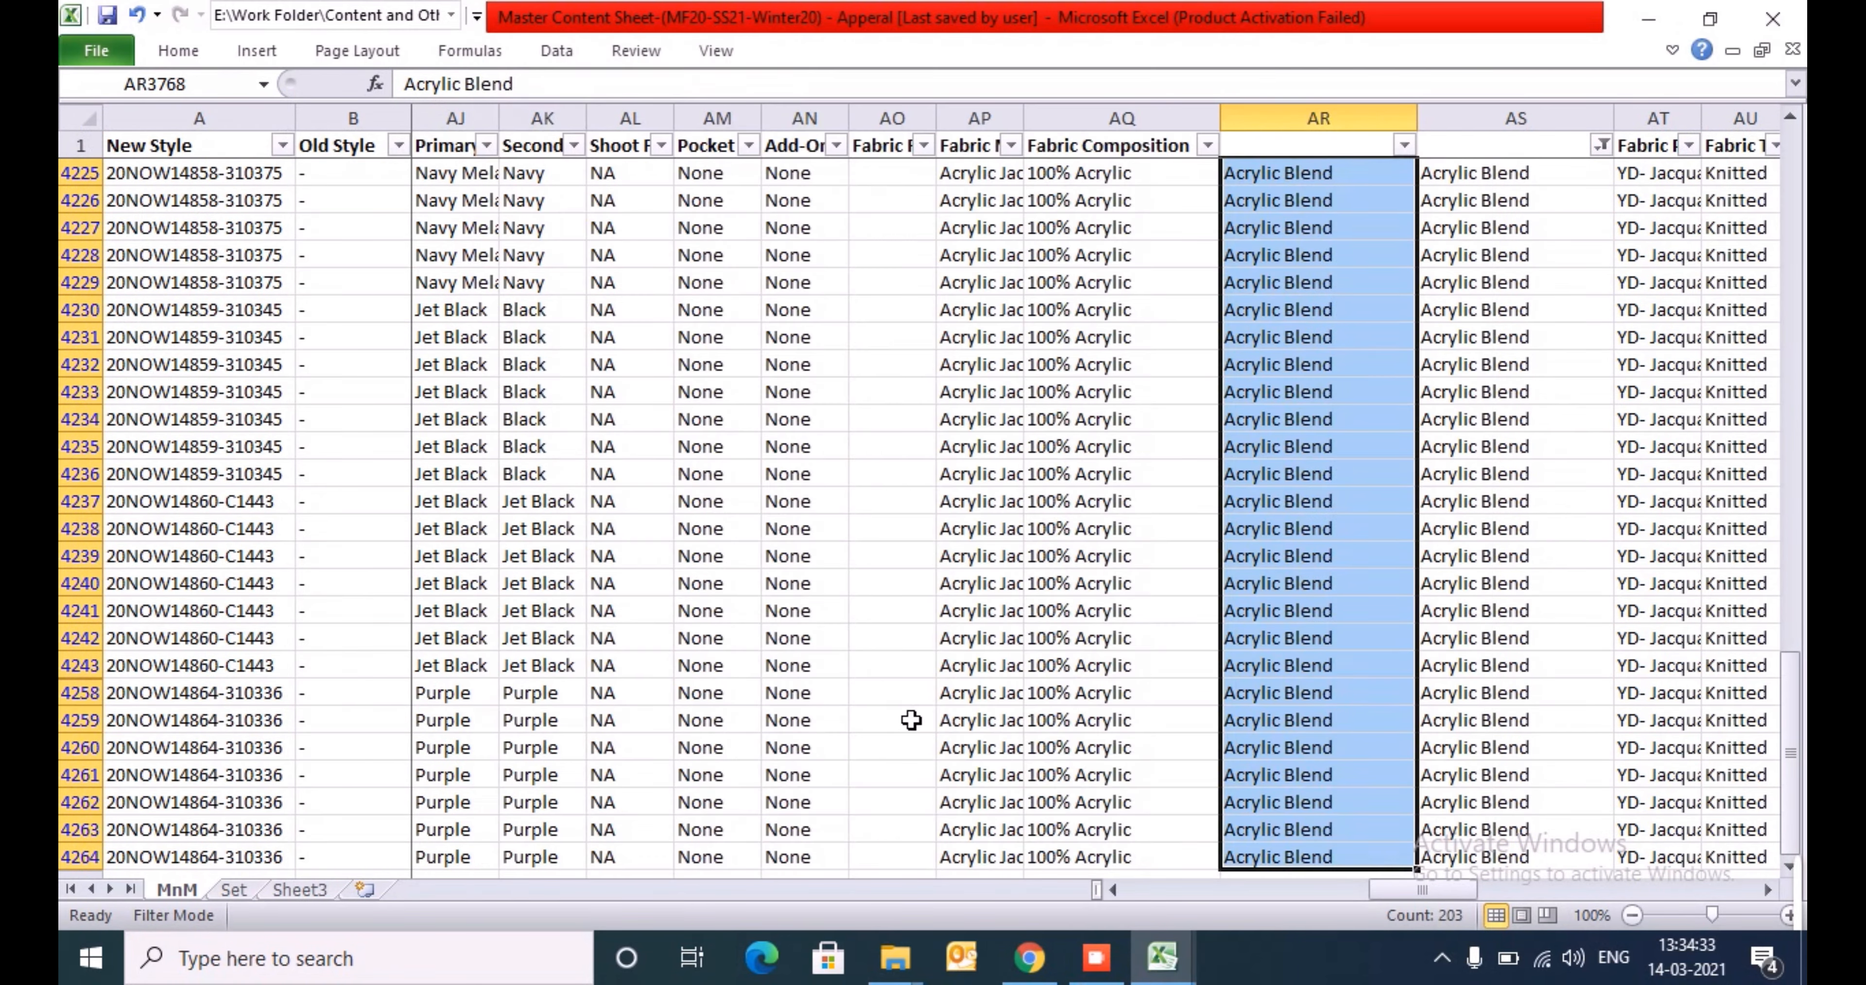
# - Review the fabric lookup results in column AS and the values offered by its filter
pyautogui.hotkey('ctrl', 'Up')
pyautogui.hotkey('ctrl', 'Down')
pyautogui.hotkey('ctrl', 'Up')
pyautogui.press('Right')
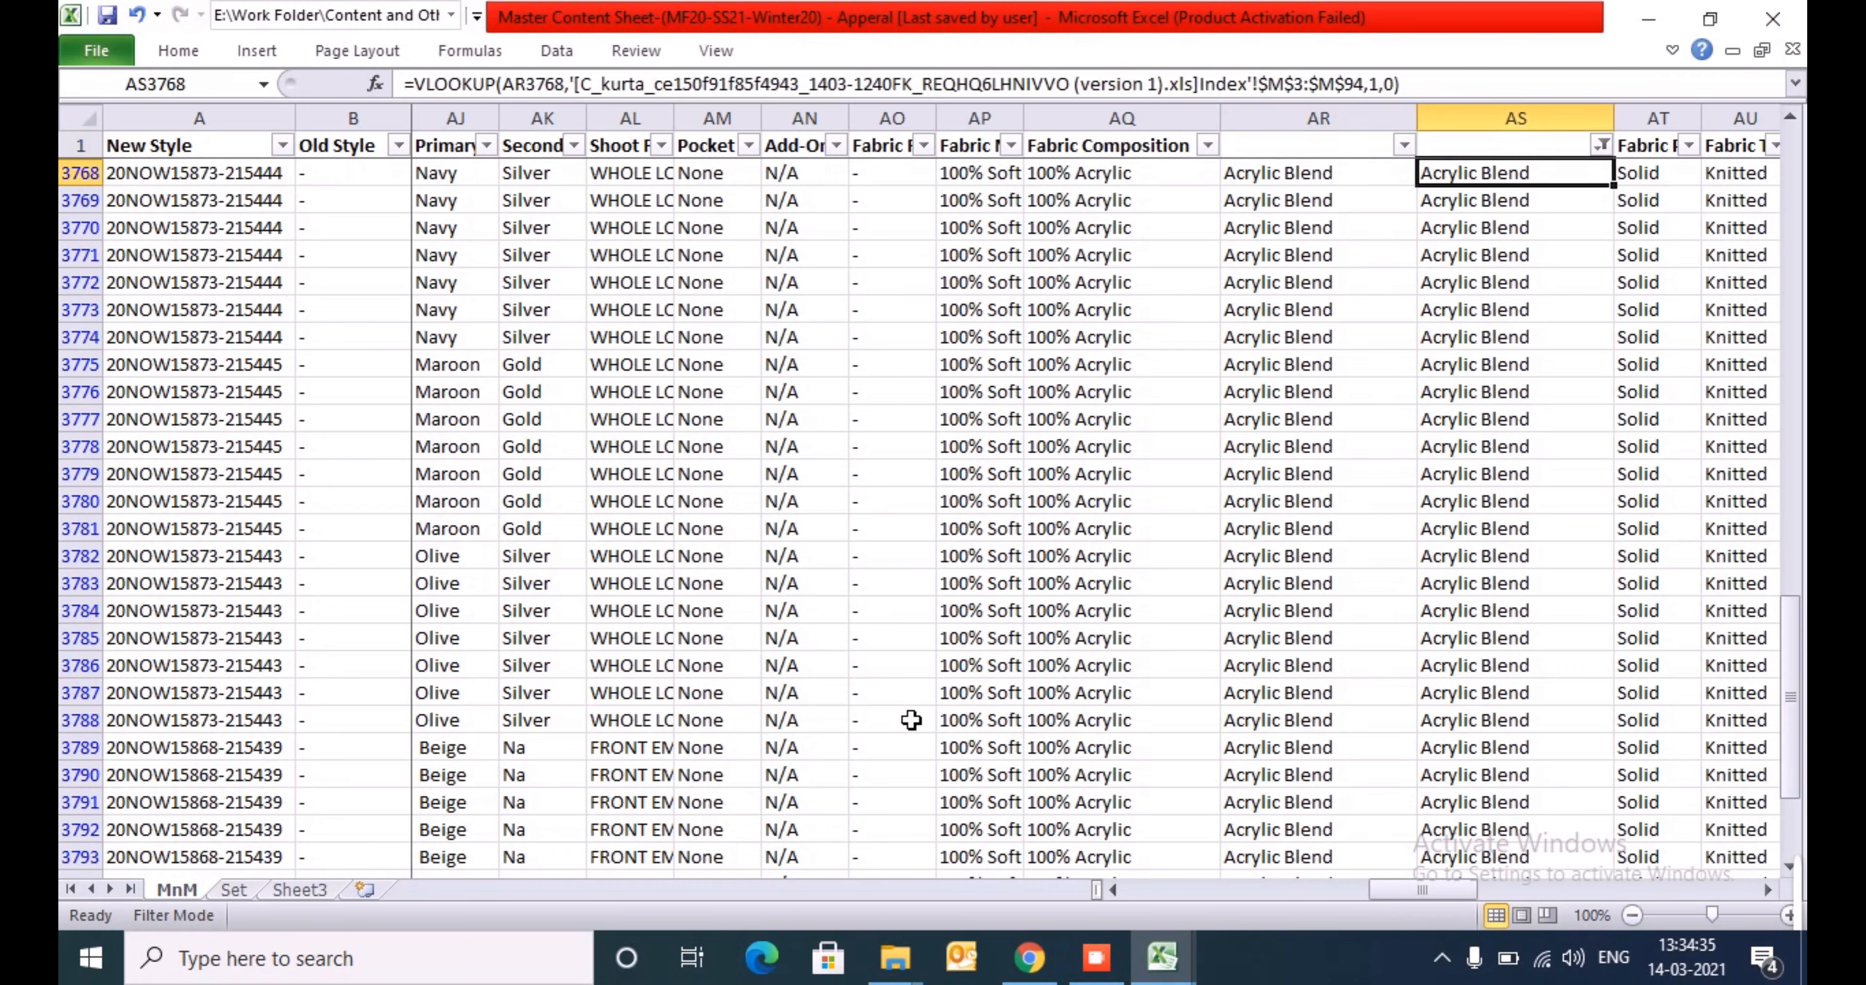
pyautogui.hotkey('ctrl', 'Up')
pyautogui.hotkey('alt', 'Down')
pyautogui.press('Down')
pyautogui.press('Down')
pyautogui.press('Down')
pyautogui.press('Down')
pyautogui.press('Down')
pyautogui.press('Down')
pyautogui.press('Down')
pyautogui.press('Down')
pyautogui.press('Down')
pyautogui.press('Down')
pyautogui.press('Down')
pyautogui.press('Down')
pyautogui.press('Down')
pyautogui.press('Down')
pyautogui.press('Down')
pyautogui.press('Down')
pyautogui.press('Down')
pyautogui.press('Down')
pyautogui.press('Down')
pyautogui.press('Down')
pyautogui.press('Escape')
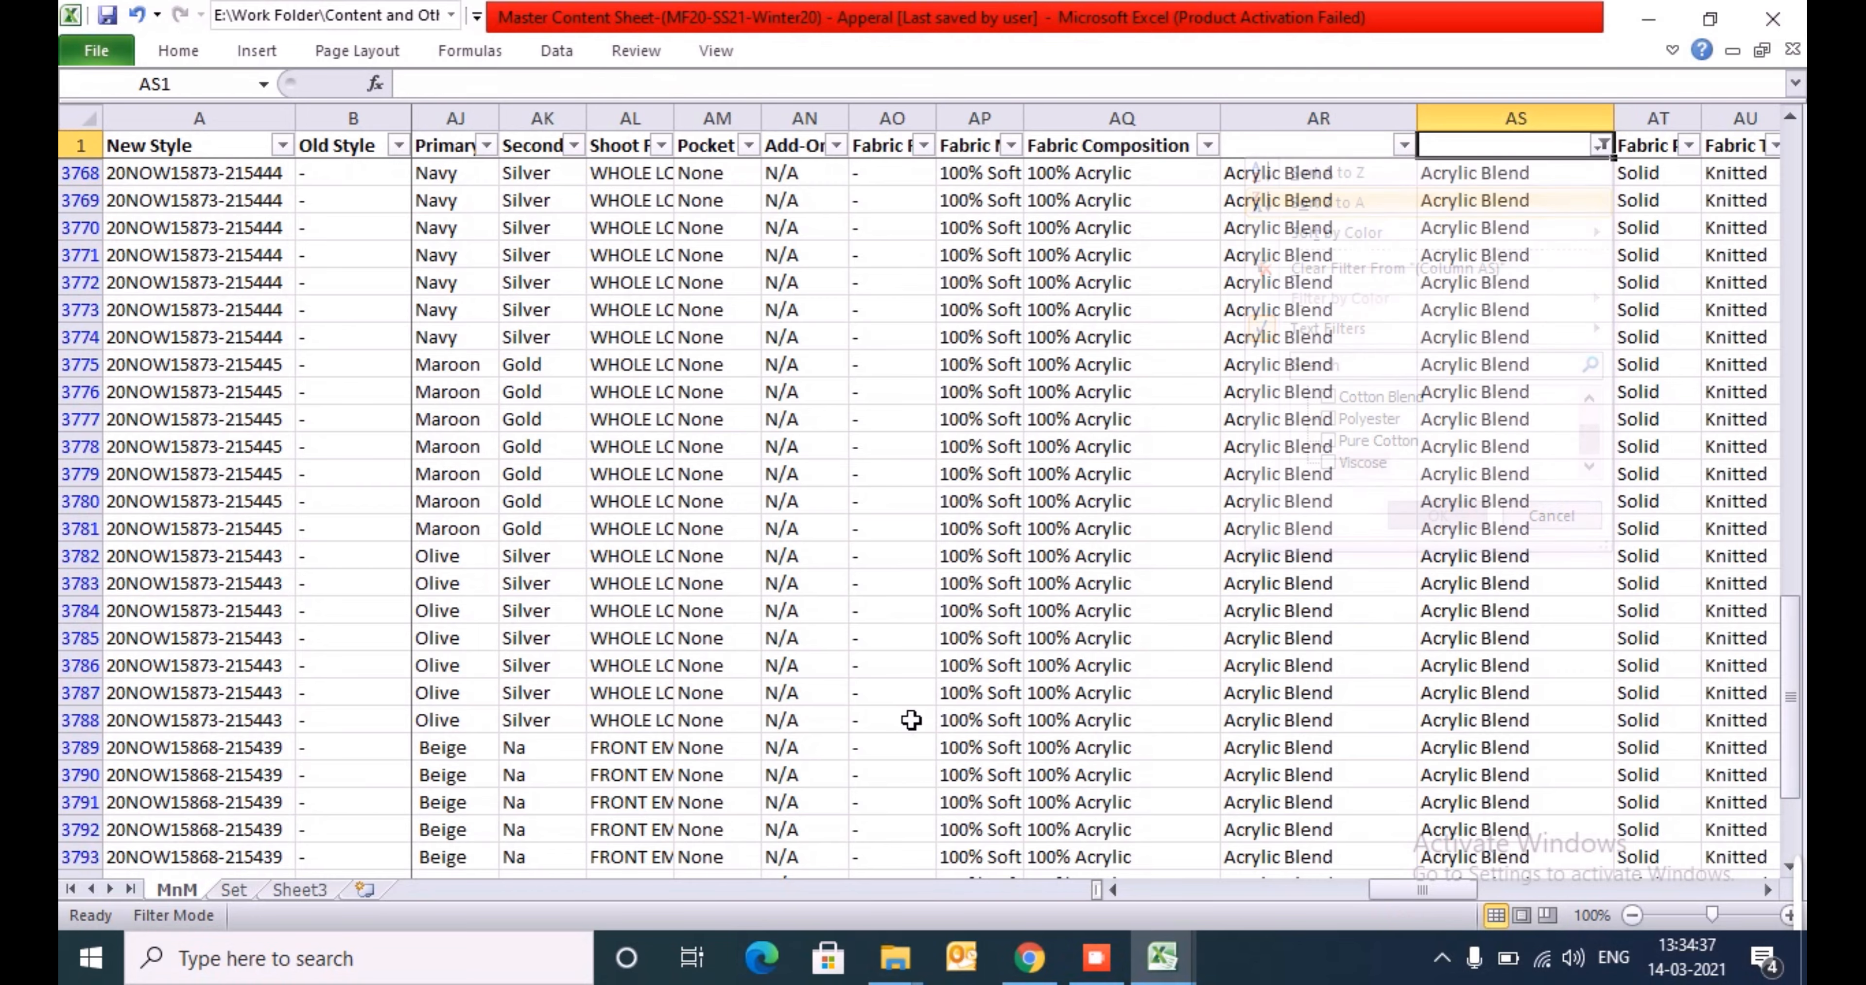
# - Clear the column AS filter and select the first lookup result, AS16
pyautogui.hotkey('ctrl', 'Down')
pyautogui.press('alt')
pyautogui.press('Escape')
pyautogui.hotkey('ctrl', 'Up')
pyautogui.hotkey('alt', 'Down')
pyautogui.press('c')
pyautogui.press('Down')
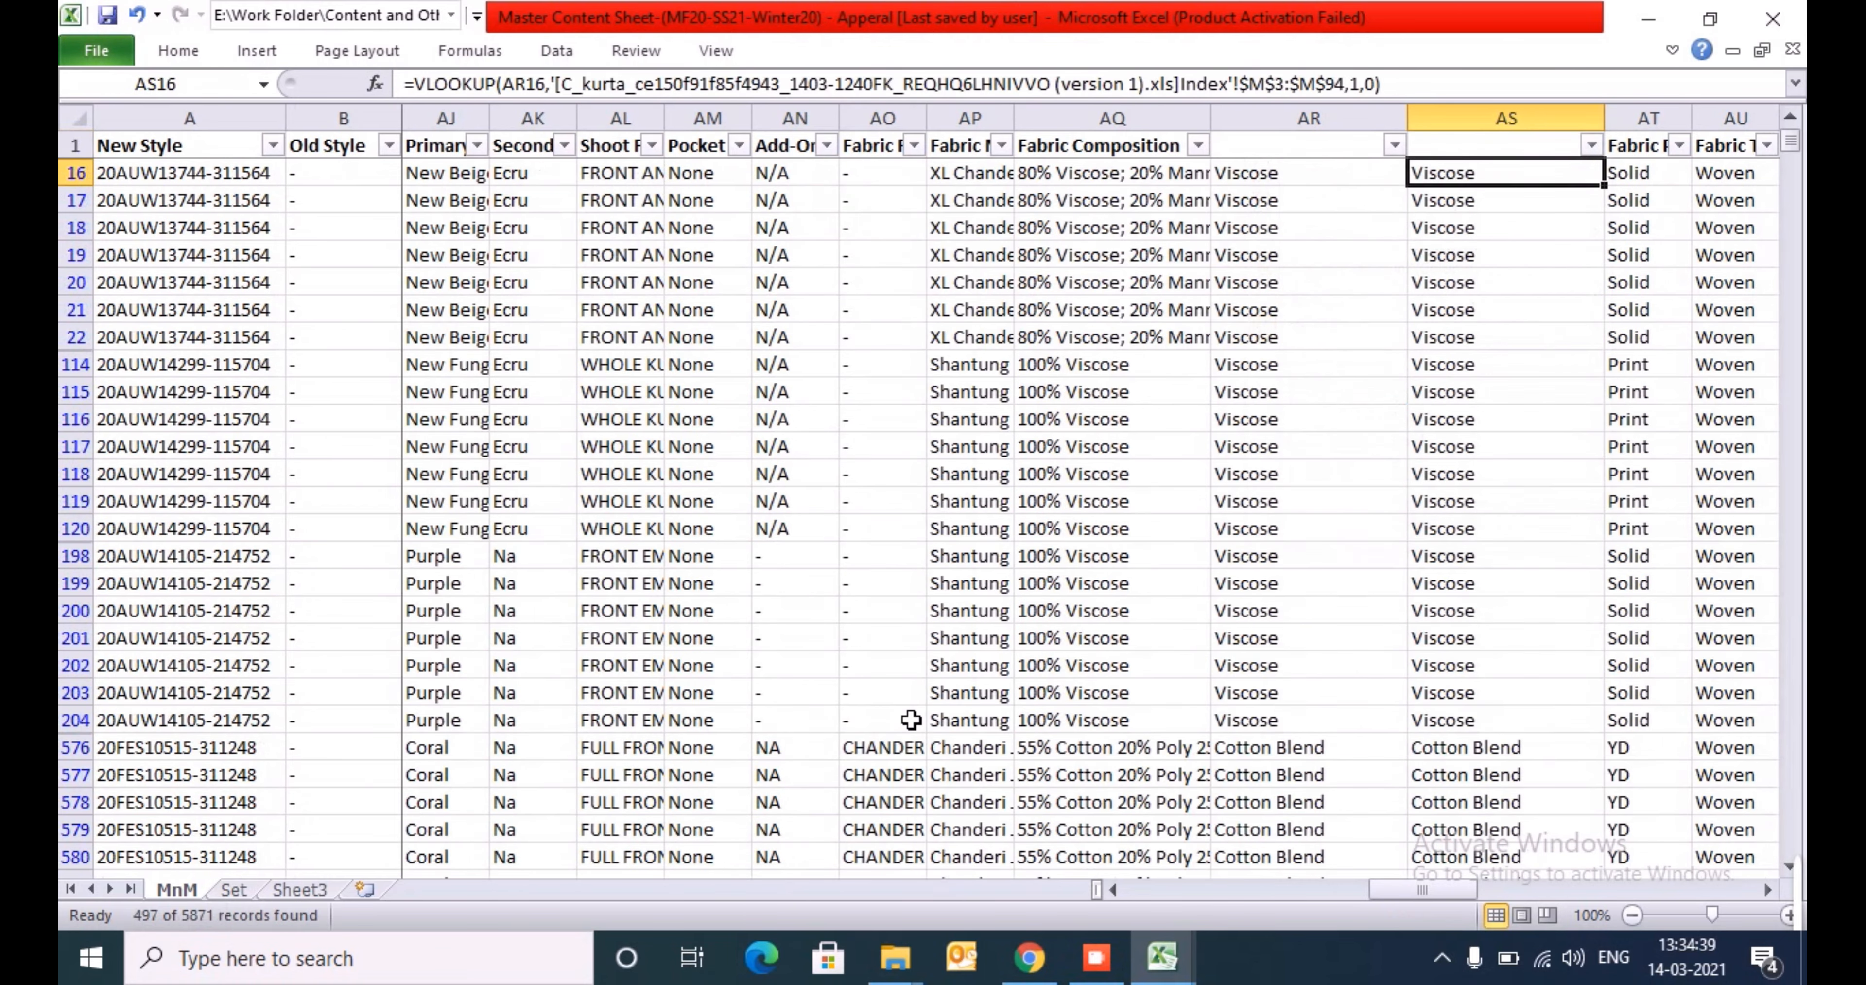
# - Copy the visible column AS fabrics from AS16 down and paste them as values into the template's kurta sheet Fabric column from S5
pyautogui.hotkey('ctrl', 'shift', 'Down')
pyautogui.hotkey('ctrl', 'c')
pyautogui.hotkey('alt', 'Tab')
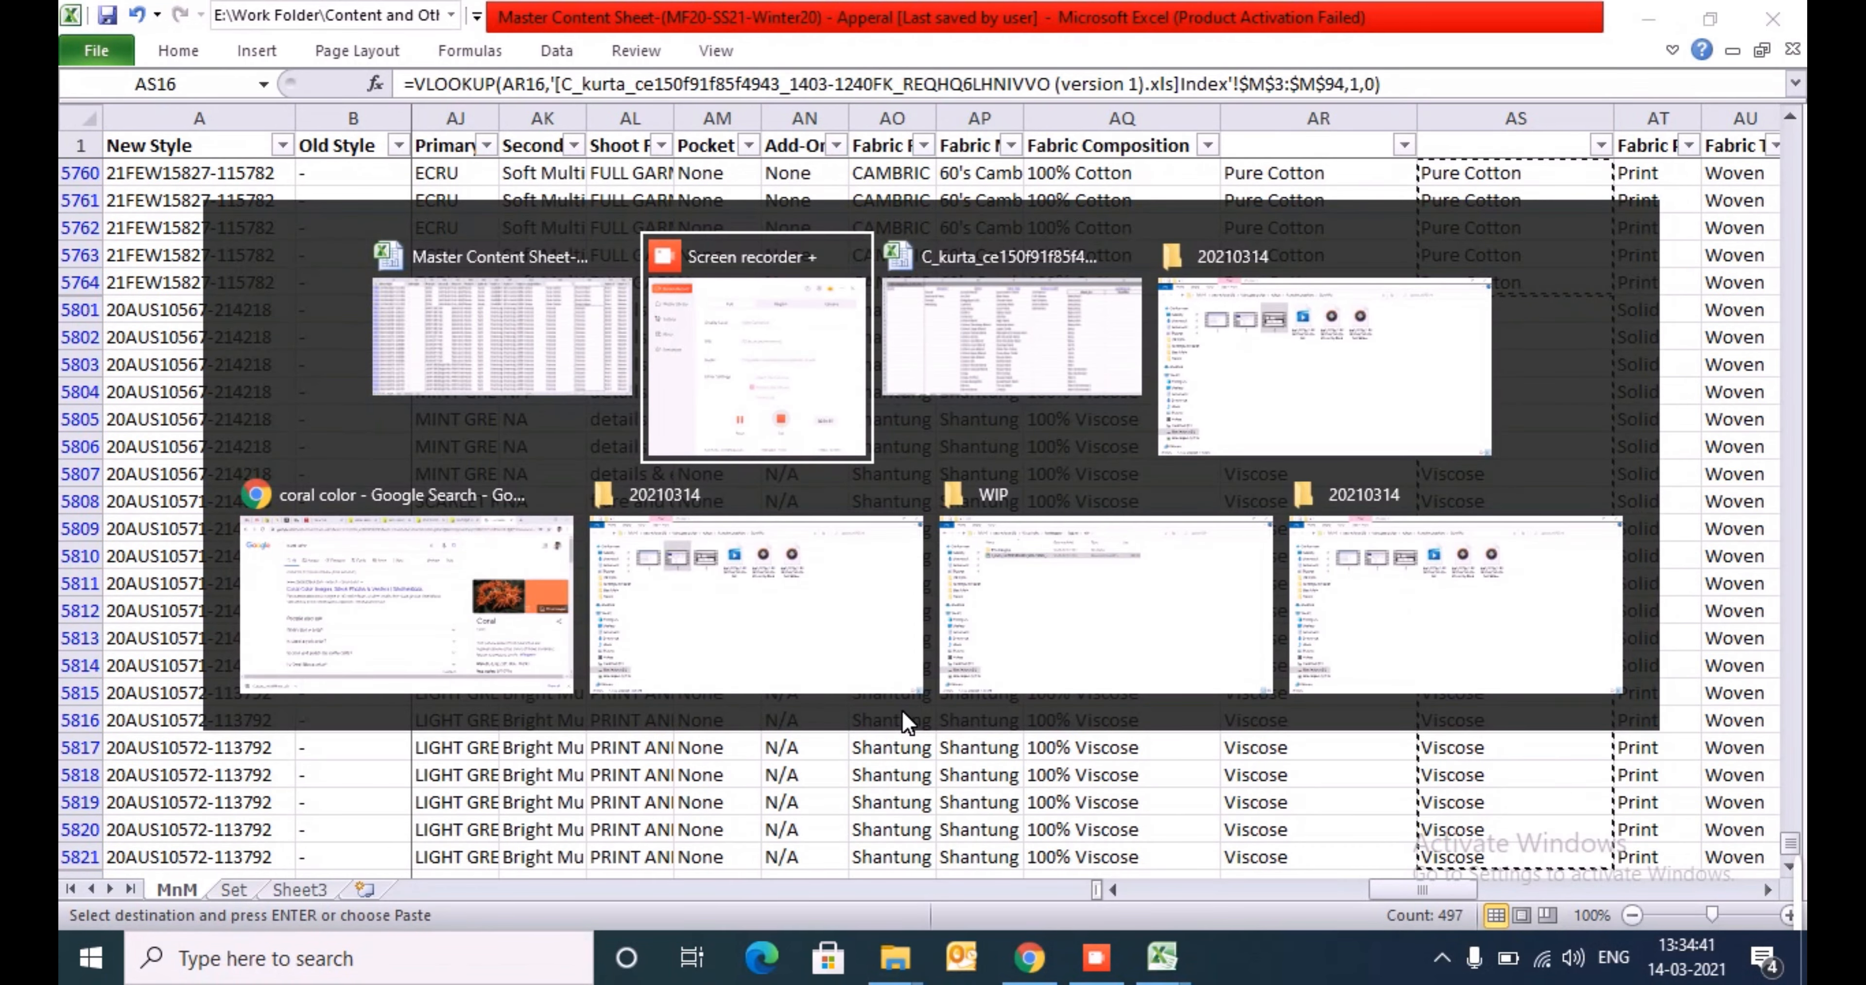
pyautogui.hotkey('alt', 'Tab')
pyautogui.hotkey('ctrl', 'pagedown')
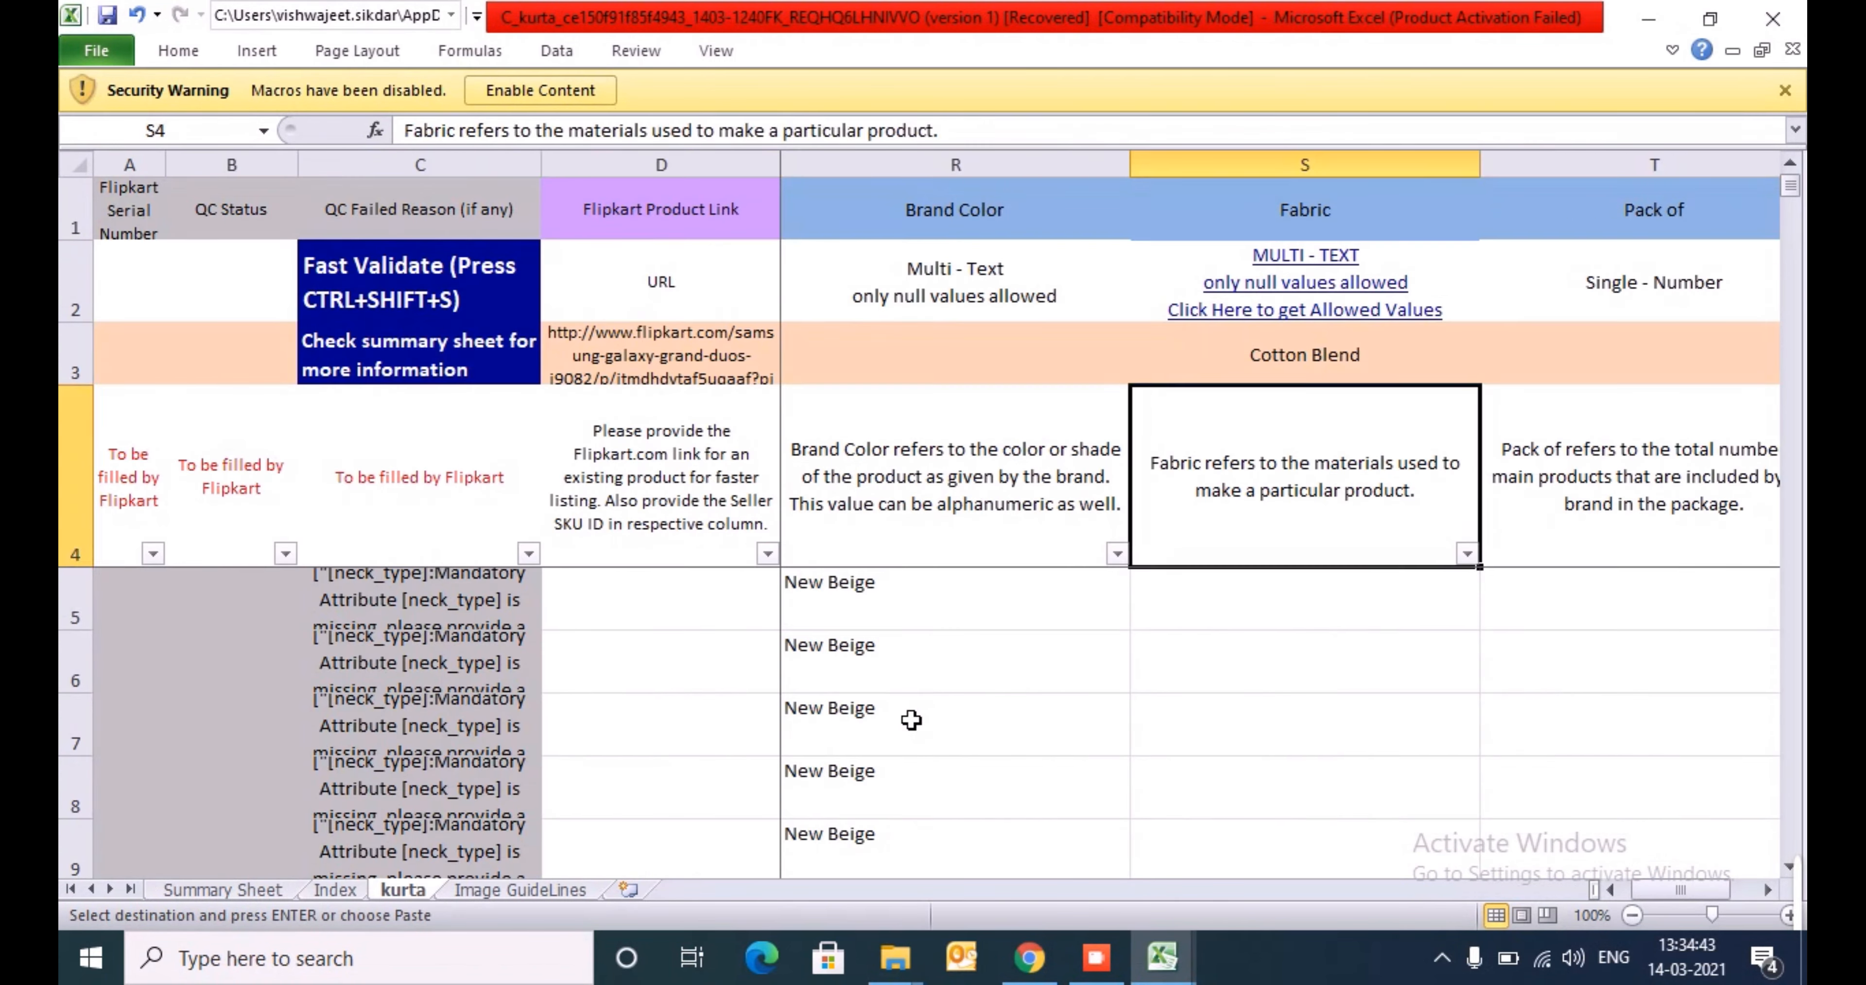
pyautogui.press('Down')
pyautogui.hotkey('alt', 'h')
pyautogui.press('v')
pyautogui.press('v')
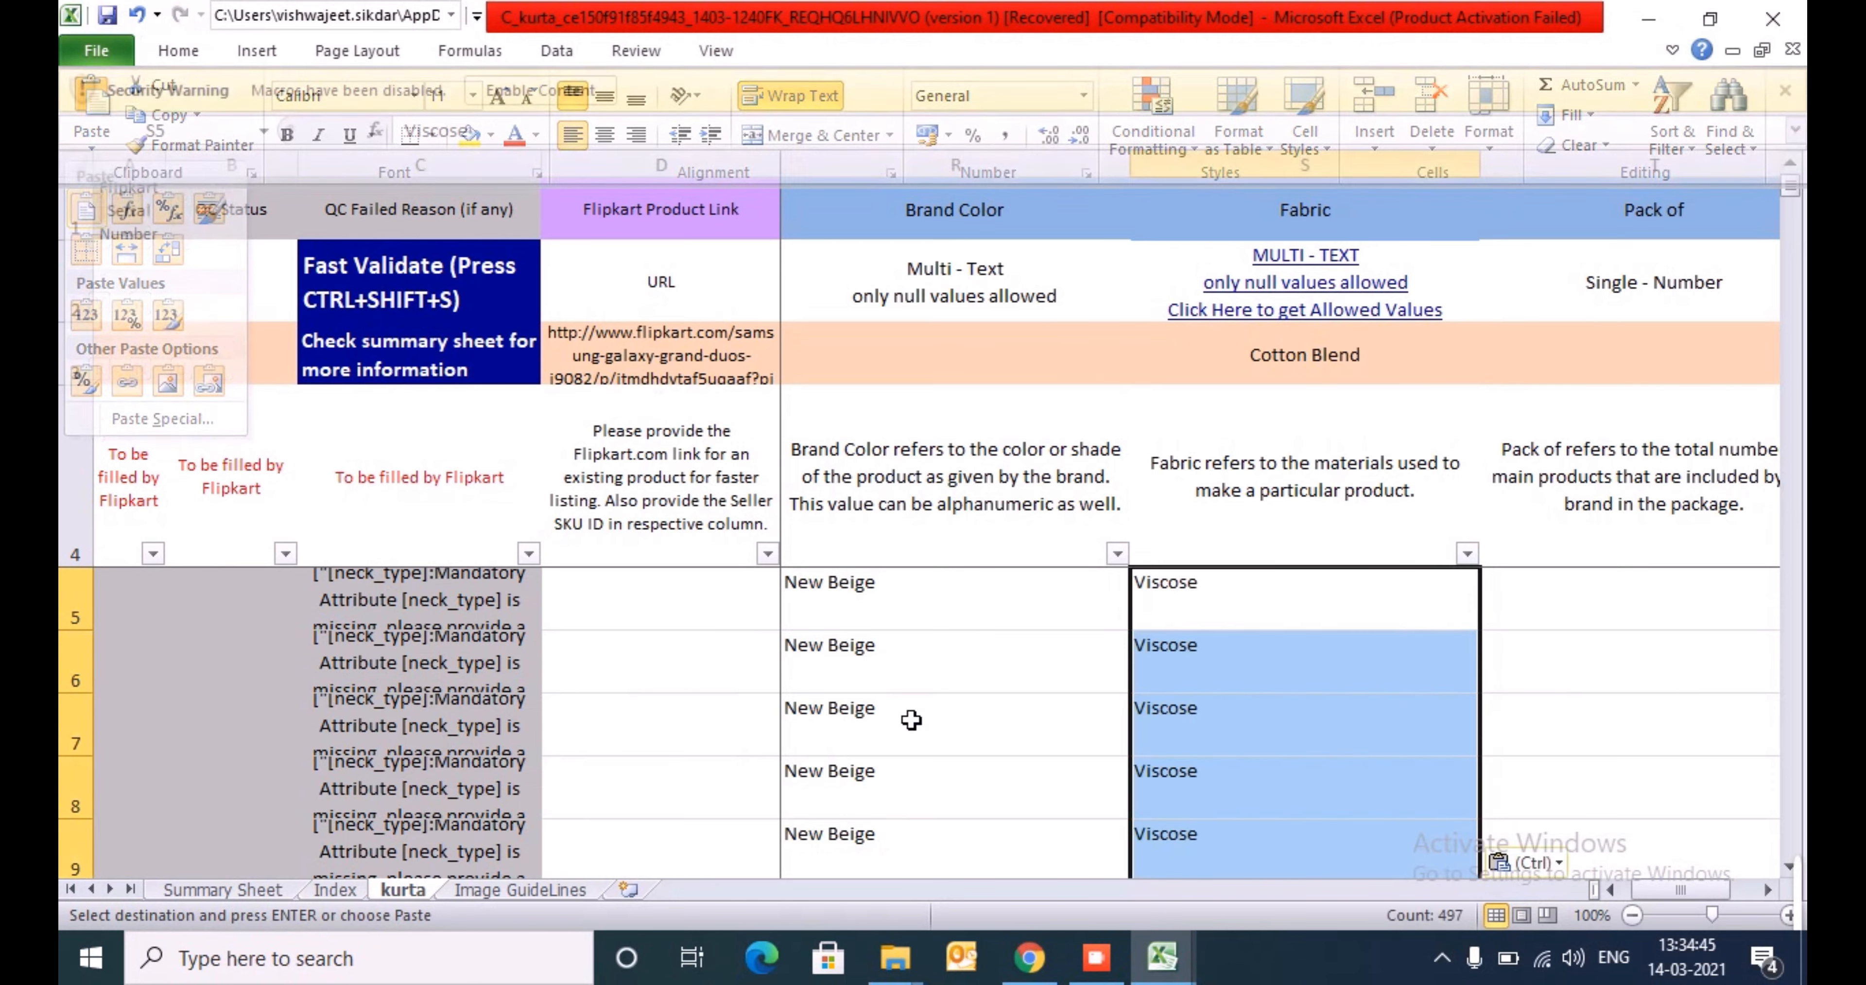
pyautogui.press('Escape')
# - Check the last rows of the Fabric column on the kurta sheet against the neighbouring Brand Color entries
pyautogui.press('Up')
pyautogui.press('Down')
pyautogui.hotkey('ctrl', 'Down')
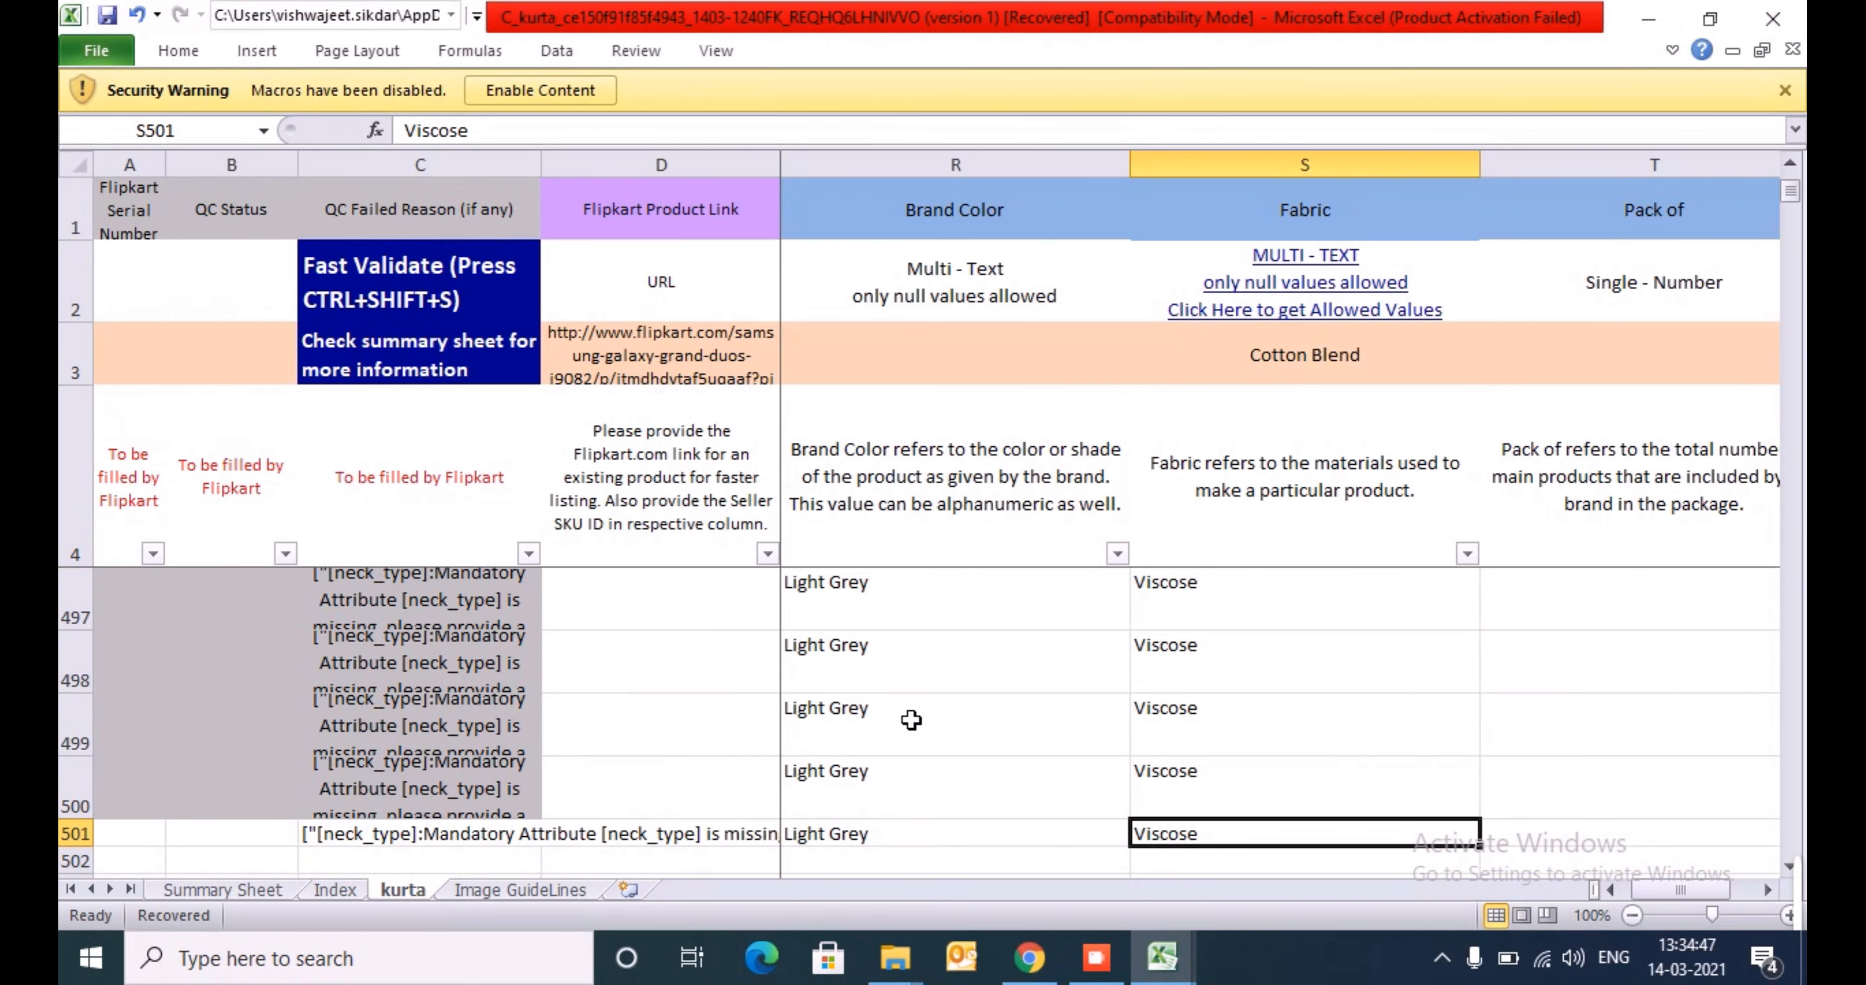
pyautogui.press('Down')
# - Check that the Fabric column on the kurta sheet is filled from S5 down to the last product row
pyautogui.press('Down')
pyautogui.press('Up')
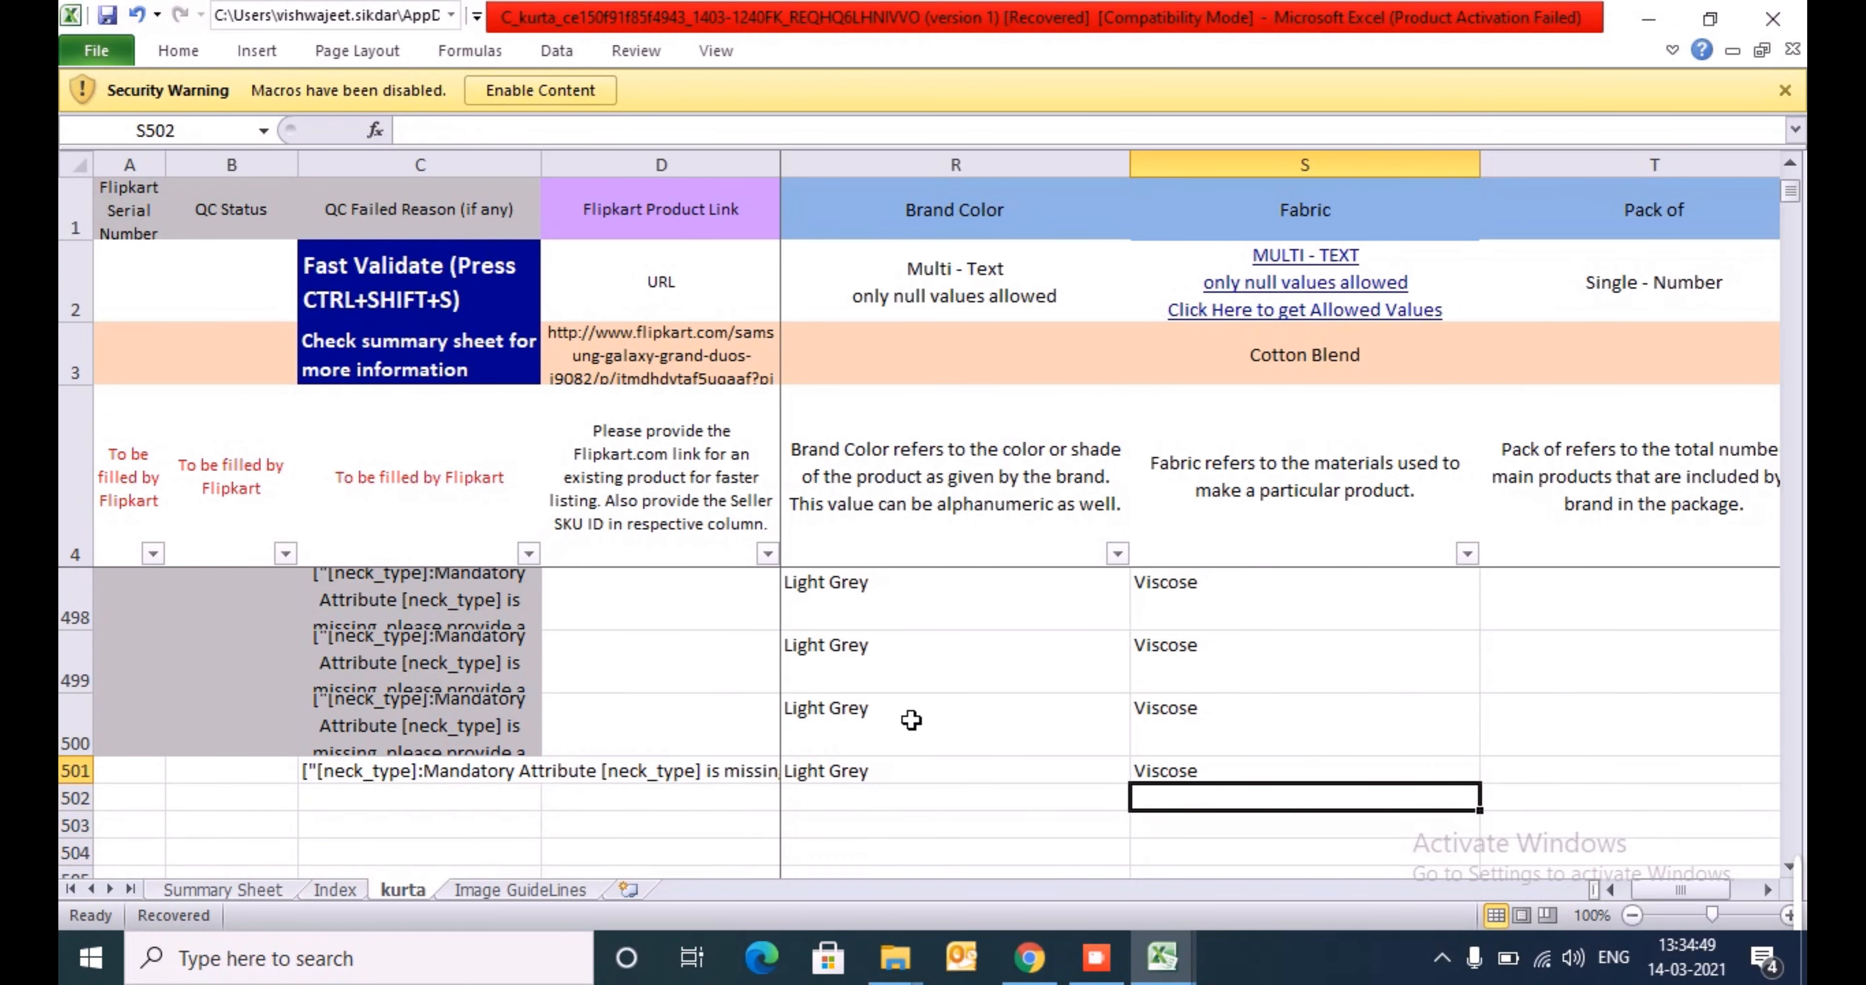
pyautogui.press('Up')
pyautogui.hotkey('ctrl', 'Up')
pyautogui.press('Down')
pyautogui.press('Down')
pyautogui.press('Down')
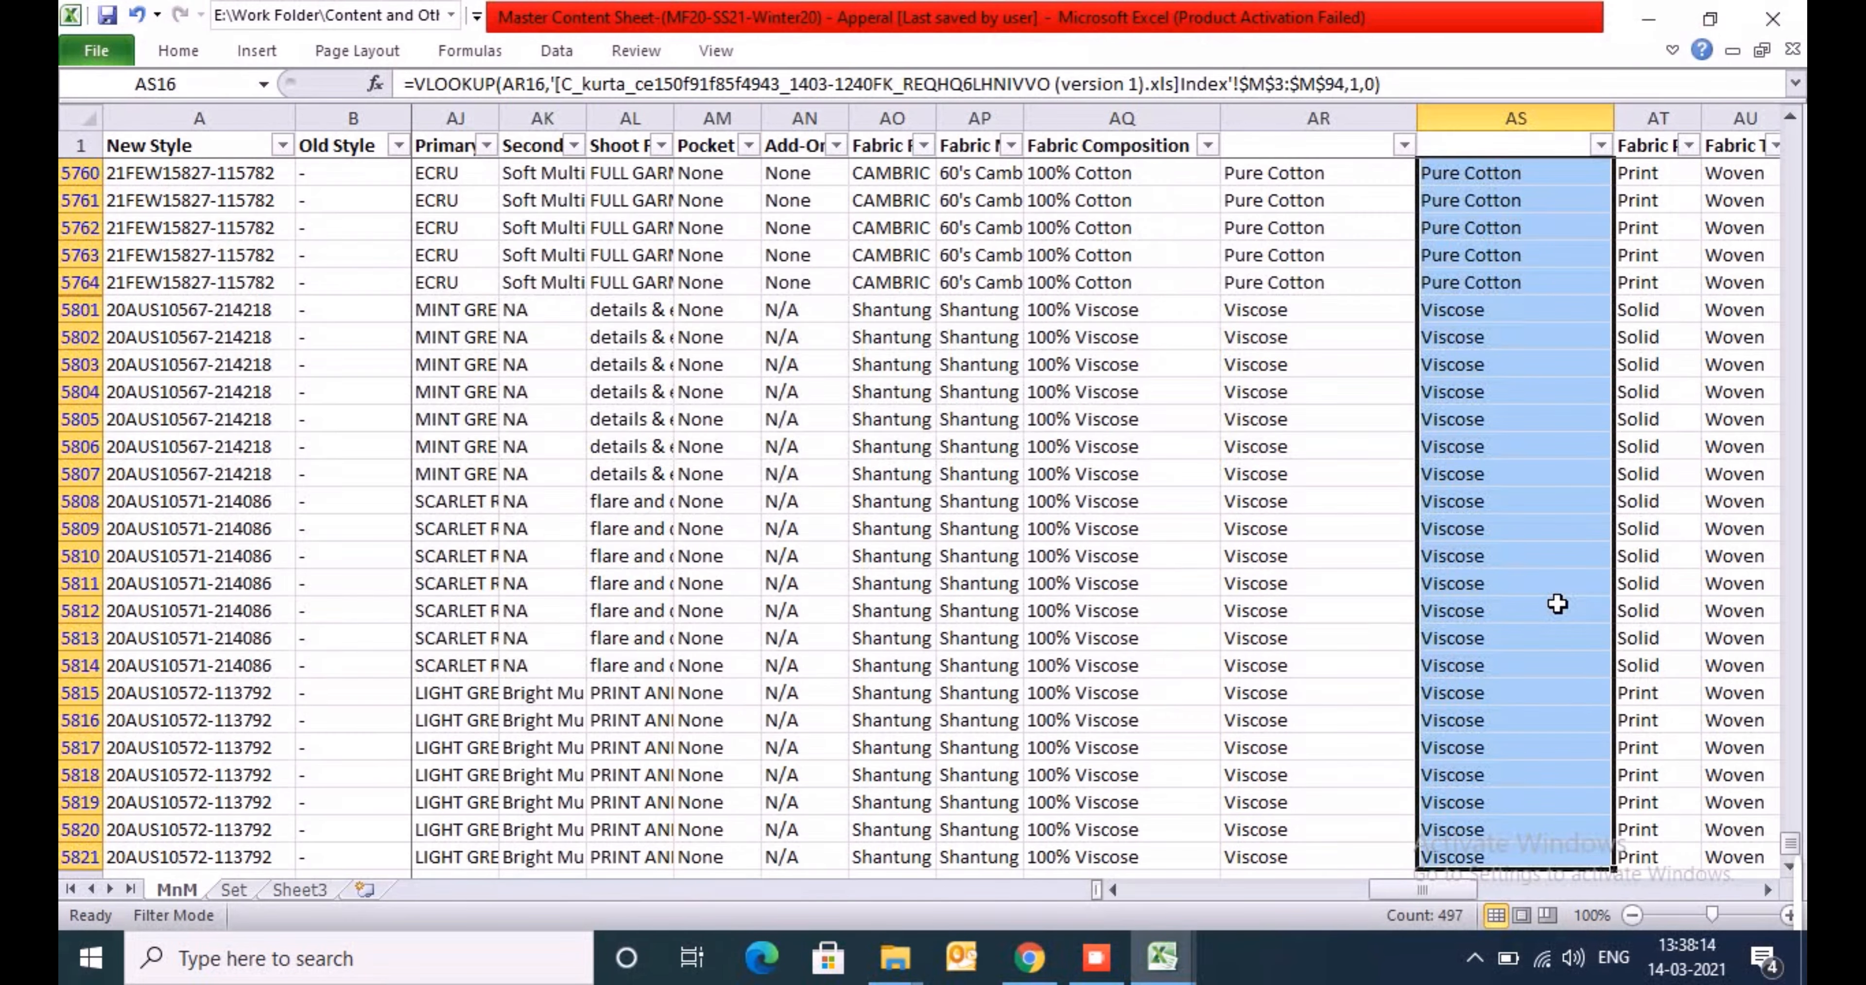
pyautogui.hotkey('alt', 'Tab')
pyautogui.hotkey('alt', 'Tab')
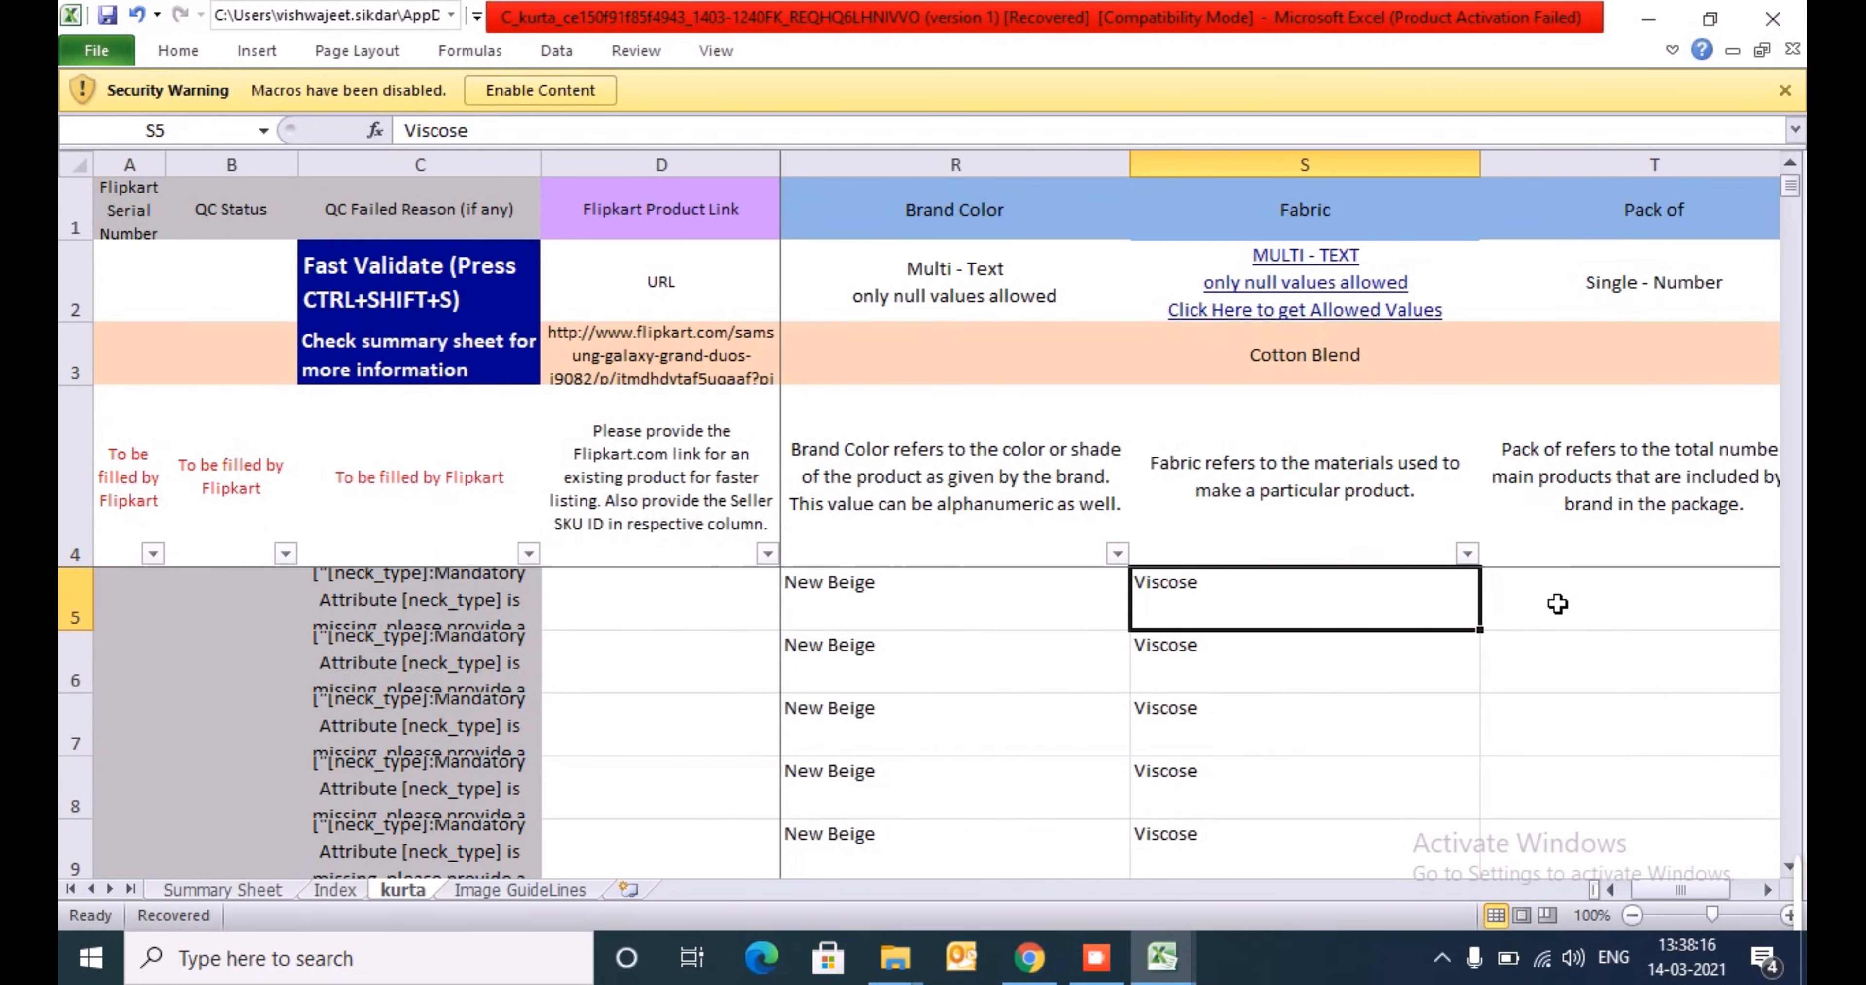
pyautogui.press('Down')
pyautogui.press('Up')
pyautogui.hotkey('ctrl', 'shift', 'Down')
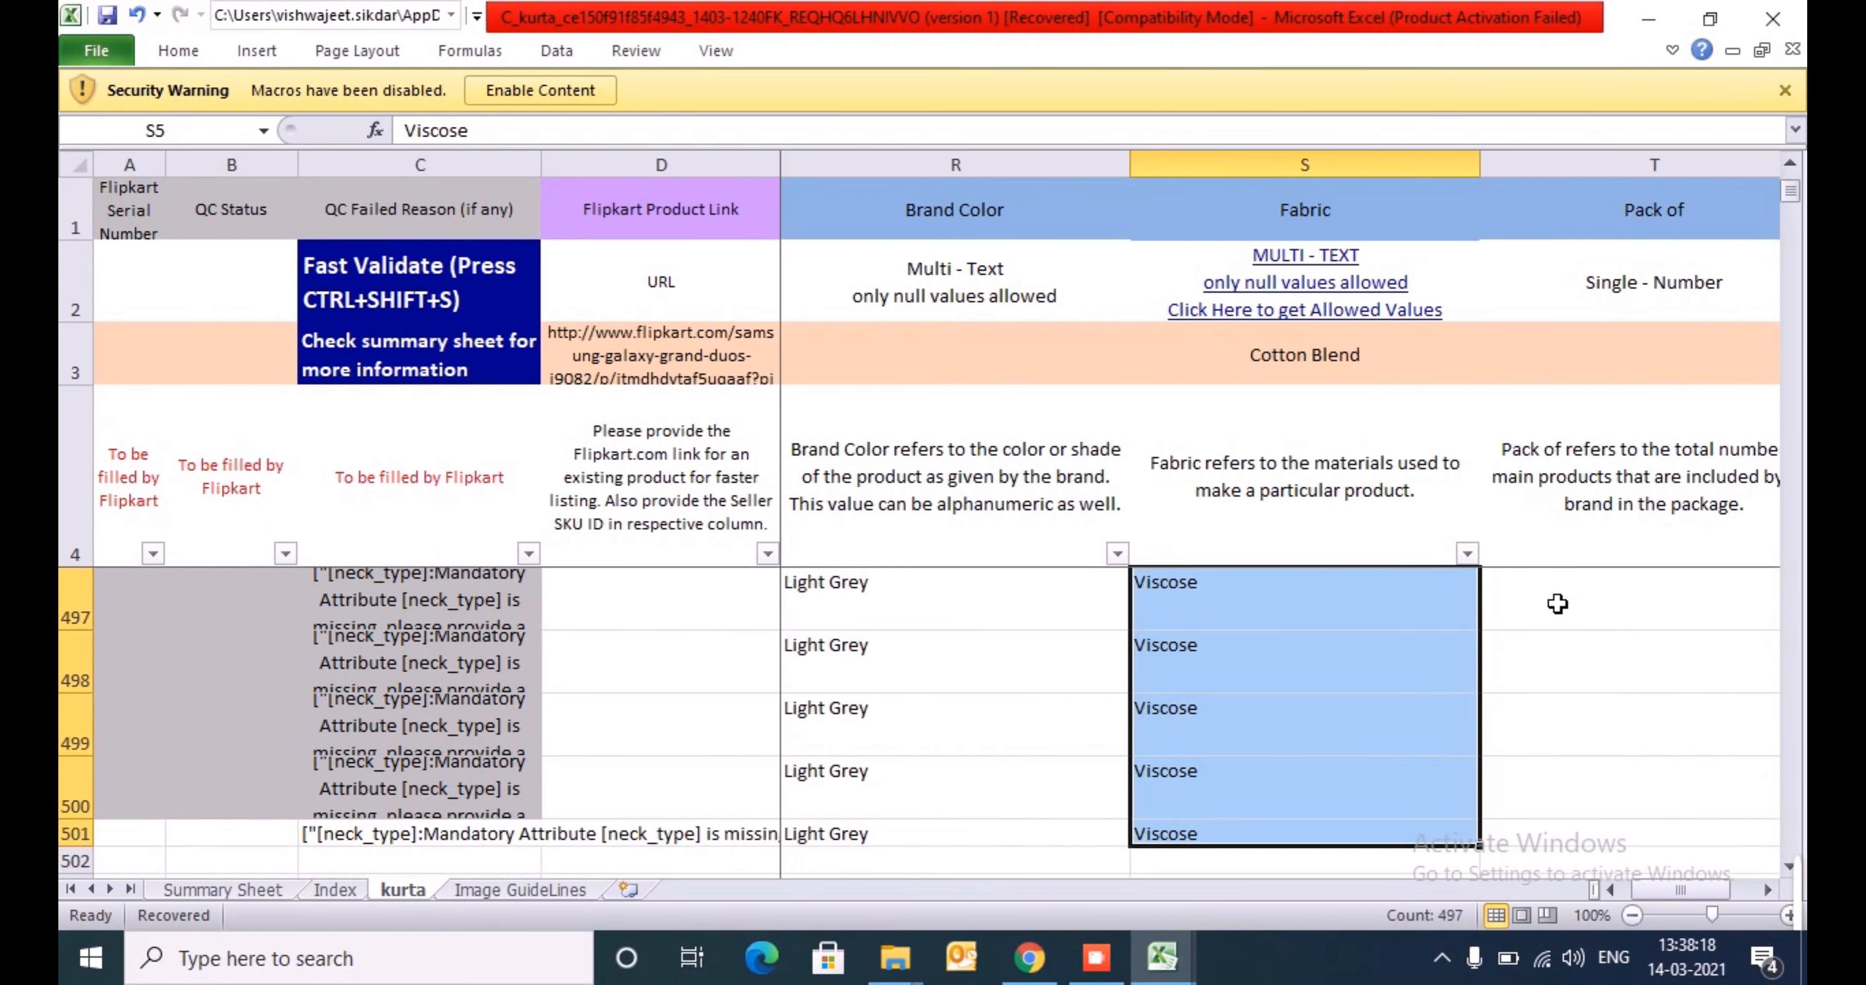
pyautogui.hotkey('ctrl', 'shift', 'Up')
# - Review the header requirements of the Pack of, Neck Type, Sleeve Length and Suitable For columns on the kurta sheet
pyautogui.press('Right')
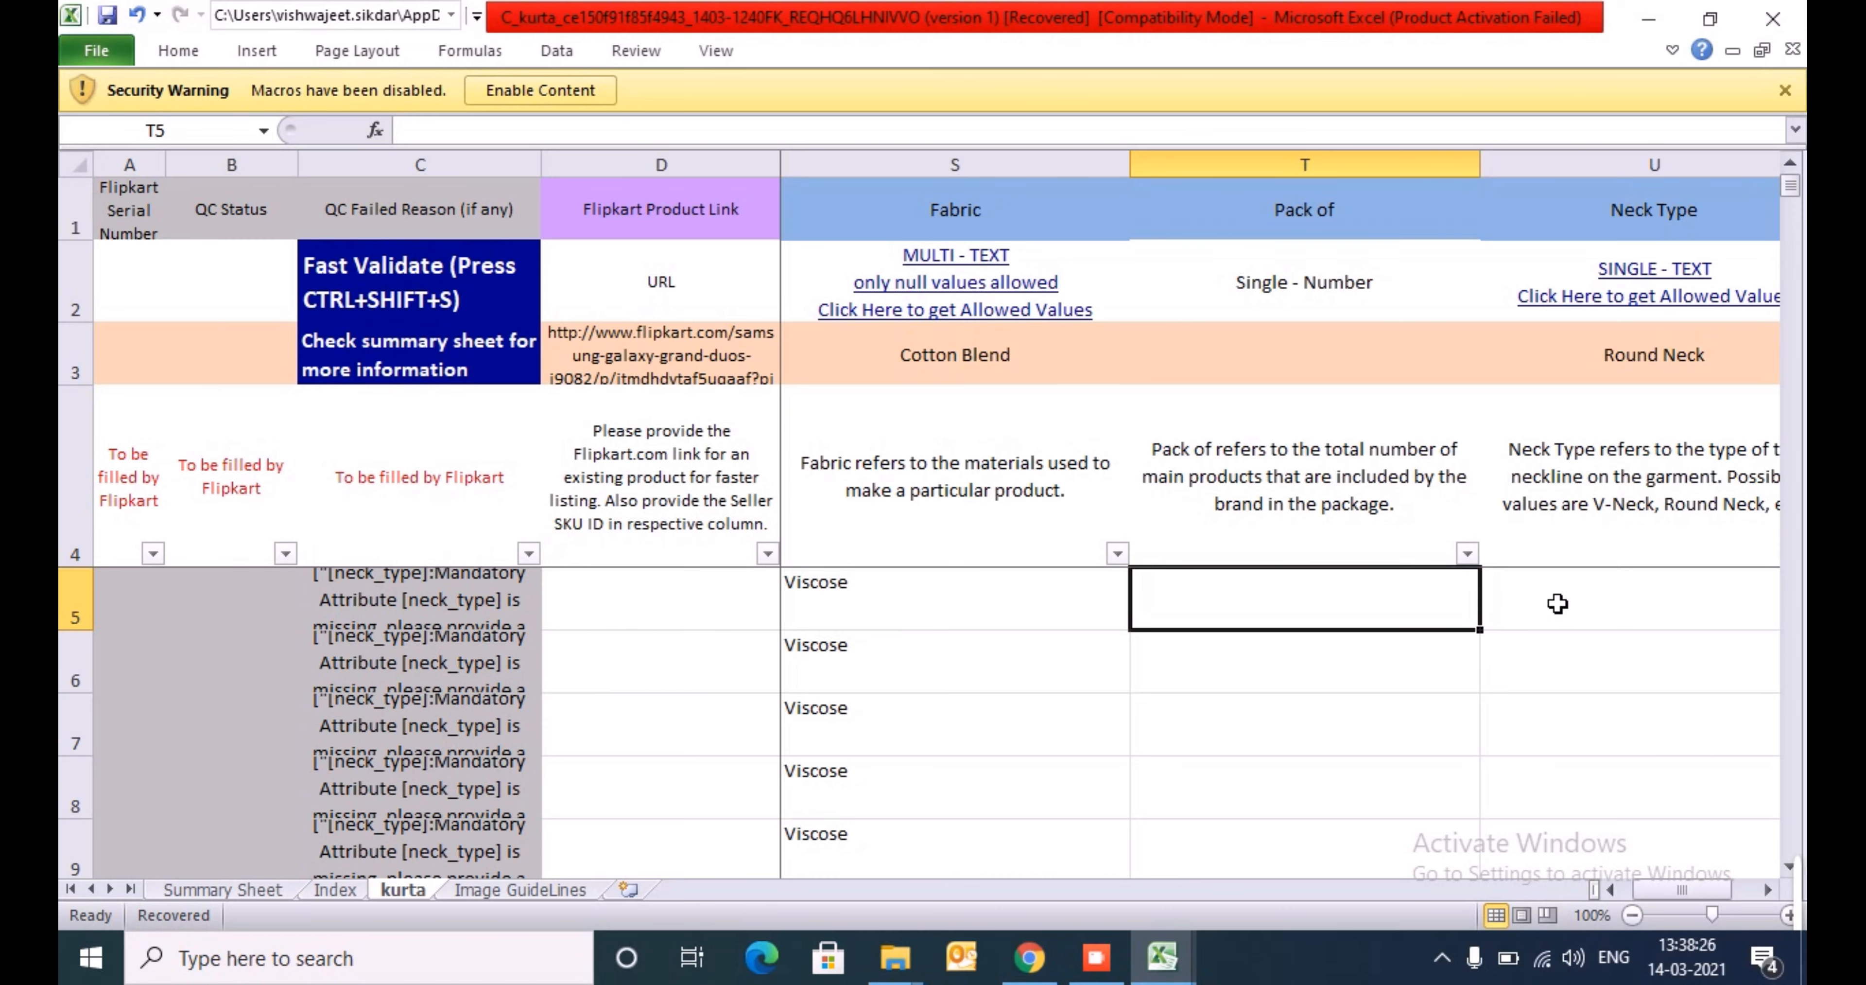
pyautogui.press('Right')
pyautogui.hotkey('ctrl', 'space')
pyautogui.press('Down')
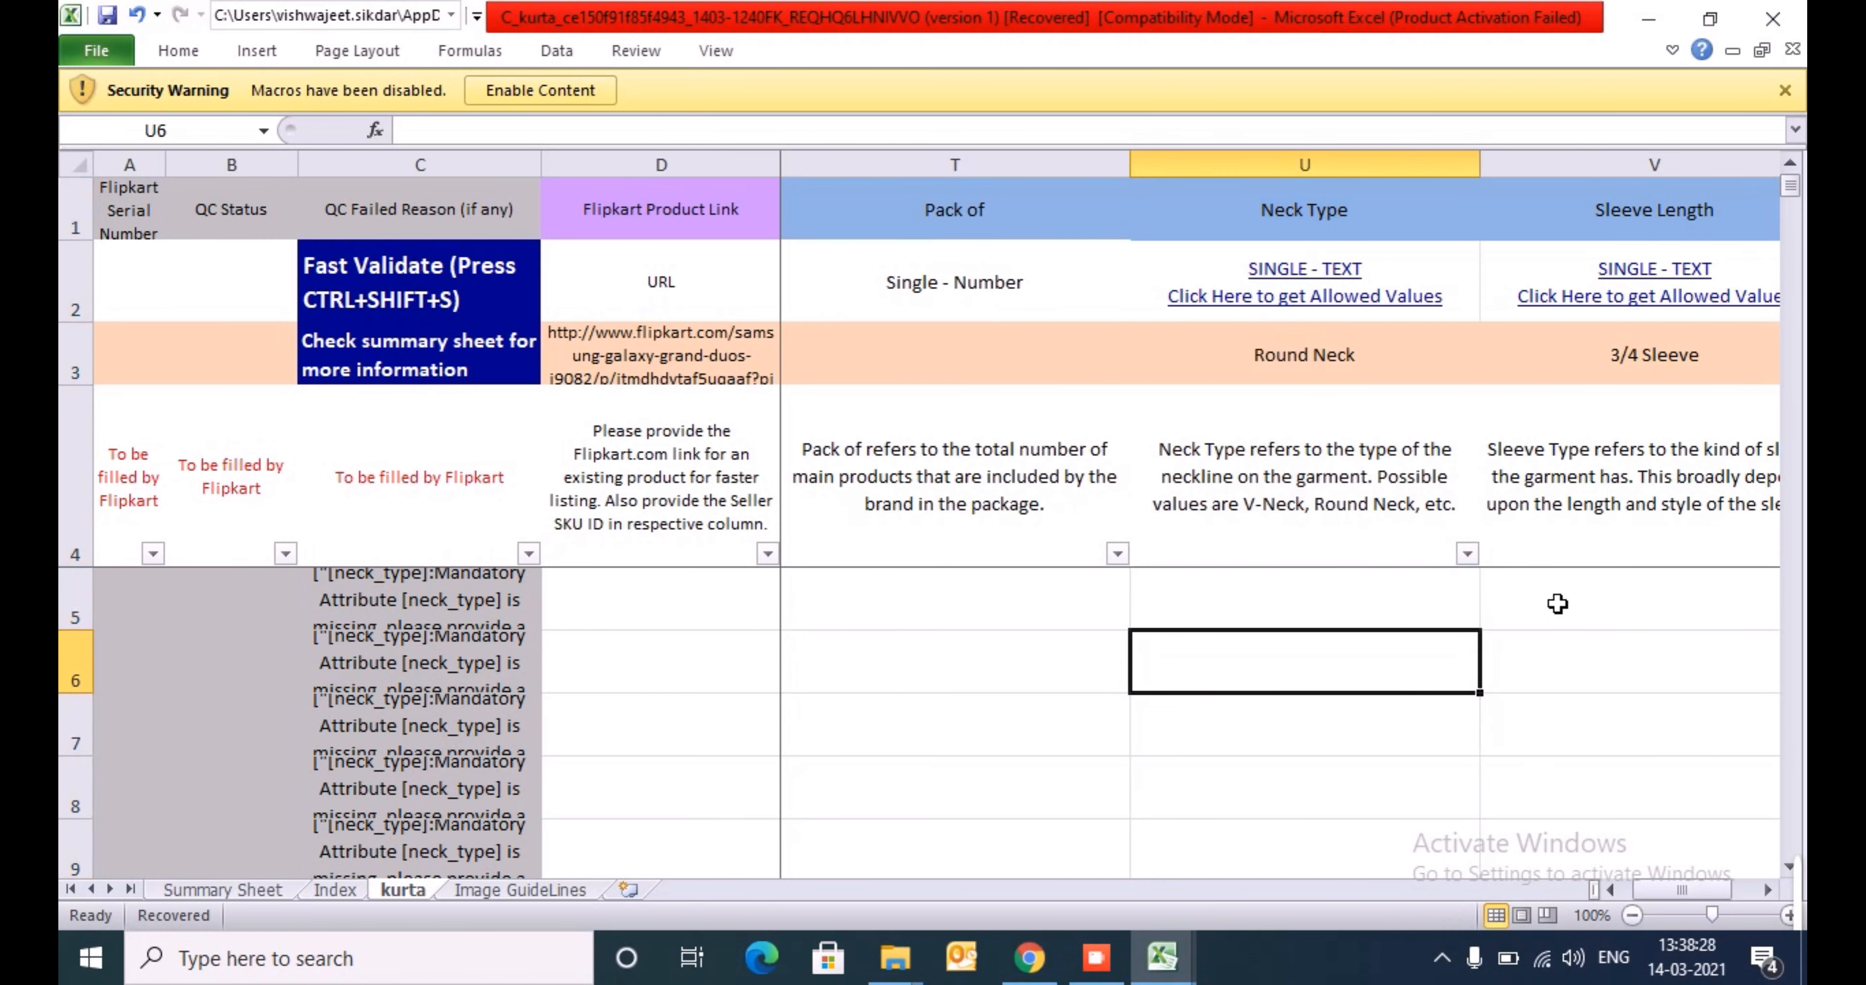
pyautogui.press('Up')
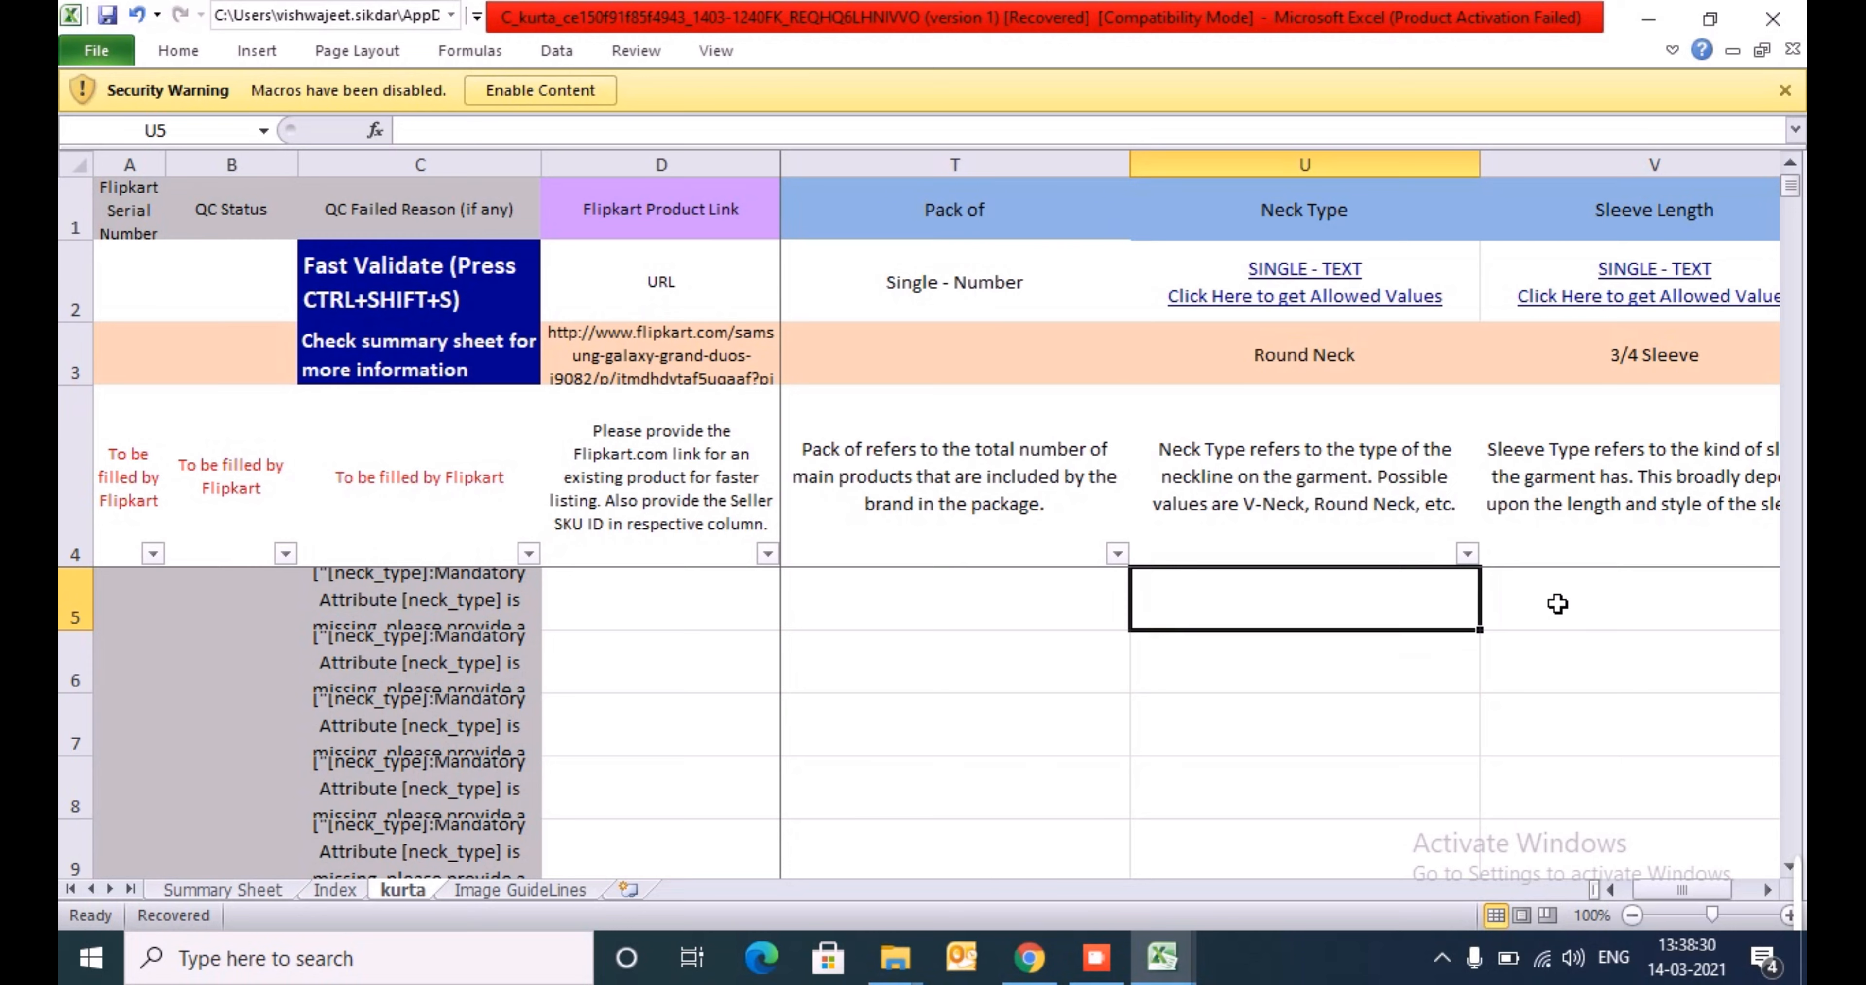
pyautogui.press('Up')
pyautogui.press('Up')
pyautogui.press('Up')
pyautogui.press('Up')
pyautogui.press('Right')
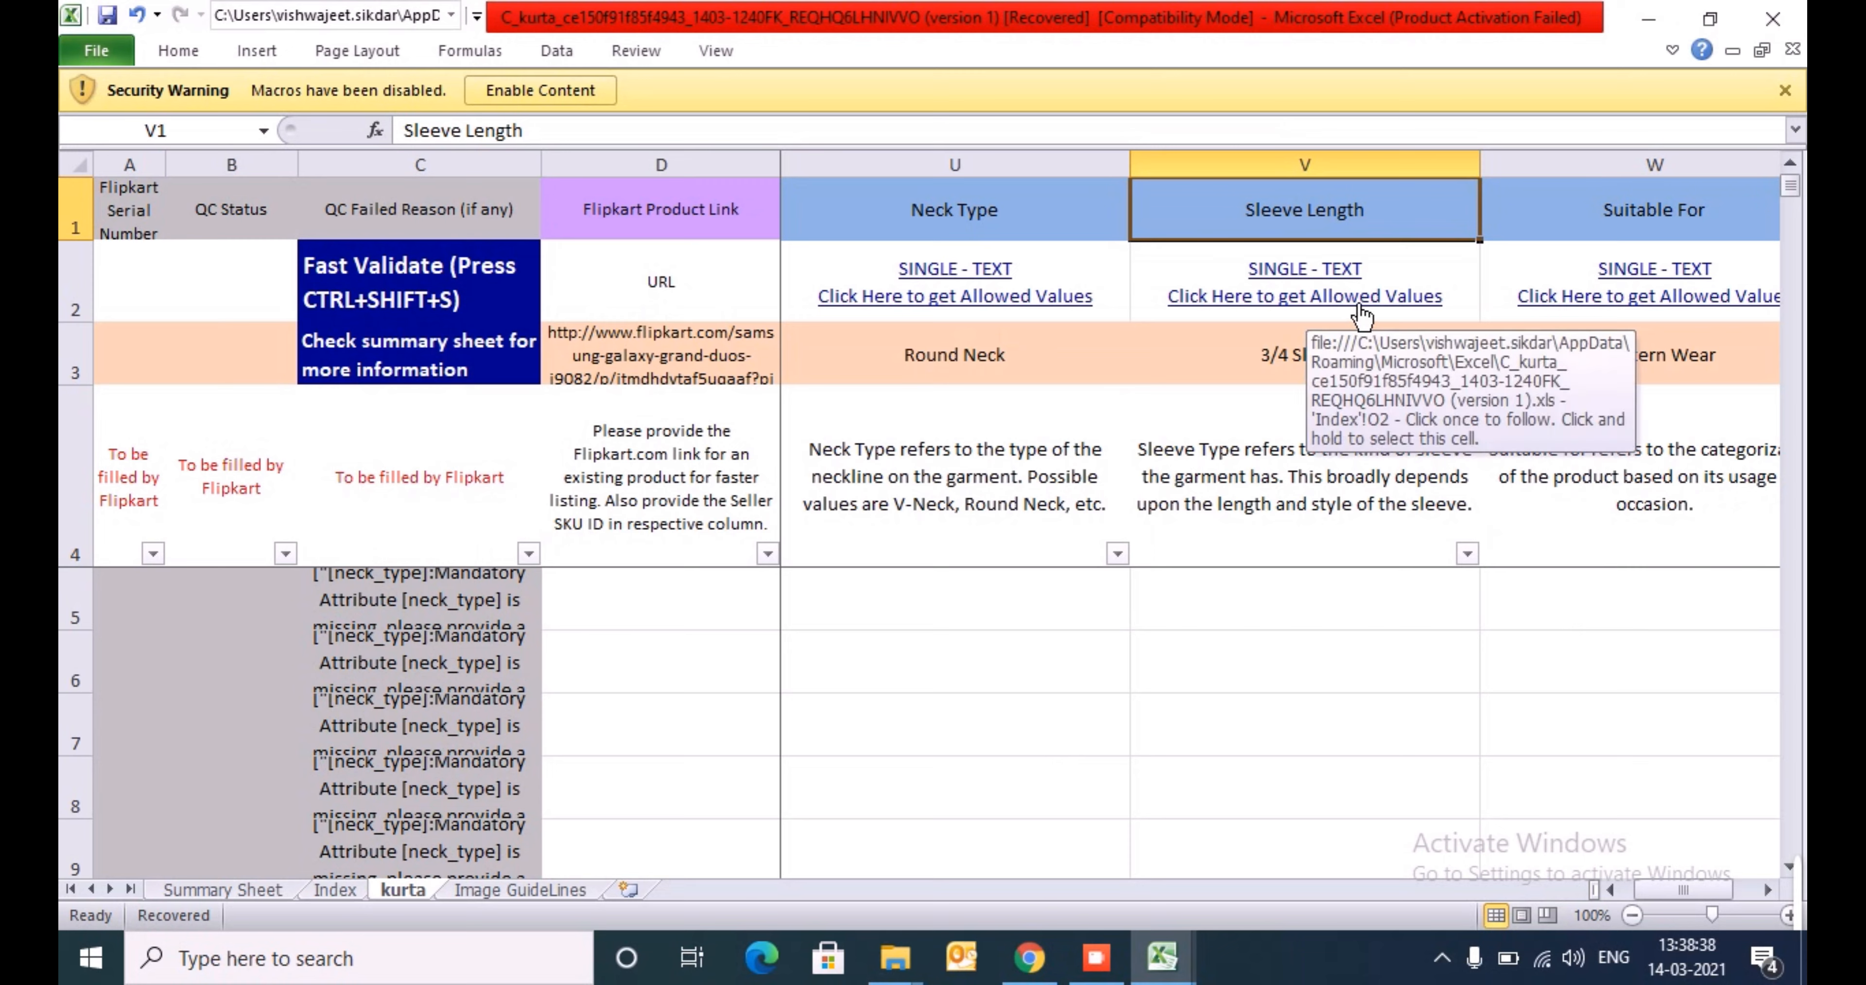
pyautogui.press('Right')
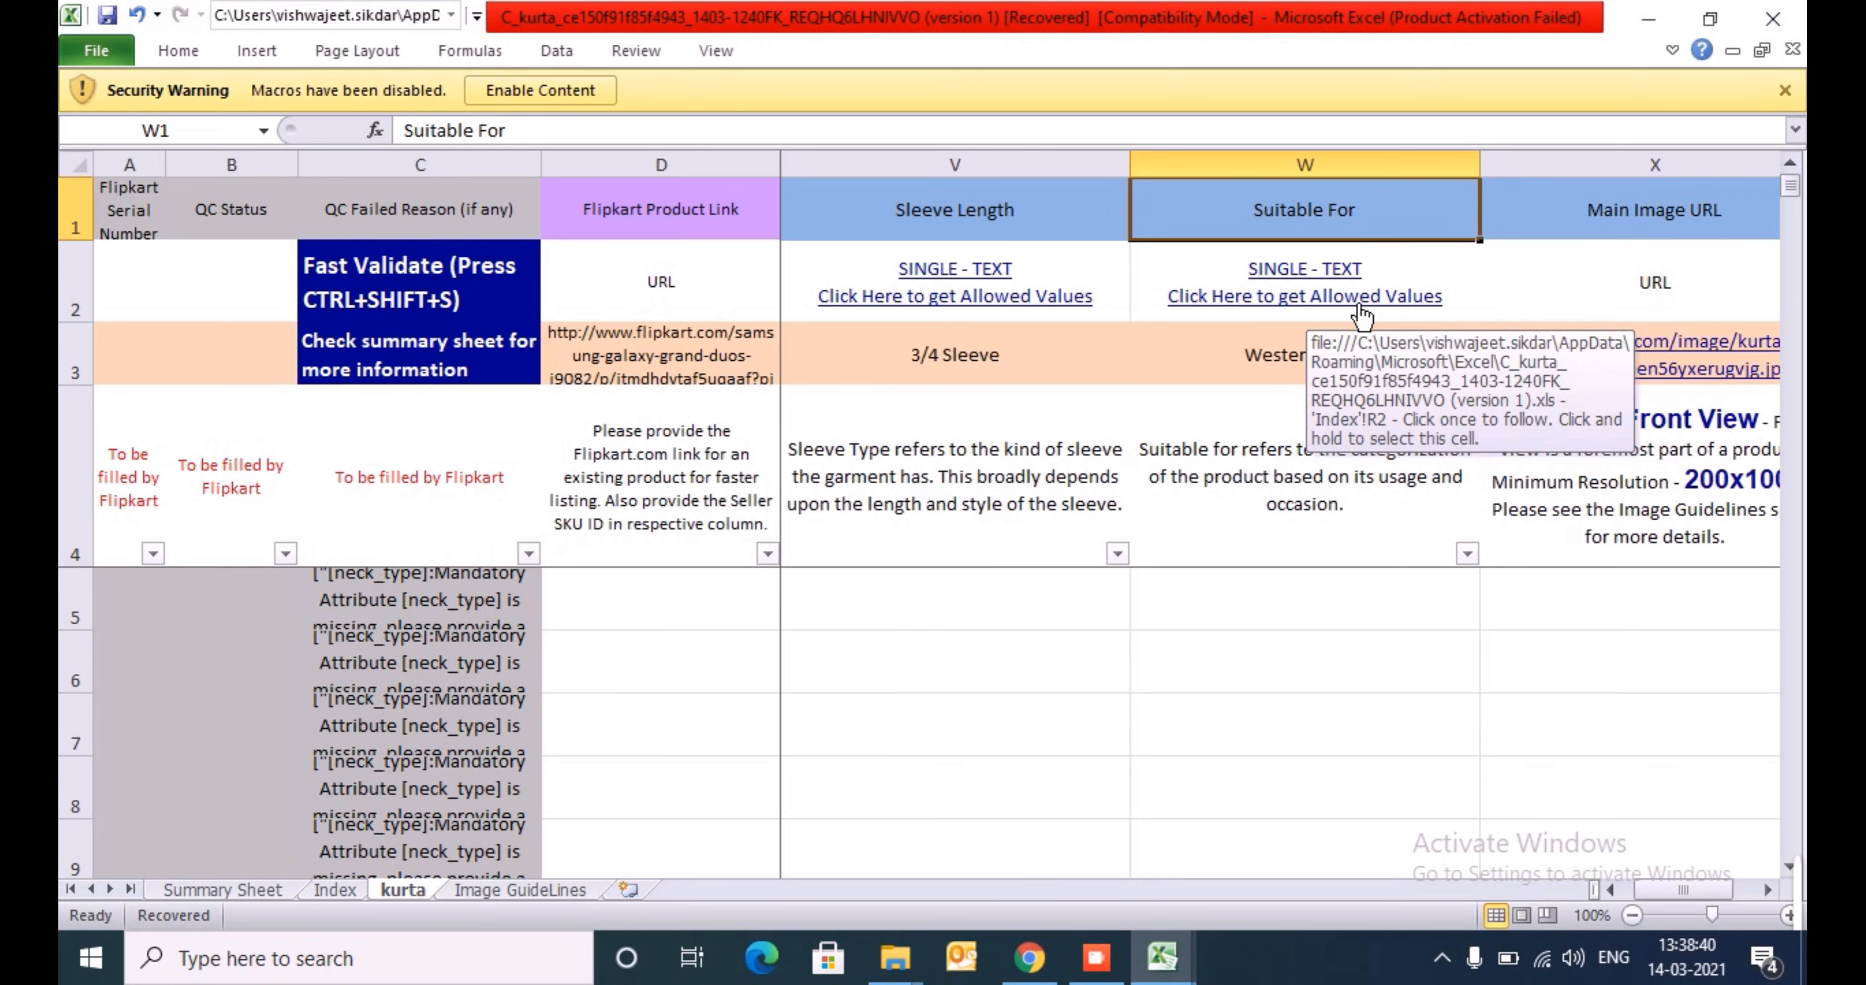
pyautogui.press('Down')
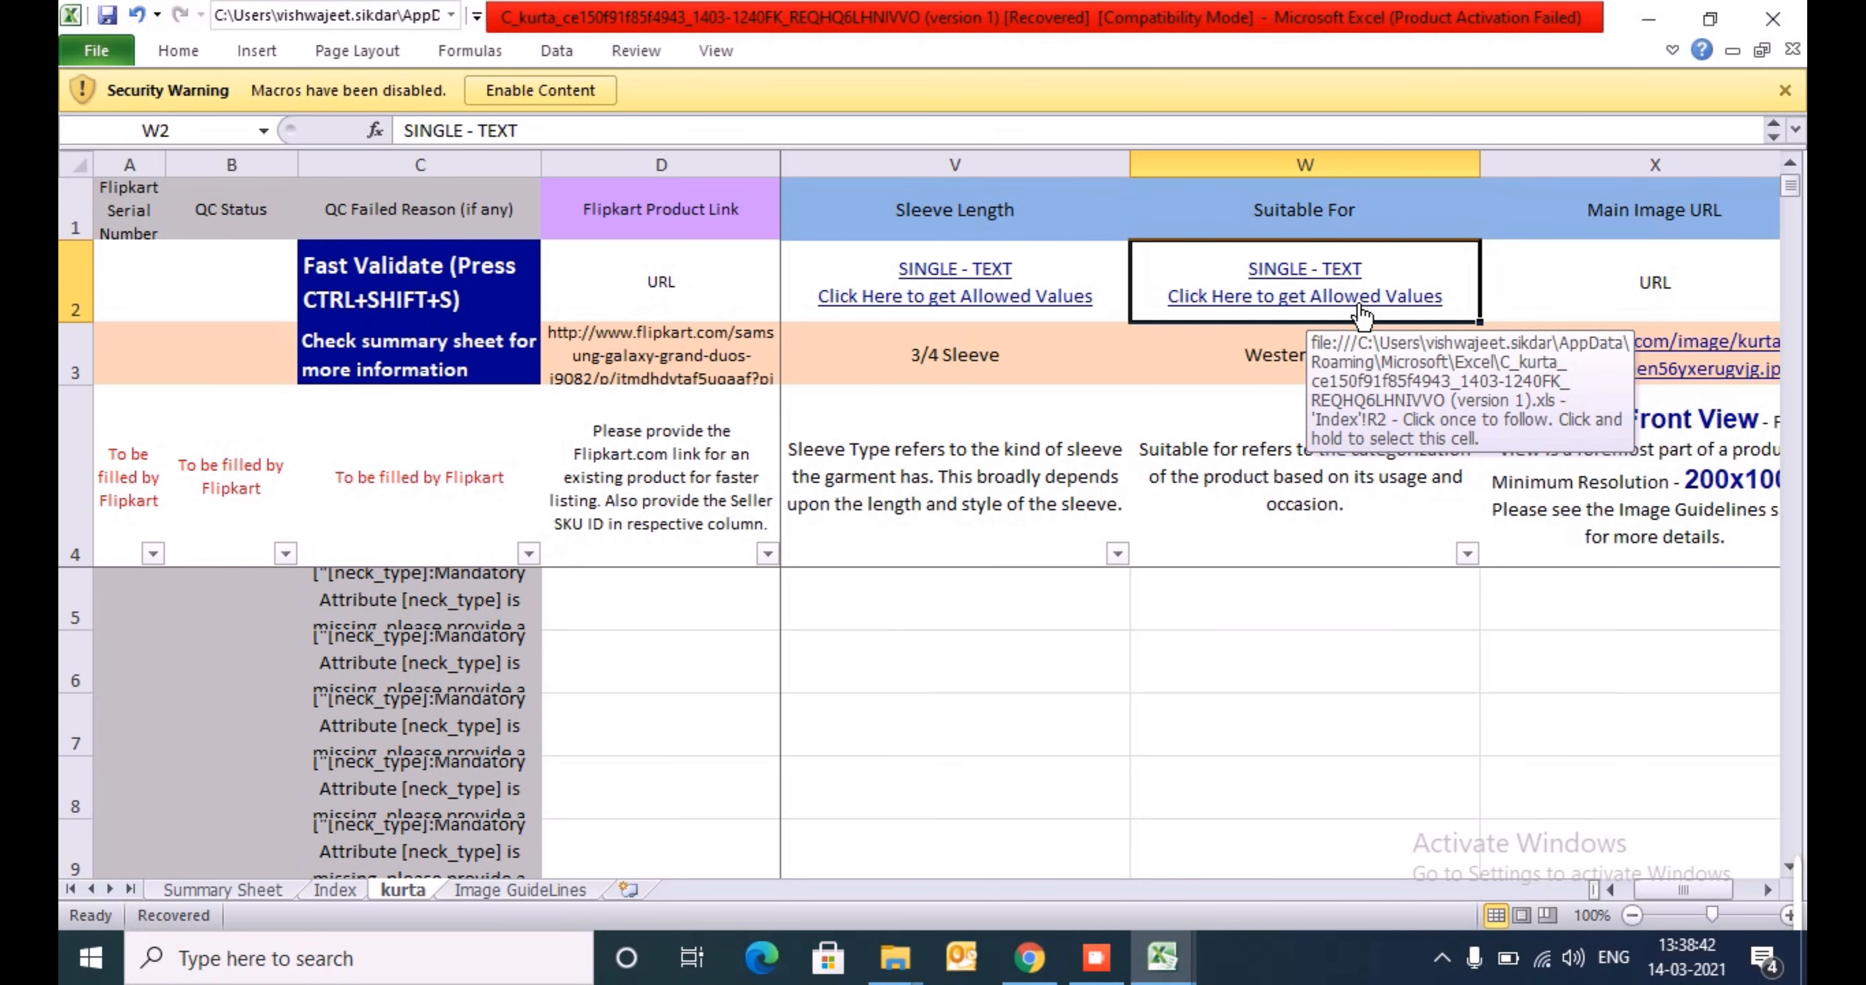
# - Open the allowed values for Suitable For on the Index sheet and look through the Ideal_for list to its end
pyautogui.click(1361, 313)
pyautogui.press('Down')
pyautogui.press('Down')
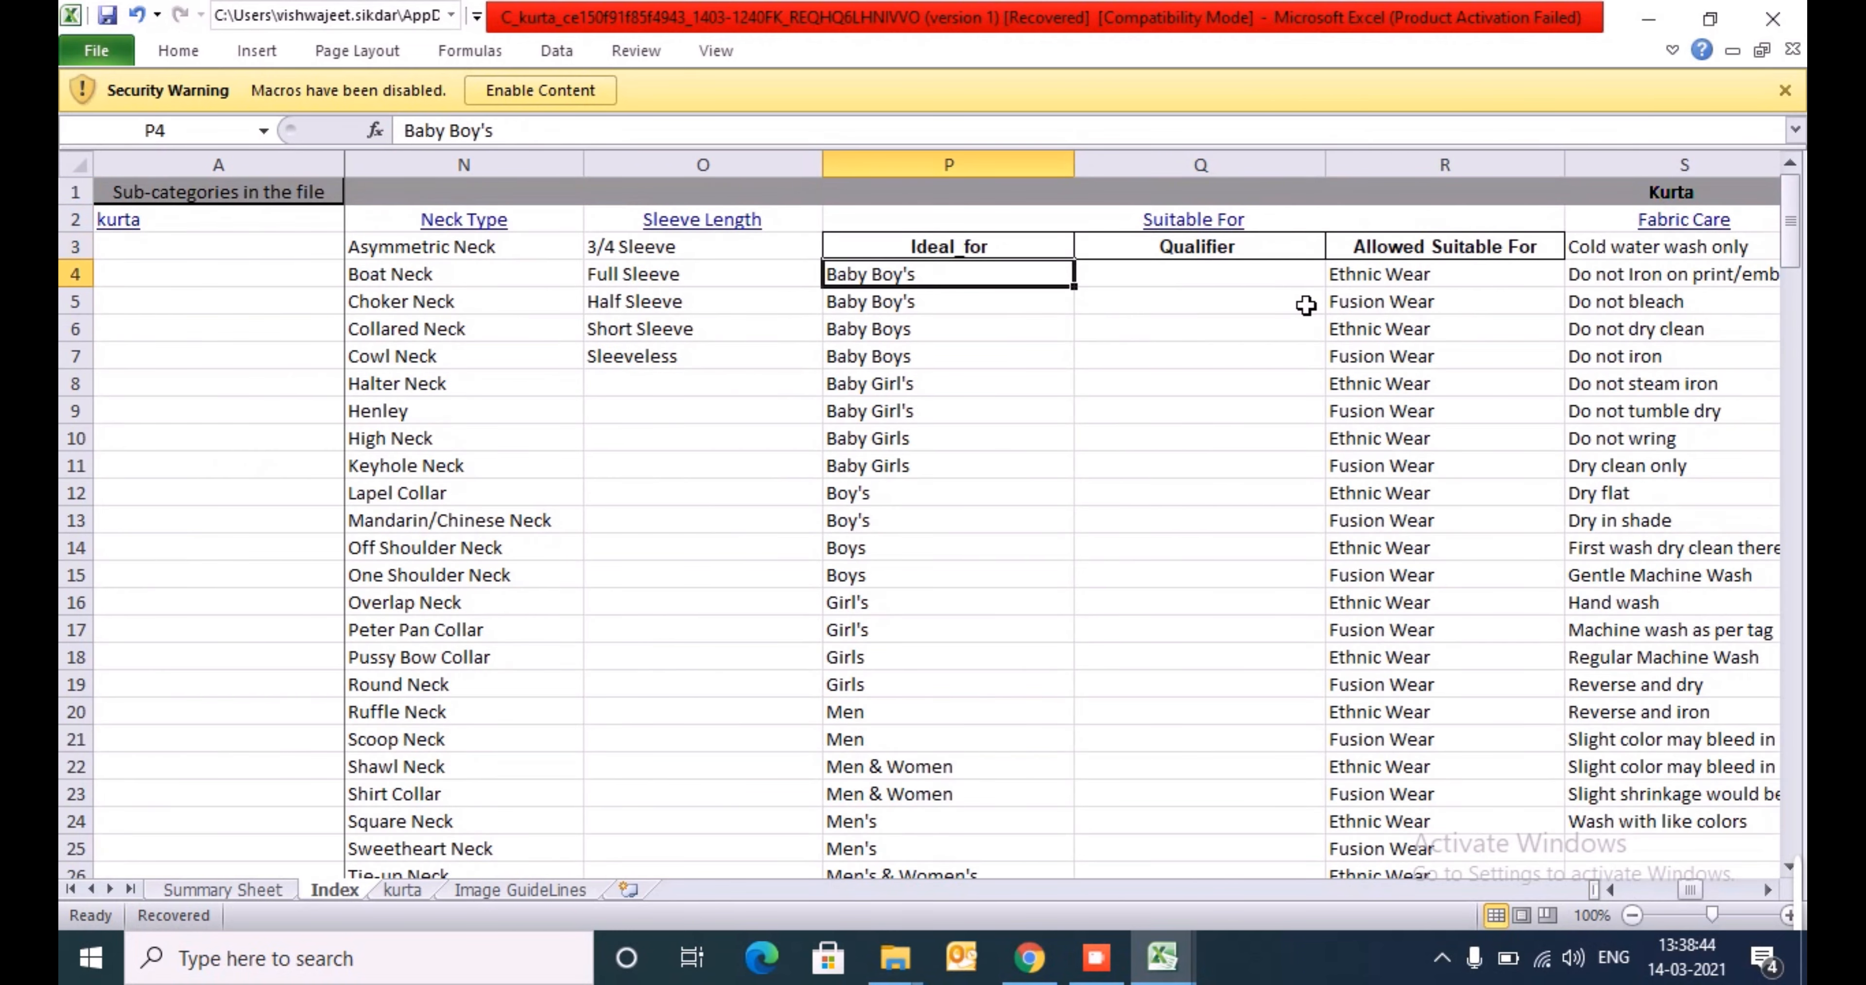
pyautogui.press('Right')
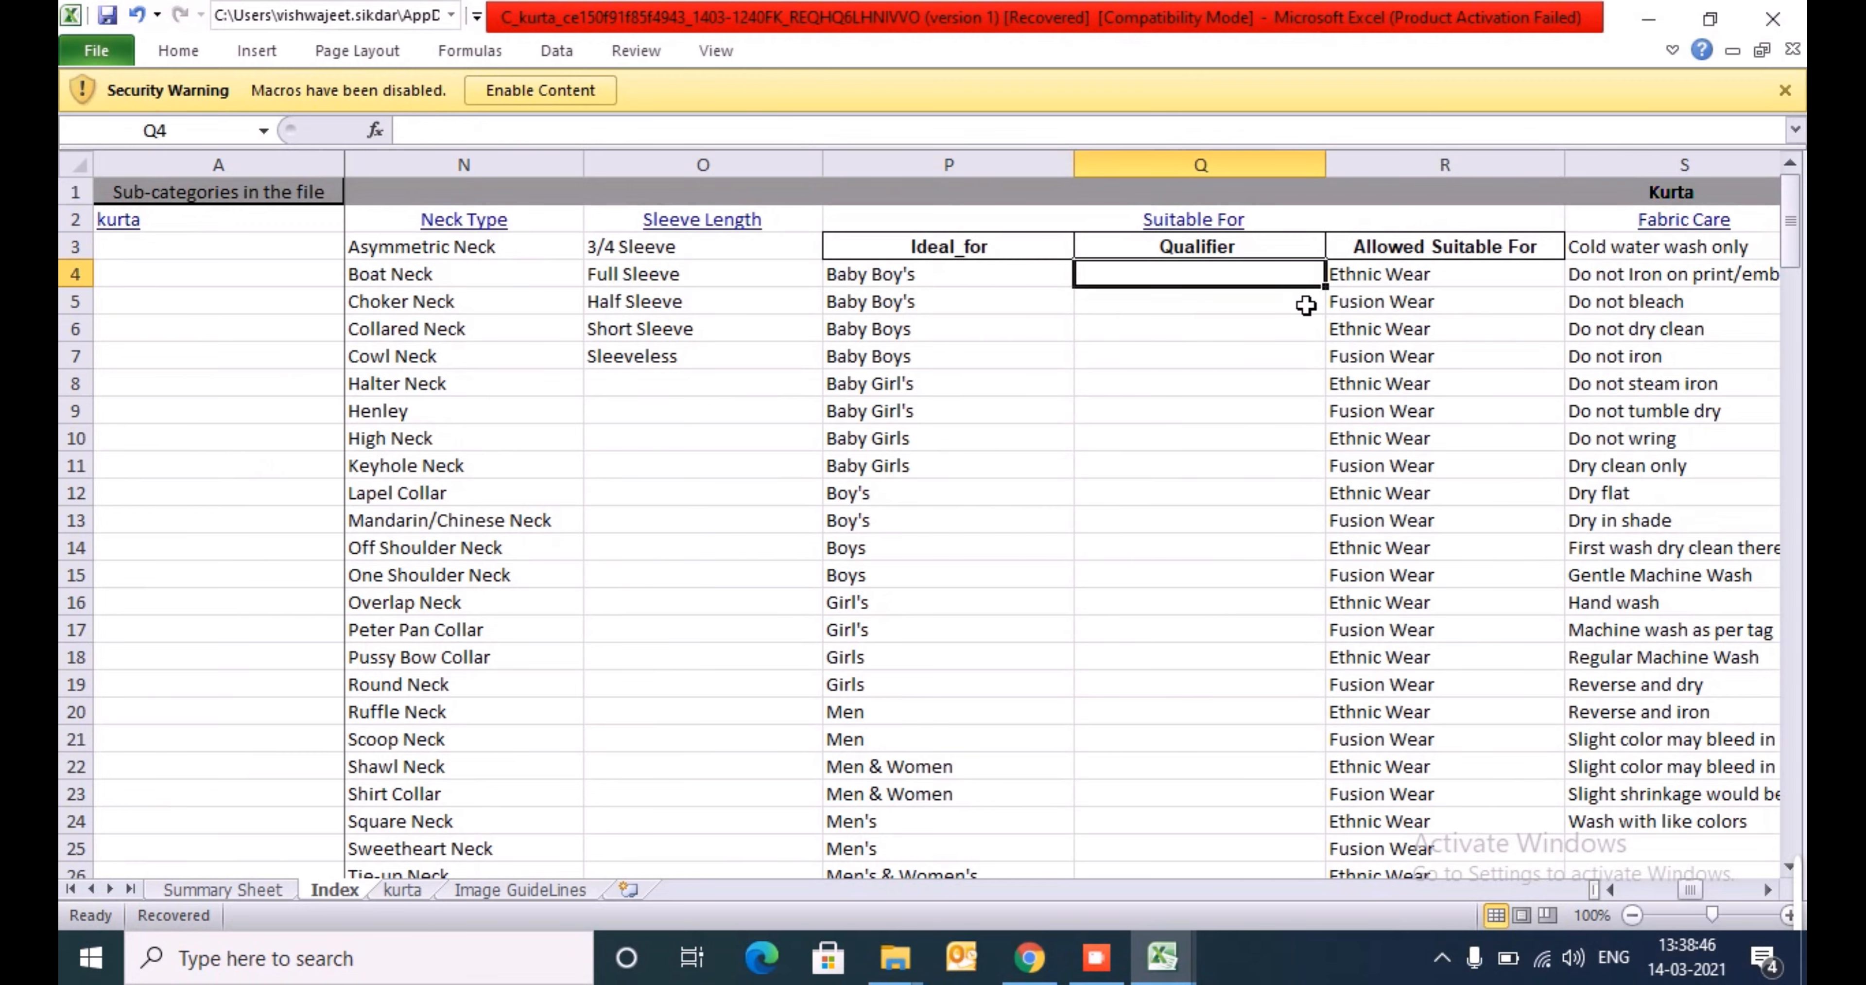
pyautogui.press('Left')
pyautogui.hotkey('ctrl', 'shift', 'Down')
pyautogui.press('Up')
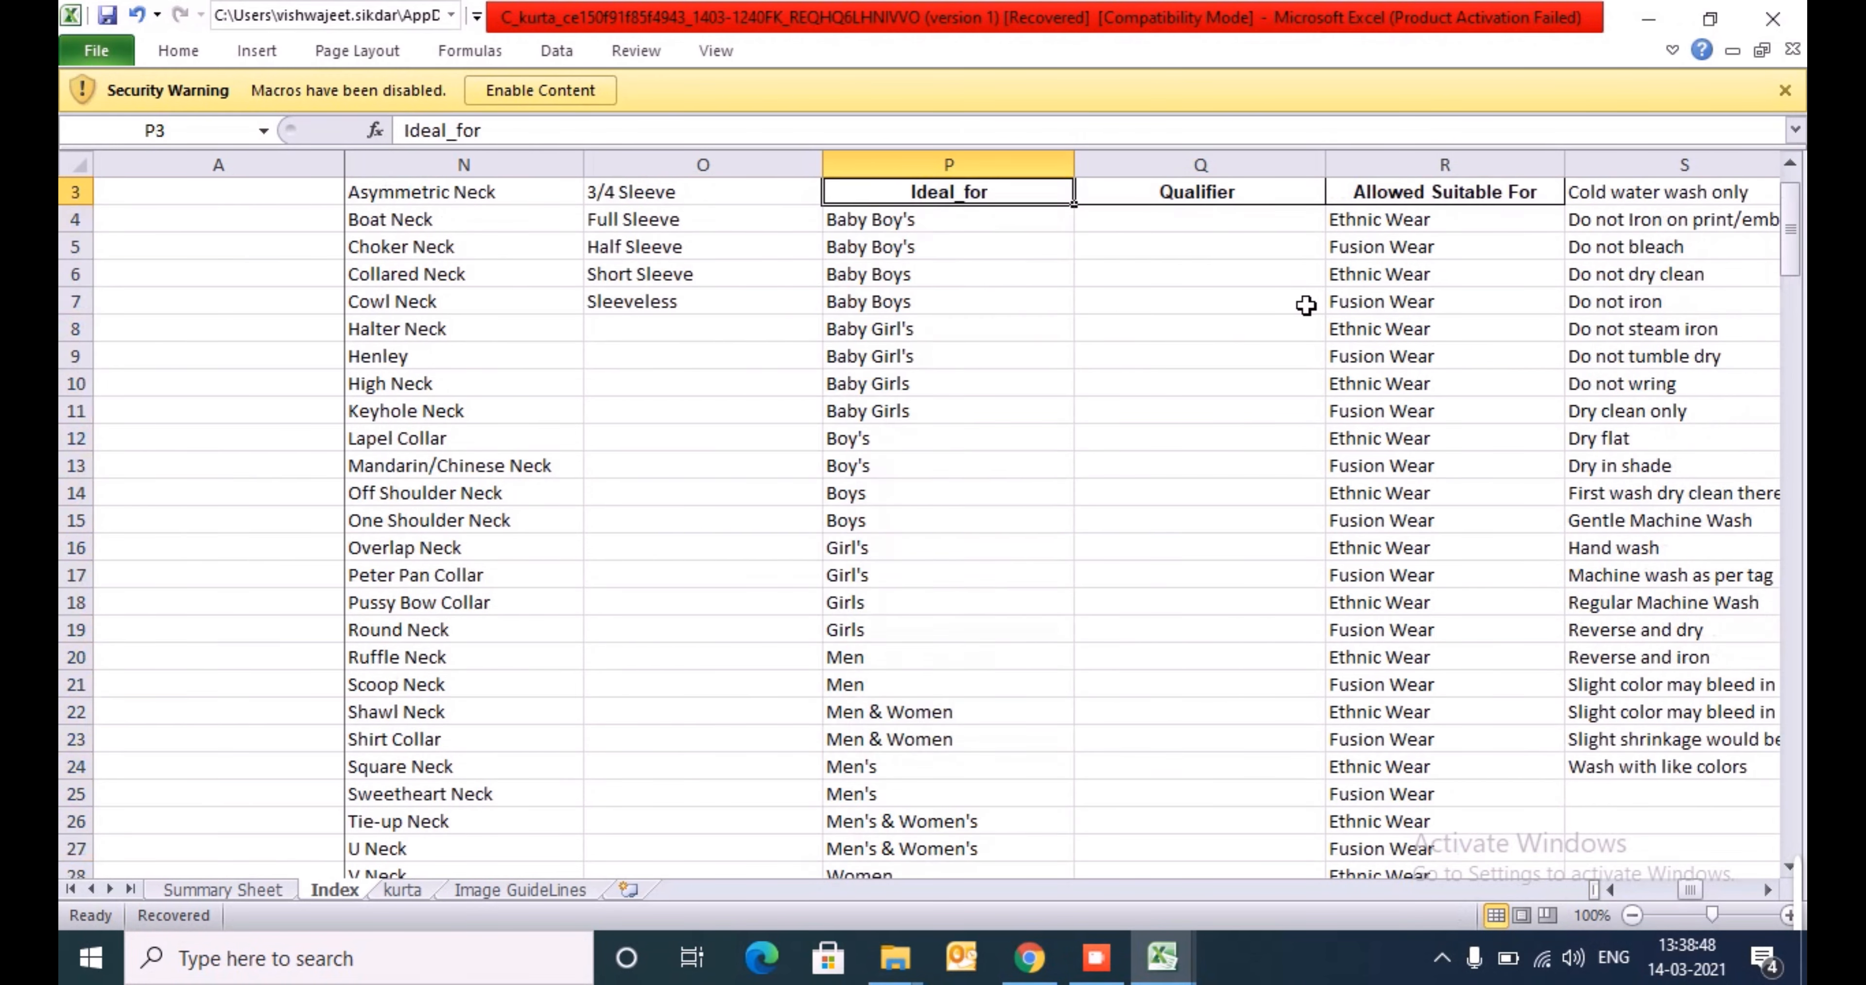
pyautogui.press('Down')
pyautogui.hotkey('ctrl', 'Down')
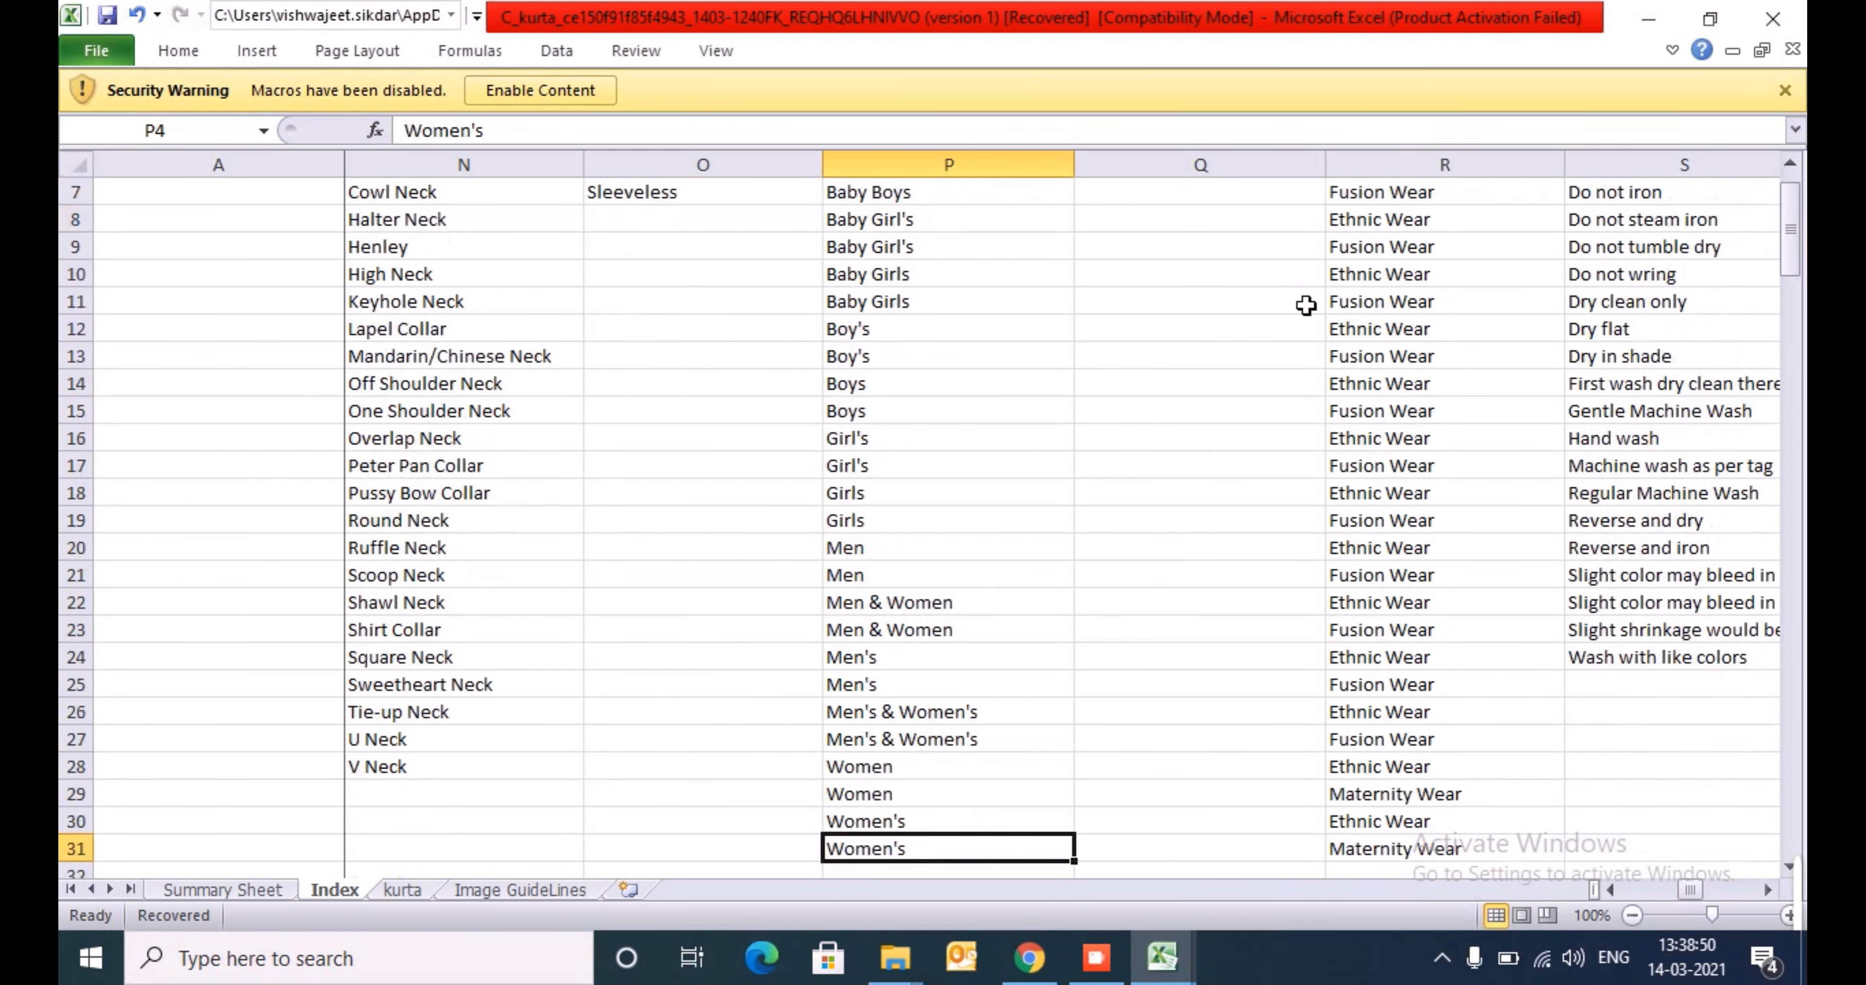
# - Go over the Ideal_for entries from P4 down again, along with the Qualifier and Allowed Suitable For columns
pyautogui.hotkey('ctrl', 'Up')
pyautogui.press('Down')
pyautogui.press('Down')
pyautogui.hotkey('ctrl', 'shift', 'Down')
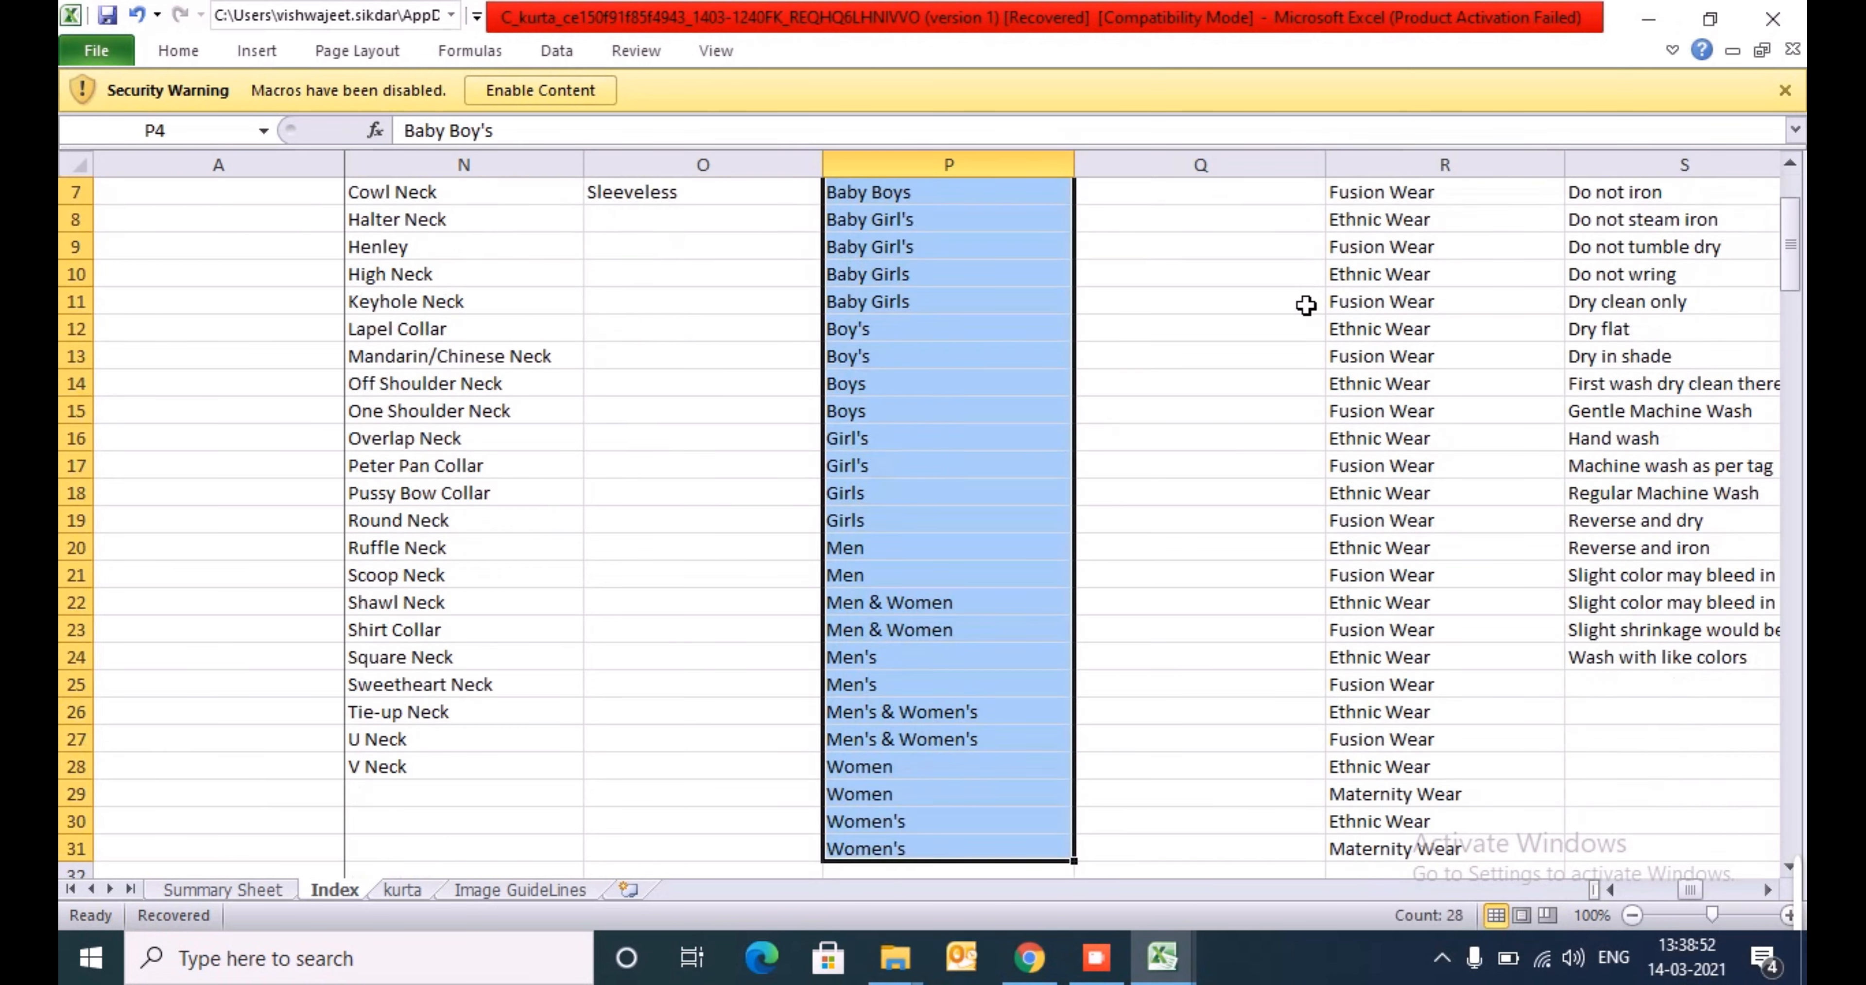
pyautogui.press('Up')
pyautogui.press('Down')
pyautogui.press('Right')
pyautogui.press('Up')
pyautogui.press('Up')
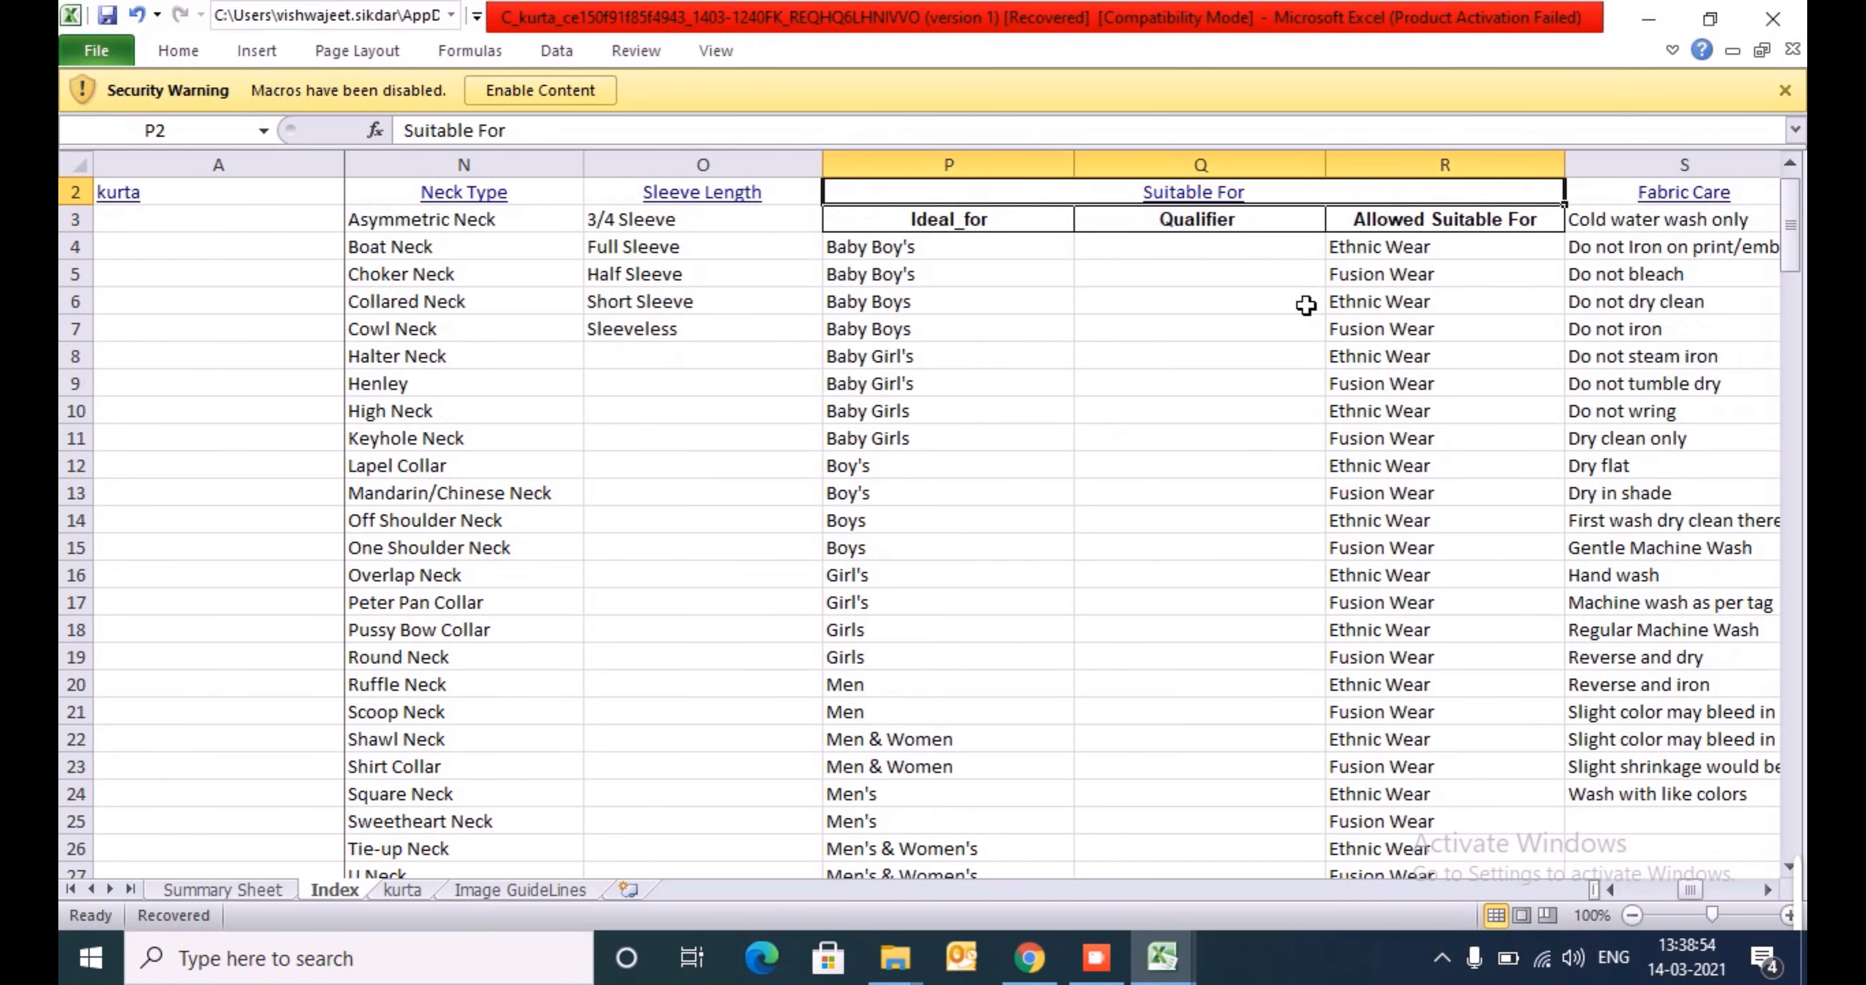
# - Try Ethnic Wear in Suitable For cell W5 of the kurta sheet, clear it and go back to the Pack of column
pyautogui.click(403, 890)
pyautogui.press('Down')
pyautogui.press('Down')
pyautogui.press('Down')
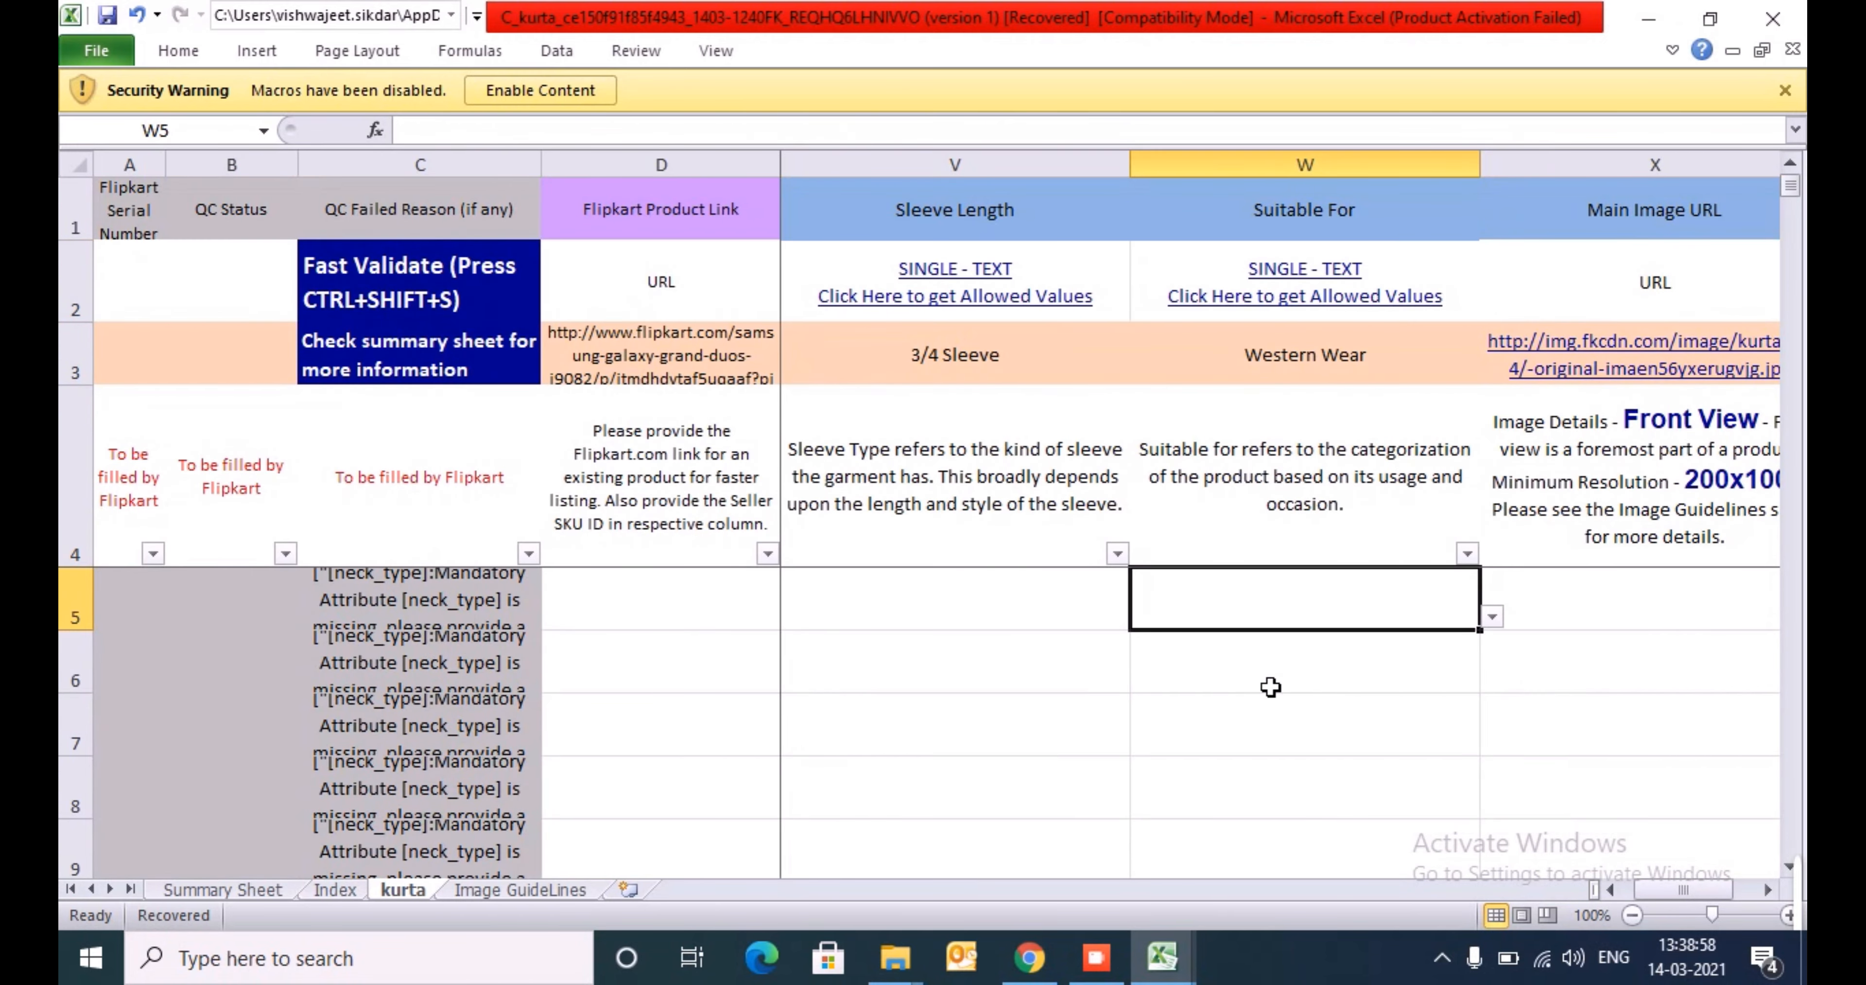
pyautogui.hotkey('alt', 'Down')
pyautogui.press('Up')
pyautogui.press('Up')
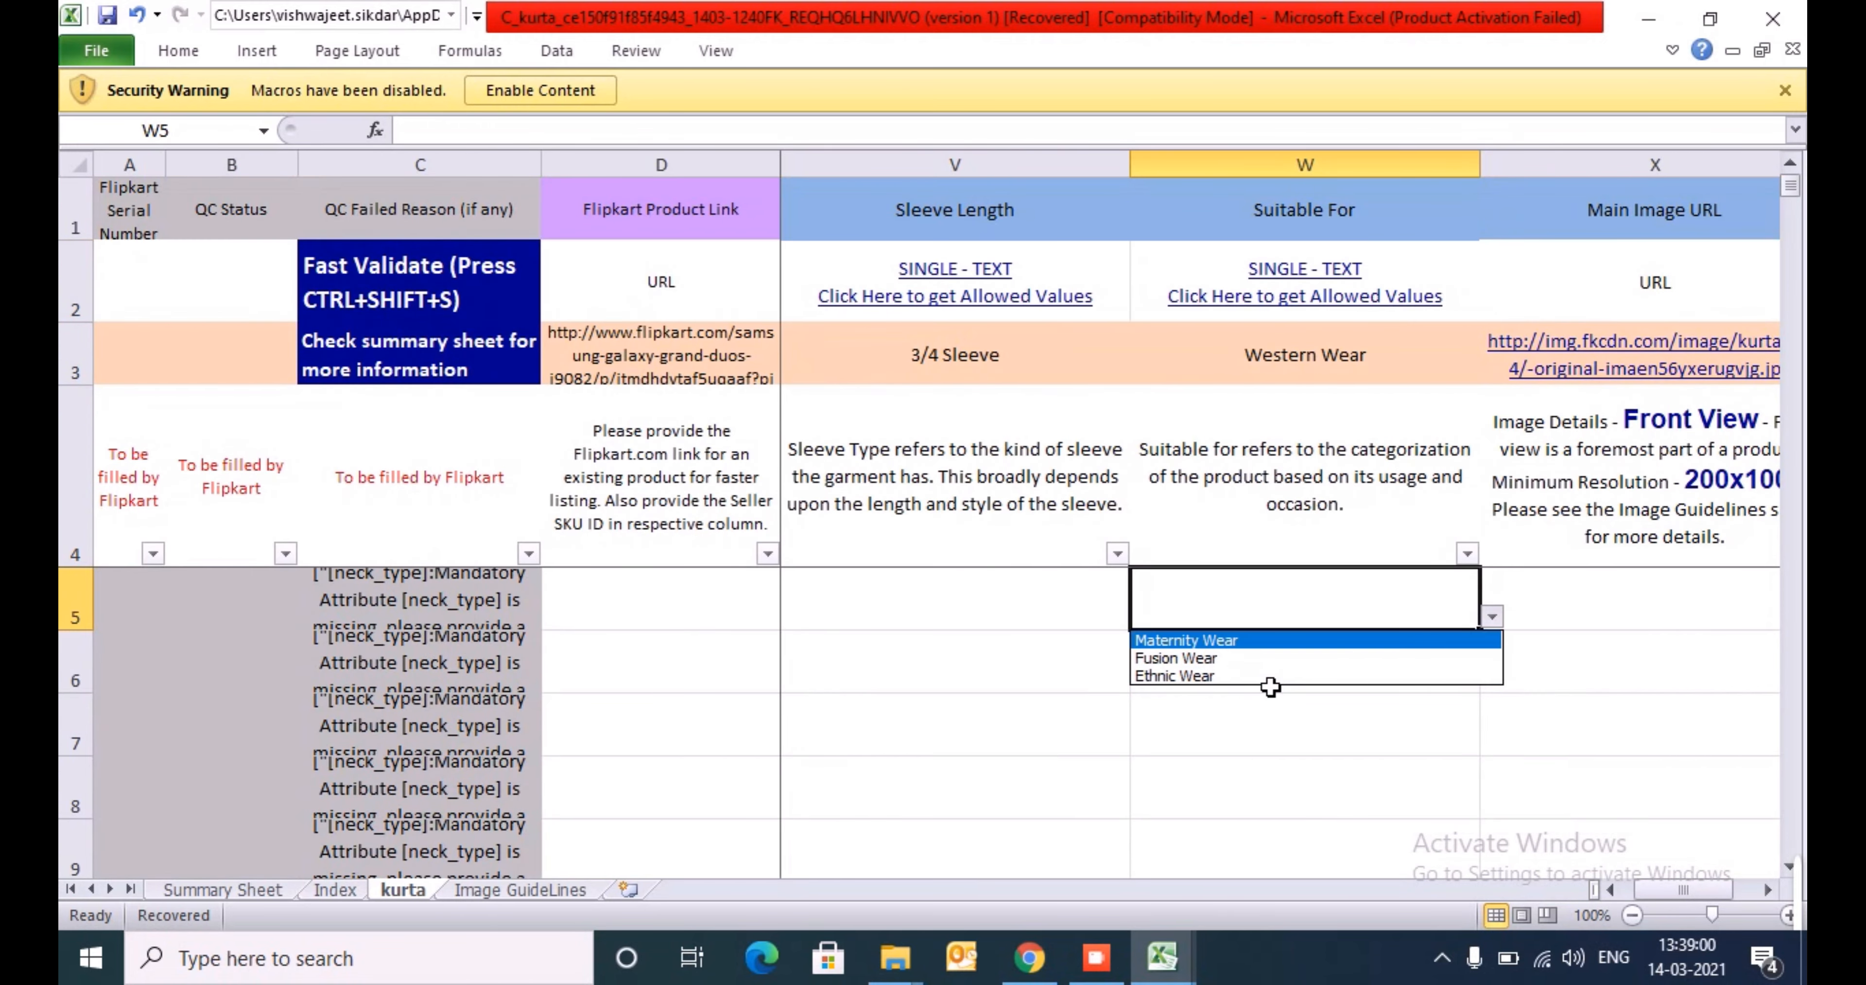
pyautogui.press('Down')
pyautogui.press('Down')
pyautogui.press('Return')
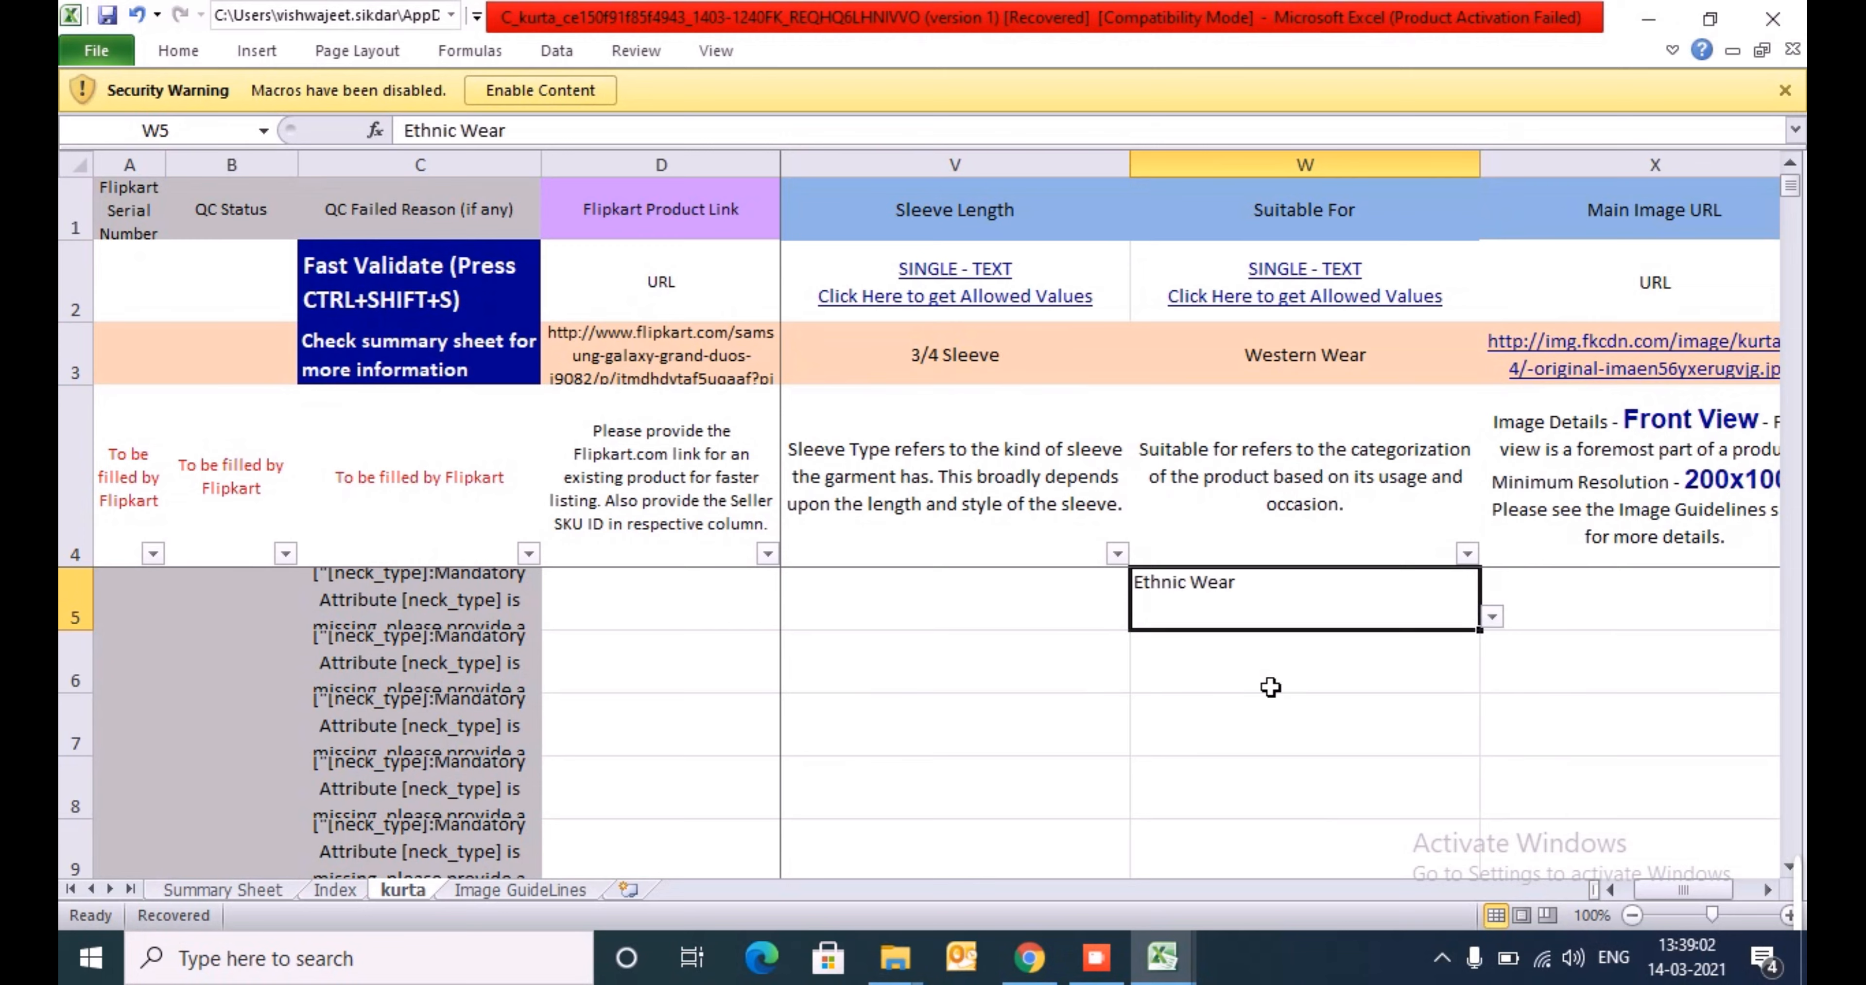
pyautogui.press('Delete')
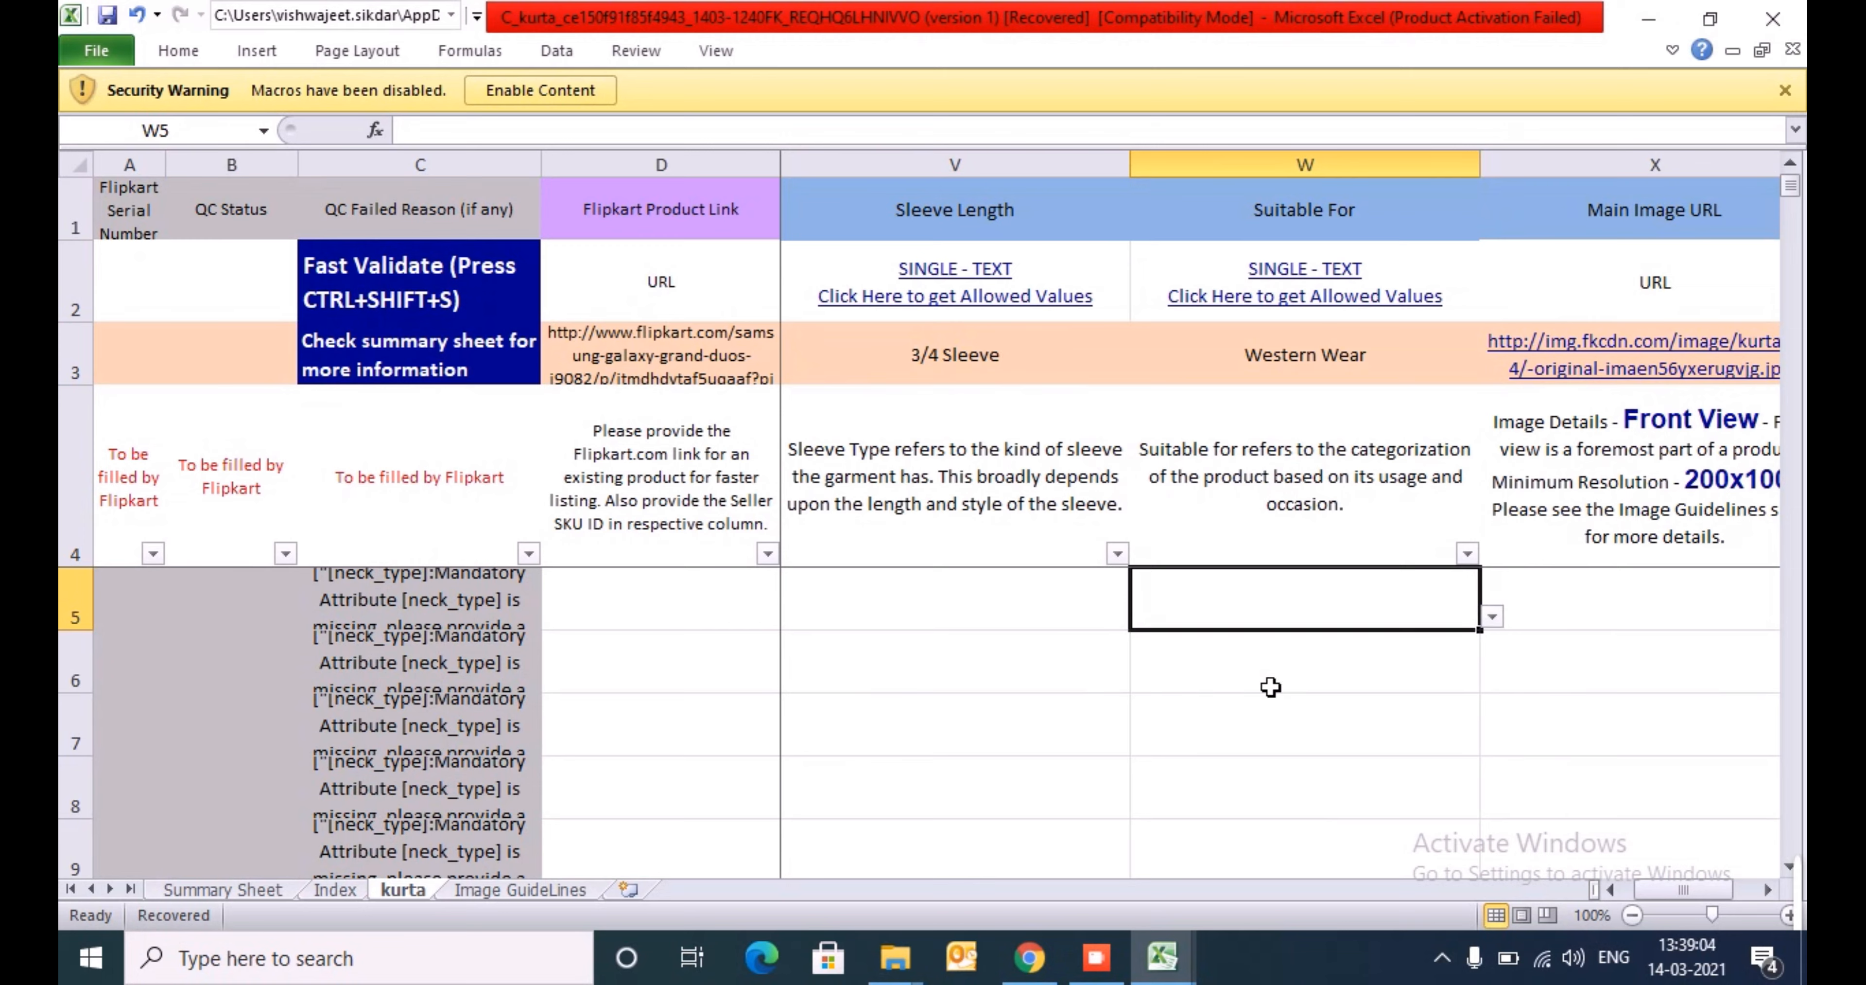
pyautogui.press('Left')
pyautogui.press('Left')
pyautogui.press('Left')
pyautogui.press('Left')
pyautogui.press('Left')
pyautogui.press('Right')
pyautogui.press('Right')
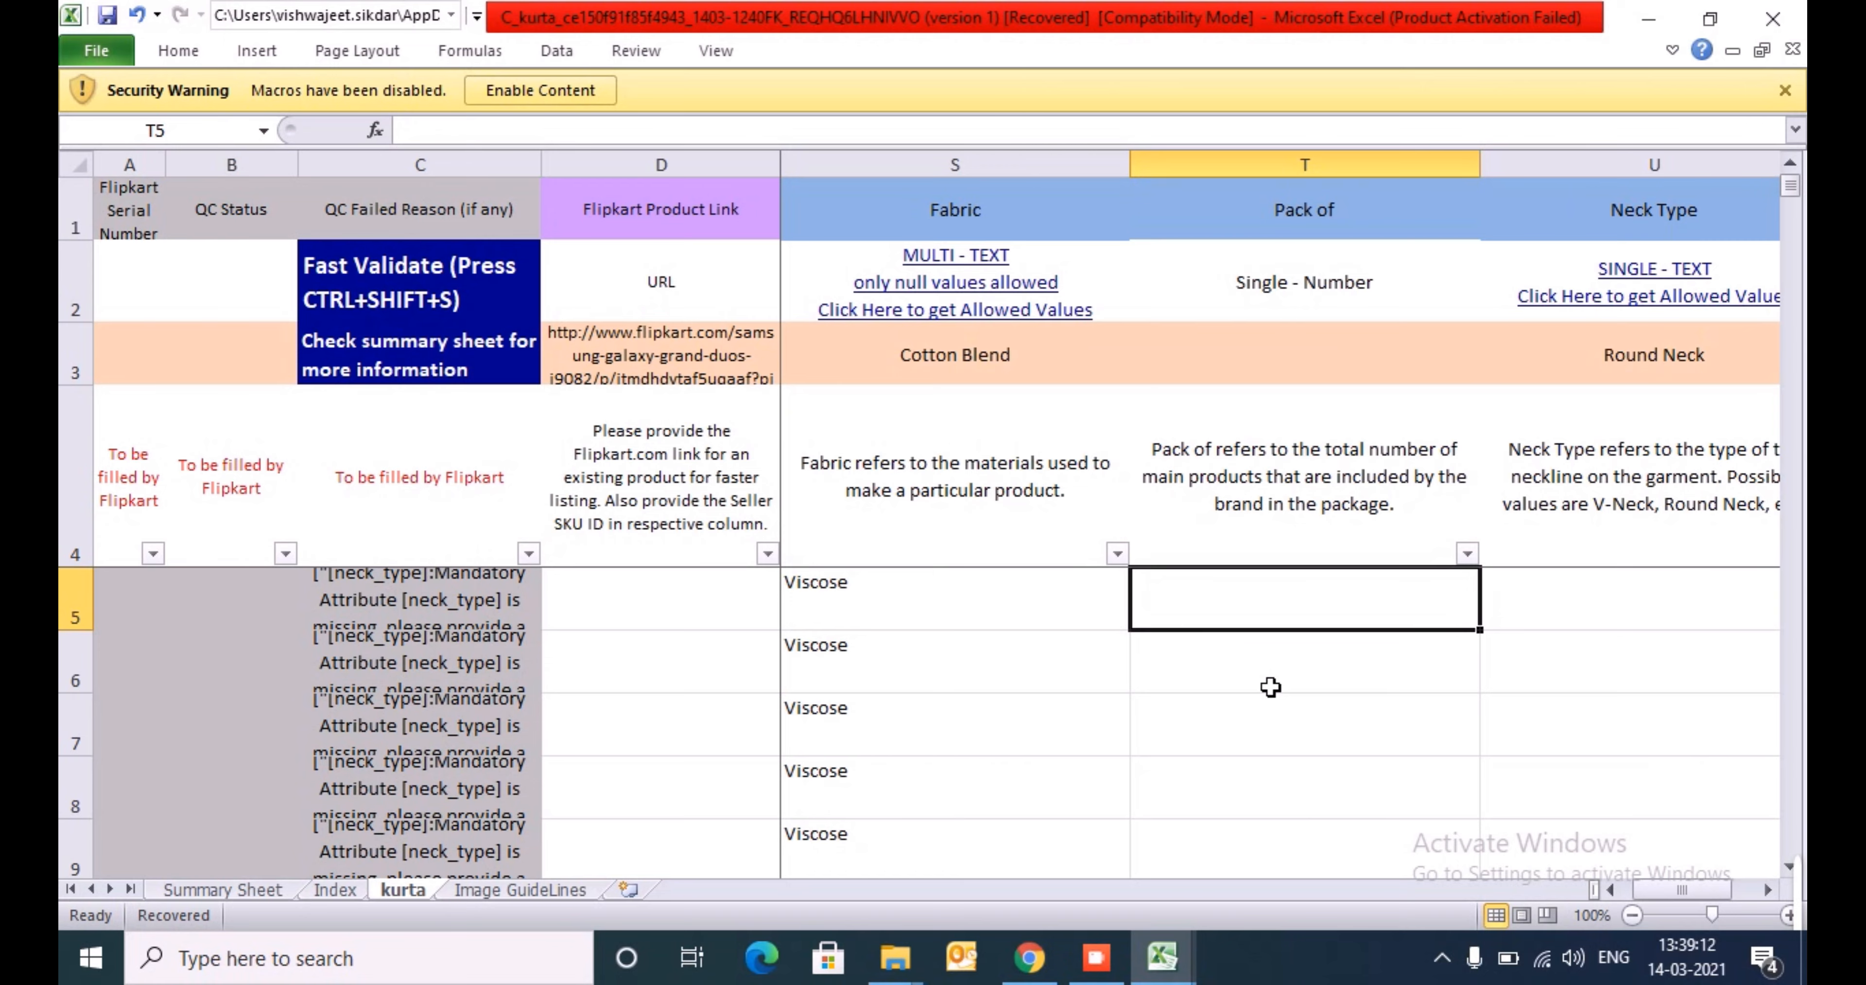
# - Switch to Chrome and search Google for "bottle pack of f" in a new tab
pyautogui.click(1029, 956)
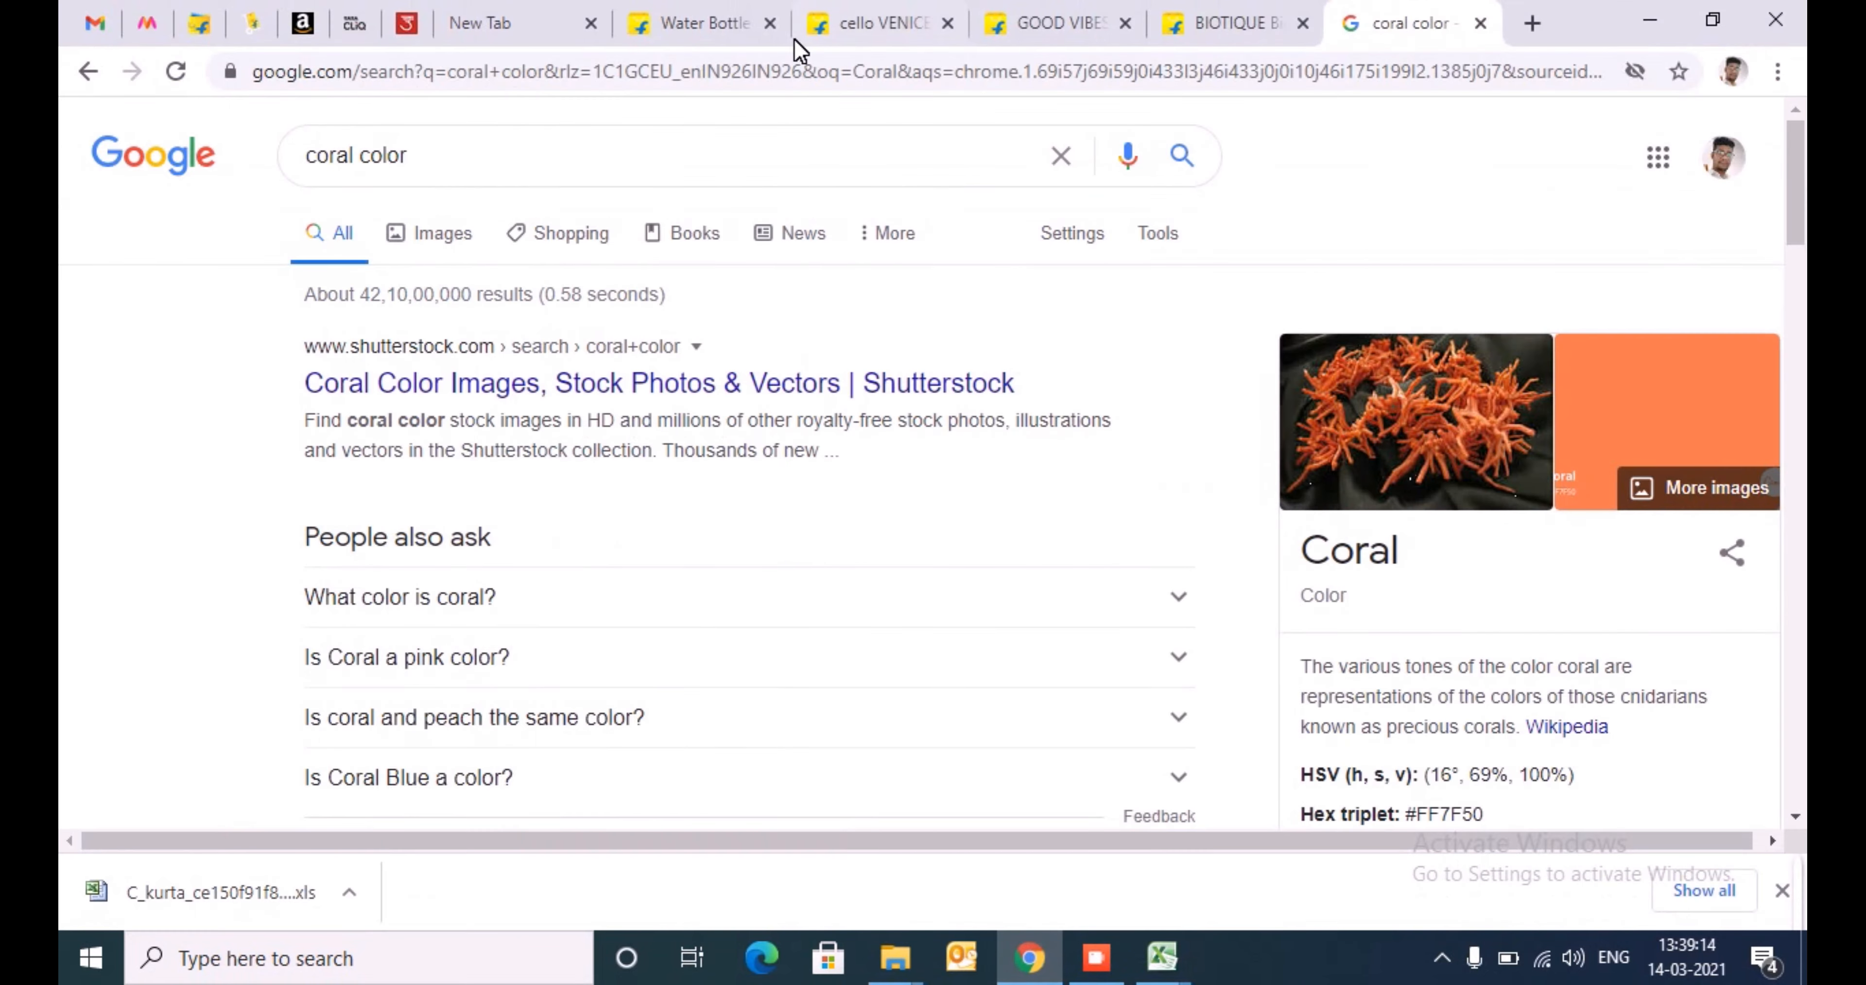
pyautogui.click(1533, 23)
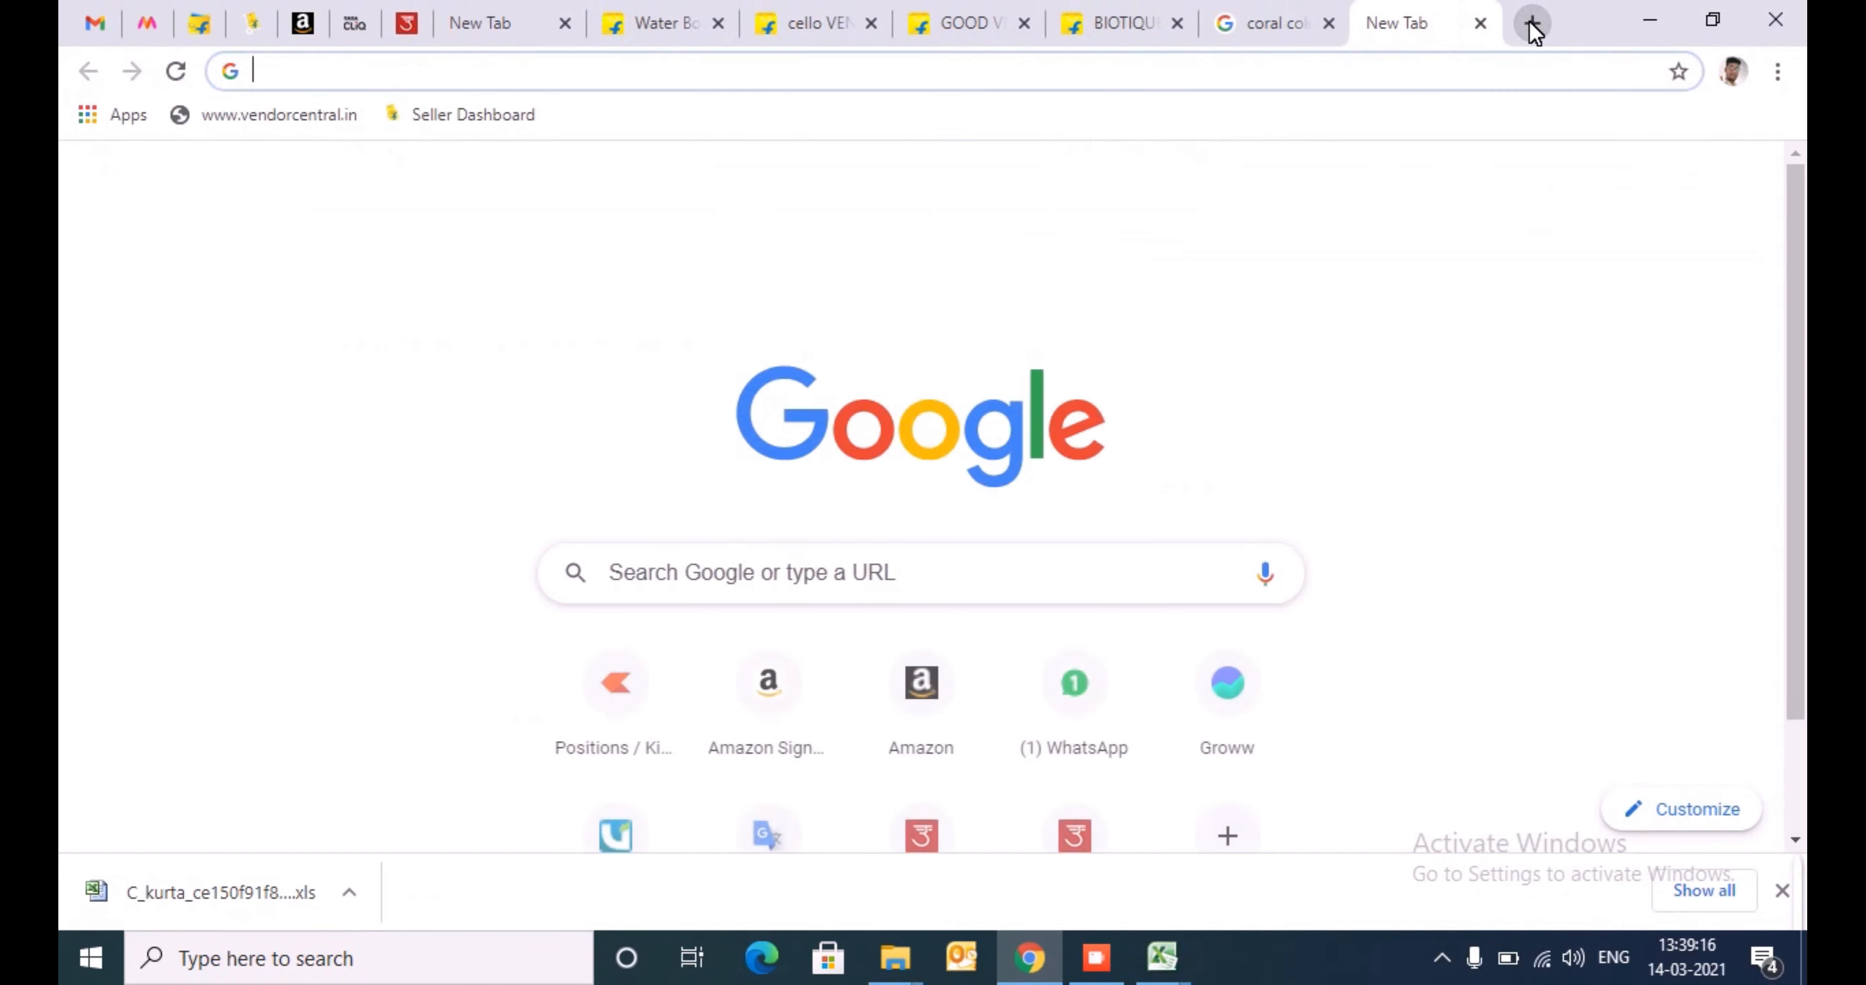
pyautogui.write('b')
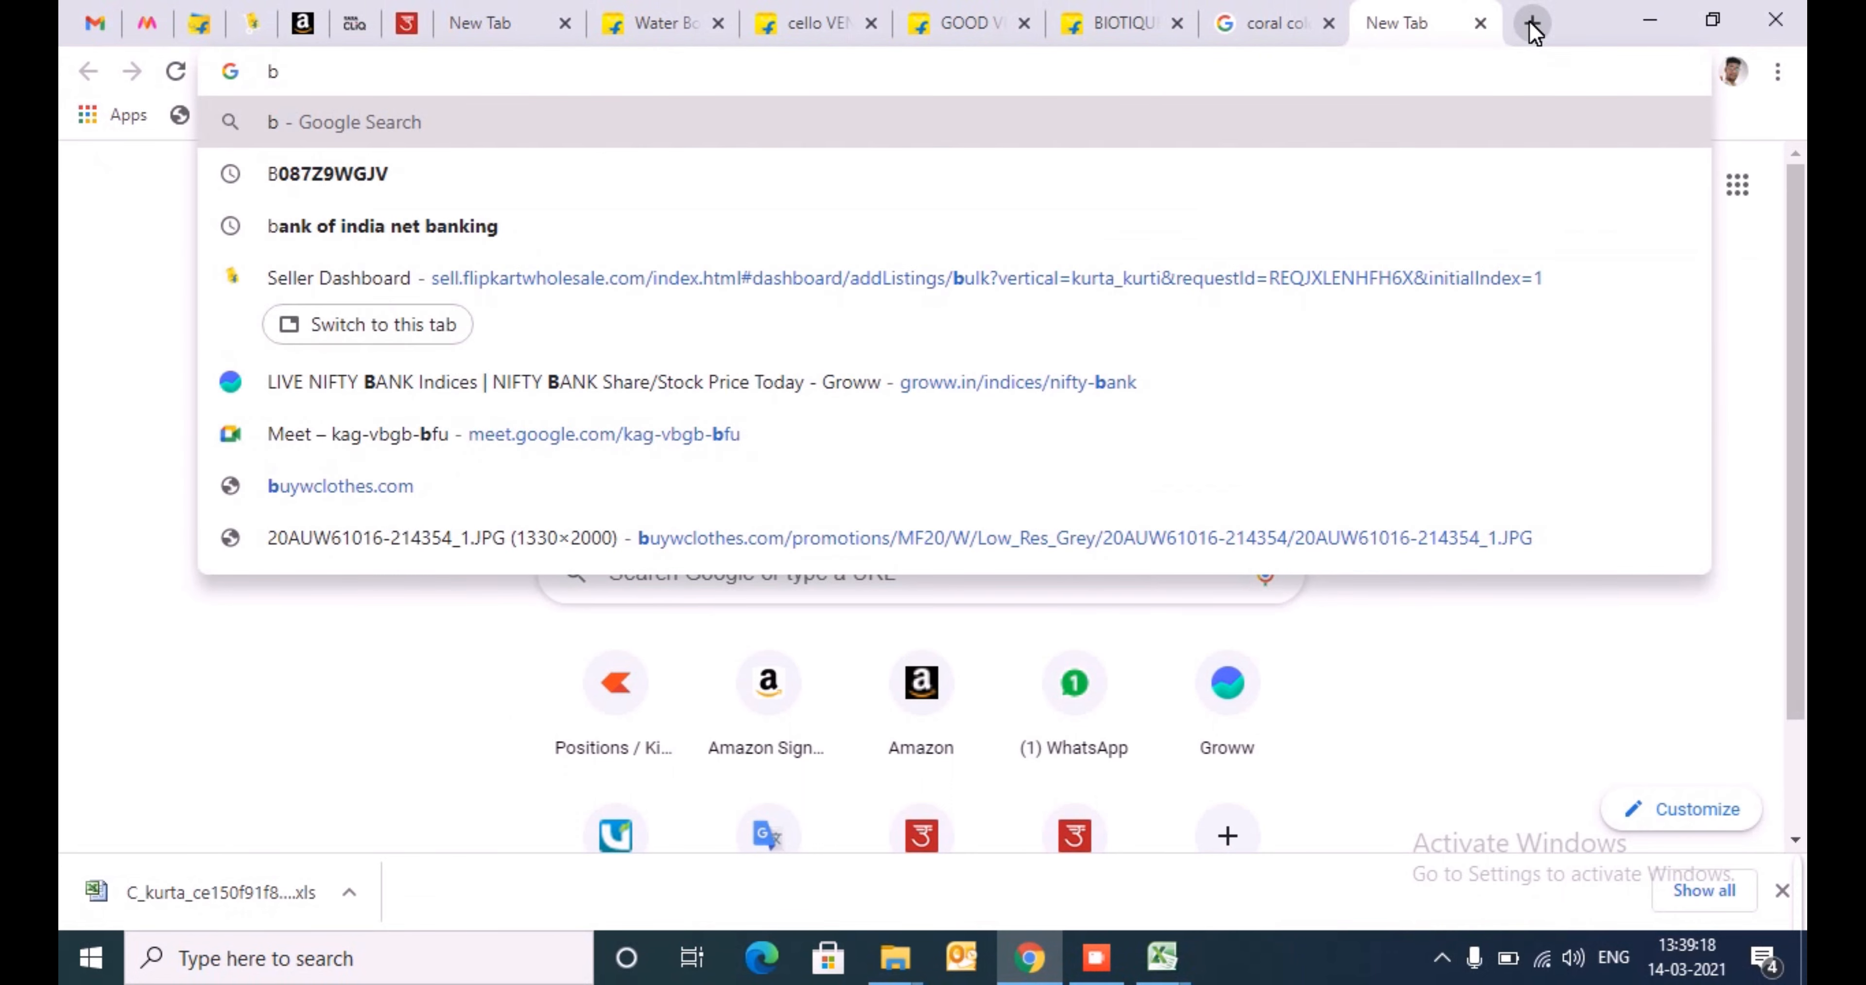
pyautogui.write('ottle')
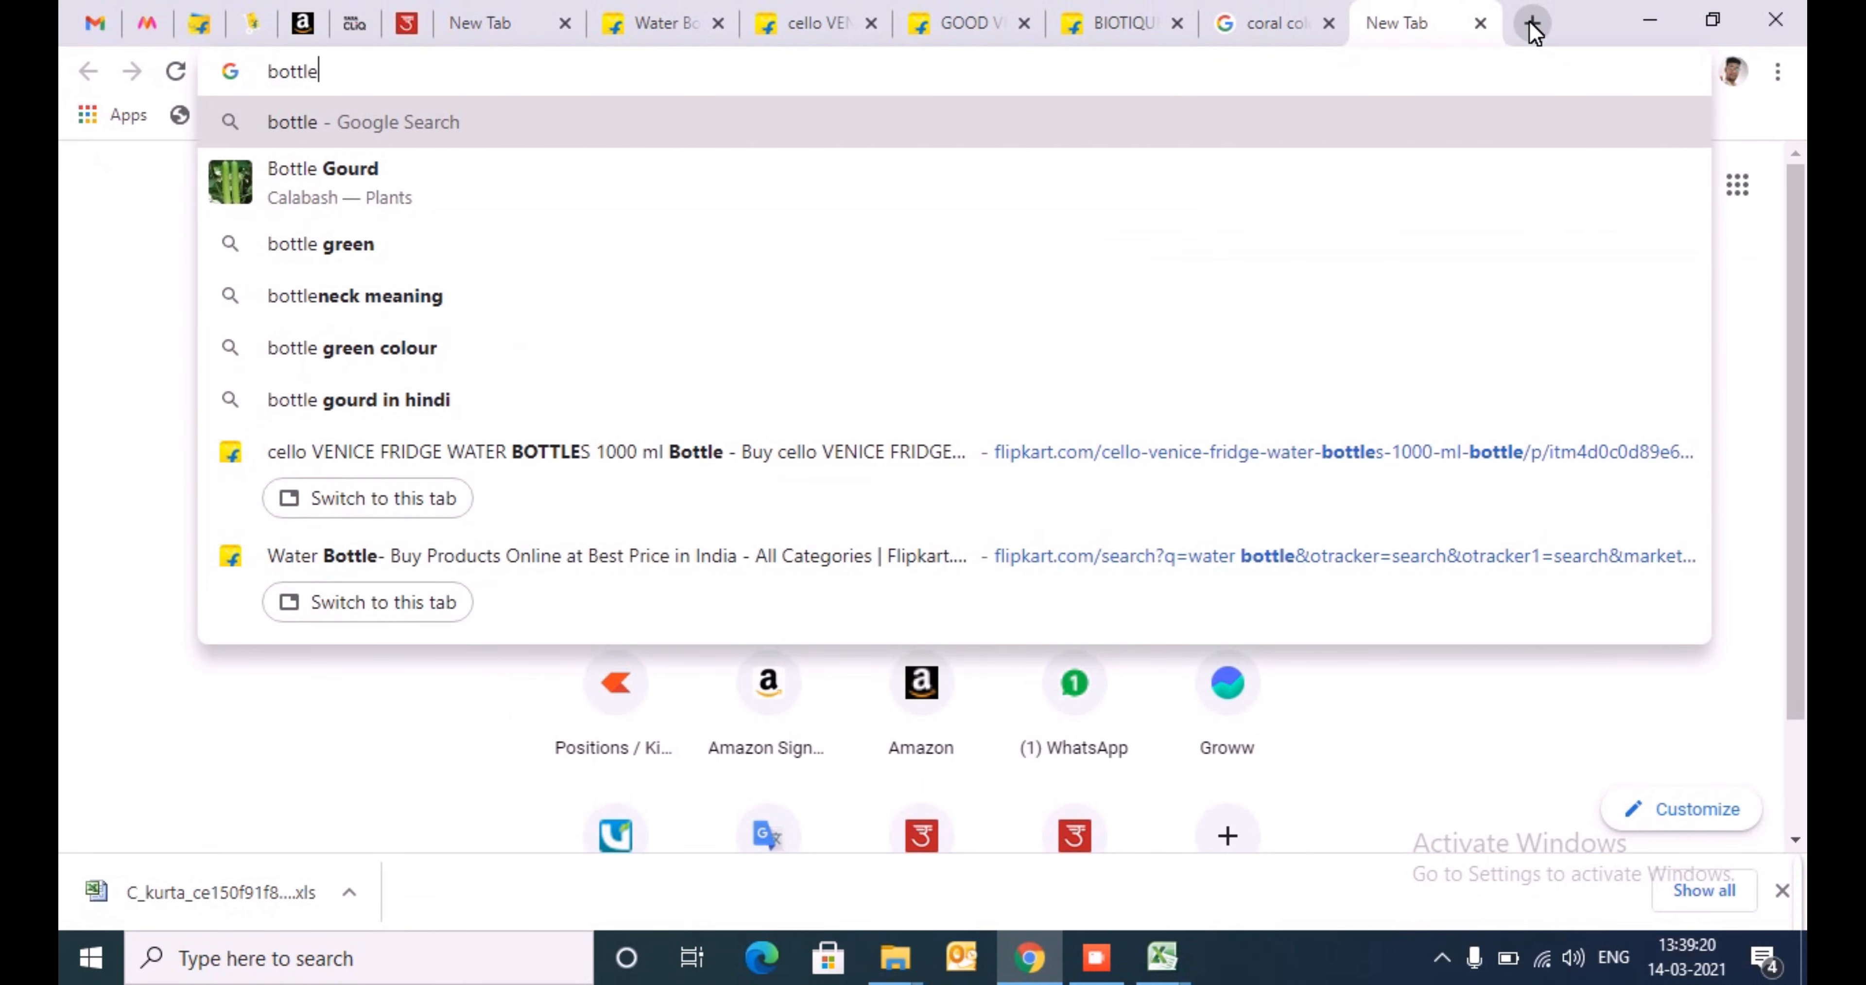
pyautogui.write(' pac')
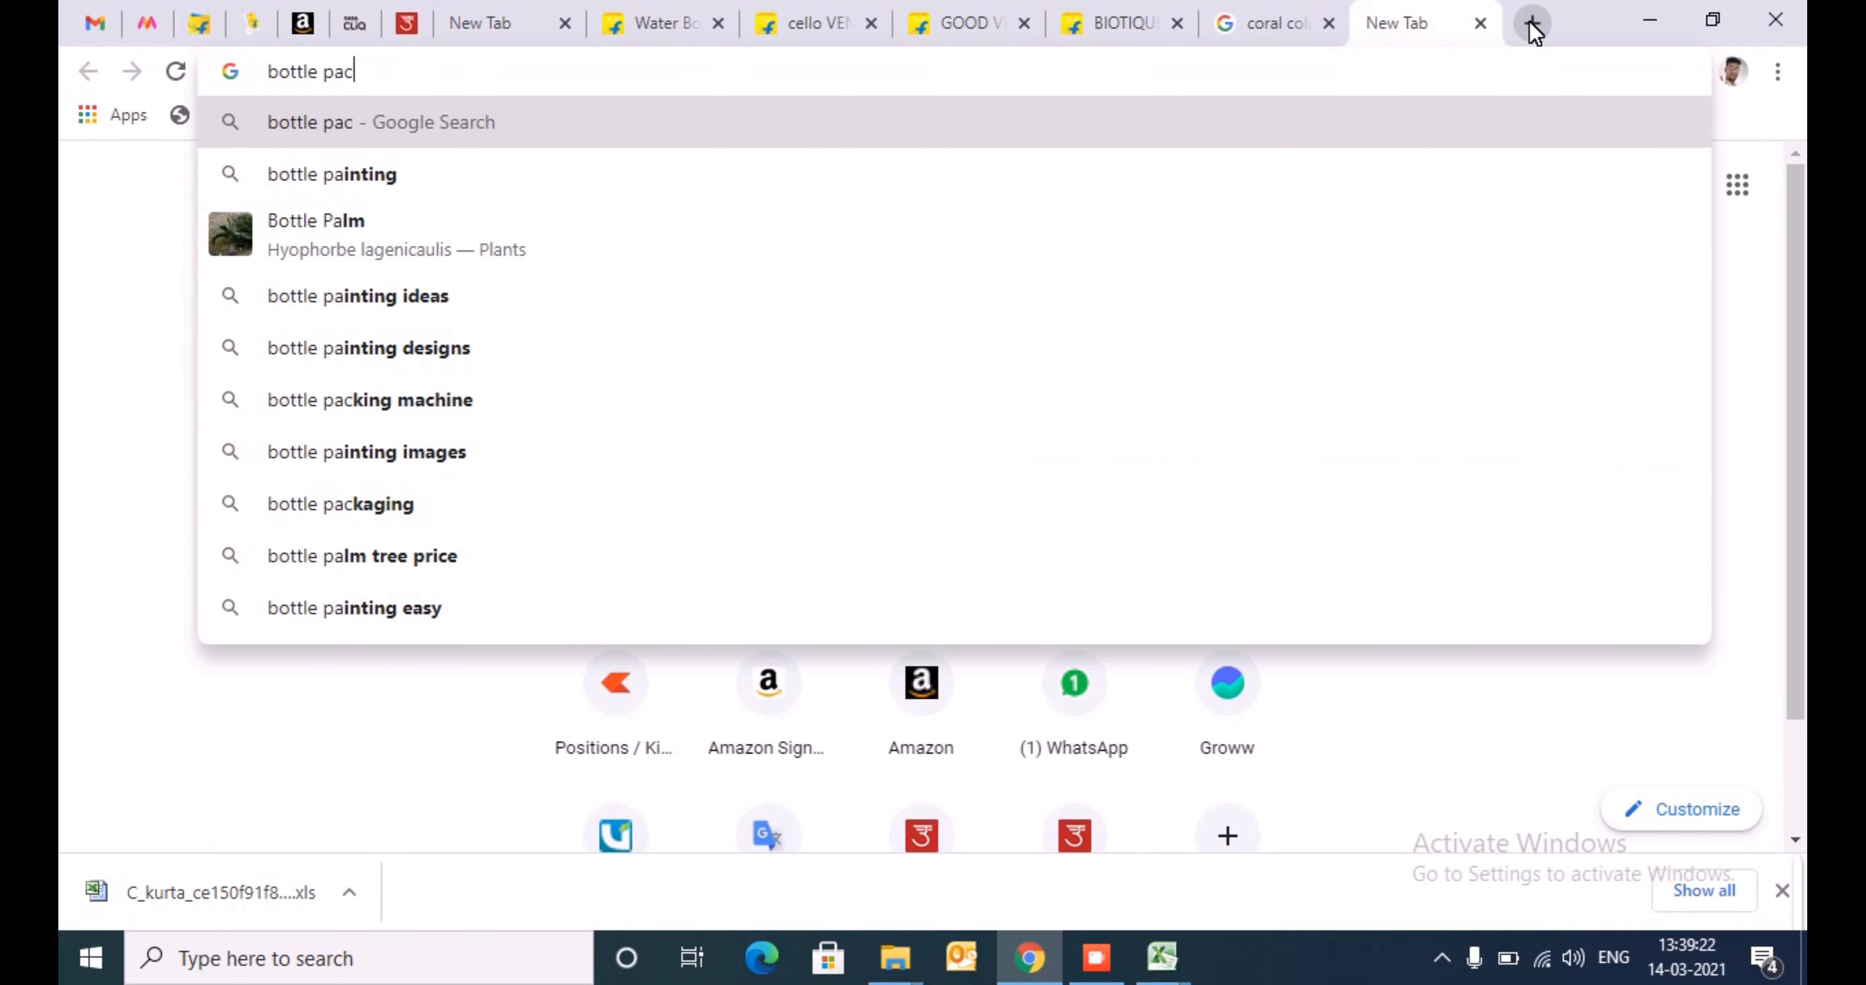
pyautogui.write('k of ')
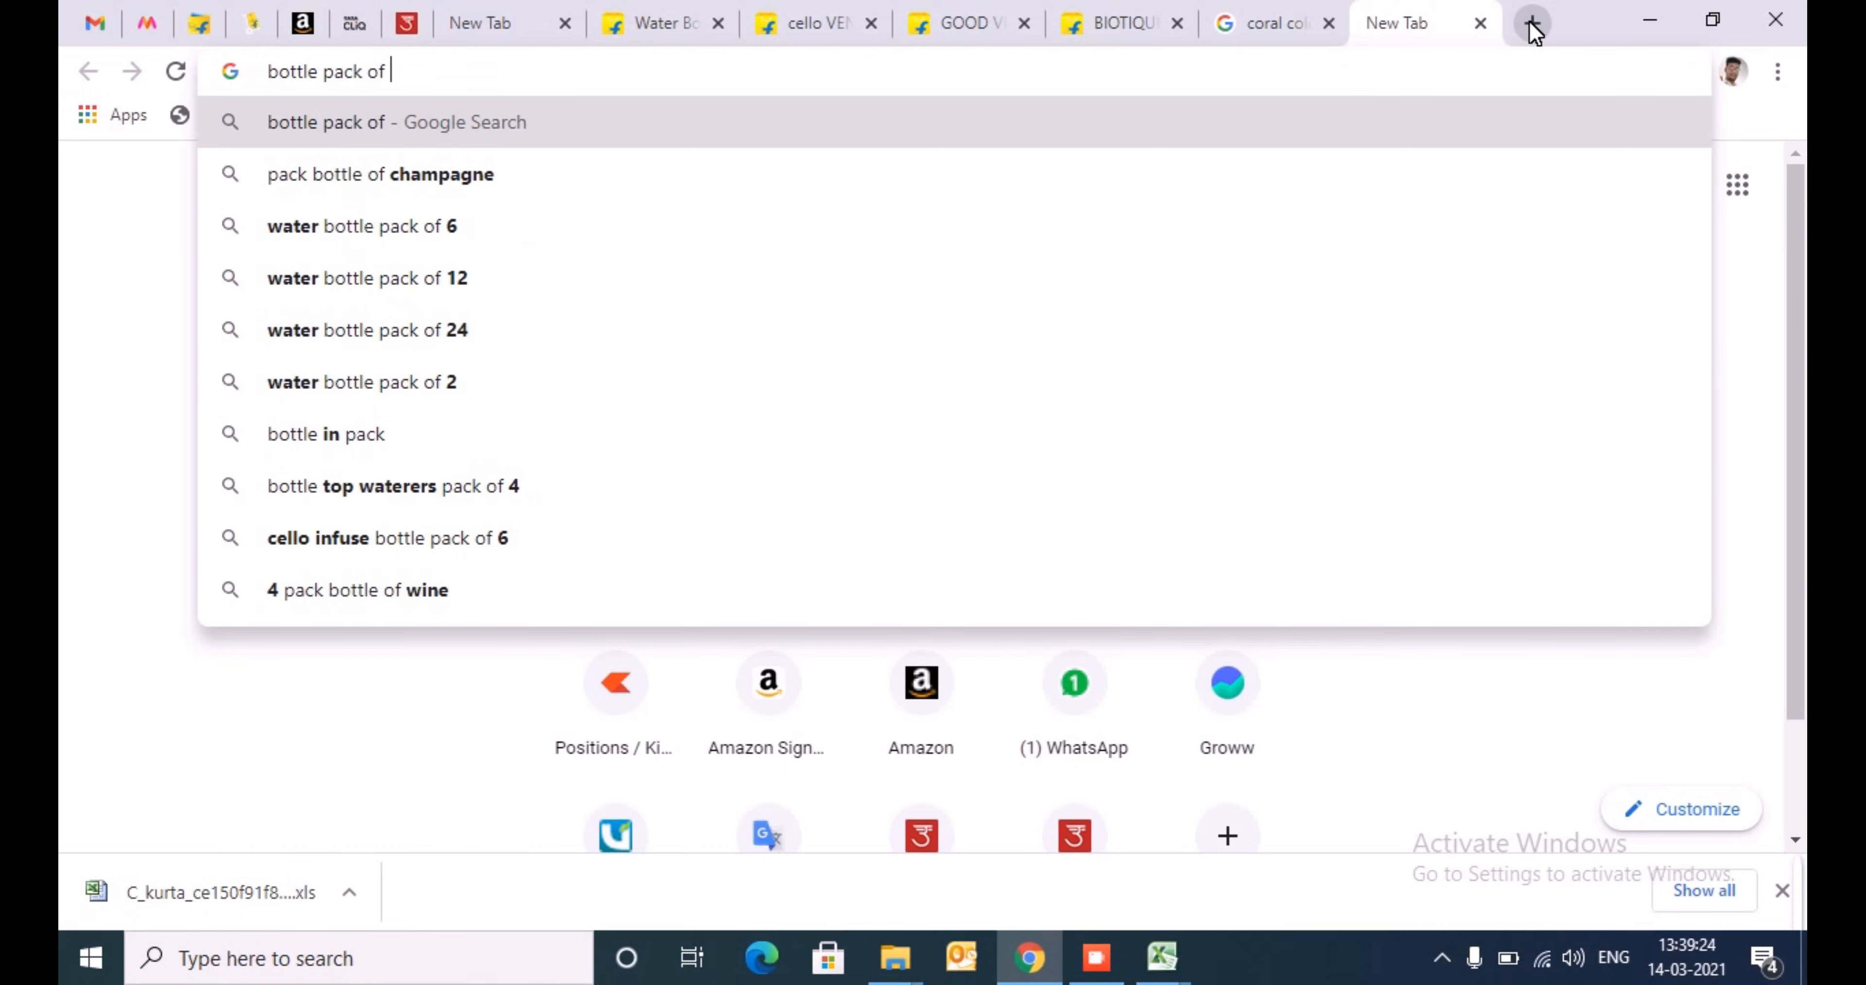
pyautogui.write('f')
pyautogui.press('Return')
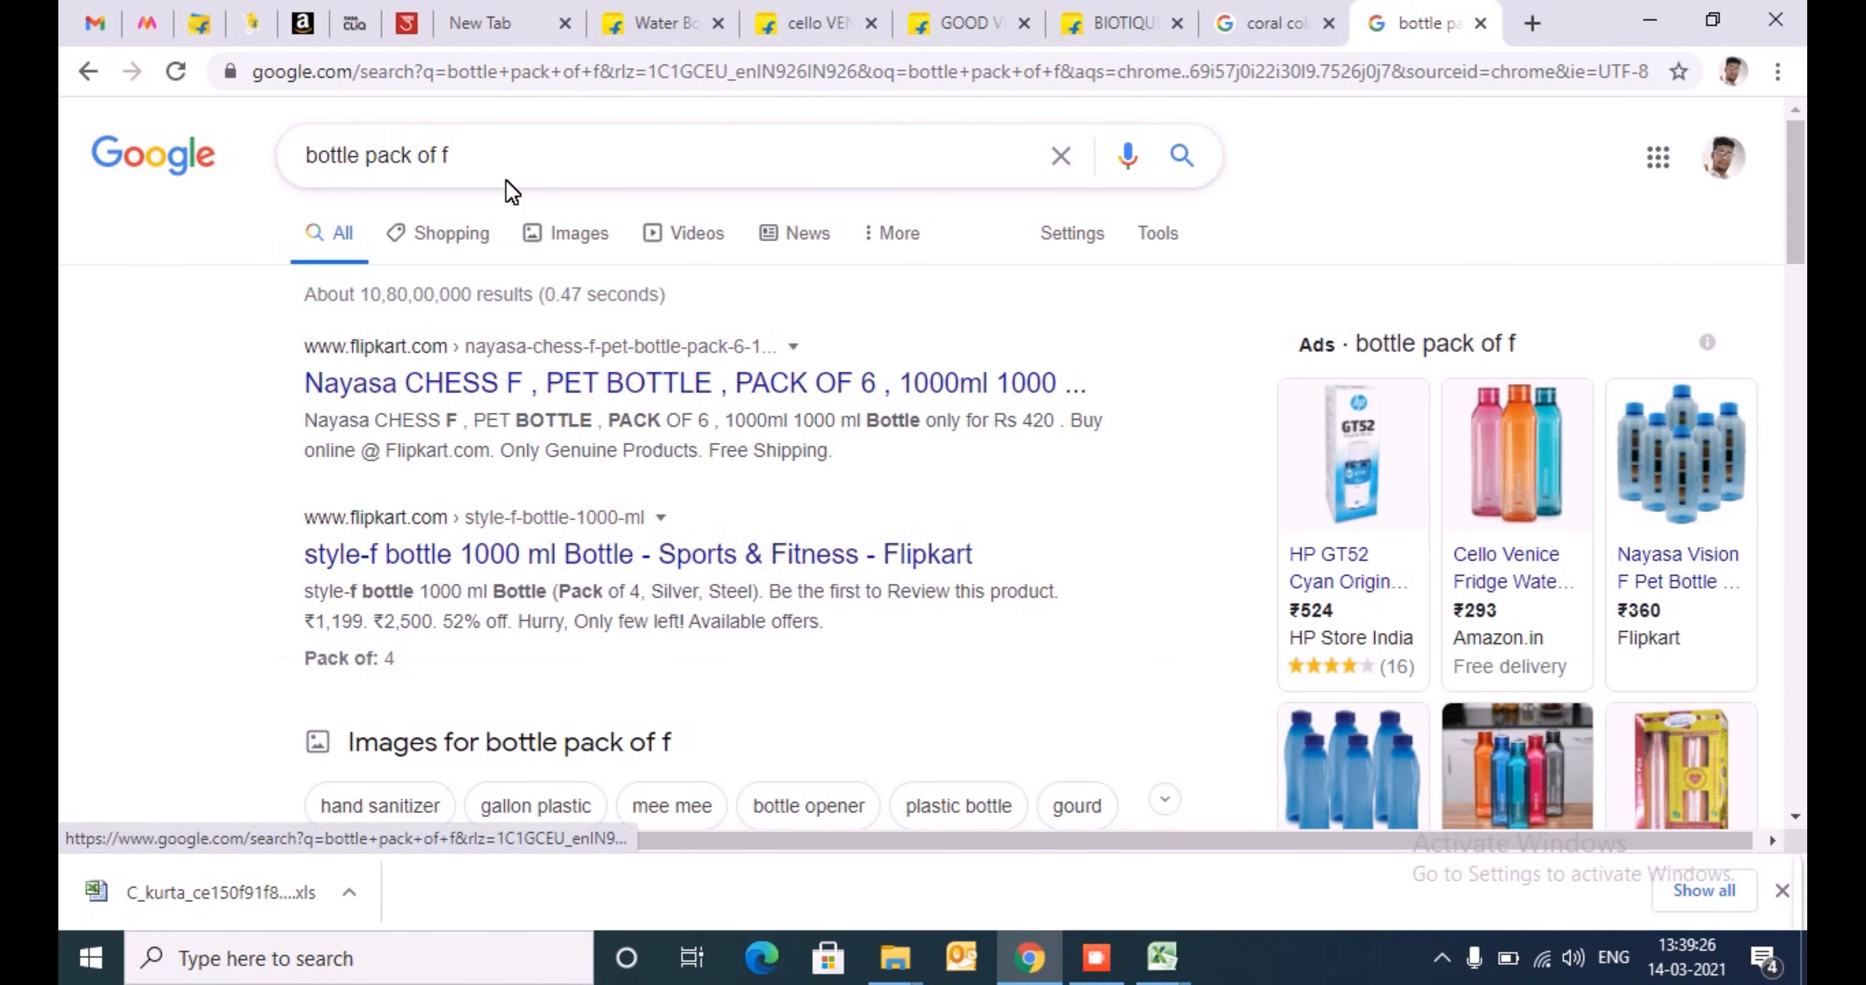
# - Open the Flipkart ad listing for the Nayasa Vision F Pet Bottle as a pack-of example
pyautogui.moveTo(450, 155); pyautogui.dragTo(167, 181)
pyautogui.click(1693, 477)
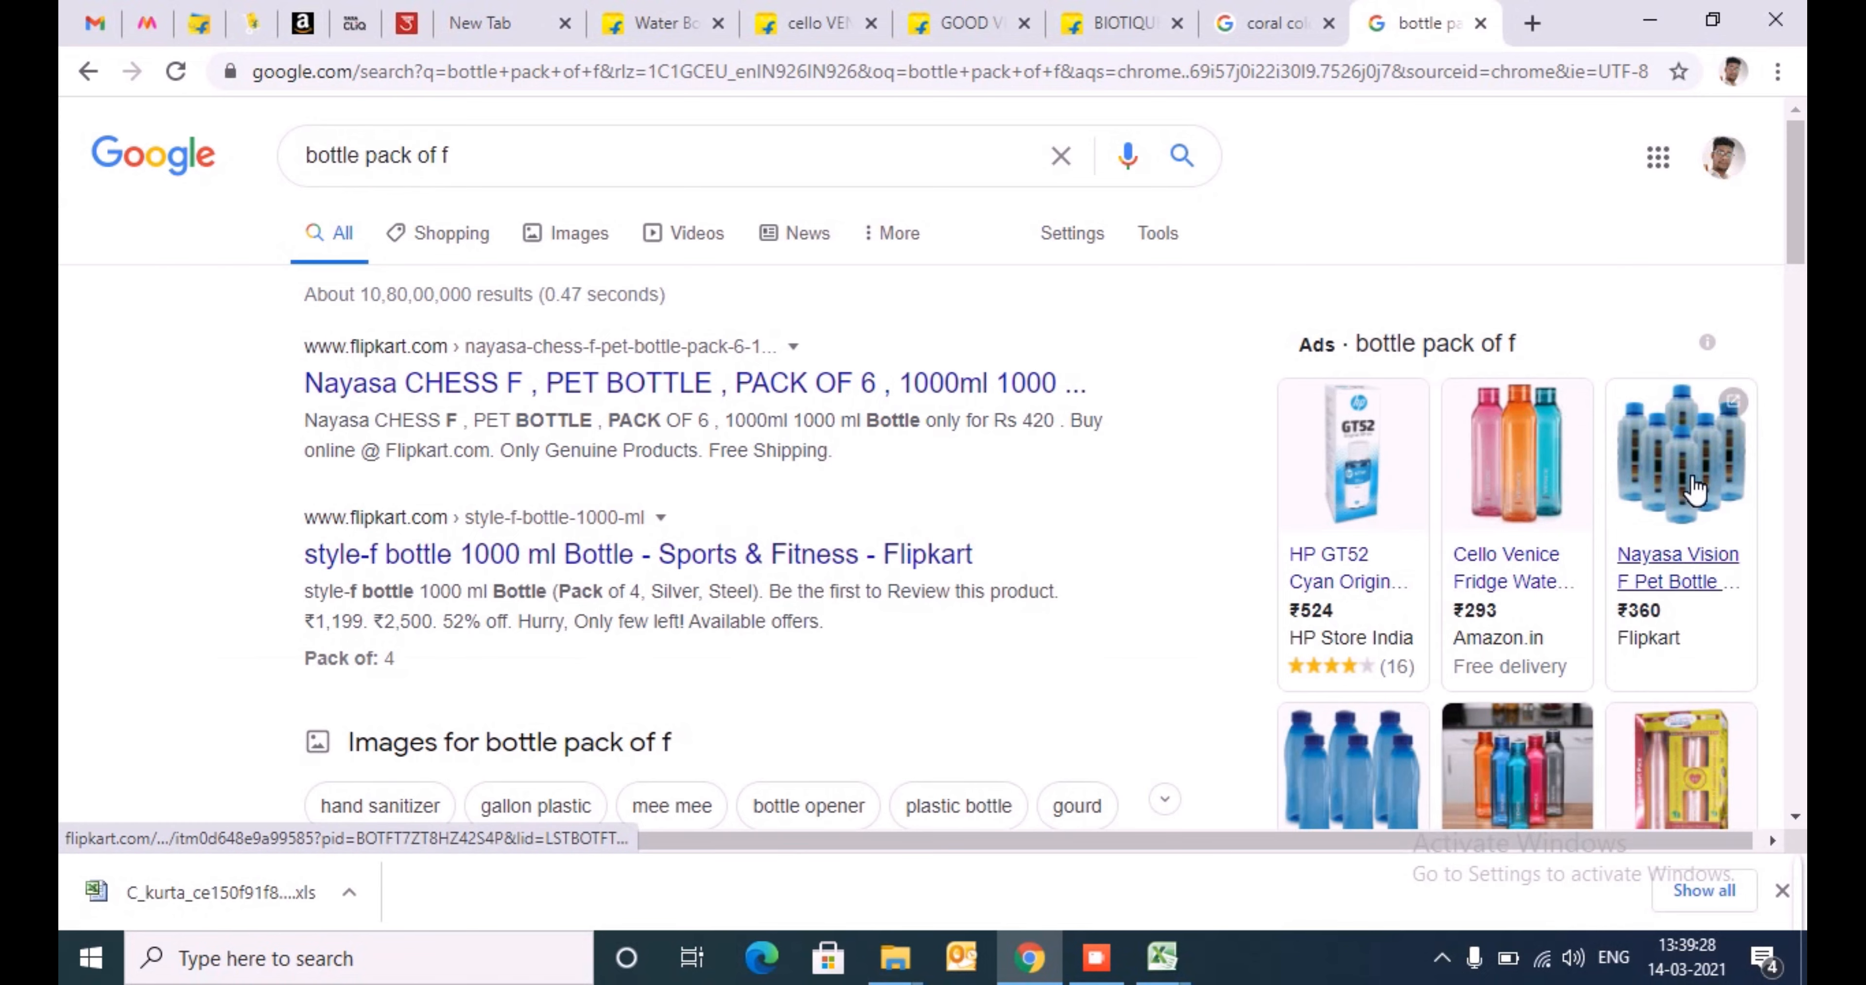
pyautogui.moveTo(1696, 489)
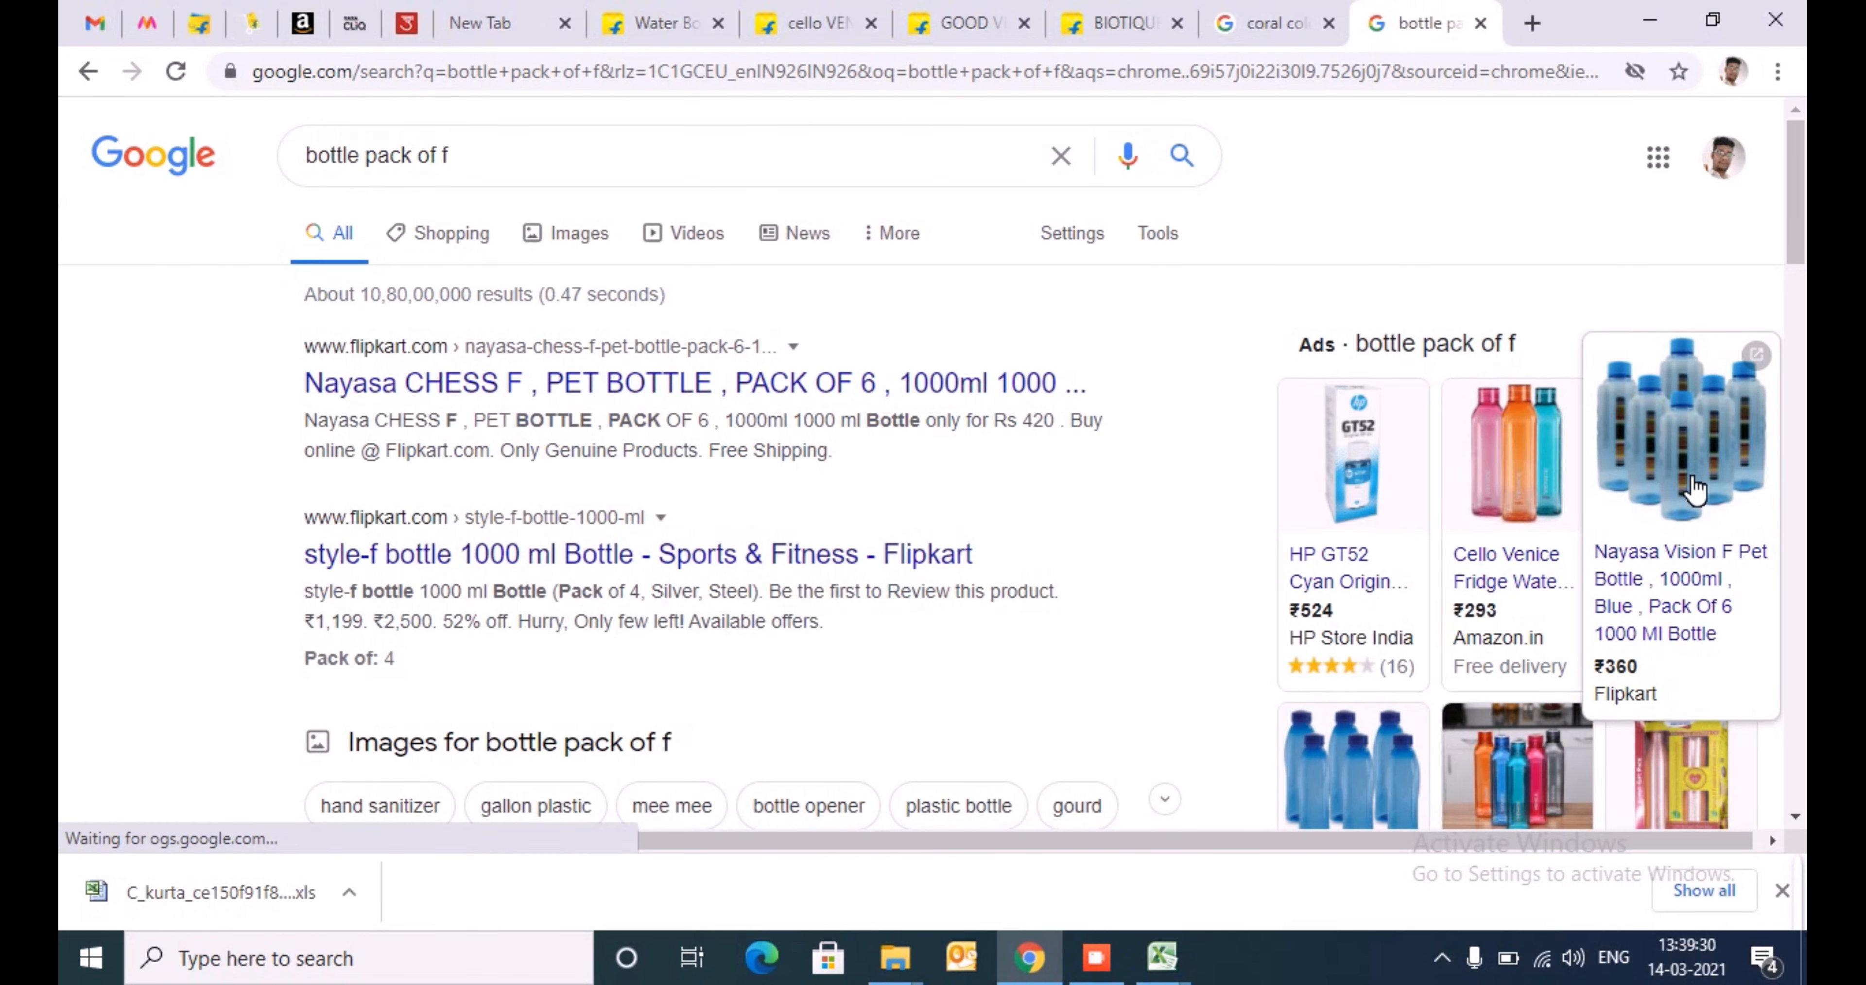
pyautogui.click(1692, 484)
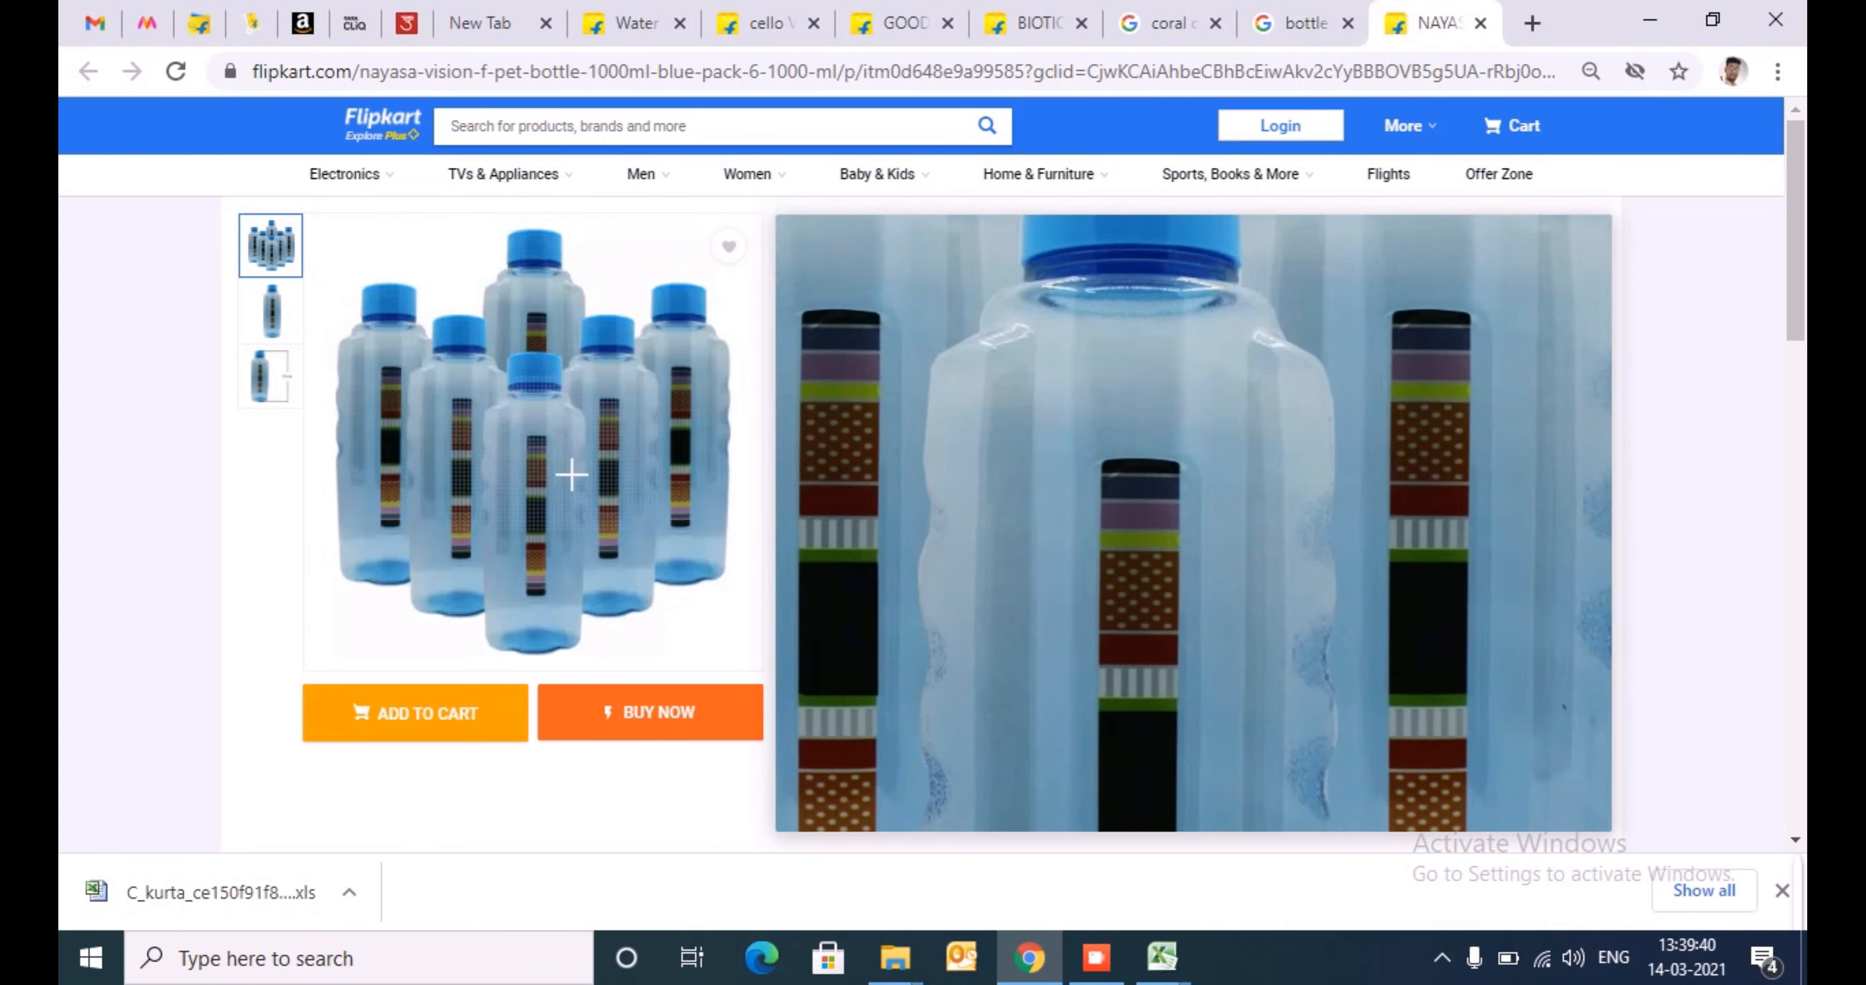
# - Switch back to the Excel kurta template and enter 1 in the first Pack of cell, T5
pyautogui.hotkey('alt', 'Tab')
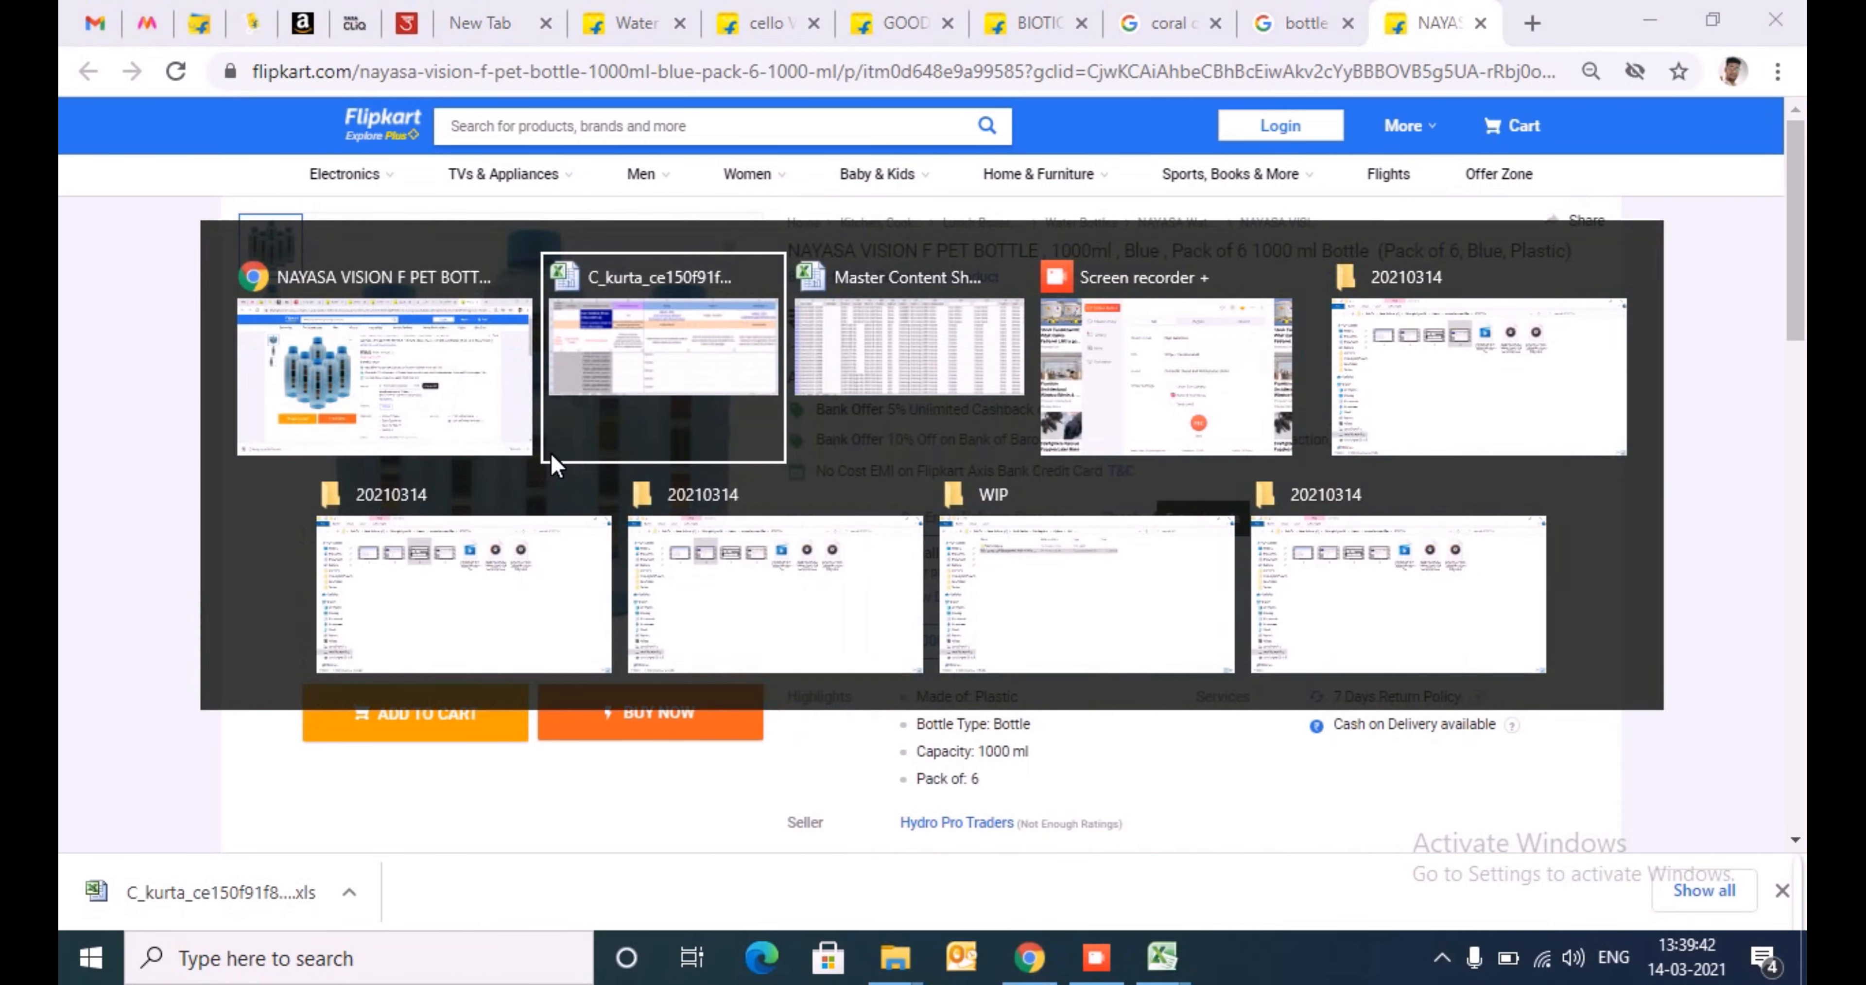
pyautogui.press('Left')
pyautogui.press('Left')
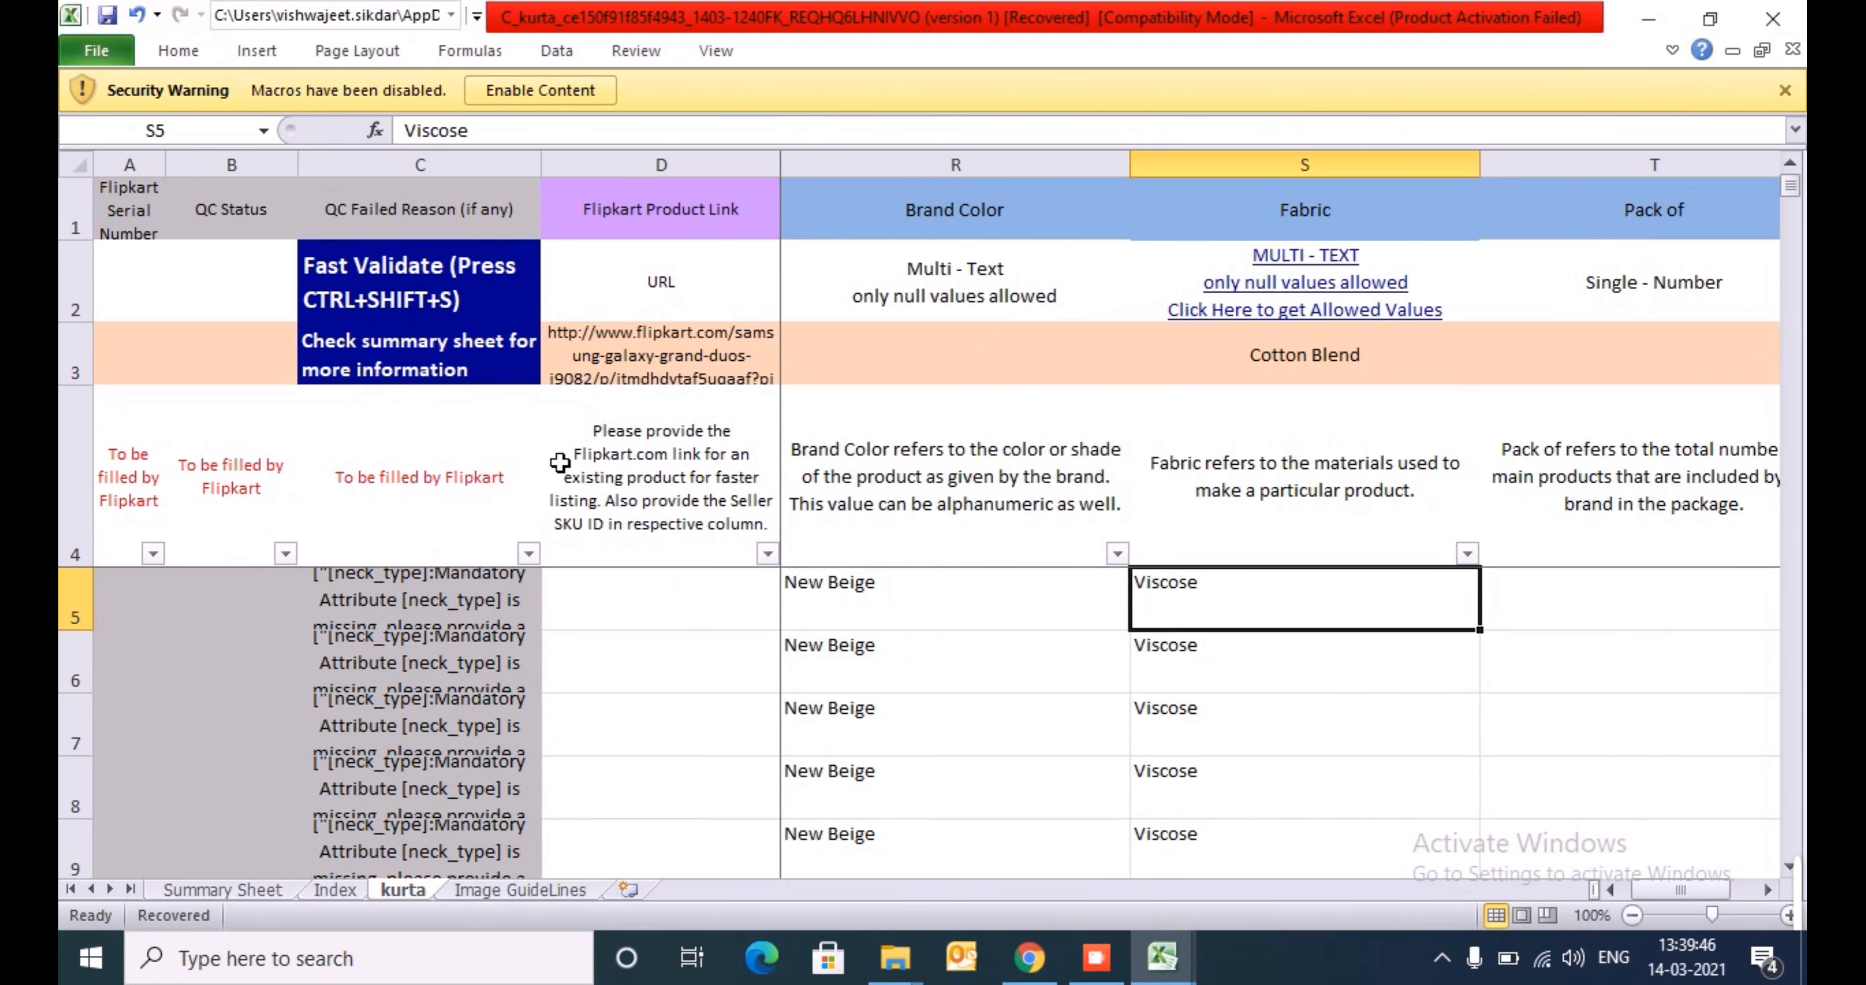
pyautogui.press('Right')
pyautogui.write('1')
pyautogui.press('Return')
pyautogui.press('Up')
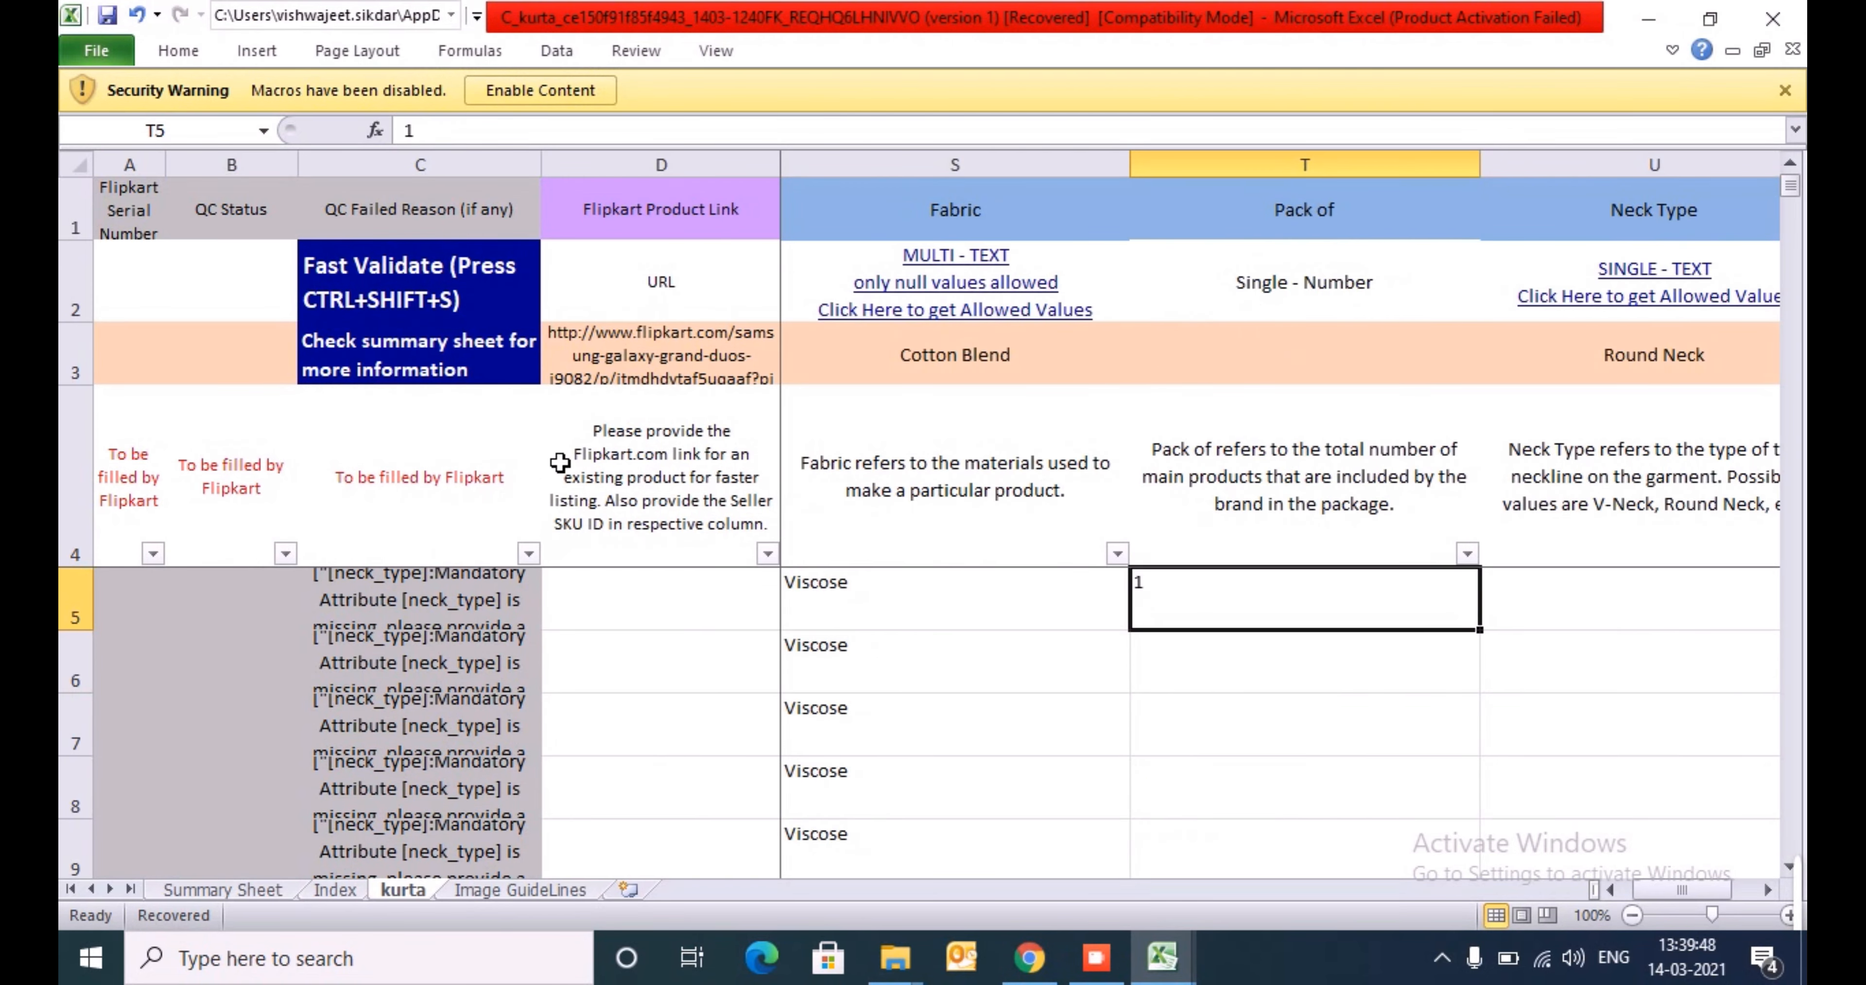
# - Copy the Pack of value from T5 to every product row down to T501
pyautogui.hotkey('ctrl', 'c')
pyautogui.press('Left')
pyautogui.hotkey('ctrl', 'Down')
pyautogui.press('Right')
pyautogui.hotkey('ctrl', 'shift', 'Up')
pyautogui.press('Return')
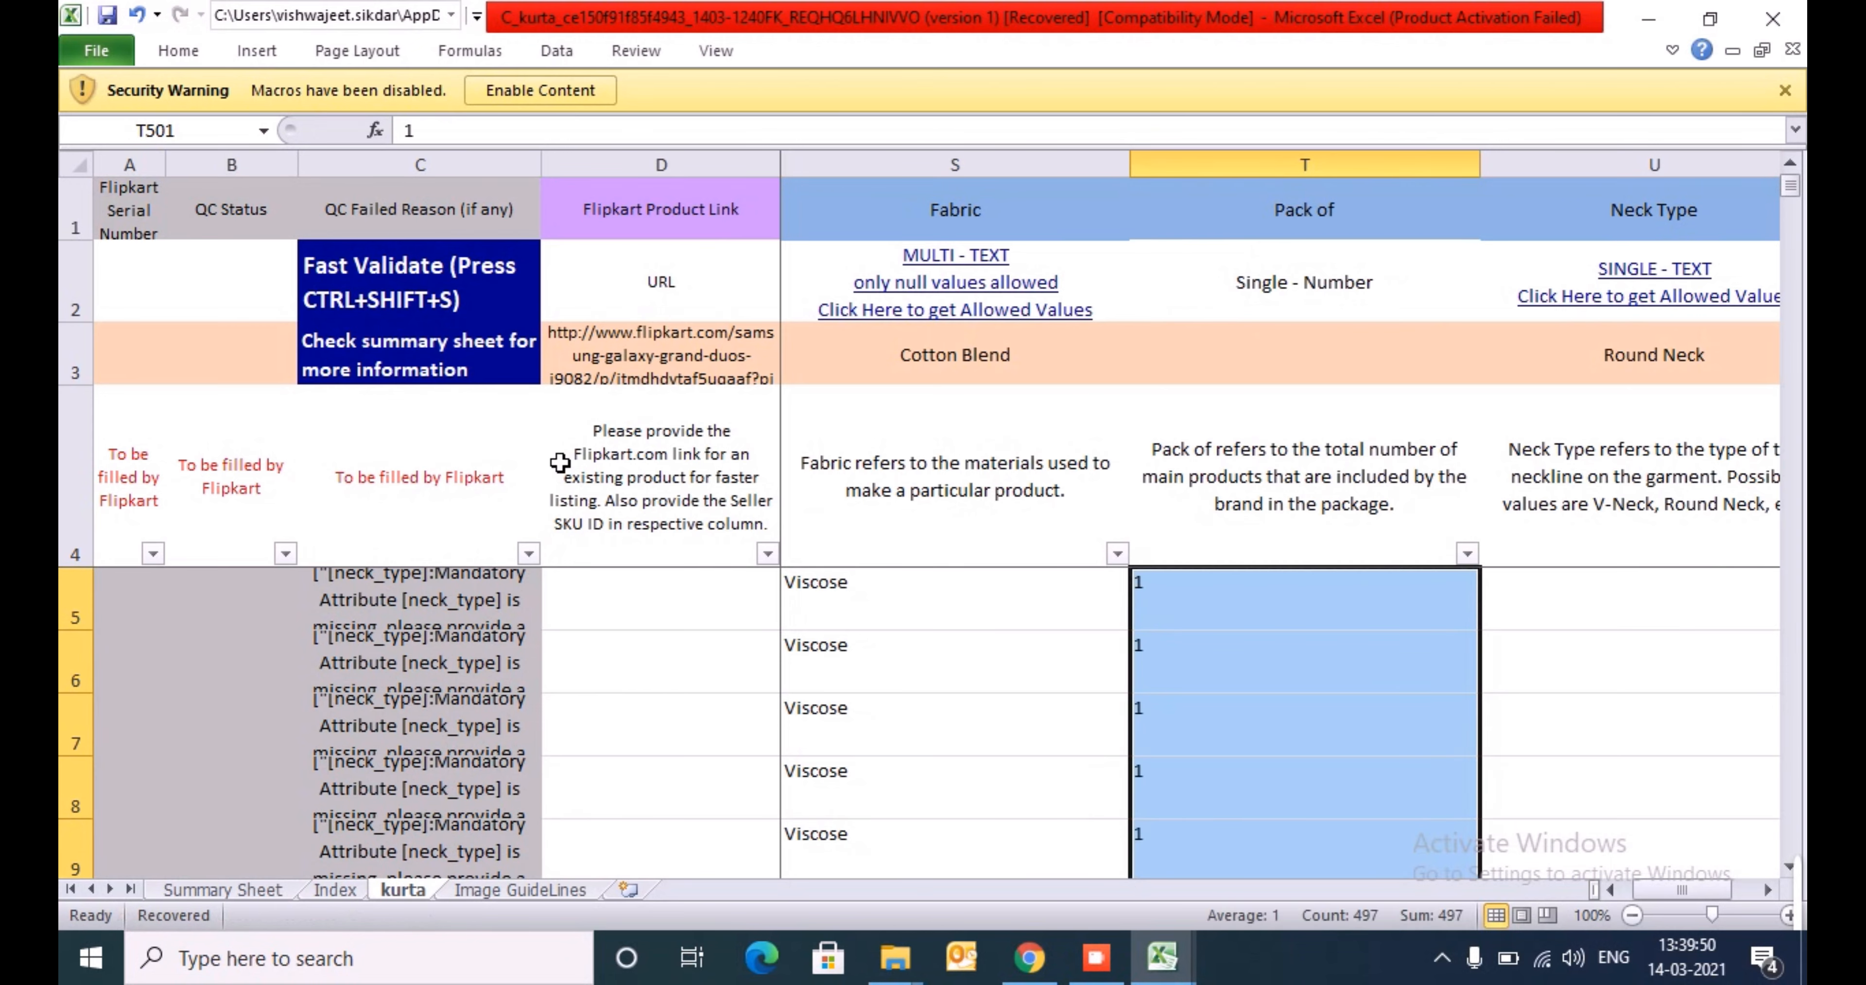
# - Check that the Pack of column is filled from T5 to the last product row and return to T5
pyautogui.press('Up')
pyautogui.press('Up')
pyautogui.press('Down')
pyautogui.press('Down')
pyautogui.hotkey('ctrl', 'shift', 'Down')
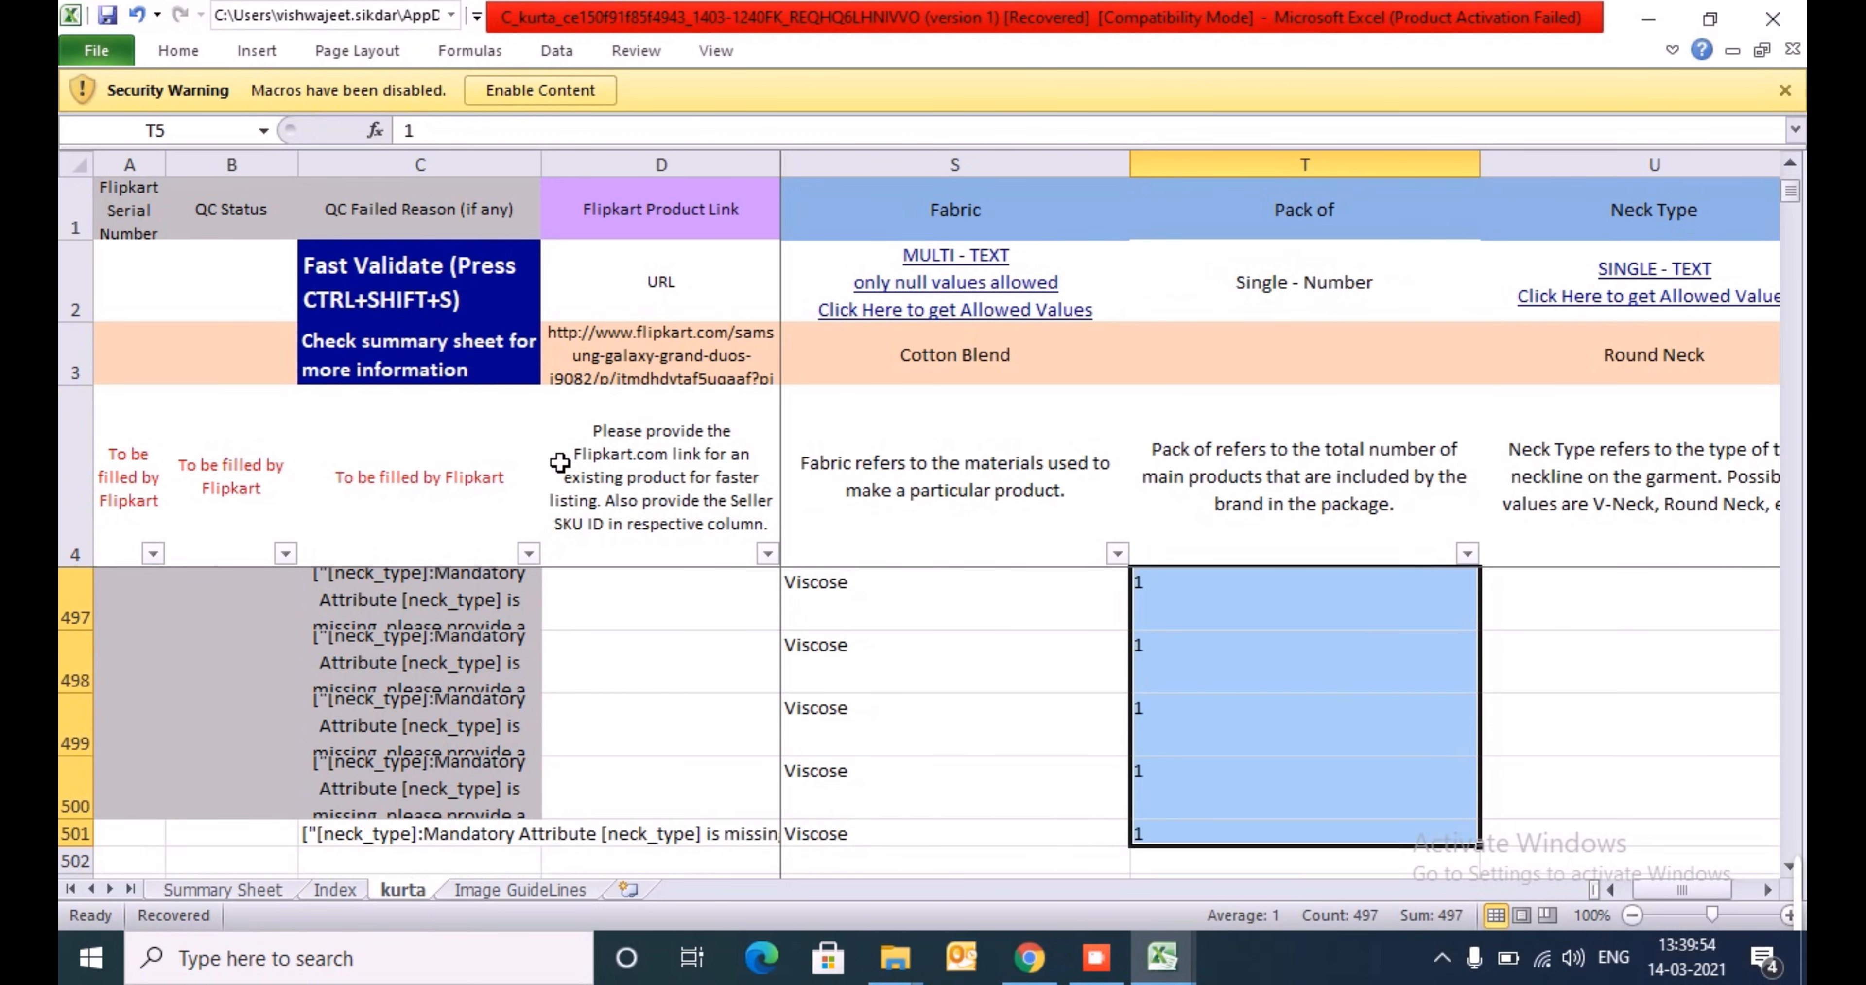
pyautogui.press('Up')
pyautogui.press('Down')
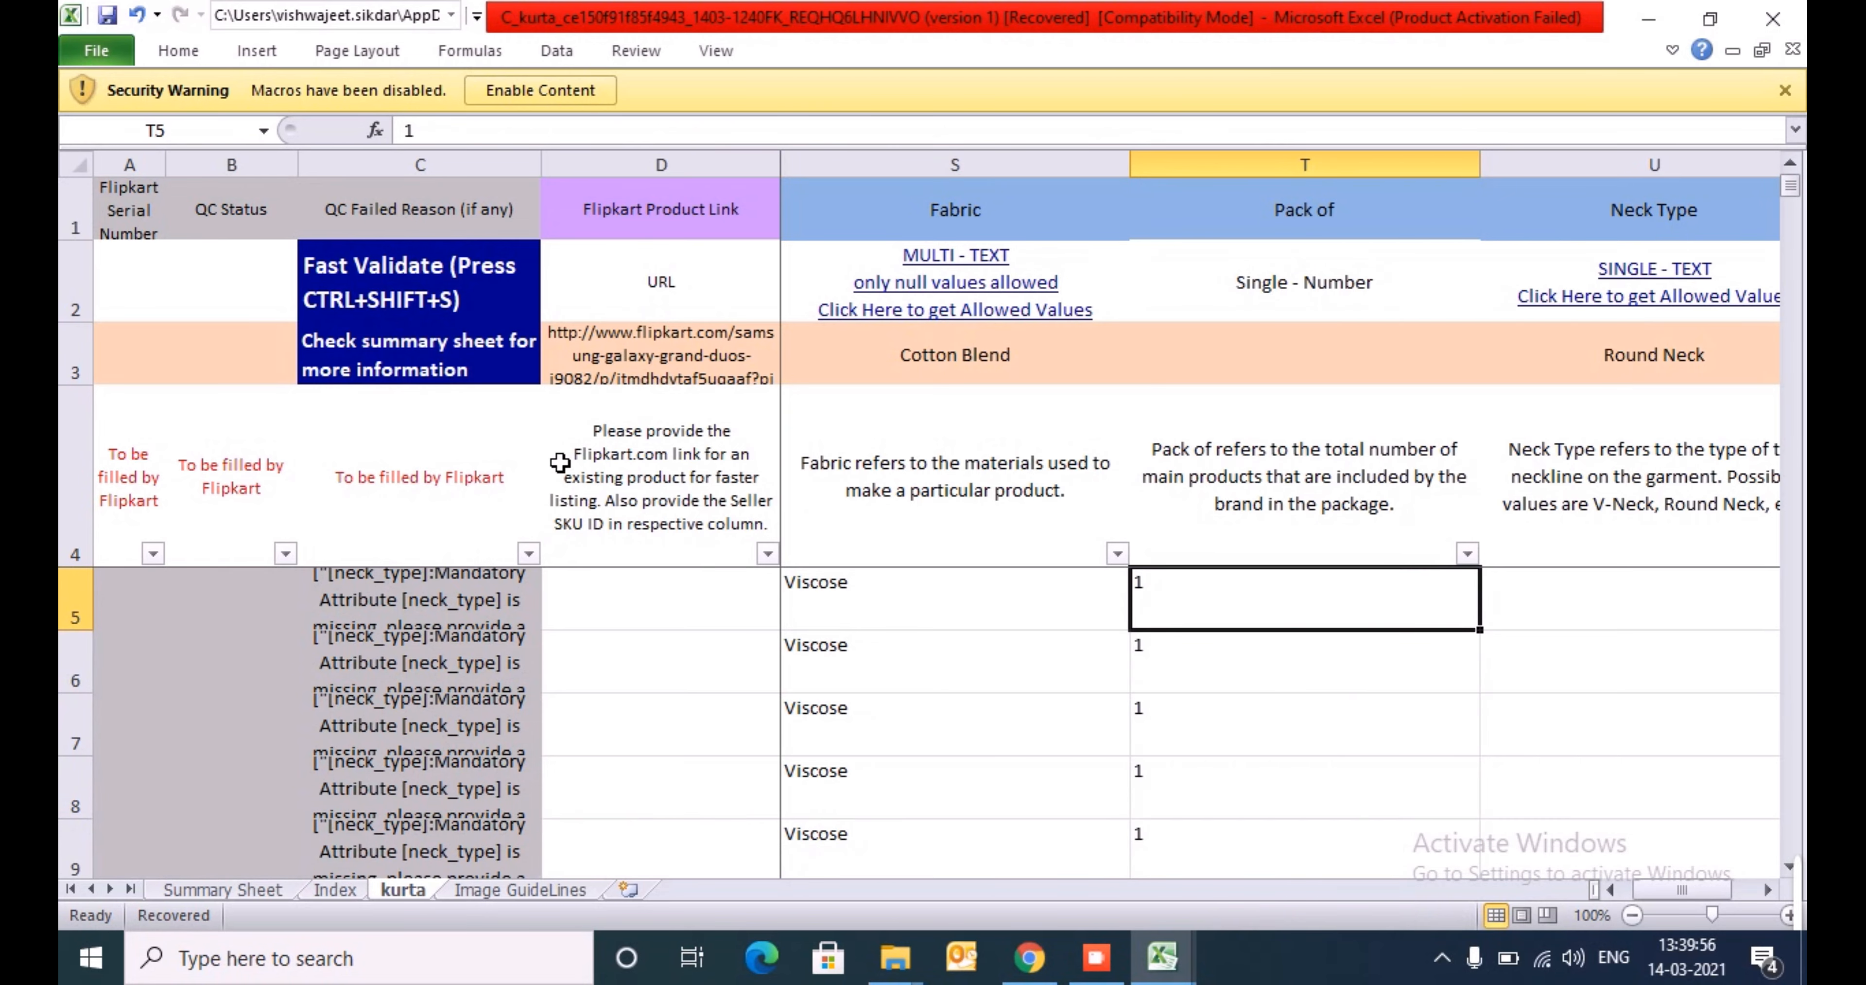
# - Check the Neck Type, Sleeve Length and Suitable For columns and view the allowed Suitable For values in W5
pyautogui.press('Right')
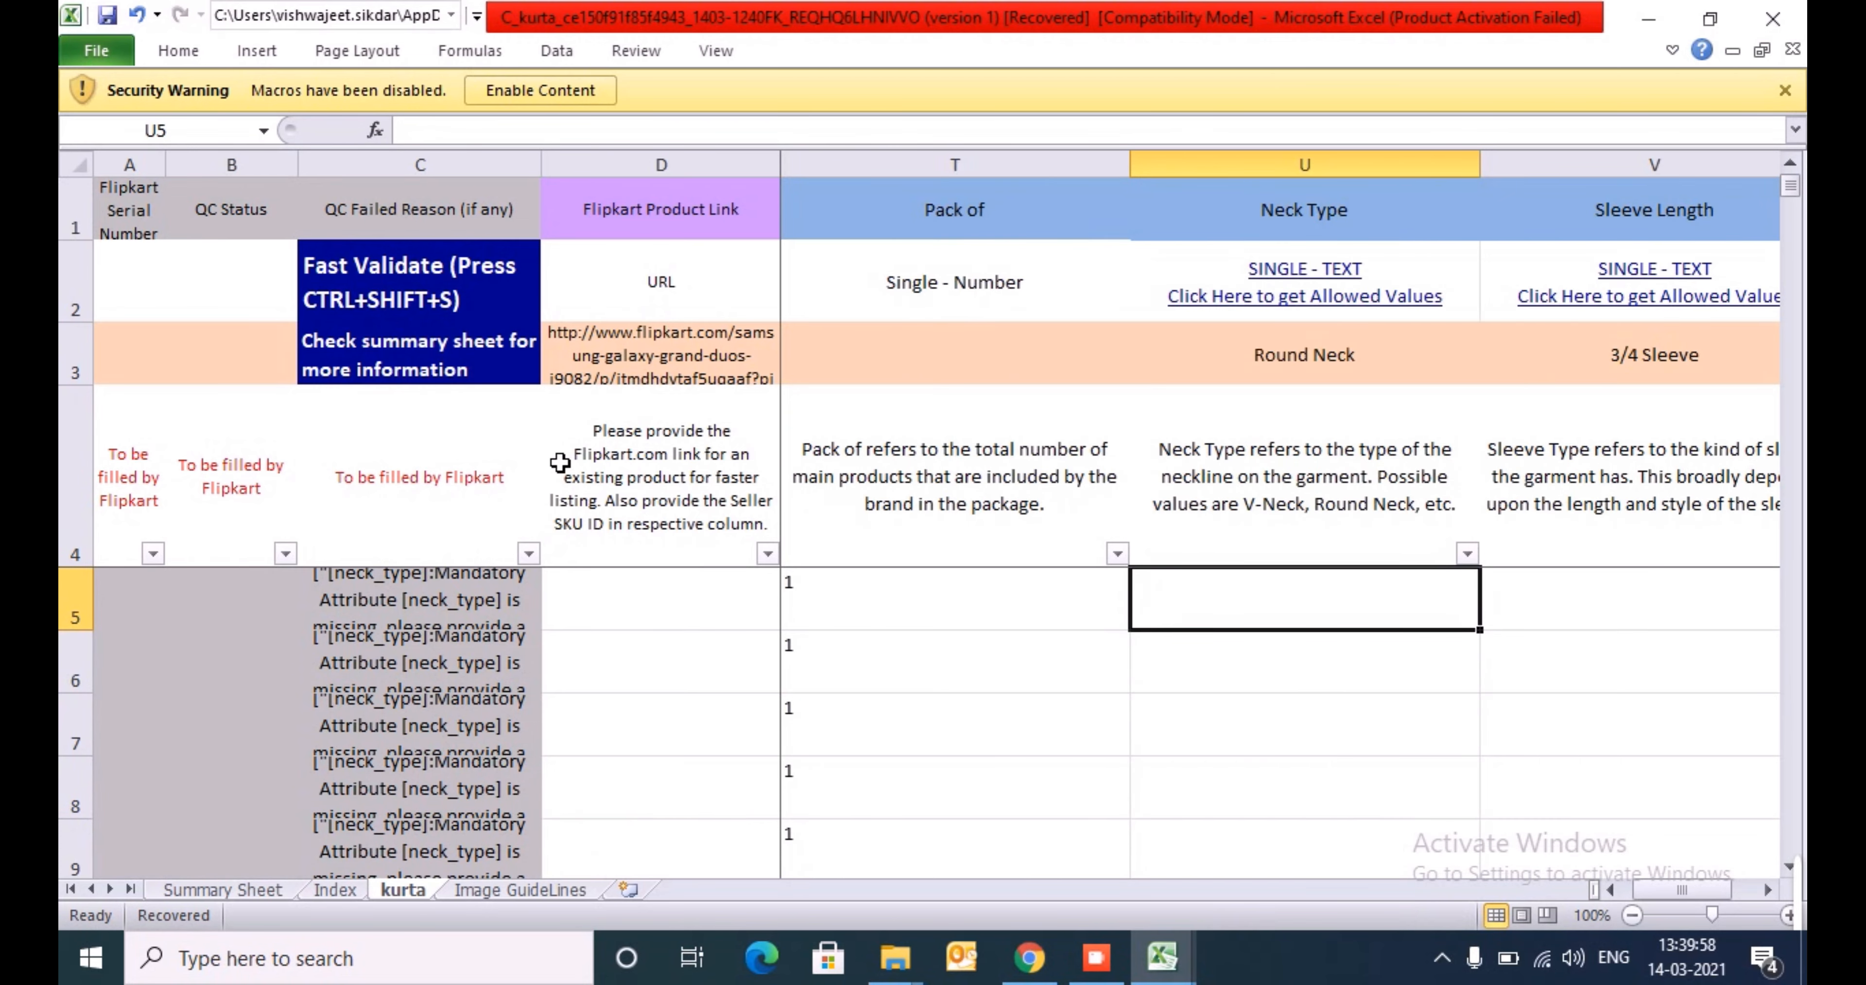
pyautogui.press('Right')
pyautogui.press('Right')
pyautogui.press('Down')
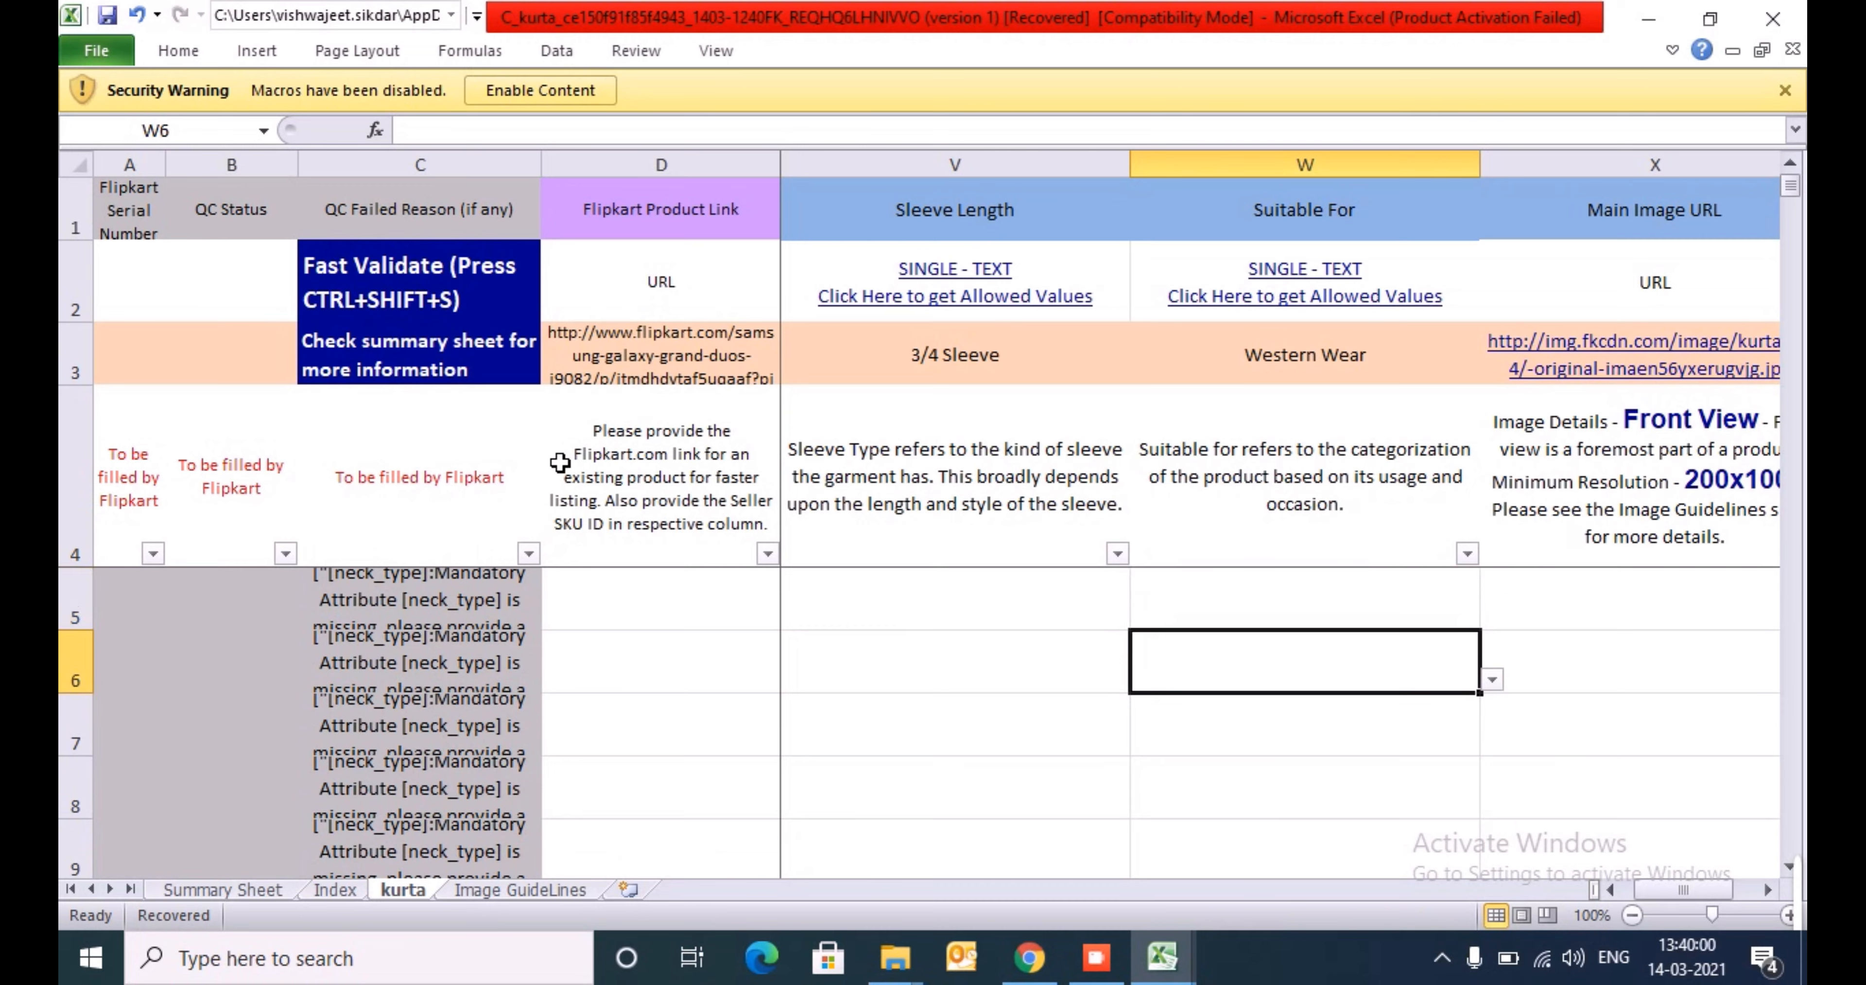
pyautogui.press('Up')
pyautogui.hotkey('alt', 'Down')
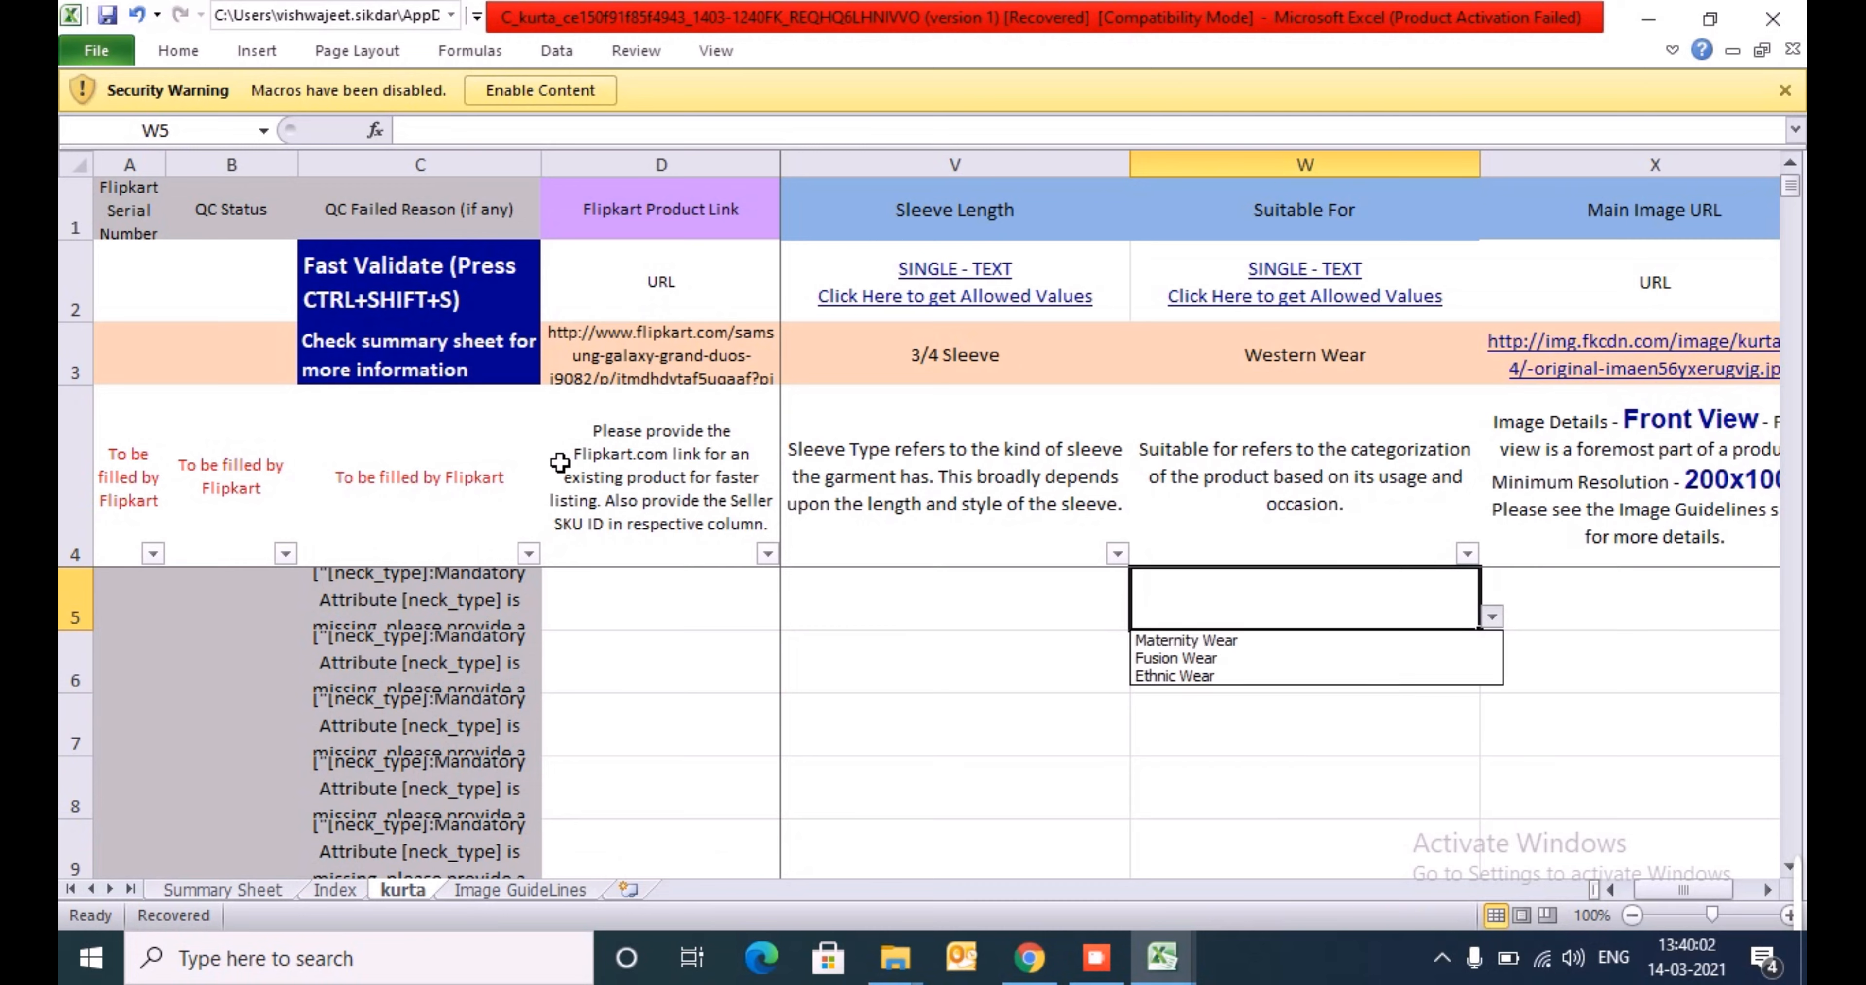
pyautogui.press('Escape')
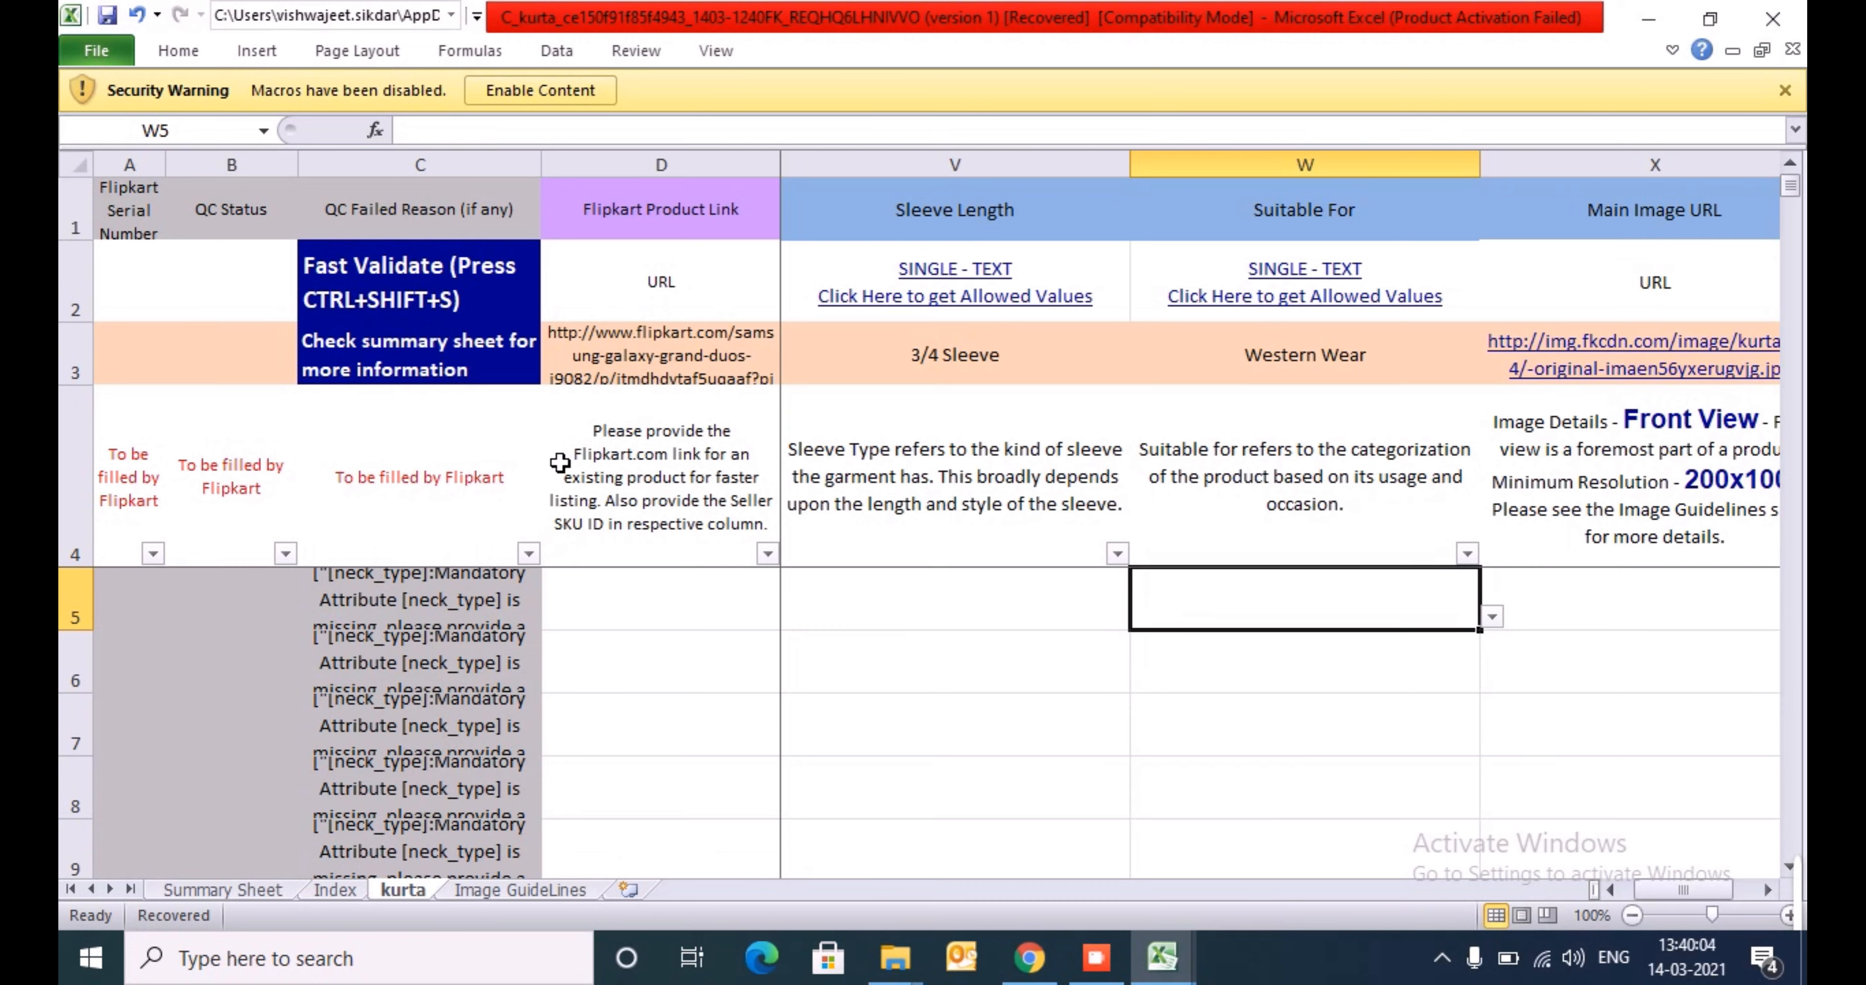
# - Examine the required views and resolutions in the Main Image URL and Other Image URL columns and return to X5
pyautogui.press('Right')
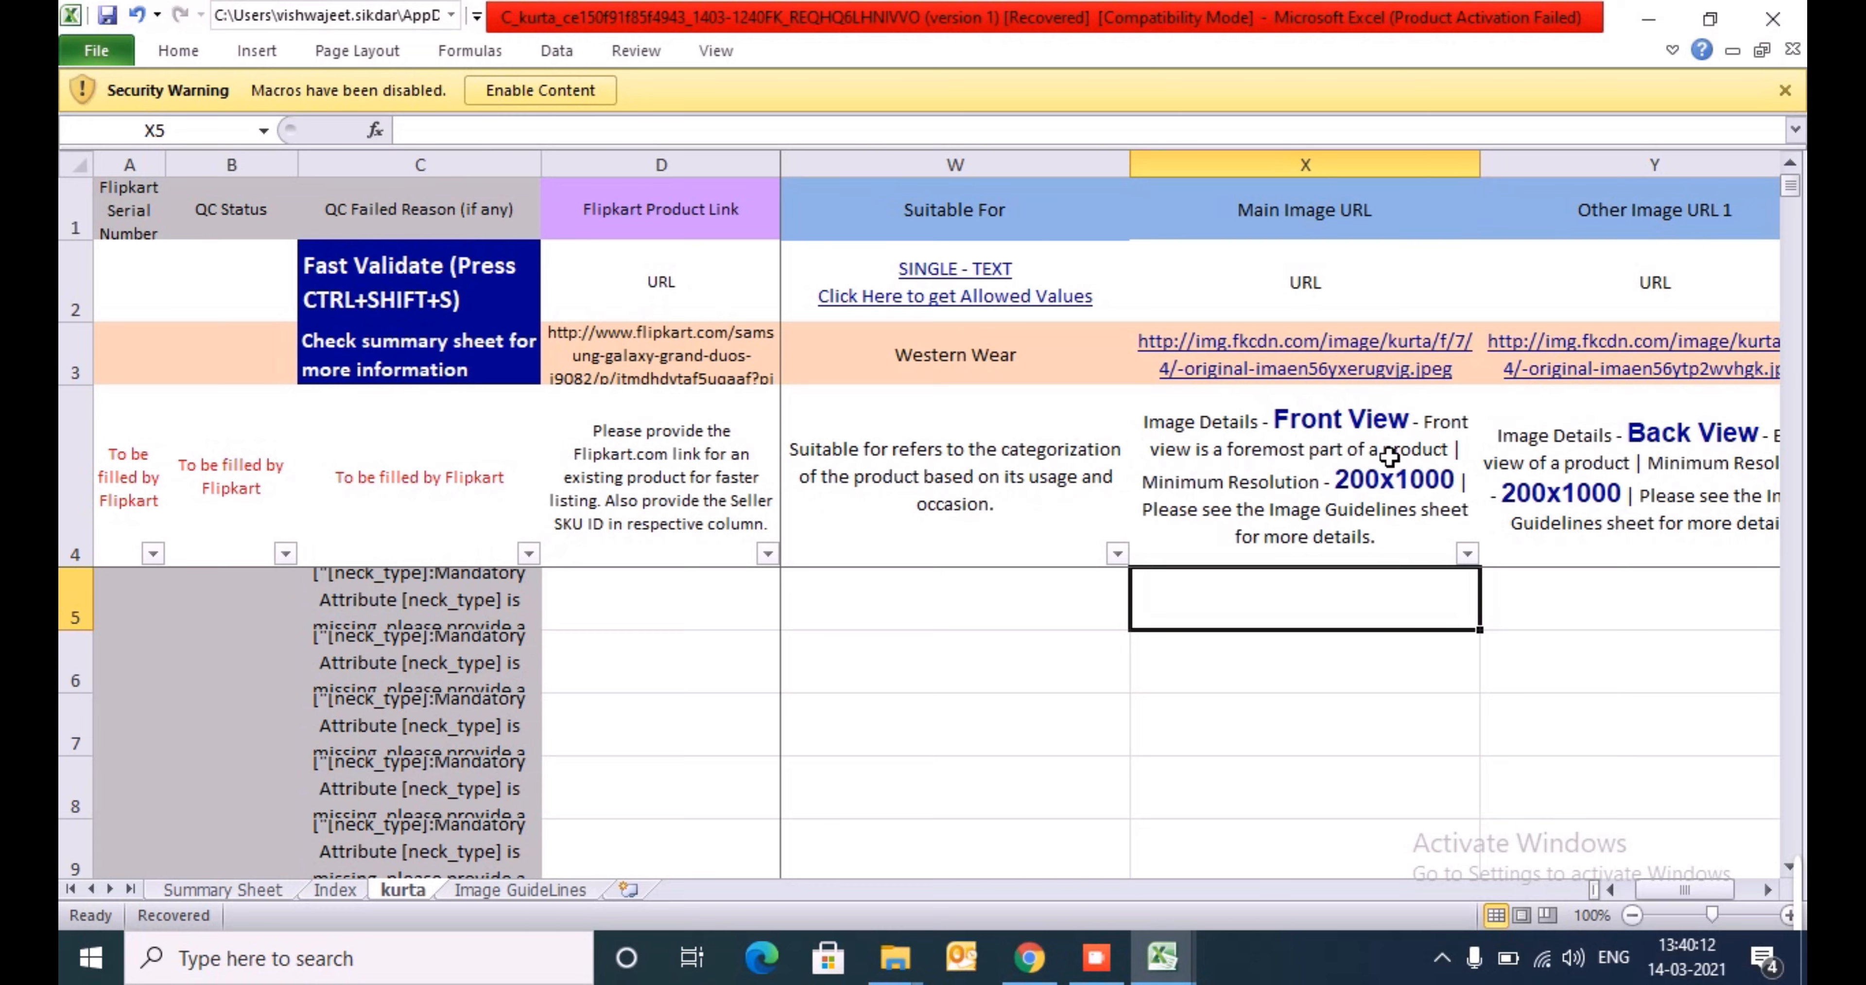
pyautogui.click(1582, 456)
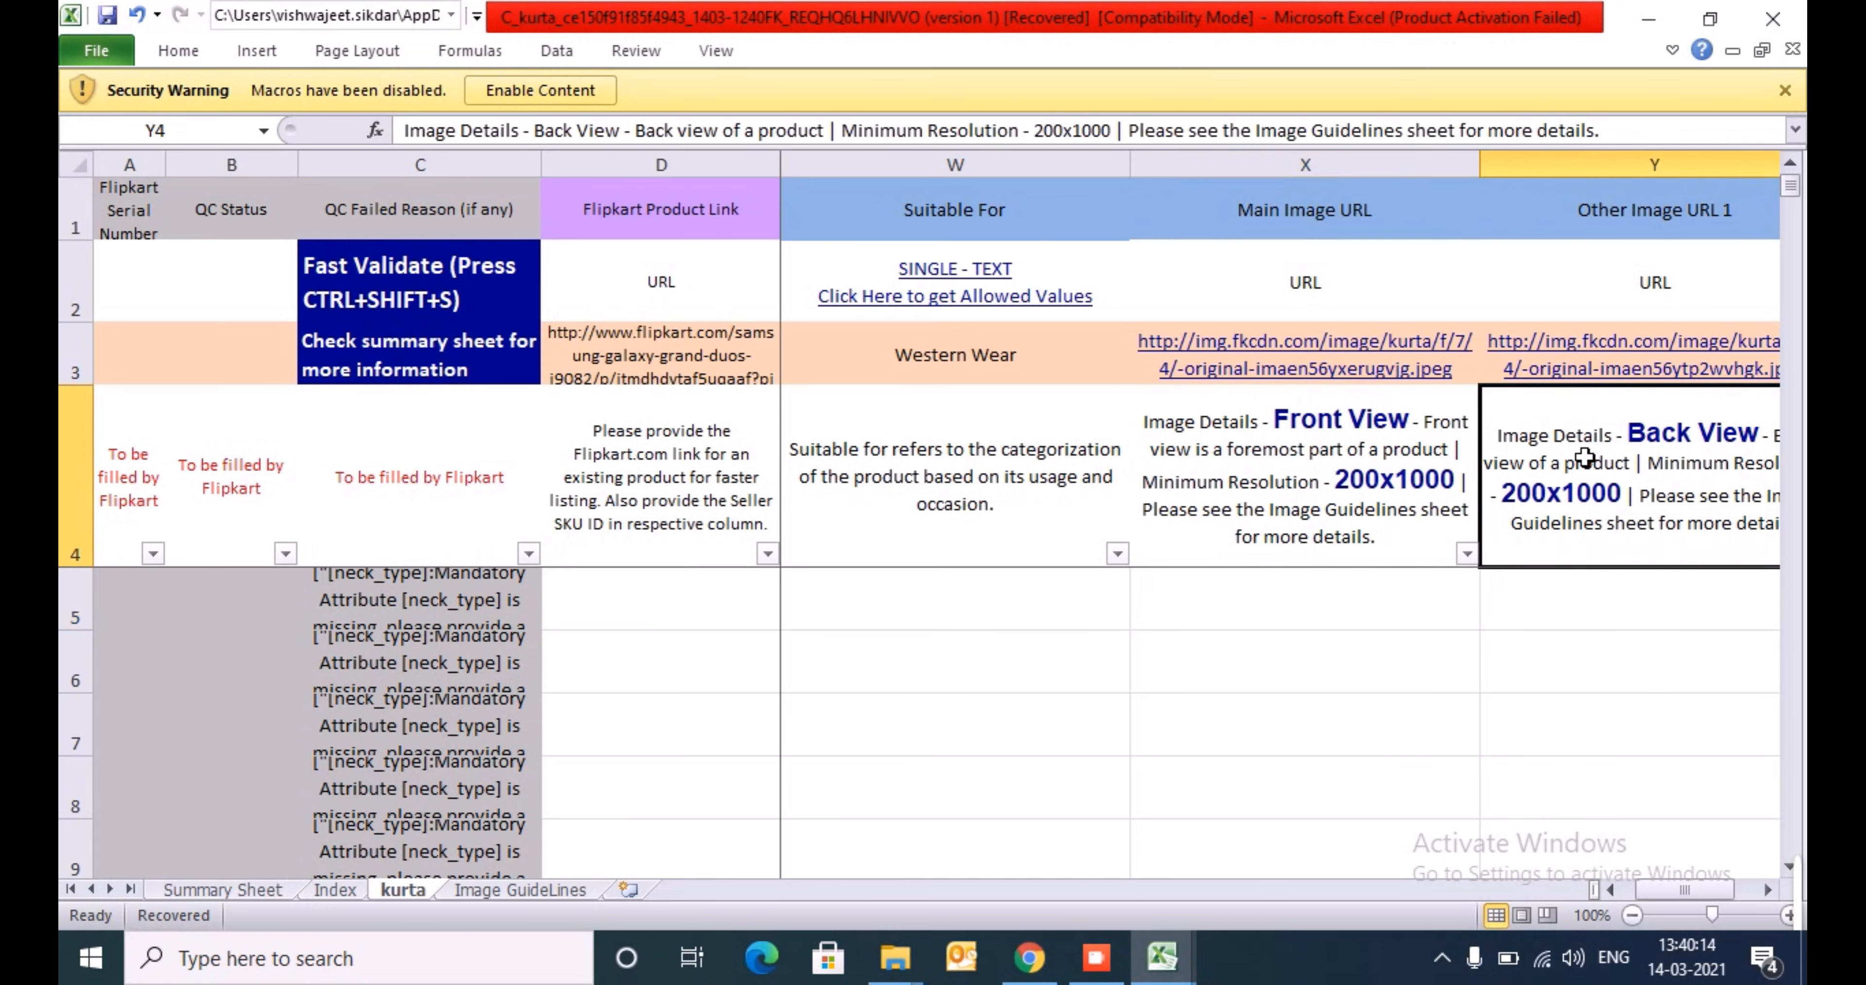
pyautogui.press('Right')
pyautogui.press('Right')
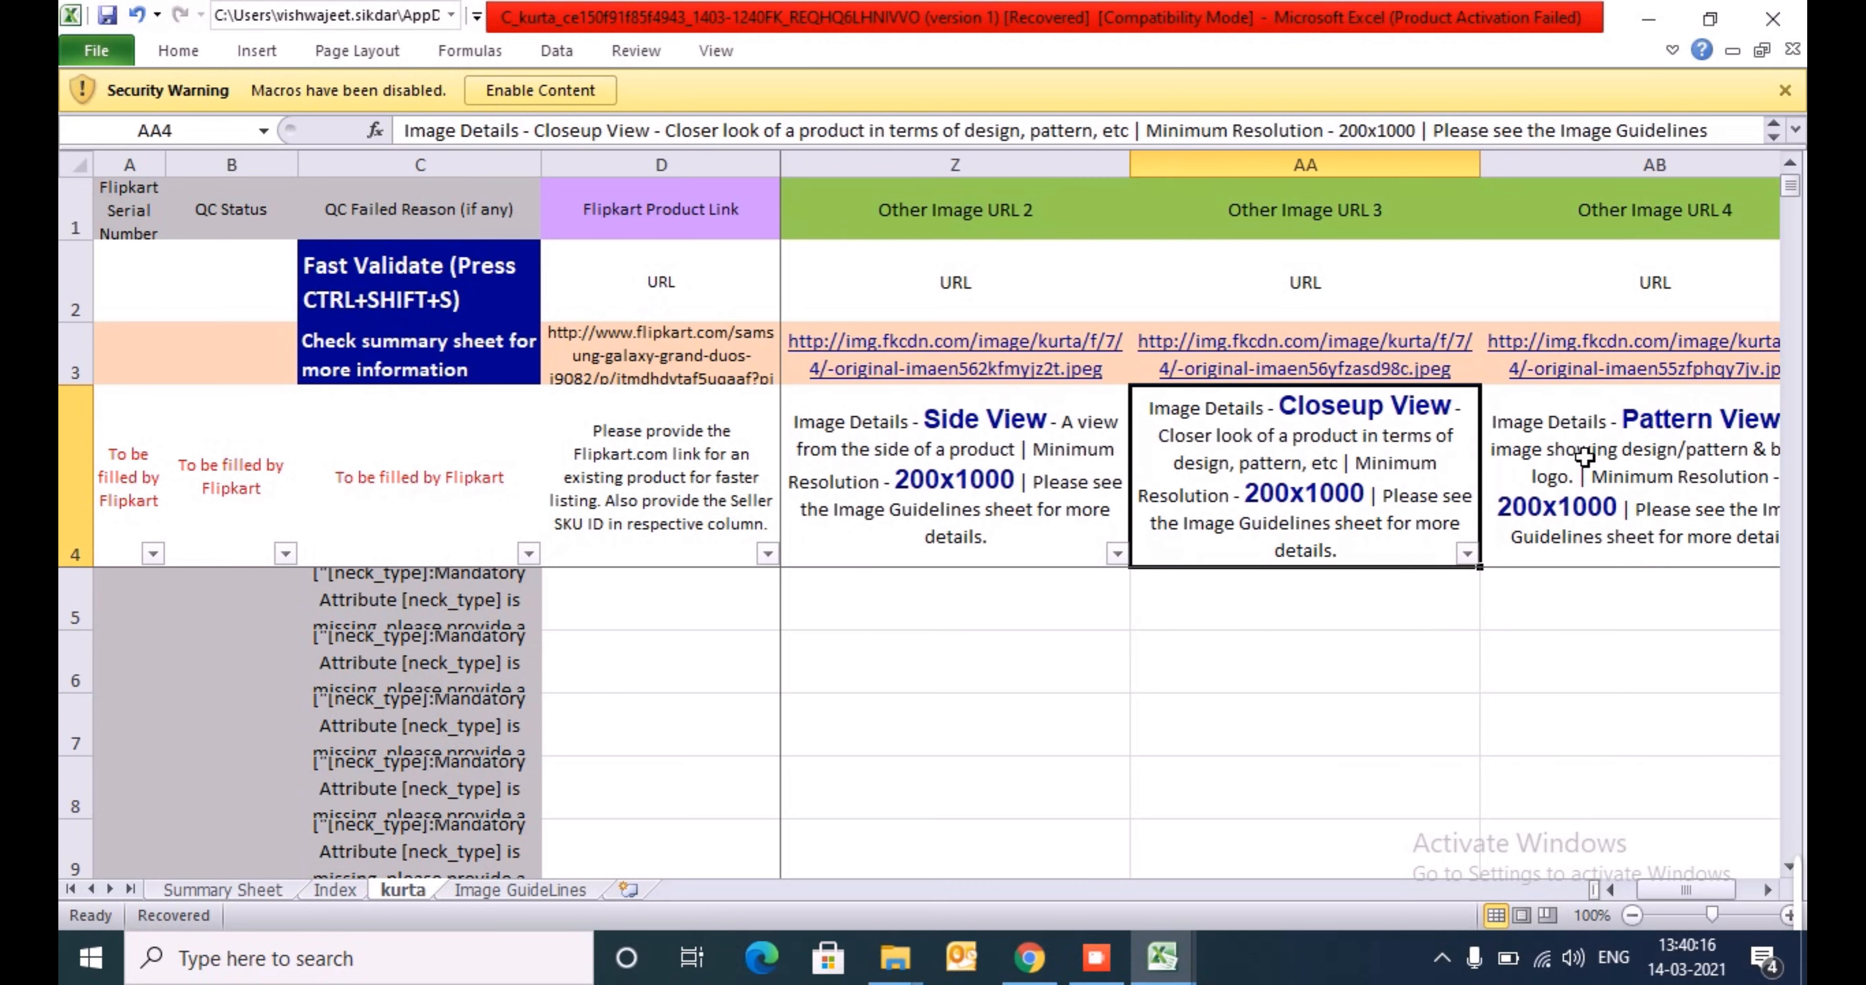
pyautogui.press('Right')
pyautogui.press('Down')
pyautogui.press('Left')
pyautogui.press('Left')
pyautogui.press('Left')
pyautogui.press('Left')
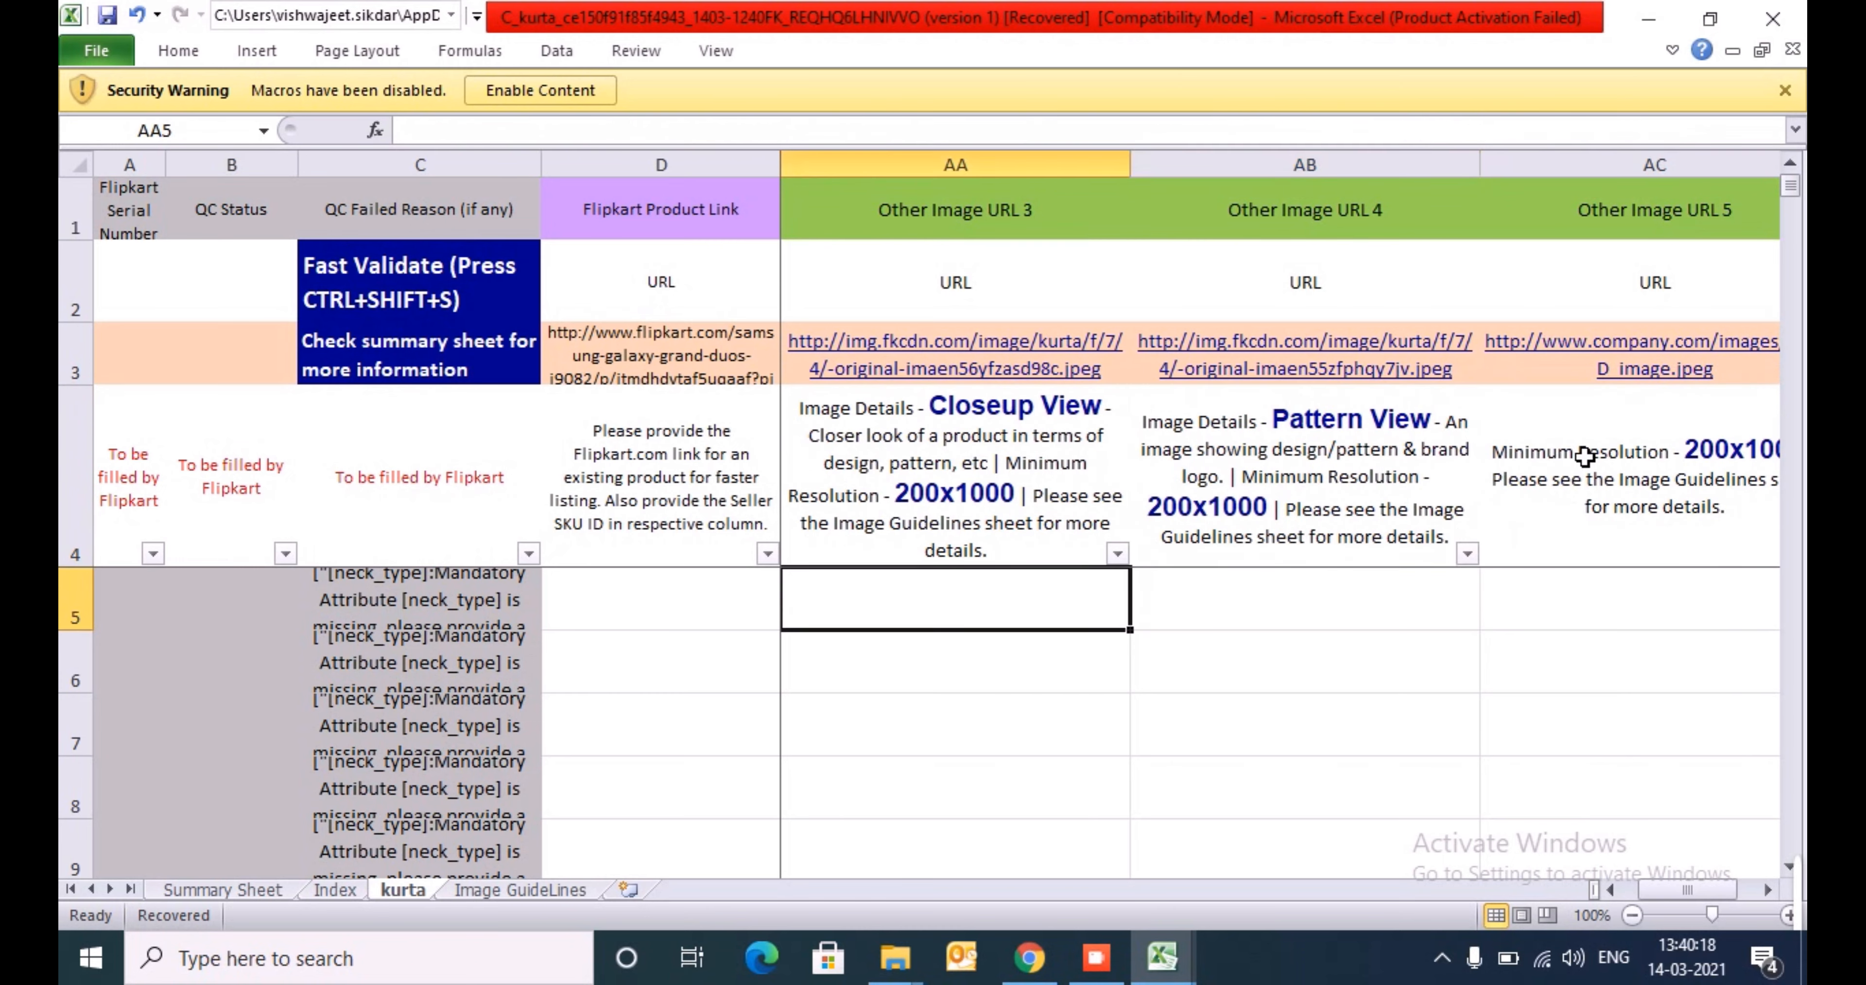
pyautogui.press('Left')
pyautogui.press('Left')
pyautogui.press('Right')
pyautogui.press('Right')
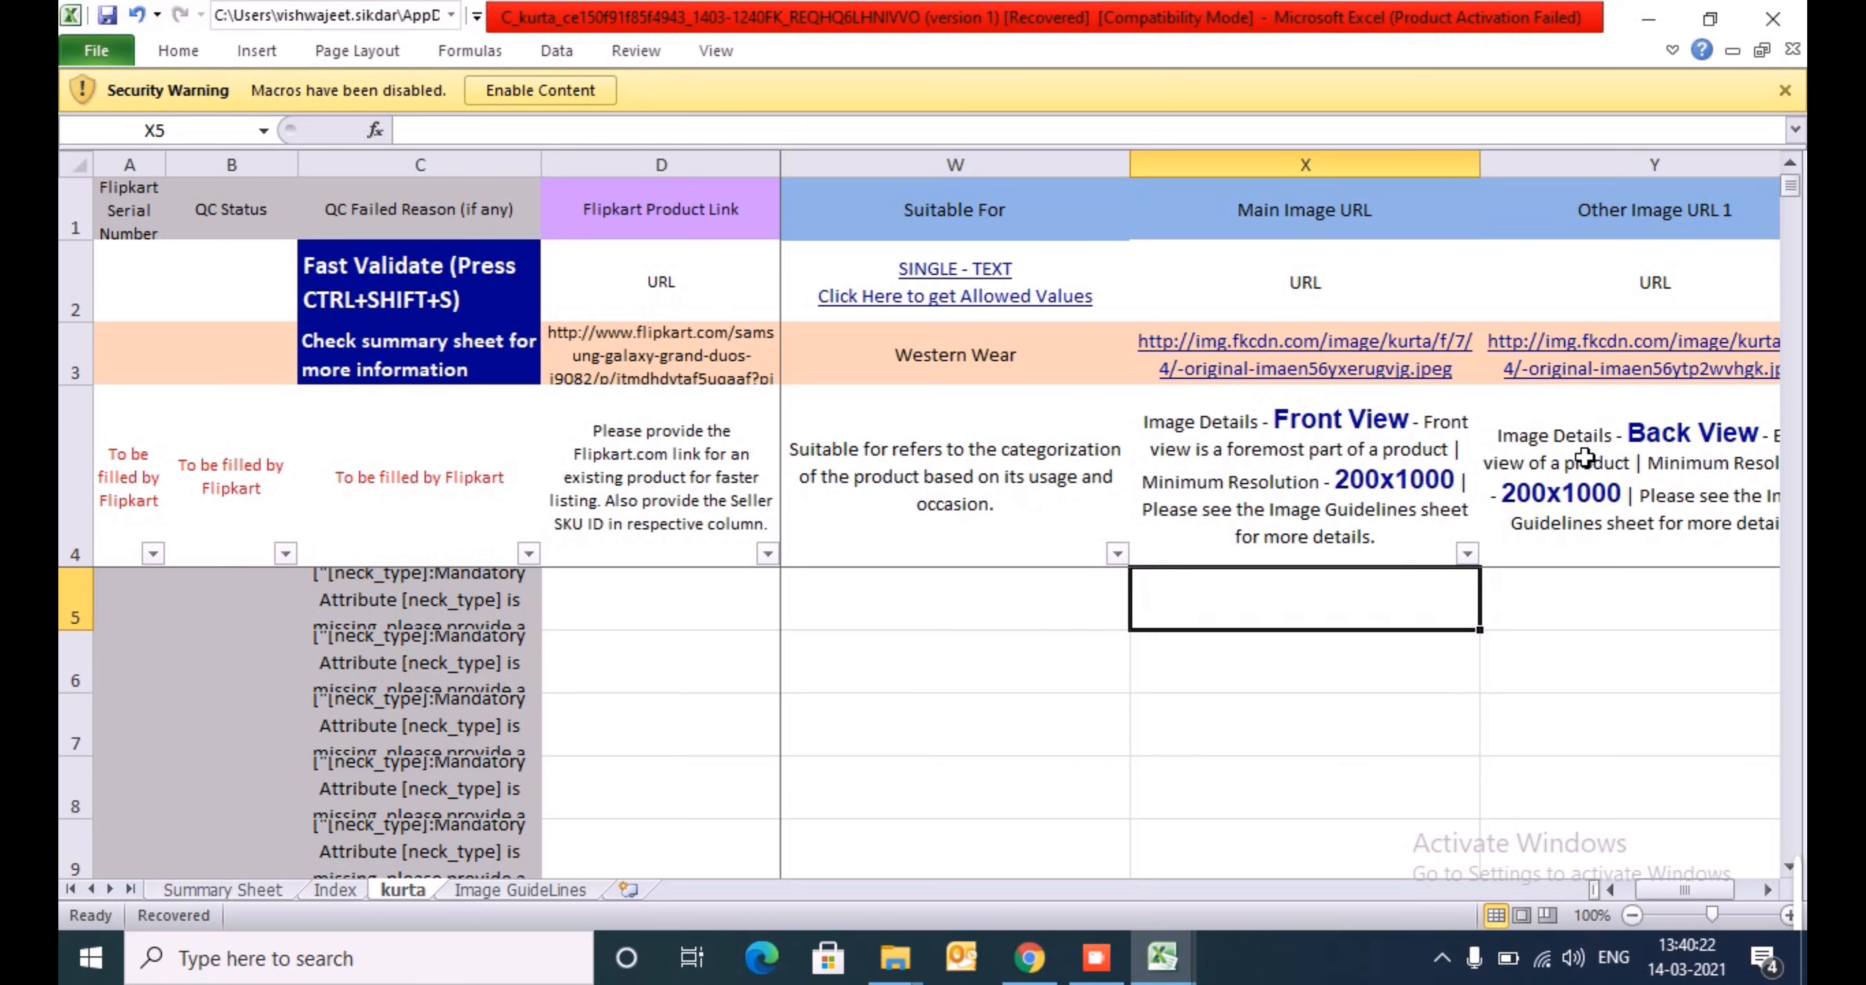
pyautogui.press('Right')
pyautogui.press('Left')
pyautogui.press('Left')
pyautogui.press('Right')
pyautogui.press('Right')
pyautogui.press('Right')
pyautogui.press('Right')
pyautogui.press('Right')
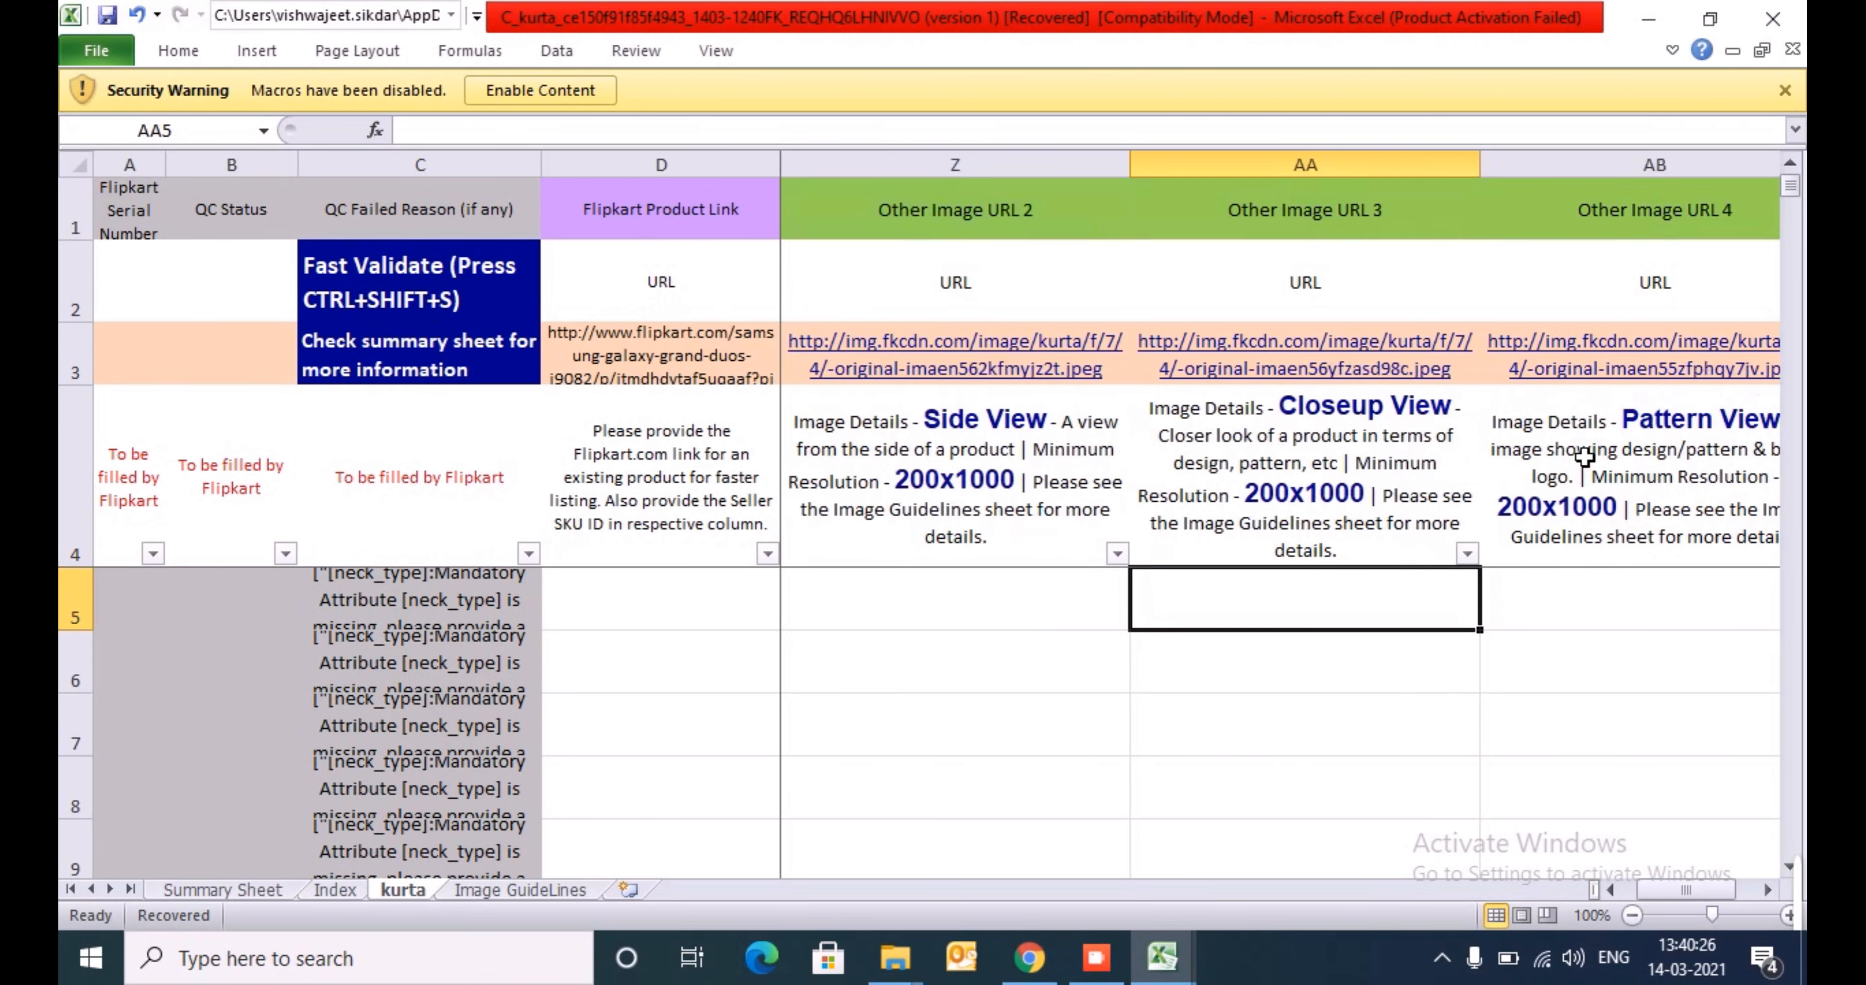
pyautogui.press('Left')
pyautogui.press('Left')
pyautogui.press('Left')
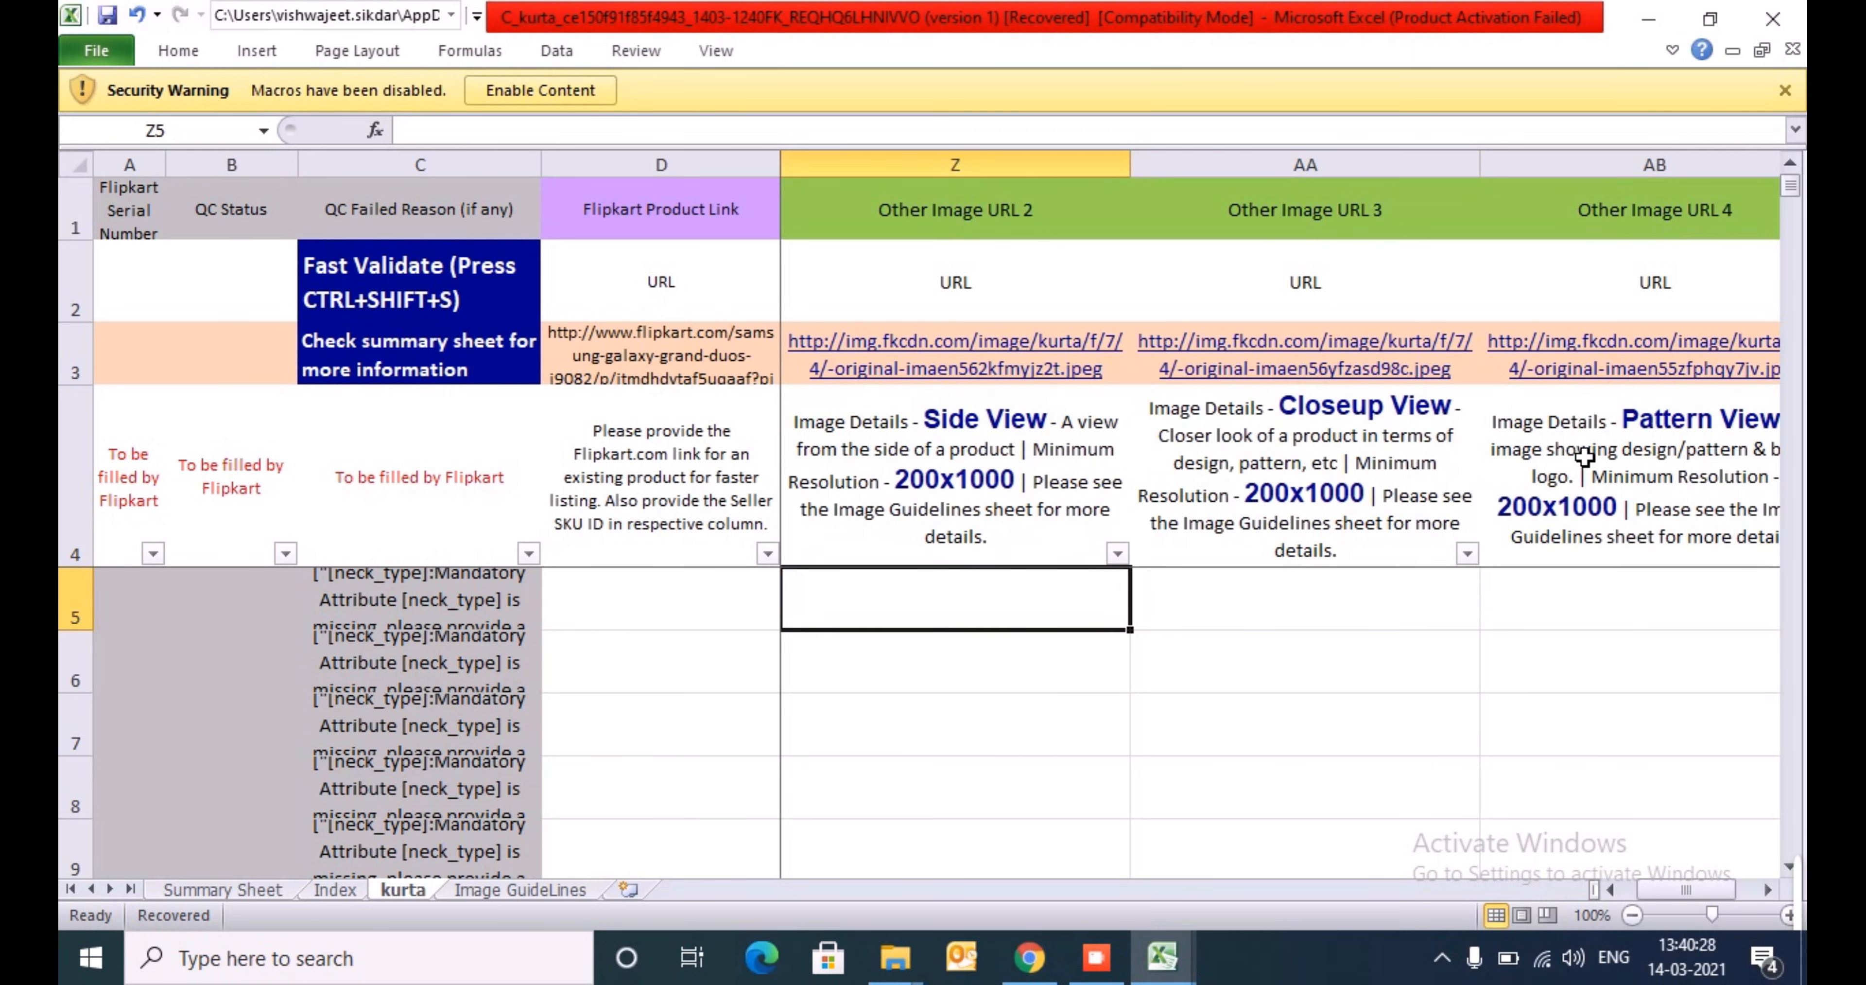
pyautogui.press('Left')
pyautogui.press('Left')
pyautogui.press('Left')
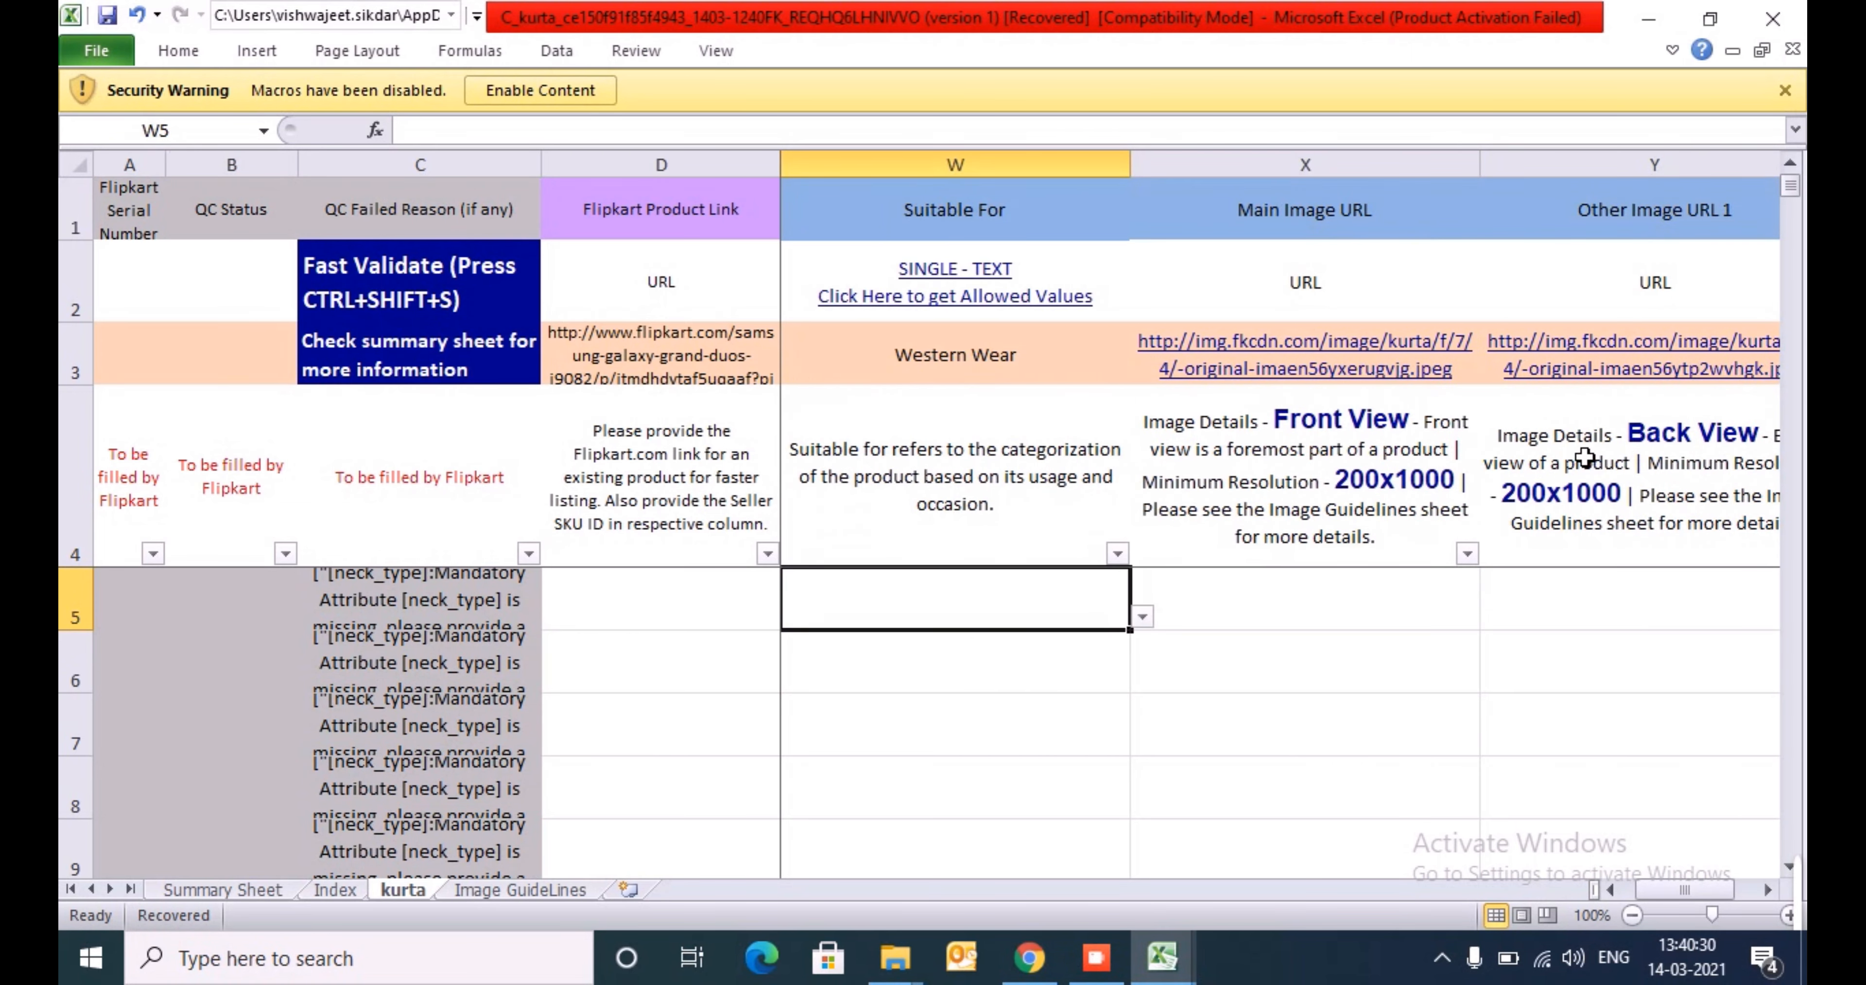
pyautogui.press('Left')
pyautogui.press('Right')
pyautogui.press('Right')
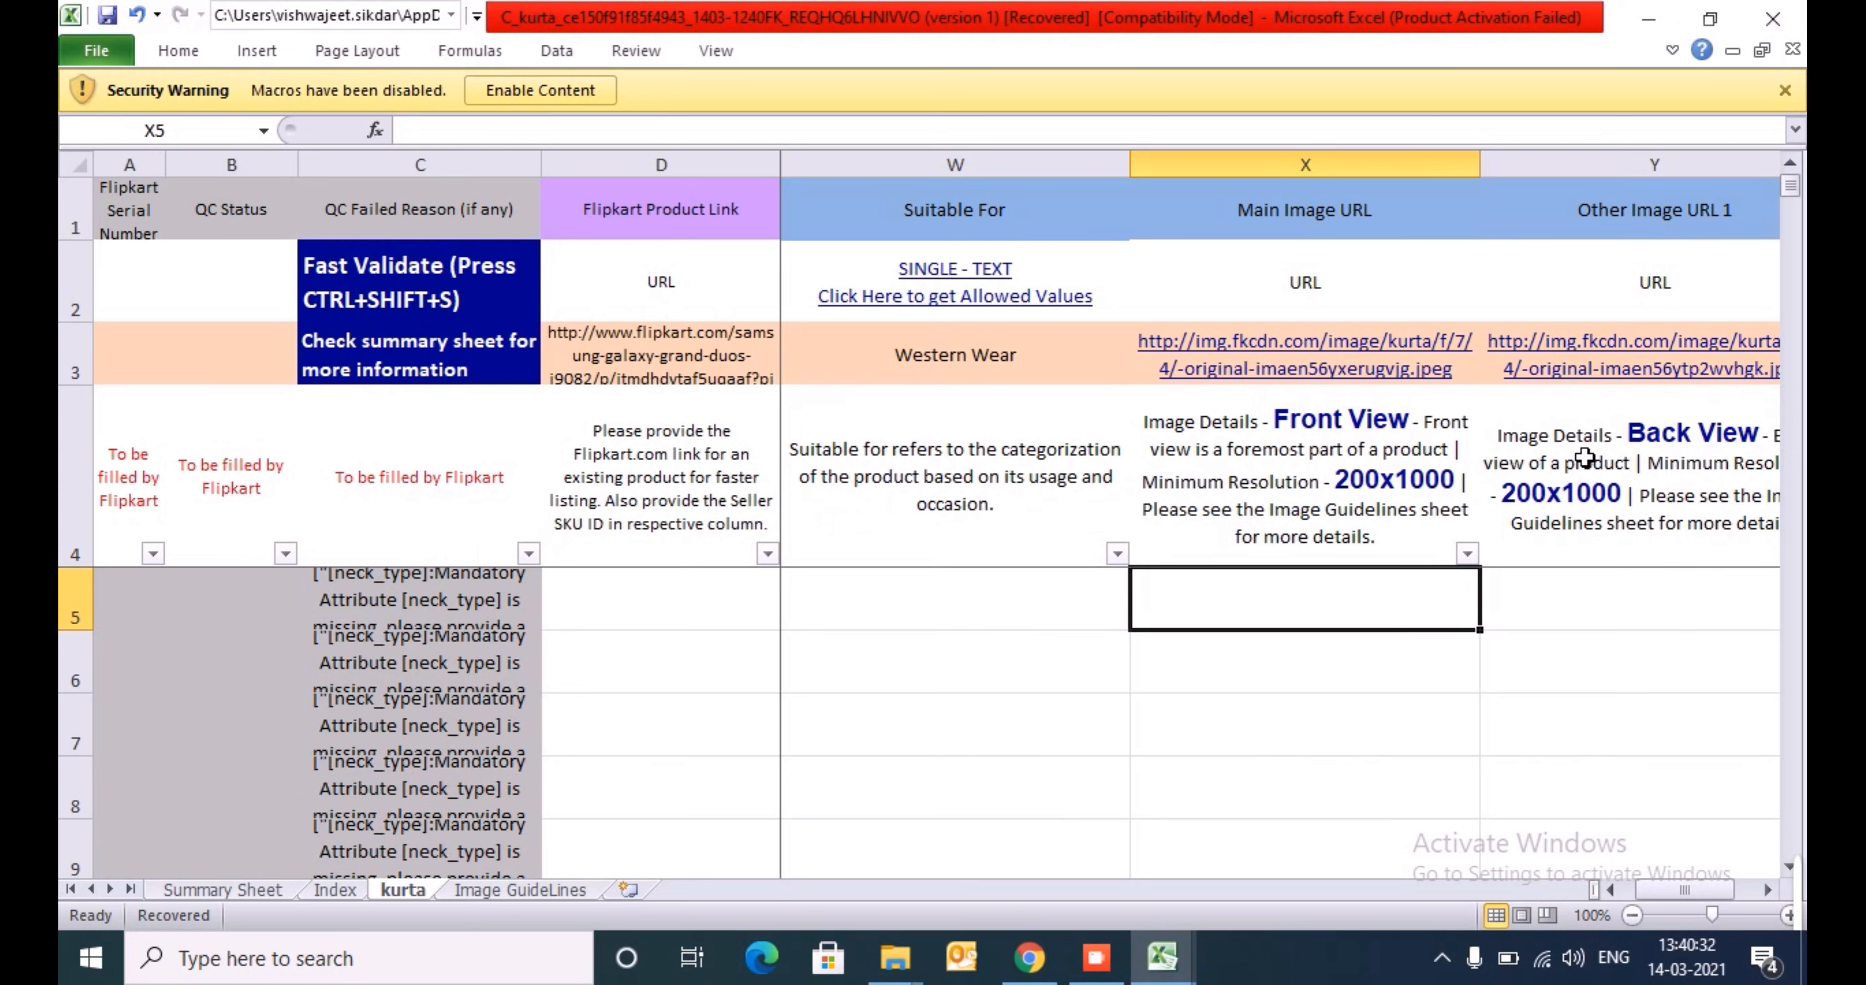
# - Switch to the File Explorer window showing the WIP folder
pyautogui.hotkey('alt', 'Tab')
pyautogui.hotkey('alt', 'Right')
pyautogui.hotkey('alt', 'Left')
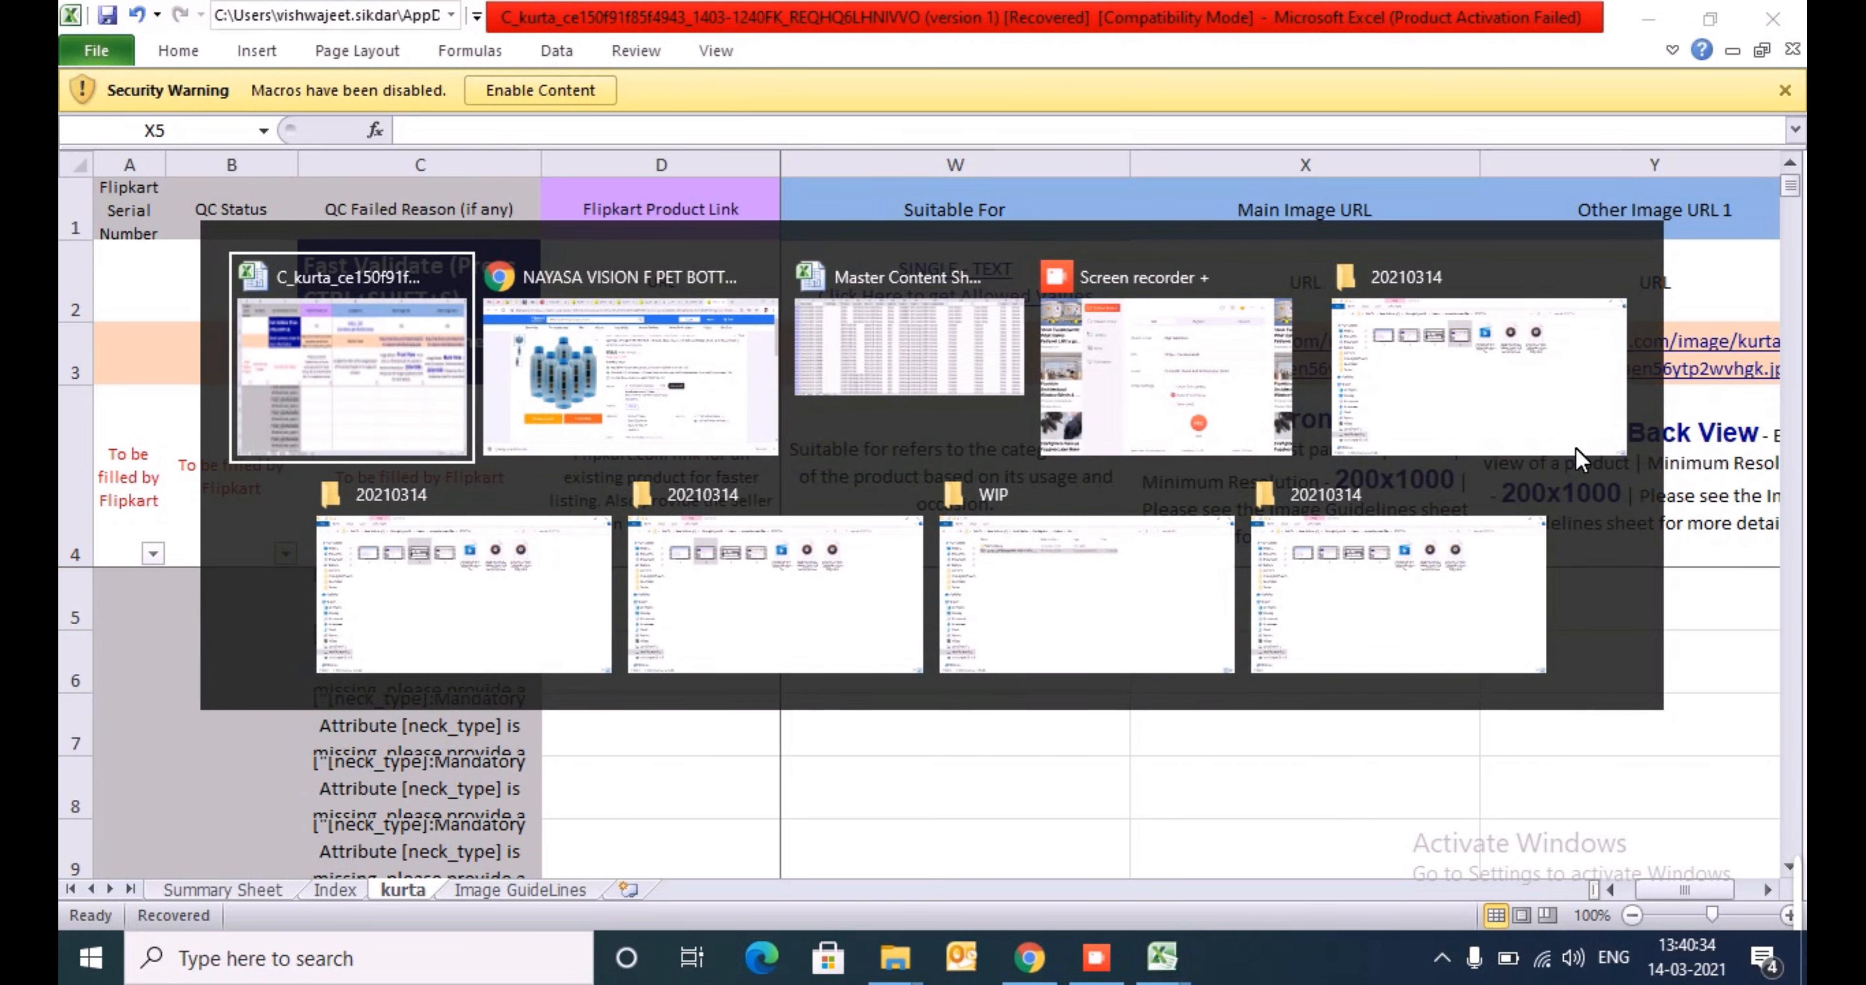
pyautogui.hotkey('alt', 'Tab')
pyautogui.hotkey('alt', 'Tab')
pyautogui.hotkey('alt', 'Tab')
pyautogui.hotkey('alt', 'Tab')
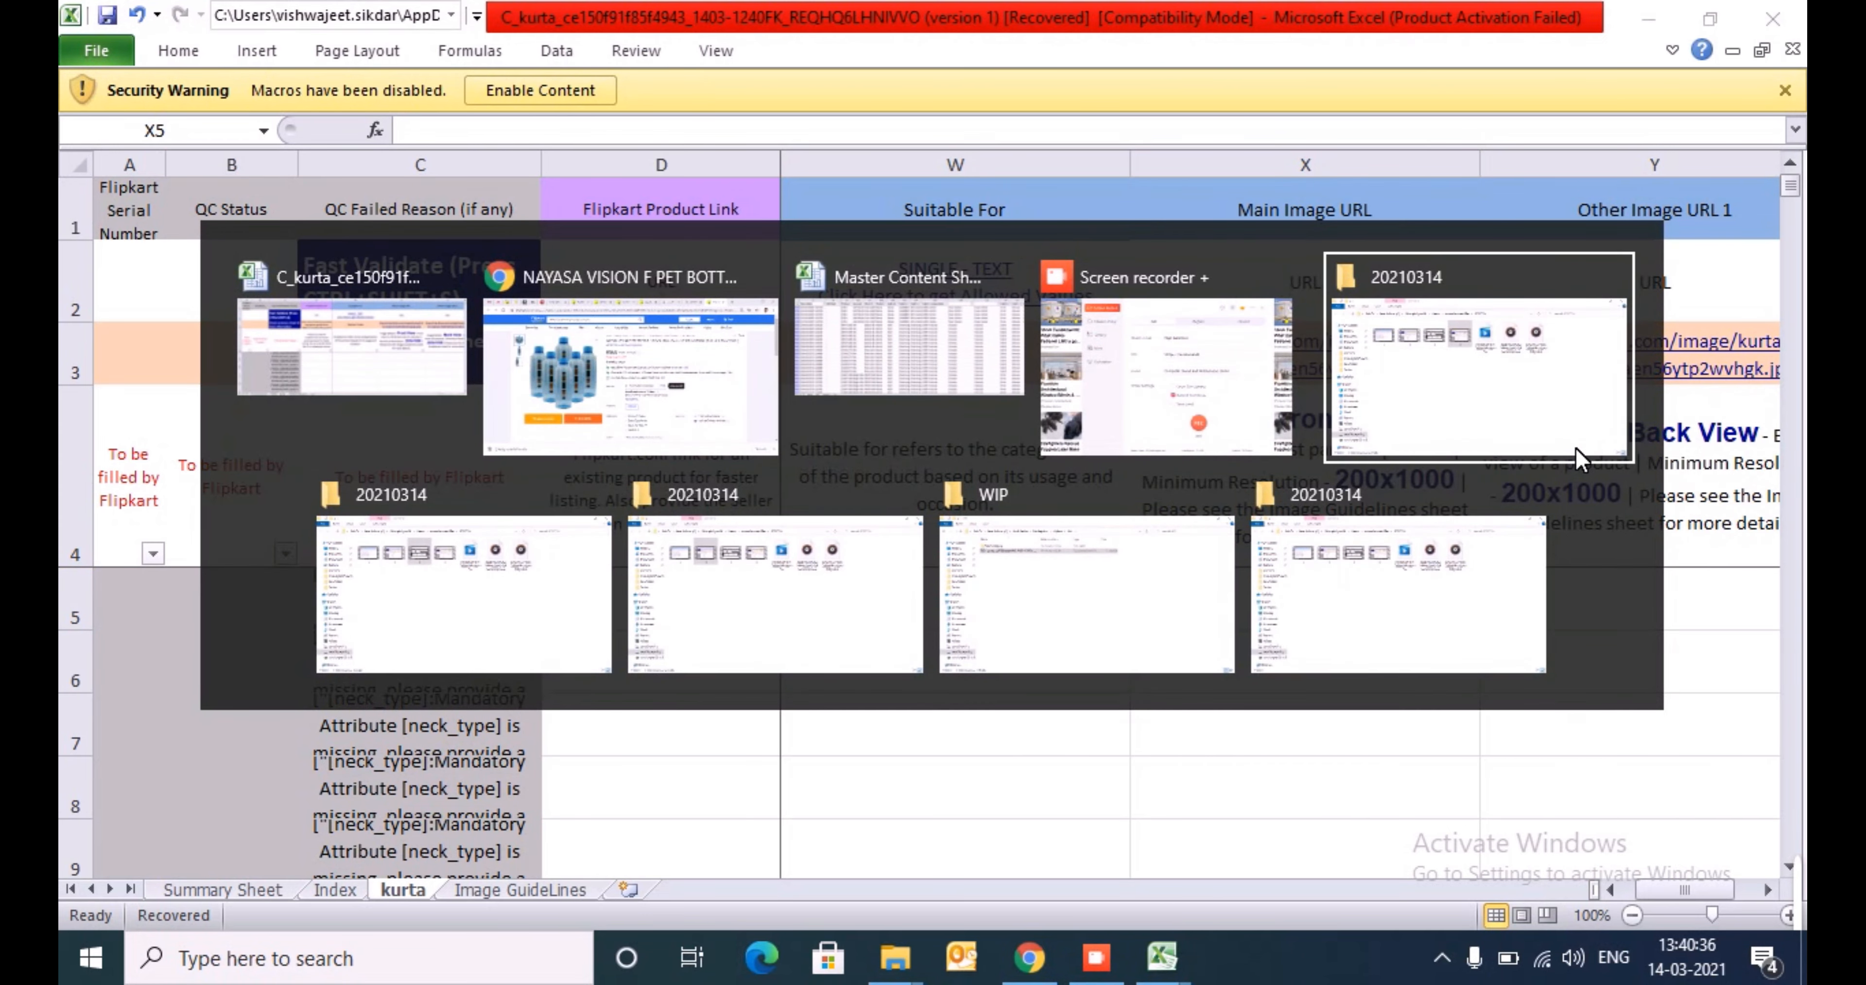
pyautogui.hotkey('alt', 'Tab')
pyautogui.hotkey('alt', 'Tab')
pyautogui.hotkey('alt', 'Tab')
# - Go up from WIP to Work Folder and open its Content and Other Information folder
pyautogui.hotkey('alt', 'Up')
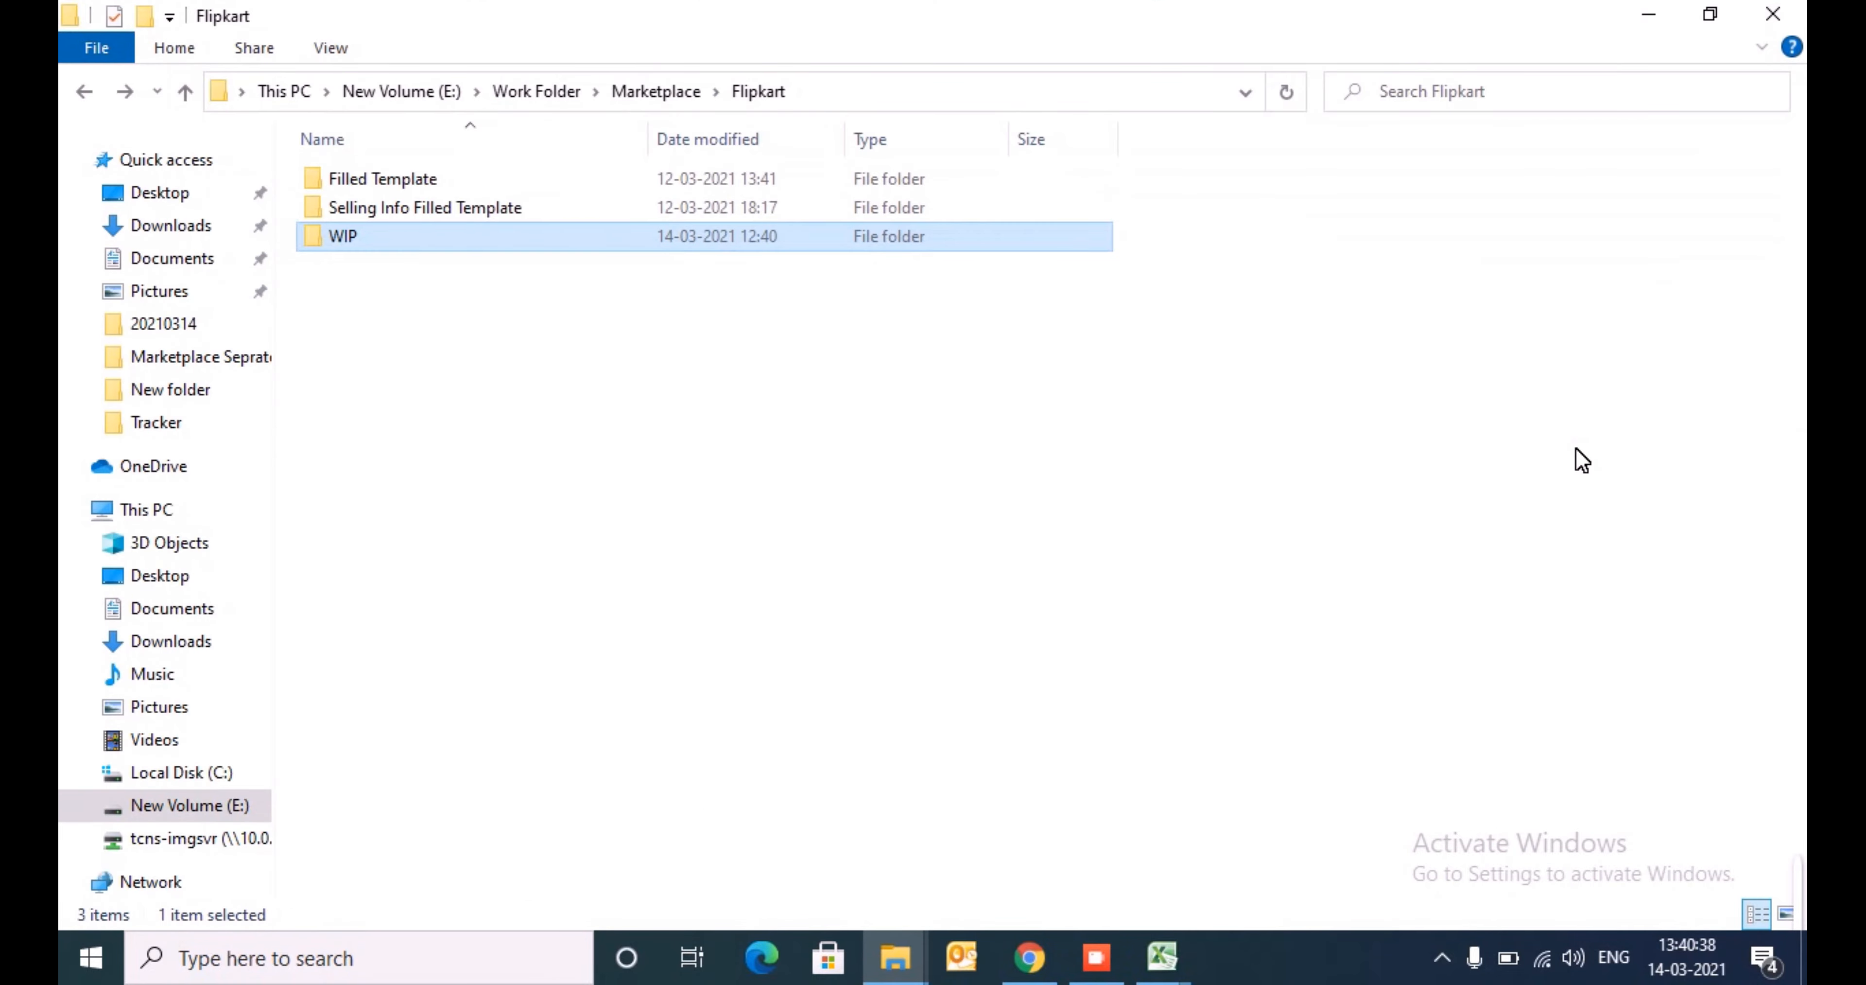
pyautogui.hotkey('alt', 'Up')
pyautogui.hotkey('alt', 'Up')
pyautogui.press('Left')
pyautogui.press('Left')
pyautogui.press('Return')
pyautogui.press('Down')
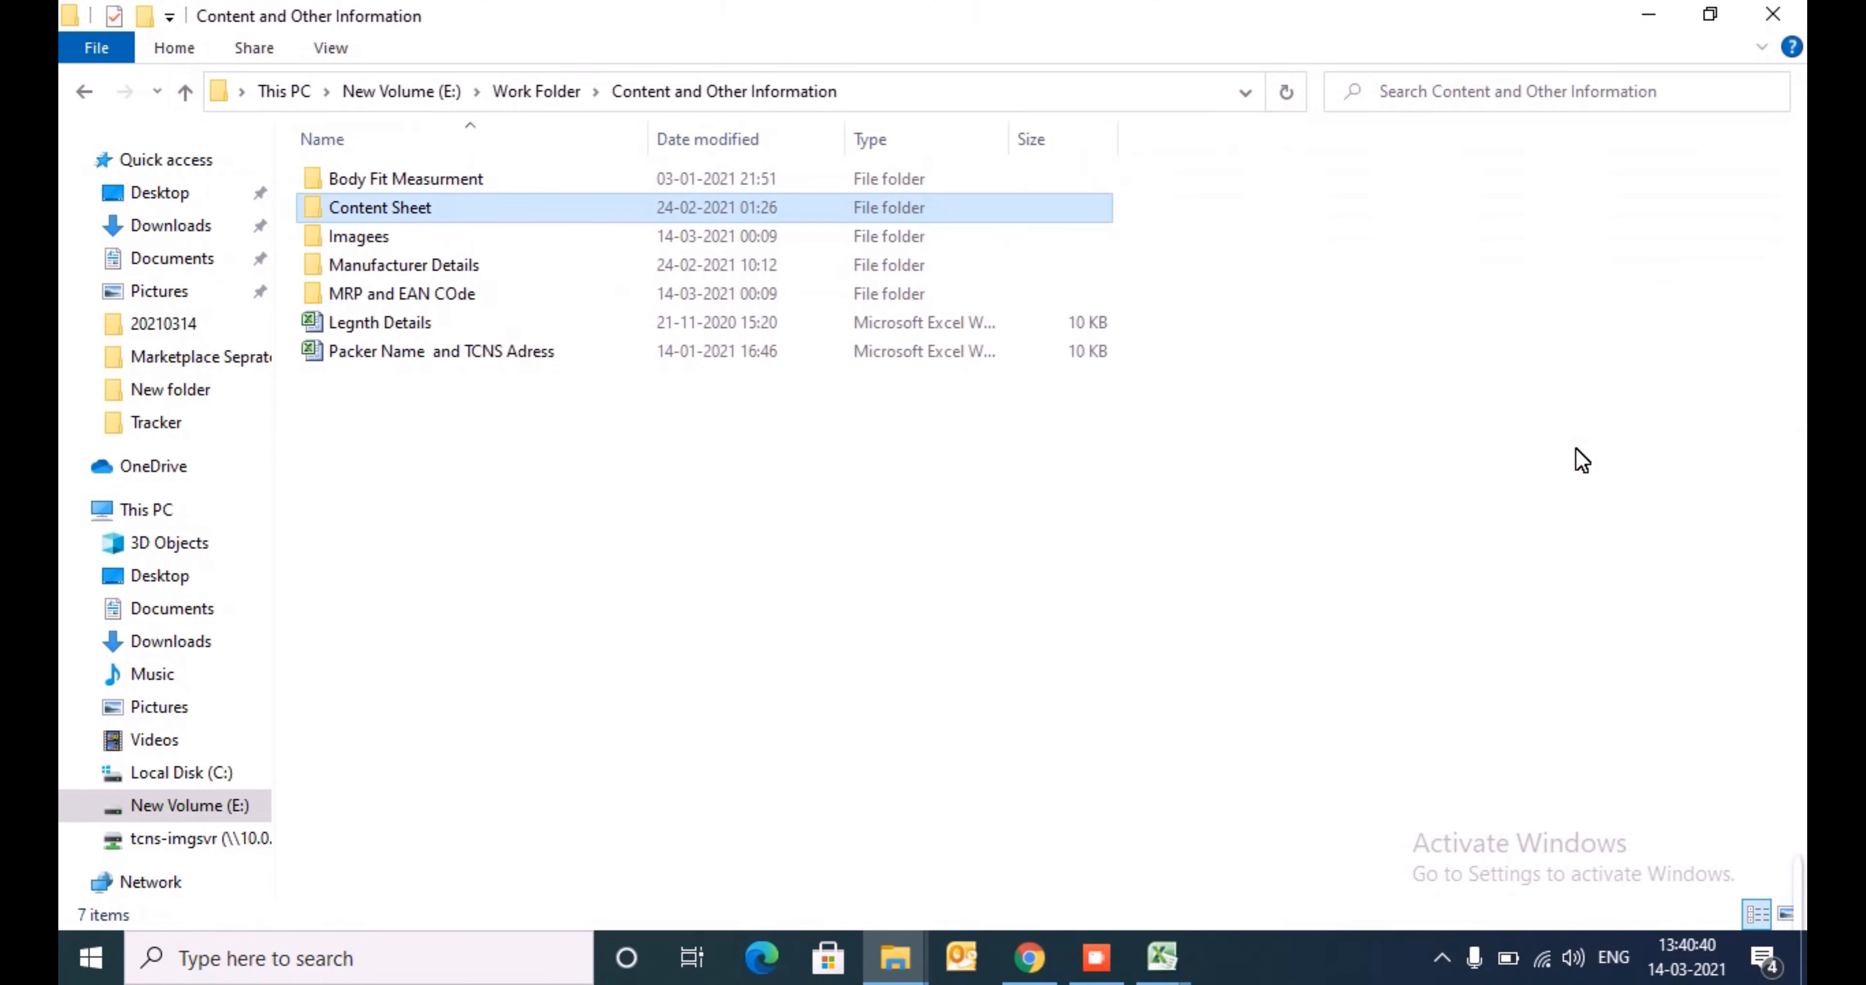
# - Open image_master.xlsx from the Imagees folder and switch back to the kurta template
pyautogui.press('Down')
pyautogui.press('Return')
pyautogui.press('Down')
pyautogui.press('Down')
pyautogui.press('Return')
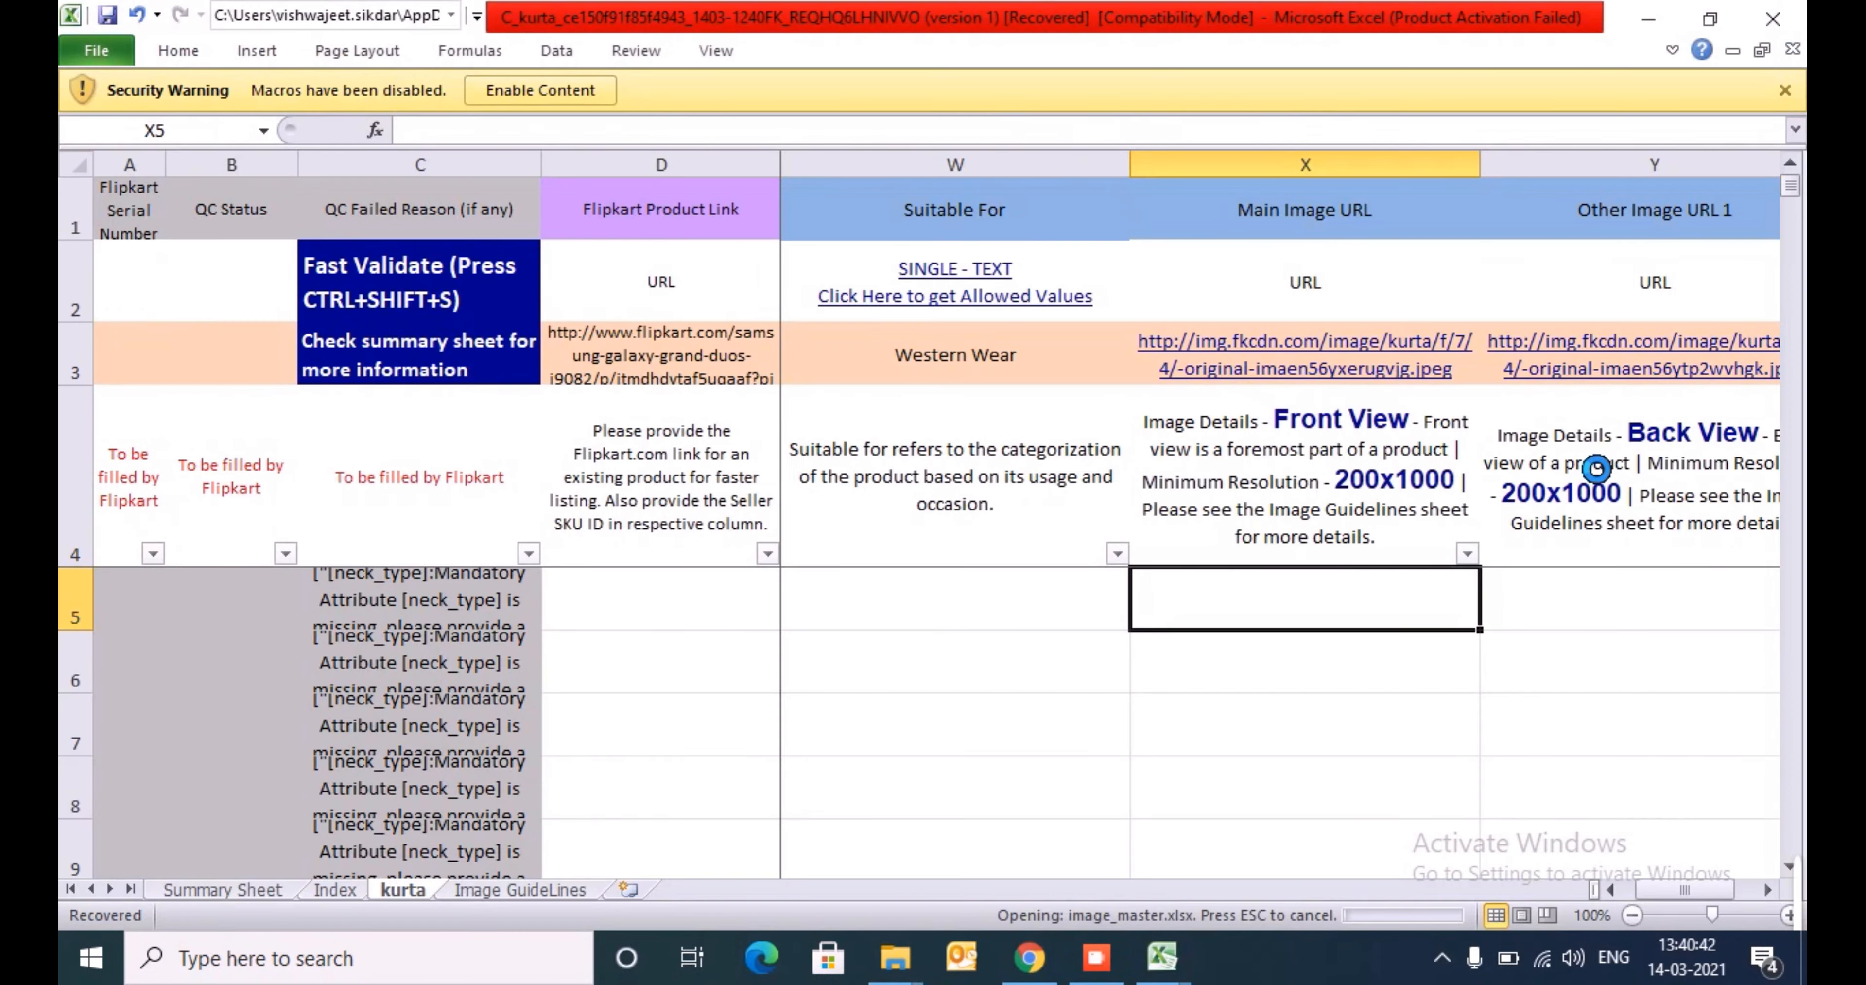
pyautogui.hotkey('alt', 'Tab')
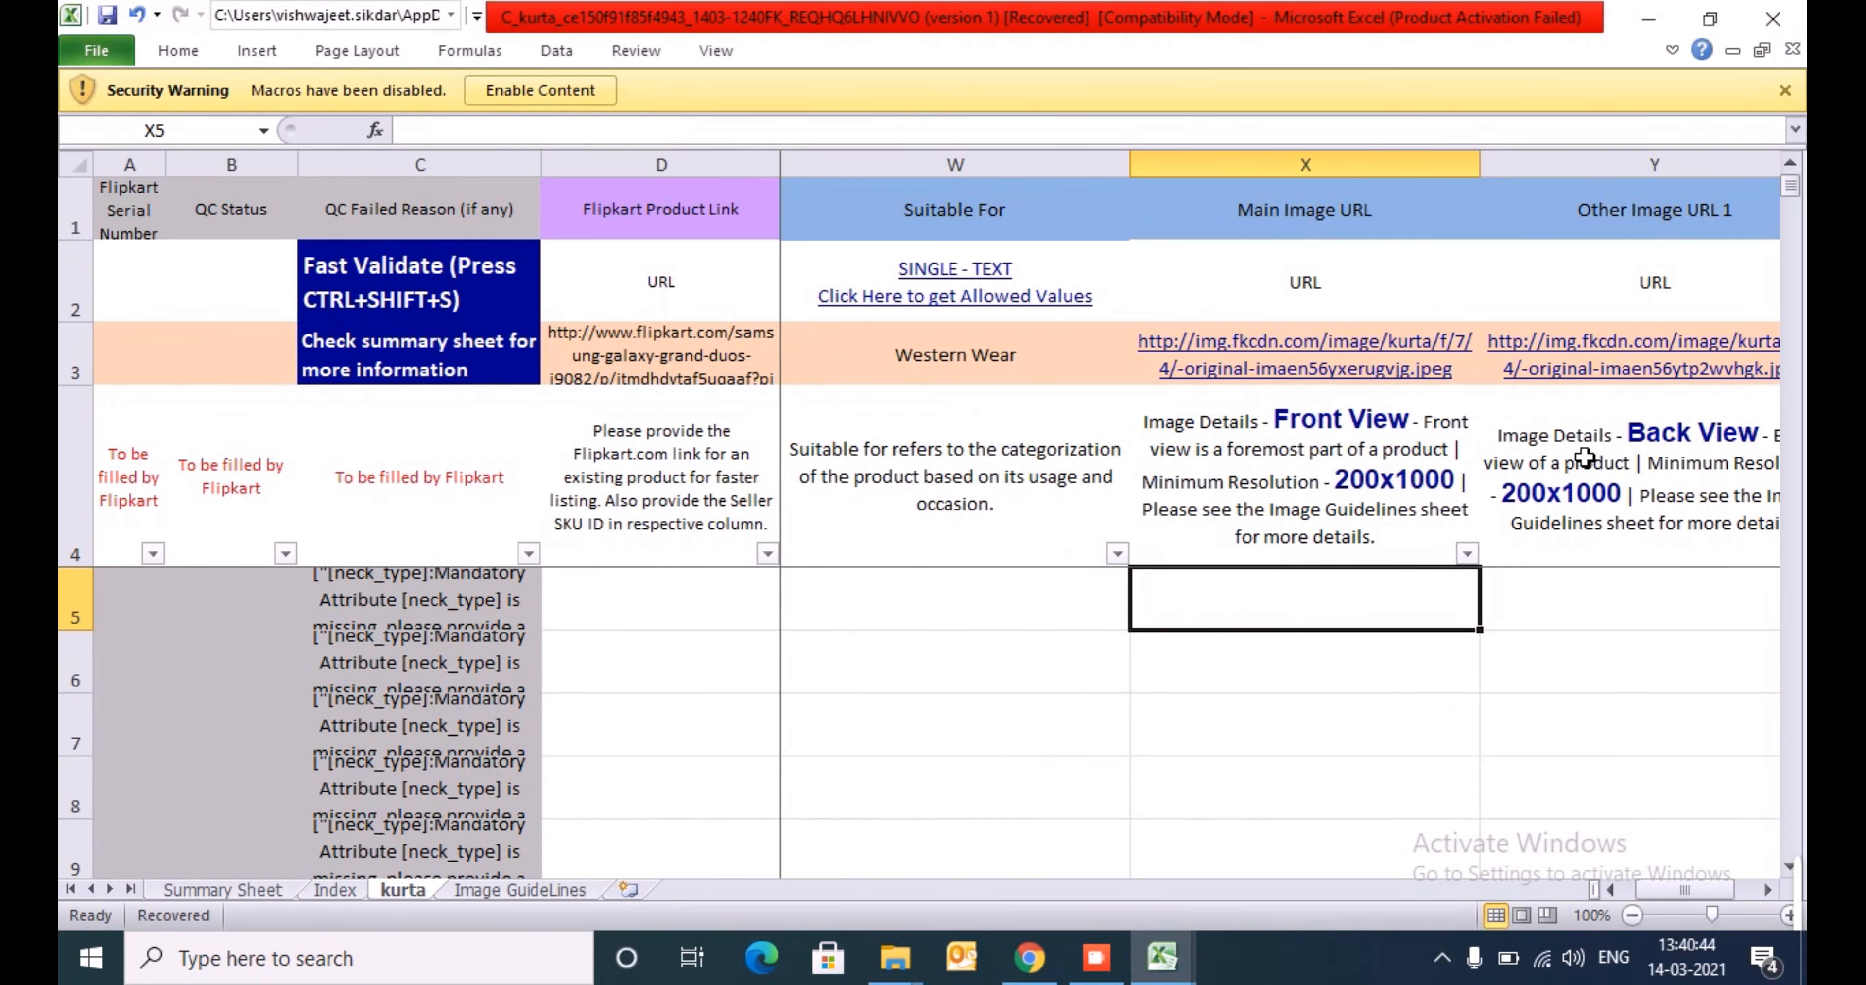
pyautogui.write('=vl')
pyautogui.press('Tab')
pyautogui.press('Left')
pyautogui.press('Left')
pyautogui.press('Left')
pyautogui.press('Left')
pyautogui.press('Left')
pyautogui.press('Left')
pyautogui.press('Left')
pyautogui.press('Left')
pyautogui.press('Left')
pyautogui.press('Left')
pyautogui.press('Left')
pyautogui.press('Left')
pyautogui.press('Left')
pyautogui.press('Left')
pyautogui.press('Left')
pyautogui.press('Left')
pyautogui.press('Left')
pyautogui.press('Left')
pyautogui.press('Left')
pyautogui.press('Left')
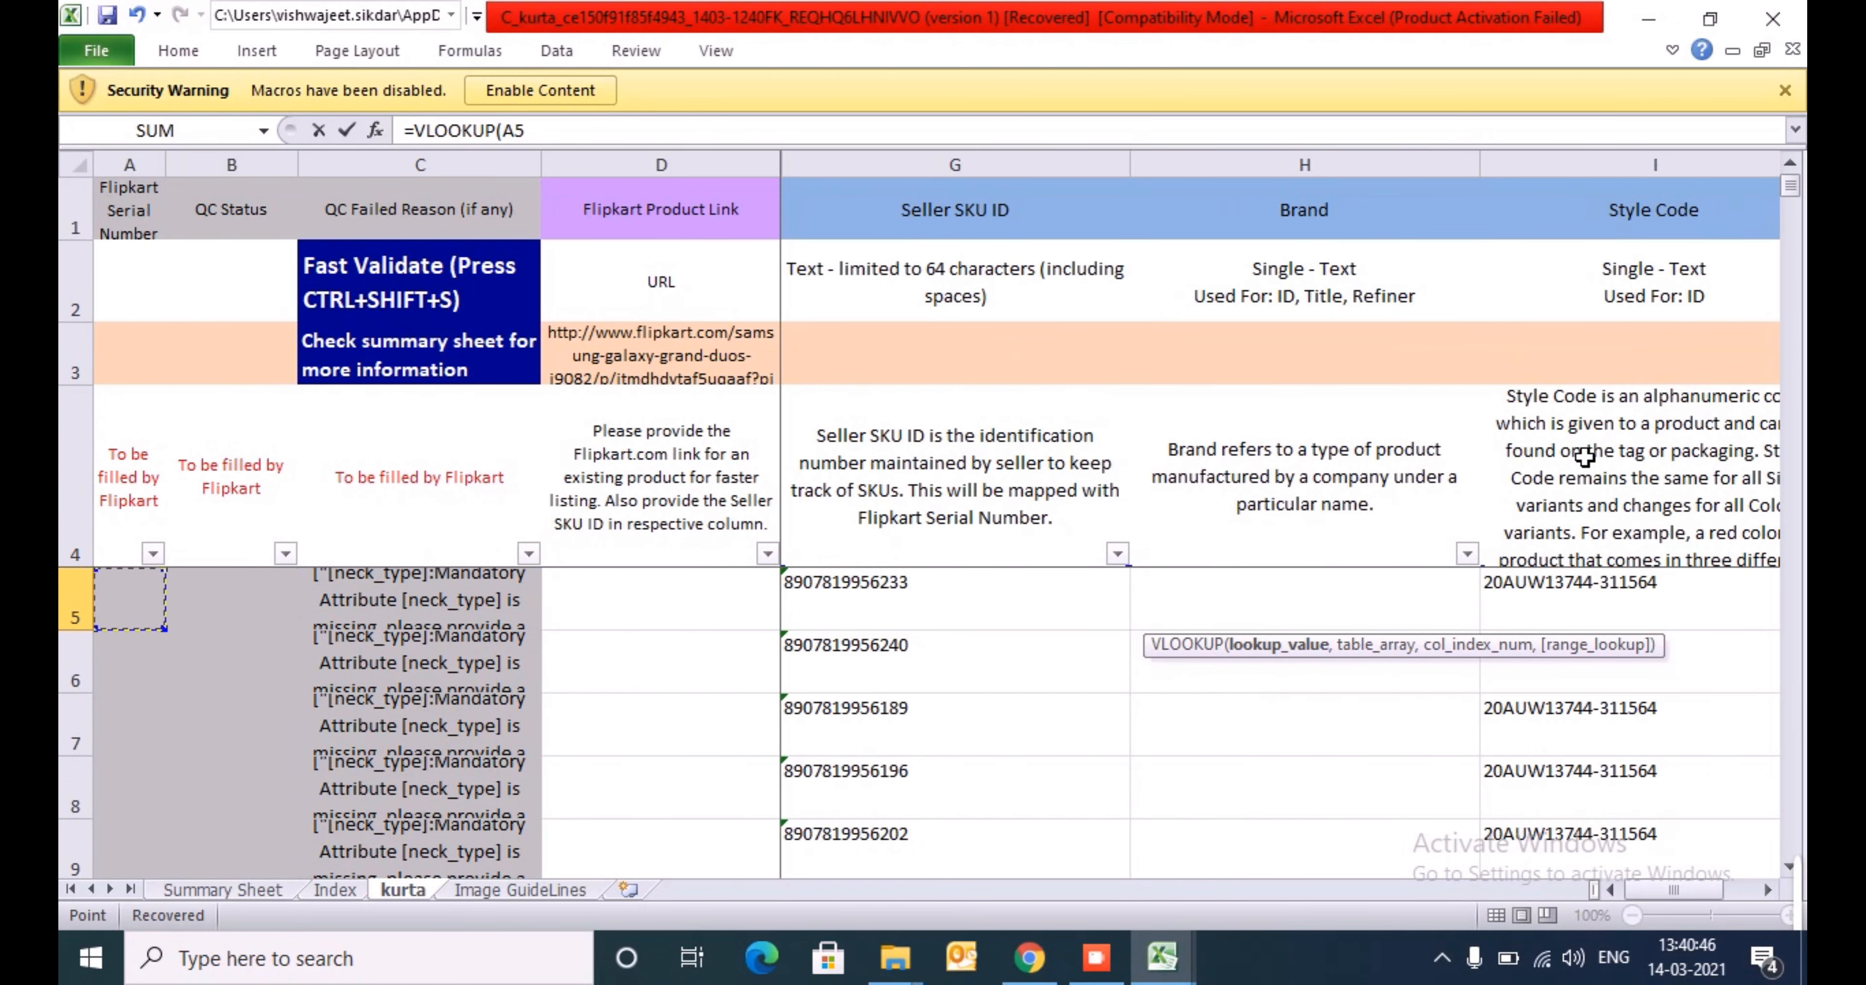
pyautogui.press('Right')
pyautogui.press('Right')
pyautogui.press('Right')
pyautogui.press('Right')
pyautogui.press('Right')
pyautogui.press('Right')
pyautogui.write(',')
pyautogui.hotkey('alt', 'Tab')
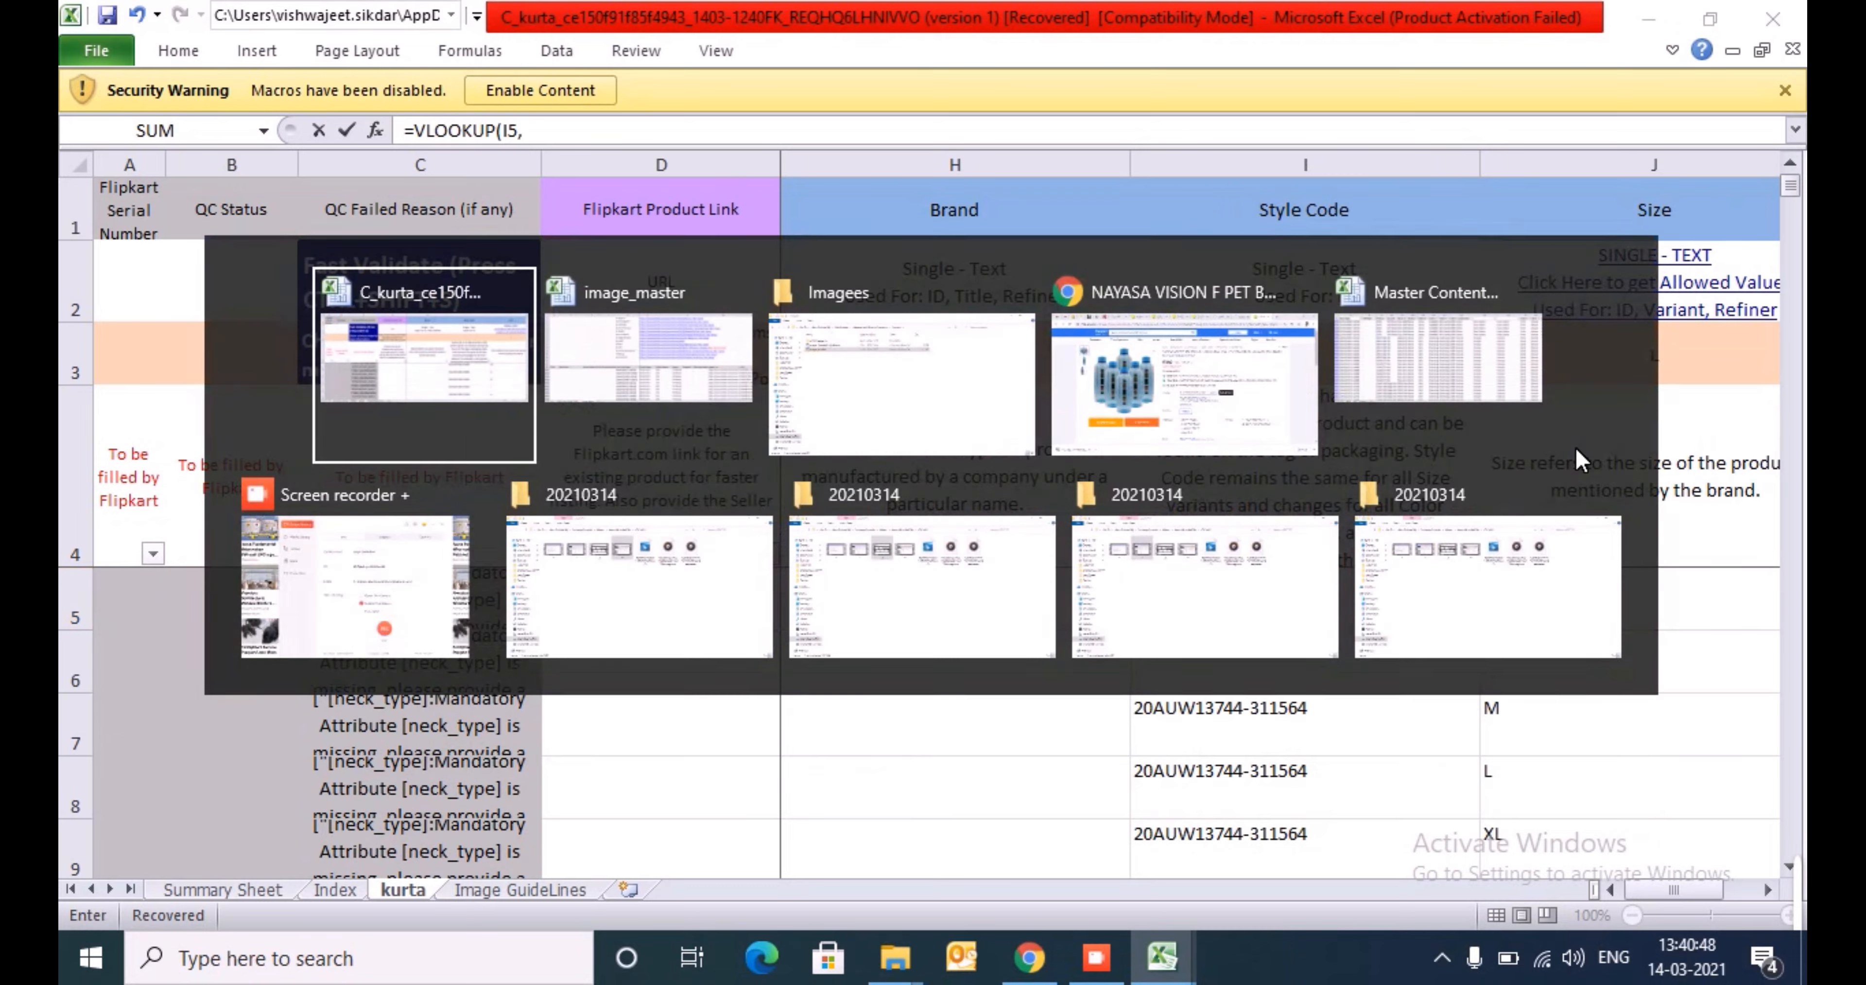
pyautogui.press('Left')
pyautogui.press('Left')
pyautogui.press('Left')
pyautogui.hotkey('ctrl', 'space')
pyautogui.hotkey('shift', 'Right')
pyautogui.hotkey('shift', 'Right')
pyautogui.hotkey('shift', 'Right')
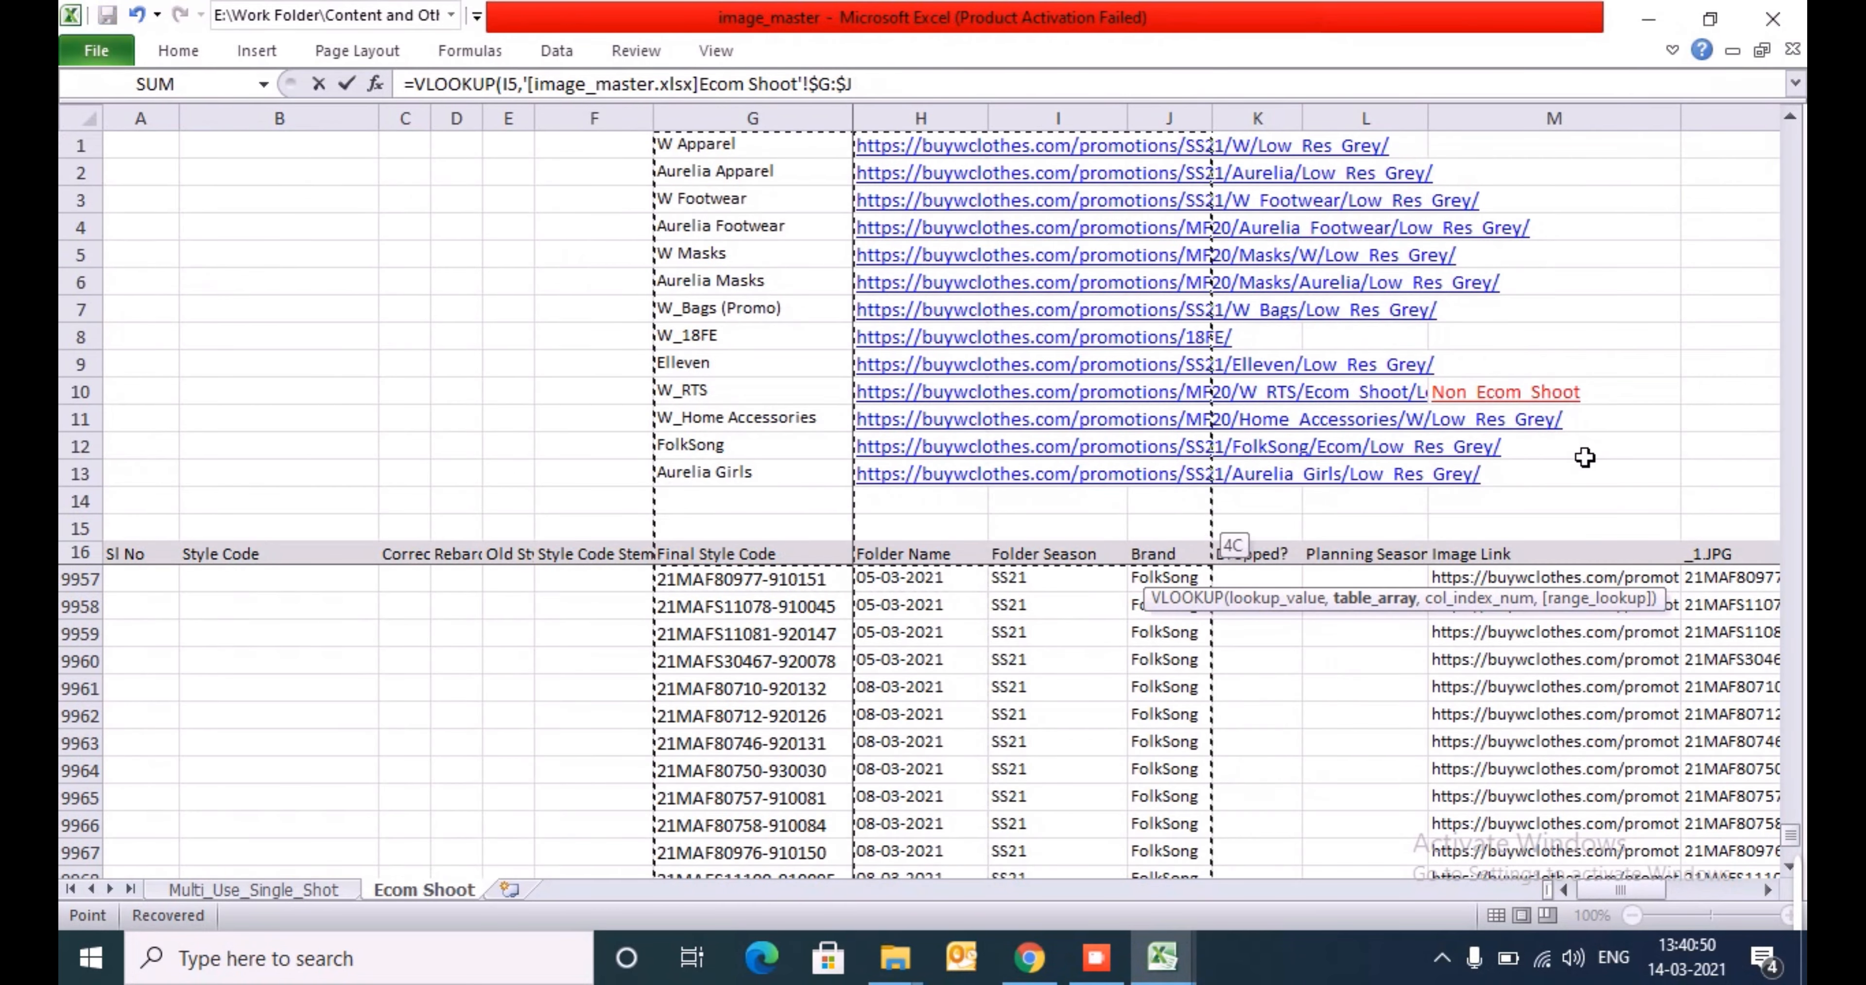
pyautogui.hotkey('shift', 'Right')
pyautogui.hotkey('shift', 'Right')
pyautogui.hotkey('shift', 'Right')
pyautogui.write(',7,0')
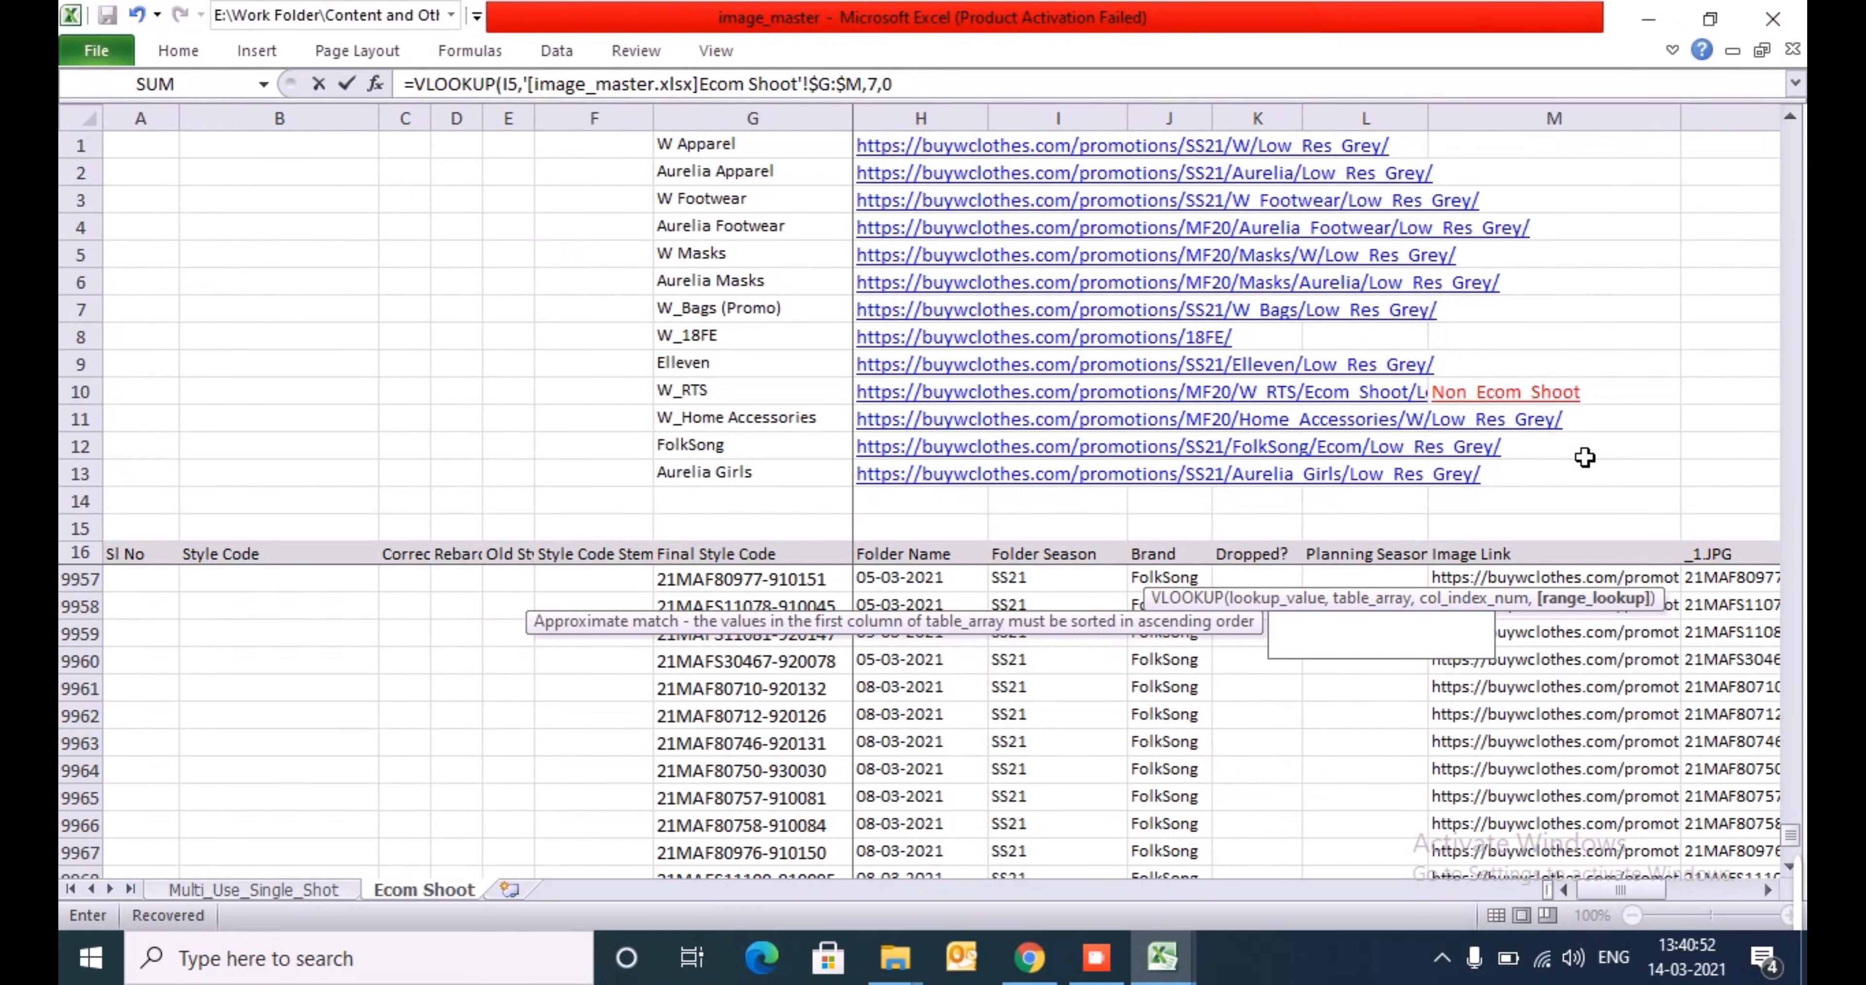
pyautogui.press('Return')
pyautogui.press('Return')
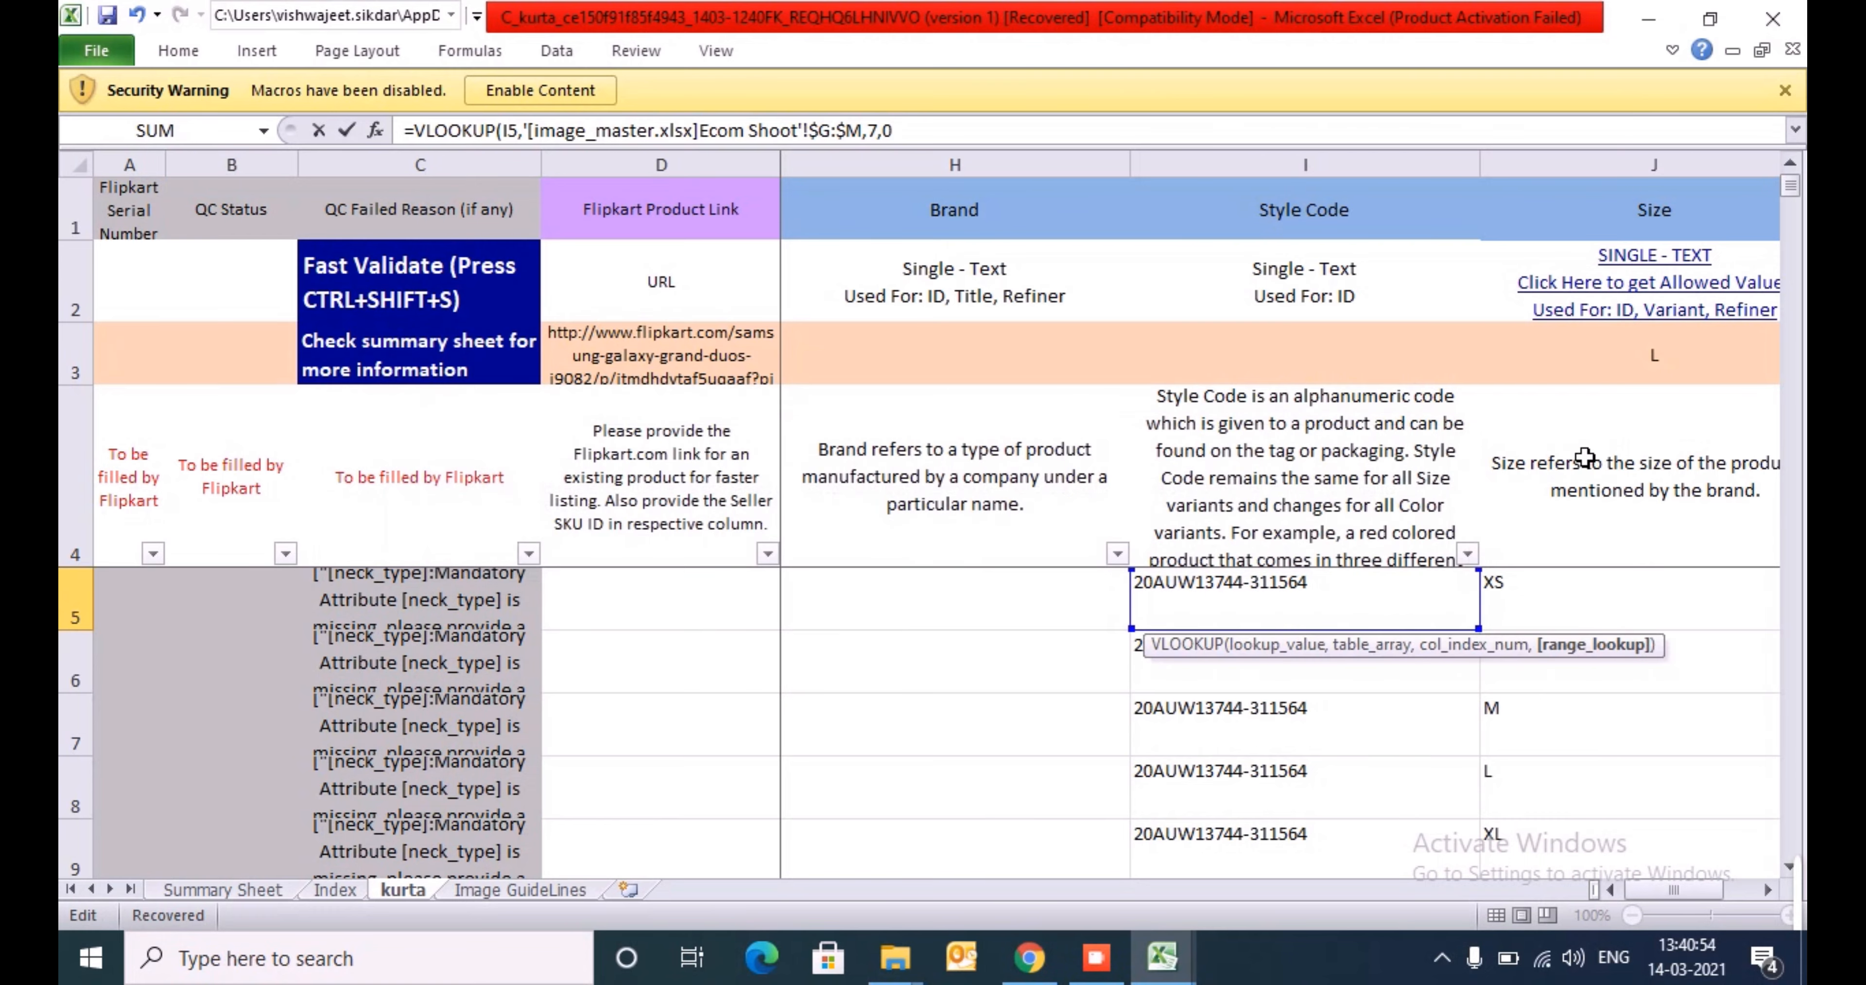
pyautogui.press('Escape')
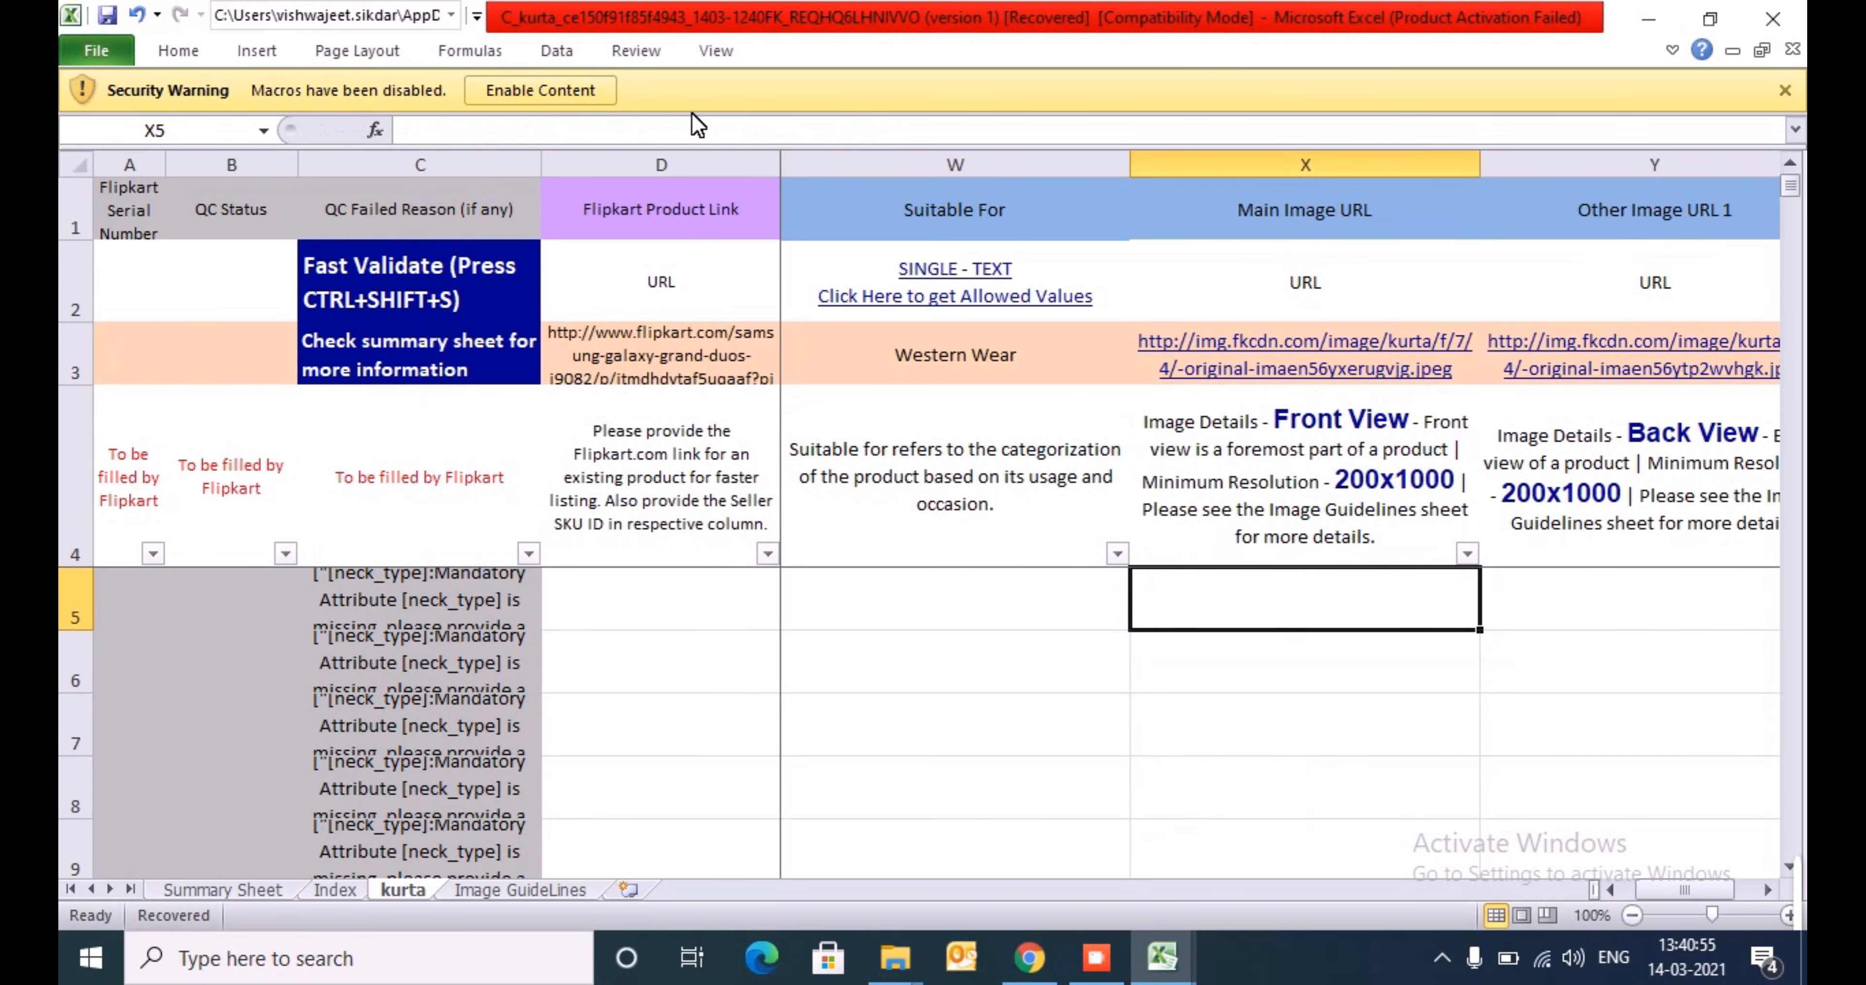
# - Enable the blocked macro content of the kurta template
pyautogui.click(563, 89)
# - Try to fill Main Image URL cell X5 with a VLOOKUP of I5 in image_master's Ecom Shoot columns G:N, column index 7
pyautogui.write('=VLOOKUP(')
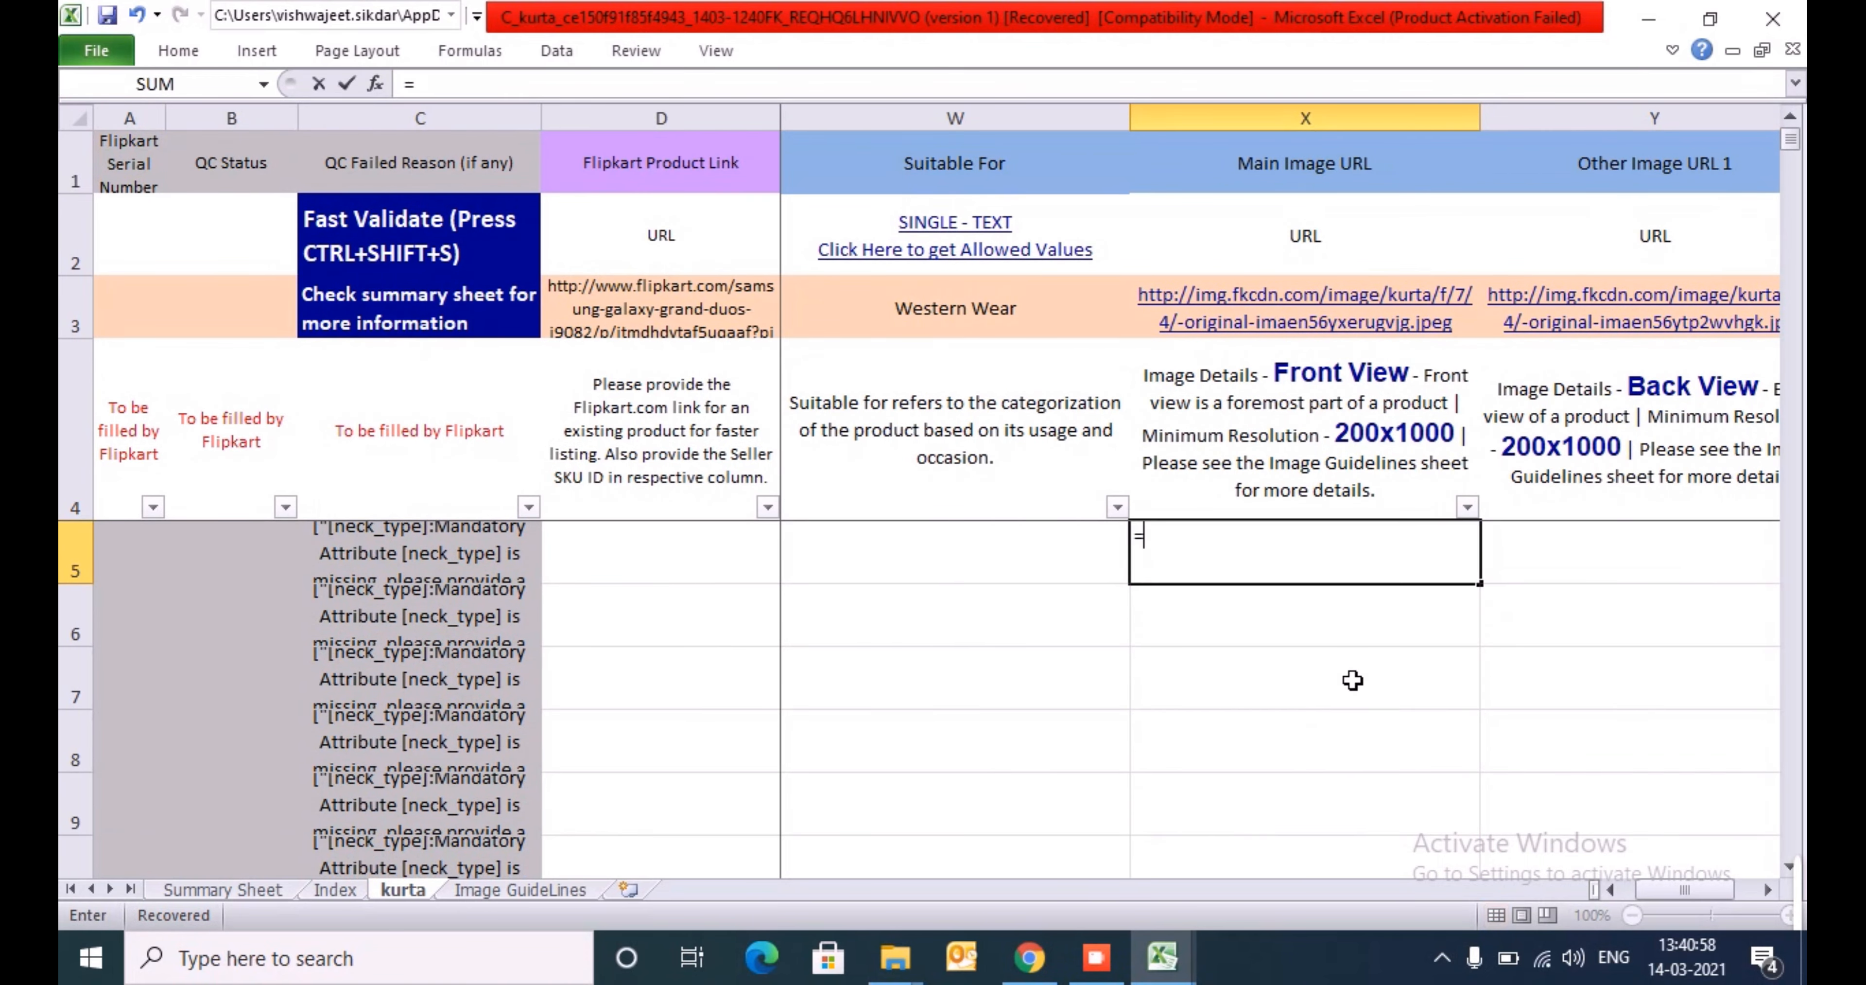
pyautogui.hotkey('ctrl', 'Left')
pyautogui.hotkey('ctrl', 'Left')
pyautogui.hotkey('ctrl', 'Left')
pyautogui.hotkey('ctrl', 'Left')
pyautogui.hotkey('ctrl', 'Left')
pyautogui.press('Right')
pyautogui.press('Right')
pyautogui.press('Right')
pyautogui.press('Right')
pyautogui.press('Right')
pyautogui.press('Right')
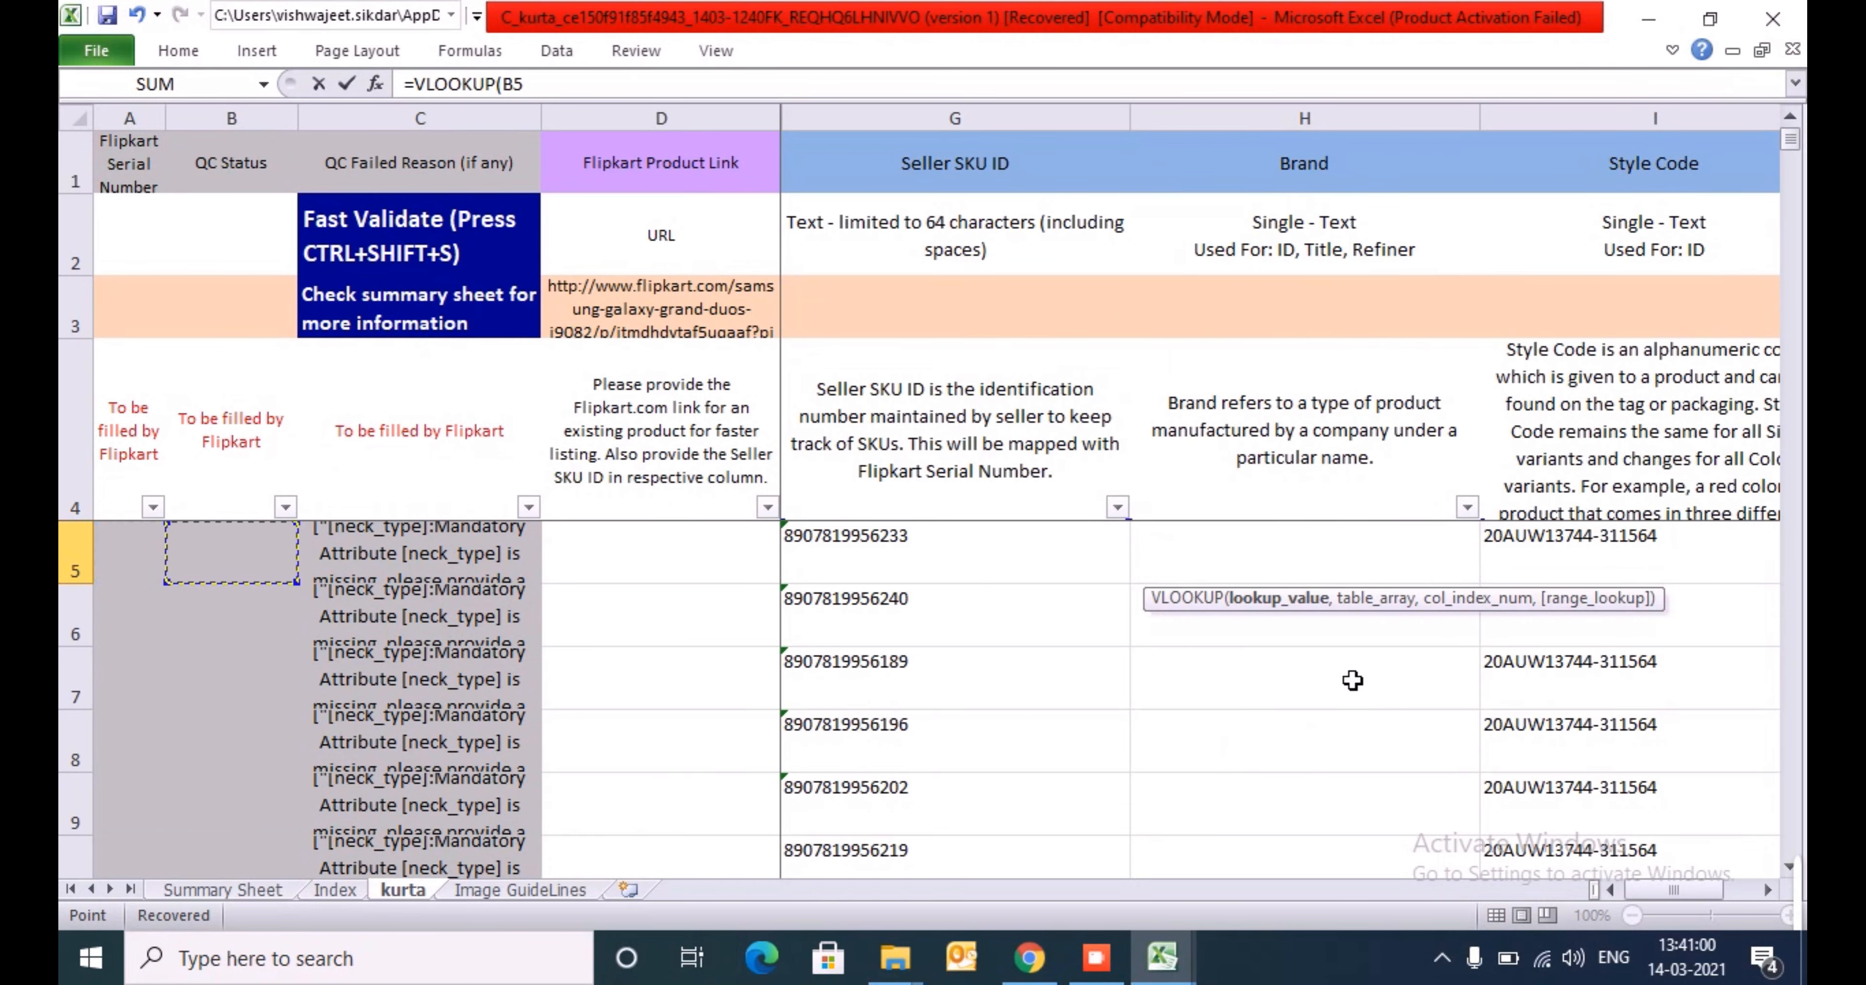
pyautogui.write(',')
pyautogui.hotkey('alt', 'Tab')
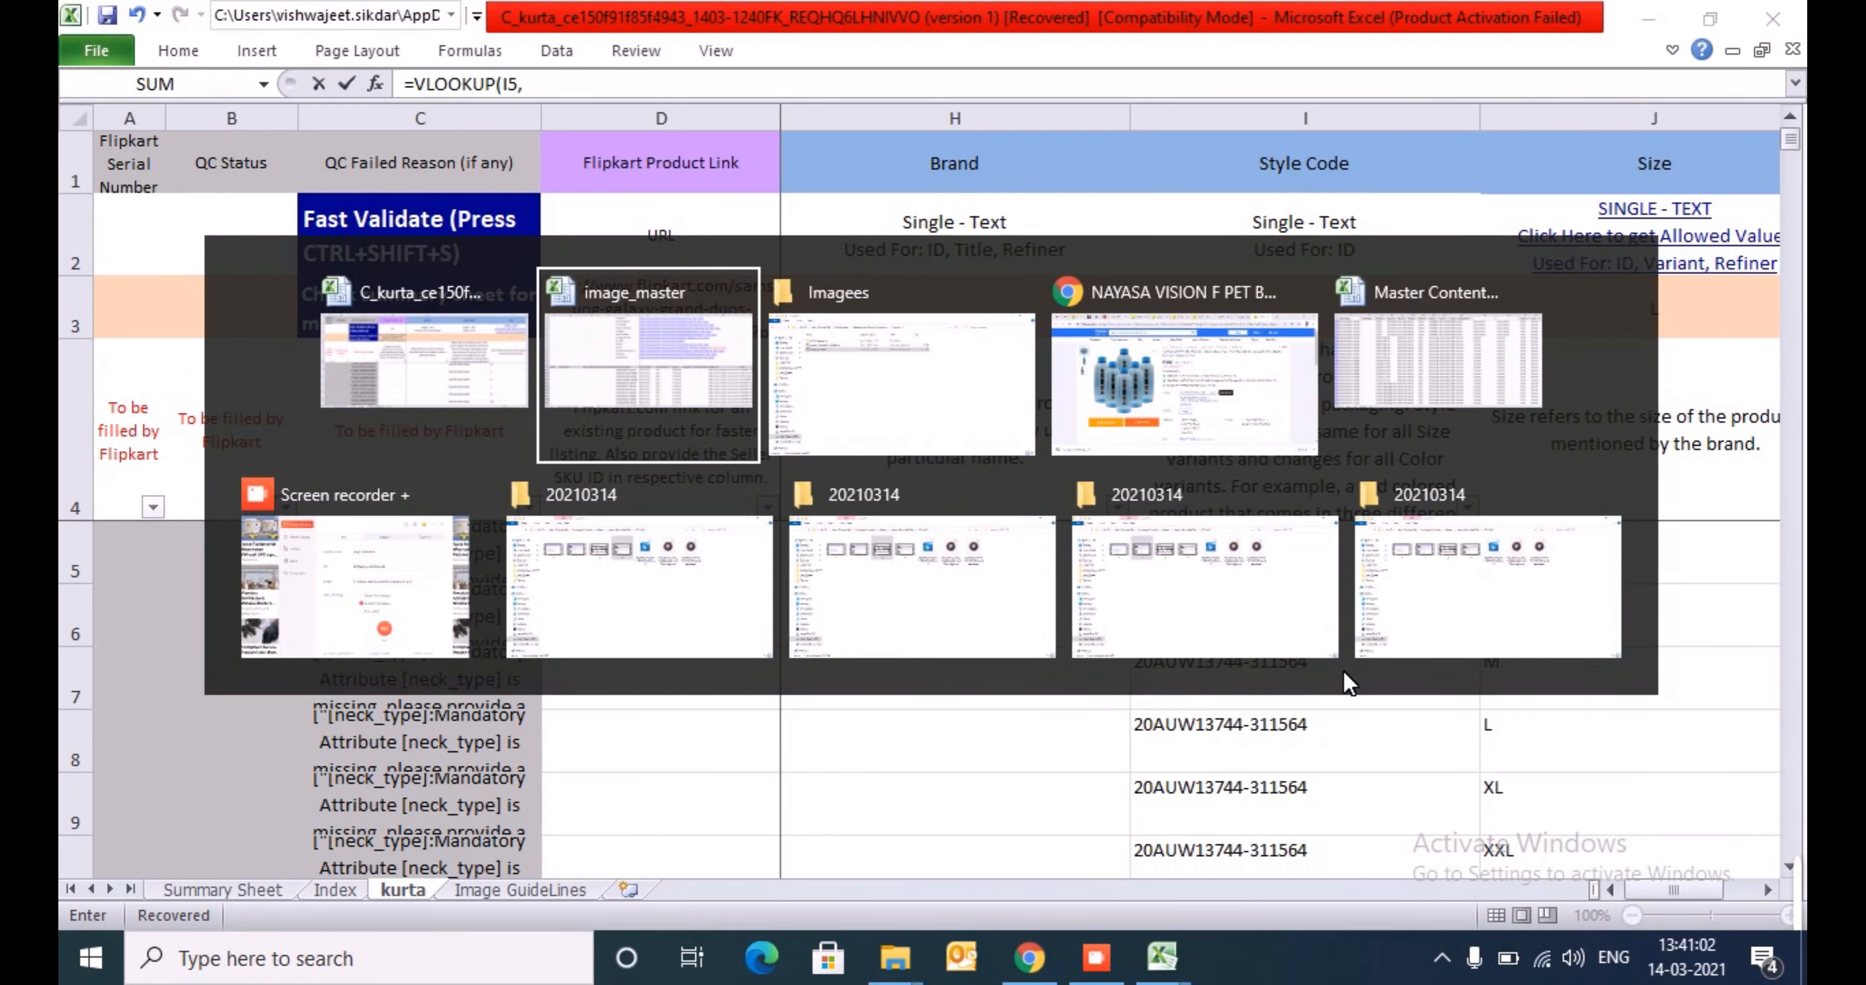
pyautogui.hotkey('ctrl', 'space')
pyautogui.hotkey('shift', 'Right')
pyautogui.hotkey('shift', 'Right')
pyautogui.hotkey('shift', 'Right')
pyautogui.hotkey('shift', 'Right')
pyautogui.hotkey('shift', 'Right')
pyautogui.hotkey('shift', 'Right')
pyautogui.hotkey('shift', 'Right')
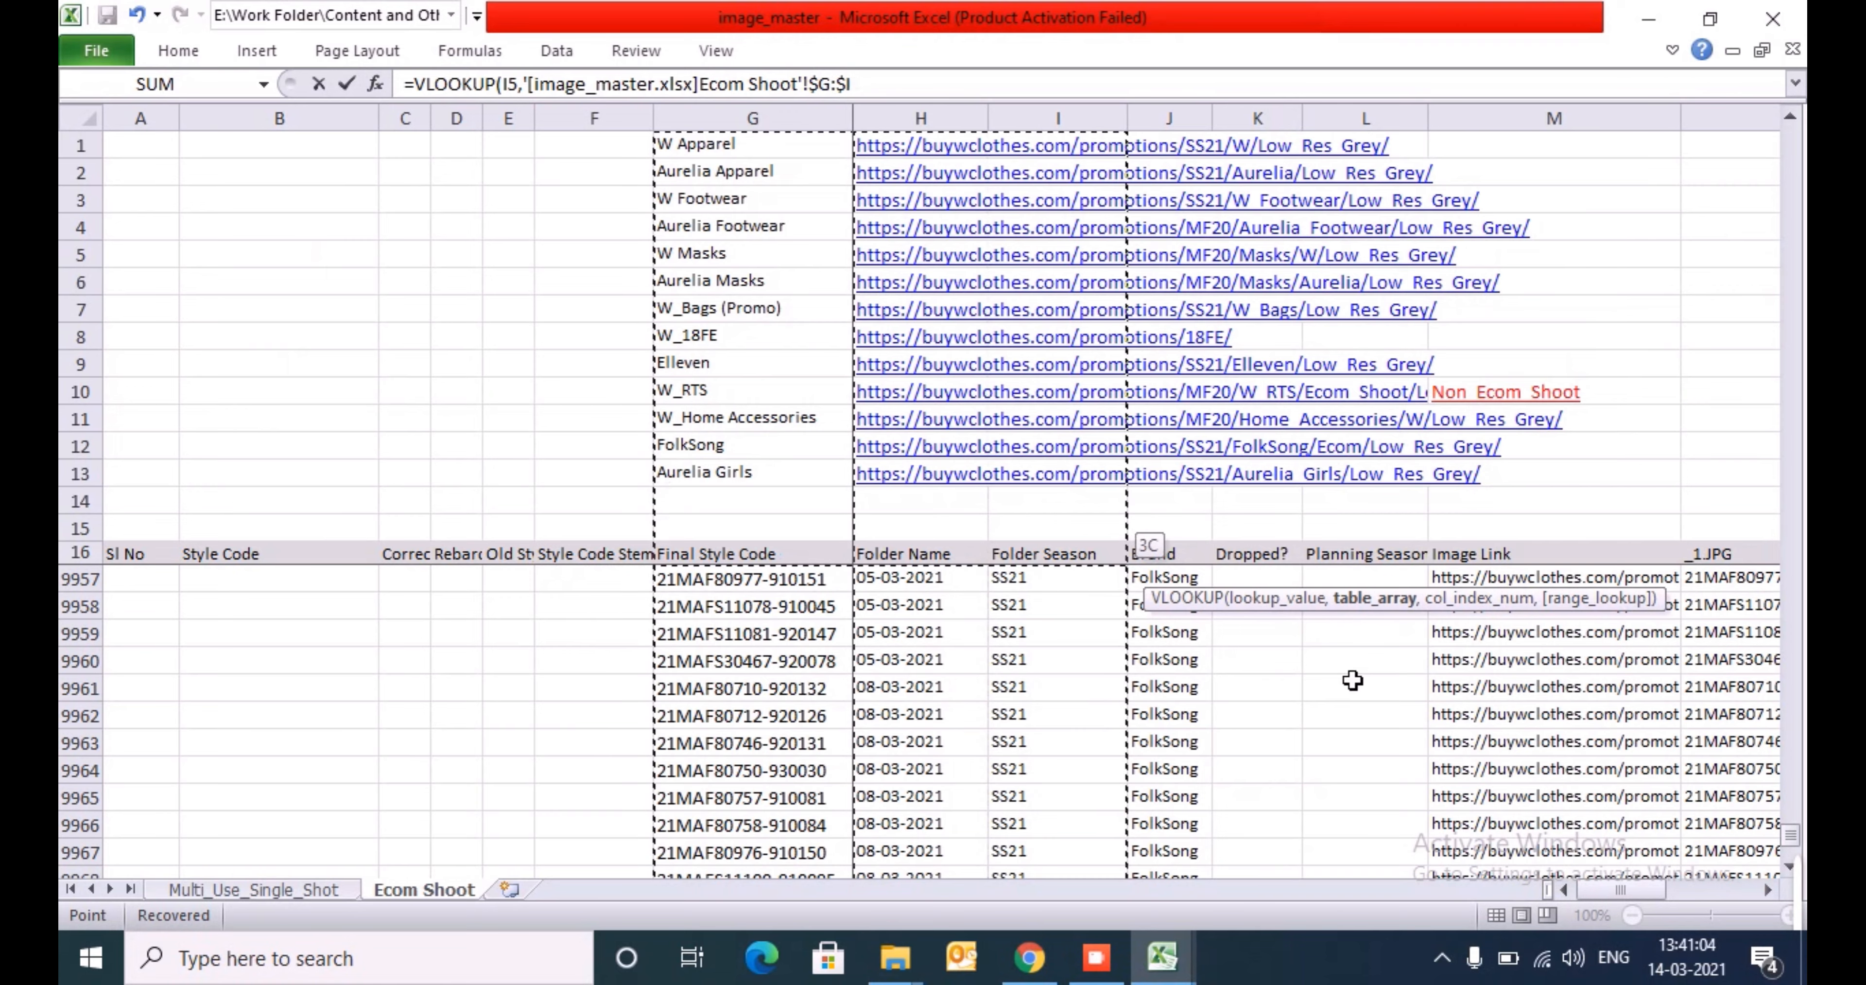
pyautogui.write(',7,0')
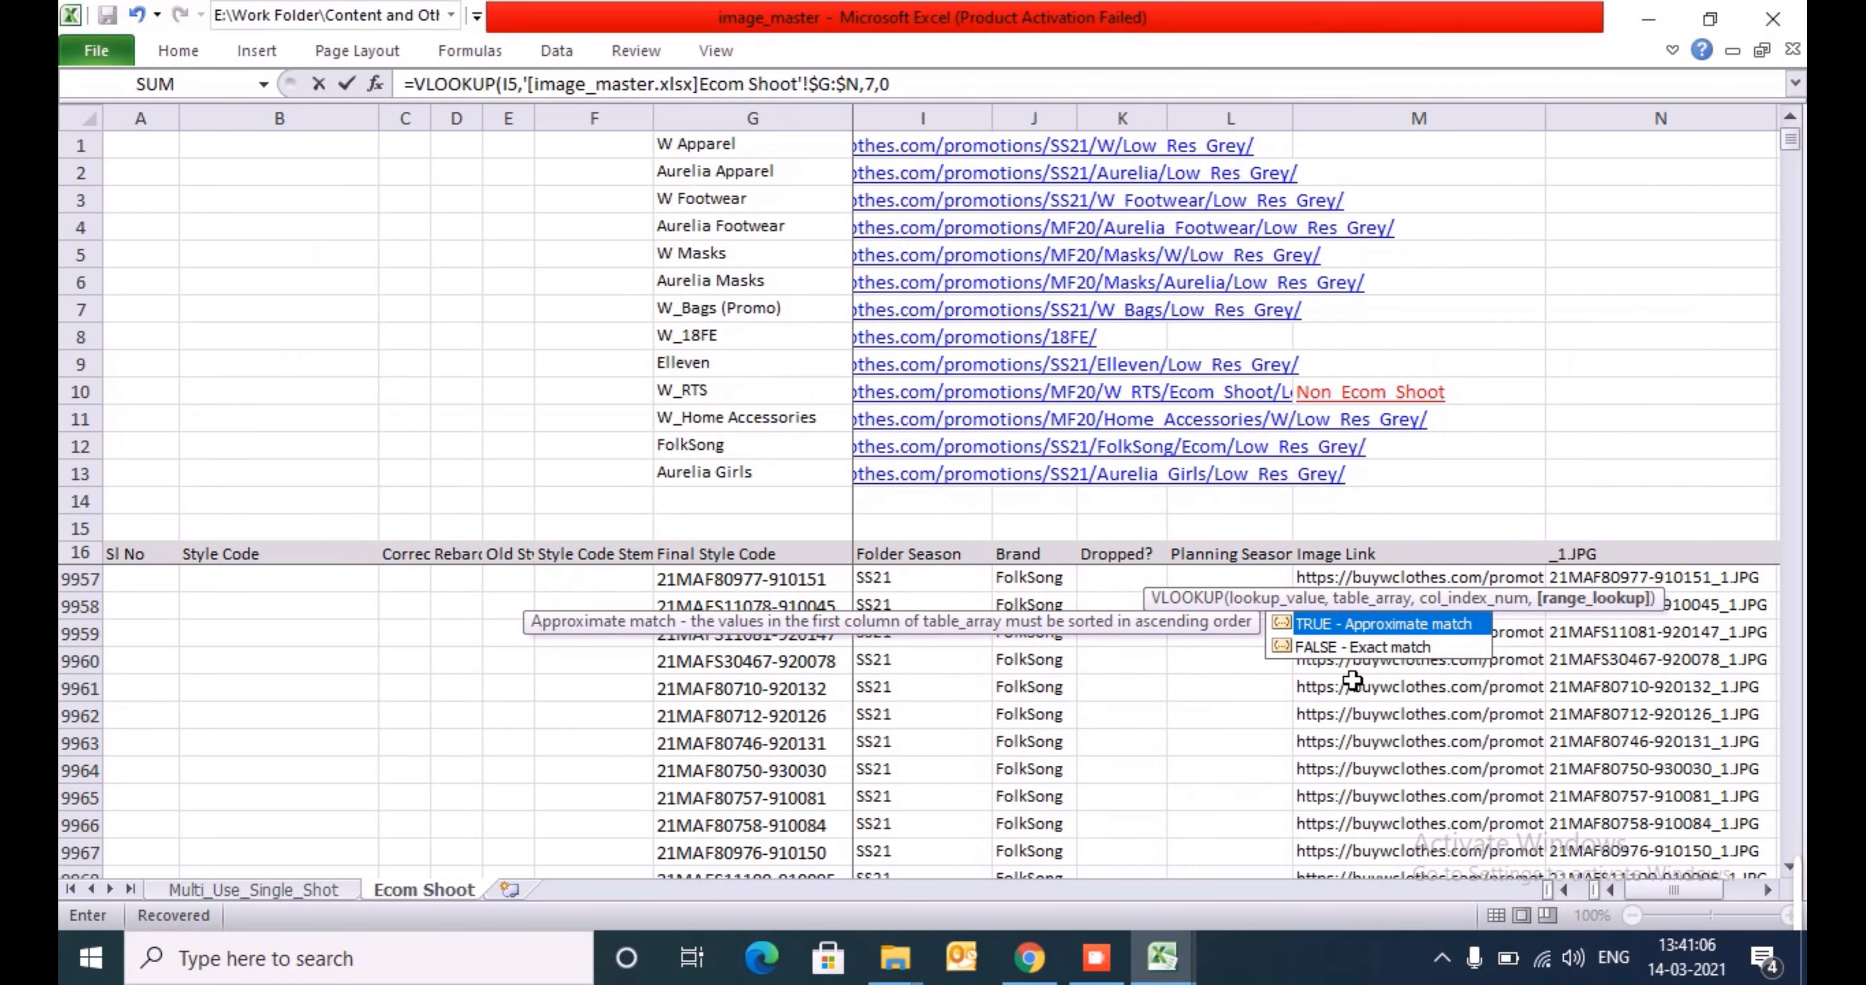
pyautogui.press('Return')
pyautogui.press('Return')
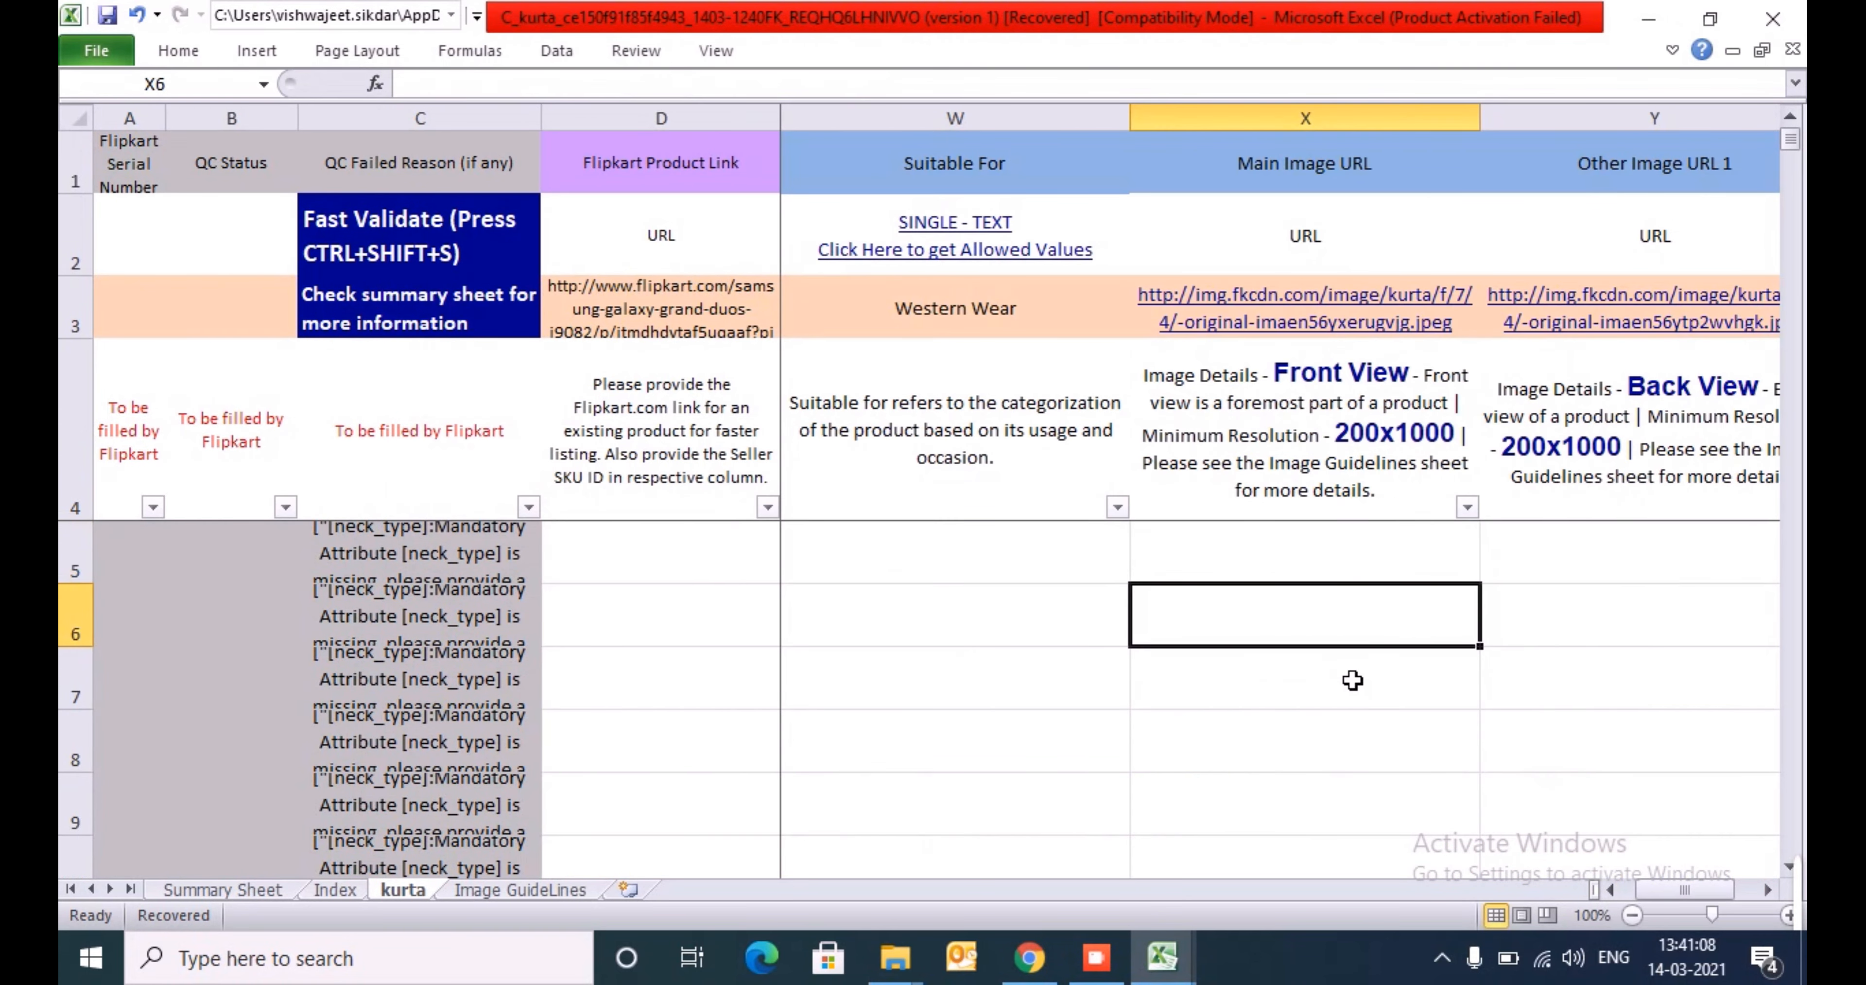
# - Copy the Style Code values from I5 down to the last product row into a new blank workbook
pyautogui.press('Up')
pyautogui.hotkey('ctrl', 'Left')
pyautogui.hotkey('ctrl', 'Left')
pyautogui.hotkey('ctrl', 'Left')
pyautogui.hotkey('ctrl', 'Left')
pyautogui.hotkey('ctrl', 'Left')
pyautogui.hotkey('ctrl', 'Right')
pyautogui.hotkey('ctrl', 'Right')
pyautogui.hotkey('ctrl', 'Right')
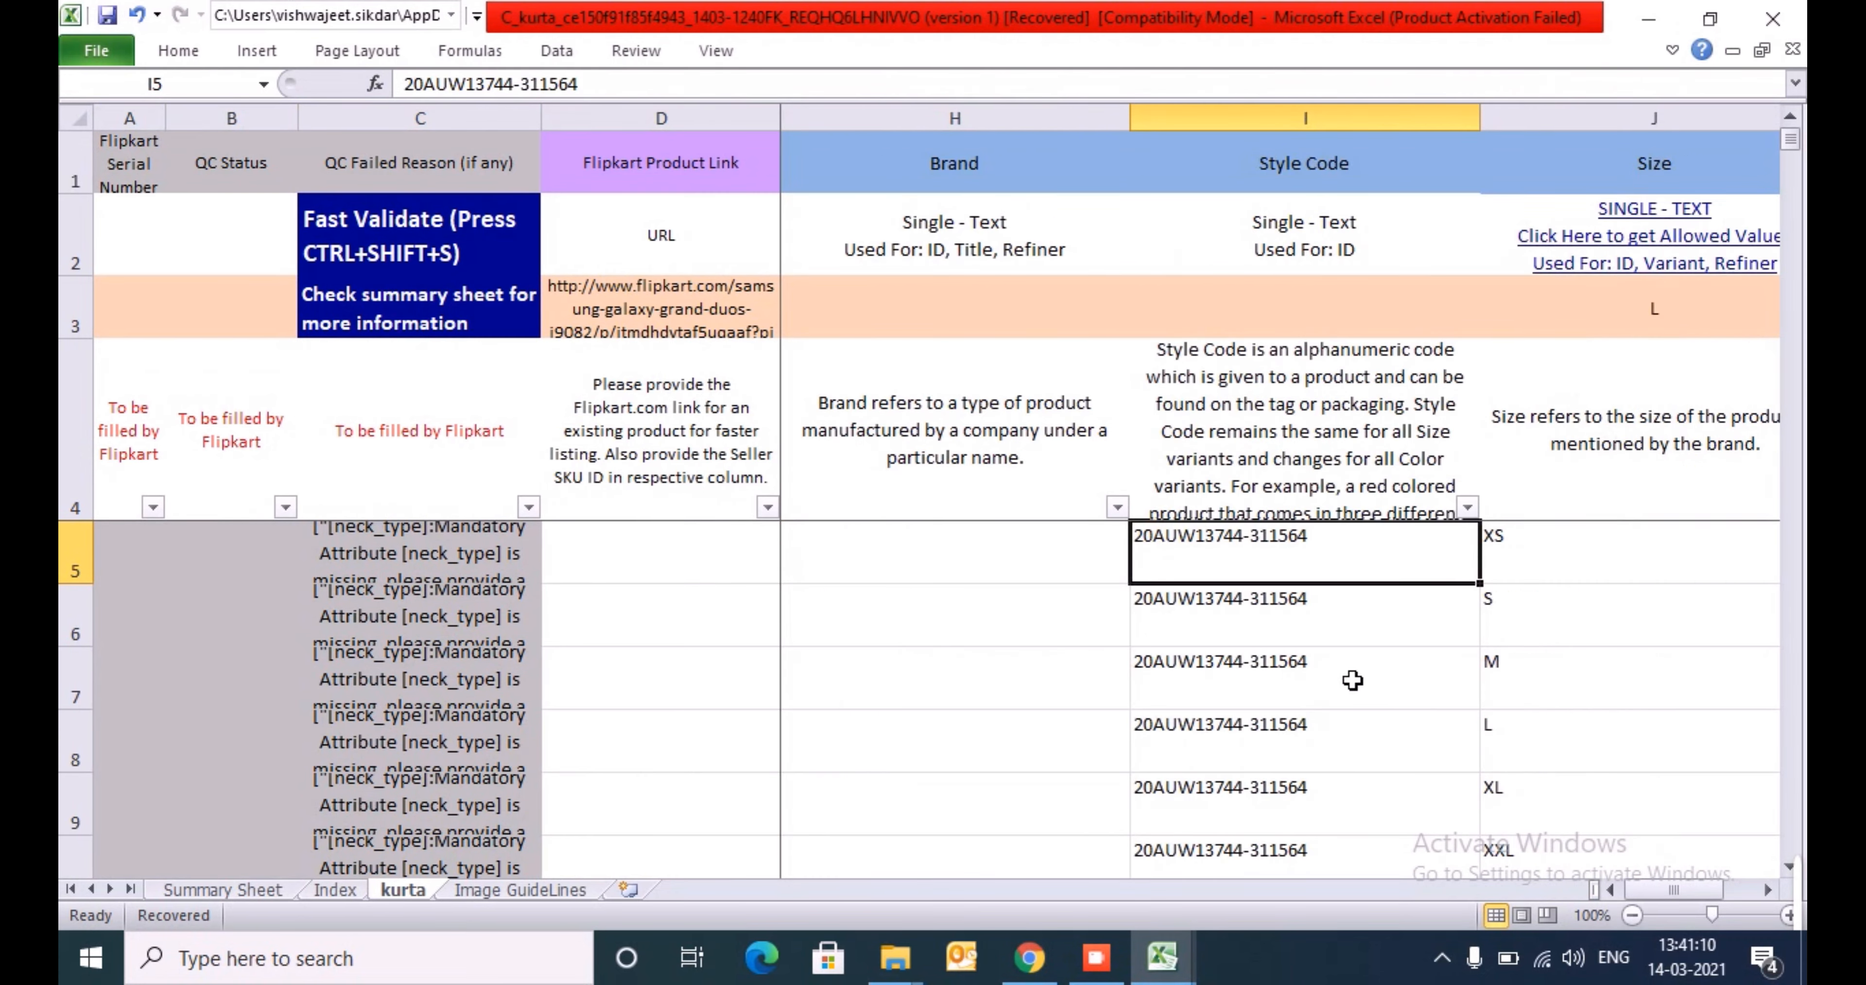
pyautogui.hotkey('ctrl', 'shift', 'Down')
pyautogui.hotkey('ctrl', 'c')
pyautogui.hotkey('ctrl', 'n')
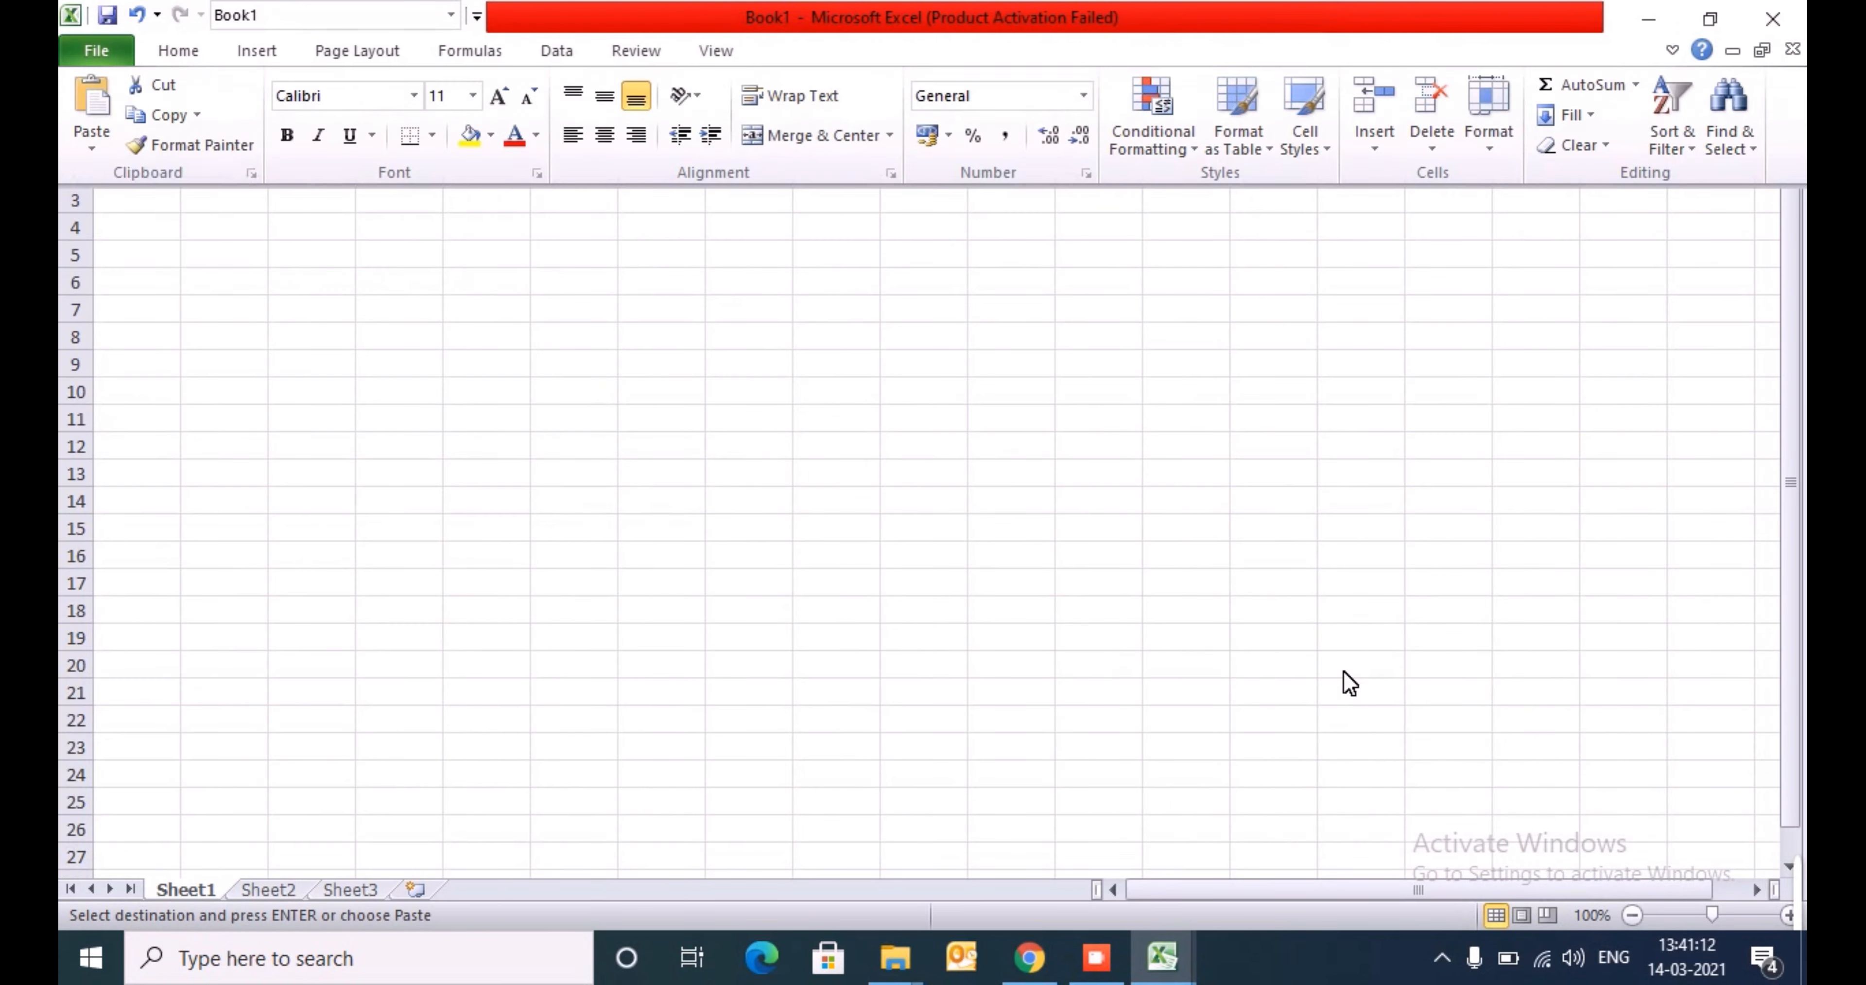
pyautogui.hotkey('ctrl', 'v')
# - Insert a row above the pasted style codes and enter the placeholder header scsdc in A1
pyautogui.hotkey('shift', 'space')
pyautogui.hotkey('ctrl', 'shift', '+')
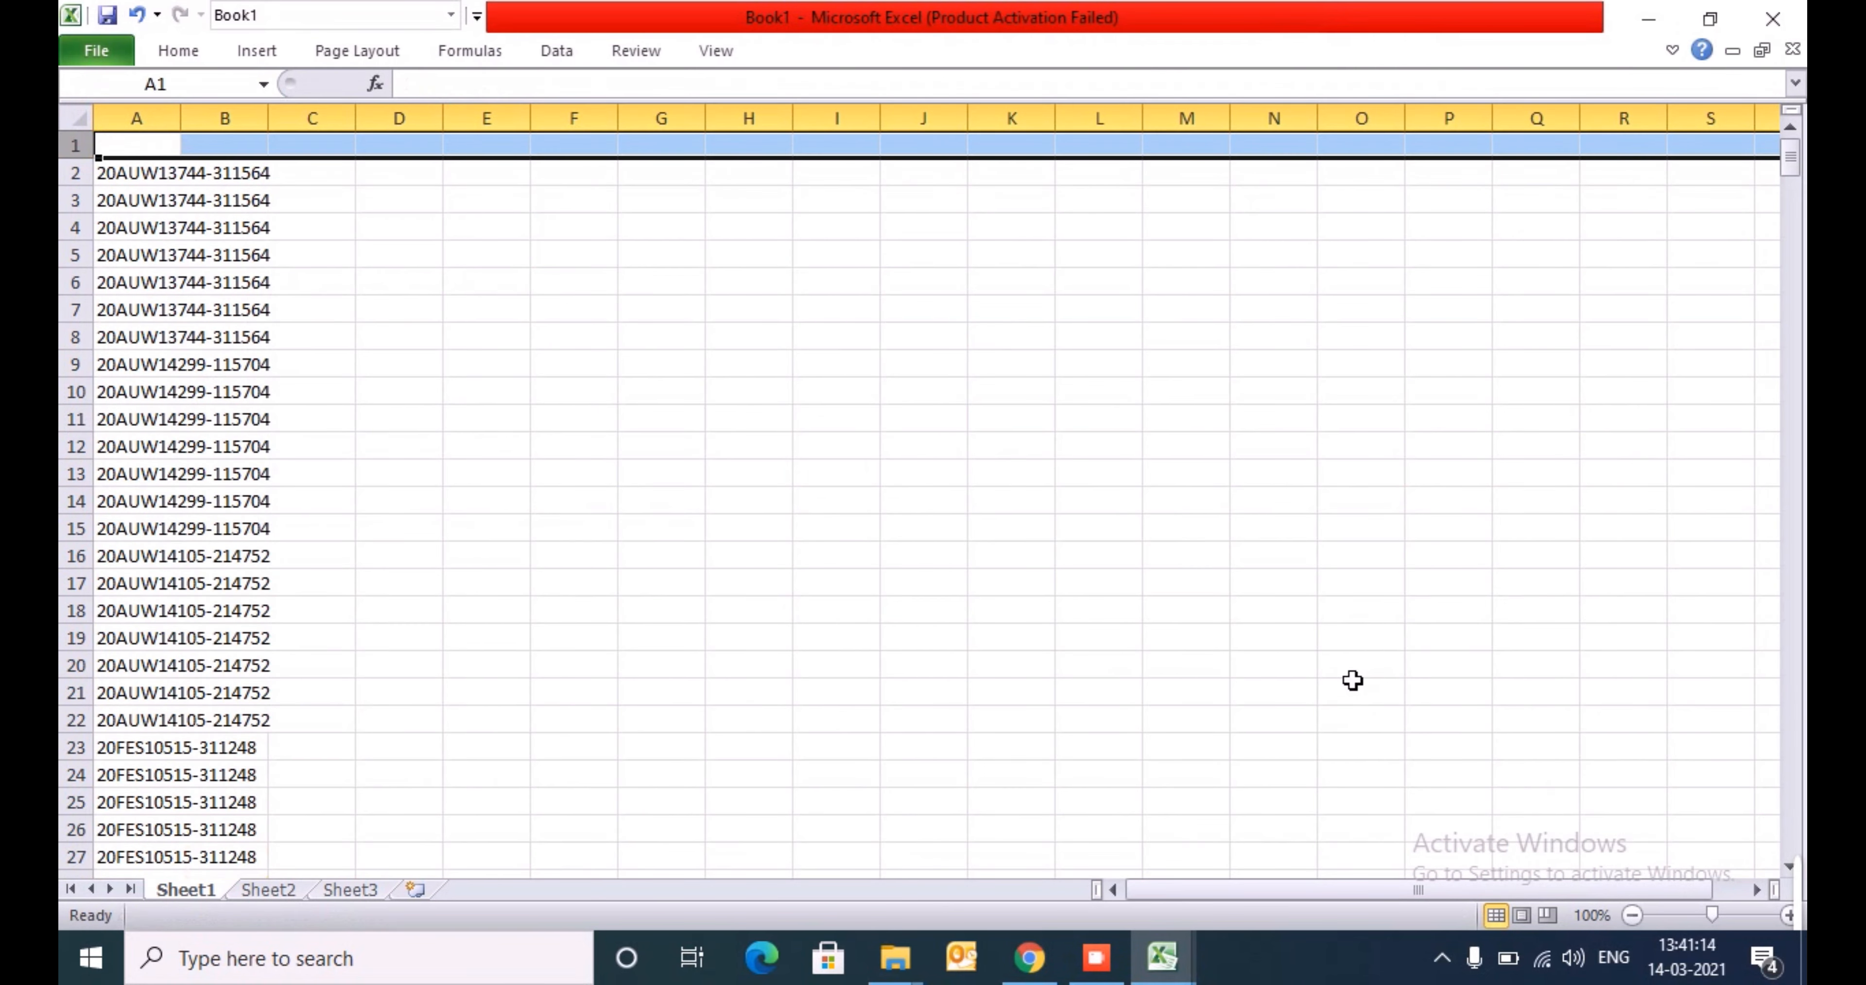
pyautogui.write('scsdc')
pyautogui.press('Return')
# - AutoFit the width of column A containing the pasted style codes
pyautogui.hotkey('alt', 'h')
pyautogui.press('o')
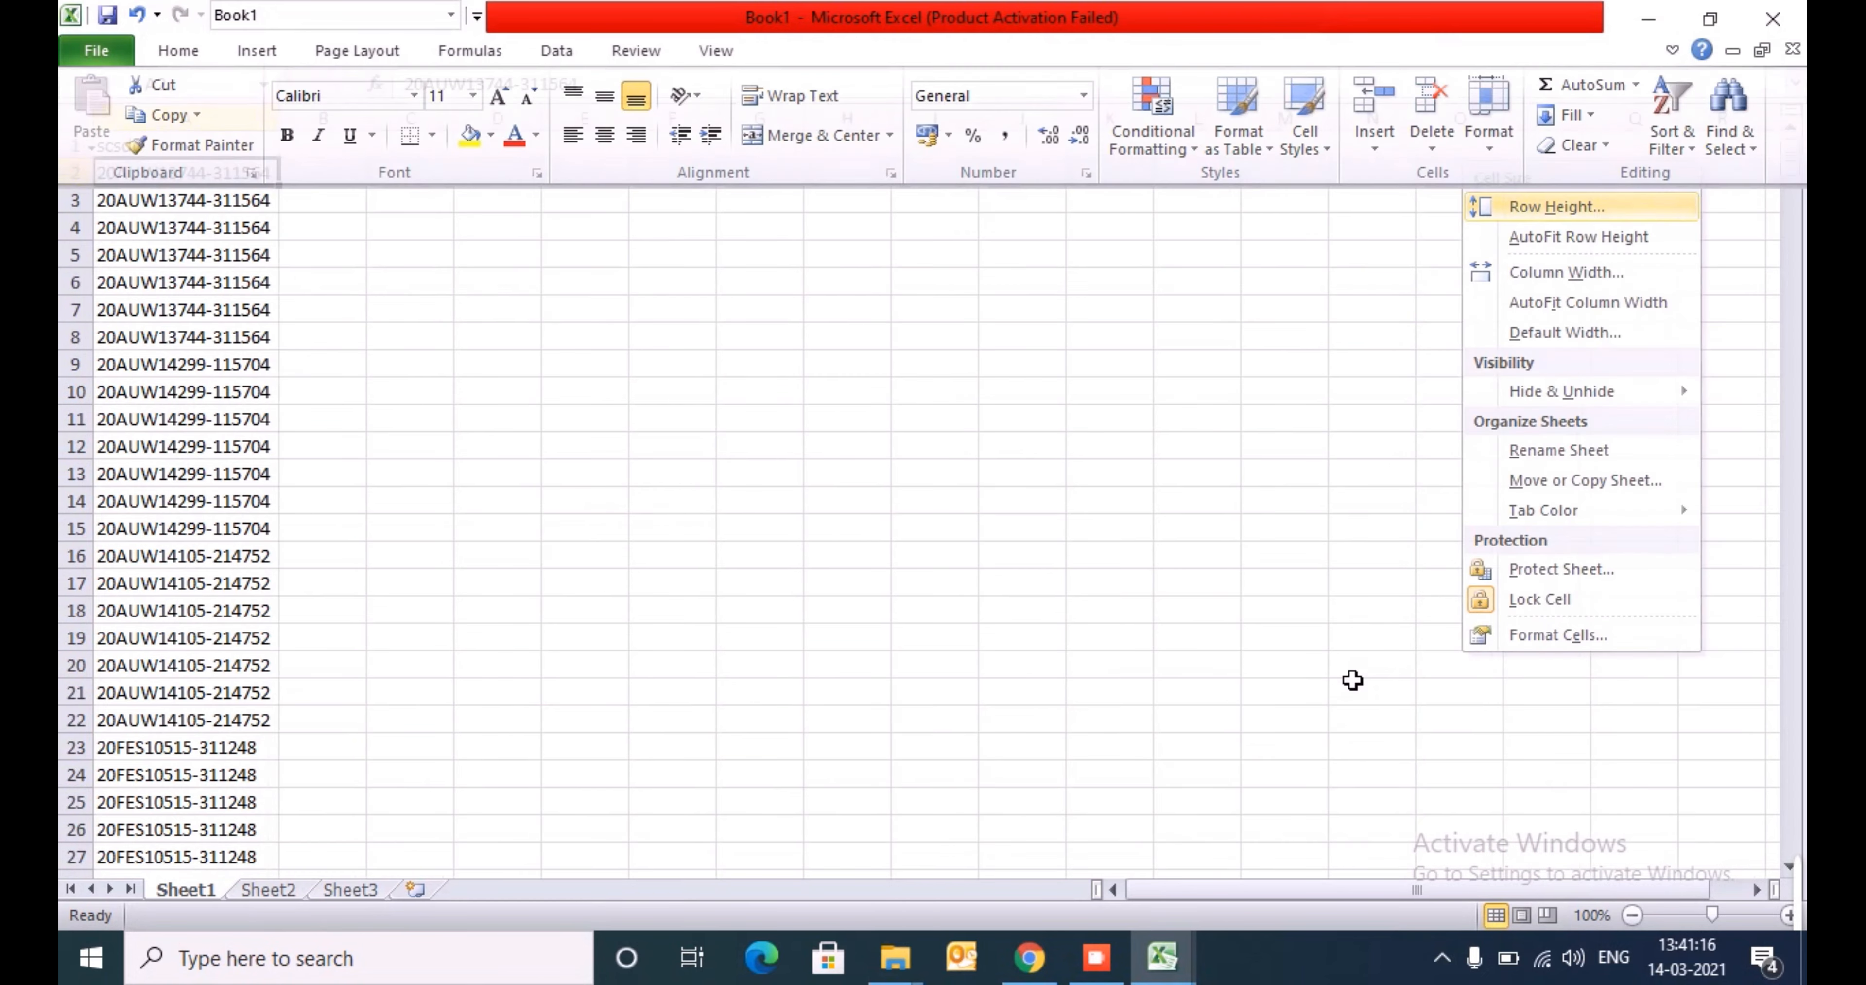
pyautogui.press('i')
# - Enter an exact-match VLOOKUP in B2 that finds A2 in columns G:M of image_master's Ecom Shoot sheet, column index 7
pyautogui.press('Right')
pyautogui.write('=VLOOKUP(A2,')
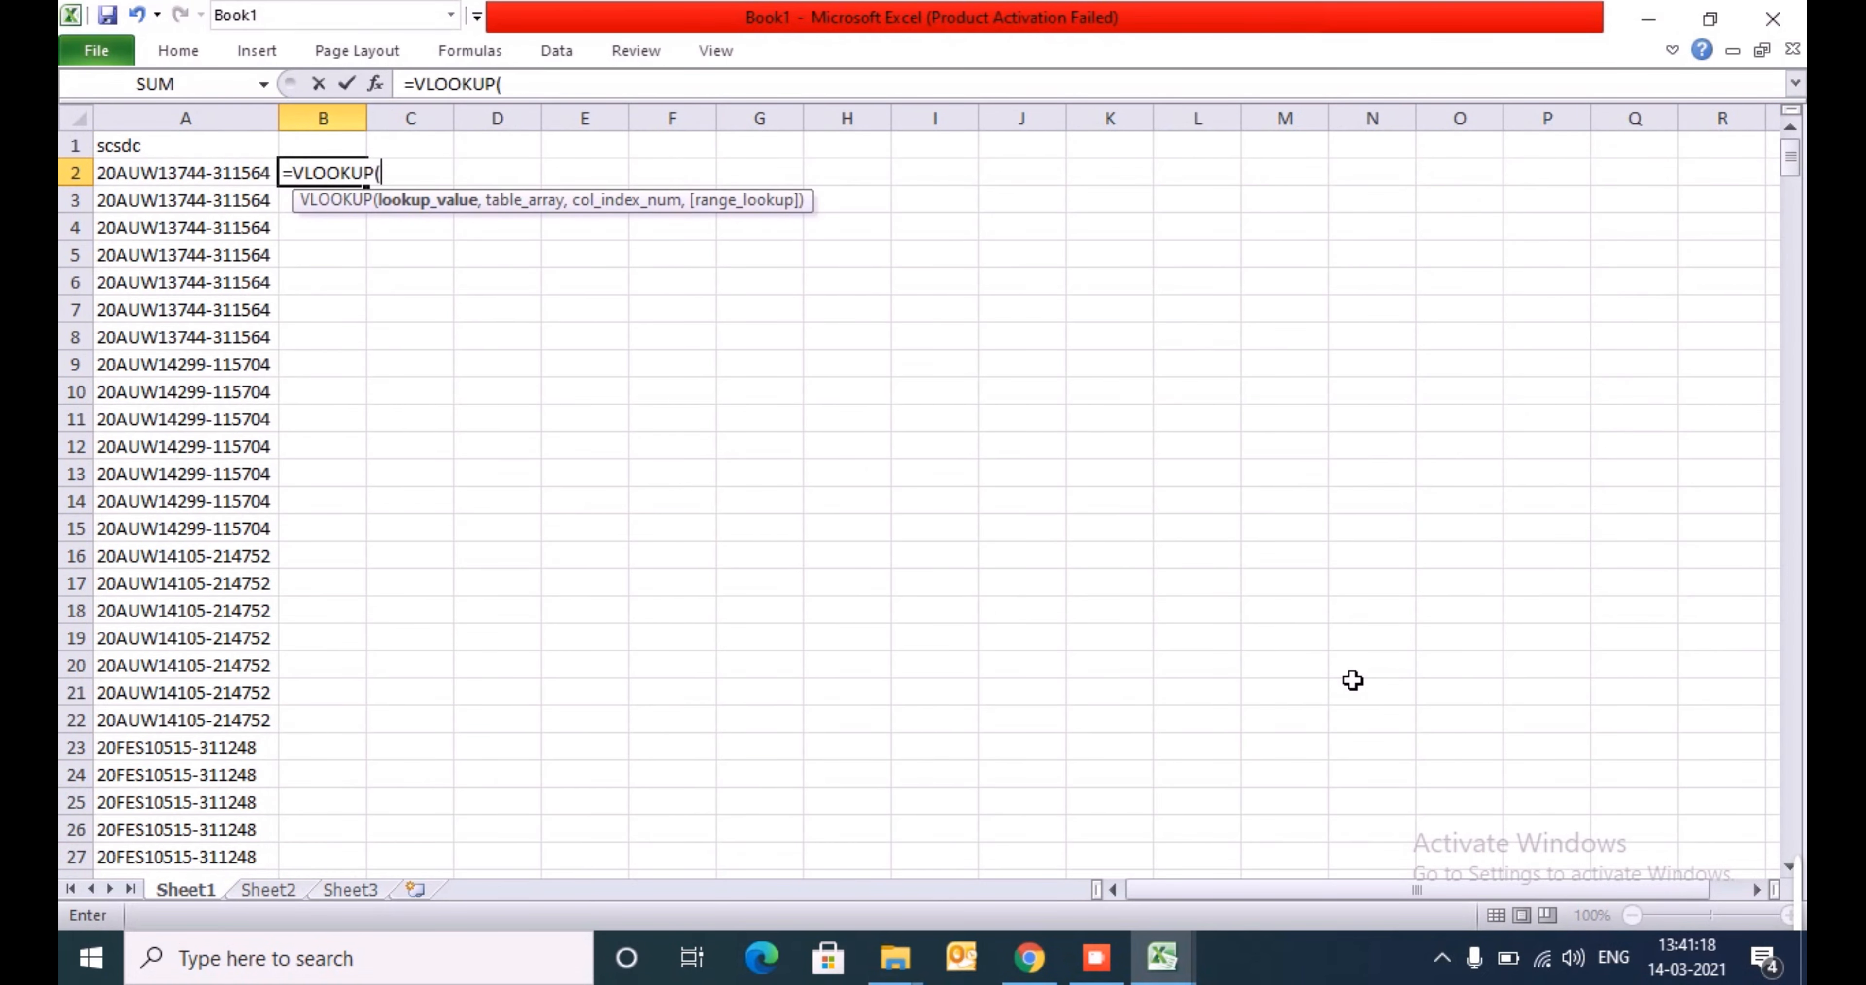
pyautogui.hotkey('alt', 'Tab')
pyautogui.hotkey('alt', 'Tab')
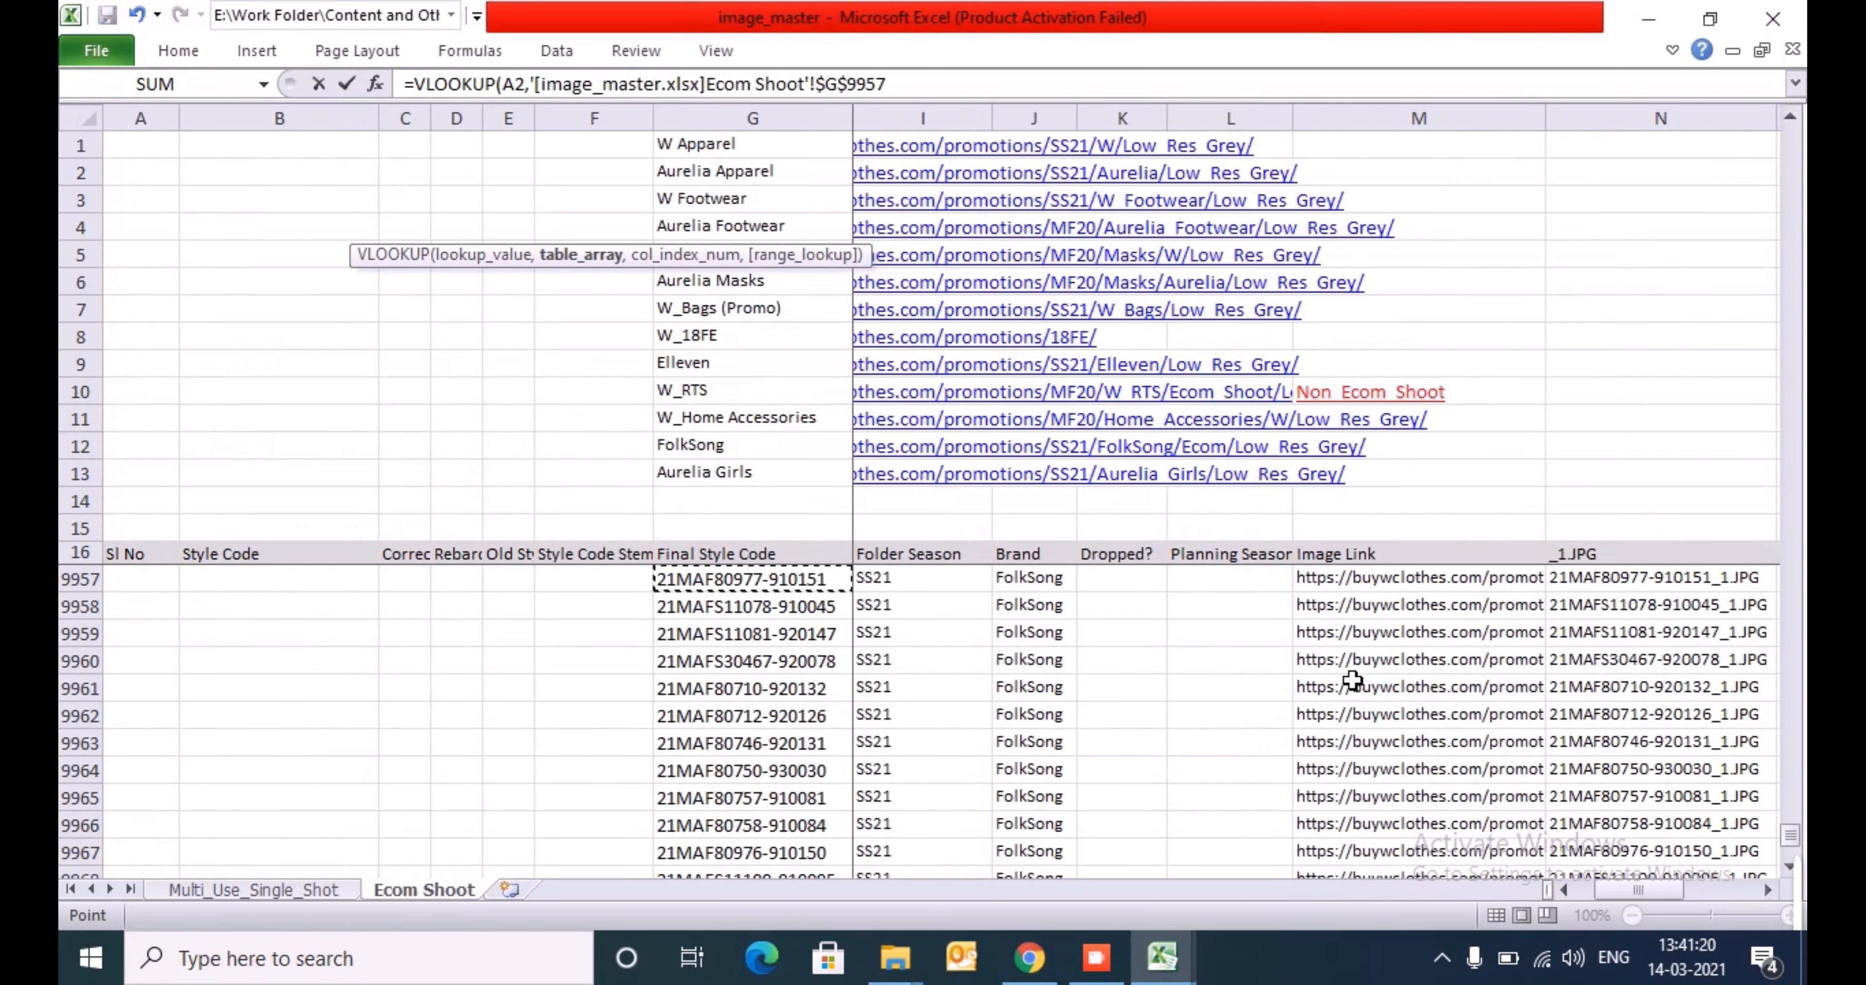
pyautogui.press('Right')
pyautogui.press('Left')
pyautogui.hotkey('ctrl', 'space')
pyautogui.hotkey('shift', 'Right')
pyautogui.hotkey('shift', 'Right')
pyautogui.hotkey('shift', 'Right')
pyautogui.hotkey('shift', 'Right')
pyautogui.hotkey('shift', 'Right')
pyautogui.hotkey('shift', 'Right')
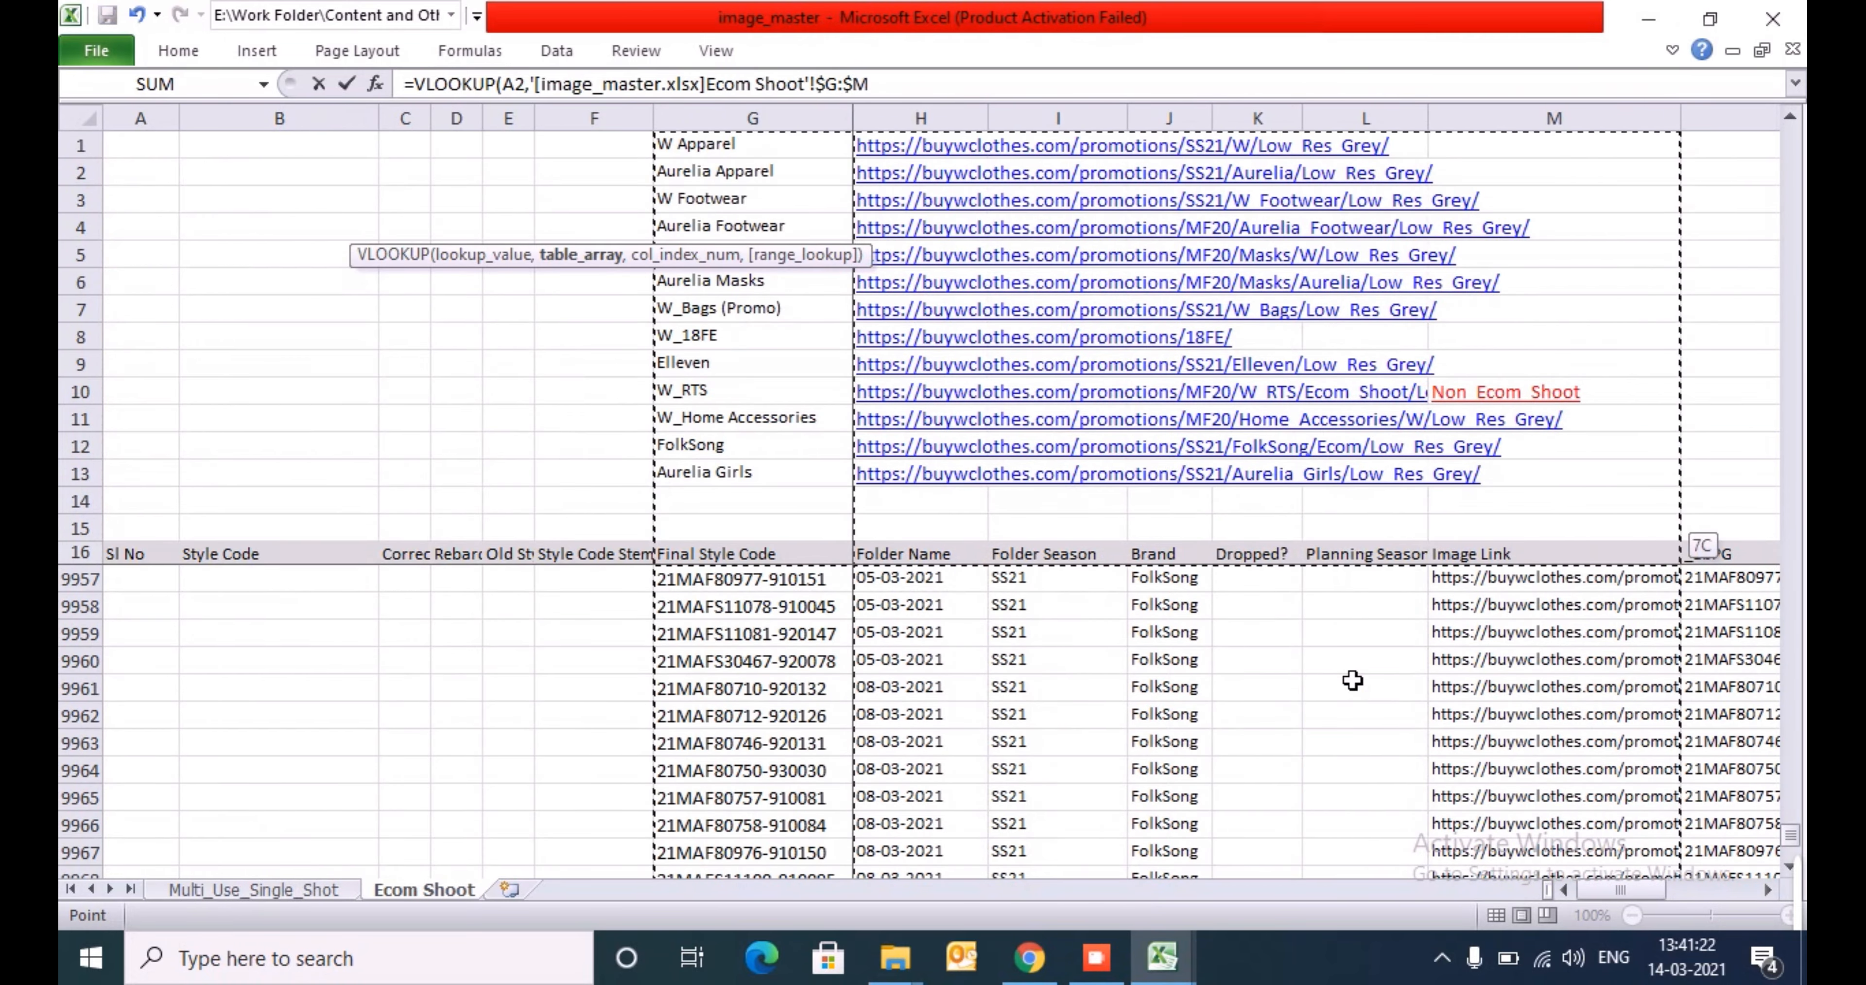
pyautogui.write(',7,0')
pyautogui.press('Return')
# - Fill the B2 lookup formula down column B to the last style code in row 498
pyautogui.press('Up')
pyautogui.hotkey('ctrl', 'c')
pyautogui.press('Left')
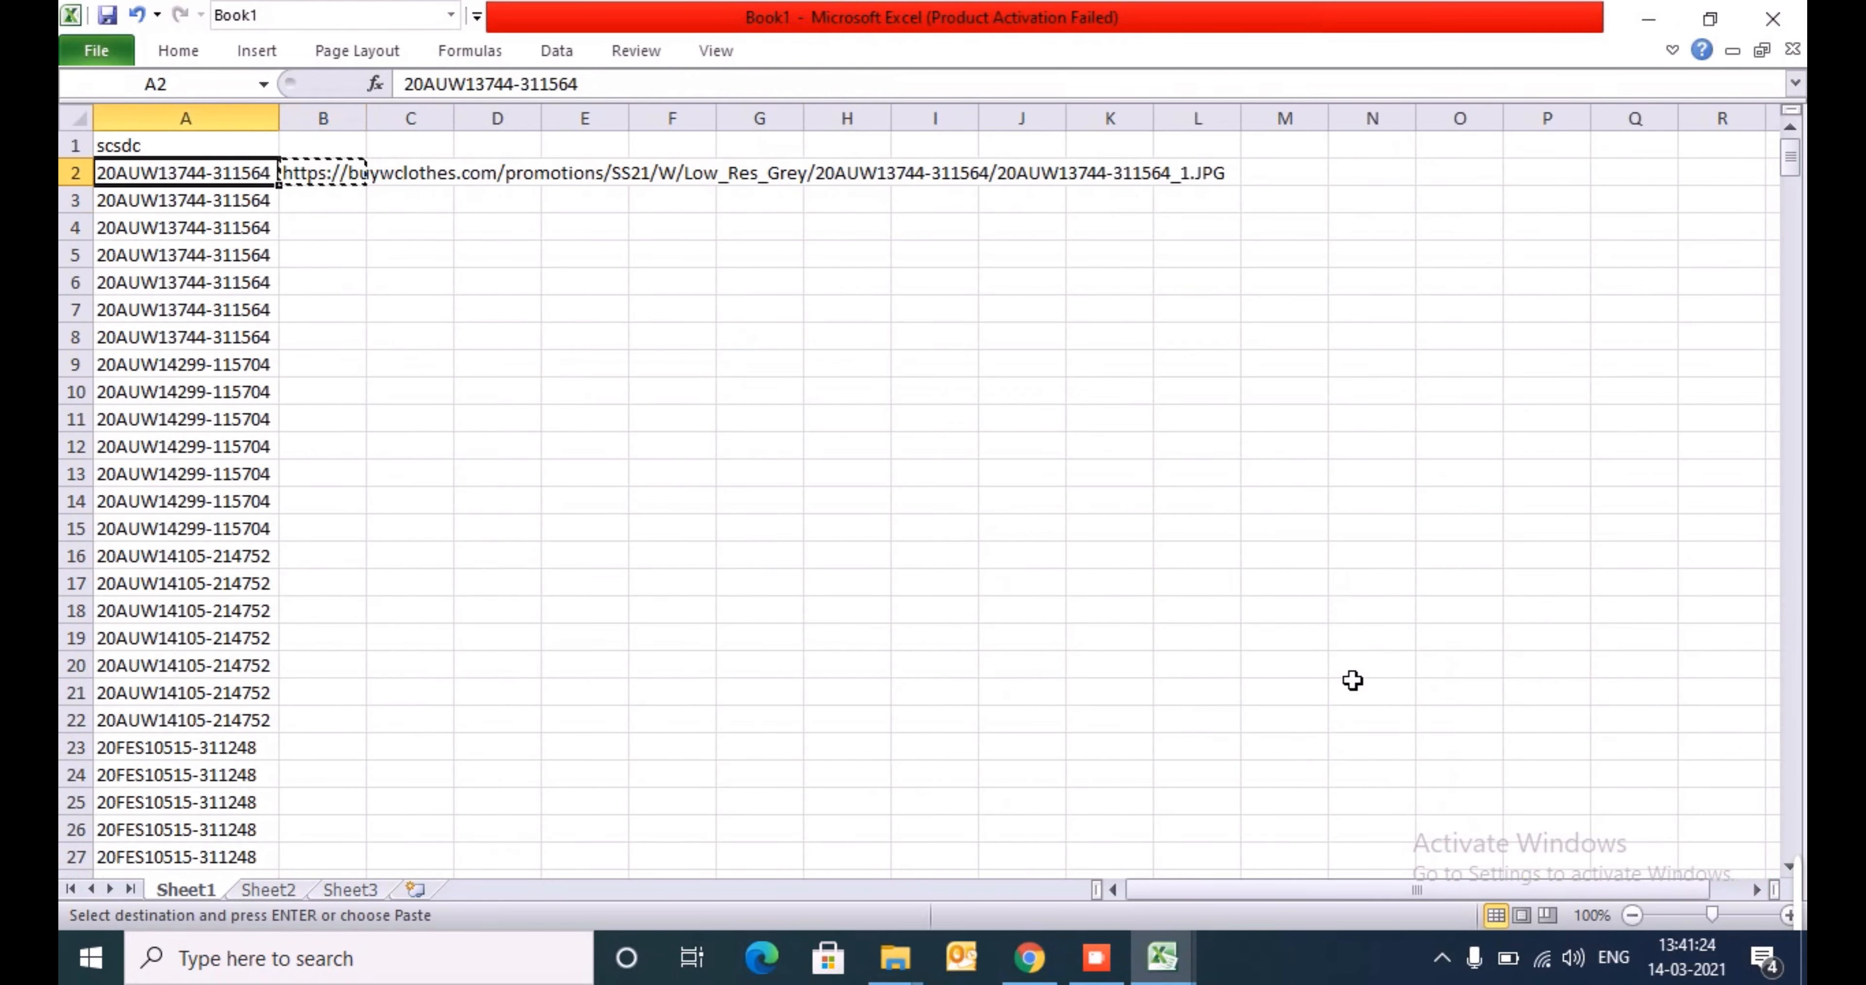
pyautogui.hotkey('ctrl', 'Down')
pyautogui.press('Right')
pyautogui.hotkey('ctrl', 'shift', 'Up')
pyautogui.hotkey('ctrl', 'v')
# - Replace the lookup formulas in column B with their pasted values
pyautogui.hotkey('alt', 'h')
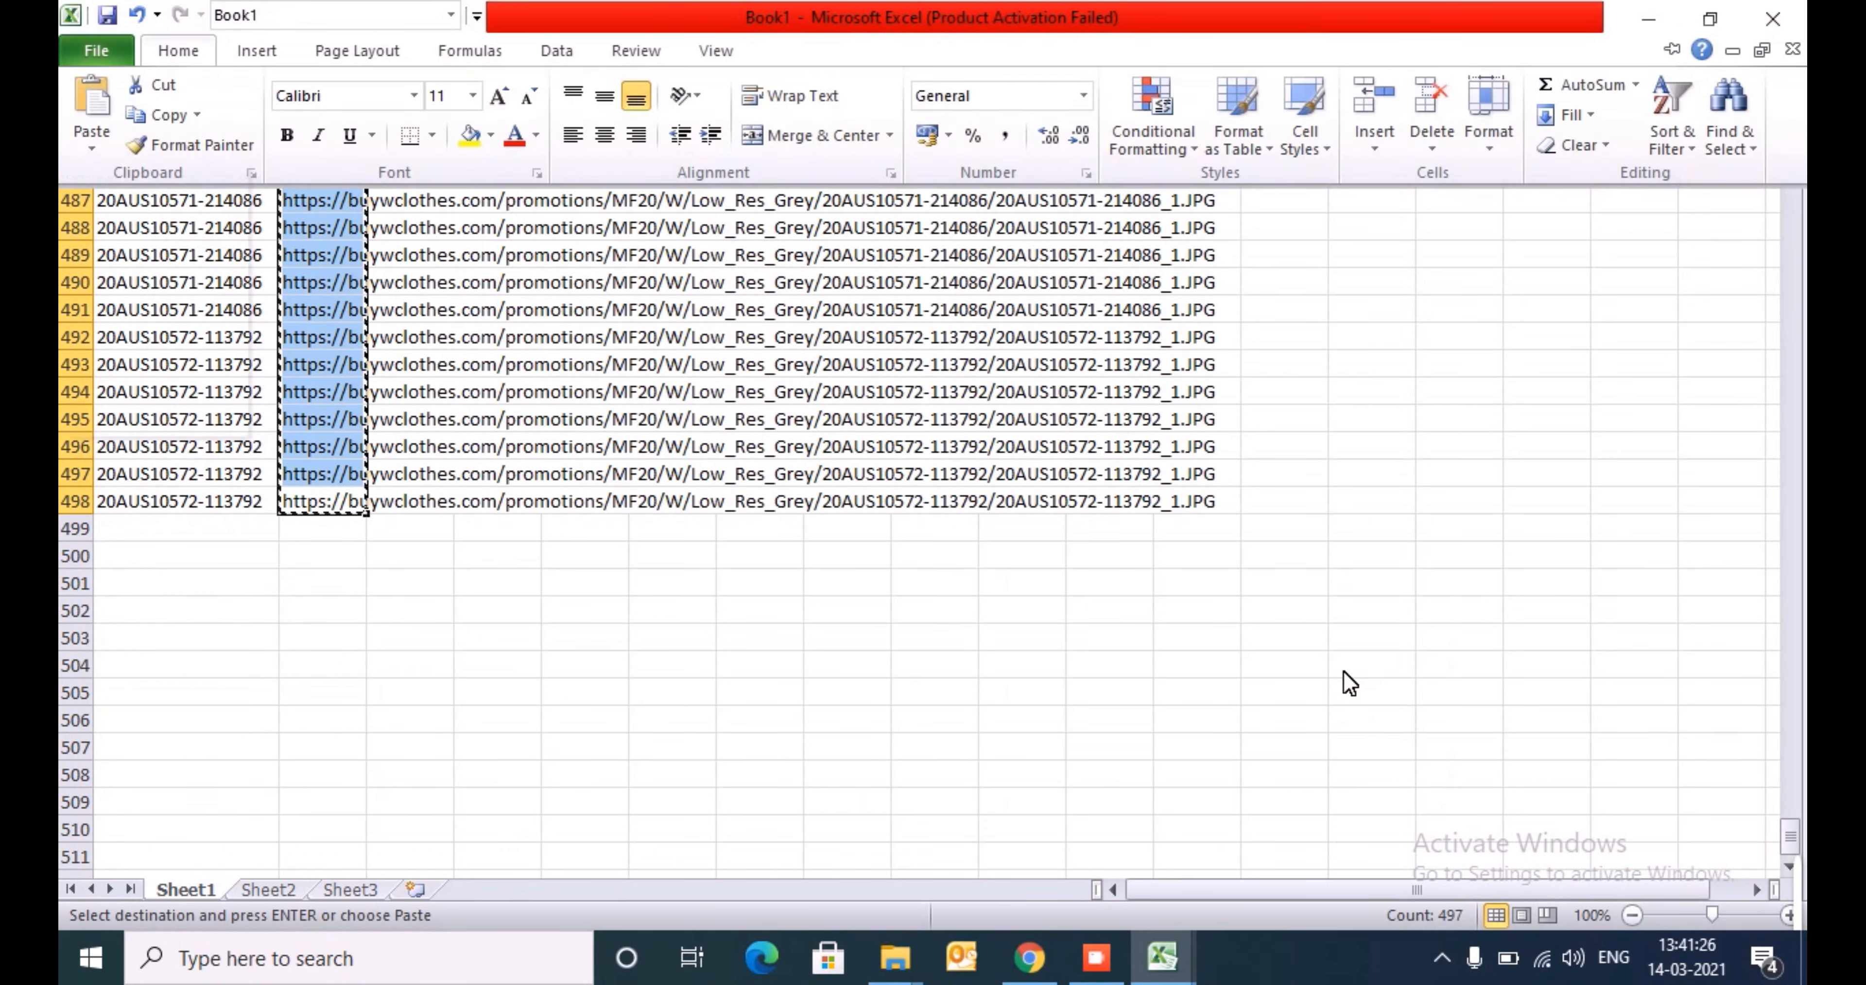
pyautogui.press('v')
pyautogui.press('v')
pyautogui.press('Escape')
# - Copy the image URLs from B2:B498 into the kurta template's Main Image URL column, starting at X5
pyautogui.hotkey('ctrl', 'Up')
pyautogui.press('Up')
pyautogui.press('Down')
pyautogui.hotkey('ctrl', 'shift', 'Down')
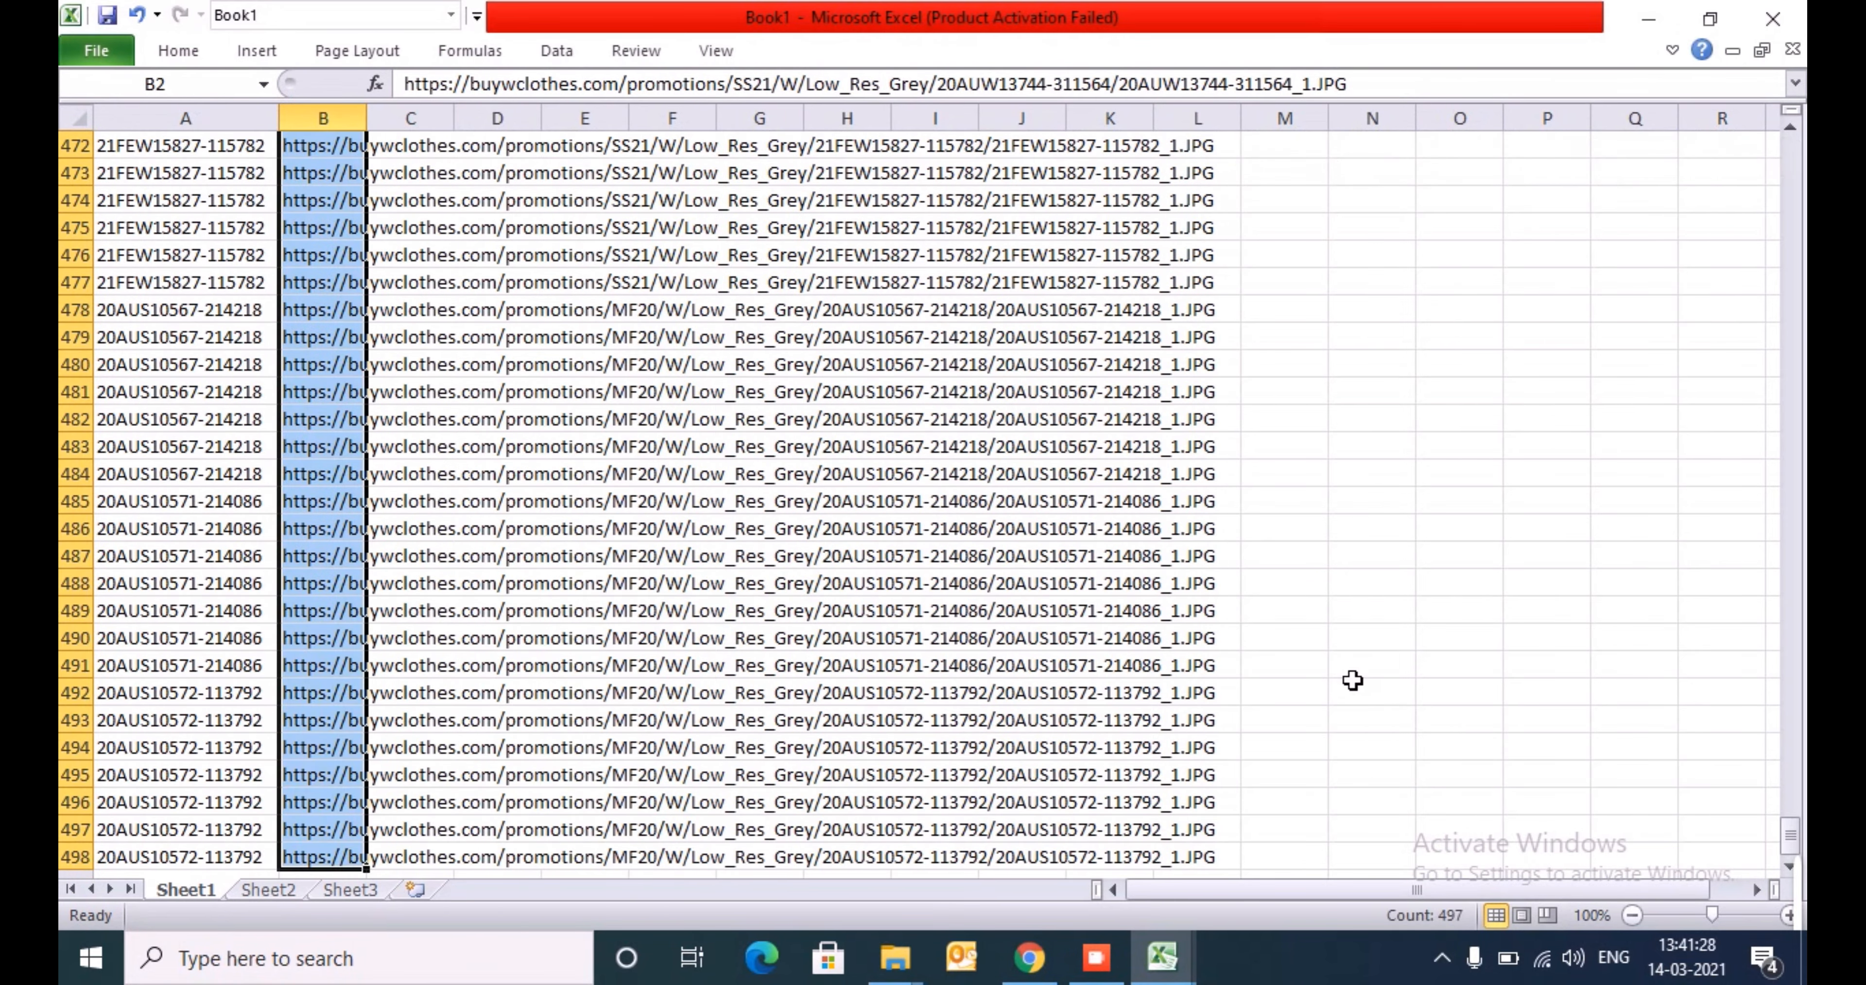
pyautogui.hotkey('ctrl', 'c')
pyautogui.hotkey('alt', 'Tab')
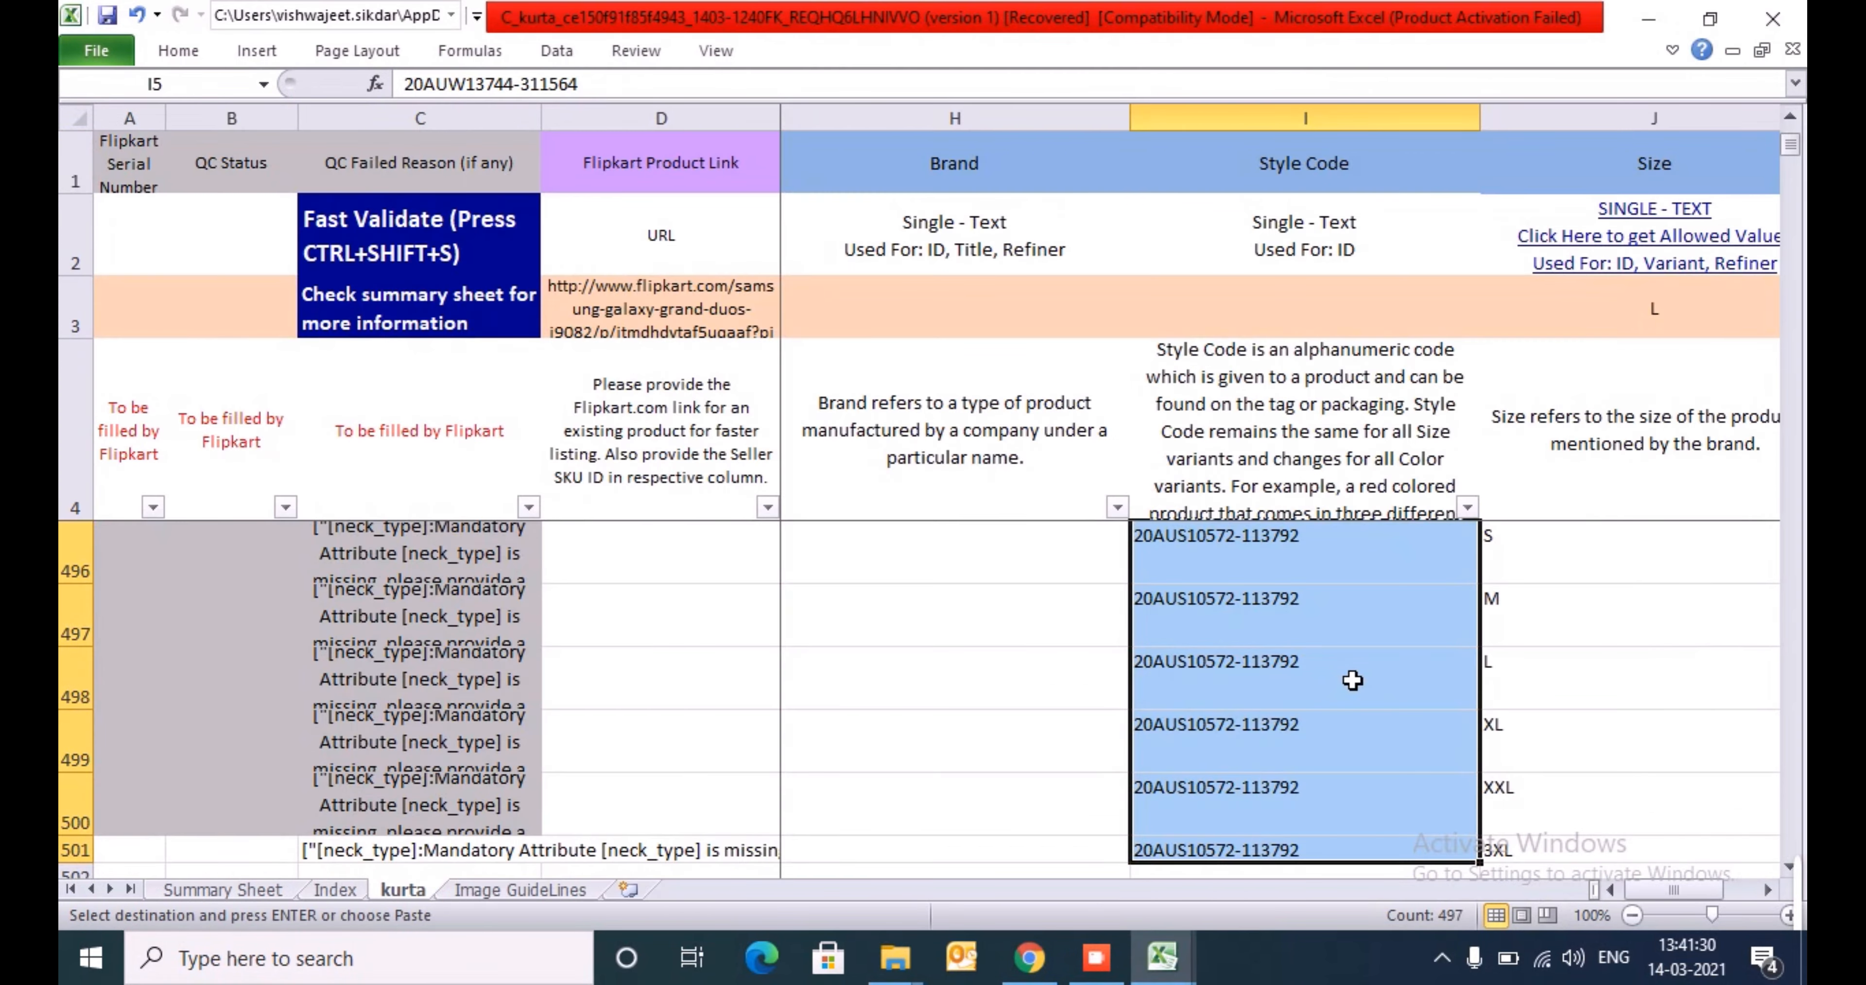
pyautogui.press('Up')
pyautogui.press('Down')
pyautogui.press('Right')
pyautogui.press('Right')
pyautogui.press('Right')
pyautogui.press('Right')
pyautogui.press('Right')
pyautogui.press('Right')
pyautogui.press('Right')
pyautogui.press('Right')
pyautogui.press('Right')
pyautogui.press('Right')
pyautogui.press('Right')
pyautogui.press('Right')
pyautogui.press('Right')
pyautogui.press('Right')
pyautogui.press('Right')
pyautogui.press('Right')
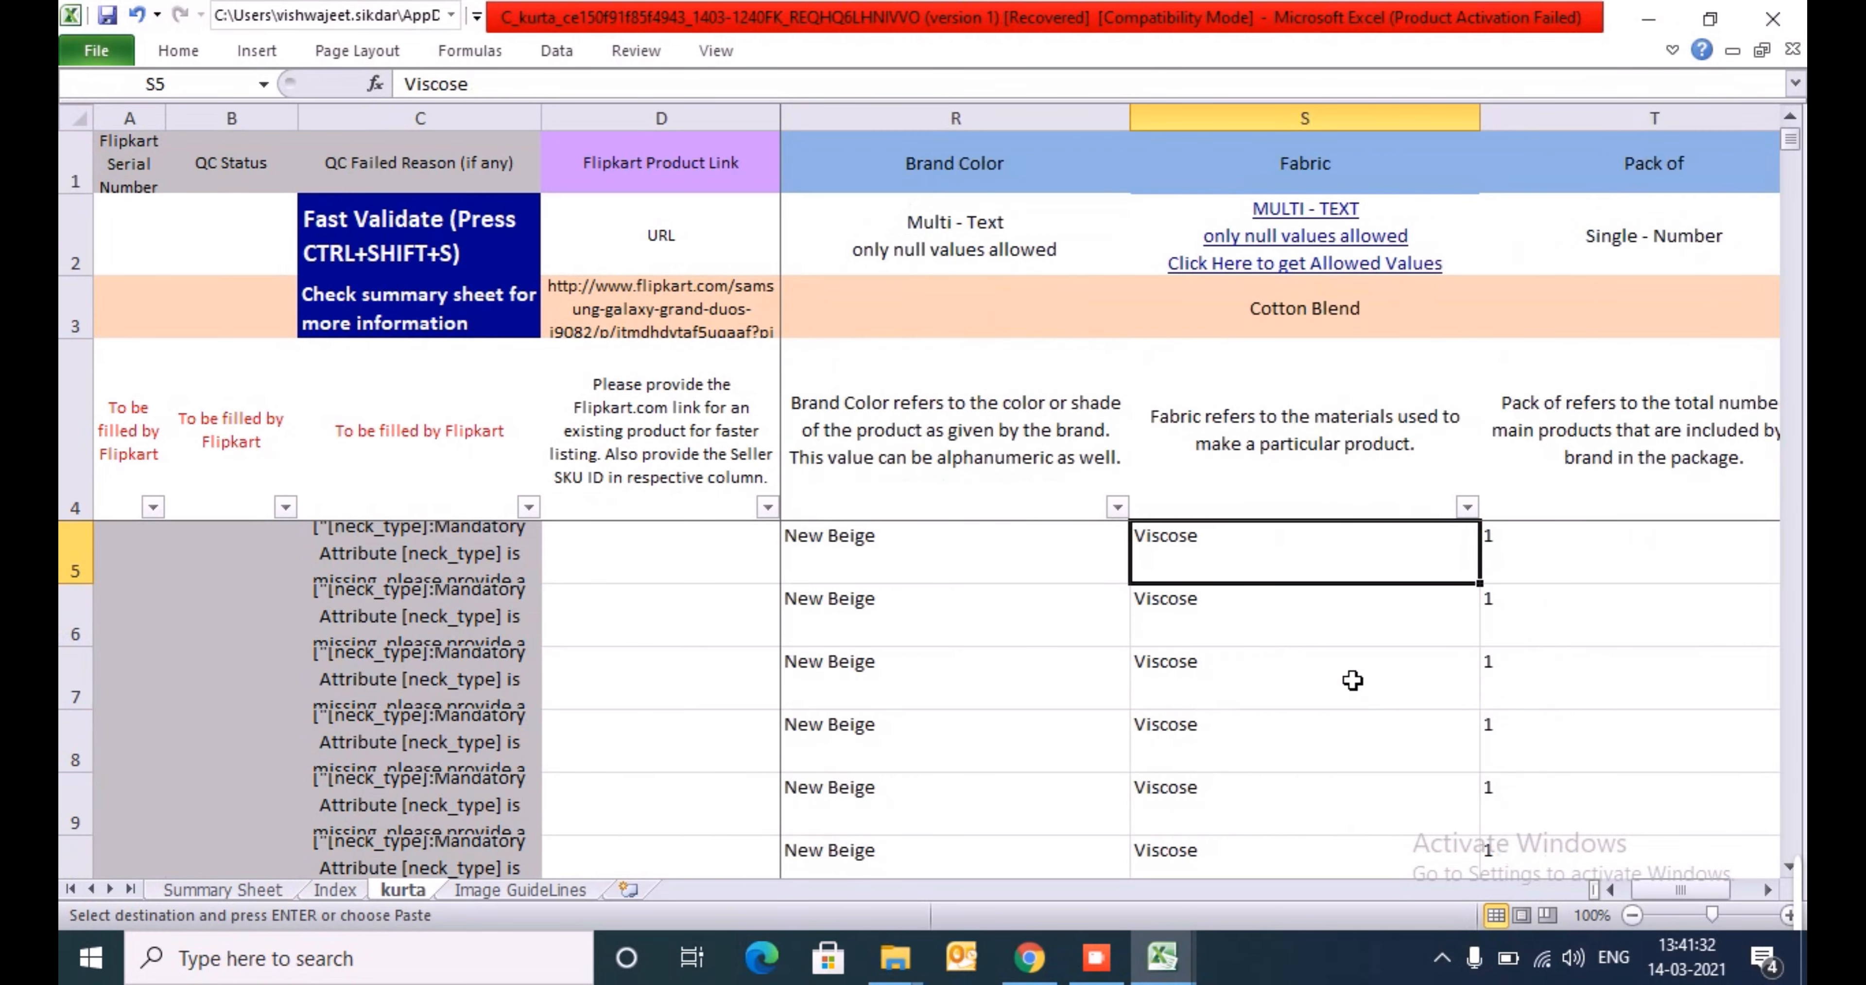
pyautogui.press('Left')
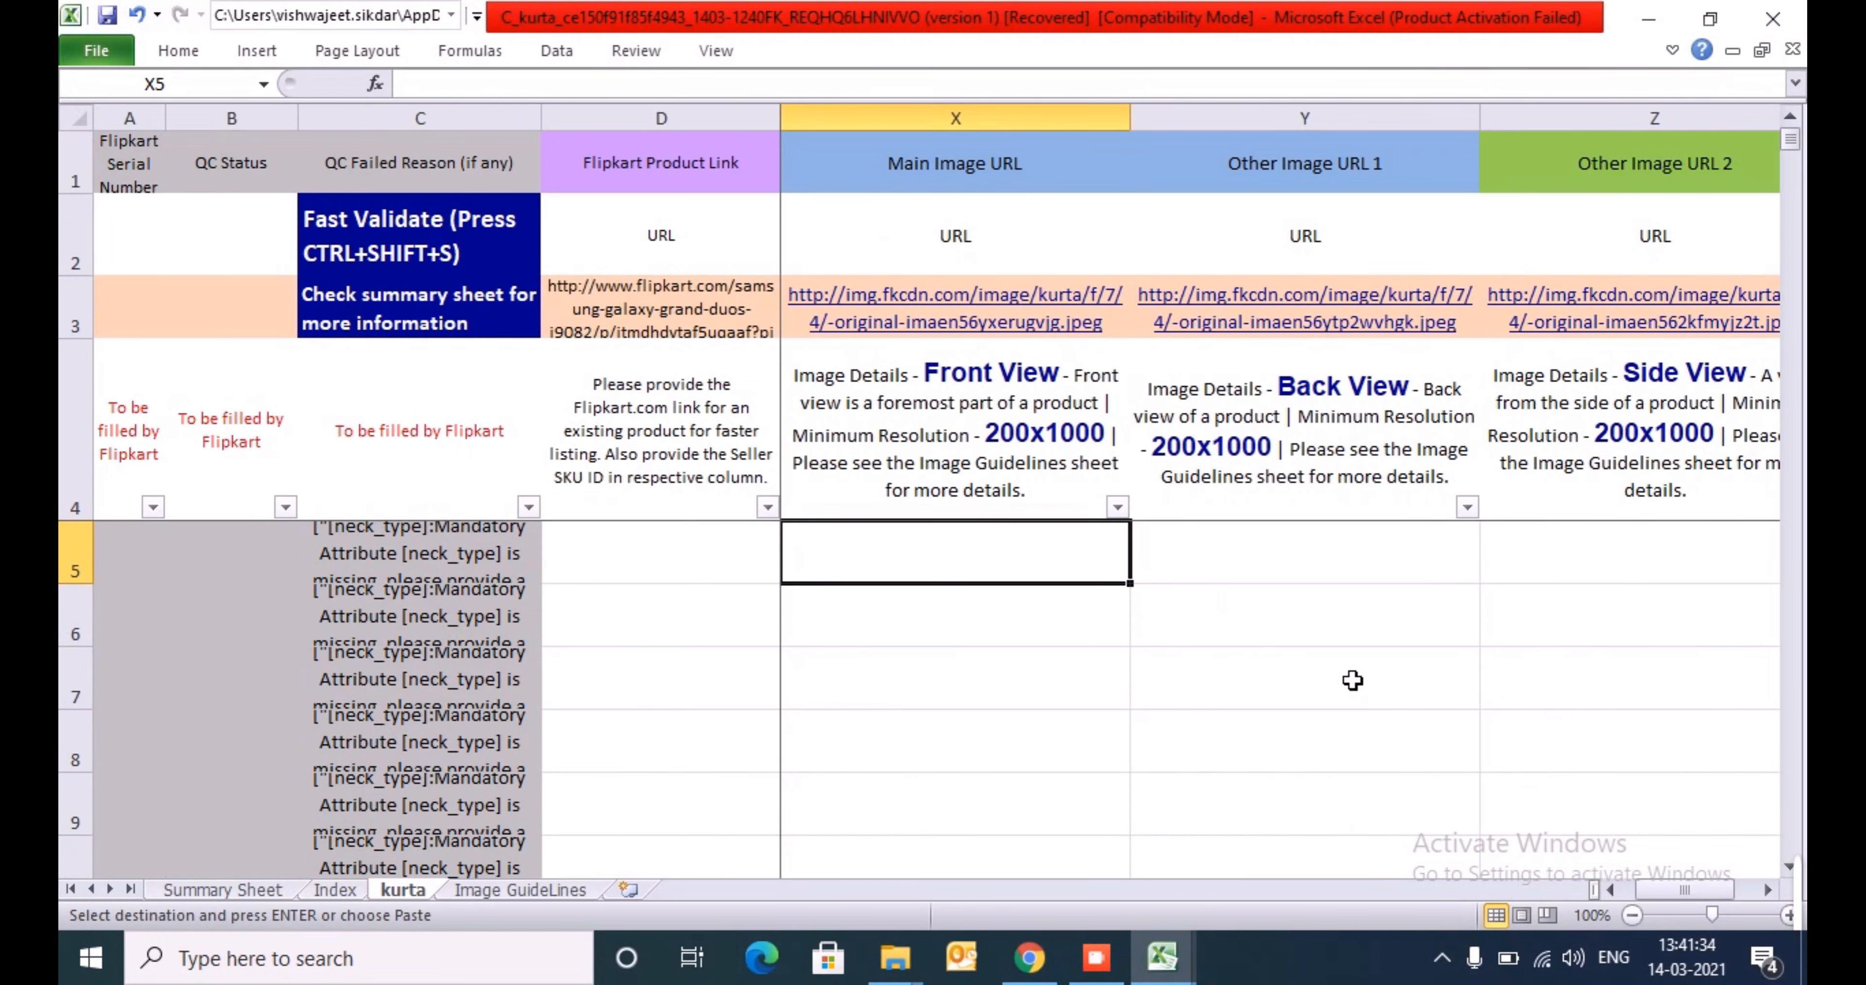
pyautogui.hotkey('ctrl', 'v')
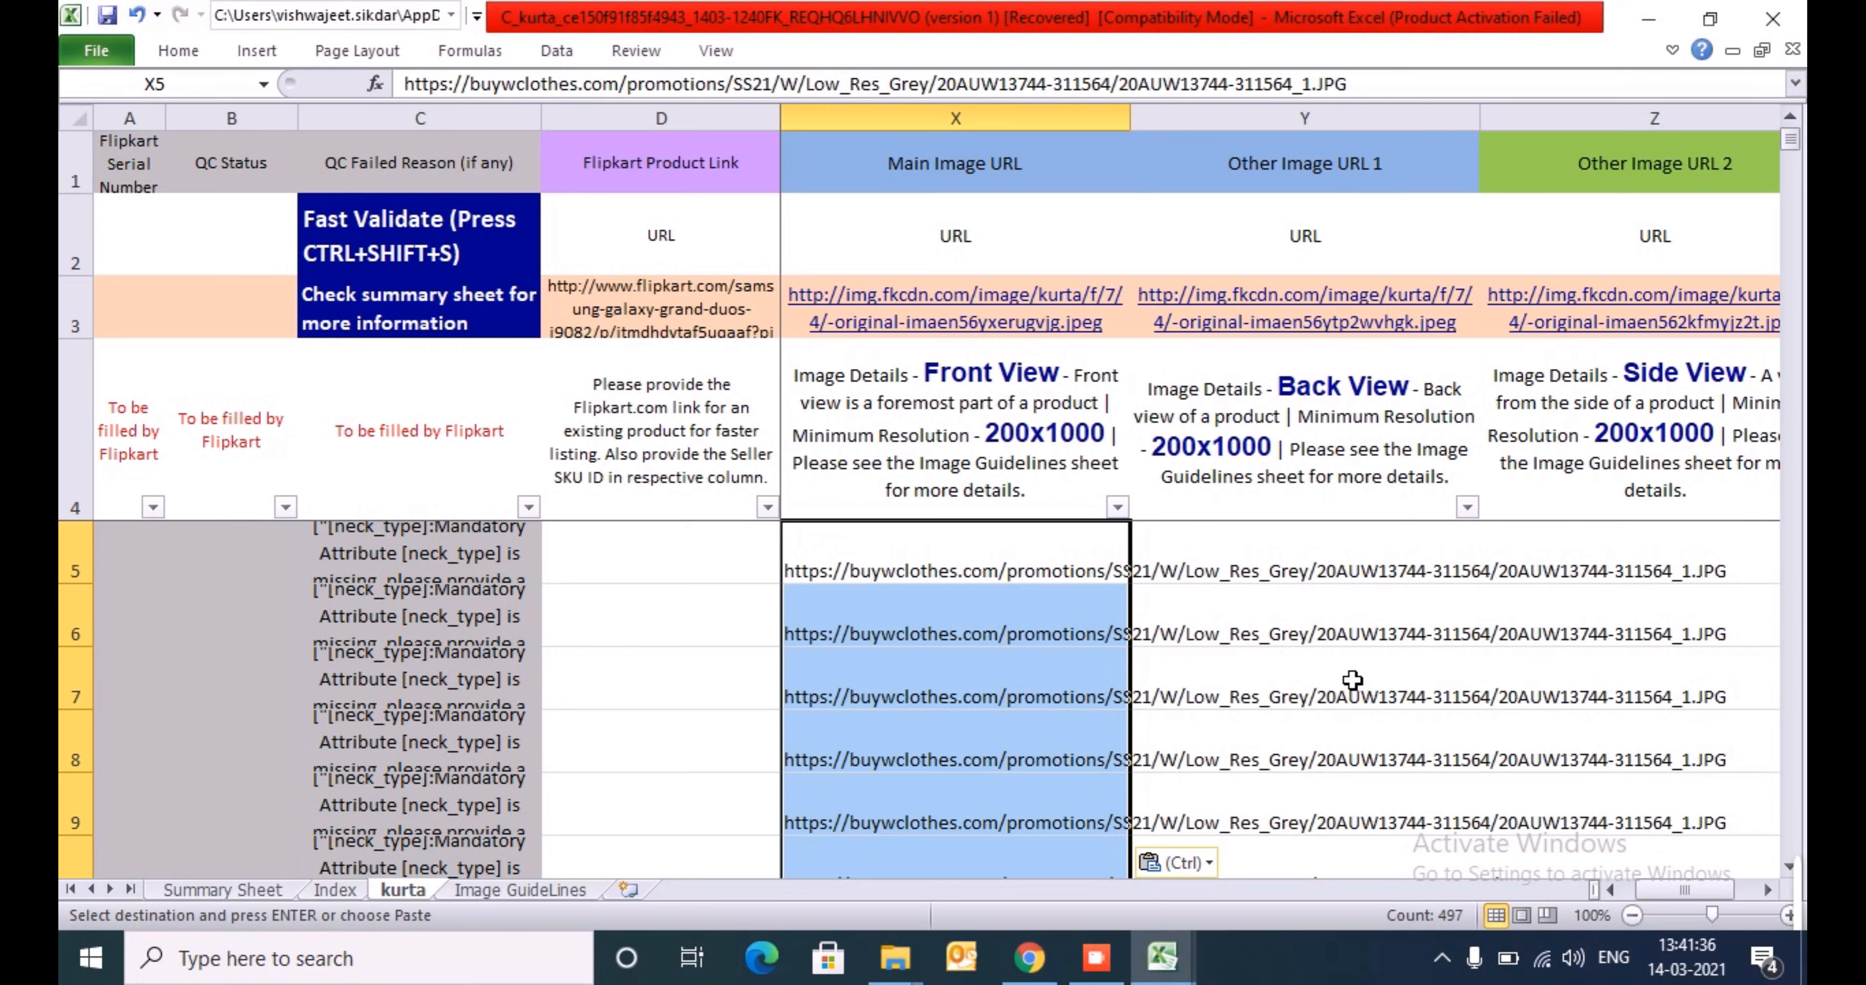
# - Look over the Other Image URL columns and the optional attribute headers from AC1 through BF1
pyautogui.press('Right')
pyautogui.press('Right')
pyautogui.press('Right')
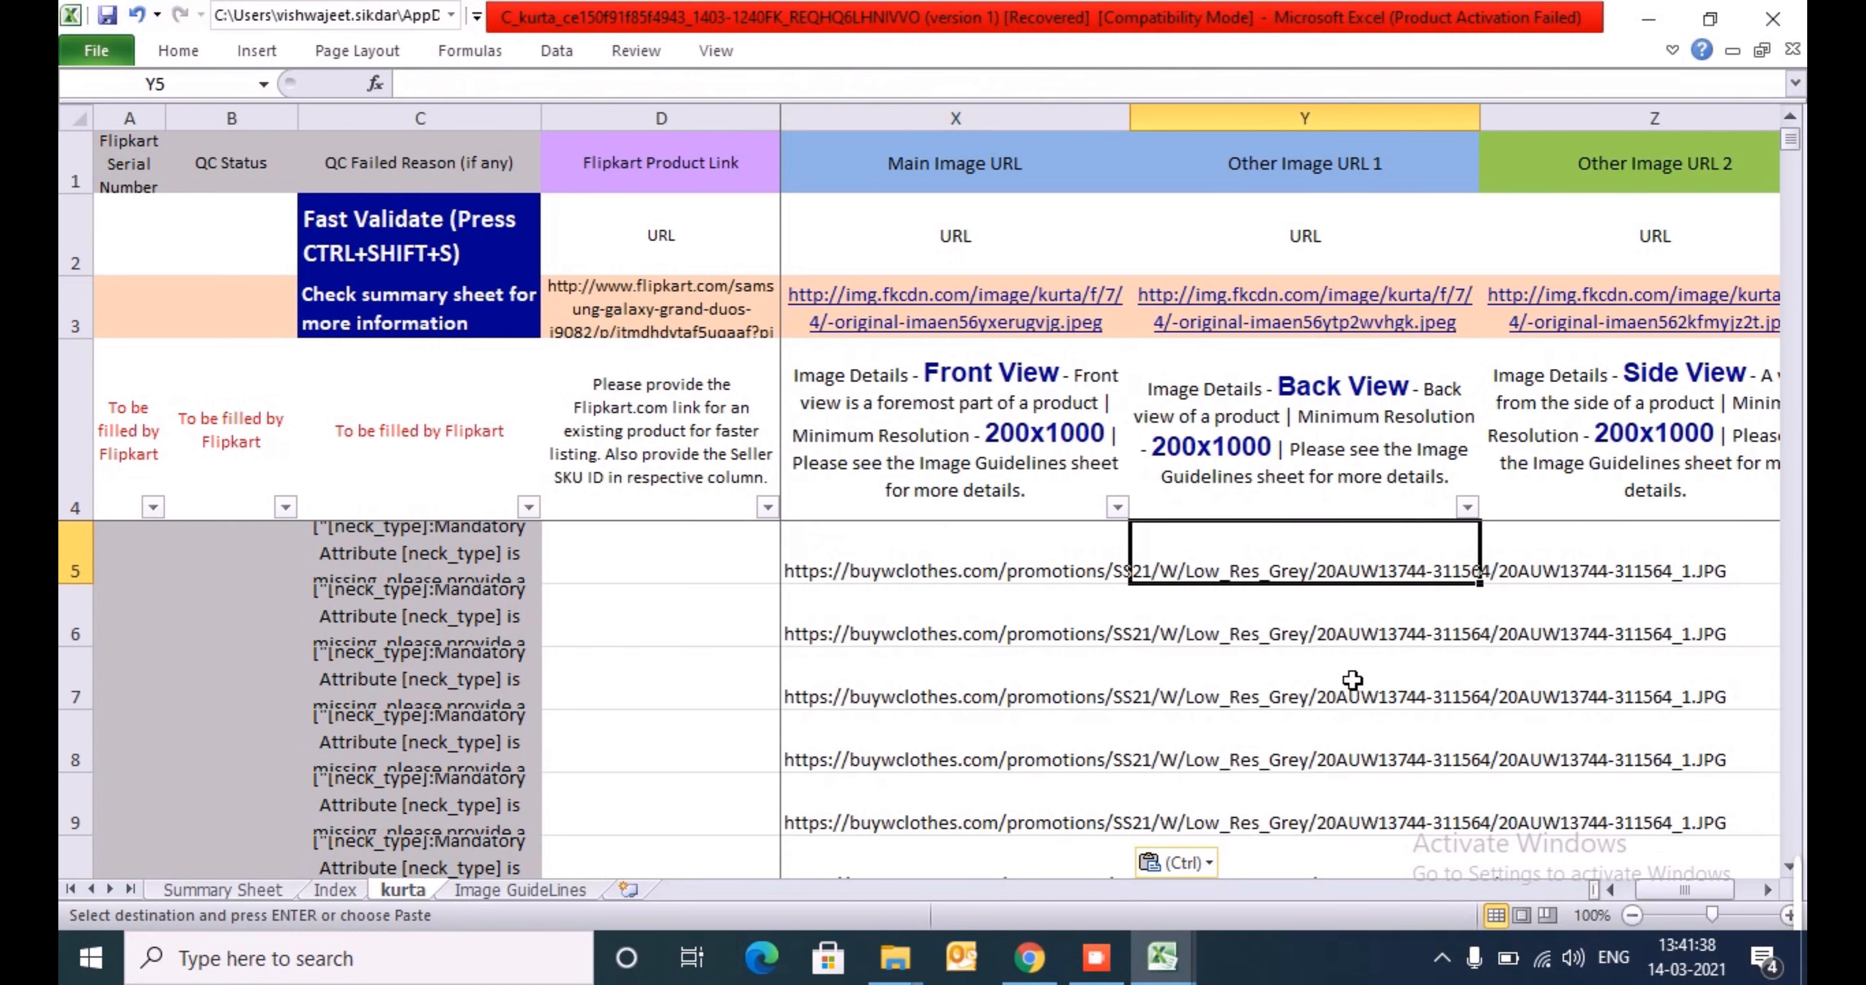
pyautogui.press('Right')
pyautogui.press('Right')
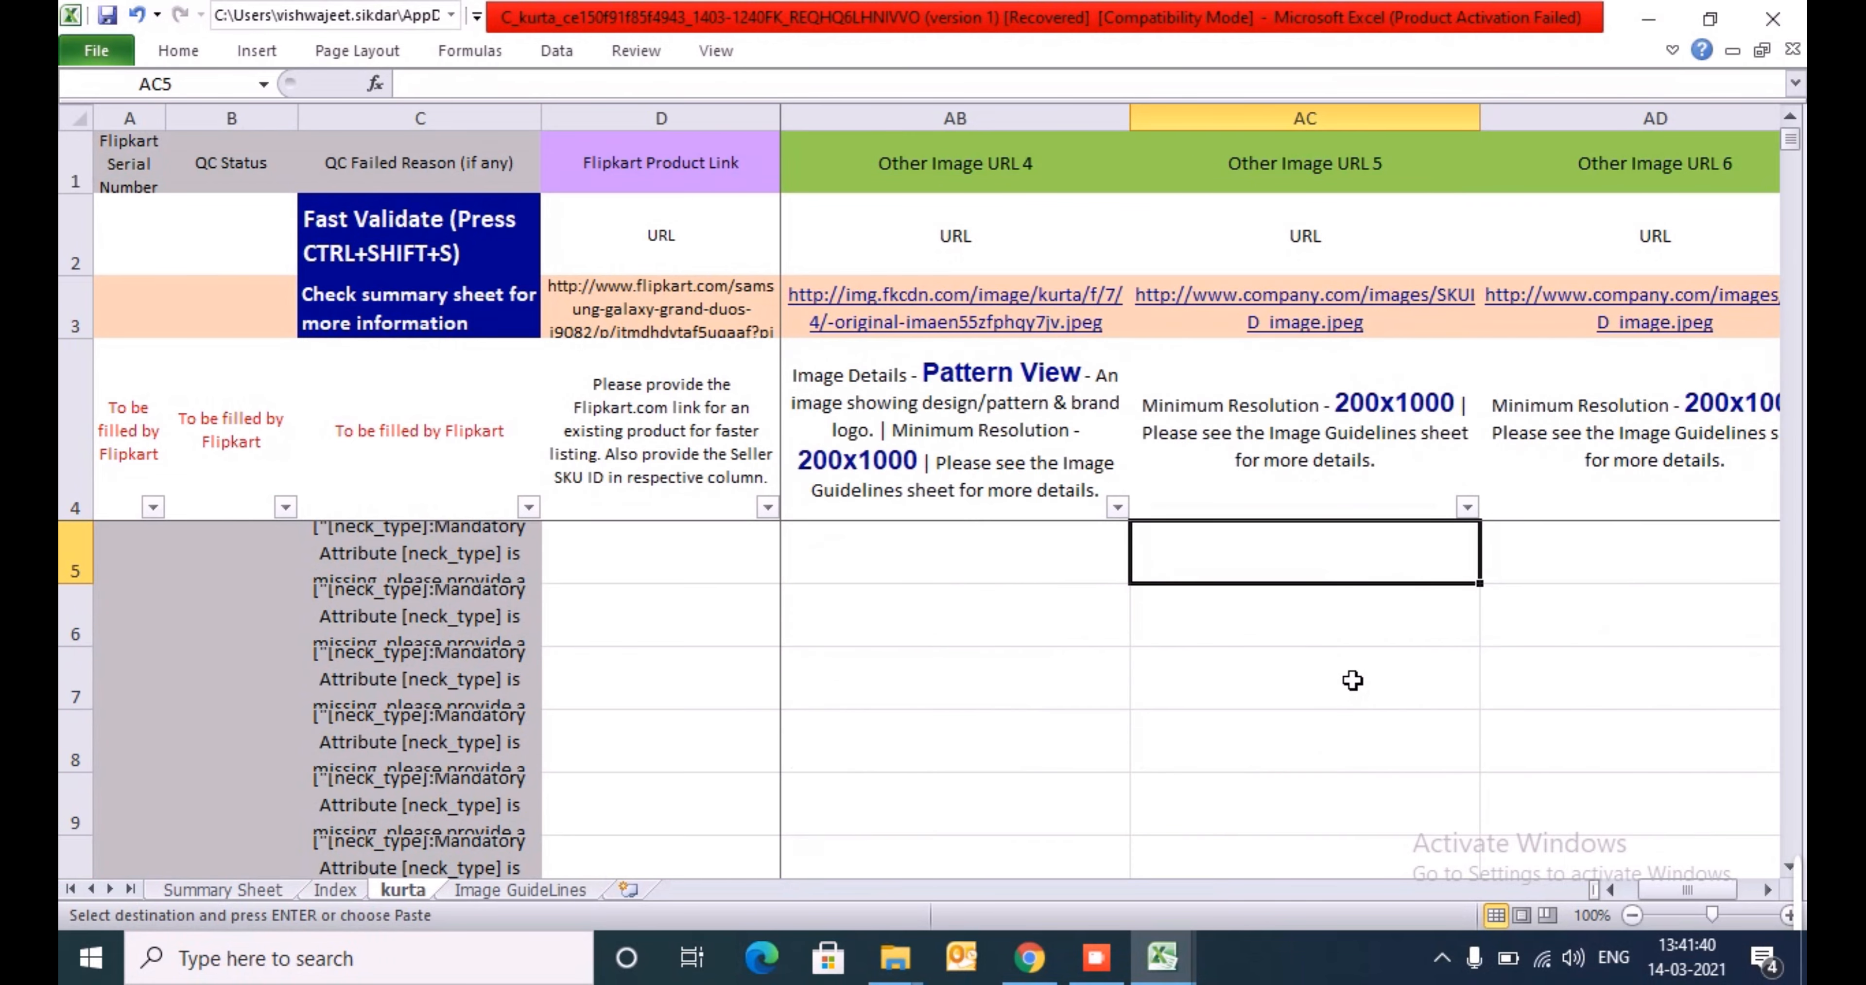
pyautogui.press('Up')
pyautogui.press('Up')
pyautogui.press('Up')
pyautogui.press('Up')
pyautogui.hotkey('shift', 'Right')
pyautogui.hotkey('shift', 'Right')
pyautogui.hotkey('shift', 'Right')
pyautogui.hotkey('shift', 'Right')
pyautogui.hotkey('shift', 'Right')
pyautogui.hotkey('shift', 'Right')
pyautogui.hotkey('shift', 'Right')
pyautogui.hotkey('shift', 'Right')
pyautogui.hotkey('shift', 'Right')
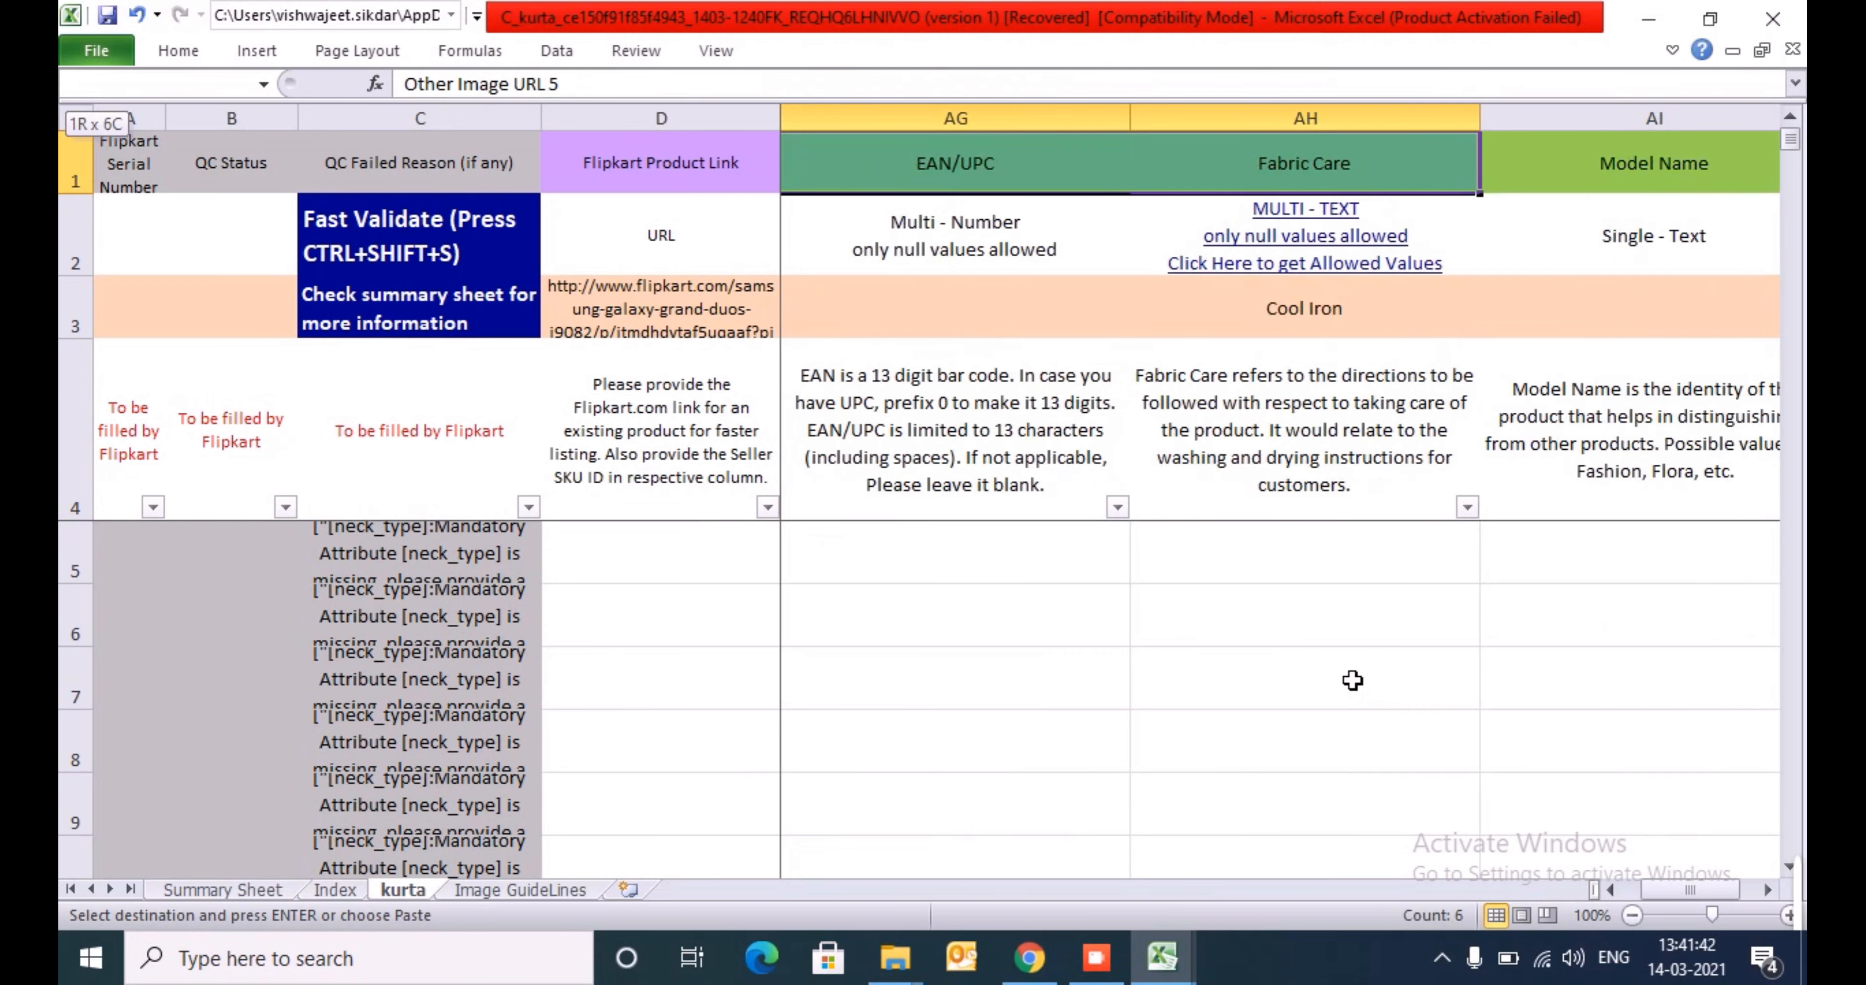
pyautogui.hotkey('shift', 'Right')
pyautogui.hotkey('shift', 'Right')
pyautogui.hotkey('shift', 'Right')
pyautogui.hotkey('shift', 'Right')
pyautogui.hotkey('shift', 'Right')
pyautogui.hotkey('shift', 'Right')
pyautogui.hotkey('shift', 'Right')
pyautogui.hotkey('shift', 'Right')
pyautogui.hotkey('shift', 'Right')
pyautogui.hotkey('shift', 'Right')
pyautogui.hotkey('shift', 'Right')
pyautogui.hotkey('shift', 'Right')
pyautogui.hotkey('shift', 'Right')
pyautogui.hotkey('shift', 'Right')
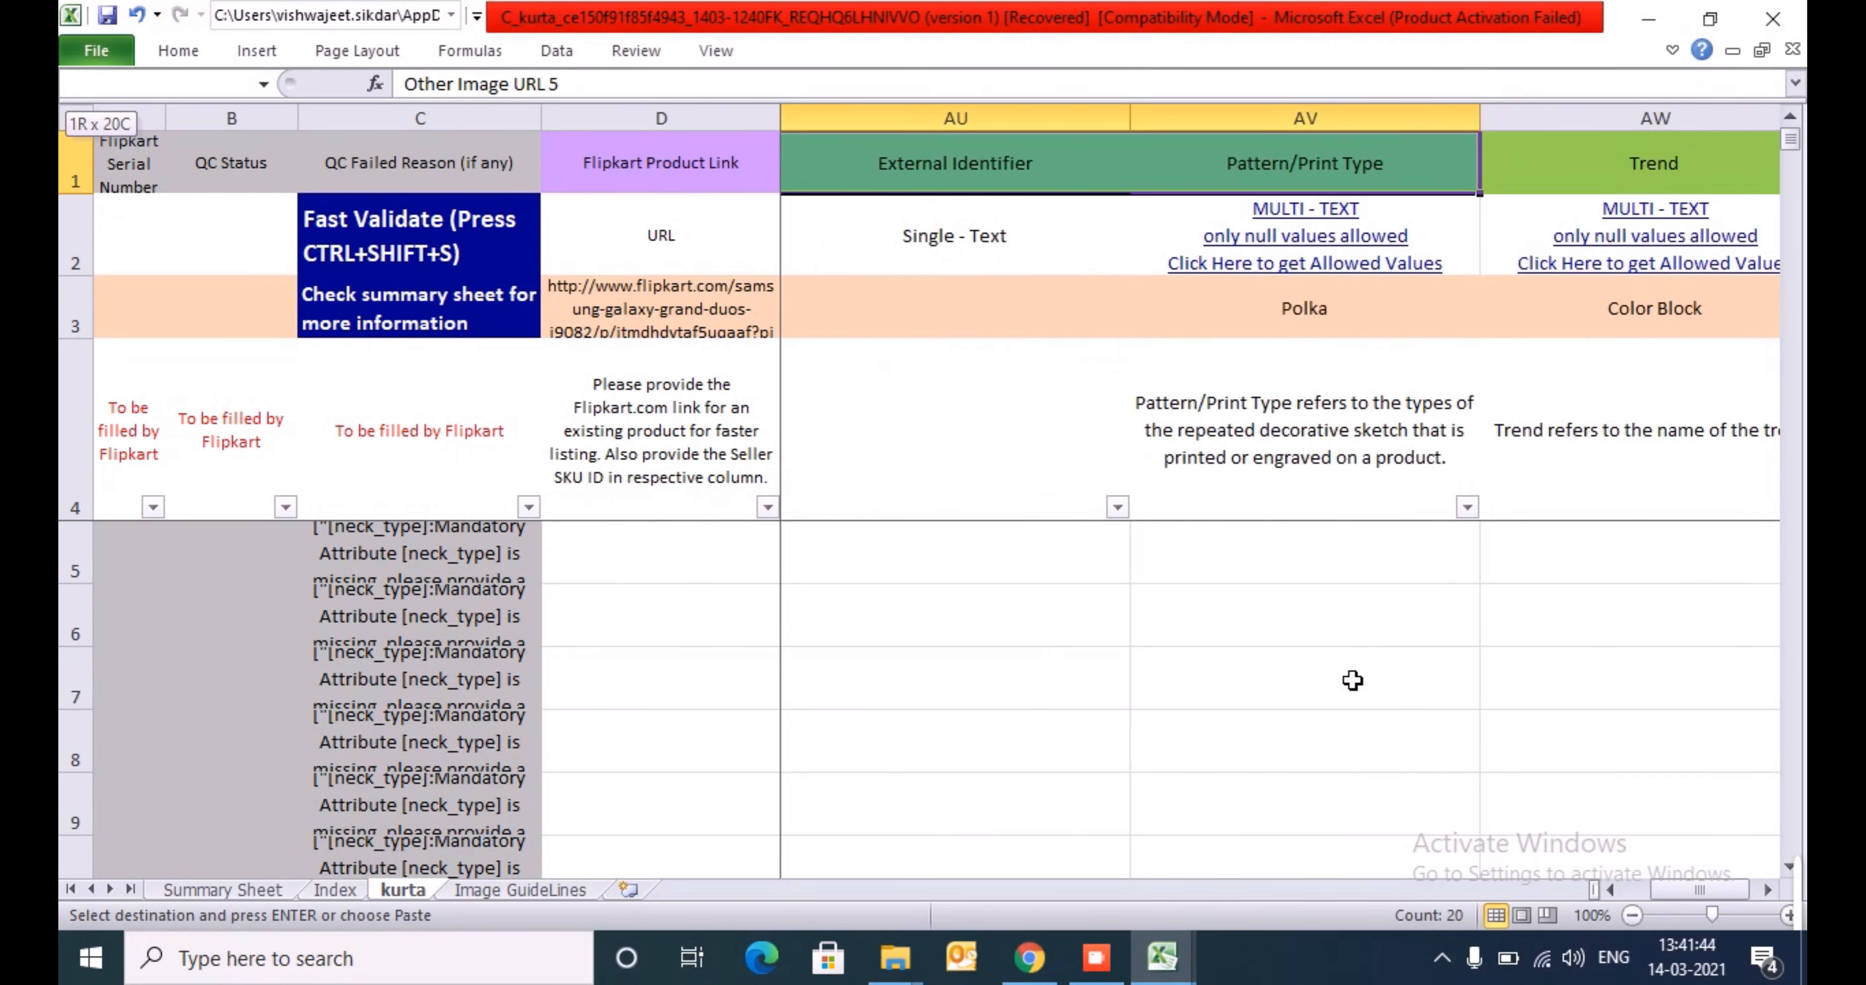
pyautogui.hotkey('shift', 'Right')
pyautogui.hotkey('shift', 'Right')
pyautogui.hotkey('shift', 'Right')
pyautogui.hotkey('shift', 'Right')
pyautogui.hotkey('shift', 'Right')
pyautogui.hotkey('shift', 'Right')
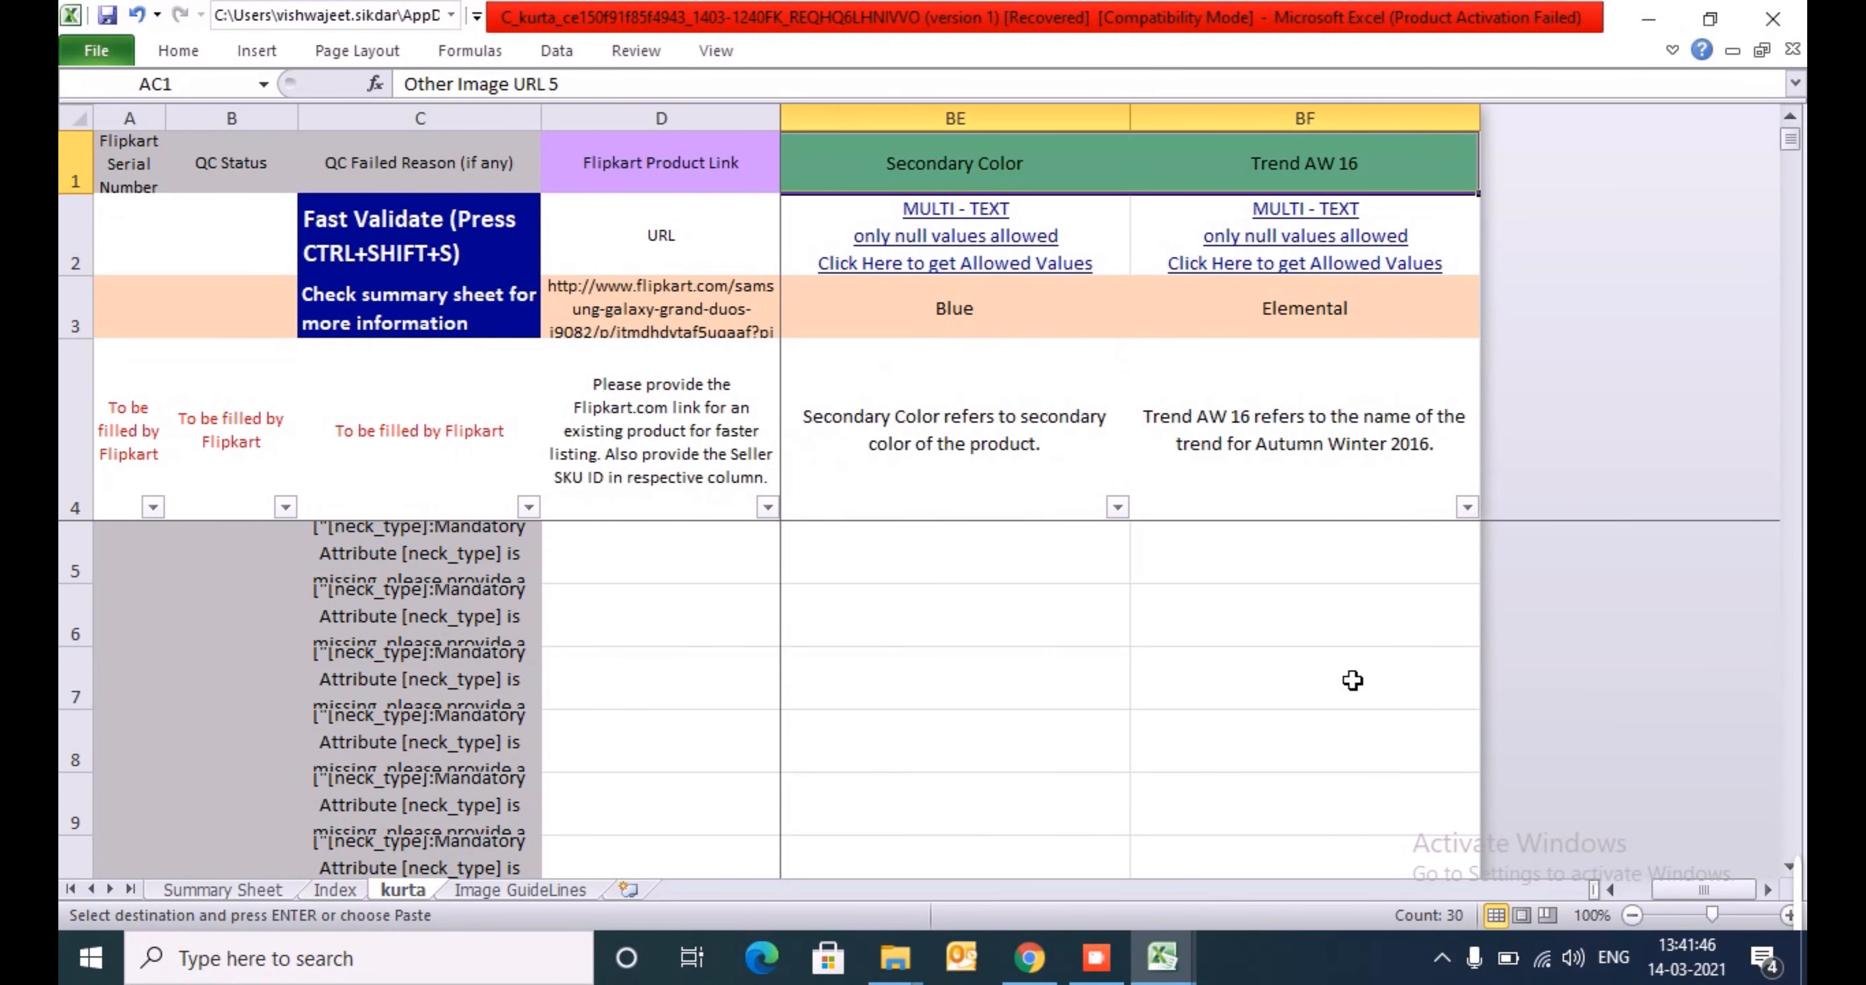
# - Go through the optional attribute headers again, from Other Image URL 5 to Secondary Color
pyautogui.press('Down')
pyautogui.press('Up')
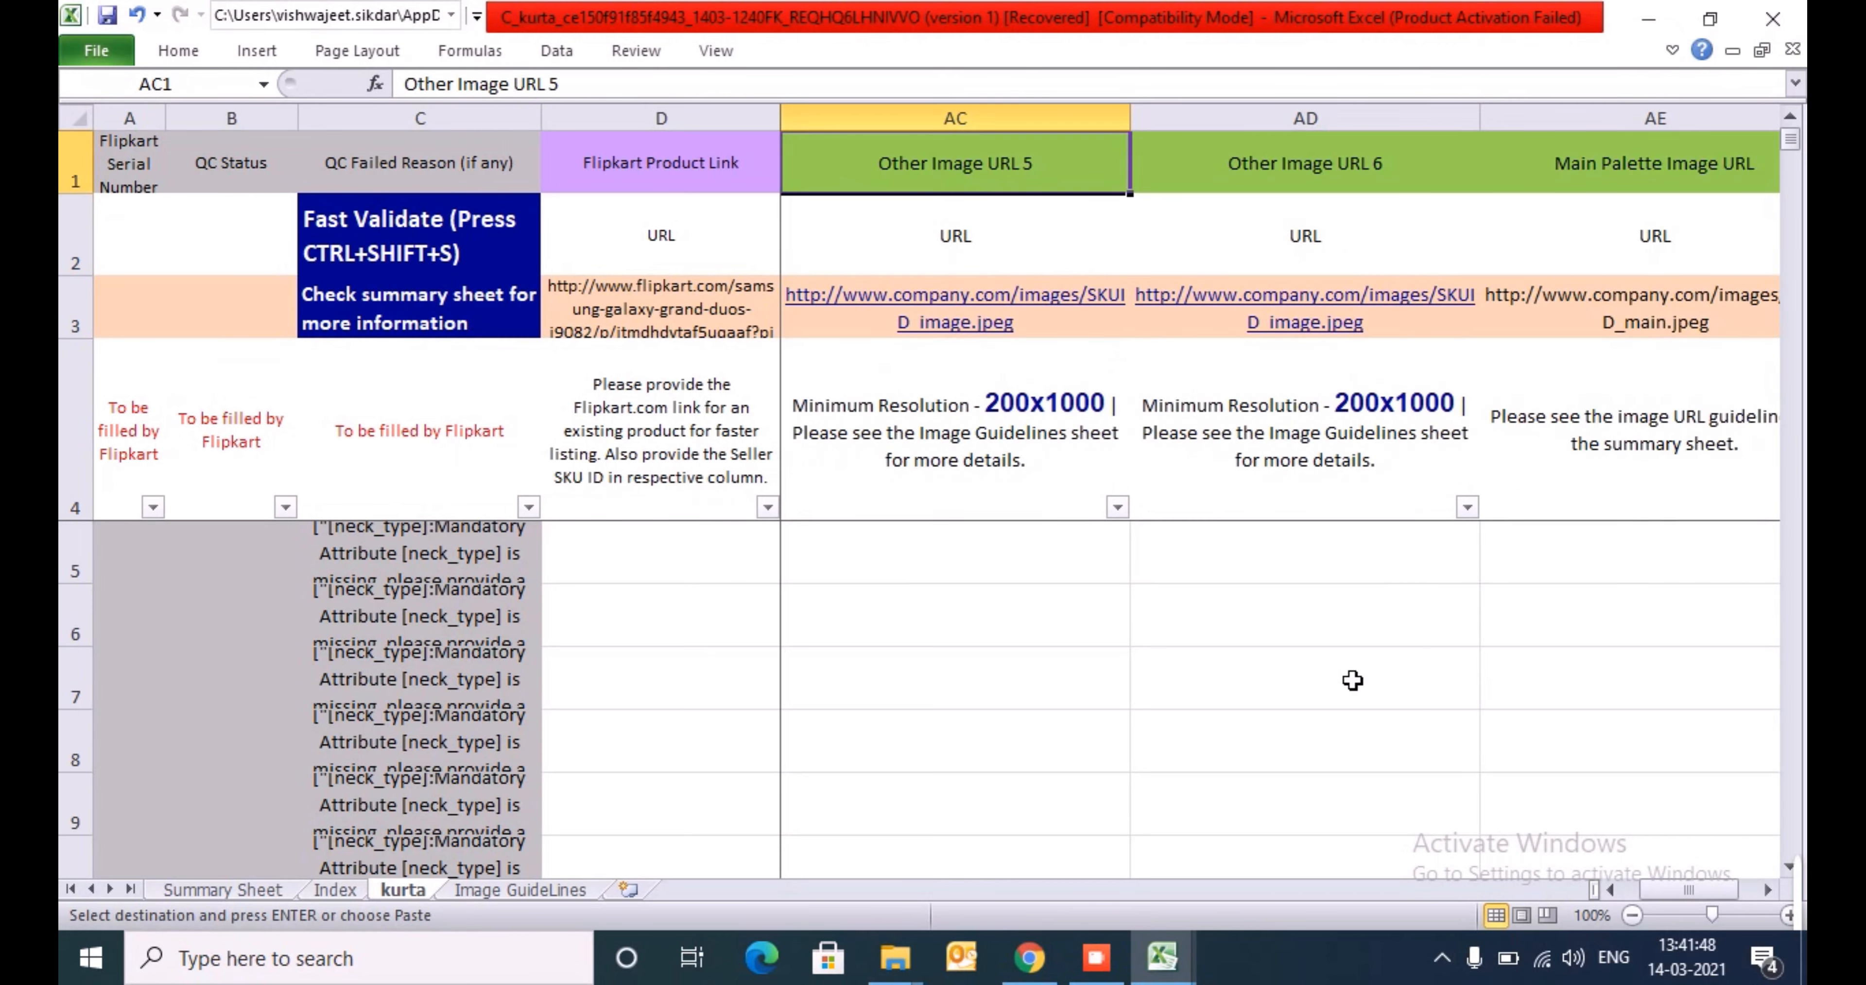
pyautogui.press('Right')
pyautogui.press('Right')
pyautogui.press('Right')
pyautogui.press('Right')
pyautogui.press('Right')
pyautogui.press('Right')
pyautogui.press('Right')
pyautogui.press('Right')
pyautogui.press('Right')
pyautogui.press('Right')
pyautogui.press('Right')
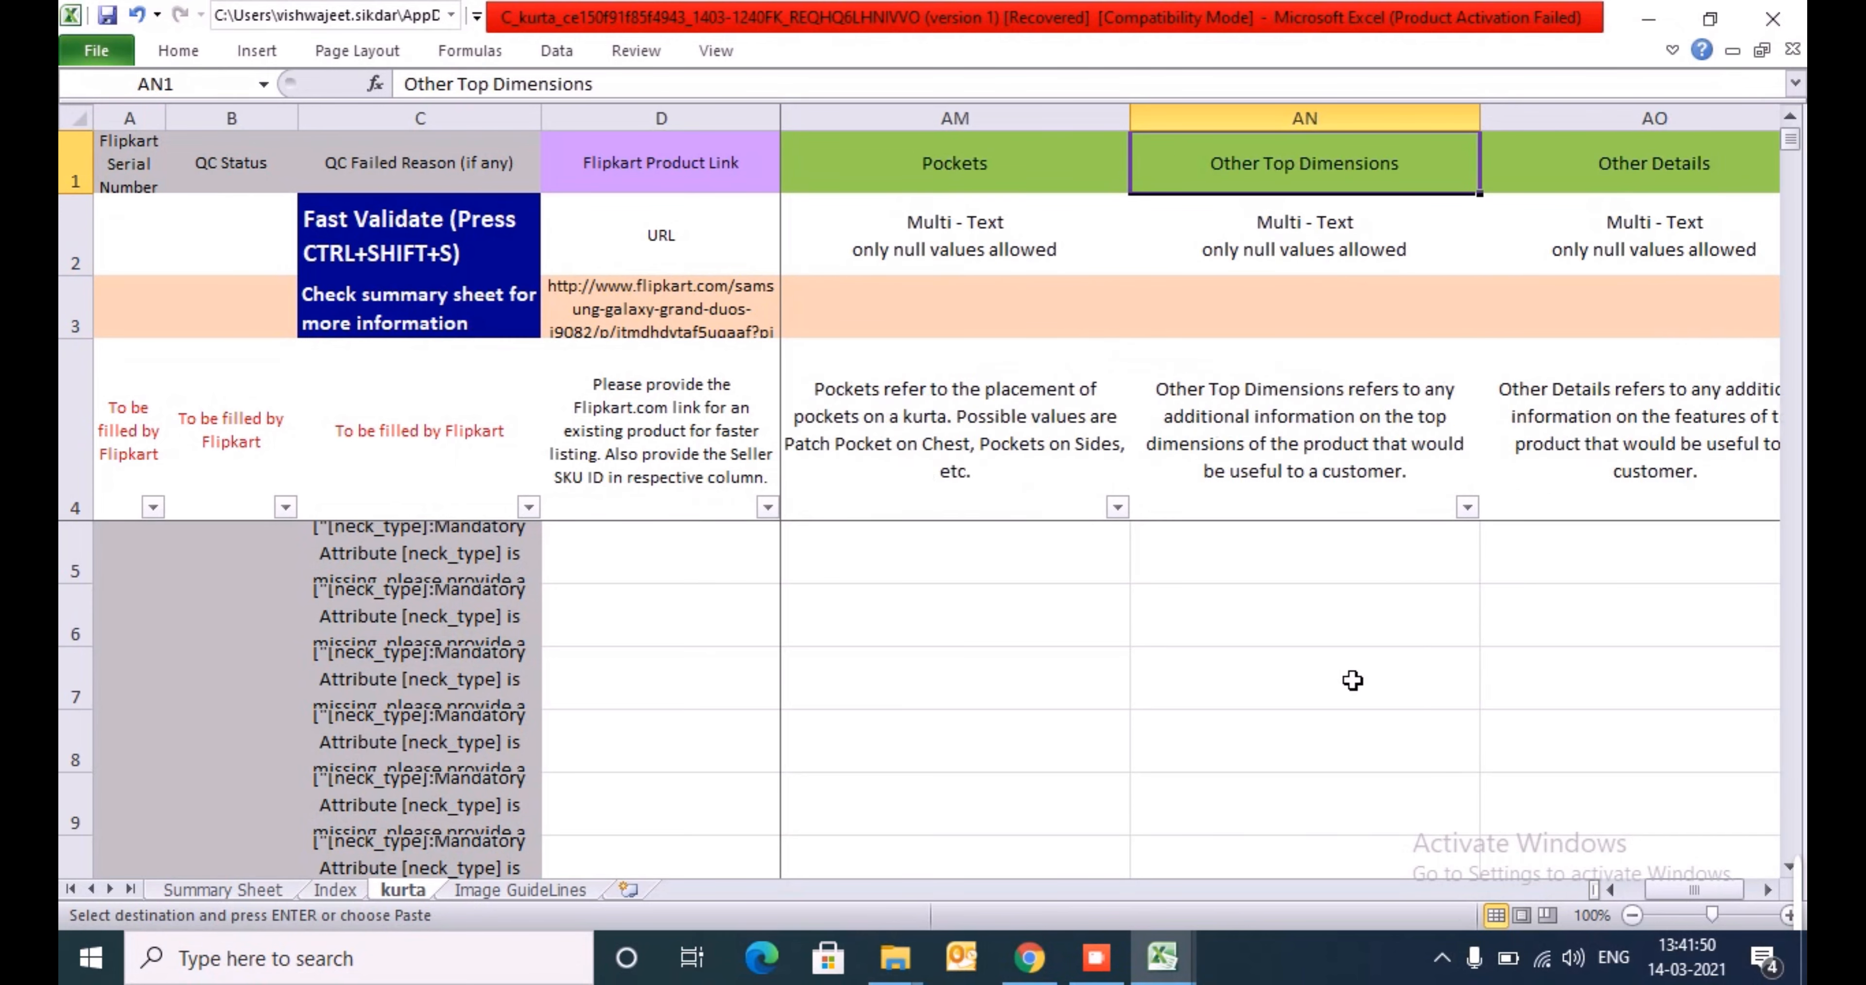
pyautogui.press('Right')
pyautogui.press('Right')
pyautogui.press('Right')
pyautogui.press('Right')
pyautogui.press('Right')
pyautogui.press('Right')
pyautogui.press('Right')
pyautogui.press('Right')
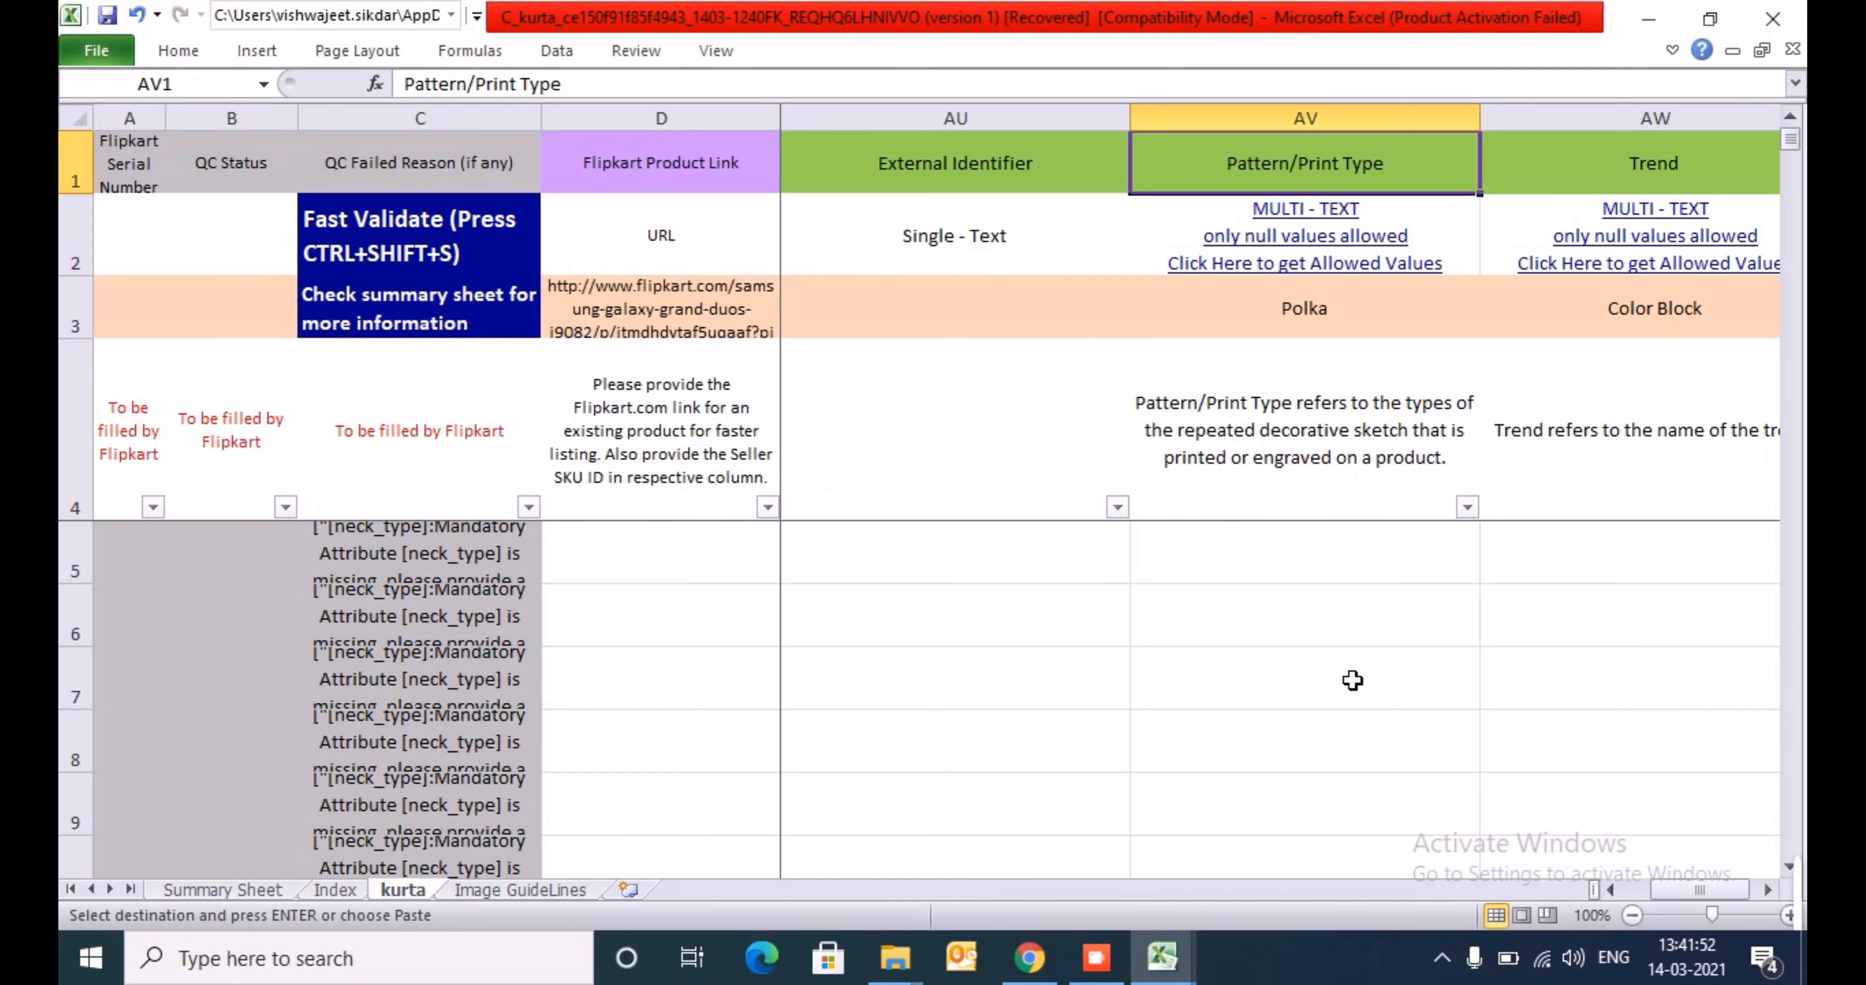
pyautogui.press('Right')
pyautogui.press('Right')
pyautogui.press('Right')
pyautogui.press('Right')
pyautogui.press('Right')
pyautogui.press('Right')
pyautogui.press('Right')
pyautogui.press('Right')
pyautogui.press('Right')
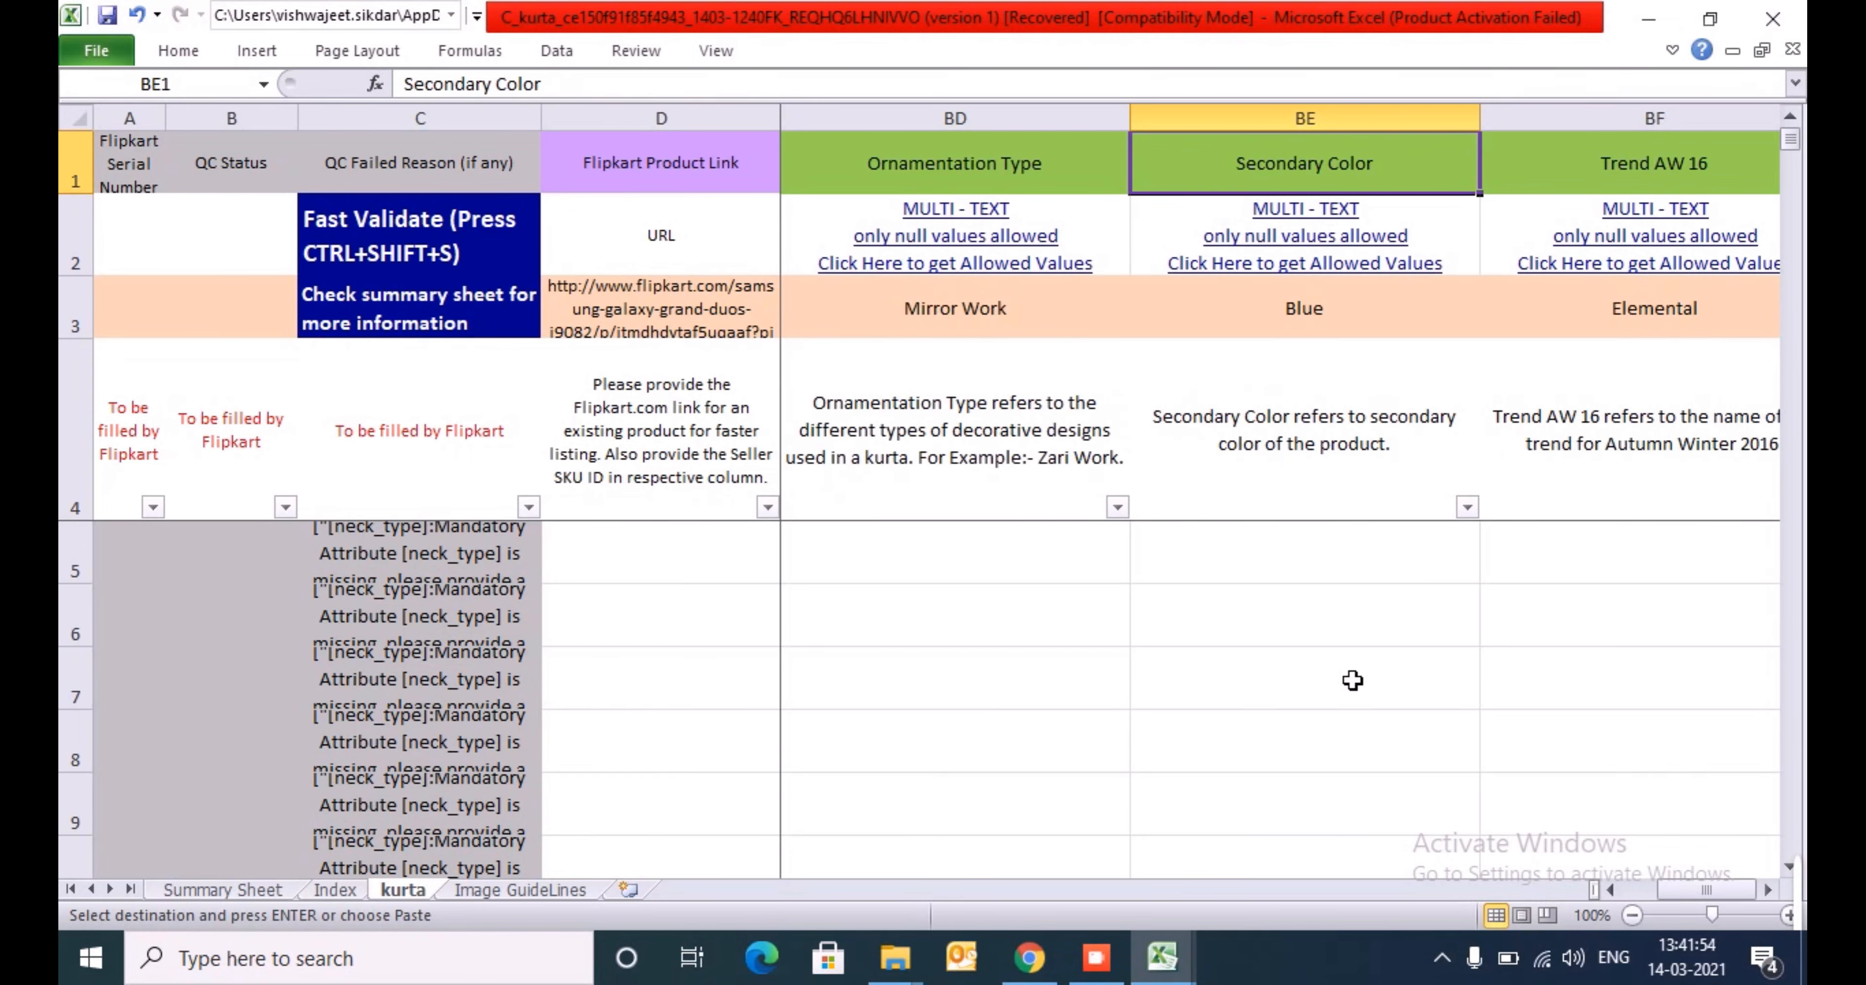
pyautogui.press('Down')
pyautogui.press('Down')
pyautogui.press('Down')
pyautogui.press('Down')
pyautogui.press('Down')
pyautogui.press('Up')
pyautogui.press('Up')
pyautogui.press('Down')
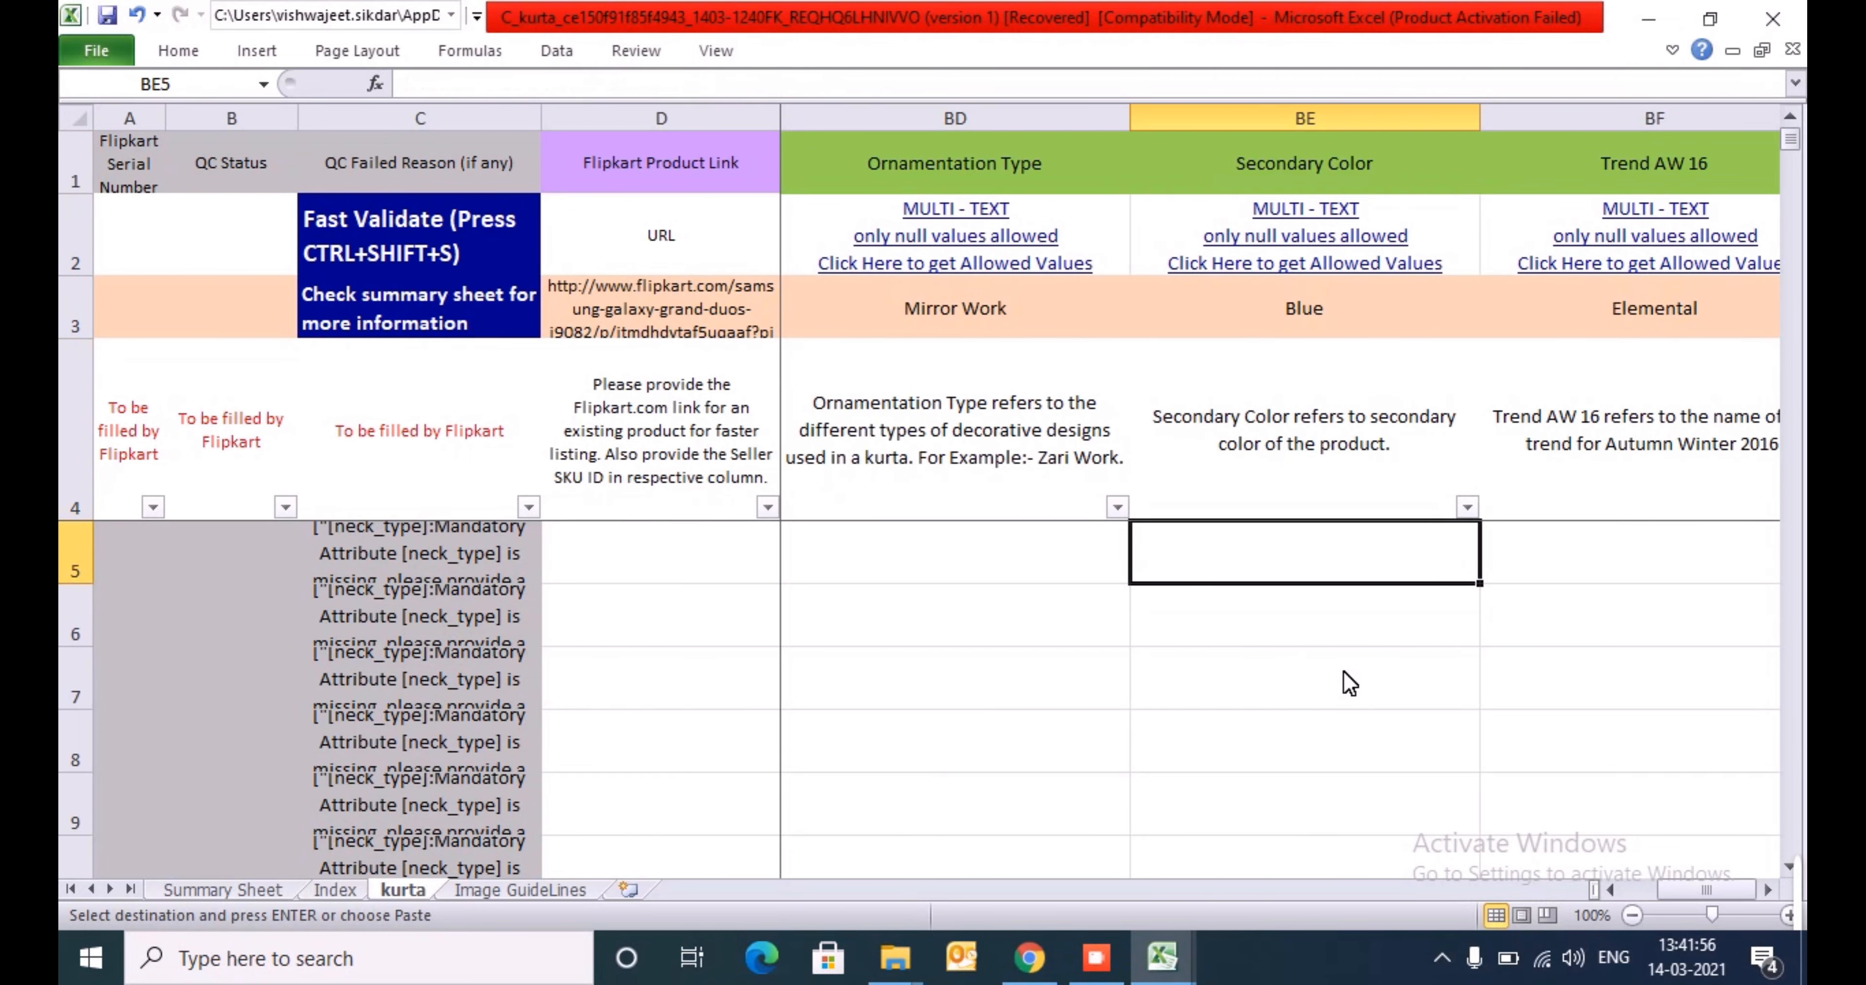
# - Review the first product row's mandatory columns from Seller SKU ID through Suitable For
pyautogui.hotkey('ctrl', 'Left')
pyautogui.hotkey('ctrl', 'Left')
pyautogui.hotkey('ctrl', 'Left')
pyautogui.hotkey('ctrl', 'Left')
pyautogui.hotkey('ctrl', 'Left')
pyautogui.hotkey('ctrl', 'Left')
pyautogui.press('Right')
pyautogui.press('Right')
pyautogui.press('Right')
pyautogui.press('Right')
pyautogui.press('Right')
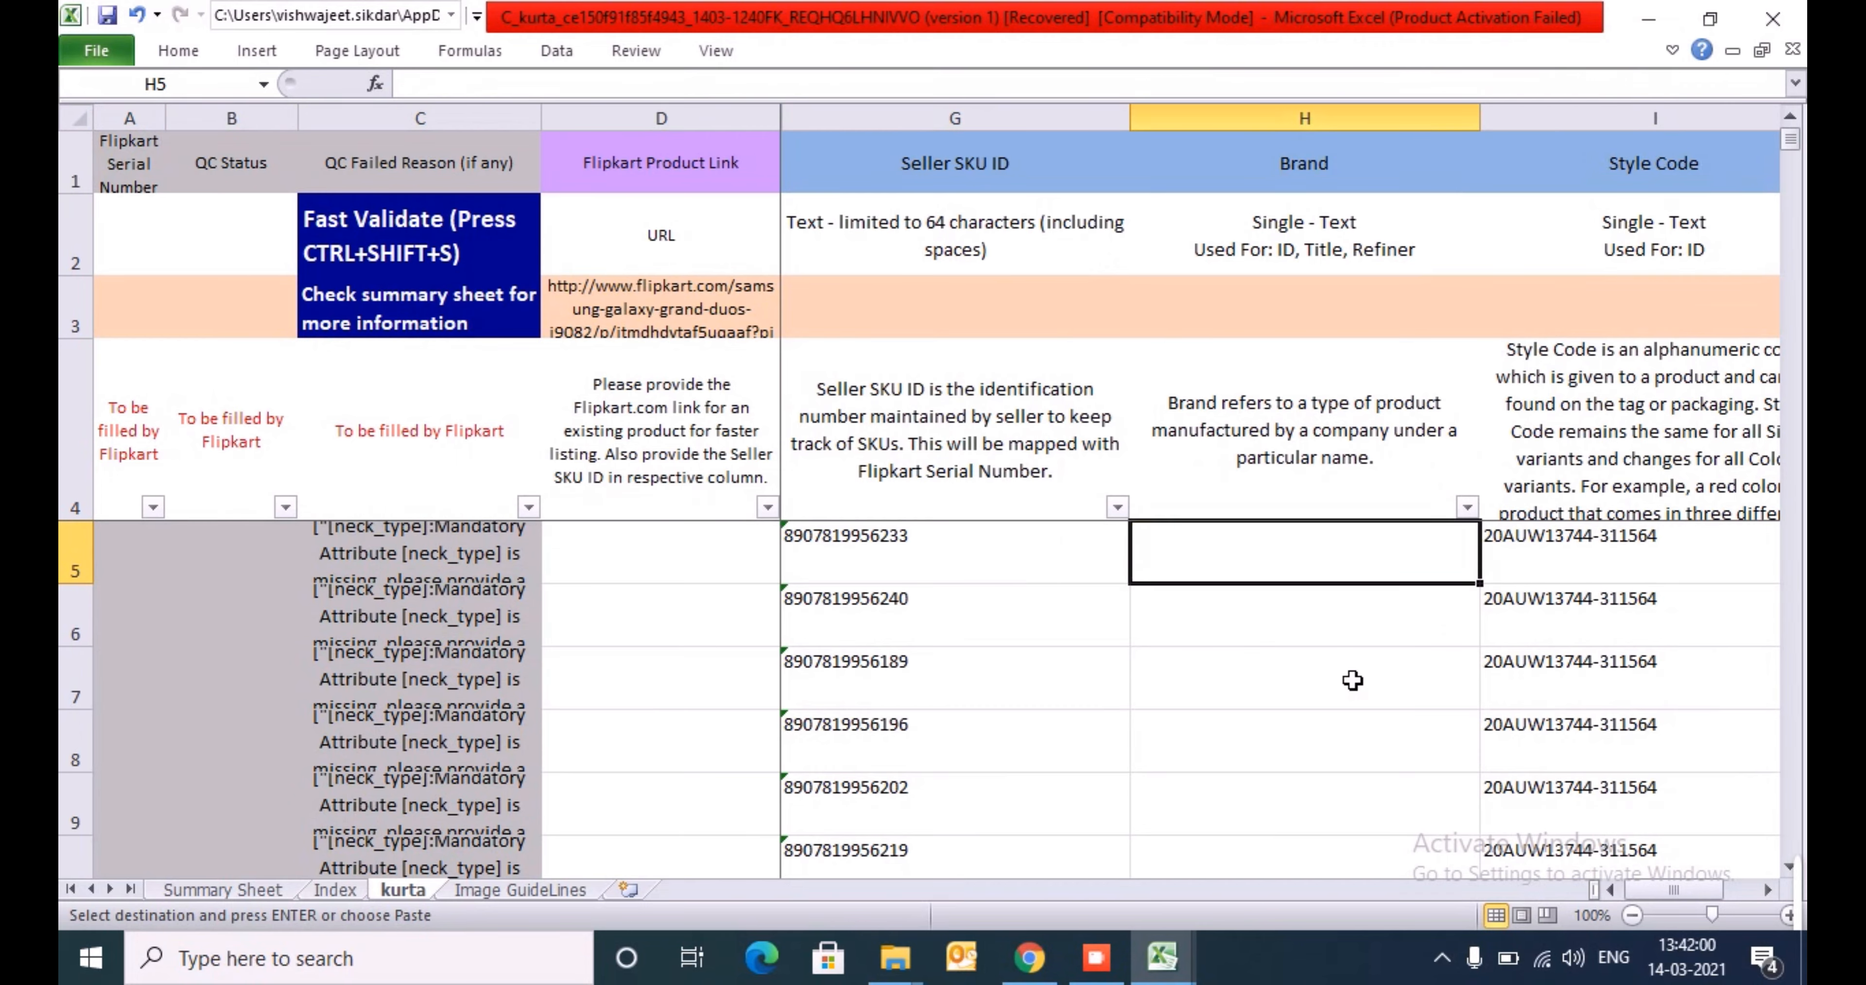
pyautogui.press('Right')
pyautogui.press('Right')
pyautogui.press('Right')
pyautogui.press('Right')
pyautogui.press('Right')
pyautogui.press('Right')
pyautogui.press('Right')
pyautogui.press('Right')
pyautogui.press('Right')
pyautogui.press('Right')
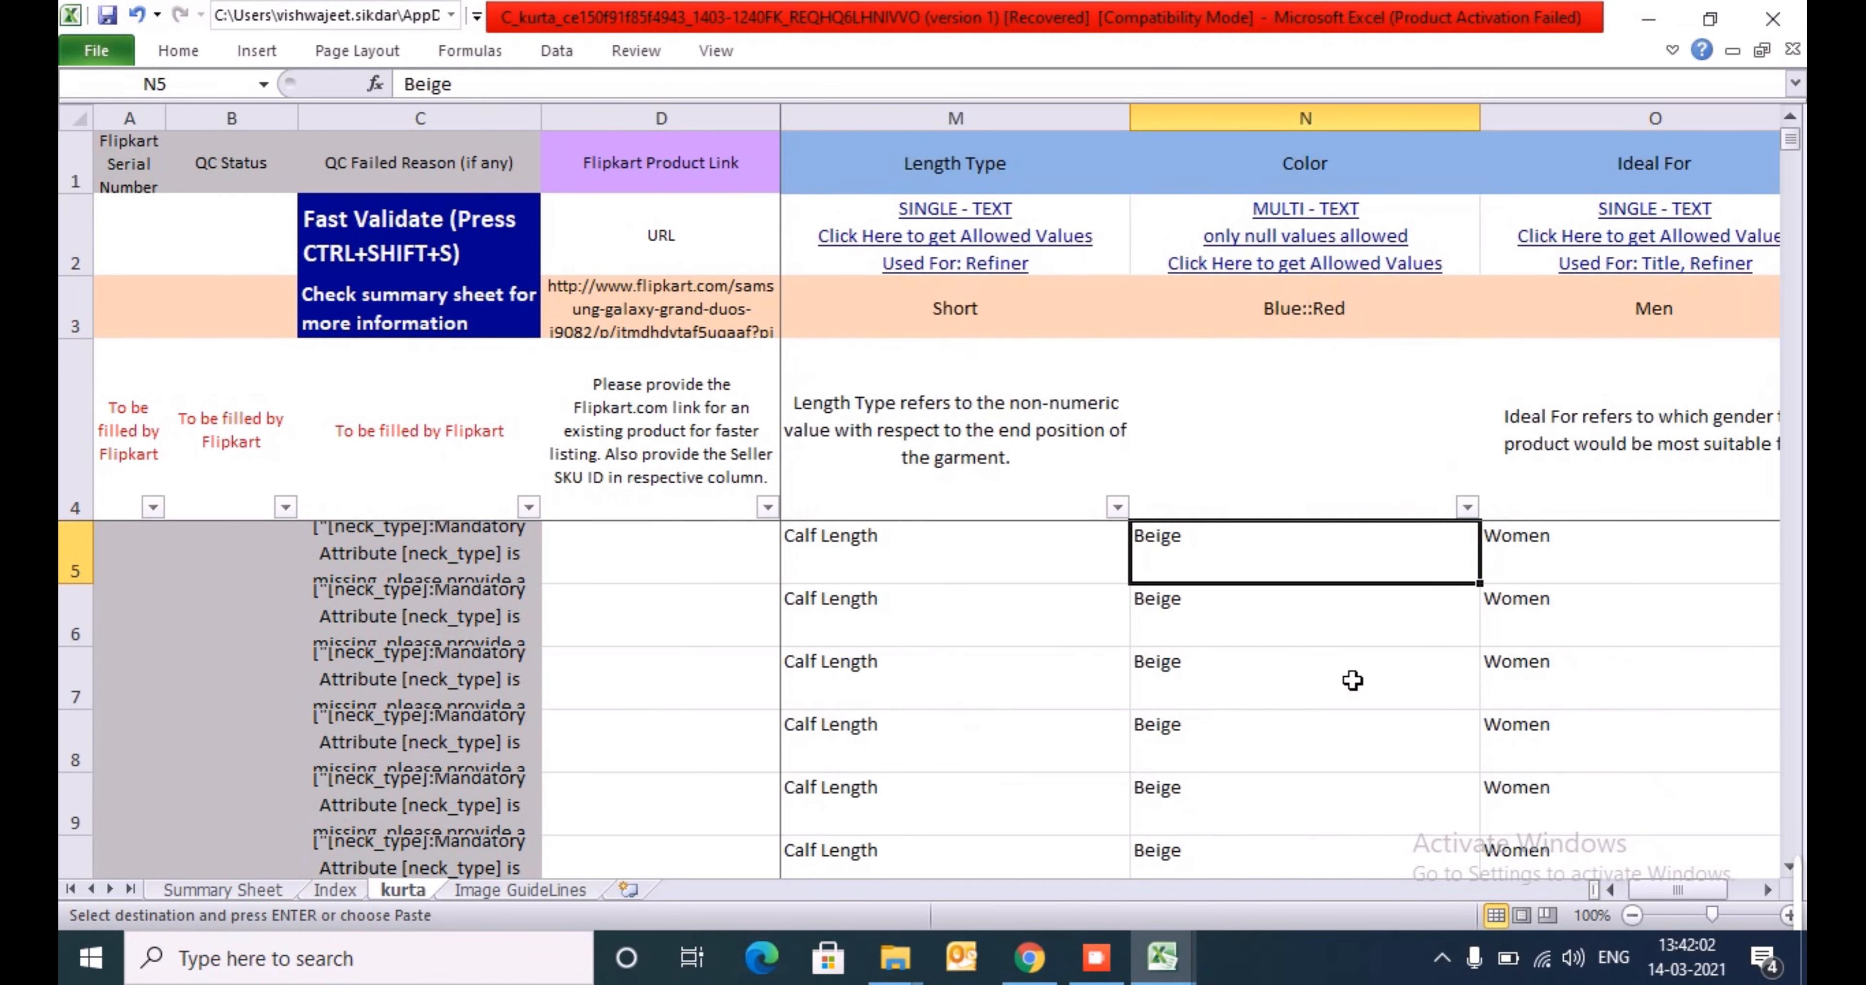
pyautogui.press('Right')
pyautogui.press('Right')
pyautogui.press('Right')
pyautogui.press('Right')
pyautogui.press('Right')
pyautogui.press('Right')
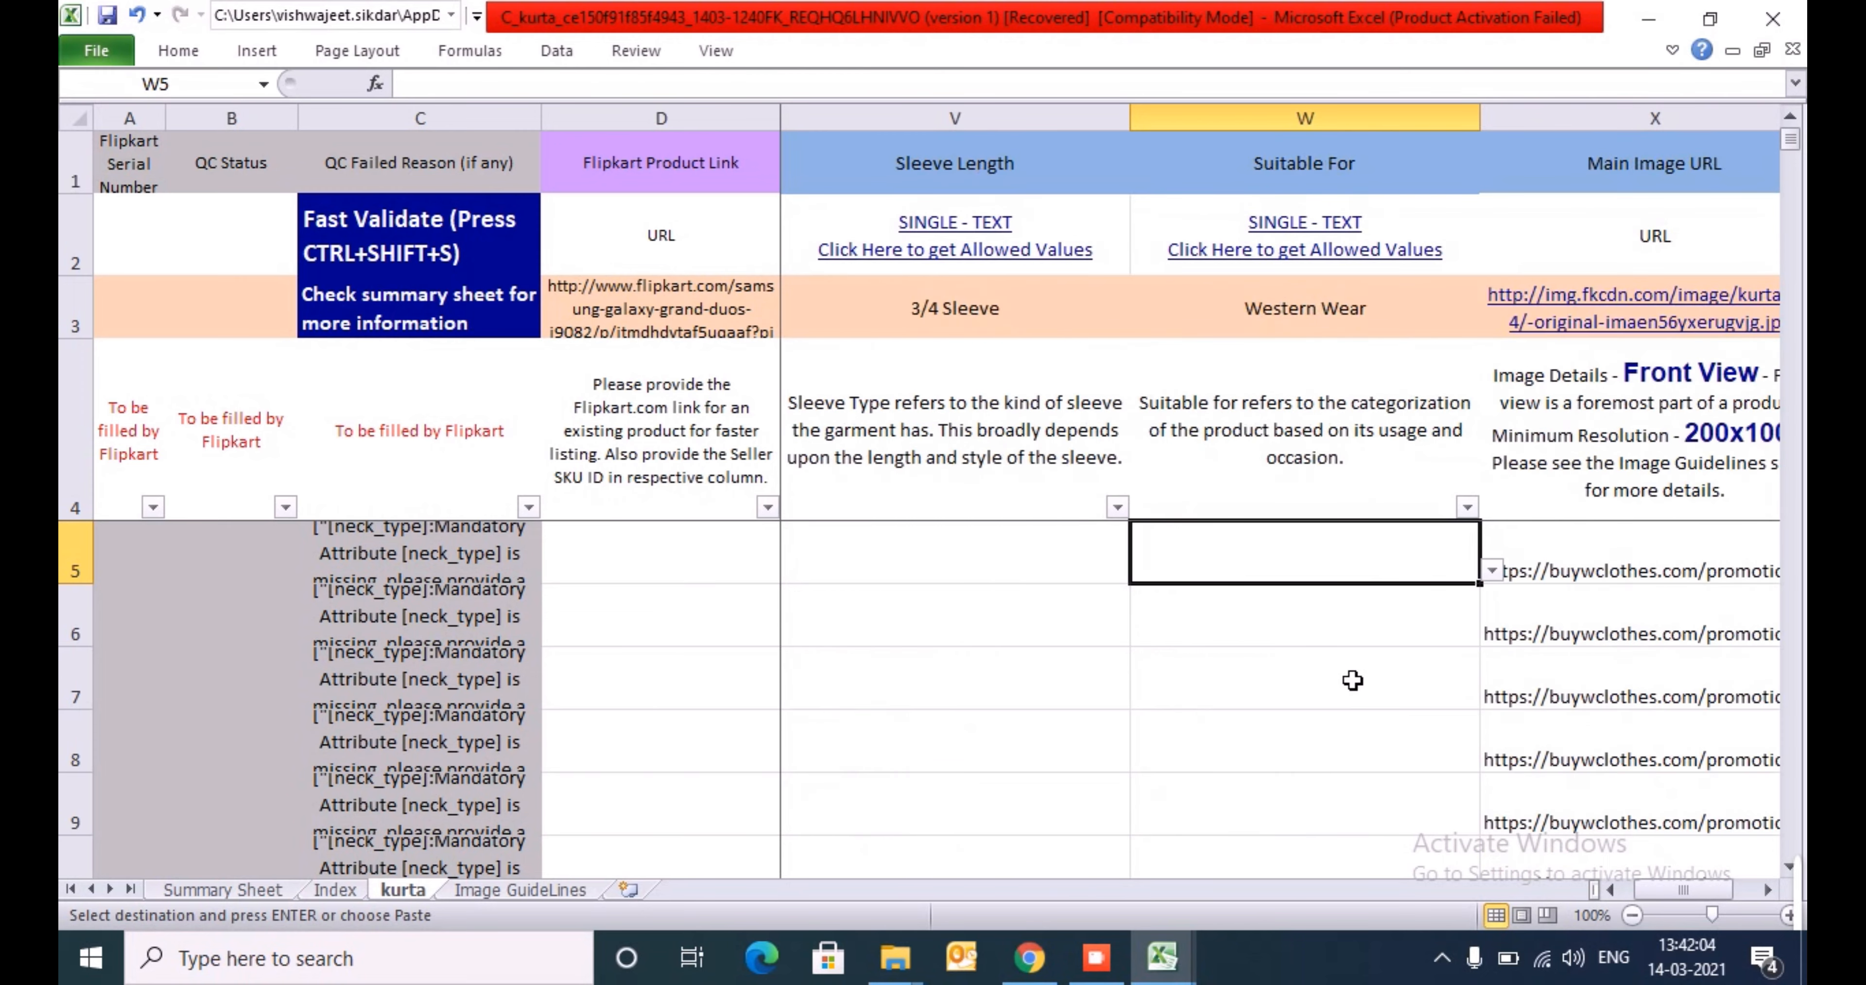
# - Paste the copied image URLs again into the Main Image URL column from X5
pyautogui.hotkey('ctrl', 'v')
pyautogui.press('Left')
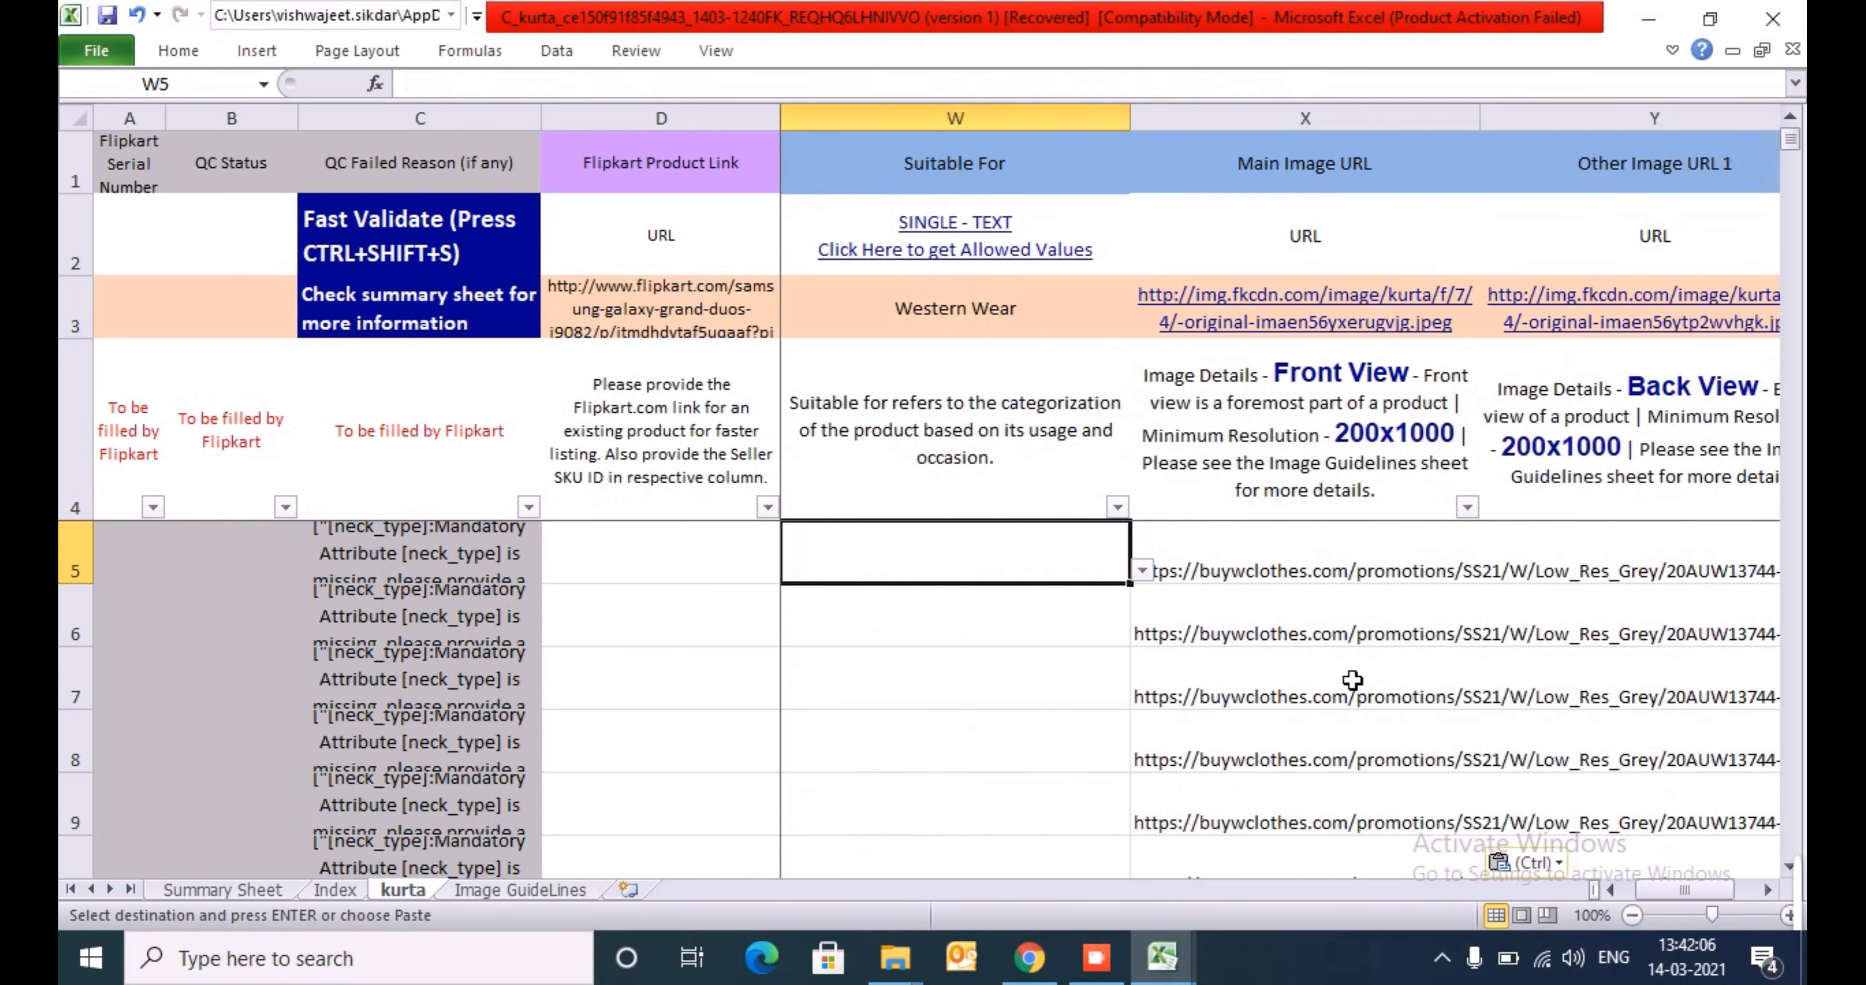
pyautogui.press('Right')
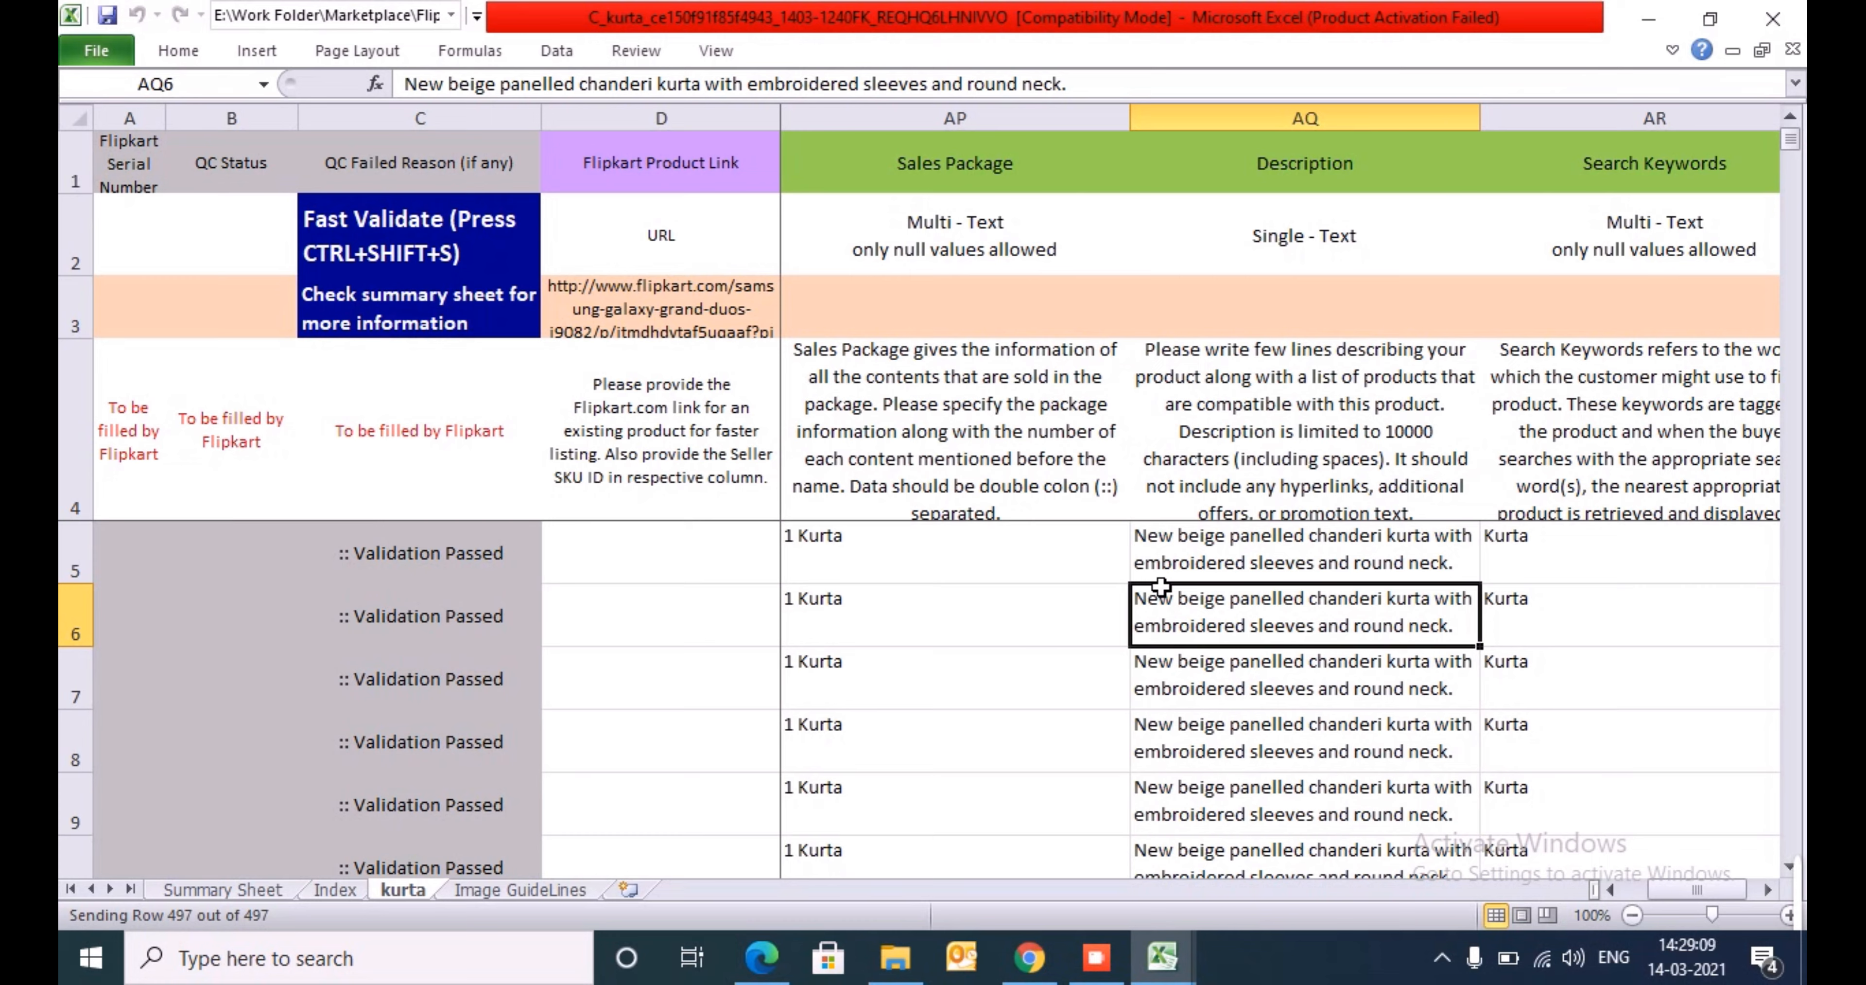
# - Review the first product row of the completed template from Description back to QC Failed Reason
pyautogui.press('Up')
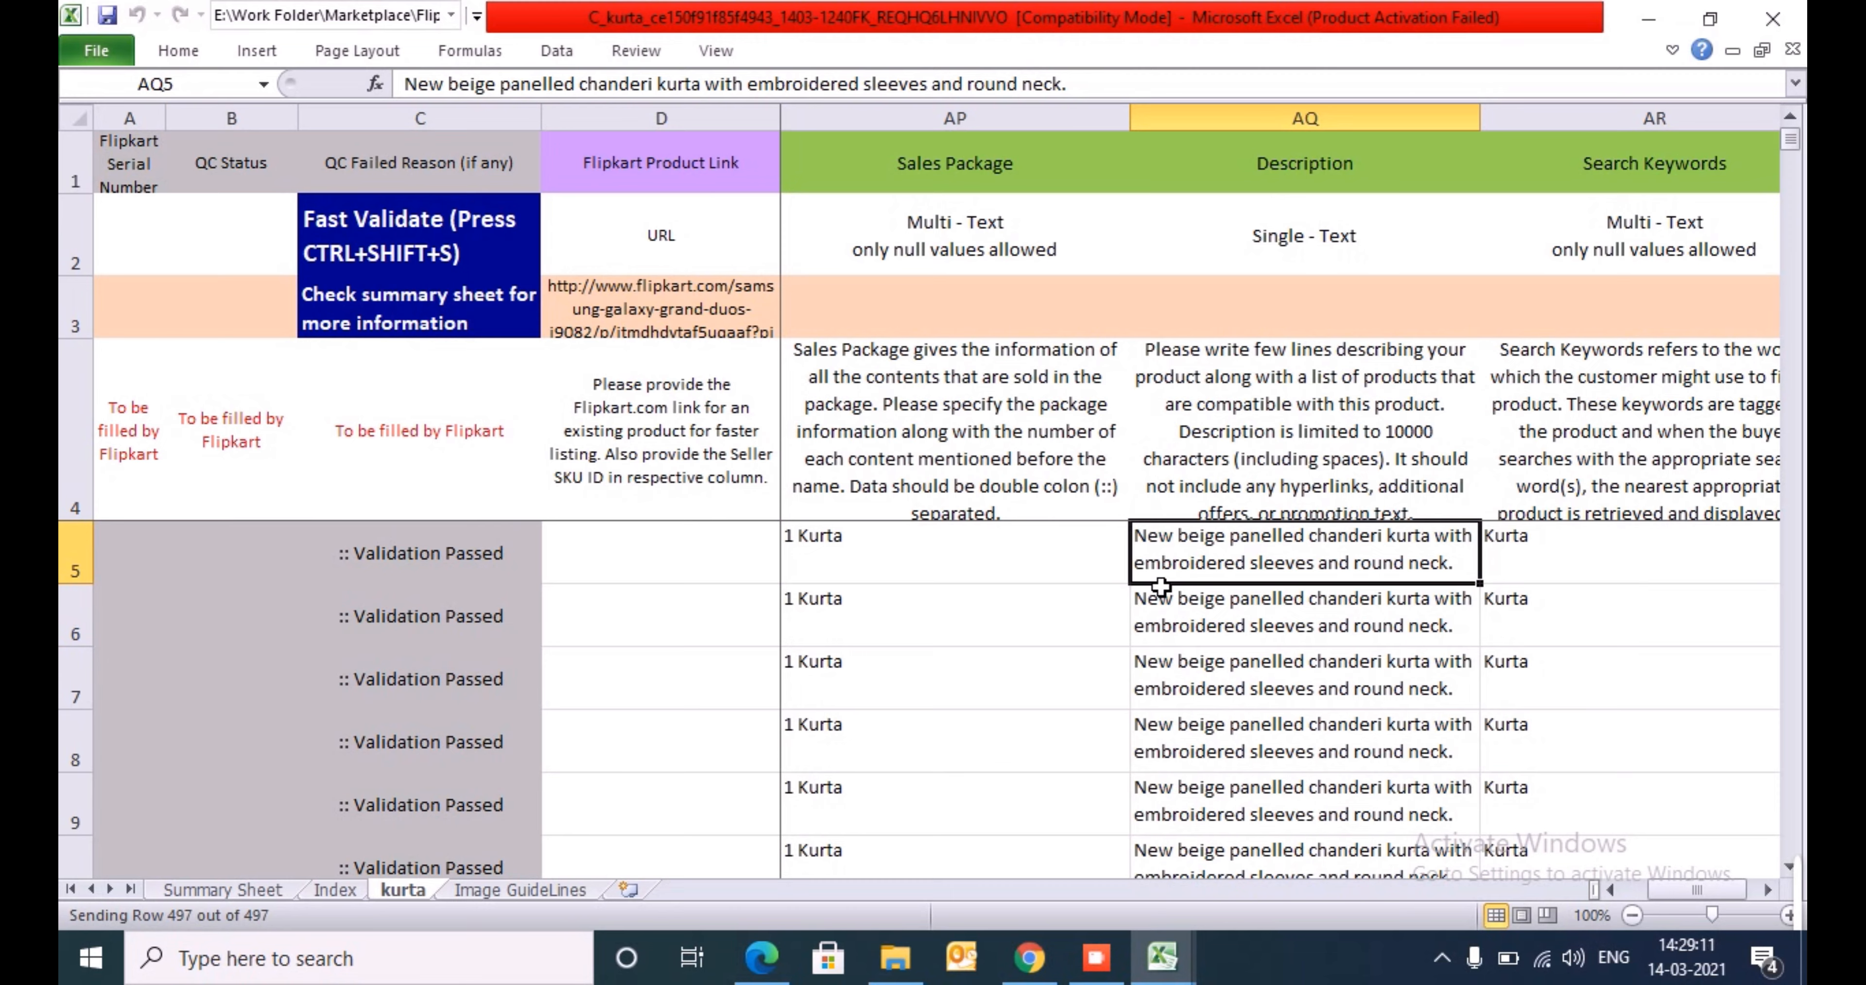
pyautogui.press('Left')
pyautogui.press('Left')
pyautogui.press('Left')
pyautogui.press('Left')
pyautogui.press('Left')
pyautogui.press('Left')
pyautogui.press('Left')
pyautogui.press('Left')
pyautogui.press('Left')
pyautogui.press('Left')
pyautogui.press('Left')
pyautogui.press('Left')
pyautogui.press('Left')
pyautogui.press('Left')
pyautogui.press('Left')
pyautogui.press('Left')
pyautogui.press('Left')
pyautogui.press('Left')
pyautogui.press('Left')
pyautogui.press('Left')
pyautogui.press('Left')
pyautogui.press('Left')
pyautogui.press('Left')
pyautogui.press('Left')
pyautogui.press('Left')
pyautogui.press('Left')
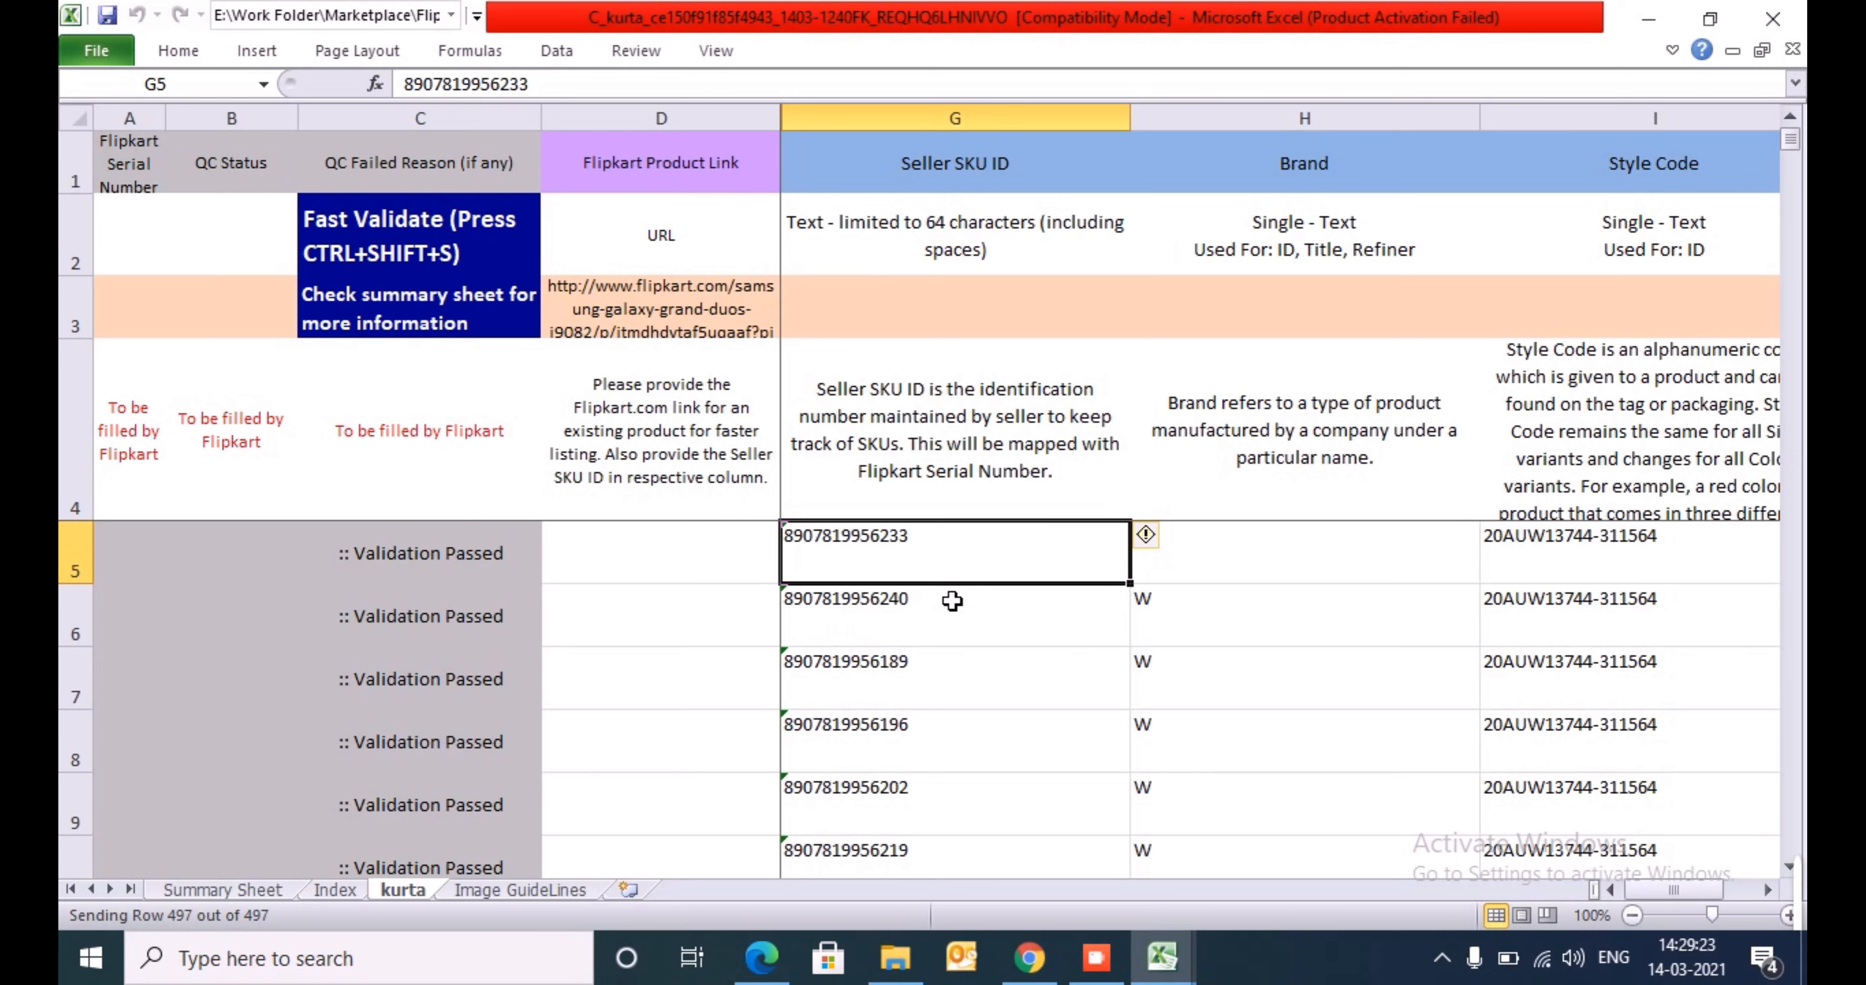
pyautogui.press('Left')
pyautogui.press('Left')
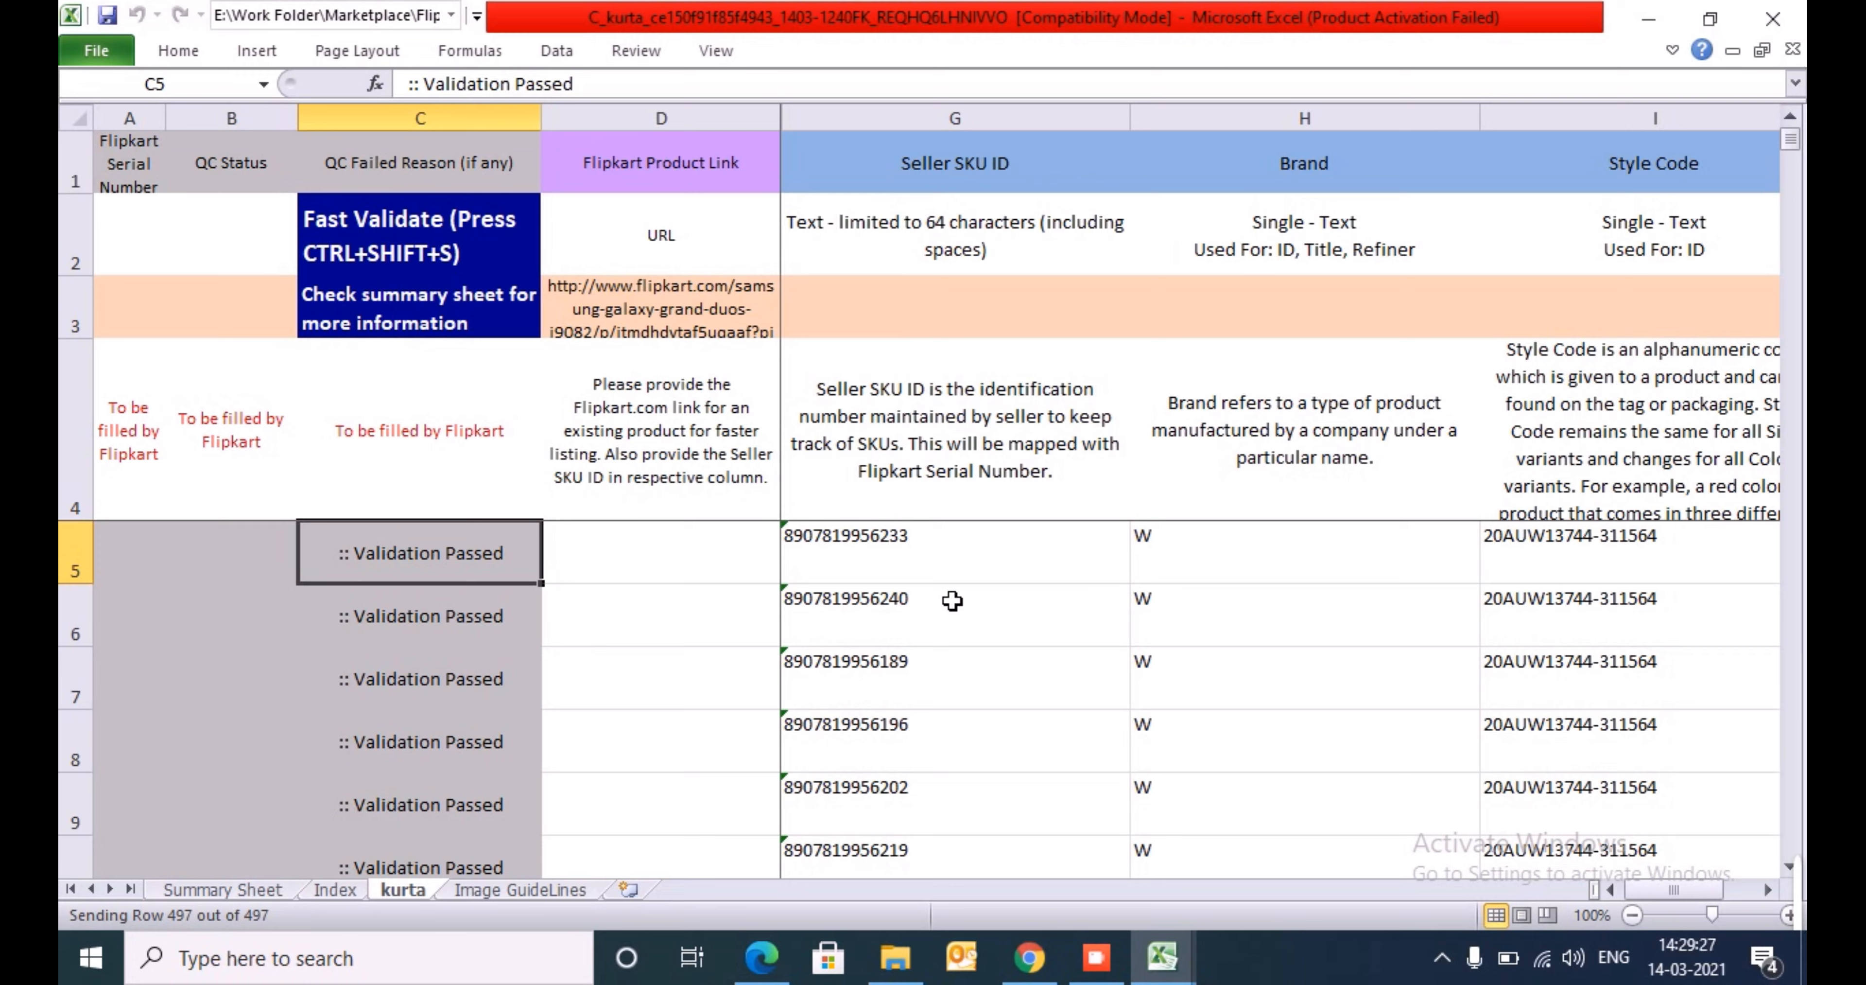
# - Check the first product row's mandatory entries from Seller SKU ID forward to Neck Type
pyautogui.press('Right')
pyautogui.press('Right')
pyautogui.press('Right')
pyautogui.press('Right')
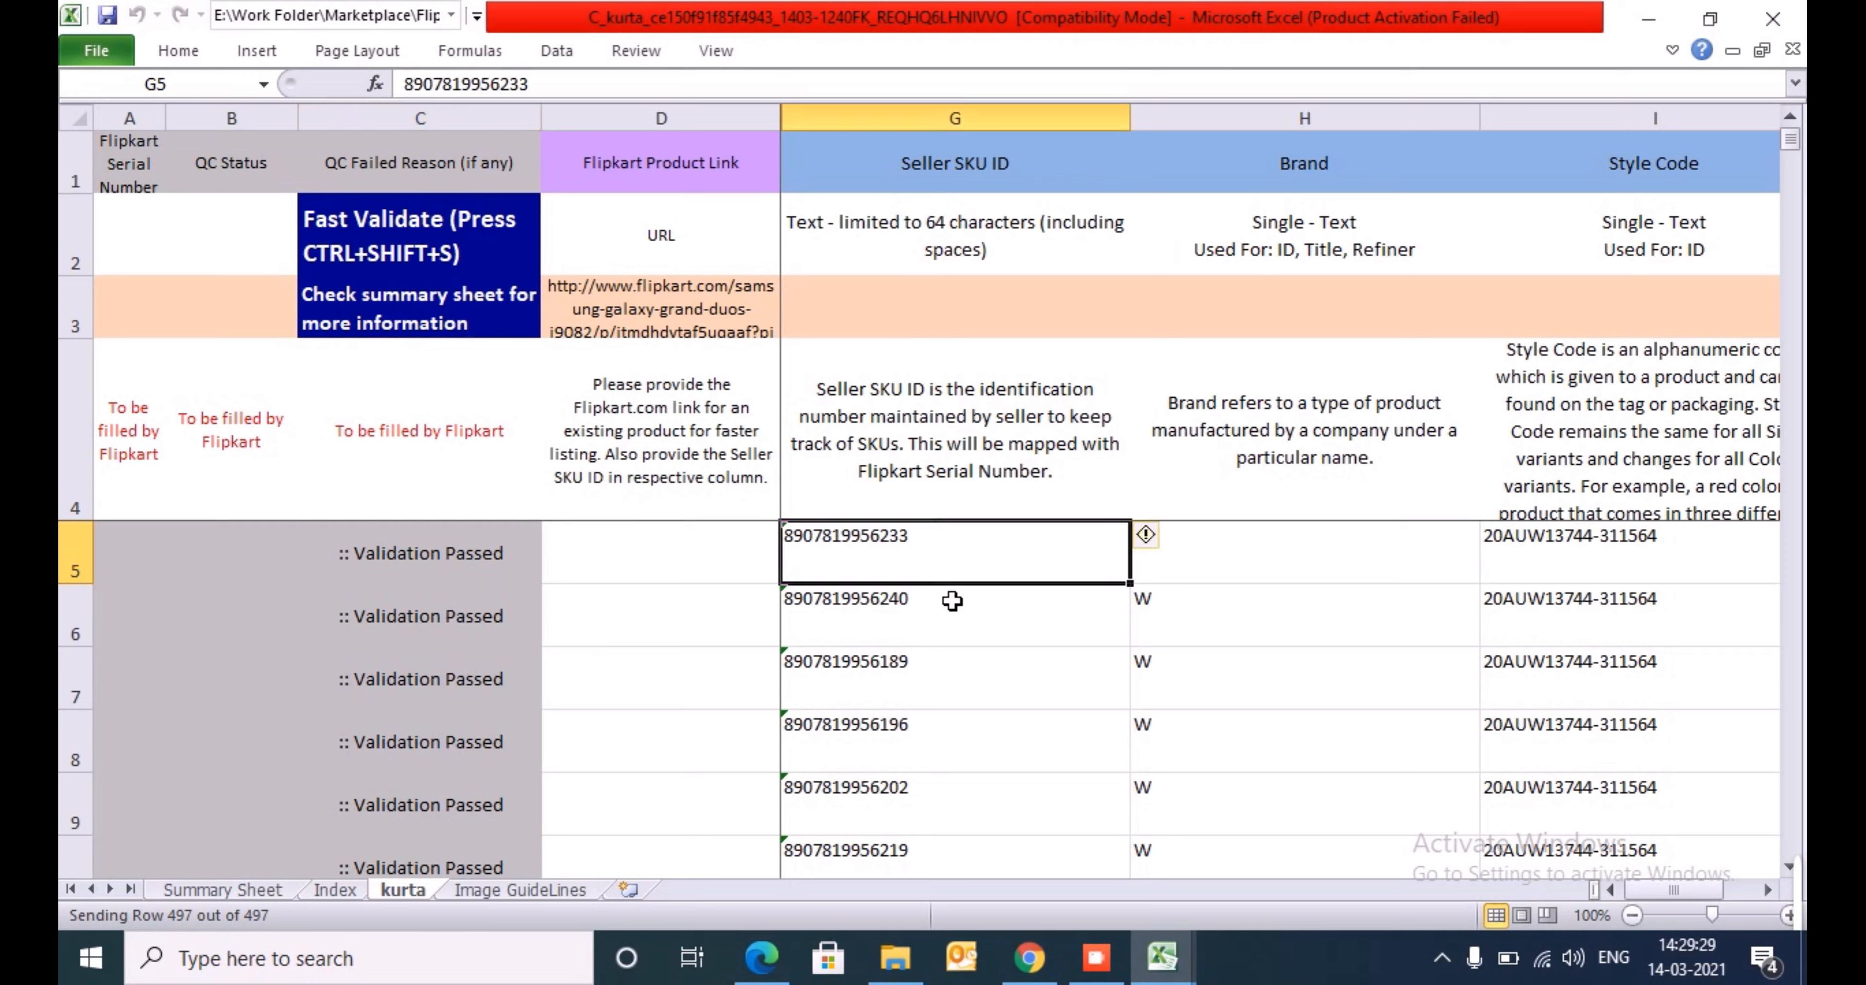
pyautogui.press('Right')
pyautogui.press('Right')
pyautogui.press('Right')
pyautogui.press('Right')
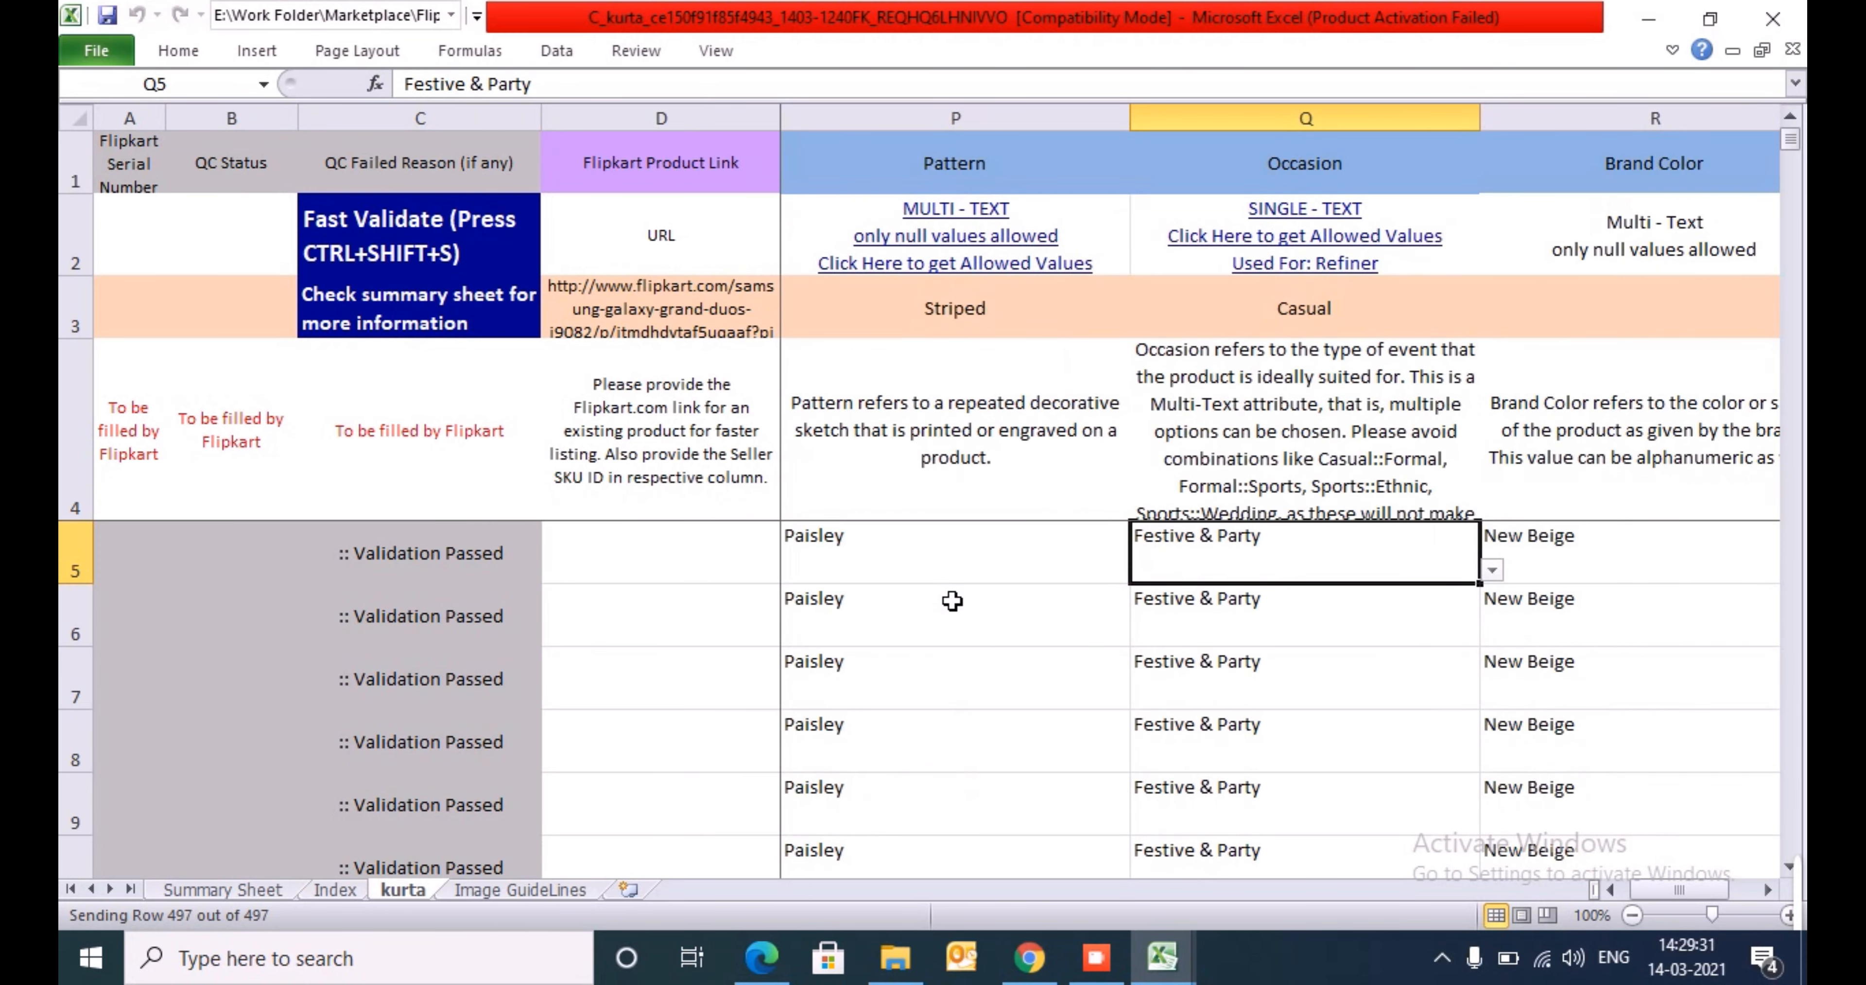
pyautogui.press('Right')
pyautogui.press('Right')
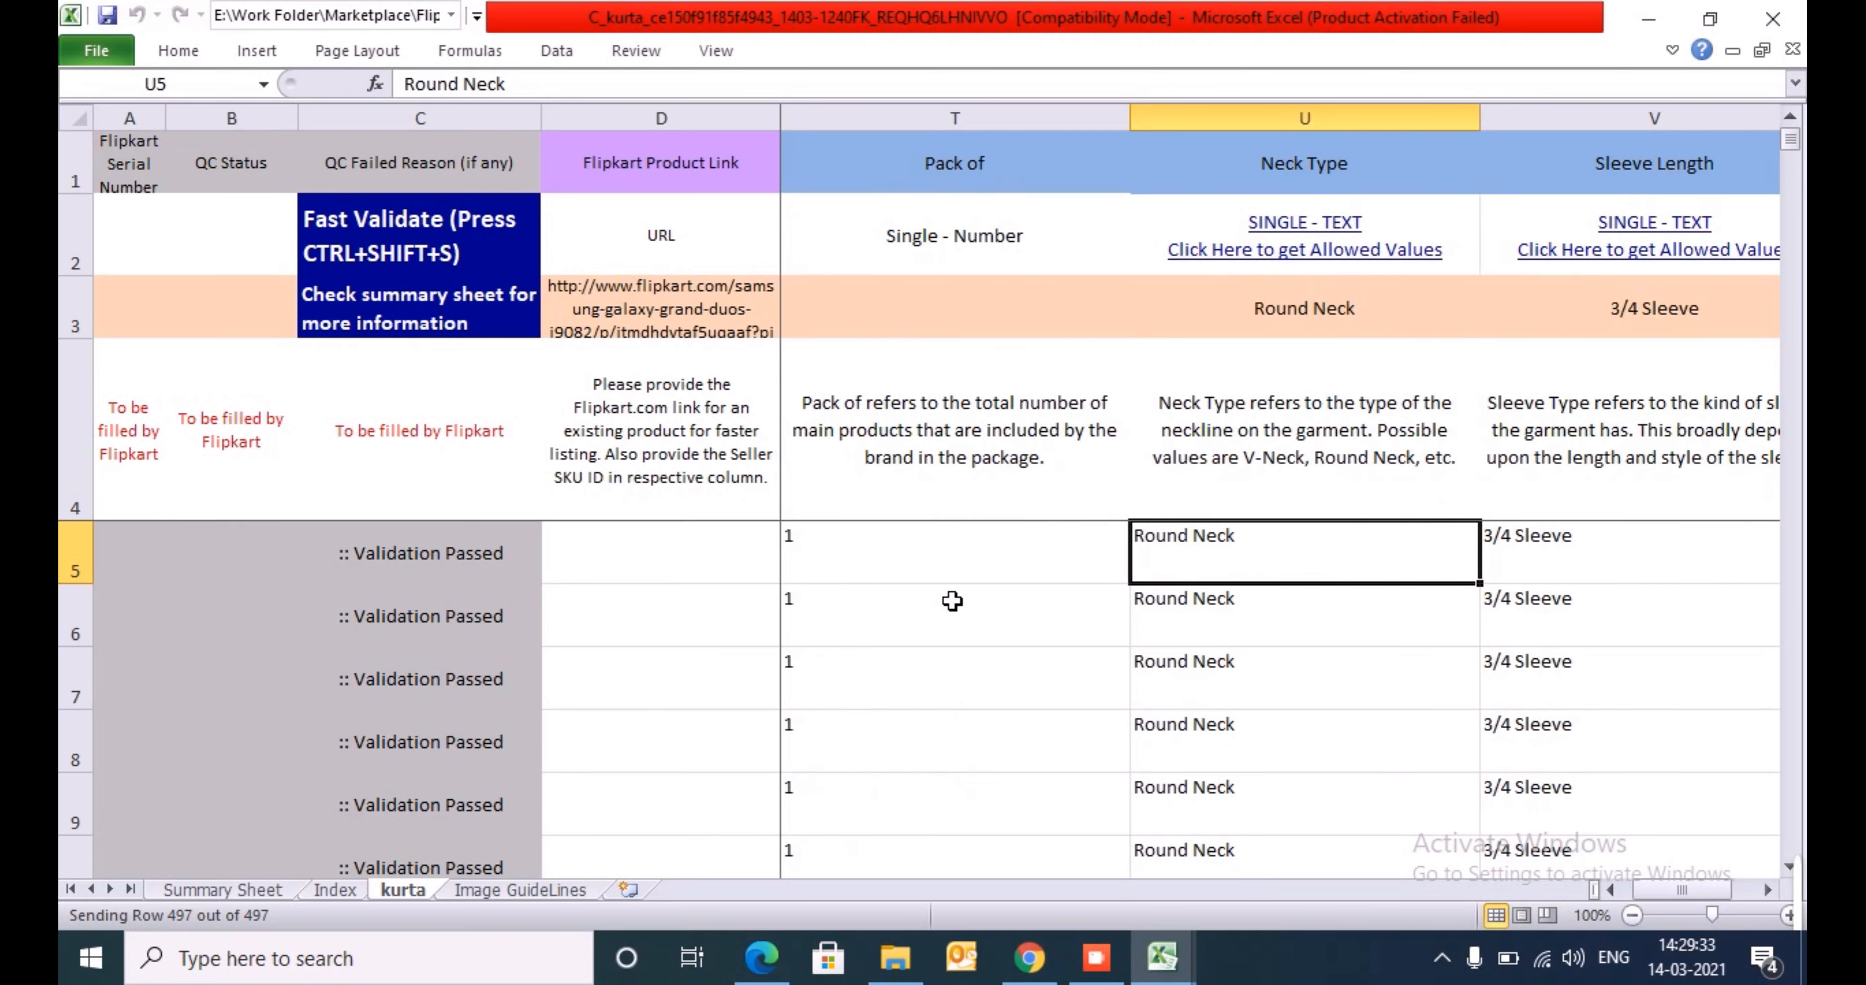
# - Search the template's header row for "col" to locate the Color column
pyautogui.hotkey('ctrl', 'Up')
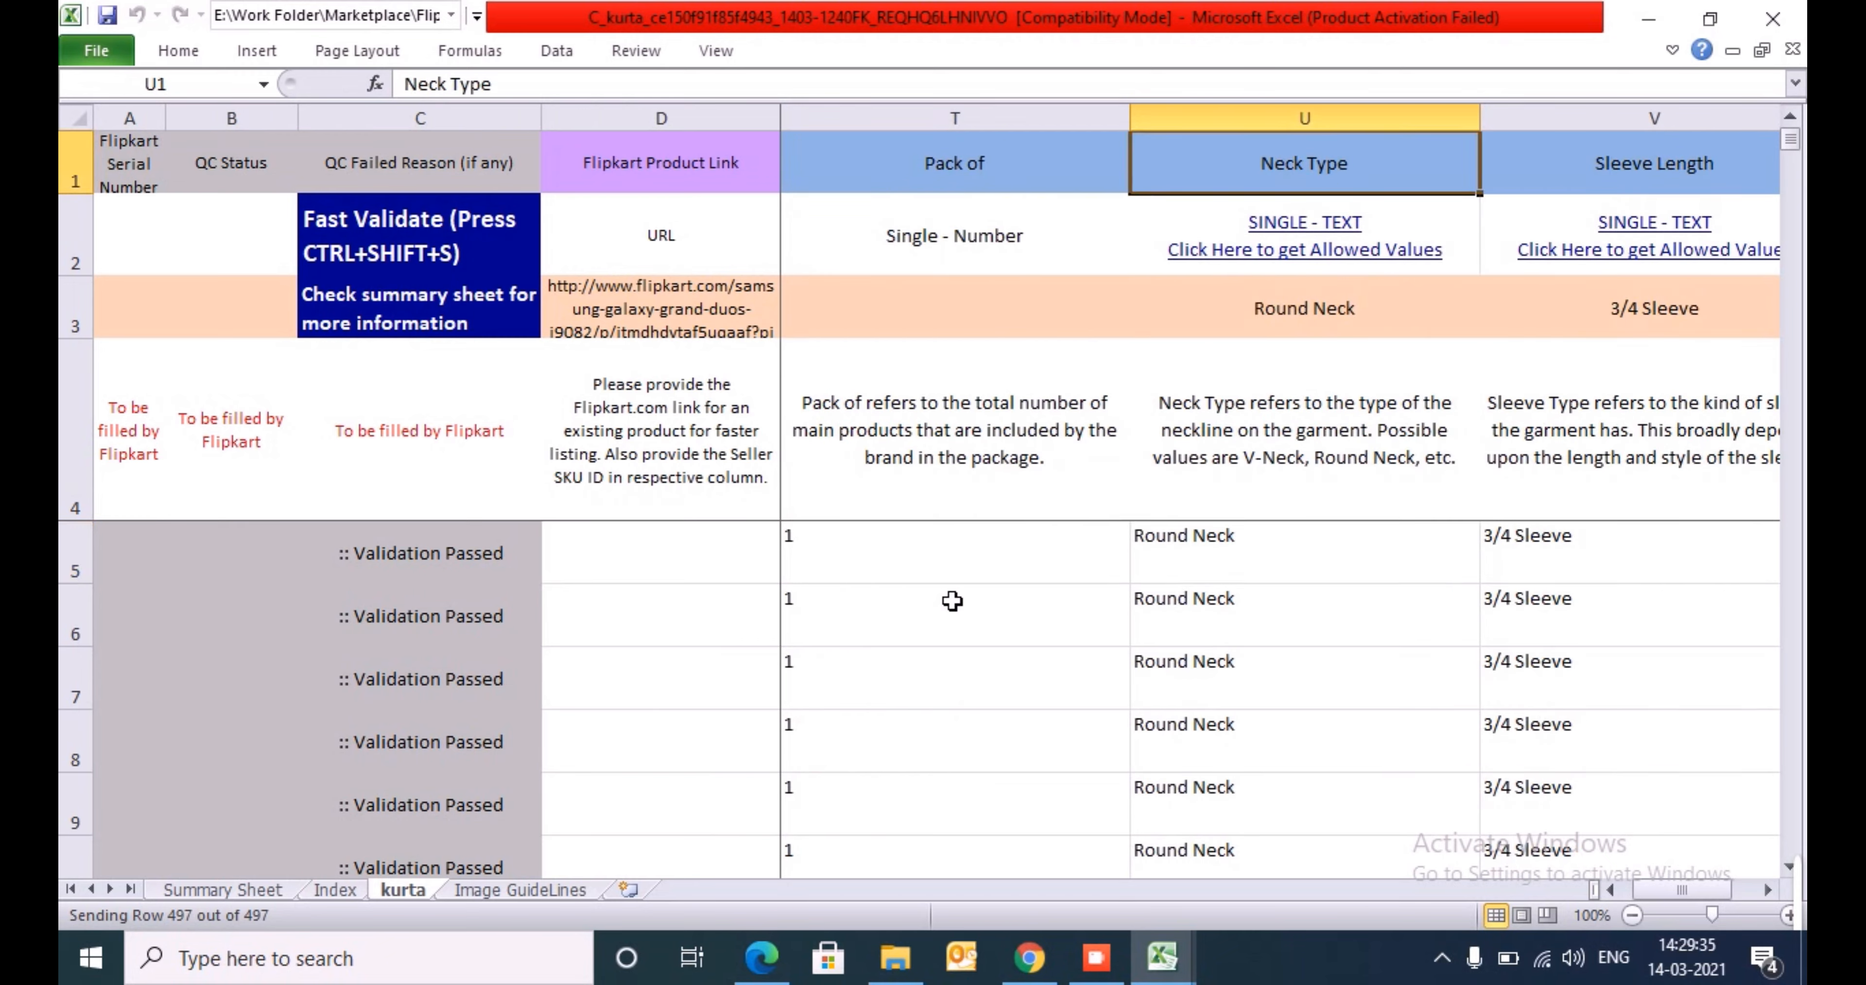
pyautogui.hotkey('shift', 'space')
pyautogui.hotkey('ctrl', 'f')
pyautogui.write('col')
pyautogui.press('Return')
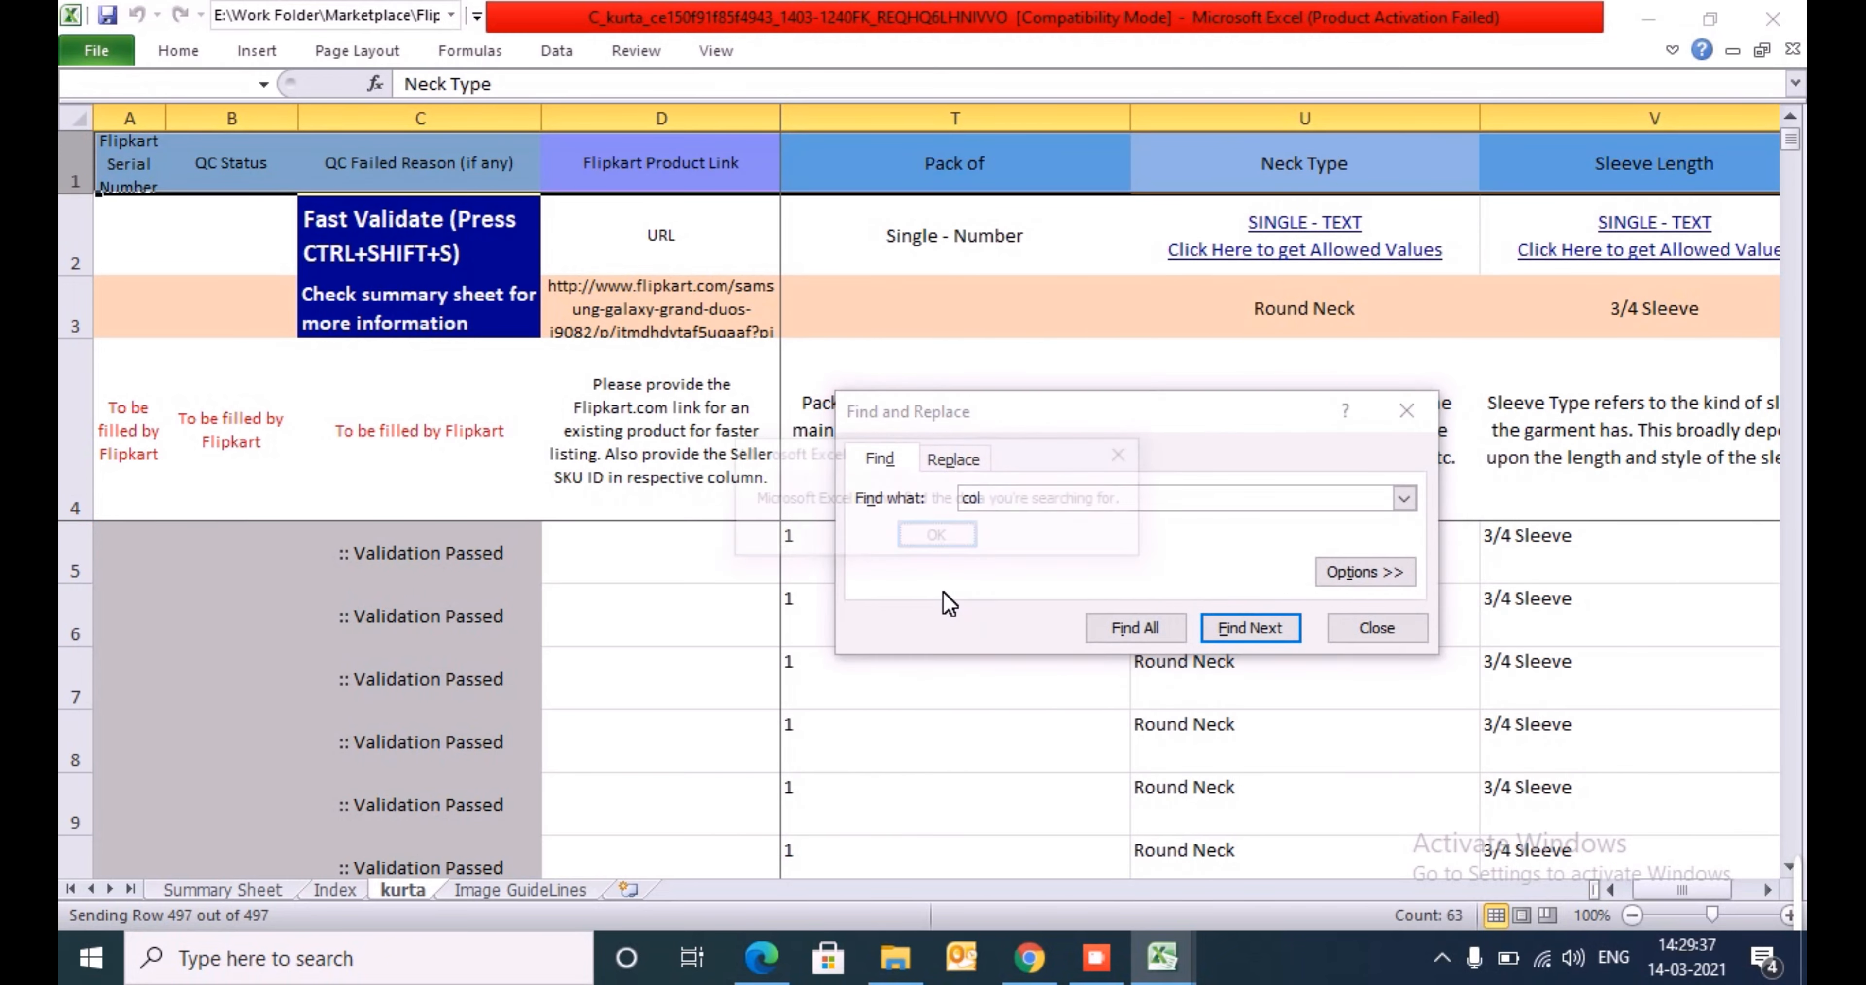
pyautogui.press('Return')
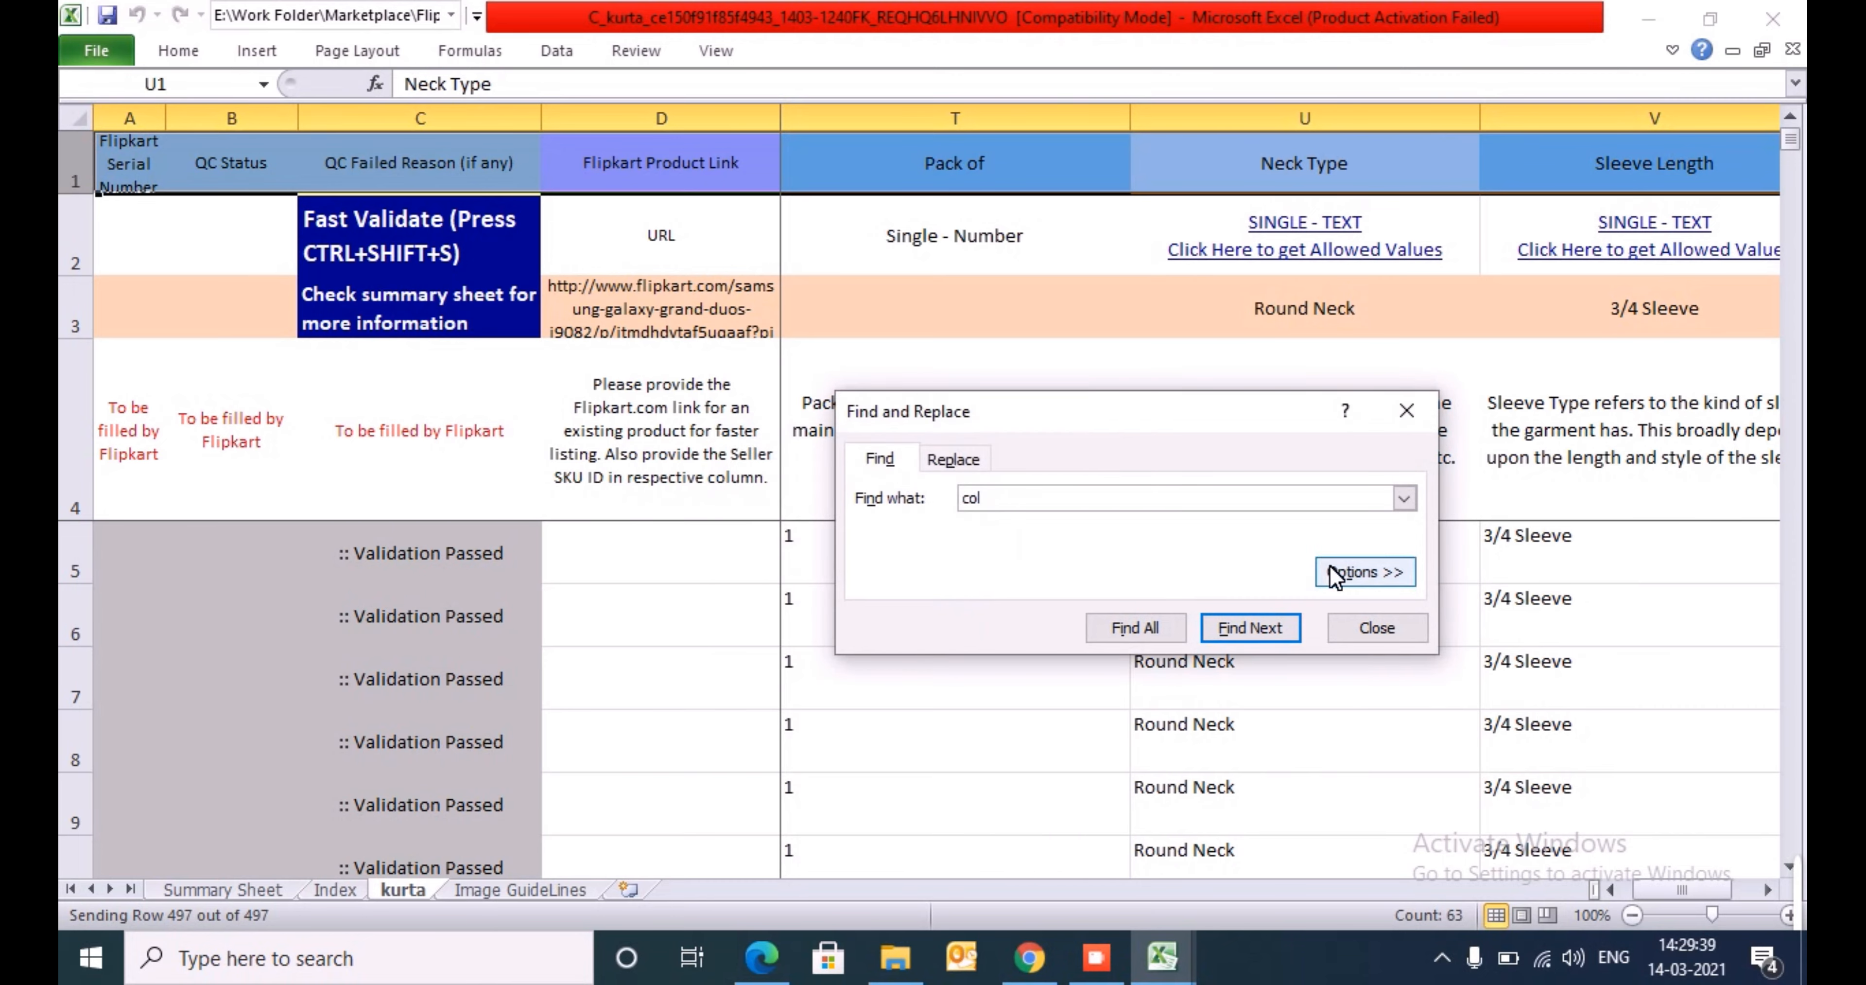
pyautogui.click(1362, 571)
pyautogui.click(1071, 588)
pyautogui.press('Return')
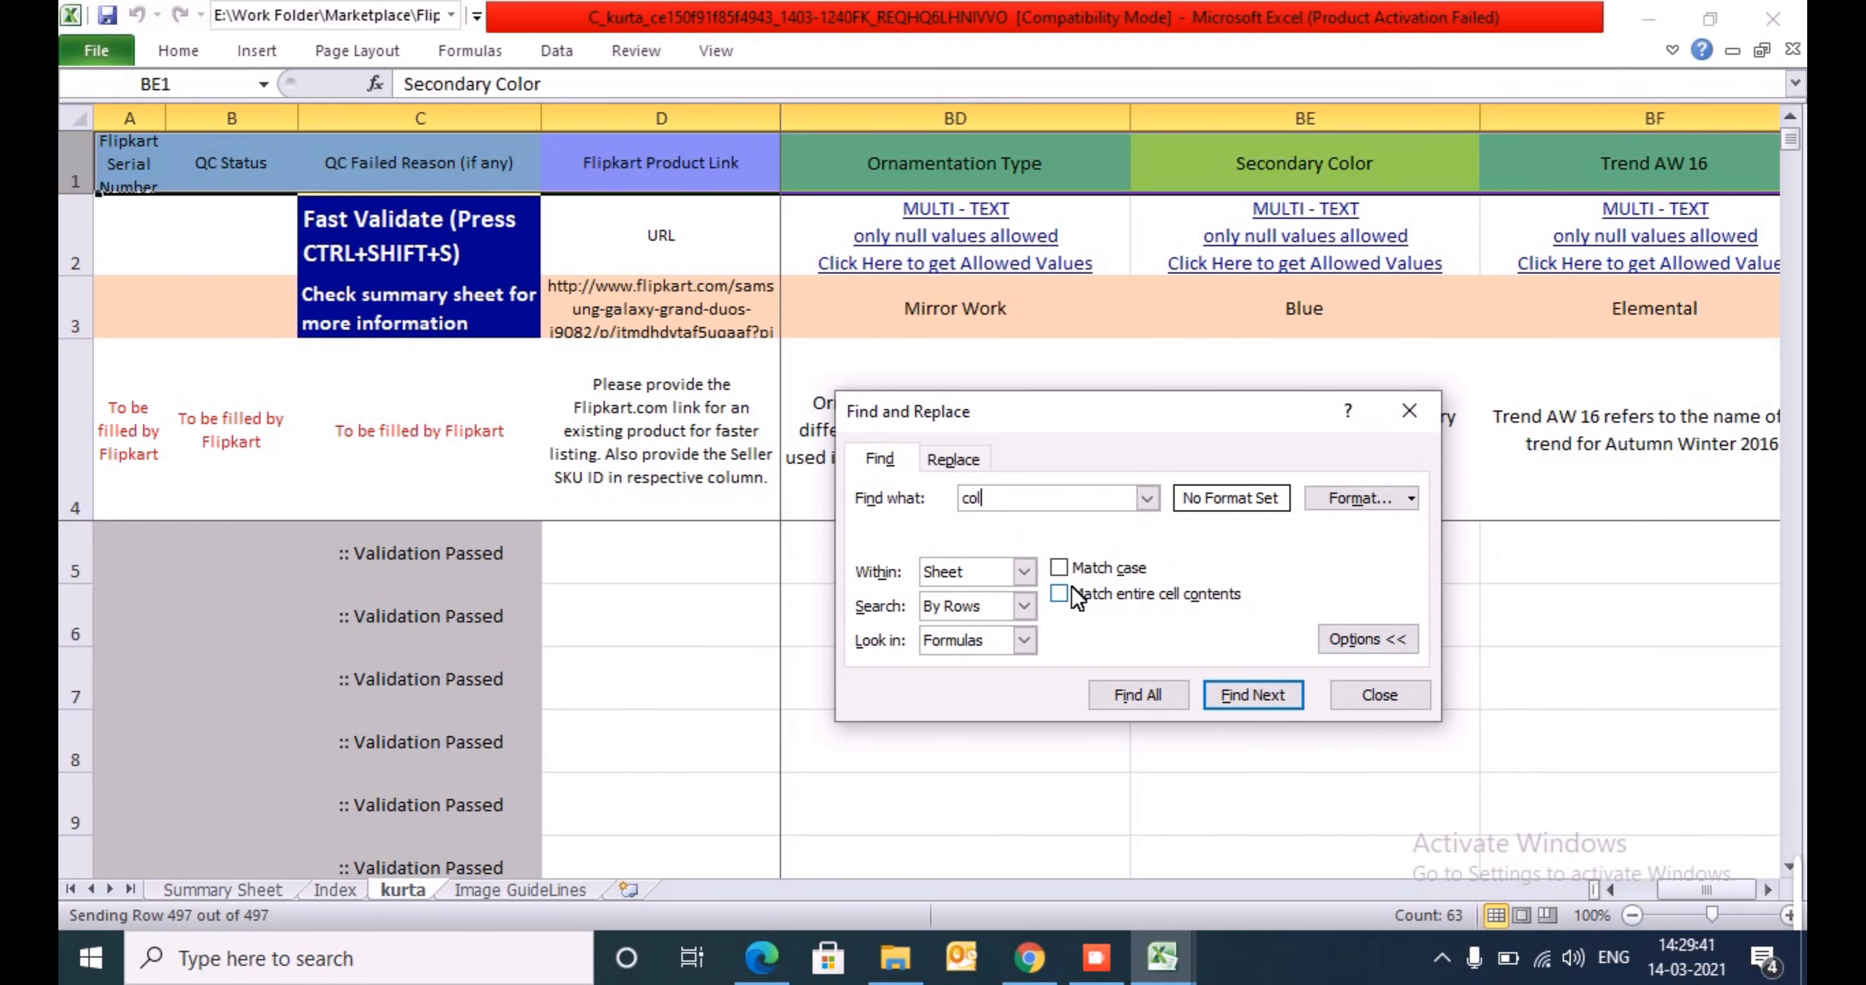
pyautogui.press('Return')
pyautogui.press('Return')
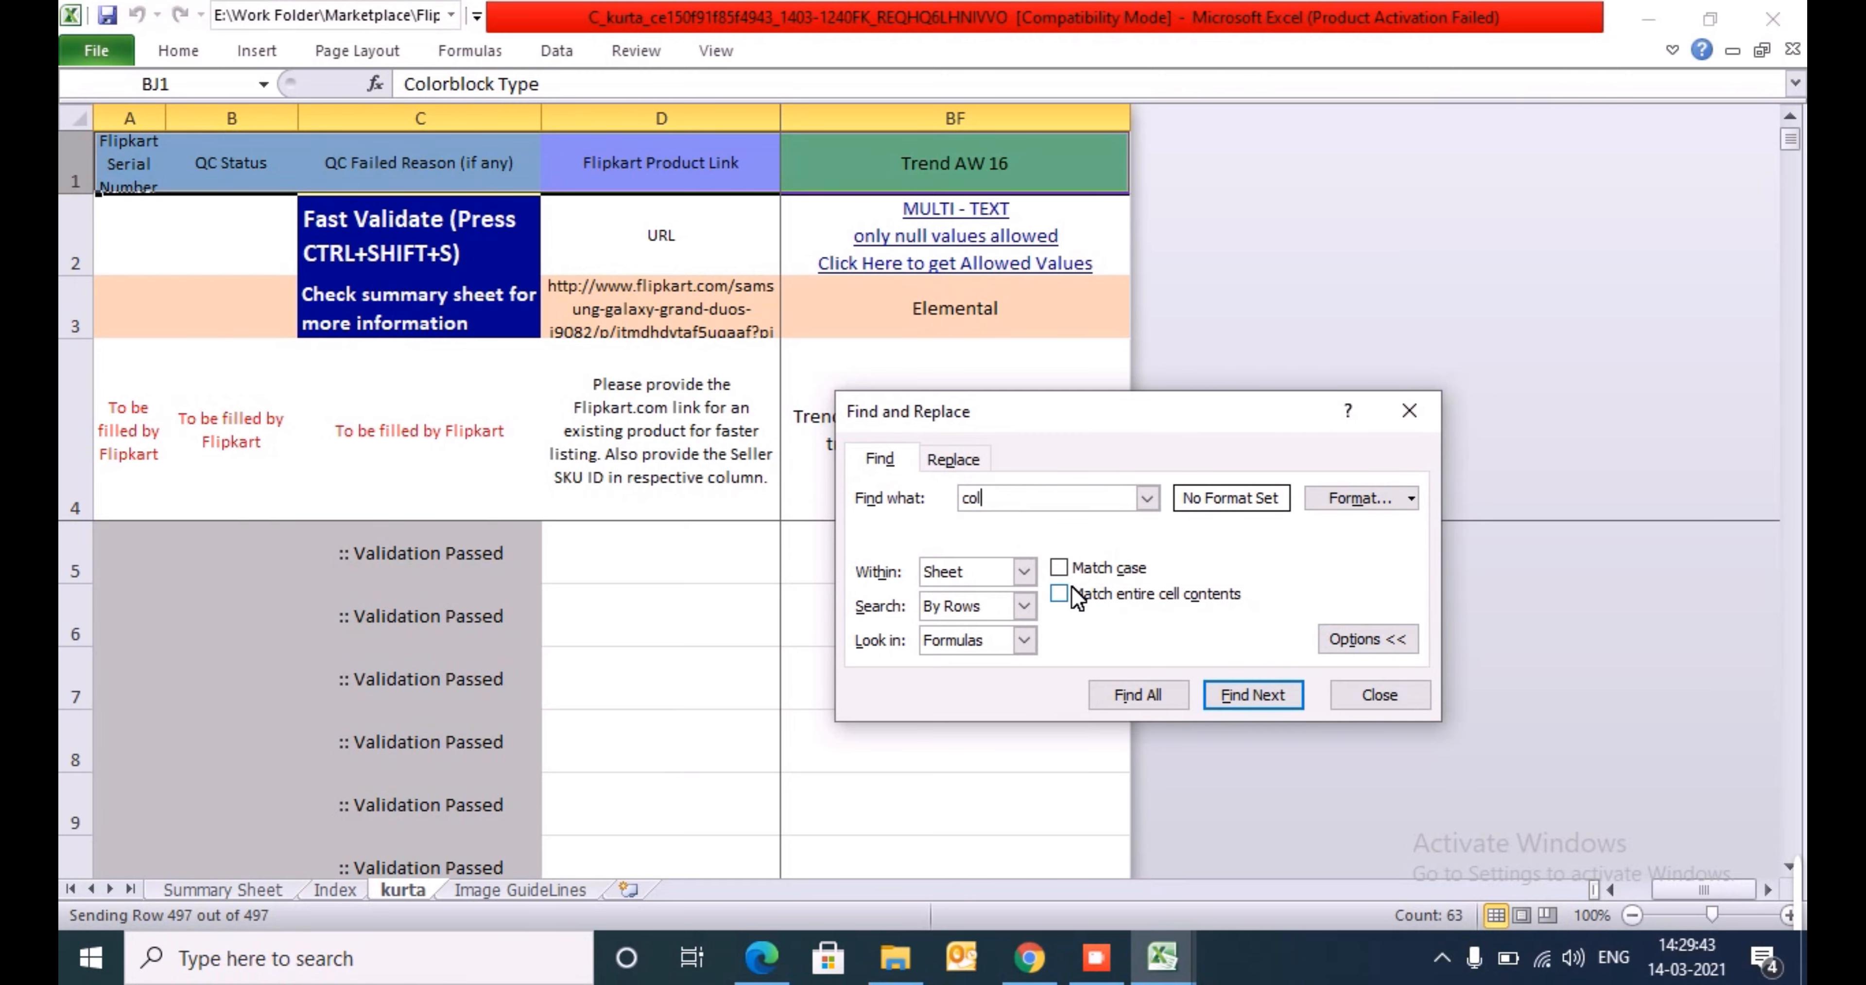
pyautogui.press('Return')
pyautogui.press('Escape')
# - Change the first product row's Color in N5 to the misspelled value "Beig" and save the workbook
pyautogui.press('Down')
pyautogui.press('Down')
pyautogui.press('Down')
pyautogui.press('Down')
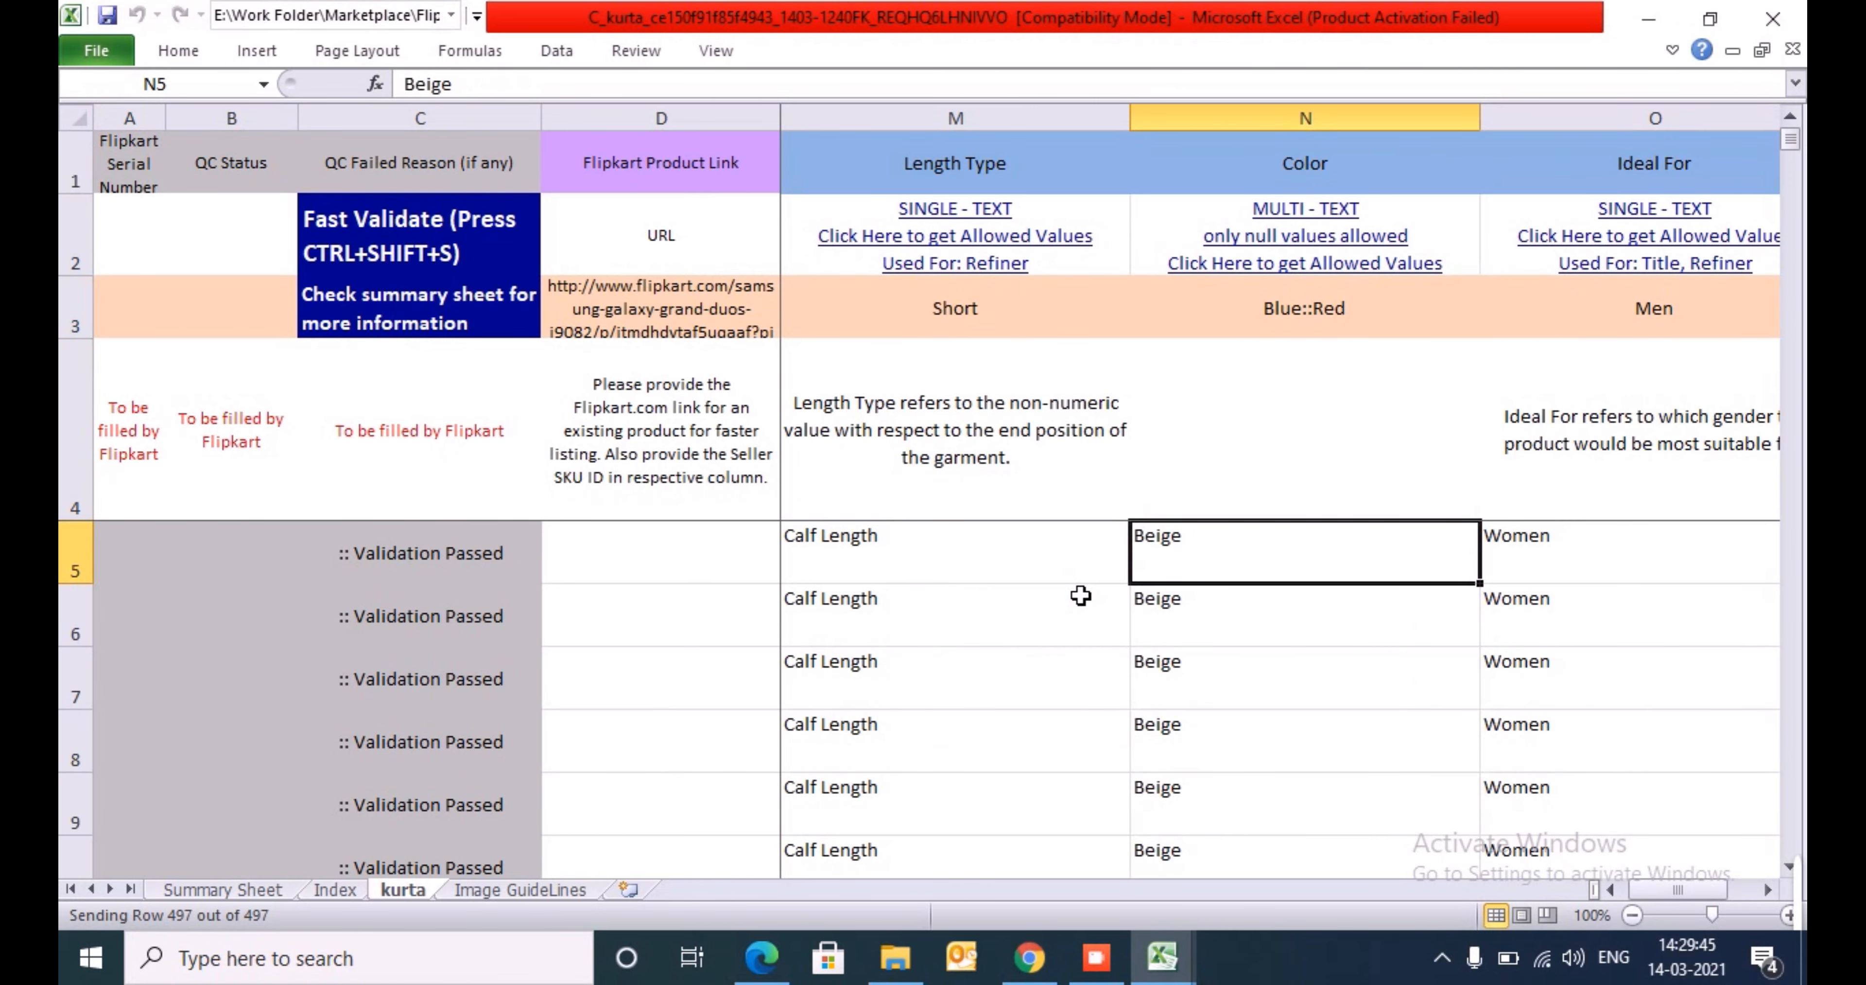
pyautogui.press('F2')
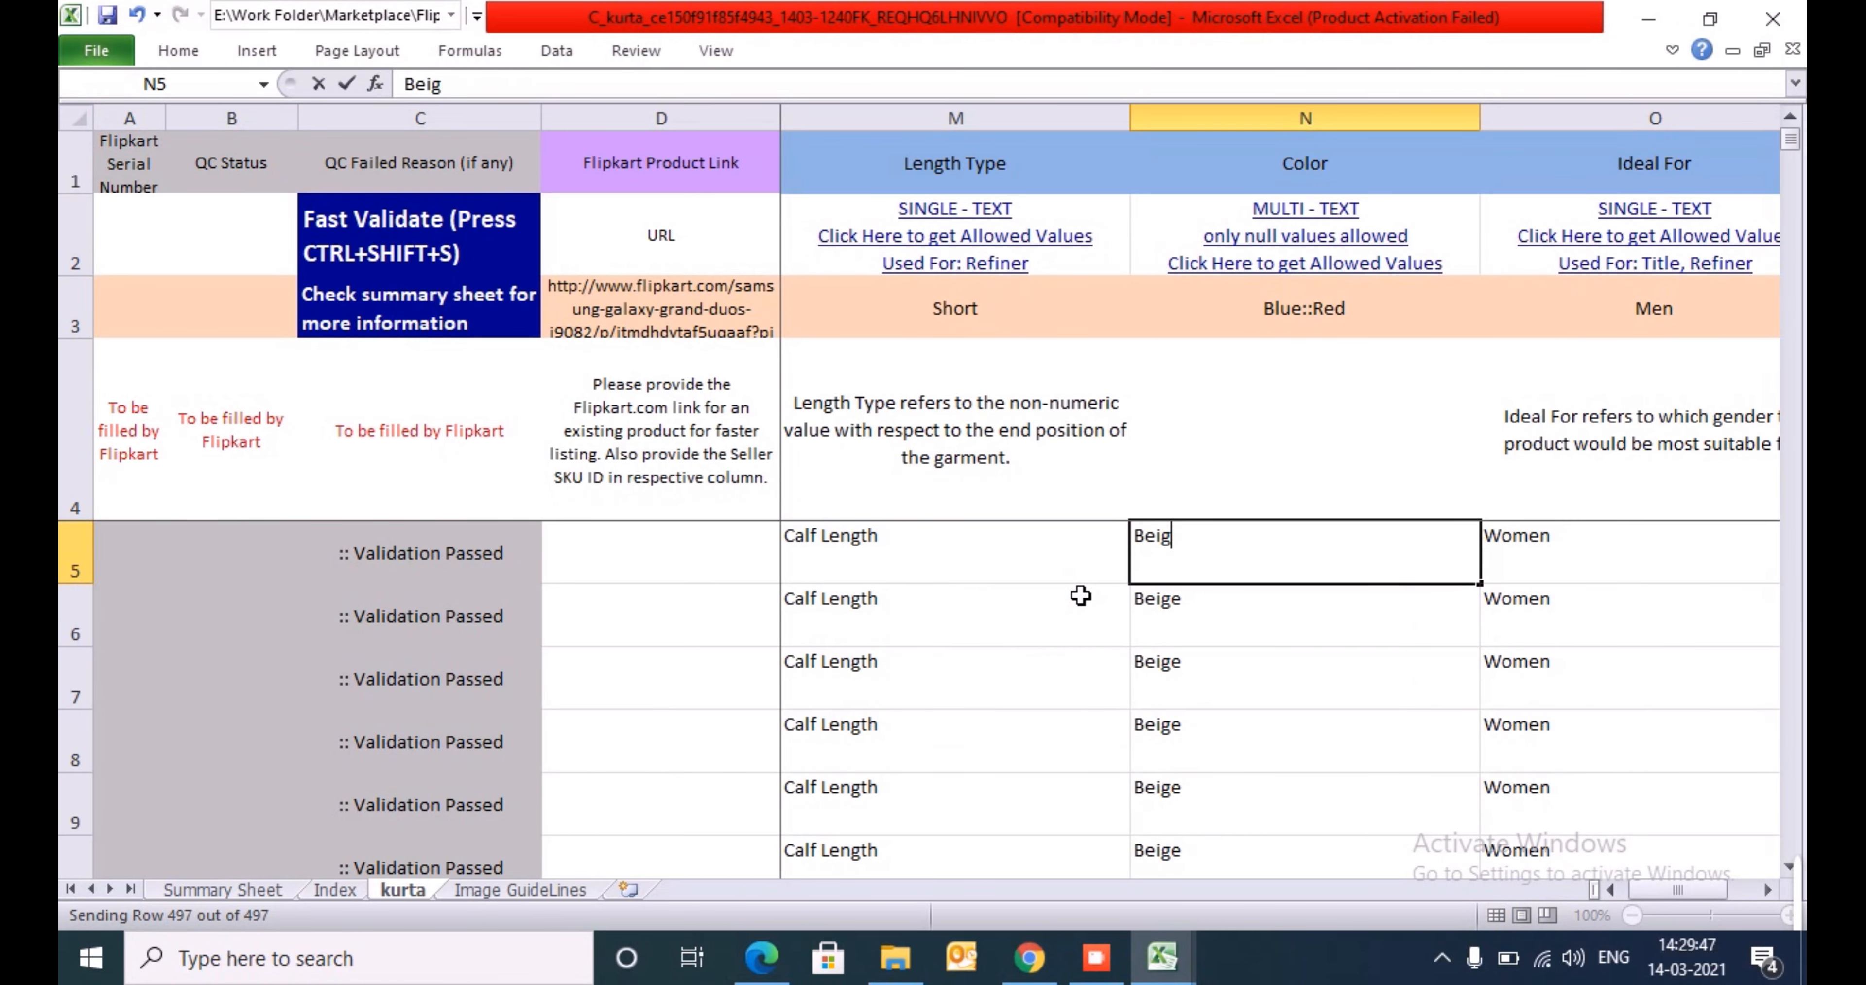
pyautogui.press('Return')
pyautogui.press('Up')
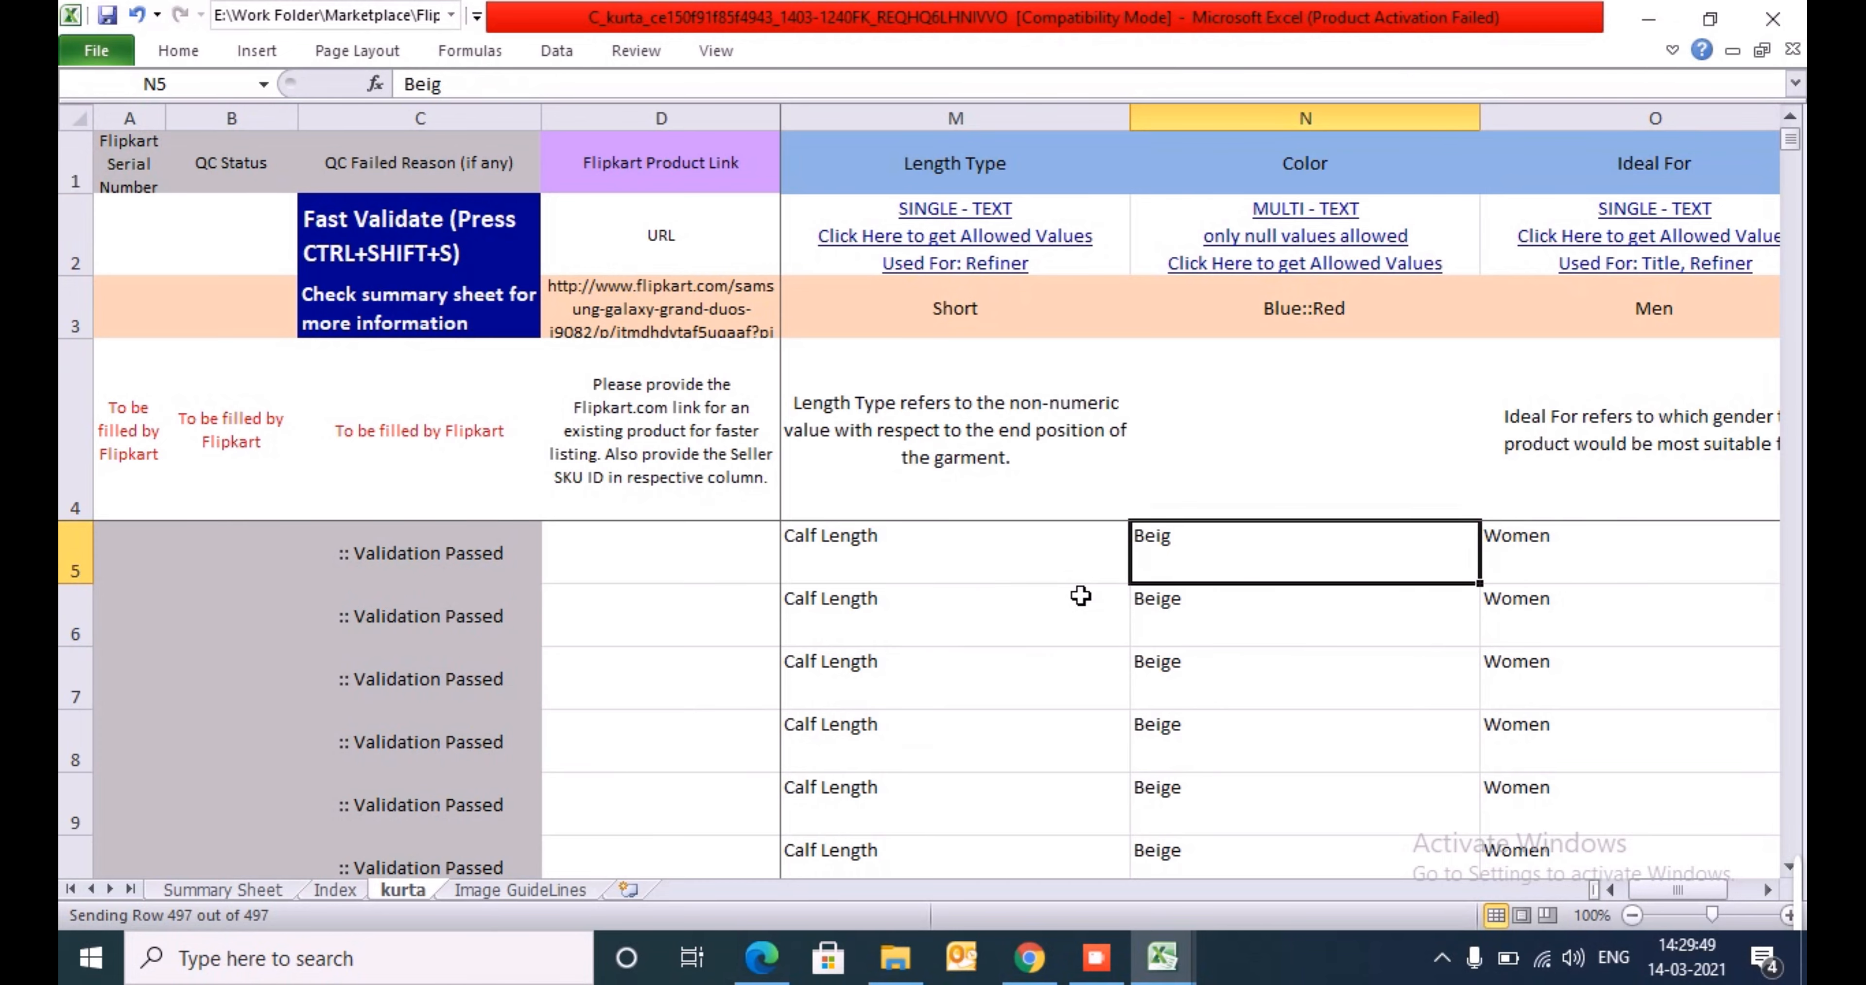
pyautogui.hotkey('ctrl', 's')
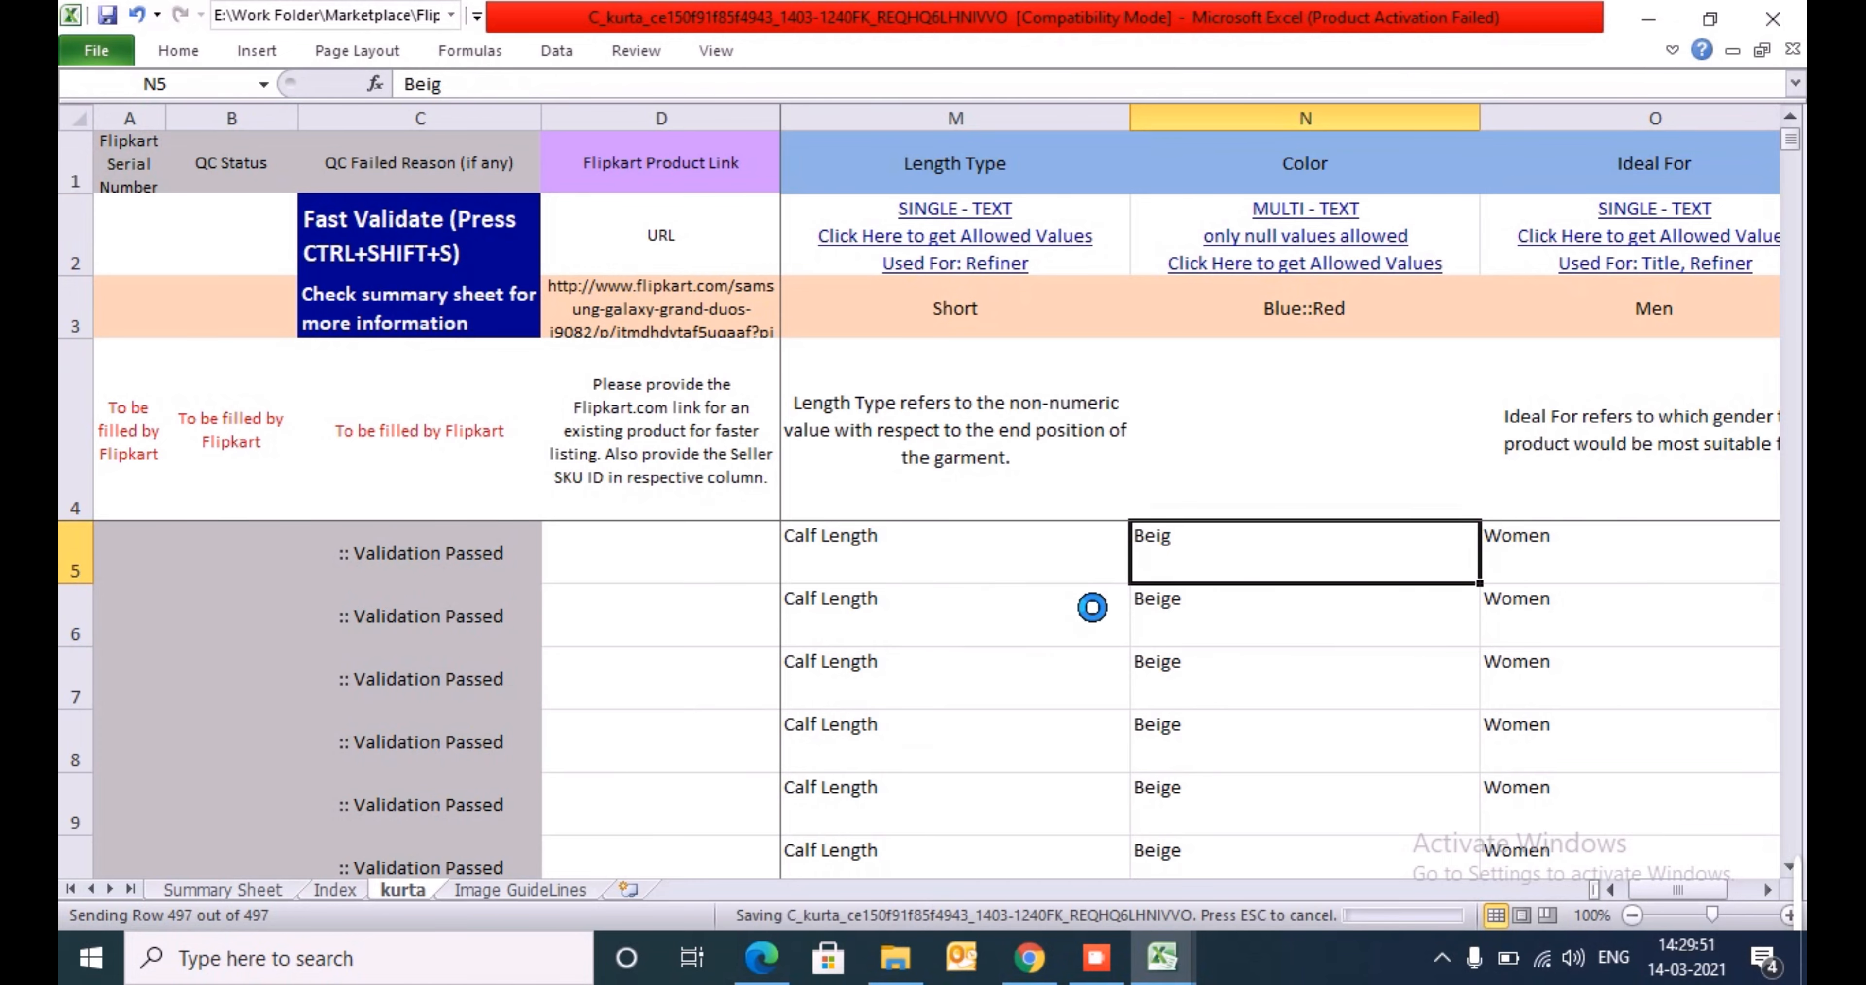
# - Run Fast Validate on the kurta sheet with the misspelled color and dismiss the progress window
pyautogui.hotkey('ctrl', 'Left')
pyautogui.hotkey('ctrl', 'Left')
pyautogui.hotkey('ctrl', 'Left')
pyautogui.press('Right')
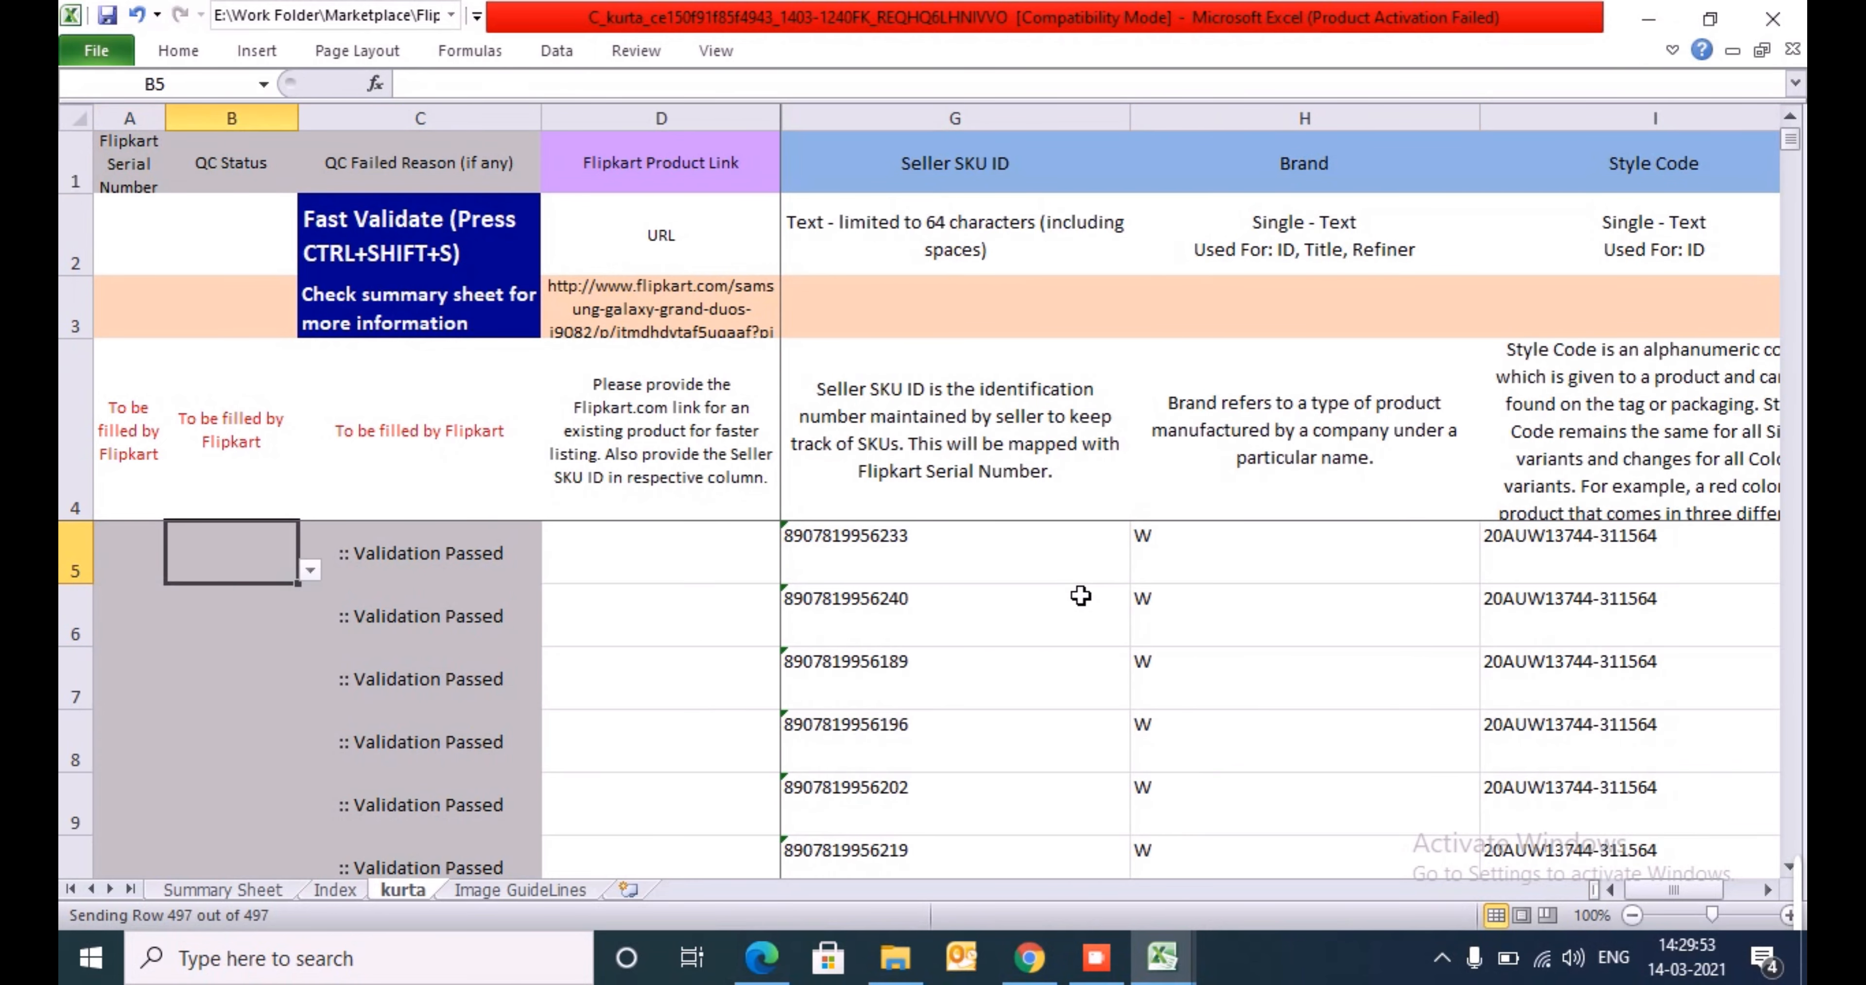
pyautogui.hotkey('ctrl', 'shift', 's')
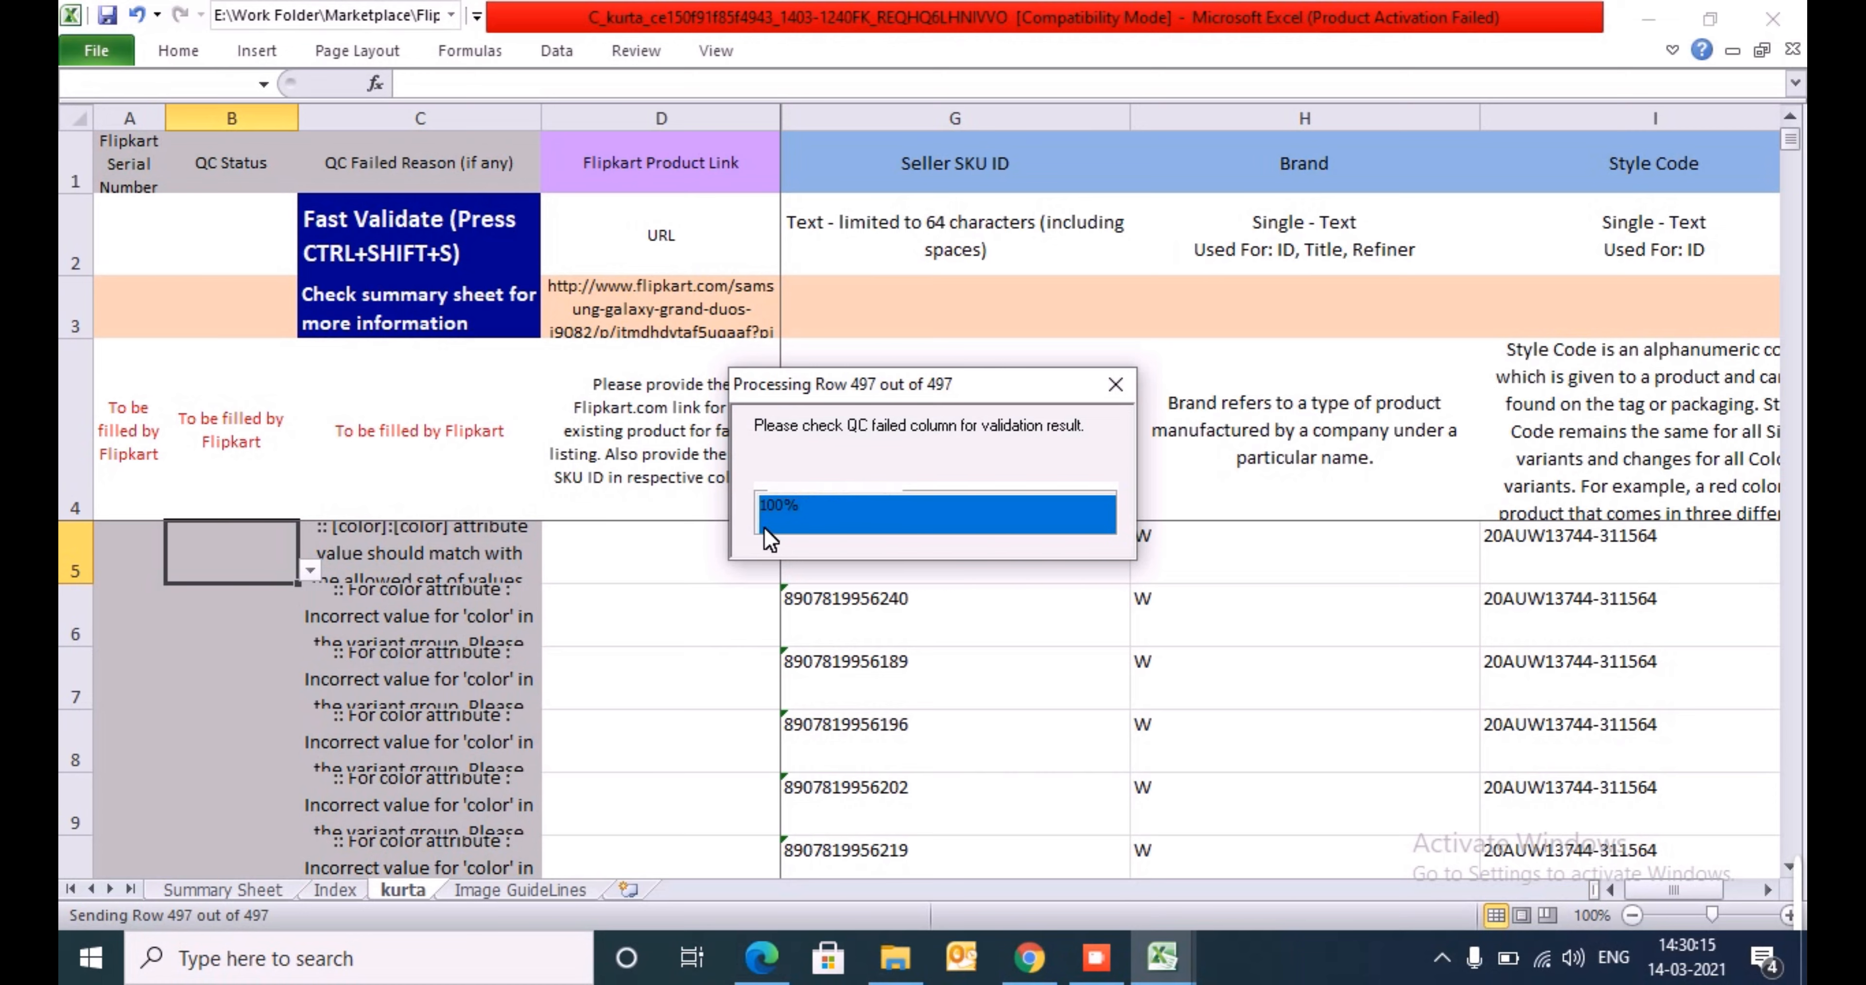
pyautogui.click(1116, 384)
# - Add filters to the row 4 headings and filter QC Failed Reason to exclude the "Validation Passed" rows
pyautogui.click(417, 474)
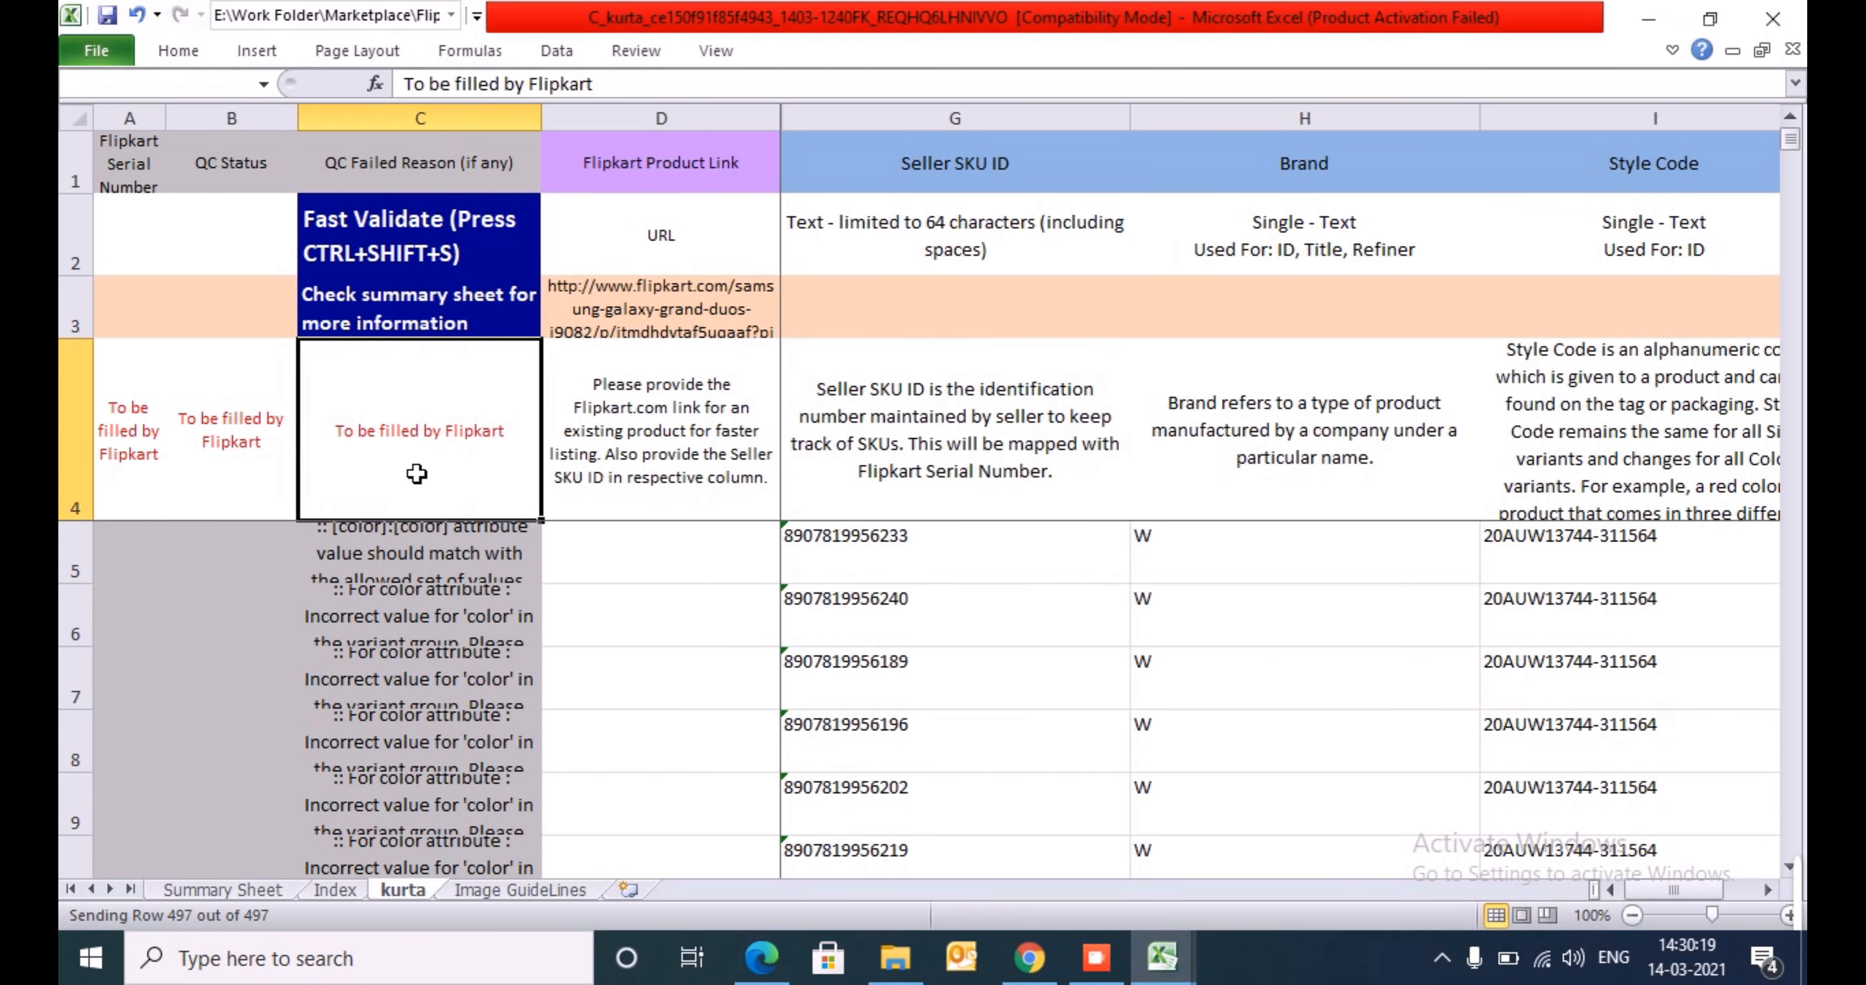
pyautogui.hotkey('ctrl', 'shift', 'l')
pyautogui.hotkey('alt', 'Down')
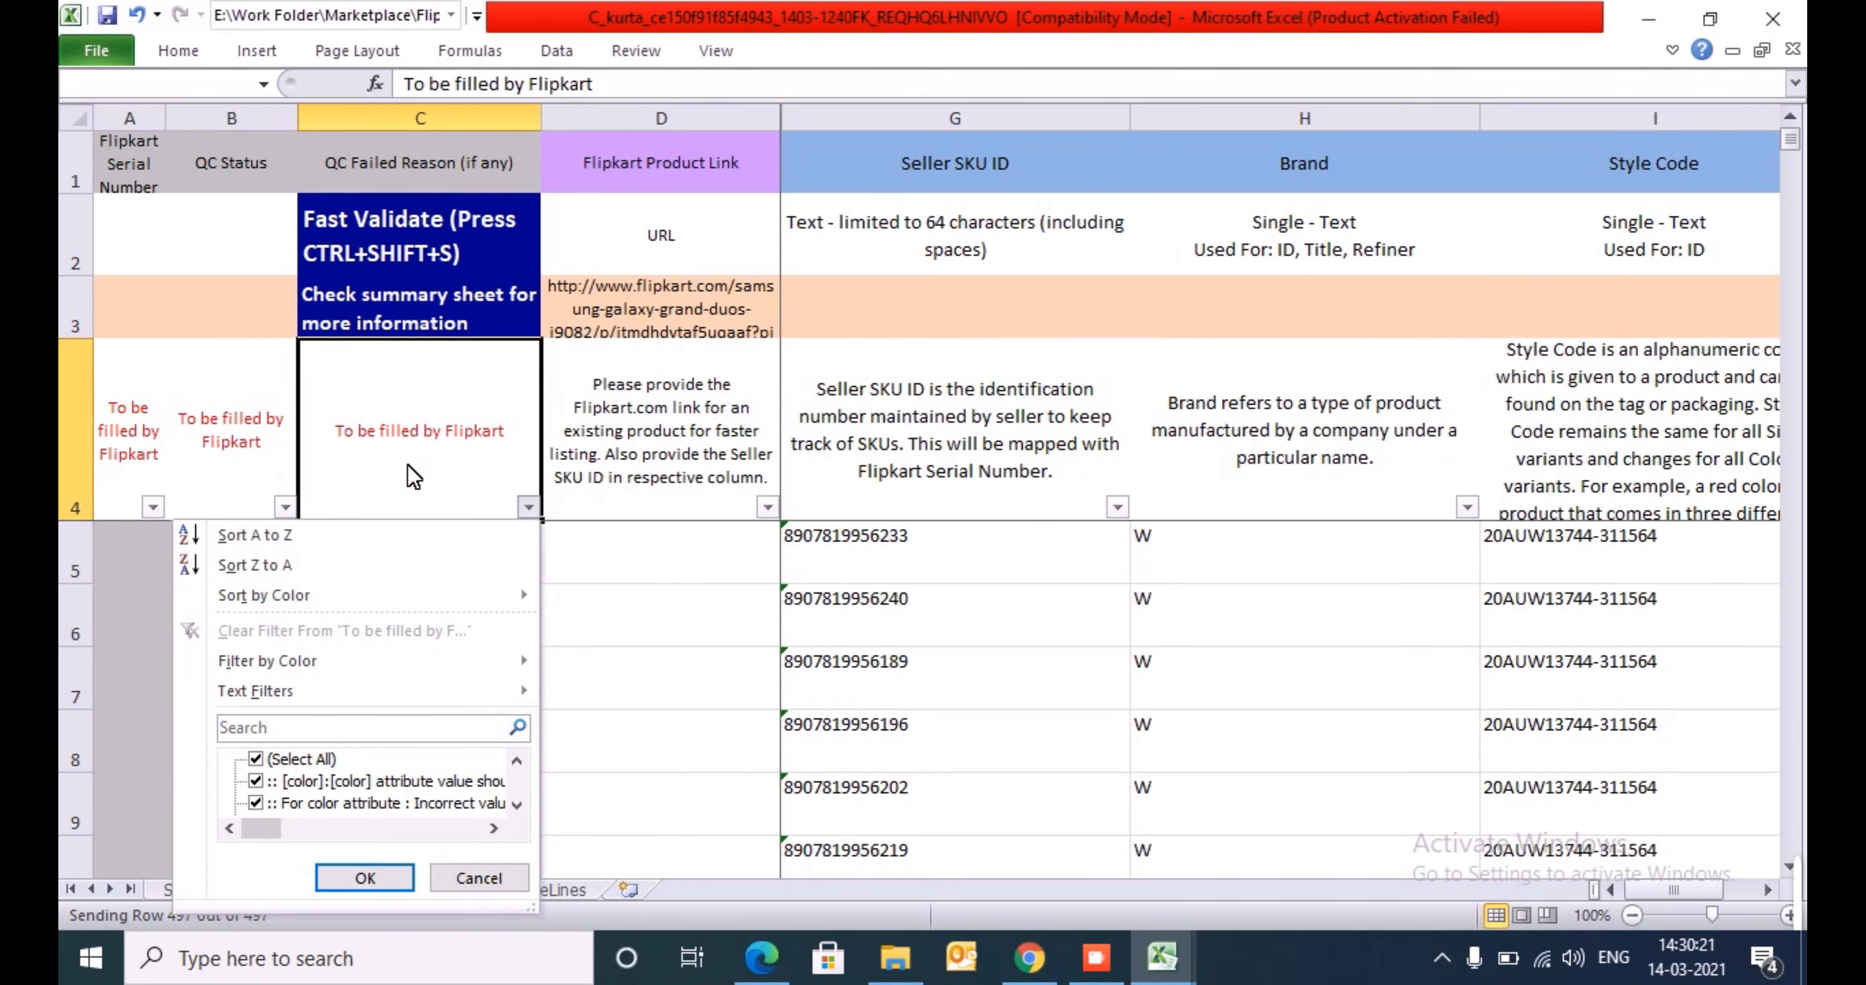
pyautogui.press('Down')
pyautogui.press('Down')
pyautogui.press('Down')
pyautogui.press('Down')
pyautogui.press('Down')
pyautogui.press('Down')
pyautogui.press('Down')
pyautogui.press('Down')
pyautogui.press('Down')
pyautogui.press('Down')
pyautogui.press('Down')
pyautogui.press('Down')
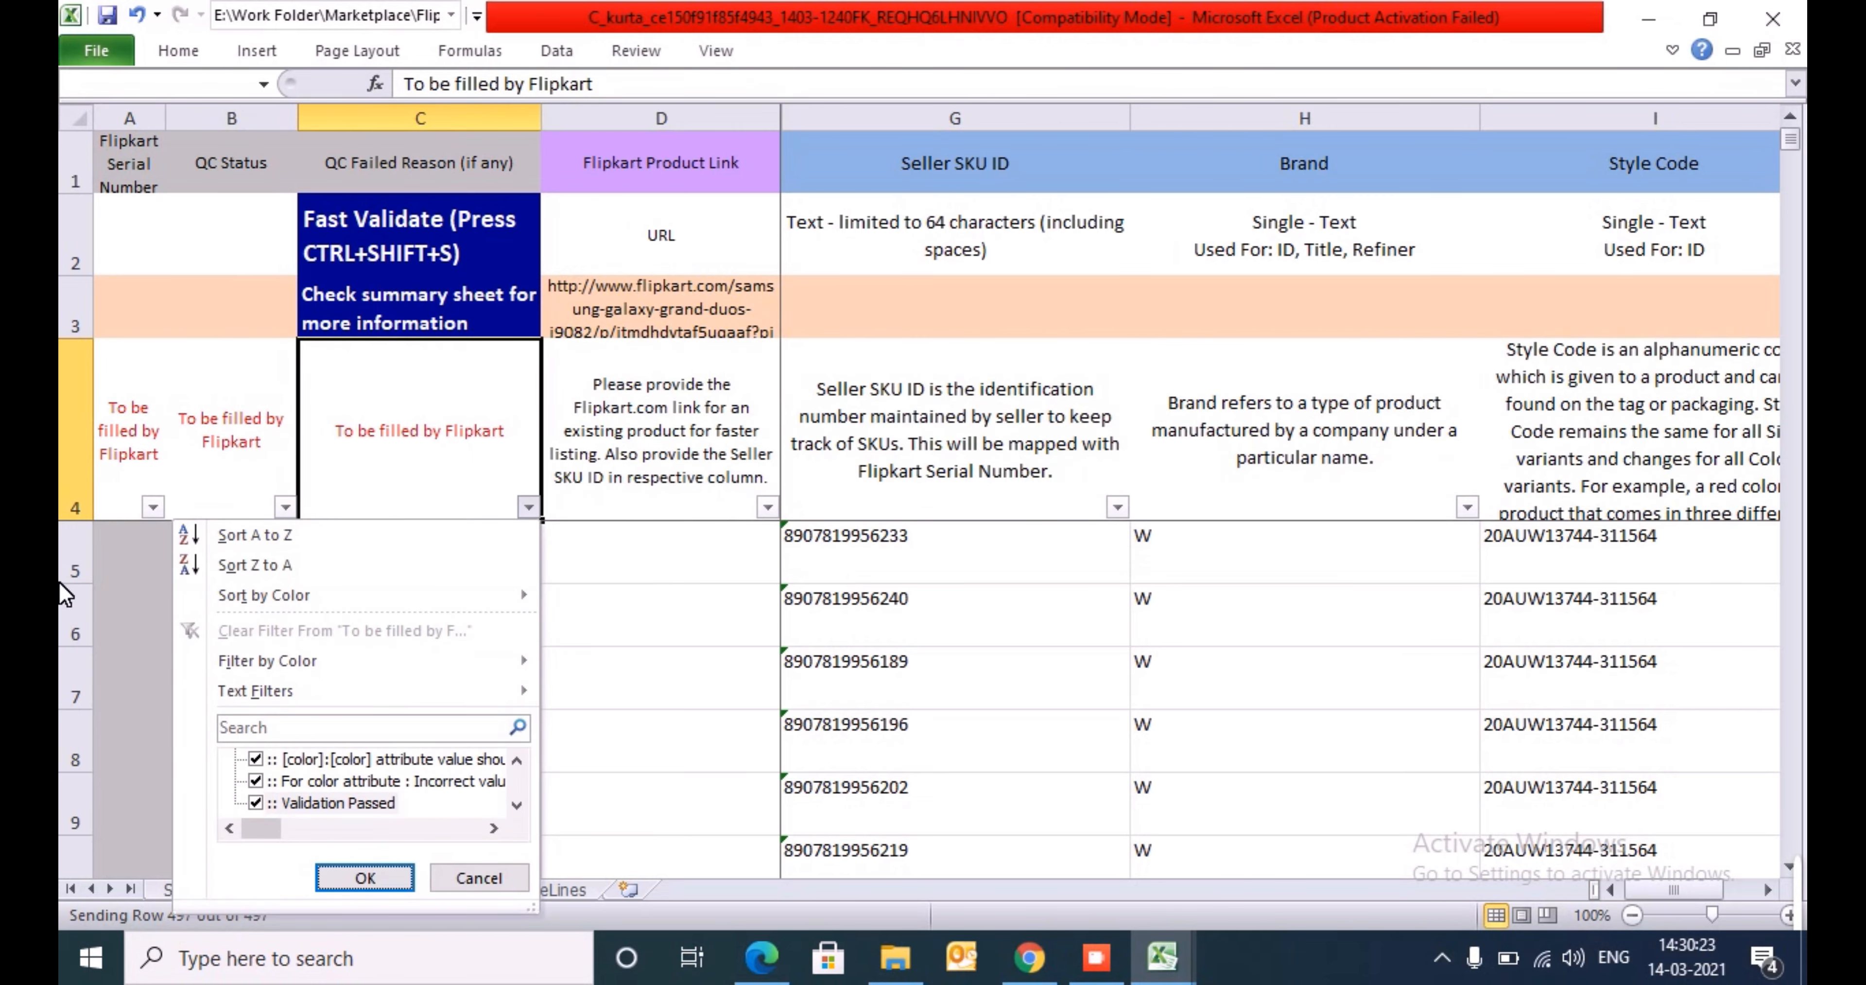
pyautogui.click(256, 803)
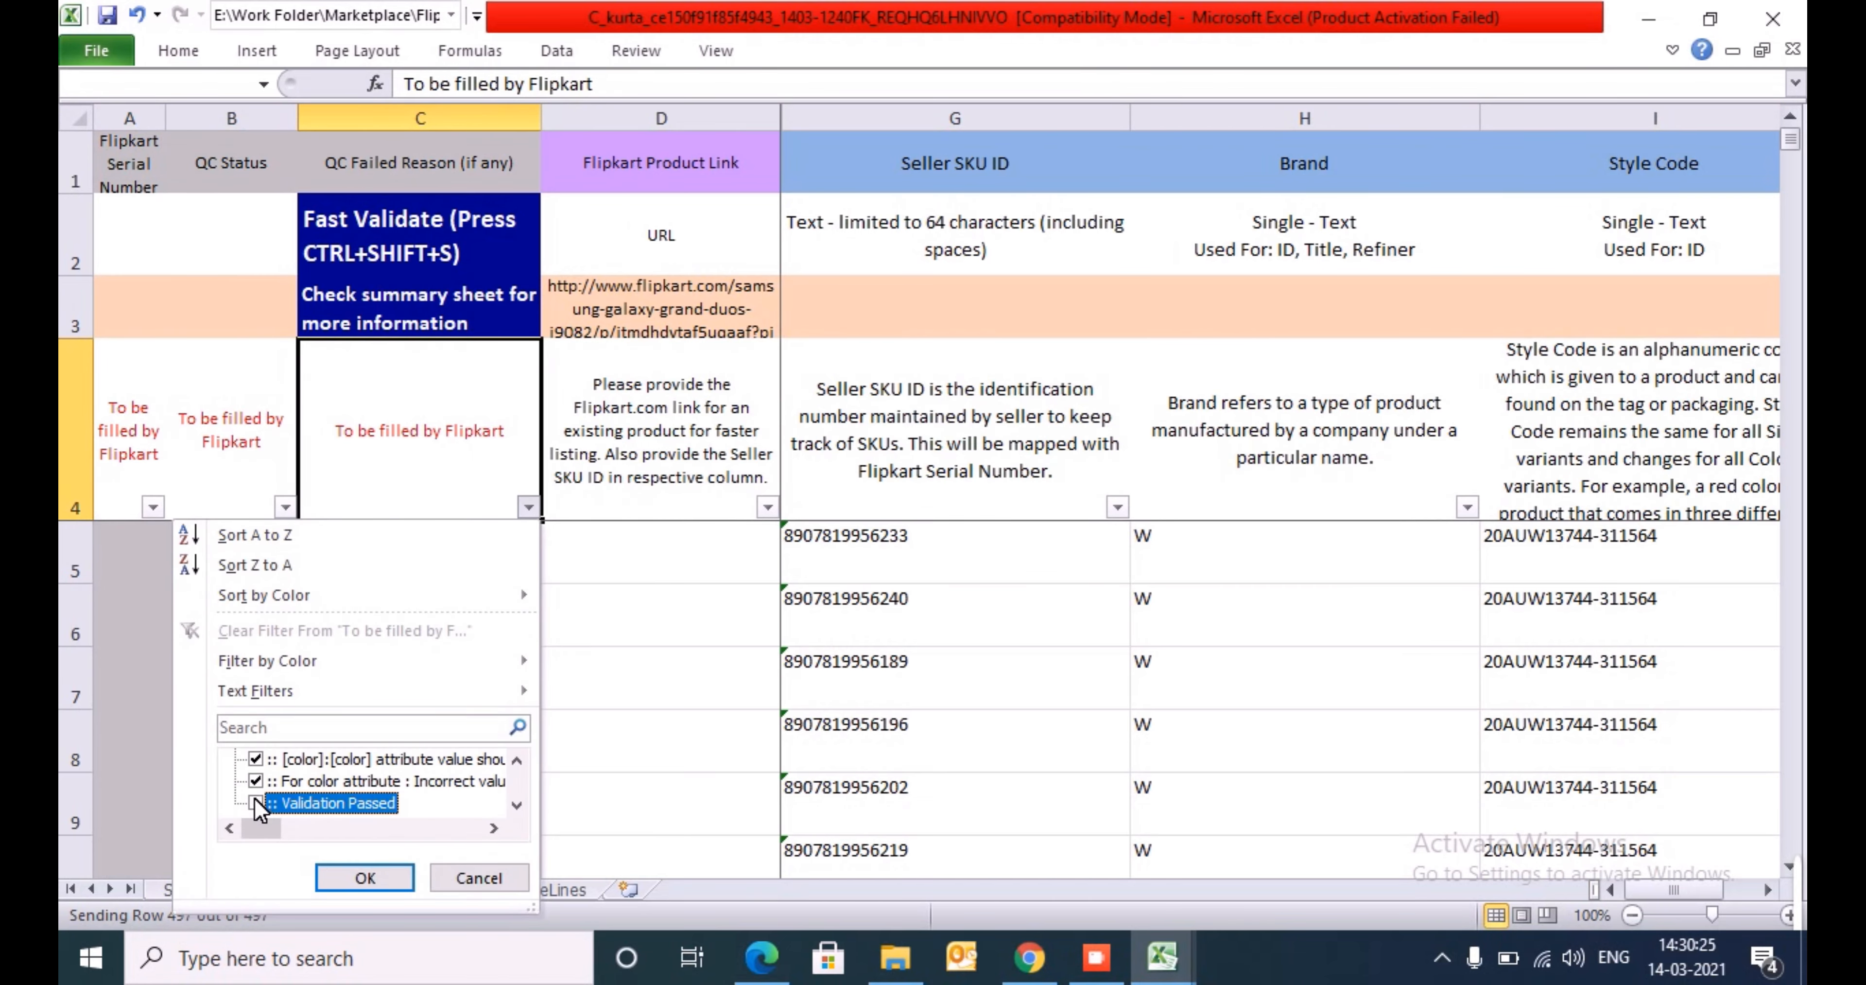
pyautogui.press('Up')
pyautogui.press('Up')
pyautogui.press('Up')
pyautogui.press('Down')
pyautogui.press('Down')
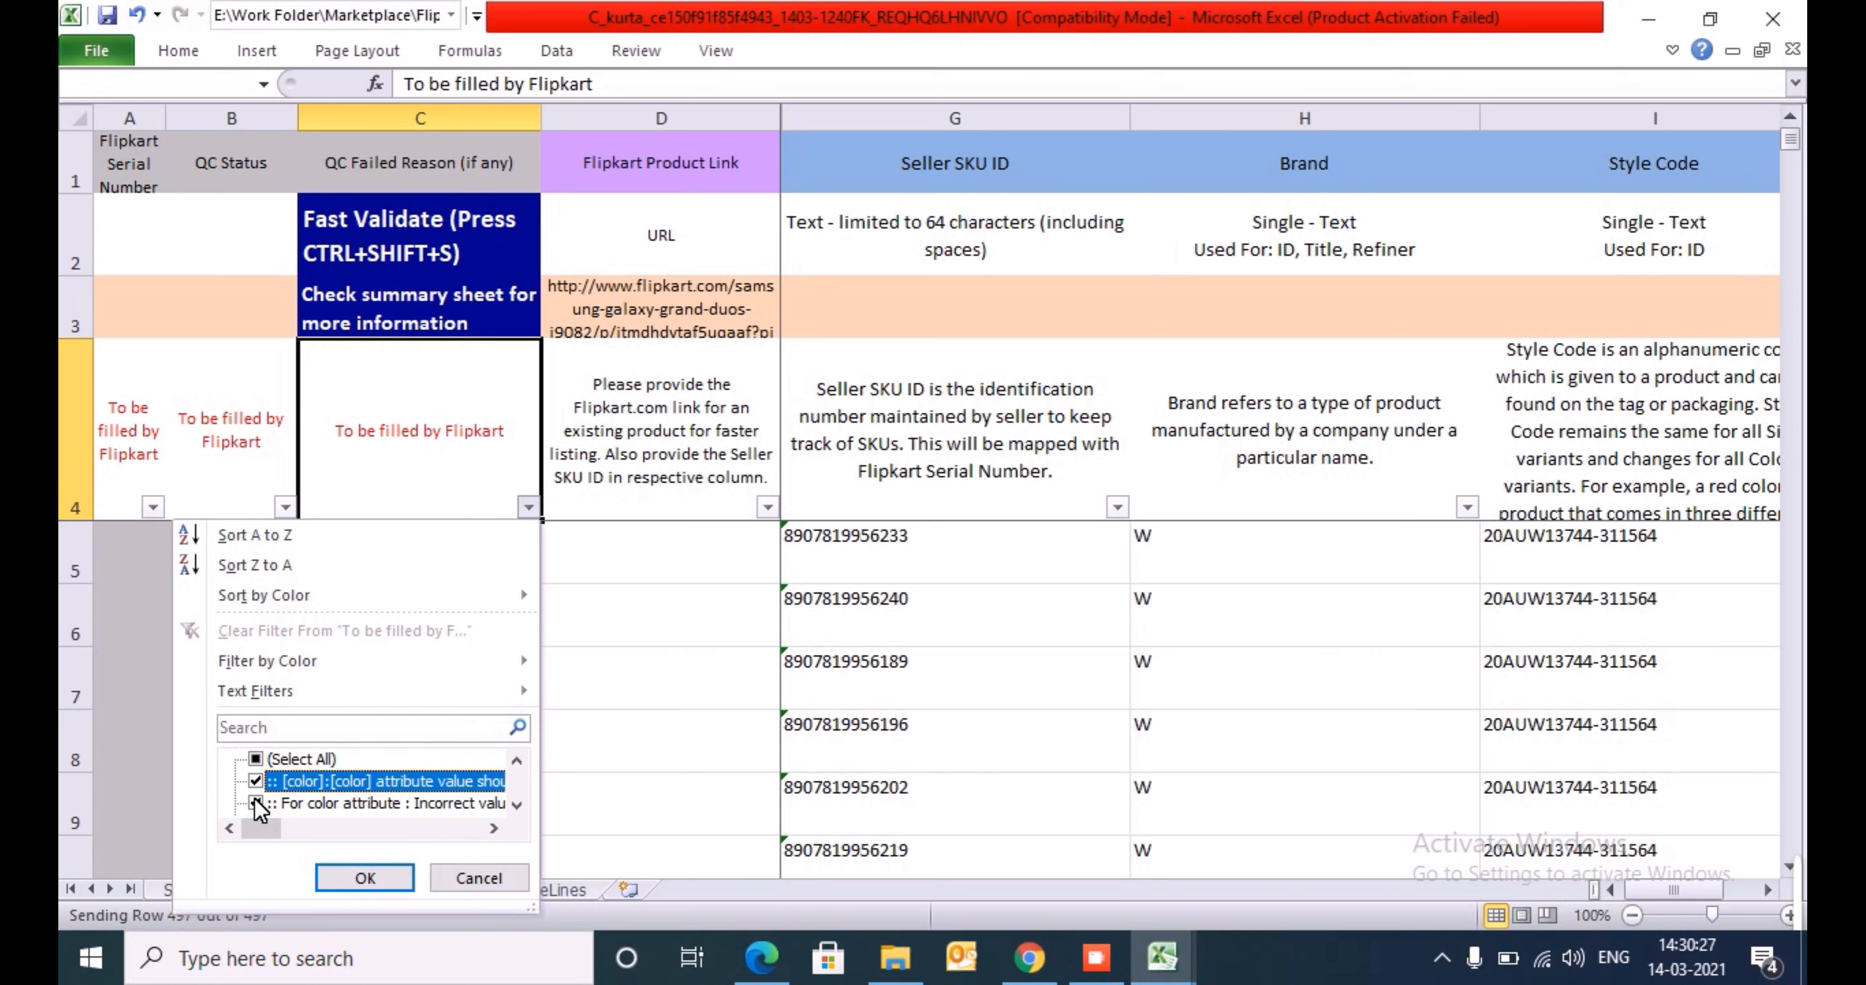
pyautogui.press('Down')
pyautogui.press('Up')
pyautogui.press('Up')
pyautogui.press('Up')
pyautogui.press('Down')
pyautogui.press('Down')
pyautogui.press('Return')
# - Read the QC Failed Reason texts of the failed rows, including the allowed color values and the variant group error
pyautogui.hotkey('ctrl', 'shift', 'Down')
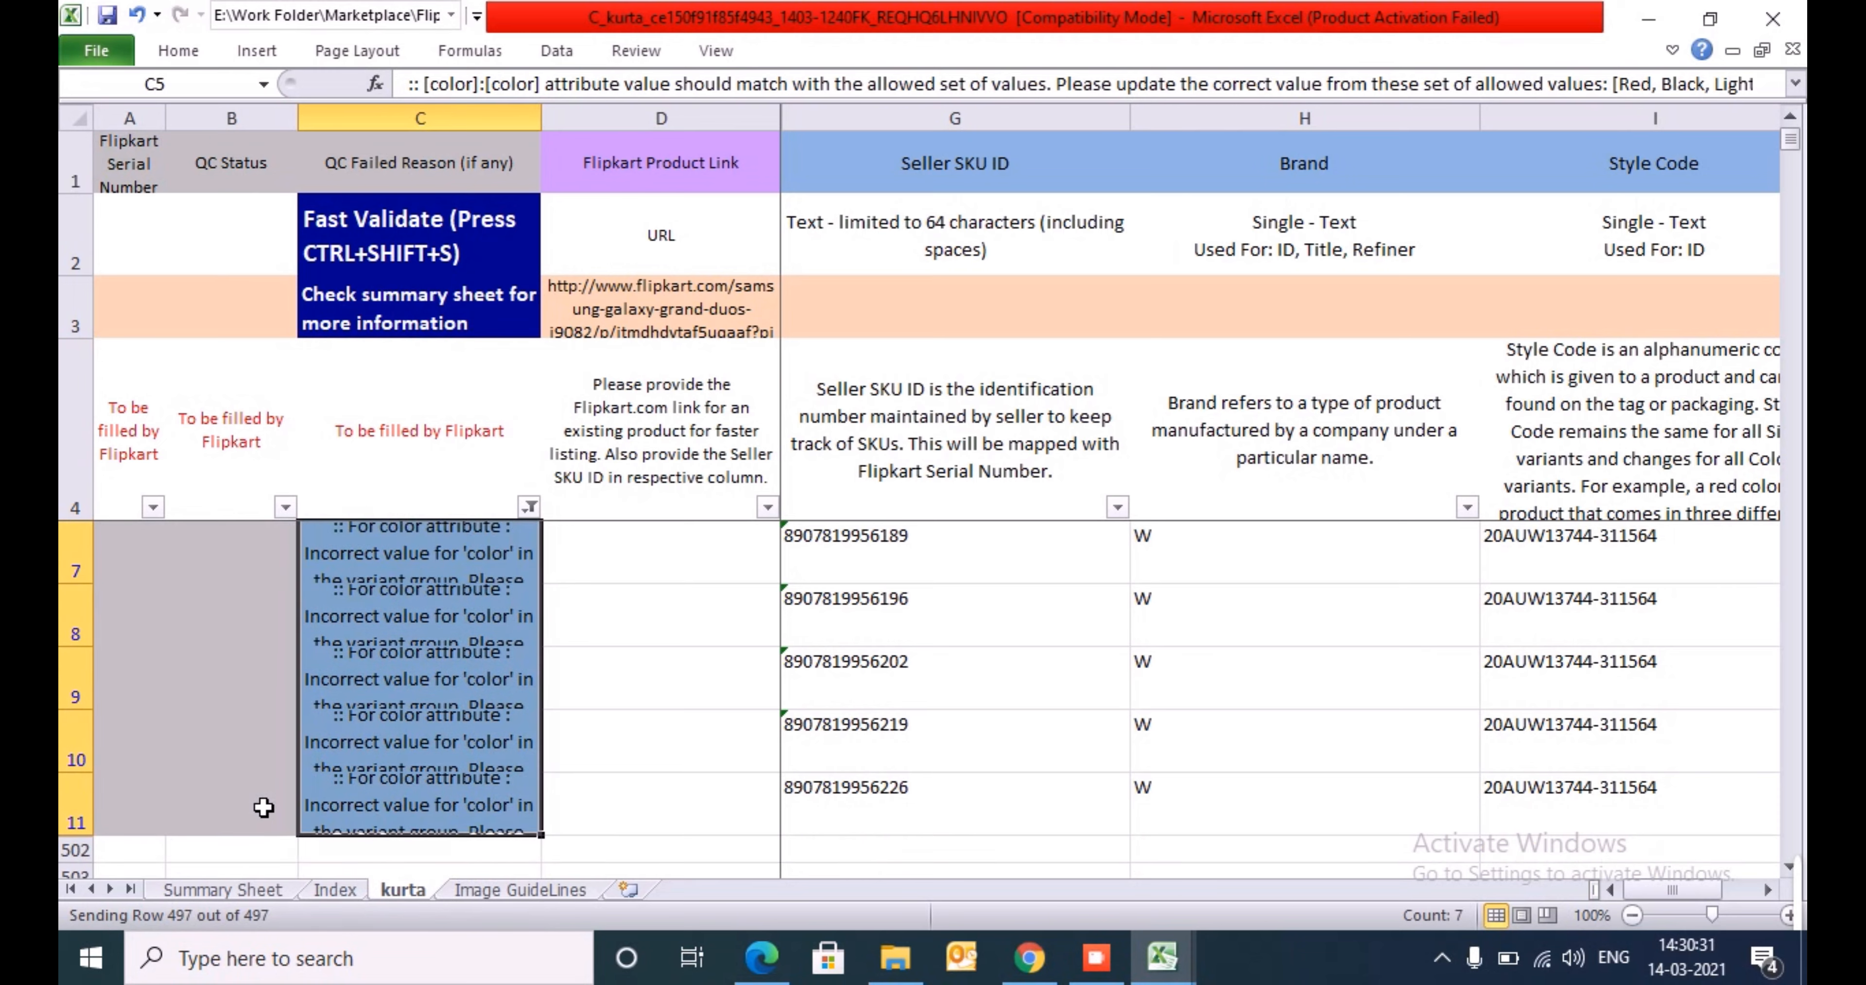
pyautogui.press('Up')
pyautogui.press('Down')
pyautogui.press('Right')
pyautogui.press('Right')
pyautogui.press('Right')
pyautogui.press('Right')
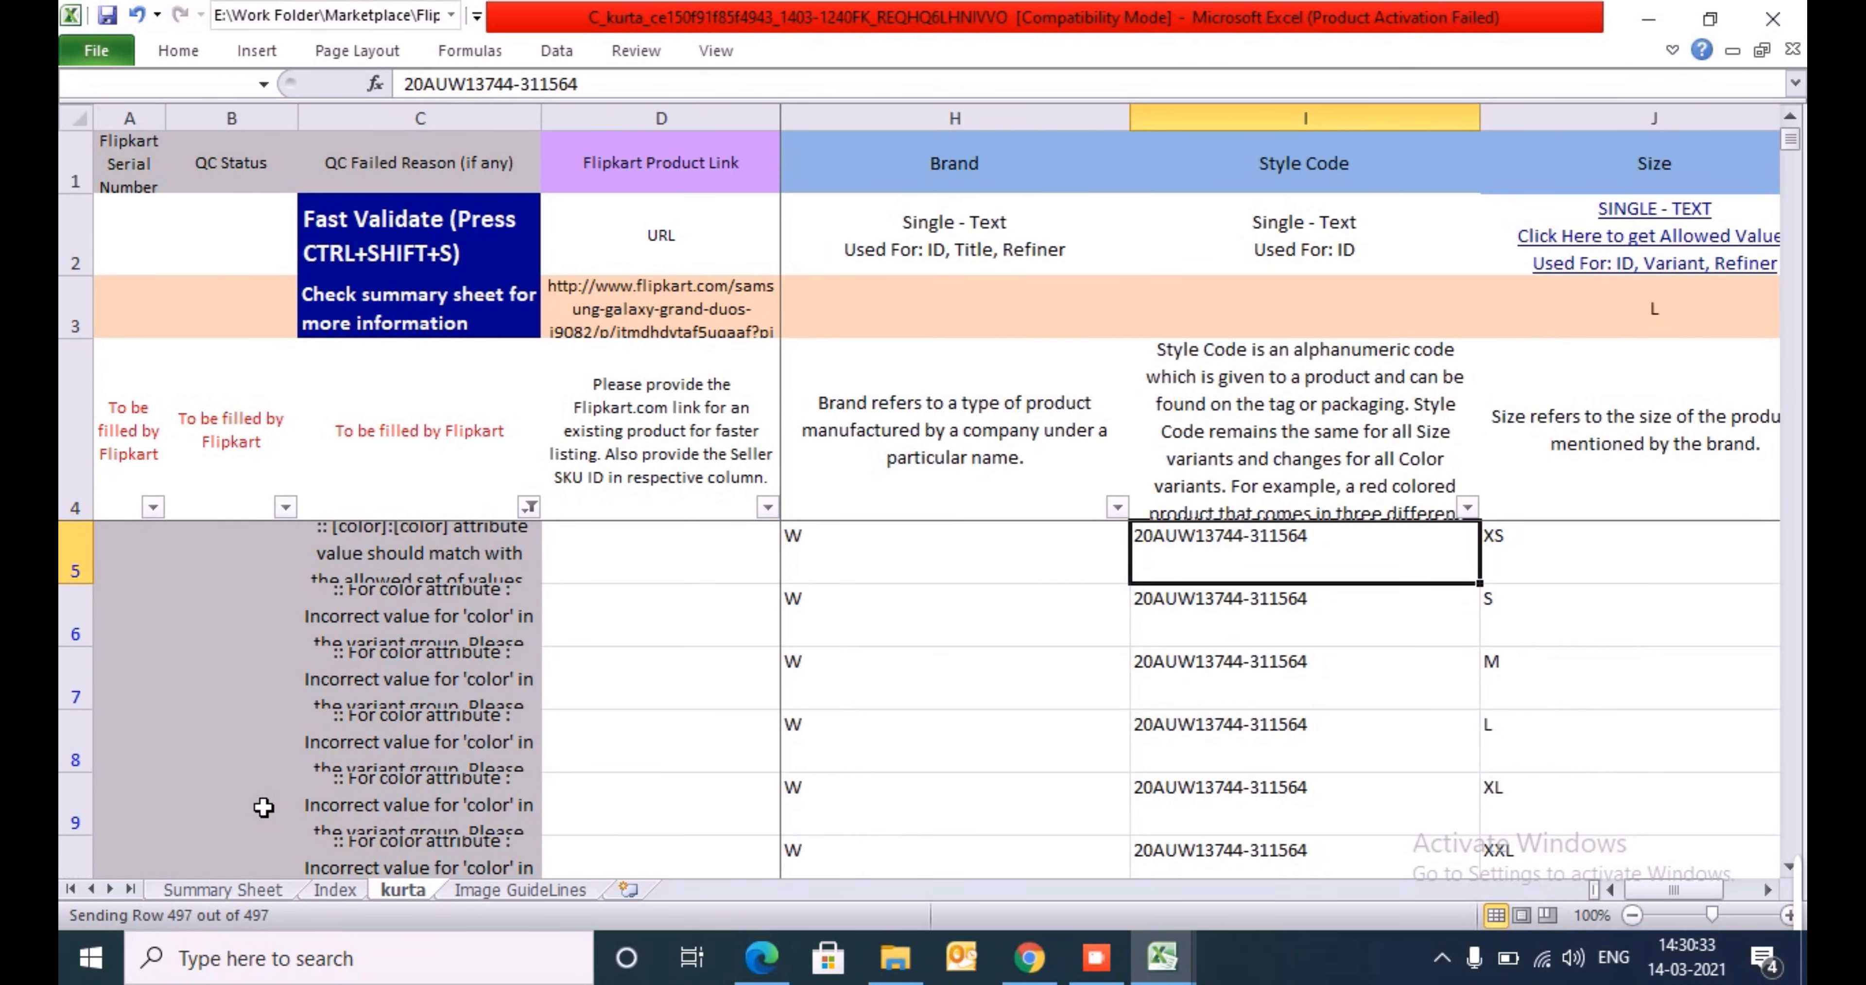
pyautogui.press('Left')
pyautogui.press('Left')
pyautogui.press('Left')
pyautogui.press('Left')
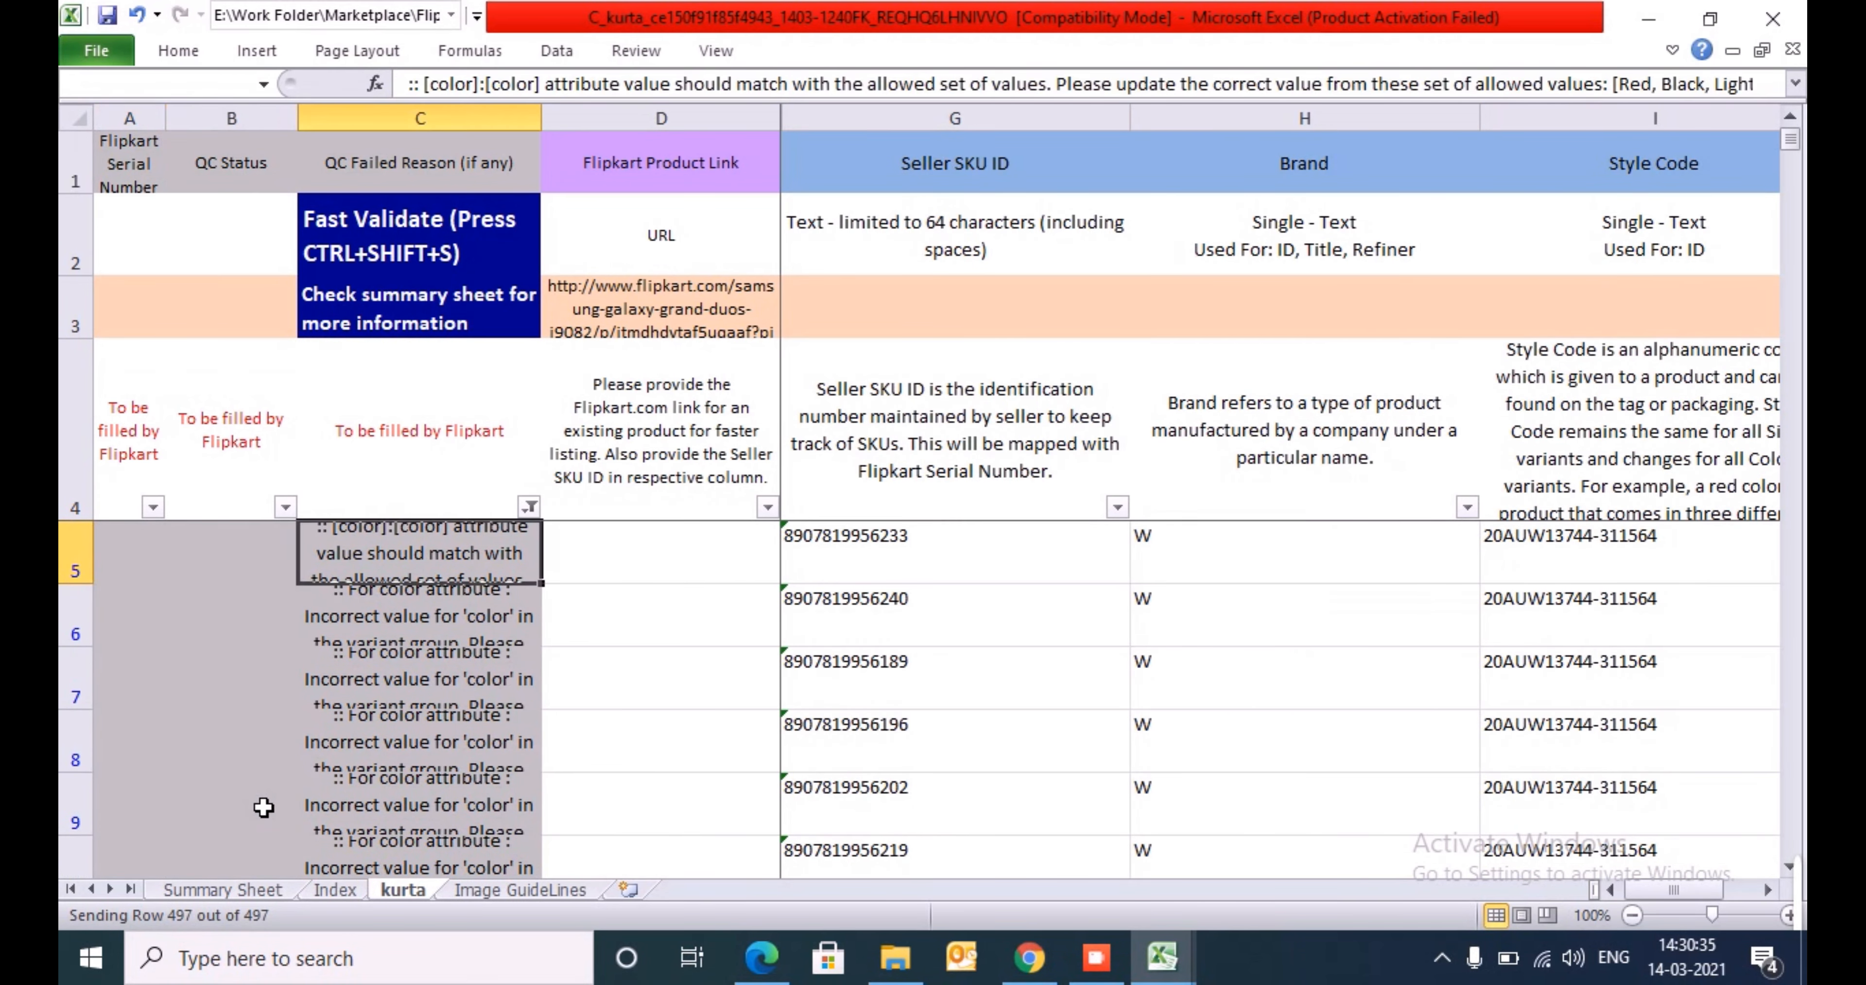
pyautogui.press('F2')
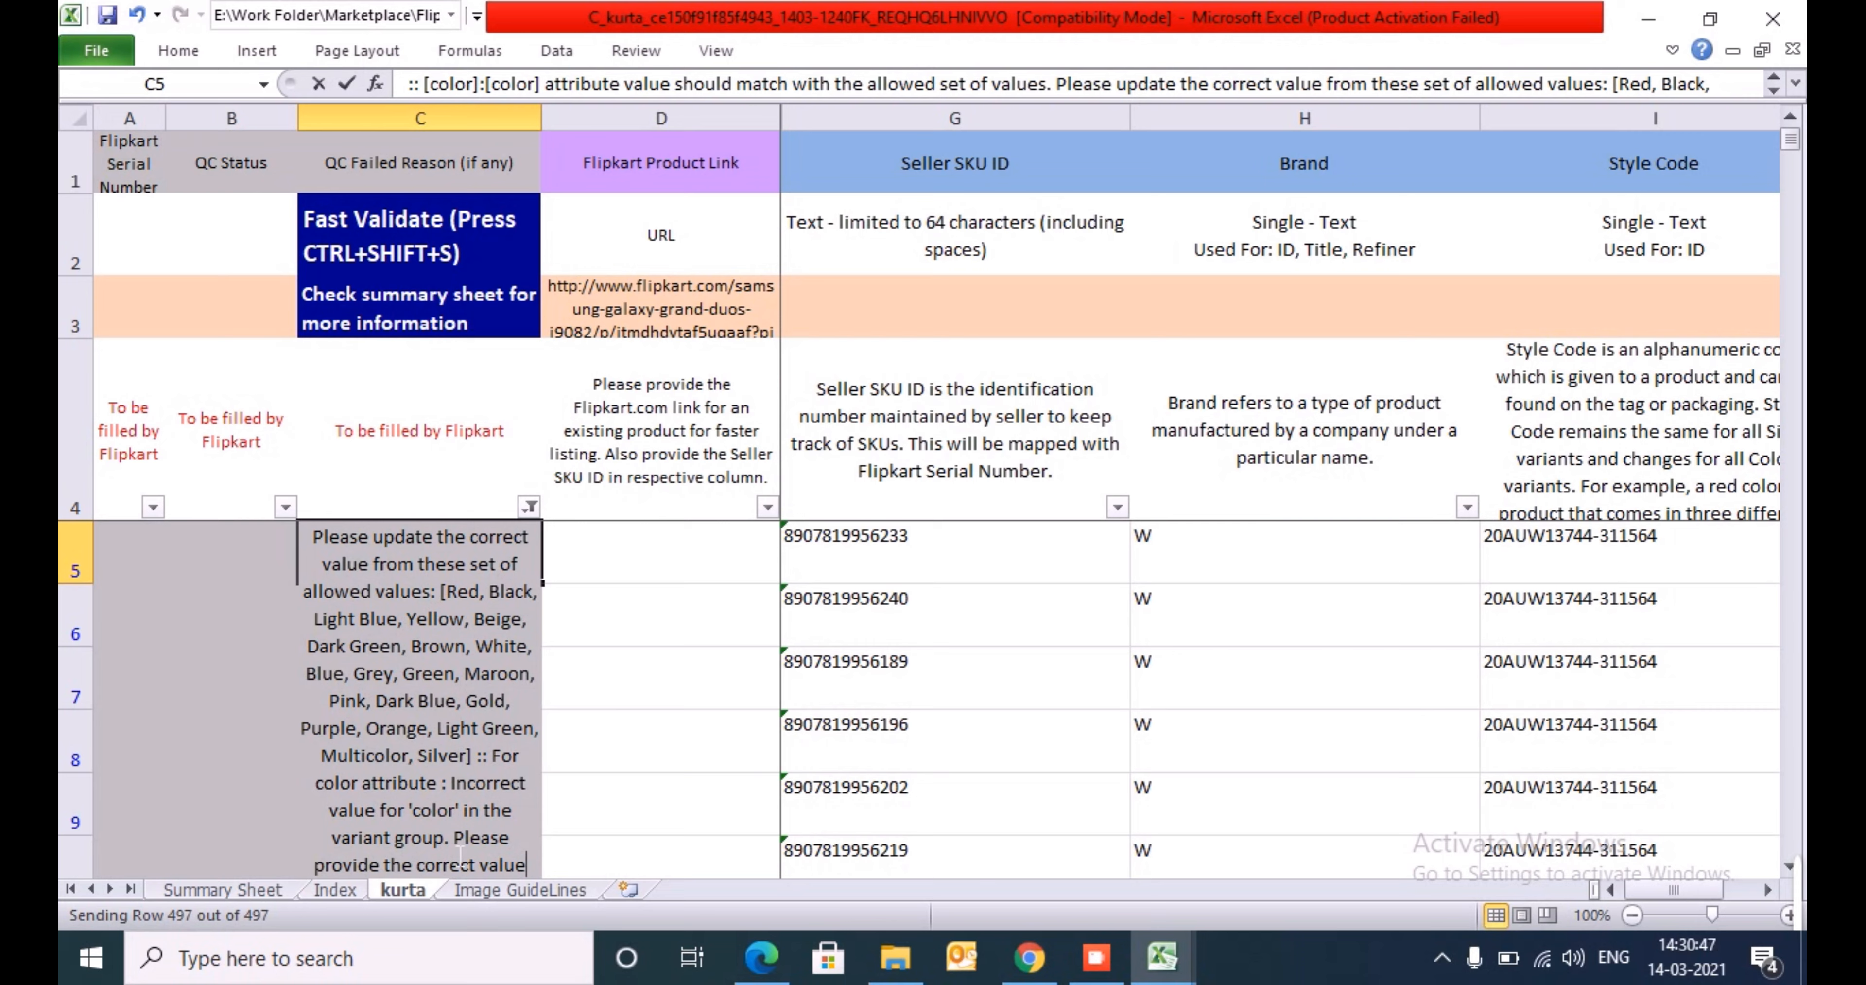
pyautogui.moveTo(443, 839); pyautogui.dragTo(385, 839)
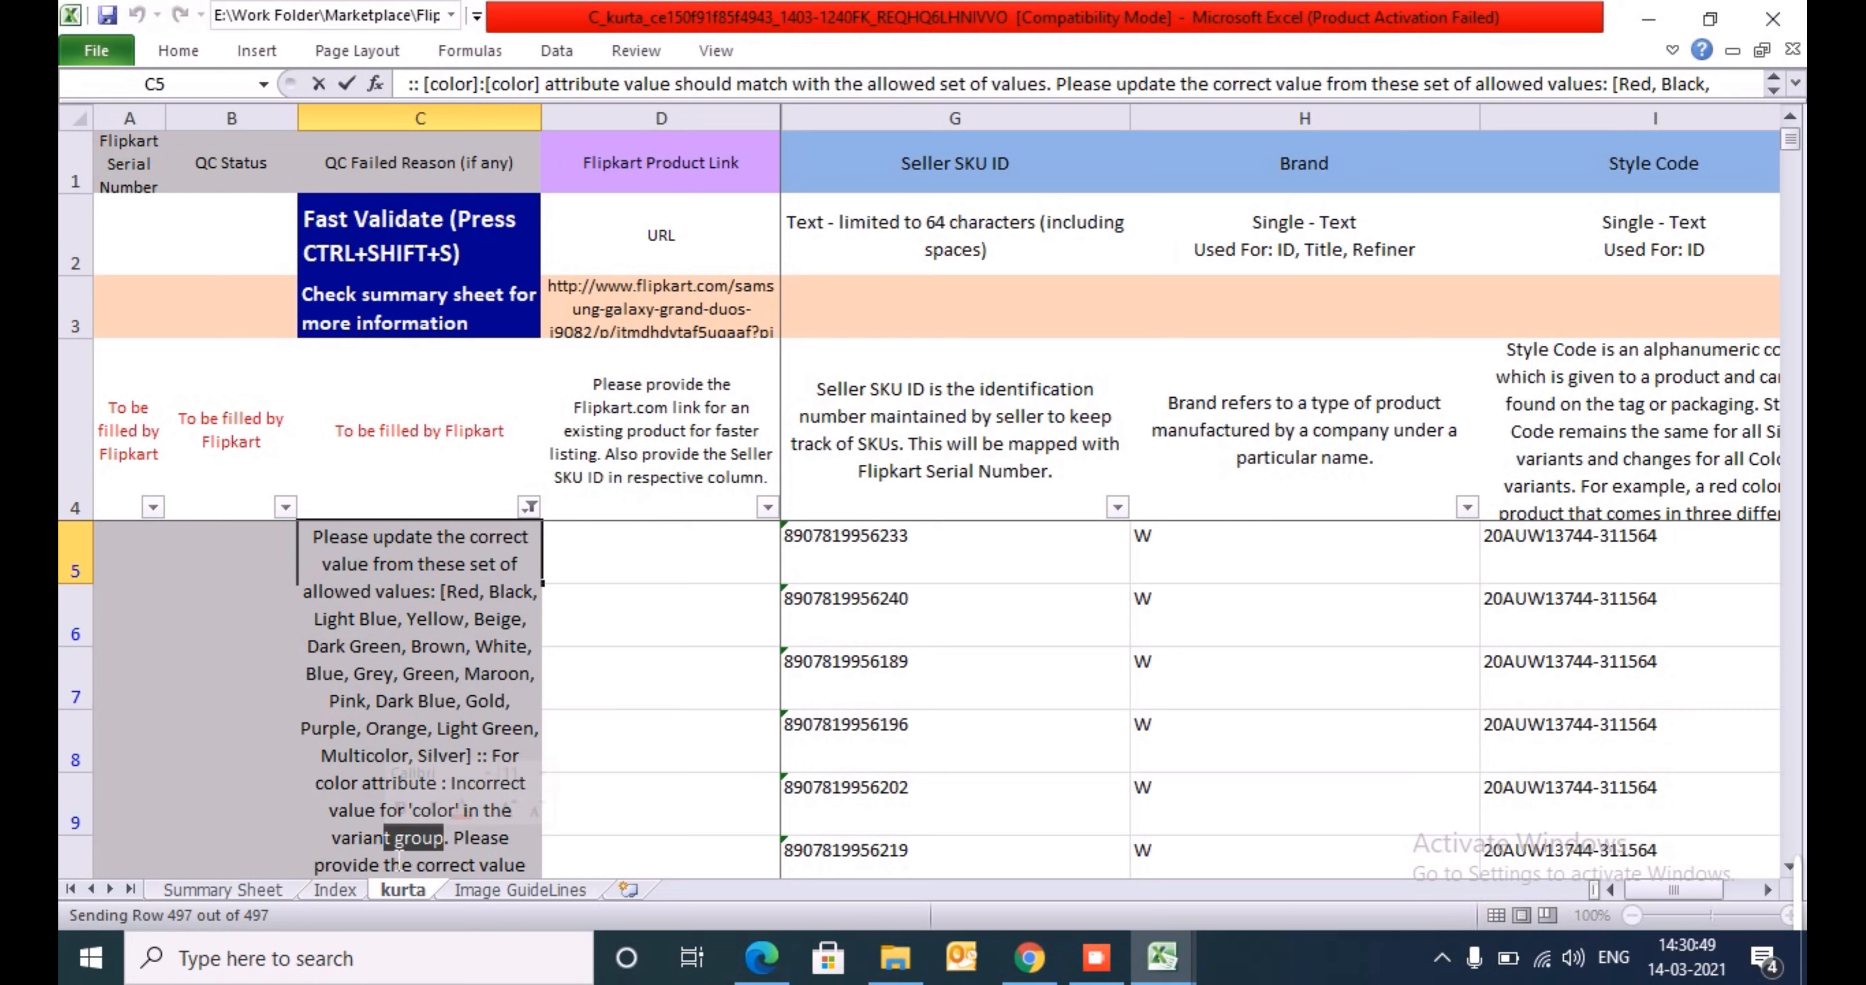
pyautogui.click(1611, 576)
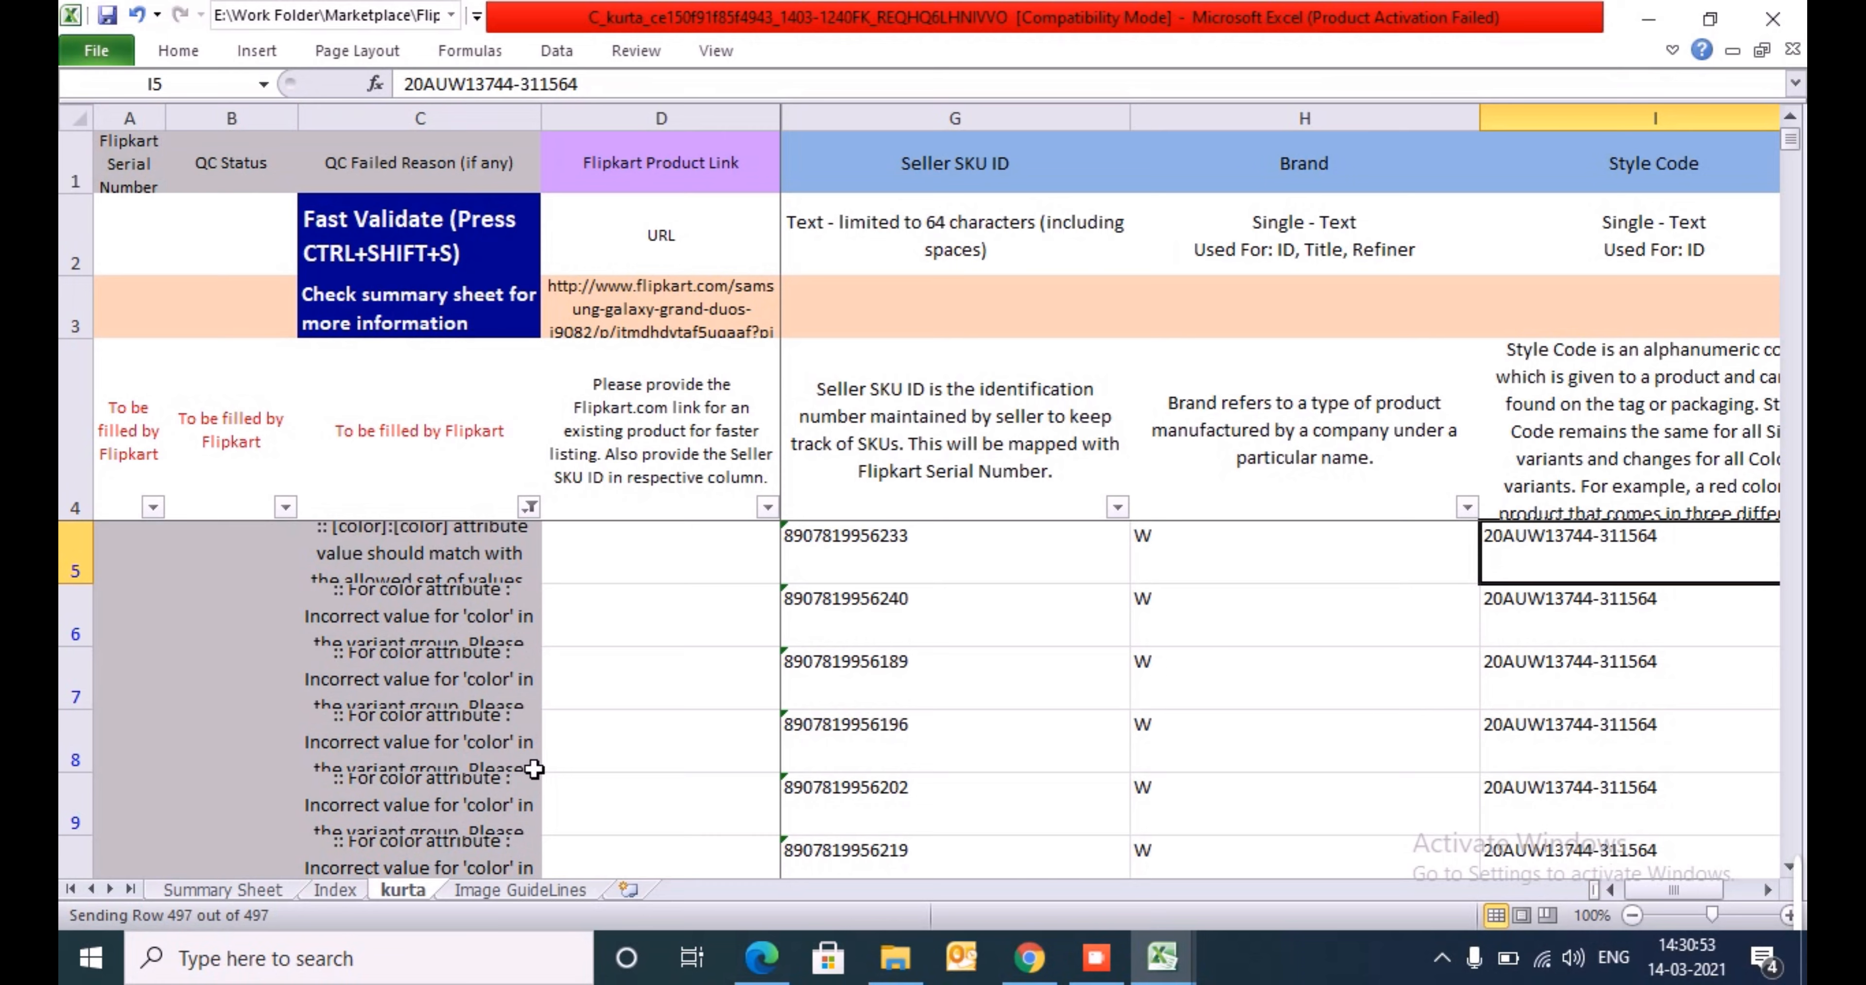
pyautogui.click(453, 739)
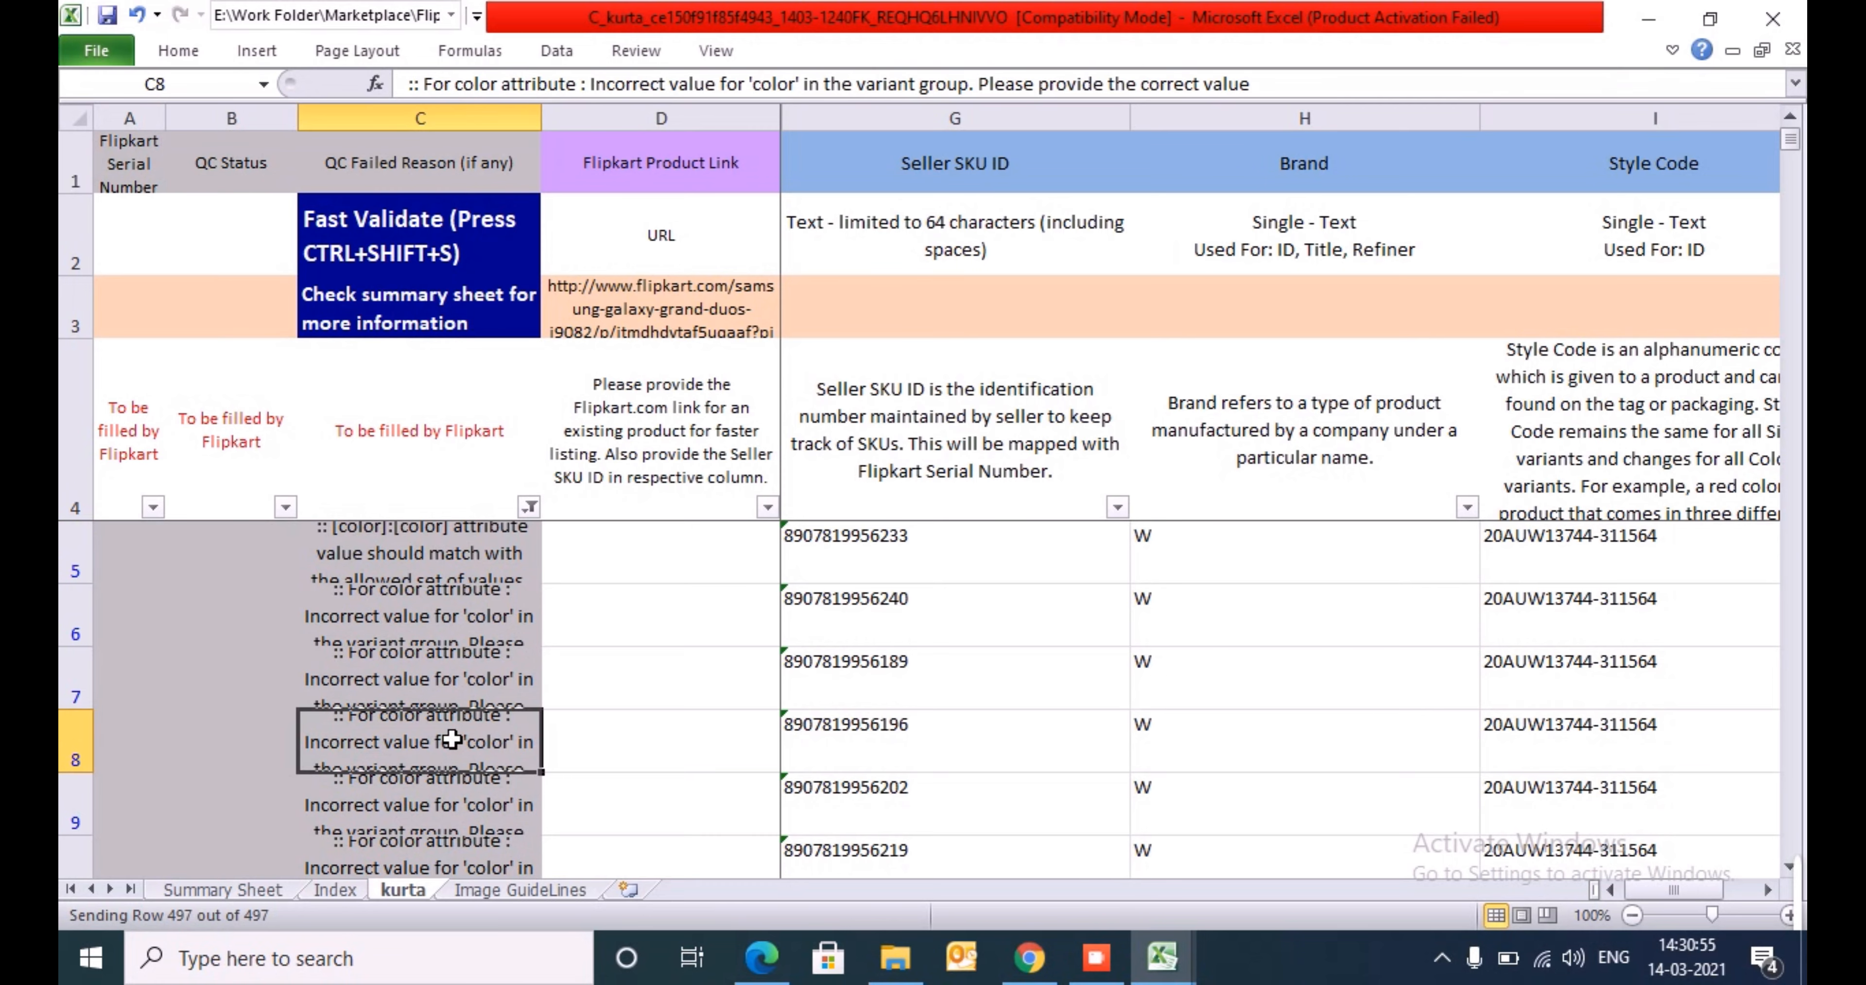
# - Check the first failed row's entries from Seller SKU ID across to Group ID
pyautogui.press('Right')
pyautogui.press('Right')
pyautogui.press('Right')
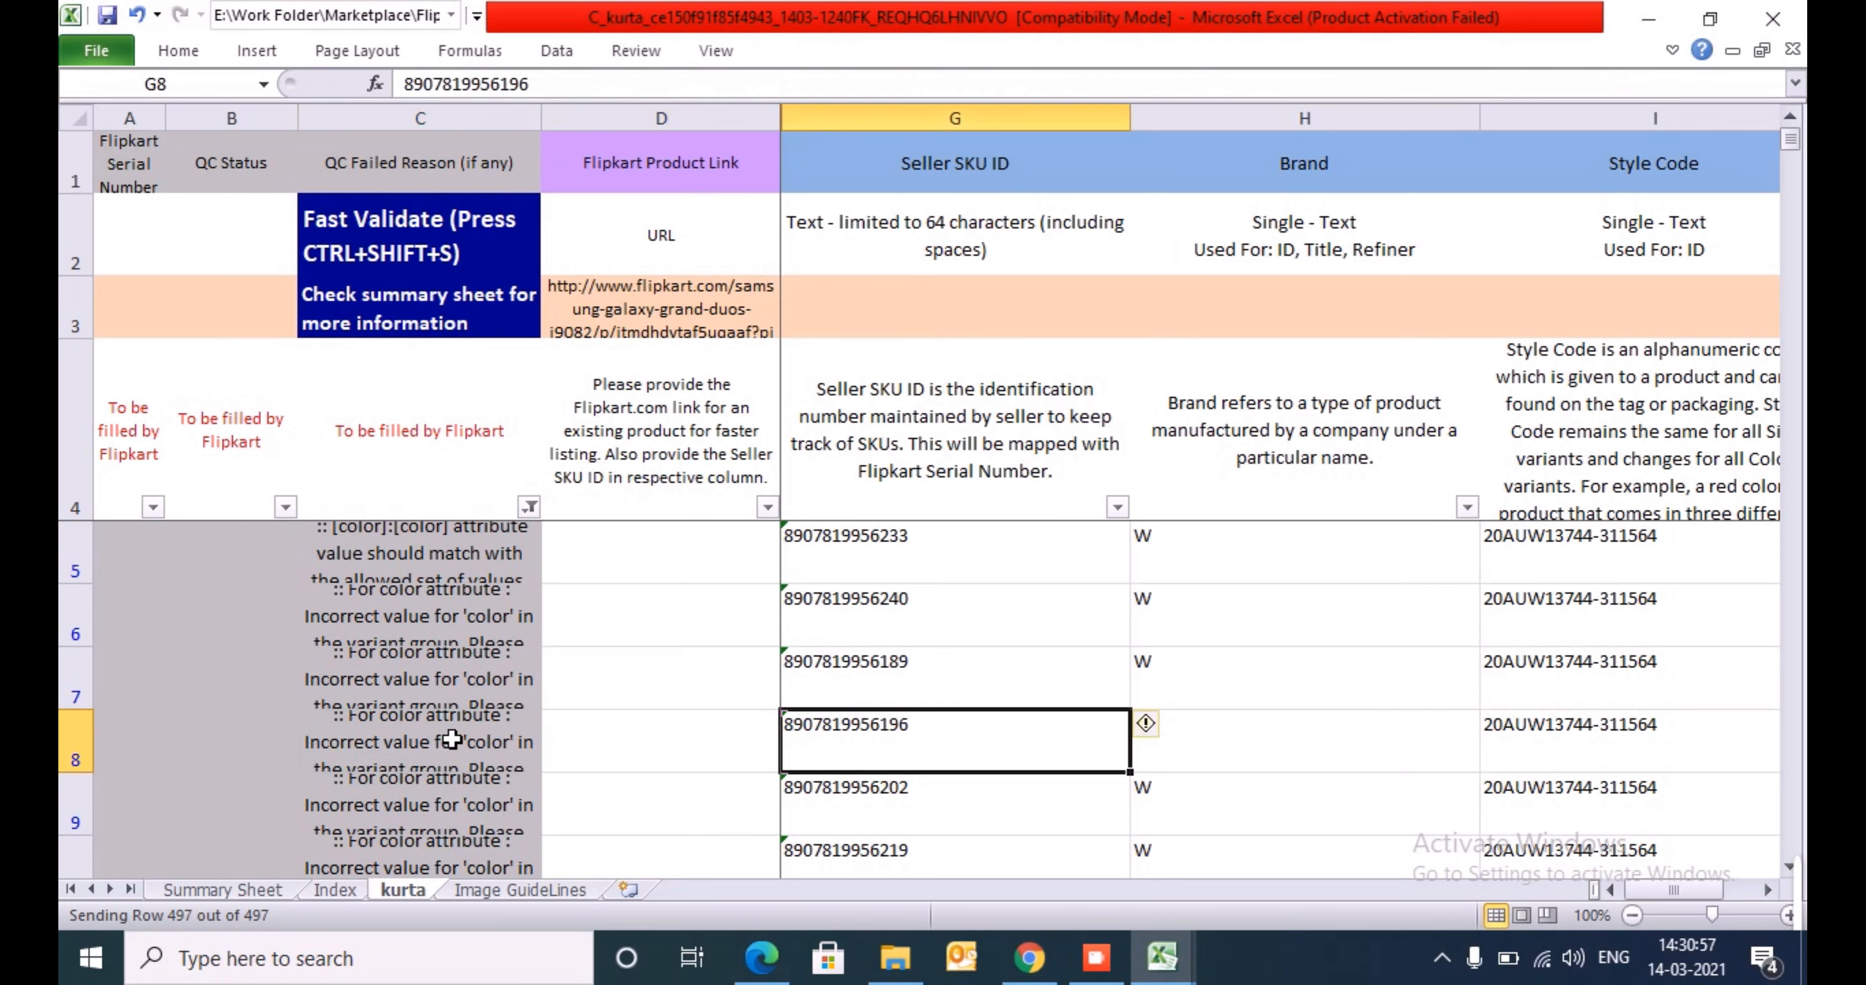
pyautogui.press('Up')
pyautogui.press('Up')
pyautogui.press('Up')
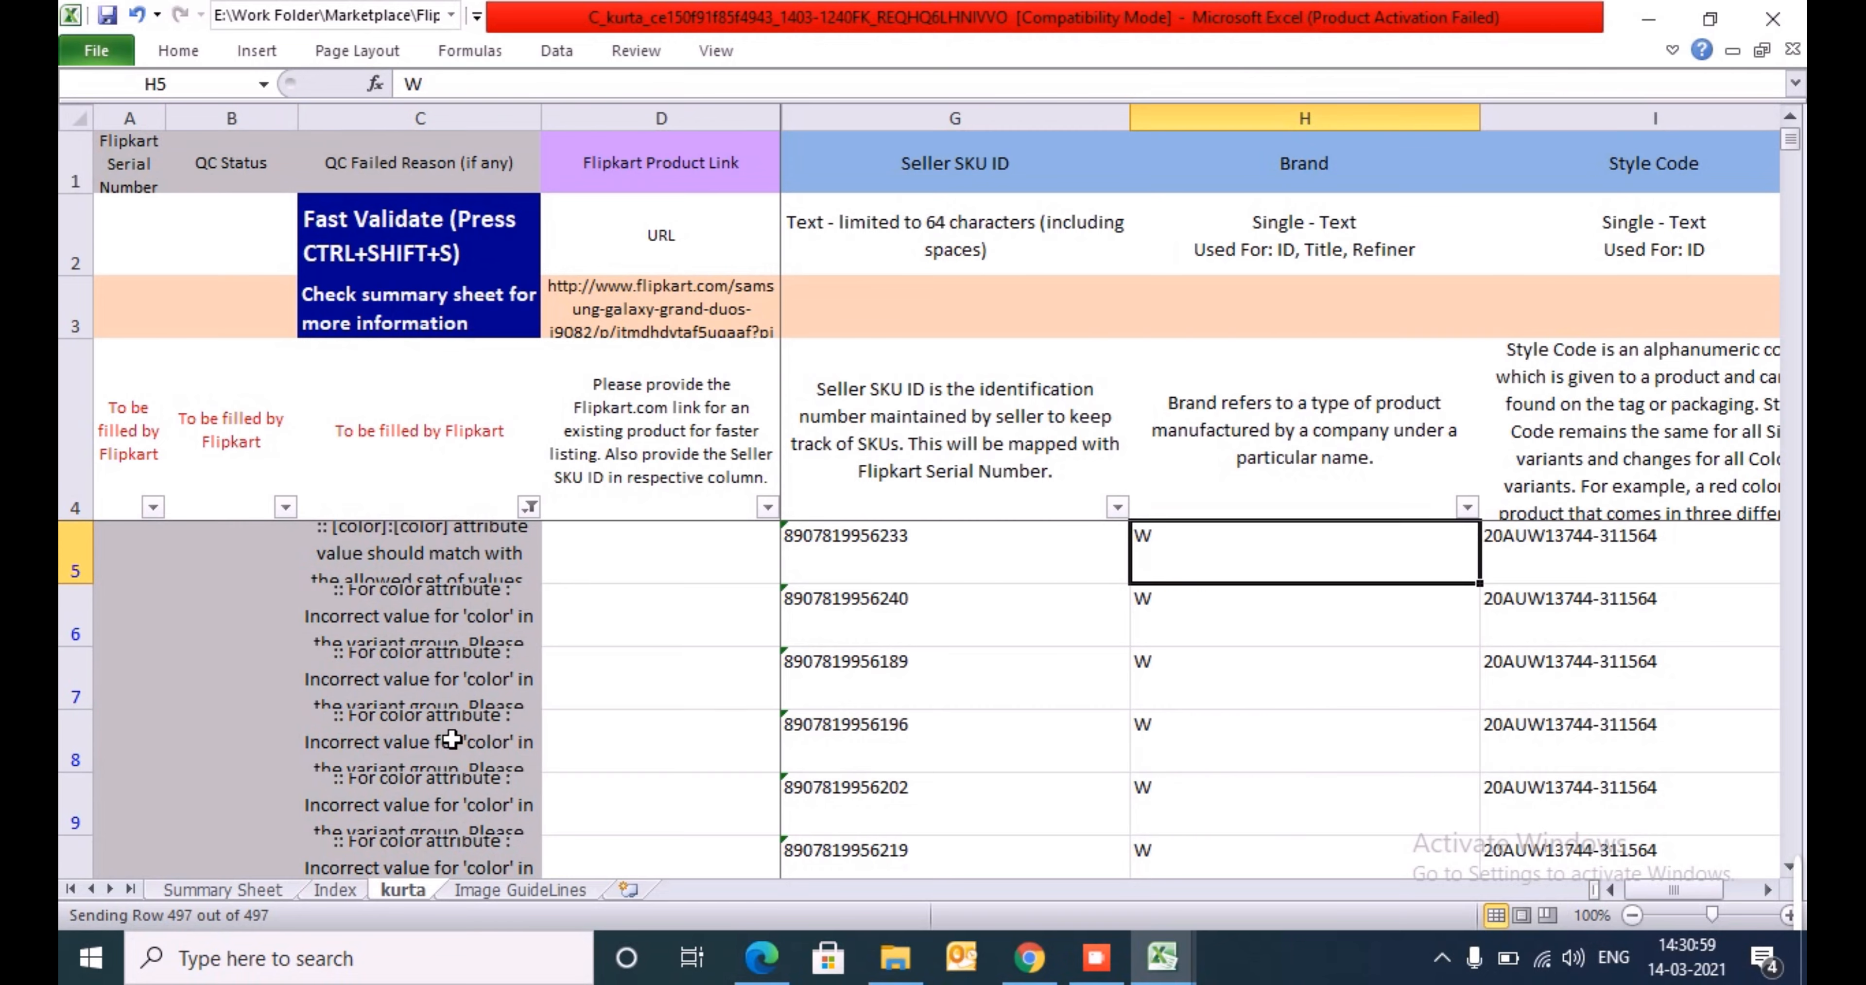
pyautogui.press('Right')
pyautogui.press('Right')
pyautogui.press('Right')
pyautogui.press('Right')
pyautogui.press('Right')
pyautogui.press('Right')
pyautogui.press('Right')
pyautogui.press('Right')
pyautogui.press('Right')
pyautogui.press('Right')
pyautogui.press('Right')
pyautogui.press('Right')
pyautogui.press('Right')
pyautogui.press('Right')
pyautogui.press('Right')
pyautogui.press('Right')
pyautogui.press('Right')
pyautogui.press('Right')
pyautogui.press('Right')
pyautogui.press('Right')
pyautogui.press('Right')
pyautogui.press('Right')
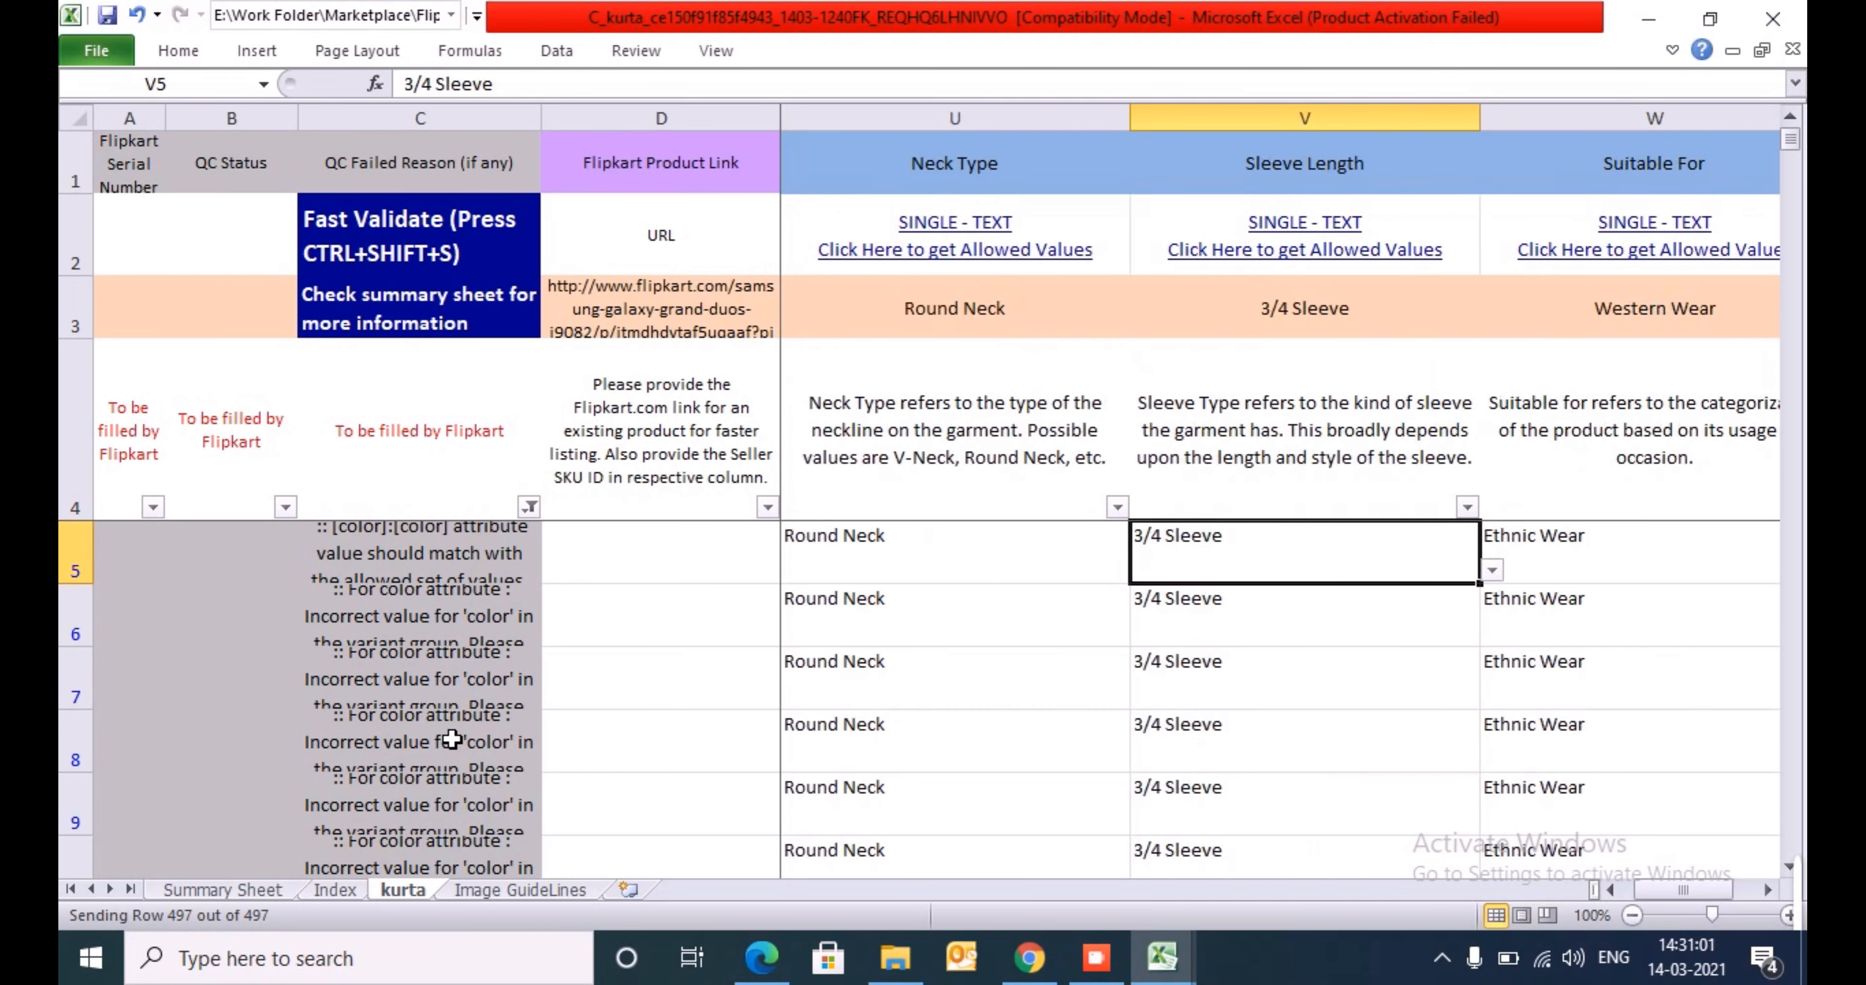
# - Correct the first product row's Color in N5 to Beige
pyautogui.press('Right')
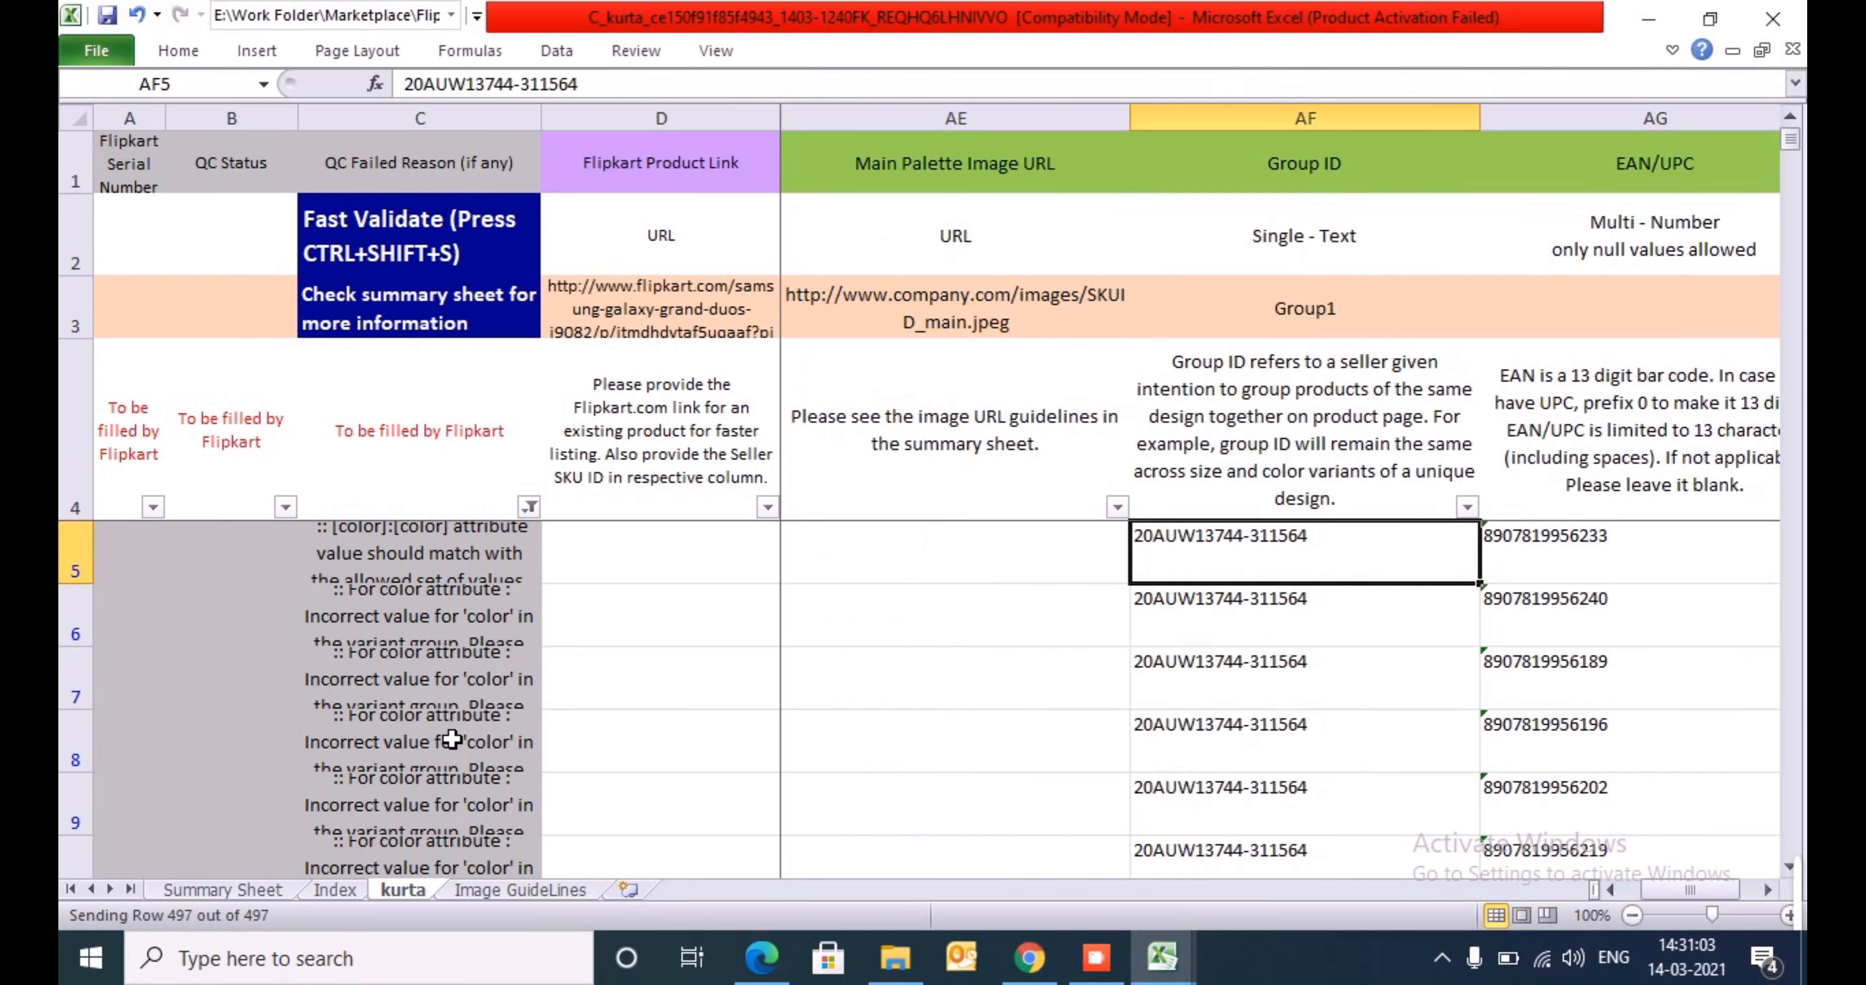
pyautogui.press('Left')
pyautogui.press('Left')
pyautogui.press('Left')
pyautogui.press('Left')
pyautogui.press('Left')
pyautogui.press('Left')
pyautogui.press('Left')
pyautogui.press('Left')
pyautogui.press('Left')
pyautogui.press('Left')
pyautogui.press('Left')
pyautogui.press('Left')
pyautogui.press('Left')
pyautogui.press('Left')
pyautogui.press('Left')
pyautogui.press('Left')
pyautogui.press('Left')
pyautogui.press('Left')
pyautogui.press('Left')
pyautogui.press('Left')
pyautogui.press('Right')
pyautogui.press('Right')
pyautogui.press('Right')
pyautogui.press('Right')
pyautogui.press('Right')
pyautogui.press('Right')
pyautogui.press('Right')
pyautogui.press('Right')
pyautogui.press('Right')
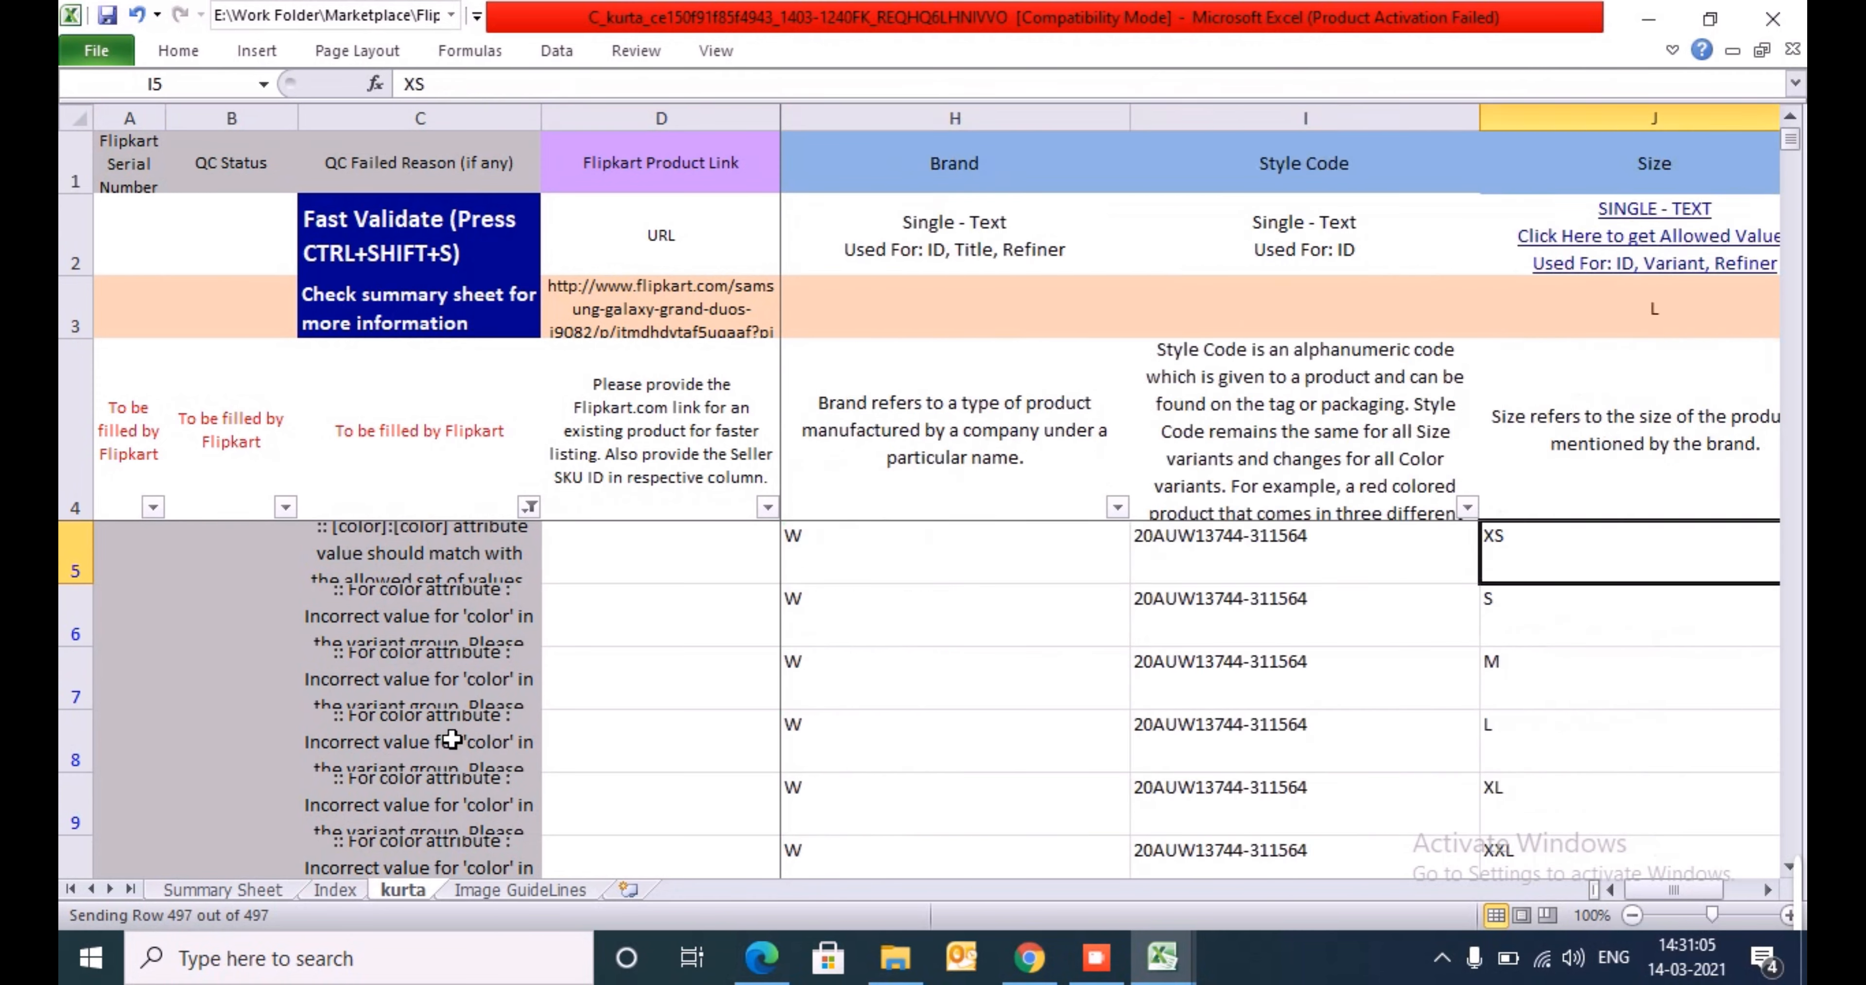
pyautogui.press('Right')
pyautogui.press('Right')
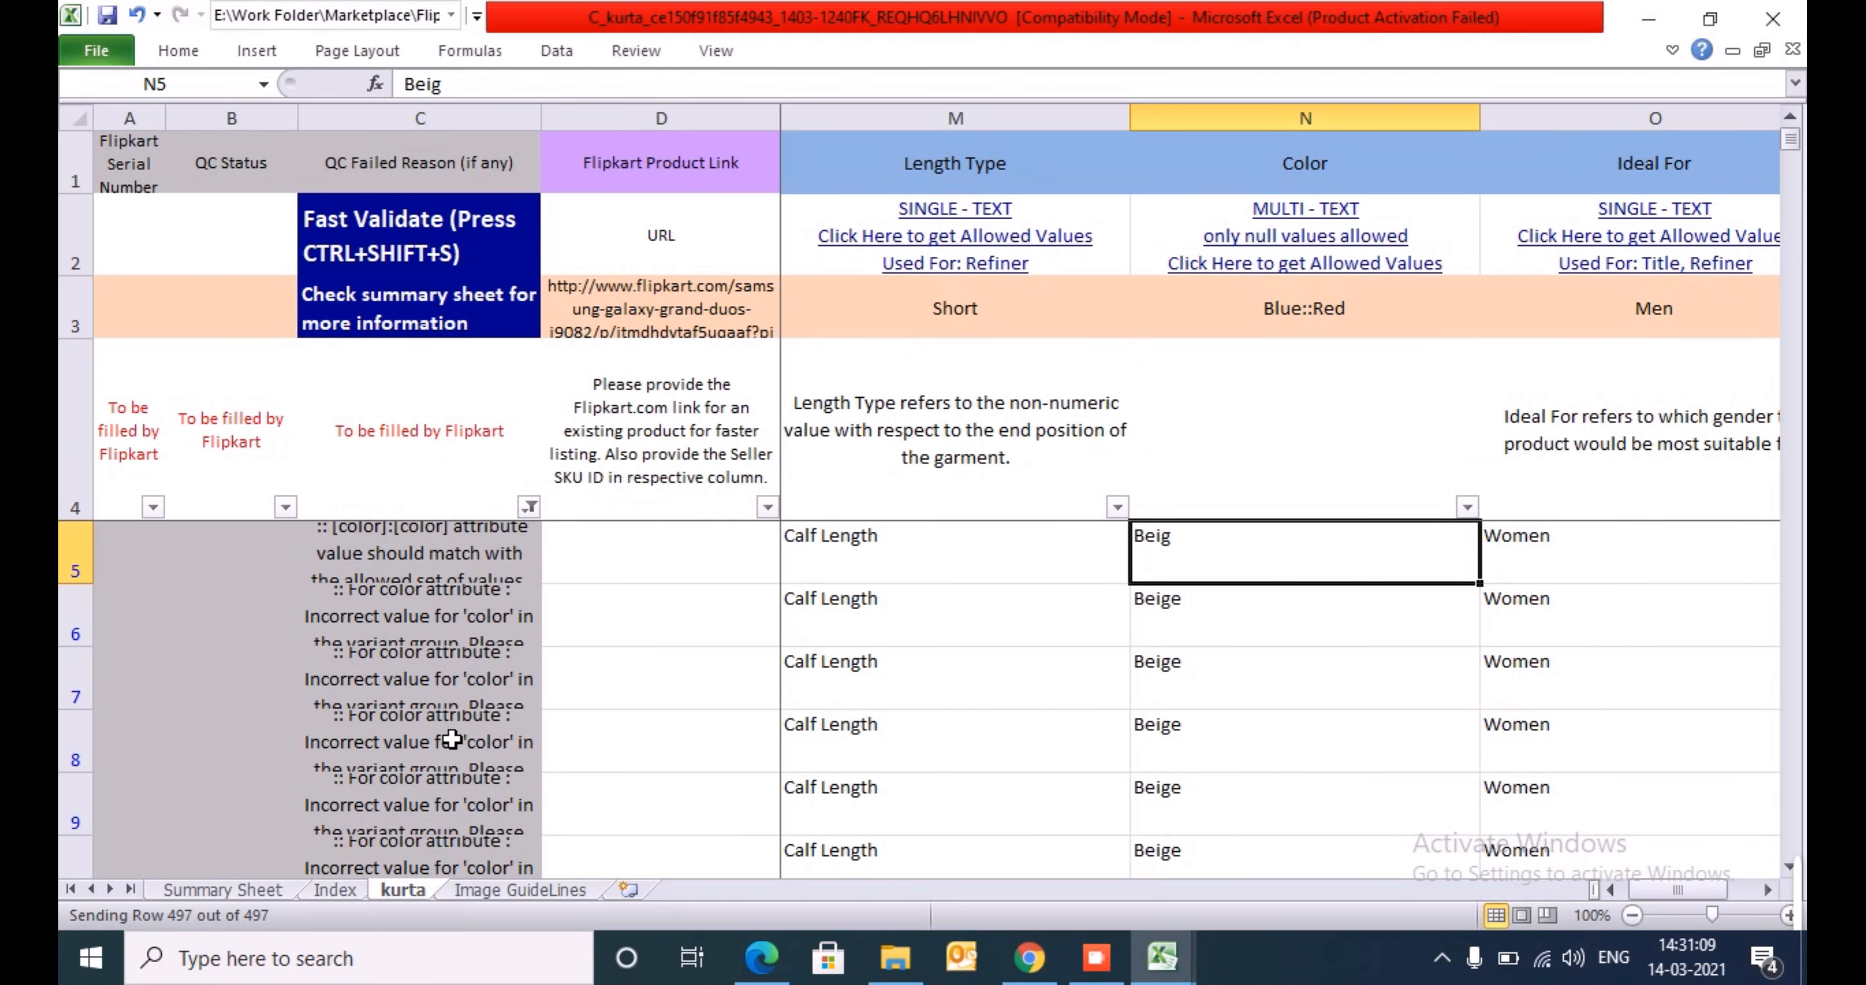
pyautogui.press('F2')
pyautogui.write('e')
pyautogui.press('Return')
pyautogui.press('Up')
# - Rerun Fast Validate on the corrected kurta sheet and dismiss the progress window
pyautogui.hotkey('ctrl', 'Left')
pyautogui.hotkey('ctrl', 'Left')
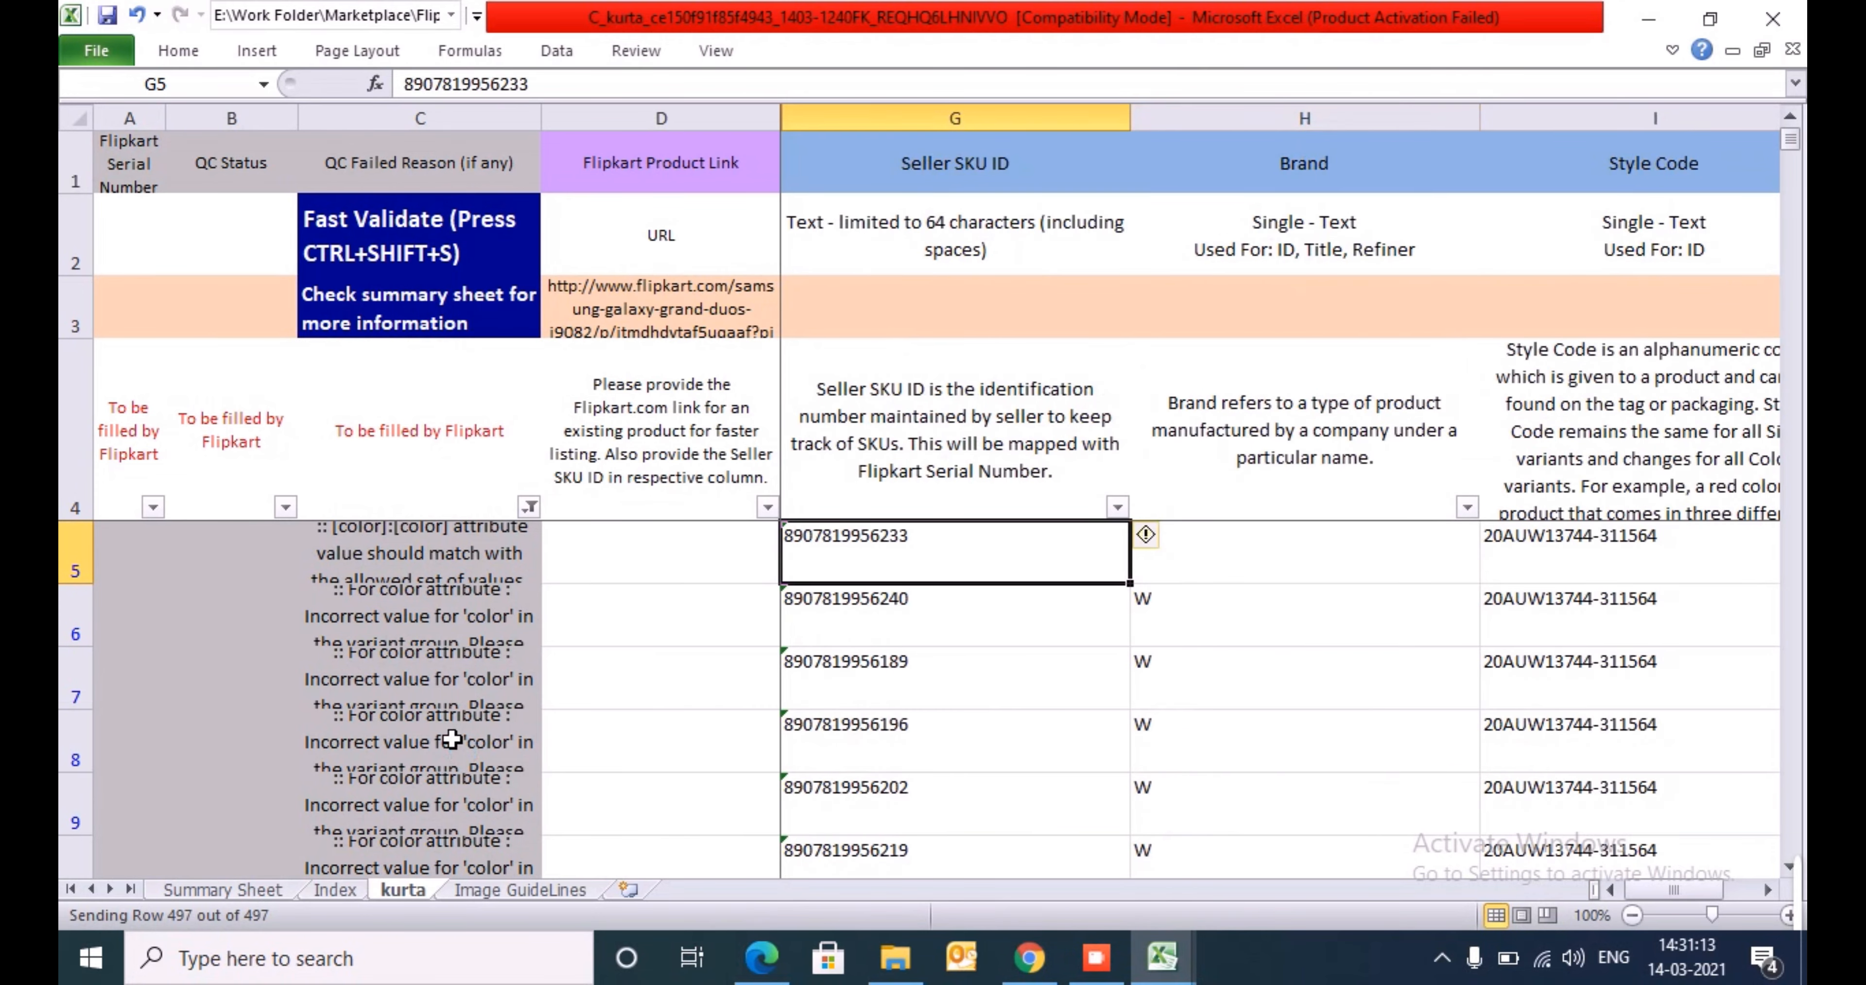
pyautogui.hotkey('ctrl', 'shift', 's')
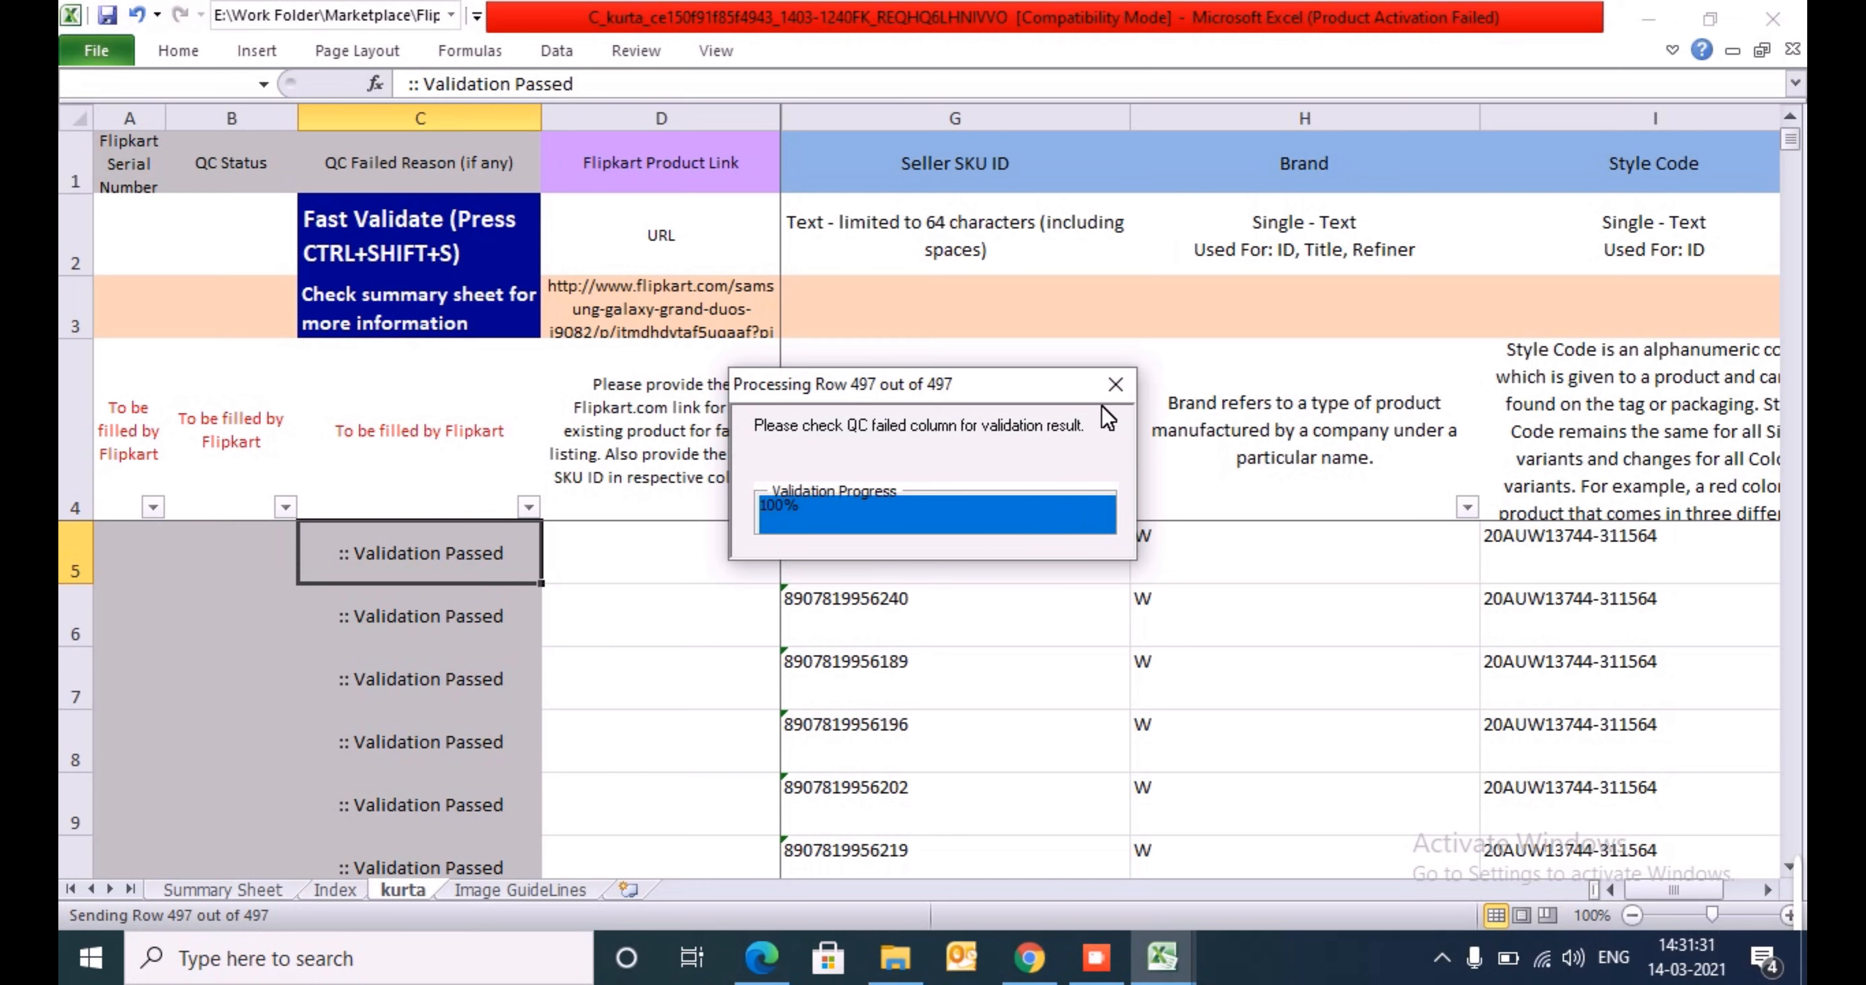
pyautogui.click(1115, 390)
# - Filter QC Failed Reason to show only the "Could not fetch data from server" entries and select the first one
pyautogui.press('Up')
pyautogui.press('Up')
pyautogui.press('Down')
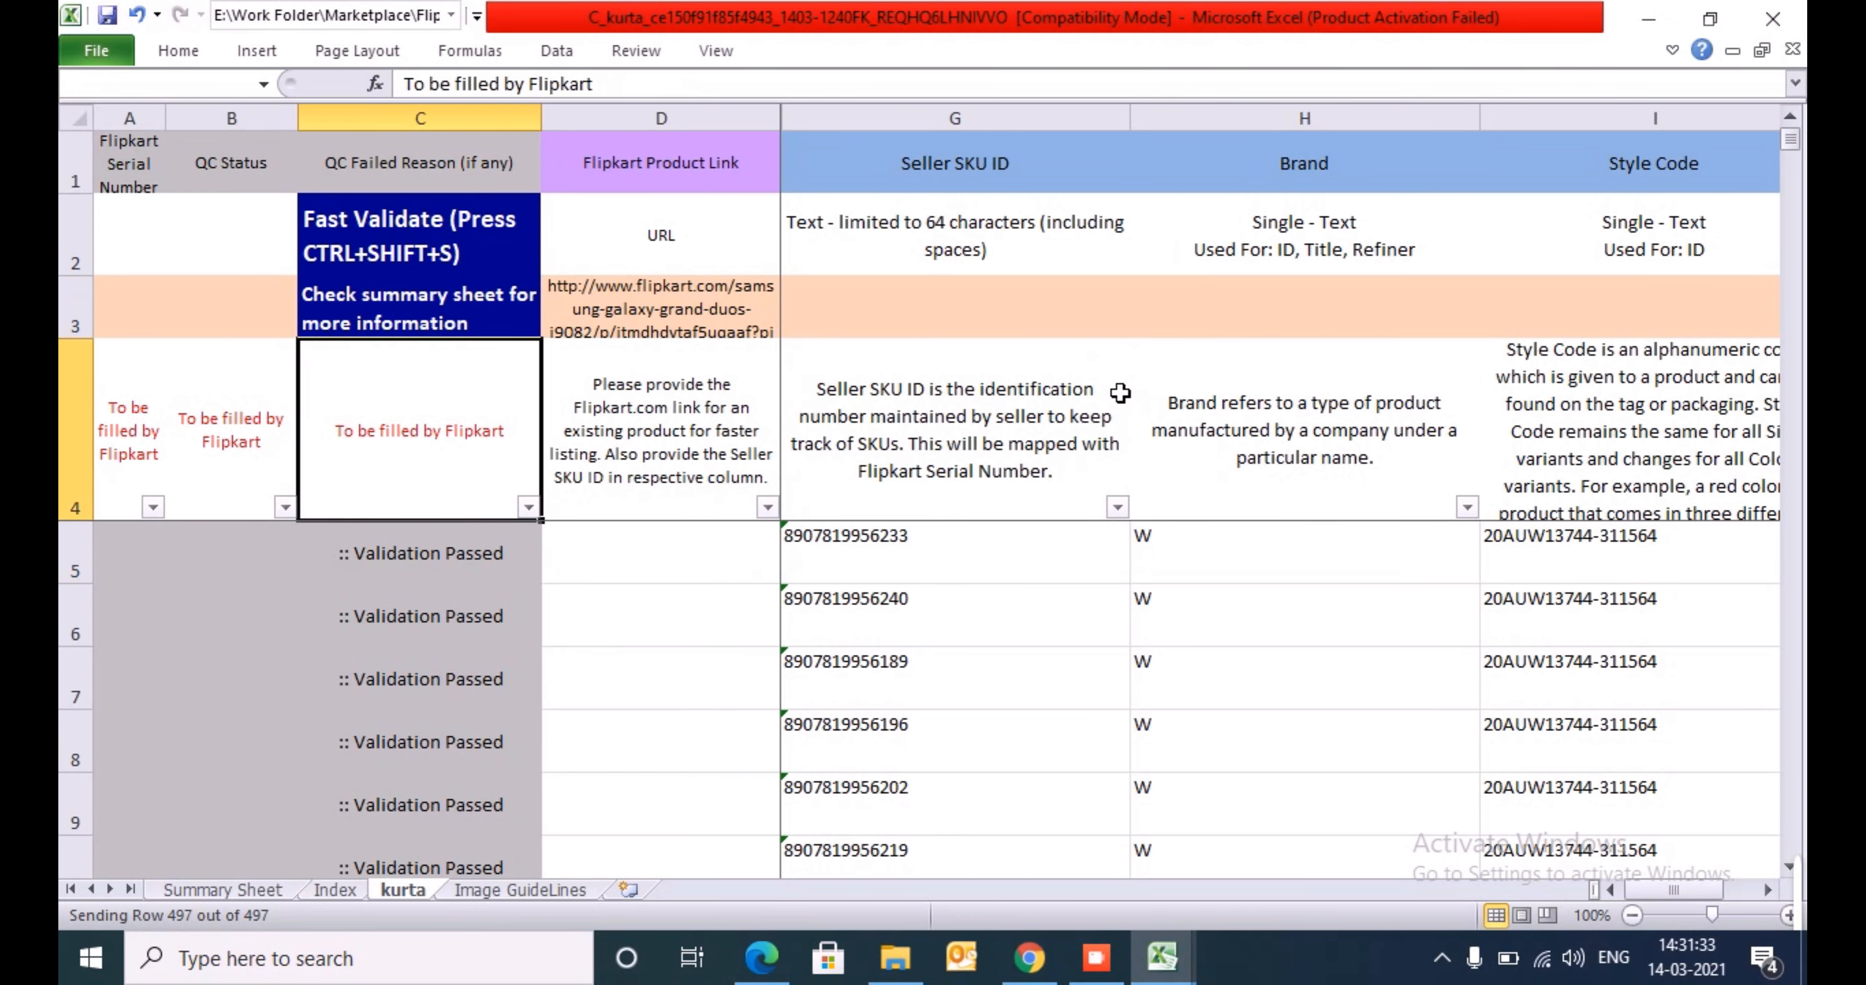
pyautogui.hotkey('alt', 'Down')
pyautogui.press('Down')
pyautogui.press('Down')
pyautogui.press('Down')
pyautogui.press('Down')
pyautogui.press('Down')
pyautogui.press('Down')
pyautogui.press('Down')
pyautogui.press('Down')
pyautogui.press('space')
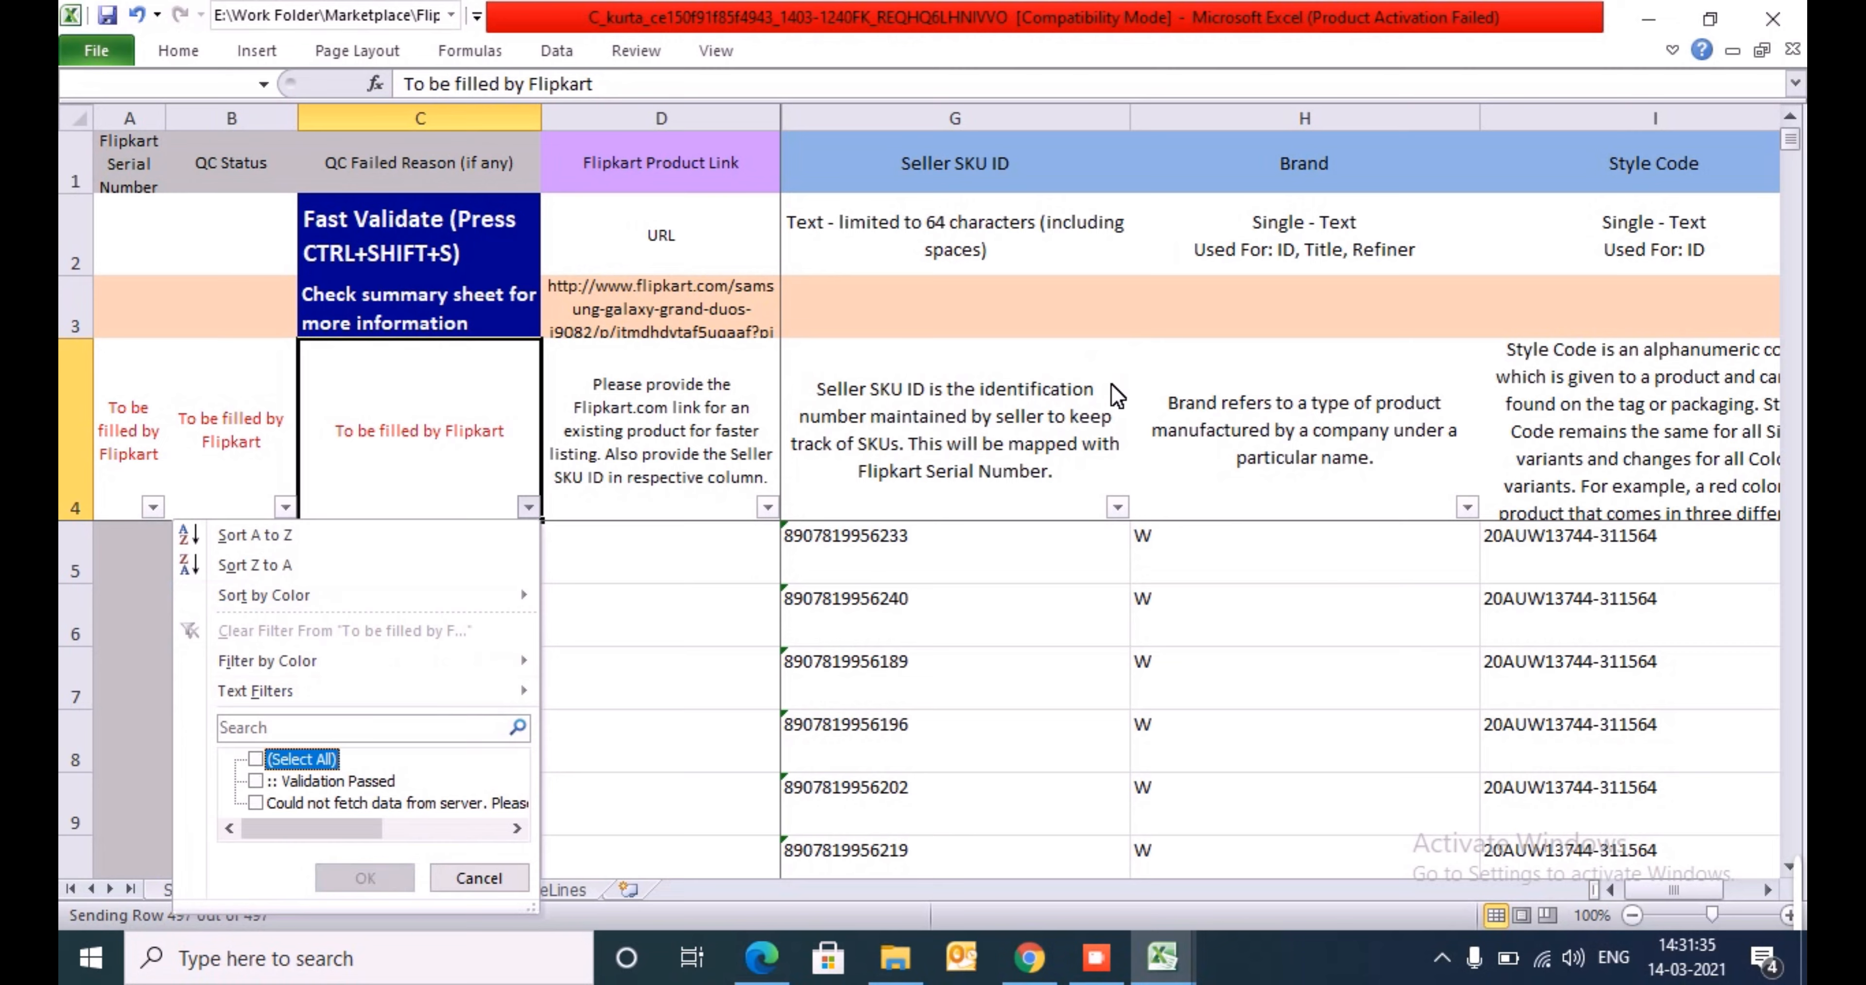
pyautogui.press('Down')
pyautogui.press('Down')
pyautogui.press('Down')
pyautogui.press('Up')
pyautogui.press('space')
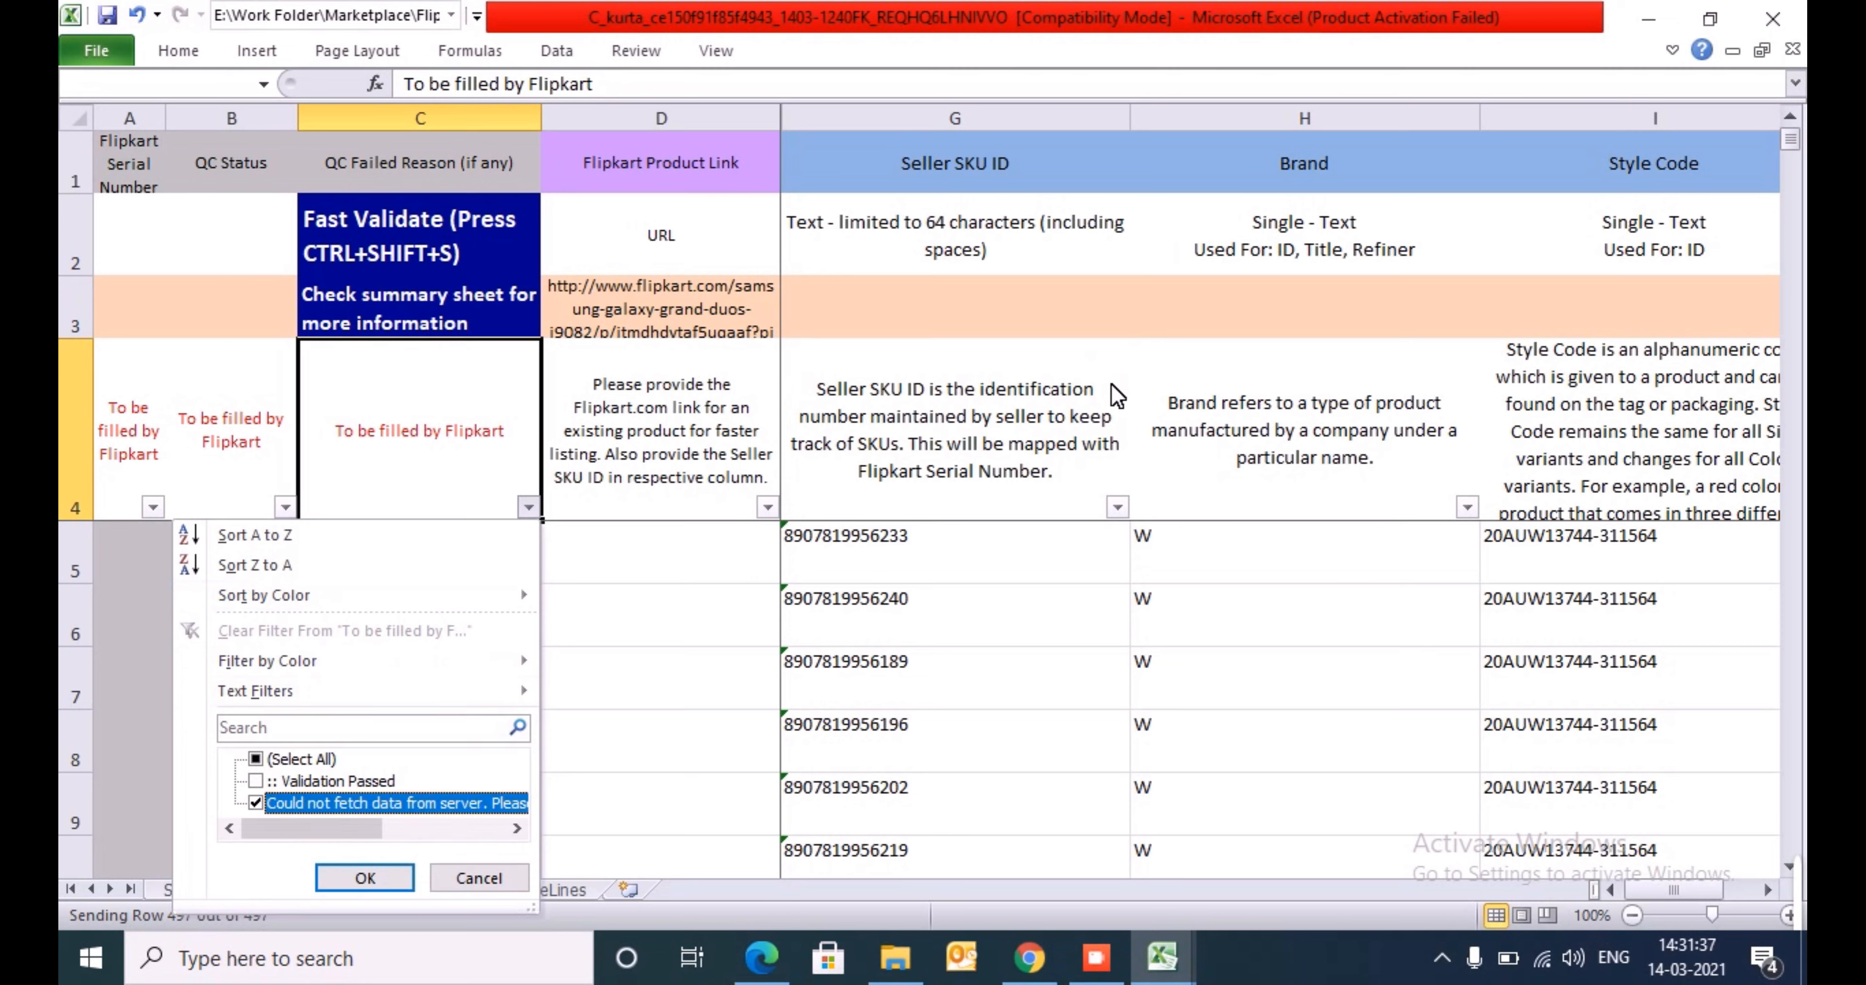
pyautogui.press('Return')
pyautogui.press('Down')
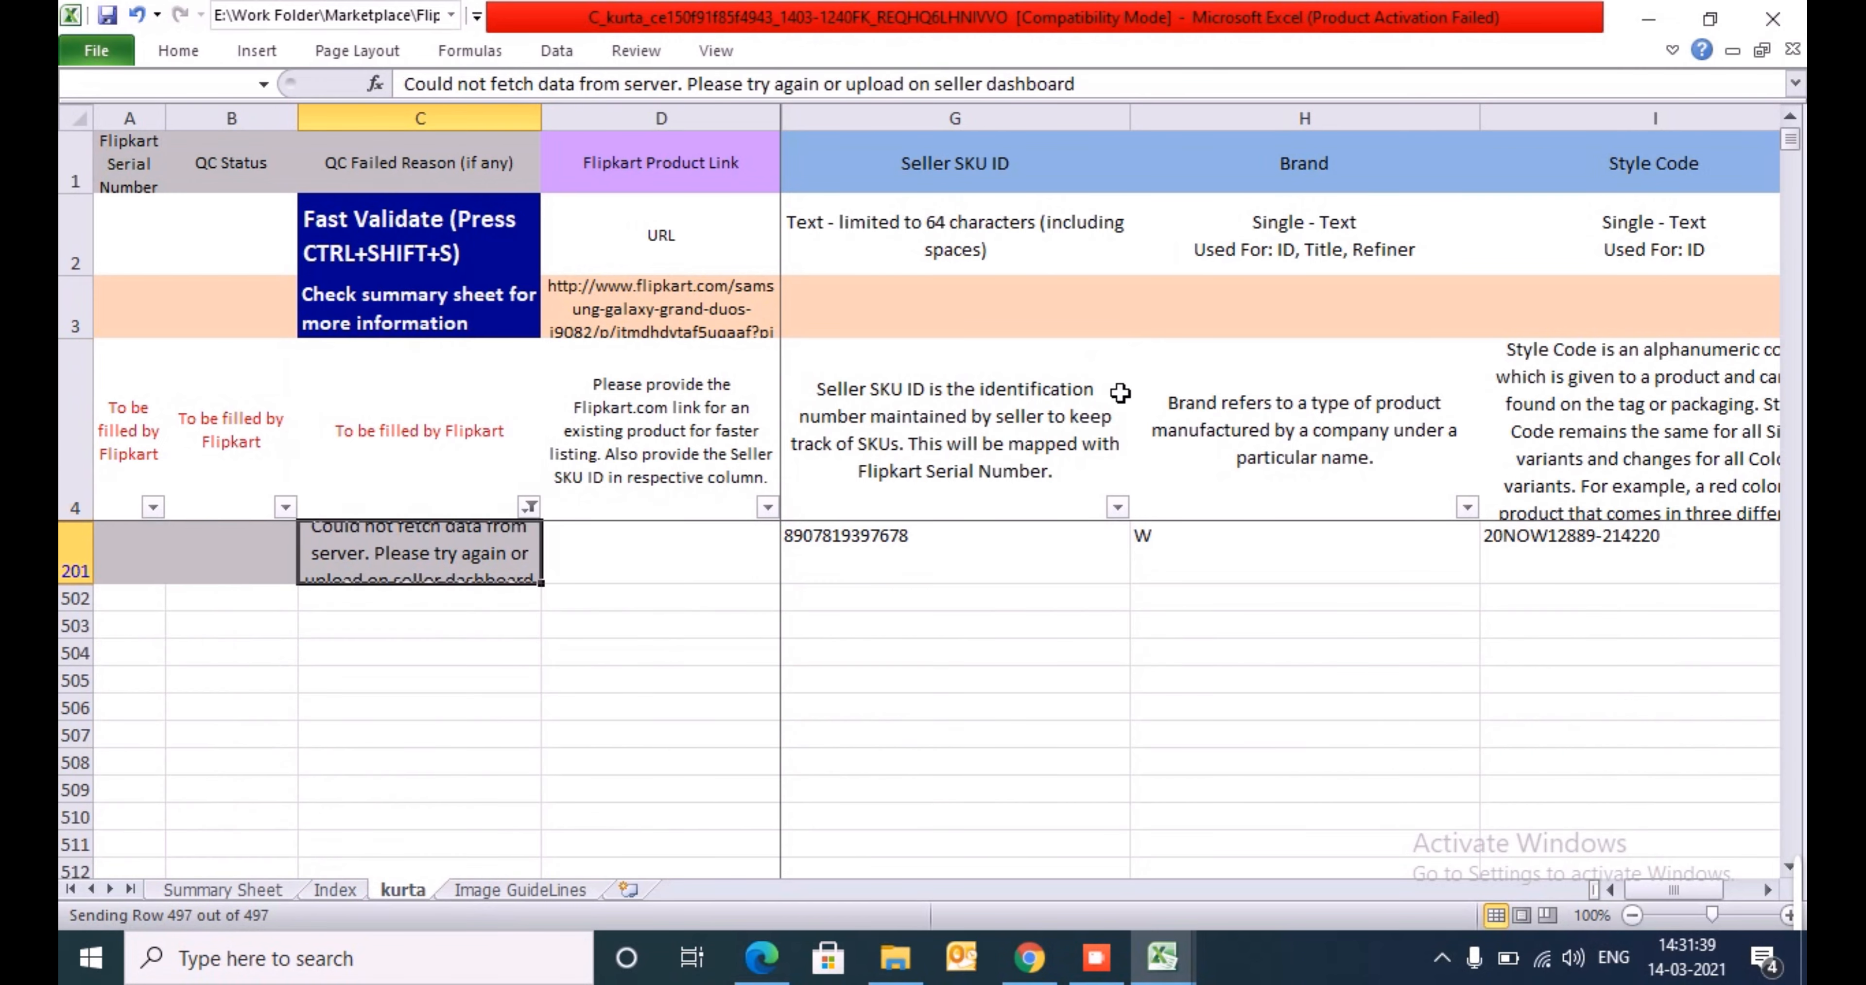
# - Clear the filter on QC Failed Reason and rerun Fast Validate on the kurta sheet
pyautogui.press('Up')
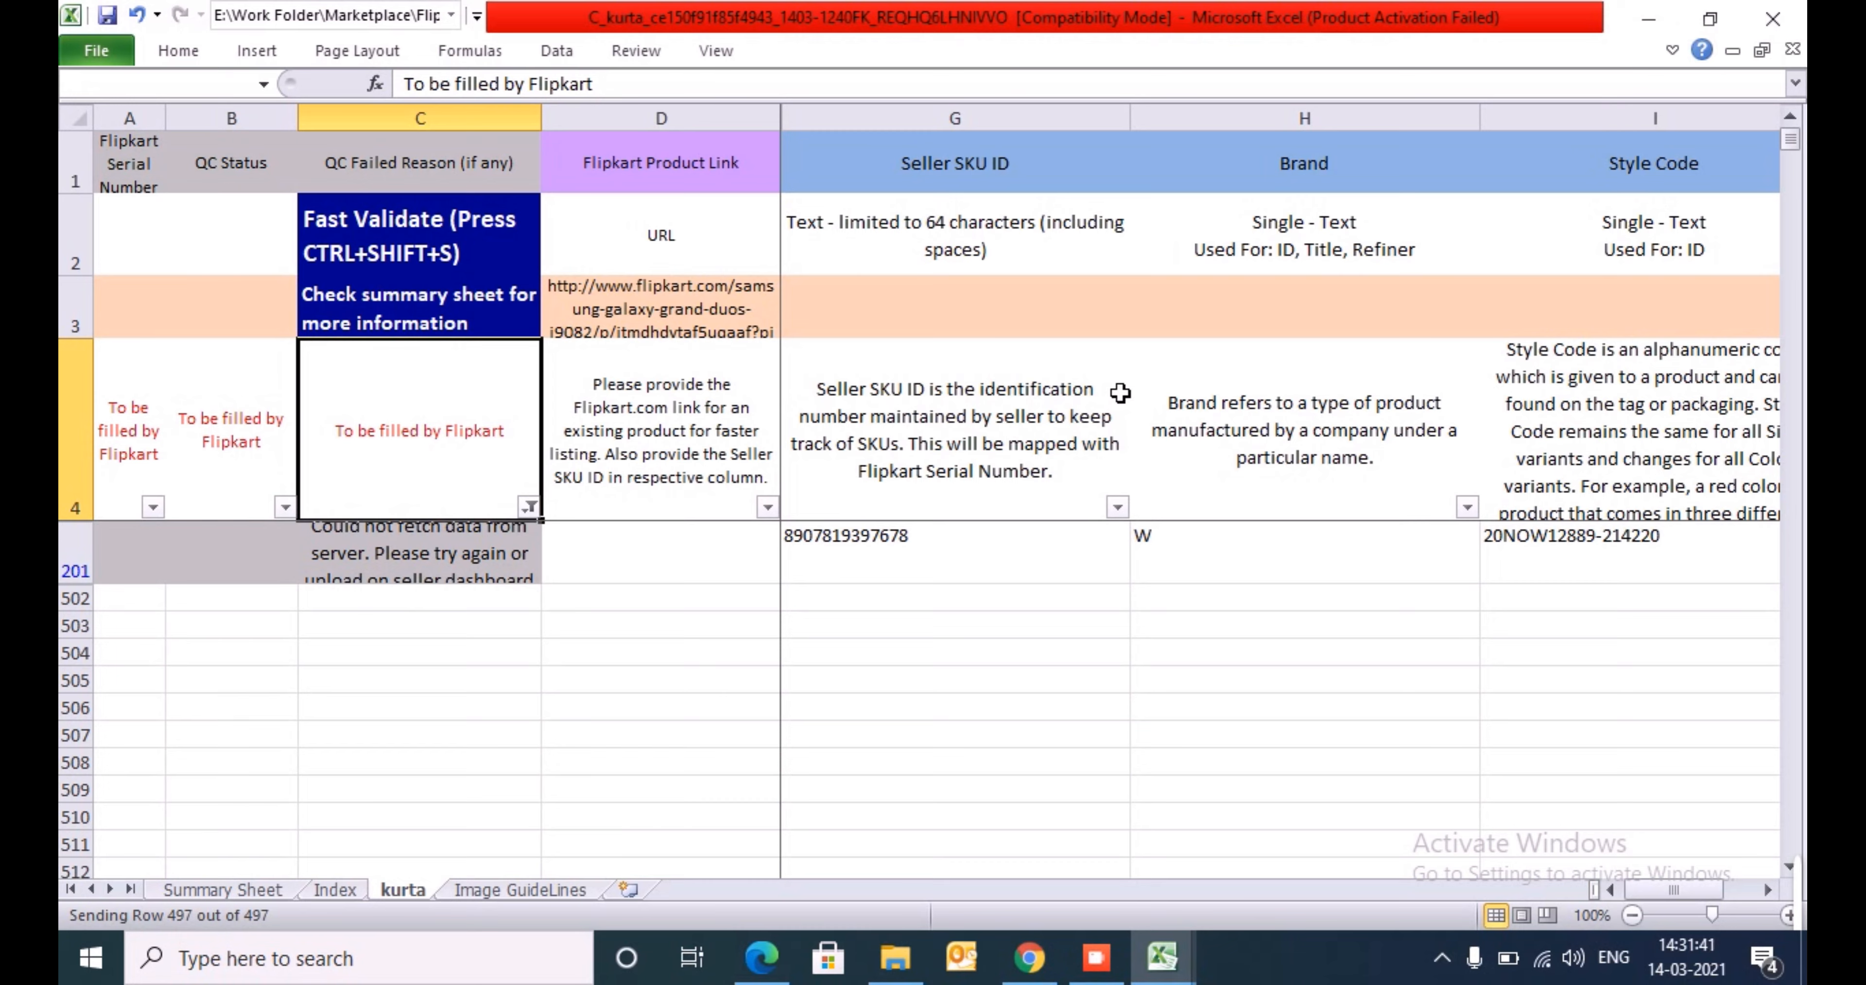
pyautogui.hotkey('alt', 'Down')
pyautogui.press('c')
pyautogui.press('Down')
pyautogui.hotkey('ctrl', 'shift', 's')
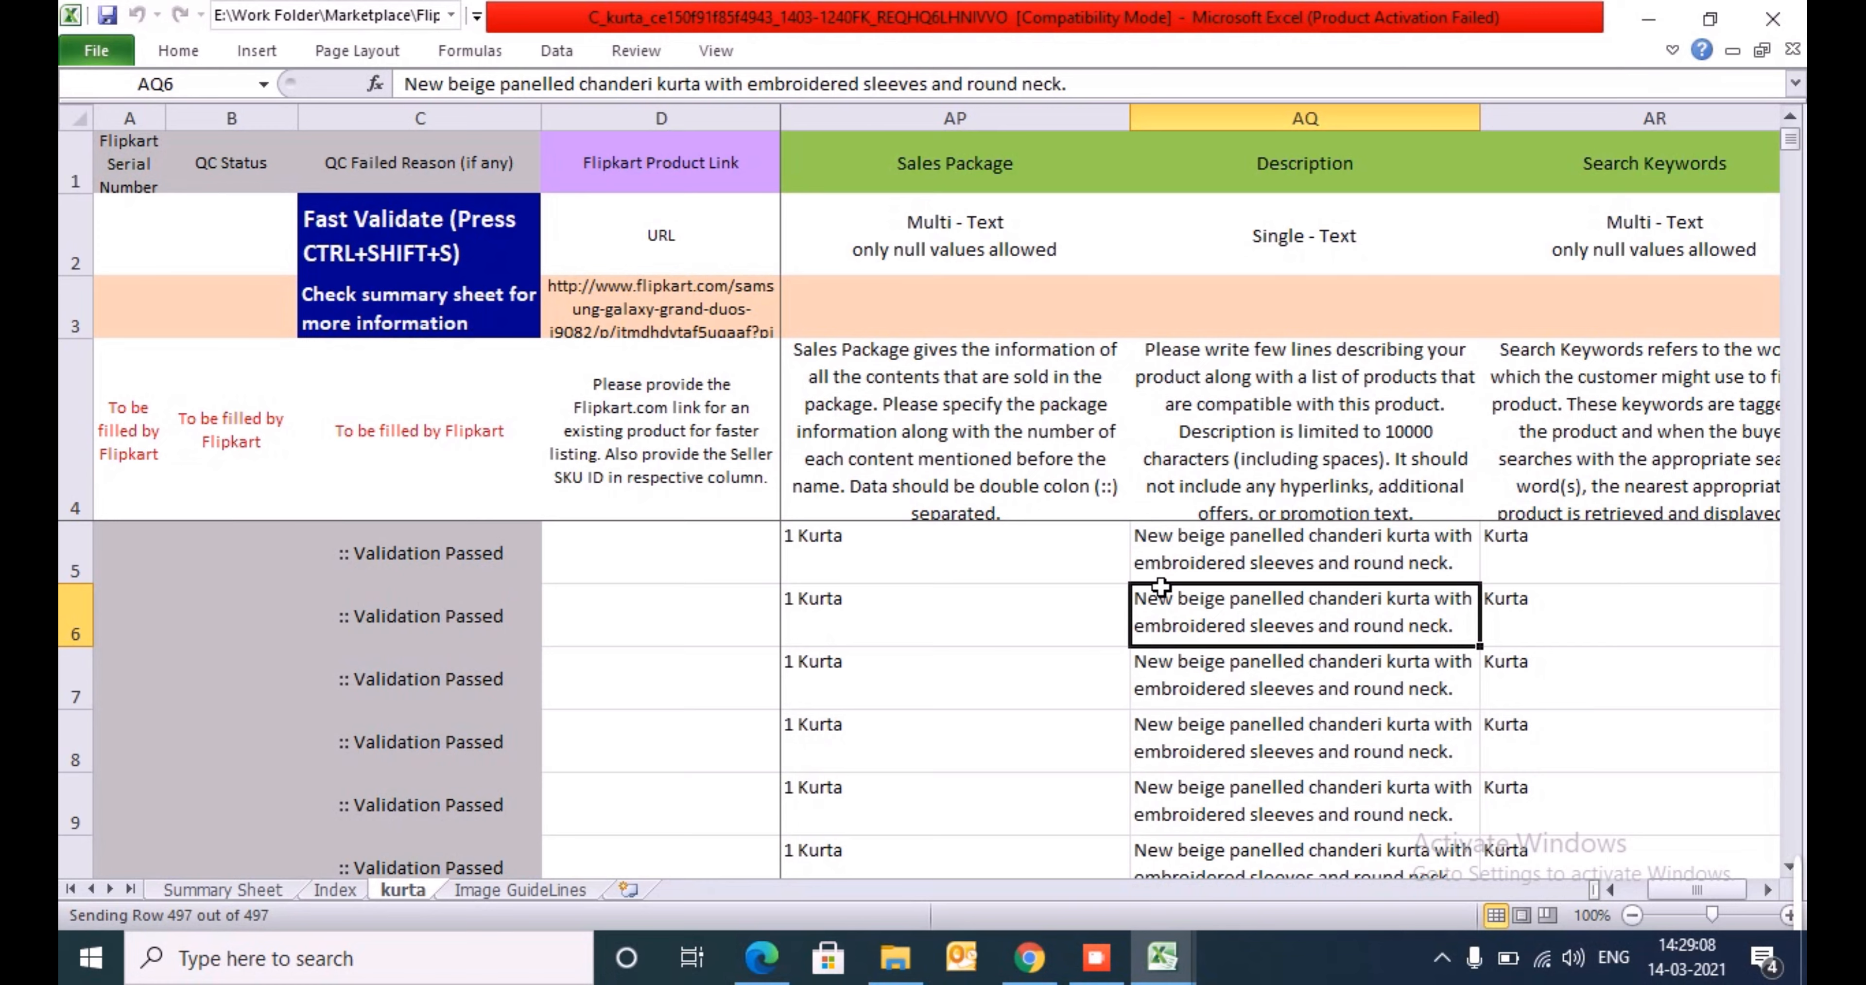
# - Check the first product row from its Description back to its QC Failed Reason result in C5
pyautogui.press('Up')
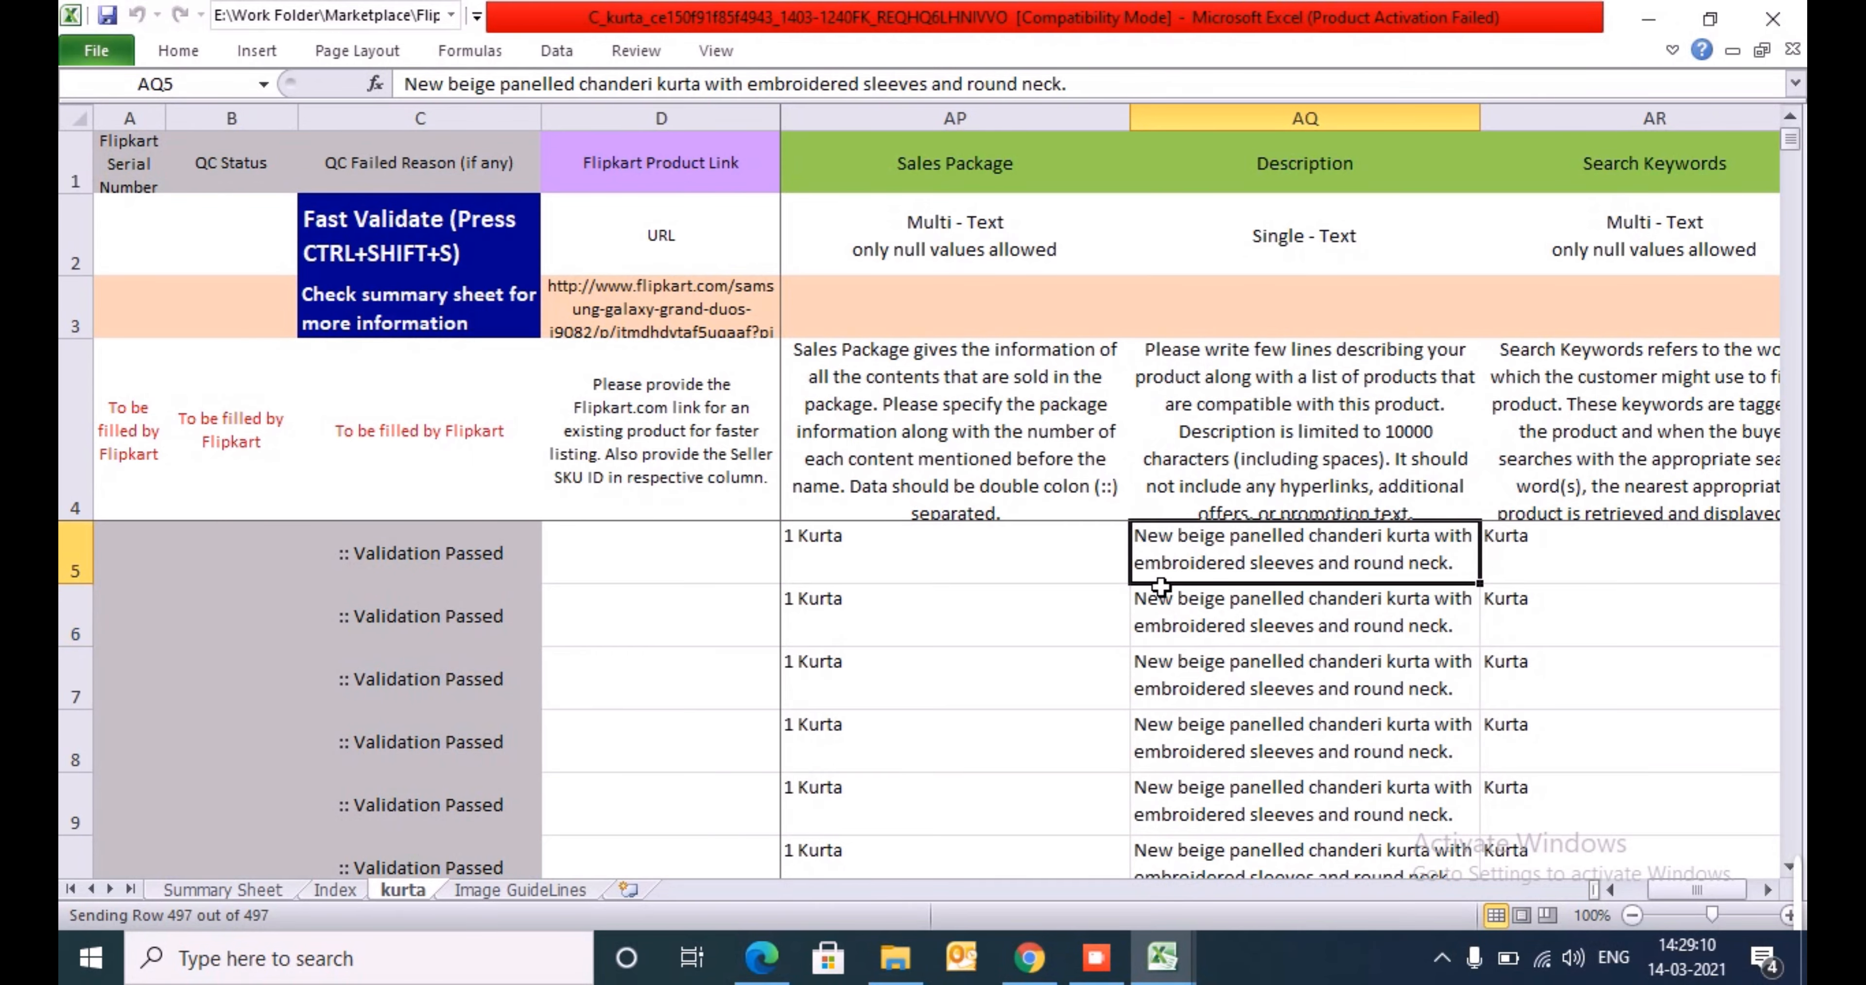
pyautogui.press('Left')
pyautogui.press('Left')
pyautogui.press('Left')
pyautogui.press('Left')
pyautogui.press('Left')
pyautogui.press('Left')
pyautogui.press('Left')
pyautogui.press('Left')
pyautogui.press('Left')
pyautogui.press('Left')
pyautogui.press('Left')
pyautogui.press('Left')
pyautogui.press('Left')
pyautogui.press('Left')
pyautogui.press('Left')
pyautogui.press('Left')
pyautogui.press('Left')
pyautogui.press('Left')
pyautogui.press('Left')
pyautogui.press('Left')
pyautogui.press('Left')
pyautogui.press('Left')
pyautogui.press('Left')
pyautogui.press('Left')
pyautogui.press('Left')
pyautogui.press('Left')
pyautogui.press('Left')
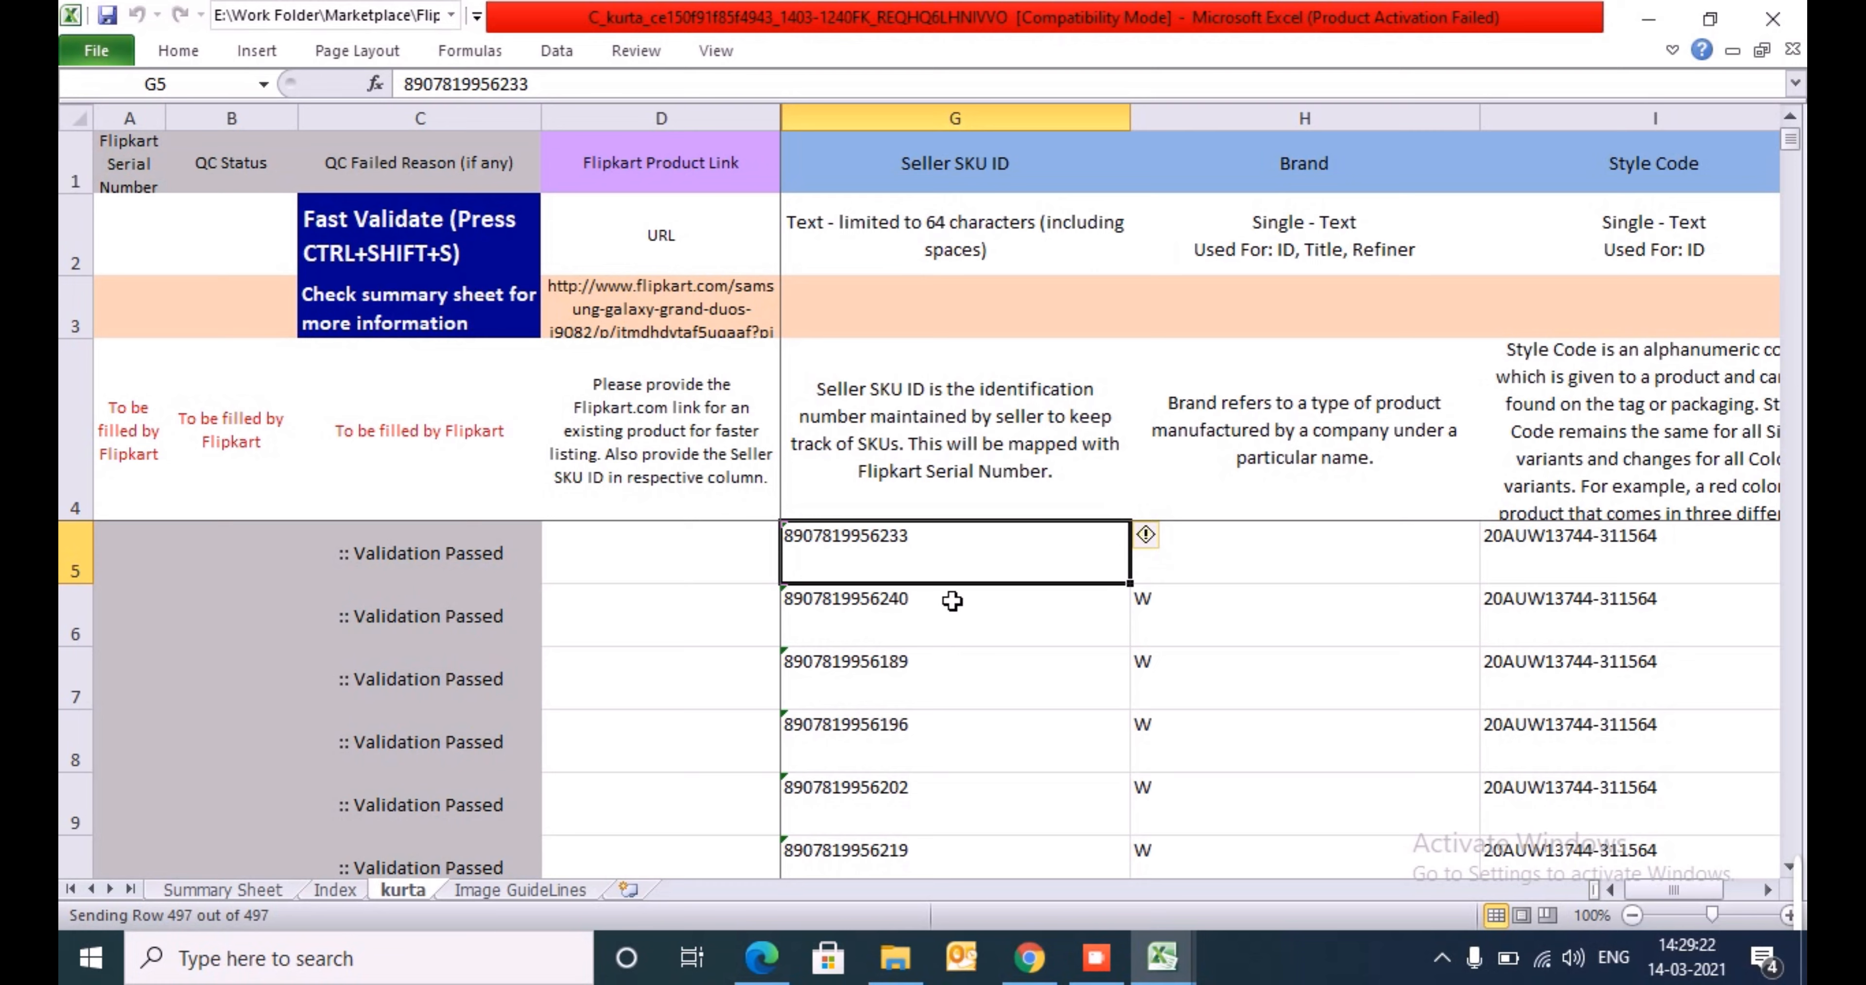
pyautogui.press('Left')
pyautogui.press('Left')
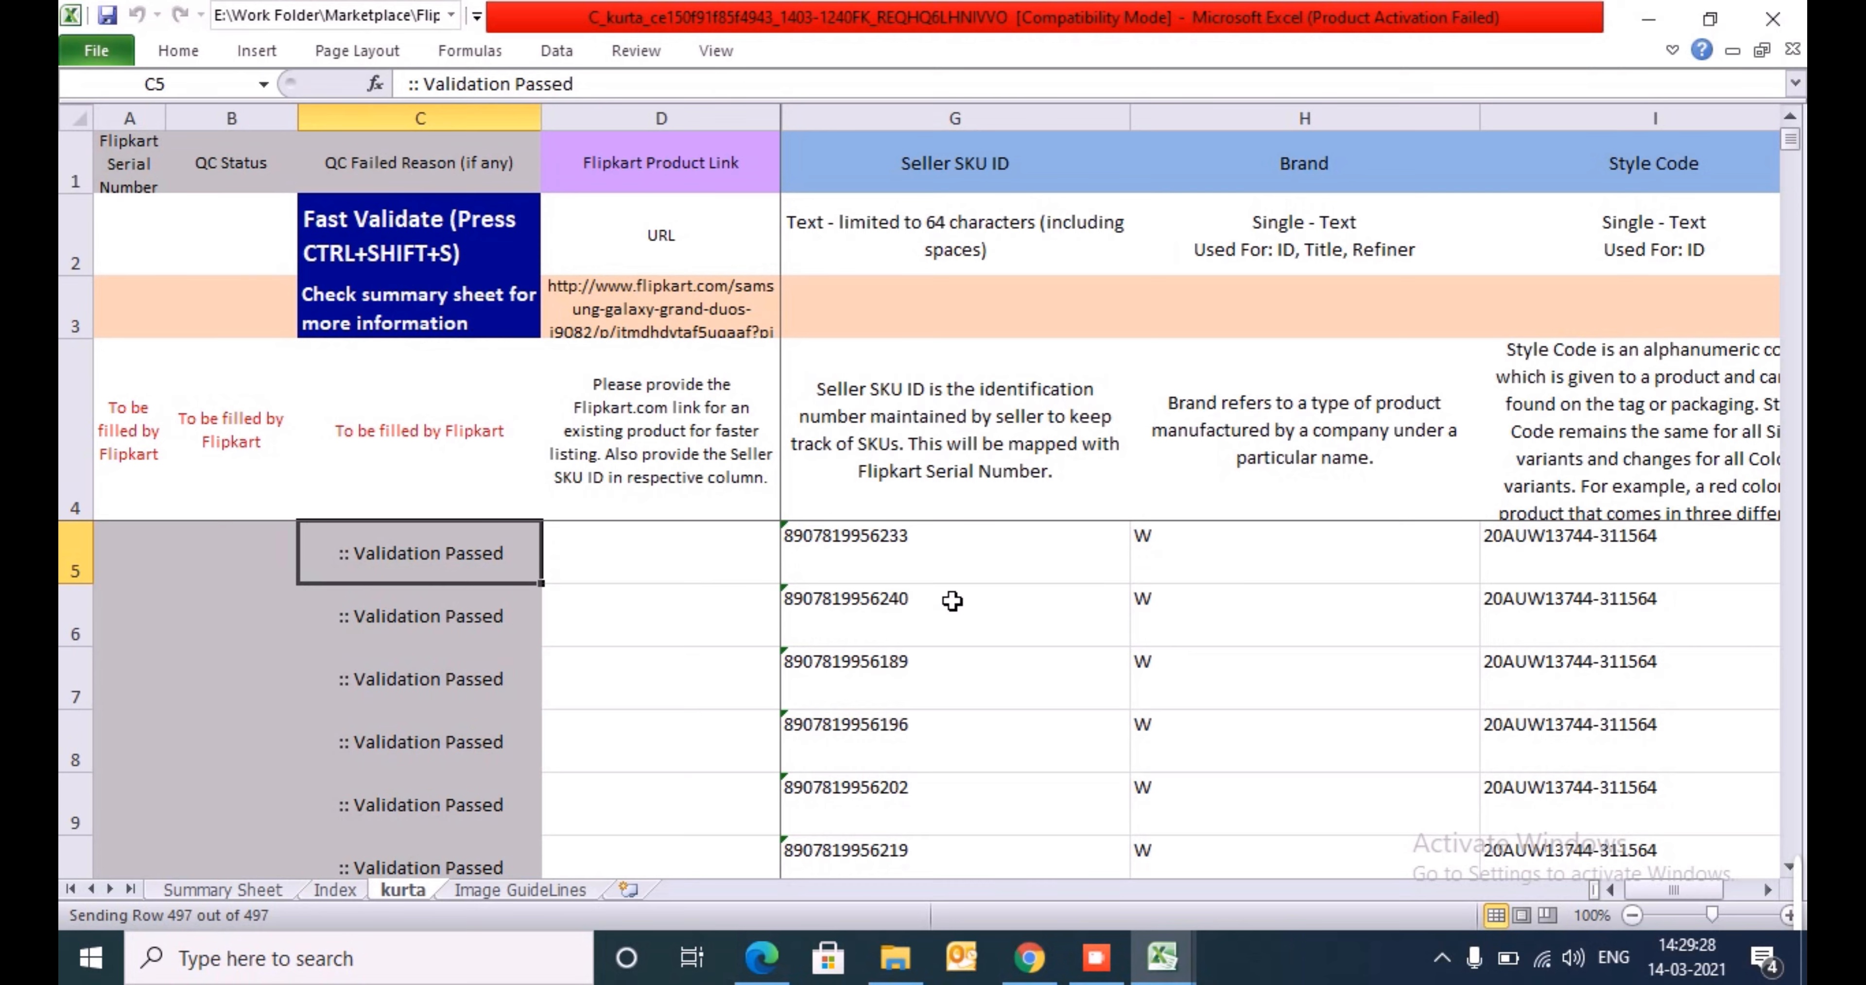
# - Look through the first product row's attributes from Seller SKU ID across to Neck Type
pyautogui.press('Right')
pyautogui.press('Right')
pyautogui.press('Right')
pyautogui.press('Right')
pyautogui.press('Right')
pyautogui.press('Right')
pyautogui.press('Right')
pyautogui.press('Right')
pyautogui.press('Right')
pyautogui.press('Right')
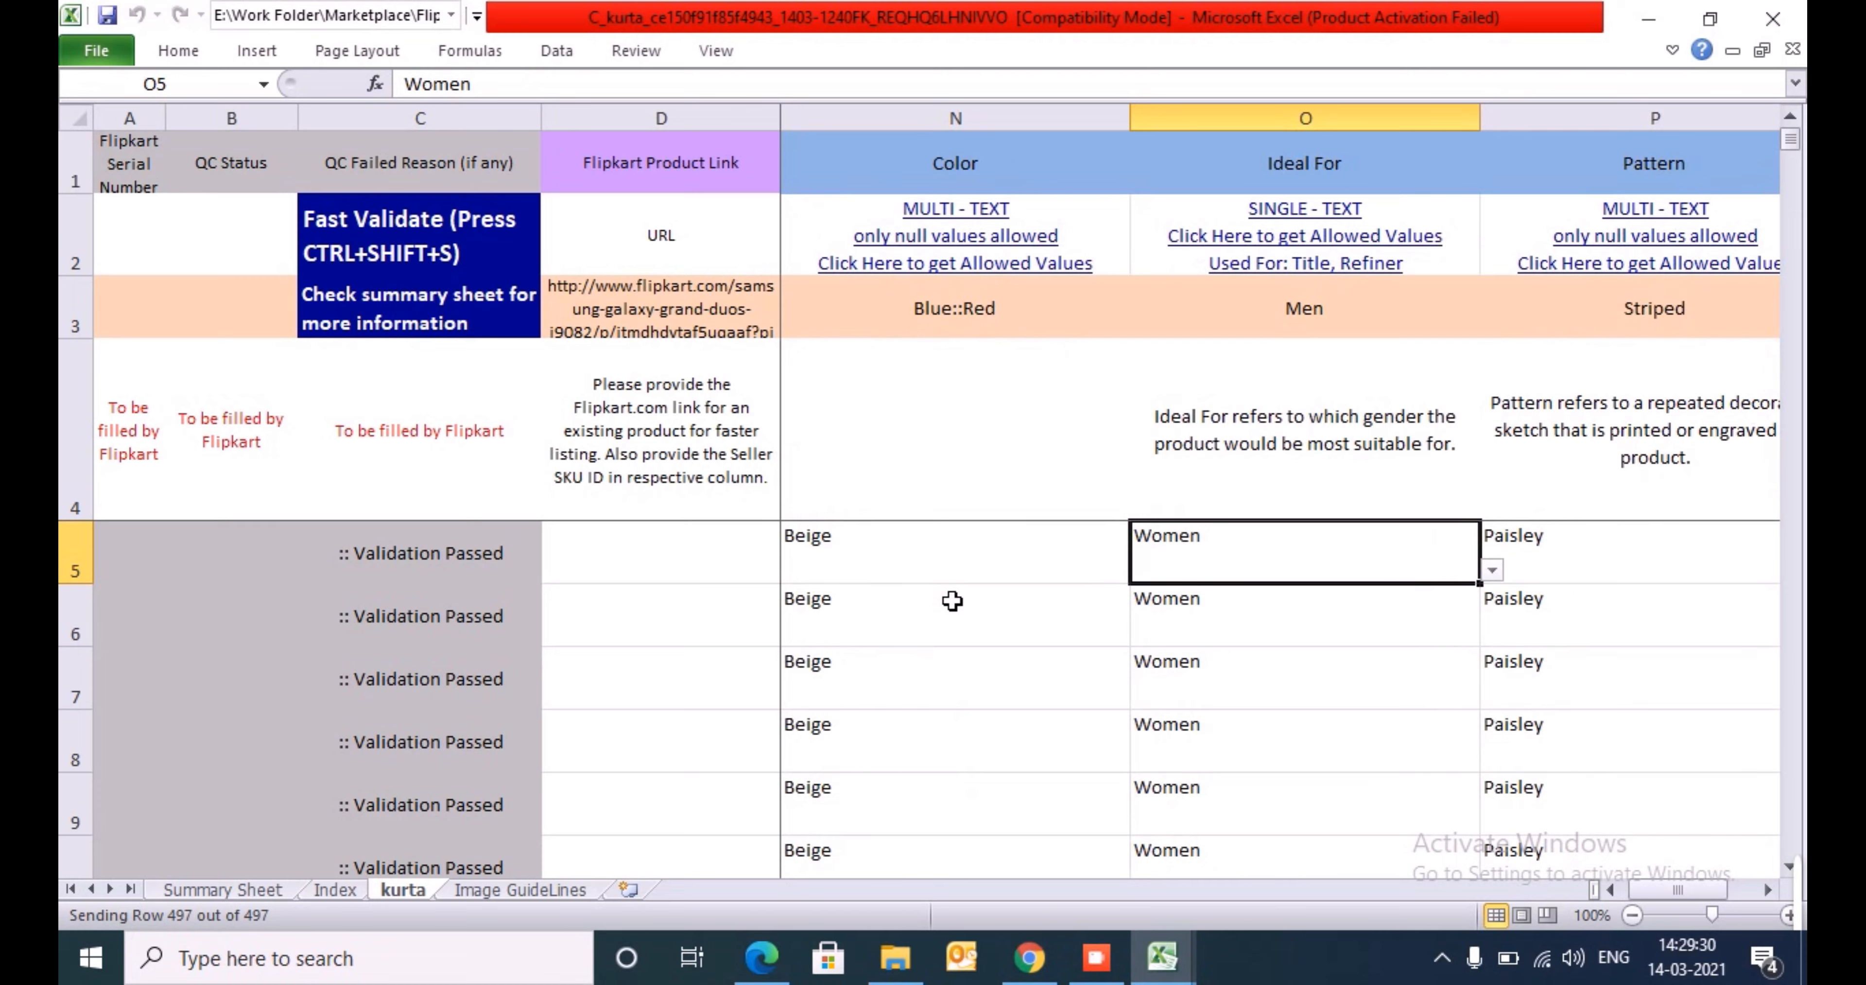
pyautogui.press('Right')
pyautogui.press('Right')
pyautogui.press('Right')
pyautogui.press('Right')
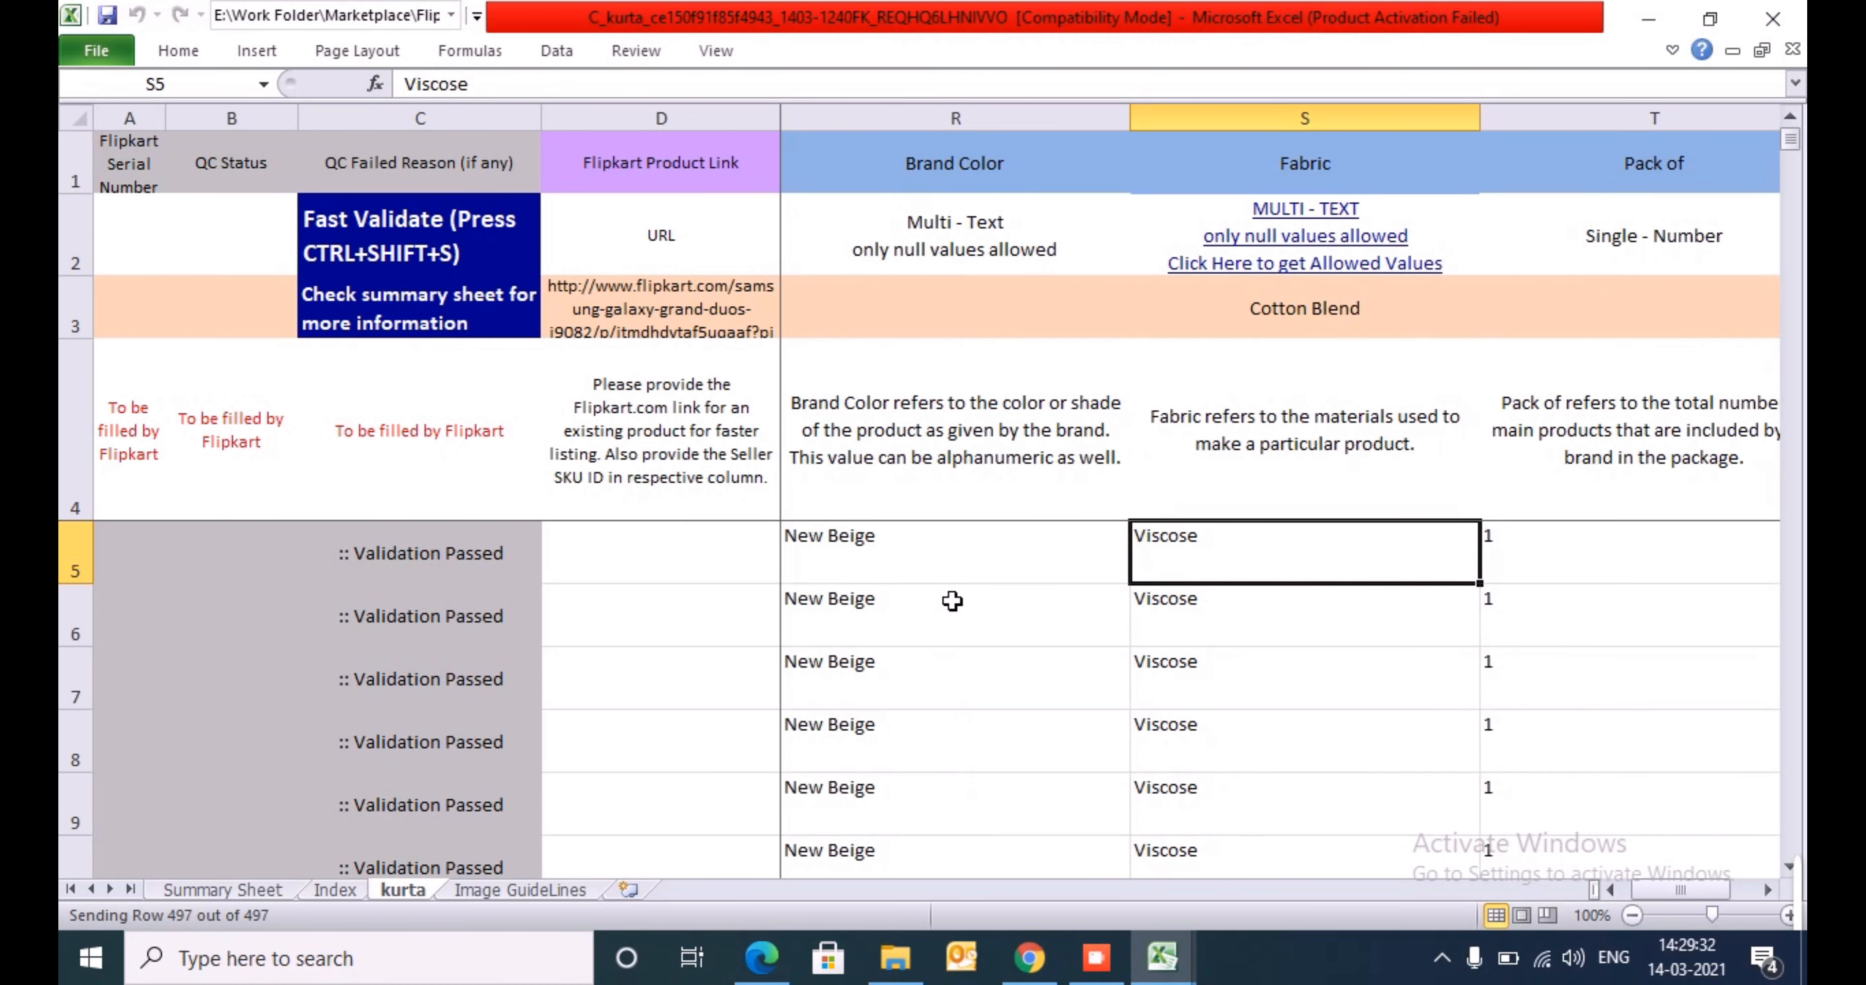
pyautogui.press('Right')
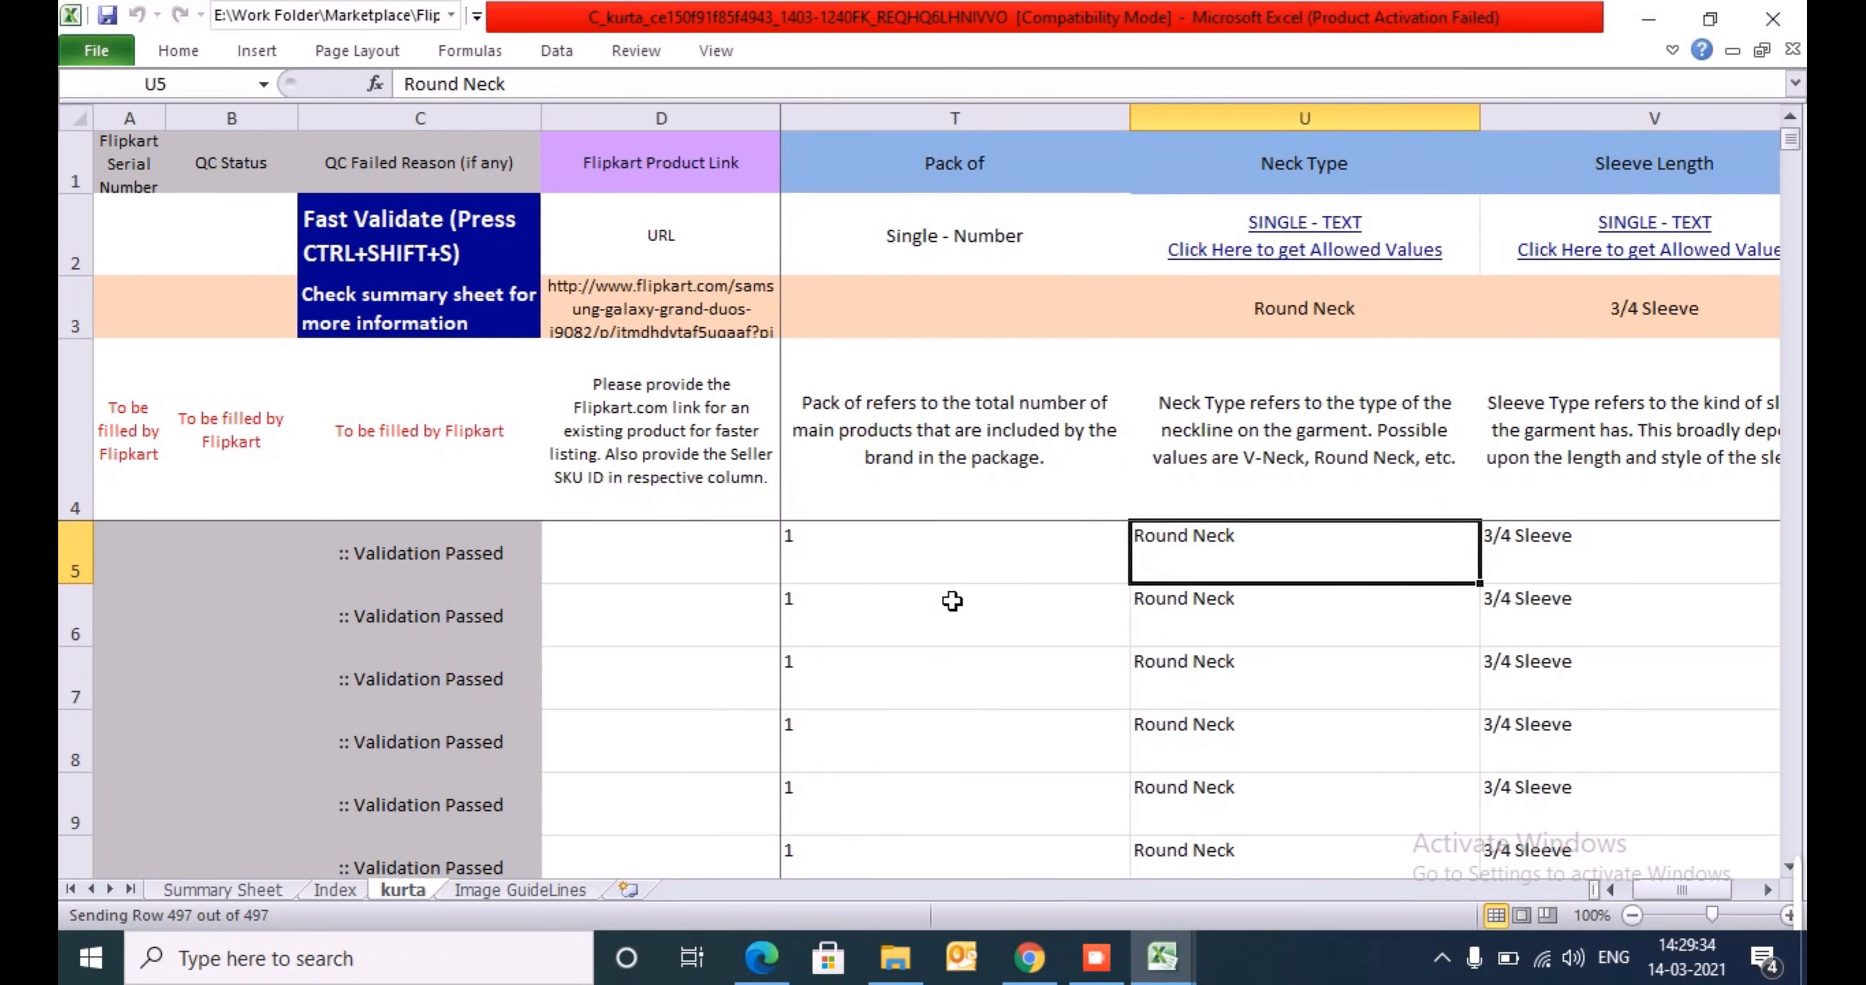
# - Search header row 1 for "col" to locate the Color column
pyautogui.hotkey('ctrl', 'Up')
pyautogui.hotkey('shift', 'space')
pyautogui.hotkey('ctrl', 'f')
pyautogui.write('col')
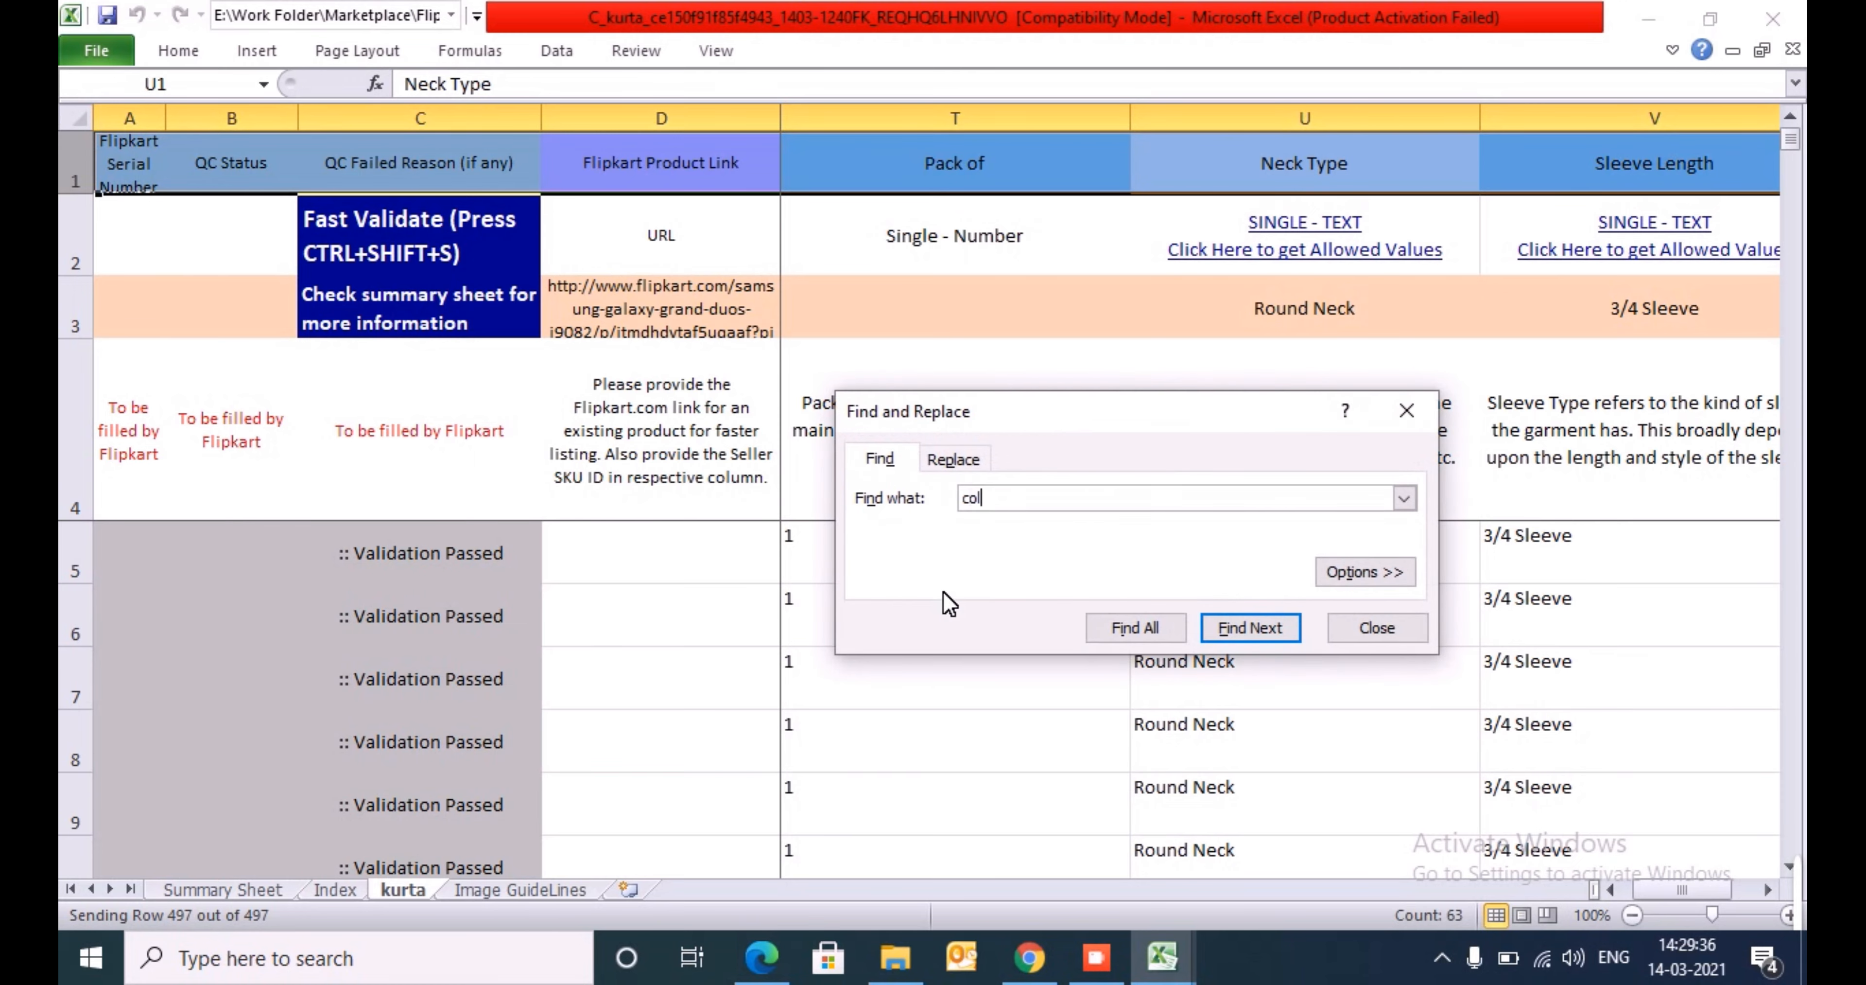
pyautogui.press('Return')
pyautogui.press('Return')
pyautogui.click(1353, 572)
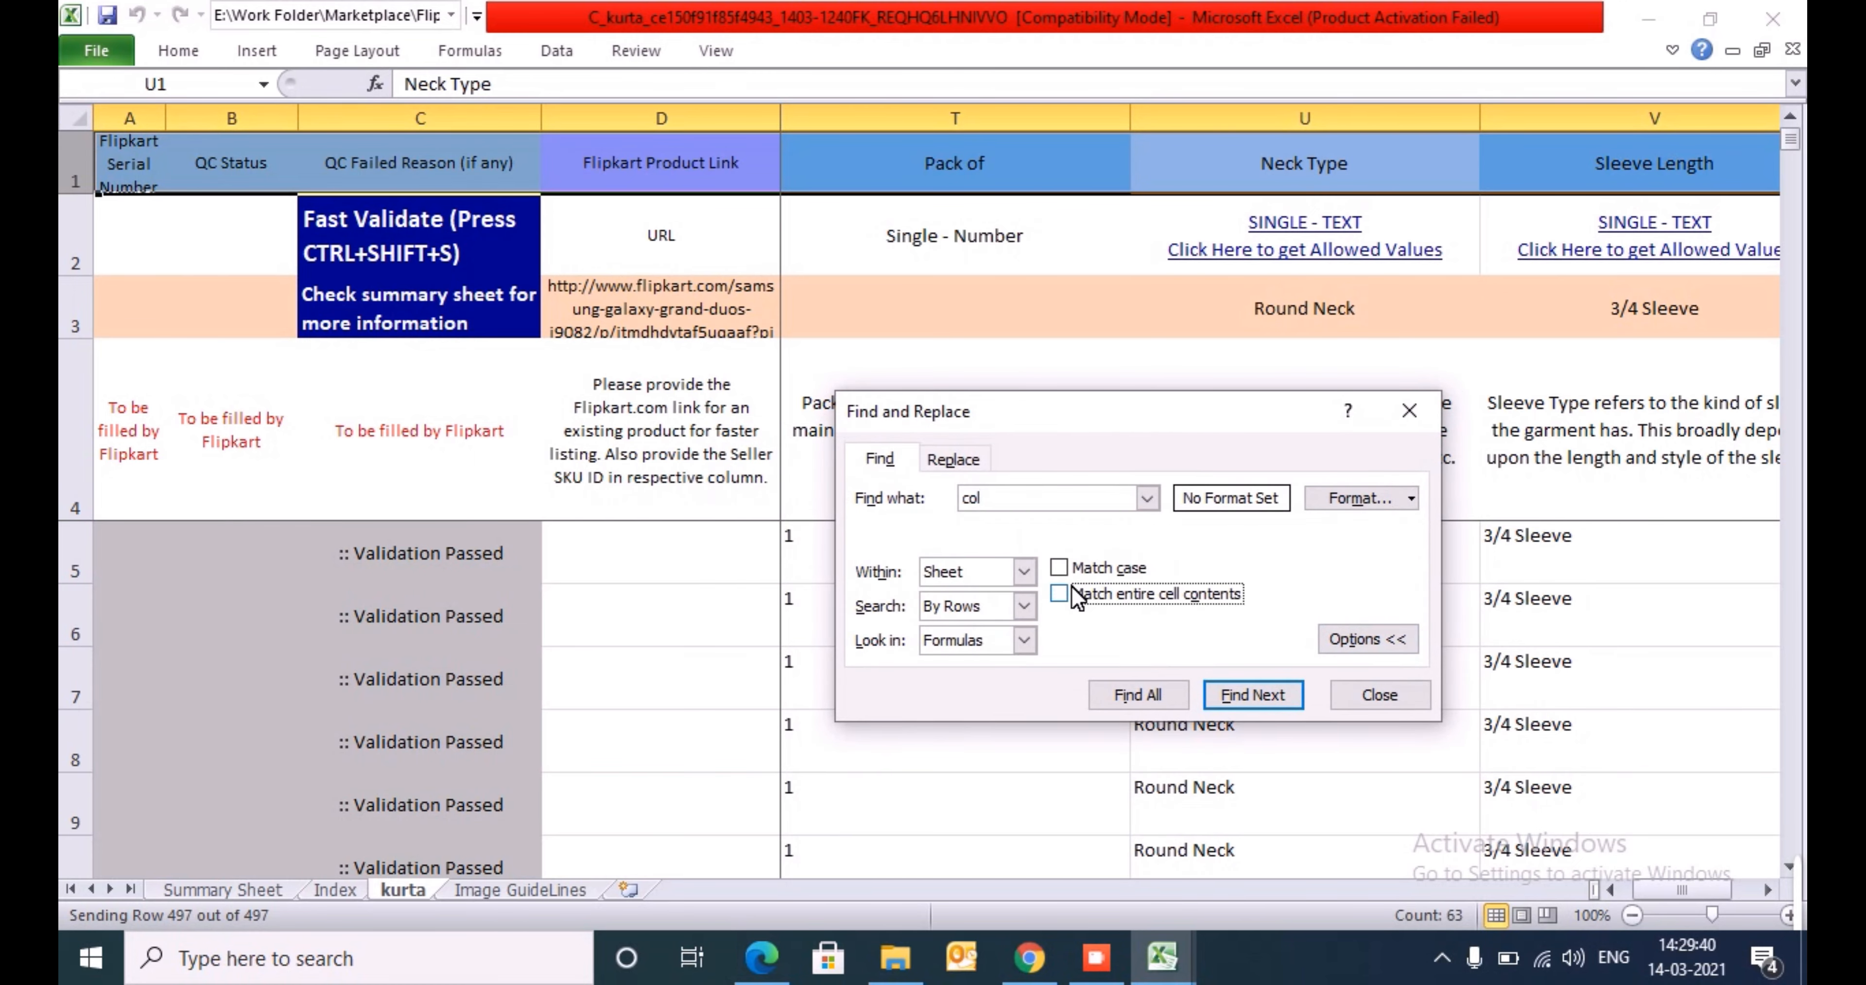
pyautogui.press('Return')
pyautogui.press('Return')
pyautogui.press('Return')
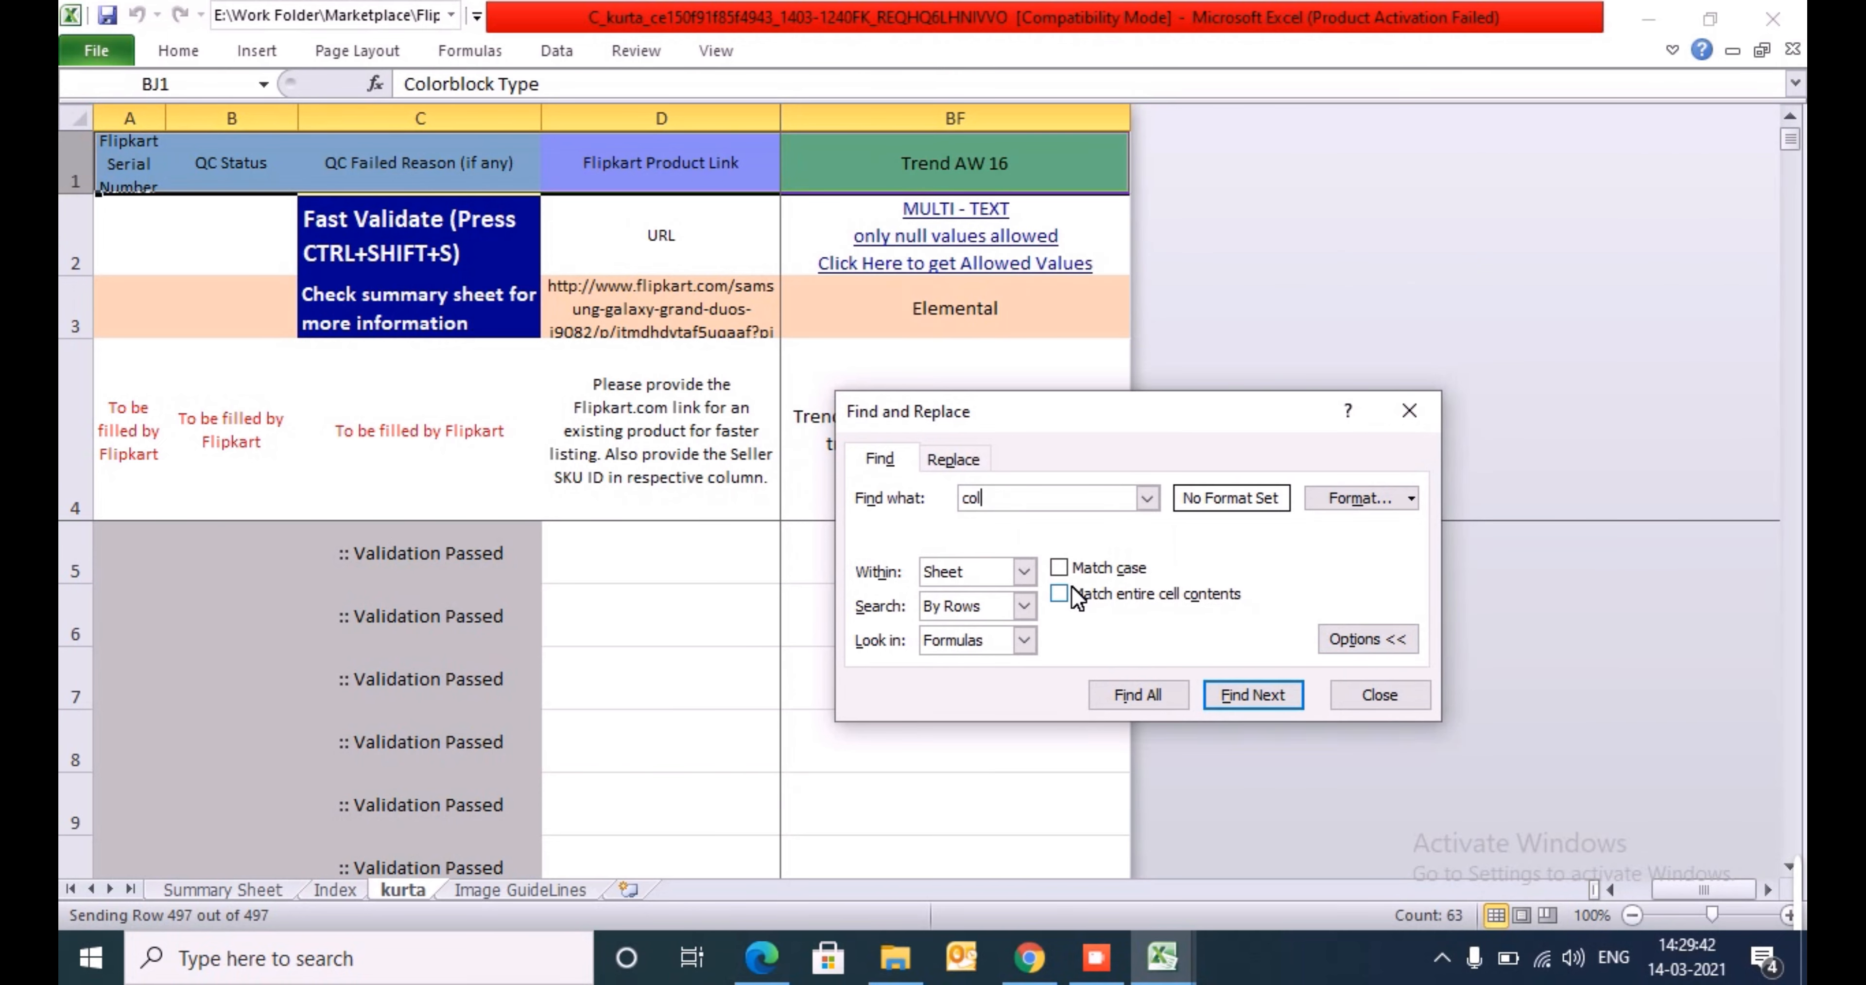
pyautogui.press('Return')
pyautogui.press('Escape')
# - Change the first product row's Color in N5 to Beig and save the workbook
pyautogui.press('Down')
pyautogui.press('Down')
pyautogui.press('Down')
pyautogui.press('Down')
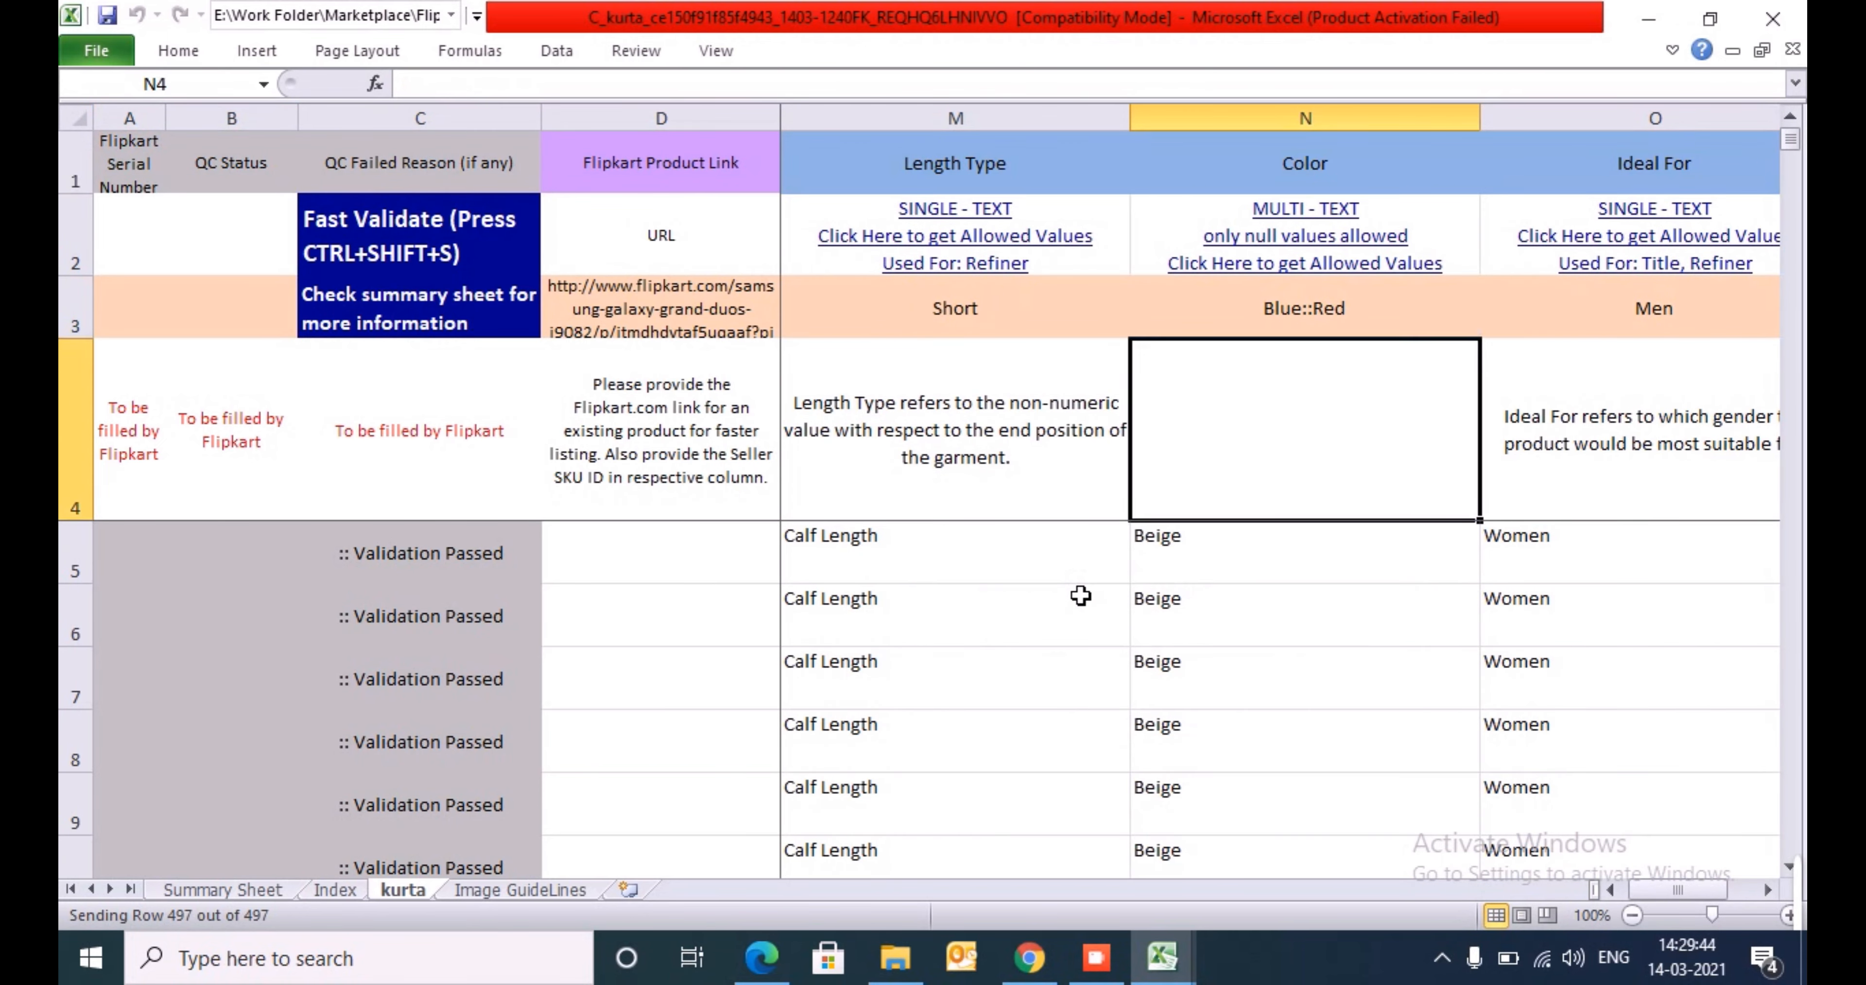
pyautogui.press('F2')
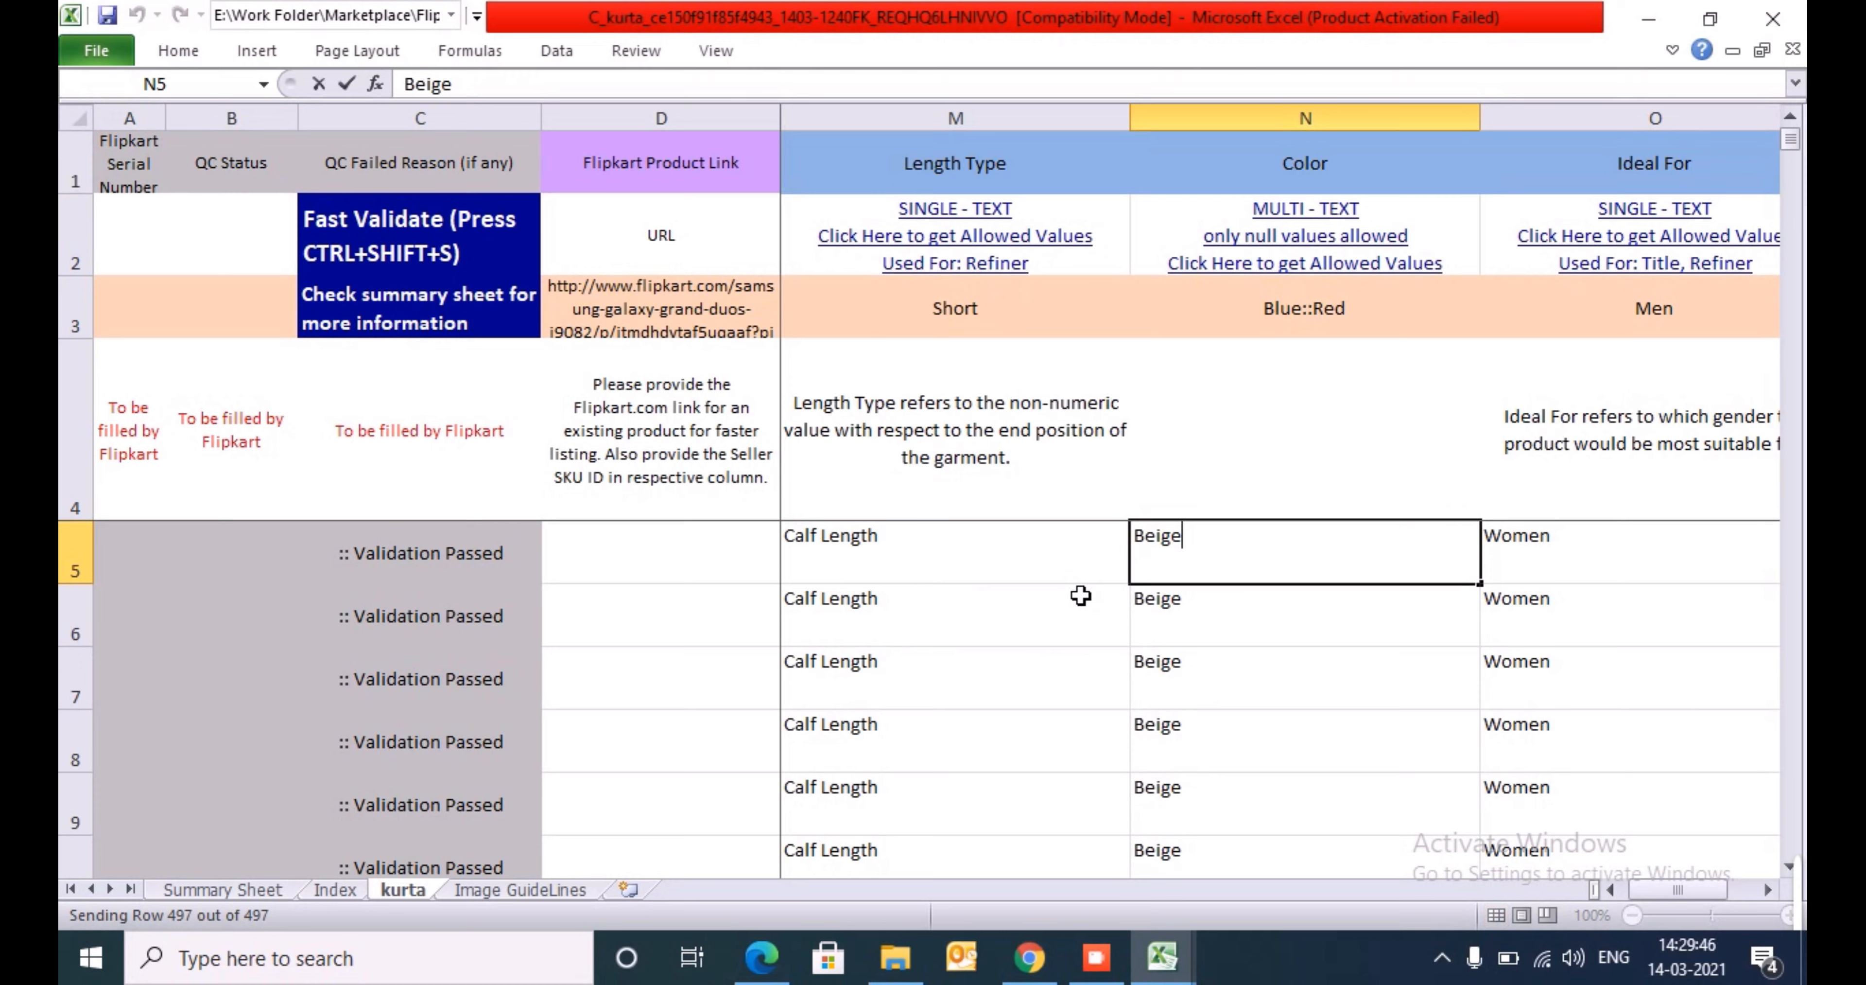
pyautogui.press('BackSpace')
pyautogui.hotkey('ctrl', 'Return')
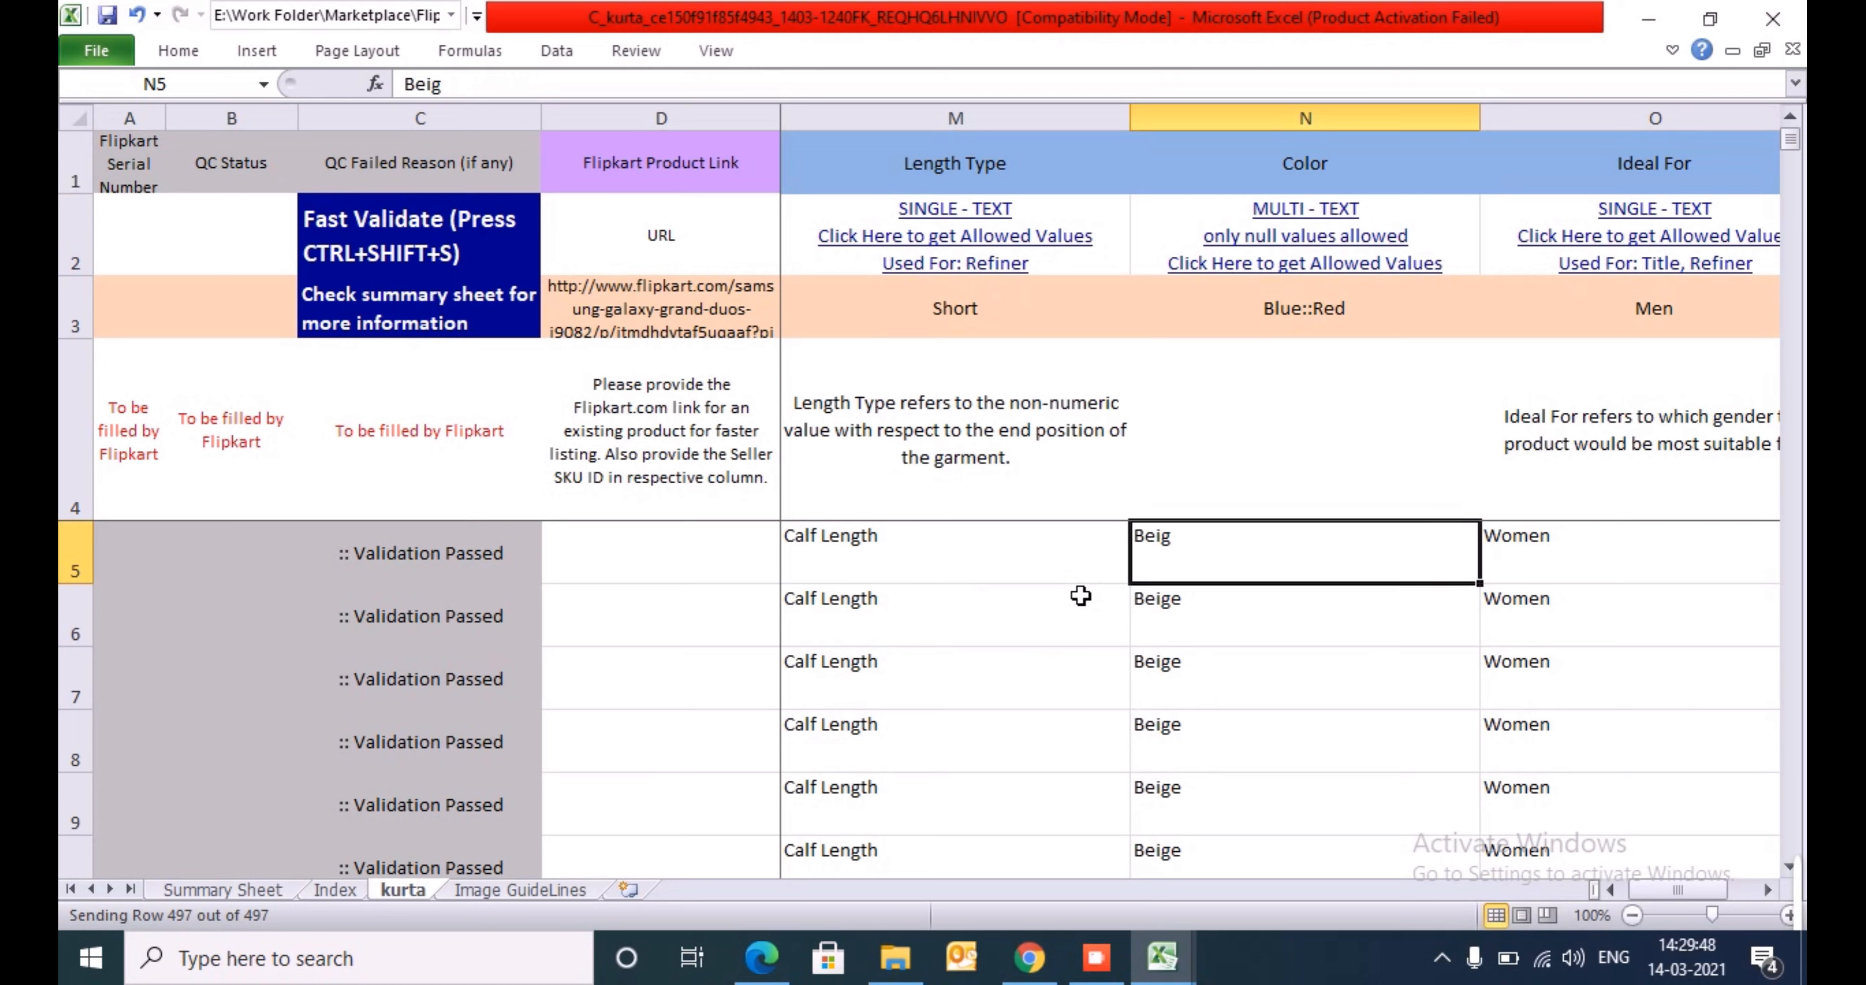
pyautogui.hotkey('ctrl', 's')
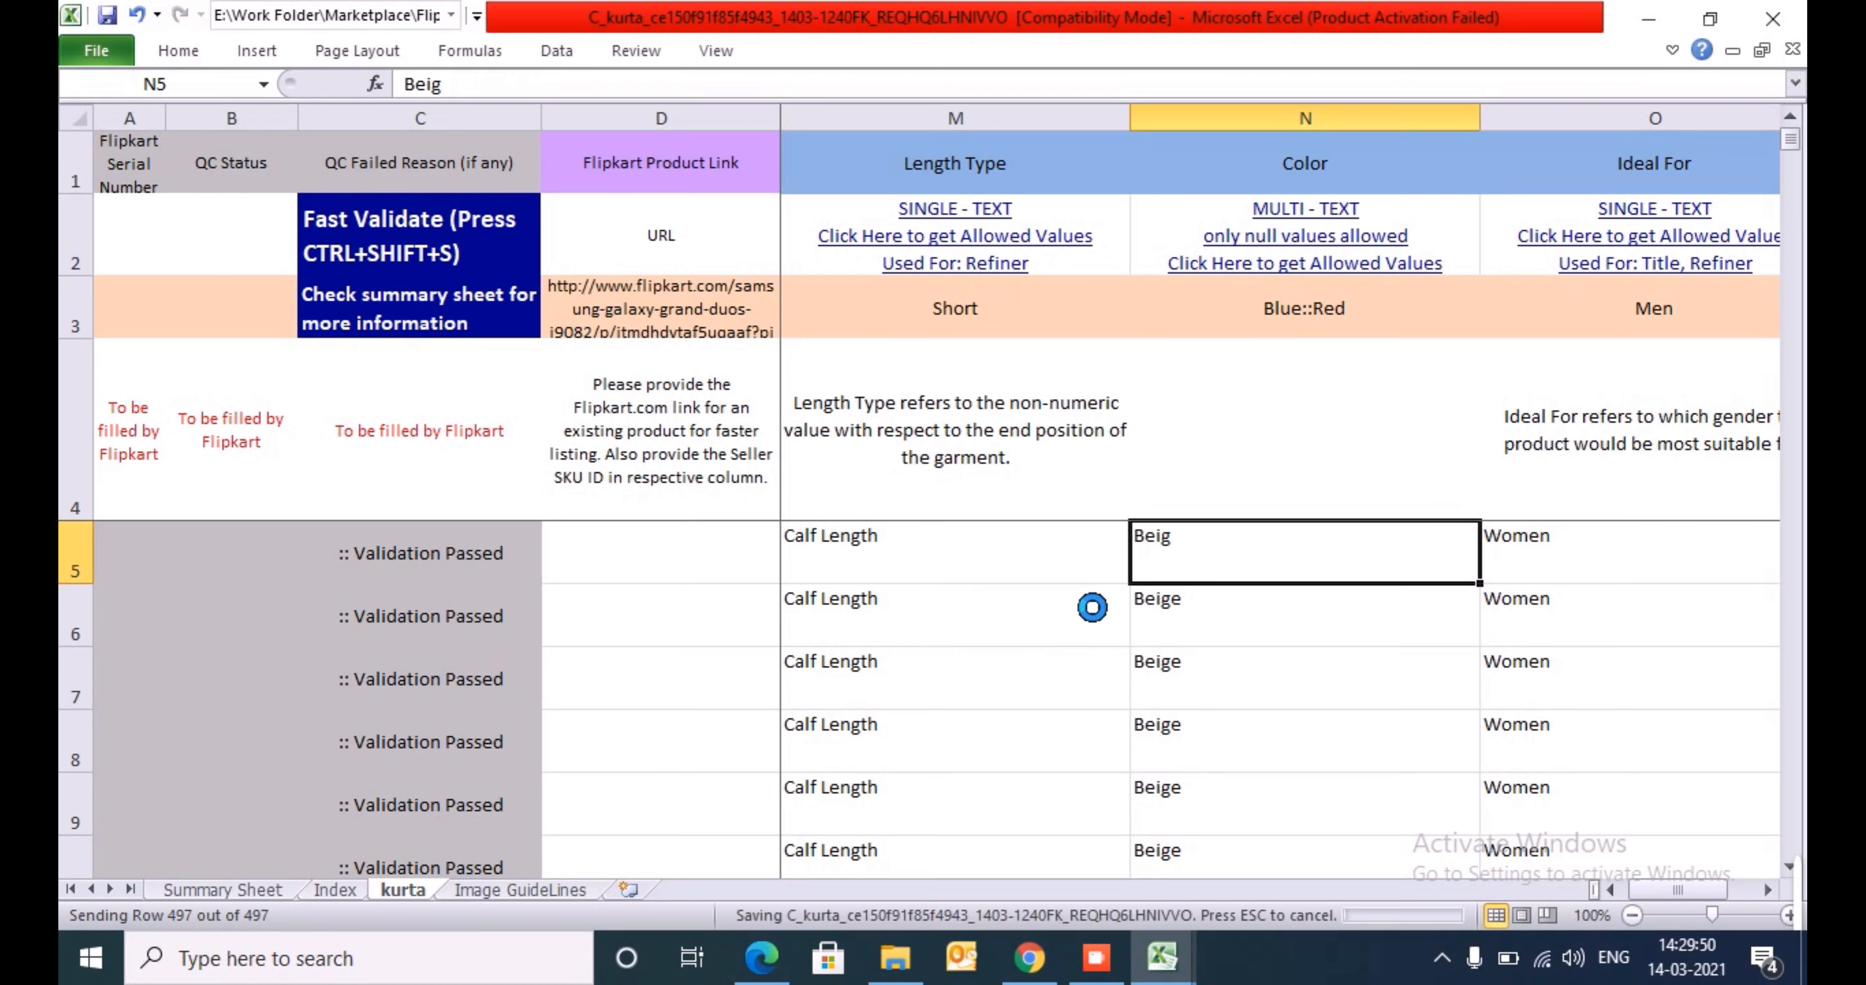
# - Run Fast Validate on the edited kurta sheet and dismiss the progress window
pyautogui.hotkey('ctrl', 'Left')
pyautogui.press('Home')
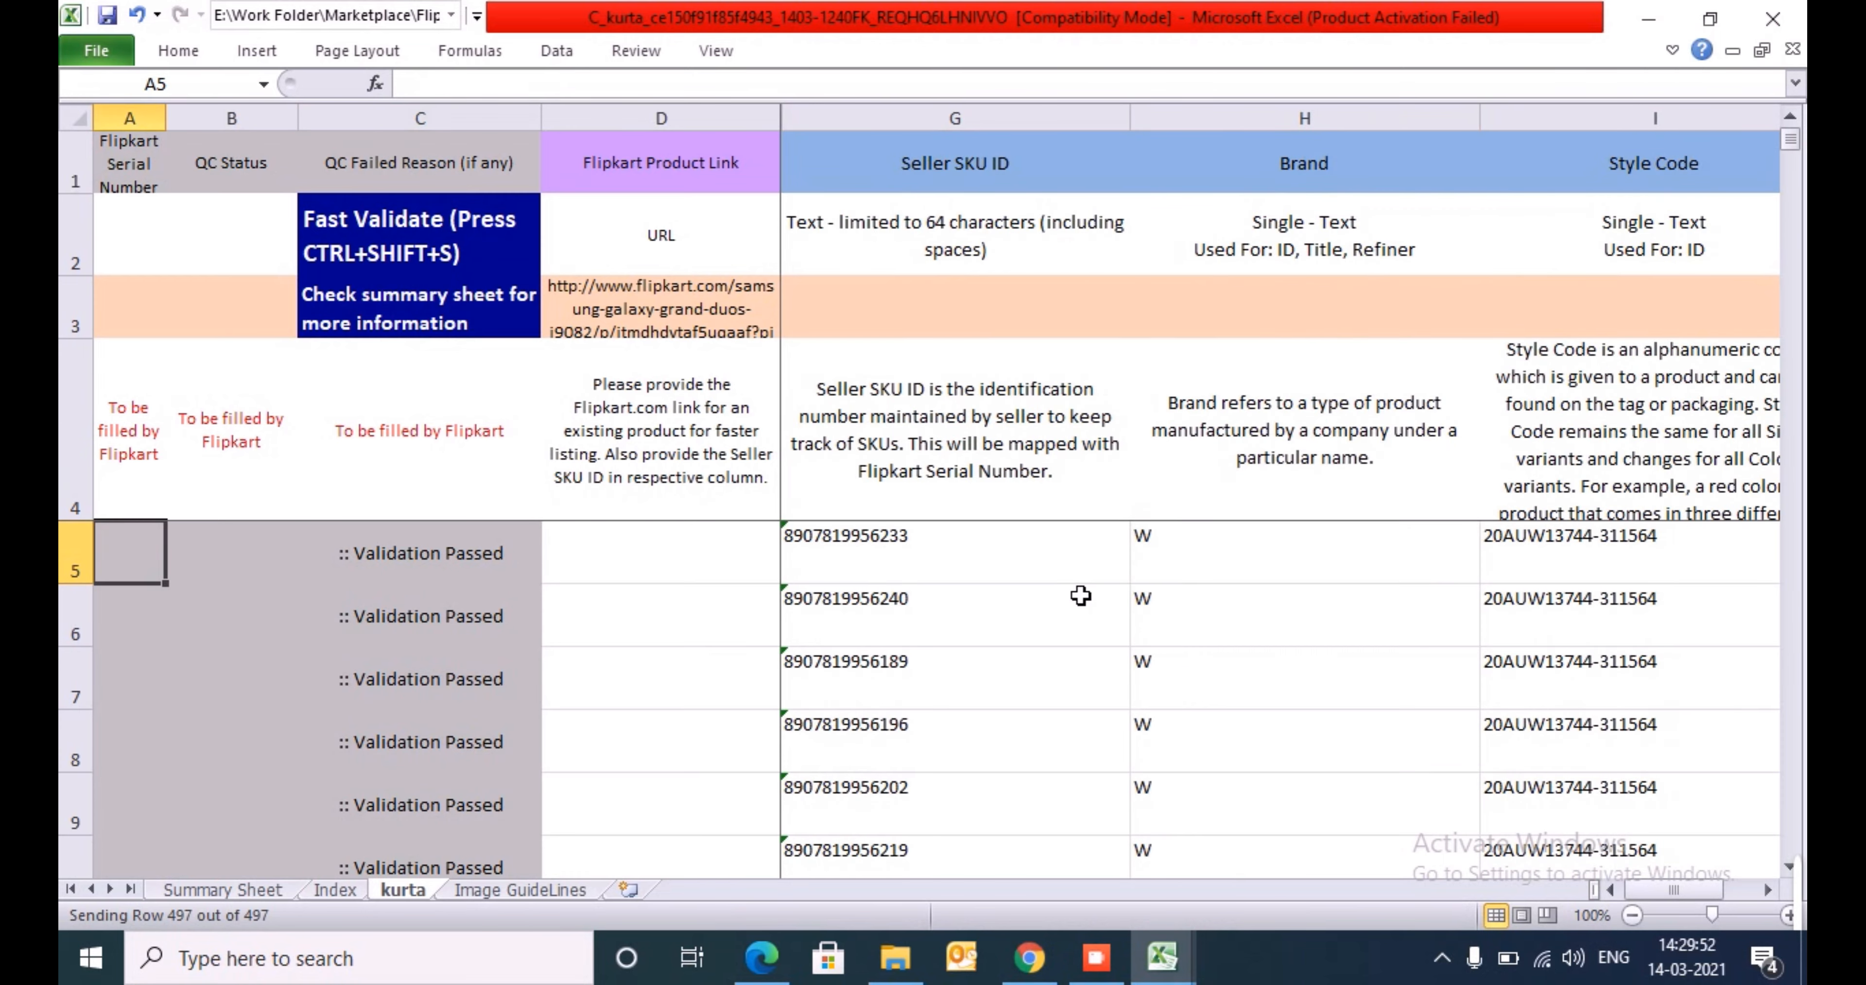
pyautogui.press('Right')
pyautogui.hotkey('ctrl', 'shift', 's')
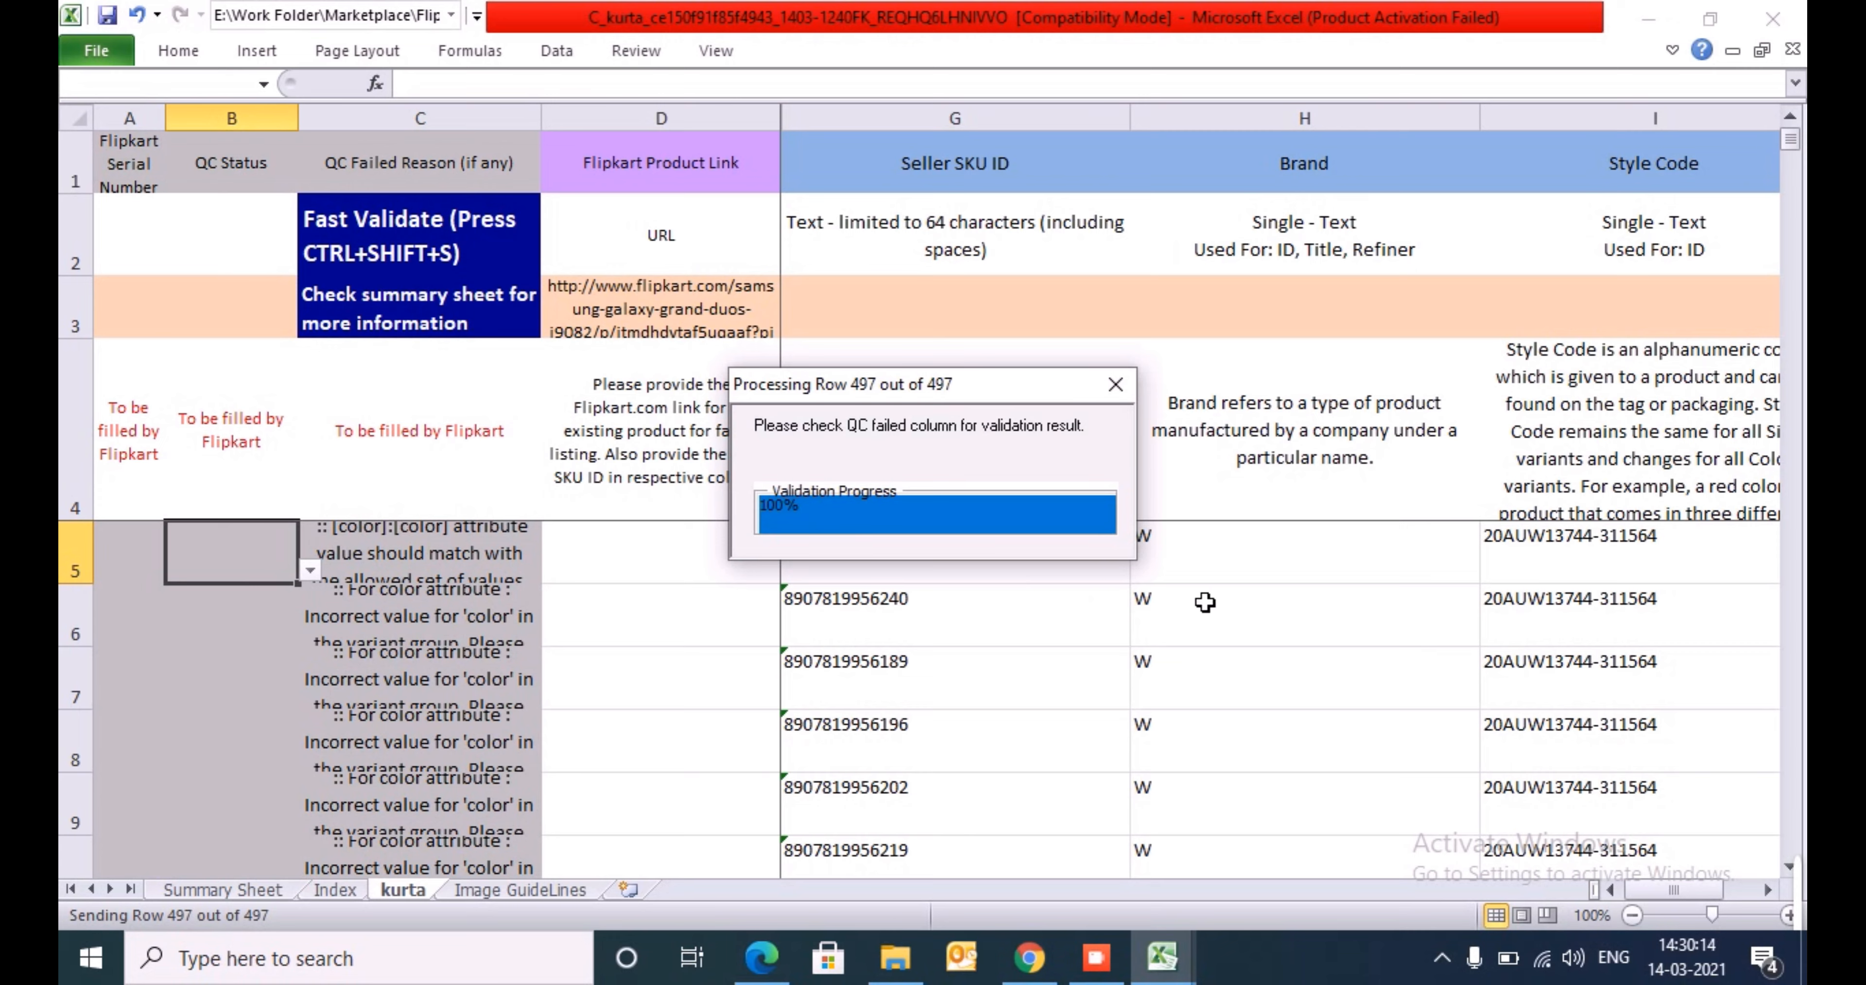
pyautogui.click(1116, 386)
# - Add filters to header row 4 and filter QC Failed Reason to exclude the Validation Passed rows
pyautogui.click(416, 473)
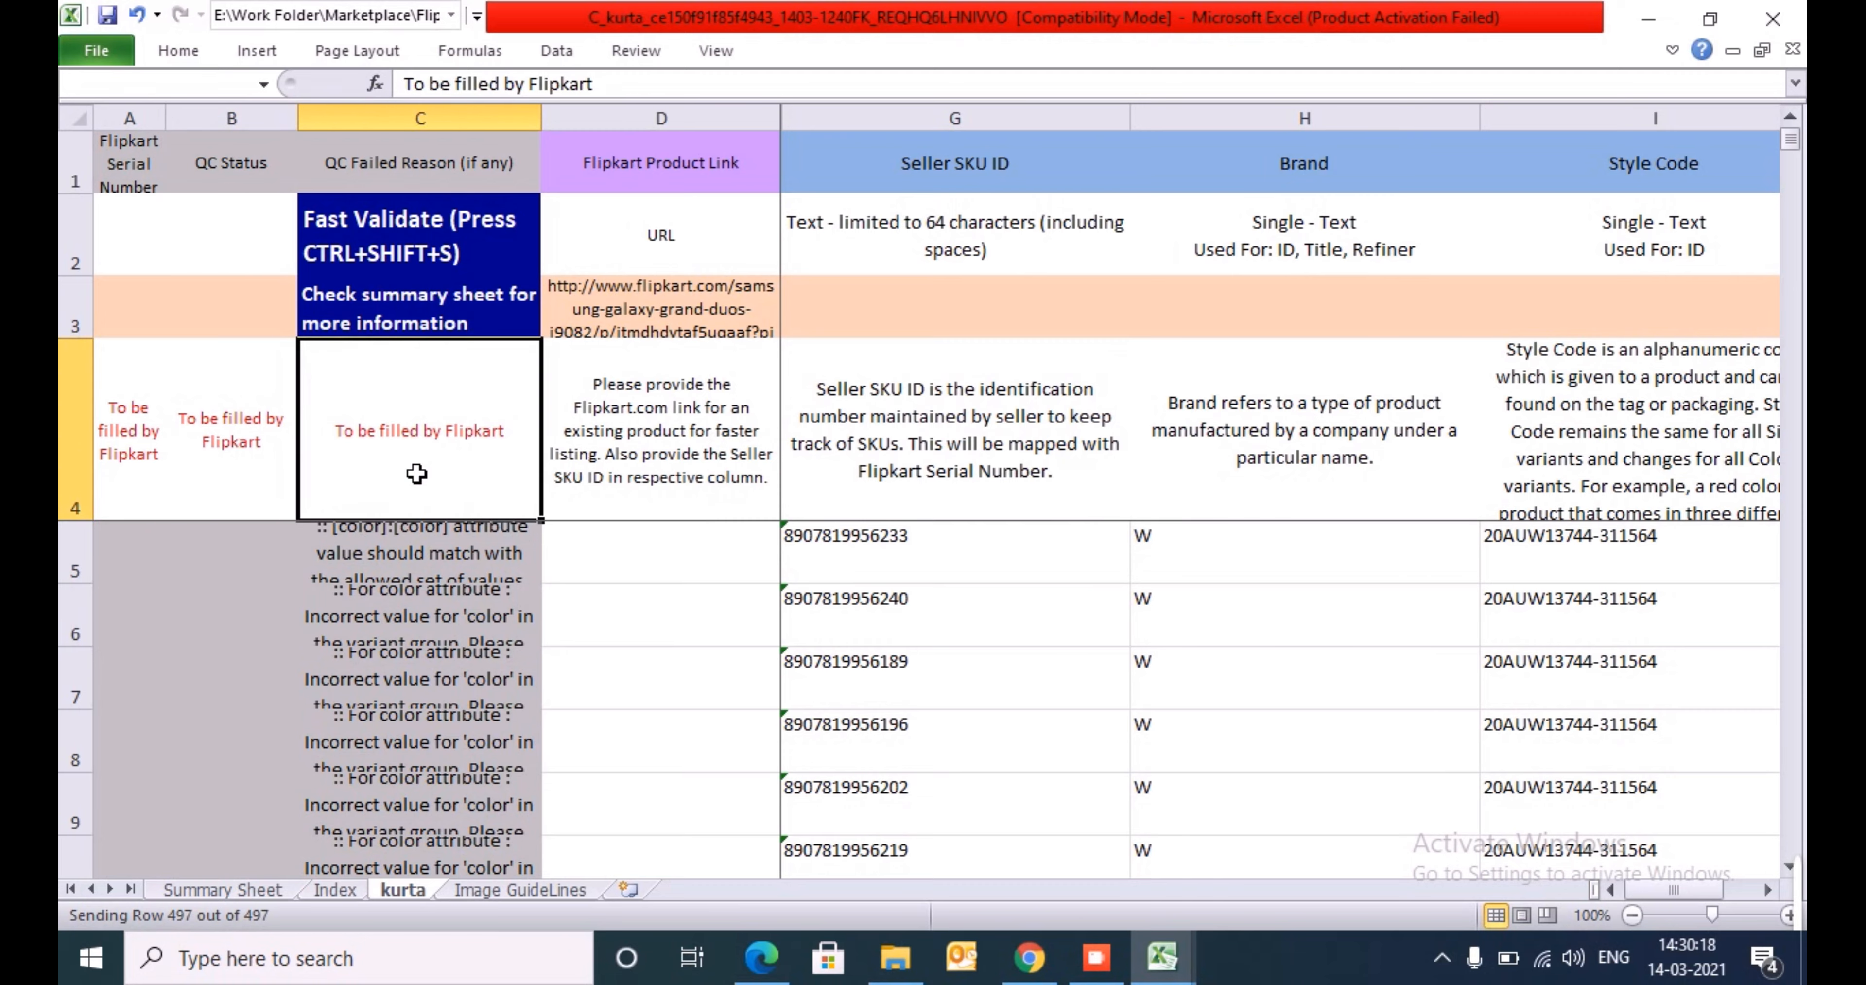
pyautogui.hotkey('ctrl', 'shift', 'l')
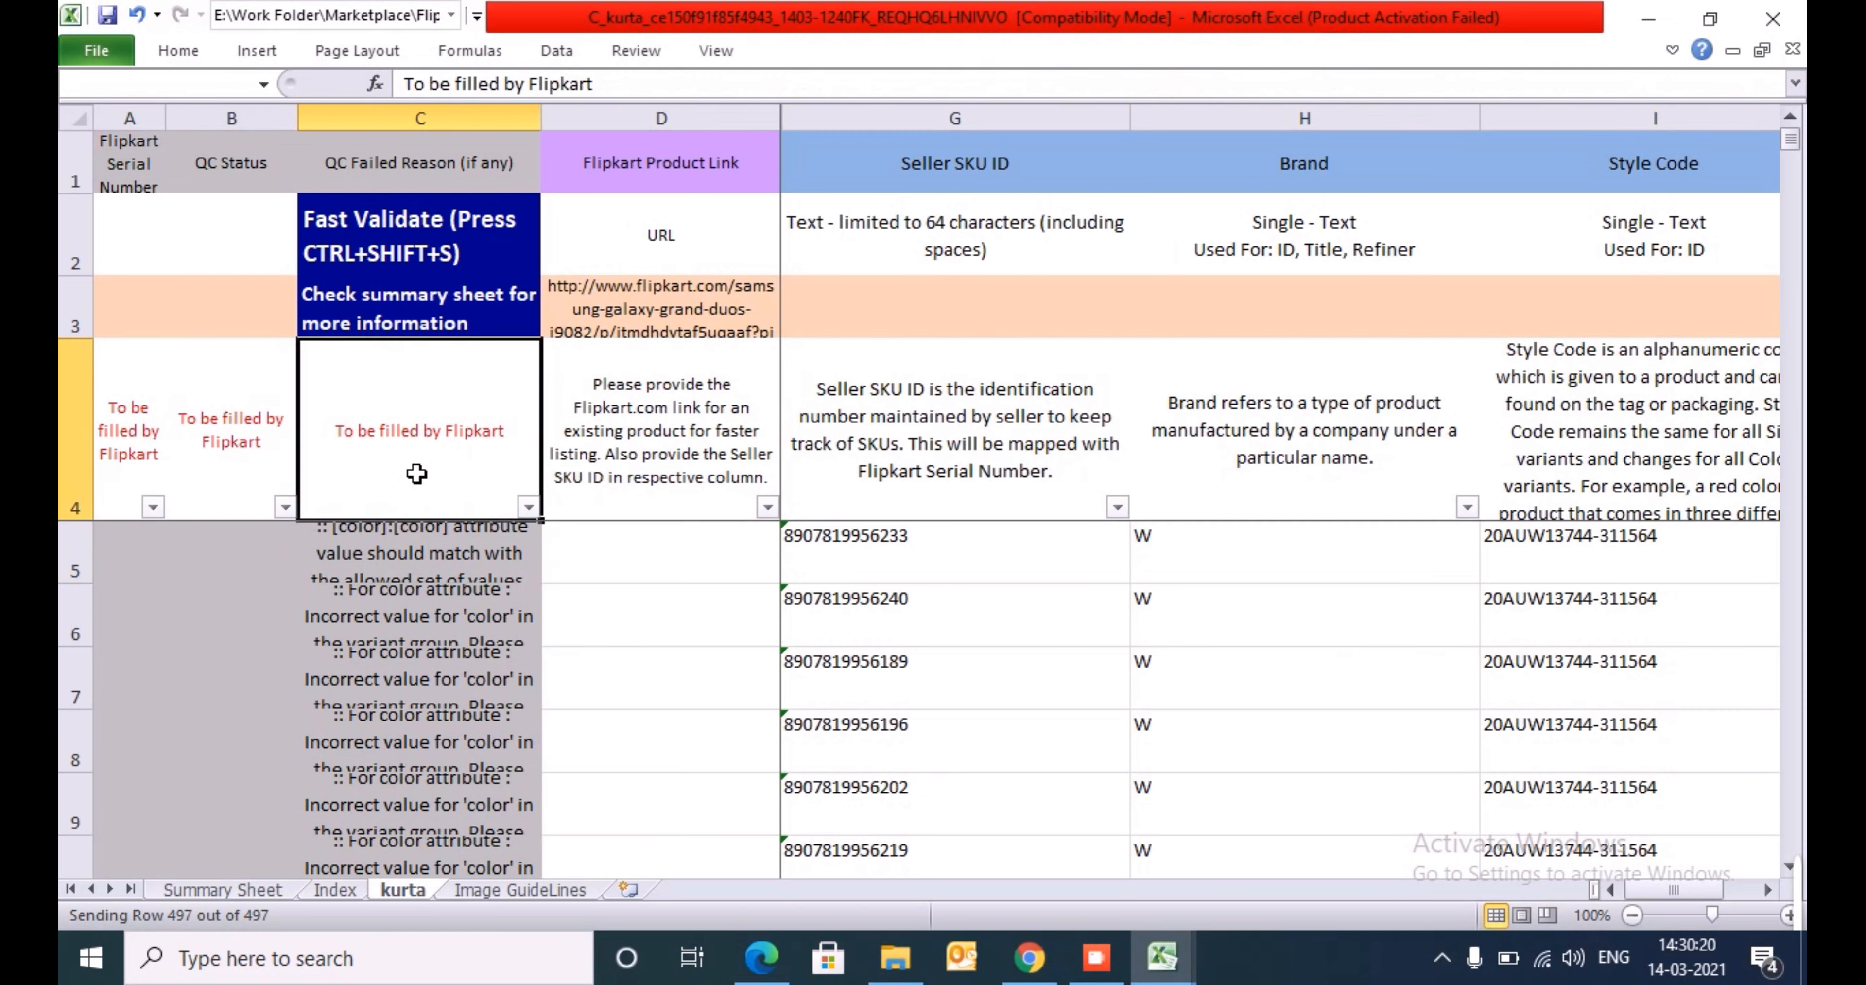
pyautogui.hotkey('alt', 'Down')
pyautogui.press('Down')
pyautogui.press('Down')
pyautogui.press('Down')
pyautogui.press('Down')
pyautogui.press('Down')
pyautogui.press('Down')
pyautogui.press('Down')
pyautogui.press('Down')
pyautogui.press('Down')
pyautogui.press('Down')
pyautogui.press('Down')
pyautogui.press('Tab')
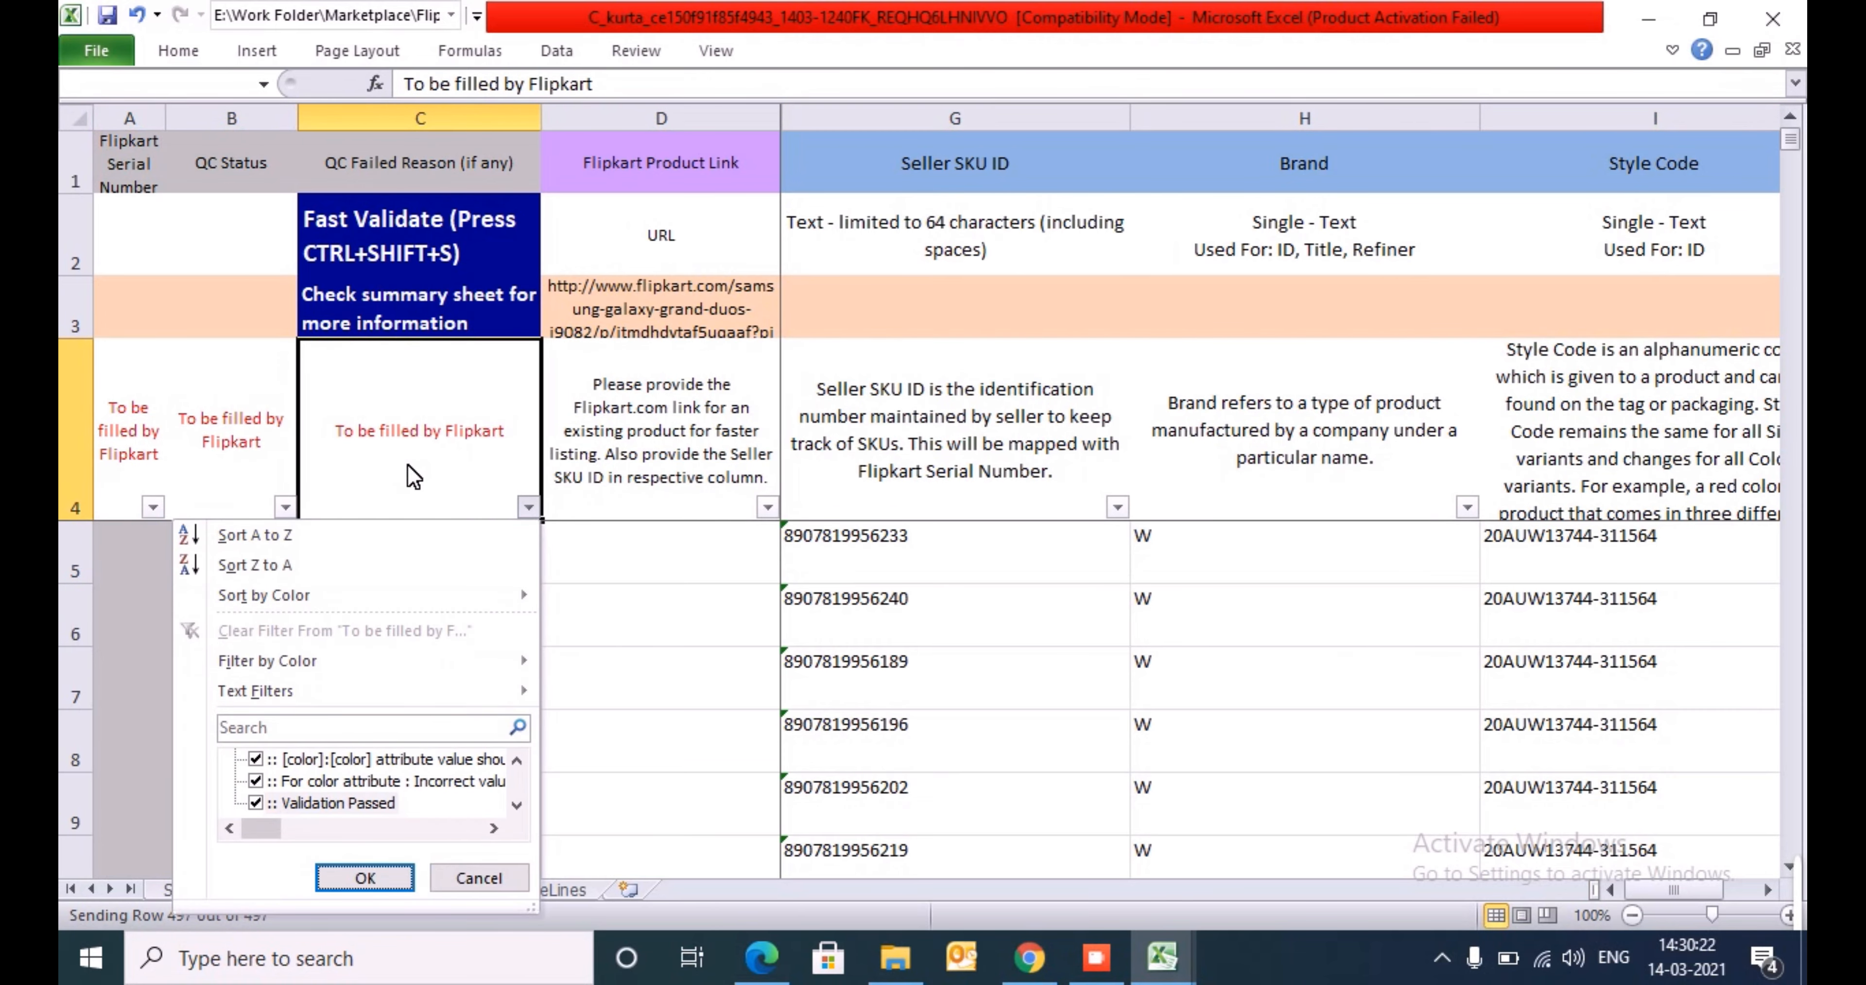
pyautogui.click(256, 802)
pyautogui.press('Up')
pyautogui.press('Up')
pyautogui.press('Up')
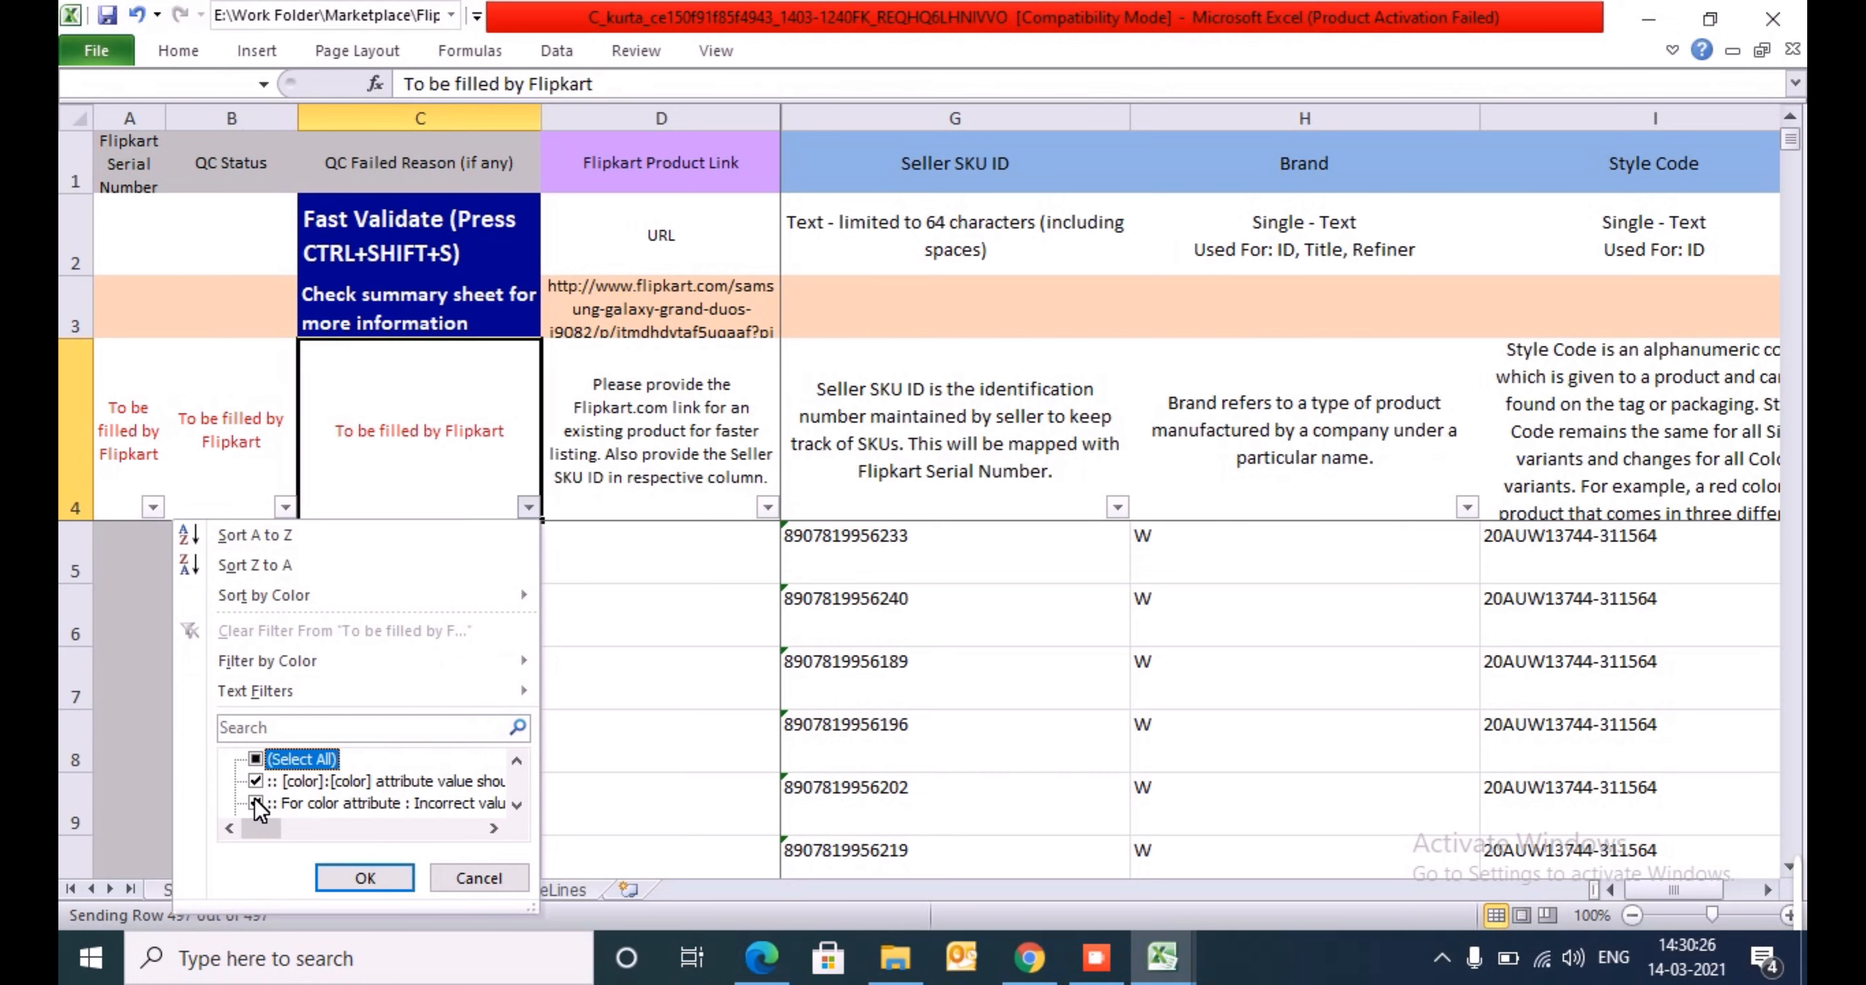
pyautogui.press('Down')
pyautogui.press('Down')
pyautogui.press('Down')
pyautogui.press('Up')
pyautogui.press('Up')
pyautogui.press('Up')
pyautogui.press('Down')
pyautogui.press('Down')
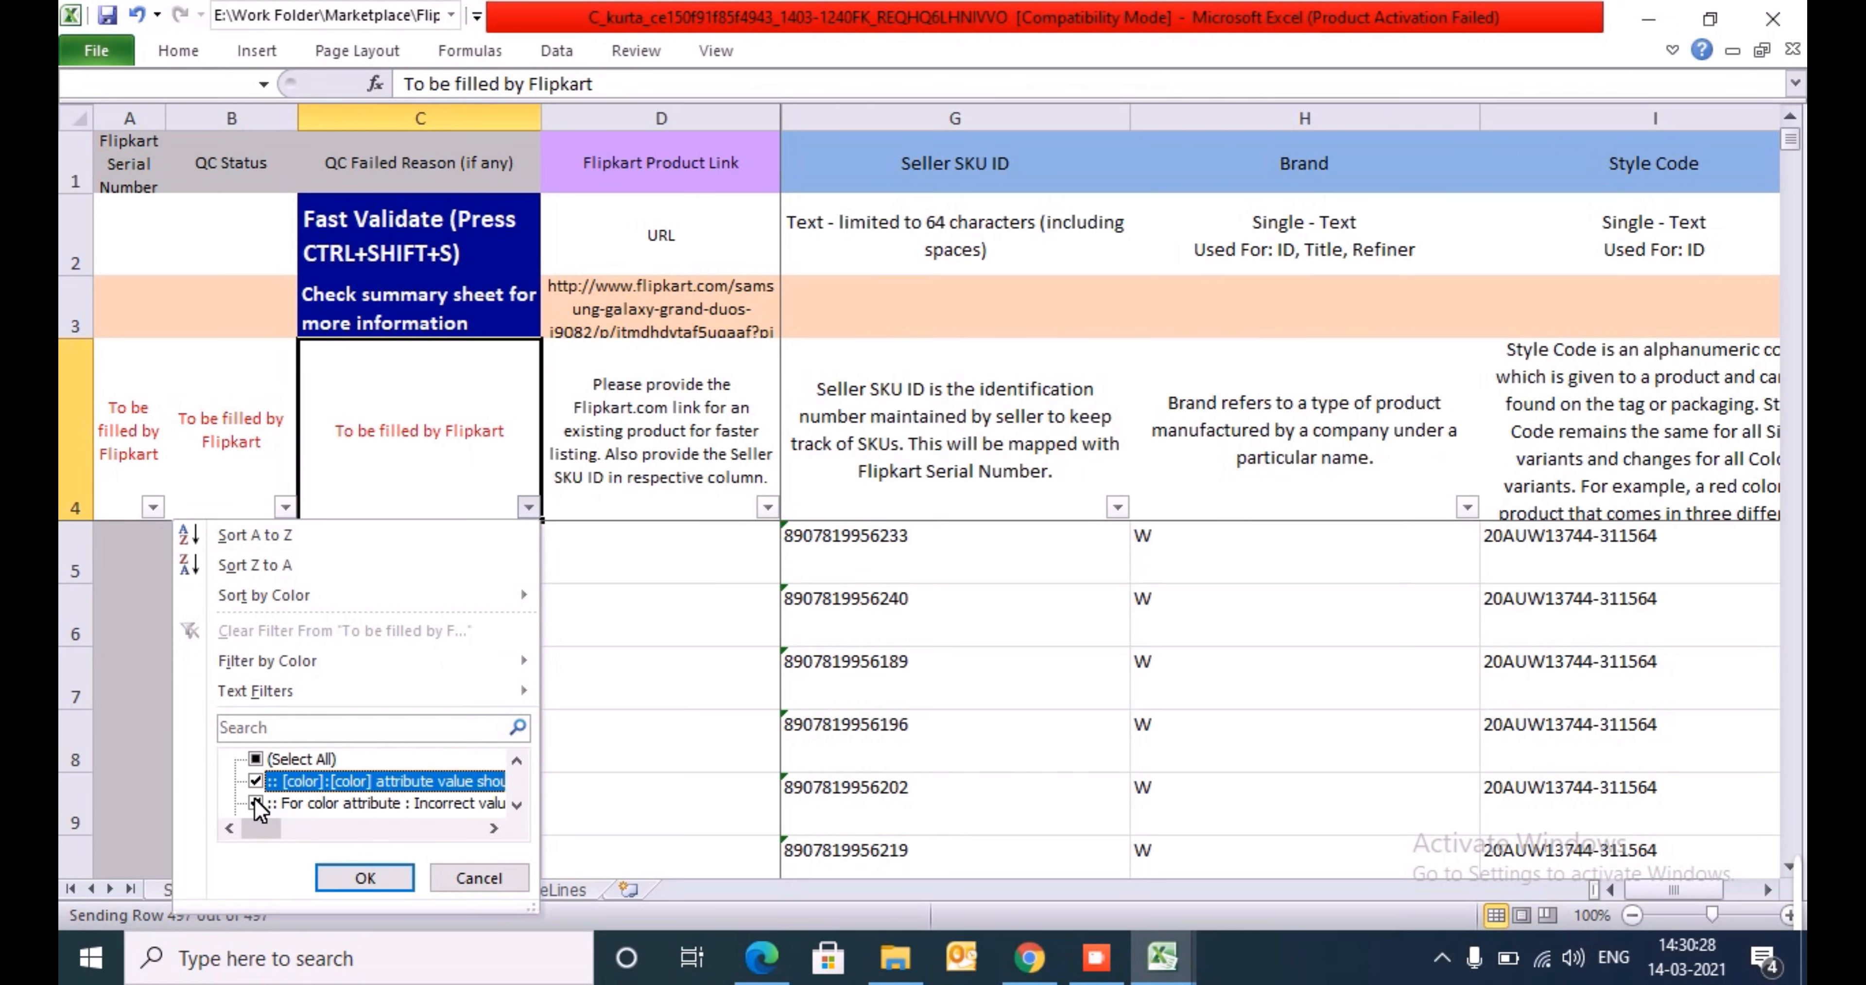
pyautogui.press('Return')
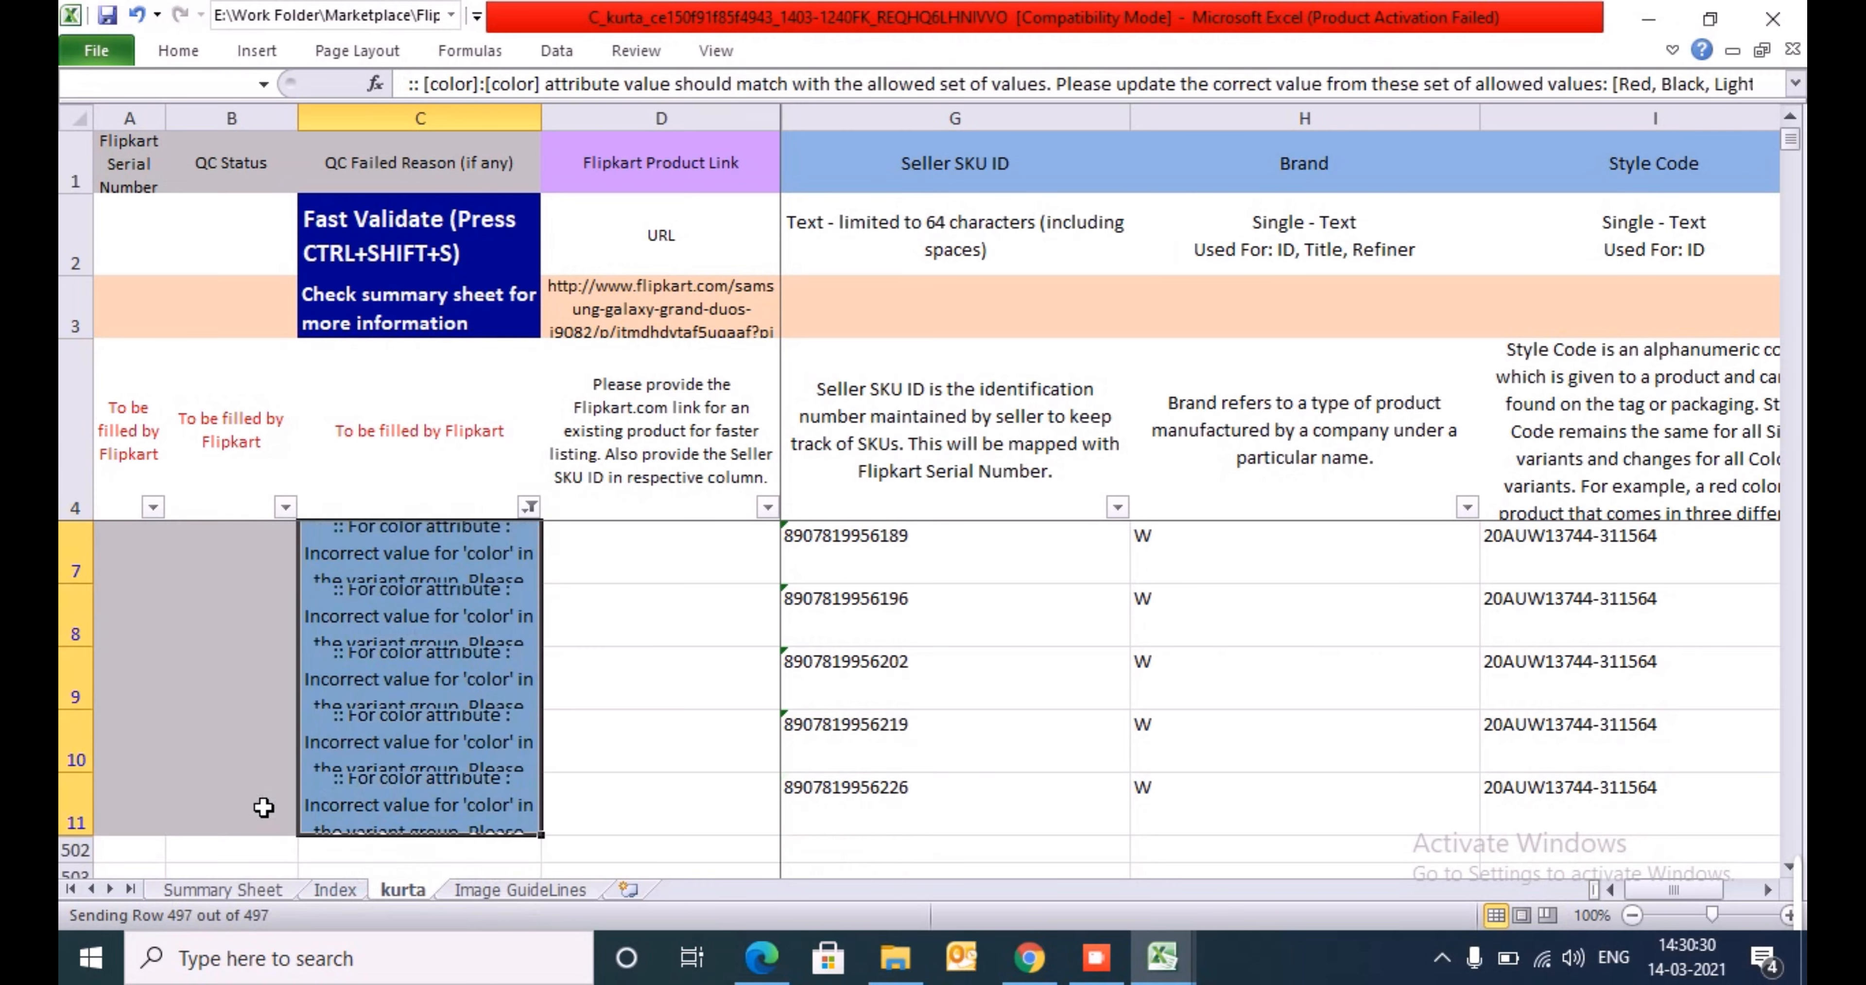
# - Read the full QC failed reason of the first filtered row in C5, including the variant group part
pyautogui.press('Down')
pyautogui.press('Right')
pyautogui.press('Right')
pyautogui.press('Right')
pyautogui.press('Right')
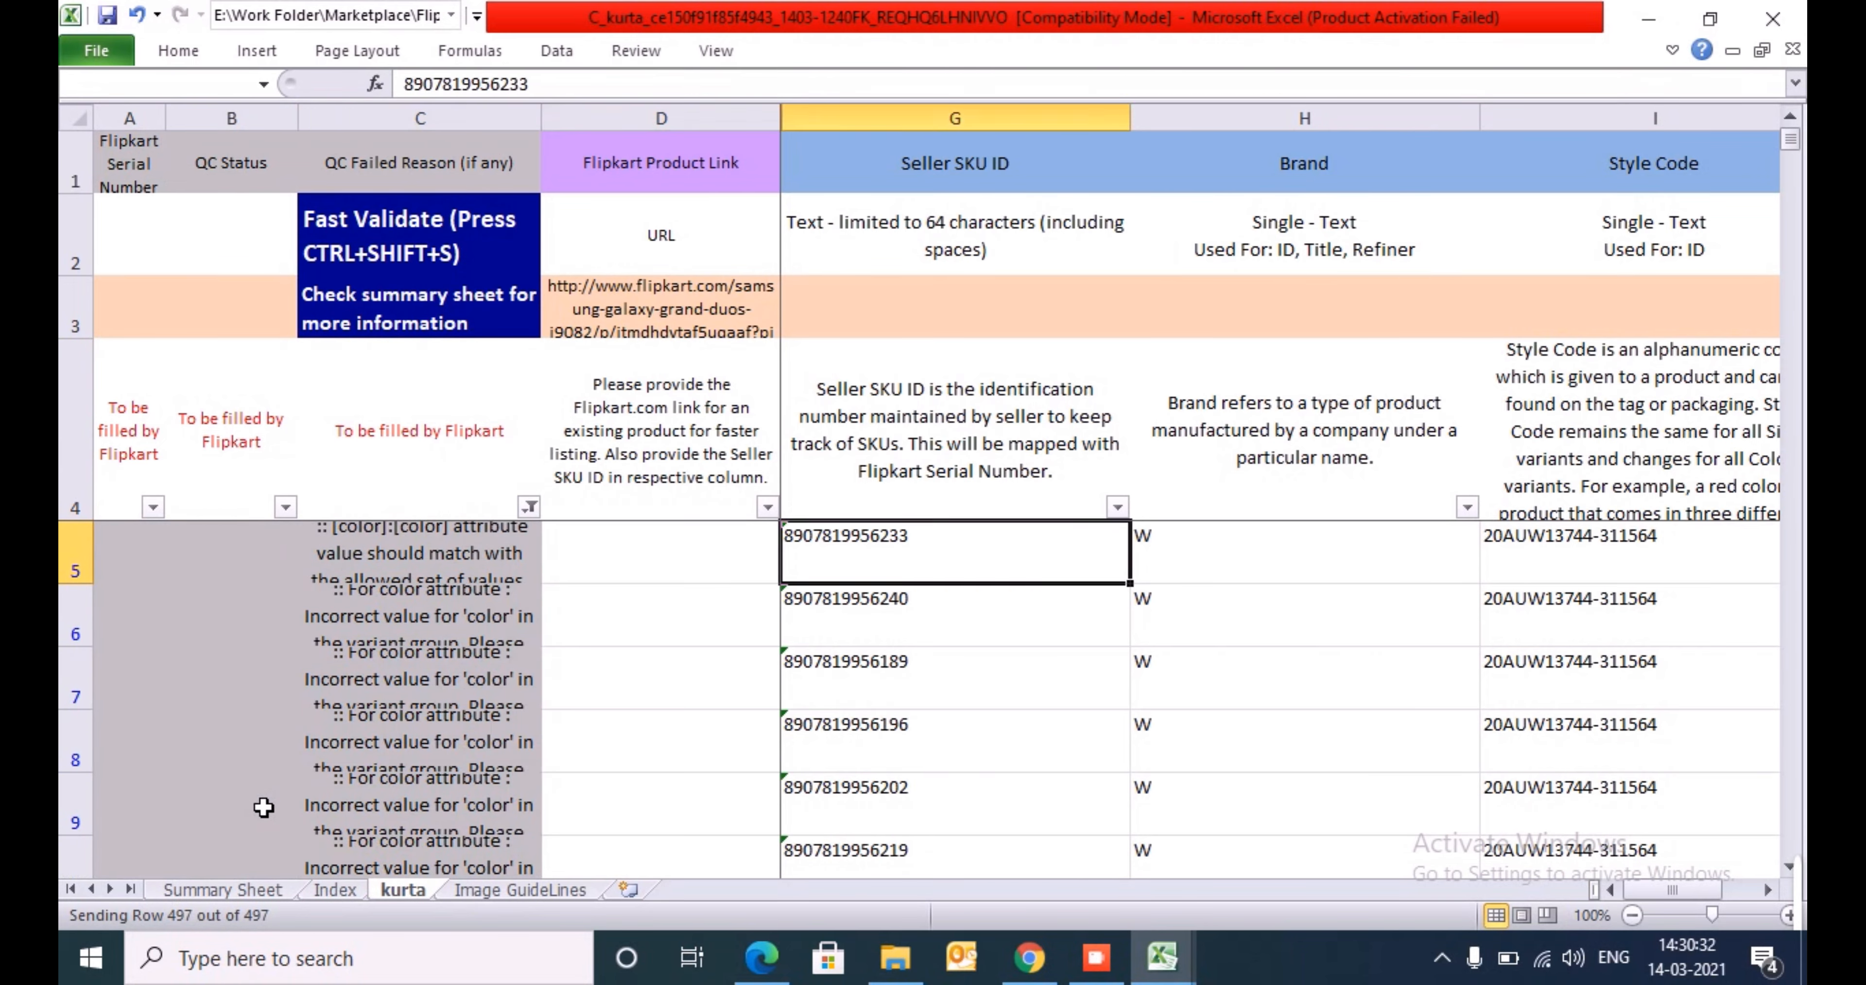
pyautogui.press('Left')
pyautogui.press('Left')
pyautogui.press('Left')
pyautogui.press('Left')
pyautogui.press('Left')
pyautogui.press('Left')
pyautogui.press('Right')
pyautogui.press('Right')
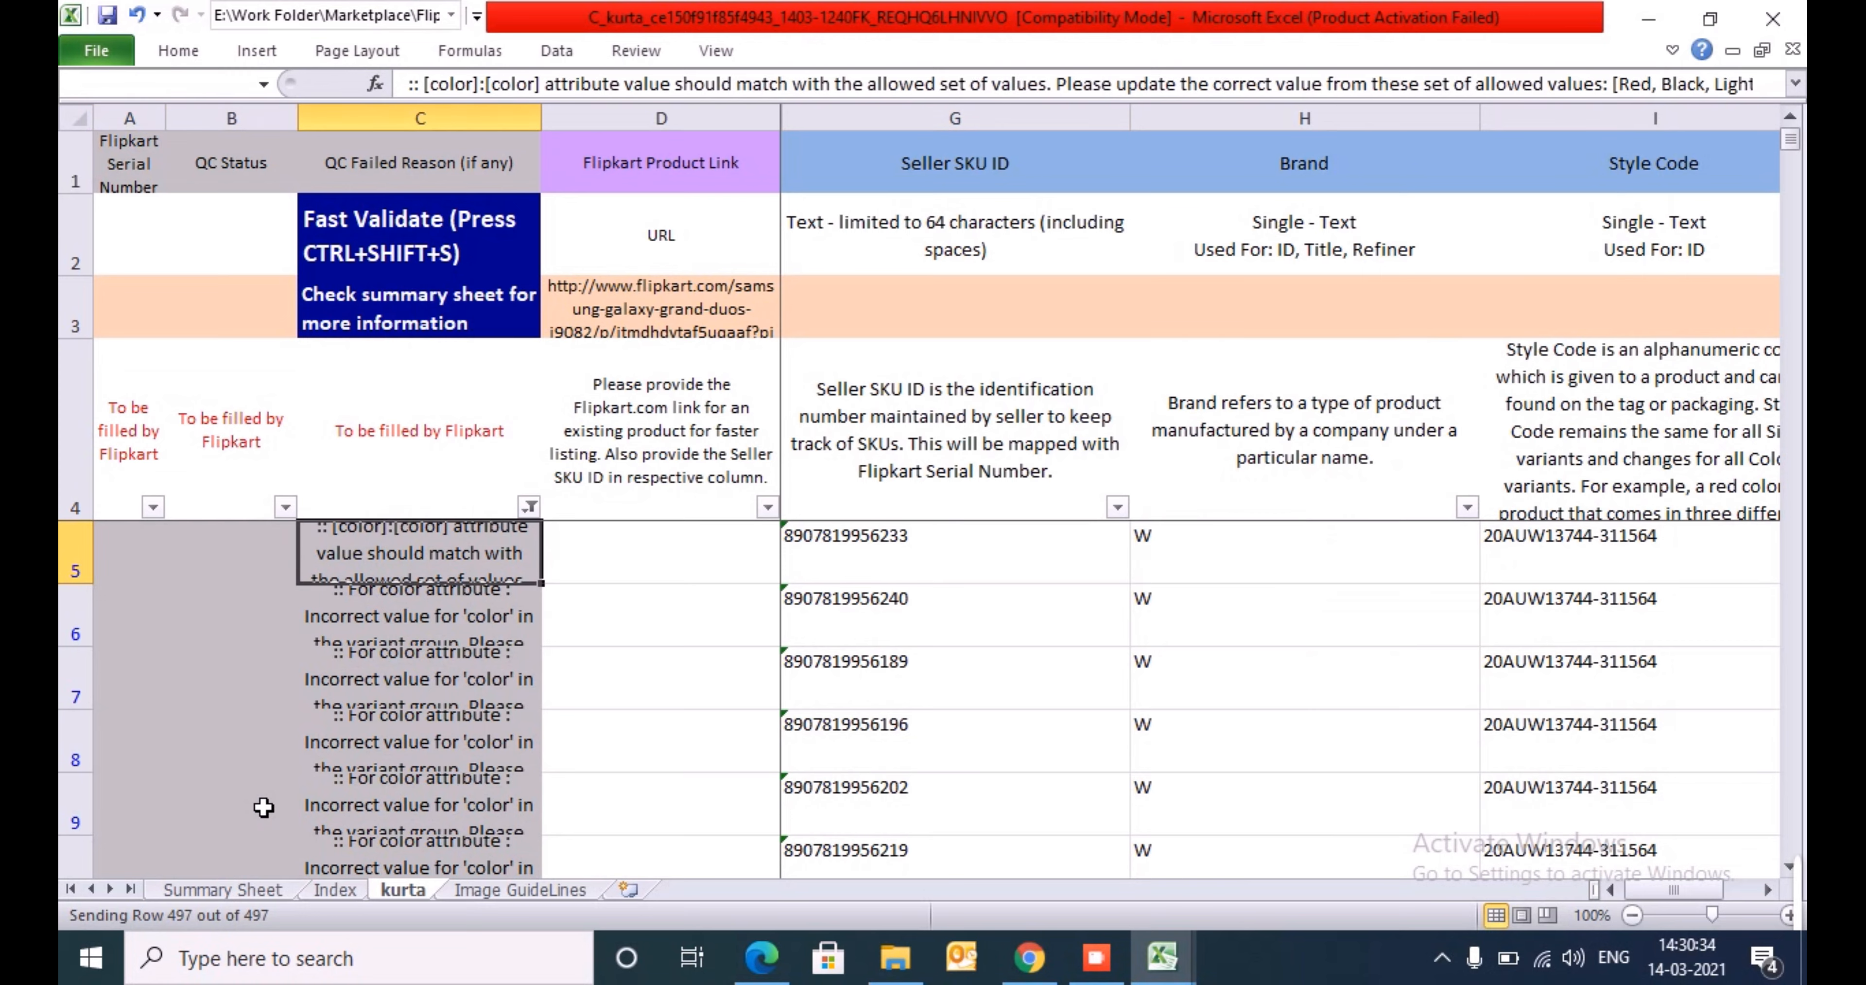
pyautogui.press('F2')
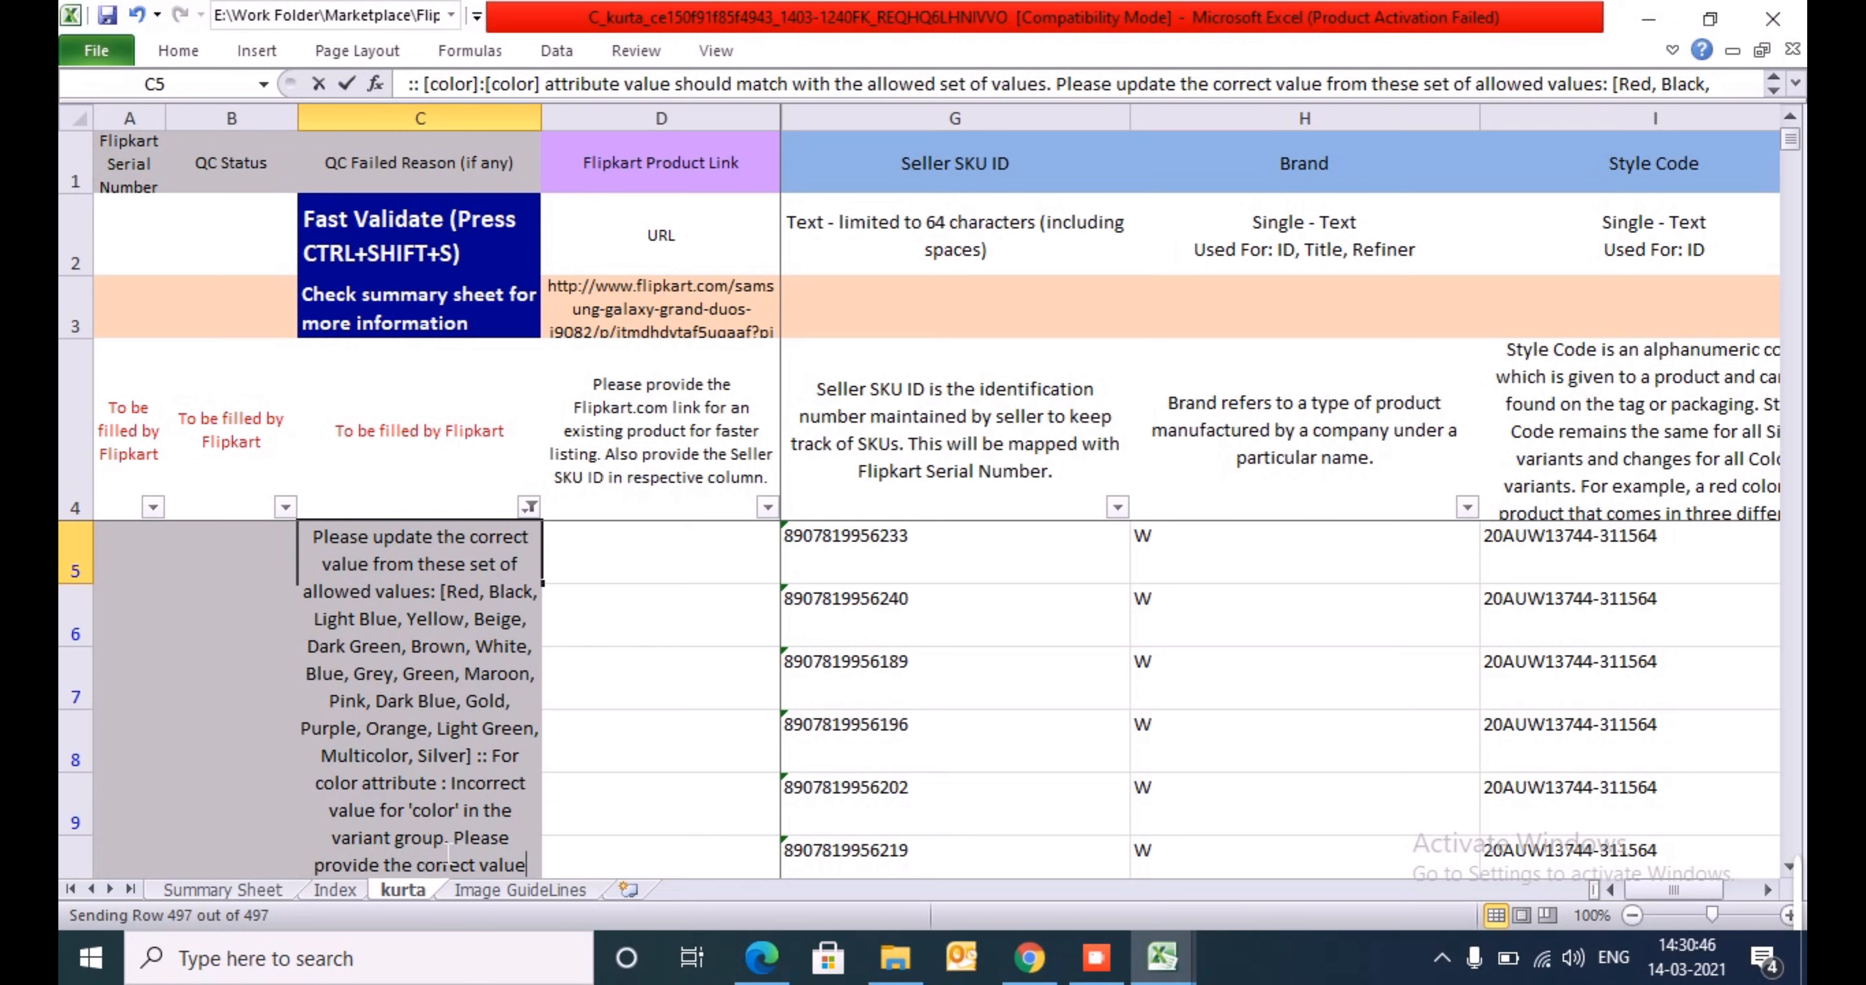
pyautogui.moveTo(444, 840); pyautogui.dragTo(384, 840)
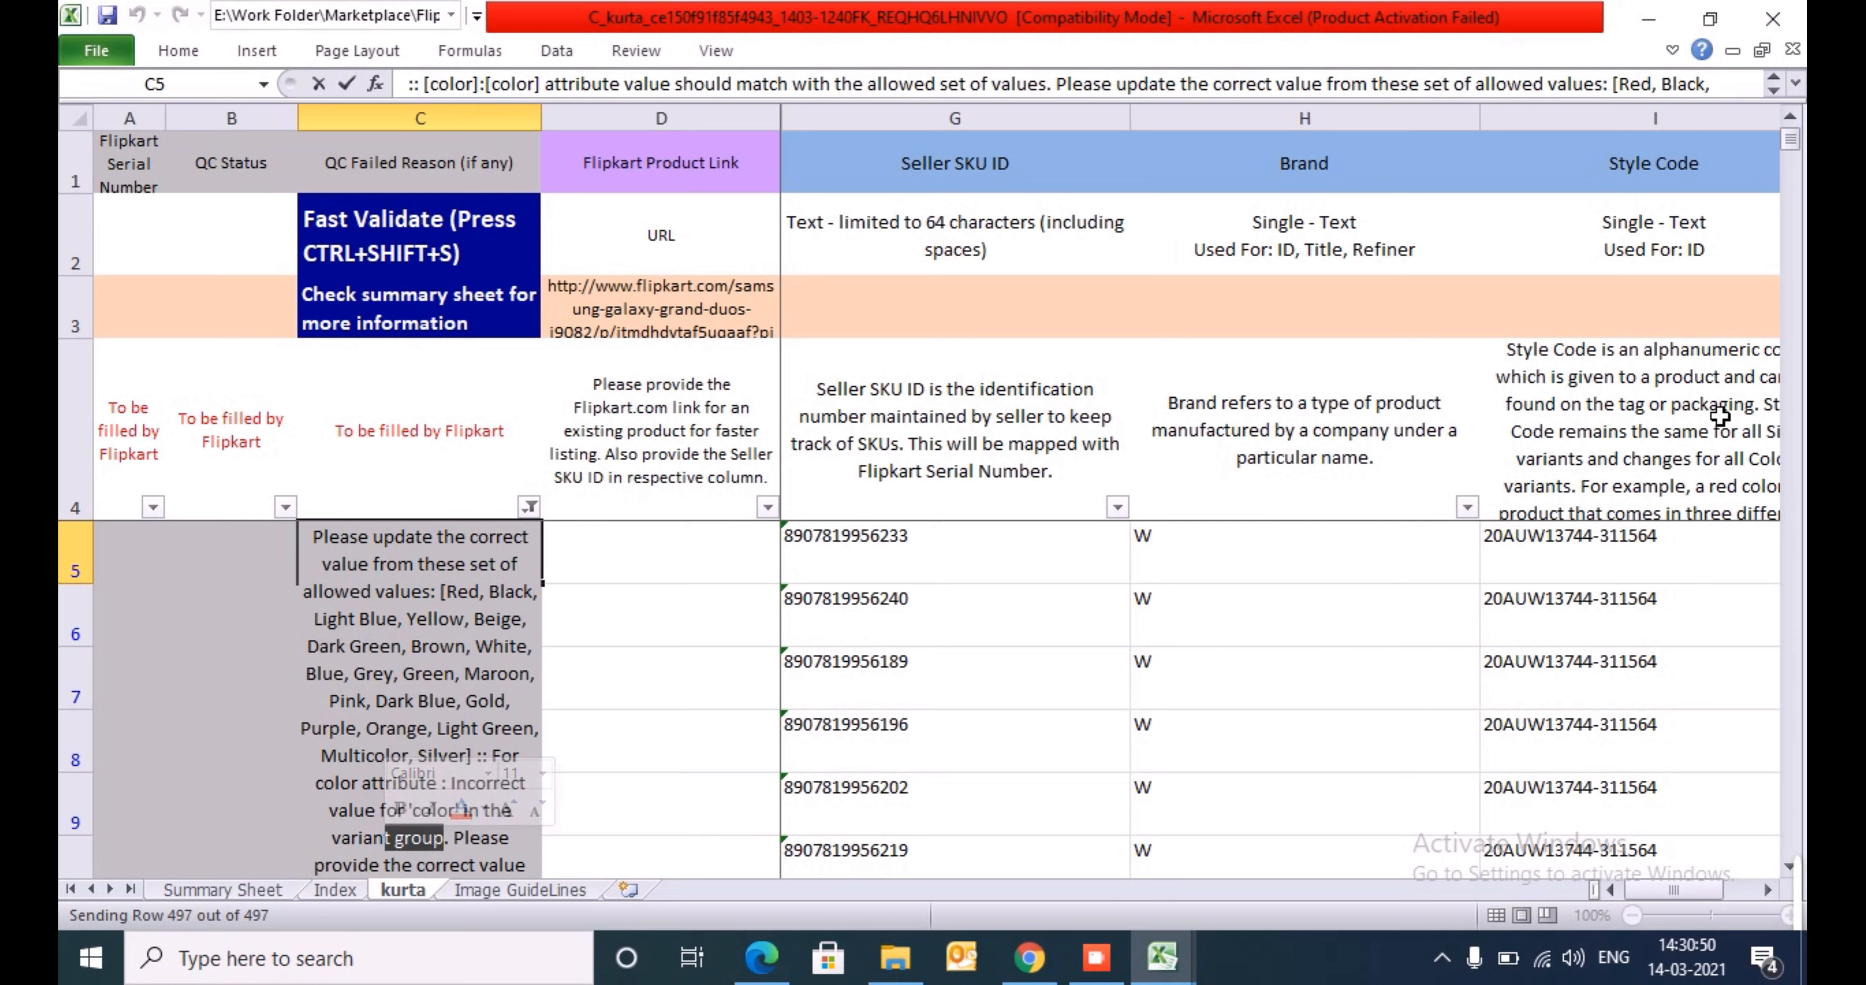
pyautogui.click(1613, 572)
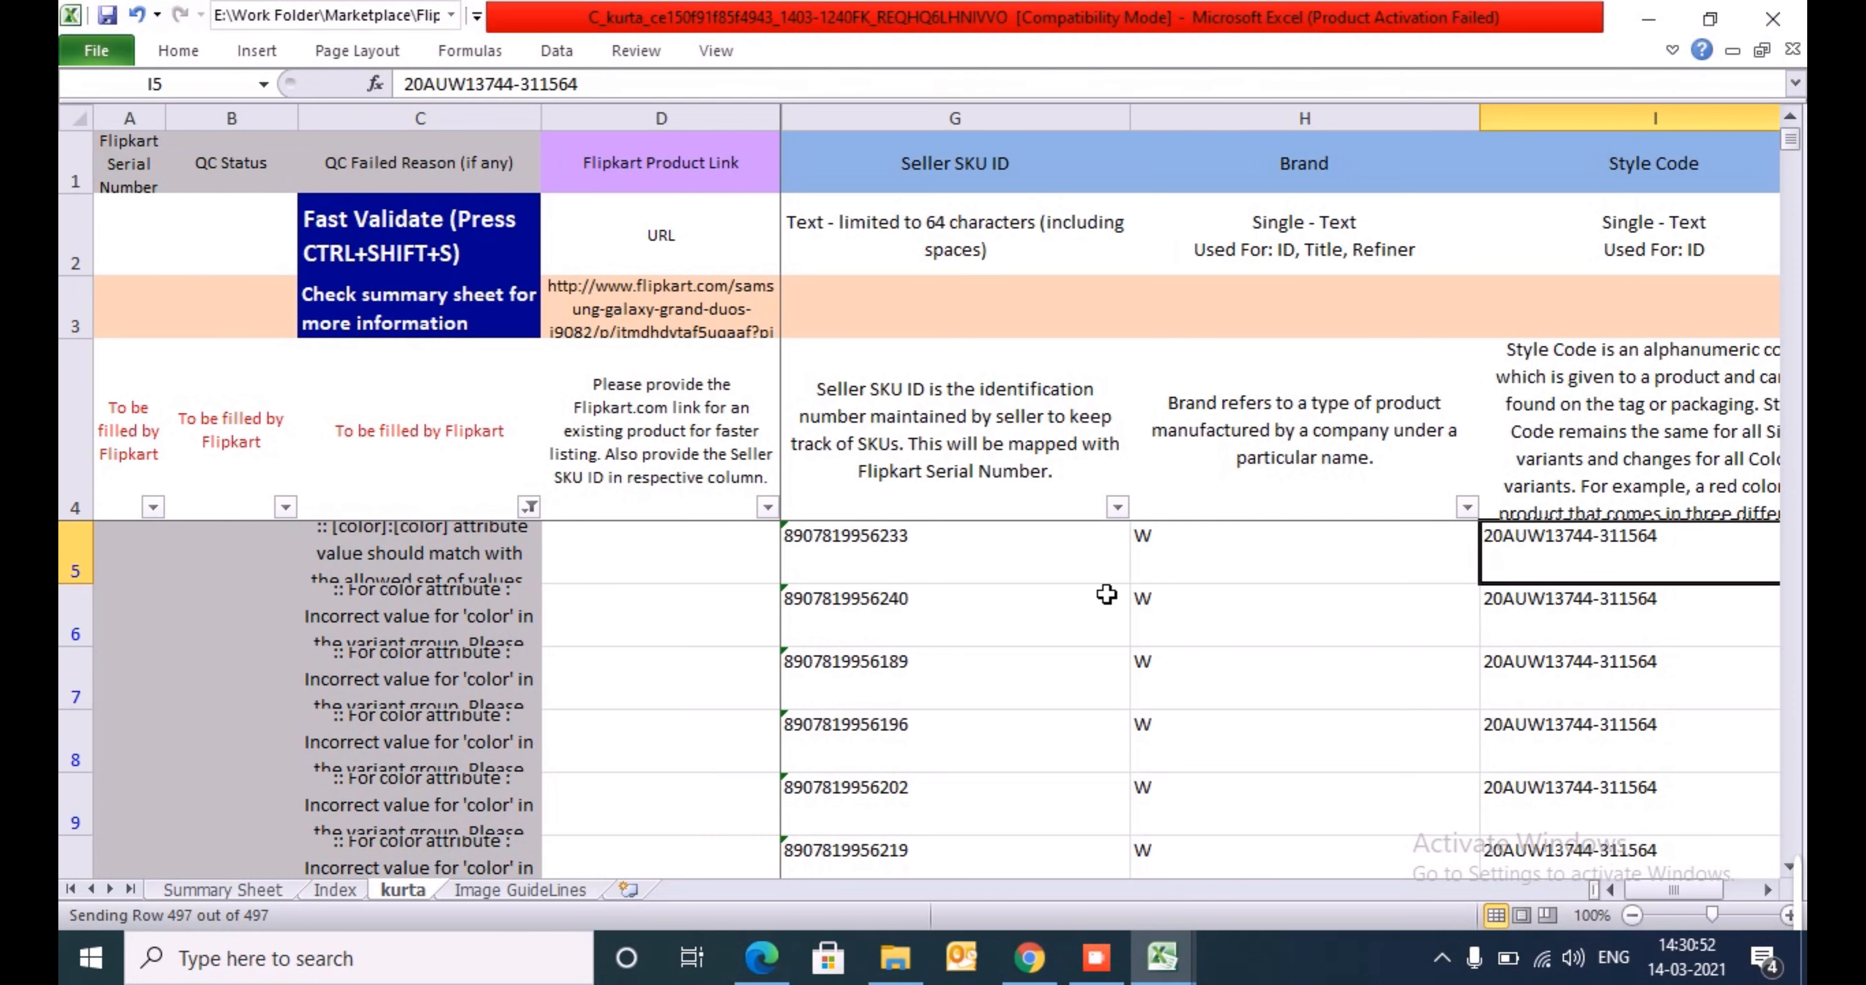
# - Review the failed rows from the color error in C8 across to the first row's Group ID in AF5
pyautogui.click(452, 738)
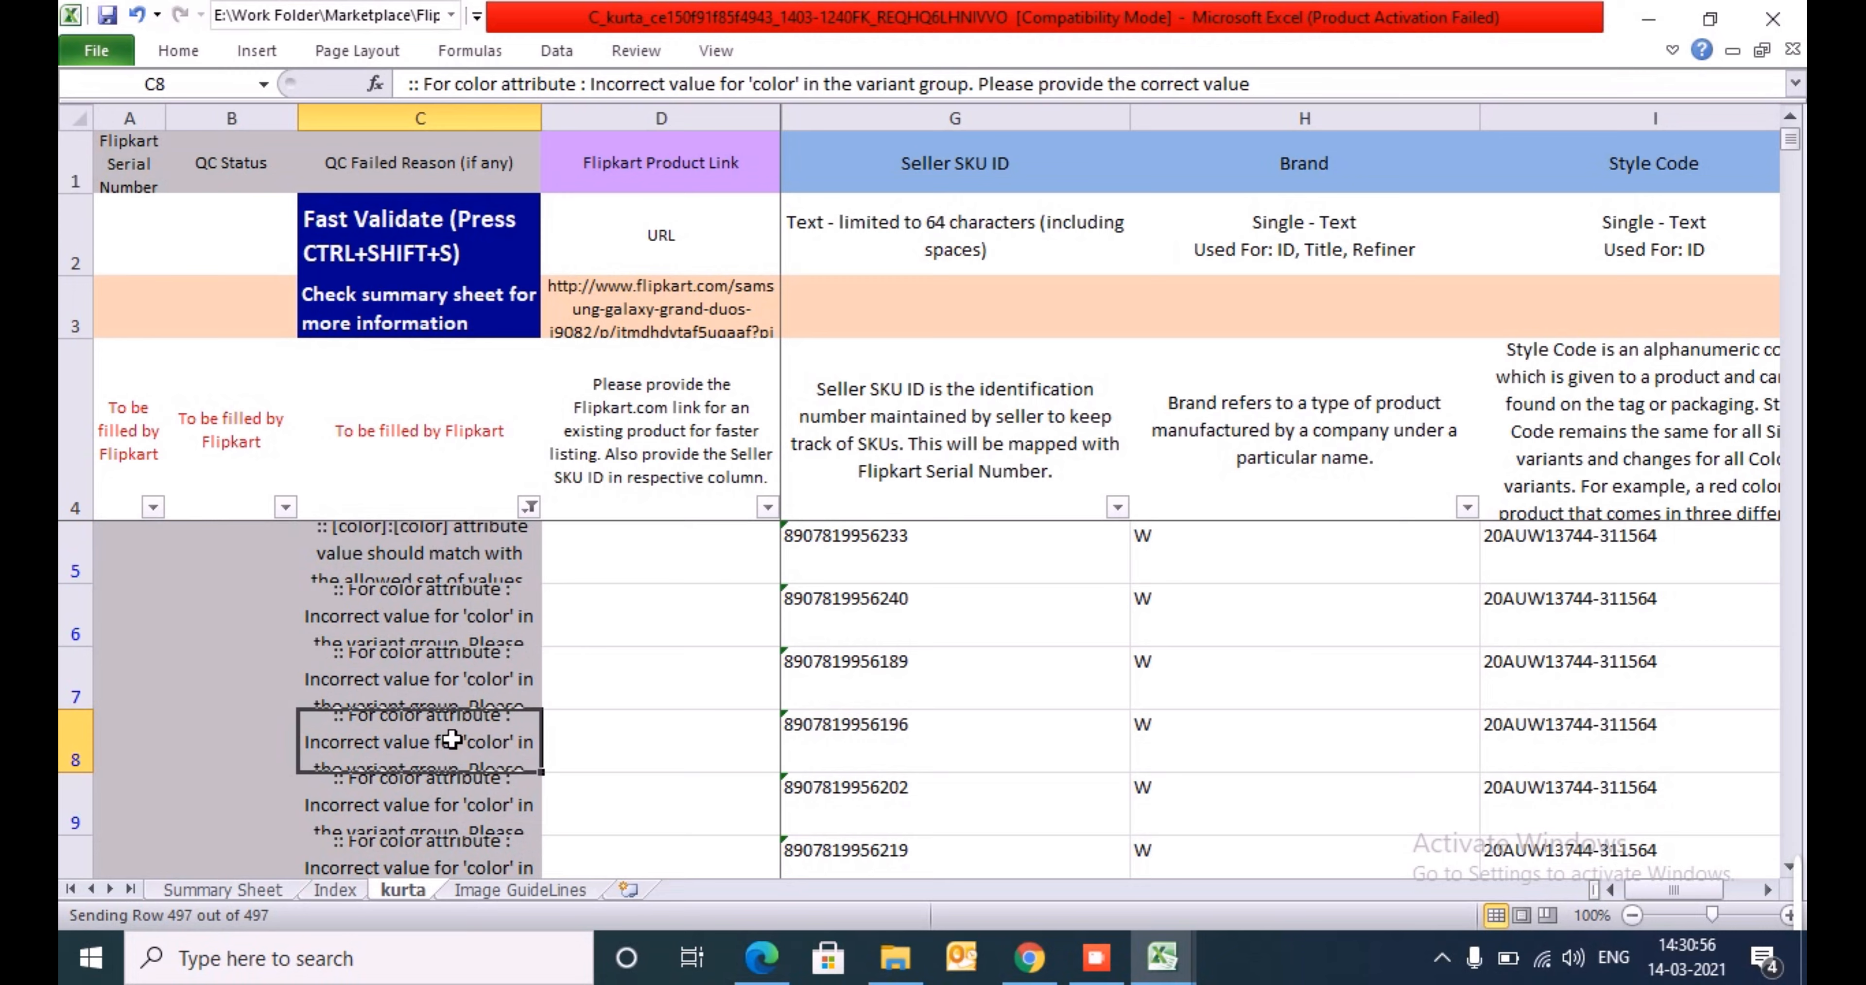
pyautogui.press('Right')
pyautogui.press('Right')
pyautogui.press('Right')
pyautogui.press('Up')
pyautogui.press('Up')
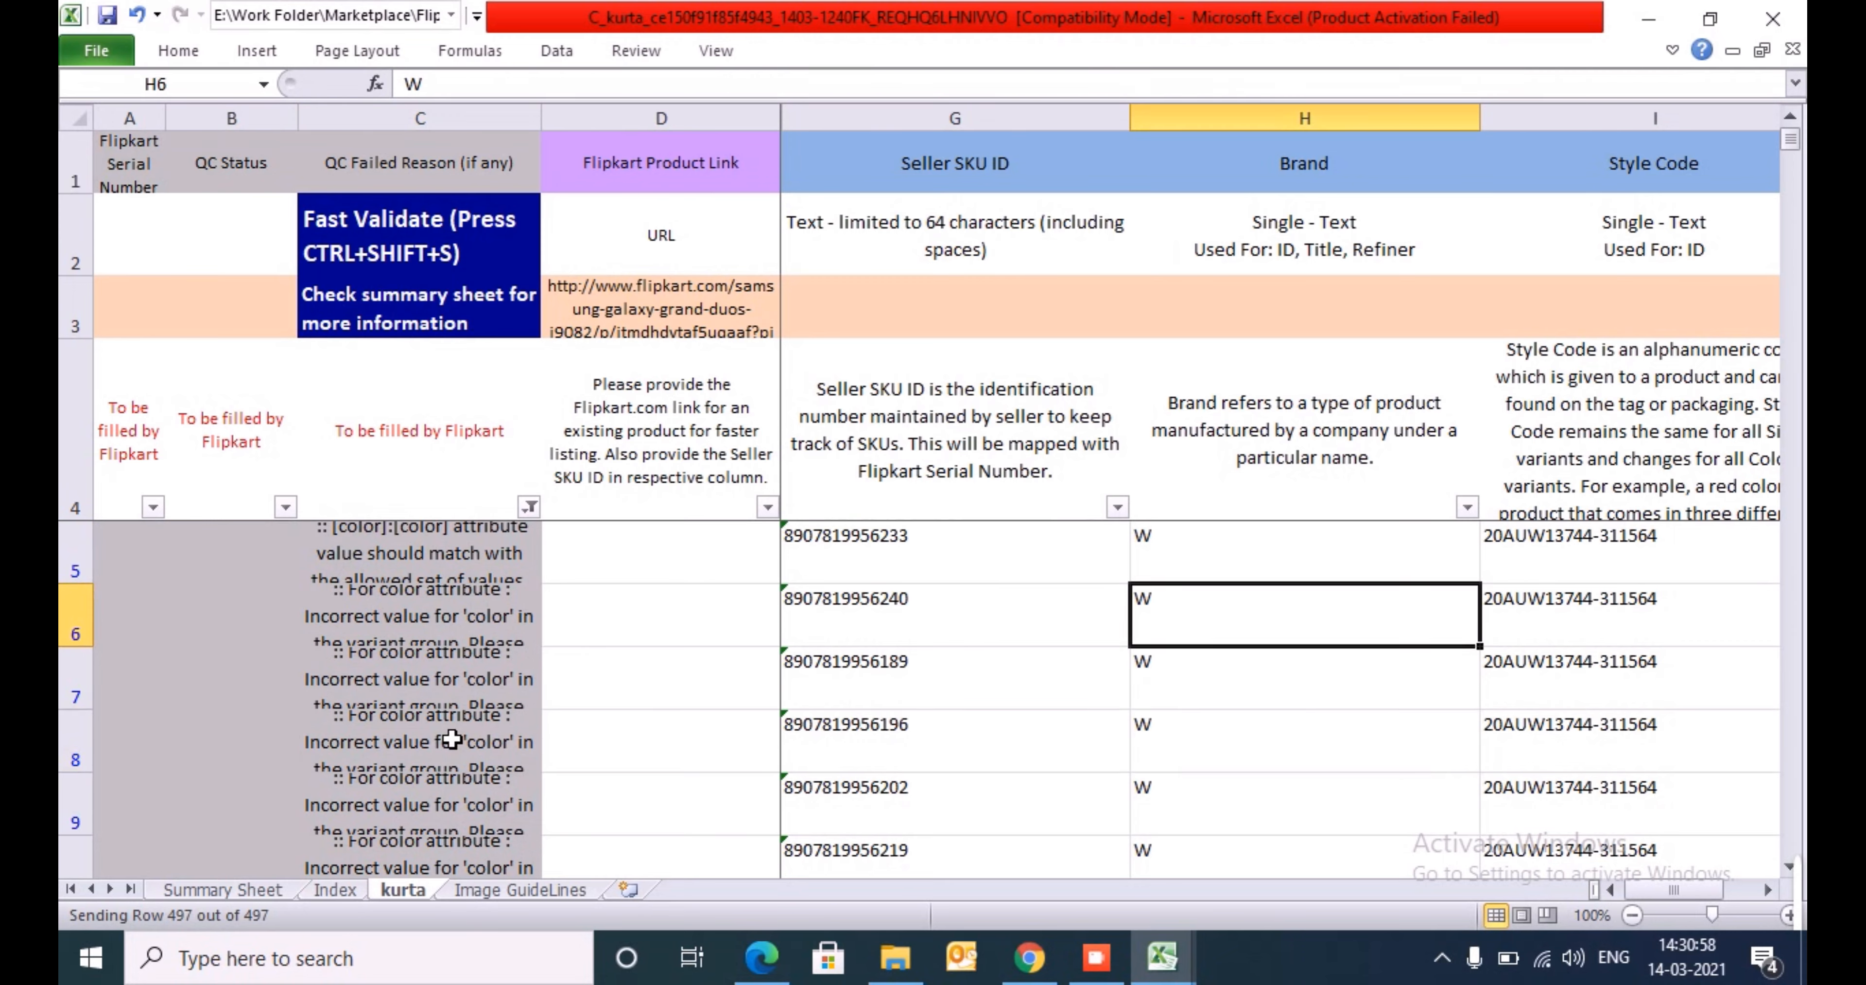
pyautogui.press('Right')
pyautogui.press('Right')
pyautogui.press('Right')
pyautogui.press('Right')
pyautogui.press('Right')
pyautogui.press('Right')
pyautogui.press('Right')
pyautogui.press('Right')
pyautogui.press('Right')
pyautogui.press('Right')
pyautogui.press('Right')
pyautogui.press('Right')
pyautogui.press('Right')
pyautogui.press('Right')
pyautogui.press('Right')
pyautogui.press('Right')
pyautogui.press('Right')
pyautogui.press('Right')
pyautogui.press('Right')
pyautogui.press('Right')
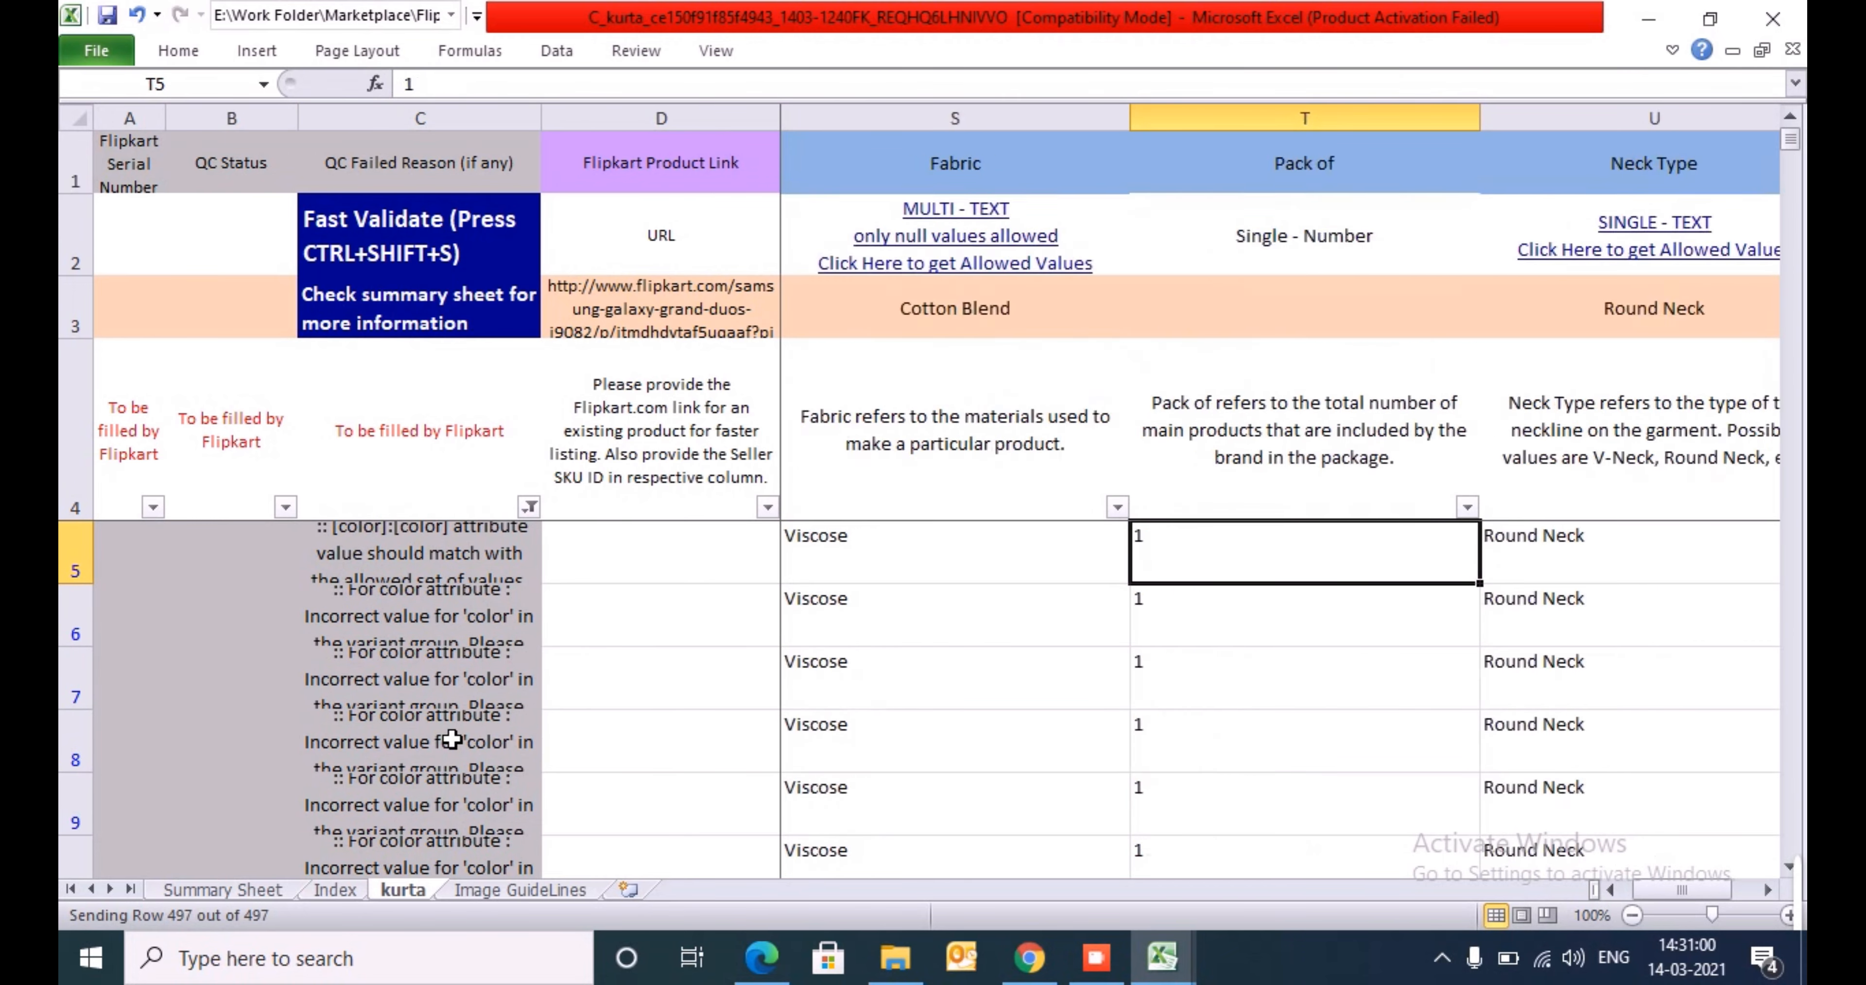
# - Correct the Color value in N5 of the first failed row to Beige
pyautogui.press('Right')
pyautogui.press('Right')
pyautogui.press('Right')
pyautogui.press('Right')
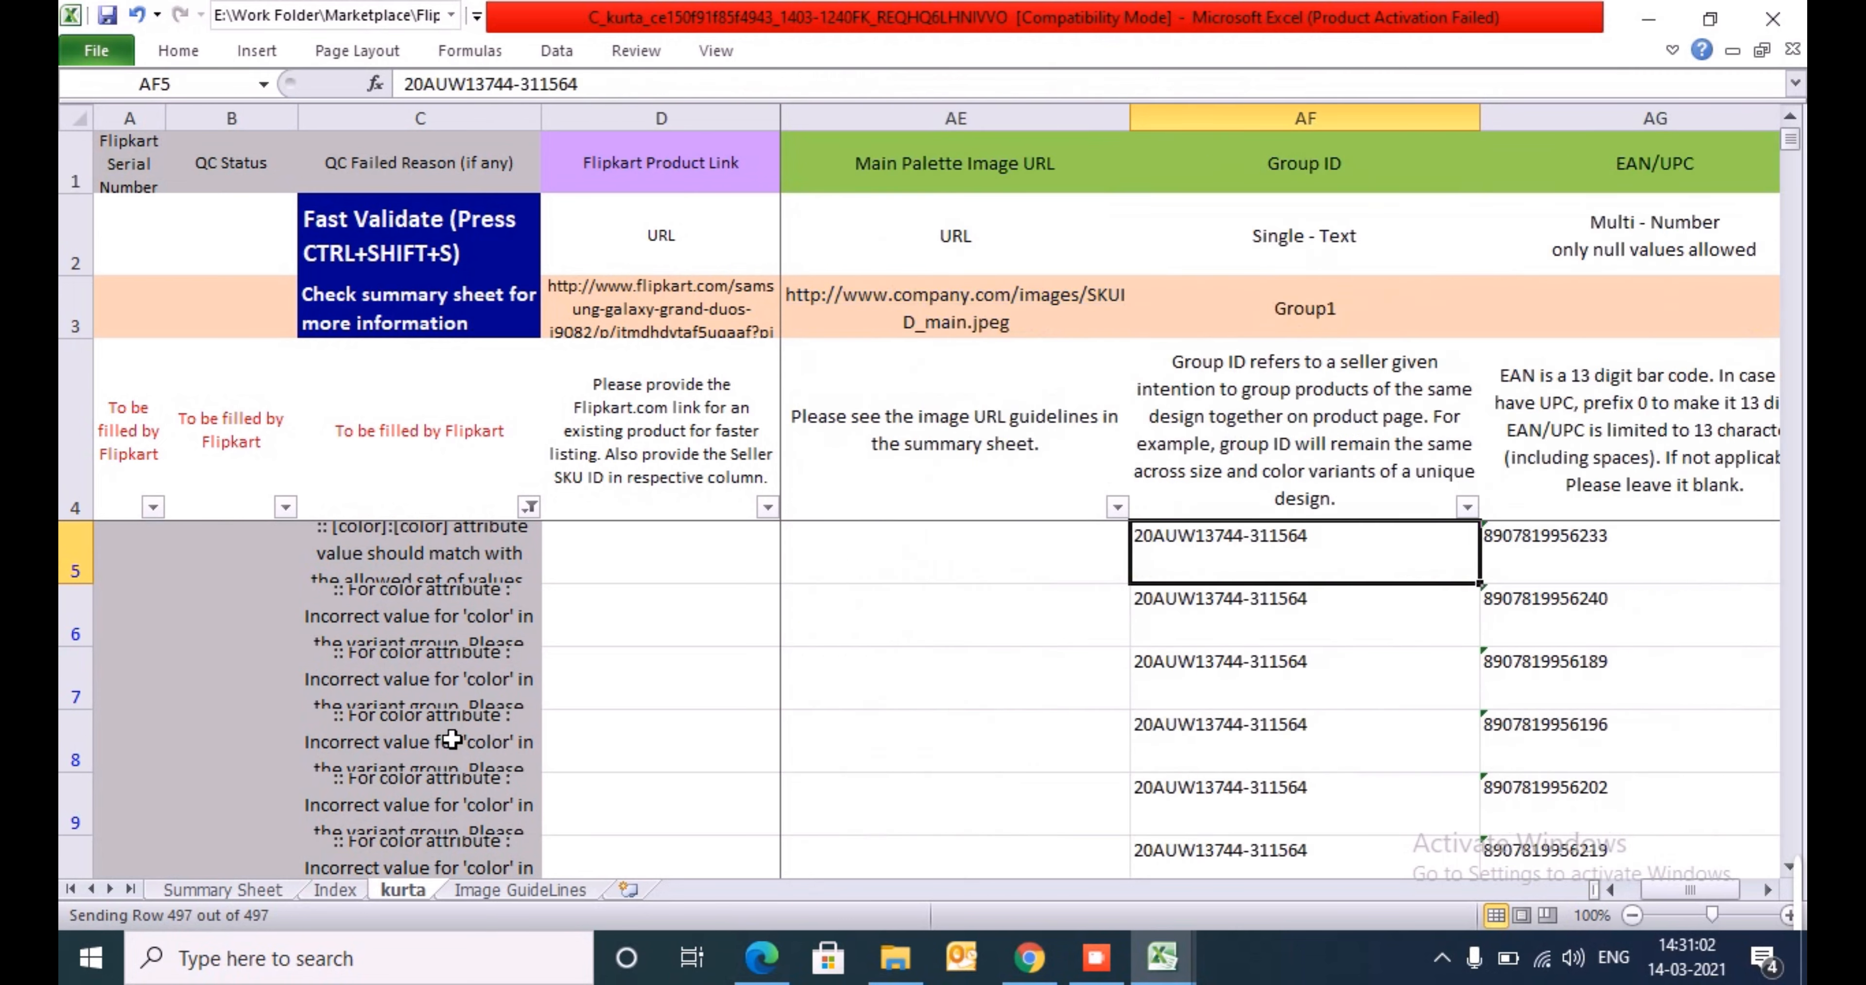
pyautogui.hotkey('ctrl', 'Left')
pyautogui.hotkey('ctrl', 'Left')
pyautogui.hotkey('ctrl', 'Left')
pyautogui.hotkey('ctrl', 'Left')
pyautogui.press('Right')
pyautogui.press('Right')
pyautogui.press('Right')
pyautogui.press('Right')
pyautogui.press('Right')
pyautogui.press('Right')
pyautogui.press('Right')
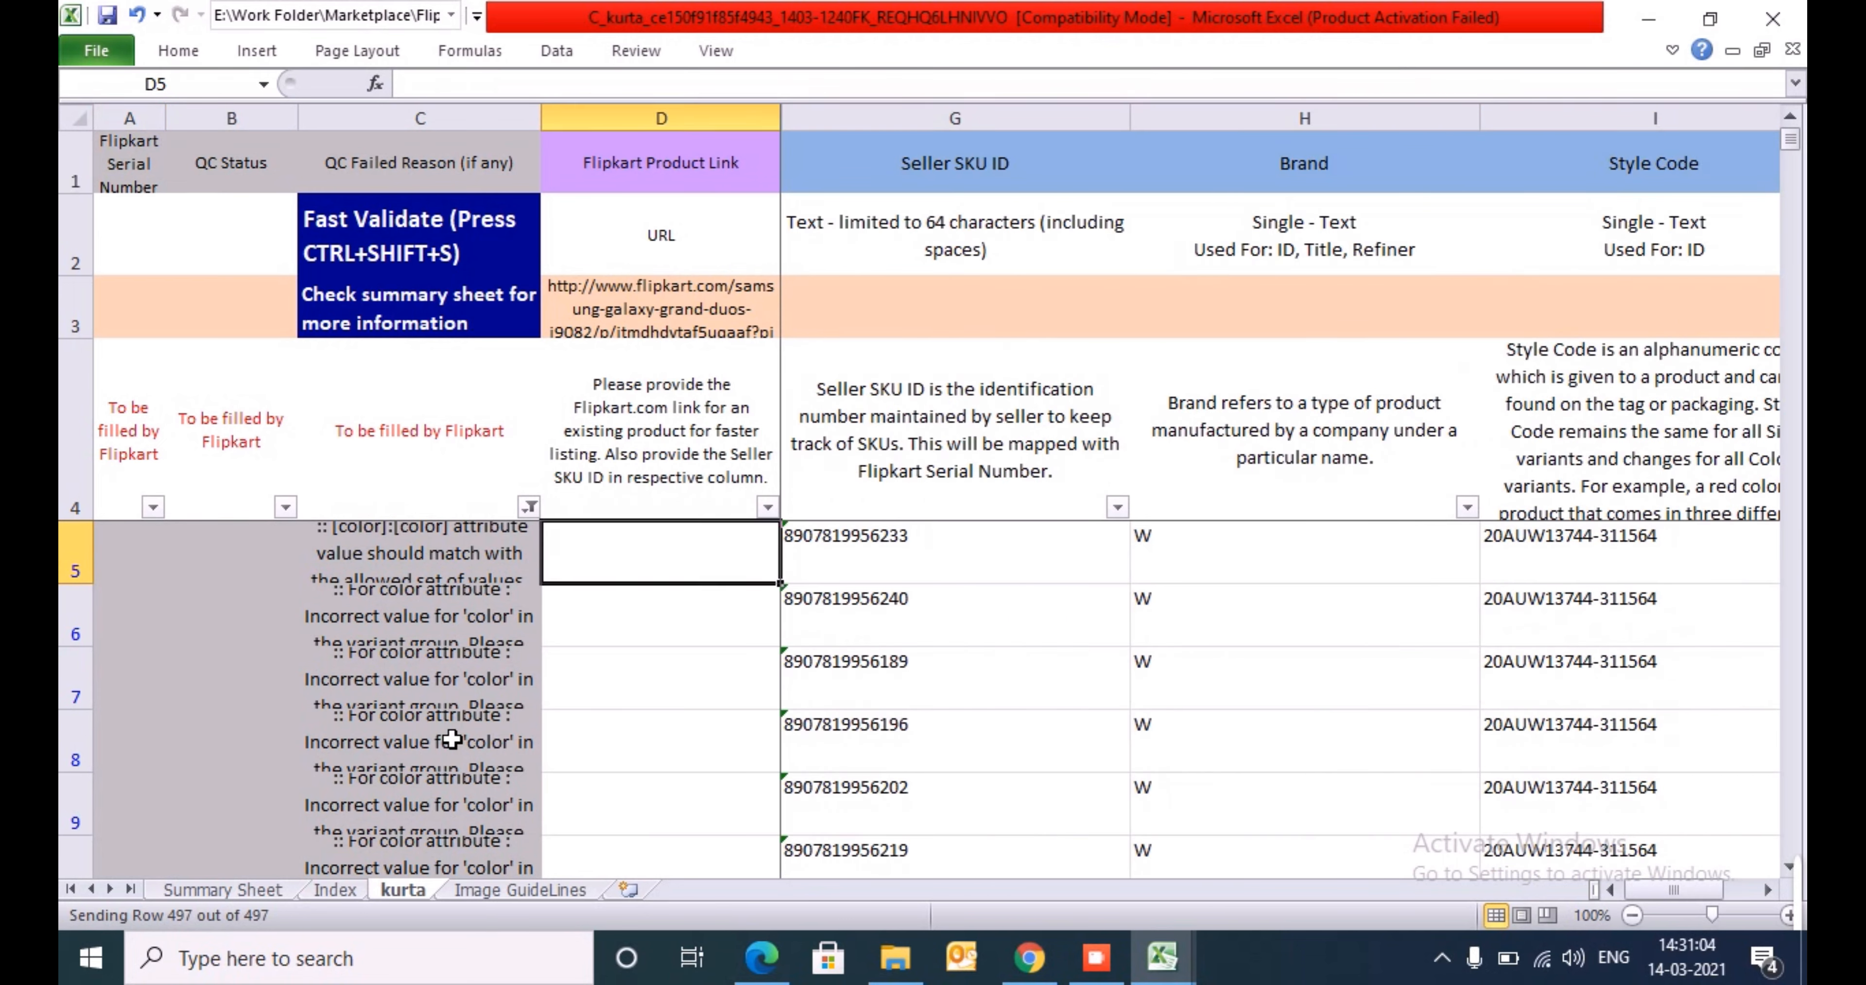
pyautogui.press('Right')
pyautogui.press('Right')
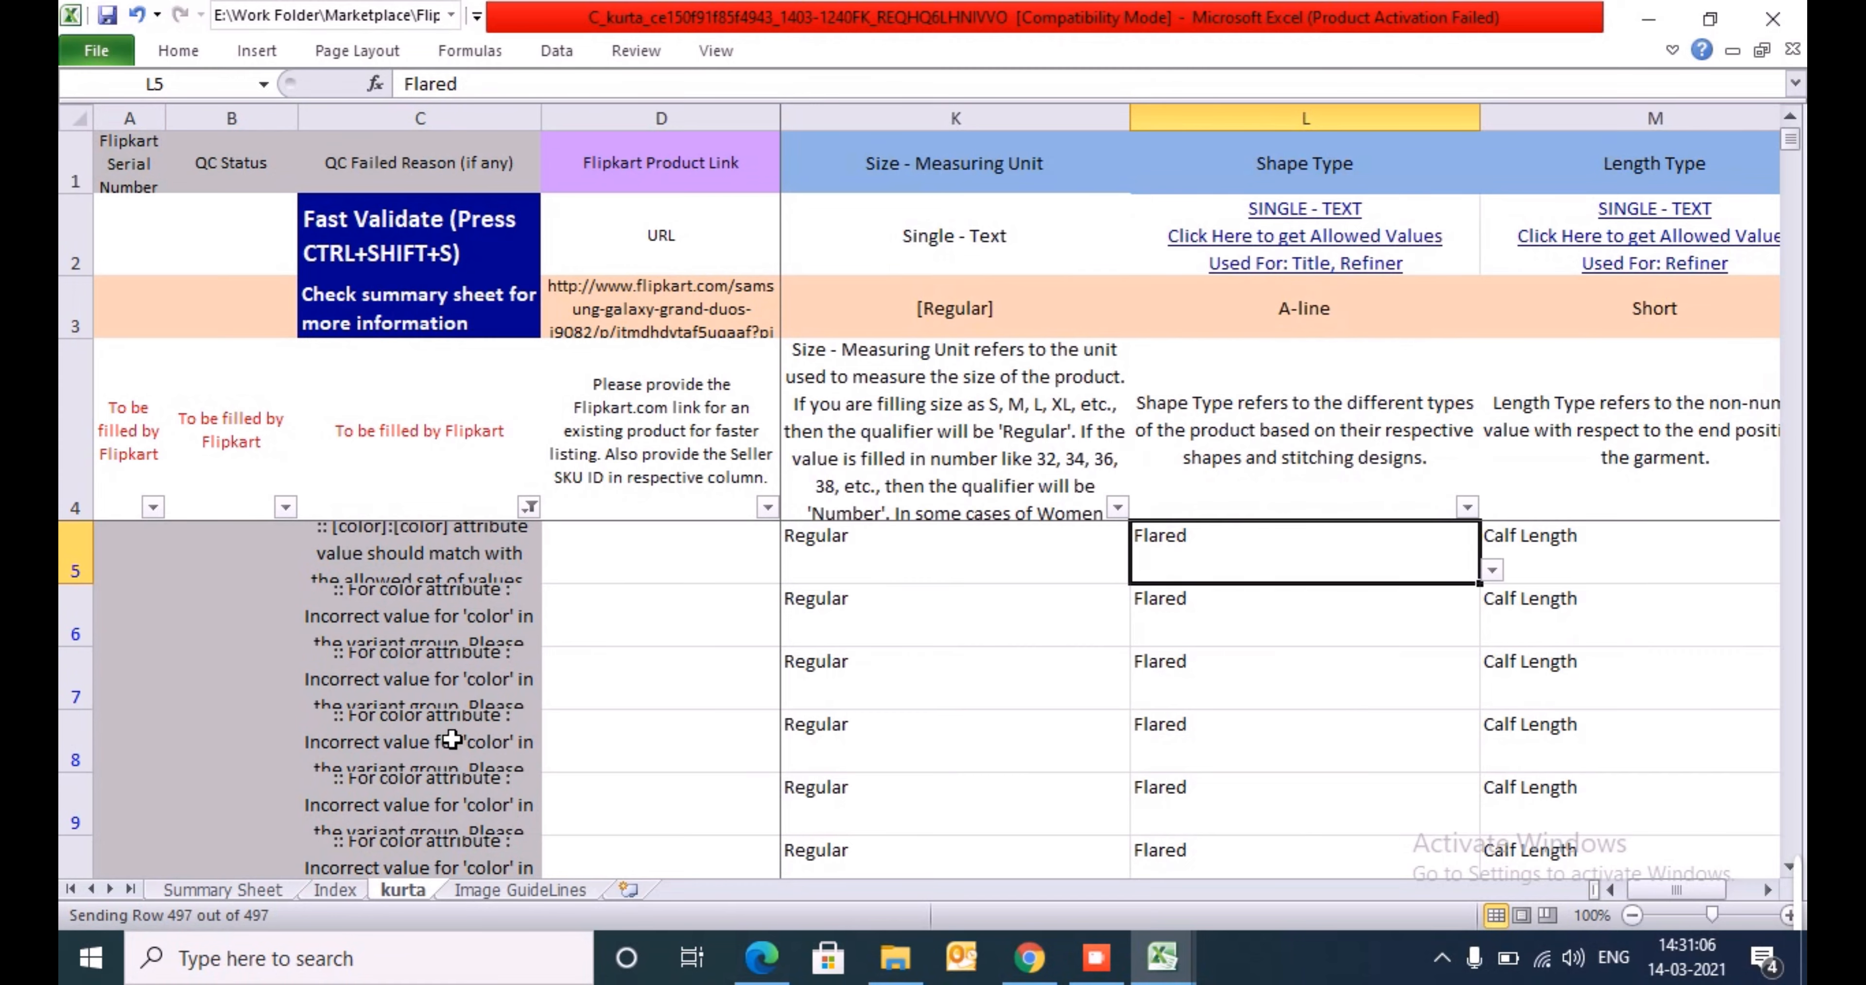
pyautogui.press('Right')
pyautogui.press('Right')
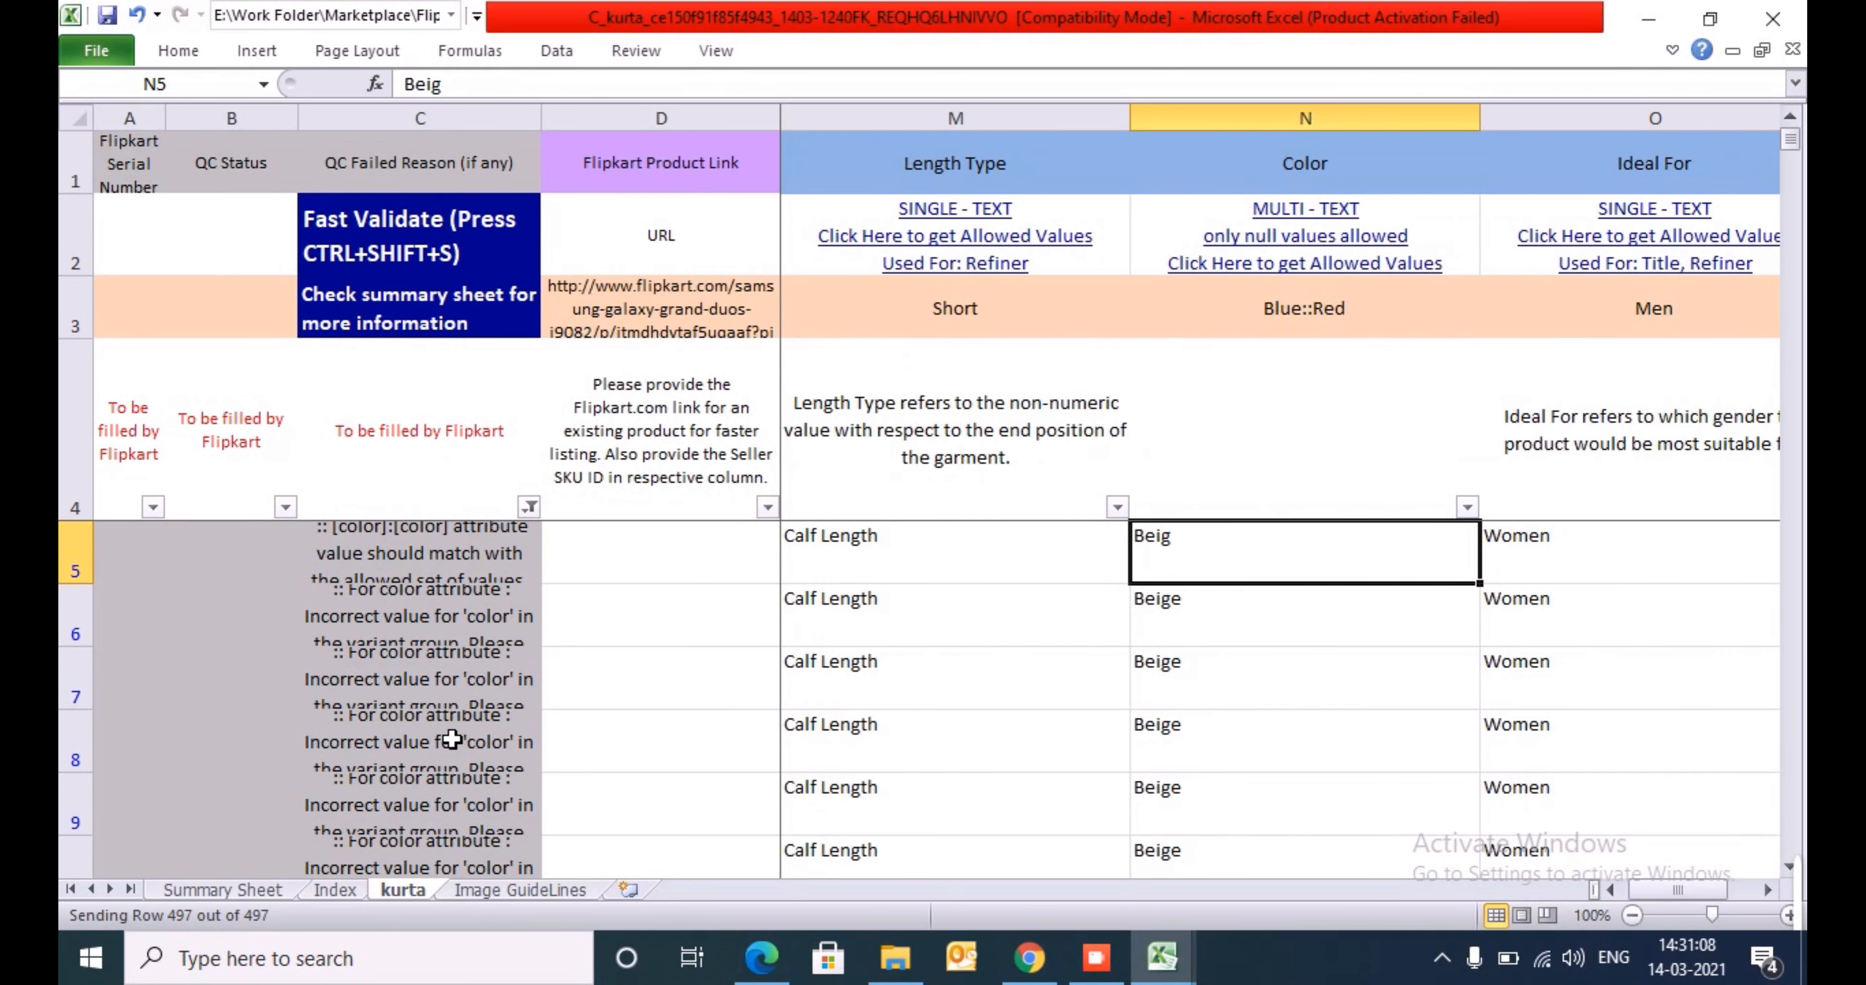
pyautogui.press('F2')
pyautogui.write('e')
pyautogui.press('Return')
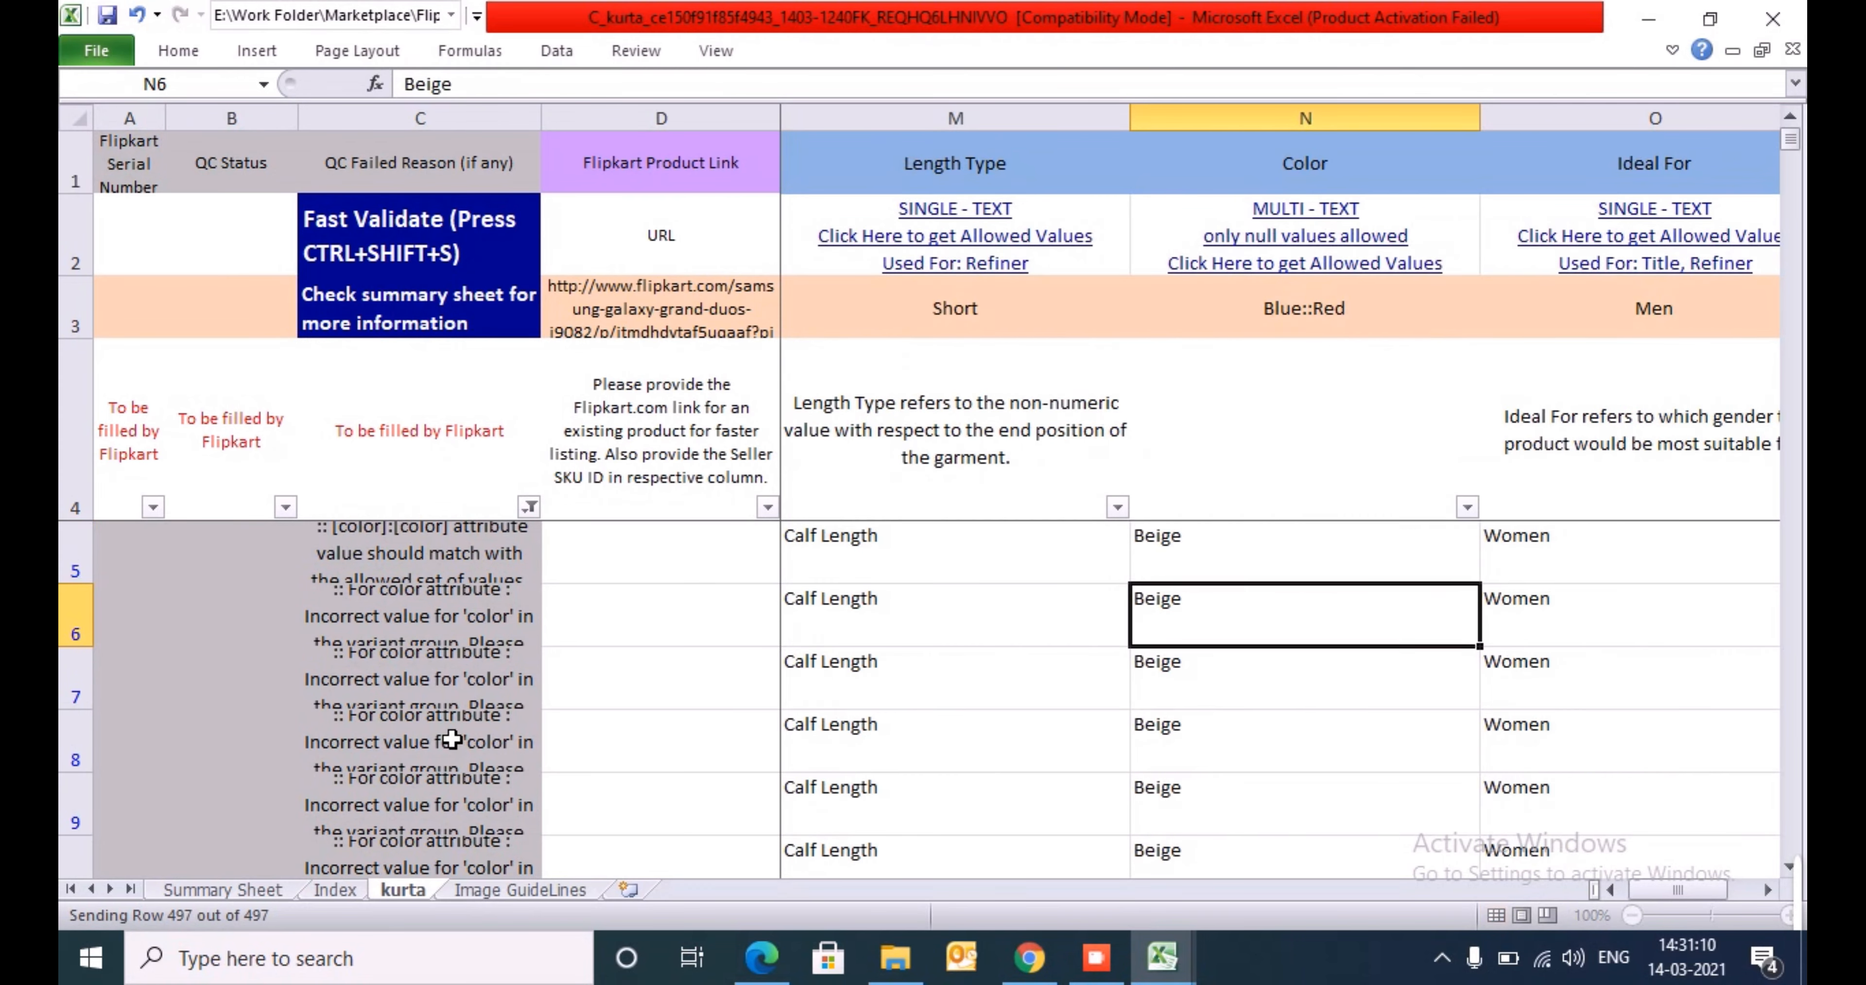
# - Clear the QC Failed Reason filter, rerun Fast Validate on the kurta sheet and dismiss its progress window
pyautogui.press('Up')
pyautogui.press('Home')
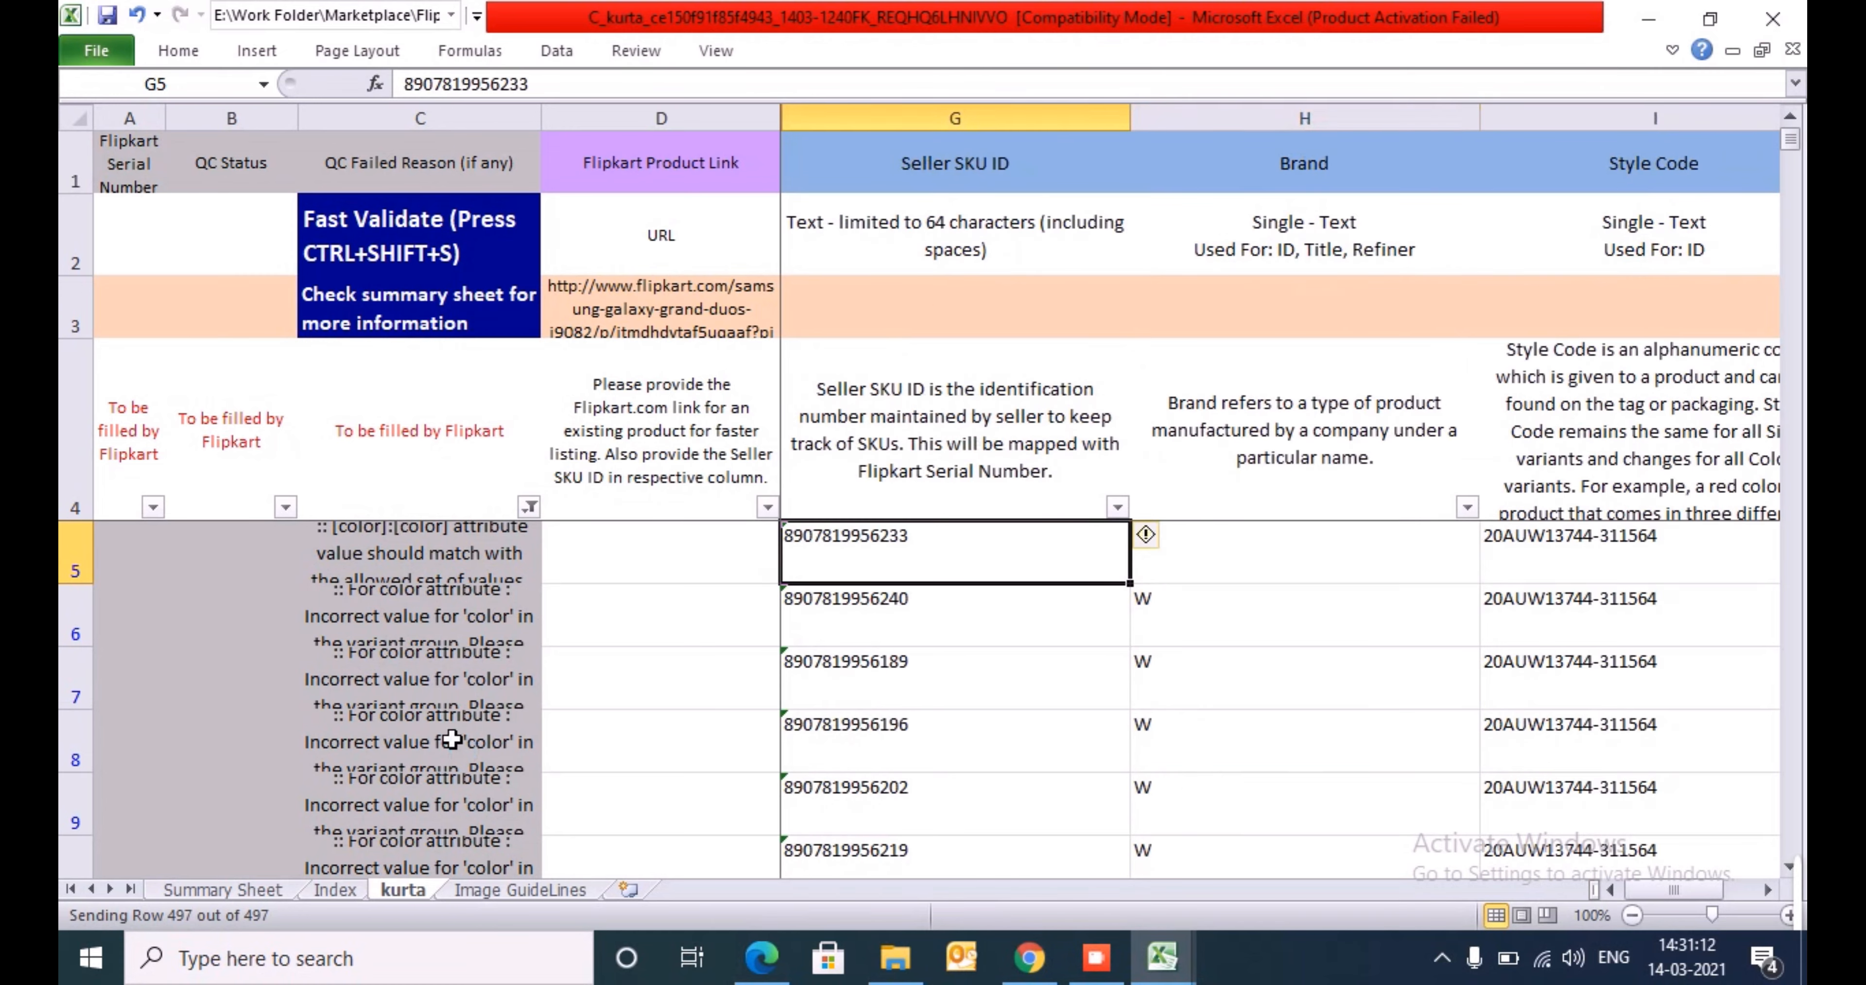
pyautogui.press('Left')
pyautogui.press('Left')
pyautogui.press('Right')
pyautogui.press('Up')
pyautogui.press('Left')
pyautogui.hotkey('alt', 'Down')
pyautogui.press('c')
pyautogui.press('Down')
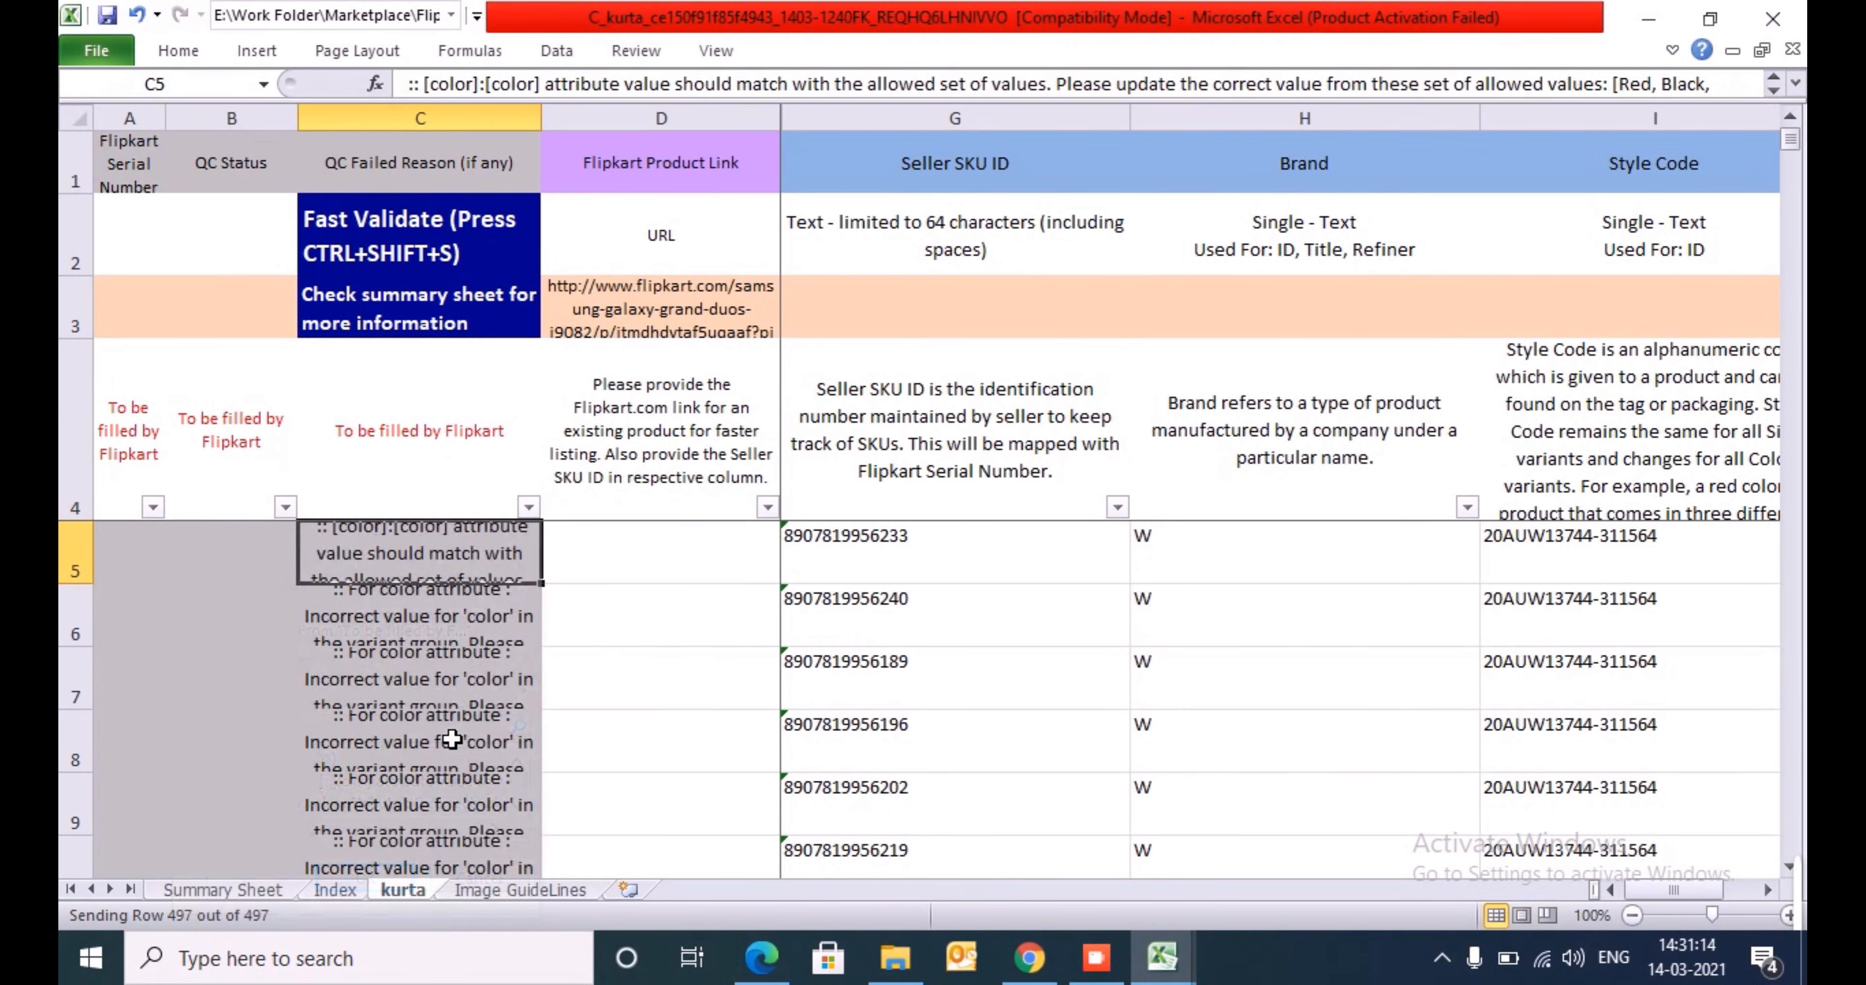
pyautogui.hotkey('ctrl', 'shift', 's')
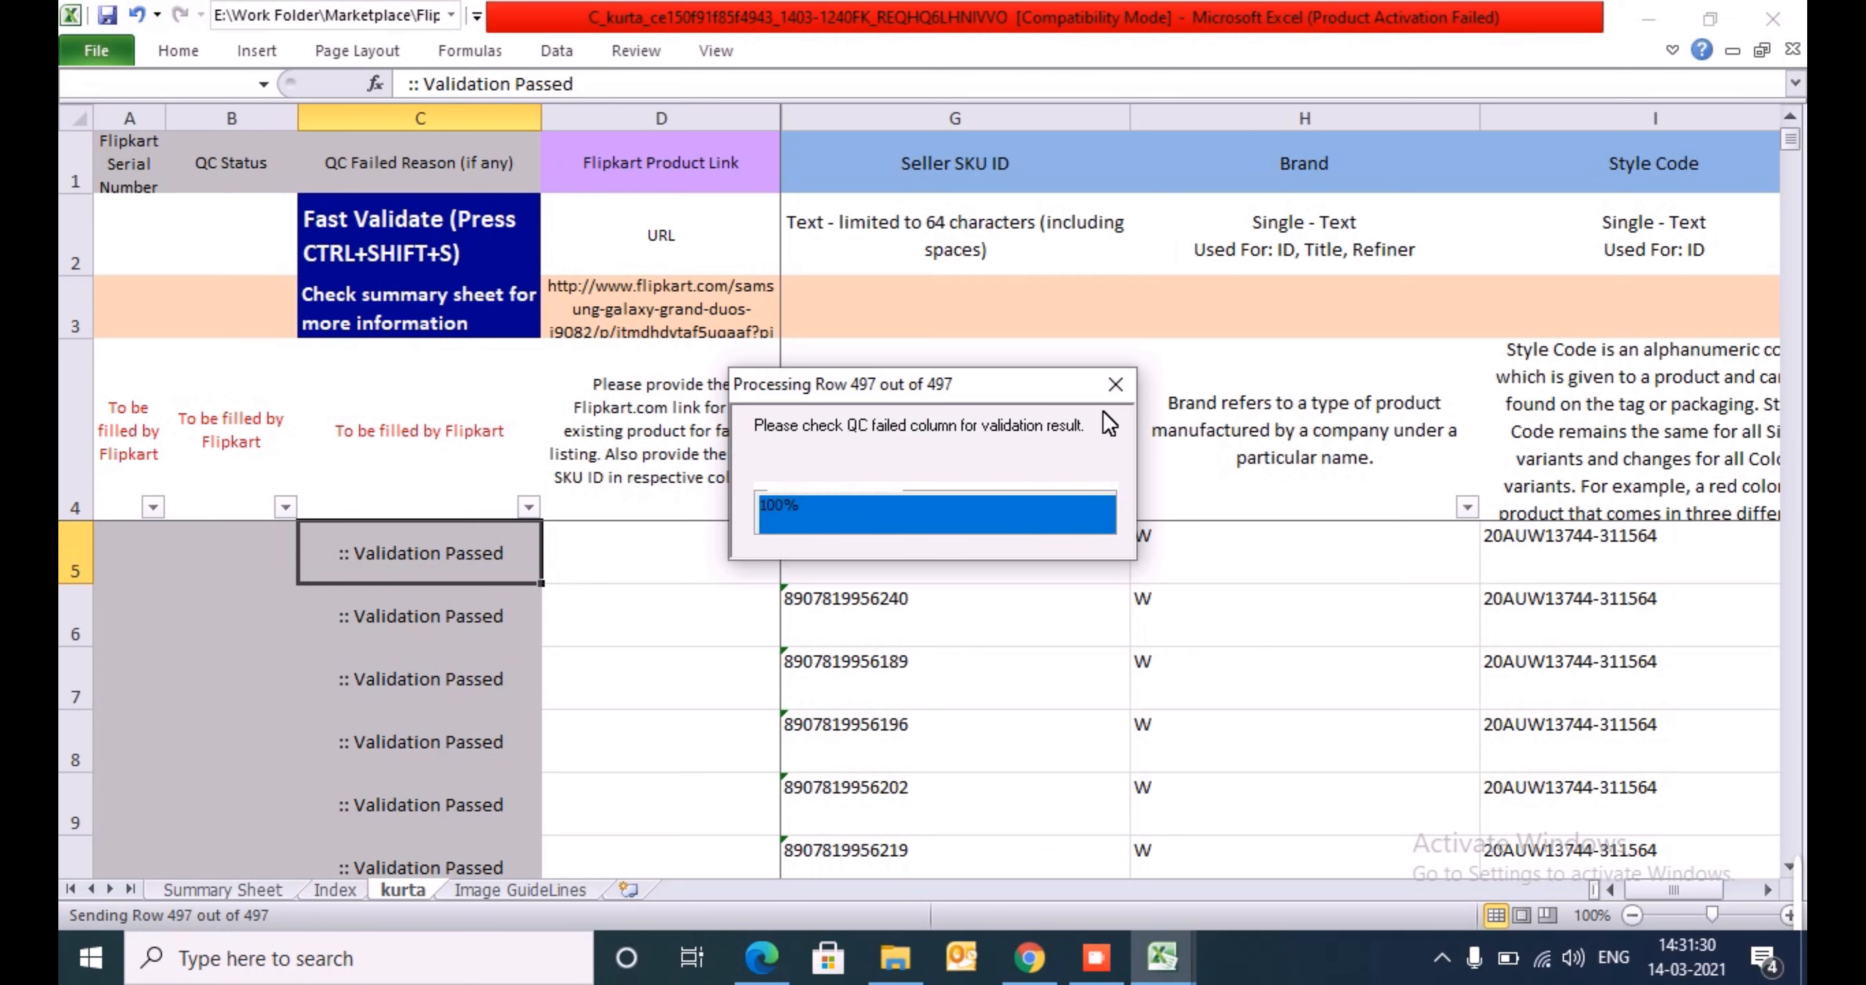
pyautogui.click(1116, 385)
# - Filter QC Failed Reason to exclude the Validation Passed rows and read the remaining failure reason
pyautogui.press('Up')
pyautogui.press('Up')
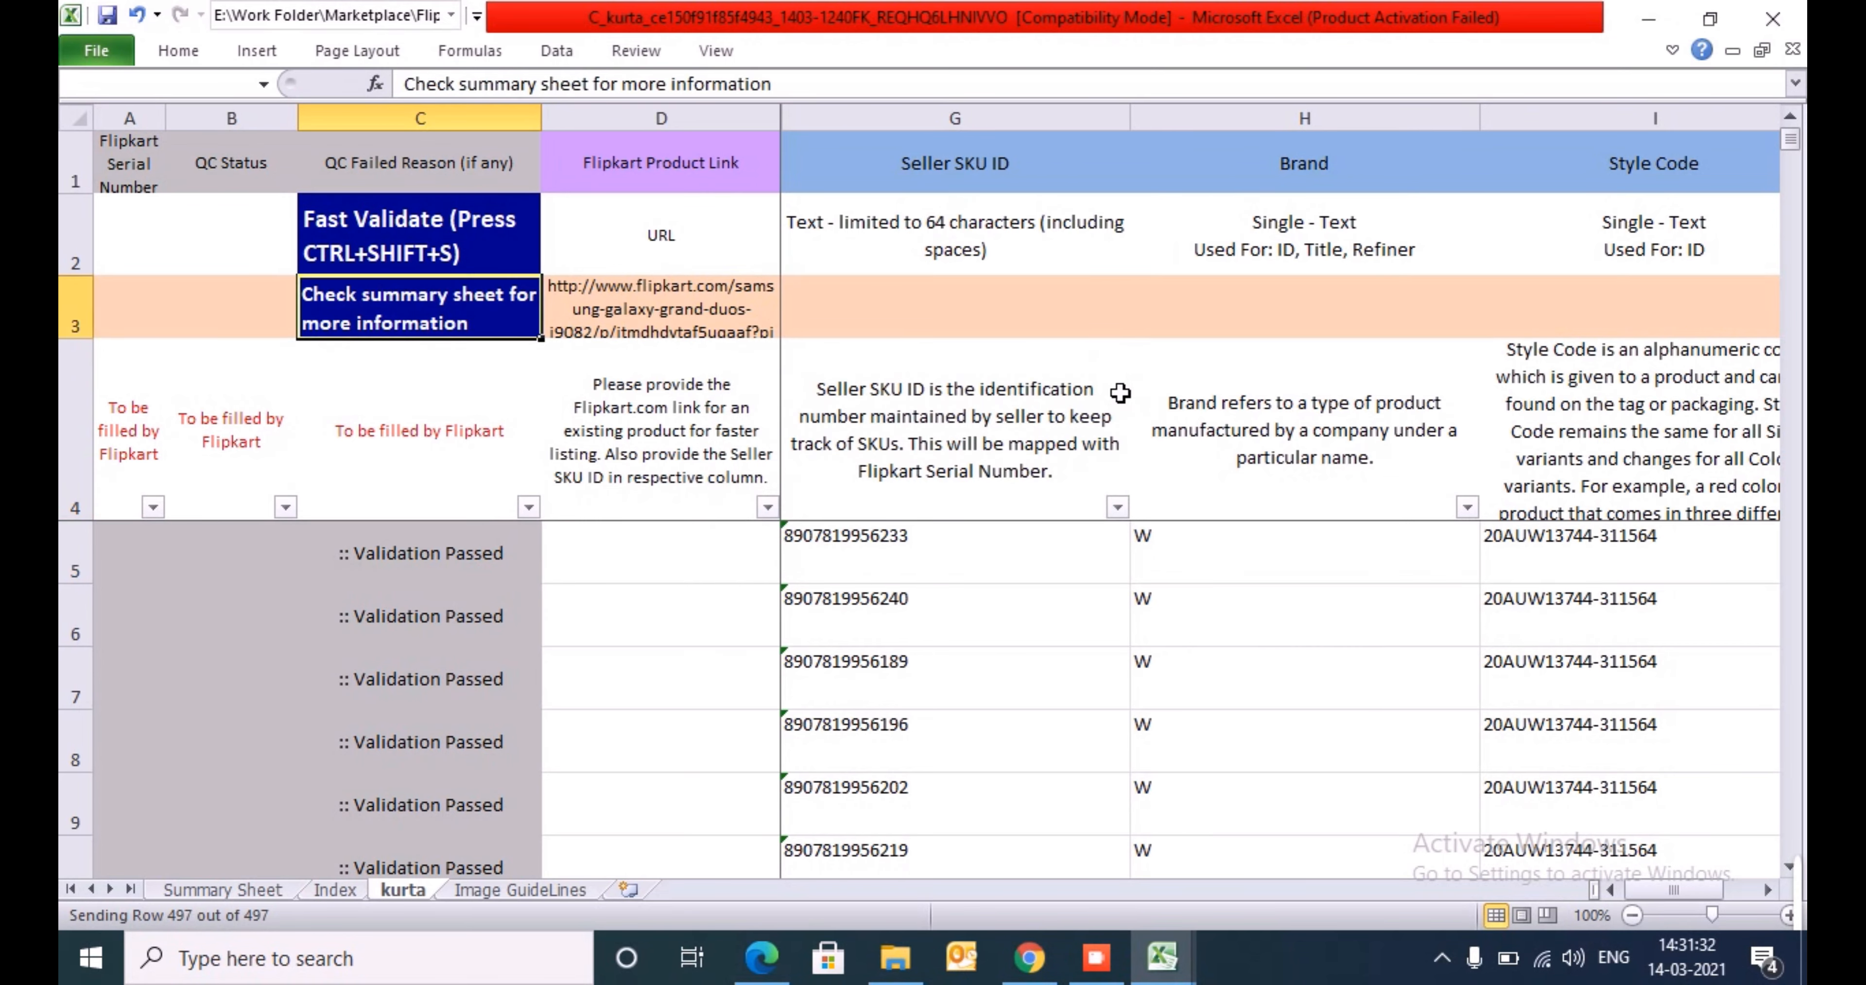
pyautogui.press('Down')
pyautogui.hotkey('alt', 'Down')
pyautogui.press('Down')
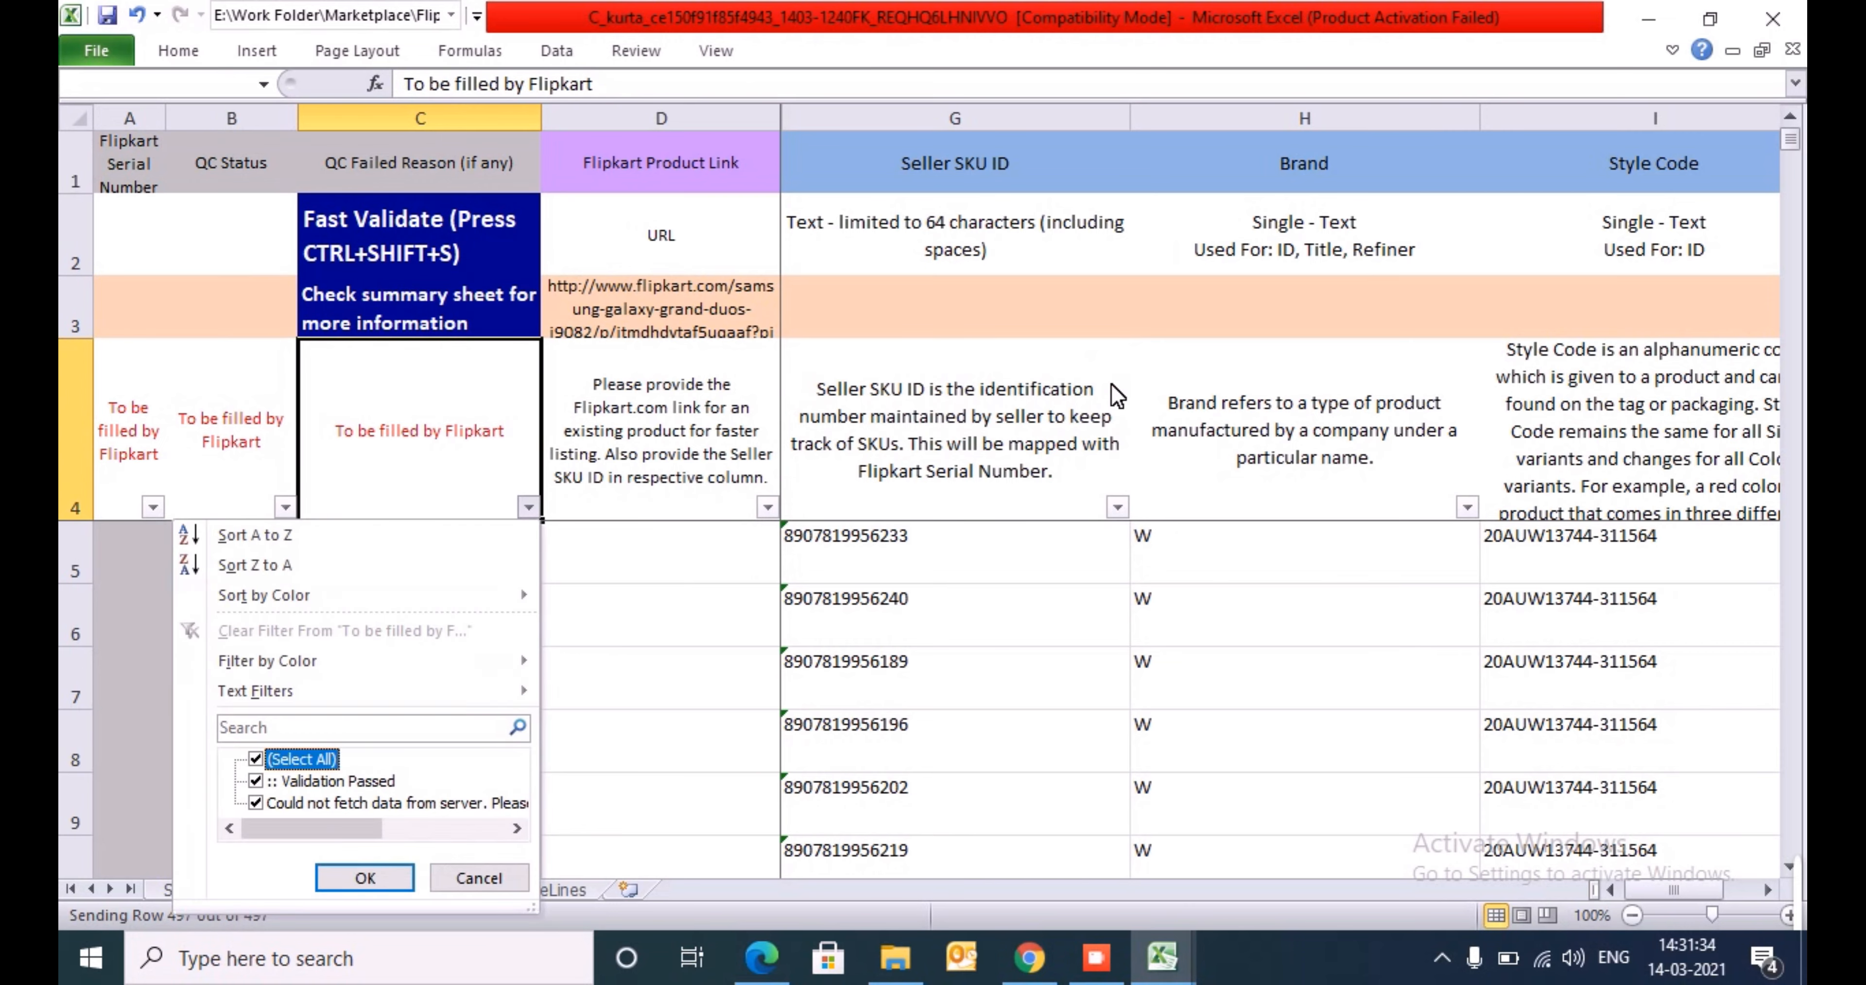
pyautogui.press('space')
pyautogui.press('Down')
pyautogui.press('Down')
pyautogui.press('Down')
pyautogui.press('Up')
pyautogui.press('space')
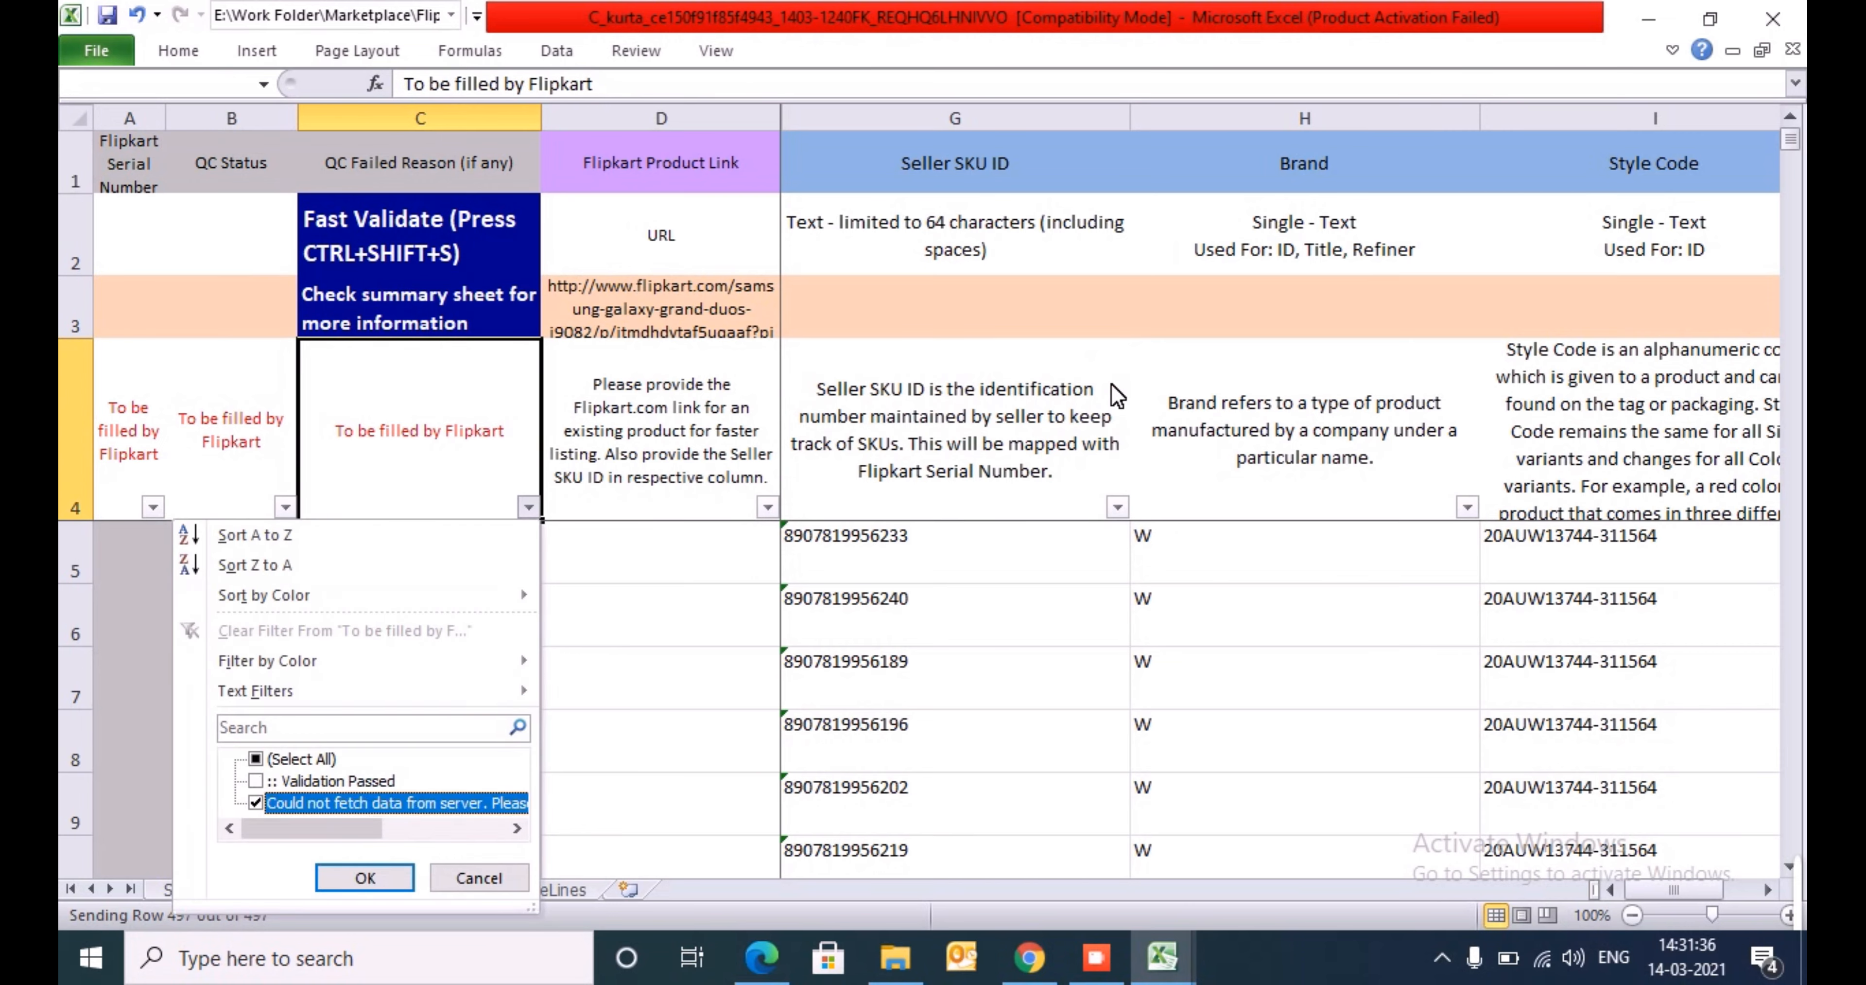
pyautogui.press('Return')
pyautogui.press('Down')
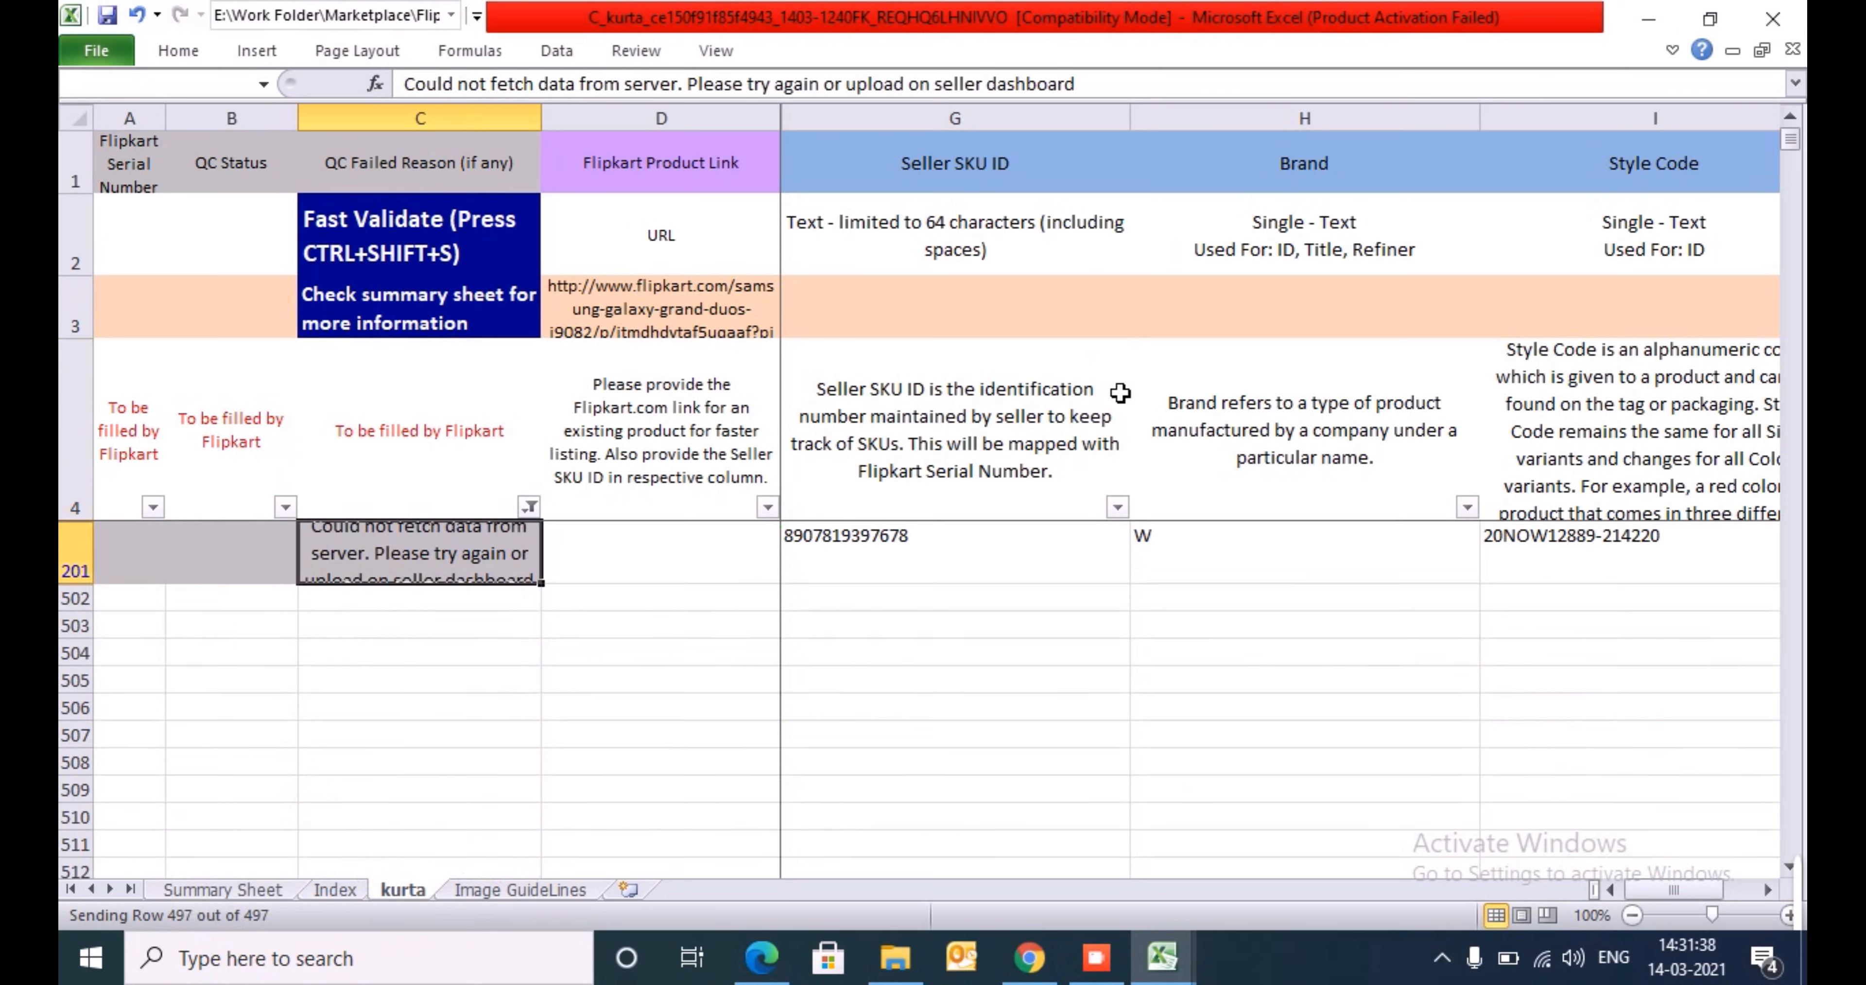
# - Show all rows again and revalidate the sheet to retry the server-fetch error, closing the progress window when finished
pyautogui.press('Up')
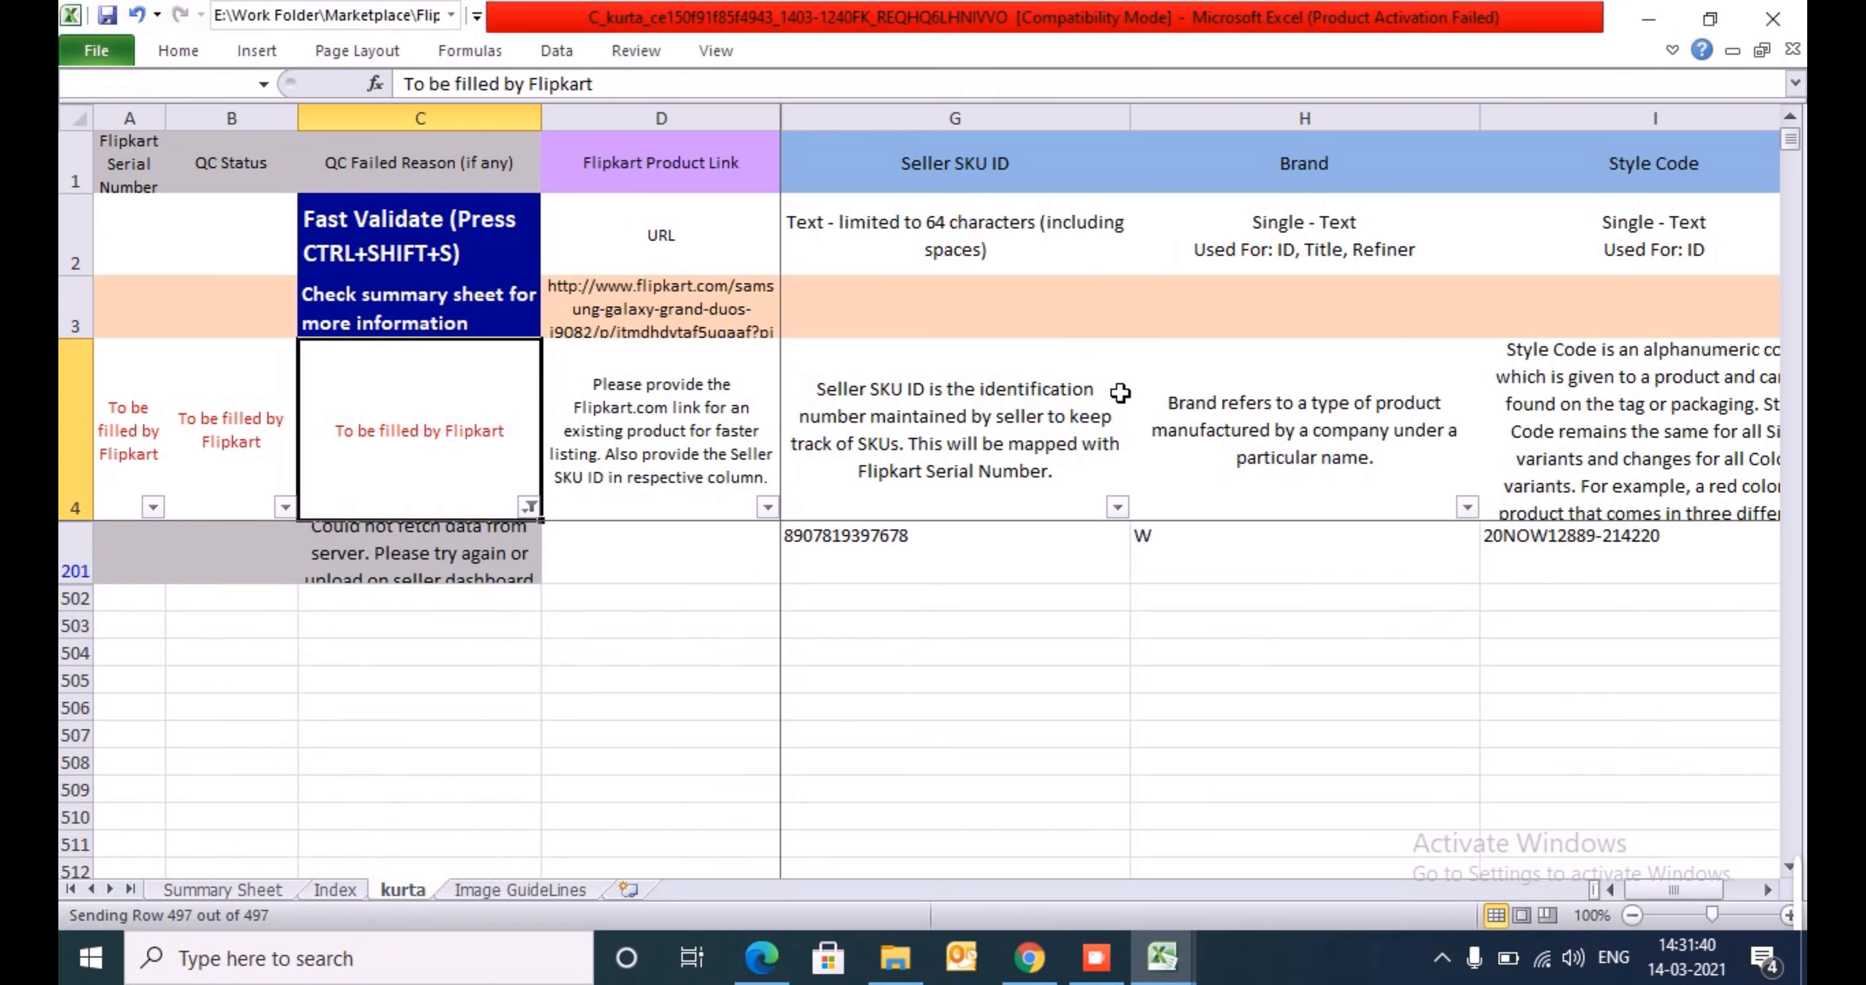
pyautogui.hotkey('alt', 'Down')
pyautogui.press('c')
pyautogui.press('Down')
pyautogui.hotkey('ctrl', 'shift', 's')
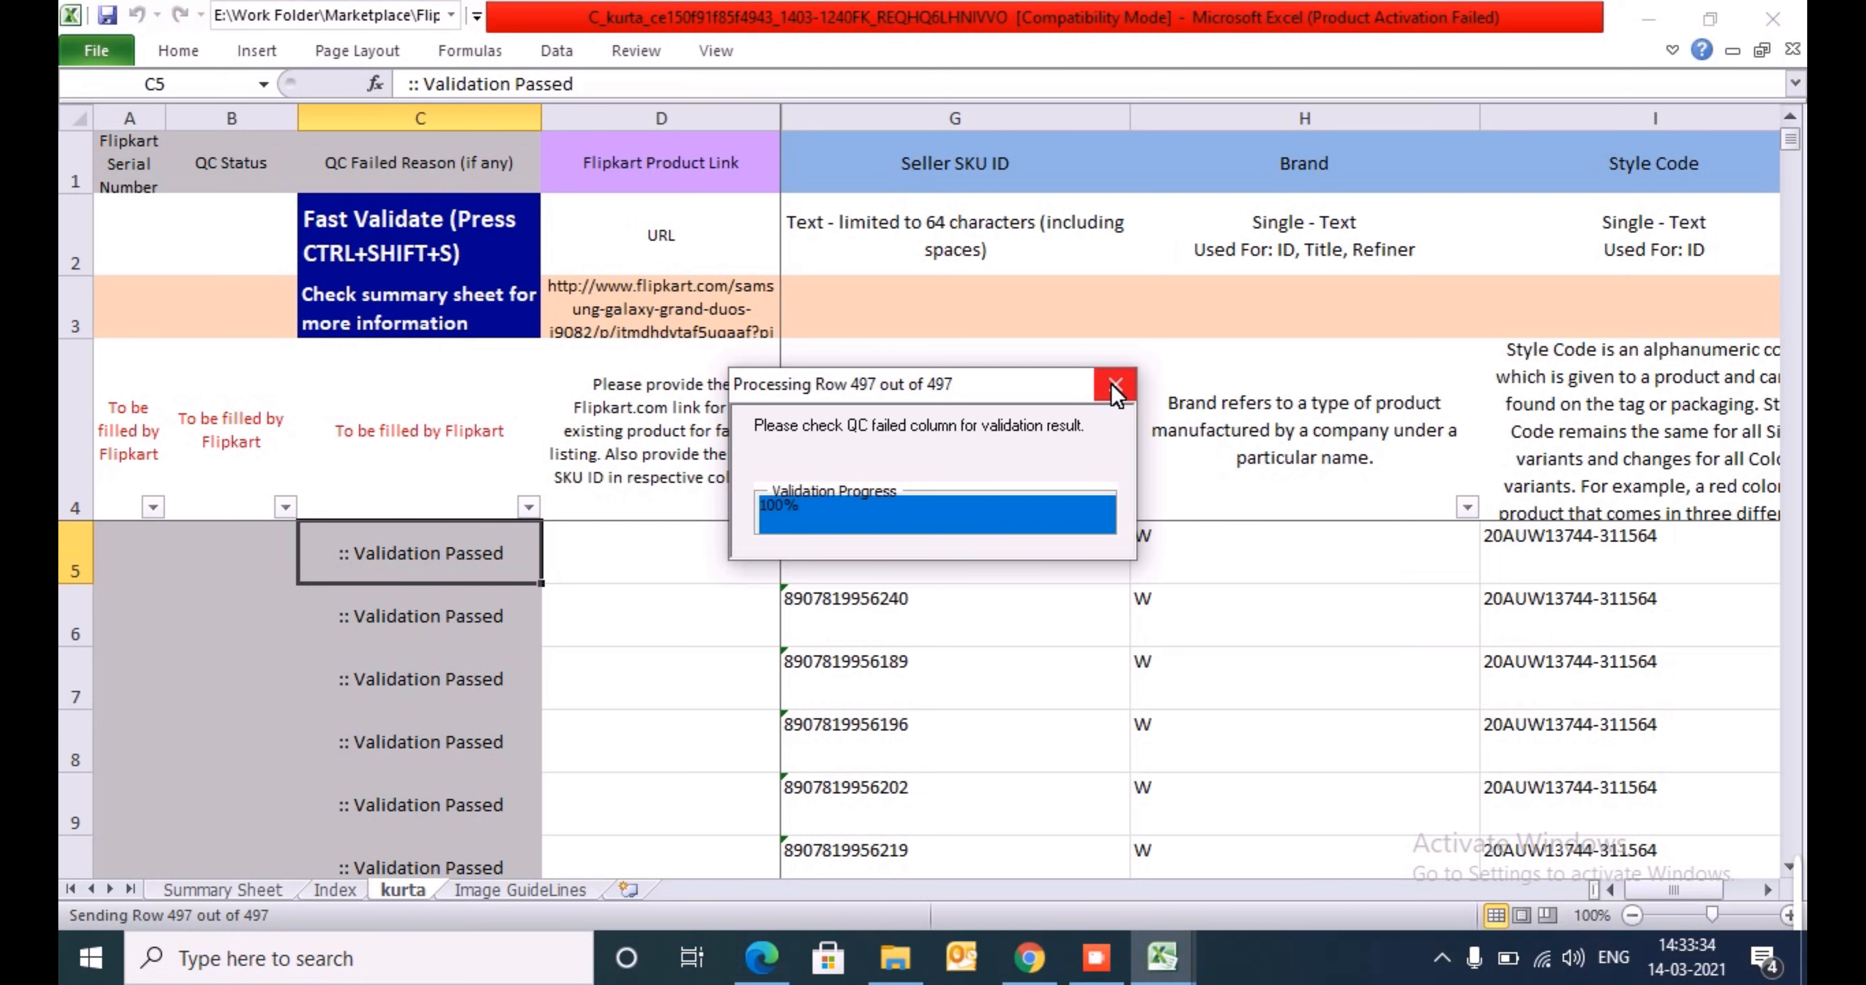
pyautogui.click(1115, 383)
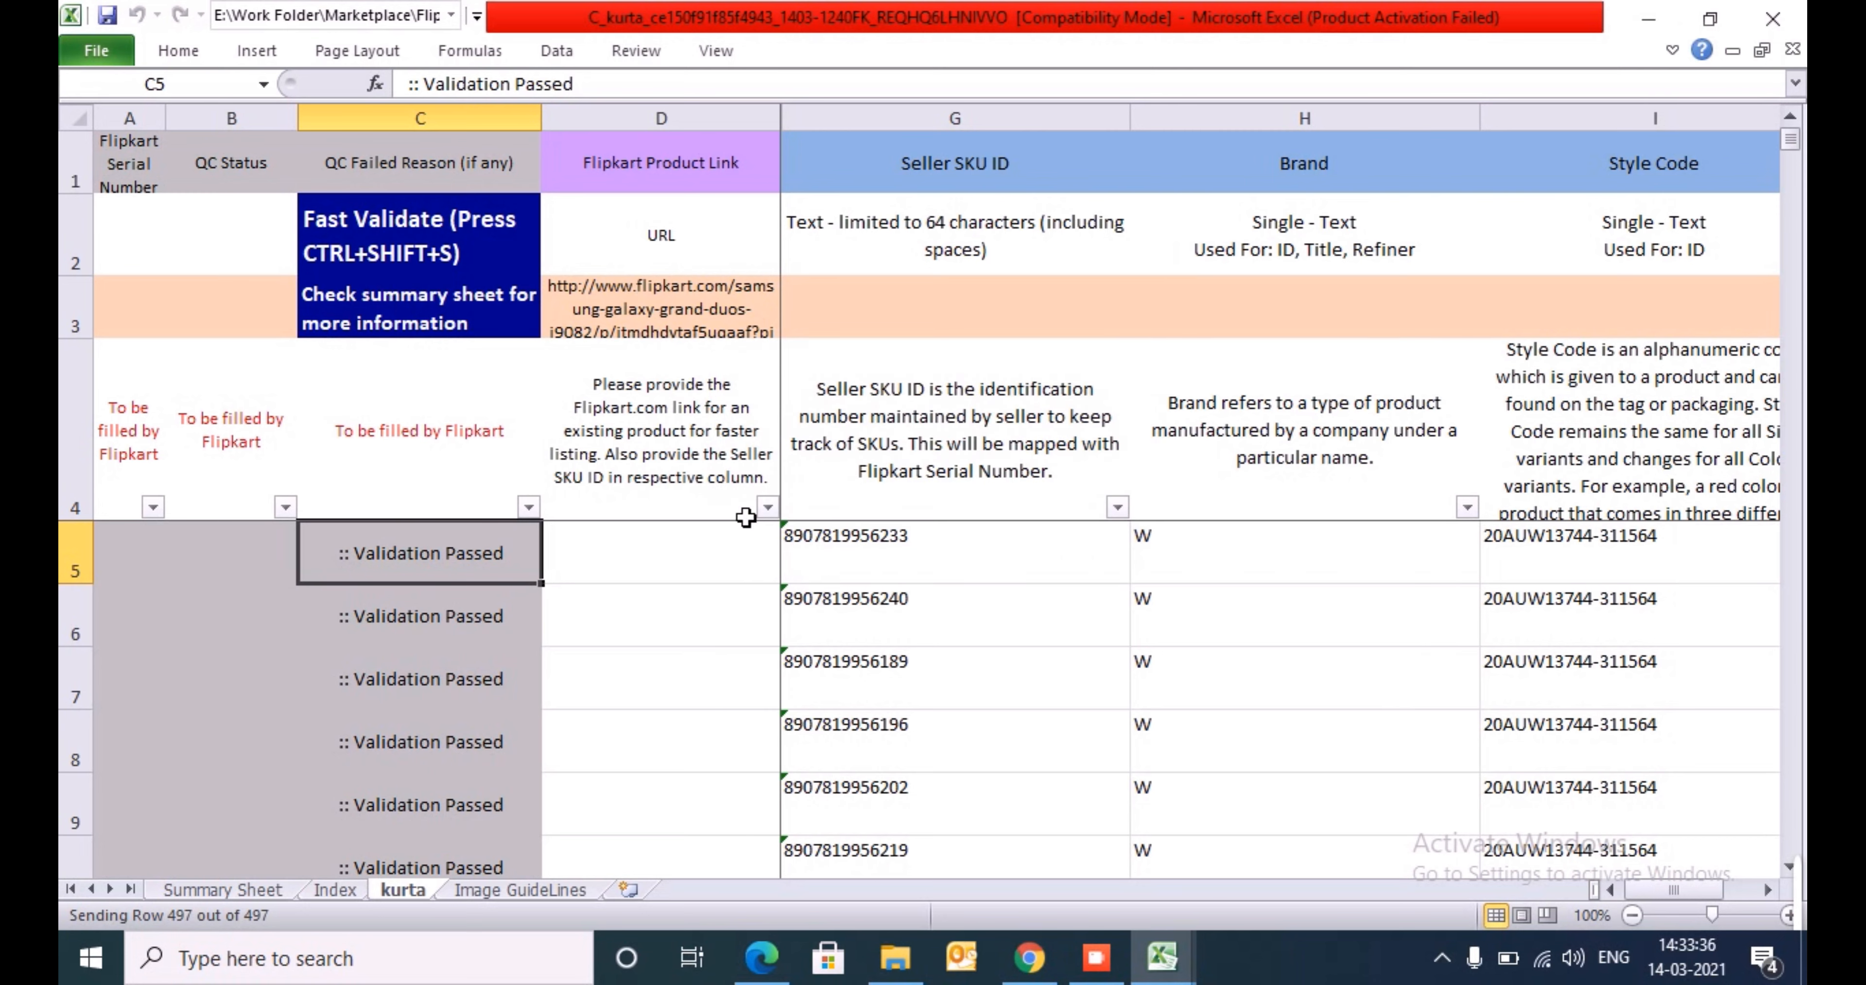
# - Check the QC Failed Reason filter values for remaining errors without applying a filter
pyautogui.press('Up')
pyautogui.hotkey('alt', 'Down')
pyautogui.press('Down')
pyautogui.press('Down')
pyautogui.press('Down')
pyautogui.press('Down')
pyautogui.press('Down')
pyautogui.press('Down')
pyautogui.press('Down')
pyautogui.press('Down')
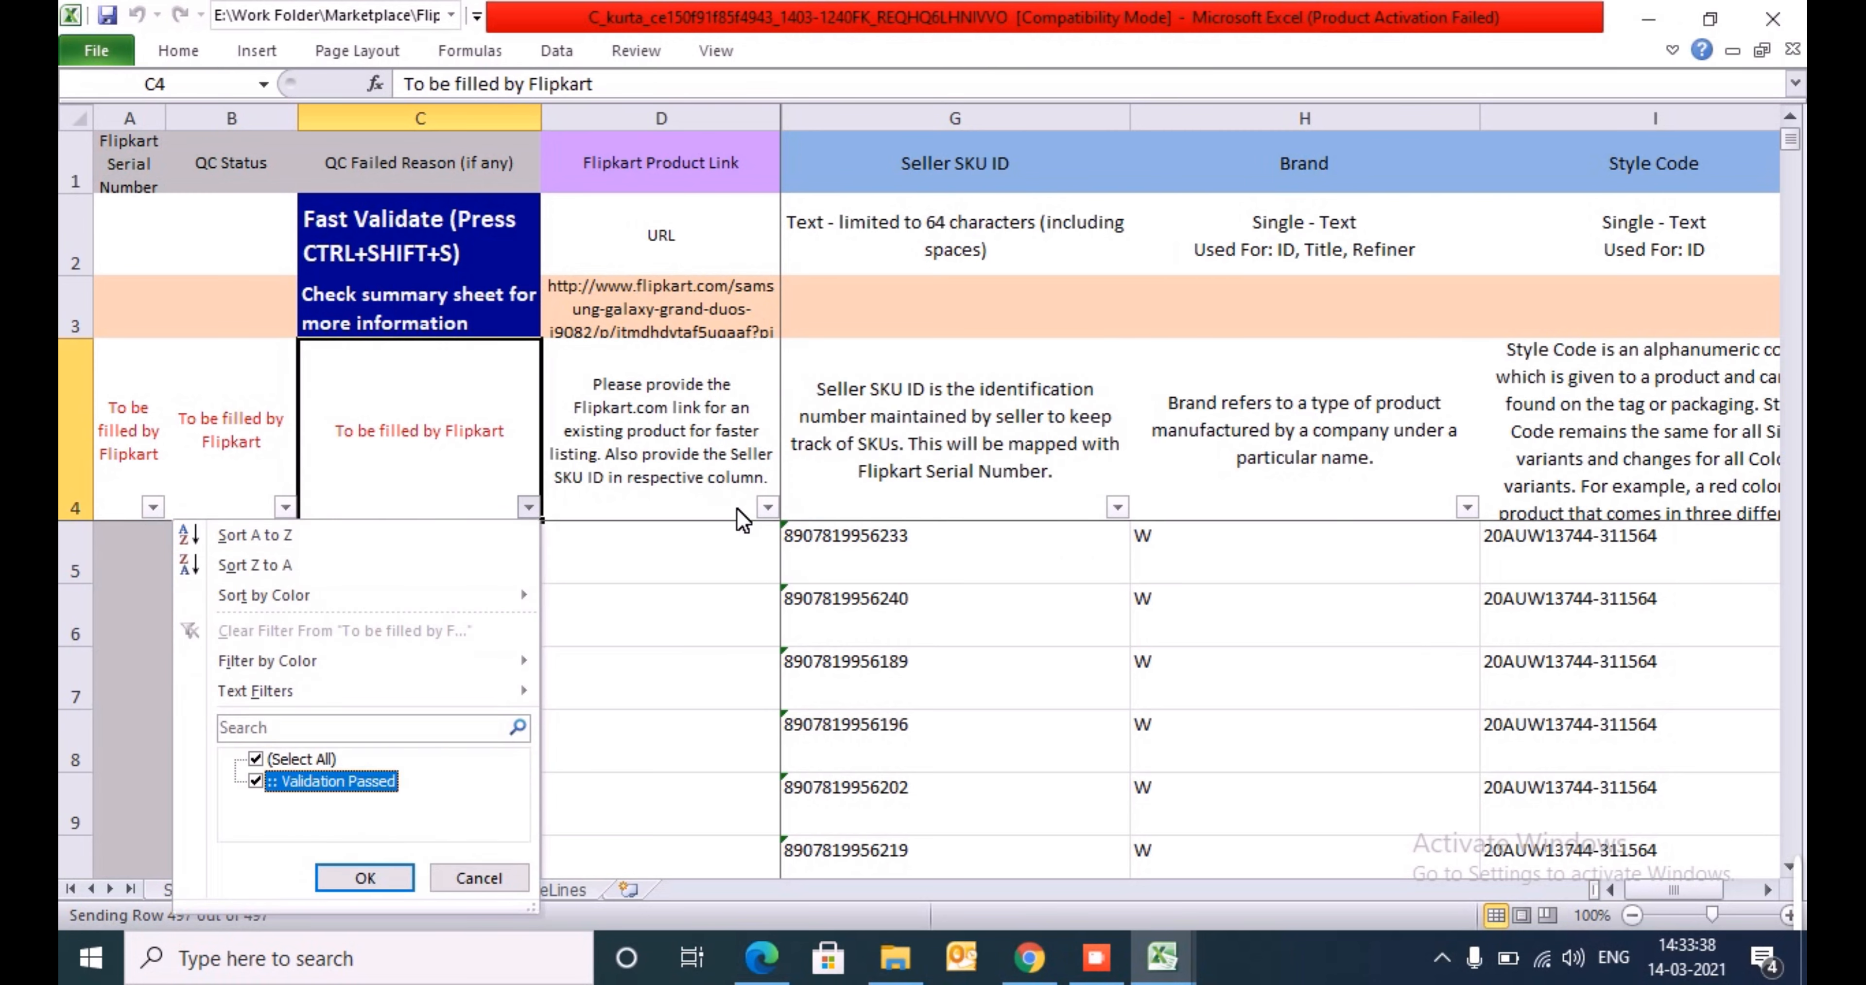
pyautogui.press('Escape')
pyautogui.click(757, 530)
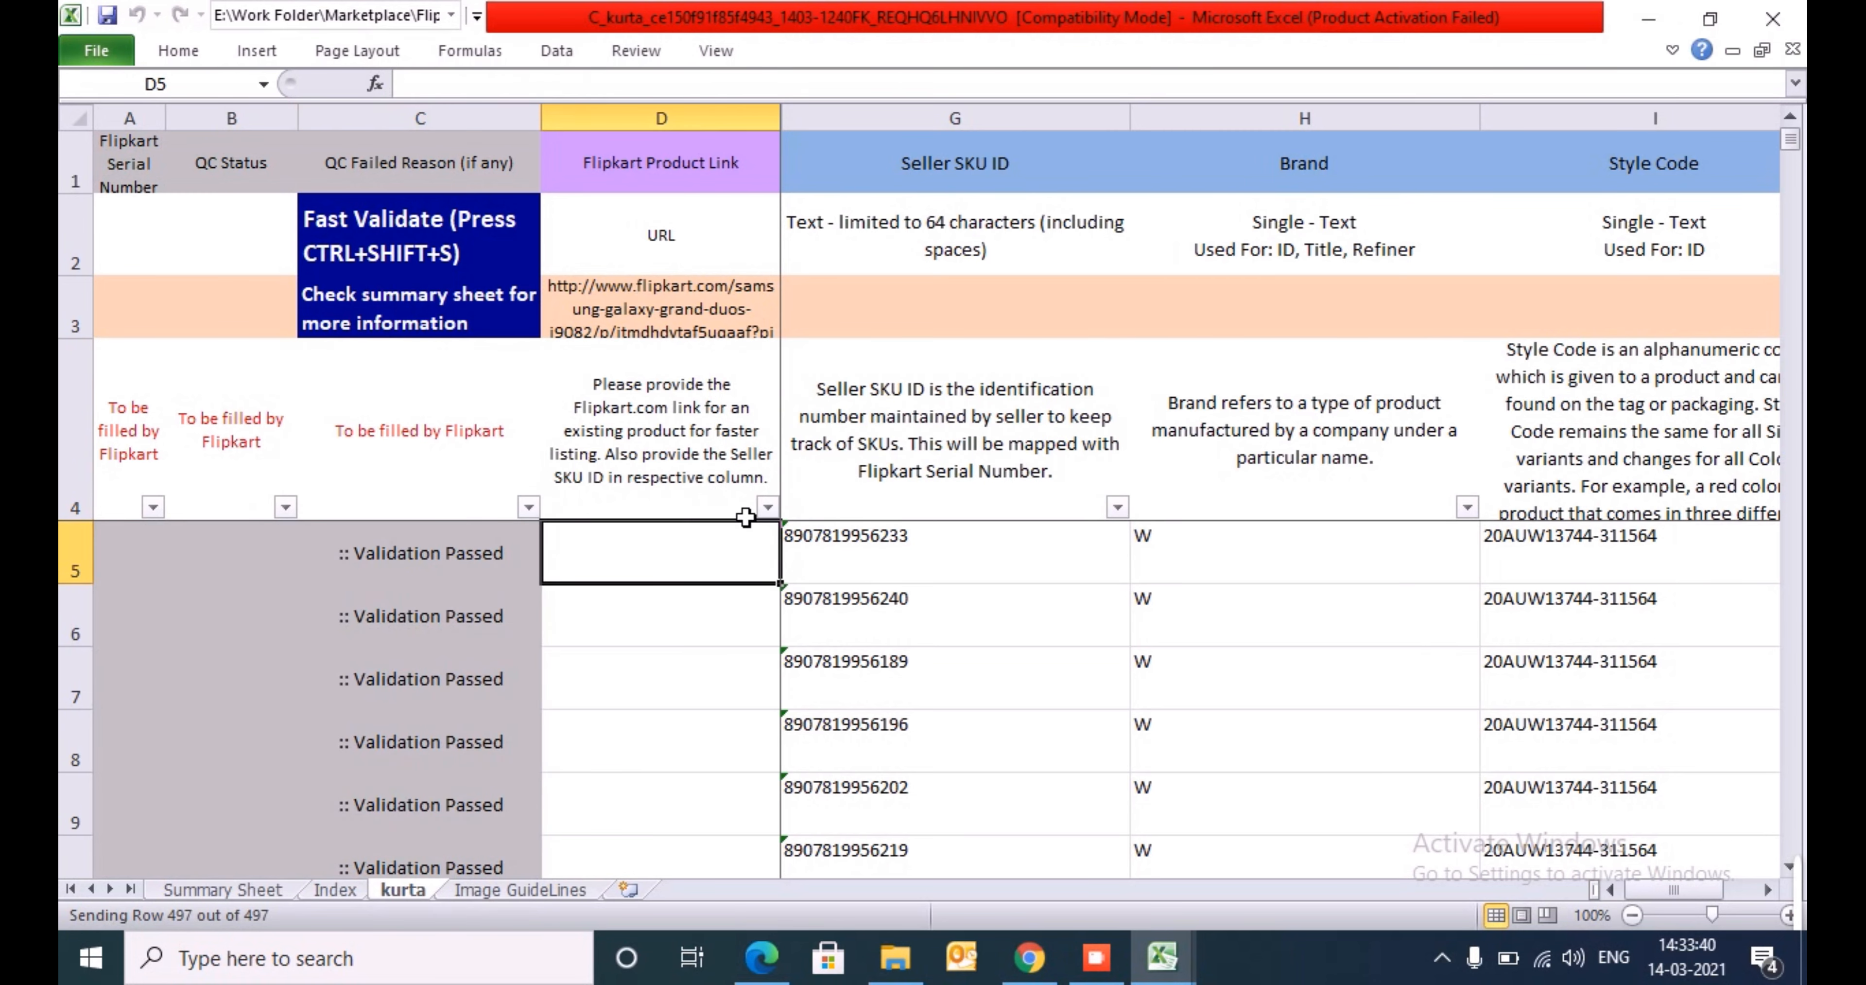
# - Run Fast Validate once more and close its progress window while rows are still processing
pyautogui.hotkey('ctrl', 'shift', 's')
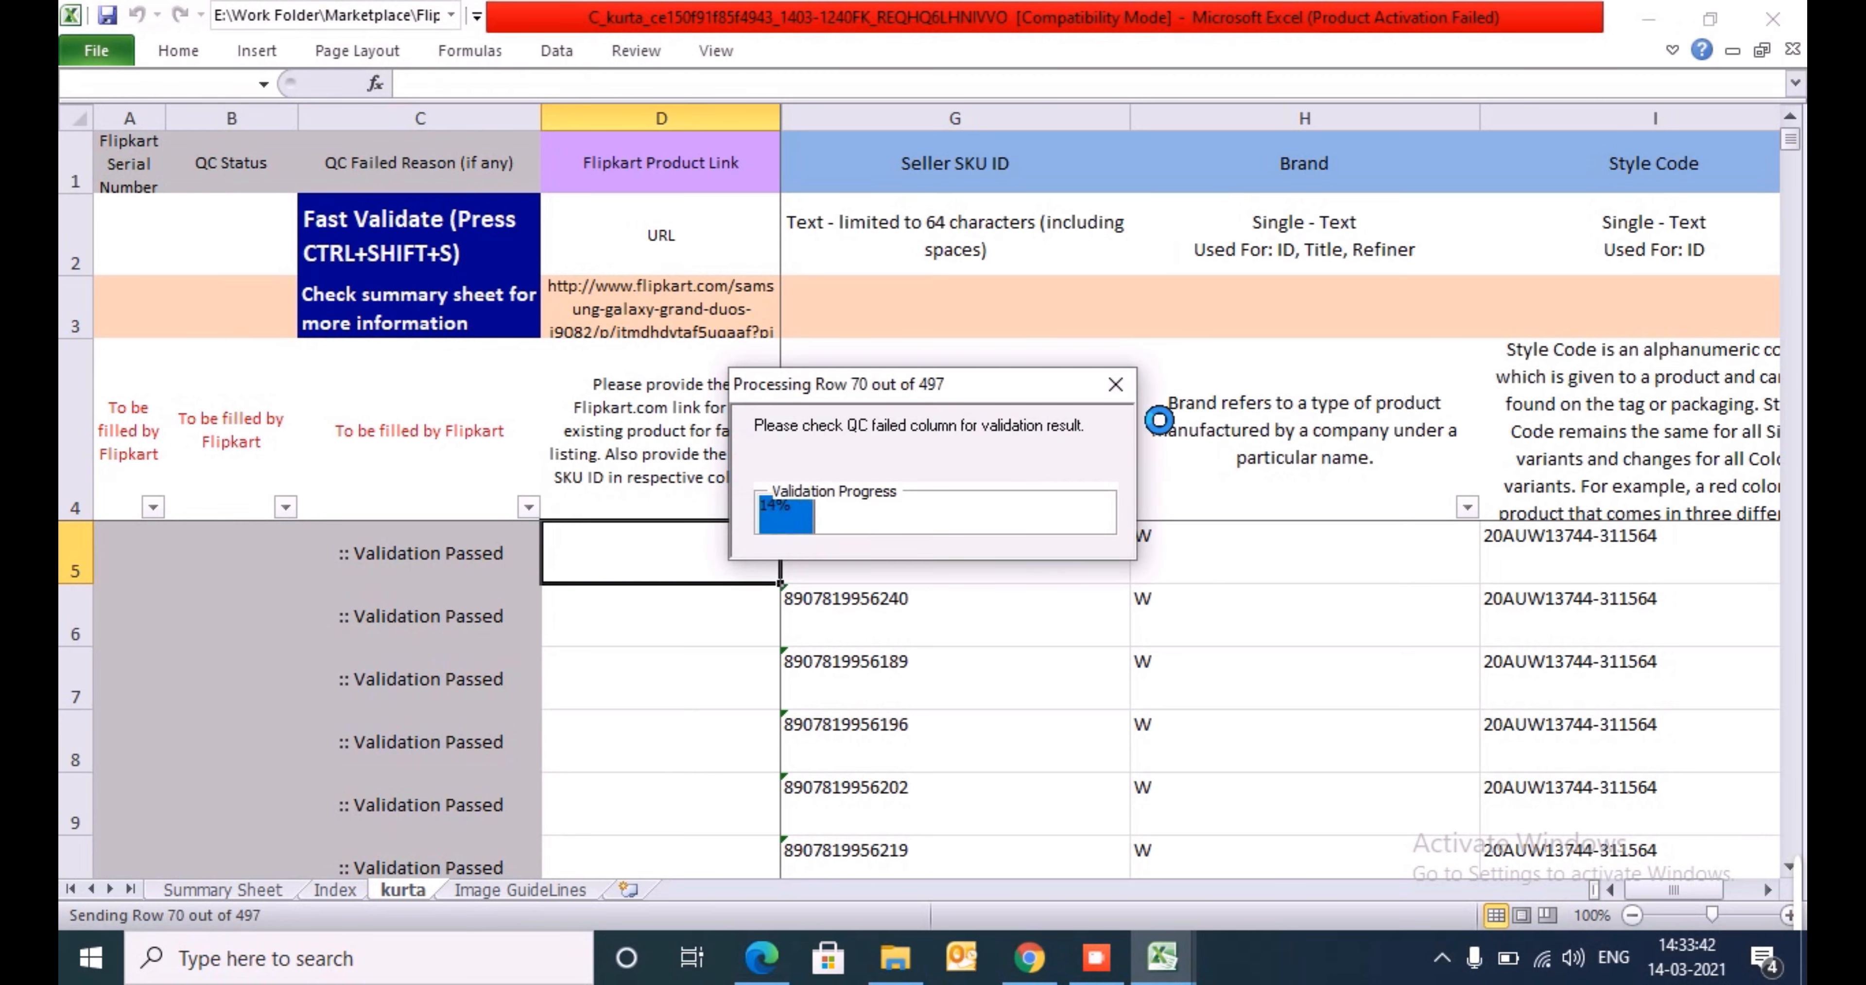
pyautogui.click(1116, 396)
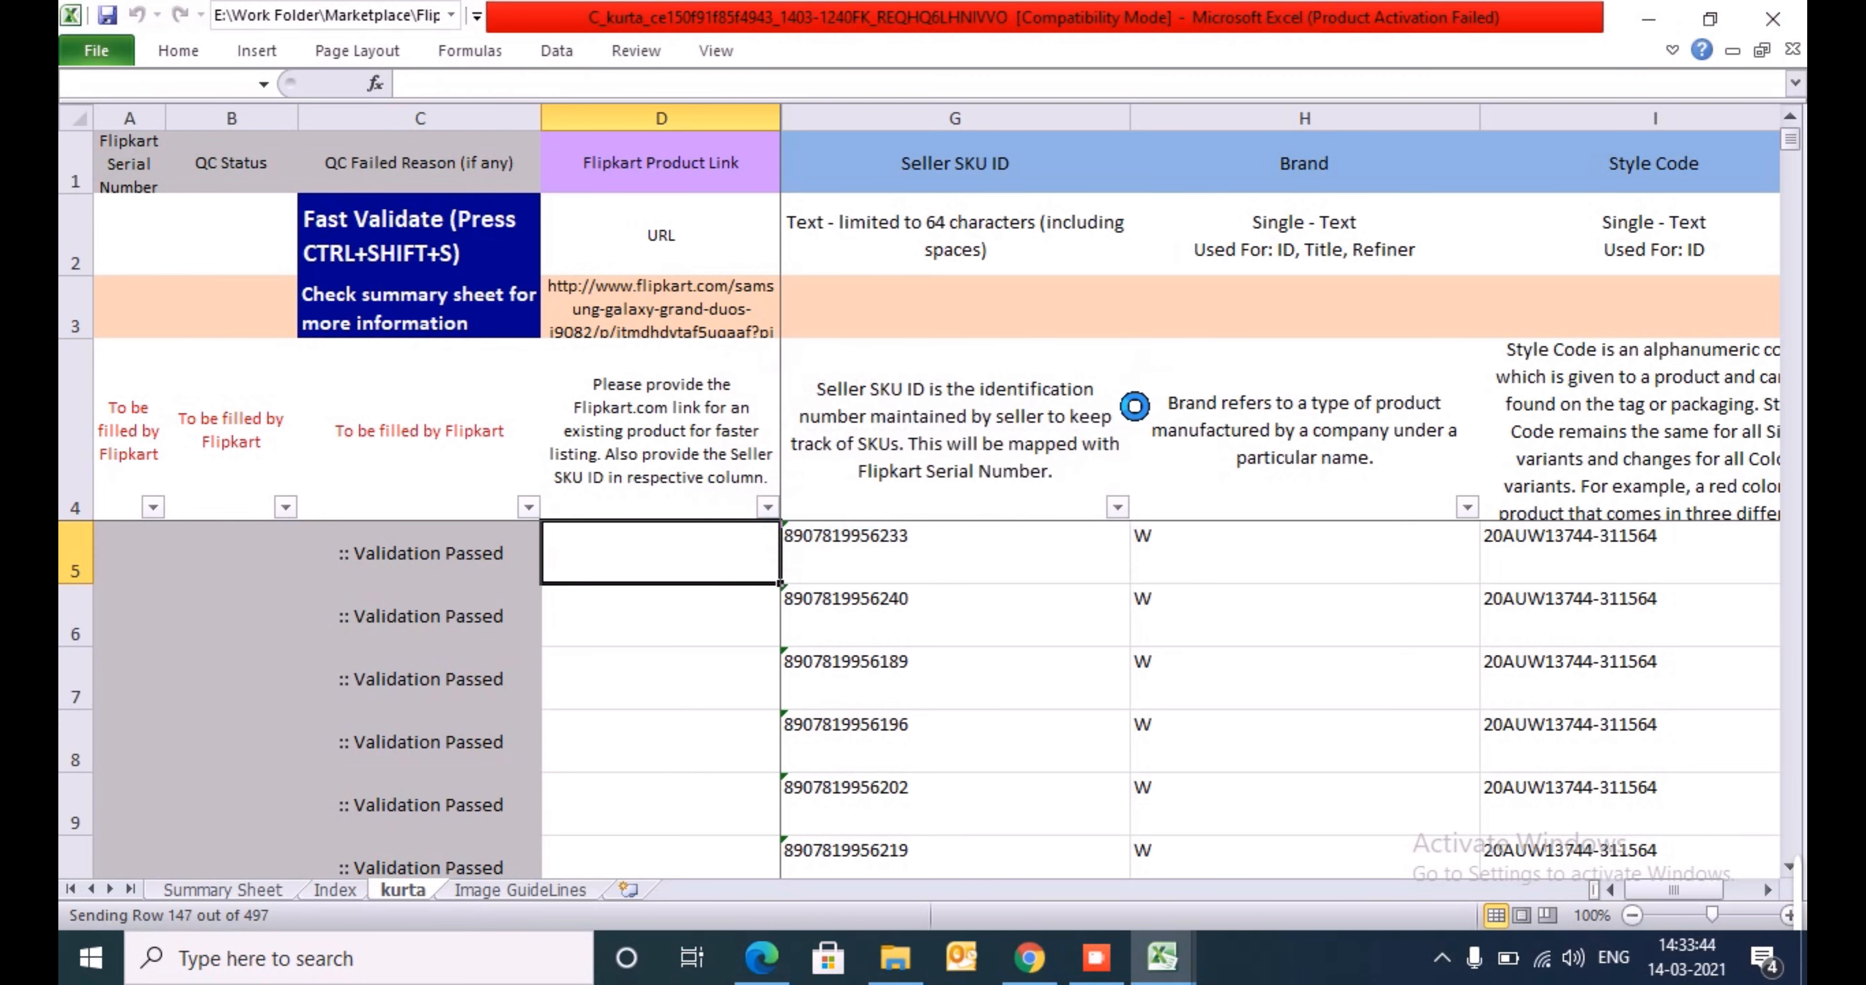
pyautogui.click(1101, 606)
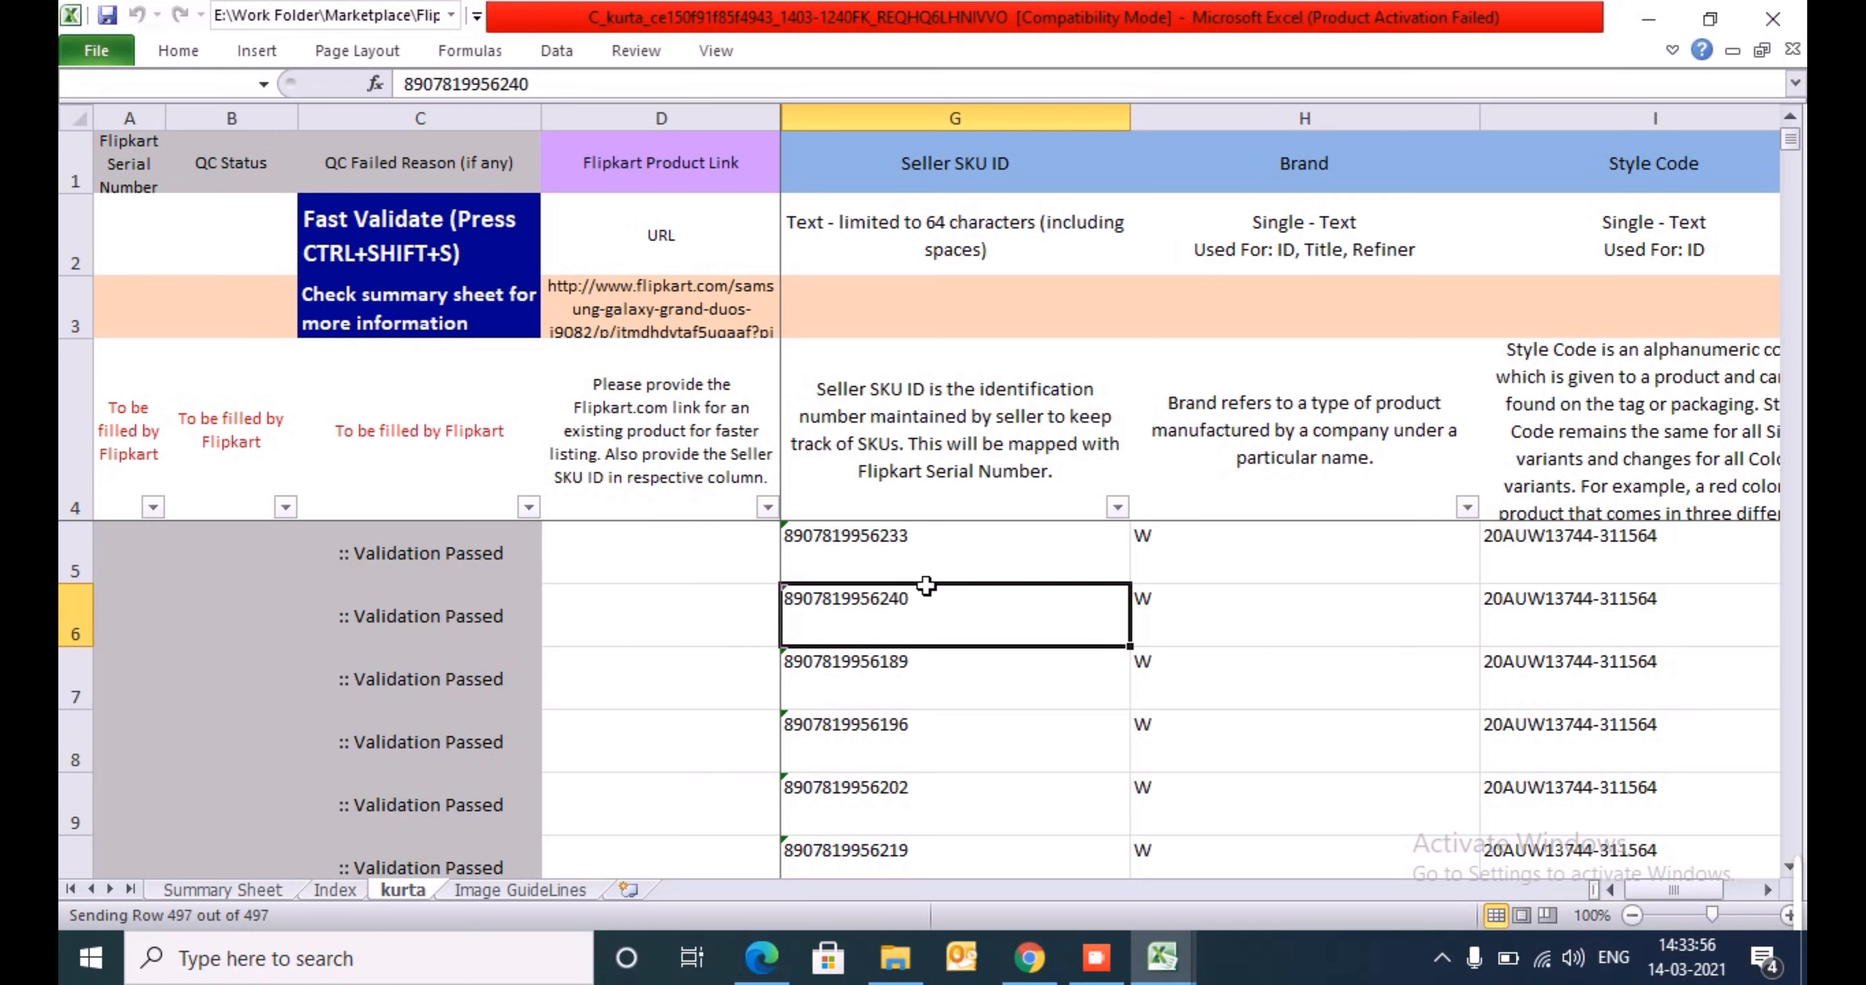
# - Switch to File Explorer, go up to Work Folder and open the Marketplace folder
pyautogui.hotkey('ctrl', 'Tab')
pyautogui.hotkey('alt', 'Tab')
pyautogui.hotkey('alt', 'Tab')
pyautogui.hotkey('alt', 'Tab')
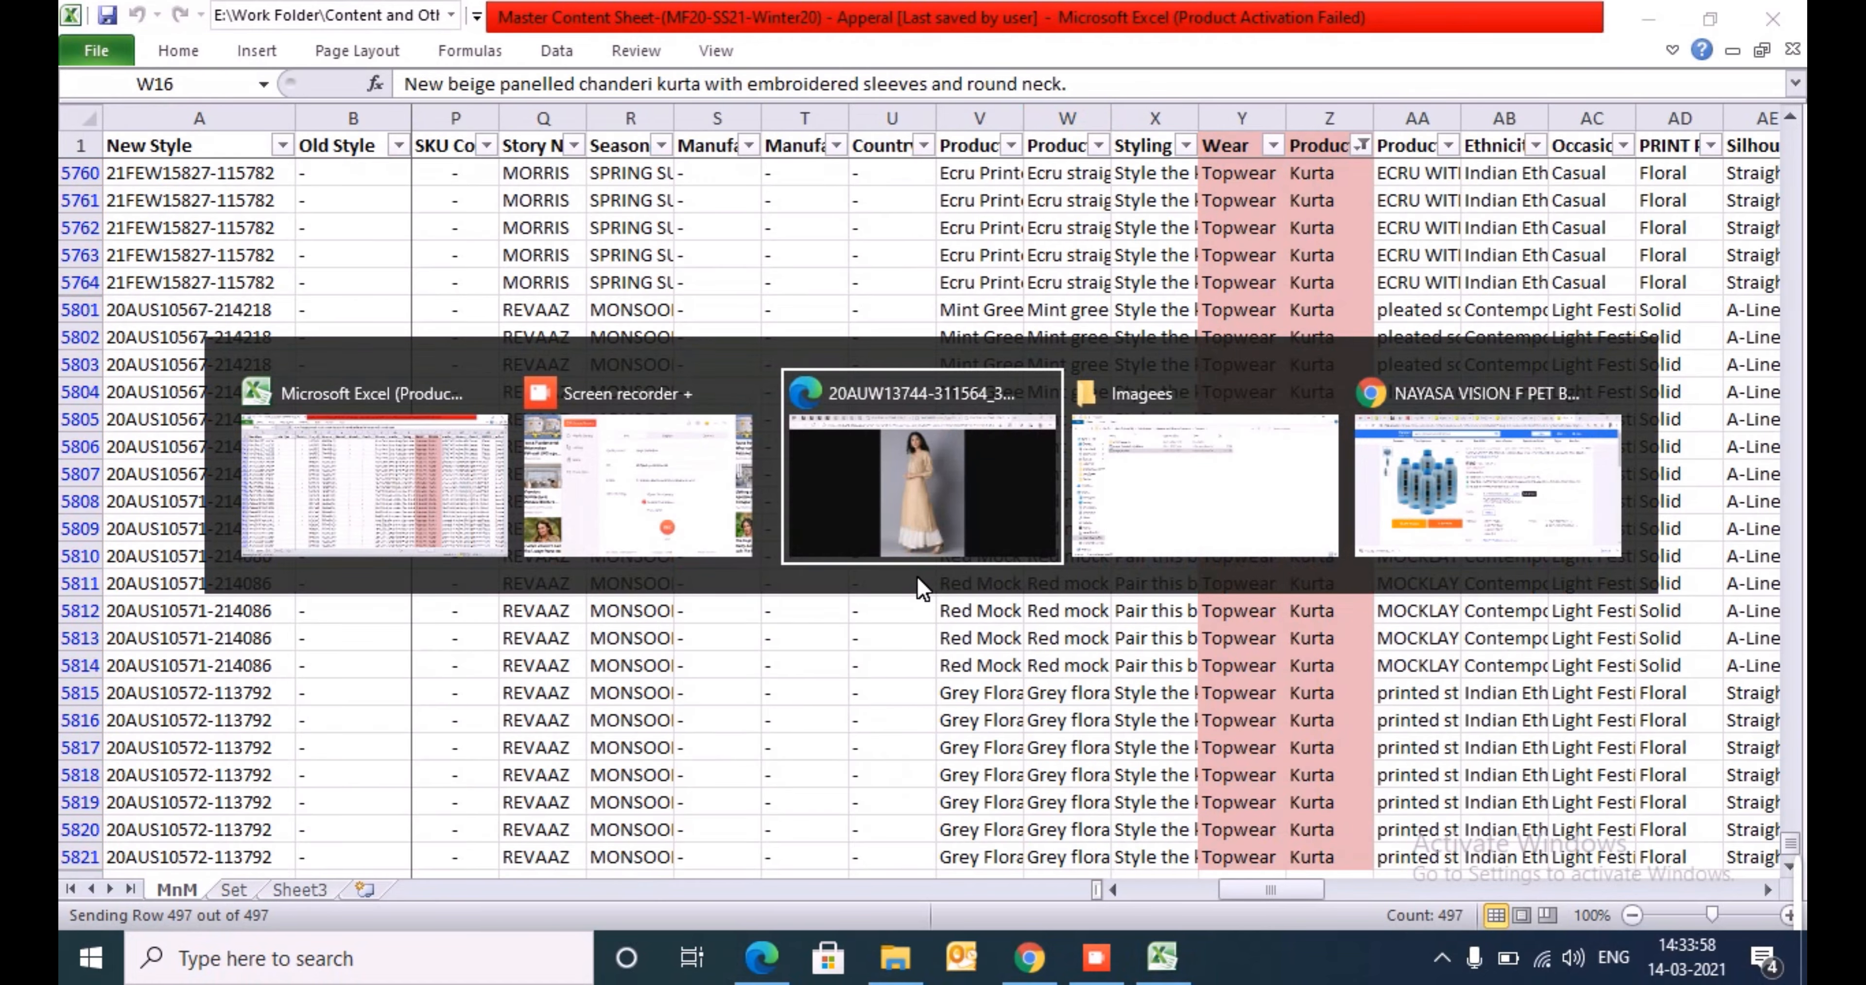
pyautogui.hotkey('alt', 'Up')
pyautogui.hotkey('alt', 'Up')
pyautogui.press('Right')
pyautogui.press('Right')
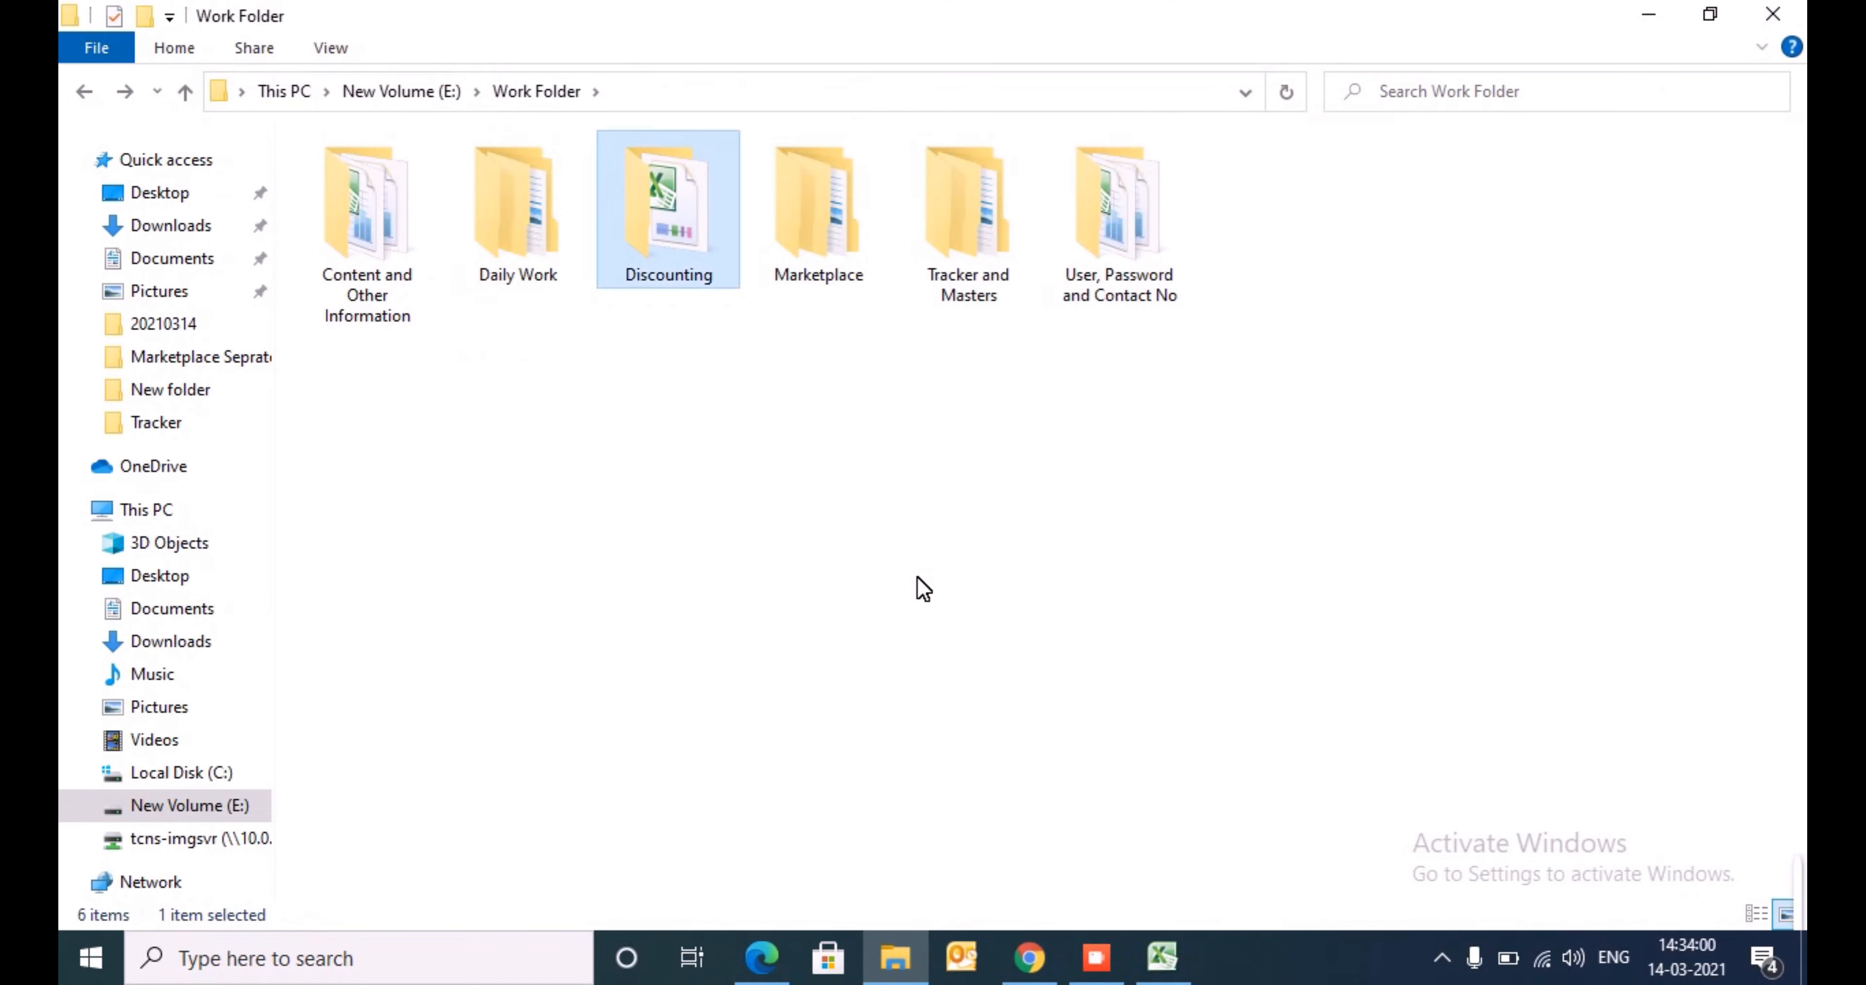
pyautogui.press('Right')
pyautogui.press('Return')
# - Locate the validated kurta template in the WIP folder under Flipkart and select it
pyautogui.press('Right')
pyautogui.press('Right')
pyautogui.press('Return')
pyautogui.press('Down')
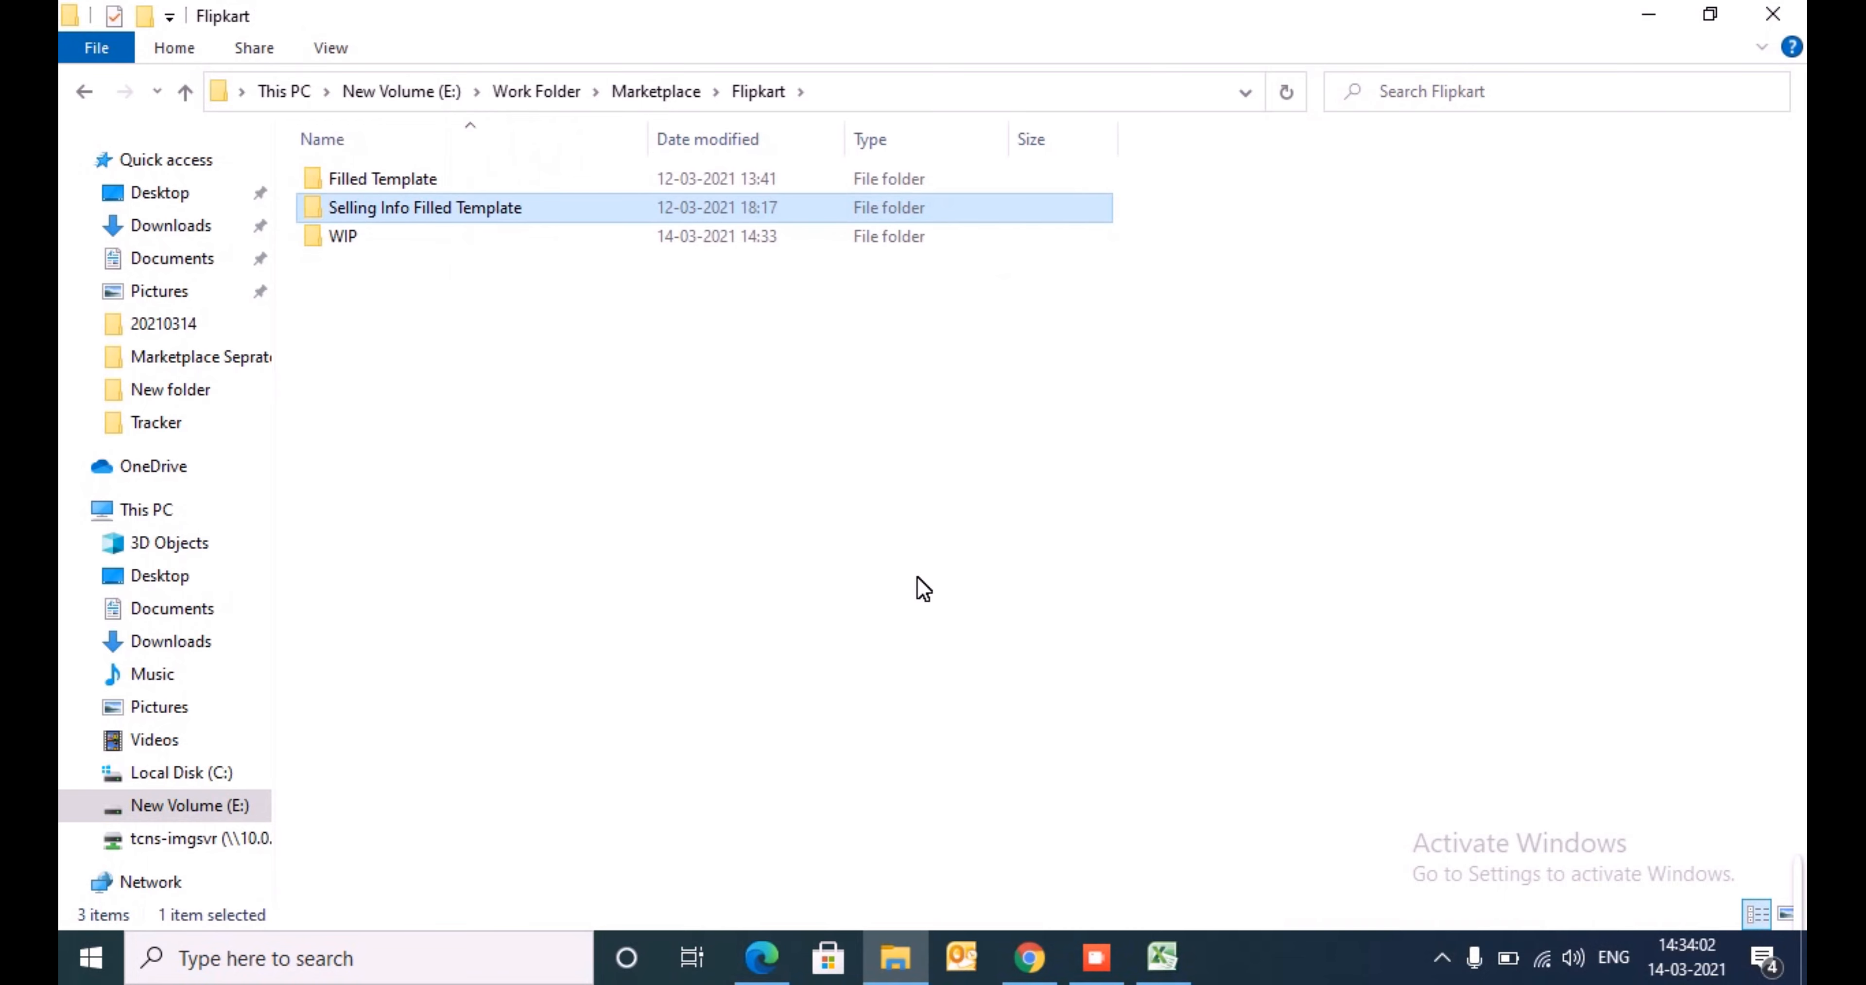
pyautogui.press('Down')
pyautogui.press('Return')
pyautogui.press('Down')
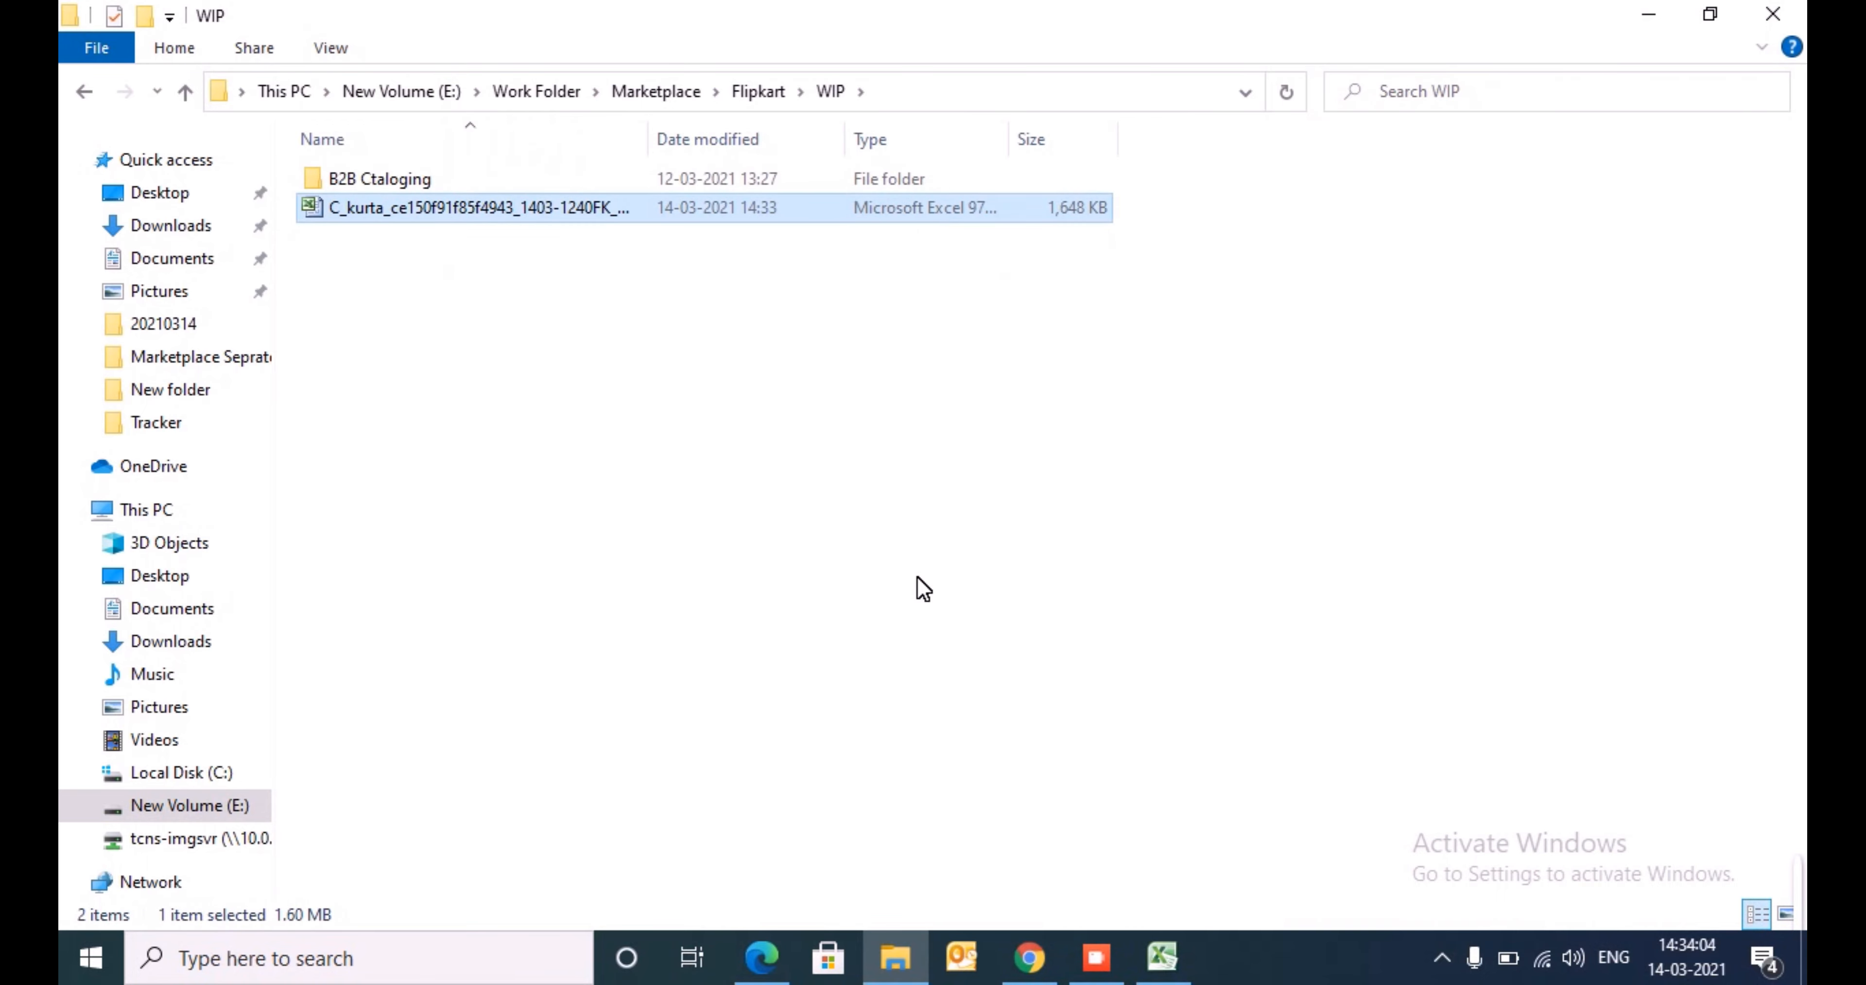
# - Switch to Chrome, bring up the Flipkart seller bulk-listing page and reload it
pyautogui.click(1027, 957)
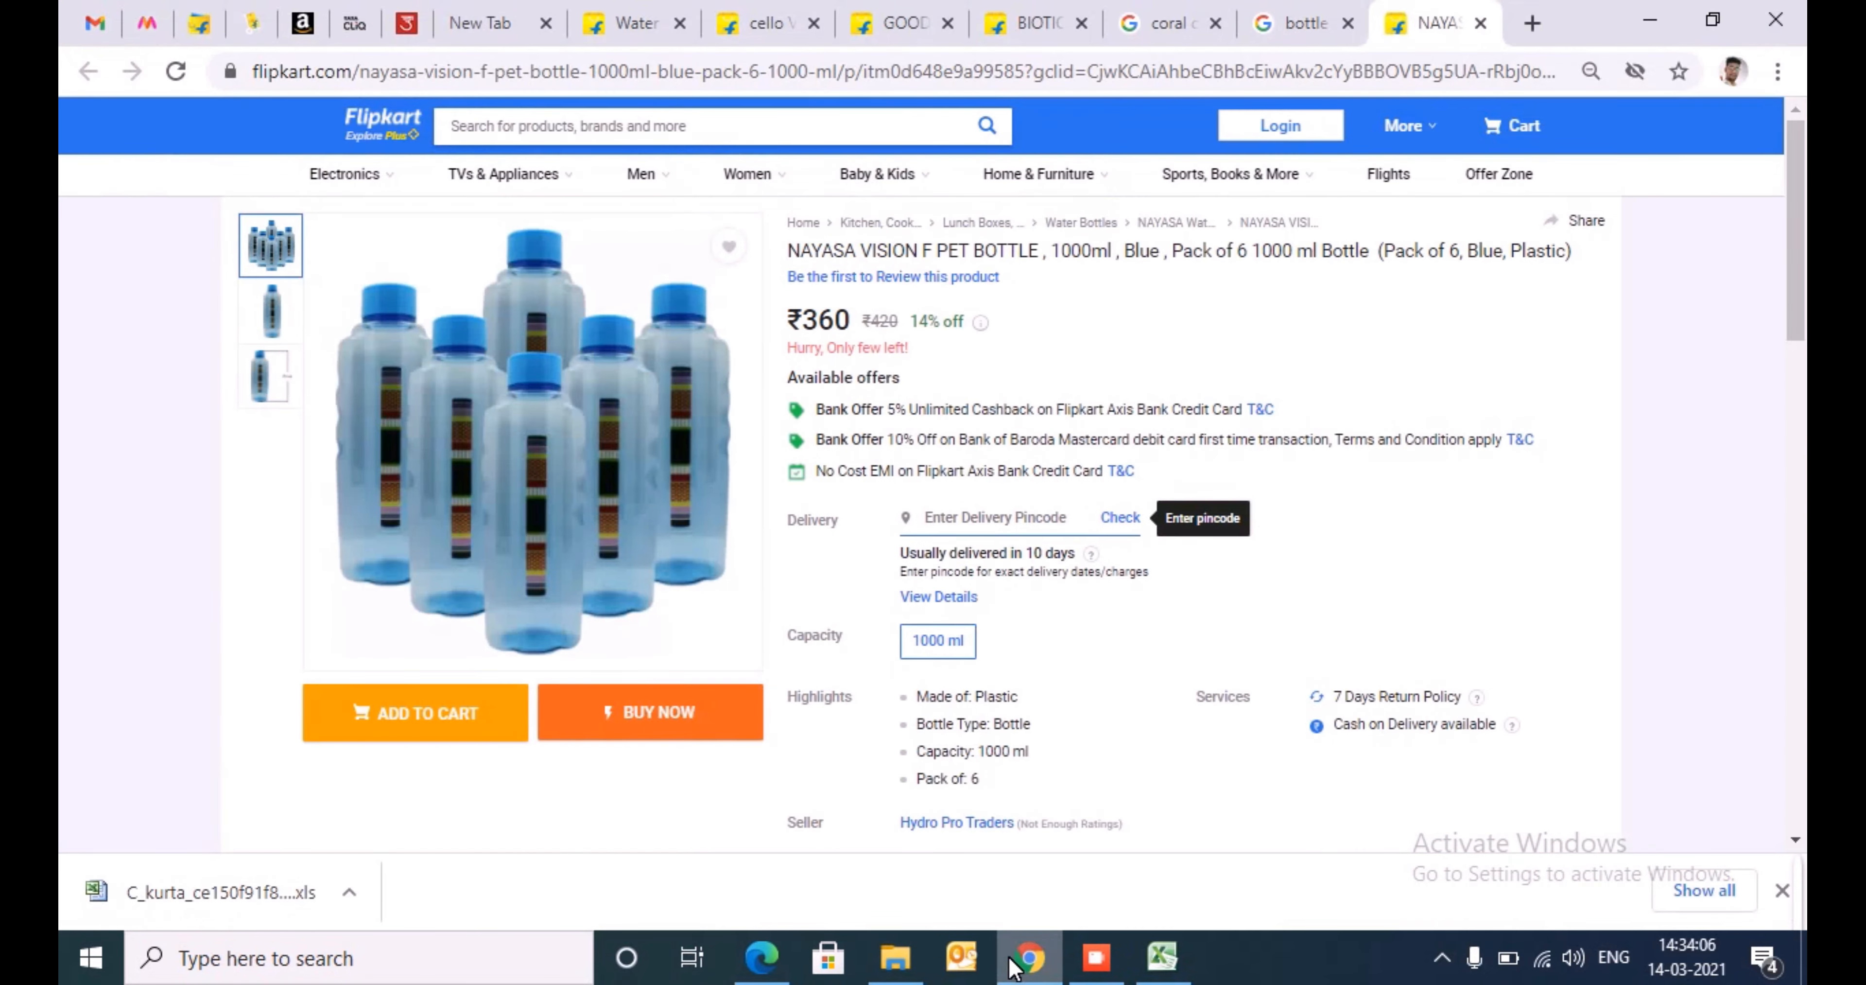
pyautogui.click(195, 16)
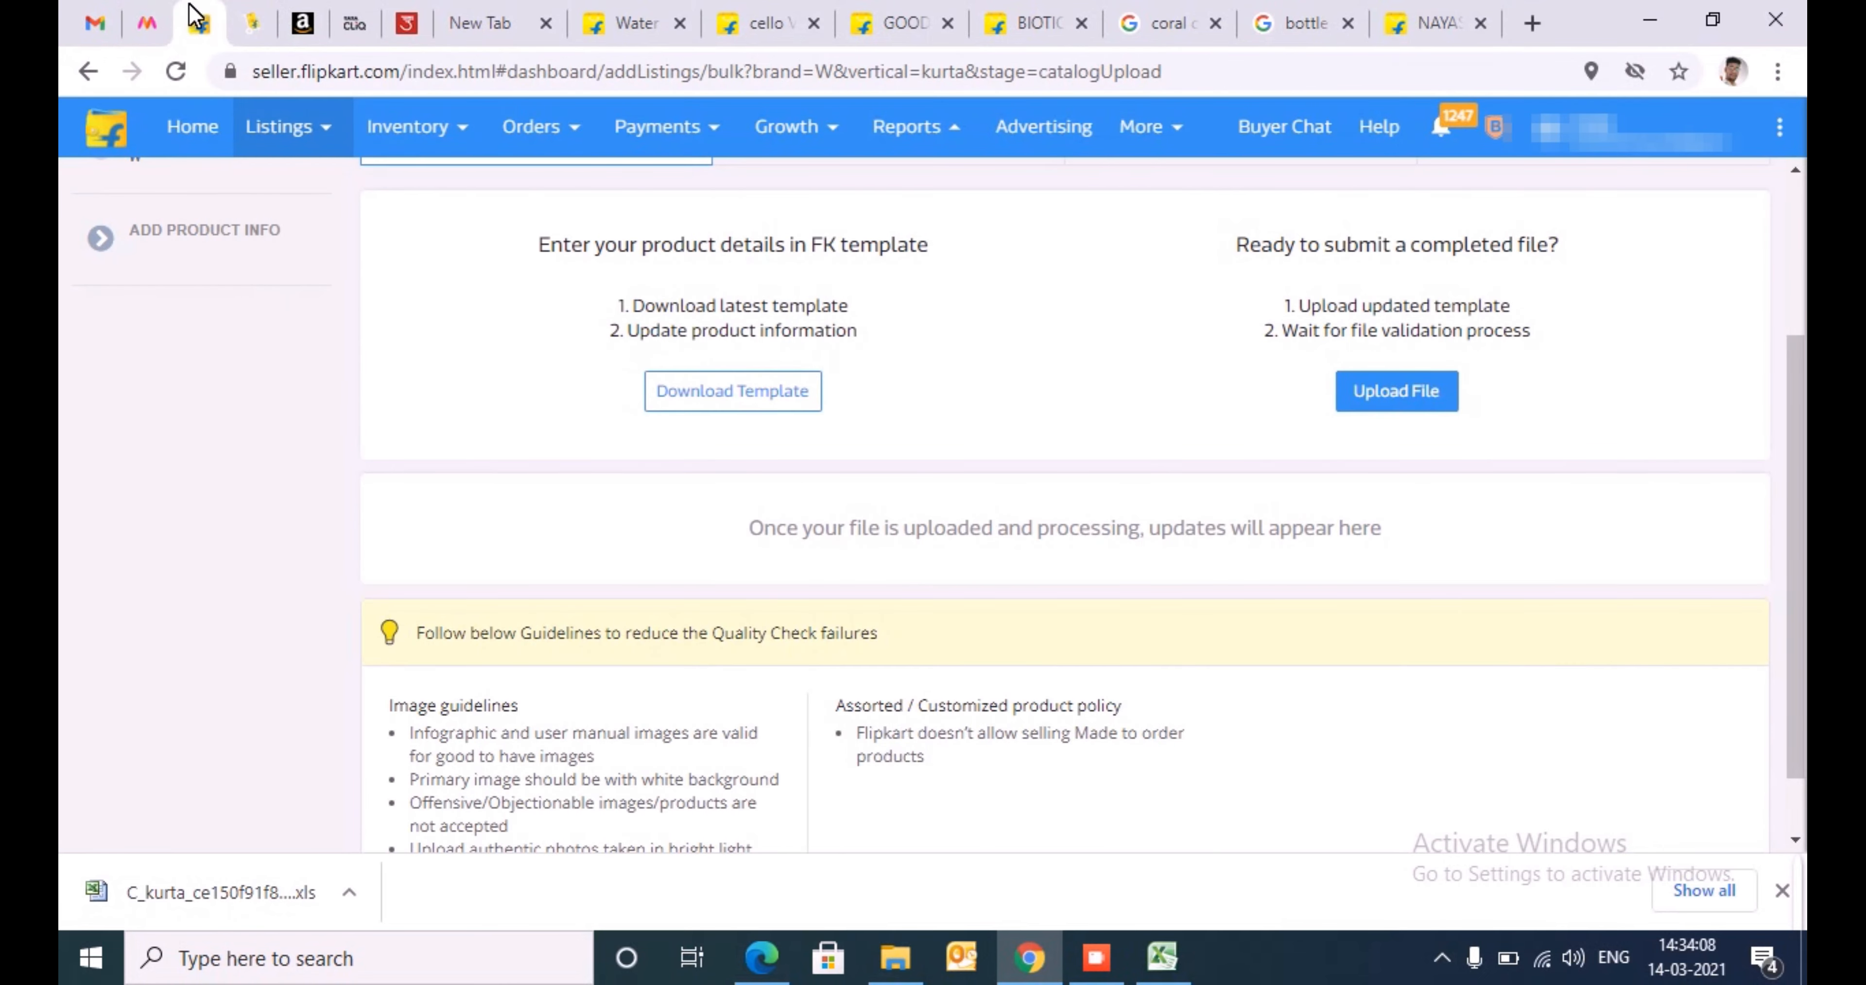
pyautogui.scroll(3, 1403, 460)
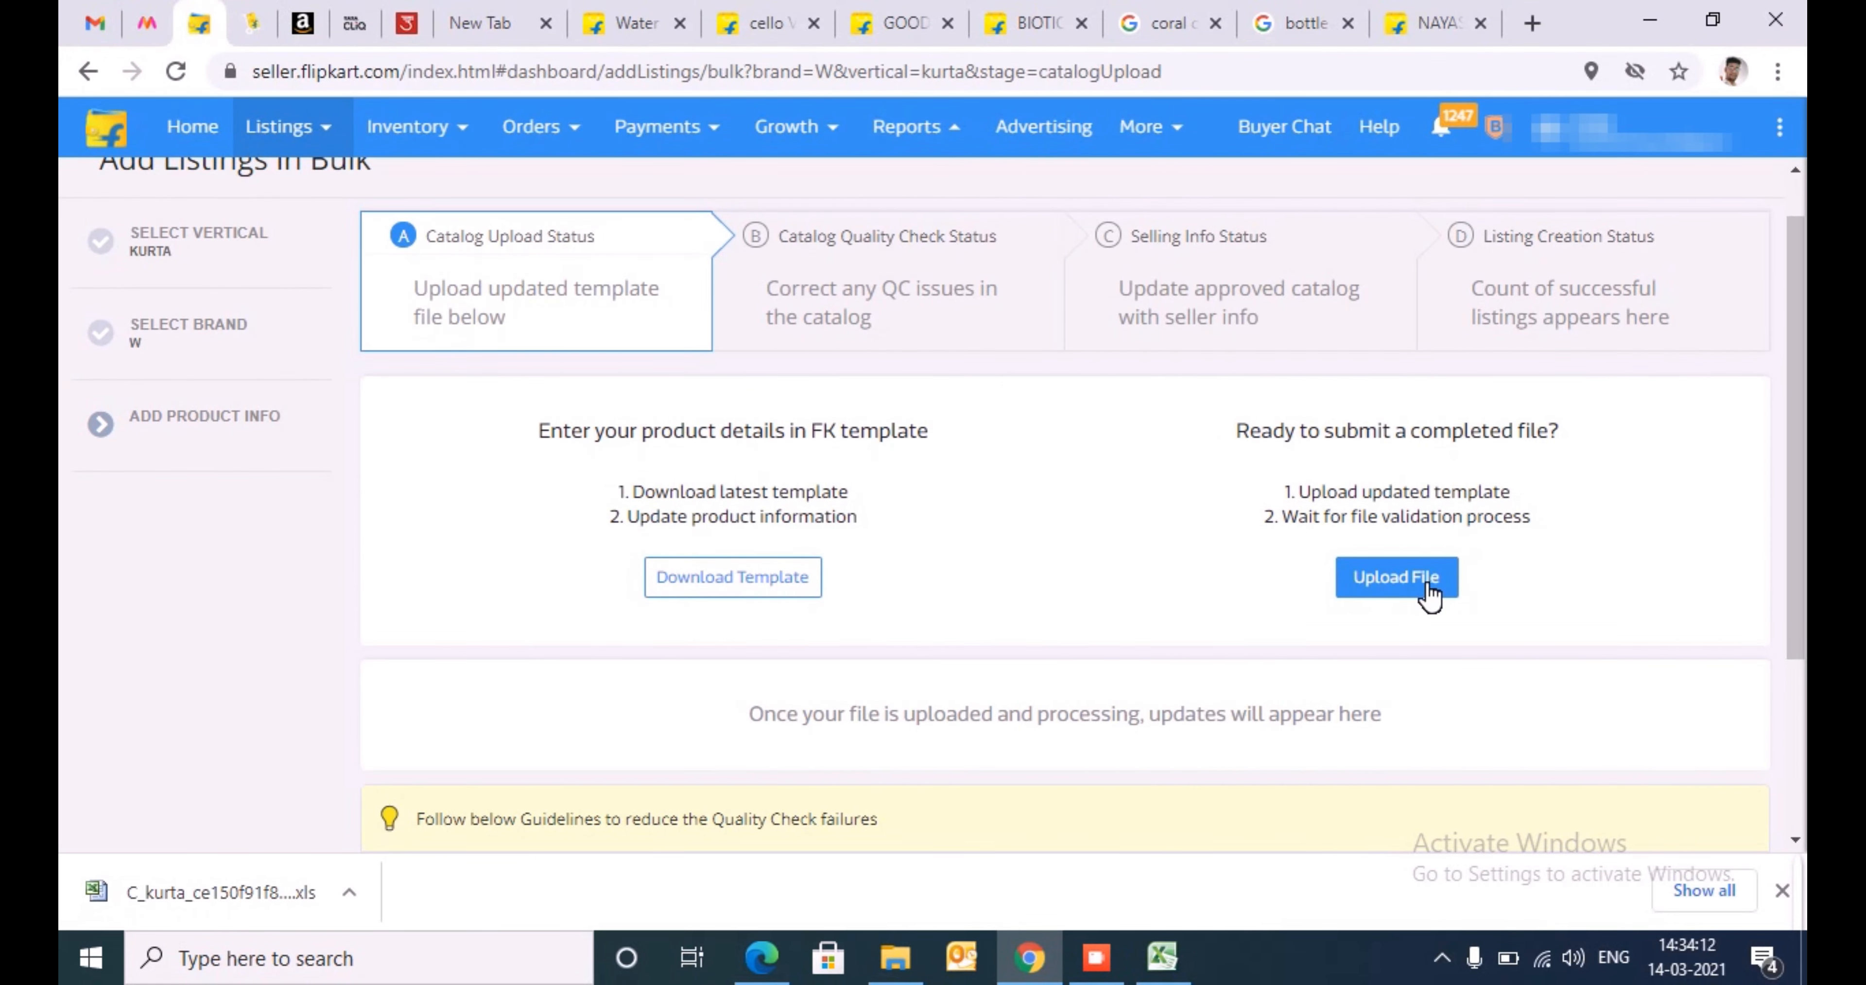
pyautogui.press('F5')
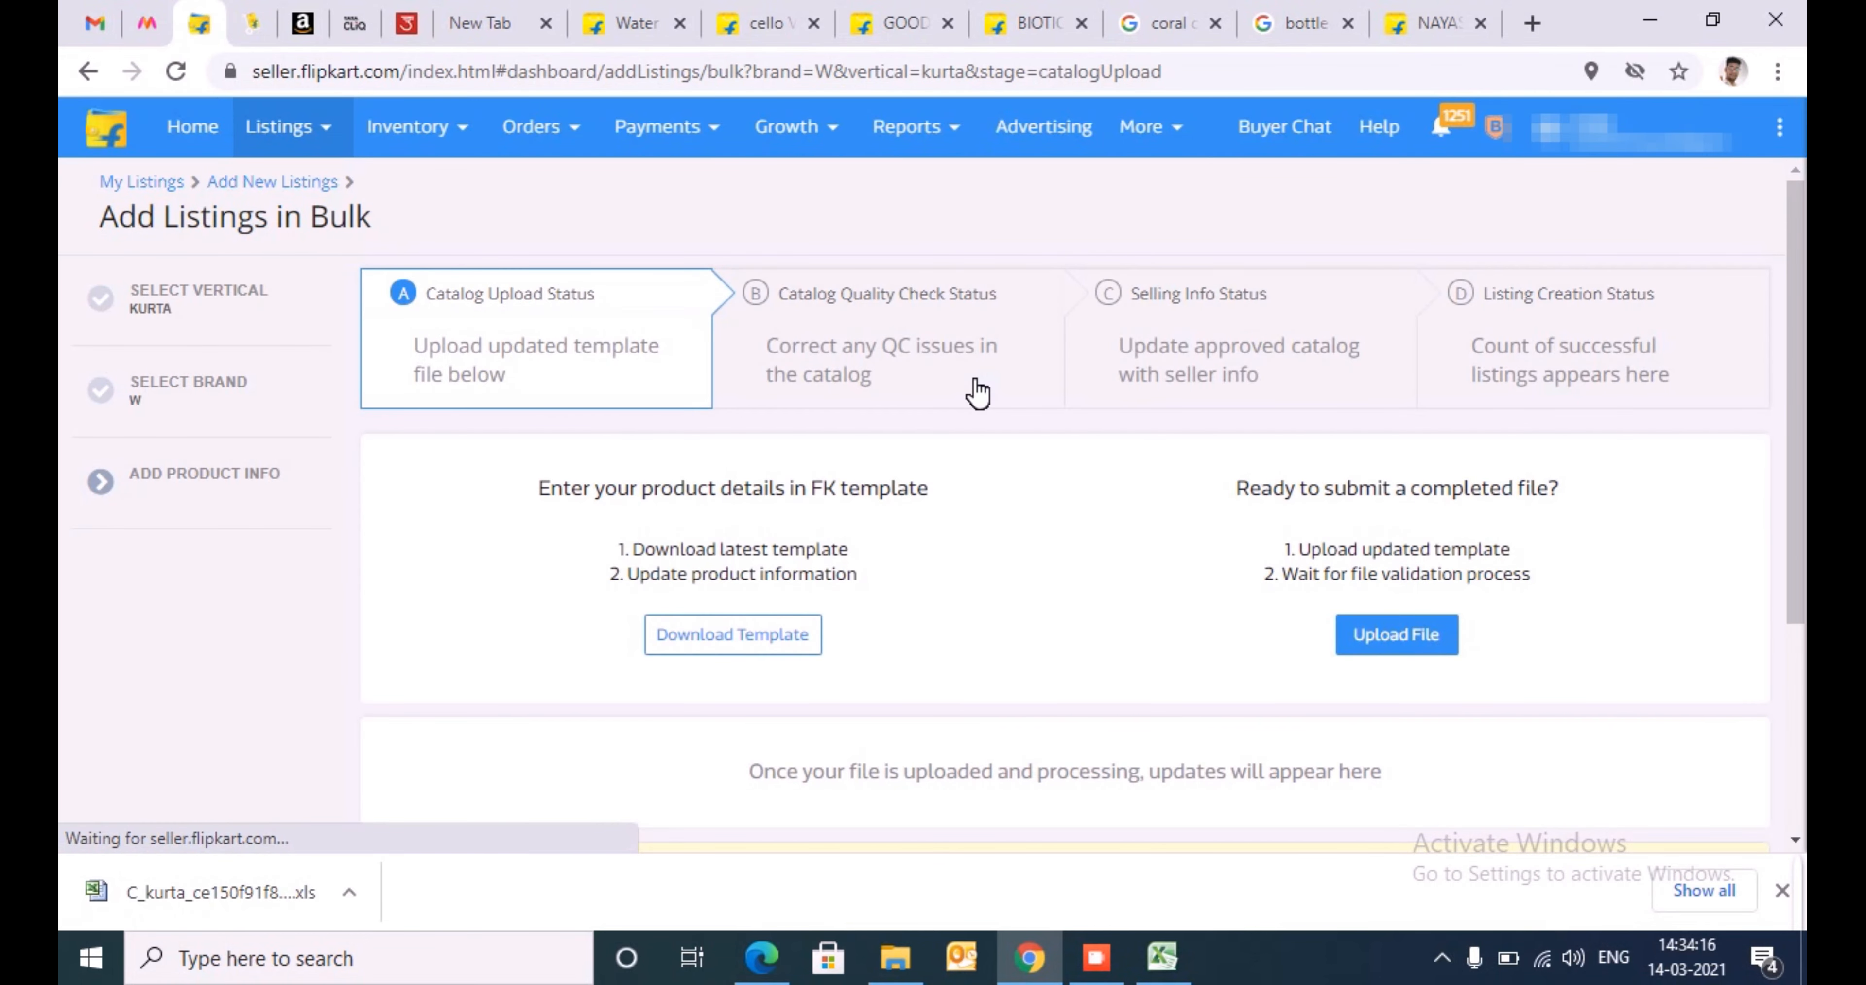
# - Start a new bulk listing from the Add New Listings page
pyautogui.click(282, 126)
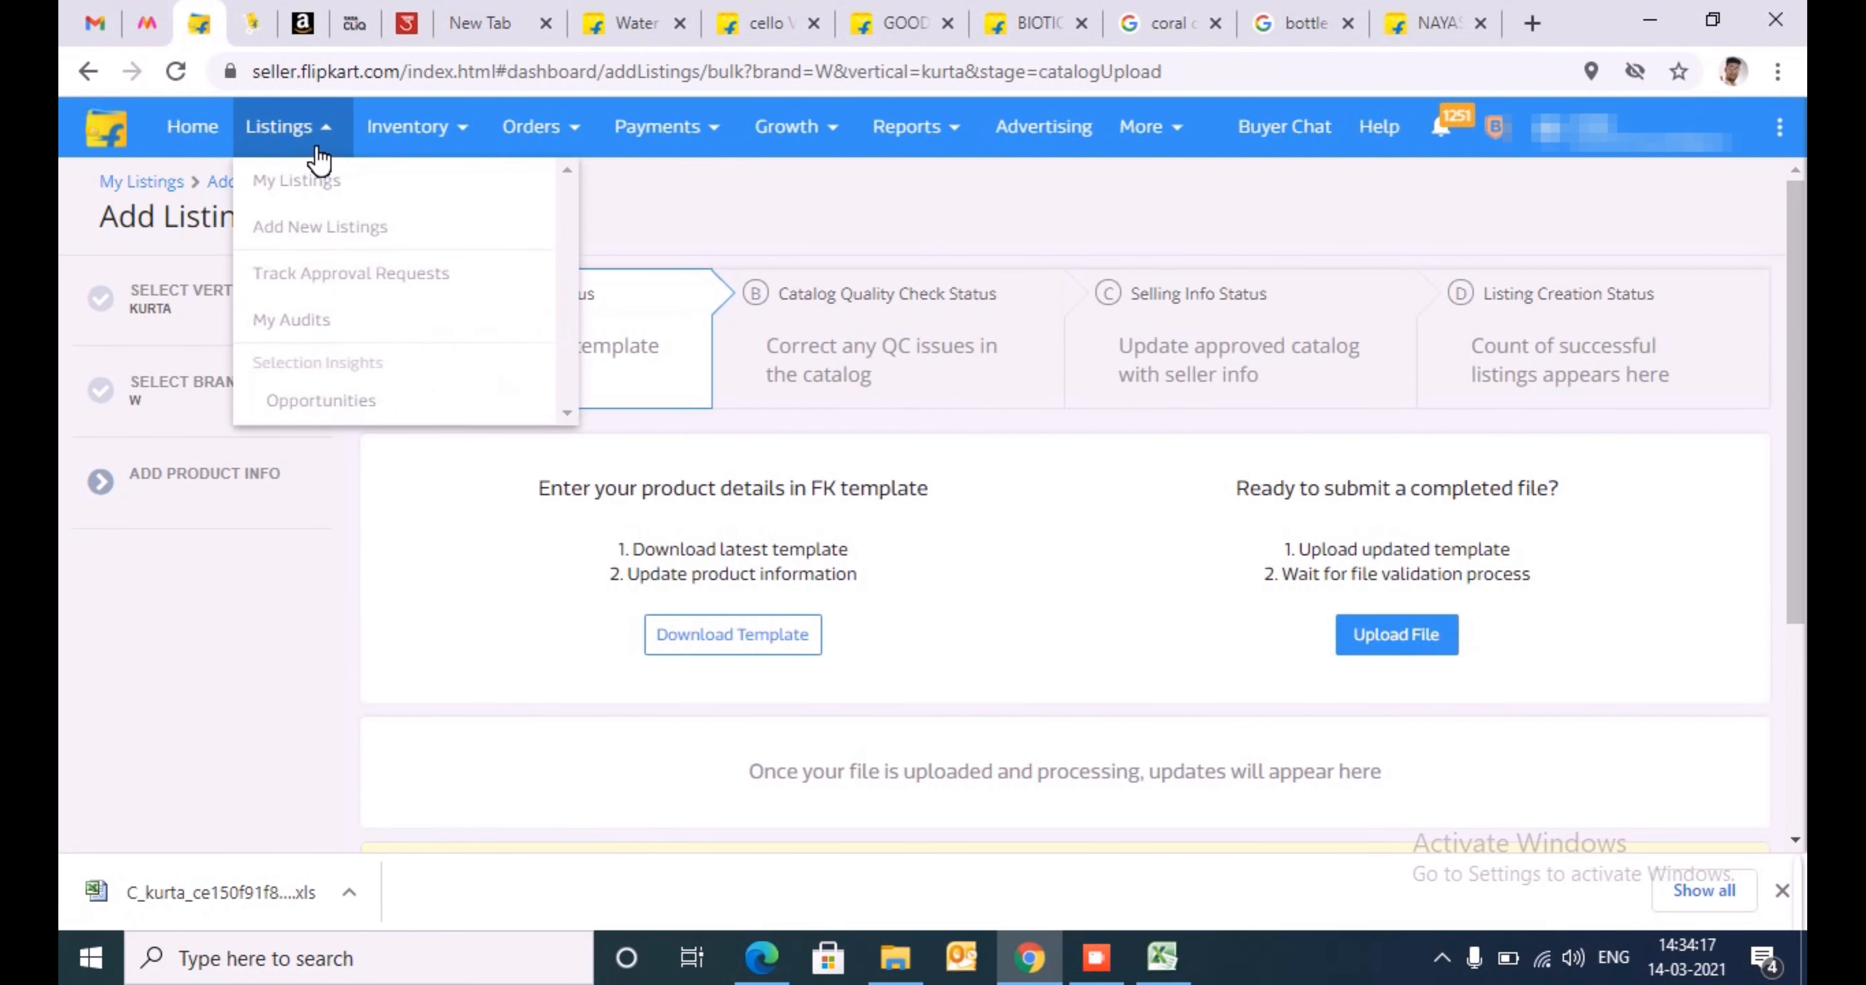
pyautogui.click(332, 230)
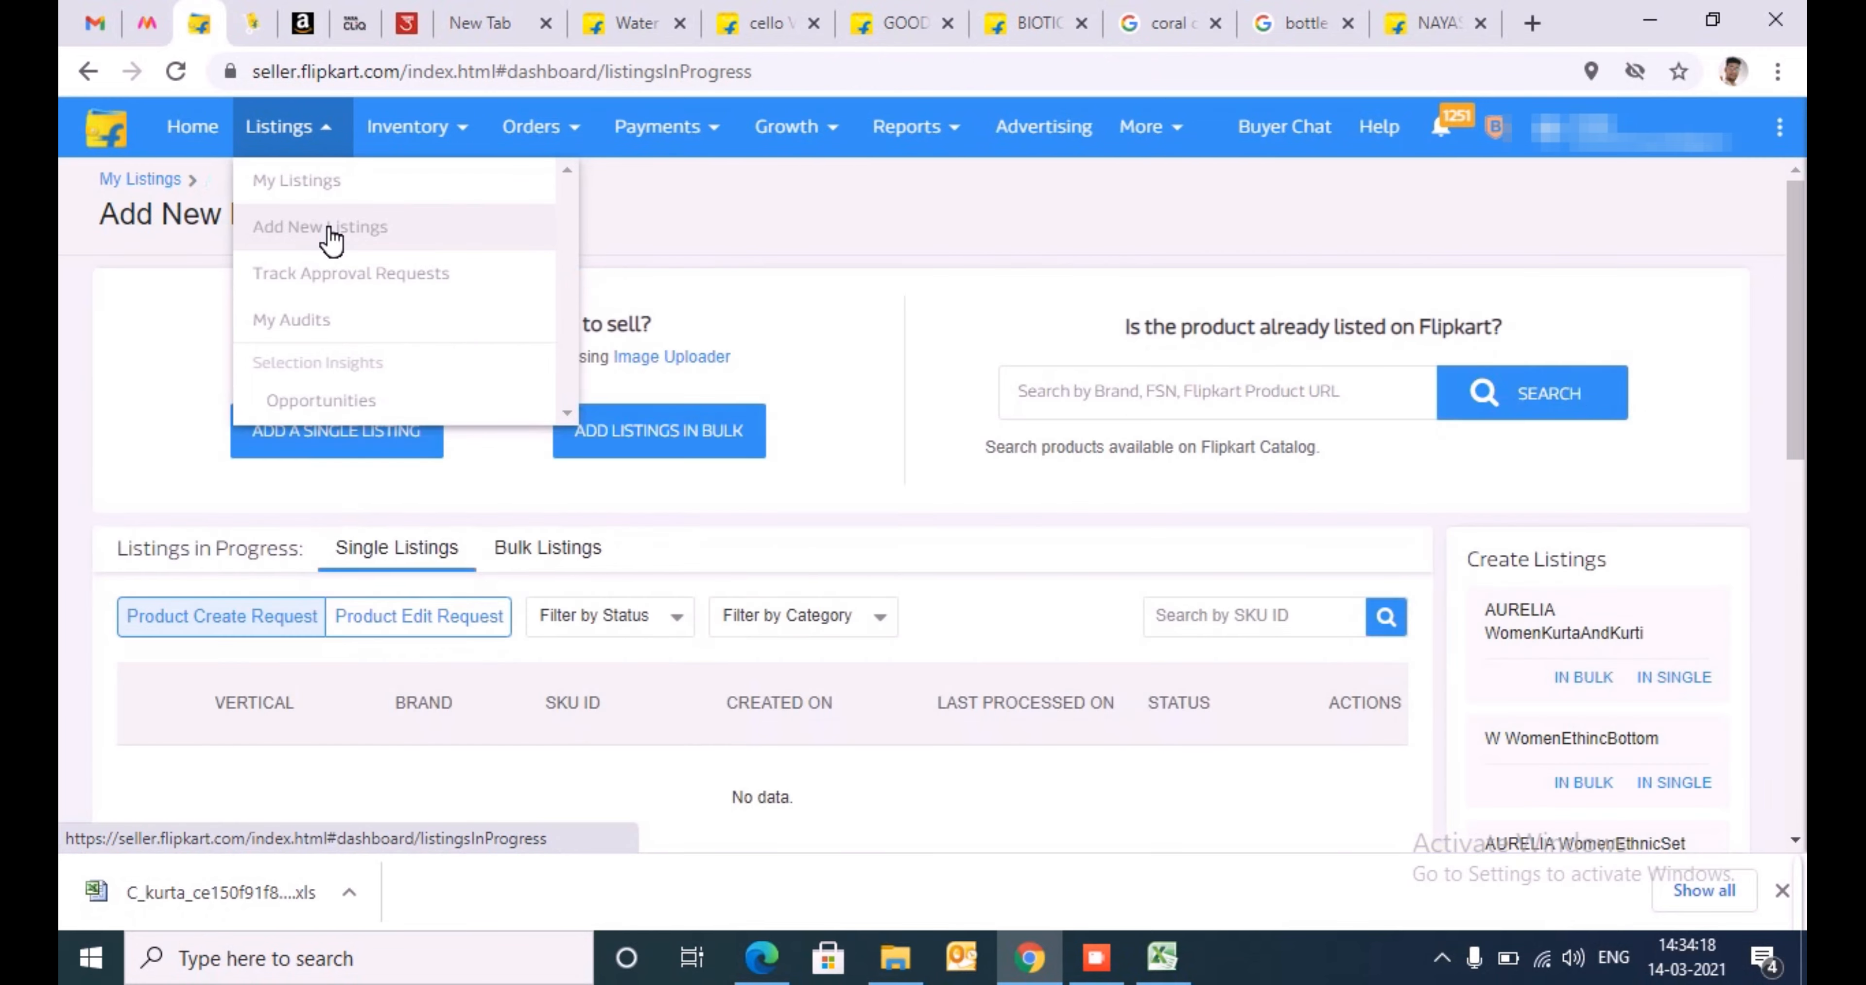
pyautogui.click(694, 434)
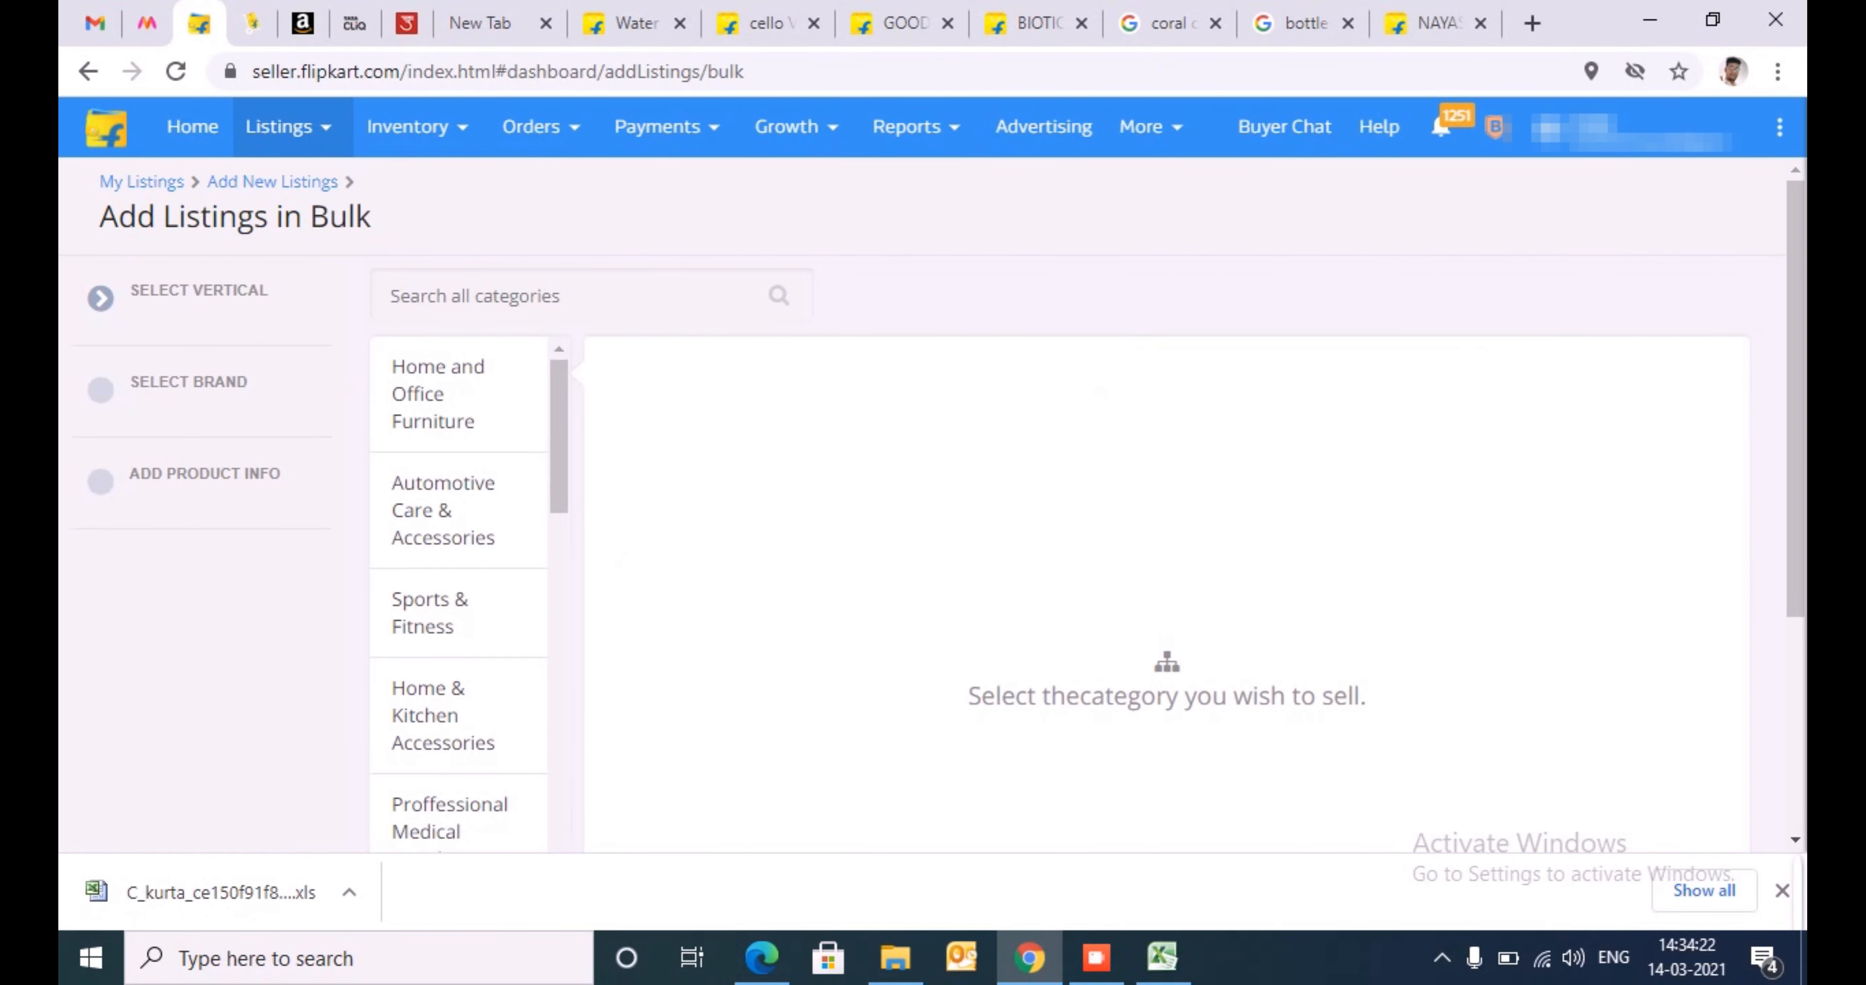
# - Search categories for kurta, choose Clothing / Ethnic Wear / Kurta as the vertical and proceed to brand selection
pyautogui.write('k')
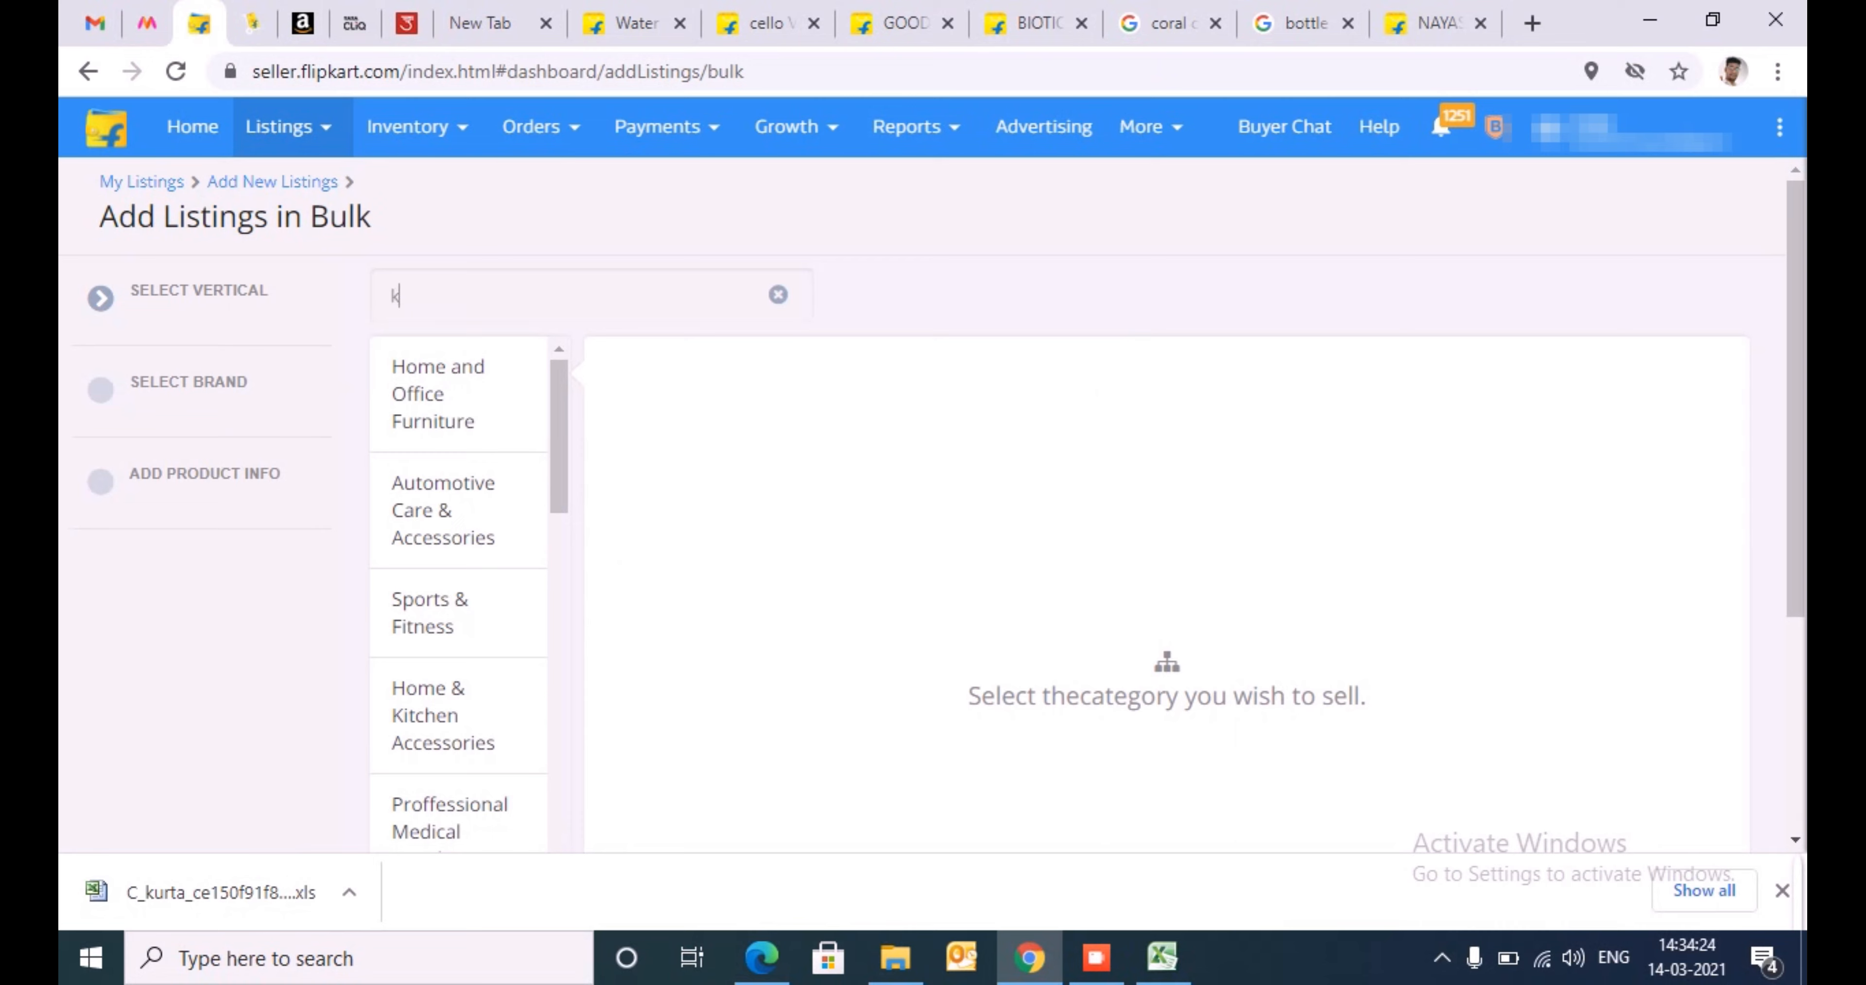
pyautogui.write('urta')
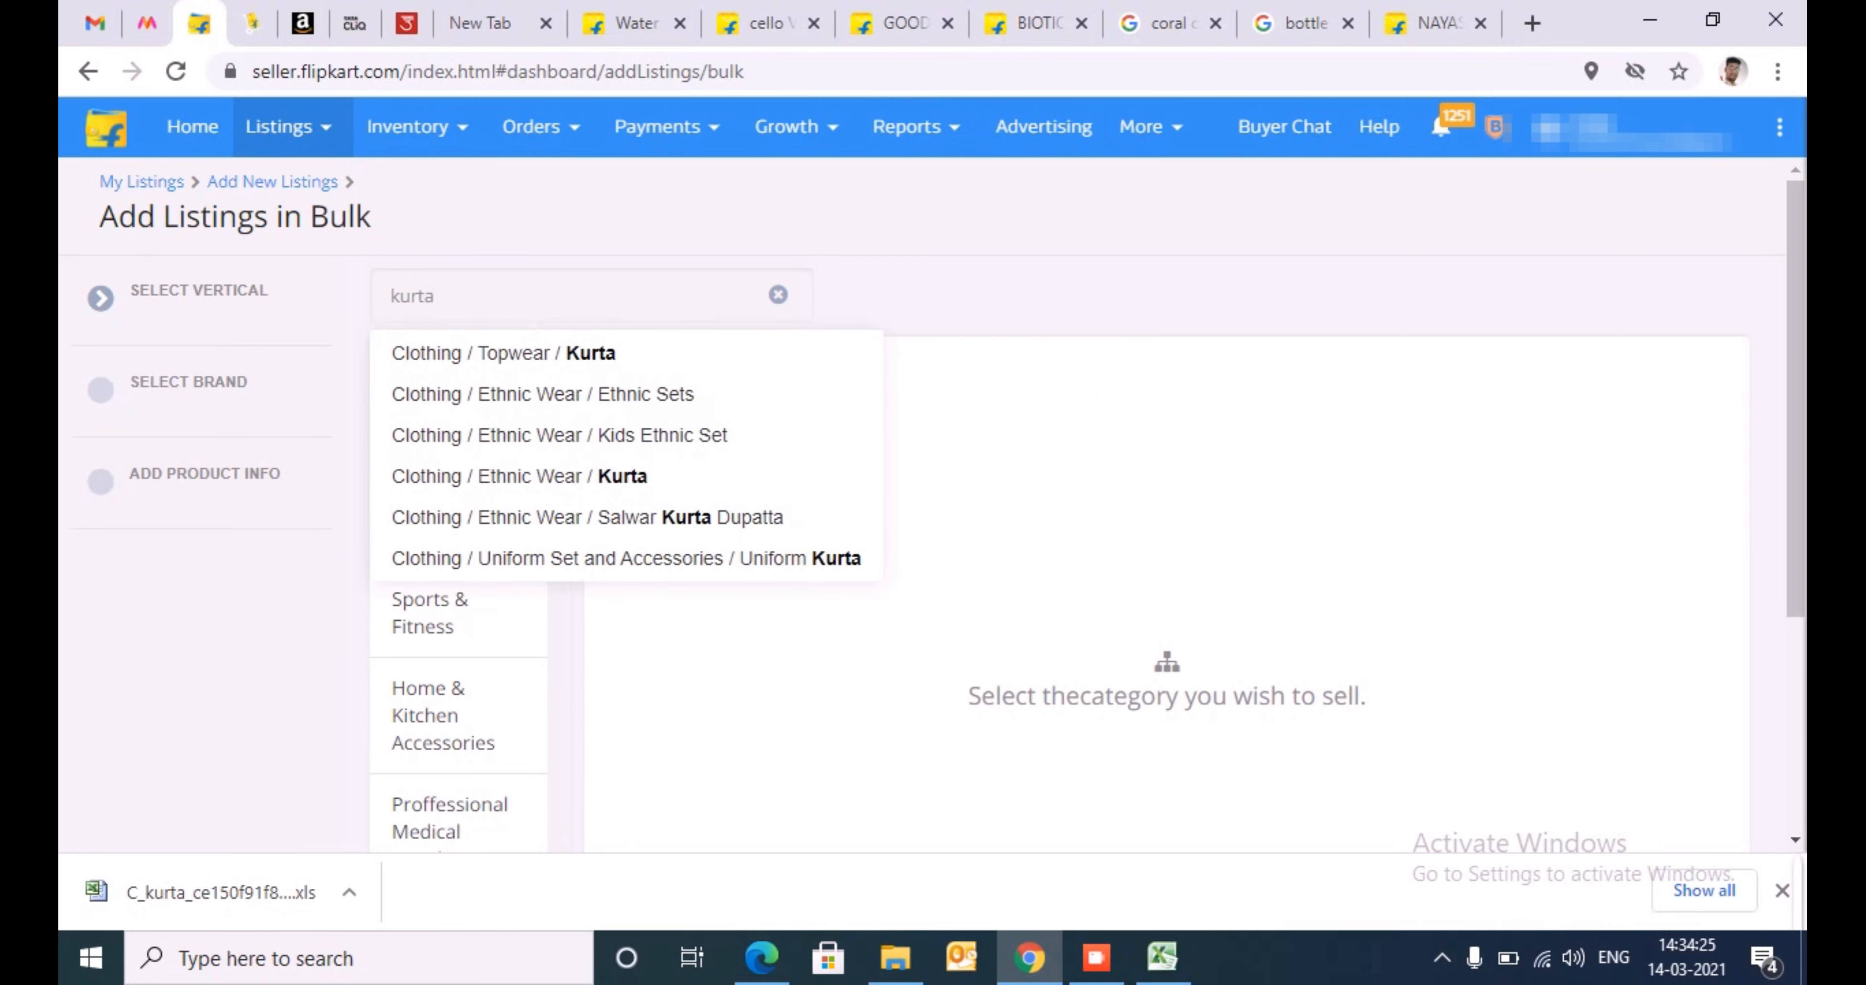
pyautogui.click(541, 476)
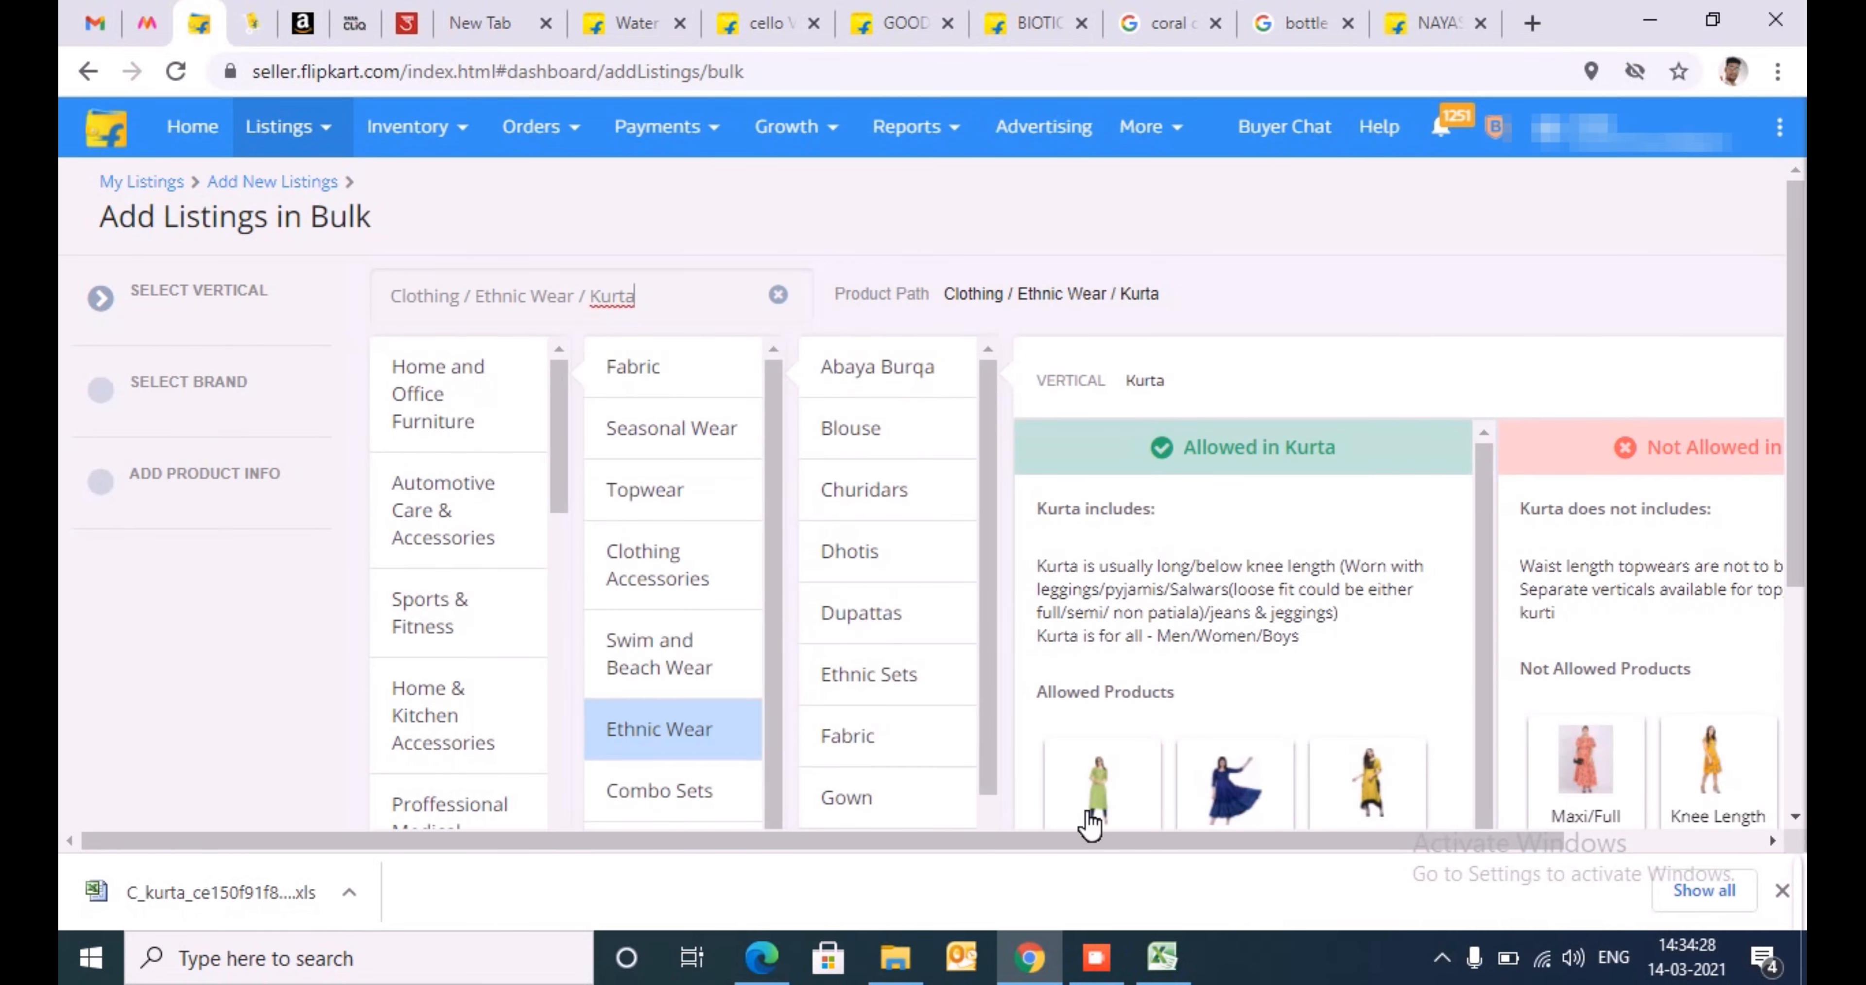
pyautogui.moveTo(1065, 835); pyautogui.dragTo(1261, 837)
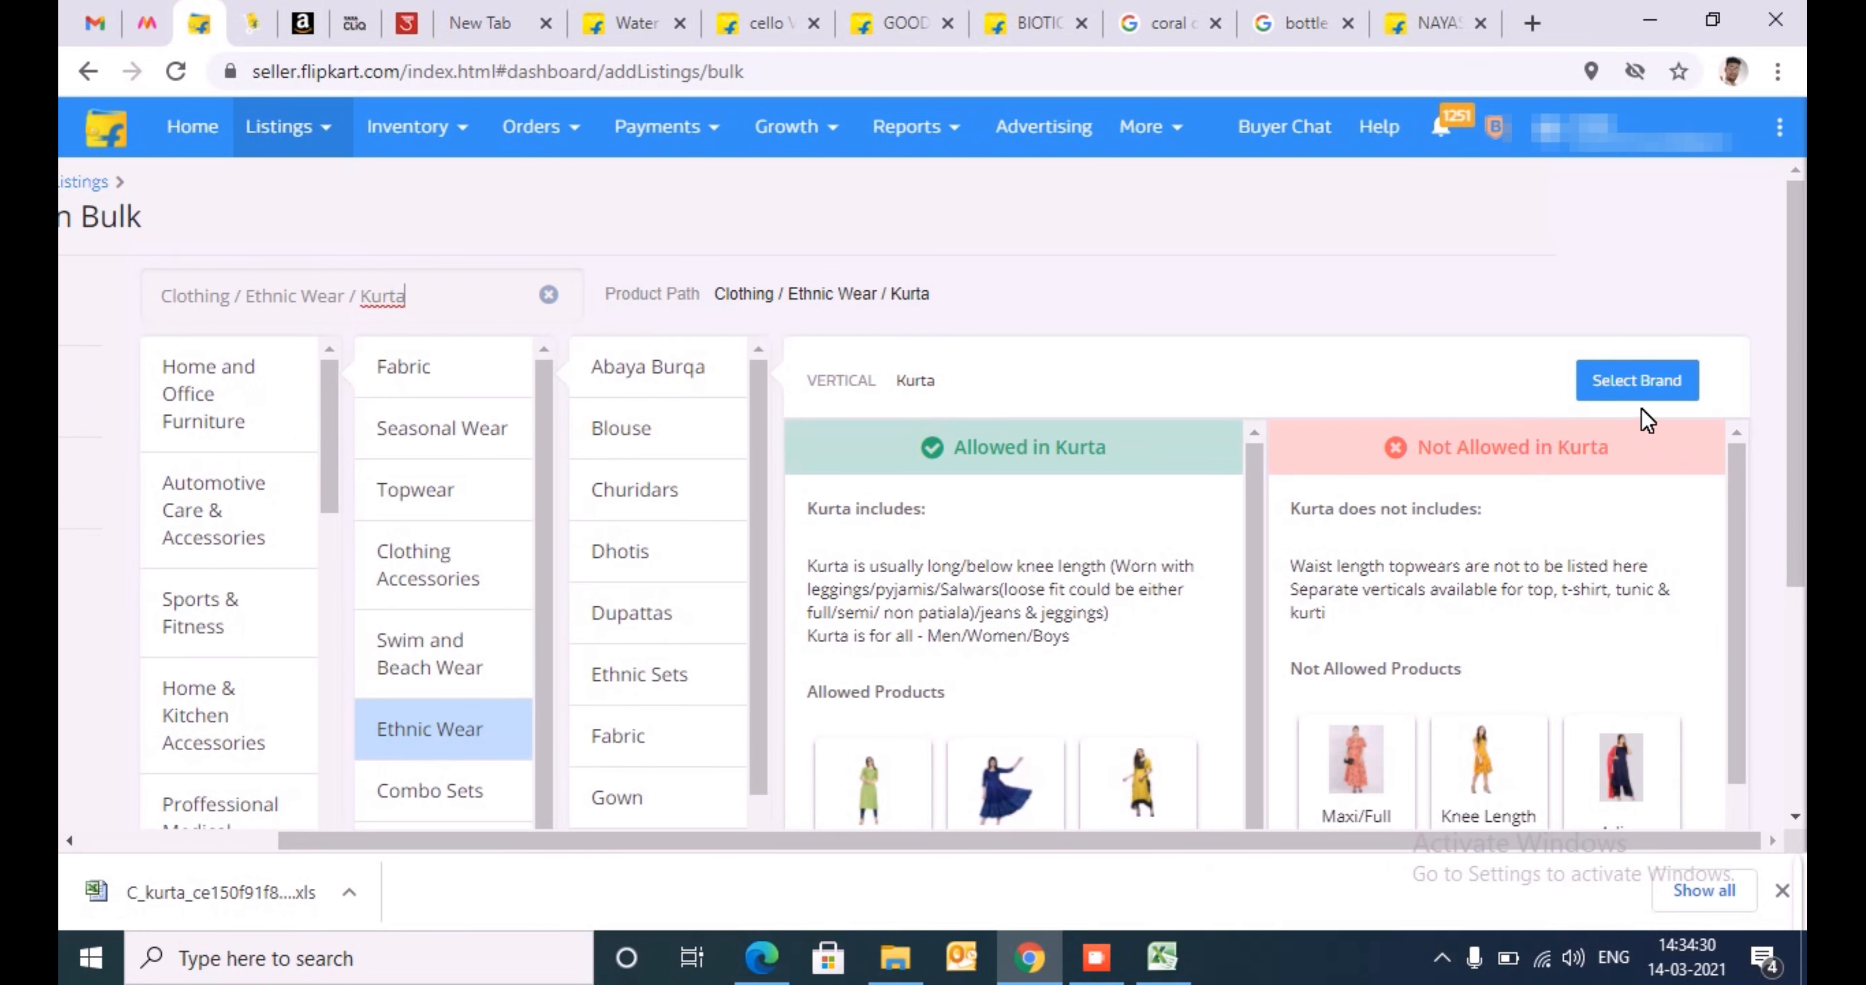
pyautogui.click(1636, 383)
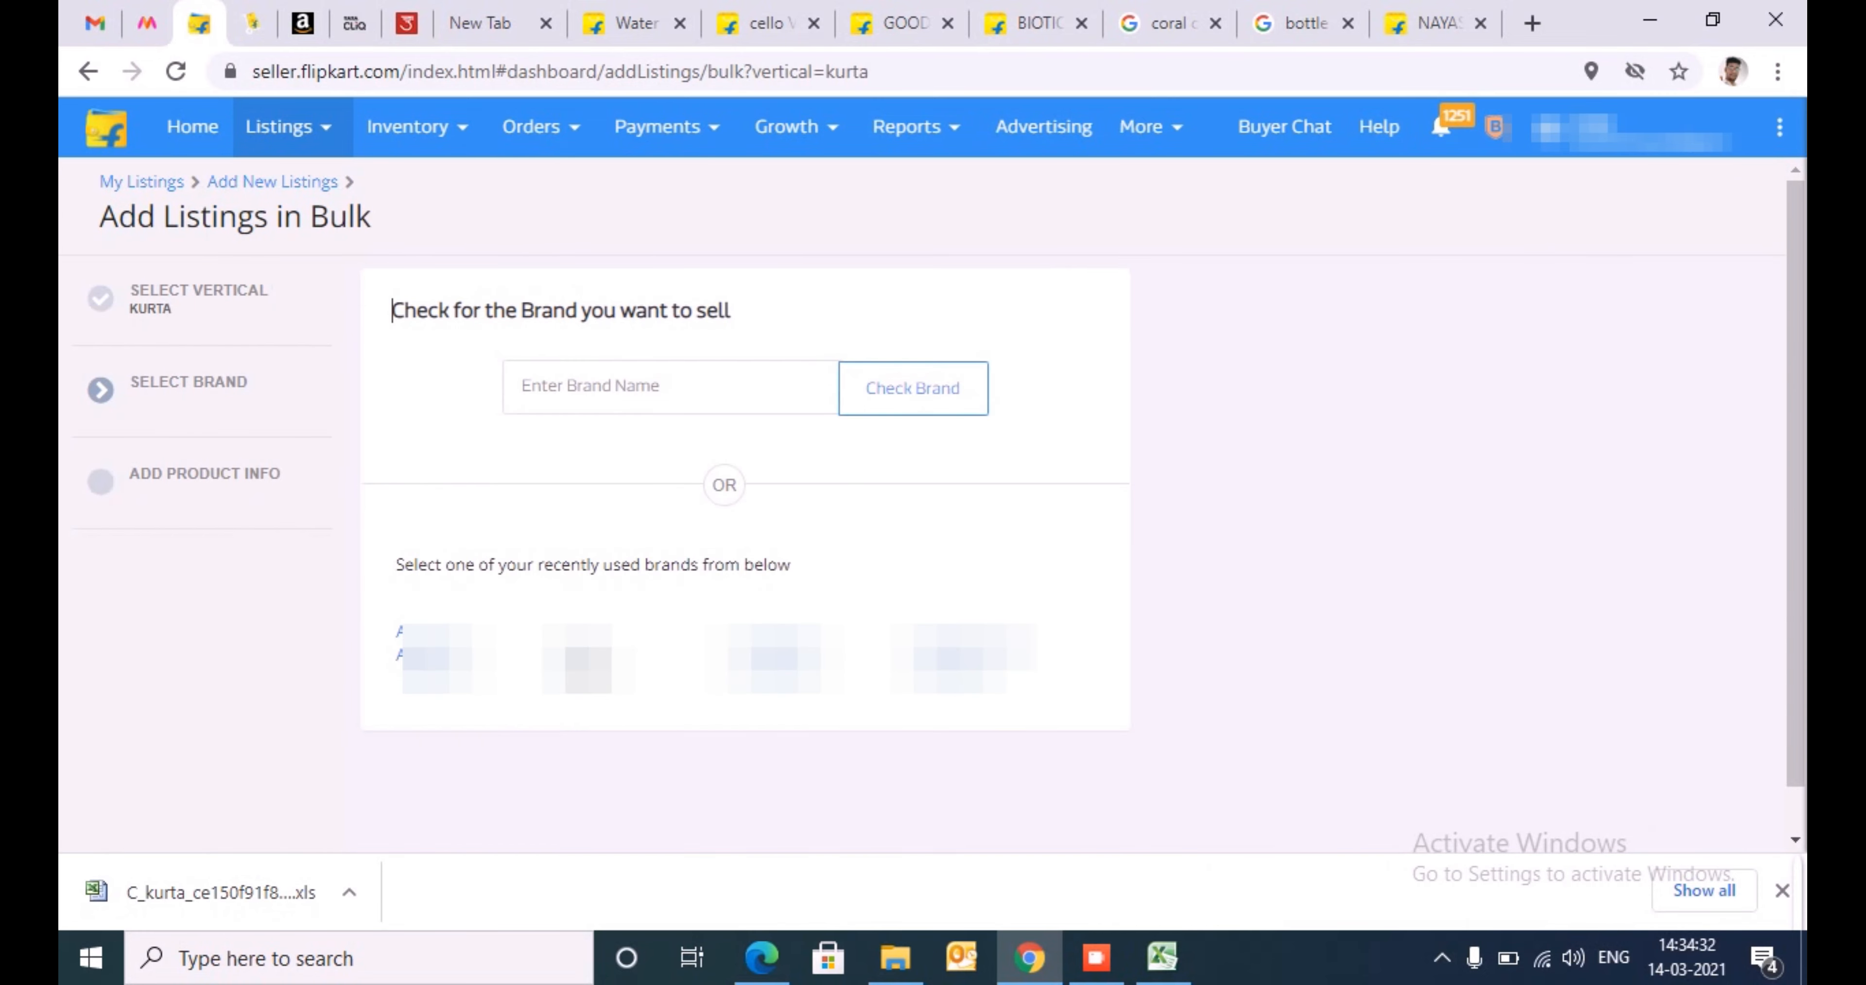
# - Select W as the brand and choose to create the products through the Catalog Template
pyautogui.click(678, 612)
pyautogui.click(1448, 501)
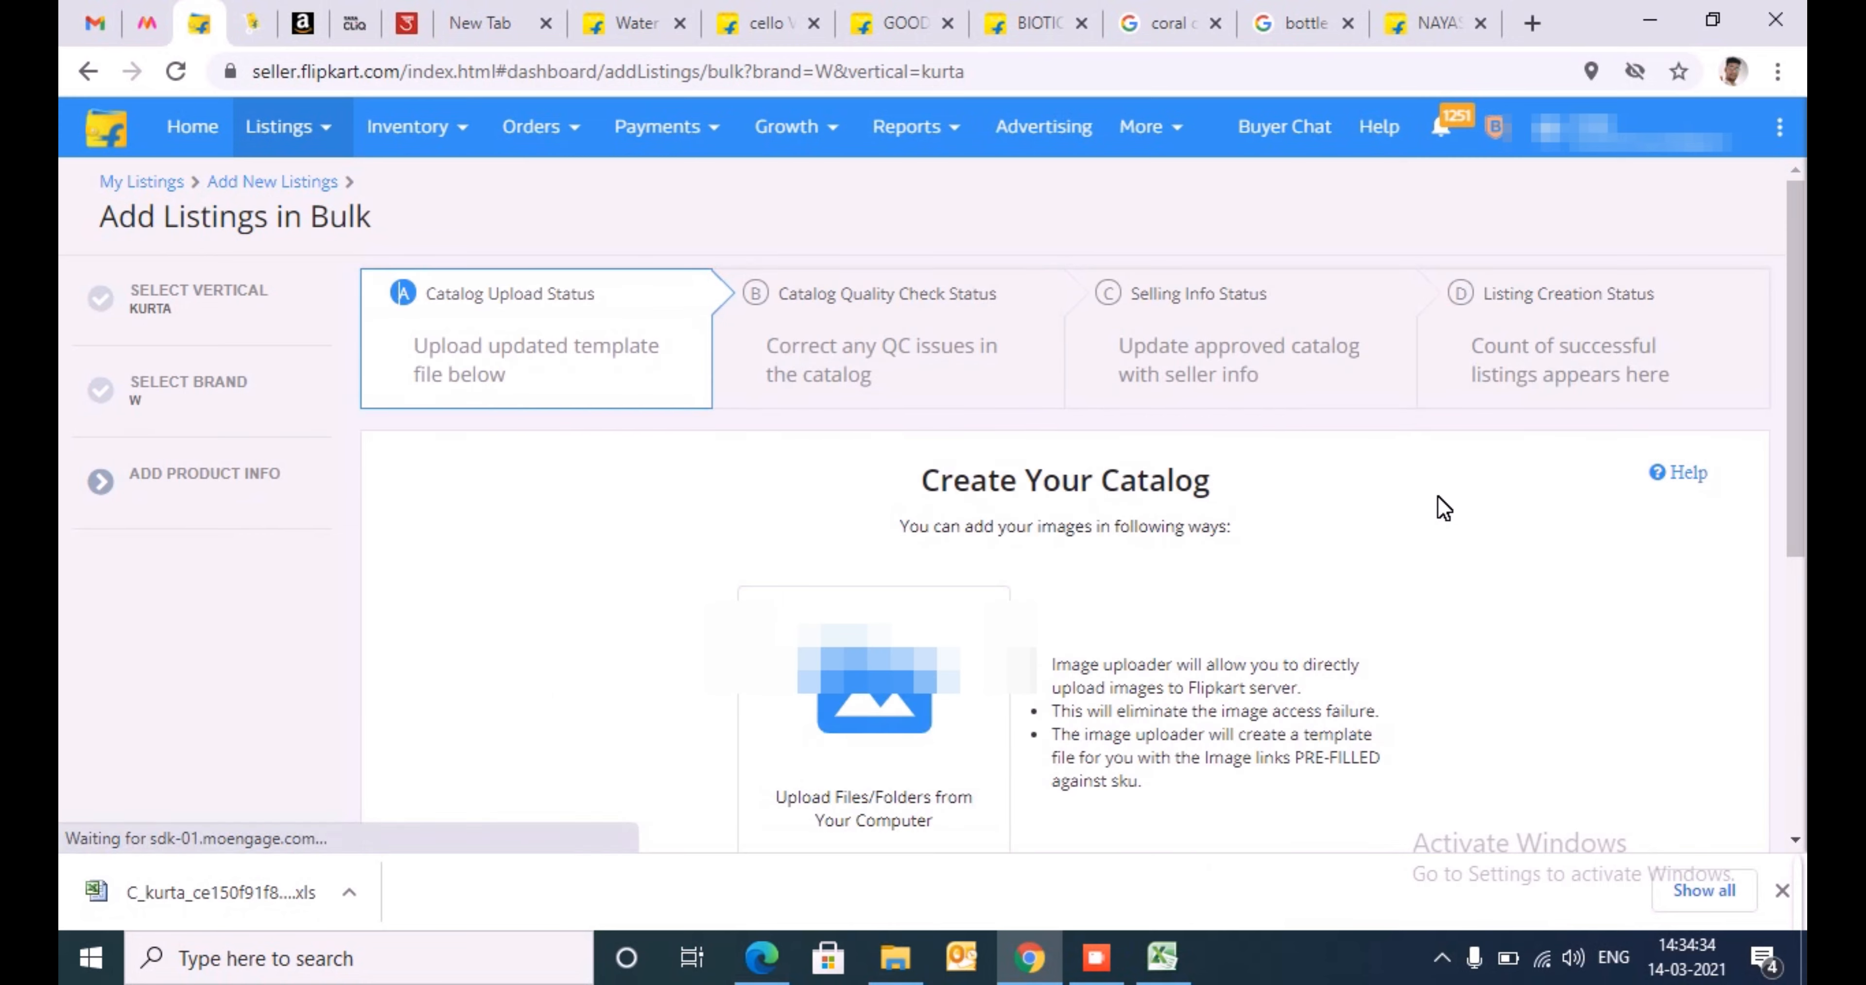
pyautogui.scroll(-5, 1796, 362)
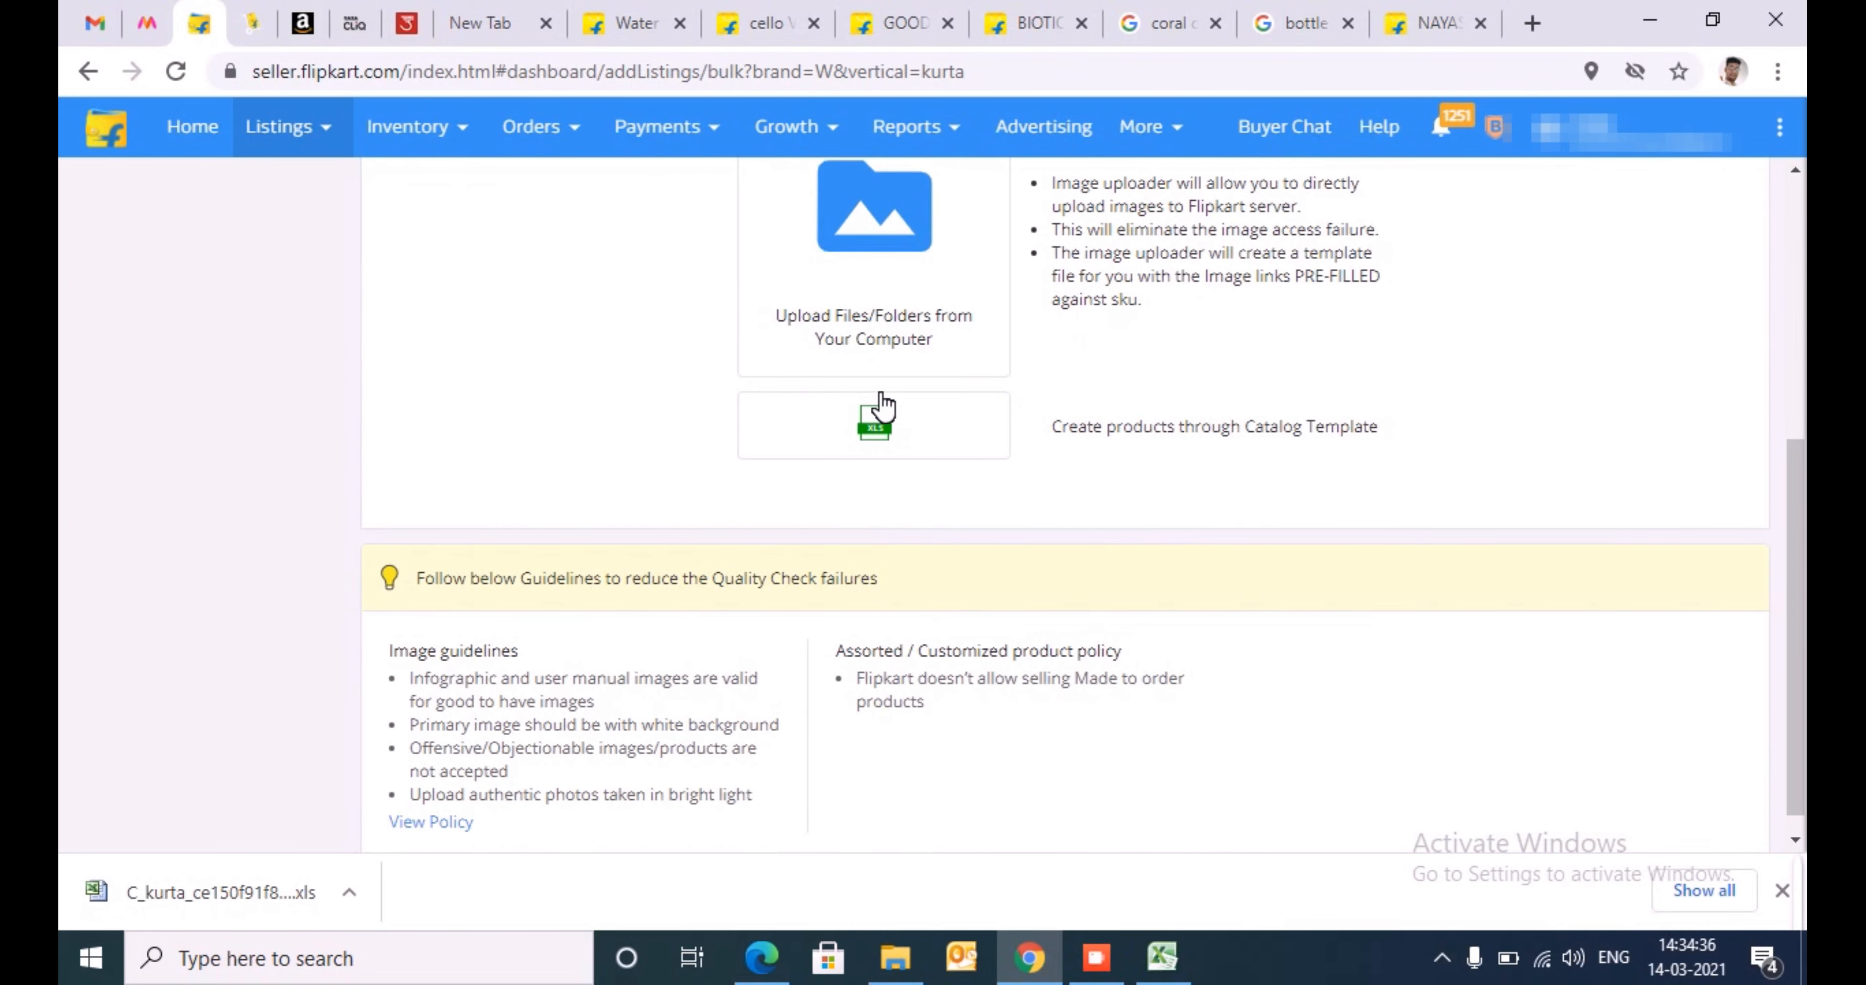
pyautogui.click(898, 436)
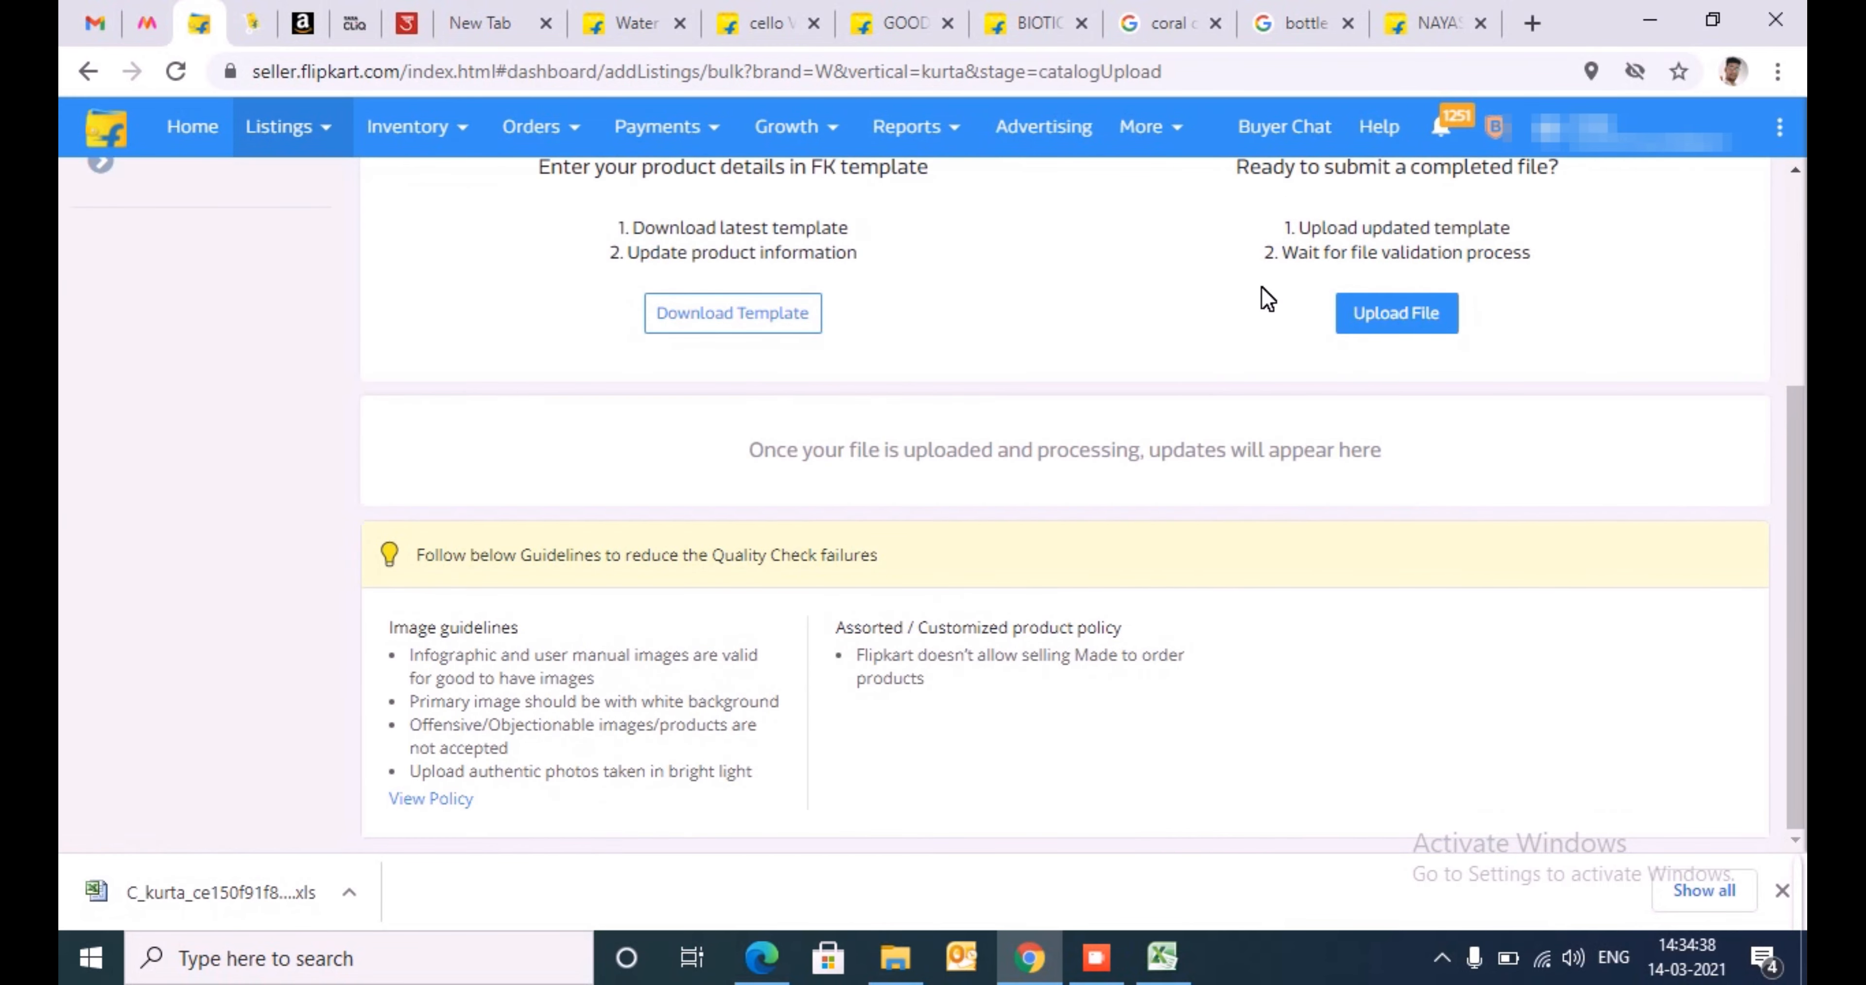
# - Upload the completed kurta template file to the catalog for validation
pyautogui.click(1411, 326)
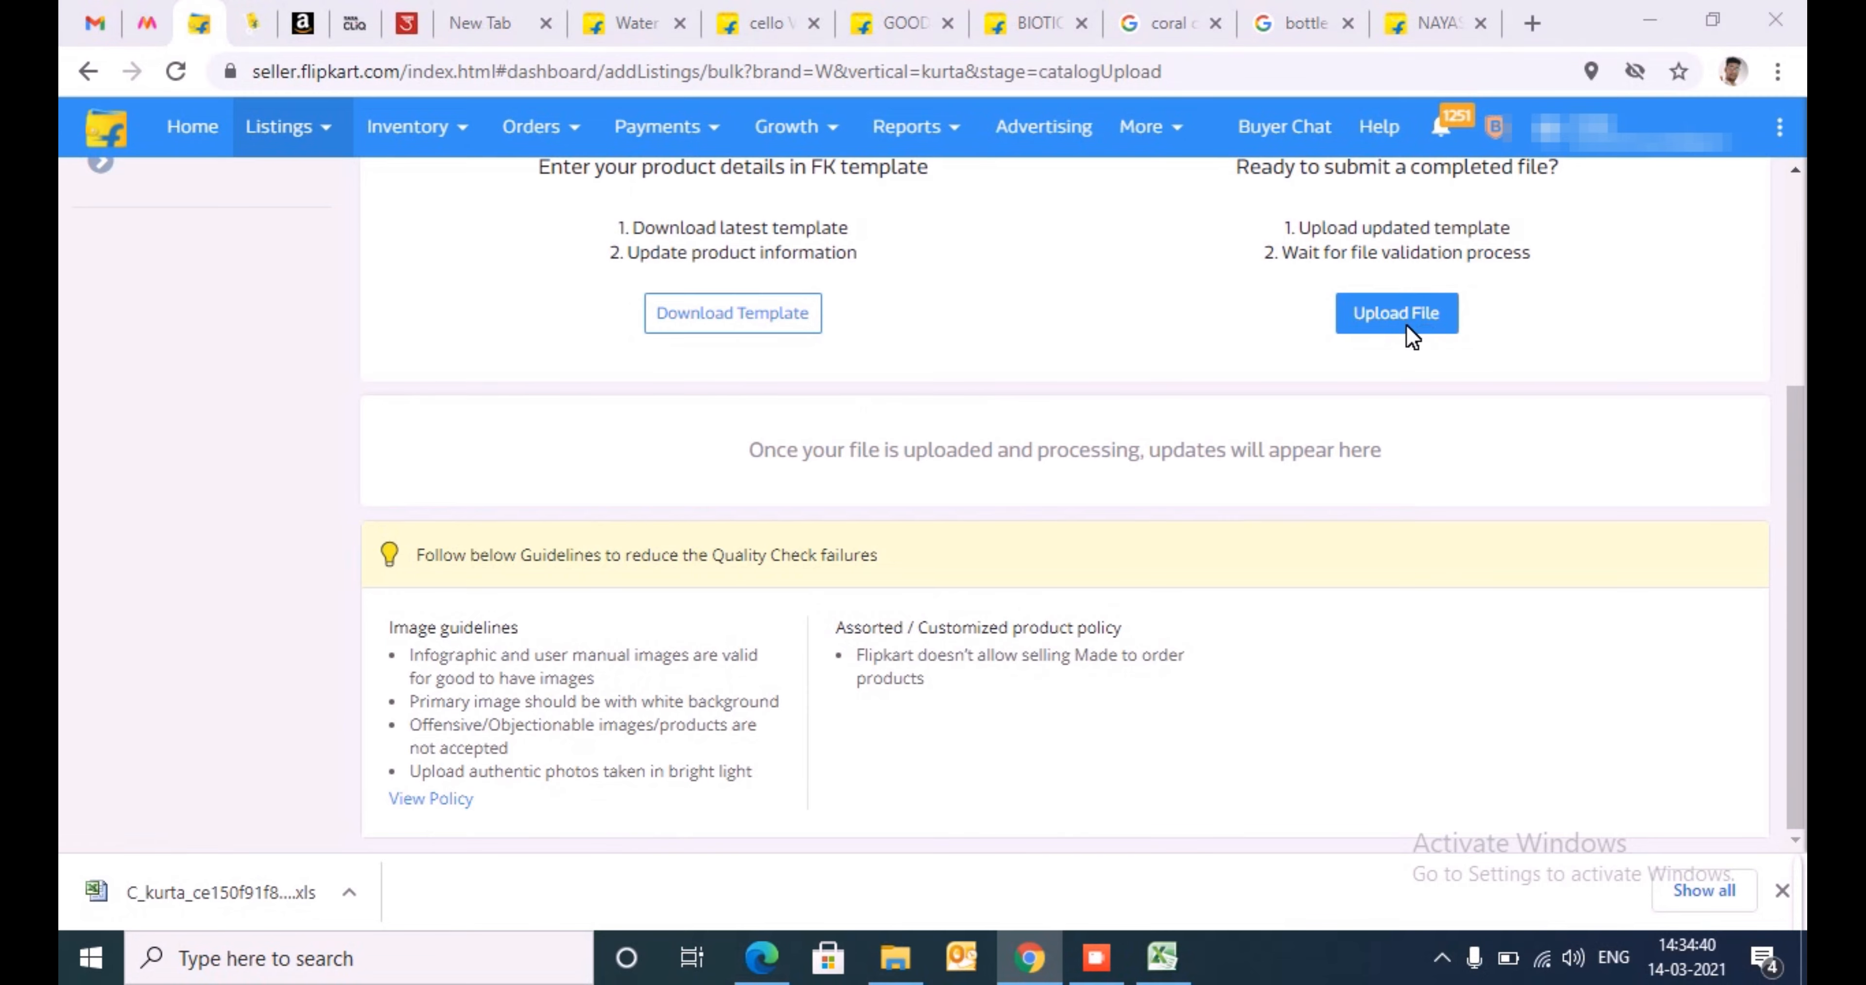
pyautogui.hotkey('ctrl', 'v')
pyautogui.press('Return')
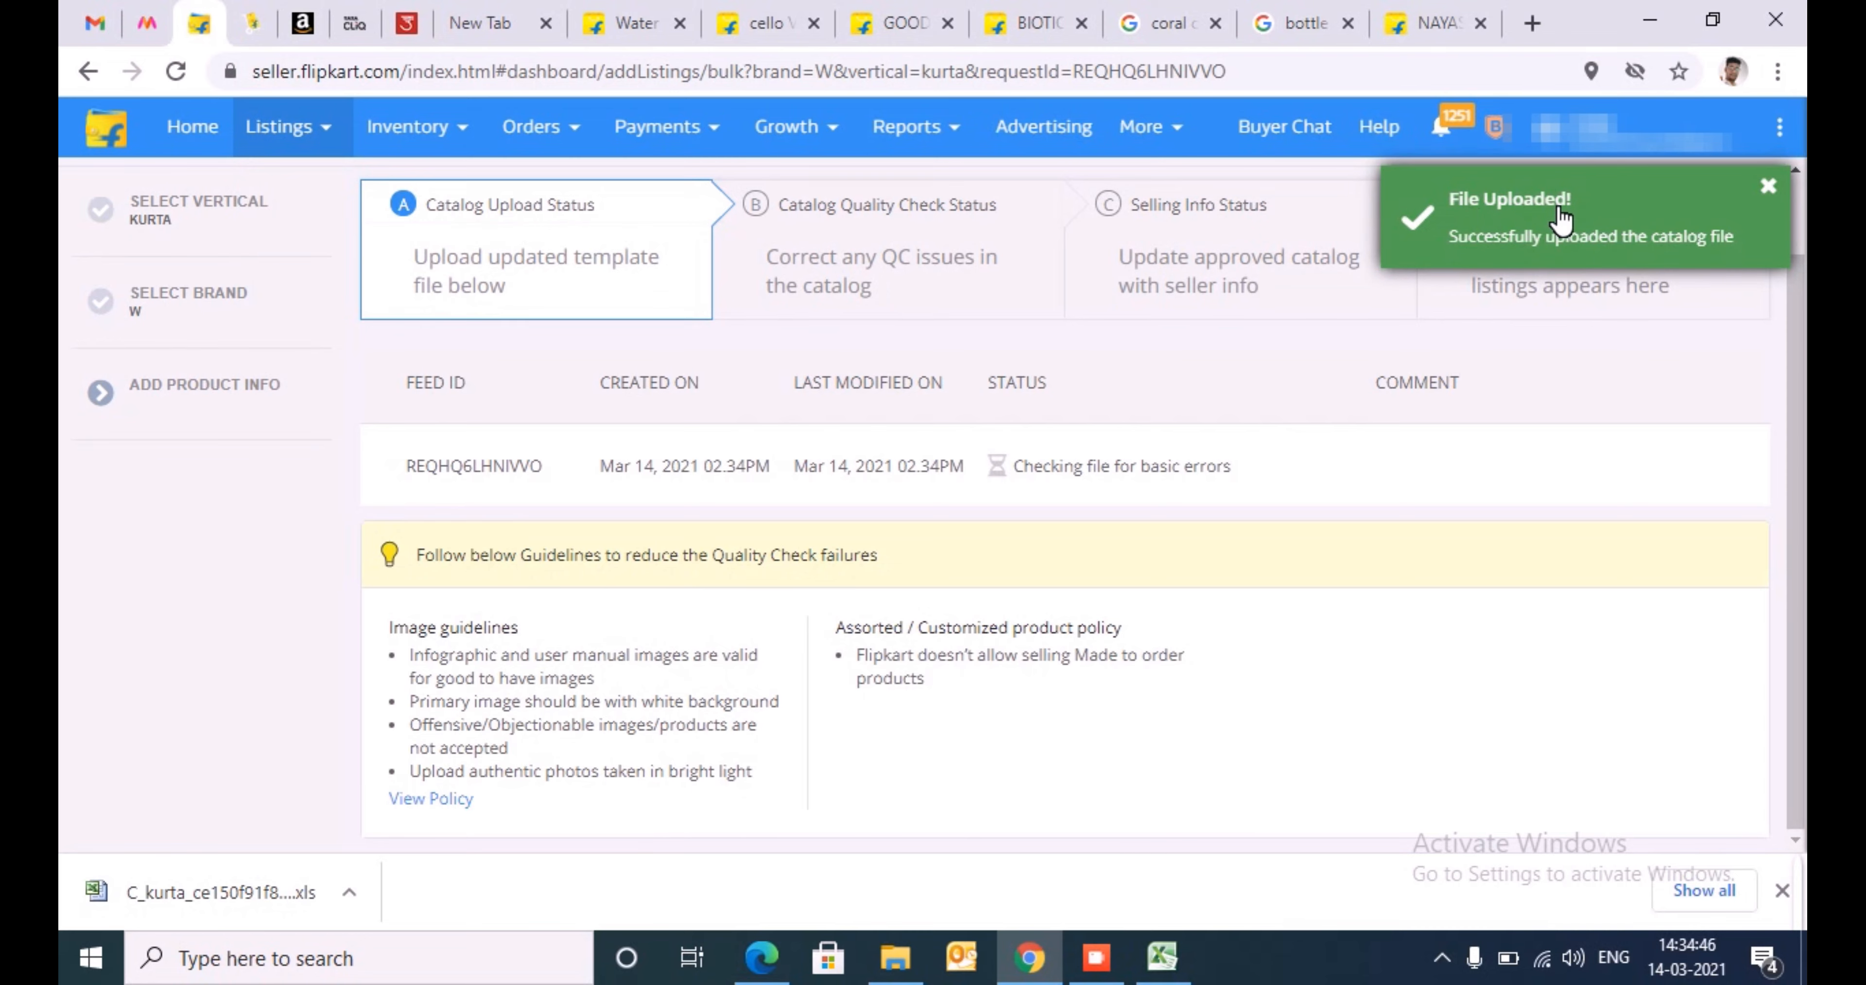
# - Check the uploaded file's Catalog Quality Check Status and view the bulk listings in progress on the Add New Listings page
pyautogui.moveTo(1802, 444); pyautogui.dragTo(1805, 368)
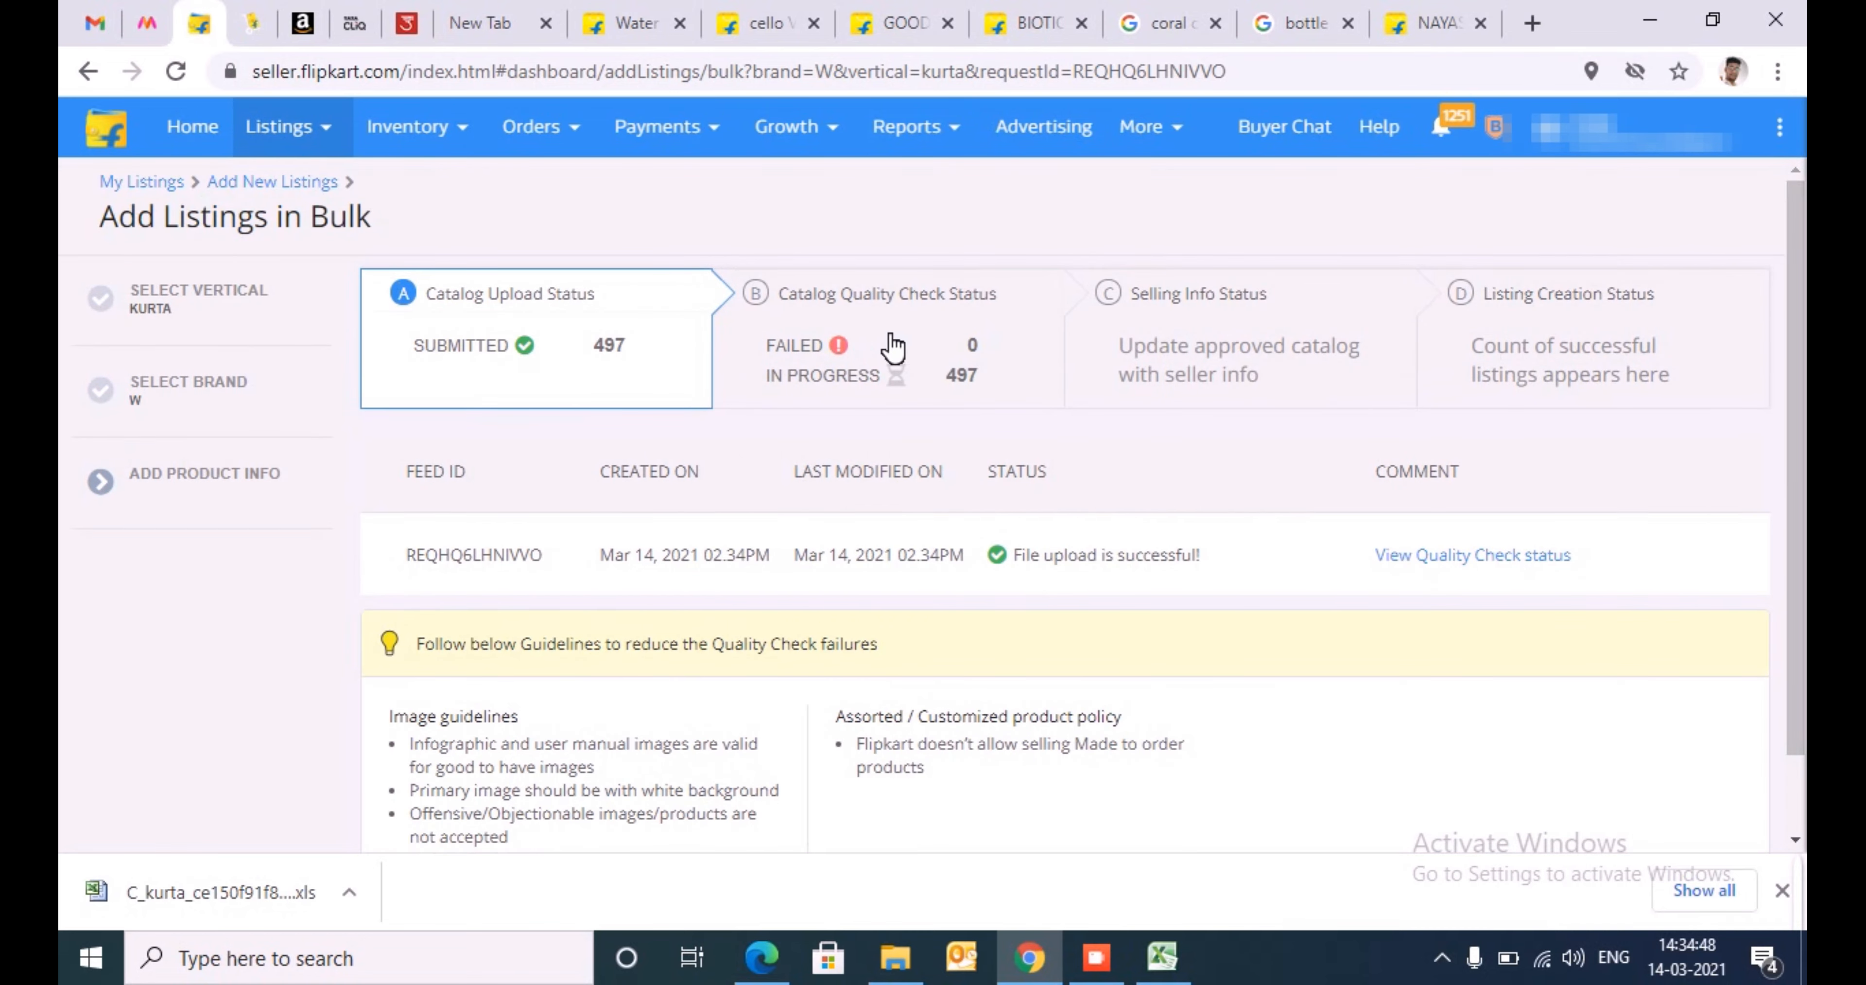
pyautogui.click(858, 352)
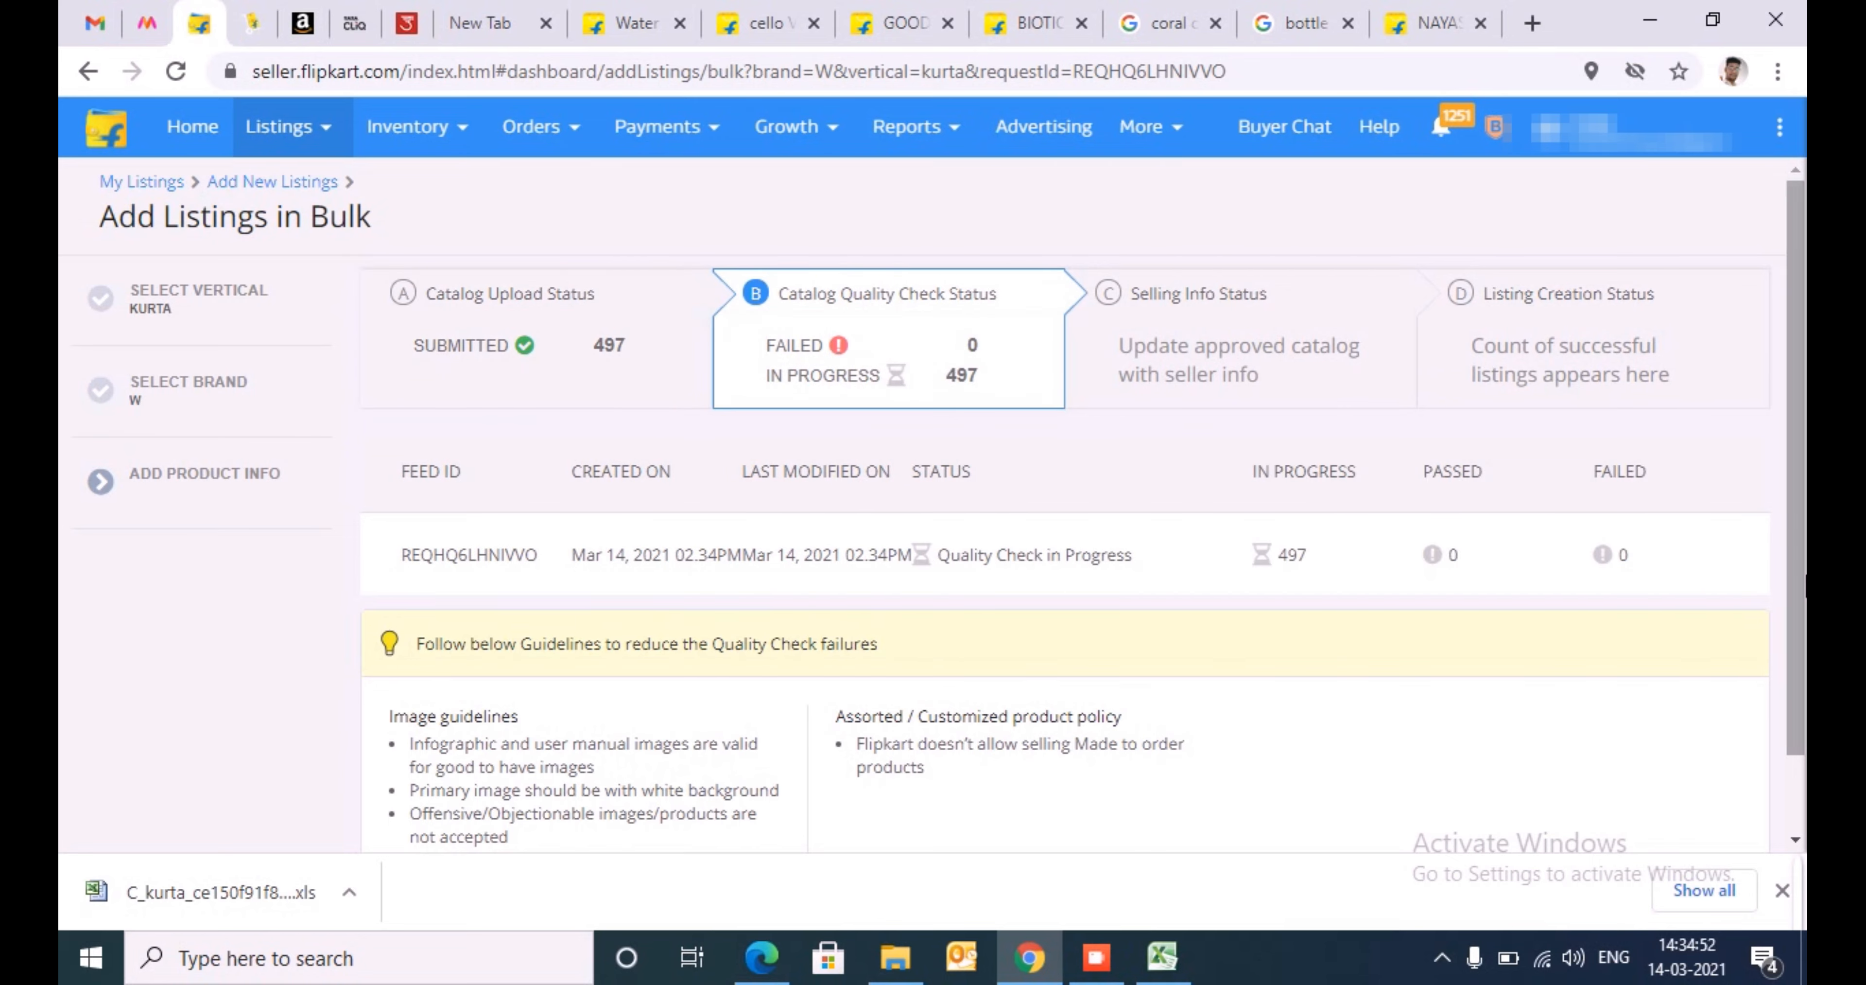
pyautogui.click(279, 127)
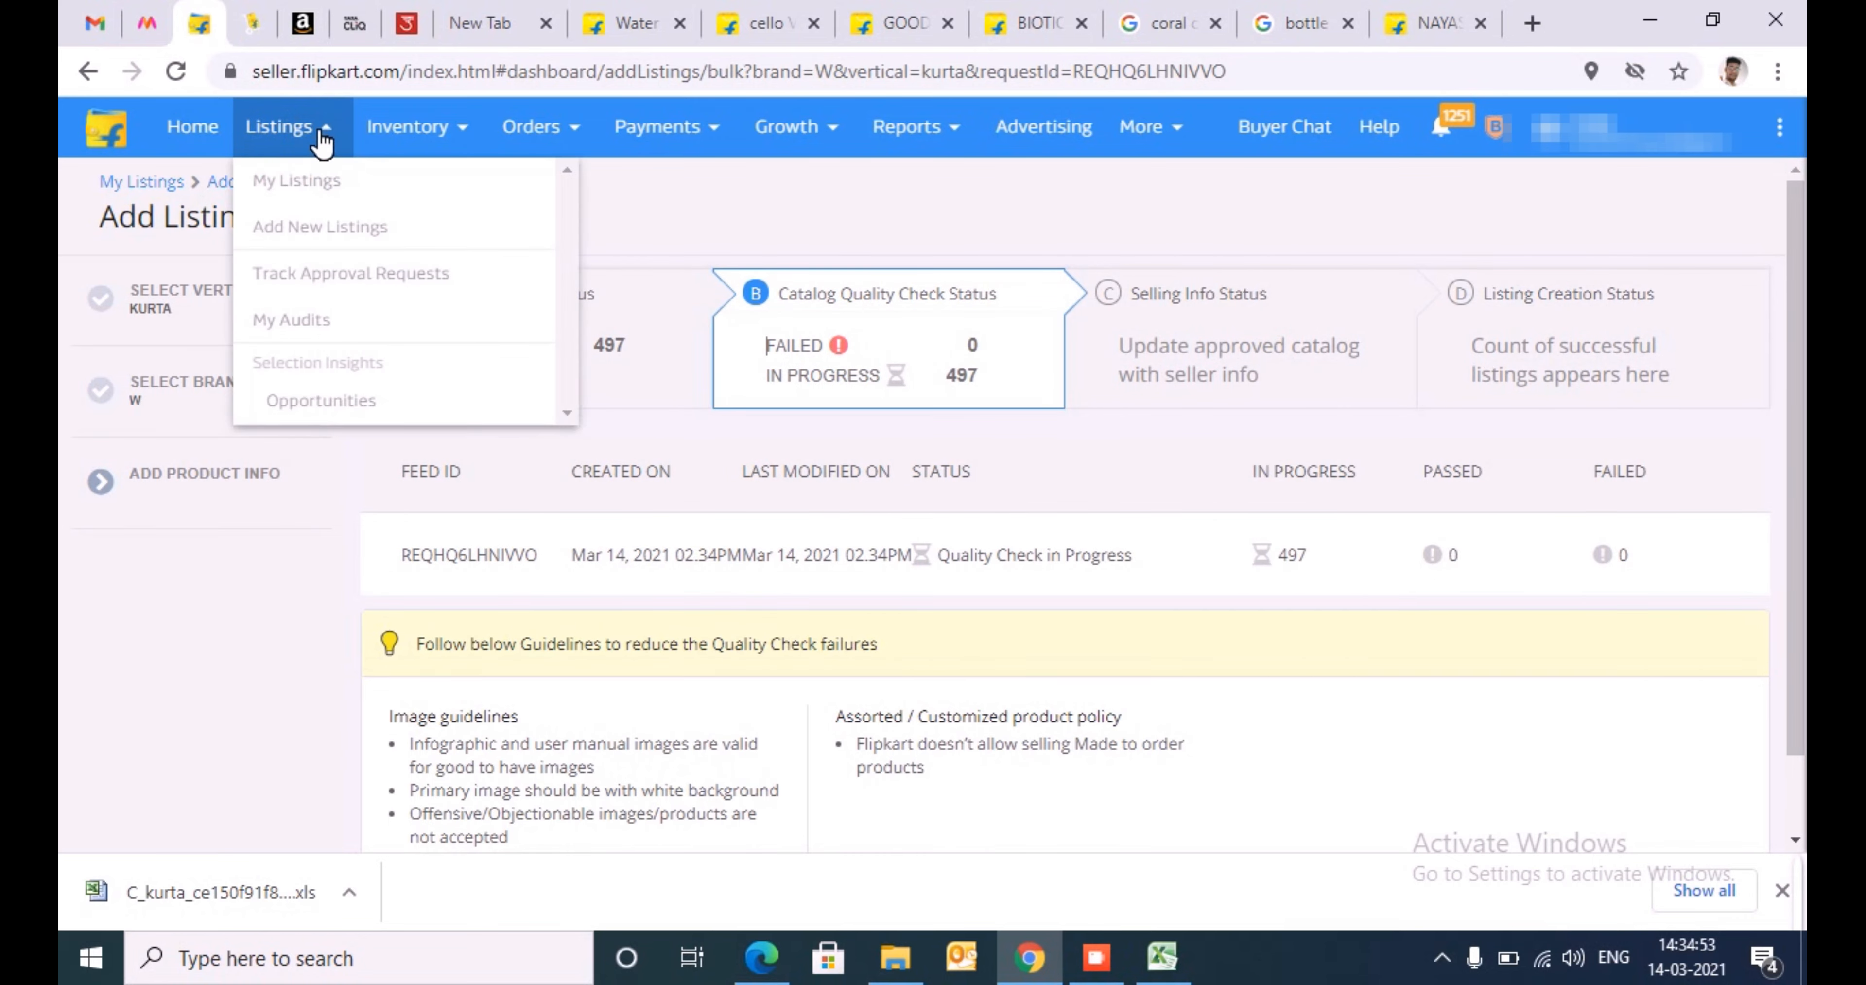
pyautogui.click(335, 246)
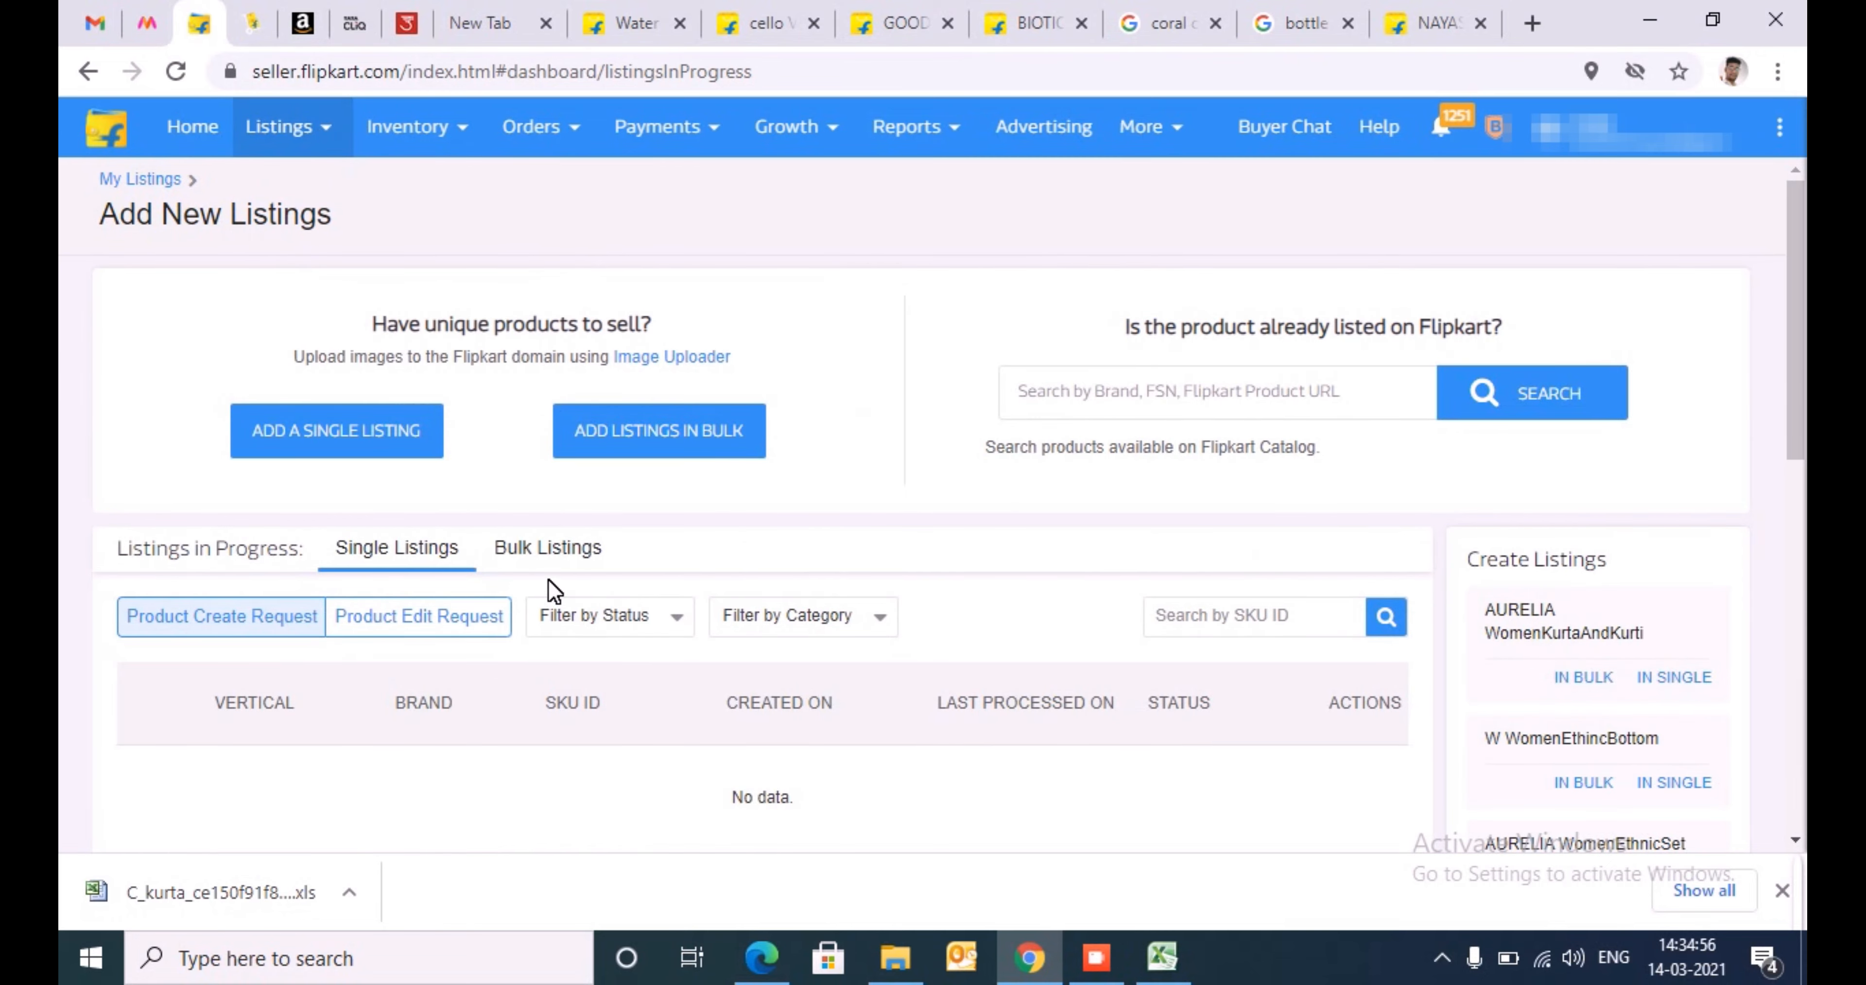
pyautogui.click(560, 556)
pyautogui.scroll(-3, 559, 556)
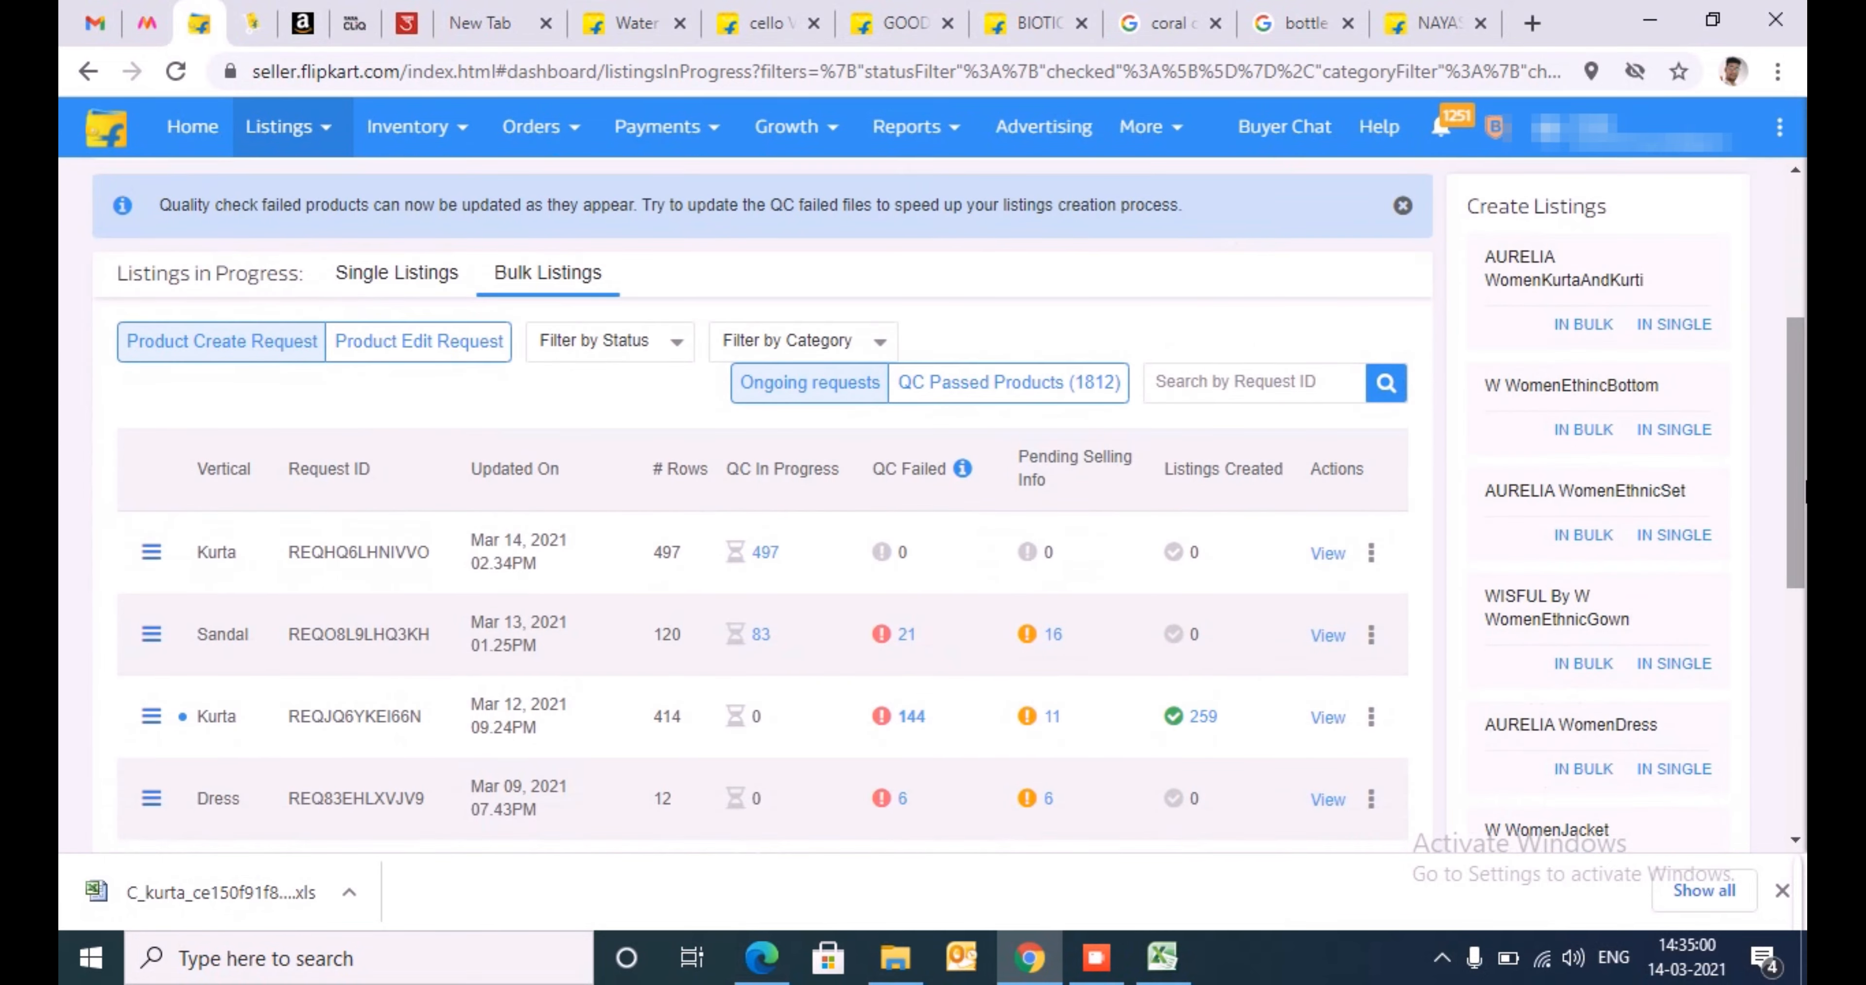